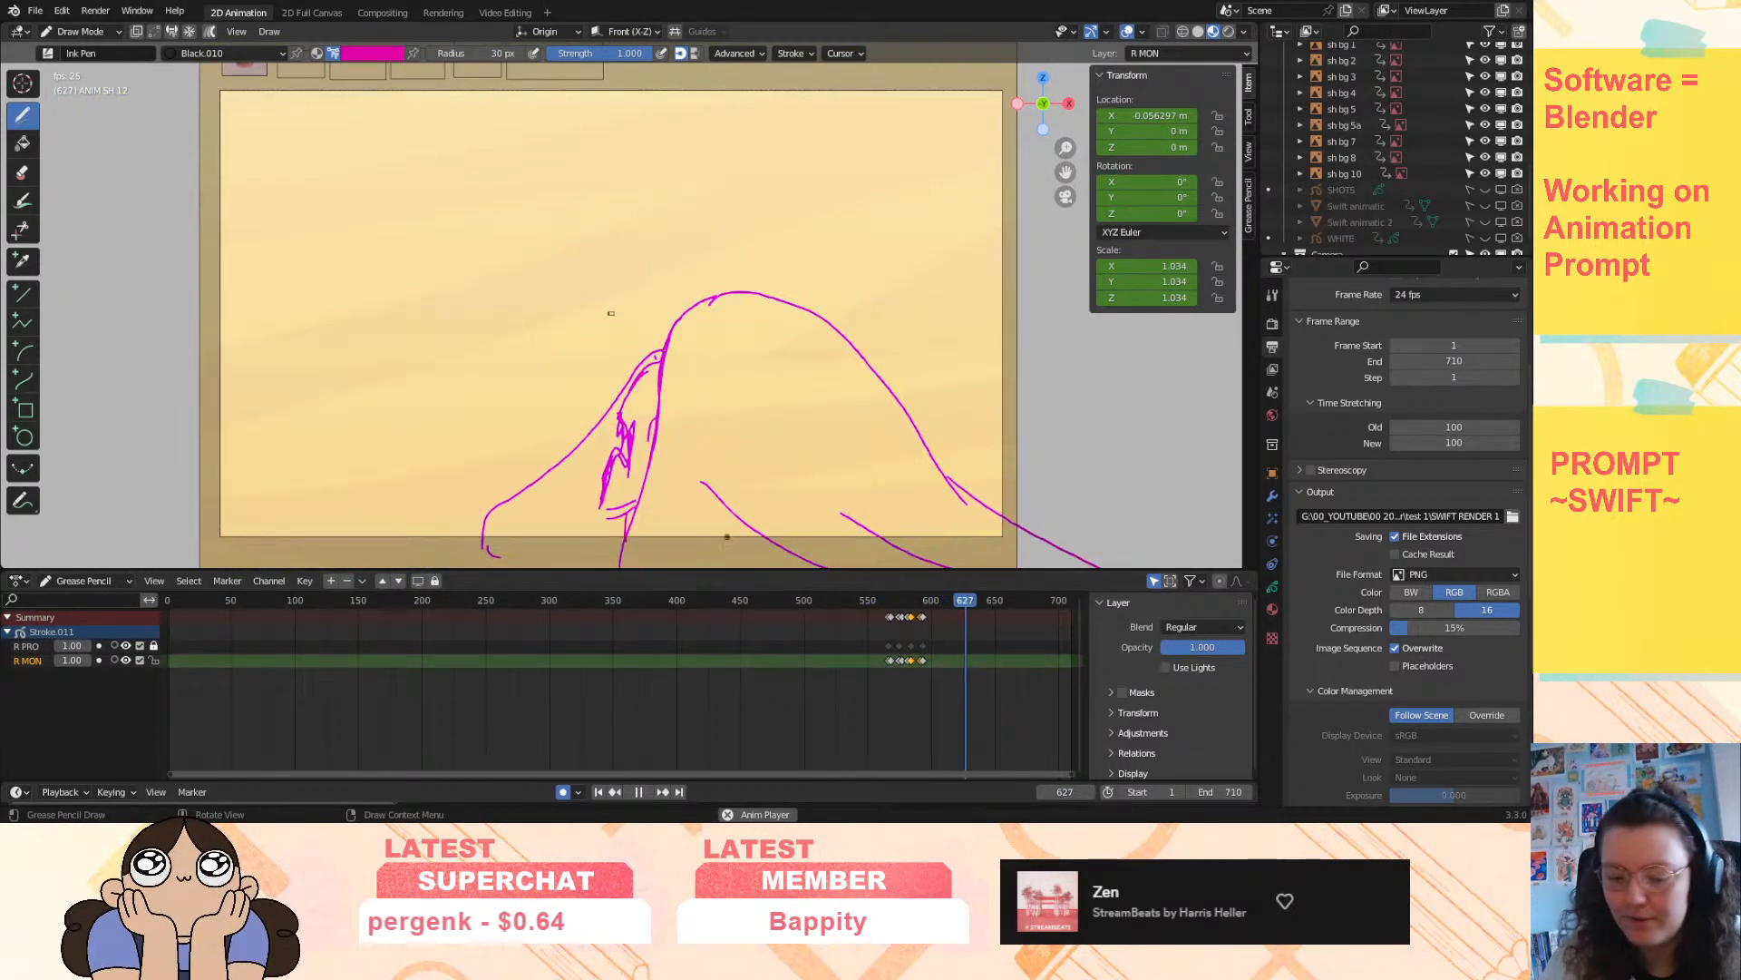
# - Stop playback and scrub from the opening shot to frame 210
pyautogui.click(639, 792)
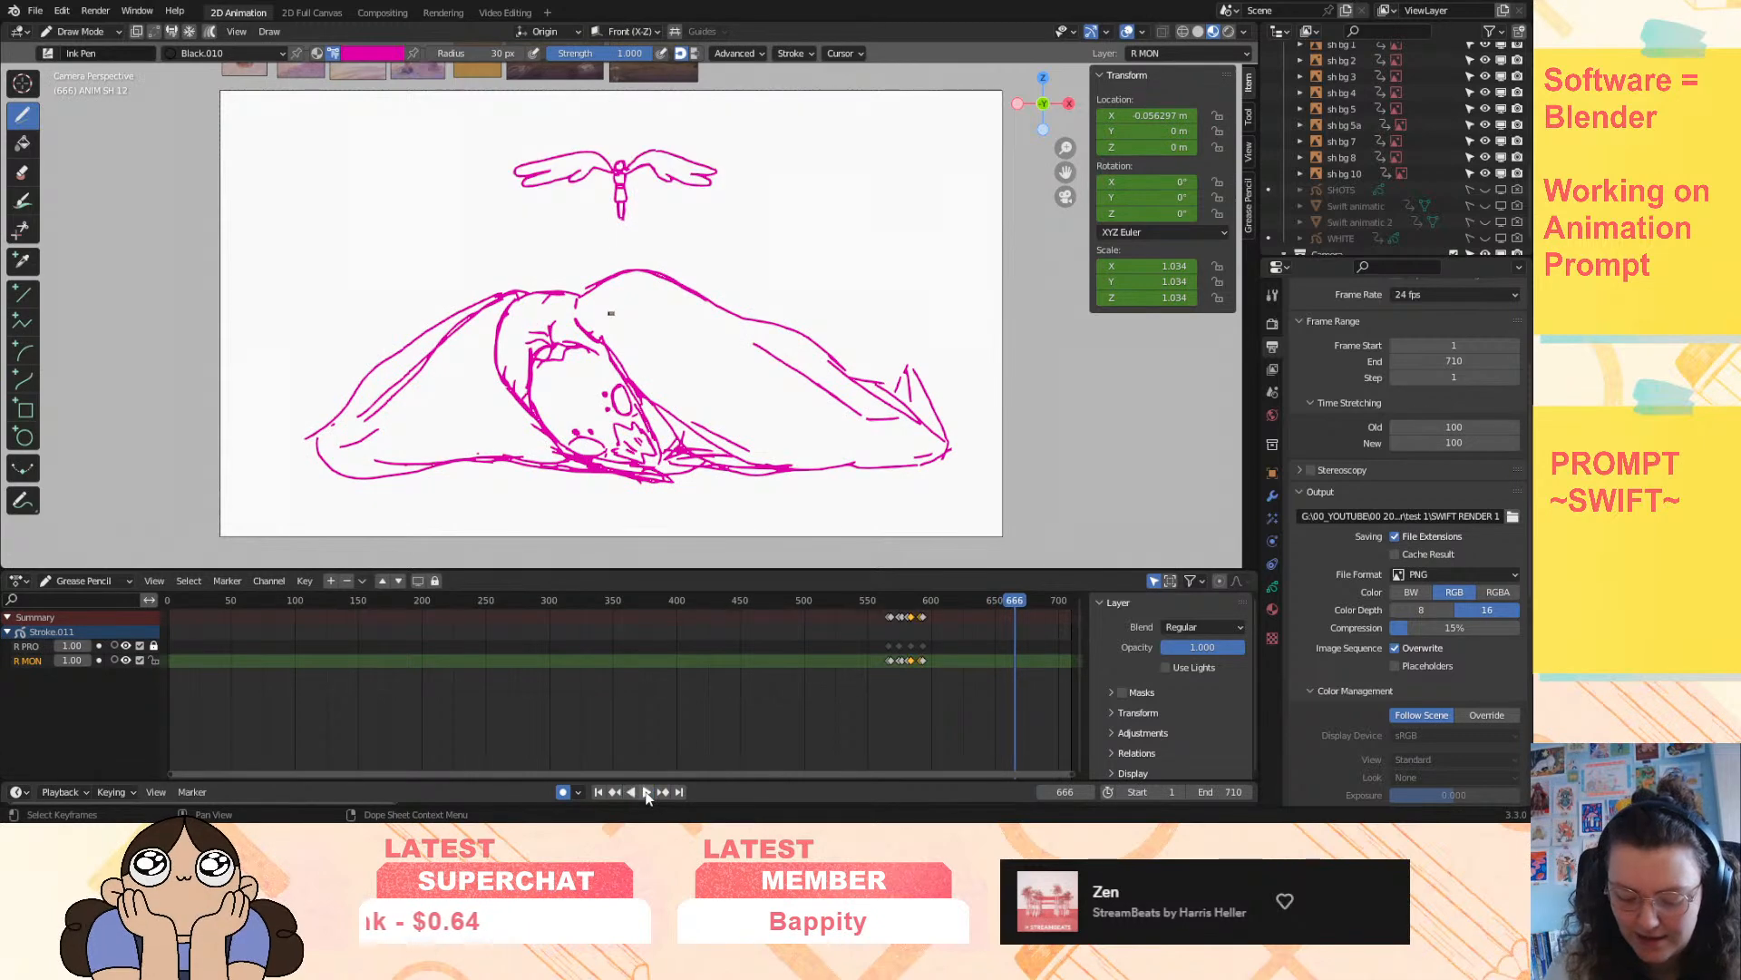
pyautogui.moveTo(177, 616)
pyautogui.mouseDown()
pyautogui.moveTo(222, 618)
pyautogui.moveTo(190, 620)
pyautogui.mouseUp()
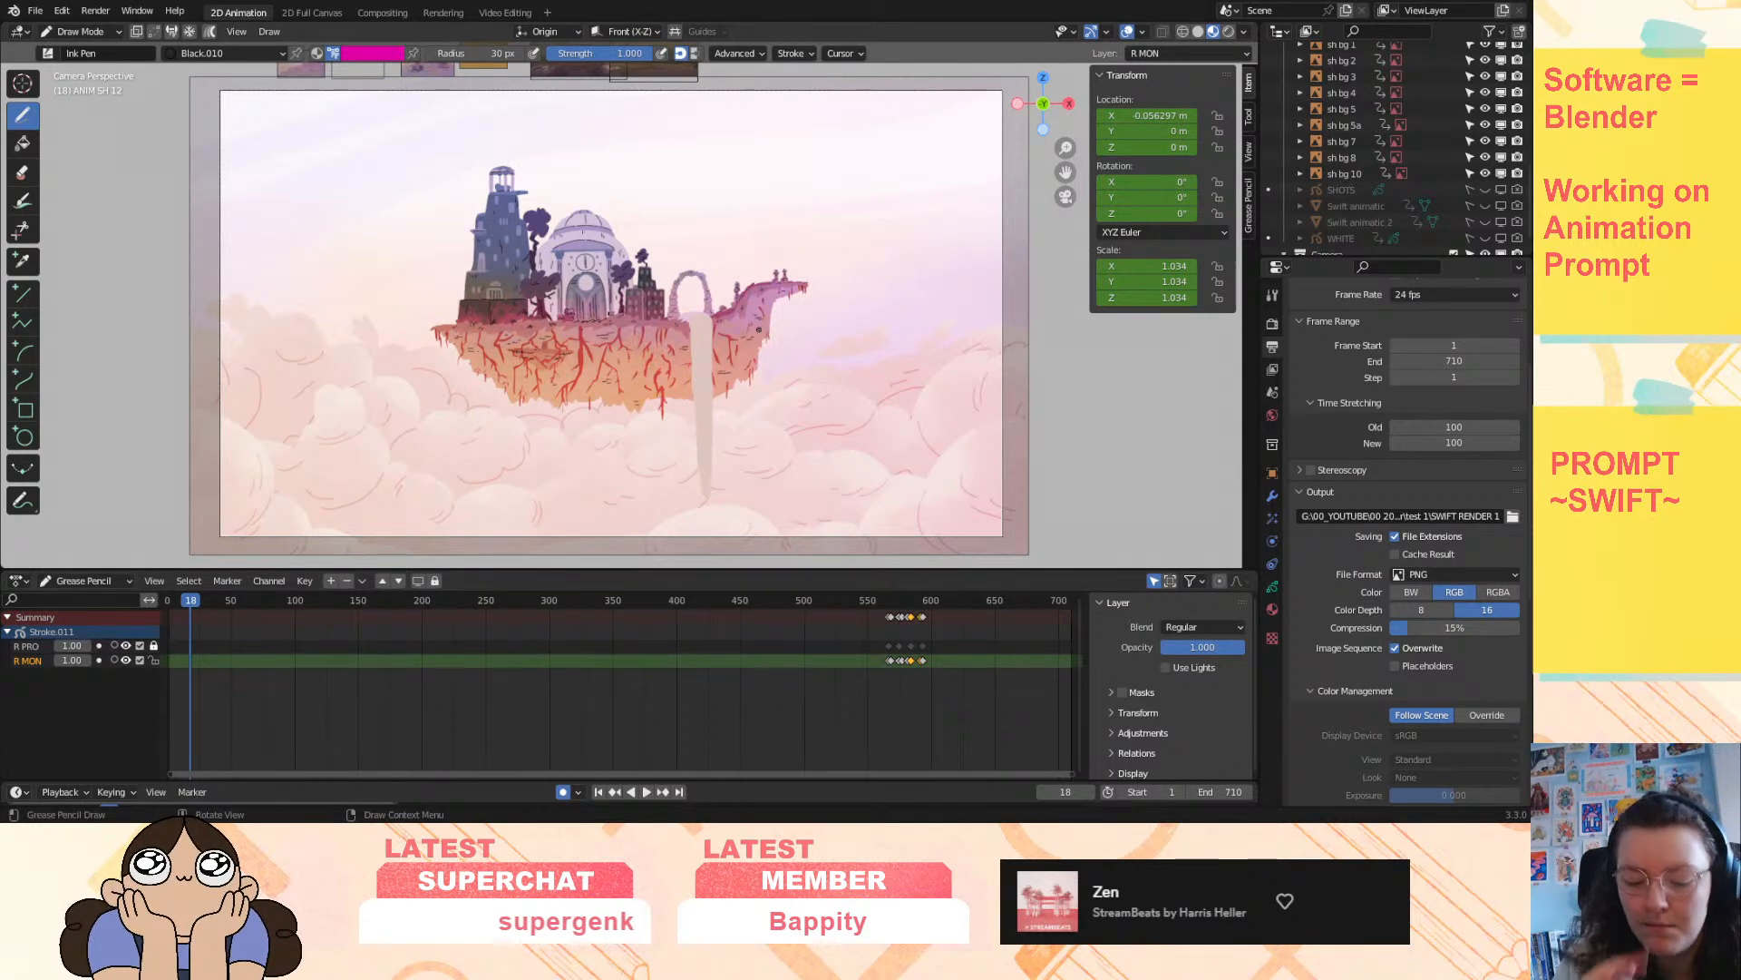
pyautogui.moveTo(194, 600); pyautogui.dragTo(431, 659)
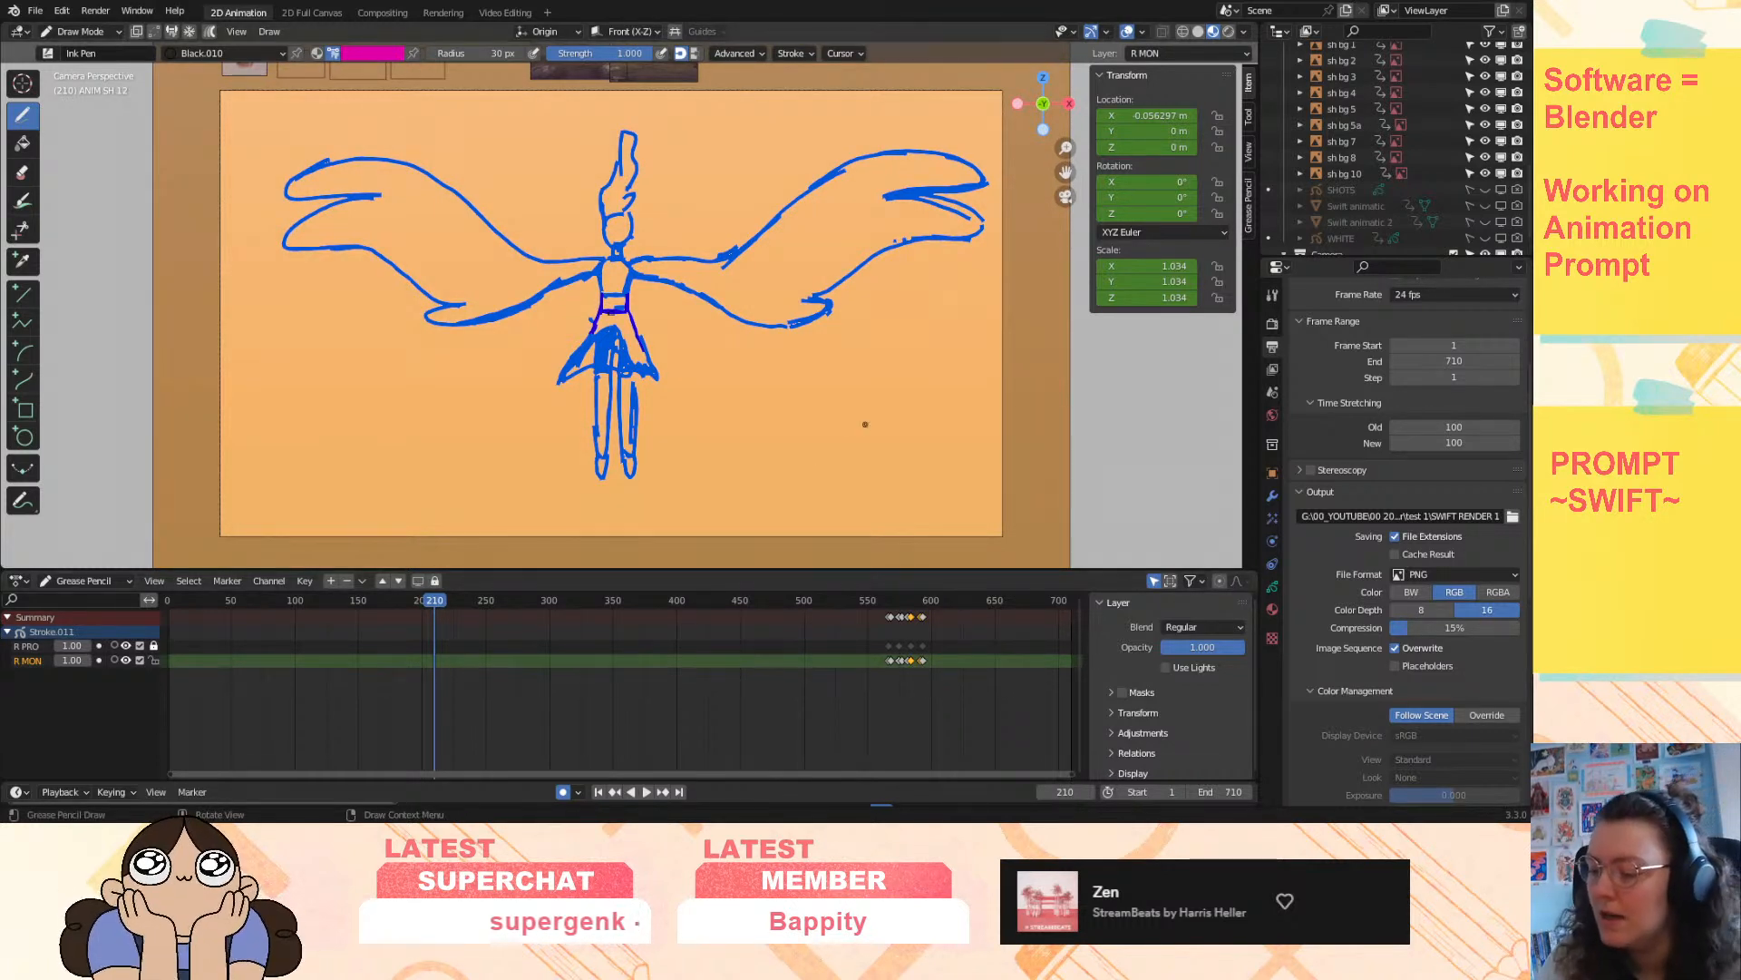
# - Select the ANIM SH 5 object and move the playhead to frame 242
pyautogui.scroll(15, 1312, 186)
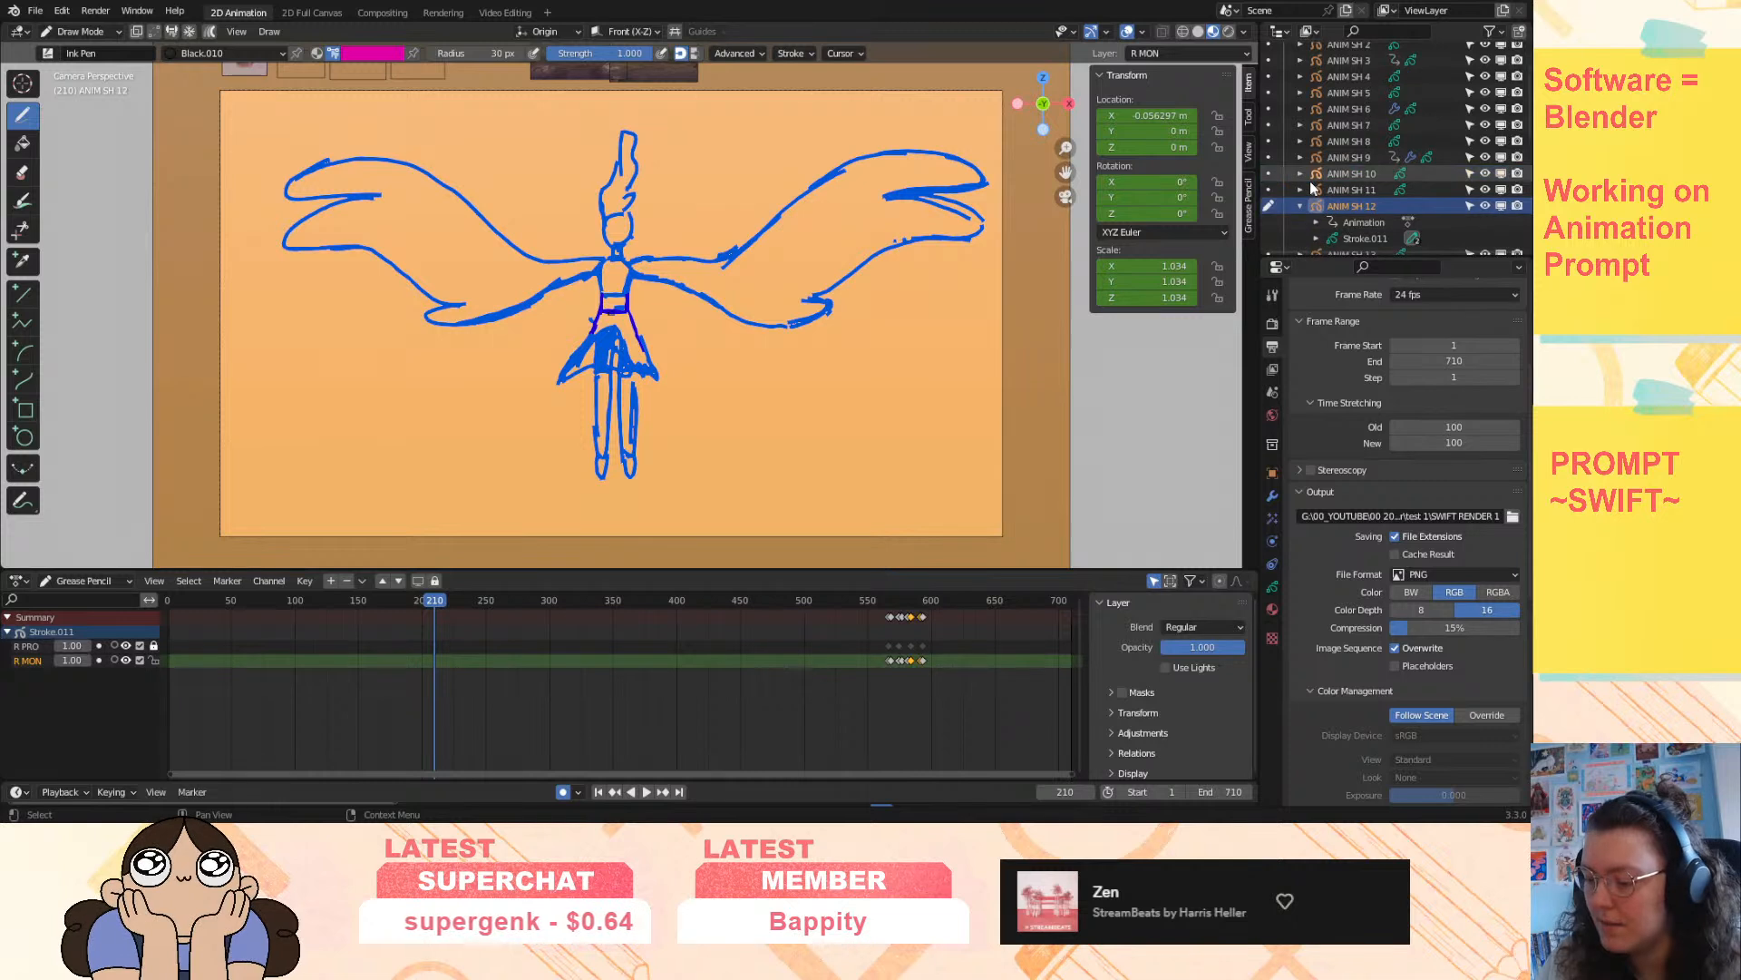
pyautogui.click(1357, 128)
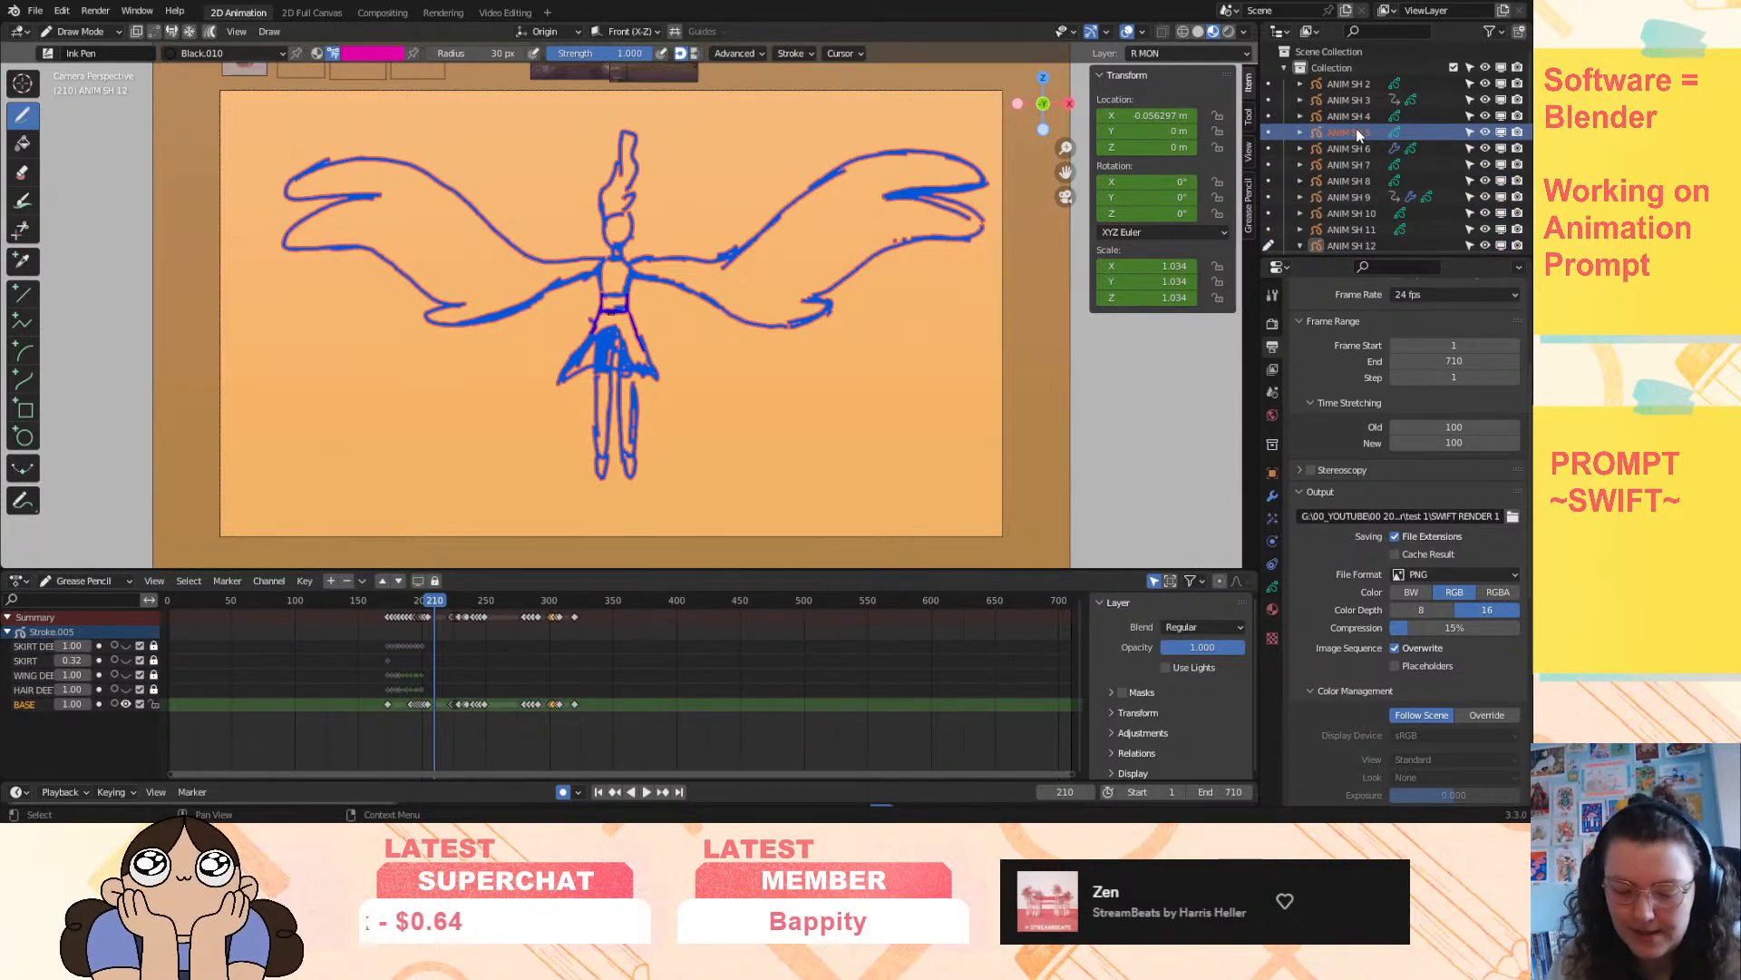
pyautogui.moveTo(427, 605)
pyautogui.mouseDown()
pyautogui.moveTo(403, 611)
pyautogui.moveTo(492, 624)
pyautogui.moveTo(478, 642)
pyautogui.moveTo(469, 630)
pyautogui.mouseUp()
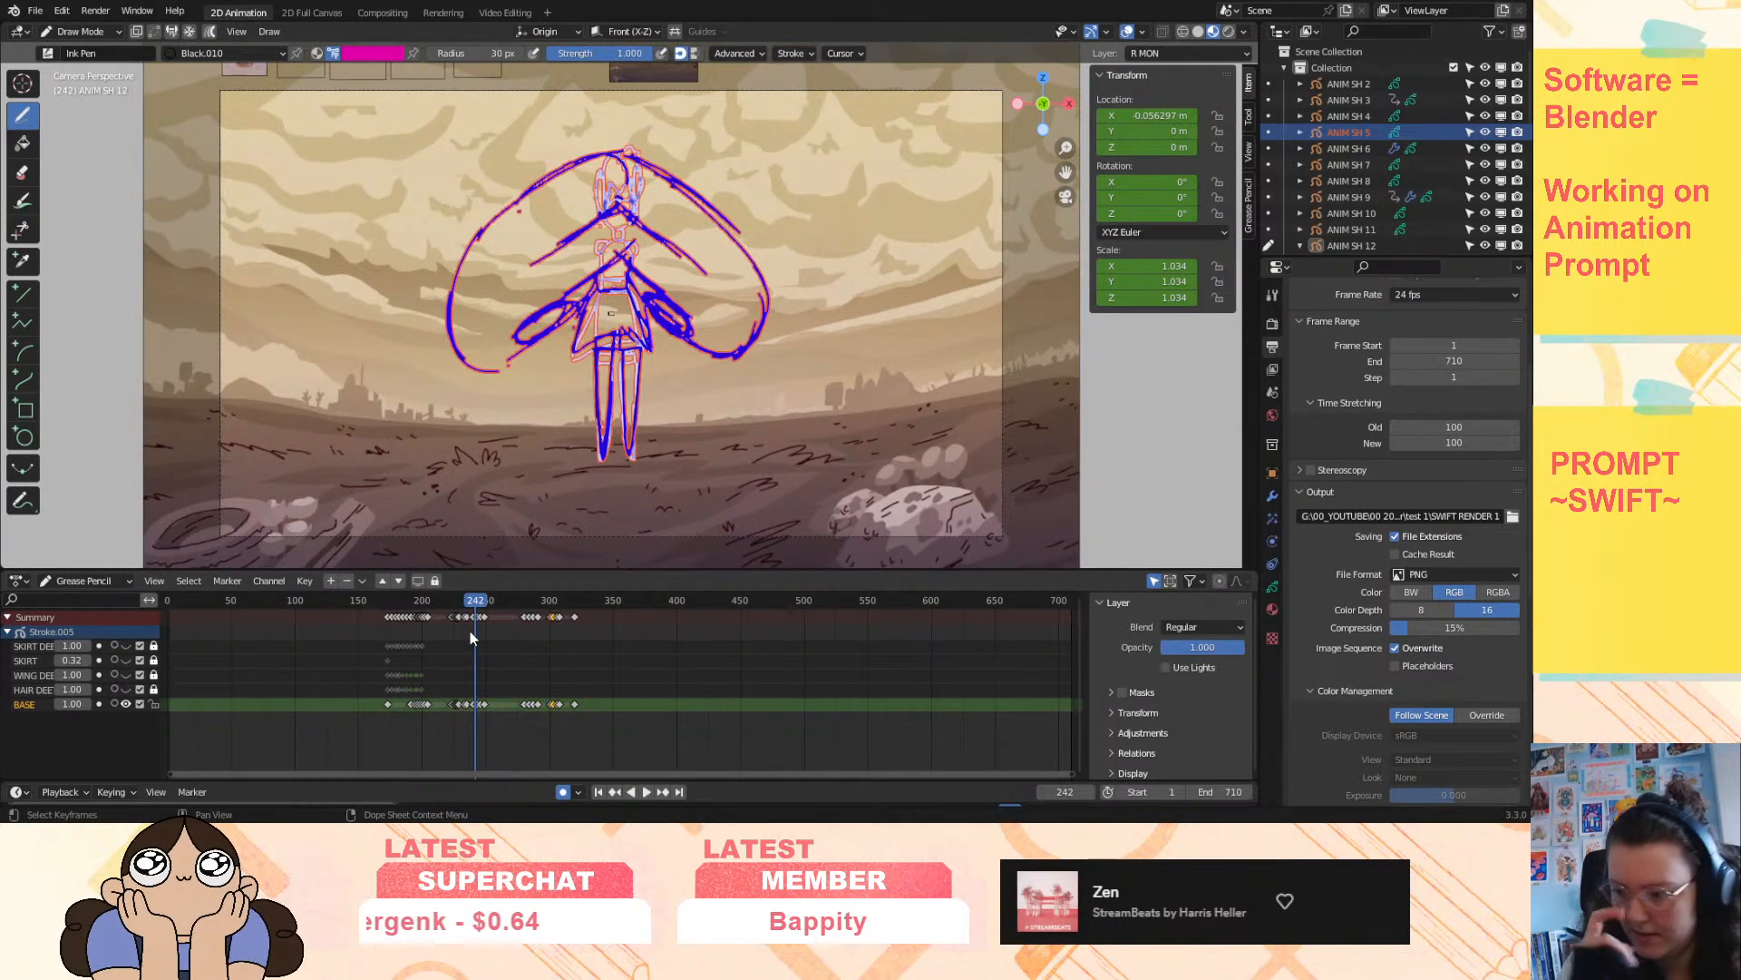
# - Add a Grease Pencil layer named DUST to ANIM SH 12
pyautogui.click(1272, 586)
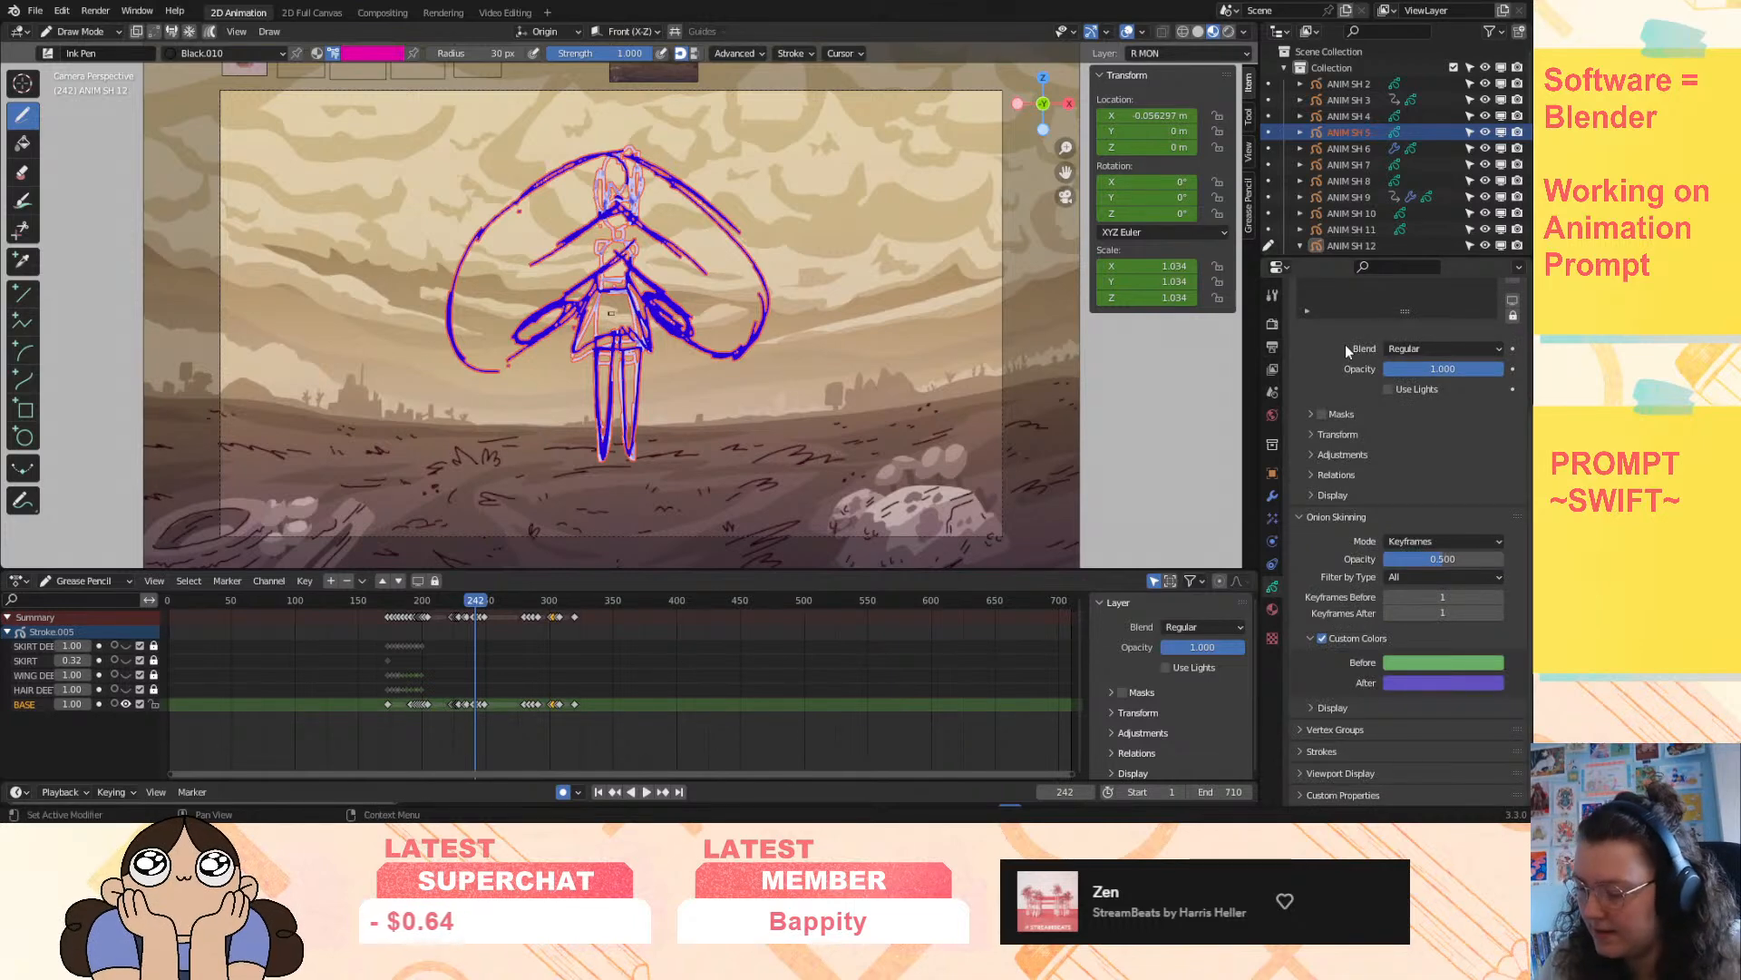
pyautogui.scroll(5, 1368, 348)
pyautogui.click(1364, 375)
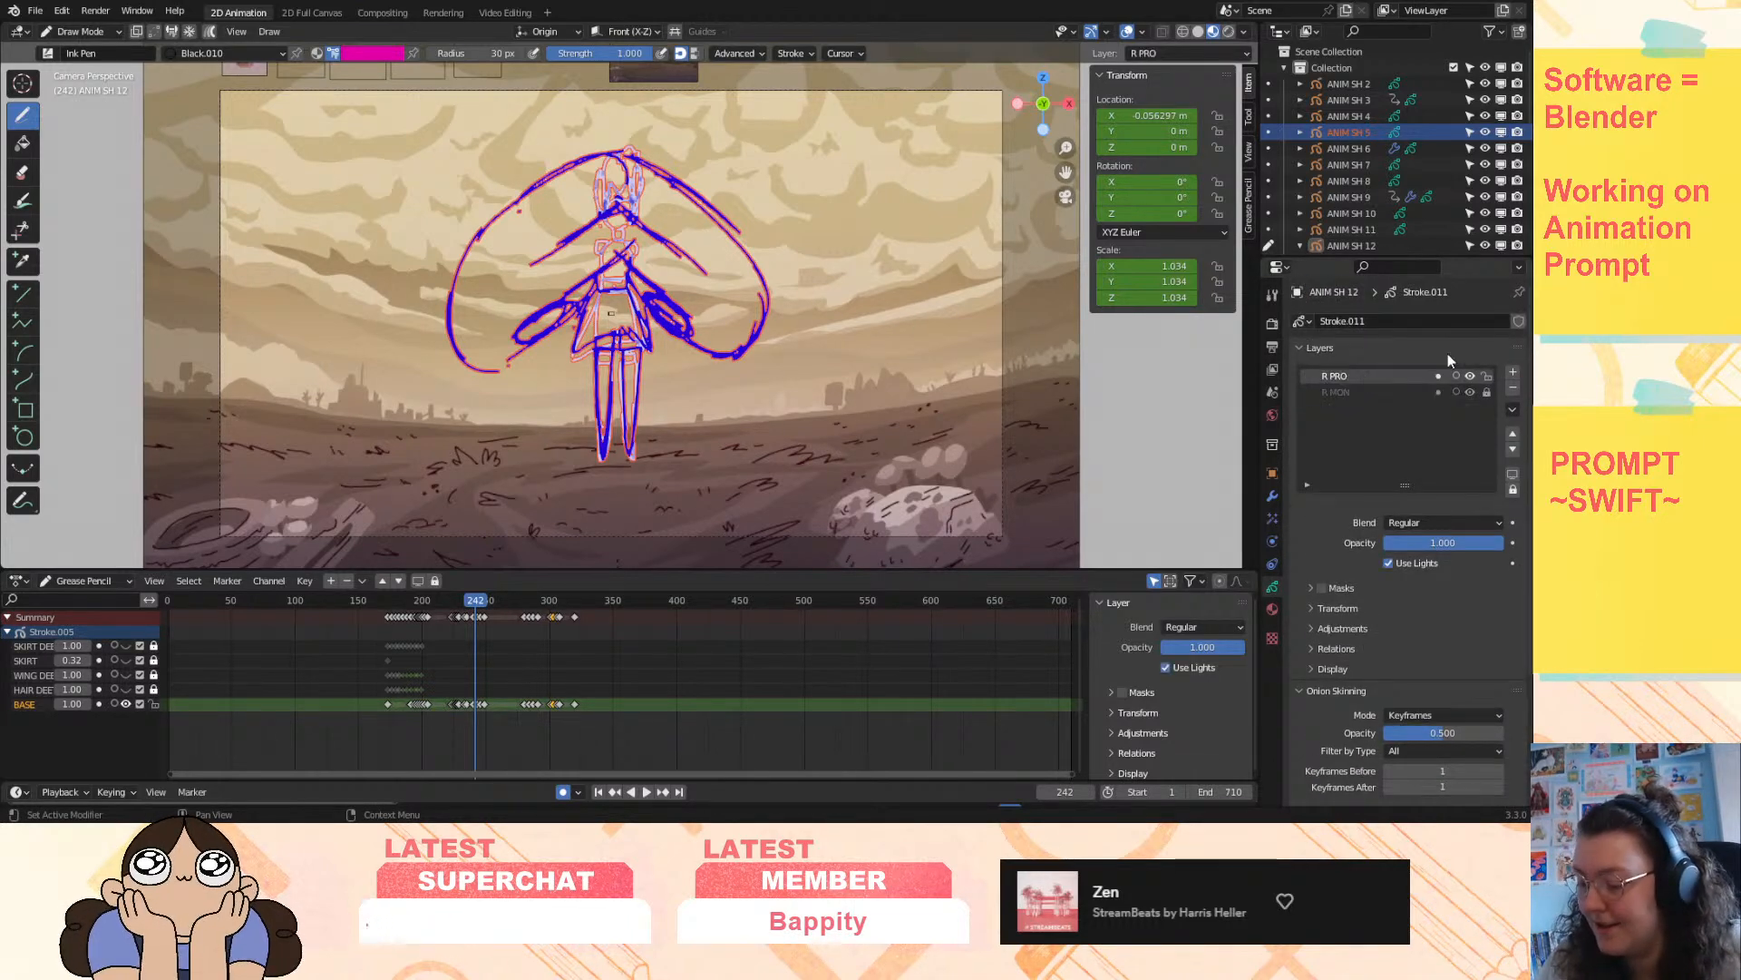
pyautogui.click(1513, 372)
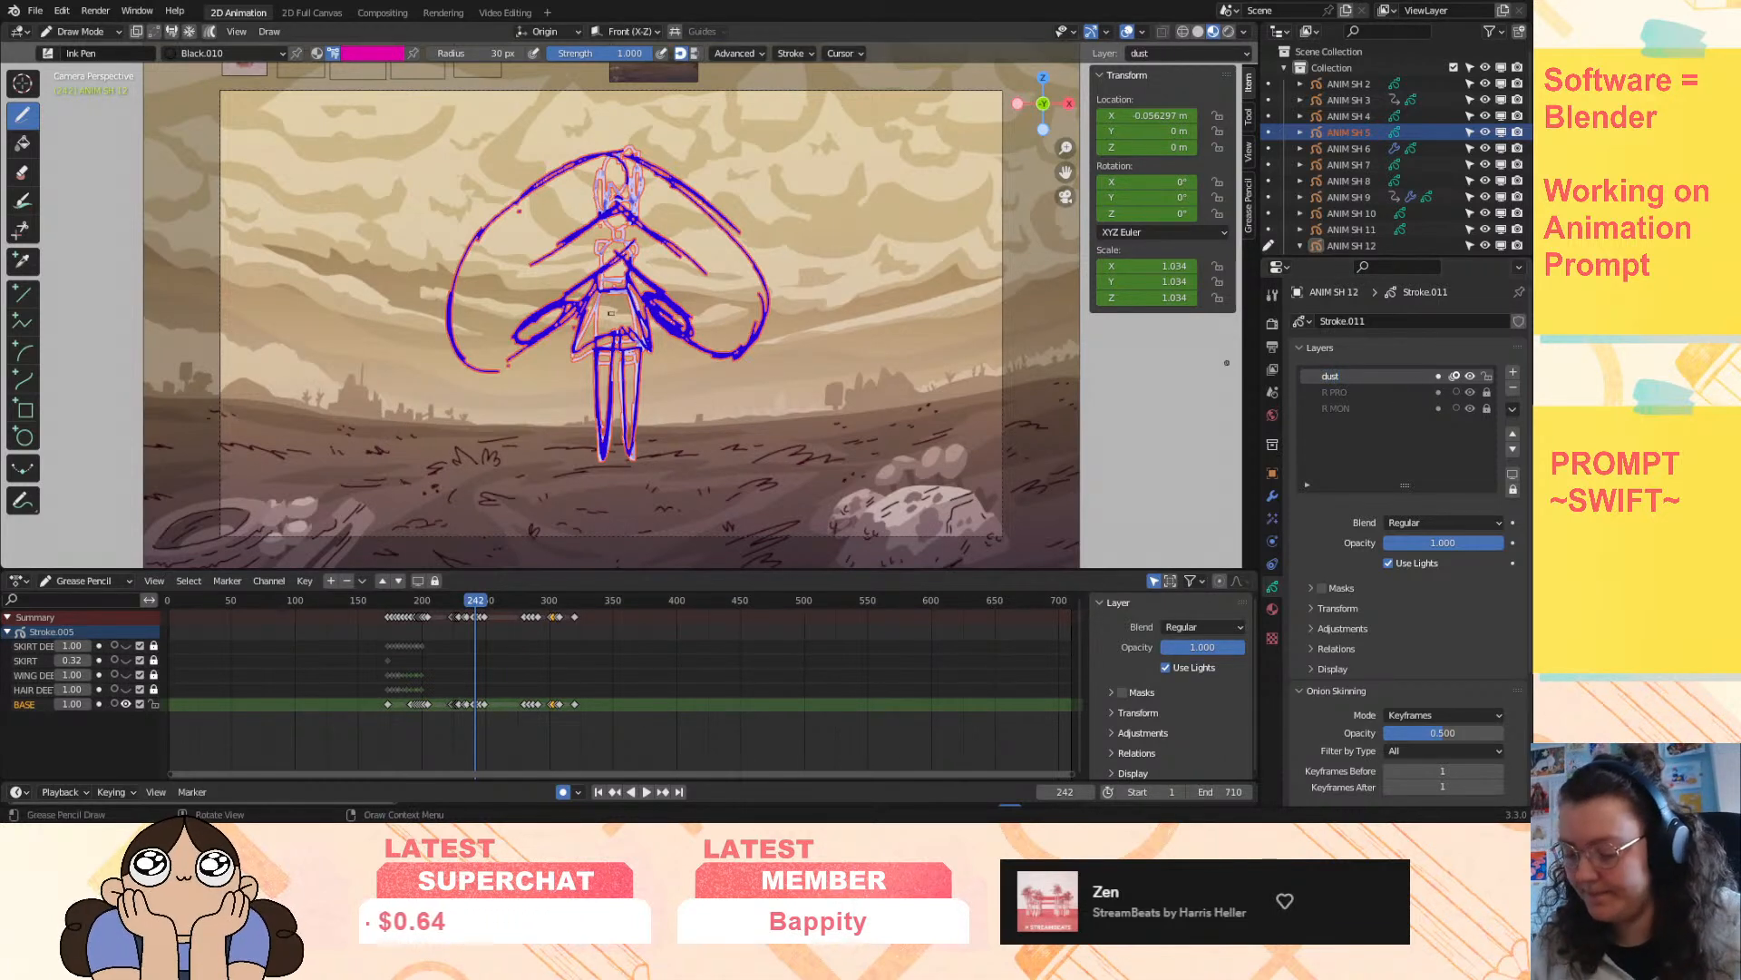
pyautogui.doubleClick(1341, 377)
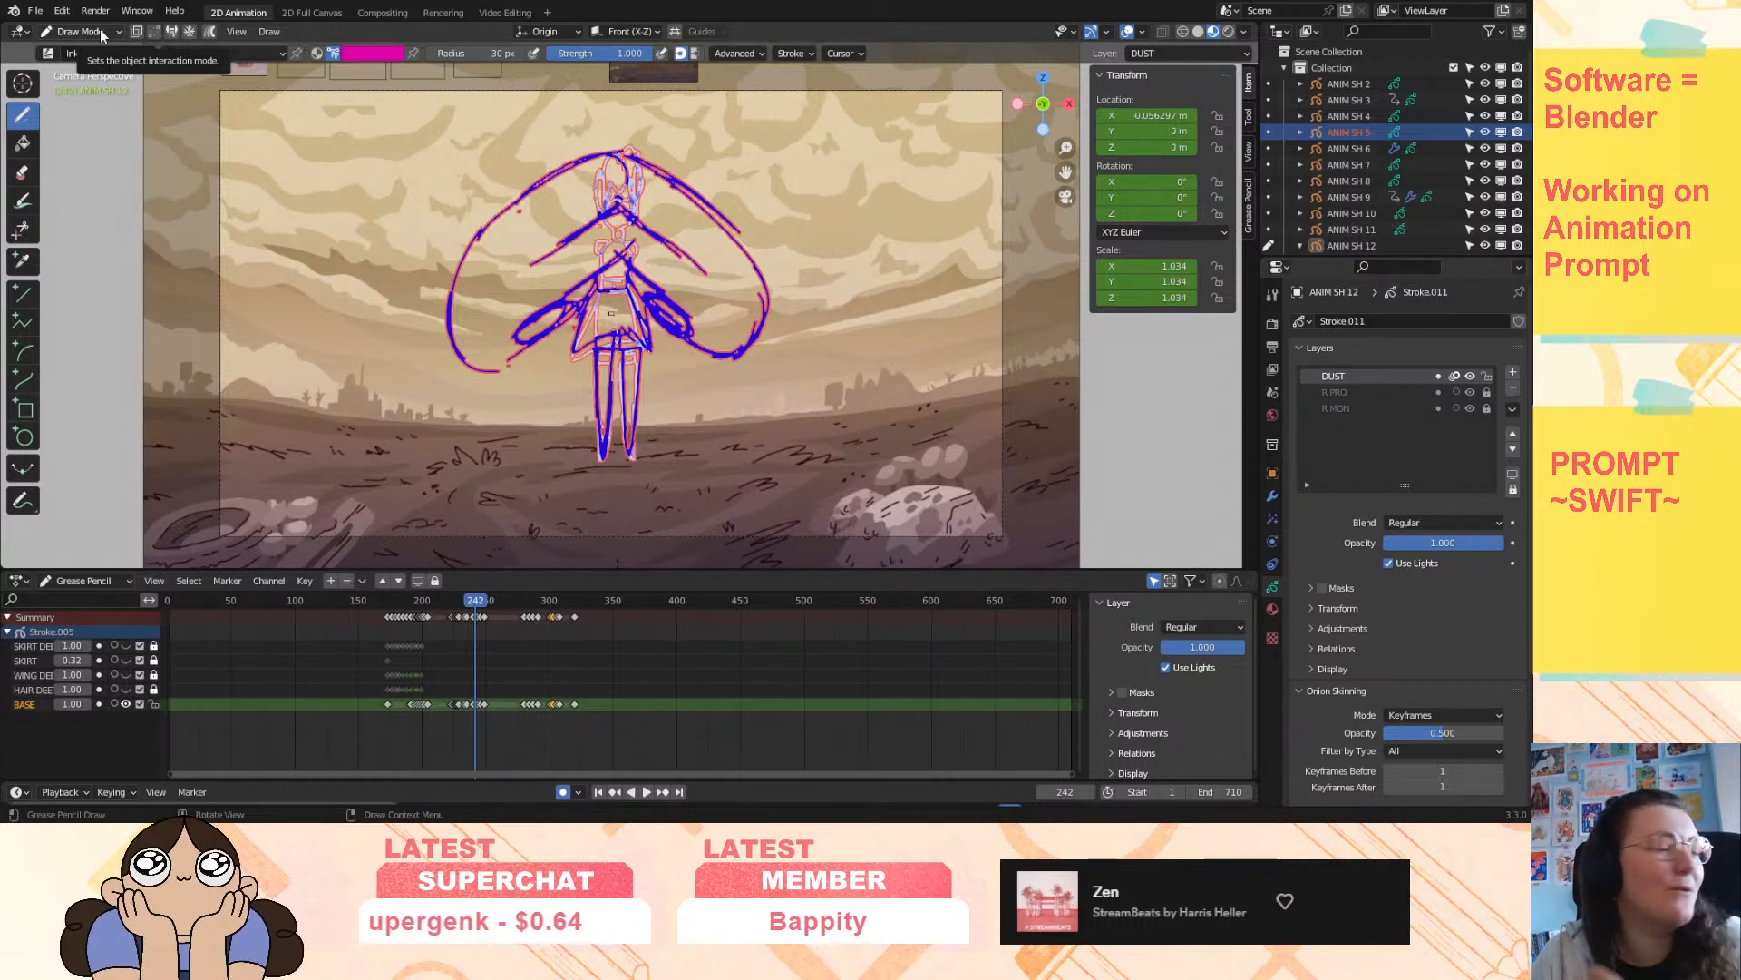
# - Find the object that holds this shot's keyframes and switch Draw Mode from ANIM SH 12 to ANIM SH 5
pyautogui.press('space')
pyautogui.click(475, 602)
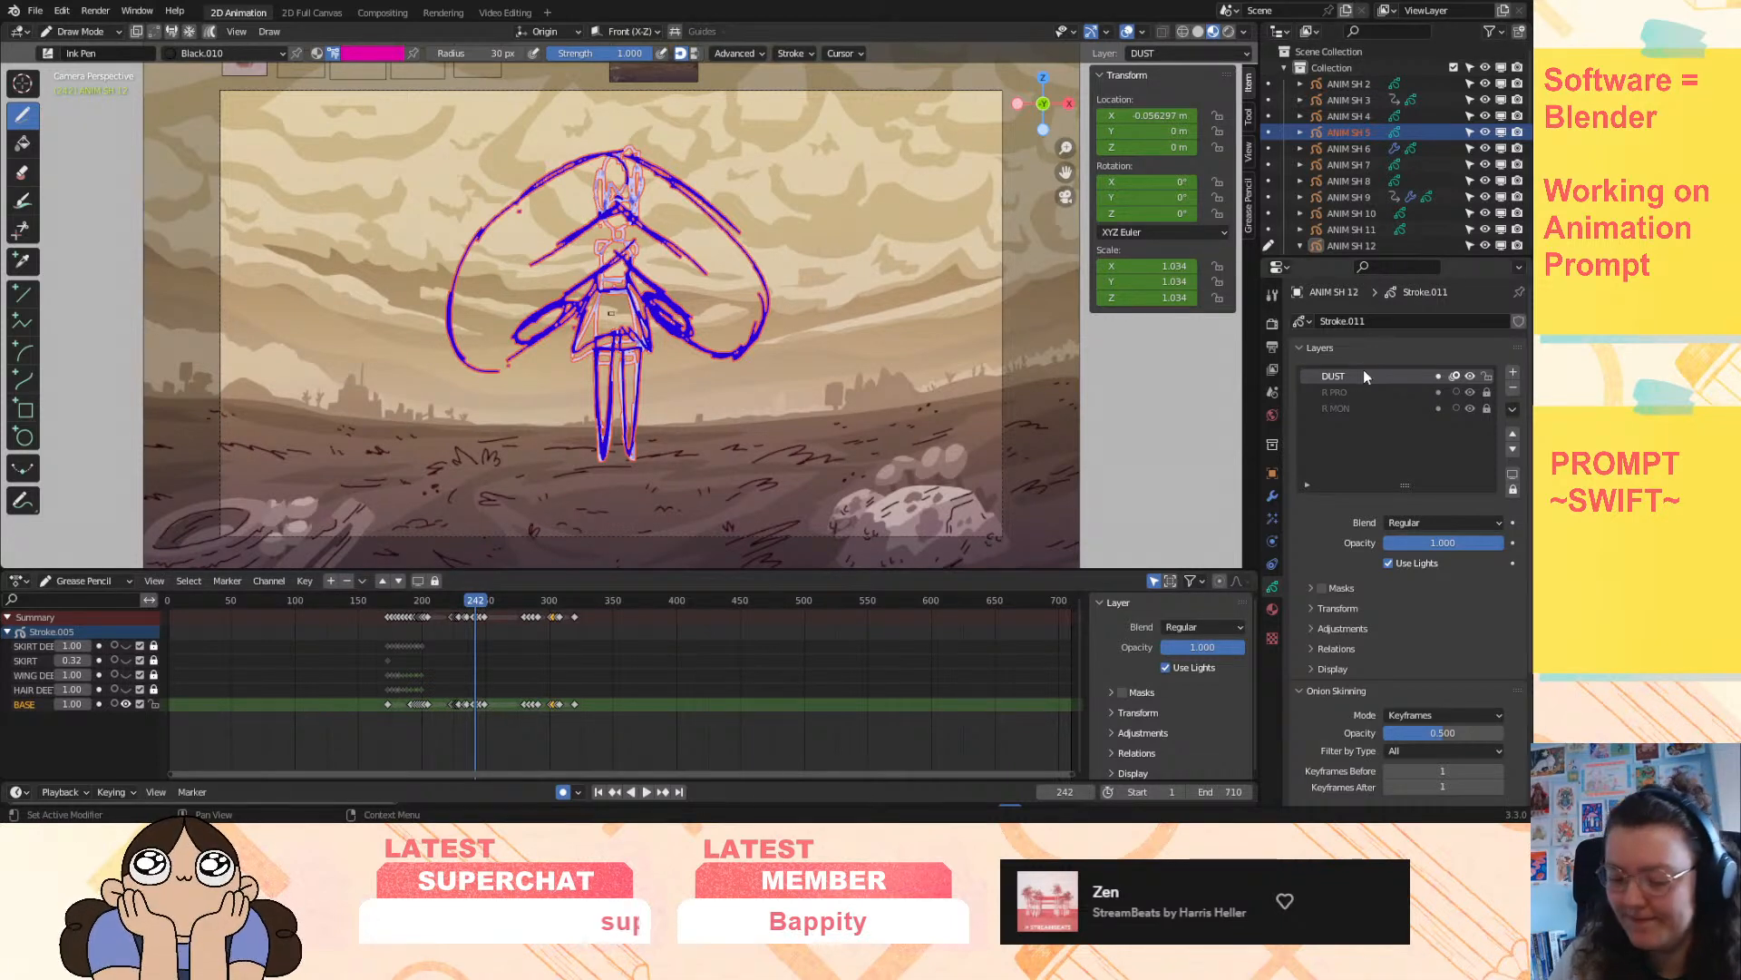
pyautogui.moveTo(181, 775); pyautogui.dragTo(466, 774)
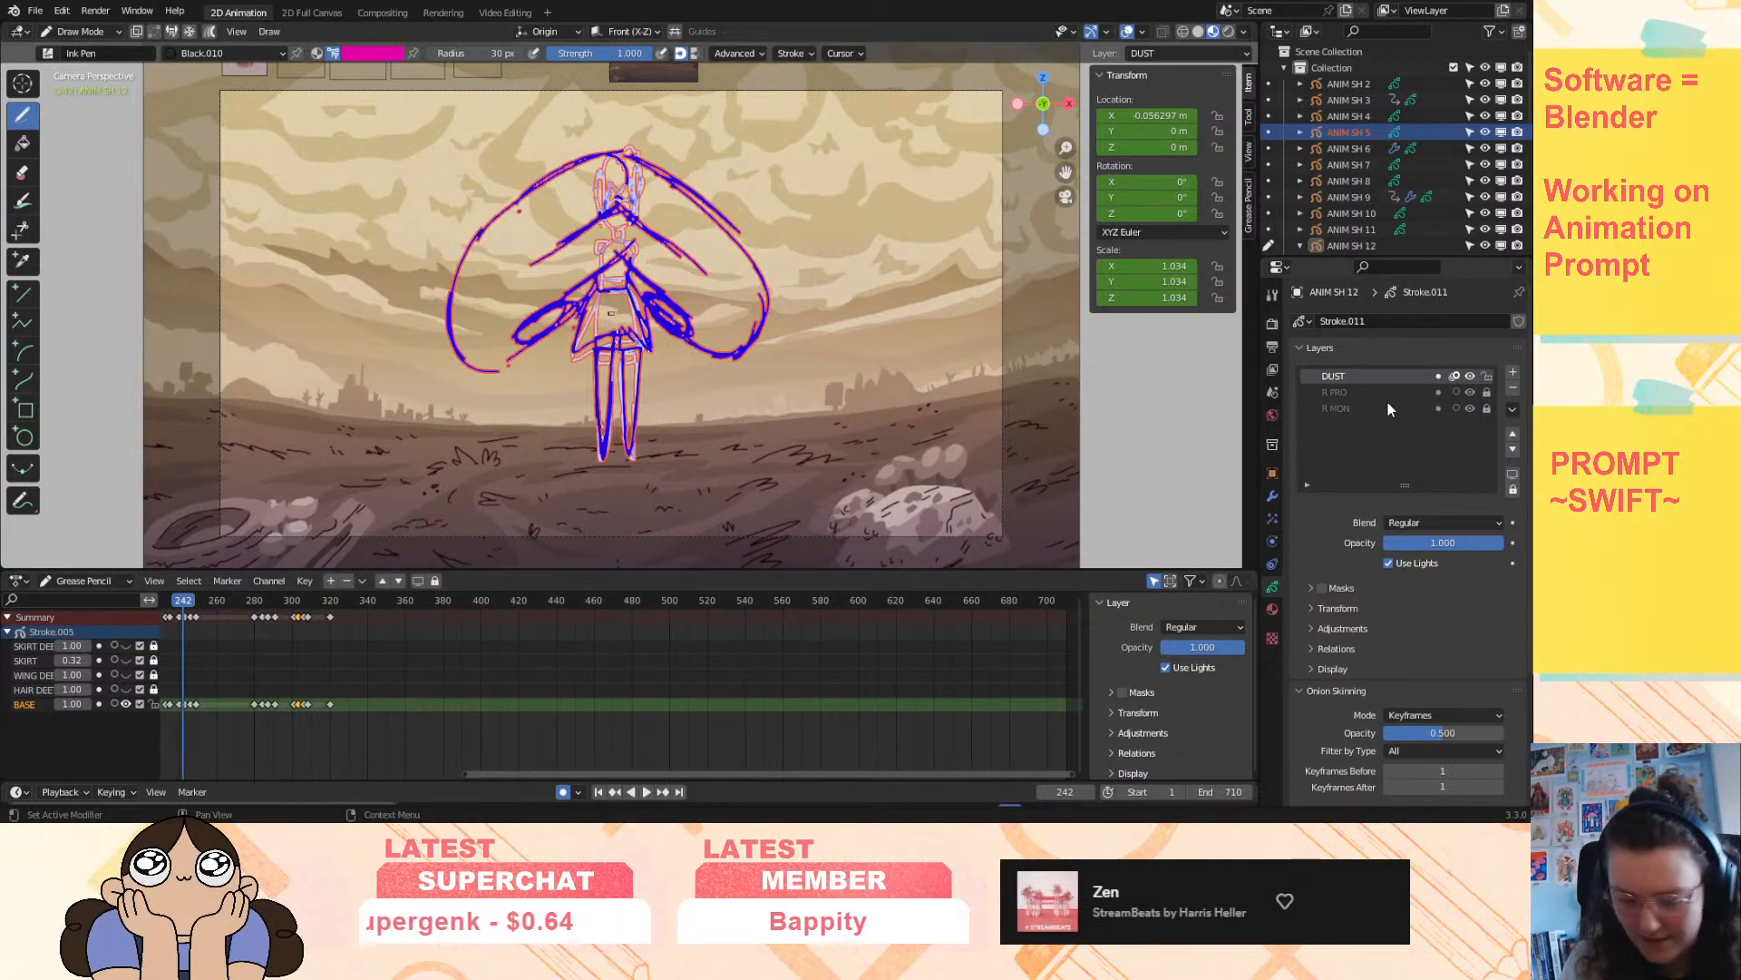
pyautogui.click(1362, 145)
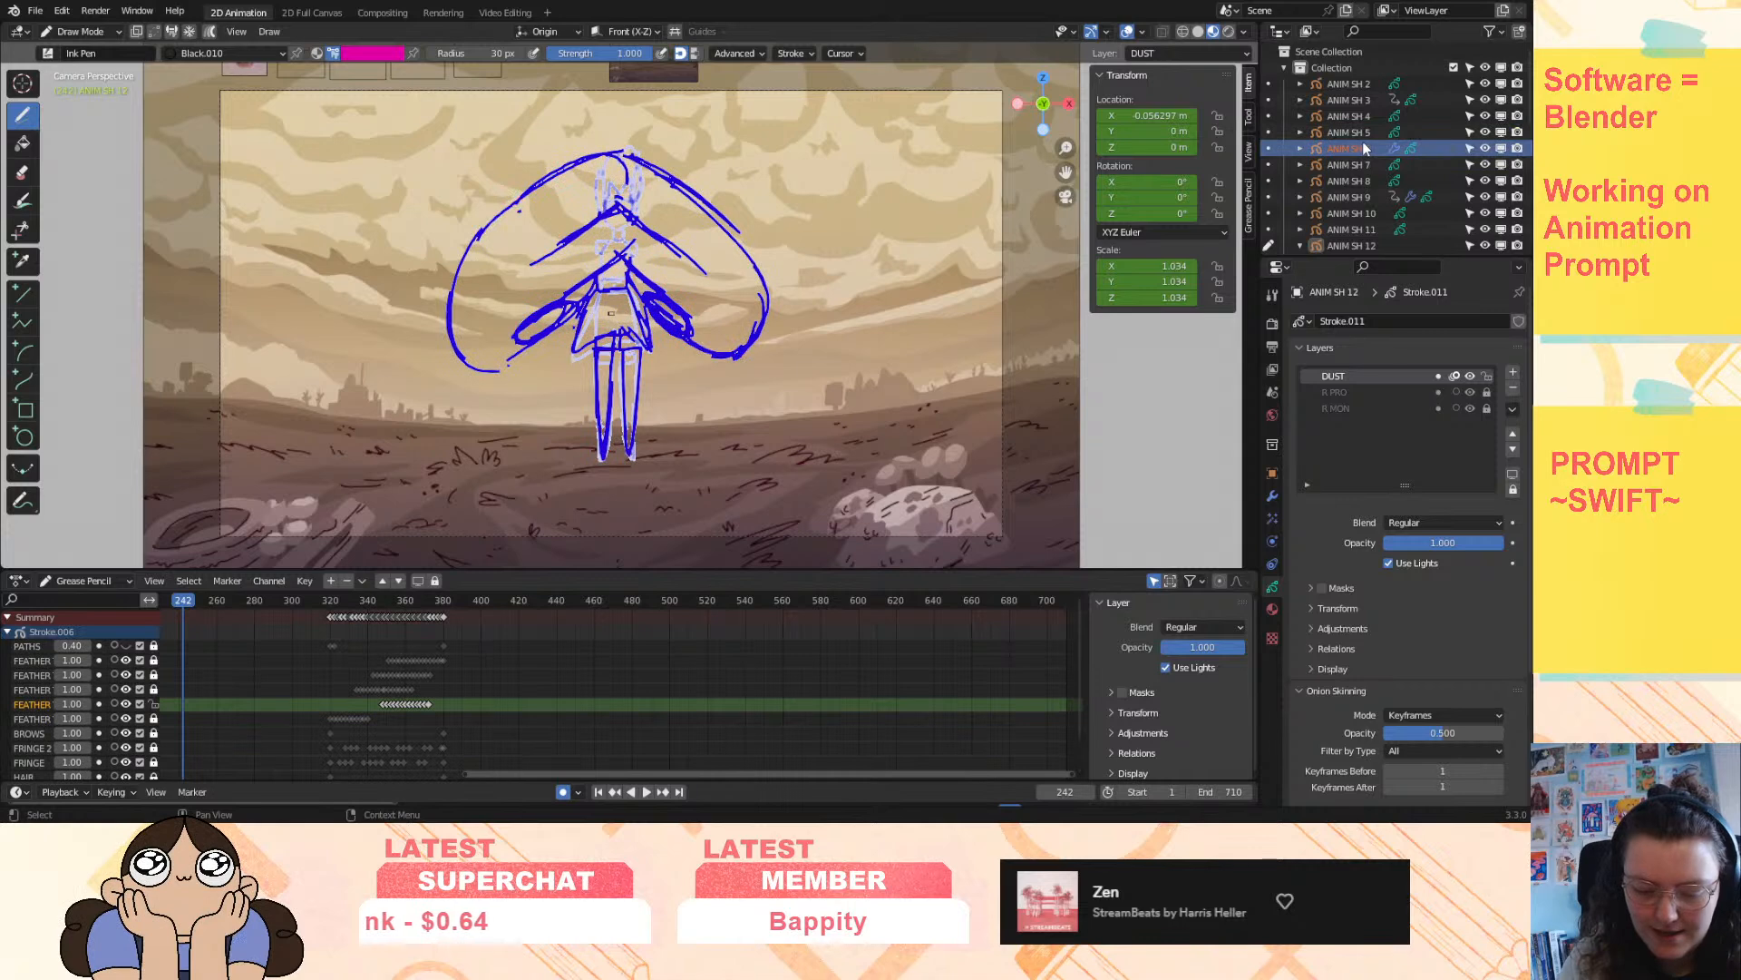
pyautogui.click(1357, 162)
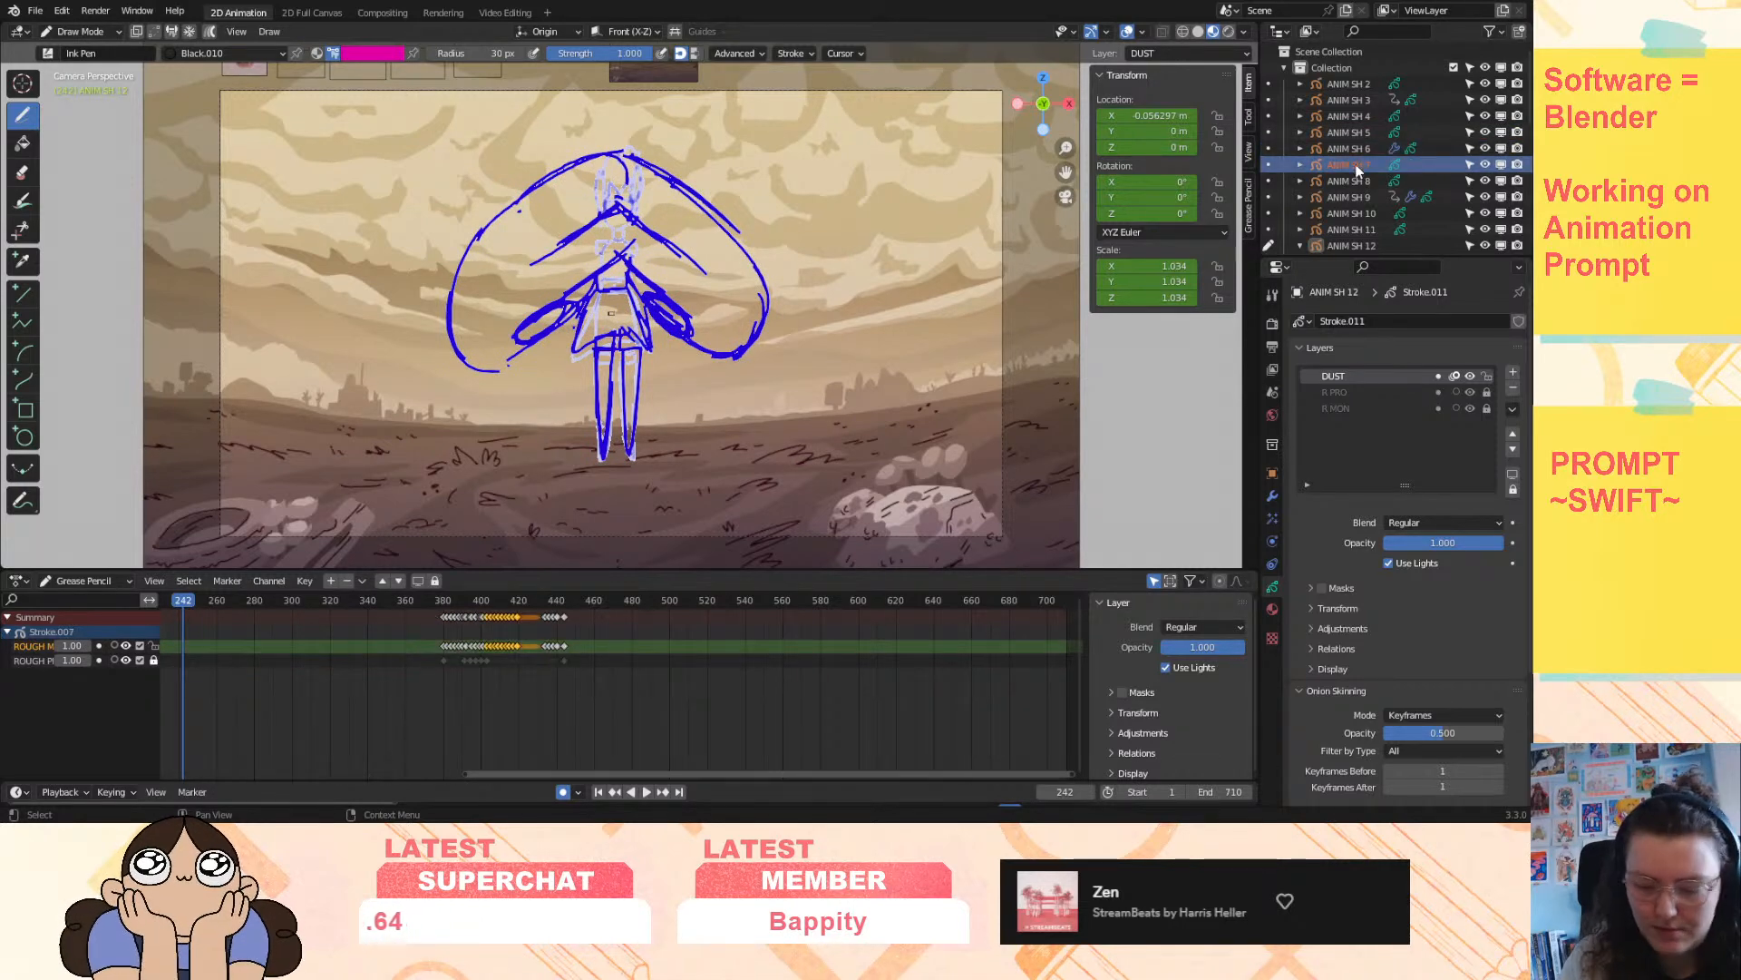
pyautogui.click(1344, 104)
pyautogui.click(1346, 116)
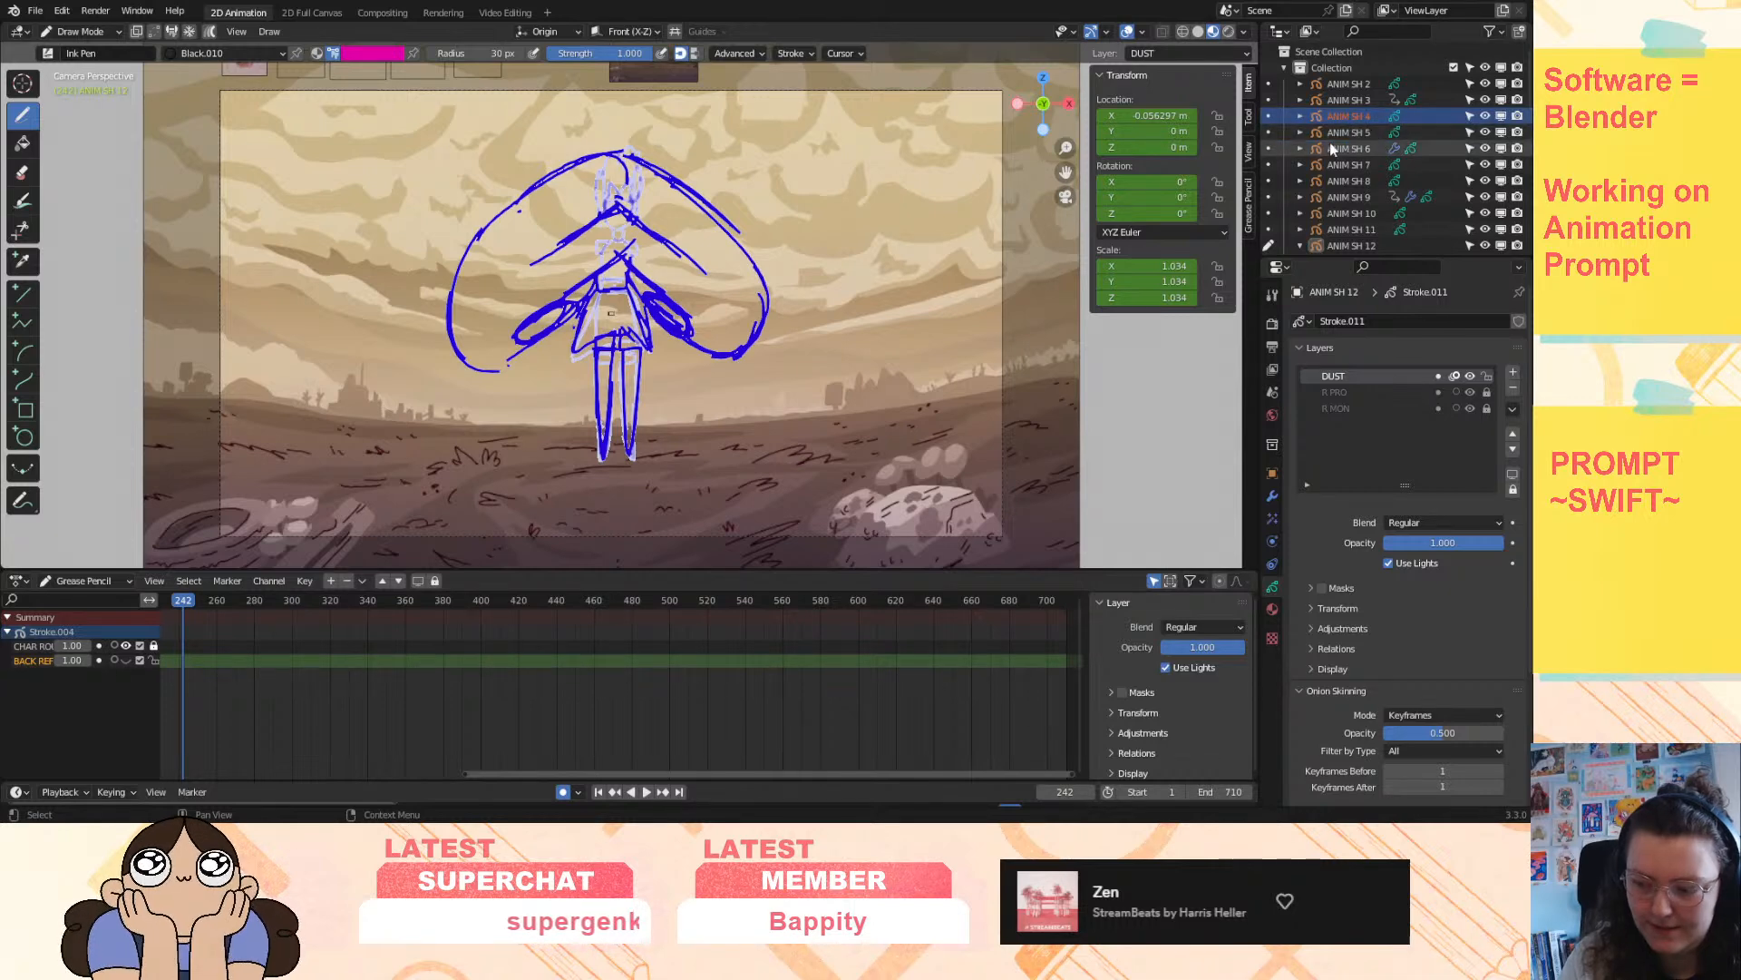
pyautogui.click(1353, 133)
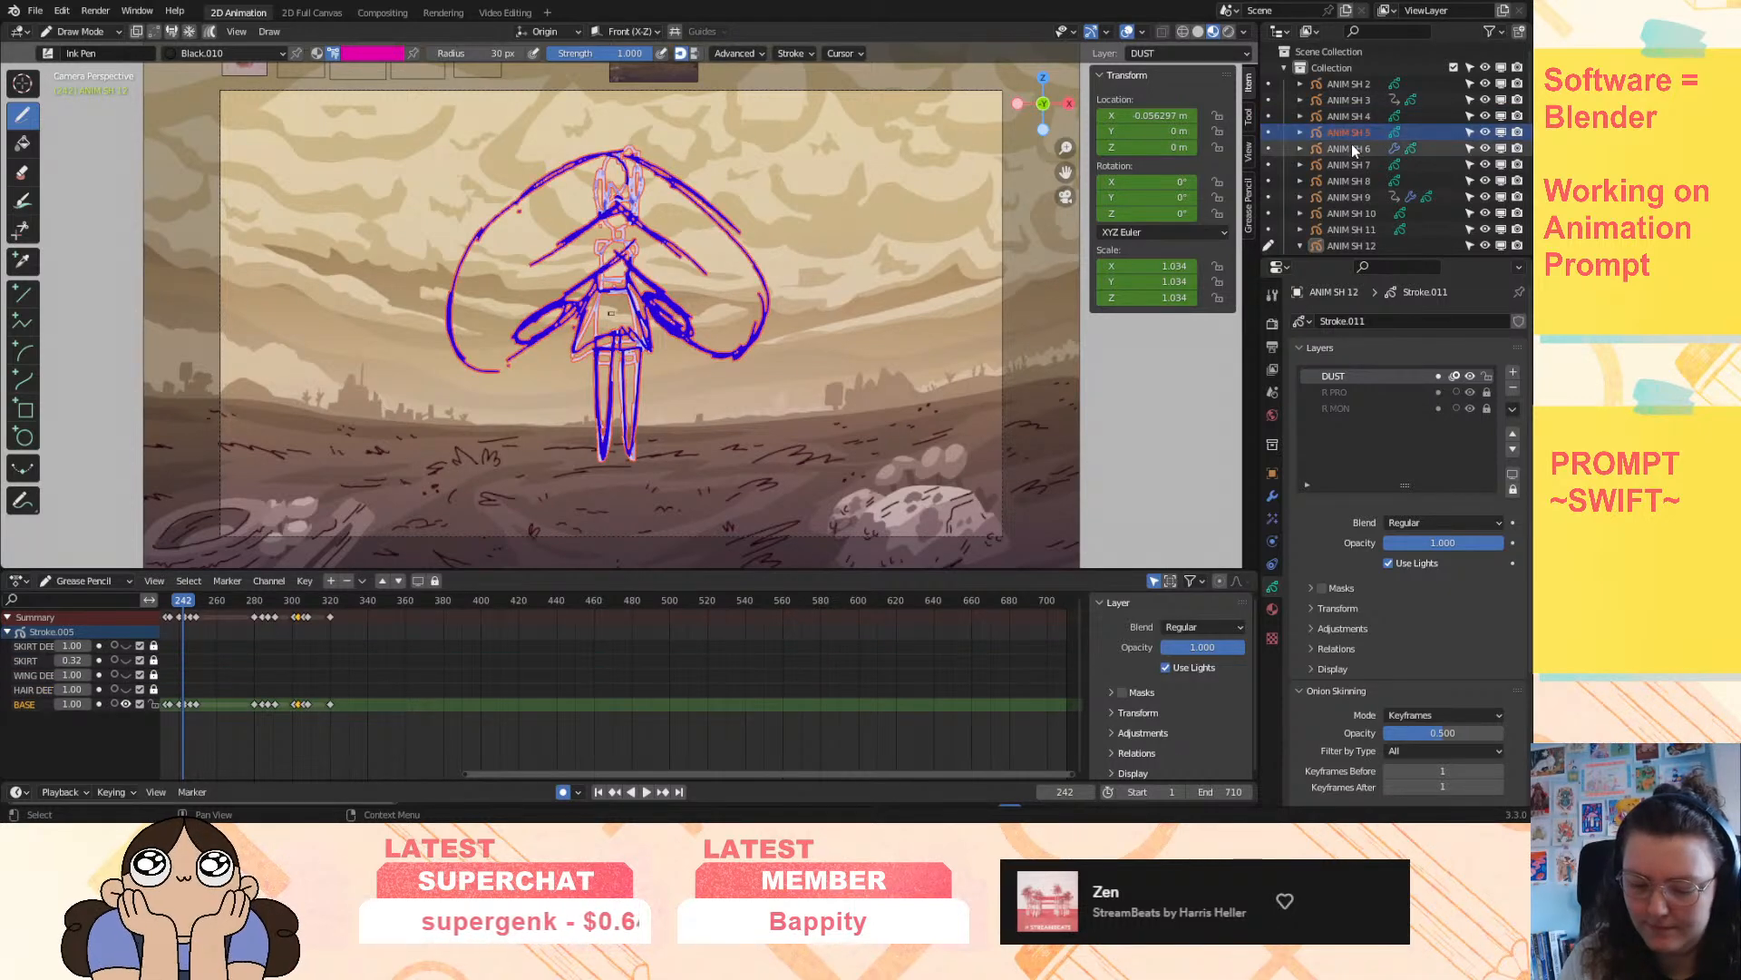
pyautogui.click(1270, 132)
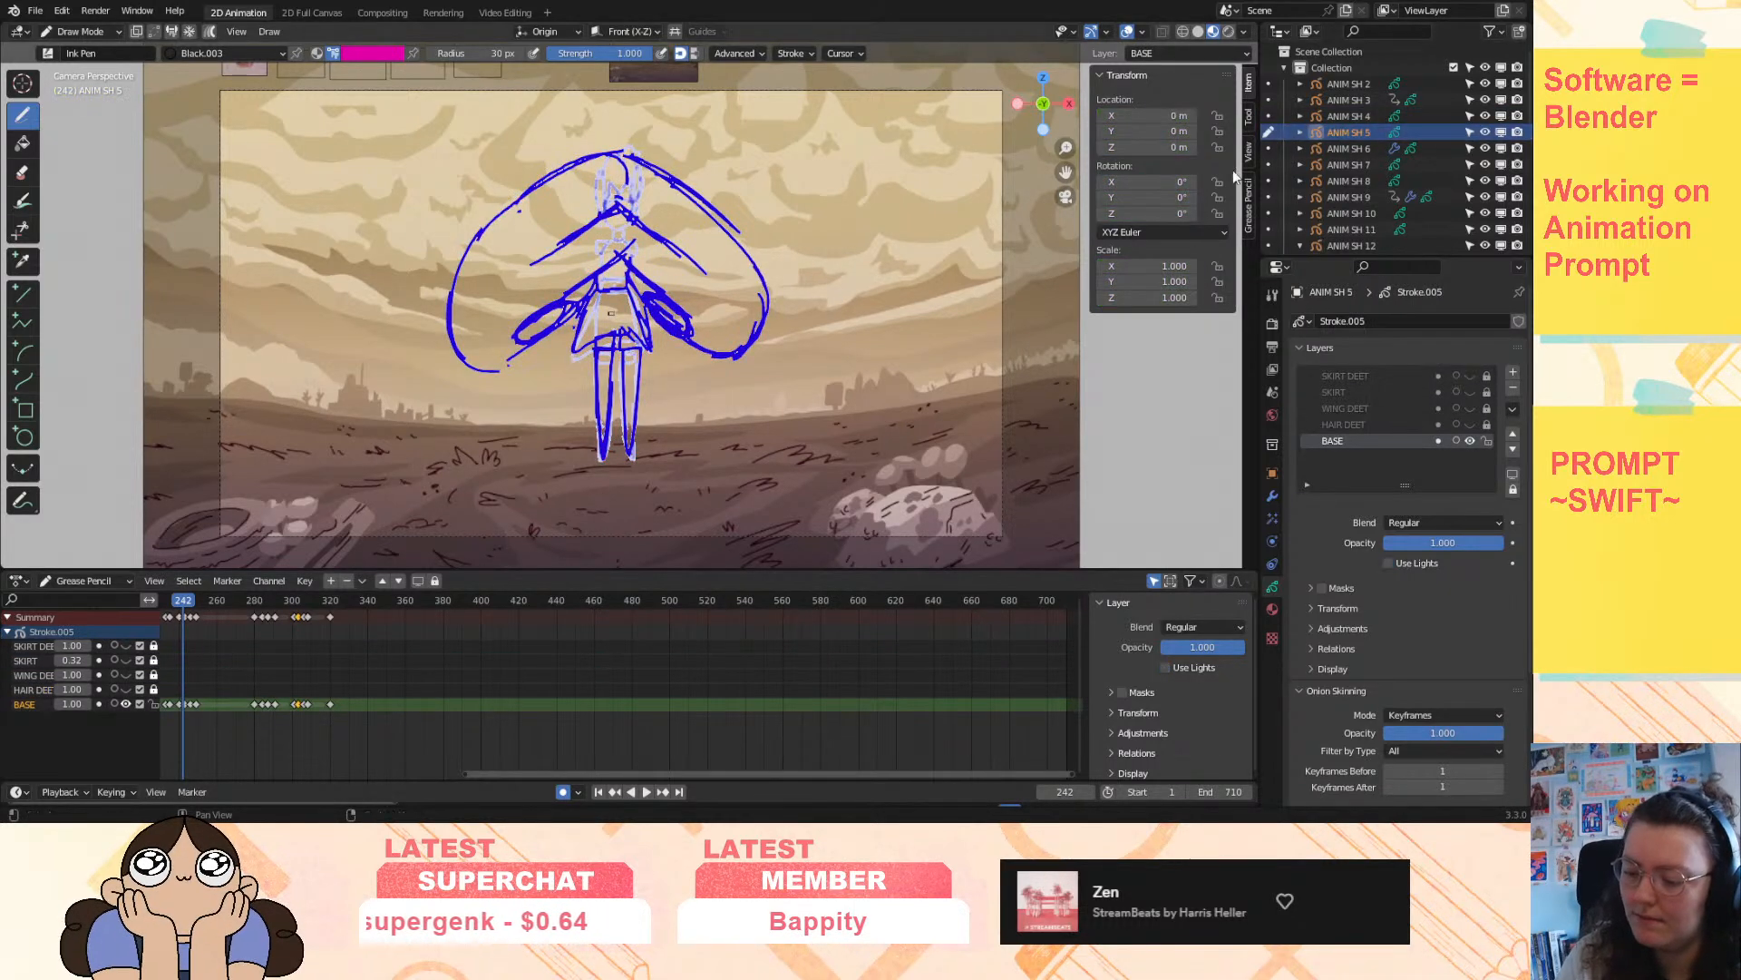
# - Add a layer named DUST to ANIM SH 5 and turn off Use Lights for it
pyautogui.click(1512, 372)
pyautogui.doubleClick(1342, 441)
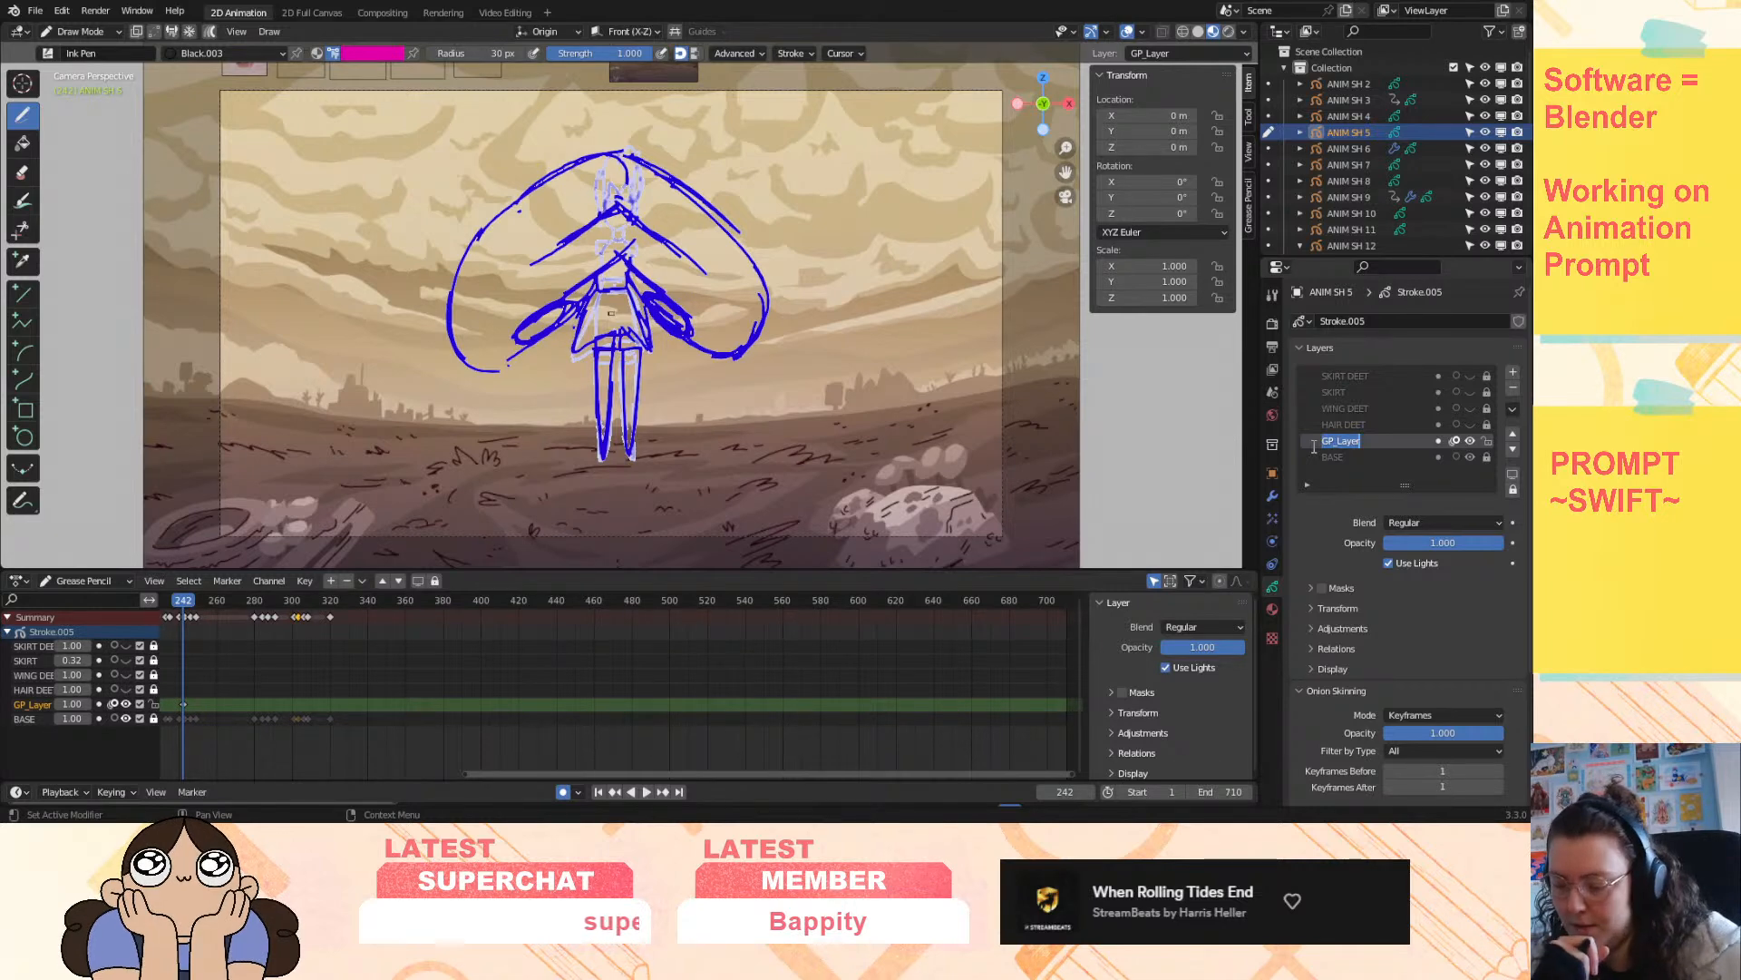
pyautogui.write('D')
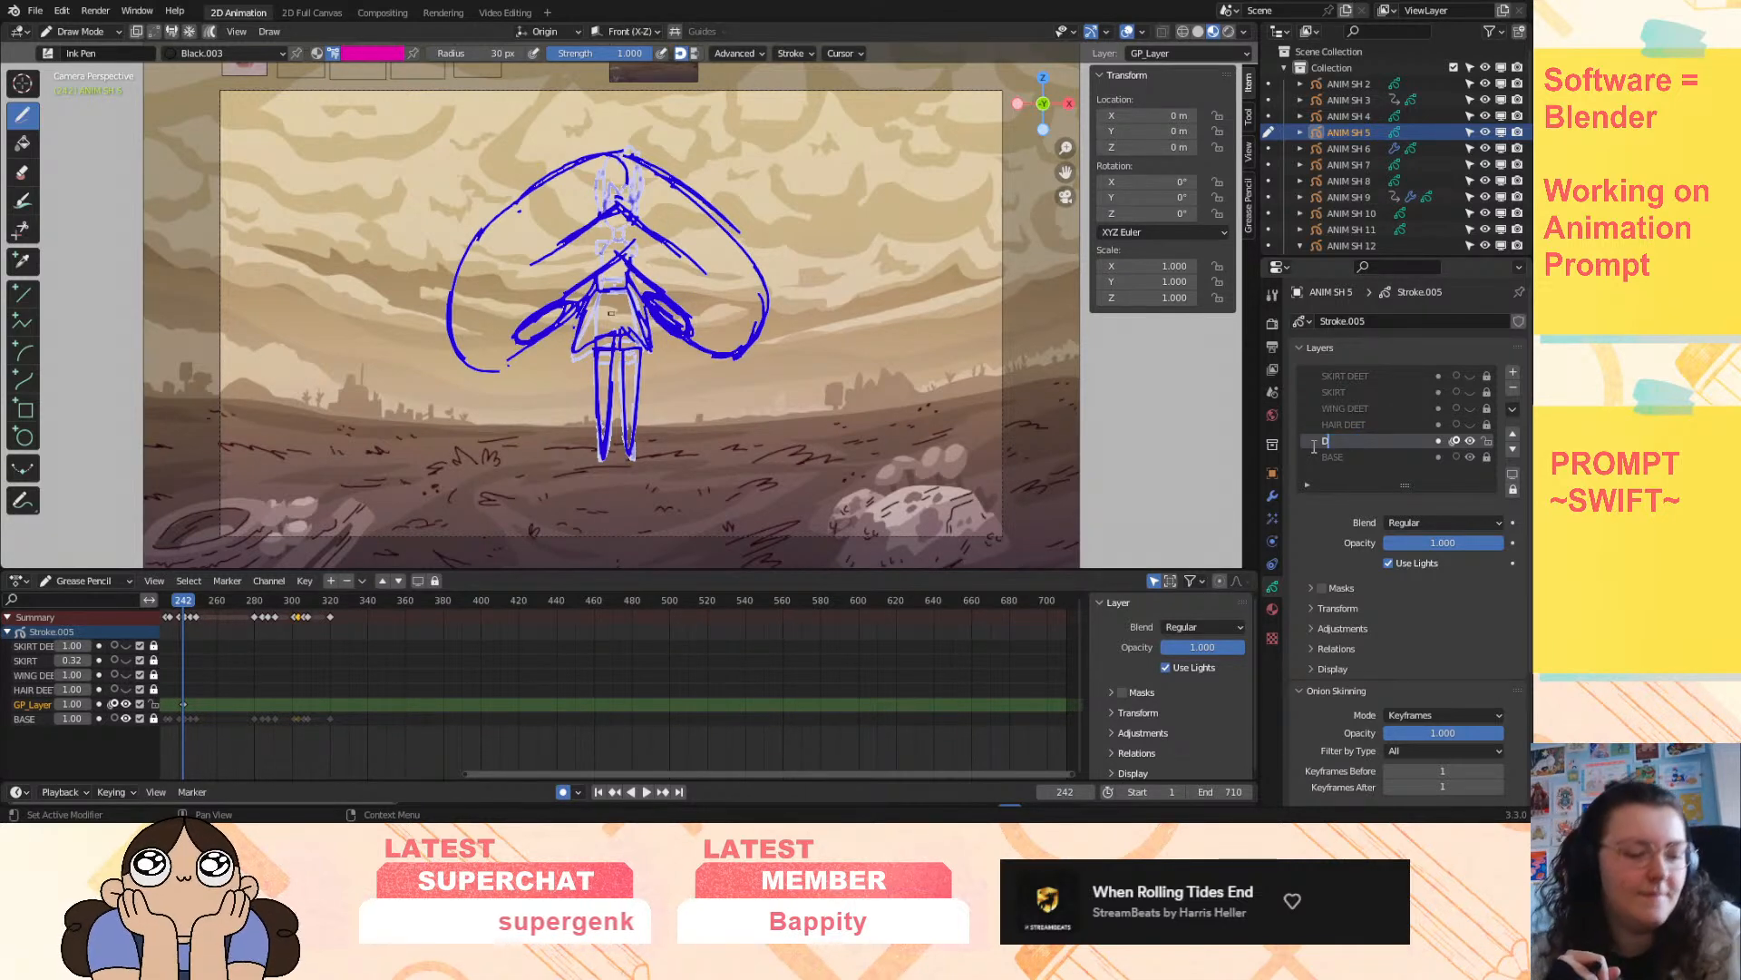
pyautogui.write('USY')
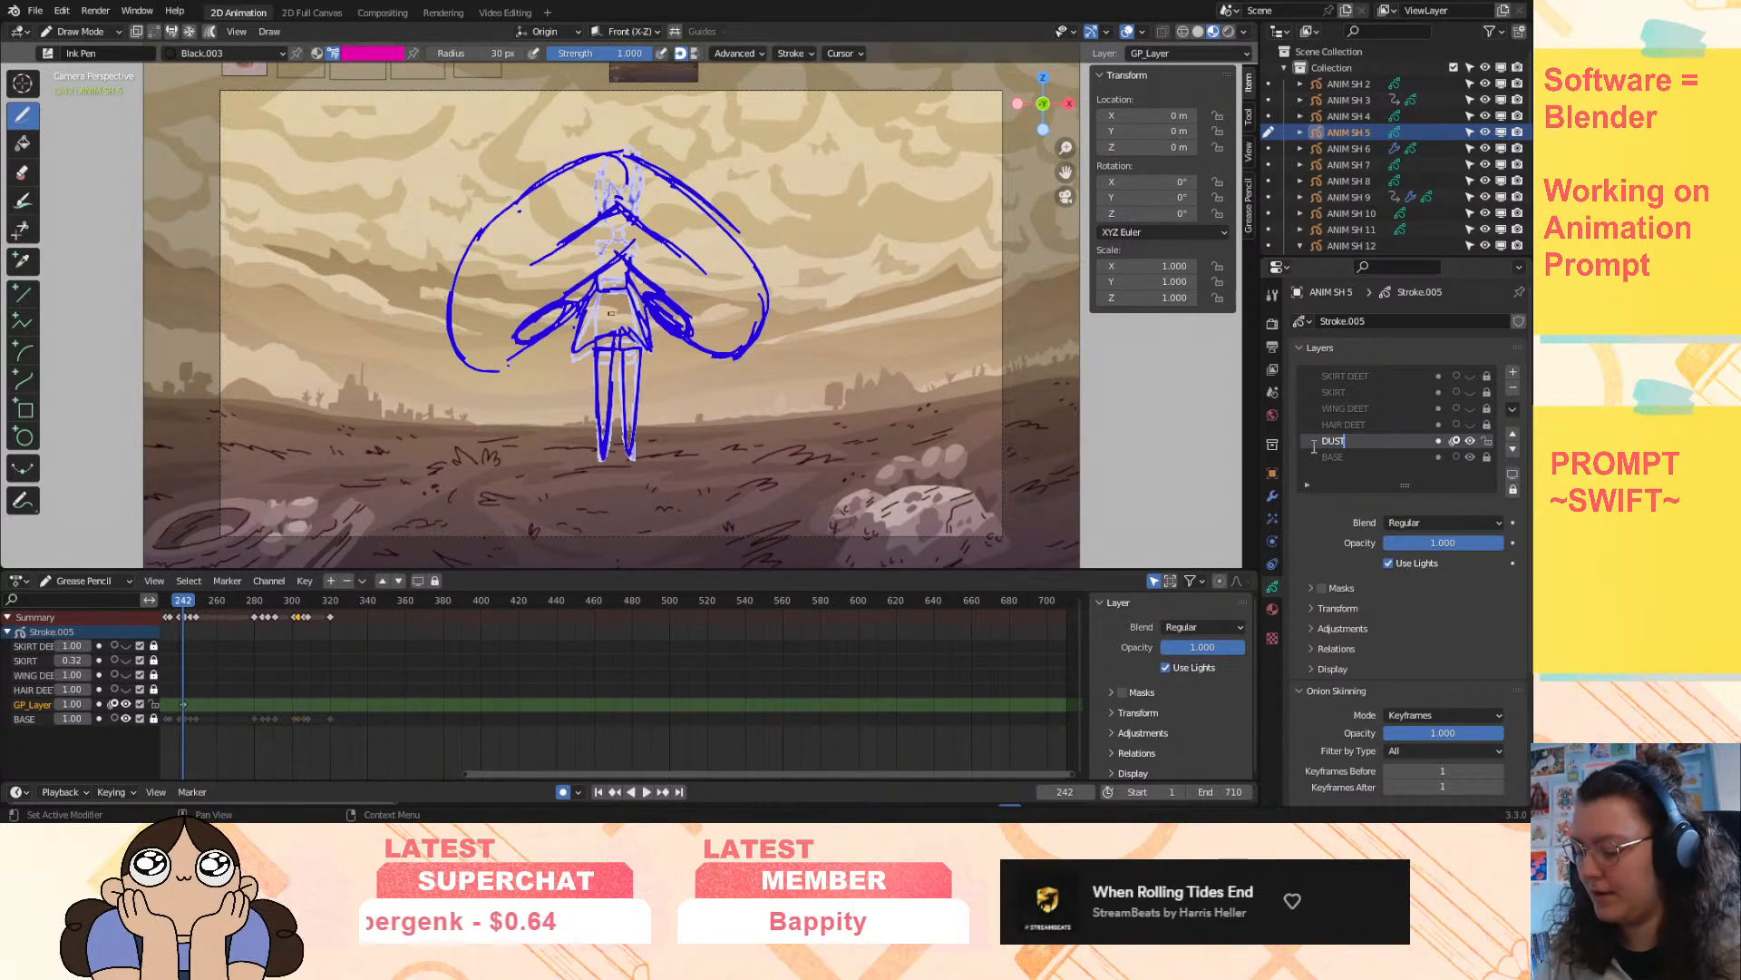
pyautogui.write('T')
pyautogui.press('Return')
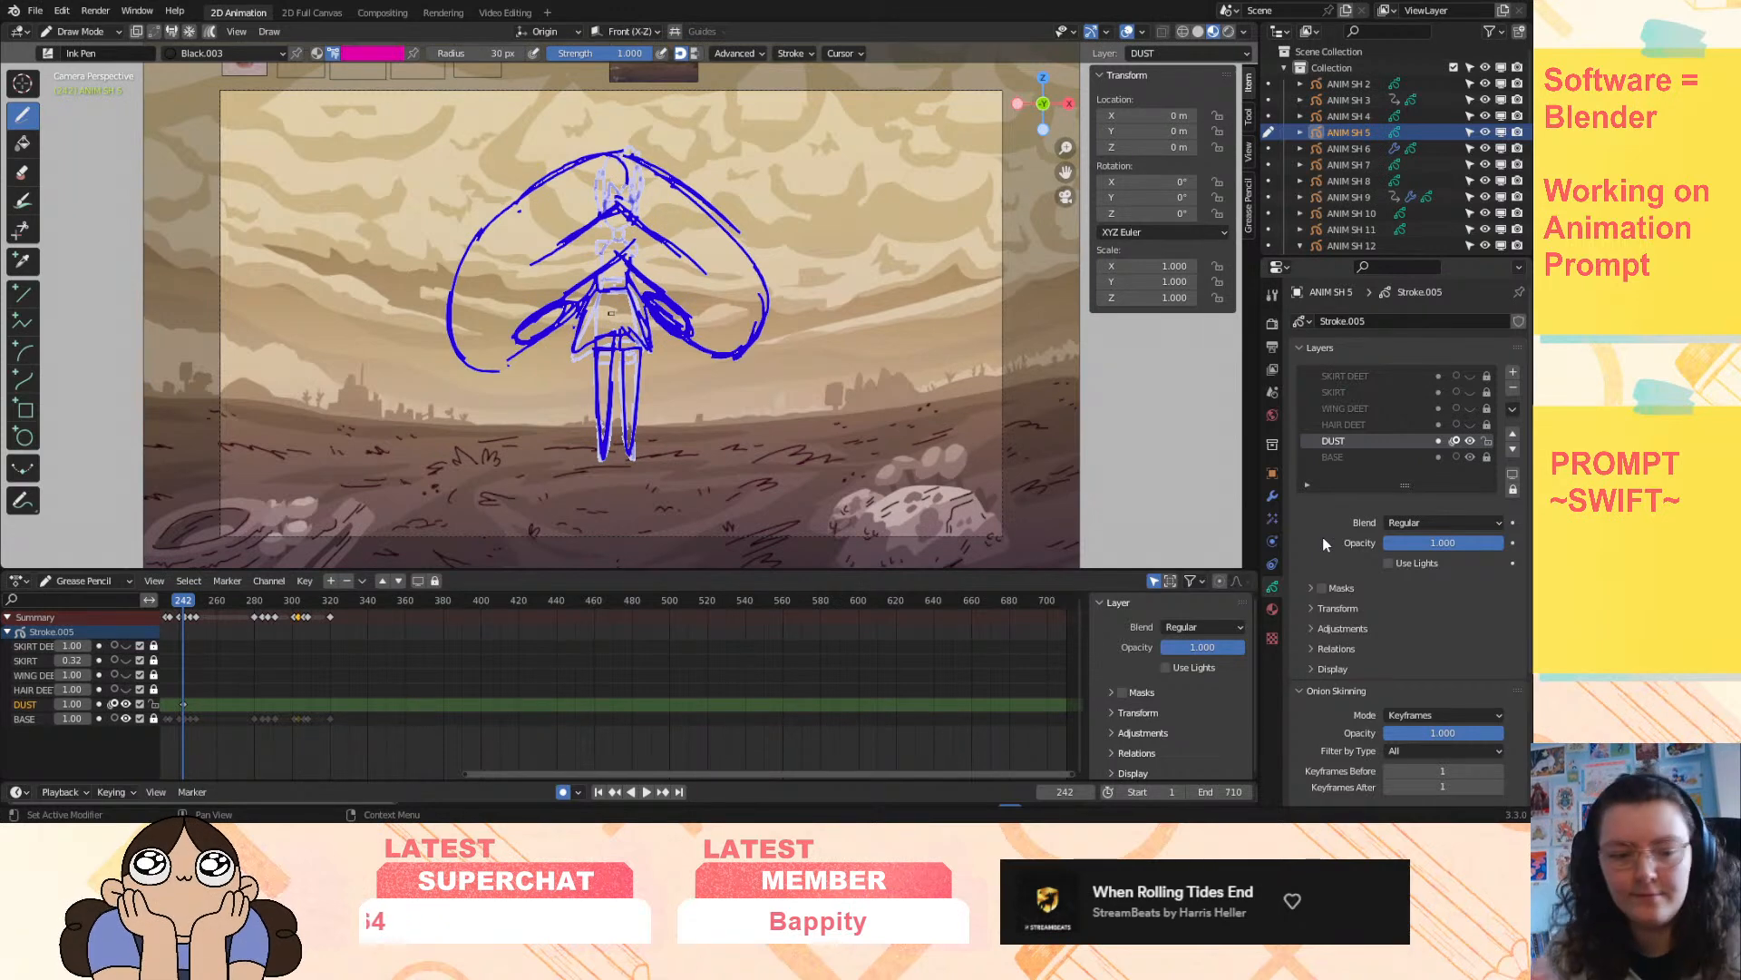
# - Go to frame 243 and move the DUST layer to the top of the layer stack
pyautogui.moveTo(1066, 148); pyautogui.dragTo(1065, 173)
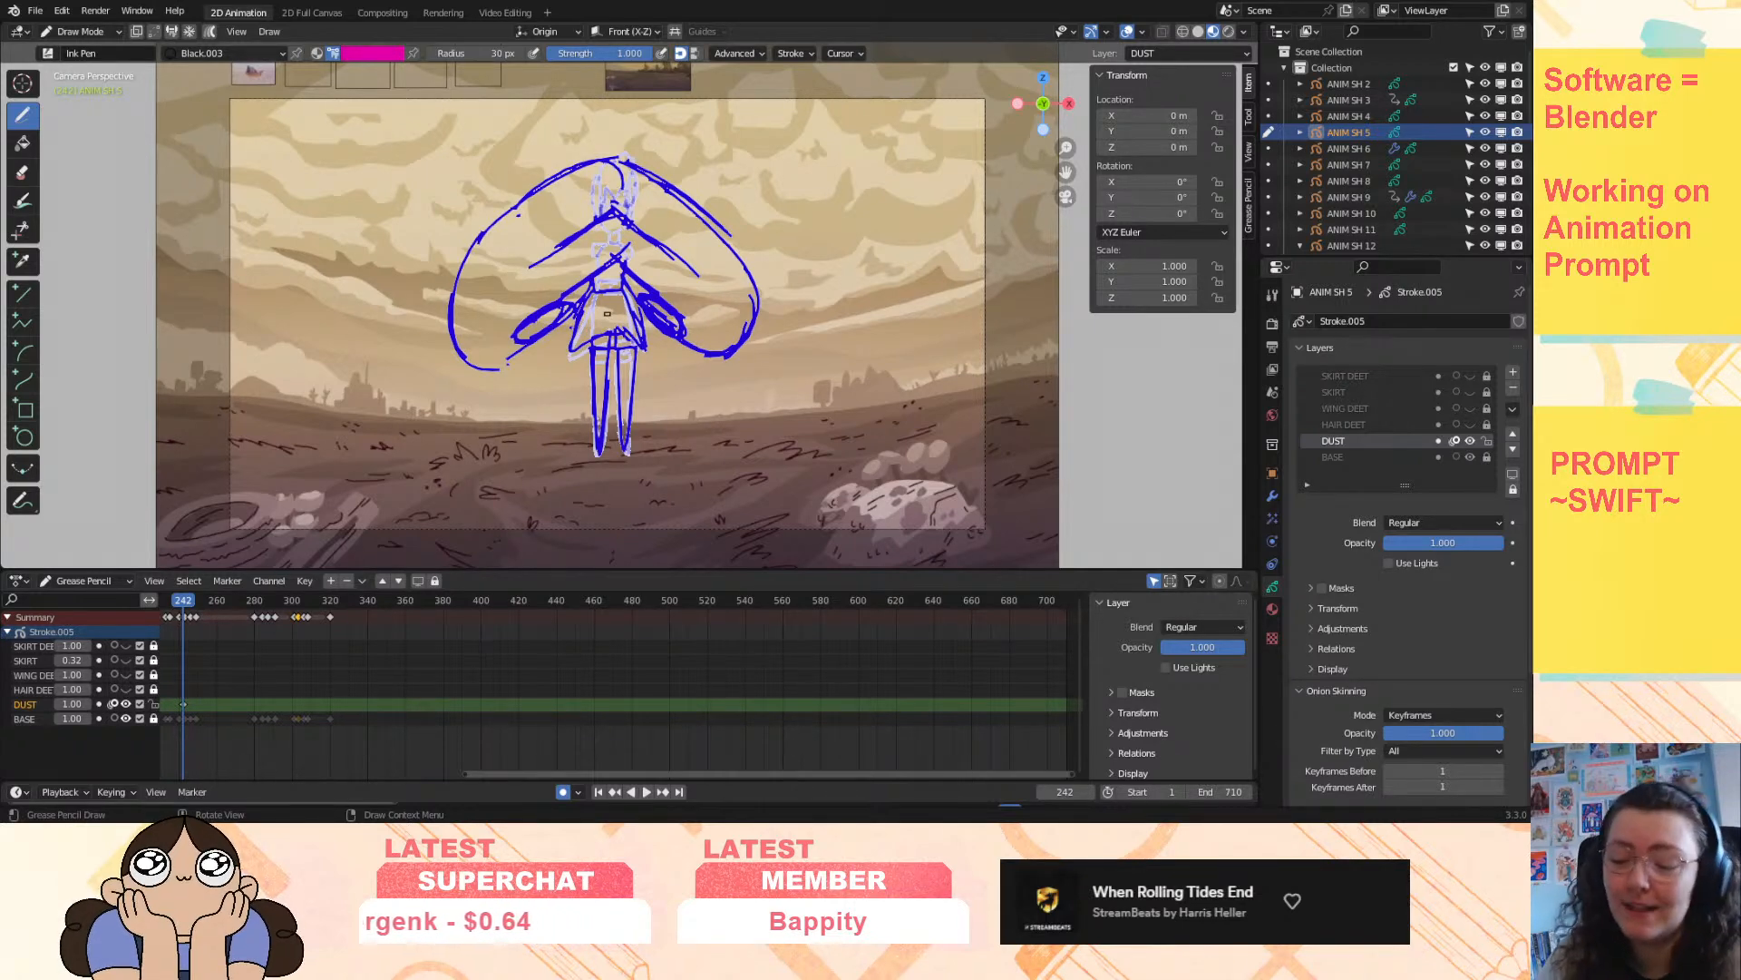
pyautogui.moveTo(1067, 147); pyautogui.dragTo(1060, 163)
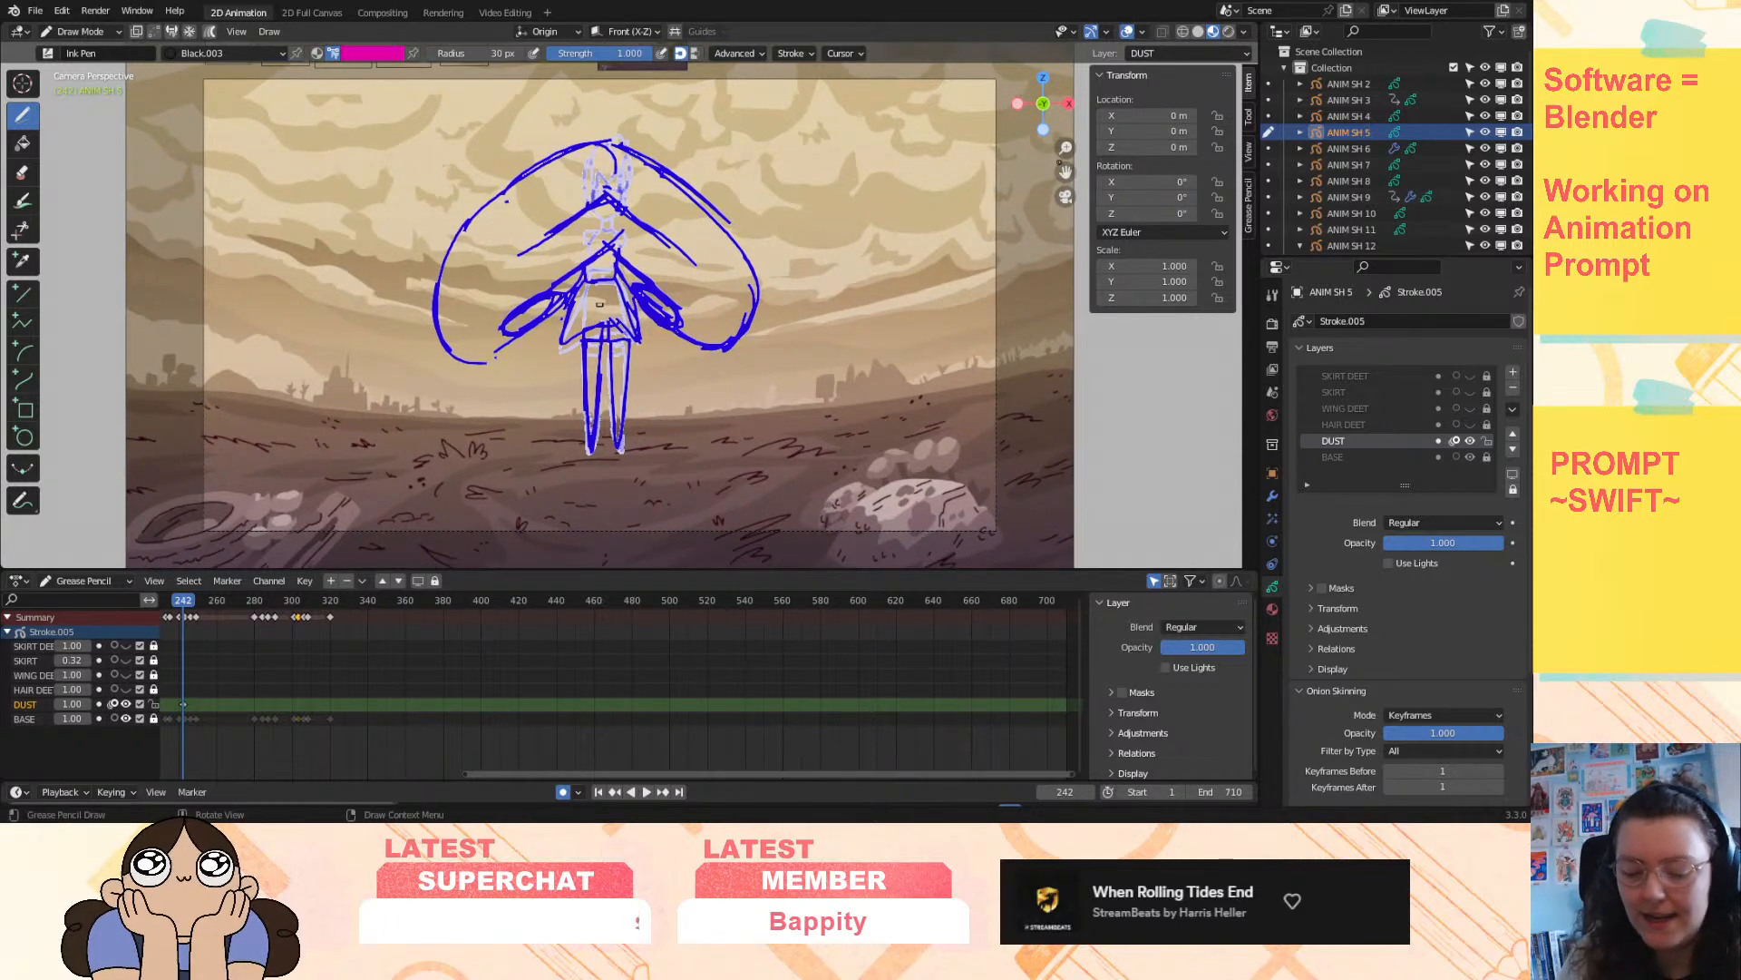
pyautogui.moveTo(181, 606); pyautogui.dragTo(185, 608)
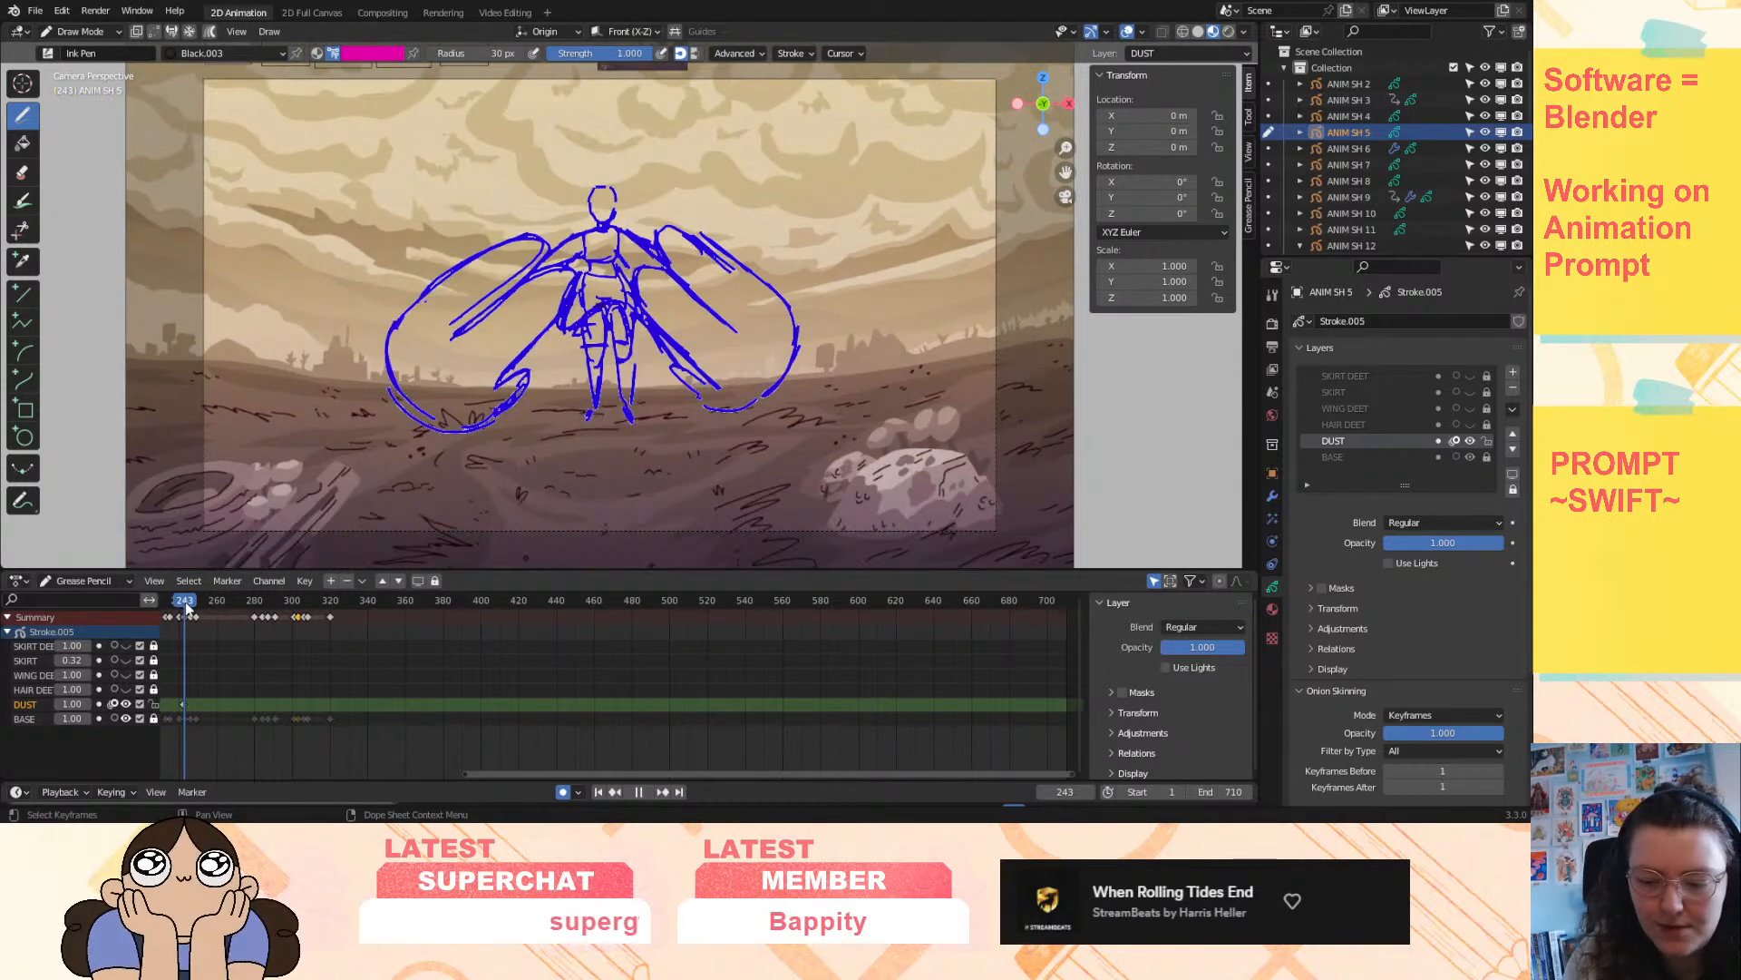
pyautogui.press('Escape')
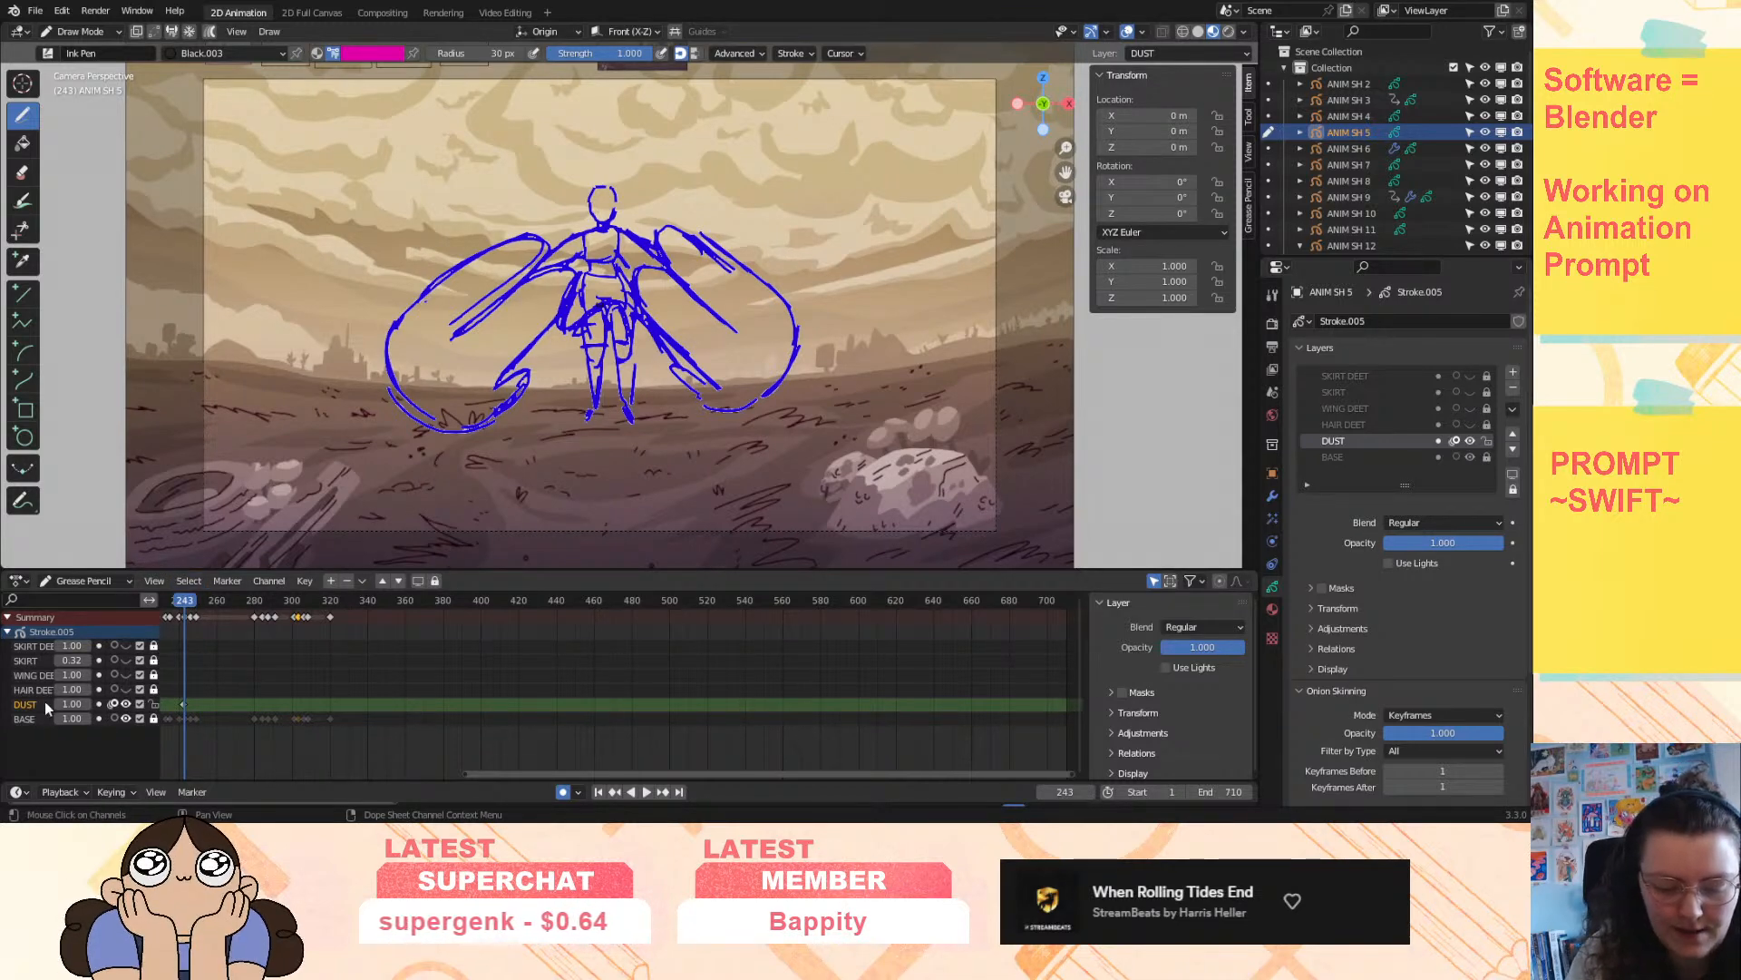
pyautogui.click(1513, 434)
pyautogui.click(1513, 434)
pyautogui.click(1512, 433)
pyautogui.click(1513, 433)
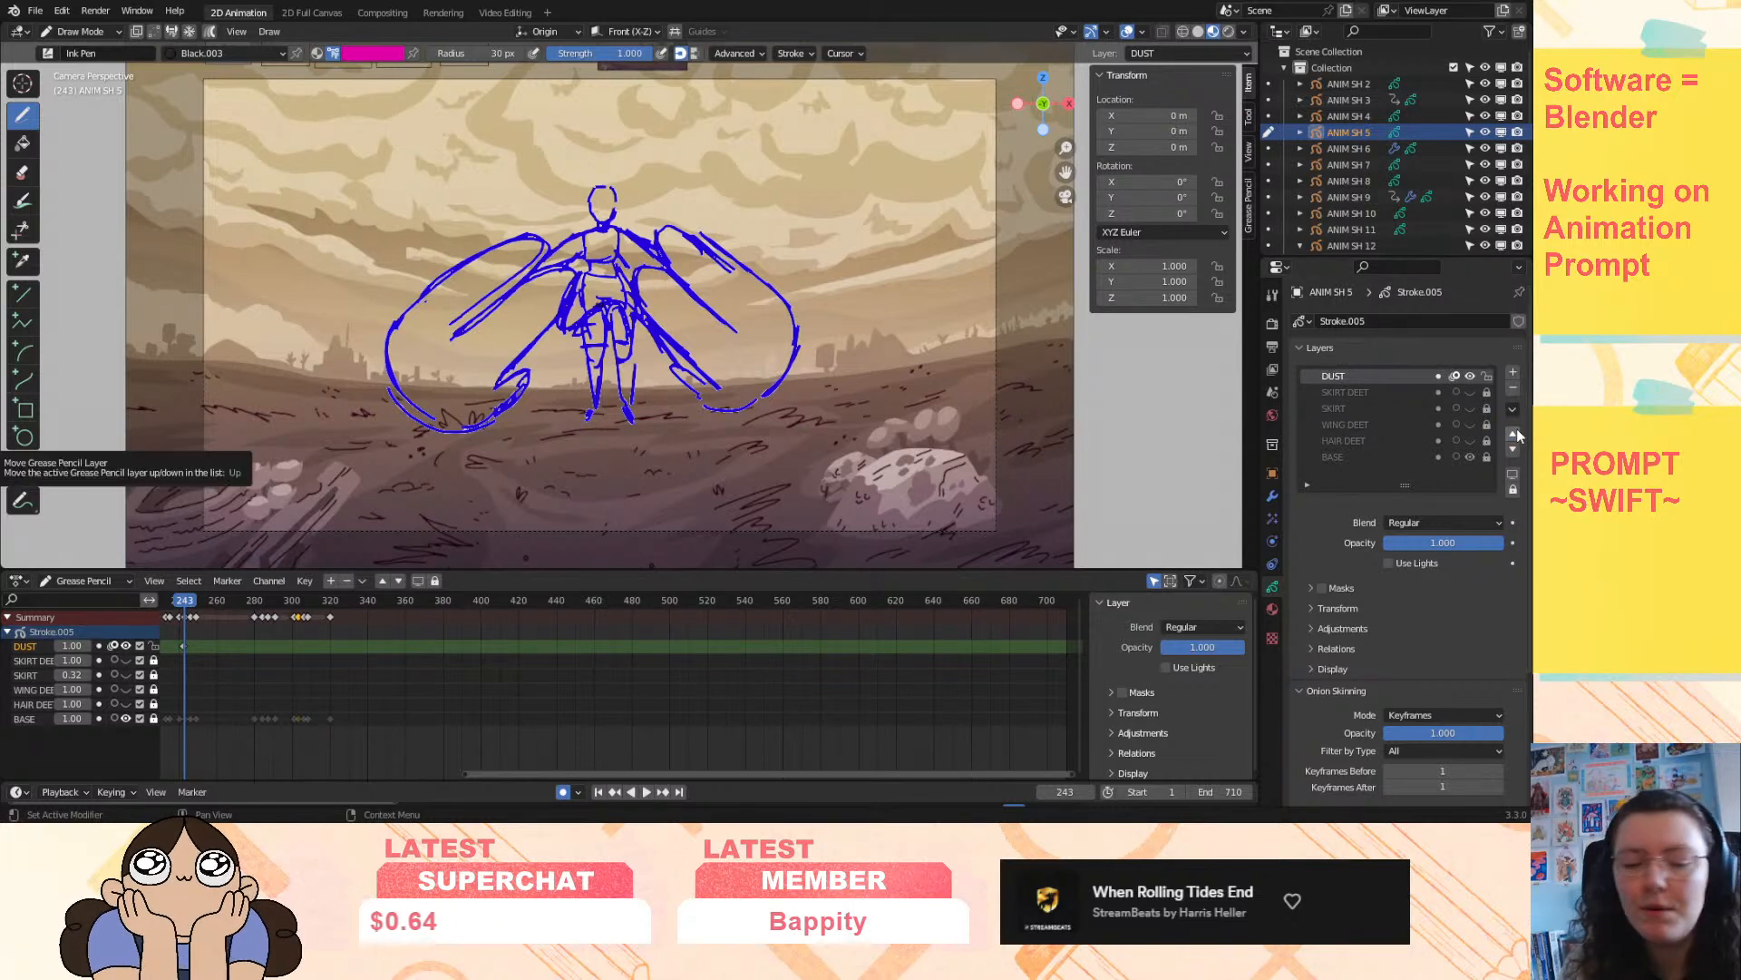
# - Change the Ink Pen's stroke colour to golden yellow
pyautogui.click(383, 52)
pyautogui.click(328, 138)
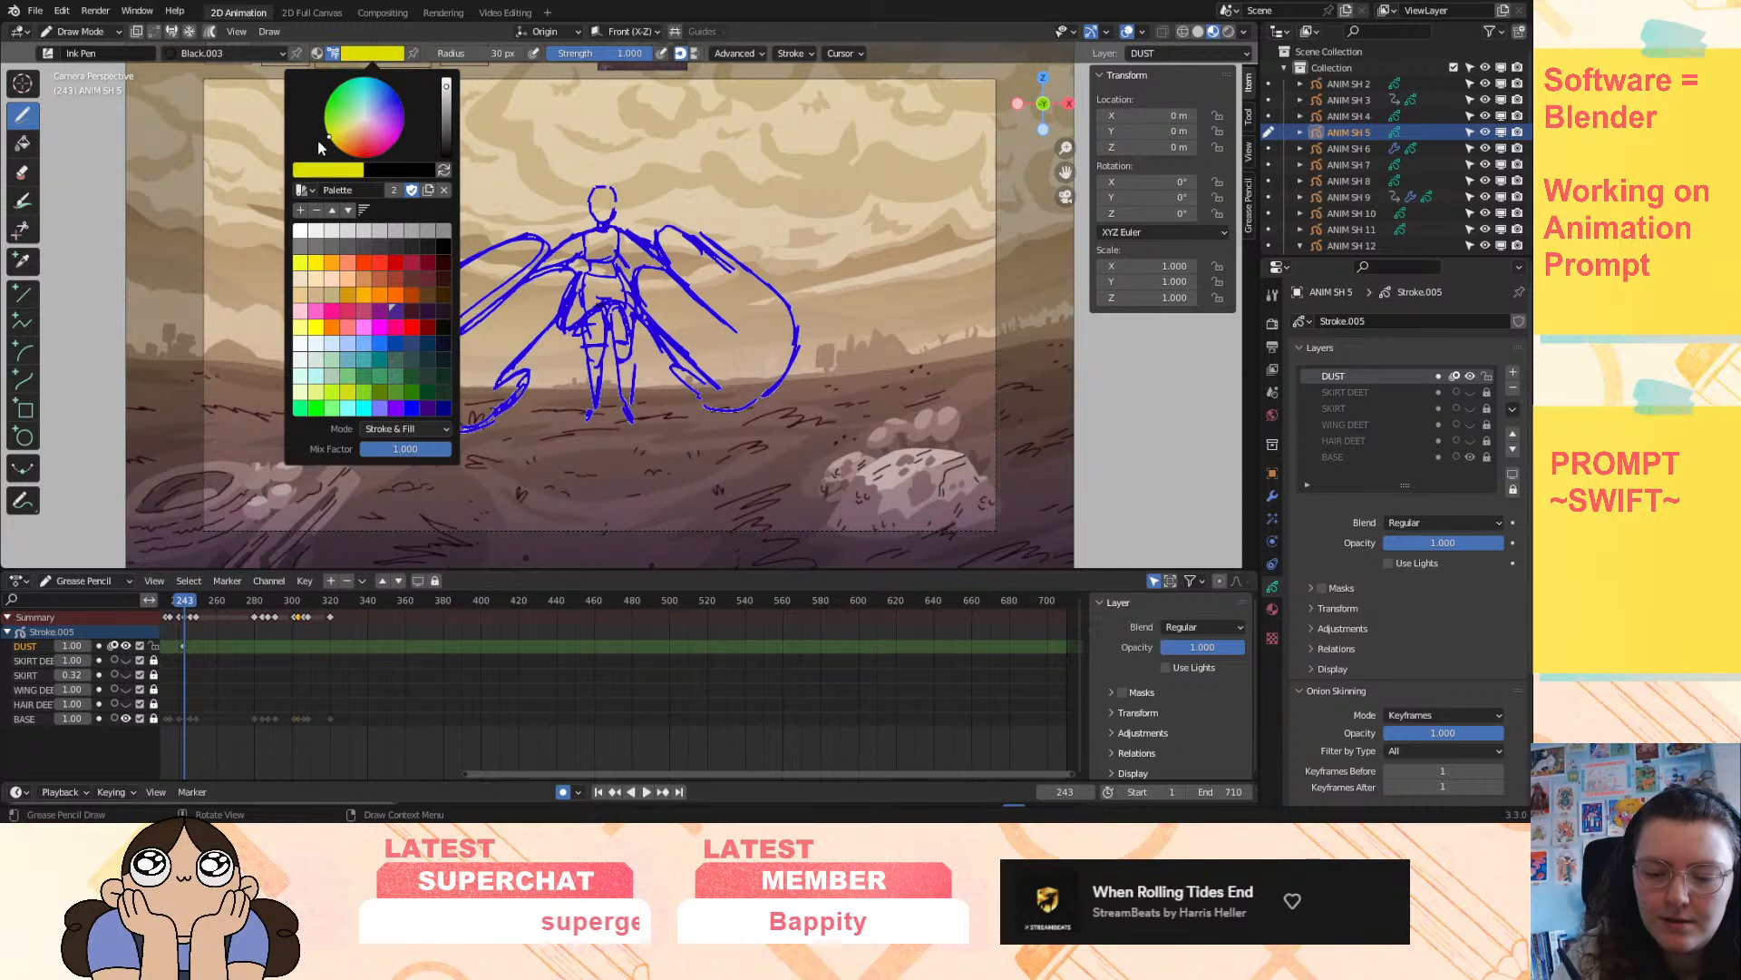
pyautogui.click(372, 52)
pyautogui.click(331, 145)
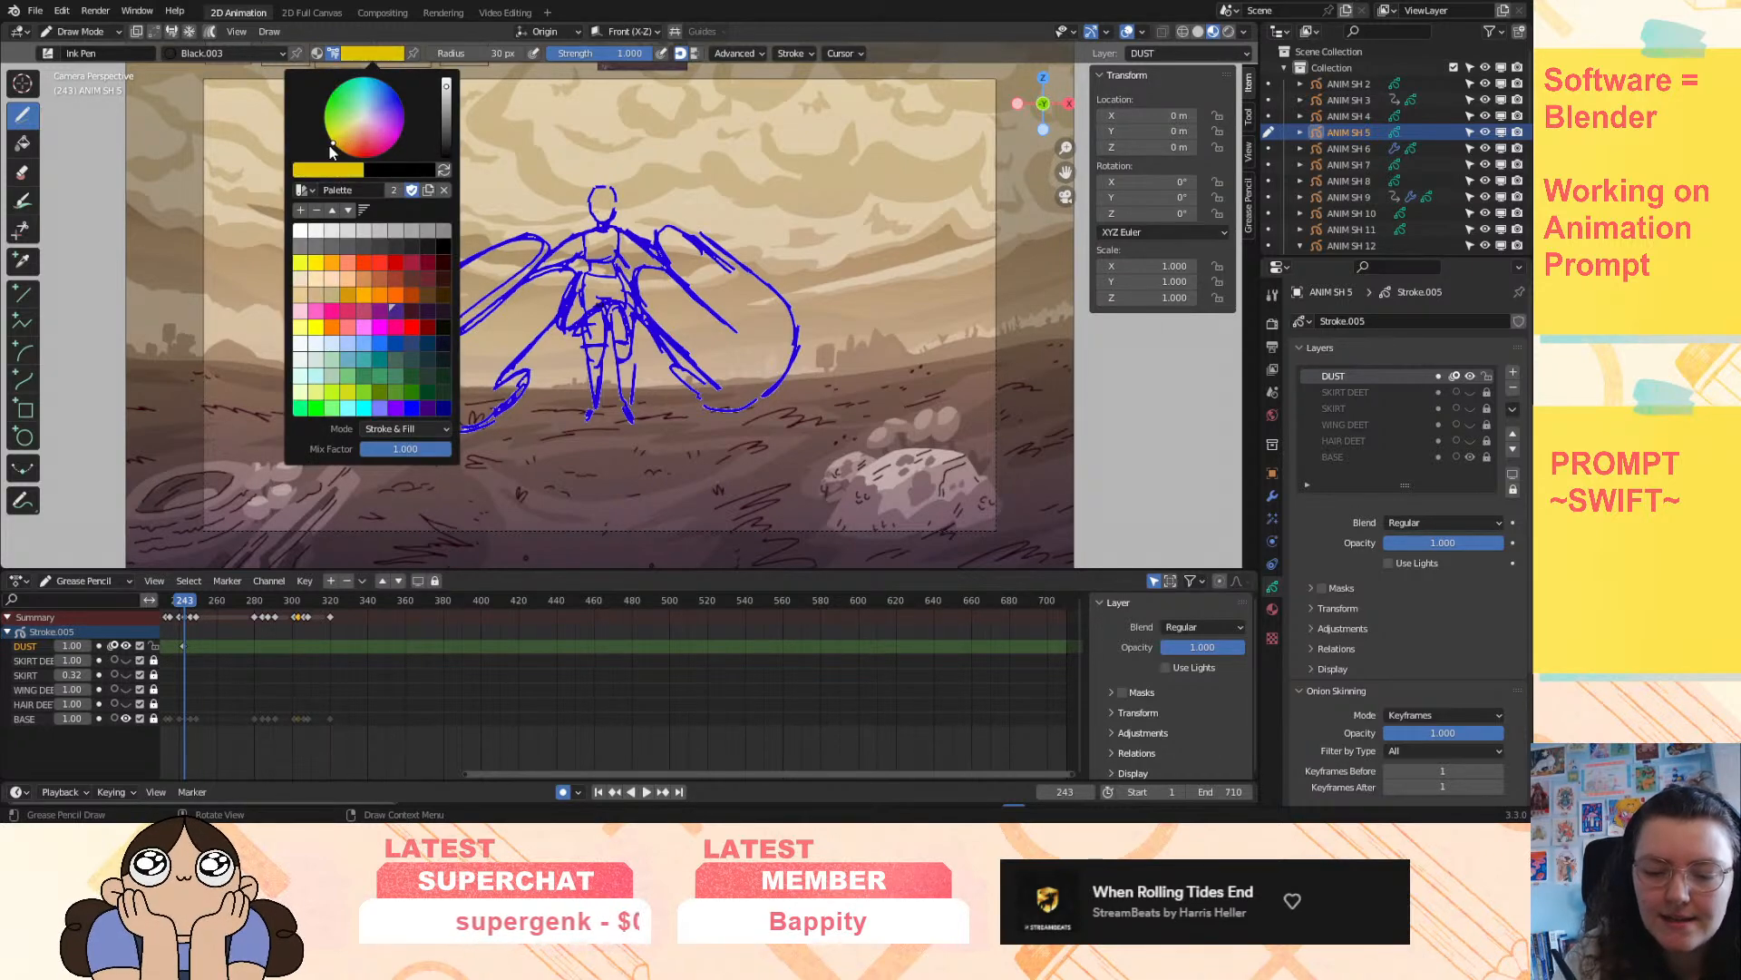
# - Sketch long yellow dust streaks sweeping from the figure's feet up past the right wing on the DUST layer
pyautogui.moveTo(1065, 169); pyautogui.dragTo(1070, 163)
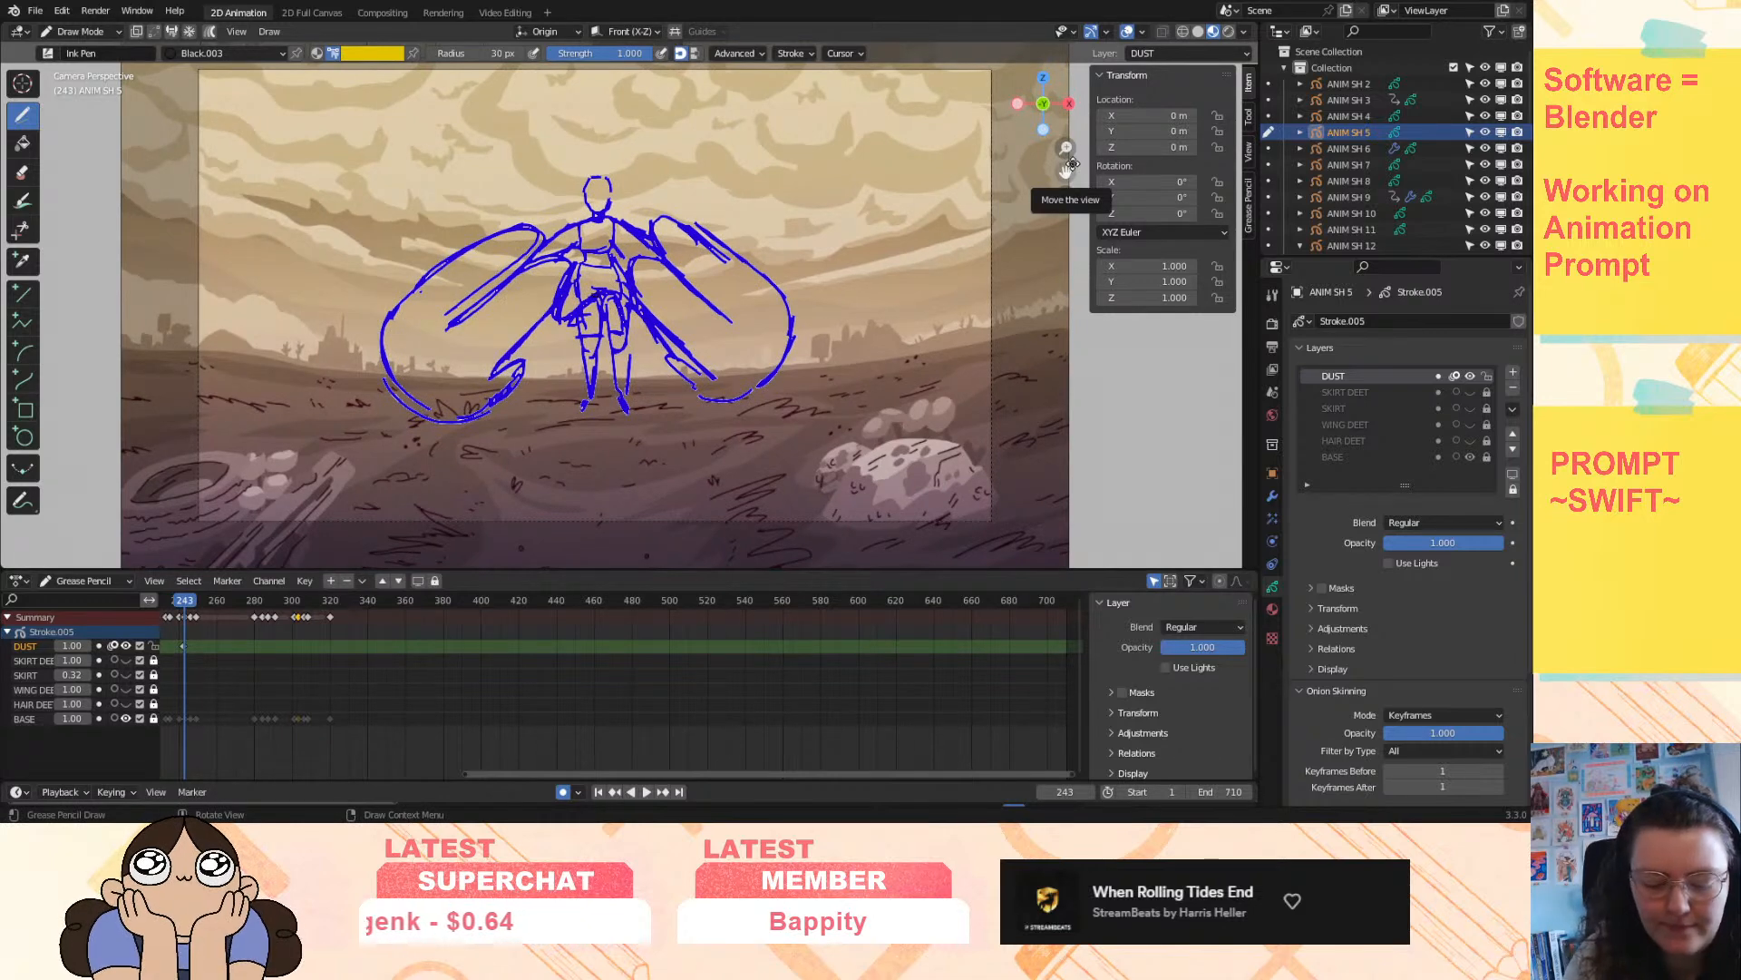
pyautogui.moveTo(635, 400)
pyautogui.mouseDown()
pyautogui.moveTo(812, 315)
pyautogui.moveTo(830, 361)
pyautogui.moveTo(957, 338)
pyautogui.moveTo(648, 426)
pyautogui.moveTo(577, 419)
pyautogui.mouseUp()
pyautogui.moveTo(795, 405)
pyautogui.keyDown('ctrl'); pyautogui.mouseDown()
pyautogui.moveTo(722, 416)
pyautogui.moveTo(950, 341)
pyautogui.moveTo(795, 405)
pyautogui.mouseUp(); pyautogui.keyUp('ctrl')
pyautogui.keyDown('ctrl'); pyautogui.moveTo(916, 324); pyautogui.dragTo(824, 359); pyautogui.keyUp('ctrl')
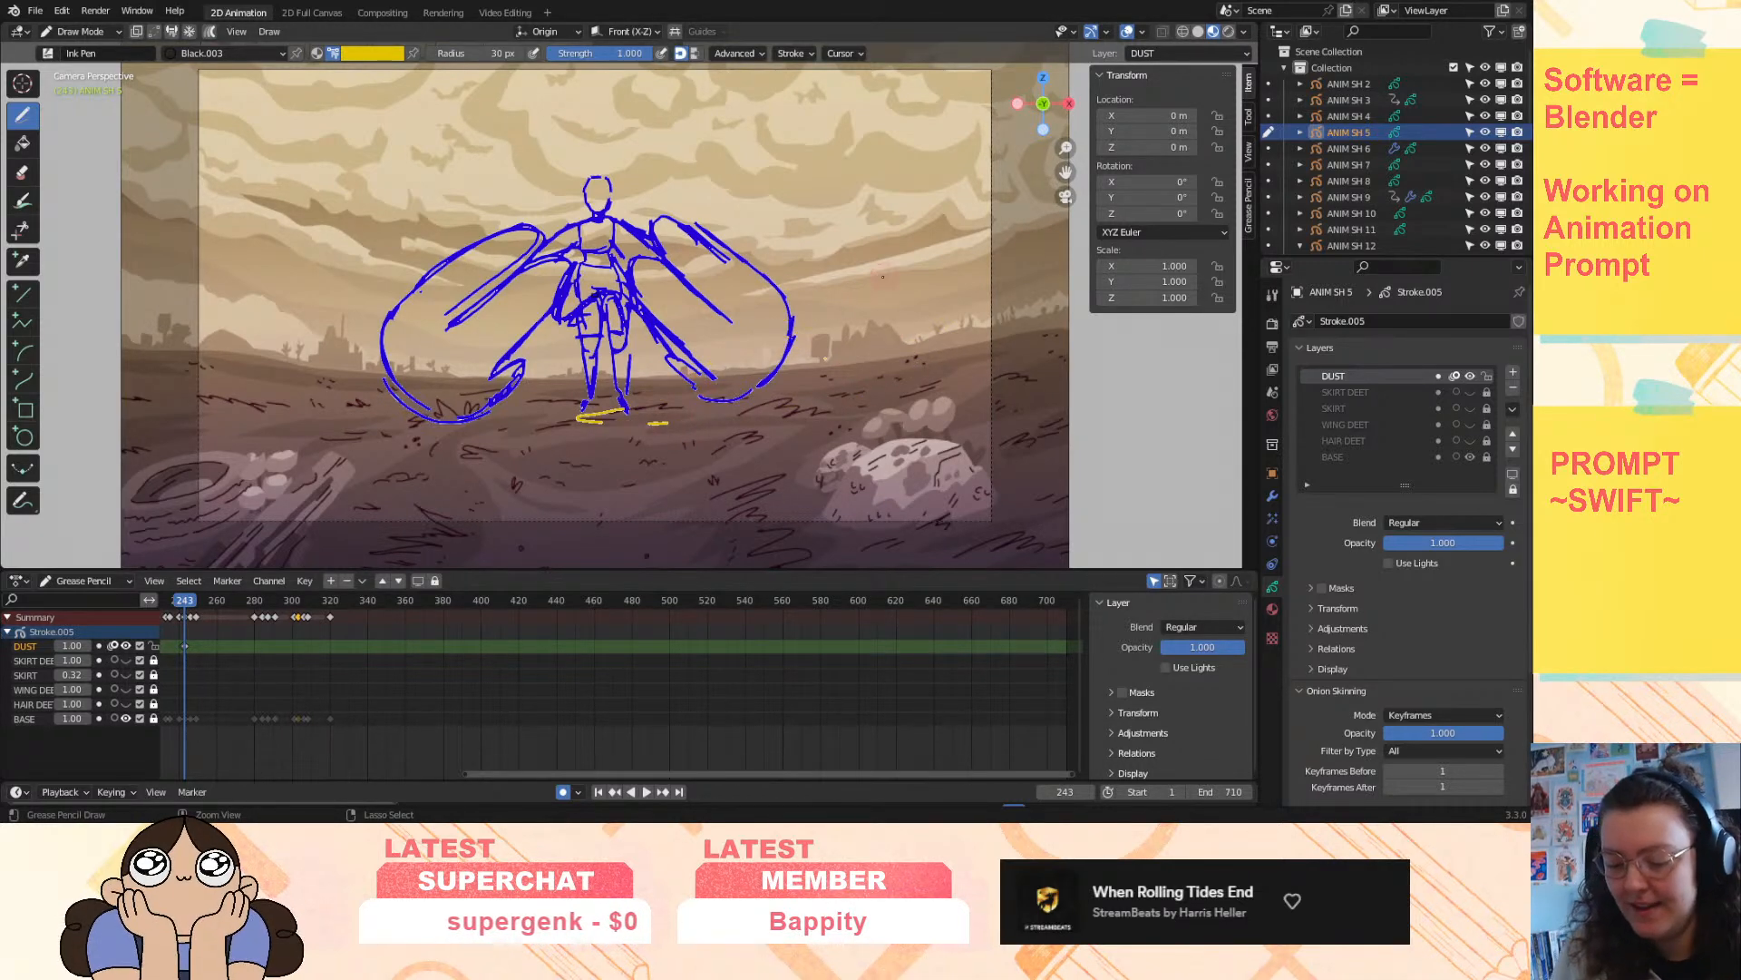
pyautogui.moveTo(567, 439)
pyautogui.keyDown('ctrl'); pyautogui.mouseDown()
pyautogui.moveTo(663, 423)
pyautogui.moveTo(798, 318)
pyautogui.moveTo(882, 283)
pyautogui.moveTo(725, 371)
pyautogui.moveTo(574, 396)
pyautogui.mouseUp(); pyautogui.keyUp('ctrl')
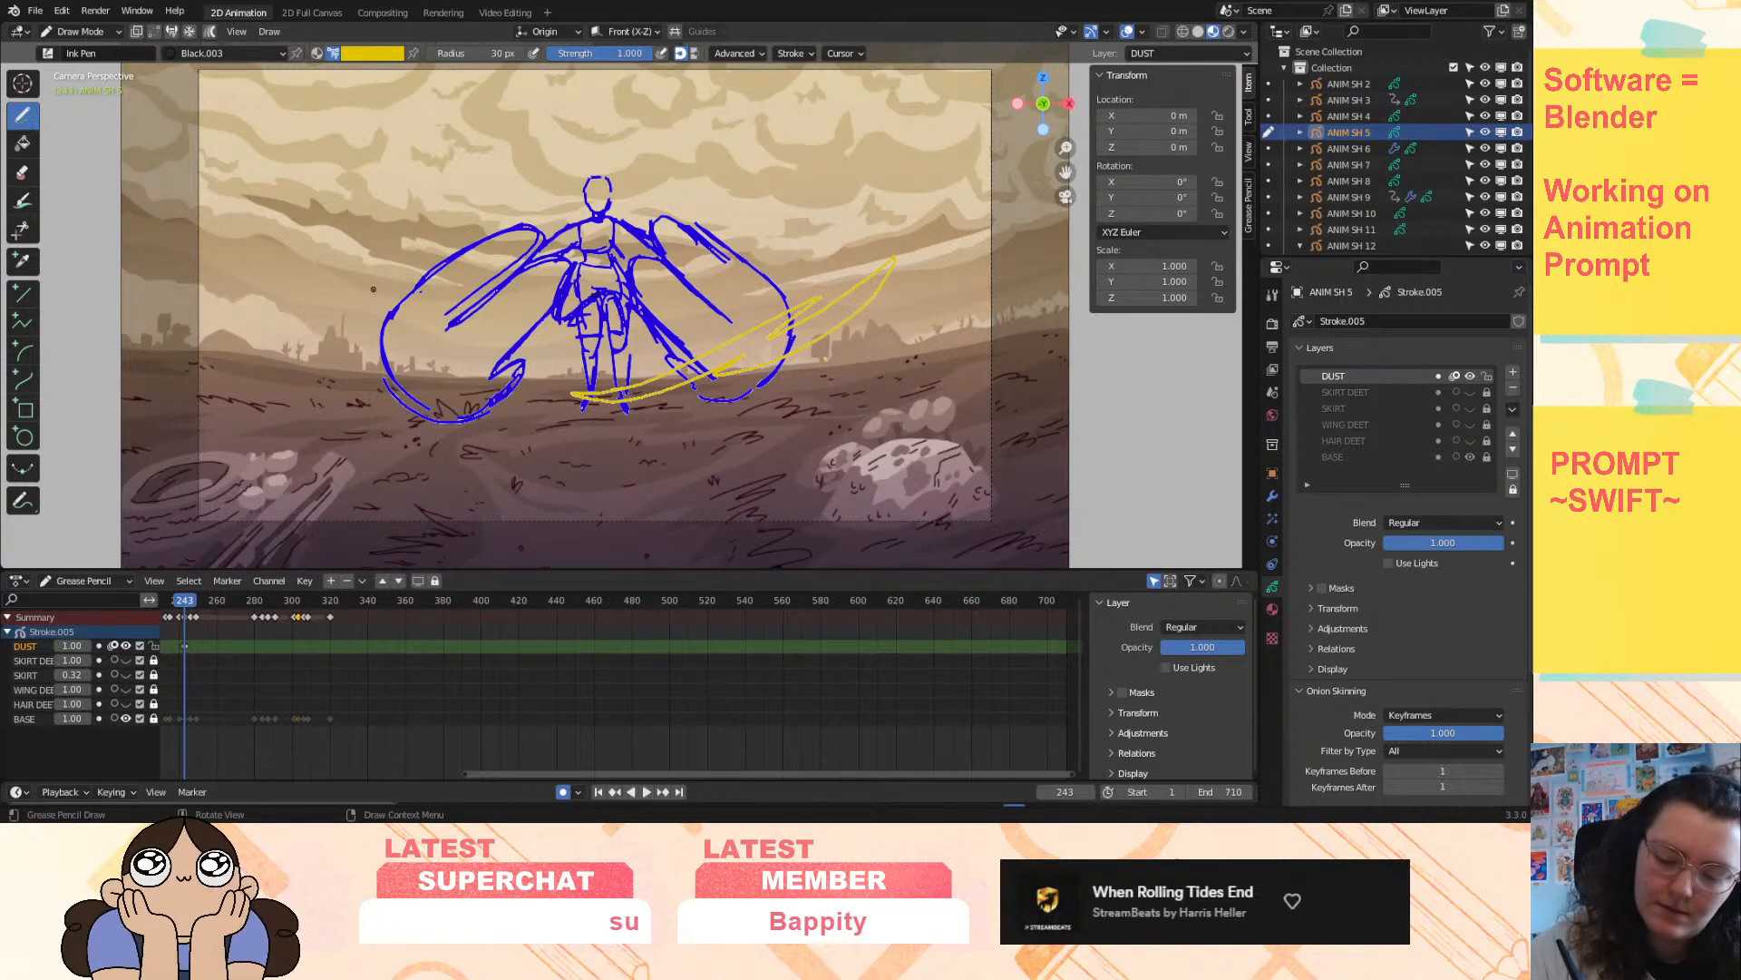
# - Sketch yellow dust streaks over and around the outer side of the left wing, curving down towards the ground
pyautogui.moveTo(392, 243); pyautogui.dragTo(441, 324)
pyautogui.moveTo(374, 247); pyautogui.dragTo(408, 305)
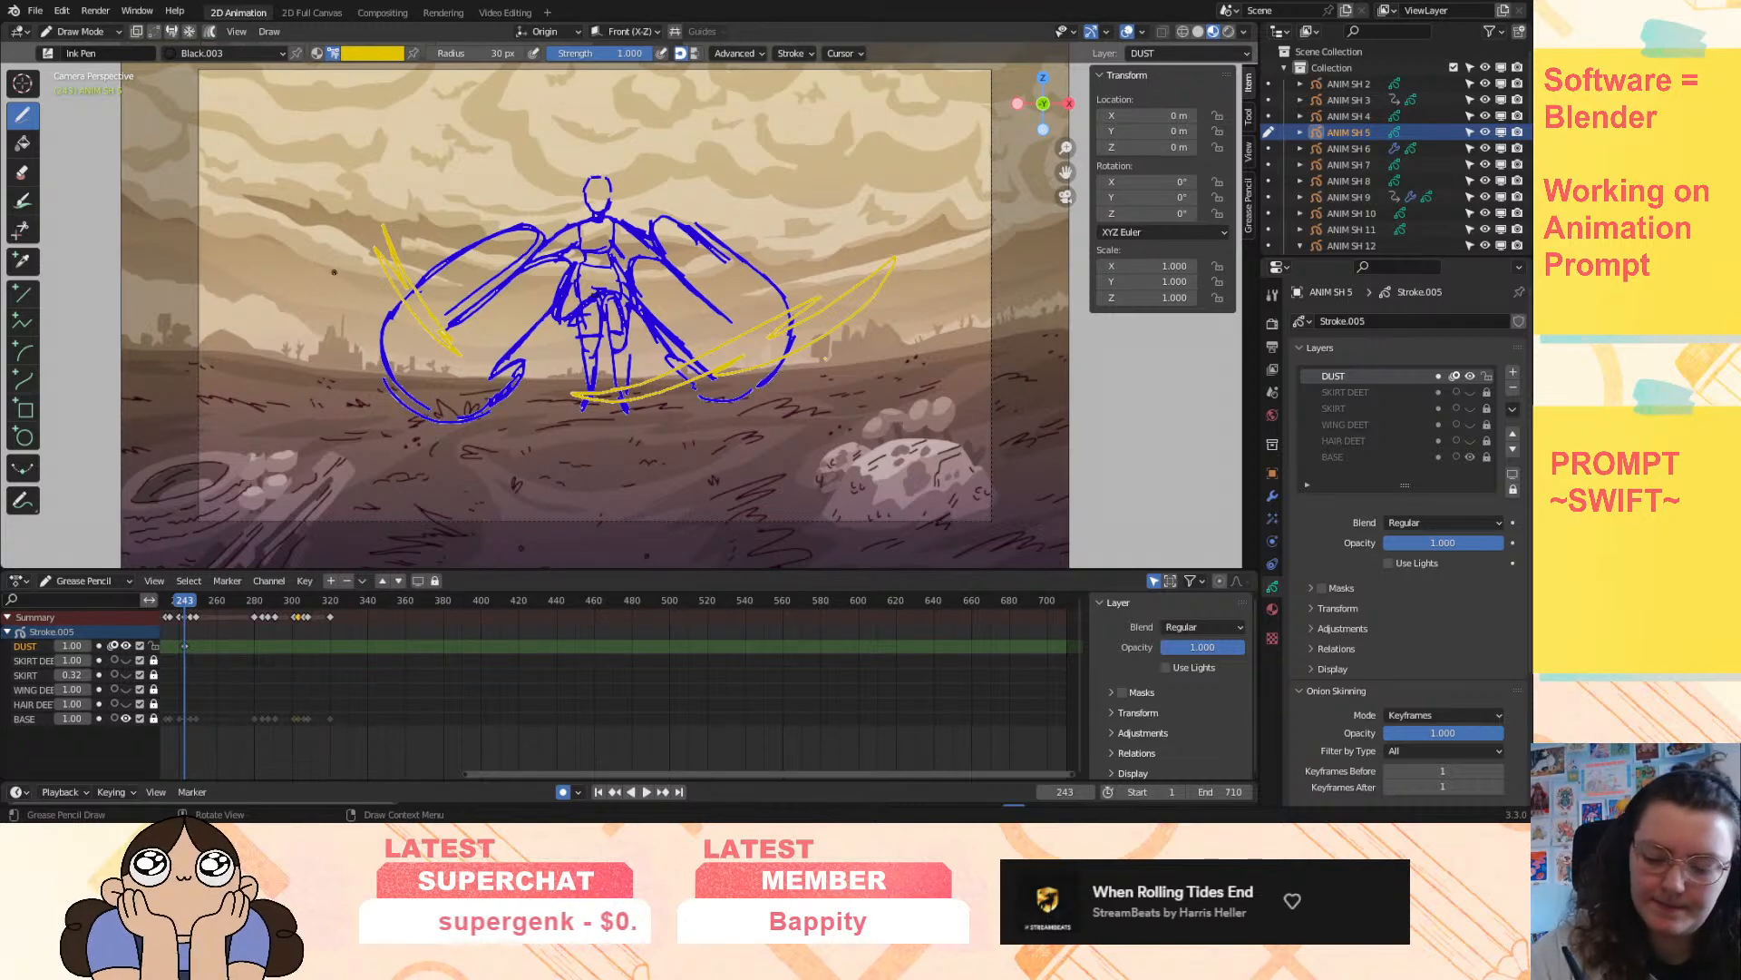
pyautogui.moveTo(313, 283)
pyautogui.mouseDown()
pyautogui.moveTo(336, 364)
pyautogui.moveTo(464, 473)
pyautogui.moveTo(440, 454)
pyautogui.moveTo(533, 473)
pyautogui.moveTo(391, 385)
pyautogui.moveTo(348, 323)
pyautogui.mouseUp()
pyautogui.moveTo(348, 323)
pyautogui.mouseDown()
pyautogui.moveTo(380, 389)
pyautogui.moveTo(309, 266)
pyautogui.mouseUp()
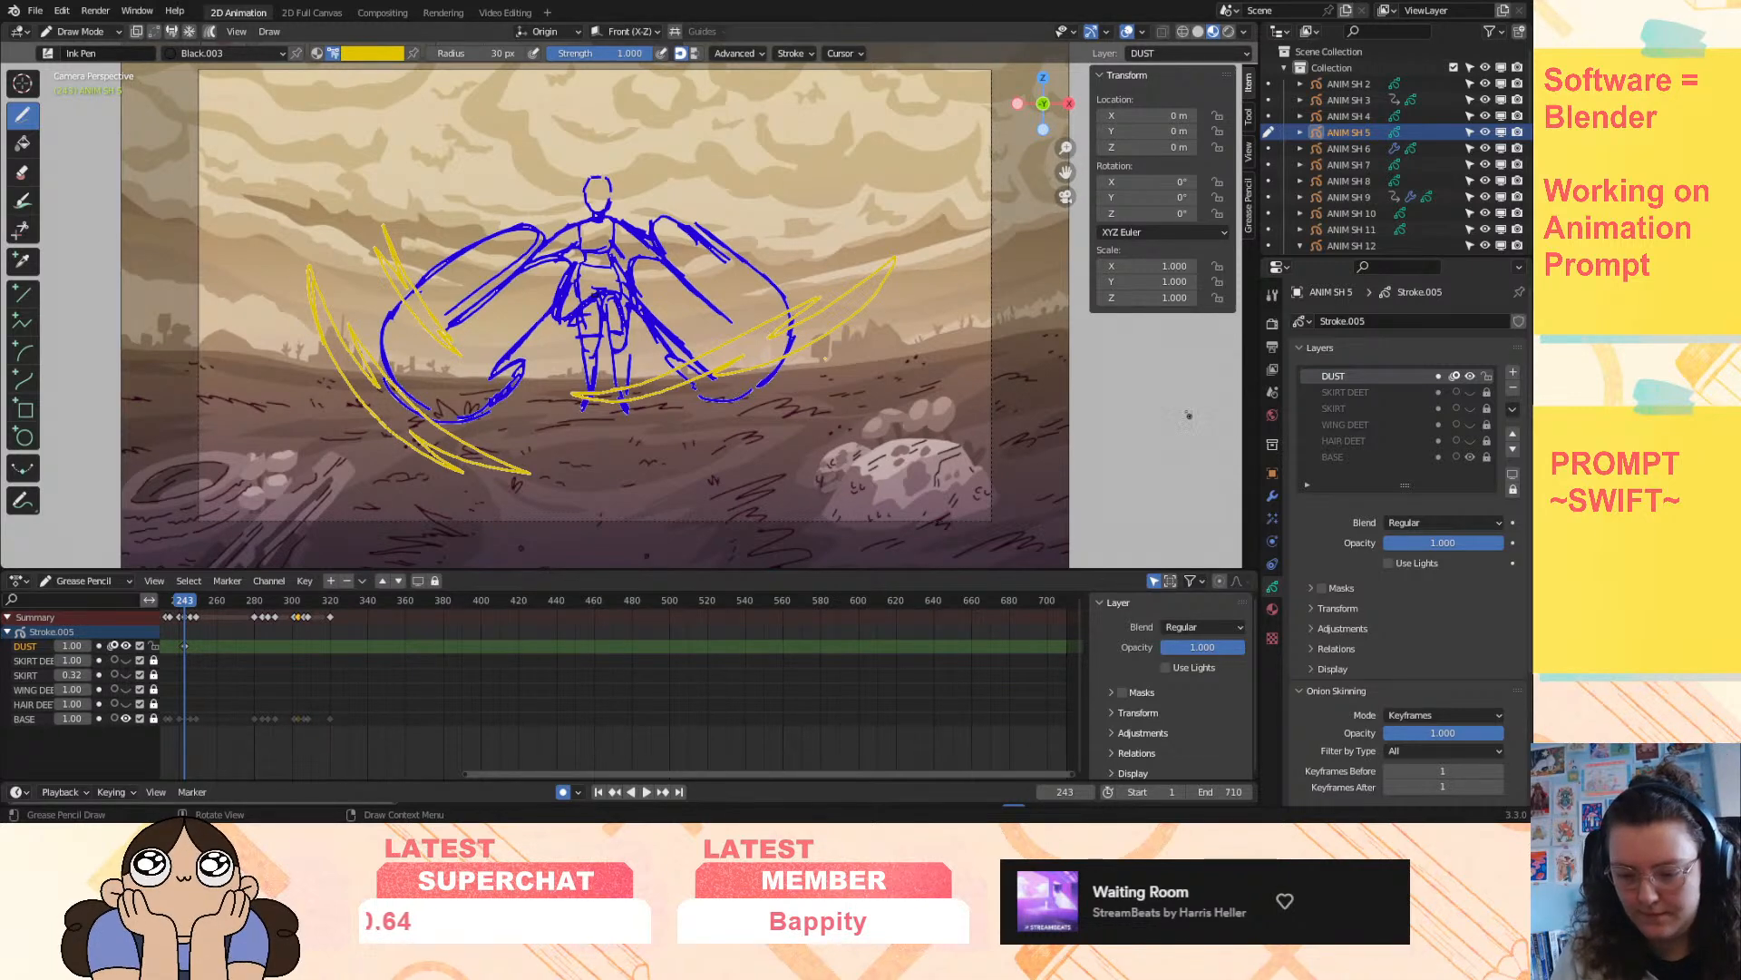
# - Try sketching small yellow dust strokes on the ground below the figure's feet, and undo them
pyautogui.moveTo(558, 451)
pyautogui.mouseDown()
pyautogui.moveTo(843, 358)
pyautogui.moveTo(719, 432)
pyautogui.moveTo(559, 463)
pyautogui.moveTo(568, 422)
pyautogui.moveTo(521, 434)
pyautogui.moveTo(593, 444)
pyautogui.moveTo(551, 432)
pyautogui.mouseUp()
pyautogui.hotkey('ctrl', 'z')
pyautogui.hotkey('ctrl', 'z')
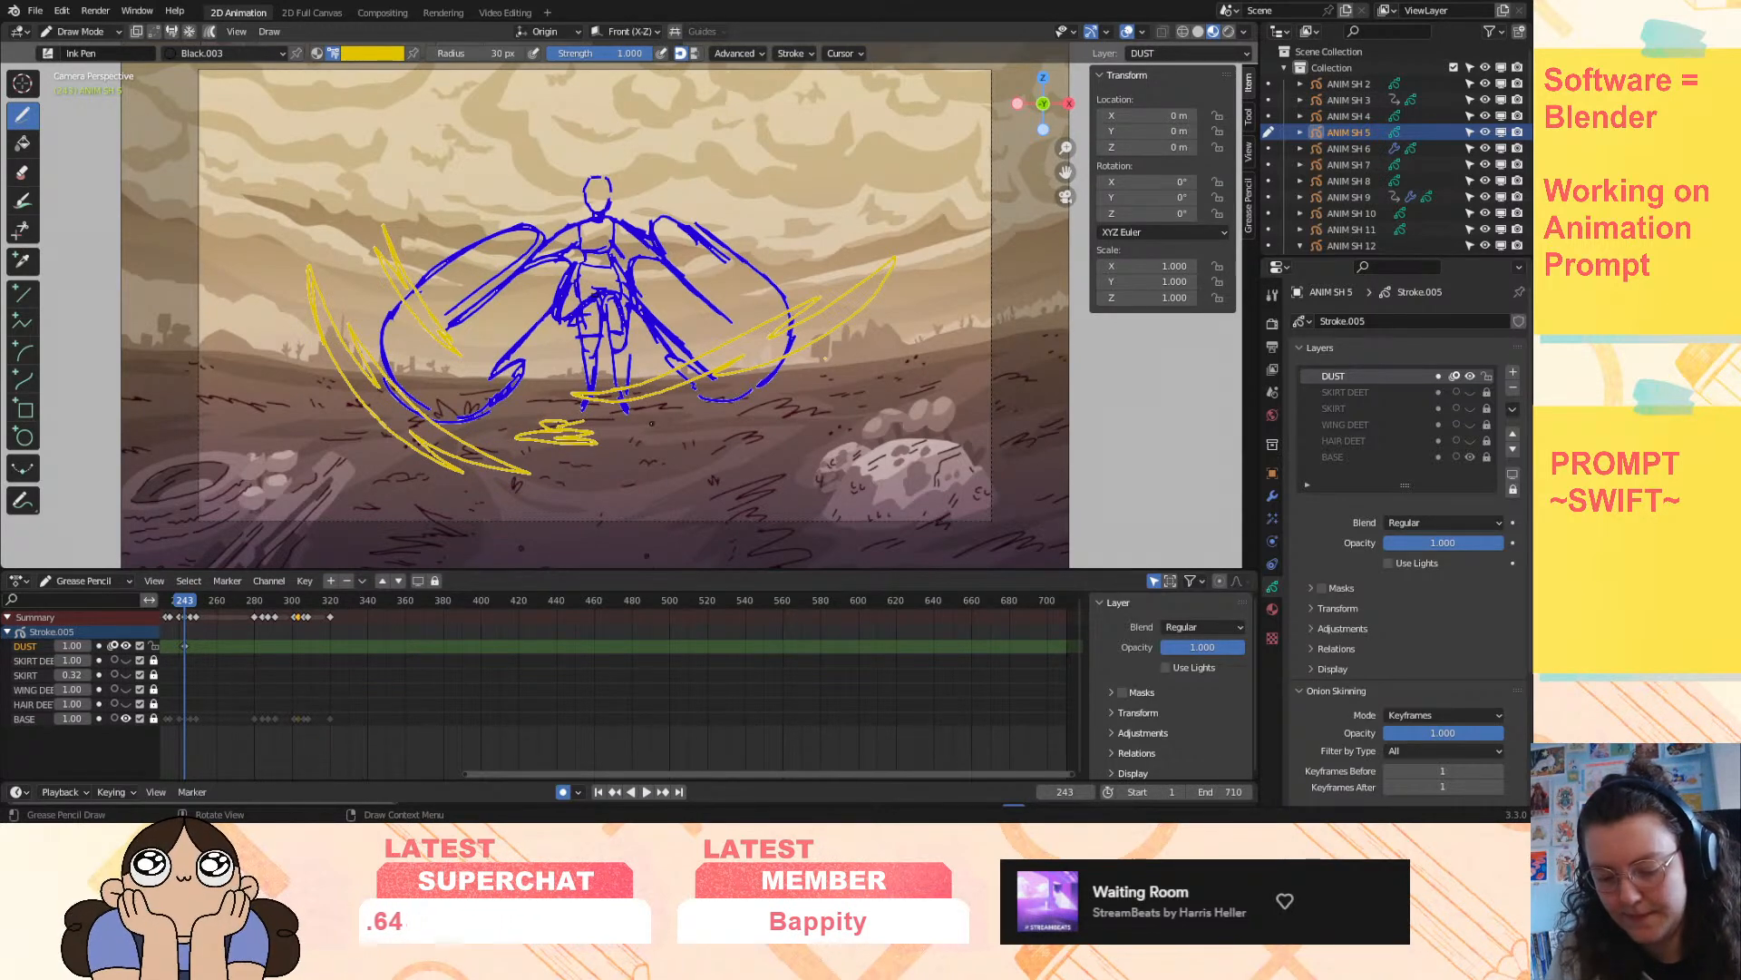
pyautogui.moveTo(634, 422)
pyautogui.mouseDown()
pyautogui.moveTo(702, 417)
pyautogui.moveTo(628, 448)
pyautogui.moveTo(648, 439)
pyautogui.moveTo(583, 438)
pyautogui.mouseUp()
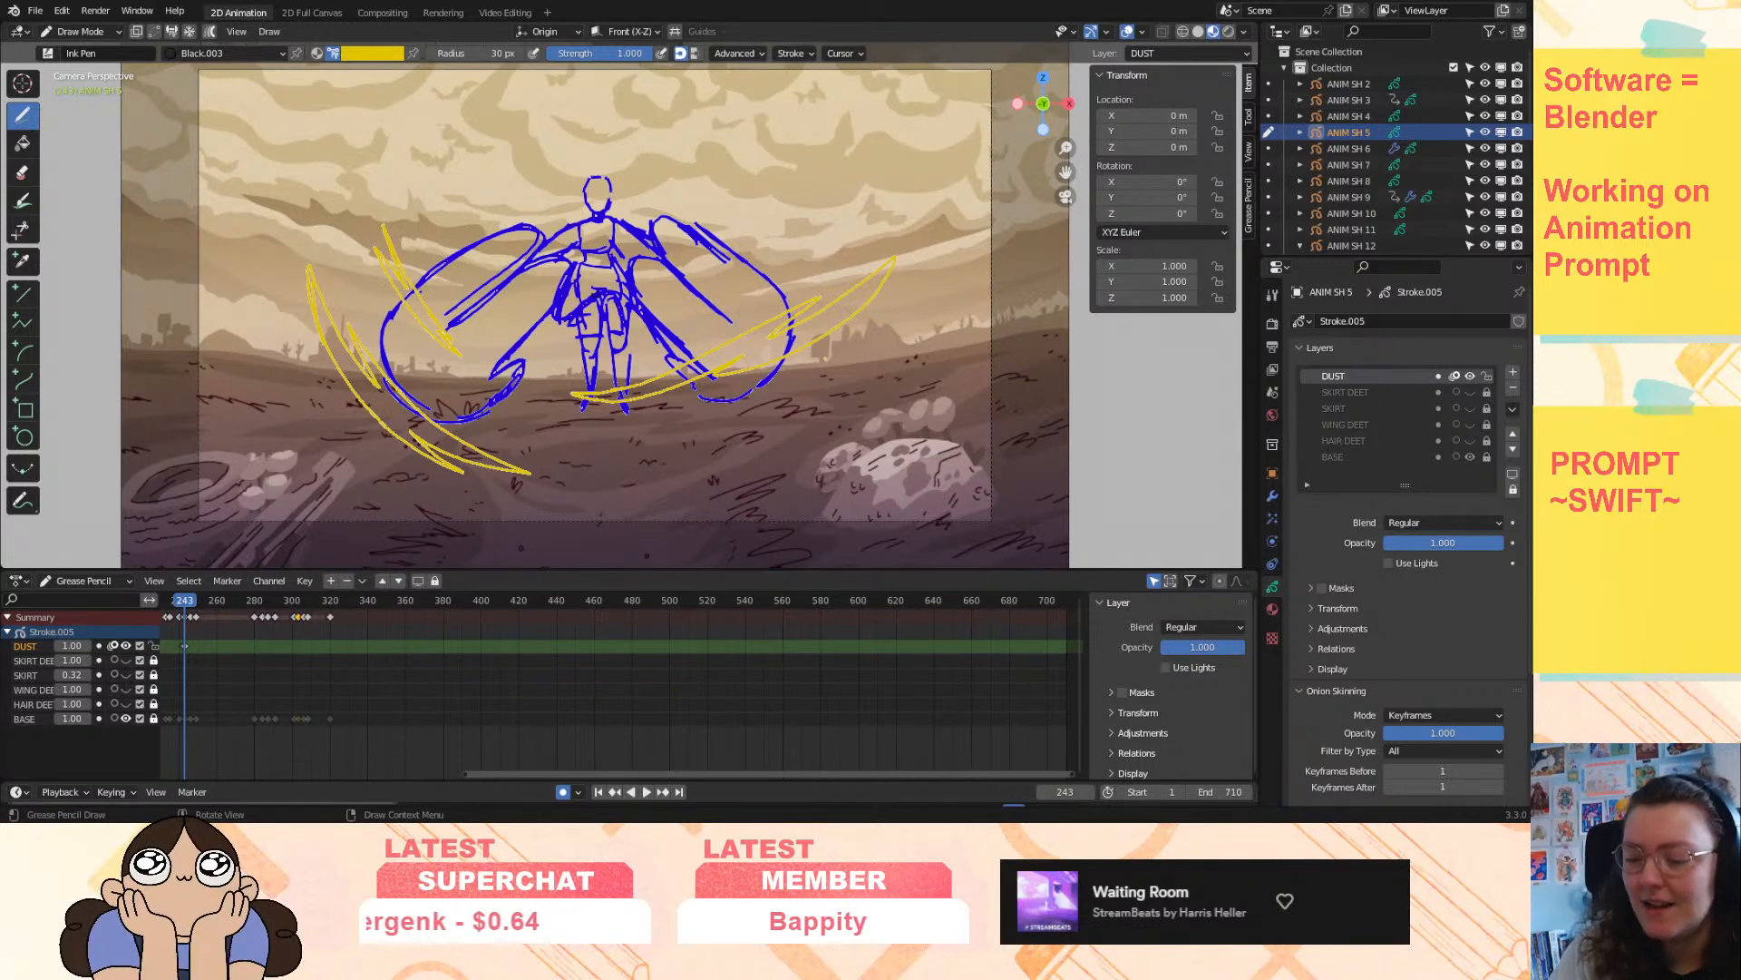
# - At frame 242, sketch short yellow dust streaks around both wing tips and below the left wing on the DUST layer
pyautogui.moveTo(1069, 170); pyautogui.dragTo(1112, 120)
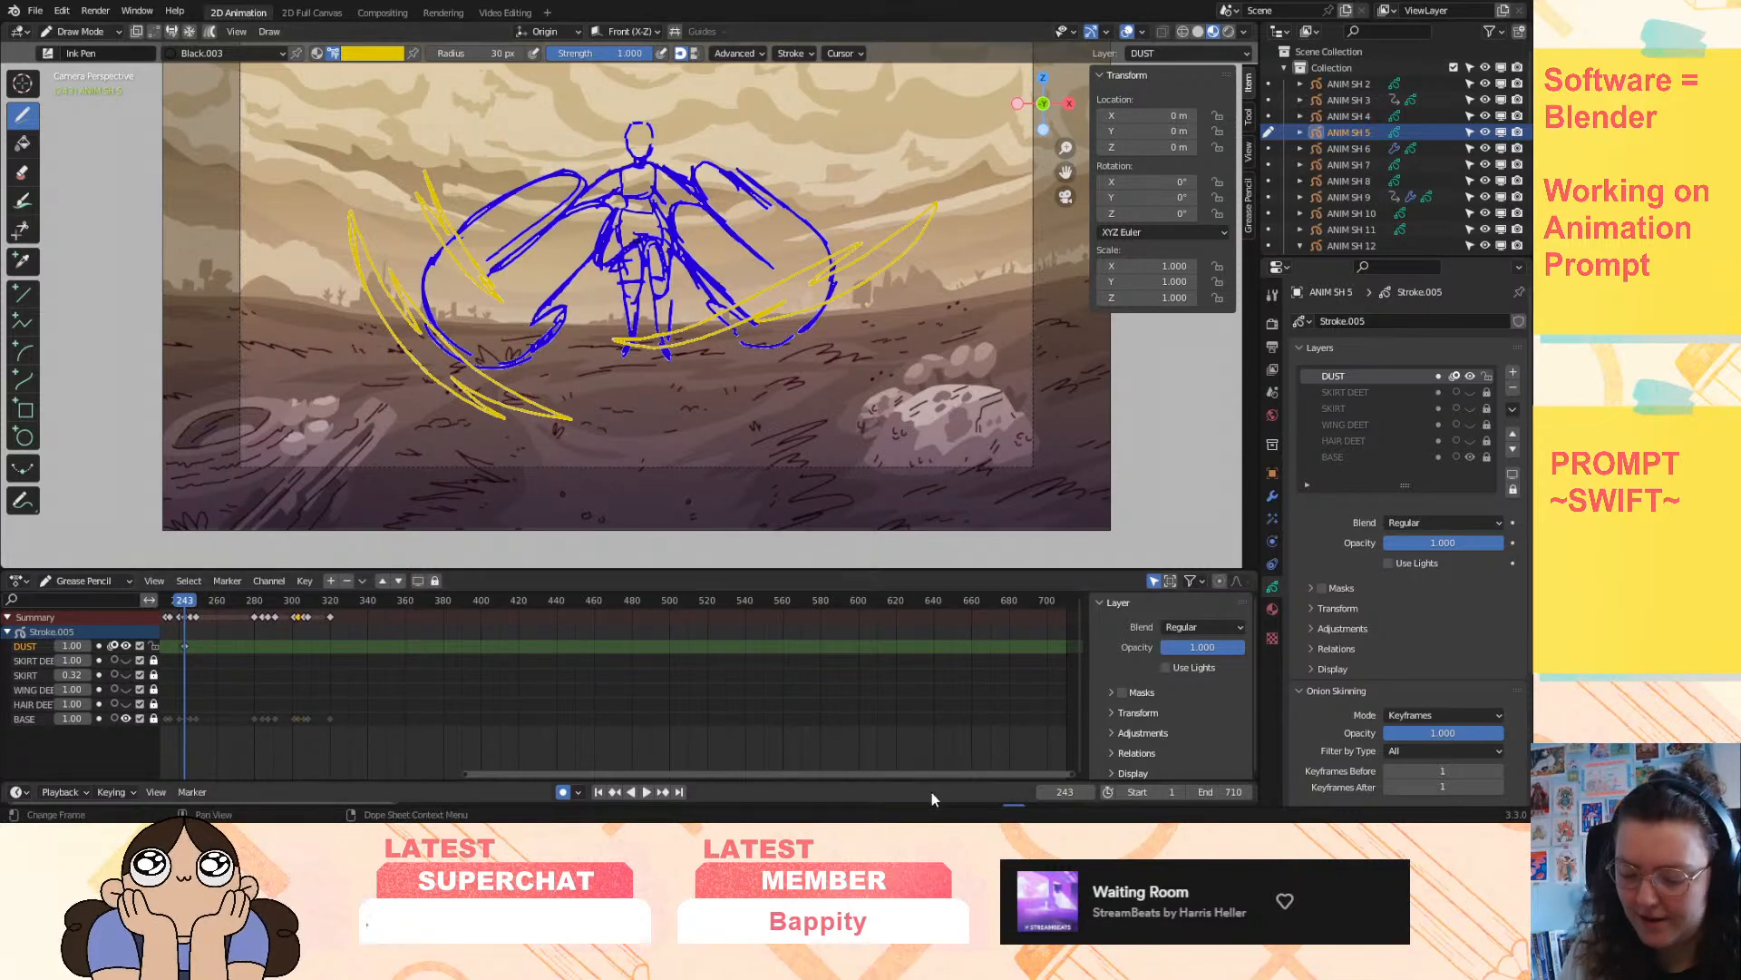
pyautogui.moveTo(1073, 774); pyautogui.dragTo(572, 776)
pyautogui.click(292, 606)
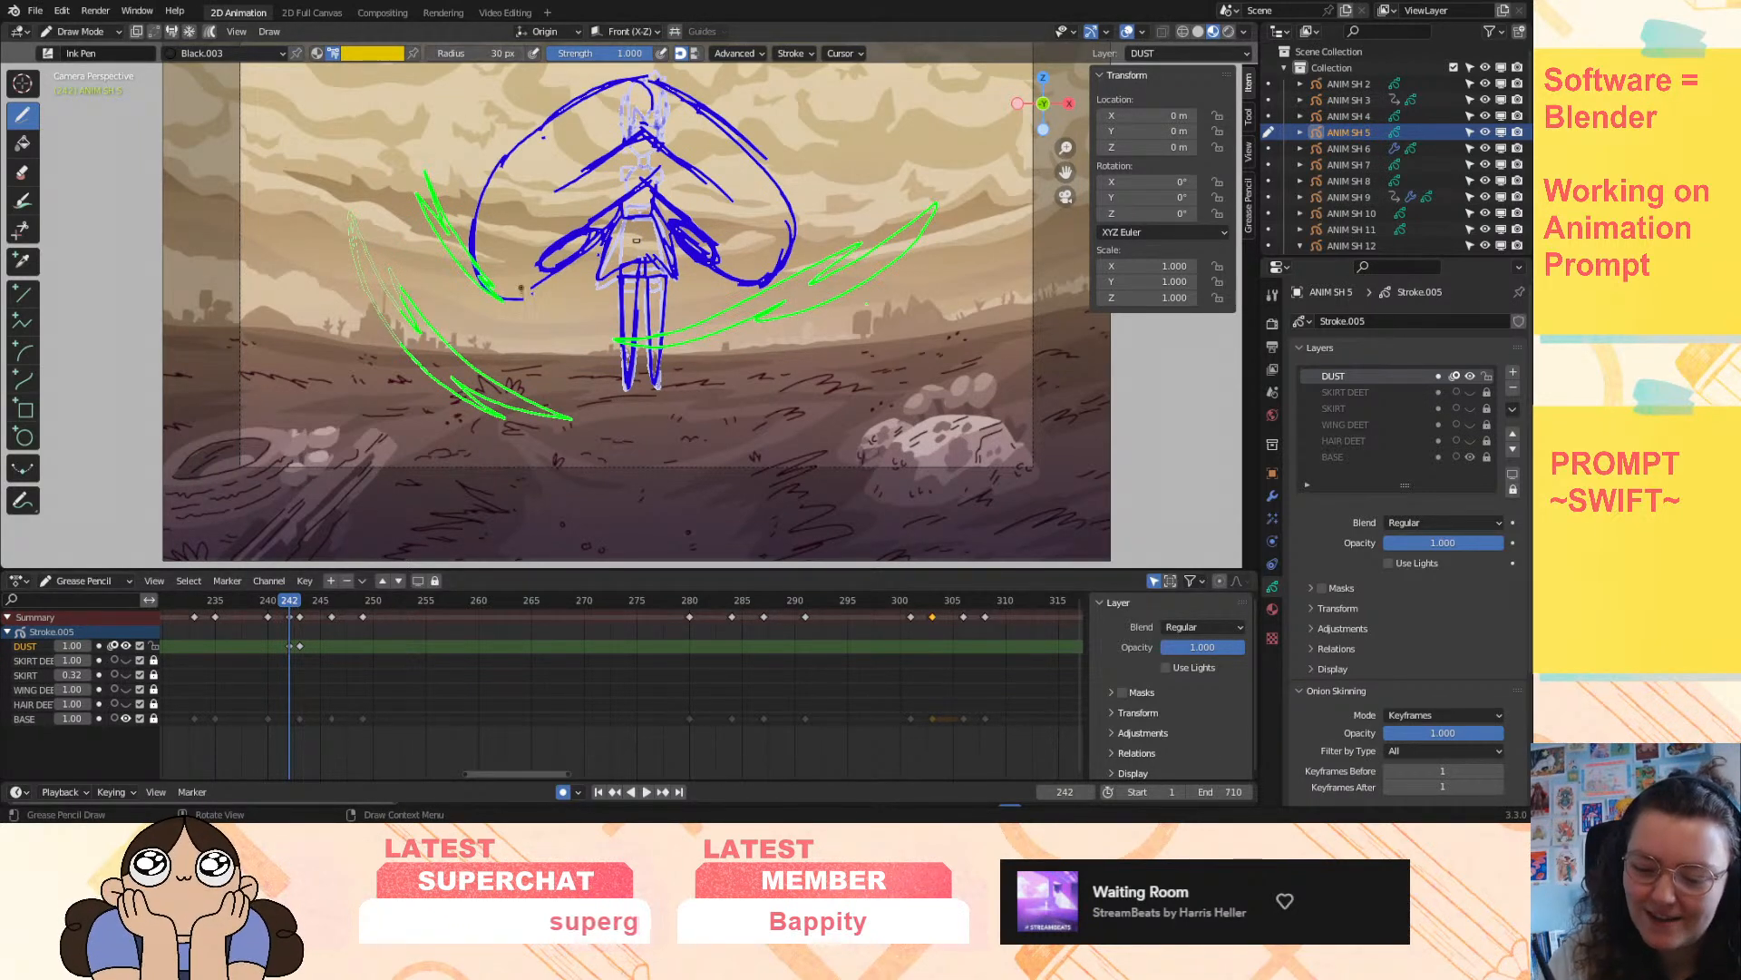
pyautogui.moveTo(498, 270); pyautogui.dragTo(564, 289)
pyautogui.moveTo(471, 254); pyautogui.dragTo(500, 274)
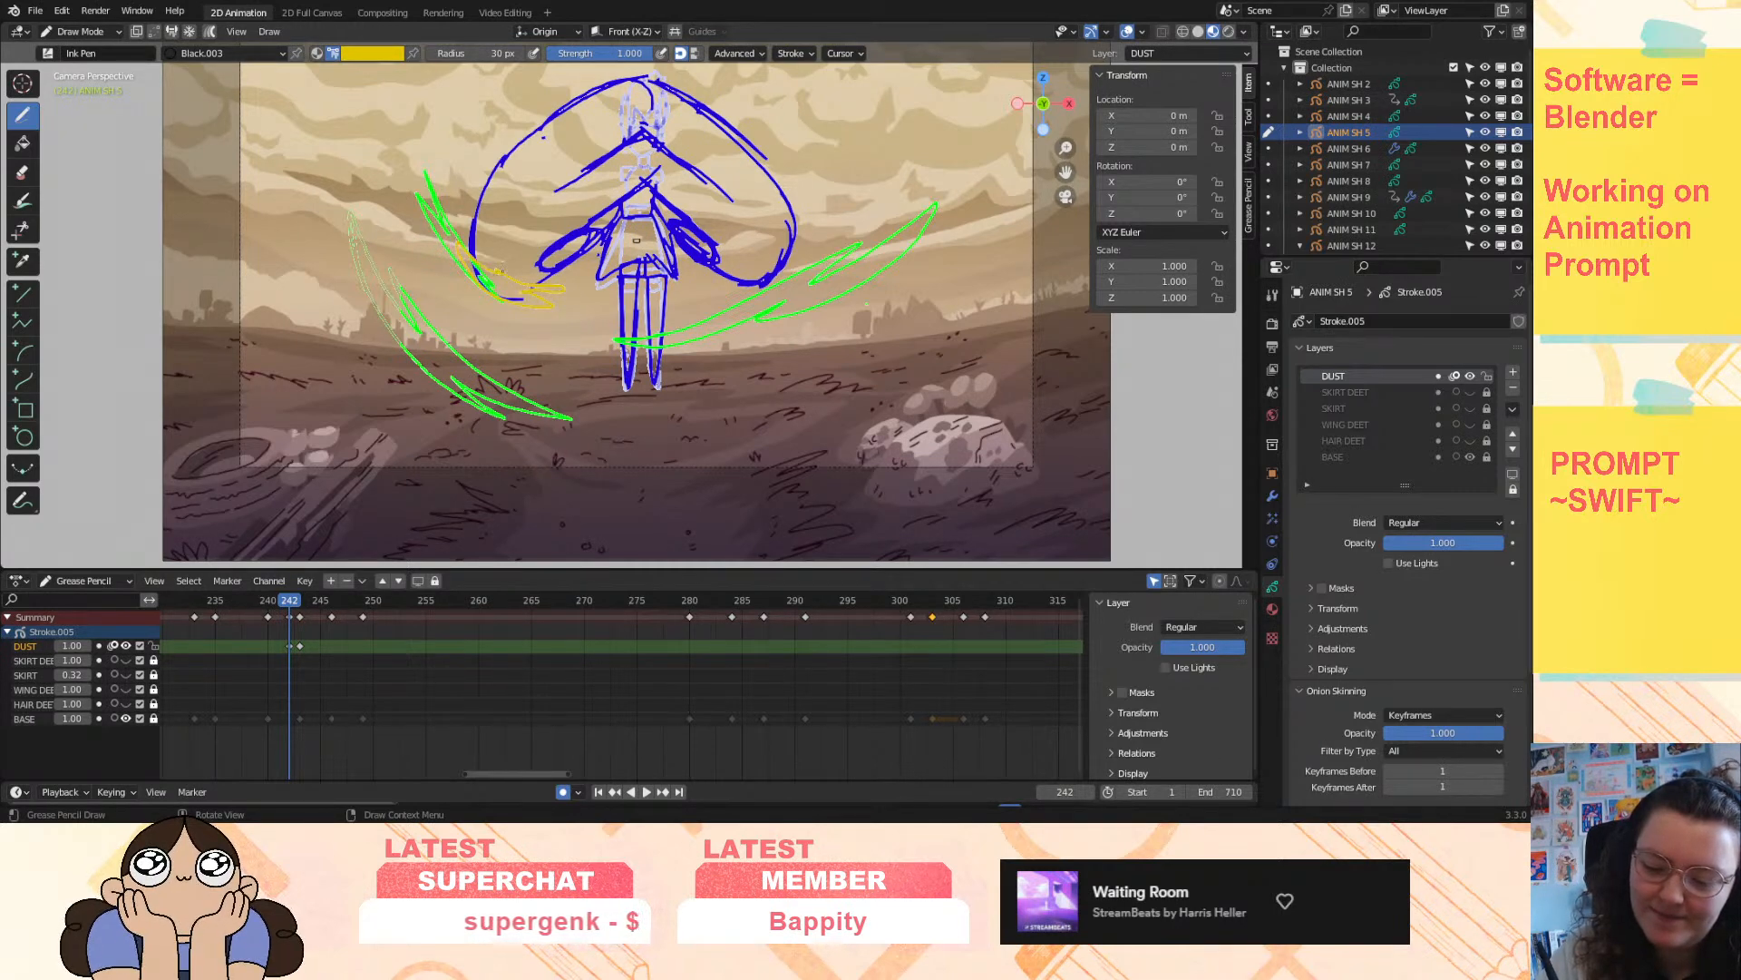
pyautogui.moveTo(723, 282)
pyautogui.mouseDown()
pyautogui.moveTo(821, 230)
pyautogui.moveTo(799, 263)
pyautogui.moveTo(699, 307)
pyautogui.mouseUp()
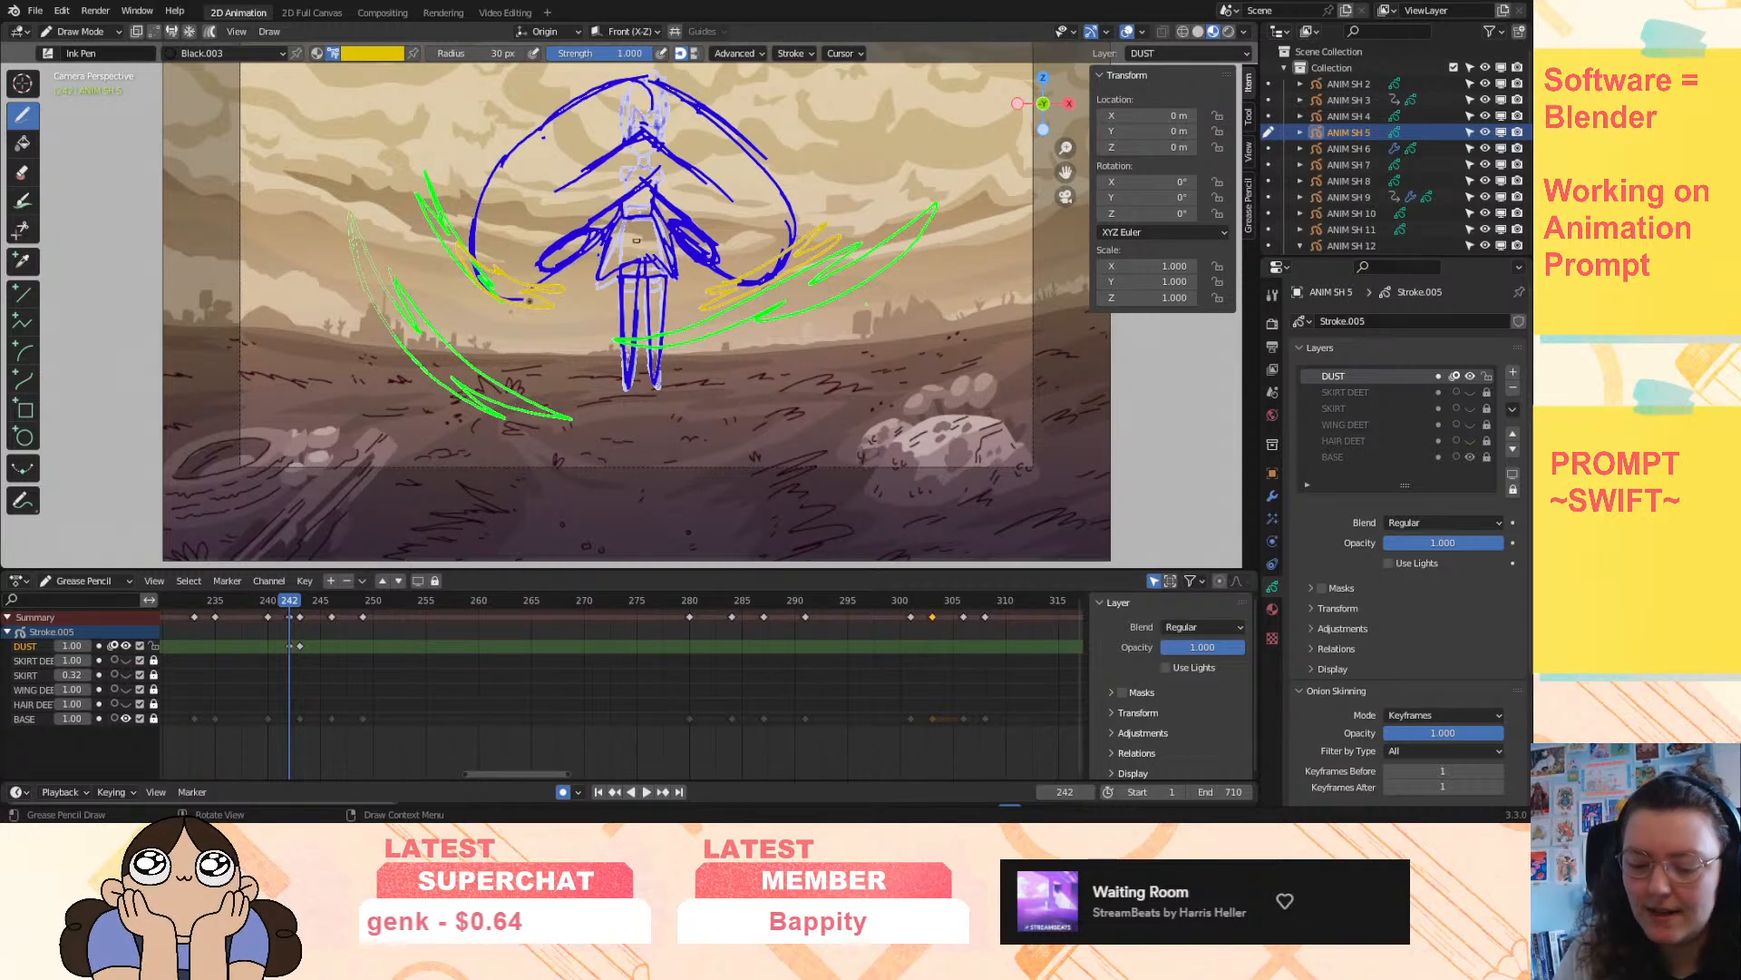
pyautogui.moveTo(440, 288)
pyautogui.mouseDown()
pyautogui.moveTo(521, 364)
pyautogui.moveTo(419, 277)
pyautogui.mouseUp()
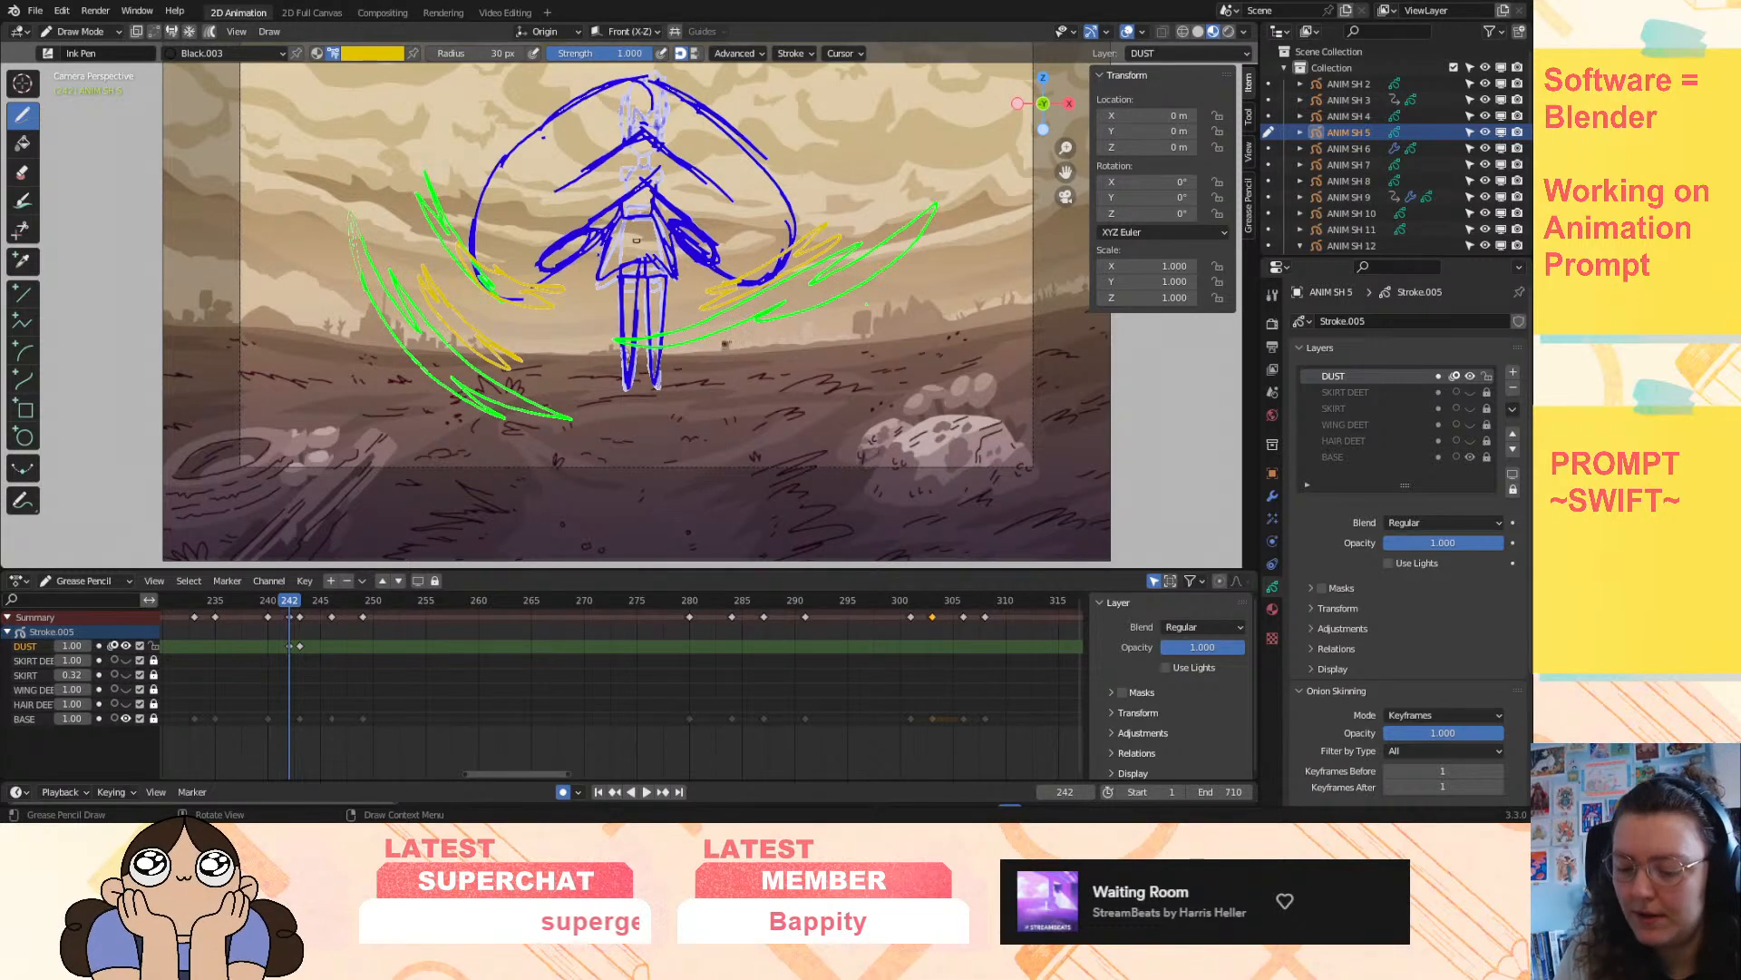
# - At frame 244, sketch wider yellow dust streaks sweeping around the left wing and from the feet up beyond the right wing
pyautogui.moveTo(283, 605)
pyautogui.mouseDown()
pyautogui.moveTo(337, 632)
pyautogui.moveTo(288, 662)
pyautogui.moveTo(303, 662)
pyautogui.mouseUp()
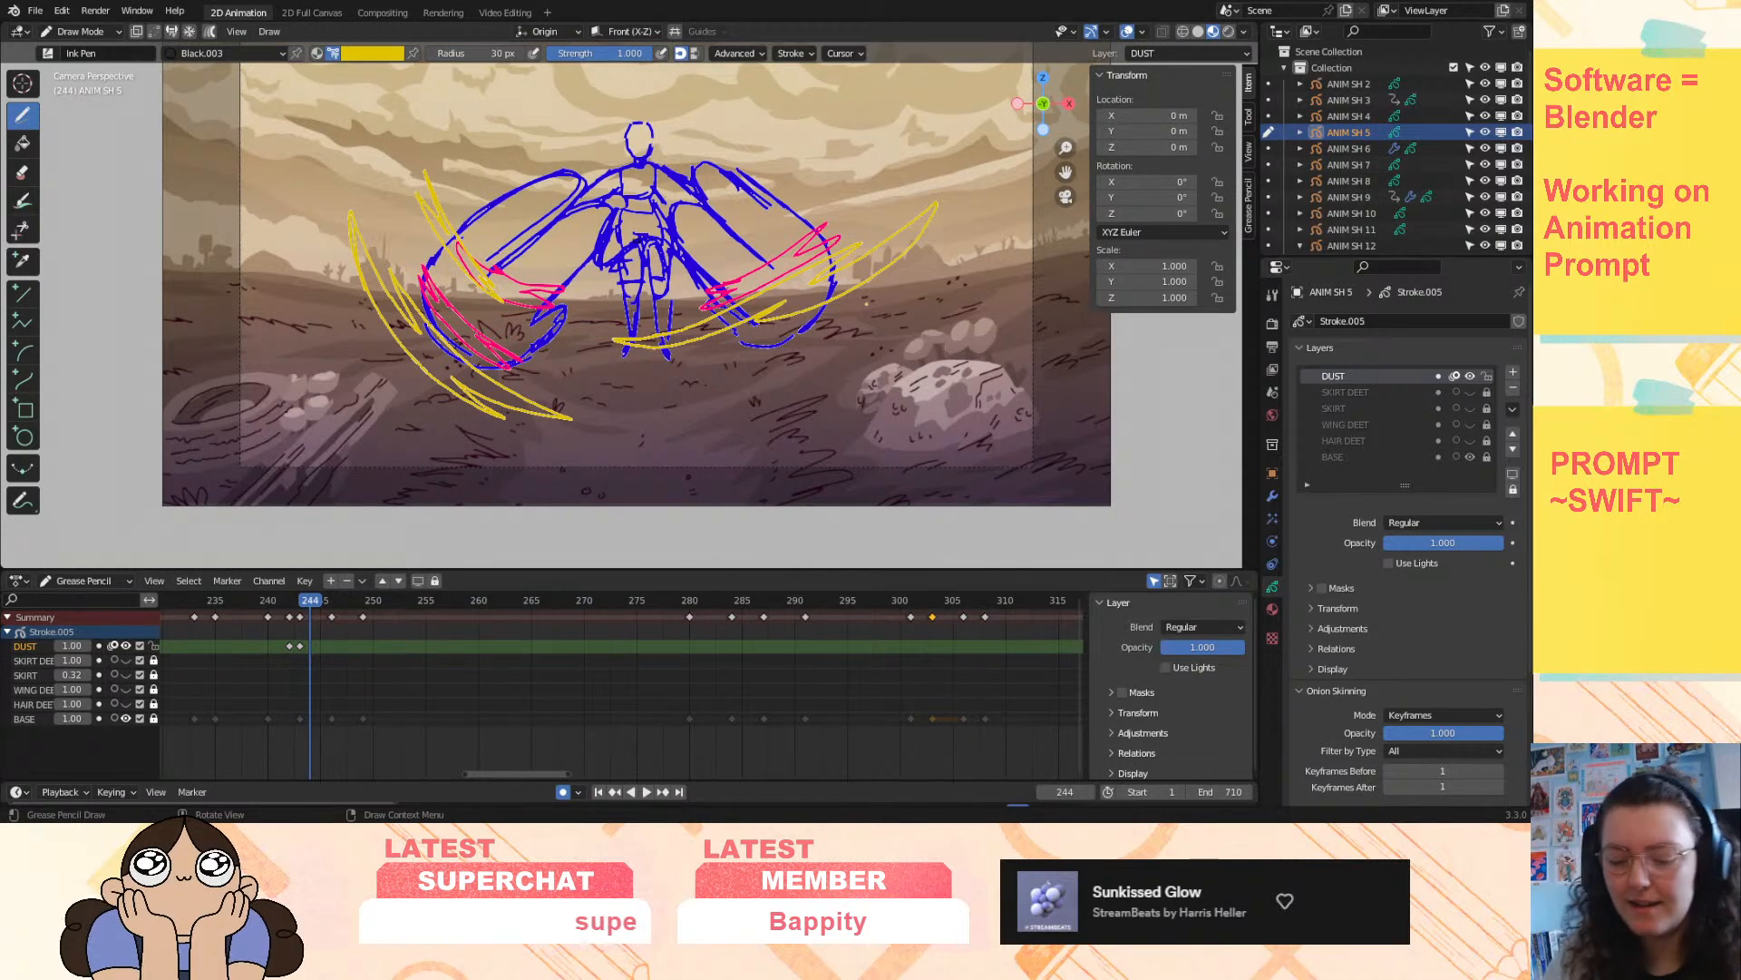
pyautogui.moveTo(1065, 172); pyautogui.dragTo(1035, 178)
pyautogui.moveTo(311, 605)
pyautogui.mouseDown()
pyautogui.moveTo(289, 615)
pyautogui.moveTo(308, 615)
pyautogui.mouseUp()
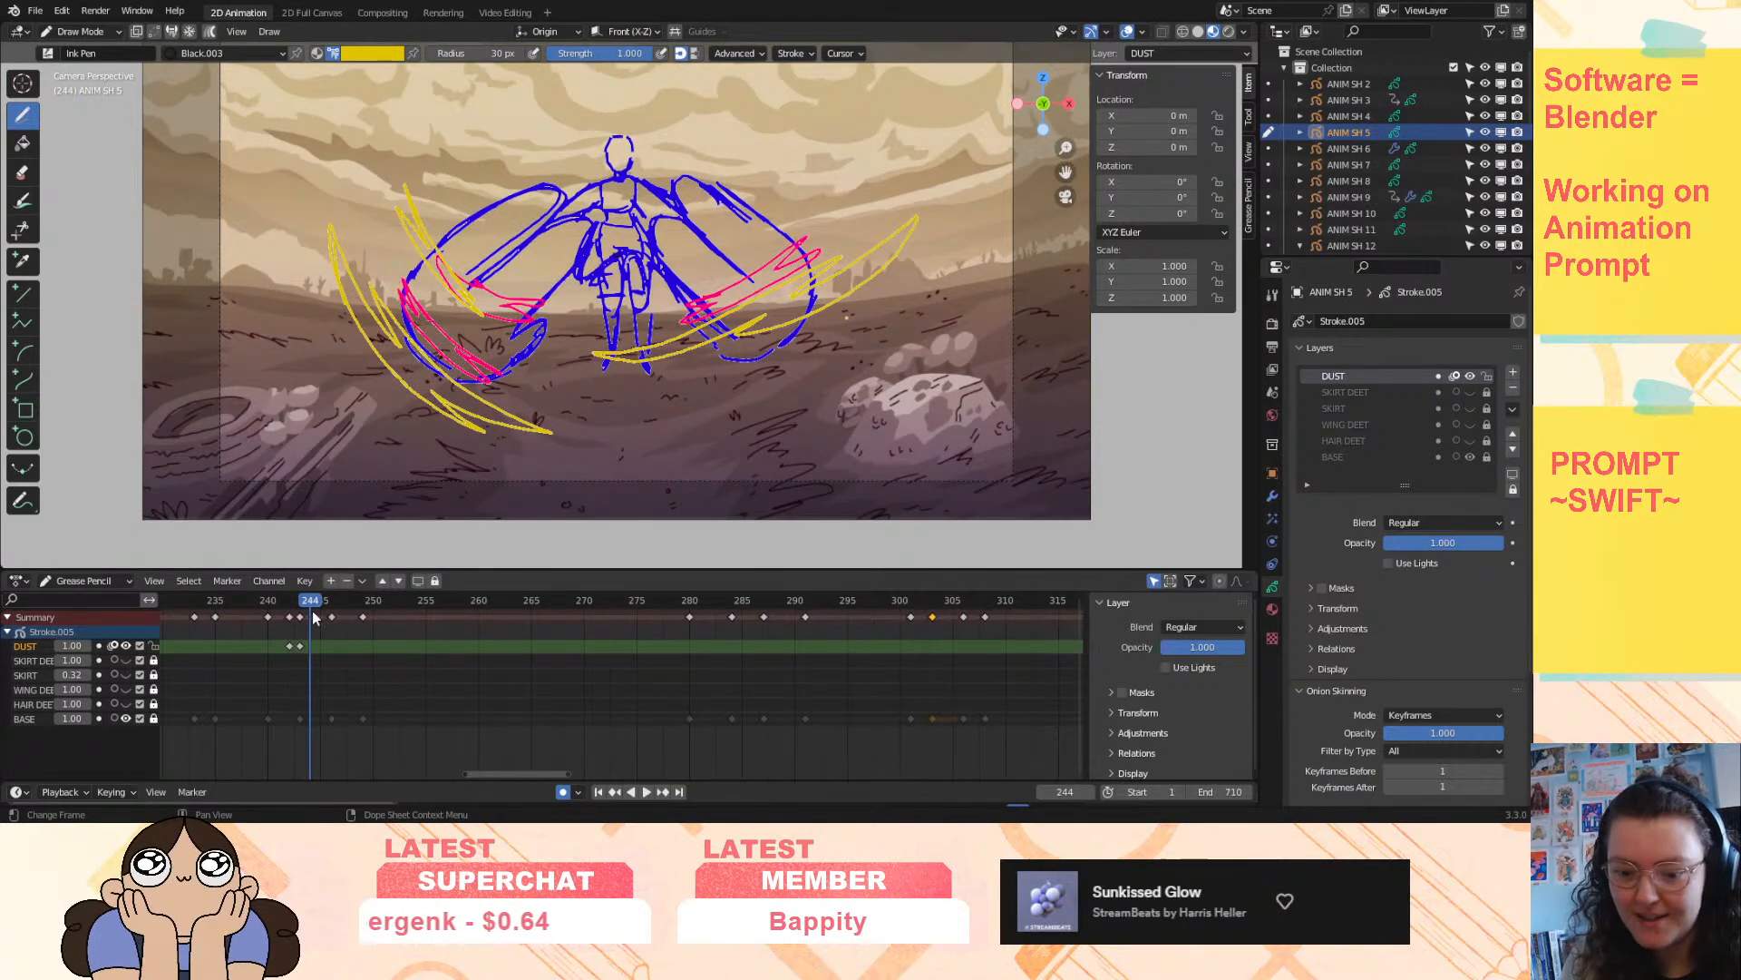
pyautogui.moveTo(302, 258)
pyautogui.mouseDown()
pyautogui.moveTo(309, 290)
pyautogui.moveTo(498, 485)
pyautogui.moveTo(528, 493)
pyautogui.moveTo(471, 452)
pyautogui.moveTo(630, 478)
pyautogui.moveTo(439, 408)
pyautogui.moveTo(354, 304)
pyautogui.moveTo(343, 337)
pyautogui.moveTo(299, 220)
pyautogui.moveTo(403, 258)
pyautogui.moveTo(503, 365)
pyautogui.mouseUp()
pyautogui.moveTo(438, 318)
pyautogui.mouseDown()
pyautogui.moveTo(482, 368)
pyautogui.moveTo(402, 296)
pyautogui.moveTo(372, 209)
pyautogui.mouseUp()
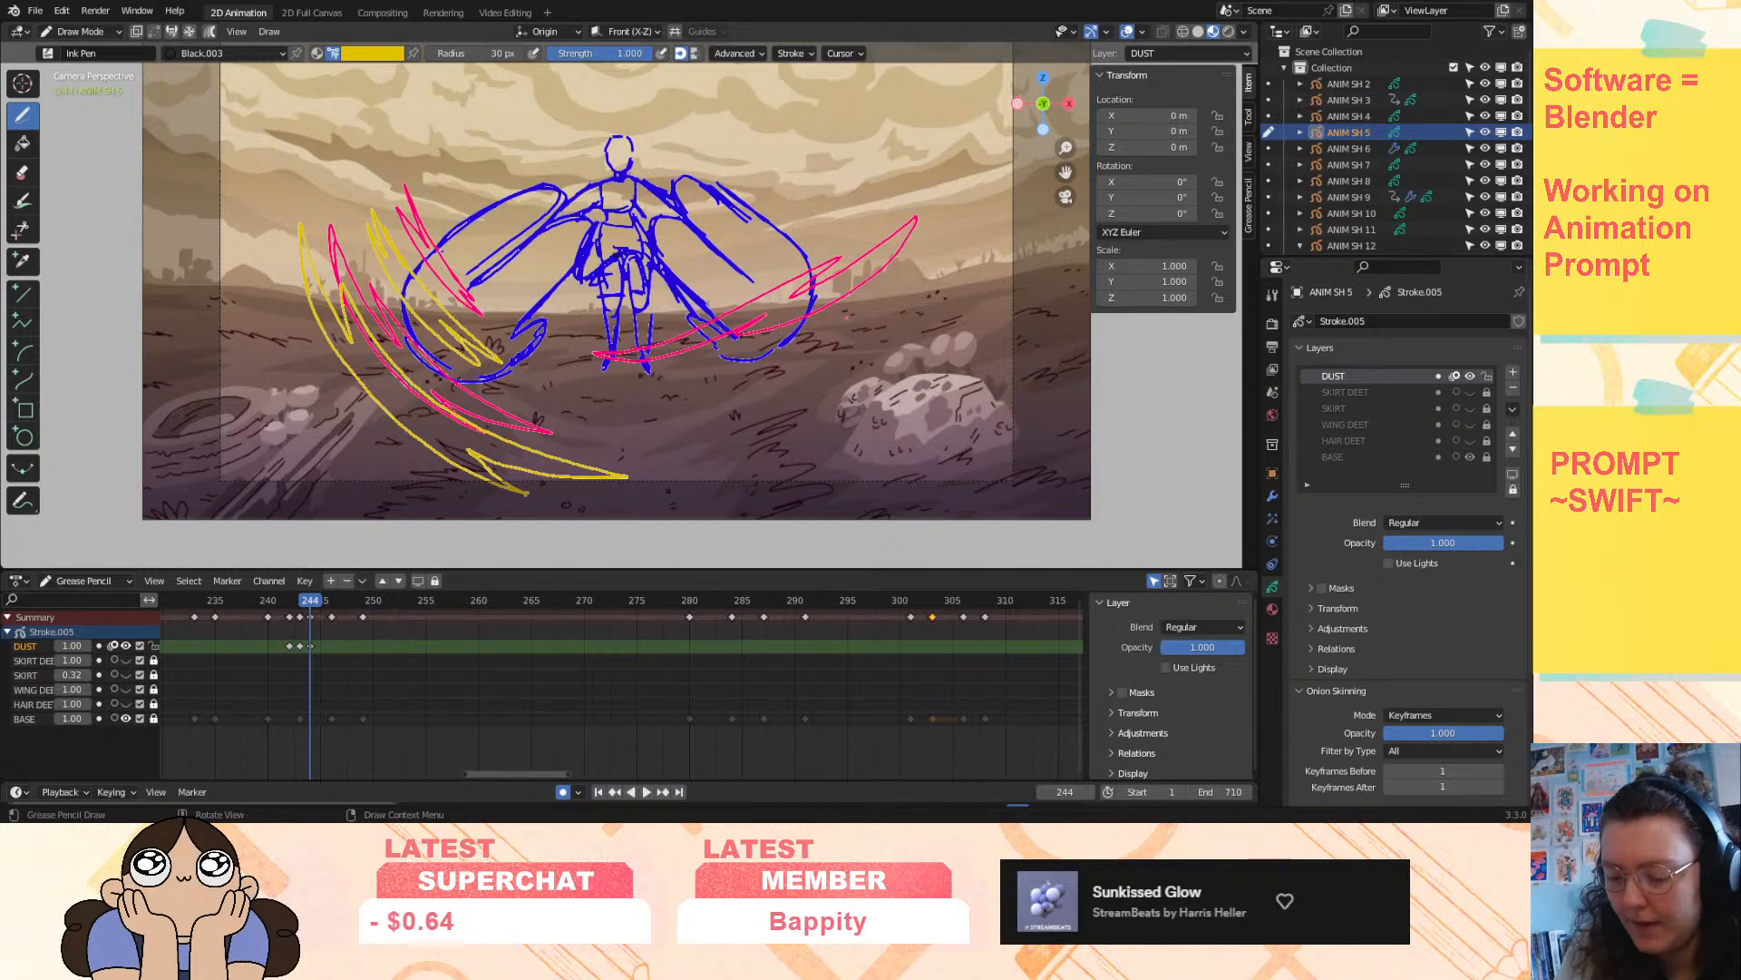
pyautogui.moveTo(633, 382)
pyautogui.mouseDown()
pyautogui.moveTo(880, 291)
pyautogui.moveTo(844, 332)
pyautogui.moveTo(968, 235)
pyautogui.moveTo(857, 367)
pyautogui.moveTo(628, 387)
pyautogui.moveTo(700, 395)
pyautogui.mouseUp()
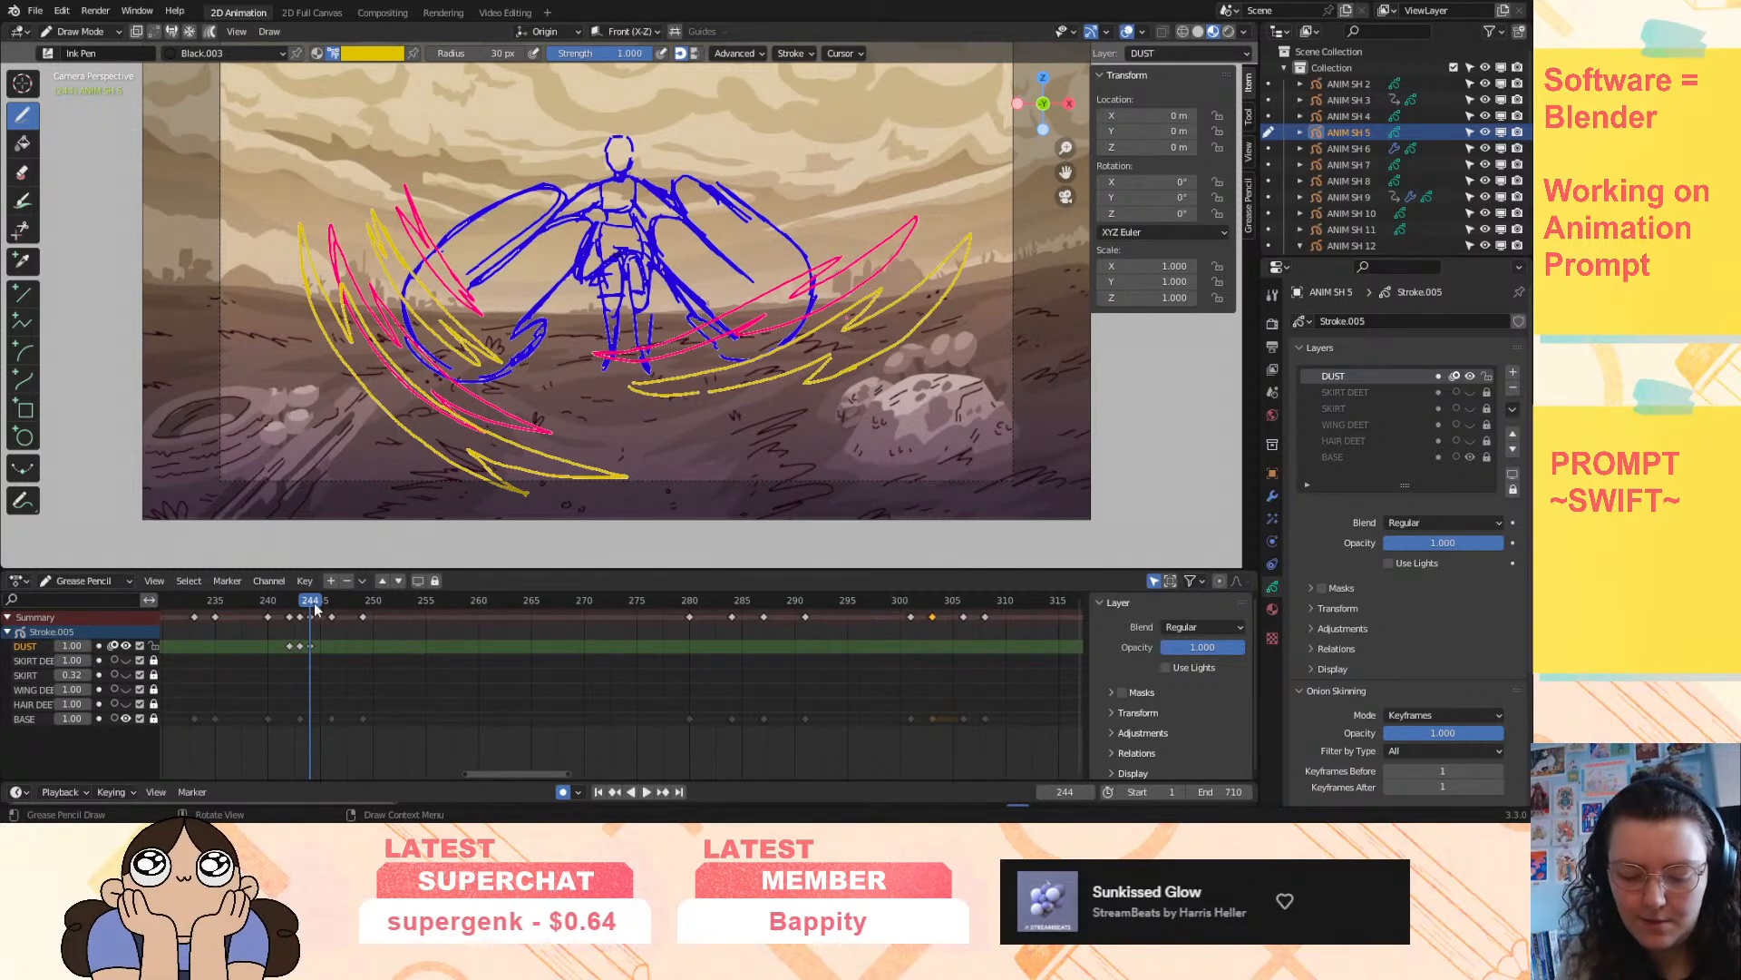
# - At frame 245, sketch long yellow dust streaks curving down the far left side of the shot, with shorter ones nearer the figure
pyautogui.press('space')
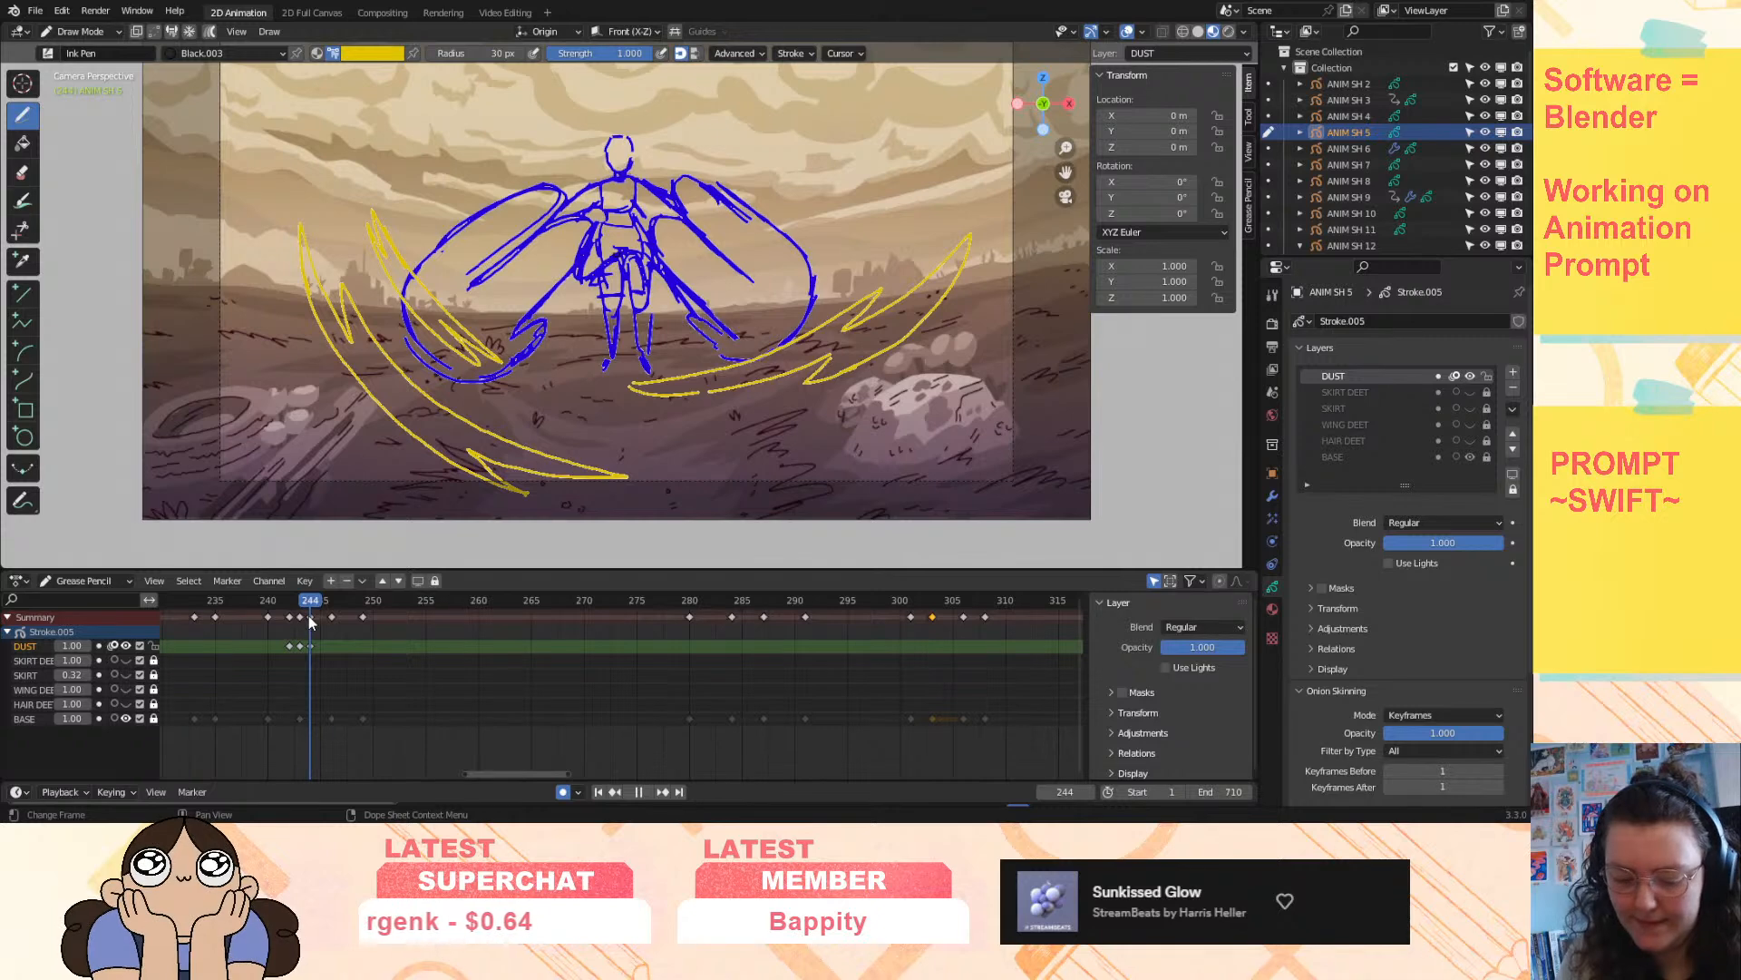
pyautogui.press('space')
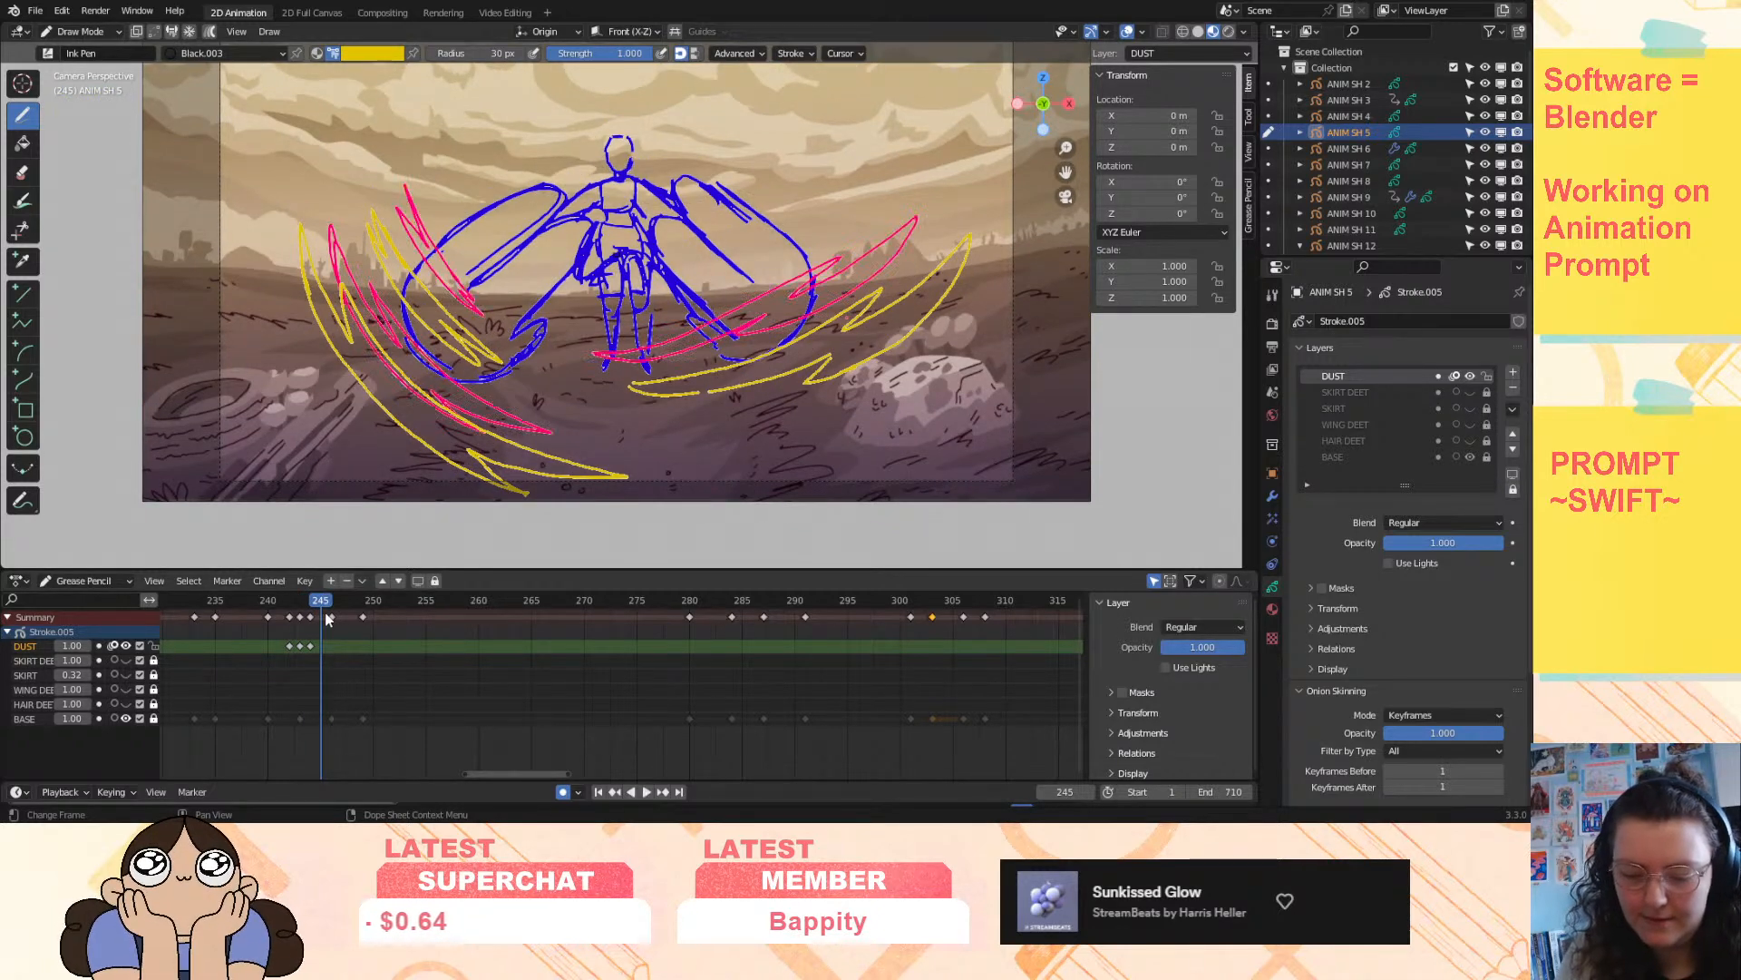
pyautogui.moveTo(201, 254); pyautogui.dragTo(446, 563)
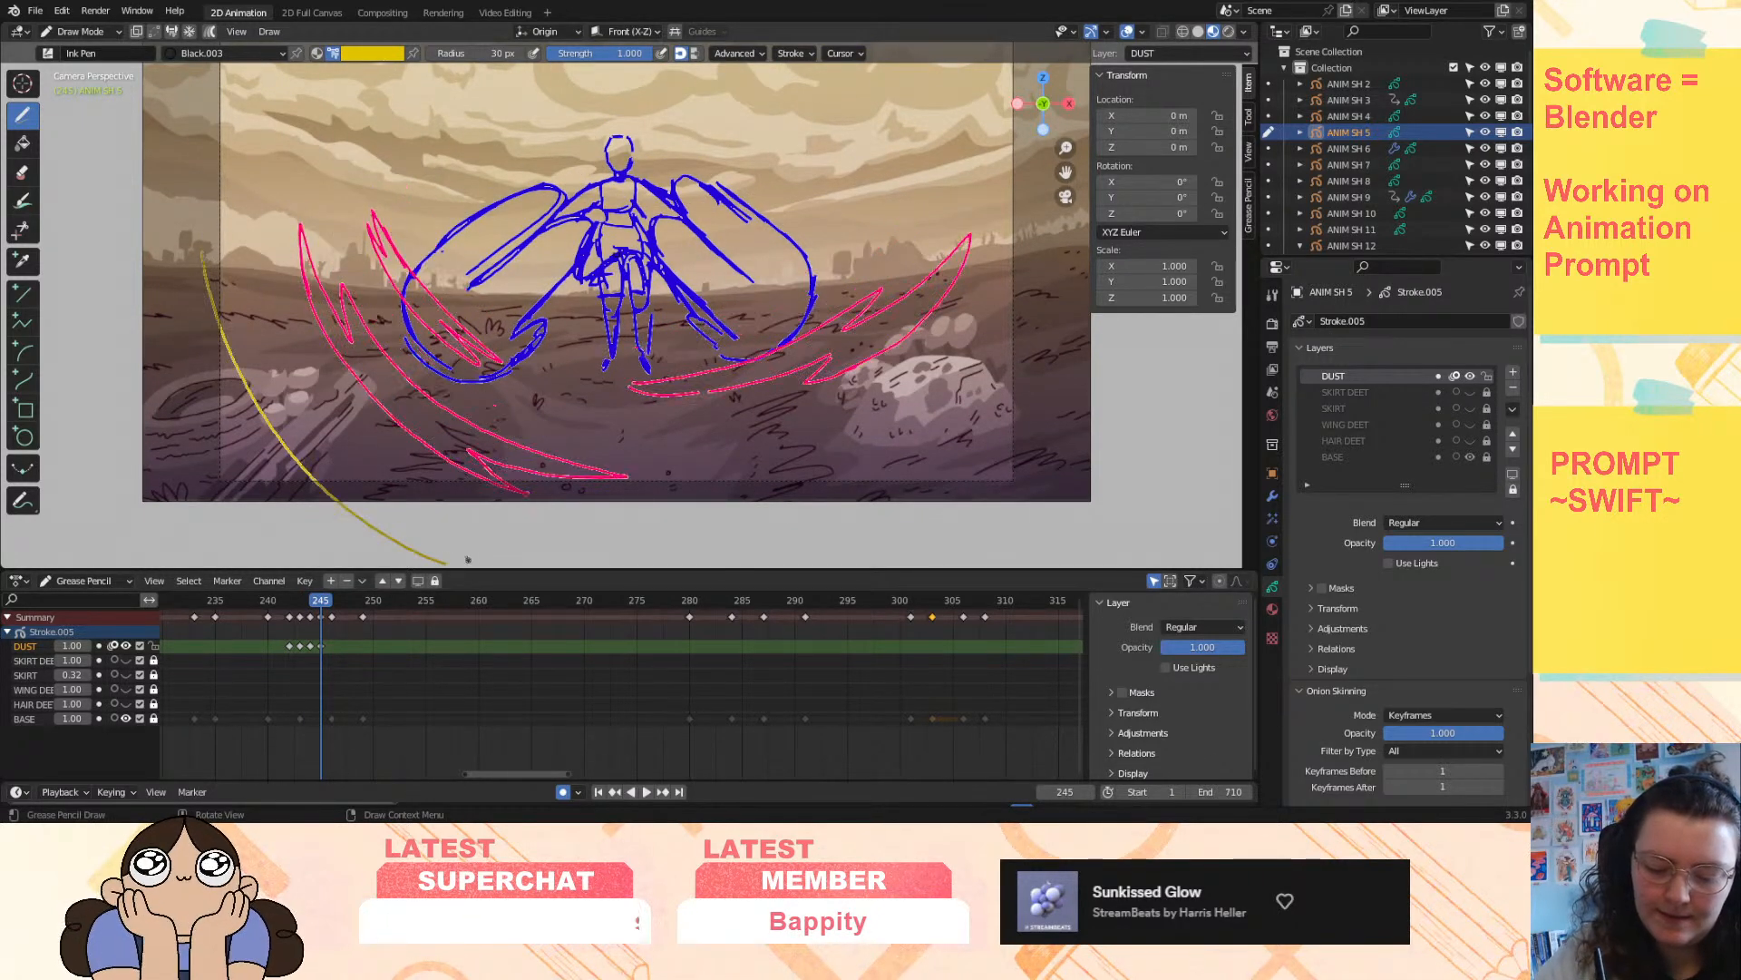
pyautogui.moveTo(194, 259)
pyautogui.mouseDown()
pyautogui.moveTo(222, 291)
pyautogui.moveTo(225, 255)
pyautogui.moveTo(410, 499)
pyautogui.moveTo(453, 518)
pyautogui.moveTo(358, 488)
pyautogui.moveTo(467, 558)
pyautogui.mouseUp()
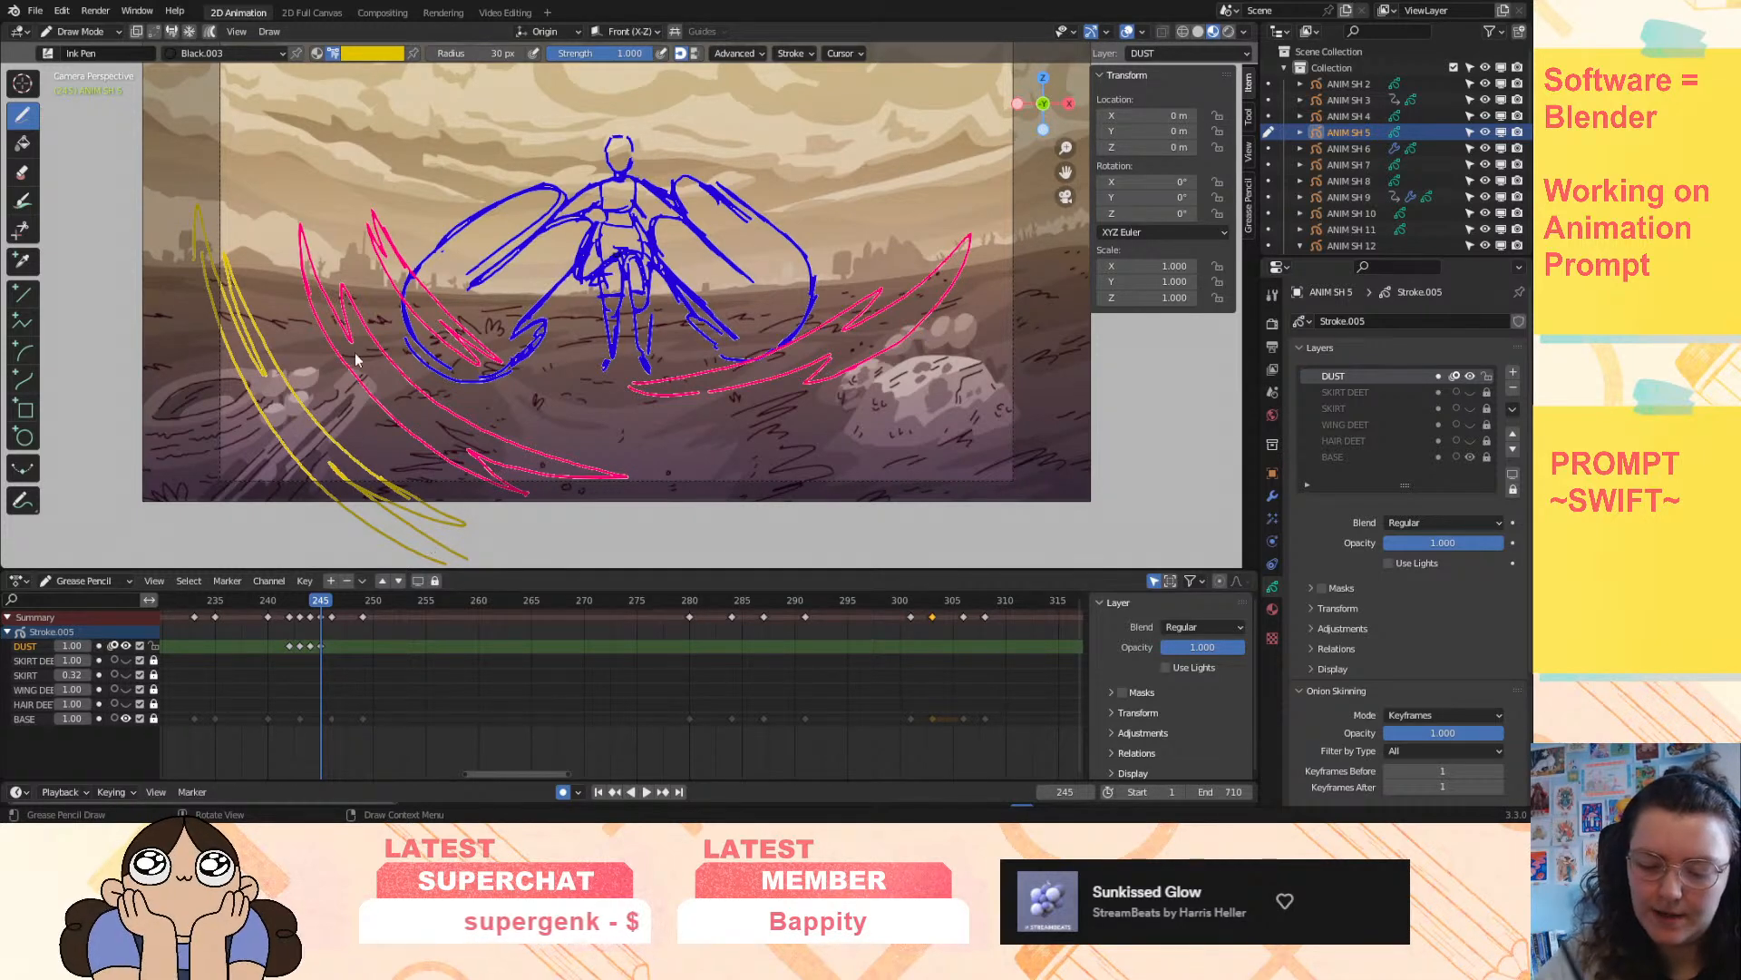
pyautogui.moveTo(294, 318); pyautogui.dragTo(394, 444)
pyautogui.moveTo(292, 316)
pyautogui.mouseDown()
pyautogui.moveTo(434, 451)
pyautogui.moveTo(360, 414)
pyautogui.mouseUp()
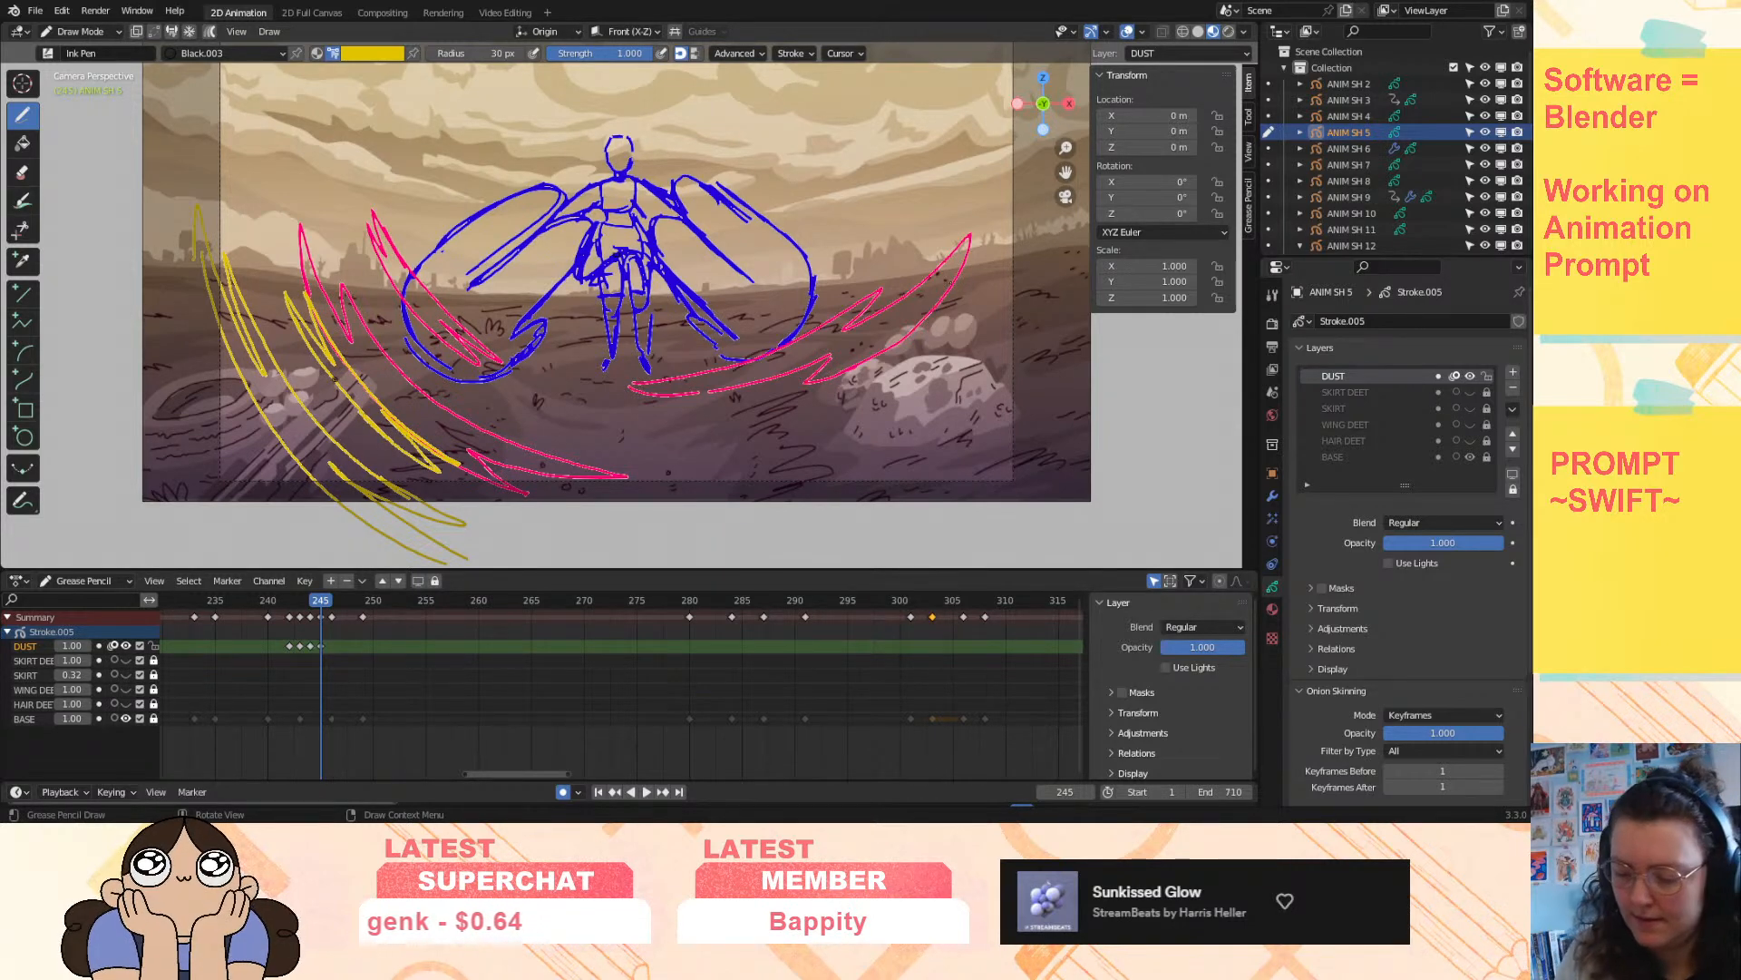
# - At frame 245, sketch yellow dust streaks rising from the lower foreground past the right-hand rocks, undoing and redrawing the misplaced strokes
pyautogui.moveTo(667, 426)
pyautogui.mouseDown()
pyautogui.moveTo(751, 415)
pyautogui.moveTo(995, 302)
pyautogui.mouseUp()
pyautogui.hotkey('ctrl', 'z')
pyautogui.moveTo(712, 463)
pyautogui.mouseDown()
pyautogui.moveTo(782, 451)
pyautogui.moveTo(1000, 269)
pyautogui.moveTo(1022, 300)
pyautogui.moveTo(864, 481)
pyautogui.moveTo(682, 510)
pyautogui.moveTo(640, 480)
pyautogui.moveTo(751, 499)
pyautogui.mouseUp()
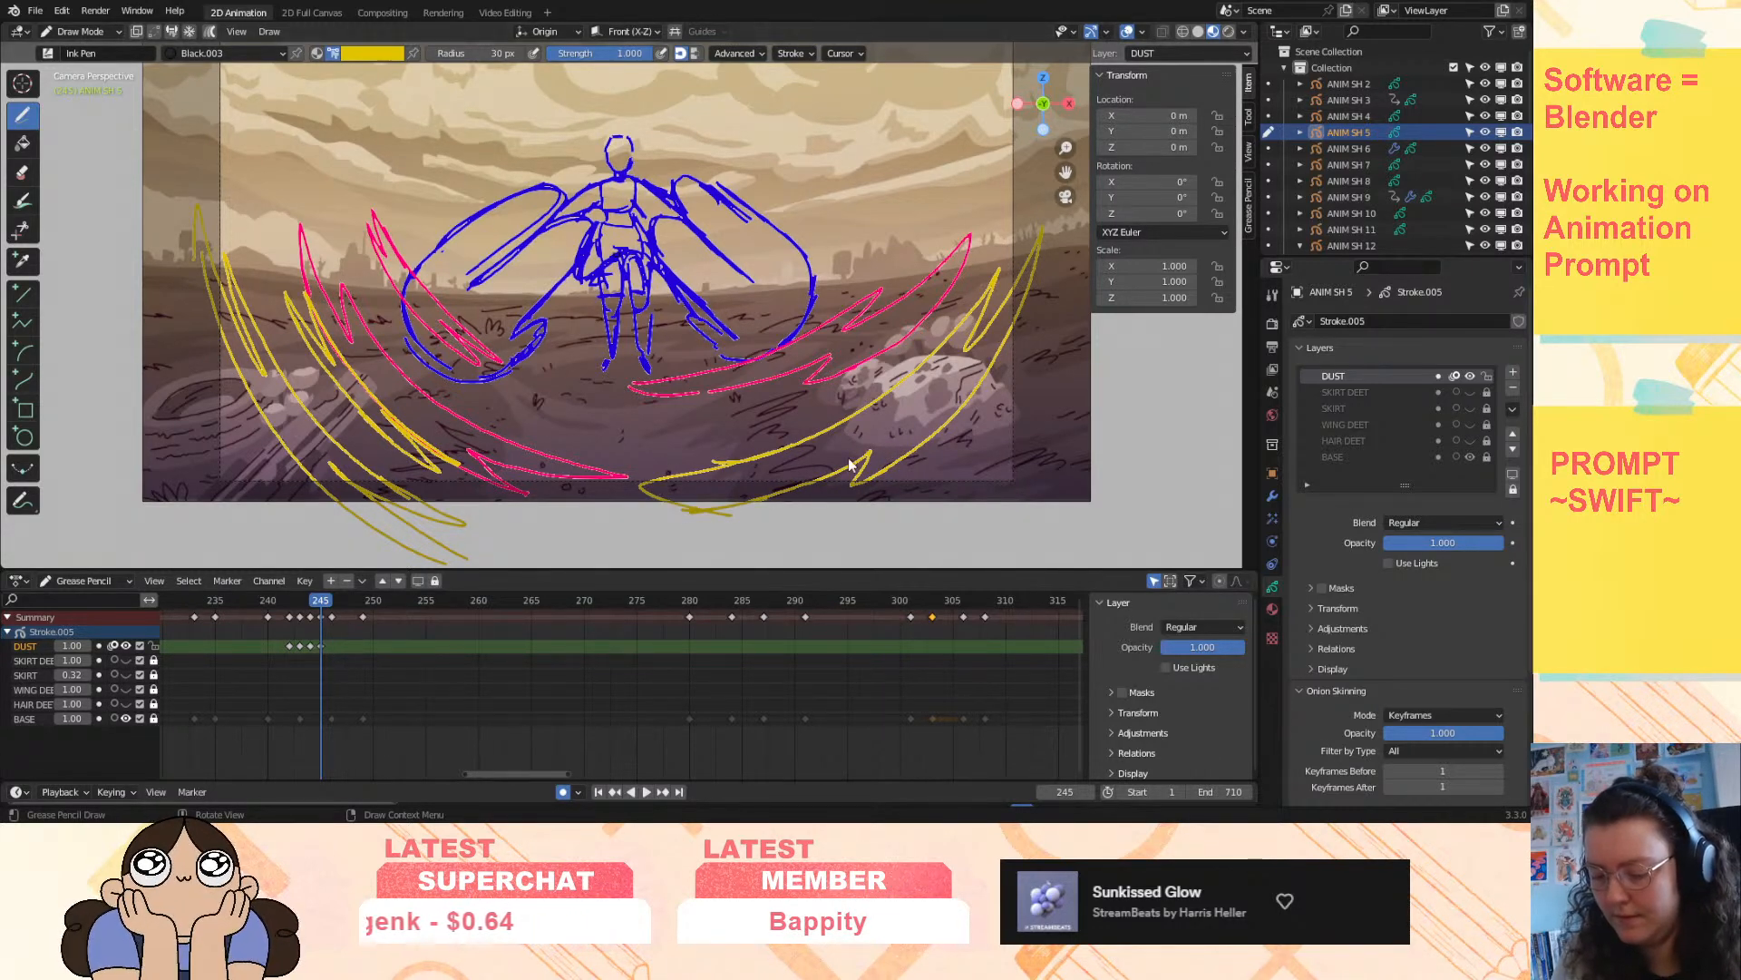
pyautogui.hotkey('ctrl', 'z')
pyautogui.moveTo(665, 523)
pyautogui.keyDown('ctrl'); pyautogui.mouseDown()
pyautogui.moveTo(787, 493)
pyautogui.moveTo(889, 390)
pyautogui.moveTo(653, 505)
pyautogui.mouseUp(); pyautogui.keyUp('ctrl')
pyautogui.moveTo(653, 505); pyautogui.dragTo(846, 470)
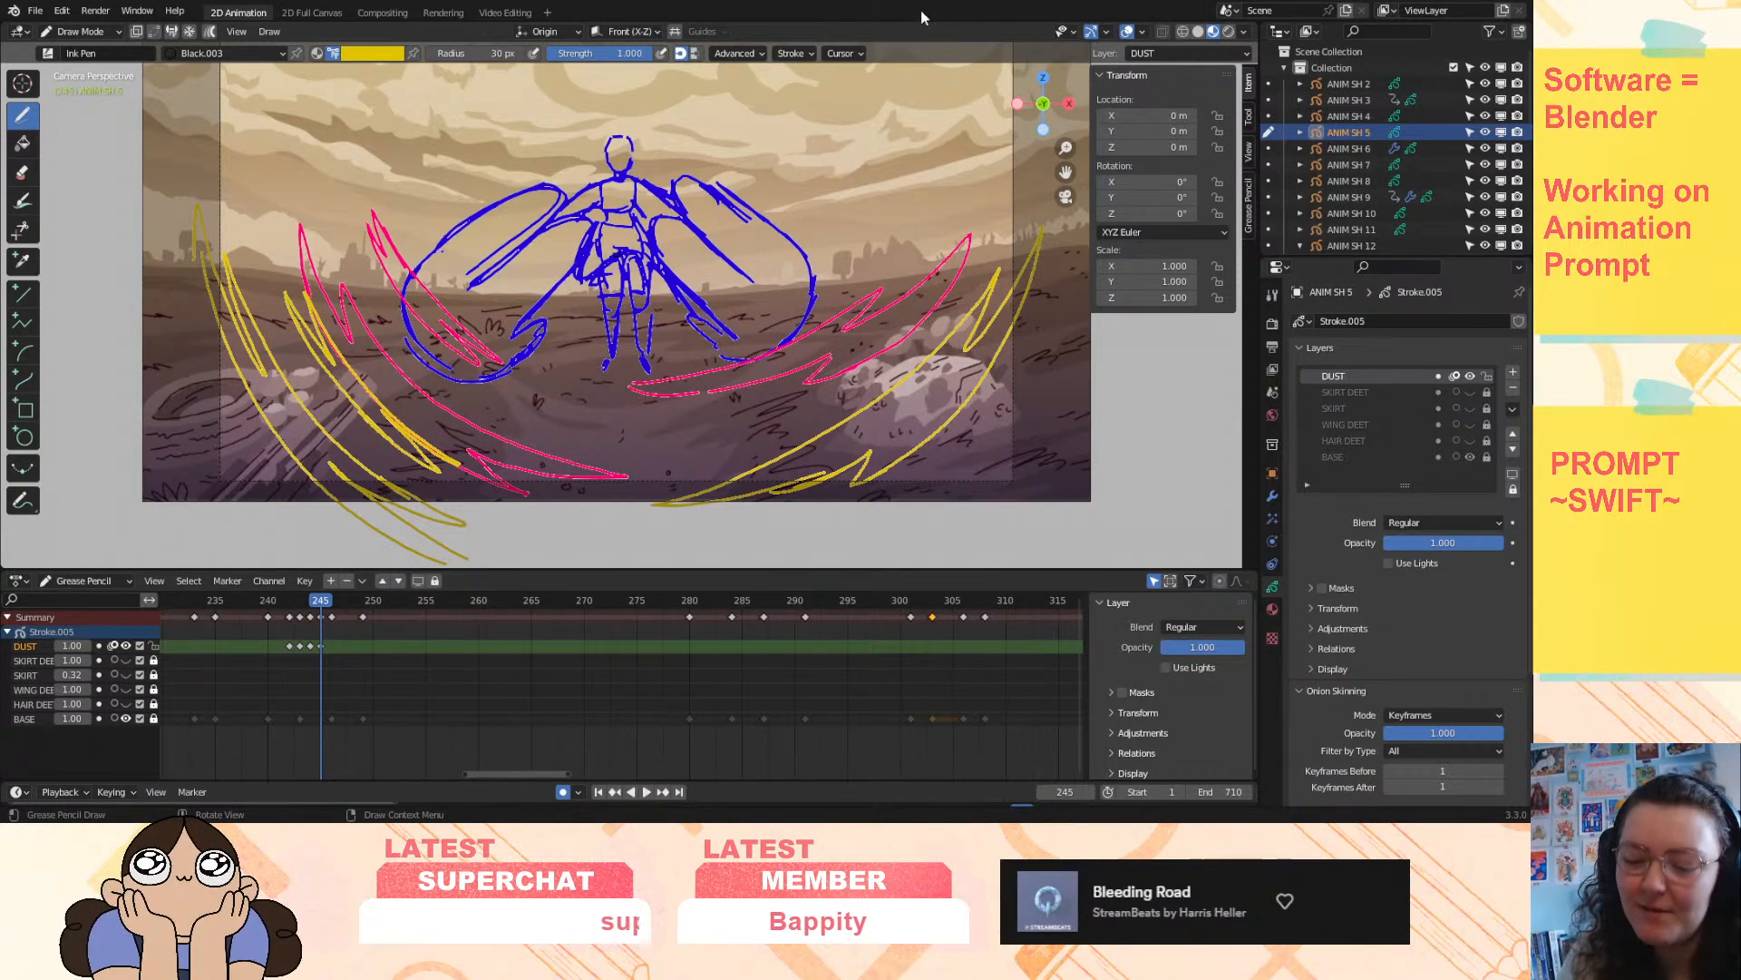
# - At frame 246, sketch the last yellow dust streaks leaving both lower corners of the shot, and play back the dust animation
pyautogui.moveTo(321, 600)
pyautogui.mouseDown()
pyautogui.moveTo(303, 622)
pyautogui.moveTo(327, 629)
pyautogui.mouseUp()
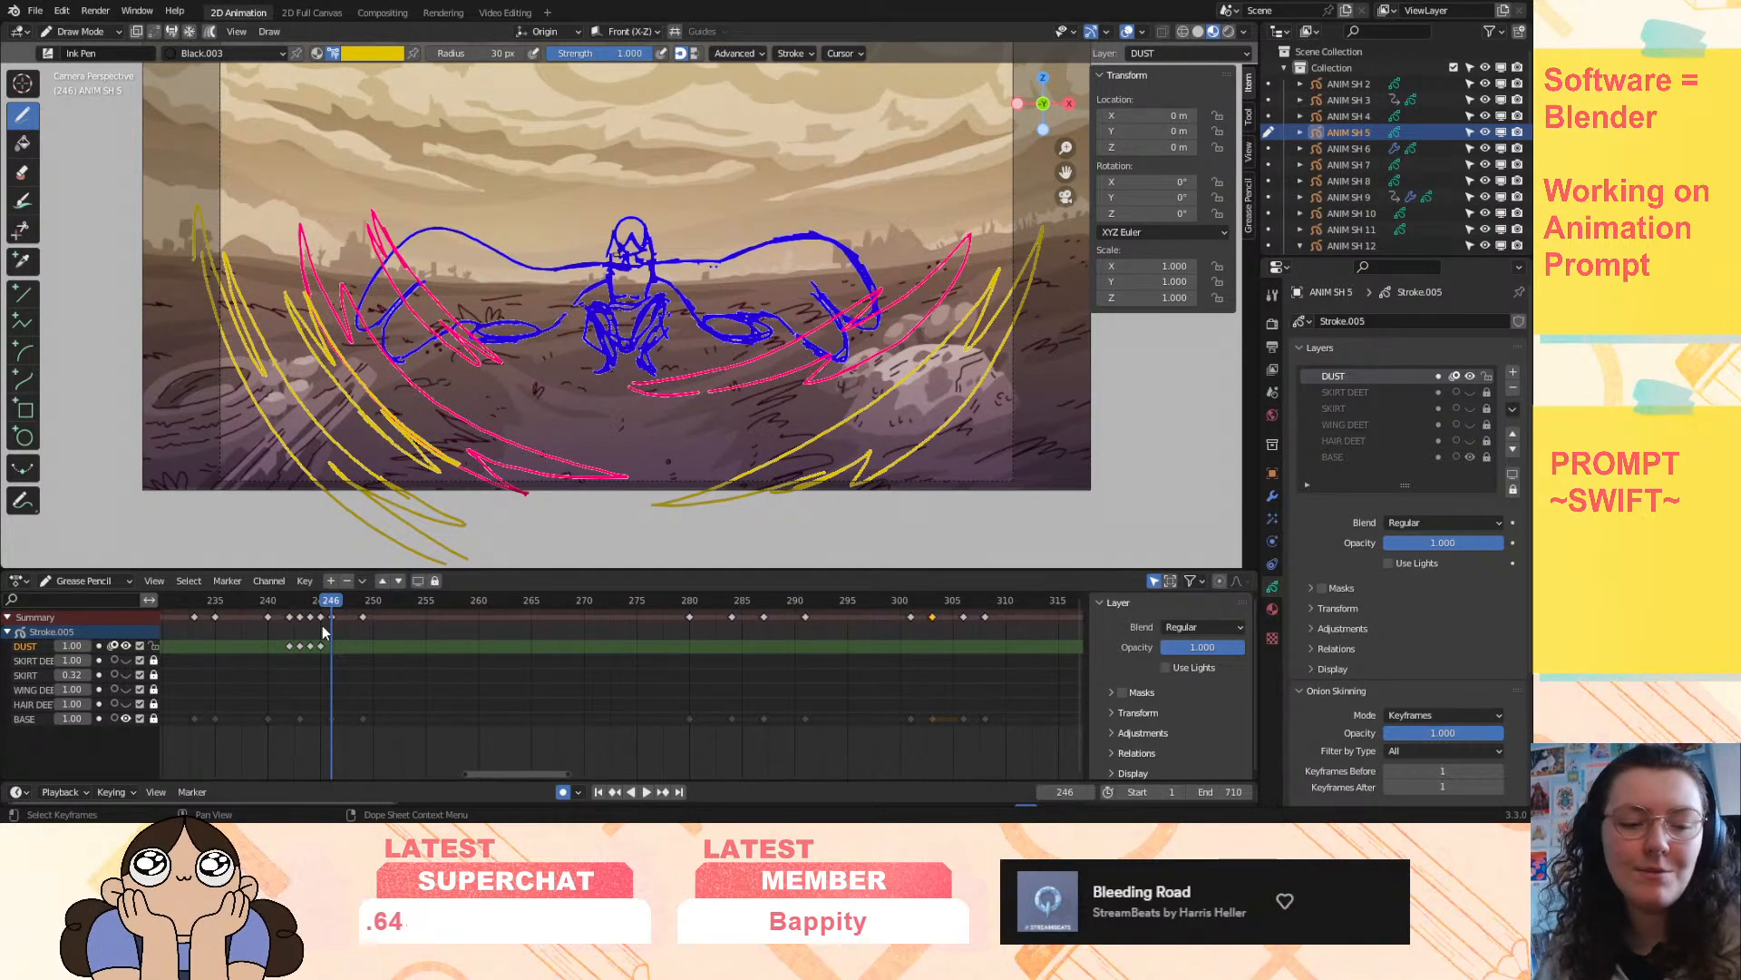
pyautogui.moveTo(1066, 148); pyautogui.dragTo(1027, 201)
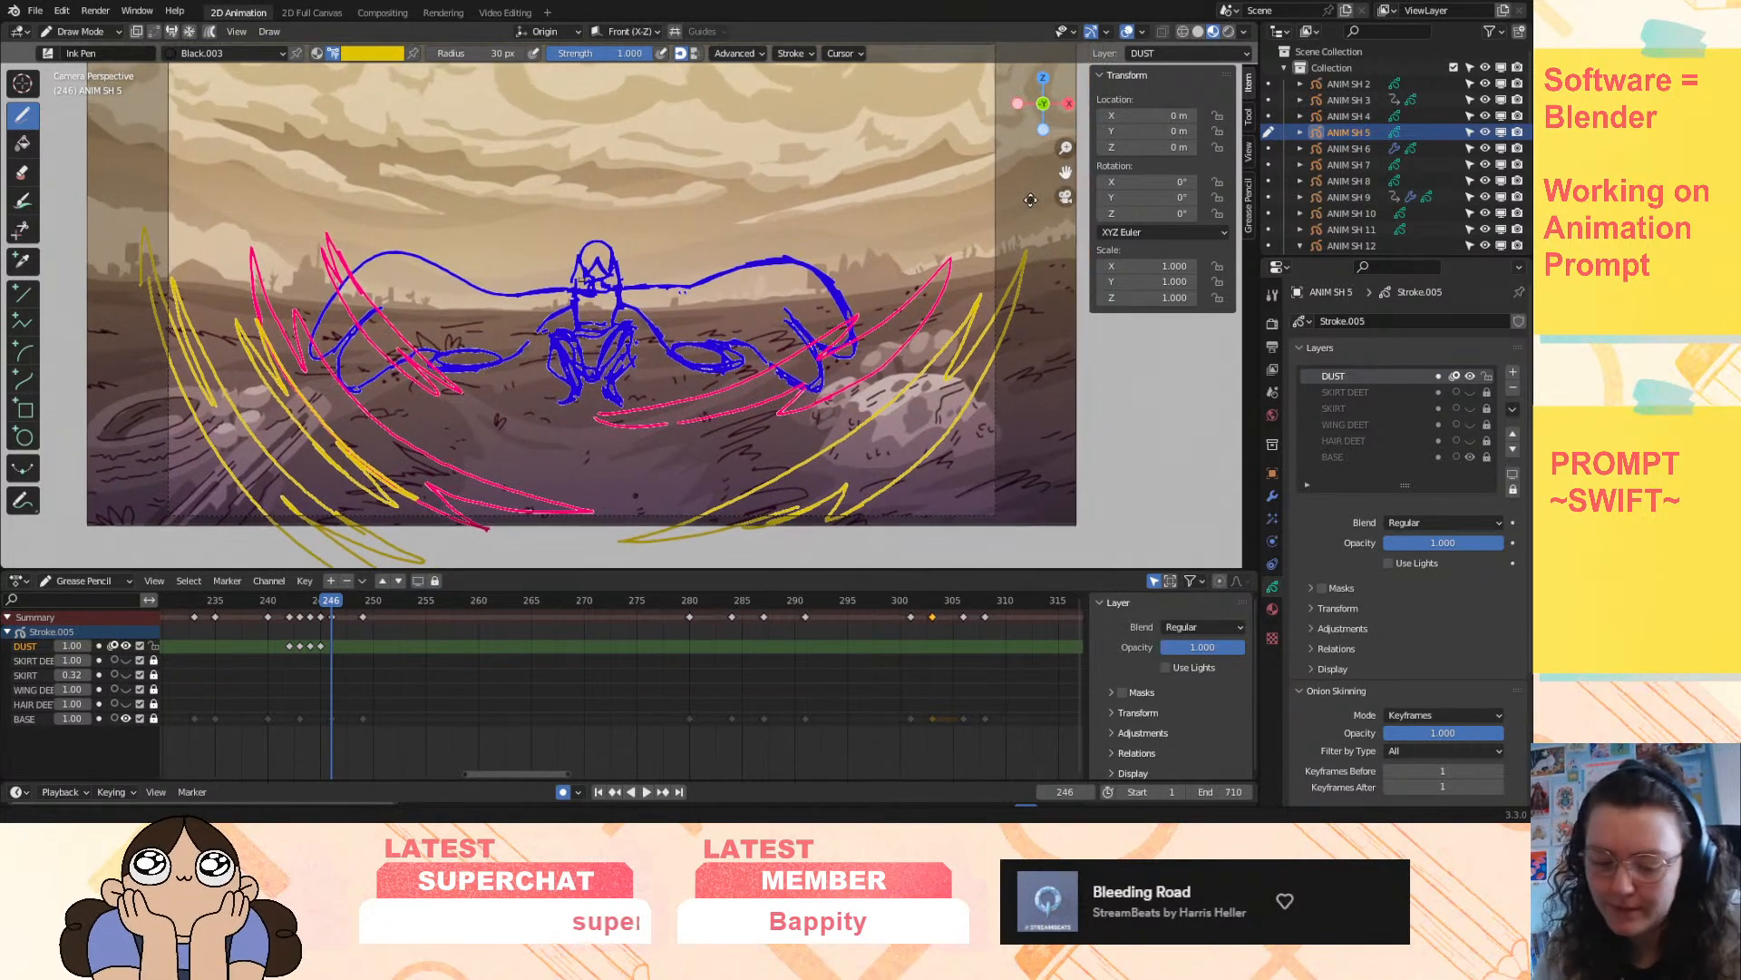
pyautogui.moveTo(327, 613); pyautogui.dragTo(331, 612)
pyautogui.press('Escape')
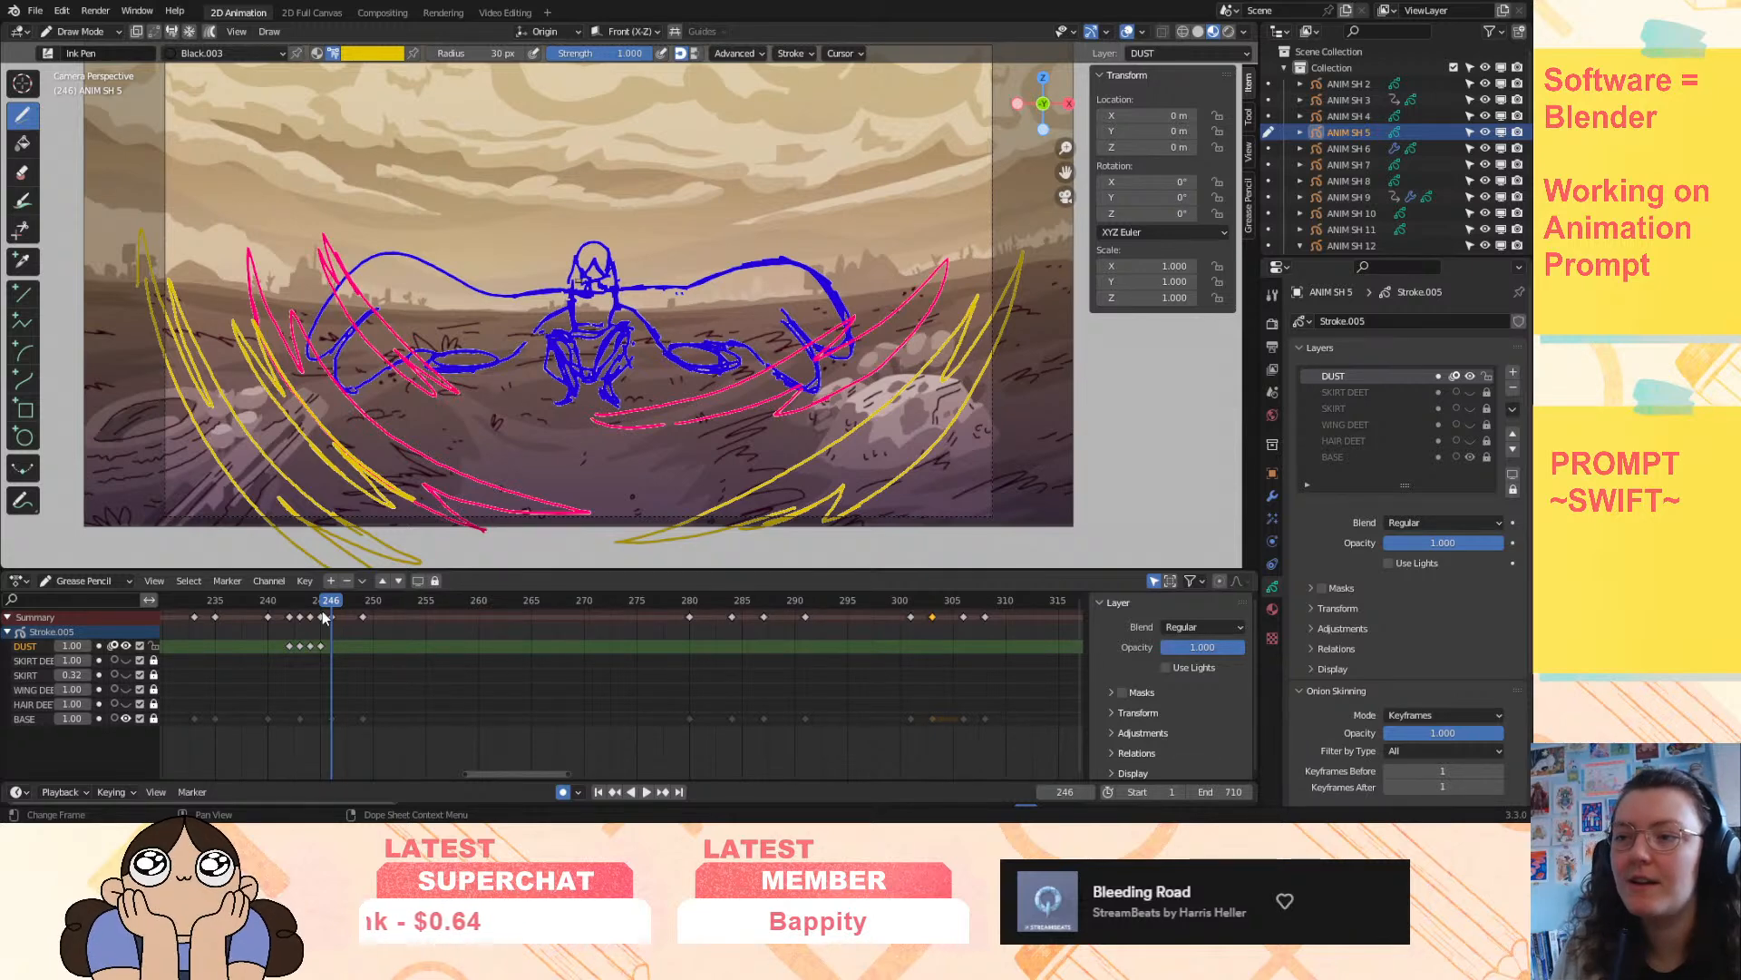
pyautogui.moveTo(323, 612)
pyautogui.mouseDown()
pyautogui.moveTo(292, 619)
pyautogui.moveTo(332, 630)
pyautogui.mouseUp()
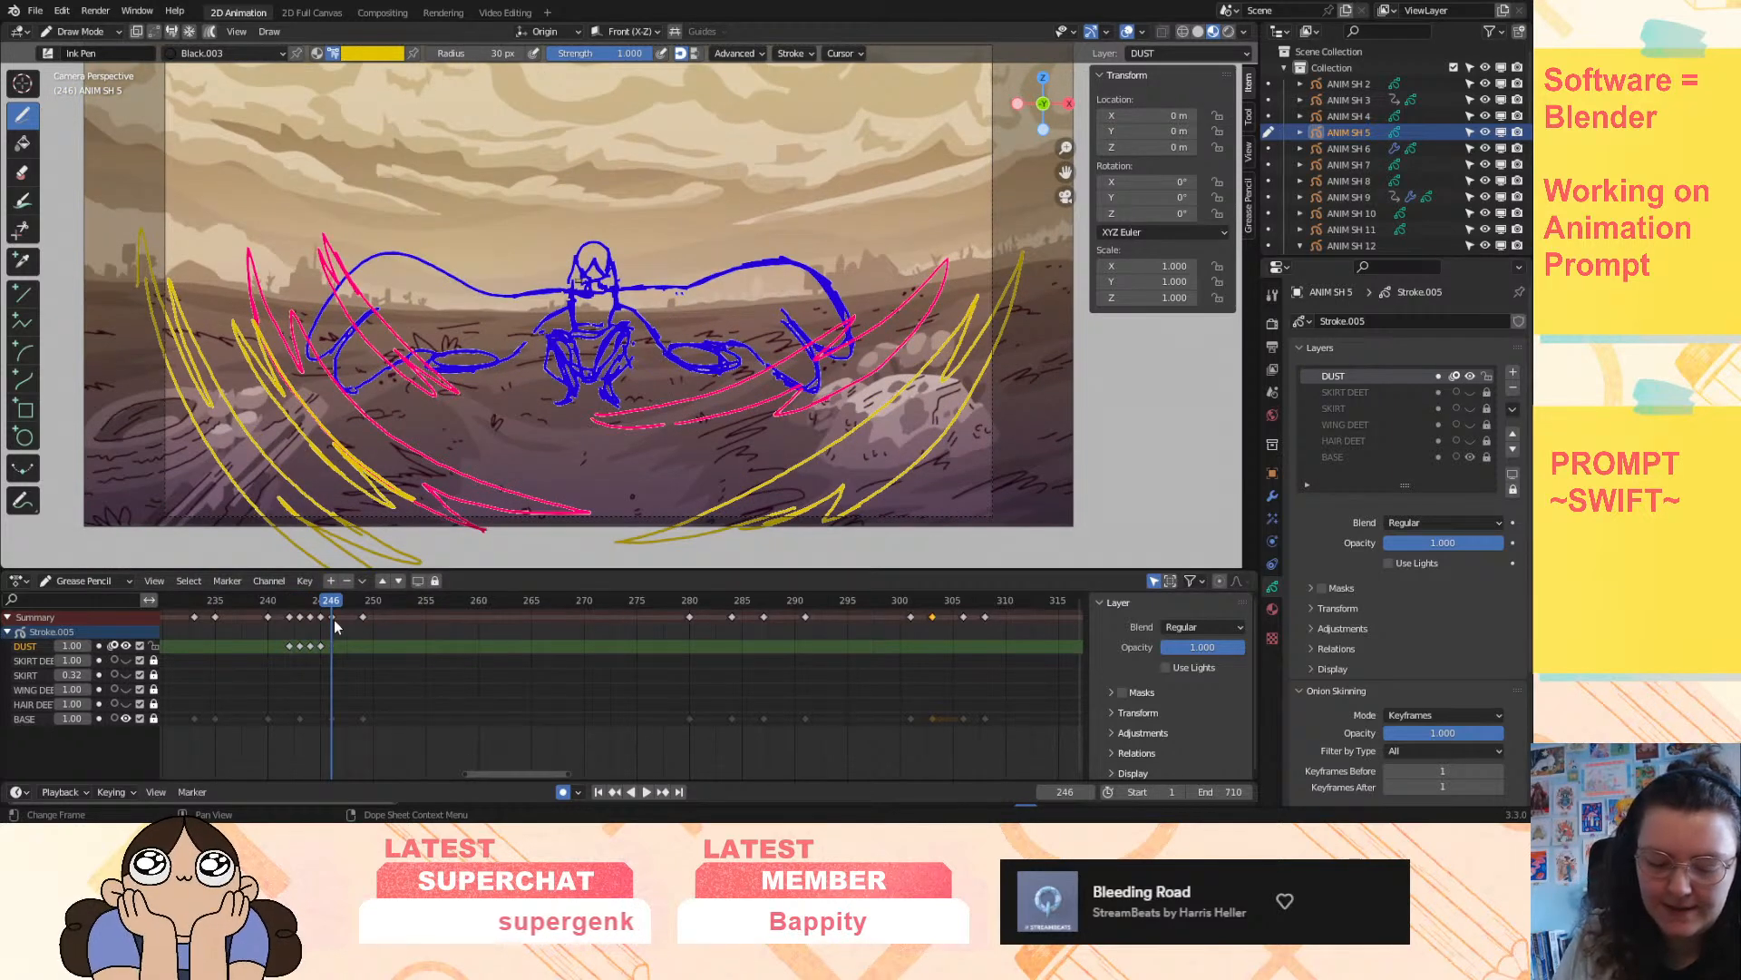
pyautogui.moveTo(118, 354); pyautogui.dragTo(260, 562)
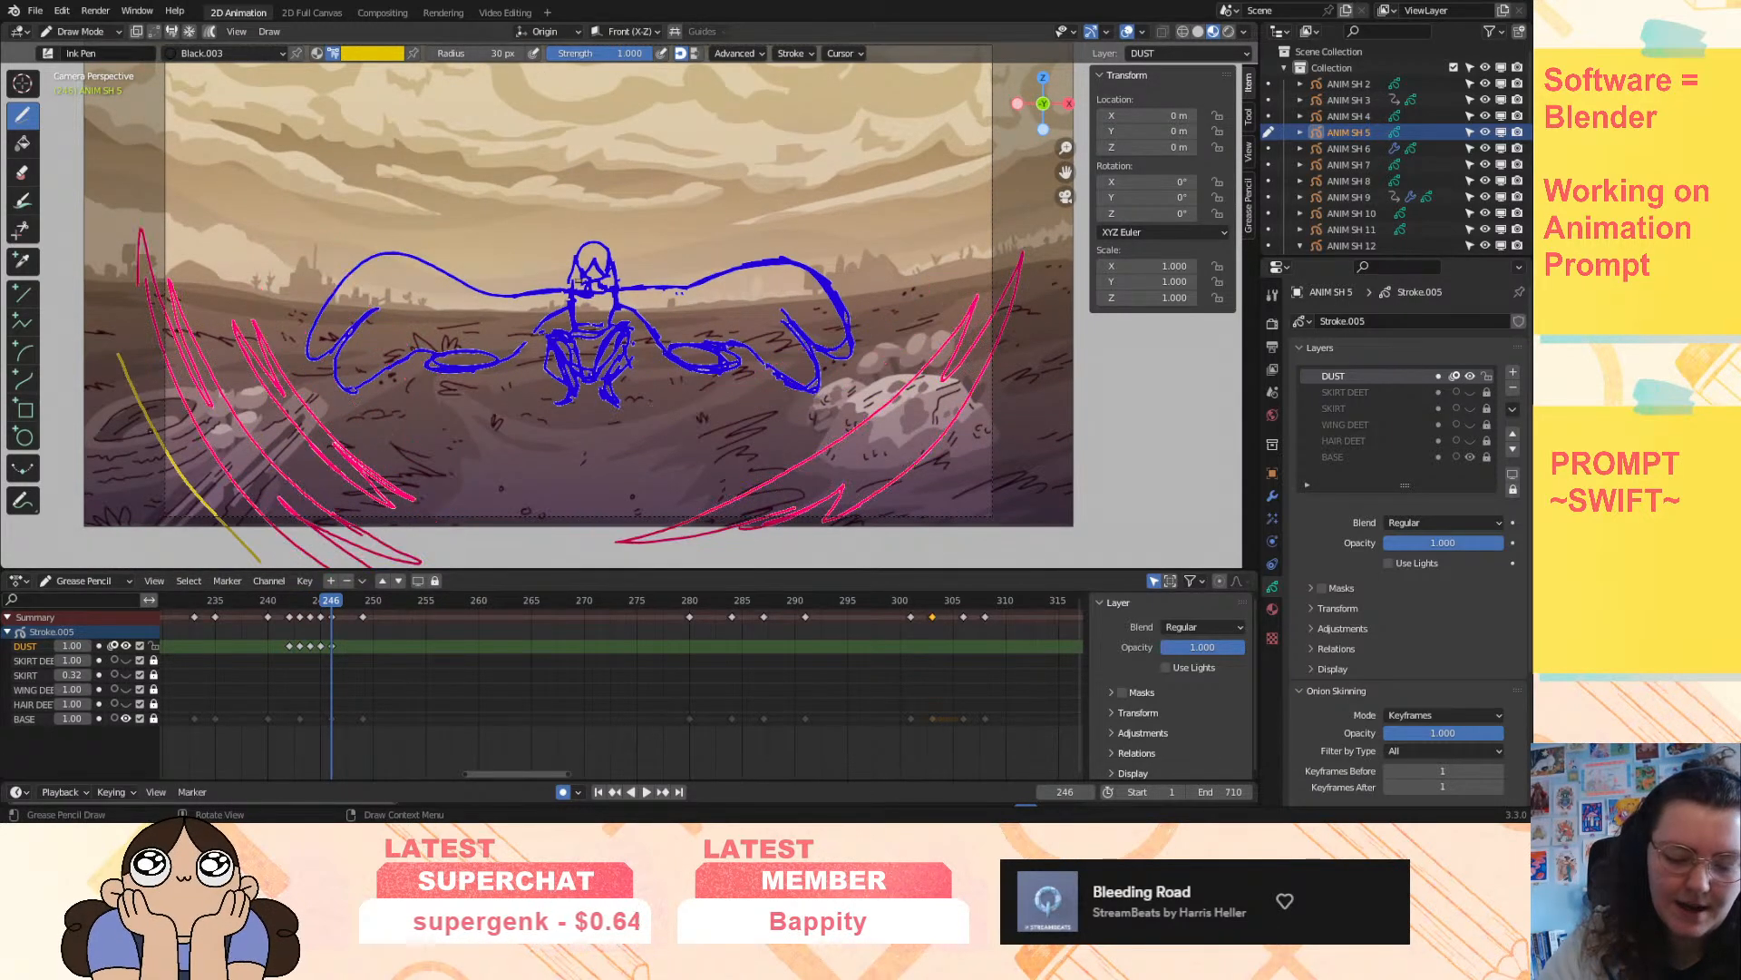
pyautogui.moveTo(113, 353)
pyautogui.mouseDown()
pyautogui.moveTo(82, 363)
pyautogui.moveTo(216, 569)
pyautogui.moveTo(255, 556)
pyautogui.moveTo(235, 568)
pyautogui.mouseUp()
pyautogui.moveTo(815, 553)
pyautogui.mouseDown()
pyautogui.moveTo(1050, 368)
pyautogui.moveTo(1028, 477)
pyautogui.mouseUp()
pyautogui.moveTo(817, 553)
pyautogui.mouseDown()
pyautogui.moveTo(1042, 498)
pyautogui.moveTo(1006, 521)
pyautogui.mouseUp()
pyautogui.moveTo(334, 604)
pyautogui.mouseDown()
pyautogui.moveTo(290, 618)
pyautogui.moveTo(355, 630)
pyautogui.moveTo(294, 636)
pyautogui.mouseUp()
pyautogui.press('space')
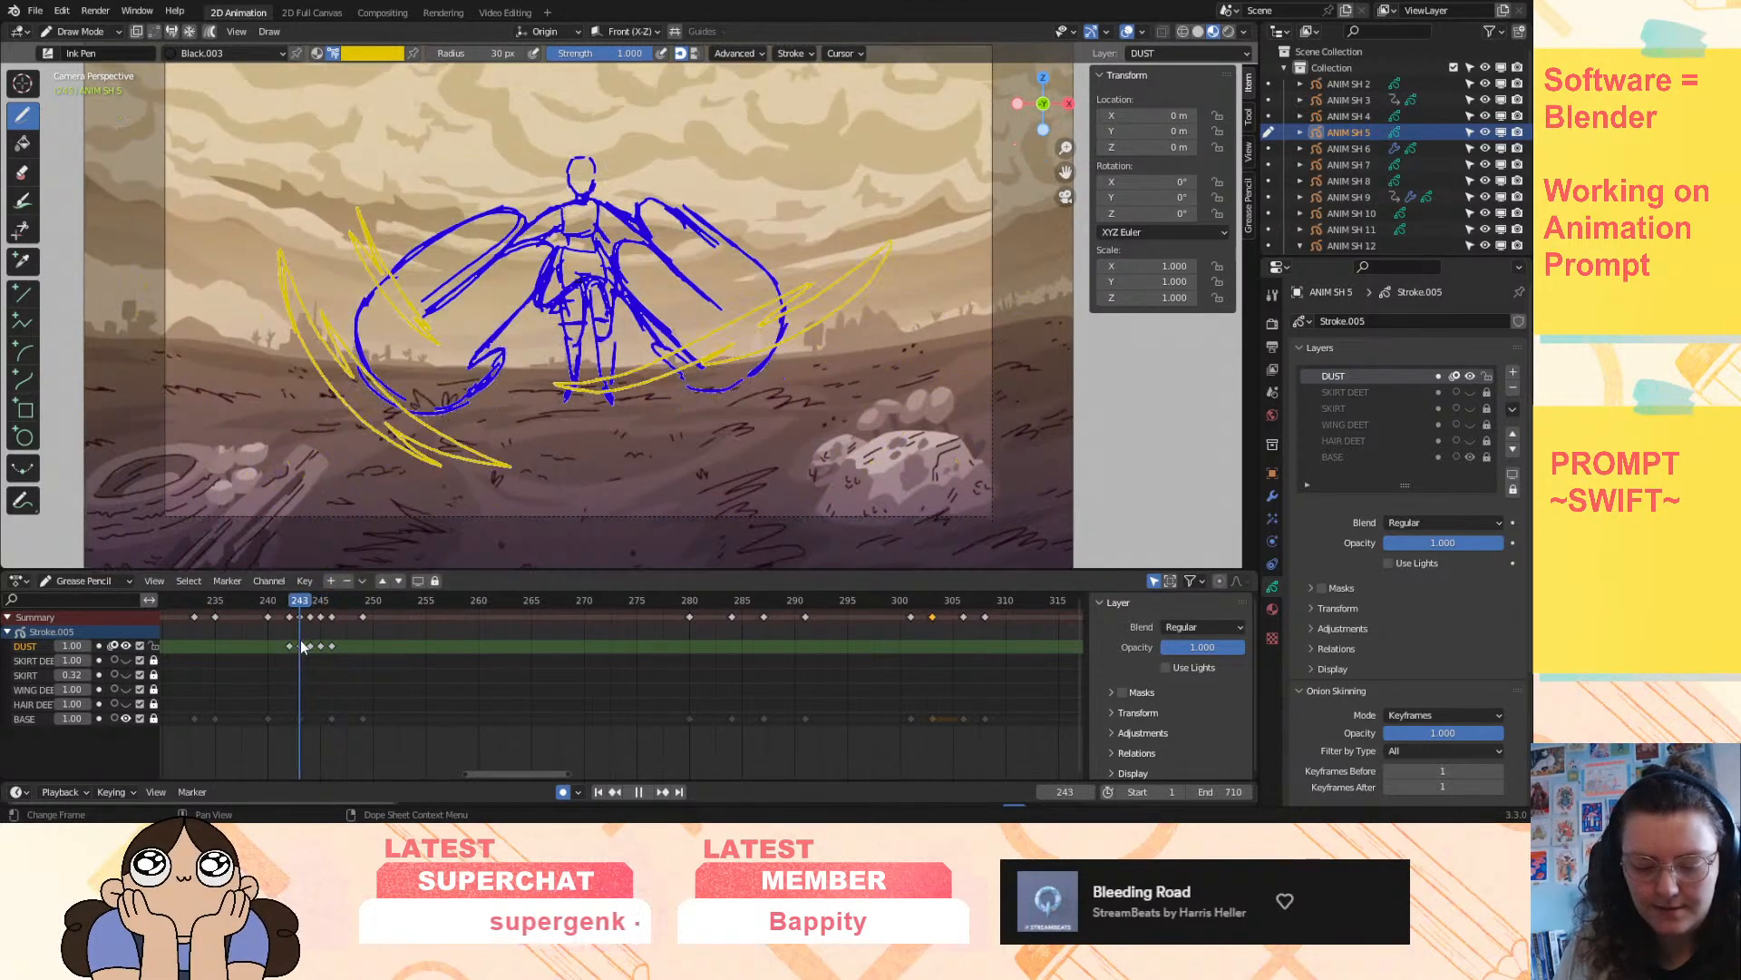
# - Change the Ink Pen's stroke colour to bright green
pyautogui.click(383, 52)
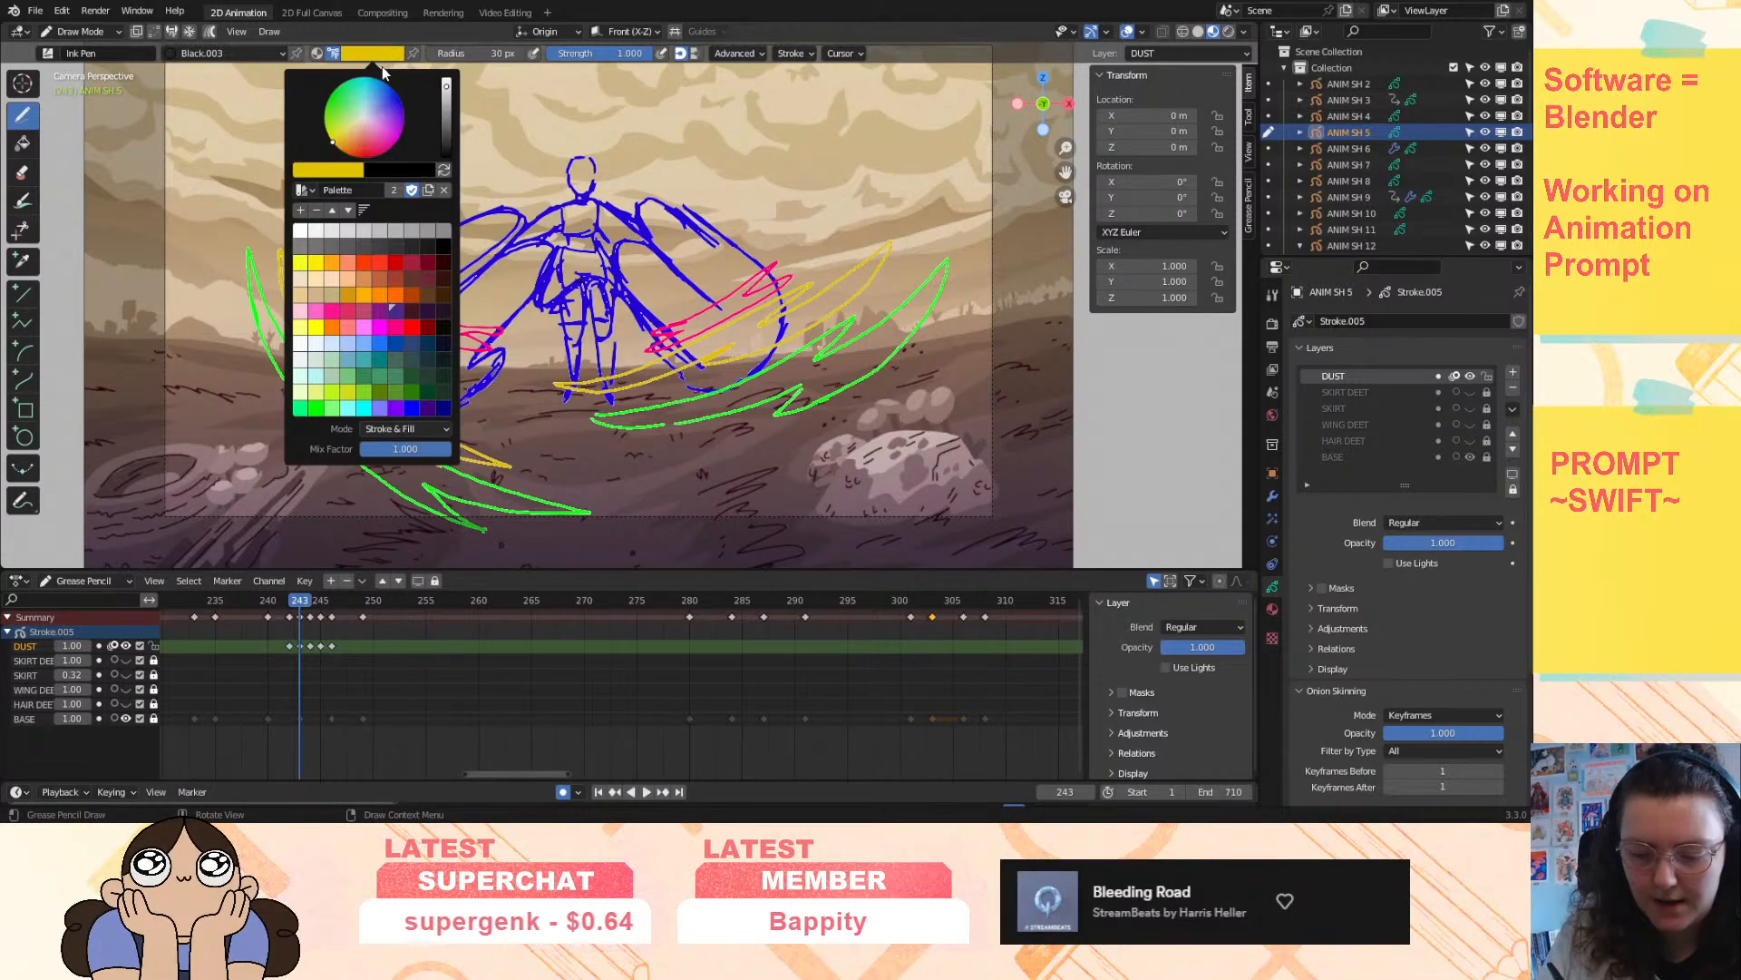
pyautogui.click(327, 169)
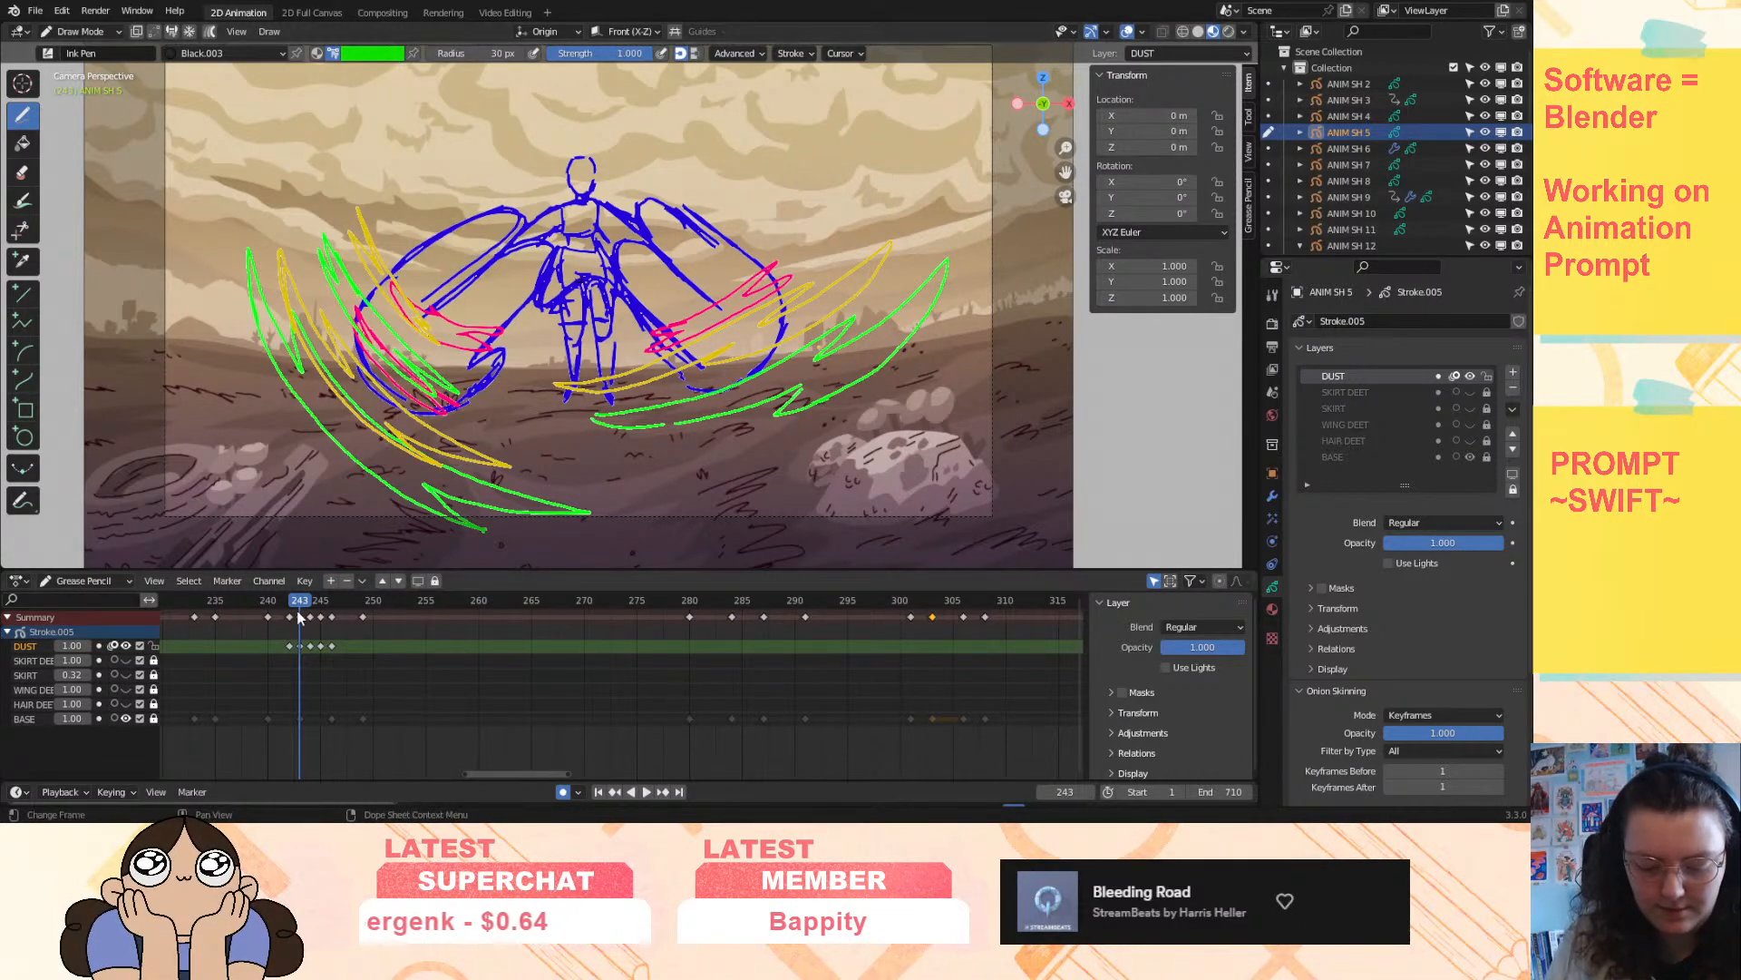
pyautogui.press('space')
pyautogui.press('space')
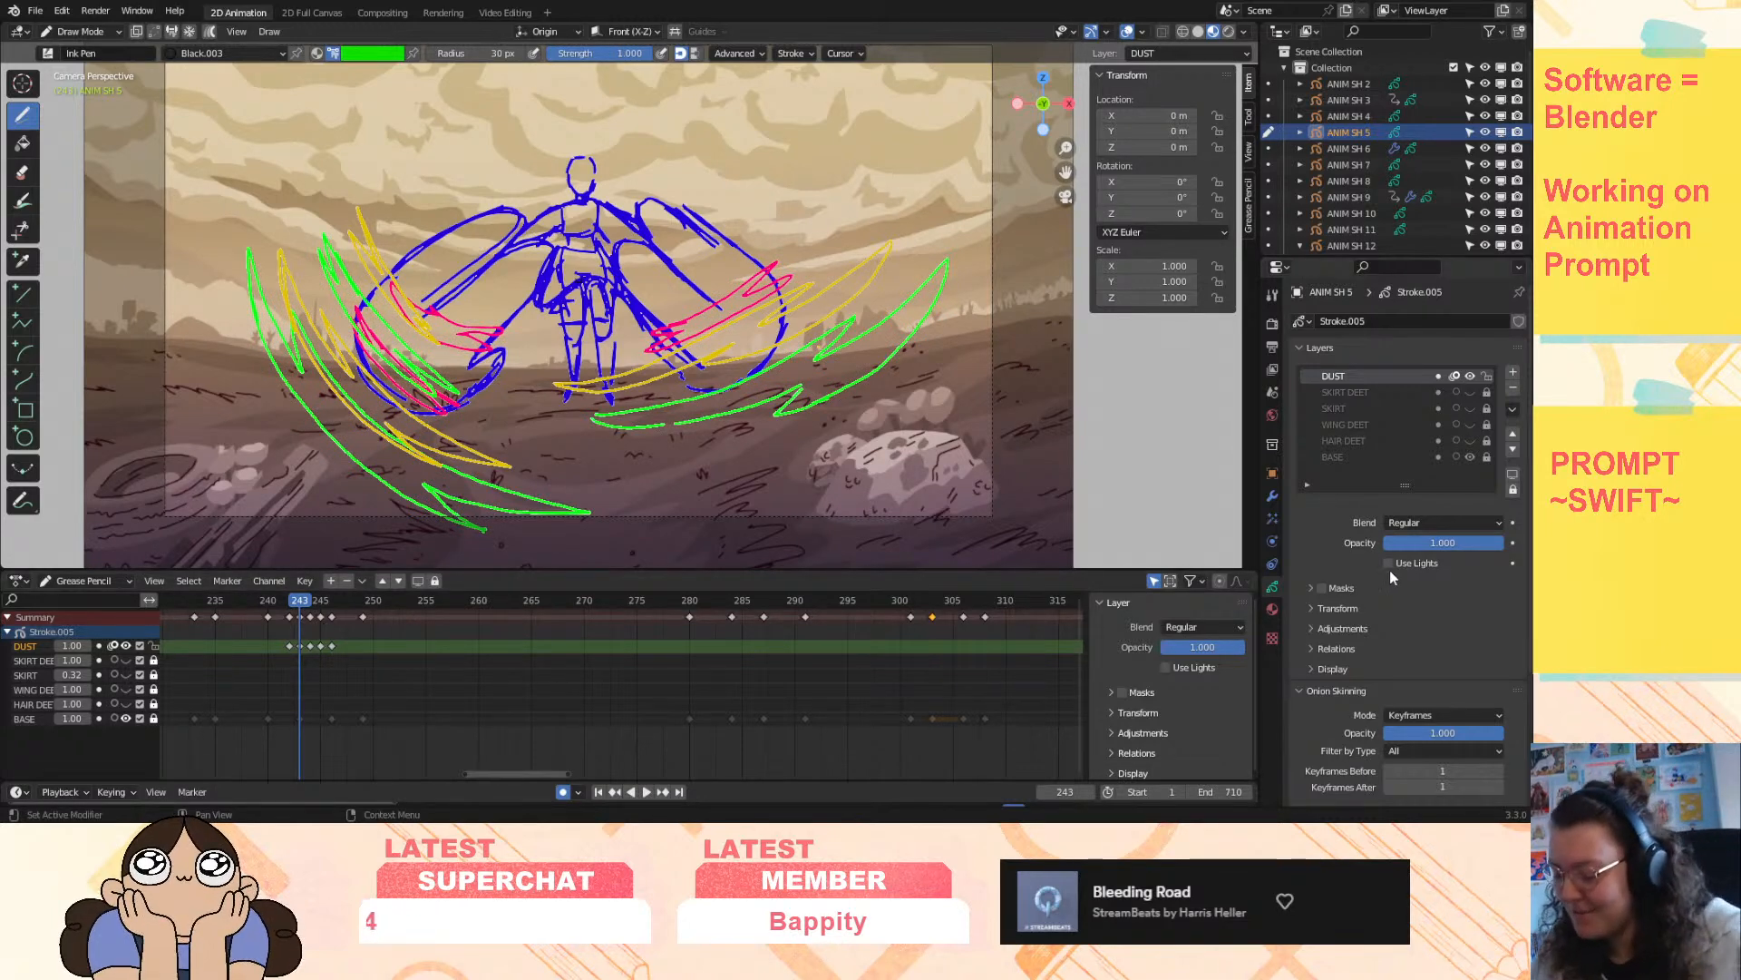
# - Set the onion skinning After colour to blue, and turn off onion skinning for the DUST layer
pyautogui.scroll(-5, 1390, 569)
pyautogui.click(1400, 664)
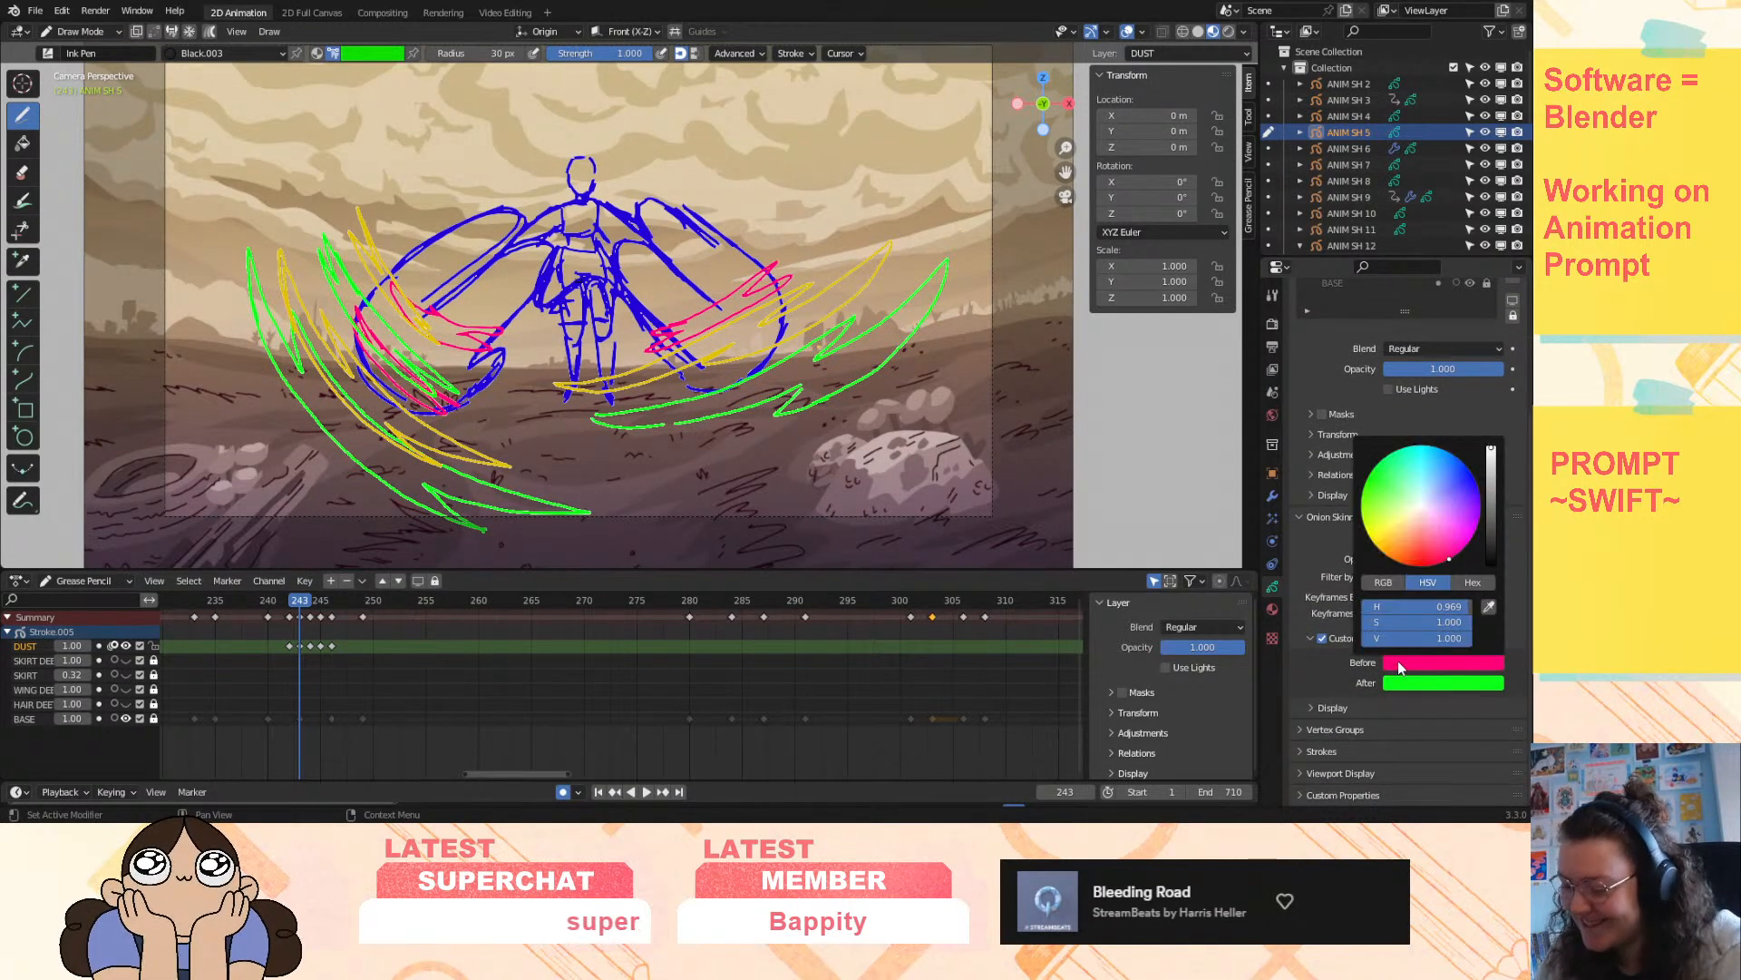
pyautogui.click(1415, 682)
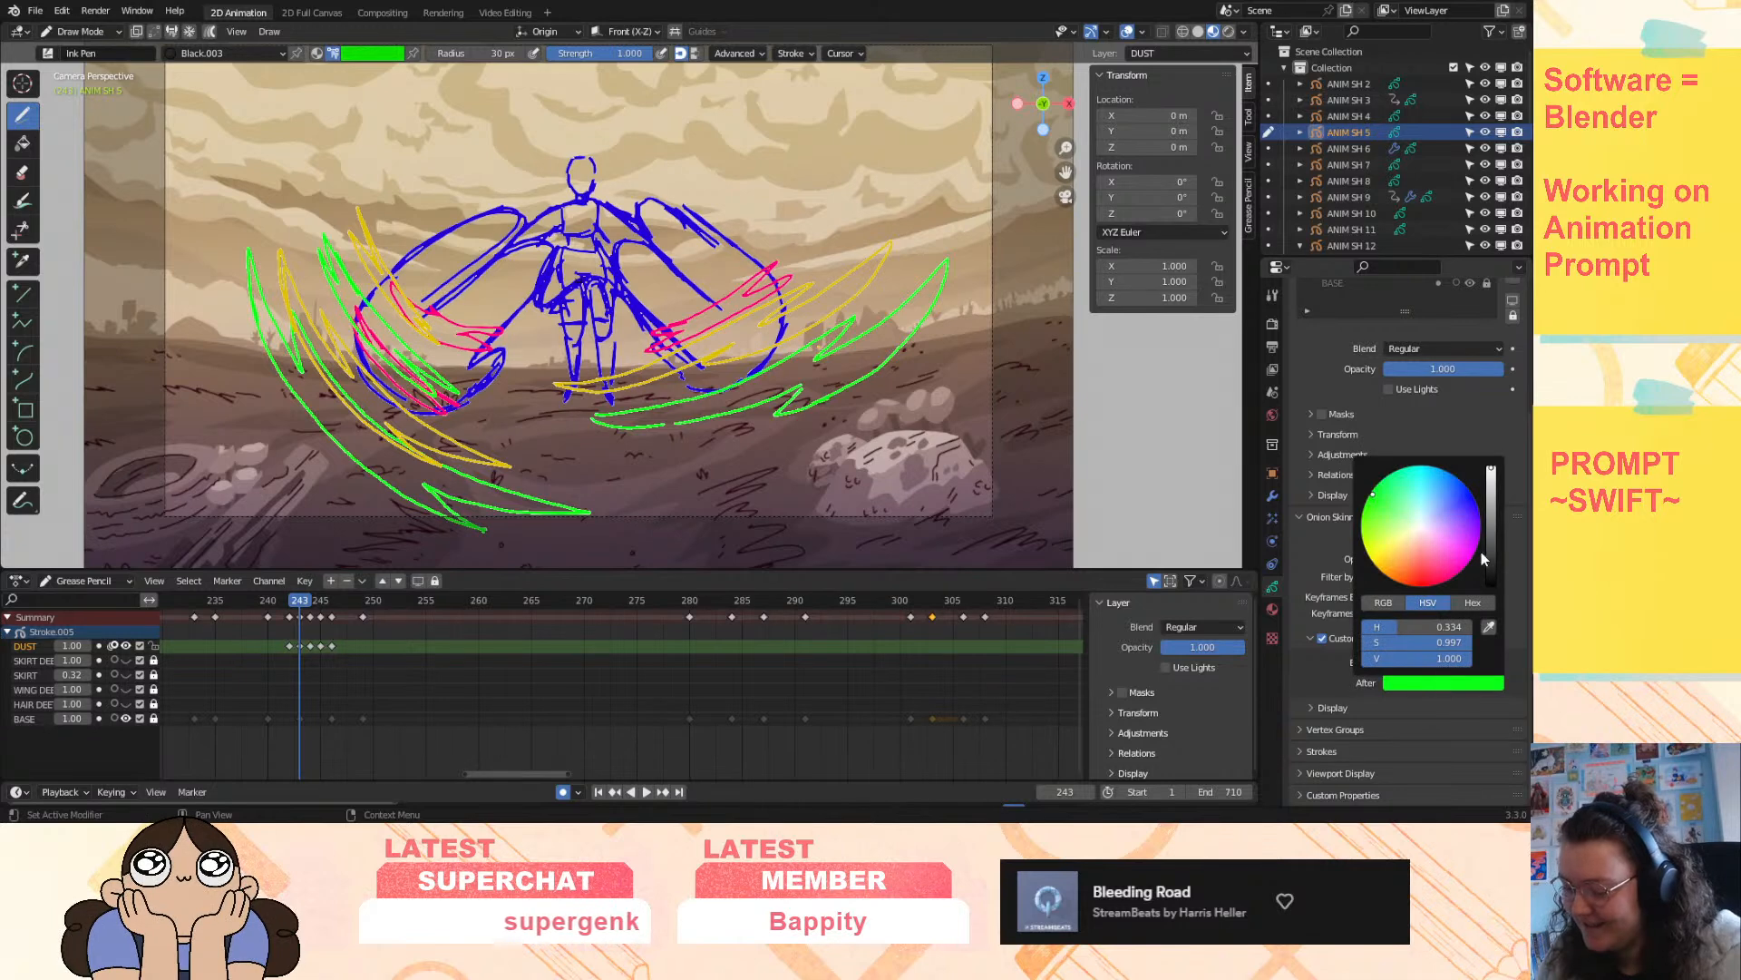
pyautogui.click(1473, 504)
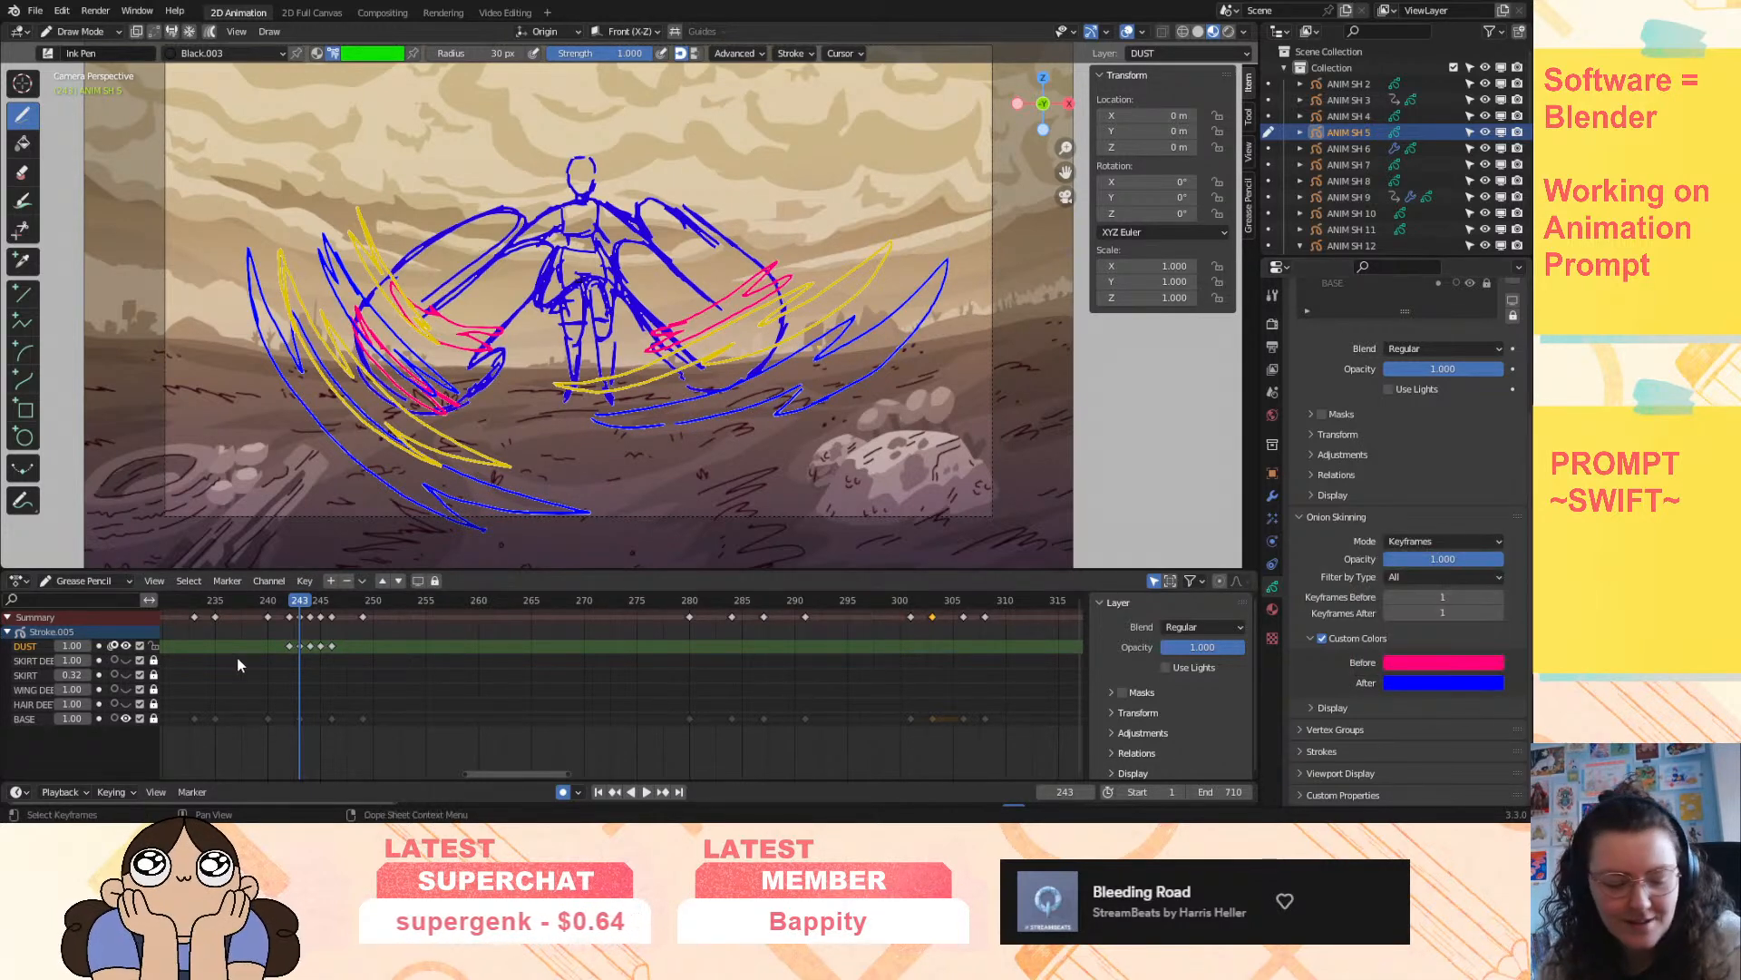
pyautogui.click(113, 647)
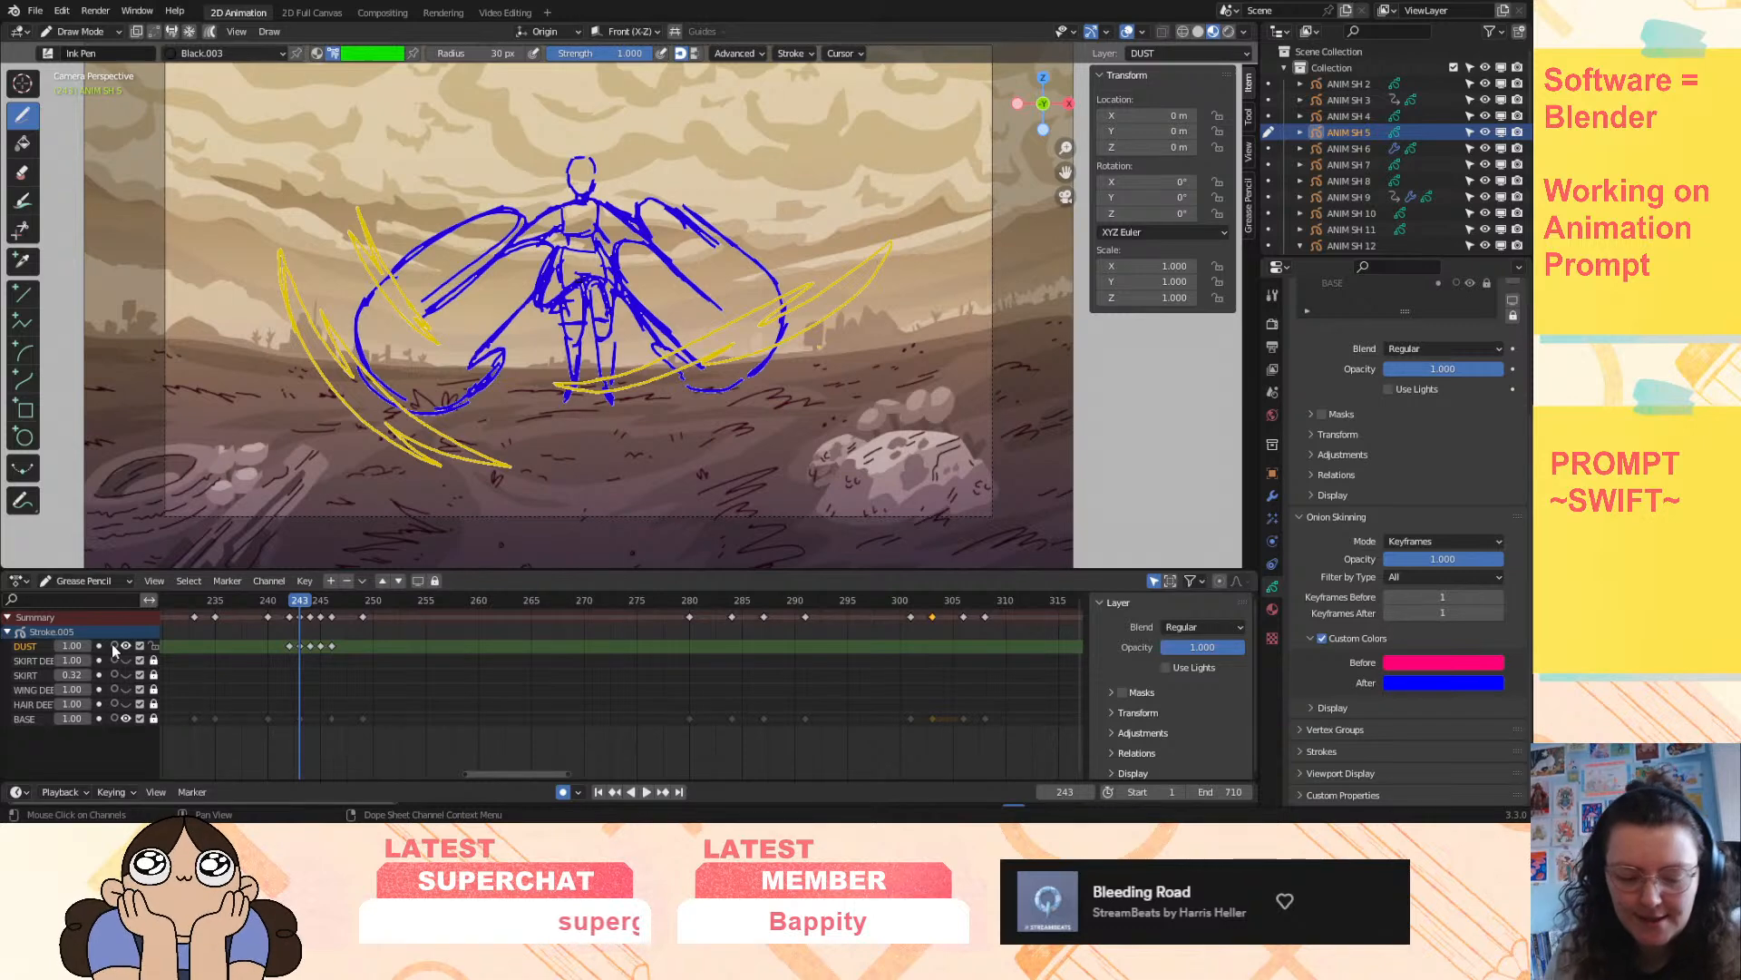
# - Go to frame 242 and add a new Grease Pencil layer named DUST 2 above the DUST layer
pyautogui.moveTo(300, 615)
pyautogui.mouseDown()
pyautogui.moveTo(276, 606)
pyautogui.moveTo(296, 622)
pyautogui.moveTo(274, 630)
pyautogui.moveTo(286, 639)
pyautogui.mouseUp()
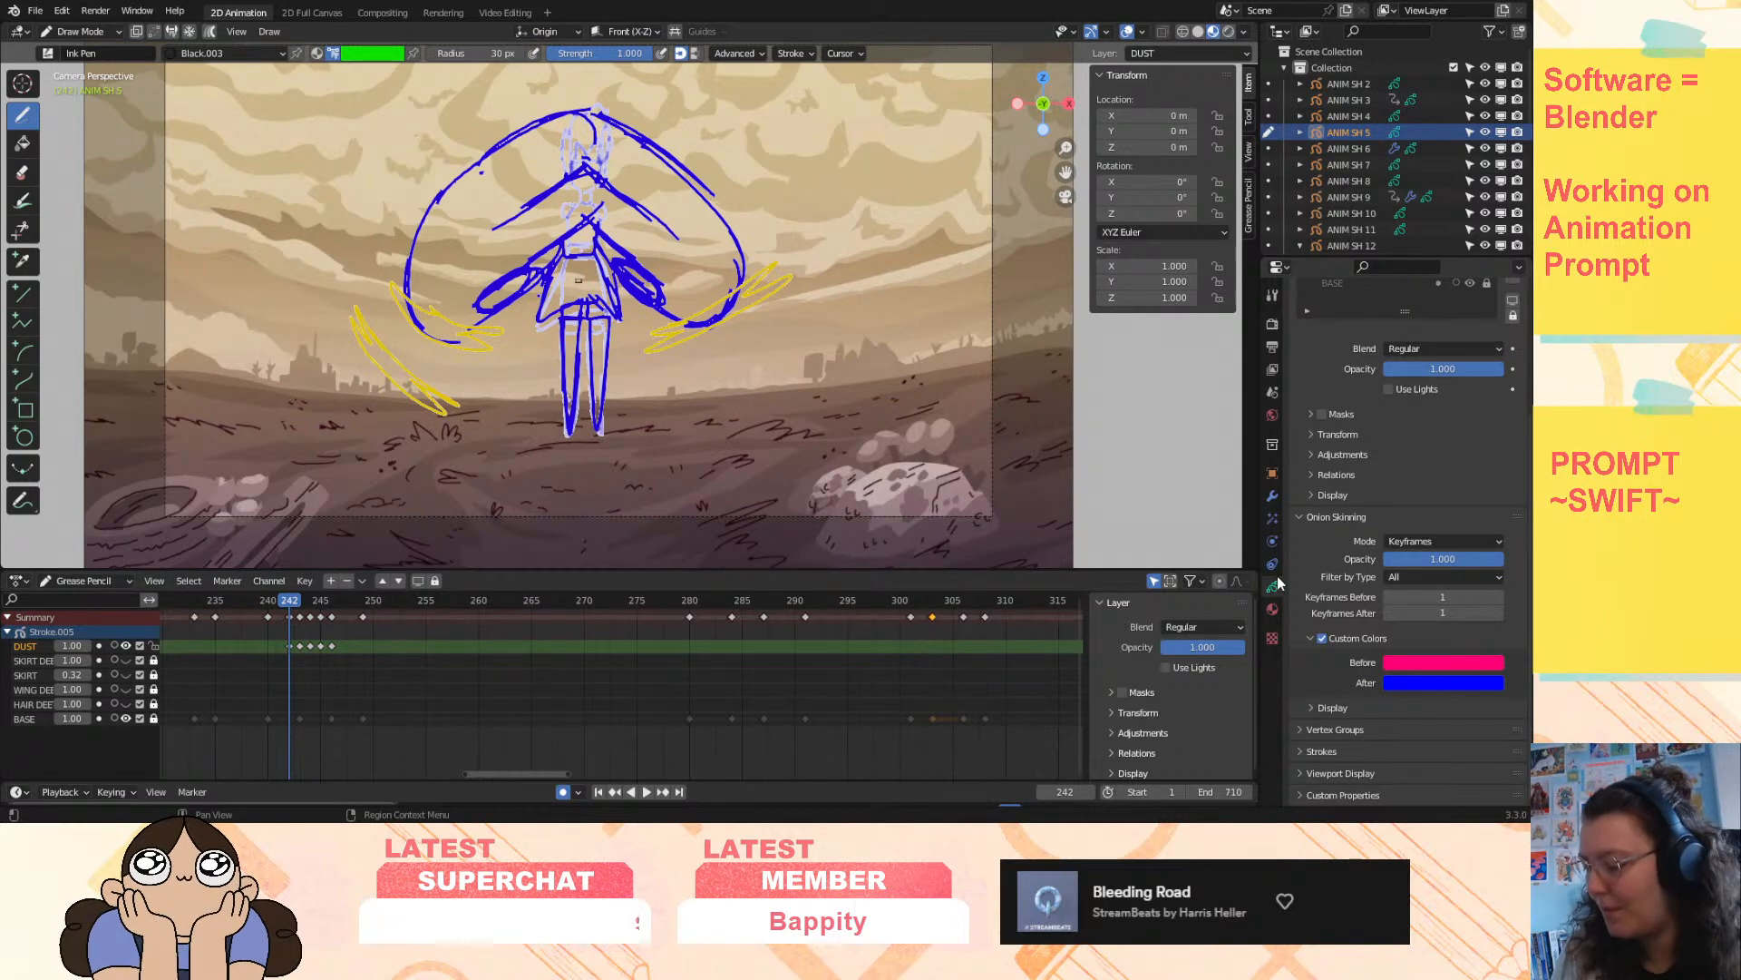
pyautogui.scroll(4, 1440, 441)
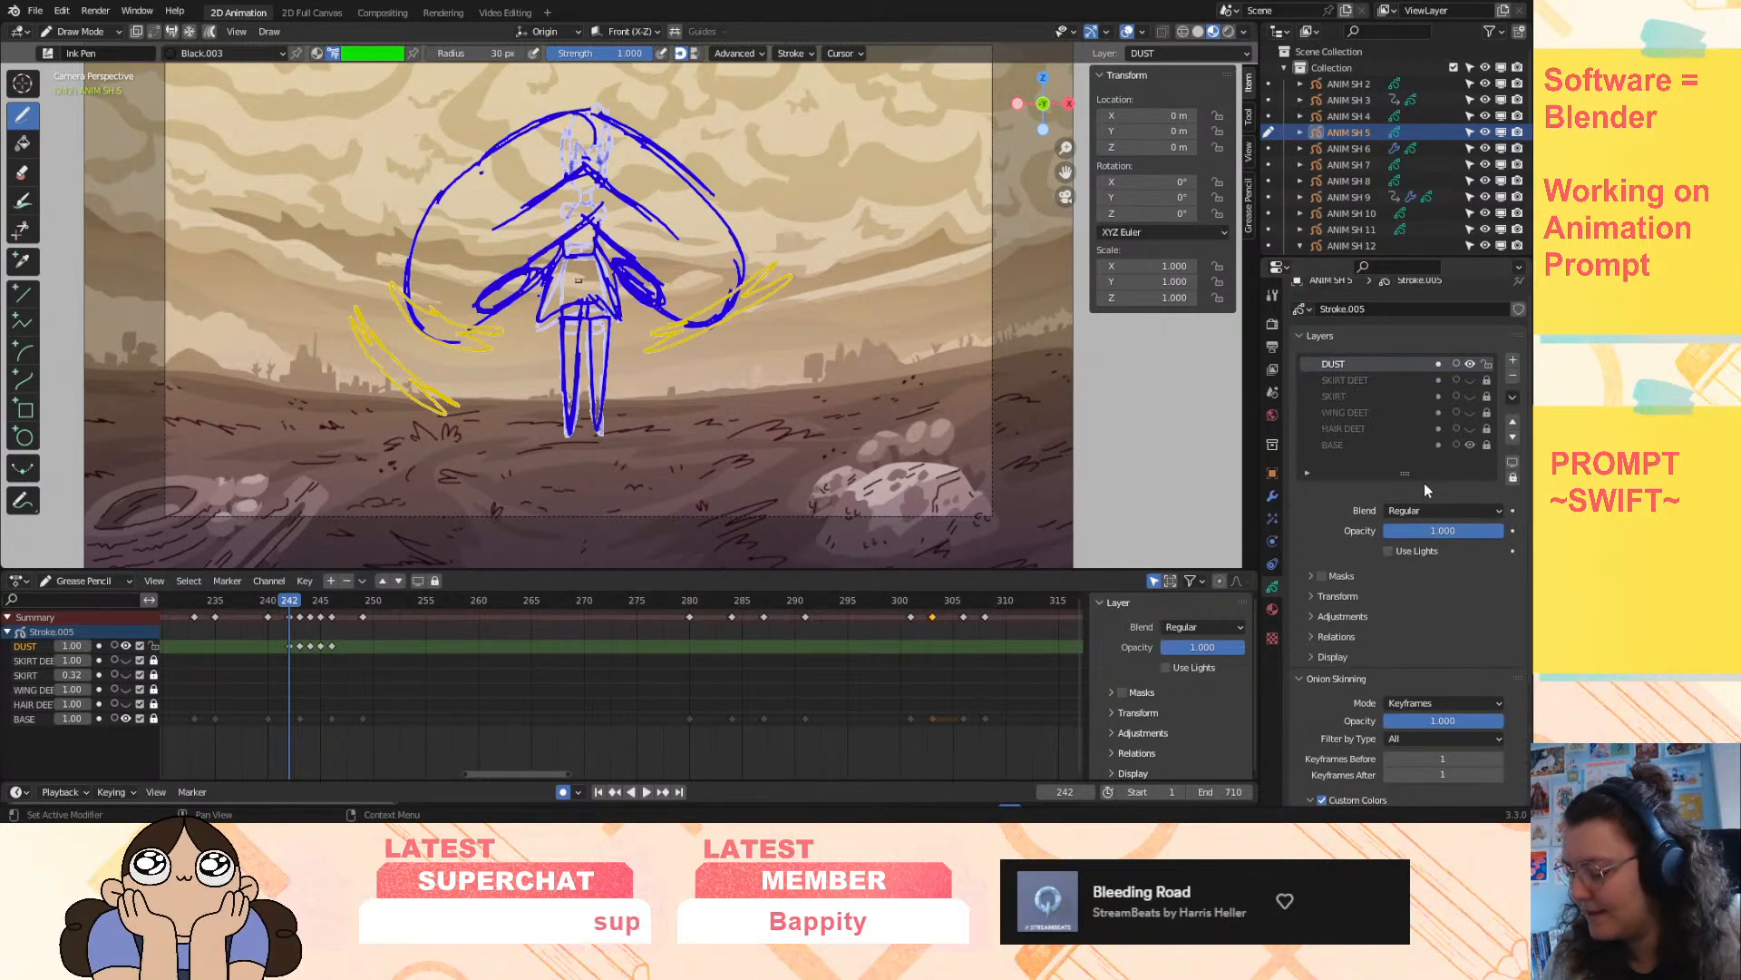
pyautogui.click(1513, 371)
pyautogui.doubleClick(1359, 376)
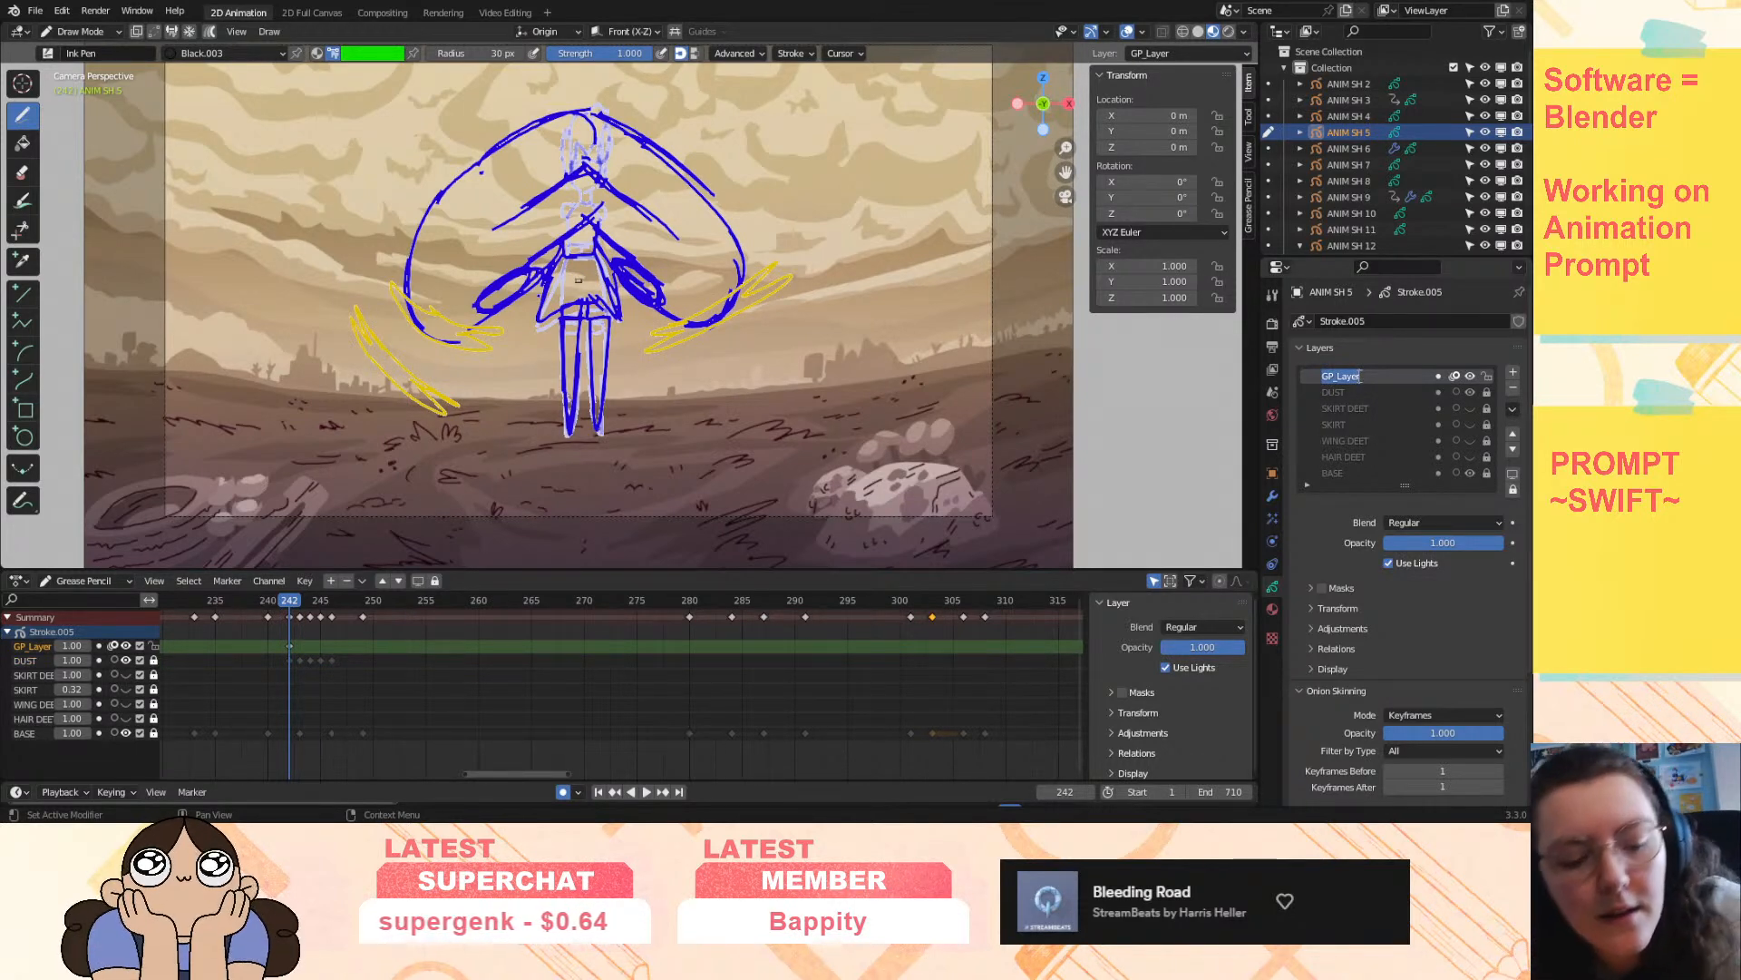
pyautogui.write('DUST 2')
pyautogui.press('Return')
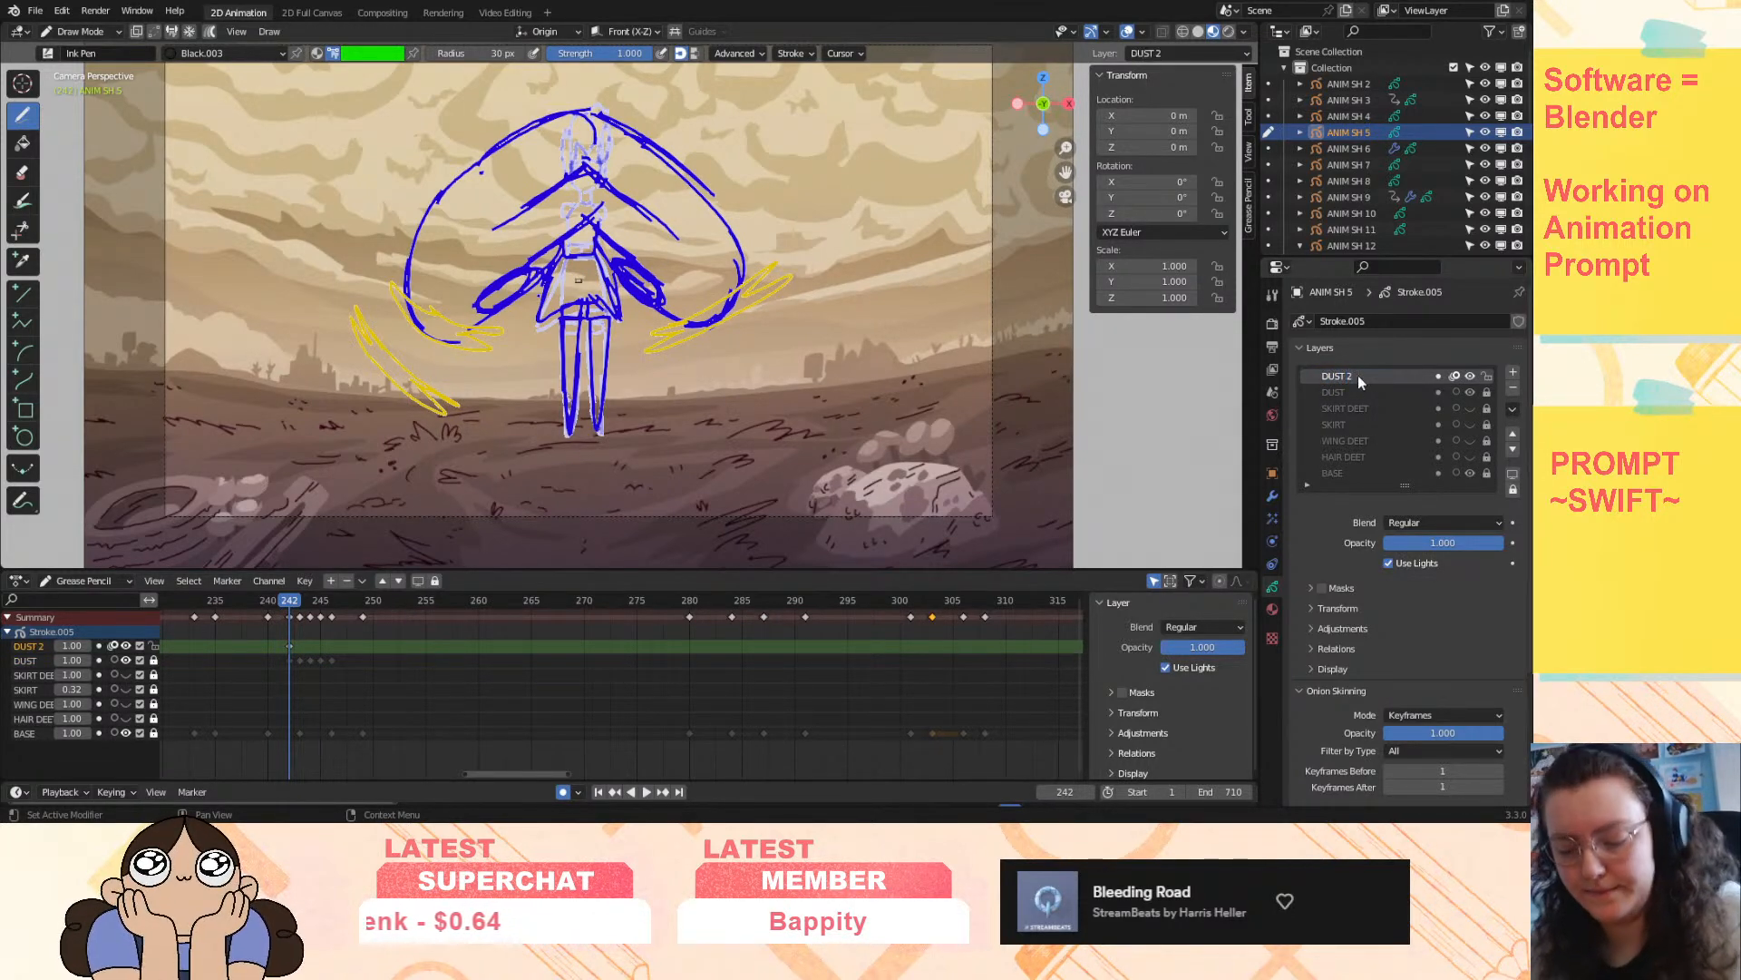
# - Change the Ink Pen's stroke colour from the current green to orange for the DUST 2 layer
pyautogui.click(374, 52)
pyautogui.click(354, 142)
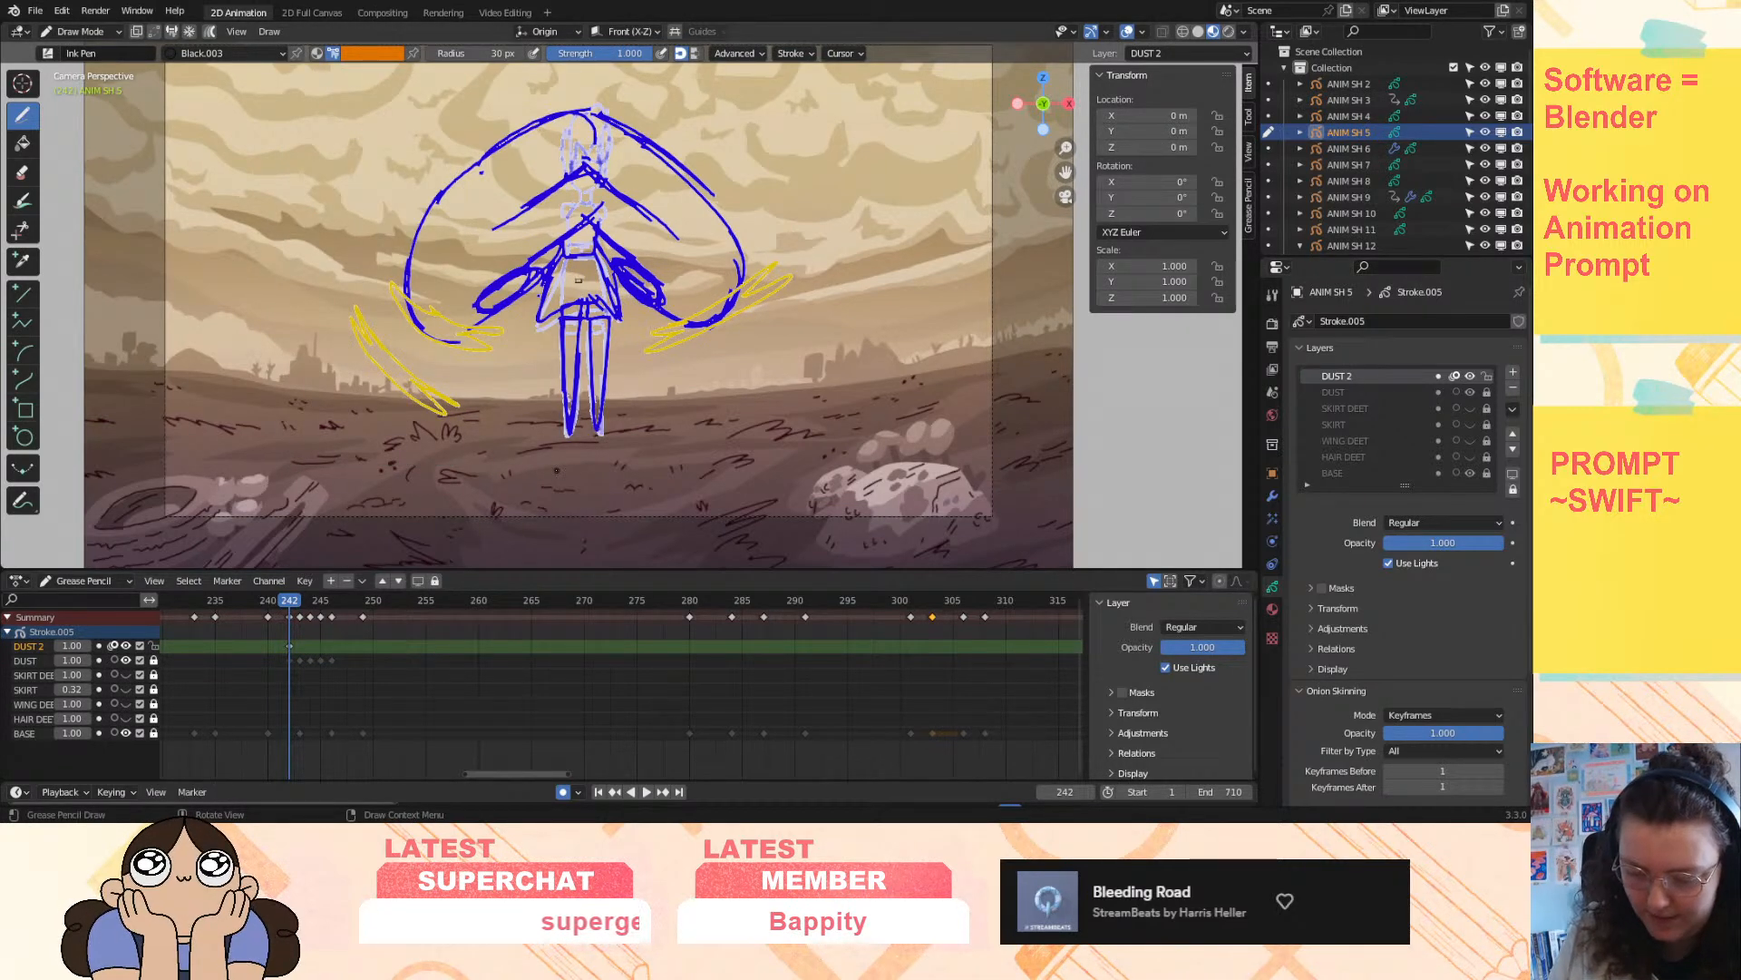
pyautogui.moveTo(554, 468)
pyautogui.mouseDown()
pyautogui.moveTo(528, 477)
pyautogui.moveTo(551, 471)
pyautogui.mouseUp()
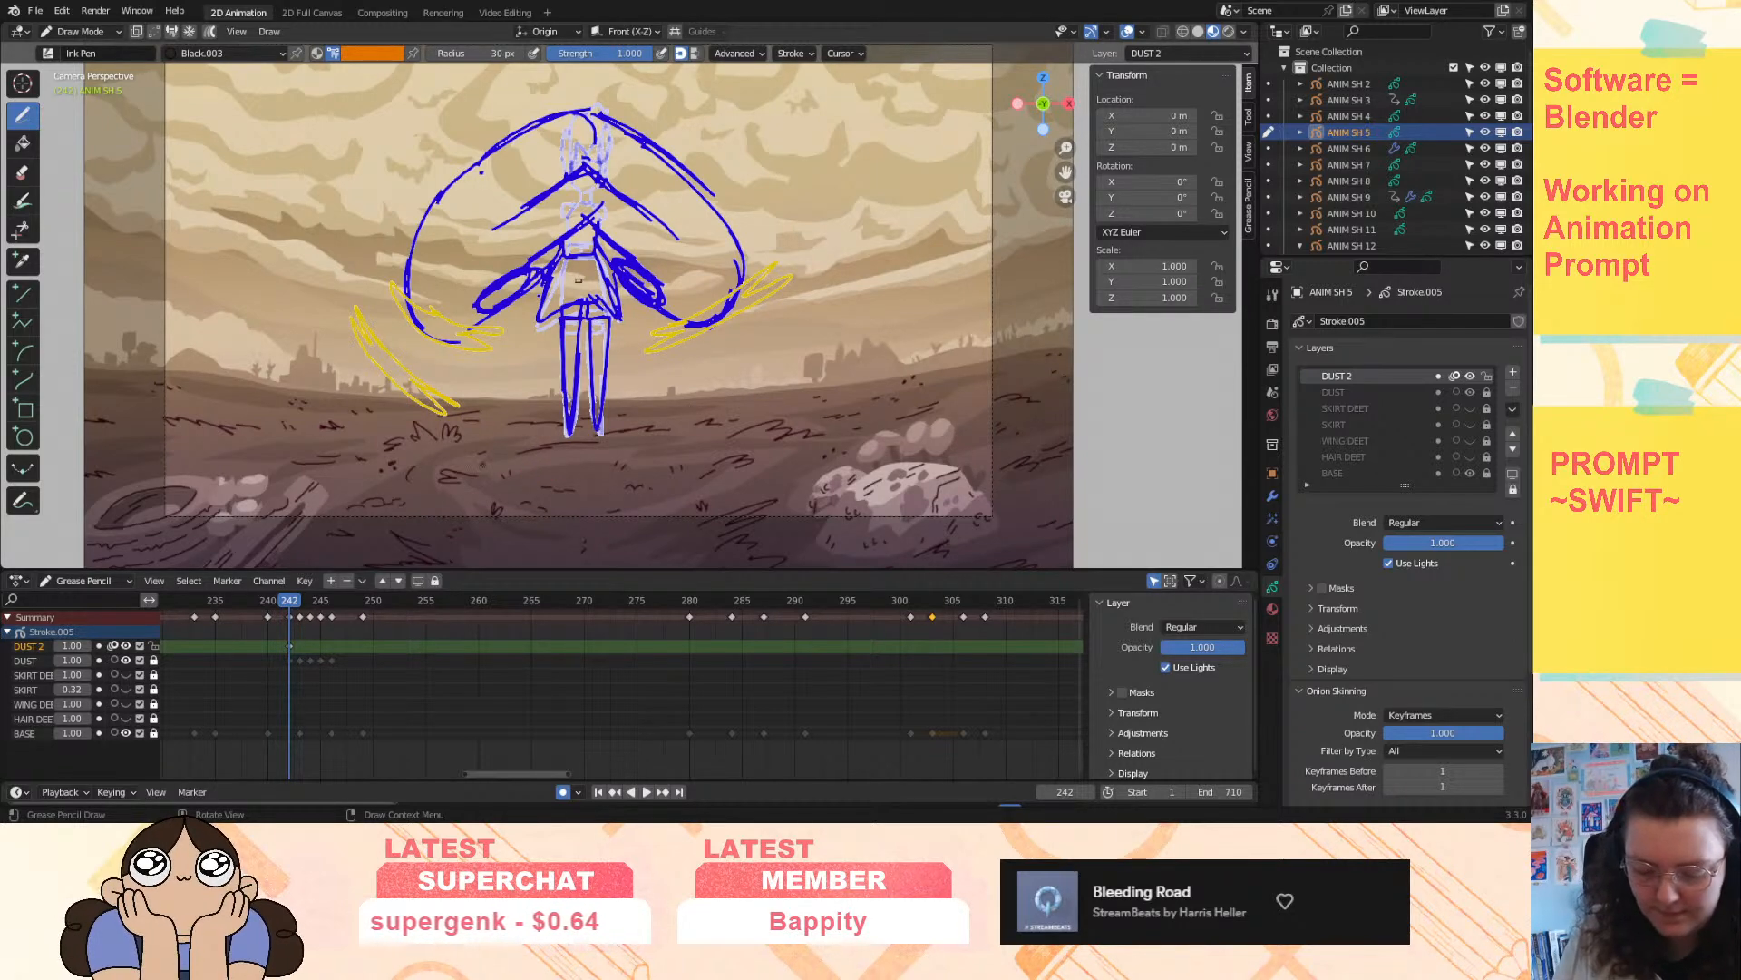
# - Play back and scrub the landing, move the DUST 2 layer's keyframe to frame 245, and go to frame 246
pyautogui.click(299, 603)
pyautogui.press('space')
pyautogui.moveTo(300, 608); pyautogui.dragTo(334, 622)
pyautogui.press('Escape')
pyautogui.moveTo(327, 612)
pyautogui.mouseDown()
pyautogui.moveTo(303, 646)
pyautogui.moveTo(329, 646)
pyautogui.mouseUp()
pyautogui.click(332, 606)
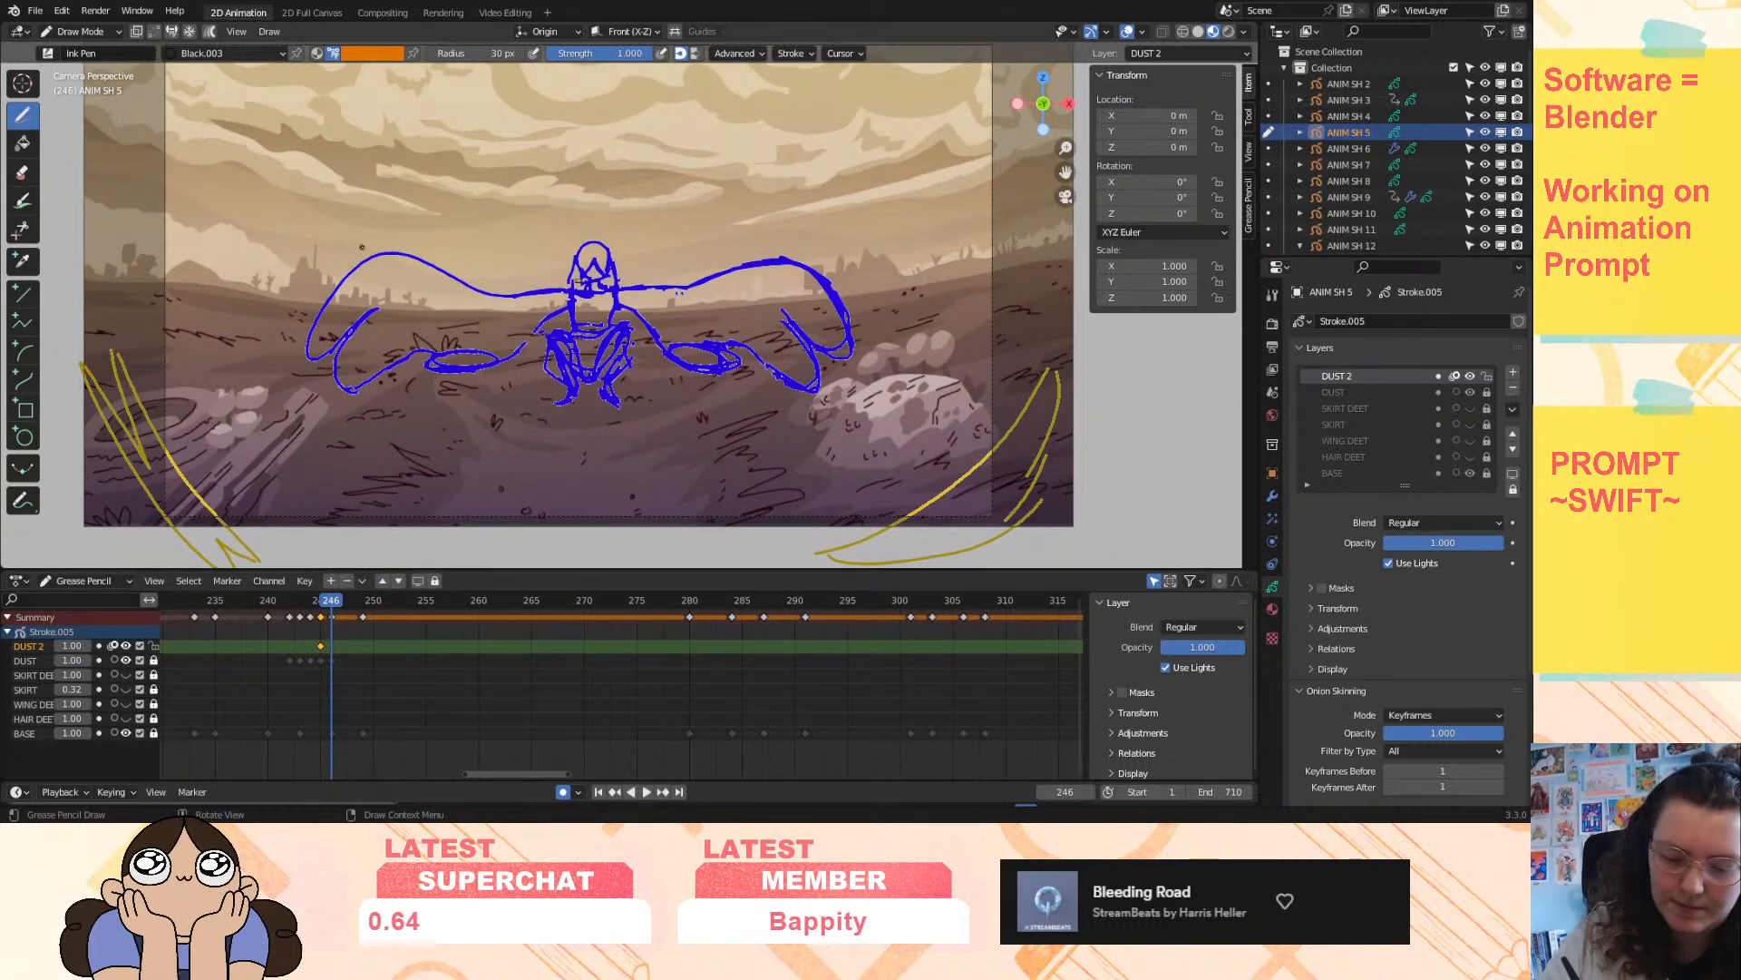
pyautogui.moveTo(518, 442)
pyautogui.mouseDown()
pyautogui.moveTo(455, 427)
pyautogui.moveTo(281, 219)
pyautogui.moveTo(240, 288)
pyautogui.moveTo(352, 418)
pyautogui.mouseUp()
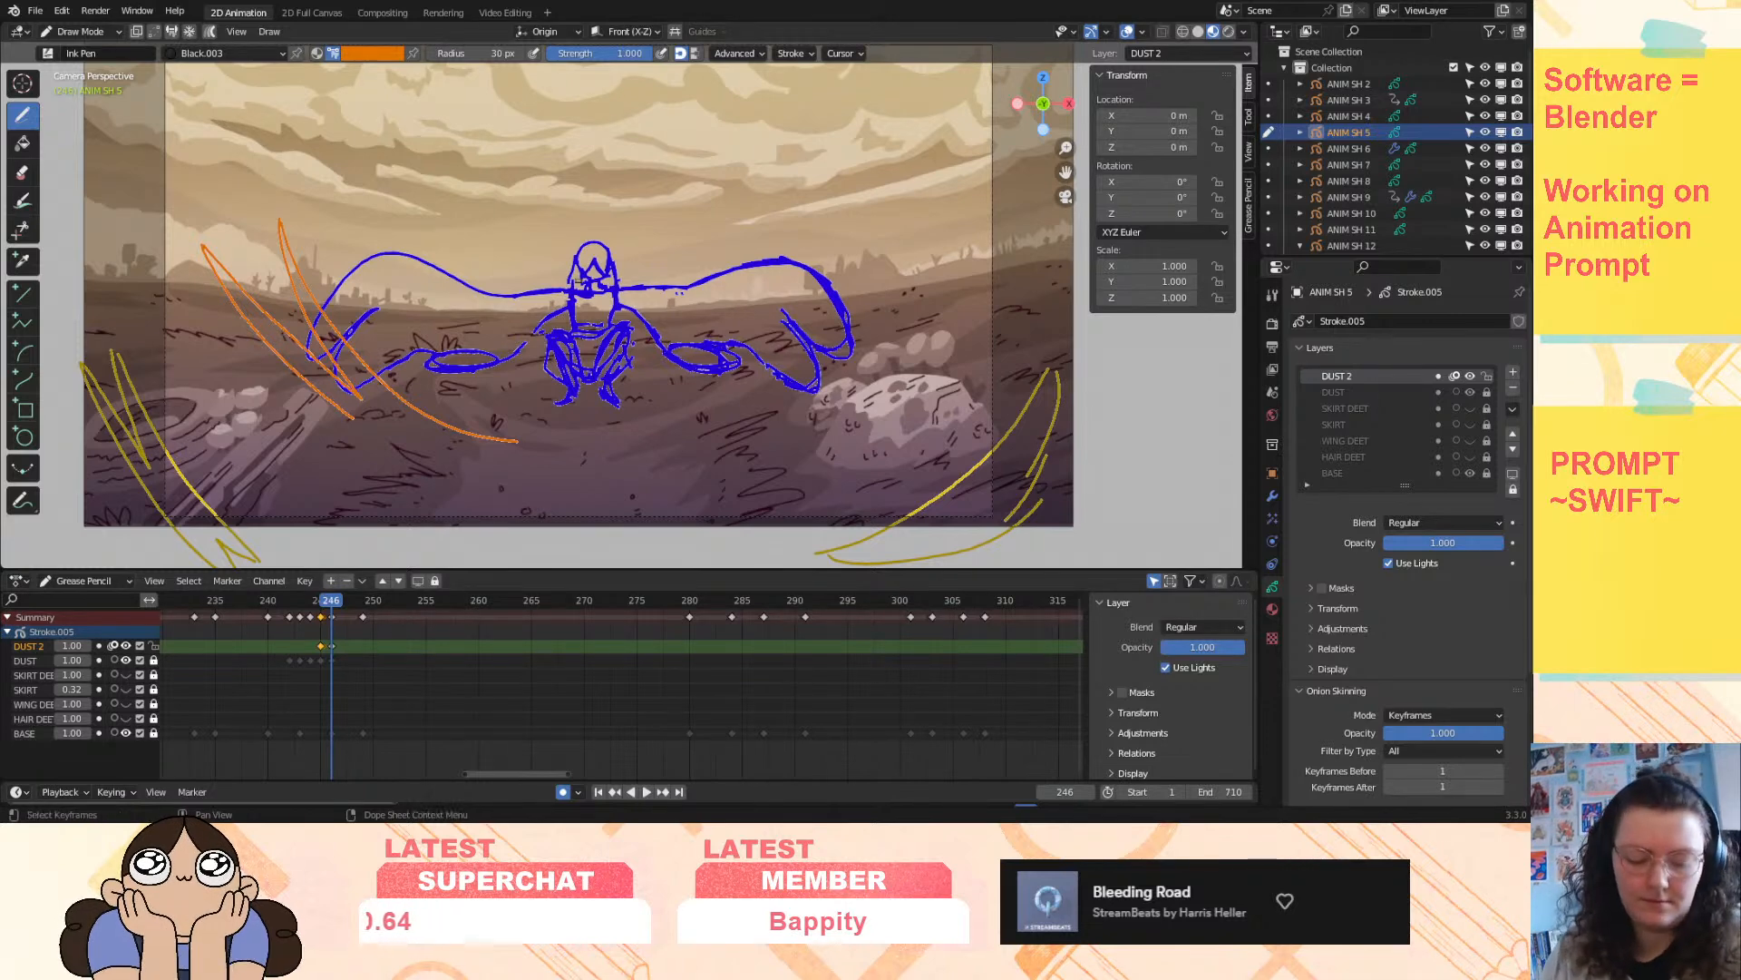
pyautogui.press('space')
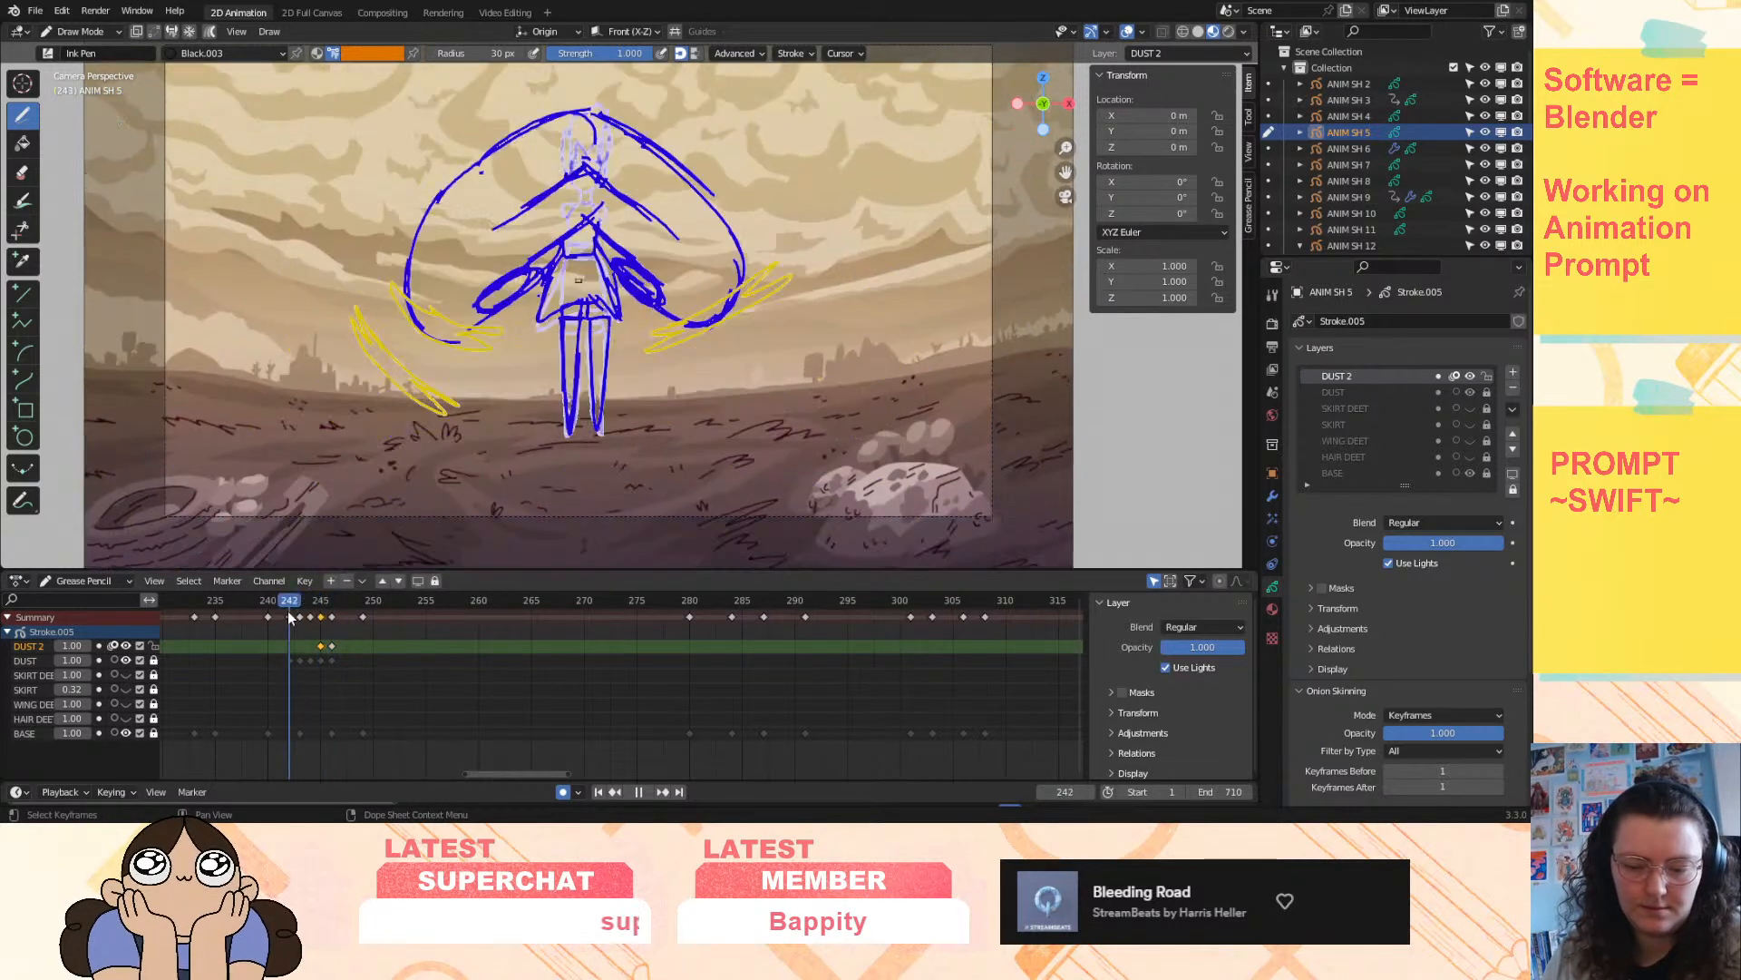
pyautogui.press('Escape')
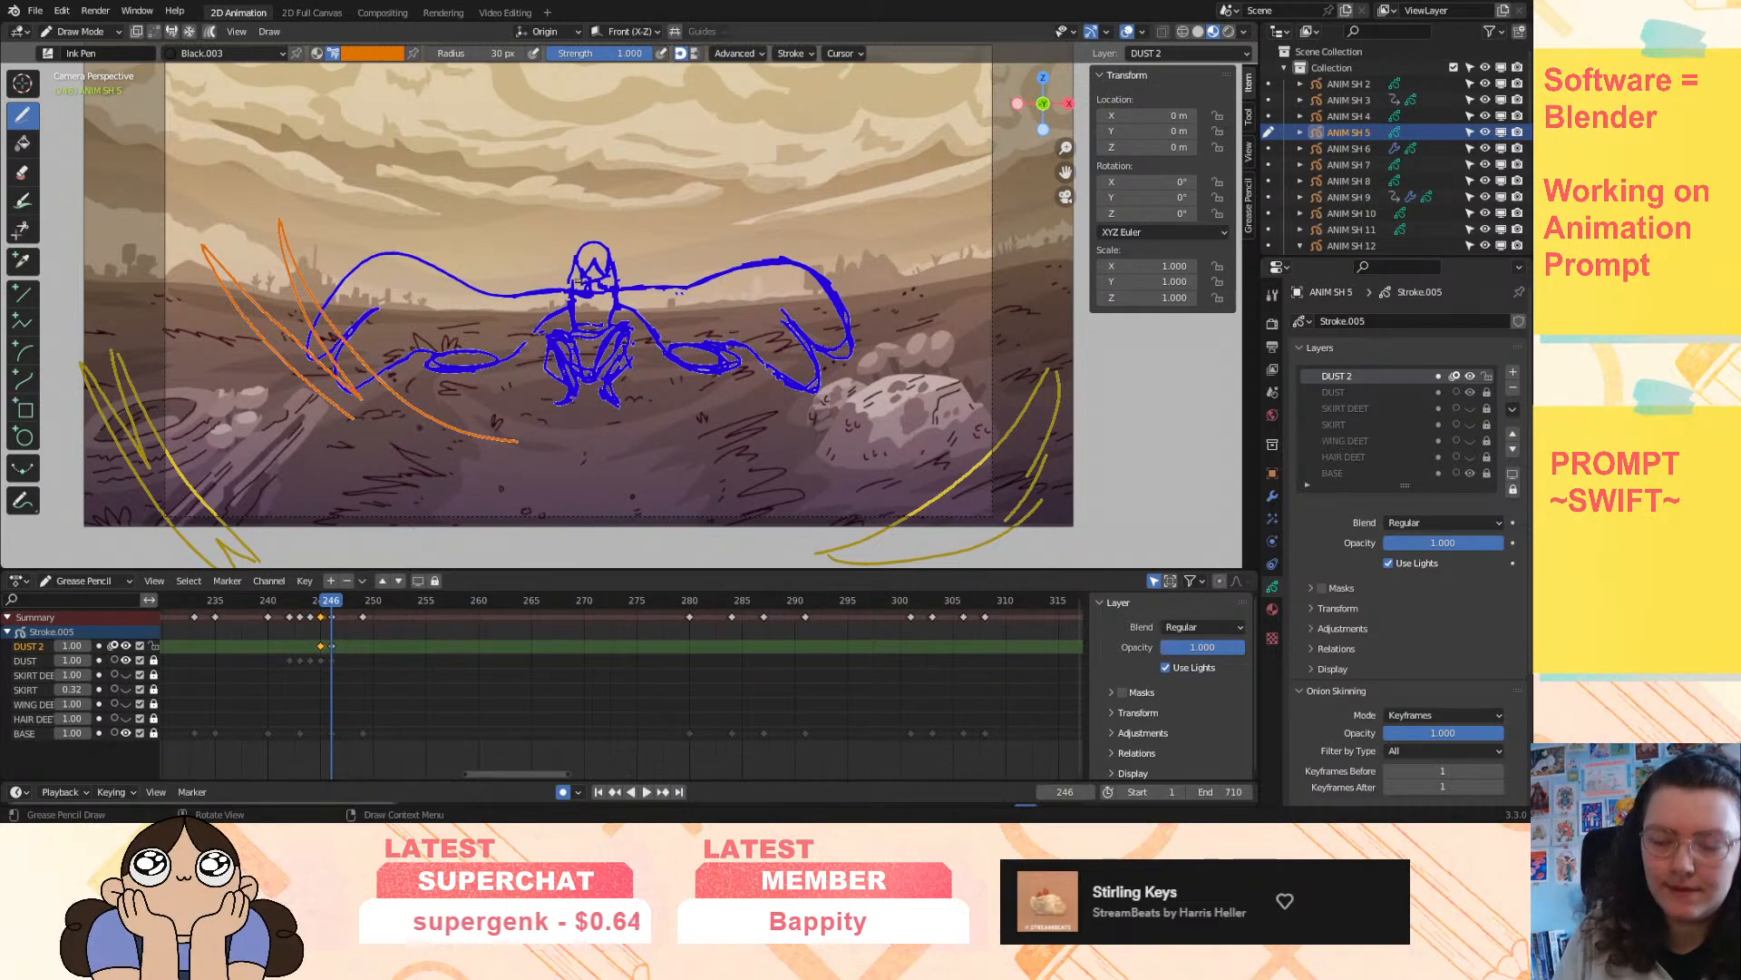
pyautogui.moveTo(537, 442)
pyautogui.keyDown('ctrl'); pyautogui.mouseDown()
pyautogui.moveTo(424, 413)
pyautogui.moveTo(283, 227)
pyautogui.moveTo(210, 270)
pyautogui.moveTo(338, 406)
pyautogui.mouseUp(); pyautogui.keyUp('ctrl')
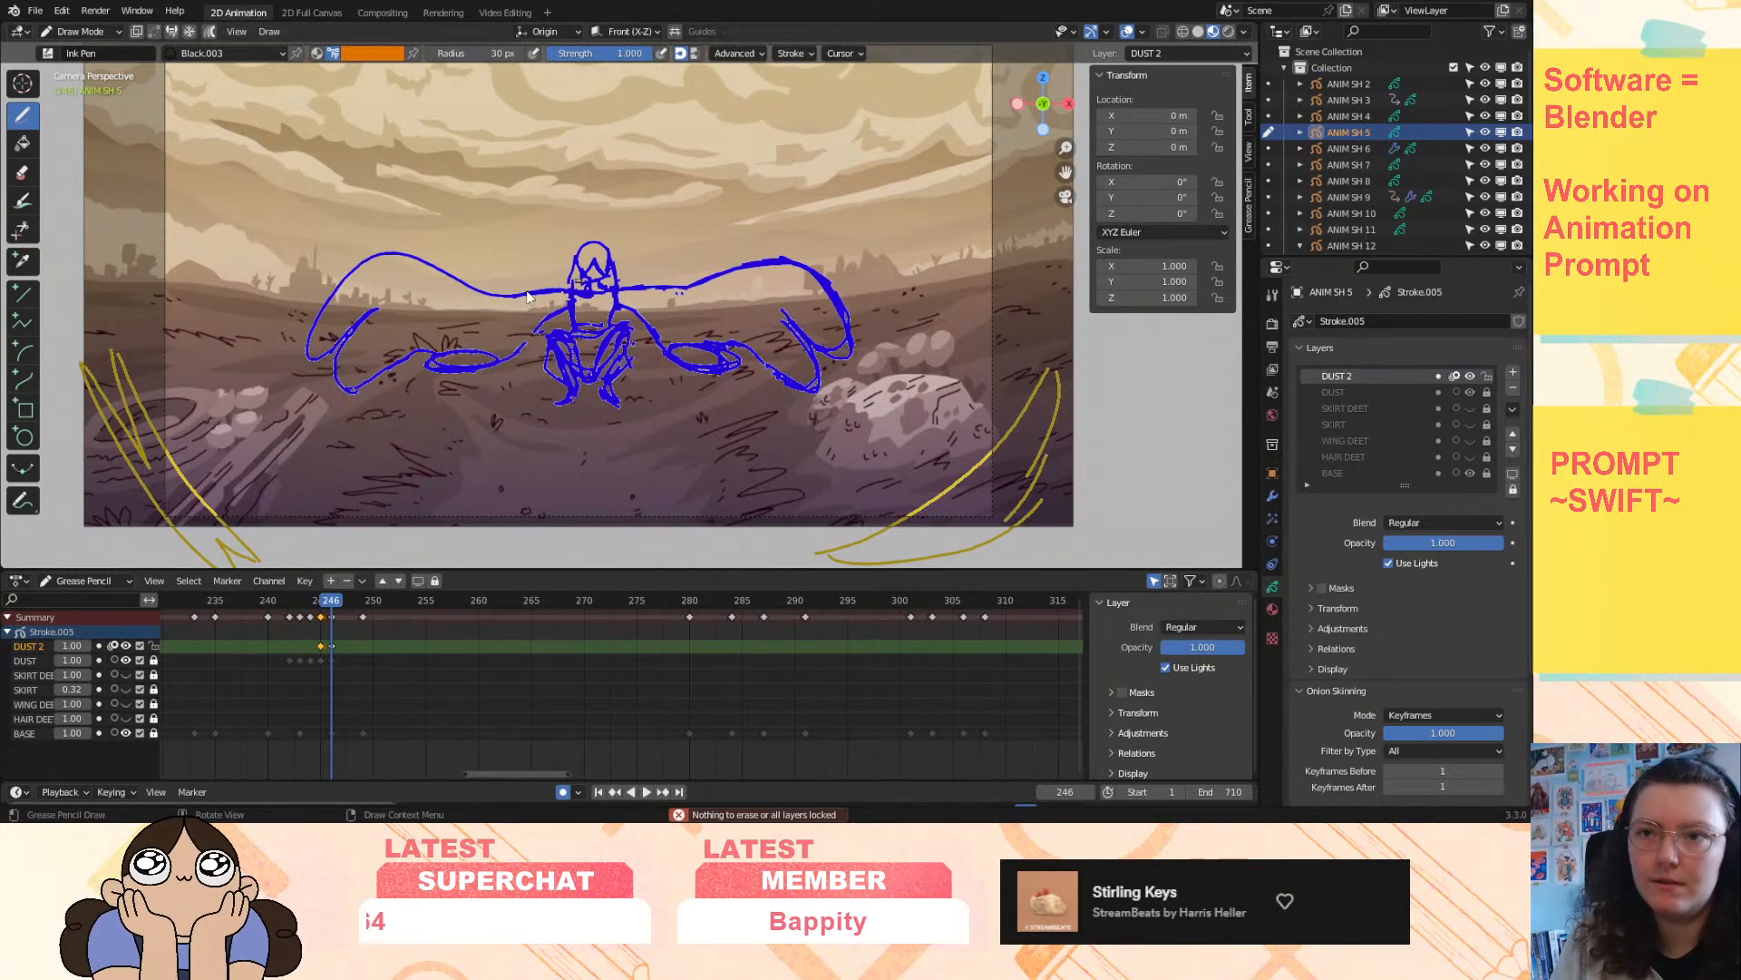
# - At frame 246, sketch large billowing orange dust clouds from the crouching figure's feet out past the shot's left edge
pyautogui.moveTo(532, 380)
pyautogui.mouseDown()
pyautogui.moveTo(343, 347)
pyautogui.moveTo(311, 372)
pyautogui.moveTo(172, 281)
pyautogui.moveTo(112, 348)
pyautogui.mouseUp()
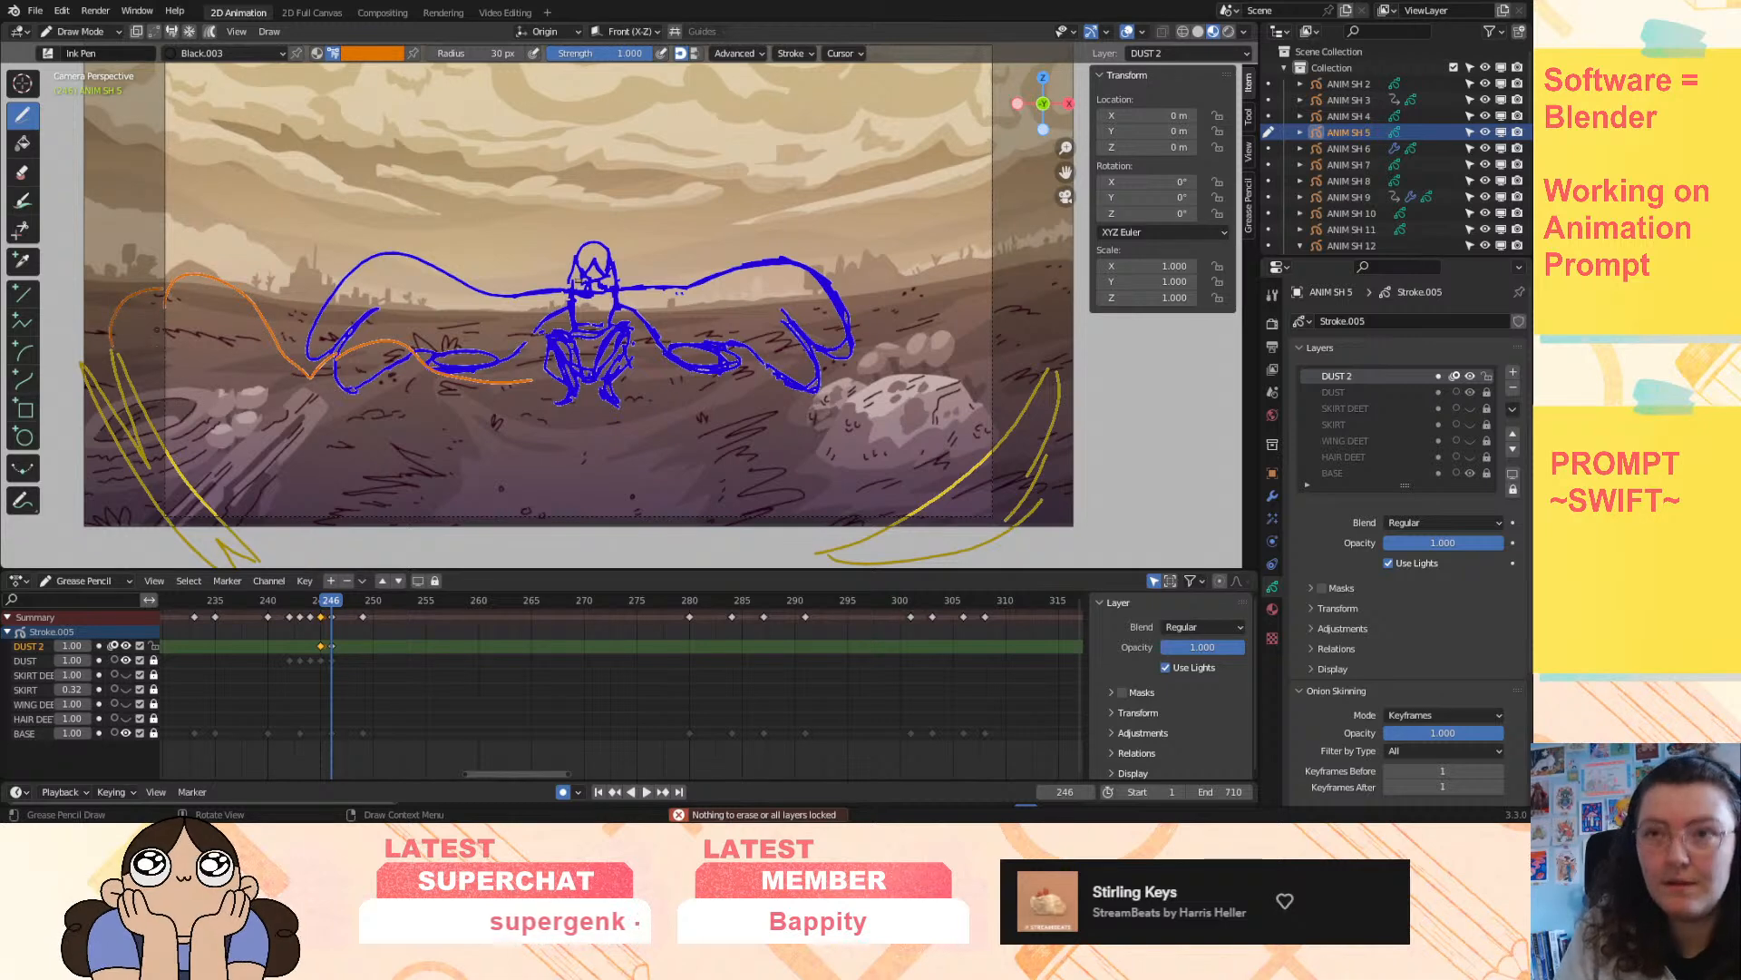
pyautogui.moveTo(165, 291)
pyautogui.mouseDown()
pyautogui.moveTo(231, 375)
pyautogui.moveTo(211, 292)
pyautogui.mouseUp()
pyautogui.moveTo(332, 391)
pyautogui.mouseDown()
pyautogui.moveTo(358, 472)
pyautogui.moveTo(322, 388)
pyautogui.mouseUp()
pyautogui.moveTo(313, 487); pyautogui.dragTo(365, 480)
pyautogui.moveTo(245, 375)
pyautogui.mouseDown()
pyautogui.moveTo(238, 392)
pyautogui.moveTo(287, 406)
pyautogui.mouseUp()
pyautogui.moveTo(401, 418); pyautogui.dragTo(479, 463)
pyautogui.moveTo(412, 432)
pyautogui.mouseDown()
pyautogui.moveTo(414, 412)
pyautogui.moveTo(443, 408)
pyautogui.moveTo(471, 448)
pyautogui.moveTo(512, 420)
pyautogui.moveTo(580, 428)
pyautogui.moveTo(446, 491)
pyautogui.moveTo(316, 519)
pyautogui.moveTo(103, 357)
pyautogui.moveTo(110, 323)
pyautogui.mouseUp()
pyautogui.moveTo(120, 392)
pyautogui.mouseDown()
pyautogui.moveTo(202, 400)
pyautogui.moveTo(116, 424)
pyautogui.moveTo(141, 374)
pyautogui.mouseUp()
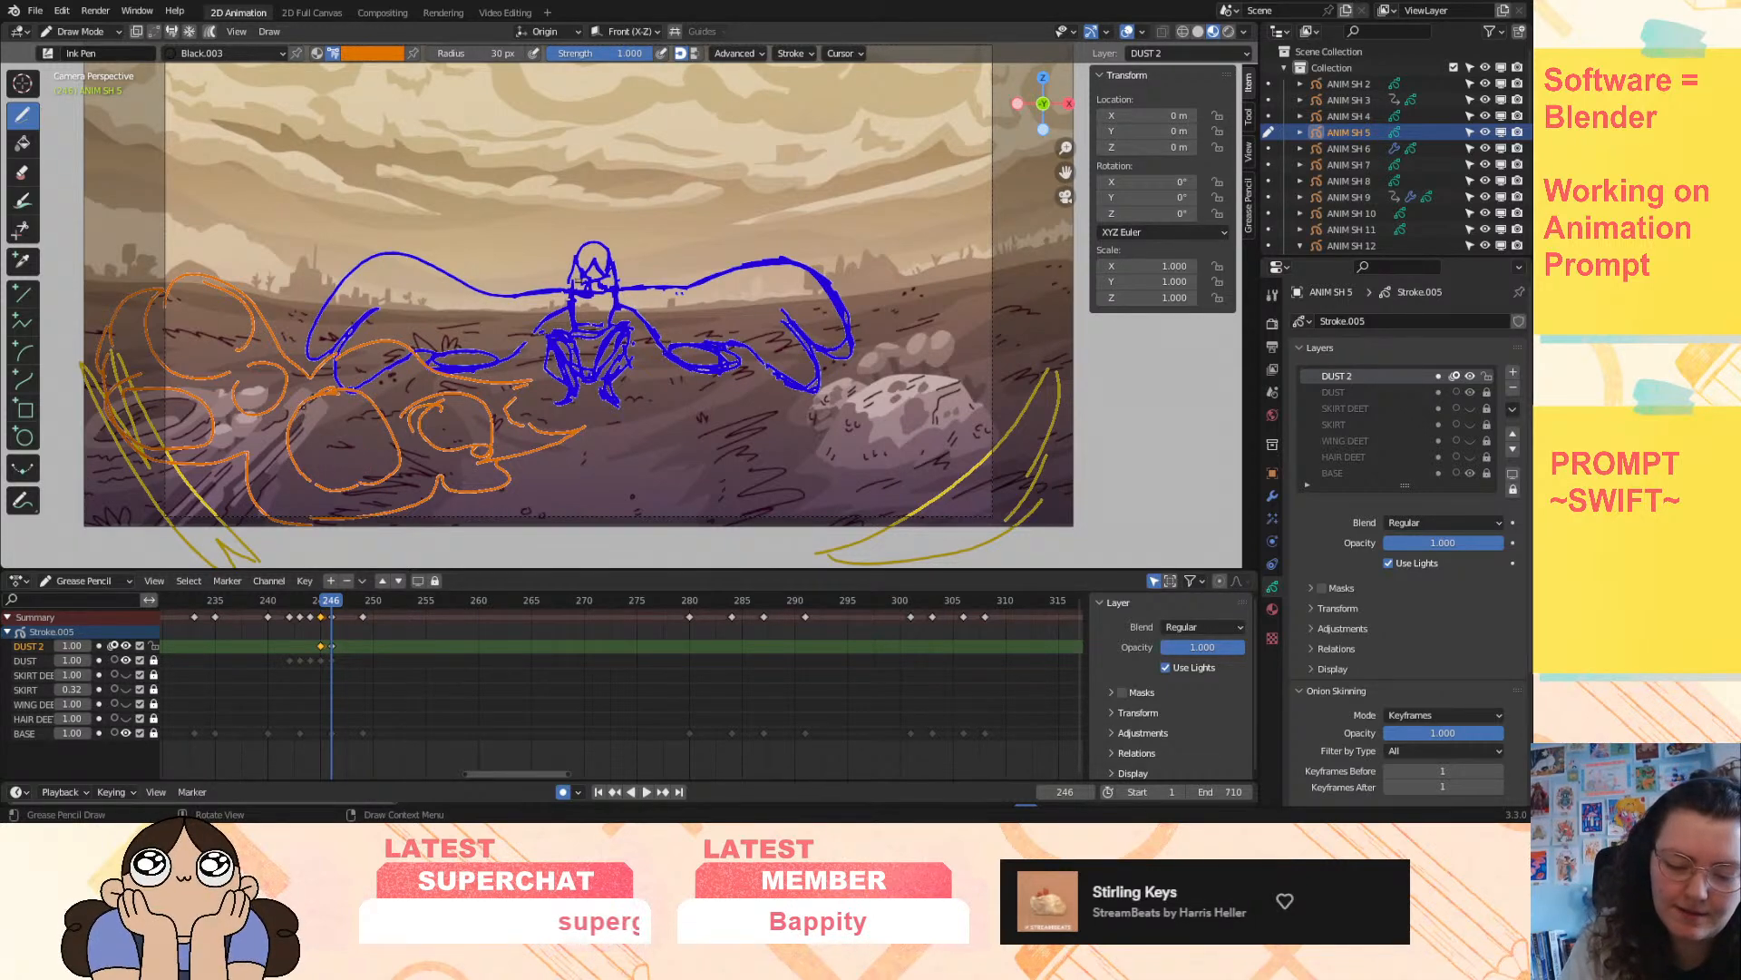
pyautogui.moveTo(303, 400)
pyautogui.mouseDown()
pyautogui.moveTo(263, 490)
pyautogui.moveTo(320, 491)
pyautogui.mouseUp()
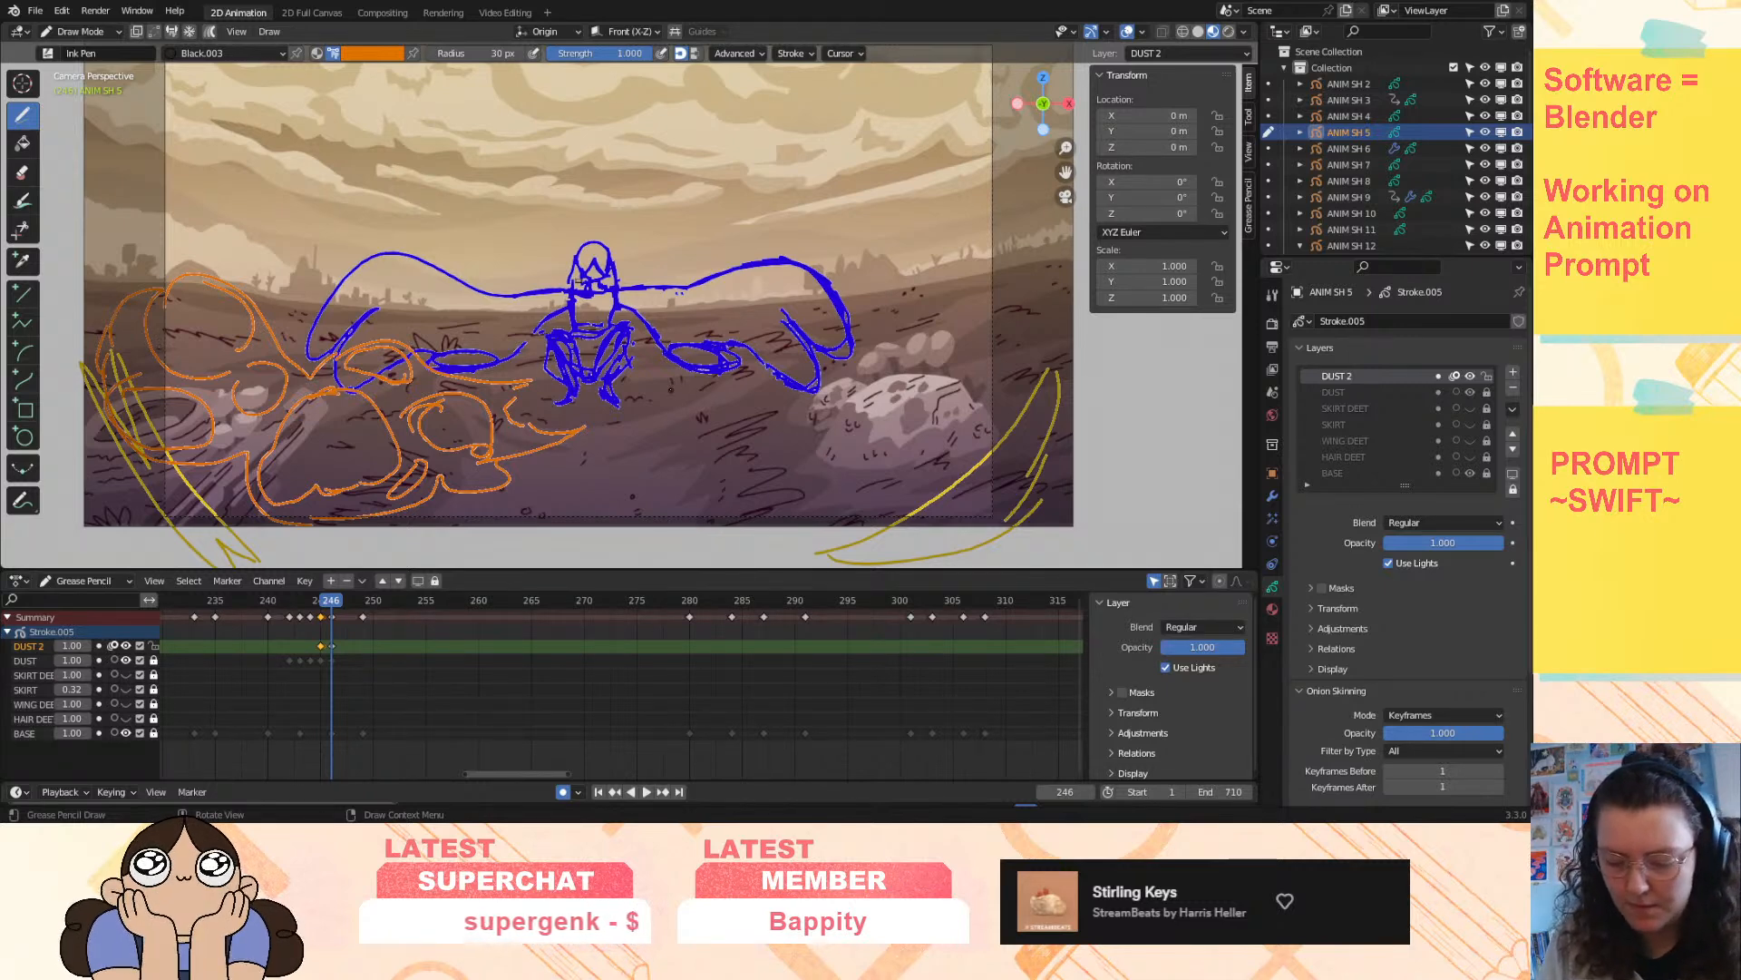
# - At frame 246, sketch matching orange dust clouds from the figure's feet out past the shot's right edge, with rounded puffs over the rocks
pyautogui.moveTo(617, 428)
pyautogui.mouseDown()
pyautogui.moveTo(1043, 195)
pyautogui.moveTo(1034, 313)
pyautogui.moveTo(1005, 320)
pyautogui.mouseUp()
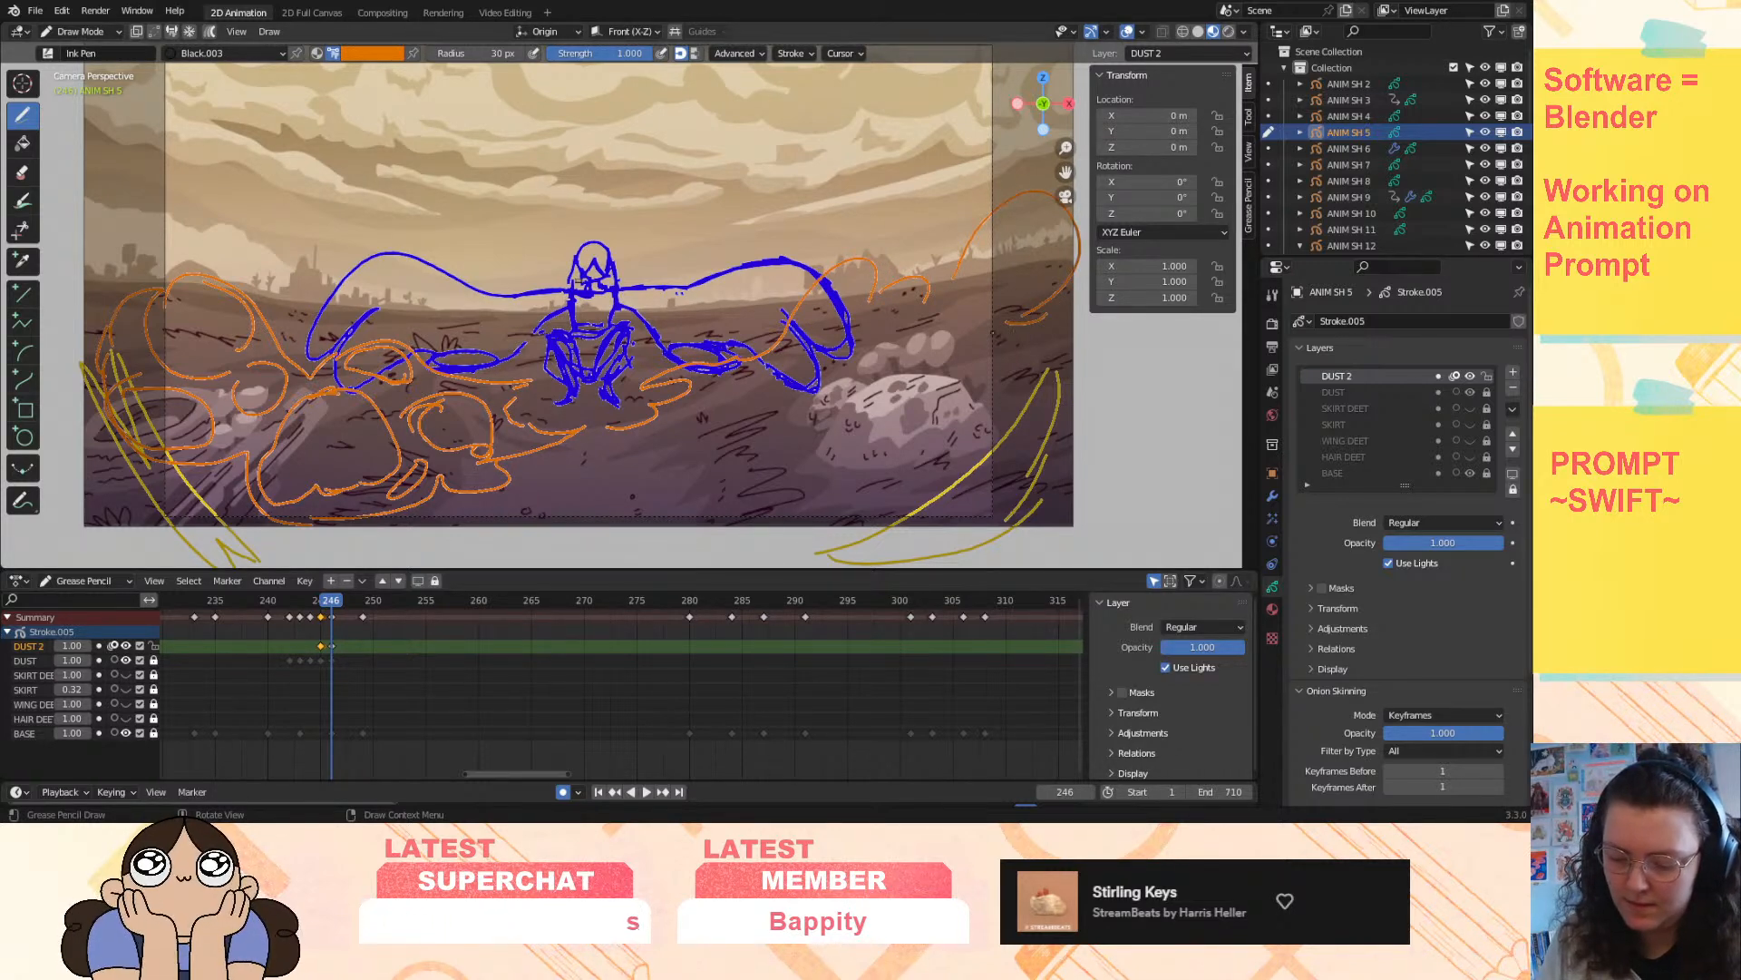
pyautogui.moveTo(1005, 207)
pyautogui.mouseDown()
pyautogui.moveTo(1056, 262)
pyautogui.moveTo(1022, 197)
pyautogui.mouseUp()
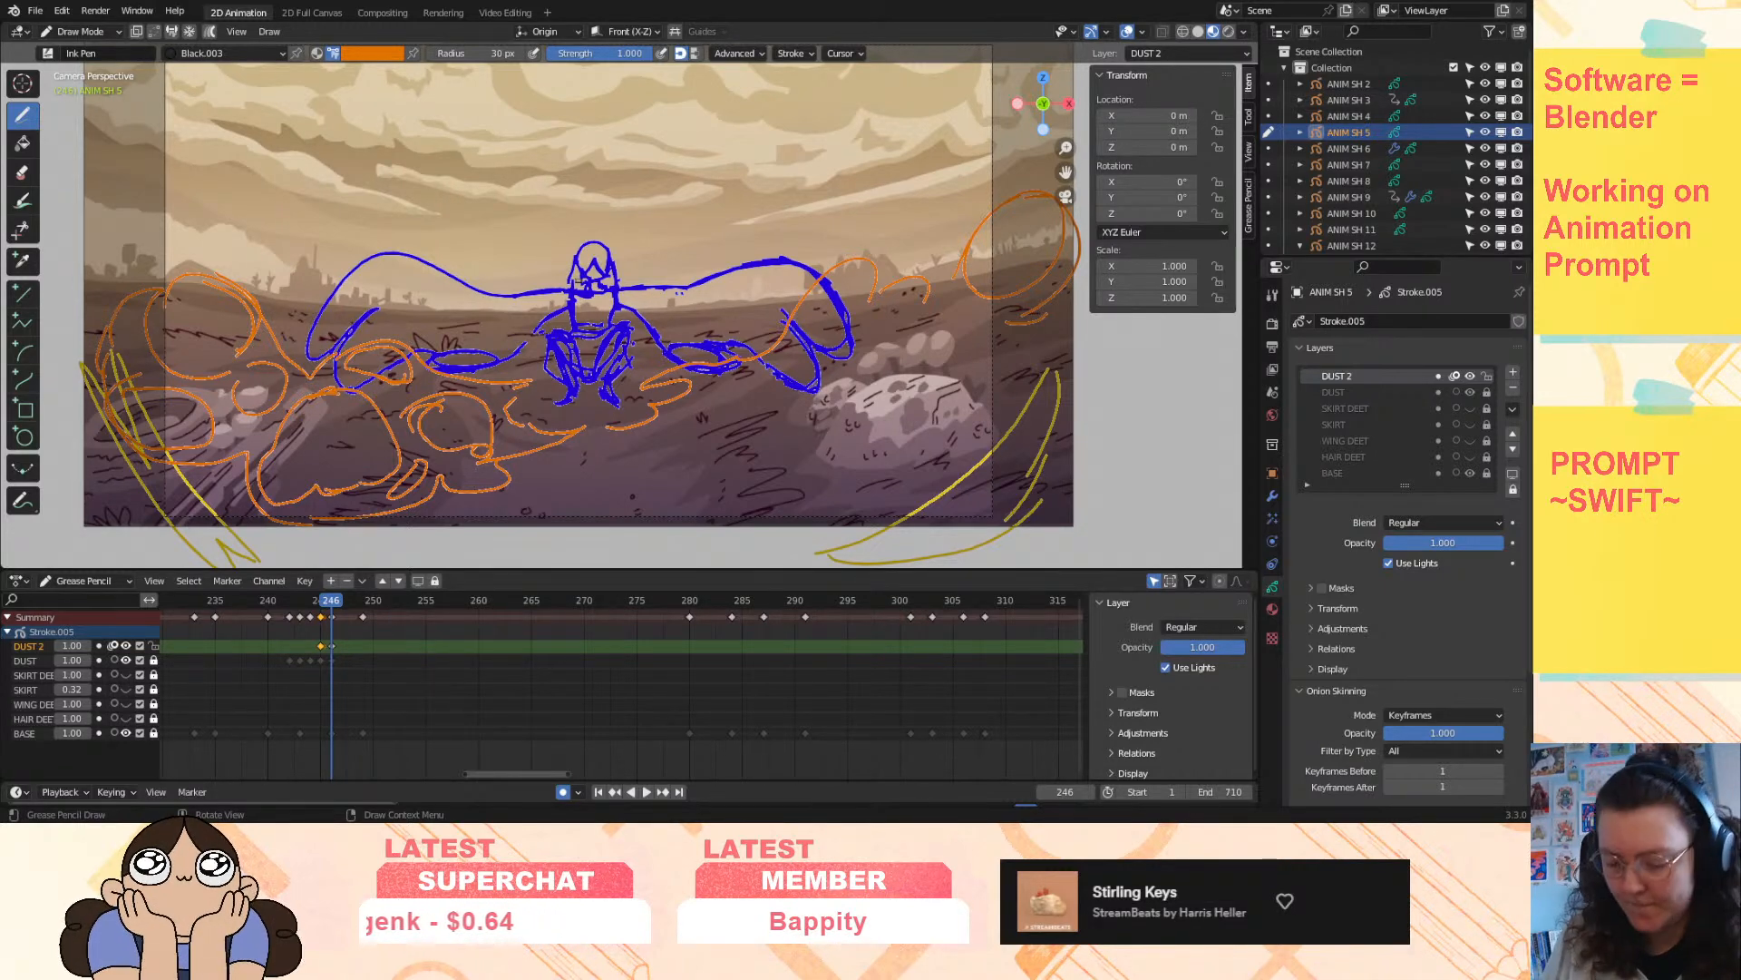
pyautogui.moveTo(907, 348)
pyautogui.mouseDown()
pyautogui.moveTo(887, 381)
pyautogui.moveTo(991, 335)
pyautogui.moveTo(926, 331)
pyautogui.mouseUp()
pyautogui.moveTo(843, 375)
pyautogui.mouseDown()
pyautogui.moveTo(821, 378)
pyautogui.moveTo(871, 449)
pyautogui.moveTo(812, 373)
pyautogui.moveTo(979, 301)
pyautogui.moveTo(1015, 376)
pyautogui.moveTo(1010, 415)
pyautogui.mouseUp()
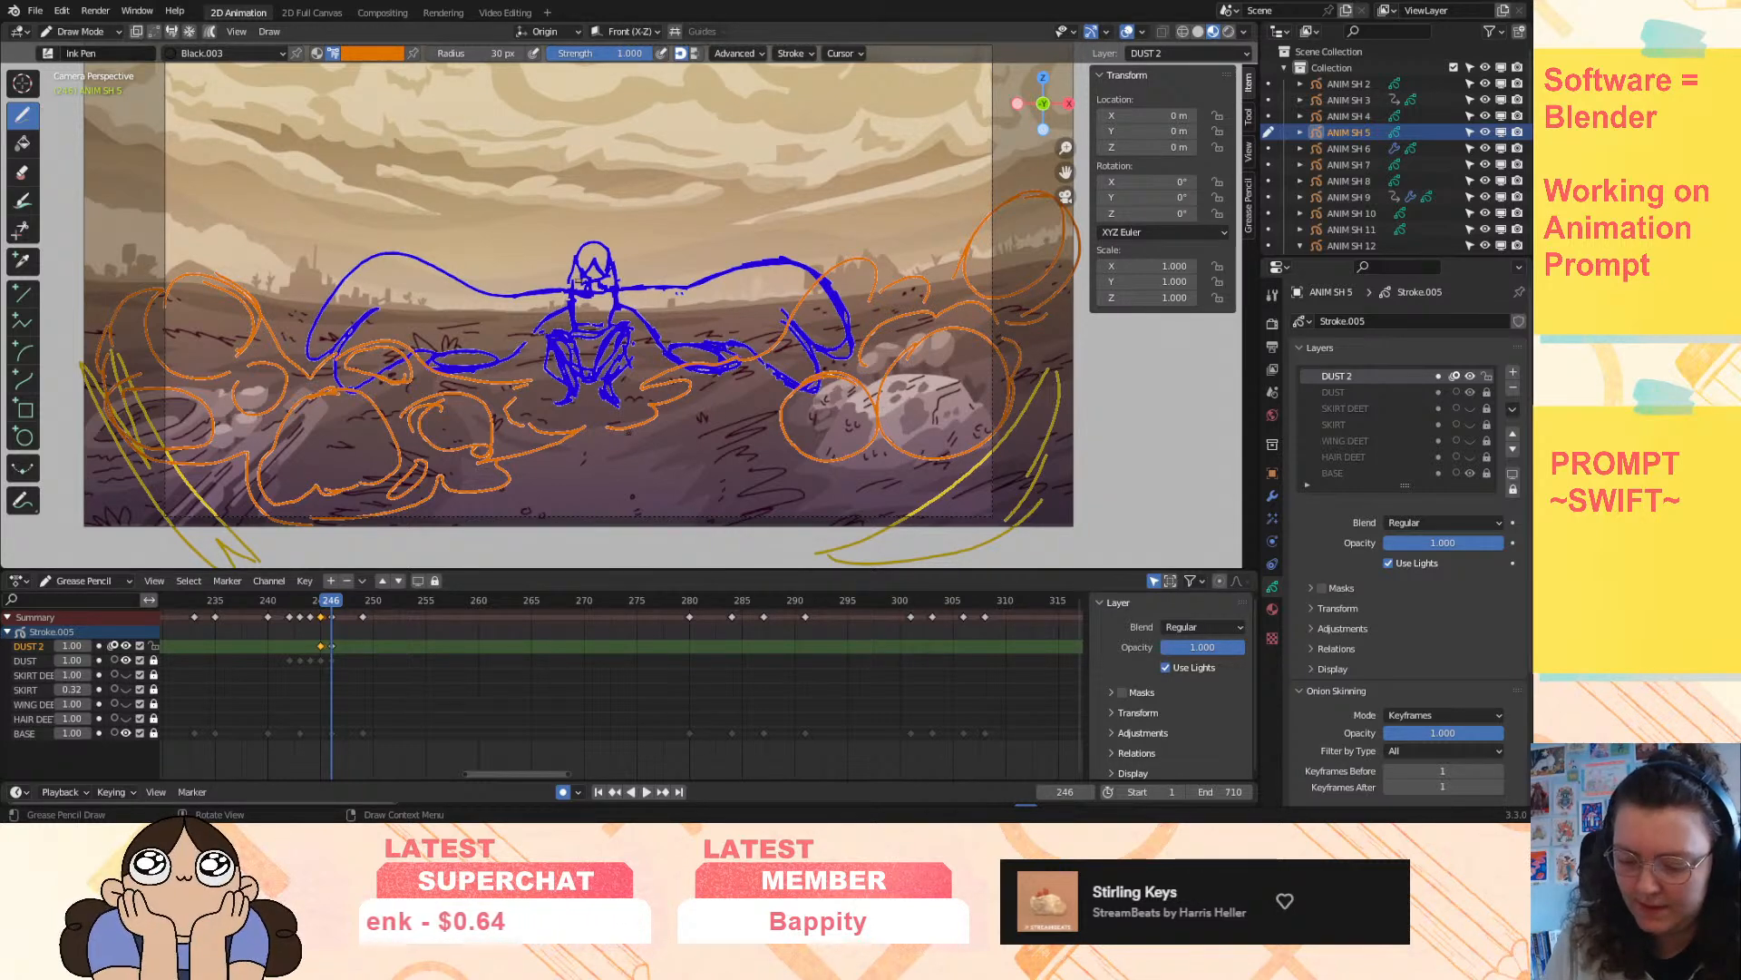
pyautogui.moveTo(606, 433)
pyautogui.mouseDown()
pyautogui.moveTo(751, 469)
pyautogui.moveTo(870, 461)
pyautogui.moveTo(1005, 431)
pyautogui.moveTo(1020, 362)
pyautogui.mouseUp()
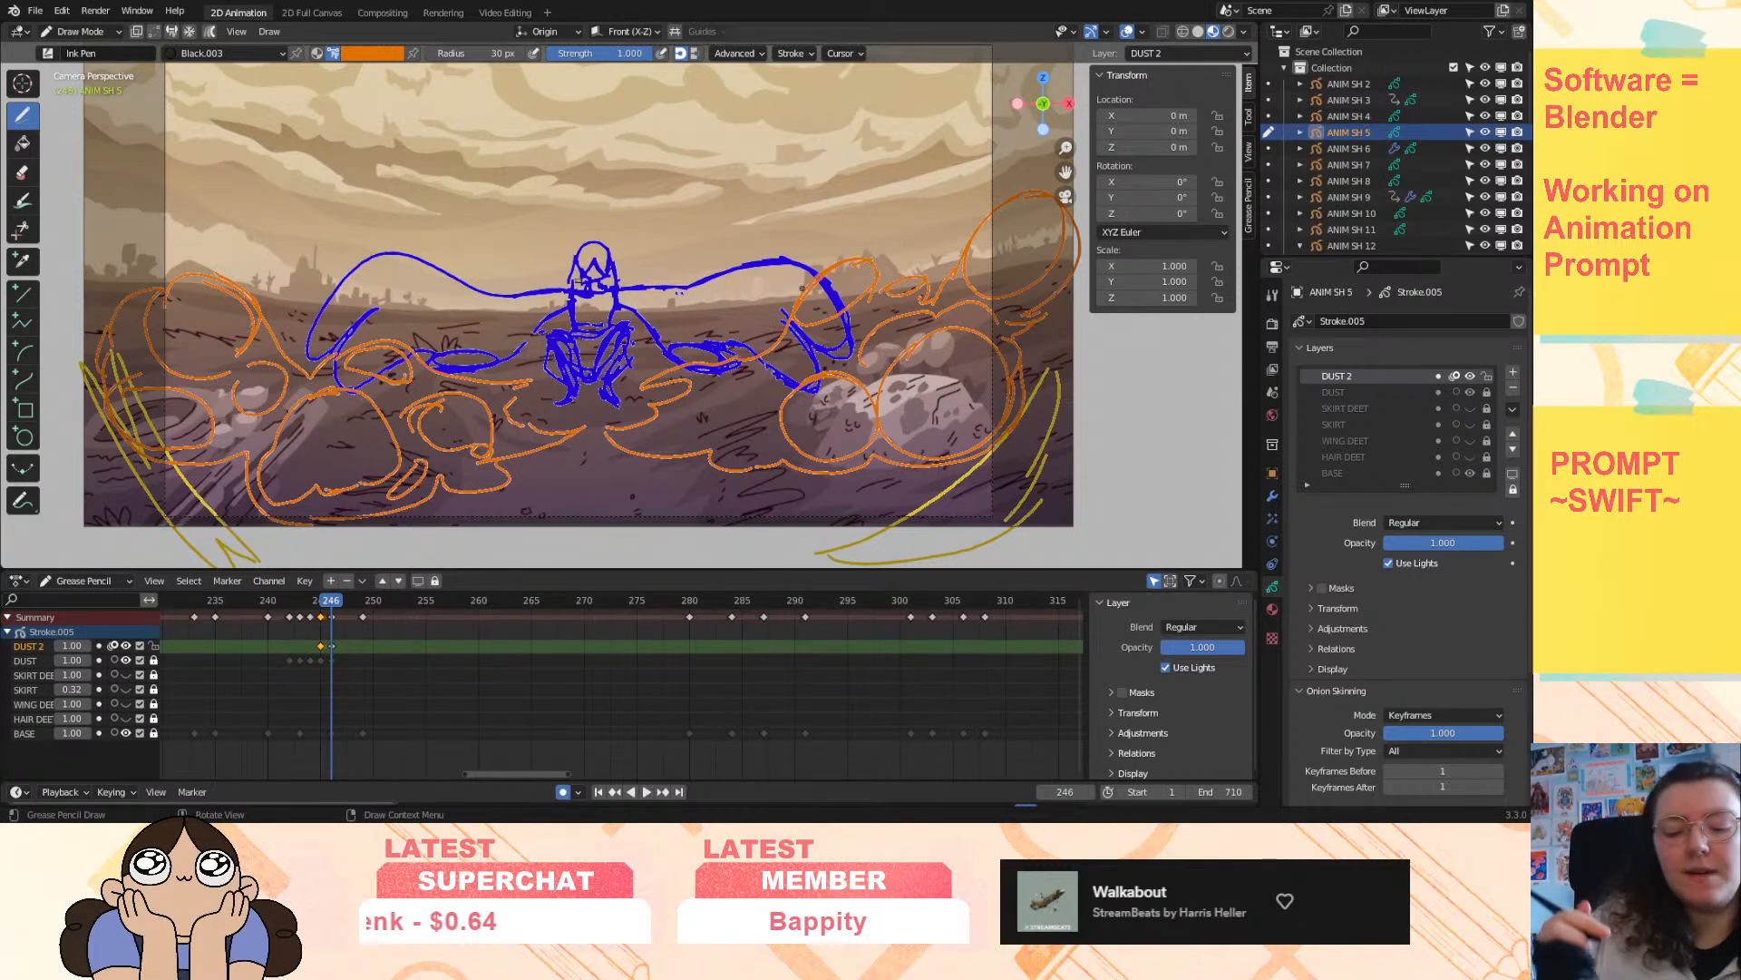
# - At frame 245, sketch smaller orange dust puffs left of the figure's feet, then compare them with frame 246
pyautogui.moveTo(331, 611); pyautogui.dragTo(327, 603)
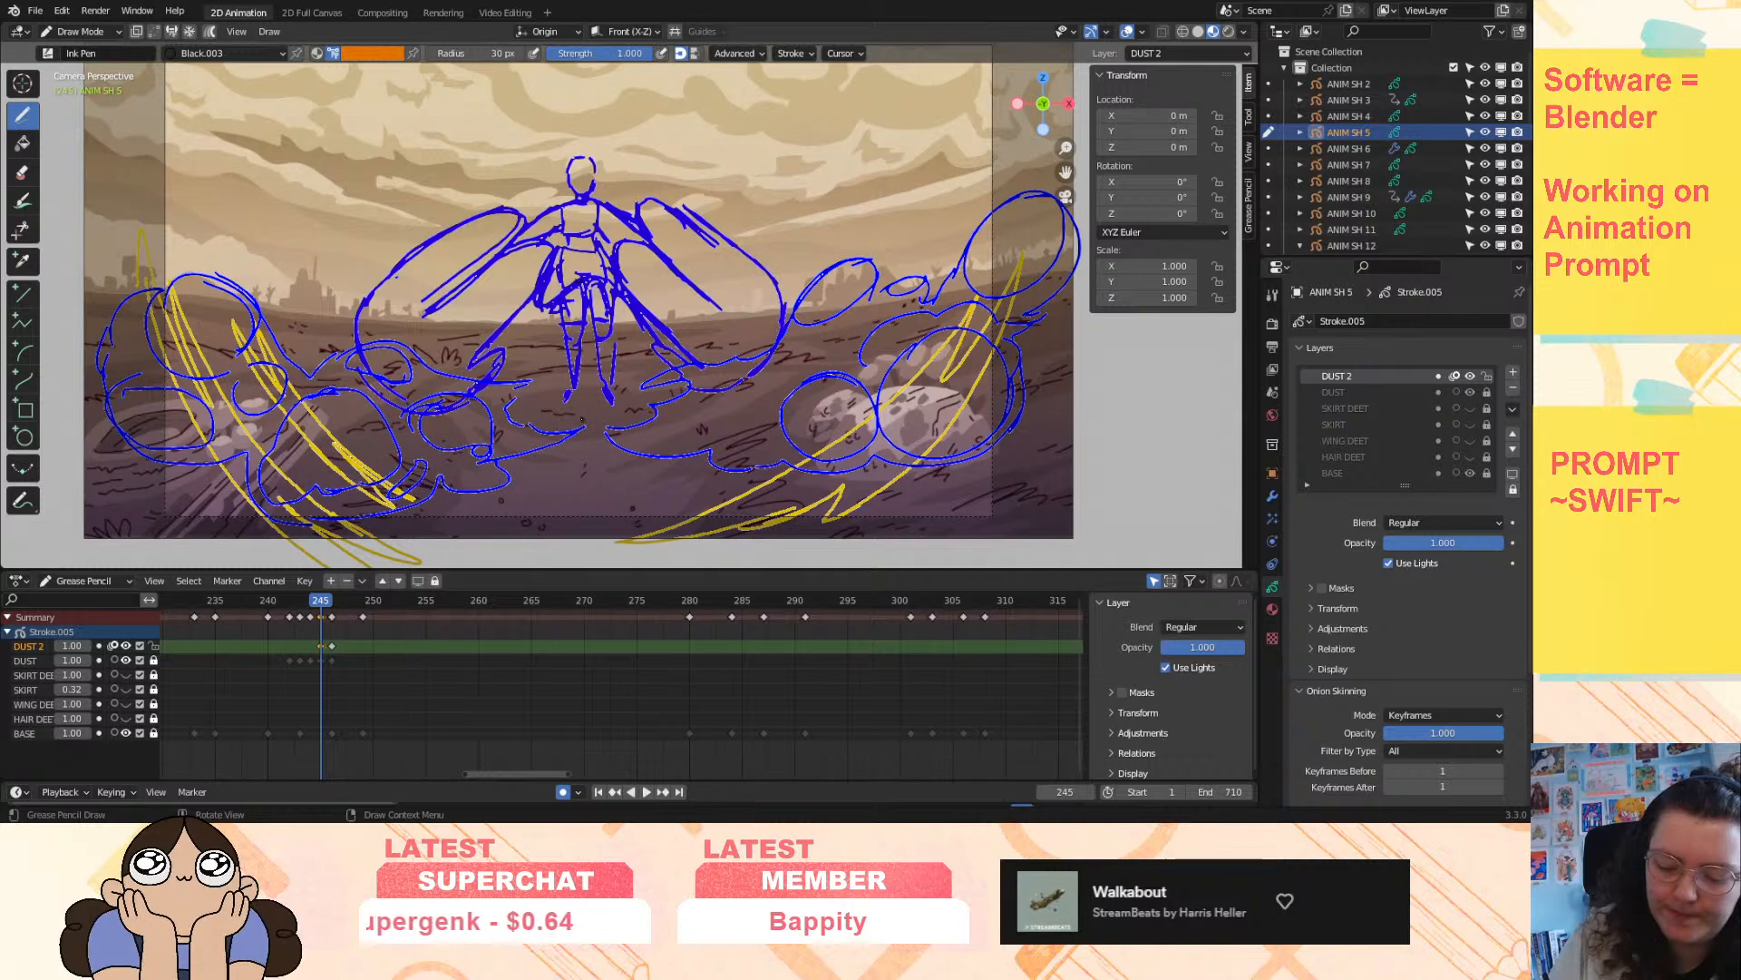
pyautogui.moveTo(580, 423)
pyautogui.mouseDown()
pyautogui.moveTo(553, 433)
pyautogui.moveTo(530, 384)
pyautogui.moveTo(486, 373)
pyautogui.moveTo(449, 317)
pyautogui.moveTo(405, 388)
pyautogui.mouseUp()
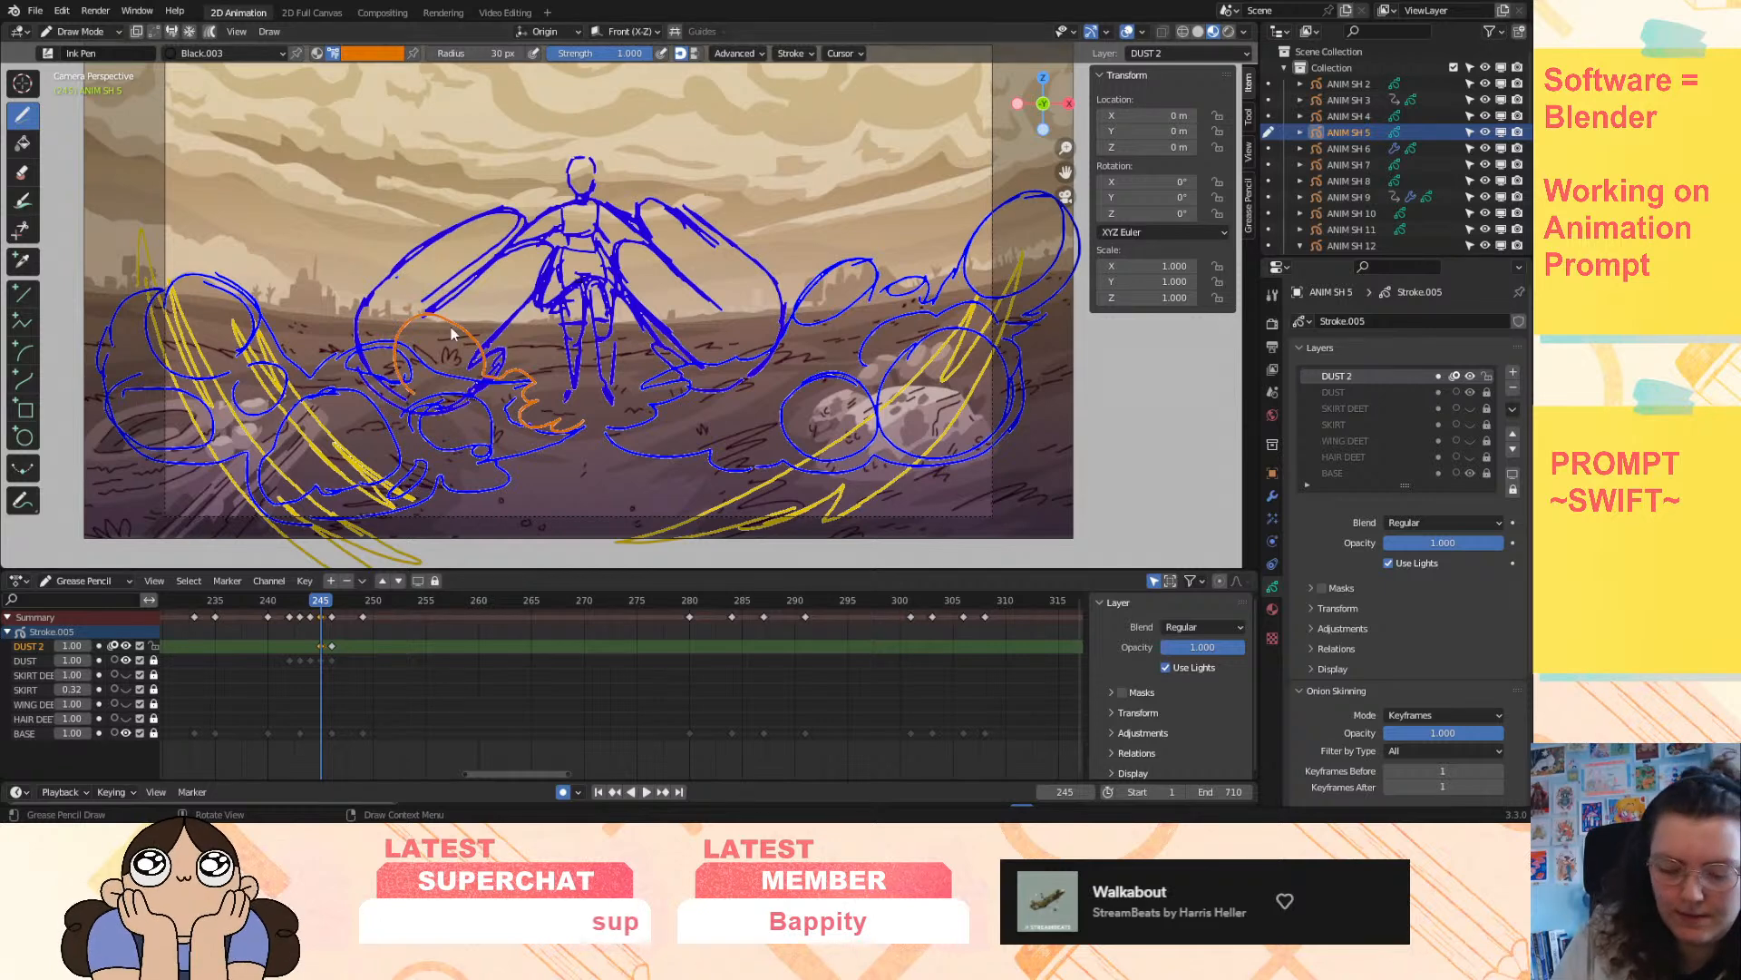
pyautogui.moveTo(405, 341); pyautogui.dragTo(476, 338)
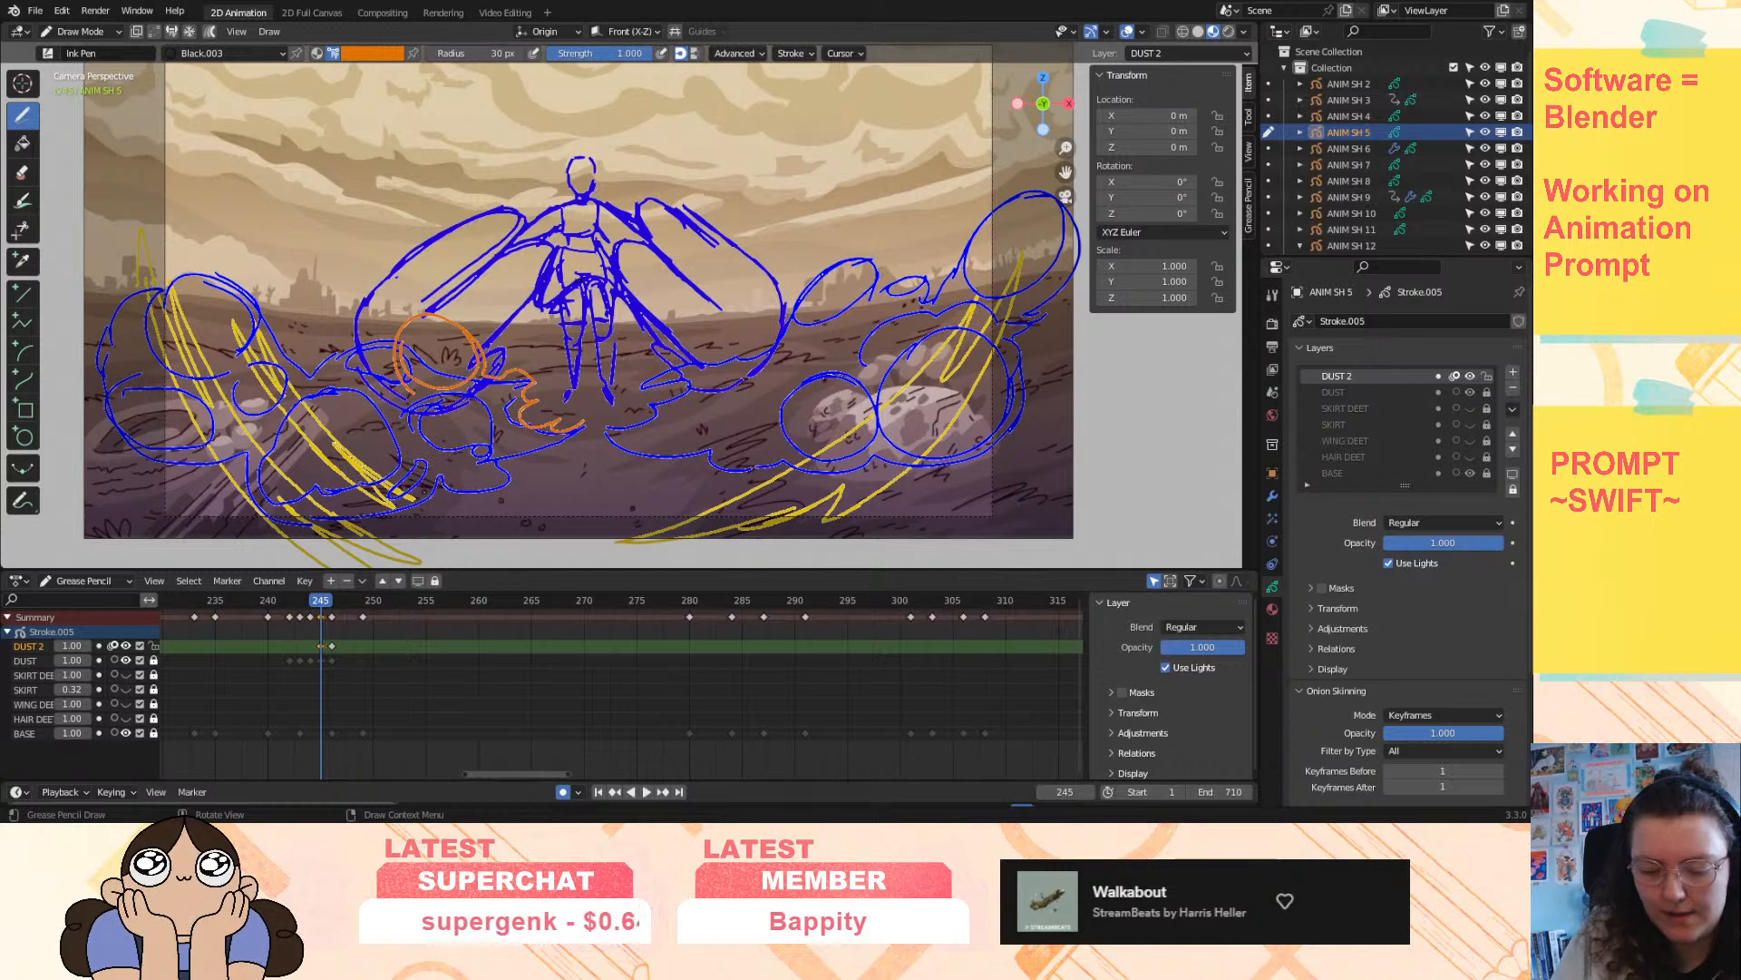
pyautogui.moveTo(389, 352)
pyautogui.mouseDown()
pyautogui.moveTo(271, 355)
pyautogui.moveTo(359, 448)
pyautogui.moveTo(405, 449)
pyautogui.mouseUp()
pyautogui.moveTo(294, 317)
pyautogui.mouseDown()
pyautogui.moveTo(320, 404)
pyautogui.moveTo(273, 335)
pyautogui.moveTo(383, 380)
pyautogui.moveTo(469, 488)
pyautogui.moveTo(490, 441)
pyautogui.moveTo(512, 458)
pyautogui.moveTo(579, 428)
pyautogui.moveTo(532, 457)
pyautogui.mouseUp()
pyautogui.moveTo(411, 410)
pyautogui.mouseDown()
pyautogui.moveTo(376, 449)
pyautogui.moveTo(390, 412)
pyautogui.mouseUp()
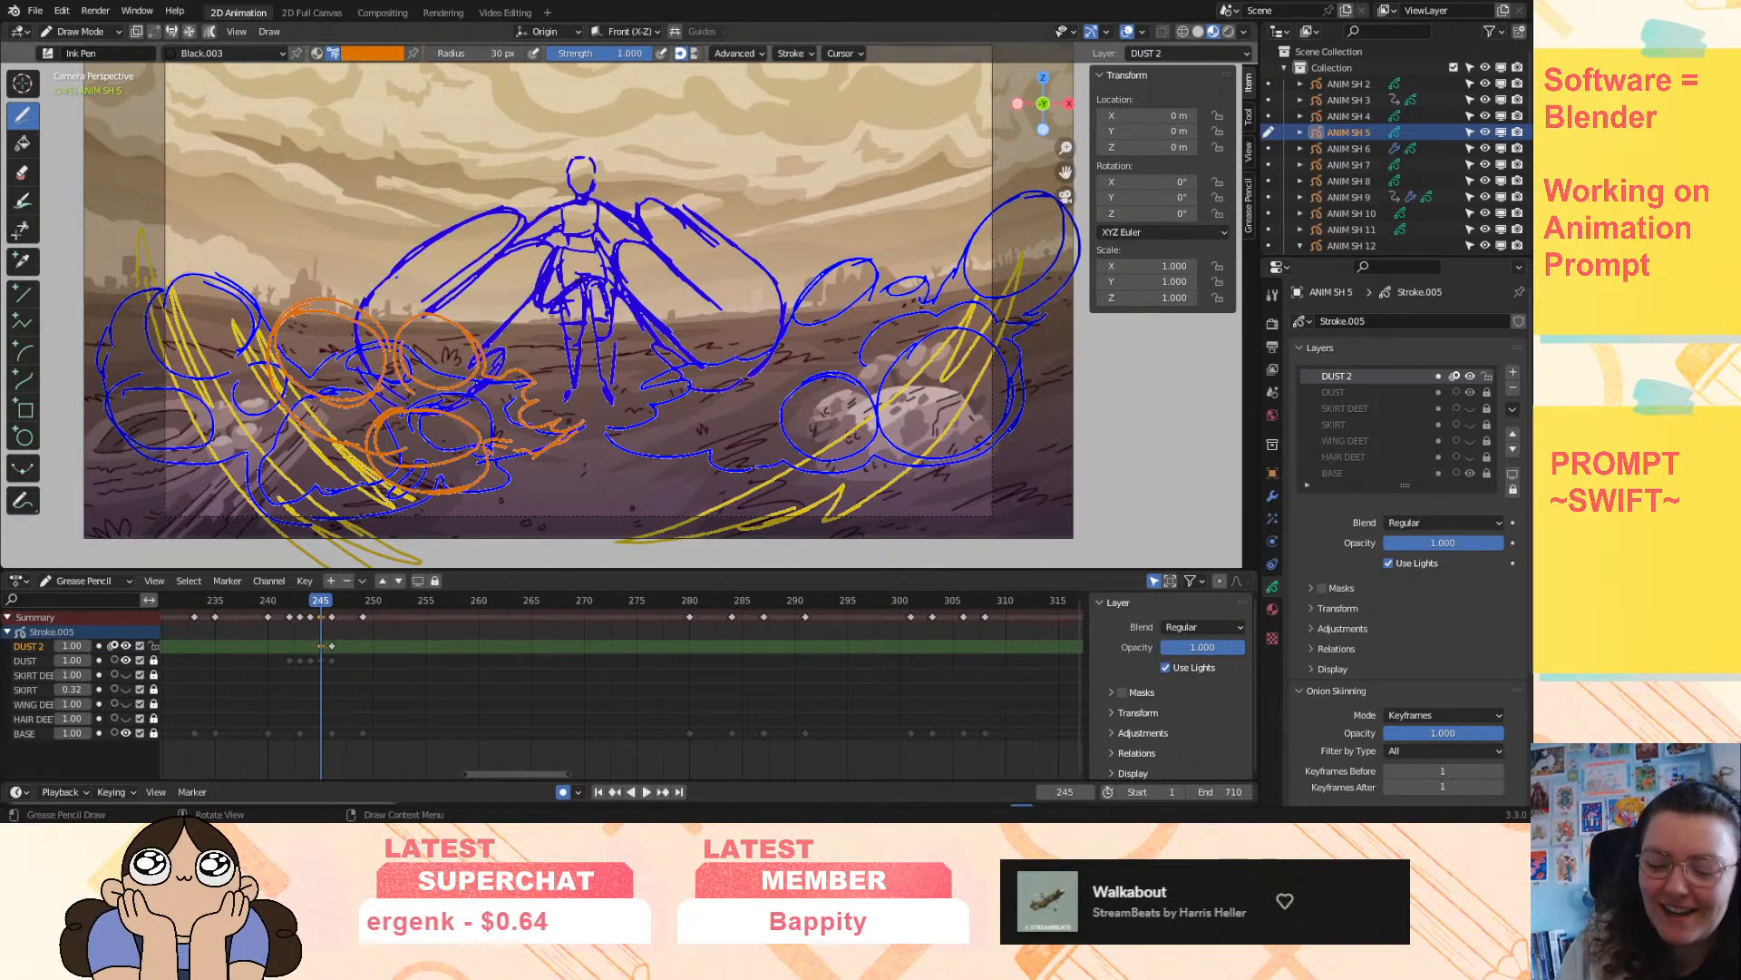
pyautogui.moveTo(517, 402)
pyautogui.mouseDown()
pyautogui.moveTo(487, 382)
pyautogui.moveTo(468, 400)
pyautogui.mouseUp()
pyautogui.press('space')
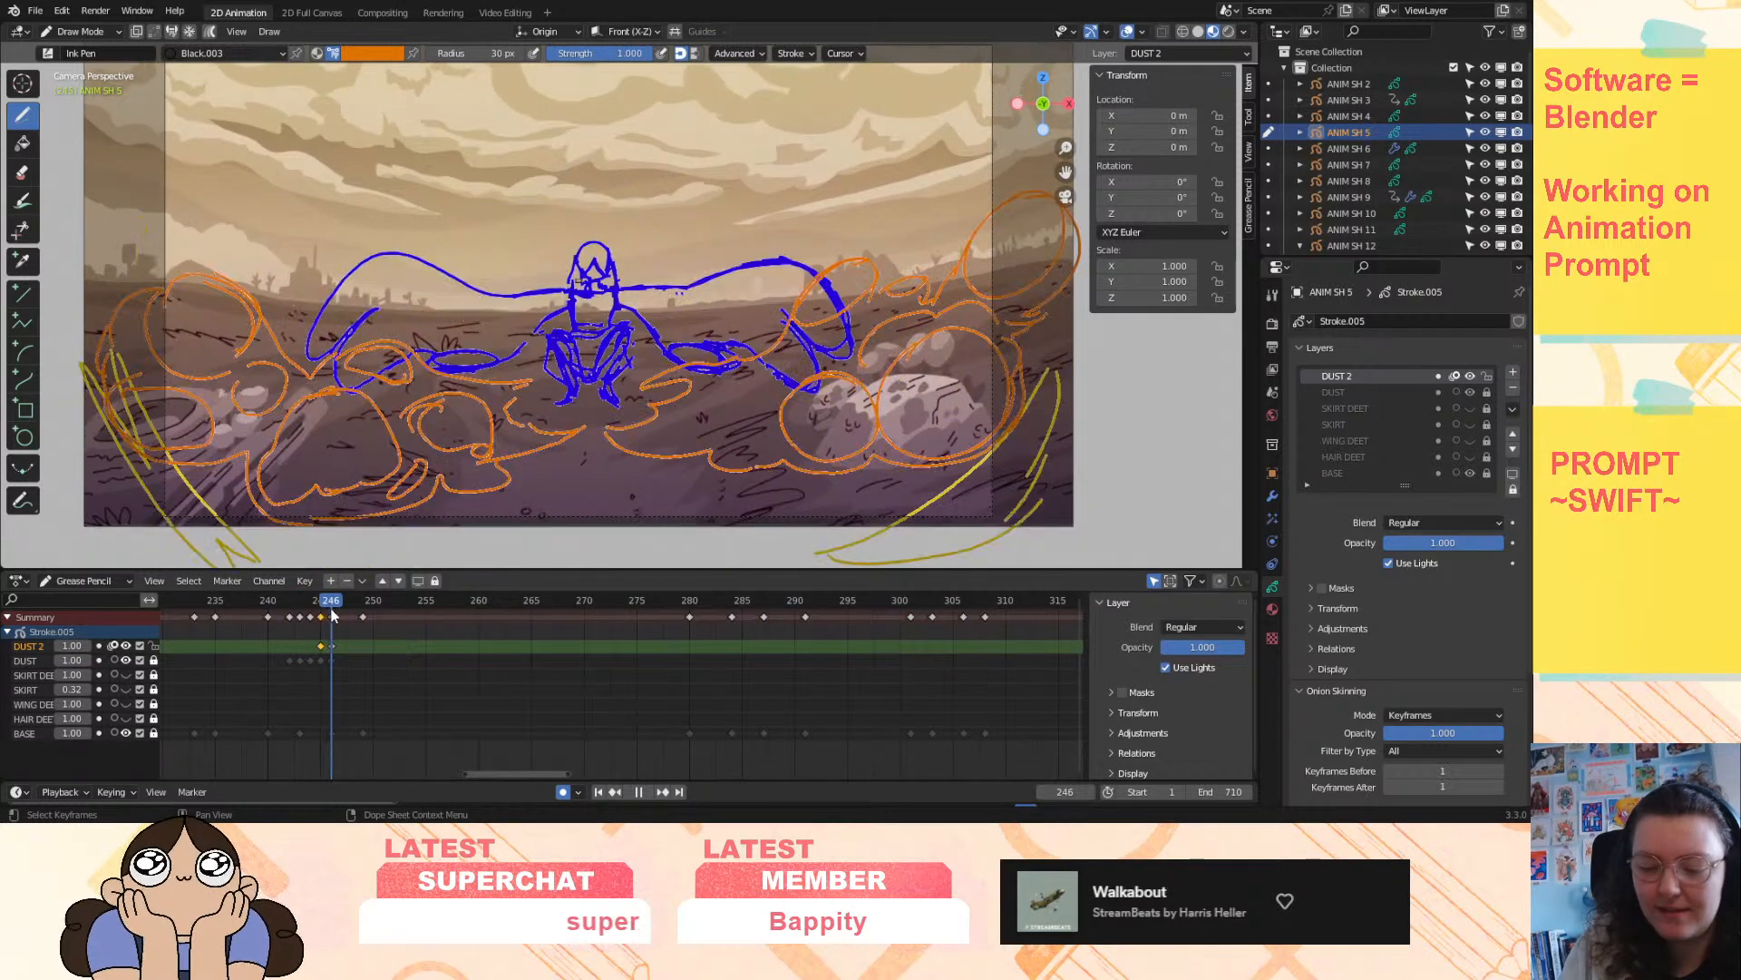
pyautogui.moveTo(332, 615); pyautogui.dragTo(319, 605)
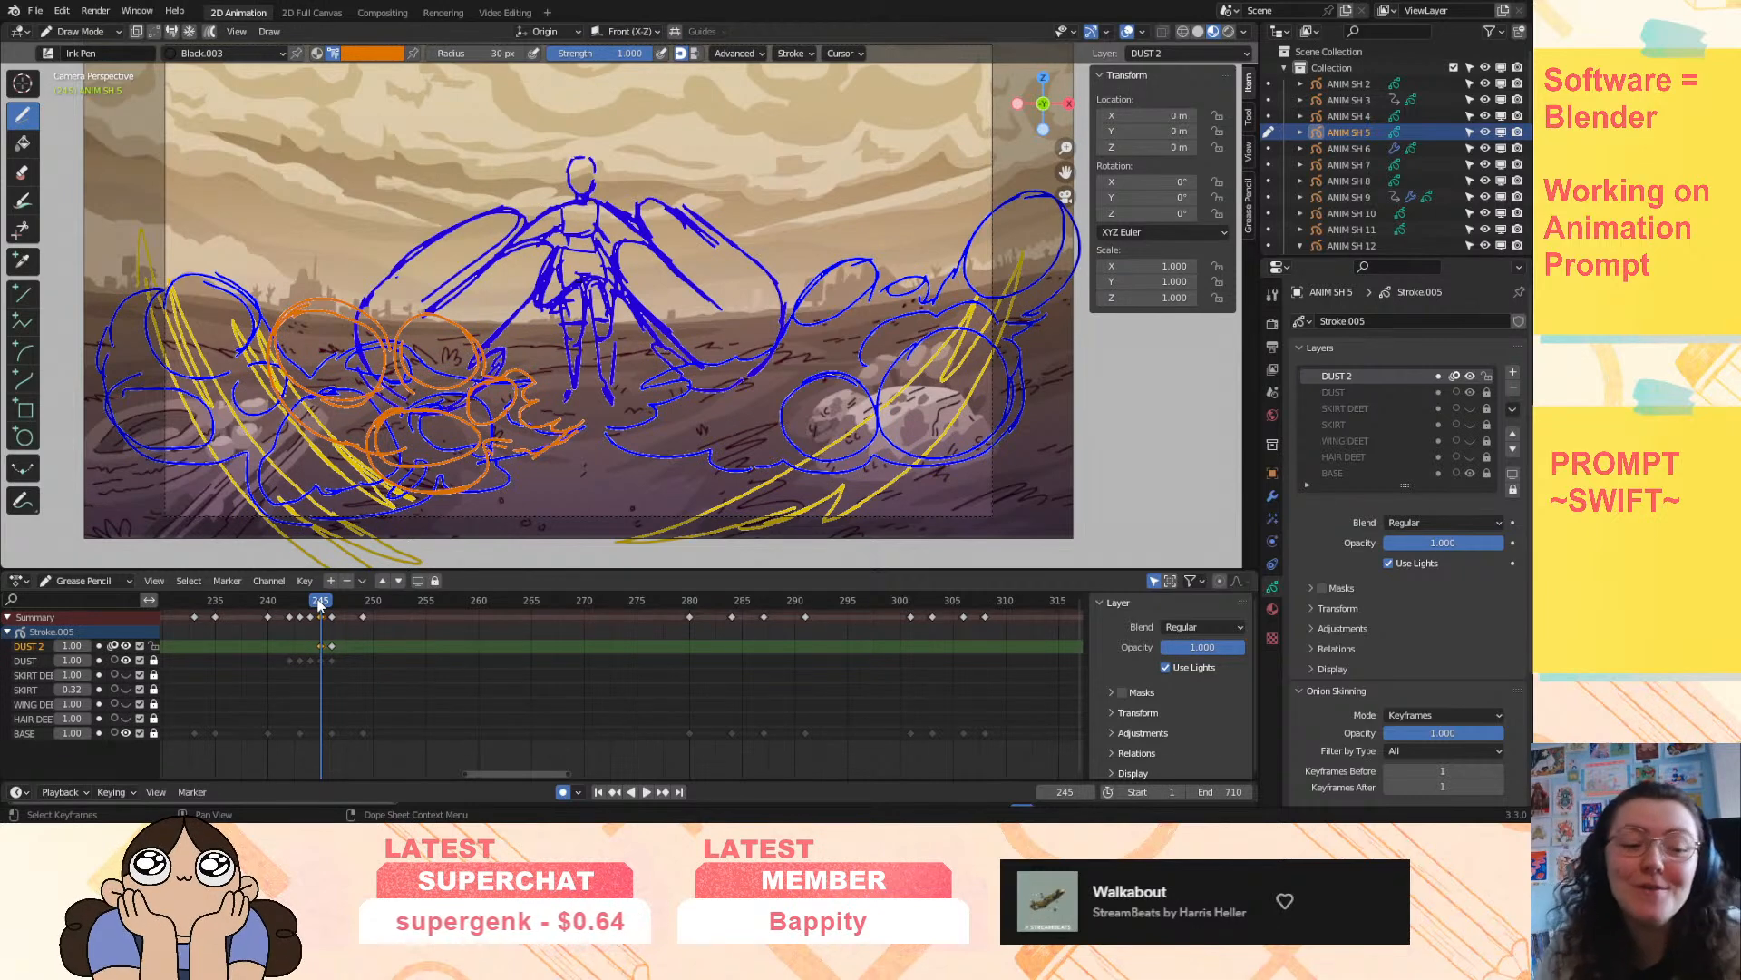
pyautogui.moveTo(320, 607)
pyautogui.mouseDown()
pyautogui.moveTo(334, 613)
pyautogui.moveTo(316, 613)
pyautogui.mouseUp()
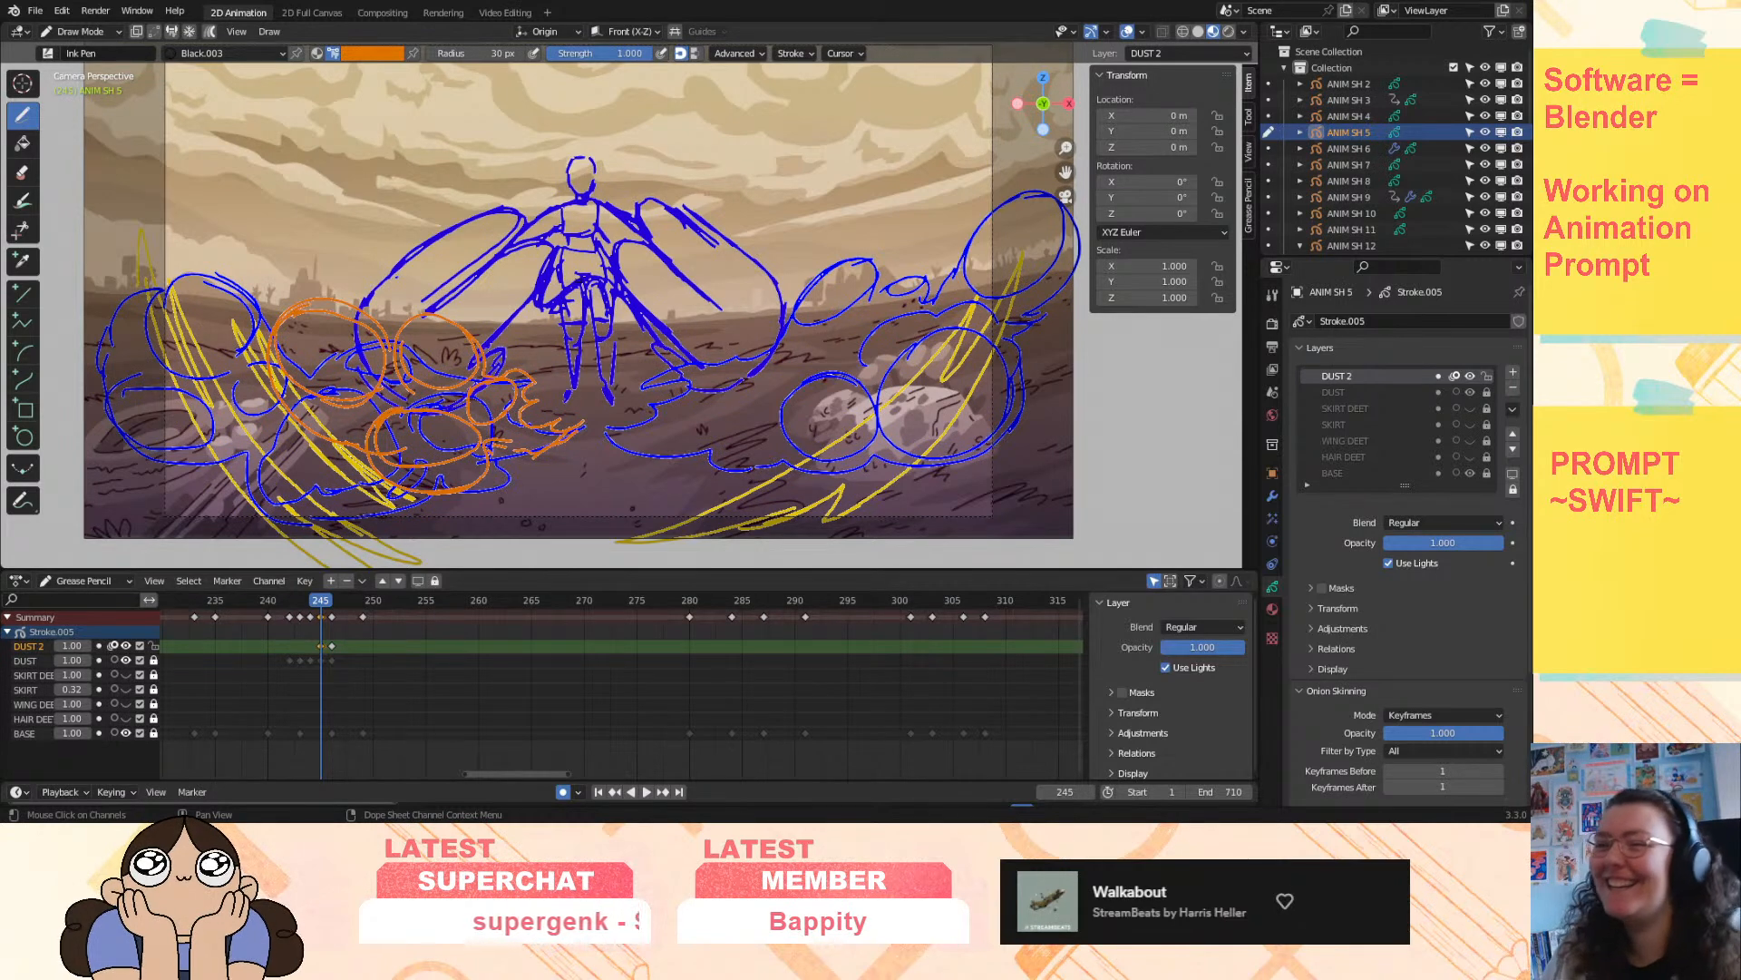
pyautogui.moveTo(320, 605); pyautogui.dragTo(319, 608)
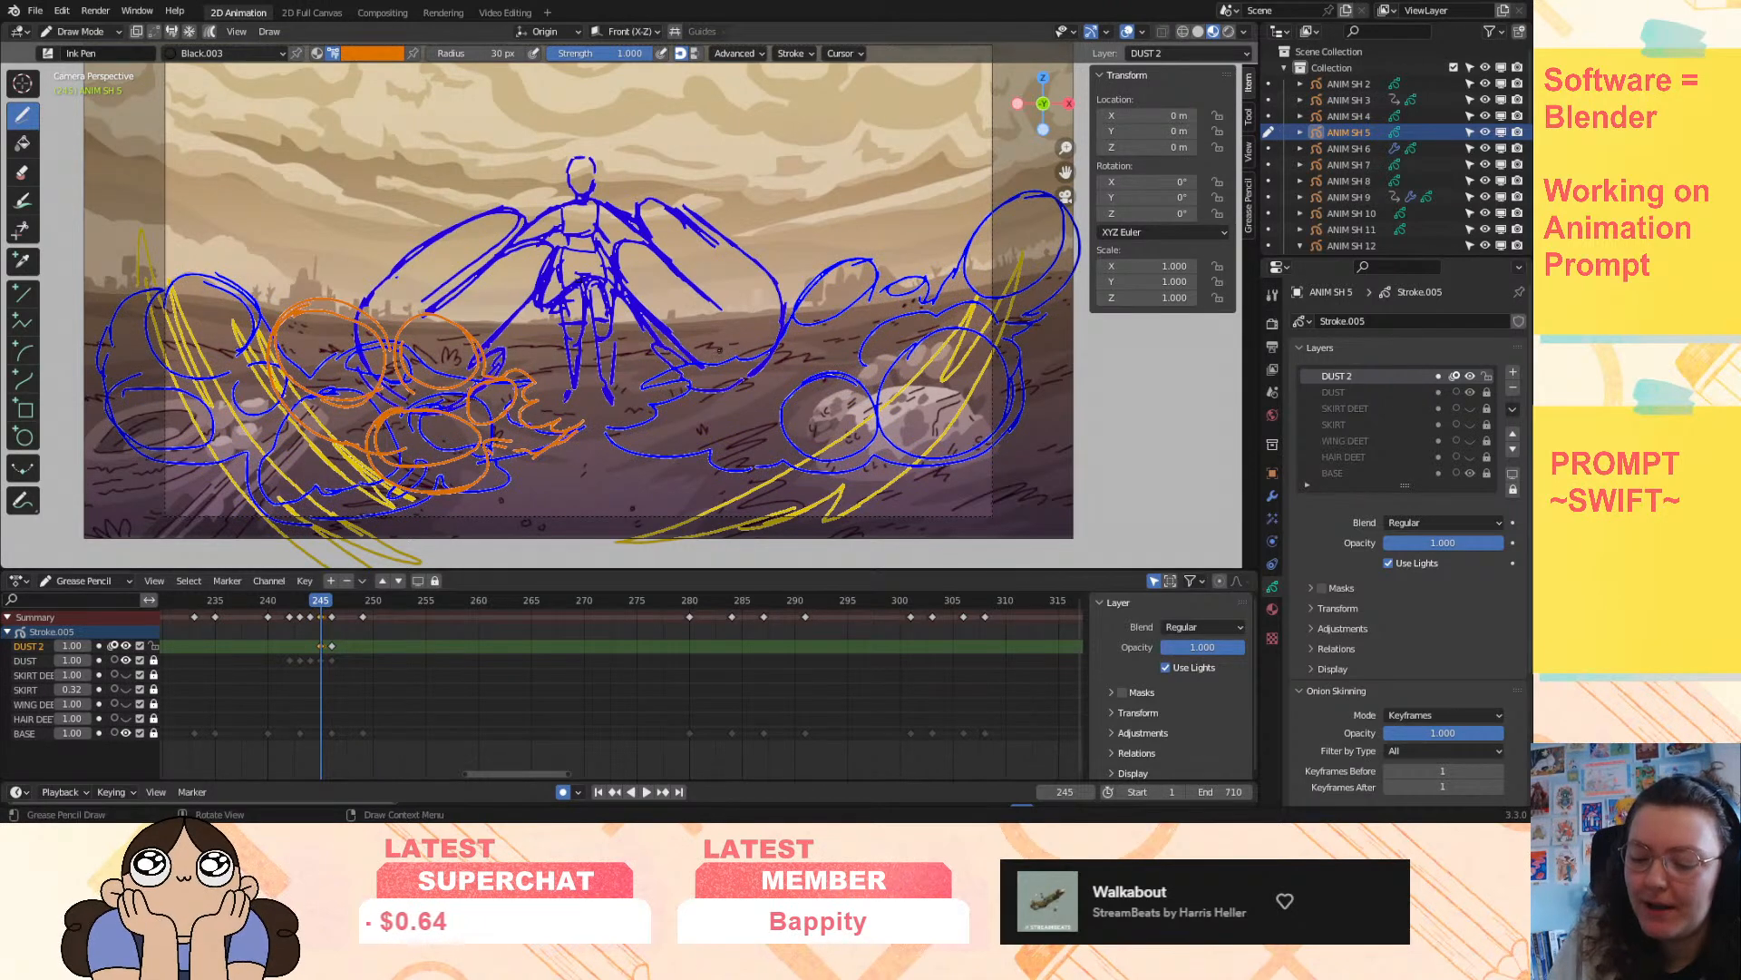
# - At frame 245, sketch matching orange dust puffs right of the figure, redoing the strokes nearest the feet, and compare them with frame 246
pyautogui.moveTo(733, 372)
pyautogui.mouseDown()
pyautogui.moveTo(782, 318)
pyautogui.moveTo(857, 338)
pyautogui.moveTo(839, 364)
pyautogui.moveTo(797, 356)
pyautogui.moveTo(862, 408)
pyautogui.moveTo(818, 451)
pyautogui.moveTo(721, 467)
pyautogui.moveTo(715, 440)
pyautogui.moveTo(645, 418)
pyautogui.moveTo(637, 385)
pyautogui.moveTo(725, 355)
pyautogui.moveTo(770, 289)
pyautogui.moveTo(877, 302)
pyautogui.moveTo(845, 367)
pyautogui.mouseUp()
pyautogui.moveTo(800, 293)
pyautogui.mouseDown()
pyautogui.moveTo(872, 308)
pyautogui.moveTo(707, 337)
pyautogui.mouseUp()
pyautogui.moveTo(857, 390); pyautogui.dragTo(830, 360)
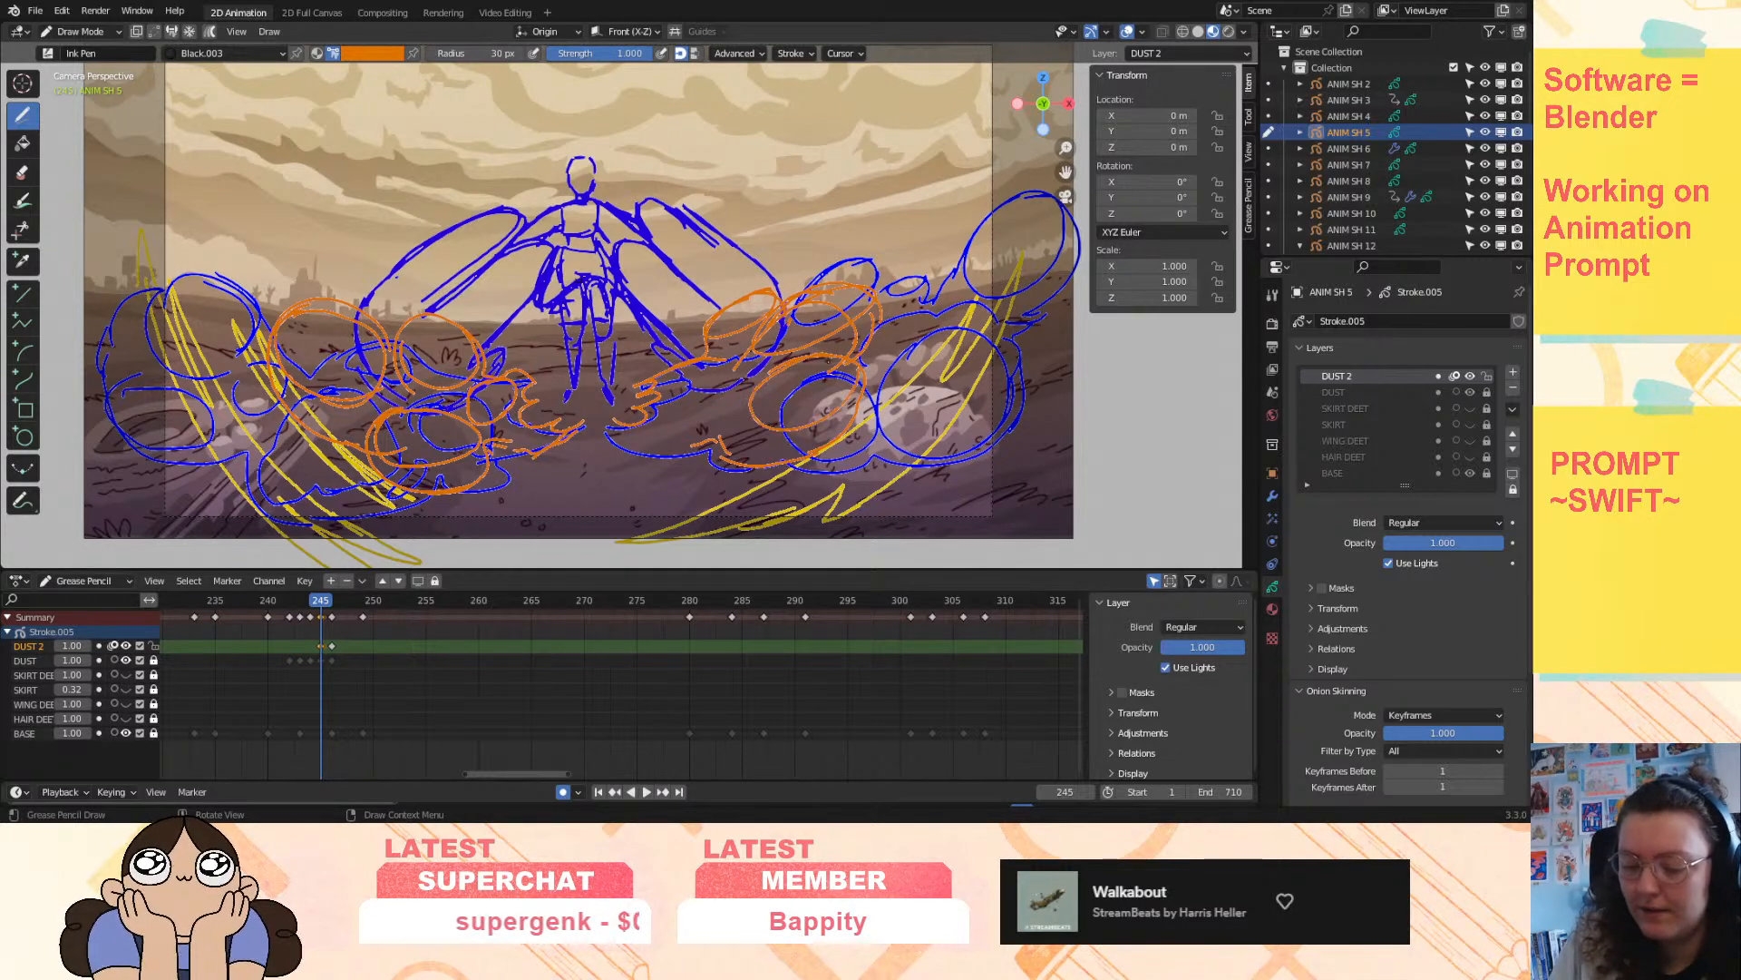
pyautogui.moveTo(611, 426)
pyautogui.mouseDown()
pyautogui.moveTo(673, 455)
pyautogui.moveTo(710, 446)
pyautogui.moveTo(695, 450)
pyautogui.mouseUp()
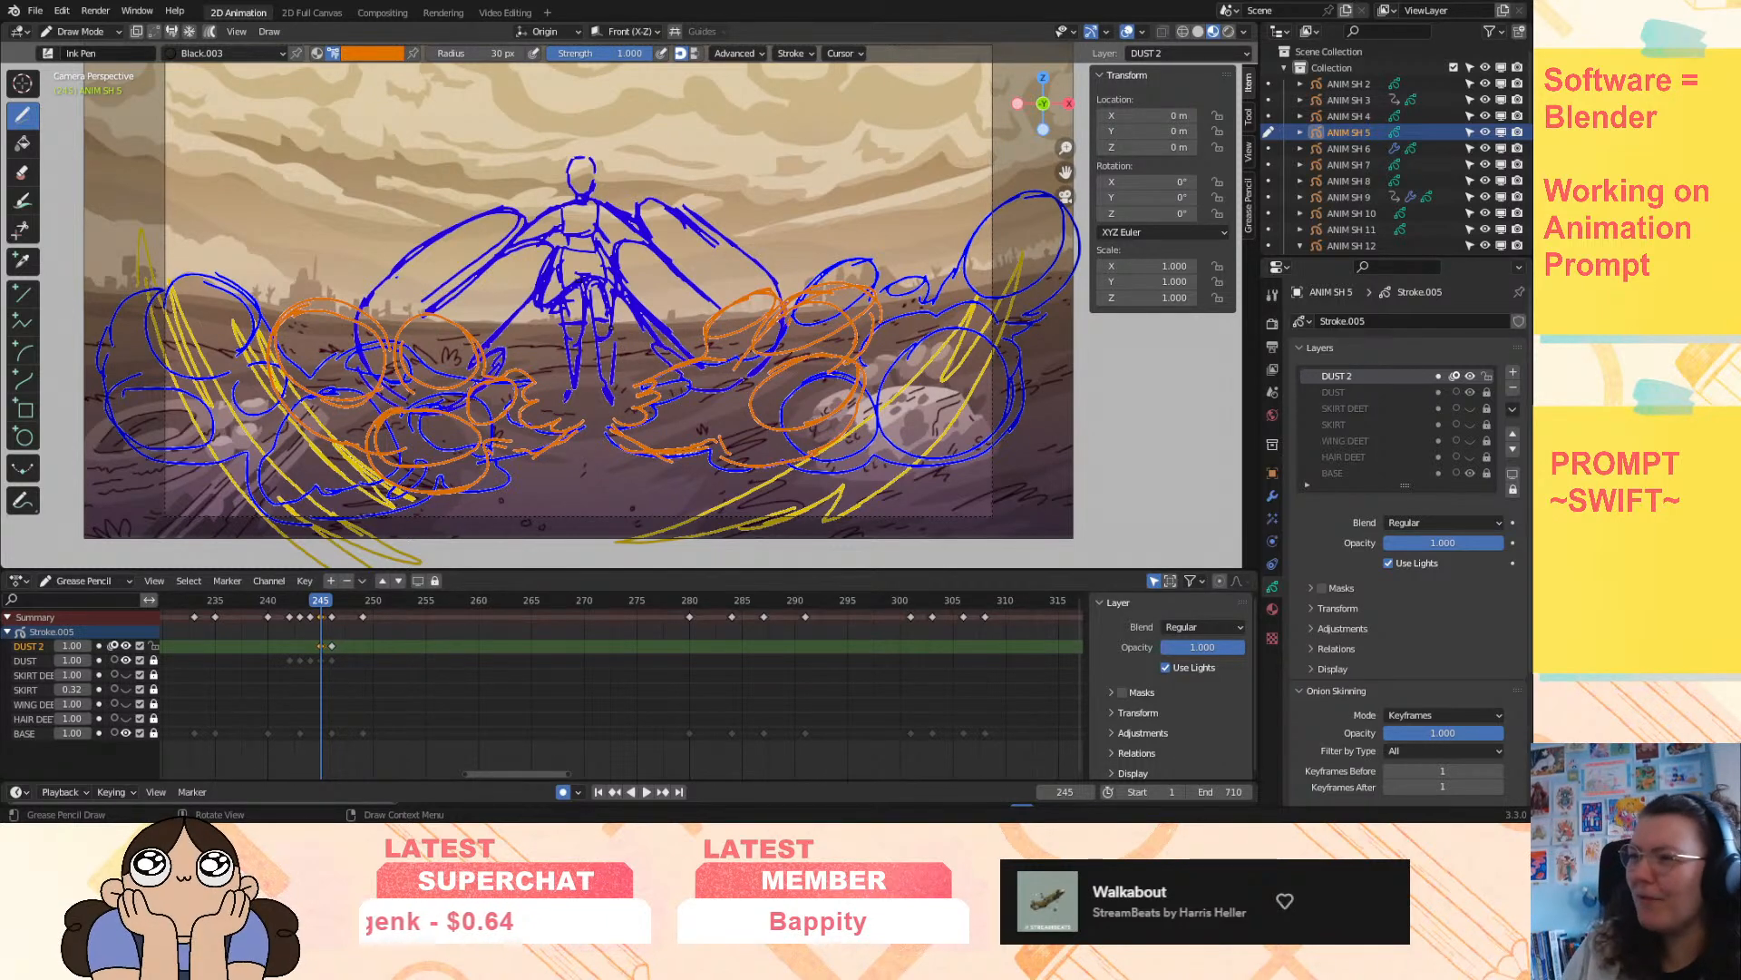
pyautogui.hotkey('ctrl', 'z')
pyautogui.hotkey('ctrl', 'z')
pyautogui.moveTo(608, 425)
pyautogui.mouseDown()
pyautogui.moveTo(684, 451)
pyautogui.moveTo(669, 430)
pyautogui.moveTo(722, 414)
pyautogui.moveTo(727, 395)
pyautogui.moveTo(721, 415)
pyautogui.mouseUp()
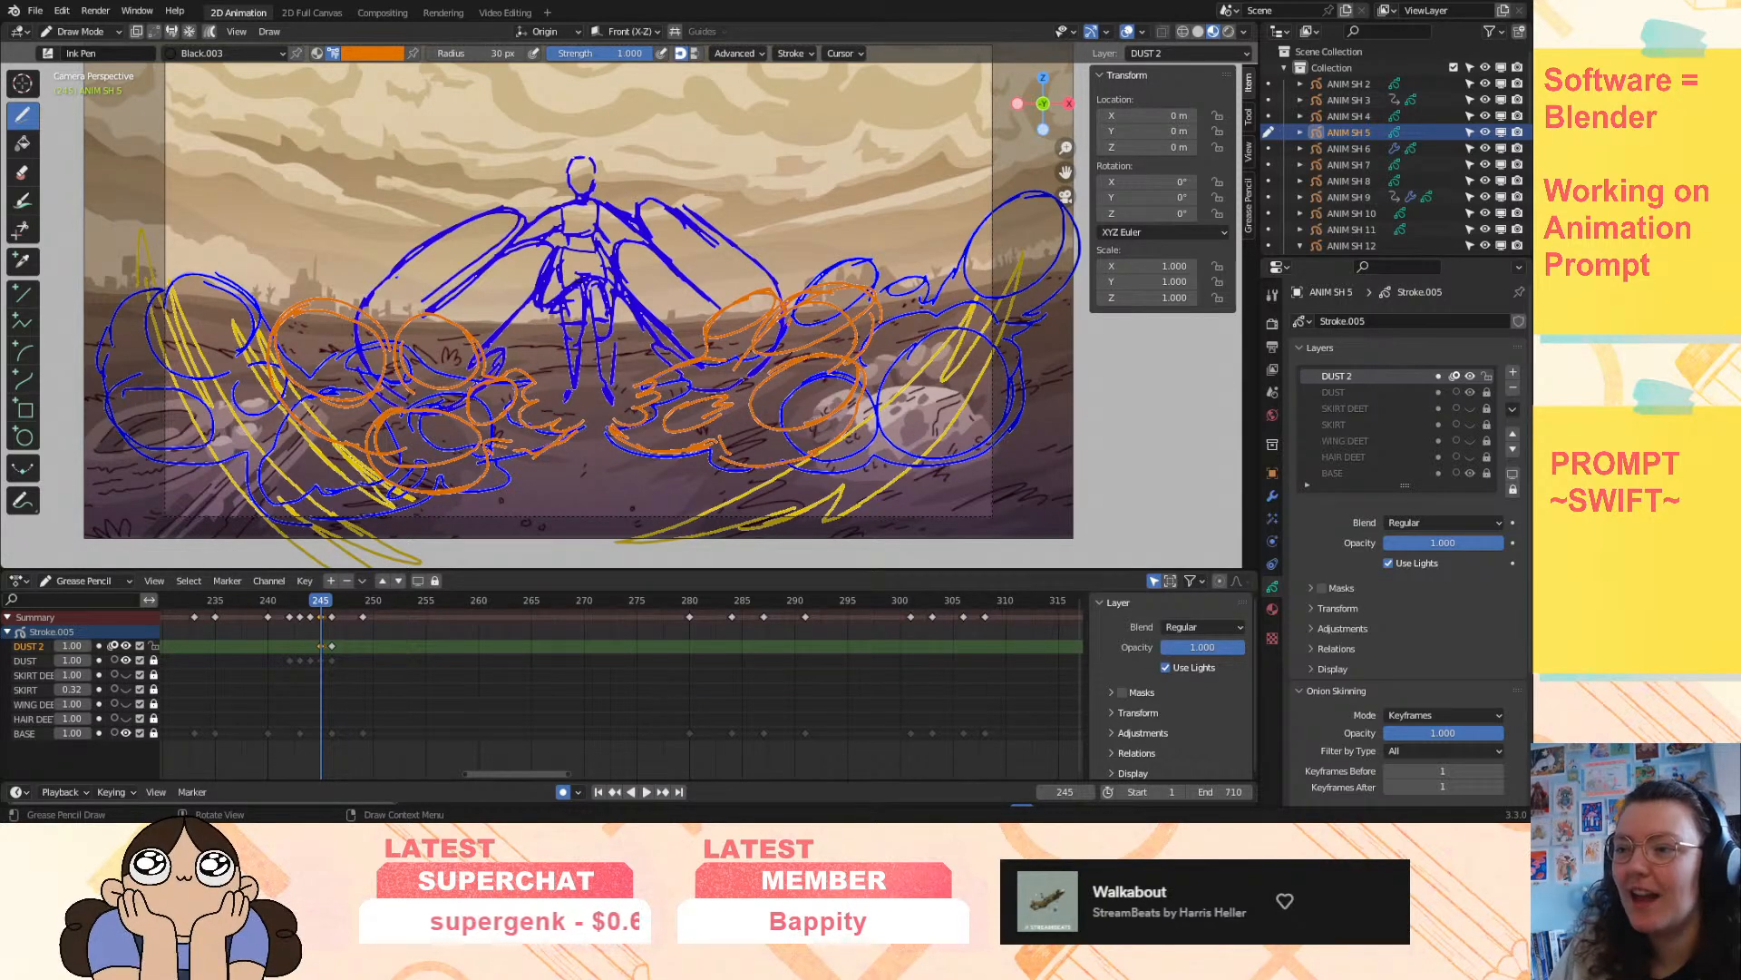
pyautogui.moveTo(322, 606)
pyautogui.mouseDown()
pyautogui.moveTo(283, 610)
pyautogui.moveTo(341, 616)
pyautogui.moveTo(345, 635)
pyautogui.moveTo(327, 635)
pyautogui.moveTo(347, 644)
pyautogui.moveTo(254, 621)
pyautogui.moveTo(332, 617)
pyautogui.mouseUp()
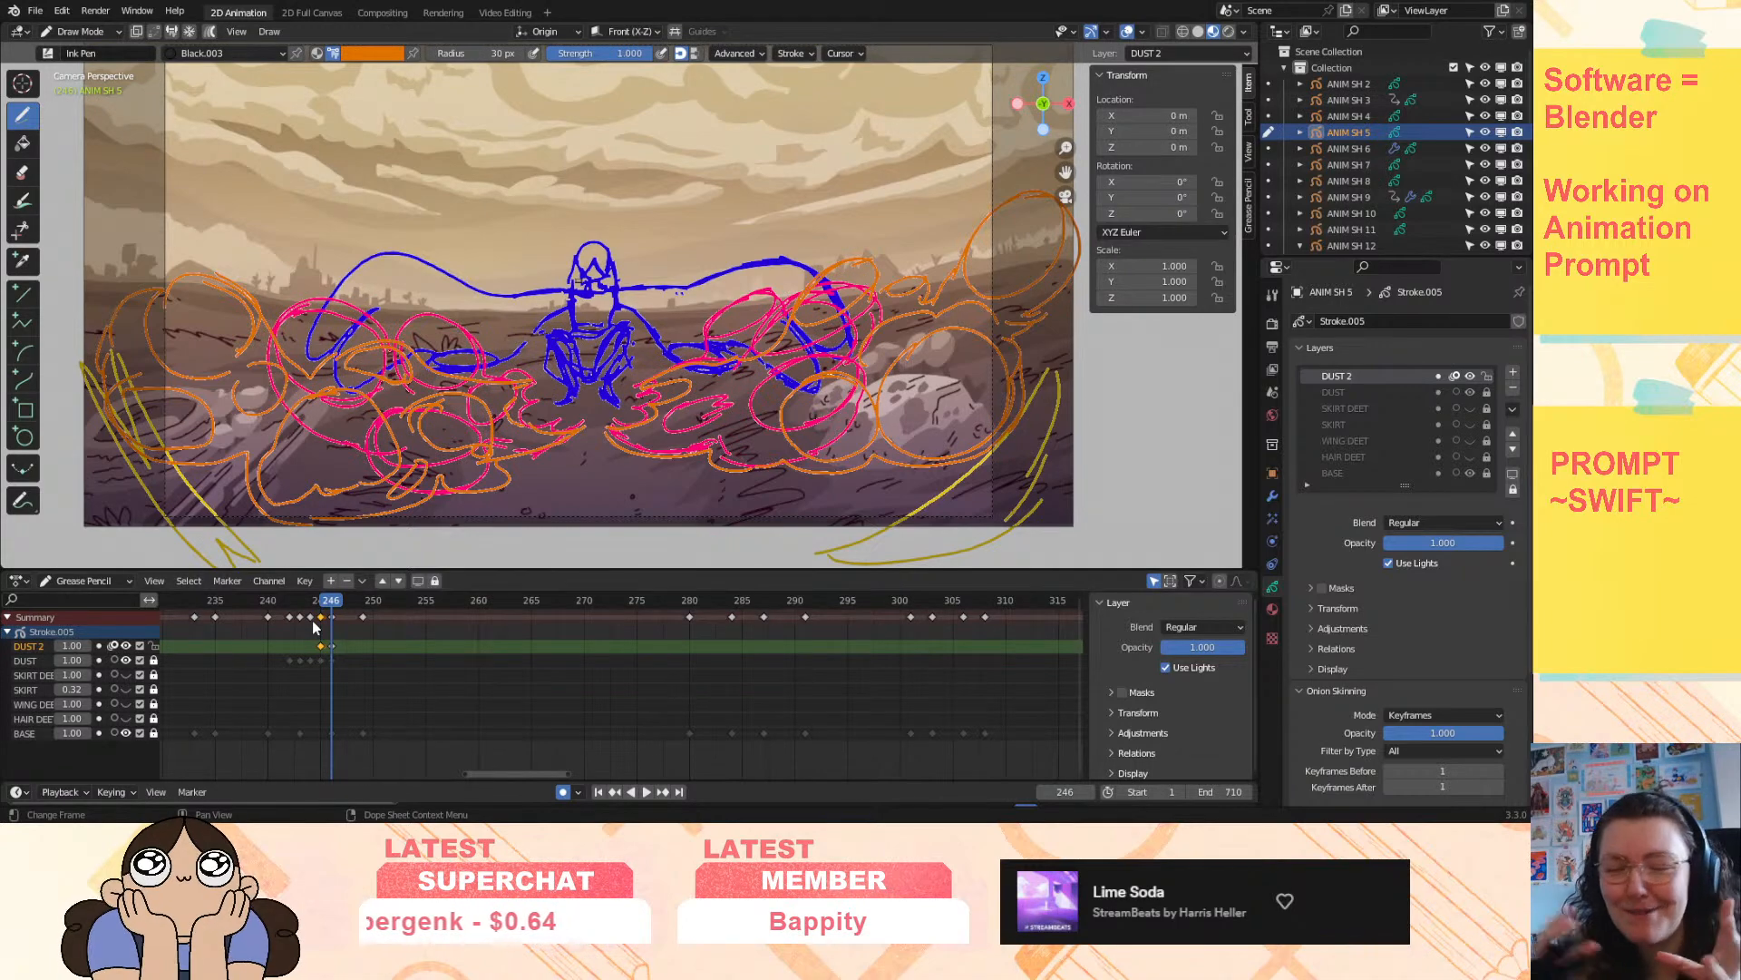
# - At frame 244, sketch a small orange dust burst around the figure's feet, and play back the dust animation
pyautogui.moveTo(329, 611)
pyautogui.mouseDown()
pyautogui.moveTo(332, 634)
pyautogui.moveTo(358, 630)
pyautogui.moveTo(311, 606)
pyautogui.moveTo(352, 624)
pyautogui.moveTo(313, 621)
pyautogui.mouseUp()
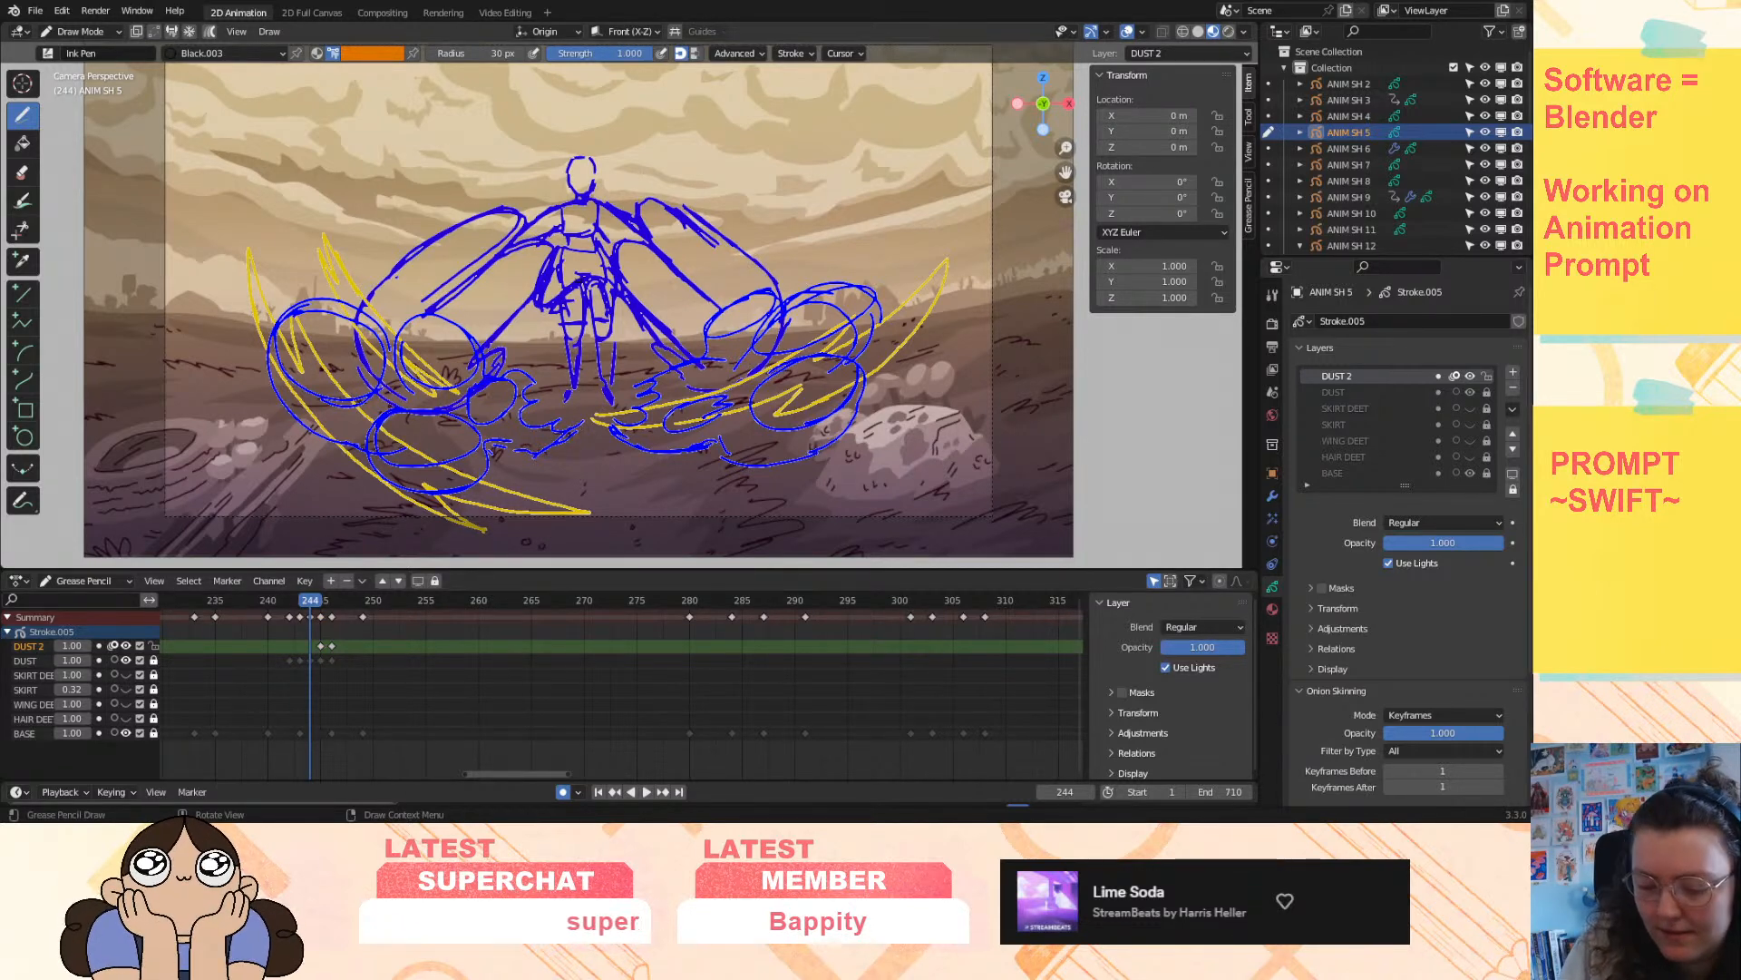
pyautogui.moveTo(536, 433)
pyautogui.mouseDown()
pyautogui.moveTo(638, 420)
pyautogui.moveTo(651, 396)
pyautogui.moveTo(522, 423)
pyautogui.moveTo(654, 408)
pyautogui.moveTo(534, 390)
pyautogui.moveTo(578, 439)
pyautogui.moveTo(643, 417)
pyautogui.moveTo(653, 392)
pyautogui.mouseUp()
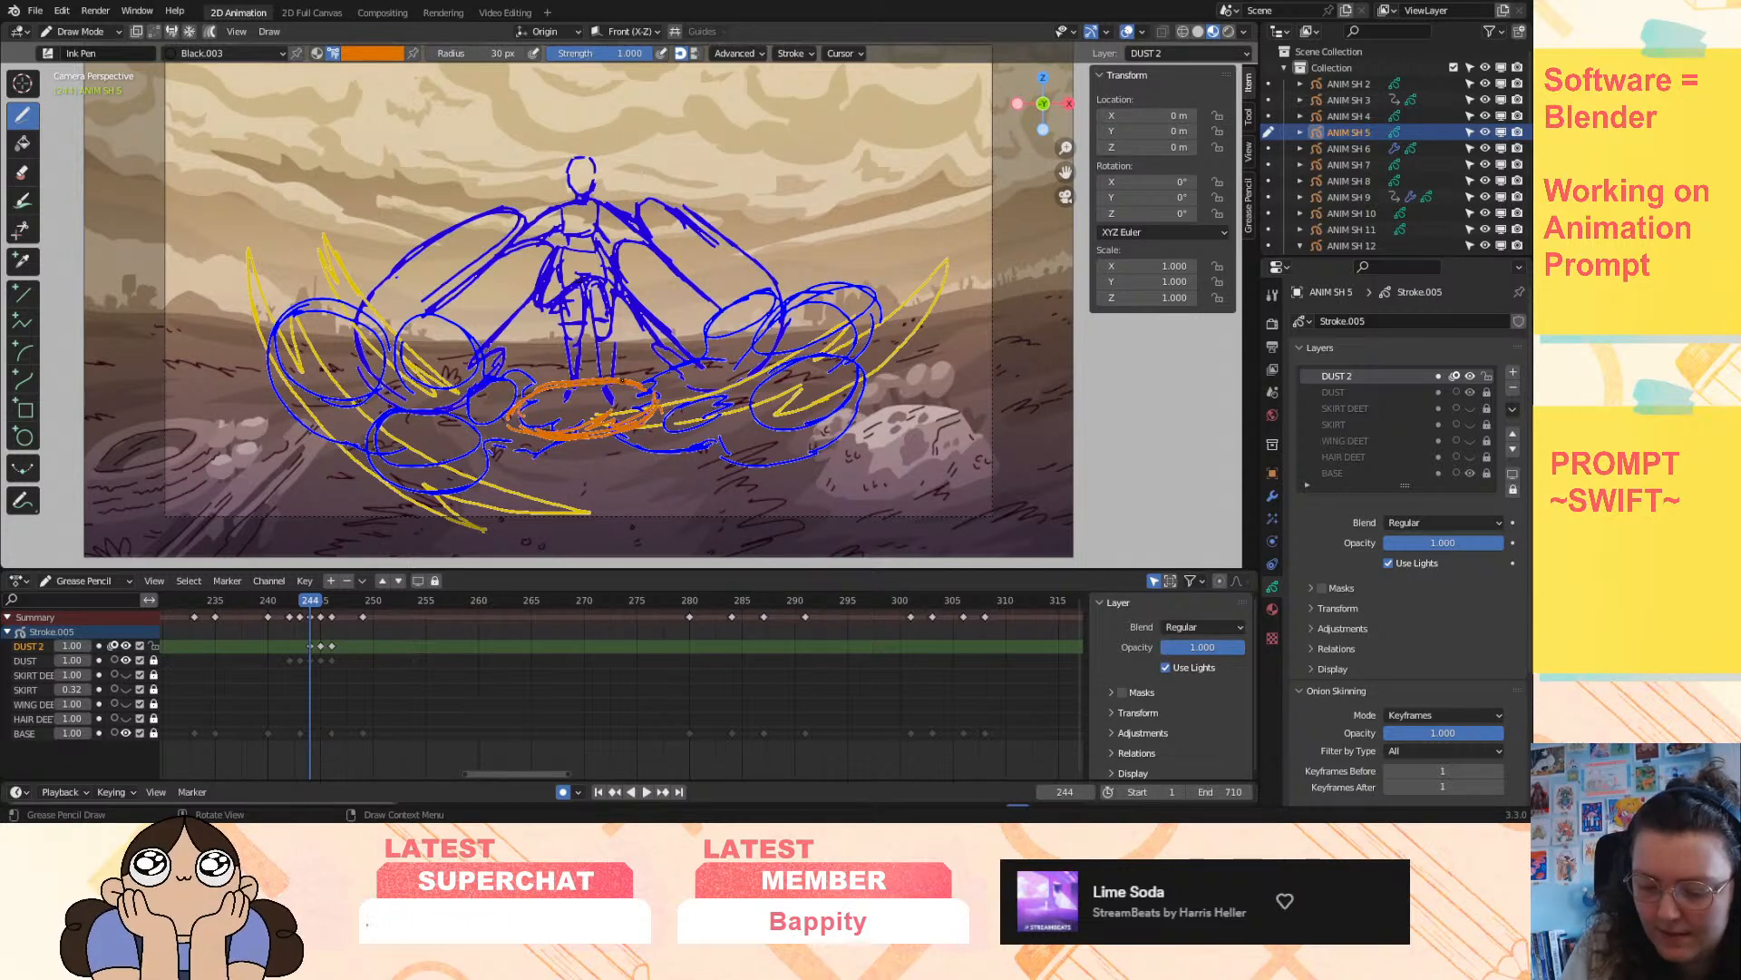
pyautogui.moveTo(628, 381)
pyautogui.mouseDown()
pyautogui.moveTo(530, 373)
pyautogui.moveTo(506, 390)
pyautogui.moveTo(585, 420)
pyautogui.moveTo(642, 413)
pyautogui.mouseUp()
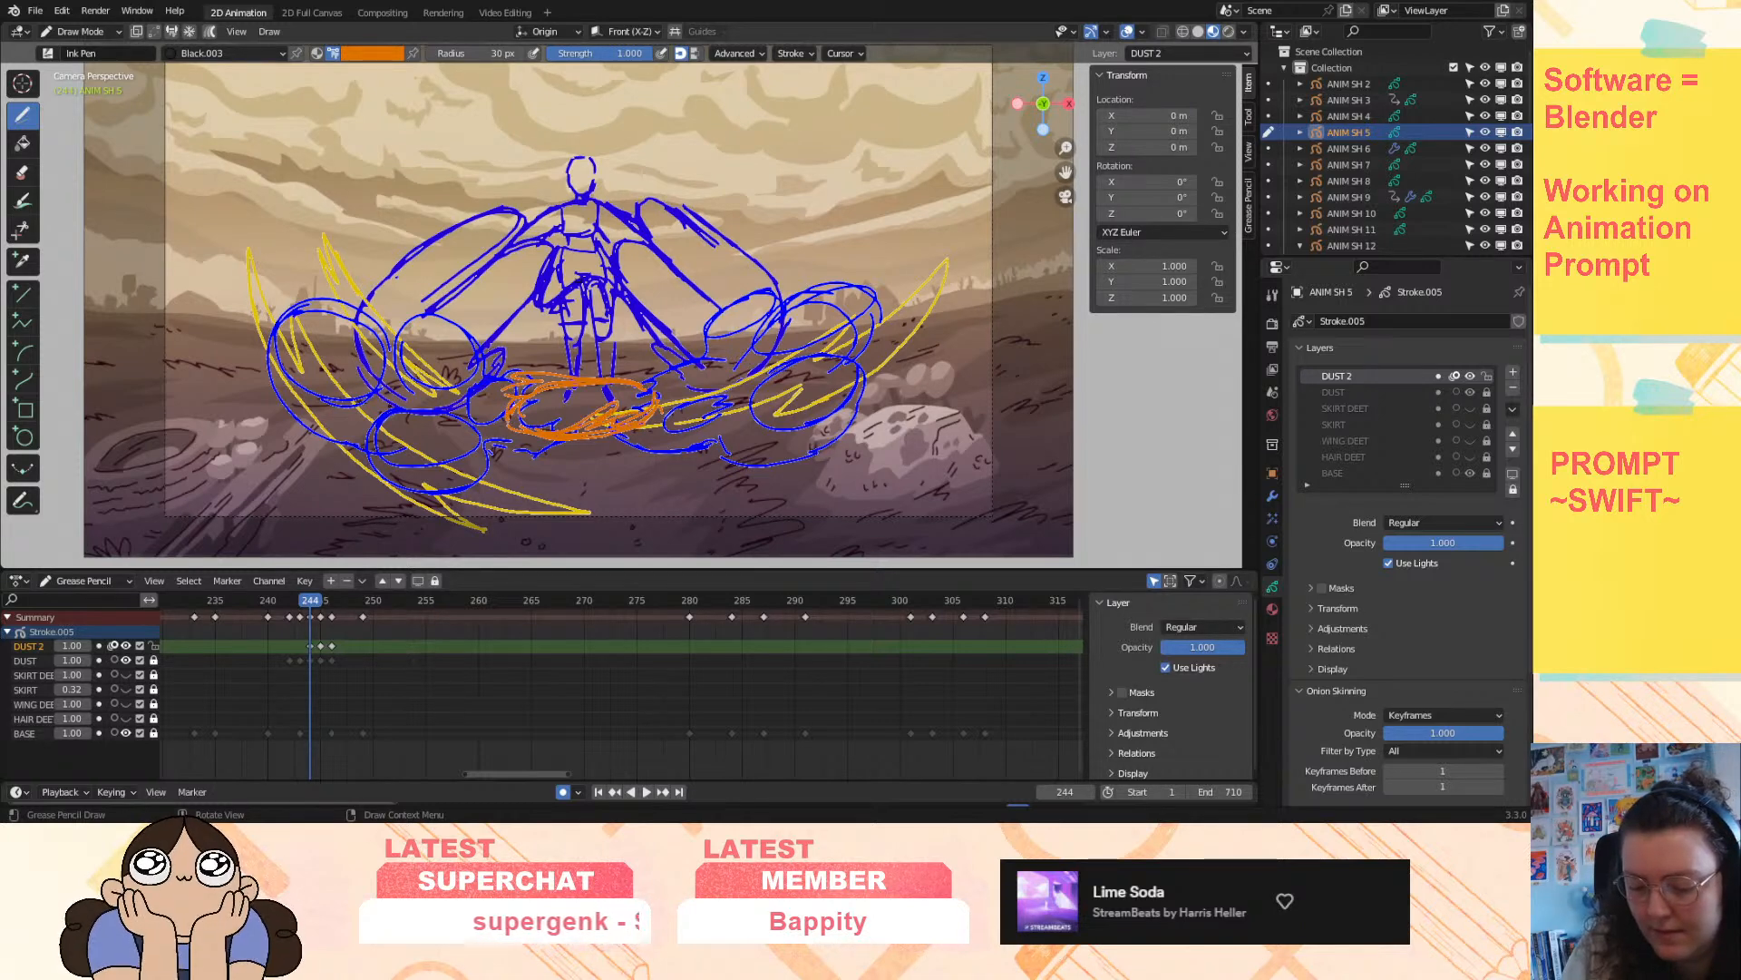
pyautogui.press('space')
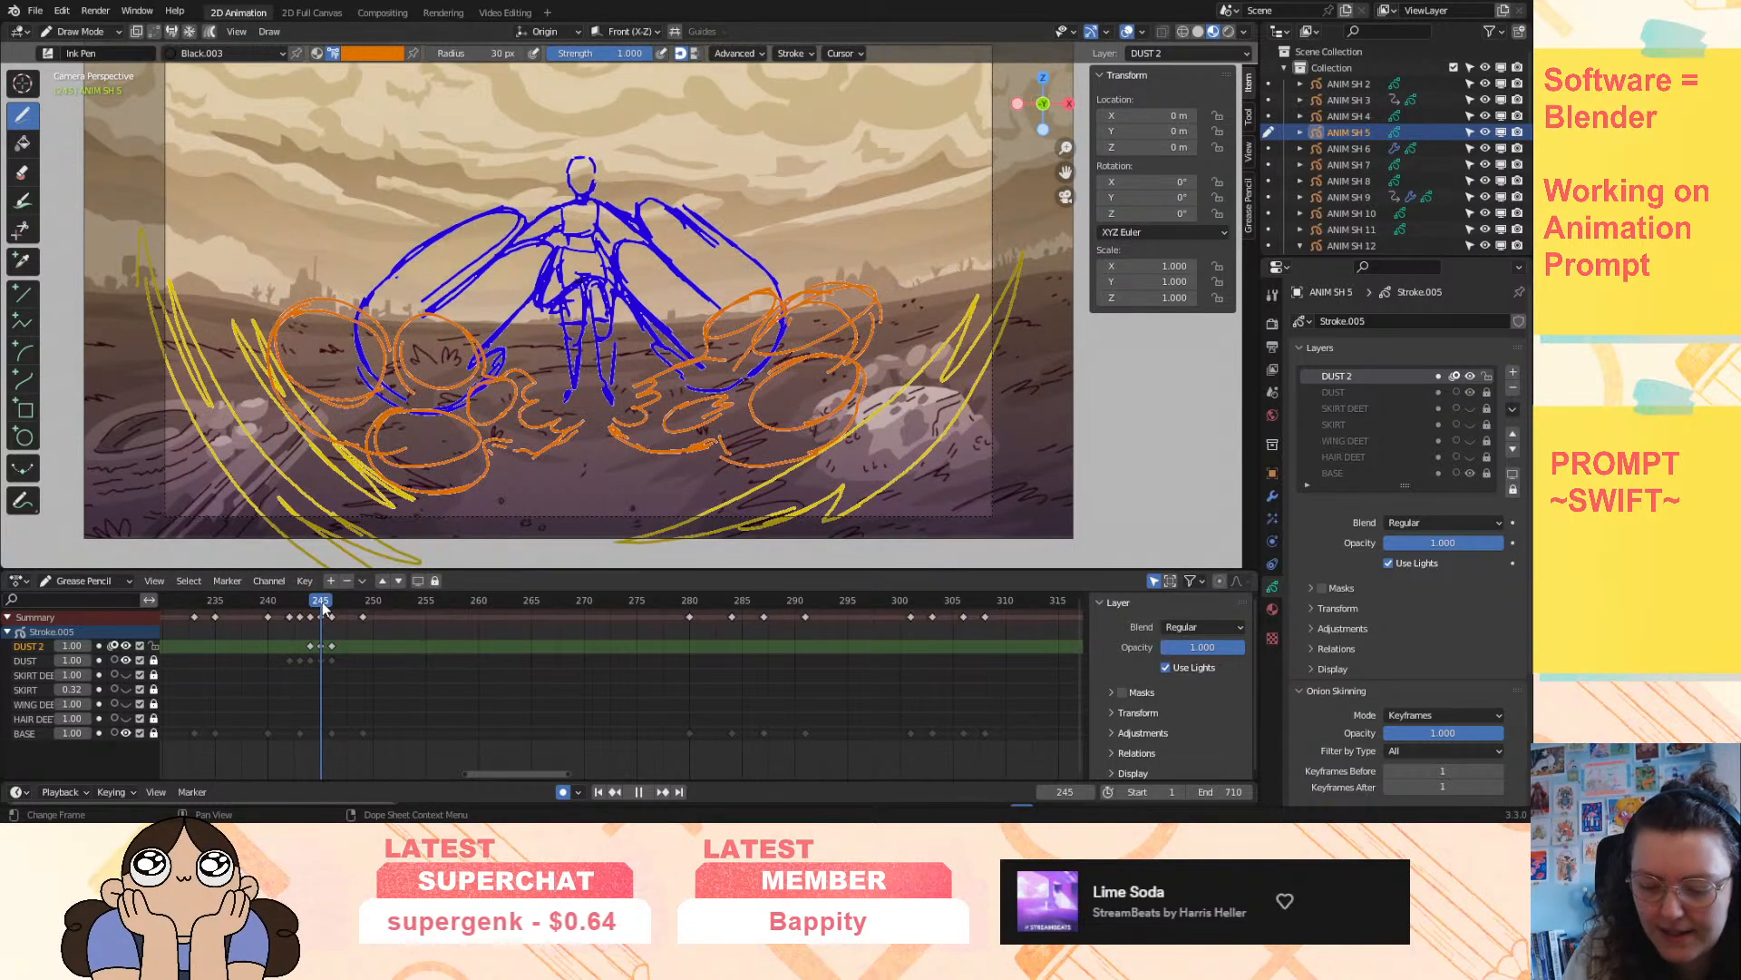
pyautogui.press('space')
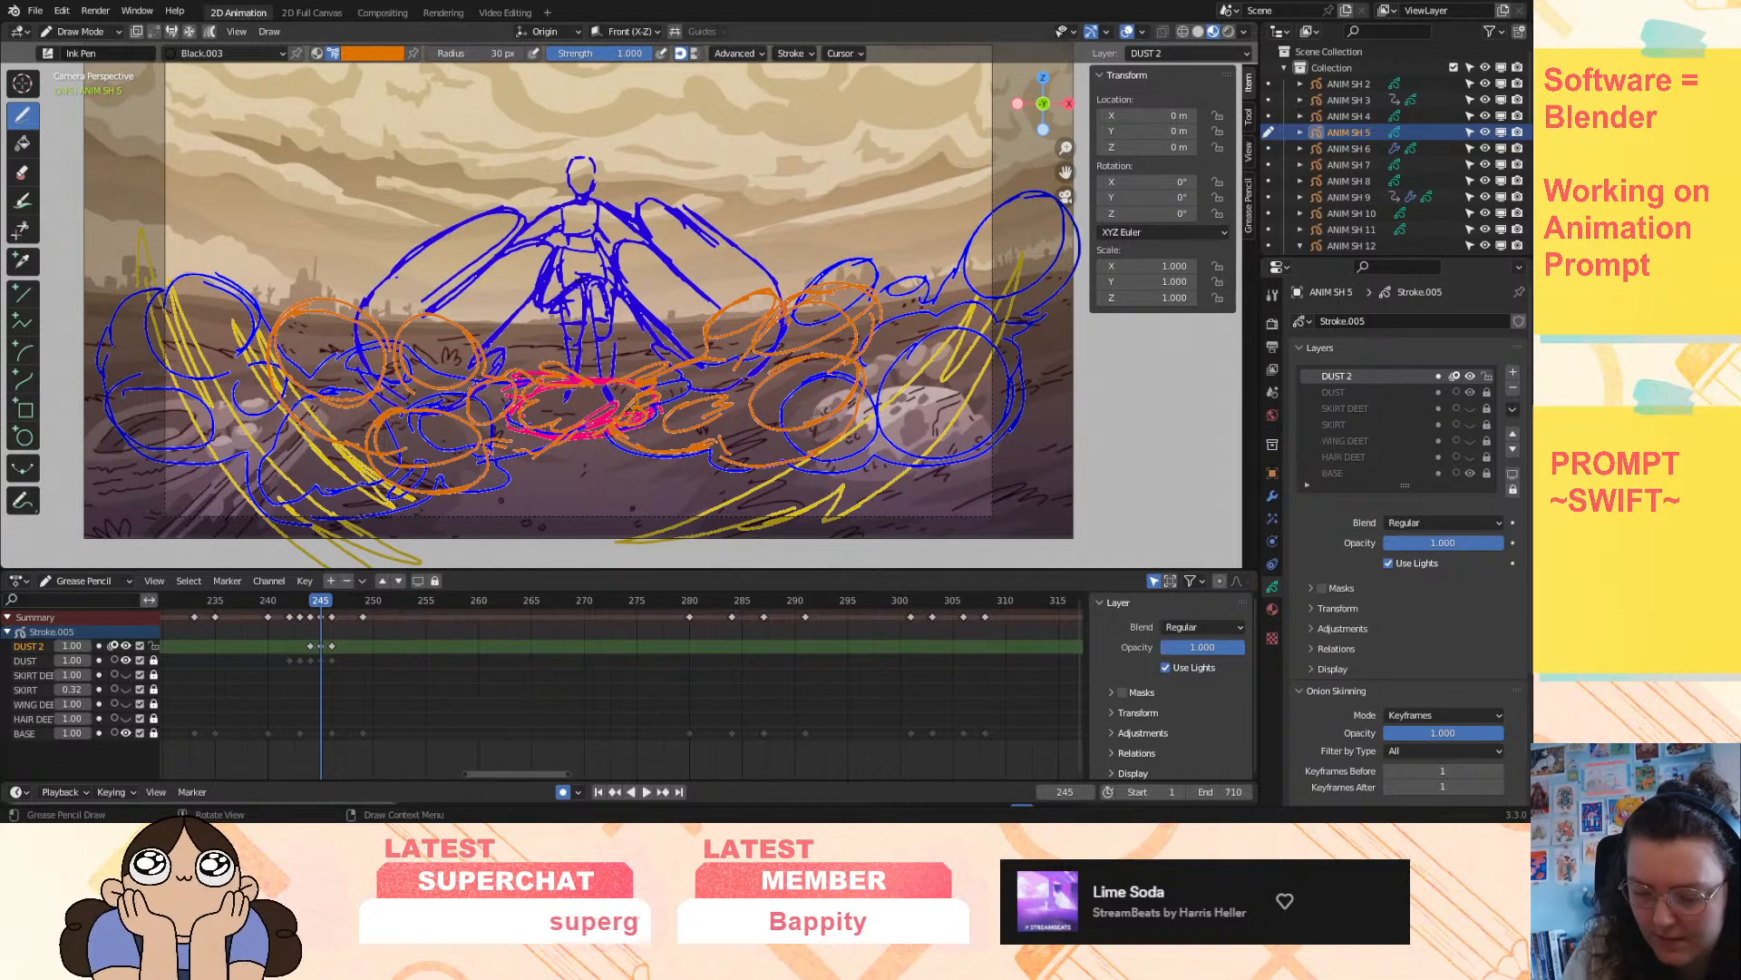
# - Shift the three DUST 2 keyframes one frame later, to frames 245 to 247, and play back the timing
pyautogui.moveTo(321, 610)
pyautogui.mouseDown()
pyautogui.moveTo(292, 617)
pyautogui.moveTo(344, 625)
pyautogui.moveTo(295, 627)
pyautogui.moveTo(357, 629)
pyautogui.moveTo(325, 644)
pyautogui.moveTo(308, 606)
pyautogui.moveTo(334, 645)
pyautogui.mouseUp()
pyautogui.press('space')
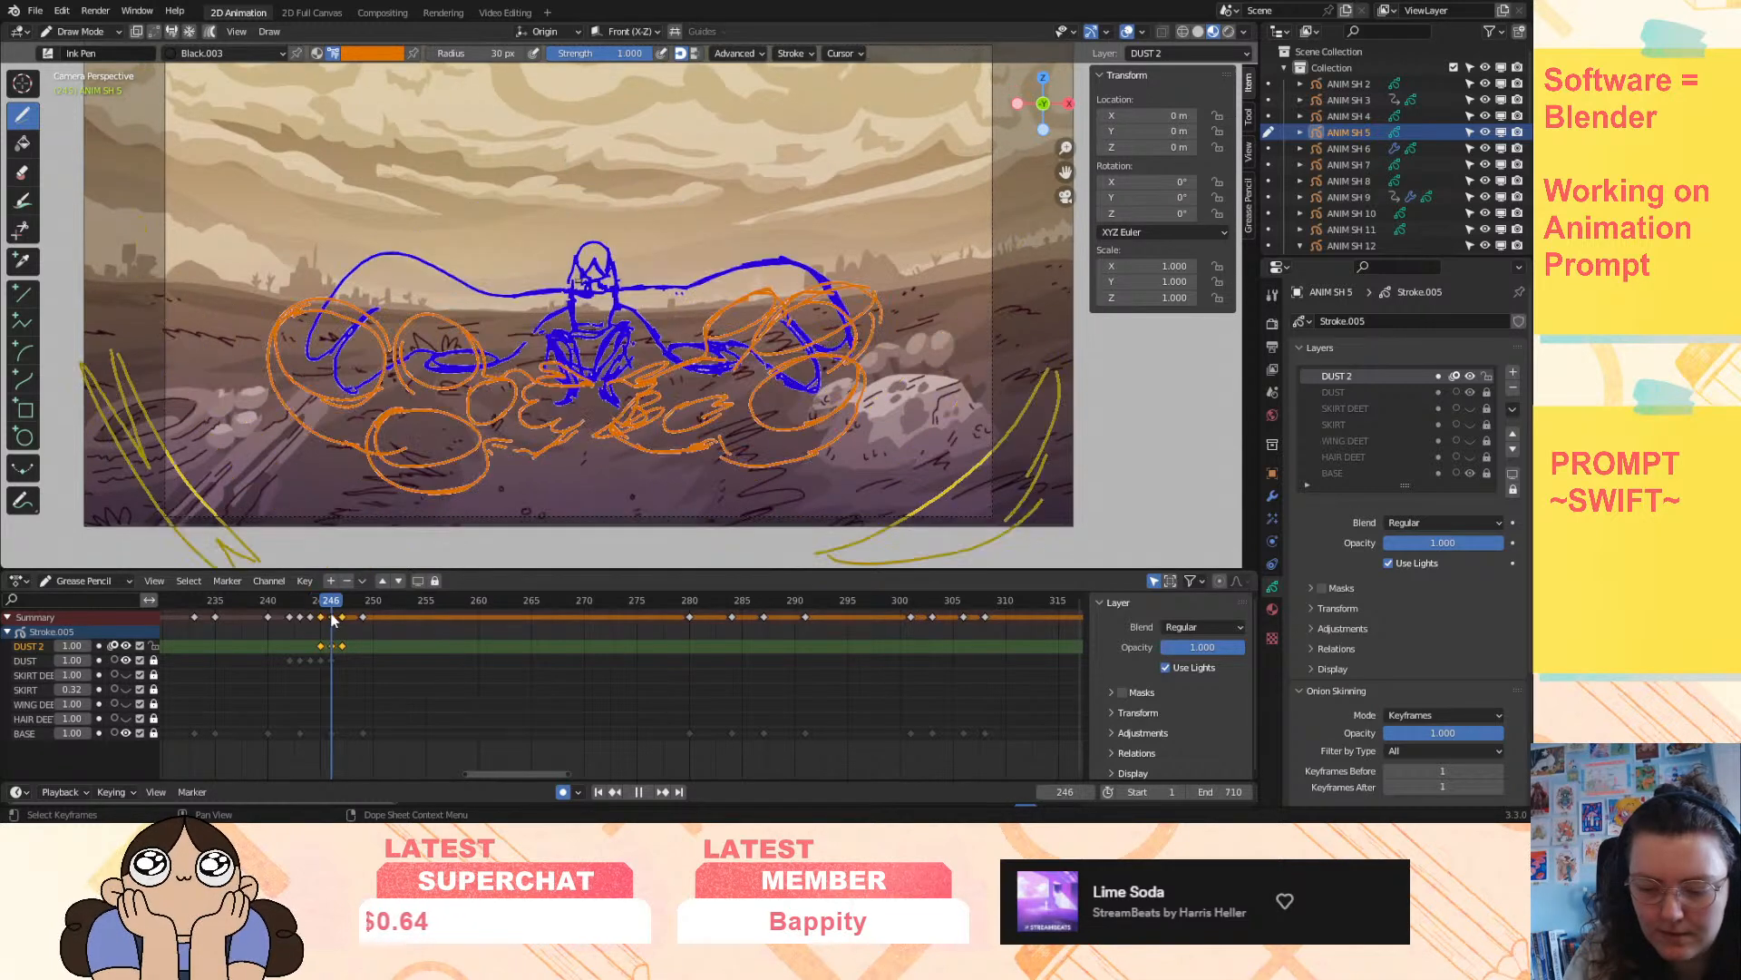
# - At frame 248 on DUST 2, sketch orange dust streaks and billows right of the figure, overlapping and spreading beyond the previous frame's cloud
pyautogui.moveTo(369, 618)
pyautogui.mouseDown()
pyautogui.moveTo(323, 639)
pyautogui.moveTo(355, 640)
pyautogui.moveTo(319, 639)
pyautogui.moveTo(353, 646)
pyautogui.mouseUp()
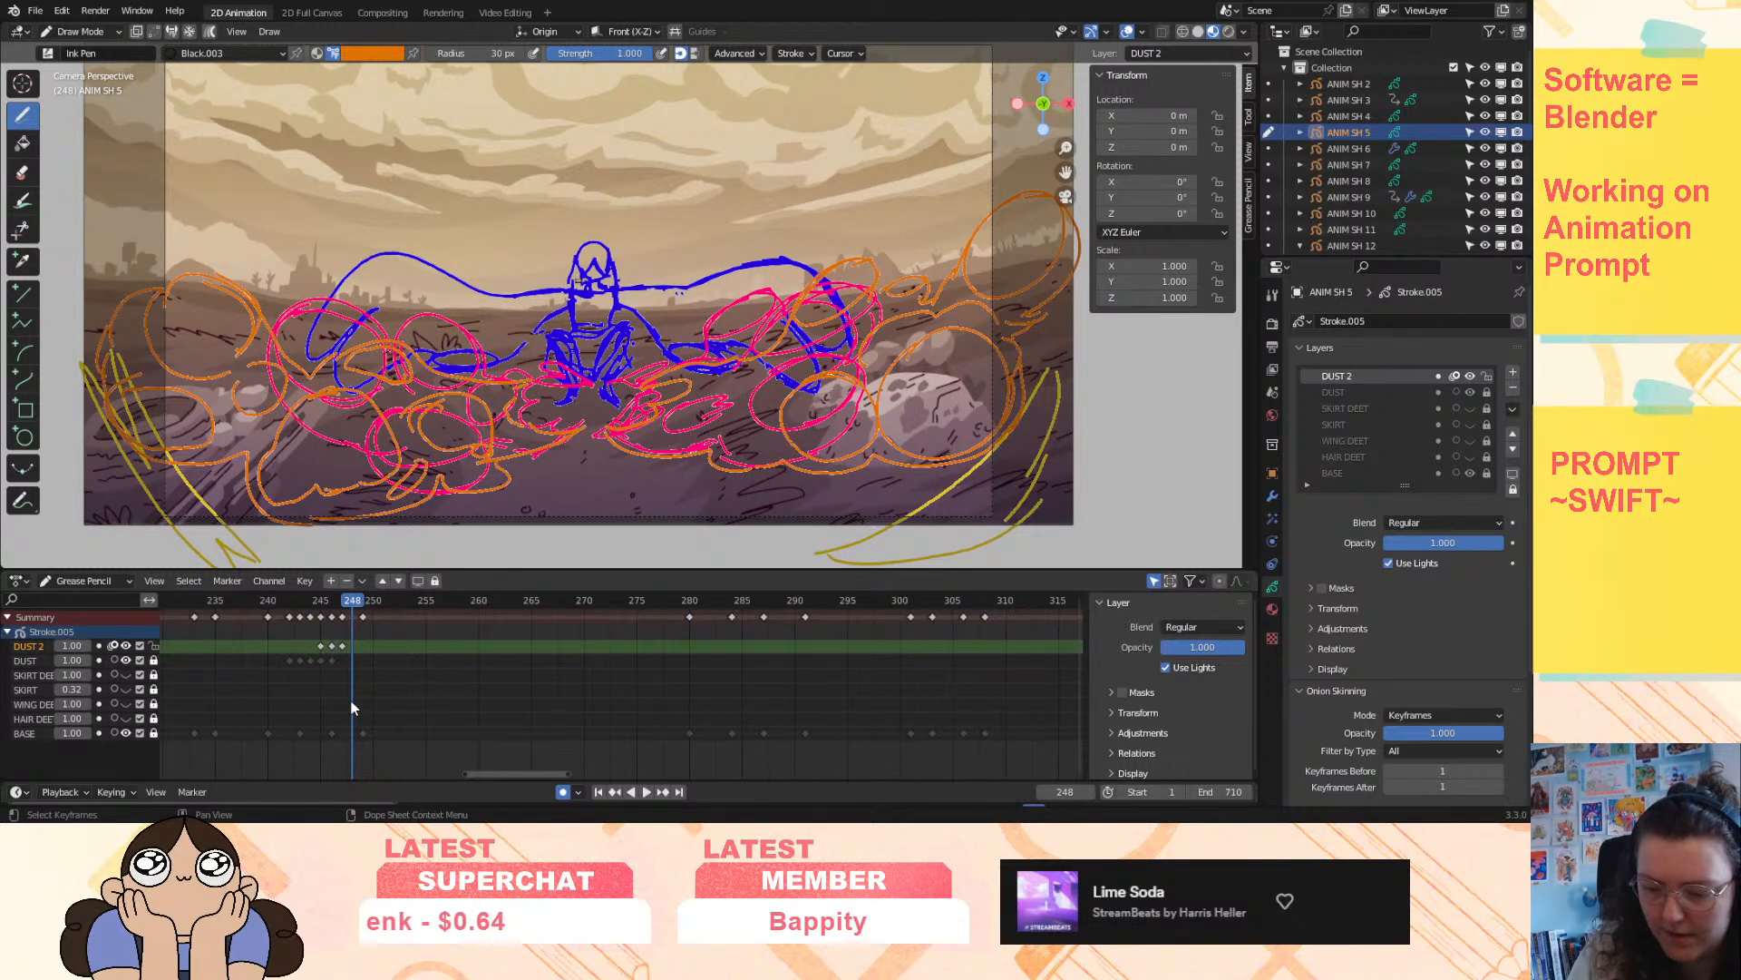
pyautogui.click(1083, 324)
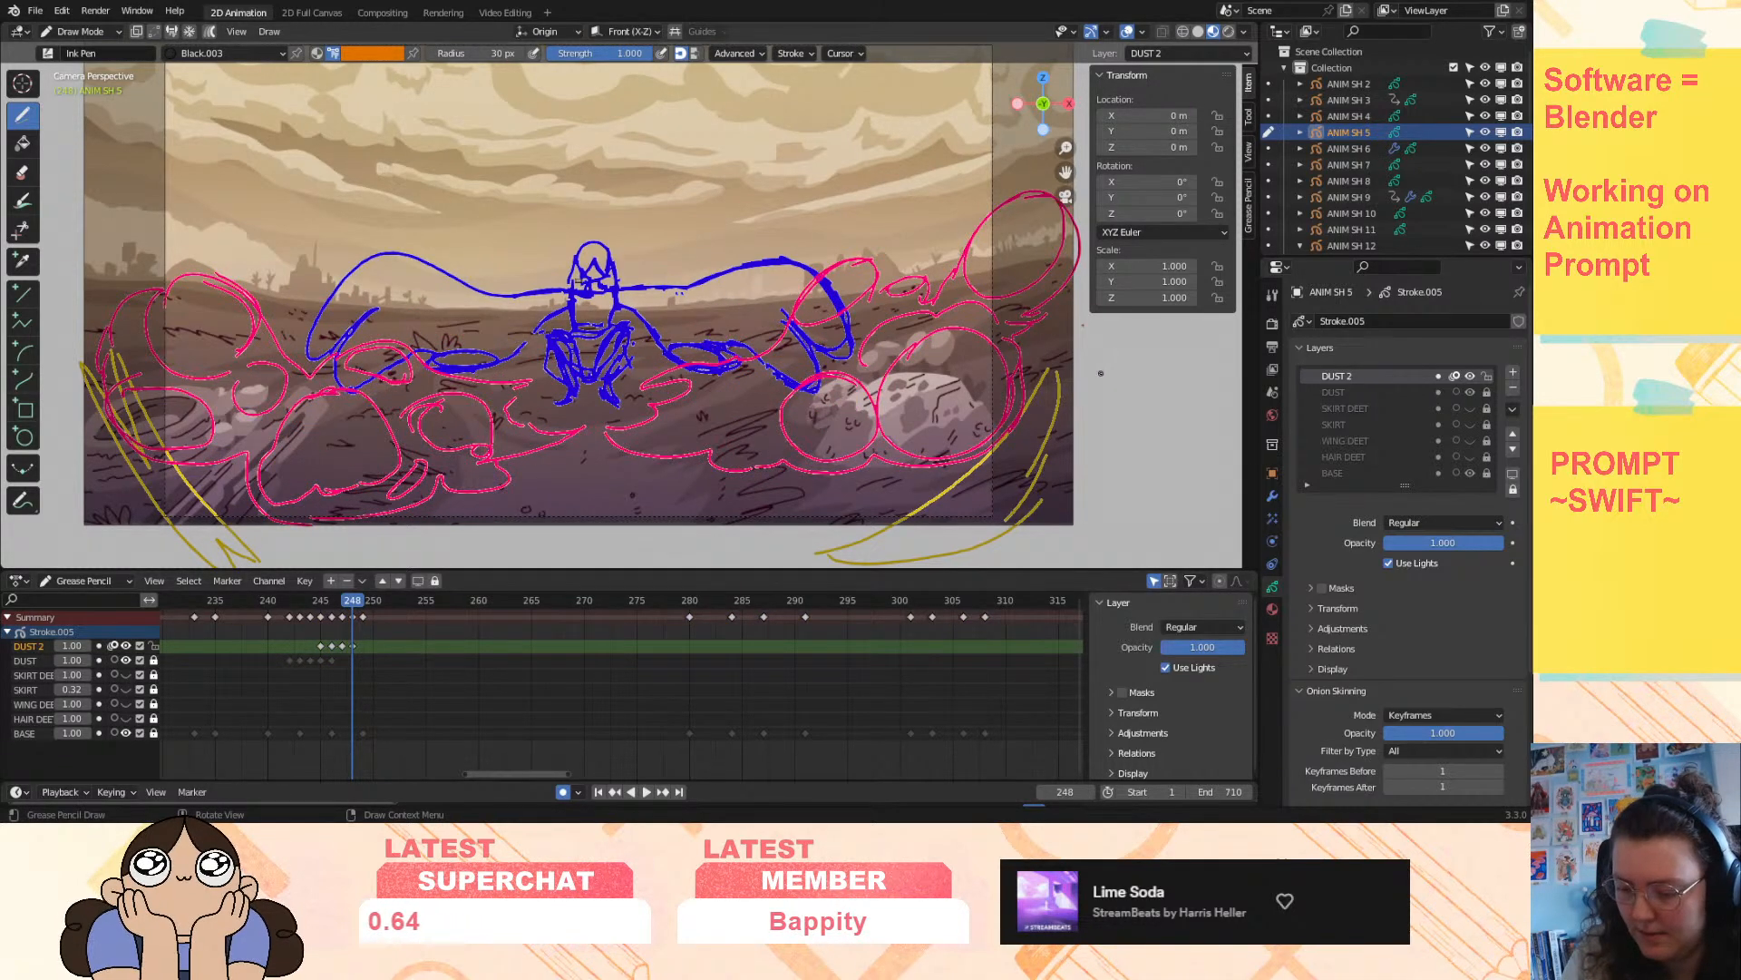
pyautogui.moveTo(1067, 148); pyautogui.dragTo(1009, 176)
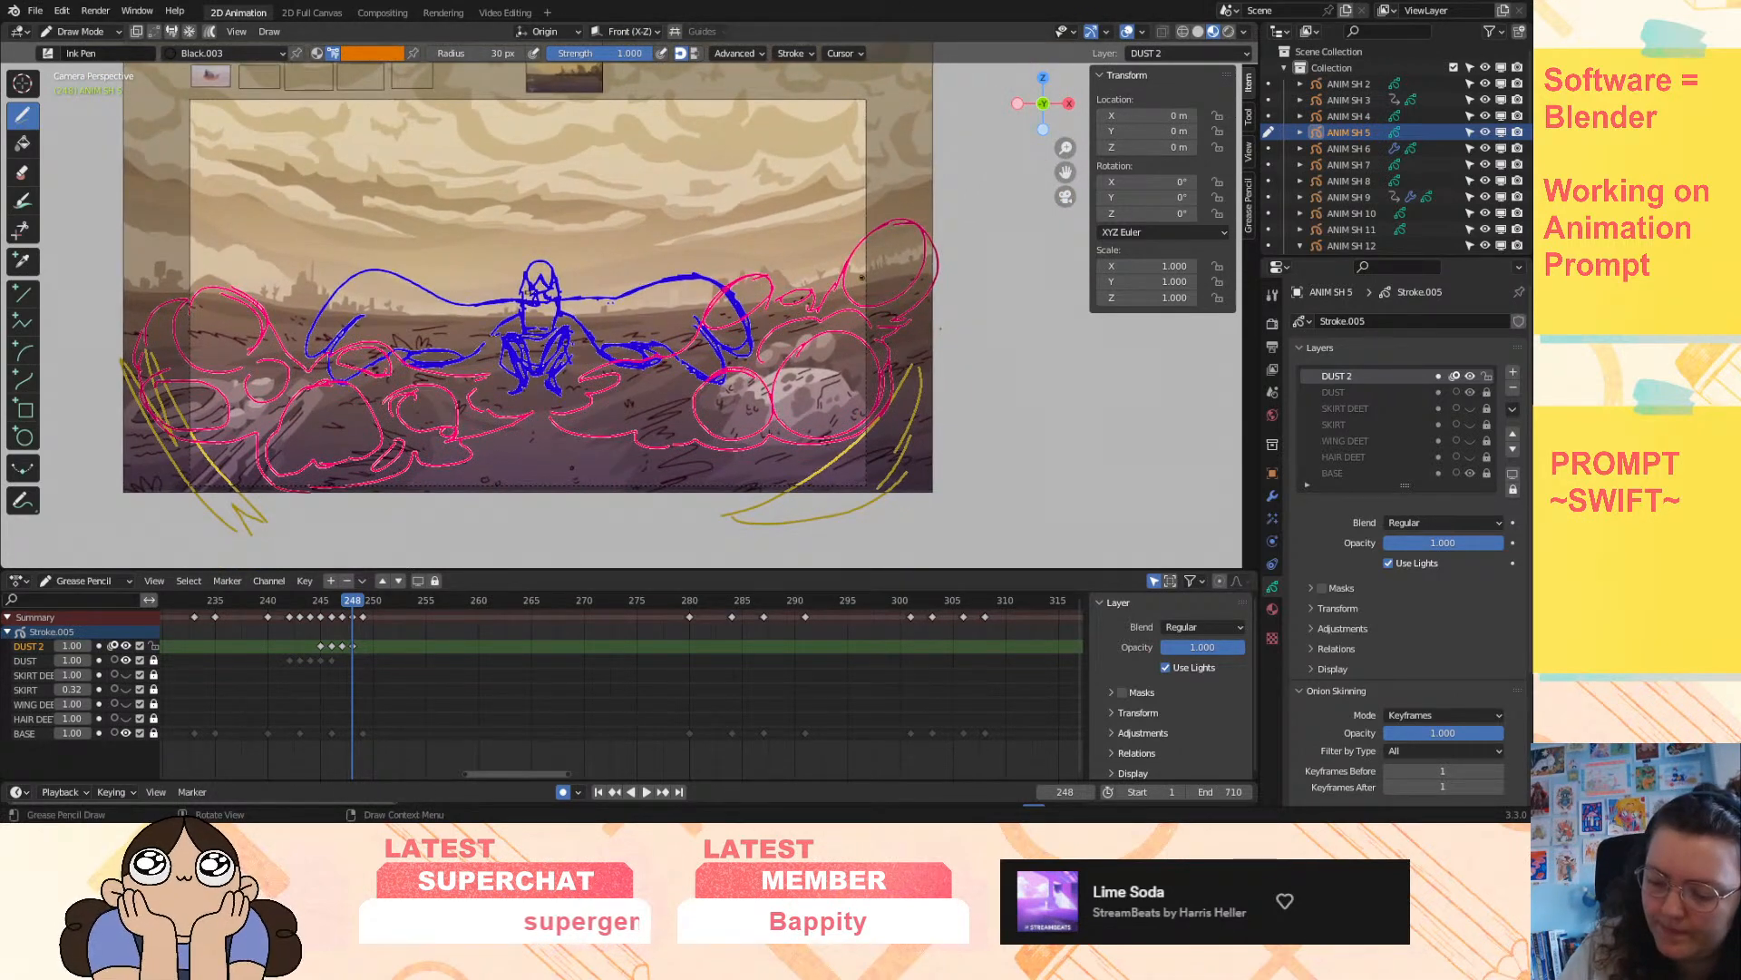
pyautogui.moveTo(611, 363)
pyautogui.mouseDown()
pyautogui.moveTo(639, 364)
pyautogui.moveTo(584, 426)
pyautogui.moveTo(638, 424)
pyautogui.mouseUp()
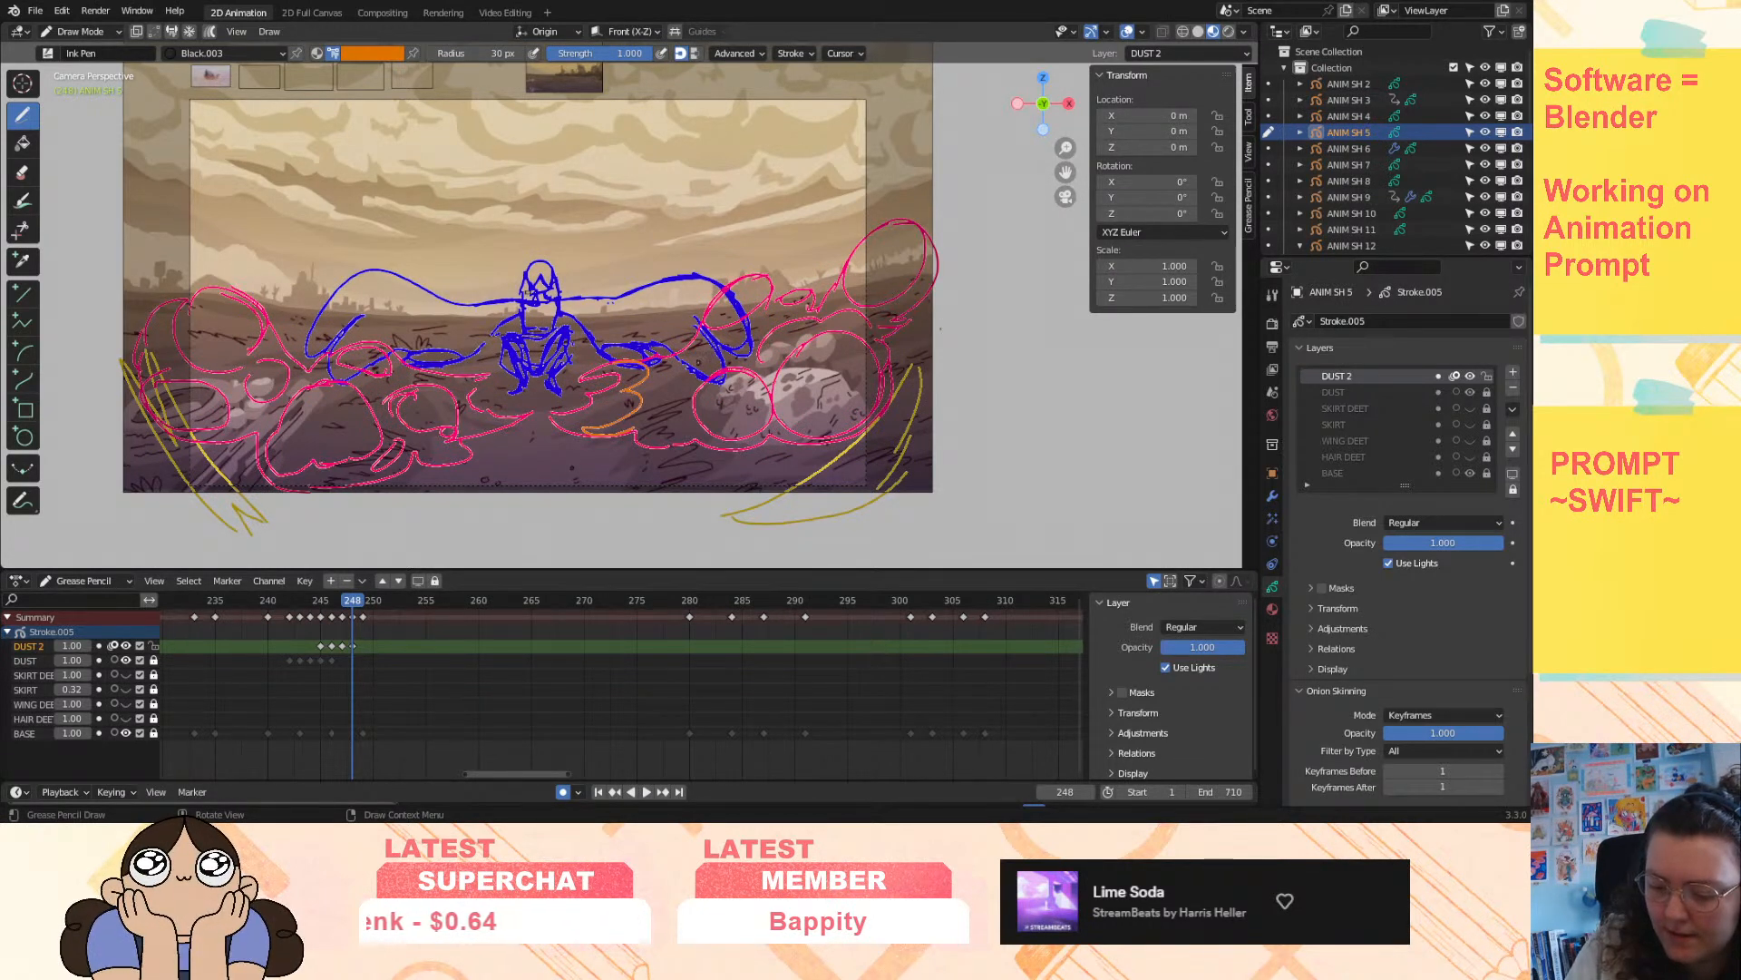
pyautogui.moveTo(731, 340); pyautogui.dragTo(680, 368)
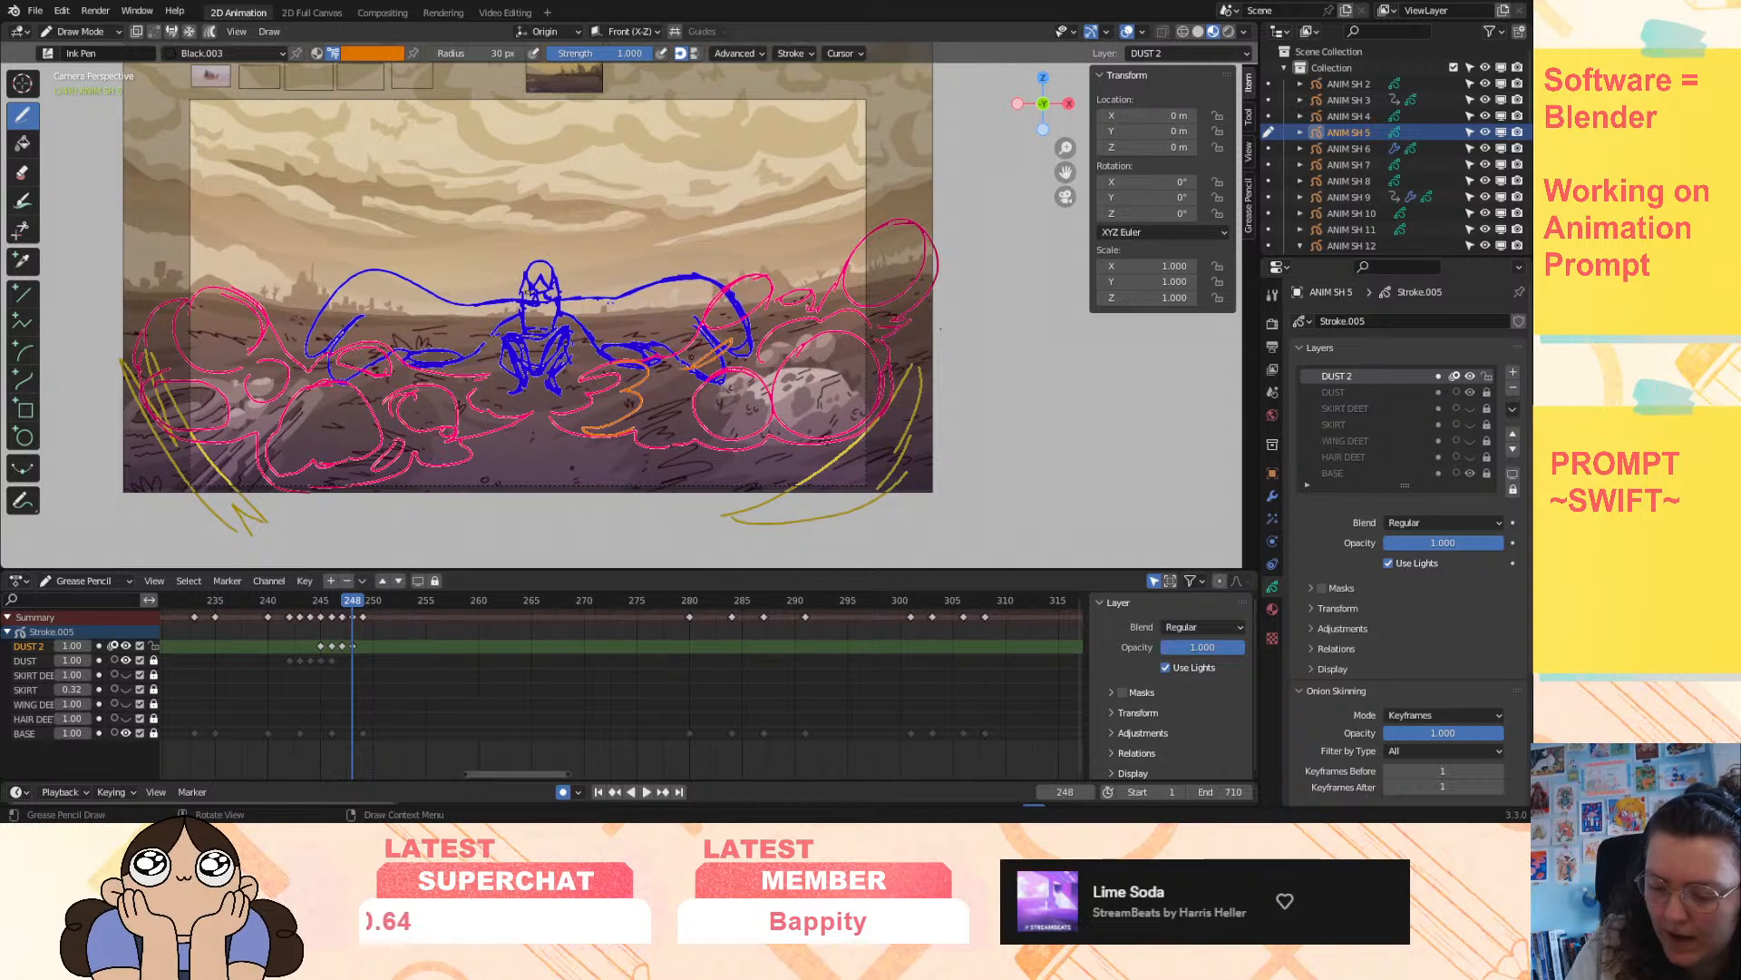
pyautogui.moveTo(787, 264); pyautogui.dragTo(863, 223)
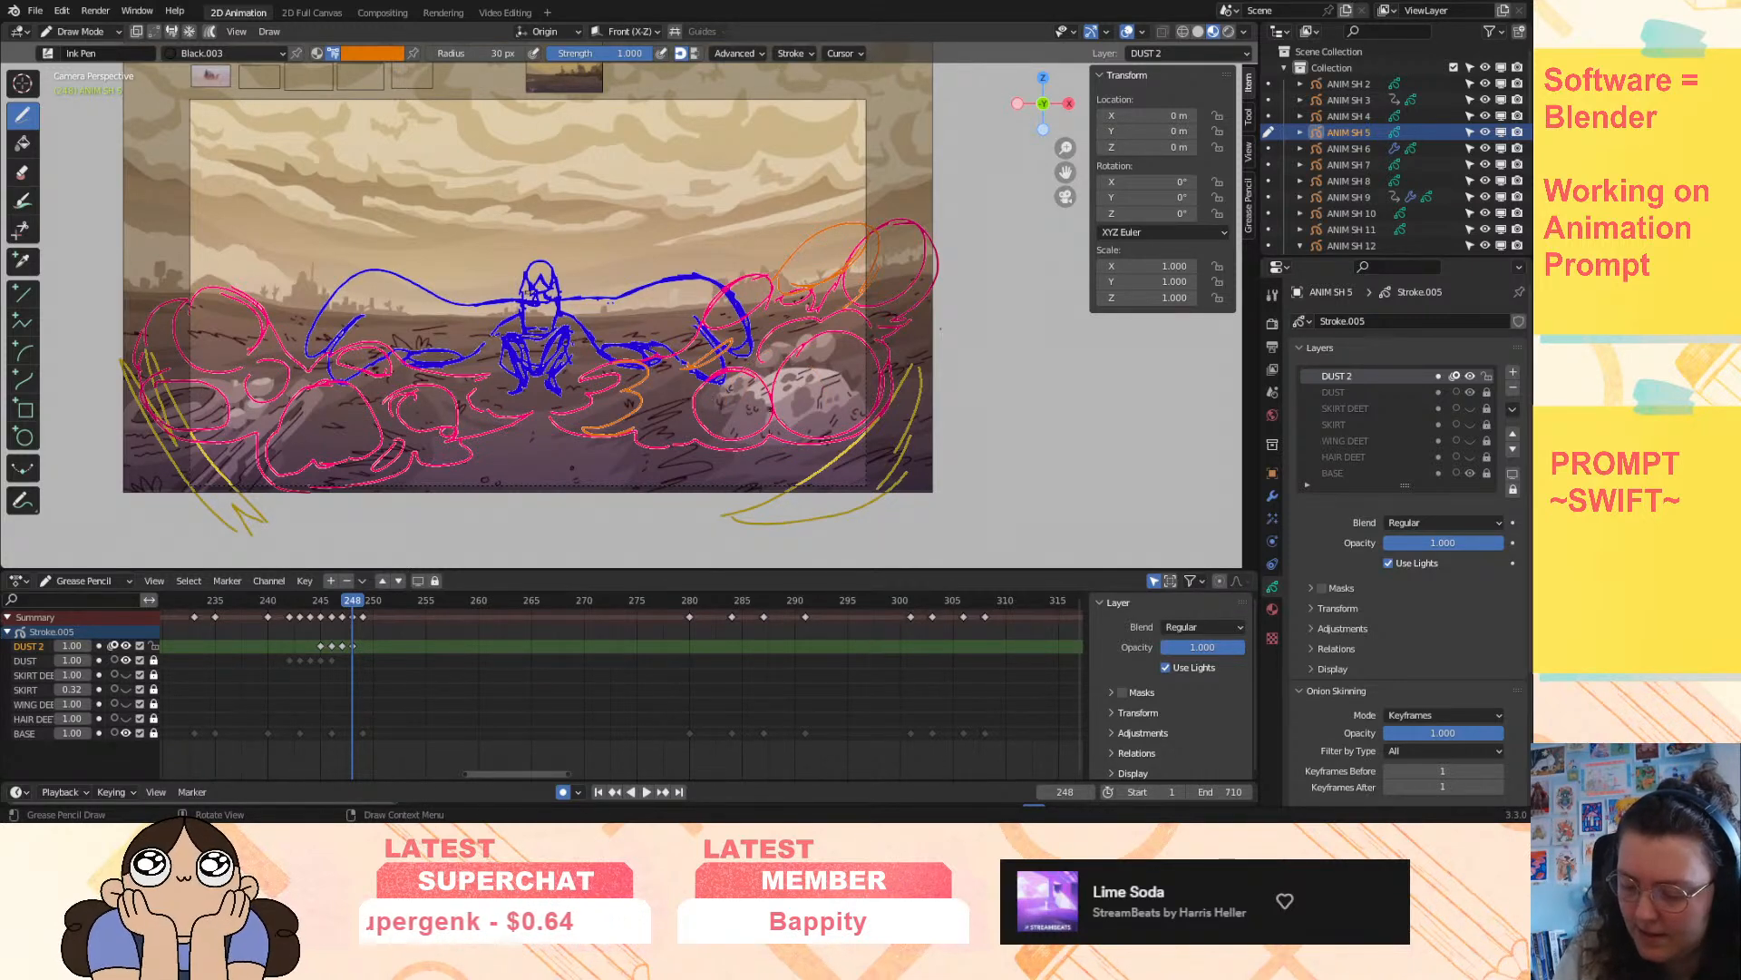
pyautogui.moveTo(805, 366); pyautogui.dragTo(800, 366)
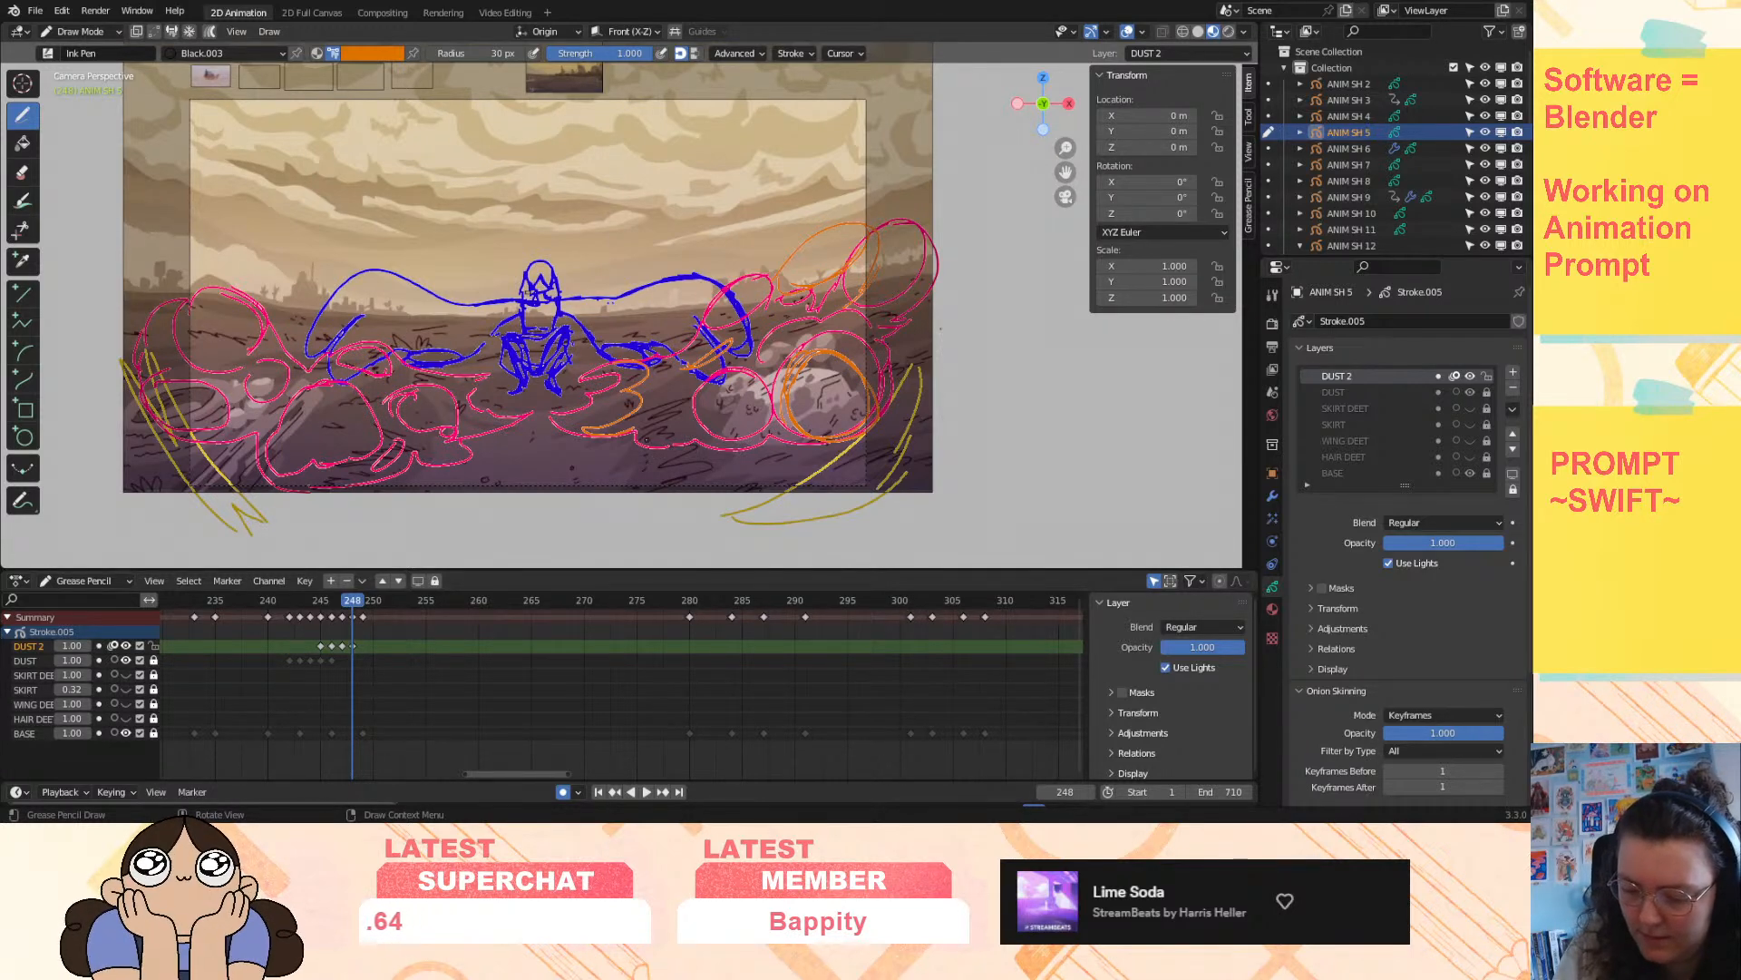
pyautogui.moveTo(635, 427)
pyautogui.mouseDown()
pyautogui.moveTo(741, 374)
pyautogui.moveTo(702, 411)
pyautogui.moveTo(767, 390)
pyautogui.moveTo(777, 438)
pyautogui.moveTo(824, 442)
pyautogui.moveTo(884, 391)
pyautogui.mouseUp()
pyautogui.moveTo(833, 333); pyautogui.dragTo(883, 402)
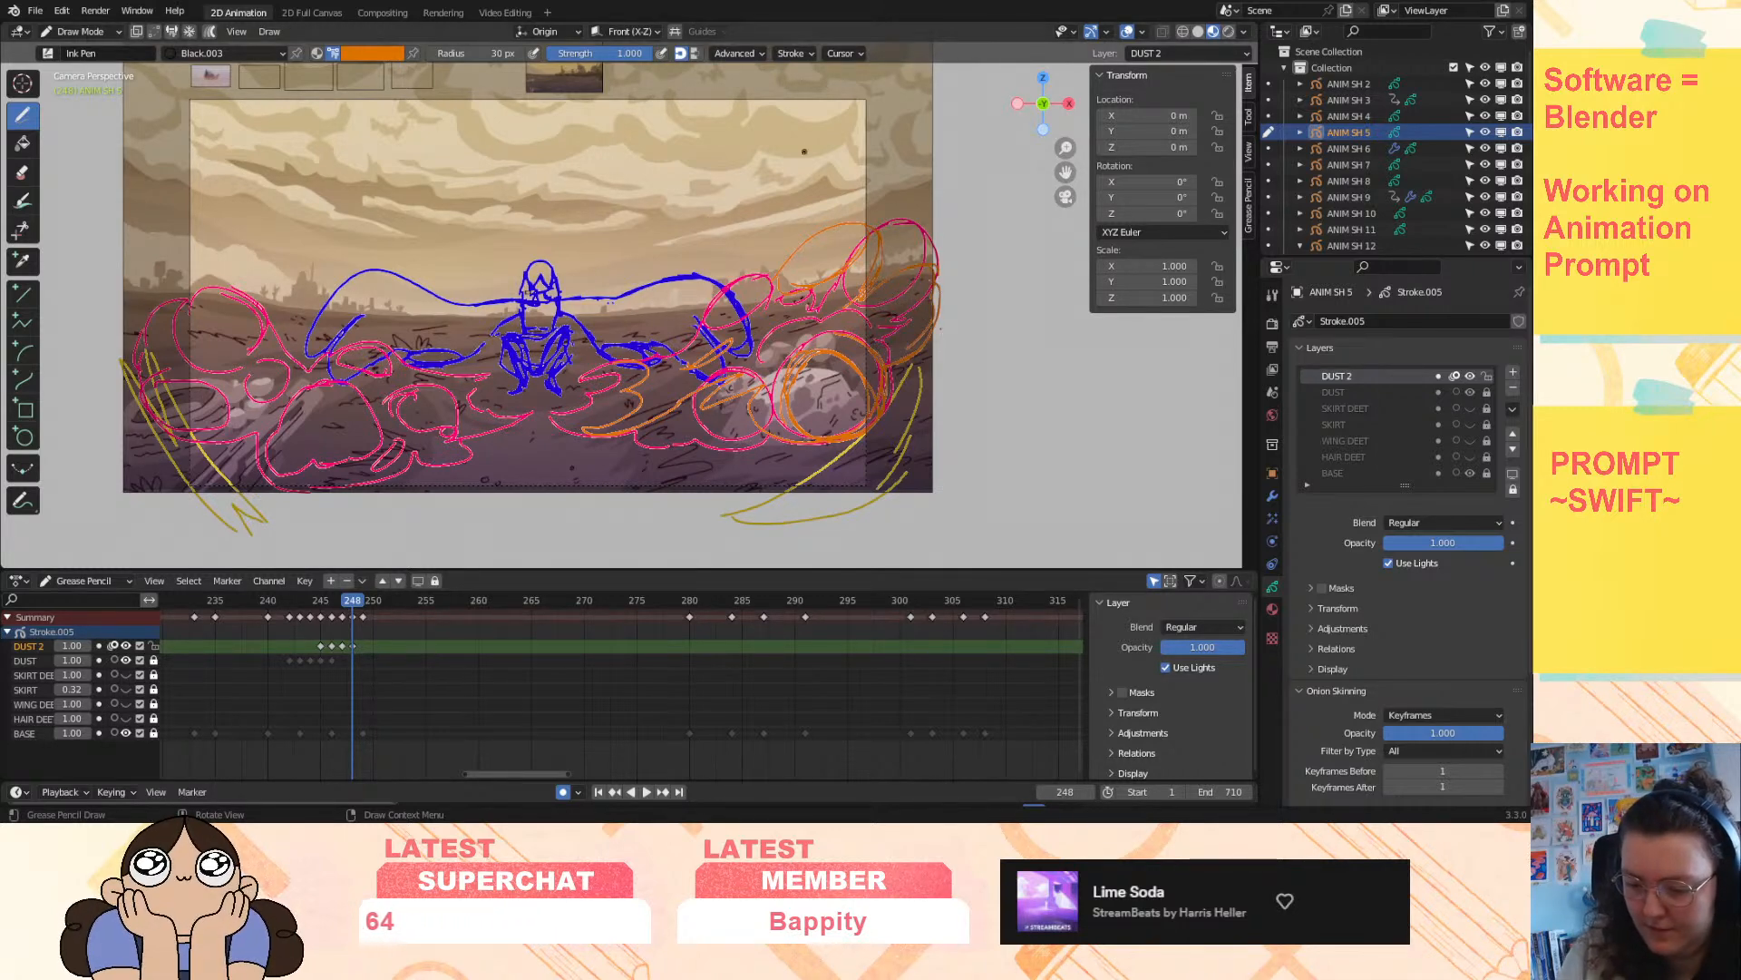
pyautogui.moveTo(1477, 732)
pyautogui.mouseDown()
pyautogui.moveTo(1451, 733)
pyautogui.moveTo(1513, 734)
pyautogui.mouseUp()
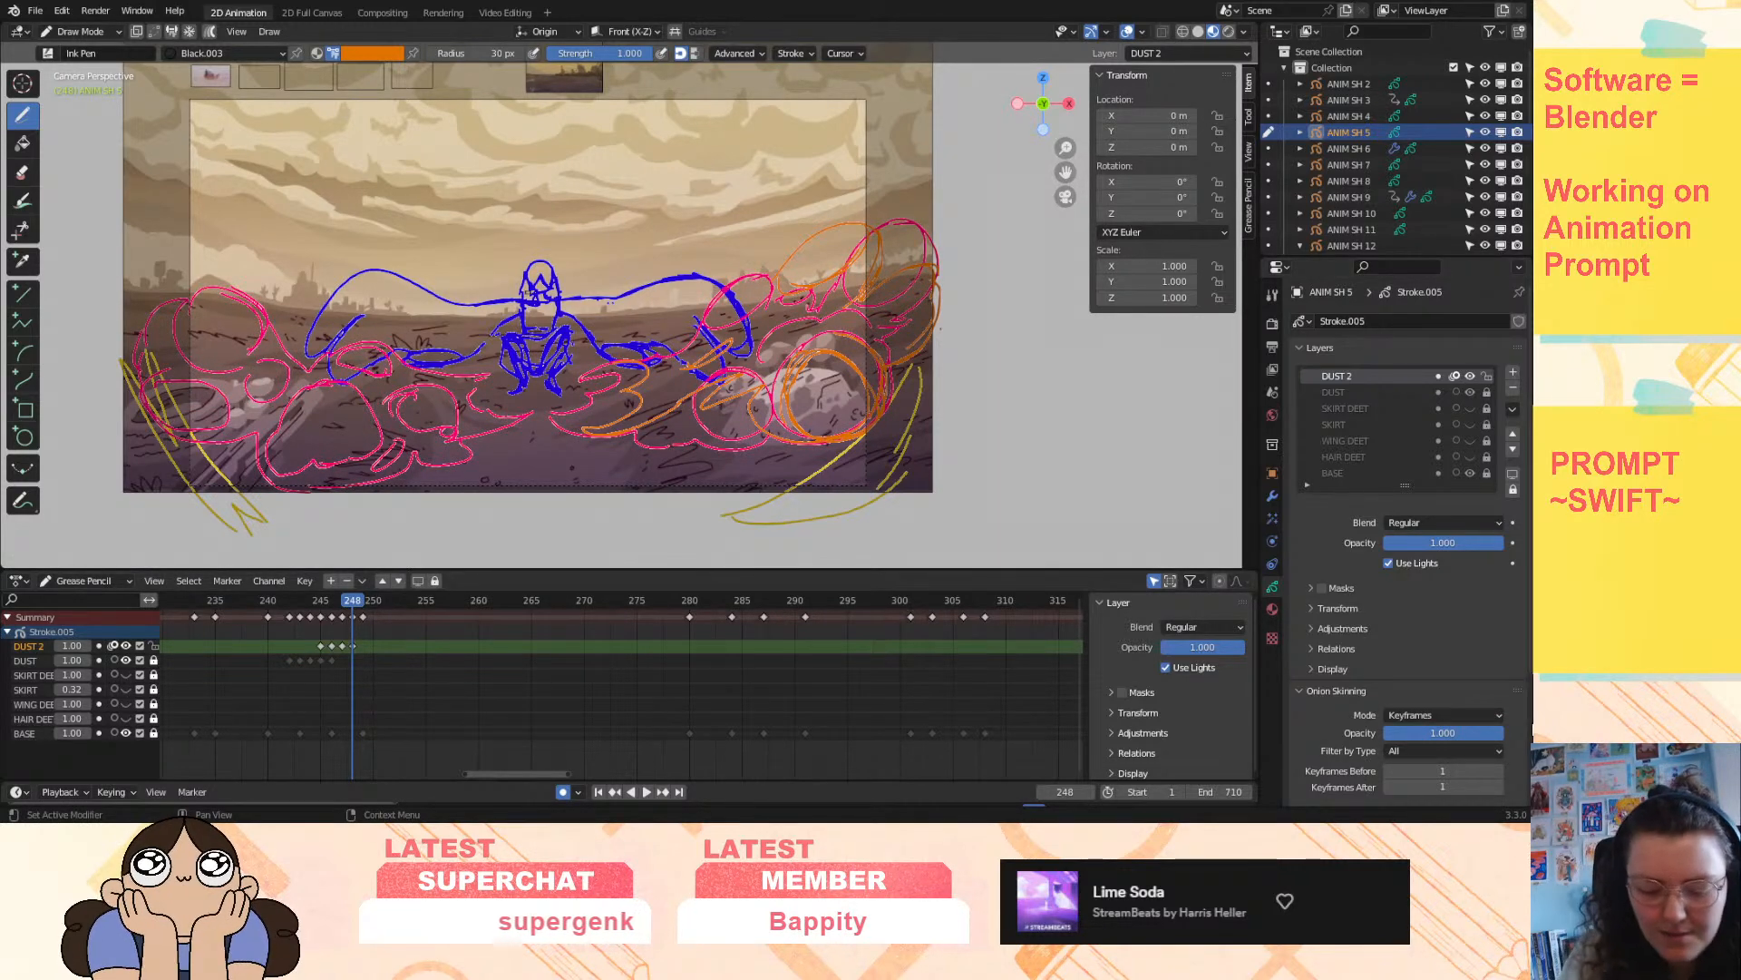
# - Play and scrub frames 246 to 248 to compare how the orange dust expands
pyautogui.moveTo(355, 602)
pyautogui.mouseDown()
pyautogui.moveTo(333, 613)
pyautogui.moveTo(374, 607)
pyautogui.moveTo(335, 629)
pyautogui.moveTo(350, 612)
pyautogui.mouseUp()
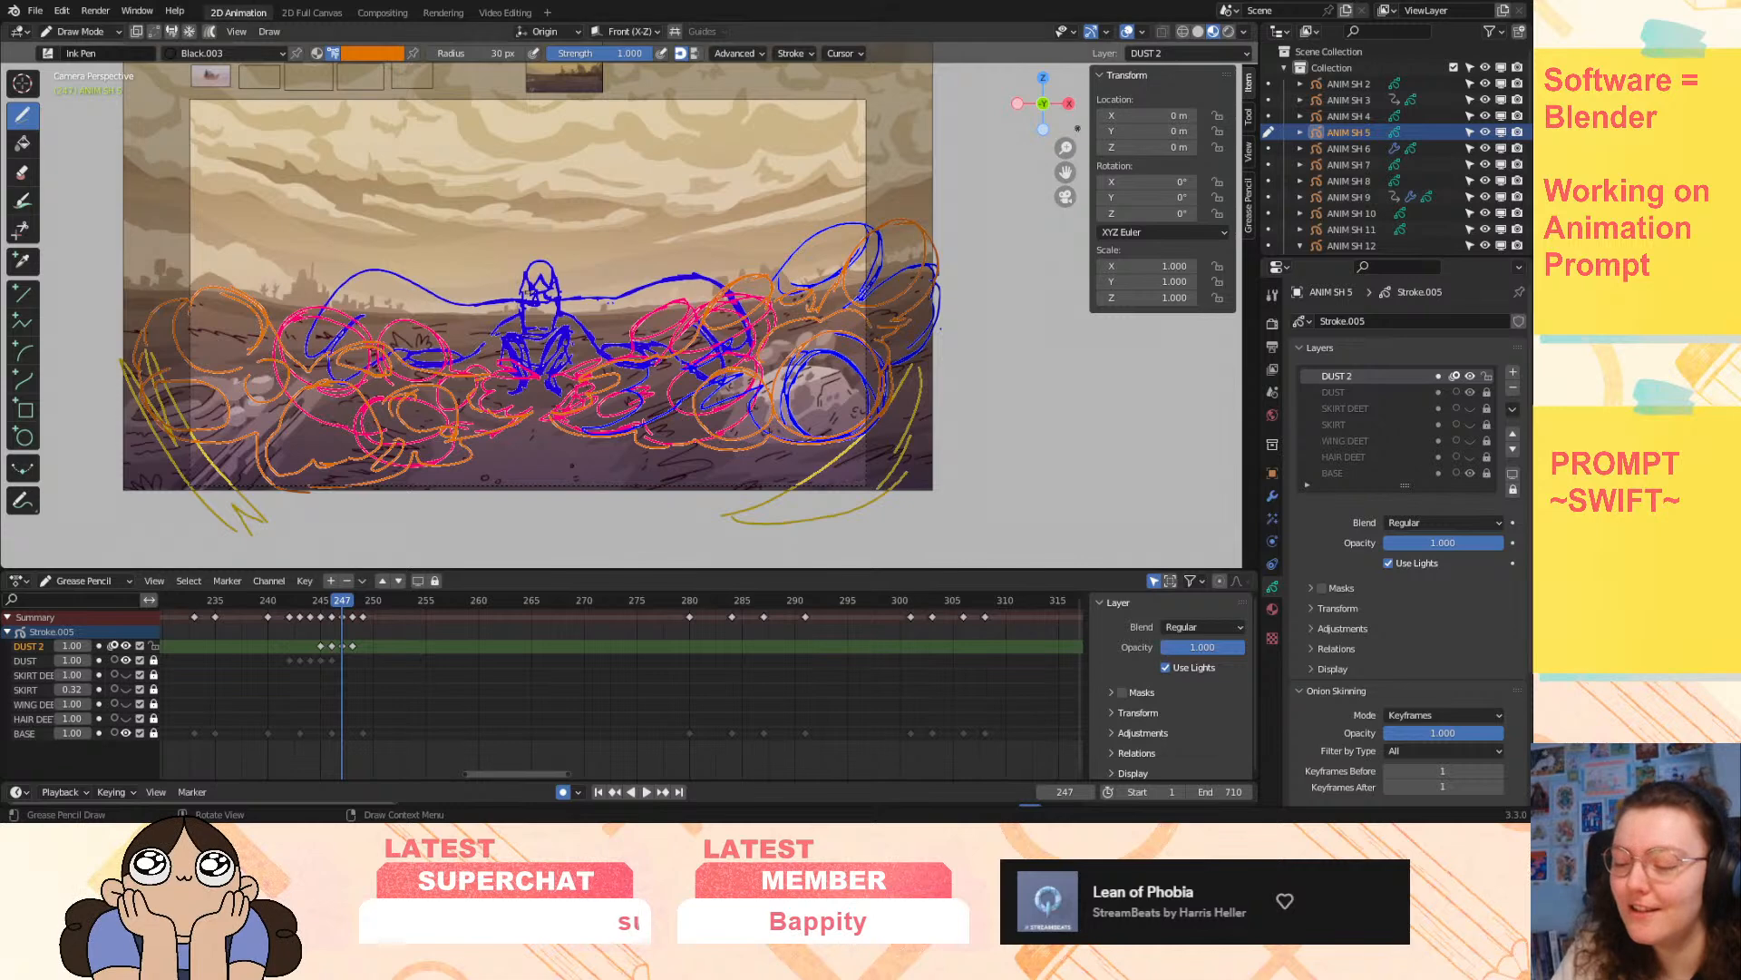
pyautogui.moveTo(1066, 148); pyautogui.dragTo(1065, 140)
pyautogui.press('space')
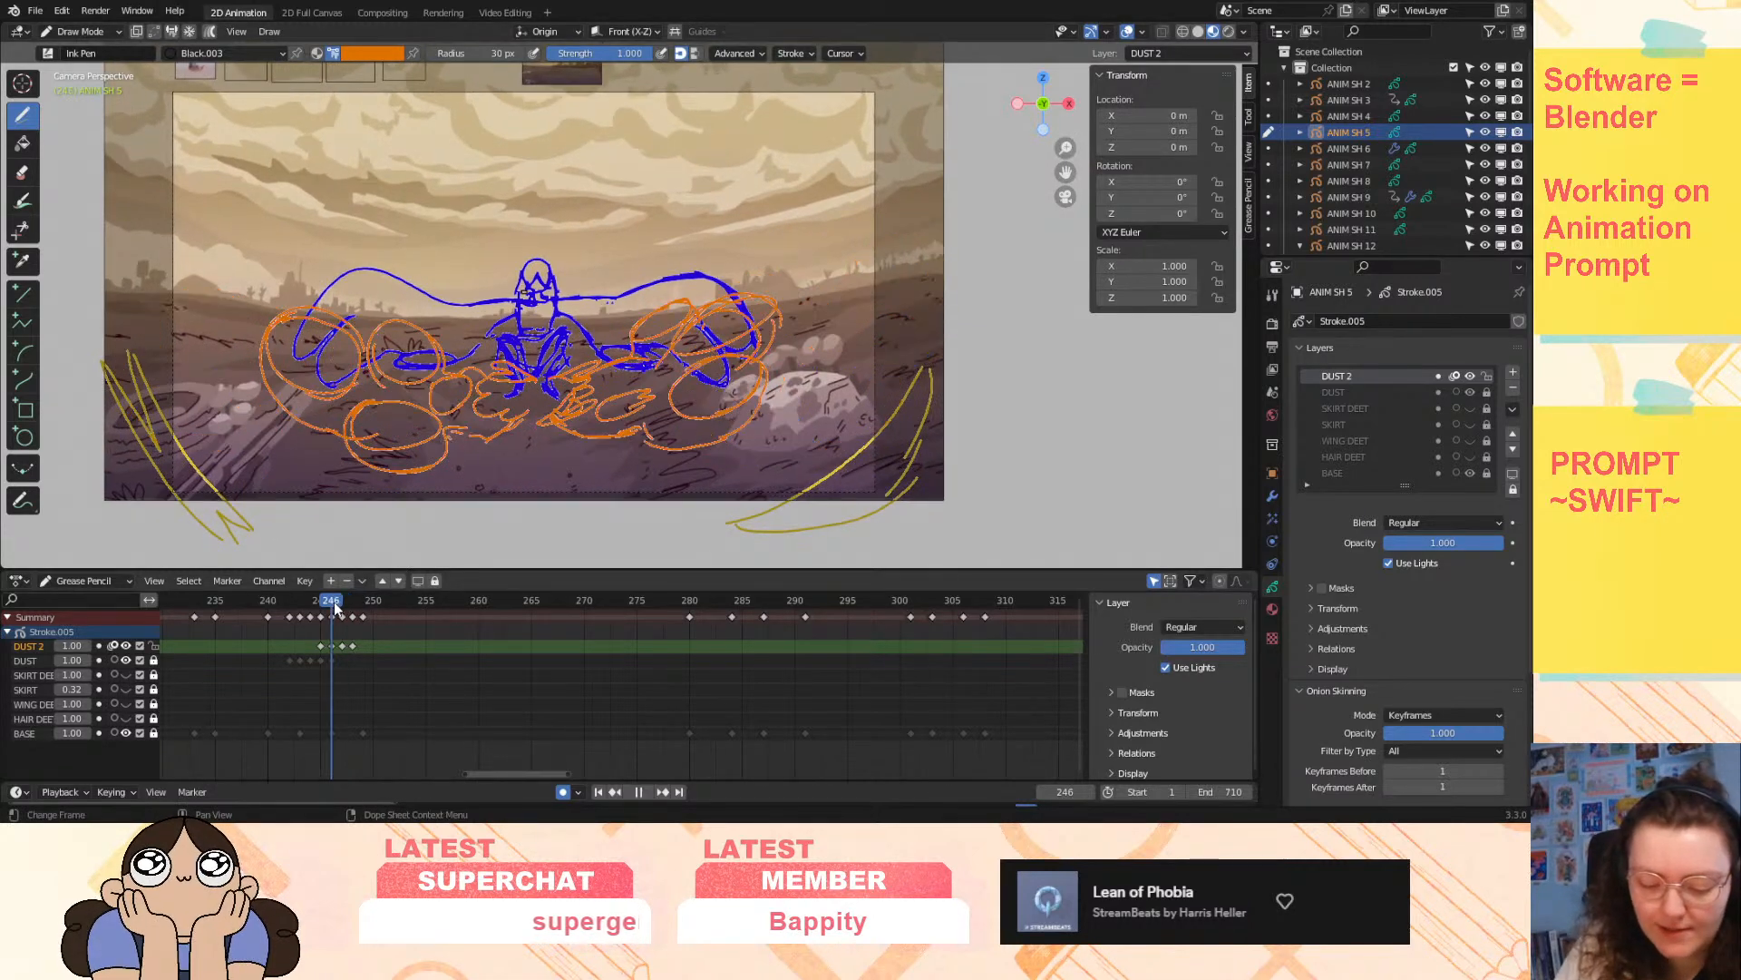
pyautogui.moveTo(337, 614); pyautogui.dragTo(355, 628)
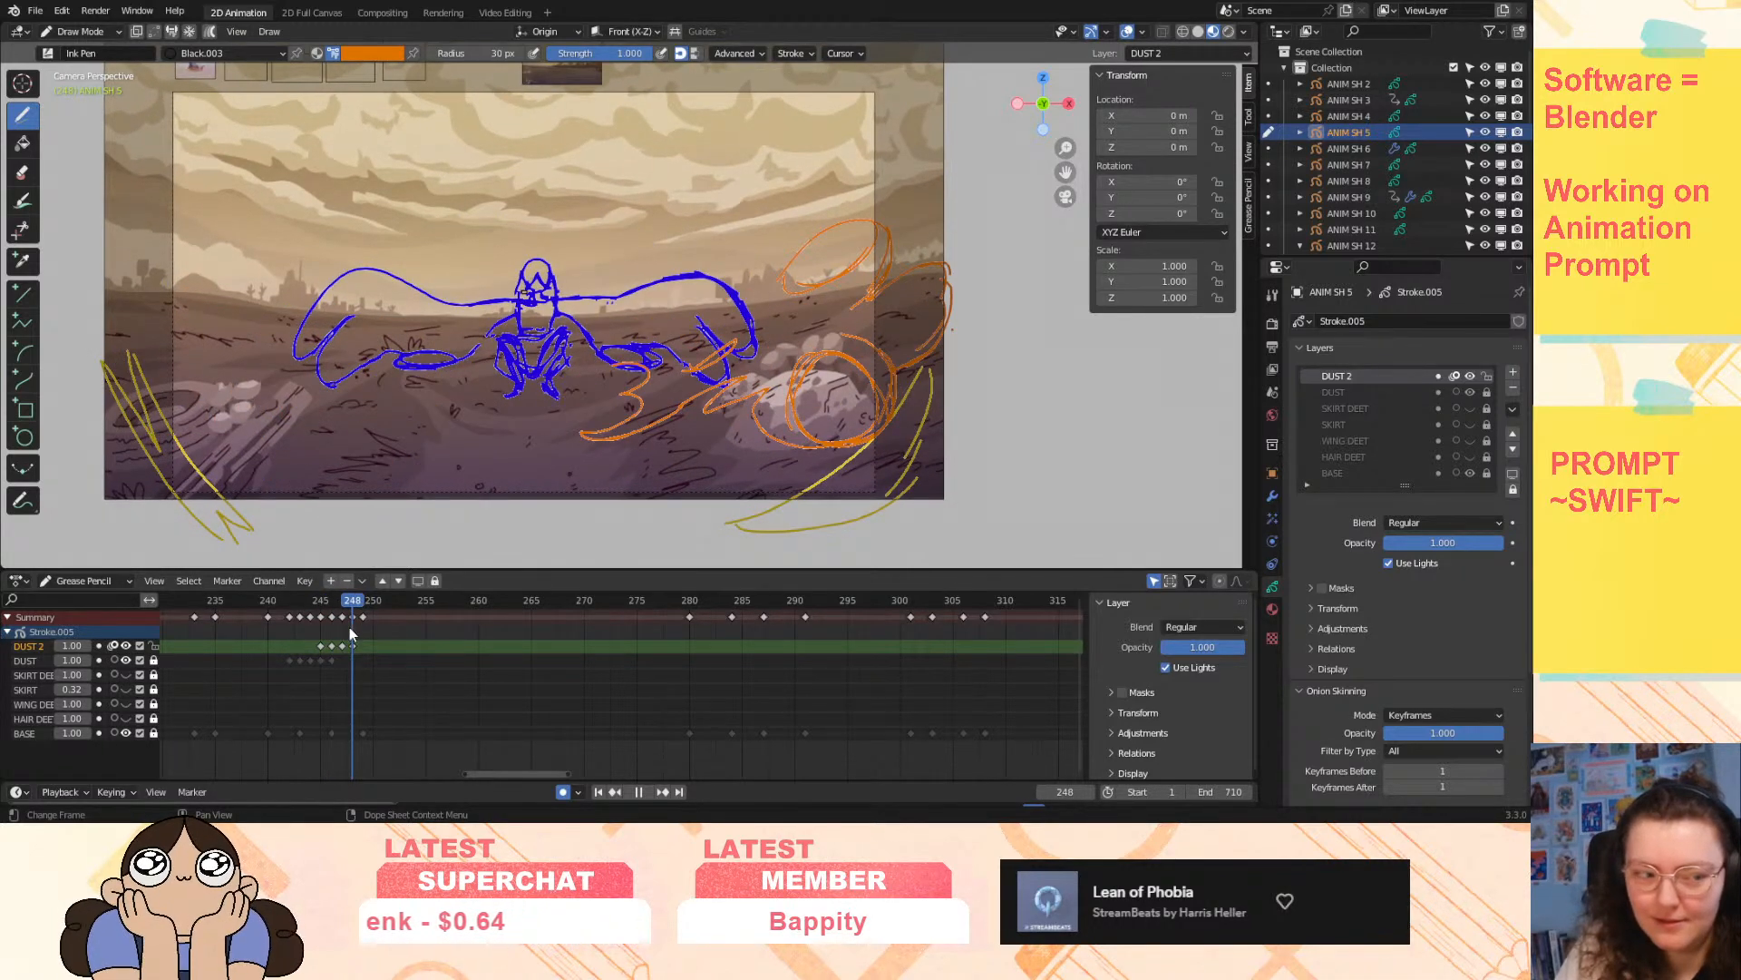
pyautogui.press('space')
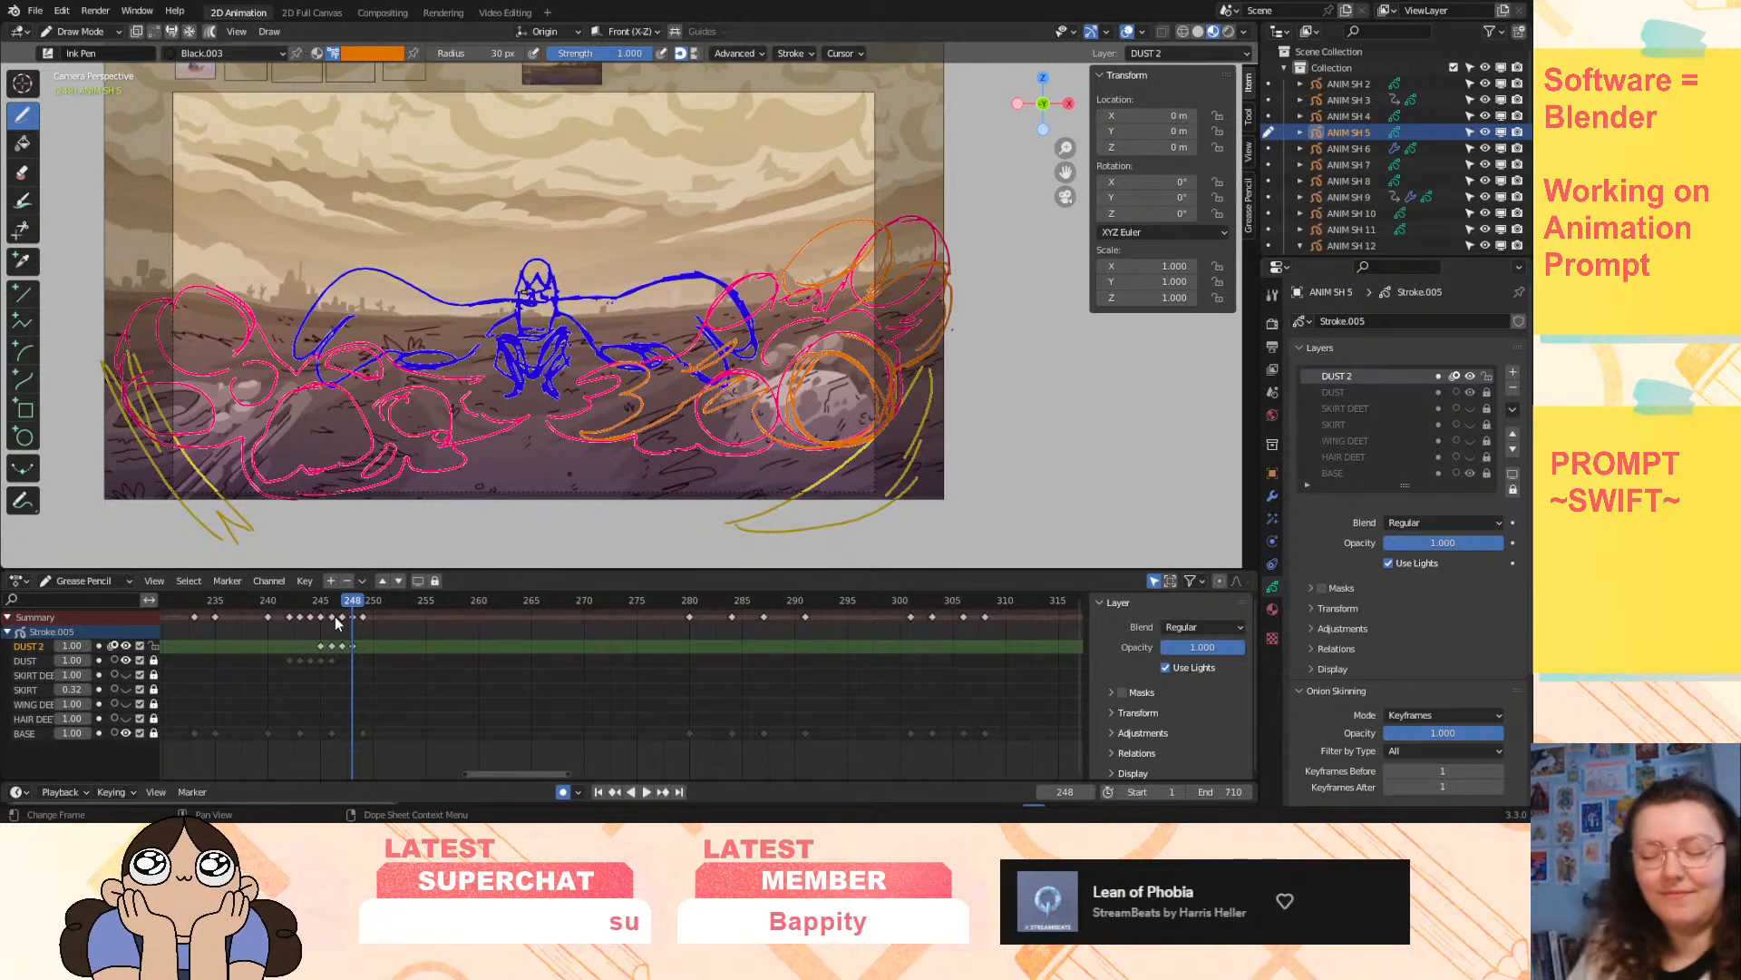
pyautogui.moveTo(344, 605); pyautogui.dragTo(345, 602)
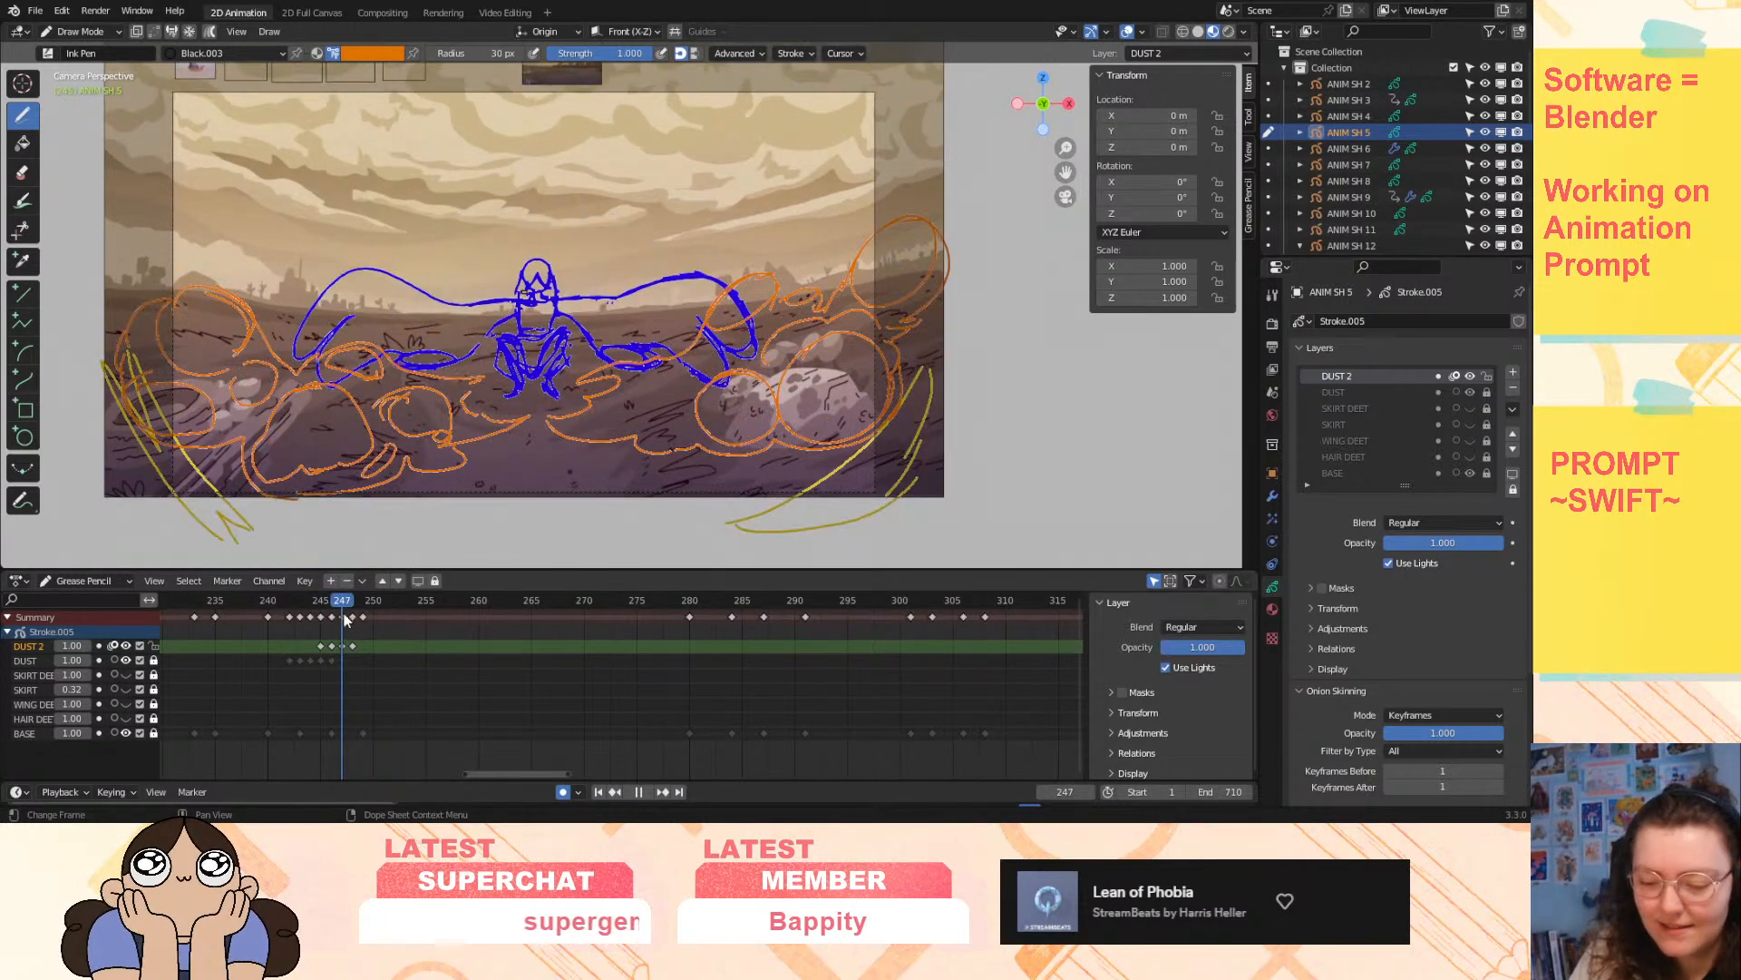
pyautogui.press('Escape')
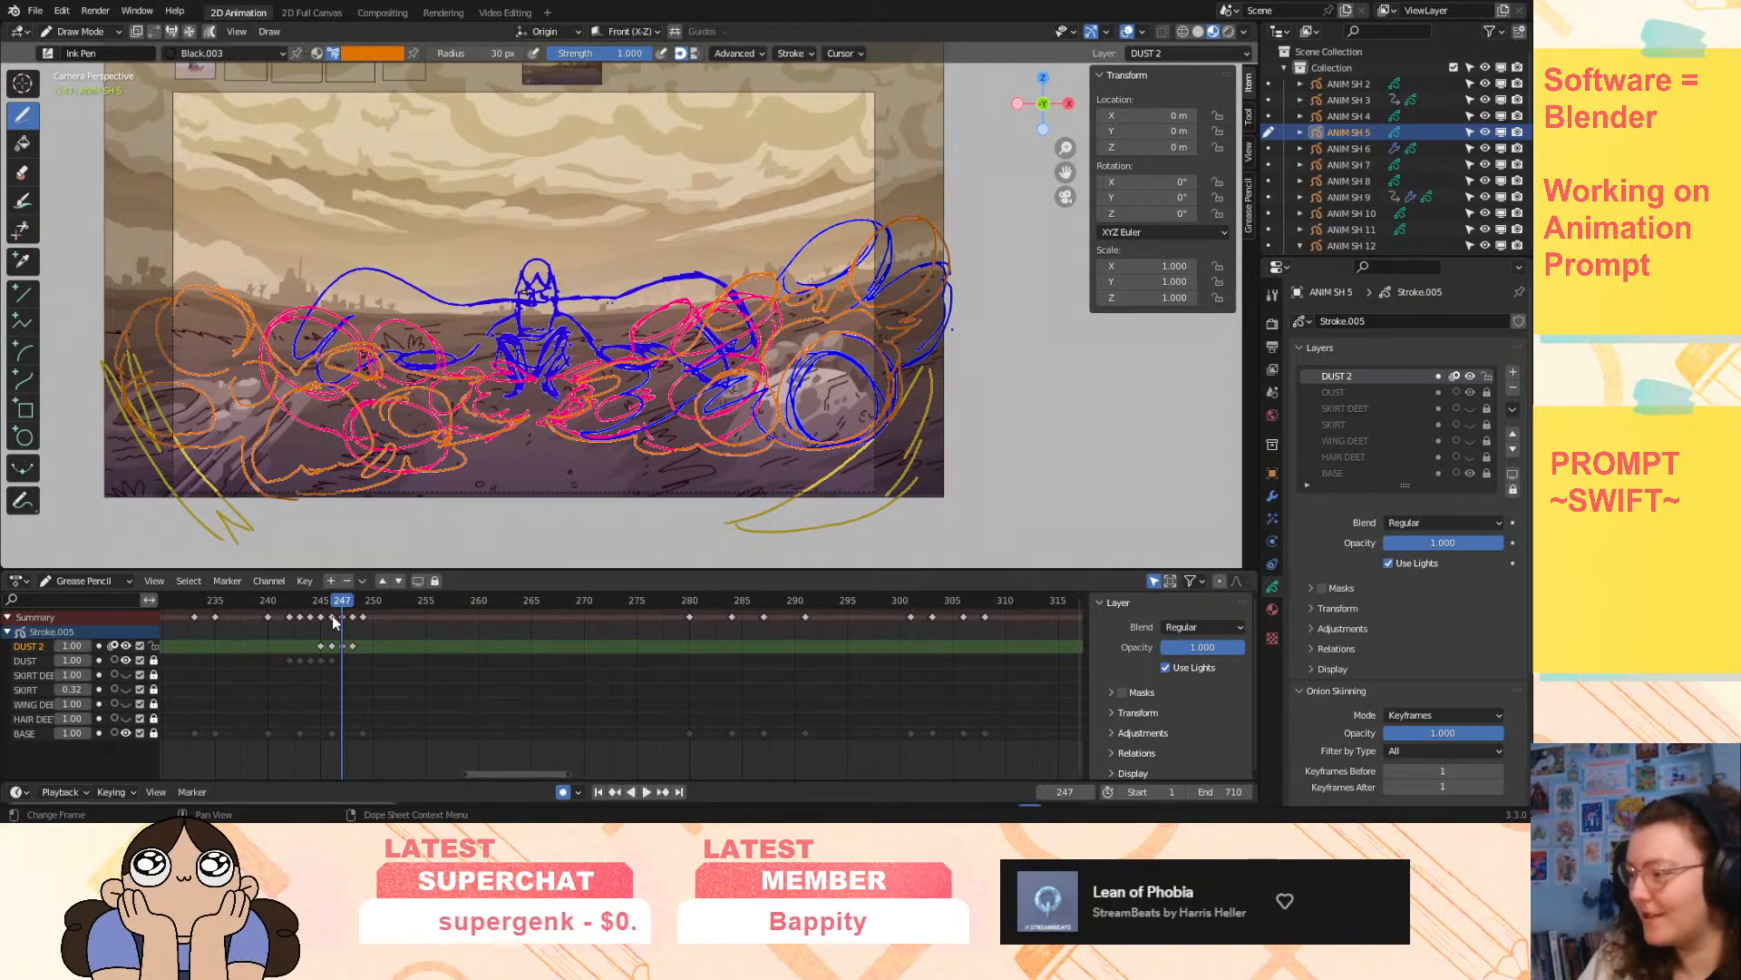
pyautogui.press('space')
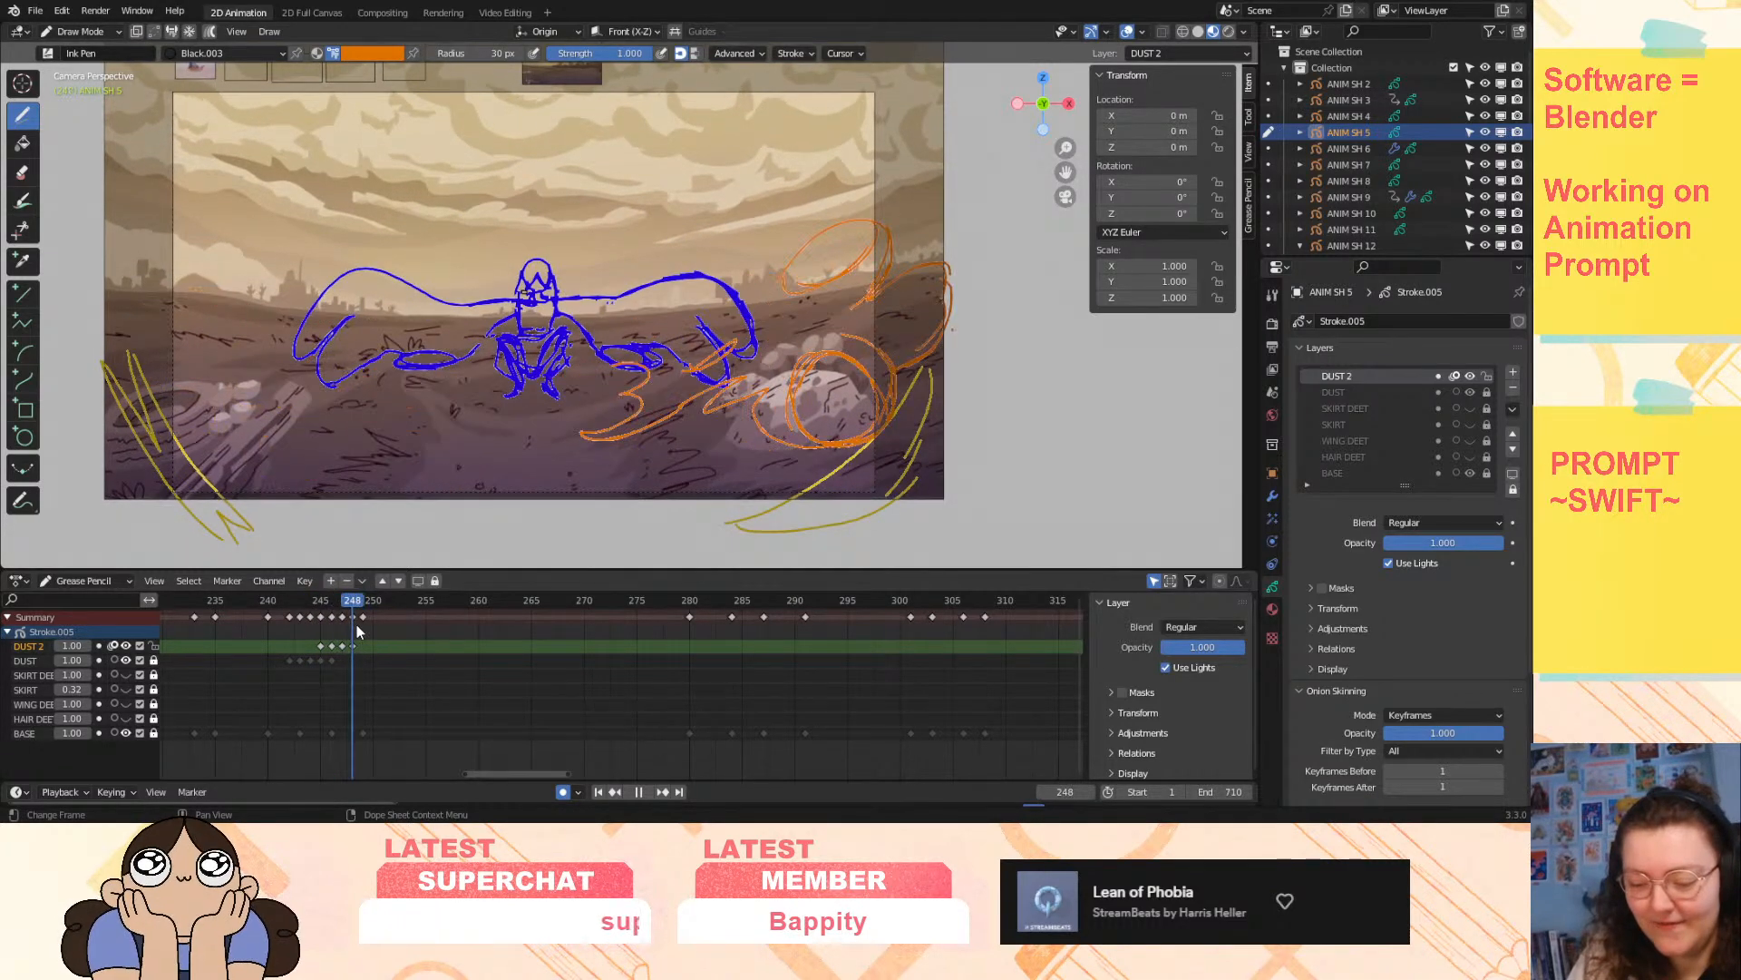
pyautogui.press('space')
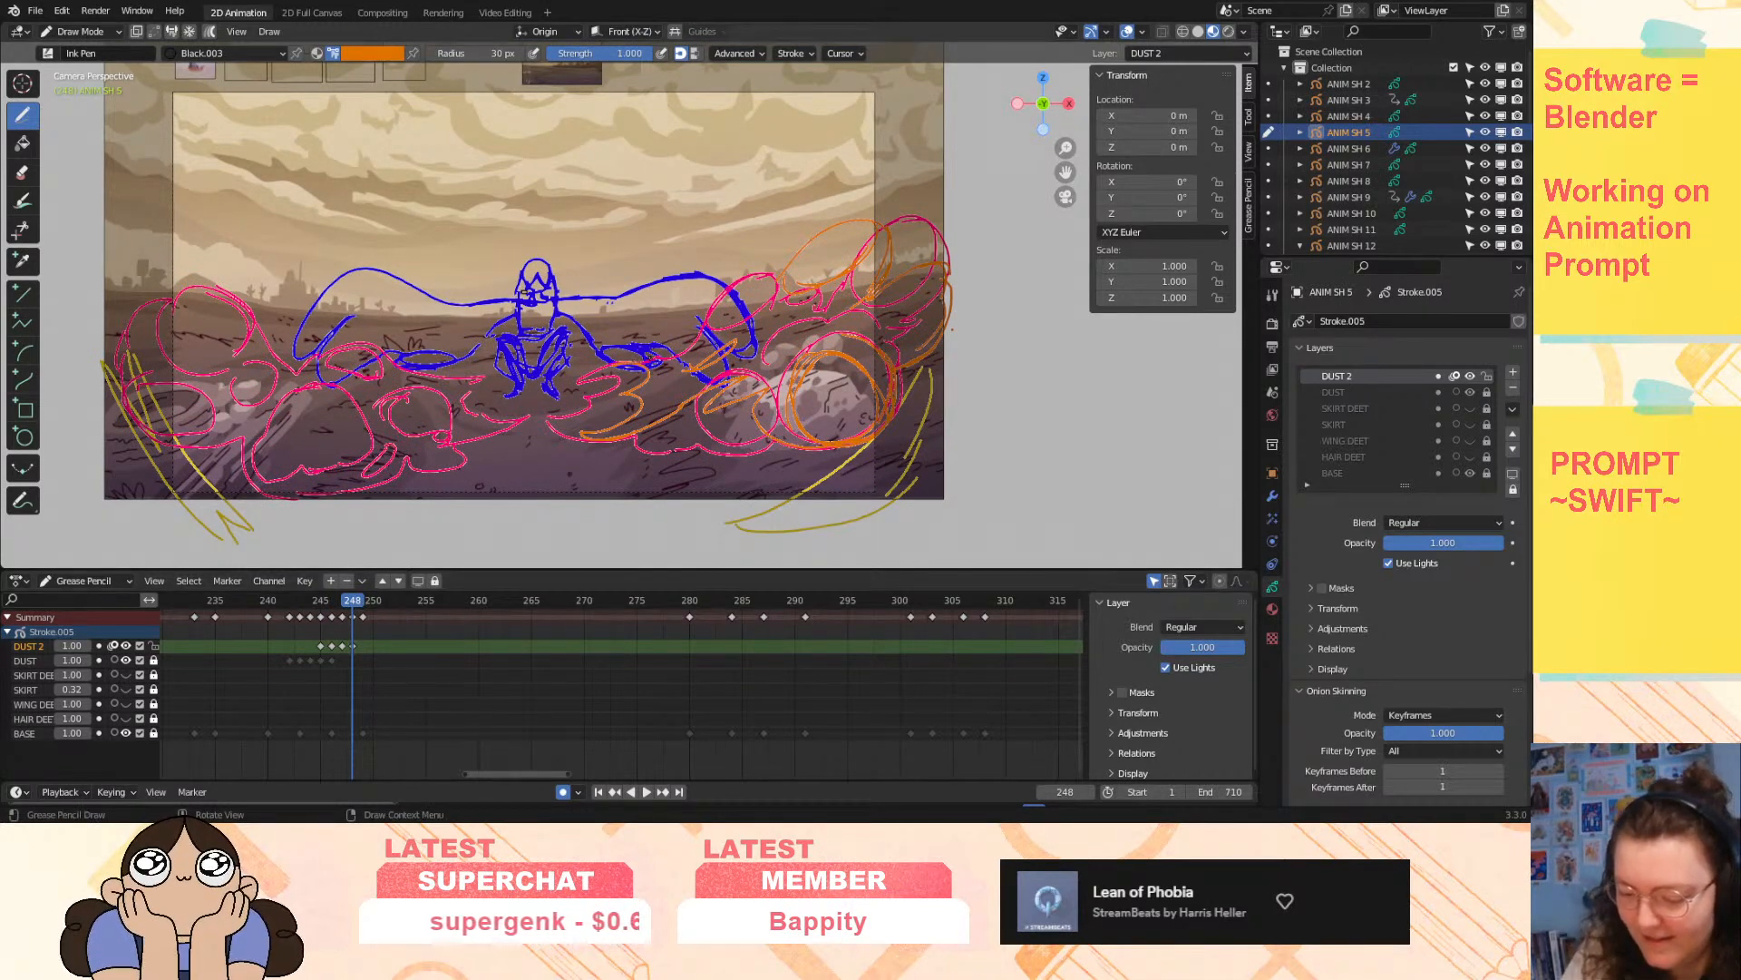
# - At frame 248, add dust streaks below the figure's right-hand wing, and sketch matching streaks and large outer billows left of the figure
pyautogui.moveTo(637, 364); pyautogui.dragTo(770, 300)
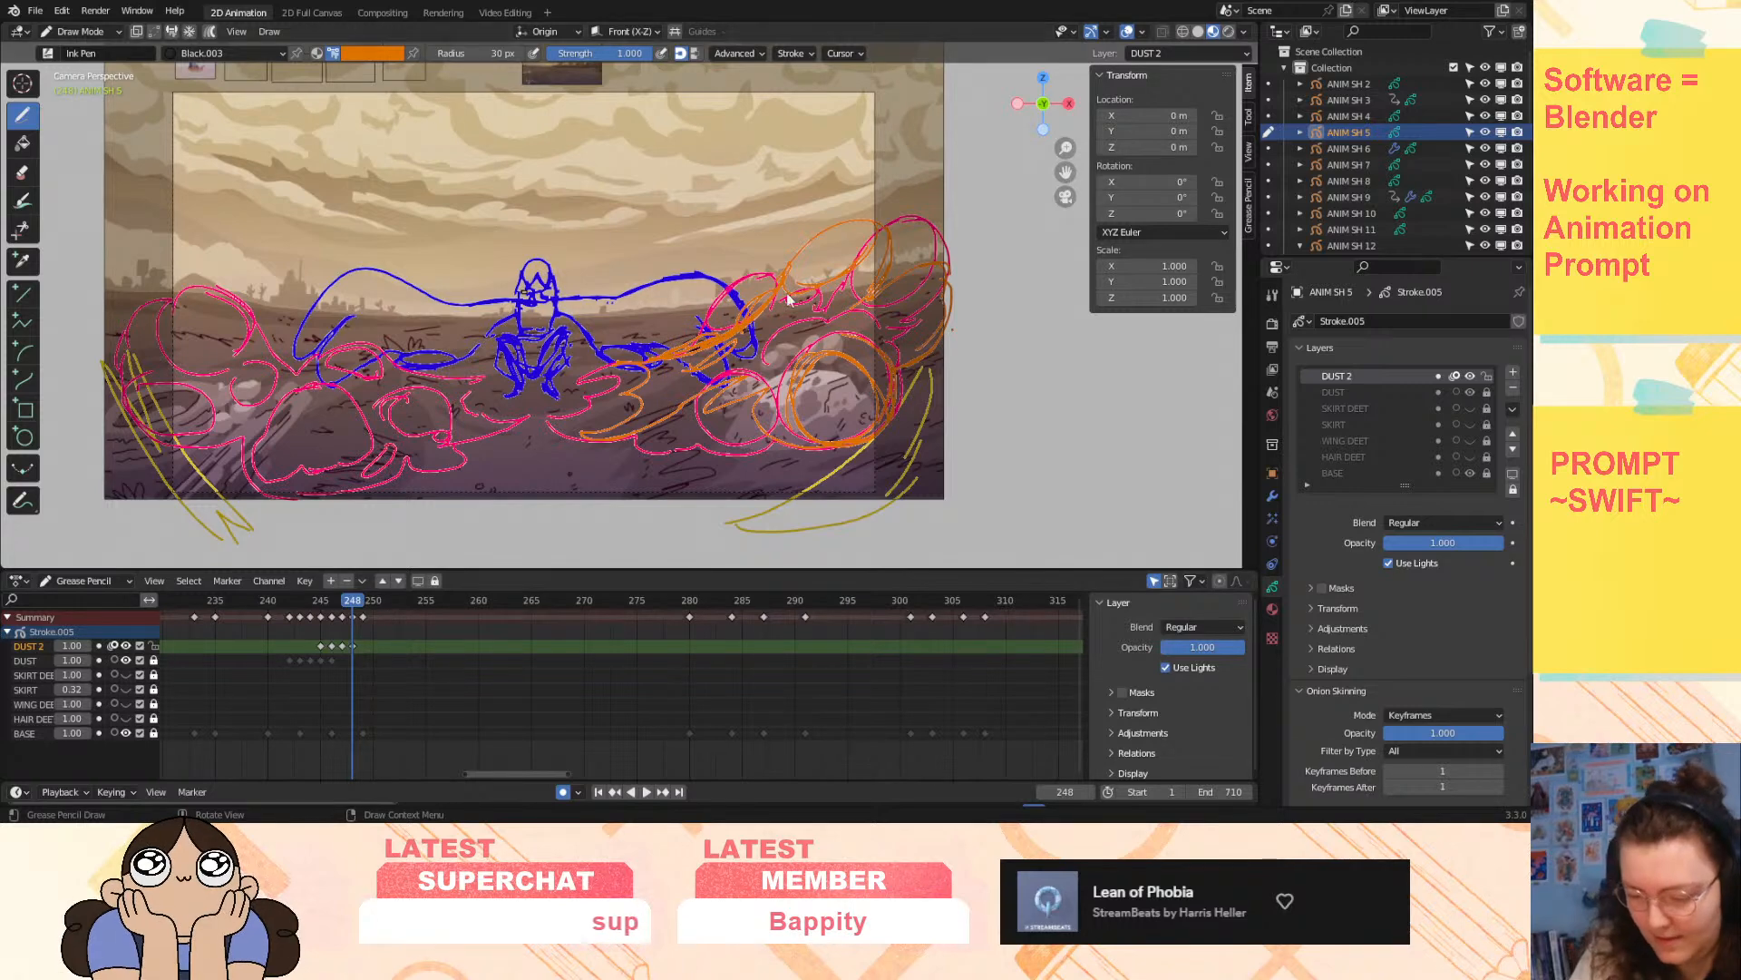
pyautogui.moveTo(350, 607)
pyautogui.mouseDown()
pyautogui.moveTo(319, 626)
pyautogui.moveTo(335, 632)
pyautogui.moveTo(323, 641)
pyautogui.moveTo(351, 630)
pyautogui.mouseUp()
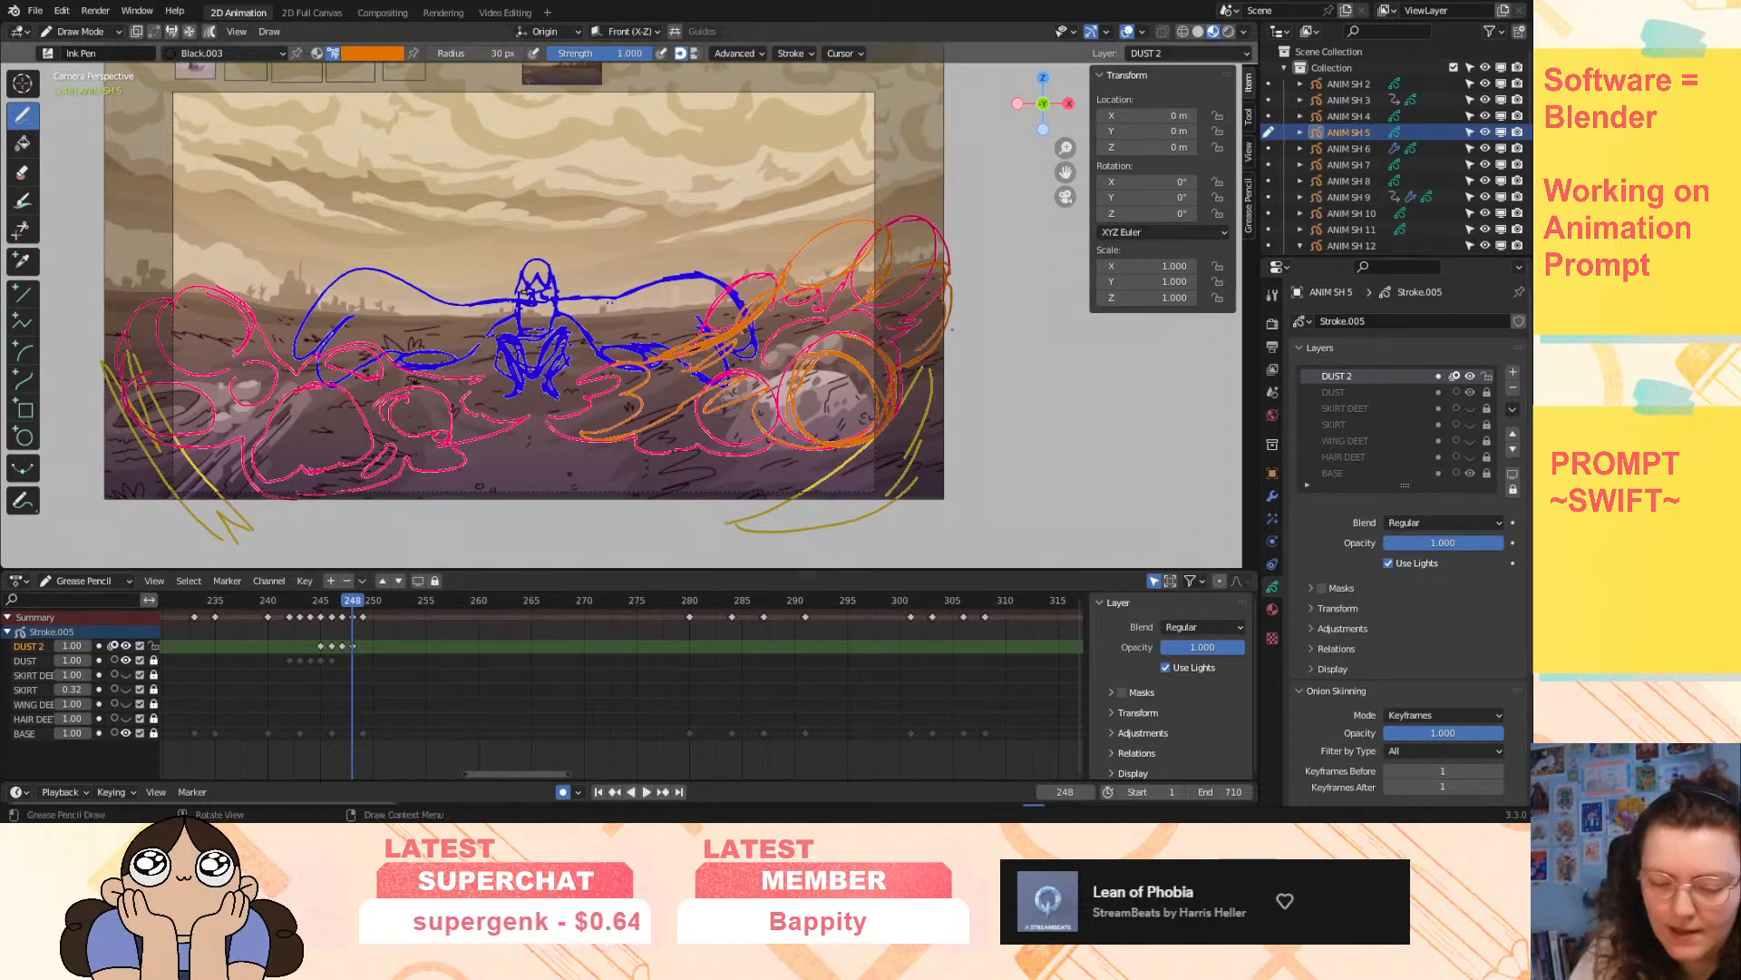
pyautogui.moveTo(321, 374)
pyautogui.mouseDown()
pyautogui.moveTo(226, 310)
pyautogui.moveTo(208, 344)
pyautogui.moveTo(280, 321)
pyautogui.mouseUp()
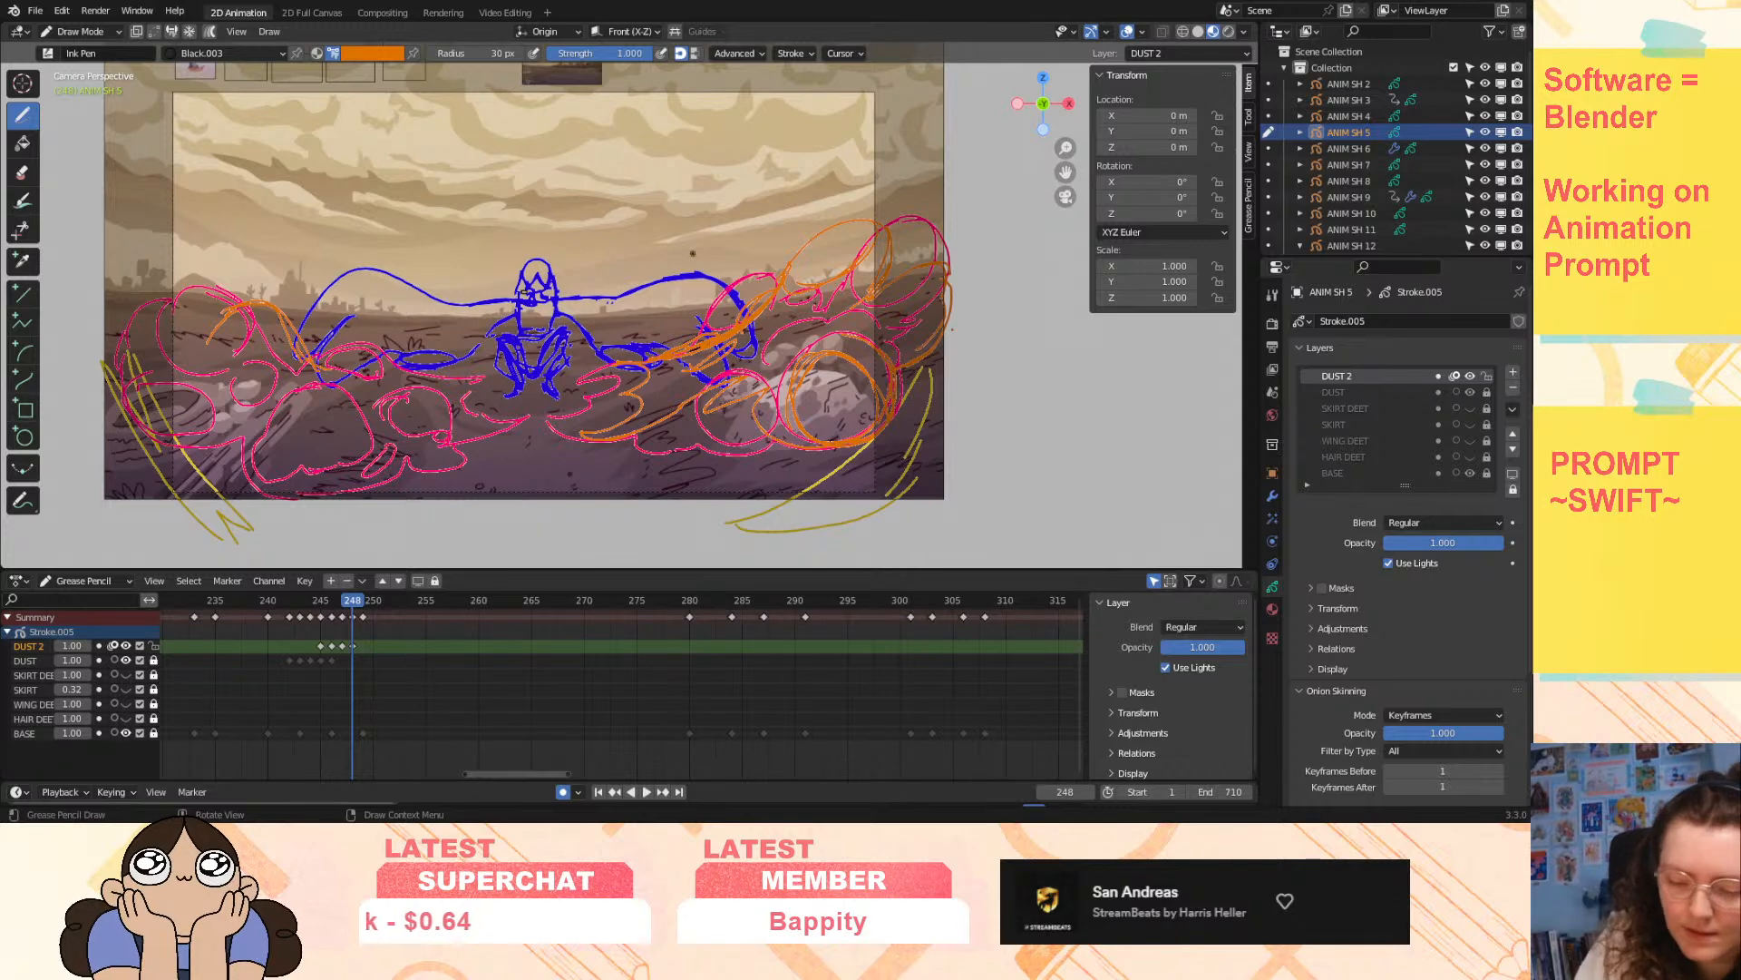
pyautogui.moveTo(386, 377)
pyautogui.mouseDown()
pyautogui.moveTo(278, 313)
pyautogui.moveTo(443, 379)
pyautogui.moveTo(483, 376)
pyautogui.moveTo(376, 369)
pyautogui.moveTo(444, 385)
pyautogui.moveTo(377, 398)
pyautogui.moveTo(475, 389)
pyautogui.moveTo(434, 403)
pyautogui.moveTo(431, 421)
pyautogui.moveTo(474, 412)
pyautogui.moveTo(425, 437)
pyautogui.moveTo(509, 423)
pyautogui.moveTo(410, 501)
pyautogui.moveTo(379, 503)
pyautogui.moveTo(424, 460)
pyautogui.moveTo(361, 500)
pyautogui.moveTo(399, 490)
pyautogui.moveTo(413, 507)
pyautogui.moveTo(475, 450)
pyautogui.mouseUp()
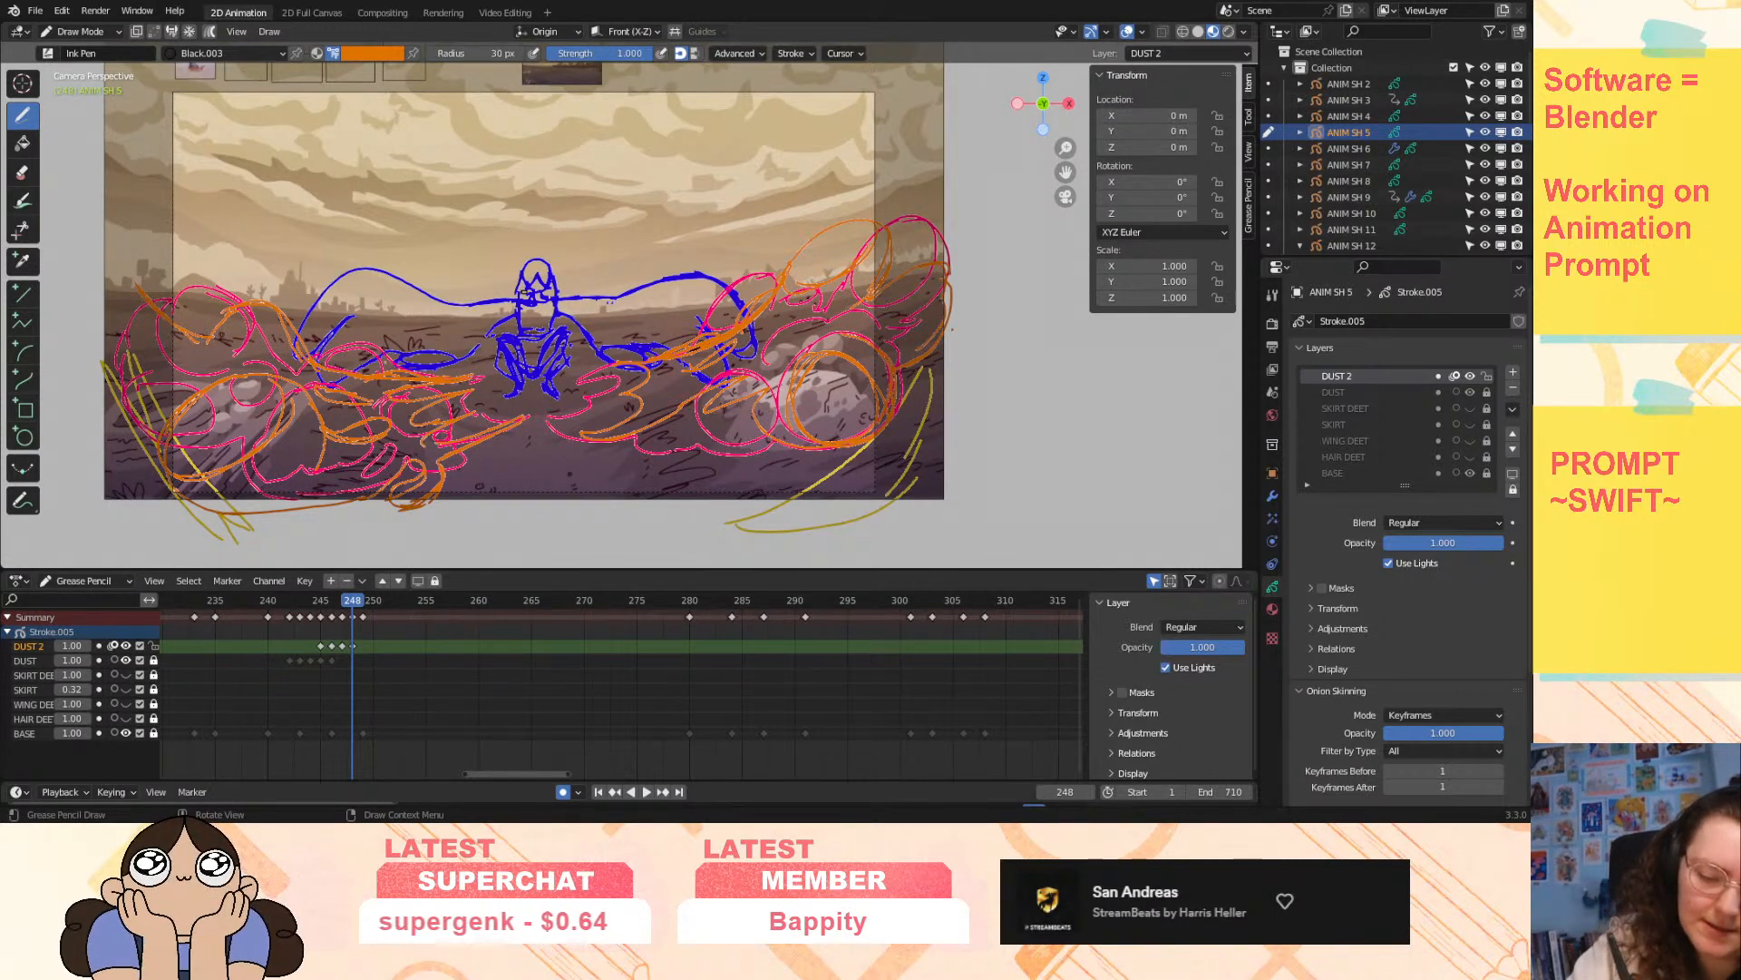
pyautogui.moveTo(136, 263)
pyautogui.mouseDown()
pyautogui.moveTo(50, 336)
pyautogui.moveTo(46, 372)
pyautogui.moveTo(102, 458)
pyautogui.mouseUp()
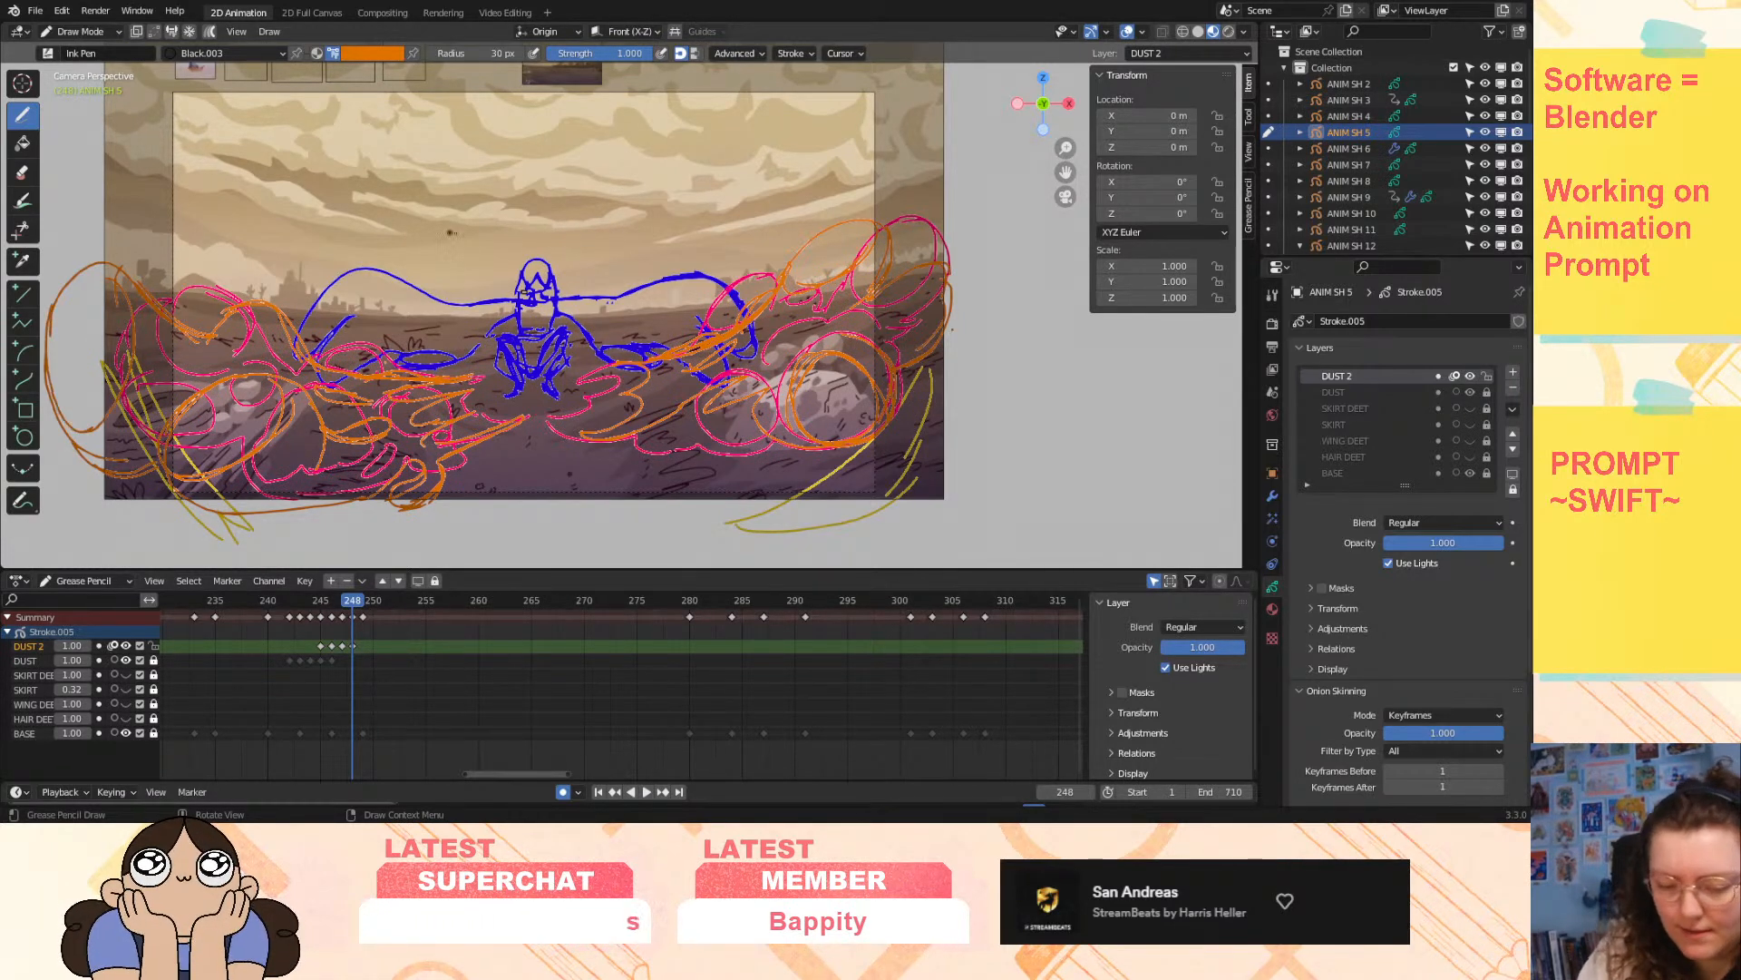
# - At frame 249 on DUST 2, start a new drawing with orange dust puffs over the rocks at the far left
pyautogui.moveTo(352, 601)
pyautogui.mouseDown()
pyautogui.moveTo(323, 603)
pyautogui.moveTo(377, 630)
pyautogui.moveTo(345, 635)
pyautogui.moveTo(360, 639)
pyautogui.mouseUp()
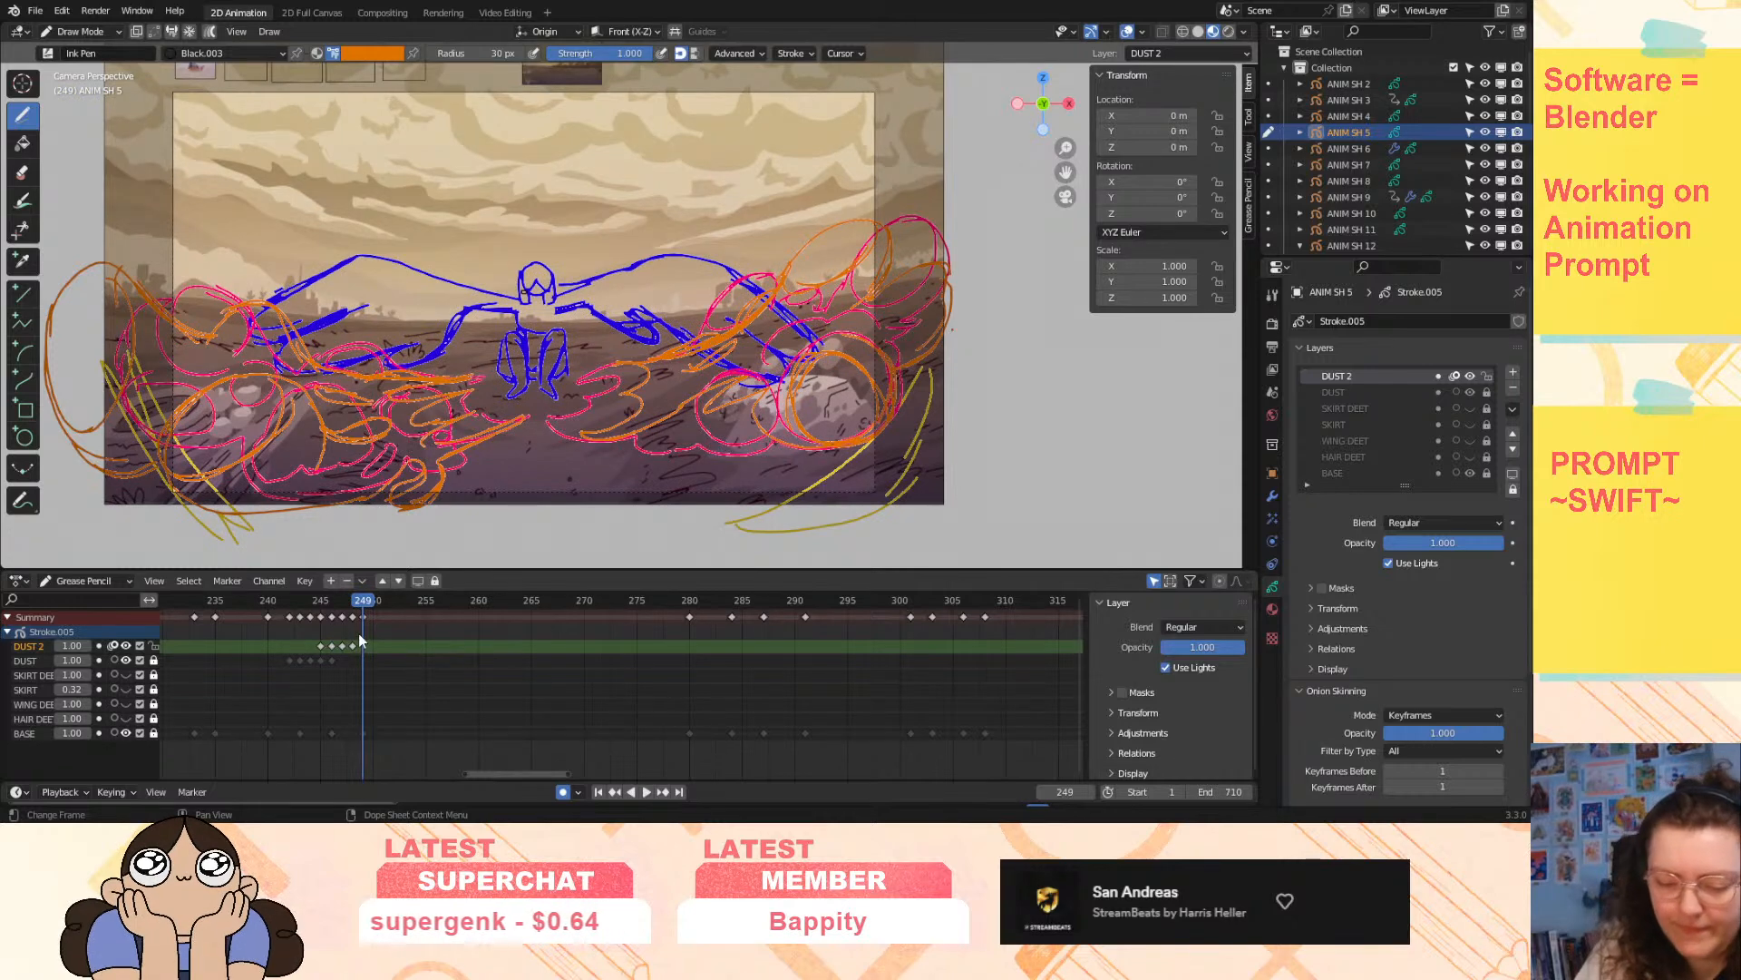
pyautogui.click(412, 515)
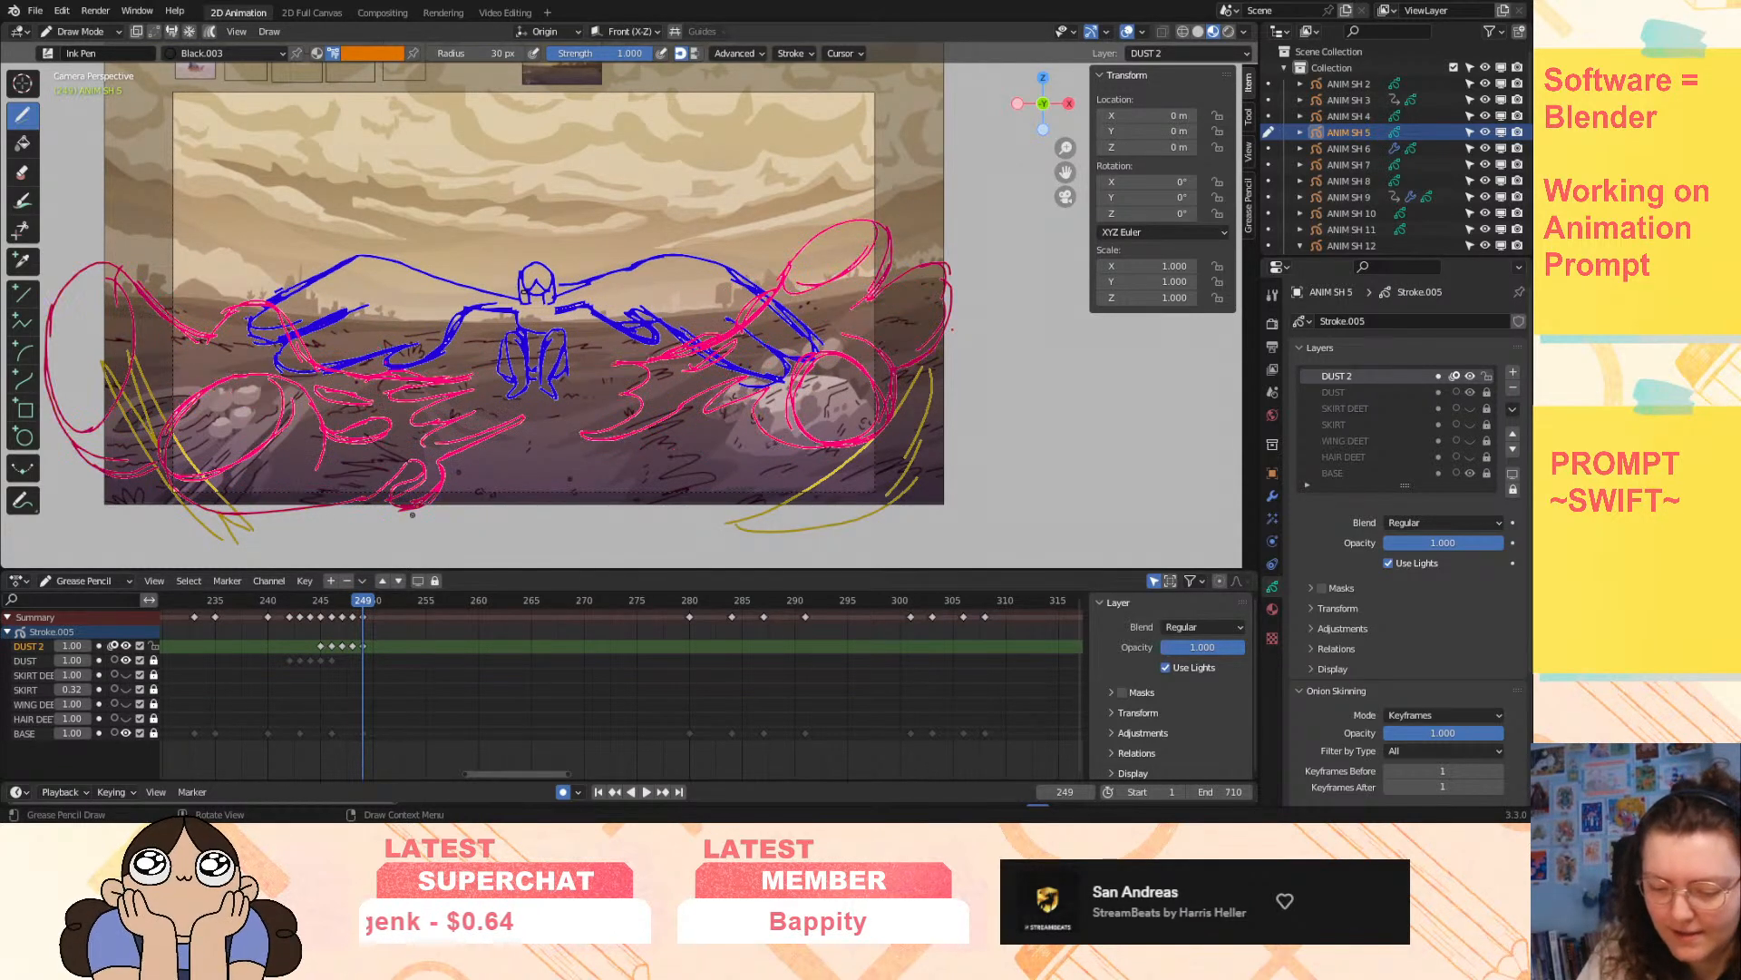
pyautogui.moveTo(141, 439)
pyautogui.mouseDown()
pyautogui.moveTo(227, 388)
pyautogui.moveTo(201, 504)
pyautogui.moveTo(137, 495)
pyautogui.moveTo(127, 472)
pyautogui.mouseUp()
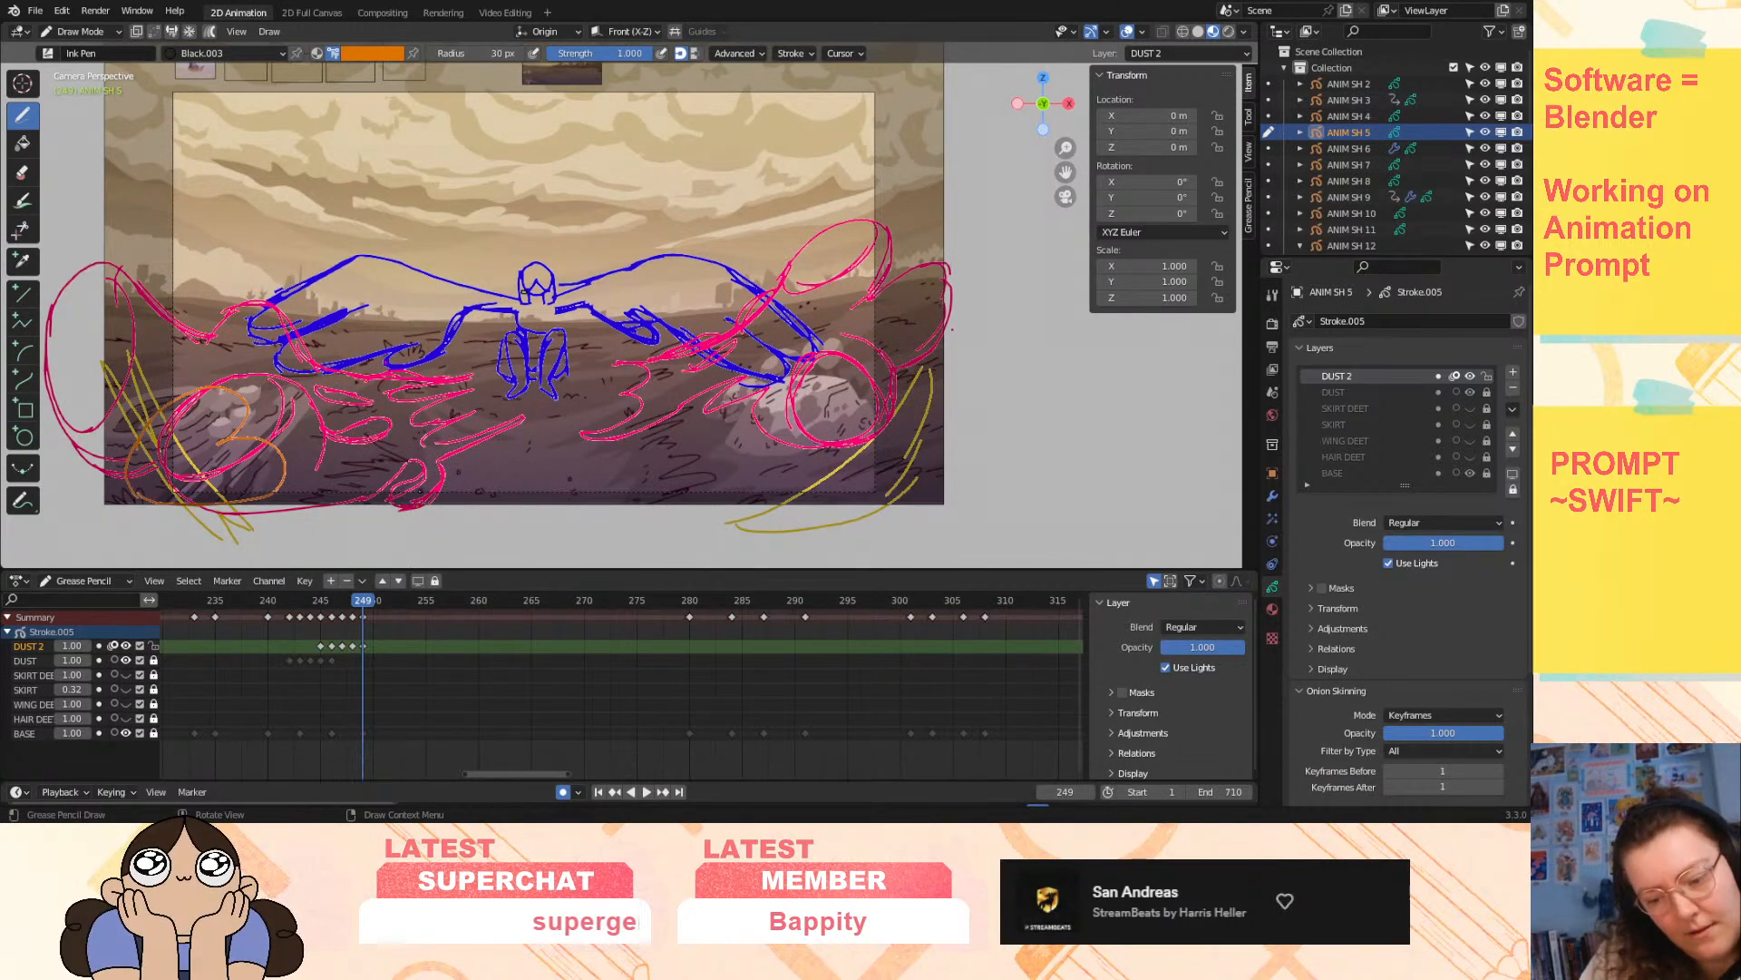
pyautogui.moveTo(517, 418)
pyautogui.mouseDown()
pyautogui.moveTo(349, 470)
pyautogui.moveTo(522, 418)
pyautogui.mouseUp()
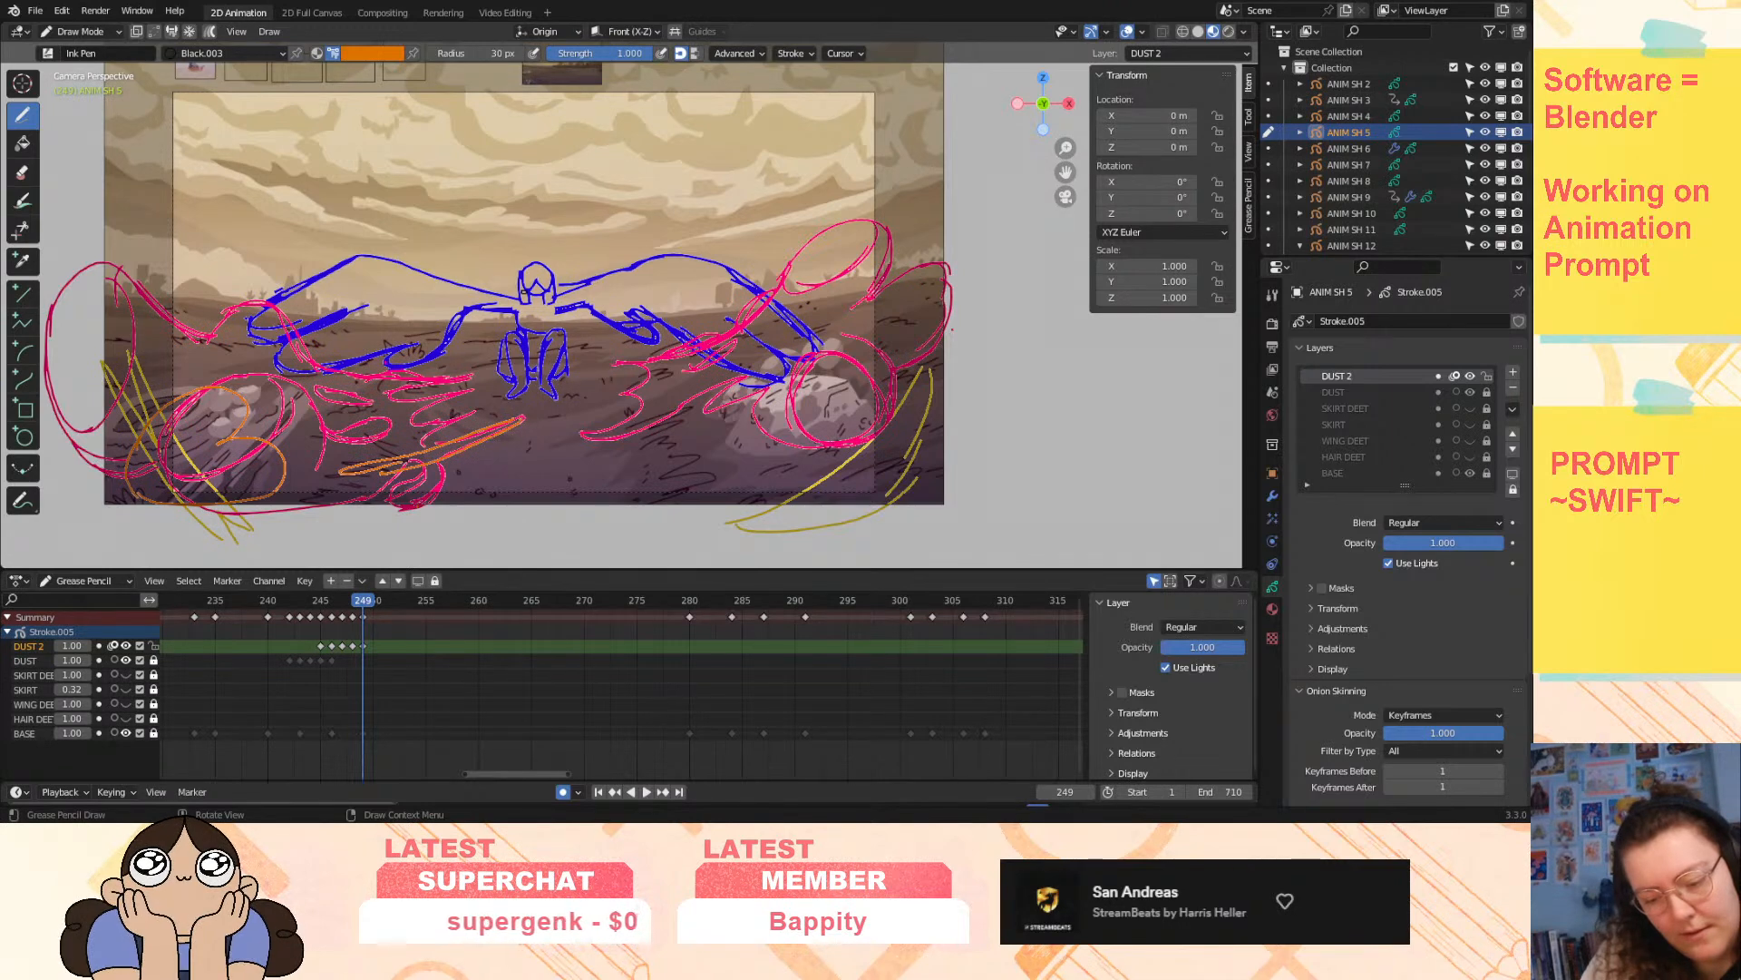
pyautogui.hotkey('ctrl', 'z')
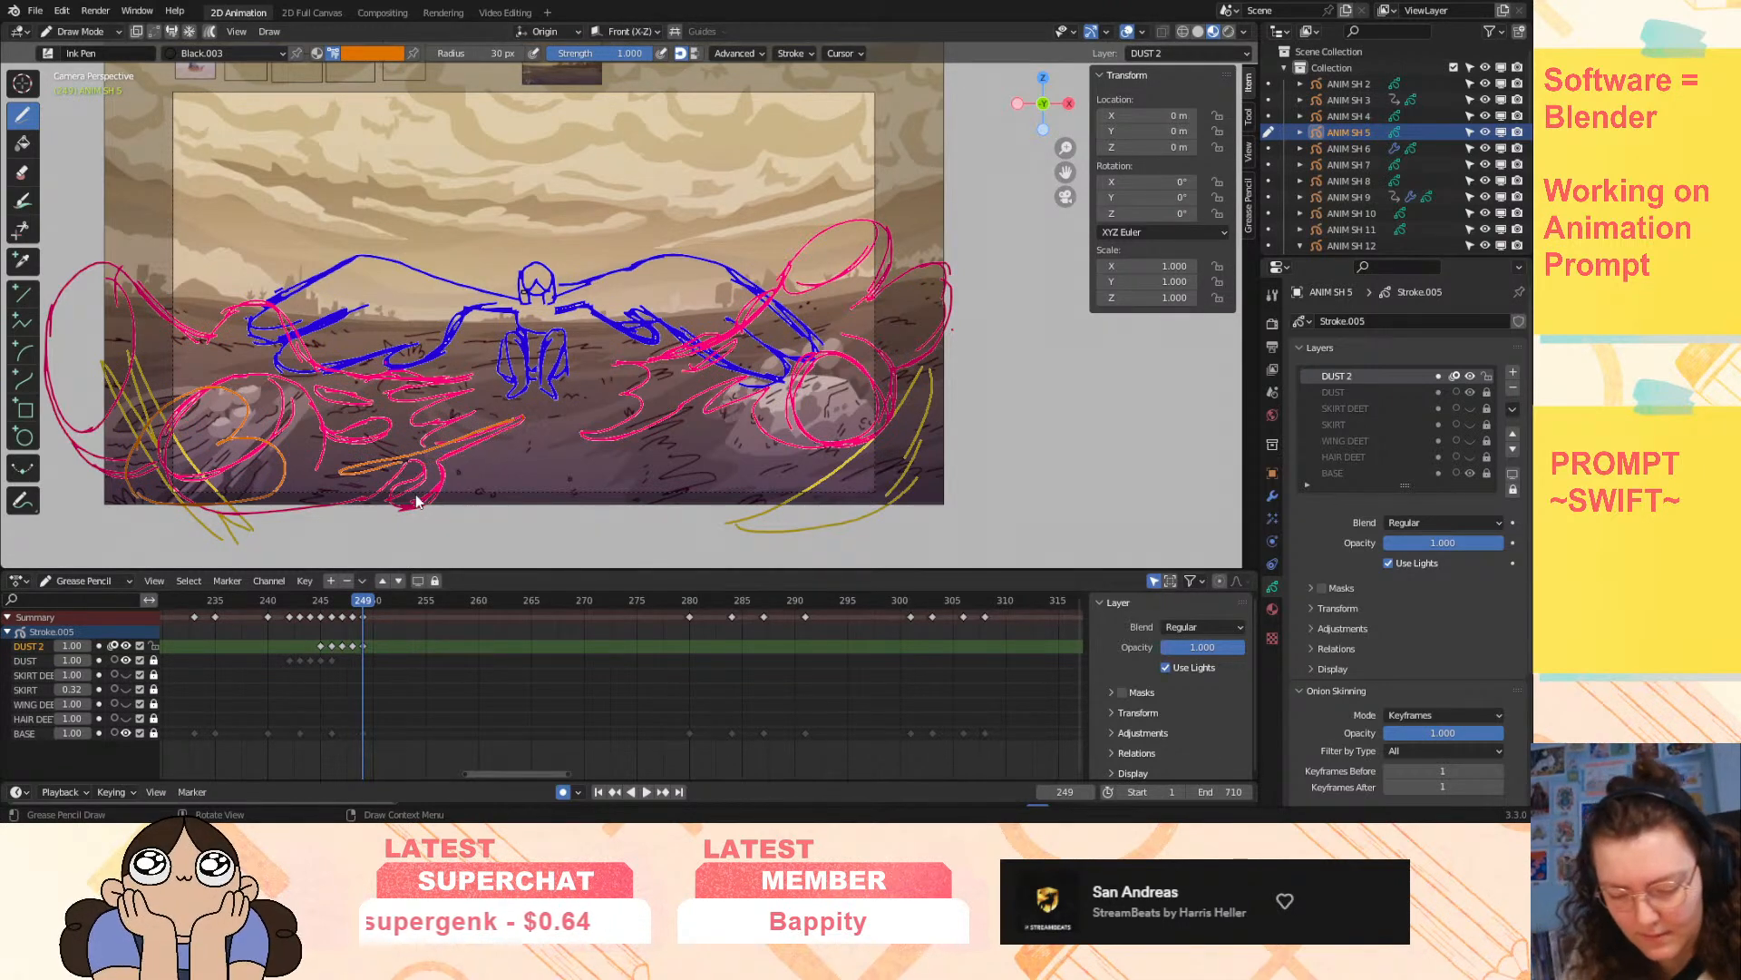
pyautogui.hotkey('ctrl', 'z')
pyautogui.moveTo(515, 420)
pyautogui.mouseDown()
pyautogui.moveTo(341, 506)
pyautogui.moveTo(319, 490)
pyautogui.moveTo(375, 463)
pyautogui.moveTo(301, 409)
pyautogui.moveTo(453, 392)
pyautogui.mouseUp()
pyautogui.hotkey('ctrl', 'z')
pyautogui.hotkey('ctrl', 'z')
# - At frame 249, sketch tapering dust streaks and small upper puffs left of the figure, and scrub back to frame 247 to check the motion
pyautogui.moveTo(449, 442)
pyautogui.mouseDown()
pyautogui.moveTo(305, 476)
pyautogui.moveTo(337, 490)
pyautogui.moveTo(436, 450)
pyautogui.moveTo(275, 434)
pyautogui.moveTo(350, 446)
pyautogui.moveTo(267, 390)
pyautogui.moveTo(405, 386)
pyautogui.mouseUp()
pyautogui.moveTo(202, 302)
pyautogui.mouseDown()
pyautogui.moveTo(177, 377)
pyautogui.moveTo(117, 299)
pyautogui.mouseUp()
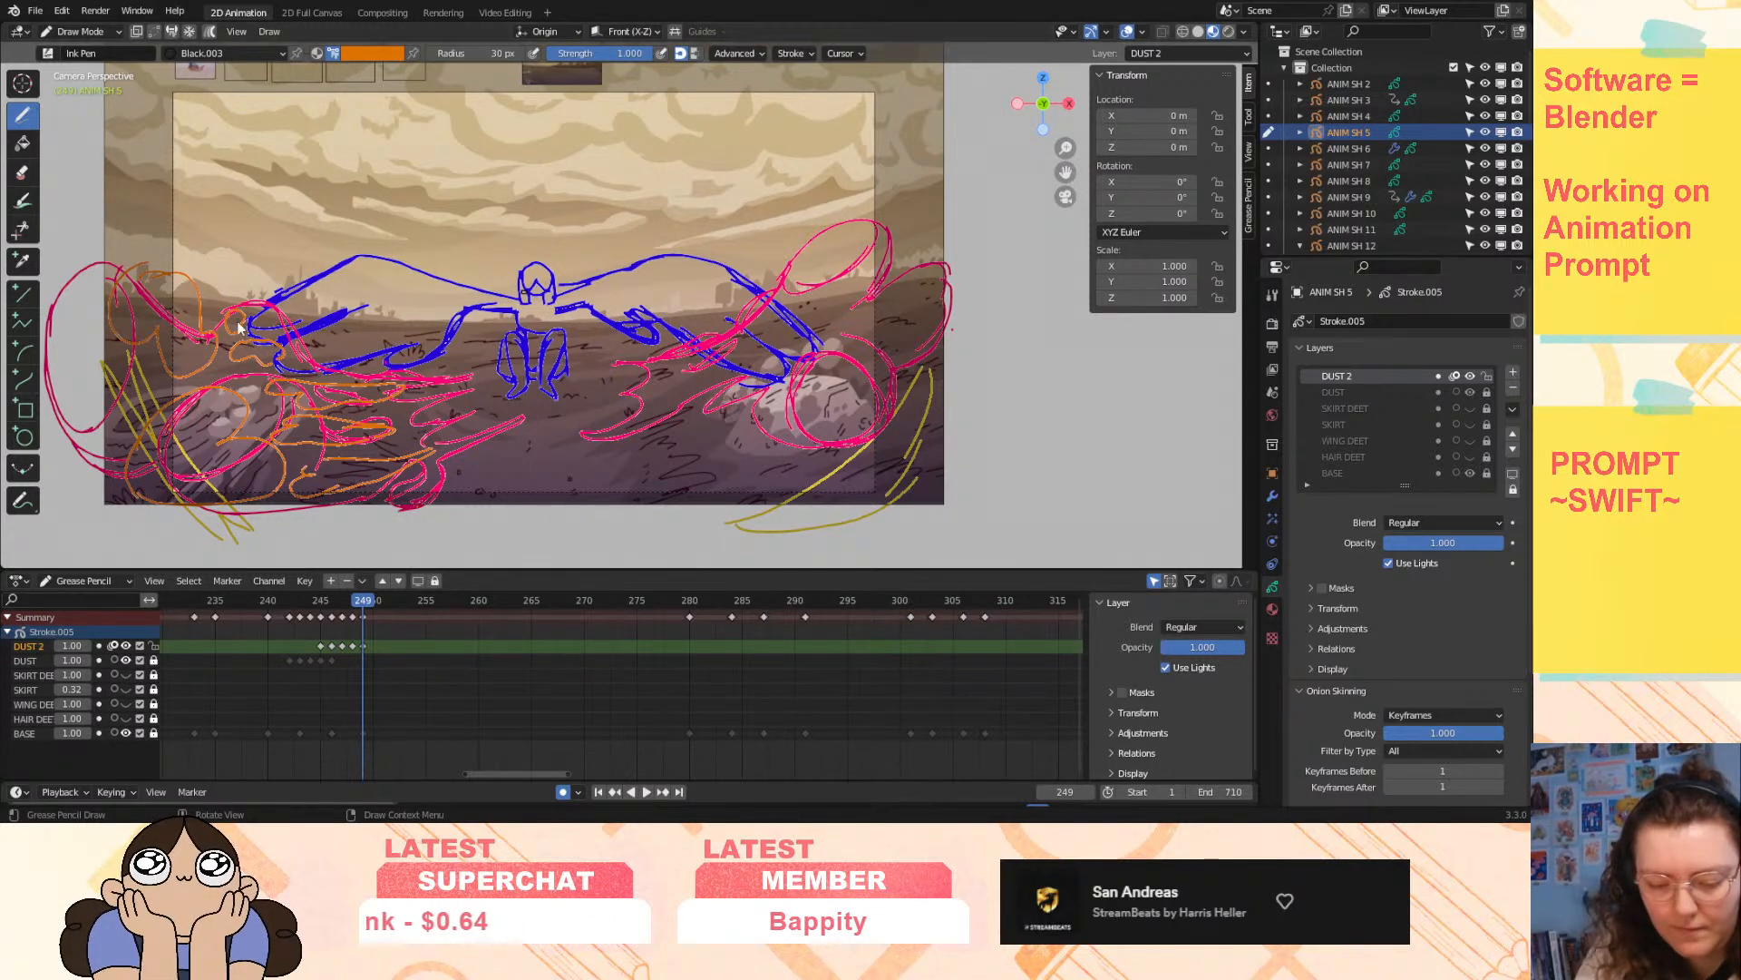
pyautogui.press('space')
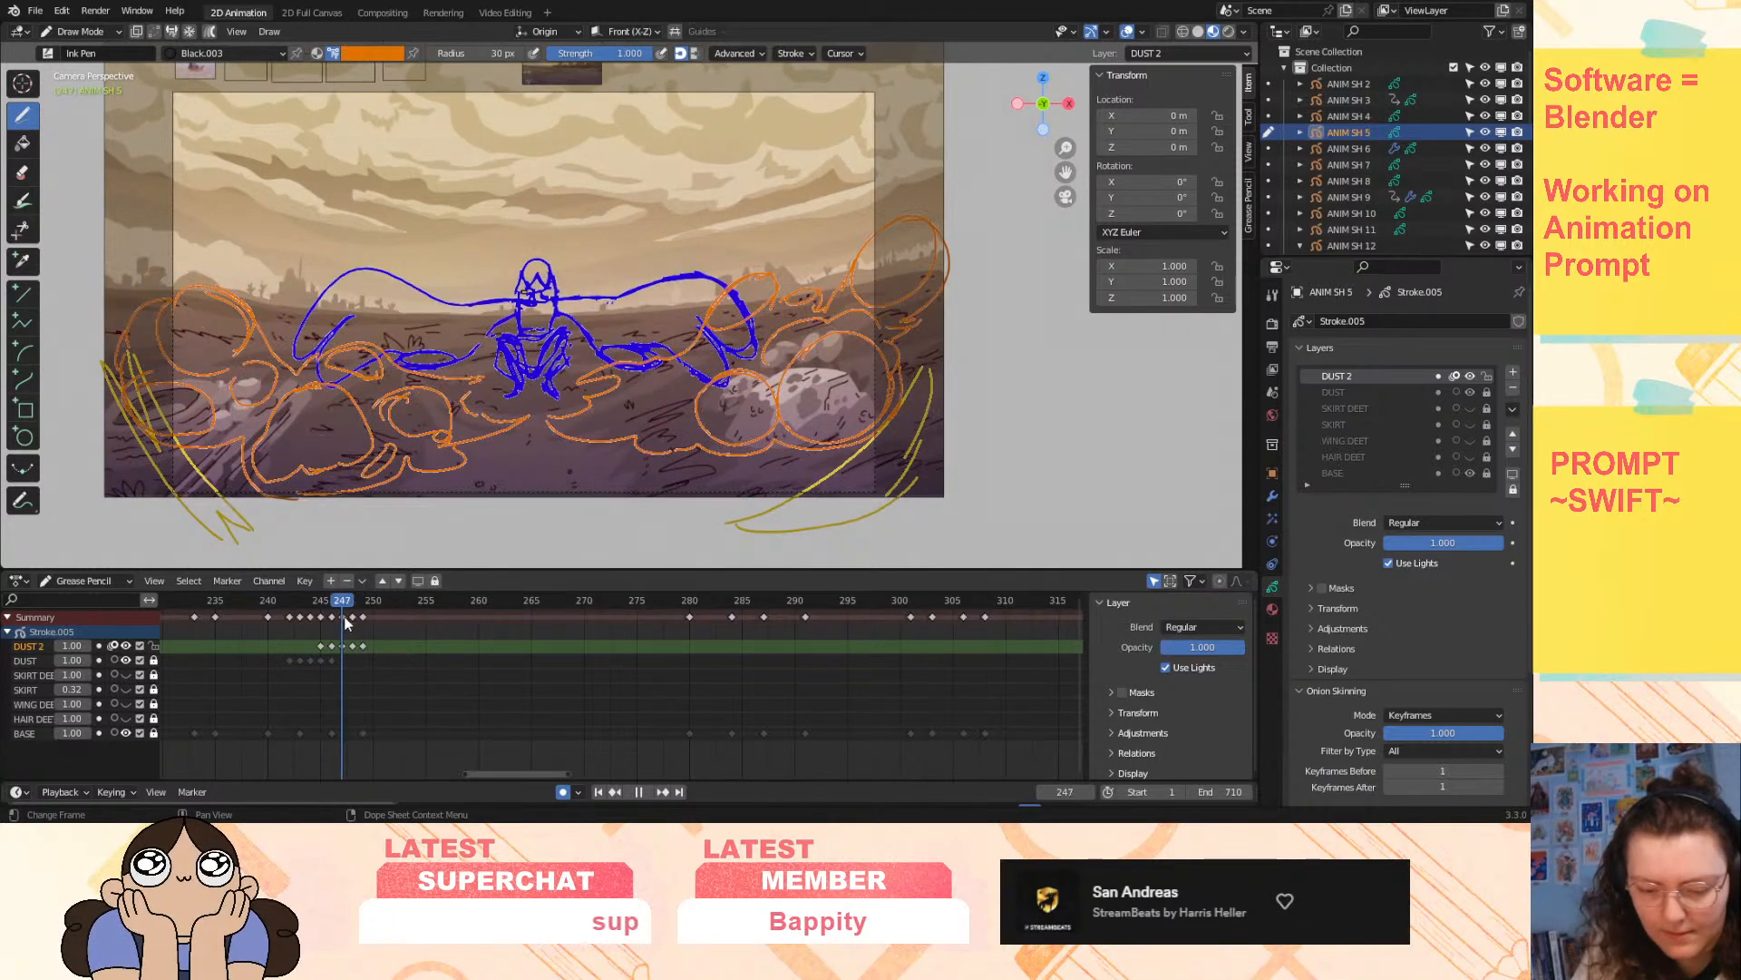
pyautogui.moveTo(360, 620); pyautogui.dragTo(361, 621)
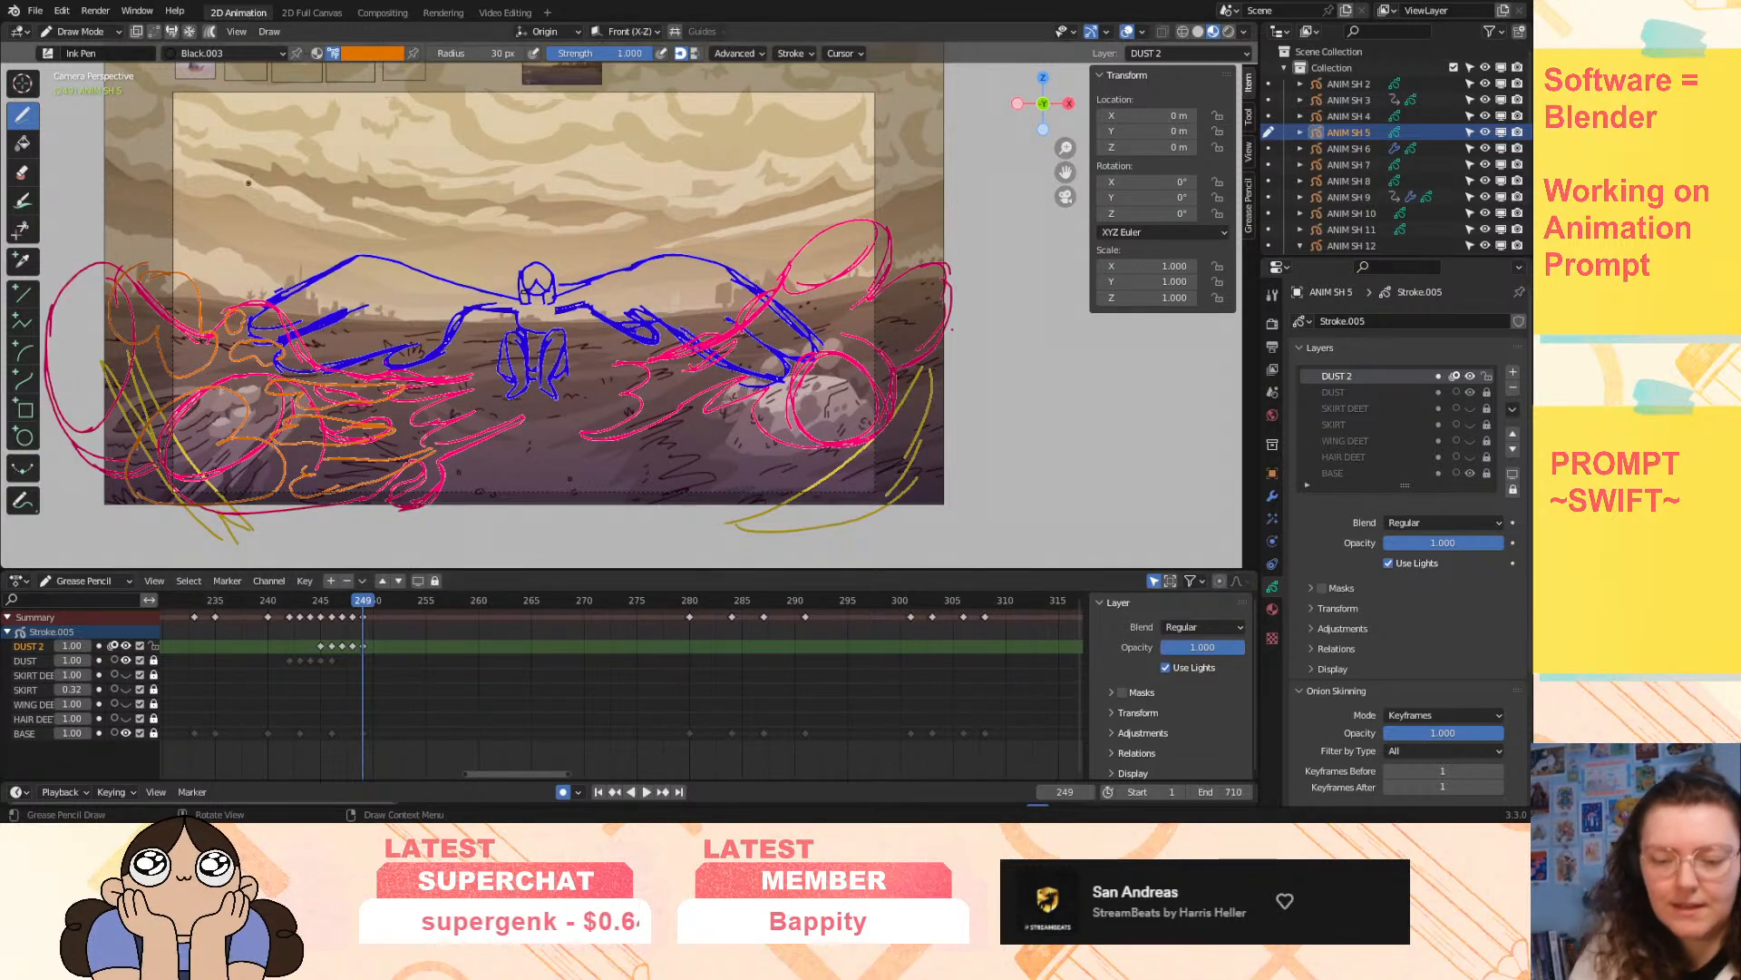
# - Sculpt the left-side dust puffs at frame 249 farther outward, return to drawing, and play back the motion
pyautogui.click(91, 32)
pyautogui.click(101, 83)
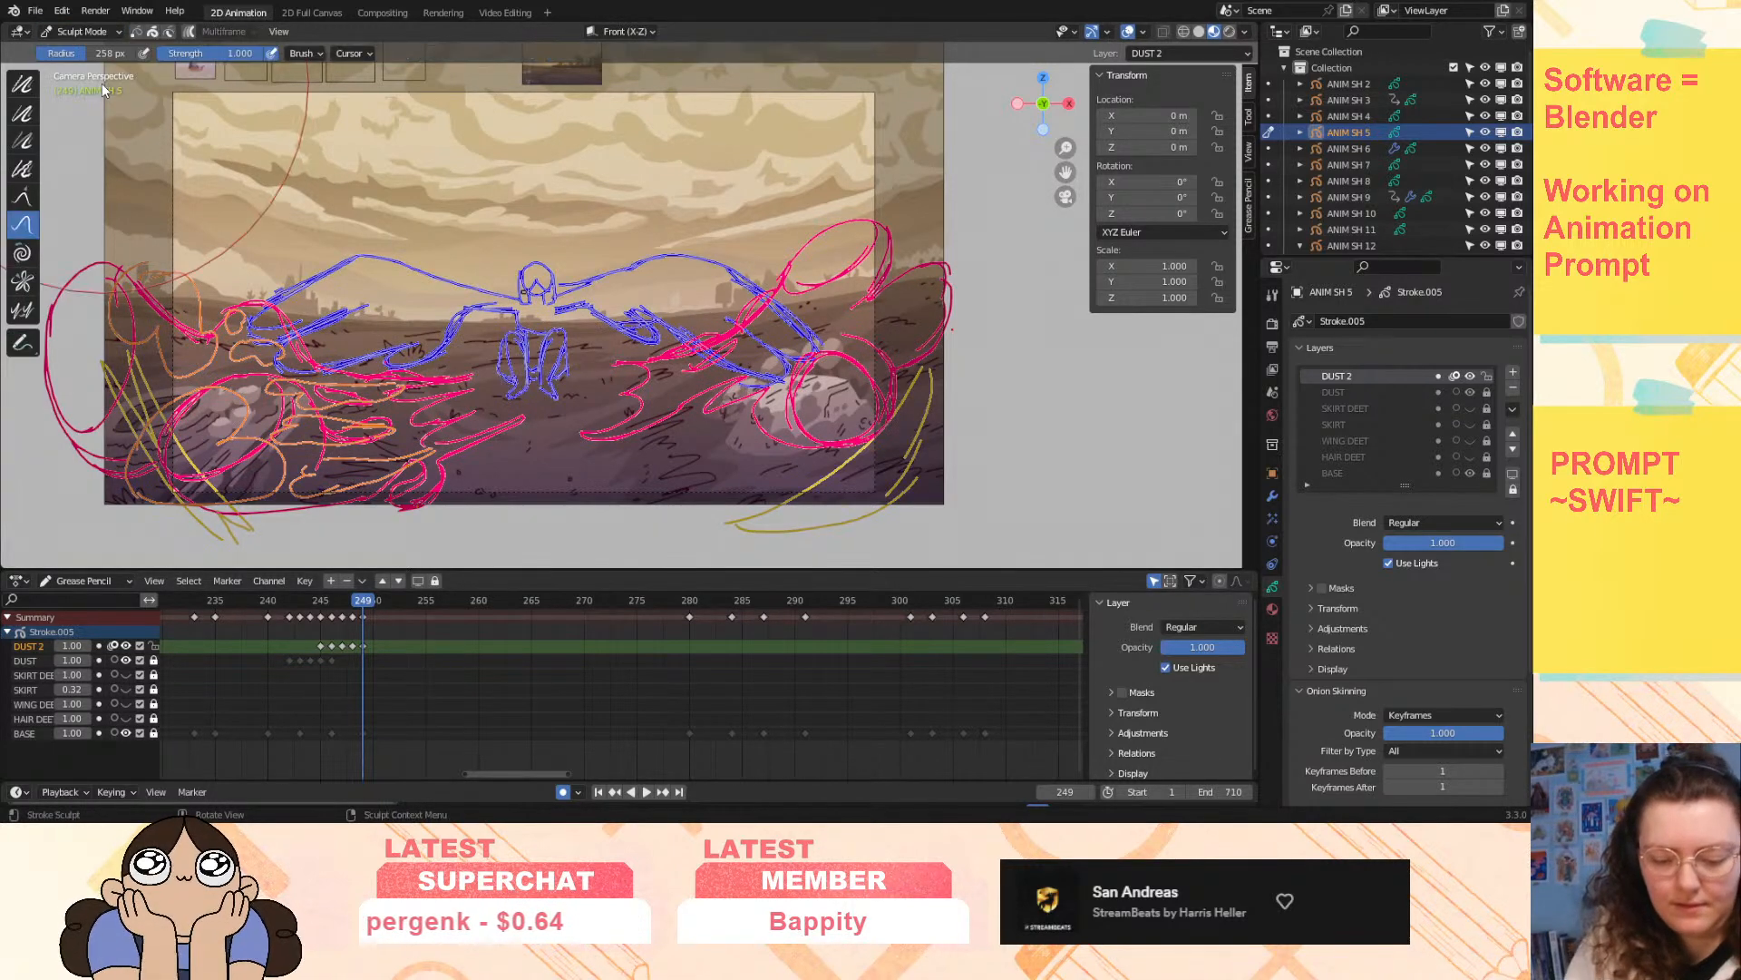
pyautogui.moveTo(211, 488); pyautogui.dragTo(144, 479)
pyautogui.moveTo(139, 330); pyautogui.dragTo(114, 325)
pyautogui.click(81, 32)
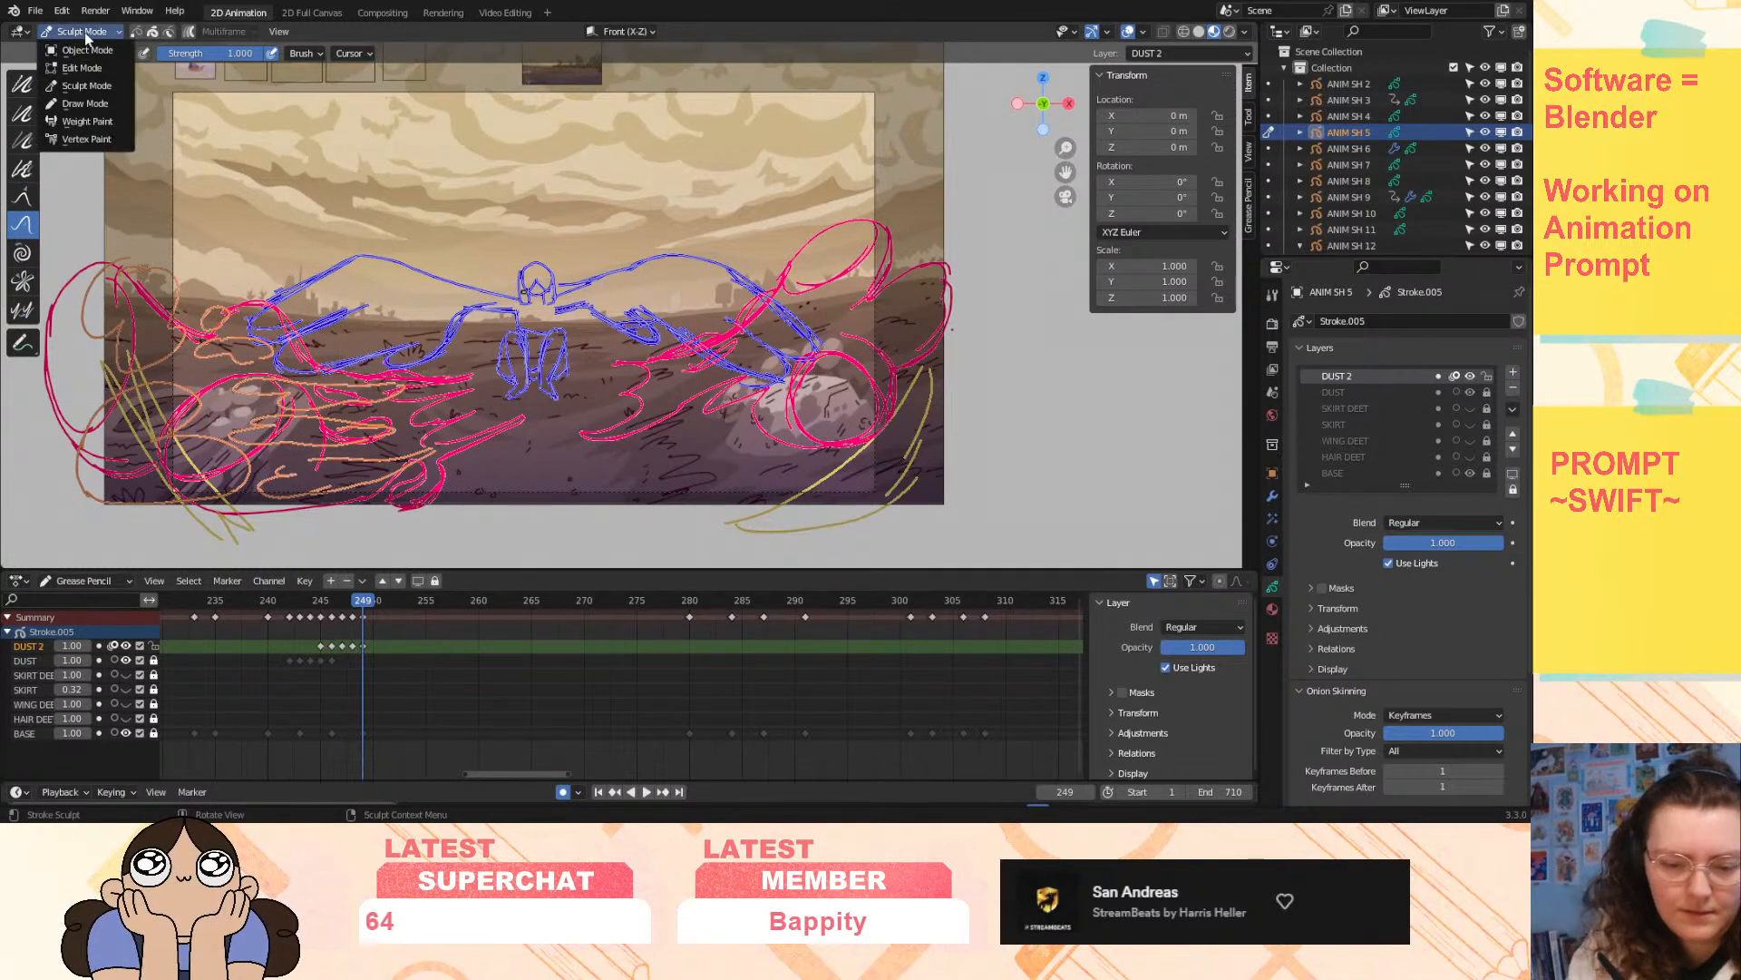
pyautogui.click(87, 103)
pyautogui.press('space')
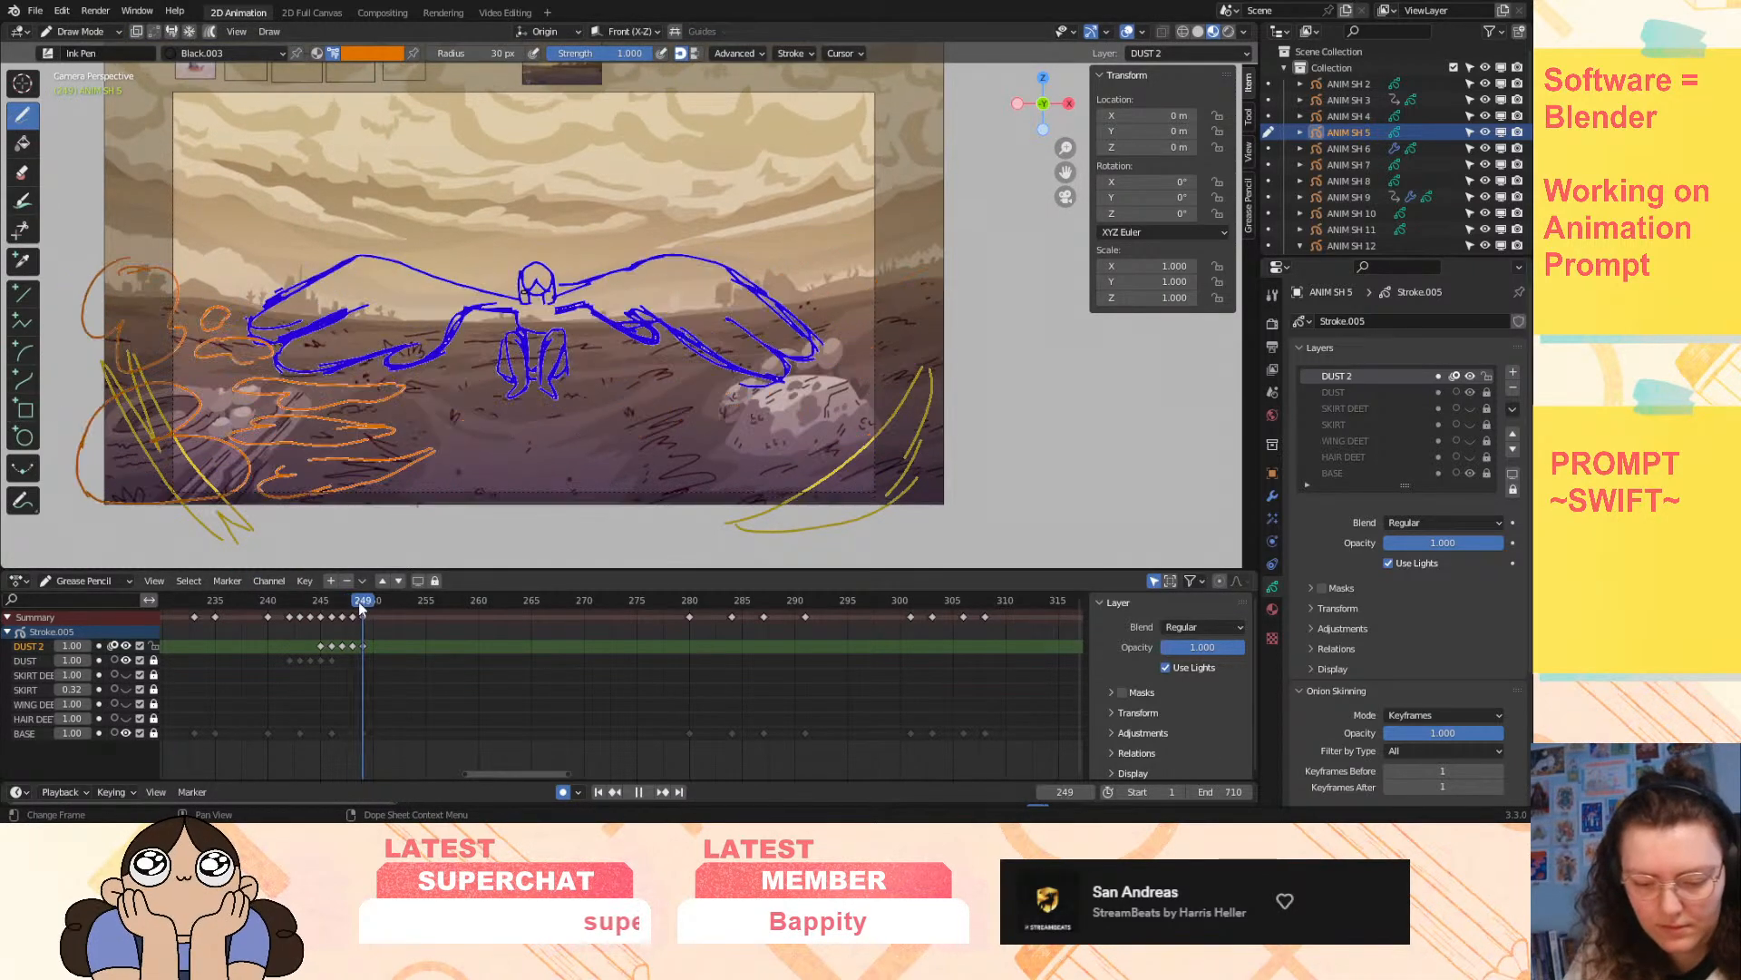
pyautogui.moveTo(366, 602)
pyautogui.mouseDown()
pyautogui.moveTo(337, 621)
pyautogui.moveTo(381, 619)
pyautogui.moveTo(350, 628)
pyautogui.moveTo(367, 644)
pyautogui.mouseUp()
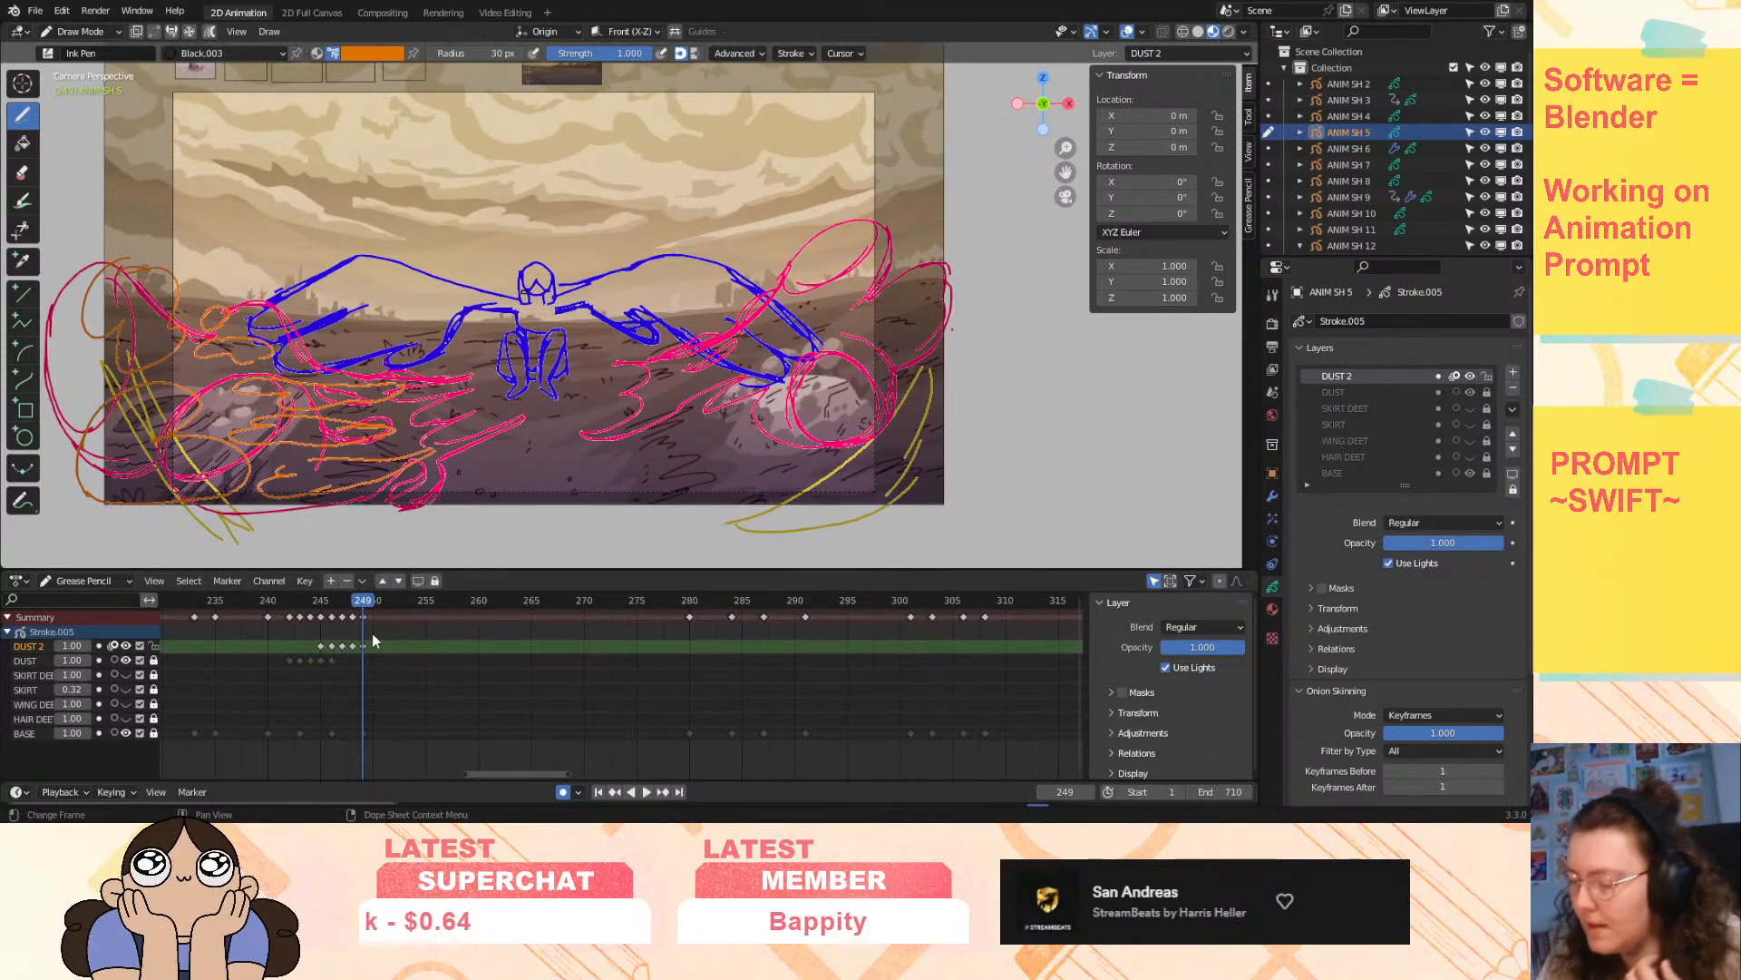
# - Hide all the background images from sh bg 1 through sh bg 10 in the viewport
pyautogui.scroll(-5, 1467, 183)
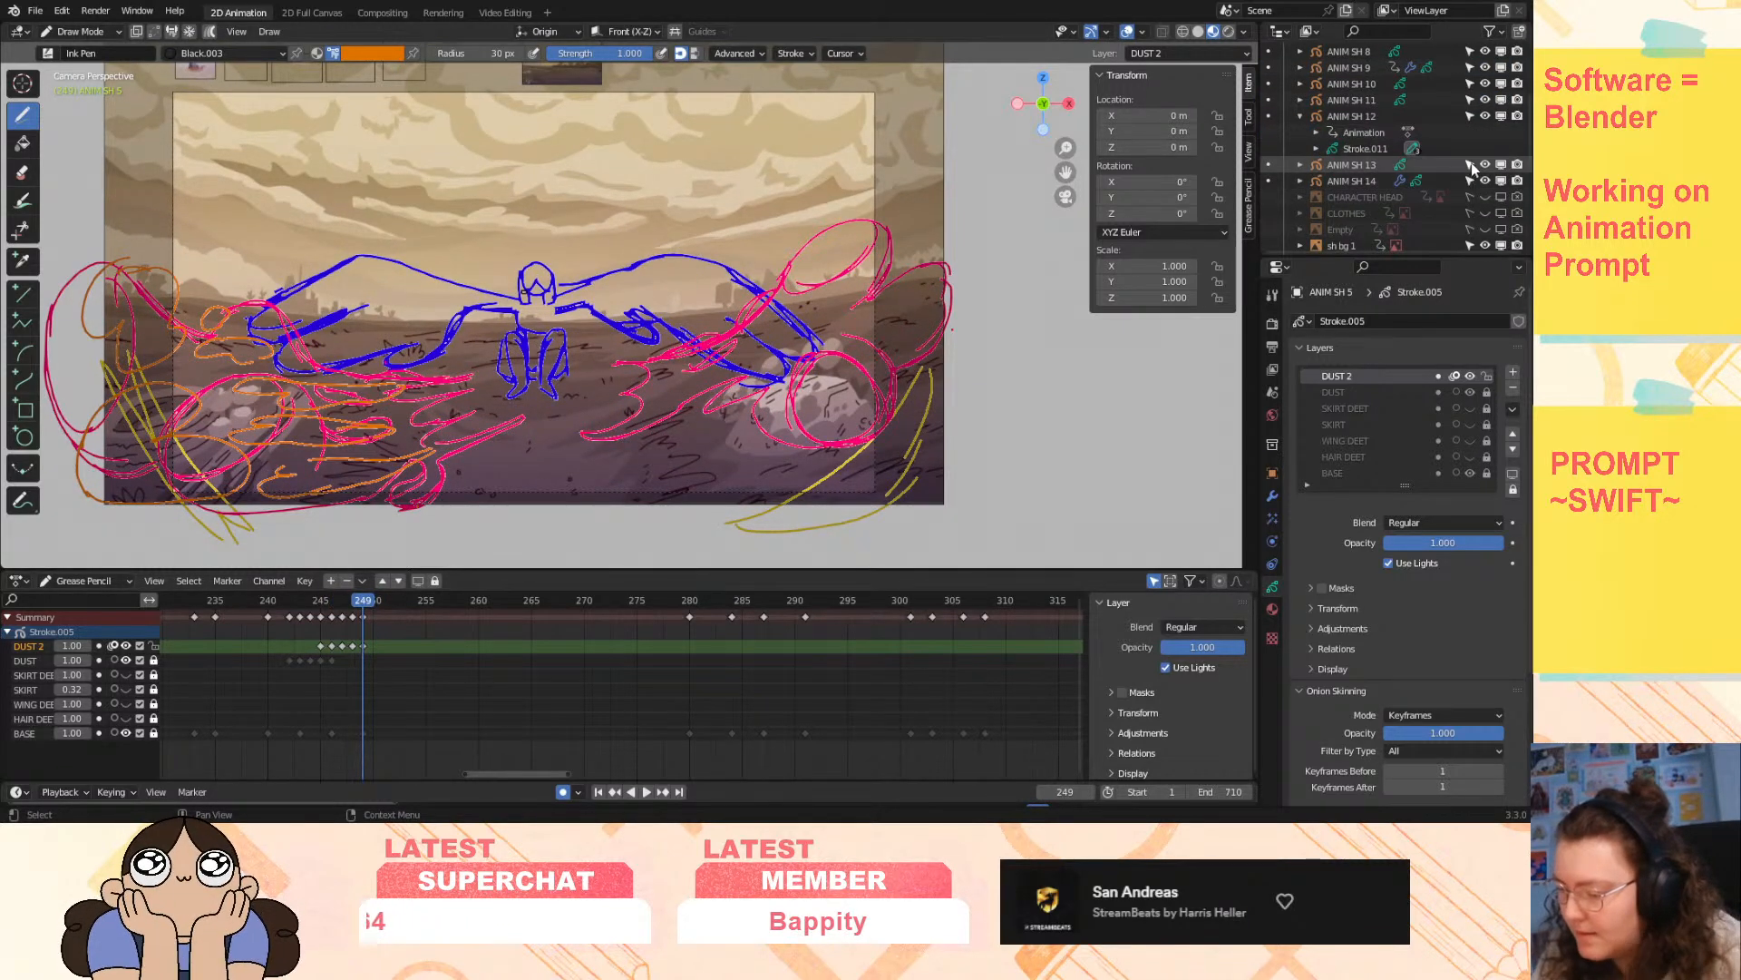
pyautogui.scroll(-3, 1471, 162)
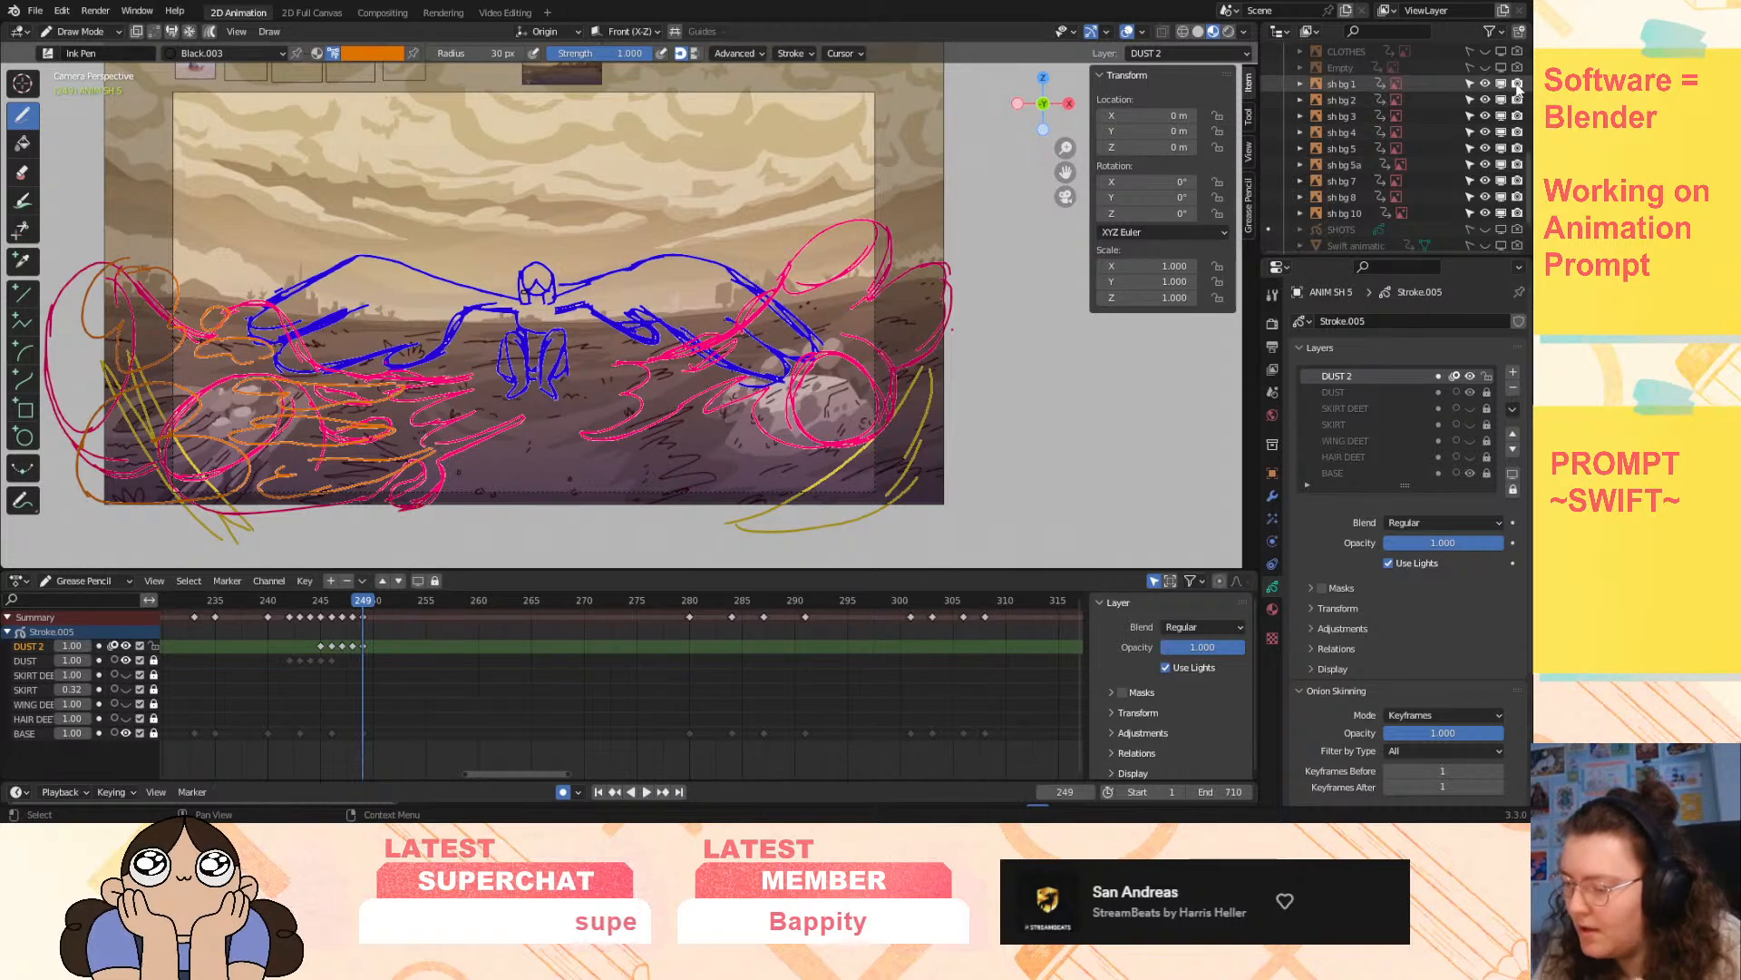
pyautogui.click(1485, 83)
pyautogui.moveTo(1485, 83); pyautogui.dragTo(1485, 213)
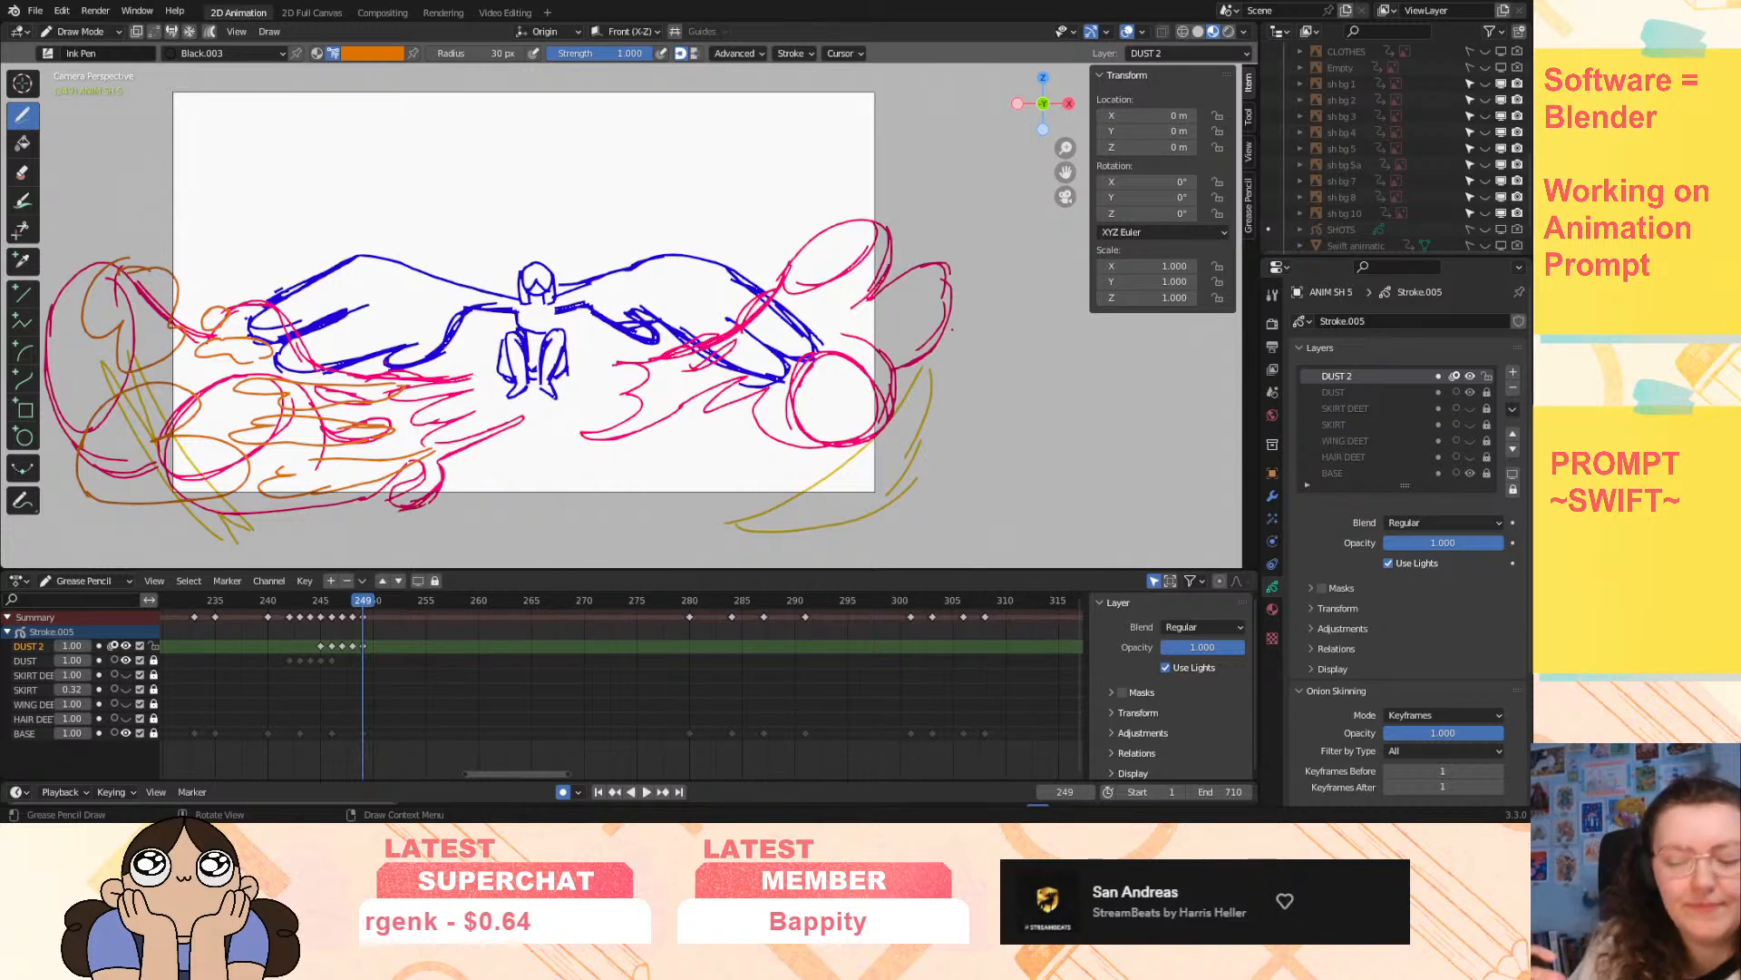
# - Play back and scrub the shot around frames 248 and 249 to check the dust motion against the blank background
pyautogui.press('space')
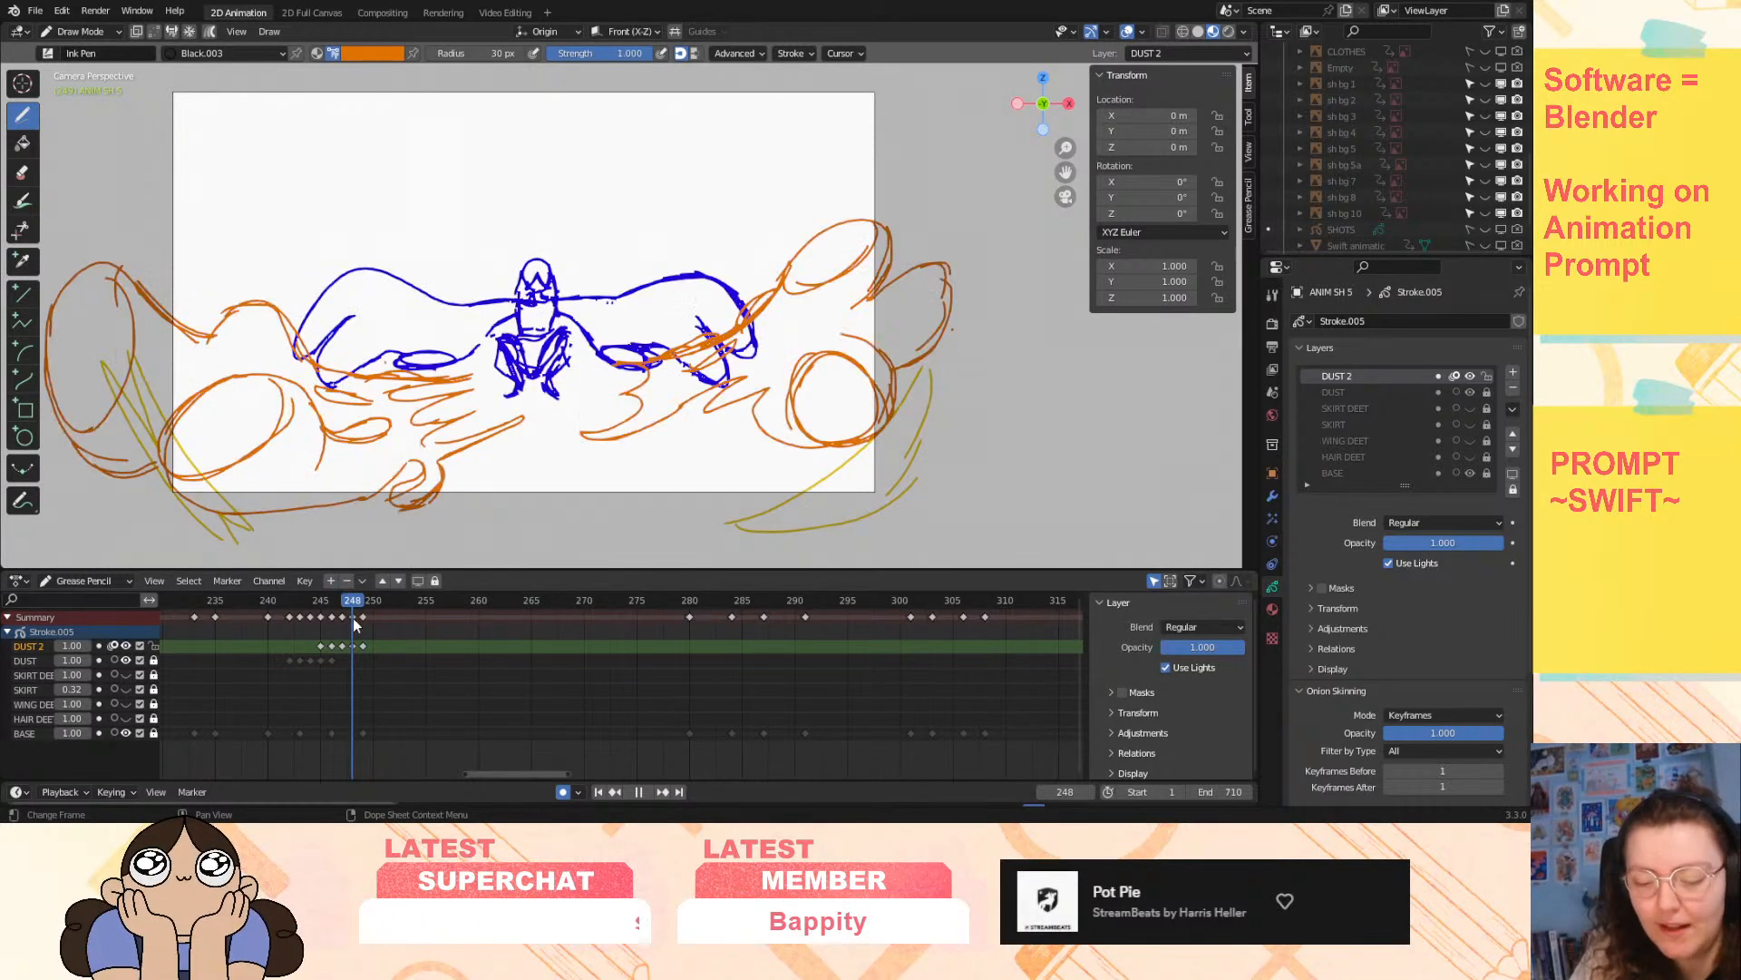
pyautogui.press('space')
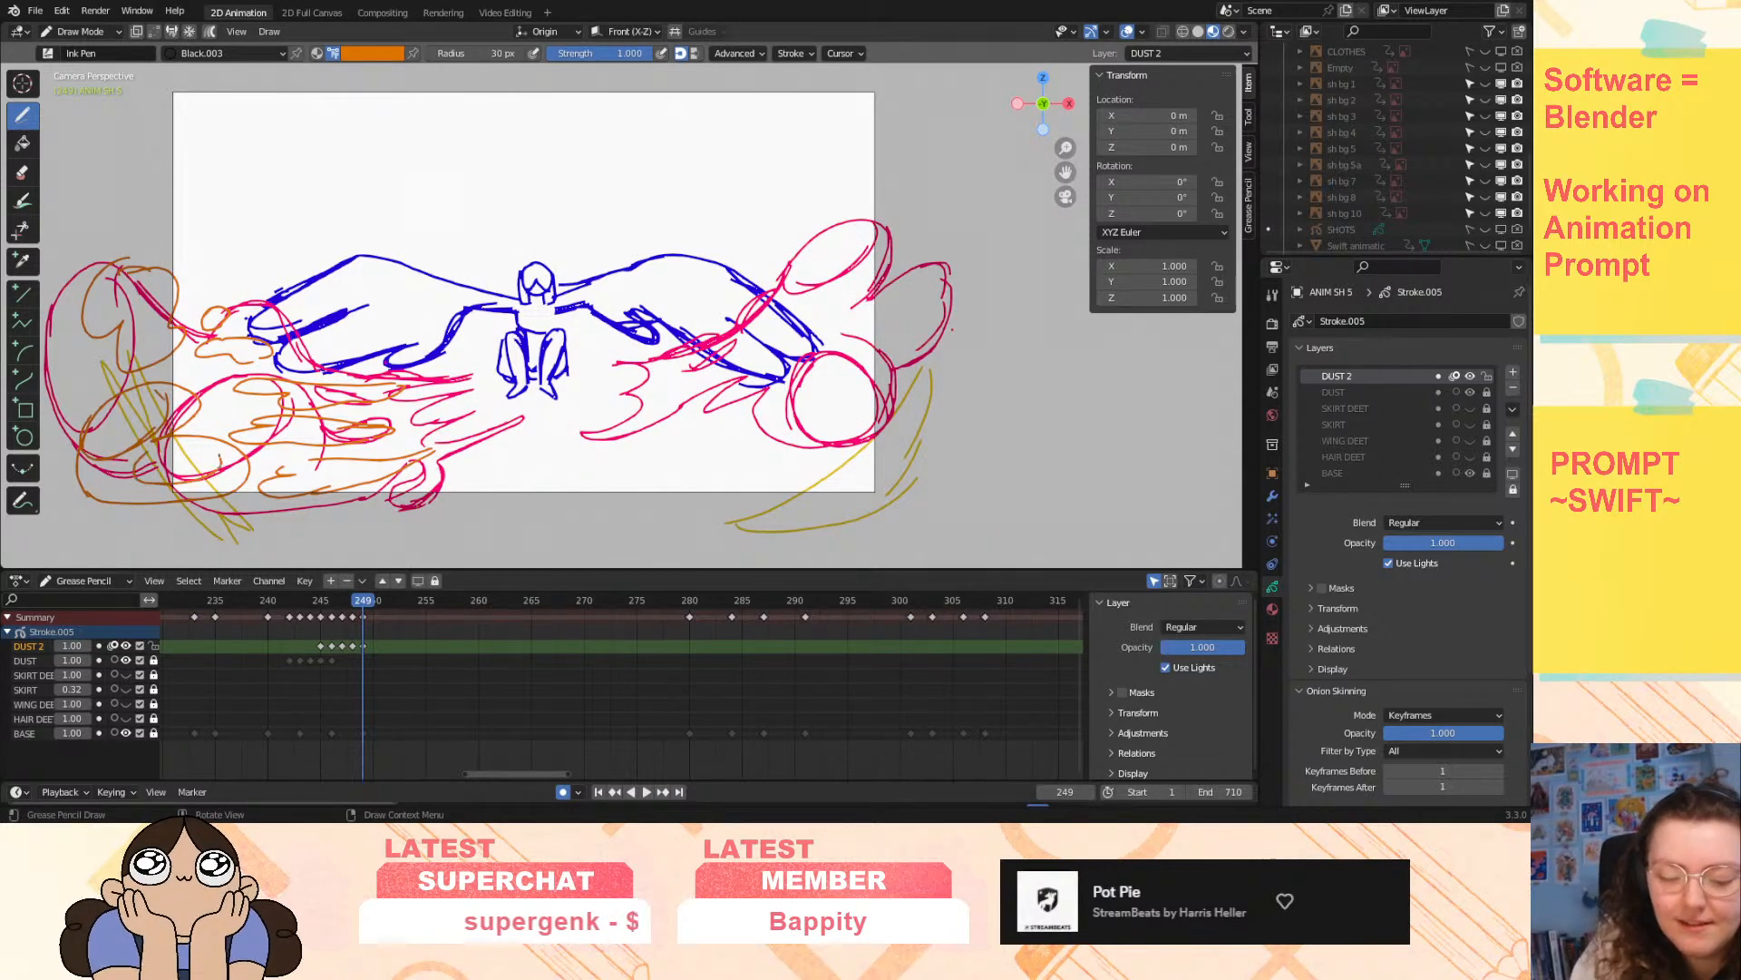
pyautogui.press('space')
pyautogui.moveTo(359, 603)
pyautogui.mouseDown()
pyautogui.moveTo(347, 613)
pyautogui.moveTo(363, 613)
pyautogui.mouseUp()
pyautogui.press('space')
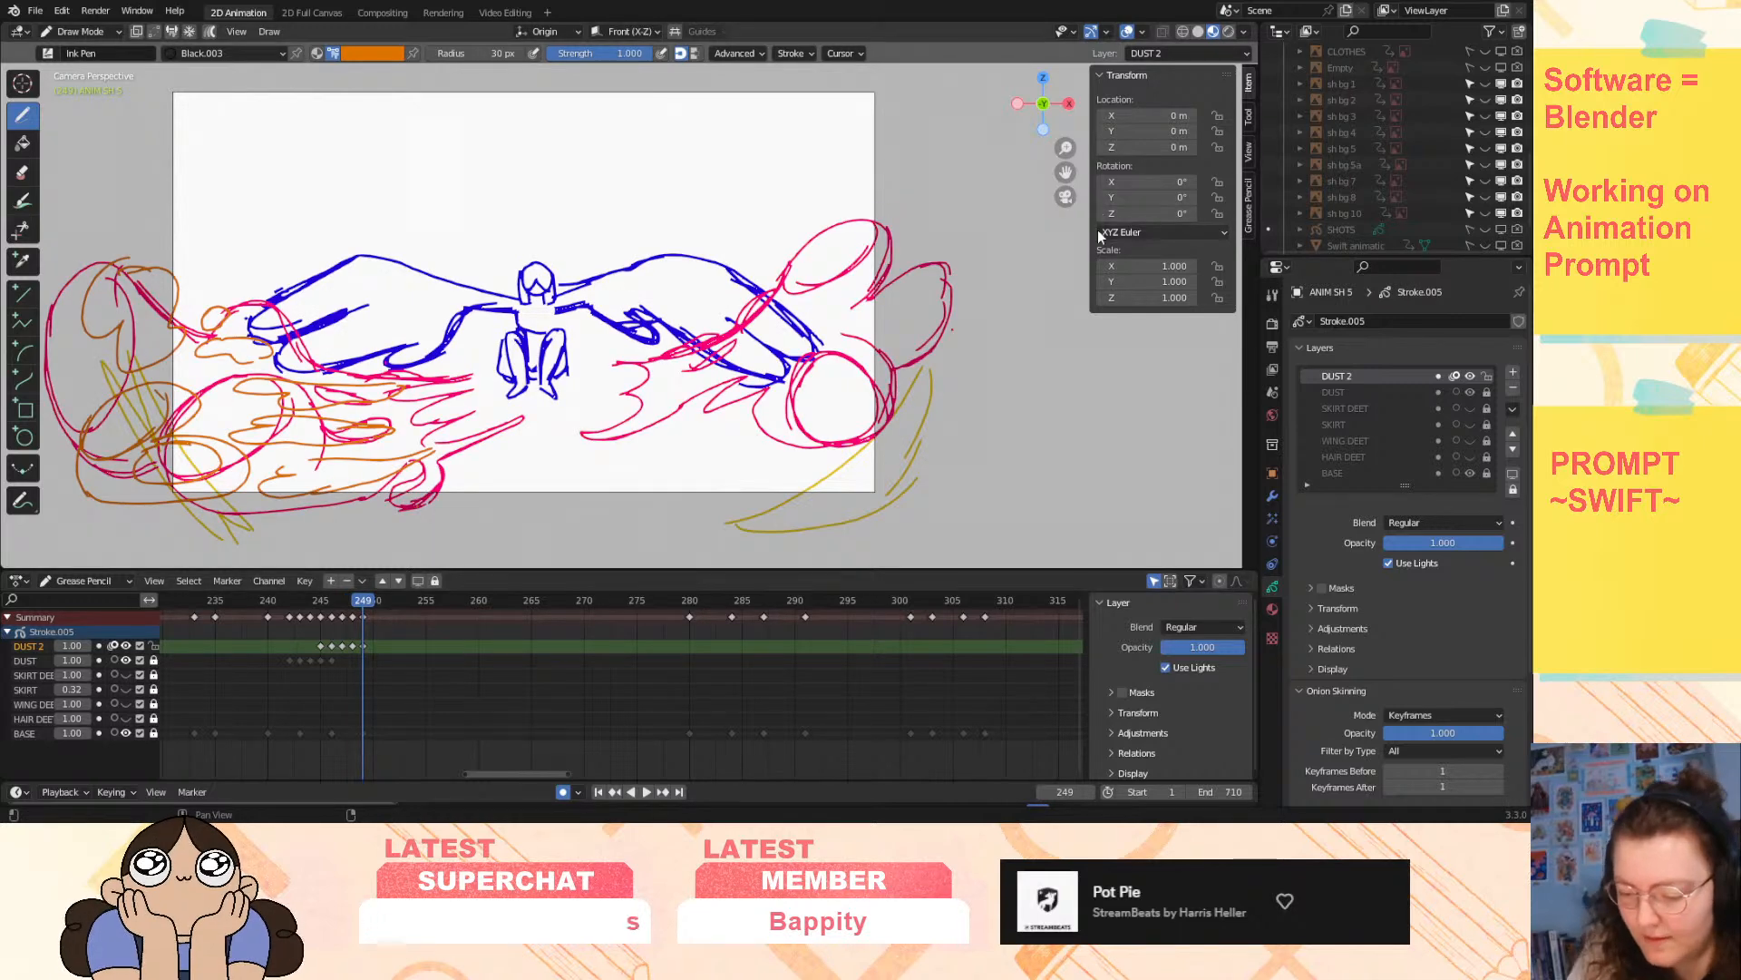
# - At frame 249 on DUST 2, draw separate rounded dust puffs beyond the right-hand wing and tapering streaks beneath it
pyautogui.moveTo(661, 423); pyautogui.dragTo(709, 389)
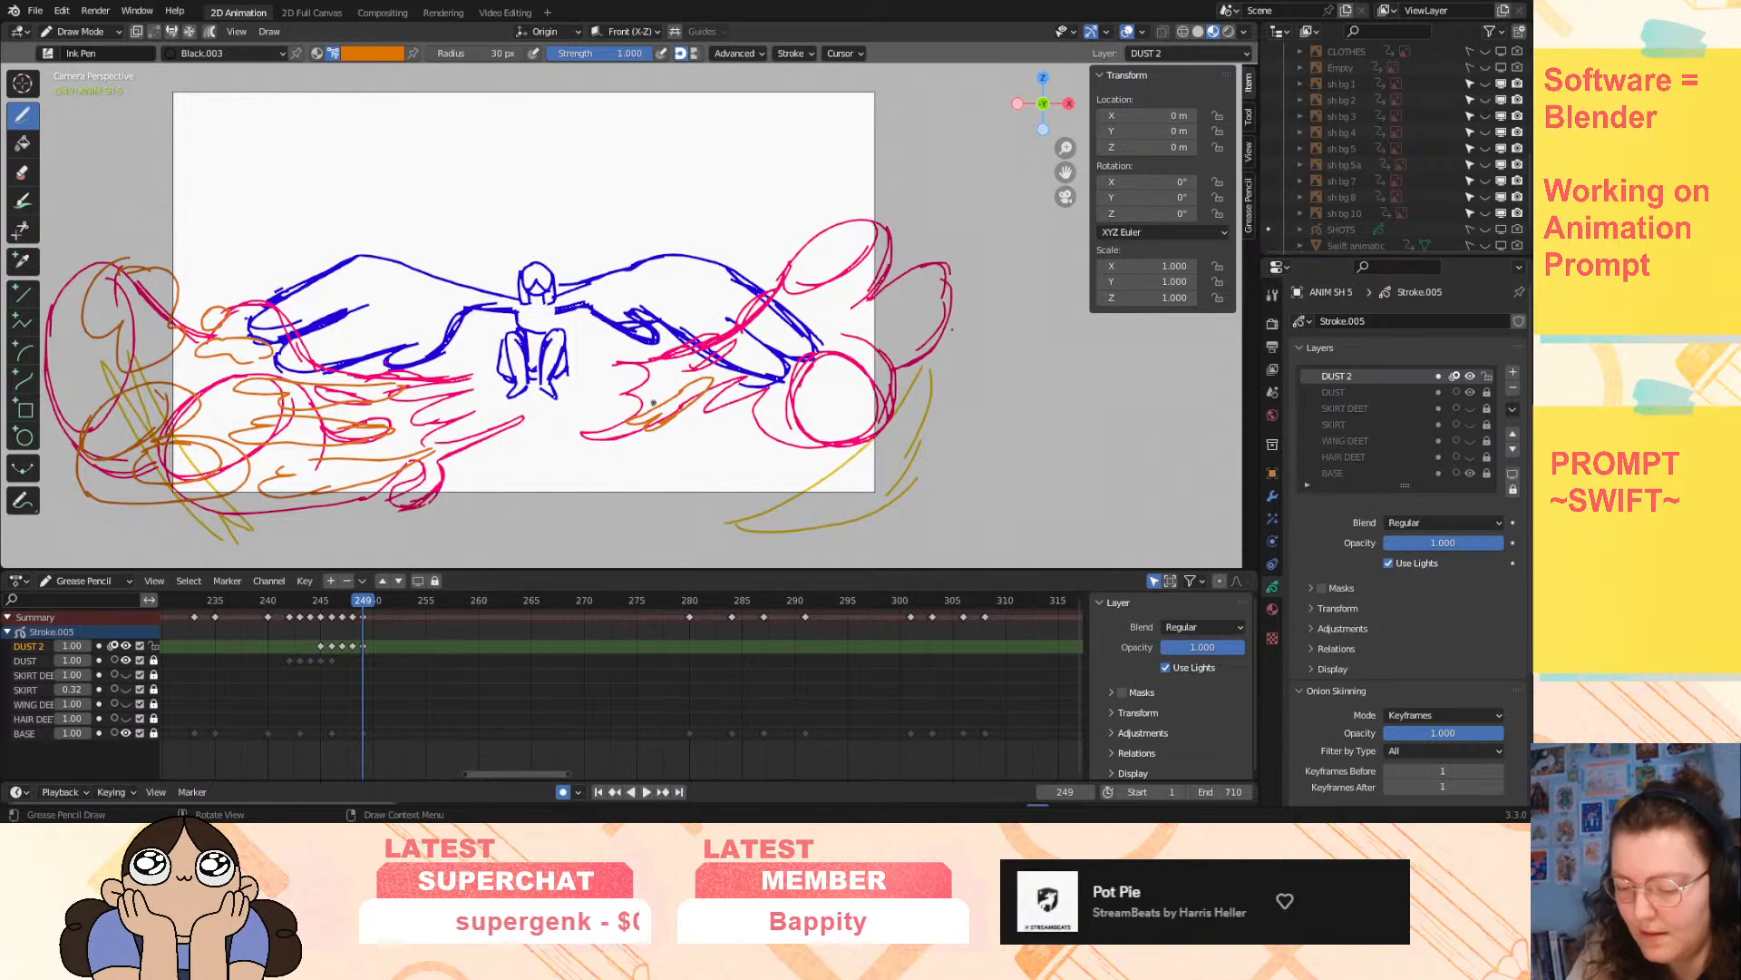
pyautogui.moveTo(856, 253)
pyautogui.mouseDown()
pyautogui.moveTo(910, 195)
pyautogui.moveTo(886, 290)
pyautogui.mouseUp()
pyautogui.moveTo(911, 196)
pyautogui.mouseDown()
pyautogui.moveTo(938, 191)
pyautogui.moveTo(915, 255)
pyautogui.moveTo(918, 238)
pyautogui.moveTo(844, 255)
pyautogui.mouseUp()
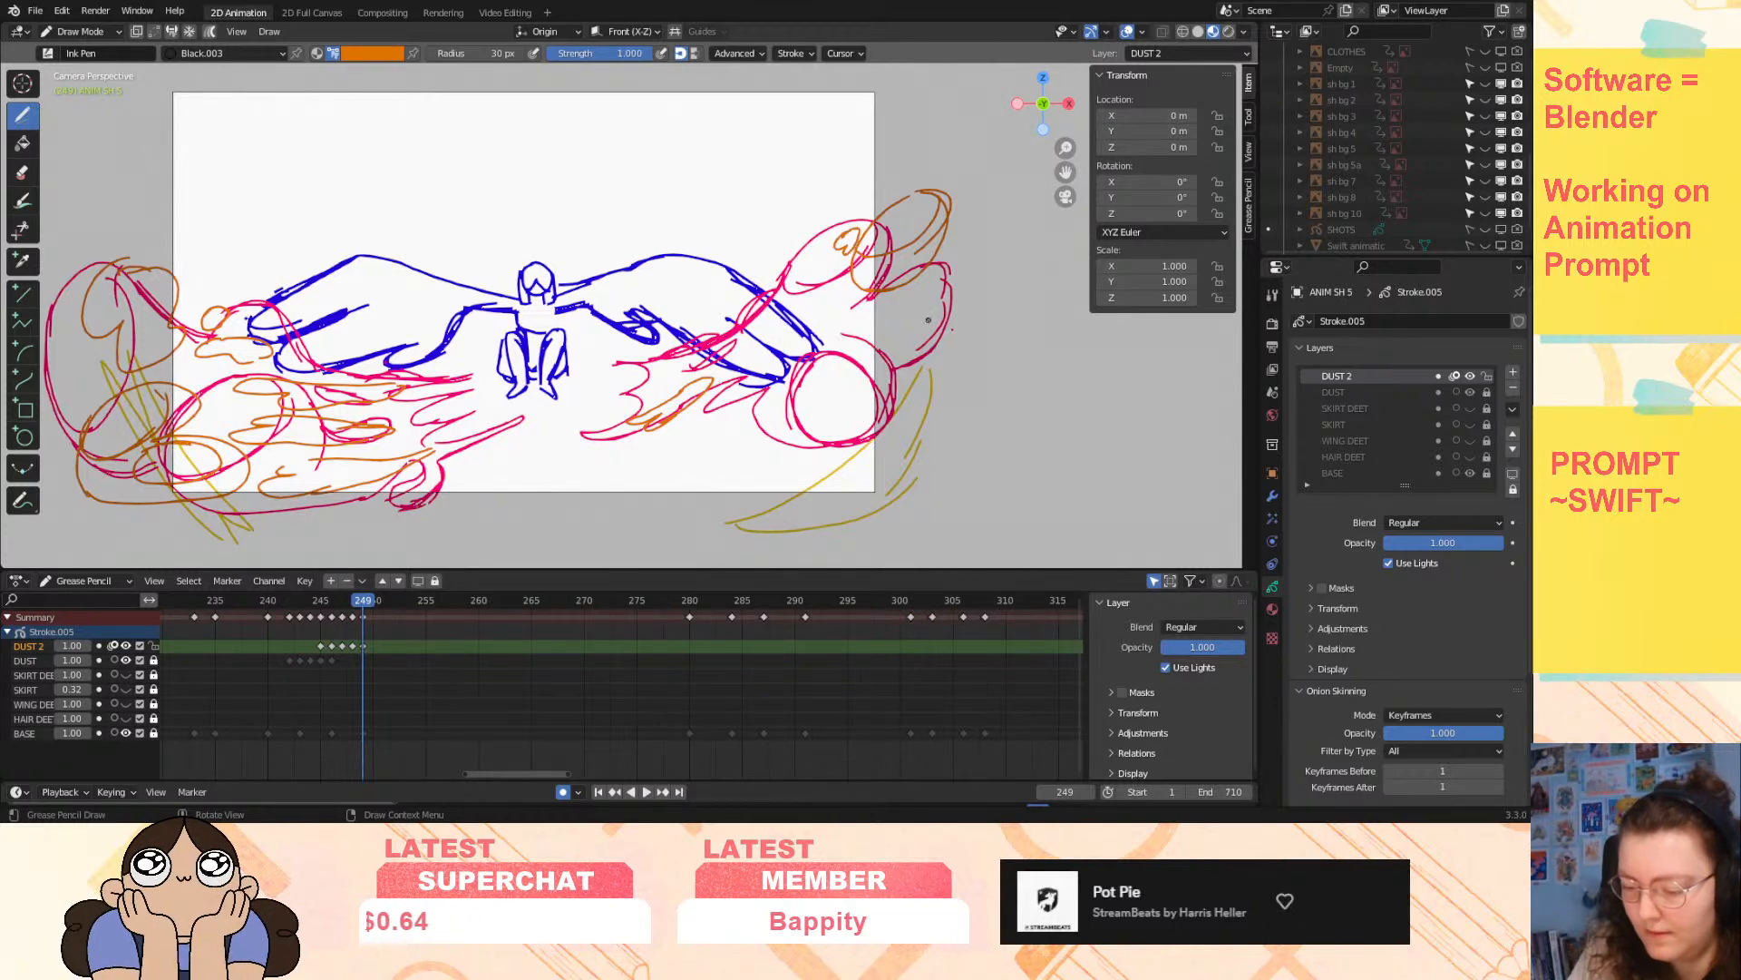
pyautogui.moveTo(967, 265)
pyautogui.mouseDown()
pyautogui.moveTo(924, 306)
pyautogui.moveTo(1000, 271)
pyautogui.moveTo(957, 263)
pyautogui.mouseUp()
pyautogui.moveTo(944, 371)
pyautogui.mouseDown()
pyautogui.moveTo(861, 455)
pyautogui.moveTo(863, 381)
pyautogui.moveTo(915, 363)
pyautogui.moveTo(893, 436)
pyautogui.moveTo(864, 391)
pyautogui.mouseUp()
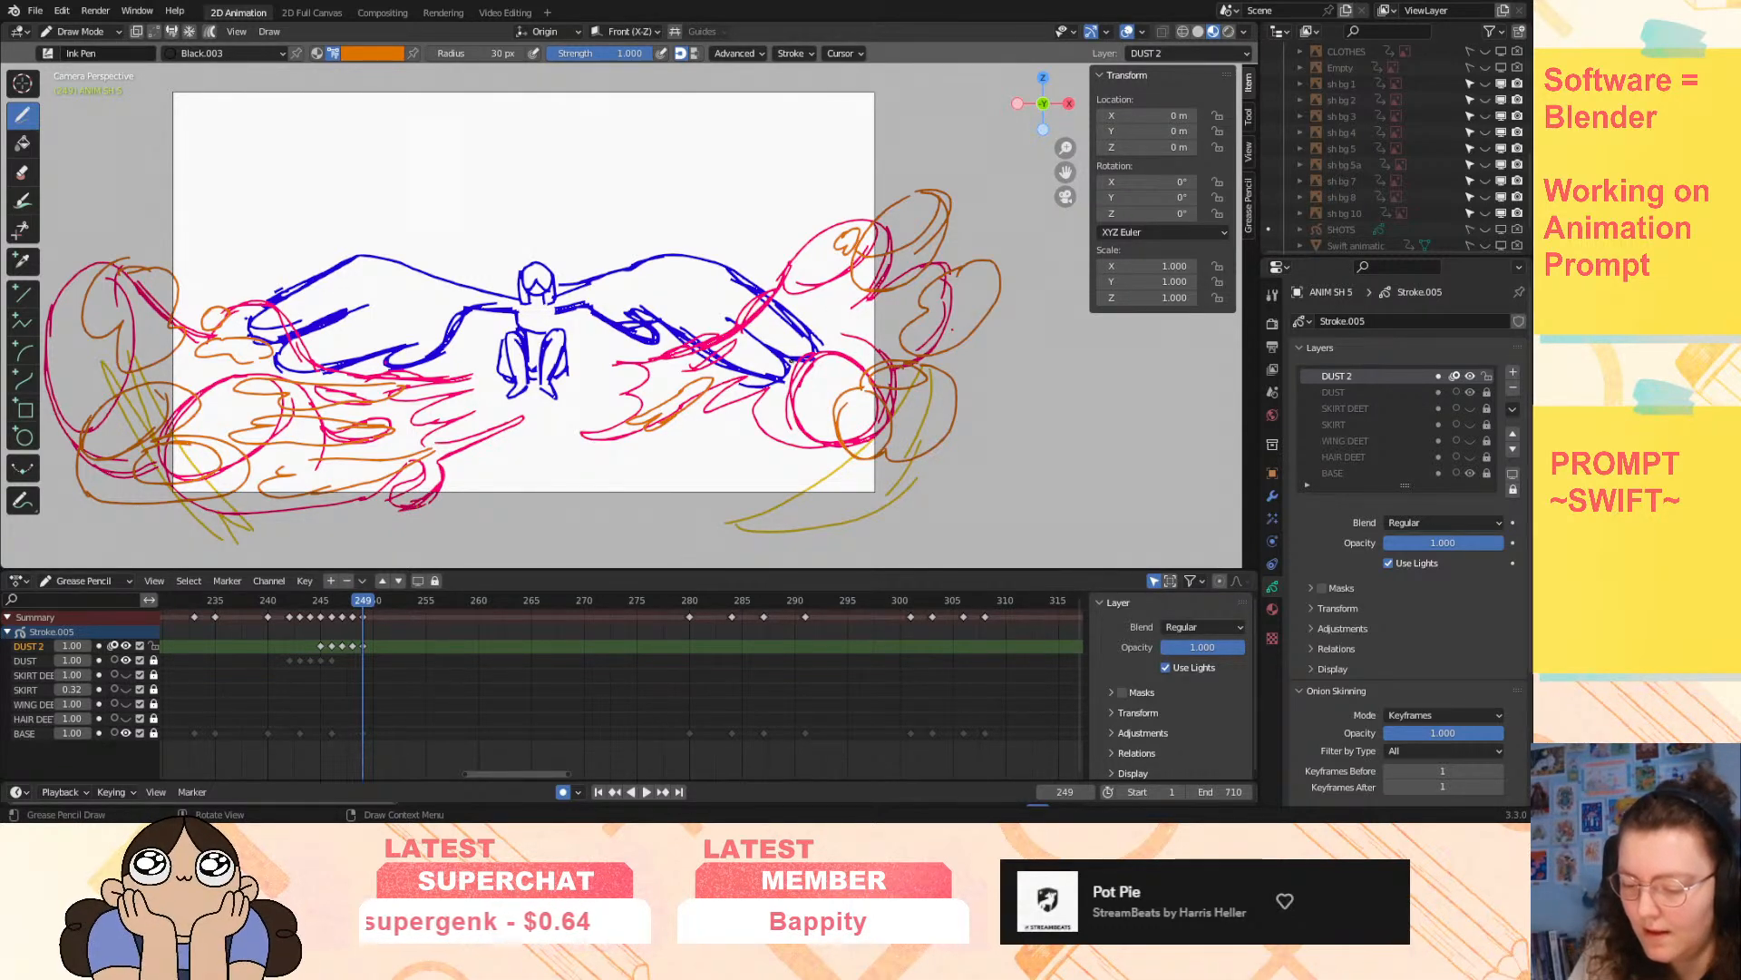
pyautogui.moveTo(729, 360)
pyautogui.mouseDown()
pyautogui.moveTo(840, 296)
pyautogui.moveTo(830, 335)
pyautogui.moveTo(727, 374)
pyautogui.mouseUp()
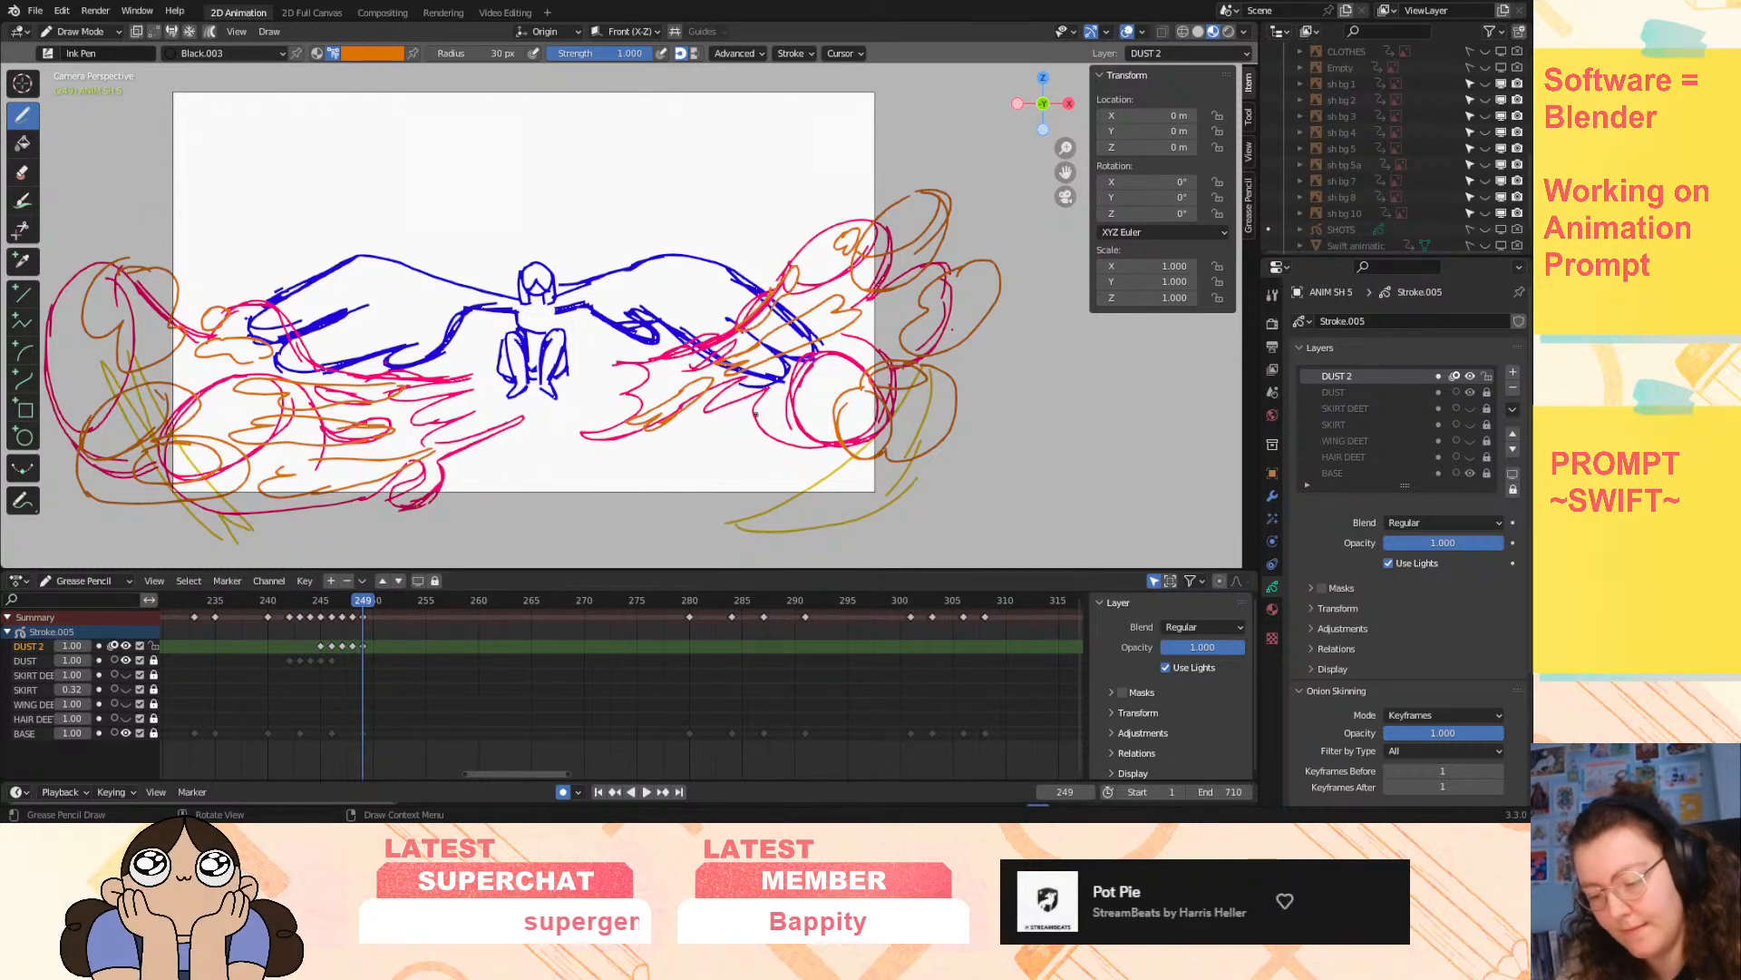
# - Turn off onion skinning for the DUST 2 layer and flip between frames 248 and 249 to compare the dust shapes
pyautogui.moveTo(354, 602); pyautogui.dragTo(362, 602)
pyautogui.click(357, 602)
pyautogui.click(359, 603)
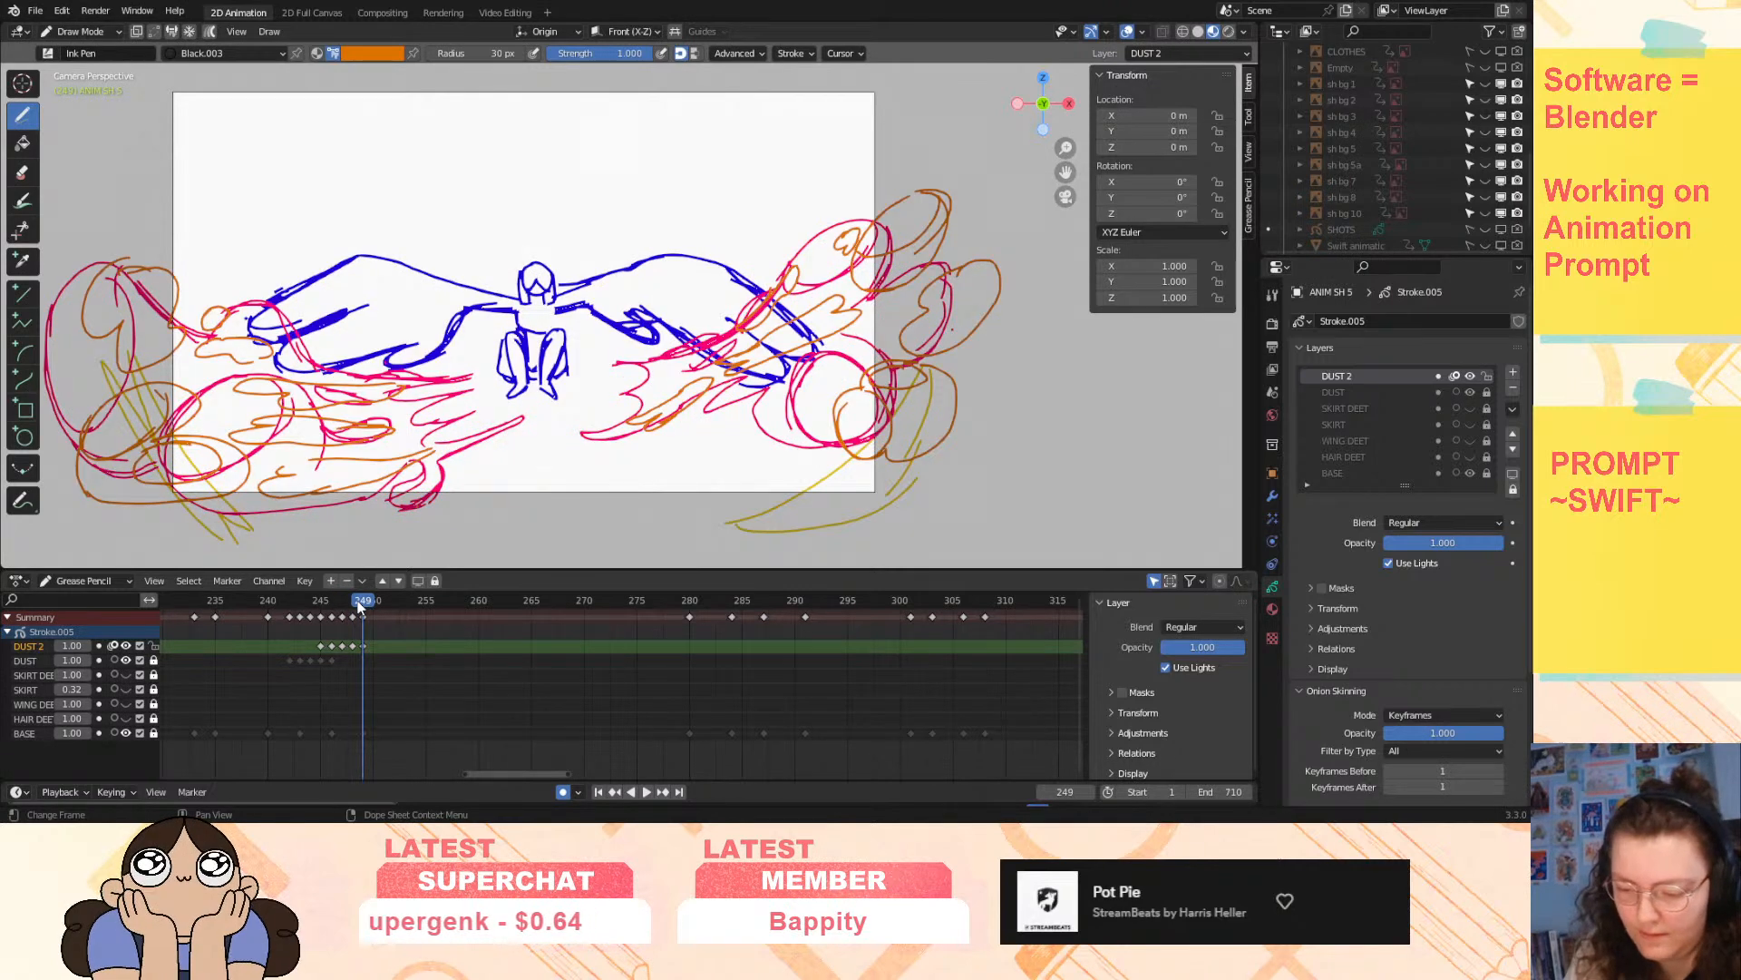
pyautogui.click(113, 646)
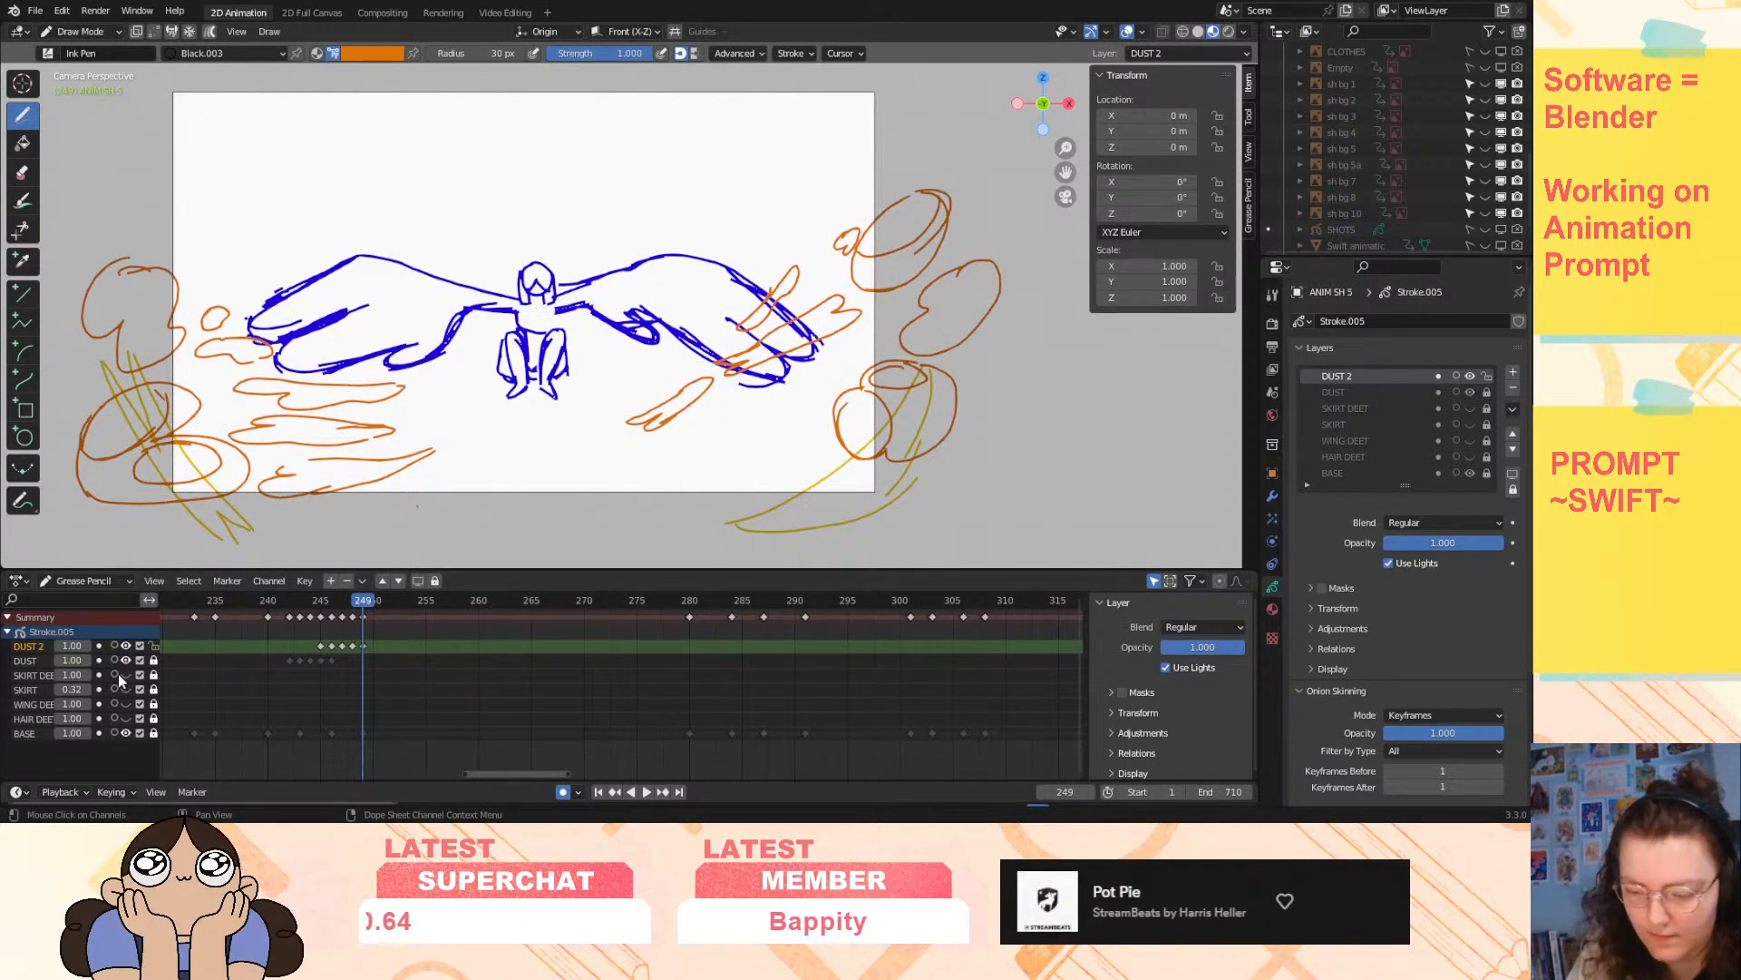
pyautogui.click(353, 613)
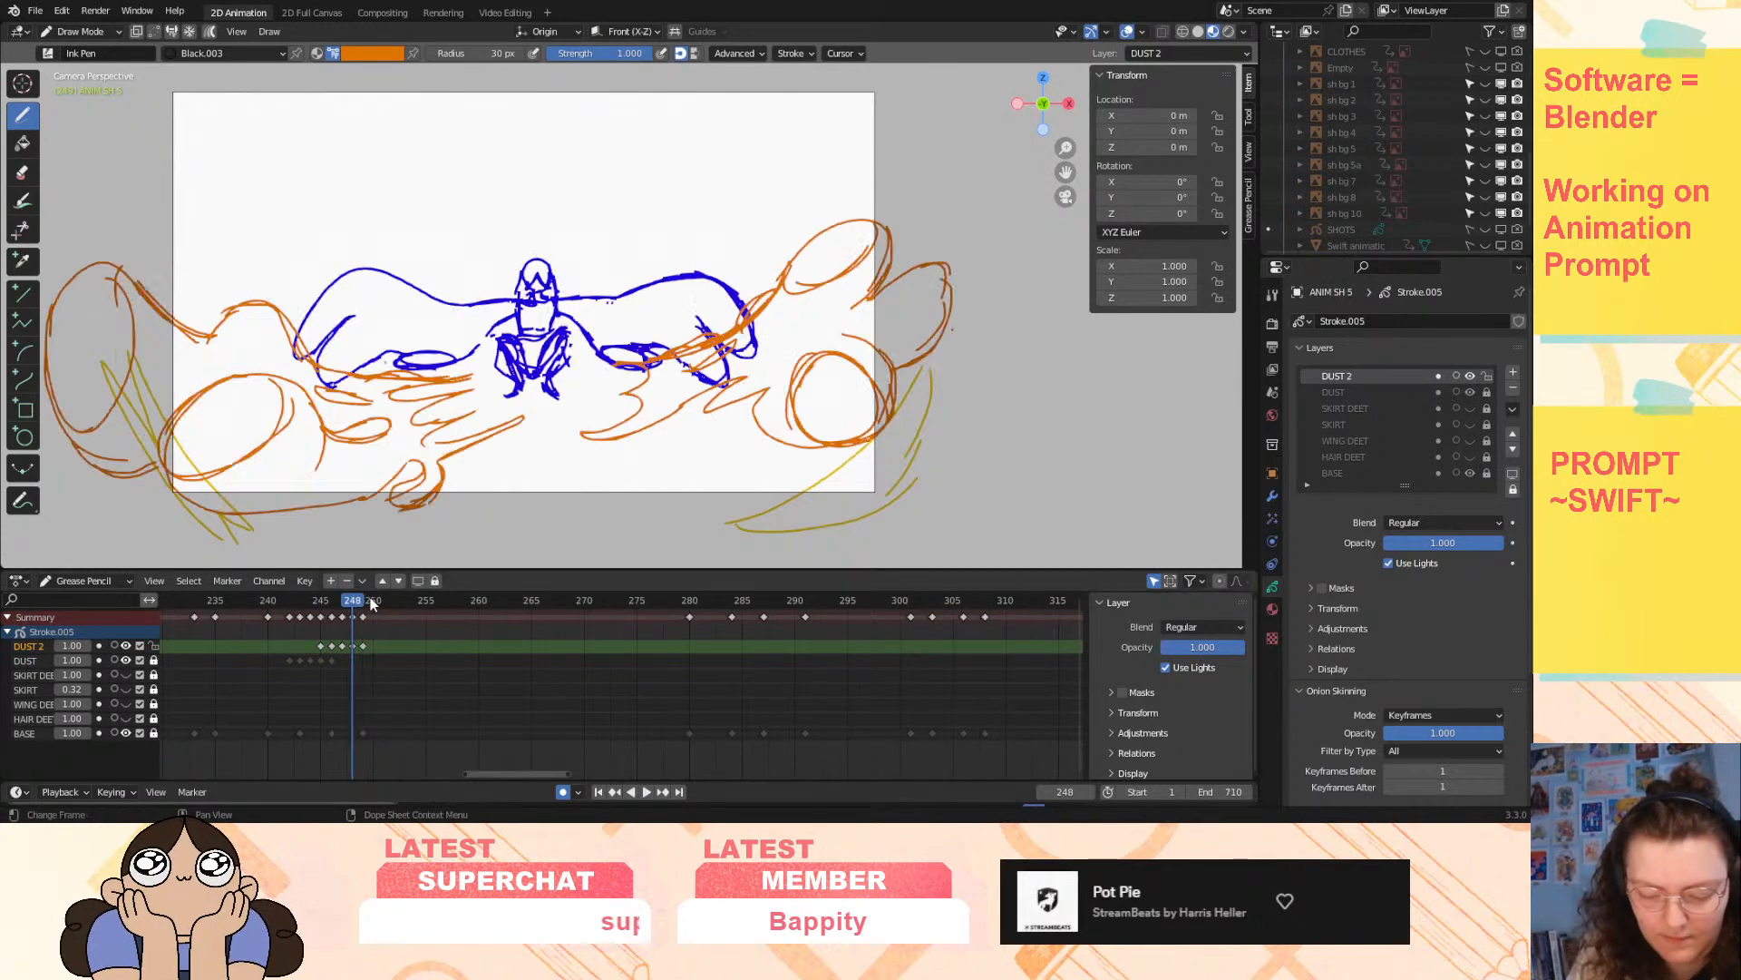
pyautogui.moveTo(354, 602); pyautogui.dragTo(362, 602)
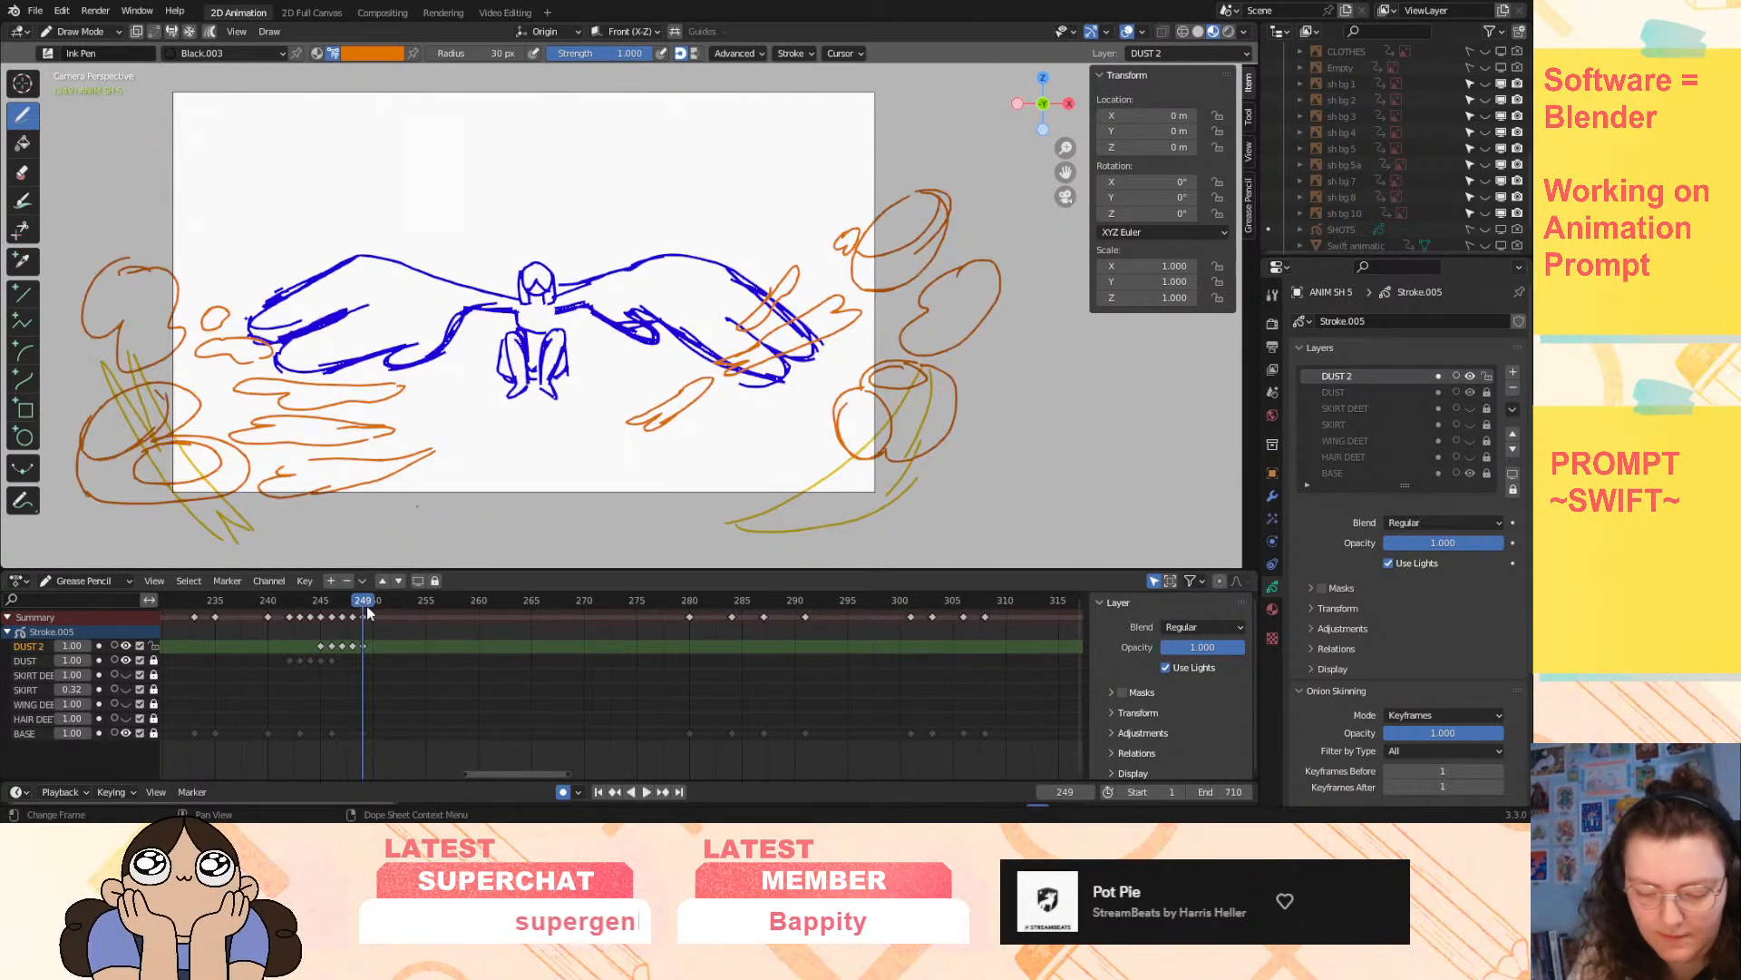
pyautogui.press('Left')
pyautogui.press('Right')
pyautogui.press('Left')
pyautogui.press('Right')
pyautogui.press('Left')
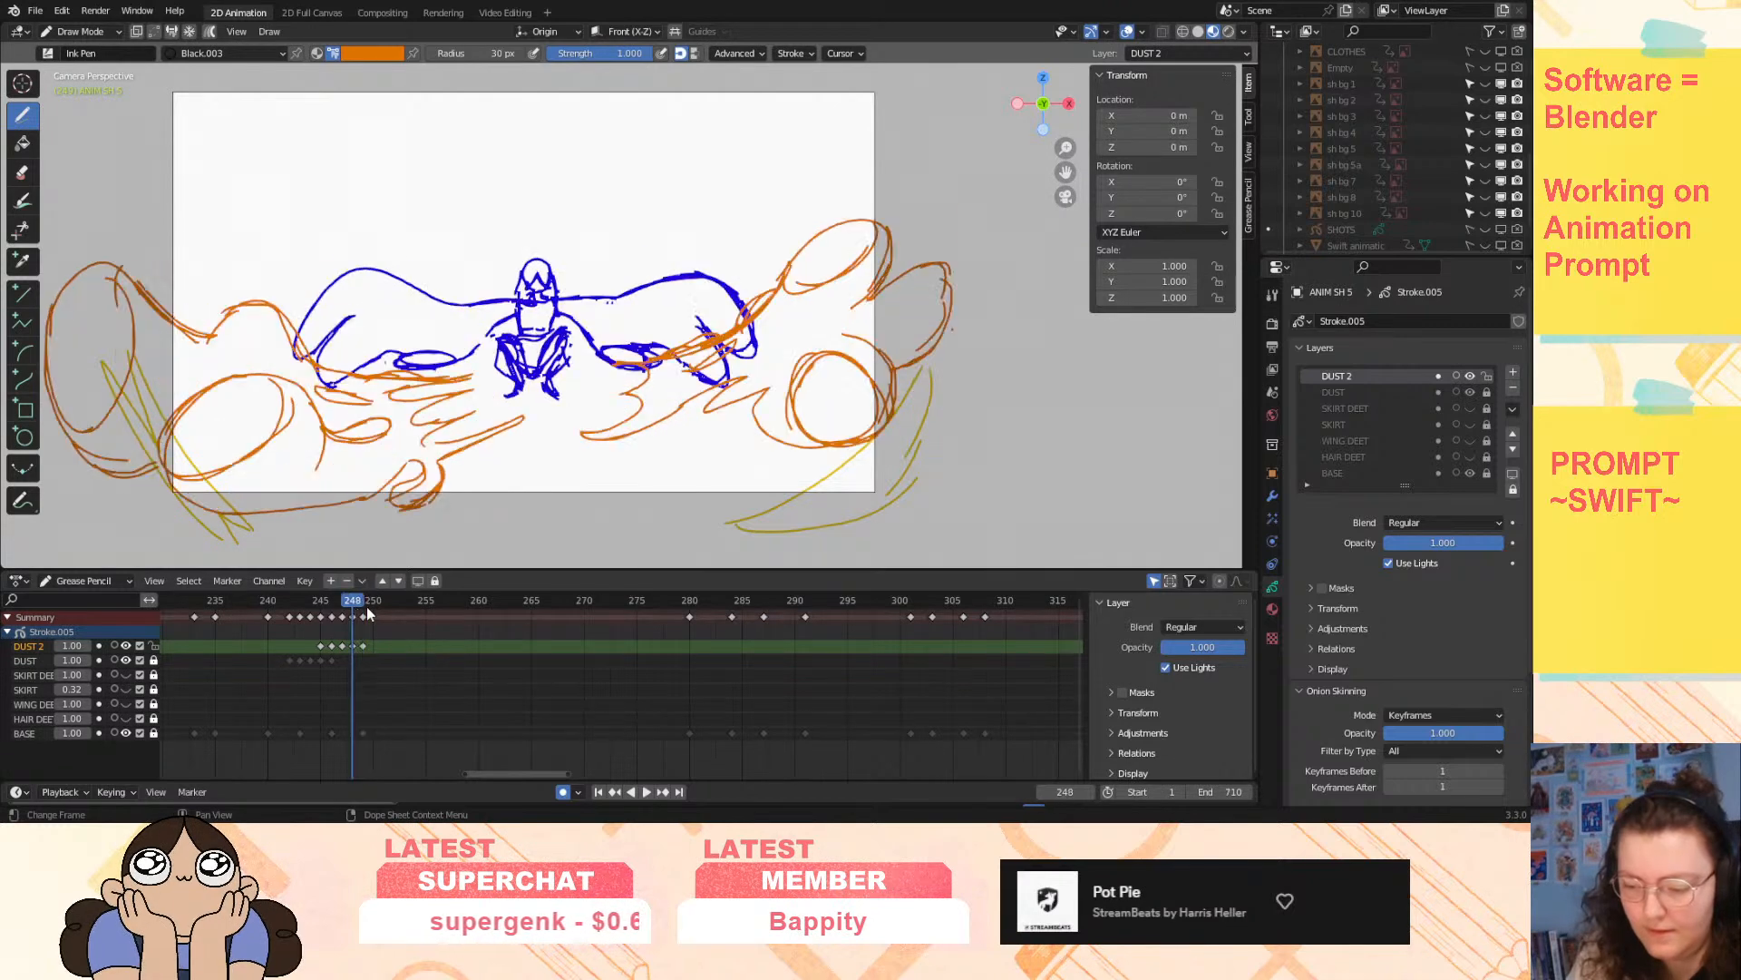
# - At frame 249, add small dust streaks around the right-hand wingtip and complete the middle right puff, checking them against frame 248
pyautogui.press('Right')
pyautogui.press('Left')
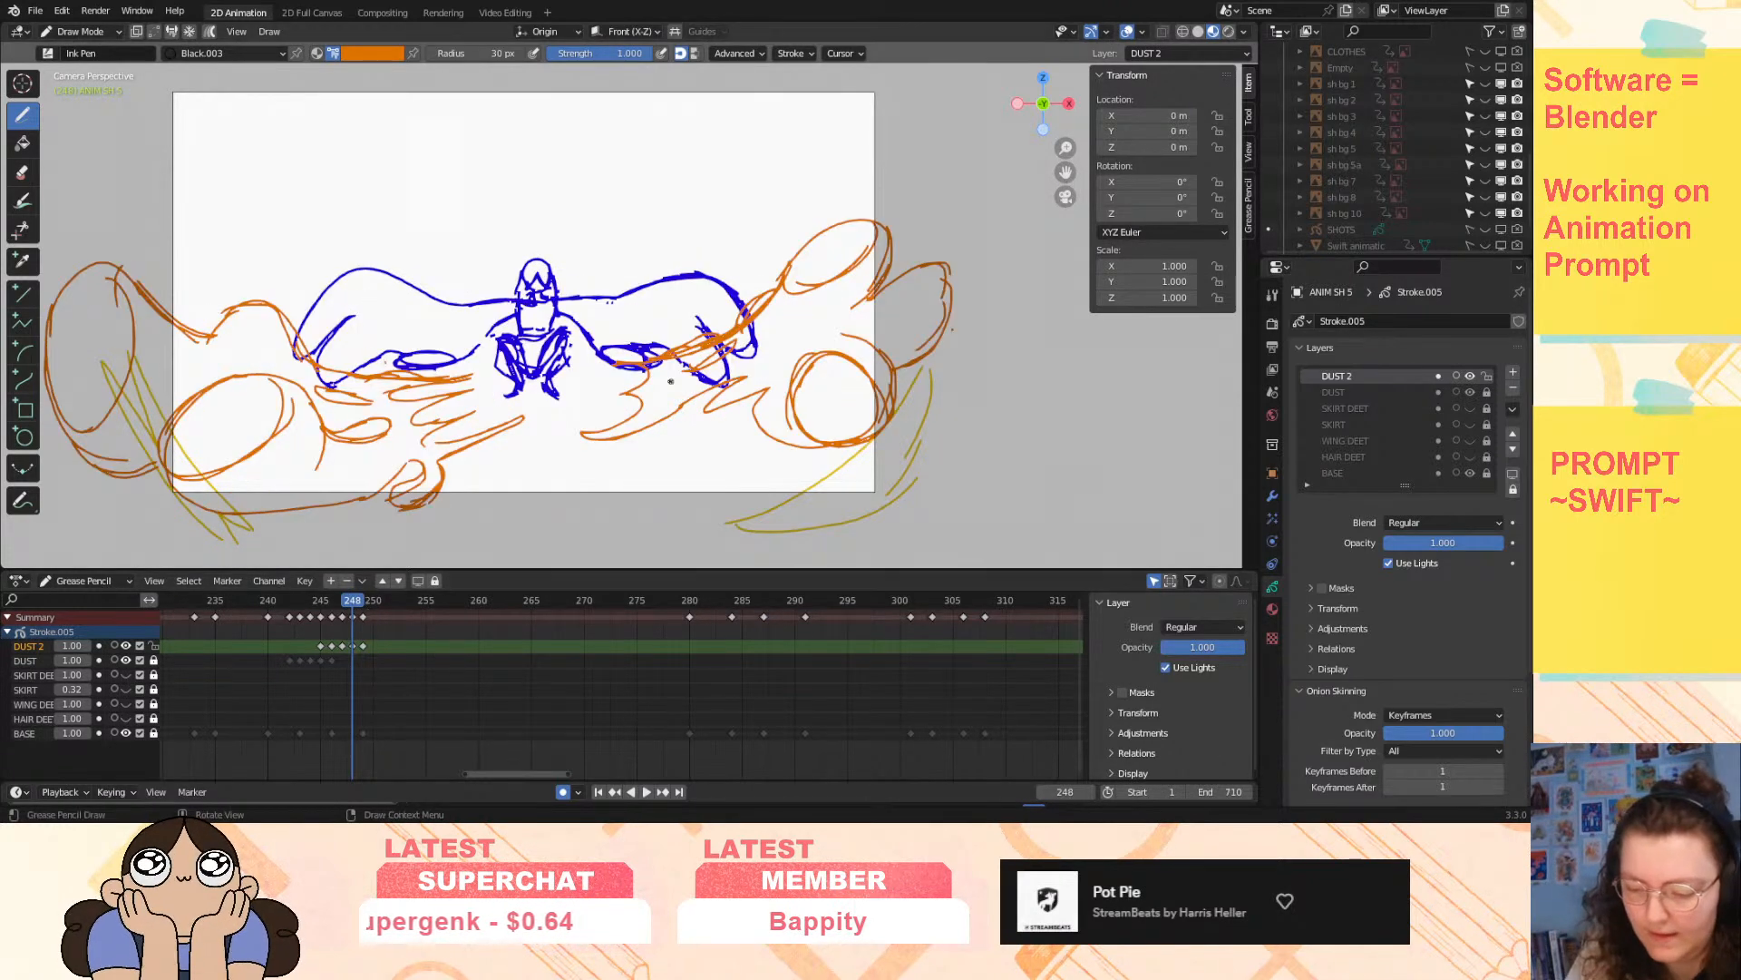
pyautogui.press('Right')
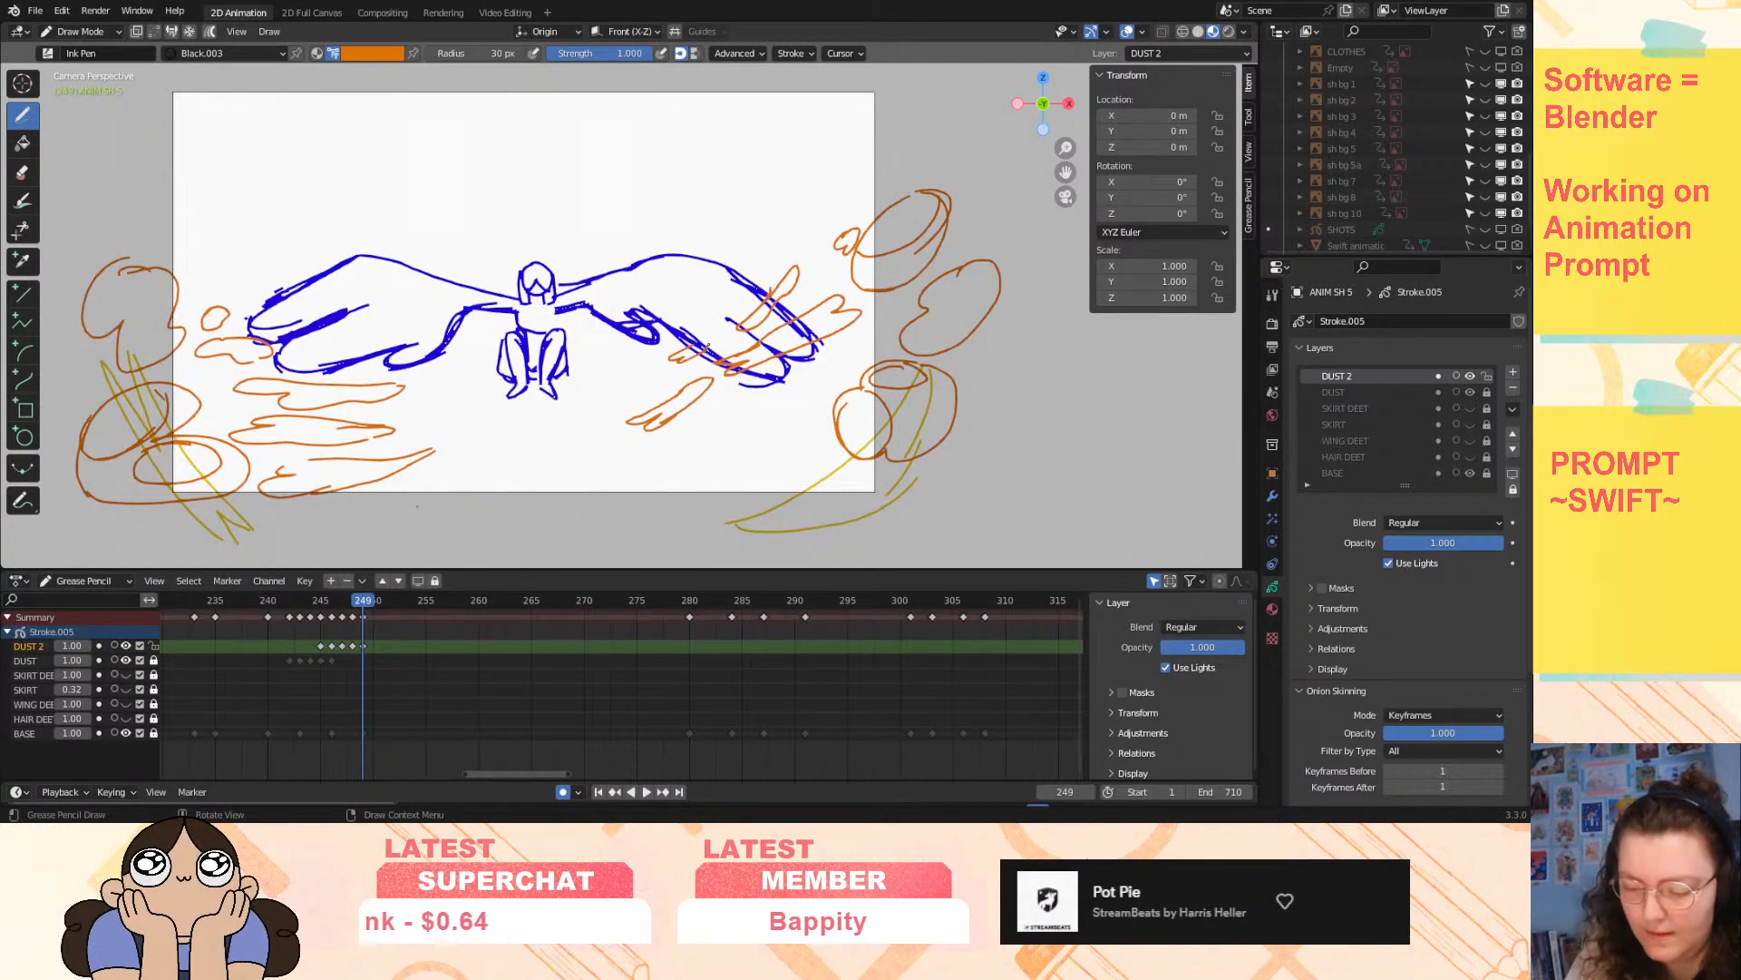
pyautogui.press('Left')
pyautogui.press('Right')
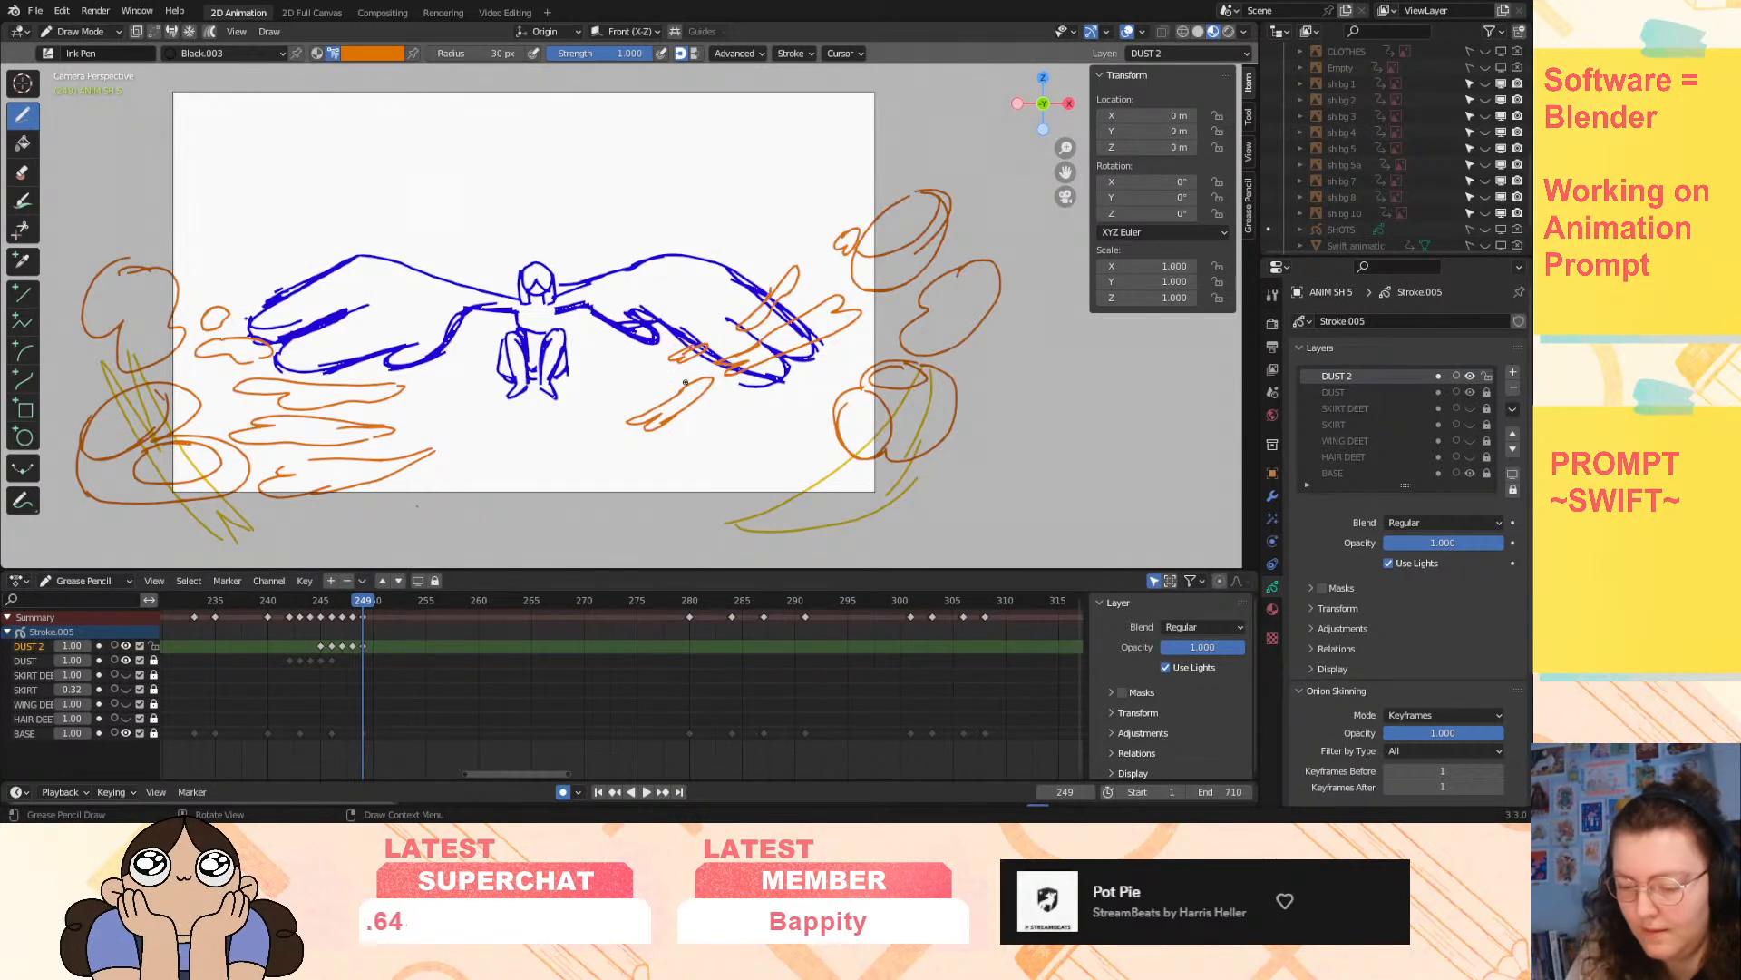
pyautogui.press('Left')
pyautogui.press('Right')
pyautogui.moveTo(801, 378)
pyautogui.mouseDown()
pyautogui.moveTo(773, 393)
pyautogui.moveTo(807, 393)
pyautogui.mouseUp()
pyautogui.press('Left')
pyautogui.press('Right')
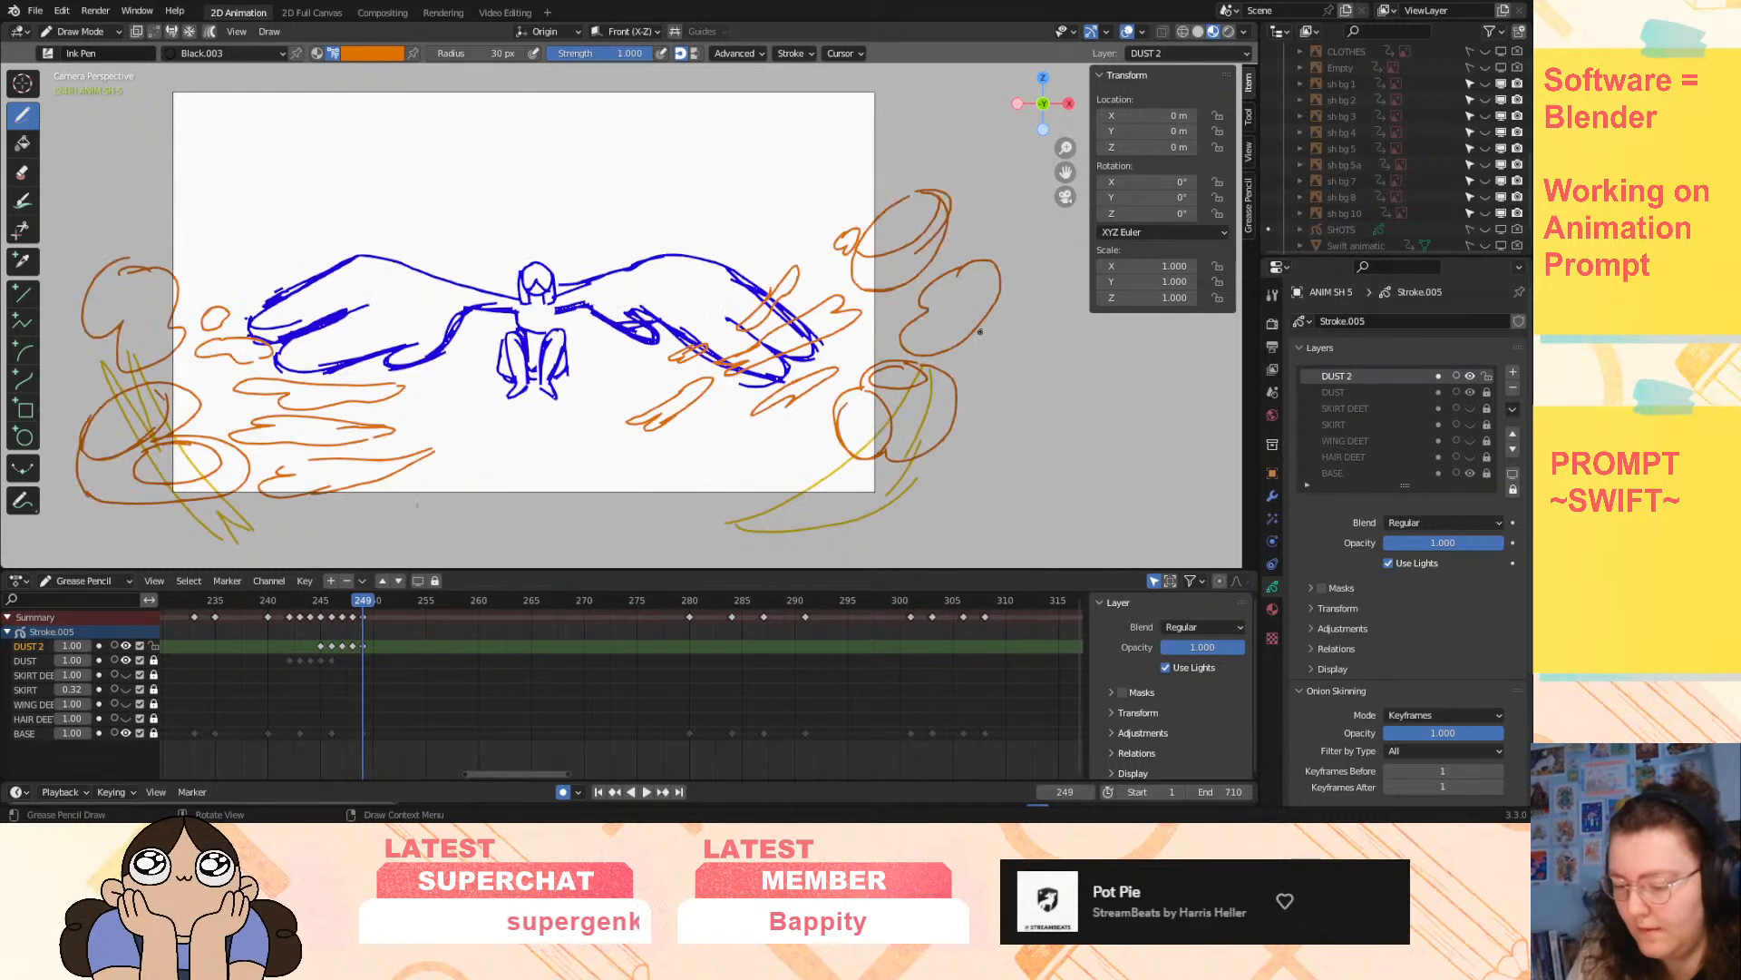
pyautogui.moveTo(887, 308)
pyautogui.mouseDown()
pyautogui.moveTo(843, 365)
pyautogui.moveTo(904, 340)
pyautogui.mouseUp()
pyautogui.press('Left')
pyautogui.press('Right')
# - At frame 250 on DUST 2, start a new drawing with small broken-up dust puffs and a partial curl at the lower left
pyautogui.press('Right')
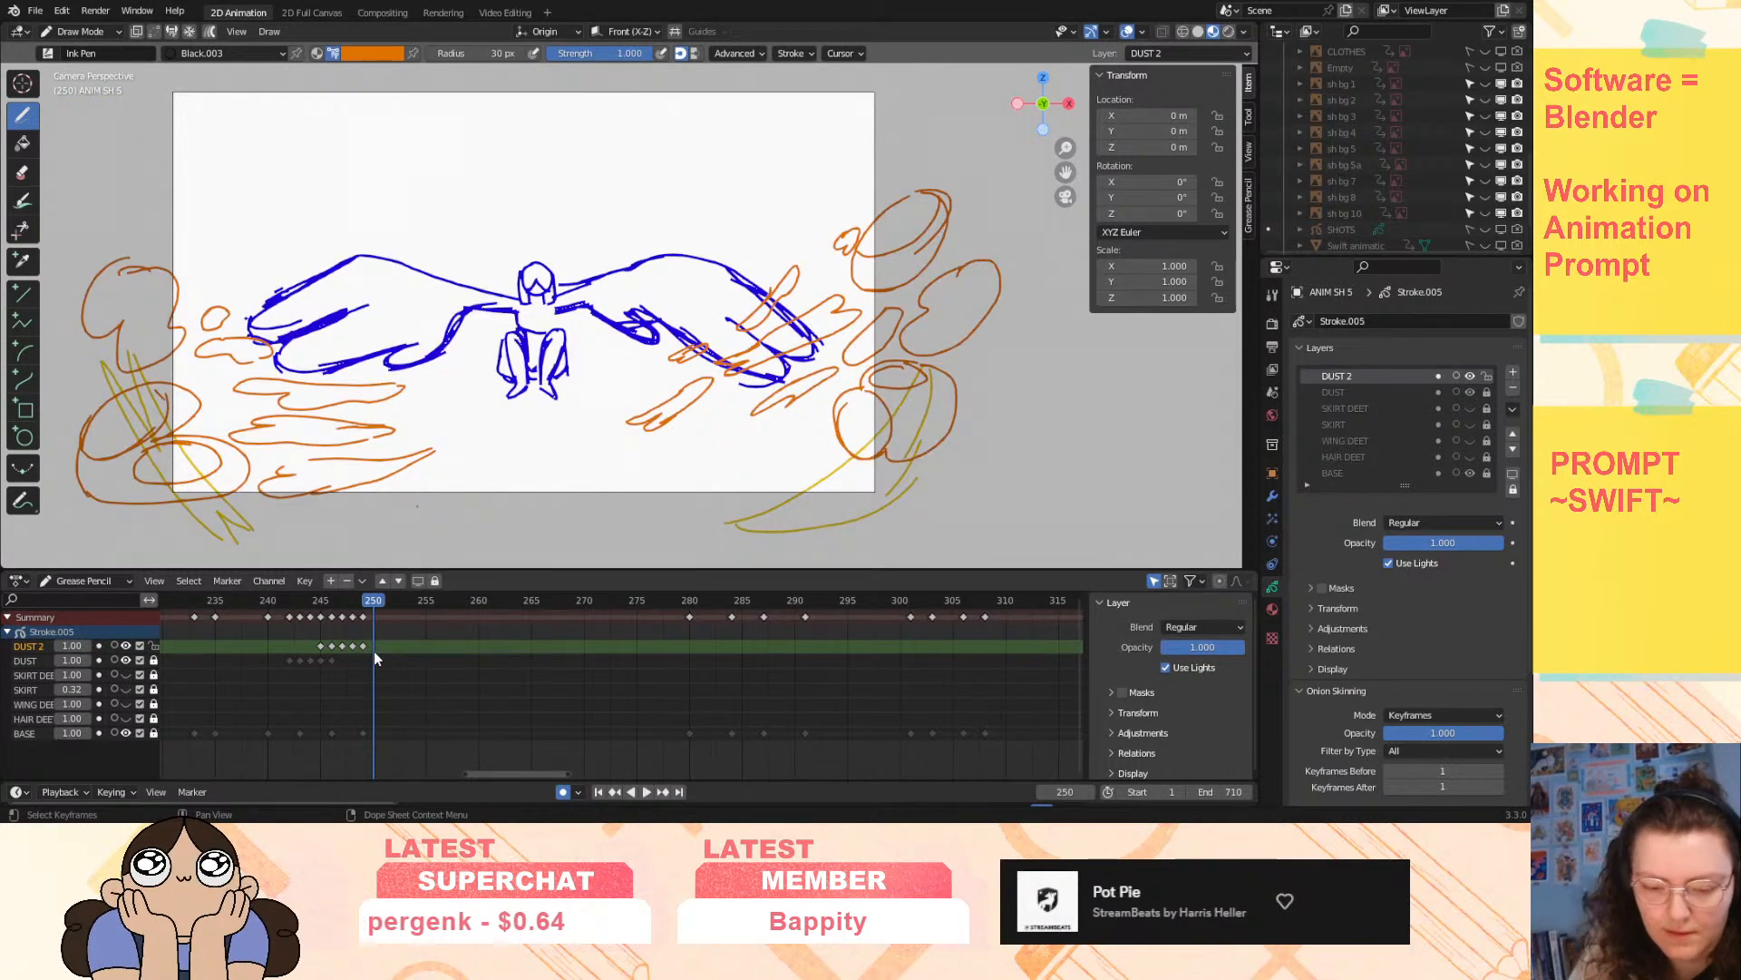
pyautogui.moveTo(324, 474)
pyautogui.mouseDown()
pyautogui.moveTo(286, 495)
pyautogui.moveTo(351, 476)
pyautogui.moveTo(297, 483)
pyautogui.mouseUp()
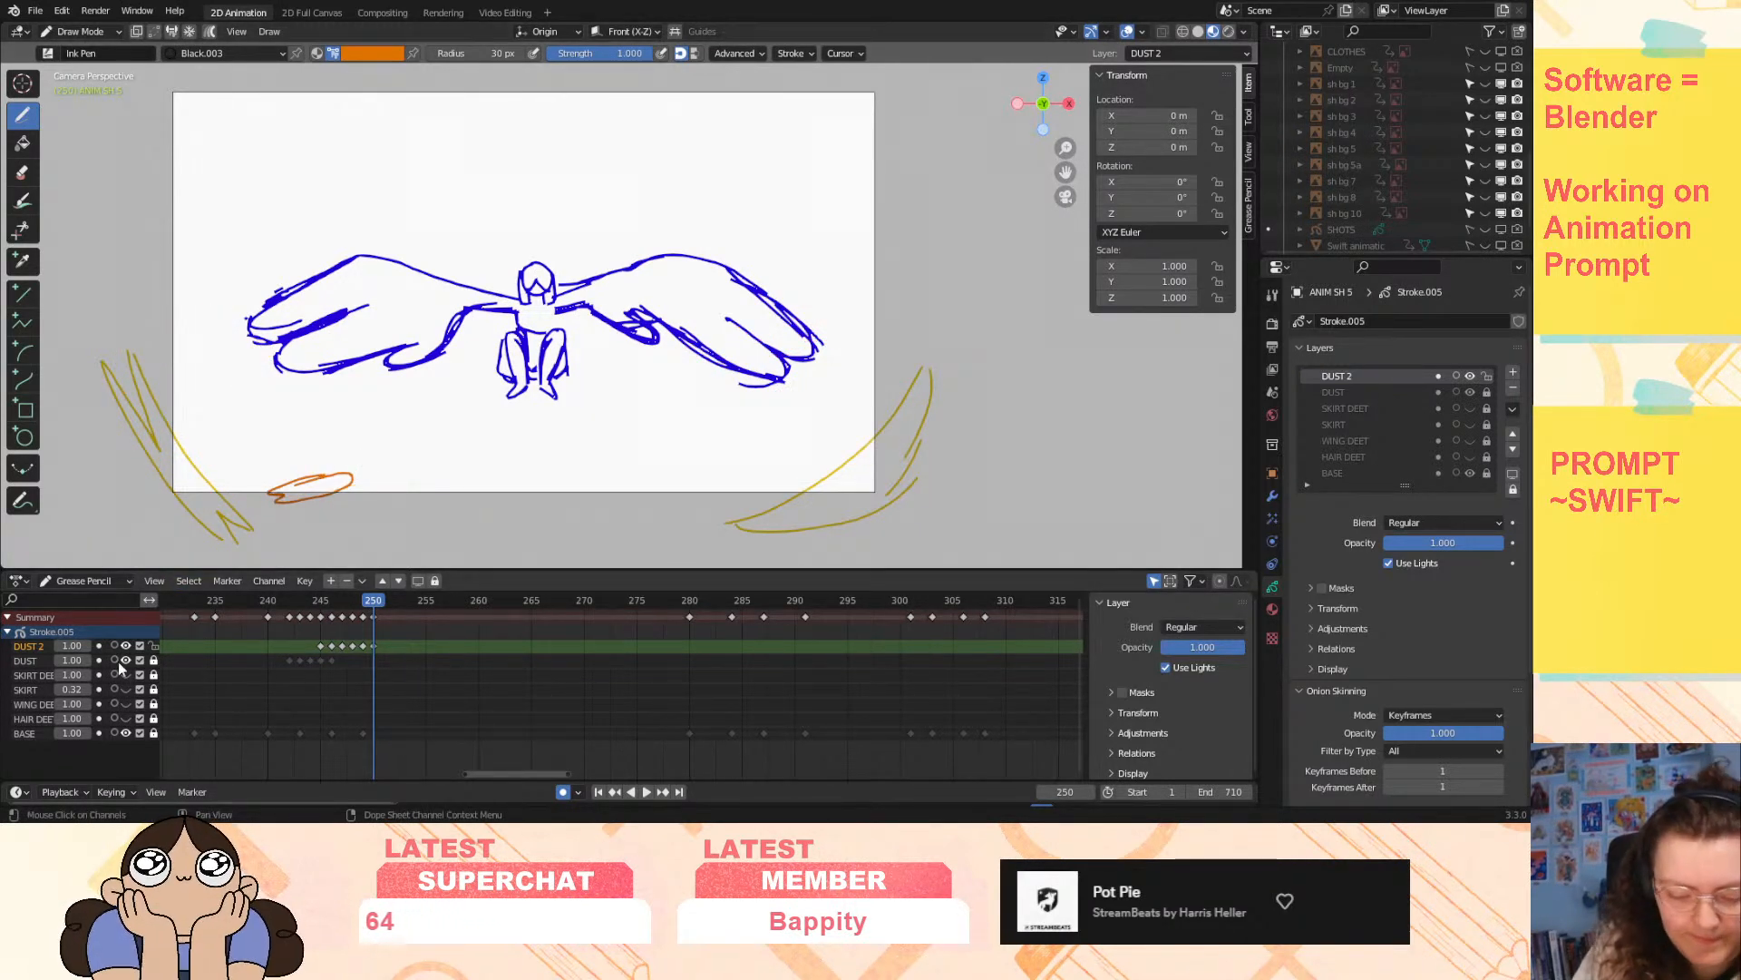
pyautogui.moveTo(219, 423)
pyautogui.mouseDown()
pyautogui.moveTo(283, 436)
pyautogui.moveTo(201, 426)
pyautogui.moveTo(214, 389)
pyautogui.moveTo(313, 406)
pyautogui.moveTo(311, 391)
pyautogui.mouseUp()
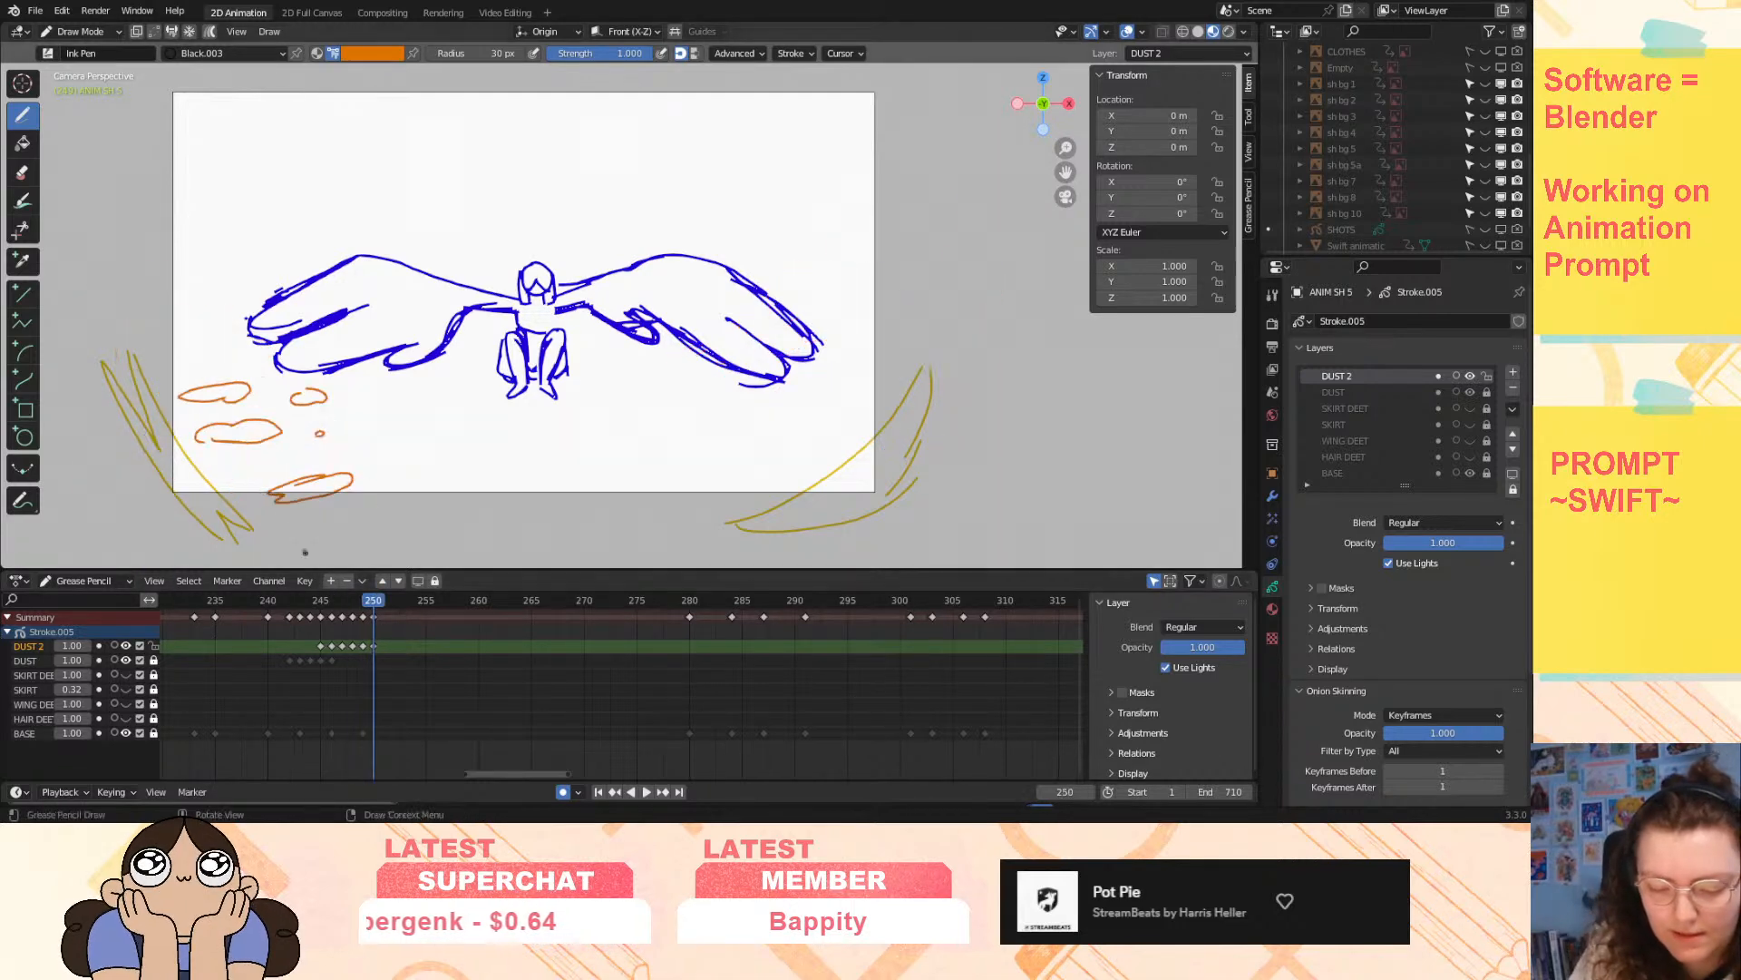
pyautogui.moveTo(111, 455)
pyautogui.mouseDown()
pyautogui.moveTo(179, 499)
pyautogui.moveTo(134, 544)
pyautogui.moveTo(130, 490)
pyautogui.mouseUp()
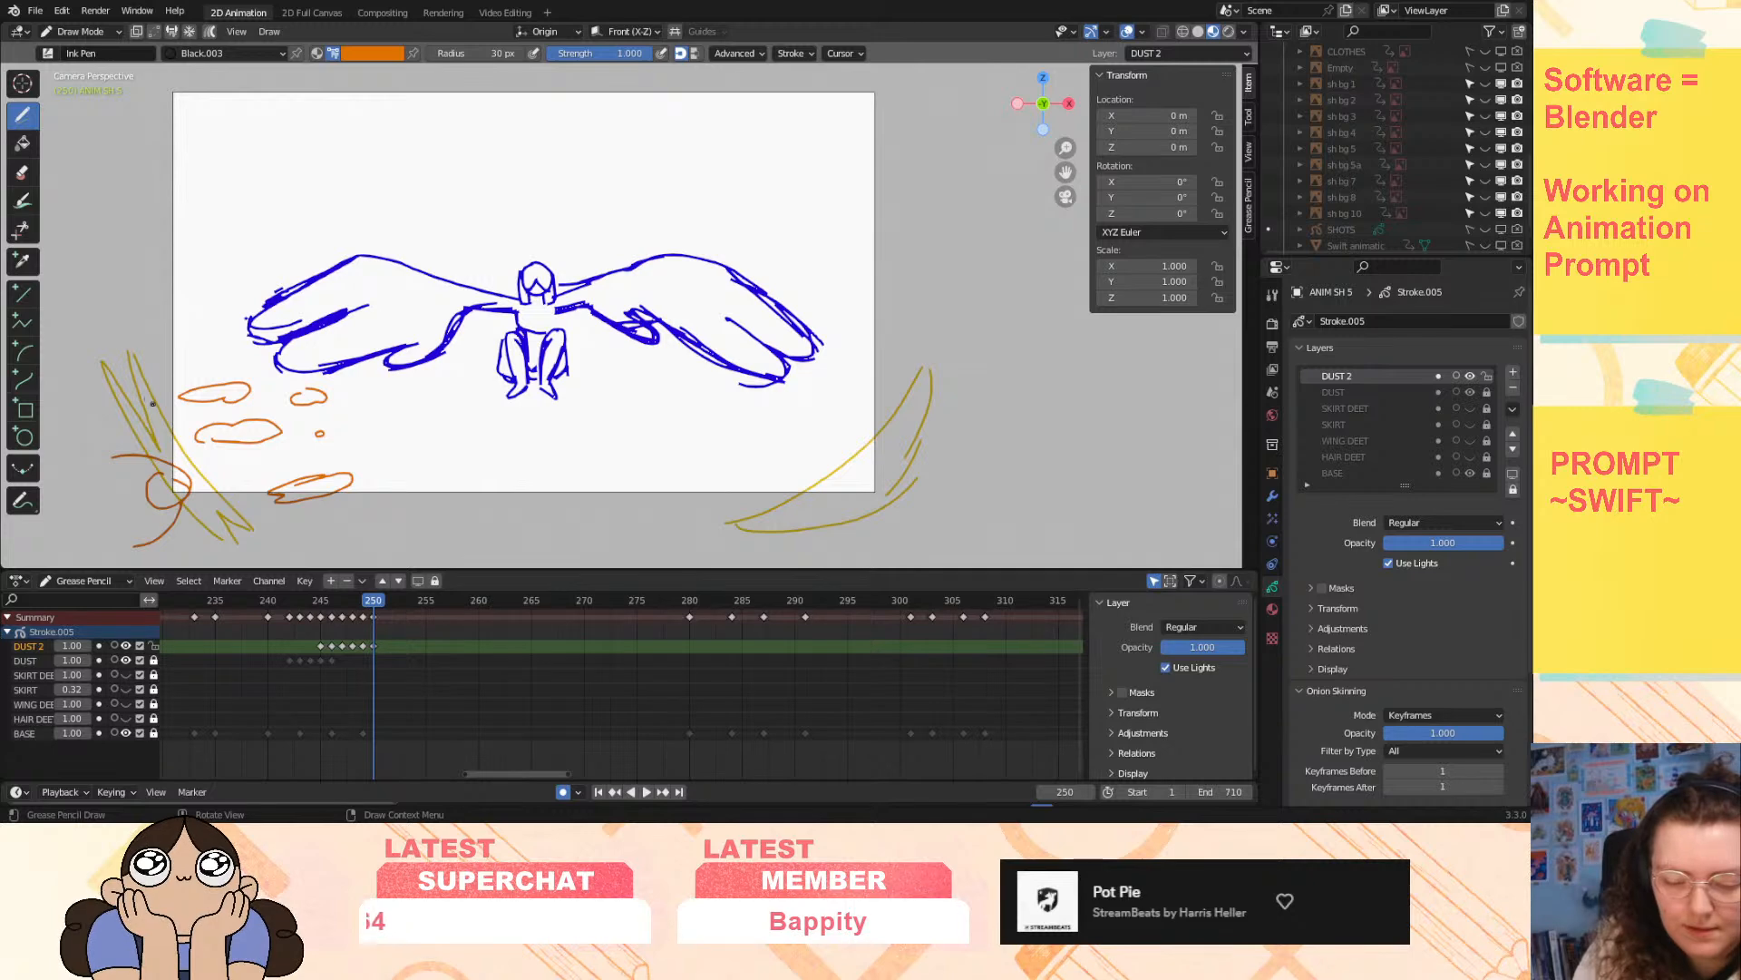
# - At frame 250, add tiny dust puffs beside the left-hand wingtip, using frame 249 as reference
pyautogui.press('Left')
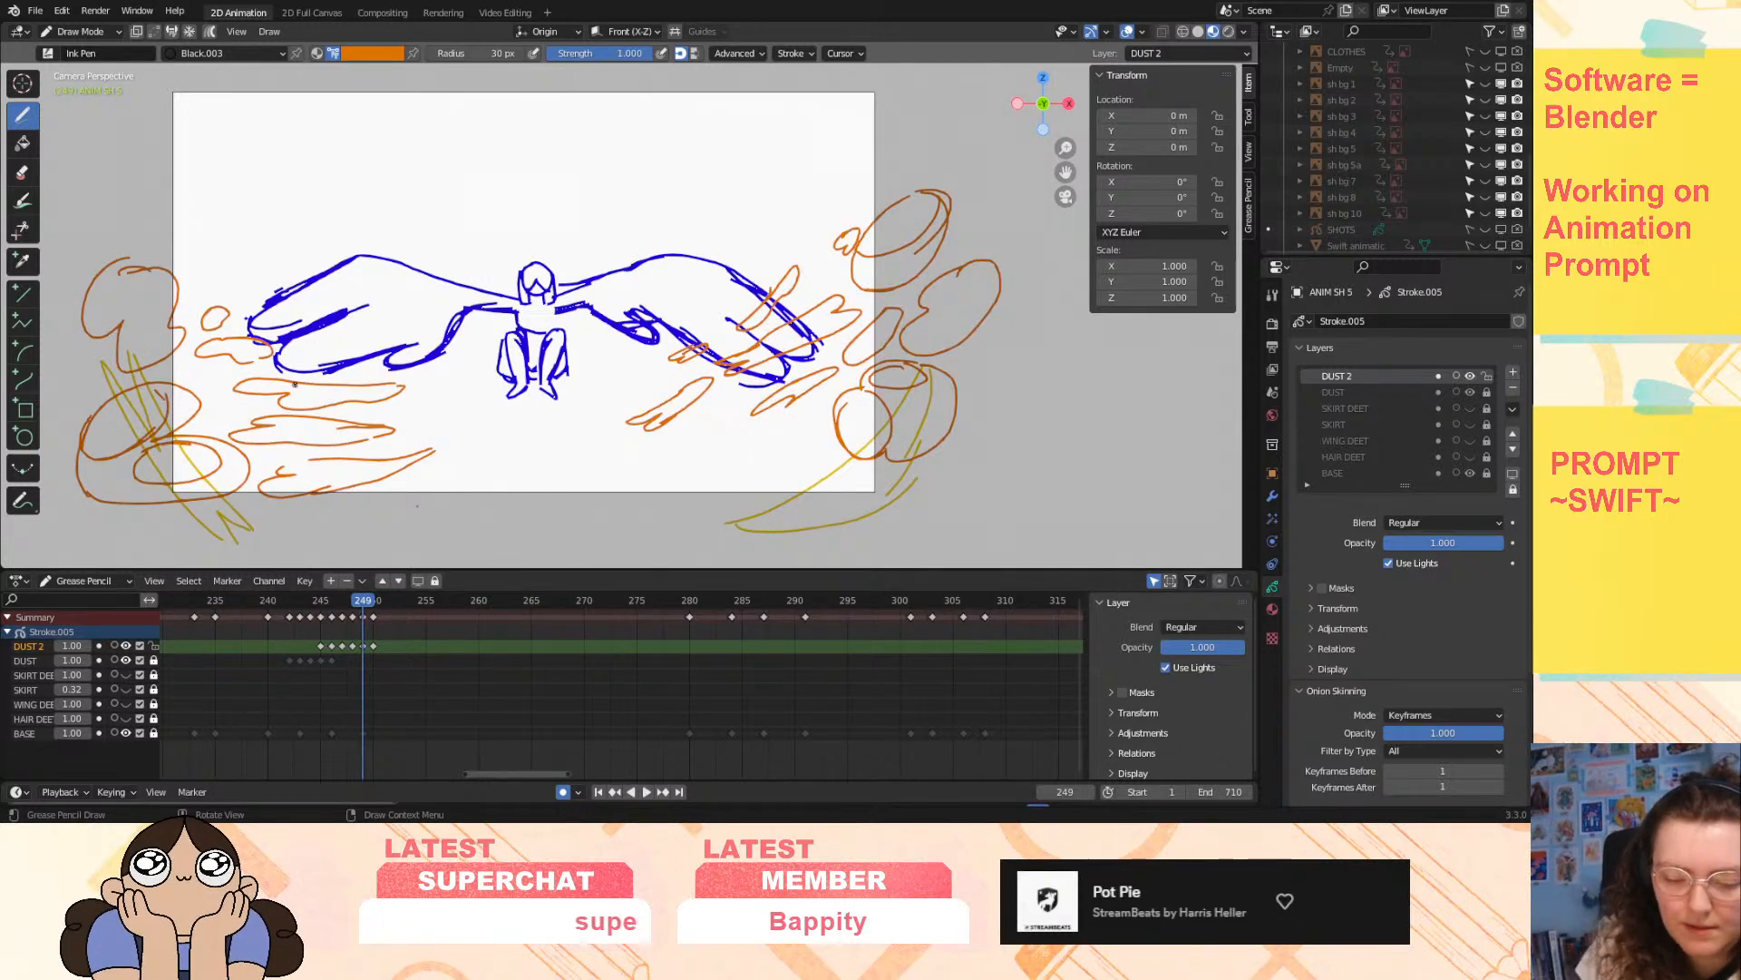
pyautogui.press('Right')
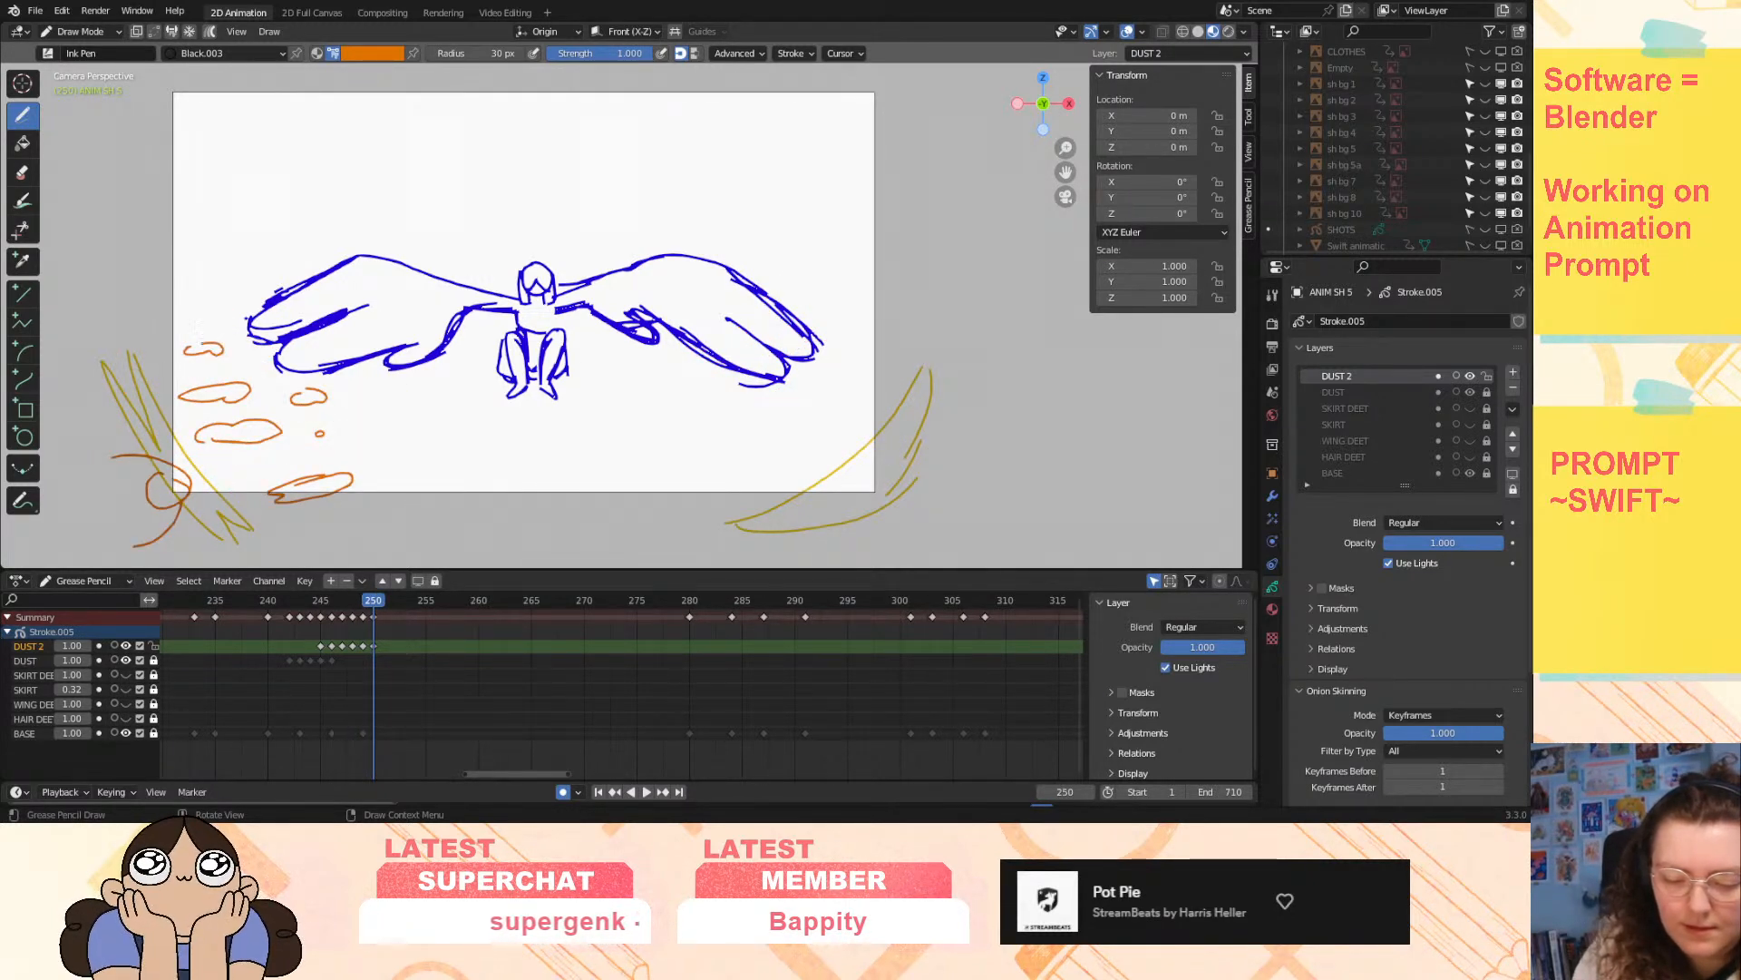
pyautogui.press('Left')
pyautogui.press('Right')
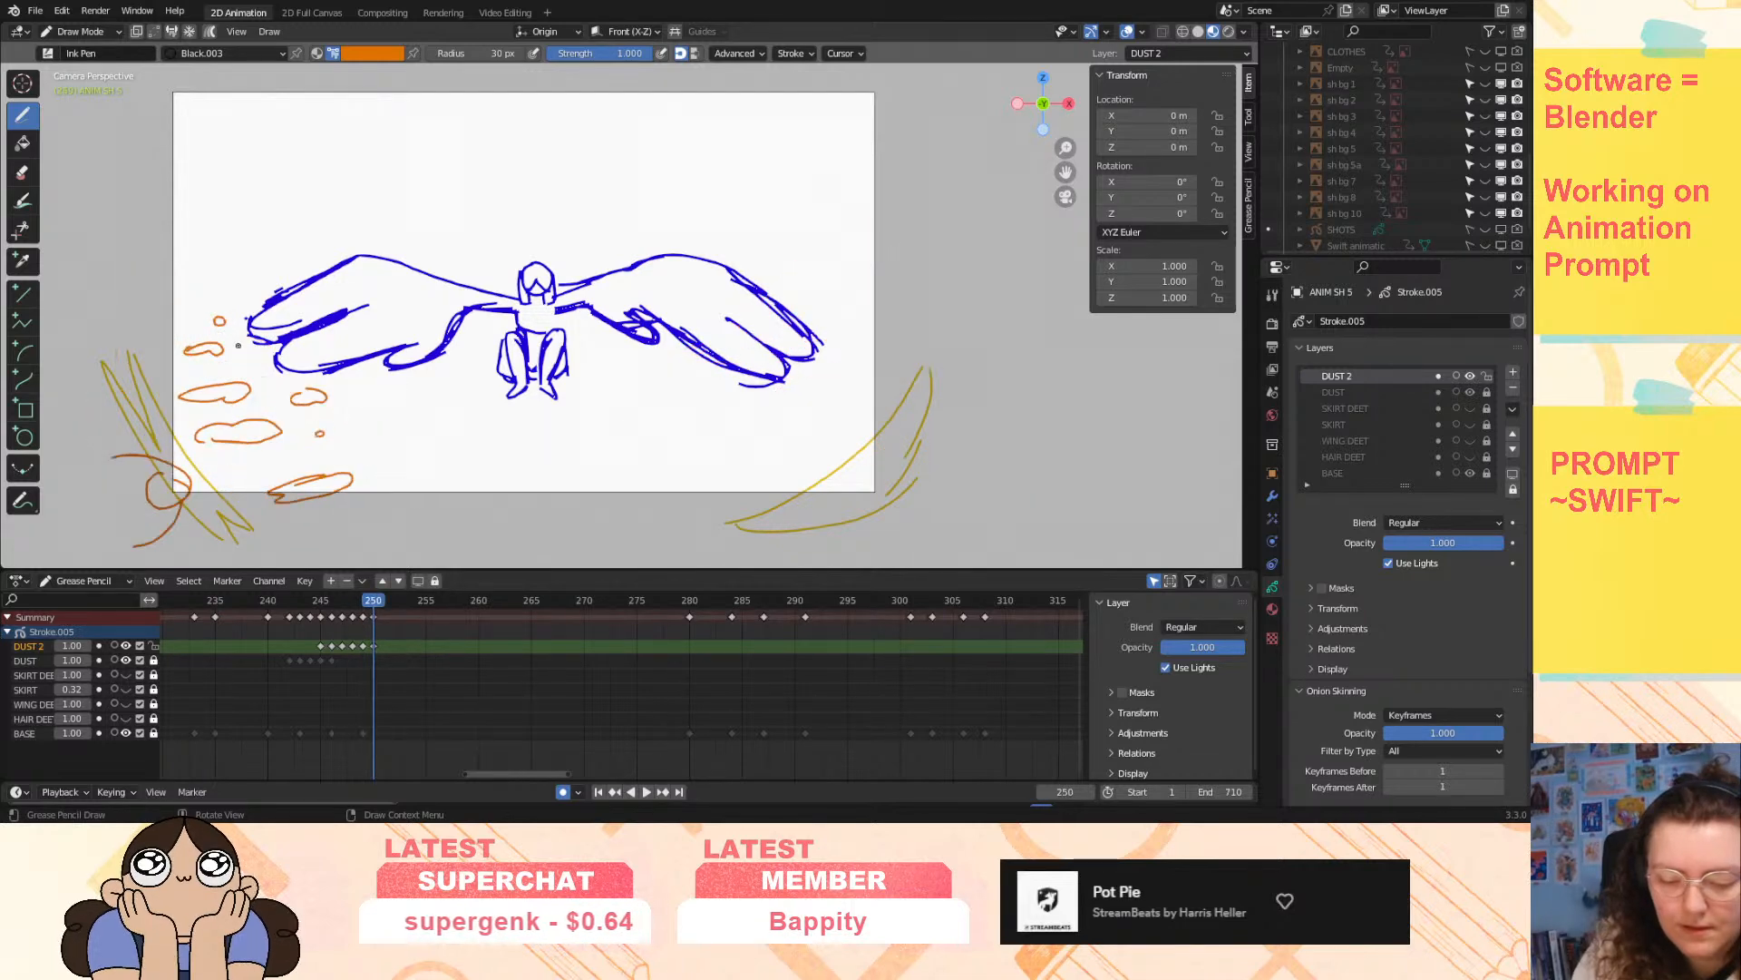
pyautogui.moveTo(381, 606)
pyautogui.mouseDown()
pyautogui.moveTo(356, 624)
pyautogui.moveTo(374, 633)
pyautogui.mouseUp()
pyautogui.moveTo(356, 637)
pyautogui.mouseDown()
pyautogui.moveTo(372, 640)
pyautogui.moveTo(356, 644)
pyautogui.moveTo(372, 608)
pyautogui.moveTo(341, 622)
pyautogui.moveTo(373, 610)
pyautogui.mouseUp()
# - At frame 250, draw small dissipating dust puffs above and beyond the right-hand wing, matching the positions in frame 249
pyautogui.press('Left')
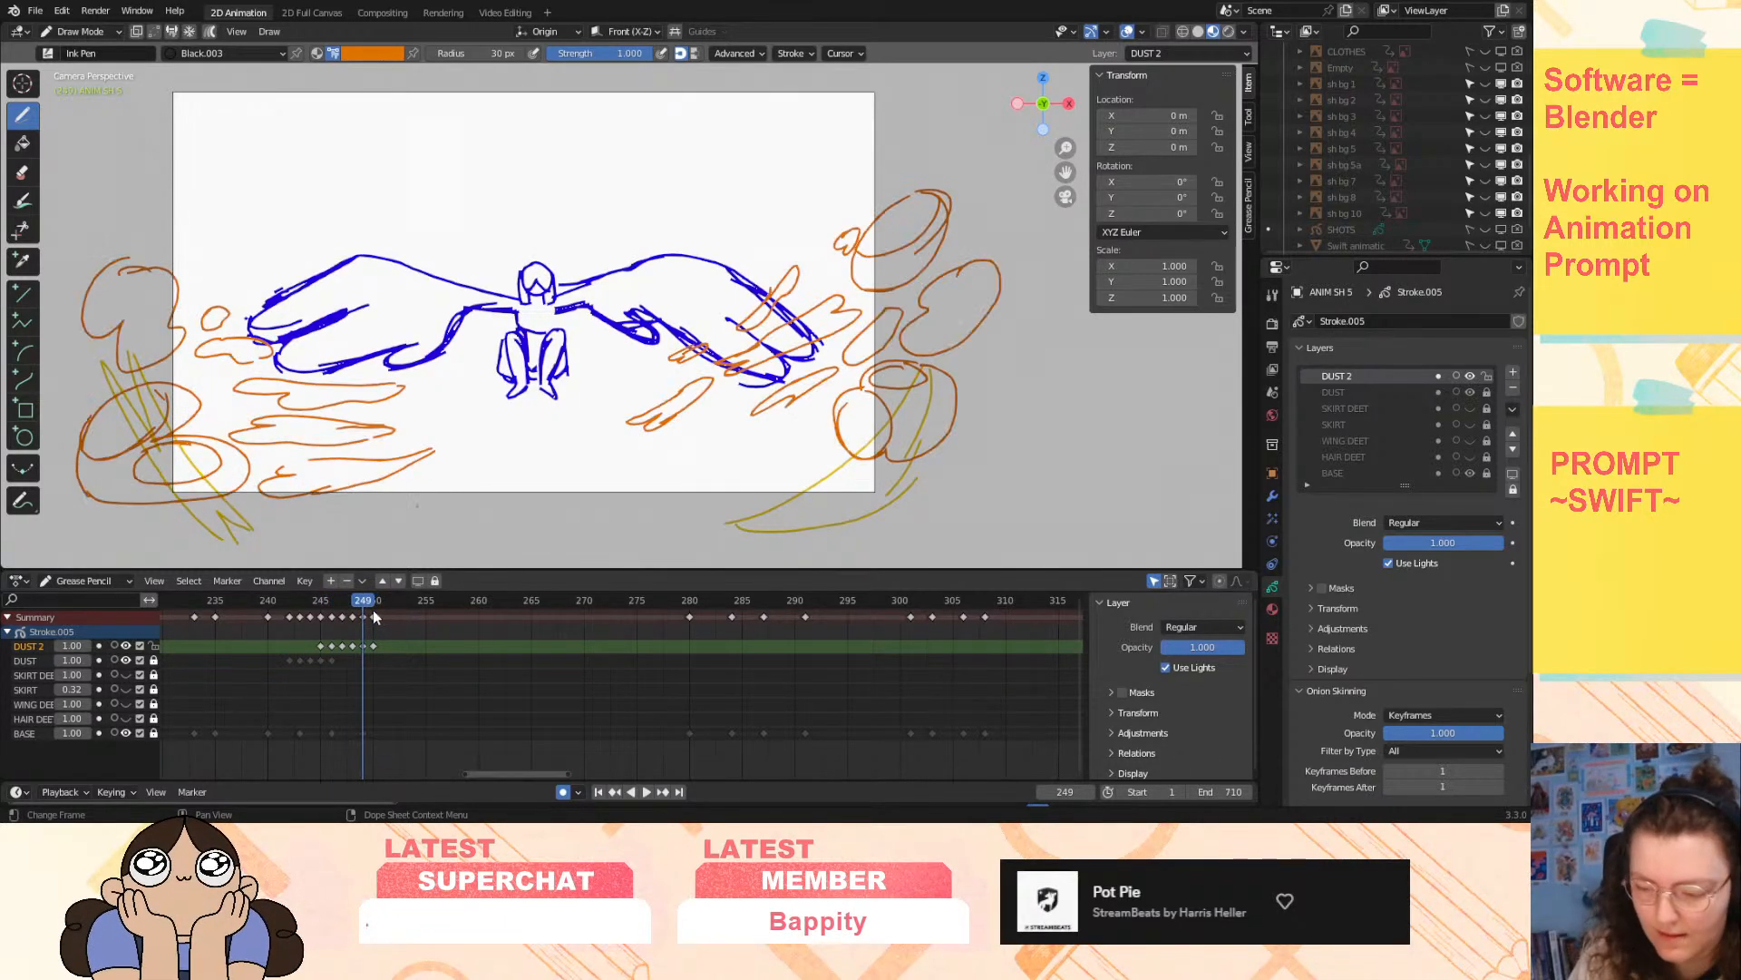
pyautogui.press('Right')
pyautogui.moveTo(789, 267)
pyautogui.mouseDown()
pyautogui.moveTo(806, 258)
pyautogui.moveTo(783, 280)
pyautogui.mouseUp()
pyautogui.moveTo(374, 604); pyautogui.dragTo(364, 607)
pyautogui.press('Right')
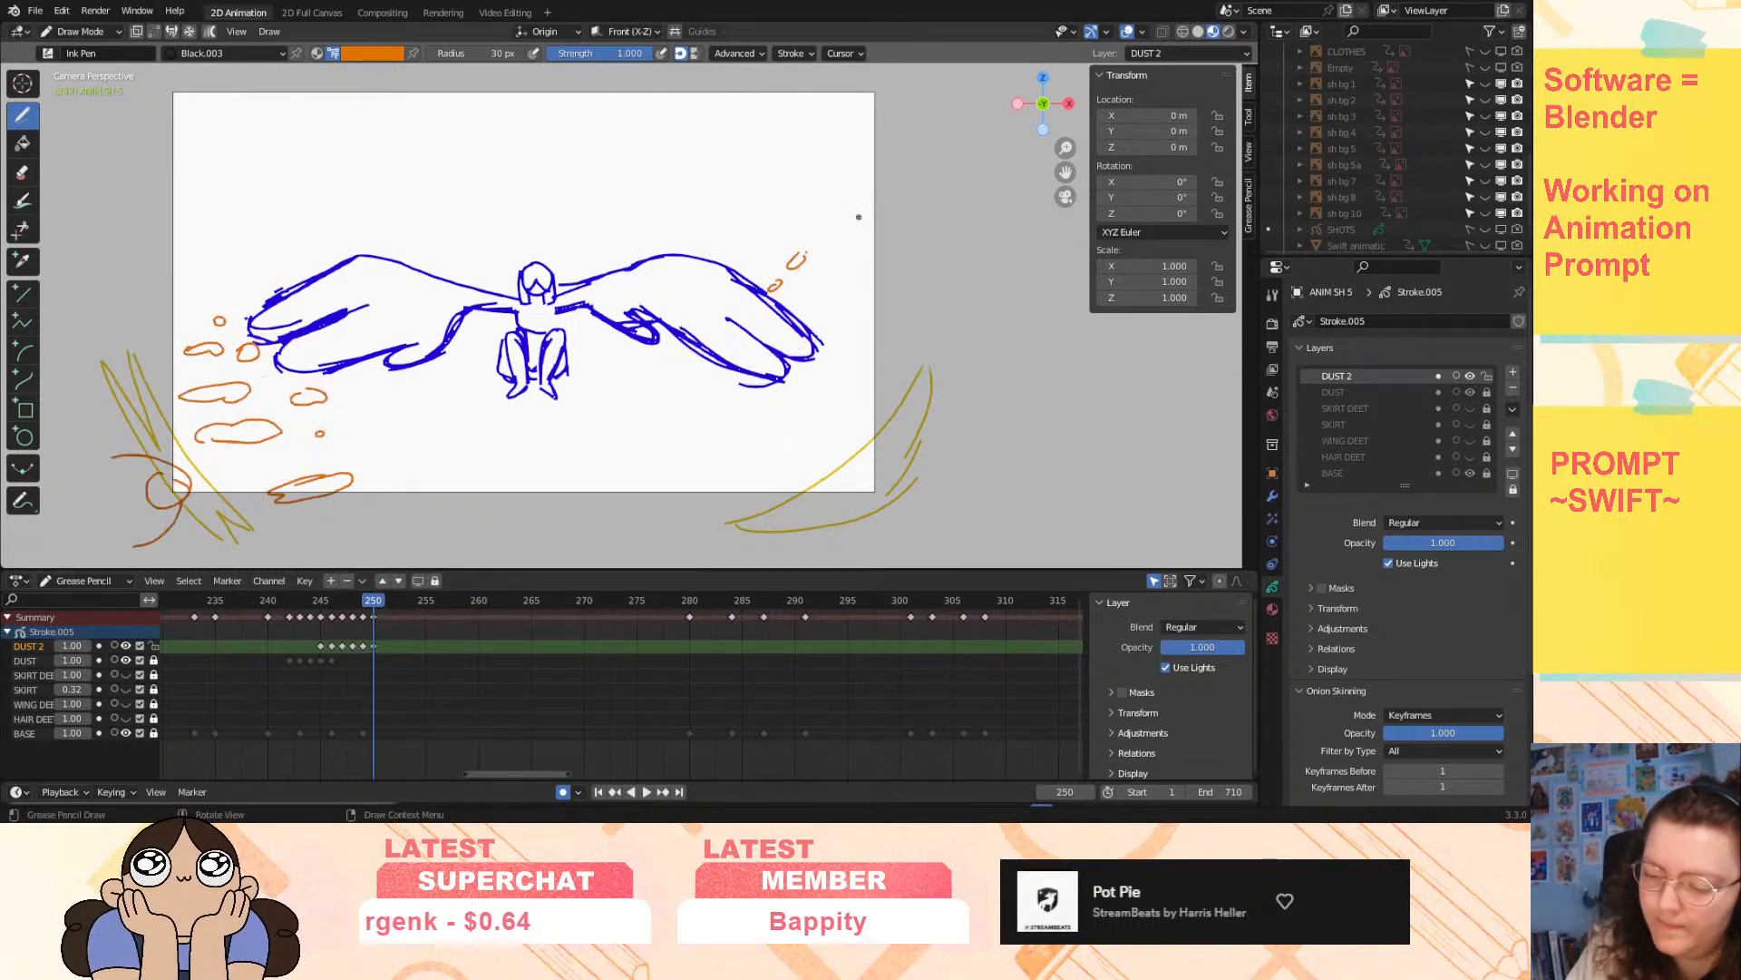
pyautogui.moveTo(882, 226); pyautogui.dragTo(891, 247)
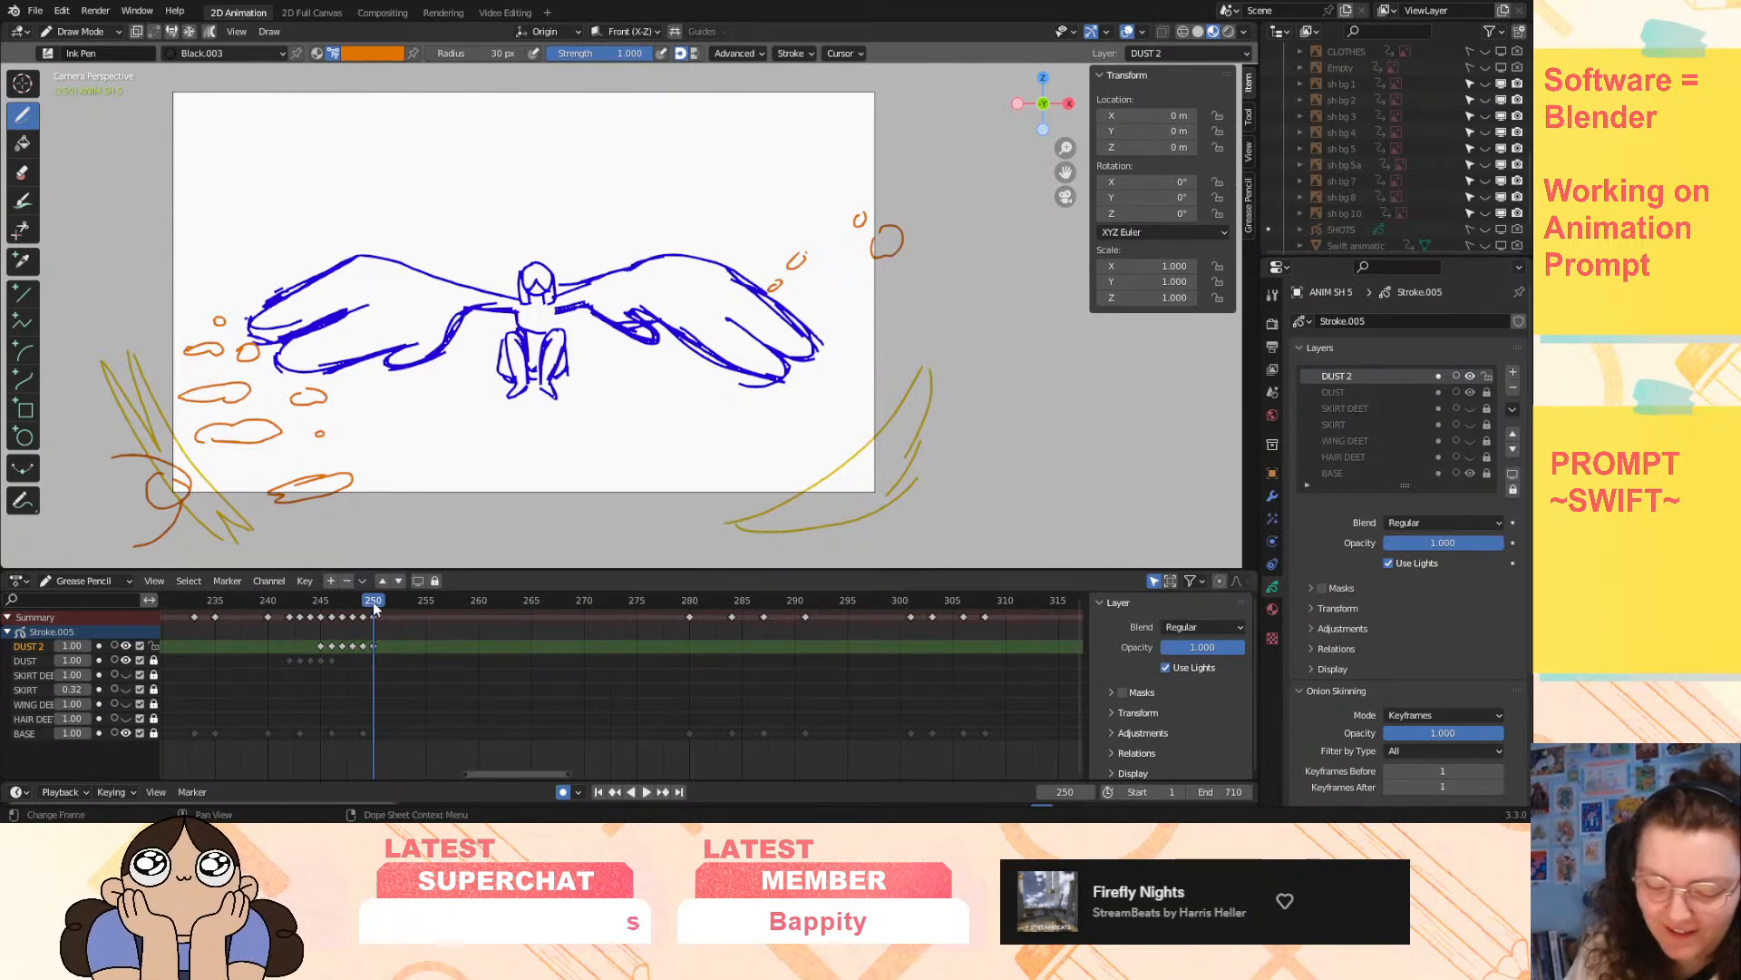
# - At frame 250, draw two elongated dust puffs at the right-hand wingtip, flipping back to frame 249 for placement
pyautogui.press('Left')
pyautogui.press('Right')
pyautogui.press('Left')
pyautogui.press('Right')
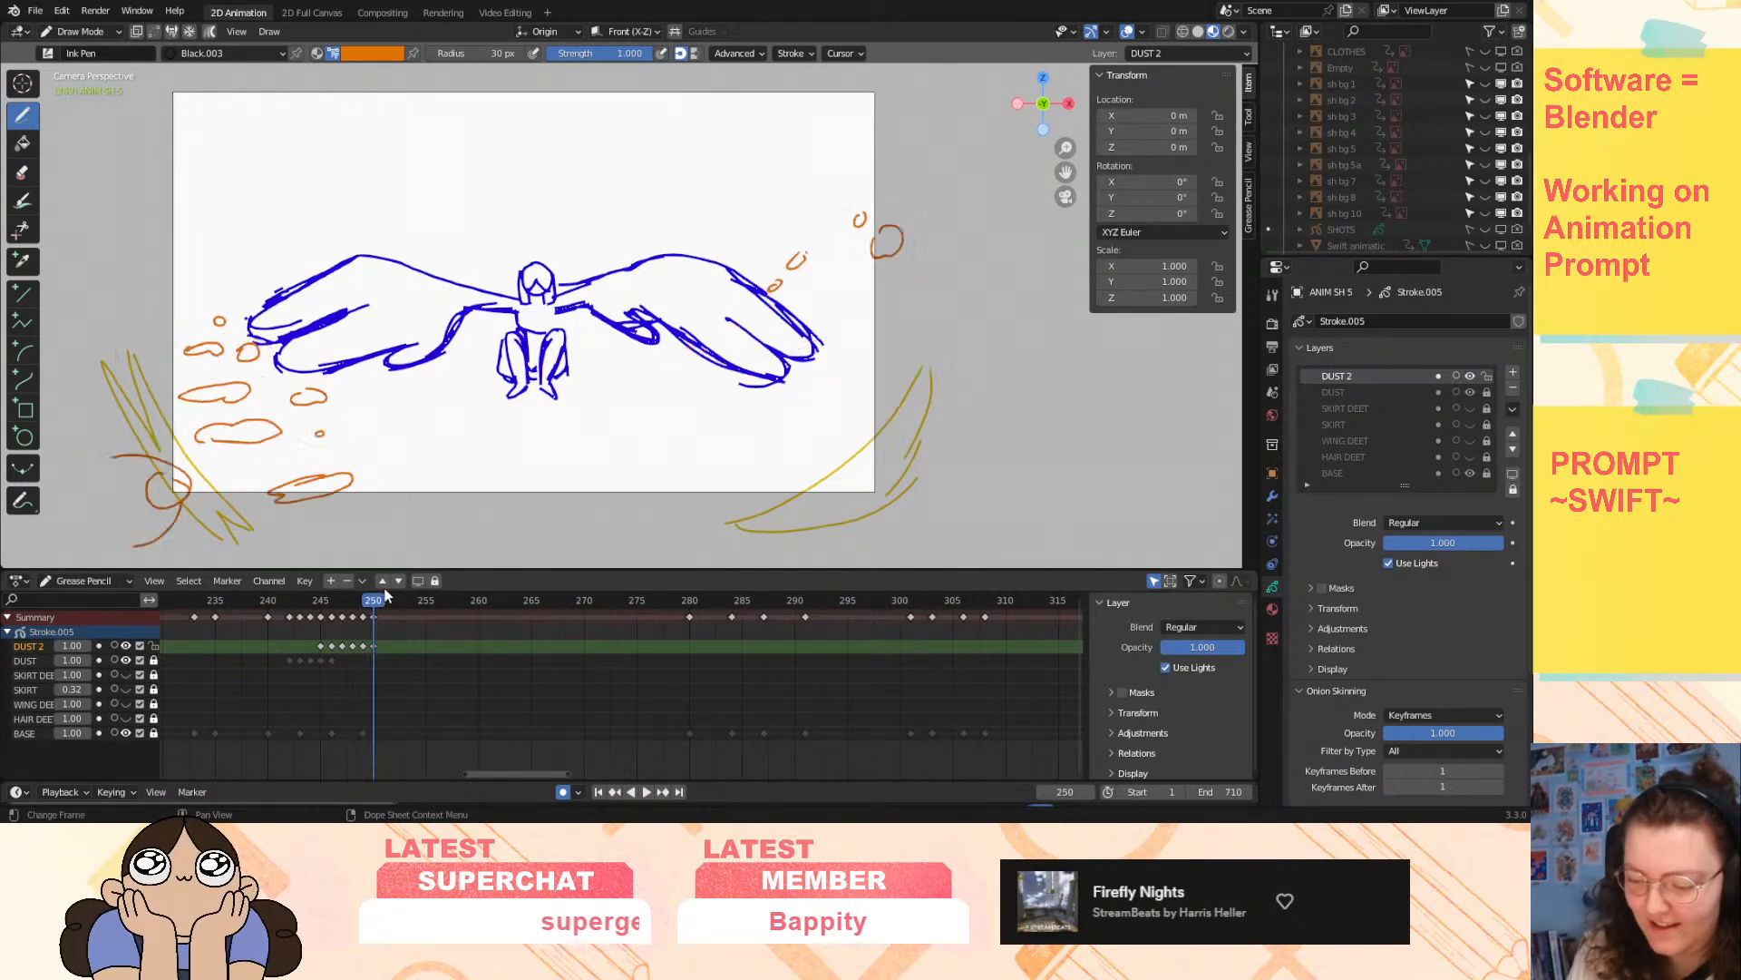
pyautogui.press('Left')
pyautogui.press('Right')
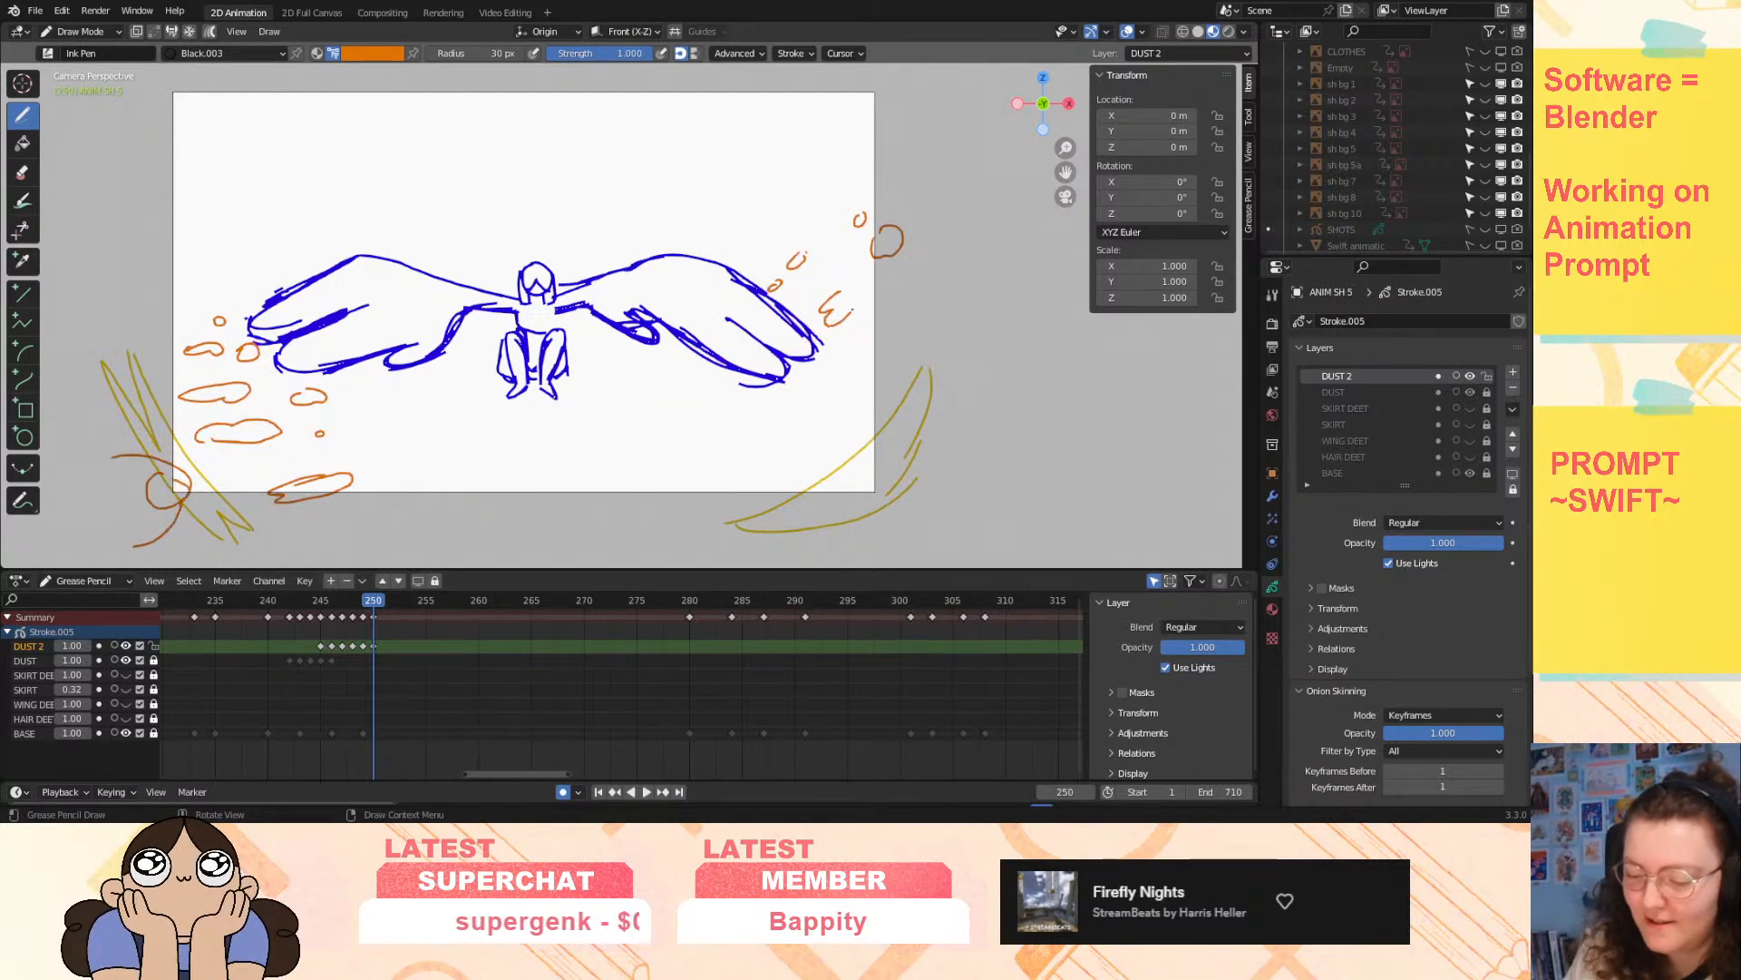
pyautogui.press('Left')
pyautogui.press('Right')
pyautogui.moveTo(773, 342)
pyautogui.mouseDown()
pyautogui.moveTo(765, 370)
pyautogui.moveTo(761, 347)
pyautogui.moveTo(750, 366)
pyautogui.mouseUp()
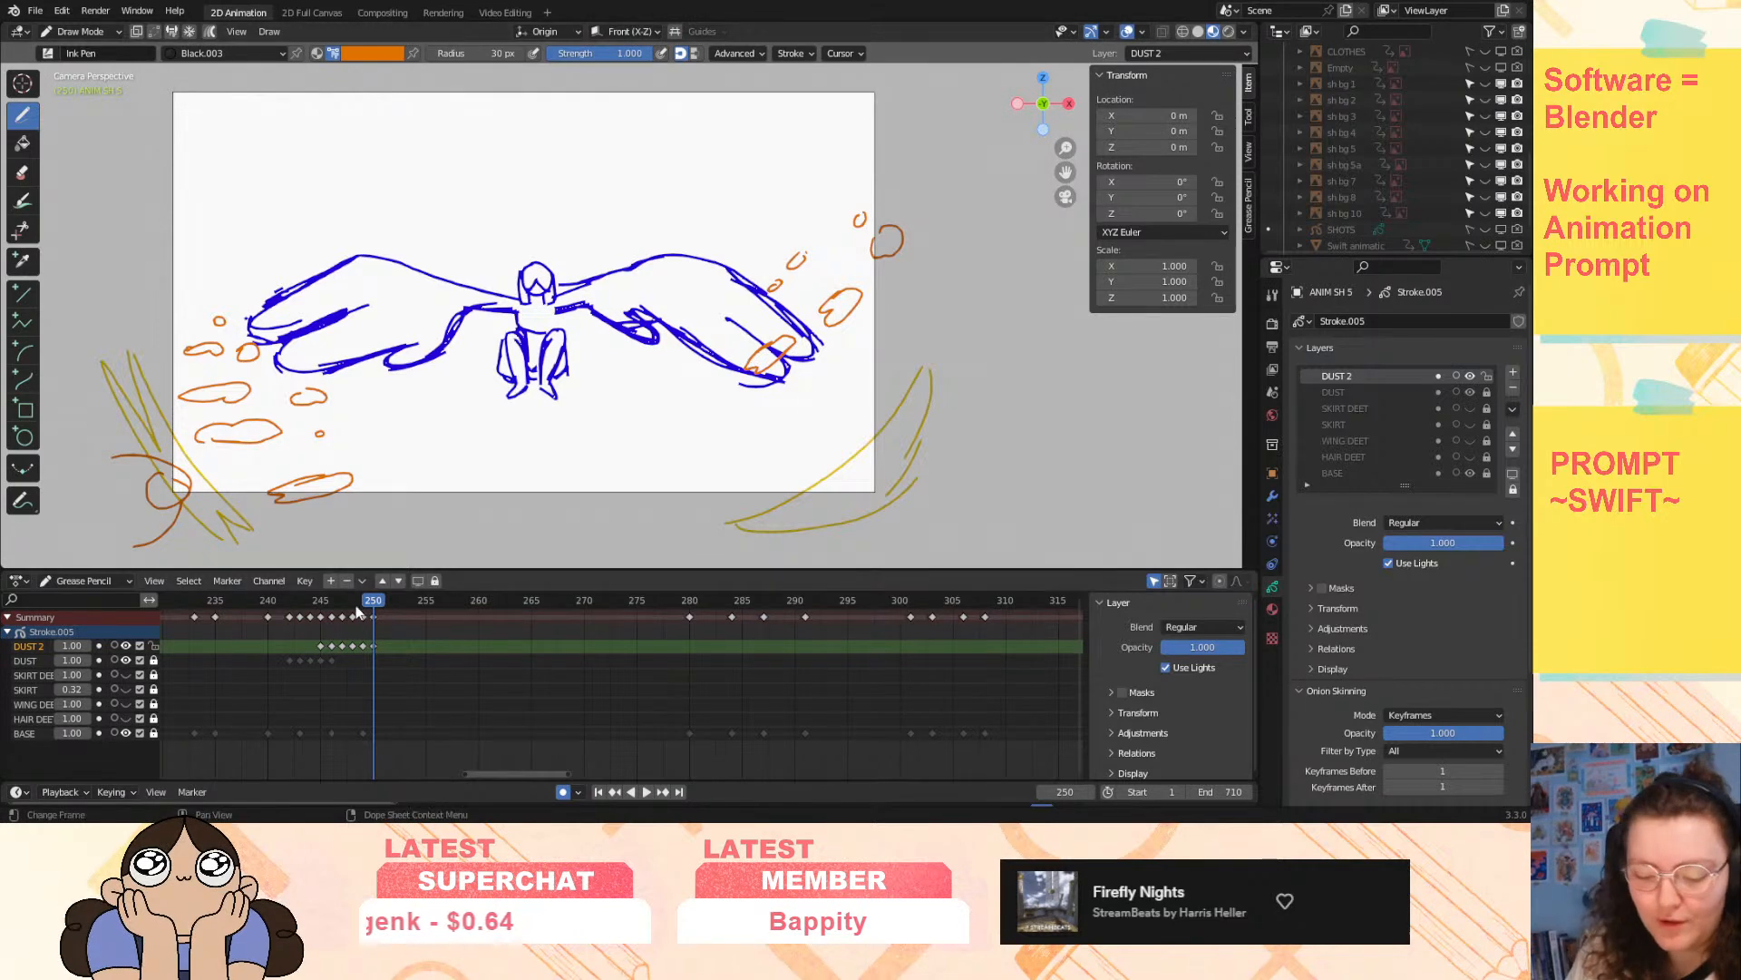
# - At frame 250, add the remaining small puffs below and right of the right-hand wing, scrubbing to check their placement
pyautogui.moveTo(370, 604); pyautogui.dragTo(372, 613)
pyautogui.moveTo(877, 324); pyautogui.dragTo(897, 320)
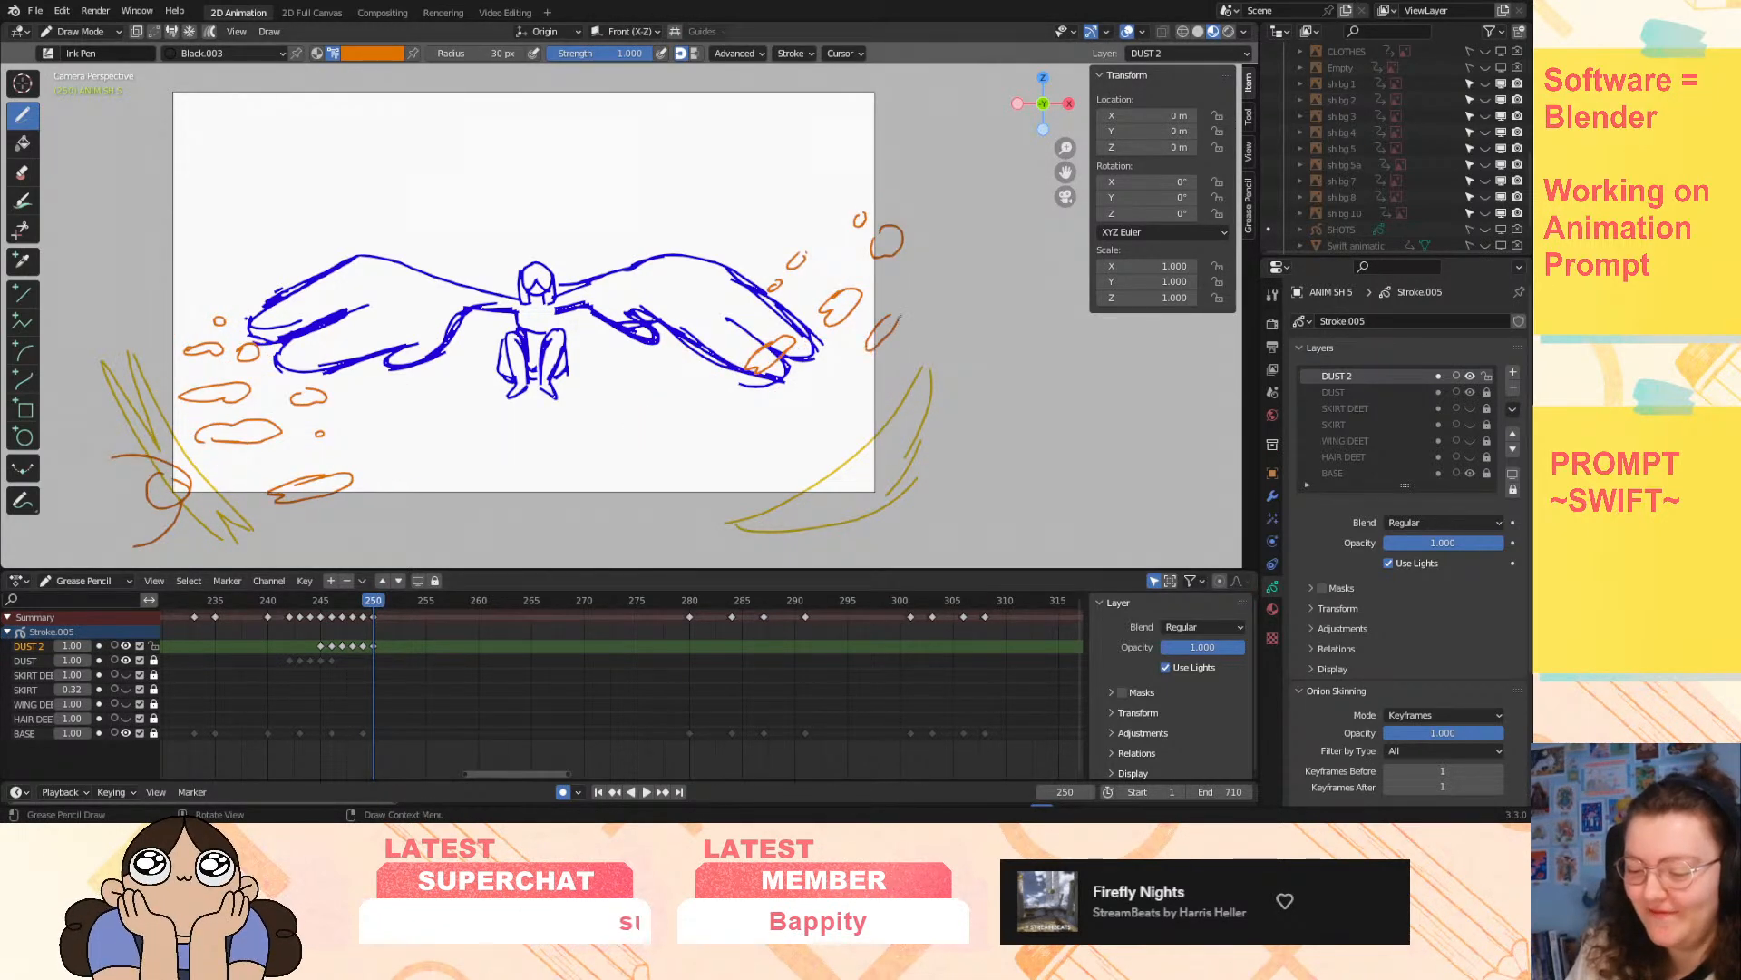
pyautogui.moveTo(373, 602)
pyautogui.mouseDown()
pyautogui.moveTo(341, 635)
pyautogui.moveTo(384, 616)
pyautogui.moveTo(351, 643)
pyautogui.moveTo(373, 640)
pyautogui.moveTo(361, 608)
pyautogui.moveTo(386, 604)
pyautogui.mouseUp()
pyautogui.moveTo(823, 378); pyautogui.dragTo(845, 357)
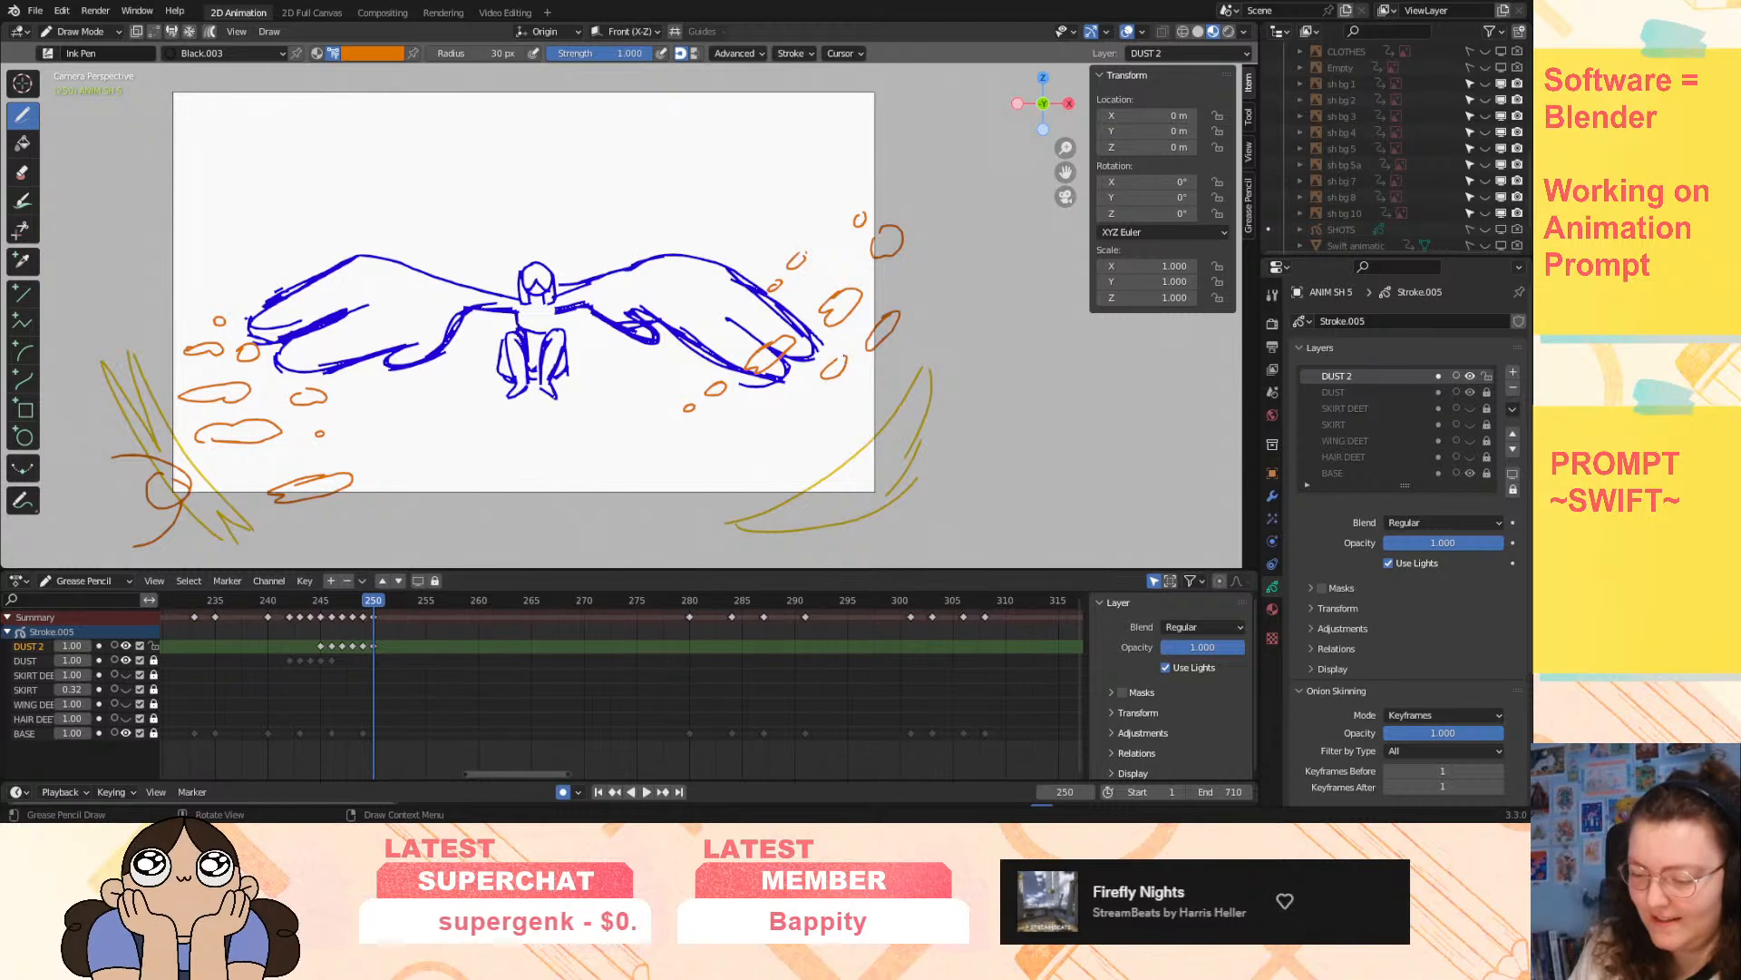
pyautogui.moveTo(368, 599)
pyautogui.mouseDown()
pyautogui.moveTo(378, 619)
pyautogui.moveTo(351, 624)
pyautogui.moveTo(373, 620)
pyautogui.mouseUp()
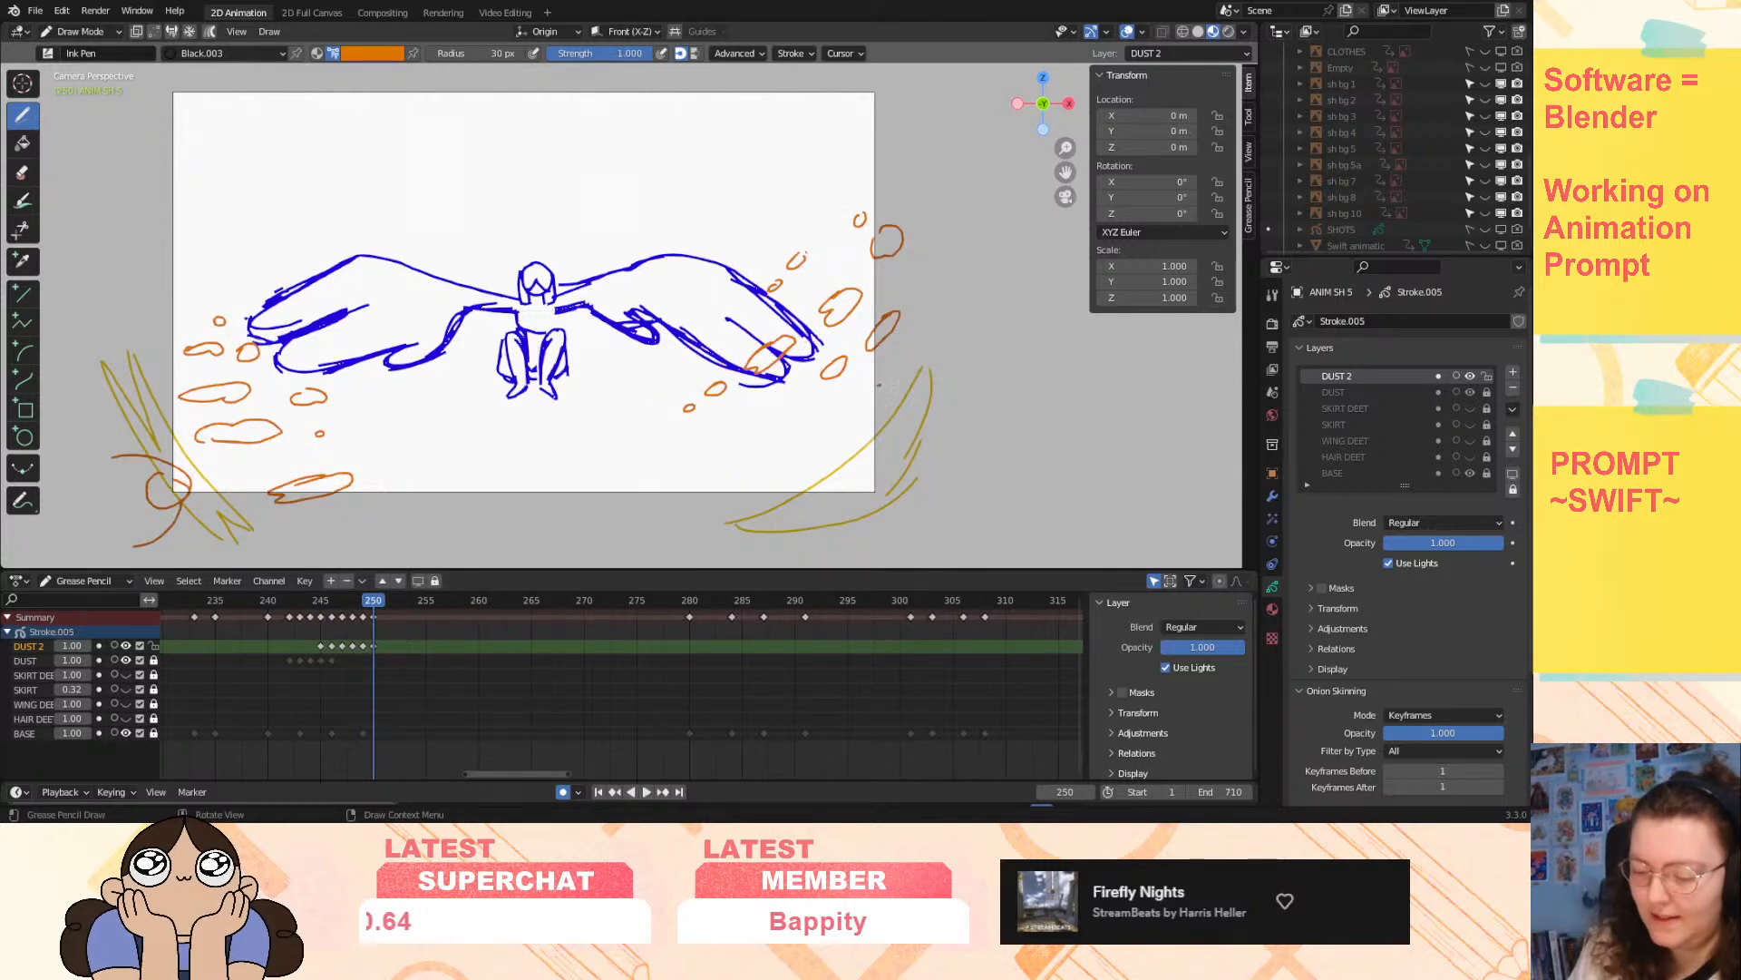
# - Add a last puff below the right-hand wingtip at frame 250 and a small round puff near the left-hand edge at frame 251
pyautogui.moveTo(887, 416); pyautogui.dragTo(882, 386)
pyautogui.moveTo(367, 603)
pyautogui.mouseDown()
pyautogui.moveTo(340, 623)
pyautogui.moveTo(385, 616)
pyautogui.mouseUp()
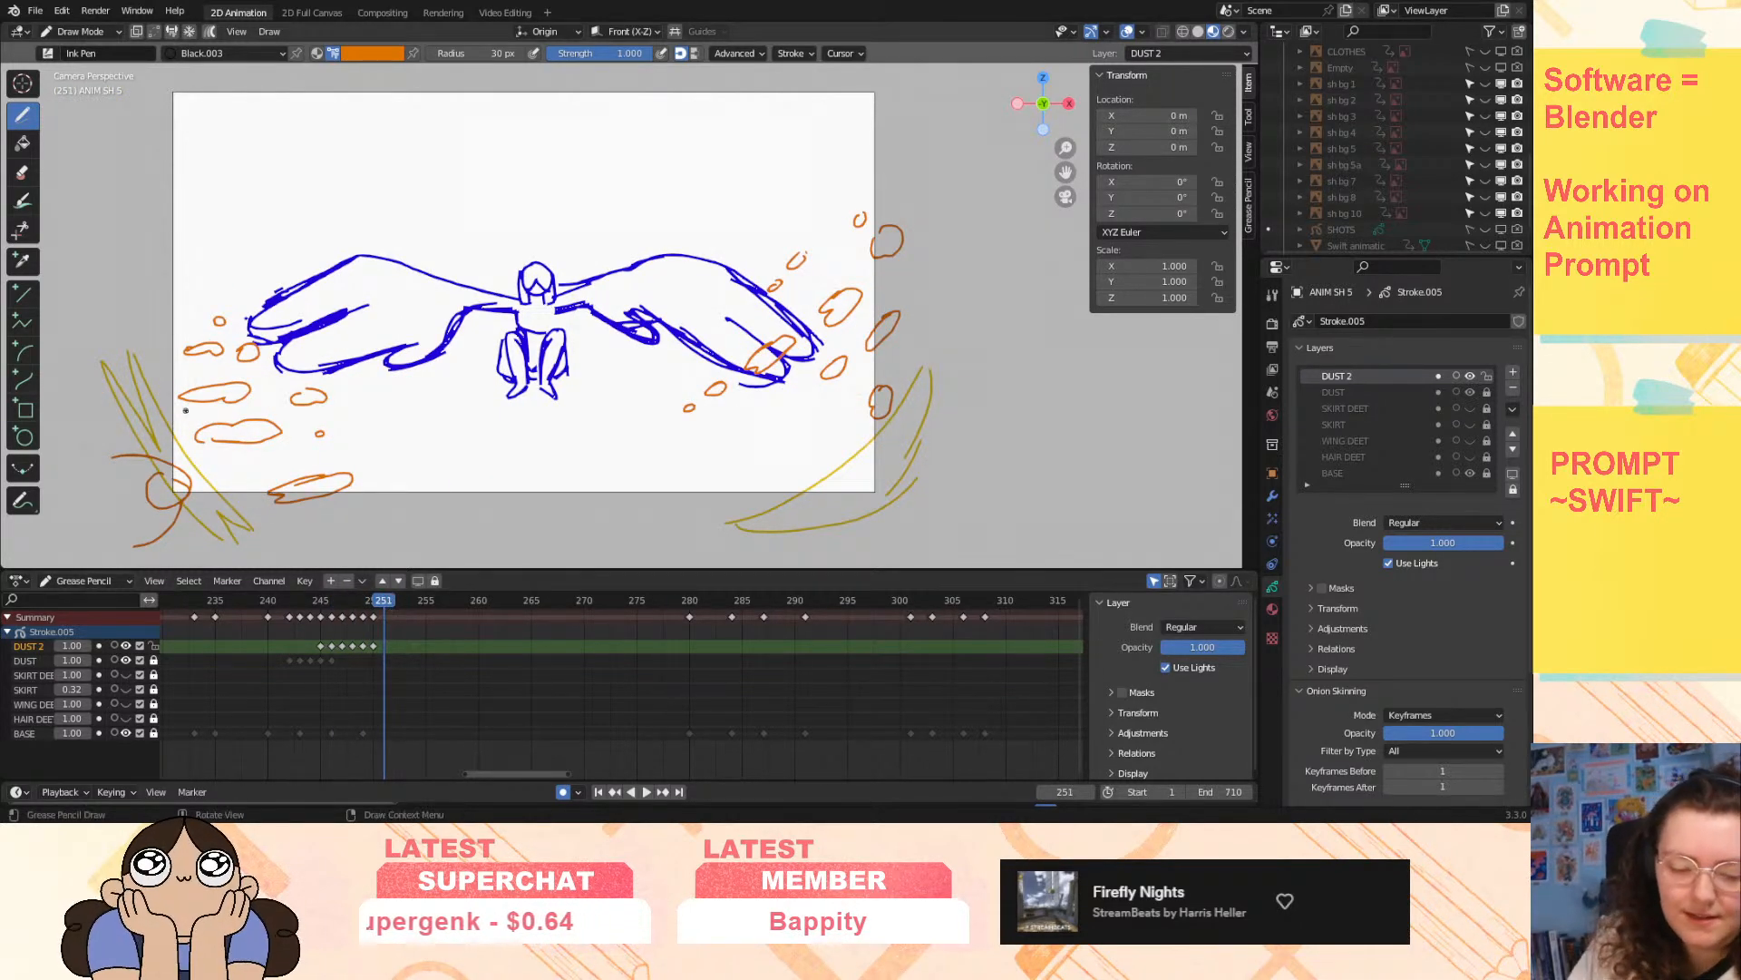
pyautogui.moveTo(193, 388); pyautogui.dragTo(179, 390)
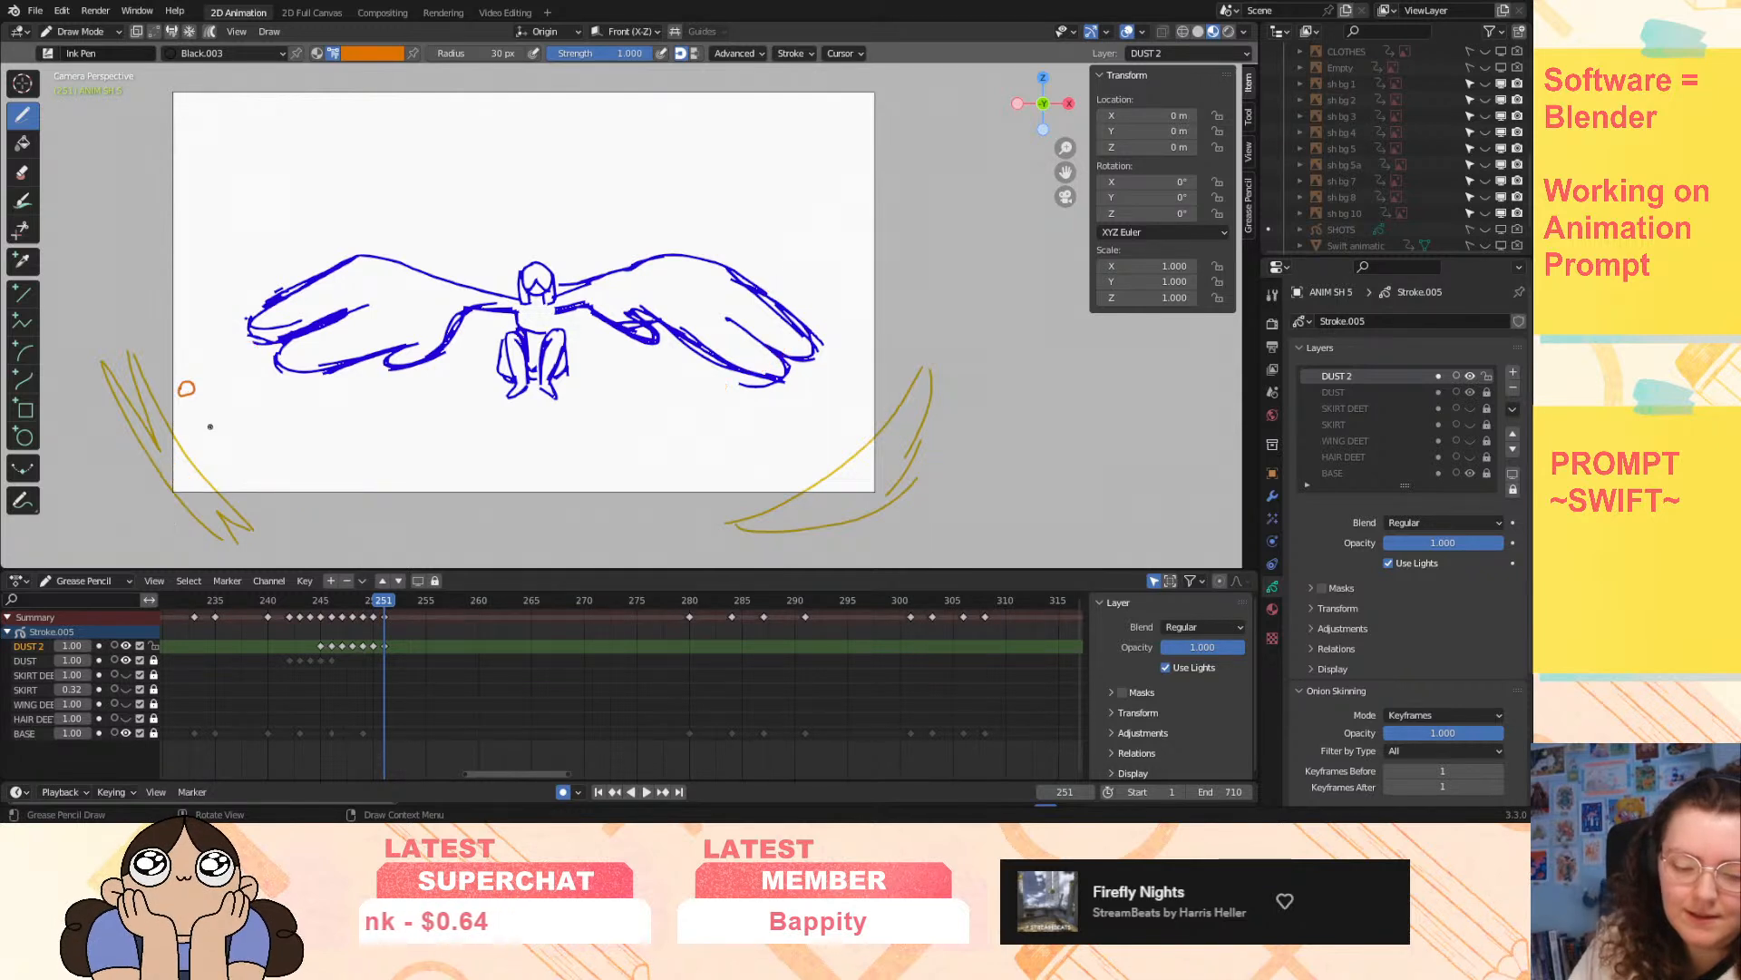
pyautogui.press('Left')
pyautogui.press('Right')
pyautogui.press('Left')
pyautogui.press('Right')
# - At frame 251, draw smaller dissipating puffs at the lower left of the picture, flipping back to frame 250 for placement
pyautogui.moveTo(174, 424); pyautogui.dragTo(243, 431)
pyautogui.press('Left')
pyautogui.press('Right')
pyautogui.moveTo(253, 495); pyautogui.dragTo(280, 494)
pyautogui.press('Left')
pyautogui.press('Right')
pyautogui.press('Left')
pyautogui.press('Right')
pyautogui.press('Left')
pyautogui.press('Right')
pyautogui.press('Left')
pyautogui.press('Right')
# - At frame 251, add tiny puffs below and beside the left-hand wingtip, comparing their positions with frame 250
pyautogui.moveTo(174, 354); pyautogui.dragTo(197, 351)
pyautogui.press('Left')
pyautogui.press('Right')
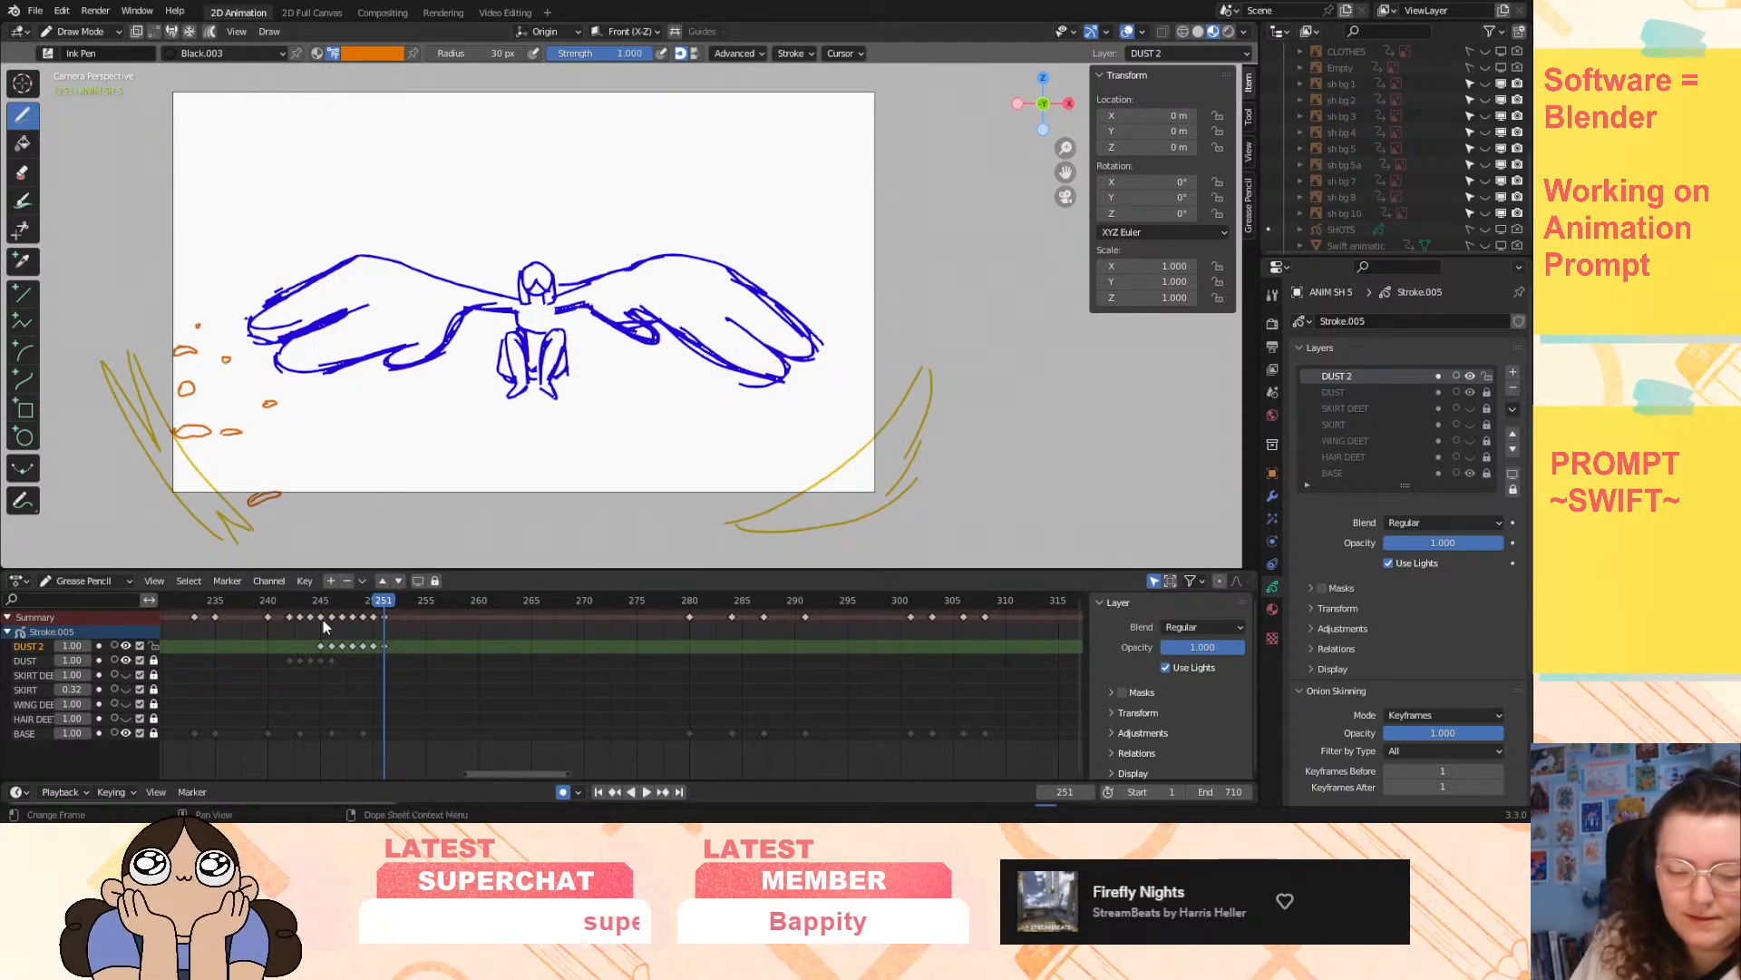
pyautogui.press('Left')
pyautogui.press('Right')
pyautogui.press('Left')
pyautogui.press('Right')
pyautogui.press('Left')
pyautogui.press('Right')
pyautogui.press('Left')
pyautogui.press('Right')
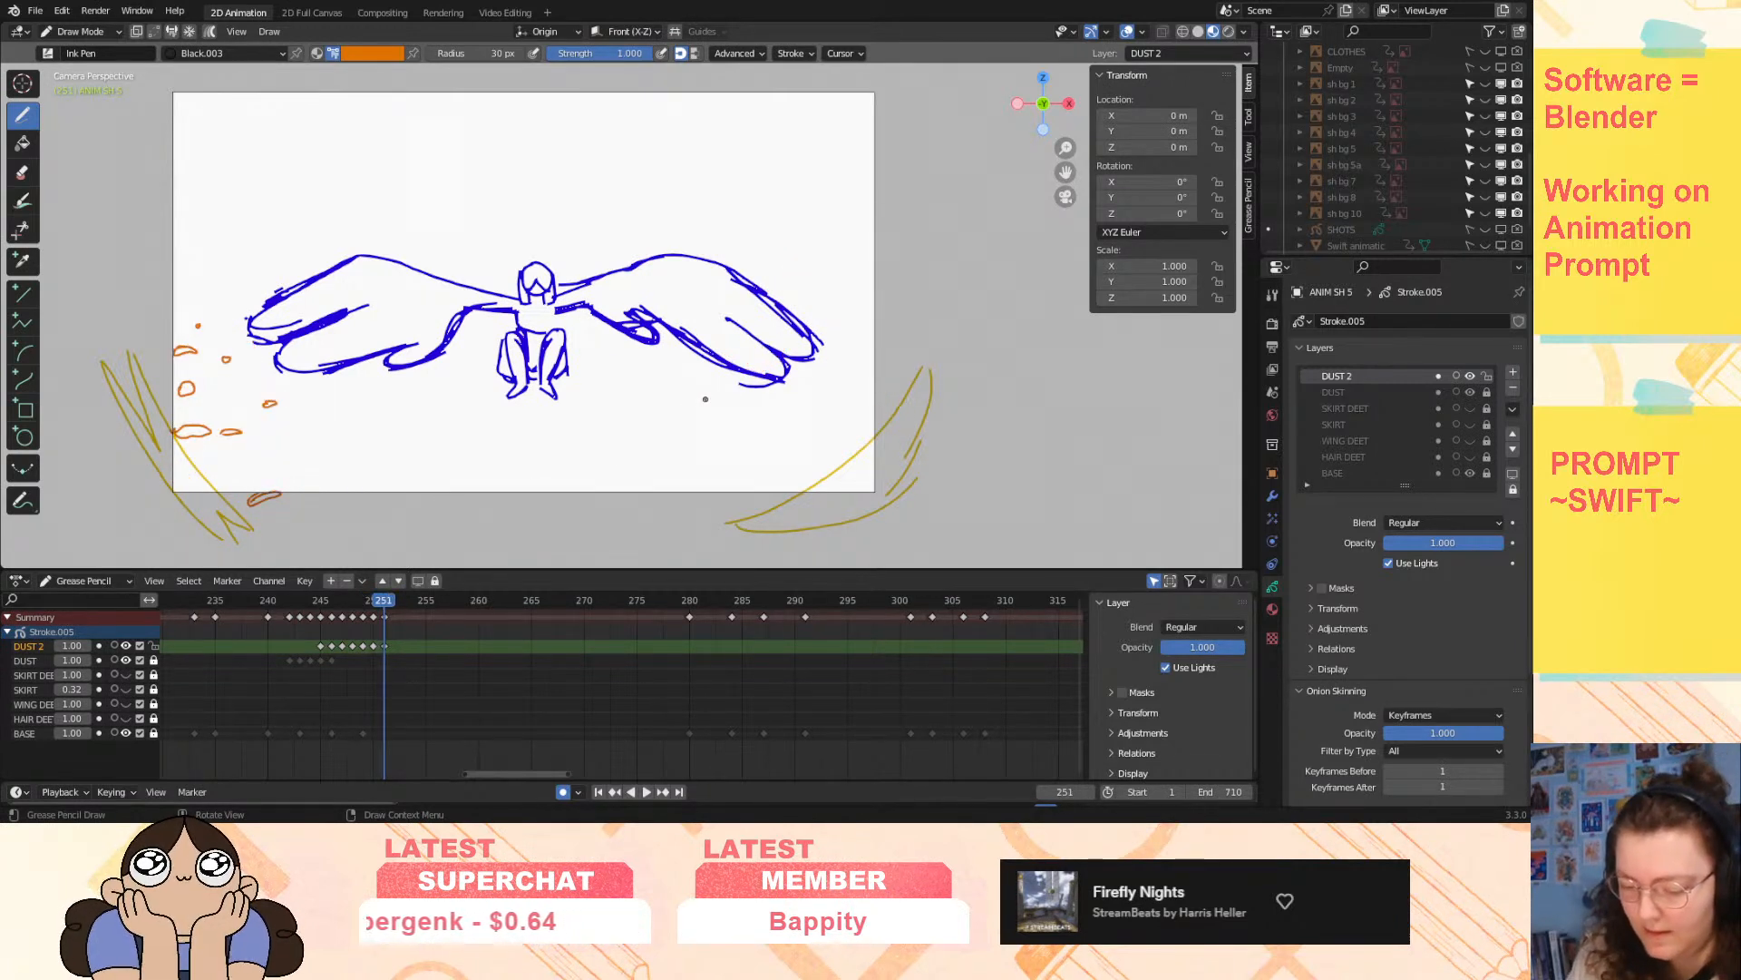
# - At frame 251, draw tiny puffs over the right-hand wingtip and just below the wing, using frame 250 as reference
pyautogui.press('Left')
pyautogui.press('Right')
pyautogui.press('Left')
pyautogui.press('Right')
pyautogui.moveTo(797, 326); pyautogui.dragTo(796, 336)
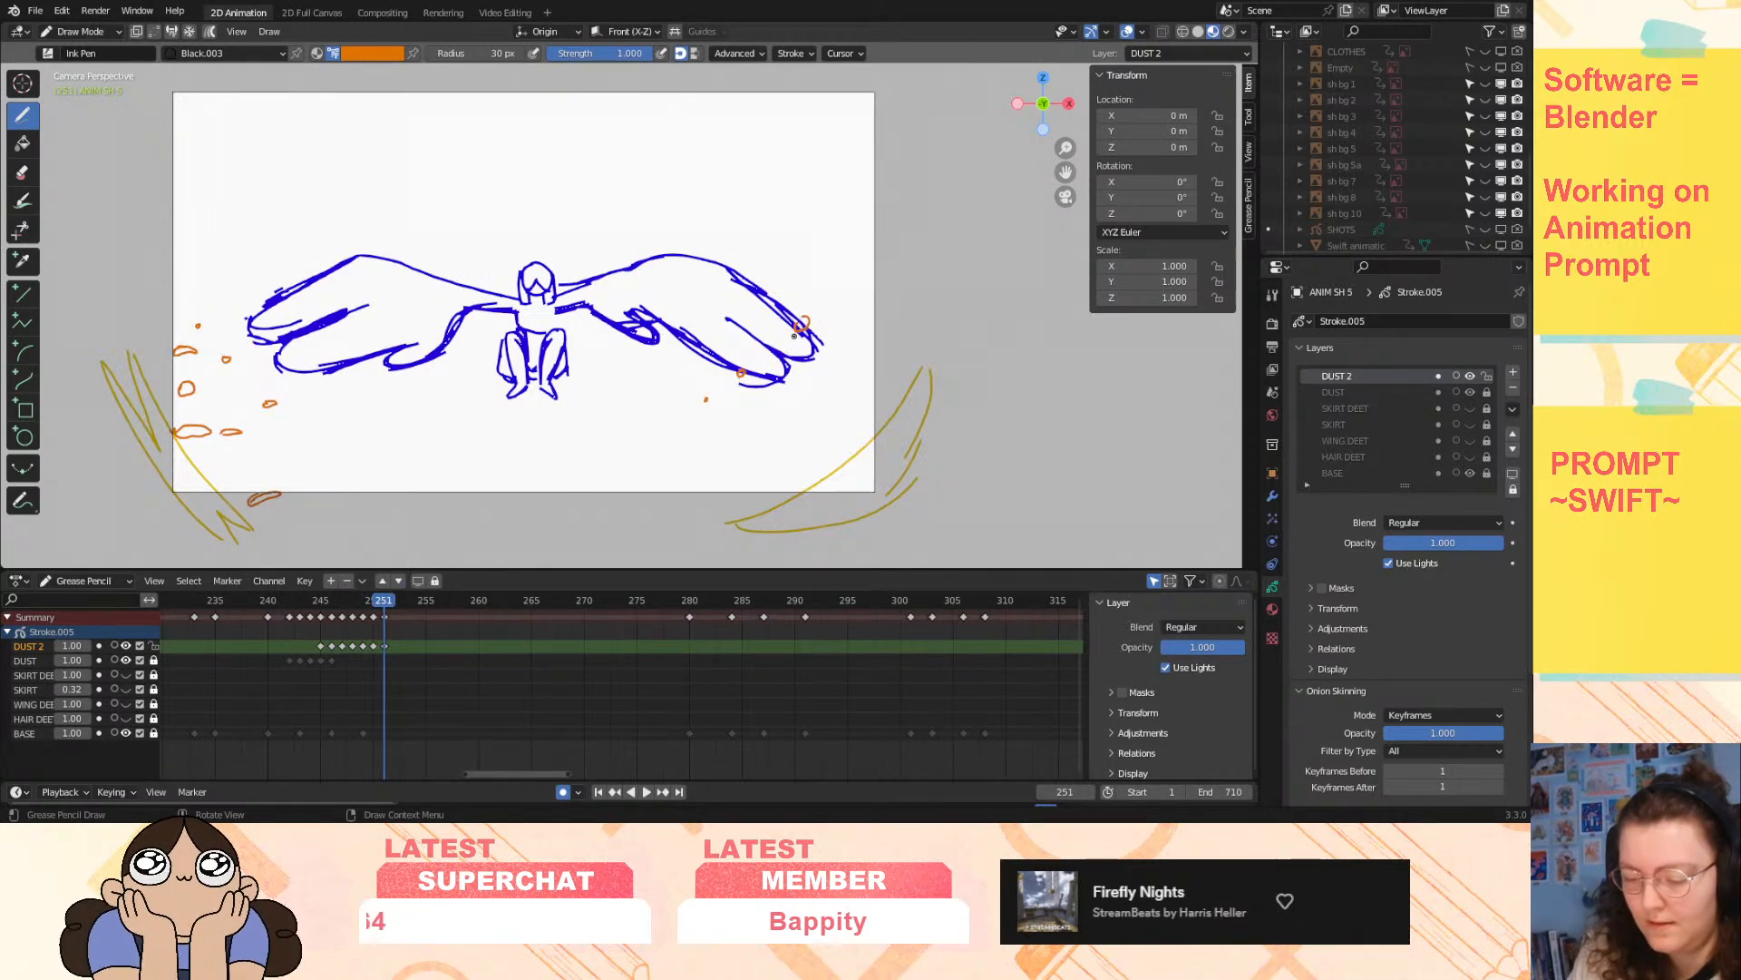
pyautogui.press('Left')
pyautogui.press('Right')
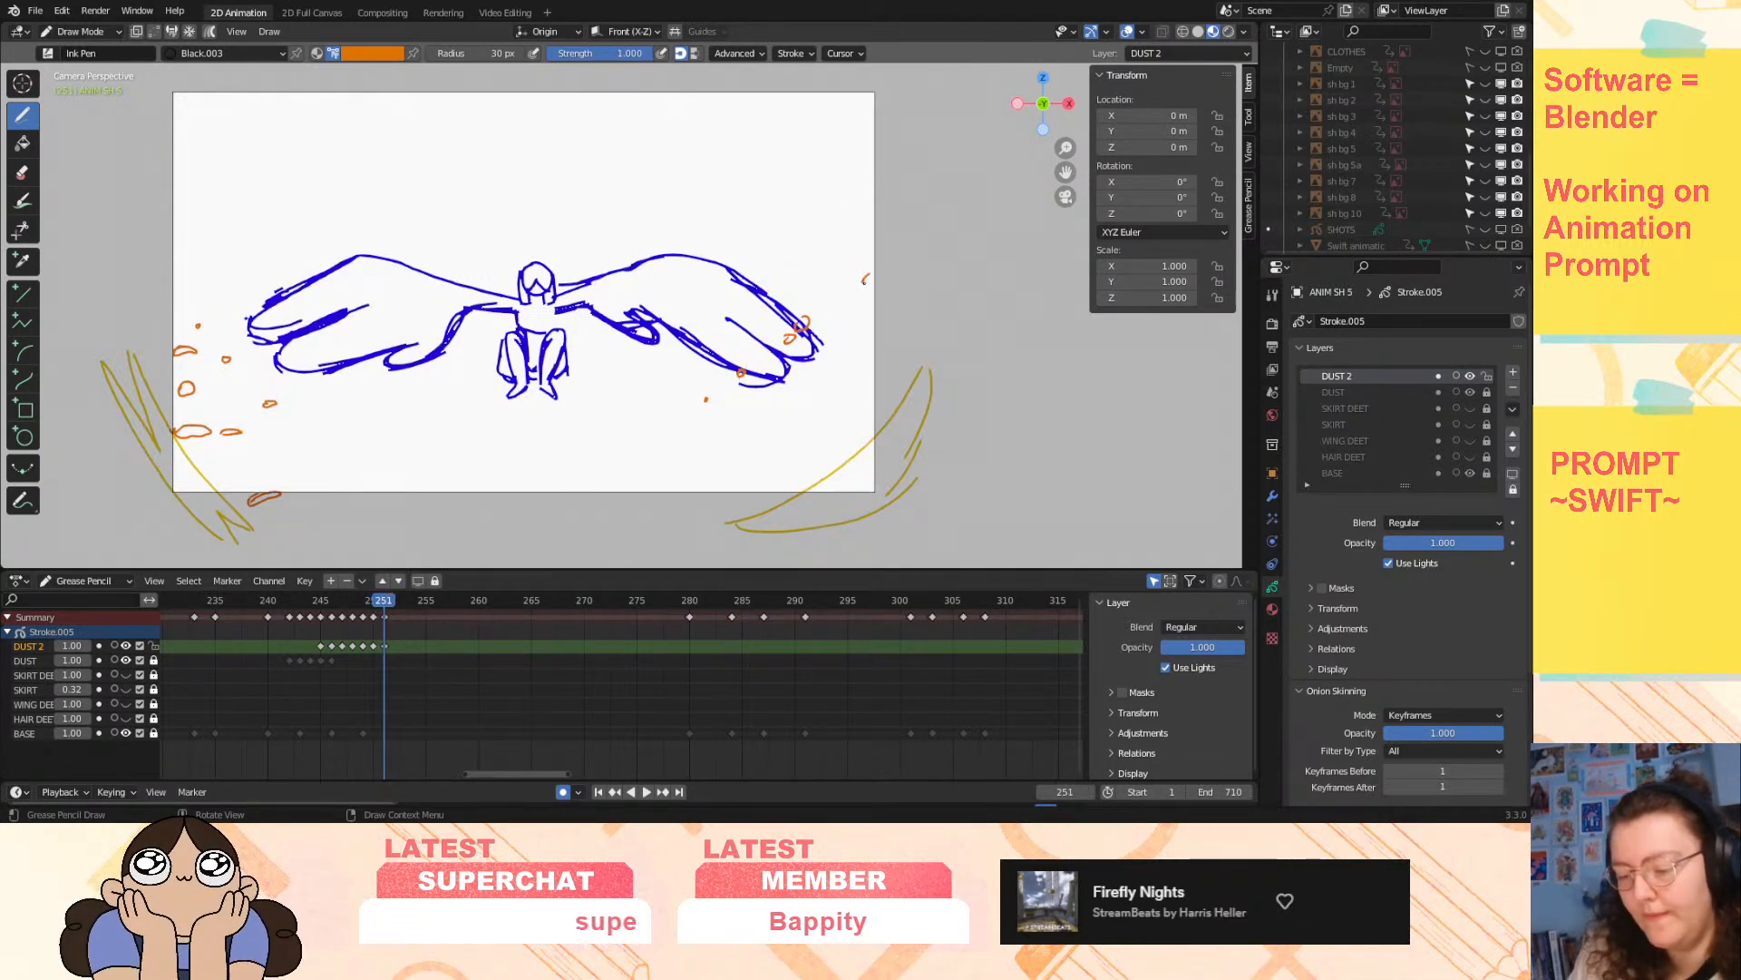
# - At frame 251, add small puffs above and beyond the right-hand wing along the picture's edge, checking against frame 250
pyautogui.press('Left')
pyautogui.press('Right')
pyautogui.press('Left')
pyautogui.press('Right')
pyautogui.press('Left')
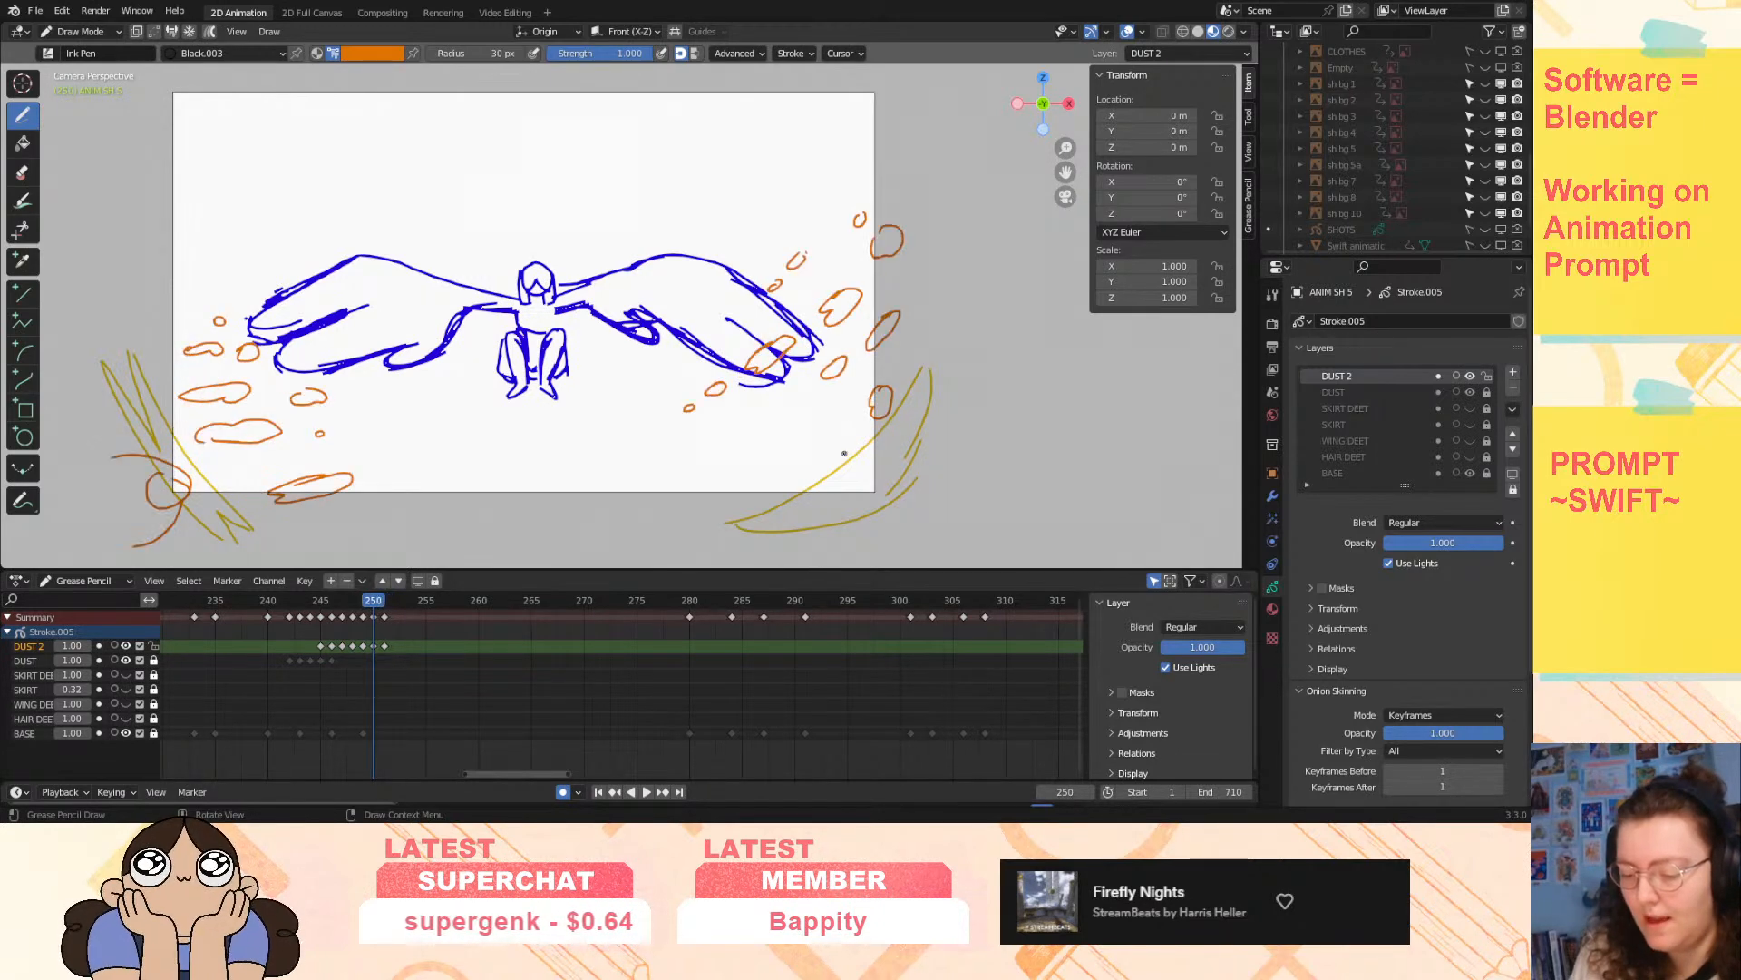
pyautogui.press('Right')
pyautogui.press('Left')
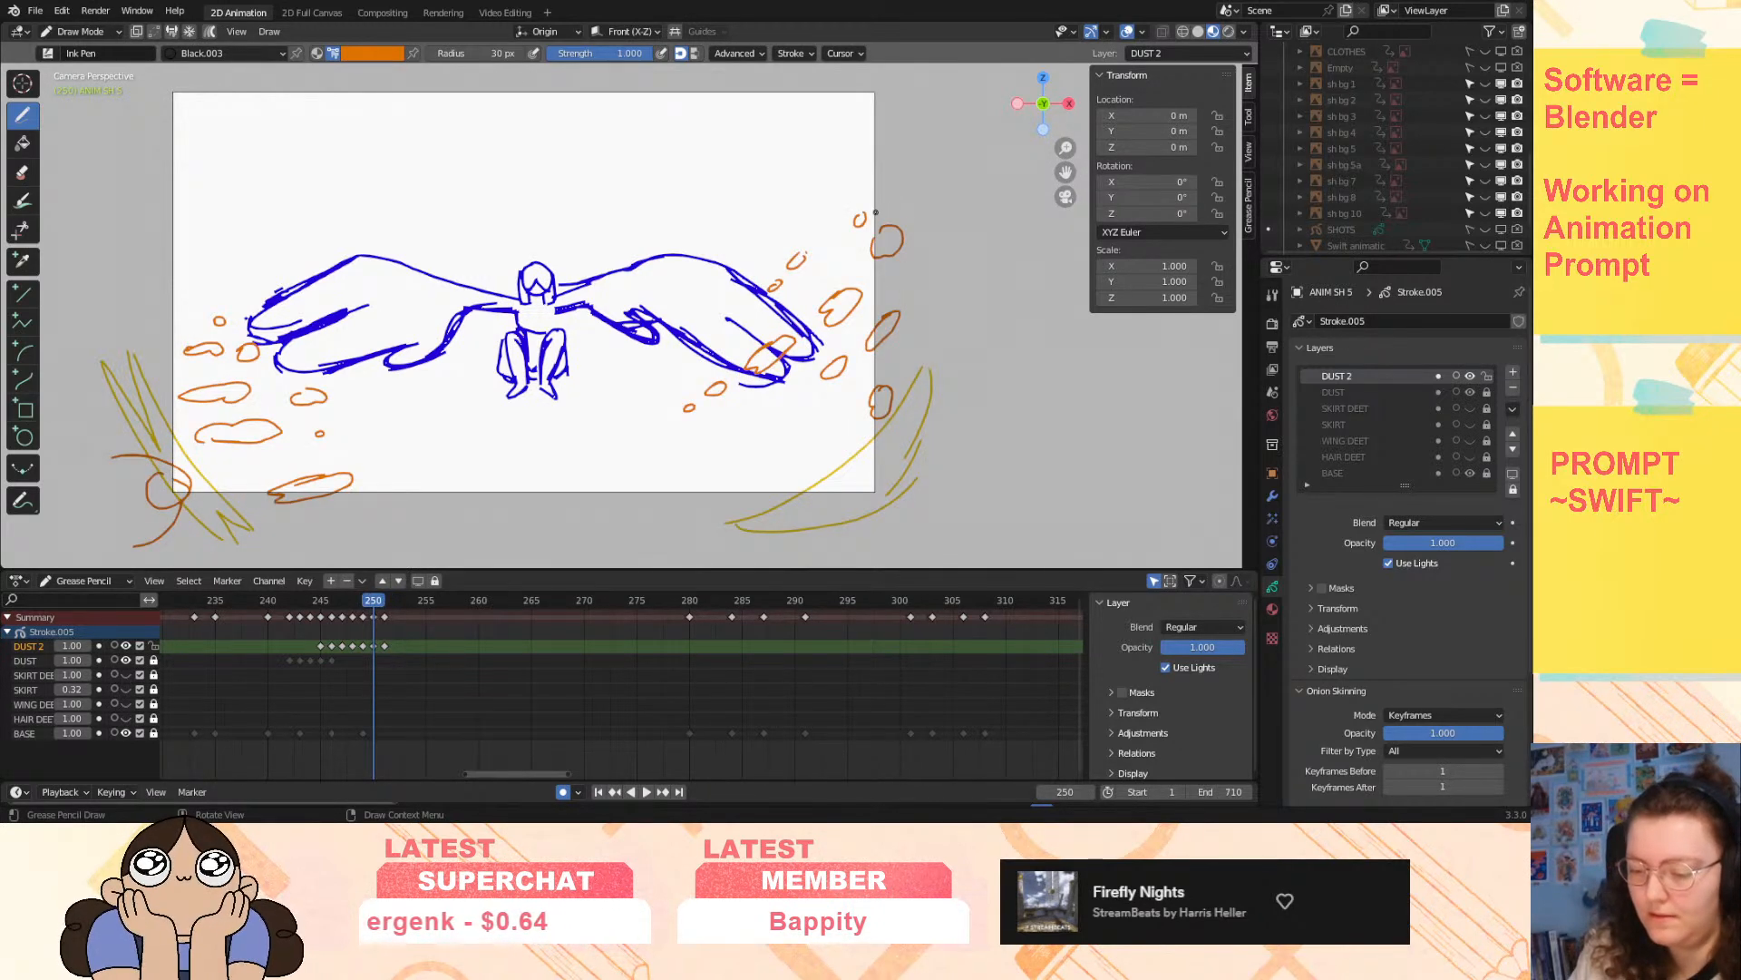
pyautogui.press('Right')
pyautogui.press('Left')
pyautogui.press('Right')
# - At frame 252, draw one tiny puff beside the right-hand wingtip and three specks along the left-hand edge
pyautogui.press('Right')
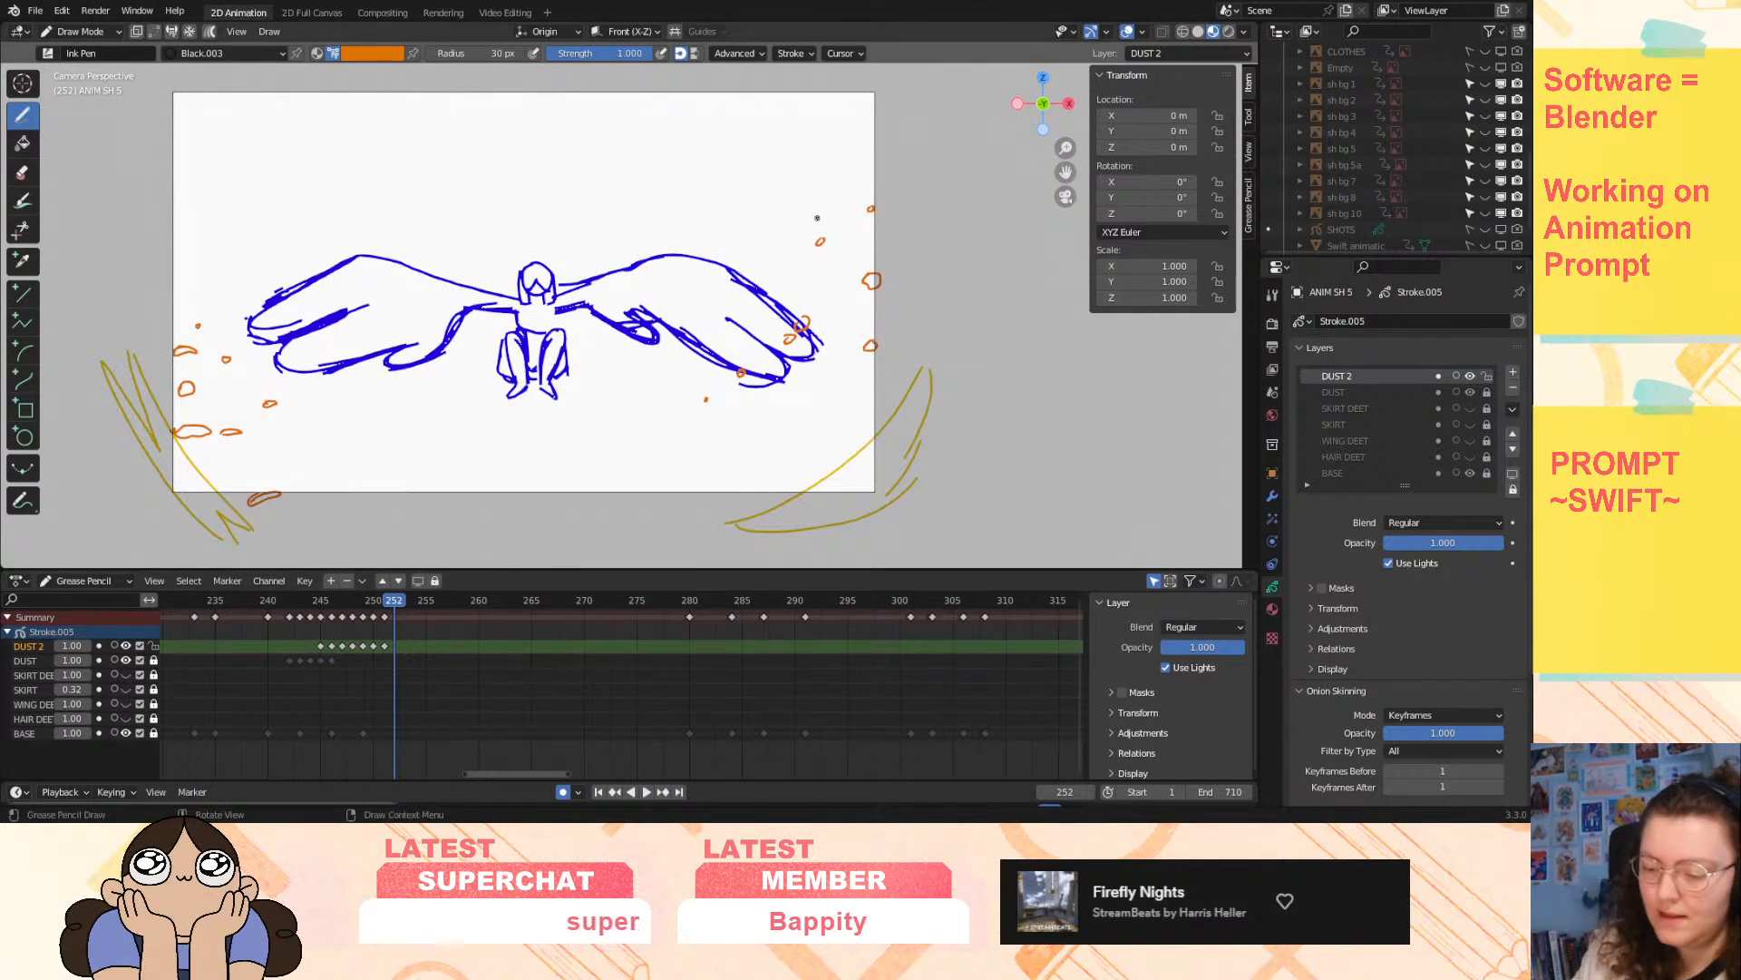
pyautogui.click(815, 316)
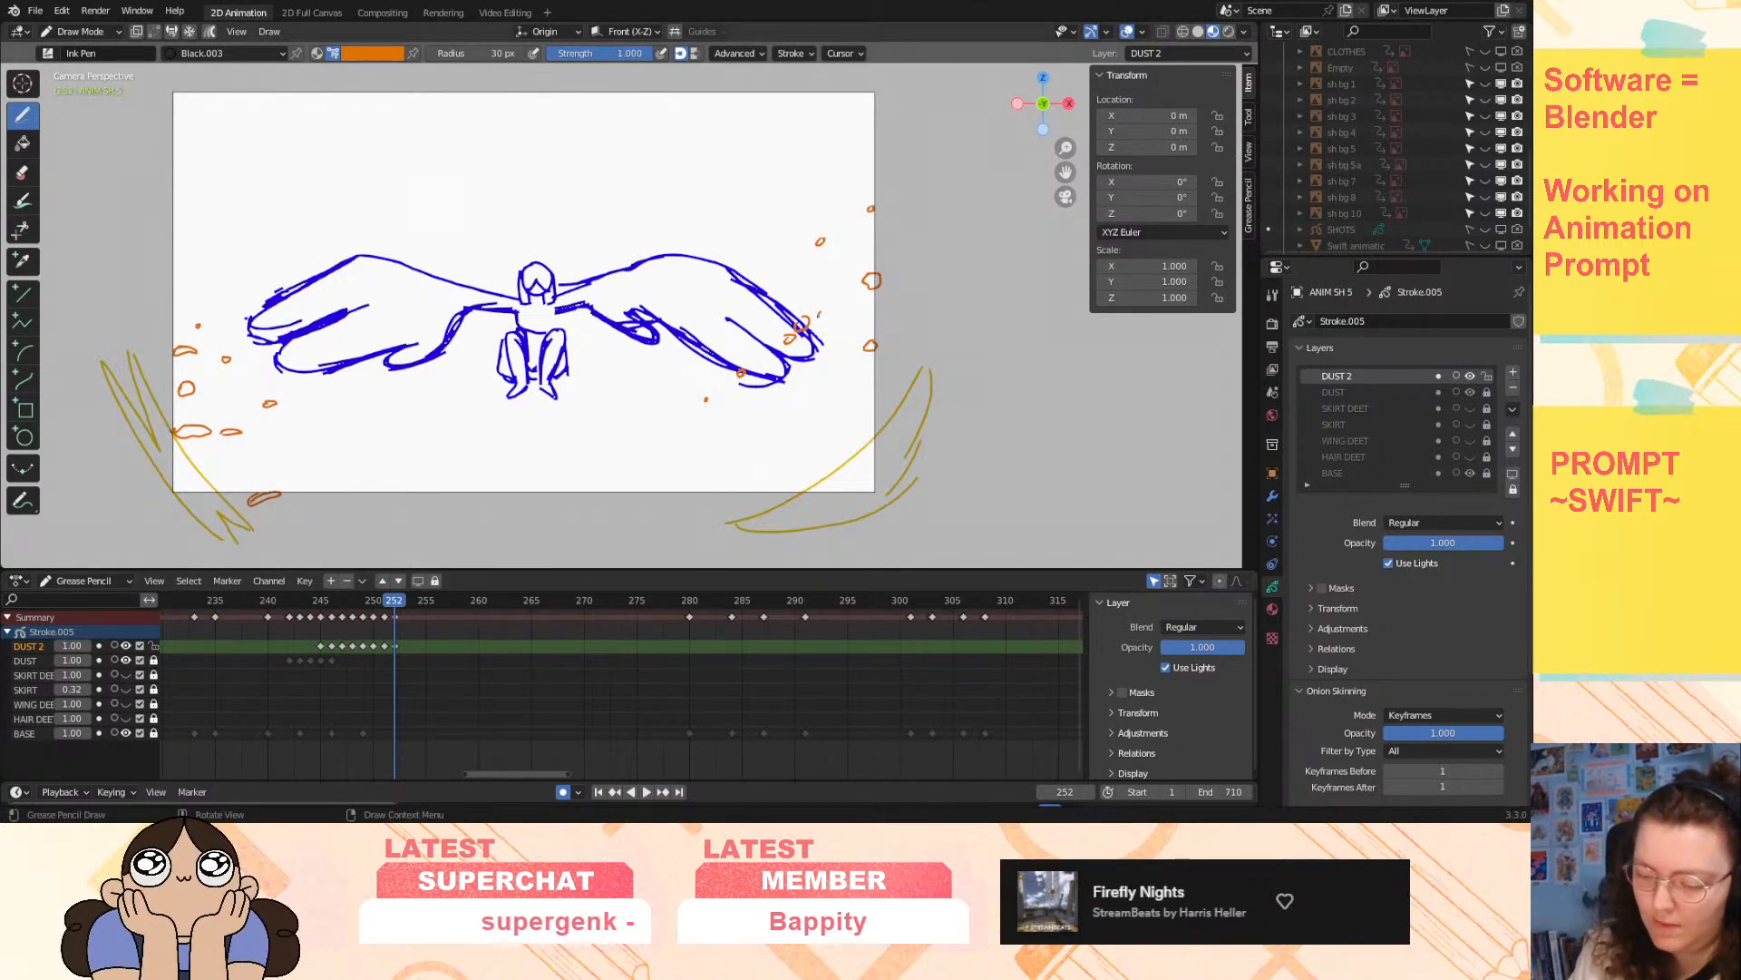
pyautogui.press('Left')
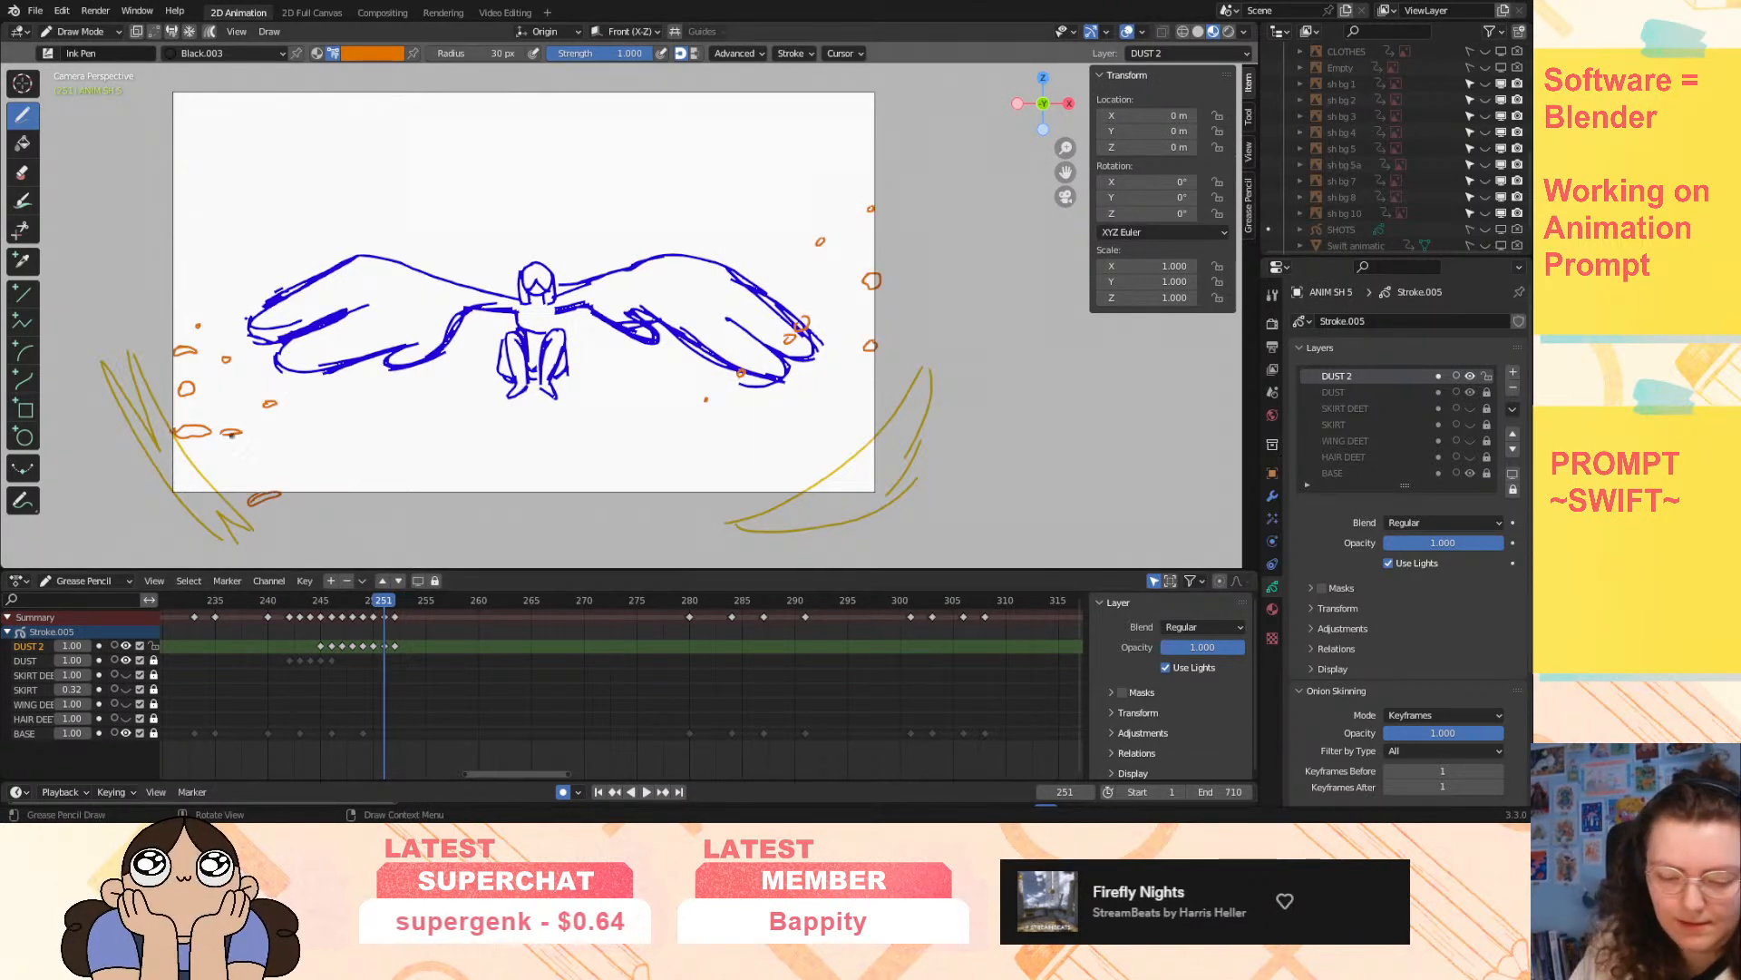
pyautogui.press('Right')
pyautogui.press('Left')
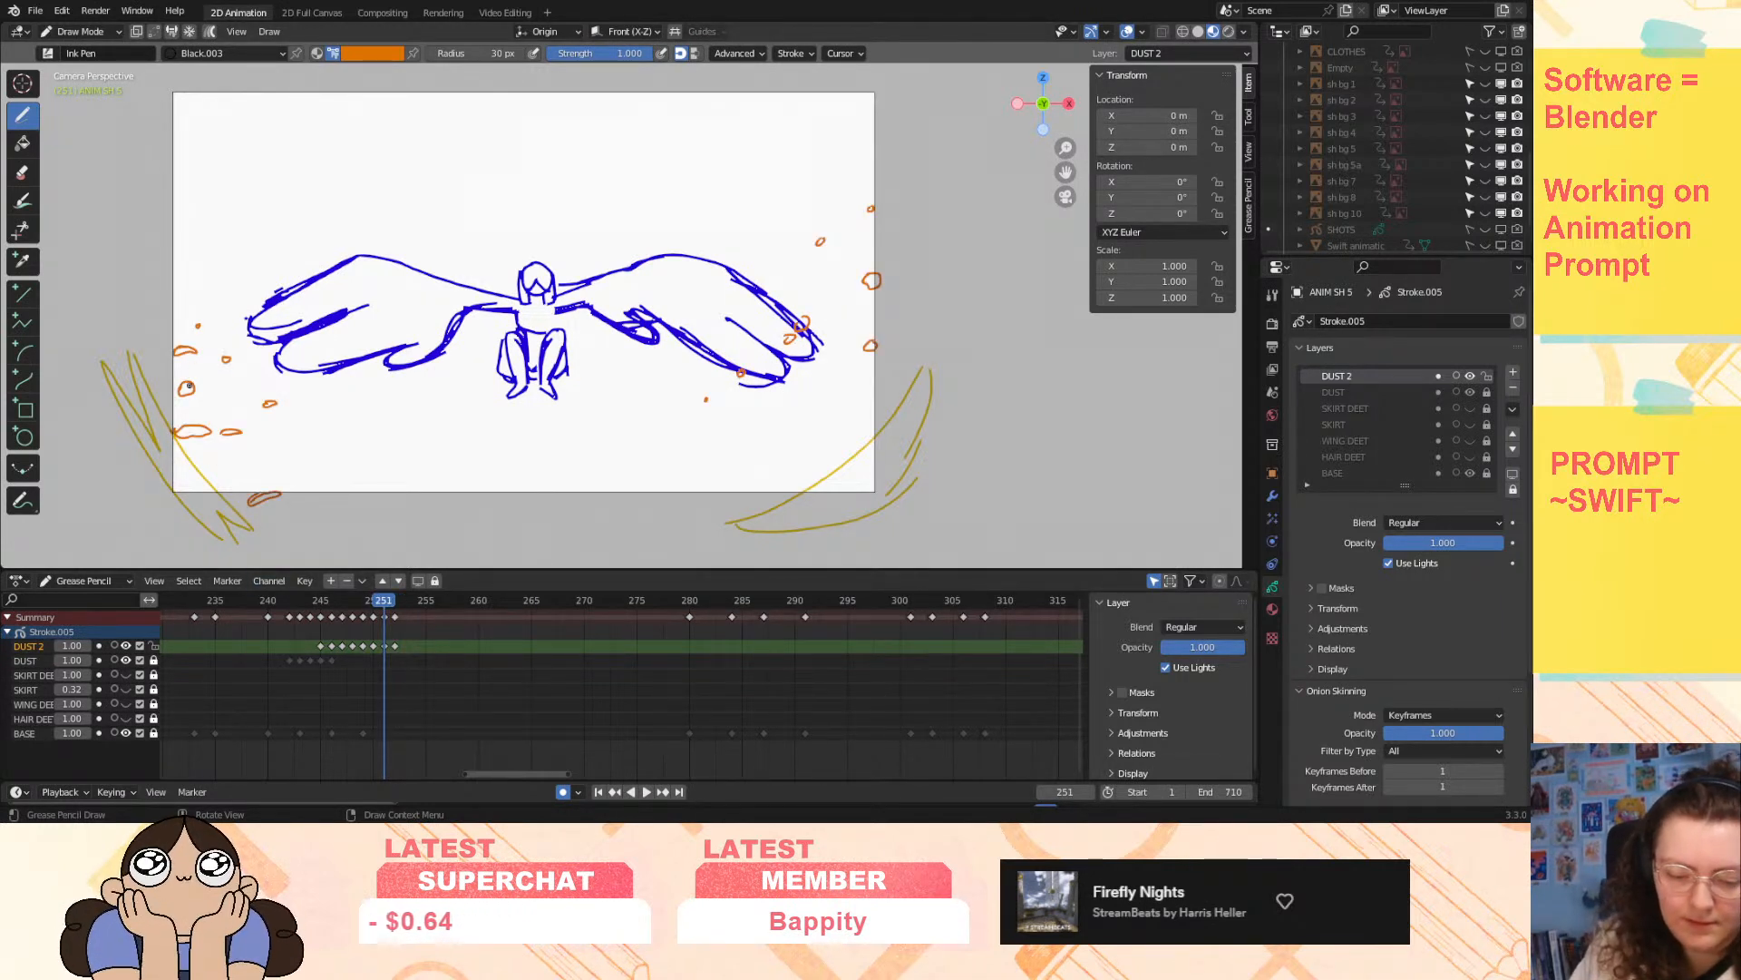
pyautogui.press('Right')
pyautogui.press('Left')
pyautogui.press('Right')
pyautogui.press('Left')
pyautogui.press('Right')
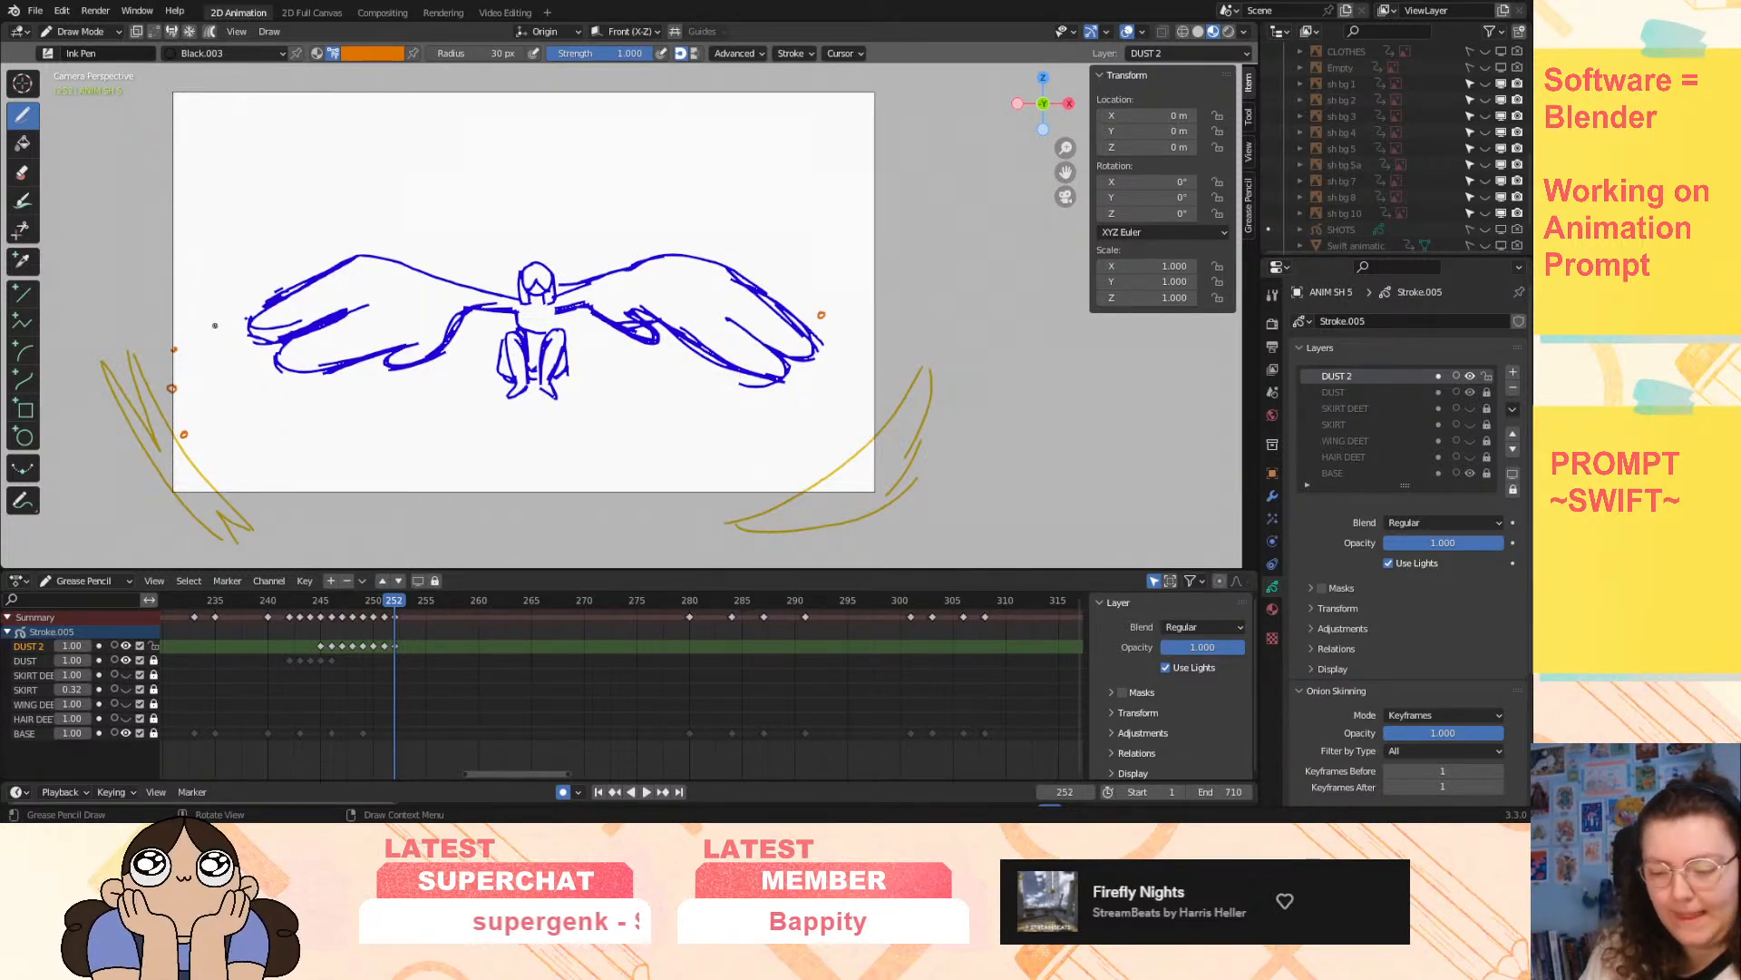
# - At frame 252, add a tiny speck above the right-hand wing, flipping back to frame 251 for placement
pyautogui.press('Left')
pyautogui.press('Right')
pyautogui.press('Left')
pyautogui.press('Right')
pyautogui.press('Left')
pyautogui.press('Right')
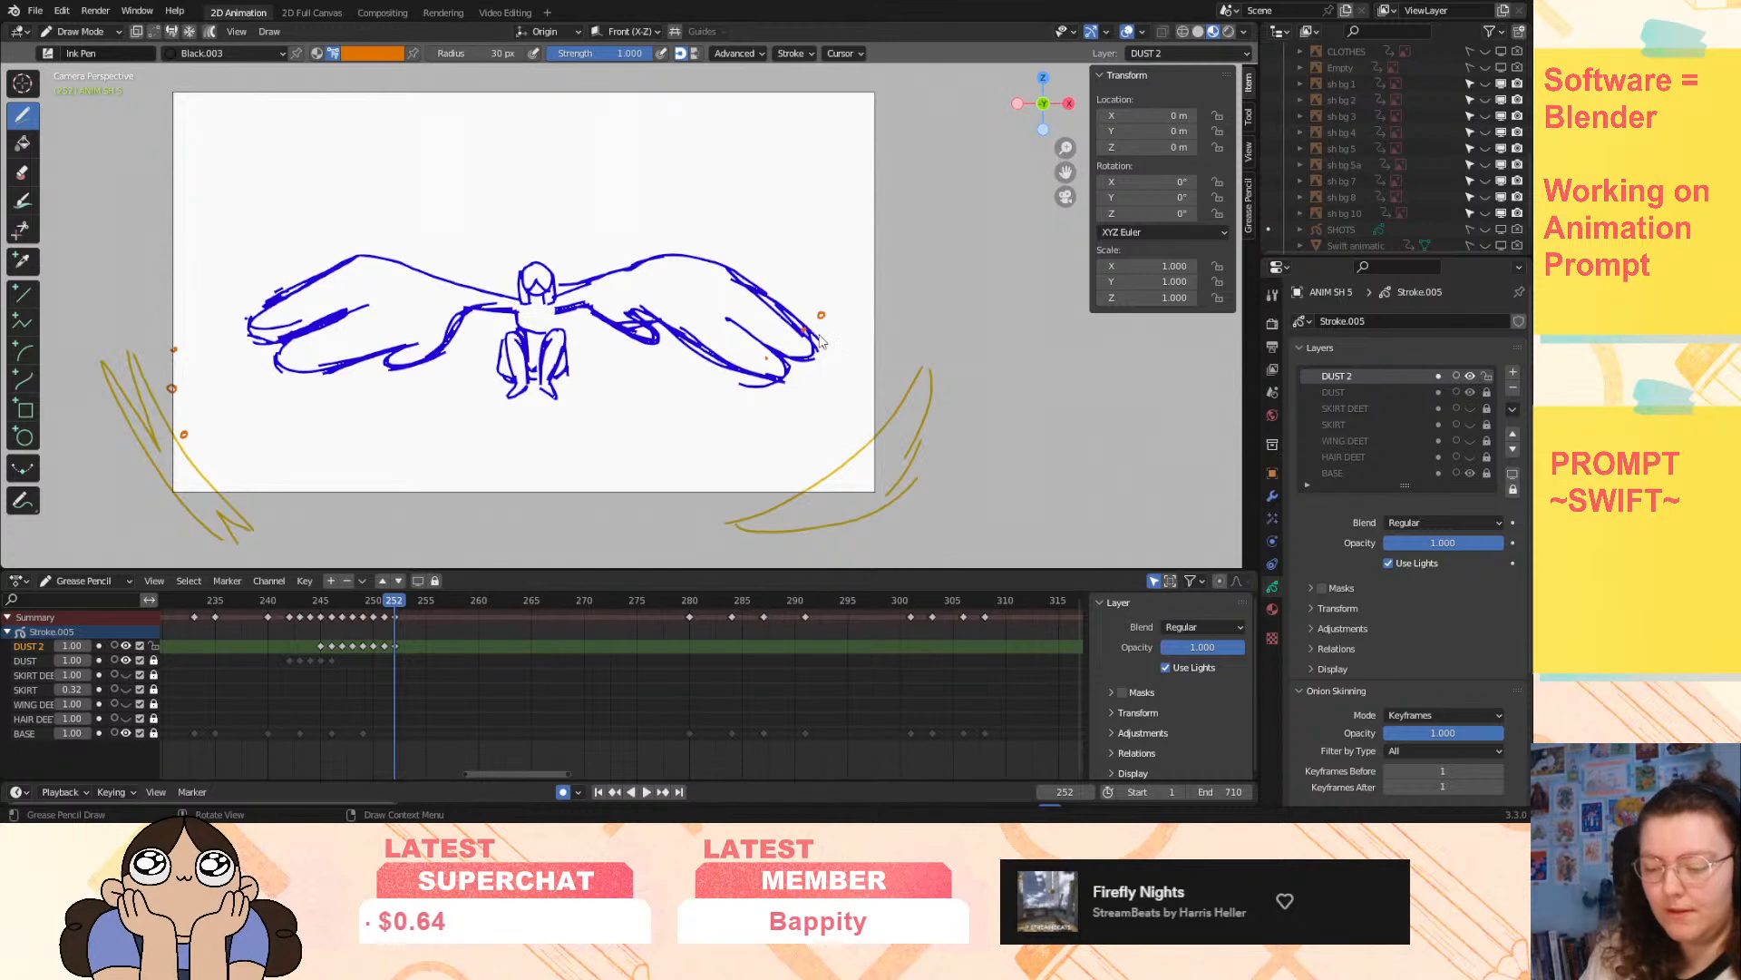
pyautogui.press('space')
pyautogui.press('Escape')
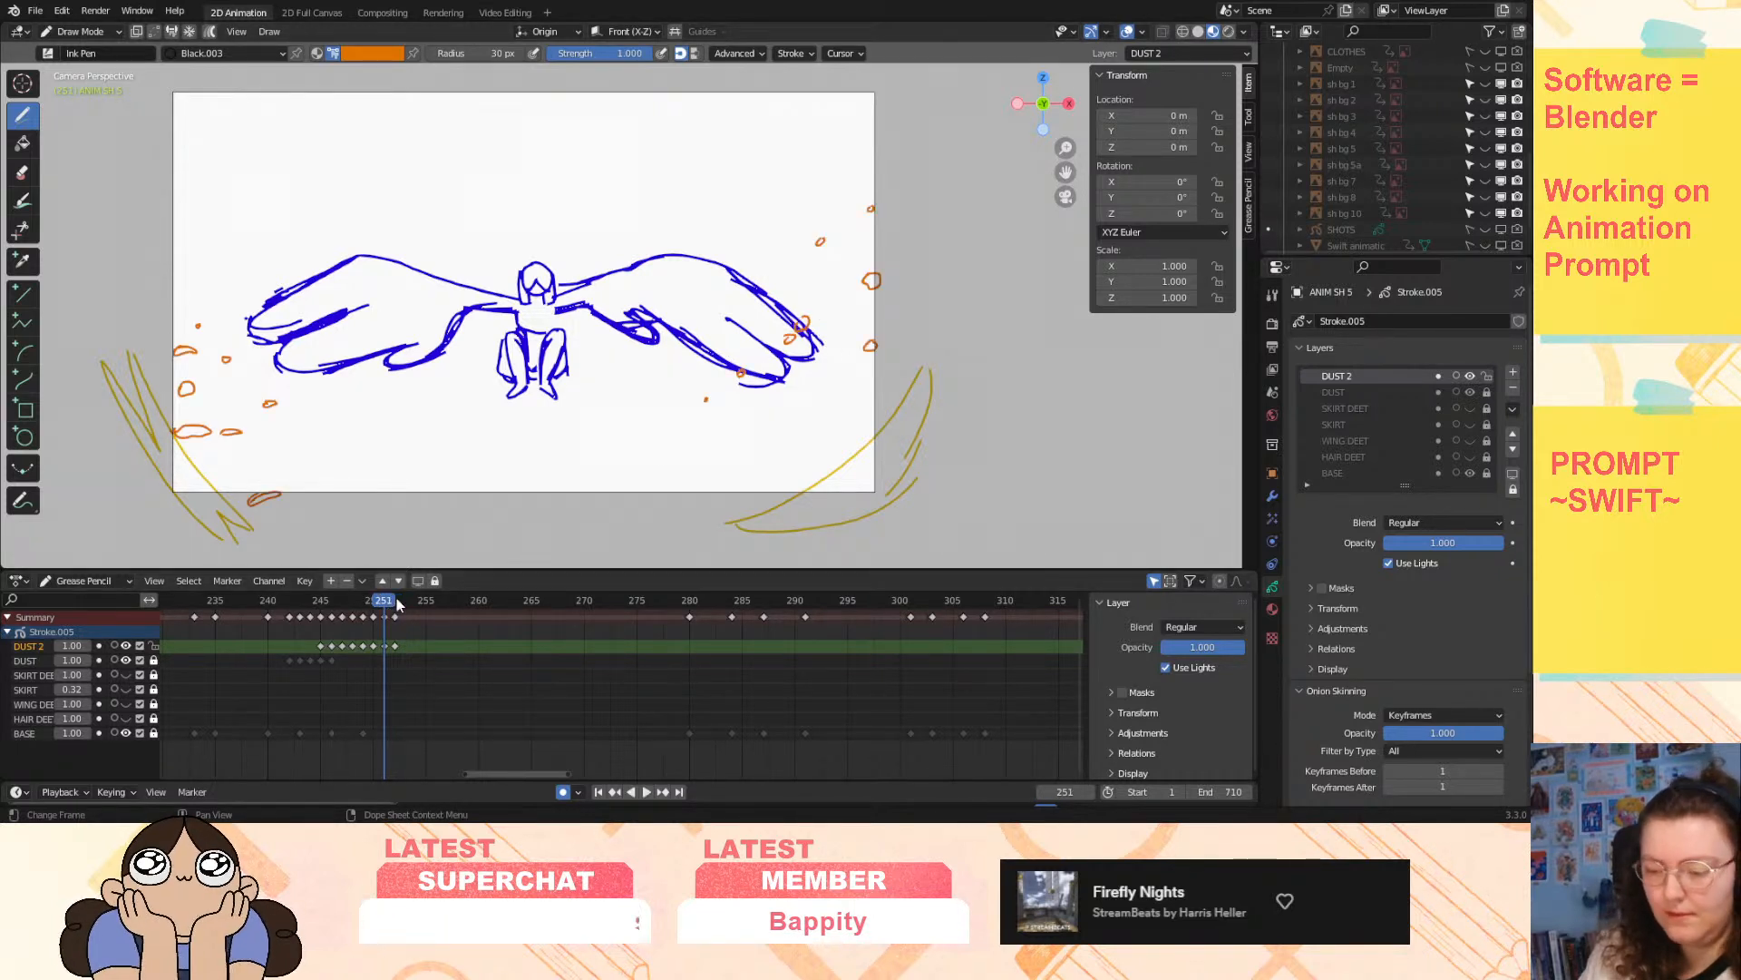
pyautogui.press('Right')
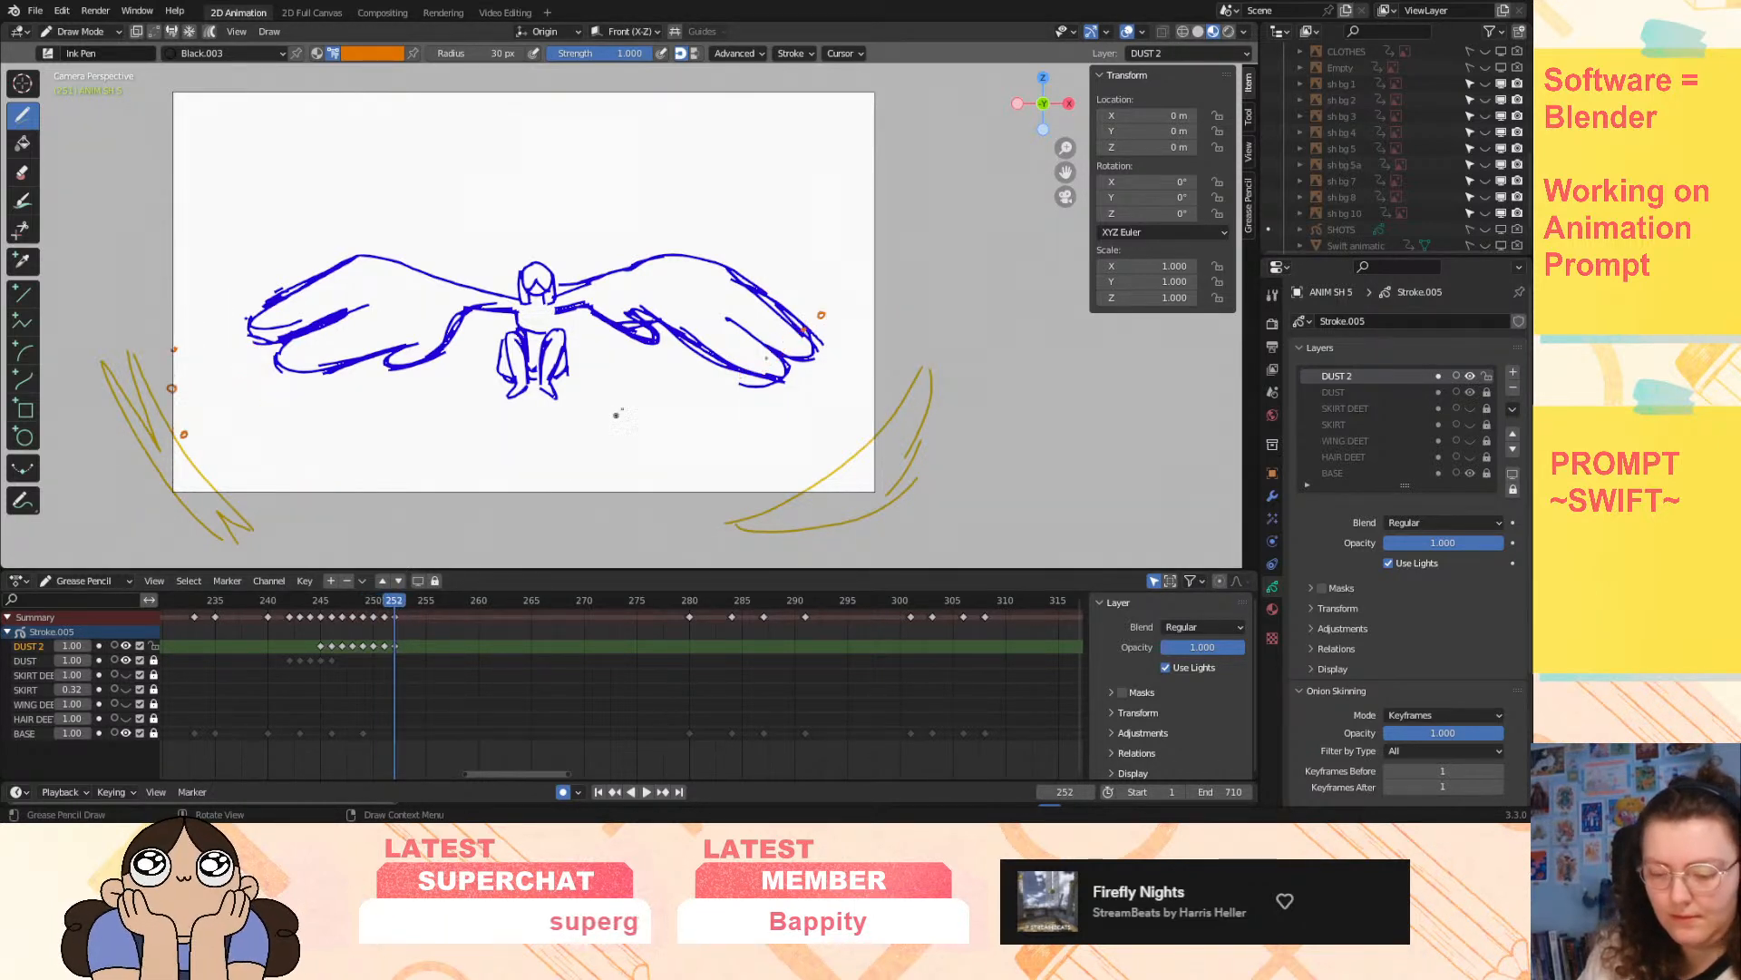
pyautogui.press('Left')
pyautogui.press('Right')
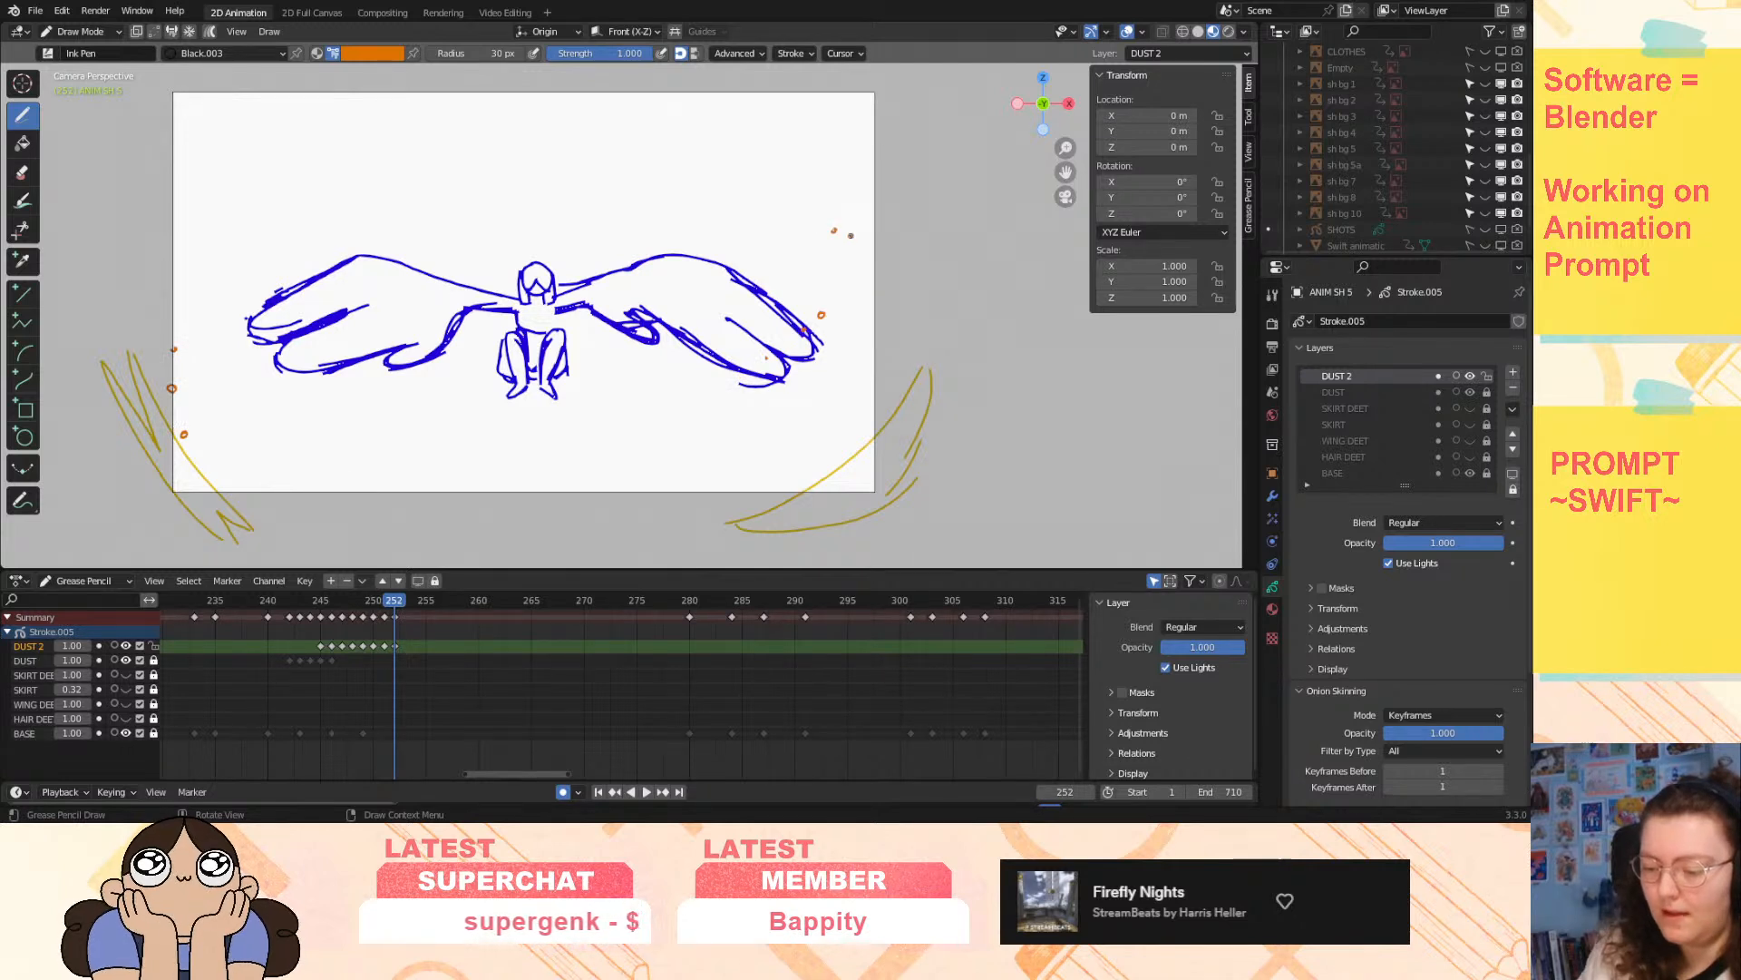
pyautogui.press('Left')
pyautogui.press('Right')
# - Insert a keyframe on the DUST 2 layer at frame 253
pyautogui.moveTo(392, 602); pyautogui.dragTo(403, 606)
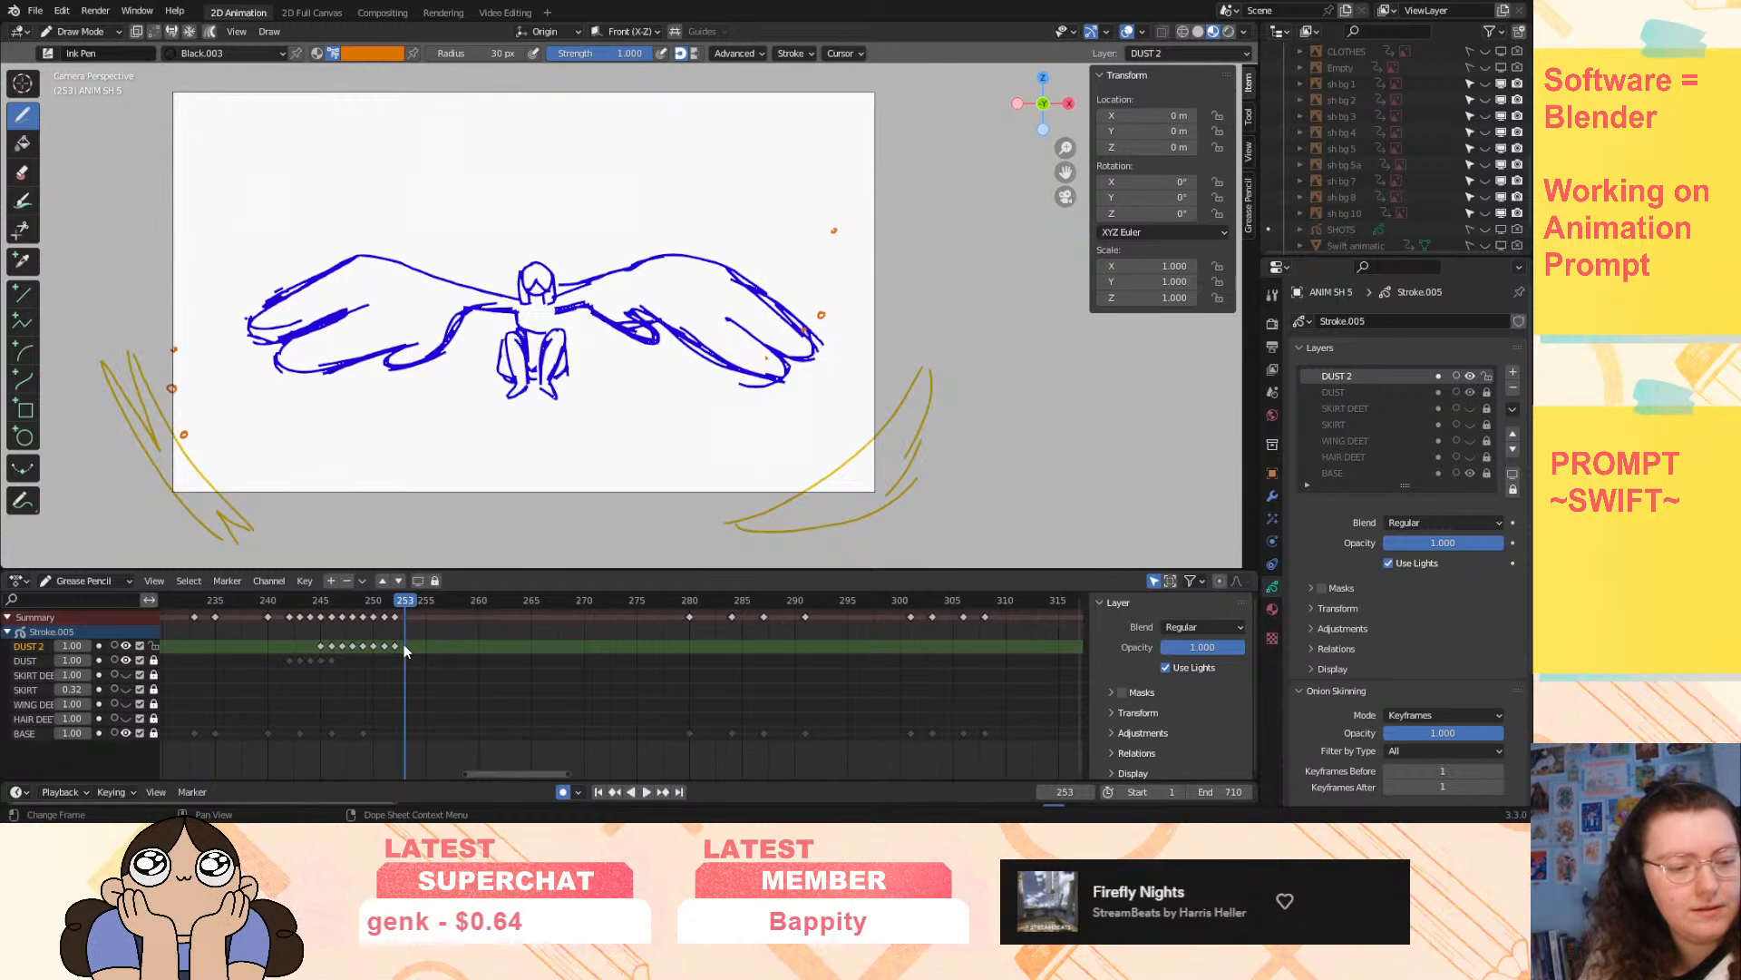
pyautogui.press('i')
pyautogui.click(406, 669)
# - Show the backgrounds from sh bg 1 to sh bg 10 and play the dust animation over them
pyautogui.moveTo(343, 606)
pyautogui.mouseDown()
pyautogui.moveTo(290, 613)
pyautogui.moveTo(379, 625)
pyautogui.moveTo(308, 637)
pyautogui.moveTo(371, 643)
pyautogui.moveTo(265, 649)
pyautogui.moveTo(355, 662)
pyautogui.moveTo(325, 661)
pyautogui.mouseUp()
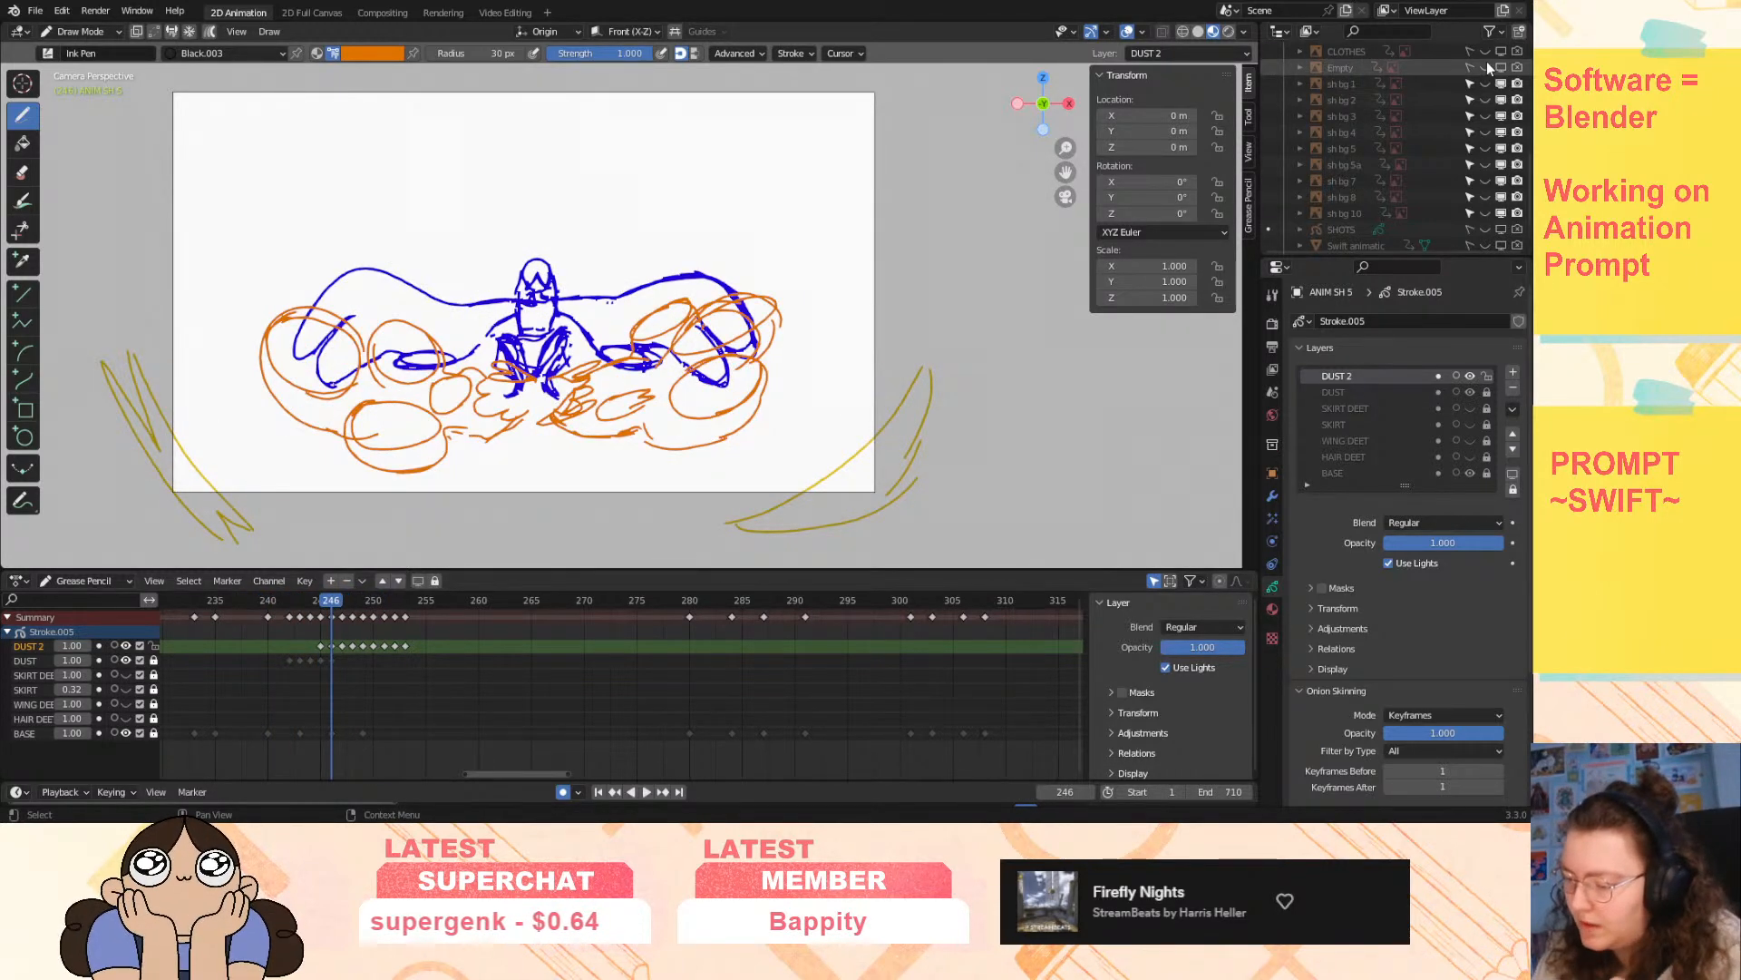
pyautogui.moveTo(1485, 82); pyautogui.dragTo(1483, 205)
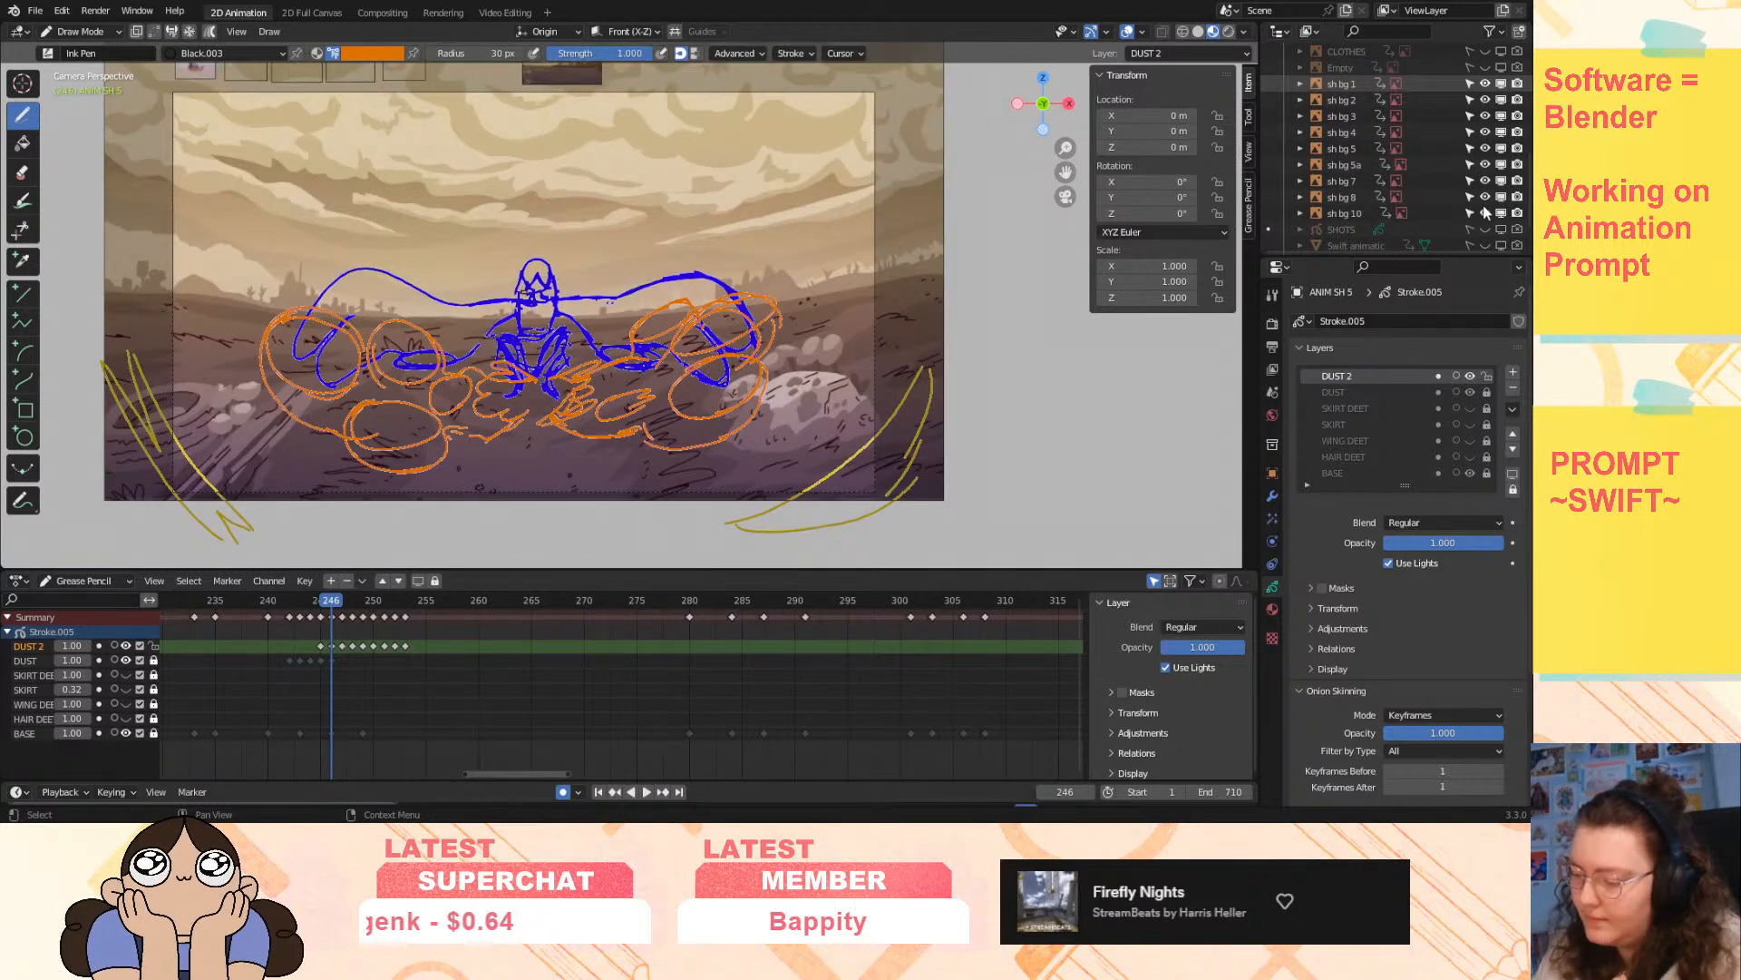
pyautogui.press('space')
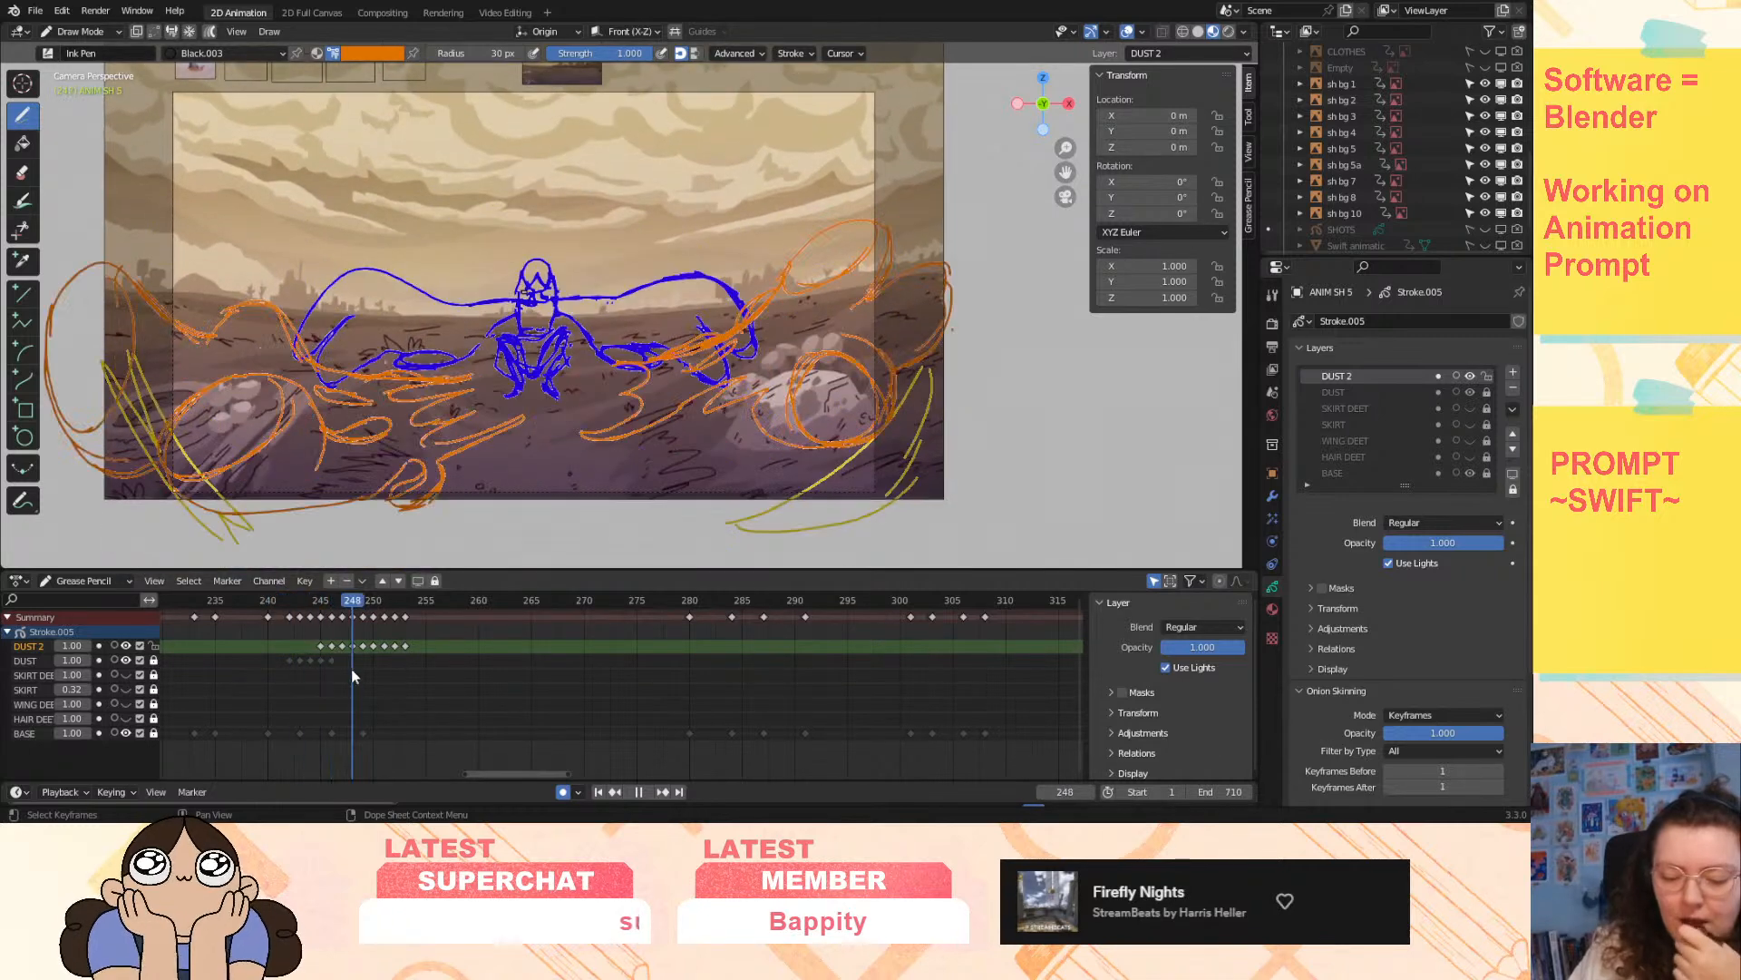
pyautogui.press('space')
# - Insert a keyframe on the DUST layer only at frame 247
pyautogui.click(344, 663)
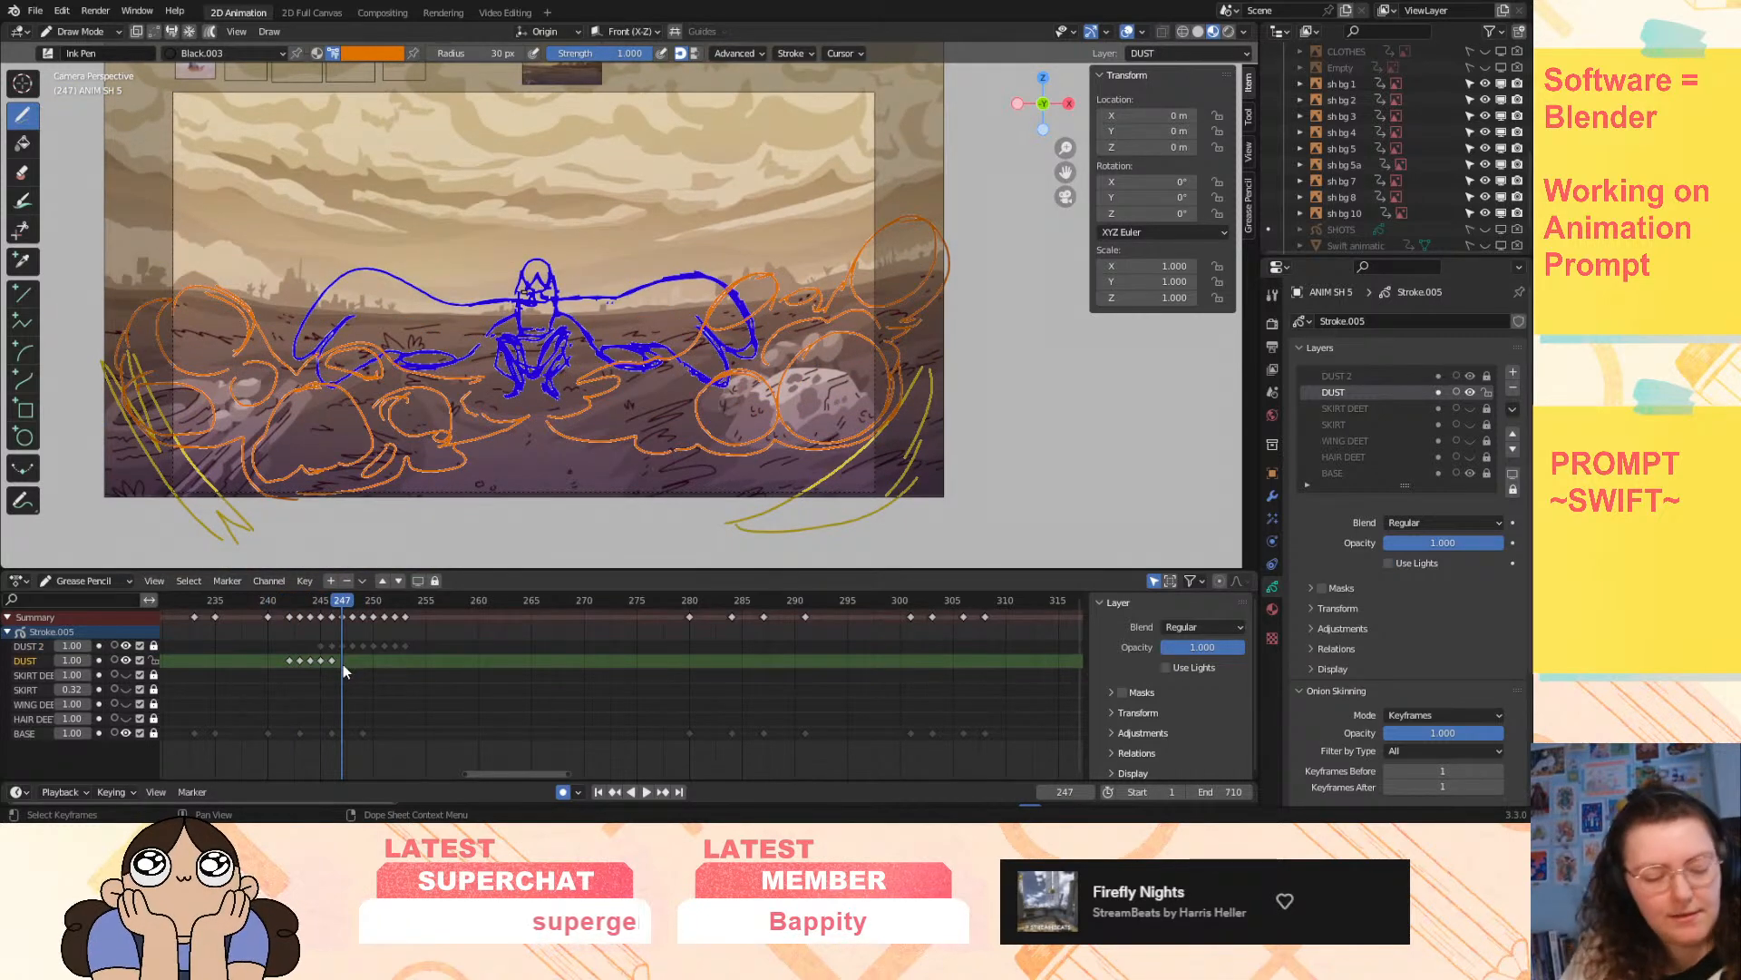
pyautogui.press('i')
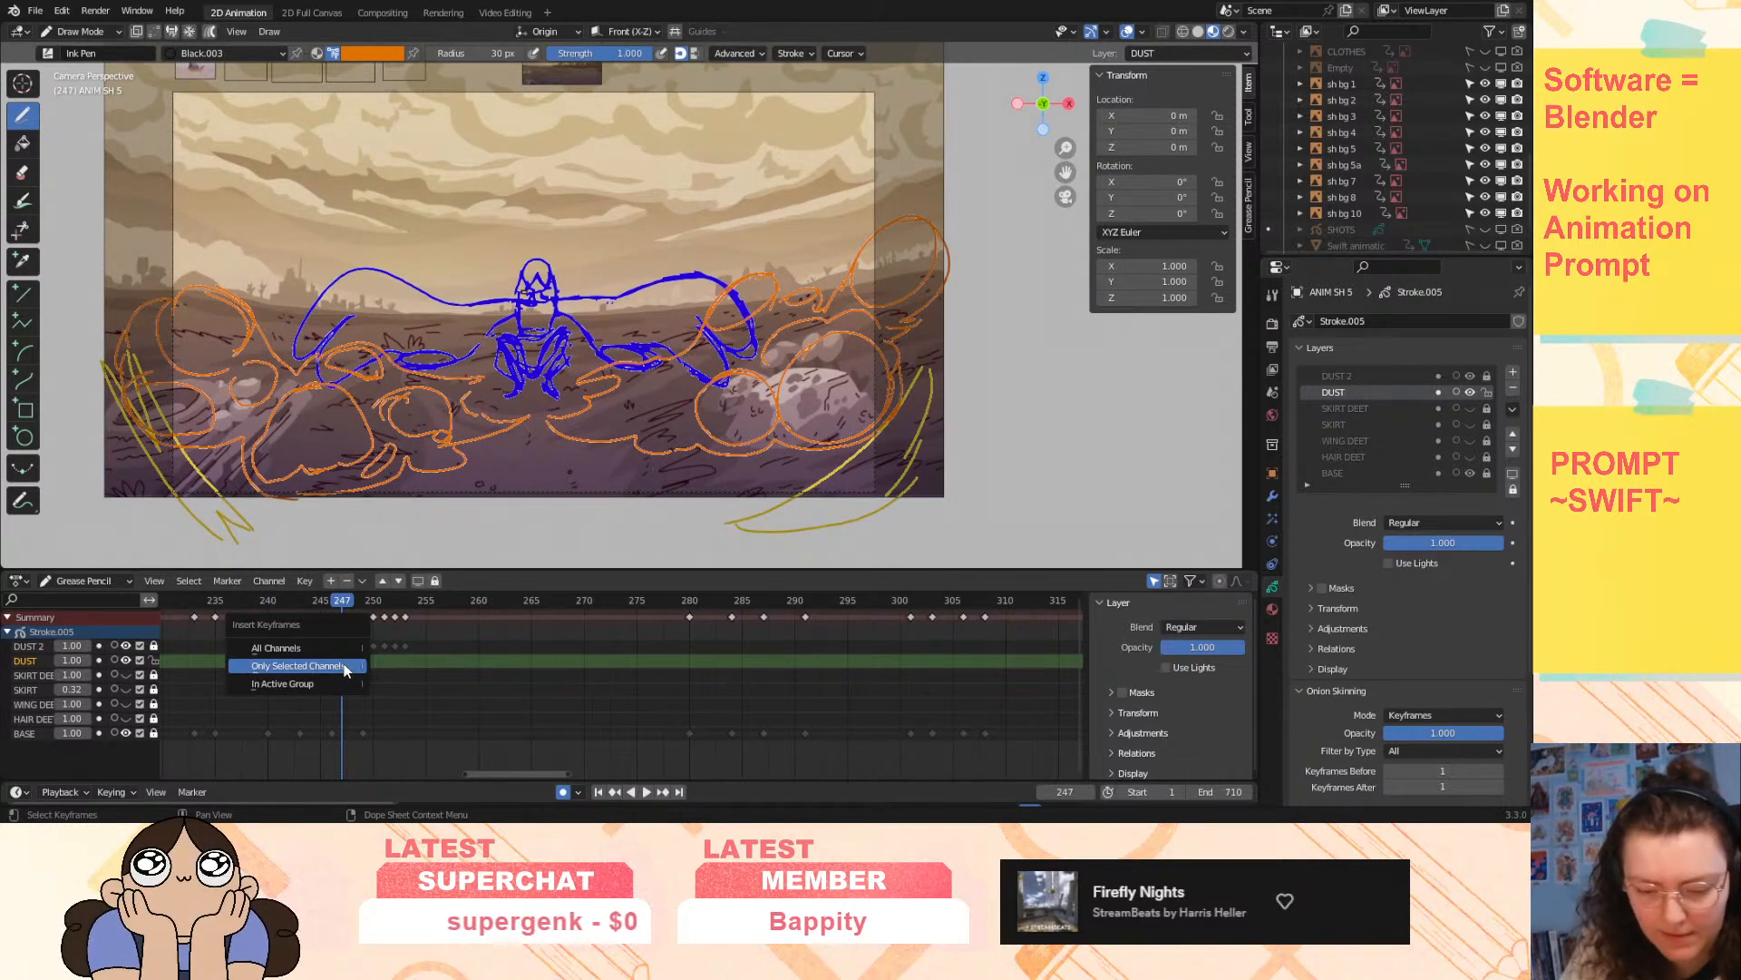
pyautogui.click(344, 663)
# - Replay the landing from around frame 239 to examine the dust timing against the background
pyautogui.press('space')
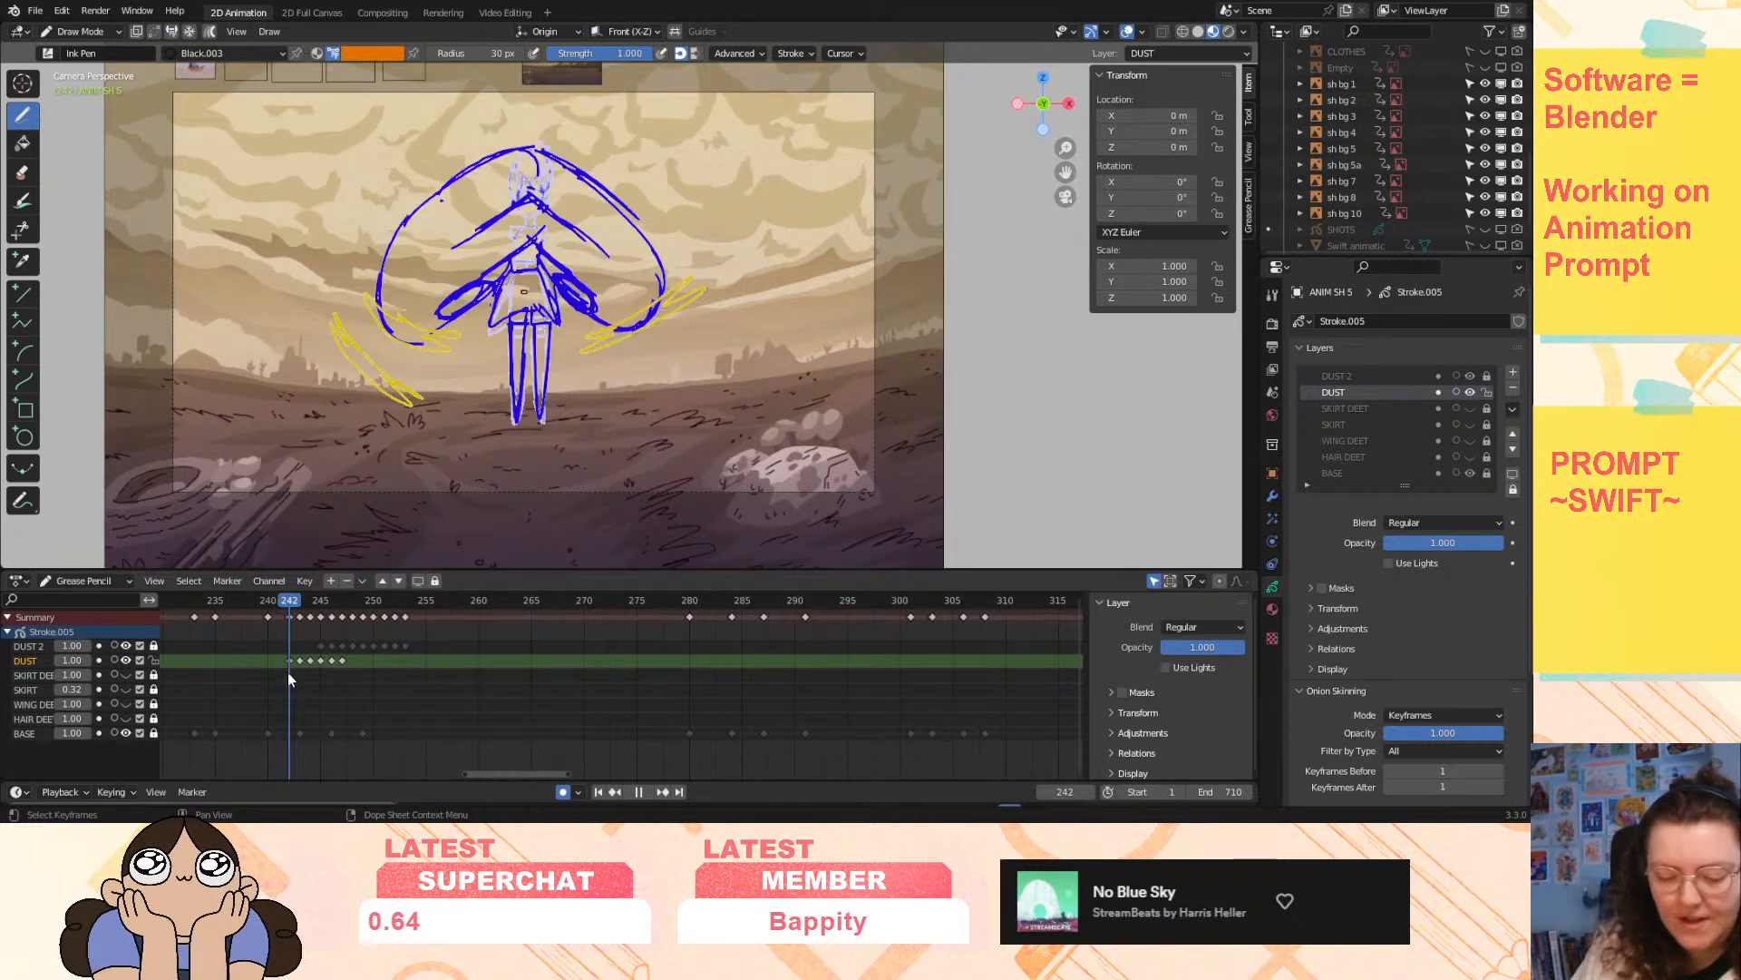
pyautogui.press('Escape')
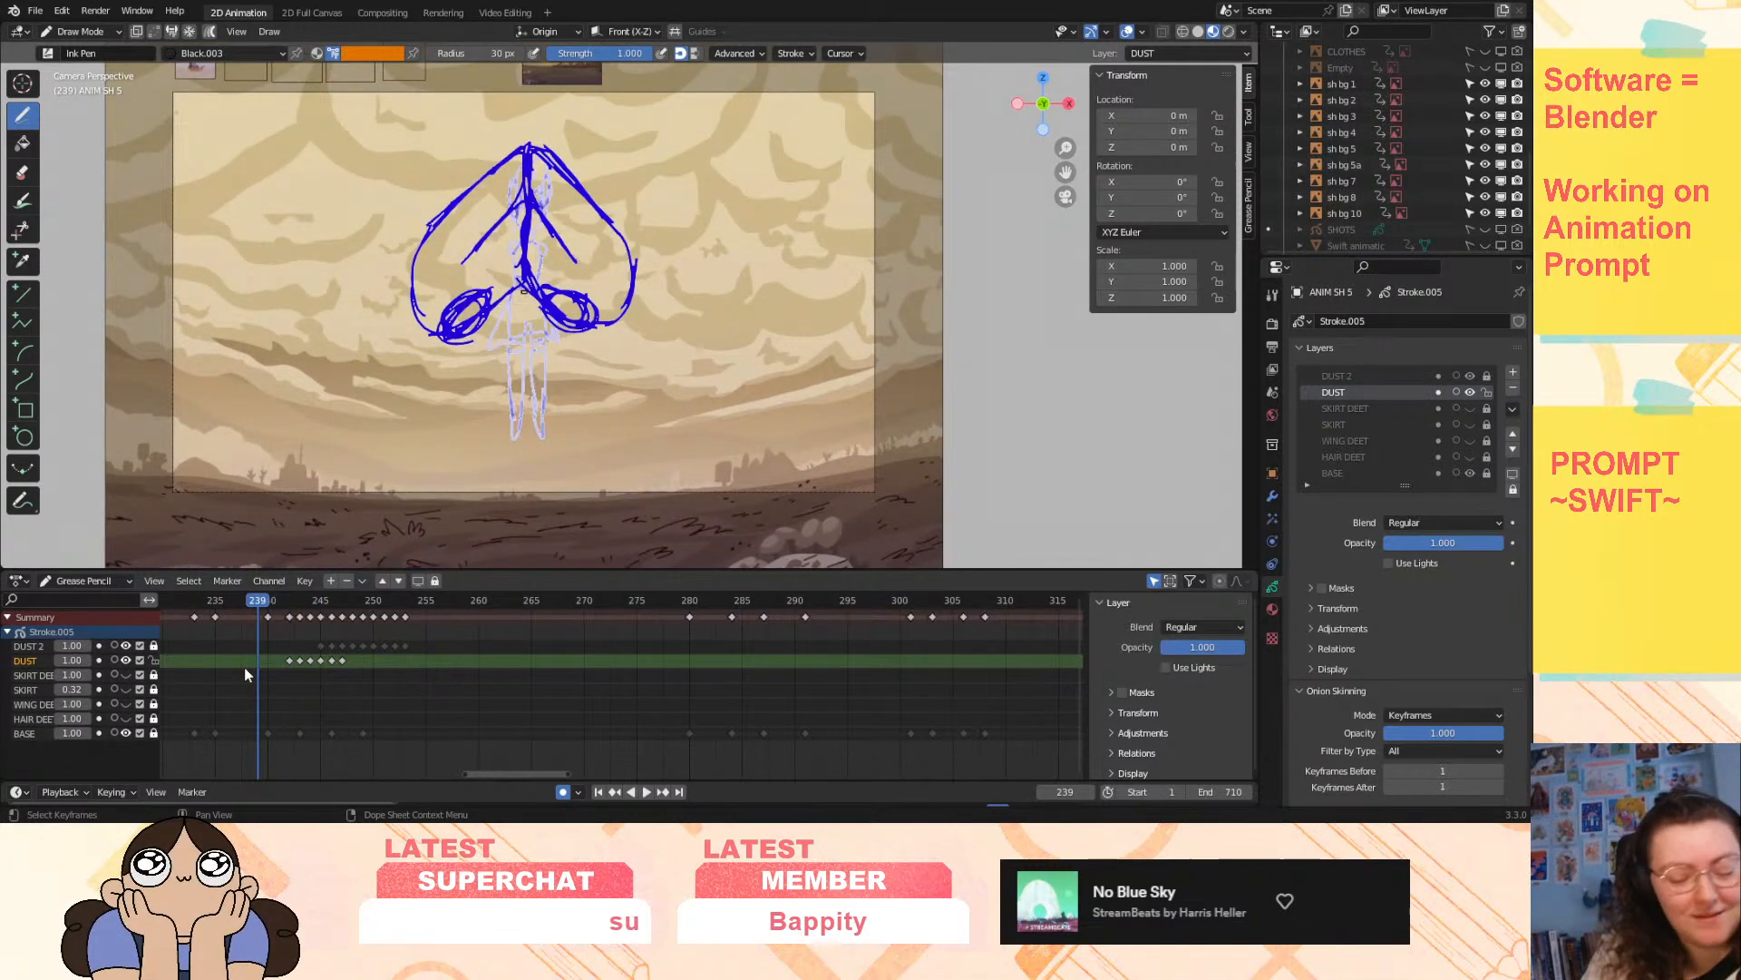
pyautogui.press('space')
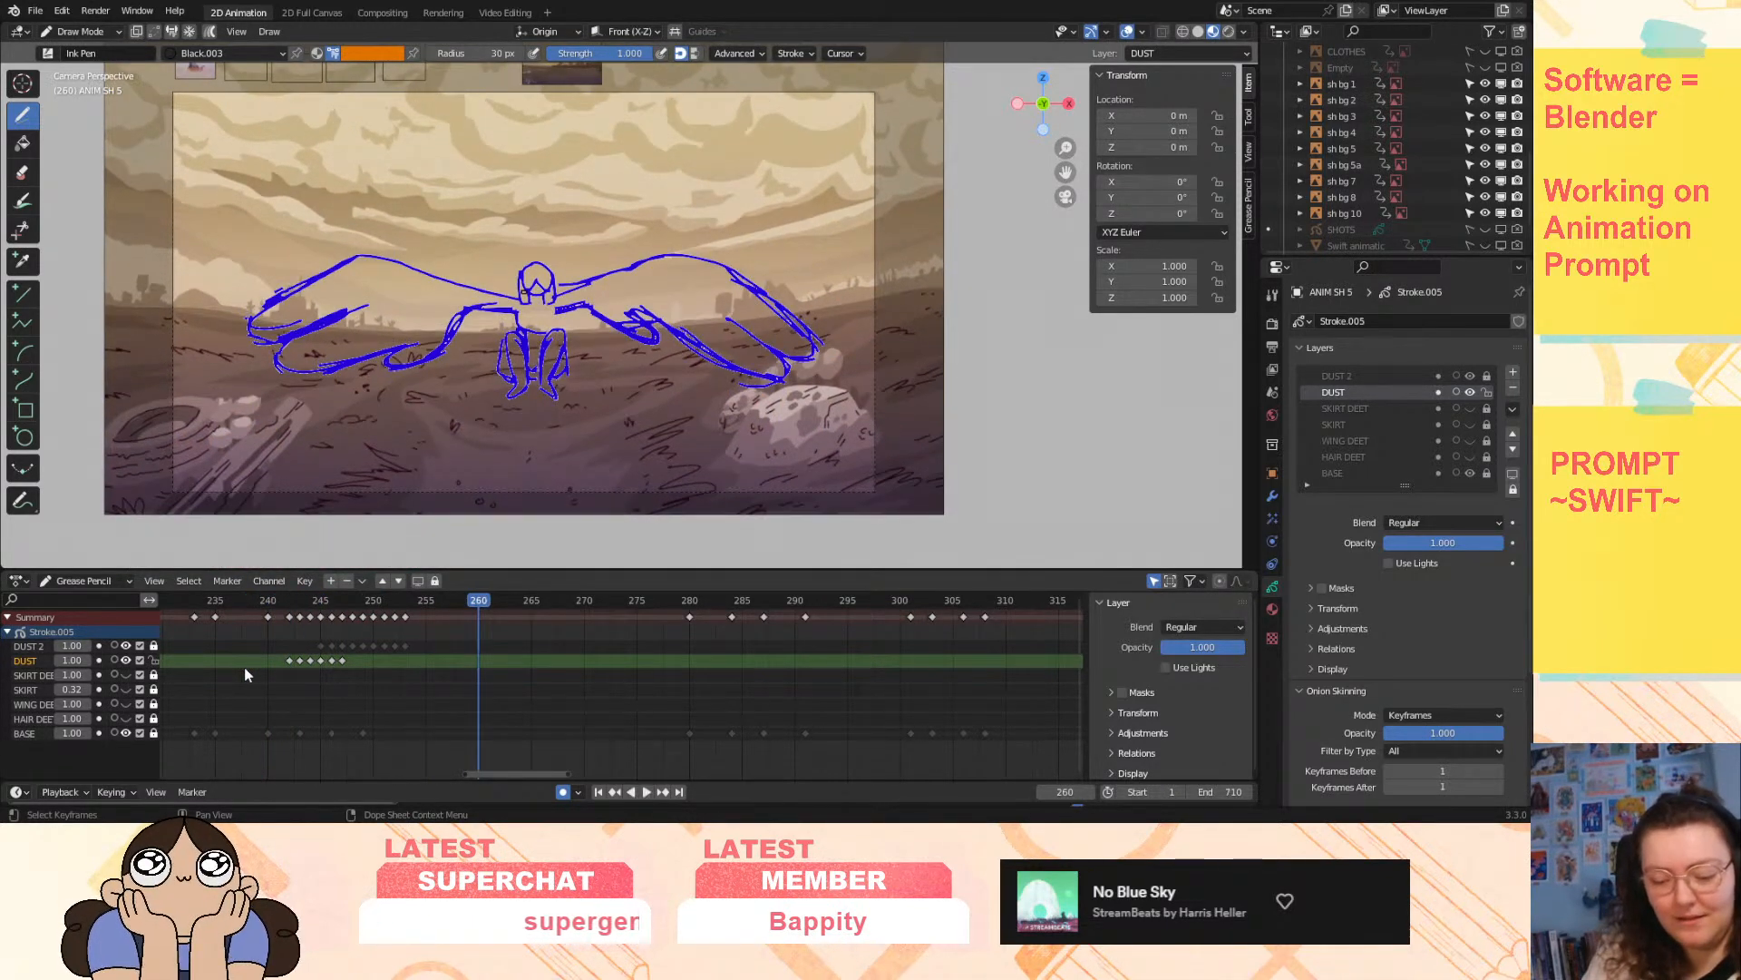
pyautogui.click(317, 606)
pyautogui.press('Escape')
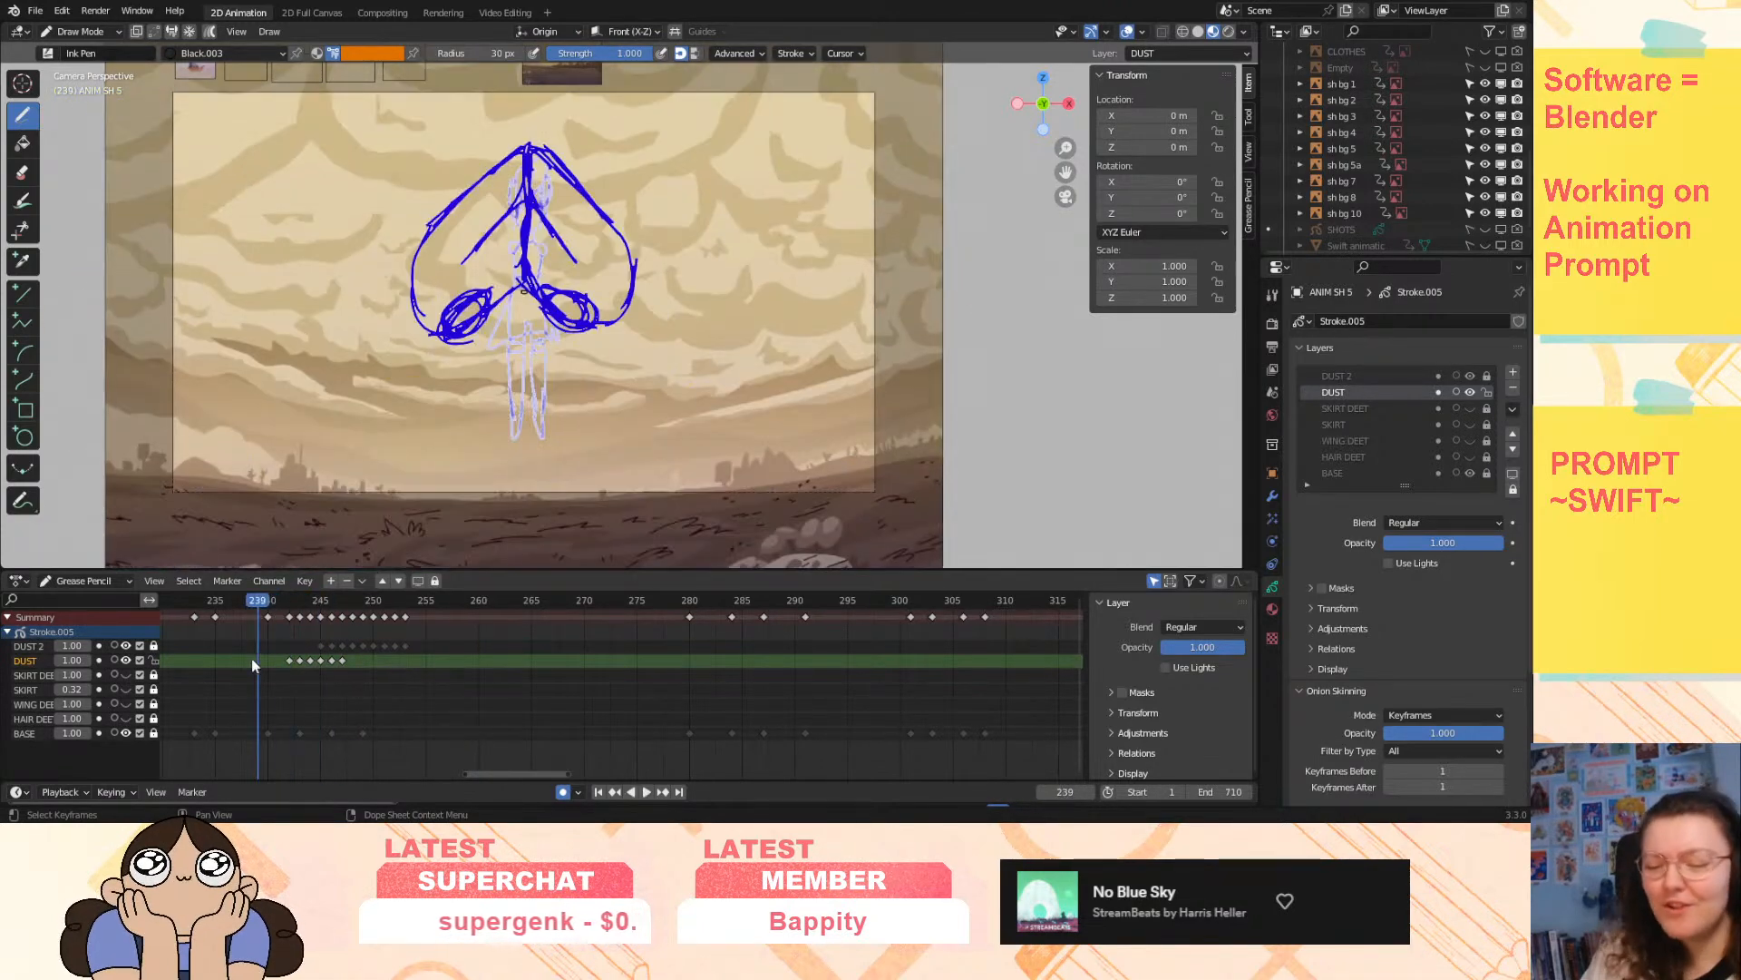
pyautogui.press('space')
pyautogui.press('space')
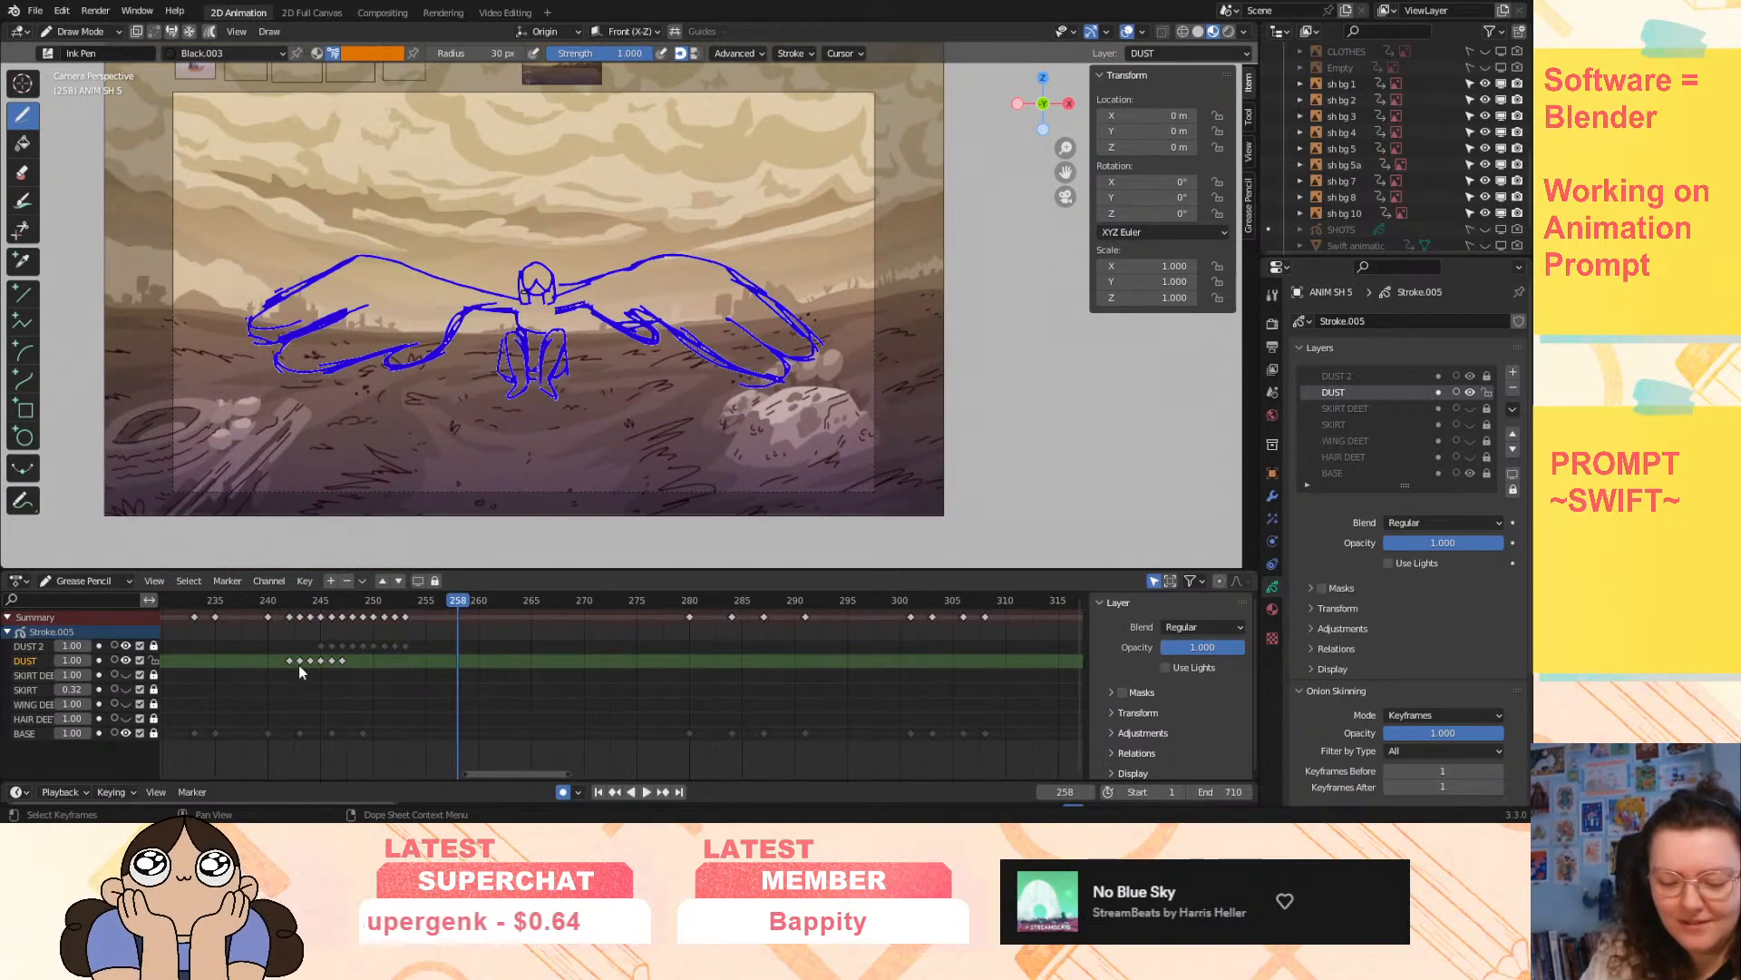
pyautogui.moveTo(283, 603); pyautogui.dragTo(259, 633)
pyautogui.press('space')
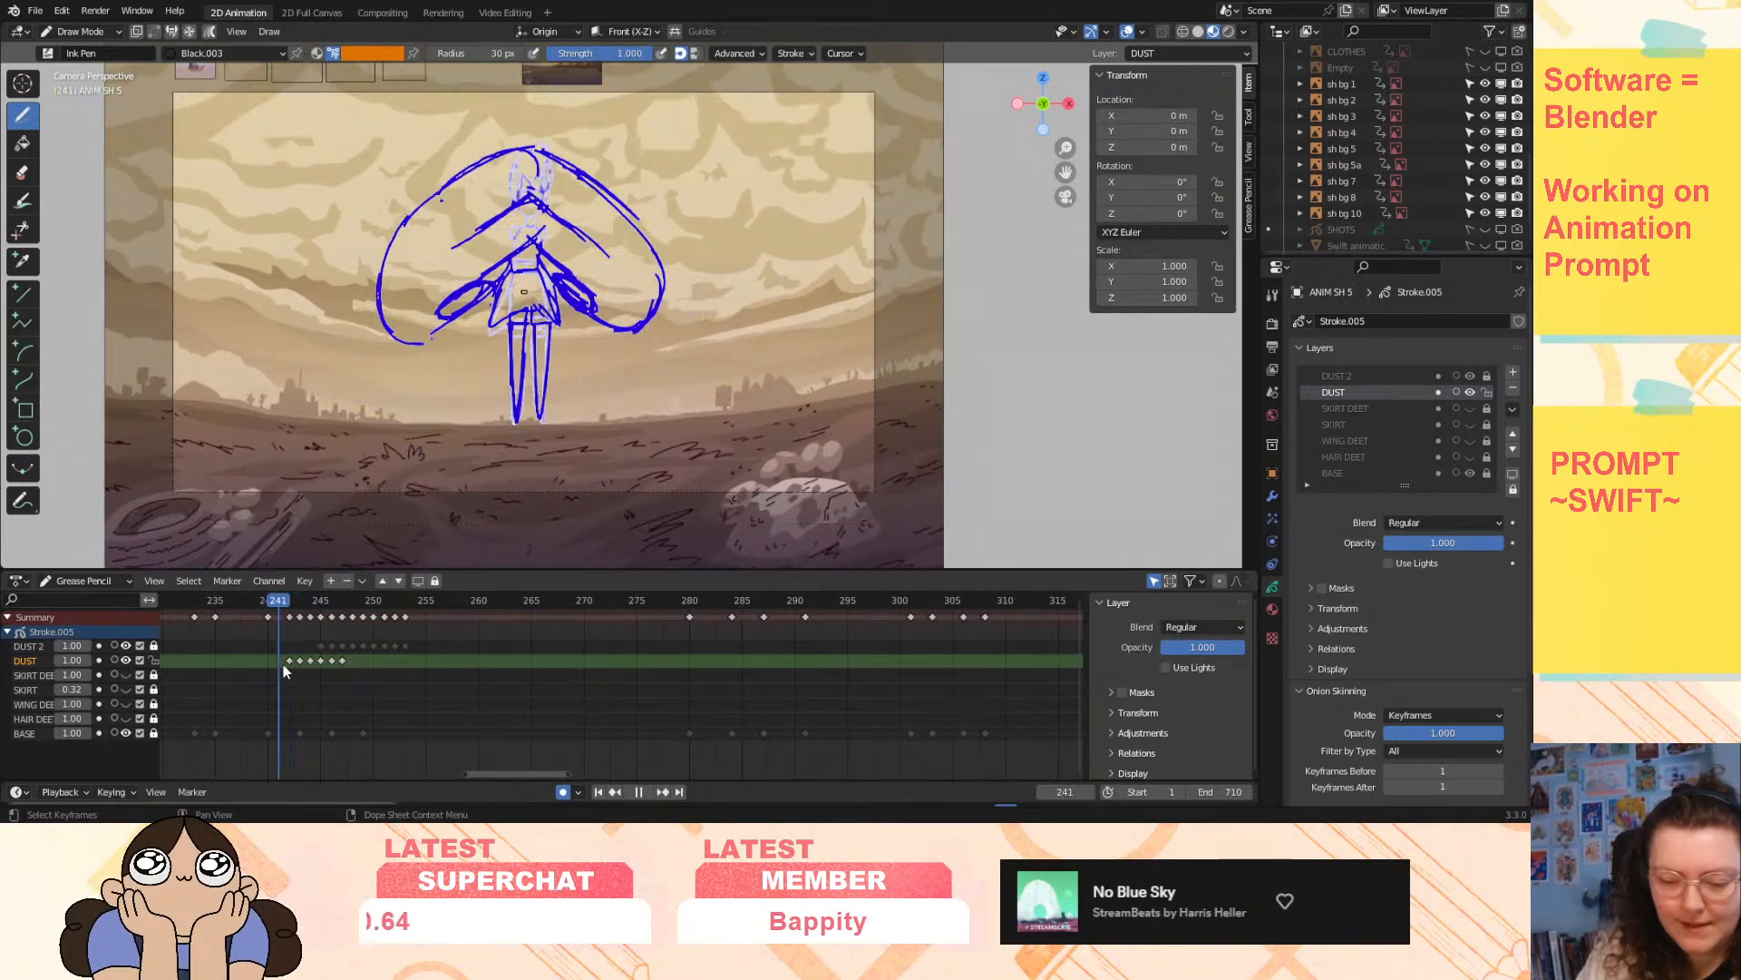
# - Retime the DUST layer, moving its first two keyframes to frames 240 and 242 and its last three to 246–248, and play it back
pyautogui.moveTo(282, 670)
pyautogui.mouseDown()
pyautogui.moveTo(265, 672)
pyautogui.moveTo(334, 662)
pyautogui.mouseUp()
pyautogui.click(317, 672)
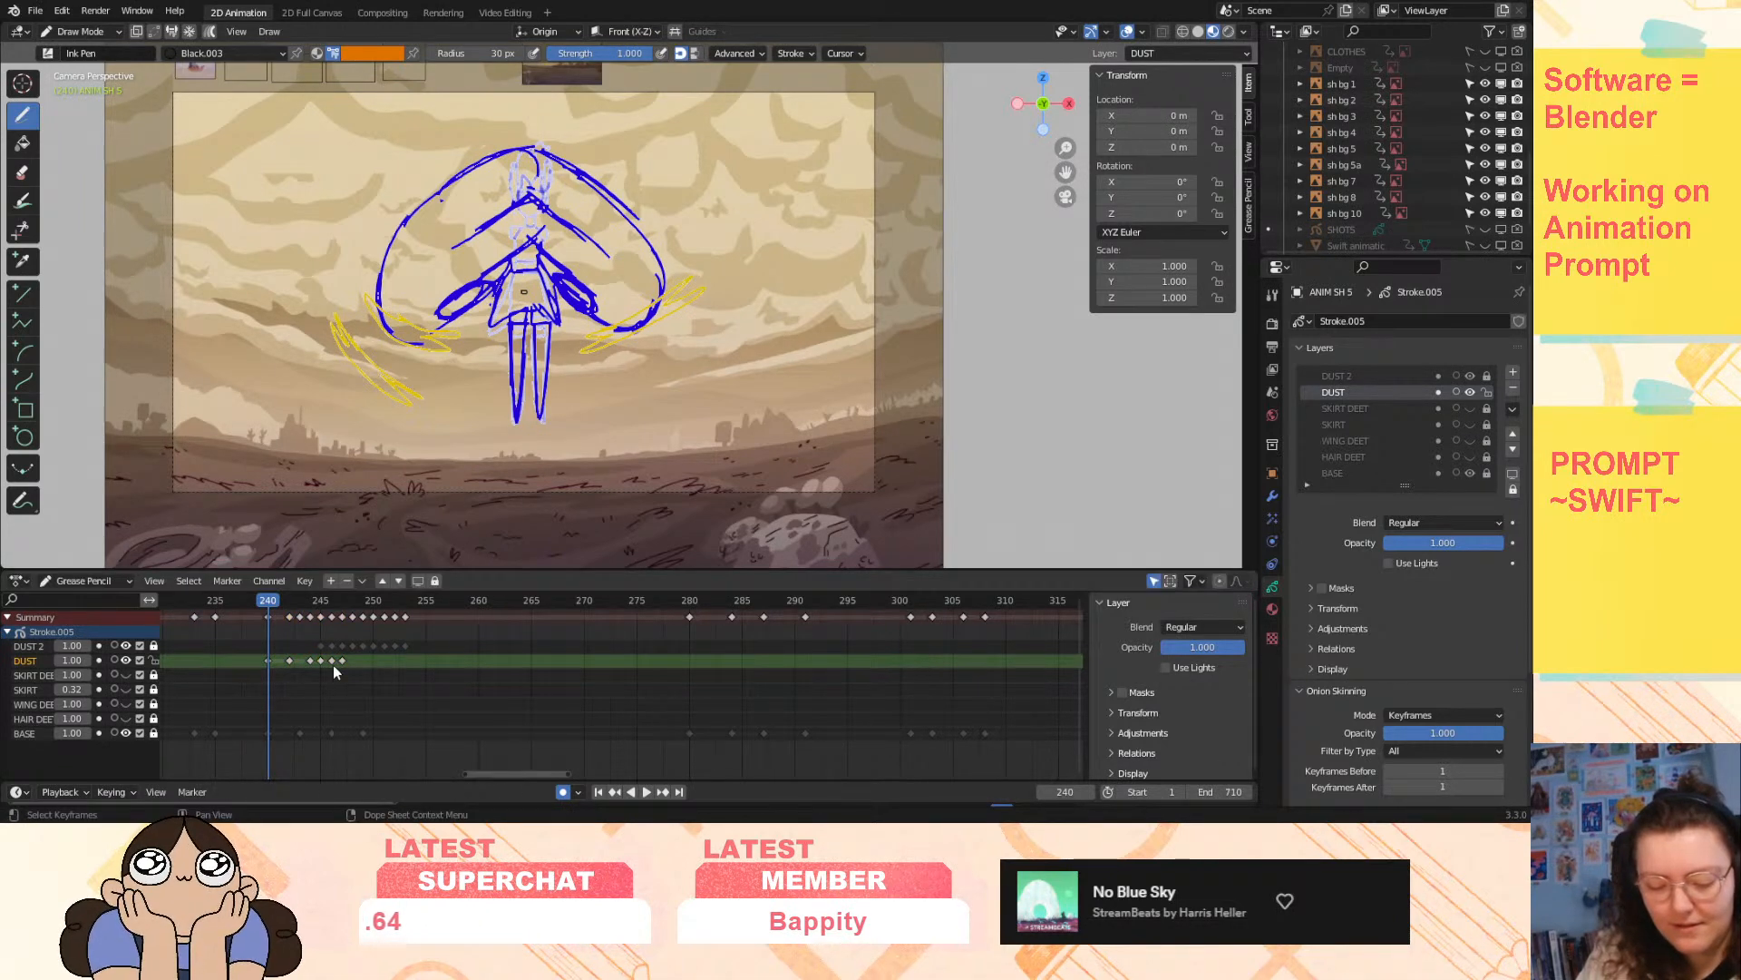
pyautogui.moveTo(320, 661); pyautogui.dragTo(340, 666)
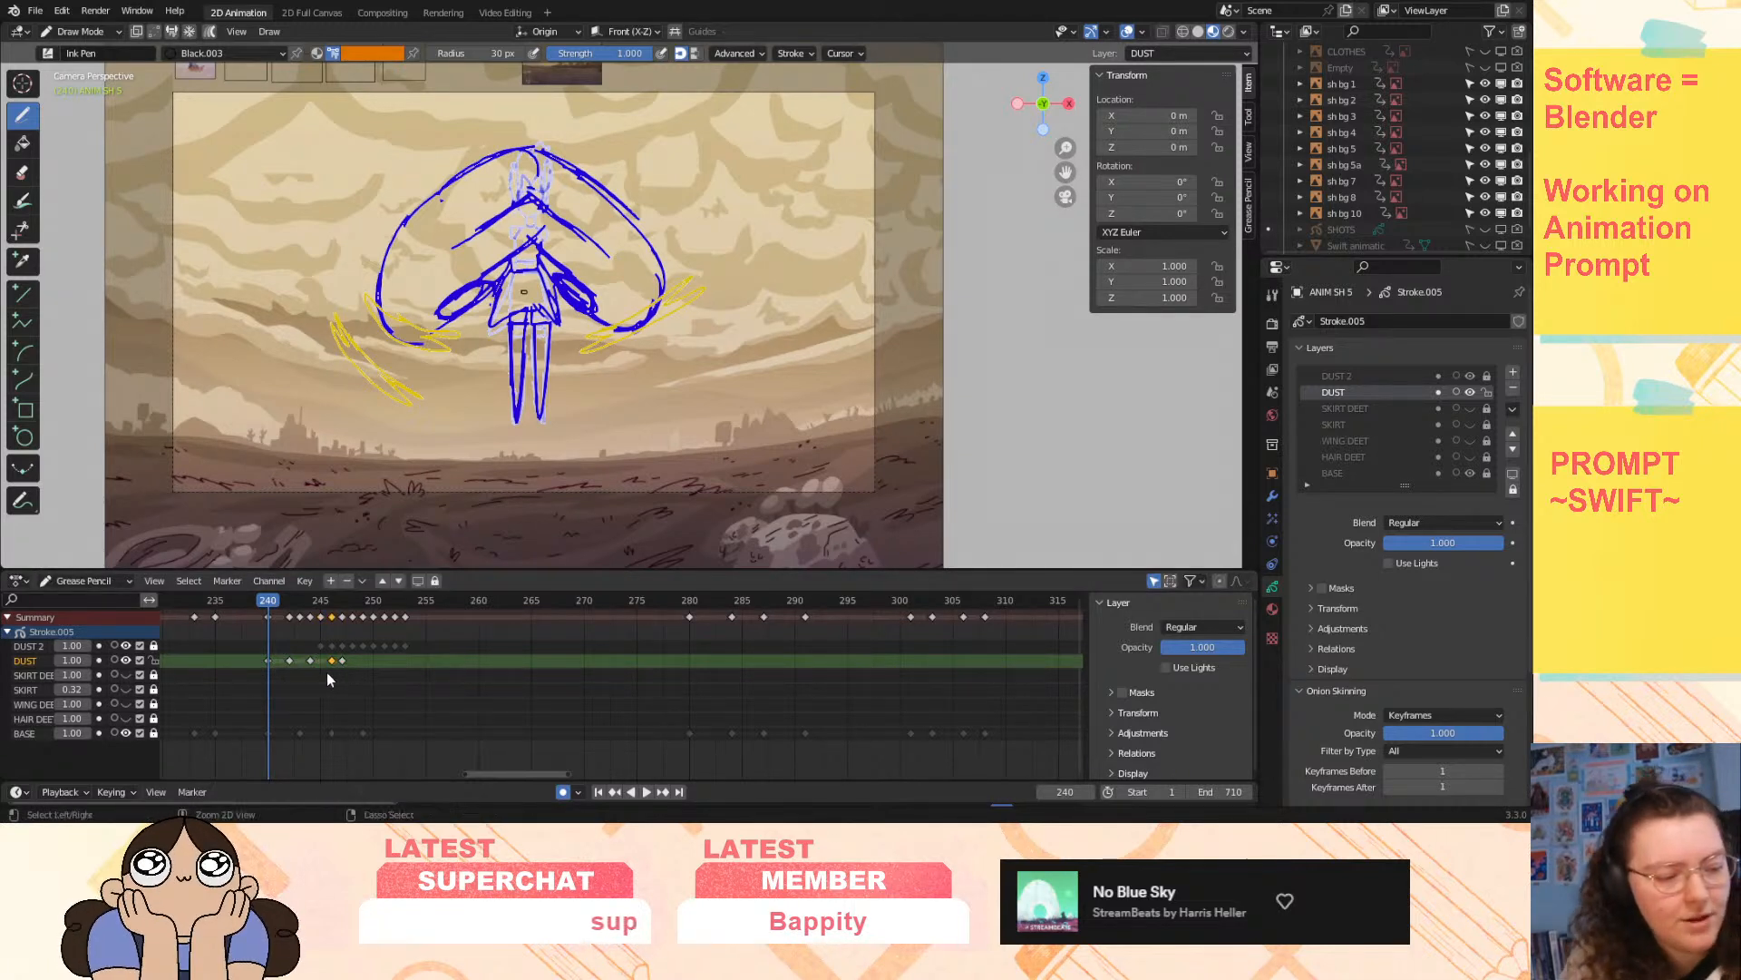
pyautogui.hotkey('ctrl', 'z')
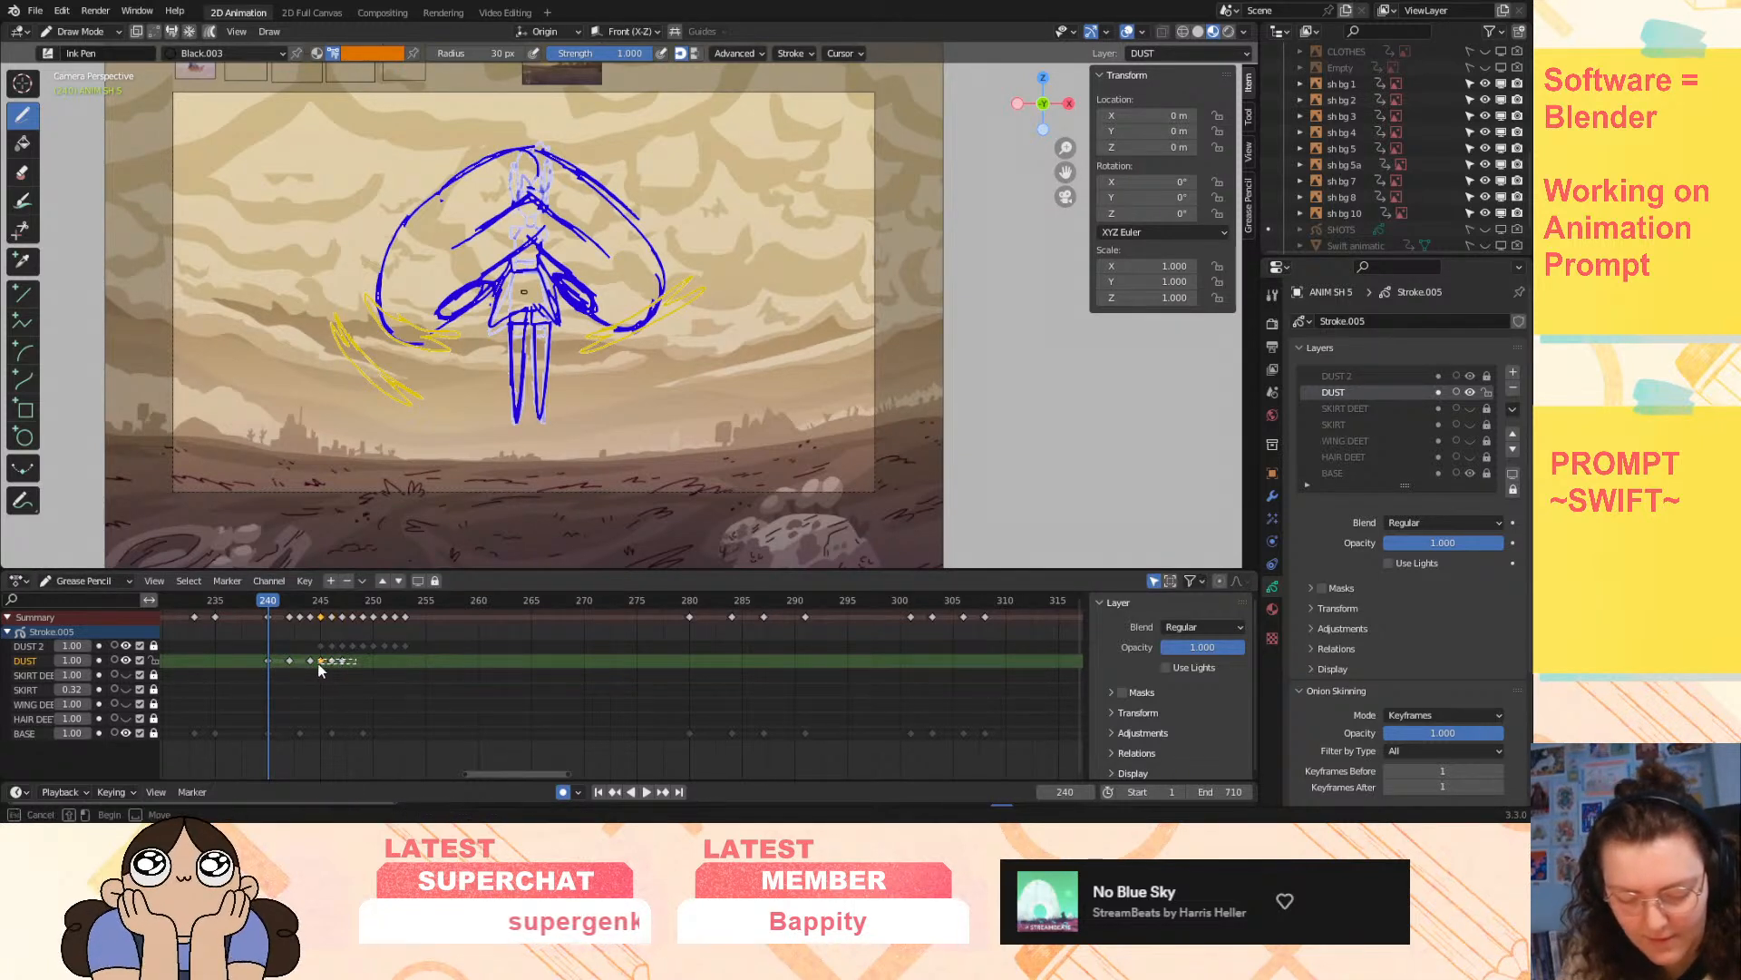
pyautogui.moveTo(327, 668); pyautogui.dragTo(339, 668)
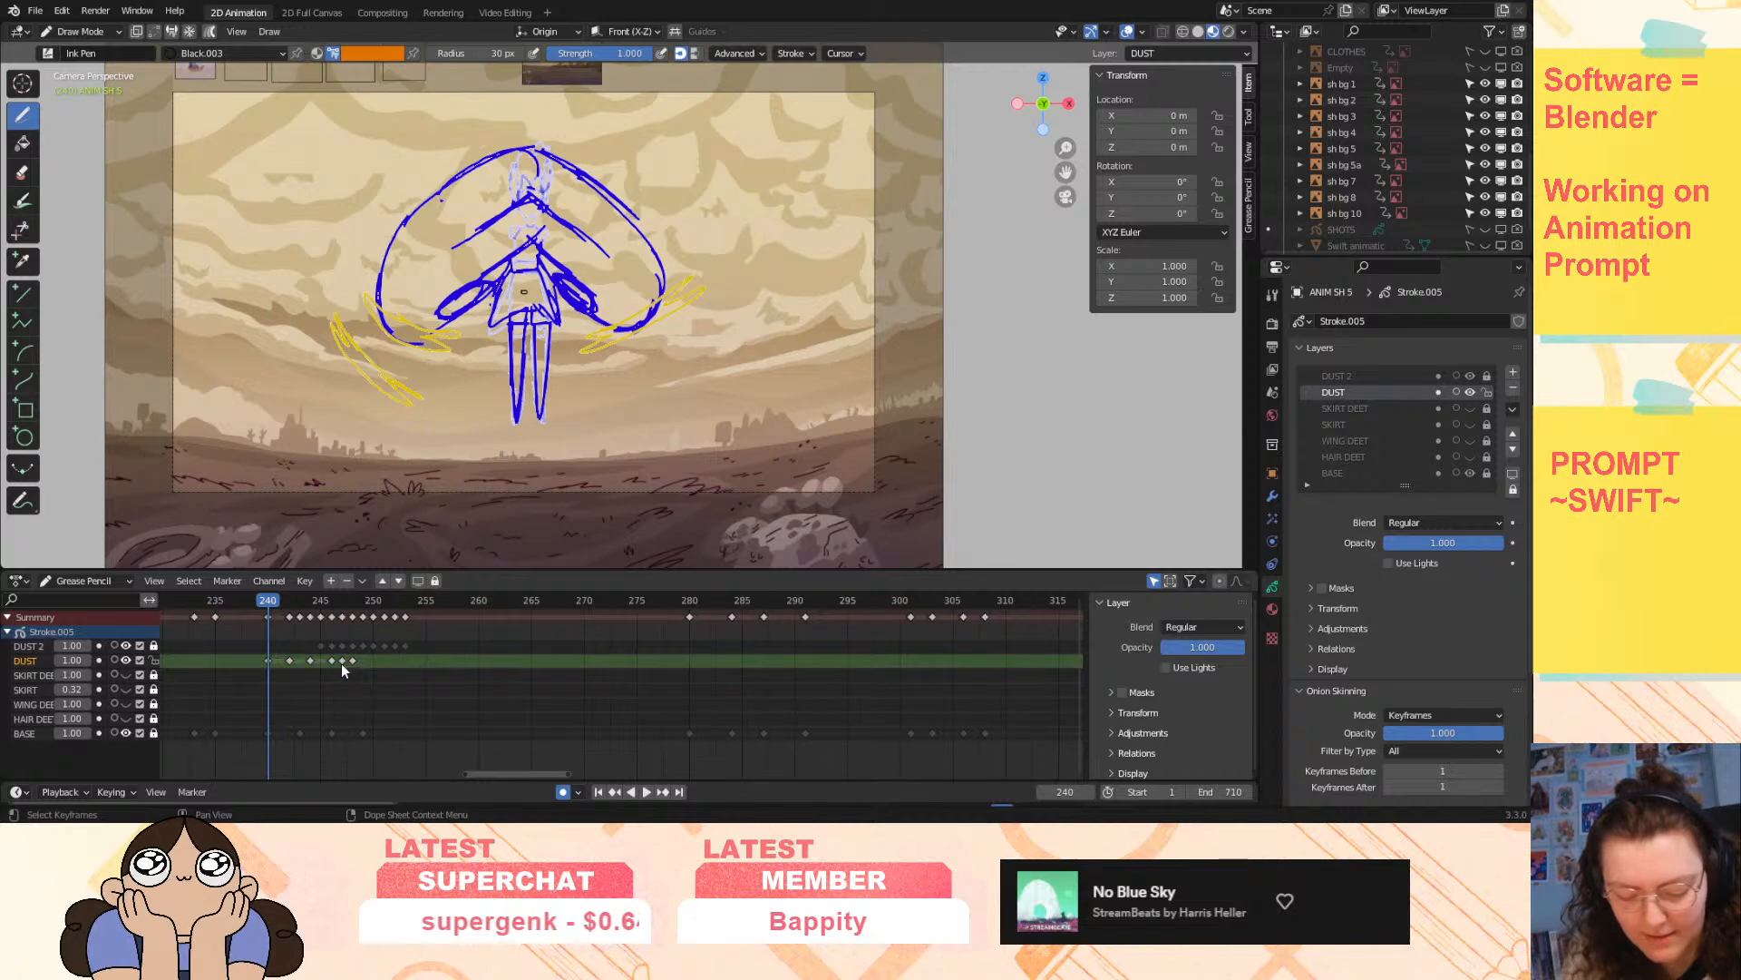
pyautogui.press('space')
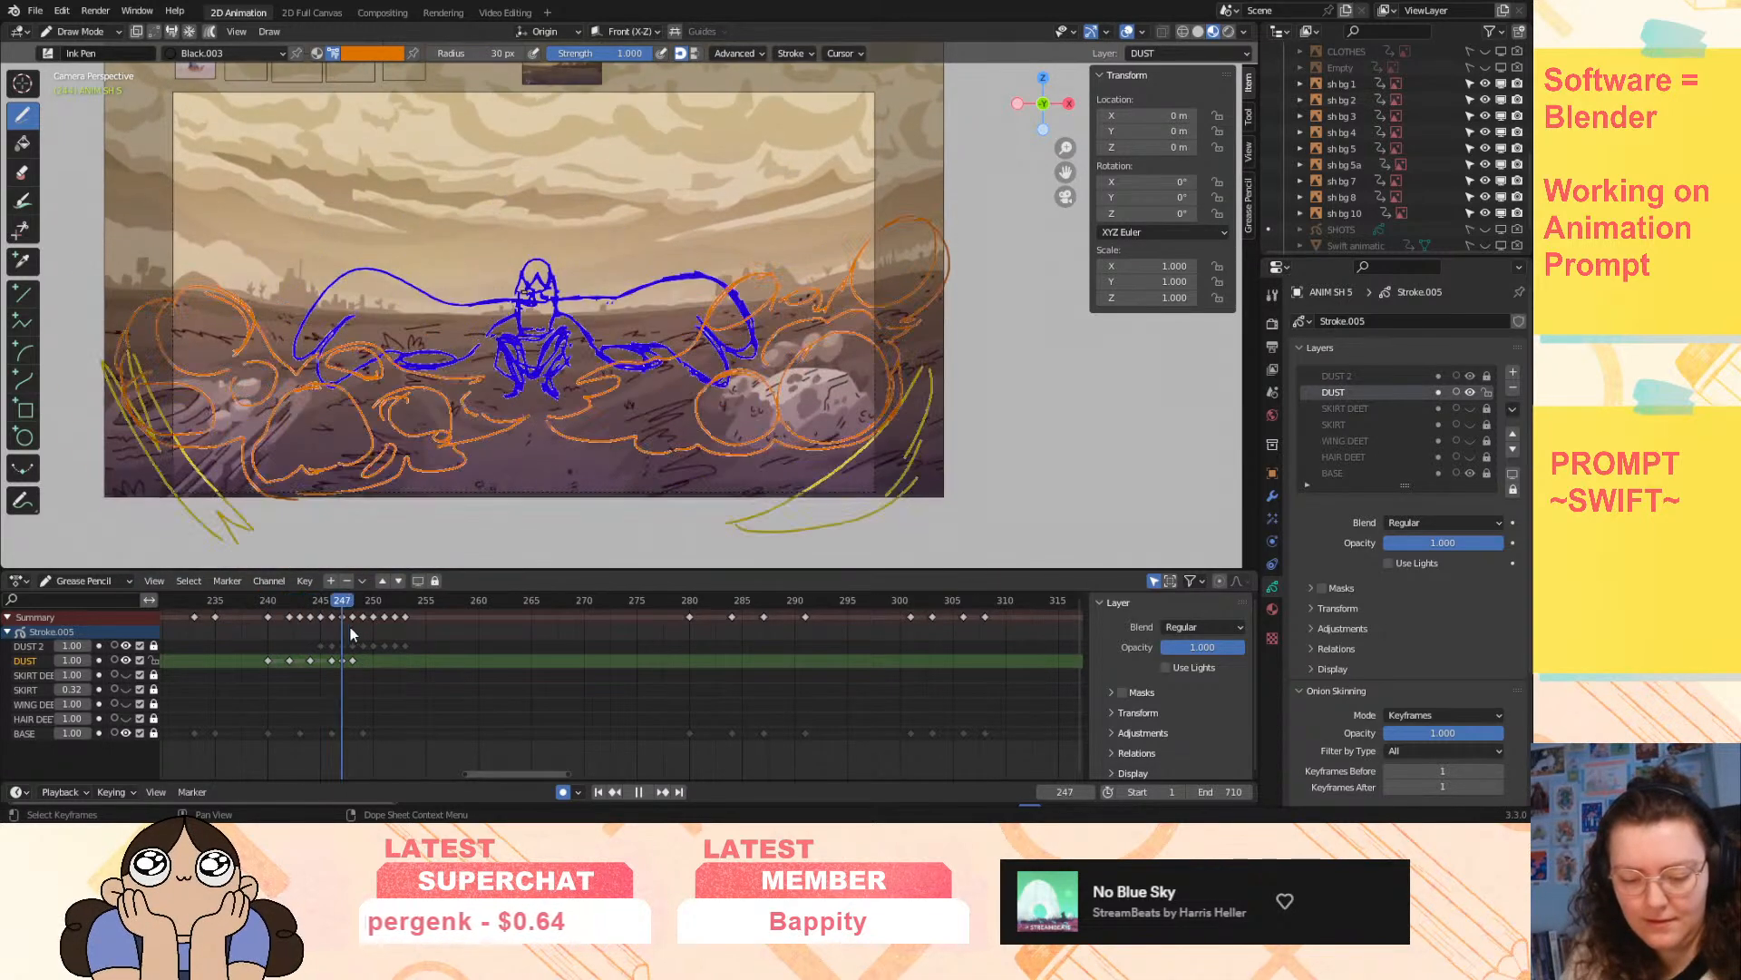
pyautogui.moveTo(381, 623); pyautogui.dragTo(269, 668)
pyautogui.press('space')
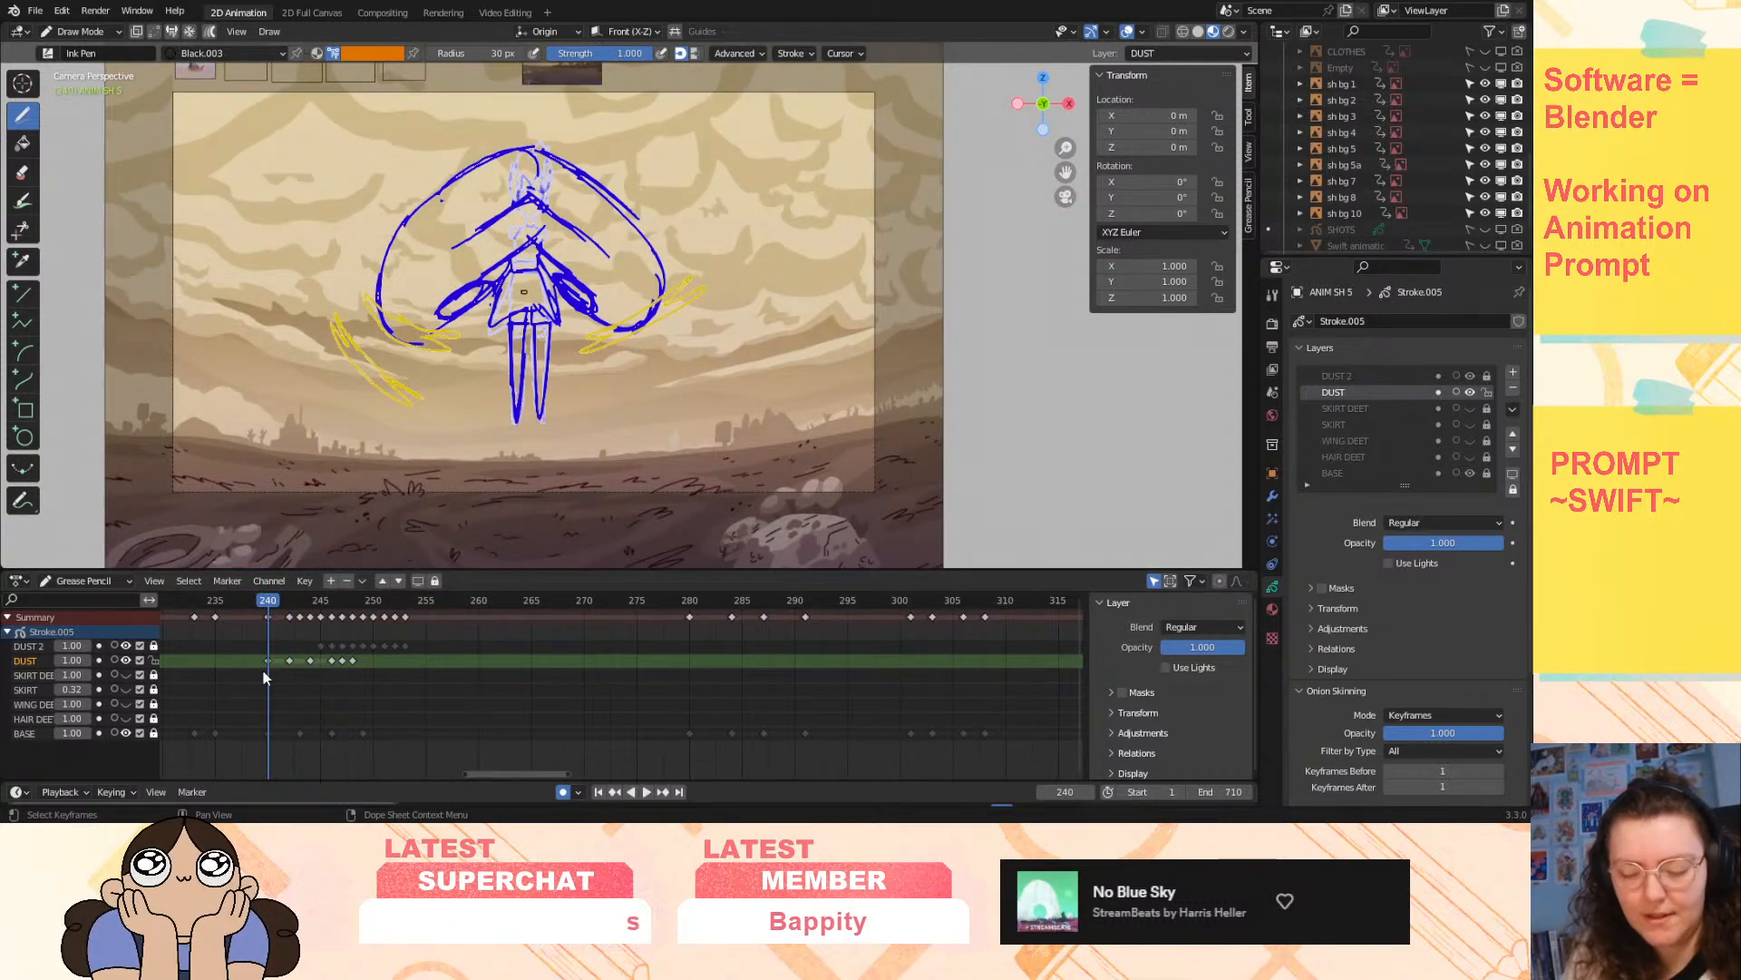
# - Play back the landing over the background and return to frame 245
pyautogui.click(648, 792)
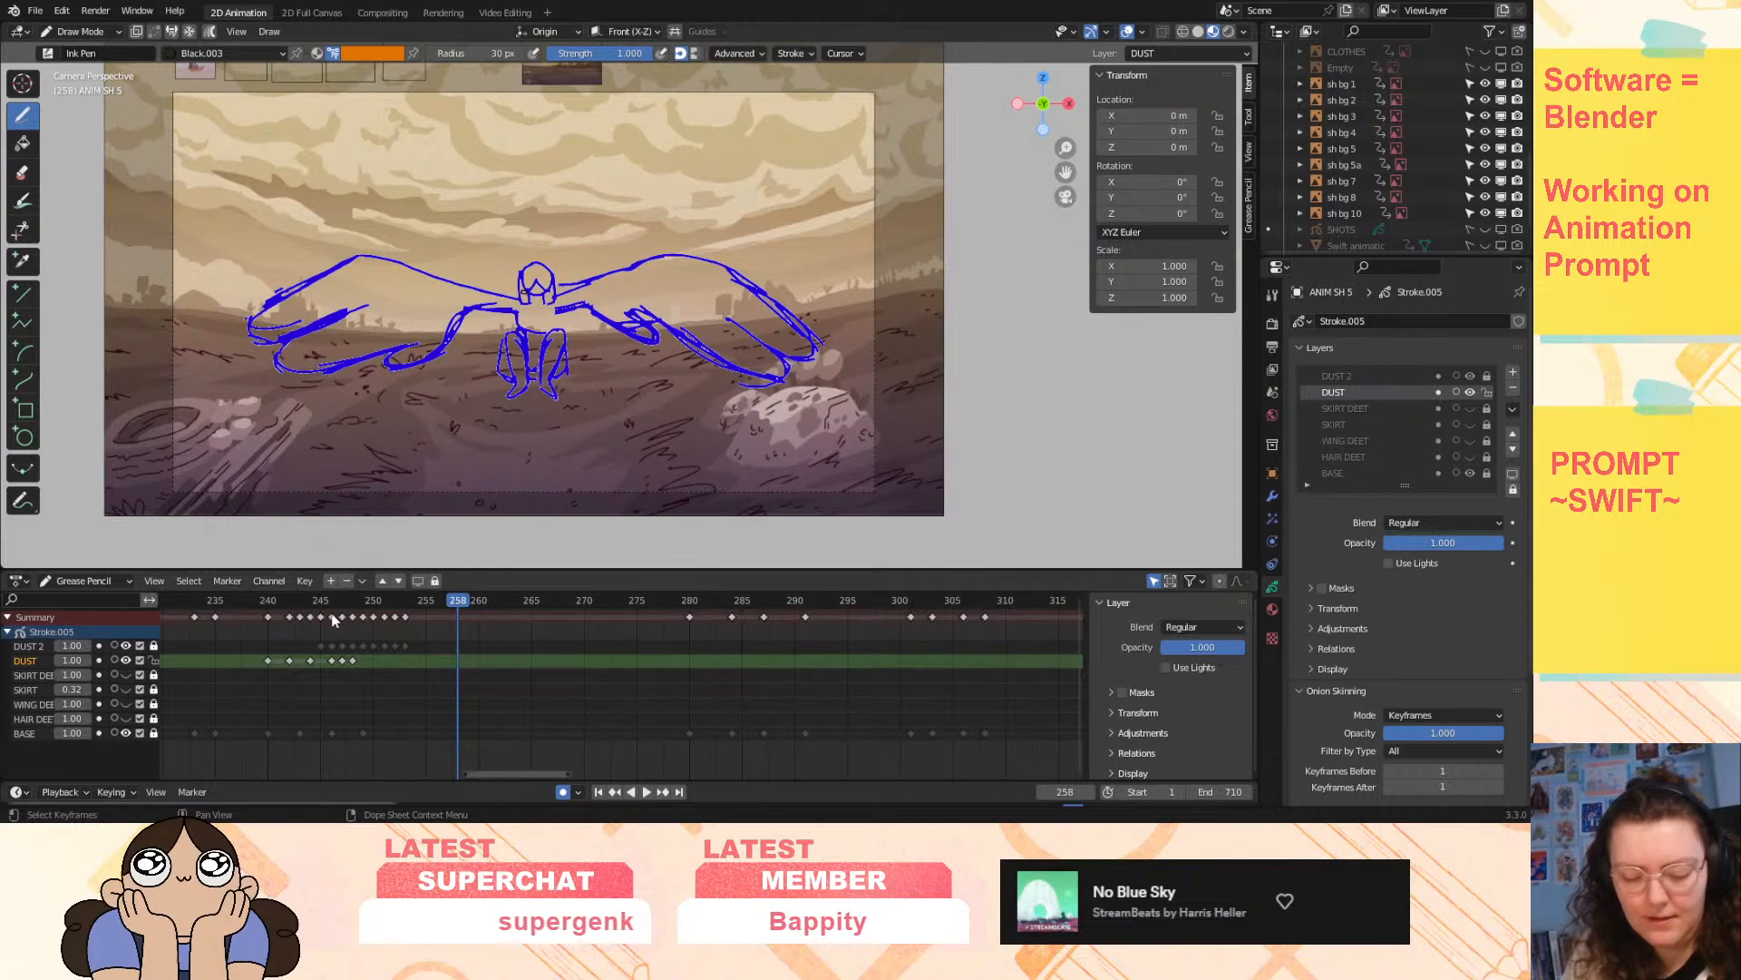
pyautogui.click(324, 606)
pyautogui.moveTo(326, 607); pyautogui.dragTo(321, 619)
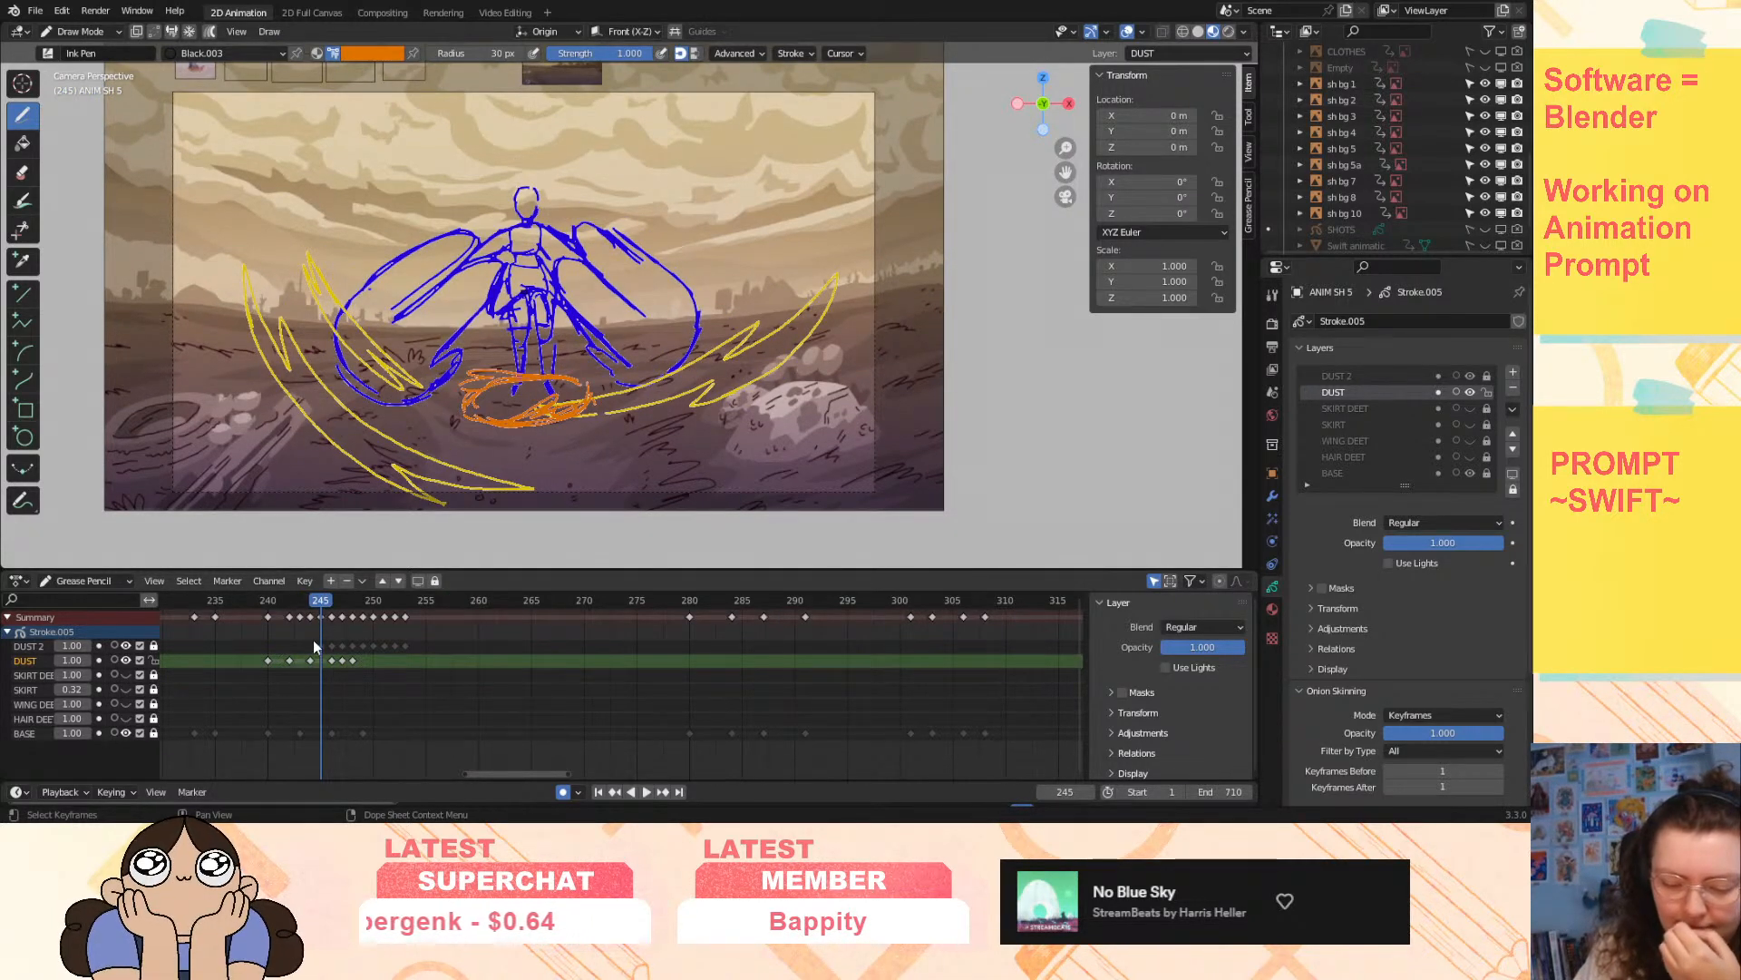
# - Move the first DUST 2 keyframe to frame 243 and play back the dust burst
pyautogui.click(317, 645)
pyautogui.press('g')
pyautogui.click(296, 653)
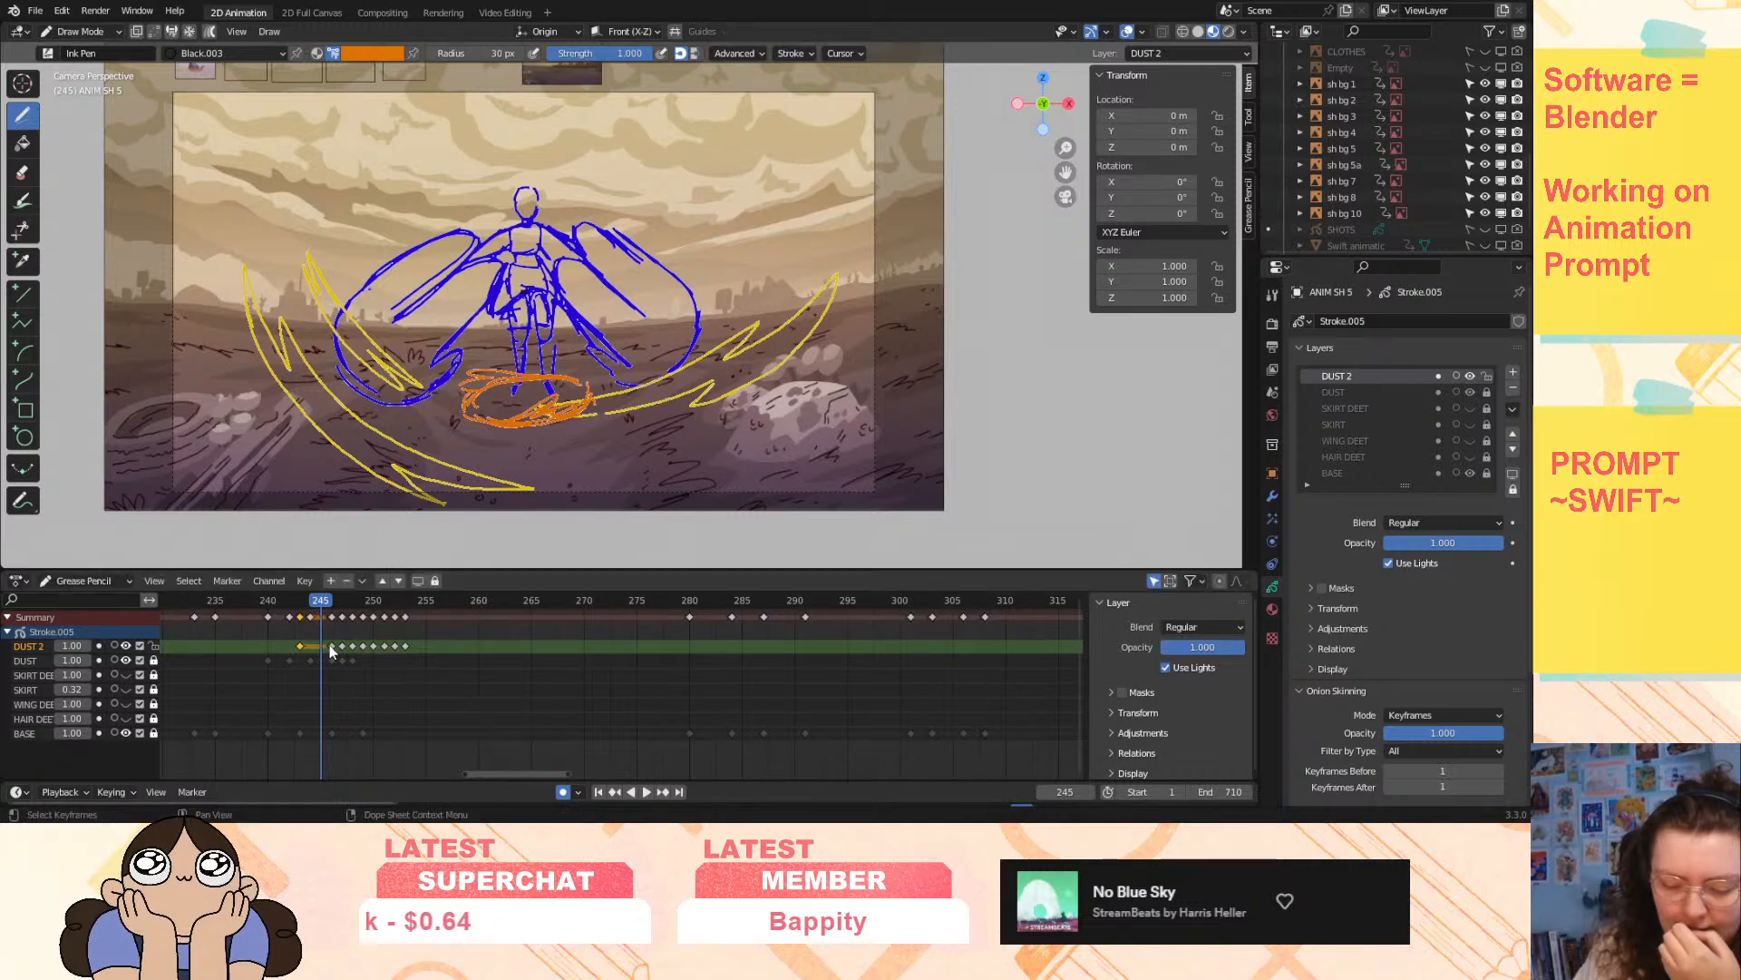
pyautogui.click(331, 646)
pyautogui.press('space')
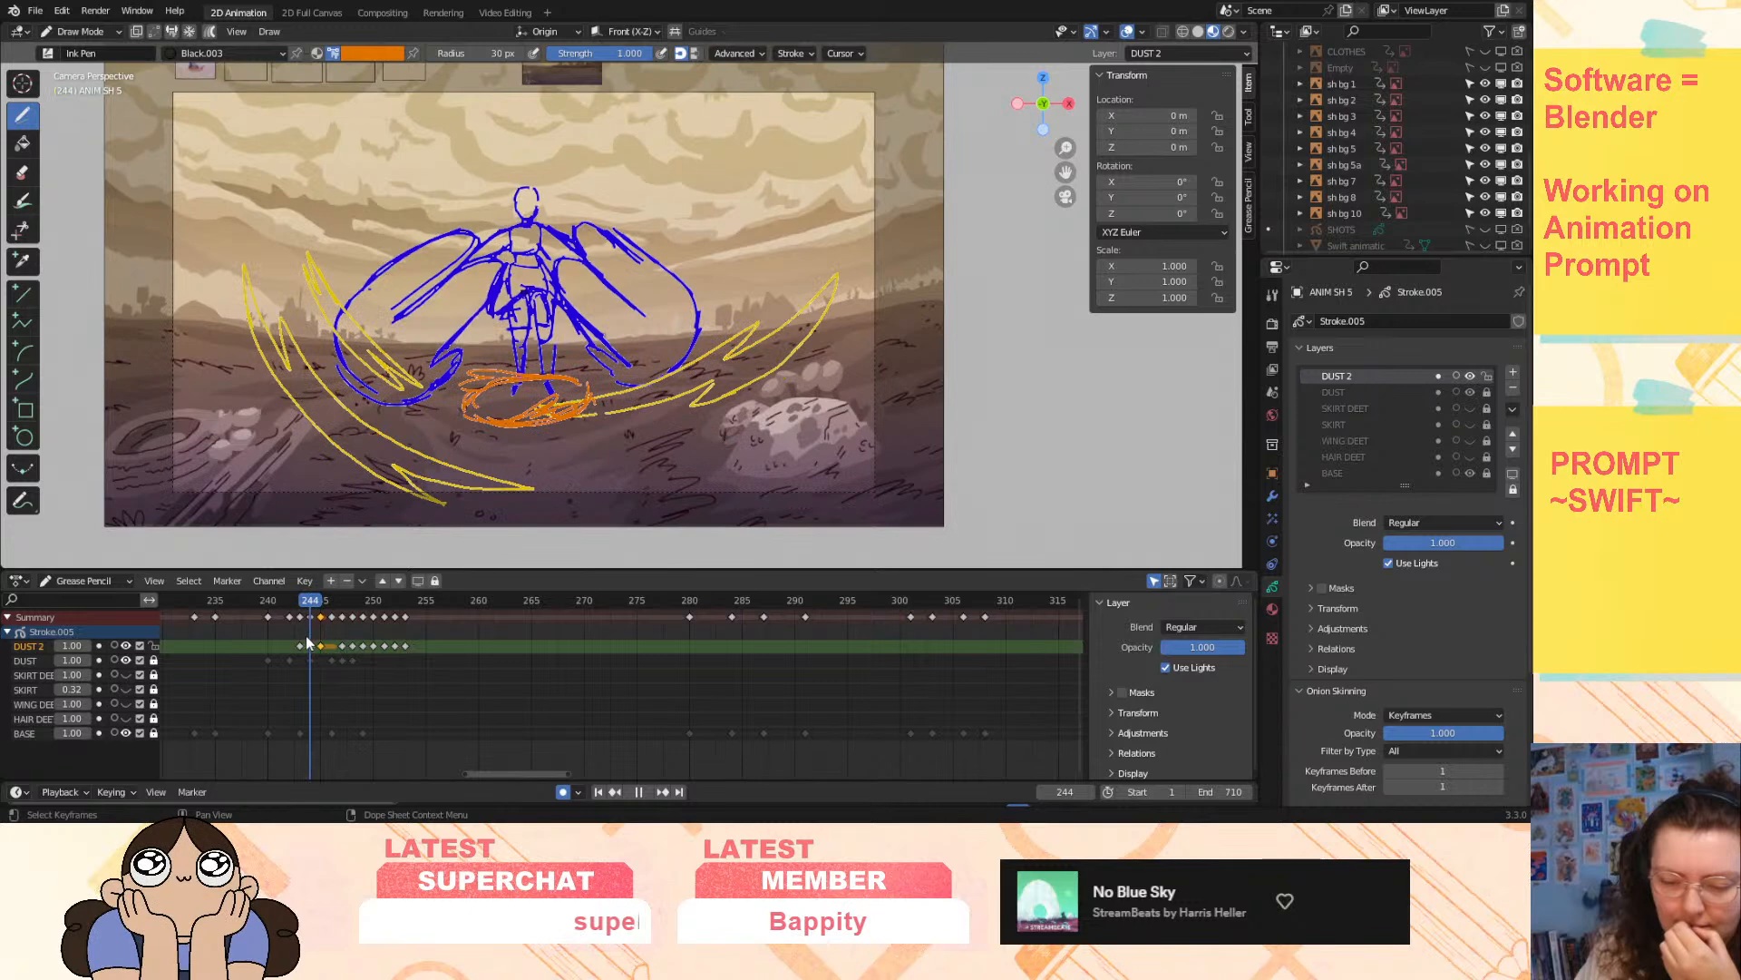
pyautogui.press('space')
pyautogui.press('space')
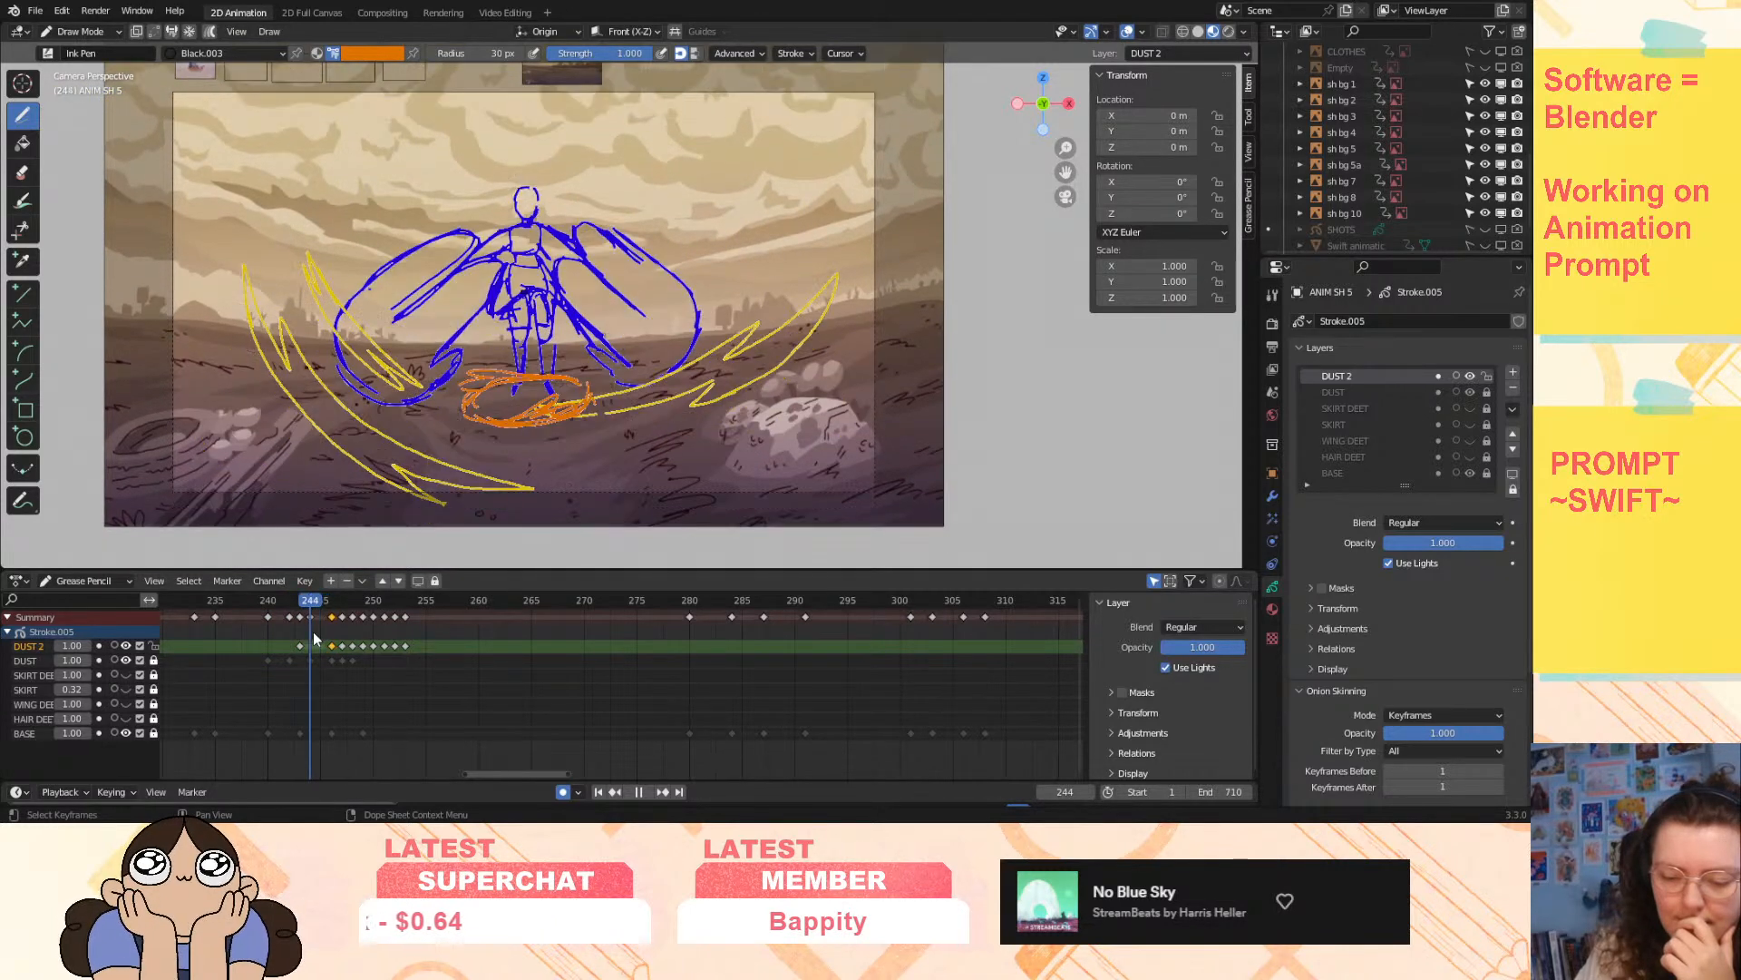
pyautogui.press('space')
# - Retime the DUST 2 keyframes so they fall on every second frame from 244 to 260
pyautogui.moveTo(302, 646); pyautogui.dragTo(485, 646)
pyautogui.click(365, 647)
pyautogui.click(387, 648)
pyautogui.click(454, 647)
pyautogui.click(462, 651)
pyautogui.click(471, 651)
pyautogui.click(486, 643)
pyautogui.click(497, 648)
# - Replay the landing from around frames 236 to 240 to examine the slower DUST 2 timing, ending at frame 239
pyautogui.press('space')
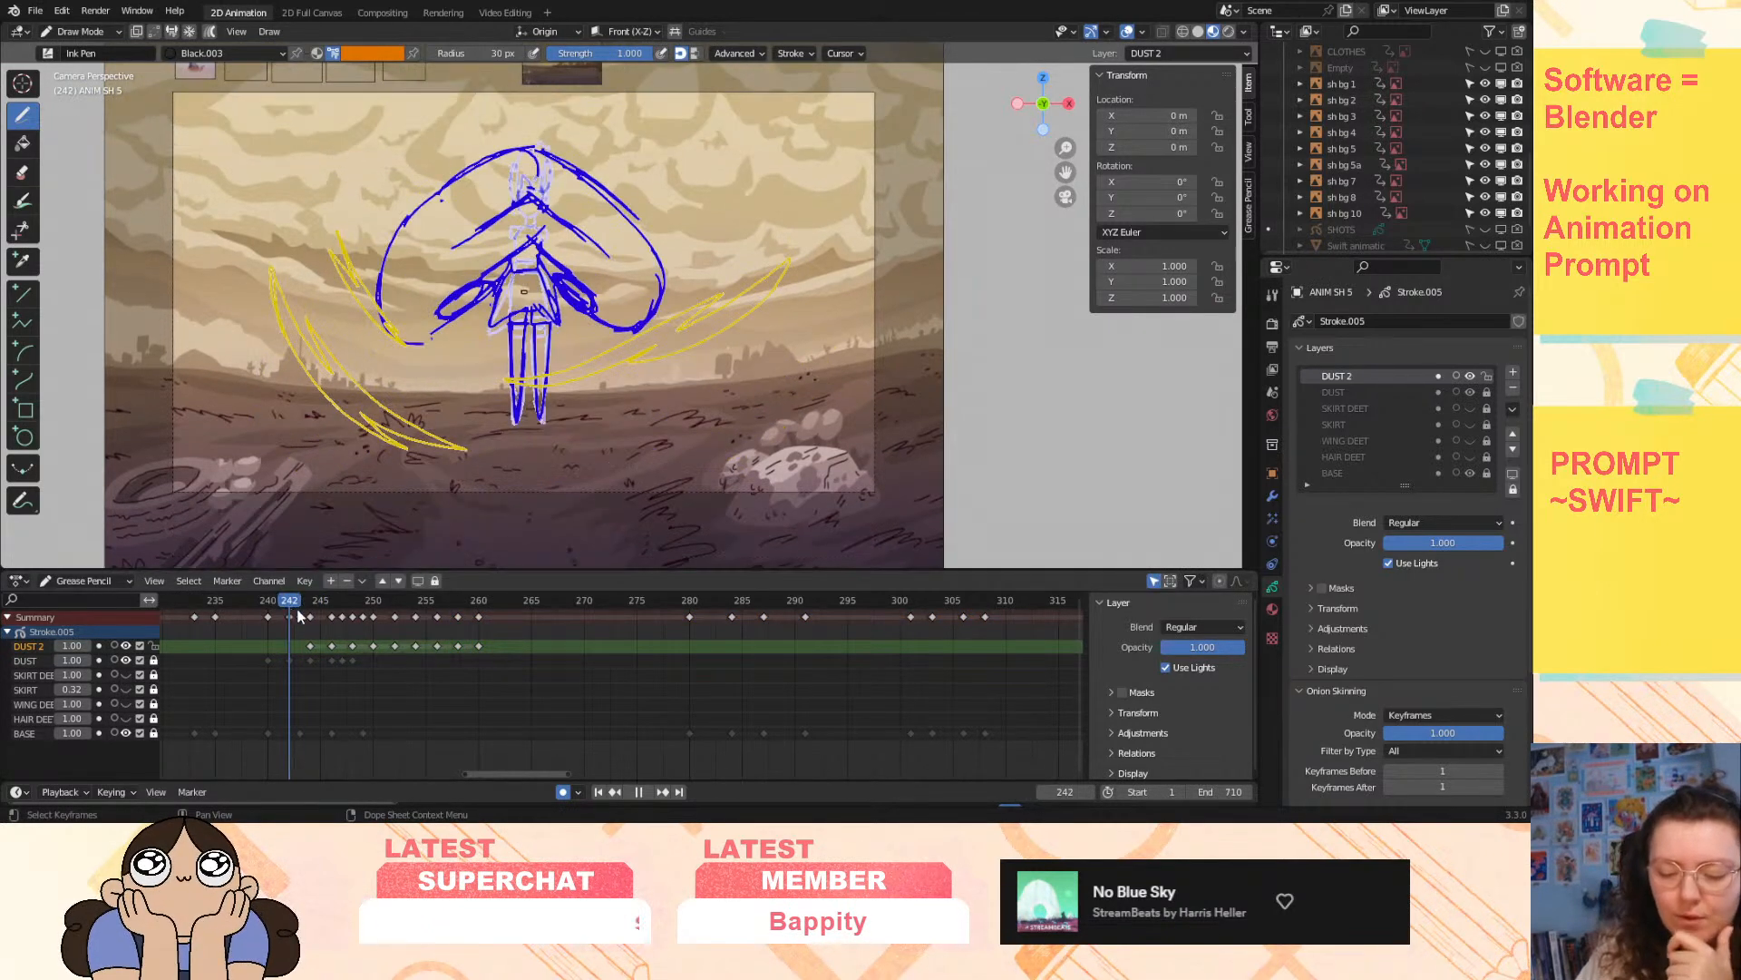
pyautogui.press('Escape')
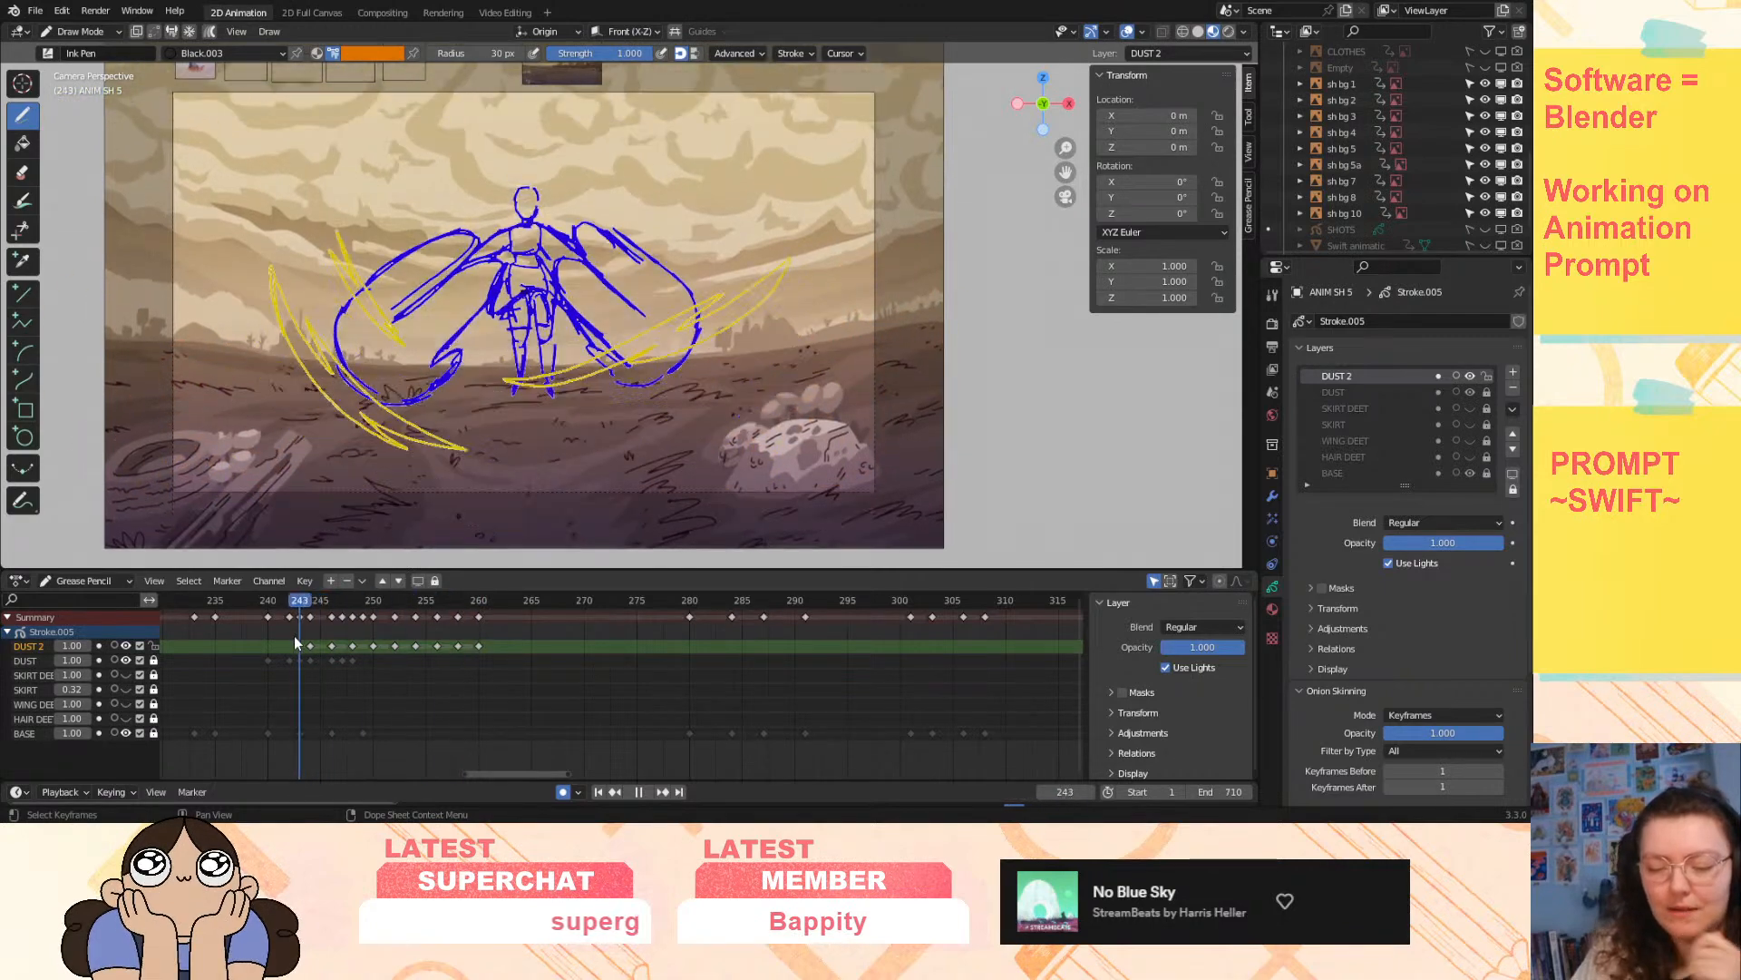
pyautogui.press('space')
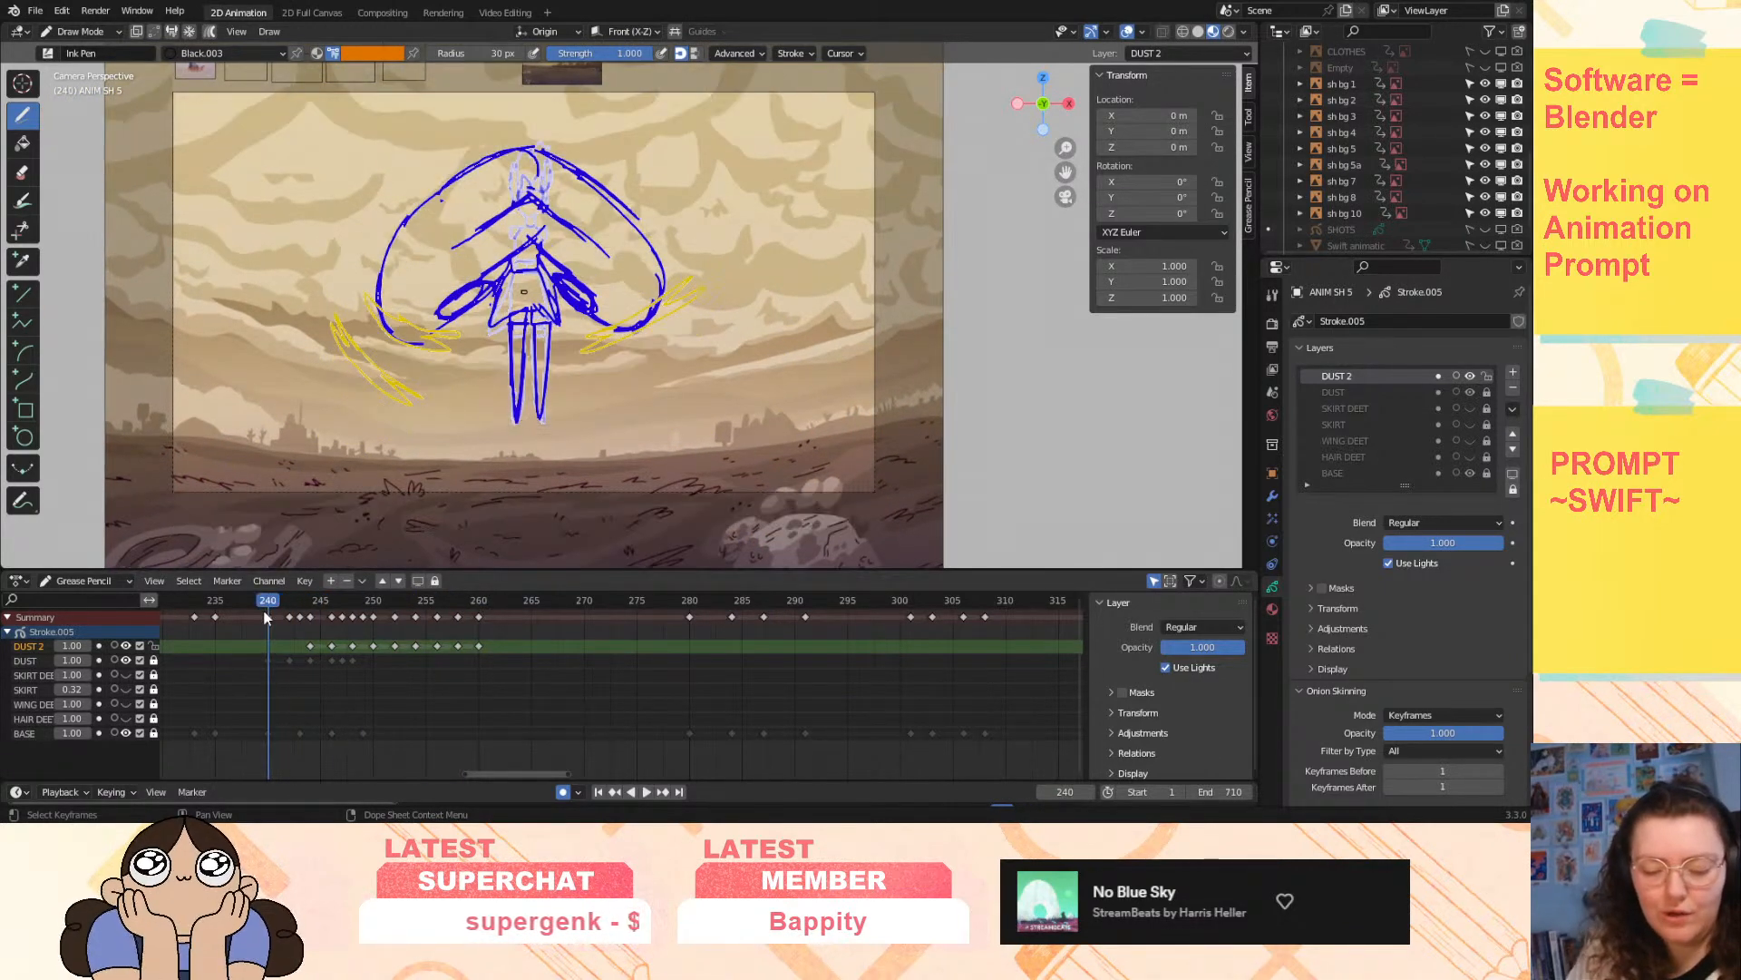
pyautogui.click(264, 601)
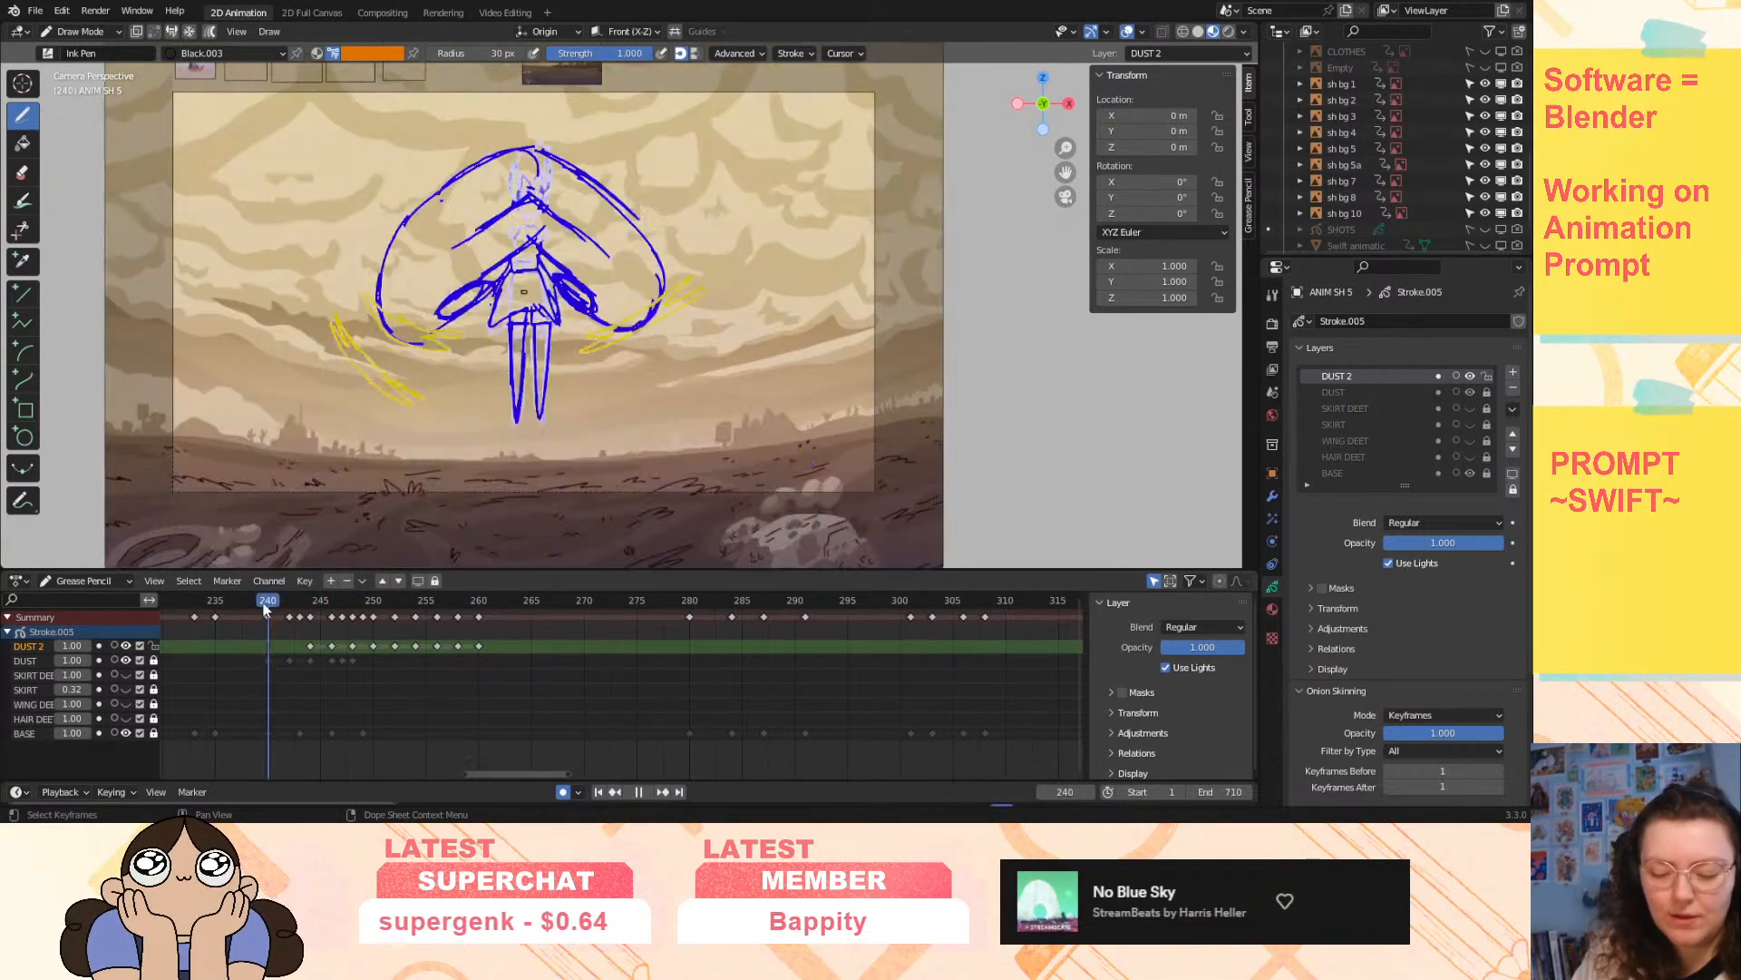
pyautogui.press('space')
pyautogui.moveTo(215, 602)
pyautogui.mouseDown()
pyautogui.moveTo(205, 617)
pyautogui.moveTo(229, 636)
pyautogui.mouseUp()
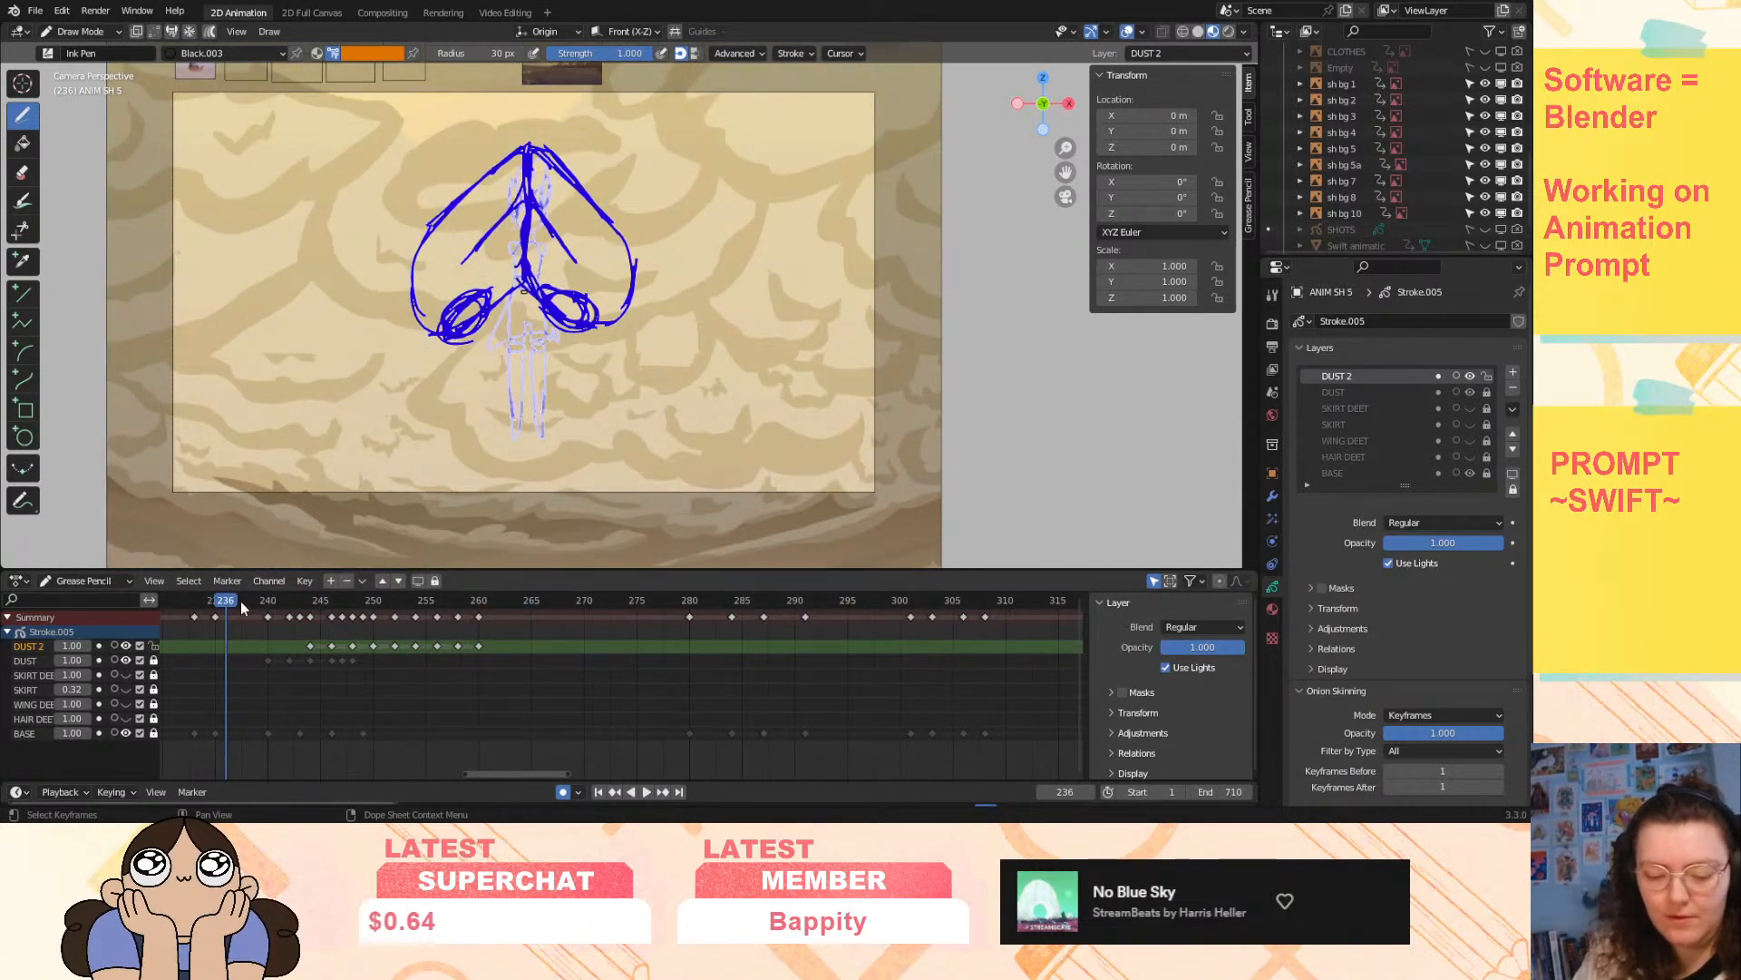
pyautogui.press('space')
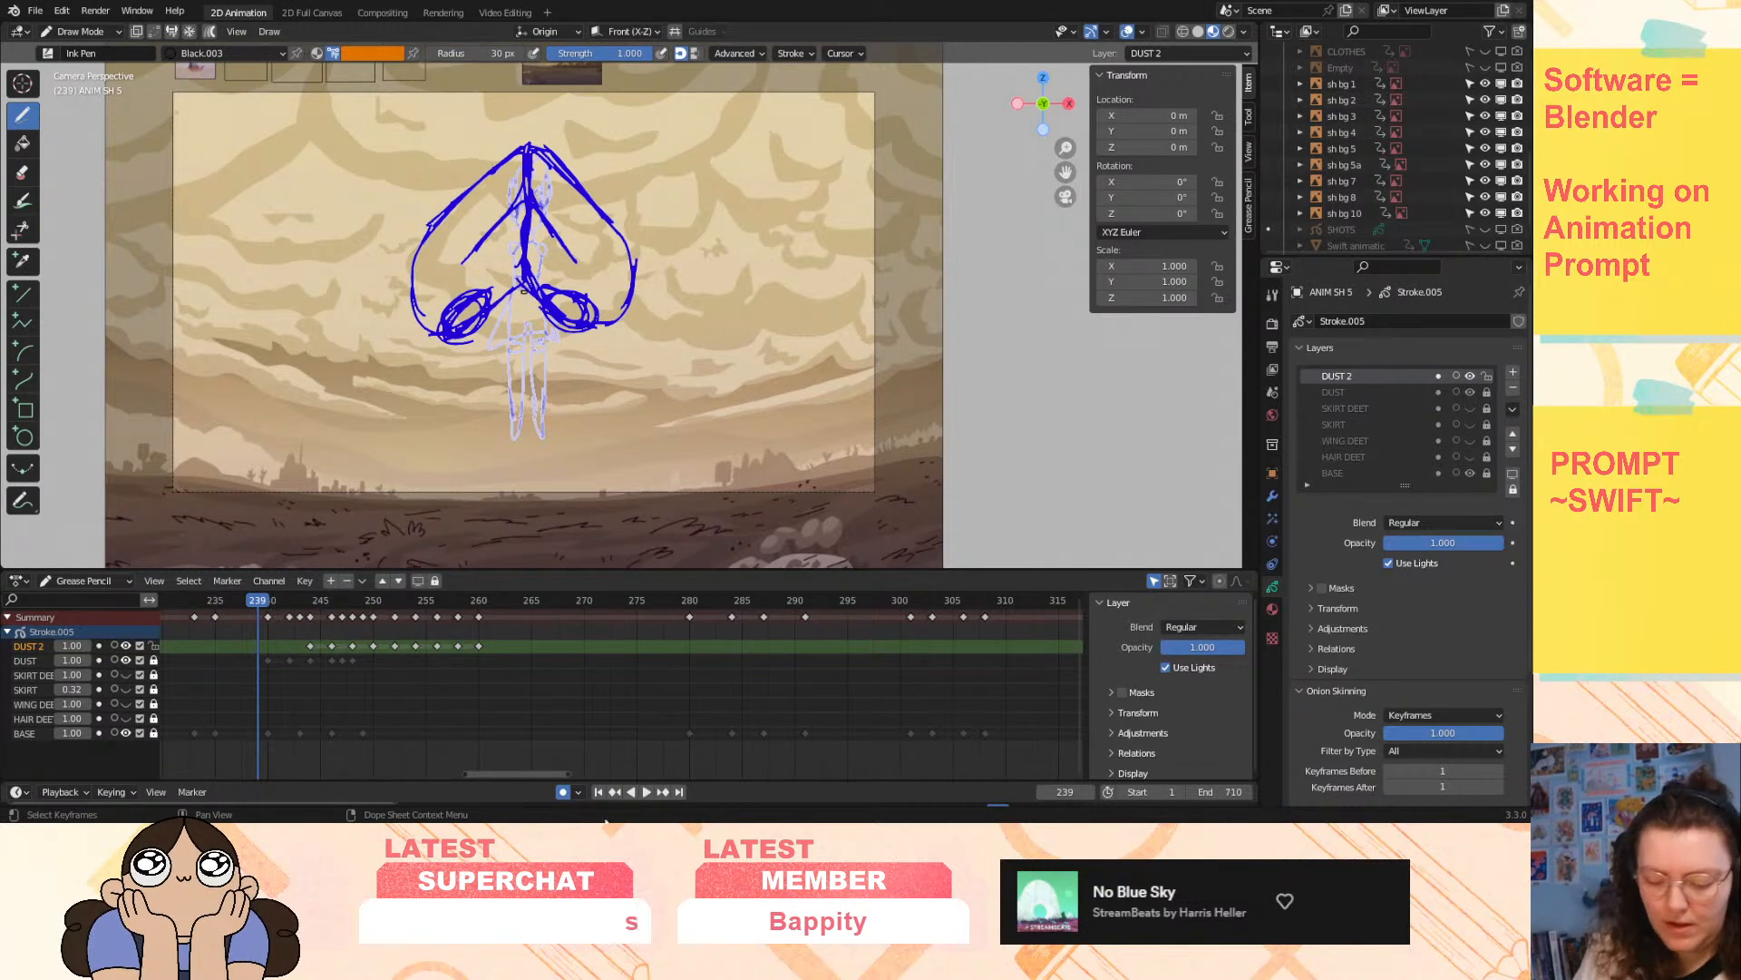
pyautogui.click(647, 792)
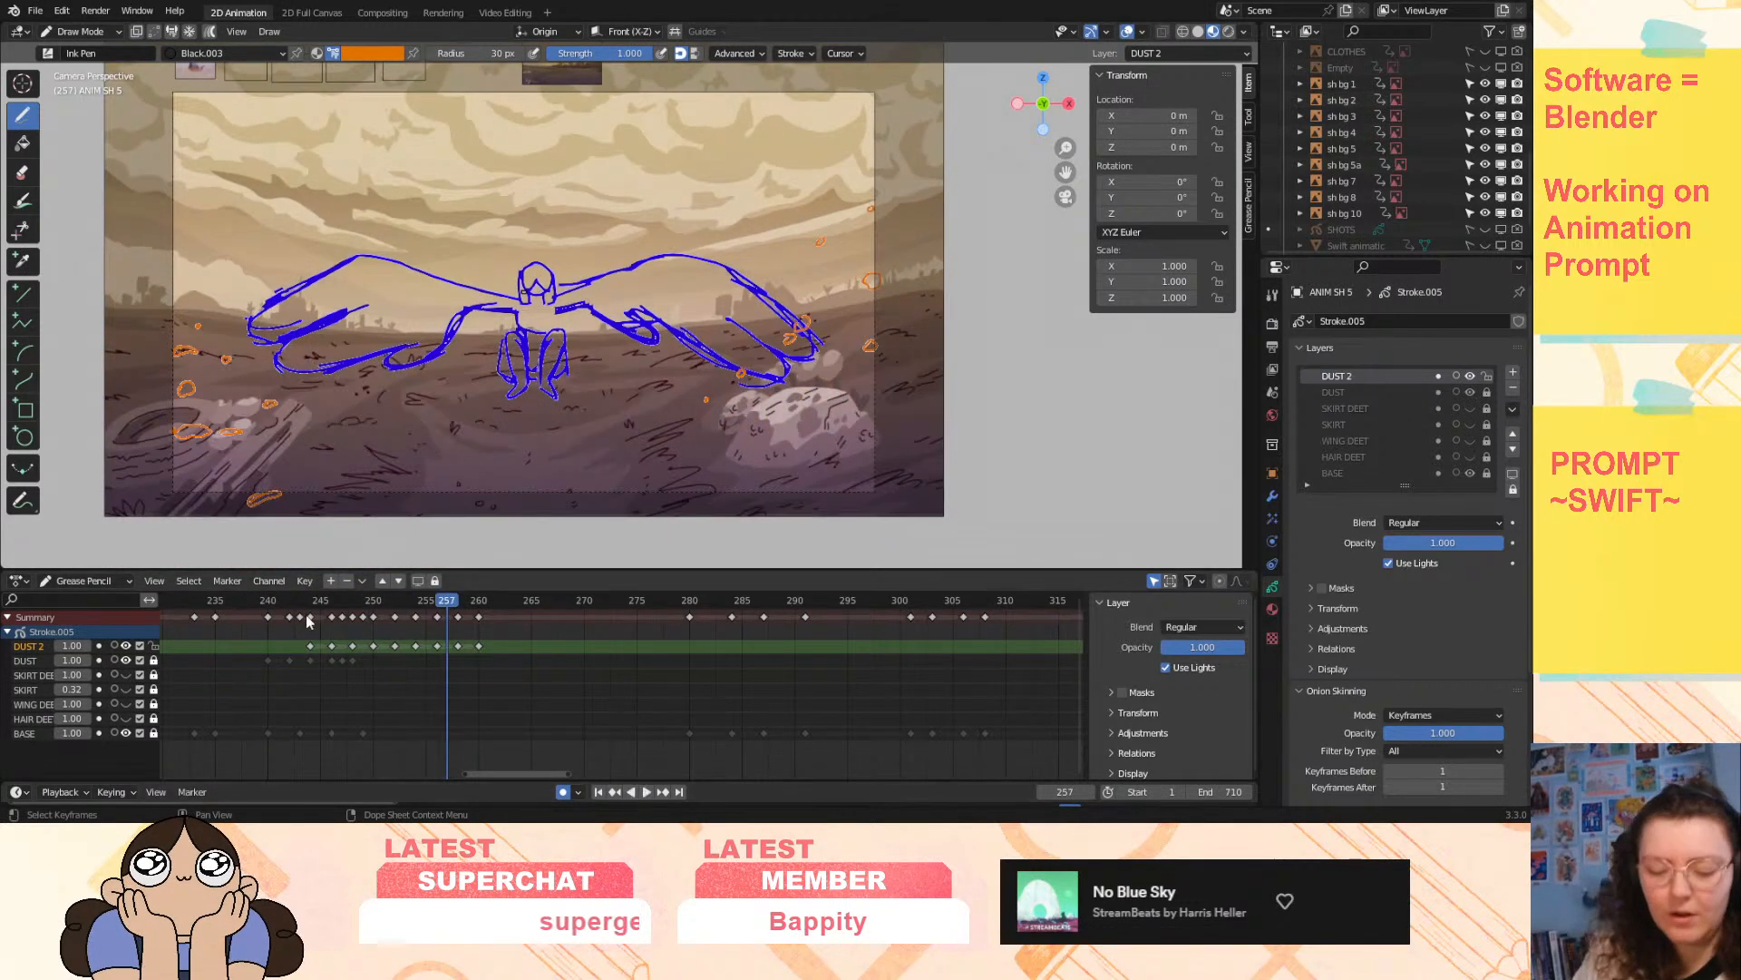
pyautogui.moveTo(298, 605); pyautogui.dragTo(254, 623)
pyautogui.press('space')
# - Make DUST the active layer and change the drawing colour to yellow
pyautogui.click(259, 661)
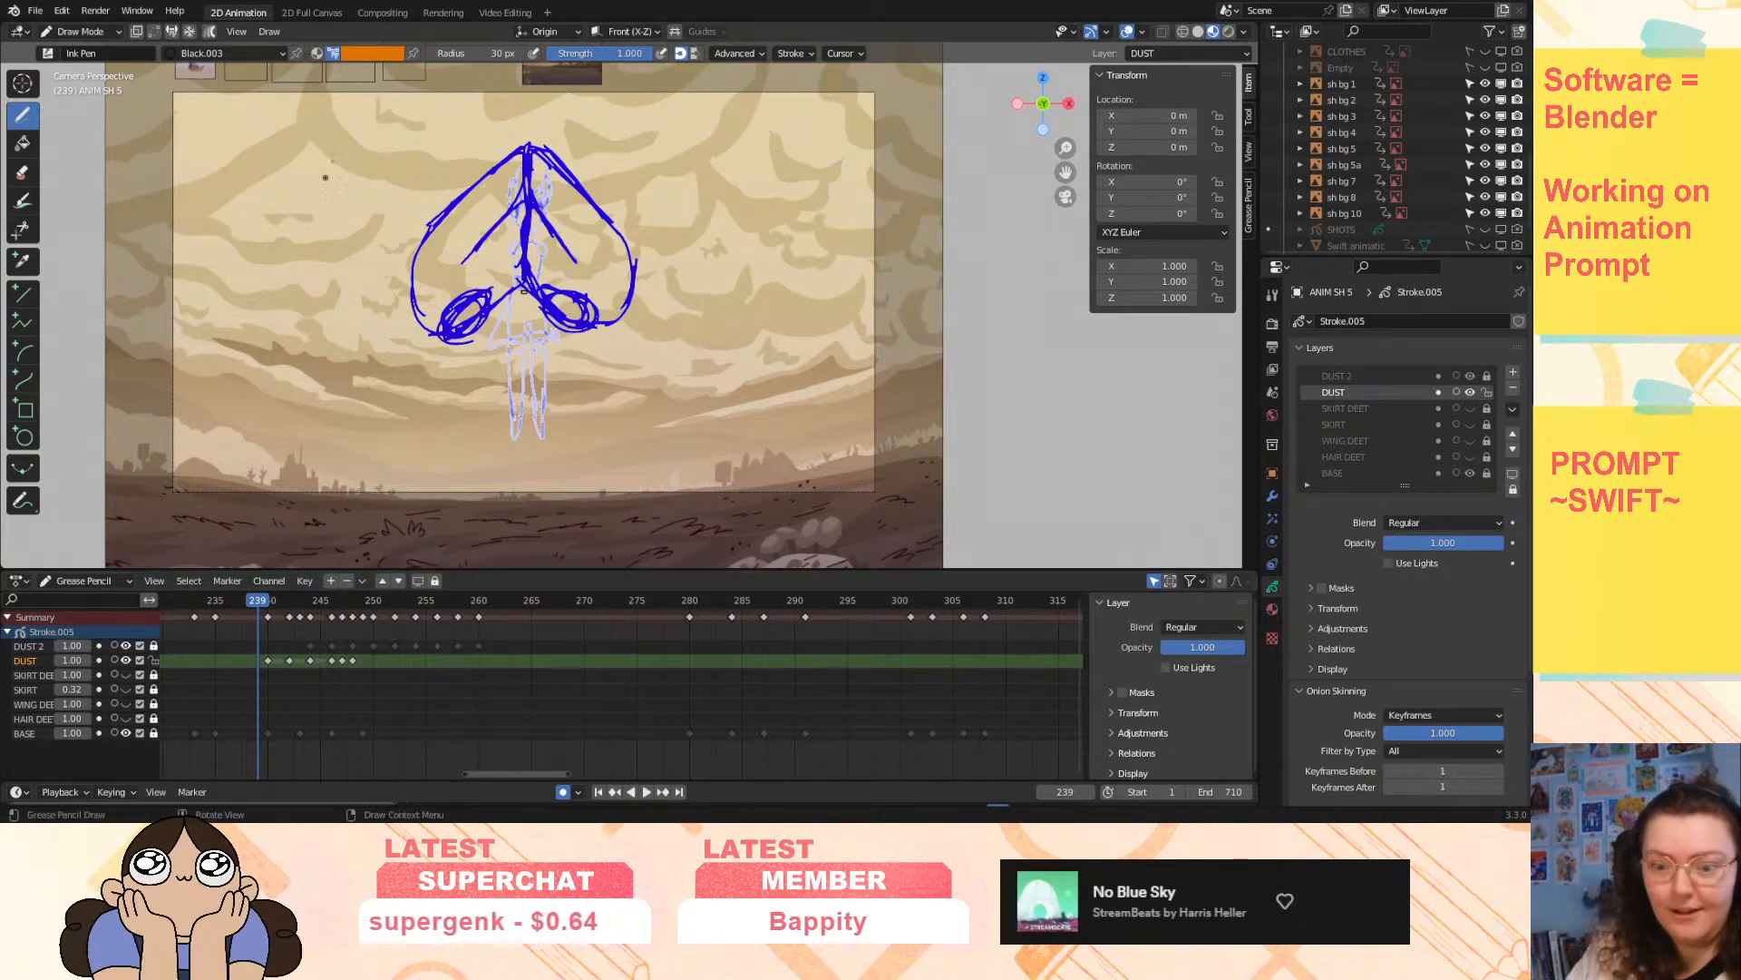
pyautogui.click(385, 53)
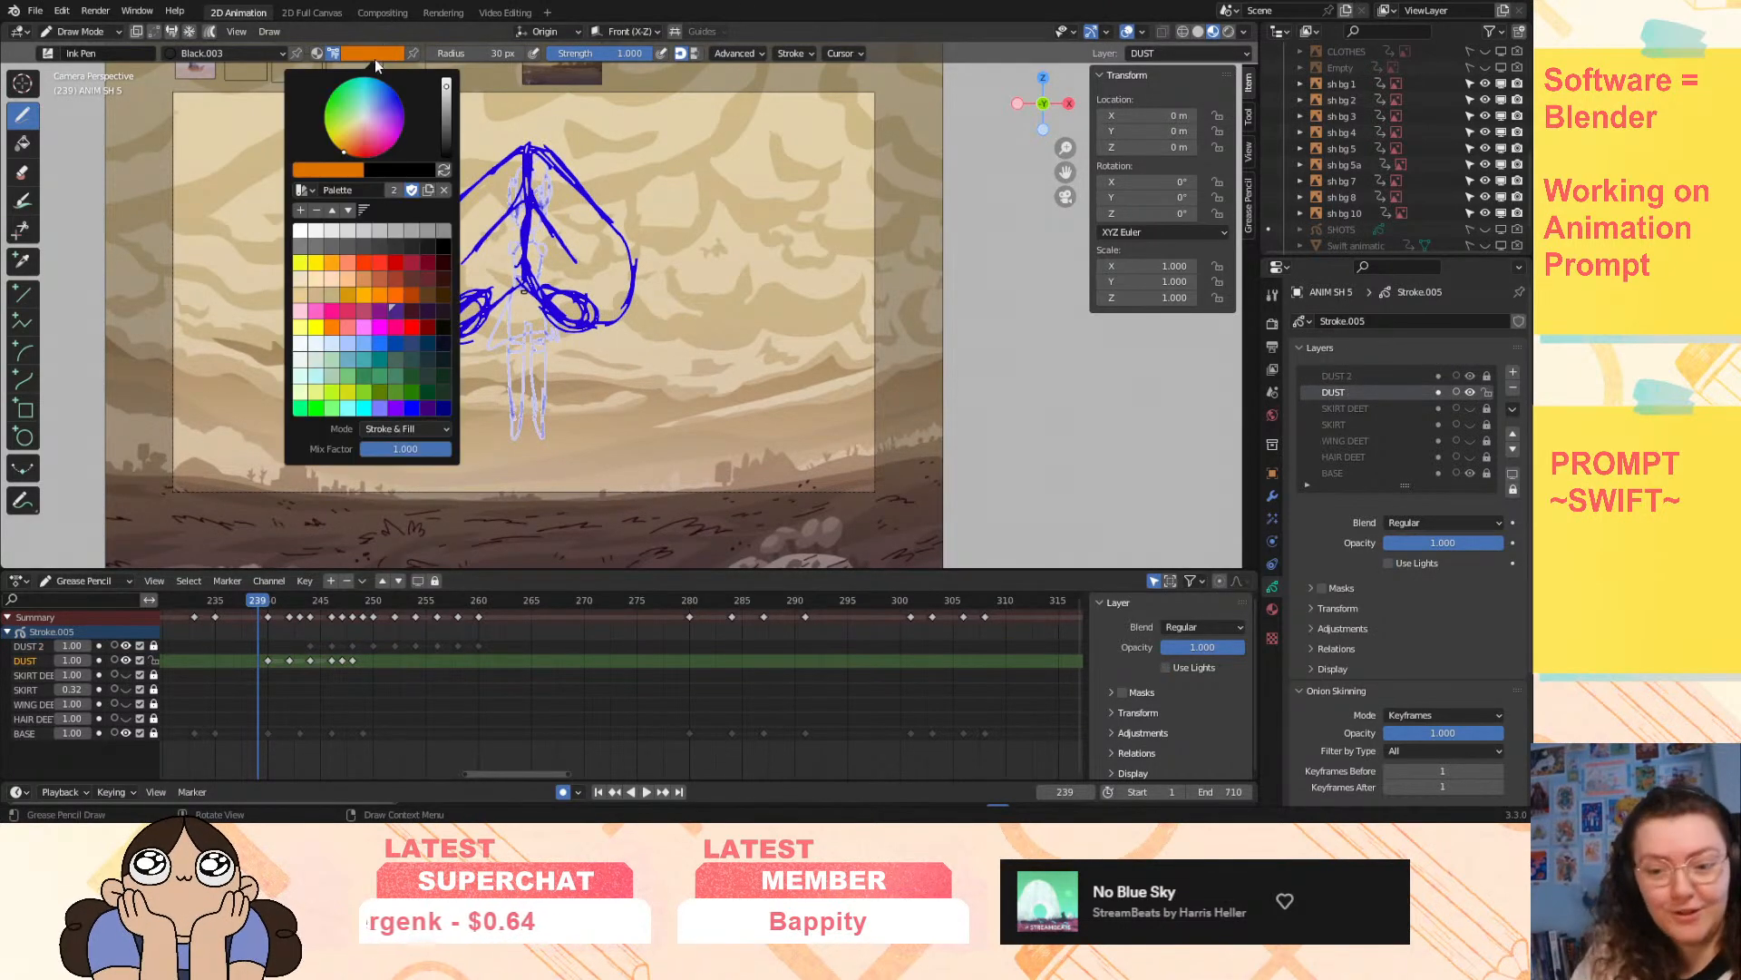
pyautogui.click(331, 143)
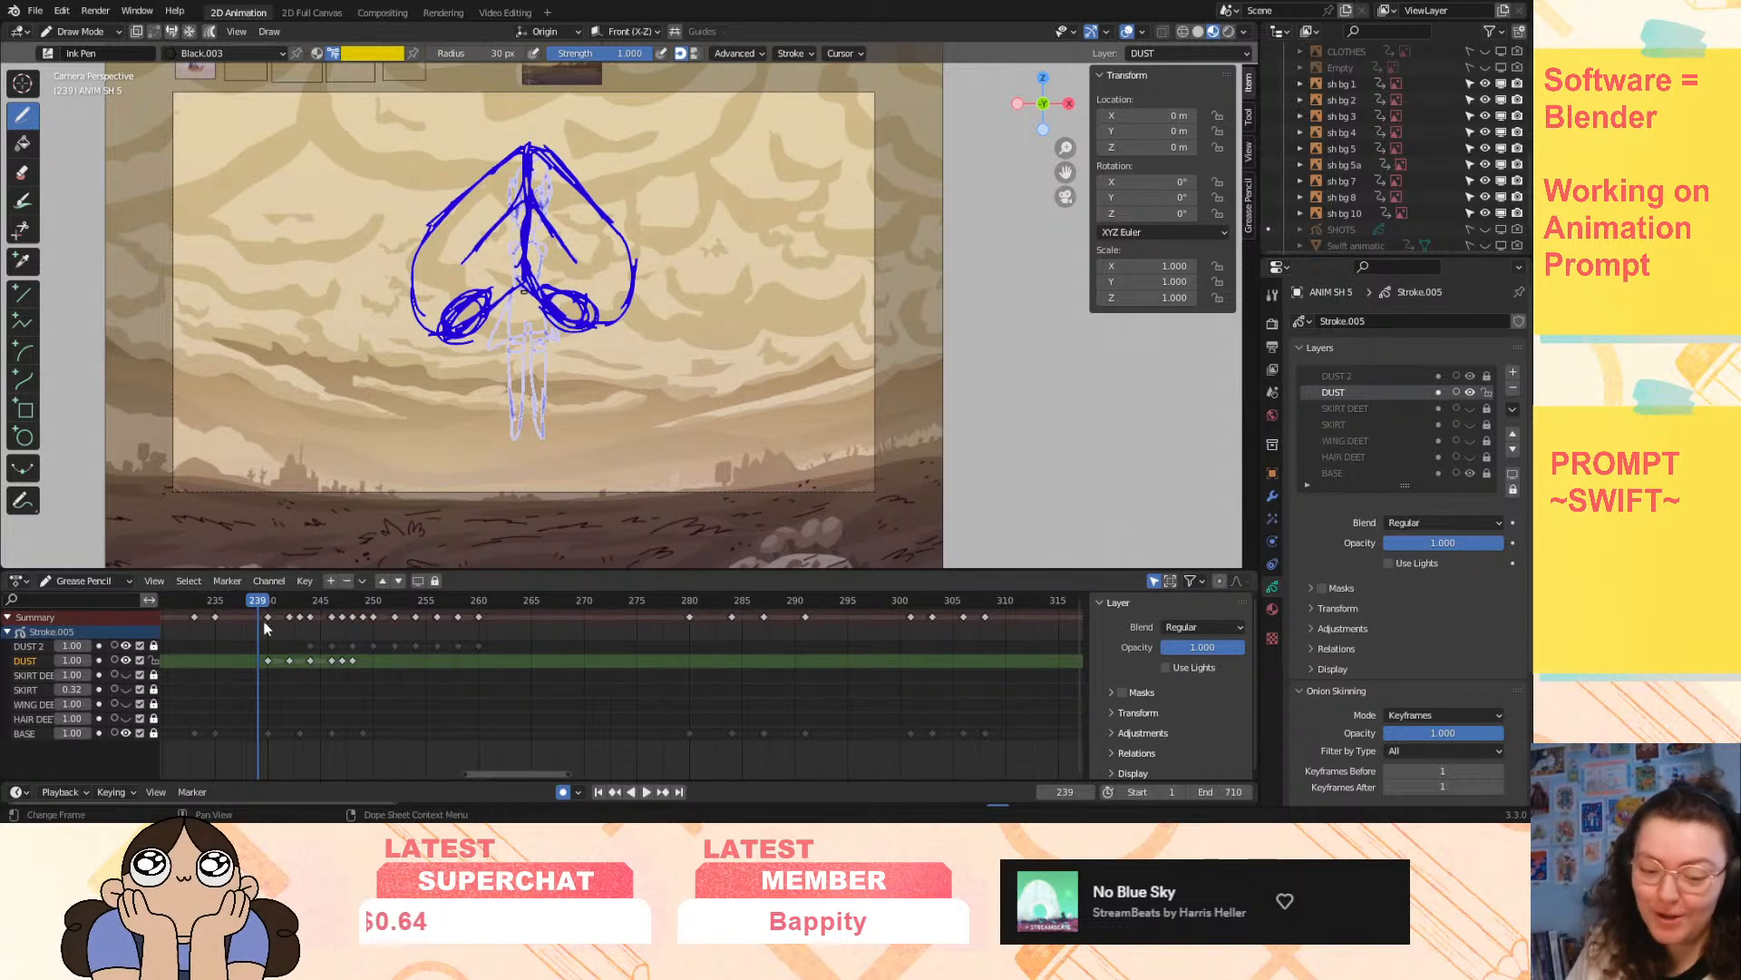
# - Play the landing again and scrub from frame 240 to 244 to examine both dust layers together
pyautogui.press('space')
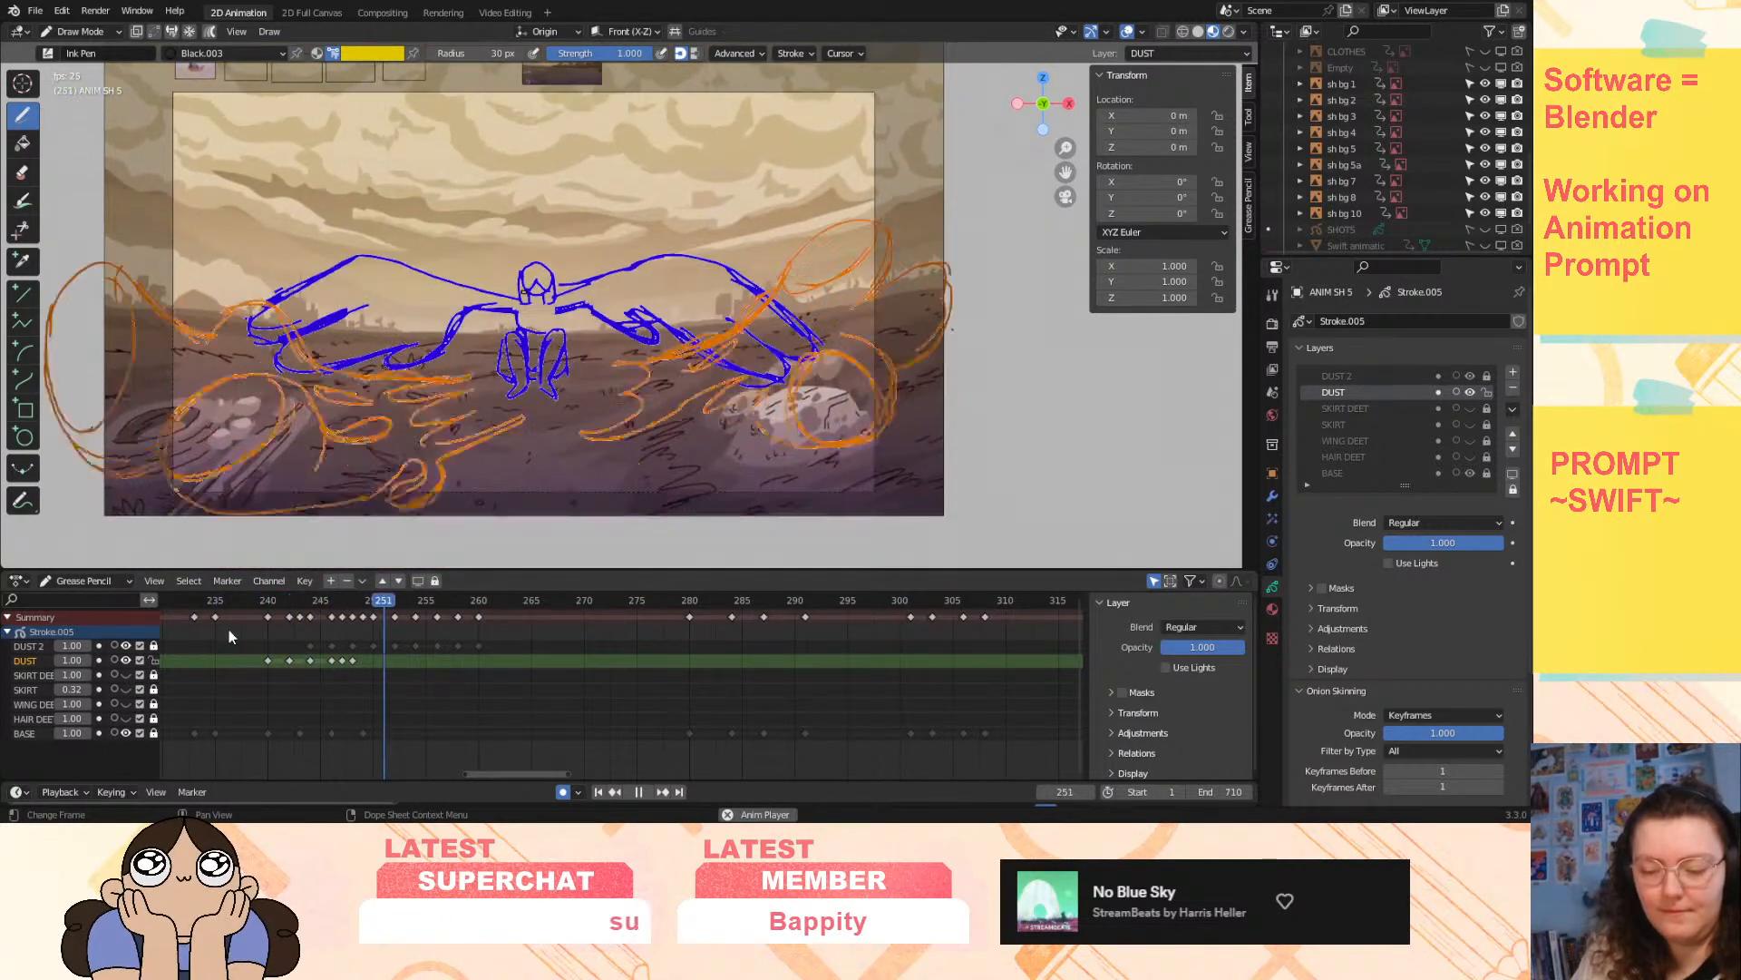
pyautogui.press('space')
pyautogui.moveTo(265, 606)
pyautogui.mouseDown()
pyautogui.moveTo(219, 612)
pyautogui.moveTo(381, 652)
pyautogui.moveTo(317, 657)
pyautogui.mouseUp()
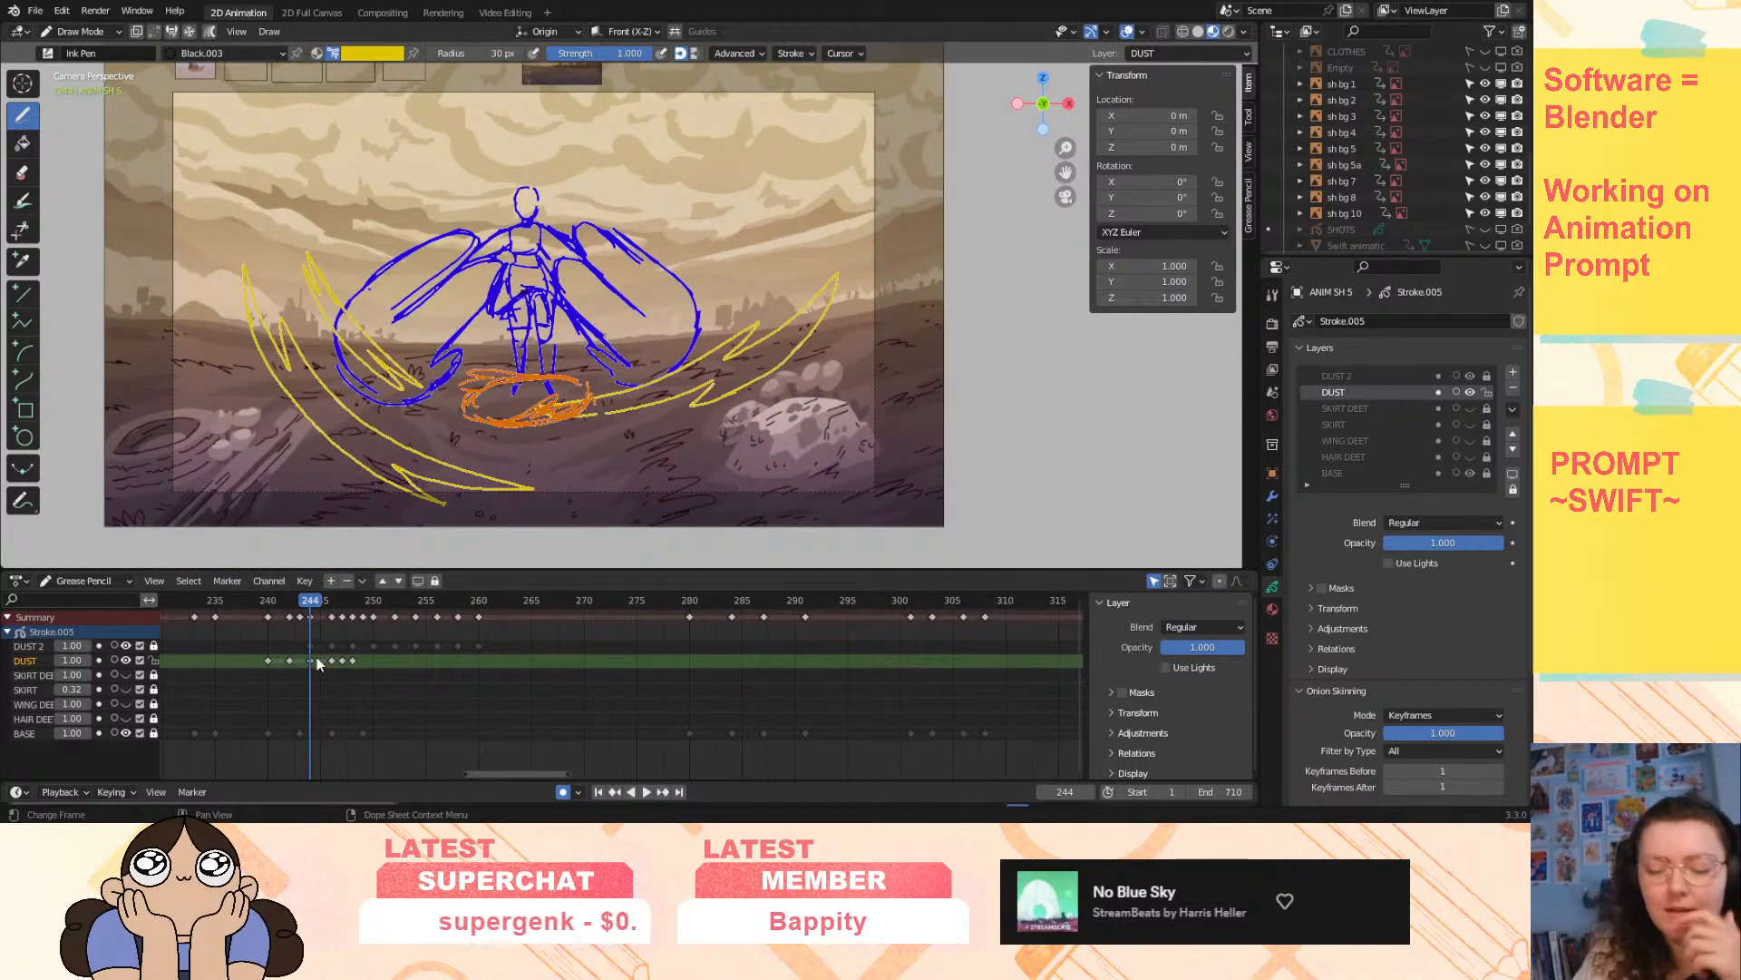
pyautogui.press('space')
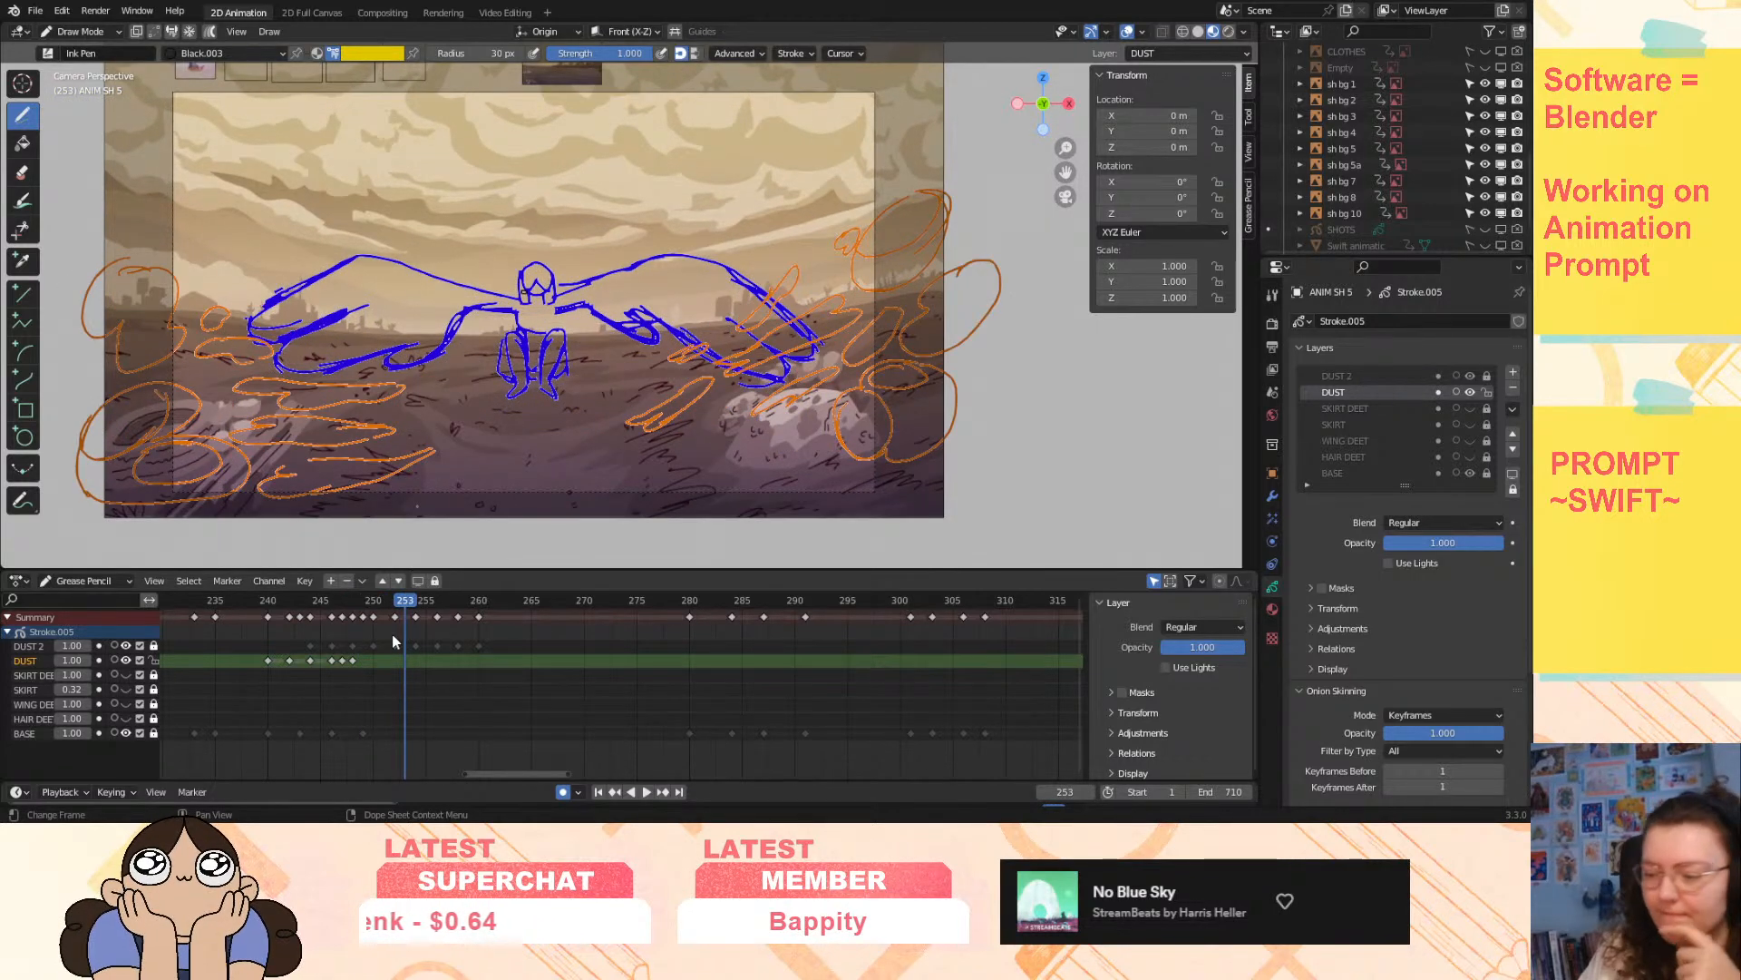
# - Select the sh bg 5 background and switch the keyframe editor to Dope Sheet mode
pyautogui.scroll(3, 1325, 106)
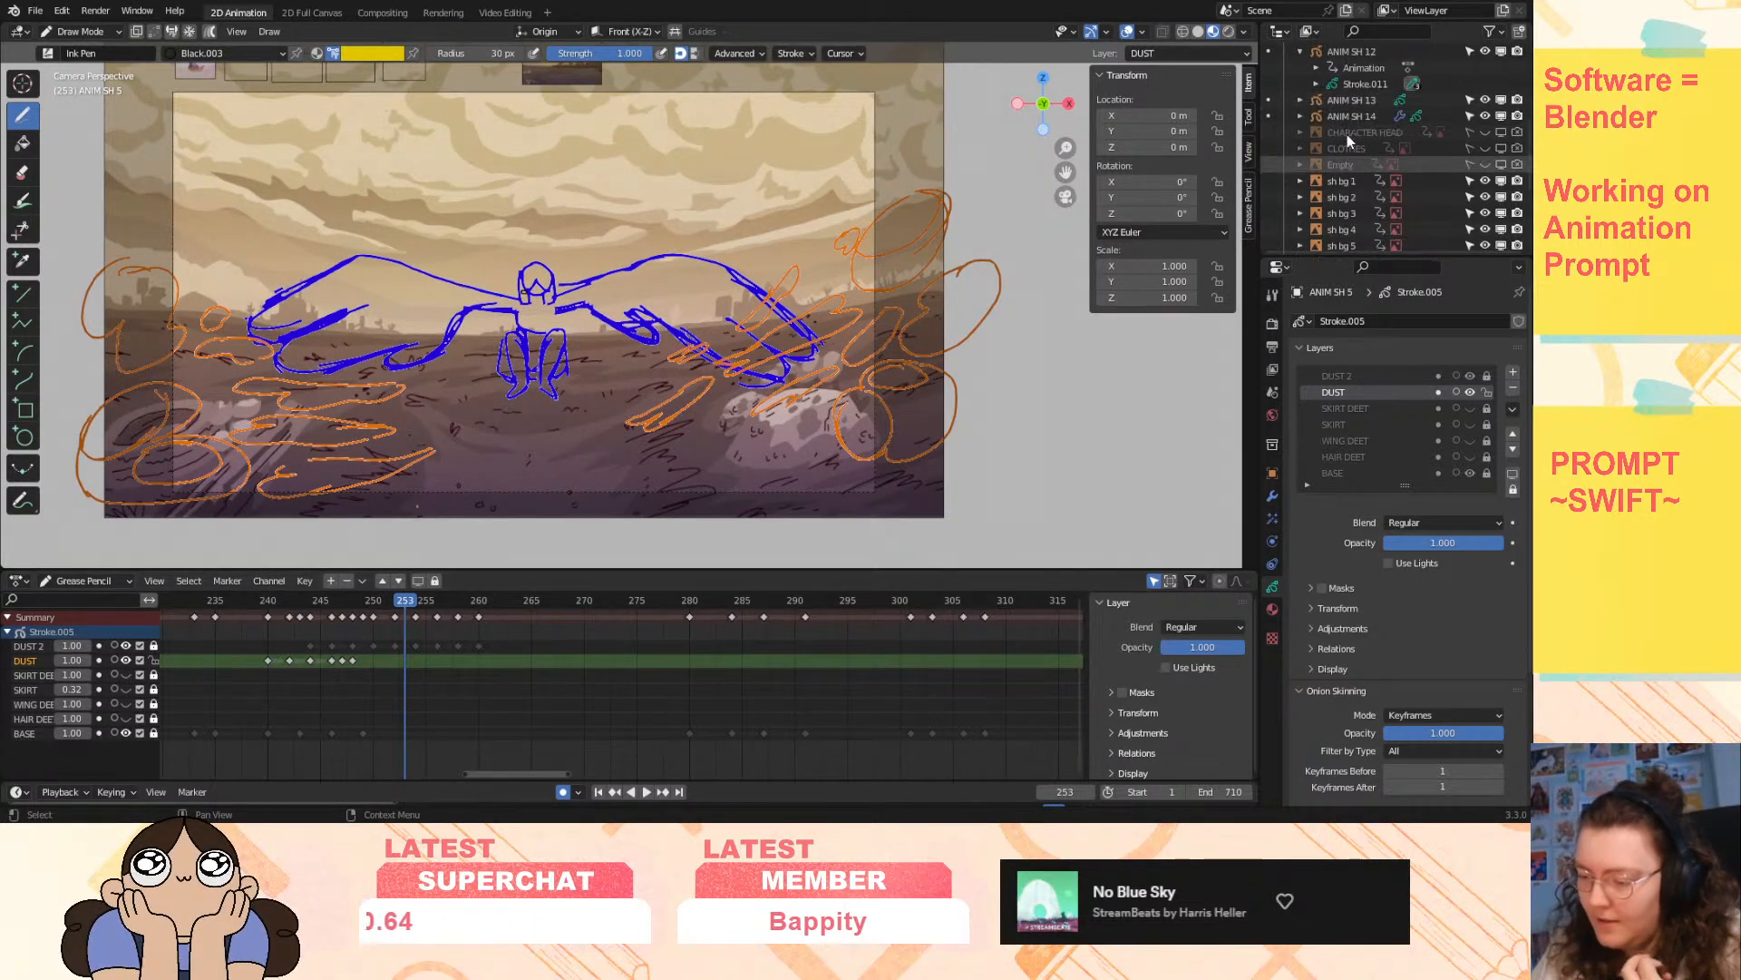
pyautogui.scroll(2, 1352, 136)
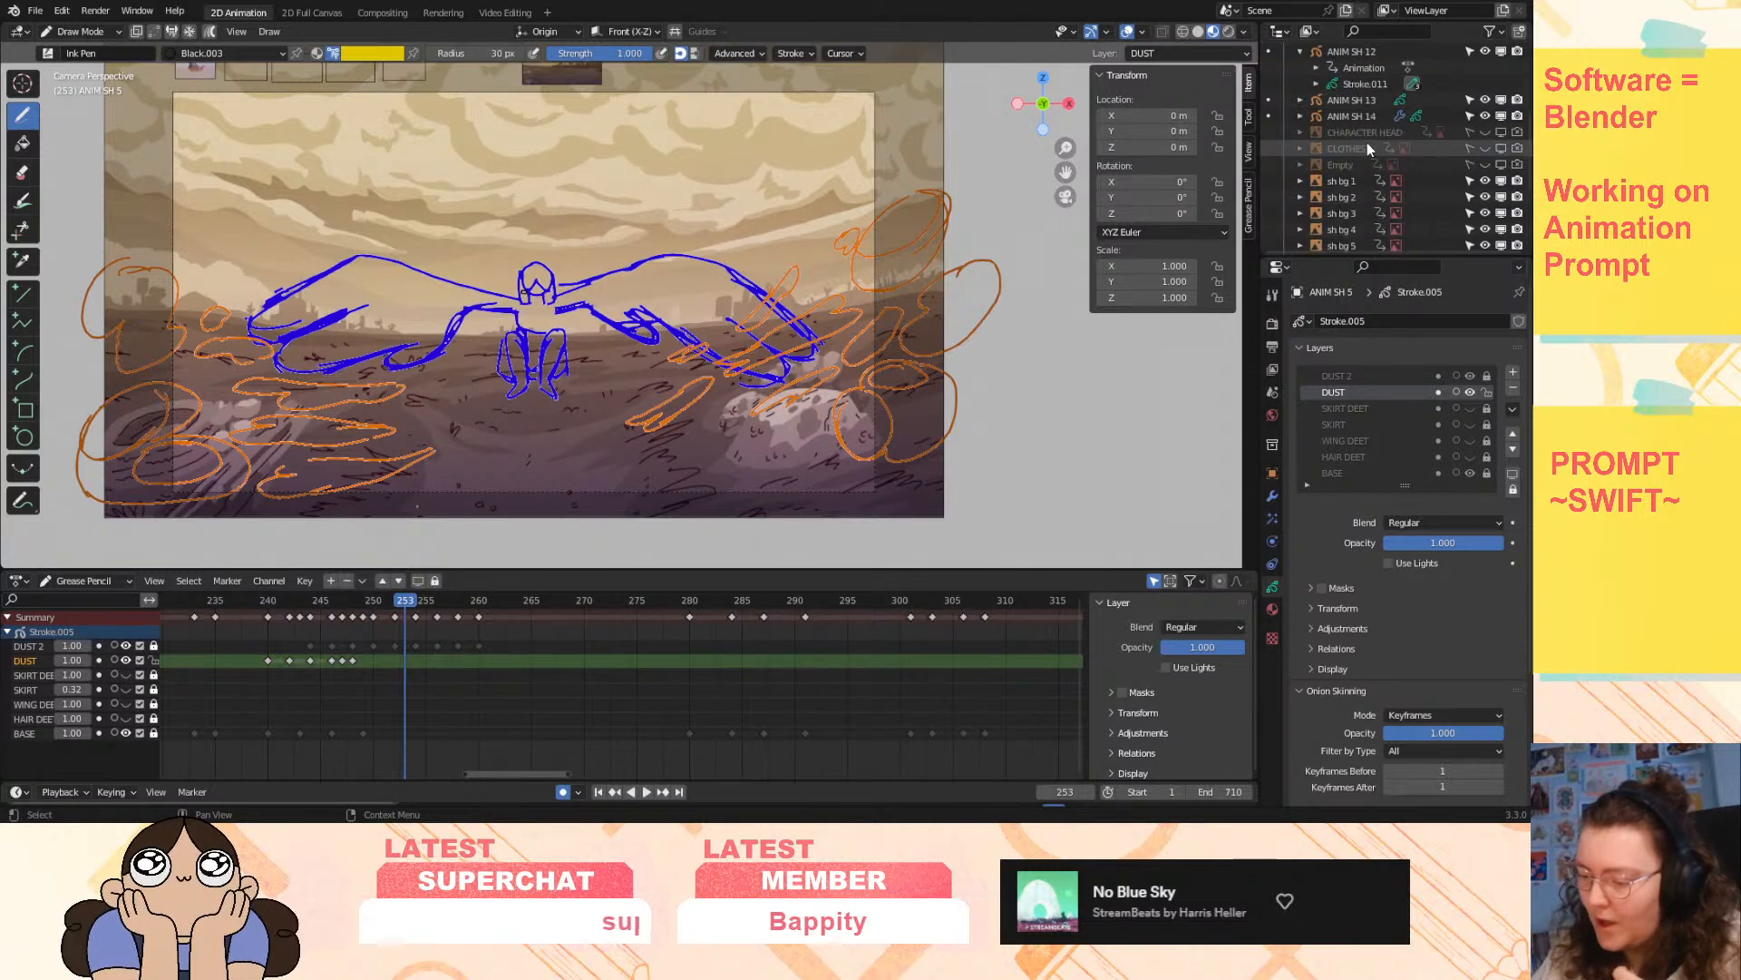
pyautogui.scroll(-2, 1360, 169)
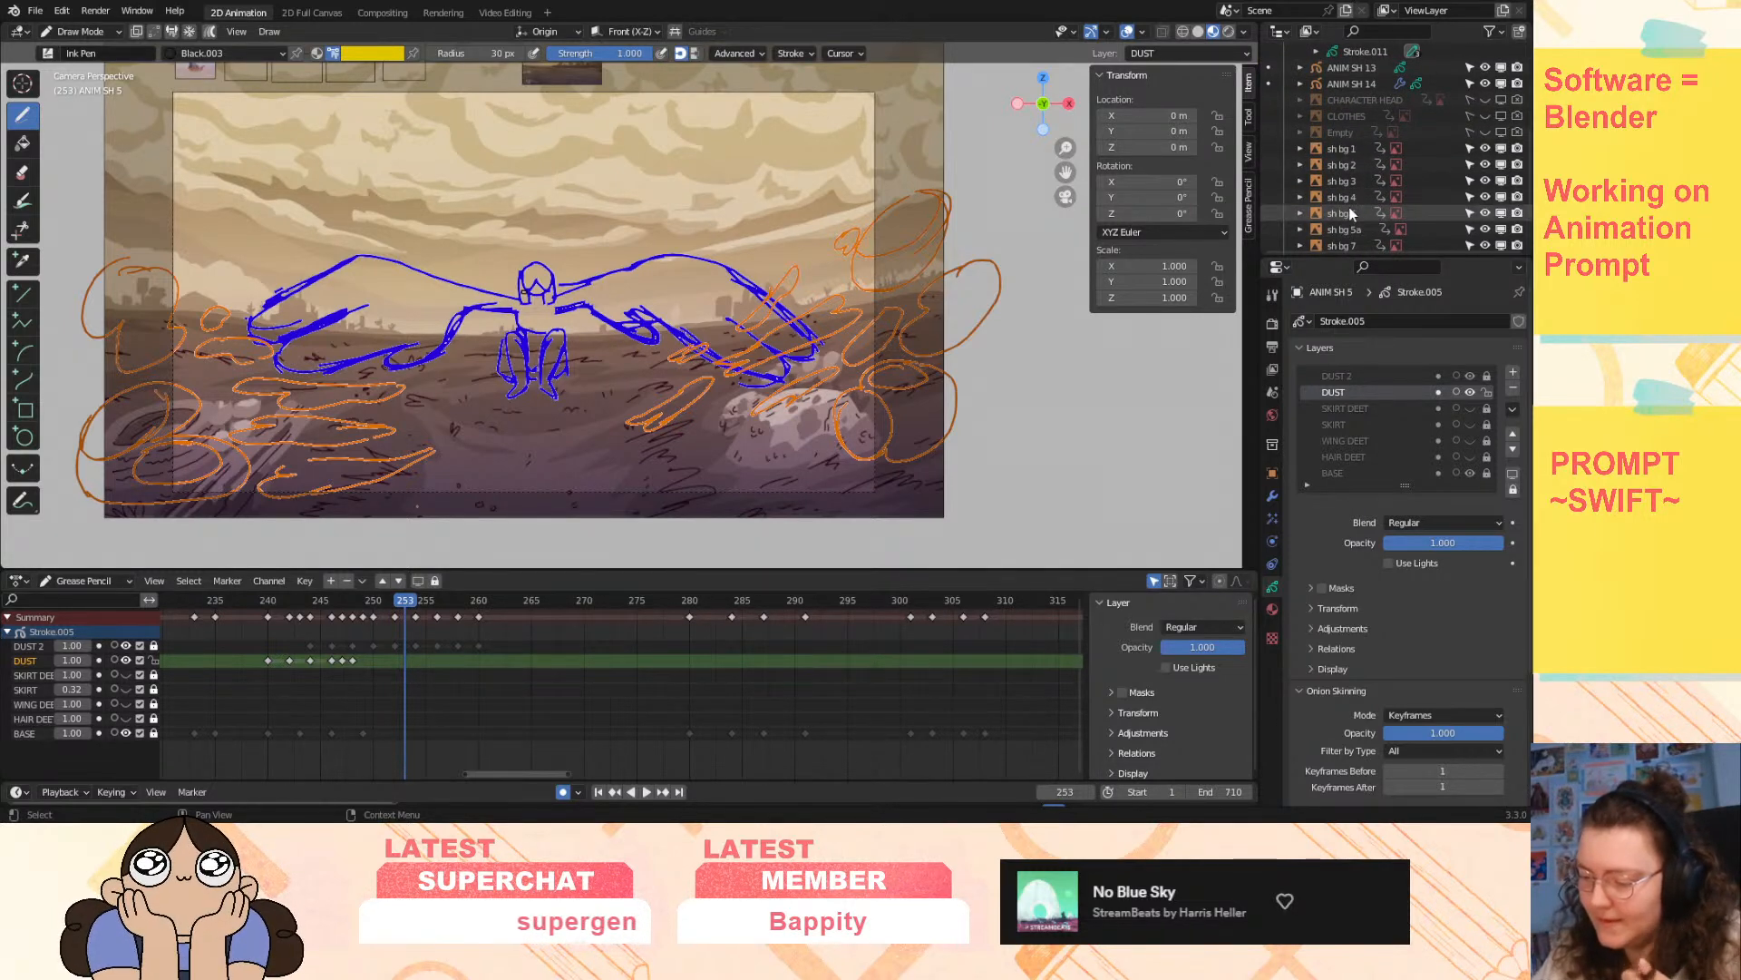
pyautogui.click(1350, 213)
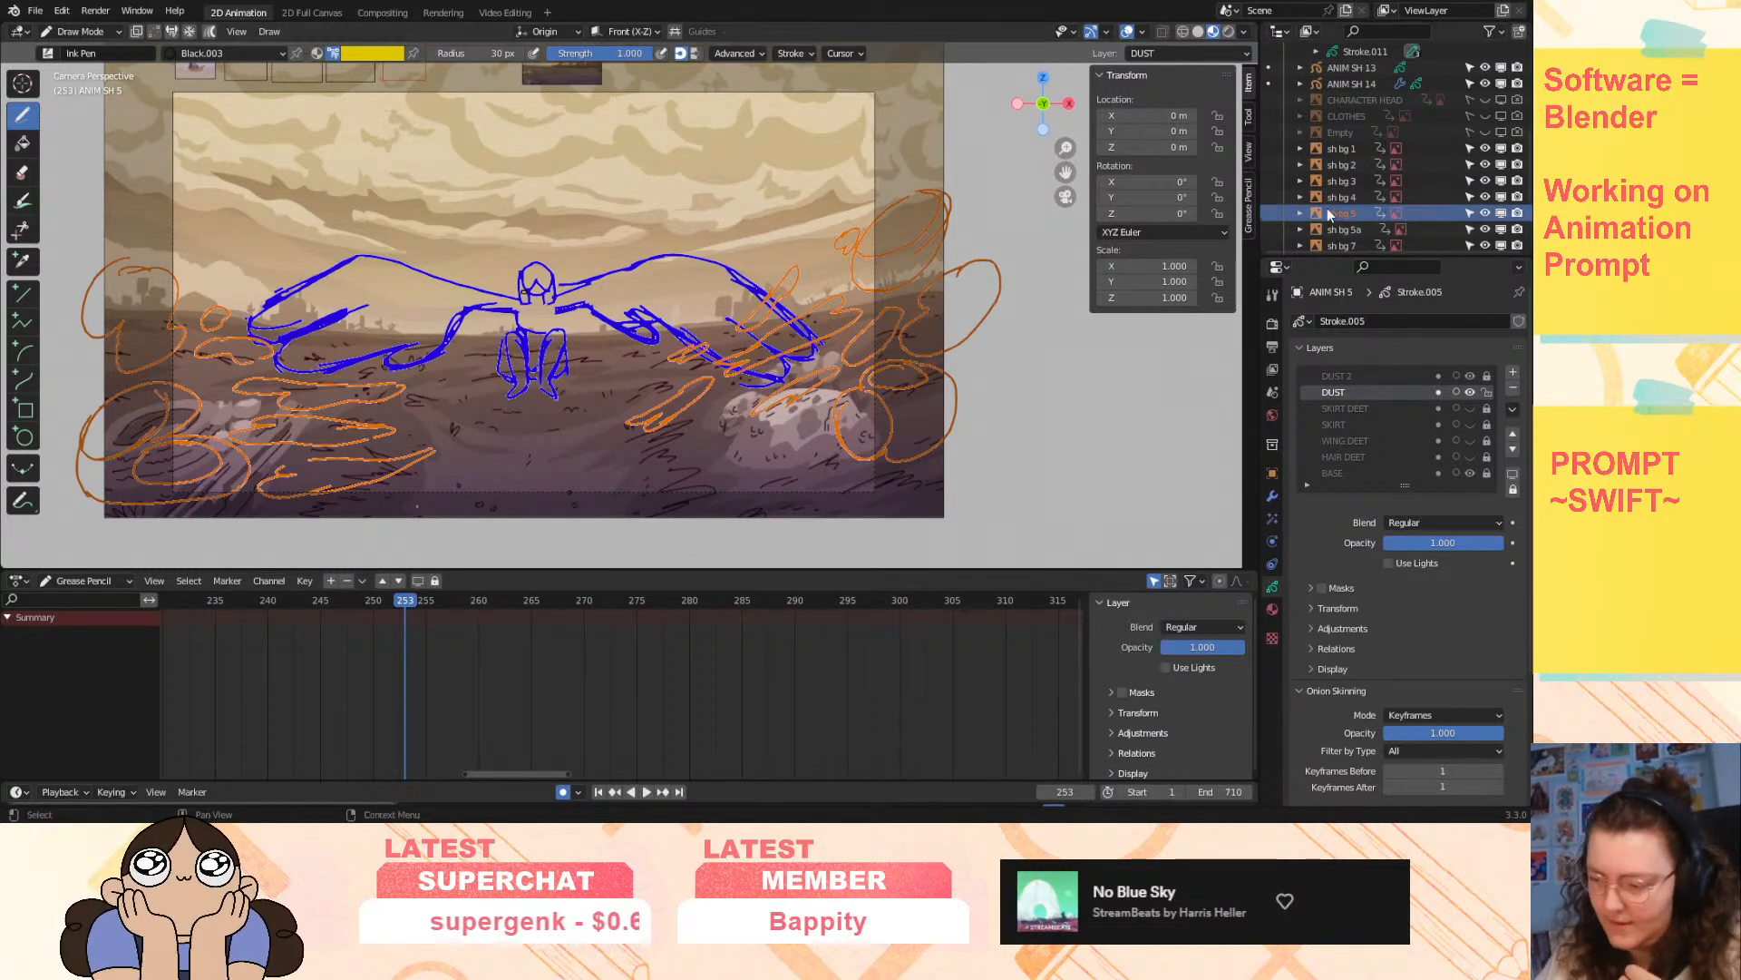
pyautogui.click(99, 585)
pyautogui.click(103, 604)
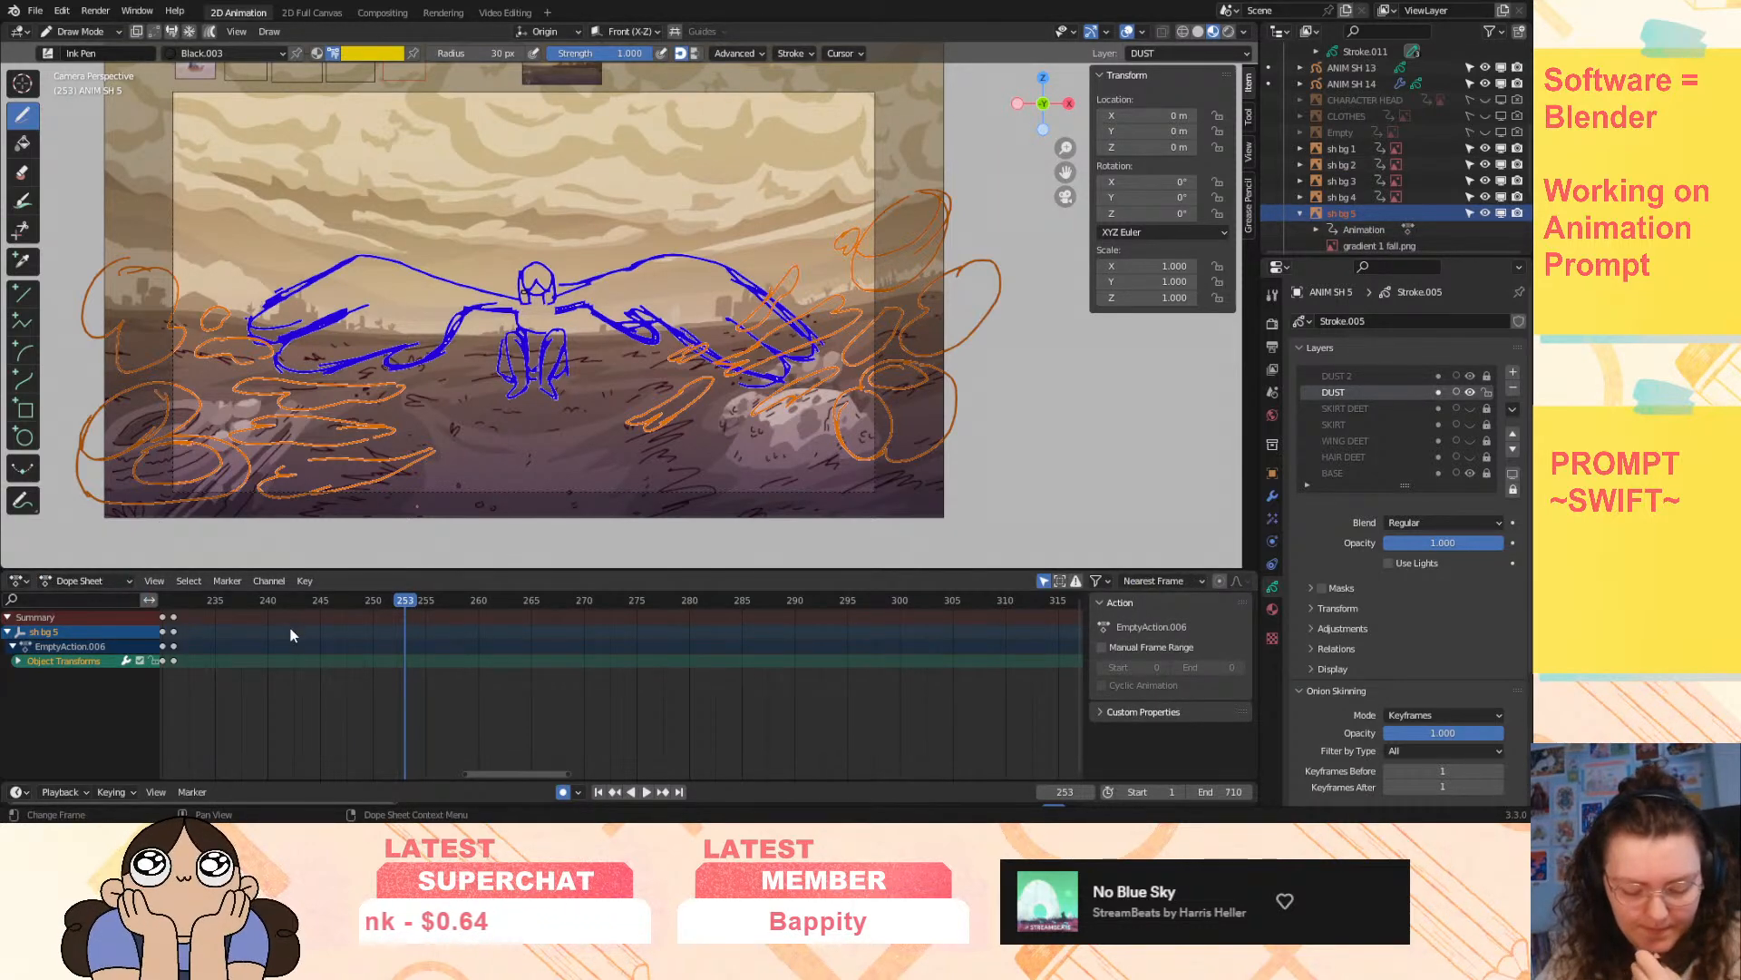
# - Select the sh bg 5a background and bring its transform keyframes into the timeline
pyautogui.moveTo(498, 782); pyautogui.dragTo(893, 774)
pyautogui.scroll(-3, 1379, 199)
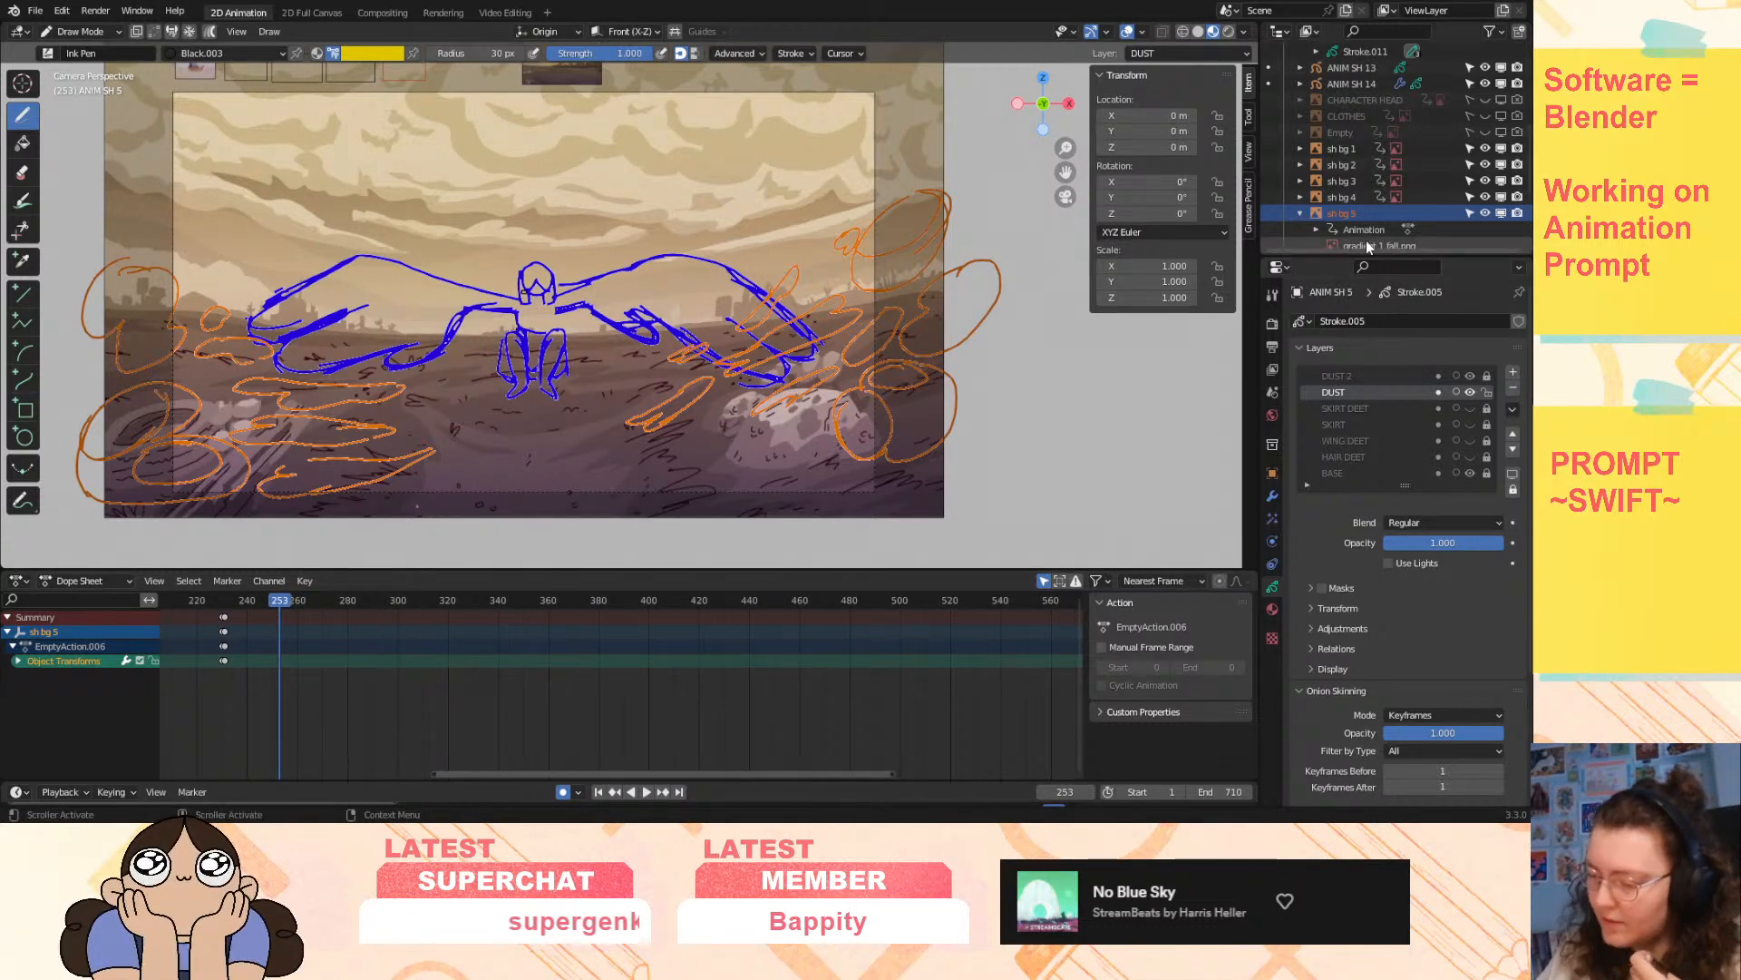
pyautogui.click(1369, 201)
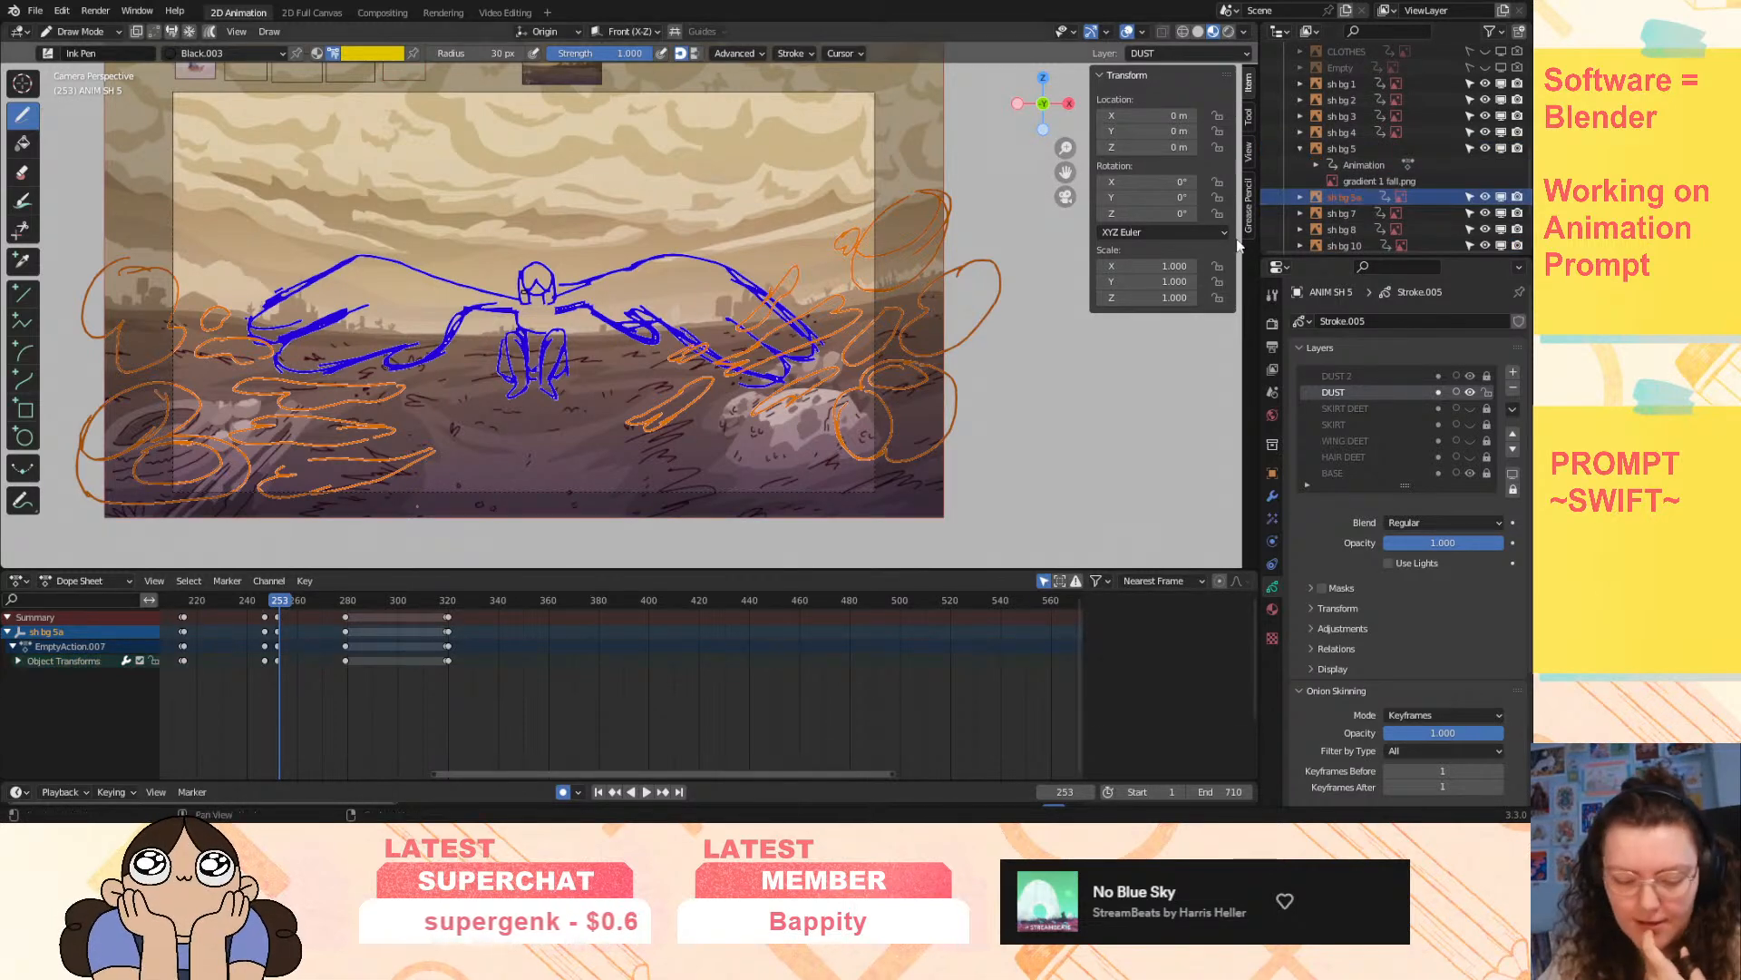
pyautogui.moveTo(430, 774); pyautogui.dragTo(392, 750)
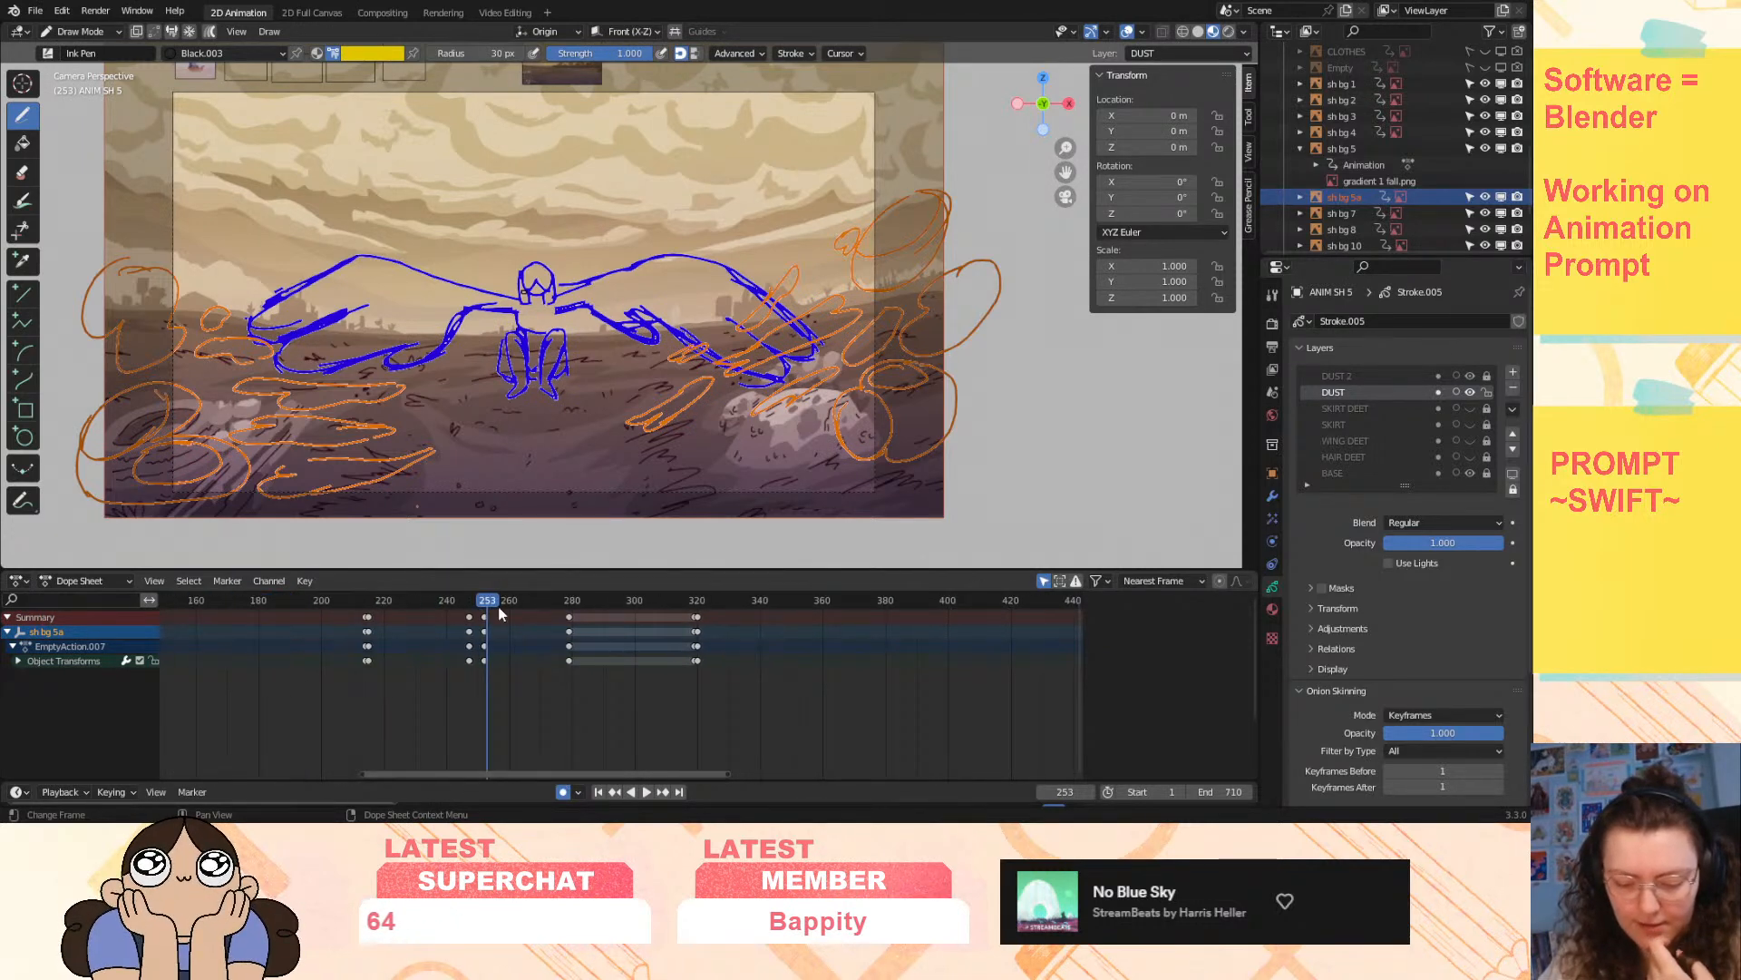
# - Scrub through the sh bg 5a keyframes between frames 247 and 279 to examine the background movement, ending at frame 247
pyautogui.moveTo(482, 604)
pyautogui.mouseDown()
pyautogui.moveTo(453, 601)
pyautogui.moveTo(497, 615)
pyautogui.mouseUp()
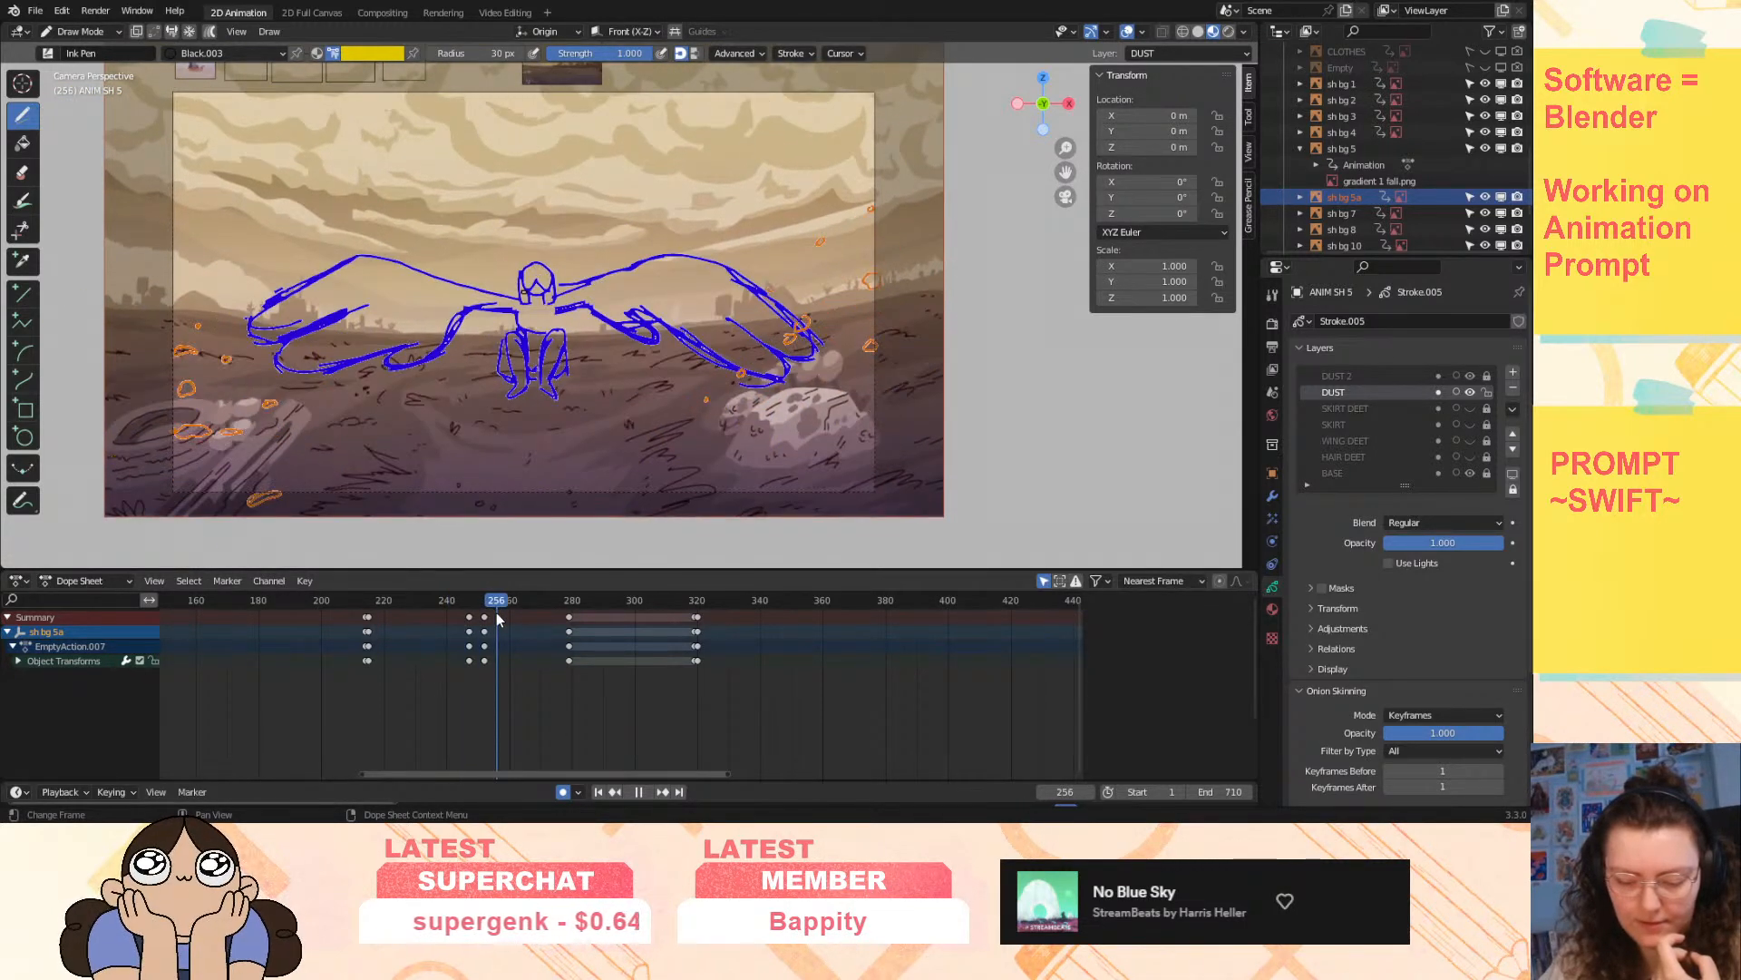
pyautogui.moveTo(727, 775); pyautogui.dragTo(509, 746)
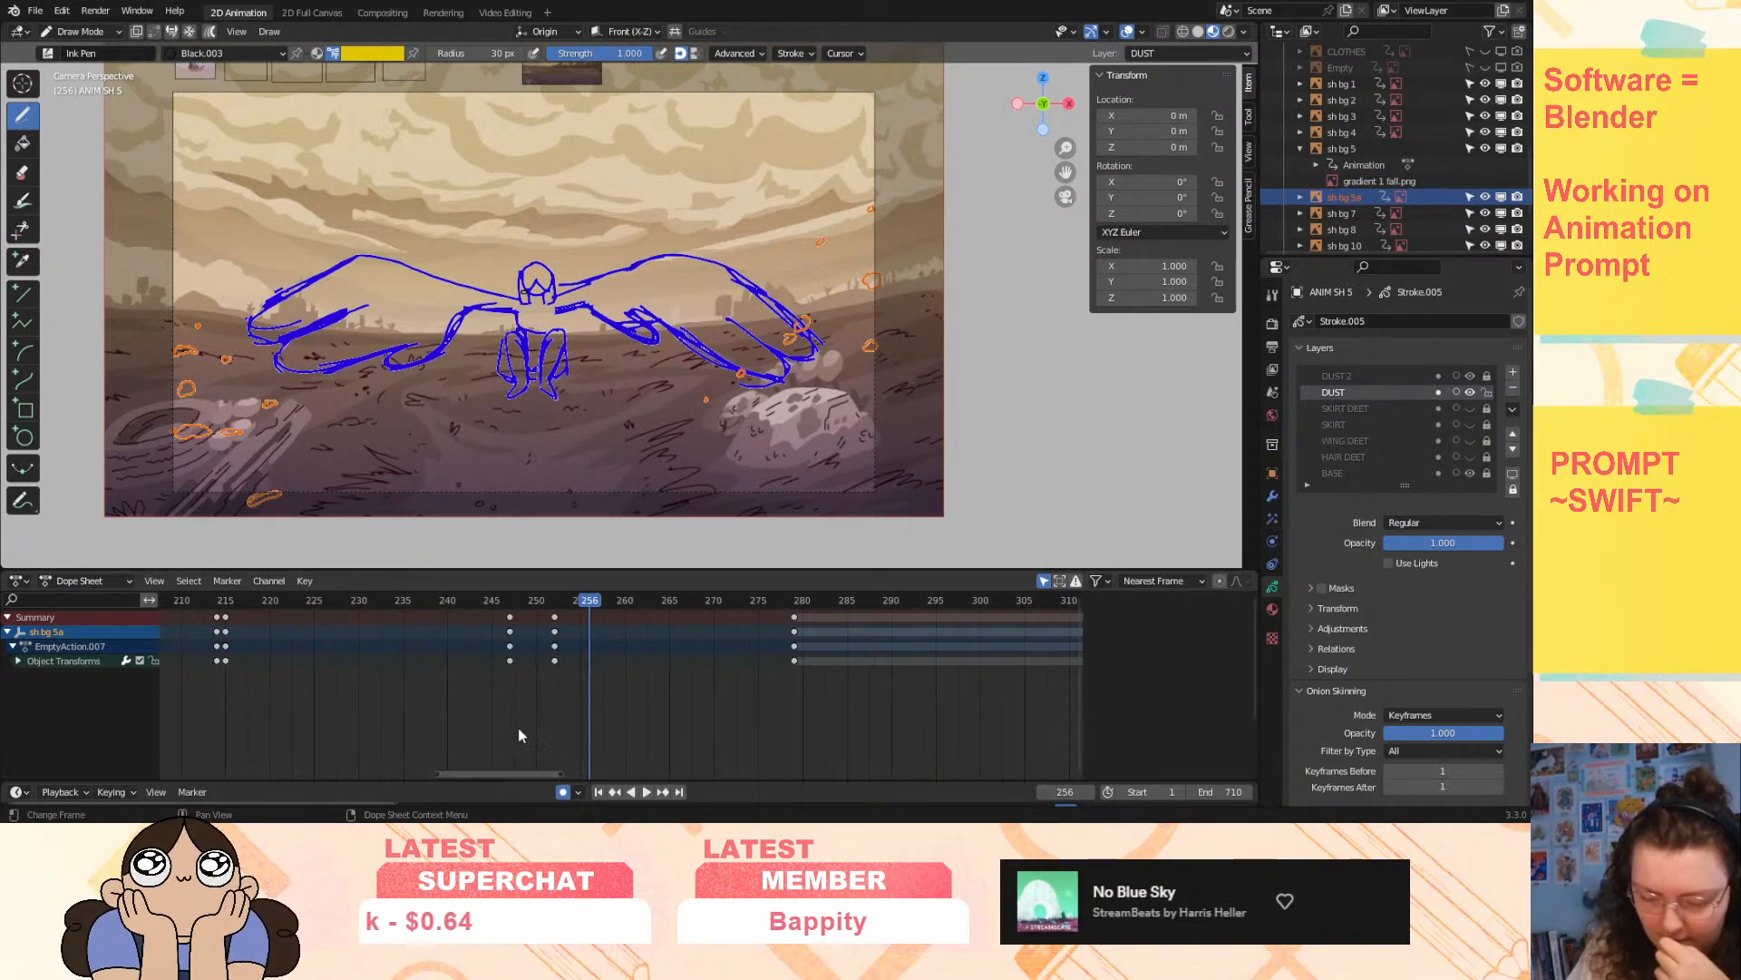
pyautogui.moveTo(515, 601); pyautogui.dragTo(800, 588)
pyautogui.click(513, 606)
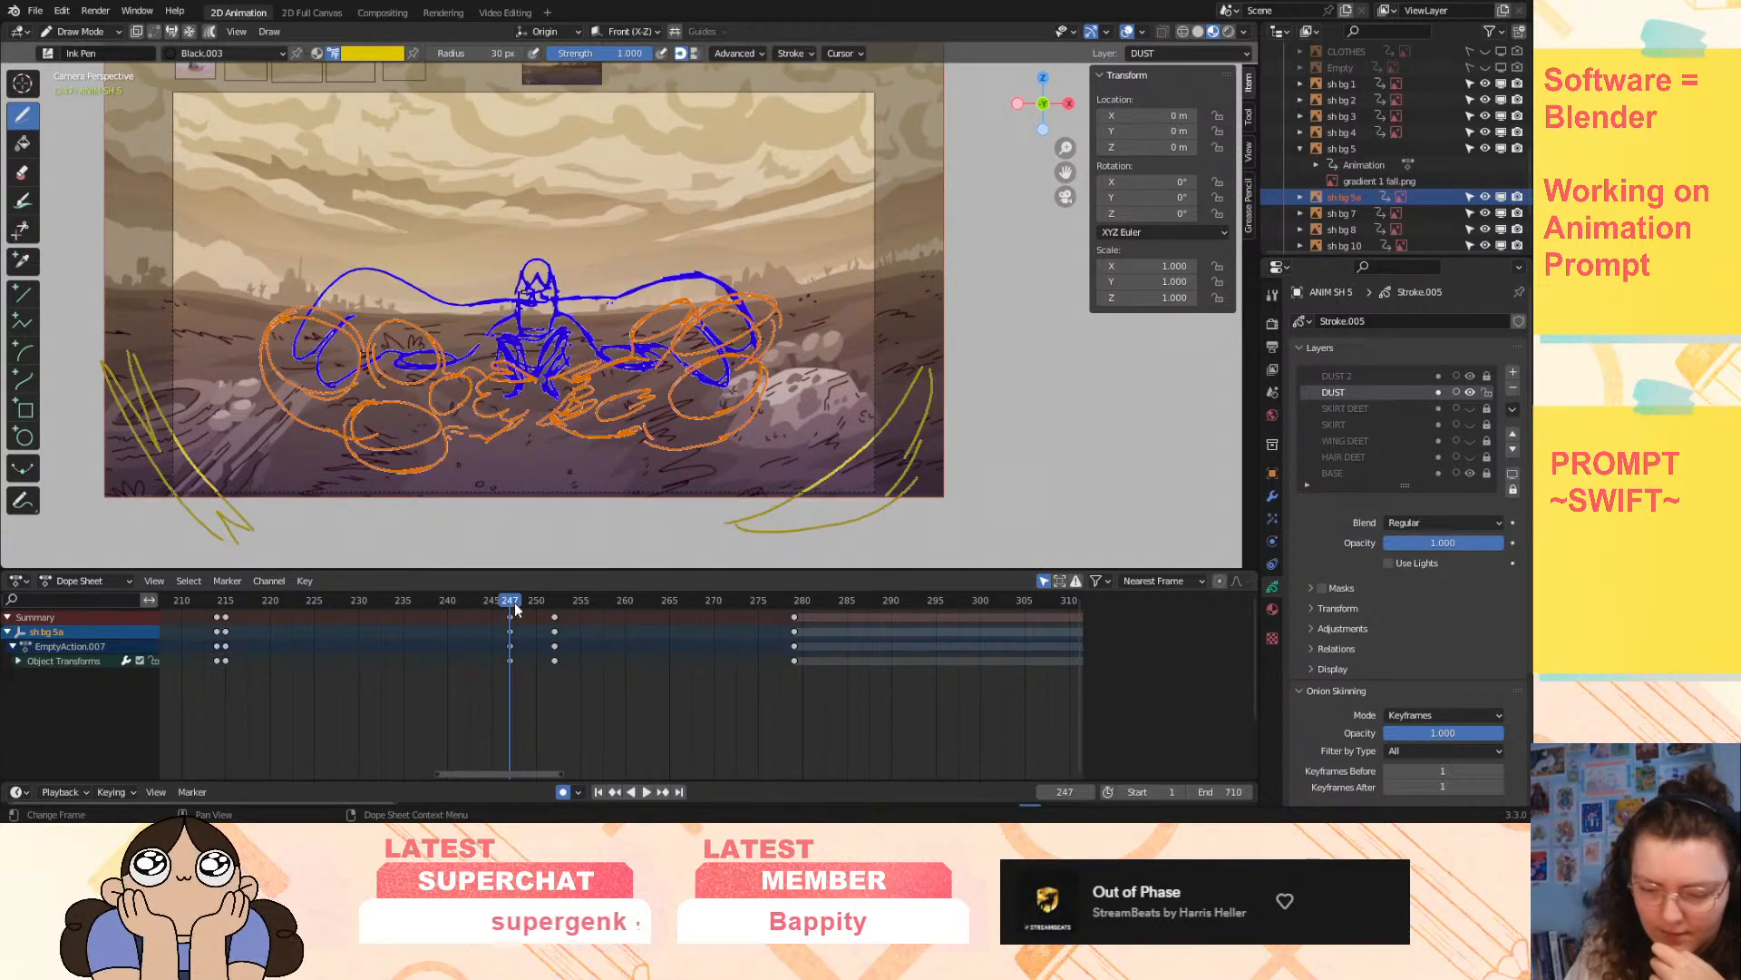
# - Duplicate the sh bg 5a transform keyframe at frame 279 onto frame 252
pyautogui.click(579, 665)
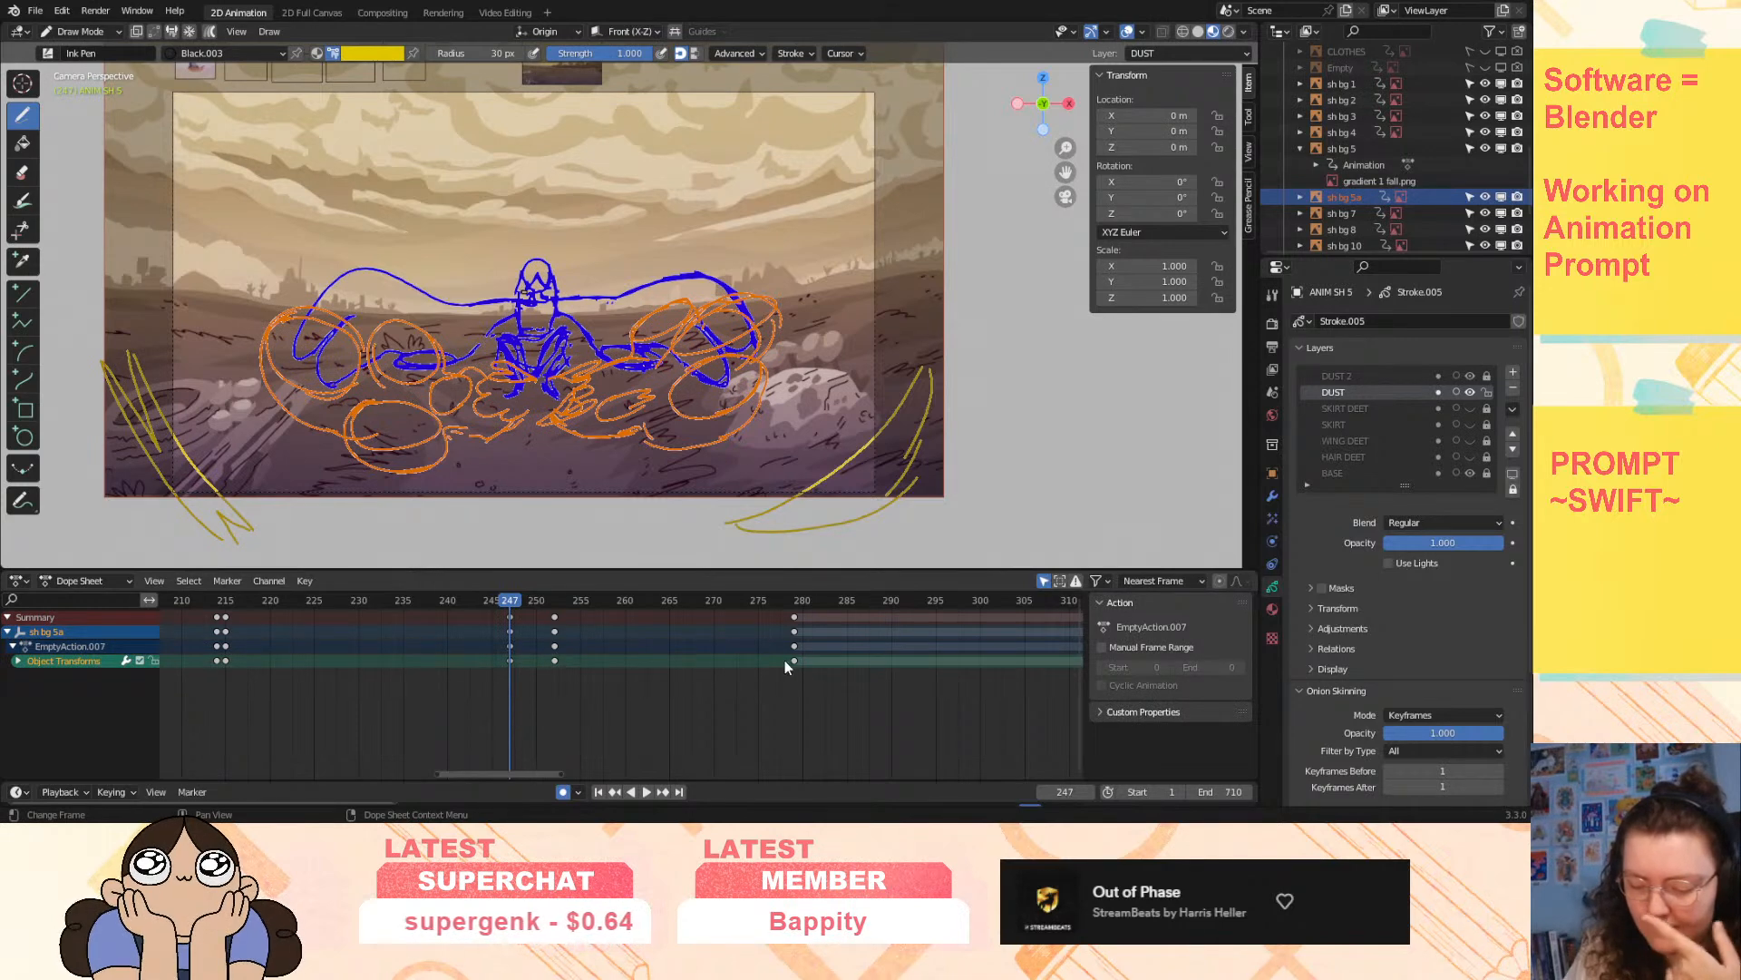
pyautogui.click(807, 625)
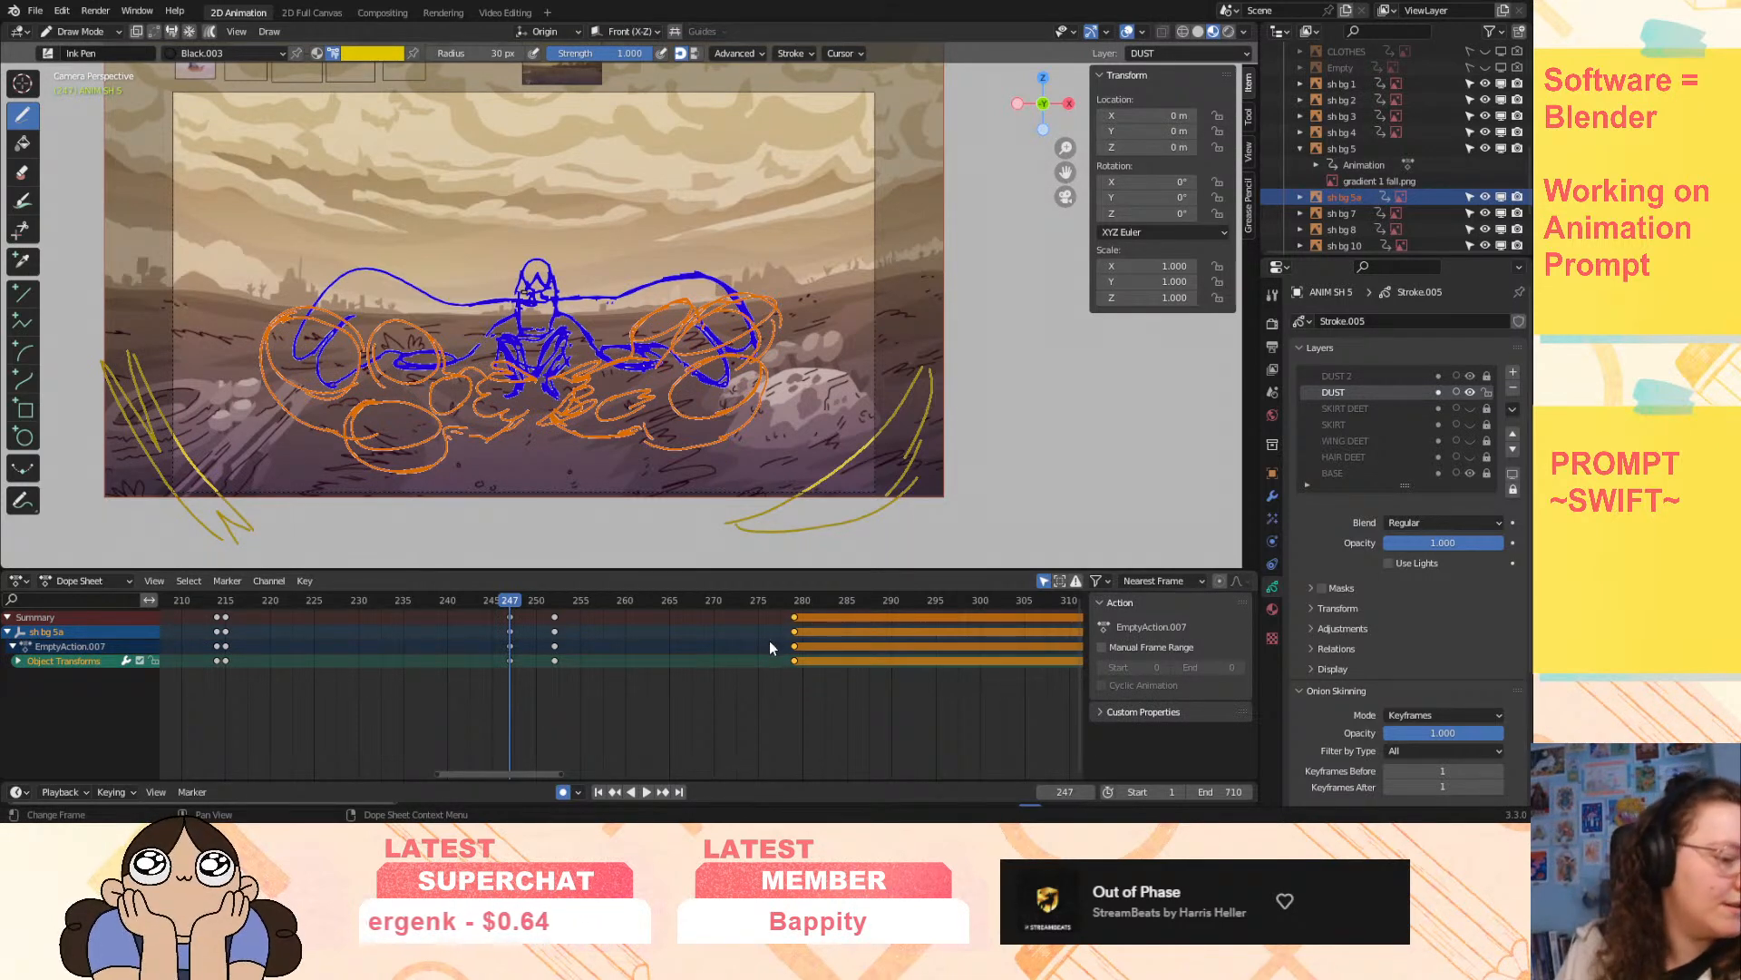
pyautogui.press('g')
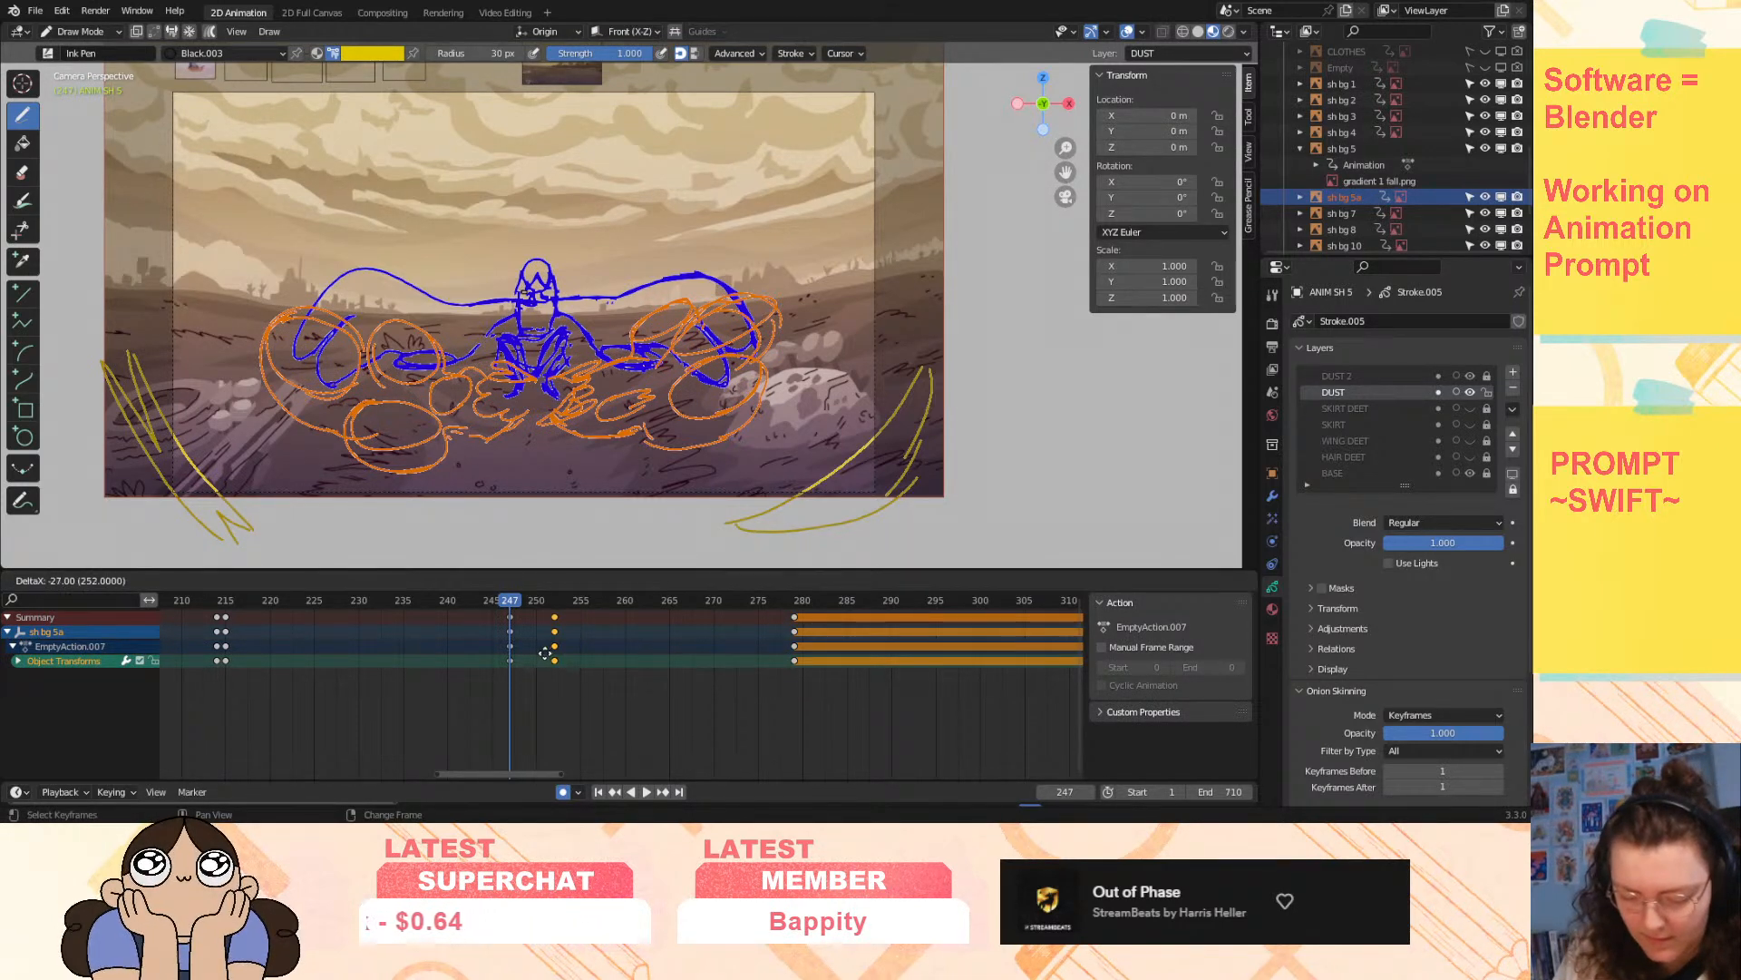
pyautogui.click(546, 655)
# - Reselect the ANIM SH 5 grease pencil object in the scene collection
pyautogui.moveTo(511, 606)
pyautogui.mouseDown()
pyautogui.moveTo(687, 628)
pyautogui.moveTo(410, 666)
pyautogui.moveTo(938, 639)
pyautogui.moveTo(792, 649)
pyautogui.moveTo(495, 618)
pyautogui.mouseUp()
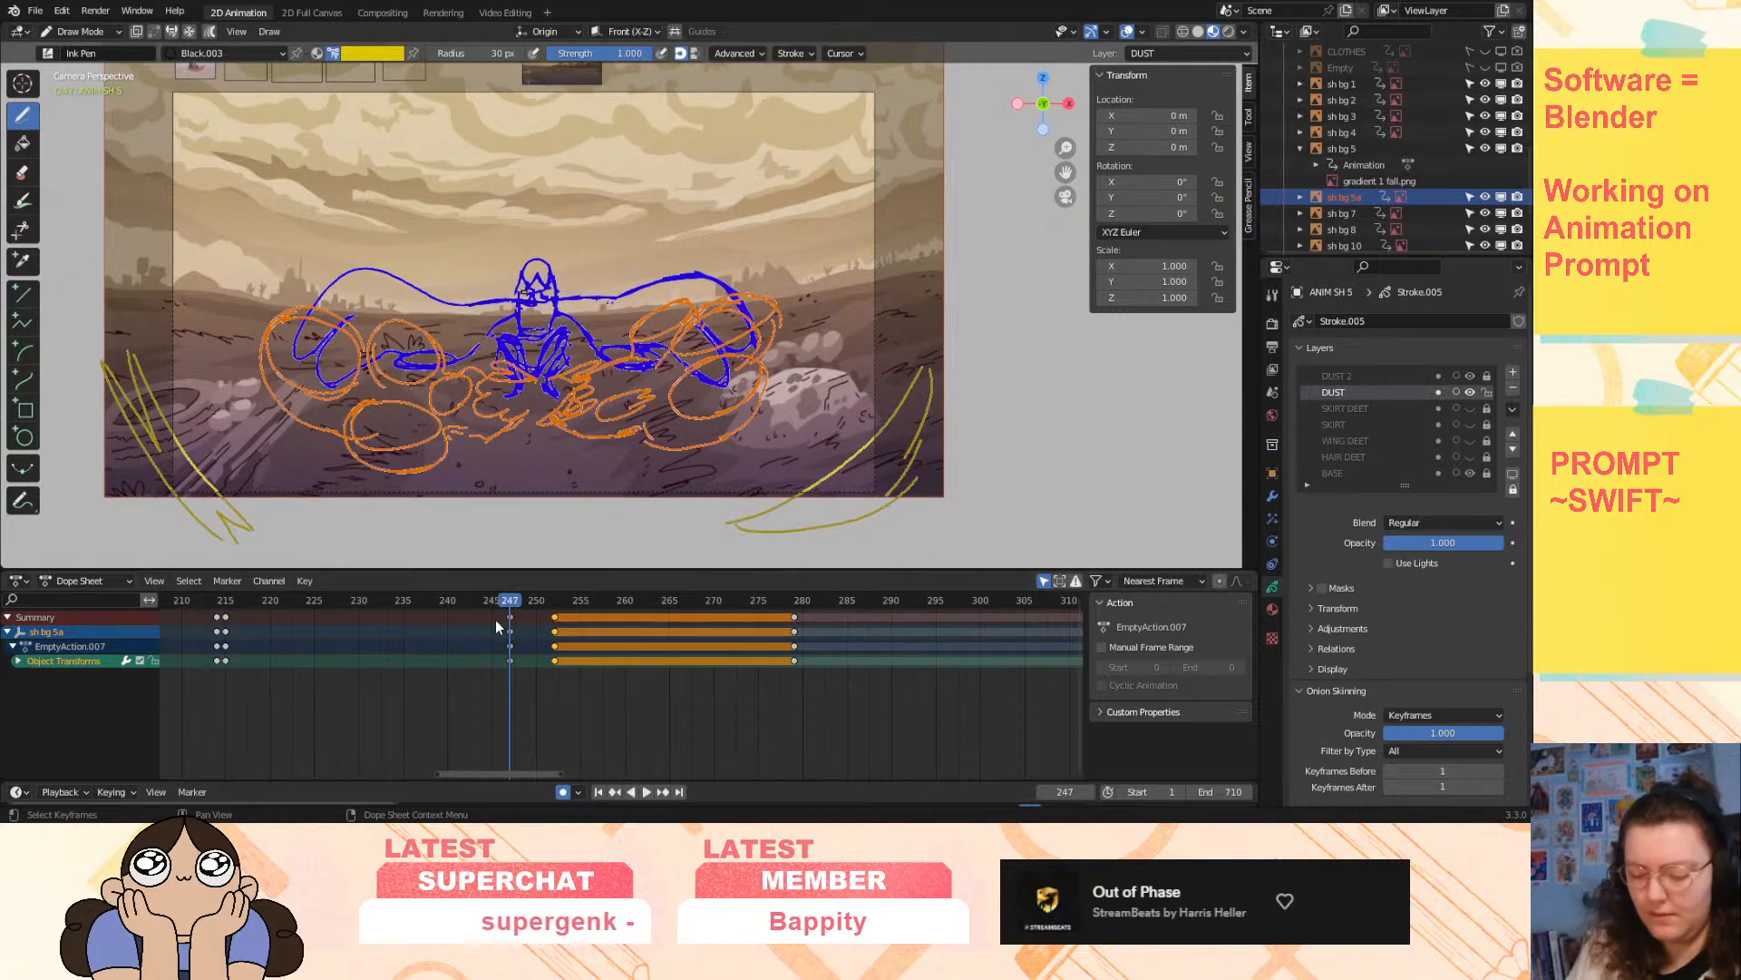
pyautogui.hscroll(4, 664, 774)
pyautogui.moveTo(1066, 148)
pyautogui.mouseDown()
pyautogui.moveTo(1106, 201)
pyautogui.moveTo(1068, 136)
pyautogui.mouseUp()
pyautogui.moveTo(1066, 172); pyautogui.dragTo(1080, 129)
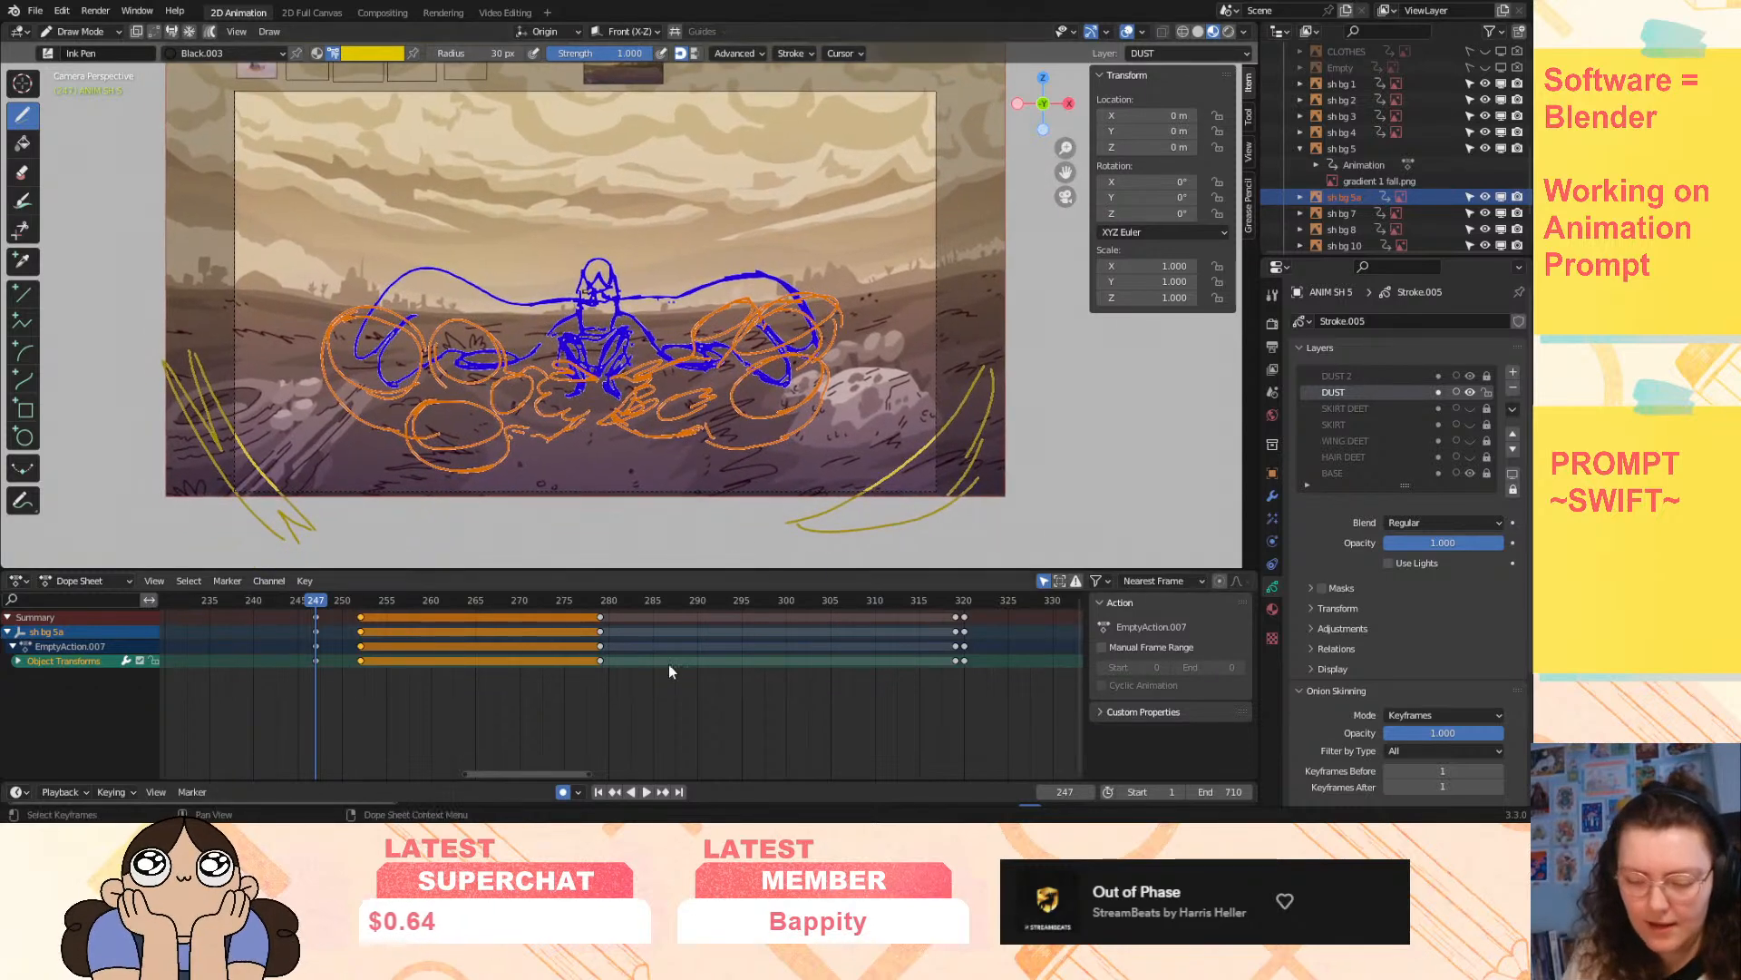
pyautogui.scroll(10, 1364, 149)
pyautogui.click(1358, 131)
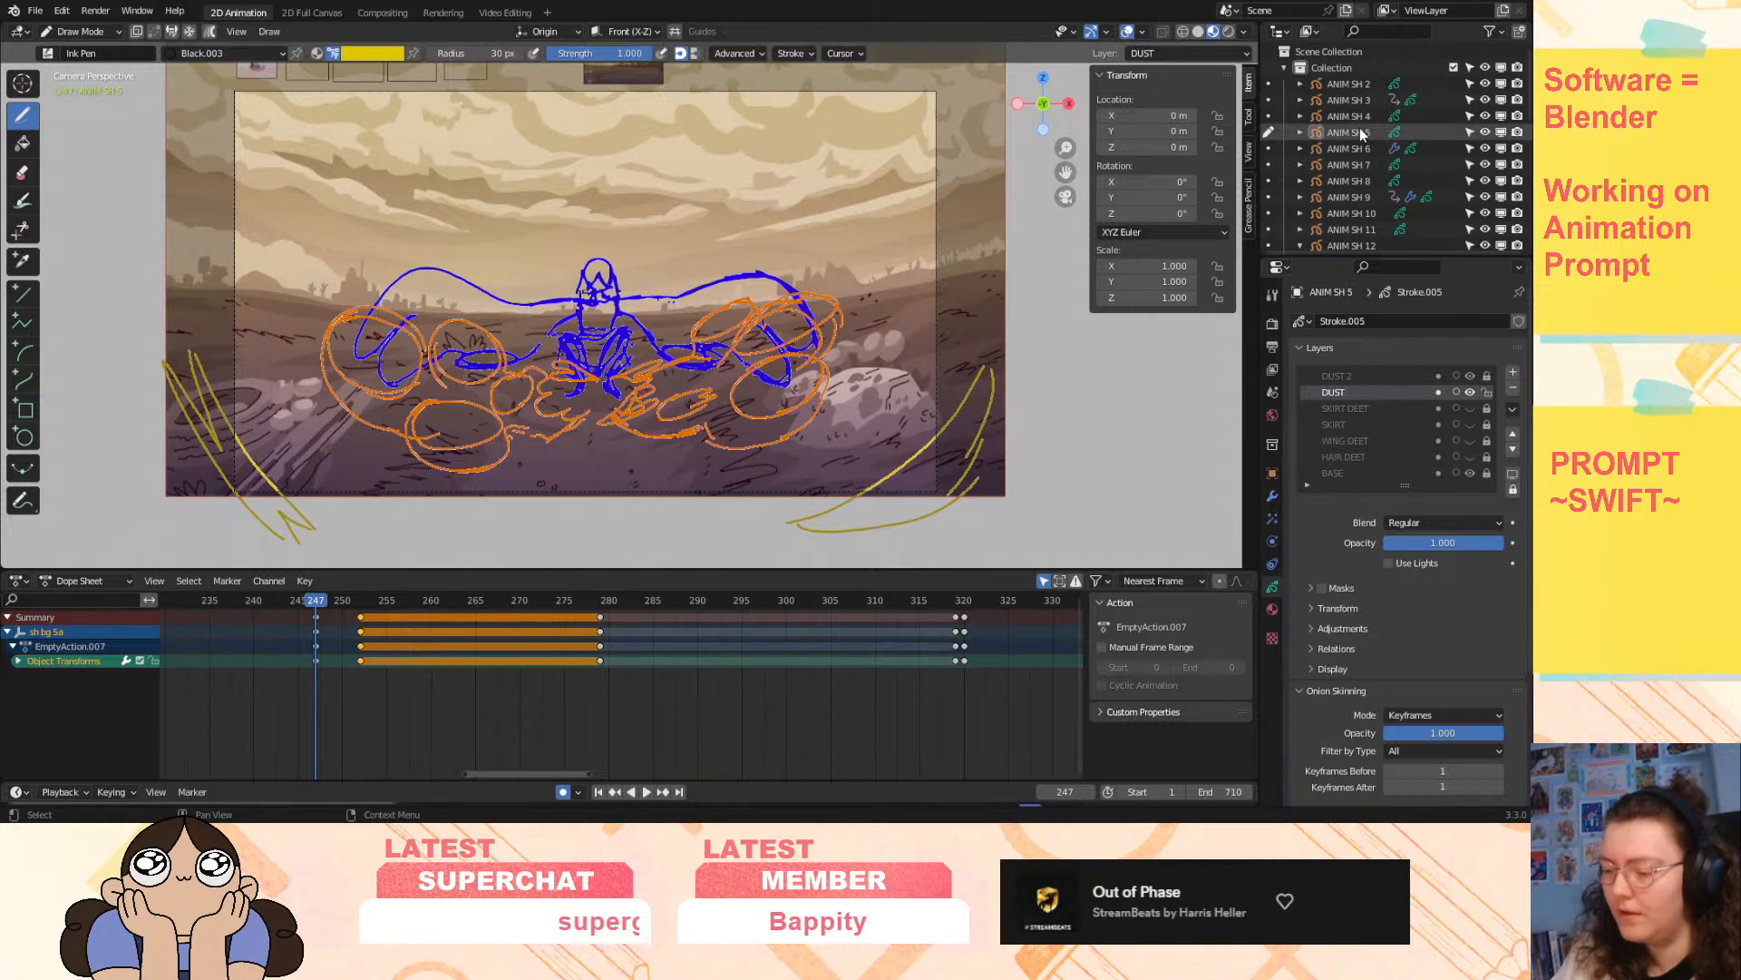
# - Switch the keyframe editor to Grease Pencil mode and play the whole animation from the first frame to review it
pyautogui.click(94, 582)
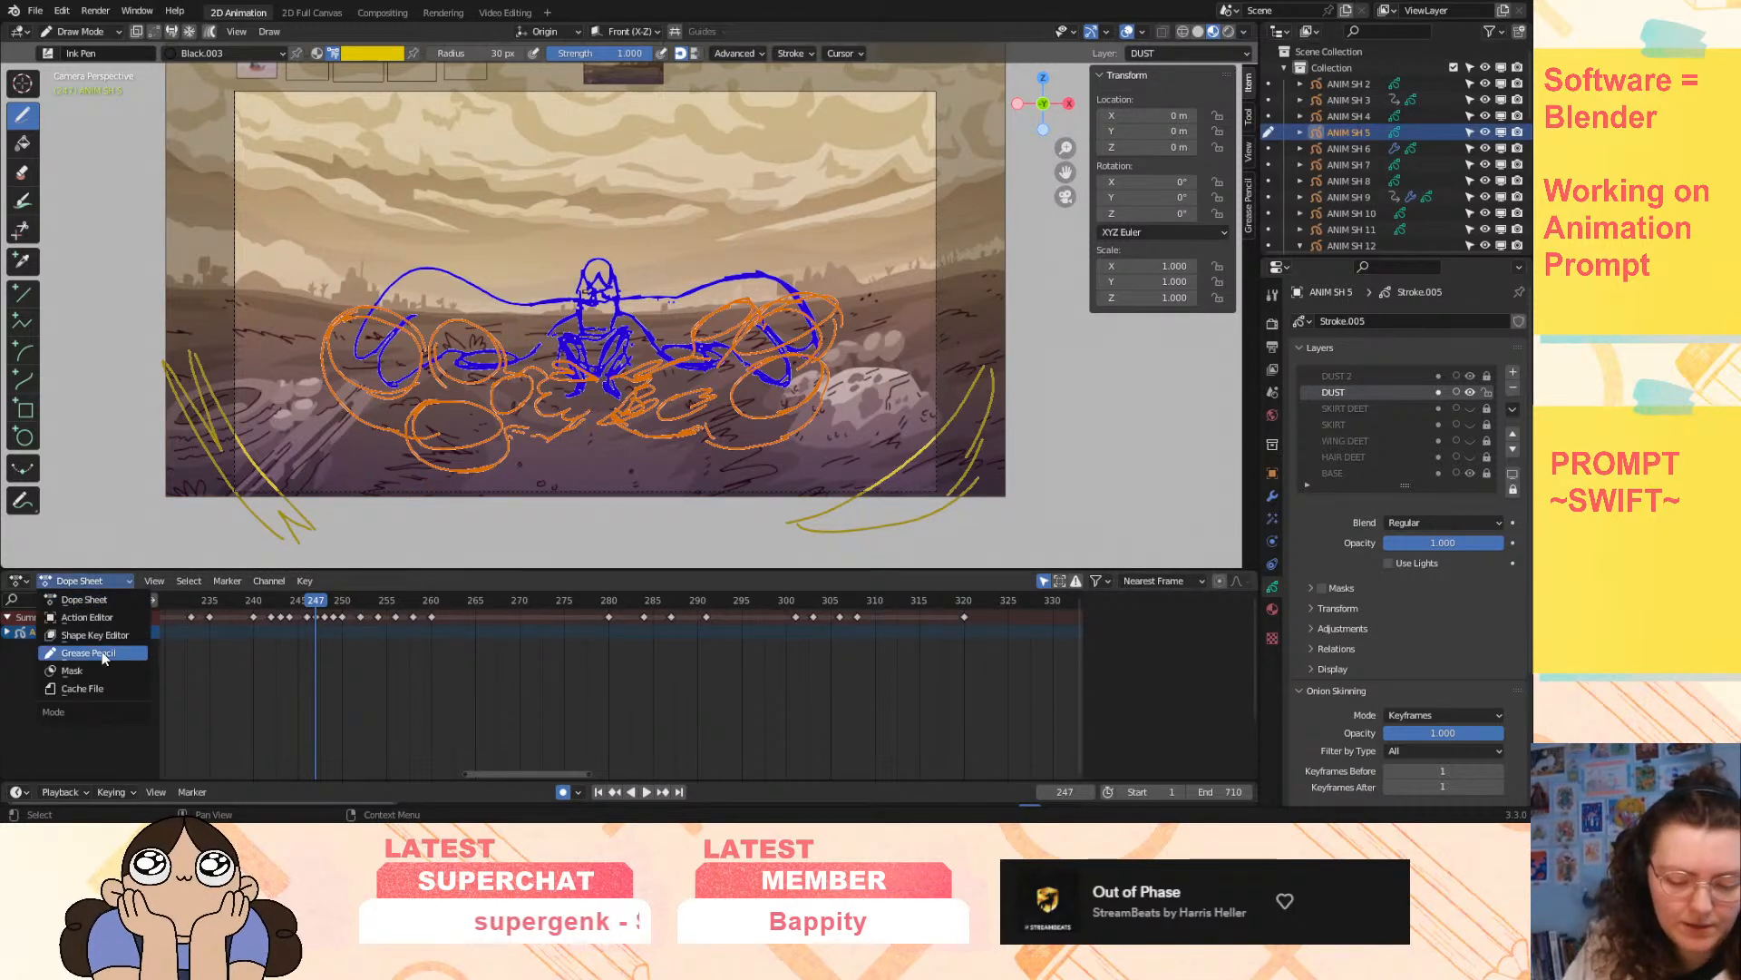
pyautogui.click(101, 650)
pyautogui.click(176, 600)
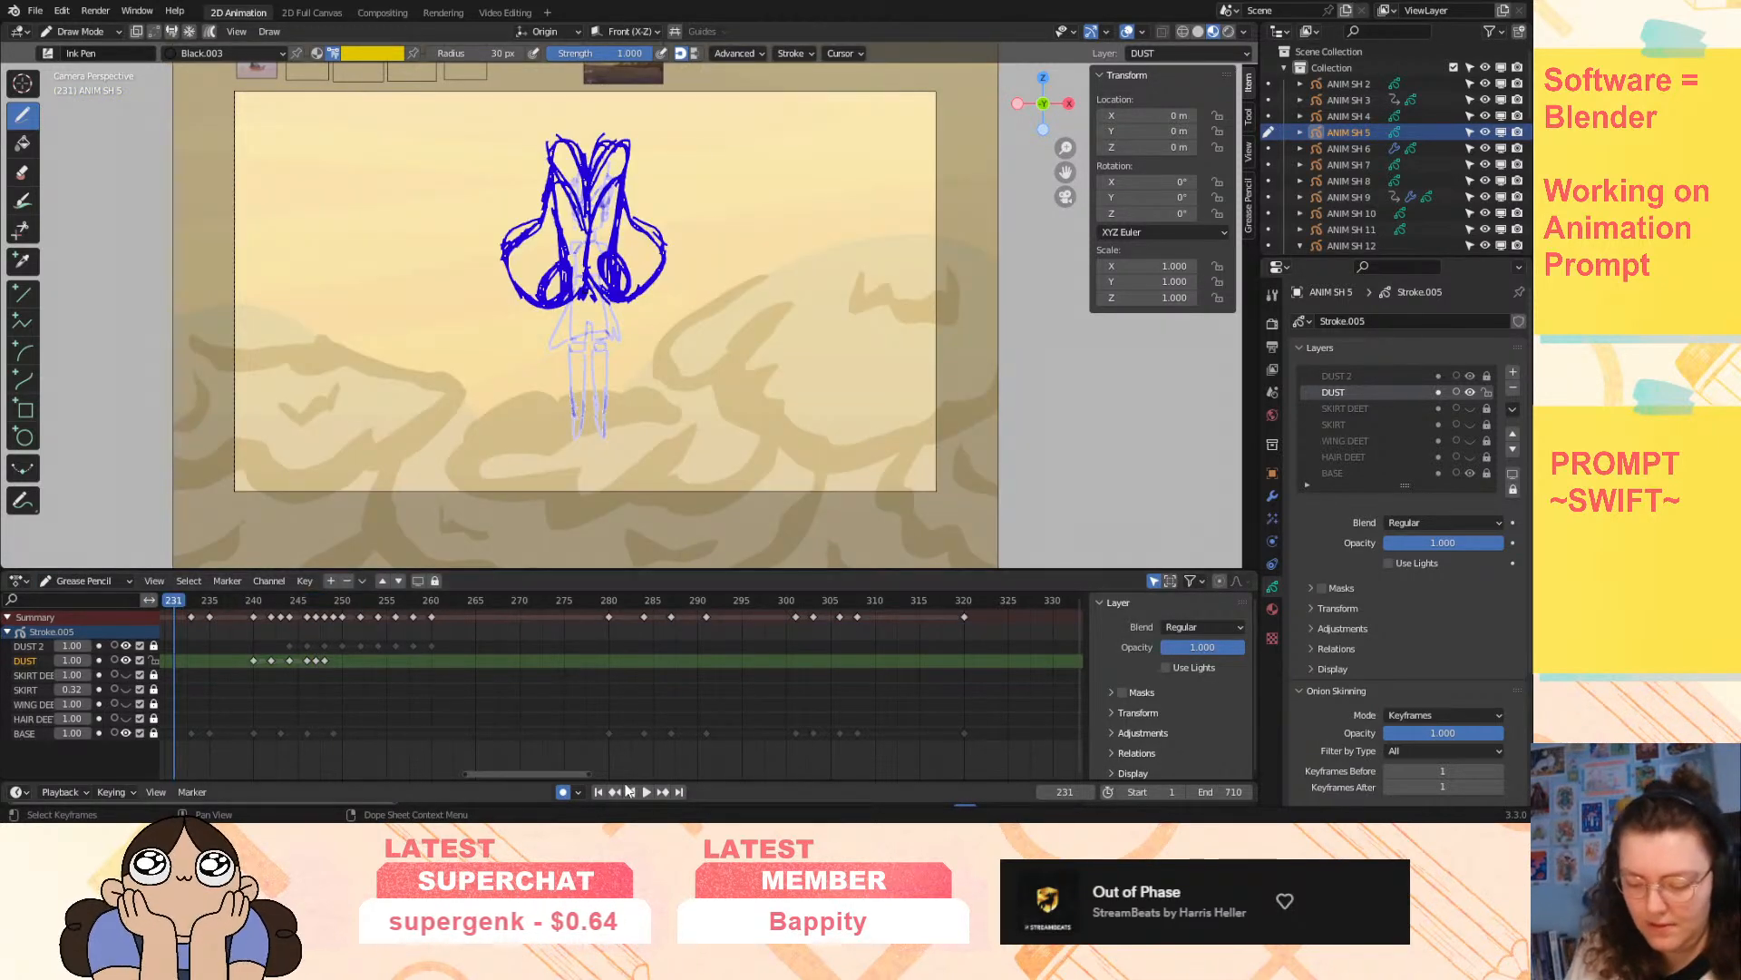
pyautogui.moveTo(466, 773); pyautogui.dragTo(319, 777)
pyautogui.moveTo(887, 774); pyautogui.dragTo(930, 774)
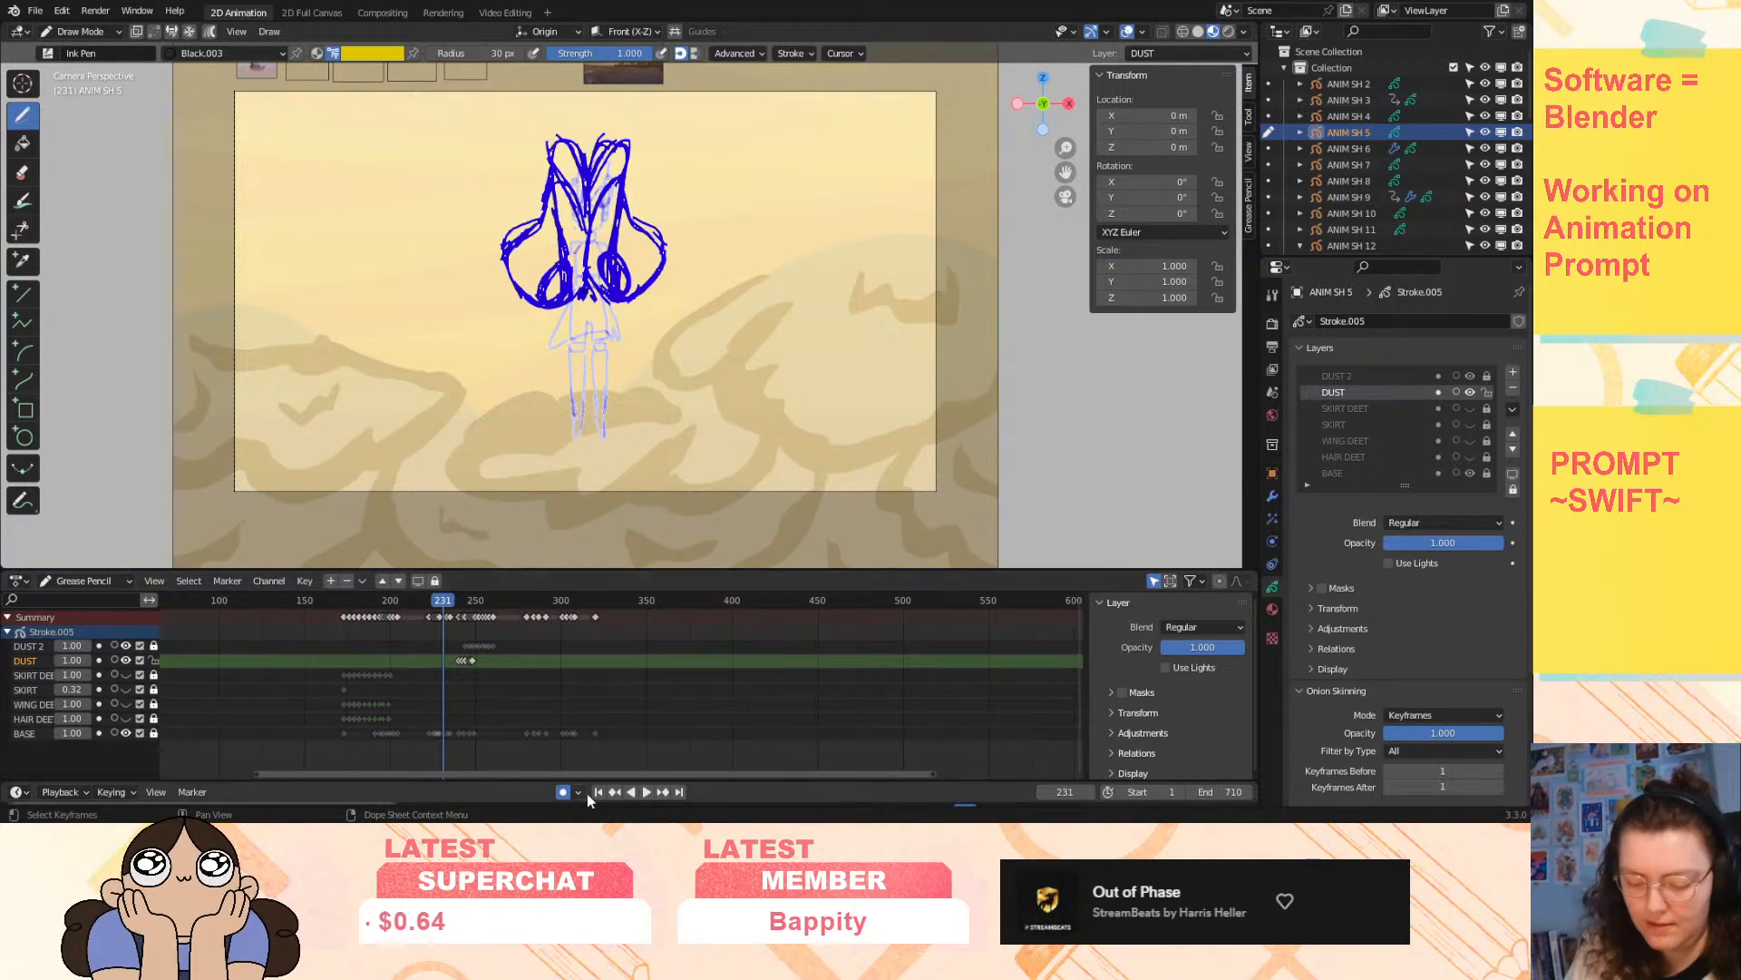
pyautogui.click(598, 792)
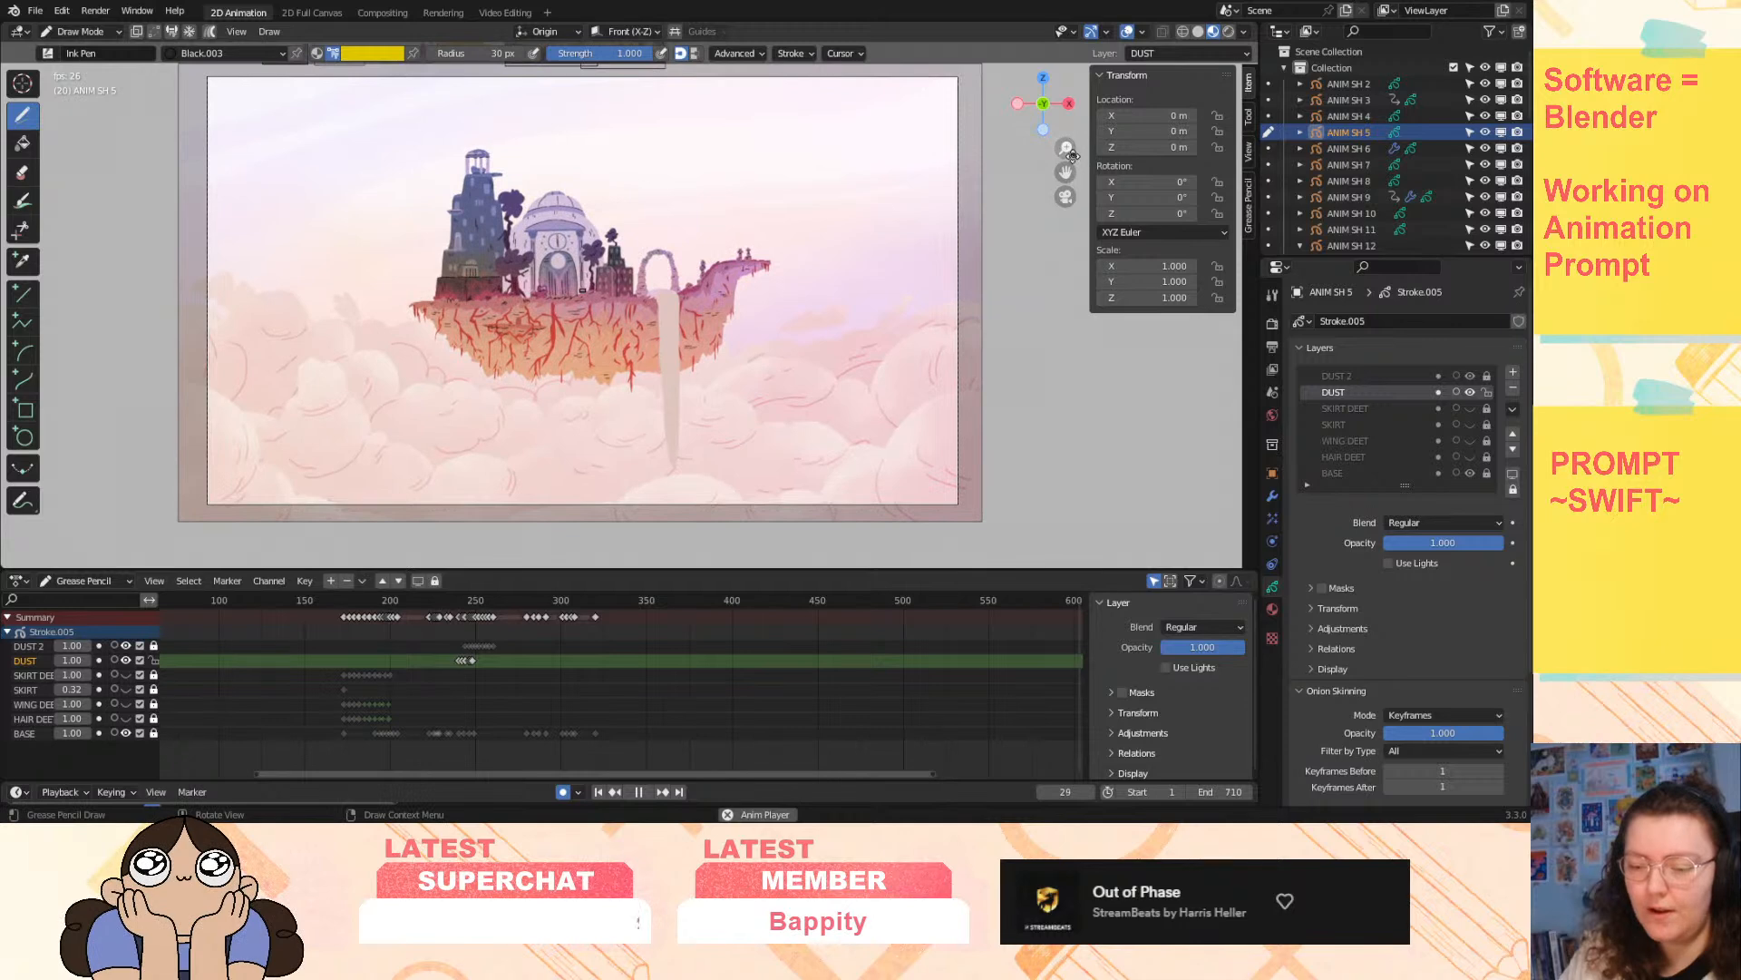
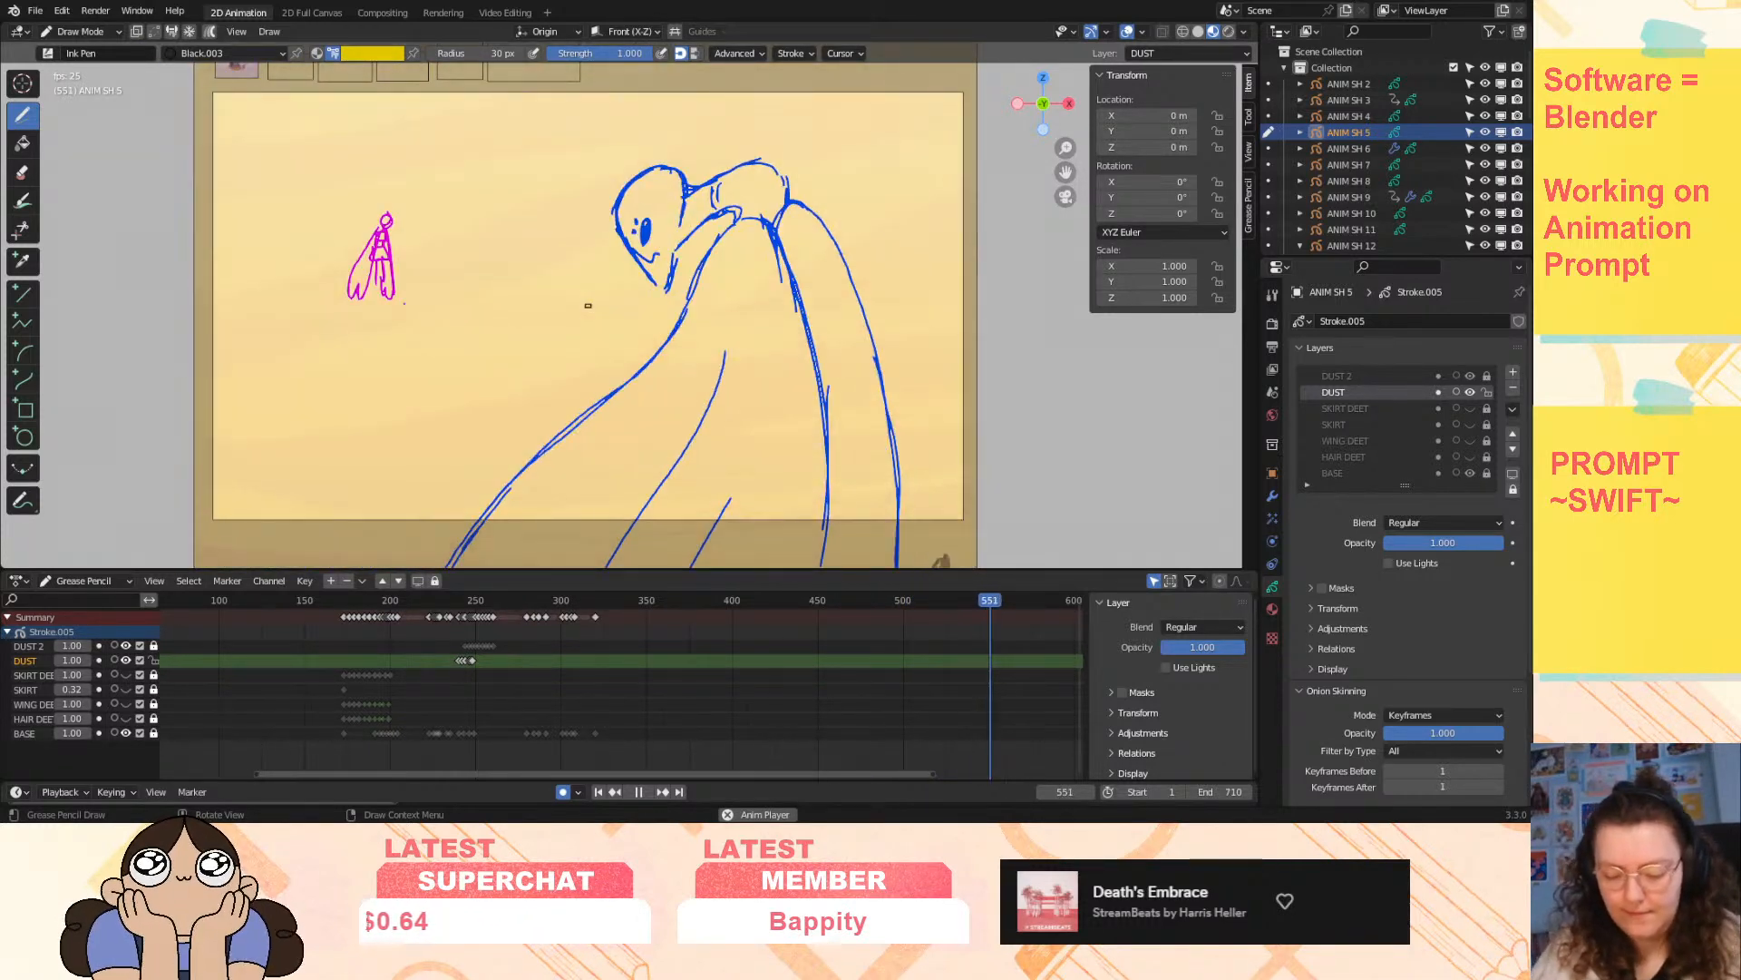
pyautogui.click(639, 792)
# - At frame 173, where the shot's drawings begin, add a new layer above DUST 2 and name it CLOUDS
pyautogui.moveTo(410, 600); pyautogui.dragTo(333, 653)
pyautogui.press('space')
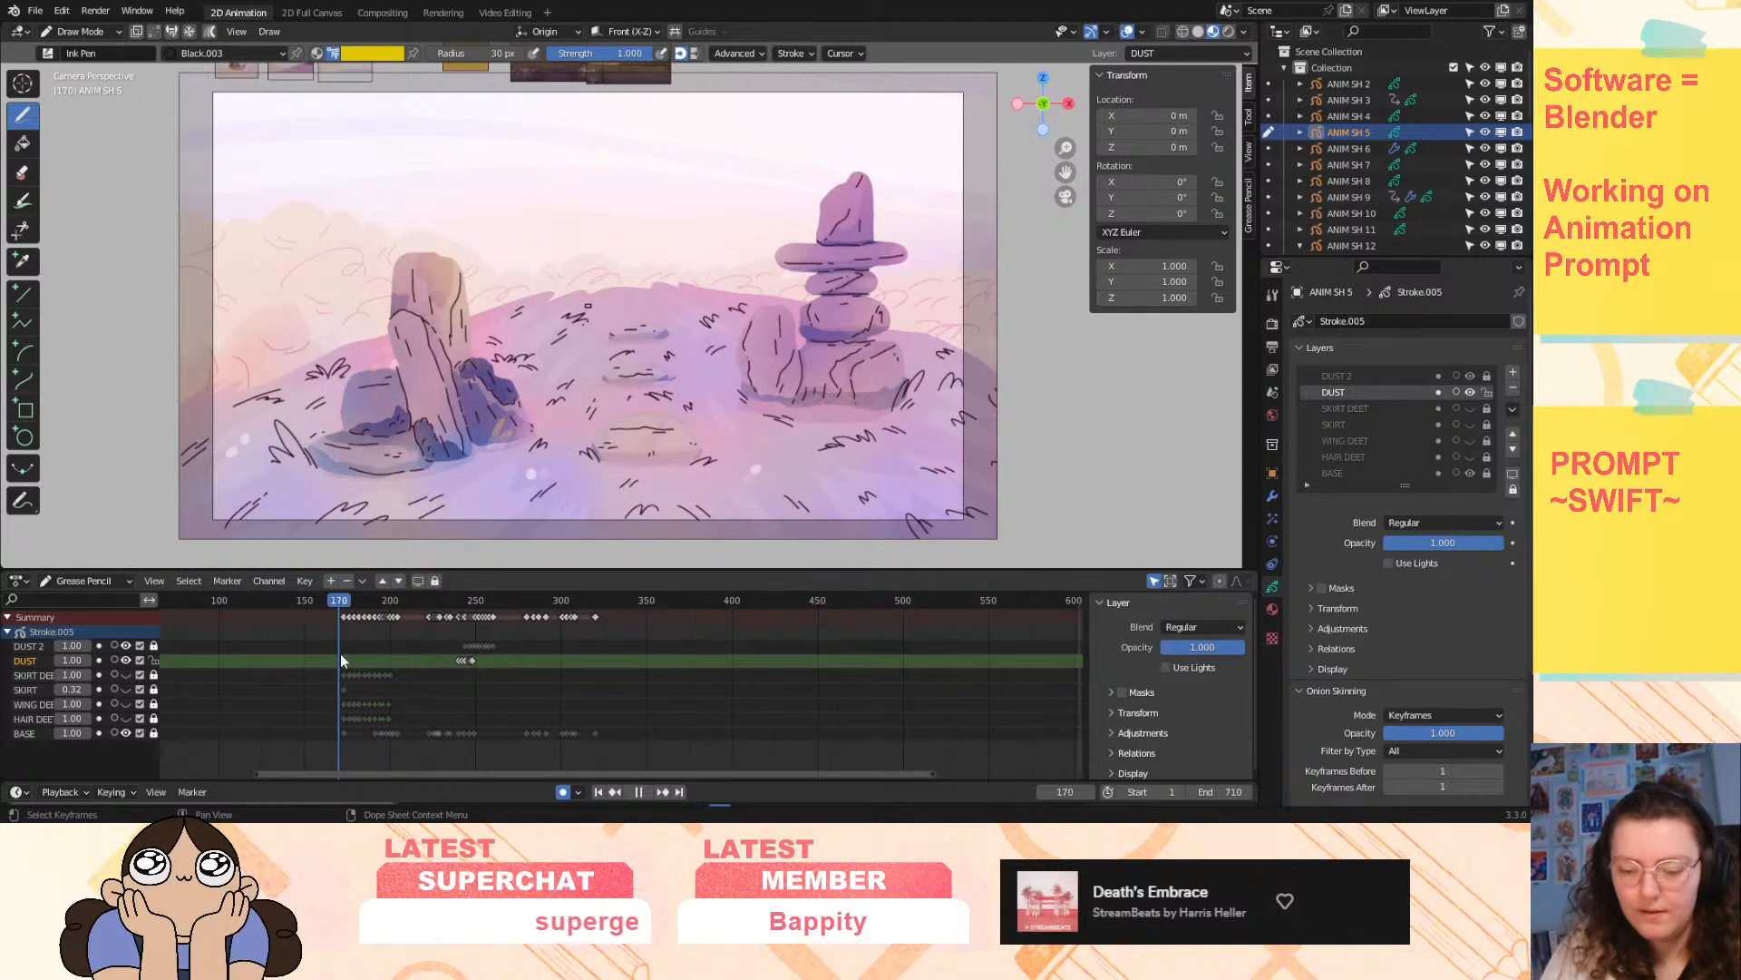
pyautogui.press('space')
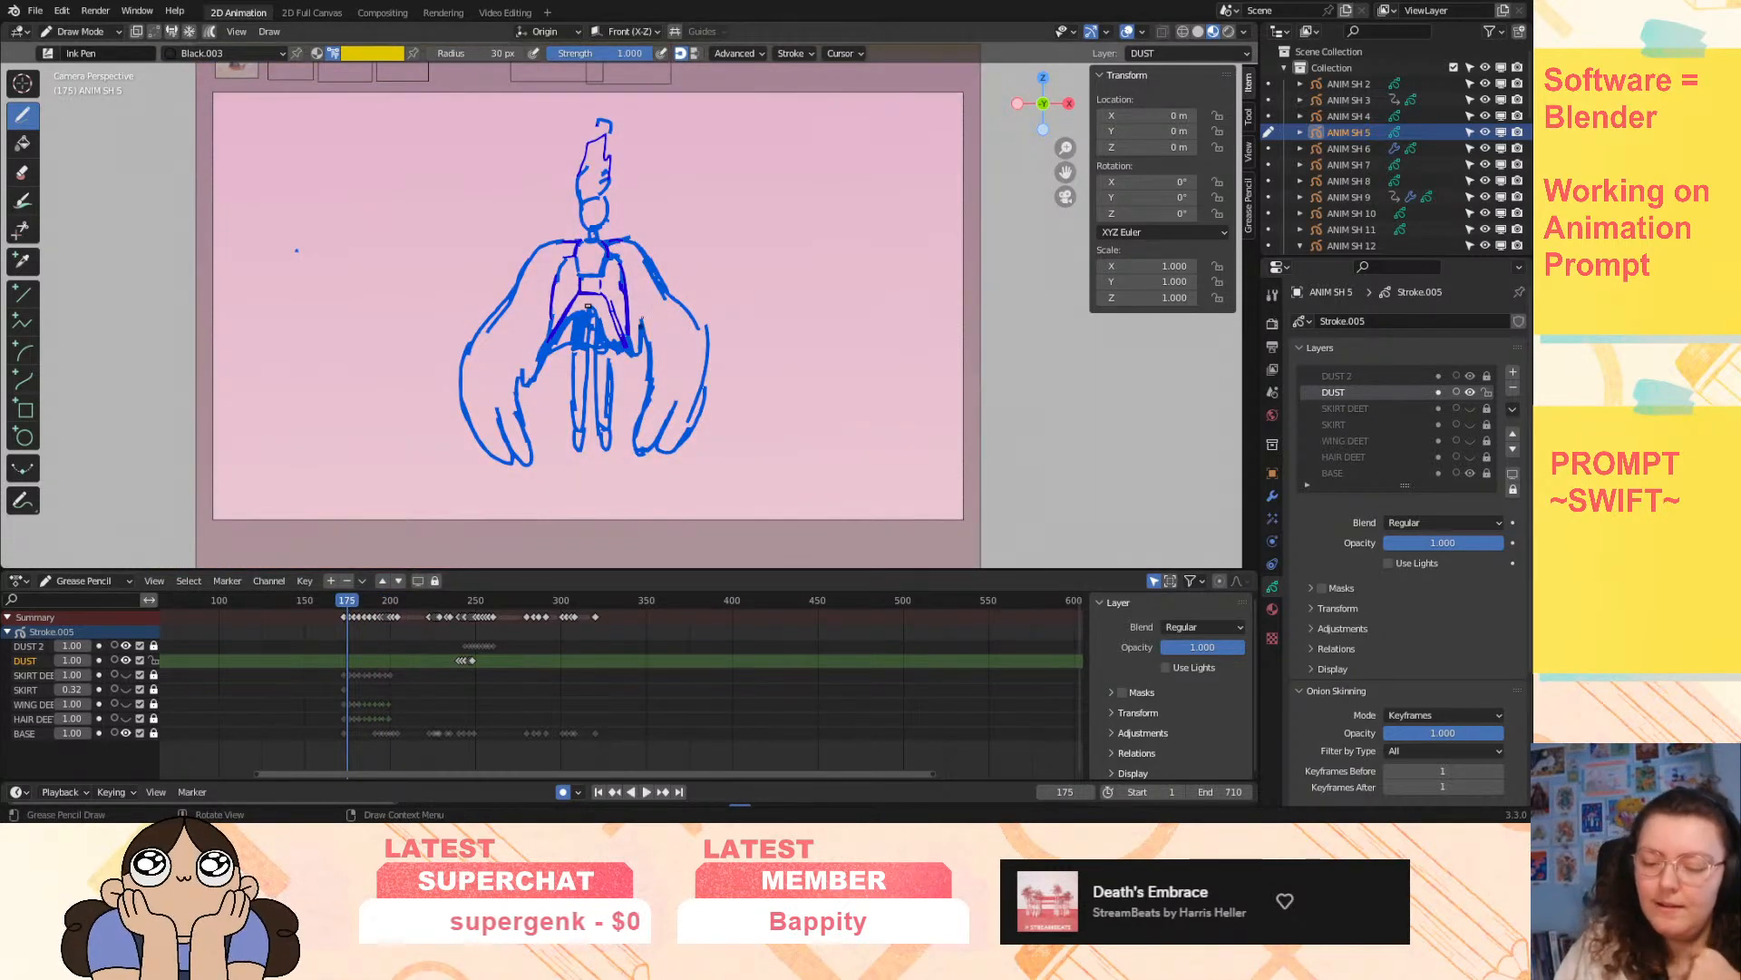
pyautogui.press('space')
pyautogui.moveTo(348, 605); pyautogui.dragTo(343, 614)
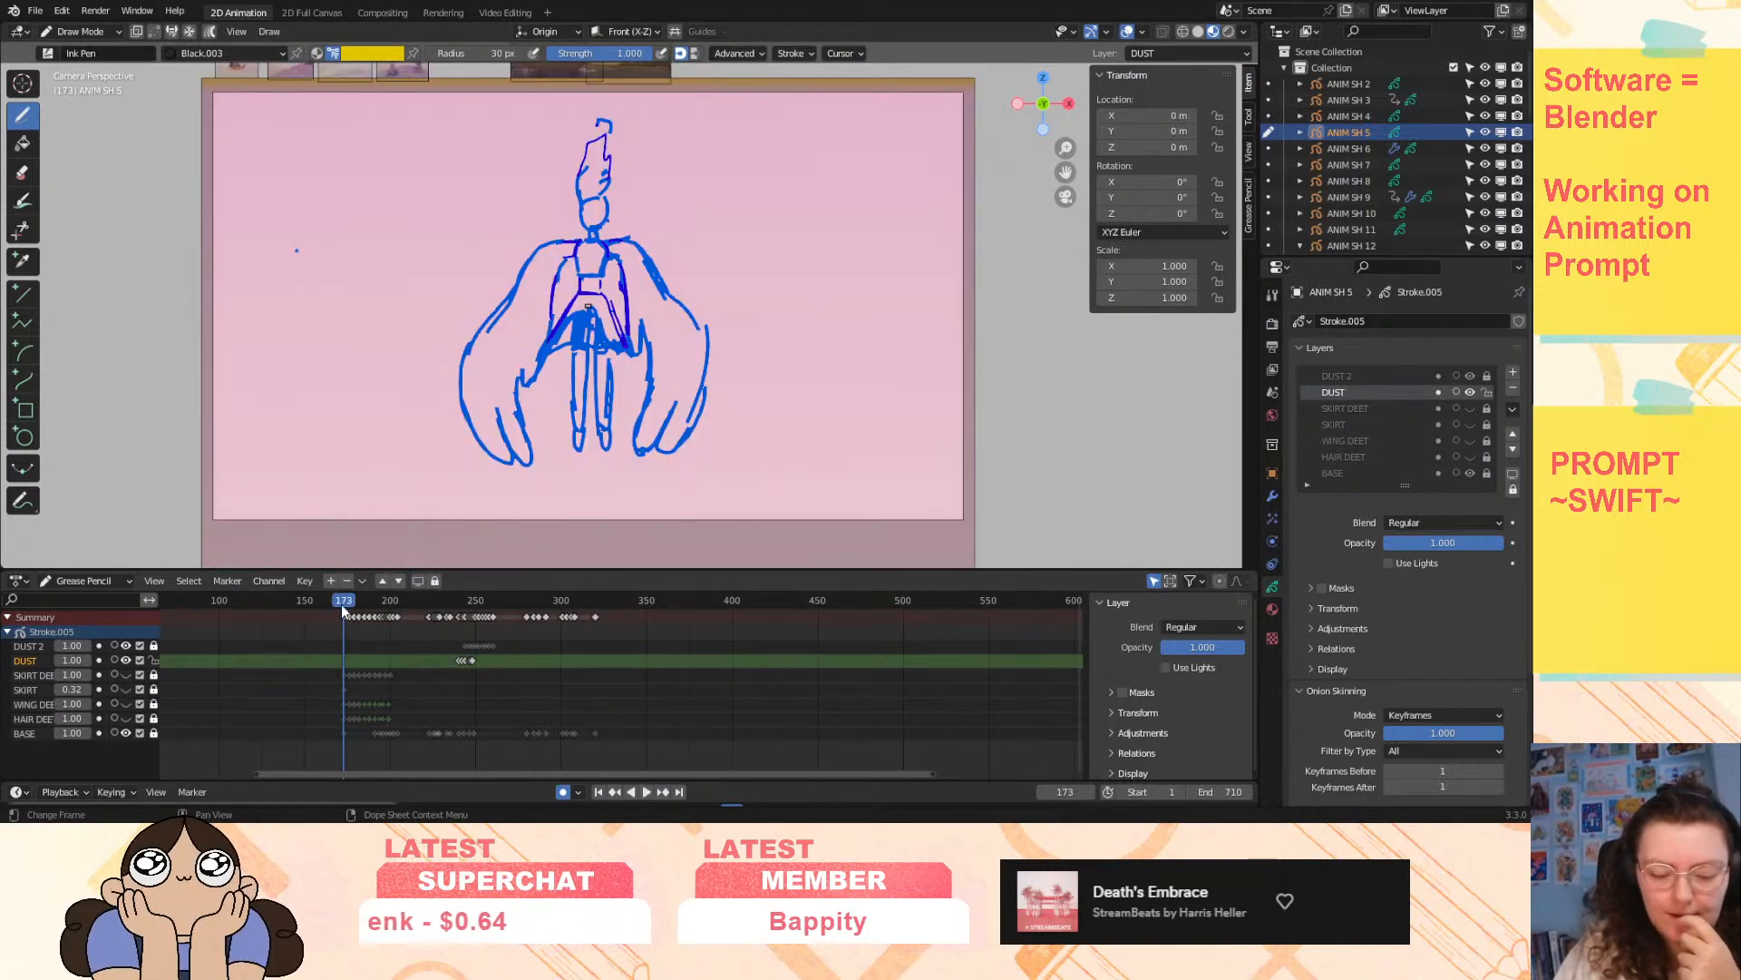
pyautogui.click(1451, 376)
pyautogui.click(1511, 372)
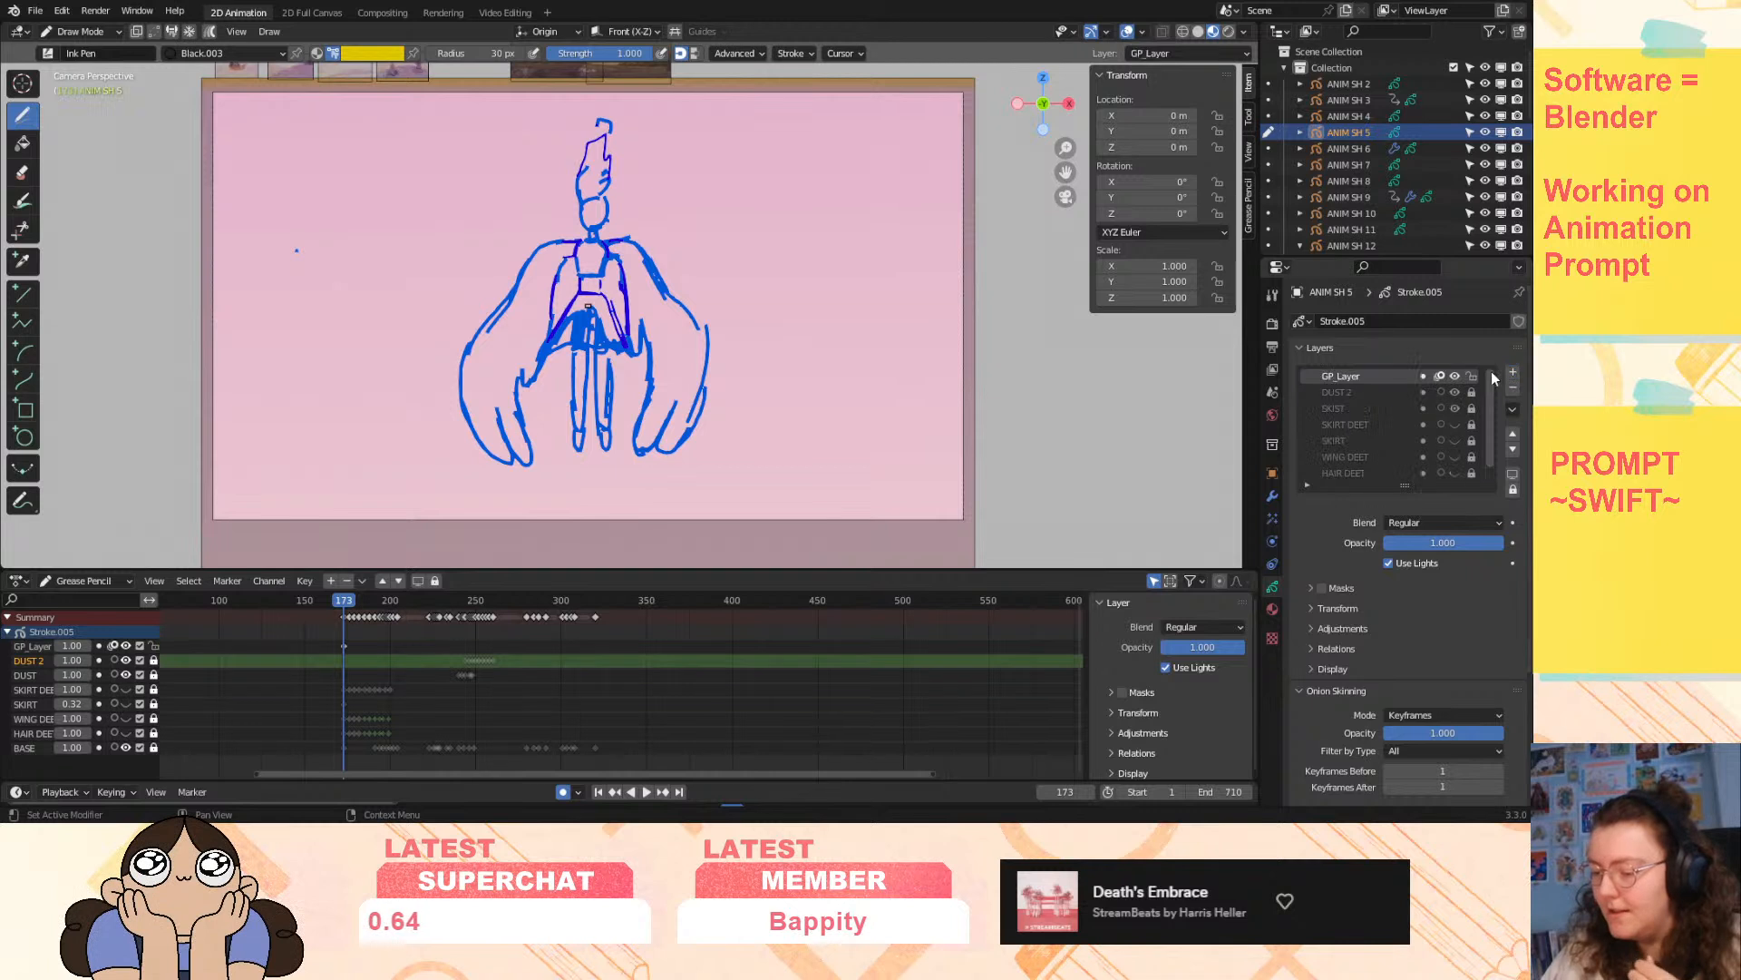
pyautogui.doubleClick(1372, 379)
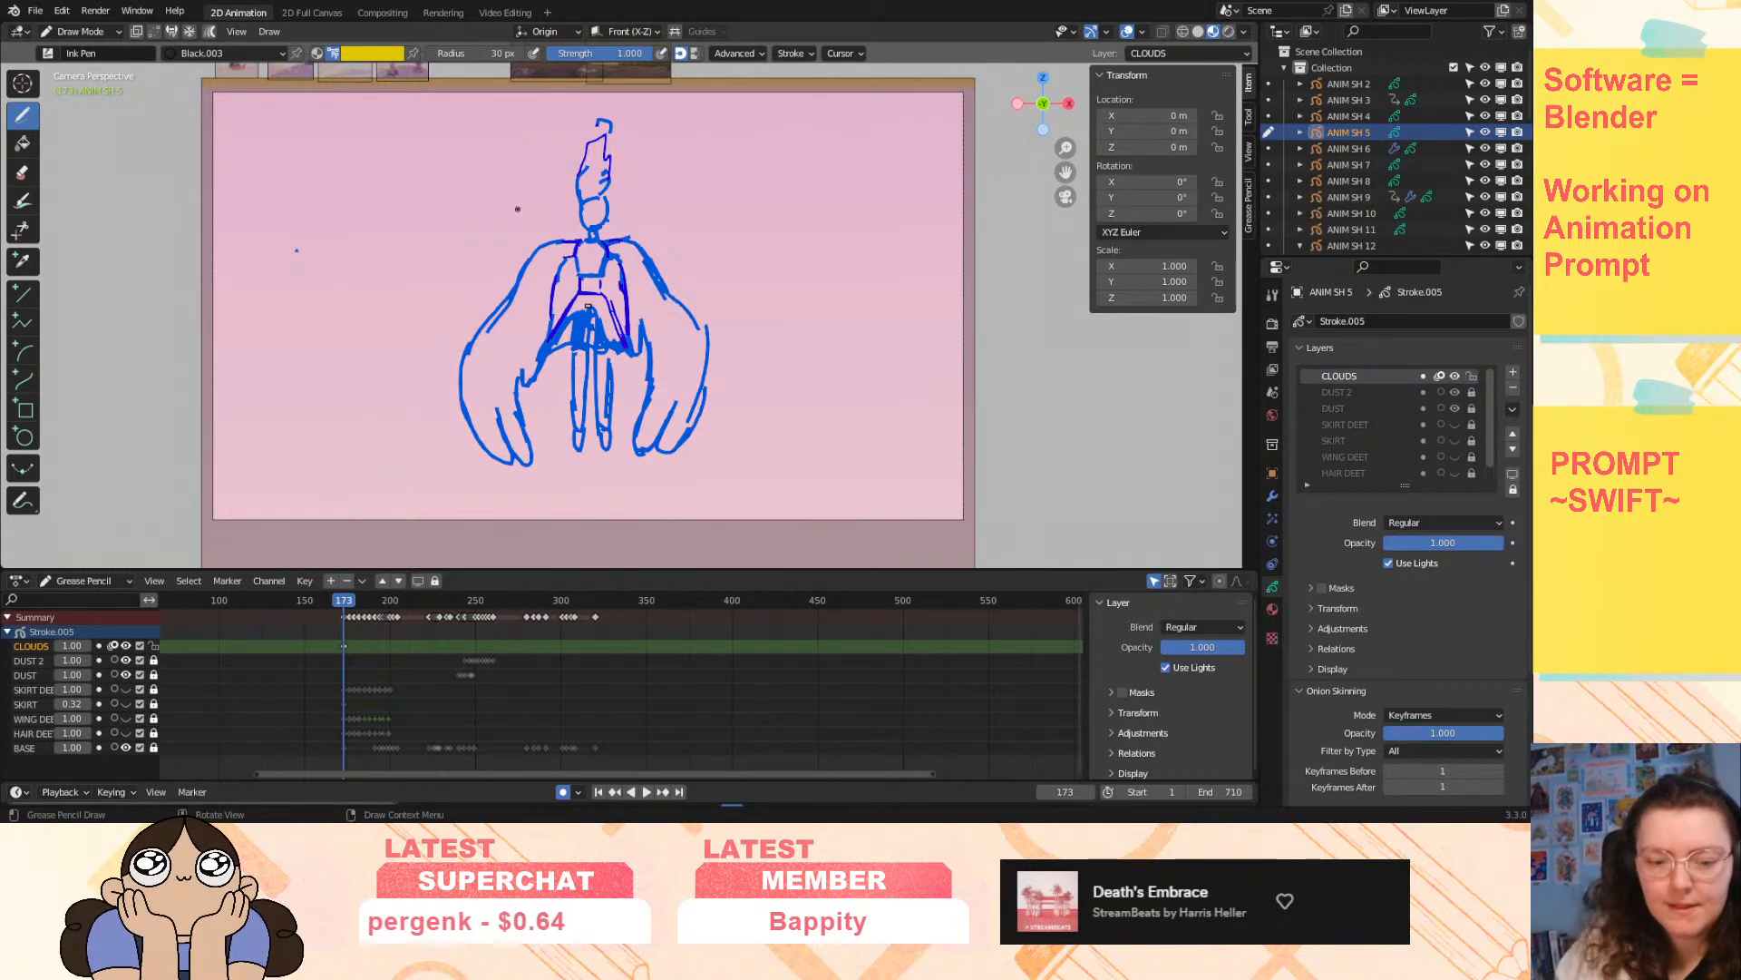
# - In Draw Mode, choose the Grey.003 material and set the drawing colour to a pale cream
pyautogui.click(88, 32)
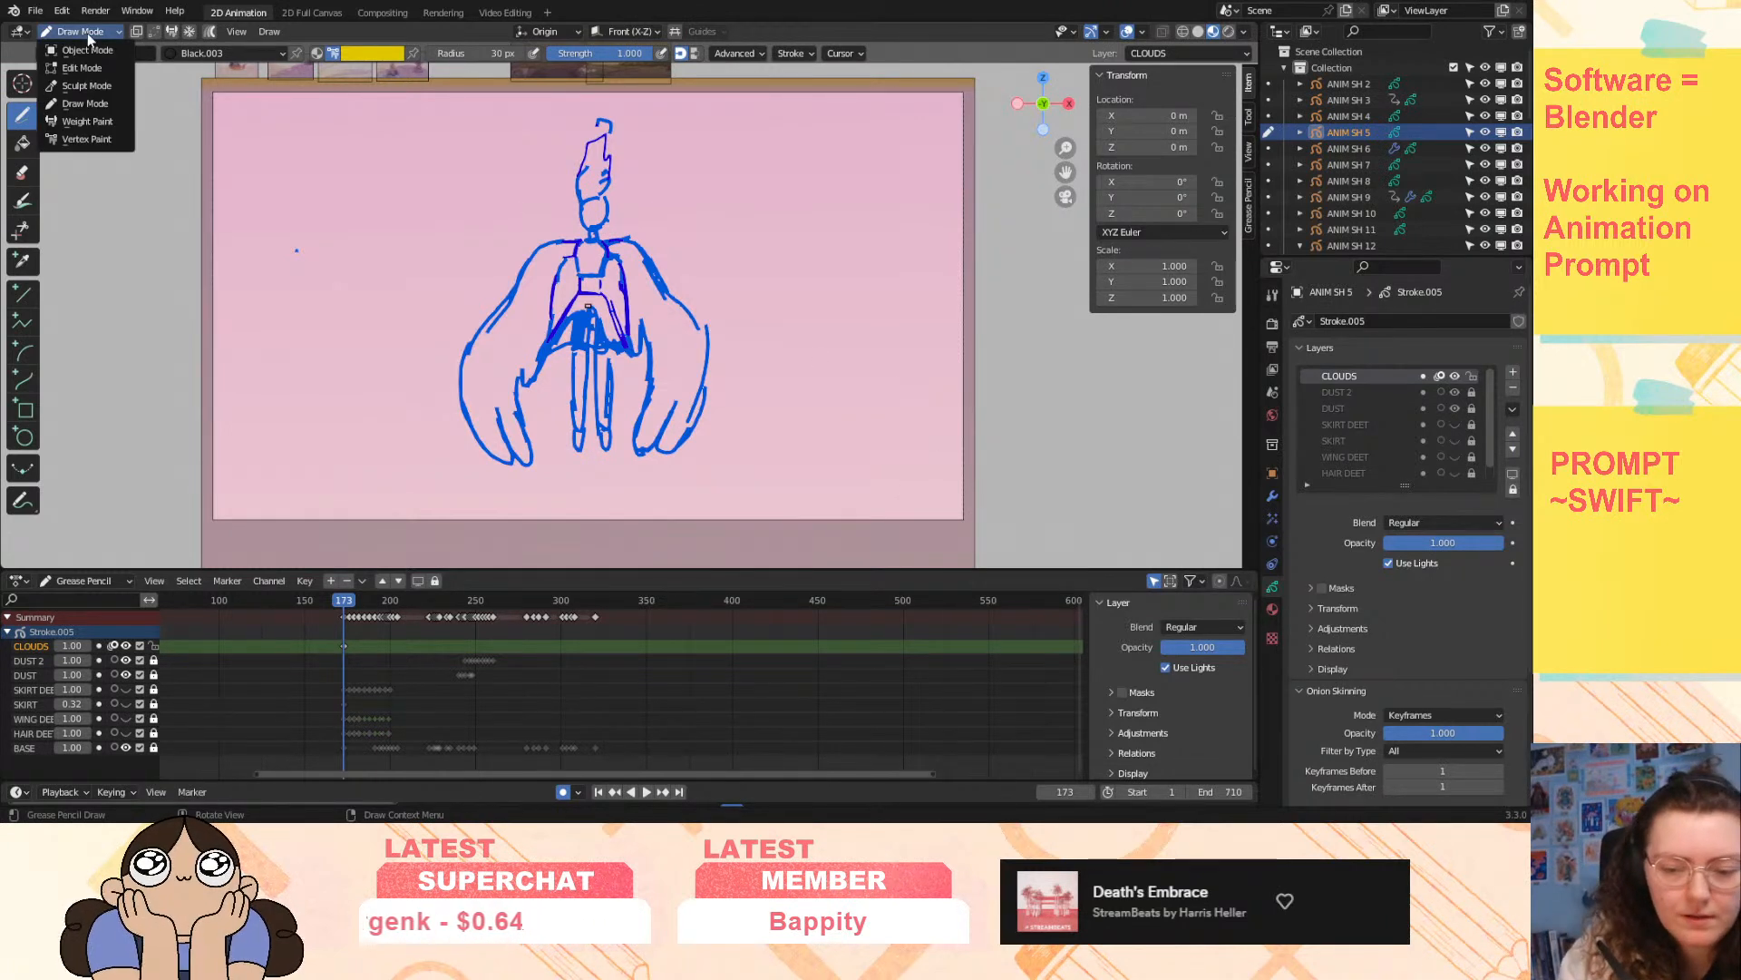
pyautogui.click(104, 106)
pyautogui.click(203, 54)
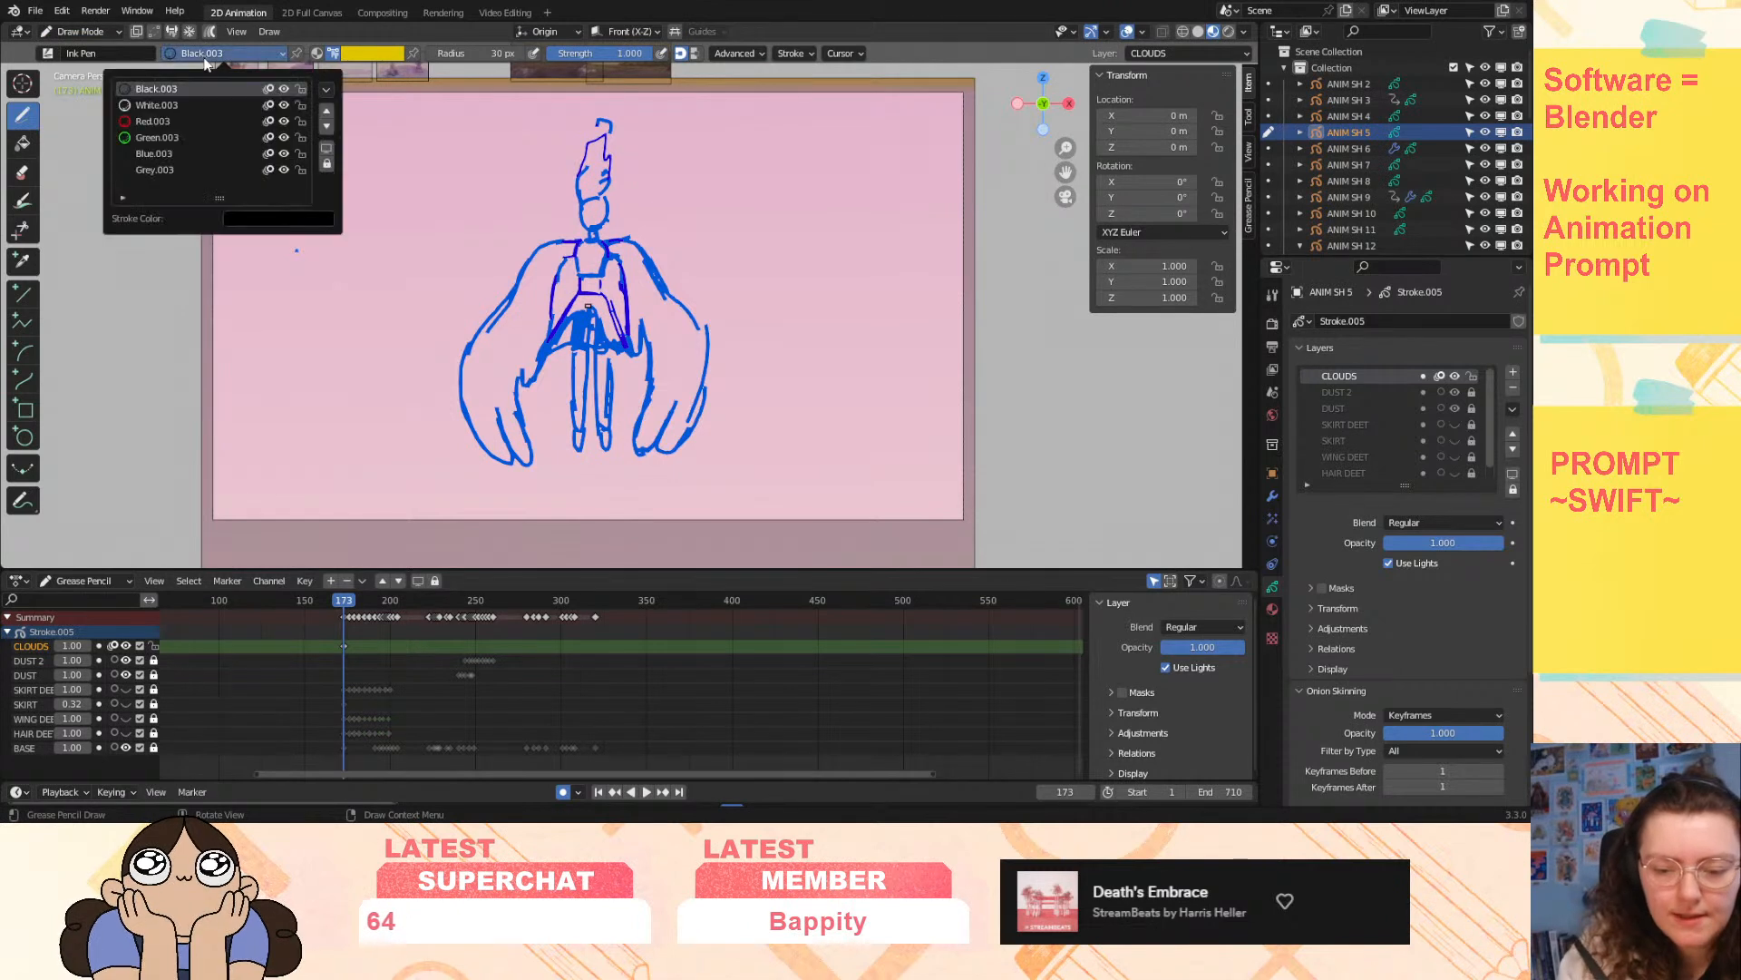
pyautogui.click(168, 172)
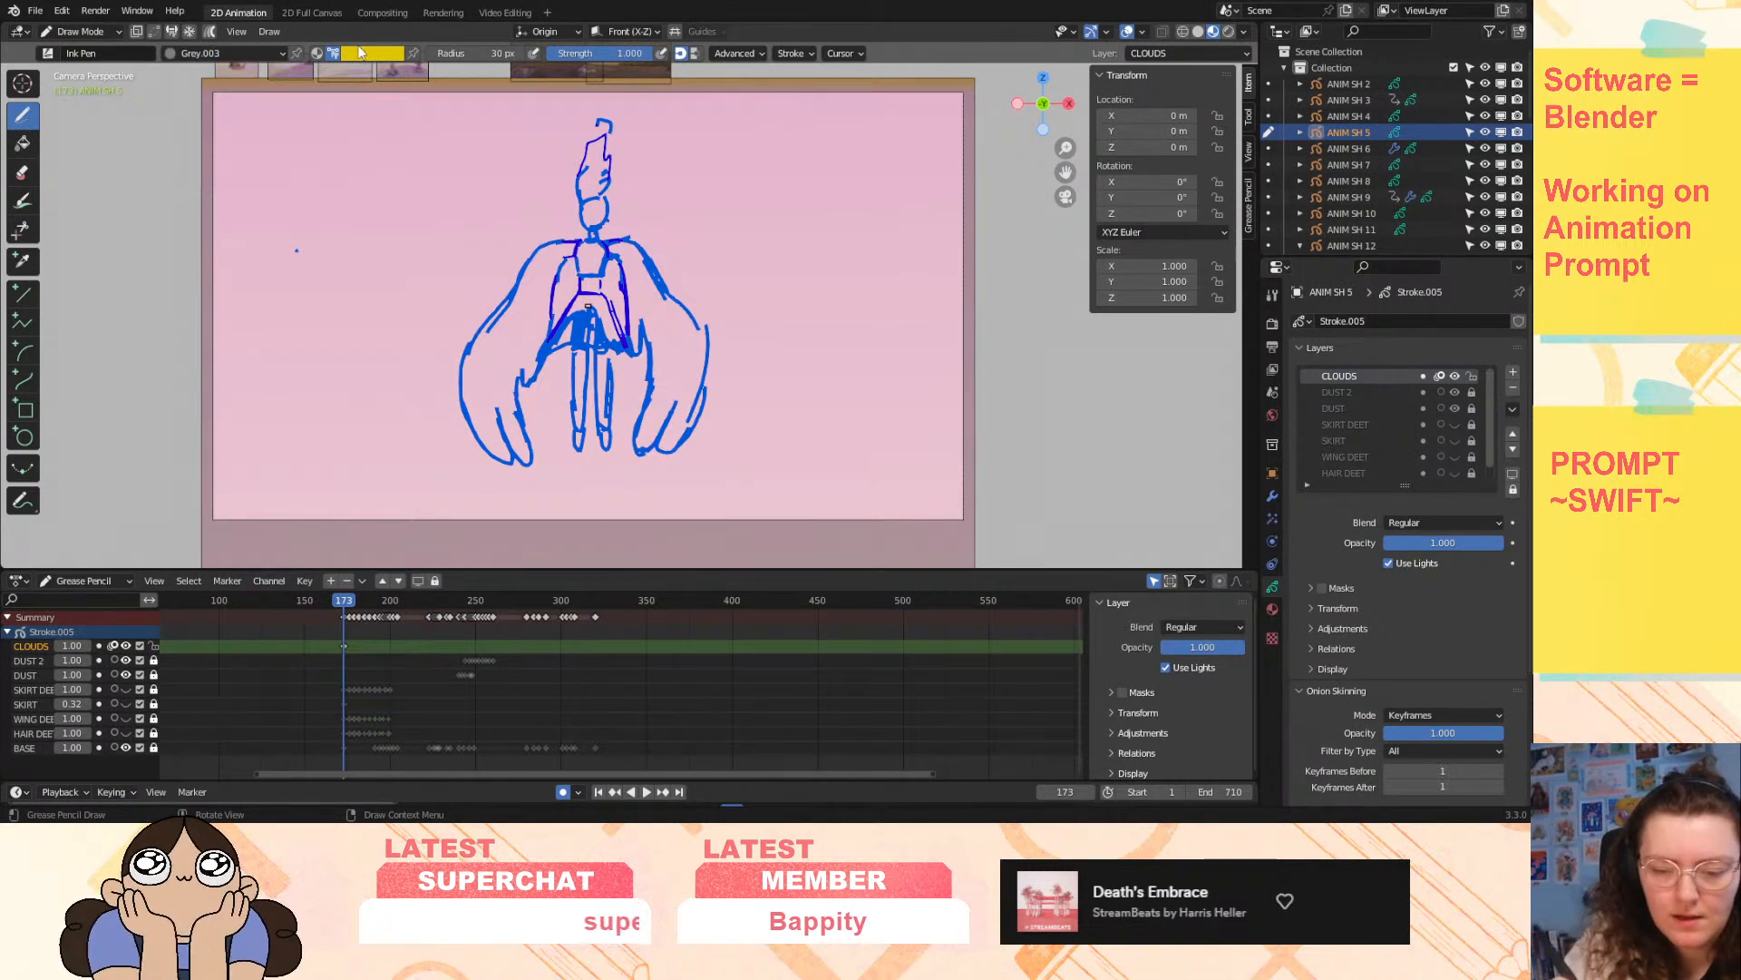
pyautogui.click(370, 54)
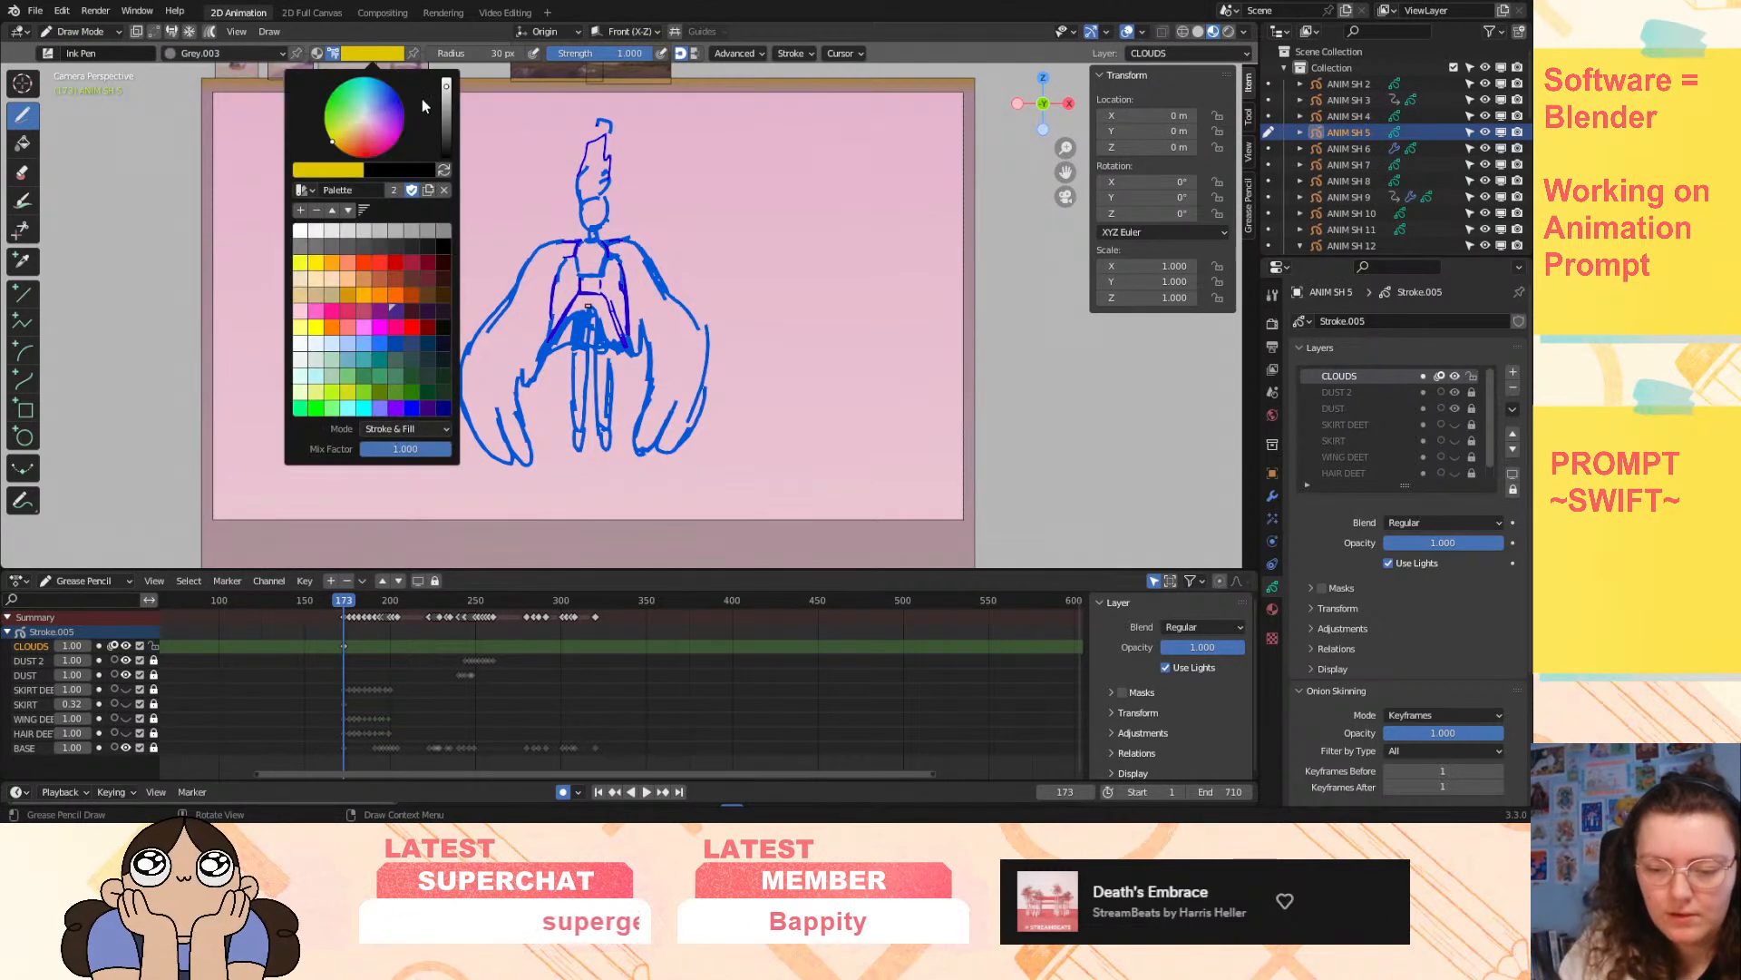
pyautogui.click(362, 123)
# - Draw two pale filled clouds at frame 173, one across the figure's torso and one along the upper edge of the camera frame
pyautogui.moveTo(639, 243)
pyautogui.mouseDown()
pyautogui.moveTo(844, 186)
pyautogui.moveTo(739, 304)
pyautogui.moveTo(632, 238)
pyautogui.mouseUp()
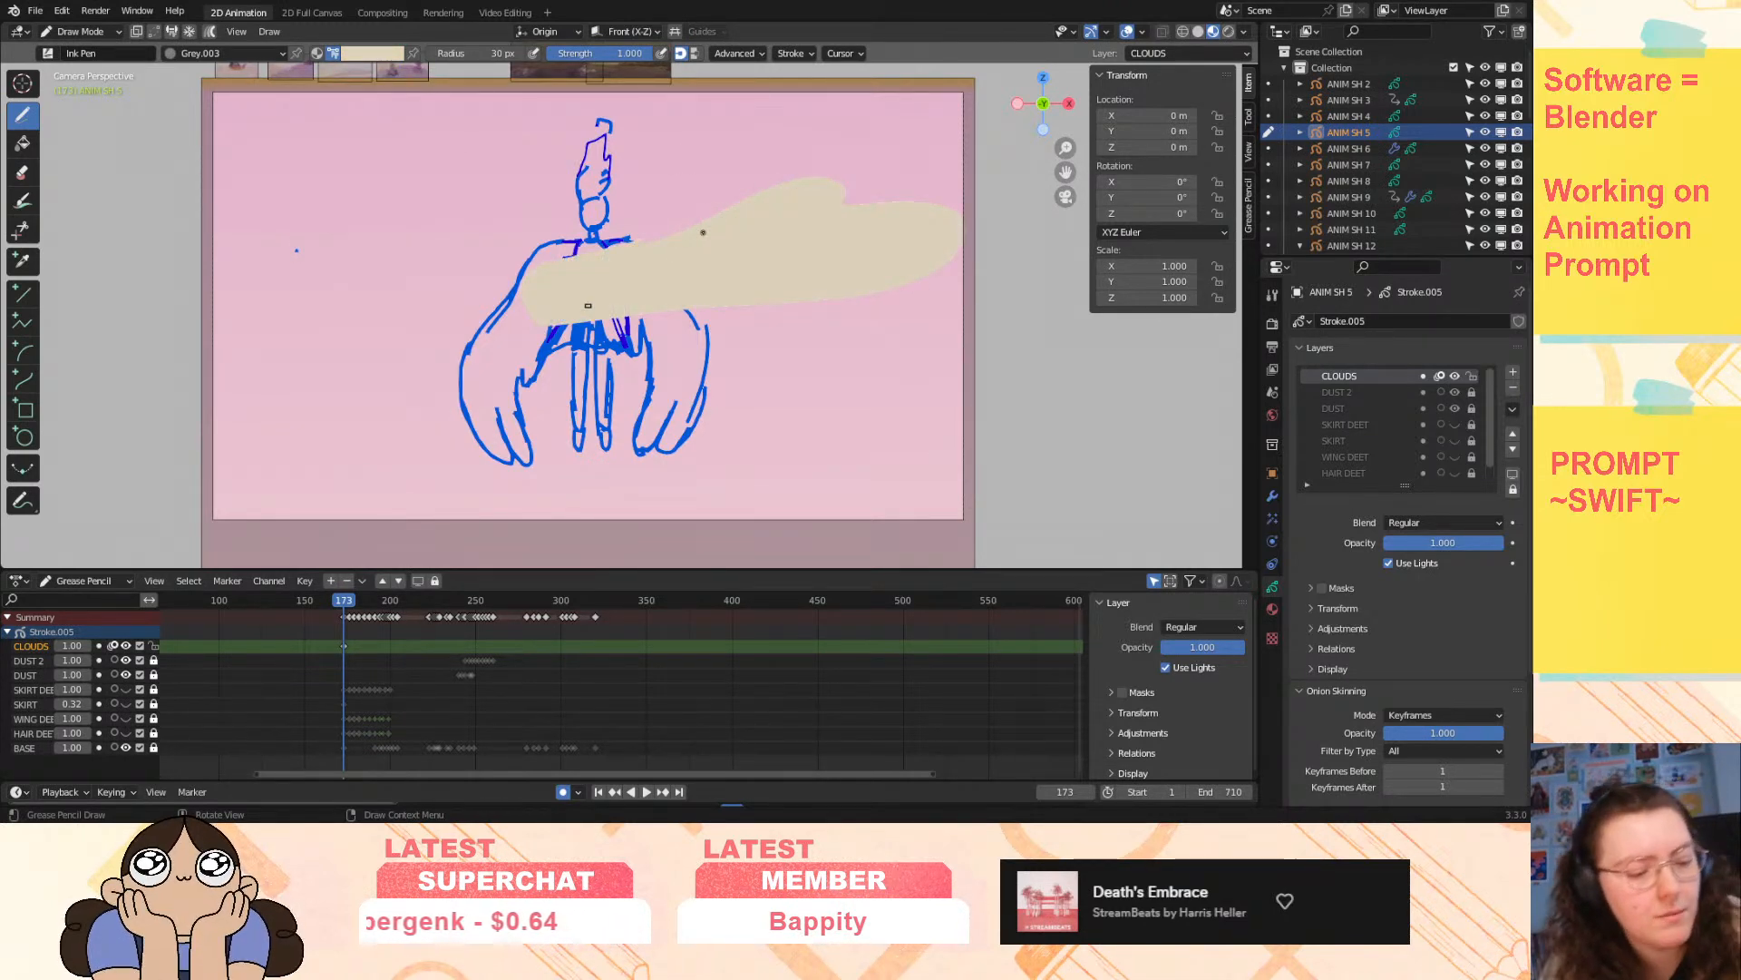
pyautogui.hotkey('ctrl', 'z')
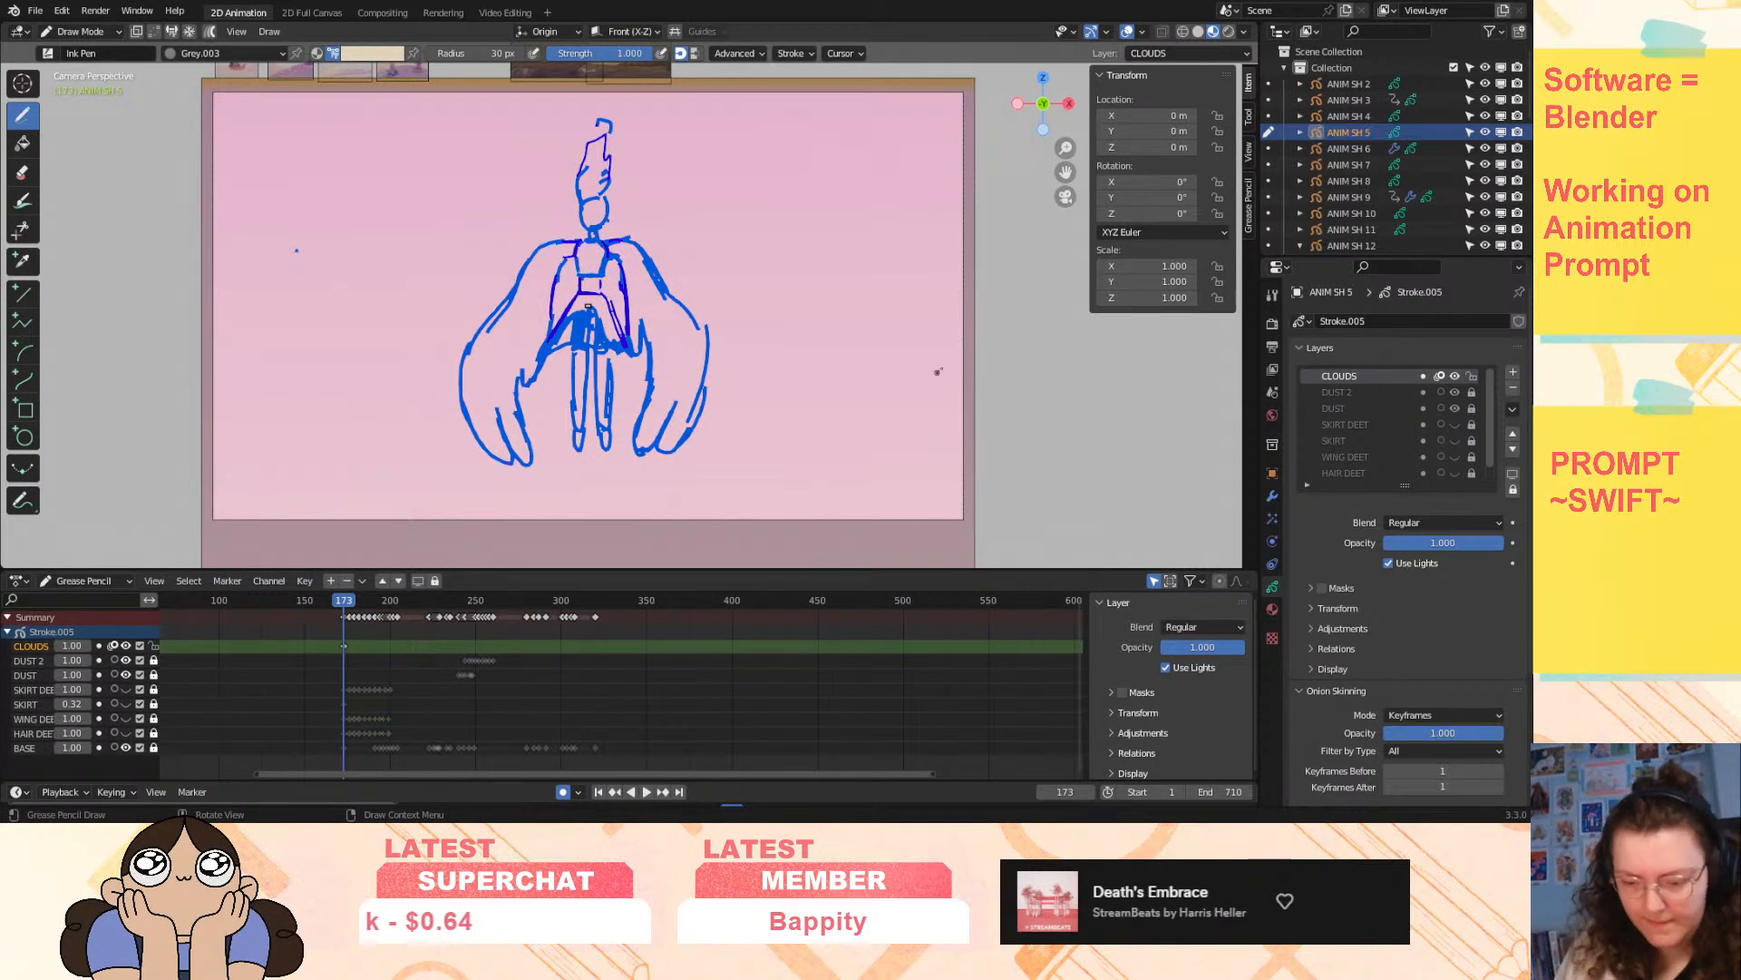
pyautogui.moveTo(889, 185)
pyautogui.mouseDown()
pyautogui.moveTo(1080, 228)
pyautogui.moveTo(676, 286)
pyautogui.moveTo(580, 272)
pyautogui.moveTo(633, 245)
pyautogui.mouseUp()
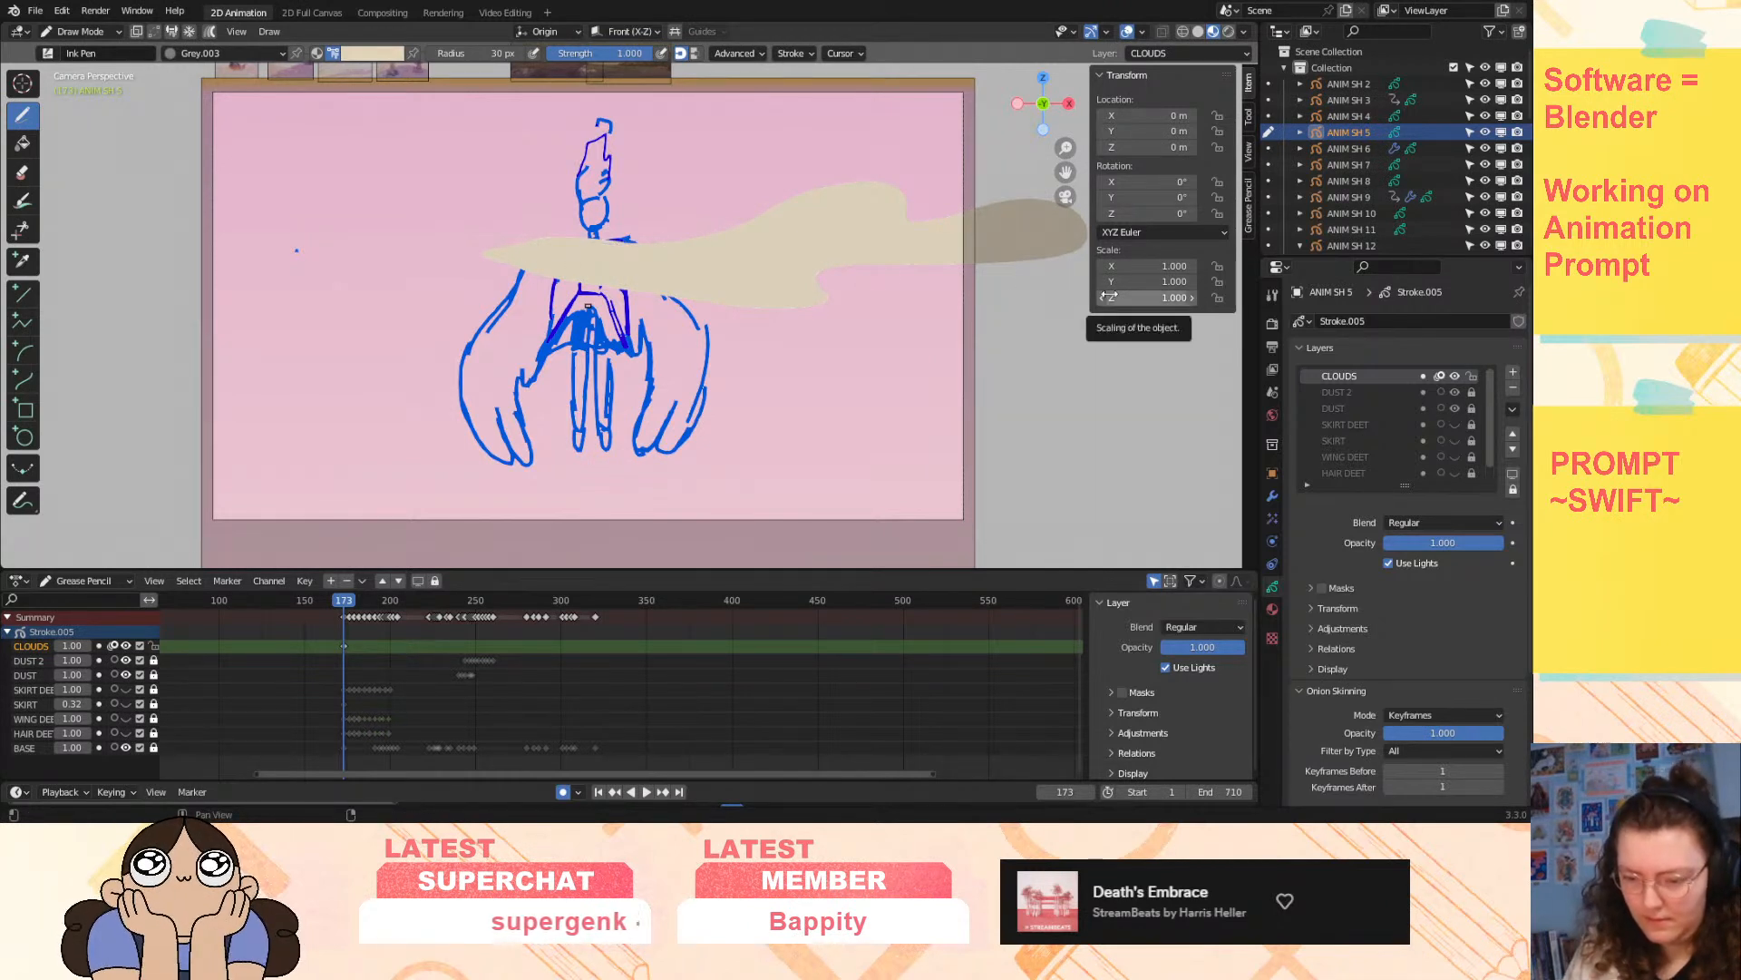
pyautogui.moveTo(71, 154)
pyautogui.mouseDown()
pyautogui.moveTo(585, 177)
pyautogui.moveTo(454, 86)
pyautogui.moveTo(77, 109)
pyautogui.moveTo(73, 152)
pyautogui.mouseUp()
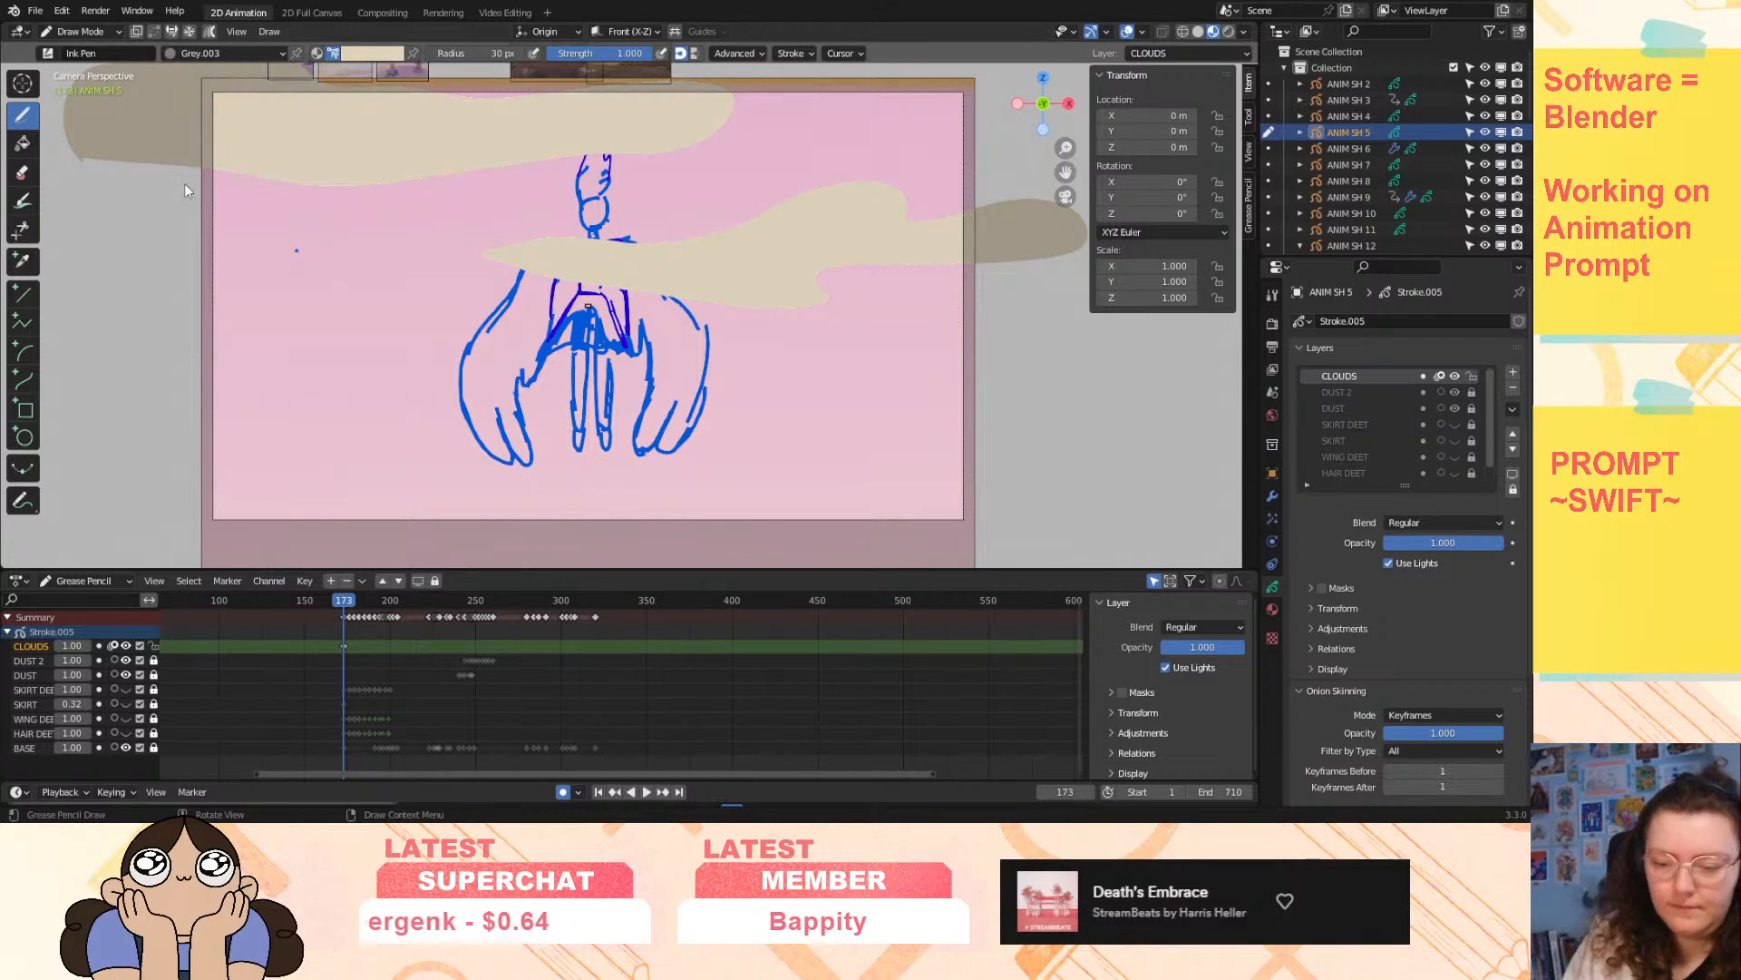
# - Insert a blank keyframe on the CLOUDS layer at frame 236 and turn off the layer's onion skinning
pyautogui.moveTo(344, 607)
pyautogui.mouseDown()
pyautogui.moveTo(408, 616)
pyautogui.moveTo(362, 650)
pyautogui.moveTo(343, 607)
pyautogui.mouseUp()
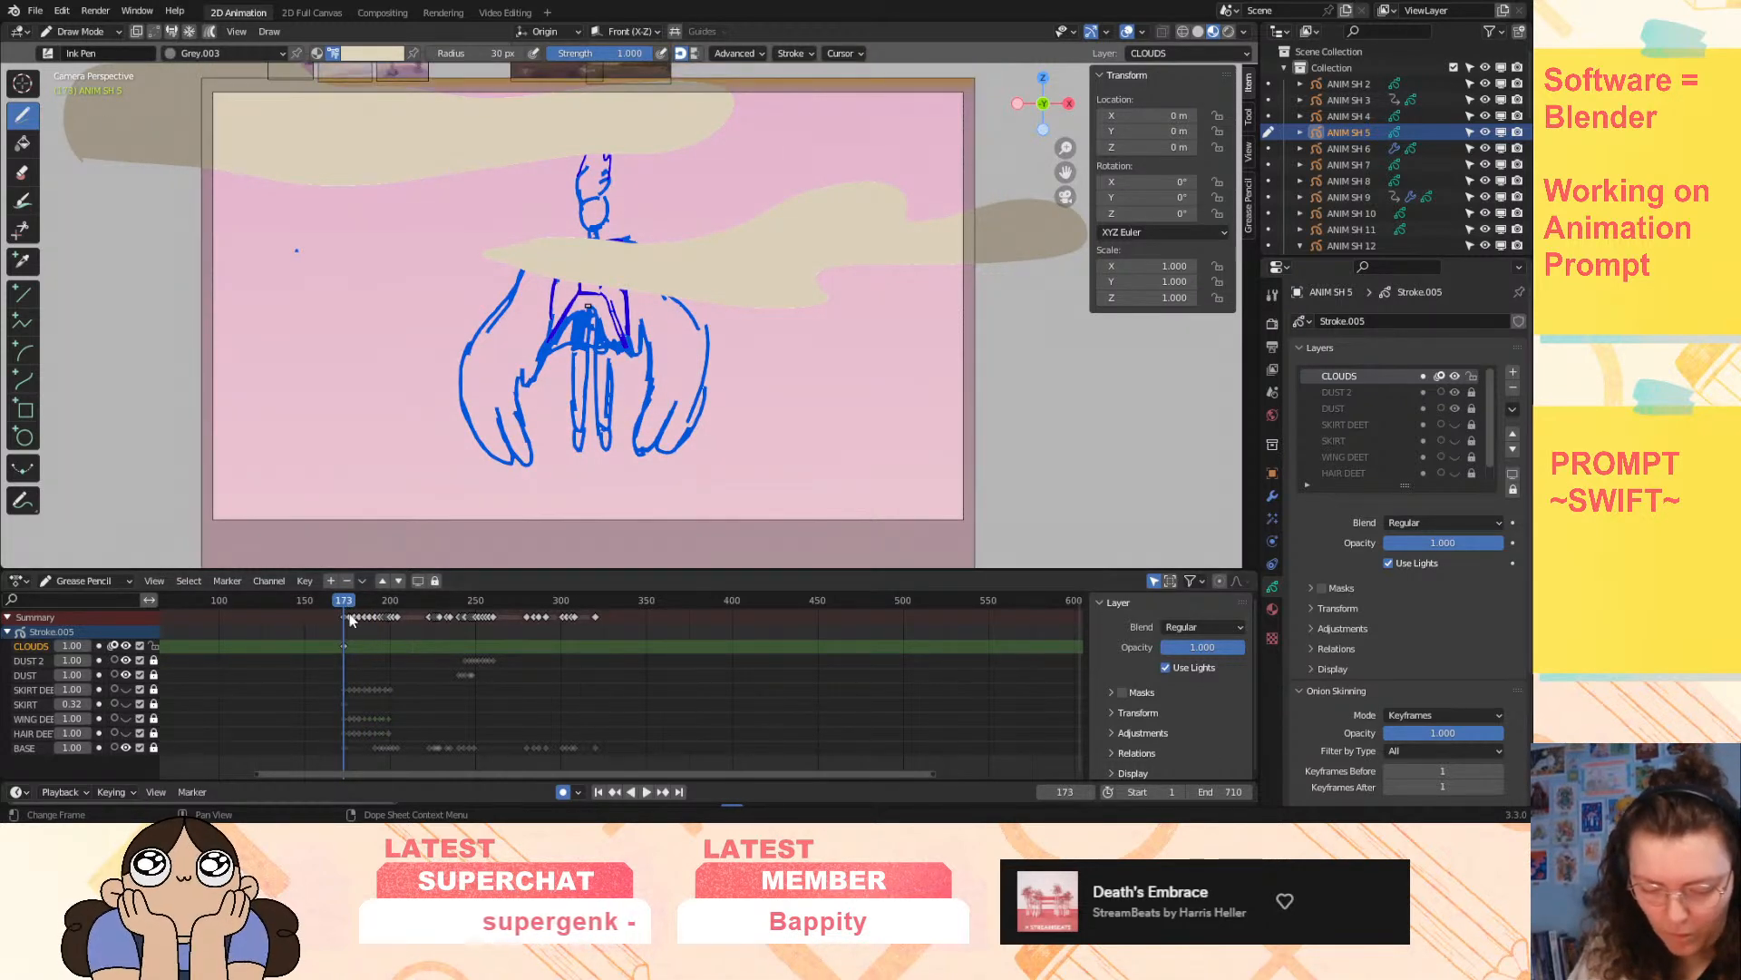
pyautogui.press('Right')
pyautogui.press('Left')
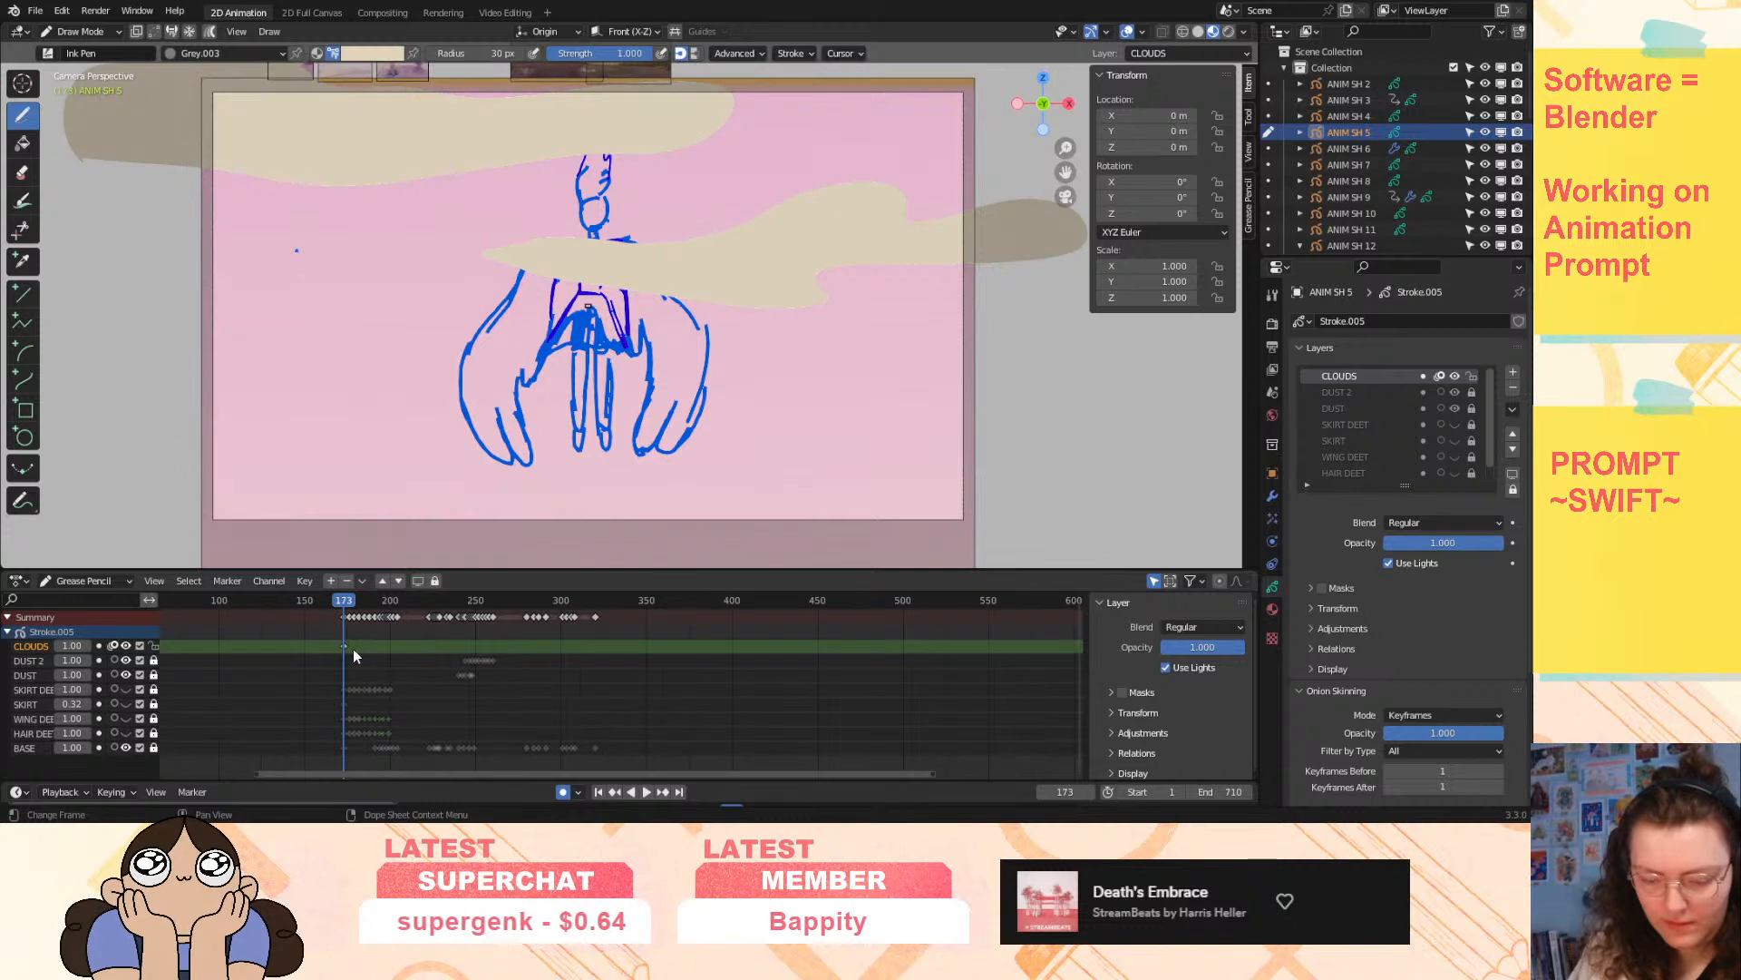
pyautogui.moveTo(271, 774); pyautogui.dragTo(721, 775)
pyautogui.moveTo(589, 775); pyautogui.dragTo(410, 777)
pyautogui.press('space')
pyautogui.moveTo(452, 622); pyautogui.dragTo(562, 646)
pyautogui.press('space')
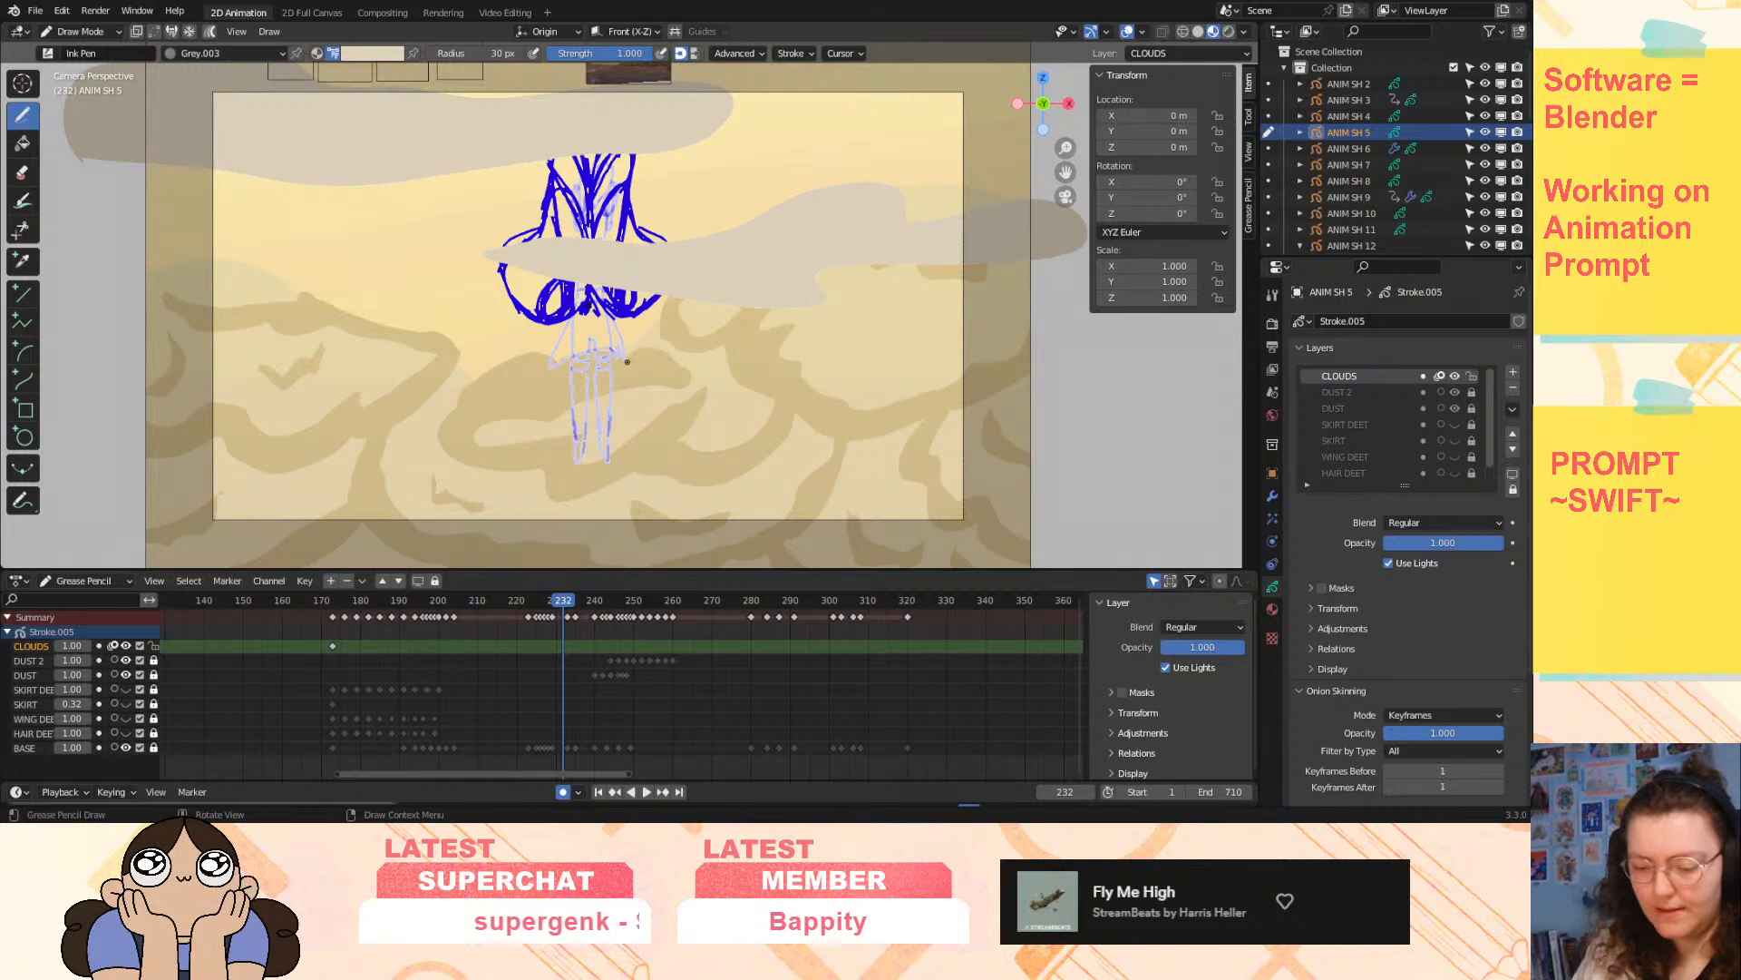
pyautogui.press('space')
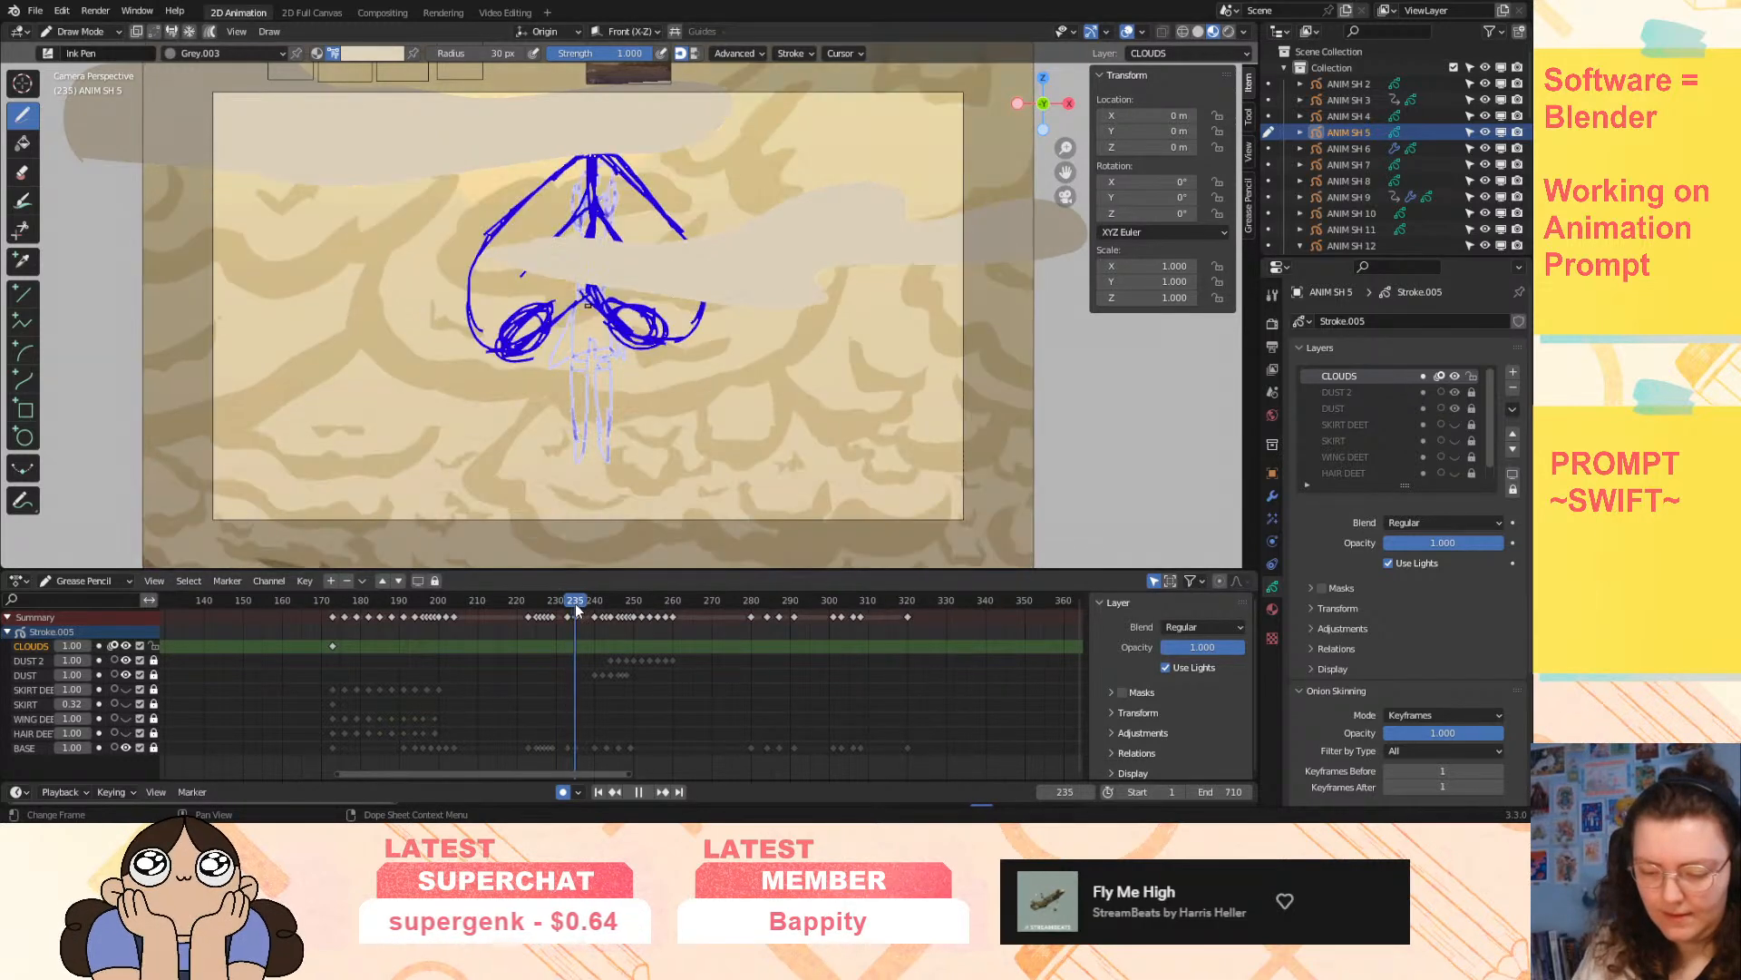
pyautogui.click(581, 615)
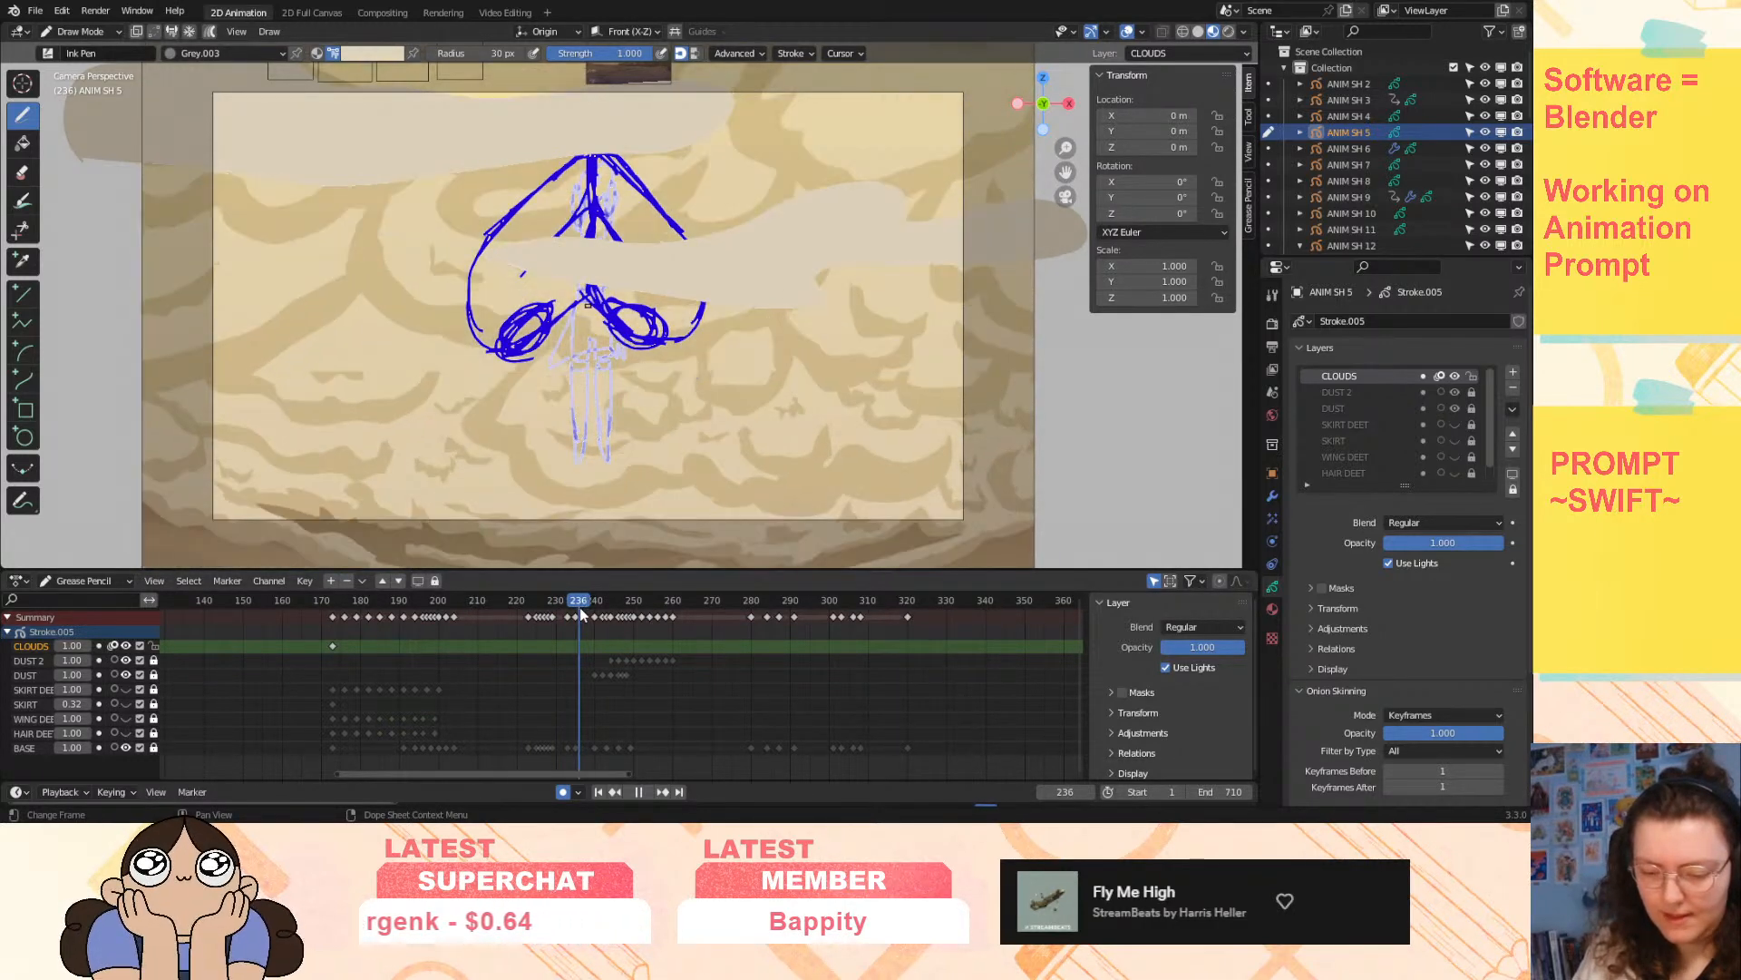
pyautogui.press('space')
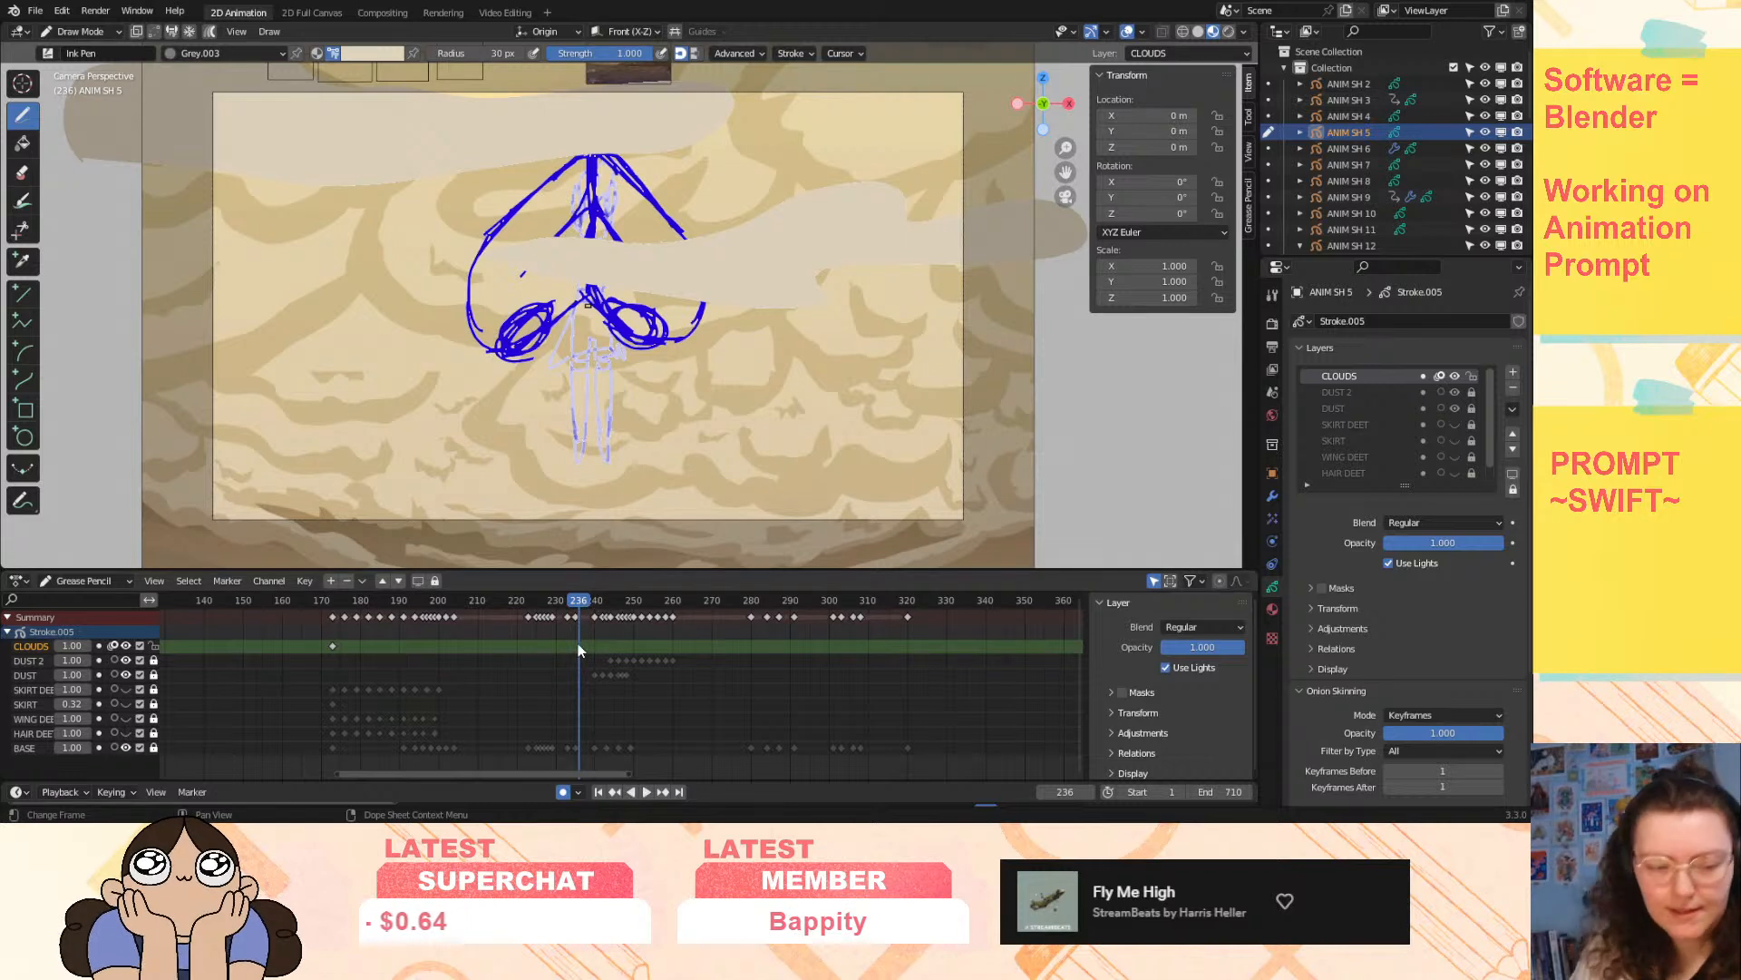
pyautogui.press('i')
pyautogui.click(598, 637)
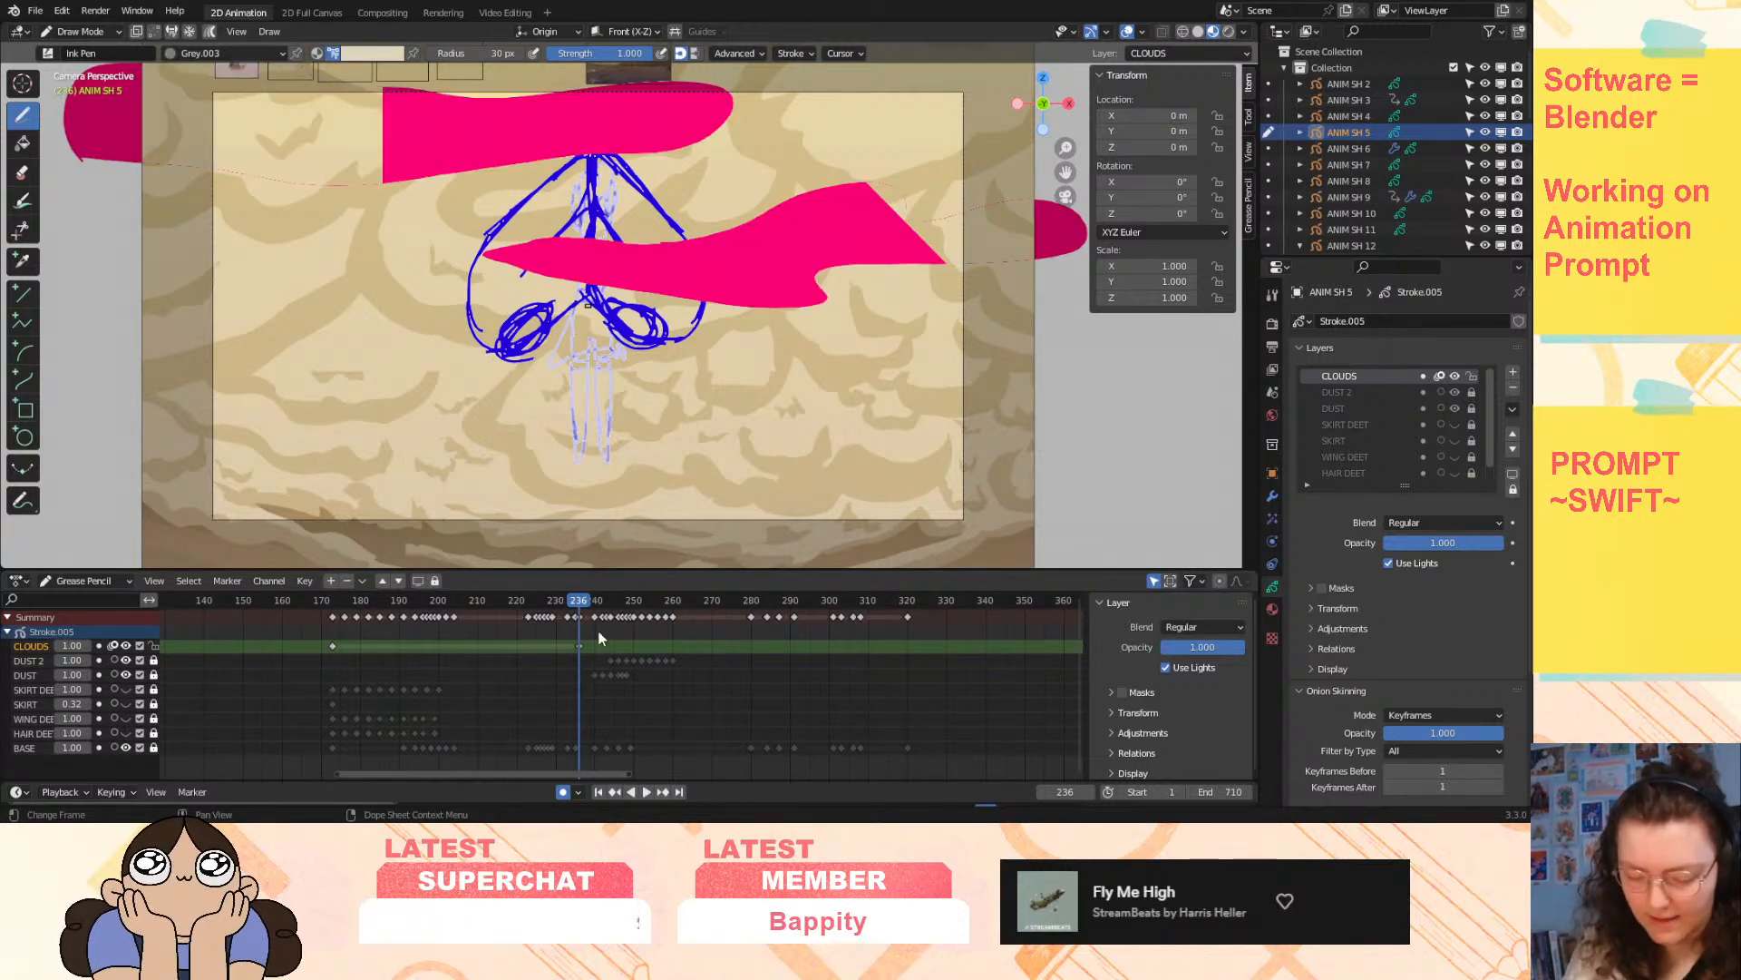
pyautogui.click(113, 644)
# - At frame 174, select the cloud strokes in Edit Mode and move them up so they mostly leave the camera frame
pyautogui.click(335, 603)
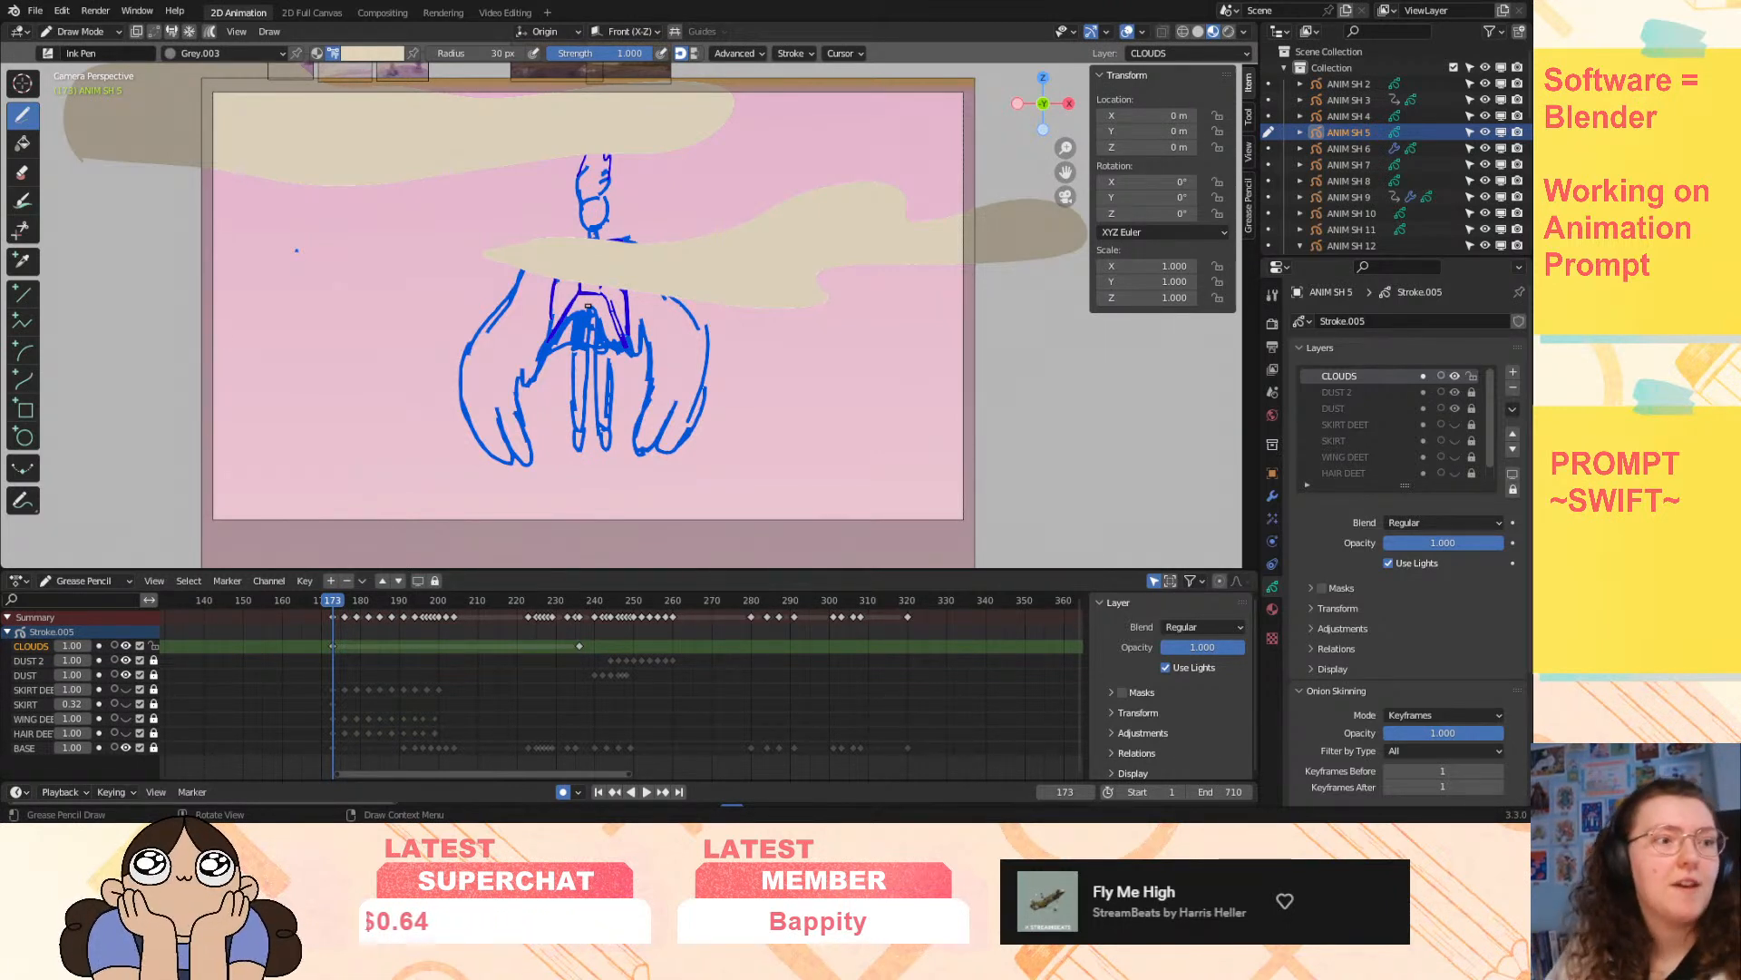
pyautogui.press('space')
pyautogui.press('Escape')
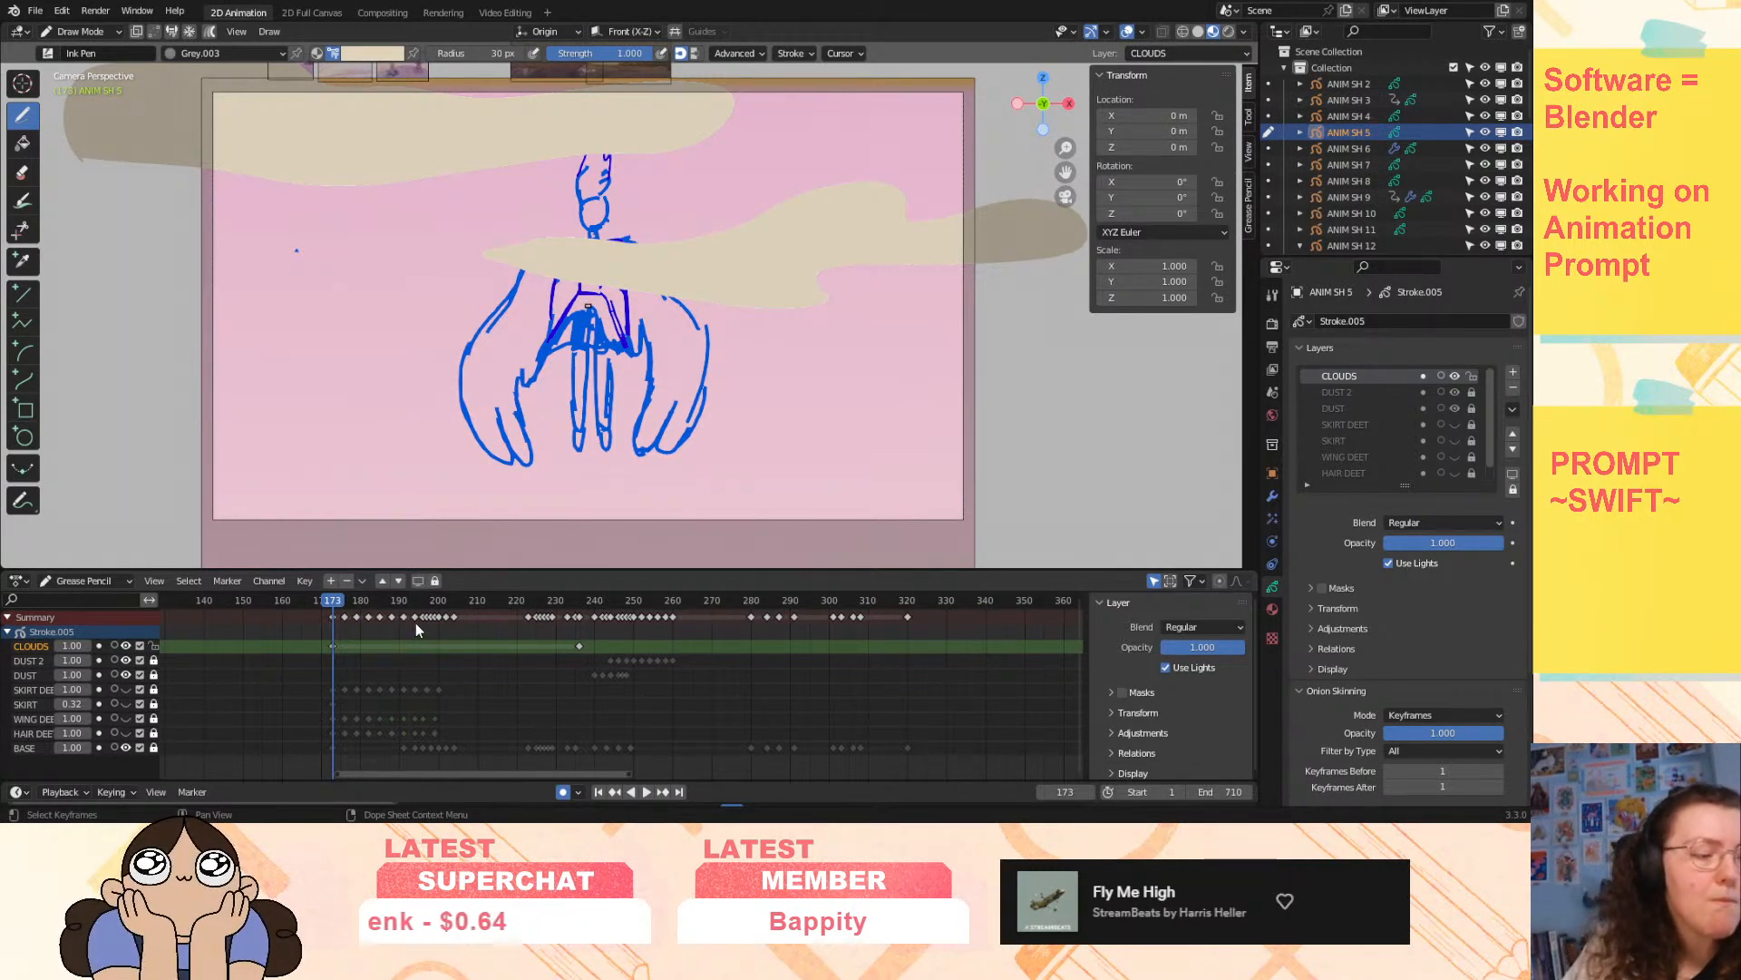
pyautogui.press('space')
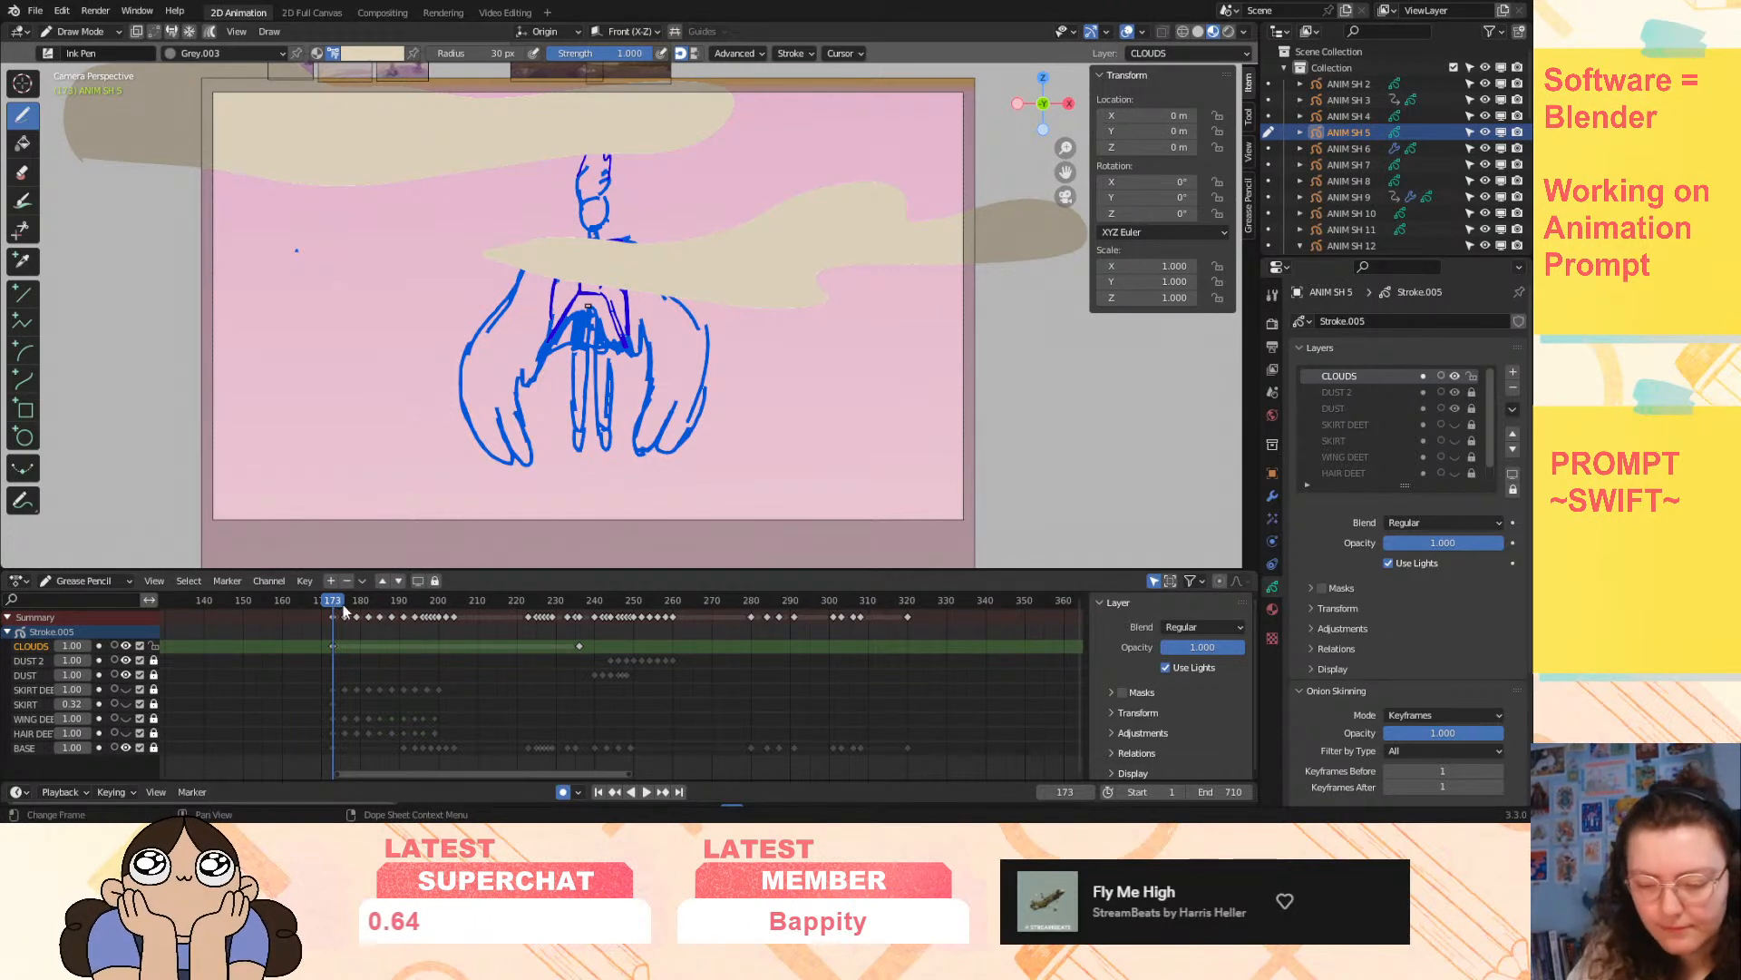
pyautogui.press('space')
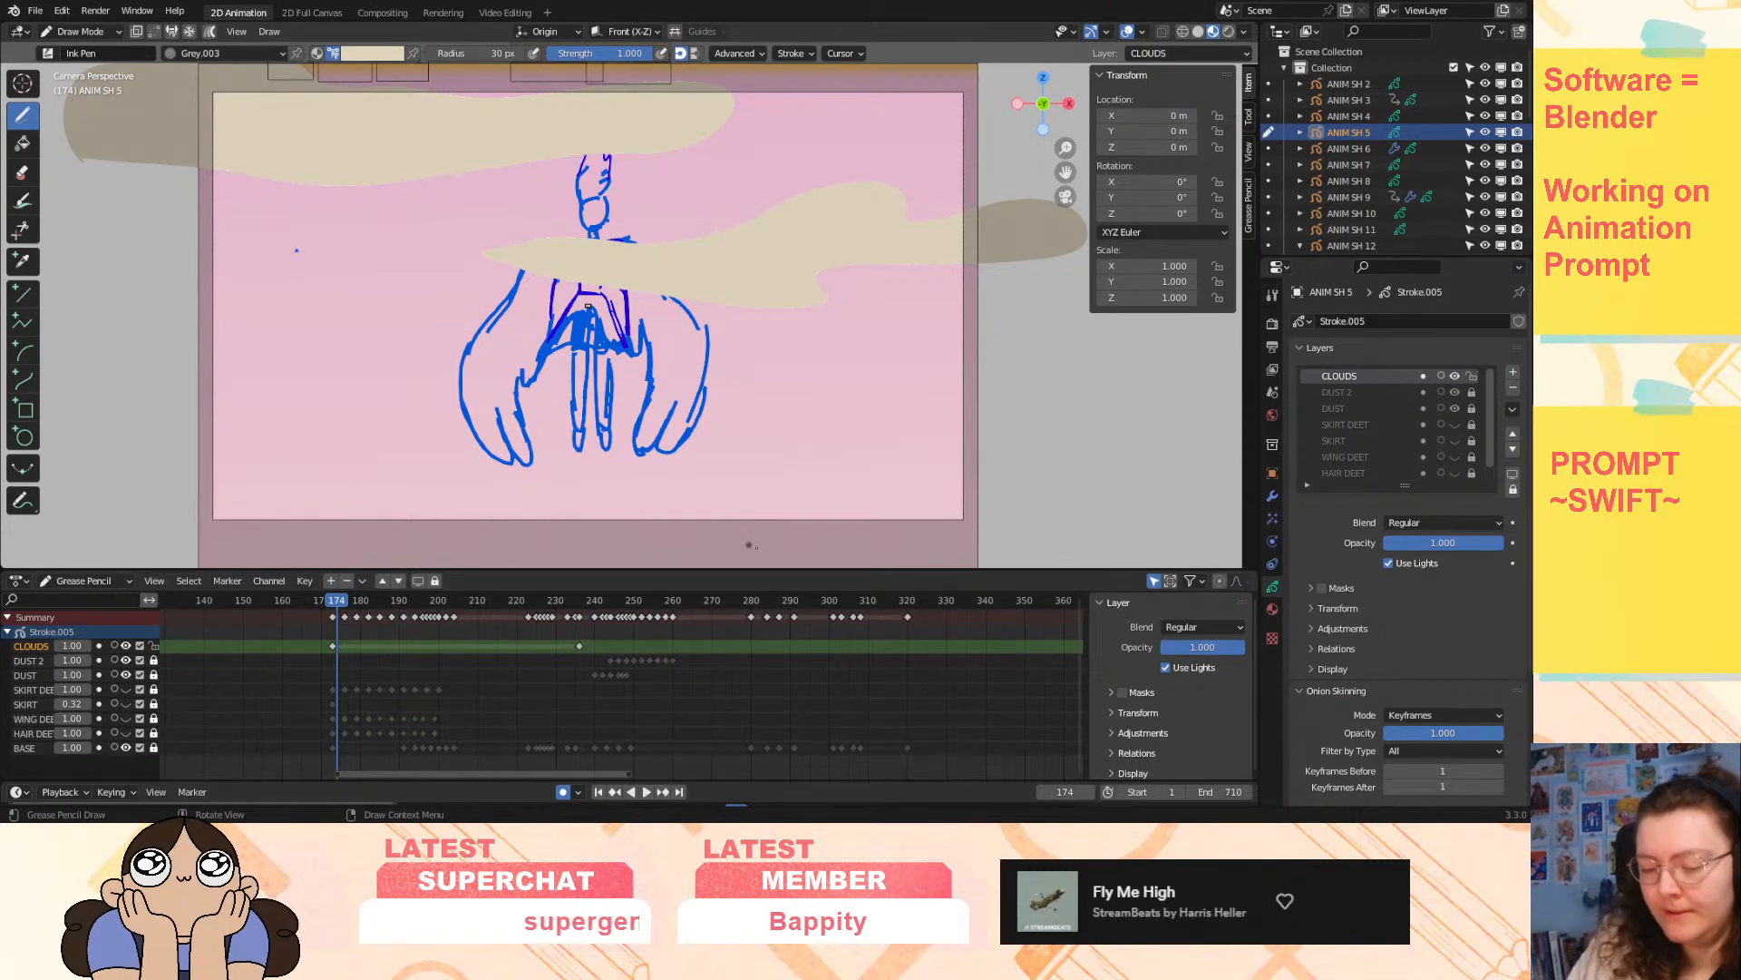
pyautogui.moveTo(1066, 147); pyautogui.dragTo(1065, 164)
pyautogui.moveTo(1066, 171); pyautogui.dragTo(1031, 245)
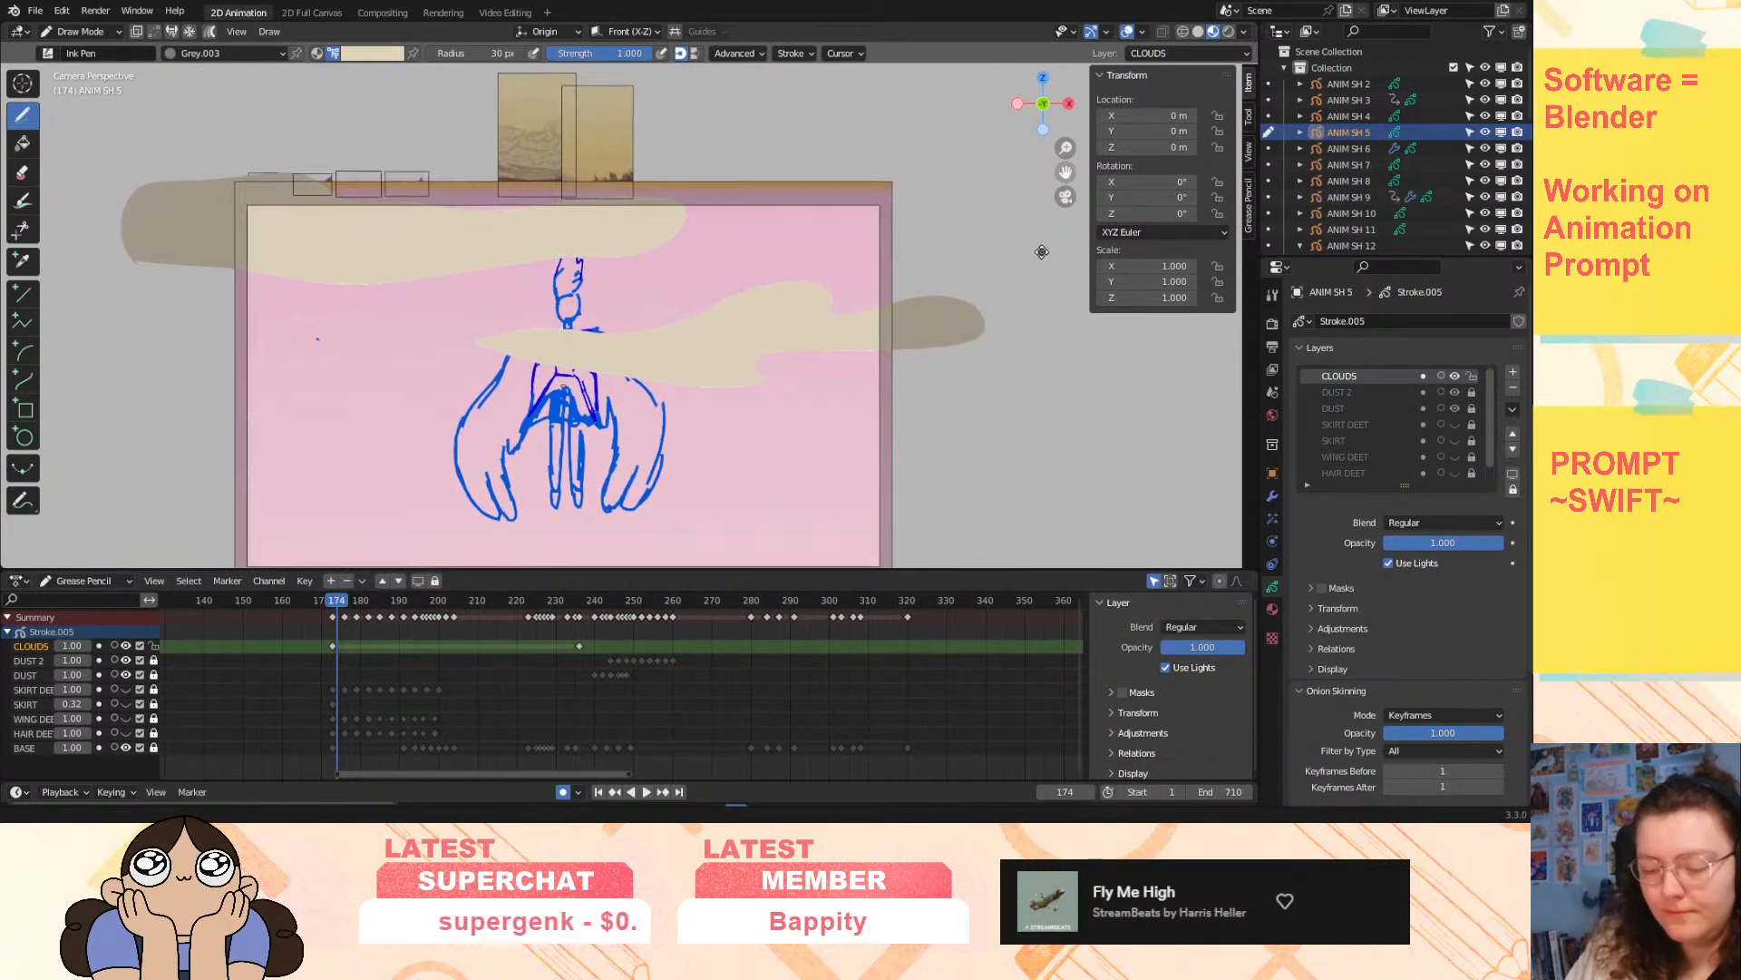
pyautogui.click(111, 31)
pyautogui.click(113, 67)
pyautogui.moveTo(963, 264)
pyautogui.mouseDown()
pyautogui.moveTo(791, 107)
pyautogui.moveTo(723, 449)
pyautogui.moveTo(1022, 292)
pyautogui.mouseUp()
pyautogui.moveTo(566, 226); pyautogui.dragTo(569, 72)
# - Insert a keyframe at frame 175 for only the selected CLOUDS channel
pyautogui.moveTo(335, 602)
pyautogui.mouseDown()
pyautogui.moveTo(325, 615)
pyautogui.moveTo(341, 615)
pyautogui.mouseUp()
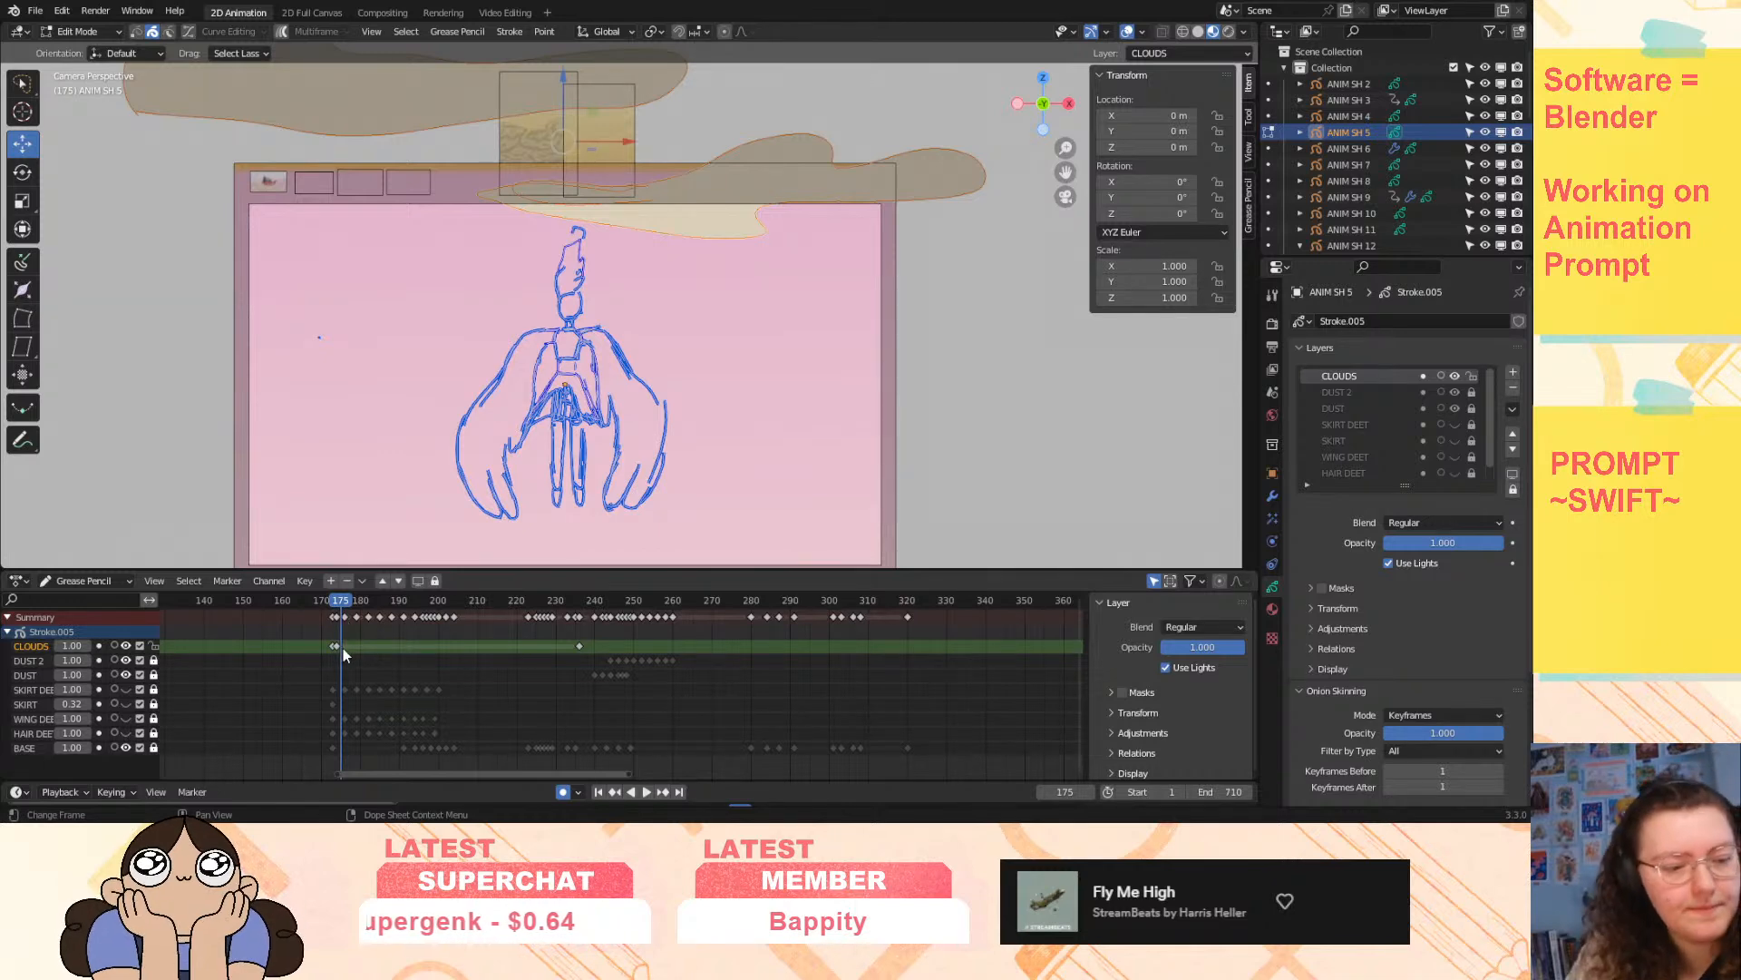
pyautogui.press('i')
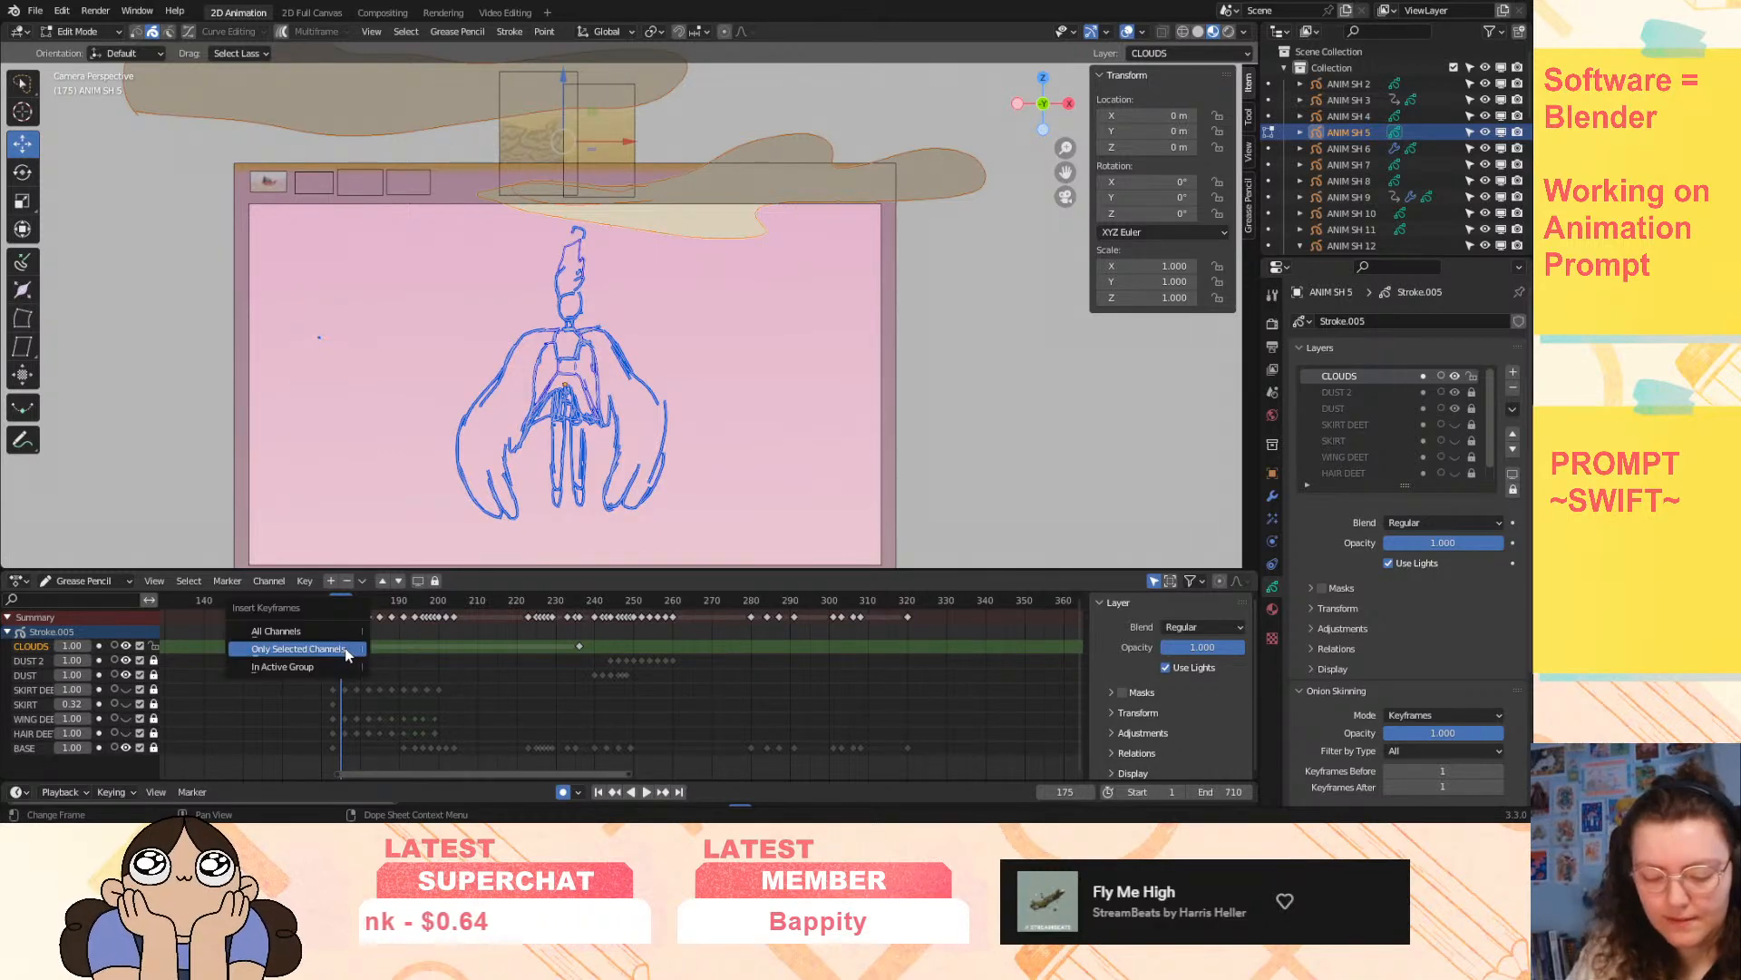
pyautogui.click(347, 650)
# - Back at frame 173 in Draw Mode, draw another pale filled cloud across the lower left of the camera frame, overlapping the figure's wing
pyautogui.moveTo(341, 600); pyautogui.dragTo(332, 624)
pyautogui.moveTo(1066, 173); pyautogui.dragTo(1084, 59)
pyautogui.click(80, 31)
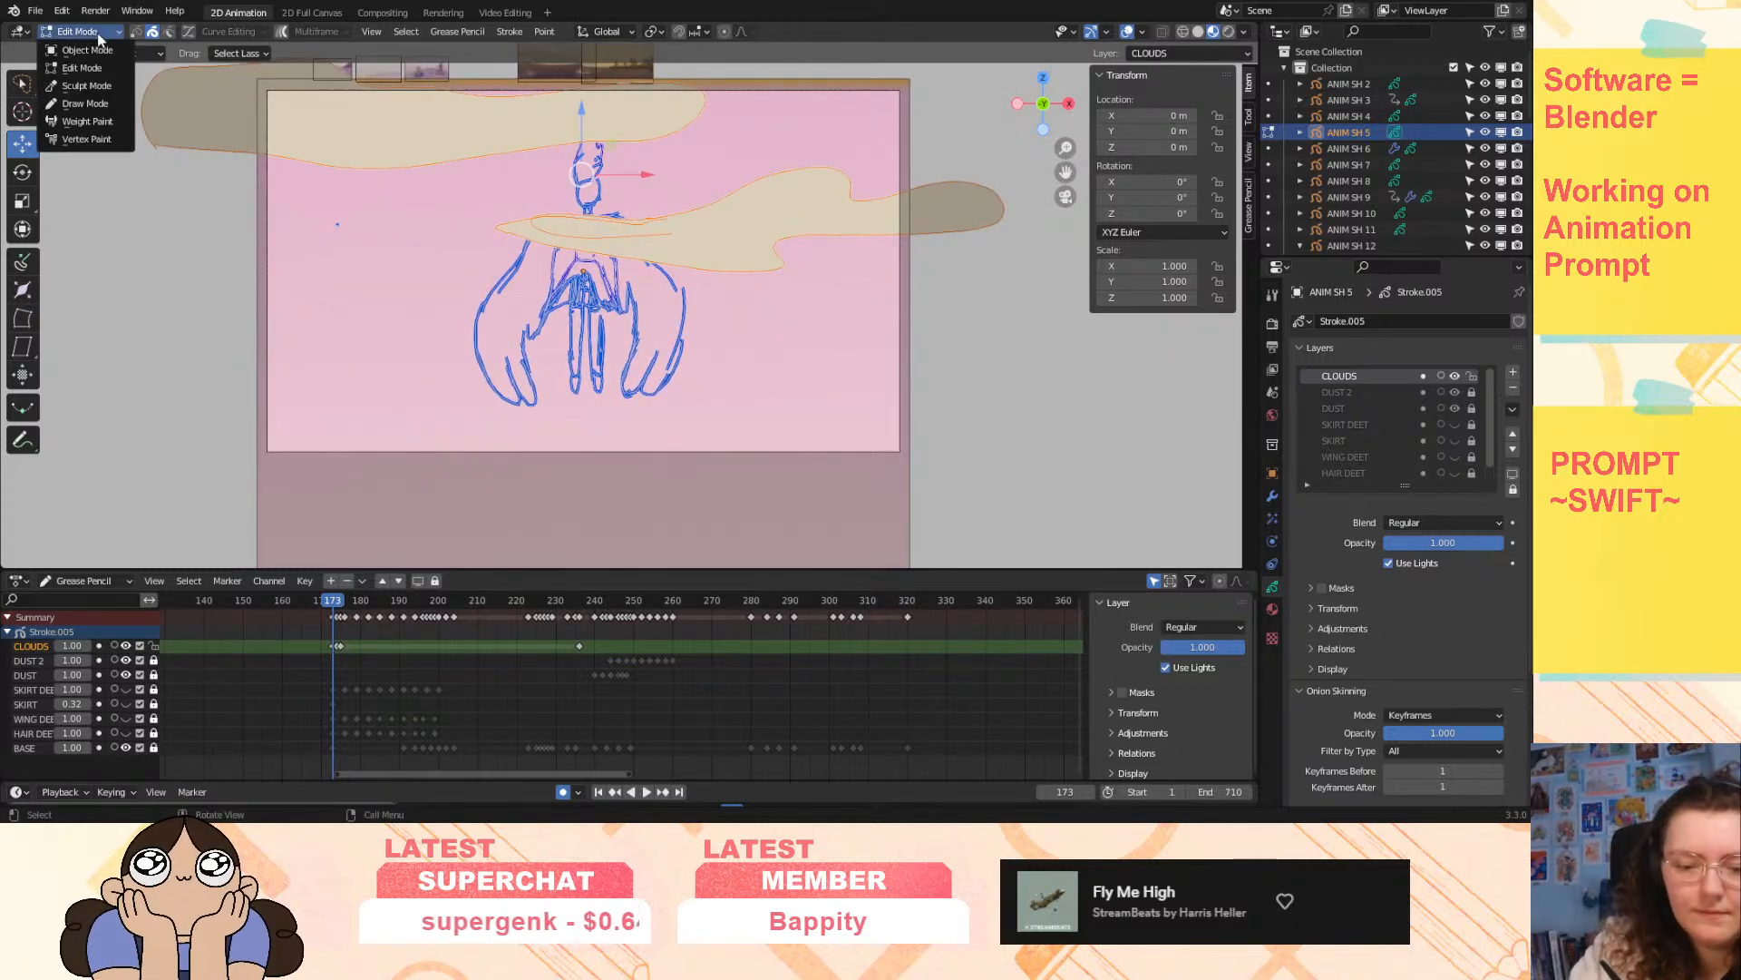
pyautogui.click(95, 98)
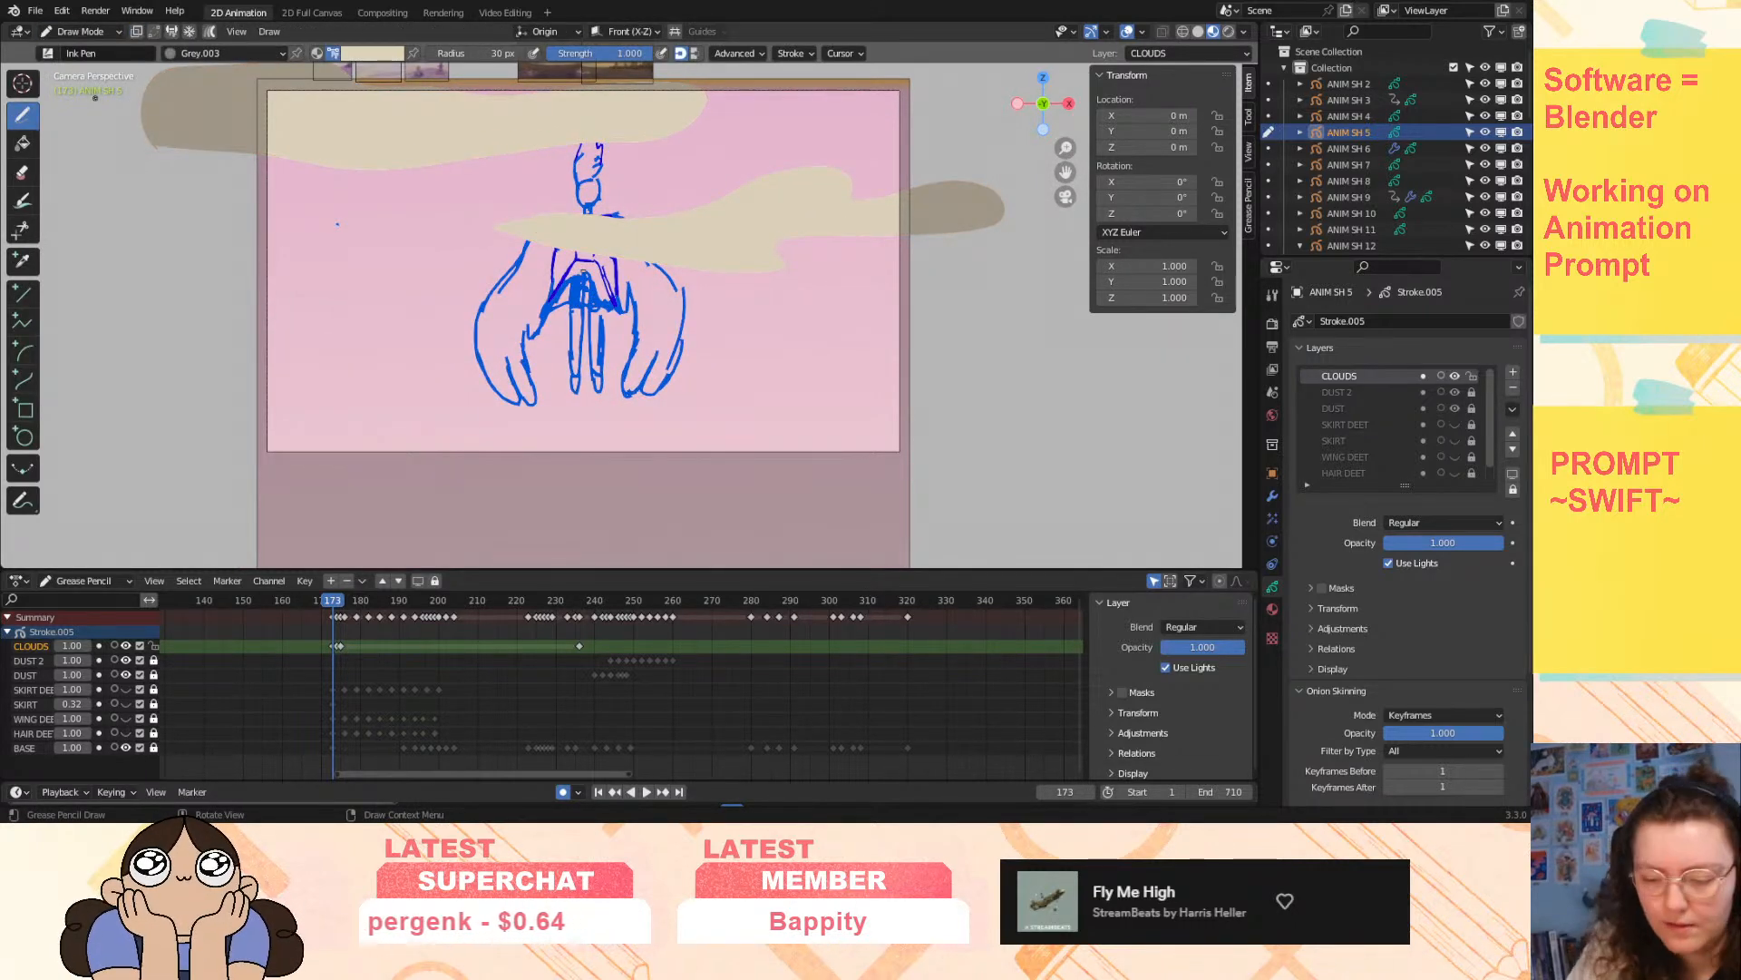
pyautogui.moveTo(267, 386)
pyautogui.mouseDown()
pyautogui.moveTo(580, 361)
pyautogui.moveTo(292, 424)
pyautogui.moveTo(175, 426)
pyautogui.mouseUp()
pyautogui.moveTo(279, 396); pyautogui.dragTo(318, 389)
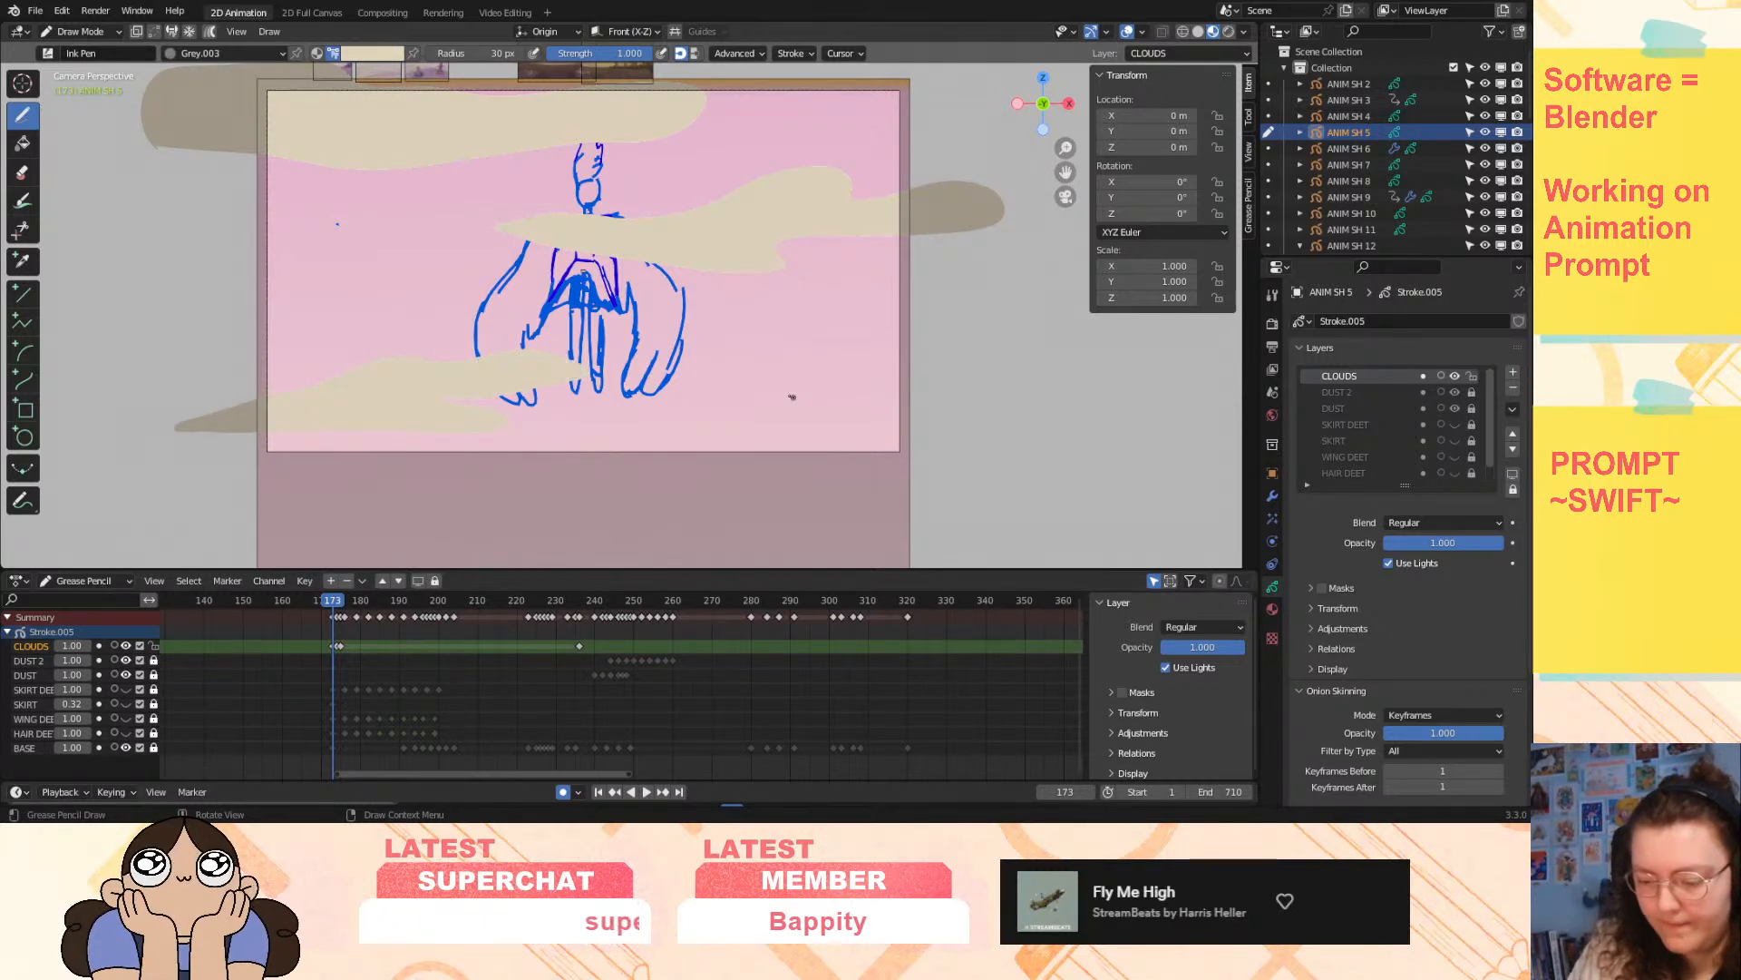
# - Draw a pale filled cloud across the lower right of the camera frame at frame 173 and turn on onion skinning for the CLOUDS layer
pyautogui.moveTo(612, 412)
pyautogui.mouseDown()
pyautogui.moveTo(926, 292)
pyautogui.moveTo(980, 381)
pyautogui.moveTo(863, 425)
pyautogui.moveTo(549, 426)
pyautogui.moveTo(646, 398)
pyautogui.mouseUp()
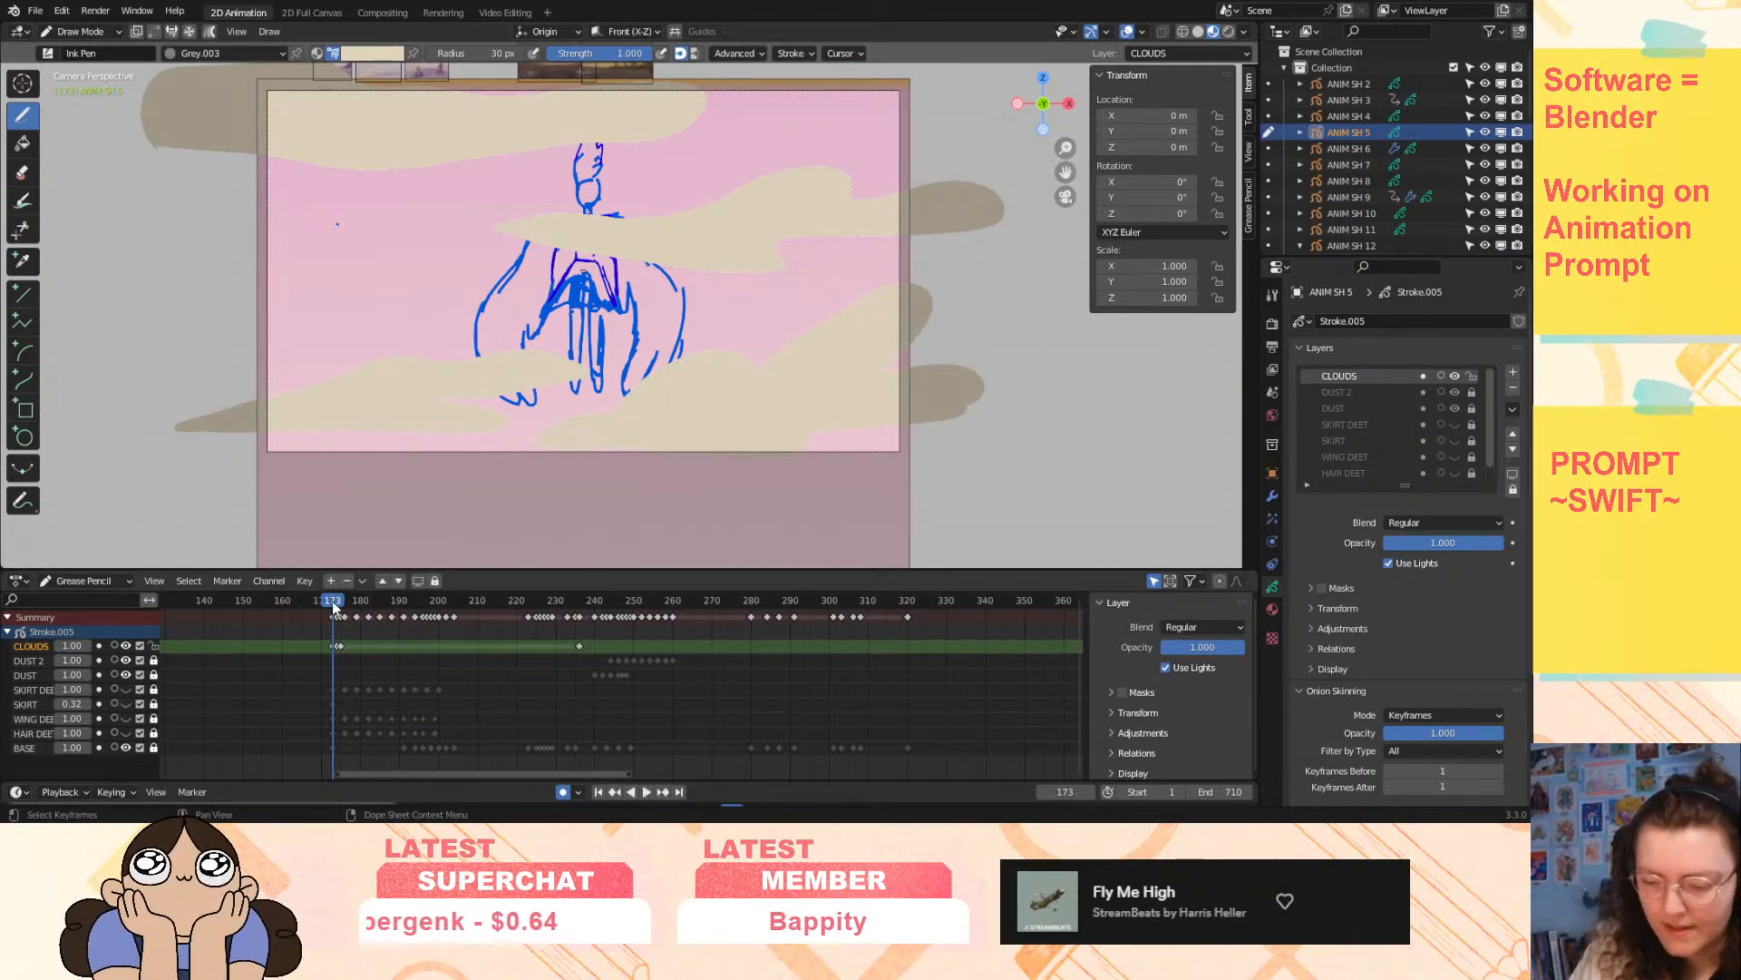
pyautogui.press('space')
pyautogui.press('space')
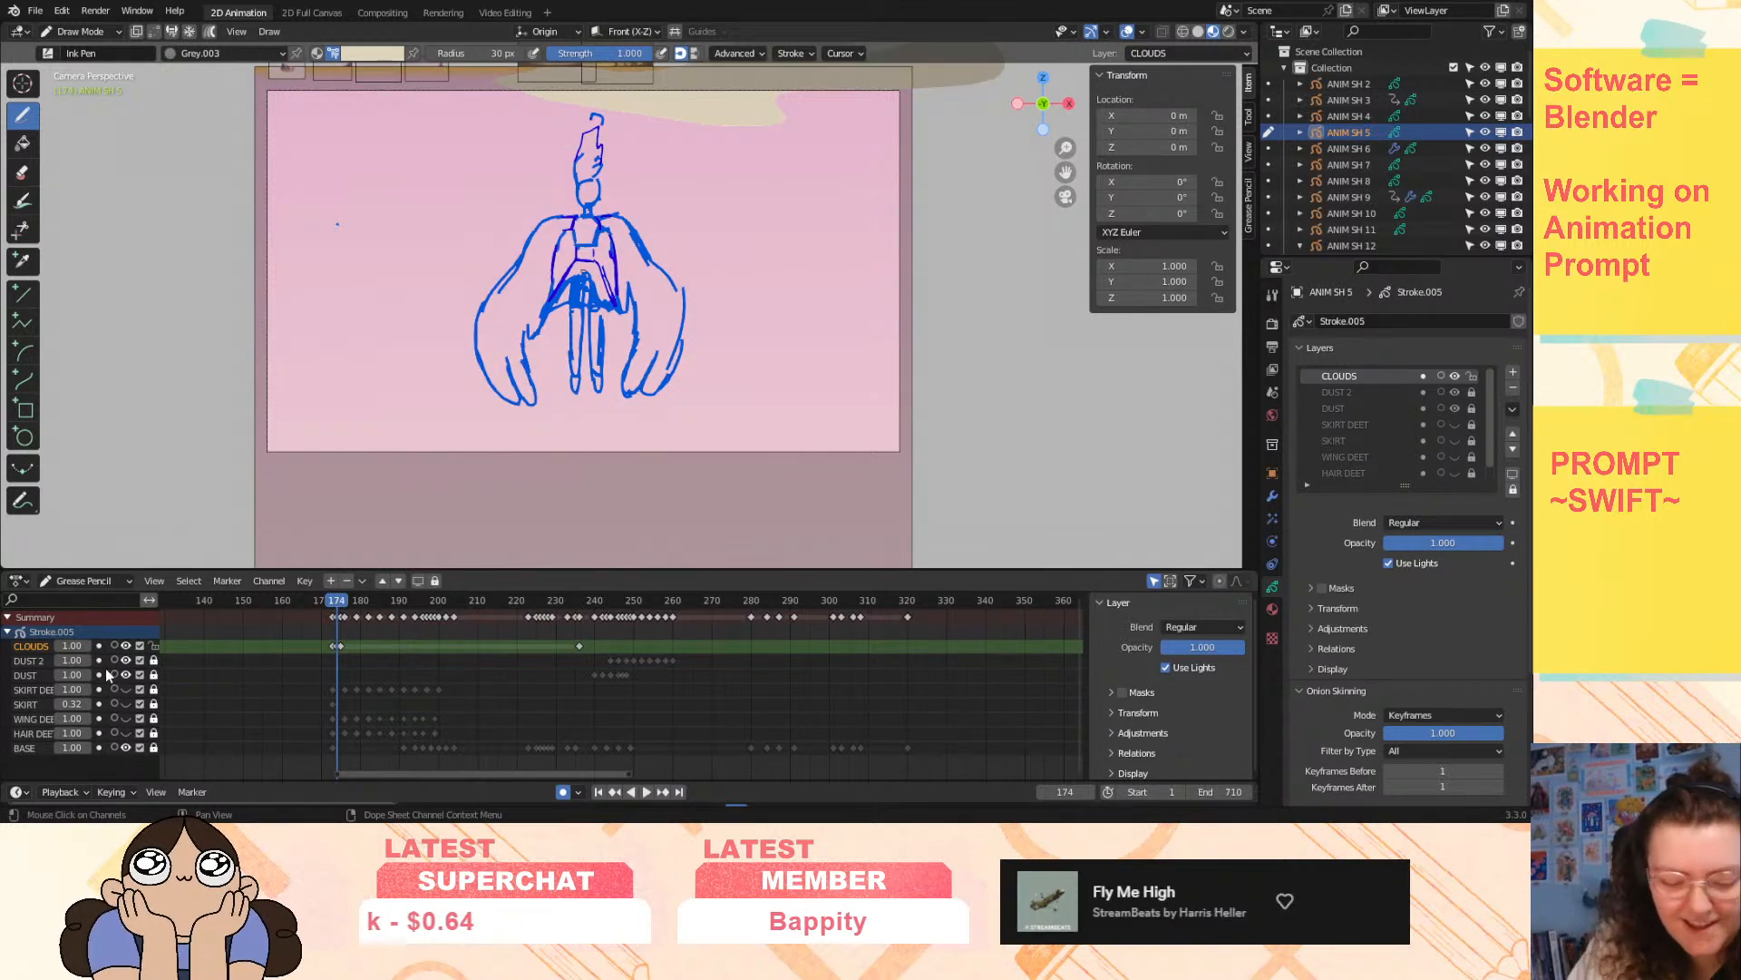
pyautogui.click(114, 645)
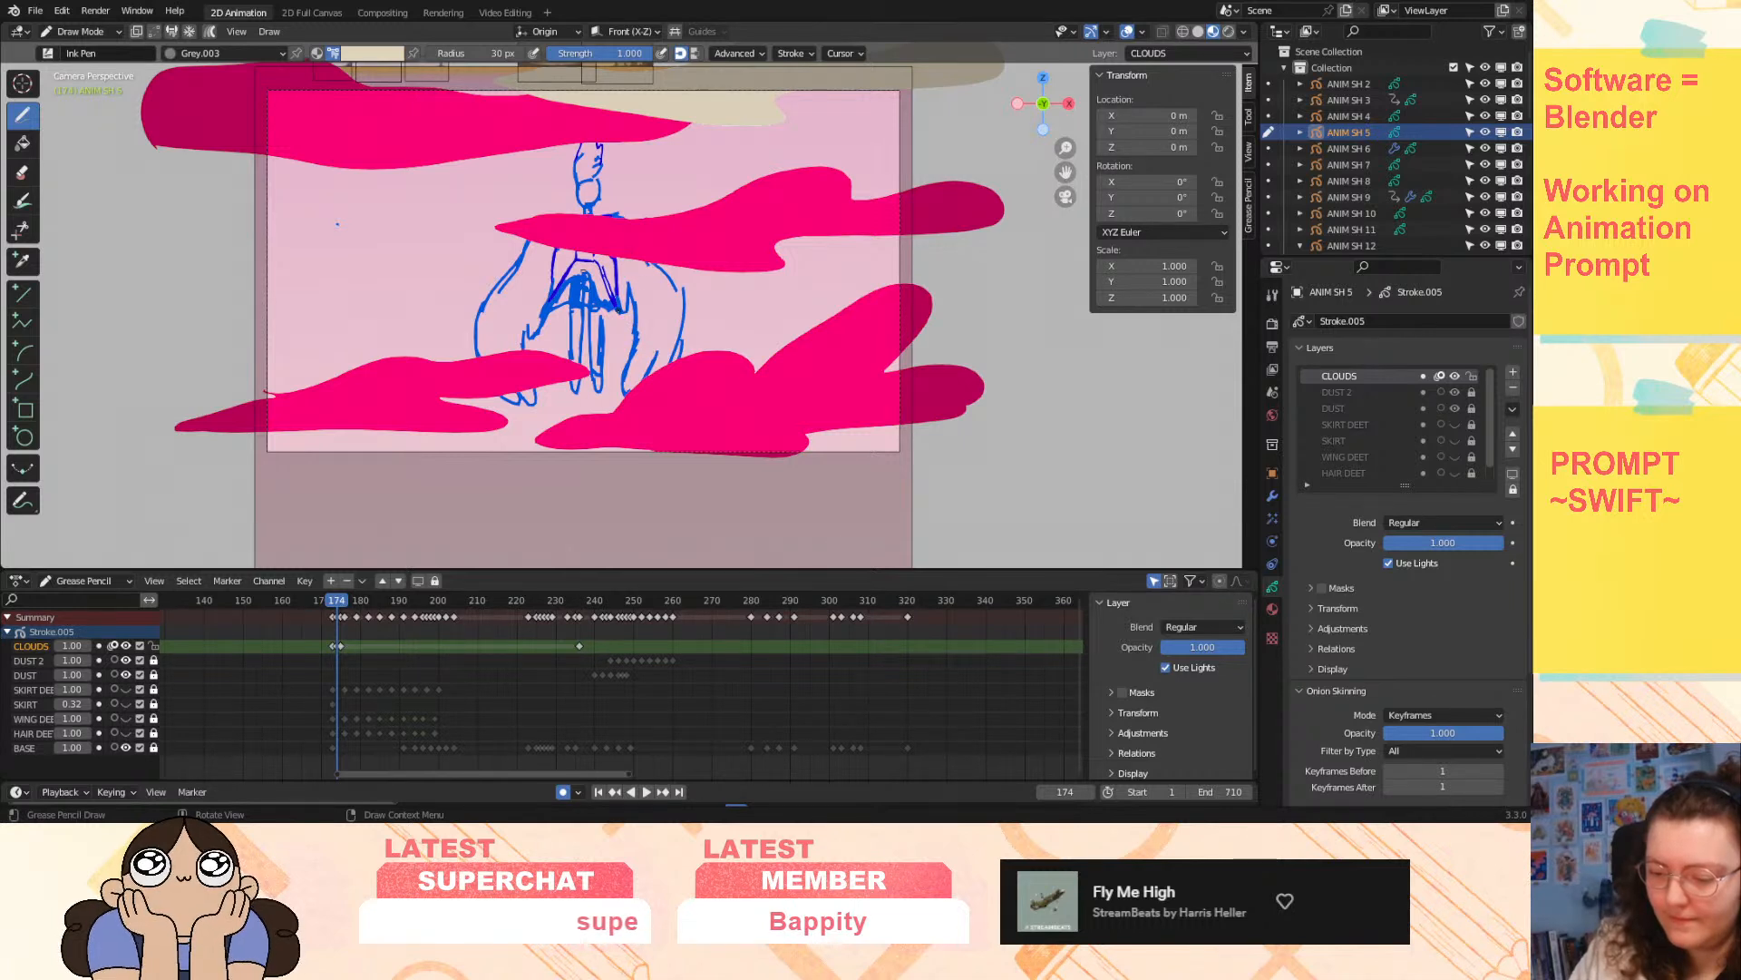
# - At frame 174, draw a large pale cloud across the right side of the camera frame, and undo the extra cloud on the left
pyautogui.moveTo(635, 299)
pyautogui.mouseDown()
pyautogui.moveTo(785, 227)
pyautogui.moveTo(993, 172)
pyautogui.moveTo(907, 288)
pyautogui.moveTo(977, 315)
pyautogui.moveTo(626, 302)
pyautogui.mouseUp()
pyautogui.moveTo(186, 295)
pyautogui.mouseDown()
pyautogui.moveTo(626, 177)
pyautogui.moveTo(146, 331)
pyautogui.moveTo(238, 290)
pyautogui.mouseUp()
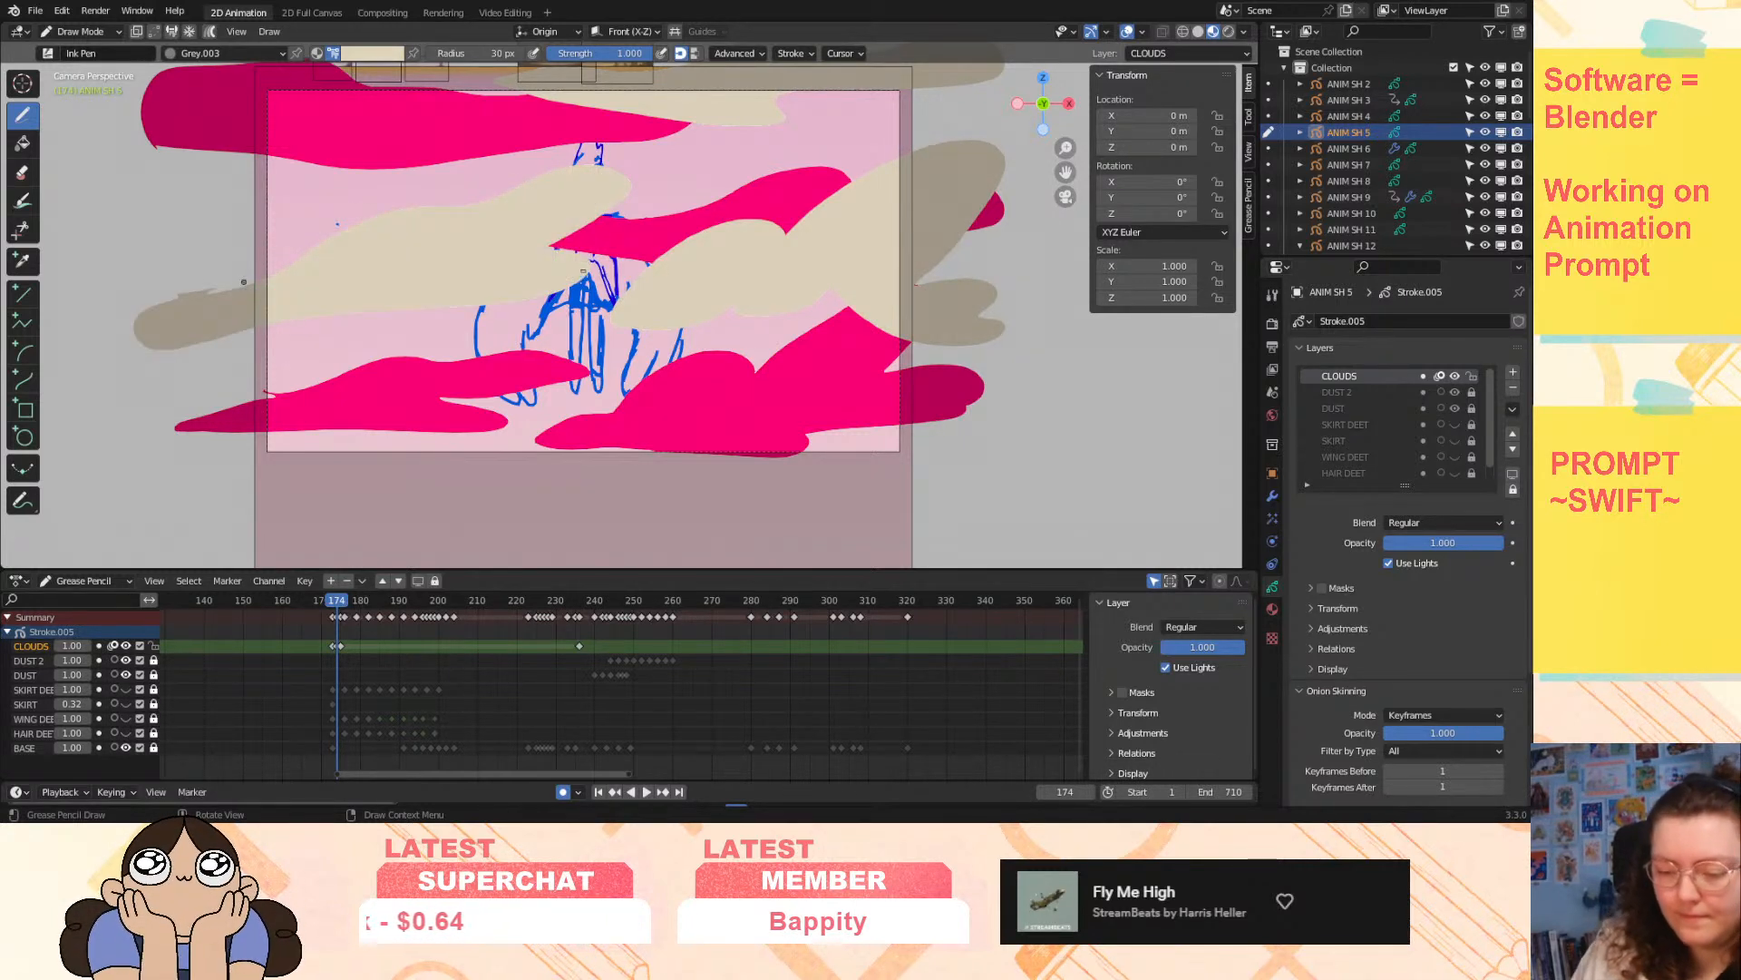
pyautogui.hotkey('ctrl', 'z')
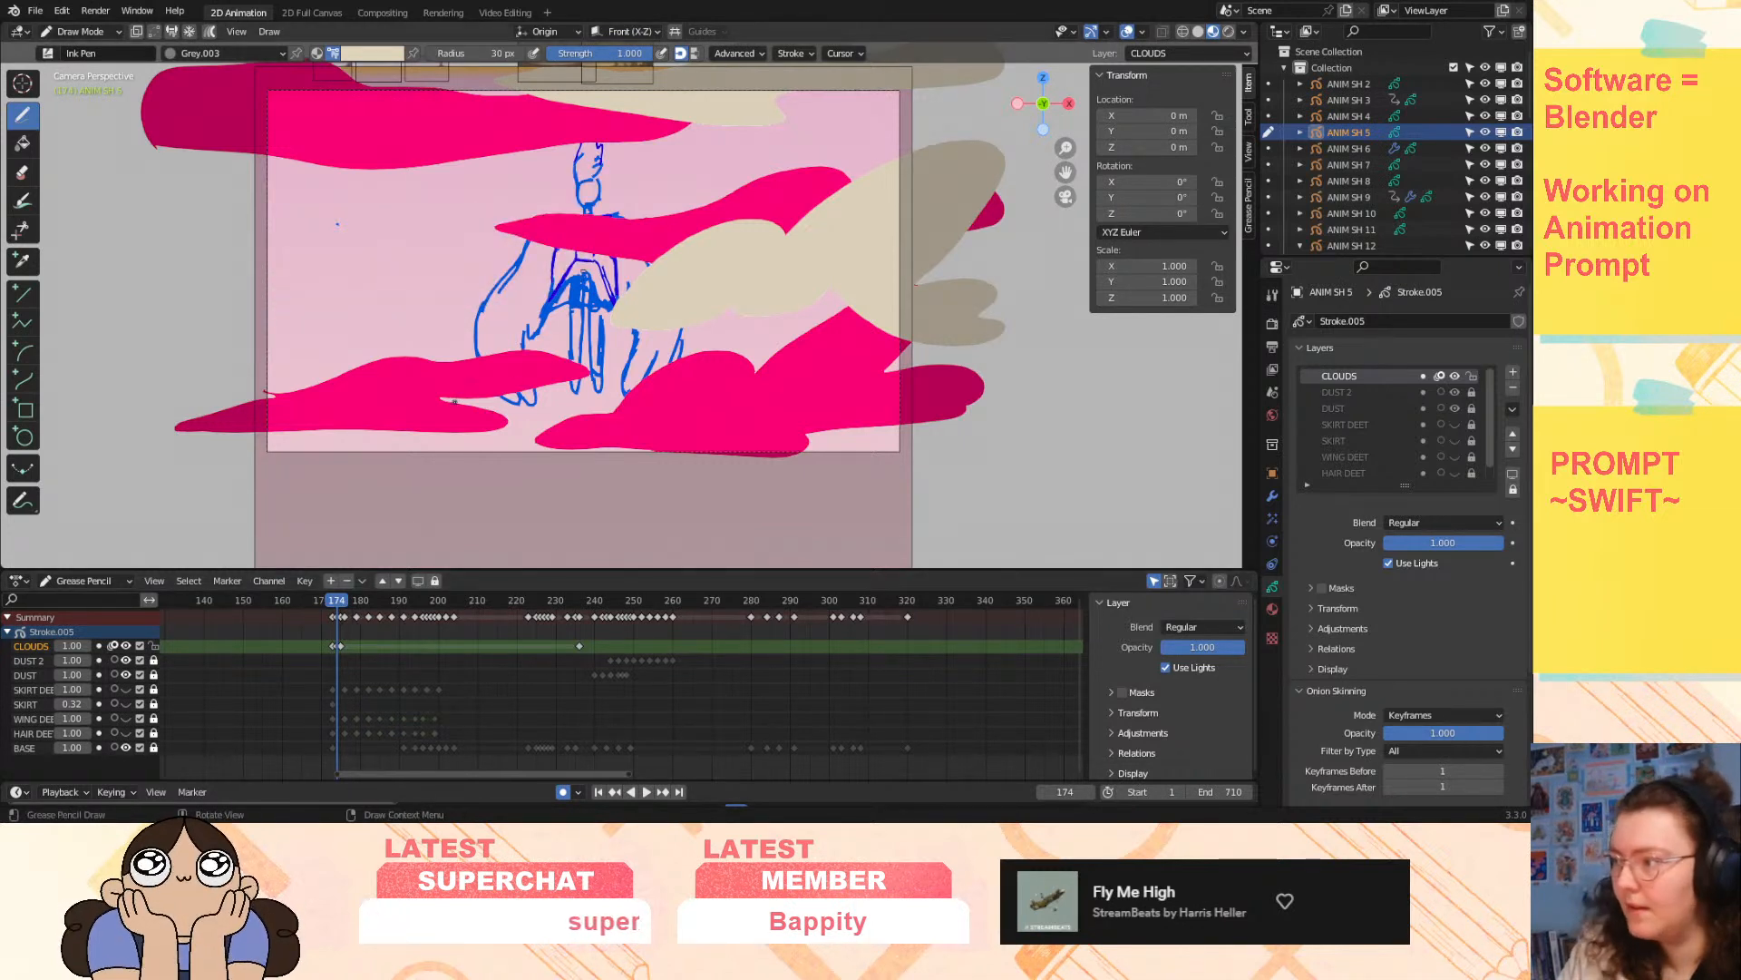
# - Draw a cloud over the lower-left onion-skinned one at frame 174, move it up in Edit Mode to the figure's head height, and preview the motion
pyautogui.moveTo(487, 400)
pyautogui.mouseDown()
pyautogui.moveTo(438, 397)
pyautogui.moveTo(593, 372)
pyautogui.moveTo(423, 365)
pyautogui.moveTo(168, 431)
pyautogui.moveTo(508, 419)
pyautogui.moveTo(417, 396)
pyautogui.mouseUp()
pyautogui.click(79, 31)
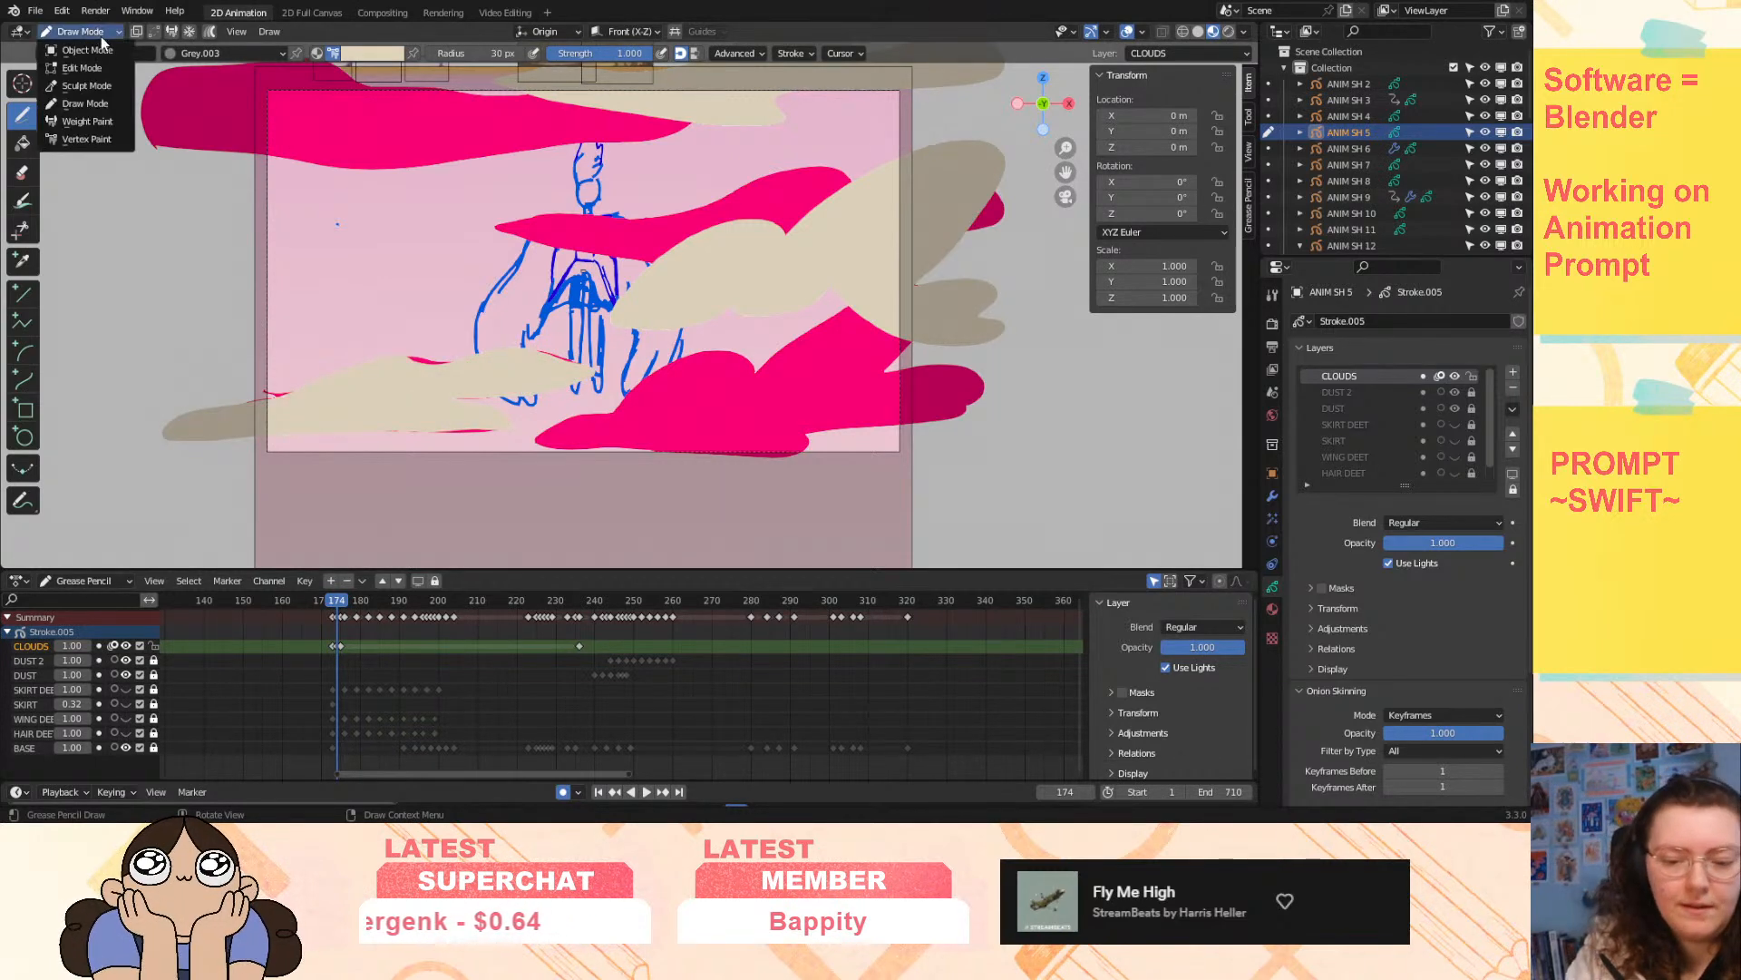
pyautogui.click(81, 69)
pyautogui.moveTo(415, 482)
pyautogui.mouseDown()
pyautogui.moveTo(608, 338)
pyautogui.moveTo(87, 489)
pyautogui.moveTo(141, 508)
pyautogui.mouseUp()
pyautogui.press('g')
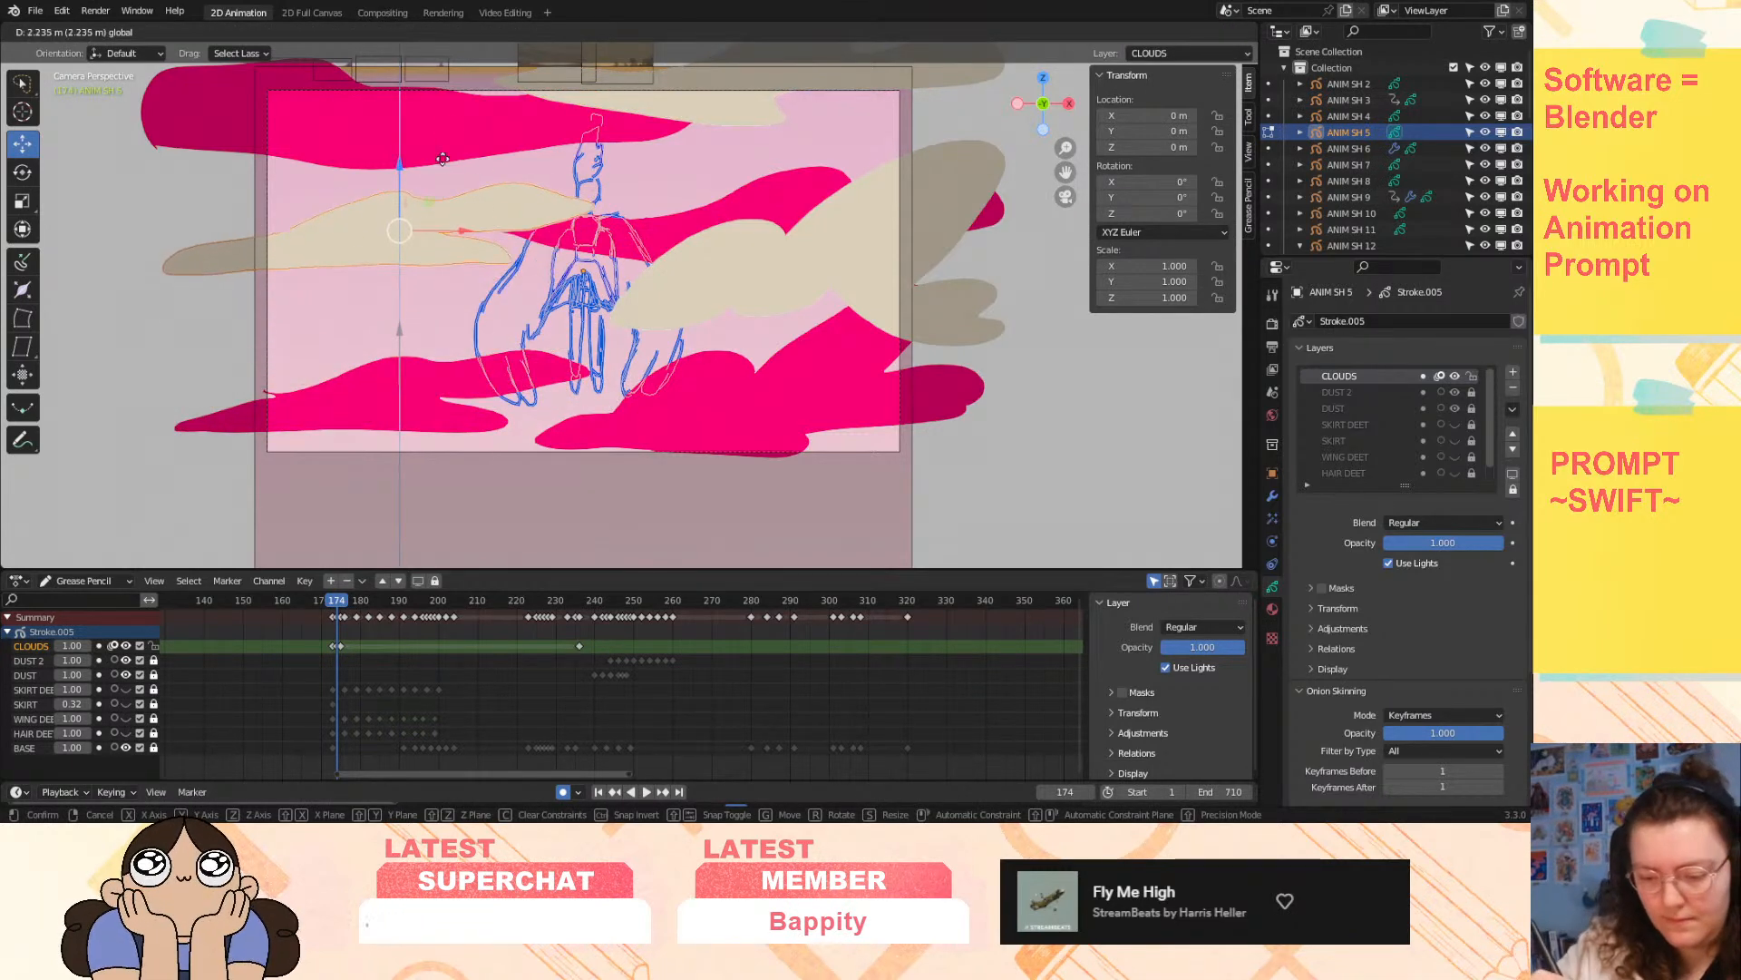
pyautogui.click(432, 142)
pyautogui.press('space')
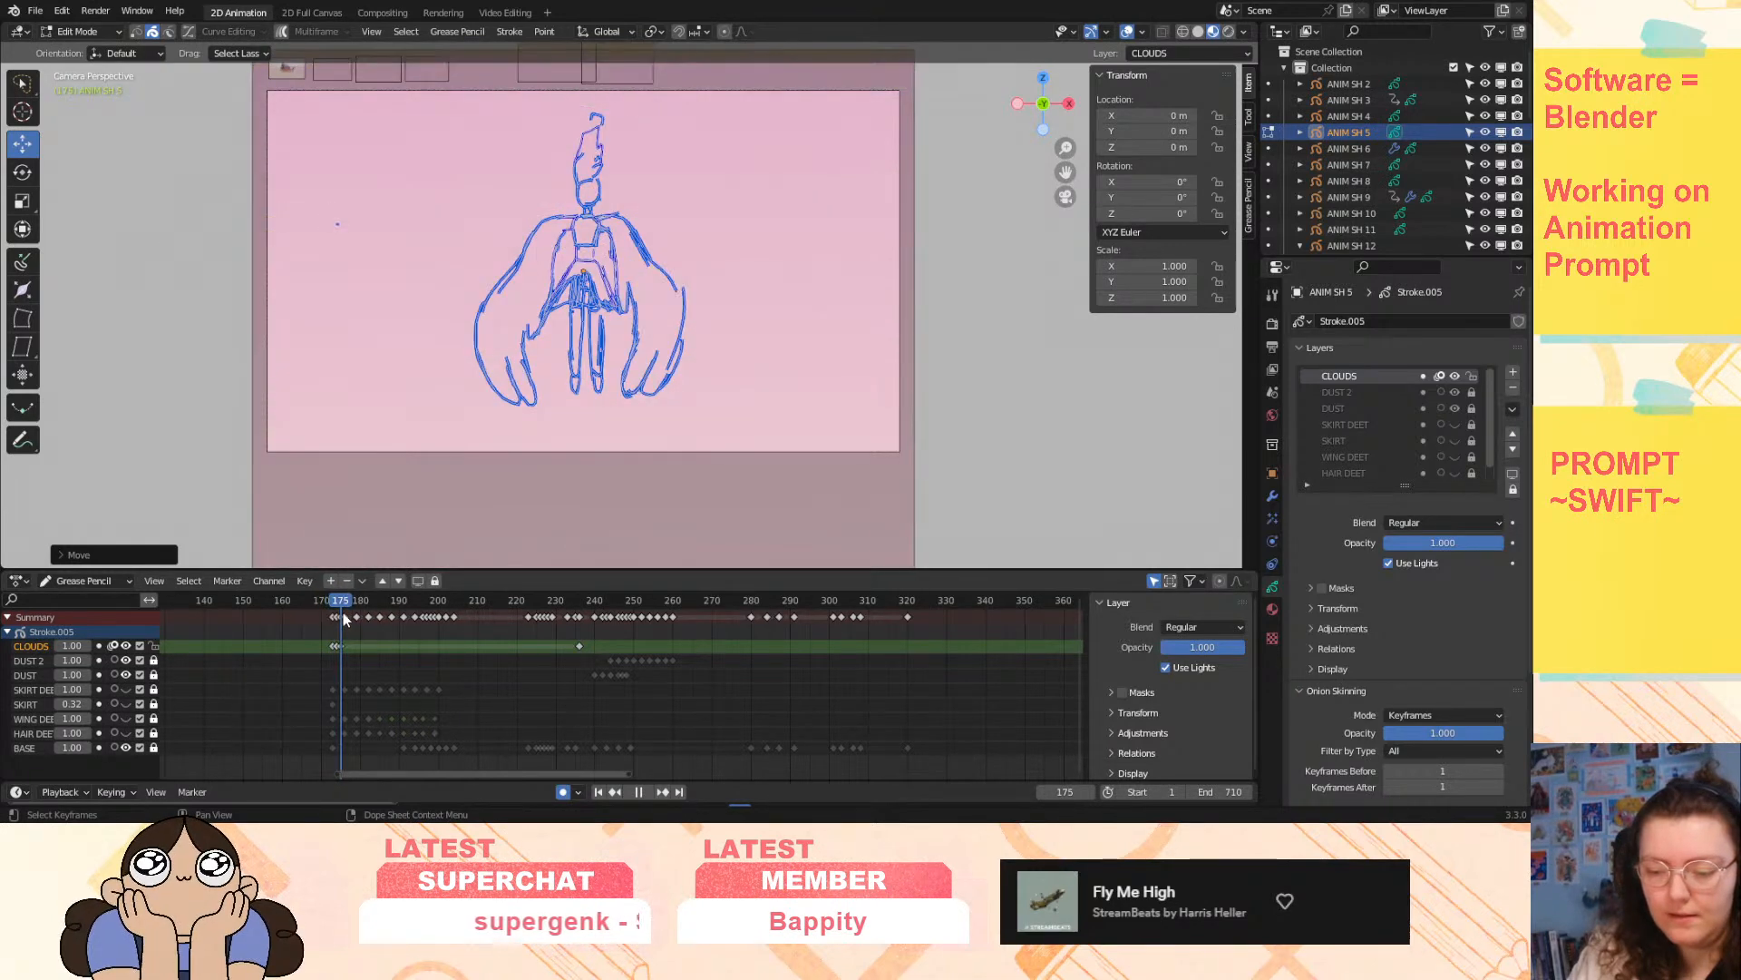
pyautogui.press('space')
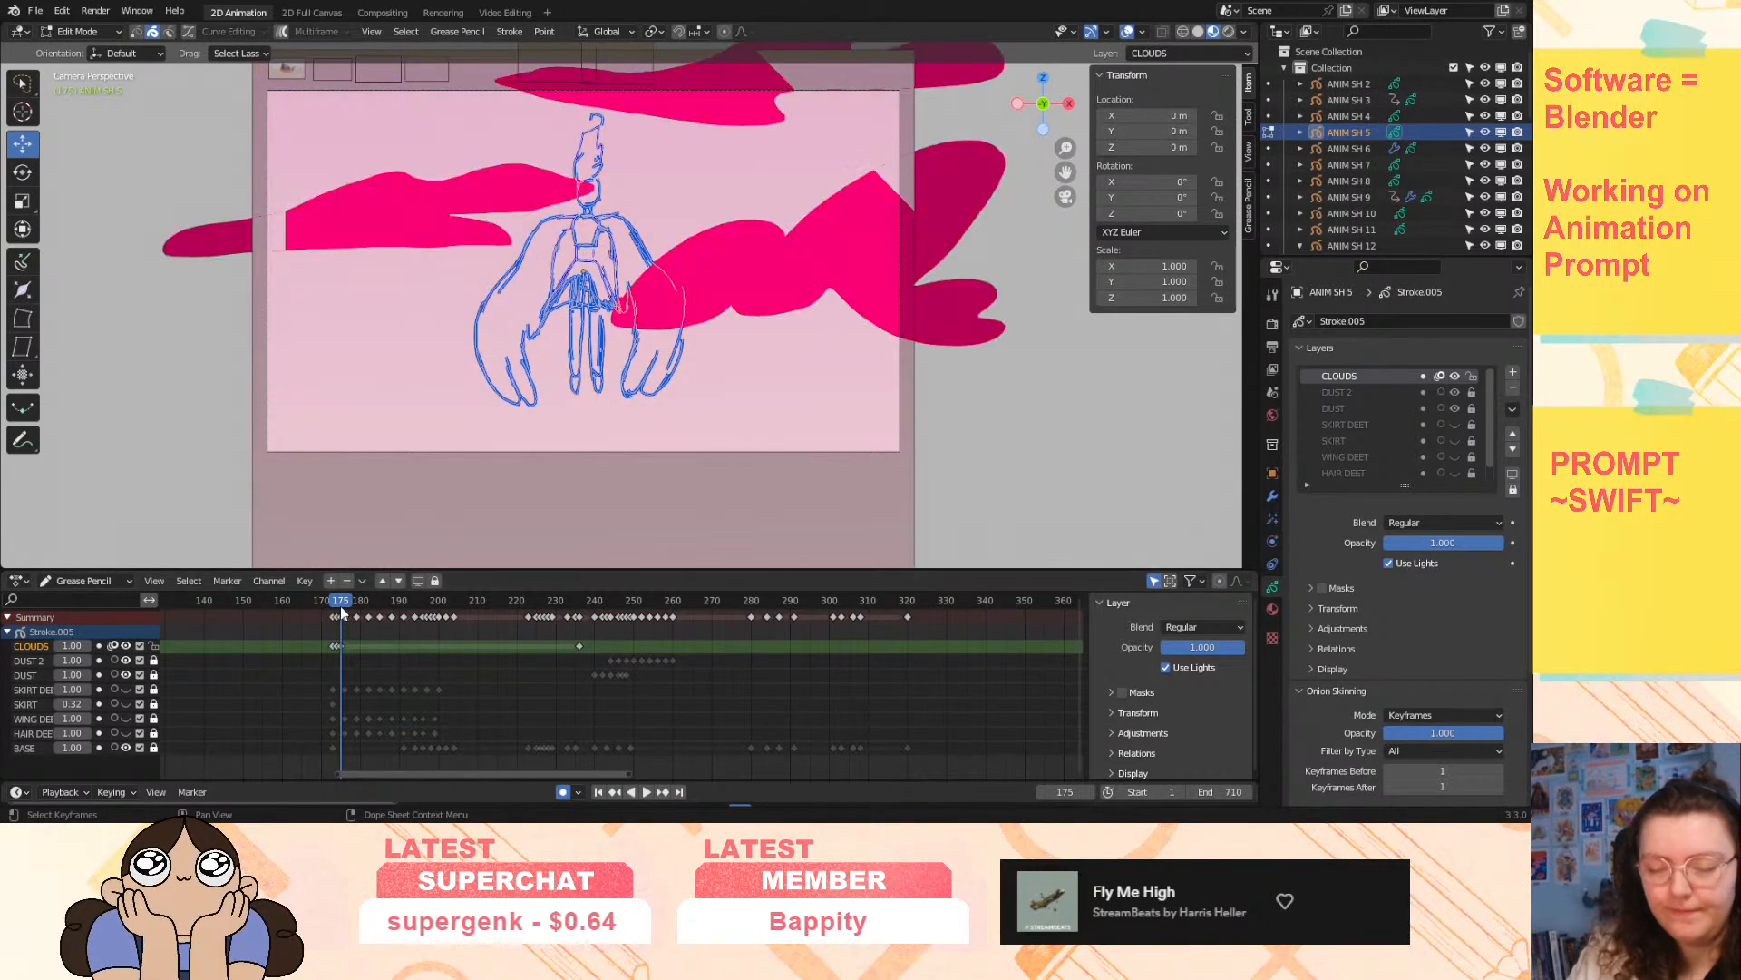
# - In Draw Mode at frame 175, draw a pale puffy cloud at the lower left overlapping the figure's wing, and preview it
pyautogui.click(75, 31)
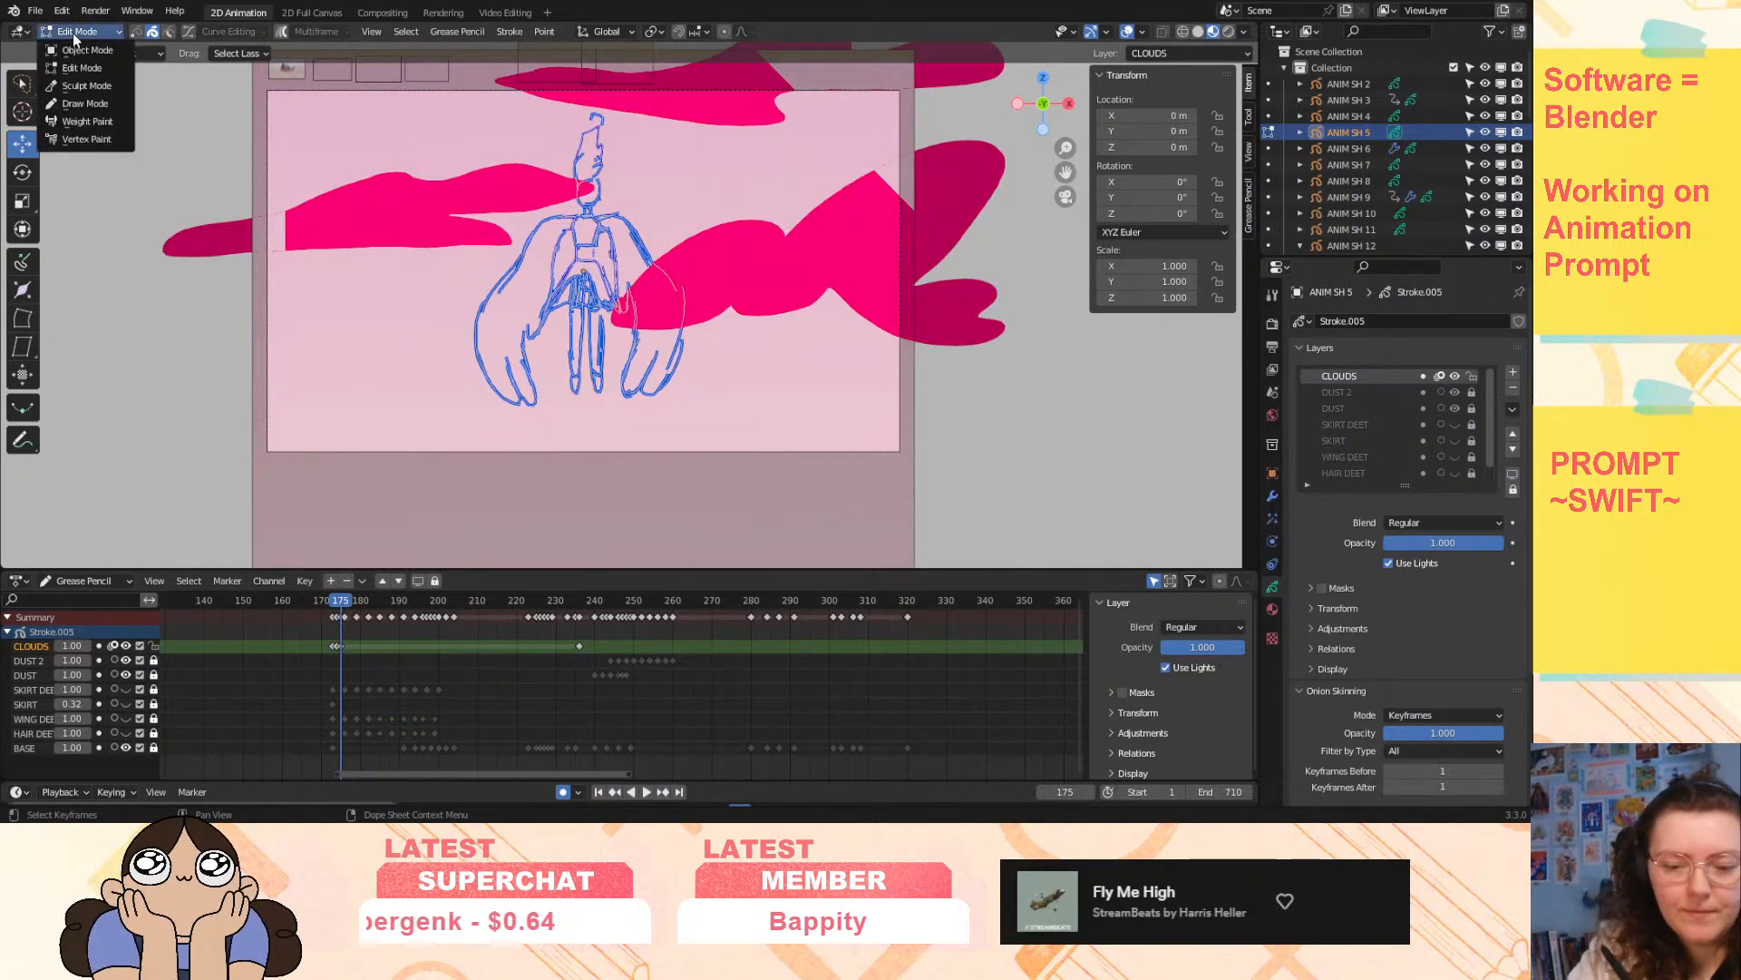
pyautogui.click(85, 103)
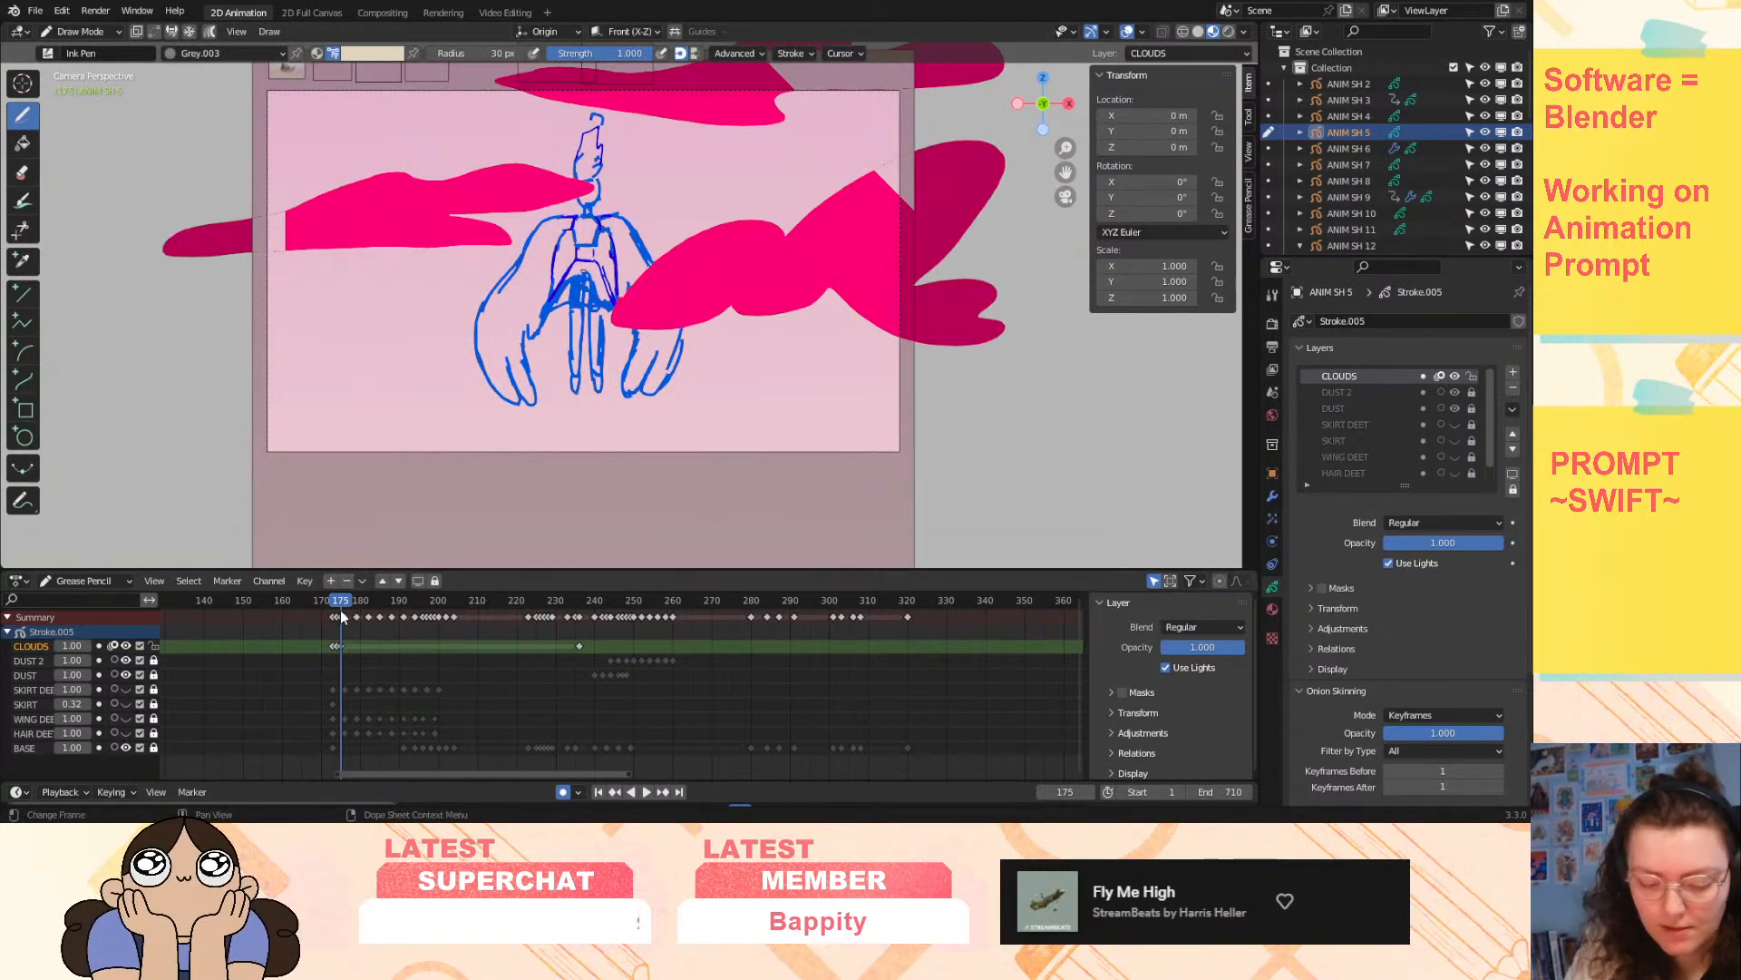
pyautogui.press('space')
pyautogui.press('space')
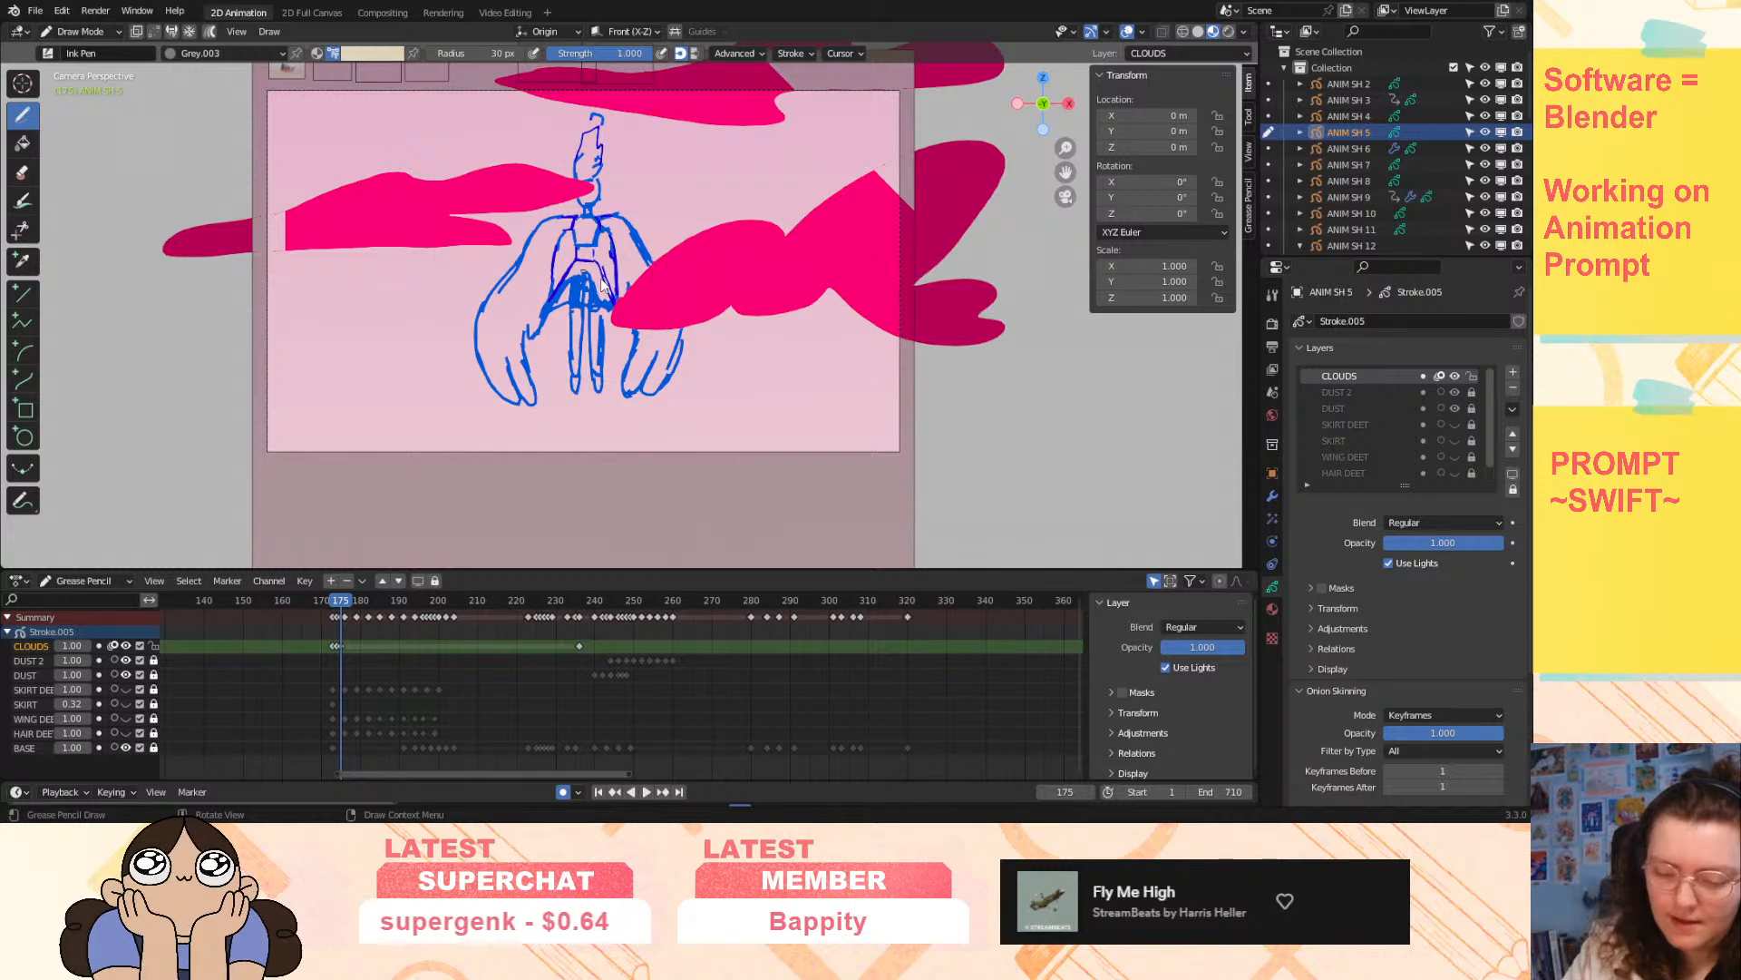
pyautogui.moveTo(581, 415)
pyautogui.mouseDown()
pyautogui.moveTo(436, 292)
pyautogui.moveTo(313, 399)
pyautogui.moveTo(563, 419)
pyautogui.moveTo(596, 414)
pyautogui.moveTo(581, 385)
pyautogui.mouseUp()
pyautogui.moveTo(495, 323)
pyautogui.mouseDown()
pyautogui.moveTo(554, 327)
pyautogui.moveTo(505, 313)
pyautogui.moveTo(525, 326)
pyautogui.mouseUp()
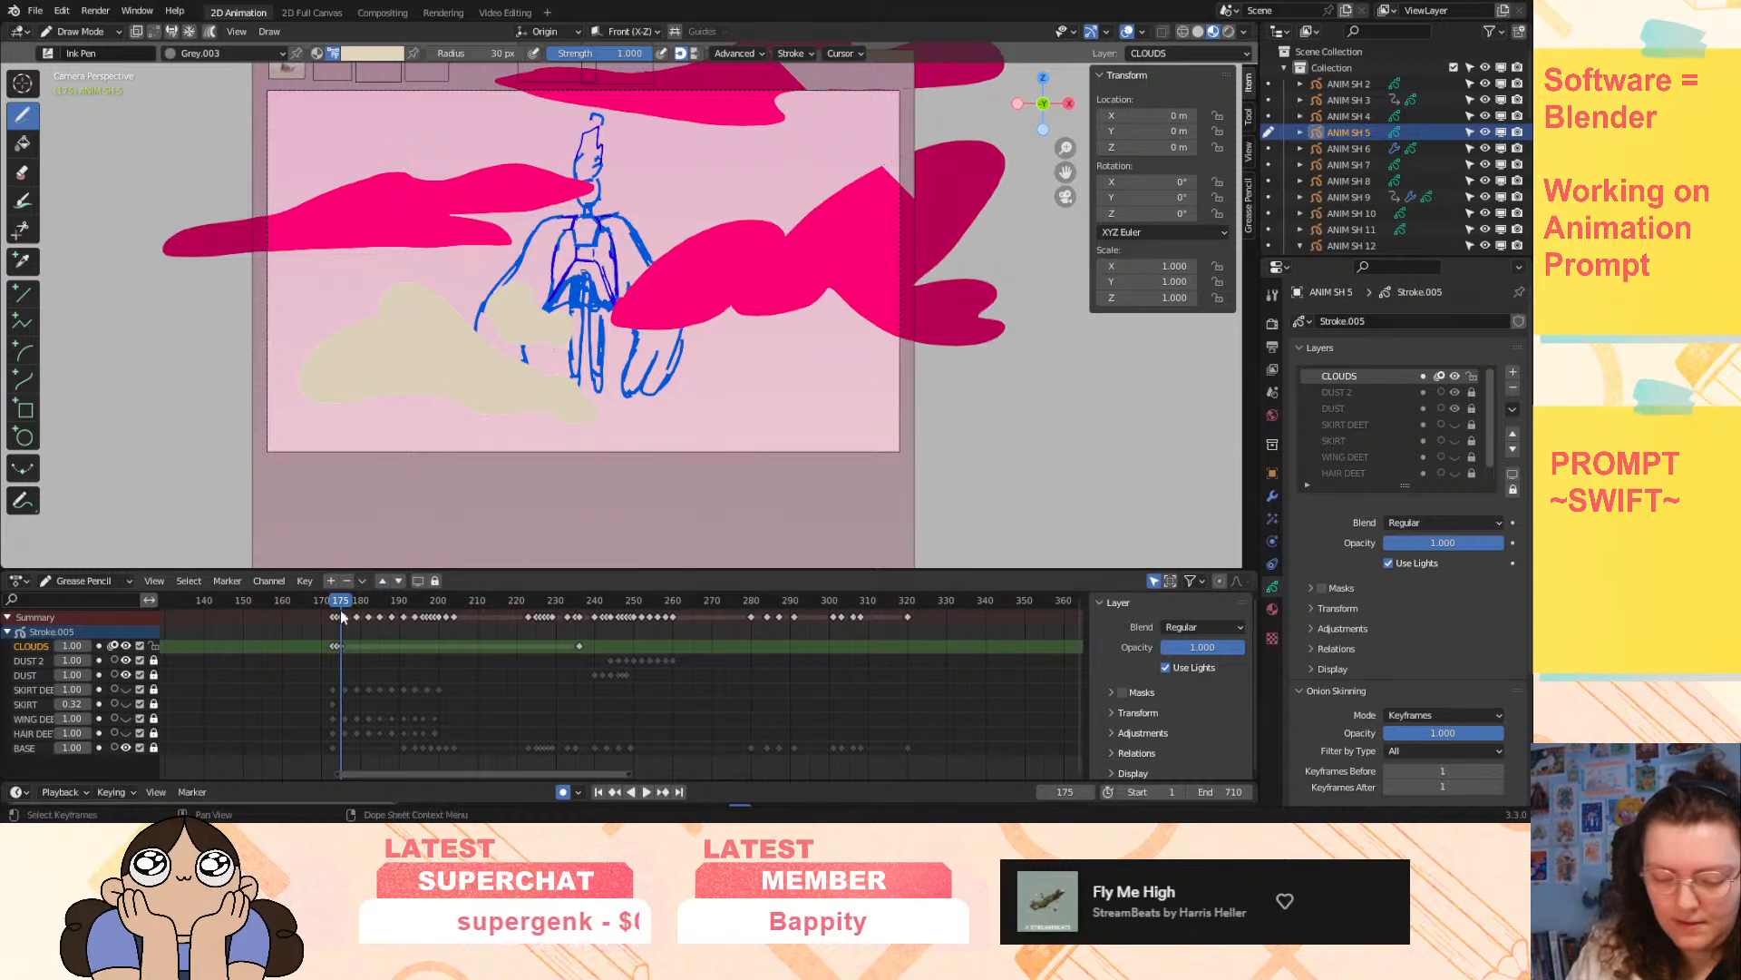
pyautogui.press('space')
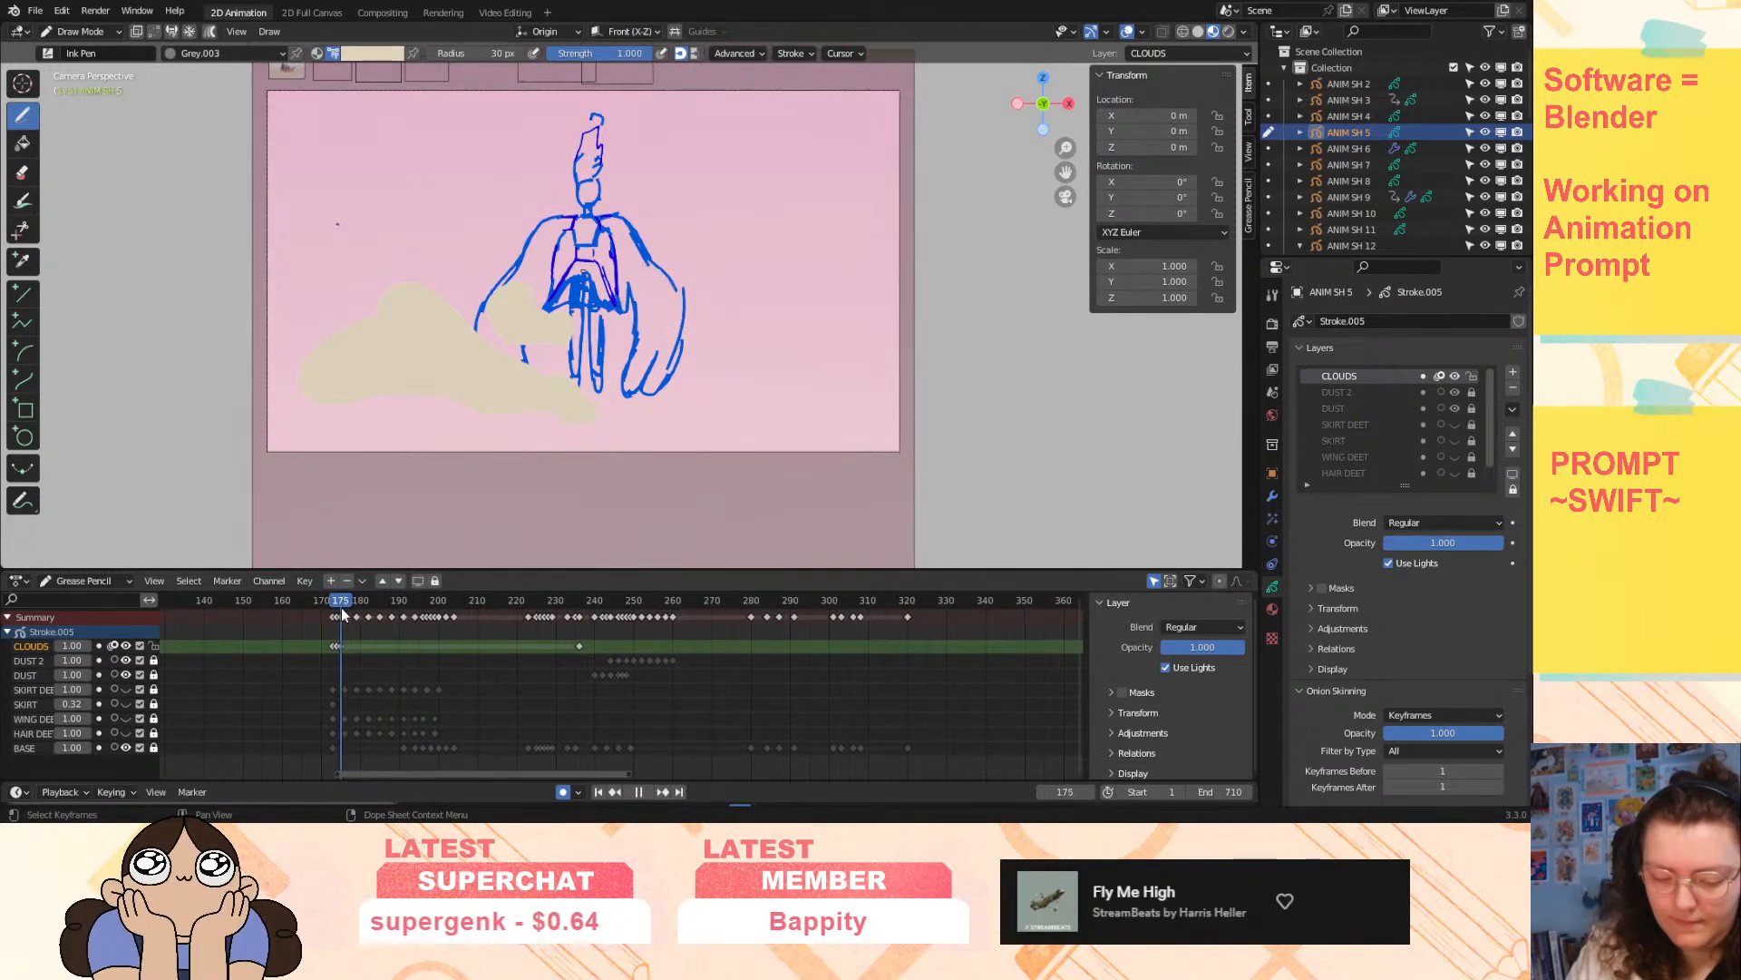
pyautogui.press('space')
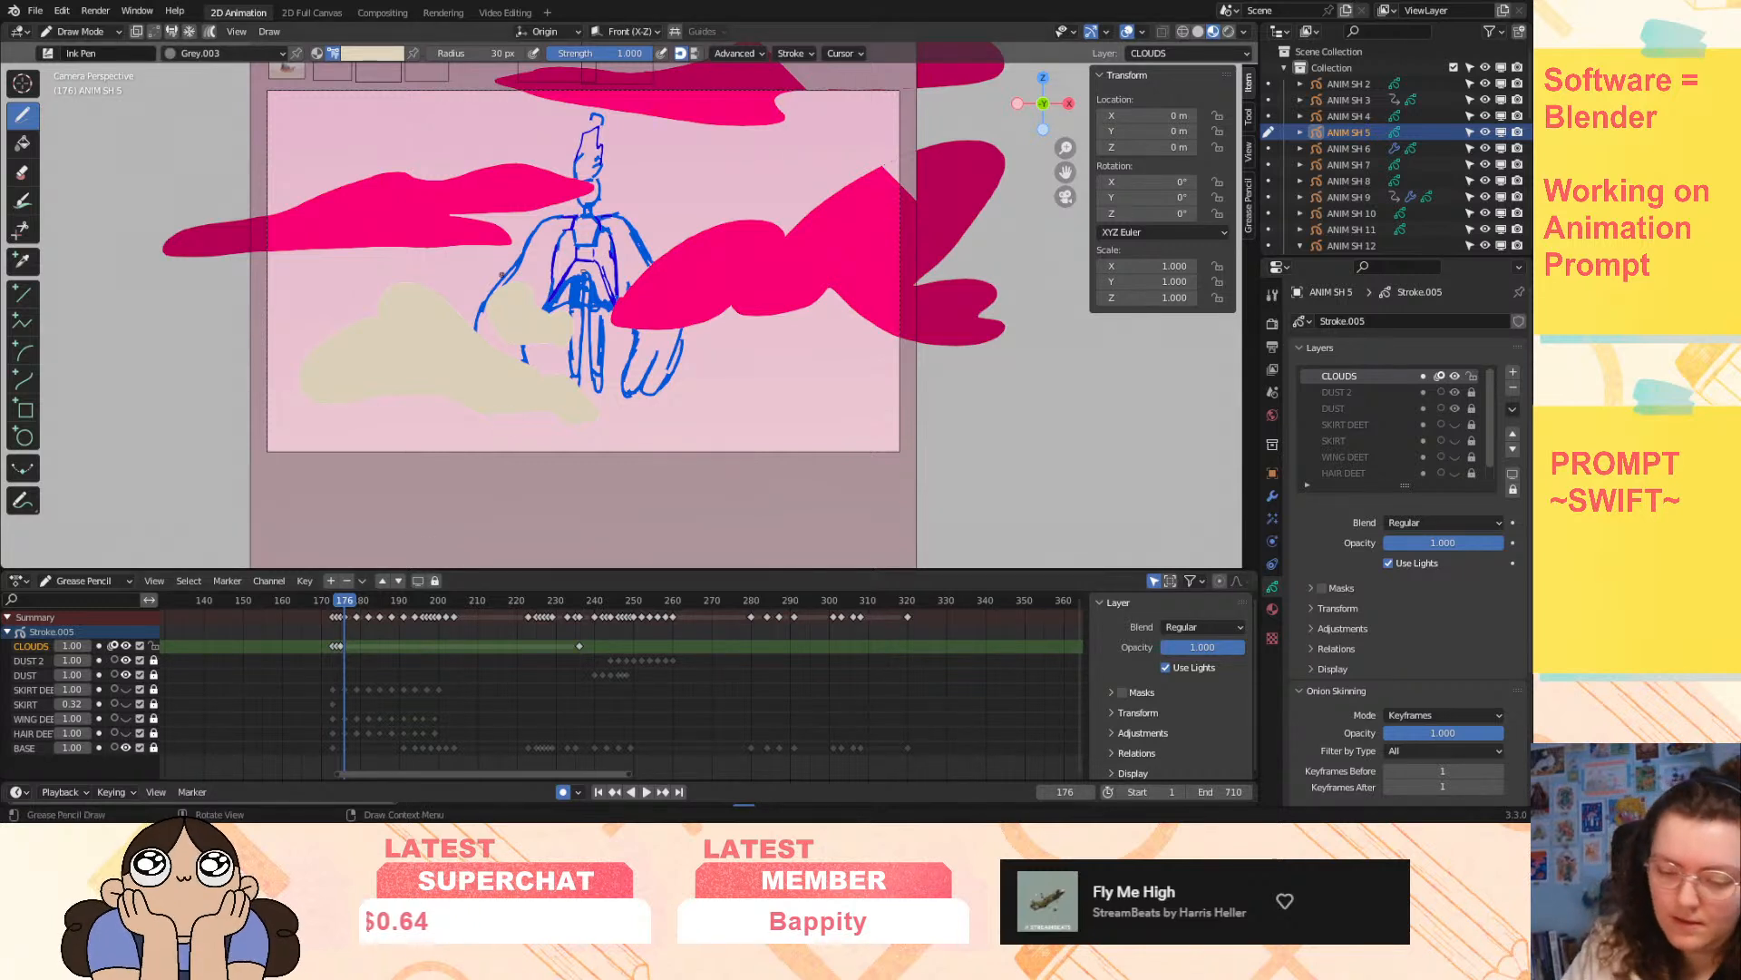
# - At frame 176, draw the lower-left cloud breaking apart into separate puffs and wisps over its onion skin, and preview it
pyautogui.moveTo(488, 266)
pyautogui.mouseDown()
pyautogui.moveTo(473, 288)
pyautogui.moveTo(548, 263)
pyautogui.moveTo(539, 280)
pyautogui.mouseUp()
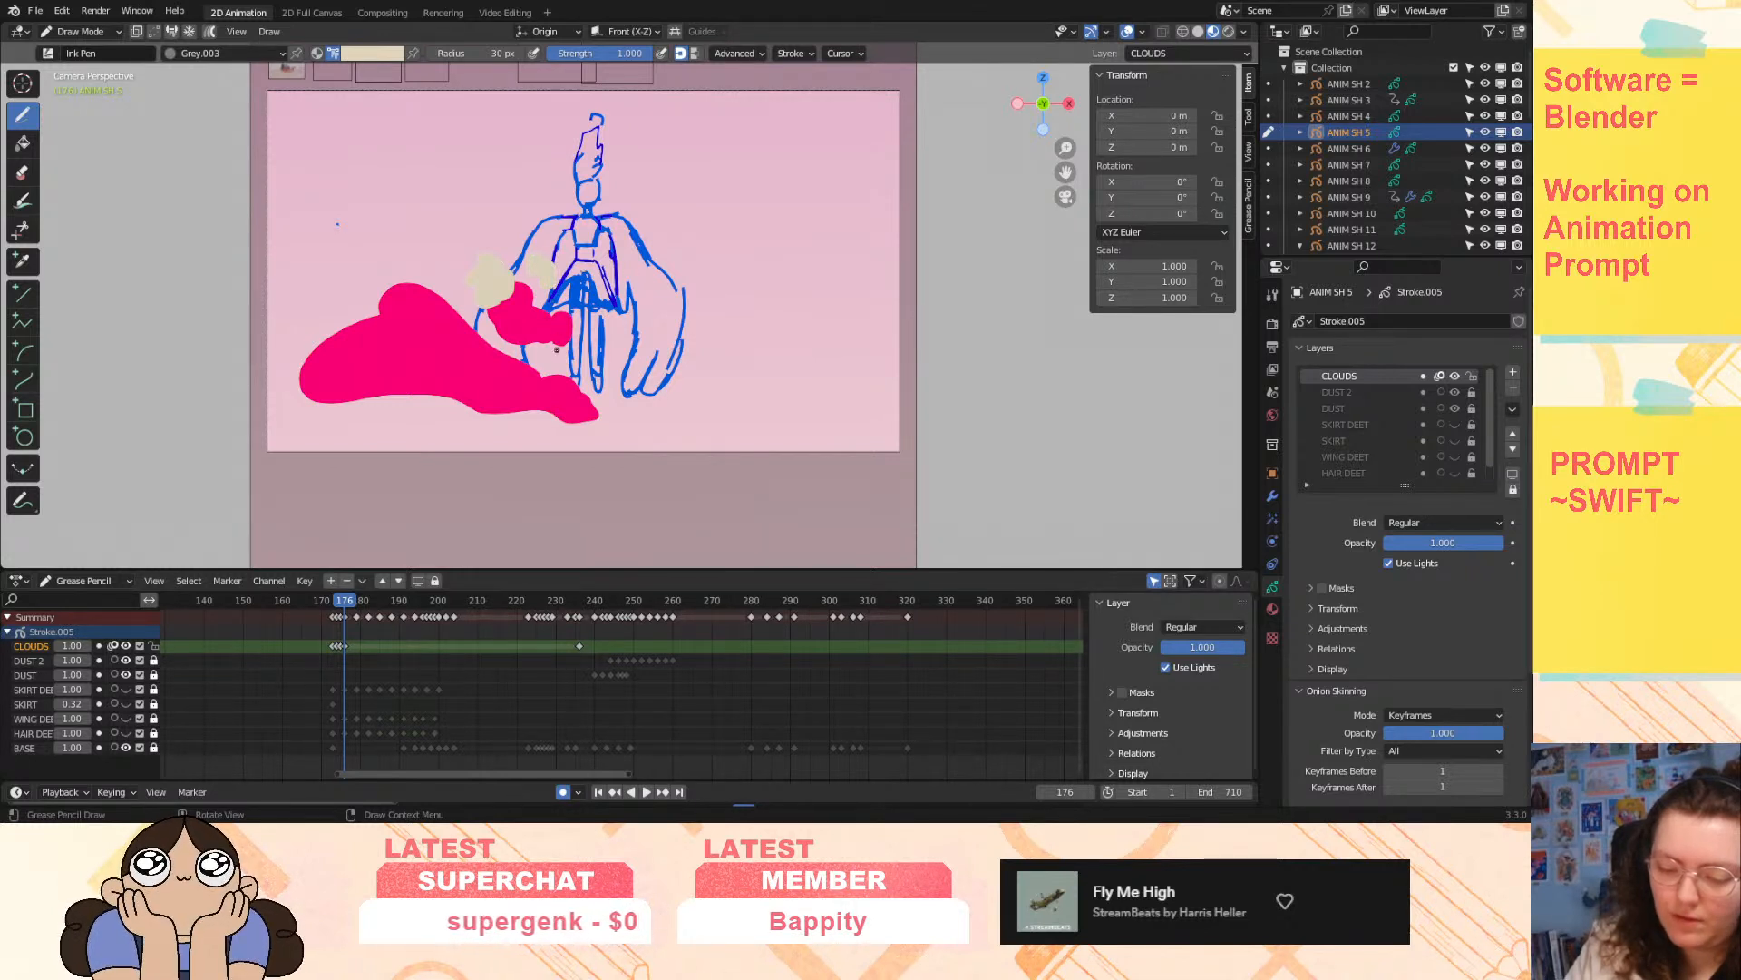
pyautogui.moveTo(373, 278)
pyautogui.mouseDown()
pyautogui.moveTo(273, 292)
pyautogui.moveTo(385, 327)
pyautogui.moveTo(410, 288)
pyautogui.mouseUp()
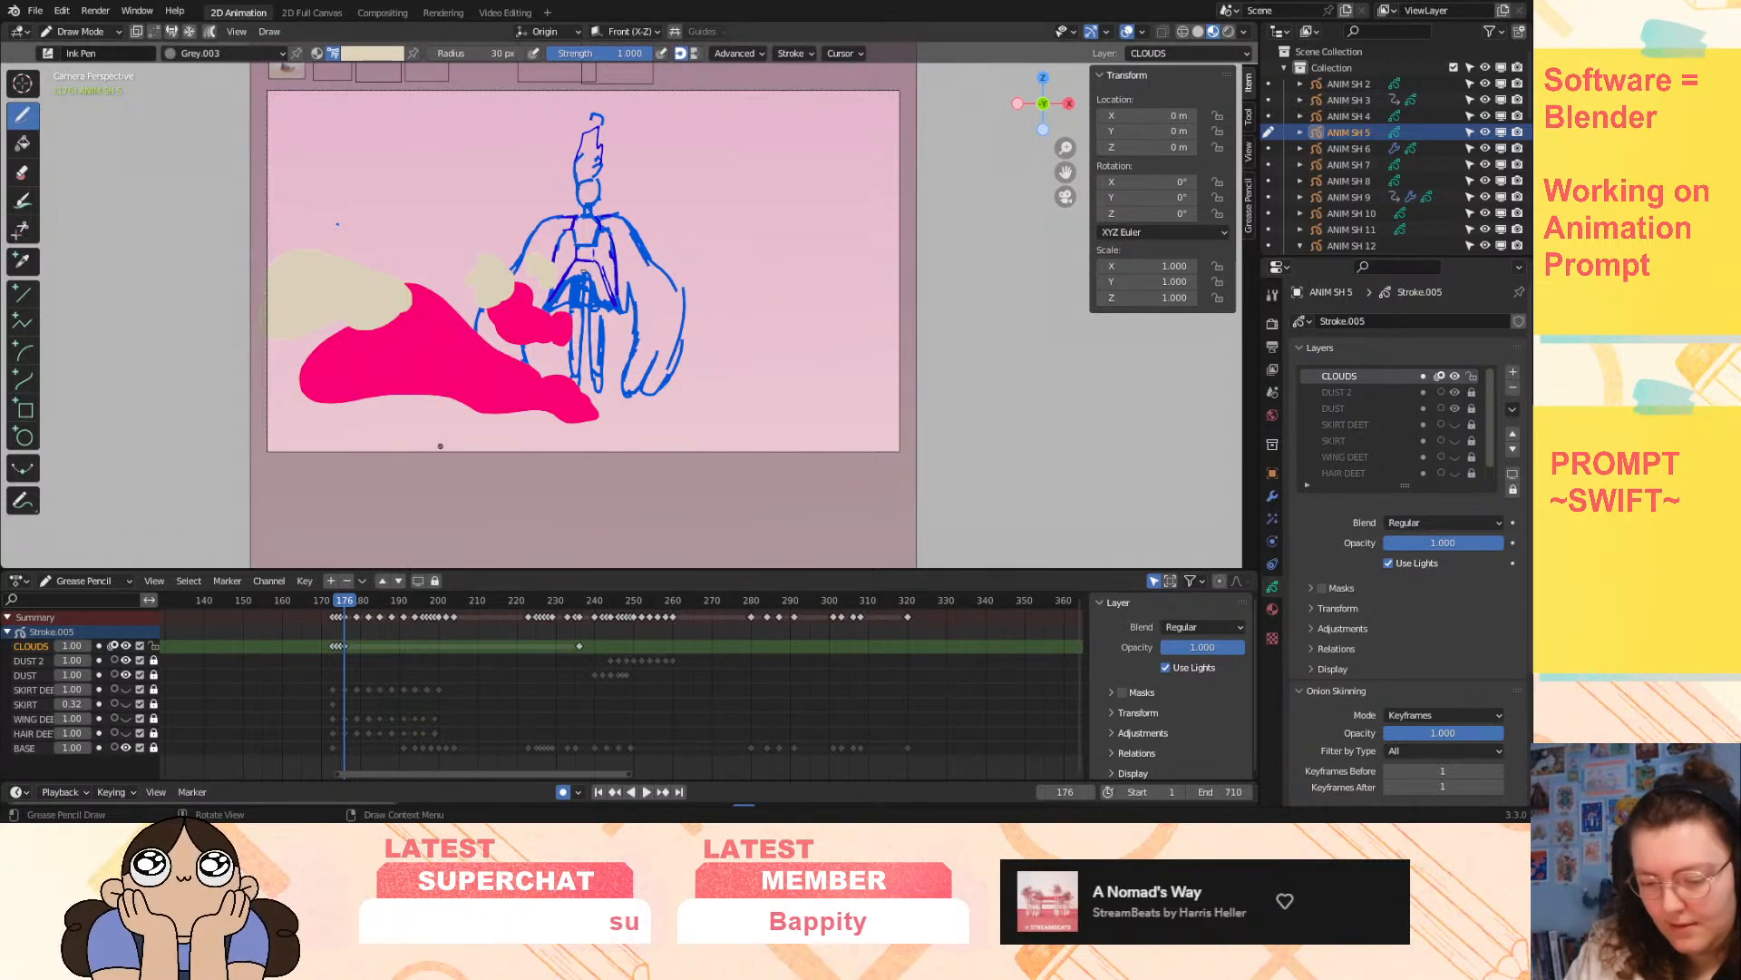
pyautogui.moveTo(331, 360)
pyautogui.mouseDown()
pyautogui.moveTo(313, 386)
pyautogui.moveTo(431, 358)
pyautogui.moveTo(399, 390)
pyautogui.mouseUp()
pyautogui.moveTo(524, 395)
pyautogui.mouseDown()
pyautogui.moveTo(555, 406)
pyautogui.moveTo(440, 303)
pyautogui.moveTo(545, 399)
pyautogui.moveTo(443, 368)
pyautogui.mouseUp()
pyautogui.moveTo(540, 323); pyautogui.dragTo(535, 321)
pyautogui.moveTo(462, 399)
pyautogui.mouseDown()
pyautogui.moveTo(494, 399)
pyautogui.moveTo(440, 372)
pyautogui.moveTo(453, 399)
pyautogui.moveTo(497, 361)
pyautogui.moveTo(486, 345)
pyautogui.moveTo(466, 370)
pyautogui.mouseUp()
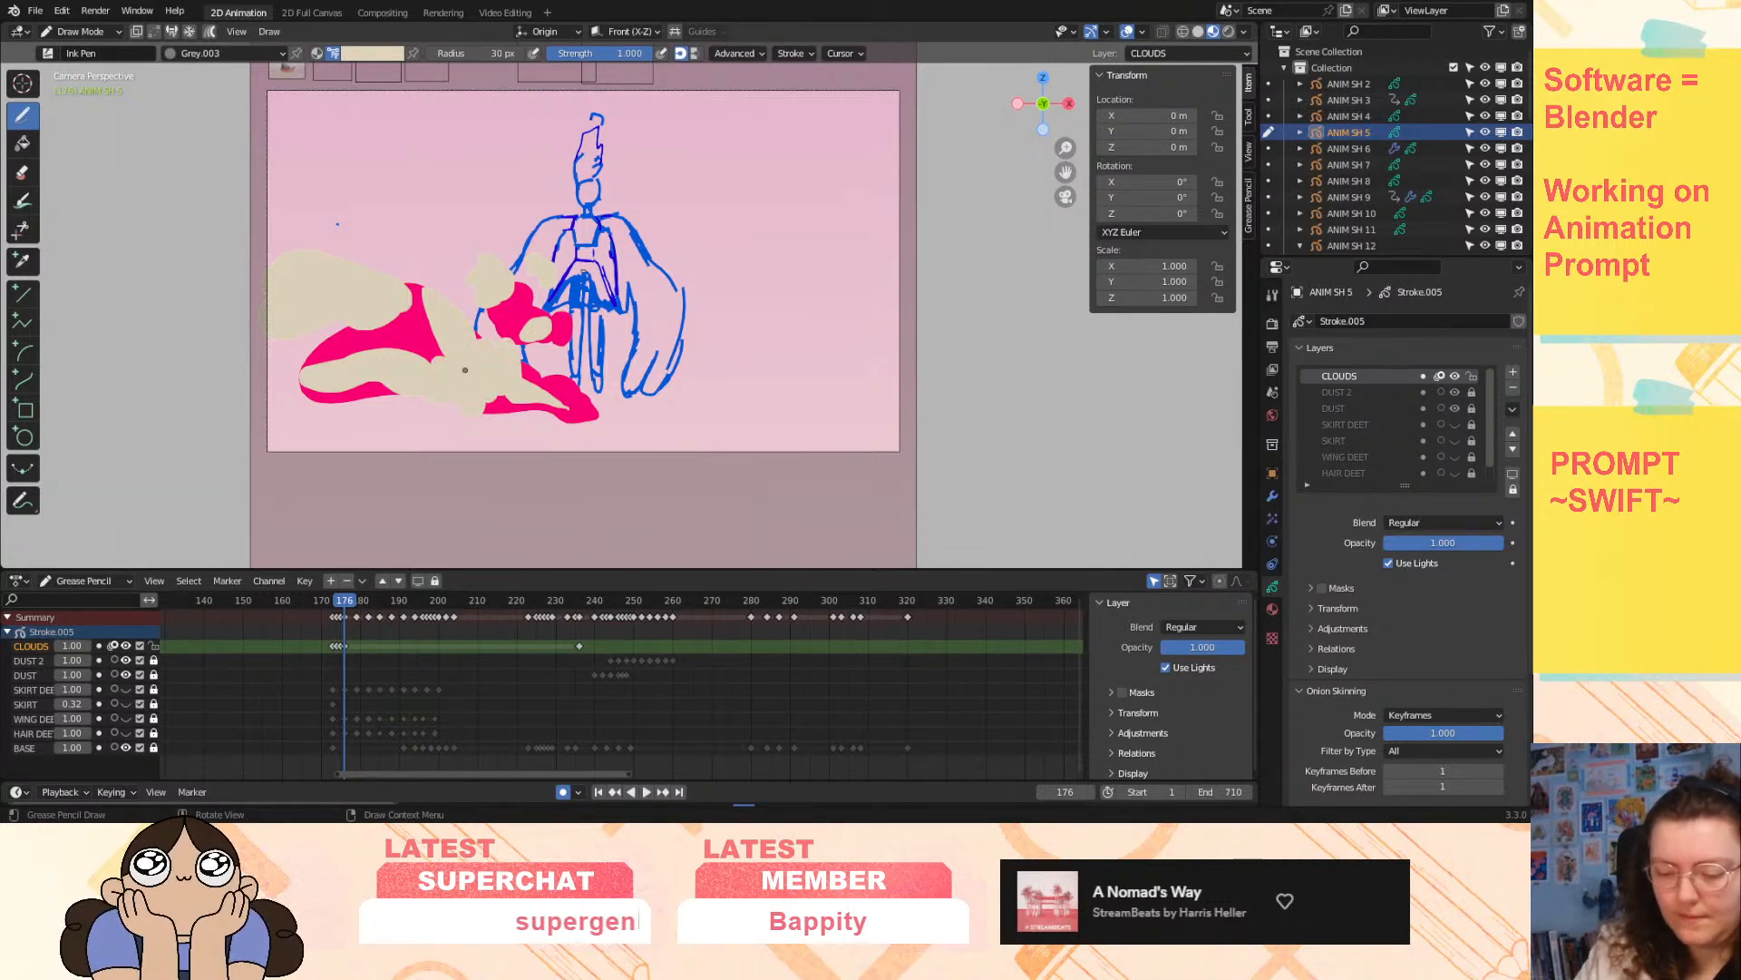
pyautogui.moveTo(396, 316)
pyautogui.mouseDown()
pyautogui.moveTo(395, 331)
pyautogui.moveTo(408, 254)
pyautogui.moveTo(456, 285)
pyautogui.mouseUp()
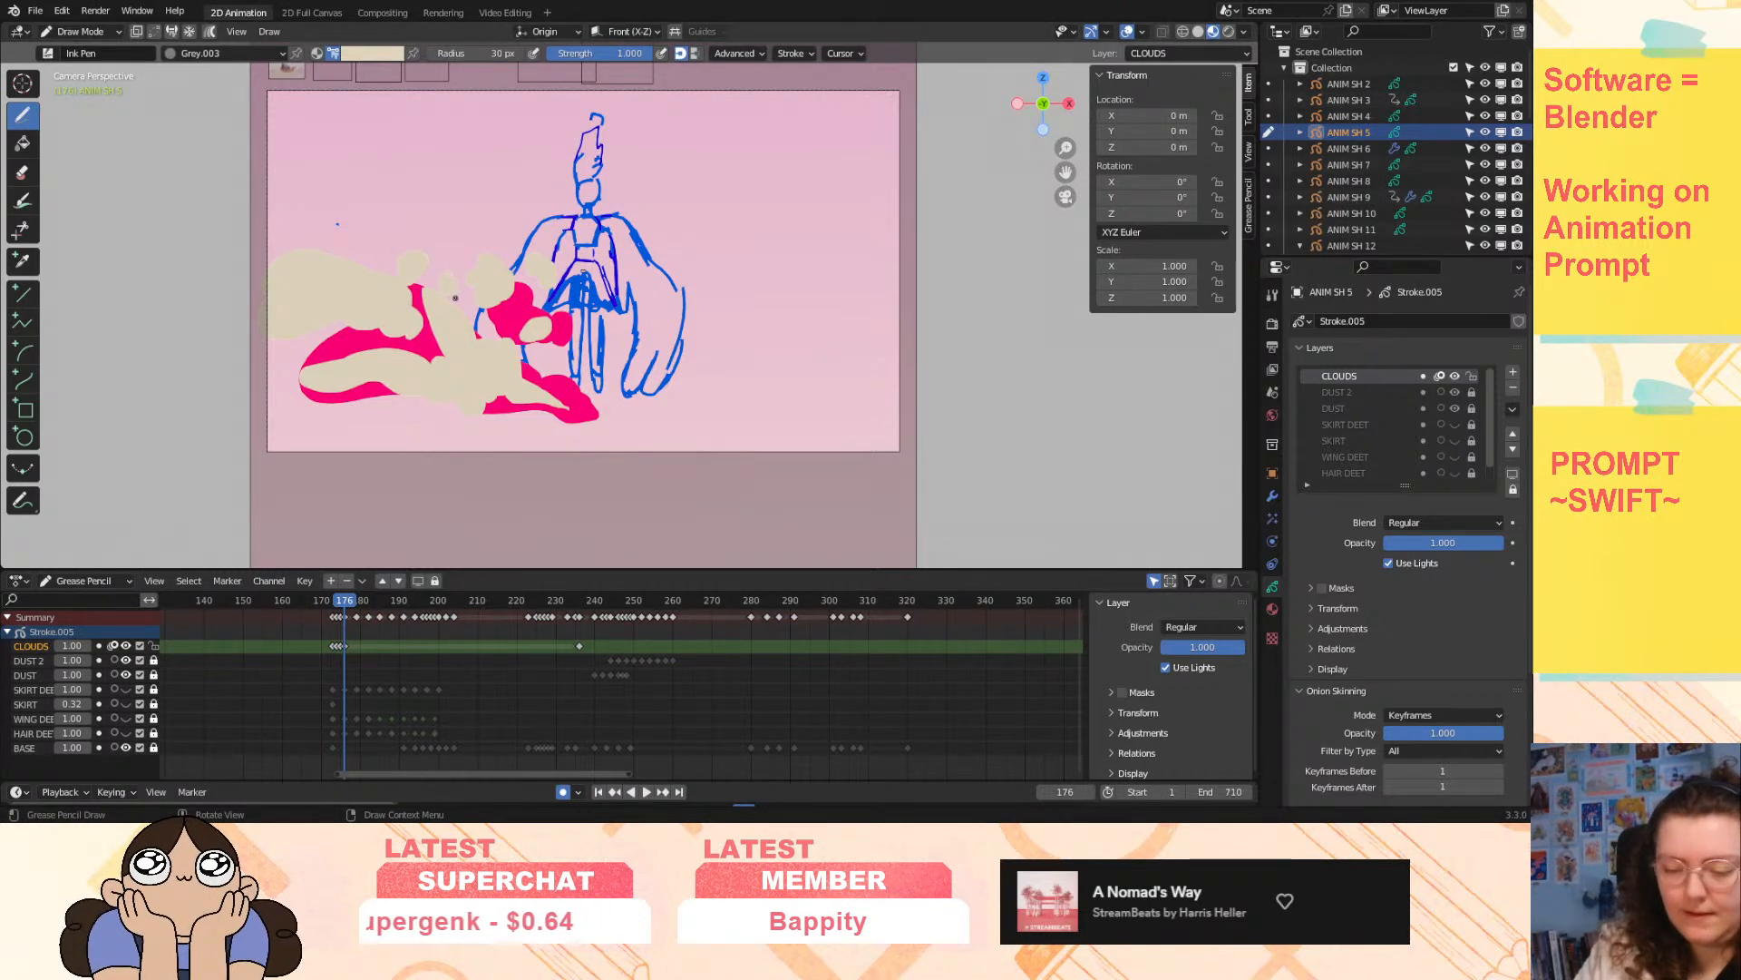
pyautogui.press('space')
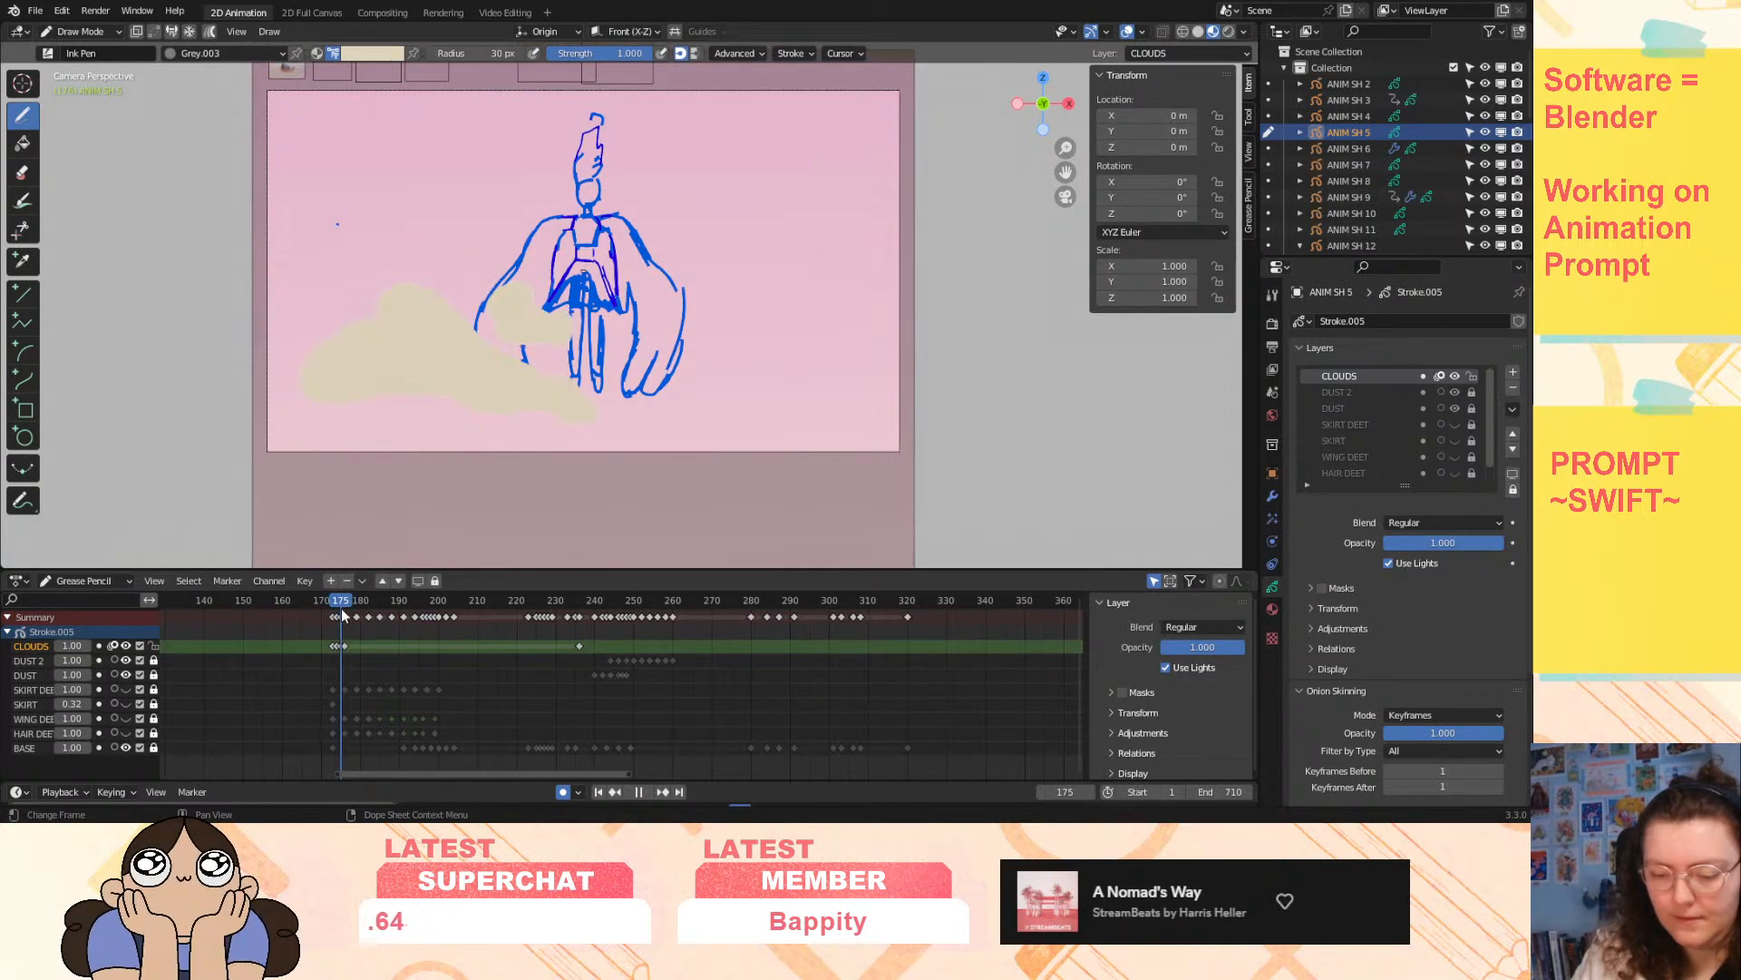
pyautogui.press('space')
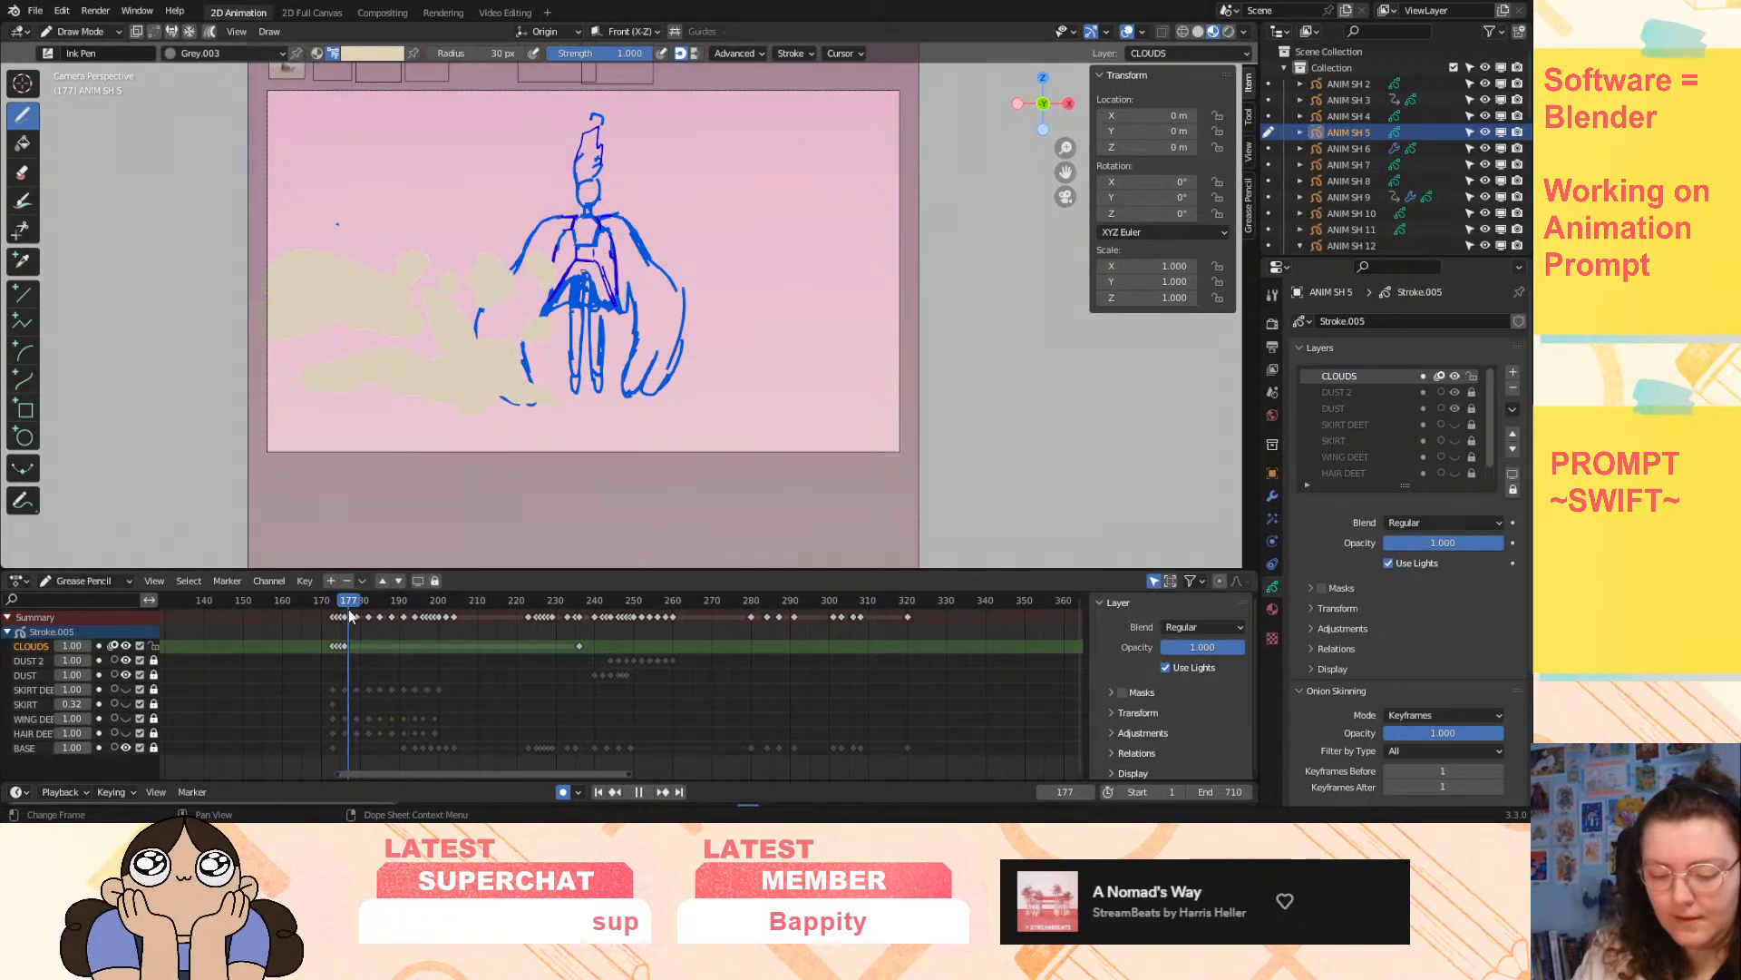
# - At frame 177, draw small scattered puffs over the onion-skinned cloud to show it dissipating, and preview the result
pyautogui.click(354, 601)
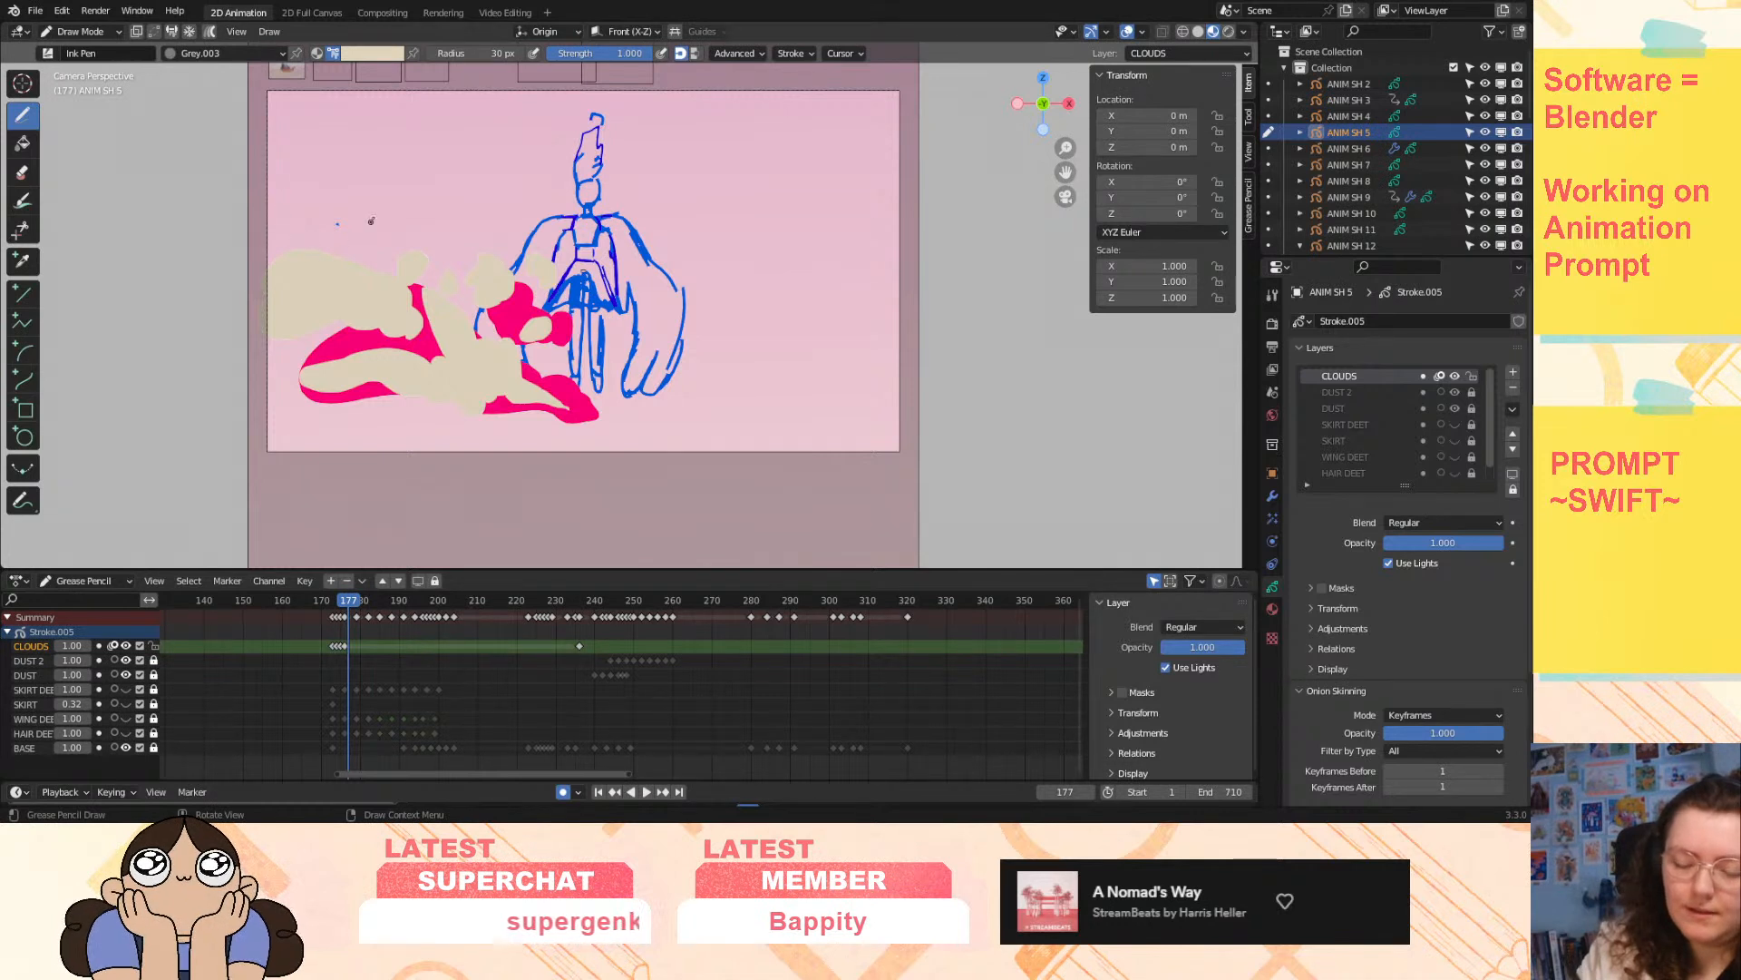
pyautogui.moveTo(332, 246)
pyautogui.mouseDown()
pyautogui.moveTo(318, 279)
pyautogui.moveTo(313, 237)
pyautogui.moveTo(332, 236)
pyautogui.moveTo(316, 240)
pyautogui.mouseUp()
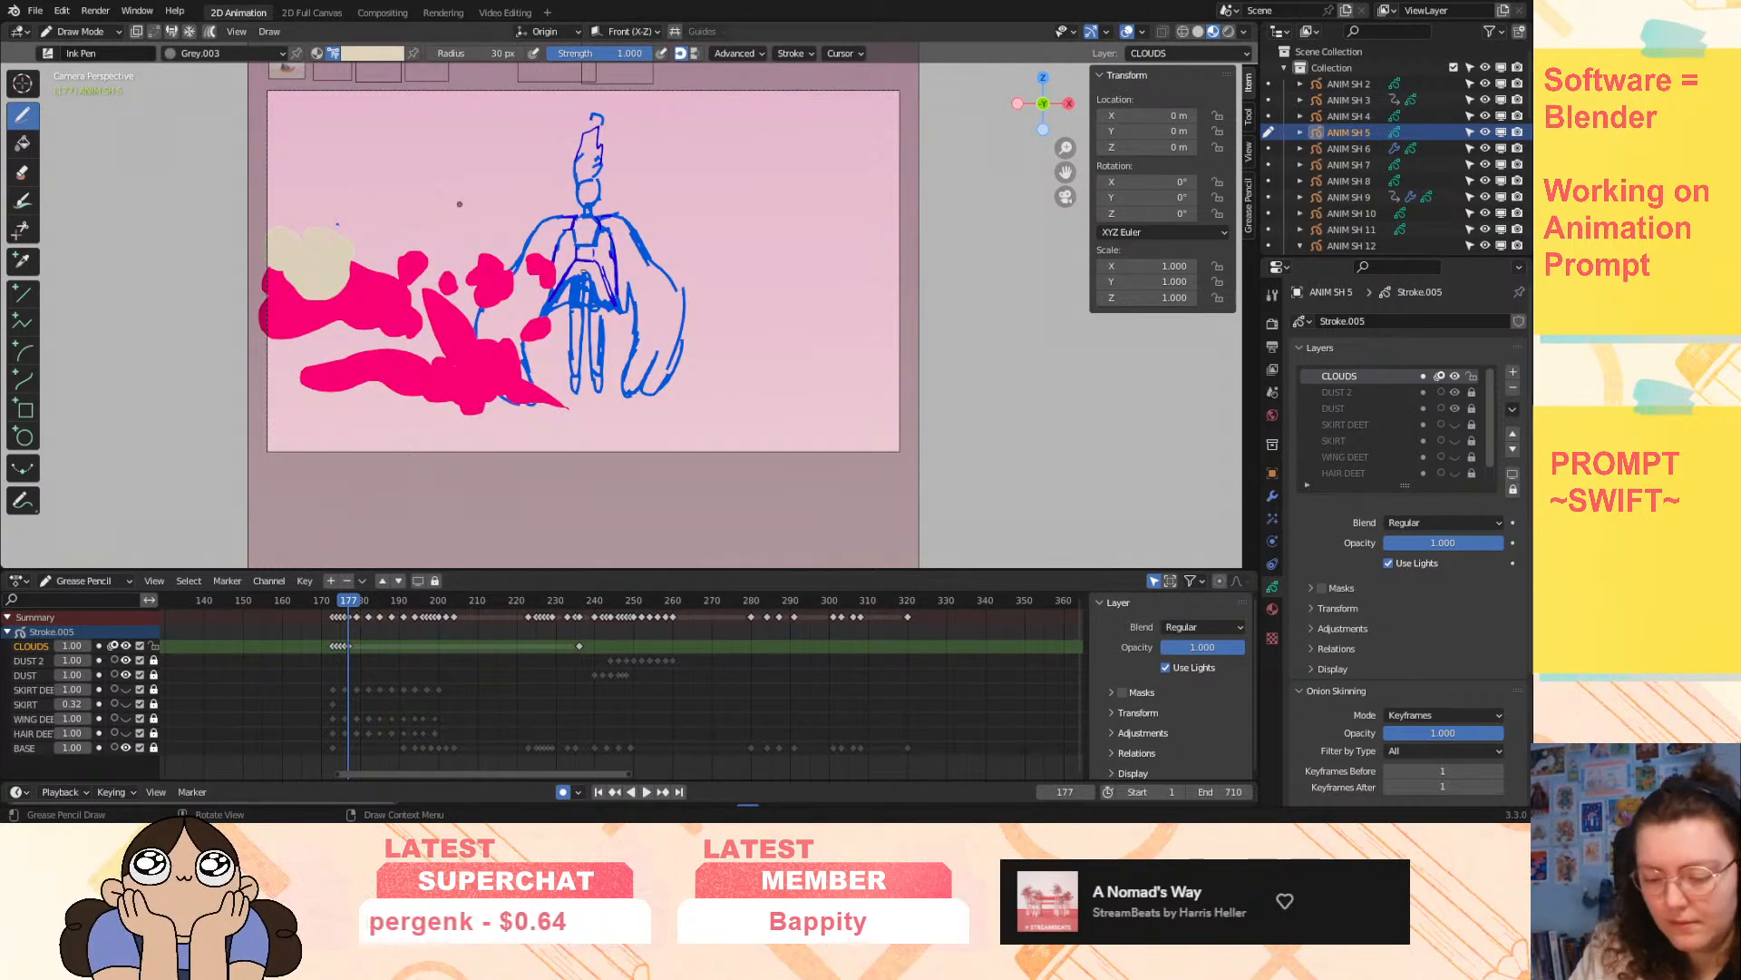
pyautogui.moveTo(388, 296); pyautogui.dragTo(429, 330)
pyautogui.moveTo(388, 303); pyautogui.dragTo(399, 312)
pyautogui.moveTo(287, 363)
pyautogui.mouseDown()
pyautogui.moveTo(343, 373)
pyautogui.moveTo(307, 363)
pyautogui.mouseUp()
pyautogui.moveTo(423, 374)
pyautogui.mouseDown()
pyautogui.moveTo(486, 390)
pyautogui.moveTo(426, 367)
pyautogui.mouseUp()
pyautogui.moveTo(464, 263)
pyautogui.mouseDown()
pyautogui.moveTo(486, 269)
pyautogui.moveTo(438, 245)
pyautogui.moveTo(538, 253)
pyautogui.moveTo(519, 243)
pyautogui.mouseUp()
pyautogui.moveTo(514, 321)
pyautogui.mouseDown()
pyautogui.moveTo(530, 328)
pyautogui.moveTo(520, 316)
pyautogui.mouseUp()
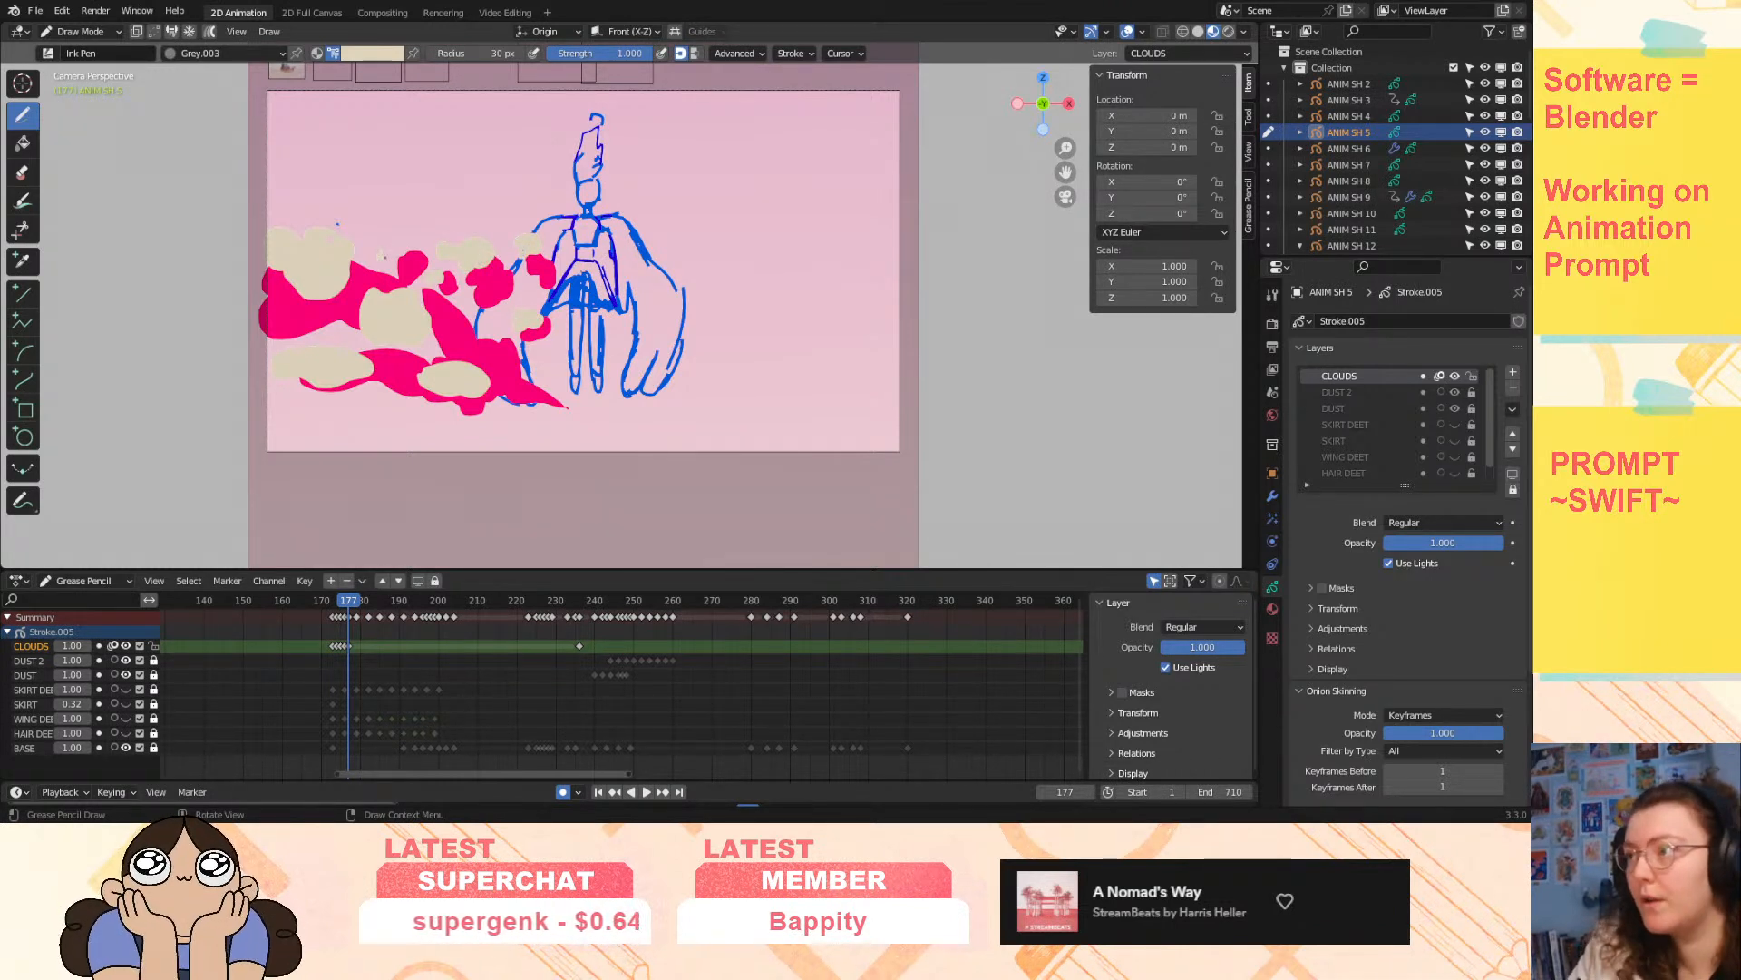
pyautogui.moveTo(513, 364); pyautogui.dragTo(501, 343)
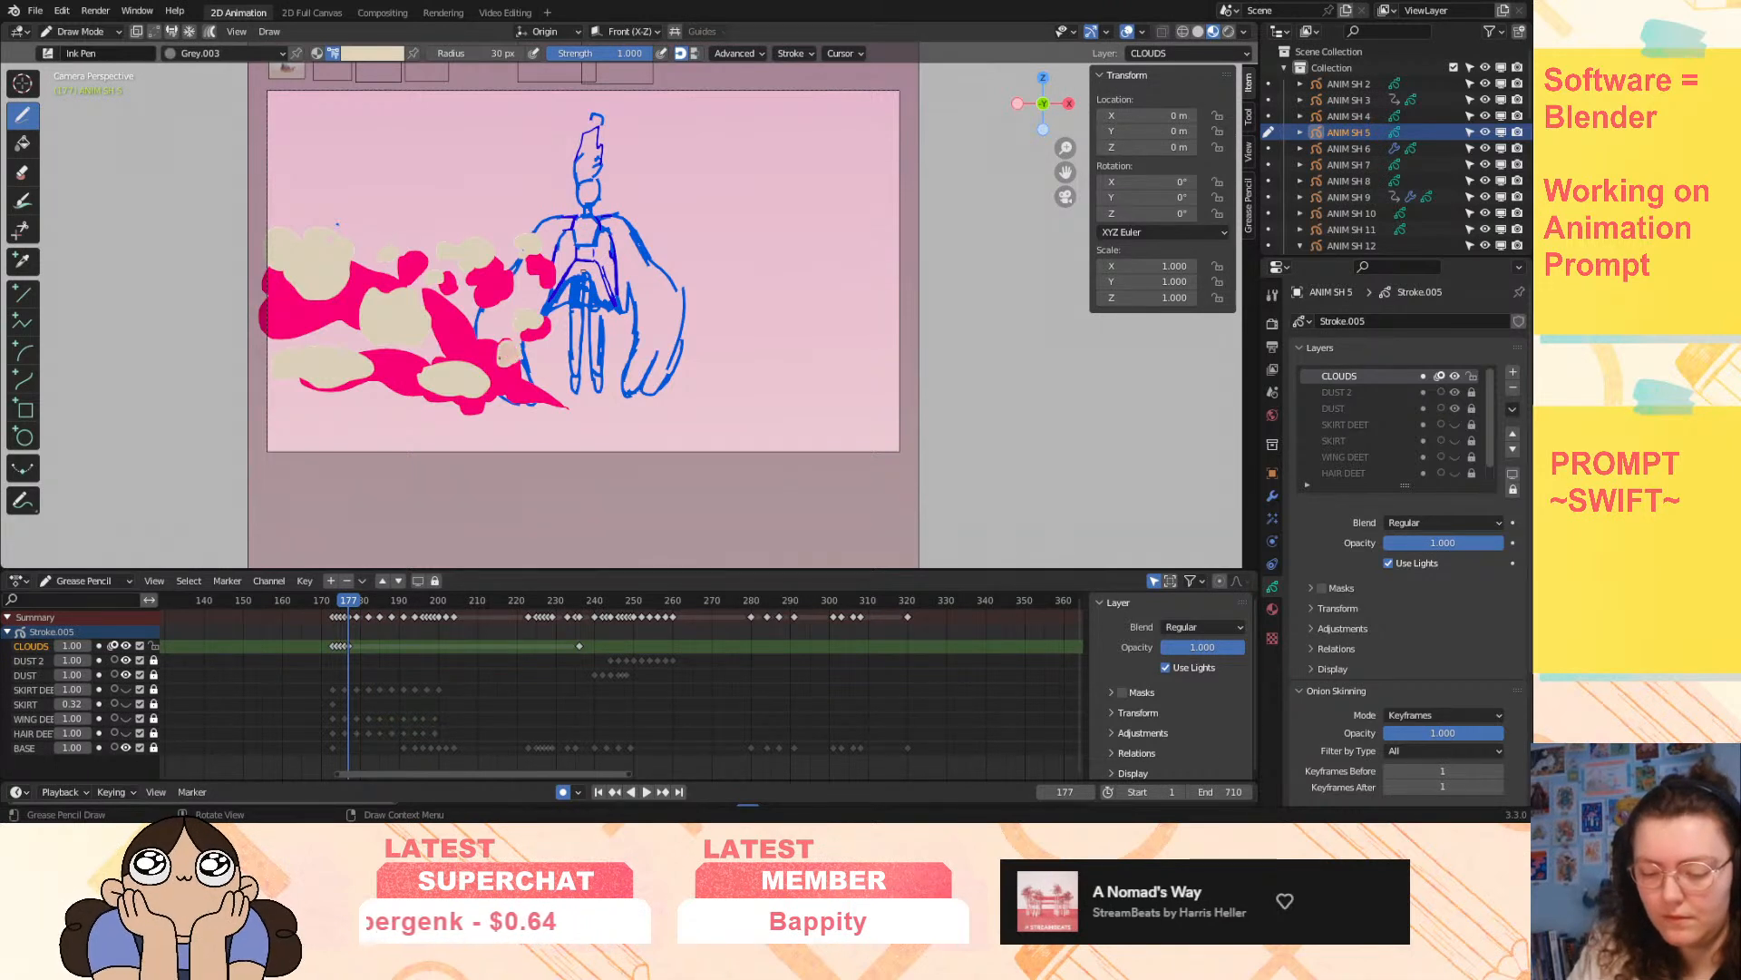
pyautogui.press('space')
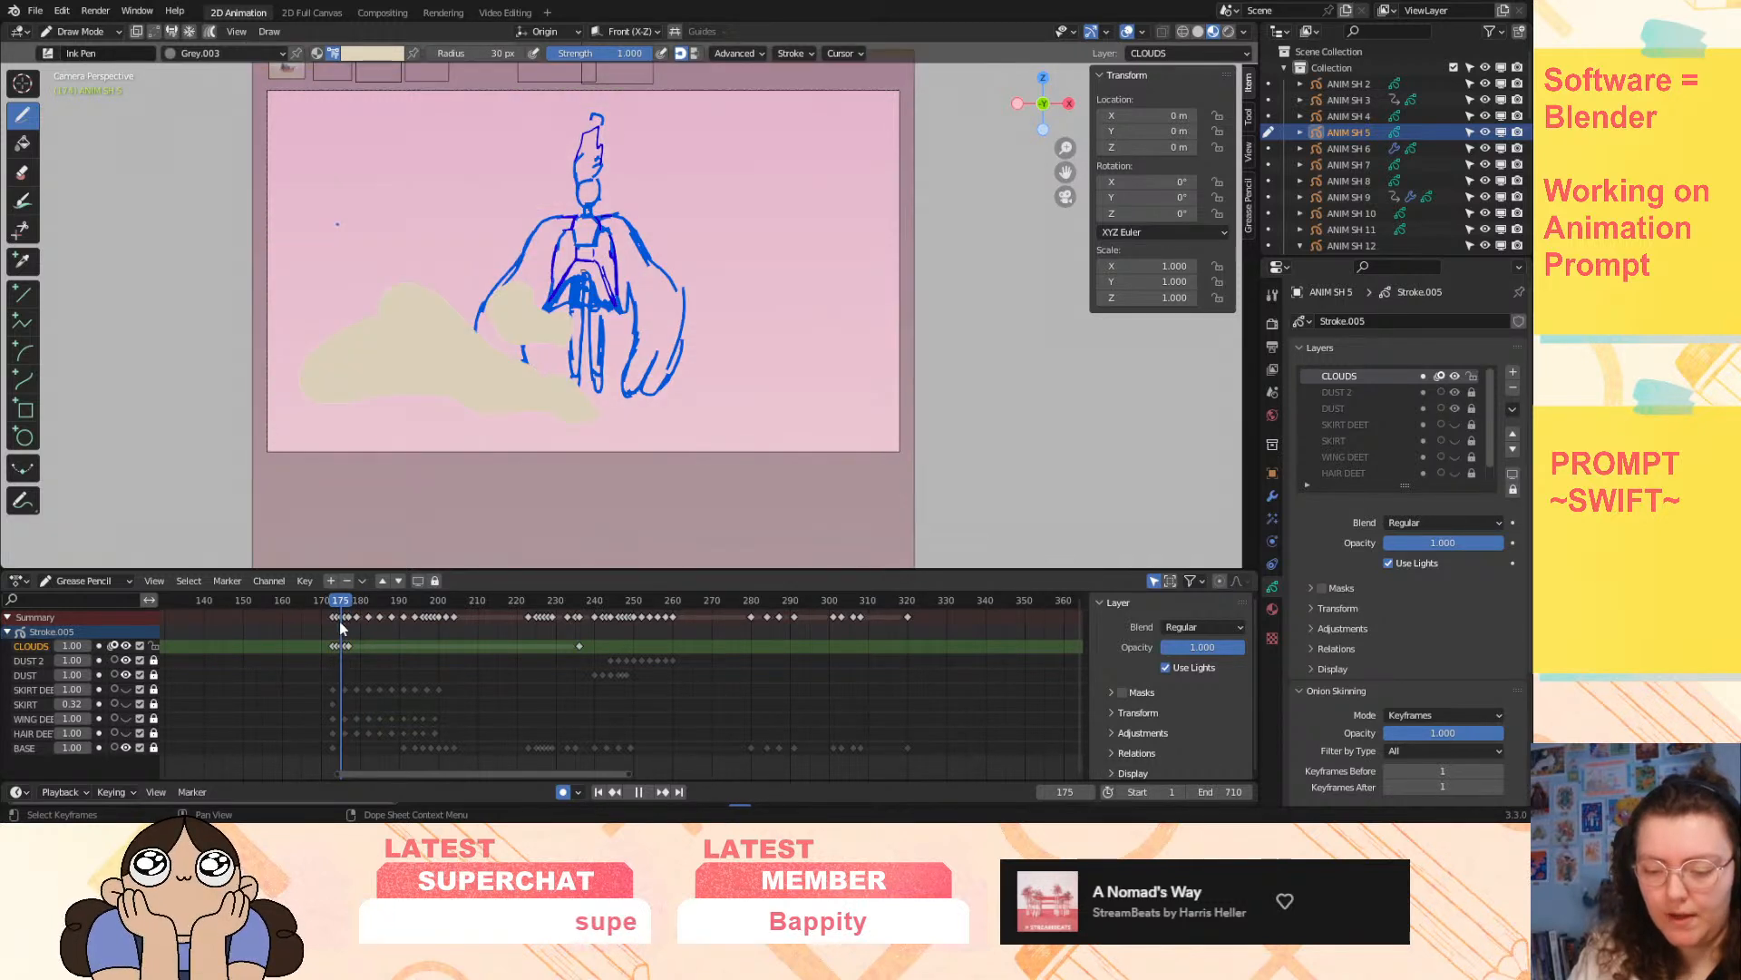
pyautogui.press('space')
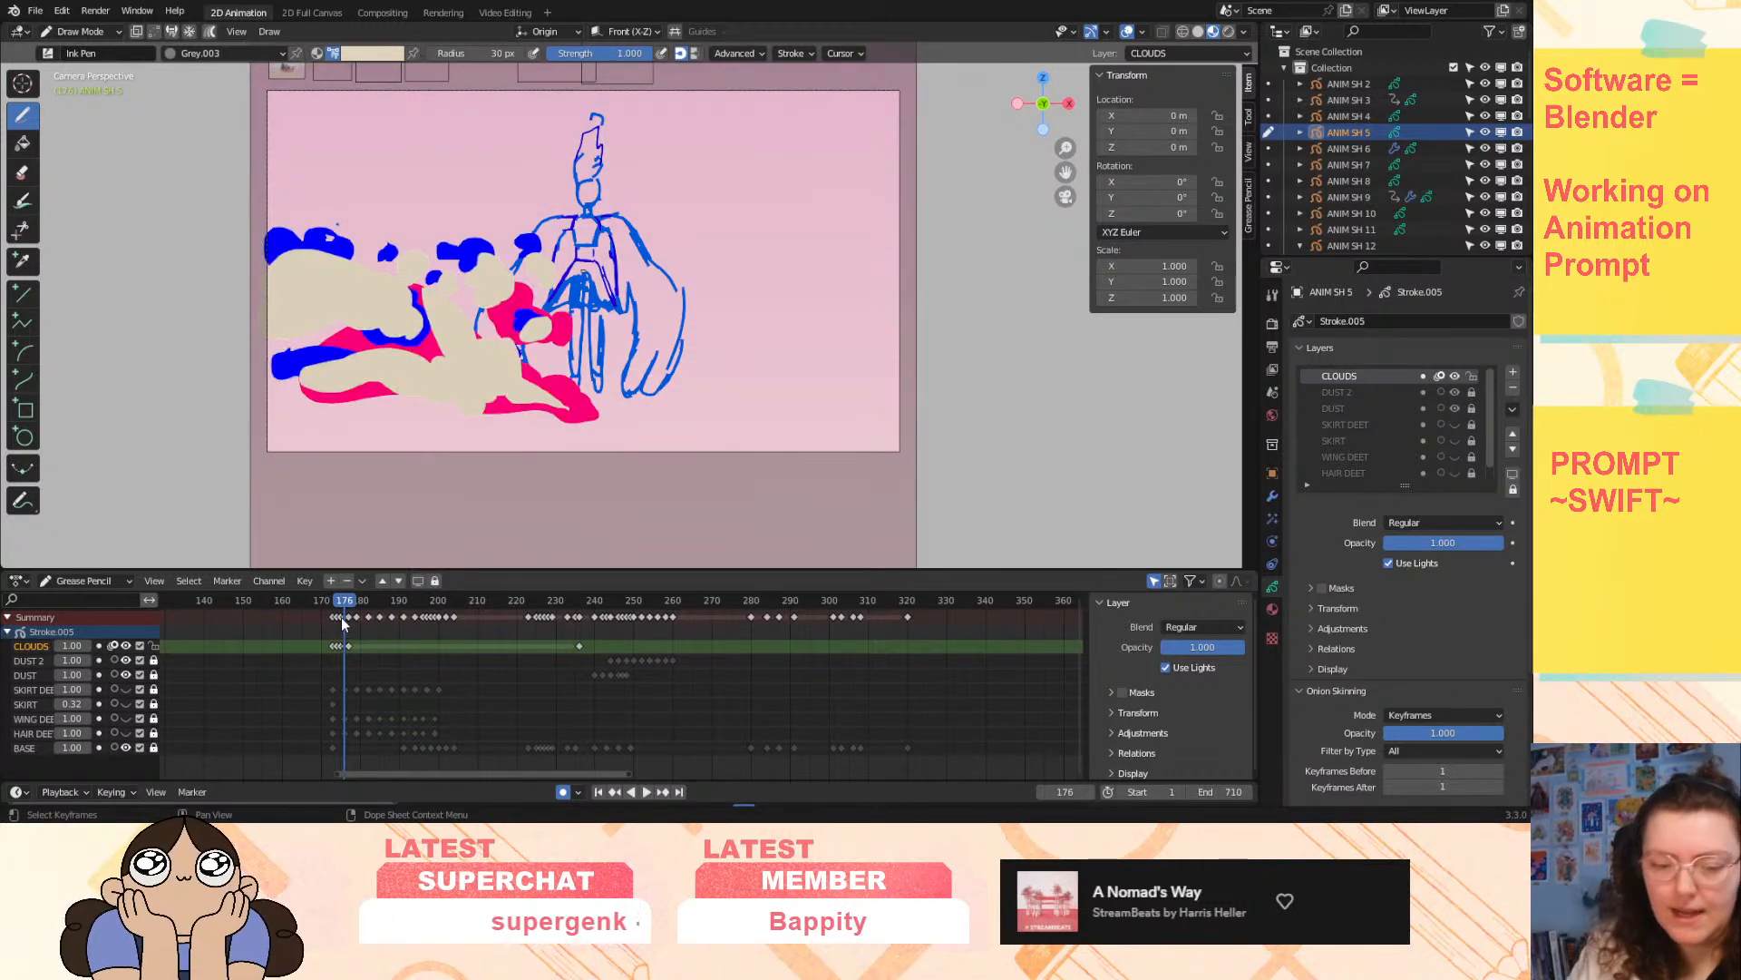
# - At frame 176 in Edit Mode, select the broken-up cloud strokes and move them up and slightly left
pyautogui.click(84, 32)
pyautogui.click(73, 71)
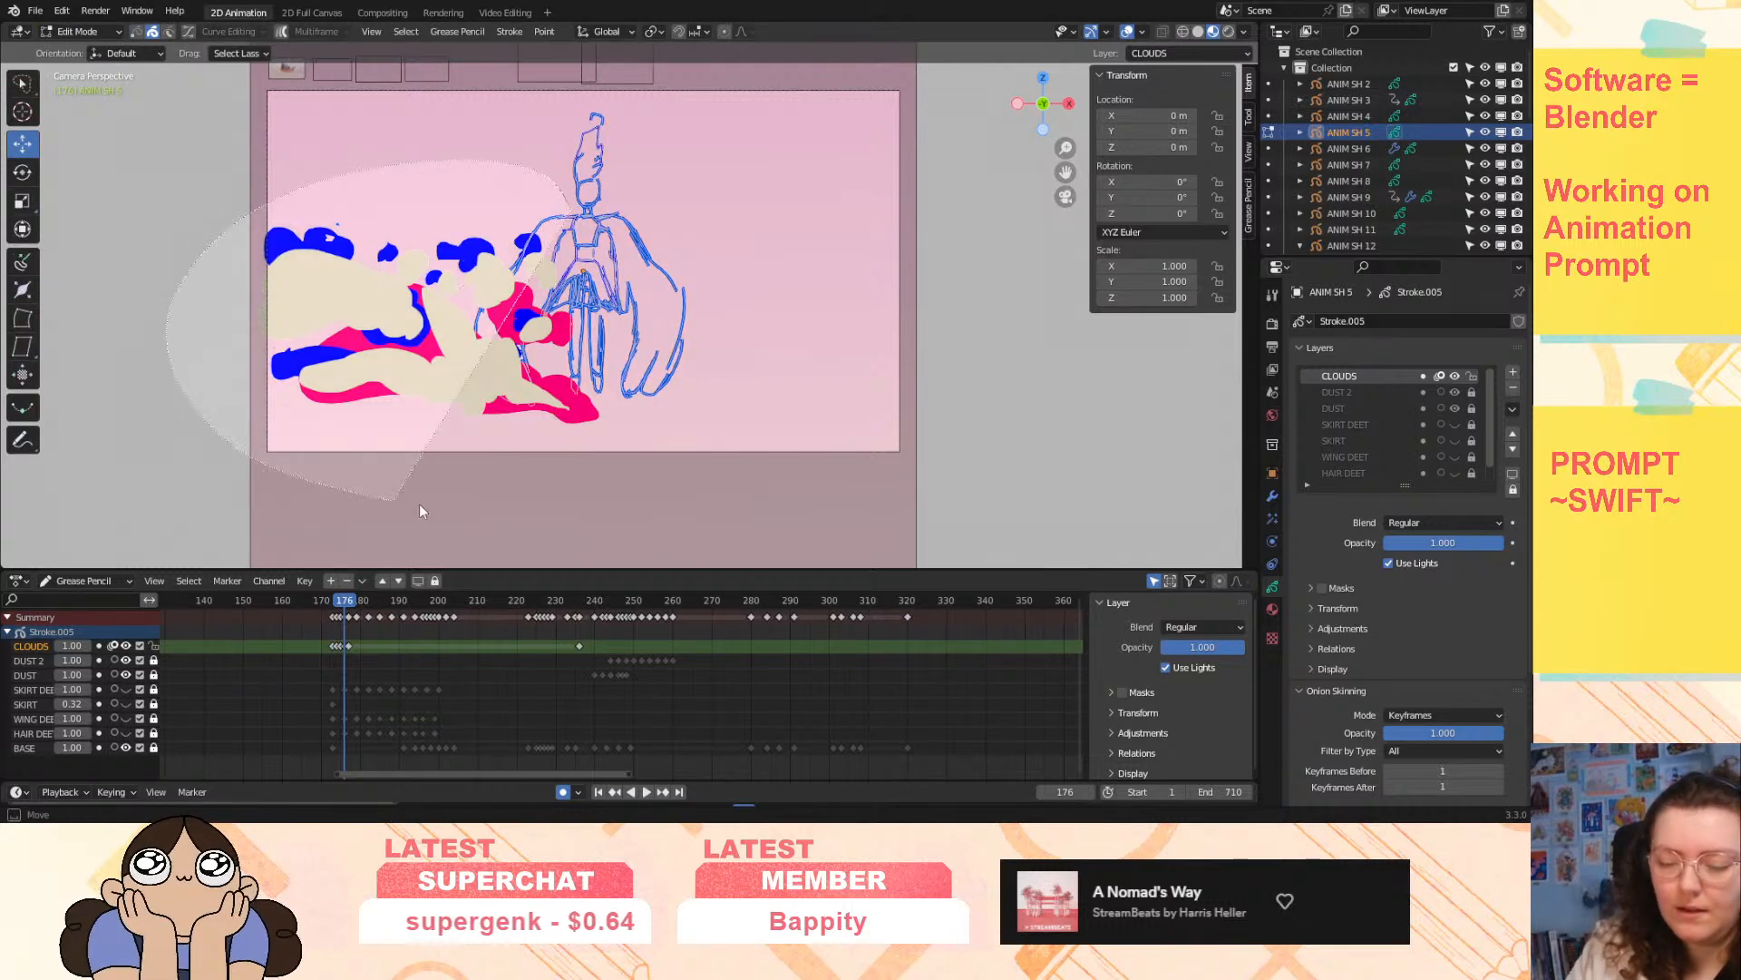
pyautogui.moveTo(443, 274); pyautogui.dragTo(442, 195)
pyautogui.press('space')
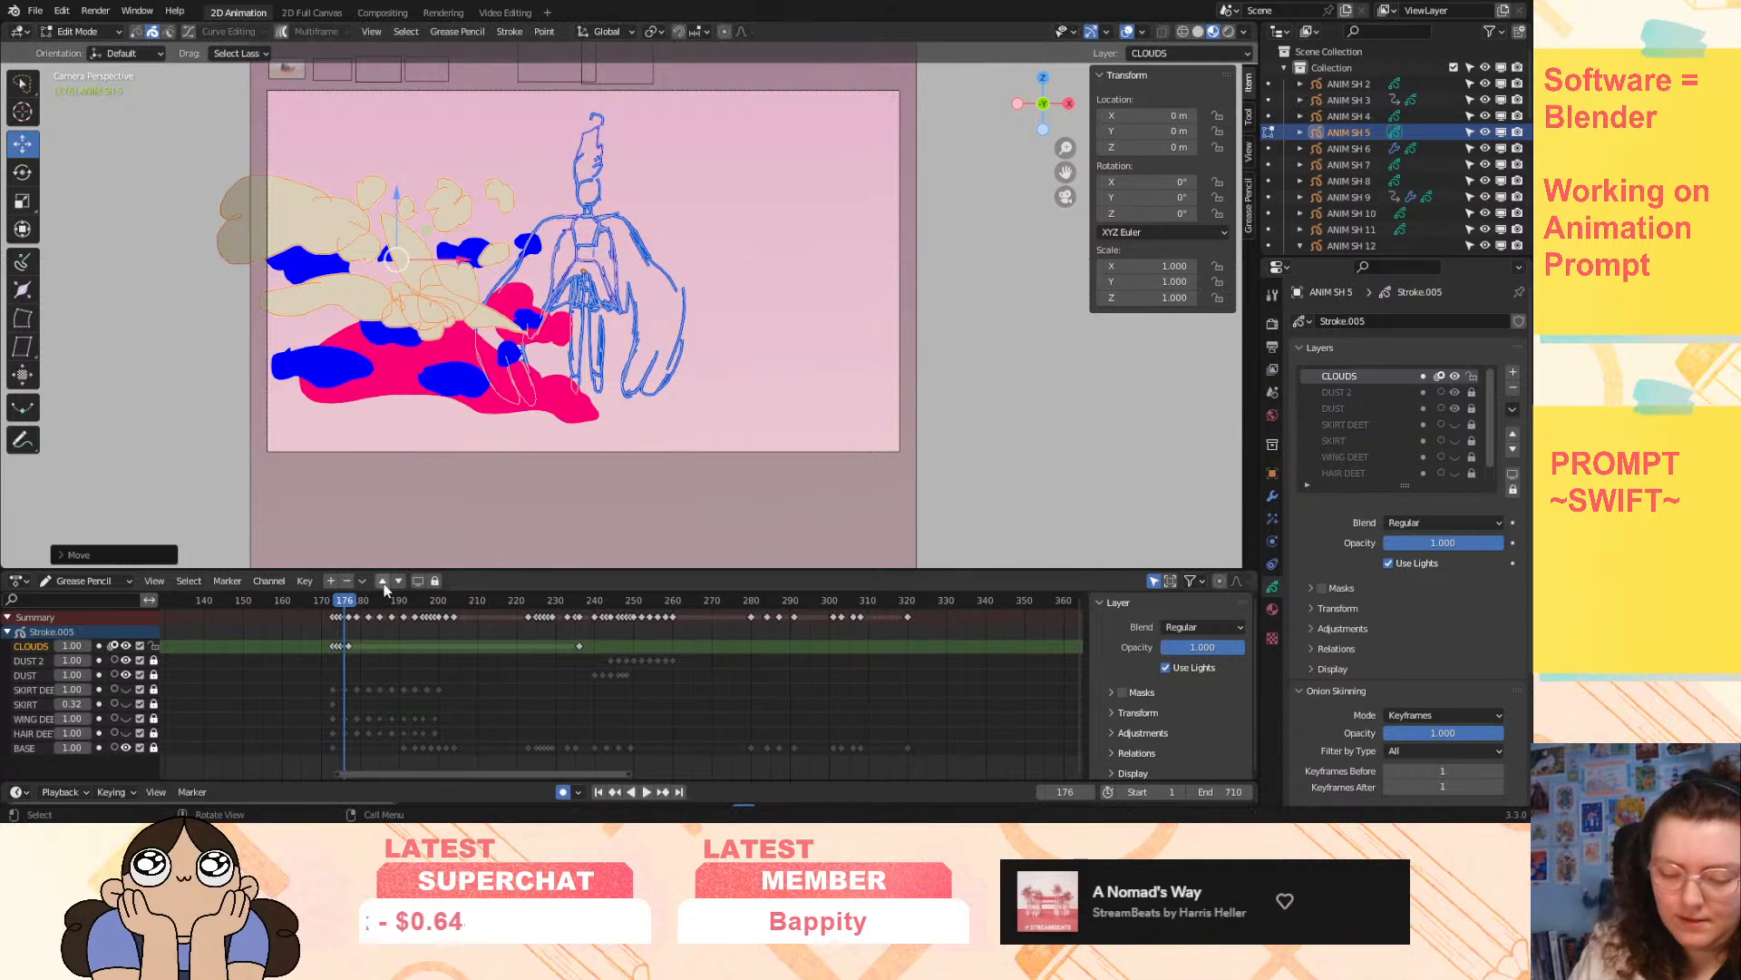
# - At frame 177, select the scattered puffs, move them up and left until they mostly leave the camera frame, and play back the motion
pyautogui.moveTo(345, 609); pyautogui.dragTo(349, 608)
pyautogui.moveTo(573, 250)
pyautogui.mouseDown()
pyautogui.moveTo(272, 219)
pyautogui.moveTo(630, 185)
pyautogui.mouseUp()
pyautogui.moveTo(400, 254); pyautogui.dragTo(410, 21)
pyautogui.moveTo(464, 71); pyautogui.dragTo(397, 73)
pyautogui.press('space')
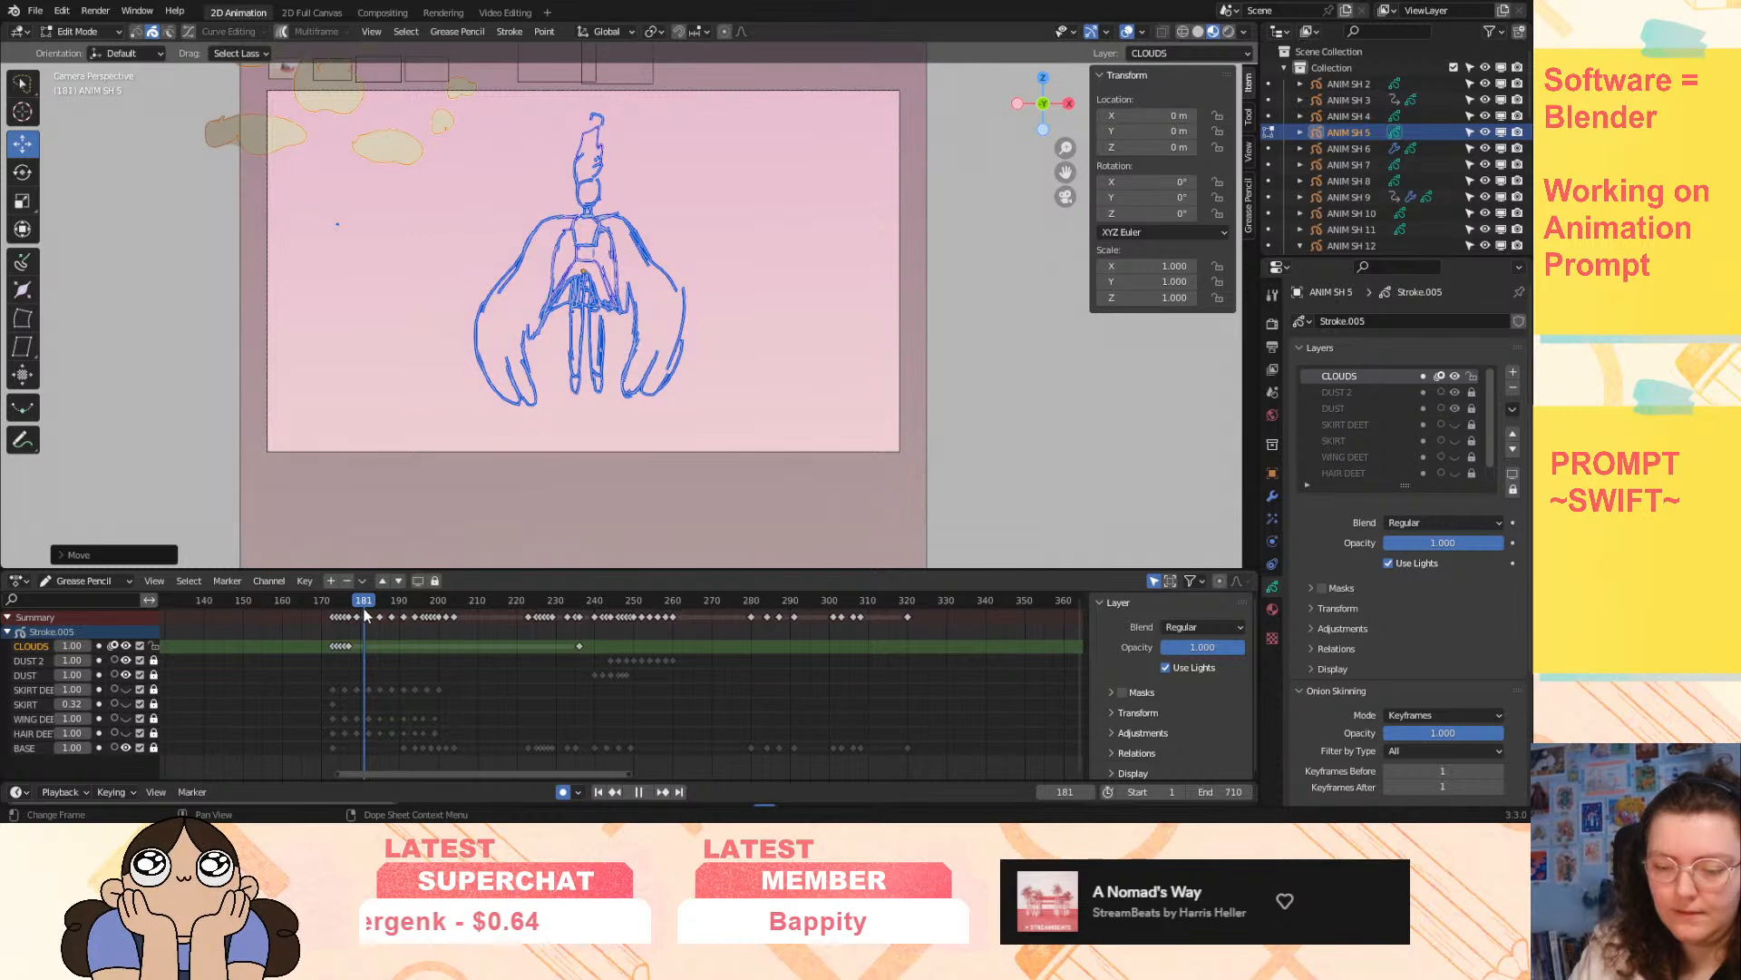
pyautogui.press('space')
# - Insert a keyframe on the CLOUDS layer at frame 178
pyautogui.click(351, 645)
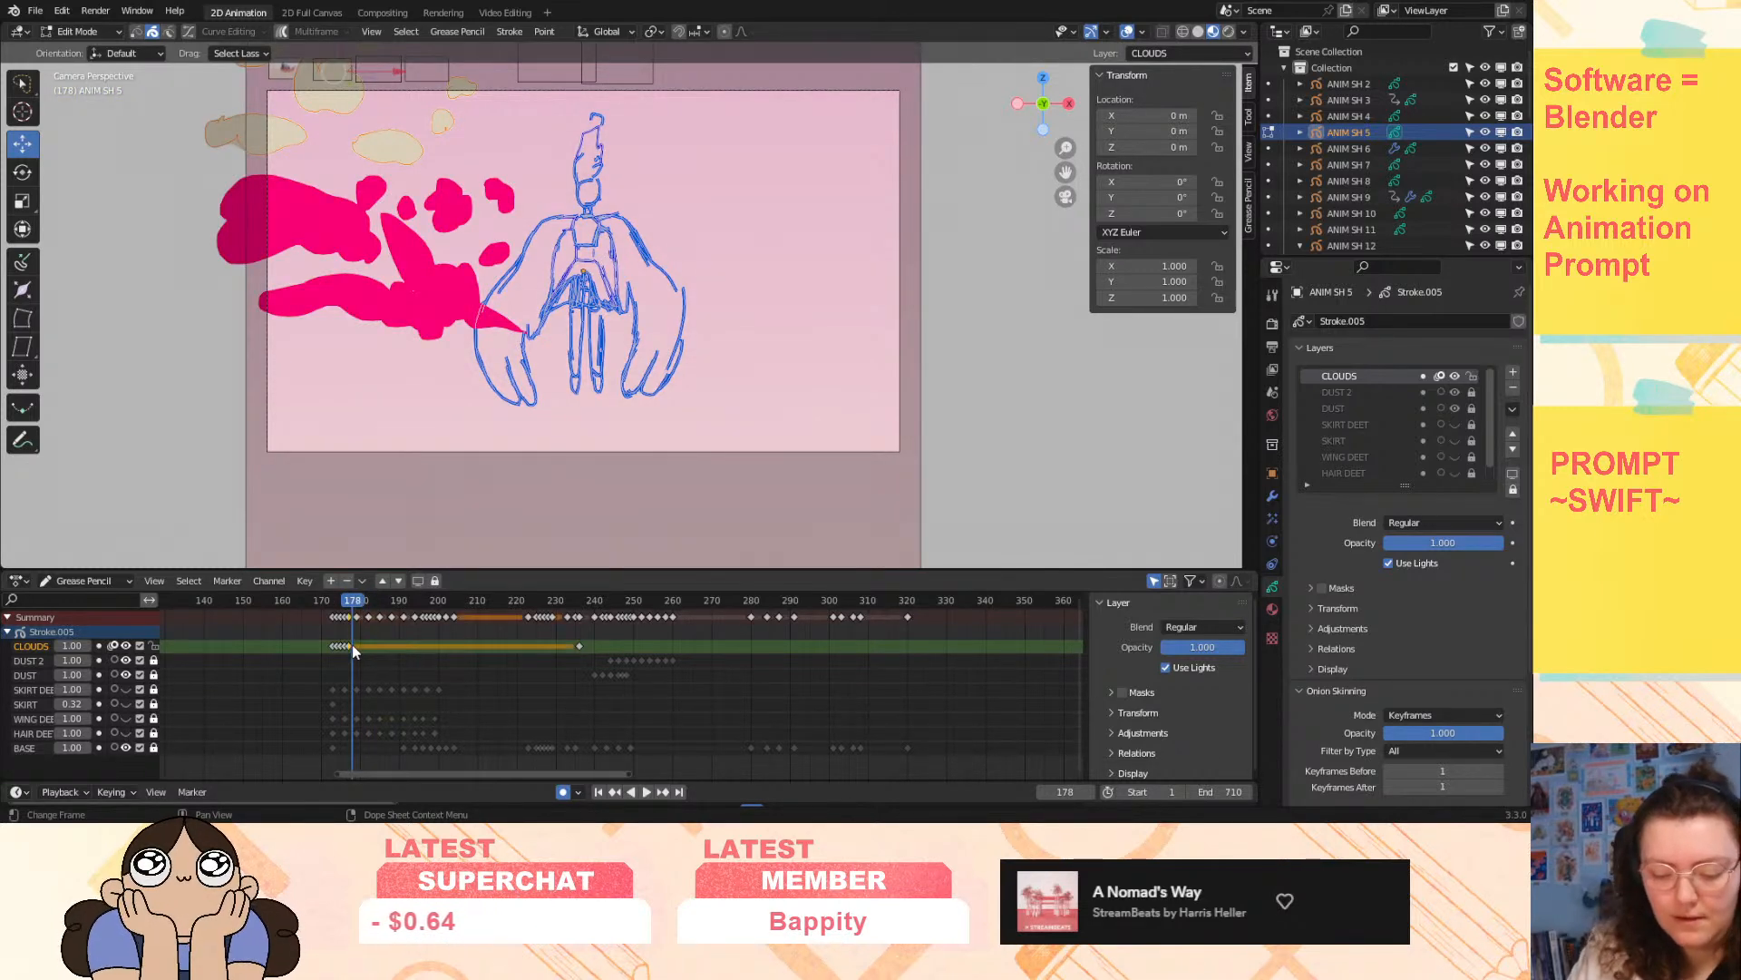
pyautogui.press('i')
pyautogui.click(356, 655)
# - Return to frame 174 in Draw Mode and draw another pale cloud along the lower-left edge of the camera frame
pyautogui.moveTo(354, 602); pyautogui.dragTo(339, 614)
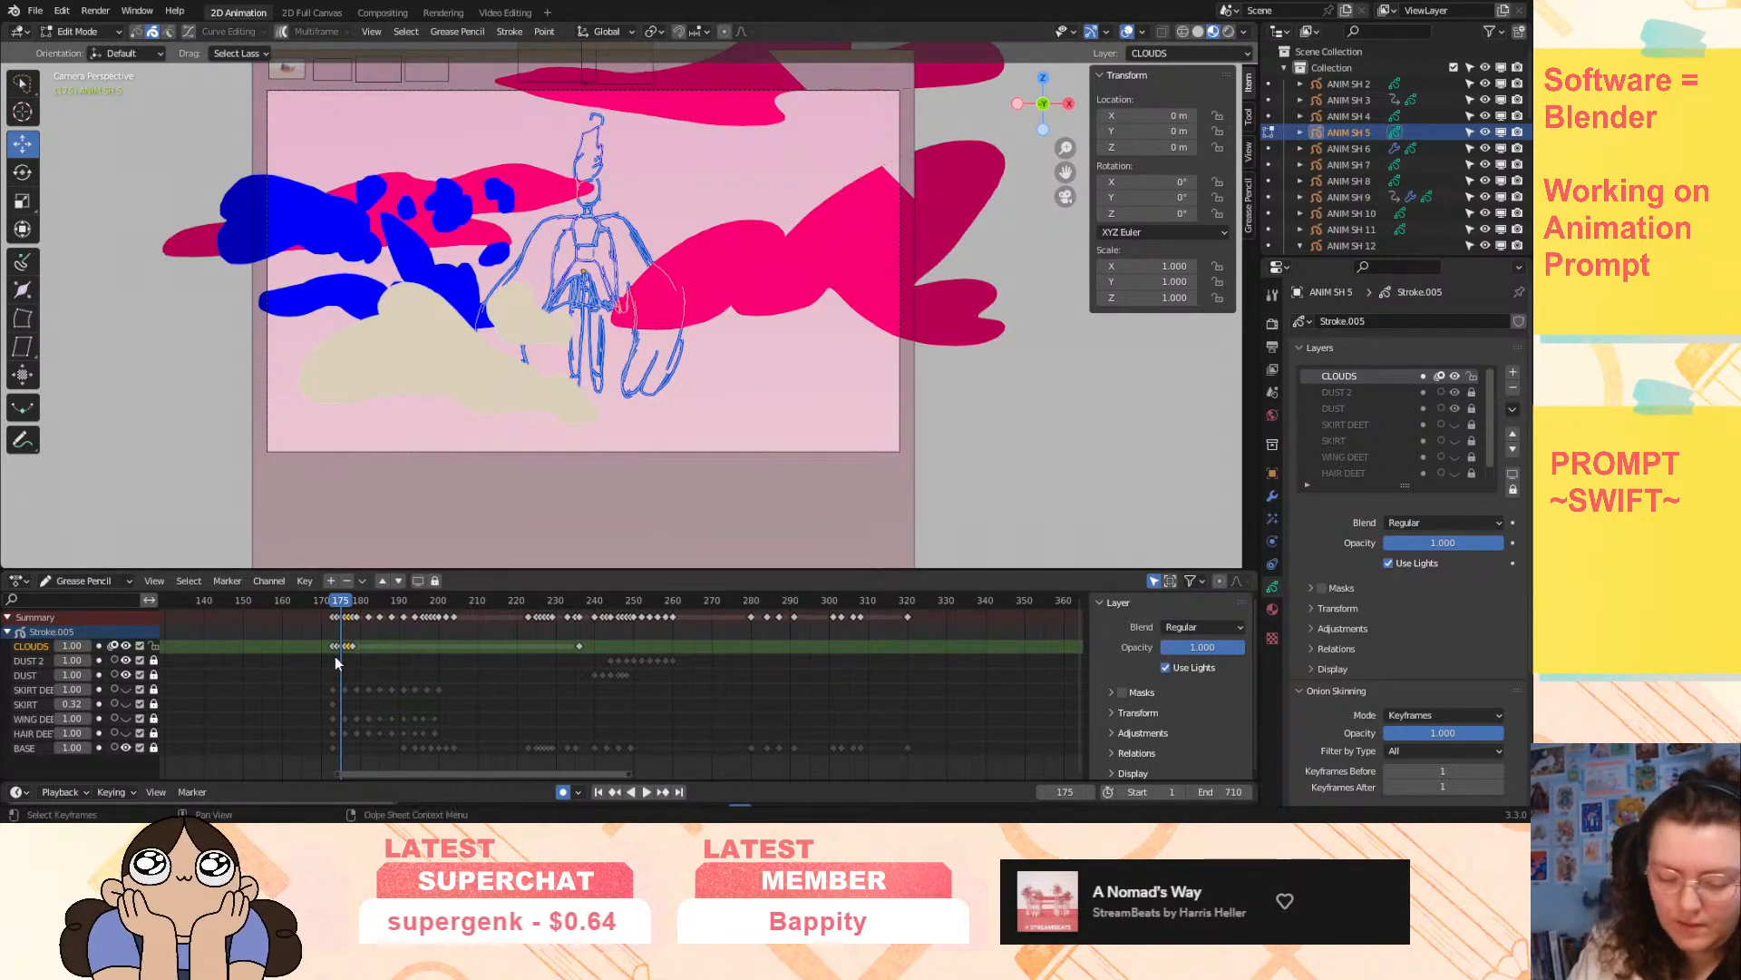
pyautogui.moveTo(341, 608); pyautogui.dragTo(338, 613)
pyautogui.click(80, 31)
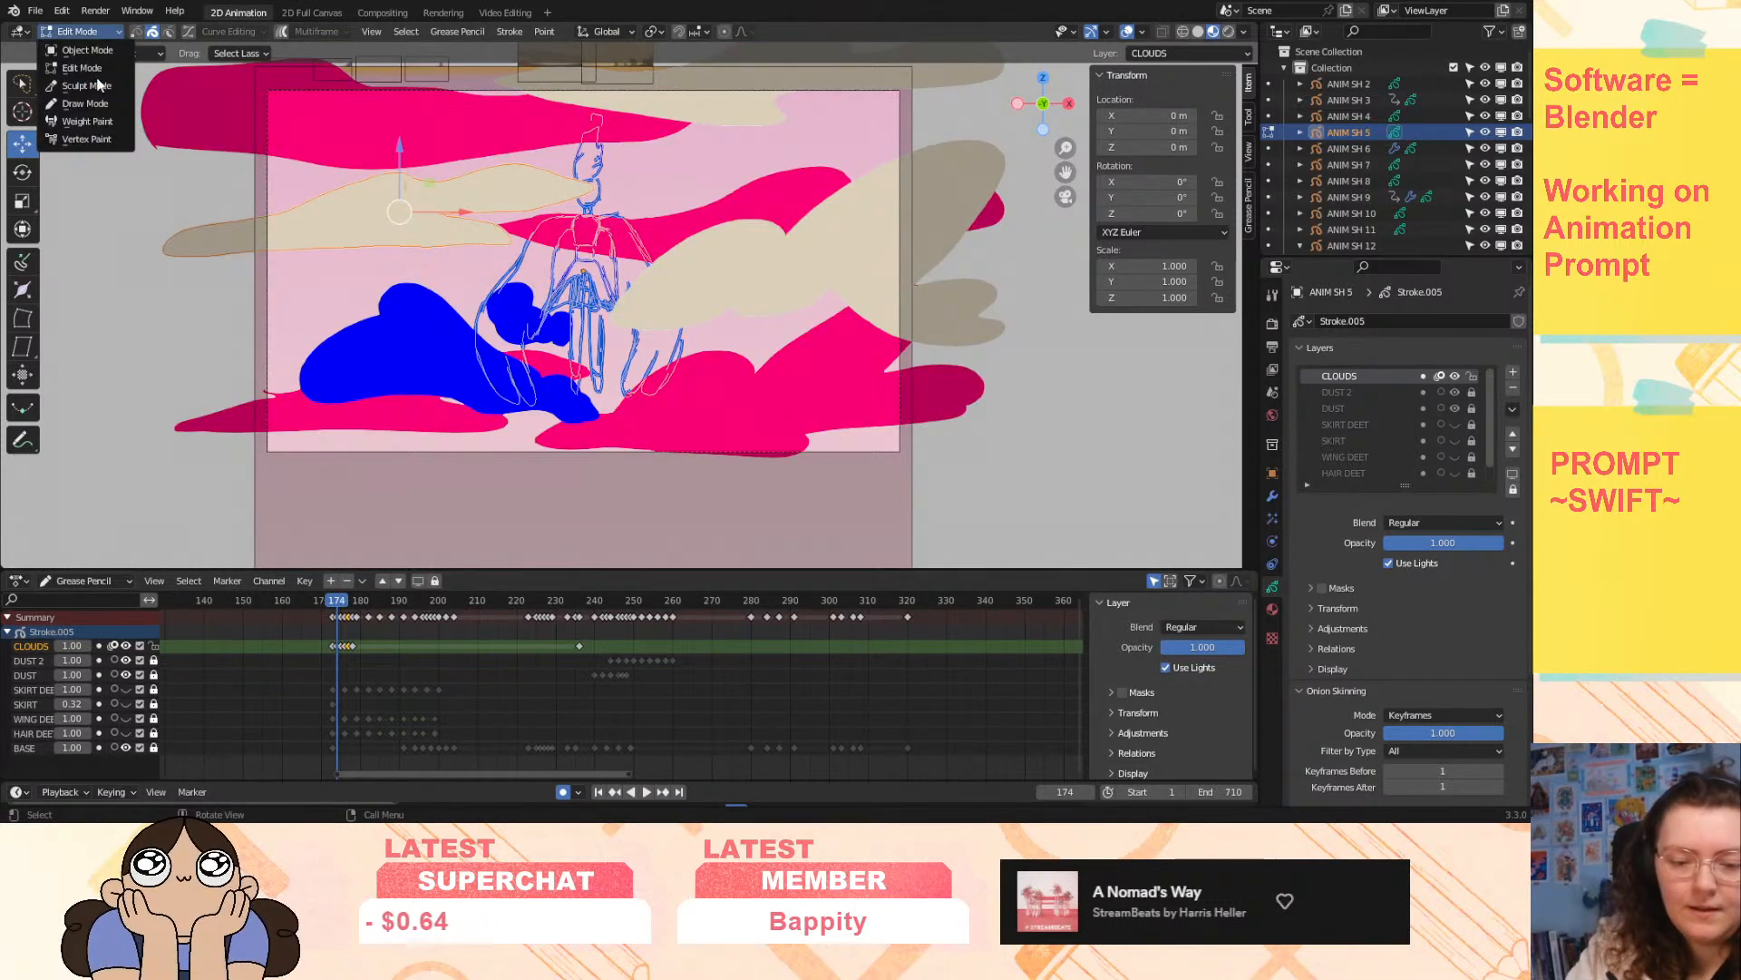
pyautogui.click(89, 85)
pyautogui.click(80, 30)
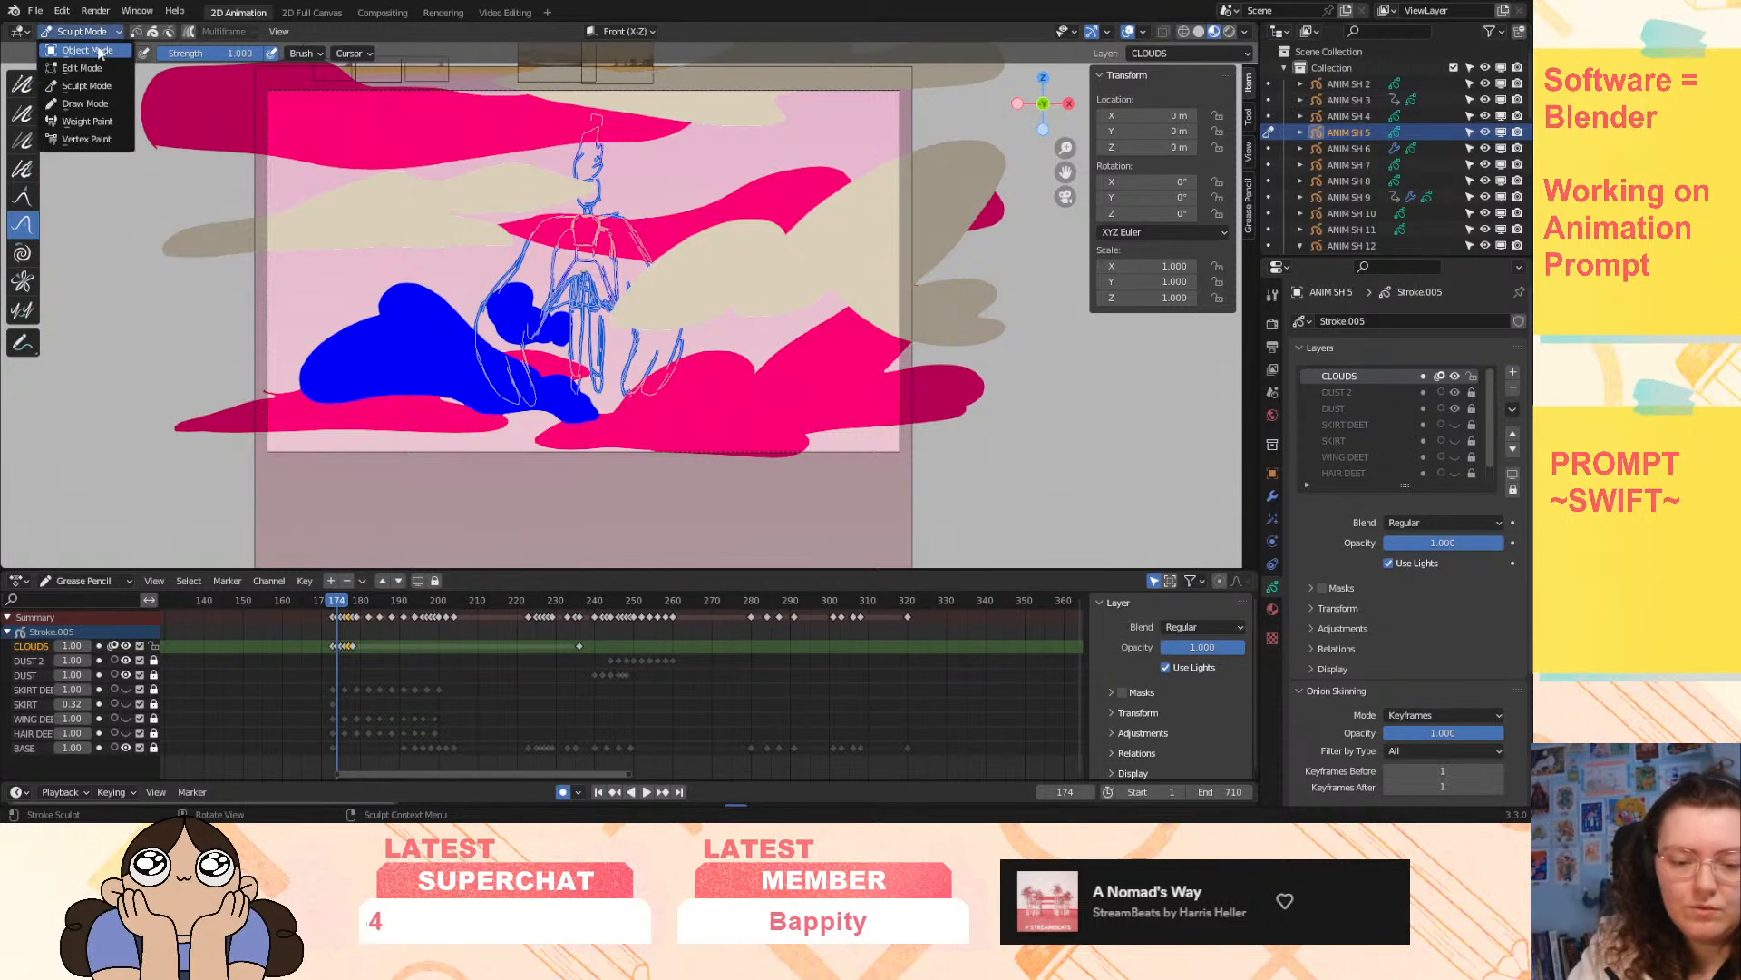
pyautogui.click(84, 104)
pyautogui.moveTo(472, 449)
pyautogui.mouseDown()
pyautogui.moveTo(381, 410)
pyautogui.moveTo(238, 472)
pyautogui.mouseUp()
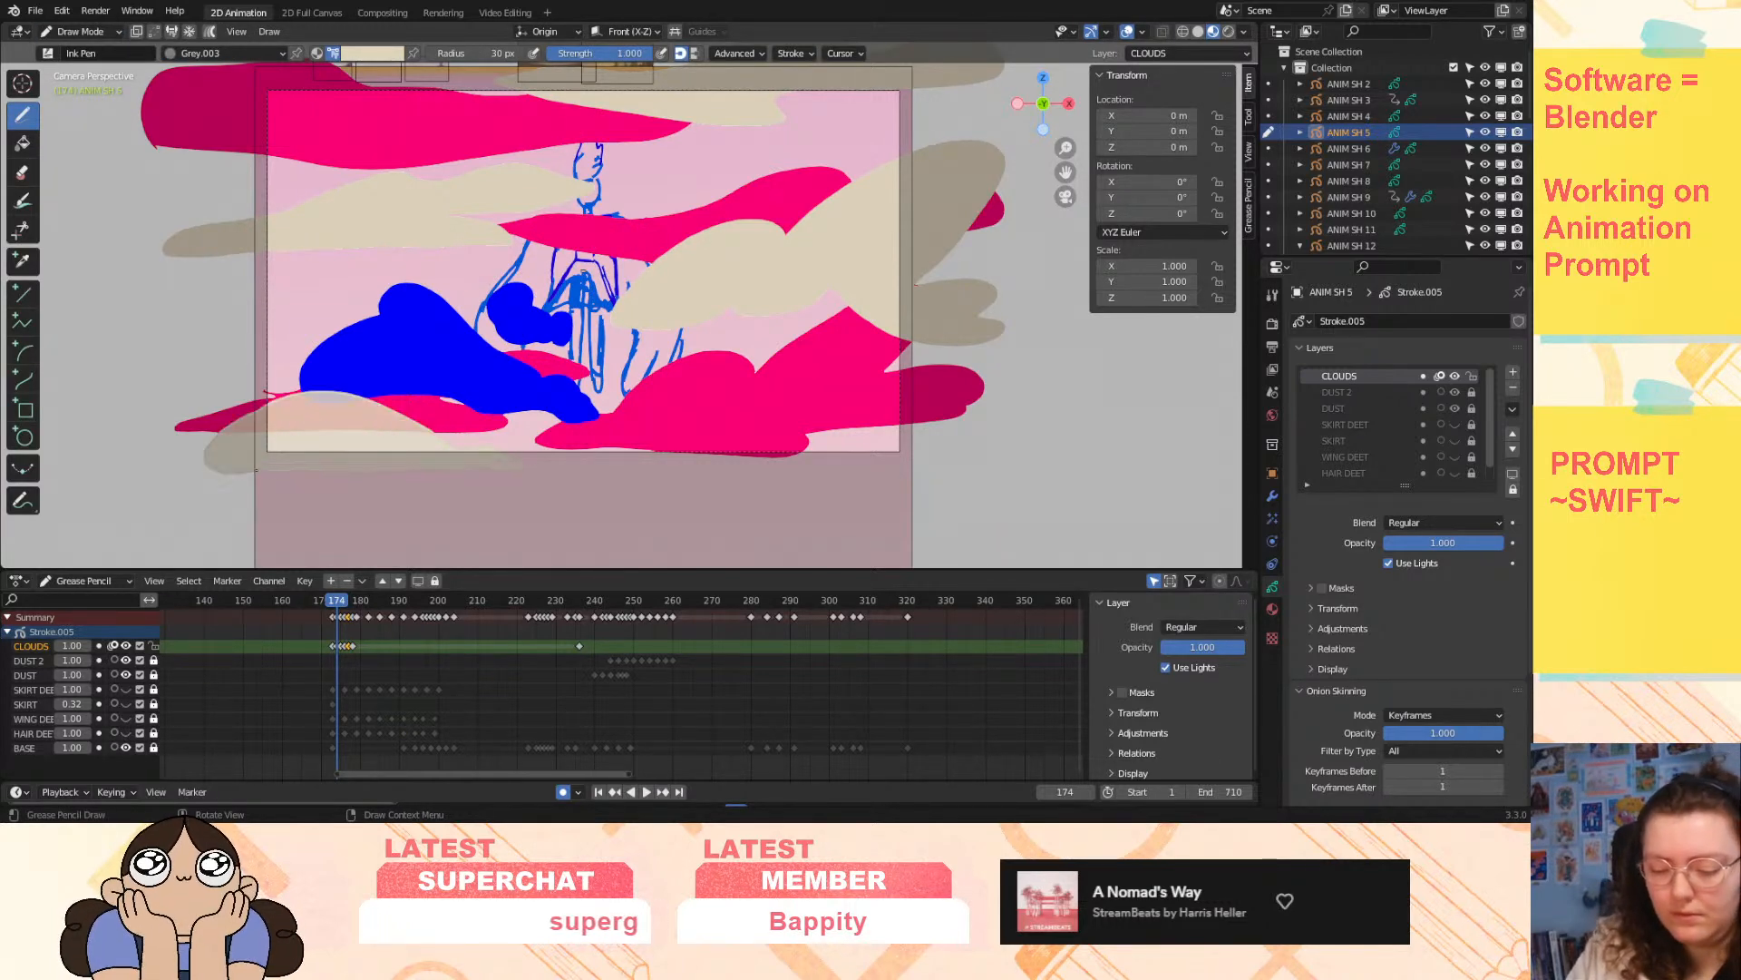
# - Redraw the billowing pale cloud along the lower-left edge of the camera frame at frame 174 and play back the motion
pyautogui.moveTo(523, 465); pyautogui.dragTo(528, 456)
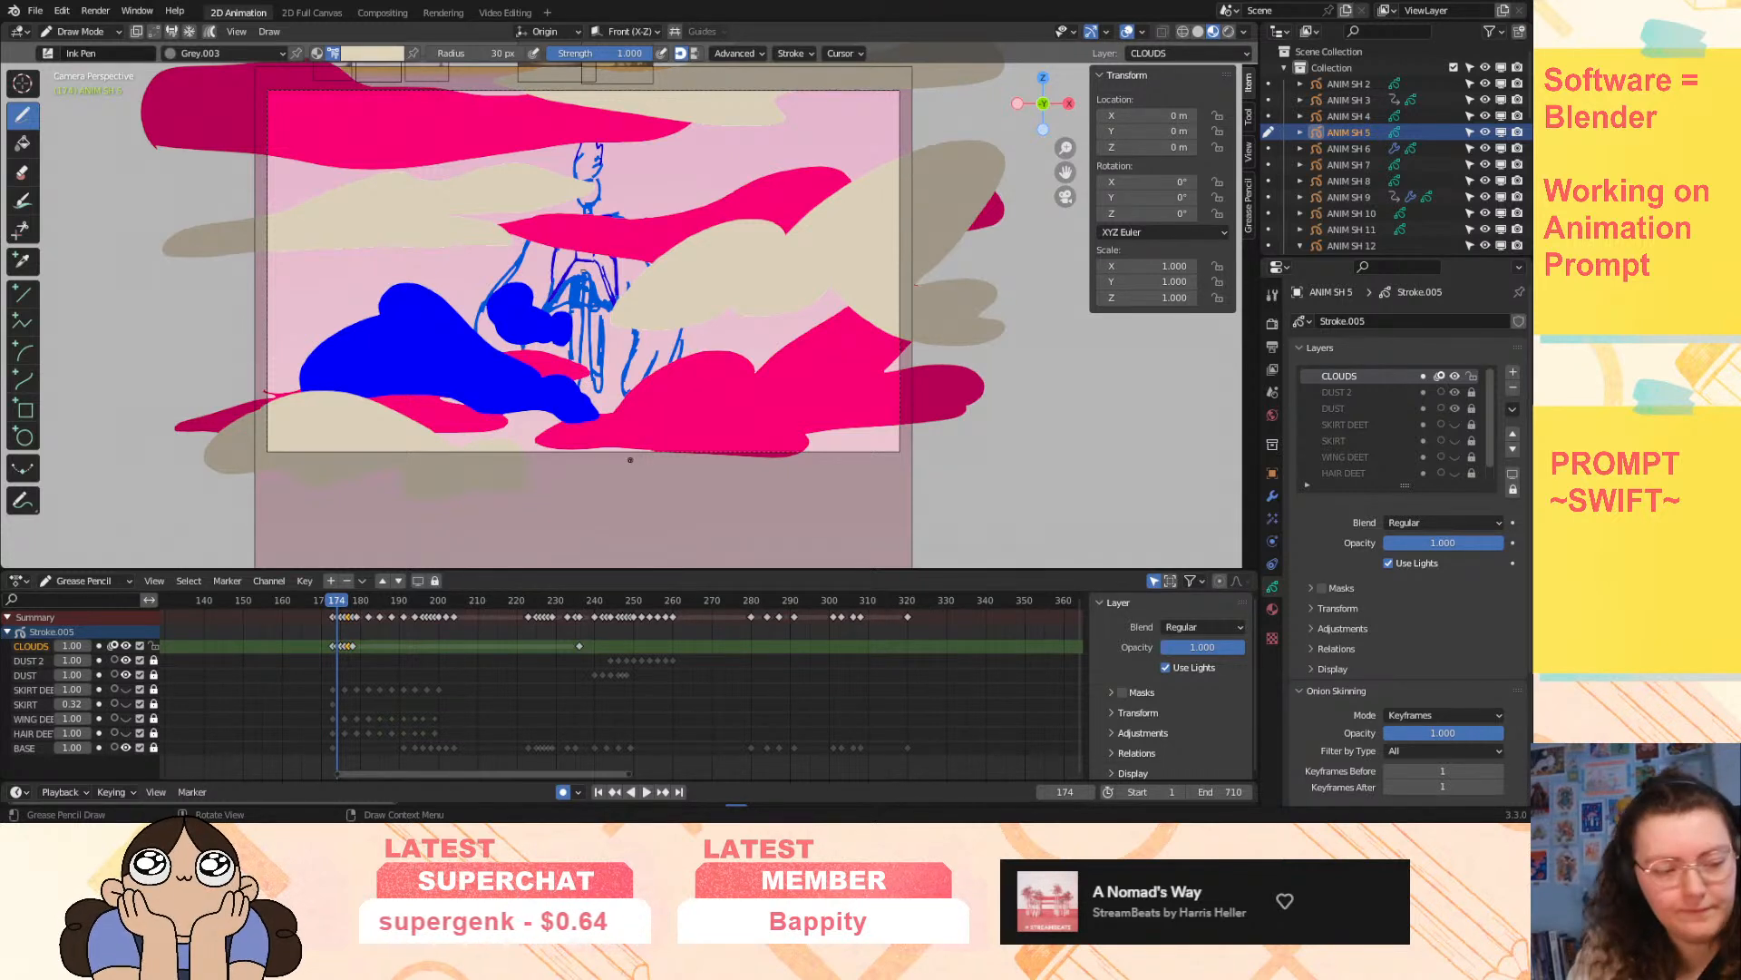
pyautogui.hotkey('ctrl', 'z')
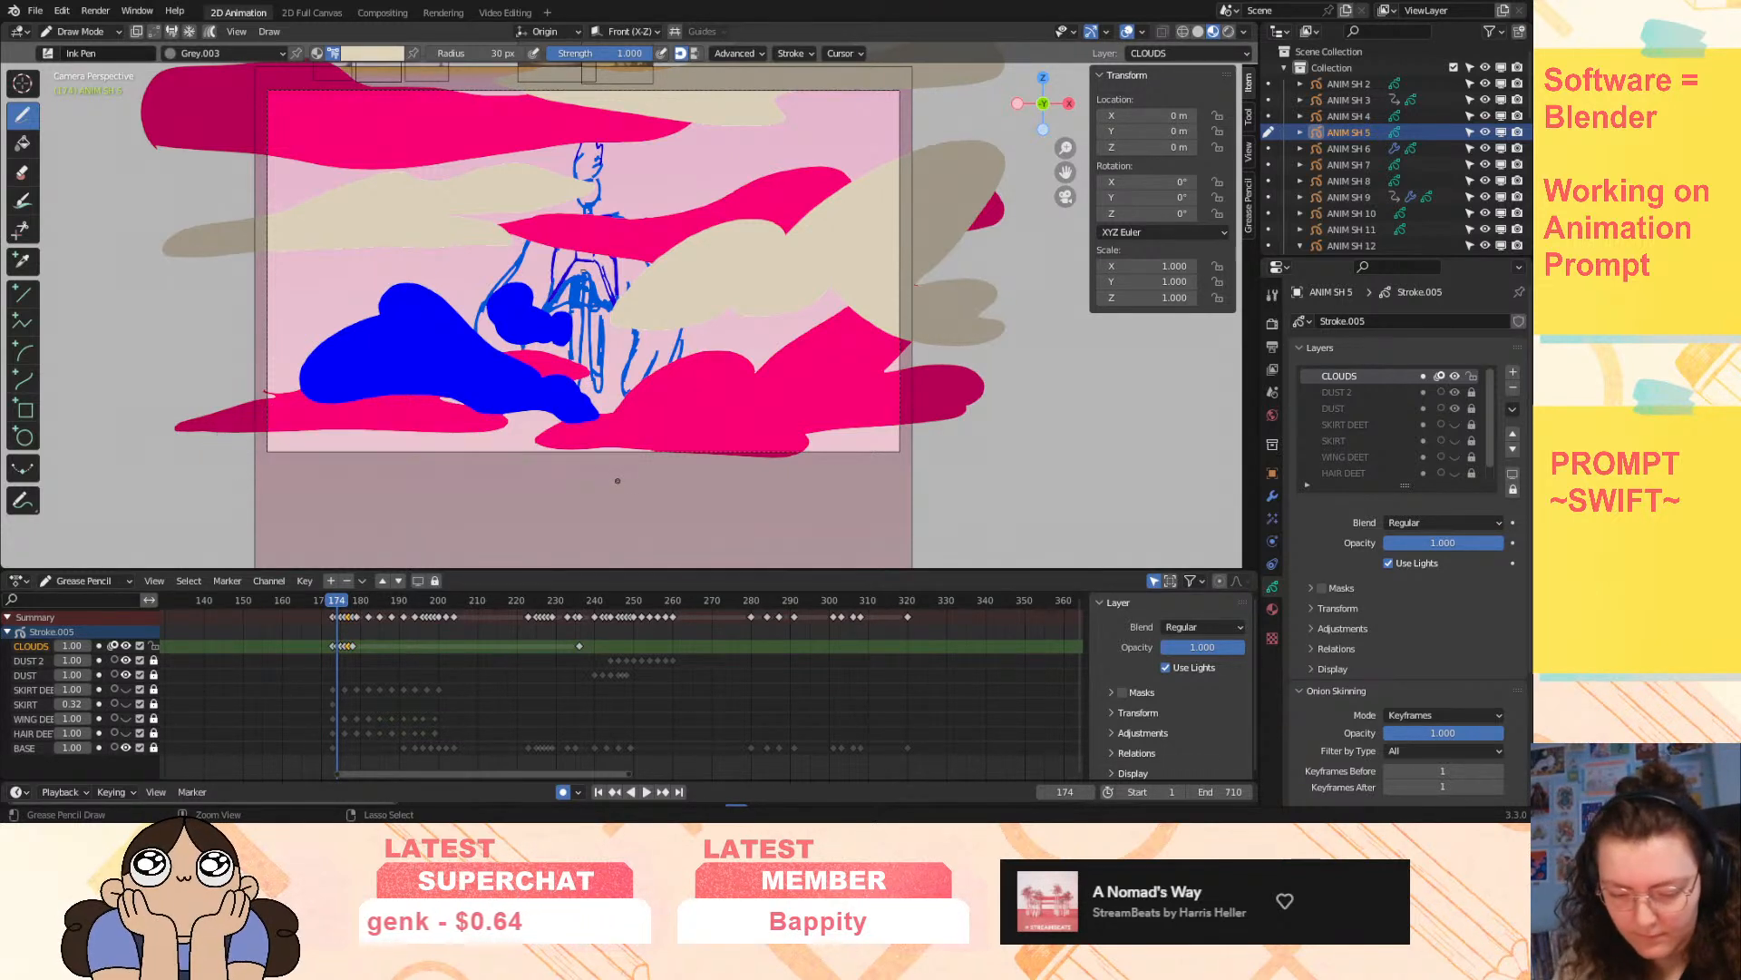
pyautogui.moveTo(589, 471)
pyautogui.mouseDown()
pyautogui.moveTo(535, 426)
pyautogui.moveTo(449, 408)
pyautogui.moveTo(295, 413)
pyautogui.moveTo(231, 449)
pyautogui.moveTo(608, 426)
pyautogui.moveTo(453, 363)
pyautogui.moveTo(344, 394)
pyautogui.moveTo(486, 483)
pyautogui.moveTo(625, 459)
pyautogui.moveTo(593, 441)
pyautogui.mouseUp()
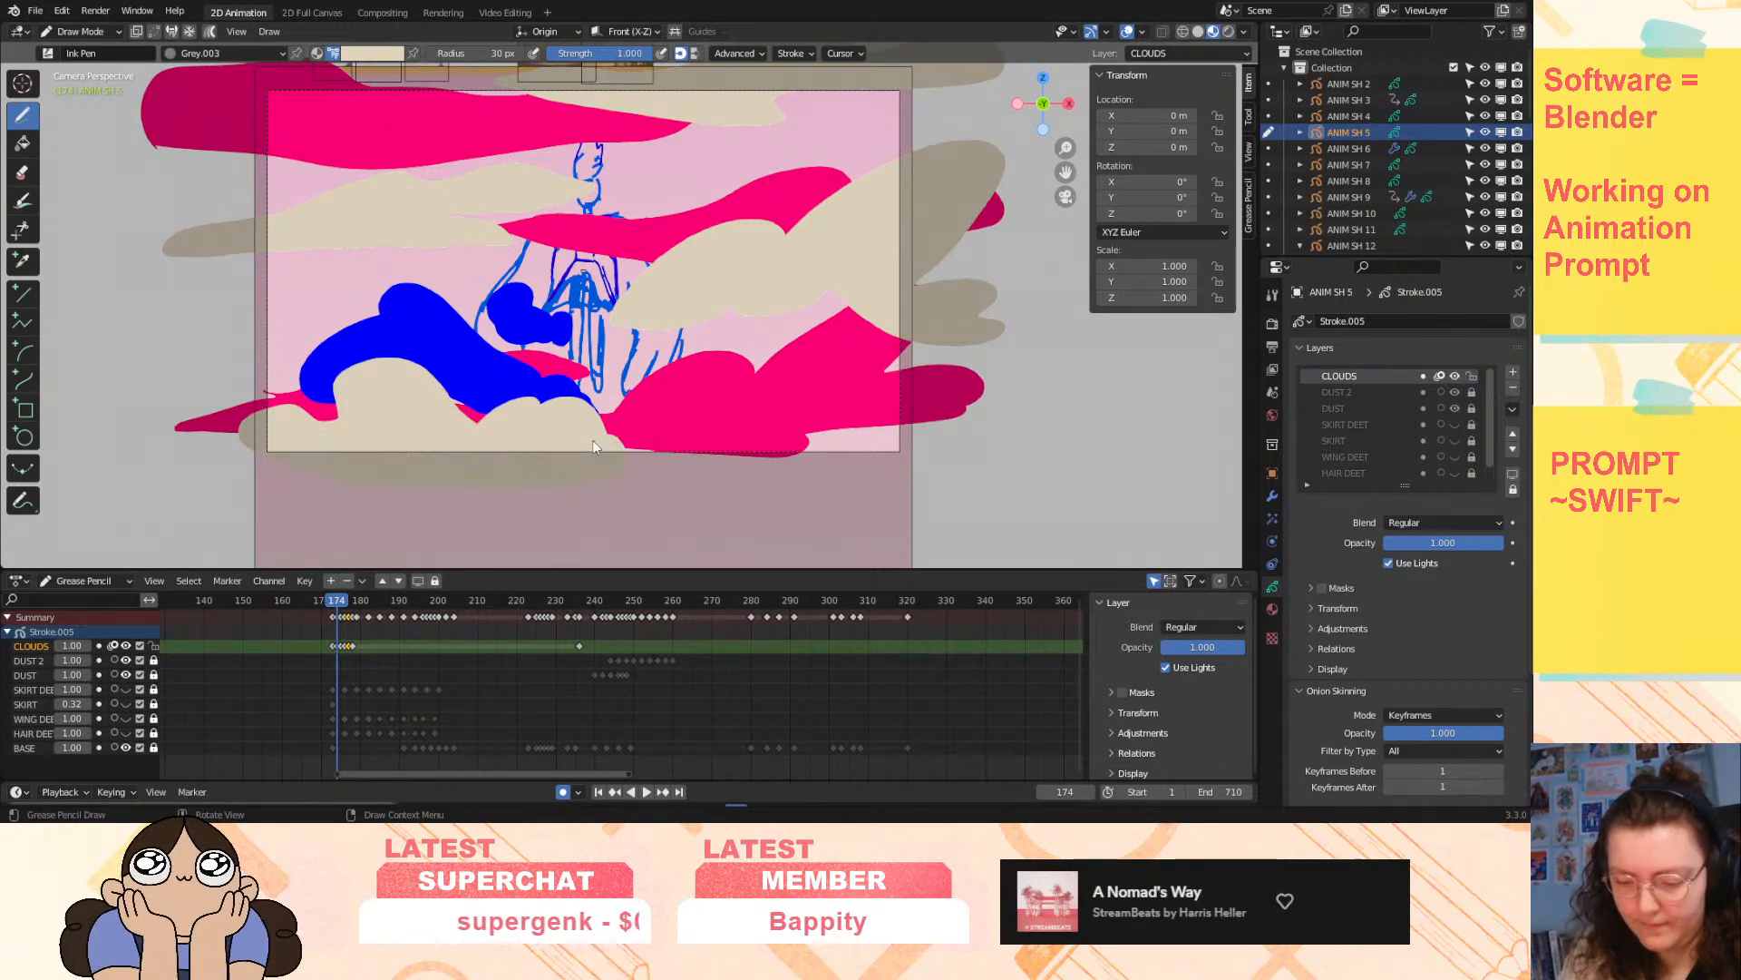
pyautogui.press('space')
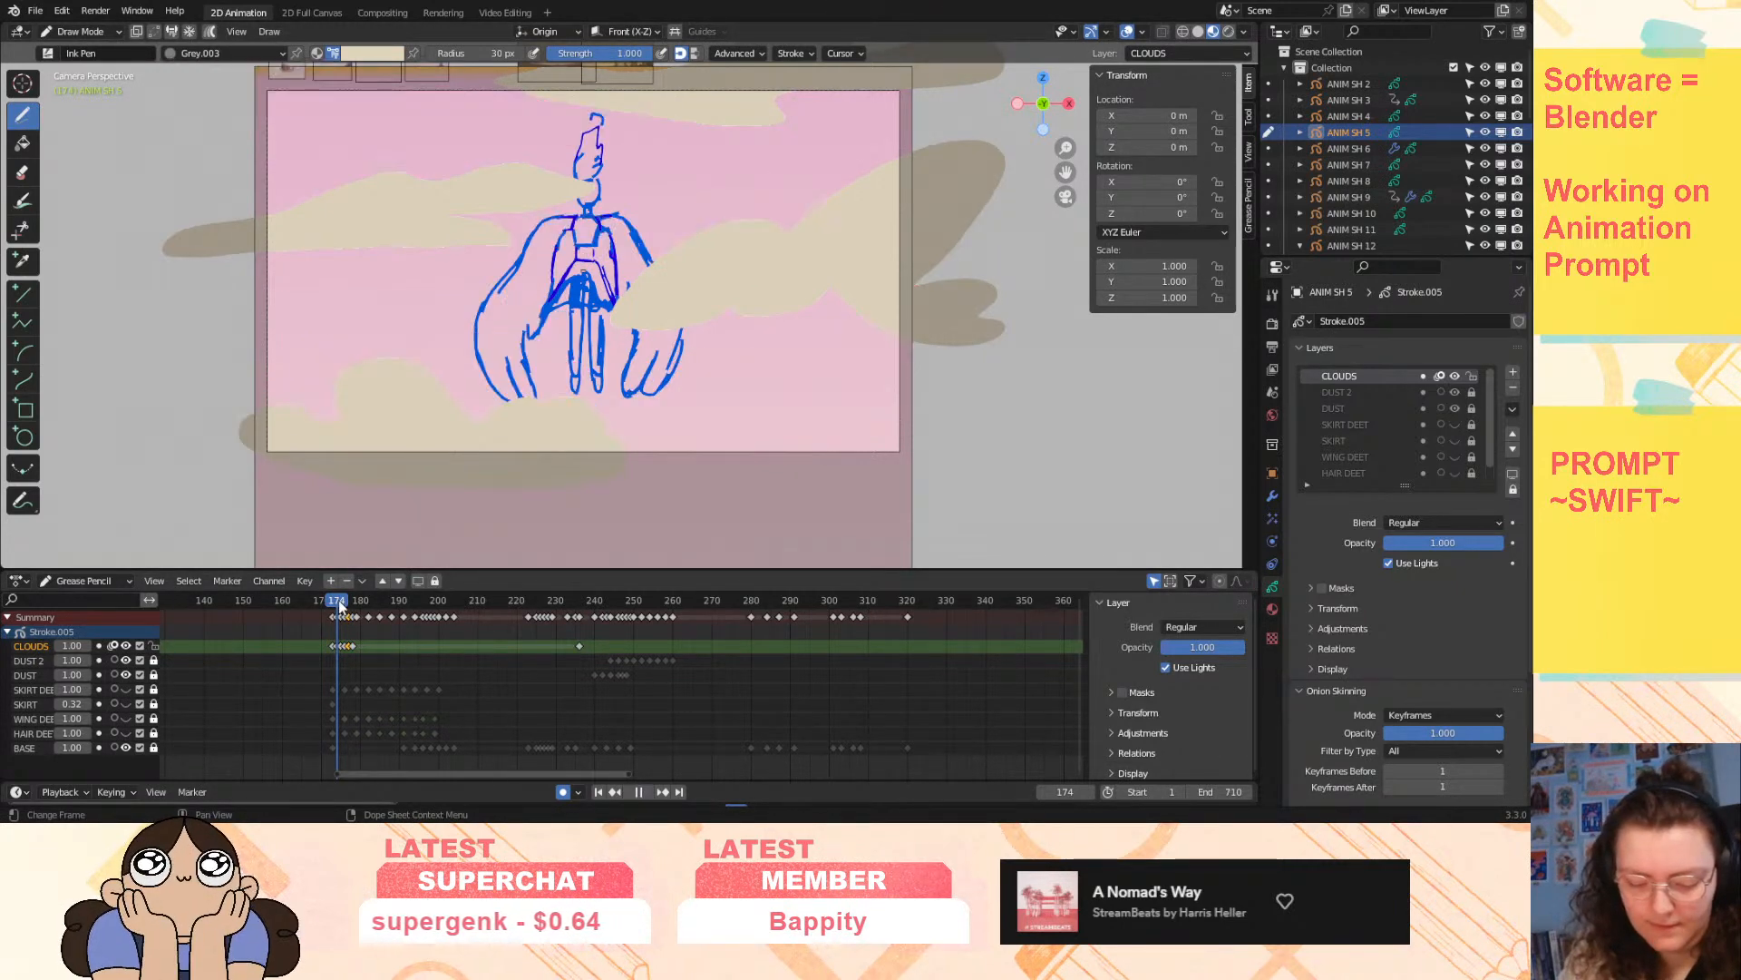
pyautogui.moveTo(336, 604); pyautogui.dragTo(338, 617)
pyautogui.click(639, 792)
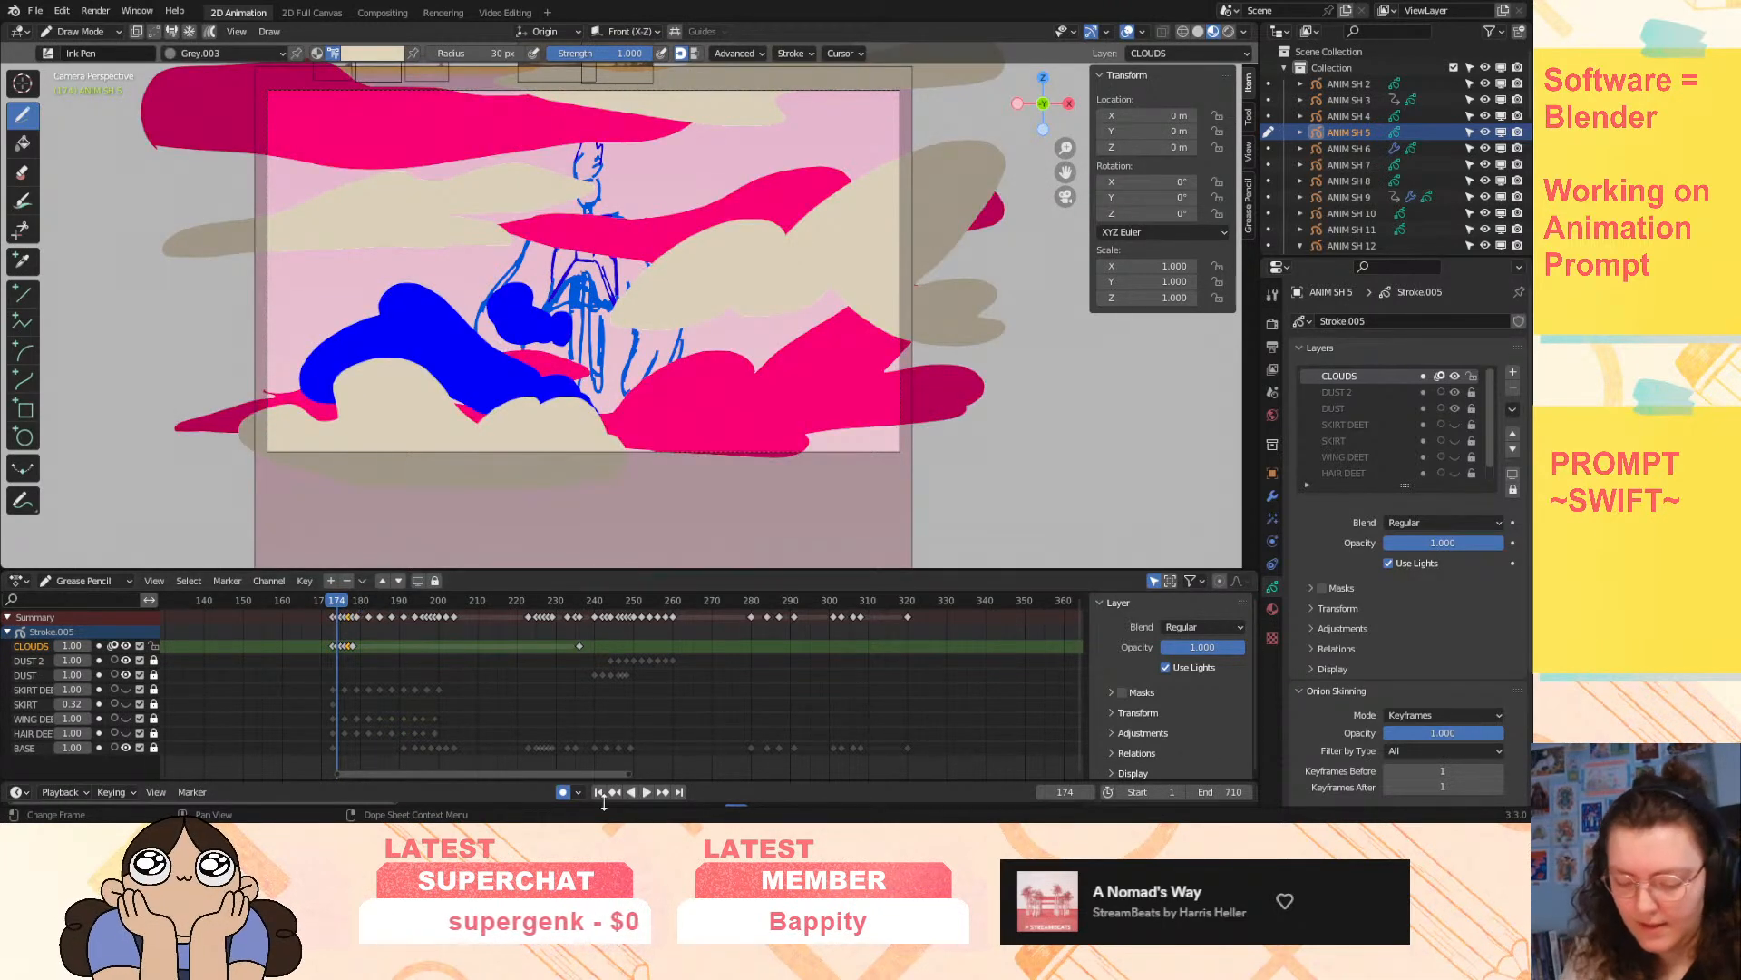
# - Go to frame 173 and turn off onion skinning for the CLOUDS layer
pyautogui.moveTo(337, 774); pyautogui.dragTo(431, 771)
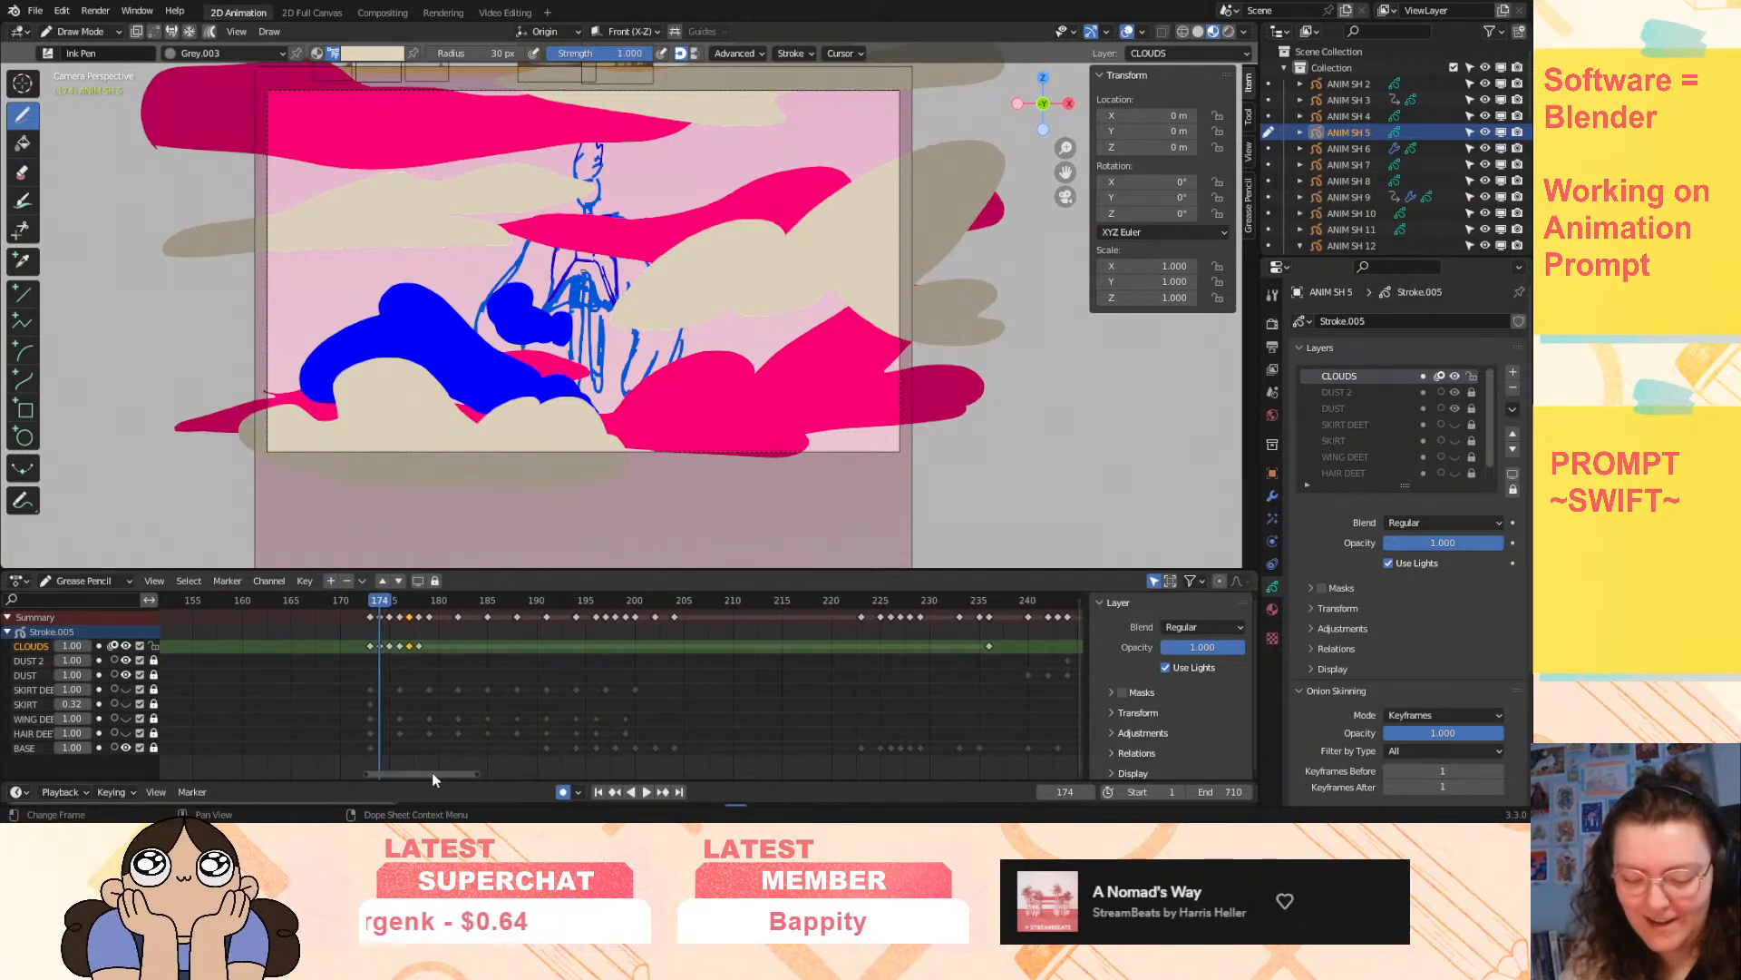
pyautogui.click(372, 605)
pyautogui.click(113, 647)
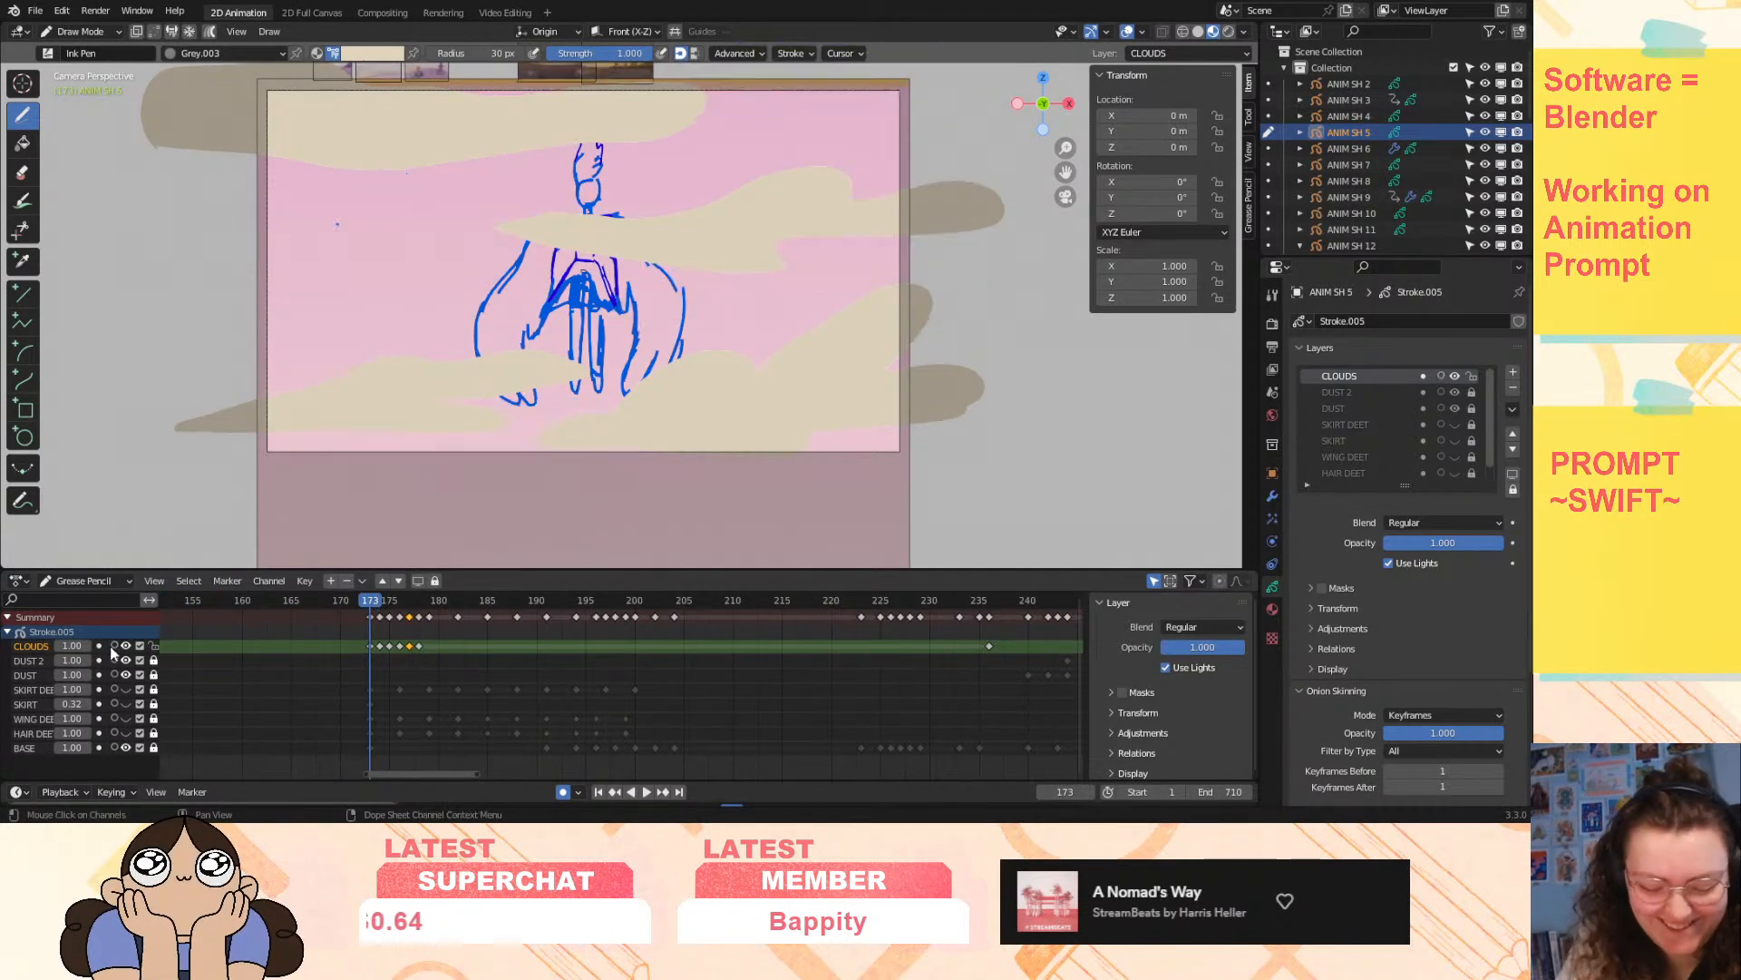
# - At frame 175, draw pale clouds across the upper edge of the camera frame and review the surrounding frames
pyautogui.moveTo(373, 603); pyautogui.dragTo(389, 609)
pyautogui.moveTo(668, 86)
pyautogui.mouseDown()
pyautogui.moveTo(620, 129)
pyautogui.moveTo(949, 113)
pyautogui.moveTo(666, 93)
pyautogui.mouseUp()
pyautogui.moveTo(390, 605); pyautogui.dragTo(389, 606)
pyautogui.moveTo(219, 139)
pyautogui.mouseDown()
pyautogui.moveTo(362, 130)
pyautogui.moveTo(535, 82)
pyautogui.moveTo(200, 107)
pyautogui.mouseUp()
pyautogui.press('space')
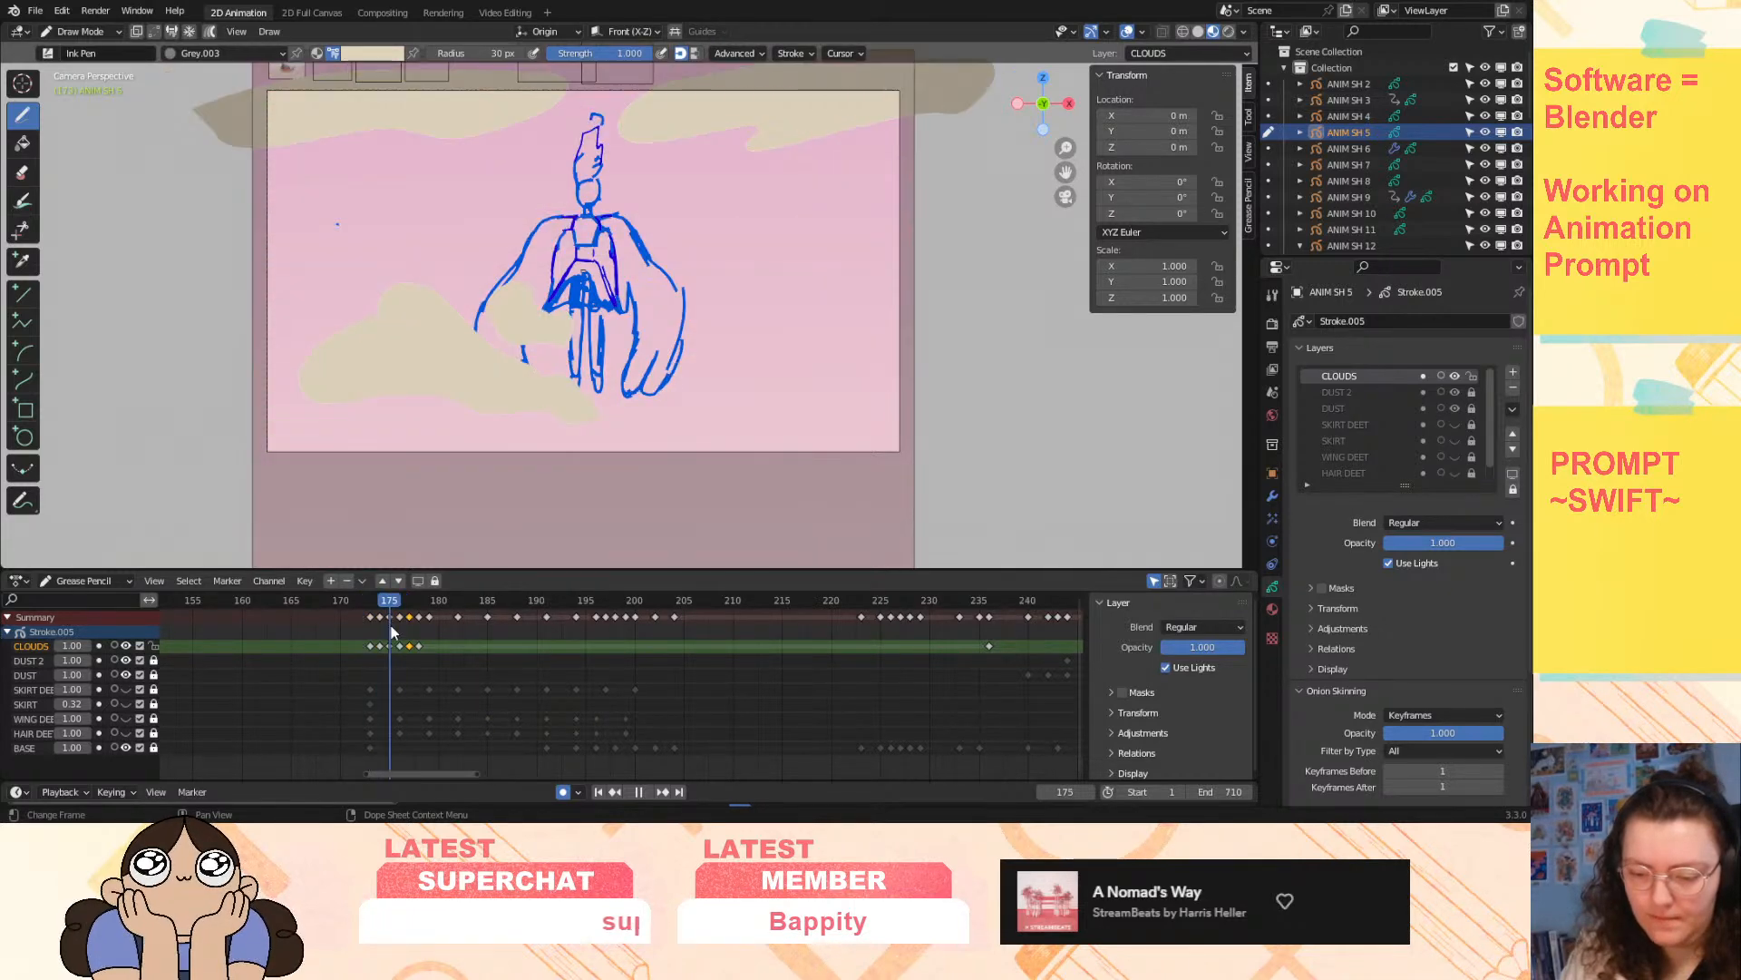
pyautogui.moveTo(416, 627)
pyautogui.mouseDown()
pyautogui.moveTo(371, 643)
pyautogui.moveTo(400, 623)
pyautogui.mouseUp()
pyautogui.click(388, 619)
pyautogui.press('space')
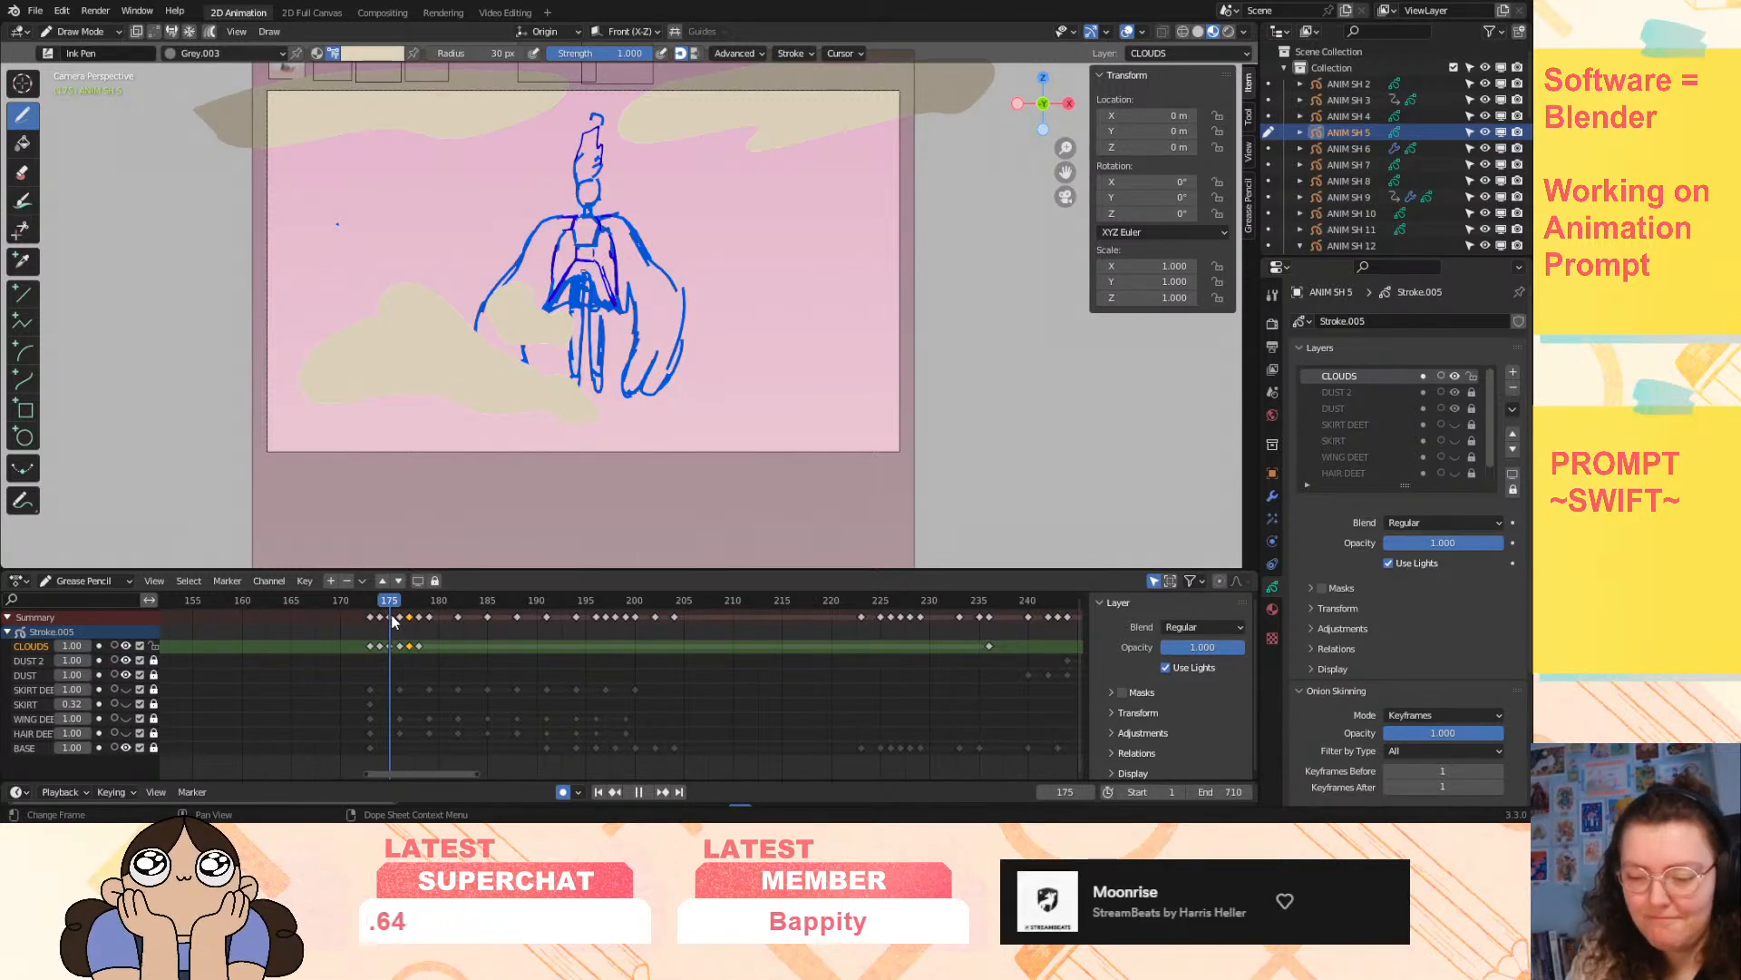
# - At frame 176, draw a long pale cloud sweeping across the lower-right corner of the camera frame
pyautogui.moveTo(392, 621); pyautogui.dragTo(397, 620)
pyautogui.moveTo(531, 474)
pyautogui.mouseDown()
pyautogui.moveTo(766, 363)
pyautogui.moveTo(932, 379)
pyautogui.moveTo(726, 487)
pyautogui.moveTo(533, 476)
pyautogui.moveTo(623, 423)
pyautogui.moveTo(825, 358)
pyautogui.moveTo(769, 448)
pyautogui.mouseUp()
pyautogui.hotkey('ctrl', 'z')
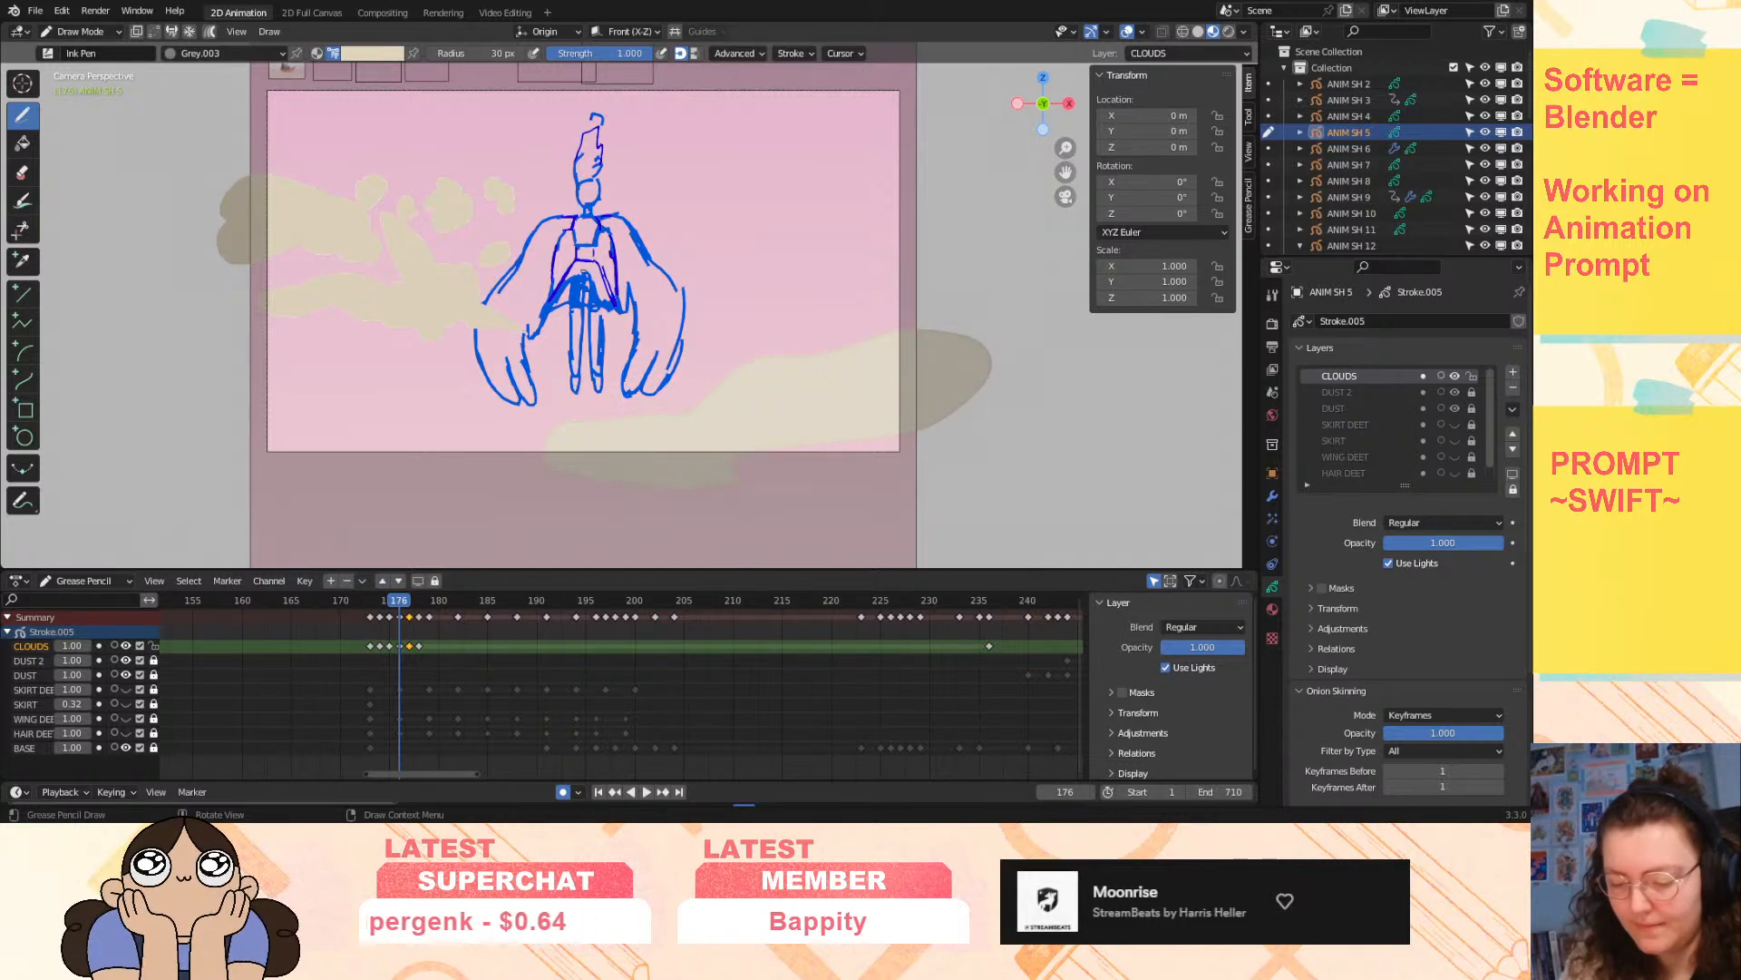
# - At frame 177, turn on onion skinning for the CLOUDS layer and draw a streaky, breaking-up cloud on the right of the figure
pyautogui.click(410, 602)
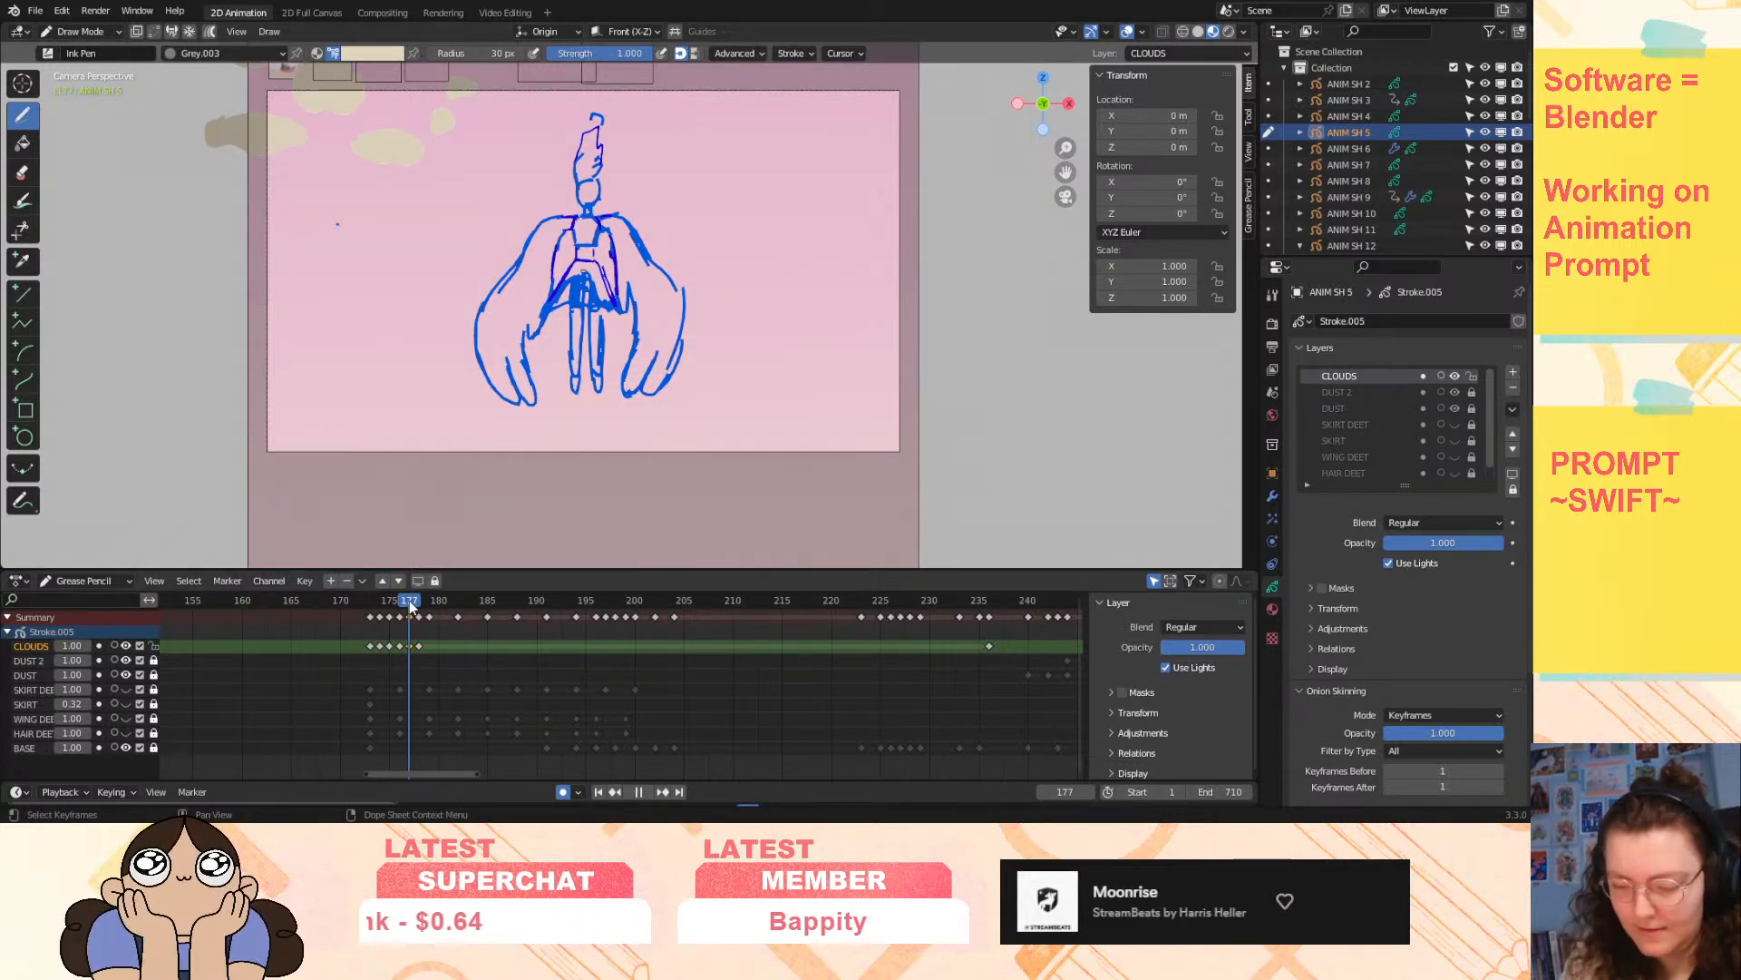
pyautogui.click(114, 645)
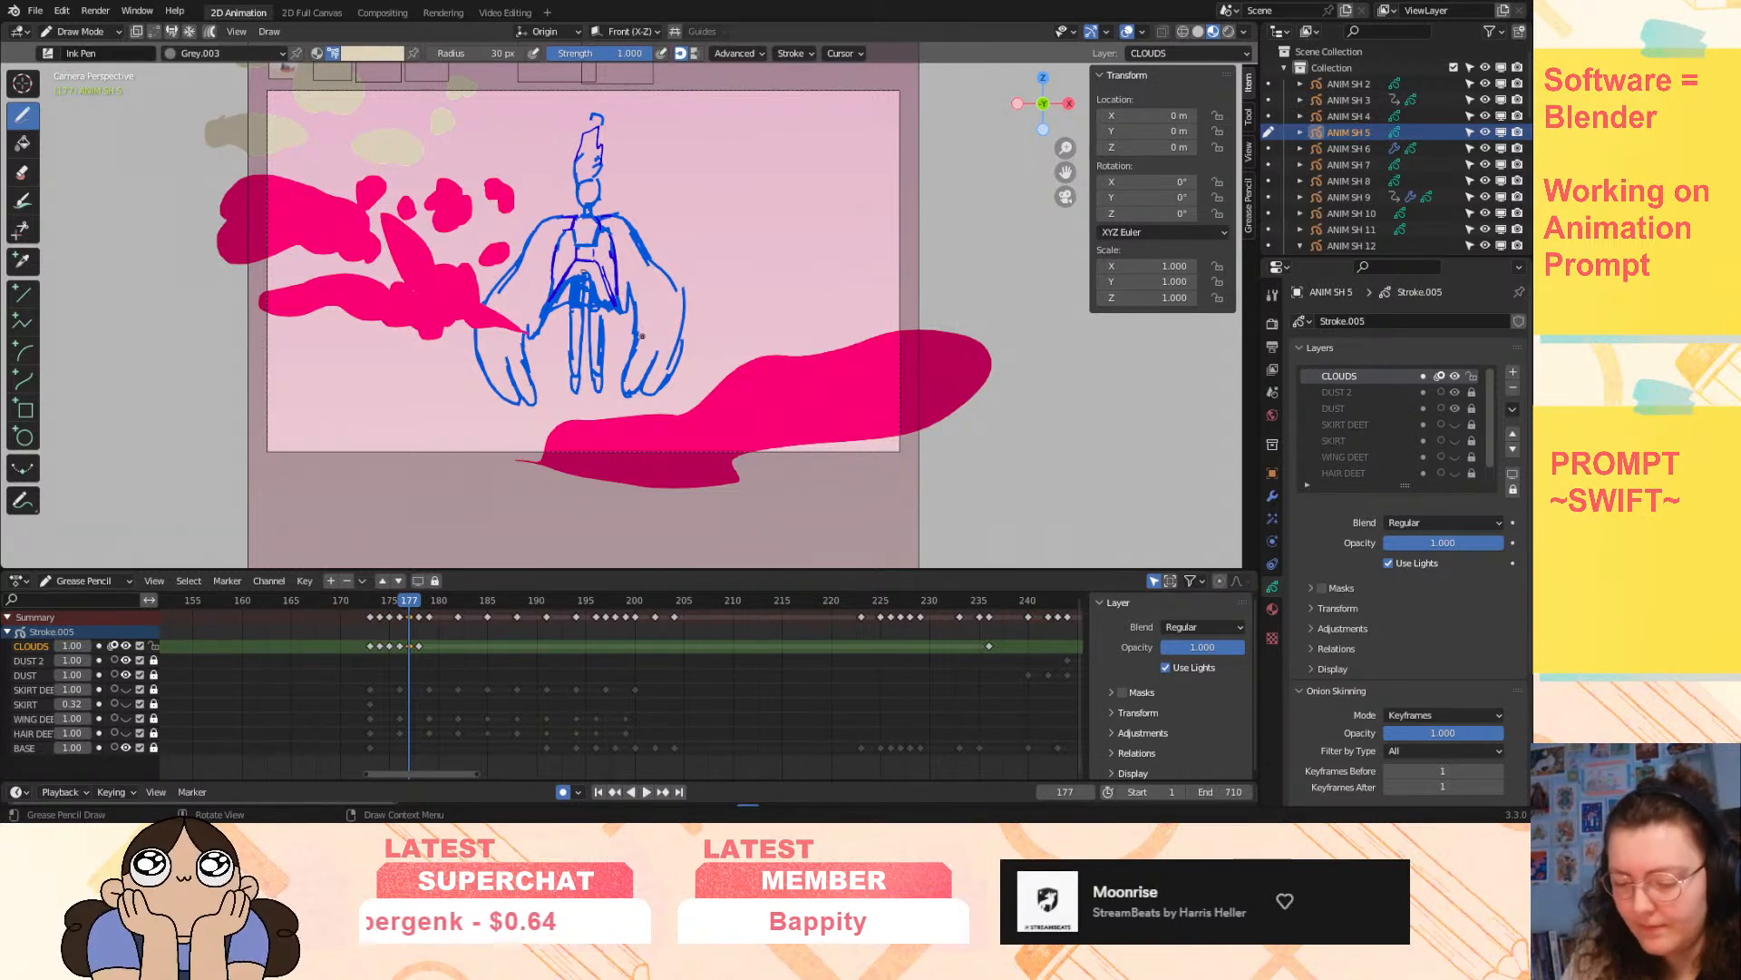
pyautogui.moveTo(718, 281)
pyautogui.mouseDown()
pyautogui.moveTo(830, 231)
pyautogui.moveTo(780, 313)
pyautogui.moveTo(658, 362)
pyautogui.moveTo(654, 333)
pyautogui.moveTo(751, 240)
pyautogui.mouseUp()
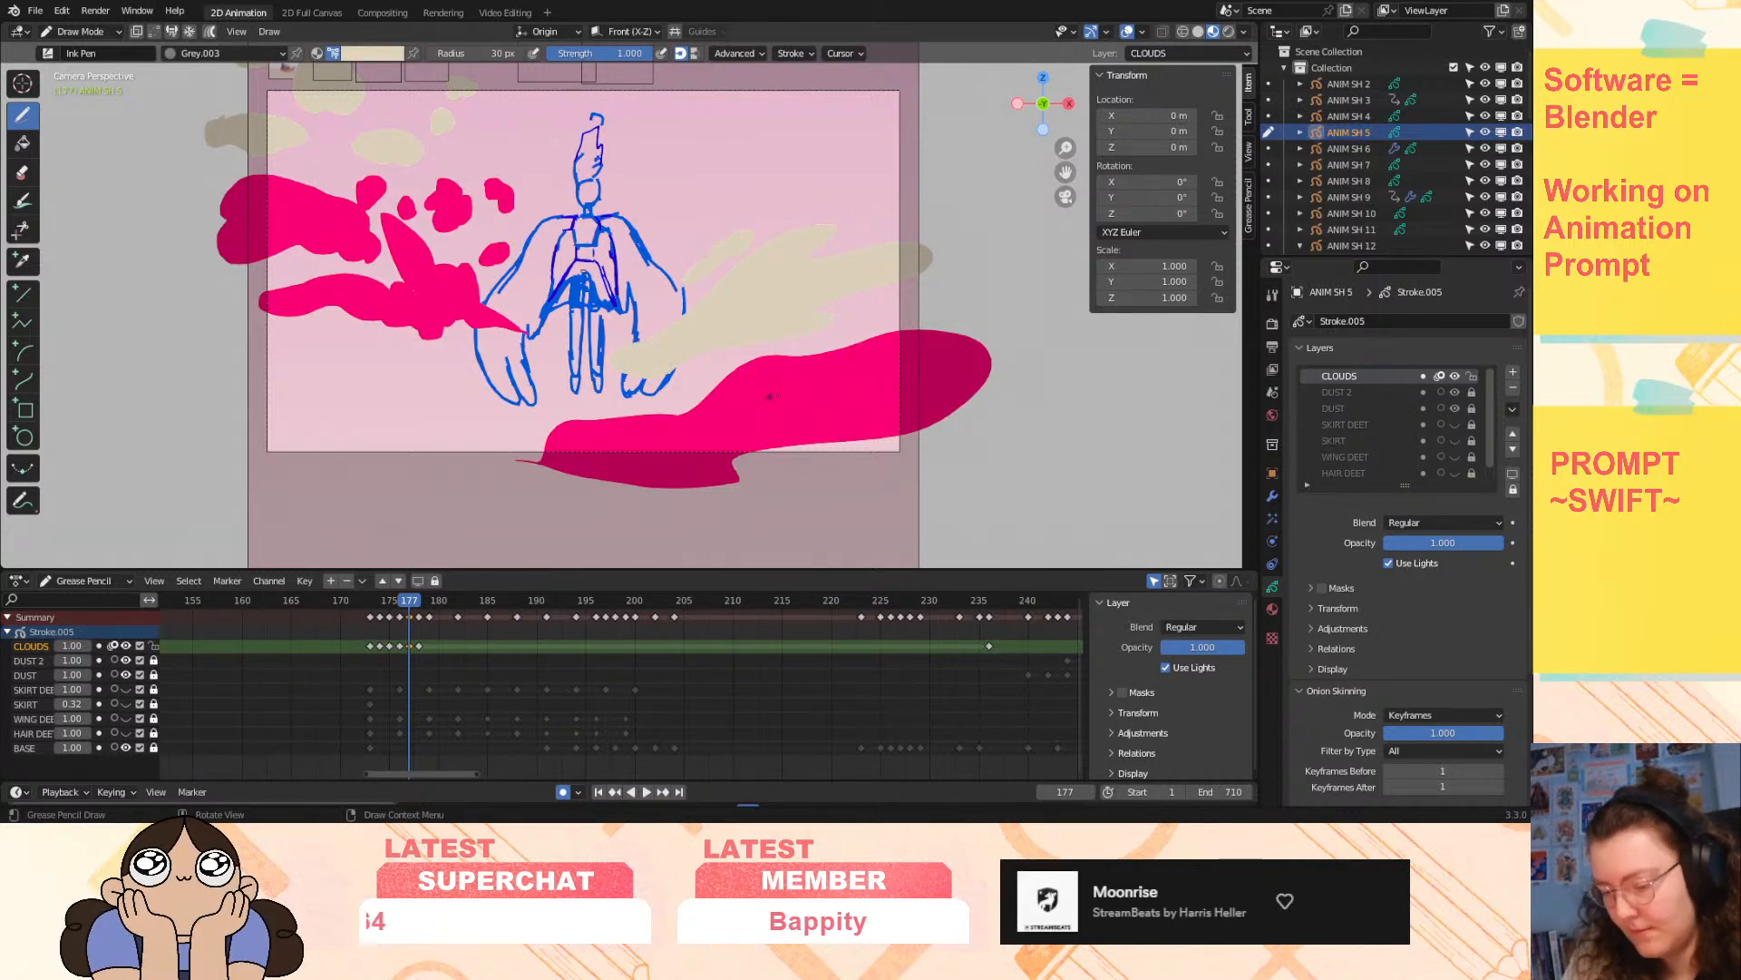
# - At frames 178 and 179, draw the right-hand cloud breaking into shrinking wisps toward the upper-right corner, and play it back
pyautogui.press('Right')
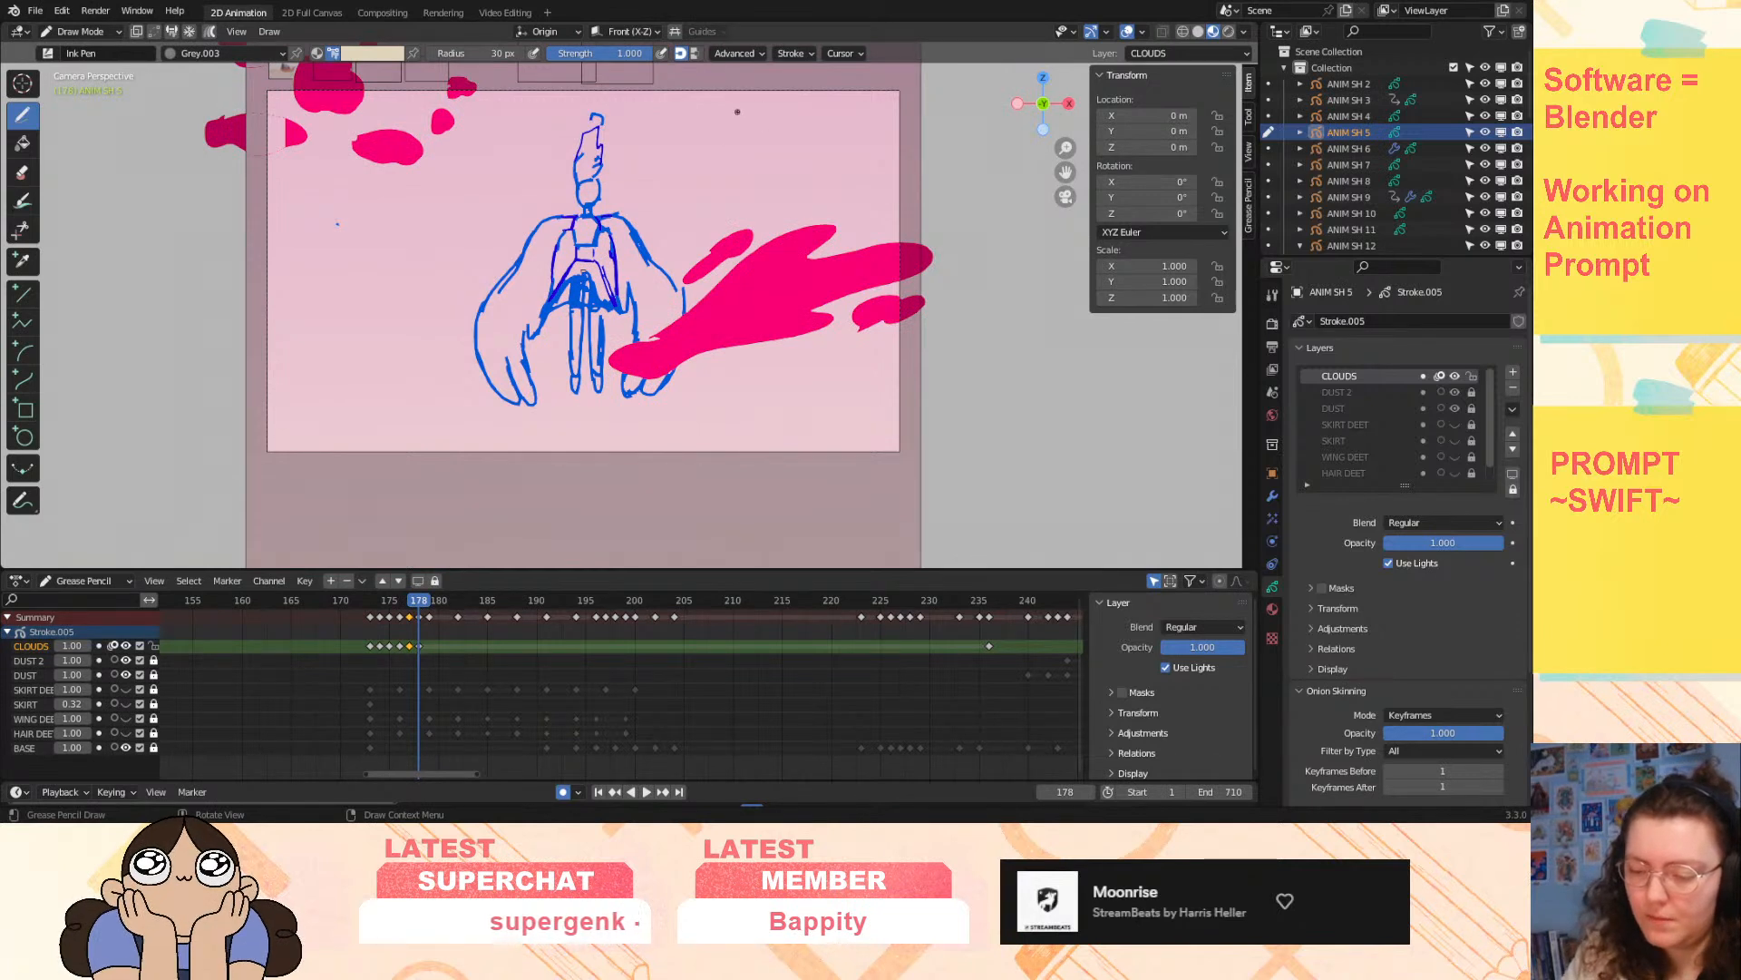
pyautogui.moveTo(860, 113)
pyautogui.mouseDown()
pyautogui.moveTo(861, 97)
pyautogui.moveTo(798, 99)
pyautogui.moveTo(648, 223)
pyautogui.moveTo(883, 136)
pyautogui.moveTo(749, 129)
pyautogui.moveTo(852, 181)
pyautogui.moveTo(871, 156)
pyautogui.mouseUp()
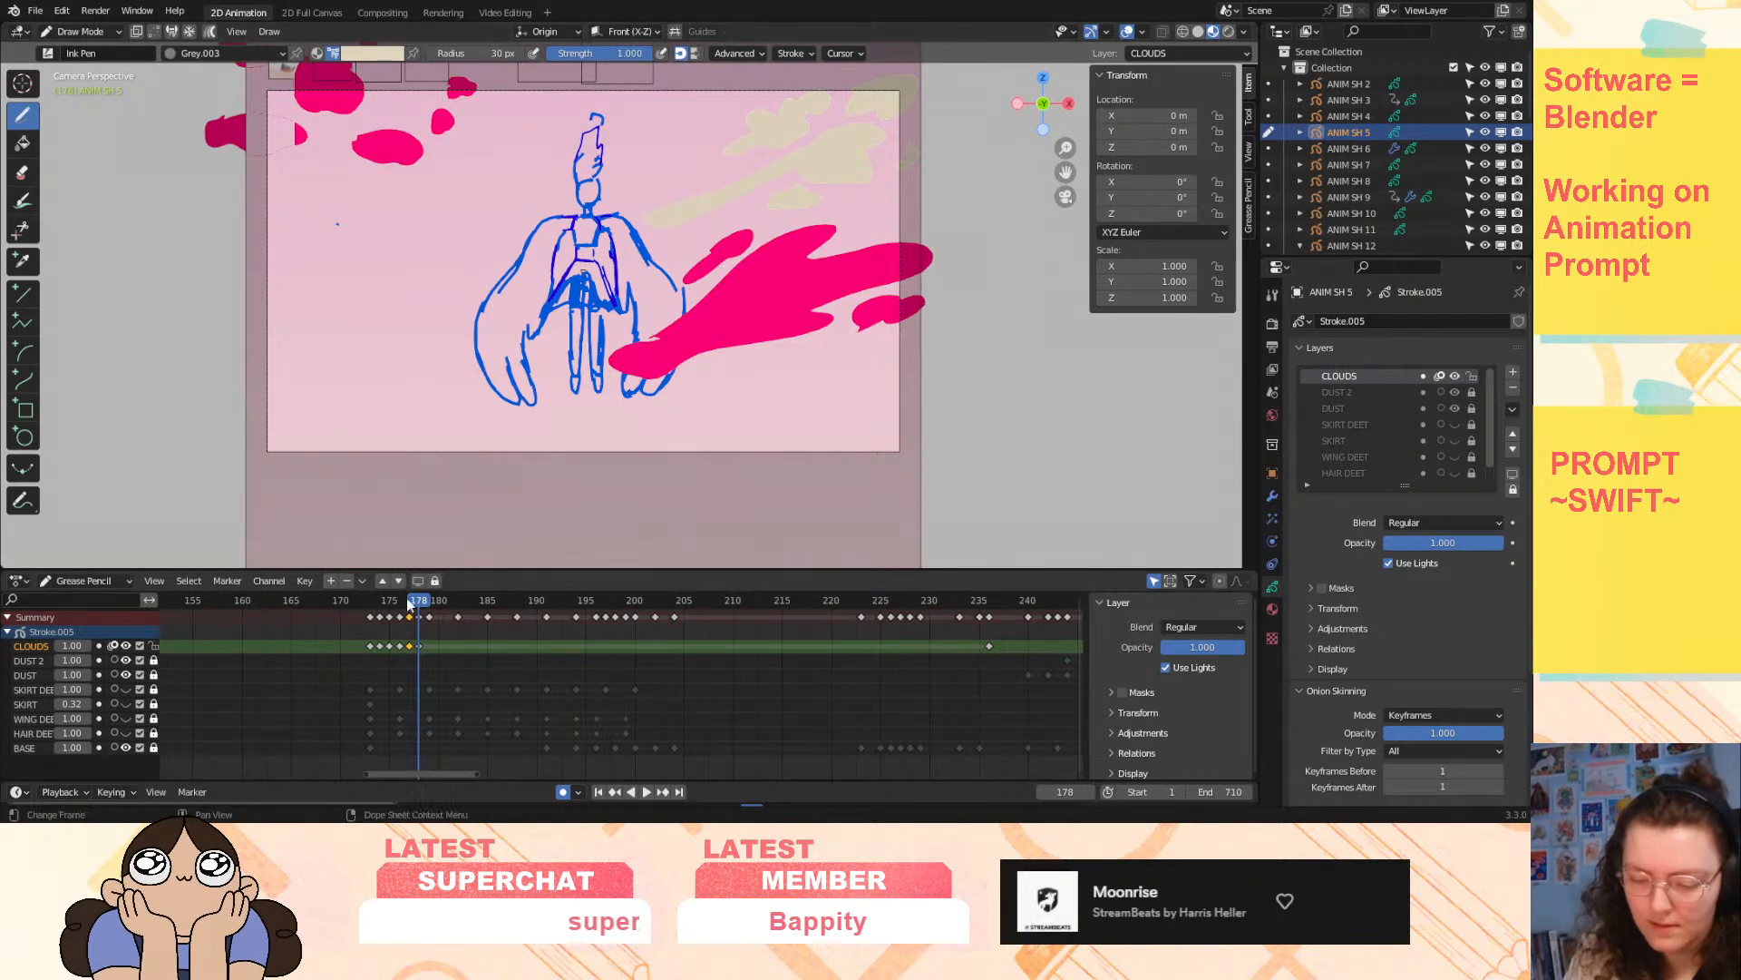
pyautogui.moveTo(419, 613)
pyautogui.mouseDown()
pyautogui.moveTo(399, 615)
pyautogui.moveTo(429, 613)
pyautogui.mouseUp()
pyautogui.moveTo(691, 95); pyautogui.dragTo(873, 91)
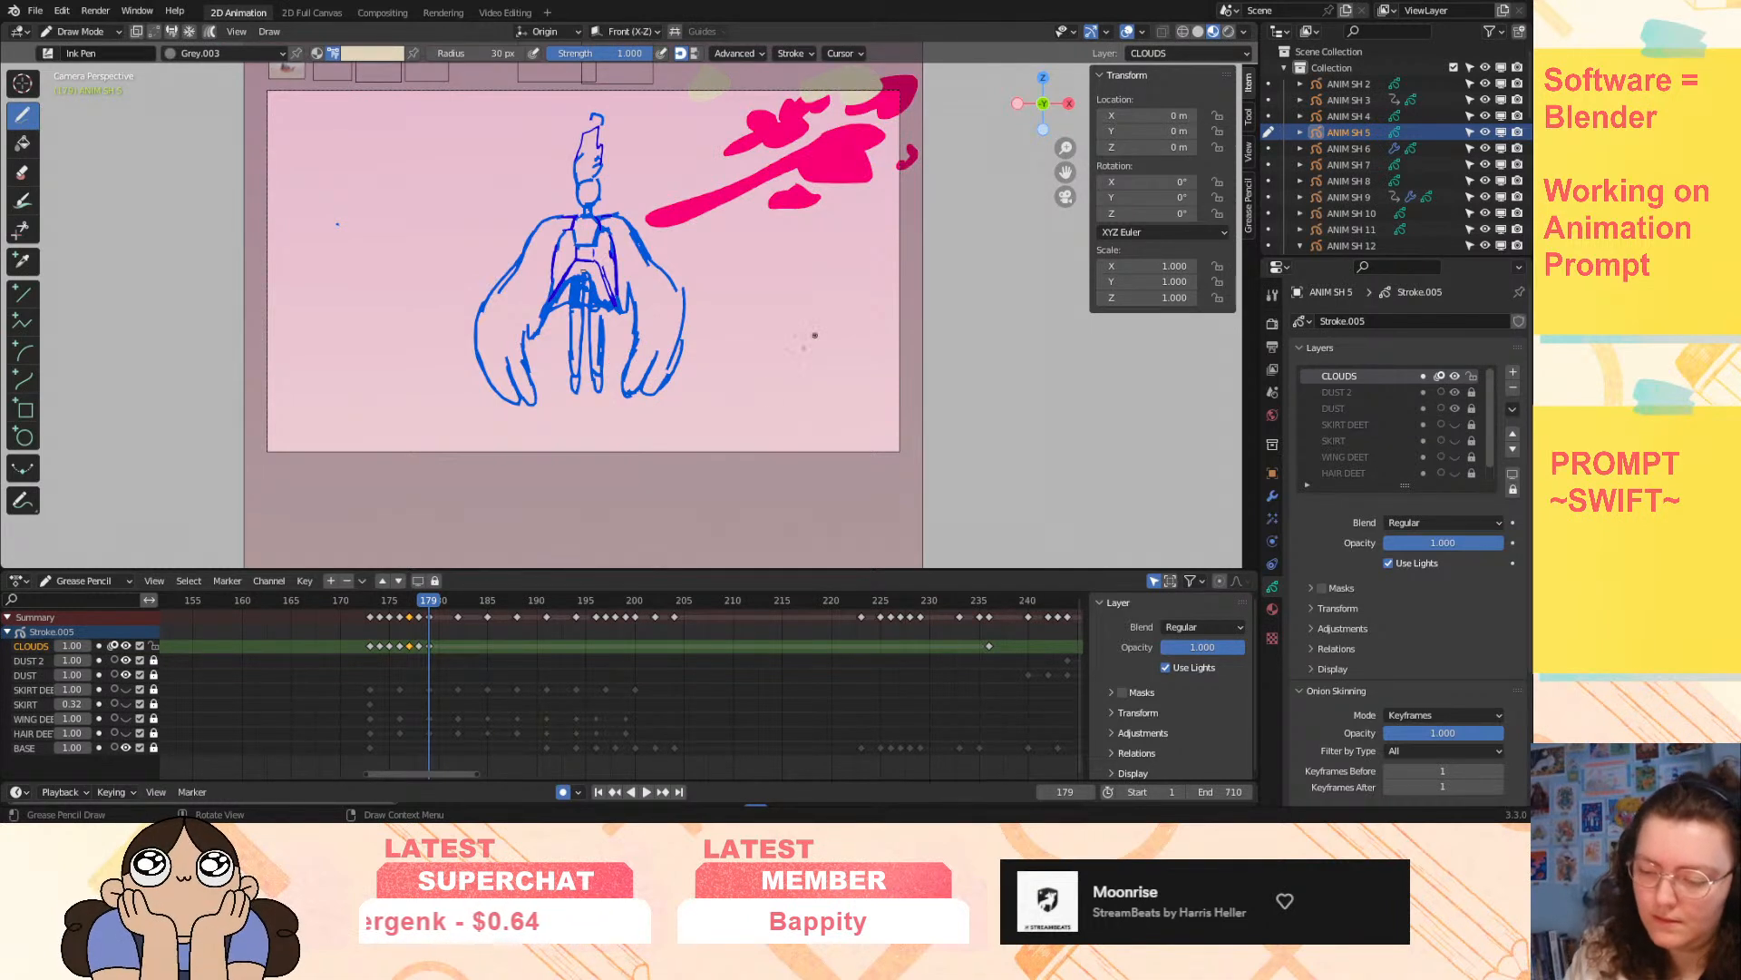
pyautogui.moveTo(429, 599); pyautogui.dragTo(439, 601)
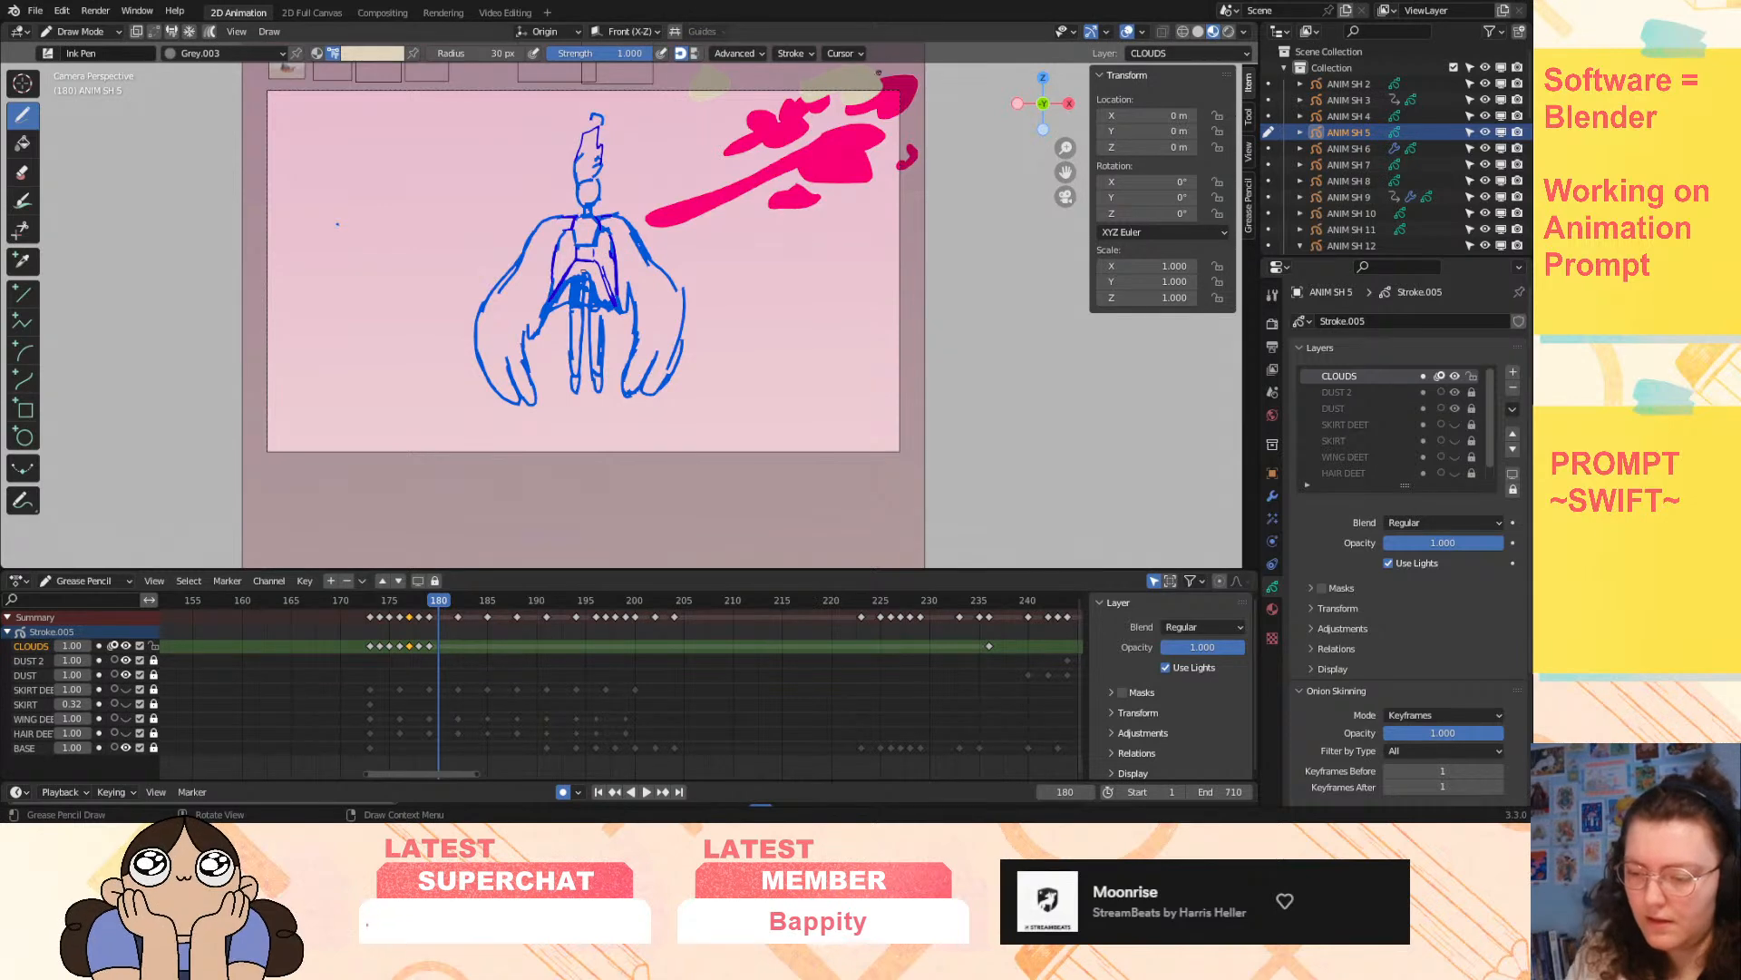
pyautogui.press('space')
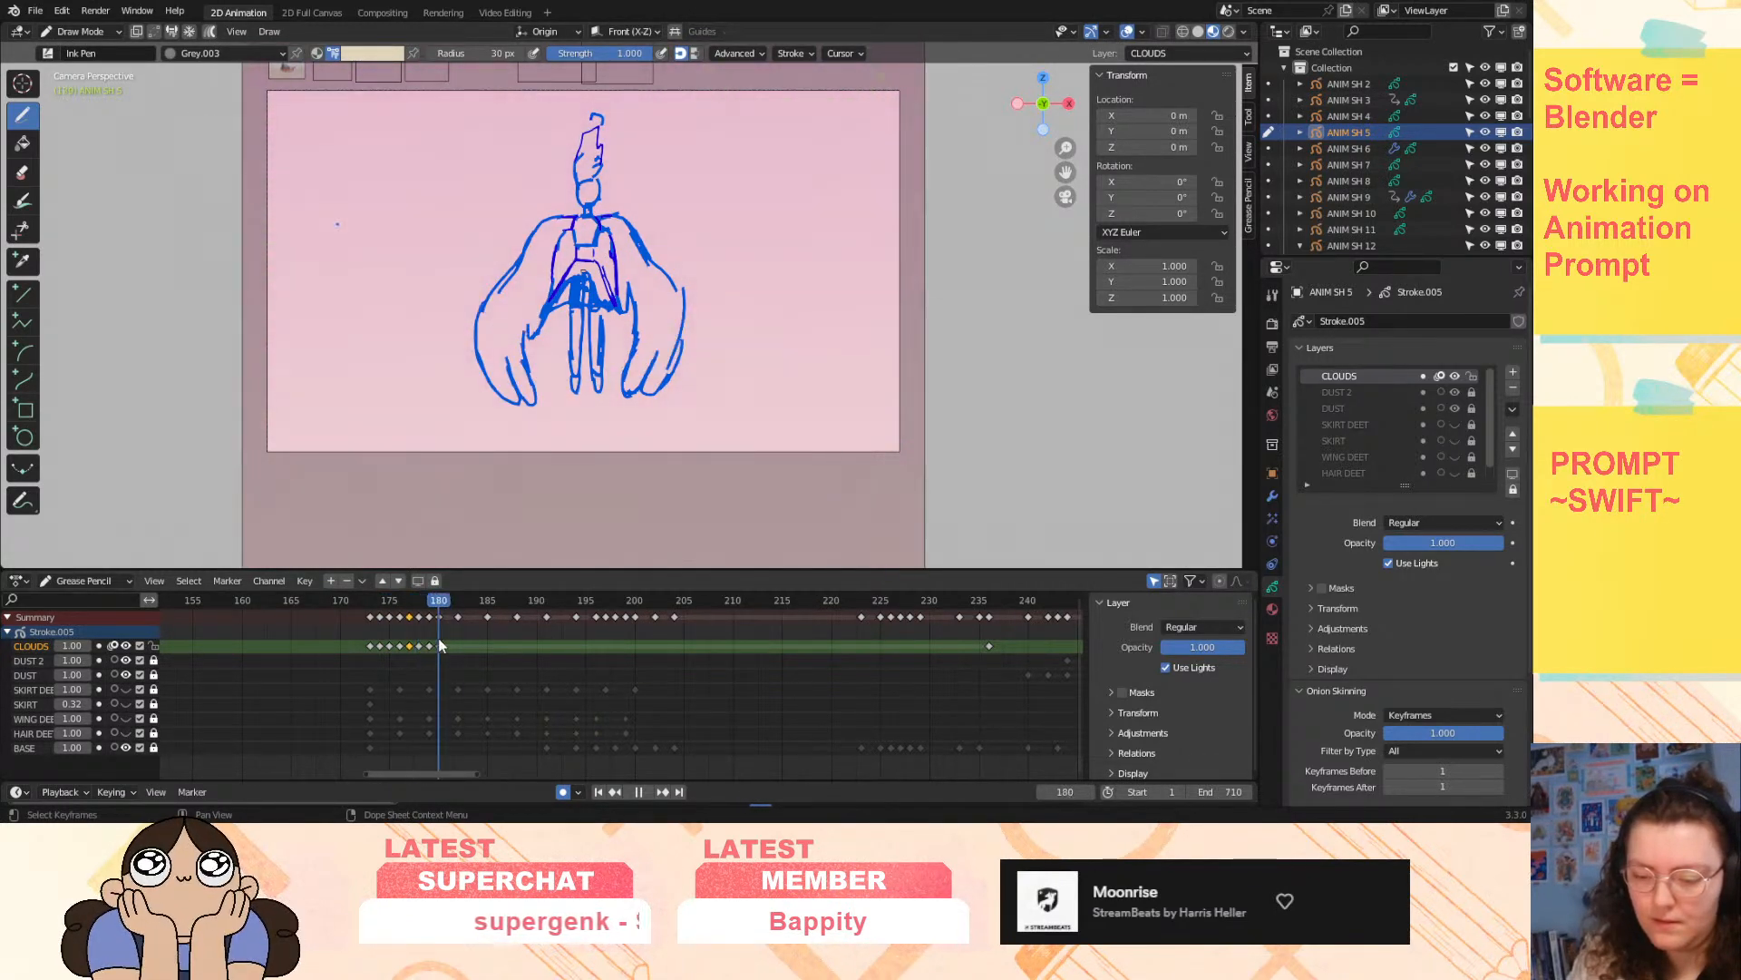
# - At frame 177, add a new grease pencil layer named CLOUDS BEHIND
pyautogui.moveTo(448, 636)
pyautogui.mouseDown()
pyautogui.moveTo(384, 664)
pyautogui.moveTo(408, 665)
pyautogui.moveTo(389, 608)
pyautogui.moveTo(461, 629)
pyautogui.moveTo(390, 645)
pyautogui.moveTo(424, 651)
pyautogui.mouseUp()
pyautogui.click(1513, 372)
pyautogui.write('CLOU')
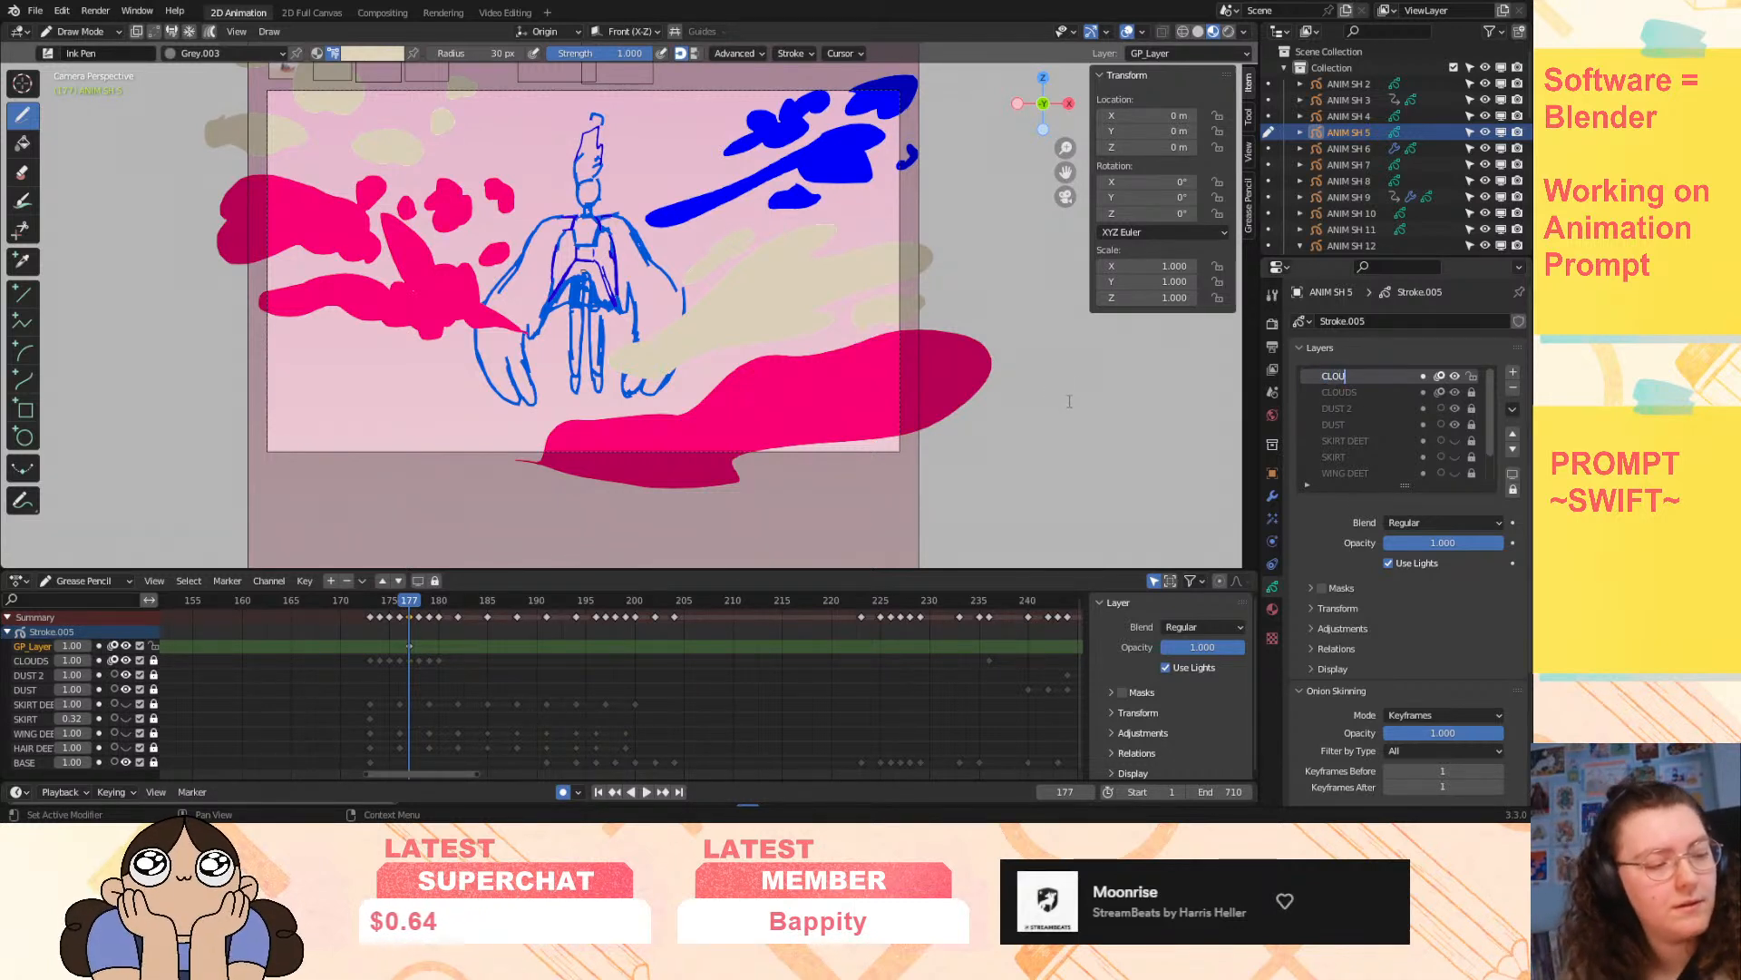
pyautogui.write('DS BEHIND')
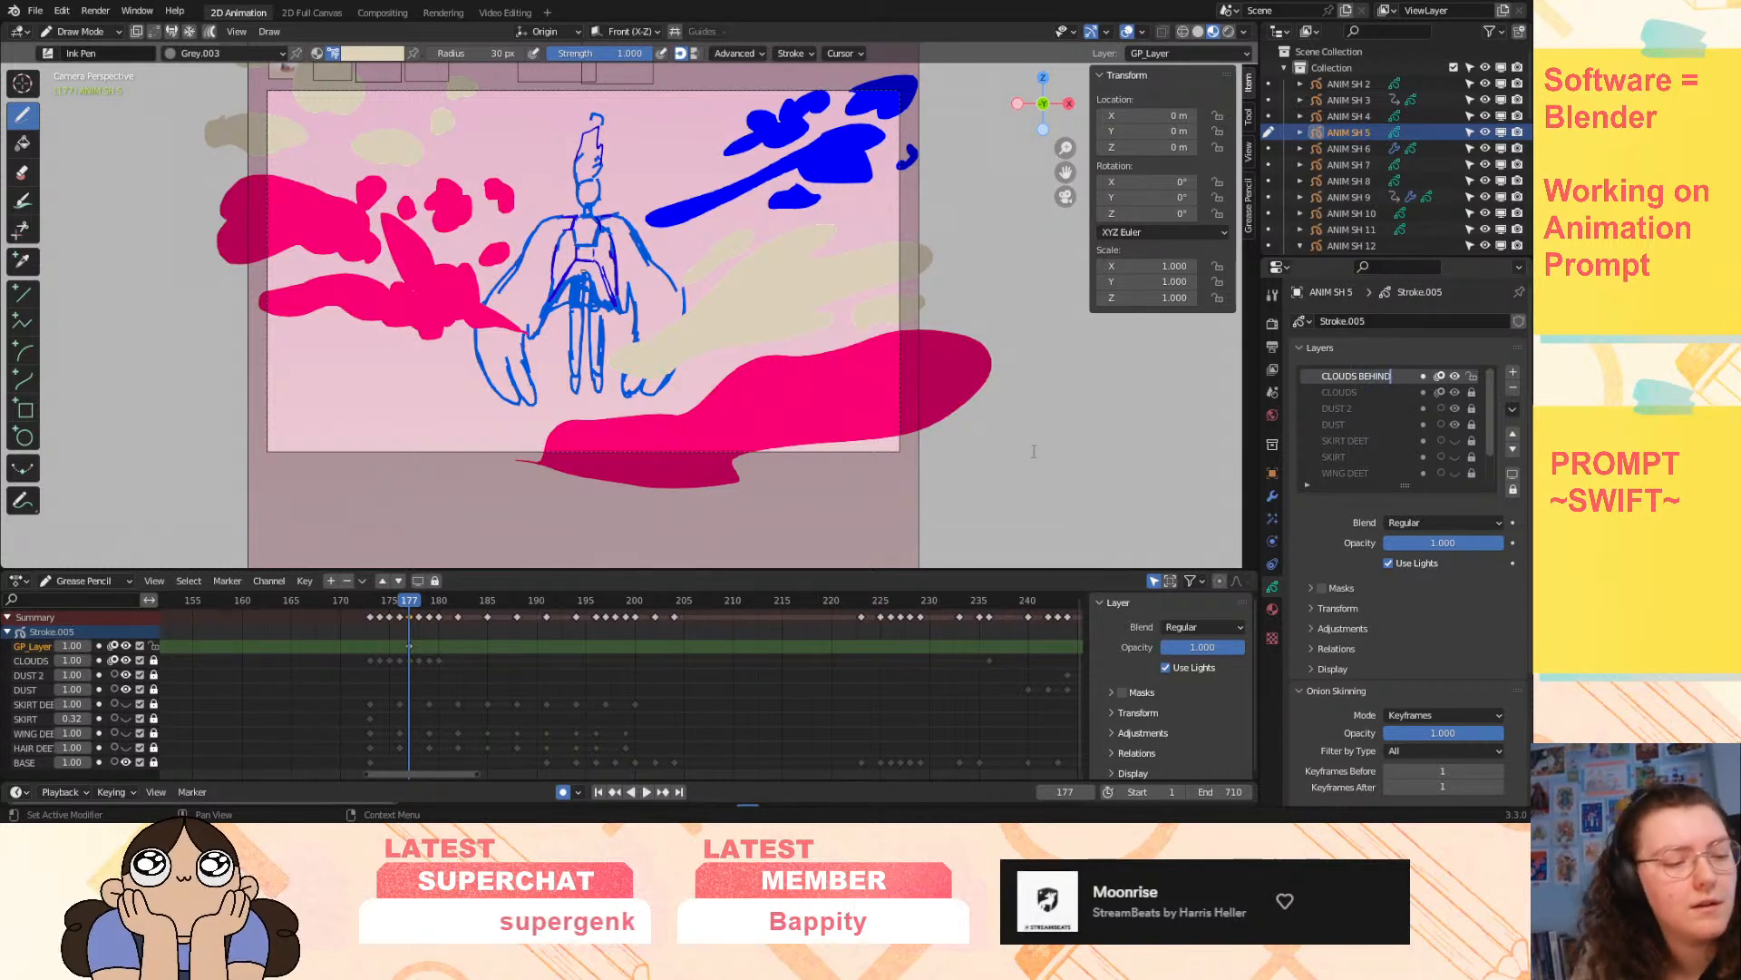
pyautogui.press('Return')
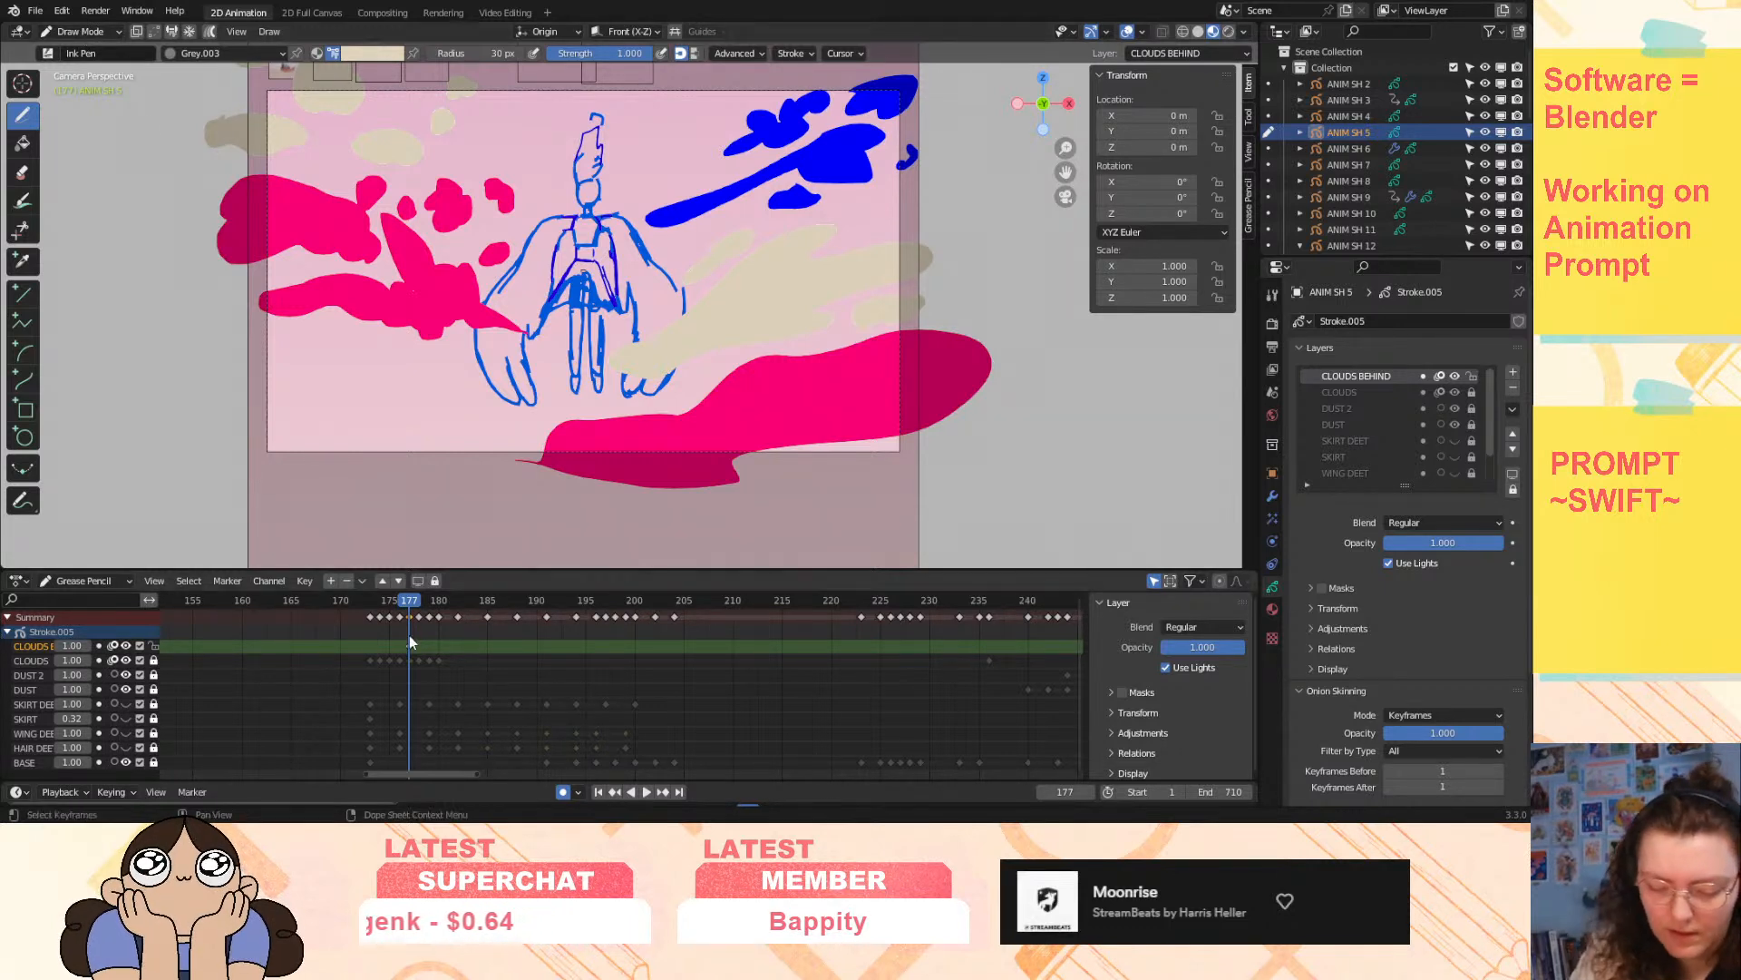
# - Move the CLOUDS BEHIND layer down the layer stack until it sits below BASE
pyautogui.click(1513, 450)
pyautogui.click(1513, 450)
pyautogui.click(1513, 450)
pyautogui.click(1513, 450)
pyautogui.click(1513, 450)
pyautogui.click(1513, 450)
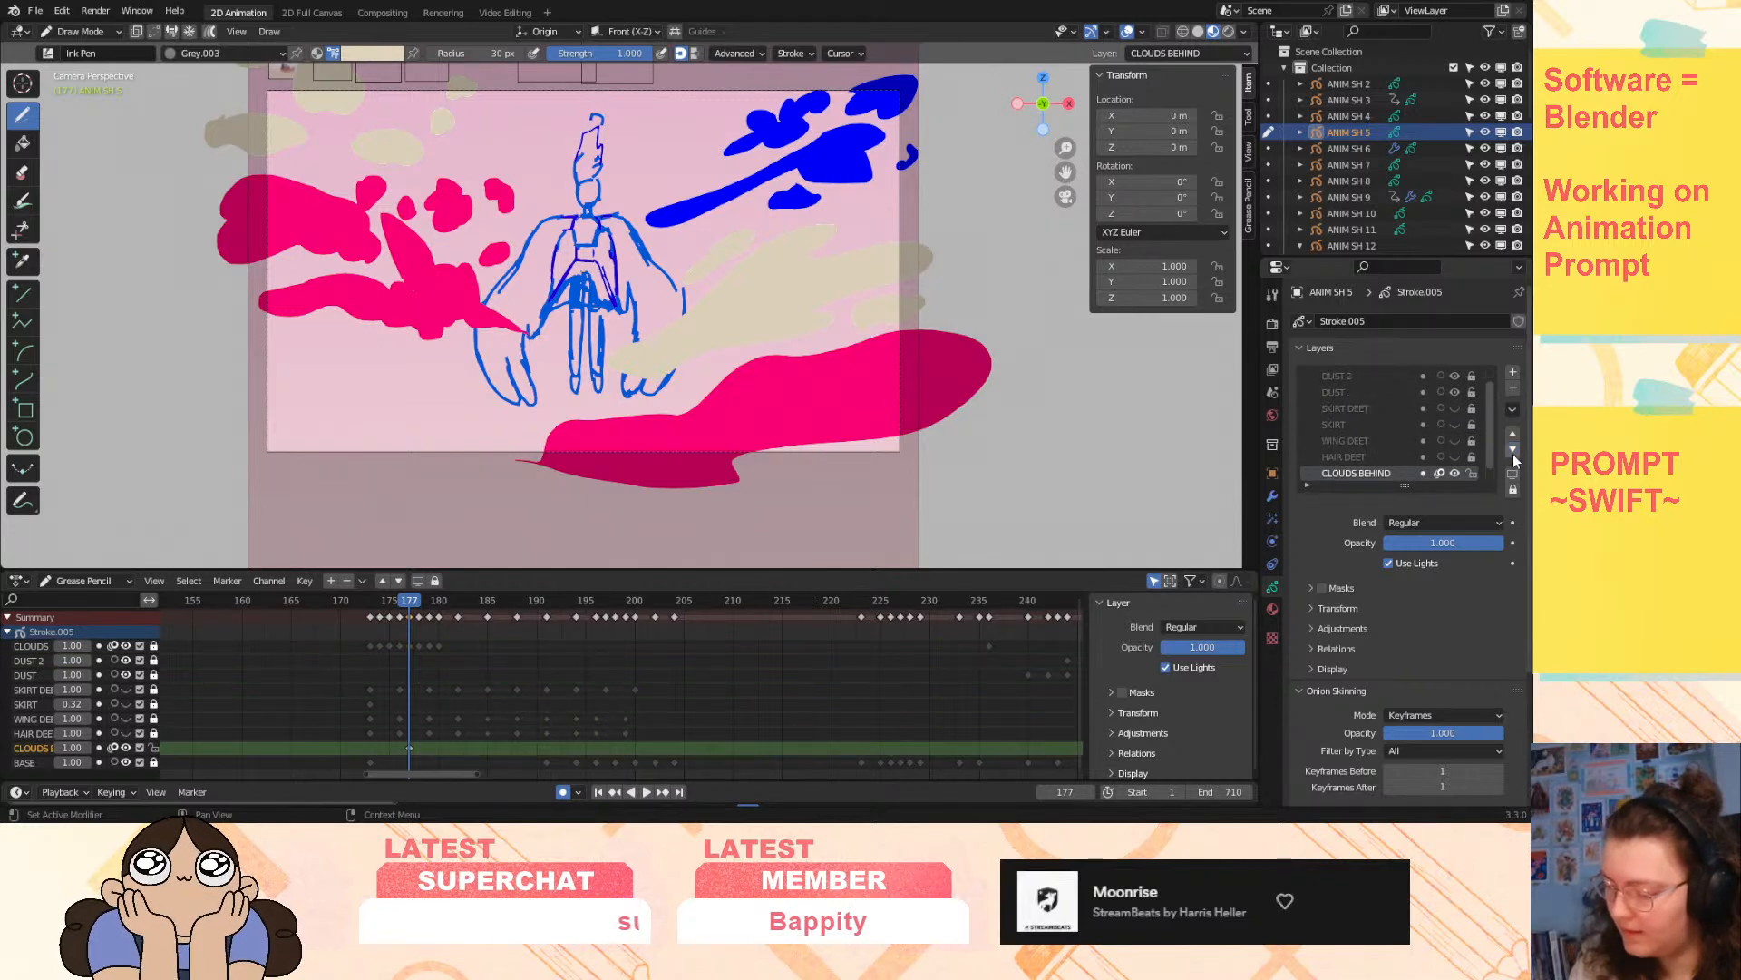
pyautogui.click(1513, 452)
pyautogui.click(1513, 452)
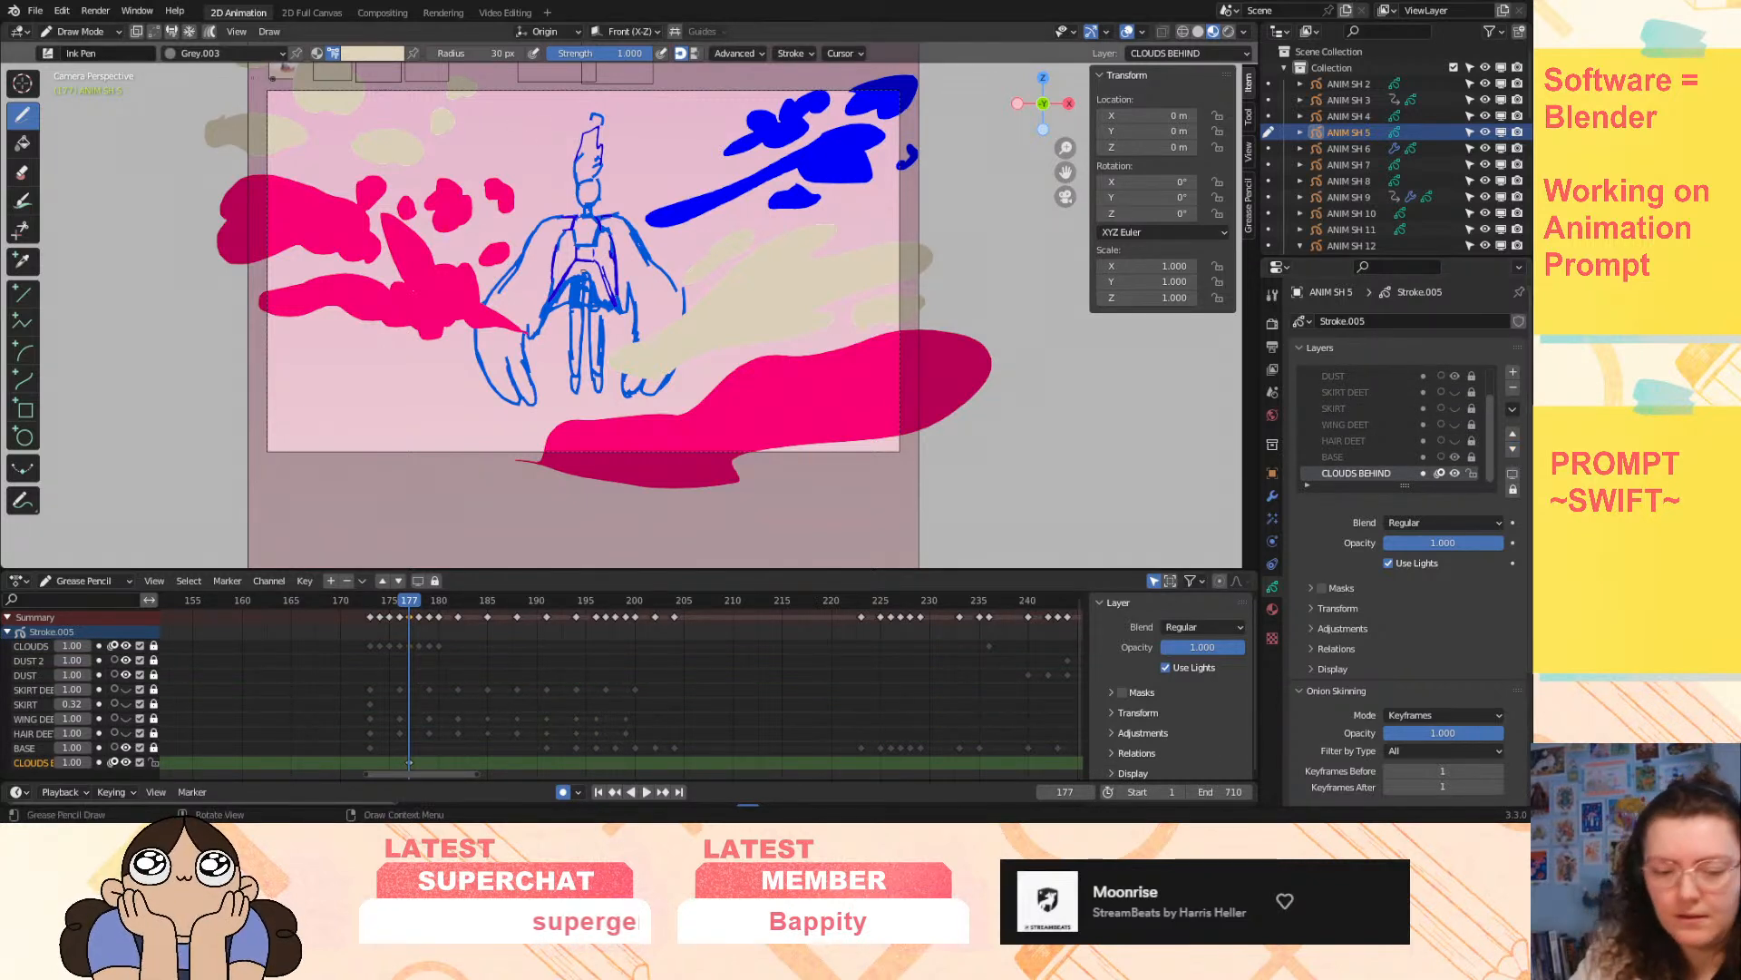
# - At frame 177, draw a large pale cloud bank across the bottom of the camera frame on the CLOUDS BEHIND layer
pyautogui.moveTo(179, 399)
pyautogui.mouseDown()
pyautogui.moveTo(414, 359)
pyautogui.moveTo(182, 504)
pyautogui.moveTo(306, 347)
pyautogui.mouseUp()
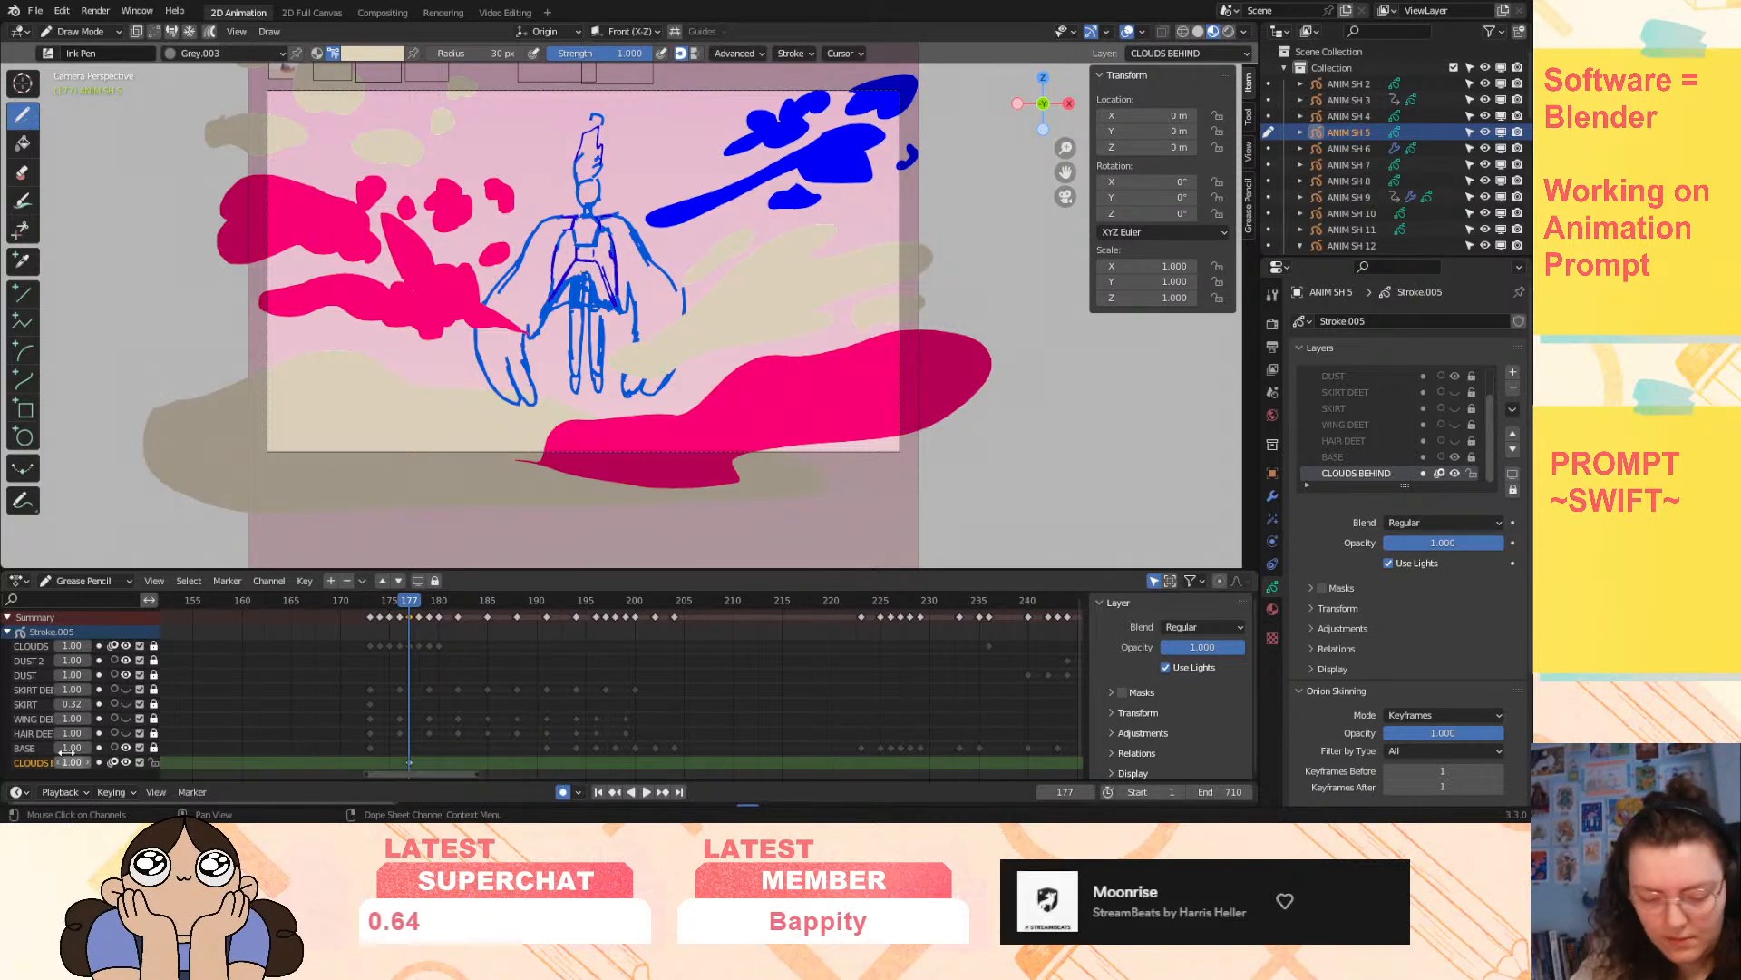
pyautogui.scroll(-1, 140, 740)
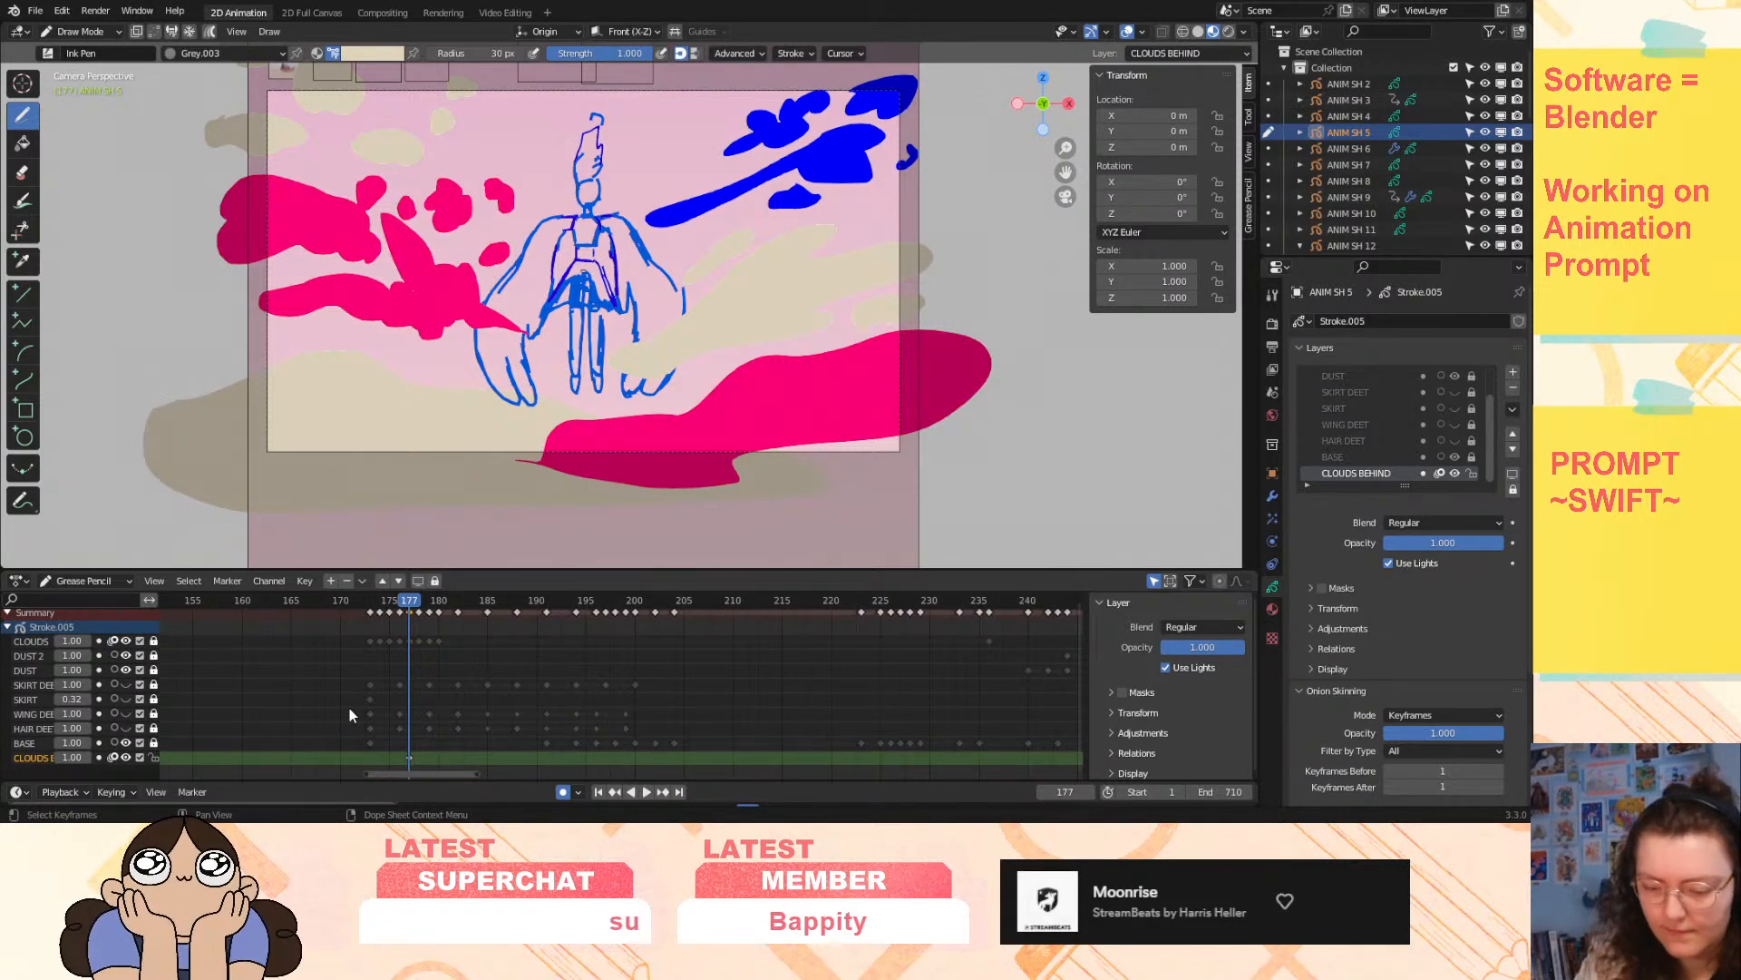
pyautogui.press('space')
pyautogui.moveTo(412, 605); pyautogui.dragTo(411, 605)
# - Draw a staggered column of pale clouds down the background strip below the camera frame at frame 177
pyautogui.moveTo(1068, 147); pyautogui.dragTo(985, 78)
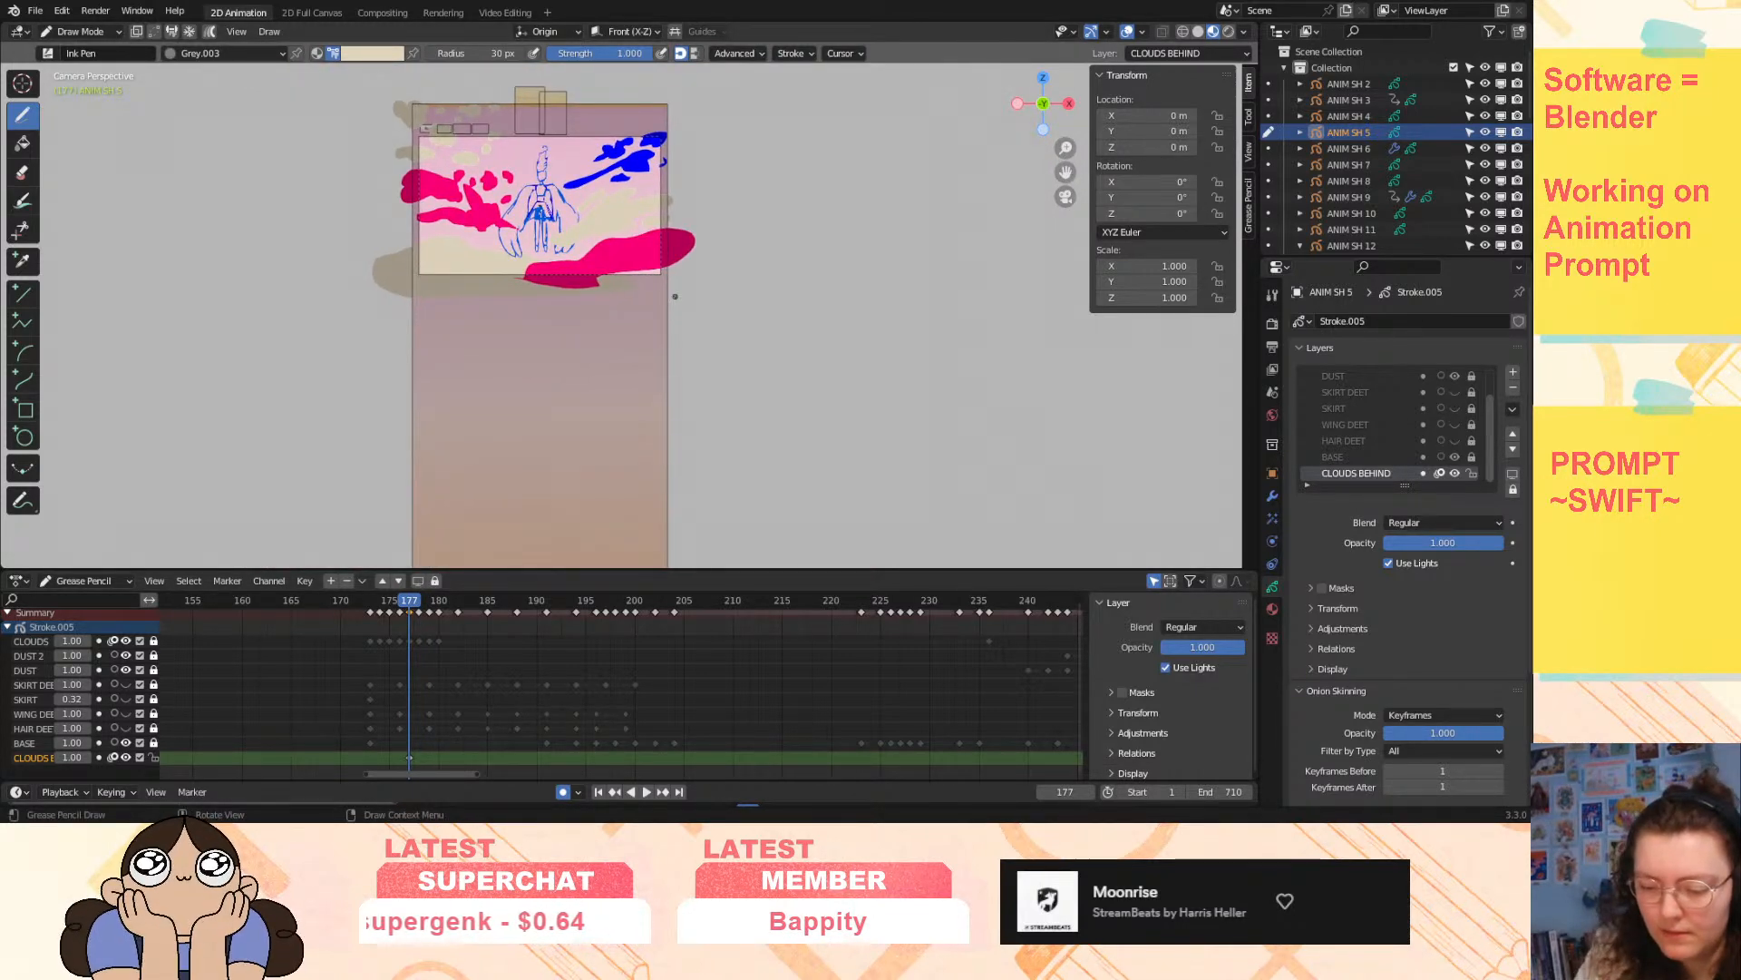
pyautogui.moveTo(455, 370)
pyautogui.mouseDown()
pyautogui.moveTo(678, 353)
pyautogui.moveTo(676, 298)
pyautogui.mouseUp()
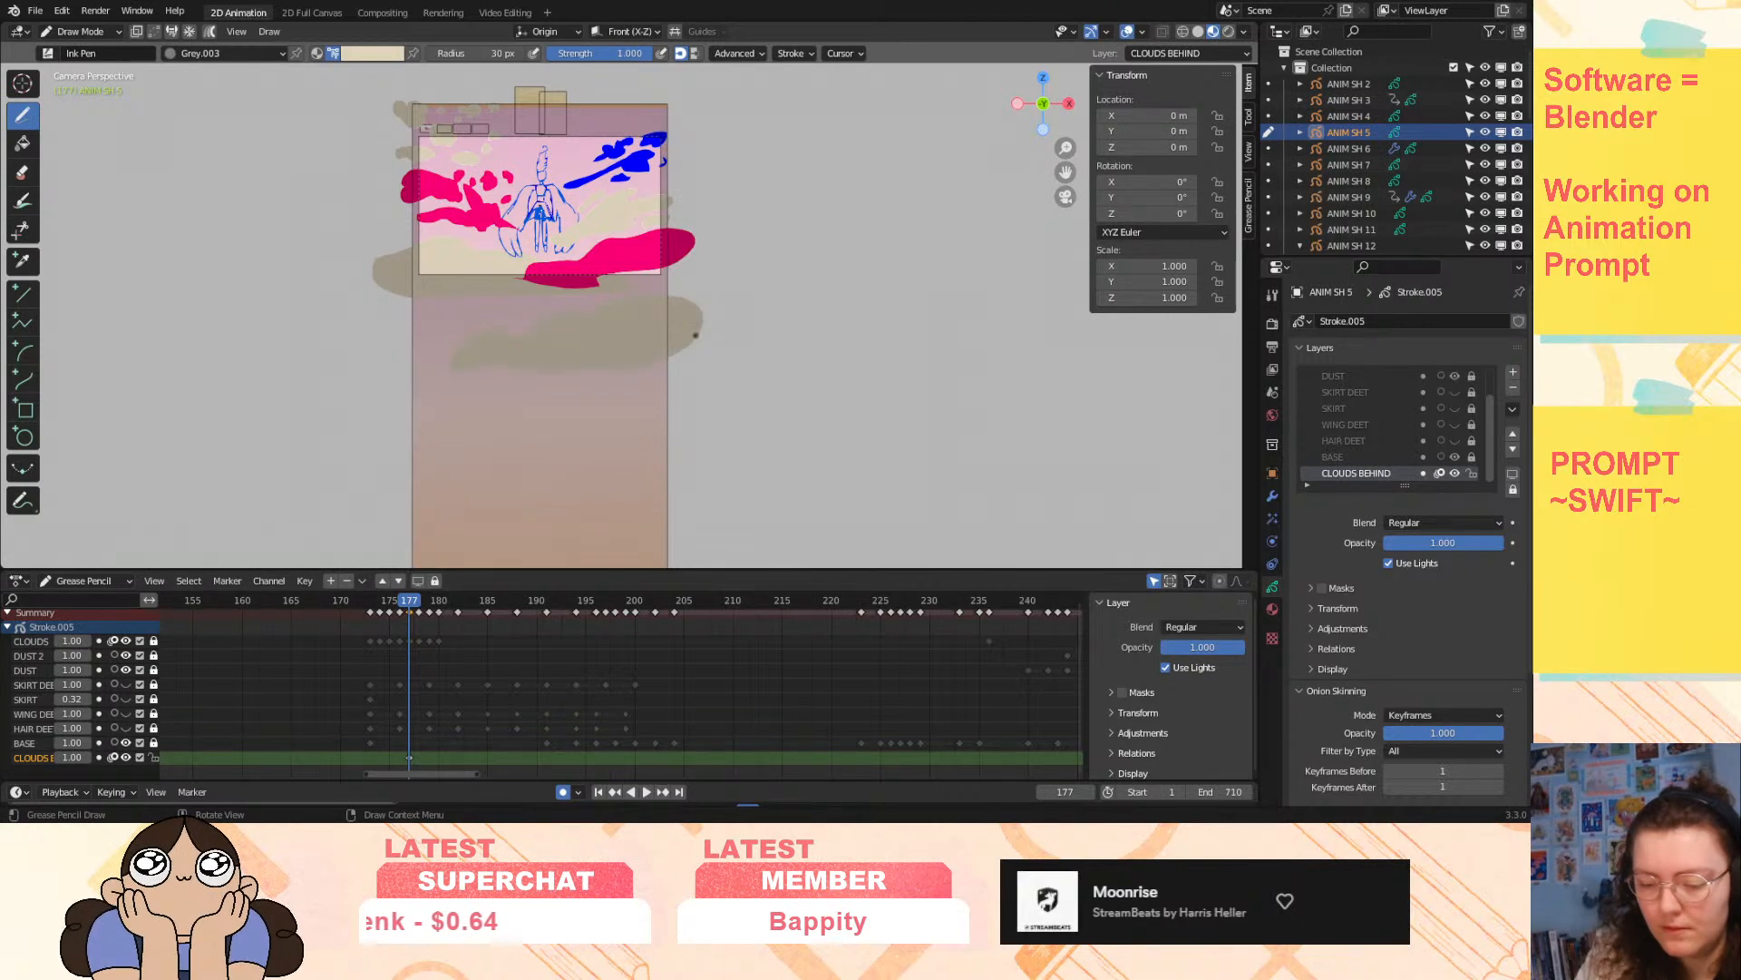
pyautogui.moveTo(388, 402)
pyautogui.mouseDown()
pyautogui.moveTo(524, 411)
pyautogui.moveTo(626, 467)
pyautogui.moveTo(381, 476)
pyautogui.moveTo(353, 417)
pyautogui.mouseUp()
pyautogui.moveTo(1065, 148); pyautogui.dragTo(1052, 84)
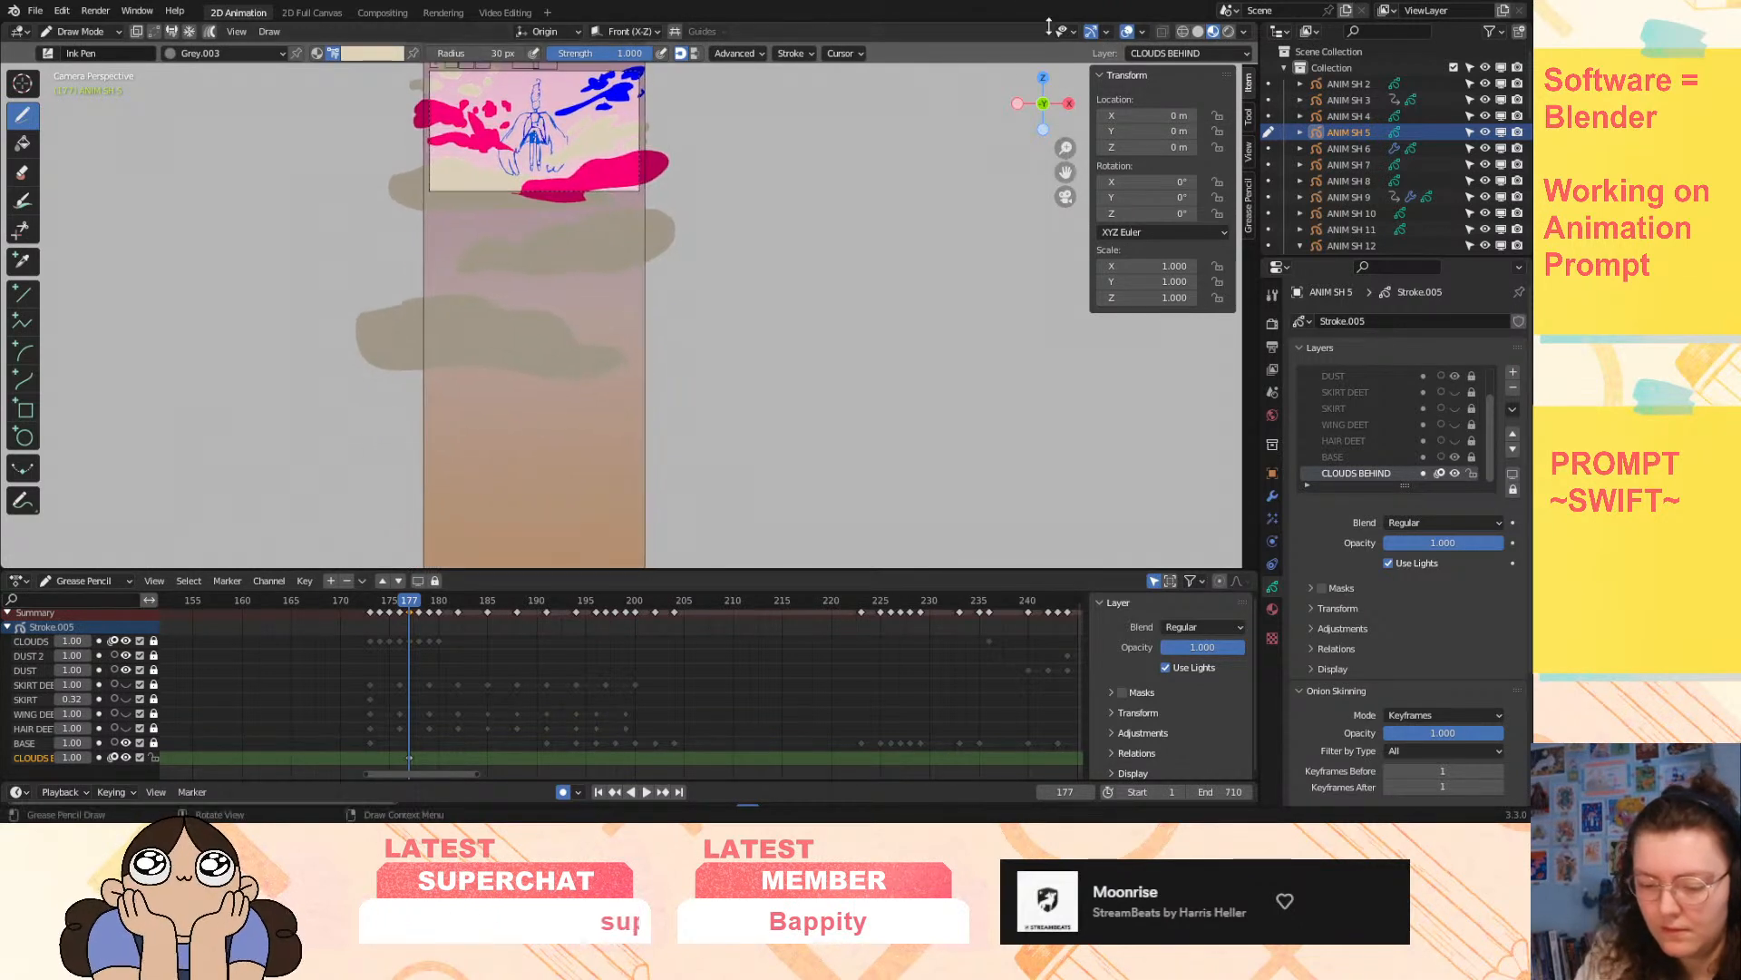
pyautogui.moveTo(663, 382); pyautogui.dragTo(718, 377)
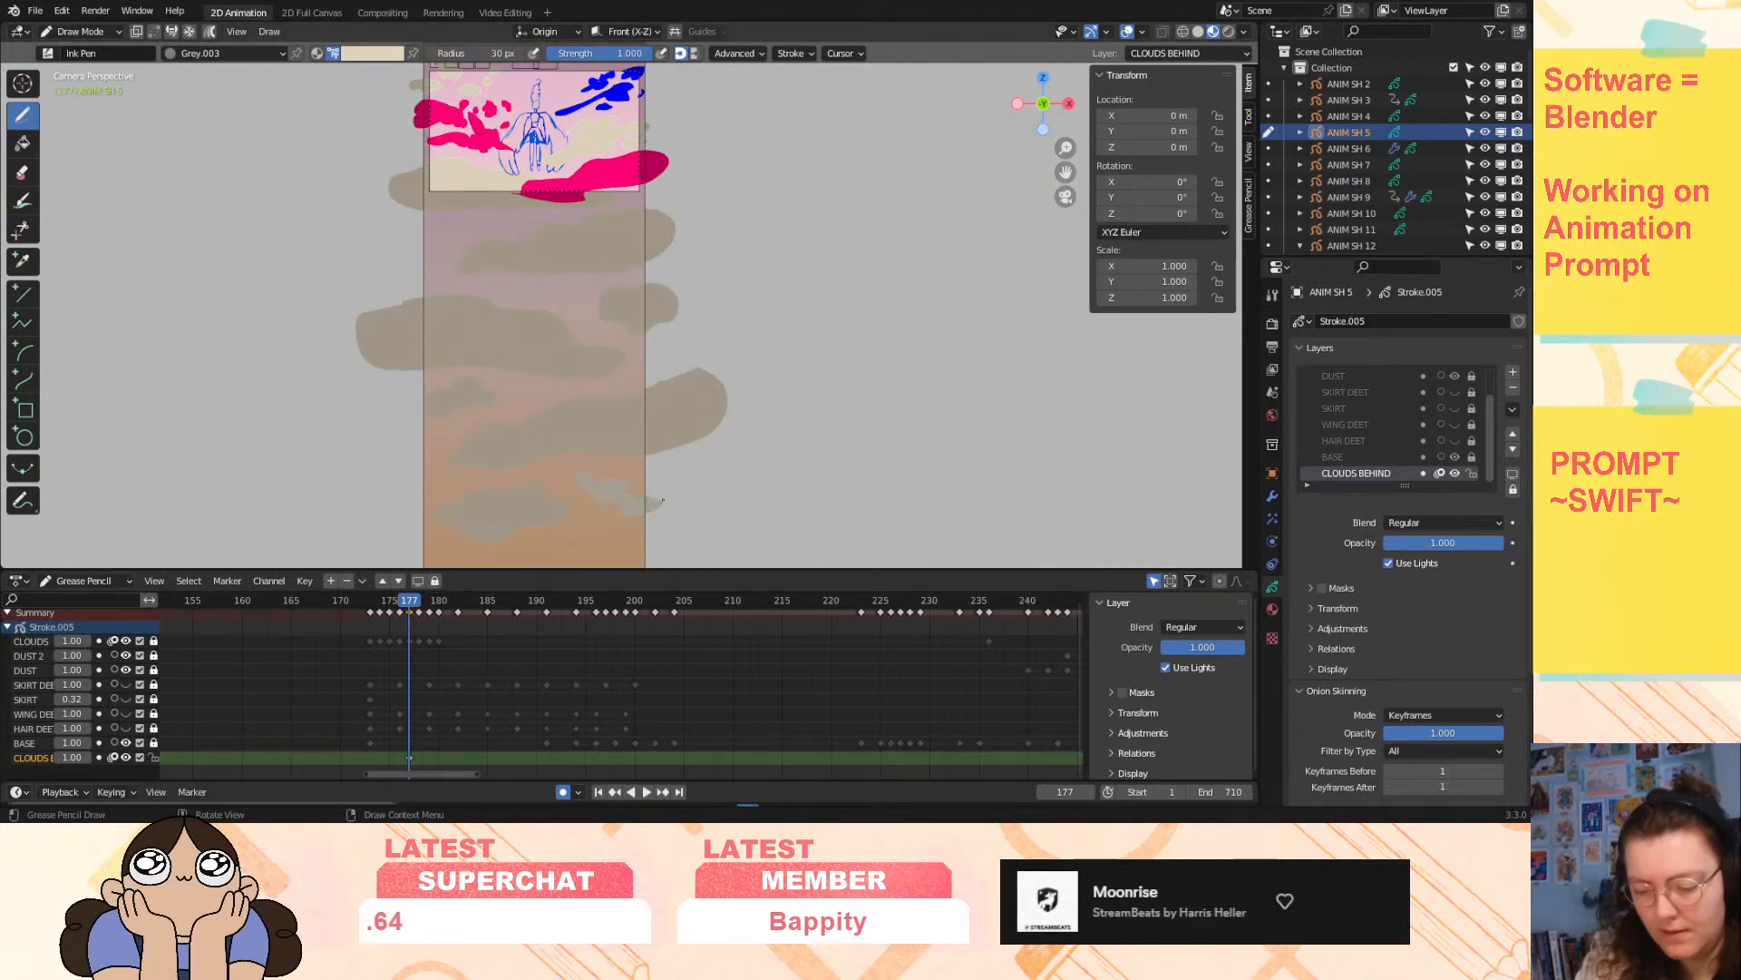
# - At frame 178 in Edit Mode, select all the CLOUDS BEHIND strokes and move them up
pyautogui.moveTo(409, 605); pyautogui.dragTo(424, 601)
pyautogui.click(72, 33)
pyautogui.click(98, 61)
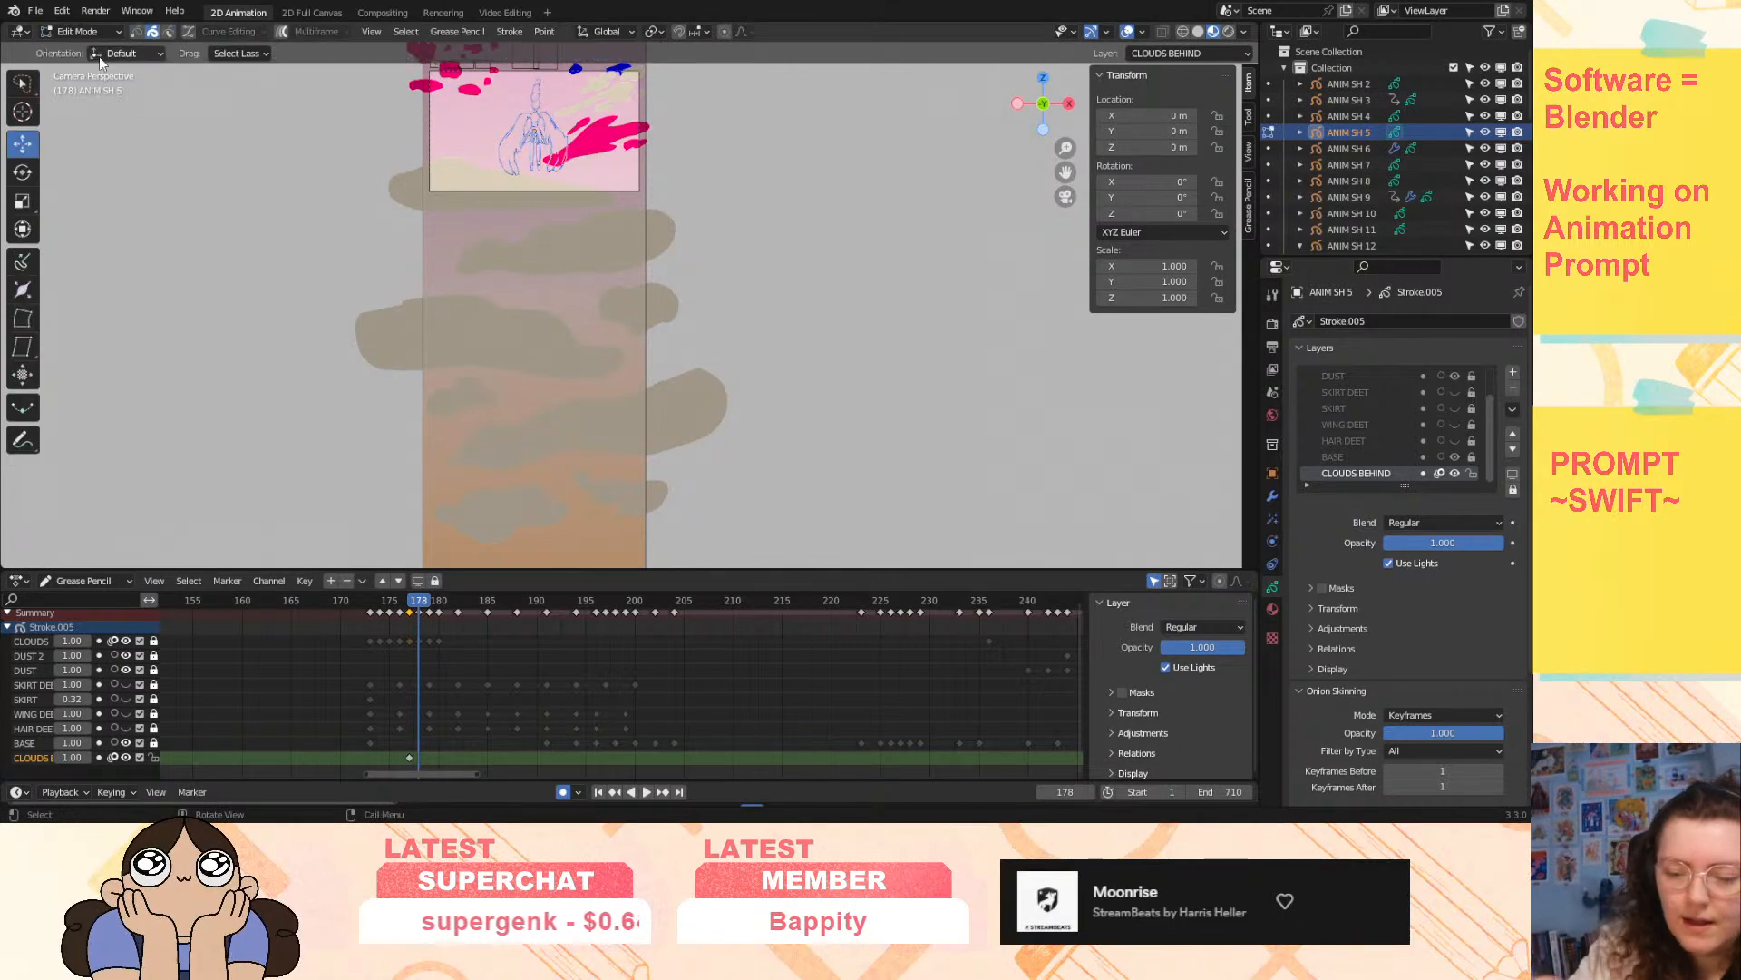
pyautogui.moveTo(818, 399)
pyautogui.mouseDown()
pyautogui.moveTo(272, 499)
pyautogui.moveTo(884, 417)
pyautogui.mouseUp()
pyautogui.moveTo(537, 274); pyautogui.dragTo(539, 40)
# - Keep moving the selected column of clouds upward frame by frame from frame 179 through 181, and advance to frame 182
pyautogui.press('Right')
pyautogui.click(442, 600)
pyautogui.click(442, 605)
pyautogui.press('Right')
pyautogui.moveTo(1066, 172); pyautogui.dragTo(1067, 283)
pyautogui.click(458, 605)
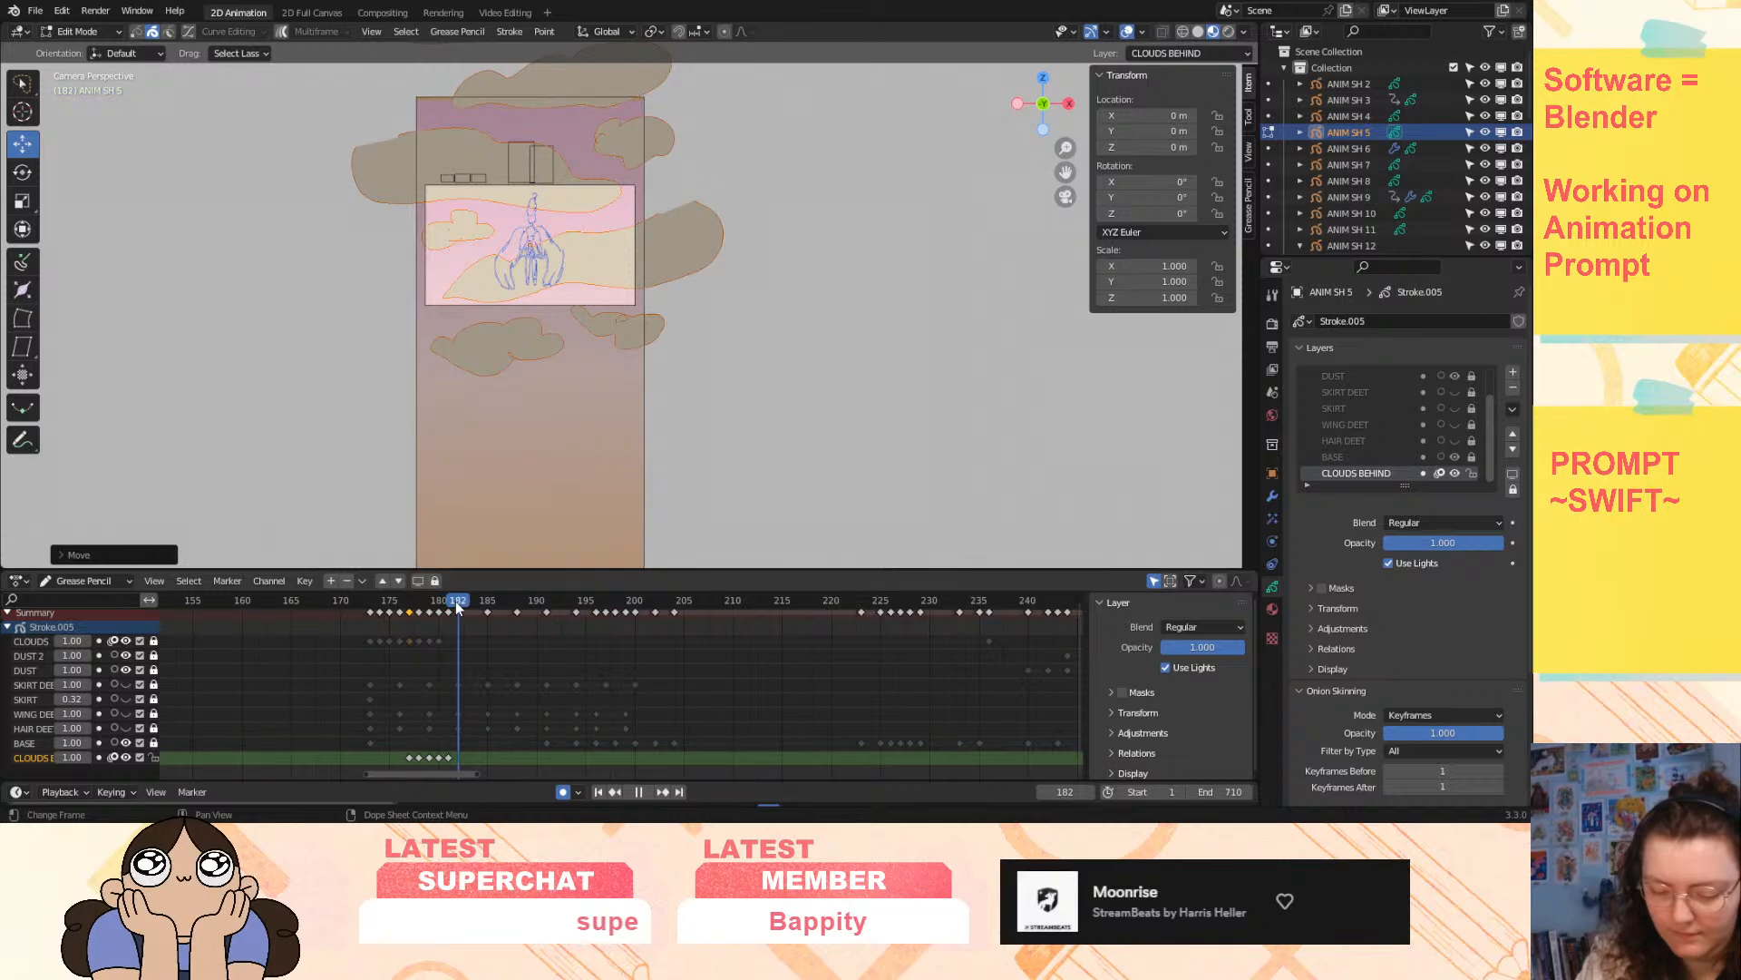
# - Raise the CLOUDS BEHIND strokes progressively higher at frames 182, 183 and 184 so they rise out of the shot
pyautogui.press('a')
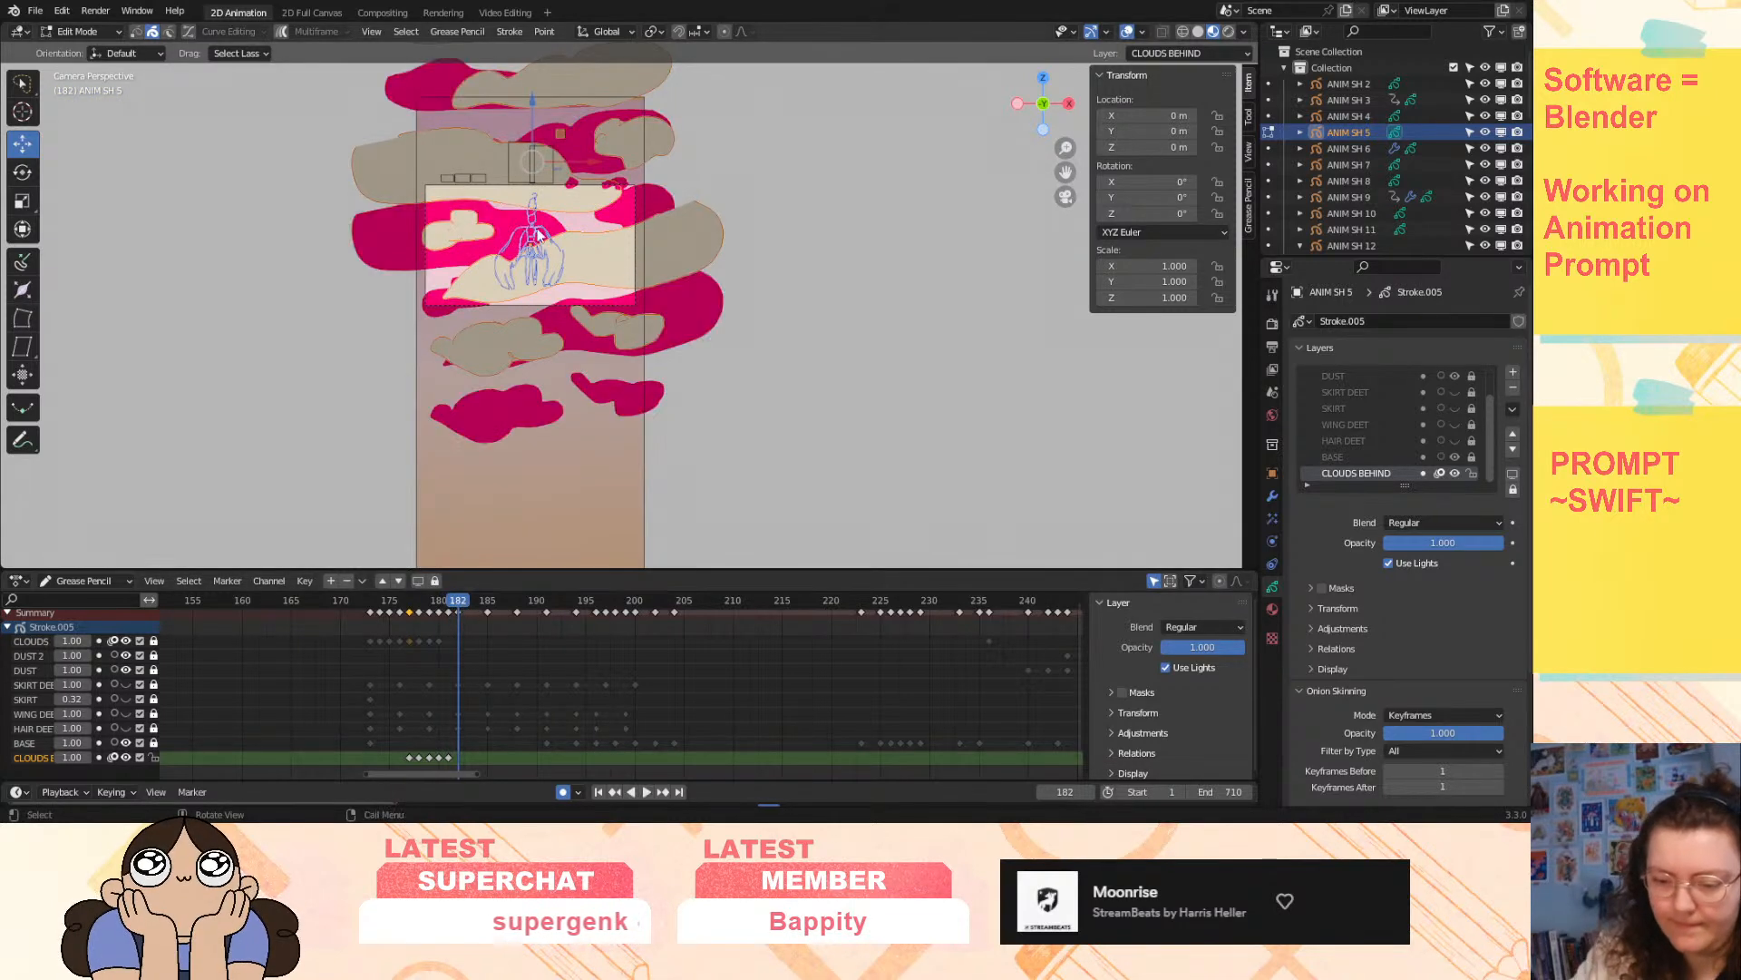
pyautogui.moveTo(533, 130); pyautogui.dragTo(533, 18)
pyautogui.moveTo(459, 605)
pyautogui.mouseDown()
pyautogui.moveTo(415, 617)
pyautogui.moveTo(472, 605)
pyautogui.mouseUp()
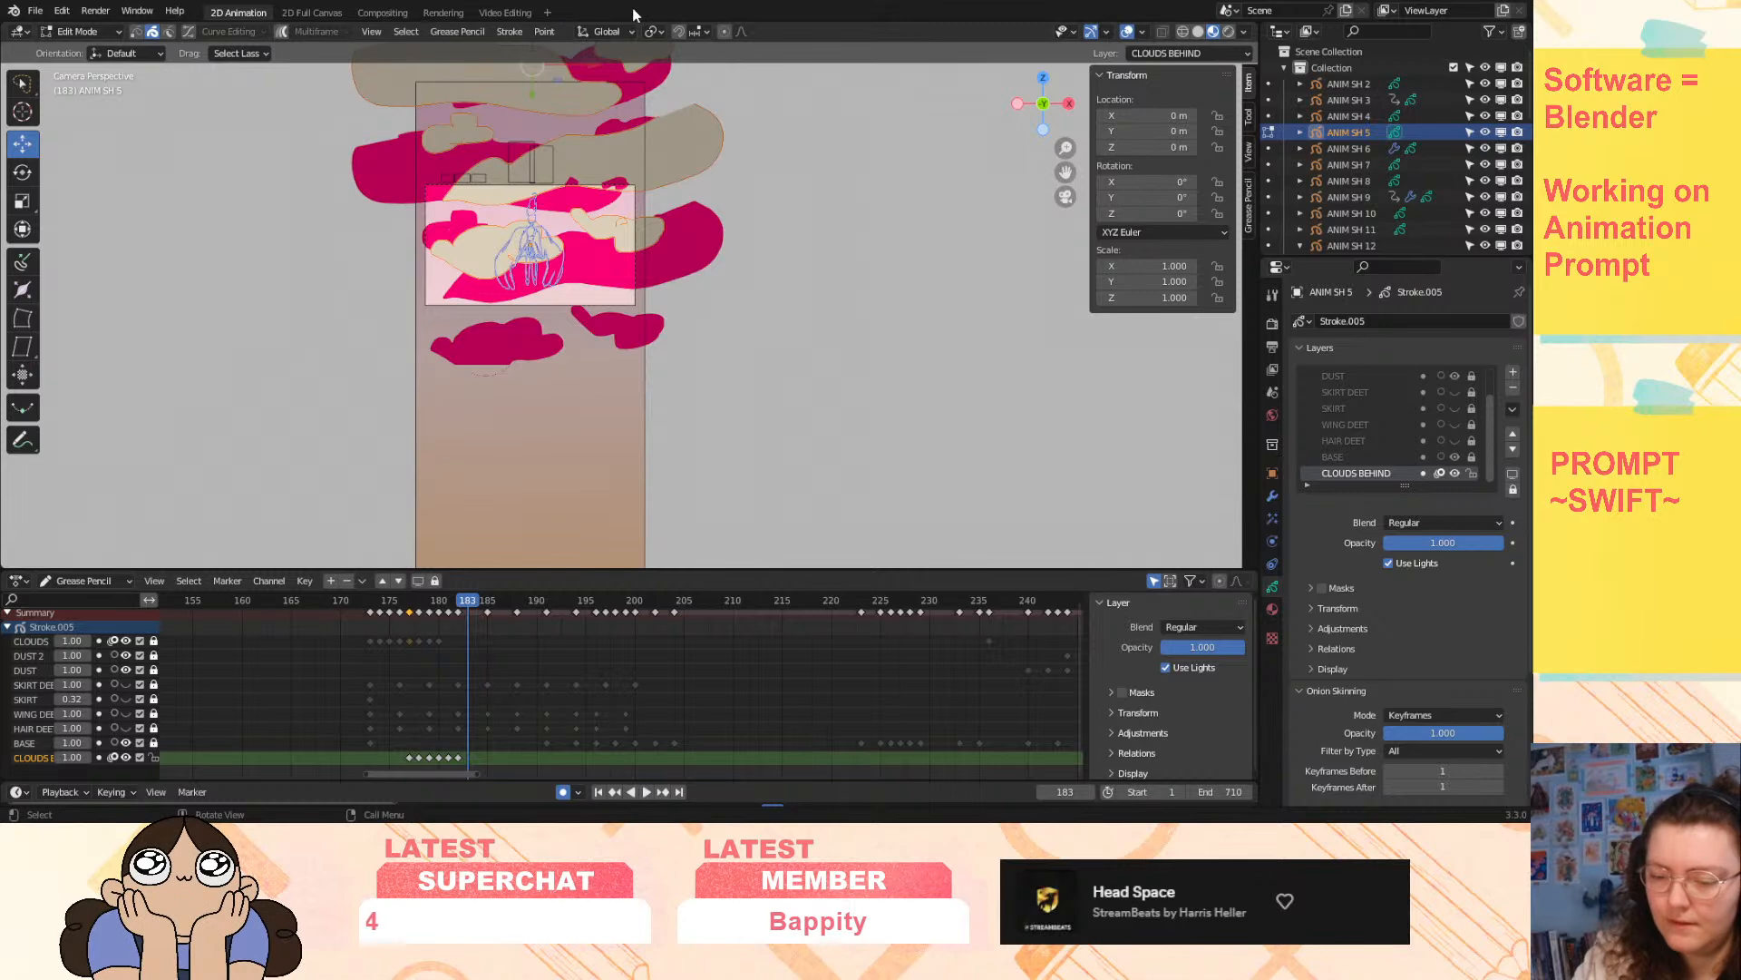
pyautogui.moveTo(533, 56); pyautogui.dragTo(537, 0)
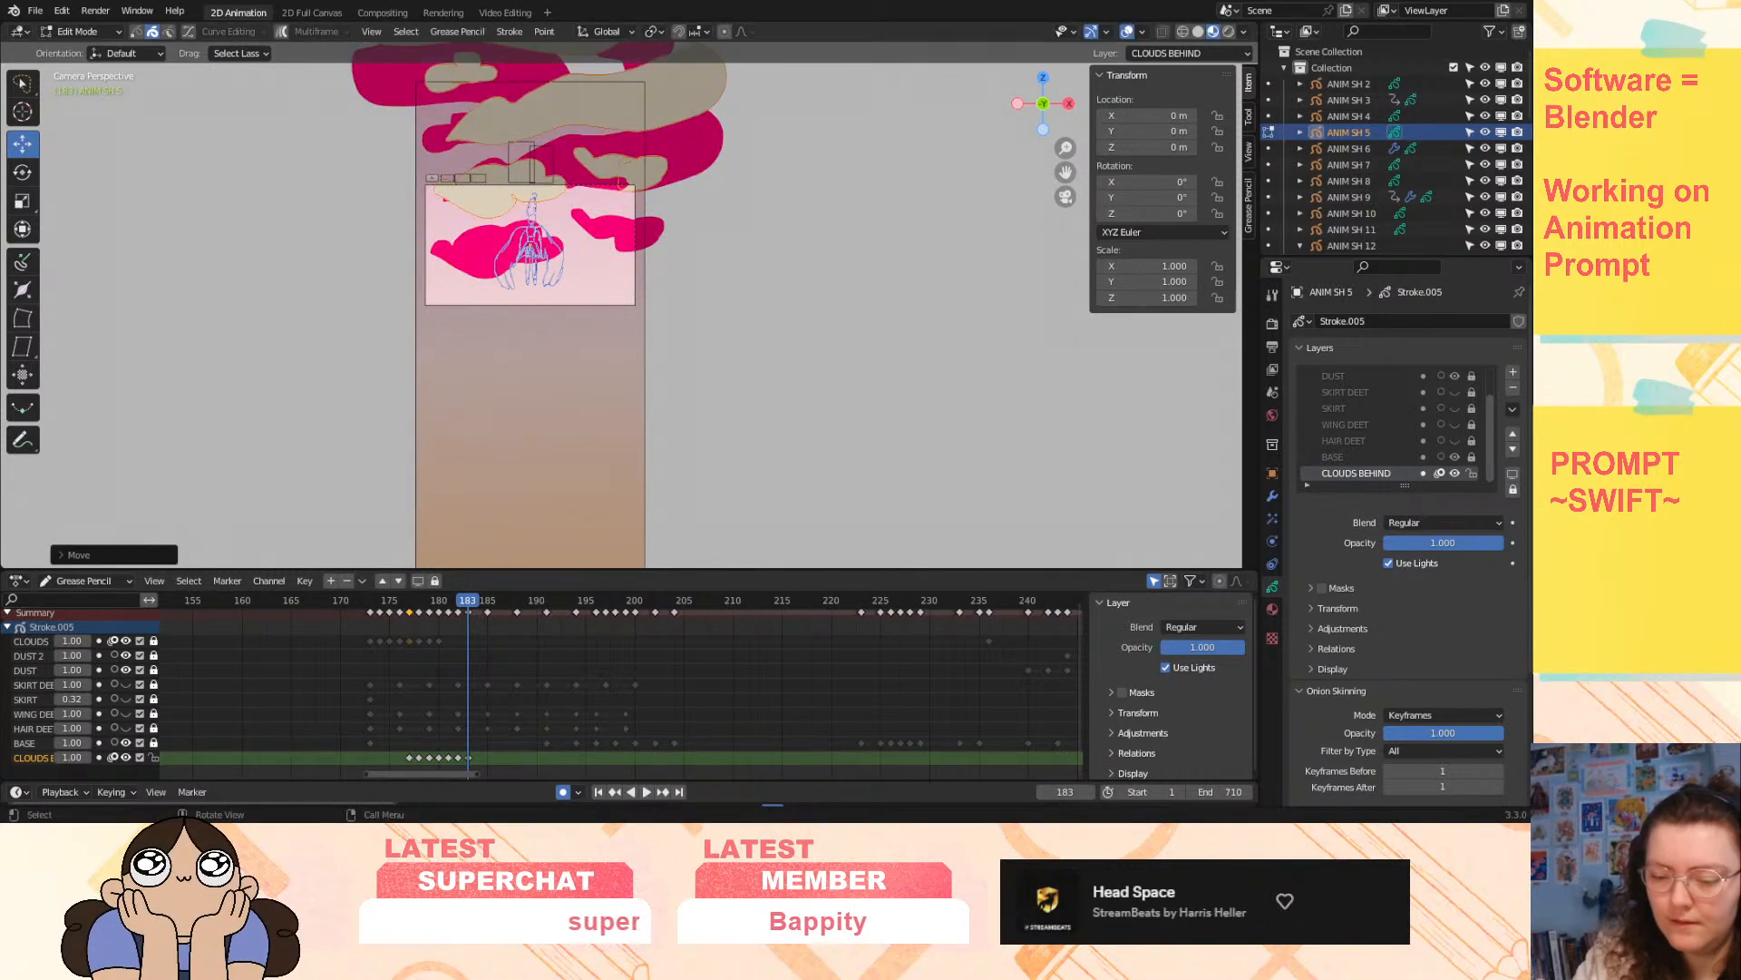
pyautogui.moveTo(1066, 172); pyautogui.dragTo(1078, 243)
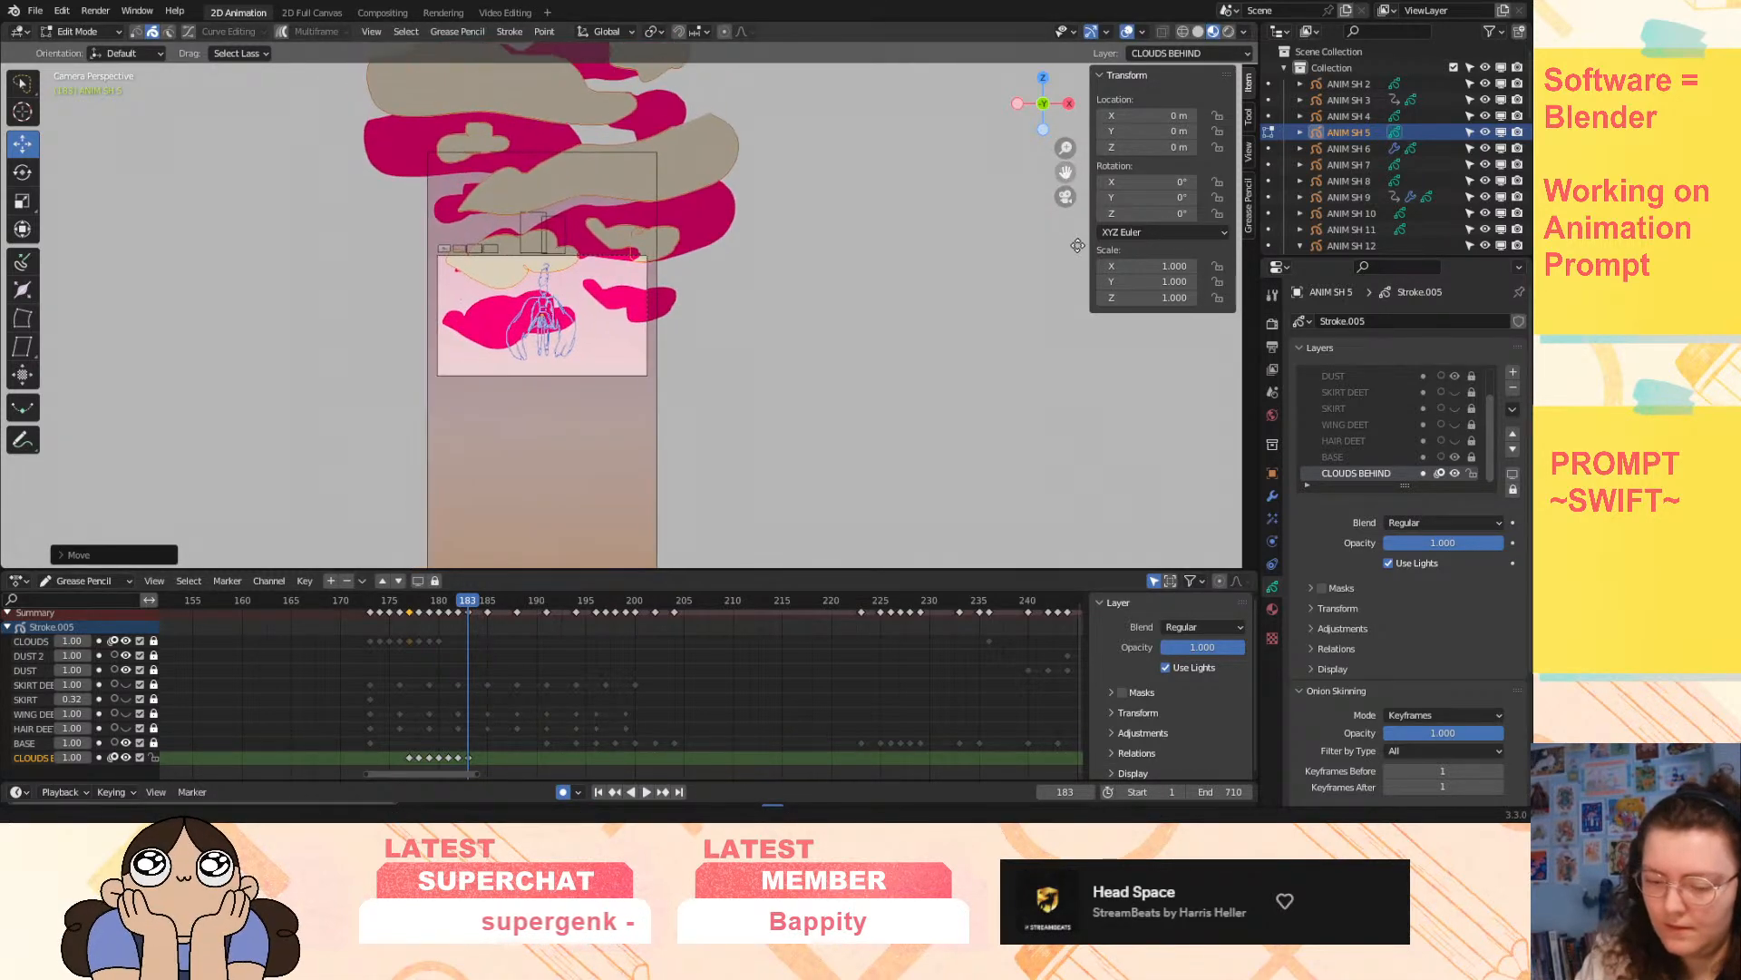
pyautogui.moveTo(471, 607); pyautogui.dragTo(478, 608)
pyautogui.moveTo(553, 74); pyautogui.dragTo(551, 16)
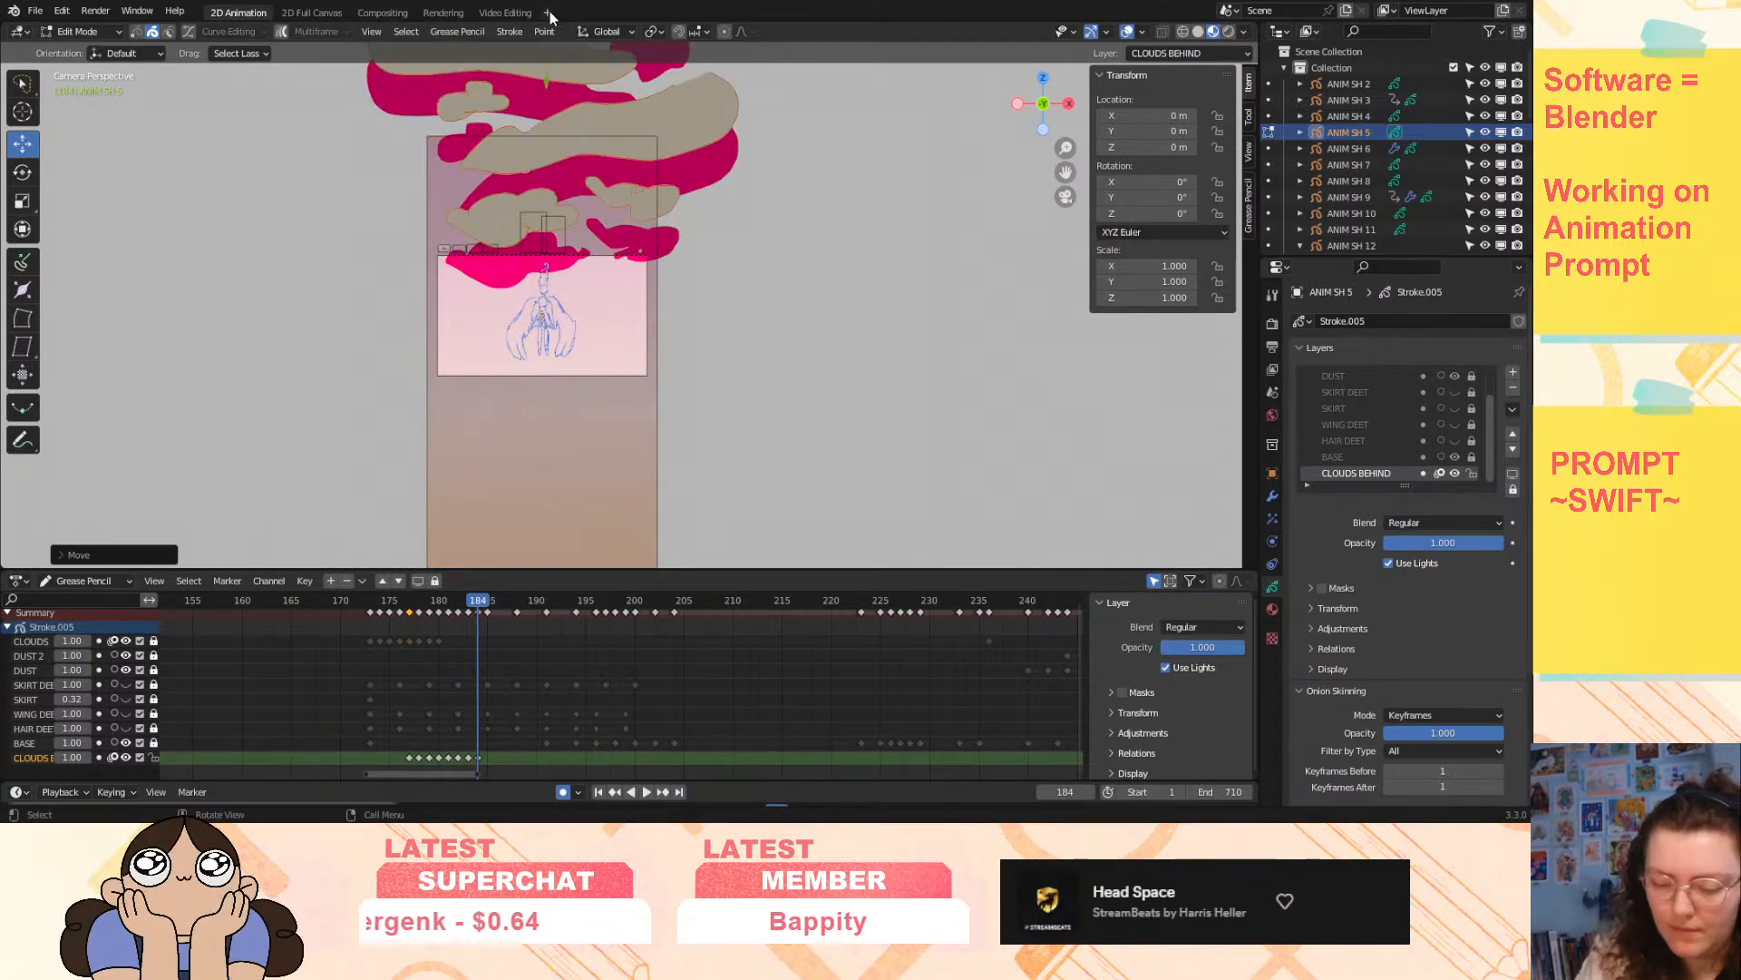
# - Play back the cloud animation from frame 173 to check its speed
pyautogui.moveTo(480, 606); pyautogui.dragTo(385, 682)
pyautogui.moveTo(372, 604); pyautogui.dragTo(370, 608)
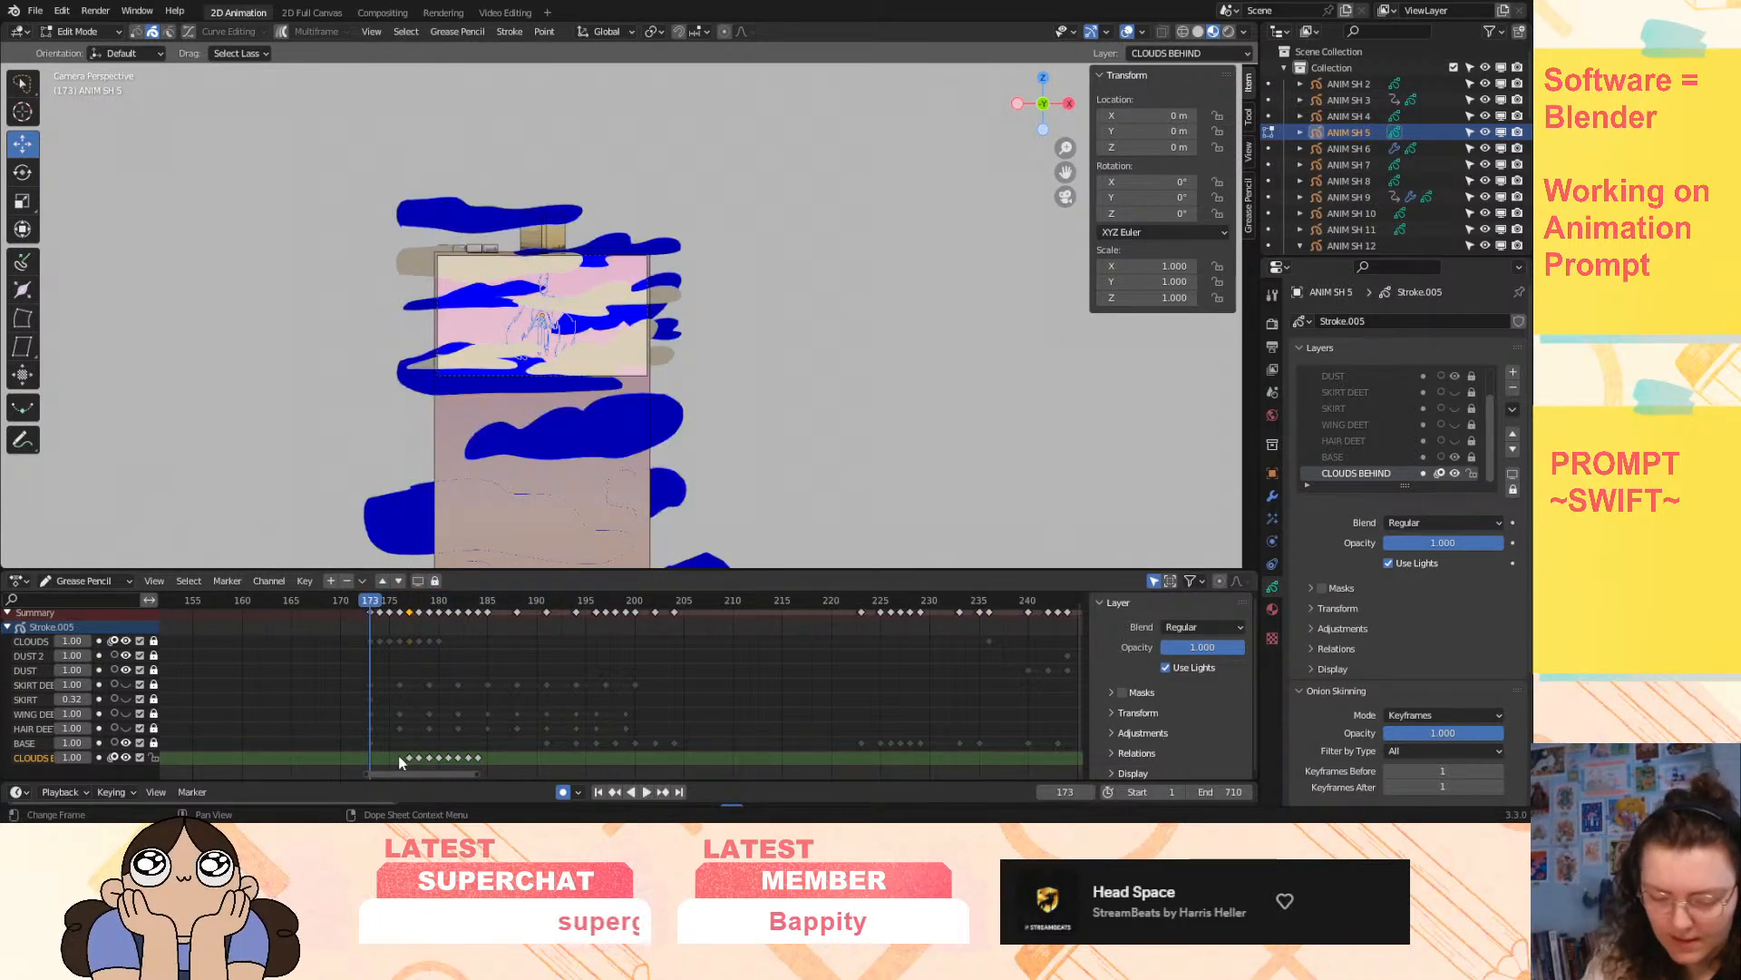
pyautogui.press('space')
pyautogui.moveTo(390, 610); pyautogui.dragTo(438, 646)
pyautogui.press('space')
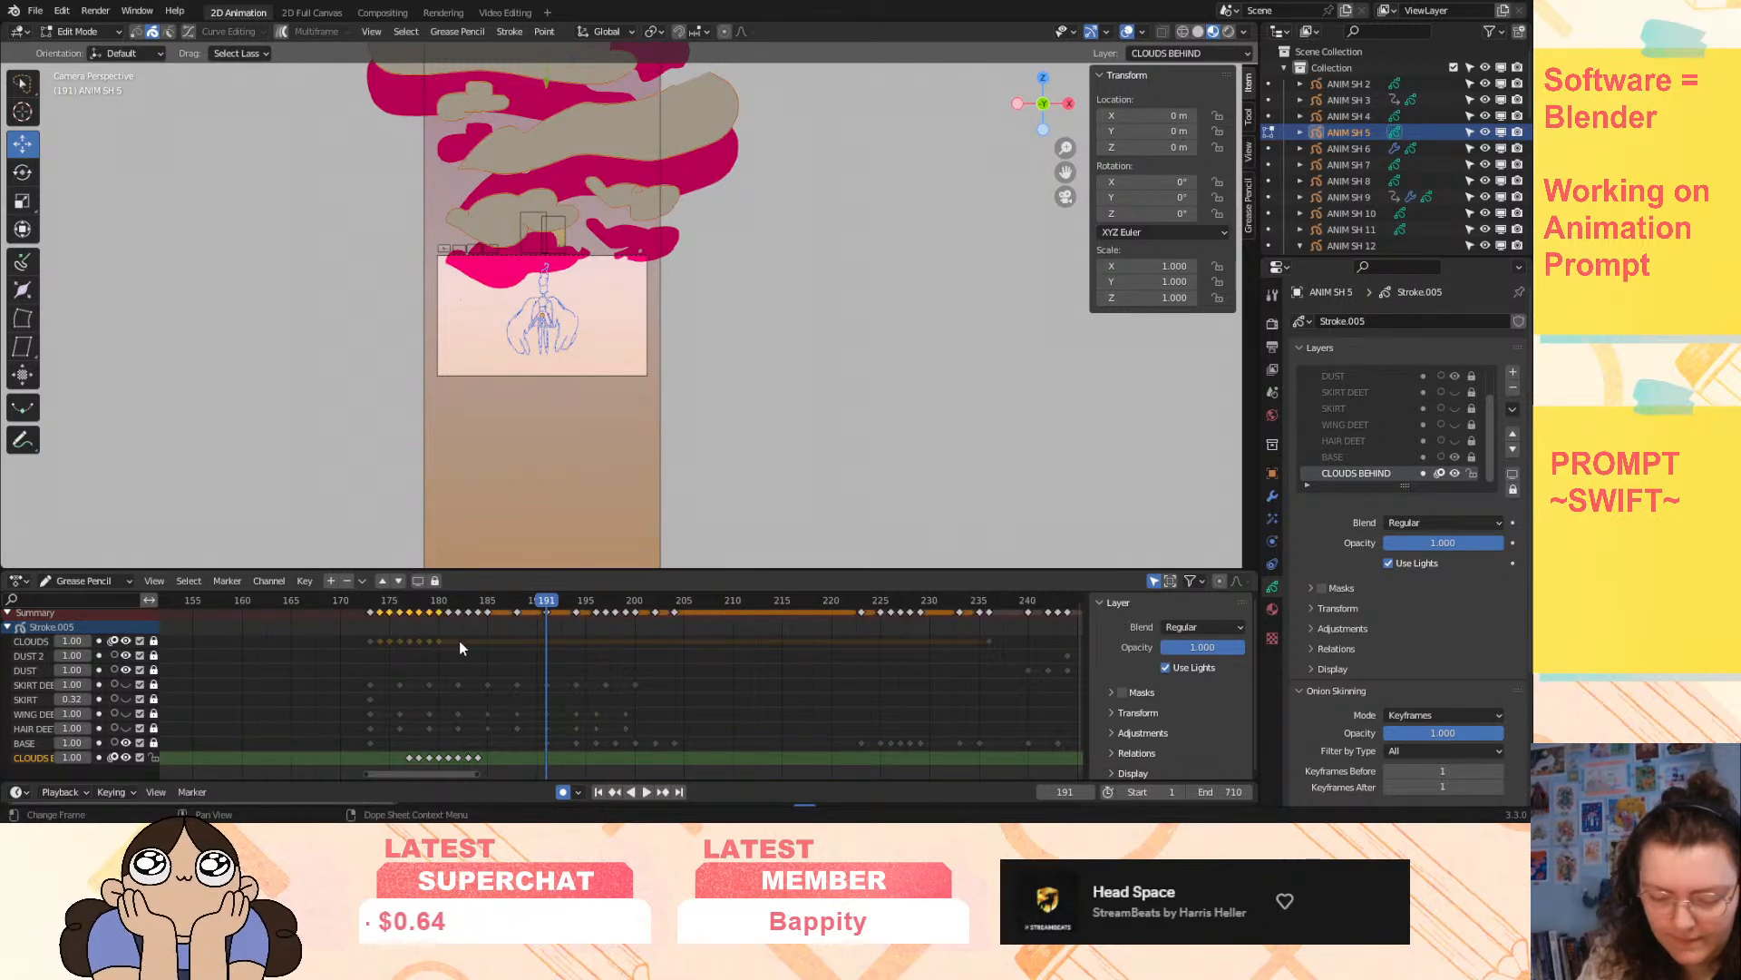
# - Space the CLOUDS layer's opening keyframes two frames apart, from frame 173 through frame 187
pyautogui.click(32, 640)
pyautogui.press('g')
pyautogui.click(459, 654)
pyautogui.press('g')
pyautogui.click(494, 643)
pyautogui.click(494, 645)
pyautogui.moveTo(492, 652); pyautogui.dragTo(490, 648)
pyautogui.press('g')
pyautogui.click(475, 640)
pyautogui.press('g')
pyautogui.click(486, 642)
pyautogui.press('g')
pyautogui.click(499, 642)
pyautogui.press('g')
pyautogui.click(515, 640)
pyautogui.press('g')
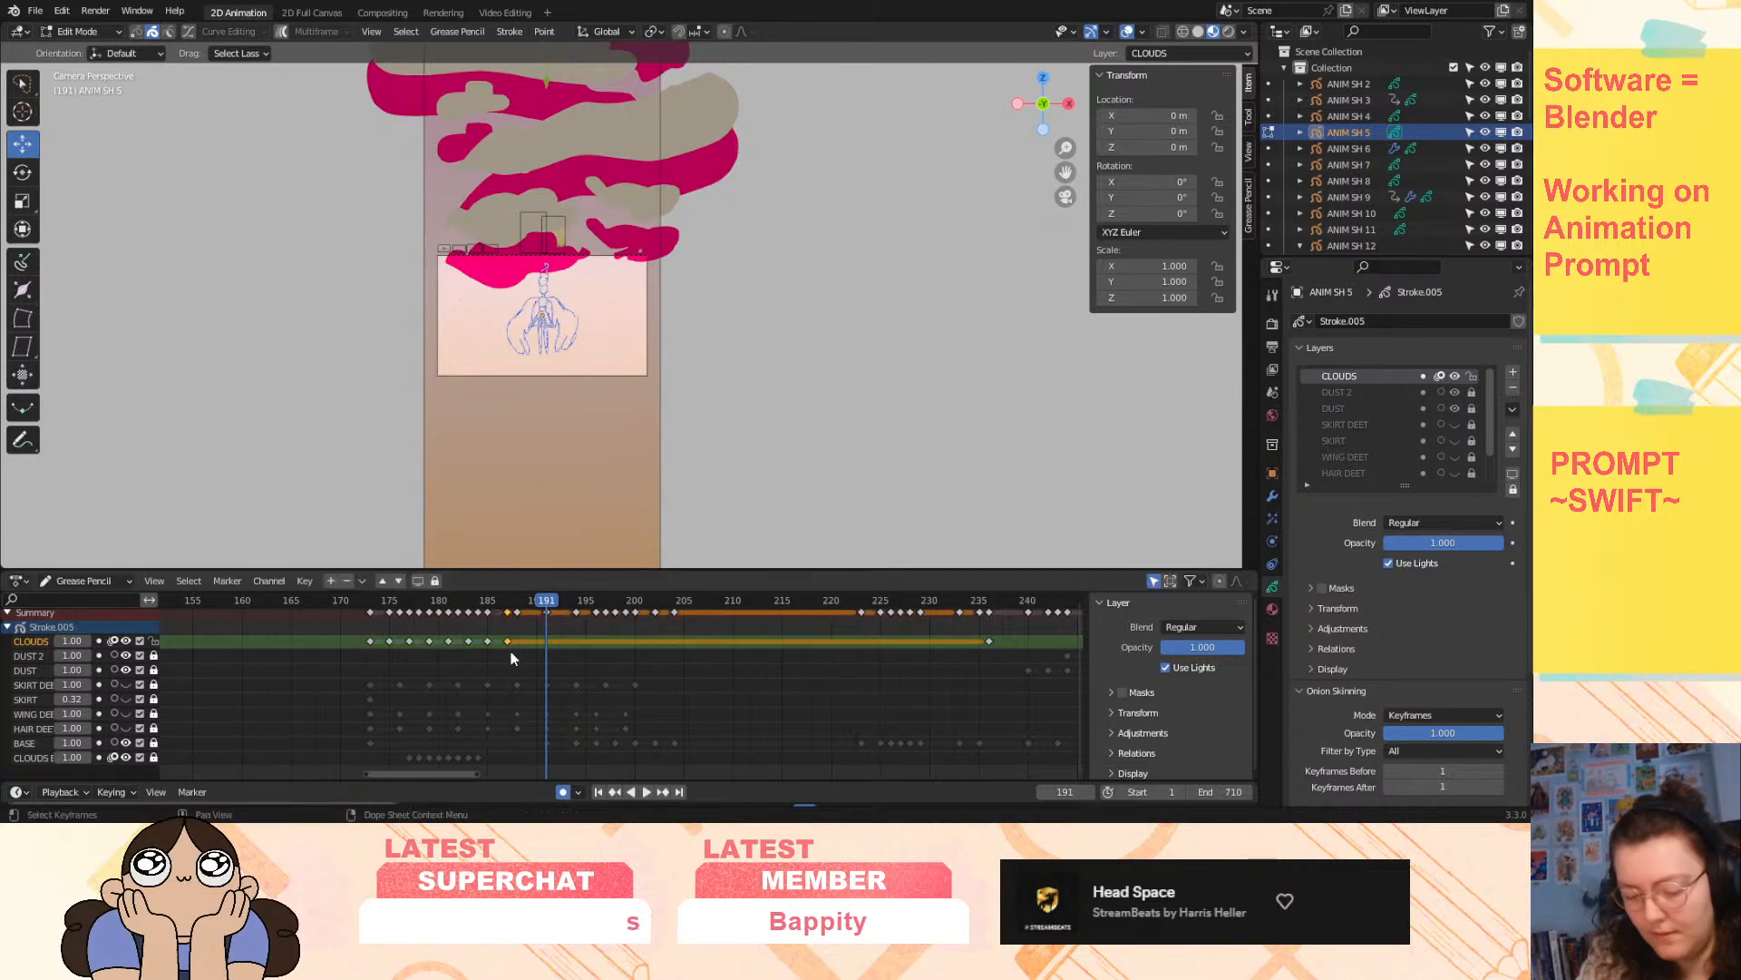
pyautogui.click(515, 642)
# - Shift the CLOUDS BEHIND keyframes later so the sequence starts at frame 183
pyautogui.moveTo(405, 749); pyautogui.dragTo(509, 758)
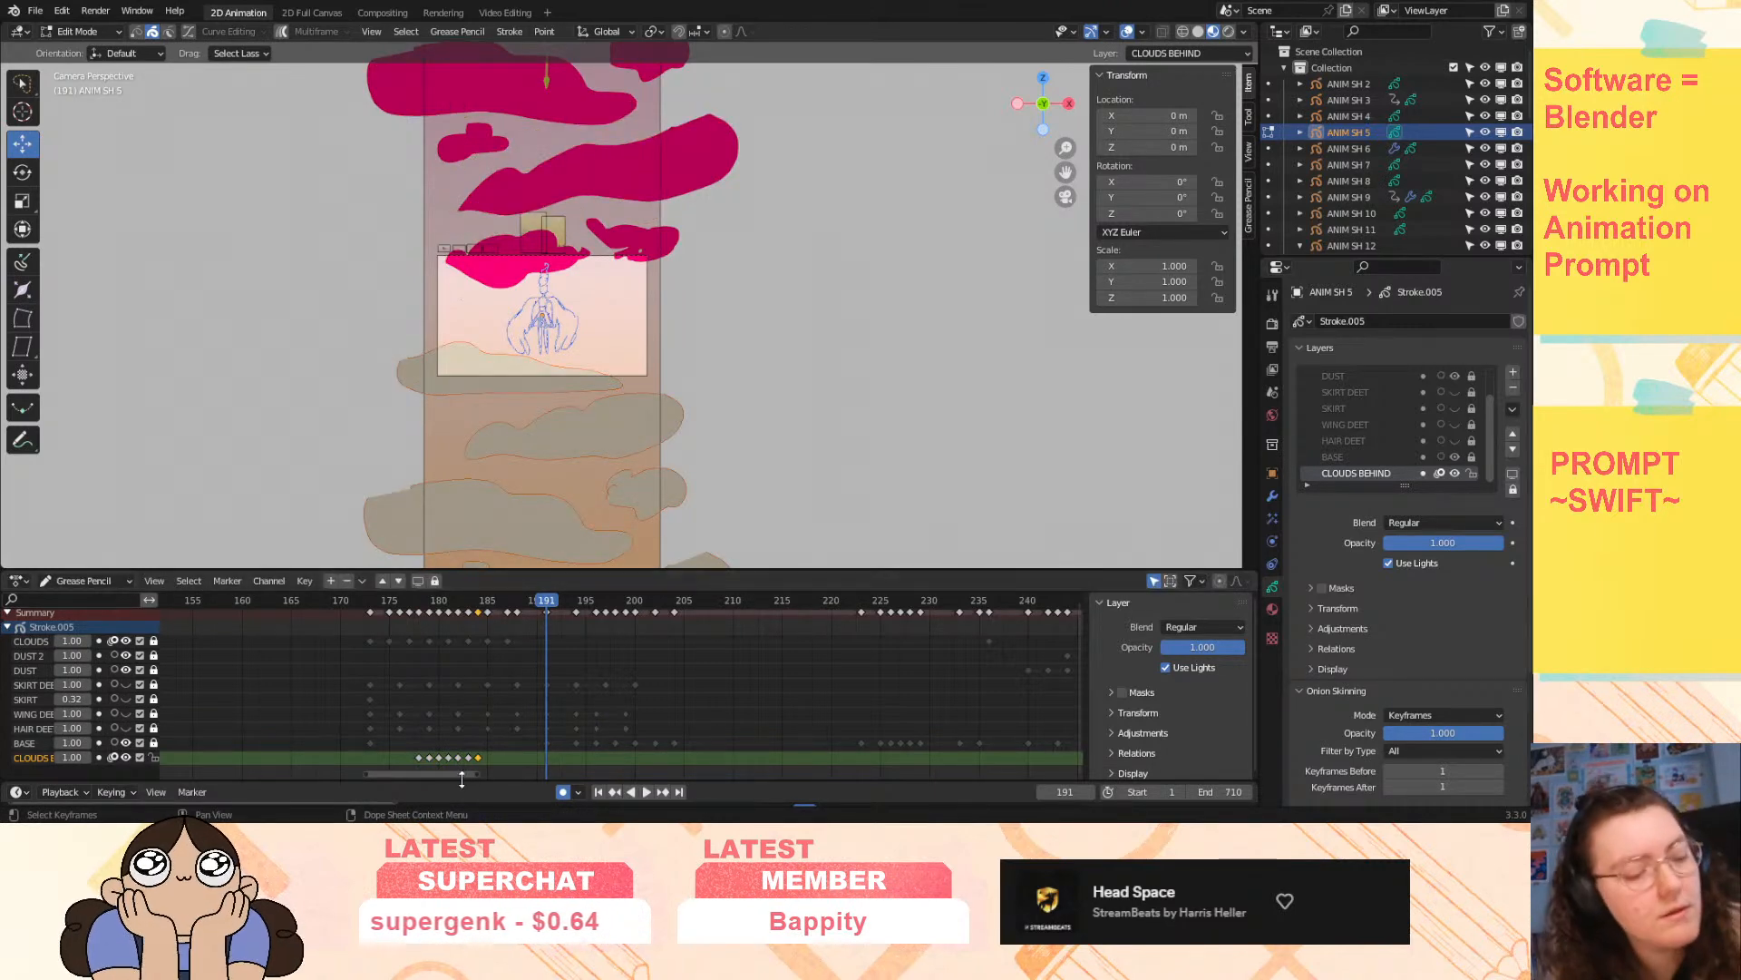
pyautogui.hotkey('ctrl', 'z')
pyautogui.moveTo(413, 606); pyautogui.dragTo(463, 623)
pyautogui.moveTo(492, 754)
pyautogui.mouseDown()
pyautogui.moveTo(390, 764)
pyautogui.moveTo(540, 769)
pyautogui.moveTo(489, 761)
pyautogui.mouseUp()
pyautogui.click(546, 759)
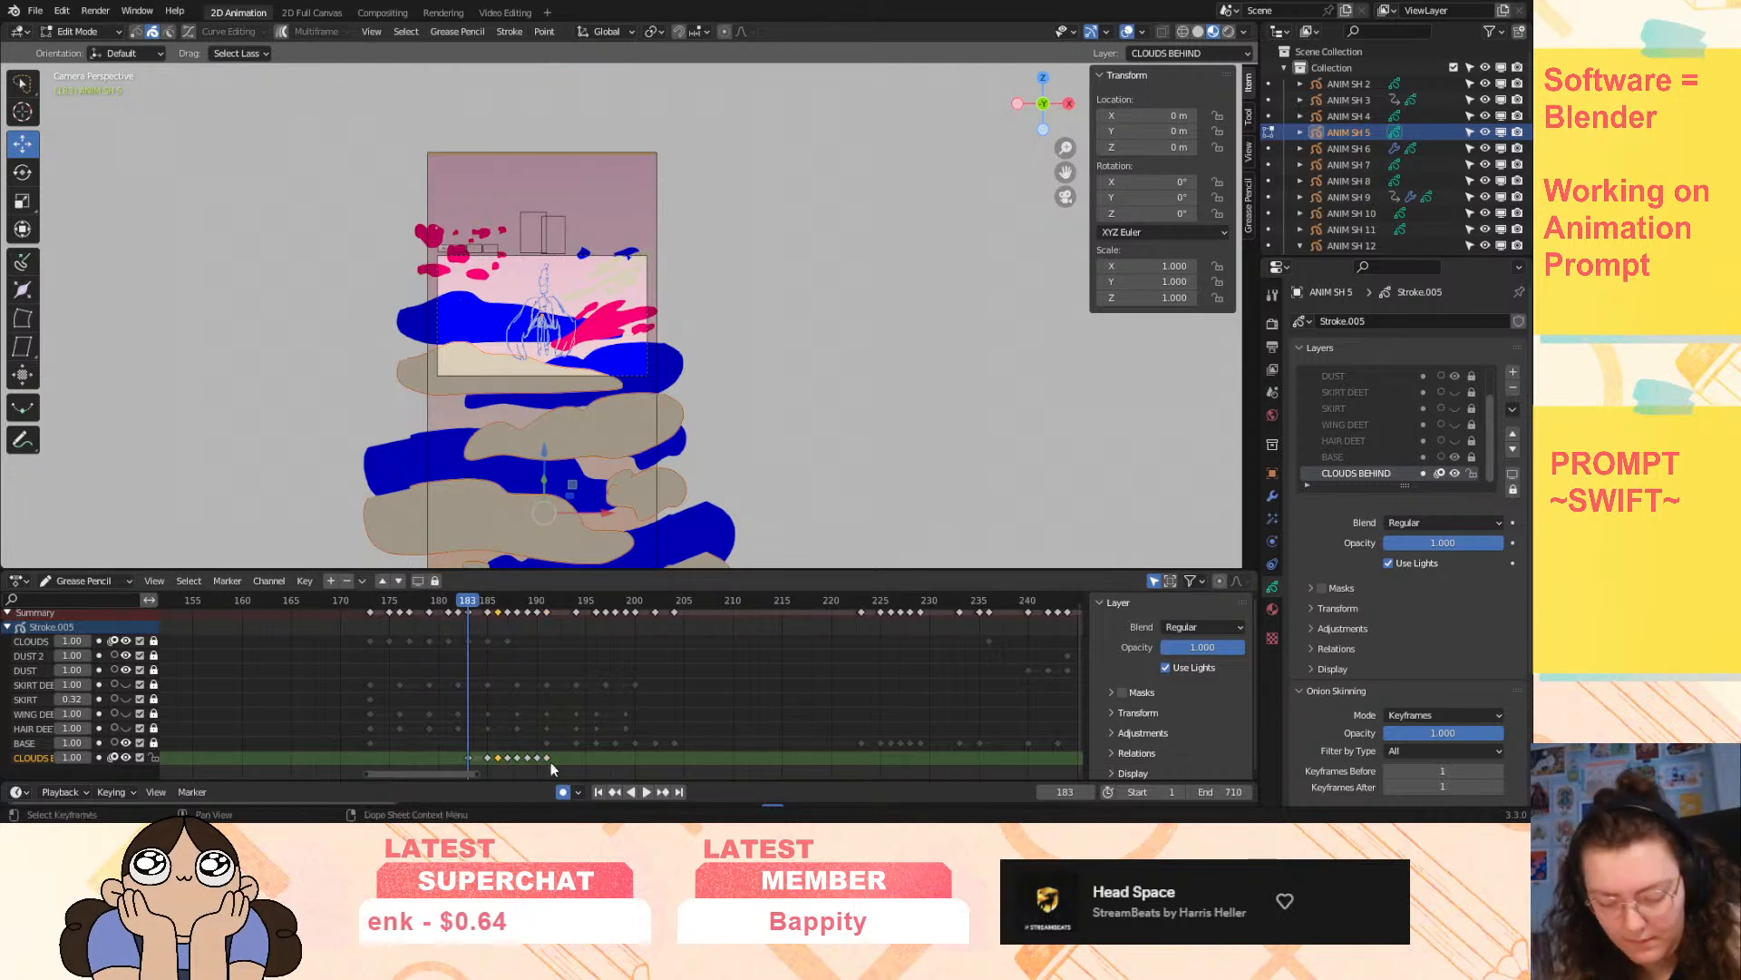
# - Space the CLOUDS BEHIND keyframes two frames apart, ending at frame 197
pyautogui.click(496, 758)
pyautogui.moveTo(494, 751); pyautogui.dragTo(580, 765)
pyautogui.click(517, 758)
pyautogui.click(582, 759)
pyautogui.click(606, 758)
# - Play back the retimed clouds from the start of the shot at about frame 173
pyautogui.moveTo(468, 602); pyautogui.dragTo(378, 635)
pyautogui.press('space')
pyautogui.press('space')
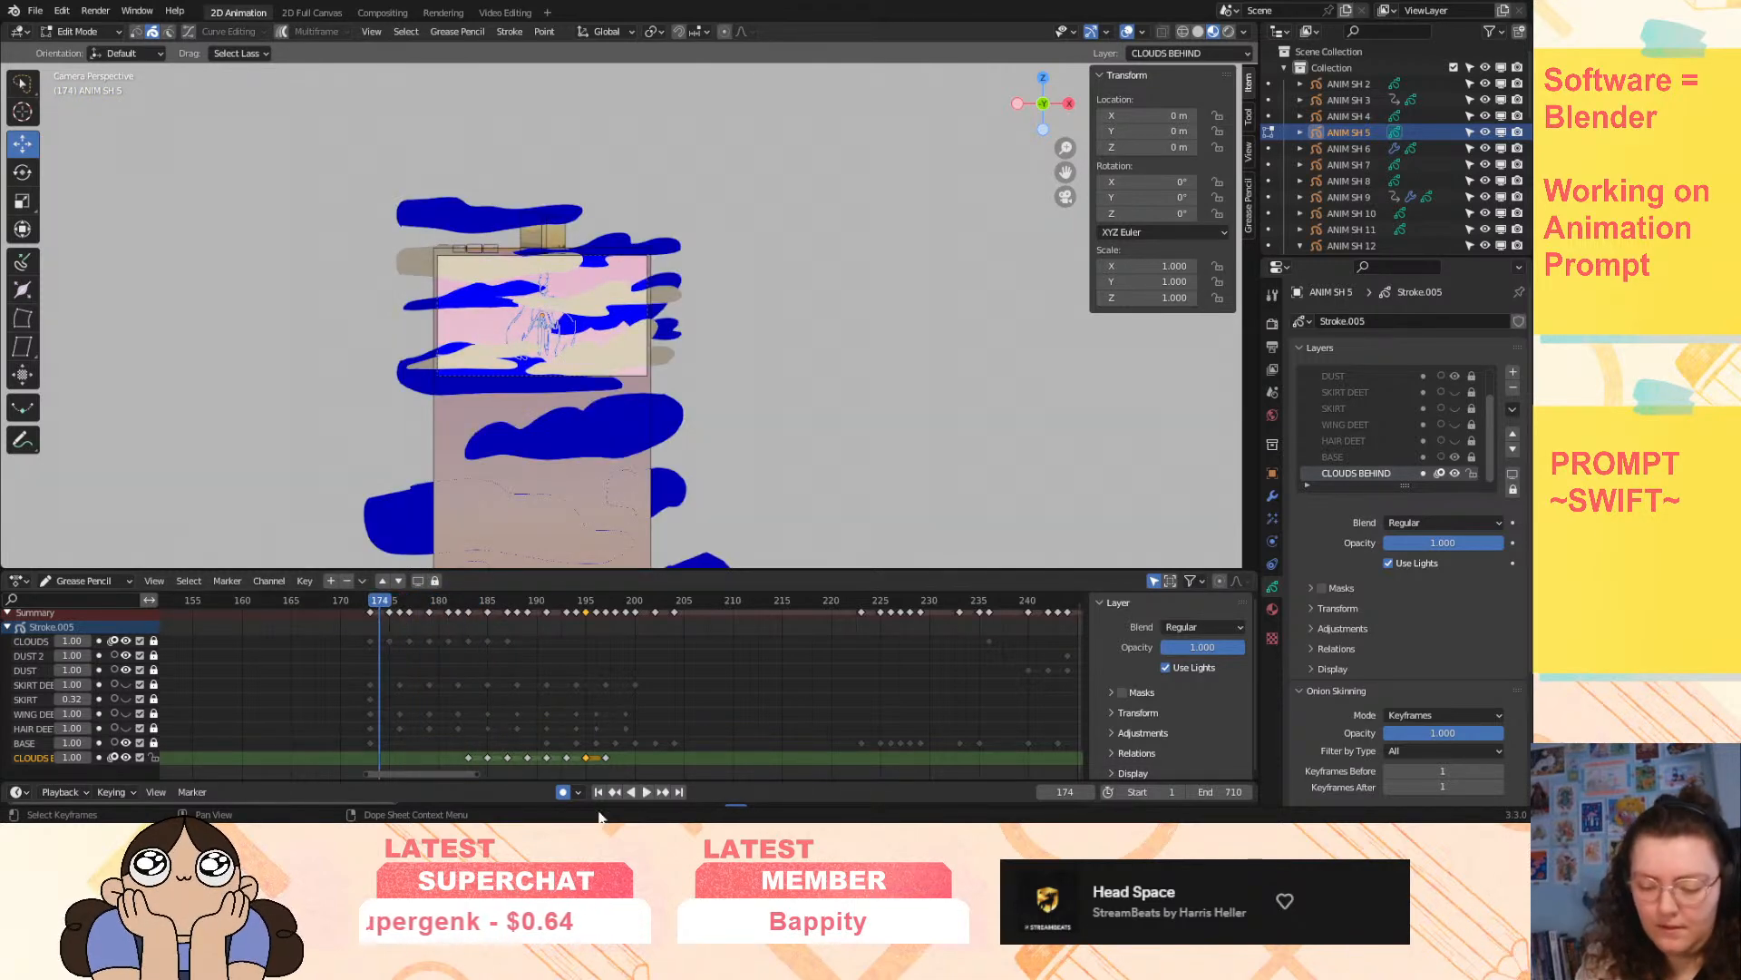
pyautogui.click(646, 793)
pyautogui.click(643, 792)
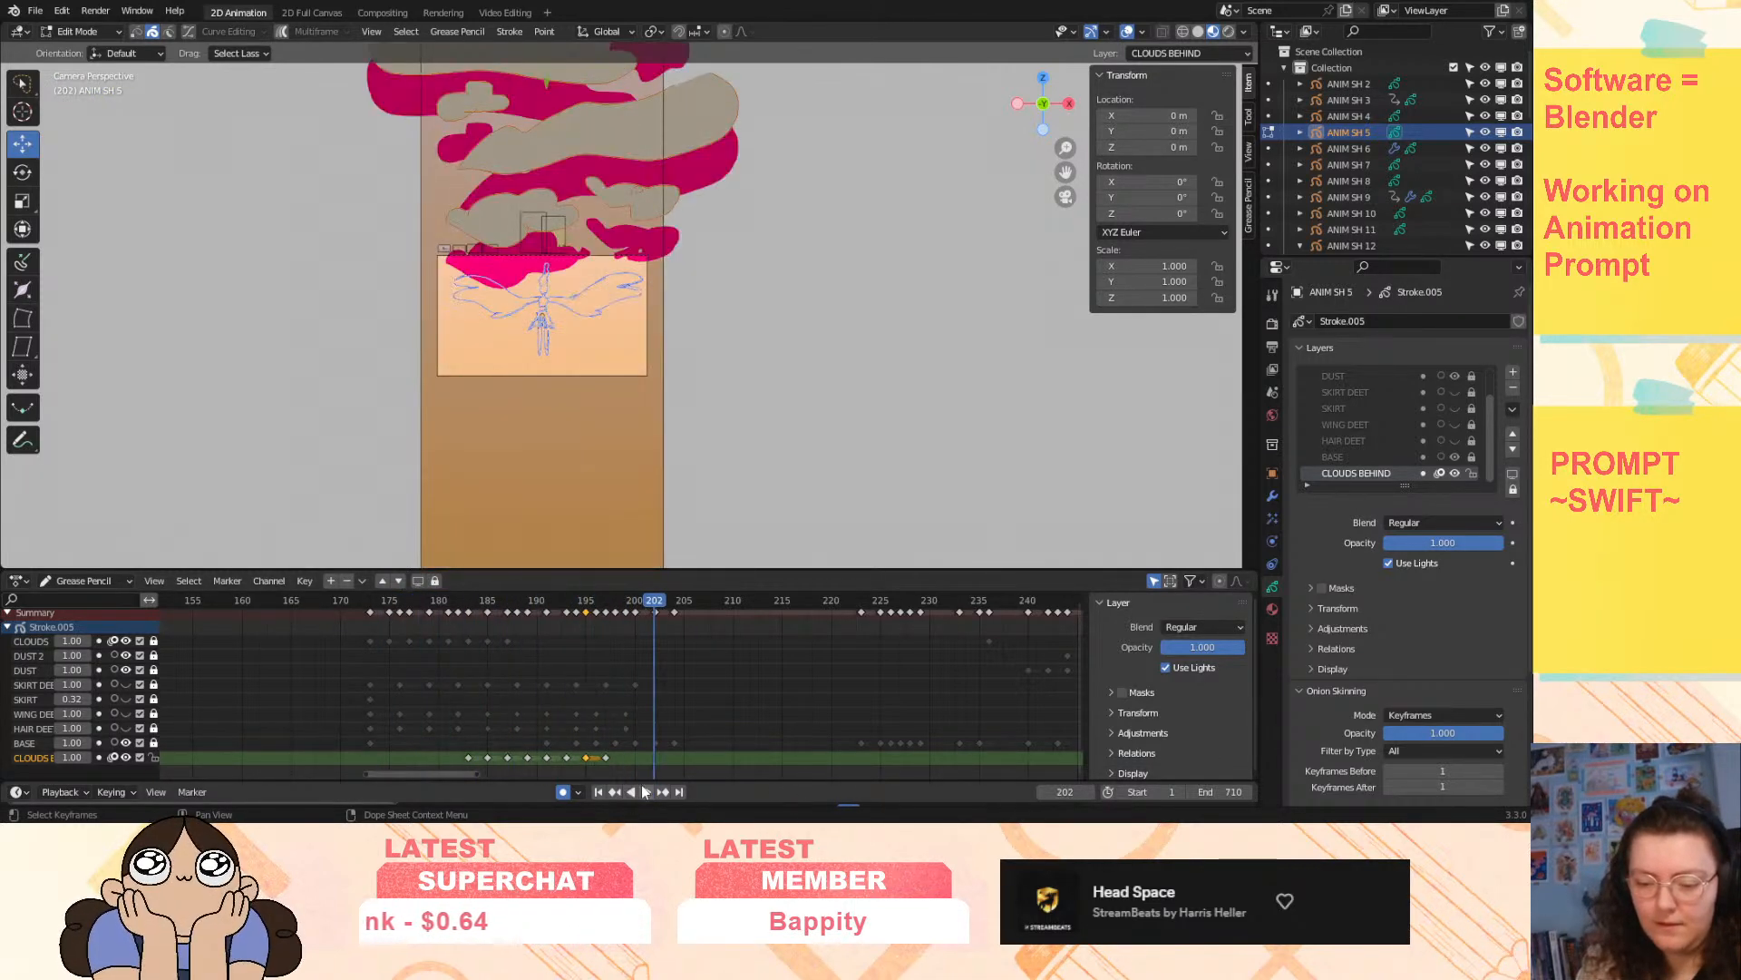
# - Return to frame 173 and turn off onion skinning for the CLOUDS BEHIND layer
pyautogui.scroll(3, 912, 286)
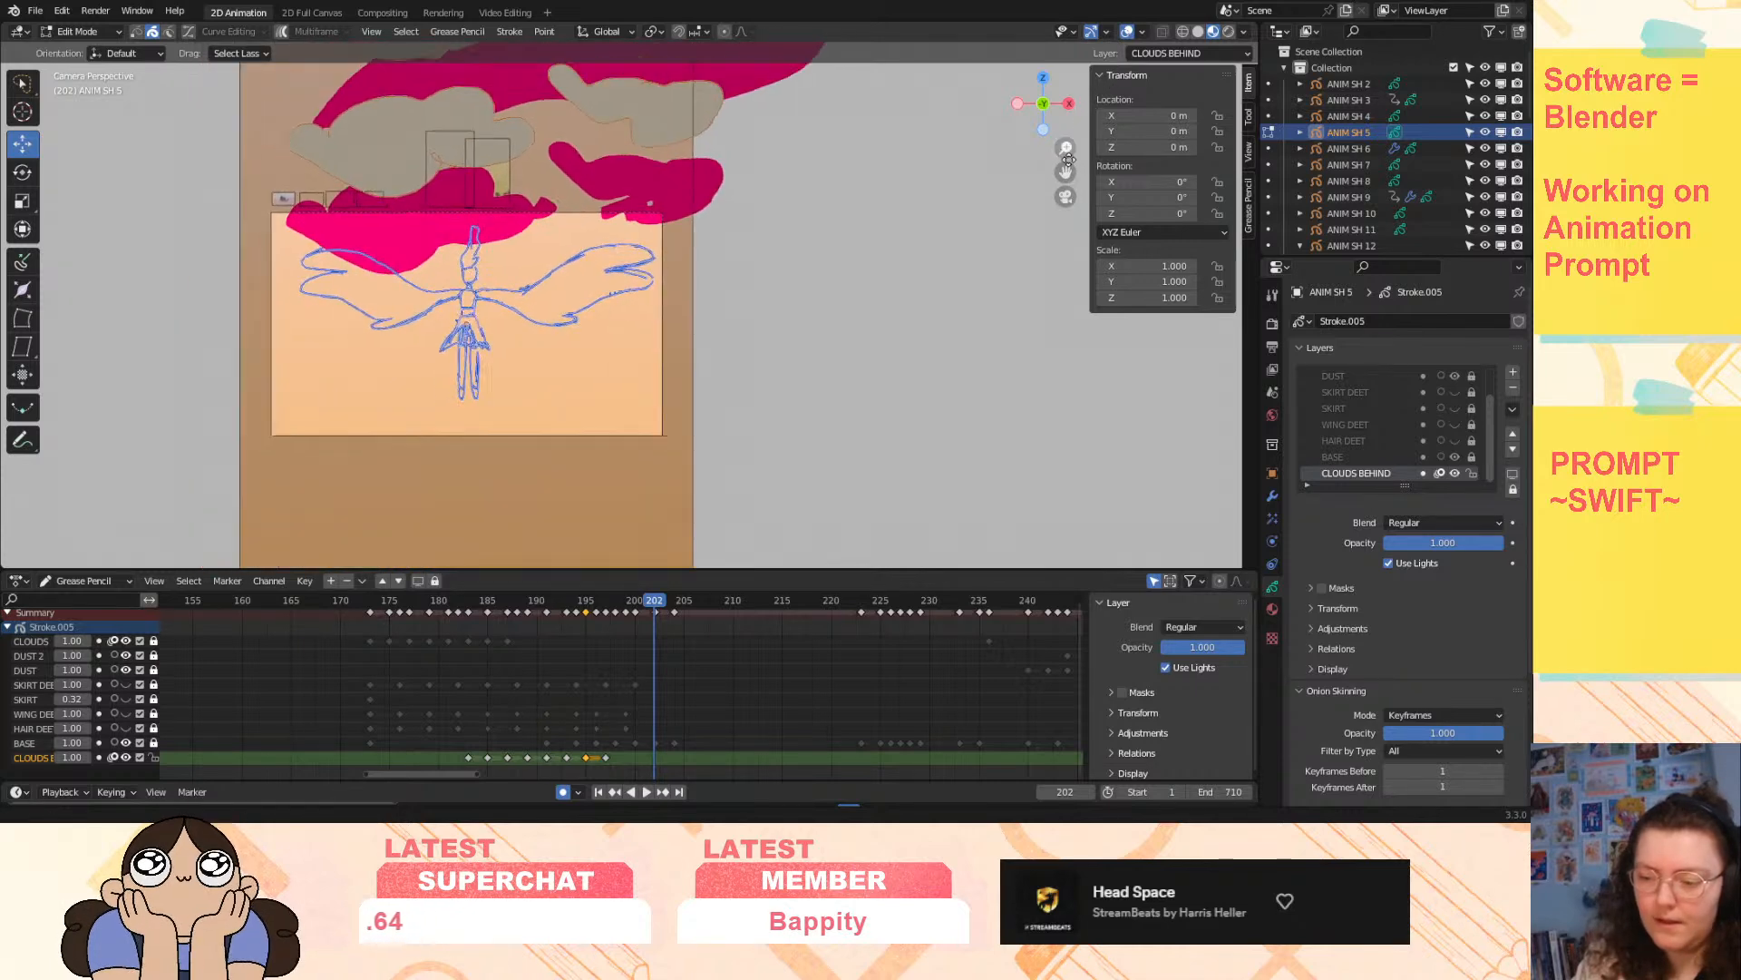
pyautogui.keyDown('shift'); pyautogui.moveTo(1119, 215); pyautogui.dragTo(1166, 225, button='middle'); pyautogui.keyUp('shift')
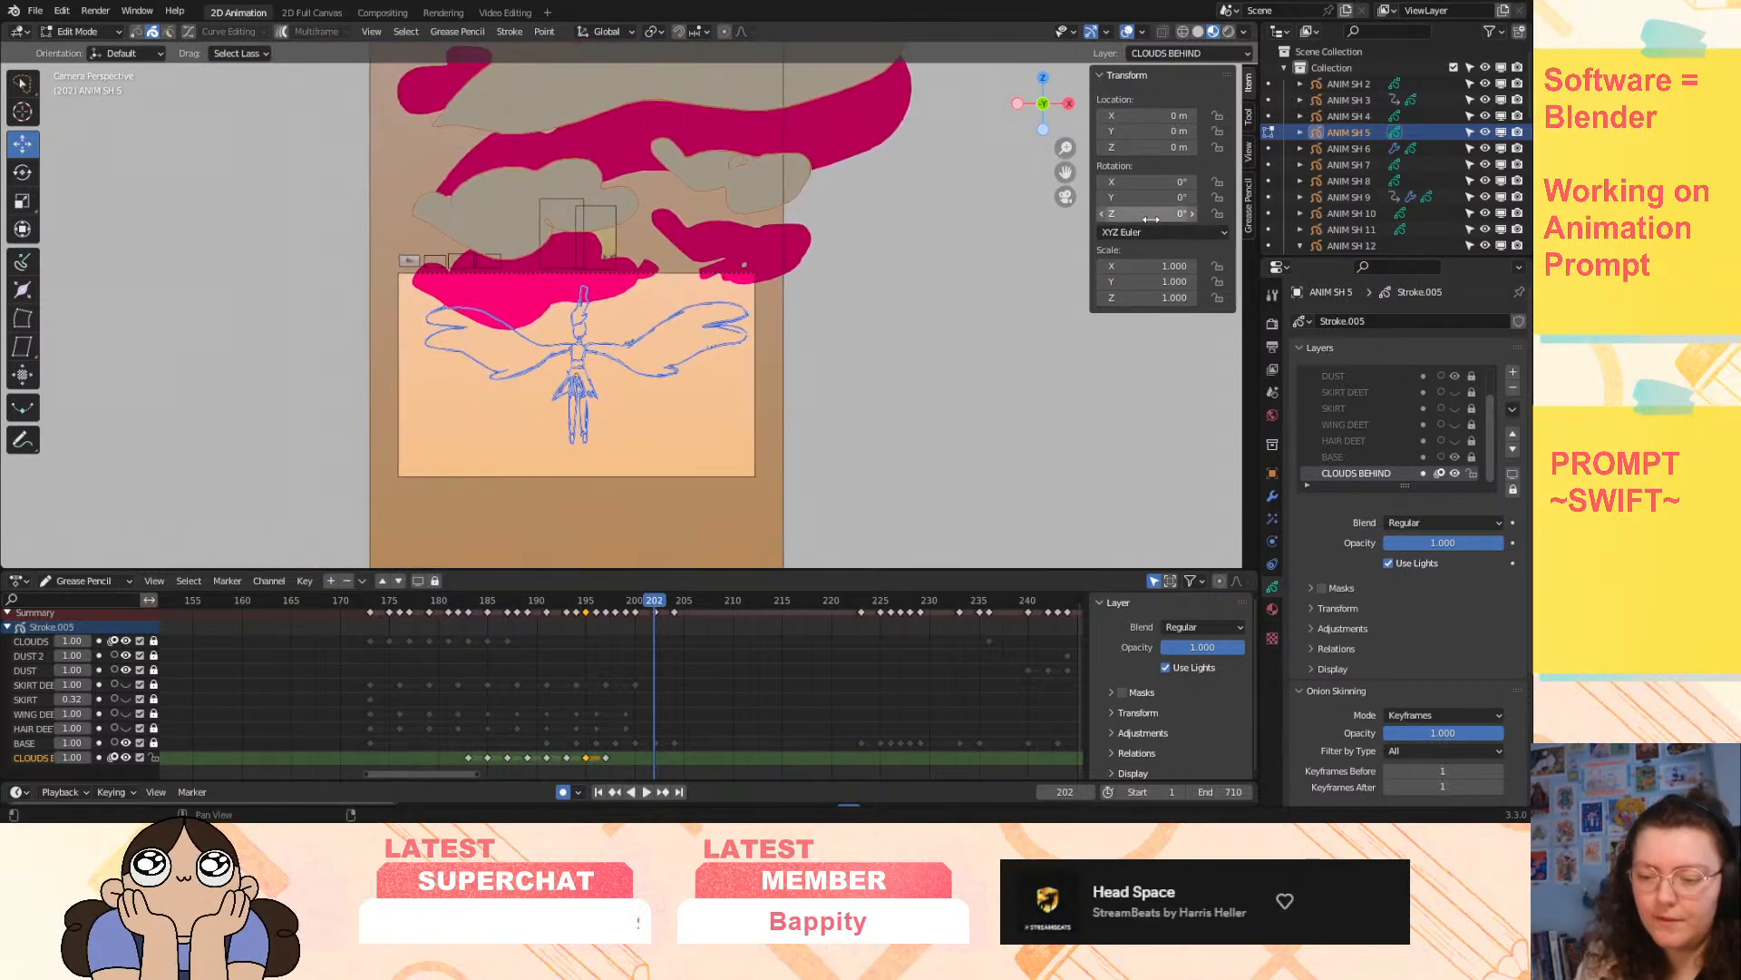
pyautogui.click(371, 602)
pyautogui.scroll(2, 950, 173)
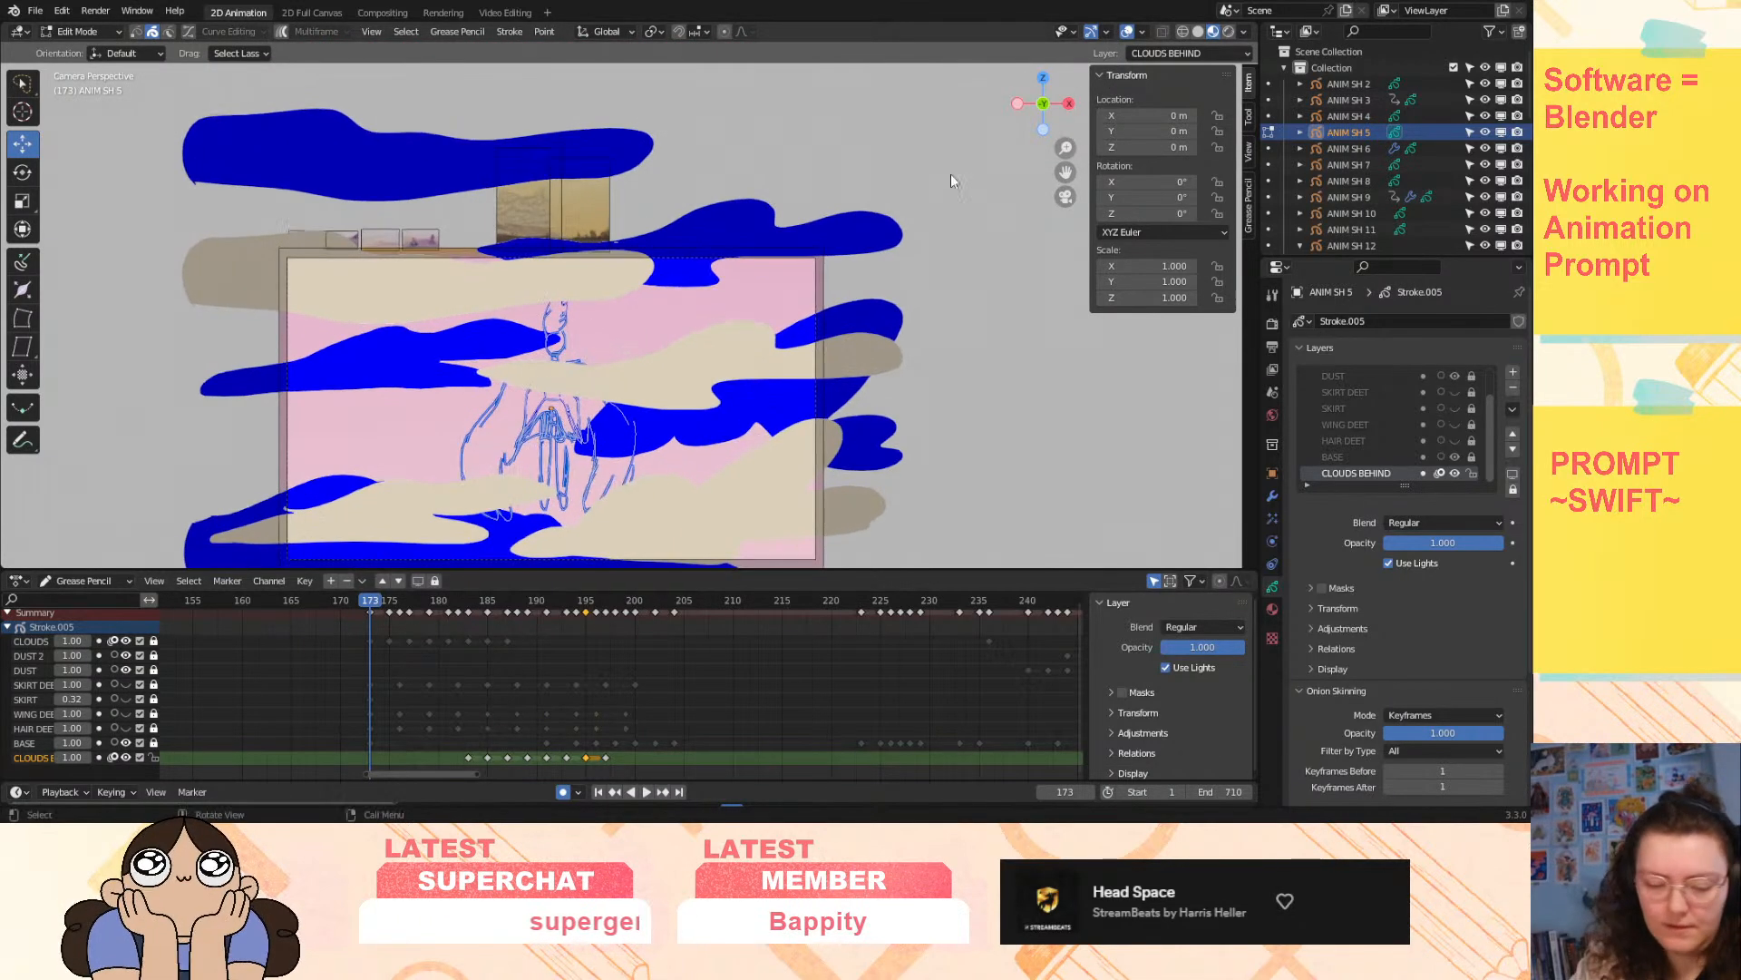
pyautogui.click(113, 757)
# - Fill the view with the shot frame and play the animation from frame 173 without onion skins
pyautogui.moveTo(1066, 172); pyautogui.dragTo(1067, 84)
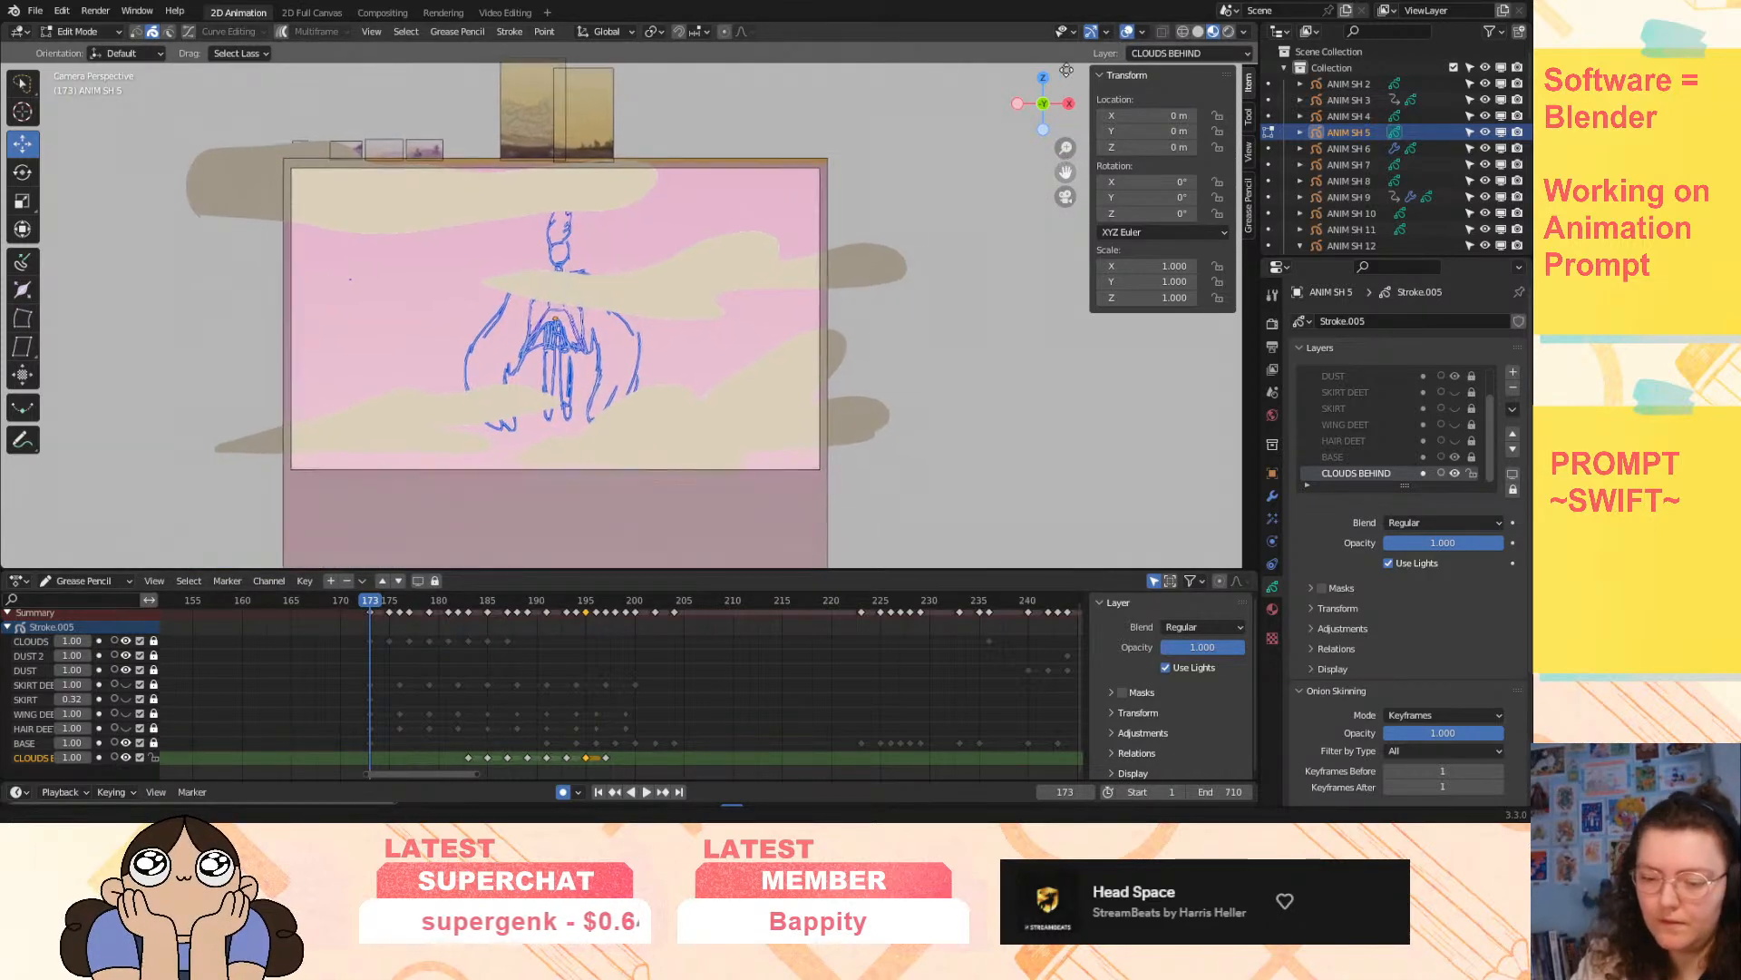
pyautogui.scroll(4, 1065, 148)
pyautogui.moveTo(1065, 148); pyautogui.dragTo(1067, 158)
pyautogui.moveTo(1065, 172); pyautogui.dragTo(1140, 154)
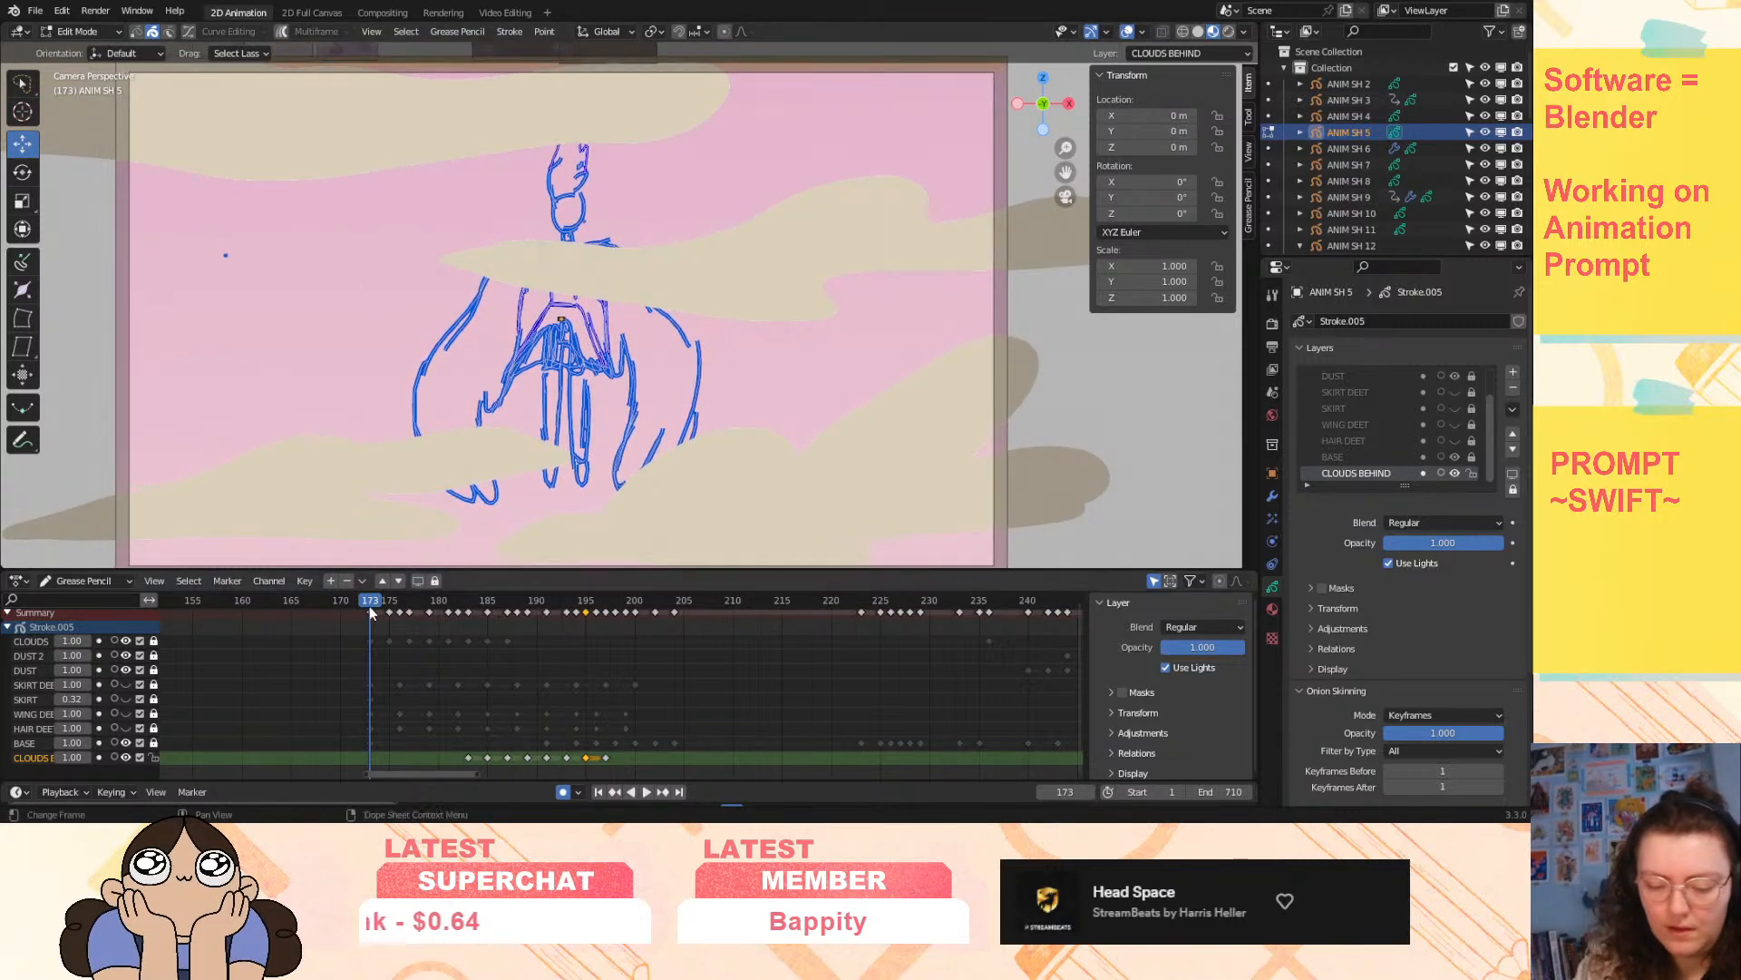
pyautogui.click(646, 793)
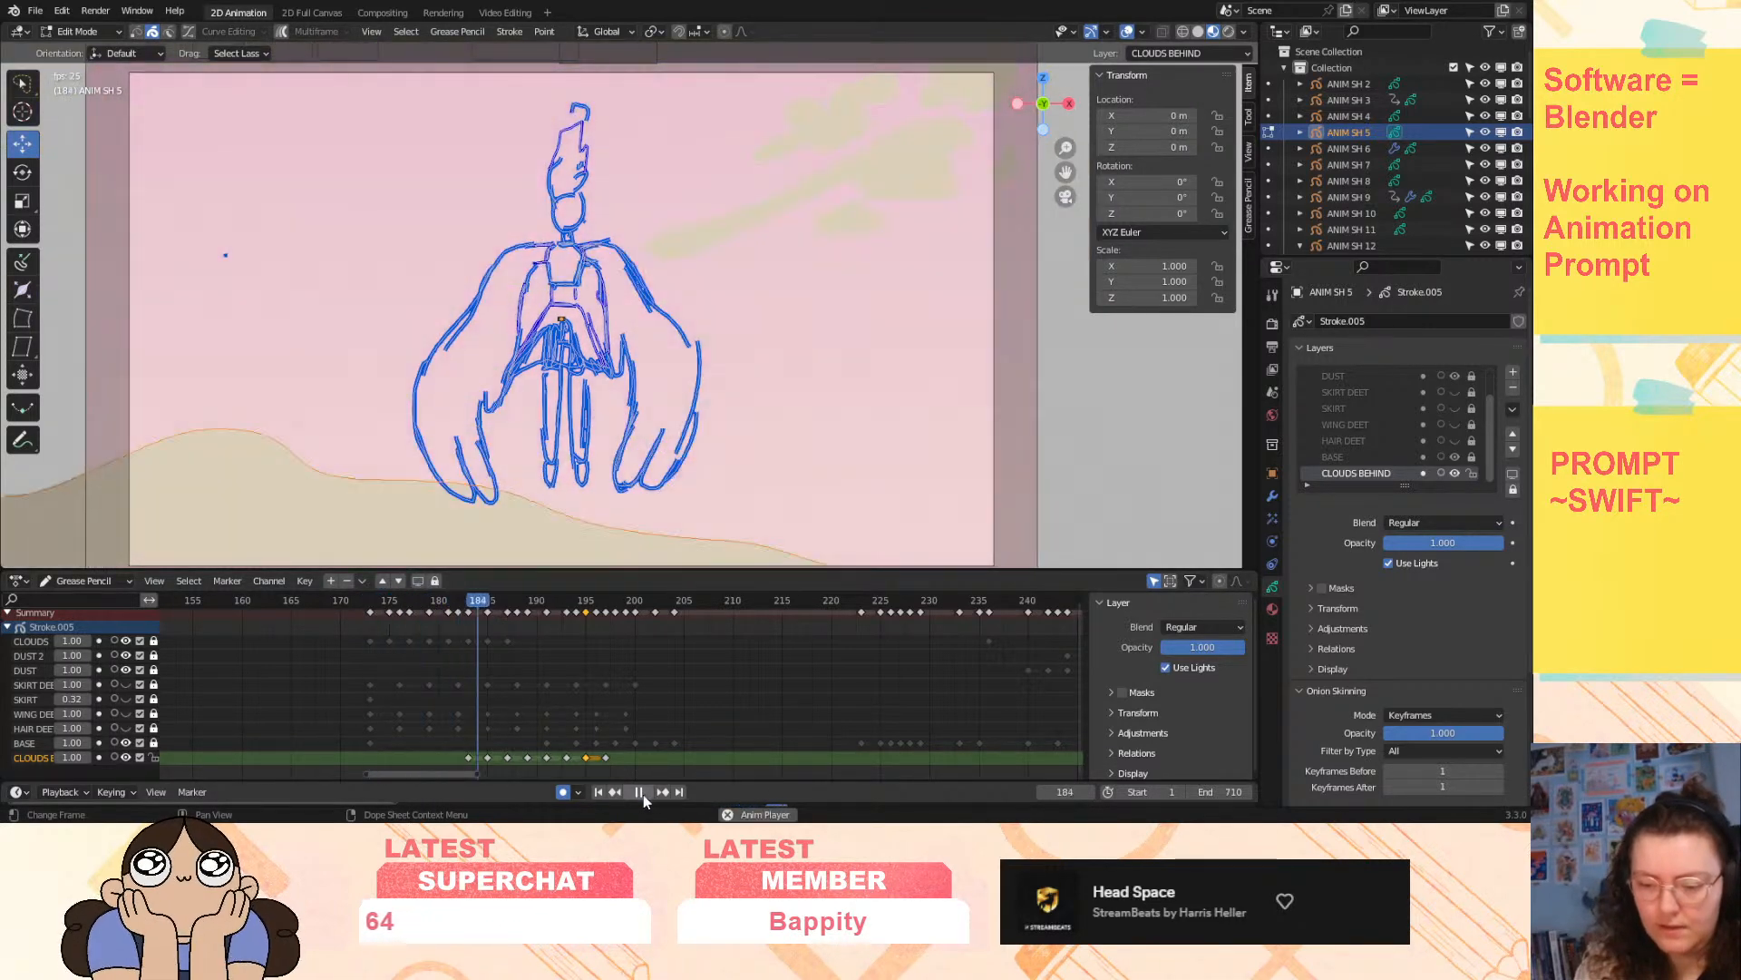
pyautogui.click(639, 791)
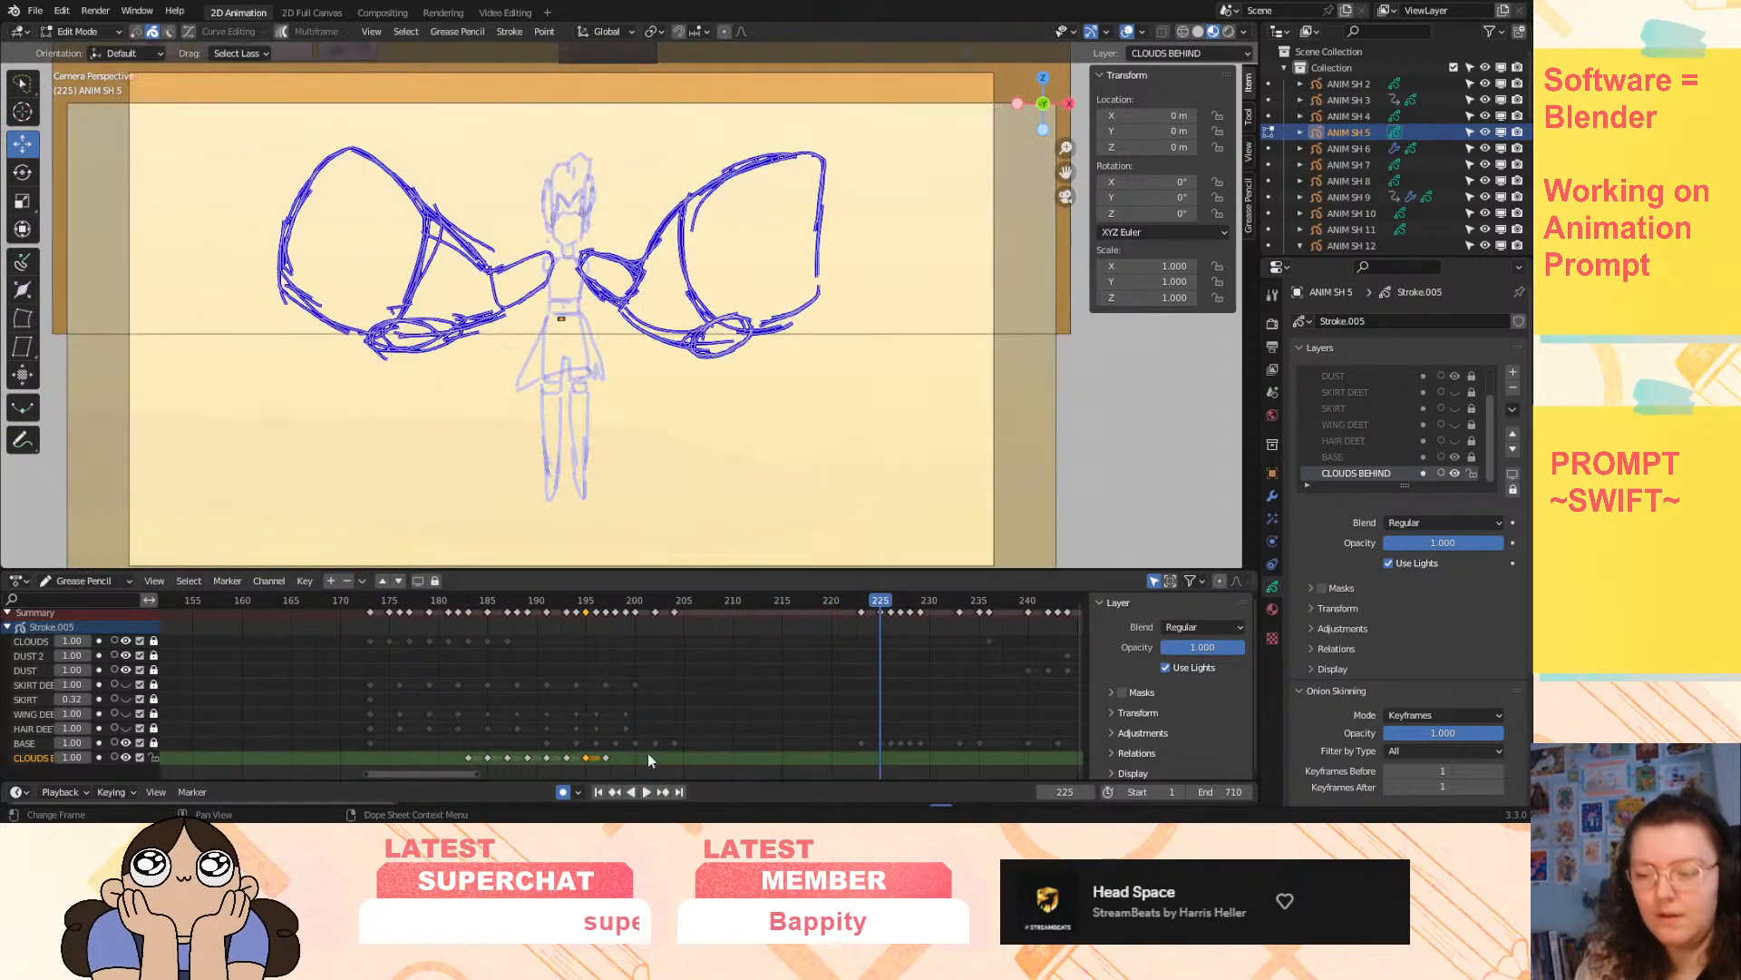
# - Duplicate the CLOUDS BEHIND layer and shift the copy's keyframes to start at frame 197
pyautogui.moveTo(1066, 148); pyautogui.dragTo(1058, 188)
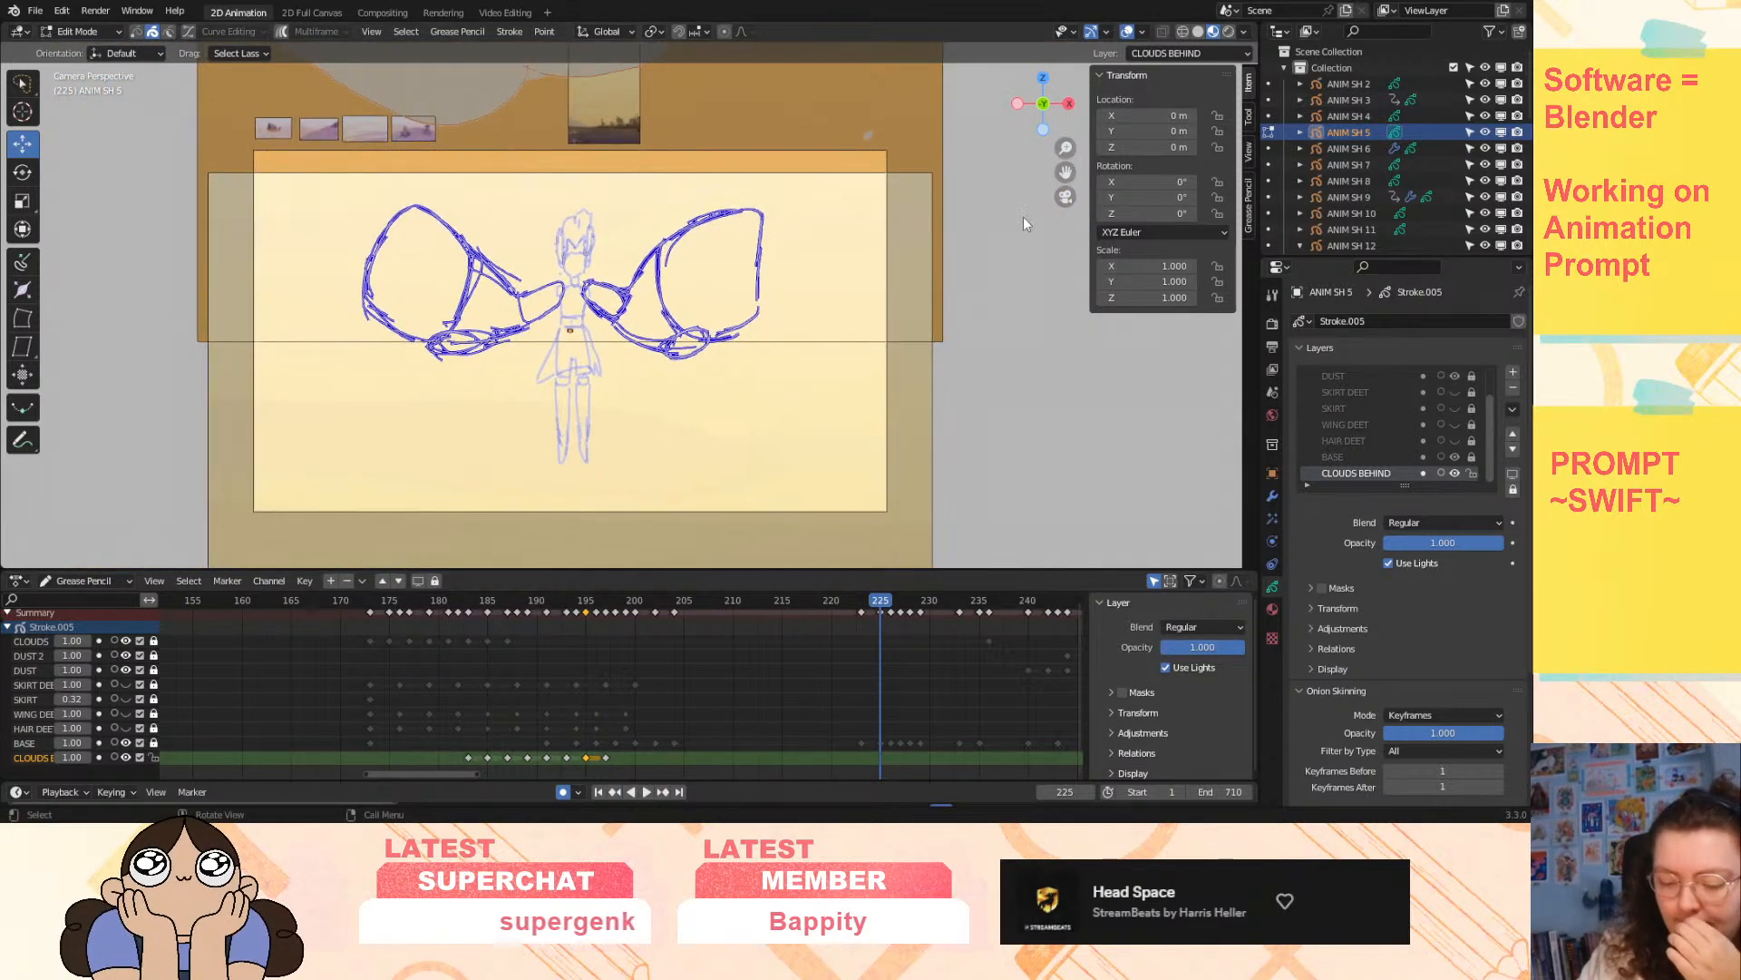
pyautogui.moveTo(486, 604)
pyautogui.mouseDown()
pyautogui.moveTo(609, 626)
pyautogui.moveTo(509, 646)
pyautogui.moveTo(502, 666)
pyautogui.moveTo(632, 666)
pyautogui.moveTo(473, 741)
pyautogui.moveTo(586, 723)
pyautogui.mouseUp()
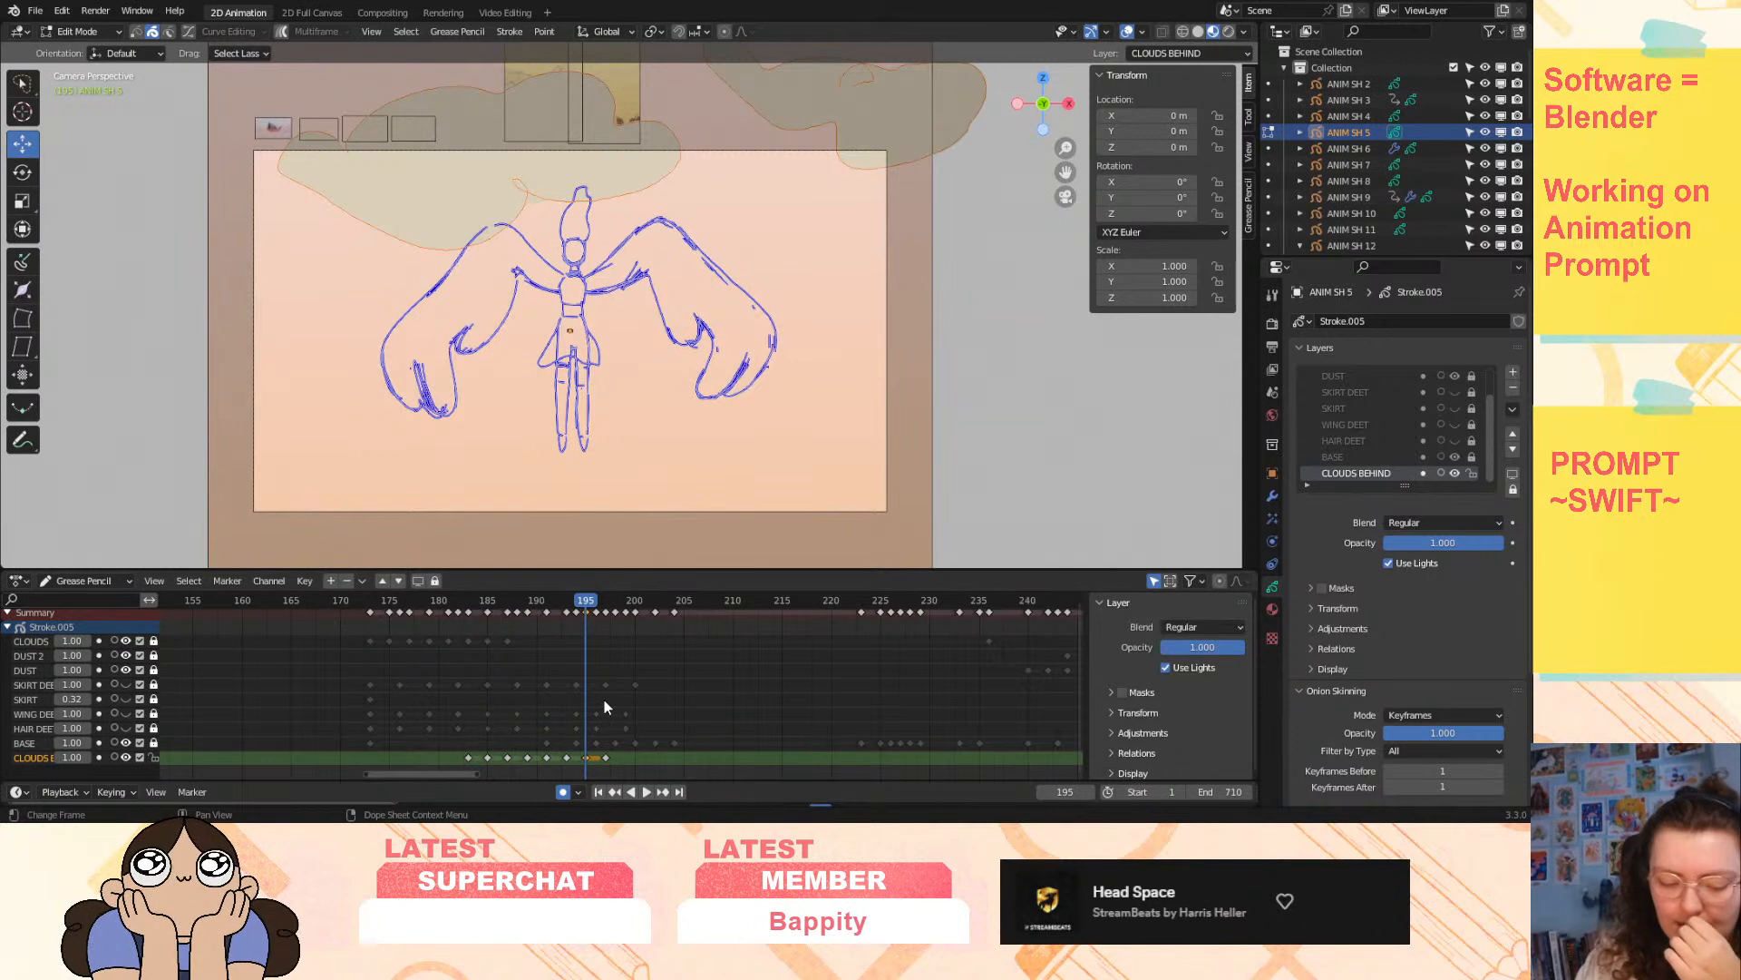
pyautogui.click(1512, 411)
pyautogui.click(1448, 430)
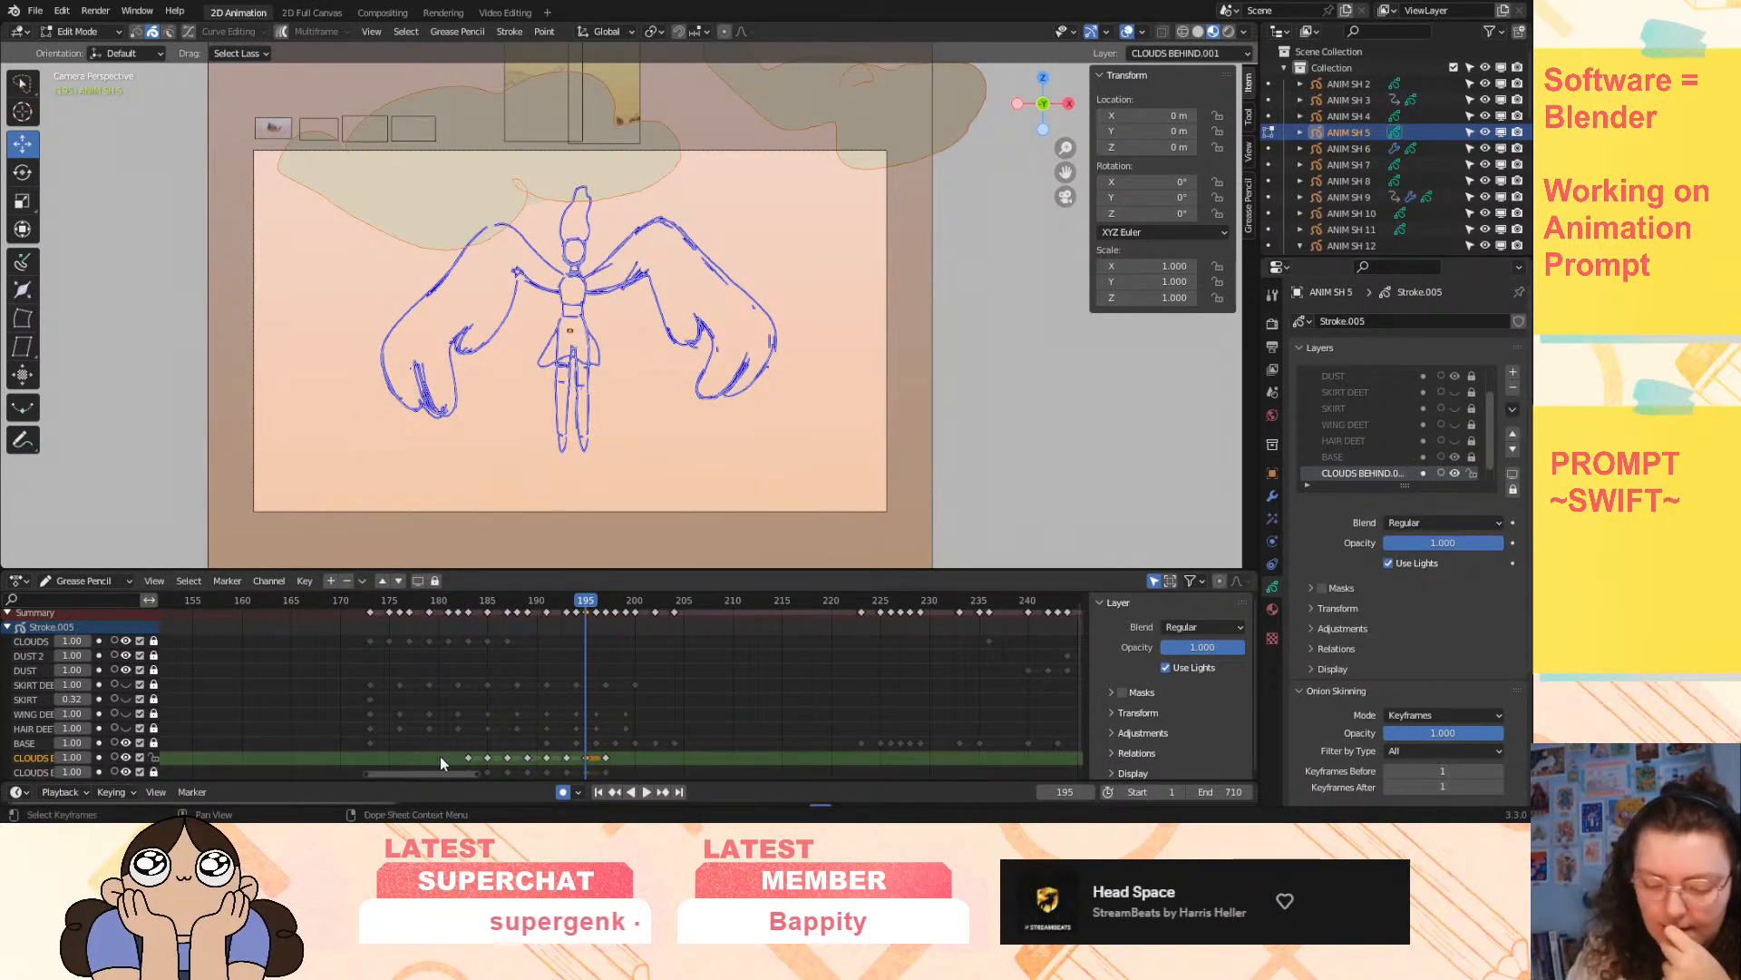
pyautogui.moveTo(625, 764); pyautogui.dragTo(625, 765)
pyautogui.press('g')
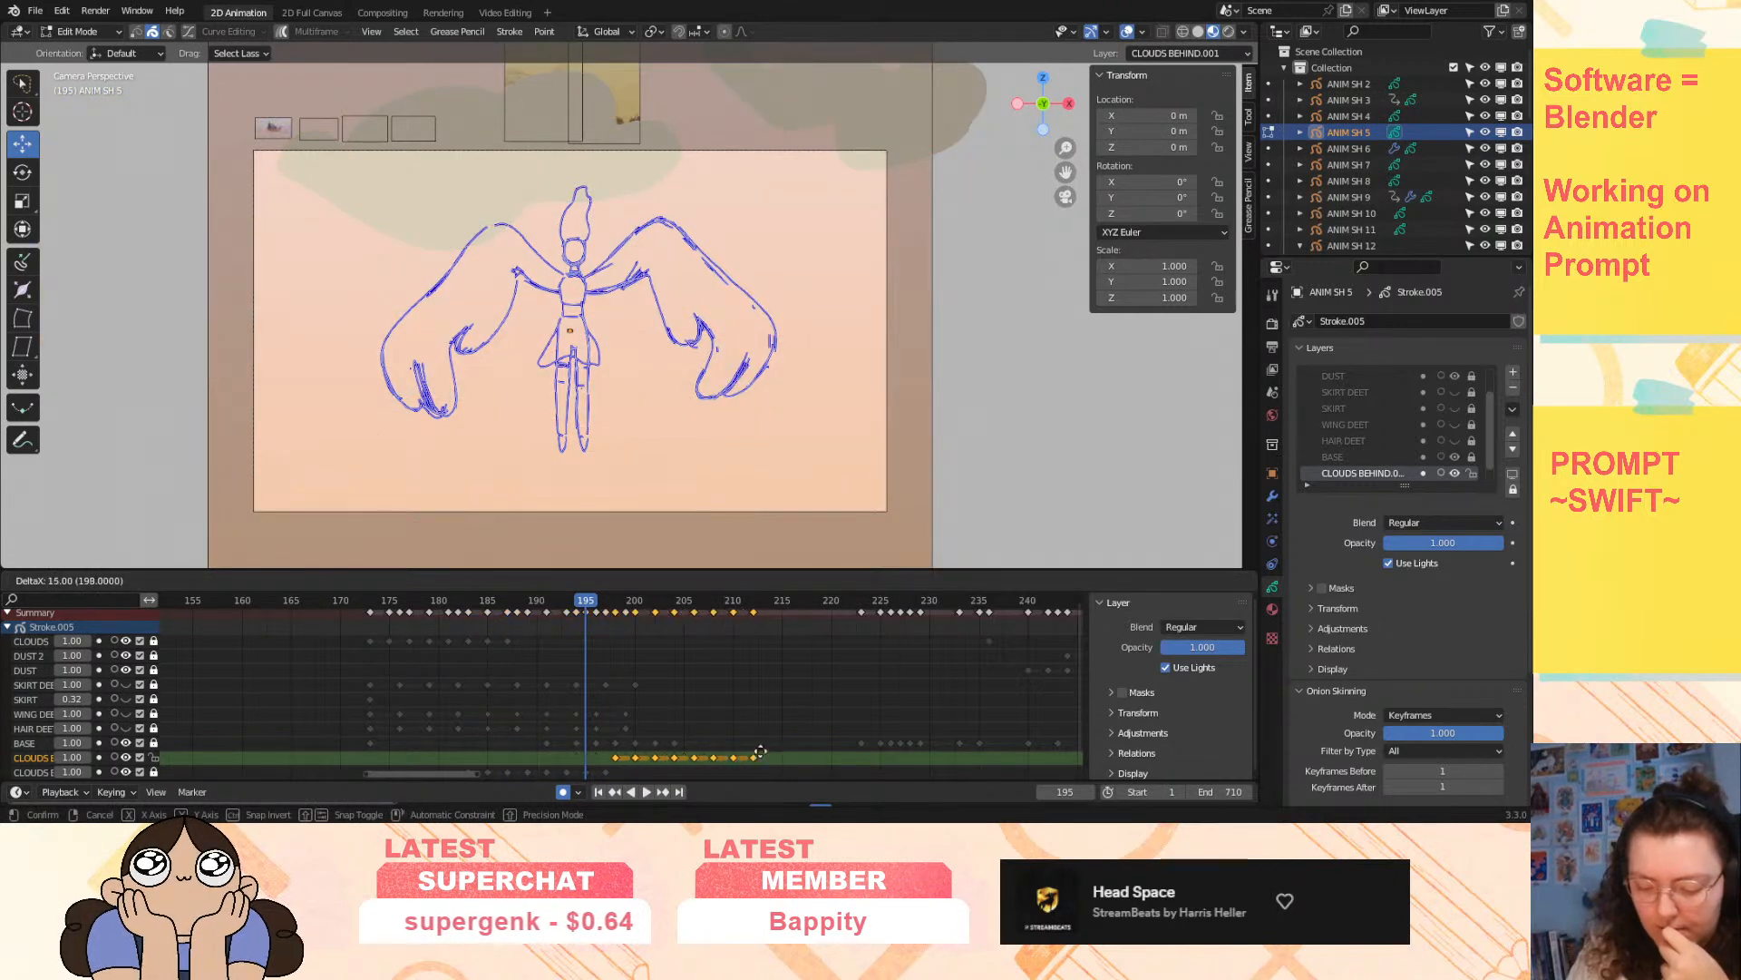
pyautogui.click(746, 753)
# - Duplicate the CLOUDS BEHIND.001 layer and shift the new copy's keyframes to start at frame 210
pyautogui.press('space')
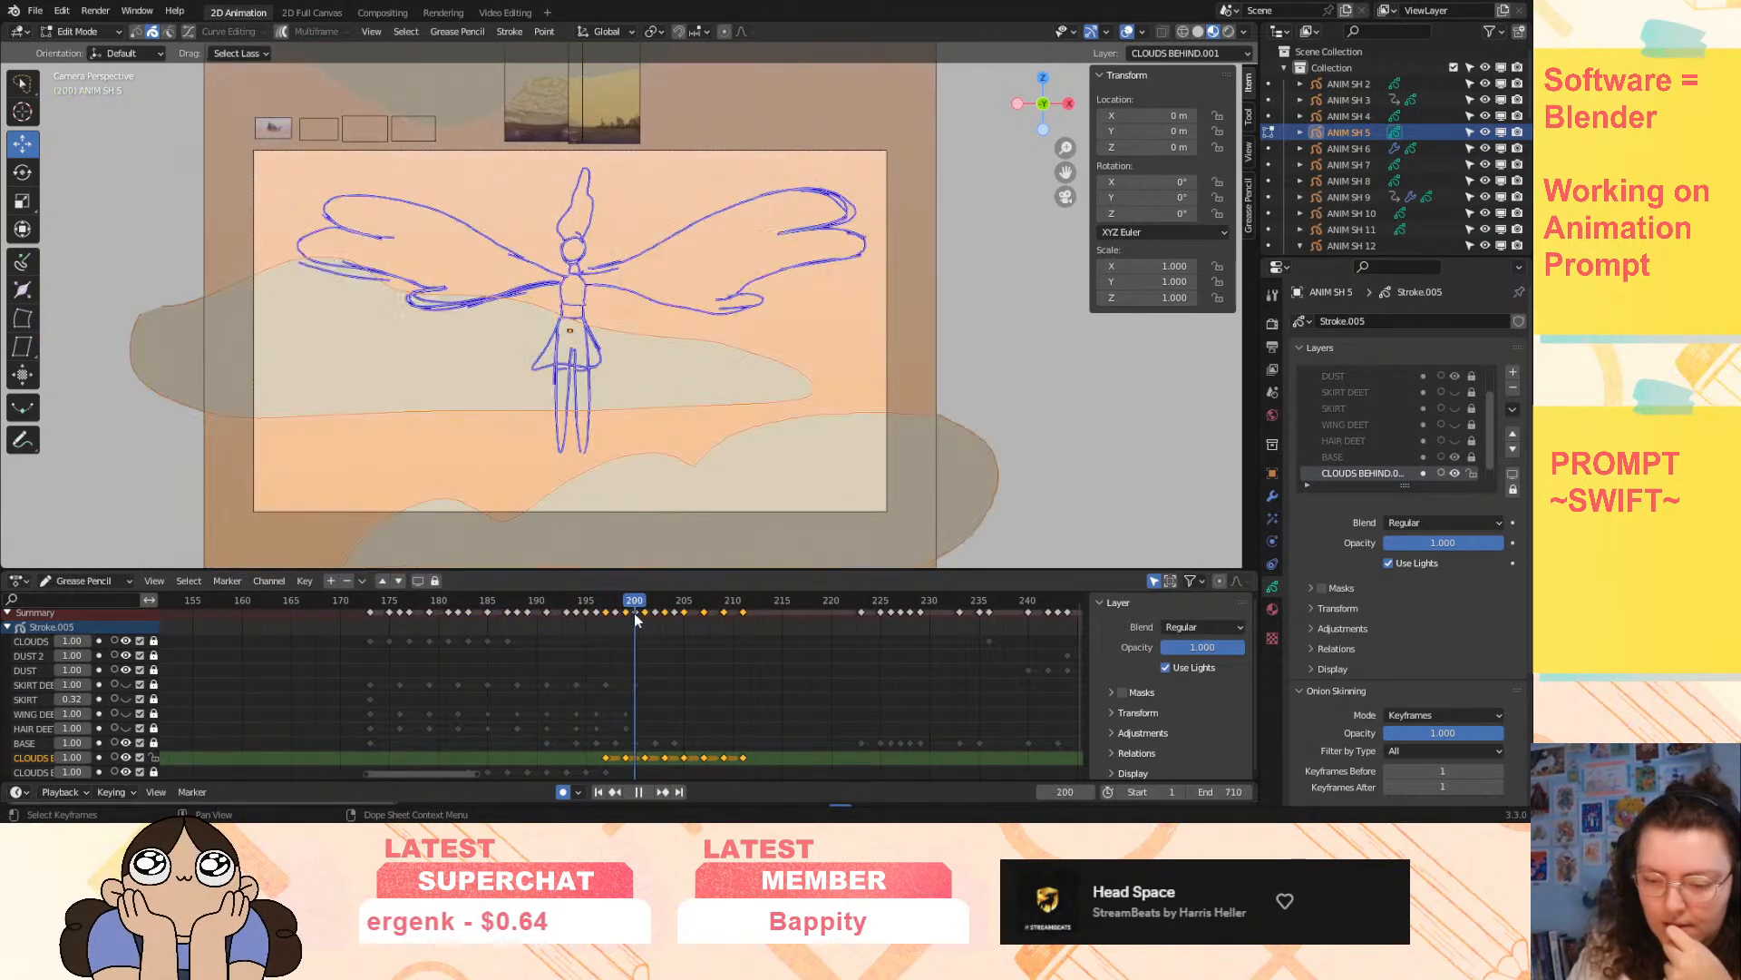
pyautogui.moveTo(685, 617); pyautogui.dragTo(734, 618)
pyautogui.click(1513, 410)
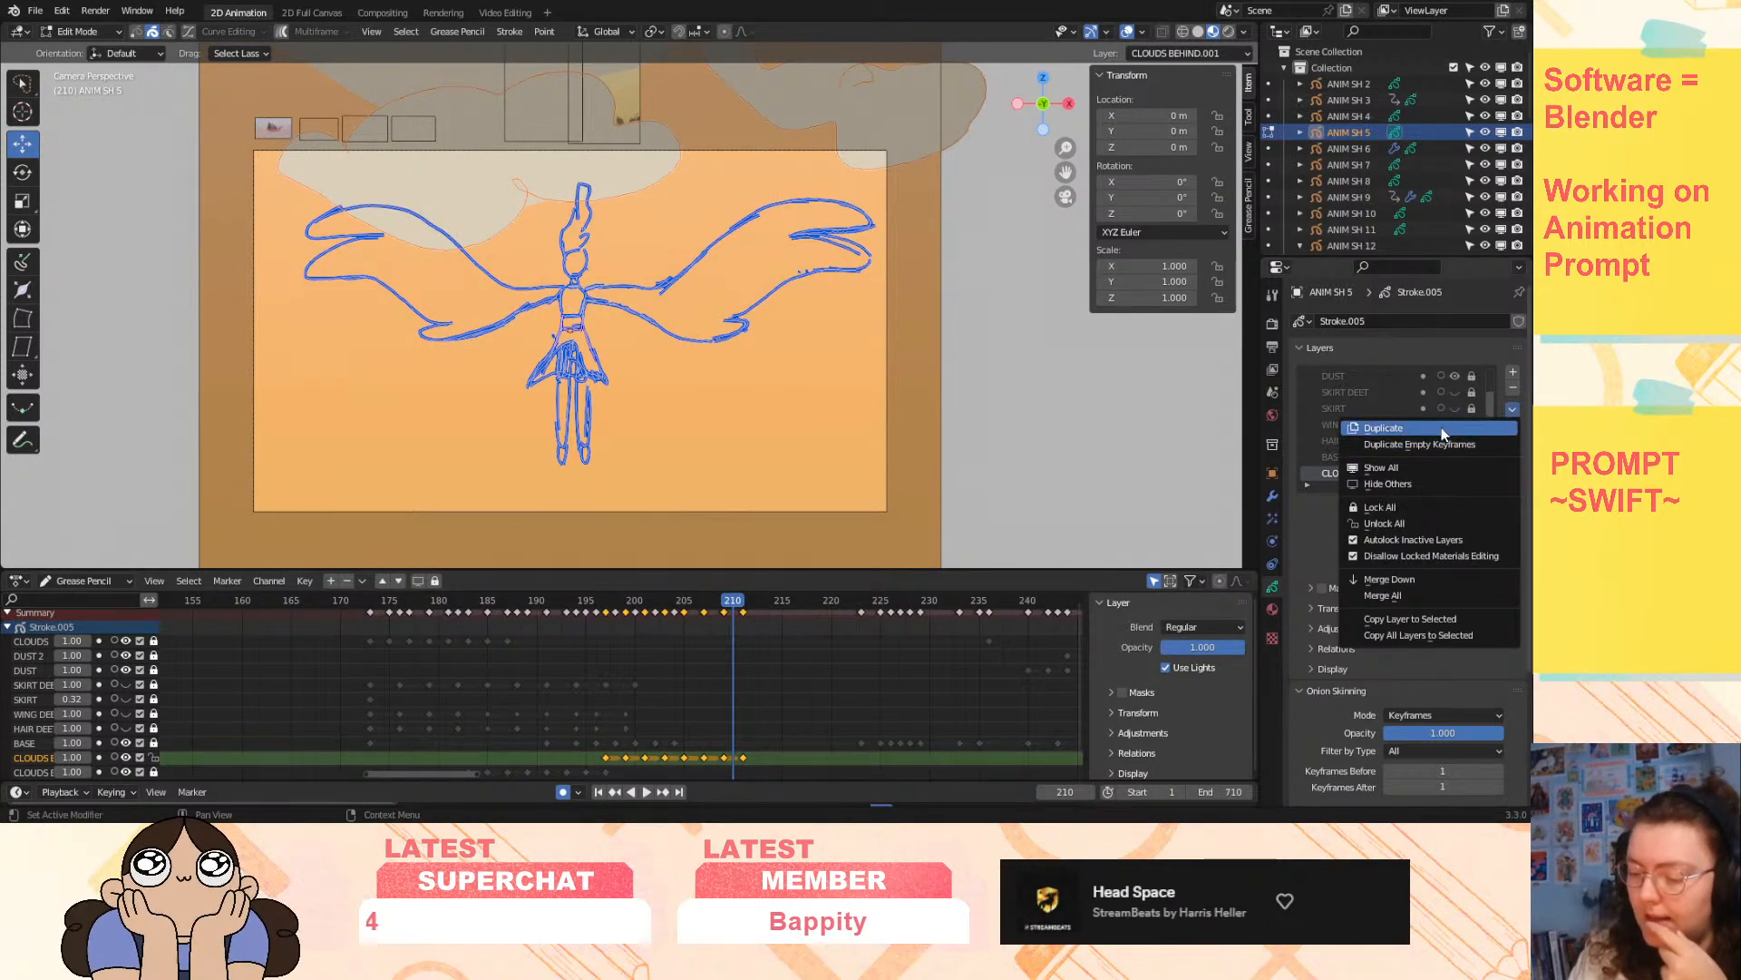
pyautogui.click(1438, 427)
pyautogui.moveTo(594, 766); pyautogui.dragTo(877, 766)
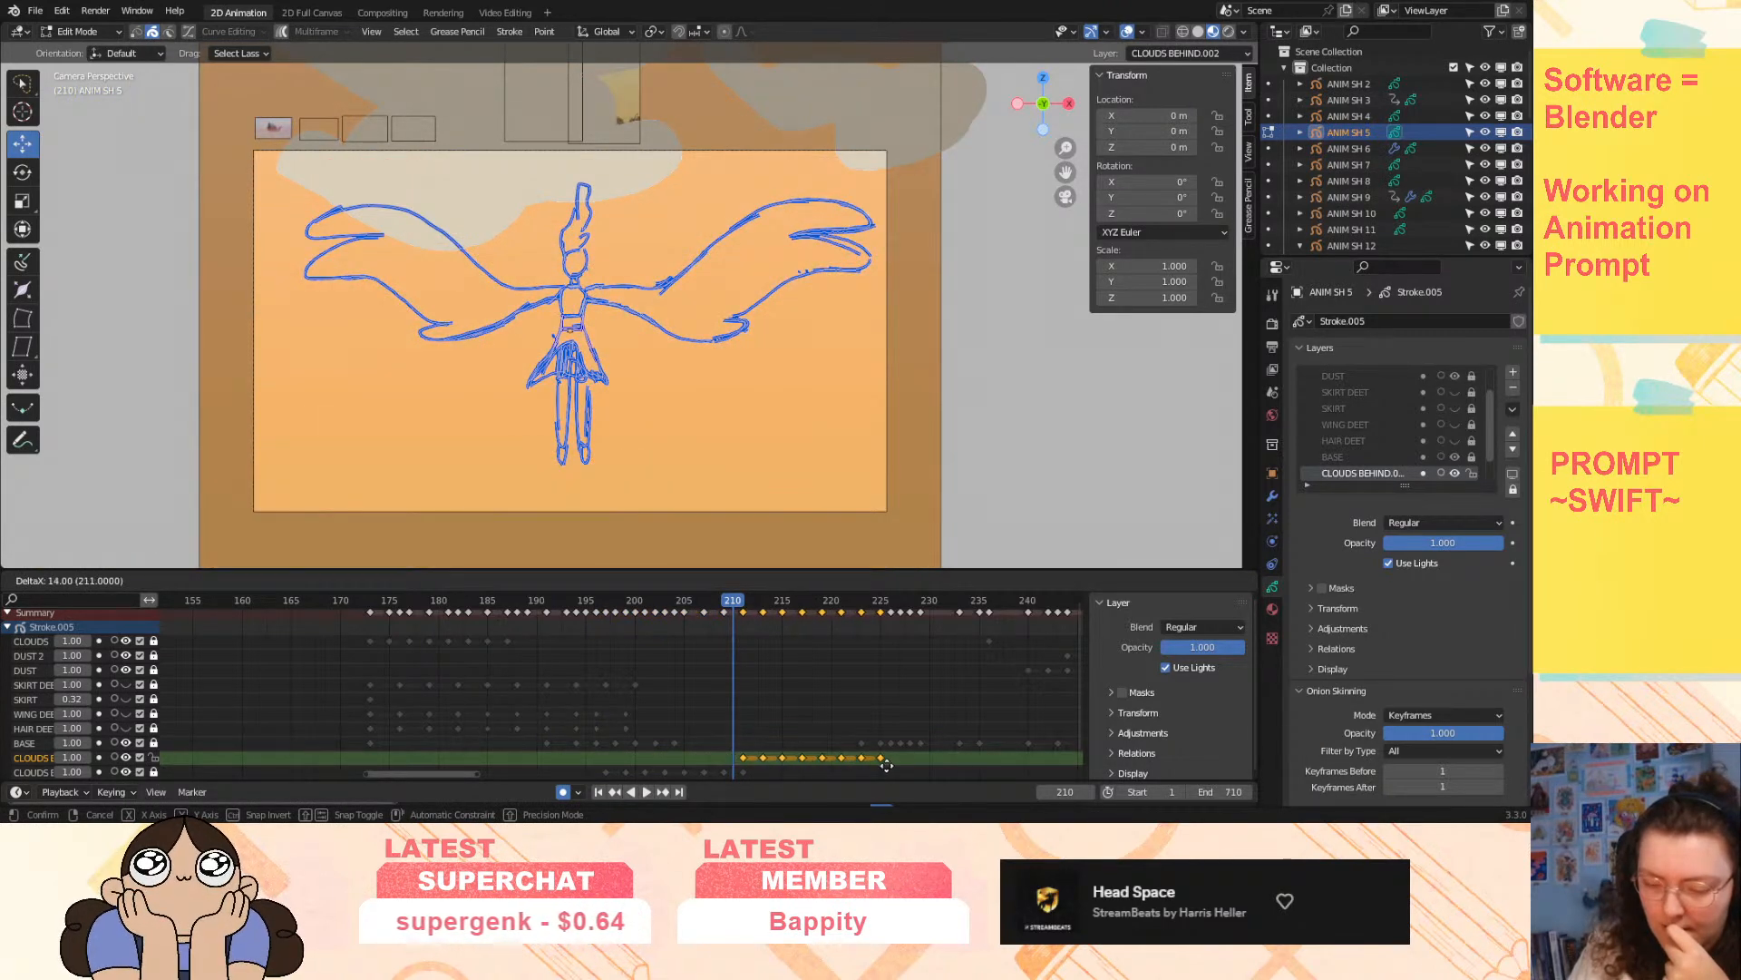
pyautogui.click(885, 767)
# - Duplicate the CLOUDS BEHIND.002 layer and shift the new copy's keyframes 13 frames later, starting at frame 223
pyautogui.click(728, 606)
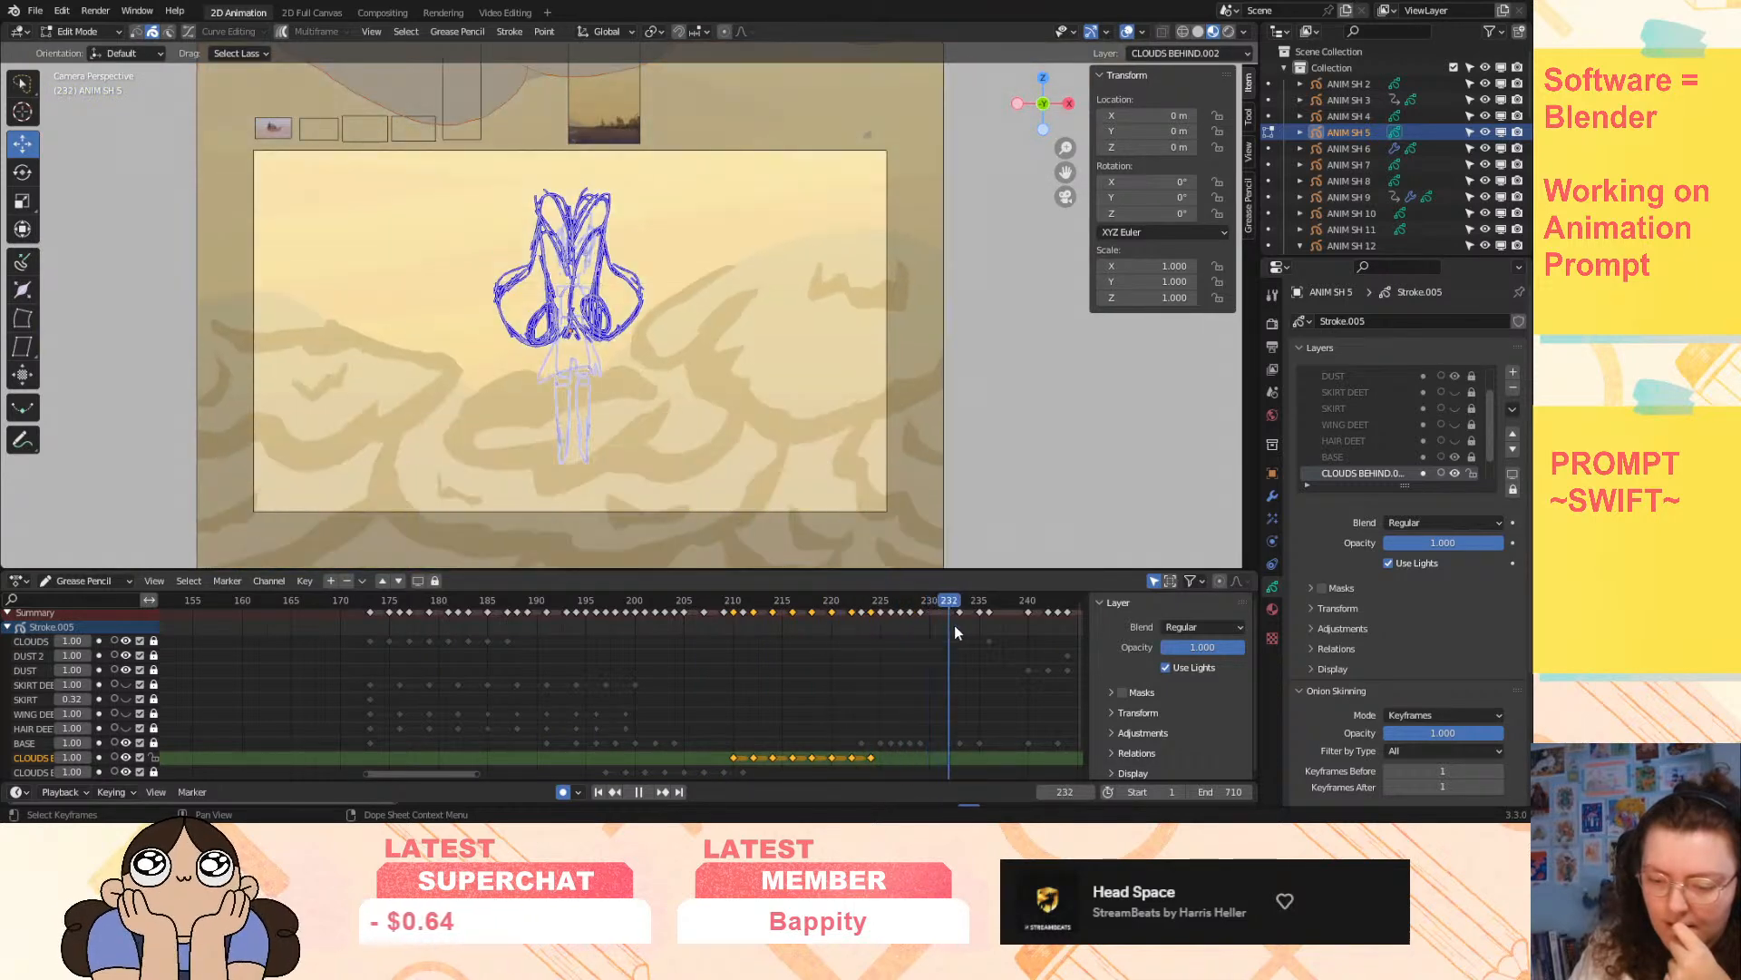
pyautogui.moveTo(1047, 626); pyautogui.dragTo(881, 654)
pyautogui.click(1513, 409)
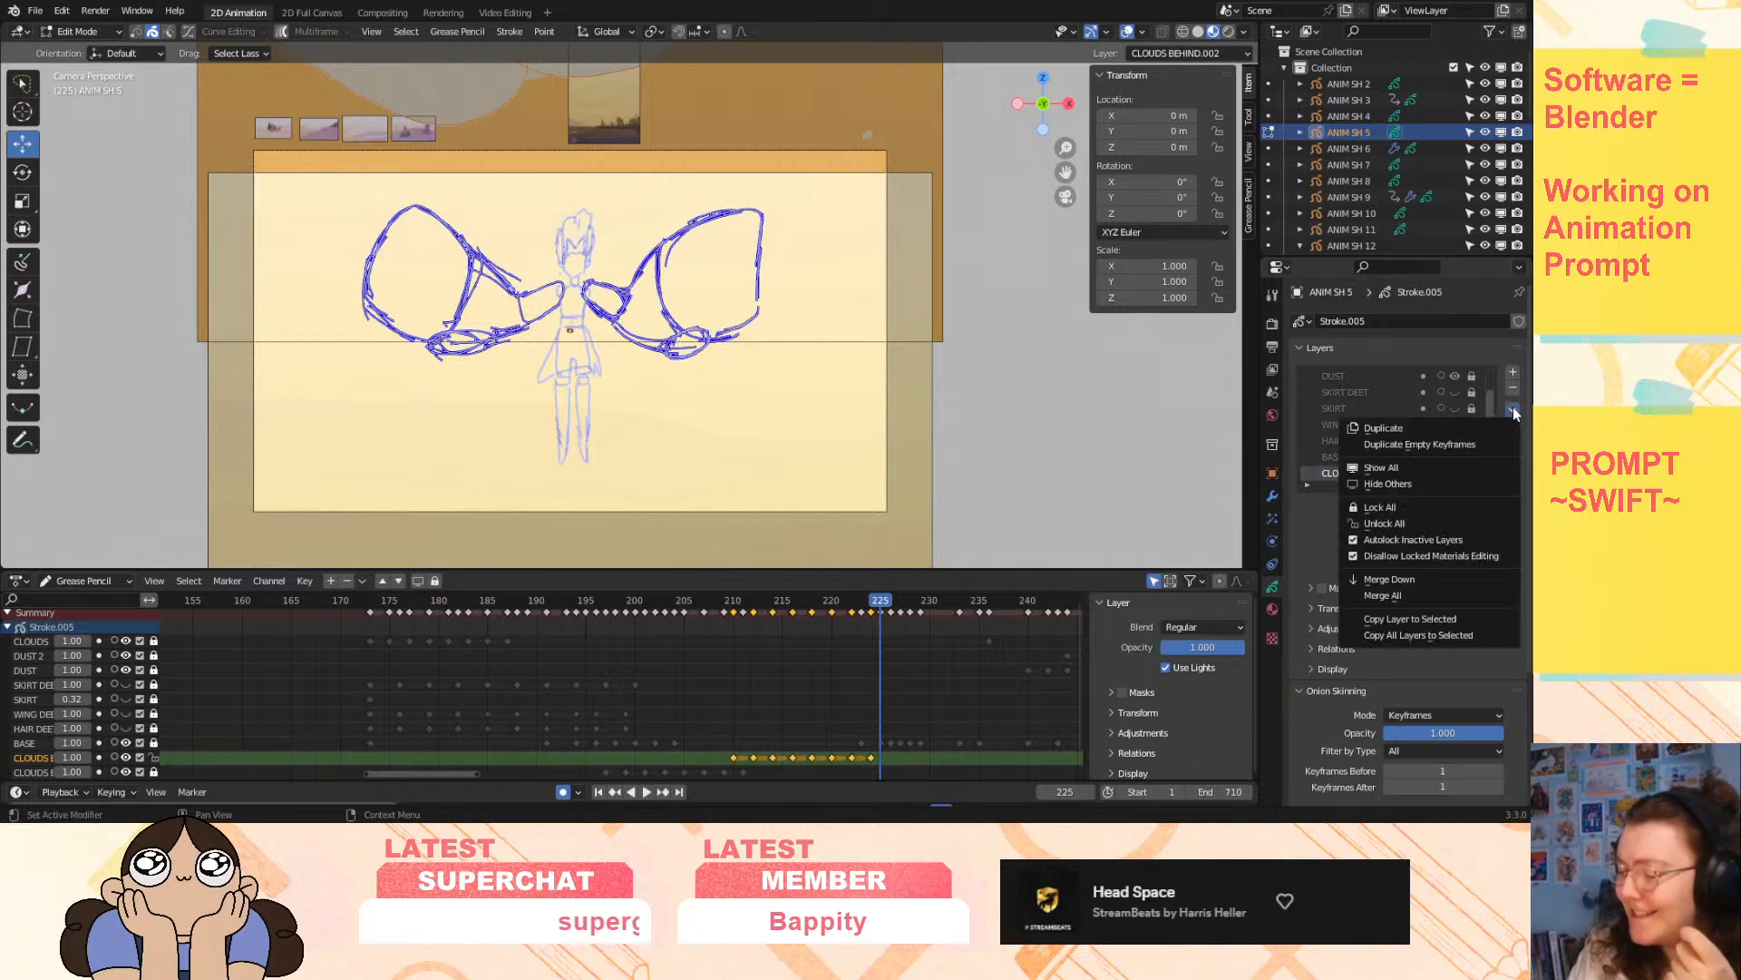
pyautogui.click(1388, 427)
pyautogui.click(894, 757)
pyautogui.moveTo(824, 760); pyautogui.dragTo(721, 762)
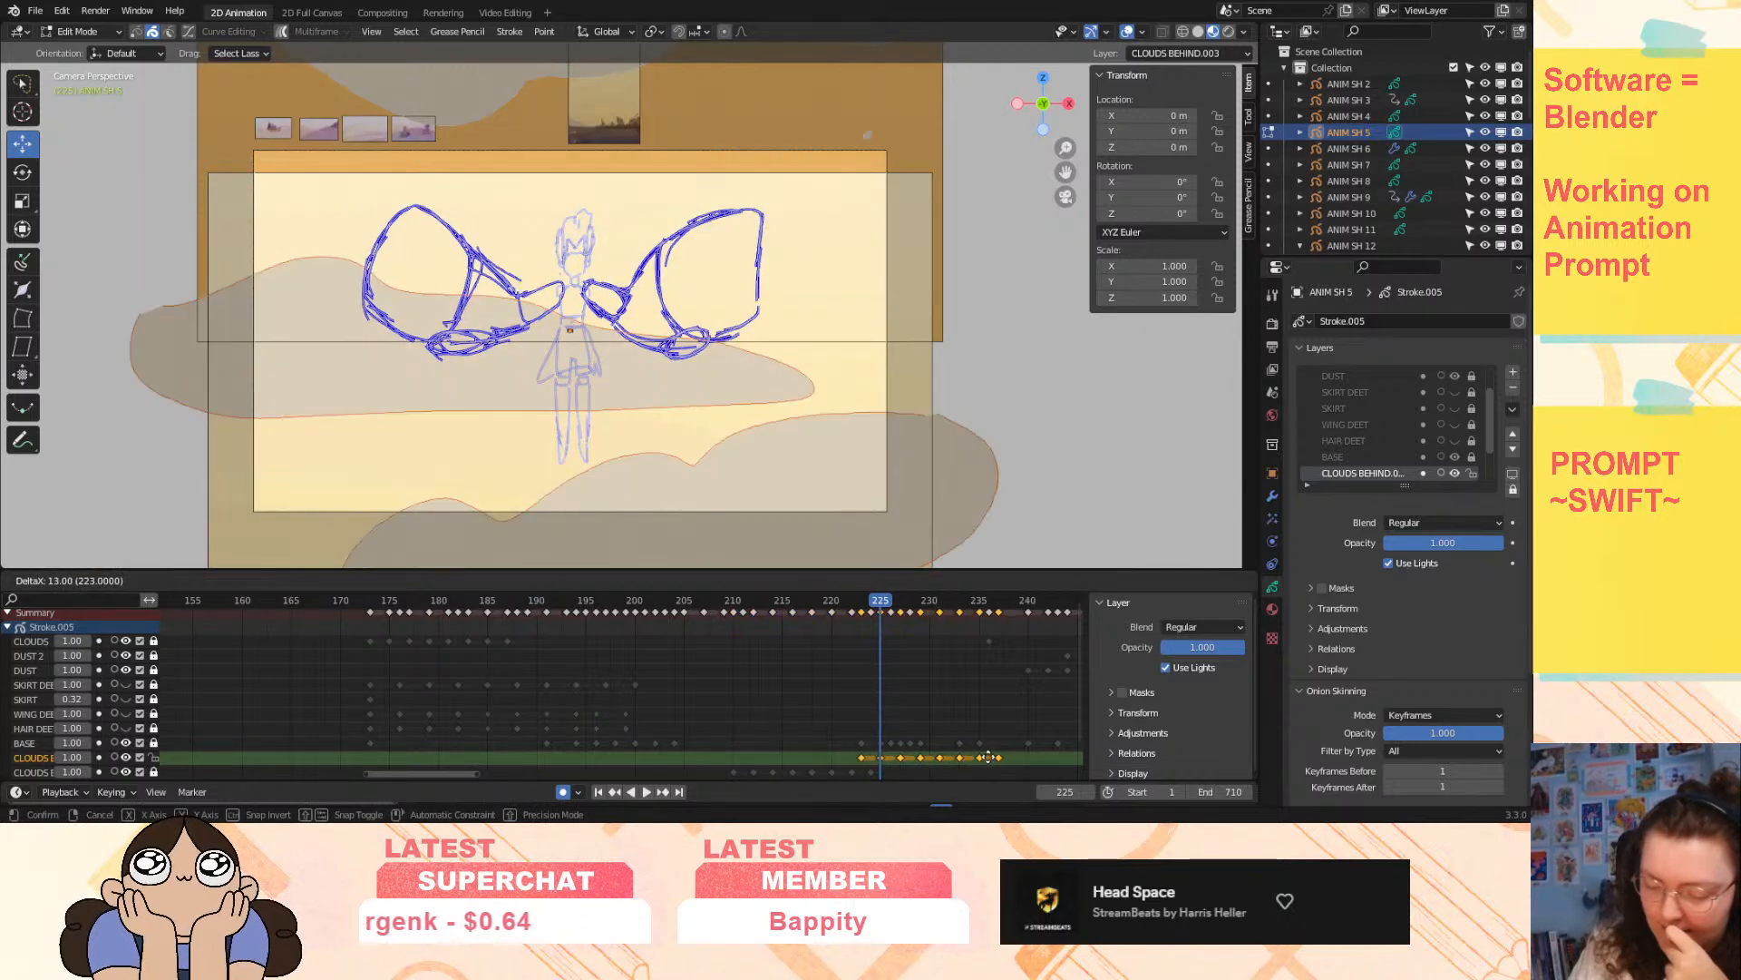
pyautogui.click(988, 754)
# - Play the animation from its beginning and review the repeated cloud movement through the shot
pyautogui.moveTo(882, 598)
pyautogui.mouseDown()
pyautogui.moveTo(857, 618)
pyautogui.moveTo(1077, 617)
pyautogui.mouseUp()
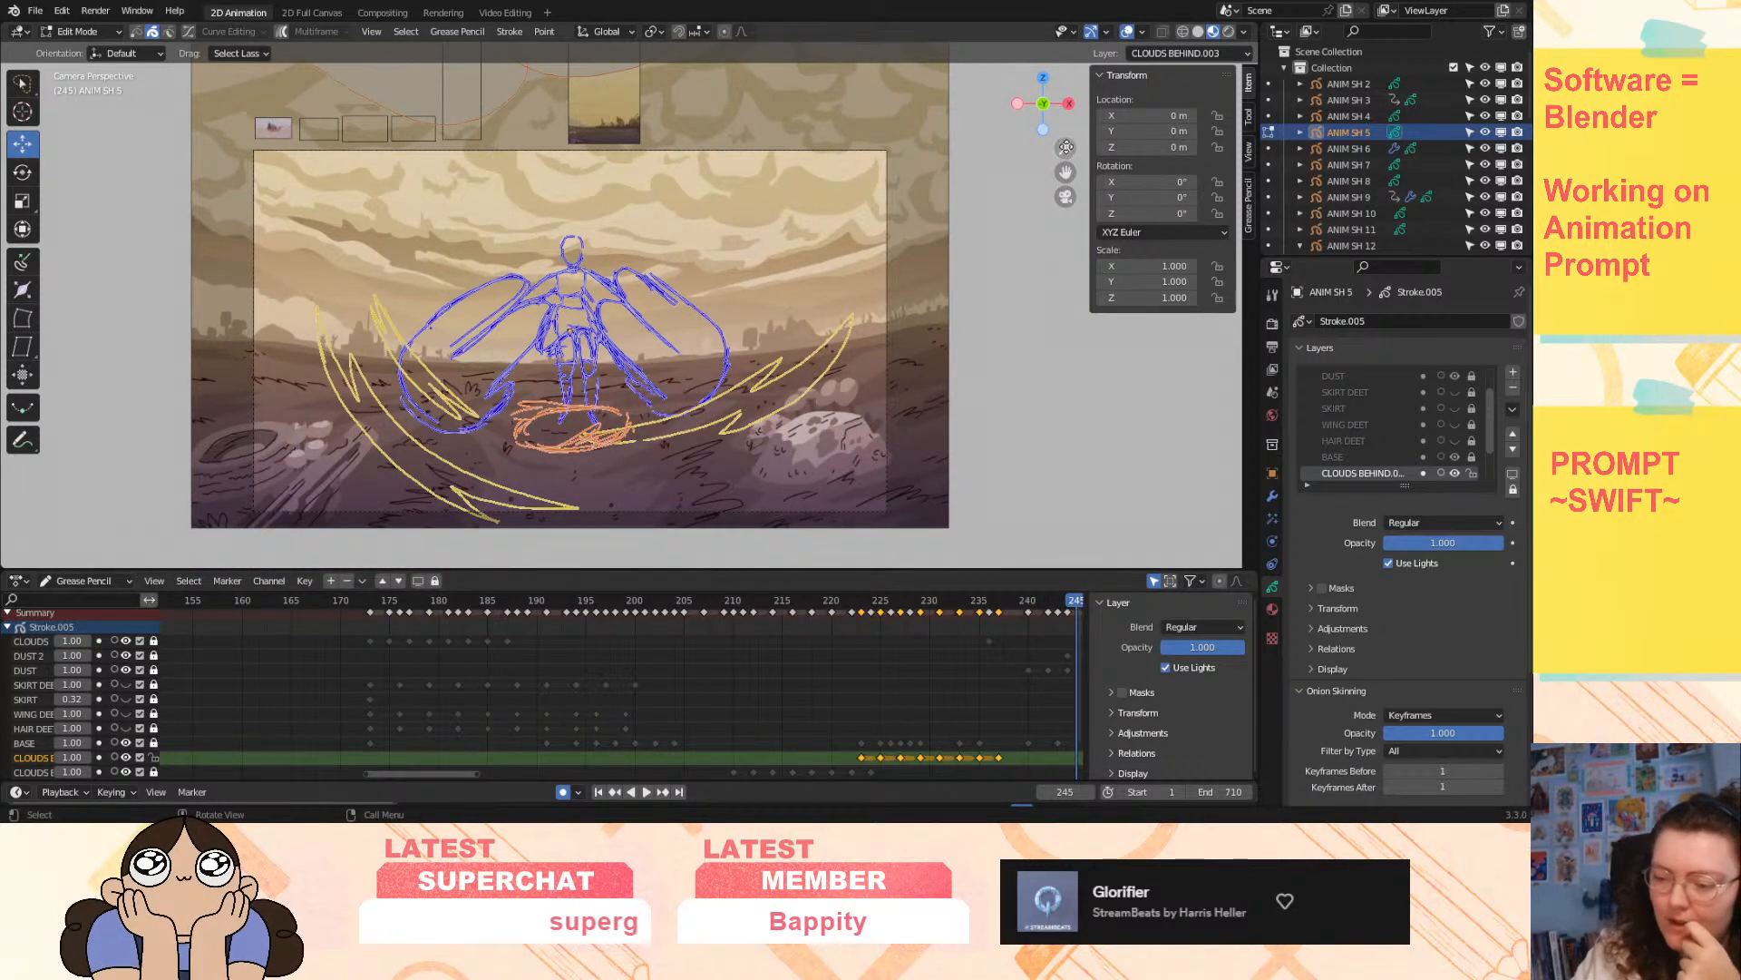
pyautogui.click(599, 792)
pyautogui.click(647, 792)
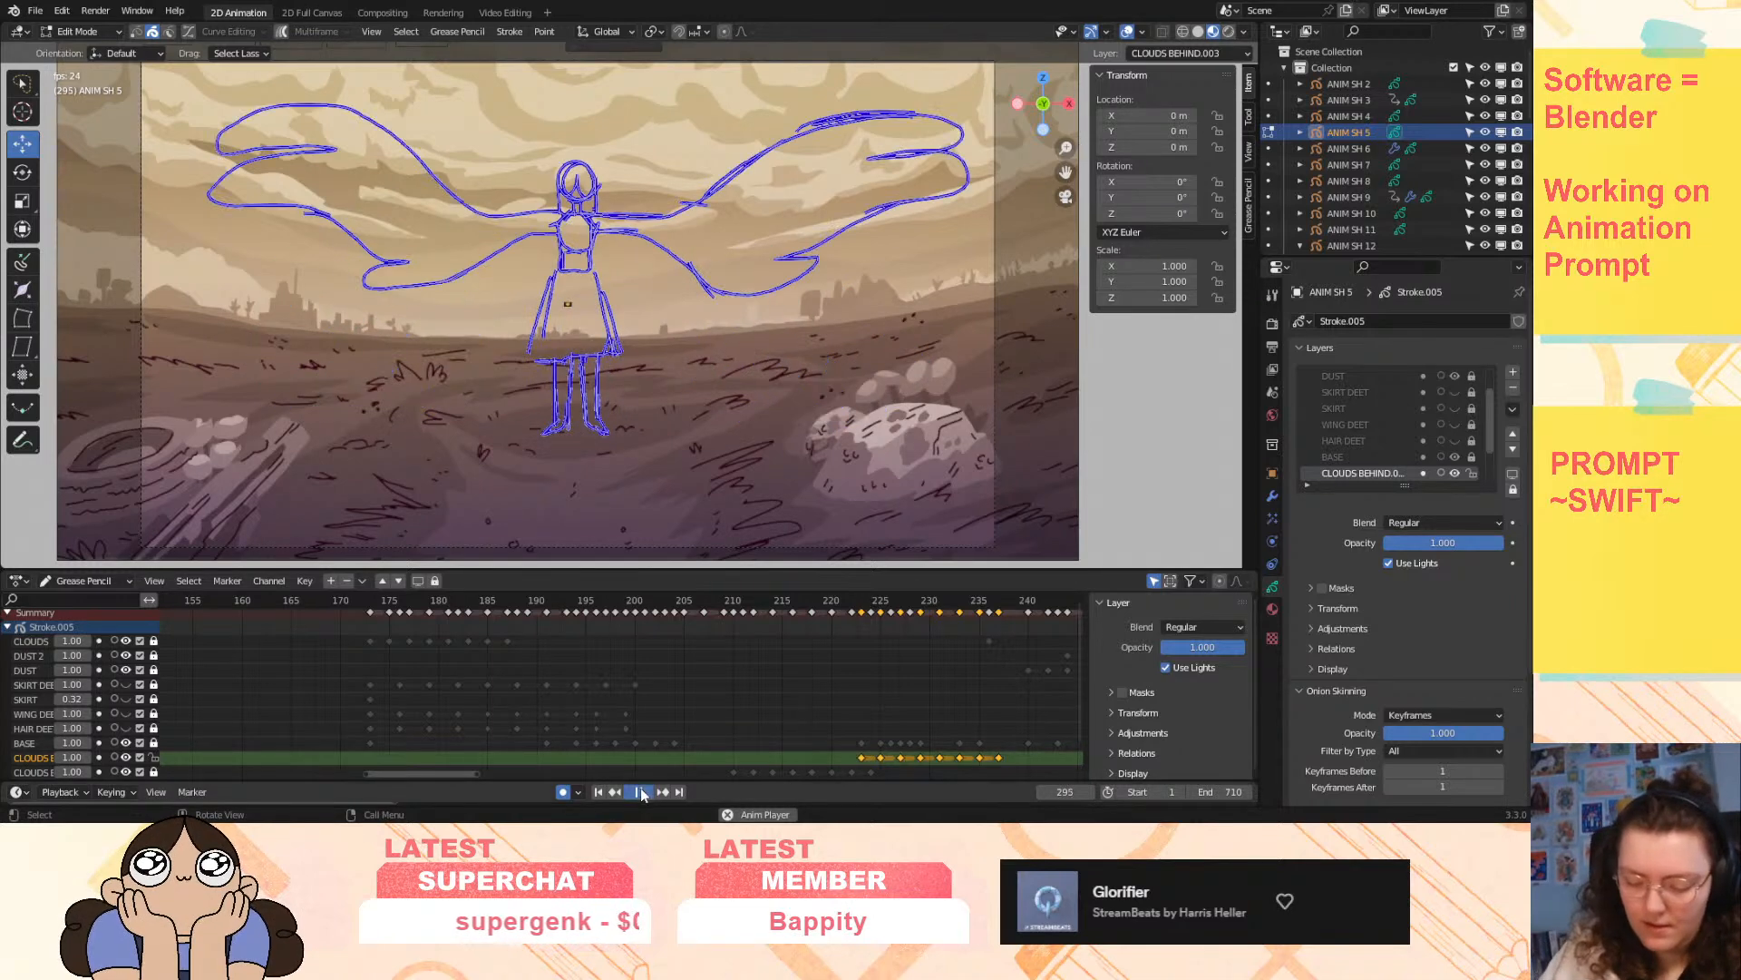
pyautogui.moveTo(755, 613); pyautogui.dragTo(495, 675)
pyautogui.press('space')
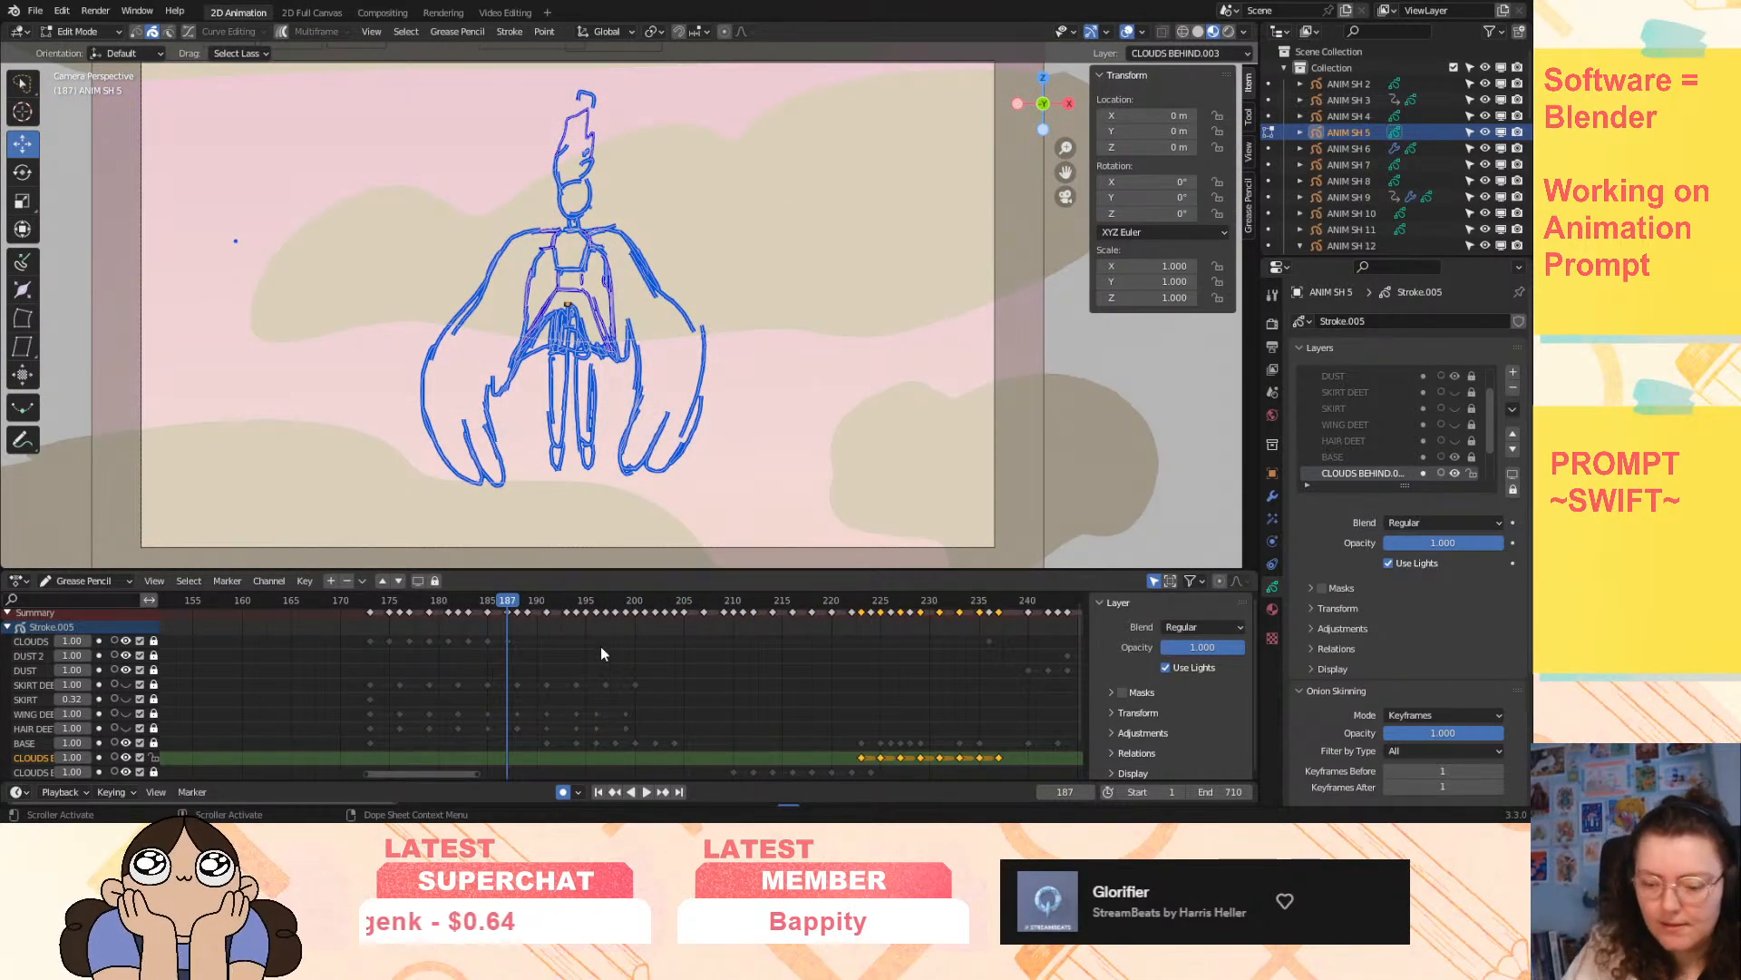
# - Add a new Grease Pencil layer between the CLOUDS and DUST 2 layers at frame 187
pyautogui.click(1405, 377)
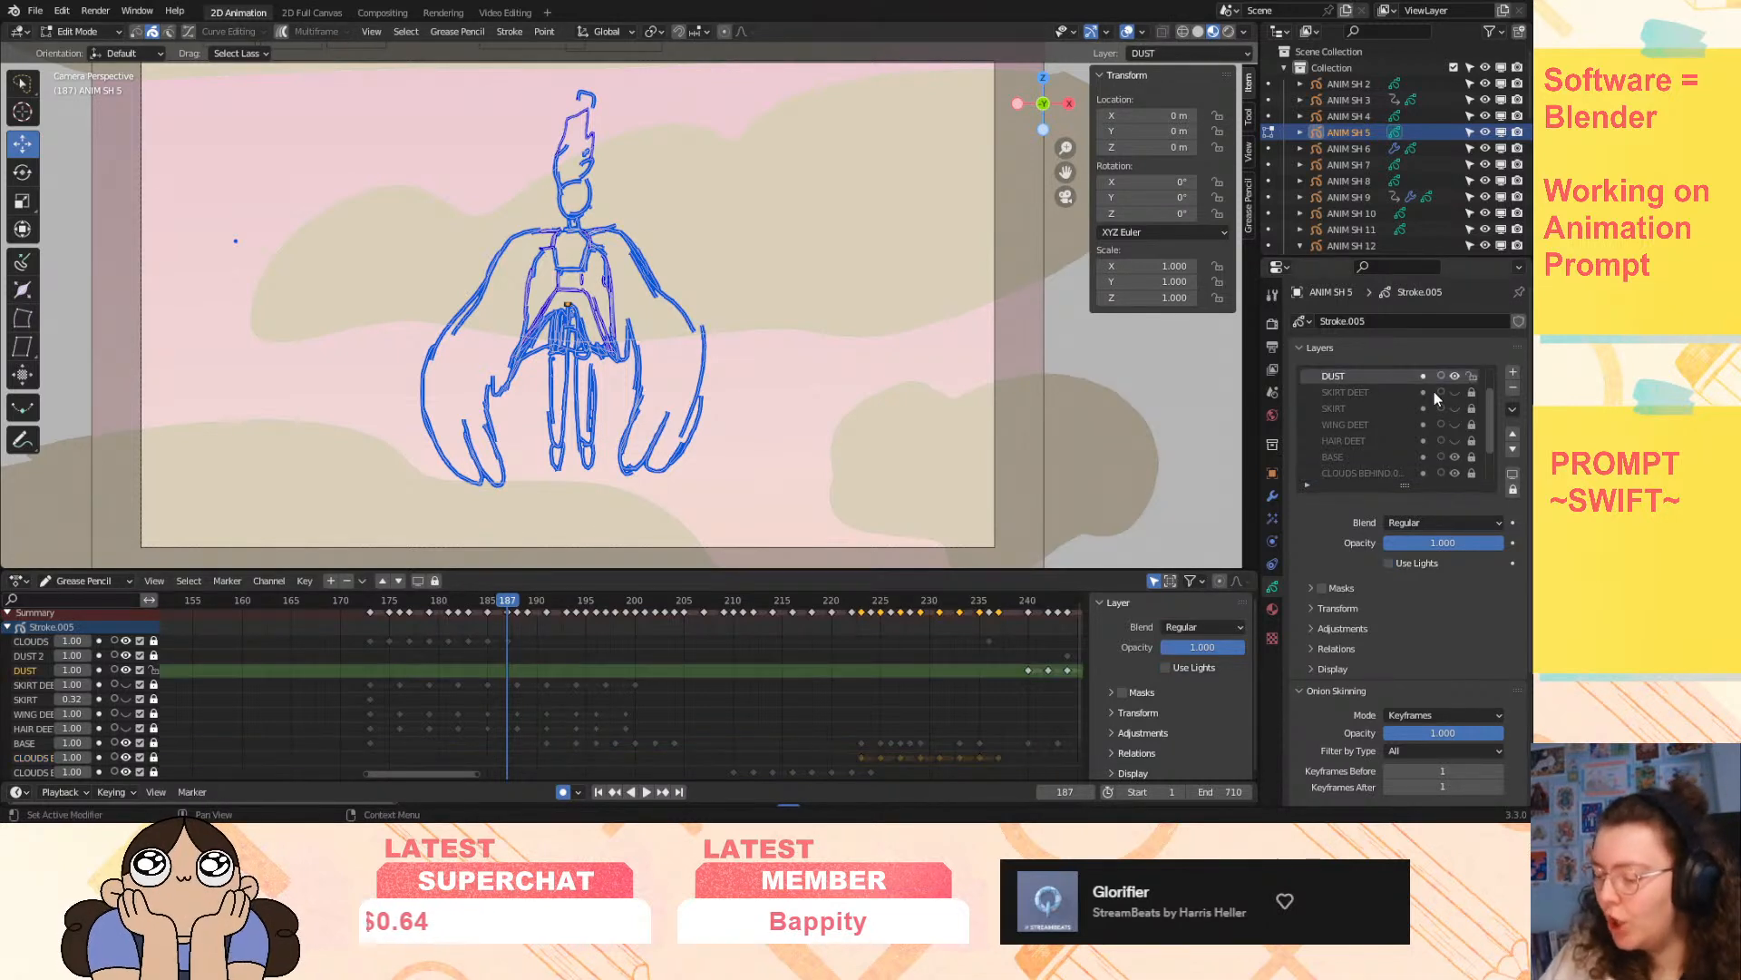
pyautogui.scroll(2, 1489, 399)
pyautogui.click(1404, 376)
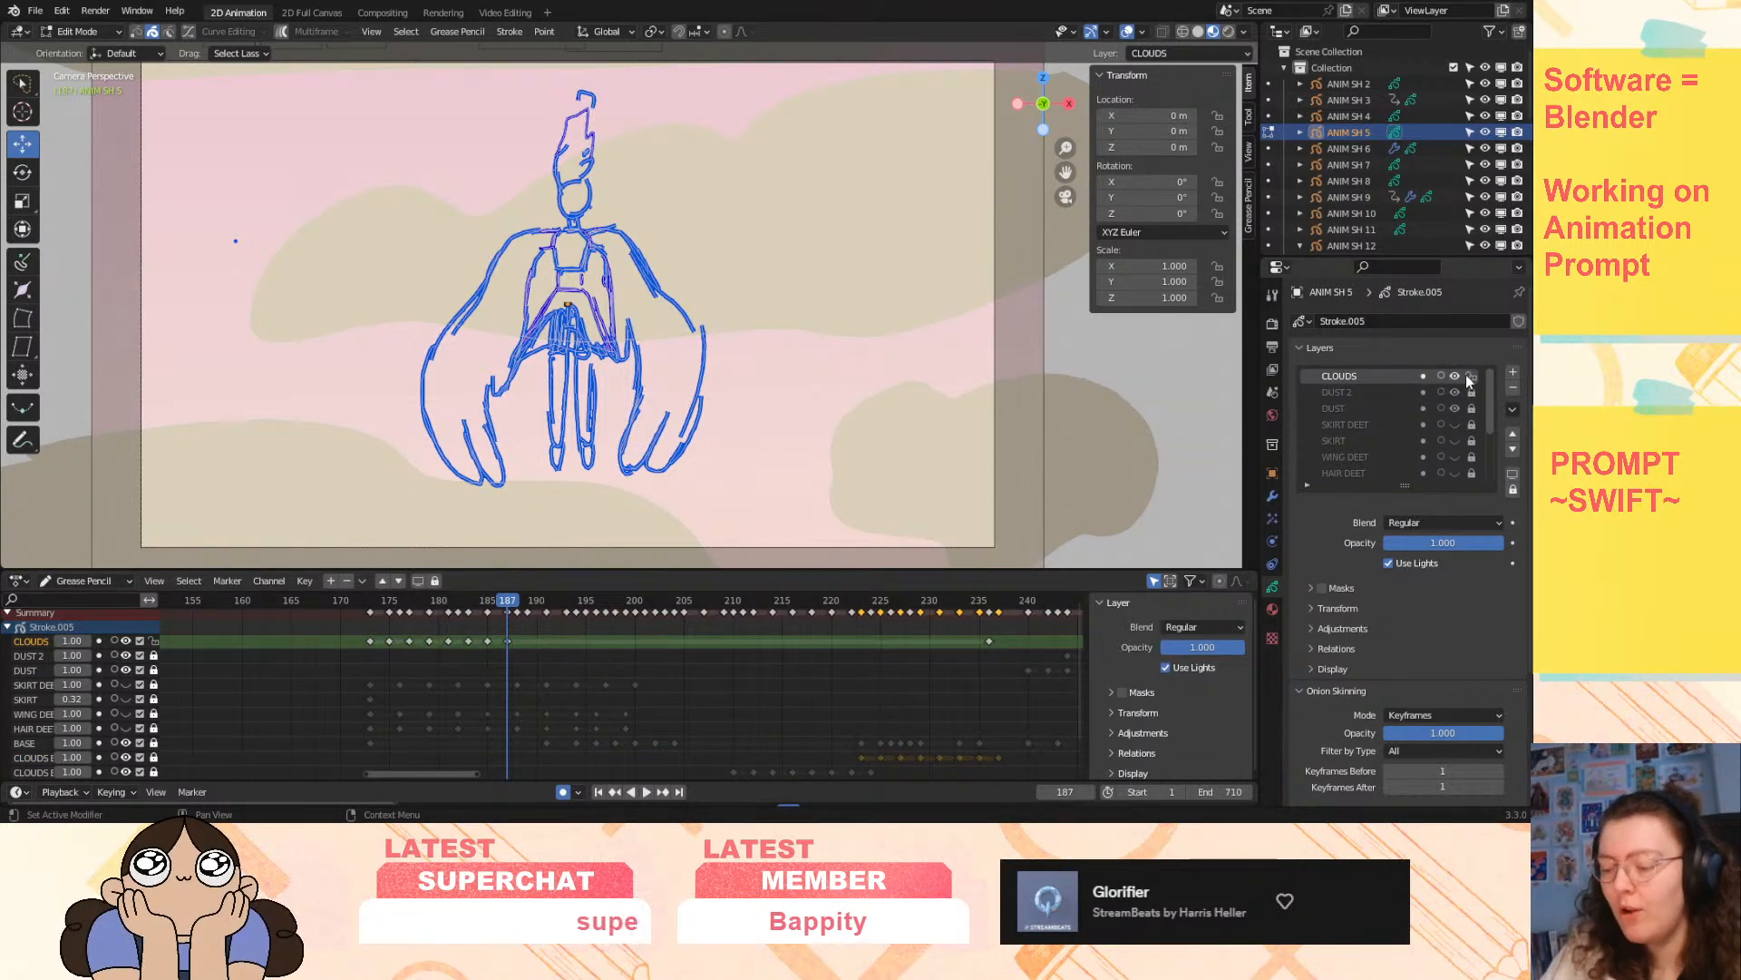
pyautogui.click(1397, 390)
pyautogui.click(1513, 372)
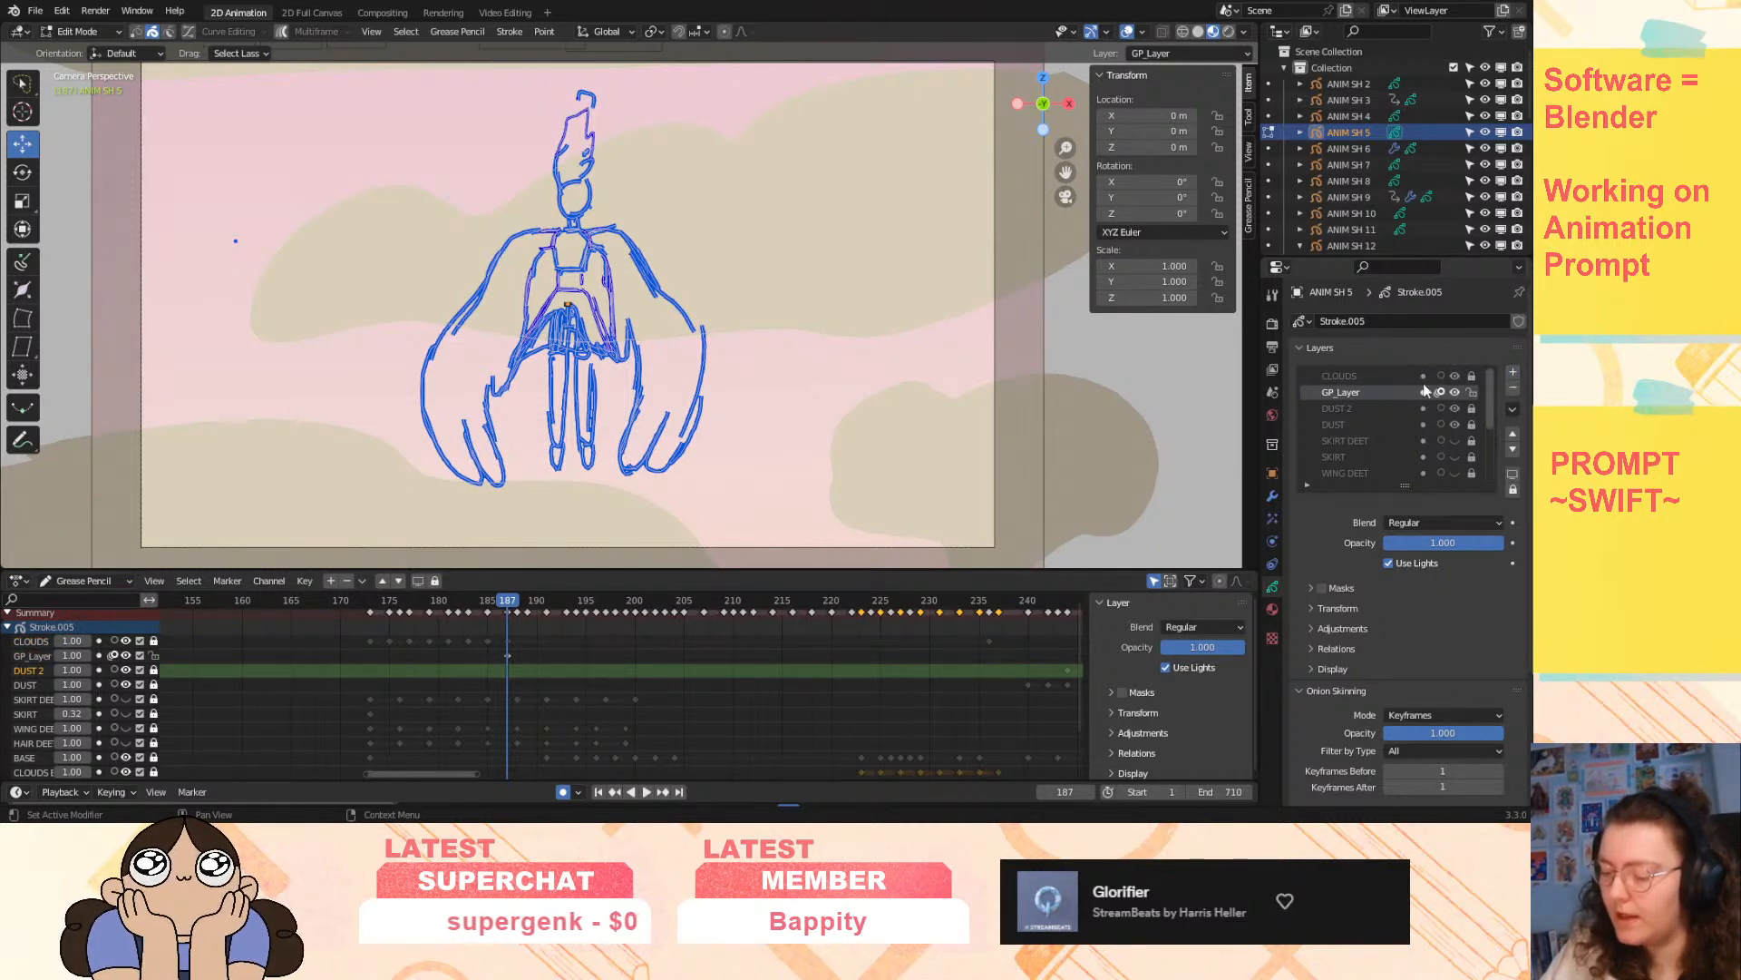
# - Rename the new Grease Pencil layer LINE SPEED TEST
pyautogui.doubleClick(1347, 397)
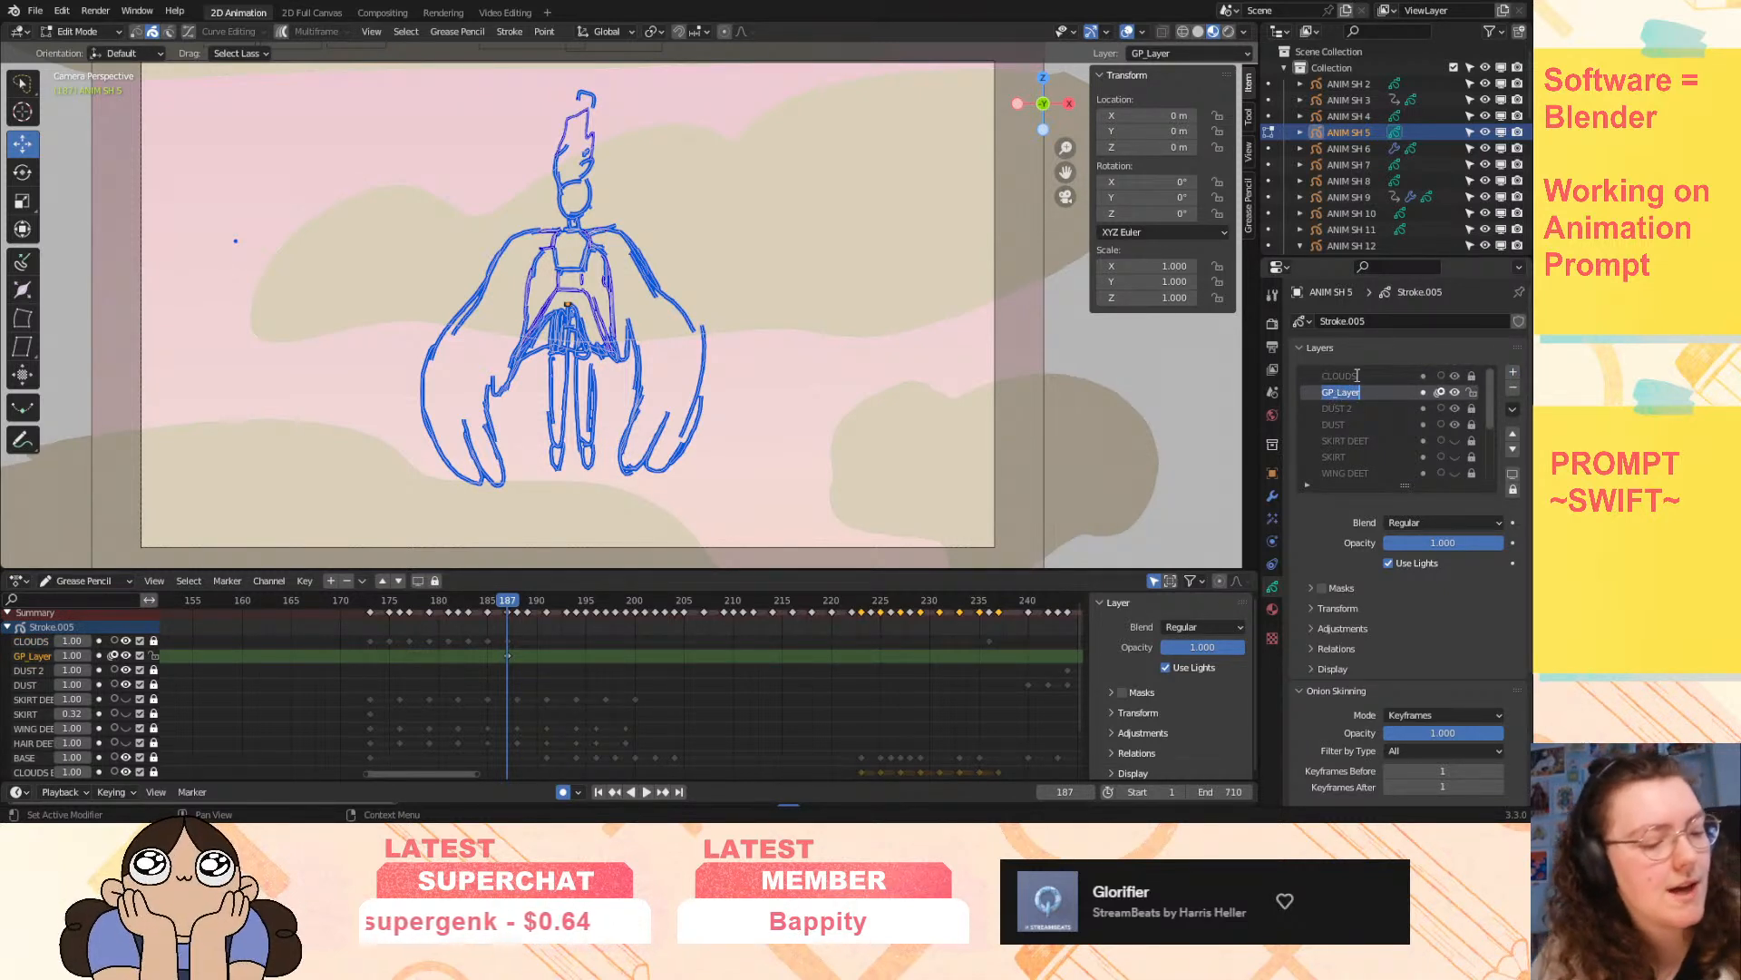
pyautogui.write('LI')
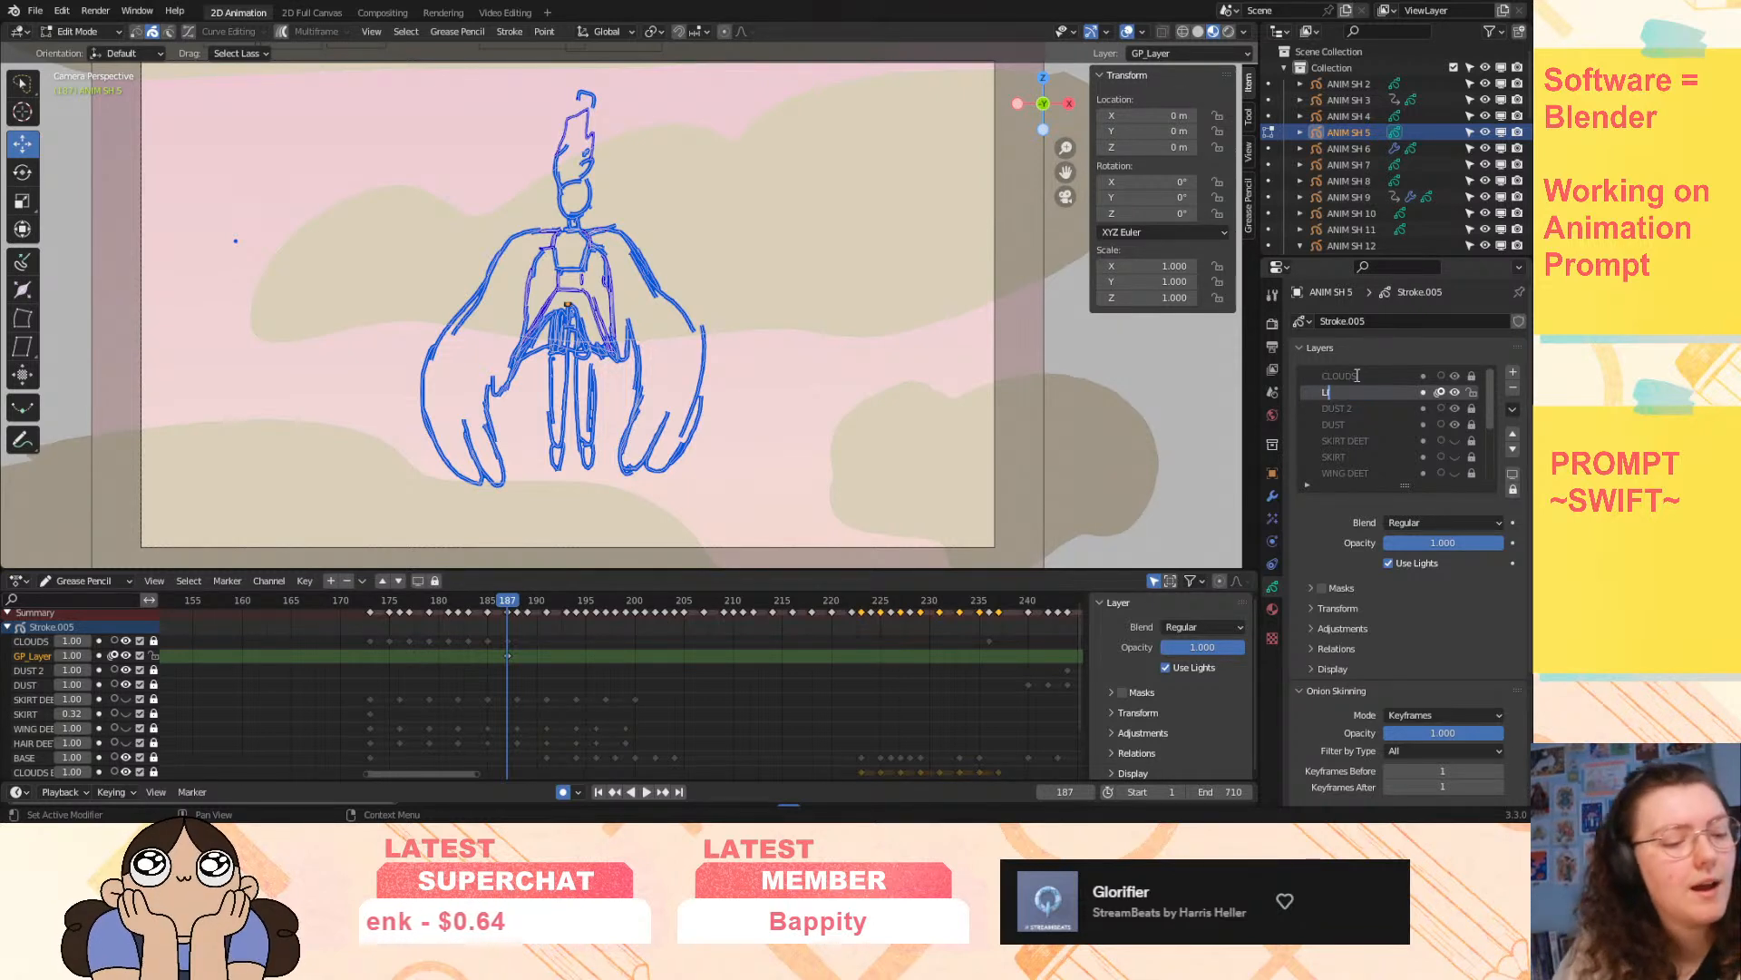
pyautogui.write('NE SPEED TES')
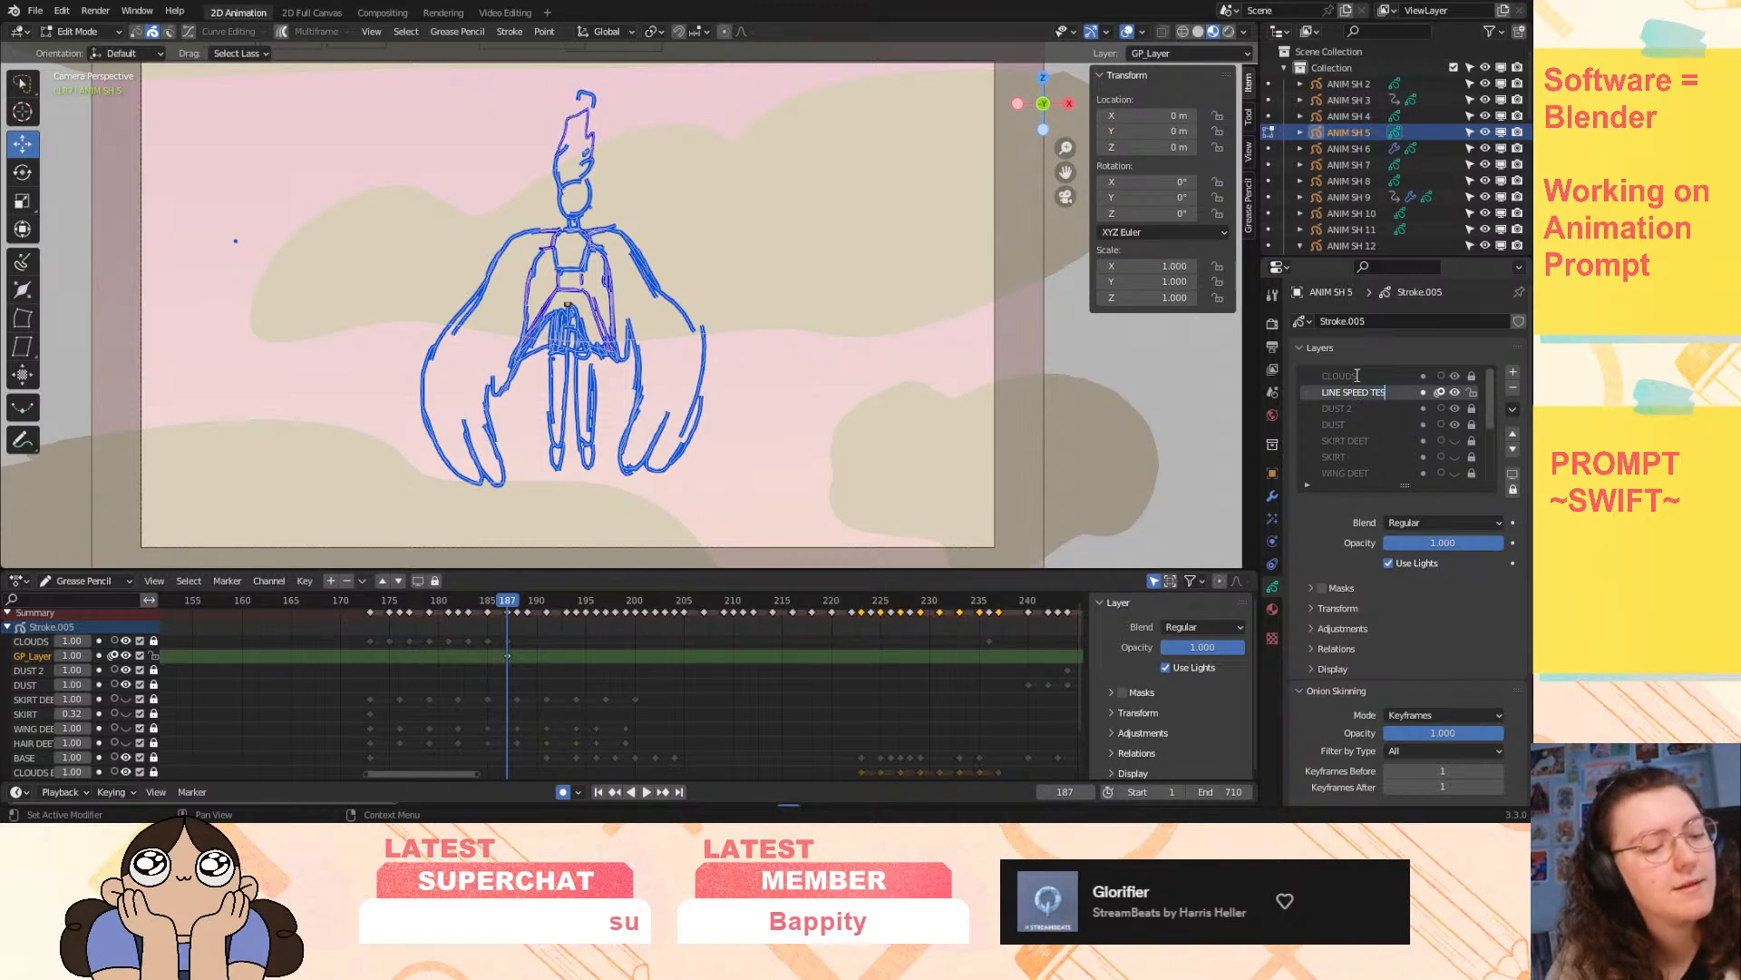
pyautogui.write('T')
pyautogui.press('Return')
# - Switch to Draw Mode and set up the Ink Pen with the Black.003 material and a dark purple colour
pyautogui.click(80, 30)
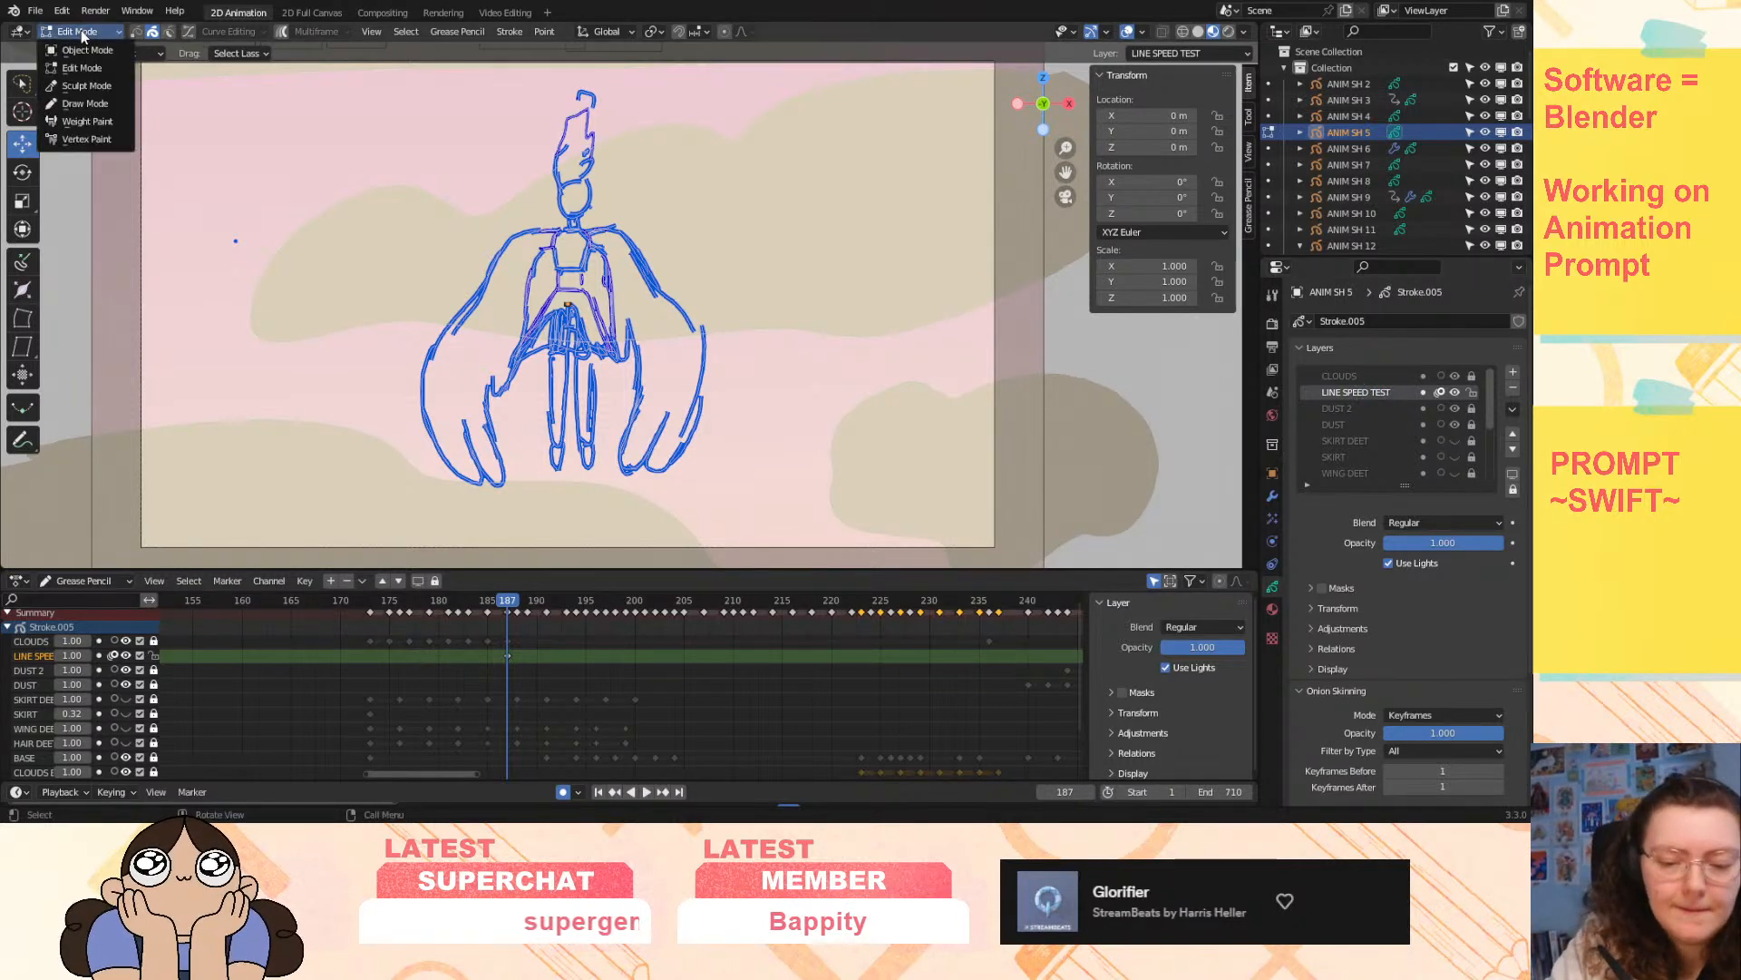
pyautogui.click(87, 83)
pyautogui.click(207, 55)
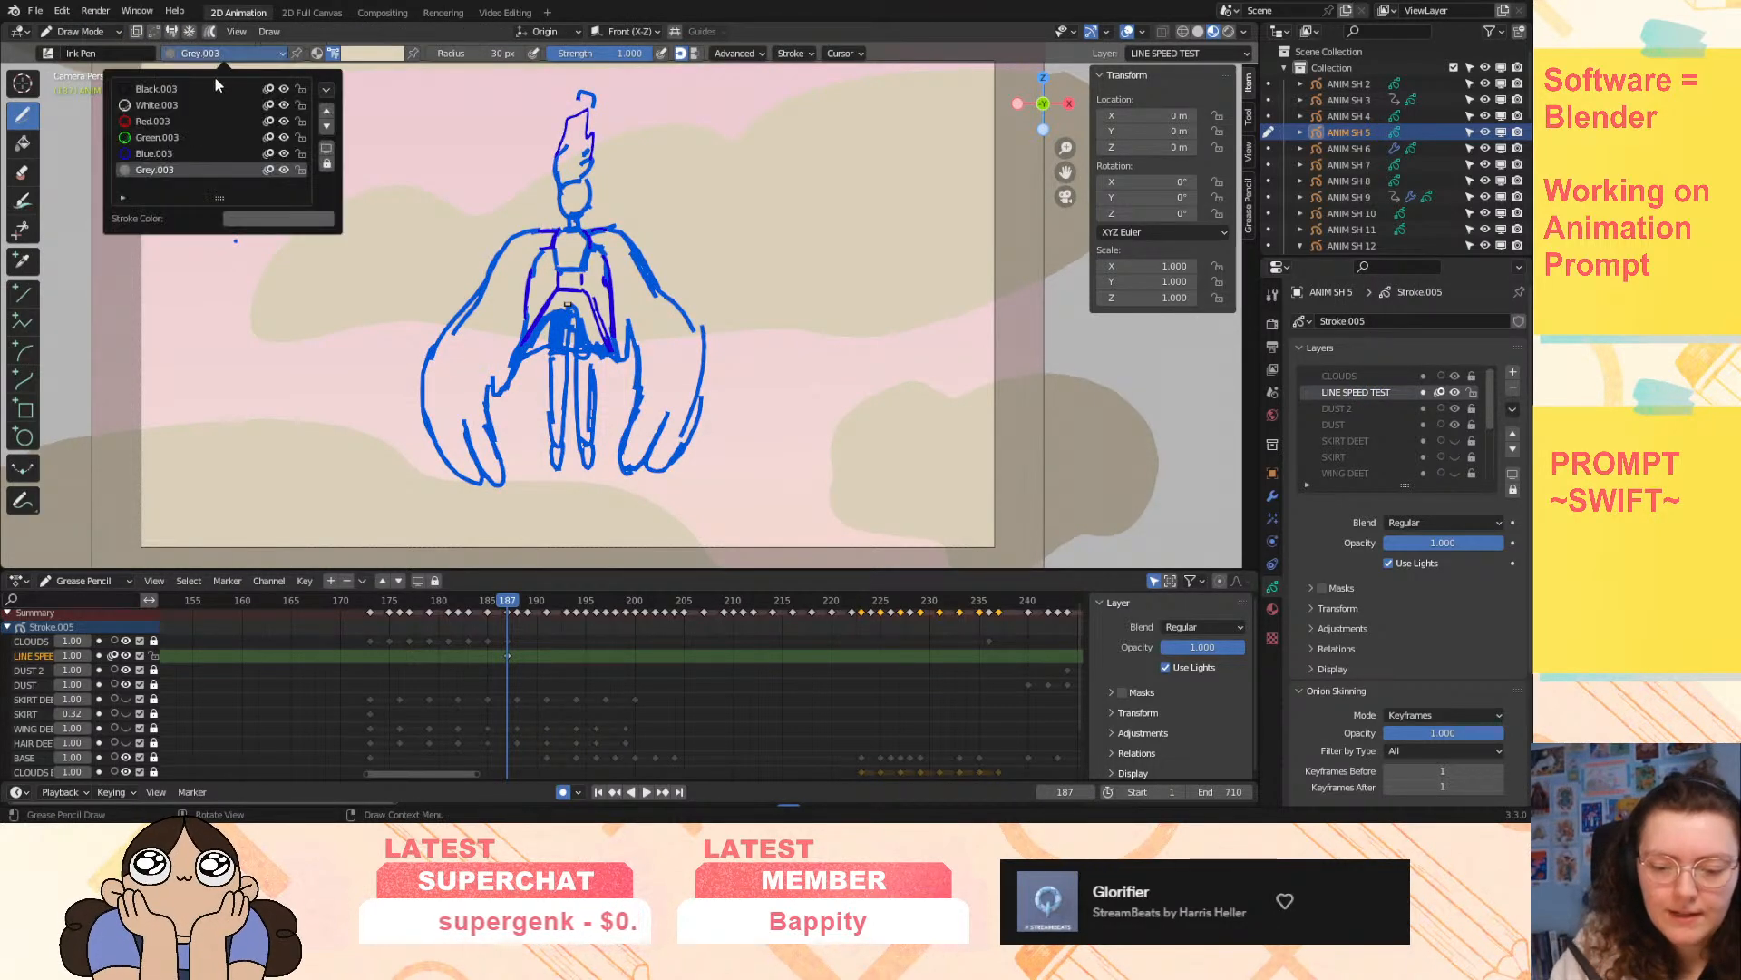
pyautogui.click(198, 86)
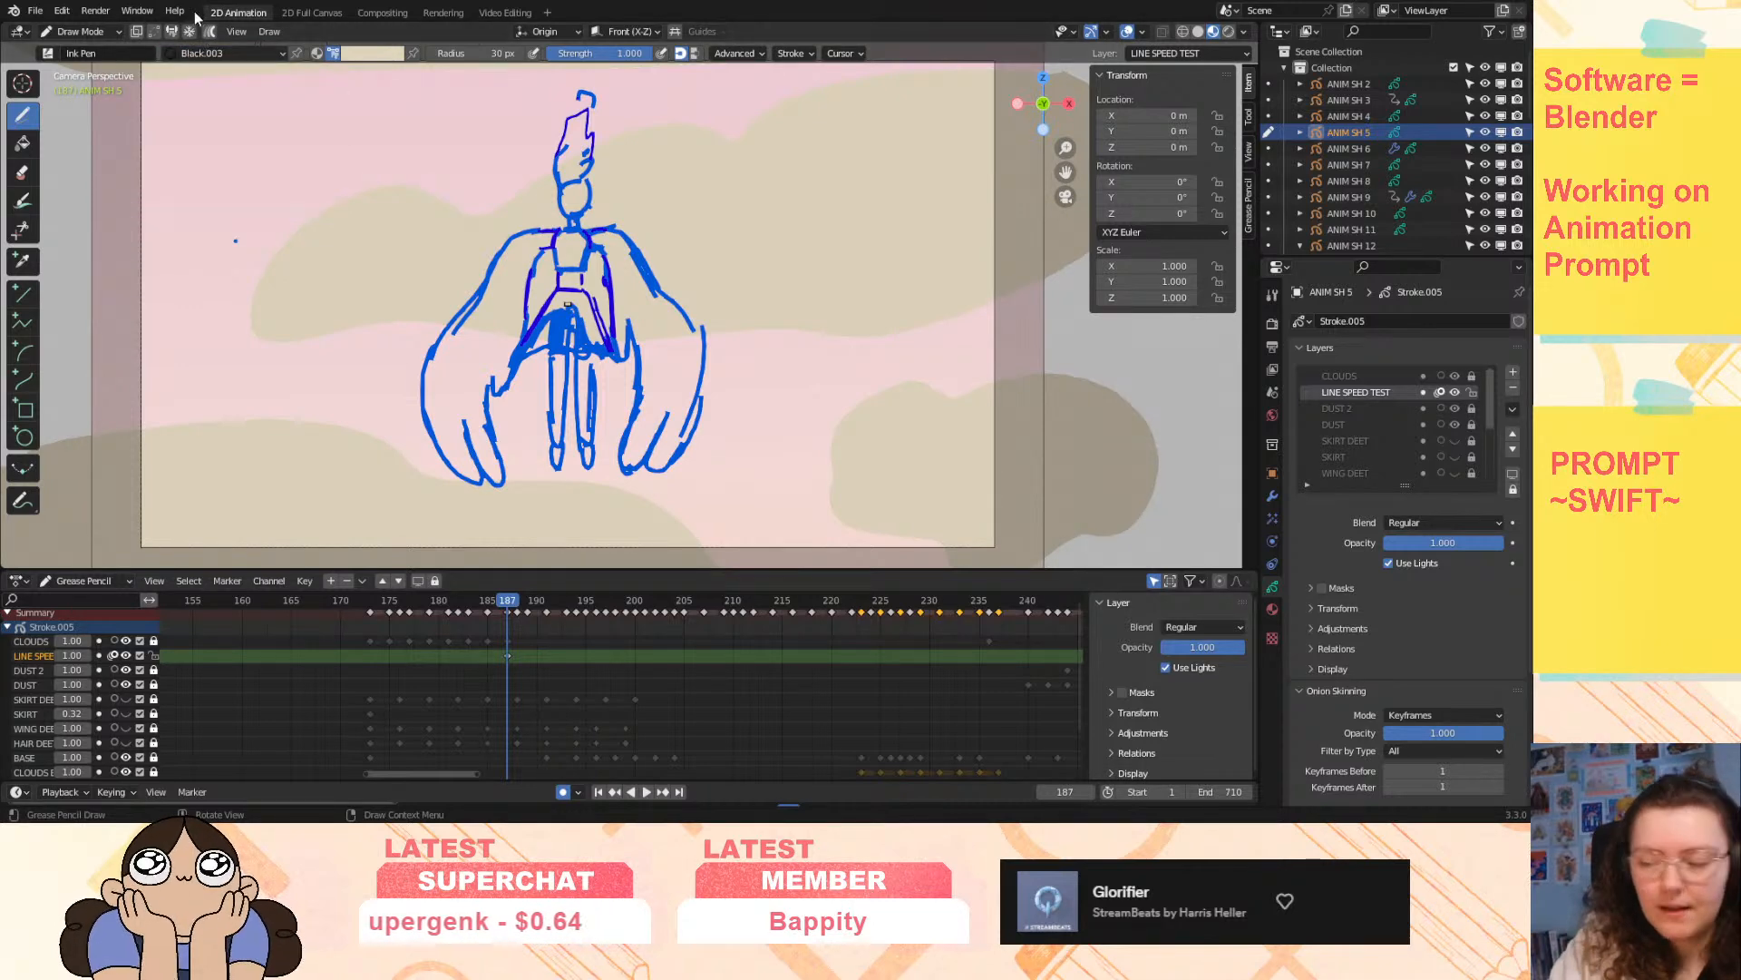
pyautogui.click(397, 54)
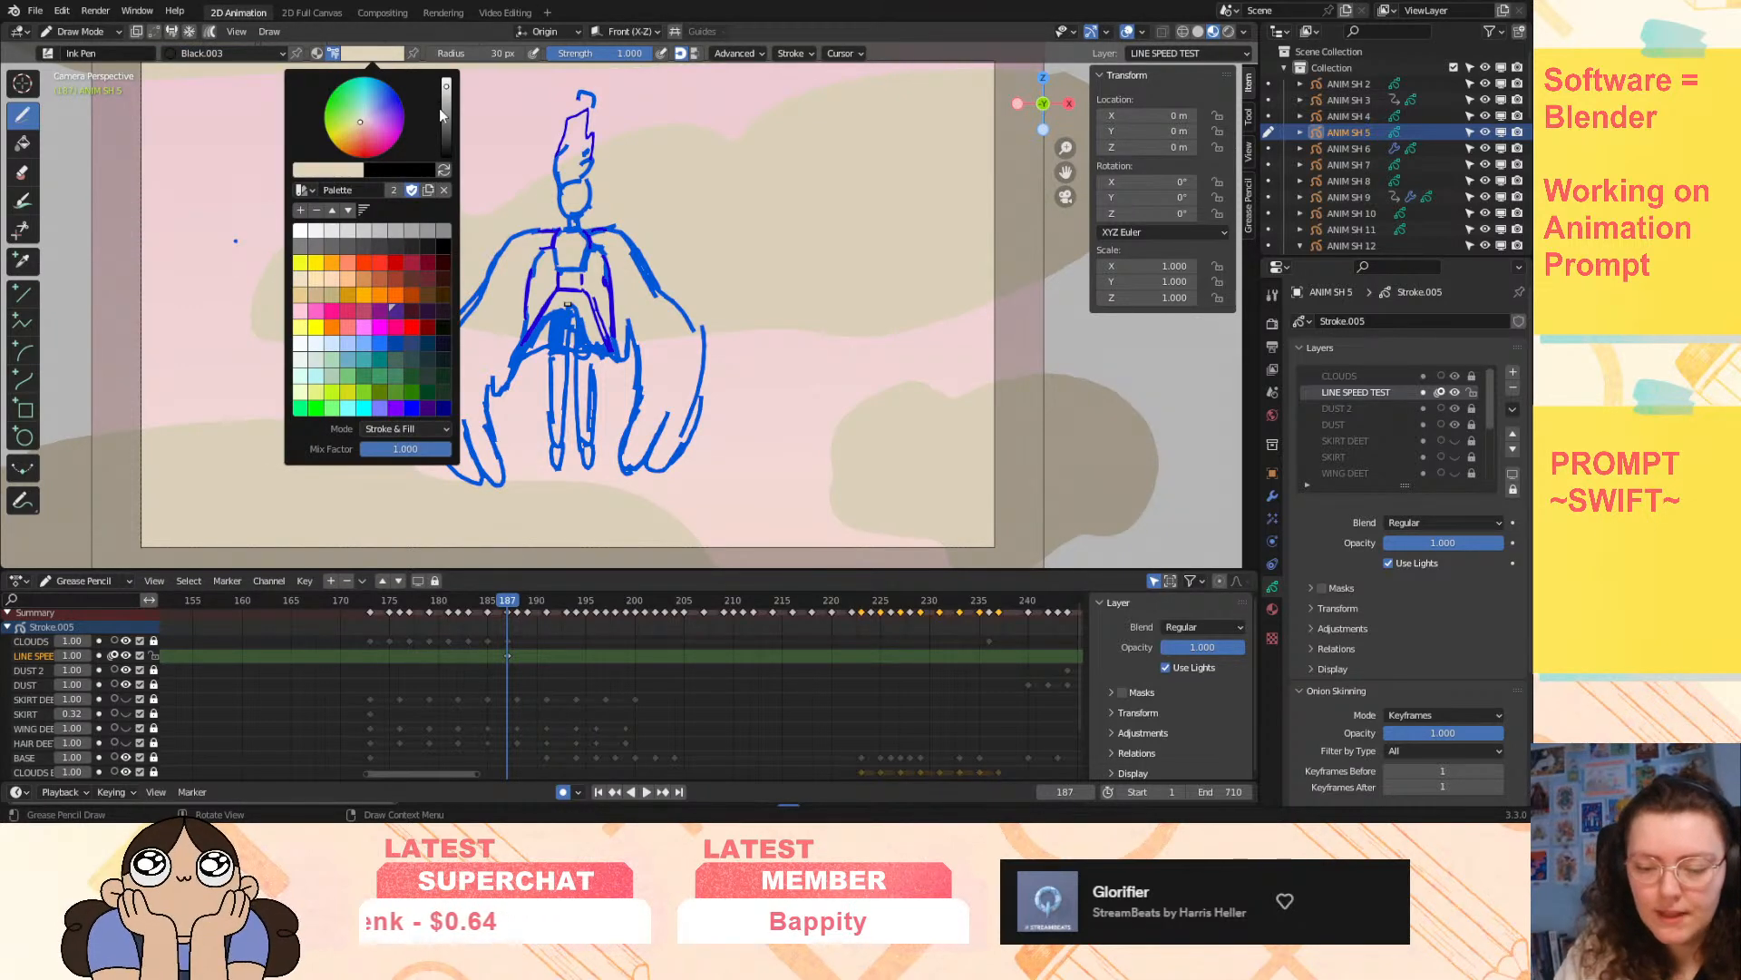
pyautogui.click(373, 137)
pyautogui.moveTo(383, 137); pyautogui.dragTo(448, 138)
# - Draw scattered slanted speed lines on both sides of the character and past the camera frame's edges at frame 187
pyautogui.moveTo(1065, 147); pyautogui.dragTo(1049, 169)
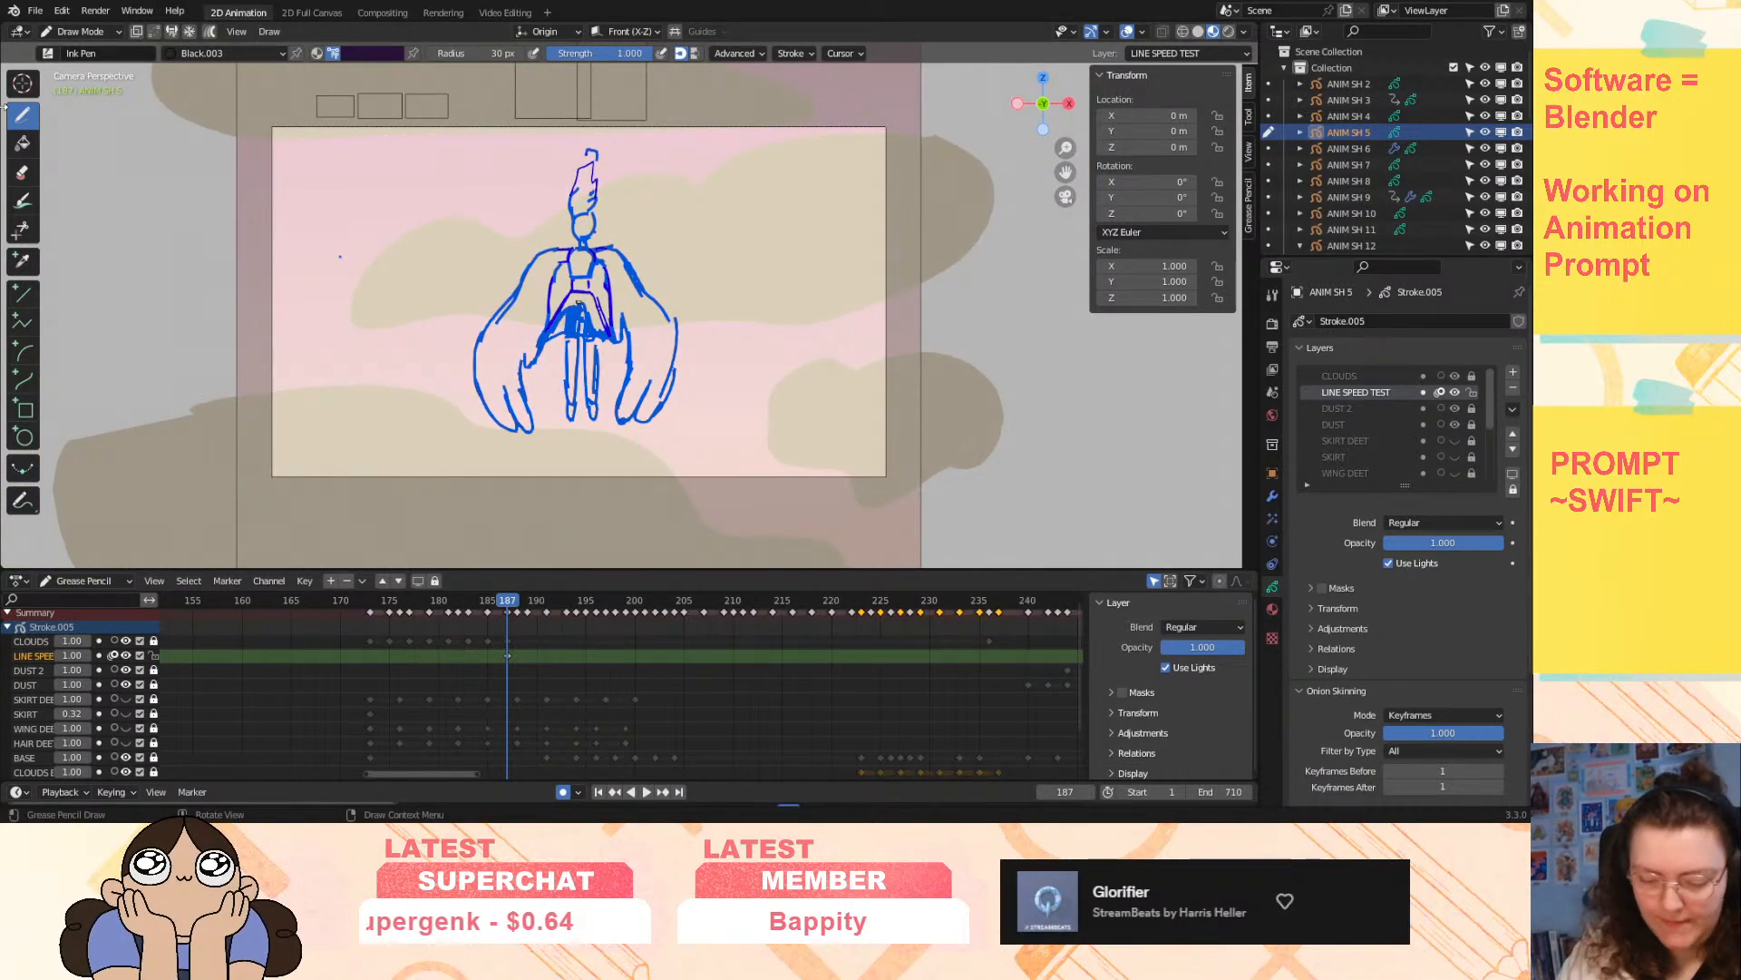
pyautogui.moveTo(413, 158); pyautogui.dragTo(428, 283)
pyautogui.moveTo(457, 192); pyautogui.dragTo(472, 291)
pyautogui.moveTo(703, 203); pyautogui.dragTo(687, 352)
pyautogui.moveTo(766, 294); pyautogui.dragTo(741, 420)
pyautogui.moveTo(316, 229)
pyautogui.mouseDown()
pyautogui.moveTo(355, 383)
pyautogui.moveTo(421, 460)
pyautogui.mouseUp()
pyautogui.moveTo(841, 107)
pyautogui.mouseDown()
pyautogui.moveTo(823, 206)
pyautogui.moveTo(829, 465)
pyautogui.moveTo(737, 701)
pyautogui.mouseUp()
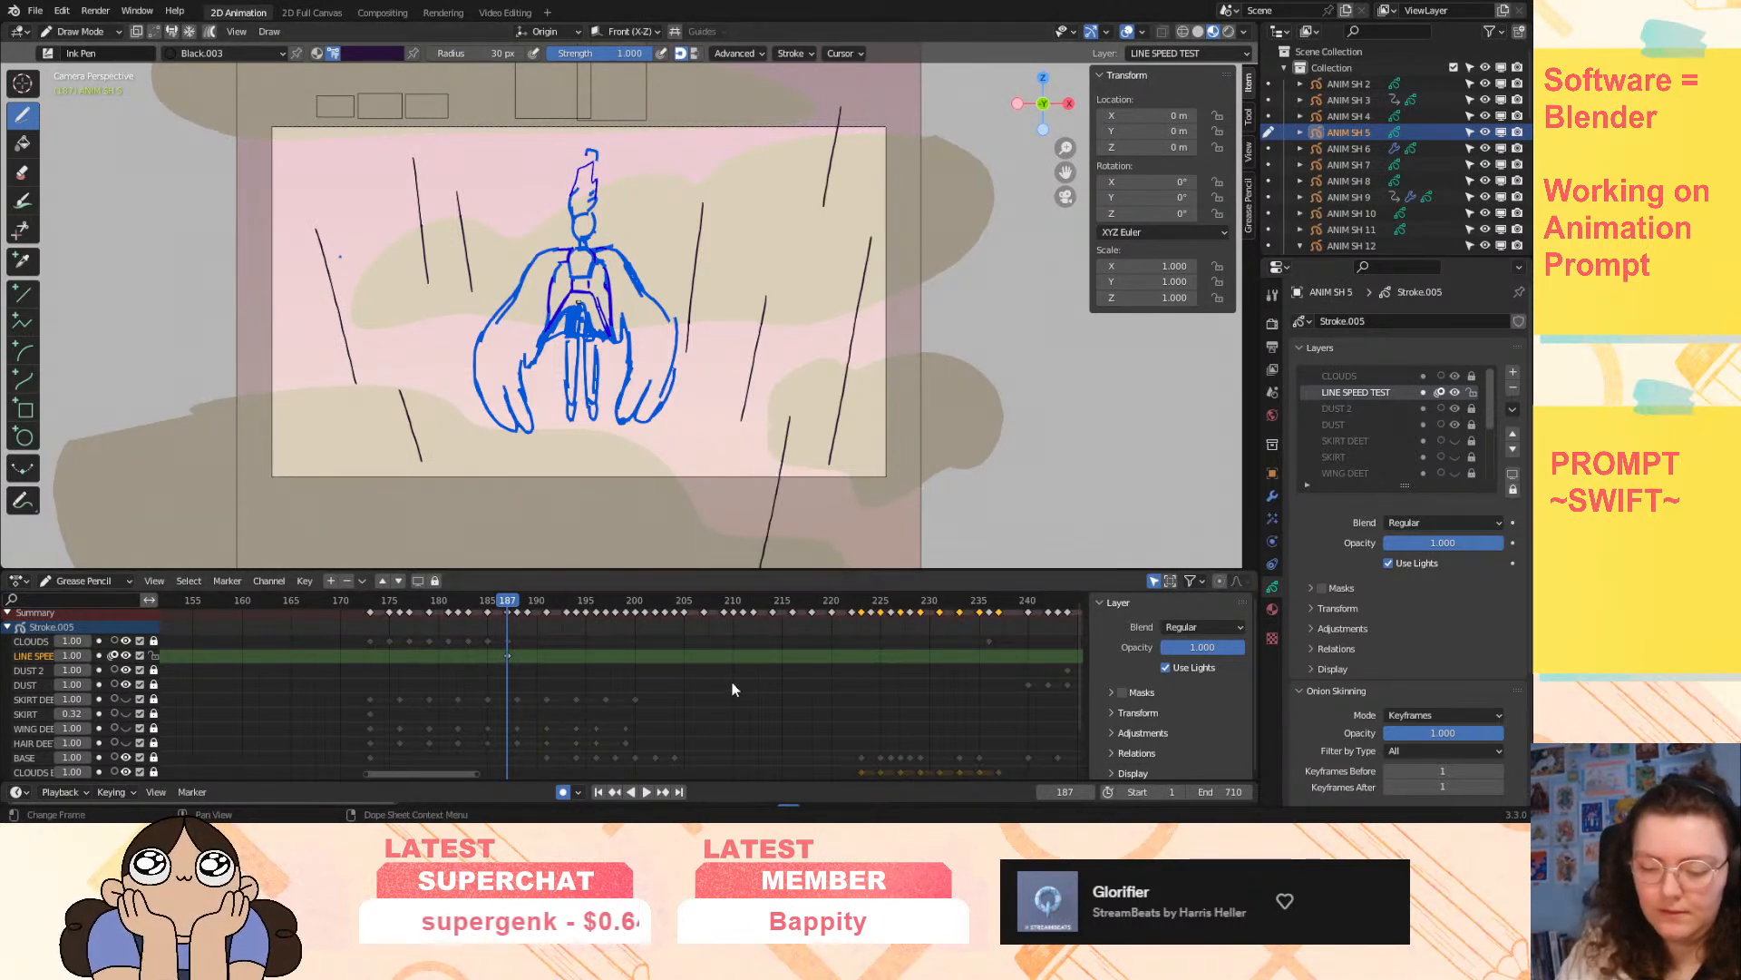
pyautogui.moveTo(326, 419); pyautogui.dragTo(388, 537)
pyautogui.moveTo(332, 102); pyautogui.dragTo(356, 223)
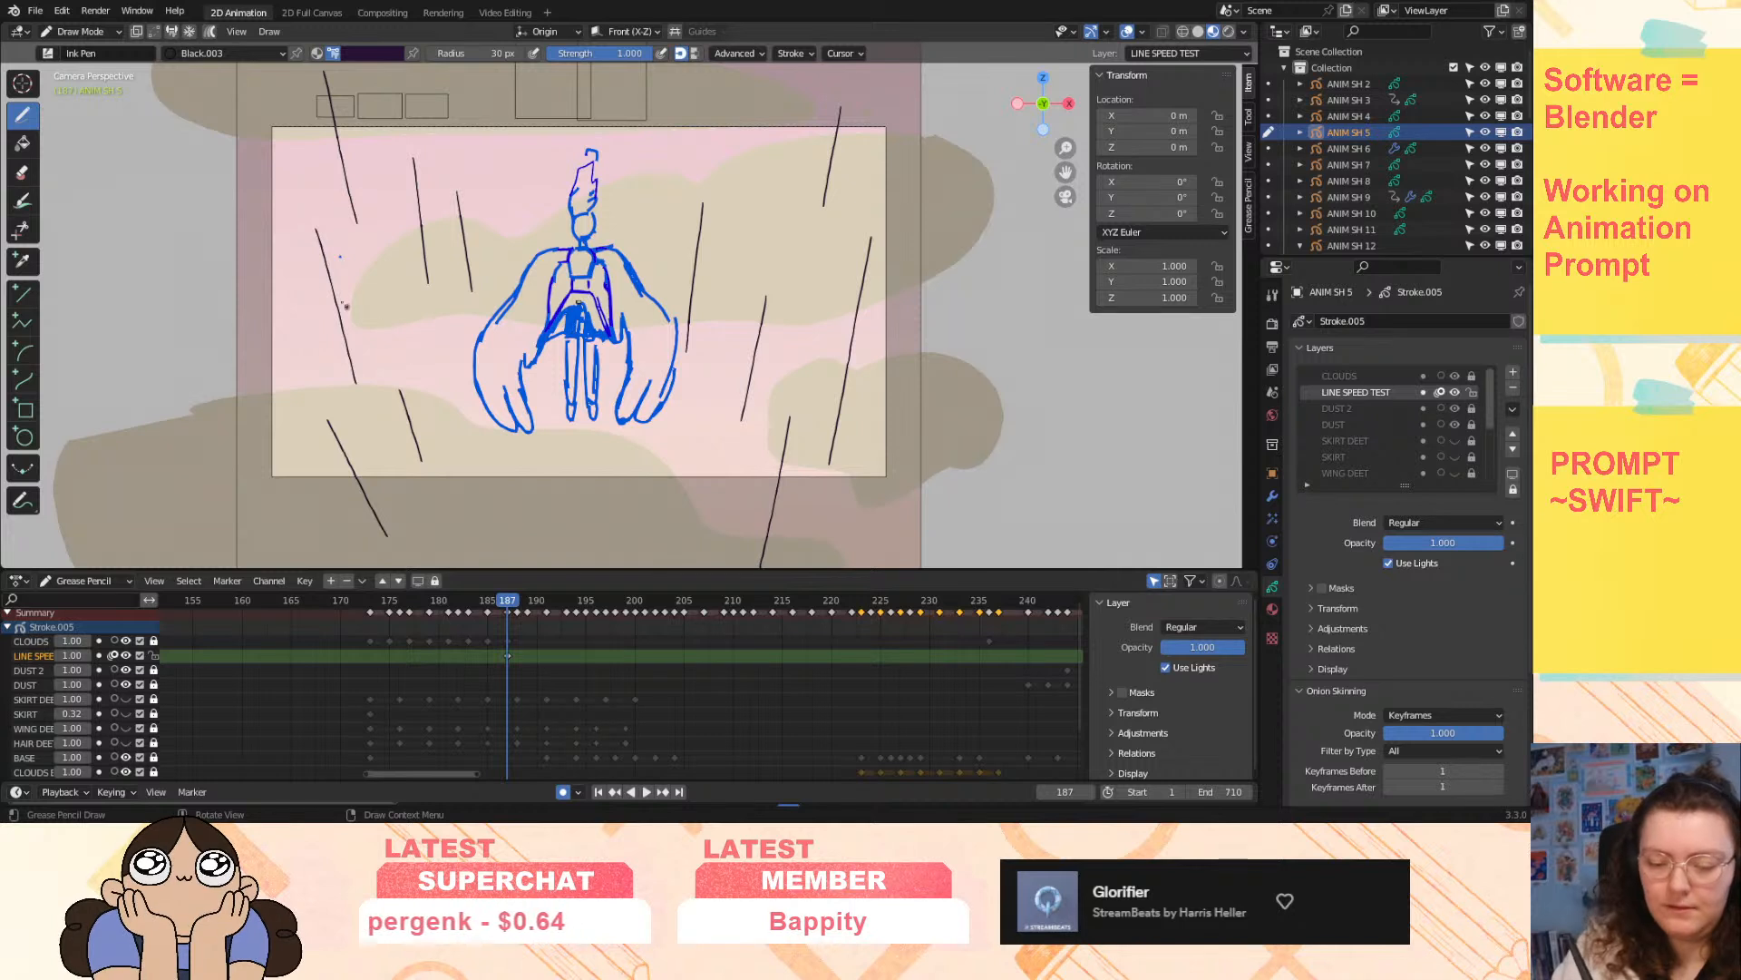
pyautogui.moveTo(245, 196); pyautogui.dragTo(281, 325)
pyautogui.click(793, 52)
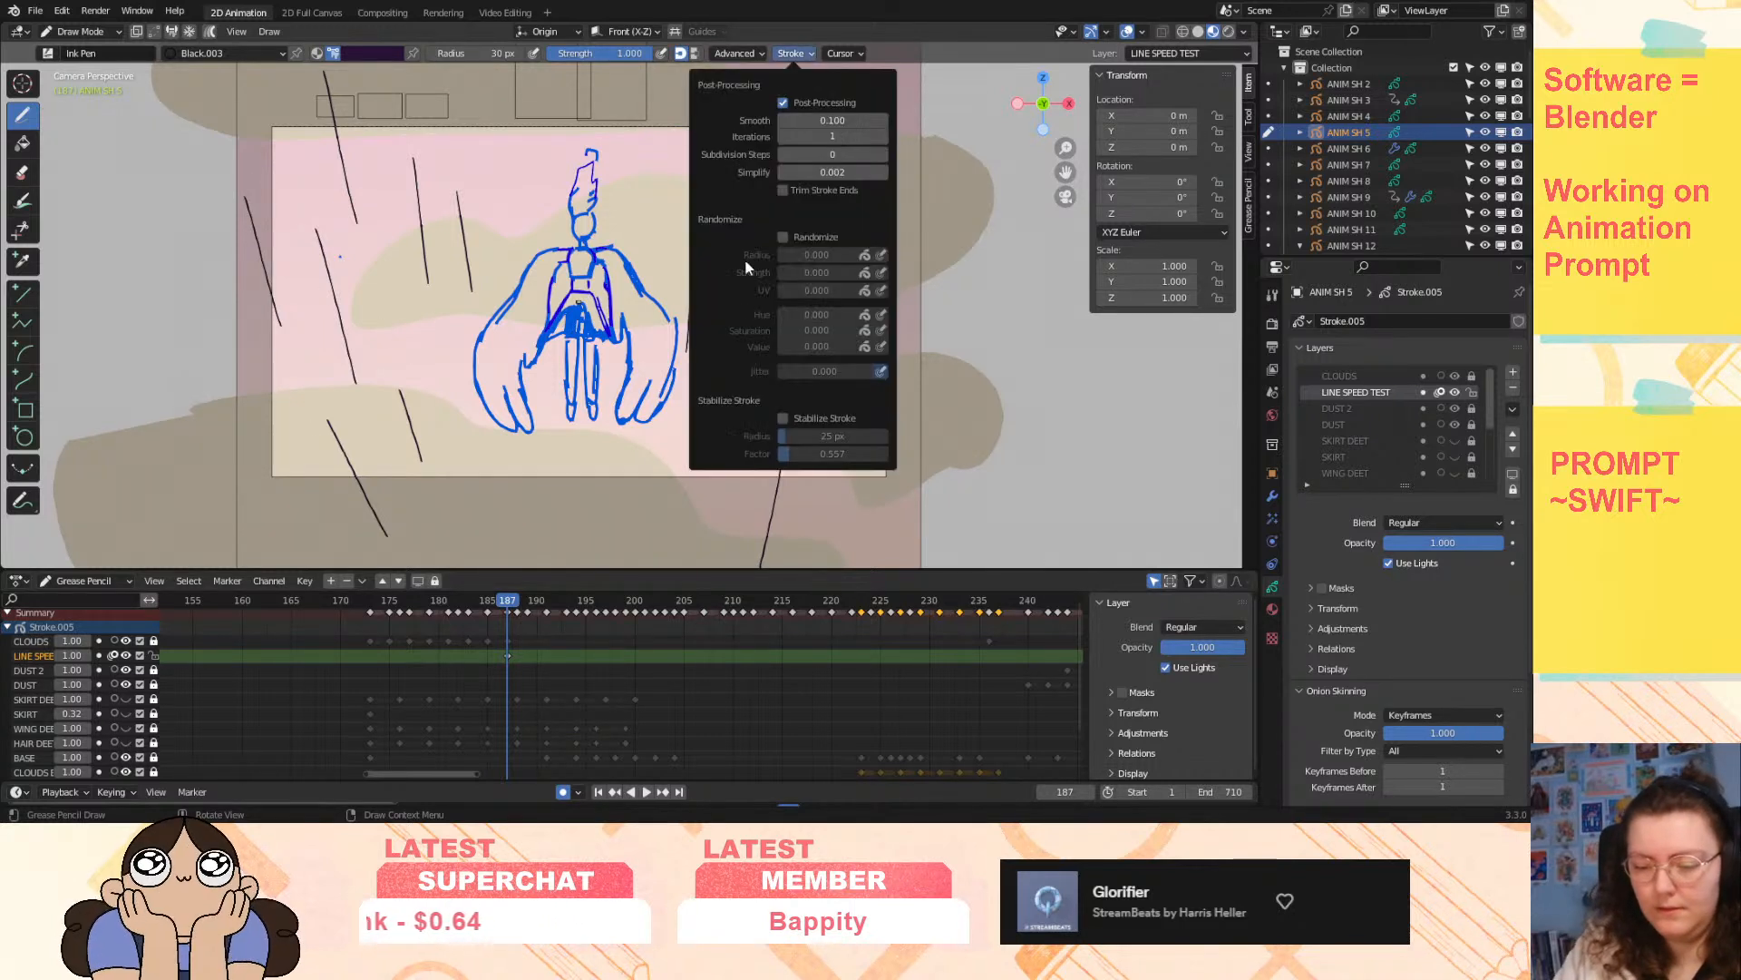
pyautogui.moveTo(750, 187); pyautogui.dragTo(763, 80)
pyautogui.moveTo(639, 101); pyautogui.dragTo(635, 165)
pyautogui.moveTo(517, 152); pyautogui.dragTo(508, 76)
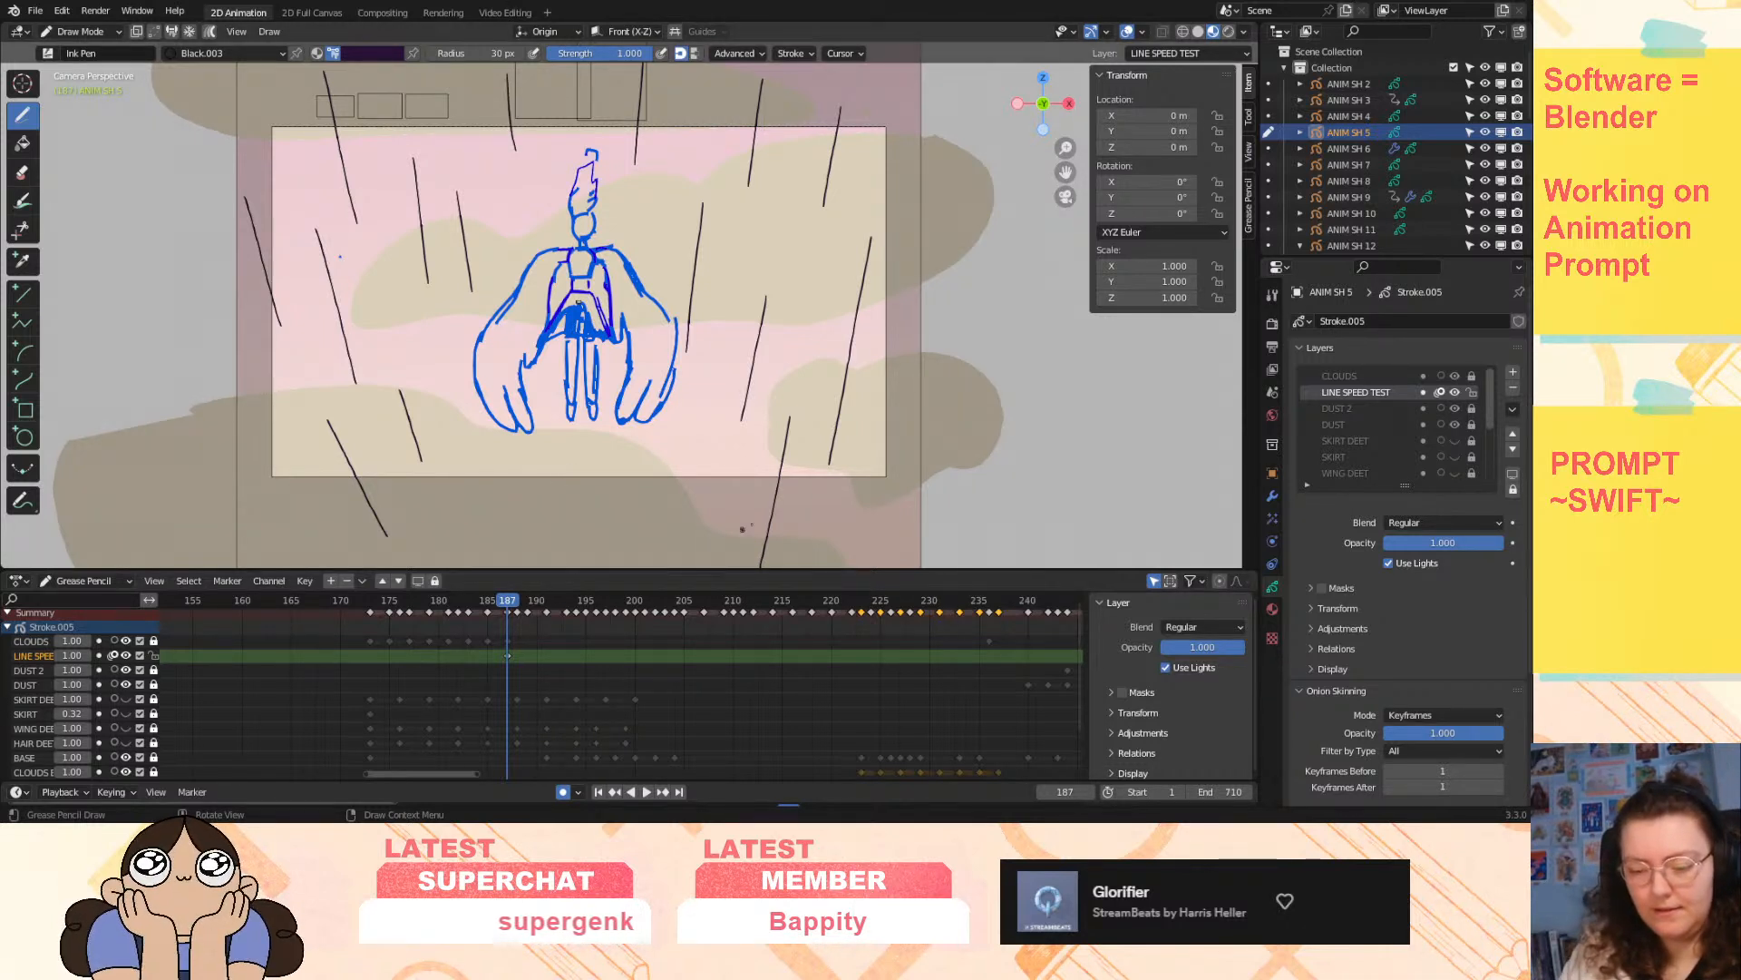
# - Add a blank keyframe at frame 188 and draw a second, offset set of slanted speed lines around the character
pyautogui.press('space')
pyautogui.press('space')
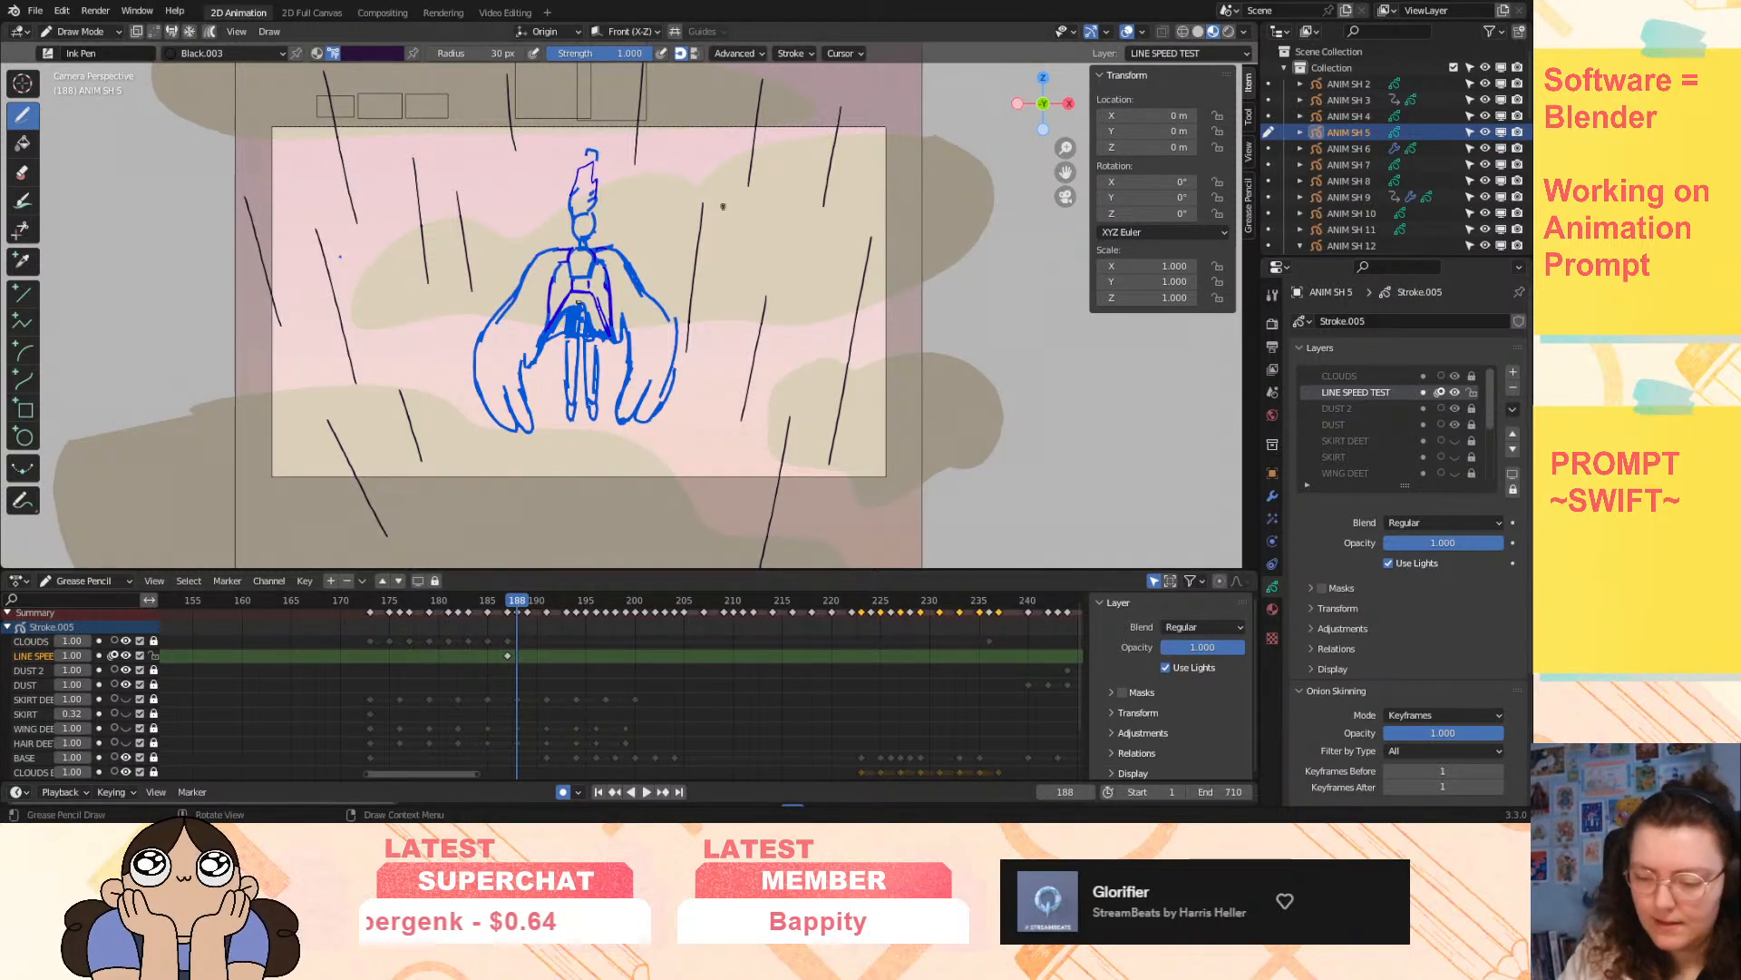
pyautogui.hotkey('shift', 'i')
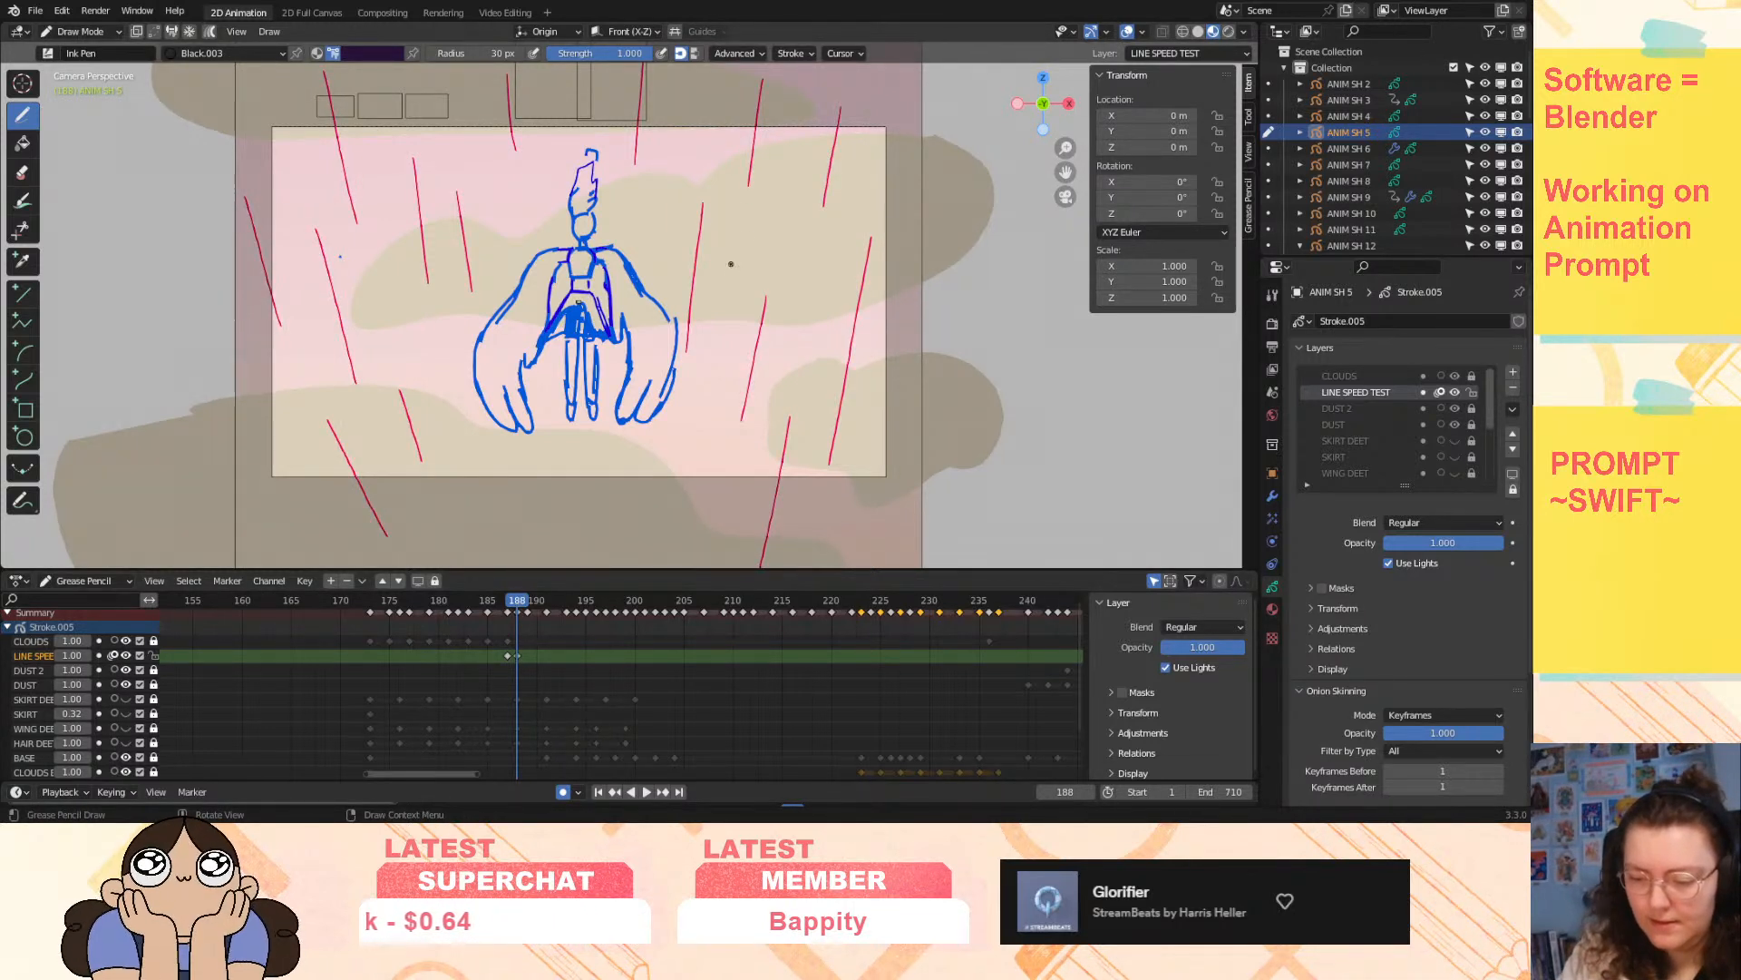
pyautogui.moveTo(729, 134); pyautogui.dragTo(710, 289)
pyautogui.moveTo(807, 229); pyautogui.dragTo(776, 375)
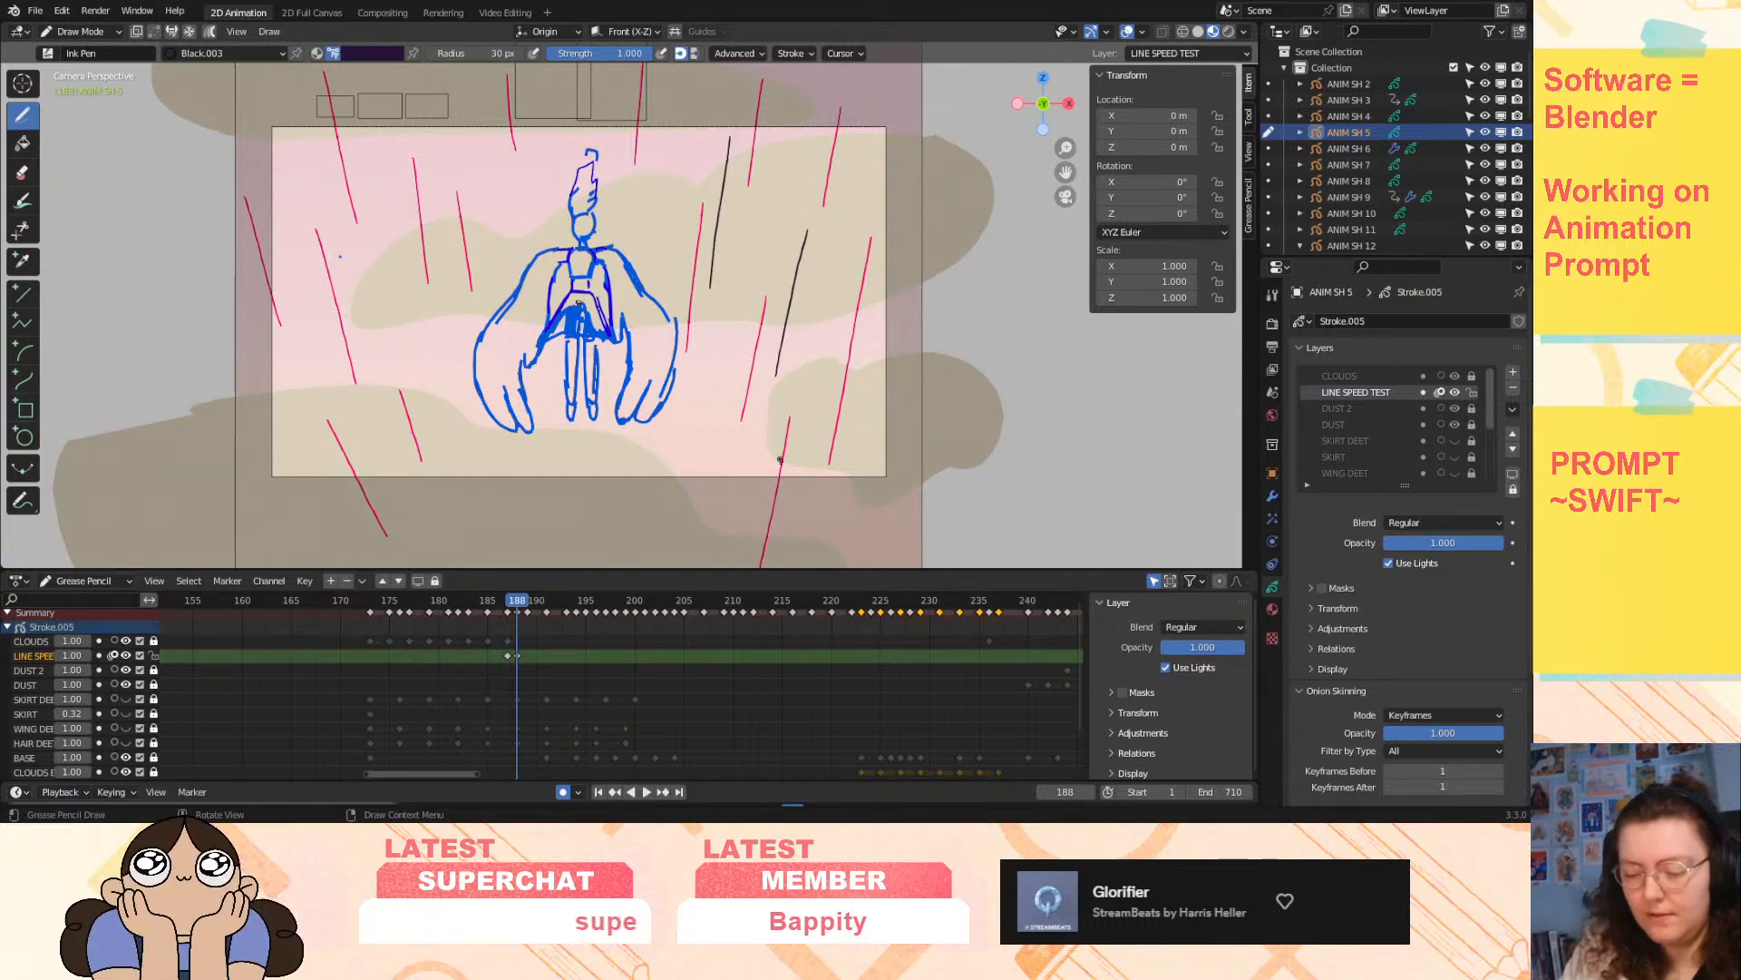
pyautogui.moveTo(731, 429); pyautogui.dragTo(707, 543)
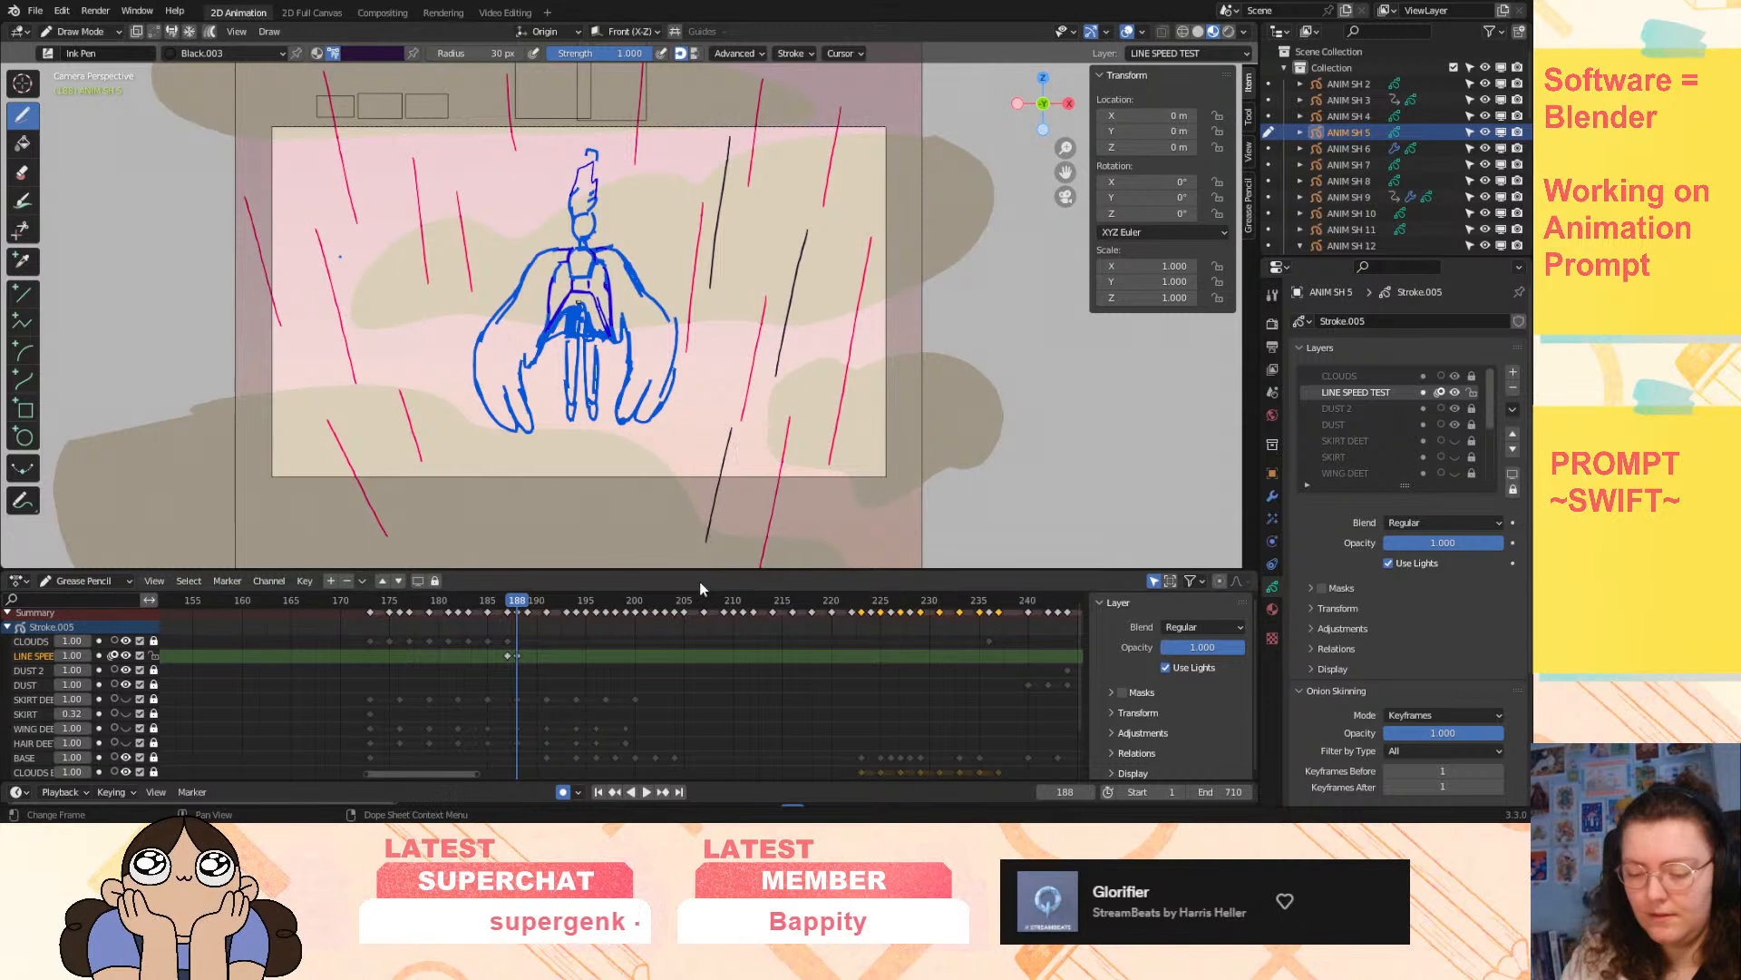
pyautogui.moveTo(892, 256); pyautogui.dragTo(858, 440)
pyautogui.moveTo(860, 71); pyautogui.dragTo(834, 206)
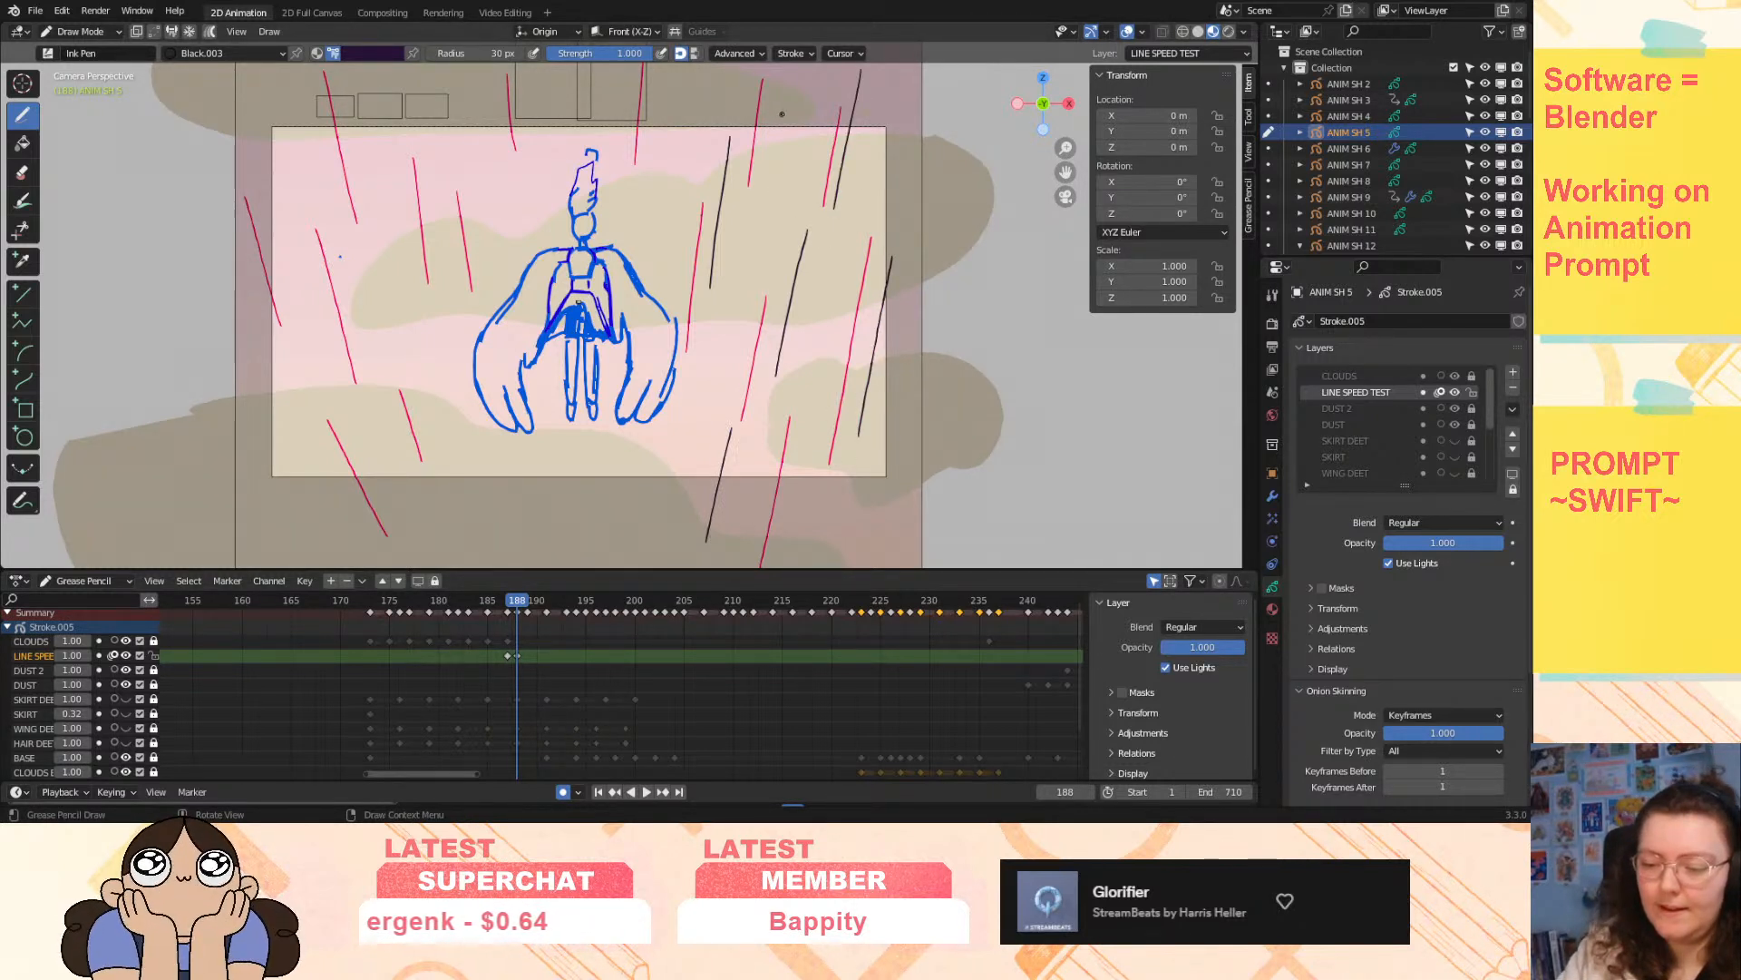
pyautogui.moveTo(776, 152); pyautogui.dragTo(752, 271)
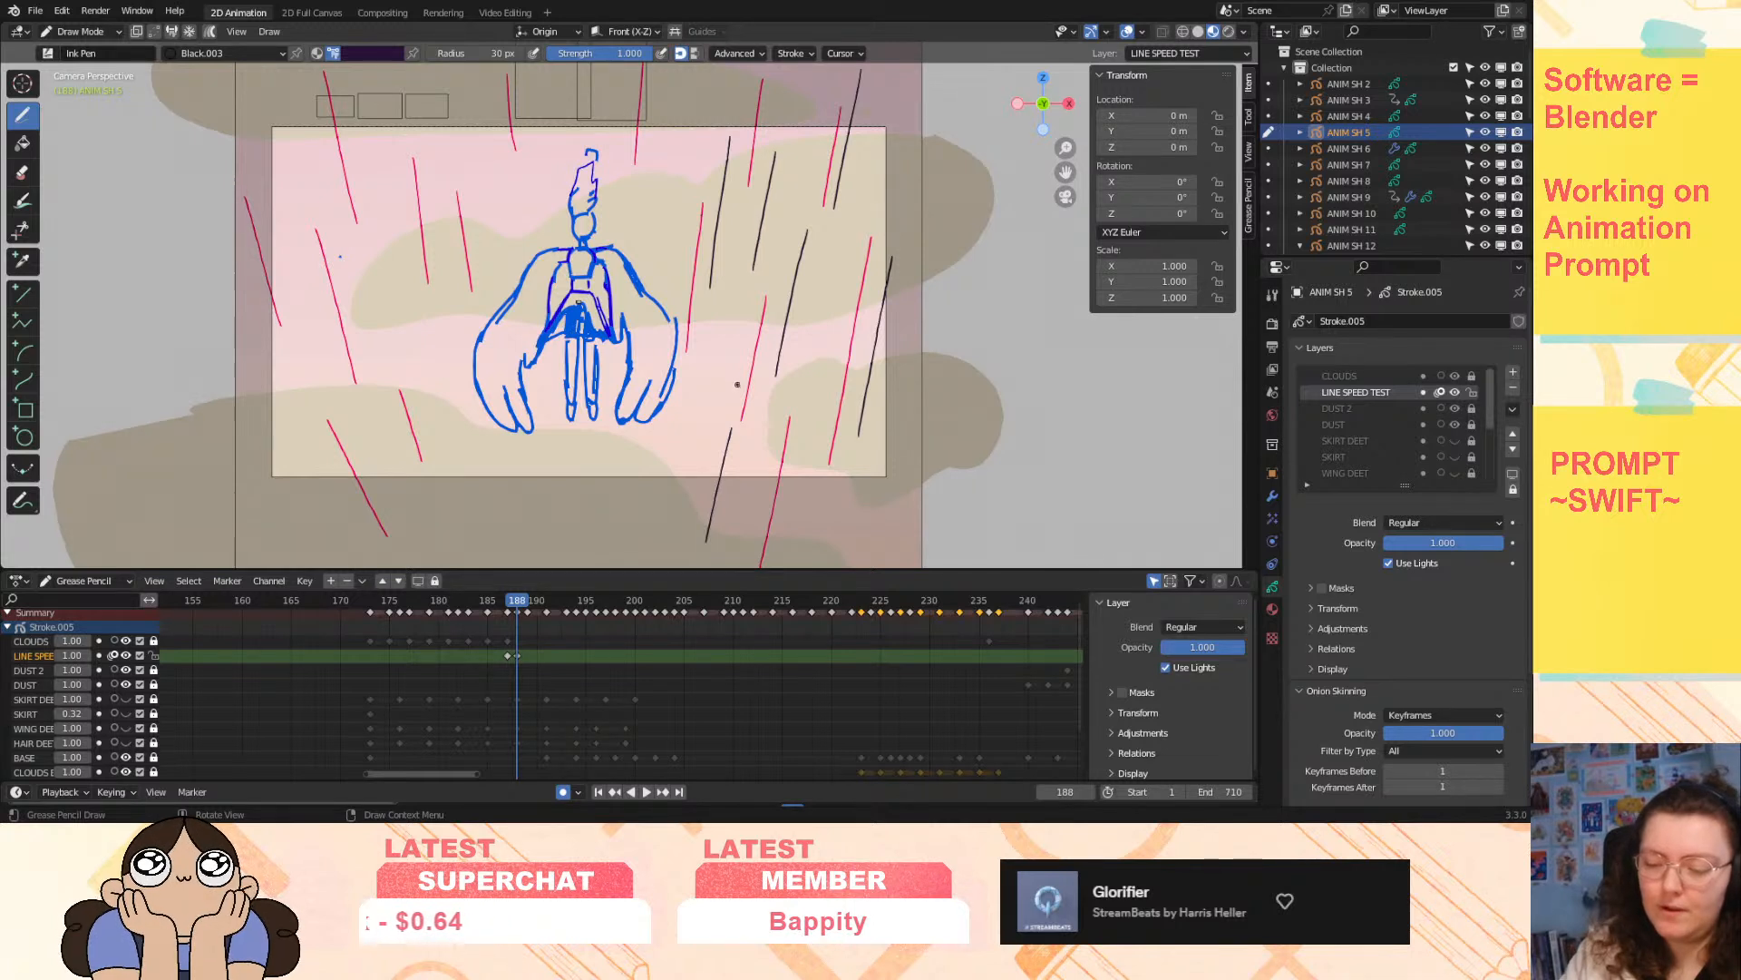
pyautogui.hotkey('ctrl', 'z')
pyautogui.moveTo(785, 124); pyautogui.dragTo(760, 250)
pyautogui.moveTo(657, 82); pyautogui.dragTo(644, 210)
pyautogui.moveTo(492, 81)
pyautogui.mouseDown()
pyautogui.moveTo(525, 216)
pyautogui.moveTo(490, 388)
pyautogui.mouseUp()
pyautogui.moveTo(387, 116); pyautogui.dragTo(410, 243)
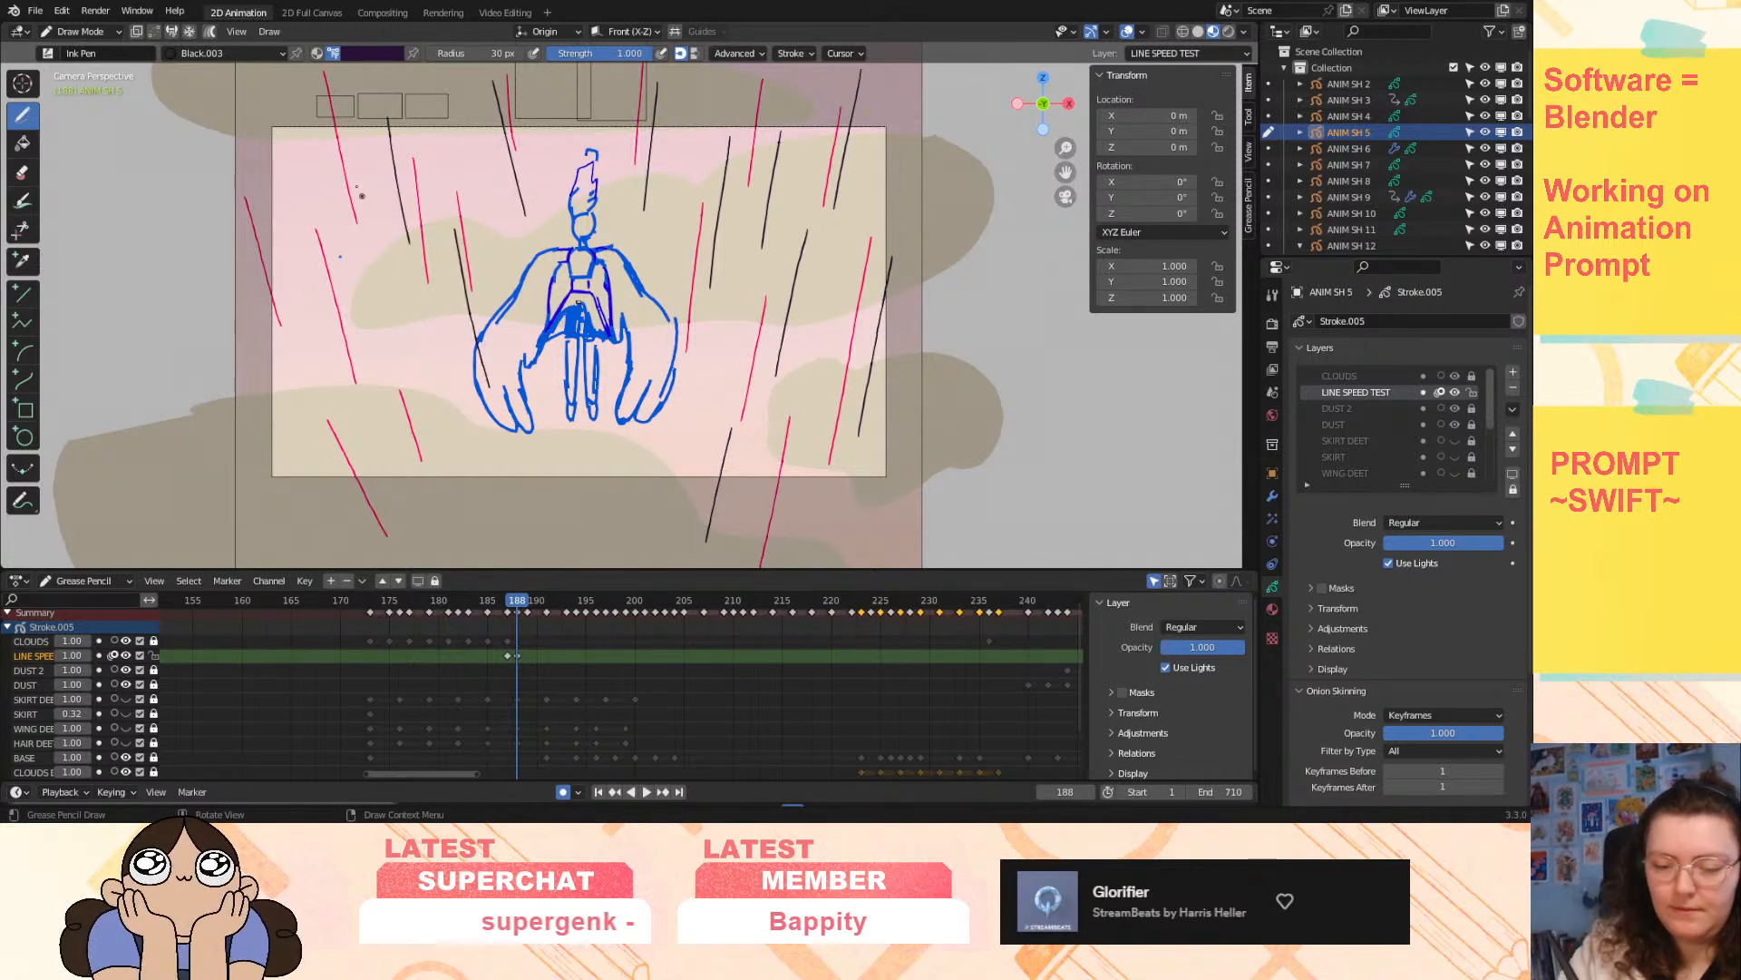
pyautogui.moveTo(322, 145); pyautogui.dragTo(368, 291)
pyautogui.moveTo(264, 128)
pyautogui.mouseDown()
pyautogui.moveTo(311, 264)
pyautogui.moveTo(313, 404)
pyautogui.moveTo(411, 534)
pyautogui.mouseUp()
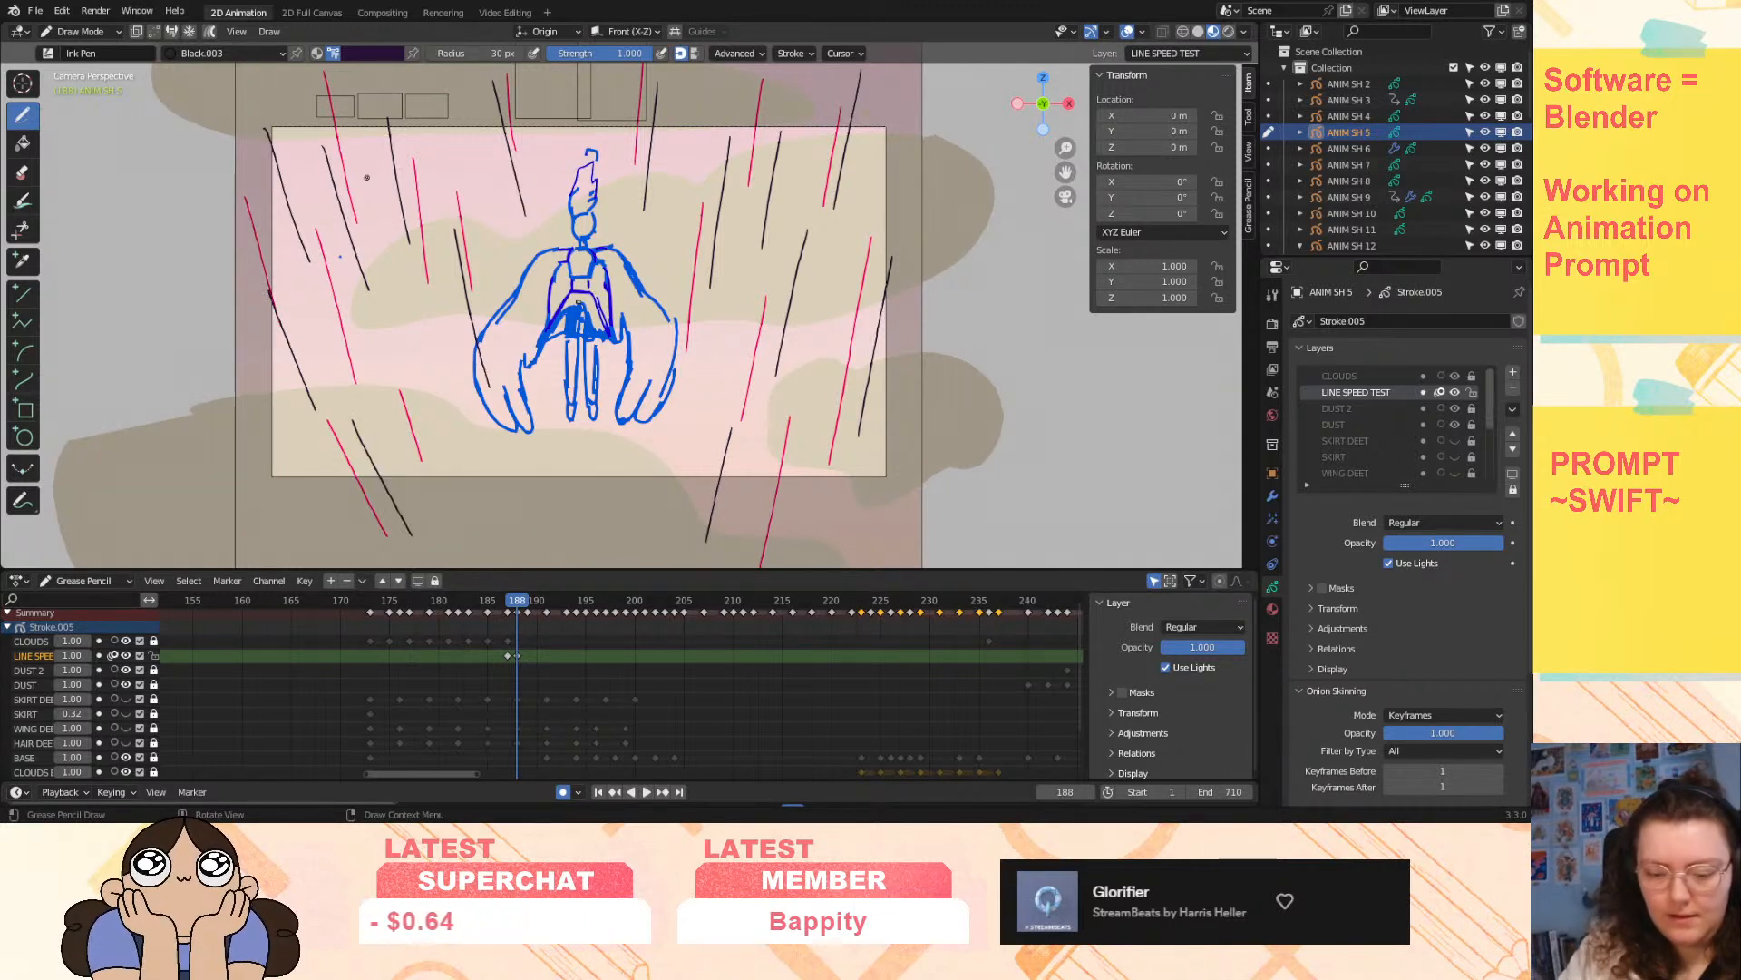
pyautogui.moveTo(390, 318)
pyautogui.mouseDown()
pyautogui.moveTo(432, 440)
pyautogui.moveTo(517, 519)
pyautogui.mouseUp()
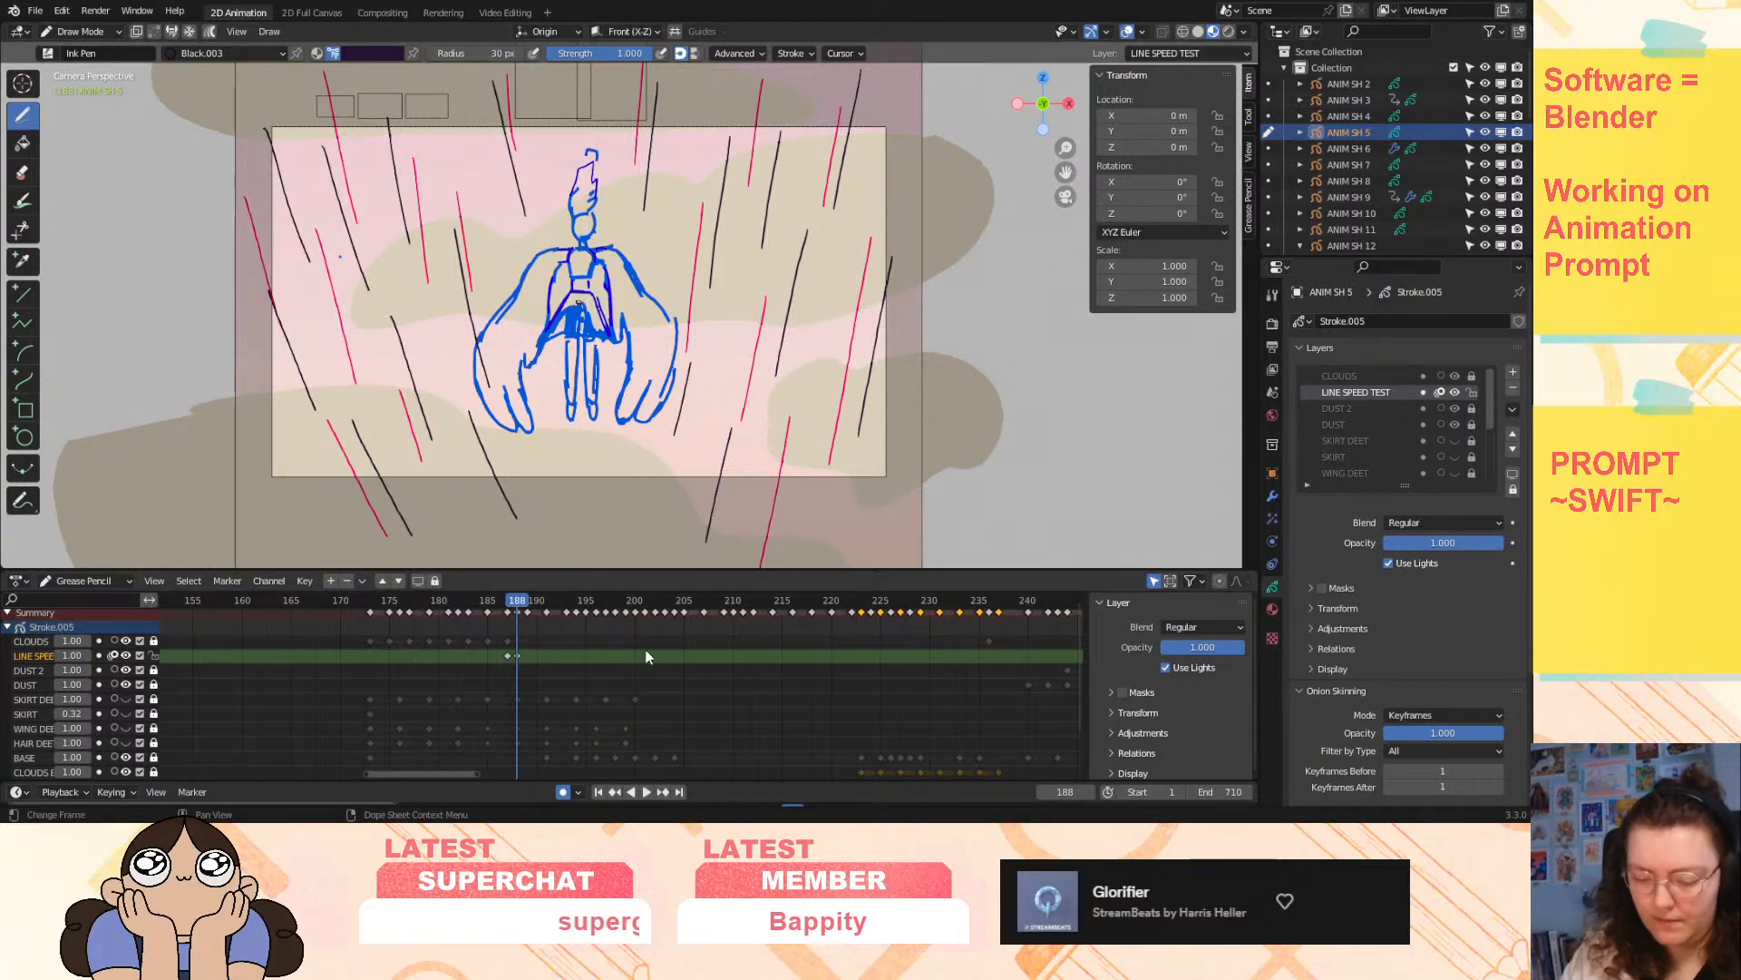
# - Move the second LINE SPEED TEST keyframe from frame 188 to frame 189
pyautogui.press('space')
pyautogui.moveTo(518, 656); pyautogui.dragTo(529, 655)
pyautogui.press('Left')
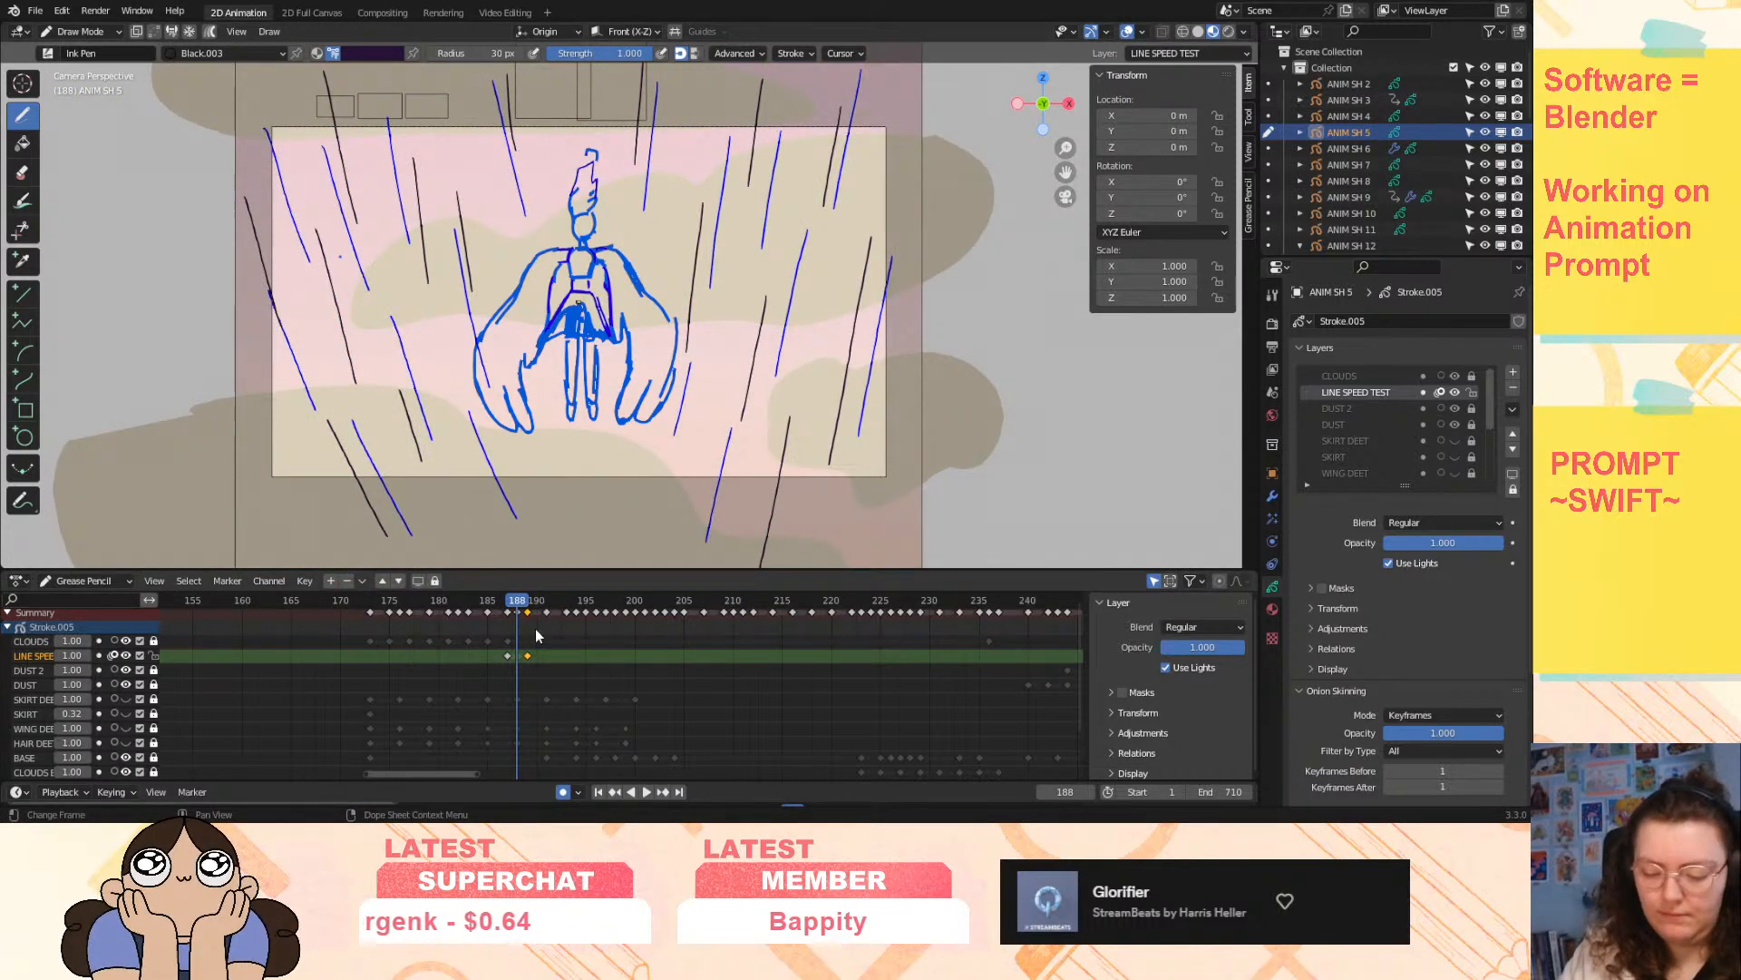
# - Draw several speed lines to the character's left at frame 191 and turn off onion skinning for the layer
pyautogui.press('Right')
pyautogui.press('Right')
pyautogui.press('Right')
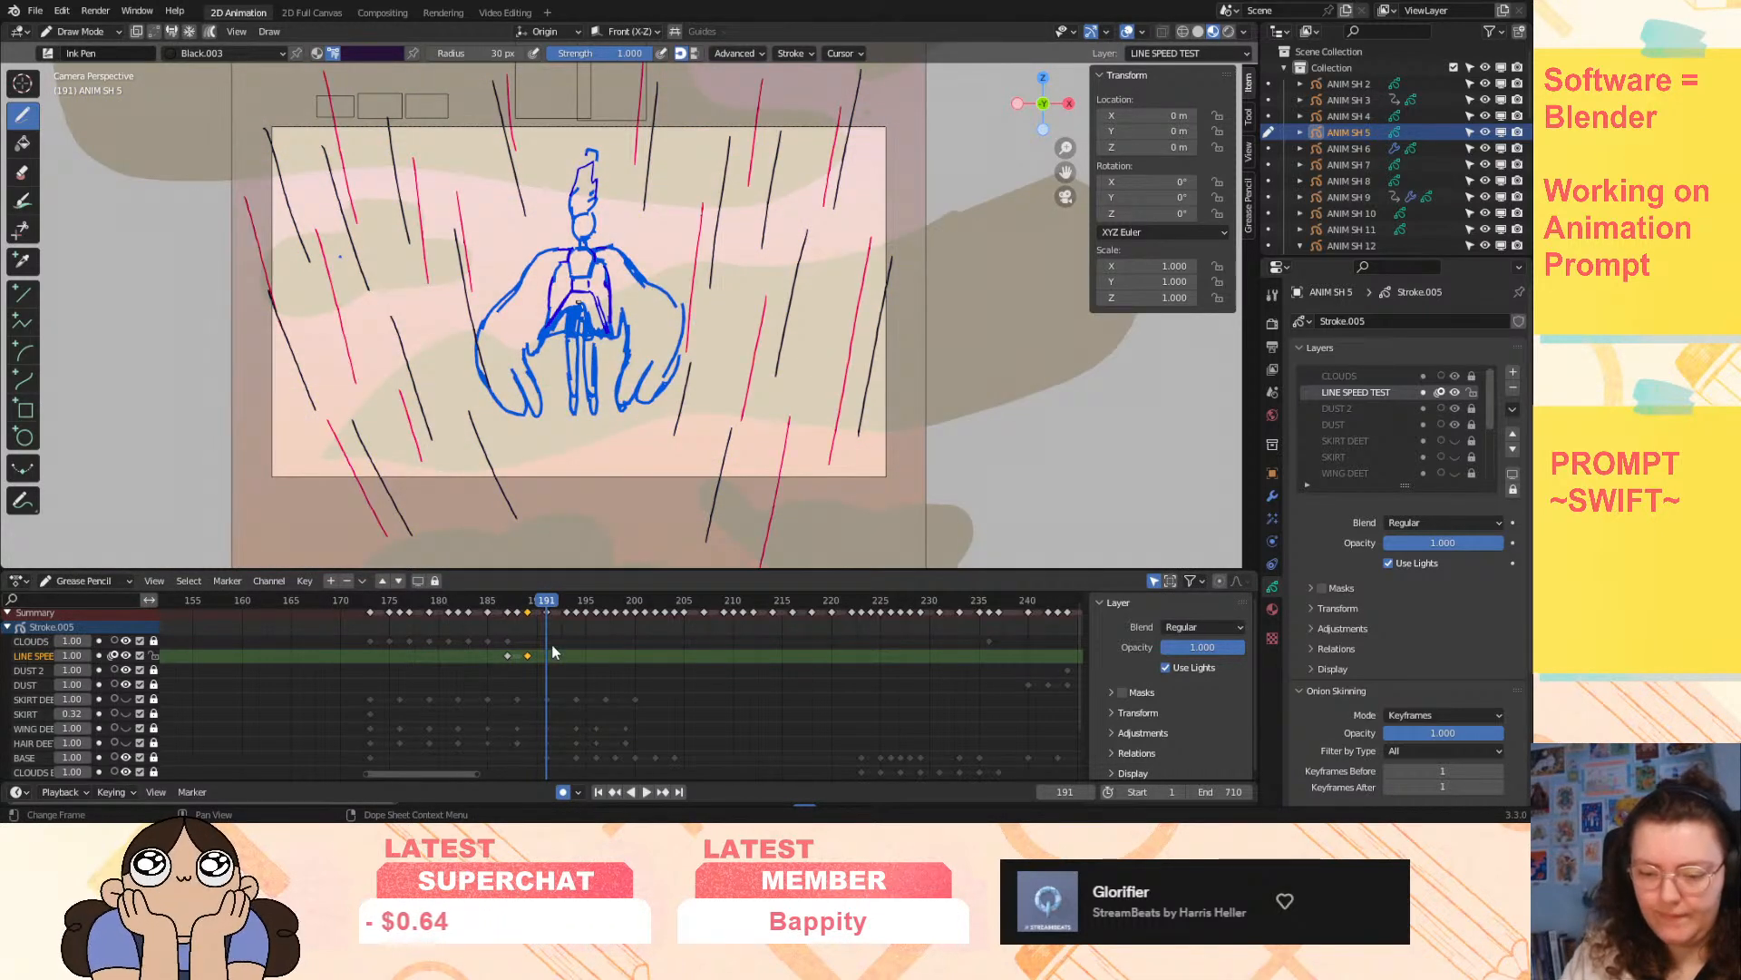
pyautogui.moveTo(251, 369); pyautogui.dragTo(332, 512)
pyautogui.moveTo(307, 263); pyautogui.dragTo(358, 392)
pyautogui.moveTo(417, 240); pyautogui.dragTo(468, 496)
pyautogui.moveTo(449, 94); pyautogui.dragTo(475, 212)
pyautogui.click(112, 655)
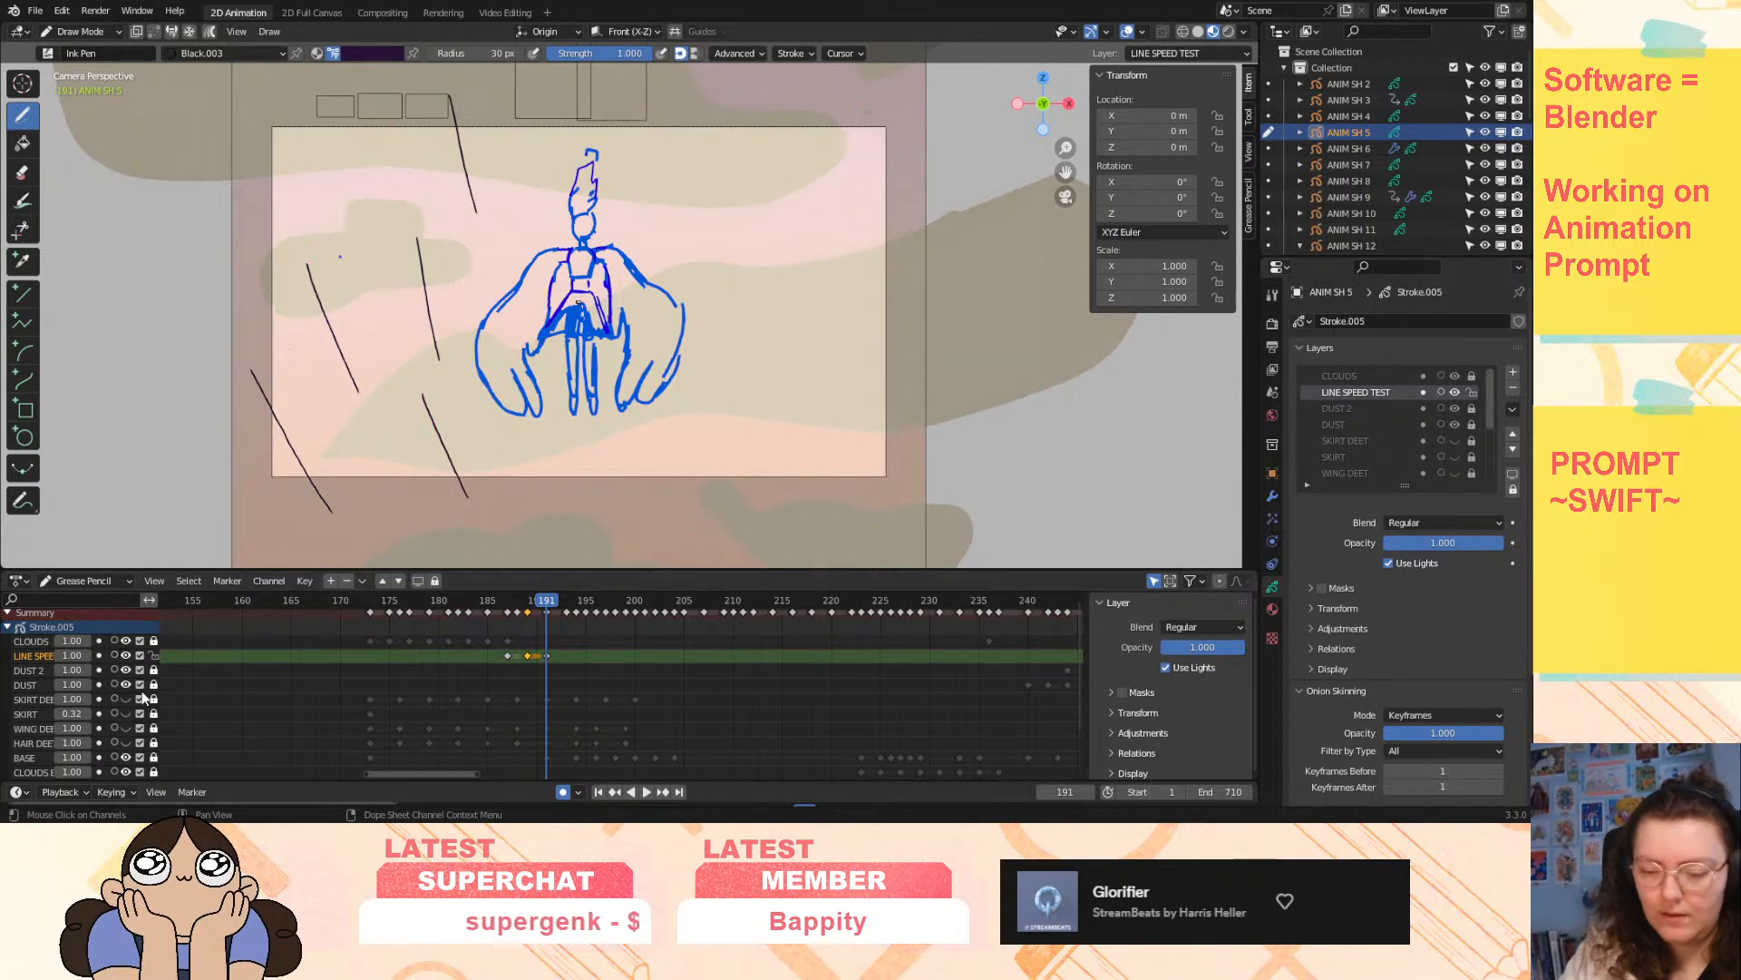
# - Undo the latest strokes back to the first line at frame 191 and turn off onion skinning for LINE SPEED TEST
pyautogui.hotkey('ctrl', 'z')
pyautogui.hotkey('ctrl', 'z')
pyautogui.hotkey('ctrl', 'z')
pyautogui.hotkey('ctrl', 'z')
pyautogui.hotkey('ctrl', 'z')
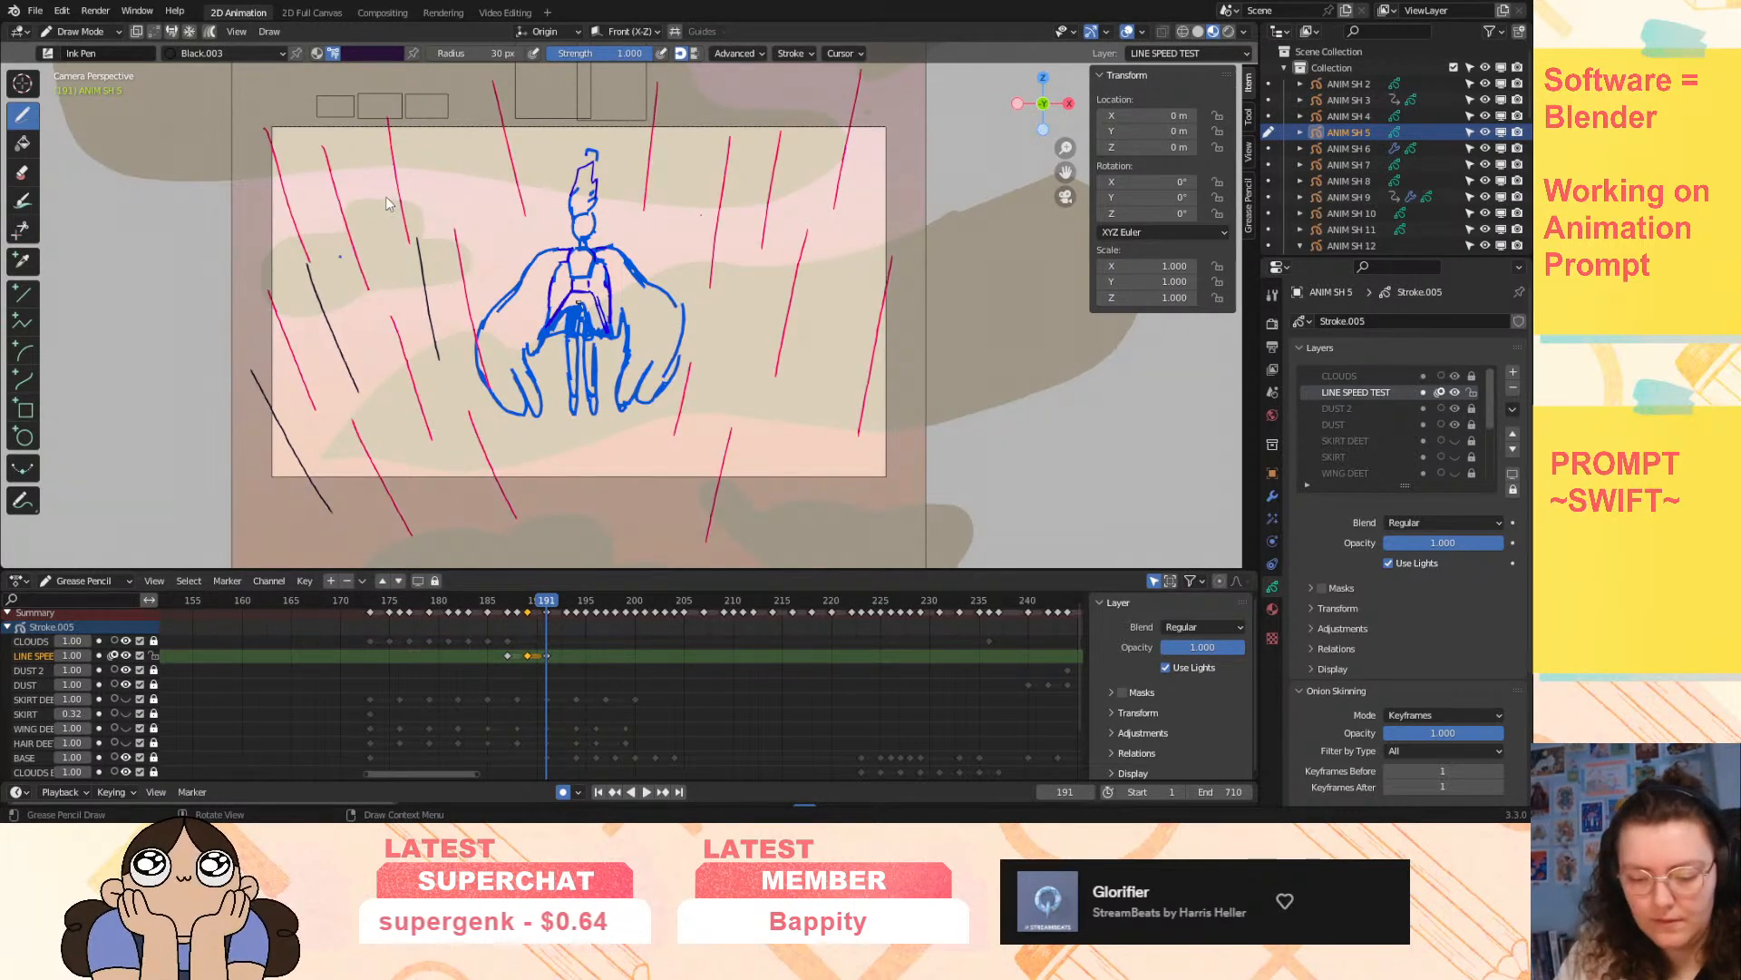
pyautogui.click(112, 654)
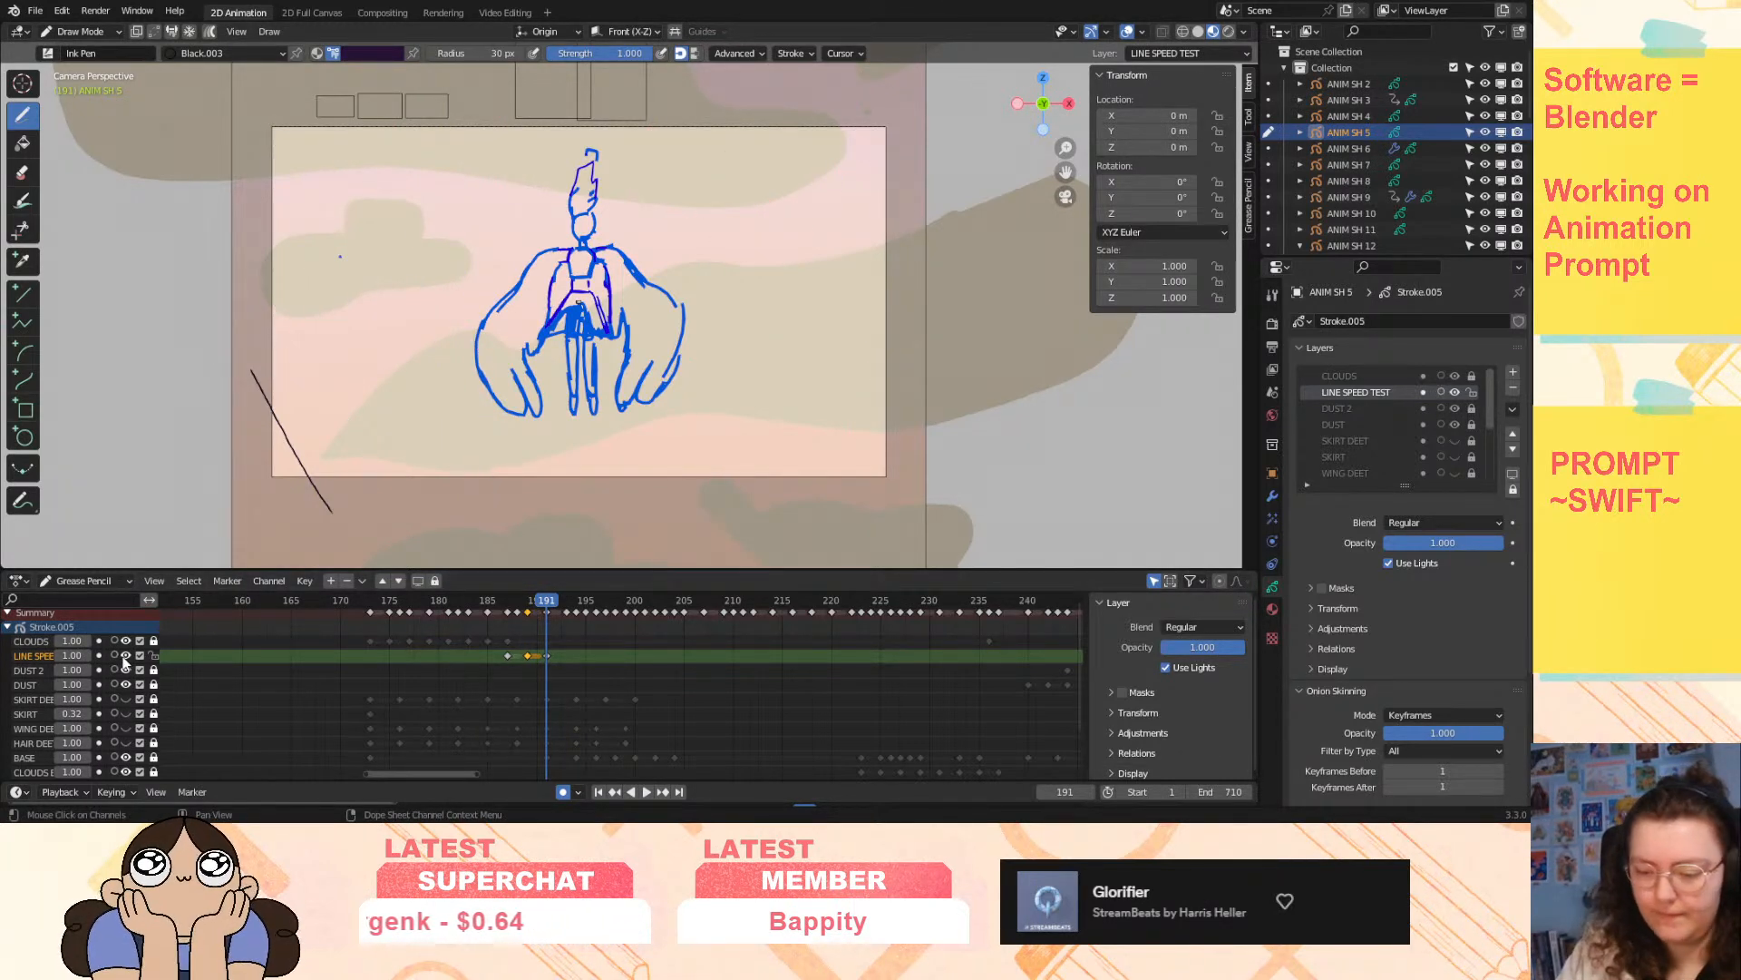
# - Draw a third set of long and short slanted speed lines all around the character at frame 191
pyautogui.moveTo(747, 114); pyautogui.dragTo(724, 322)
pyautogui.moveTo(823, 262); pyautogui.dragTo(778, 470)
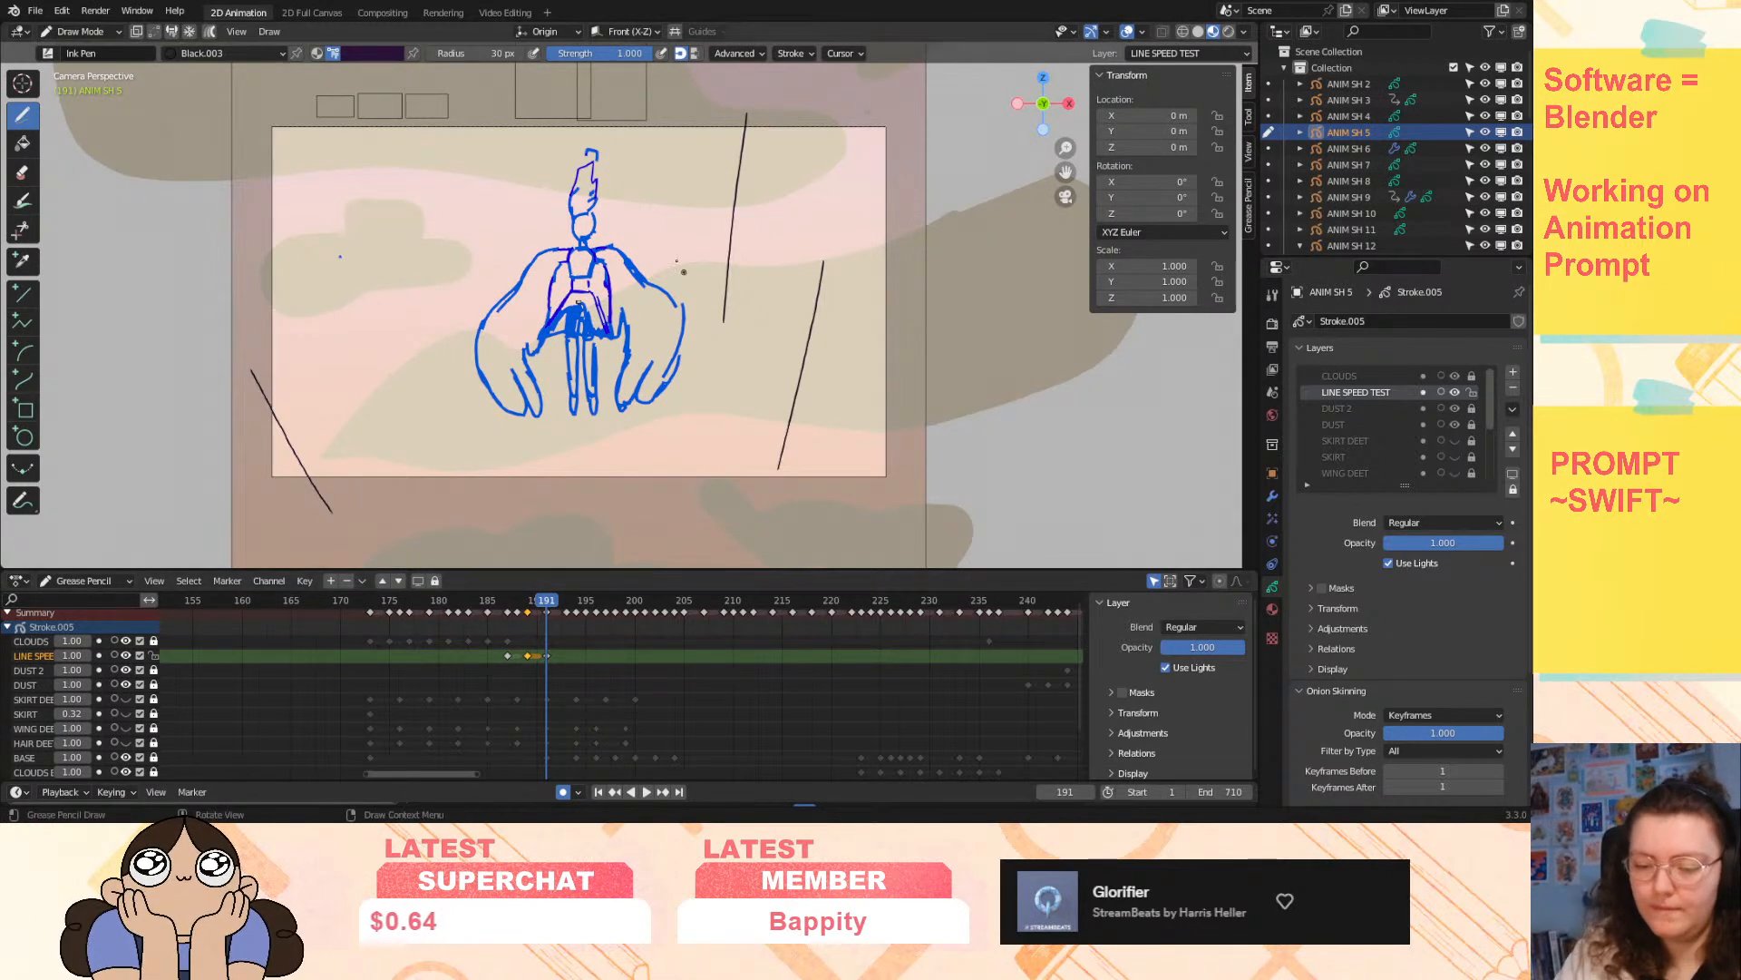
pyautogui.moveTo(393, 142); pyautogui.dragTo(441, 328)
pyautogui.moveTo(460, 200); pyautogui.dragTo(479, 280)
pyautogui.moveTo(558, 439); pyautogui.dragTo(577, 489)
pyautogui.moveTo(639, 441); pyautogui.dragTo(622, 533)
pyautogui.moveTo(880, 84); pyautogui.dragTo(851, 201)
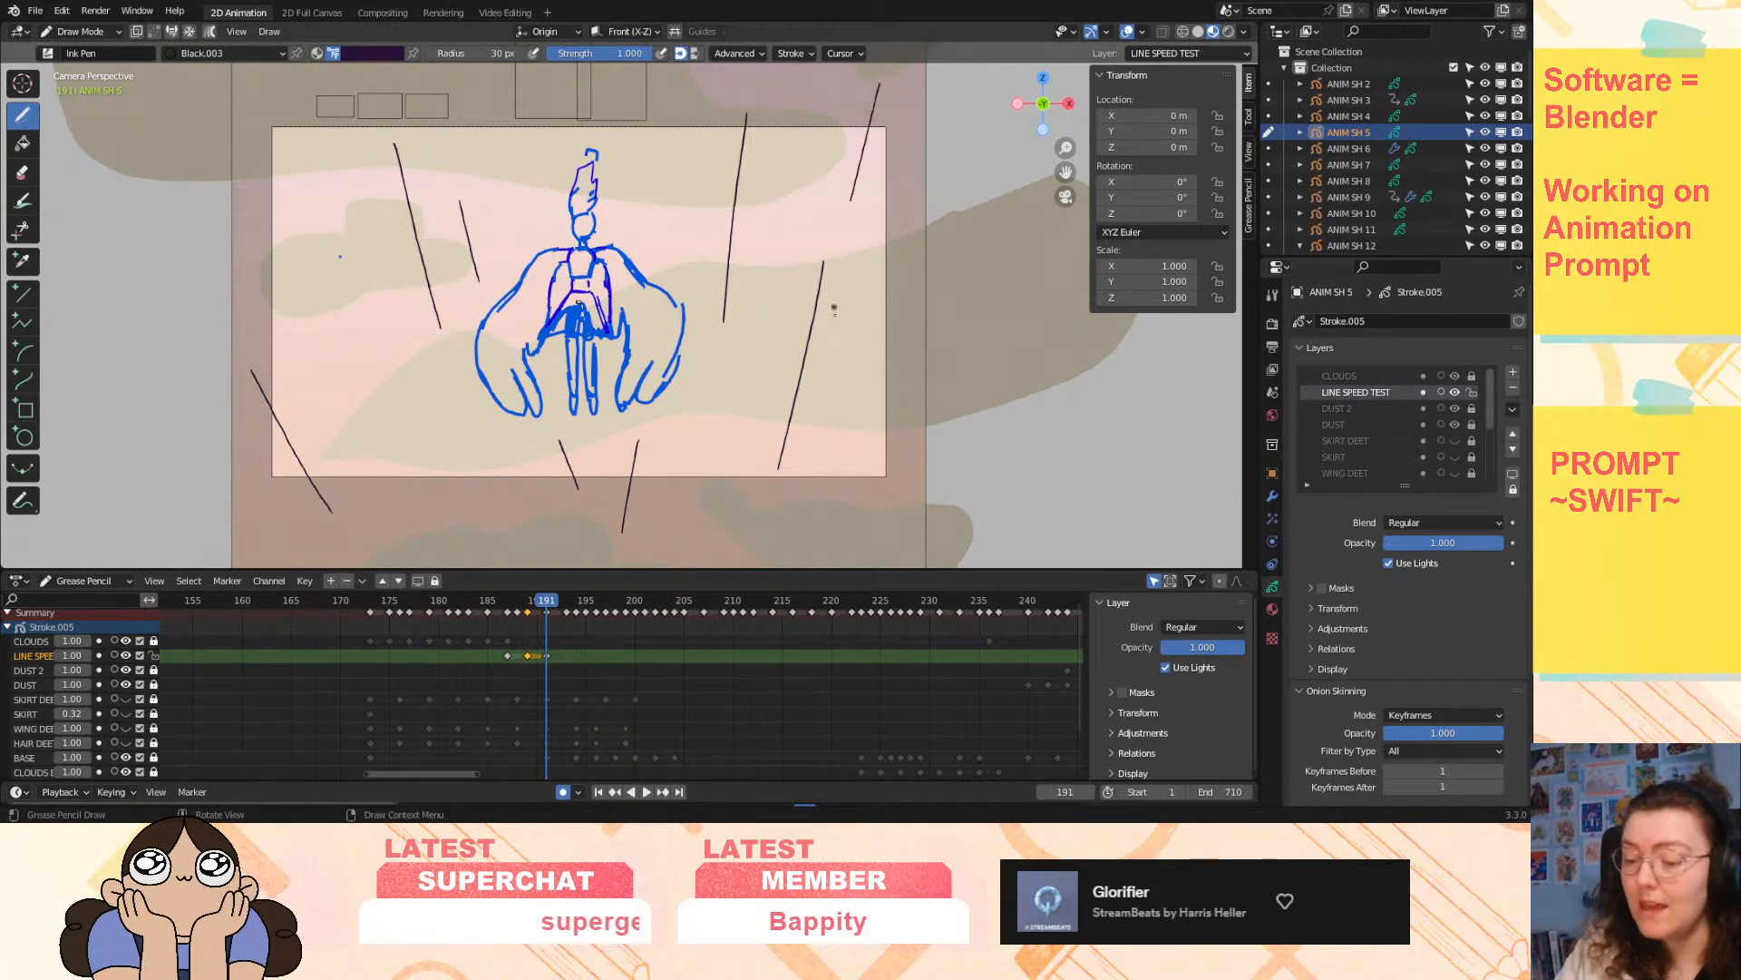
pyautogui.moveTo(880, 374); pyautogui.dragTo(856, 437)
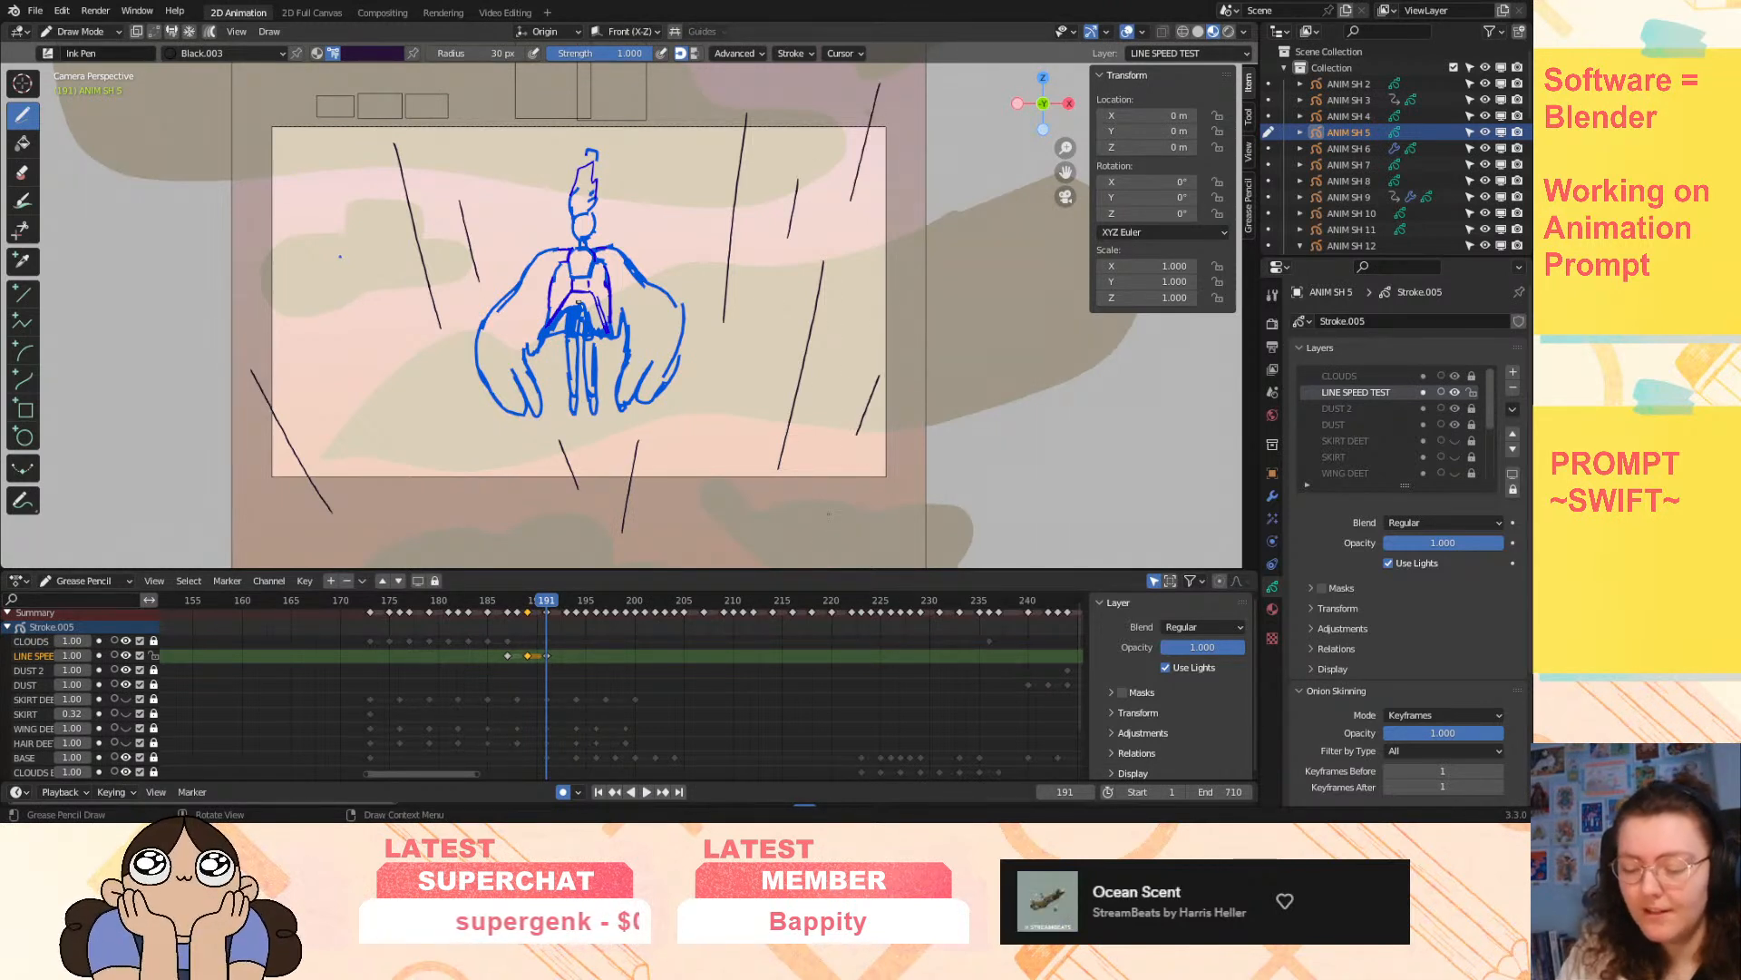
pyautogui.moveTo(726, 374); pyautogui.dragTo(712, 431)
pyautogui.moveTo(284, 173)
pyautogui.mouseDown()
pyautogui.moveTo(376, 383)
pyautogui.moveTo(443, 426)
pyautogui.mouseUp()
pyautogui.moveTo(222, 207); pyautogui.dragTo(276, 305)
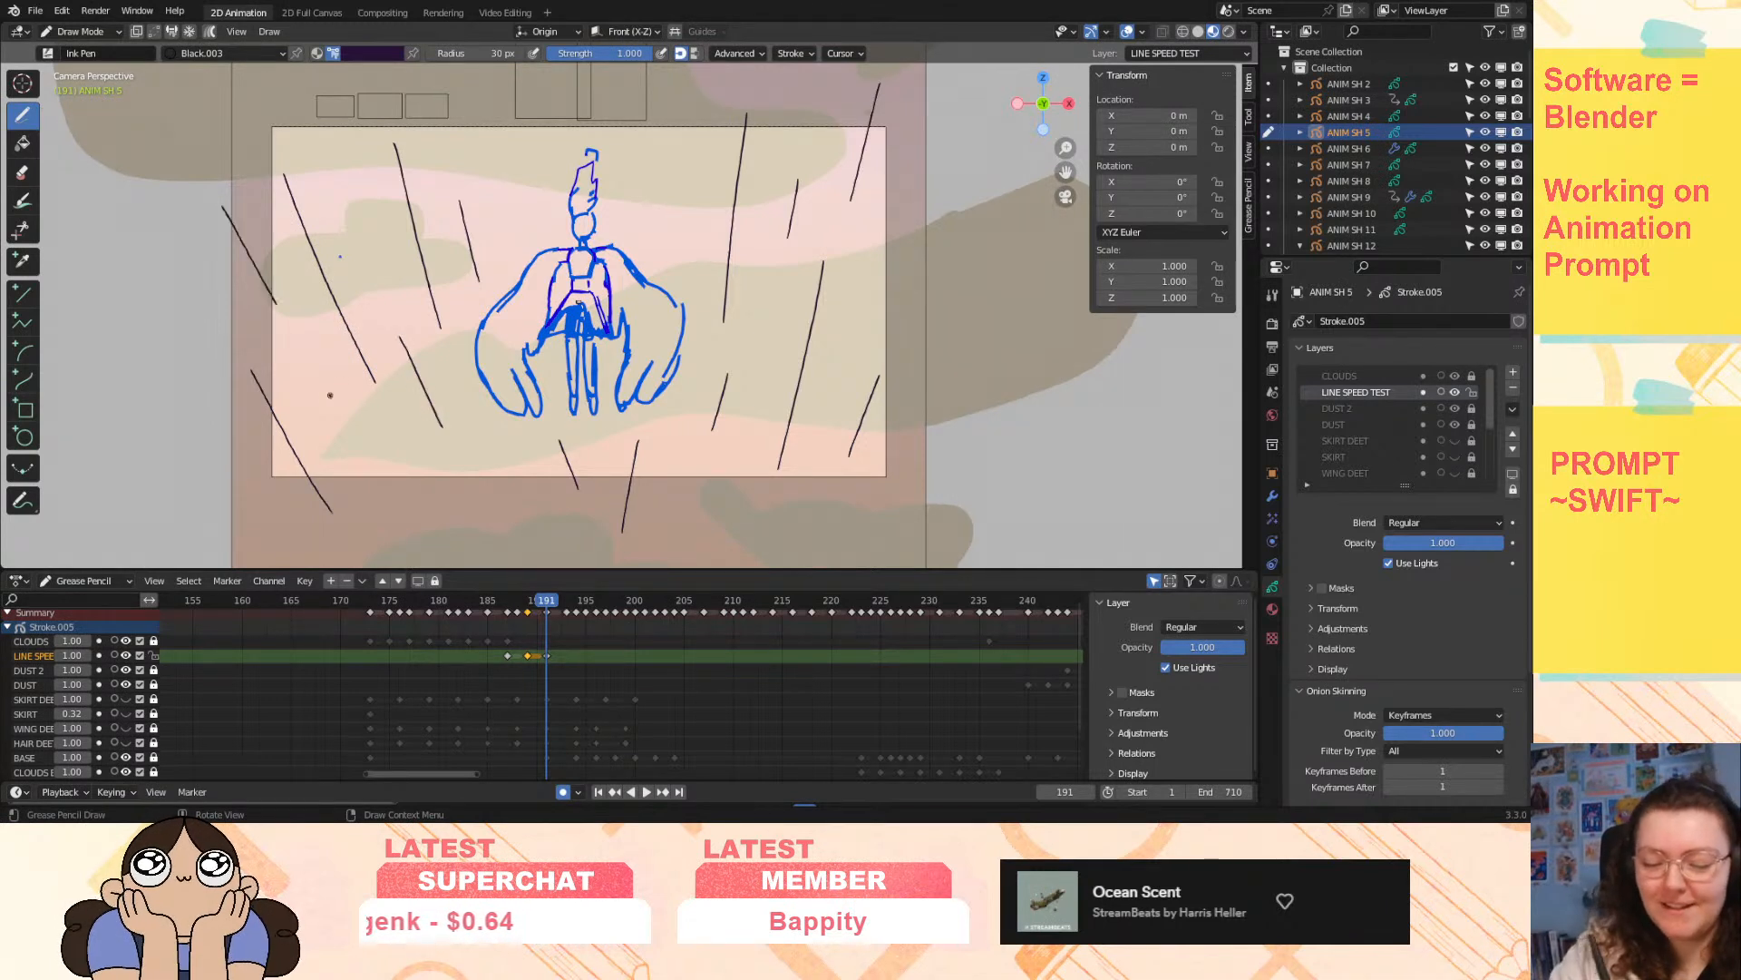
pyautogui.moveTo(316, 87); pyautogui.dragTo(349, 174)
pyautogui.moveTo(498, 95); pyautogui.dragTo(509, 160)
pyautogui.moveTo(676, 95)
pyautogui.mouseDown()
pyautogui.moveTo(660, 177)
pyautogui.moveTo(676, 258)
pyautogui.mouseUp()
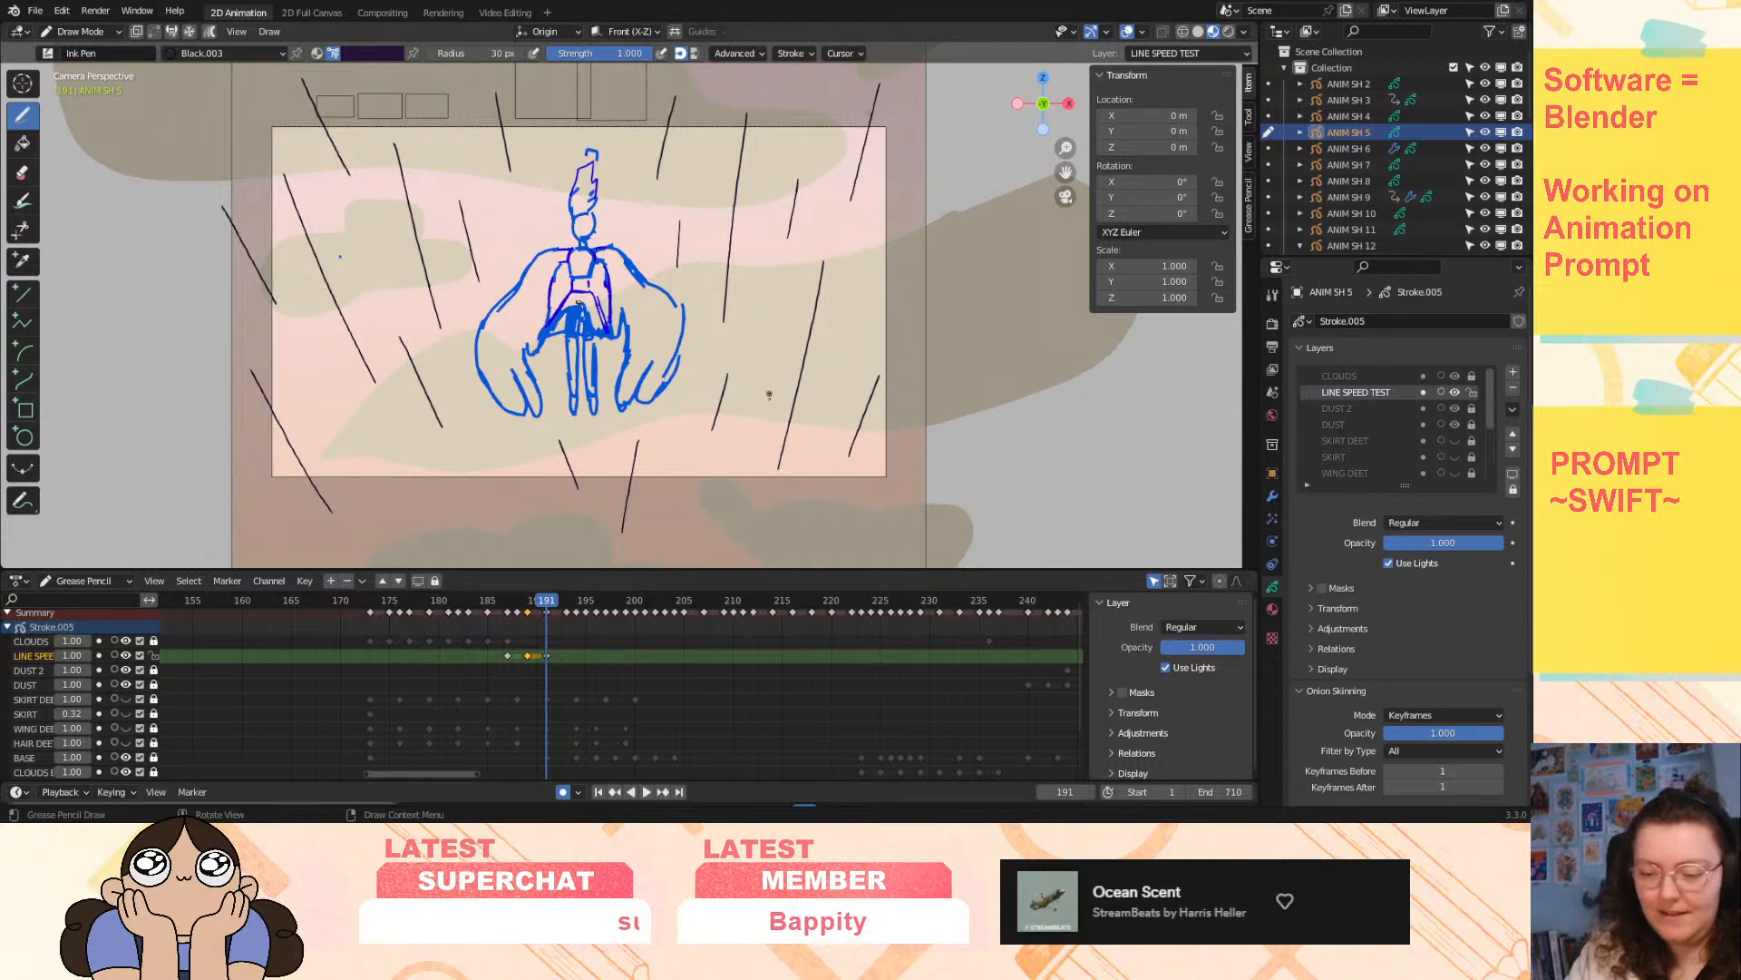
pyautogui.moveTo(685, 214); pyautogui.dragTo(668, 354)
# - Play back the speed line test around frame 187 to review its timing
pyautogui.moveTo(548, 603)
pyautogui.mouseDown()
pyautogui.moveTo(511, 618)
pyautogui.moveTo(546, 617)
pyautogui.moveTo(513, 637)
pyautogui.moveTo(541, 639)
pyautogui.mouseUp()
pyautogui.press('Escape')
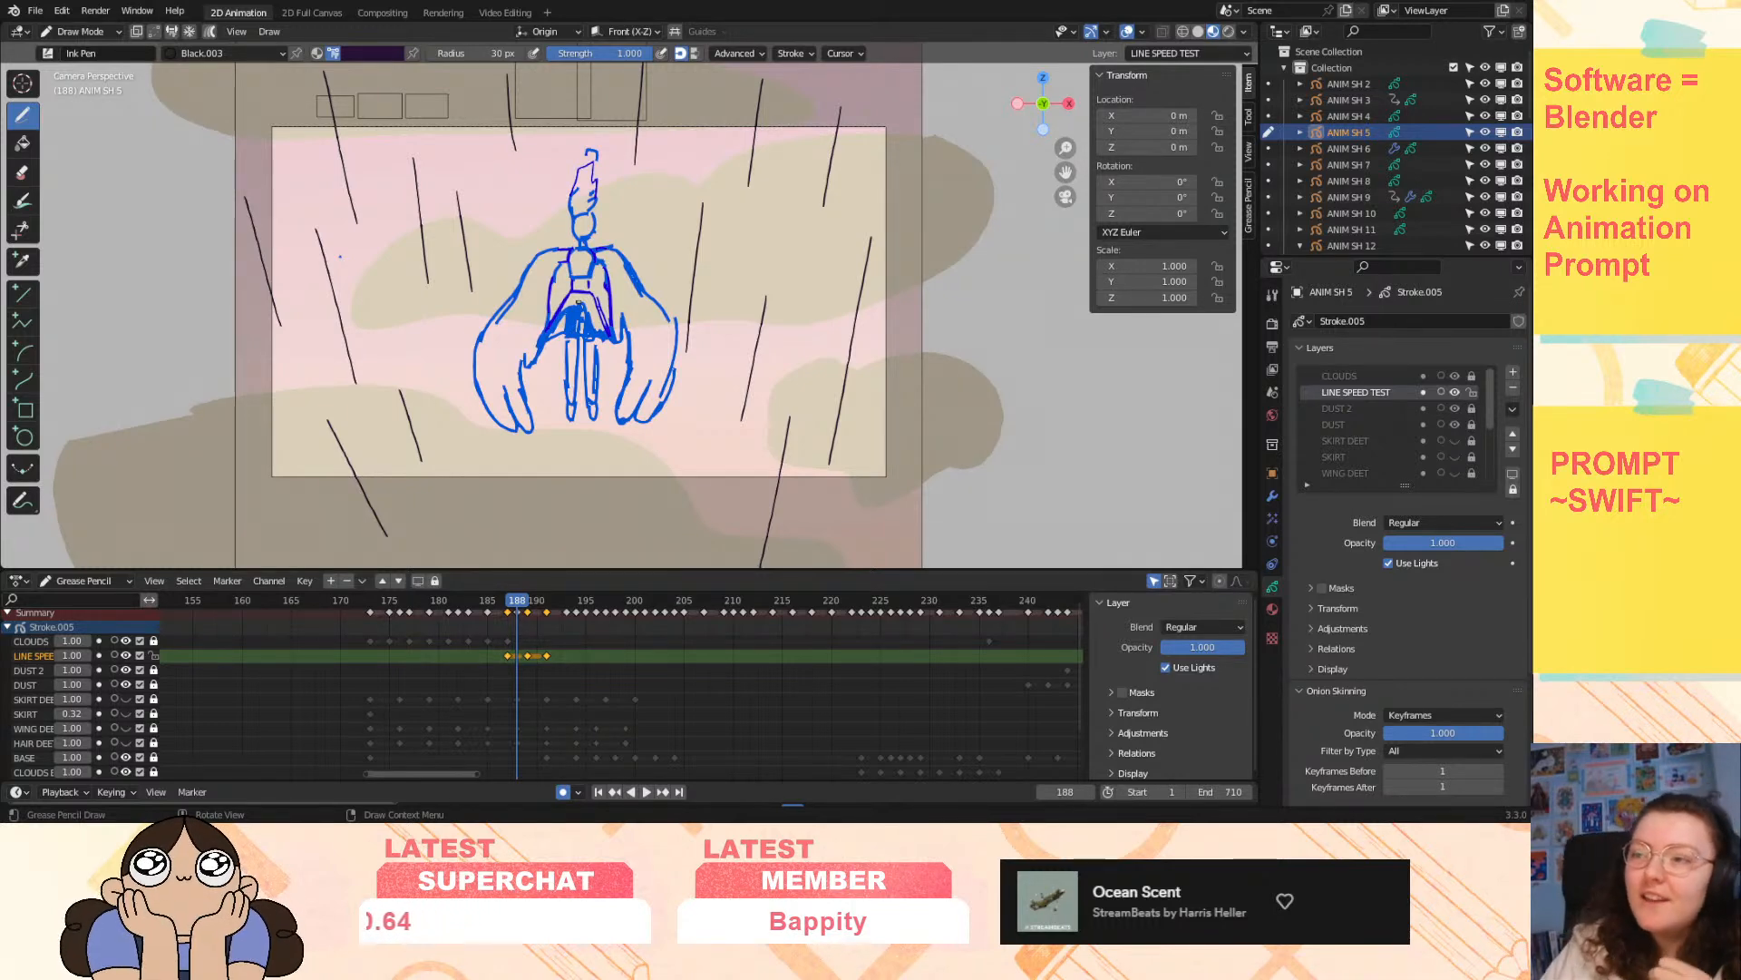
pyautogui.press('Right')
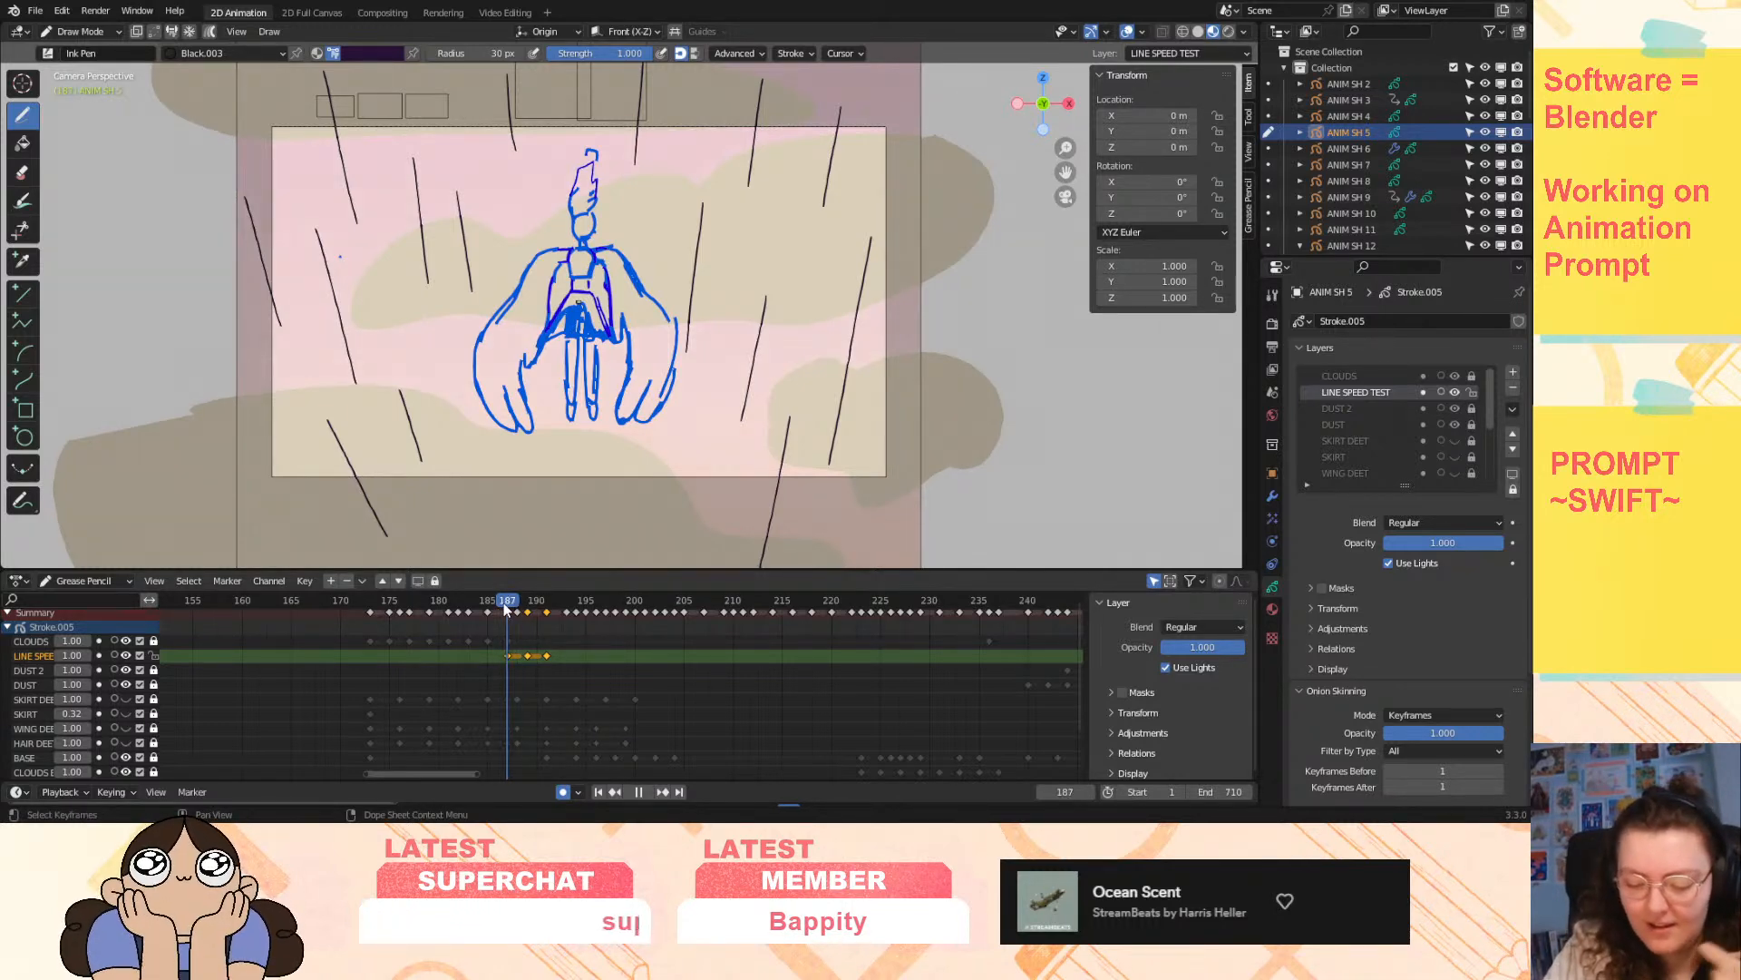
# - Delete the LINE SPEED TEST keyframes at frames 189 and 191
pyautogui.click(547, 655)
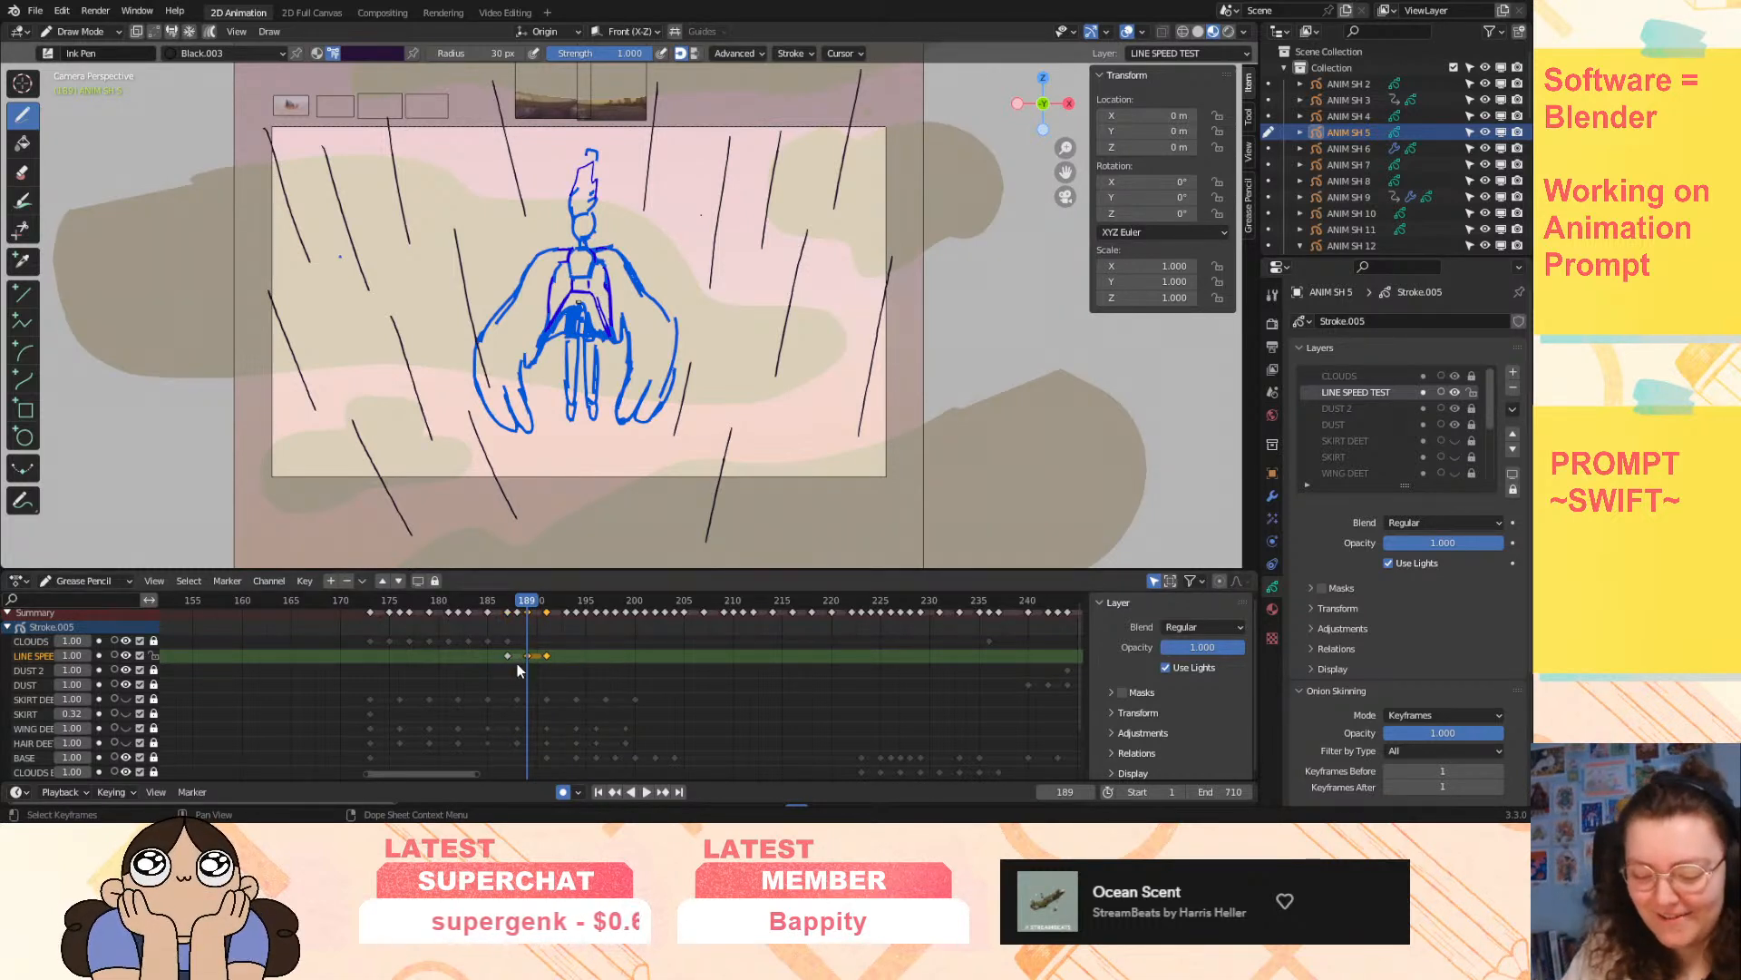
pyautogui.press('Delete')
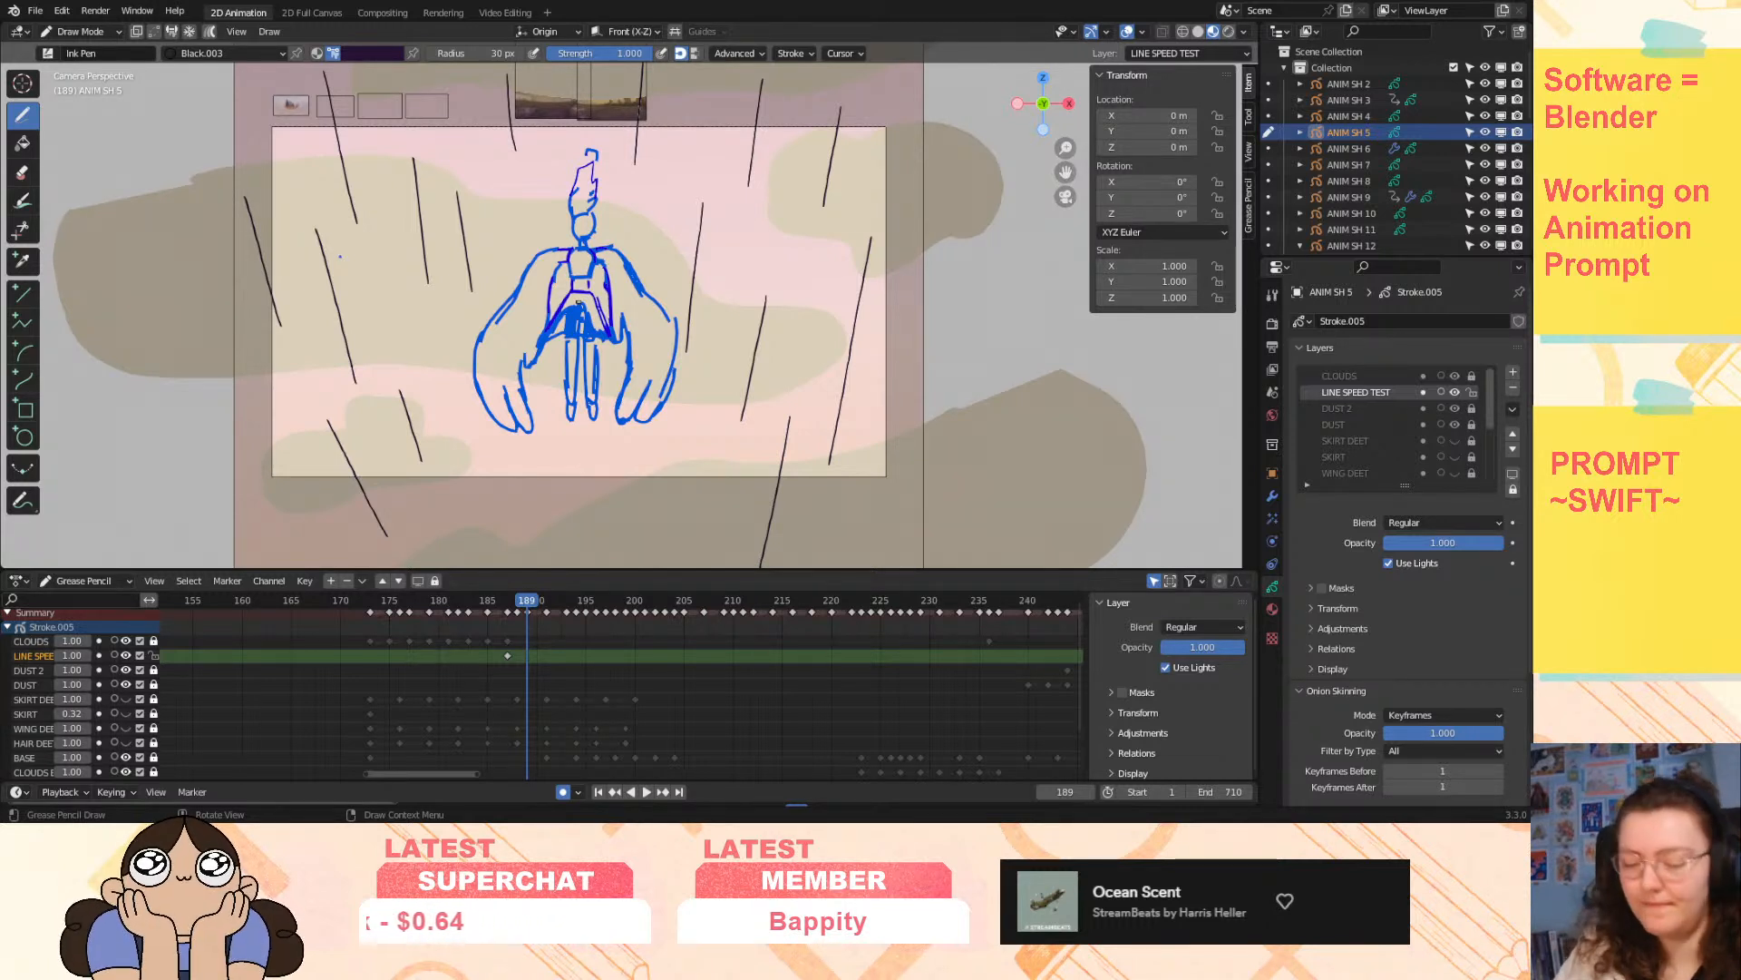
# - Delete the remaining LINE SPEED TEST keyframe at frame 187
pyautogui.click(510, 653)
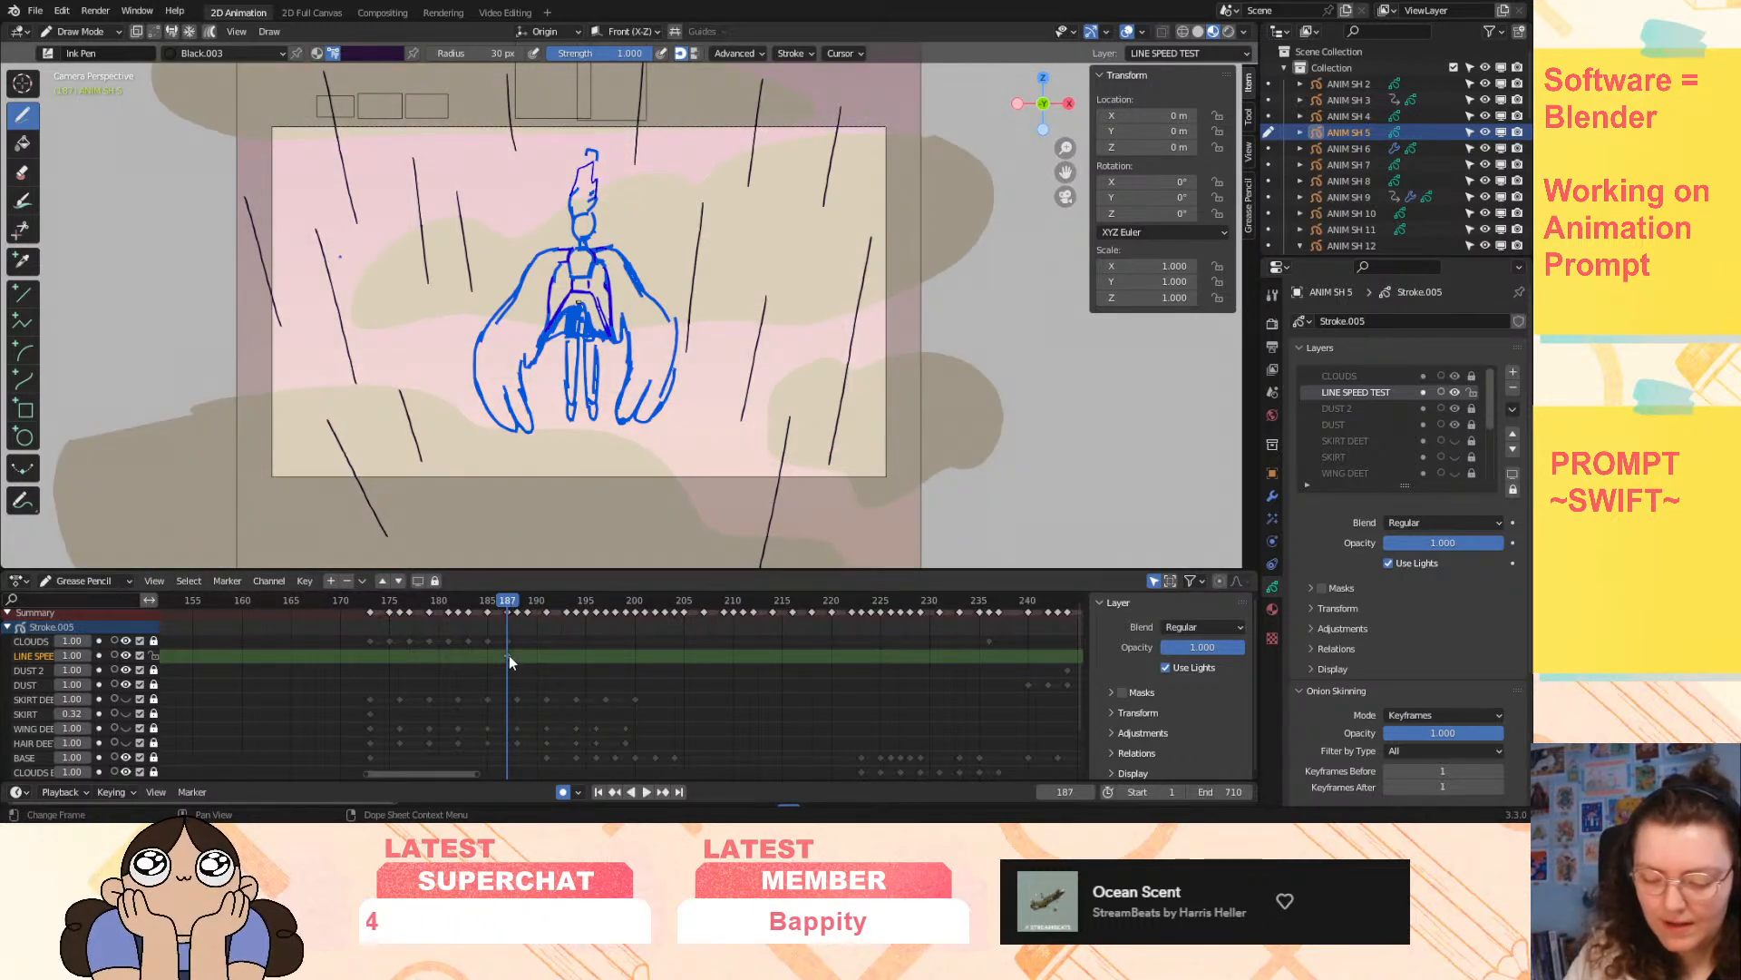
pyautogui.press('Delete')
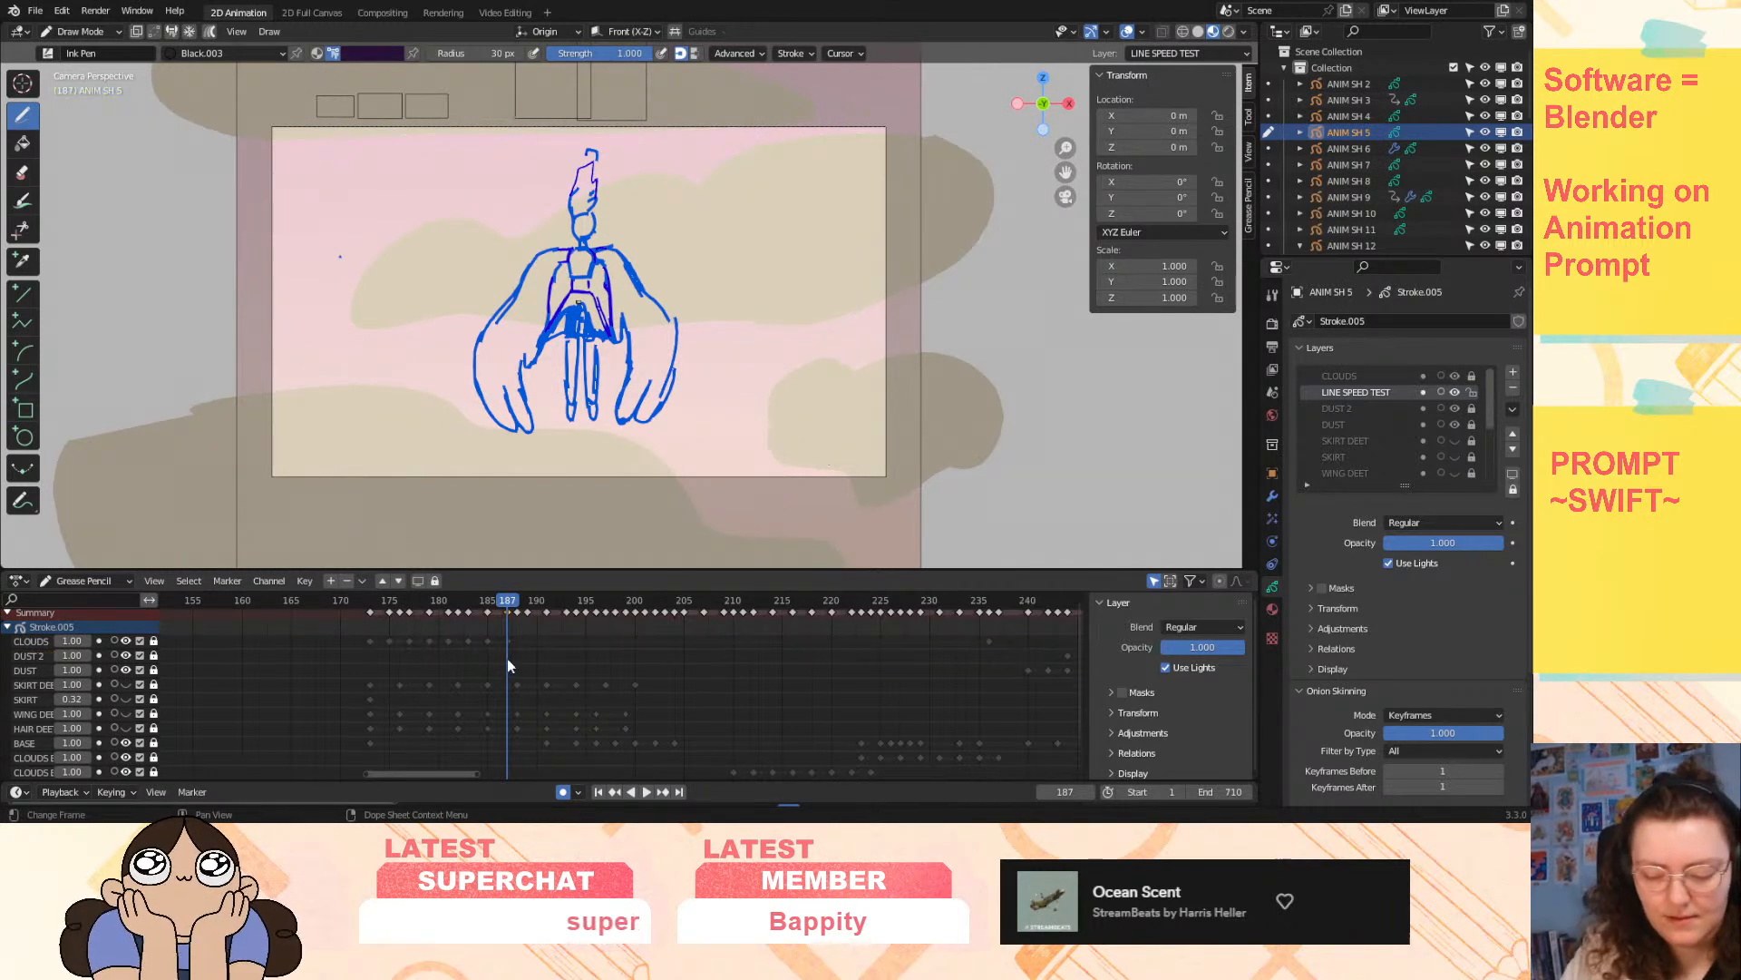
# - Sketch long, tapered speed lines radiating outward all around the character on the DUST 2 layer at frame 187
pyautogui.click(507, 657)
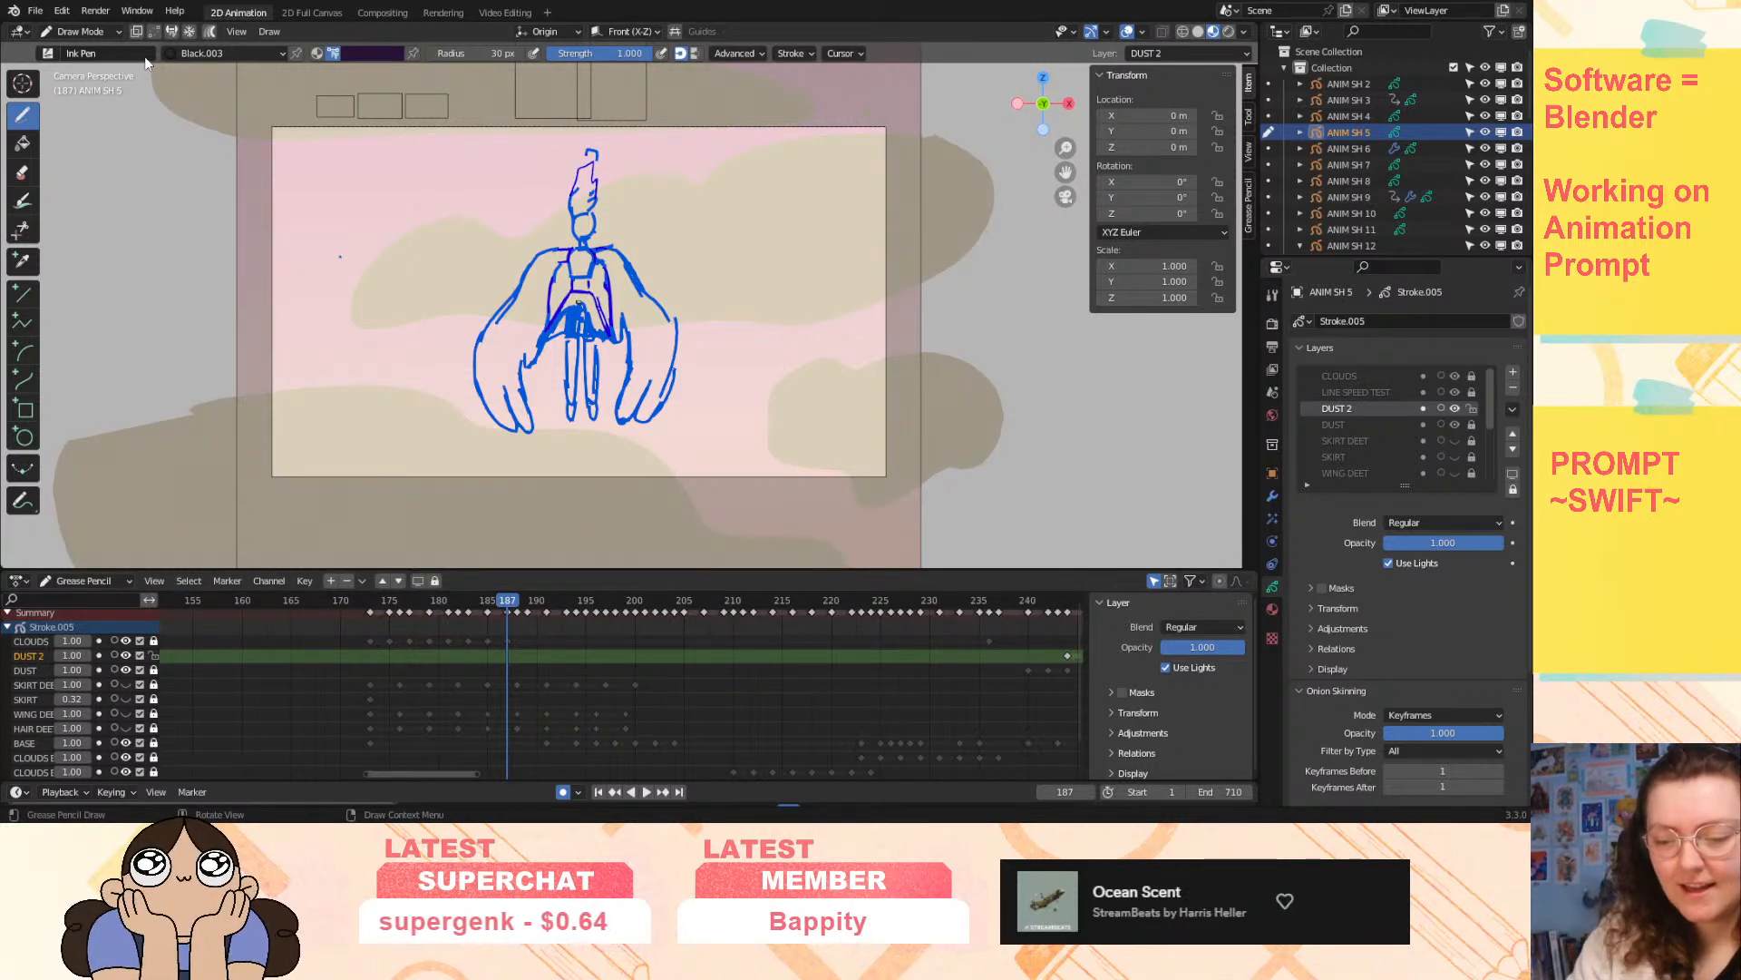
pyautogui.moveTo(247, 123)
pyautogui.mouseDown()
pyautogui.moveTo(381, 226)
pyautogui.moveTo(247, 102)
pyautogui.mouseUp()
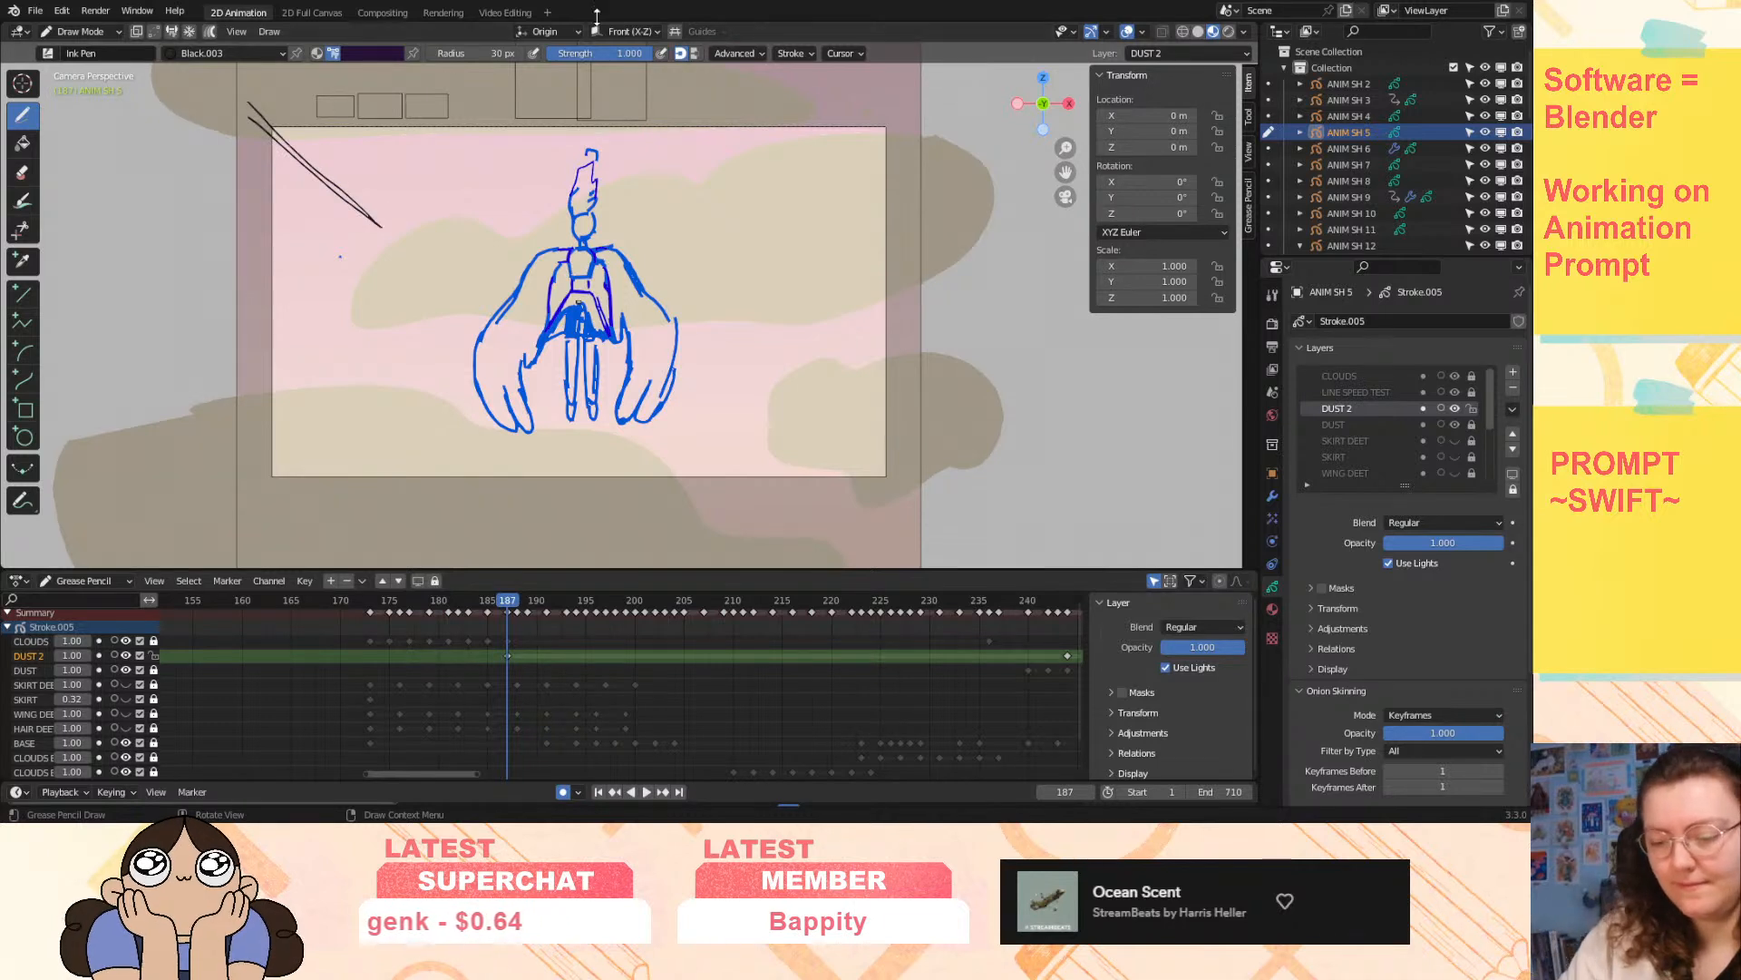
pyautogui.moveTo(891, 106)
pyautogui.mouseDown()
pyautogui.moveTo(771, 241)
pyautogui.moveTo(946, 98)
pyautogui.mouseUp()
pyautogui.moveTo(709, 420)
pyautogui.mouseDown()
pyautogui.moveTo(786, 535)
pyautogui.moveTo(848, 544)
pyautogui.mouseUp()
pyautogui.moveTo(716, 343); pyautogui.dragTo(887, 450)
pyautogui.moveTo(749, 303); pyautogui.dragTo(884, 320)
pyautogui.moveTo(721, 282); pyautogui.dragTo(884, 254)
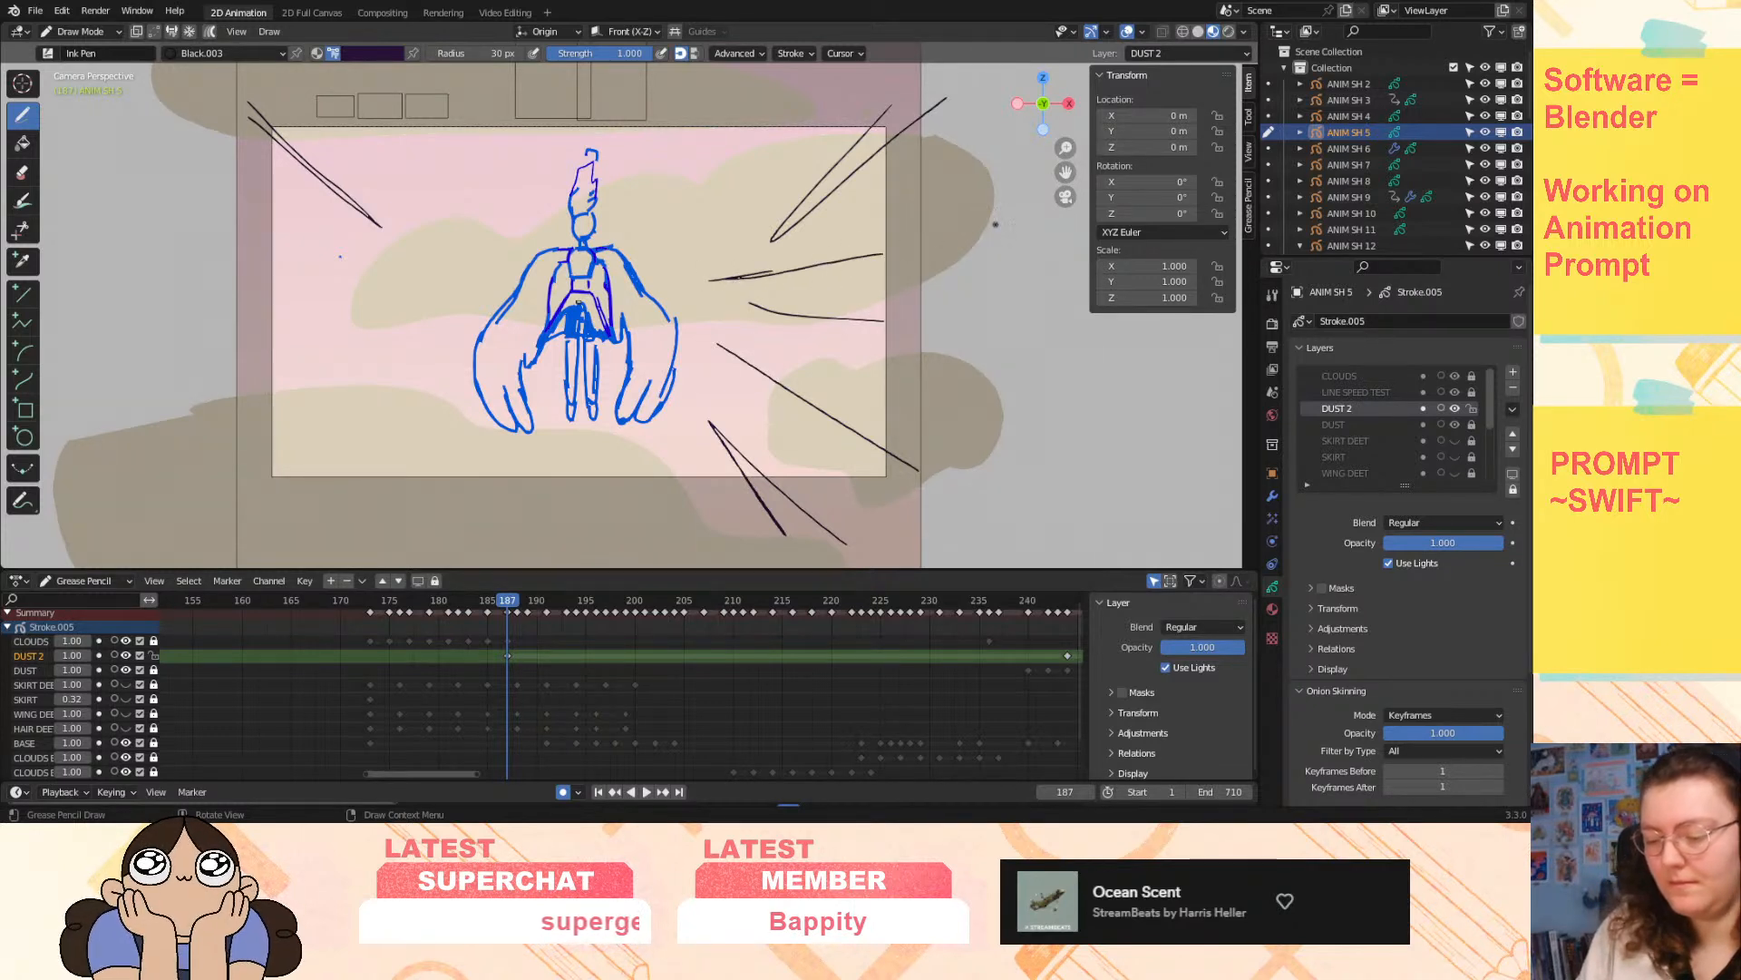
pyautogui.moveTo(737, 119); pyautogui.dragTo(662, 212)
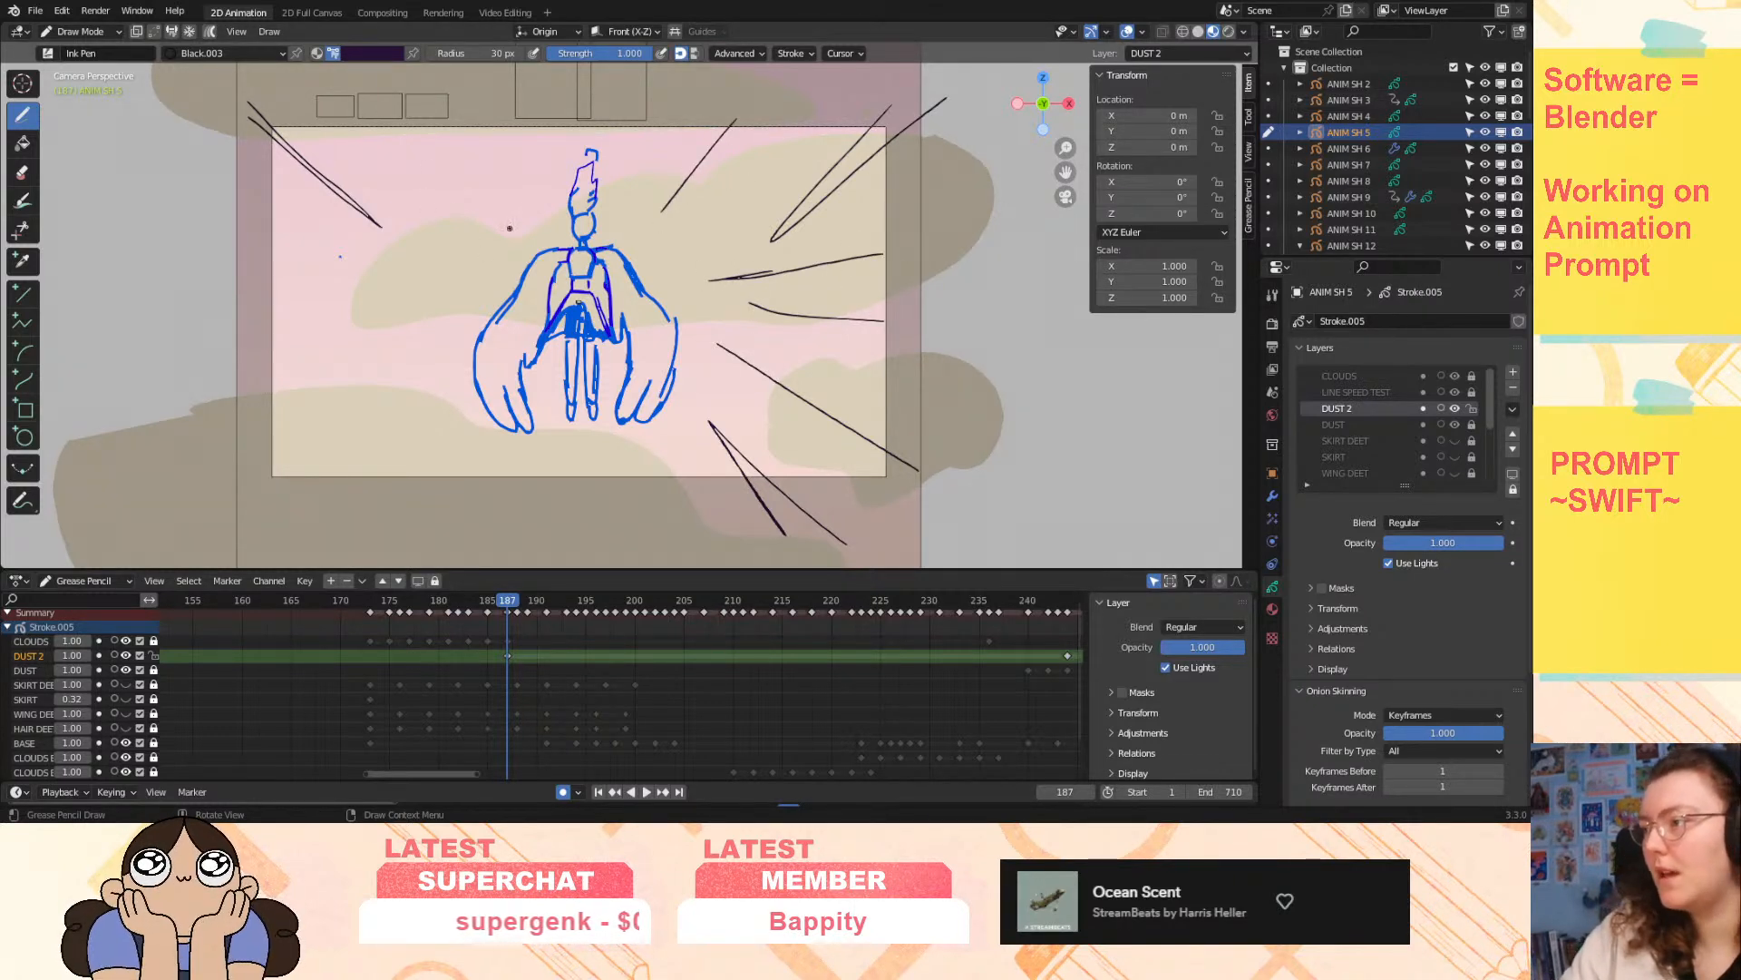
pyautogui.moveTo(340, 129); pyautogui.dragTo(487, 290)
pyautogui.moveTo(433, 74); pyautogui.dragTo(512, 205)
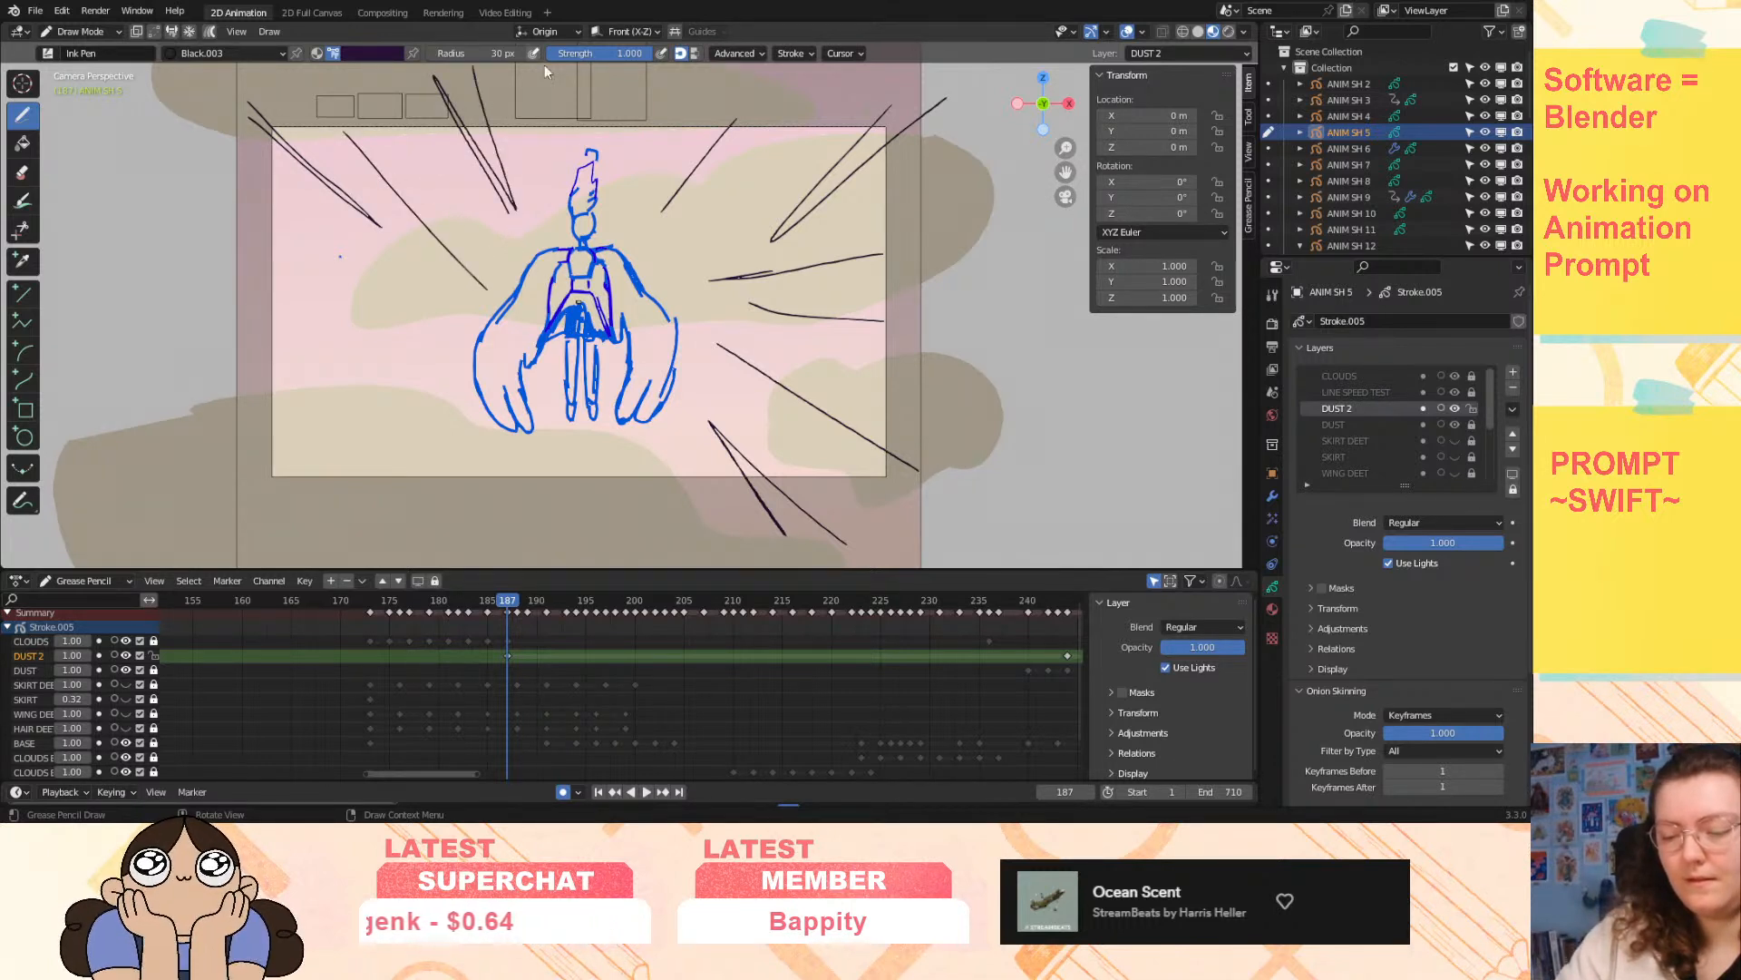
pyautogui.moveTo(217, 252); pyautogui.dragTo(348, 300)
pyautogui.moveTo(206, 490); pyautogui.dragTo(379, 380)
pyautogui.moveTo(205, 533); pyautogui.dragTo(415, 445)
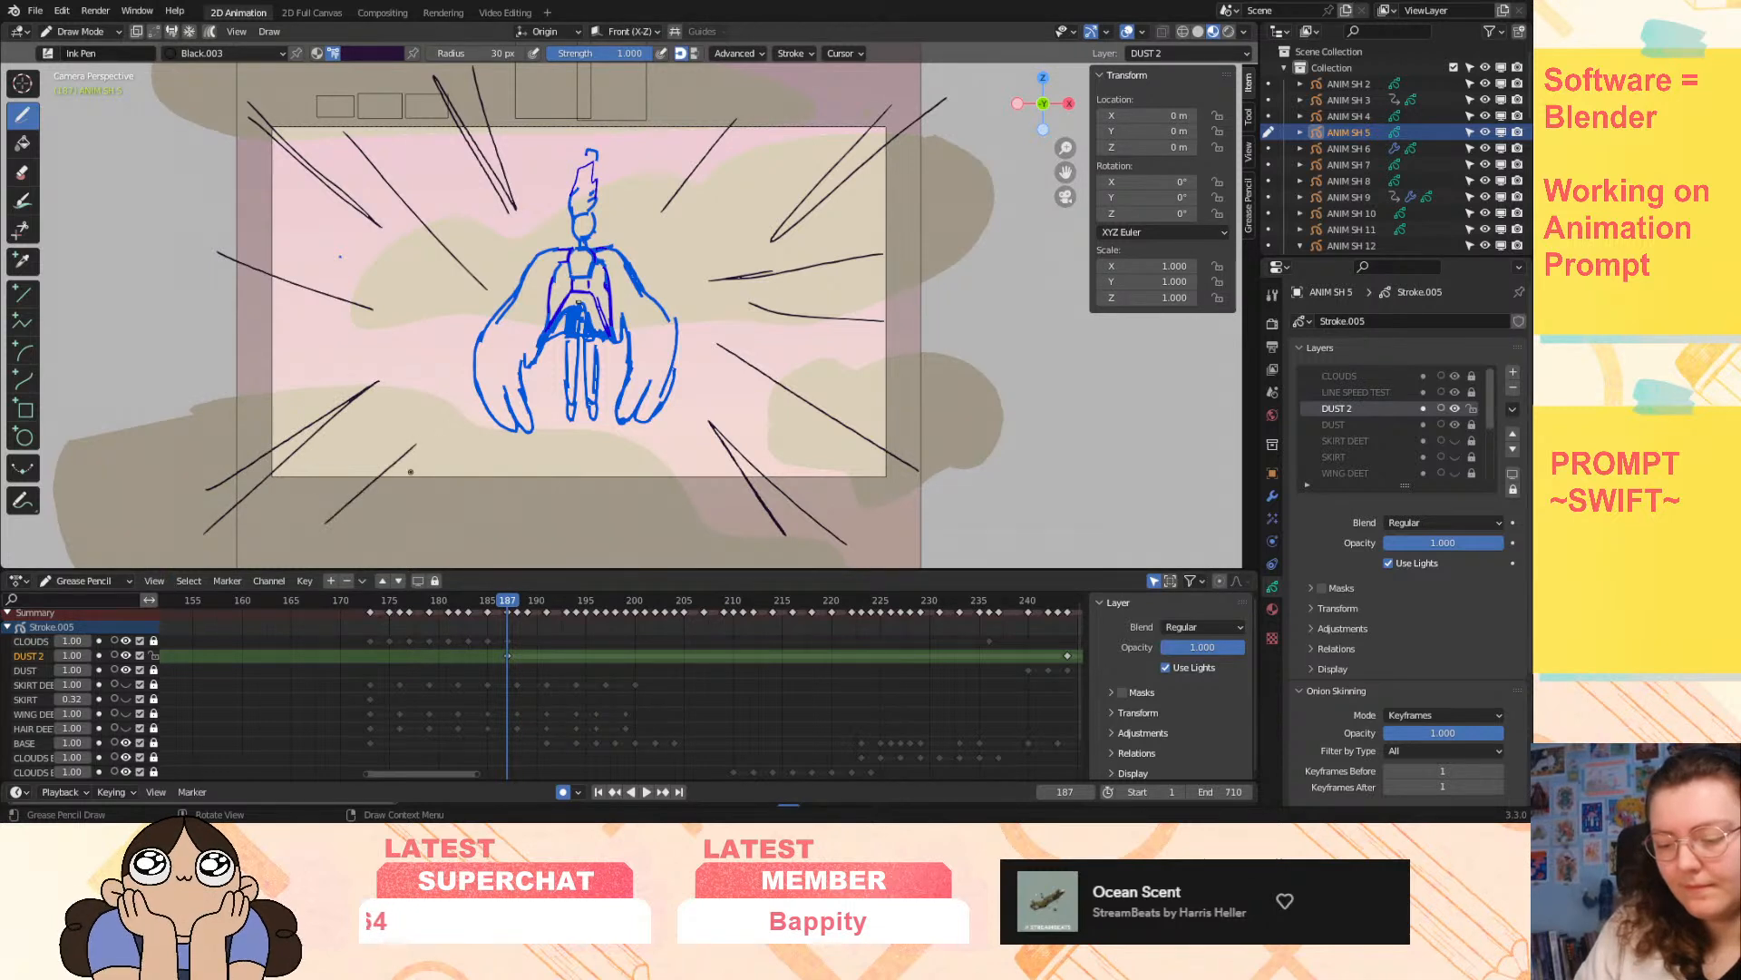
# - Delete the DUST 2 keyframe at frame 187 that holds the radial speed lines
pyautogui.click(507, 657)
pyautogui.press('Delete')
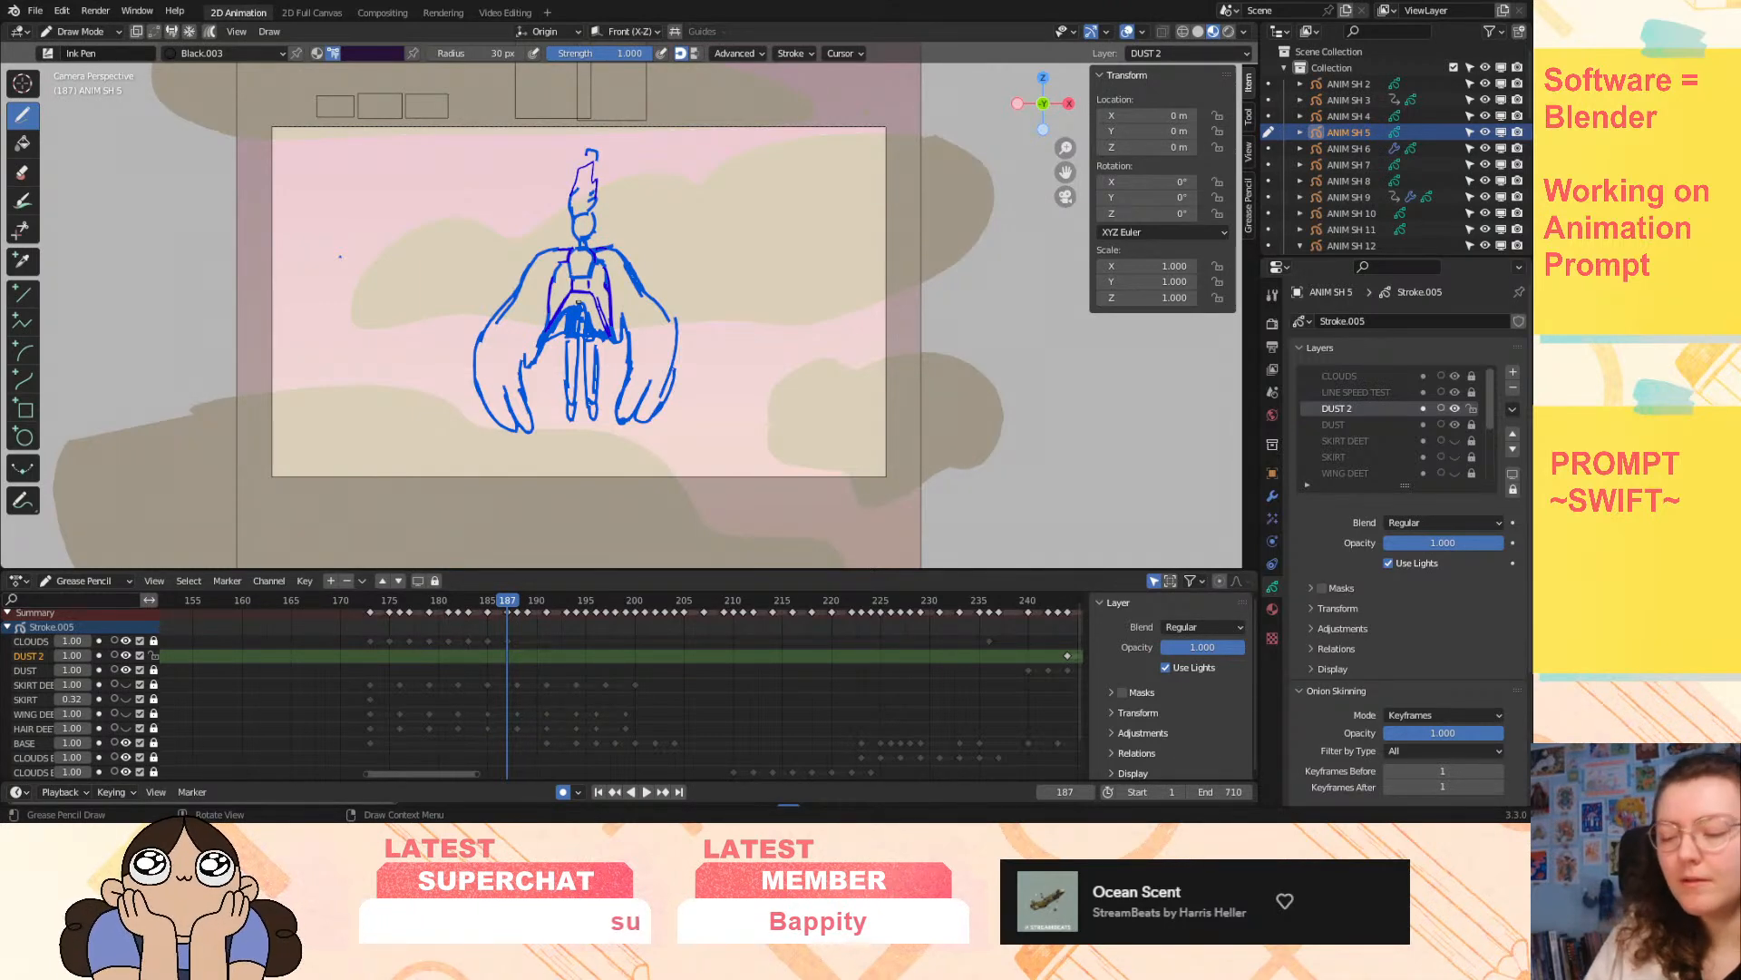
# - Go to frame 173 and show the SKIRT DEET, WING DEET and HAIR DEET layers
pyautogui.moveTo(1066, 147)
pyautogui.mouseDown()
pyautogui.moveTo(1061, 178)
pyautogui.moveTo(1109, 69)
pyautogui.mouseUp()
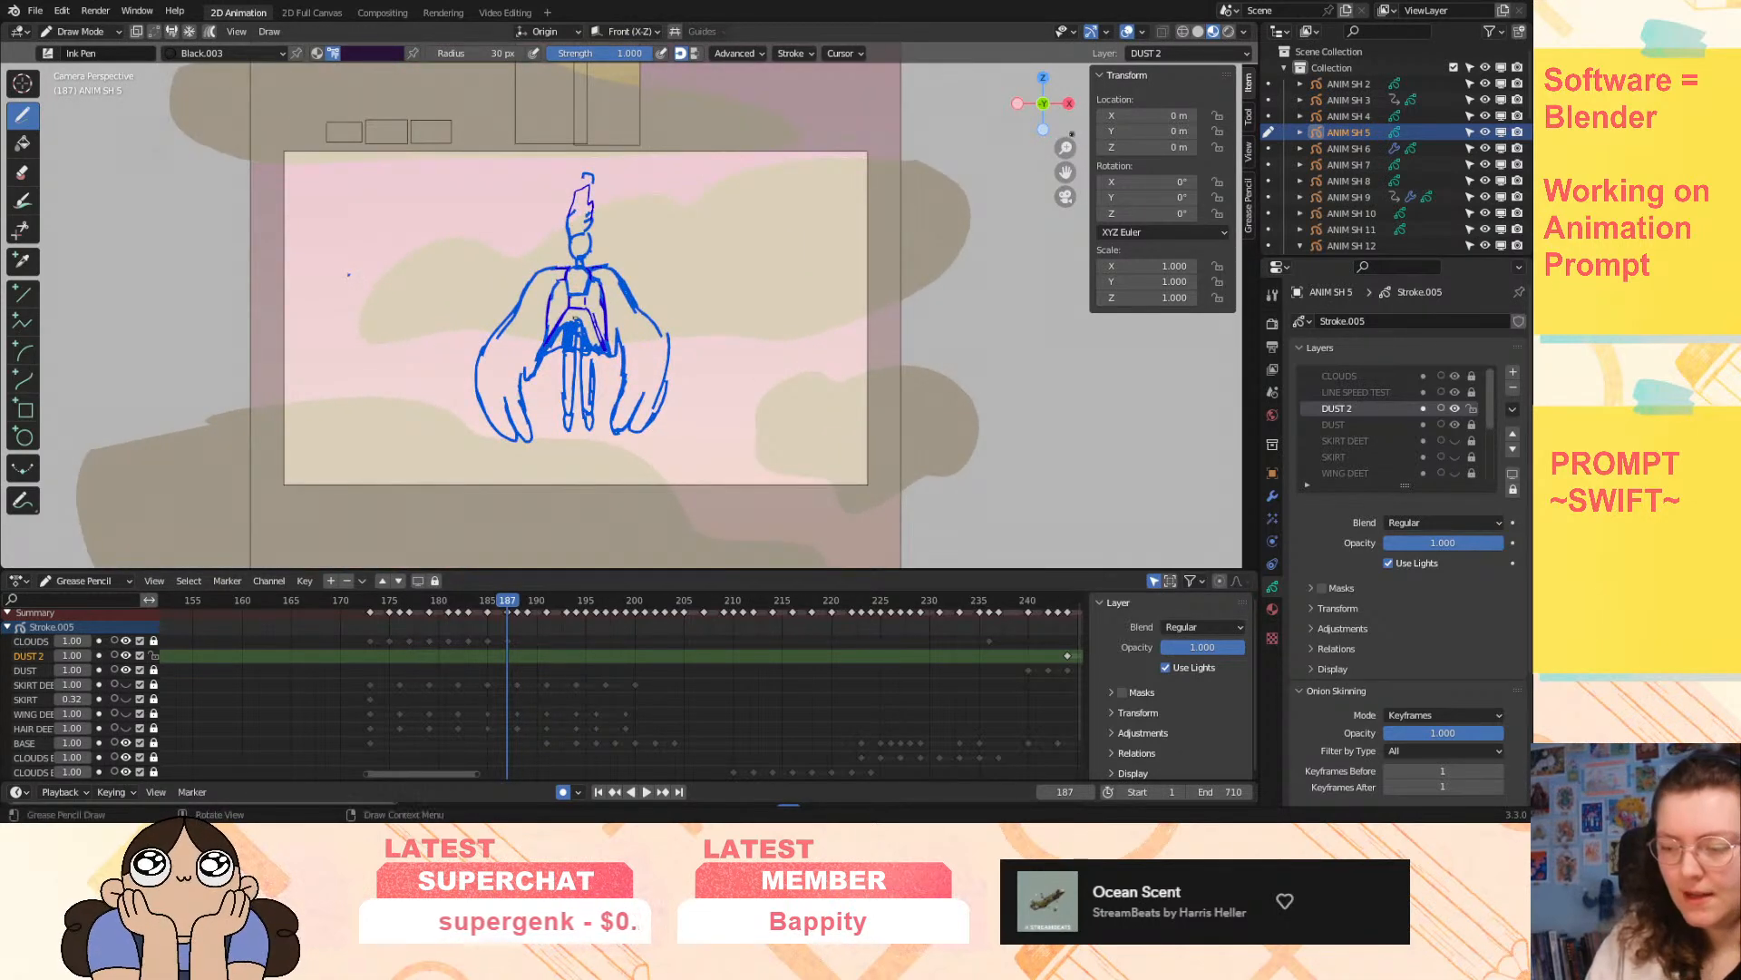
pyautogui.moveTo(1066, 148); pyautogui.dragTo(1107, 109)
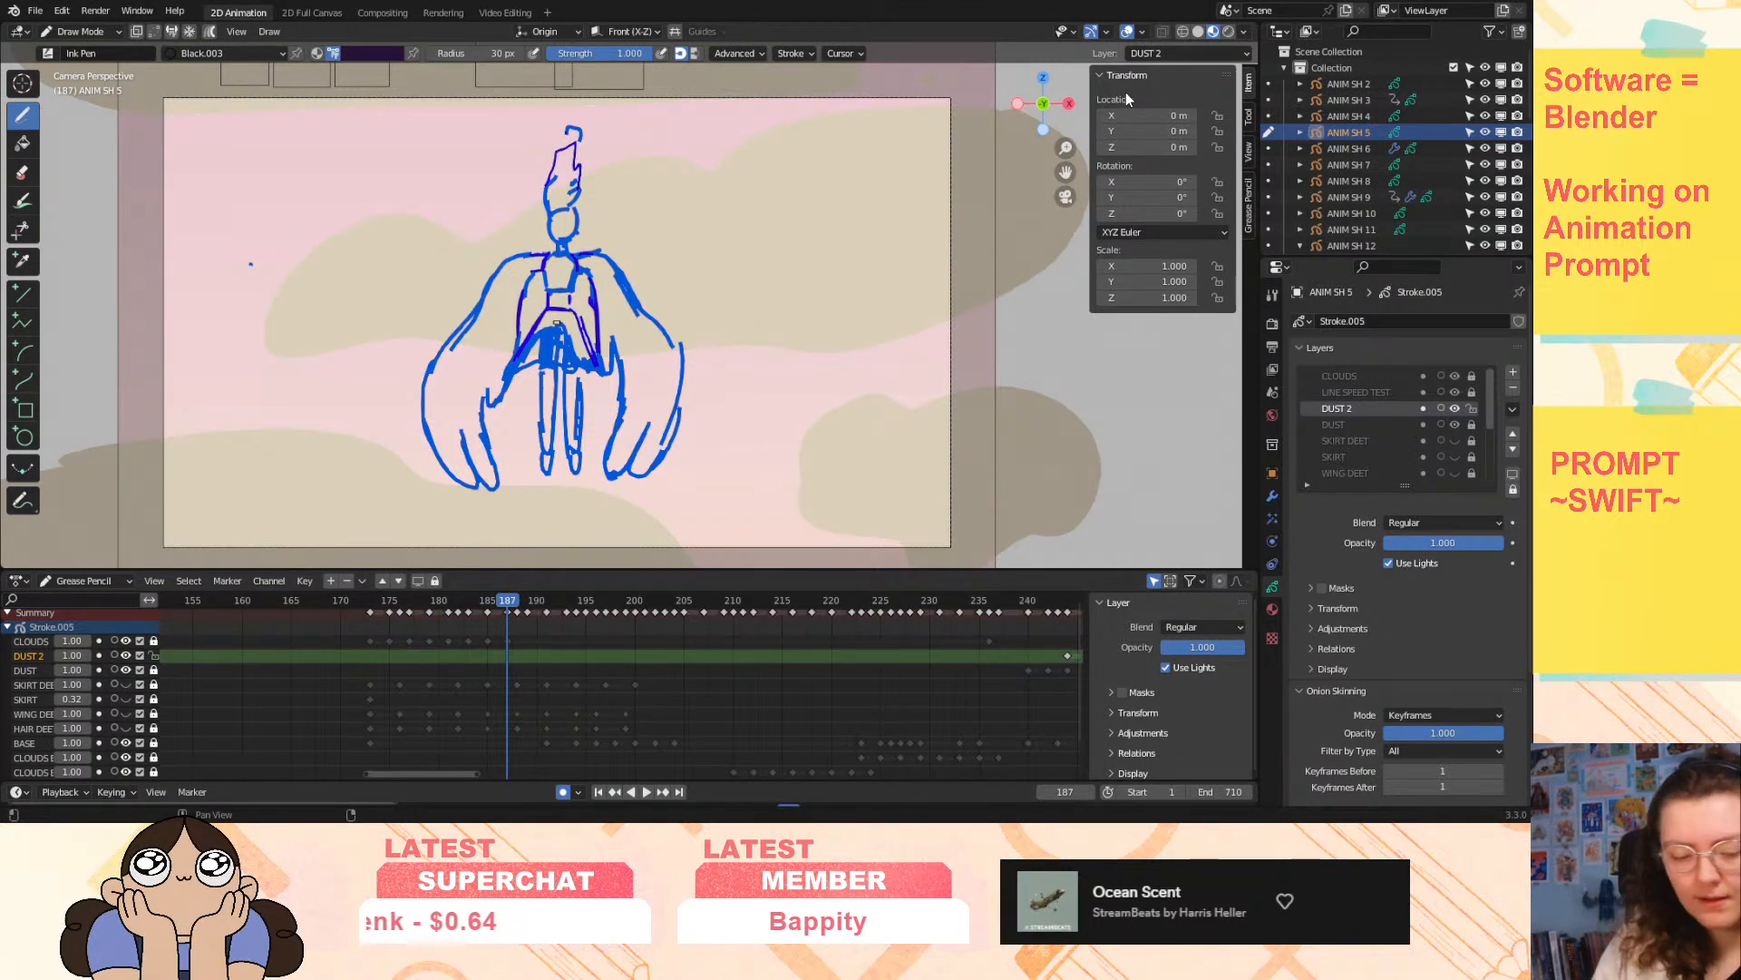
pyautogui.press('Left')
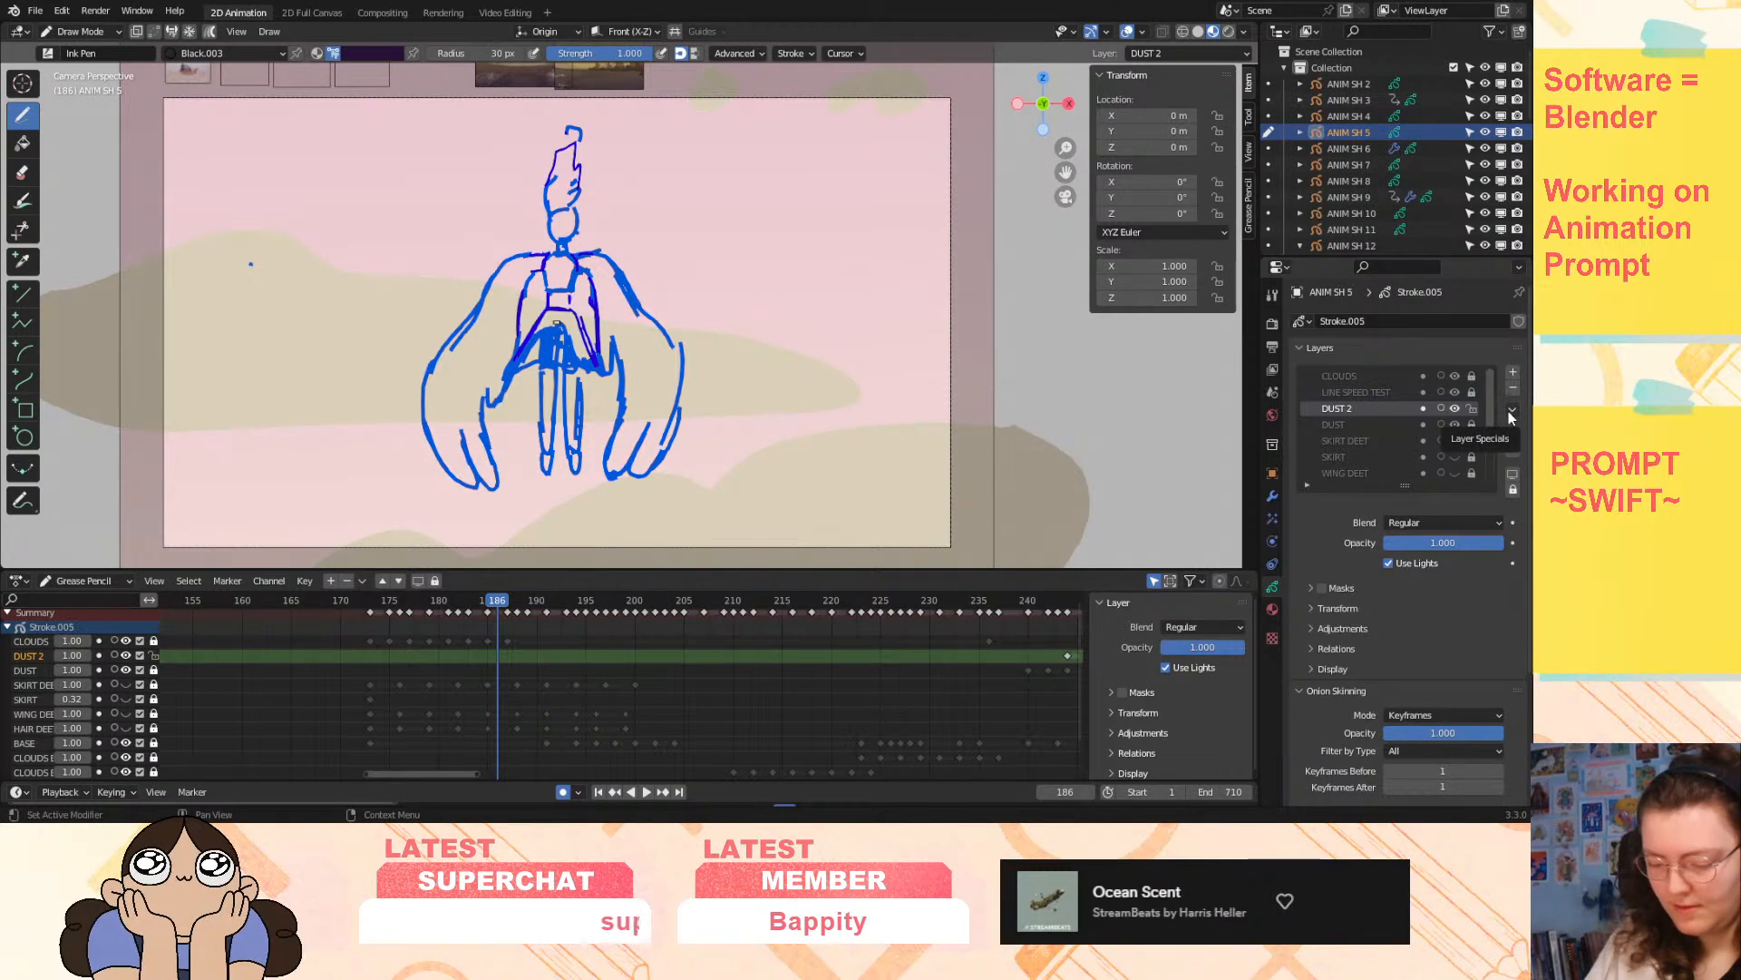
pyautogui.moveTo(450, 775)
pyautogui.mouseDown()
pyautogui.moveTo(515, 779)
pyautogui.moveTo(477, 785)
pyautogui.mouseUp()
pyautogui.moveTo(857, 599)
pyautogui.mouseDown()
pyautogui.moveTo(953, 604)
pyautogui.moveTo(989, 626)
pyautogui.moveTo(750, 680)
pyautogui.moveTo(922, 689)
pyautogui.moveTo(367, 693)
pyautogui.moveTo(177, 716)
pyautogui.mouseUp()
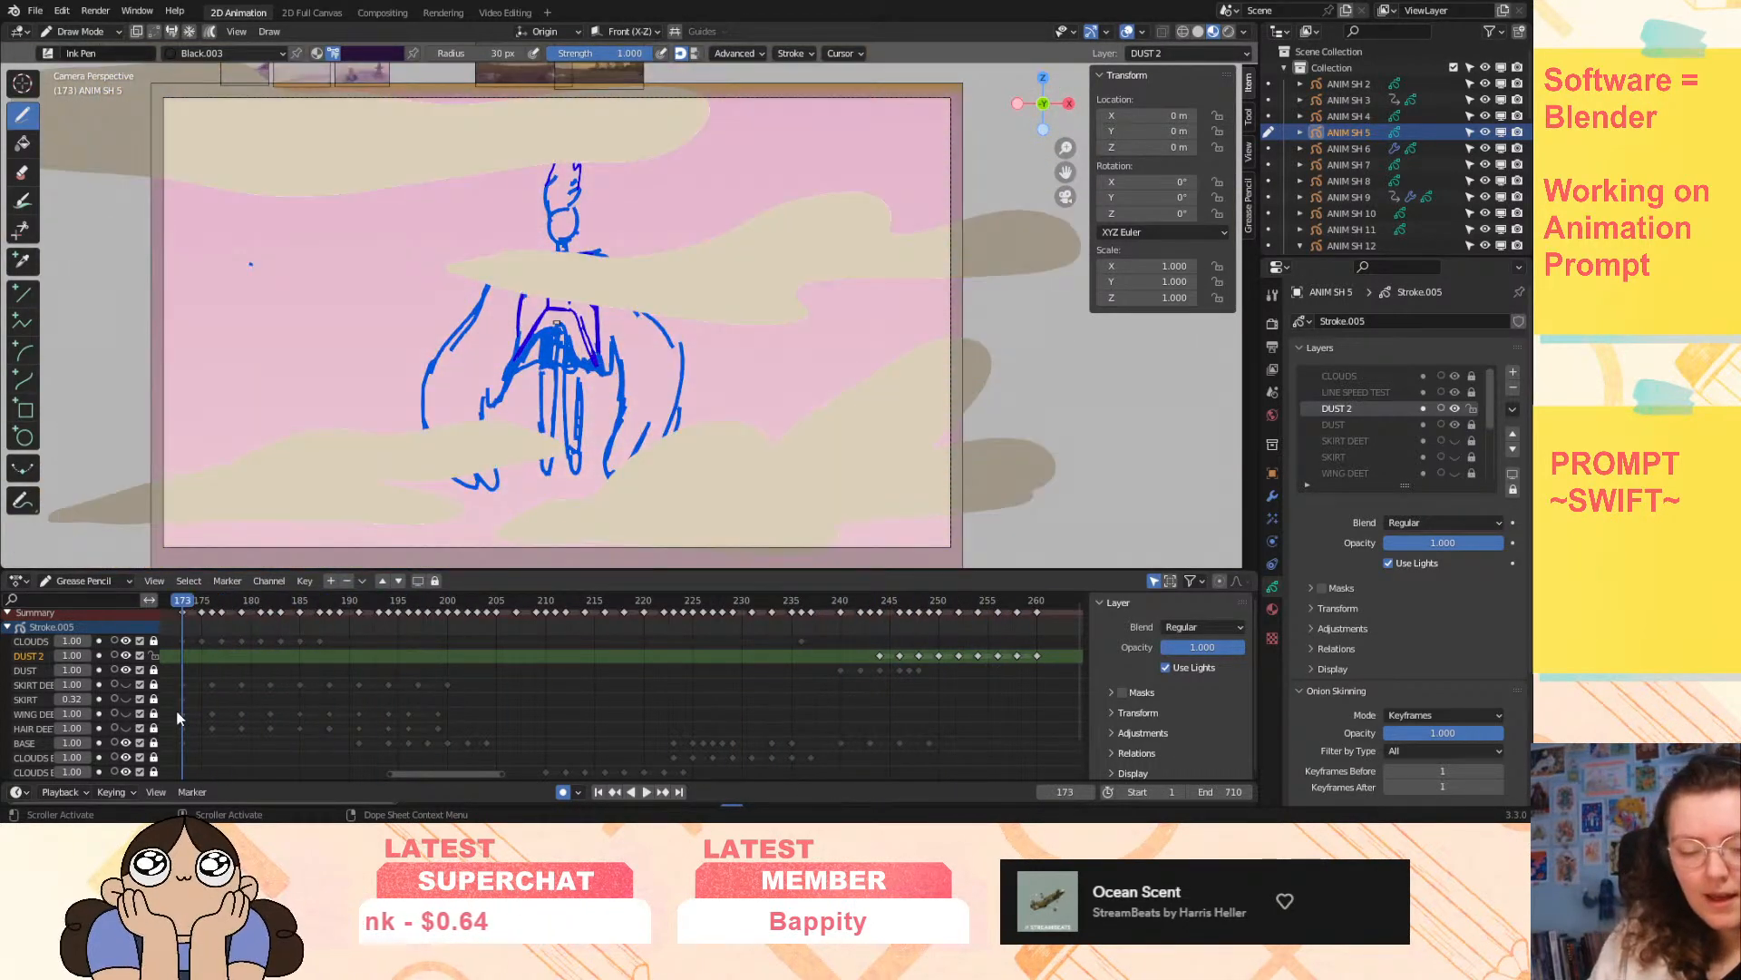
pyautogui.click(1420, 441)
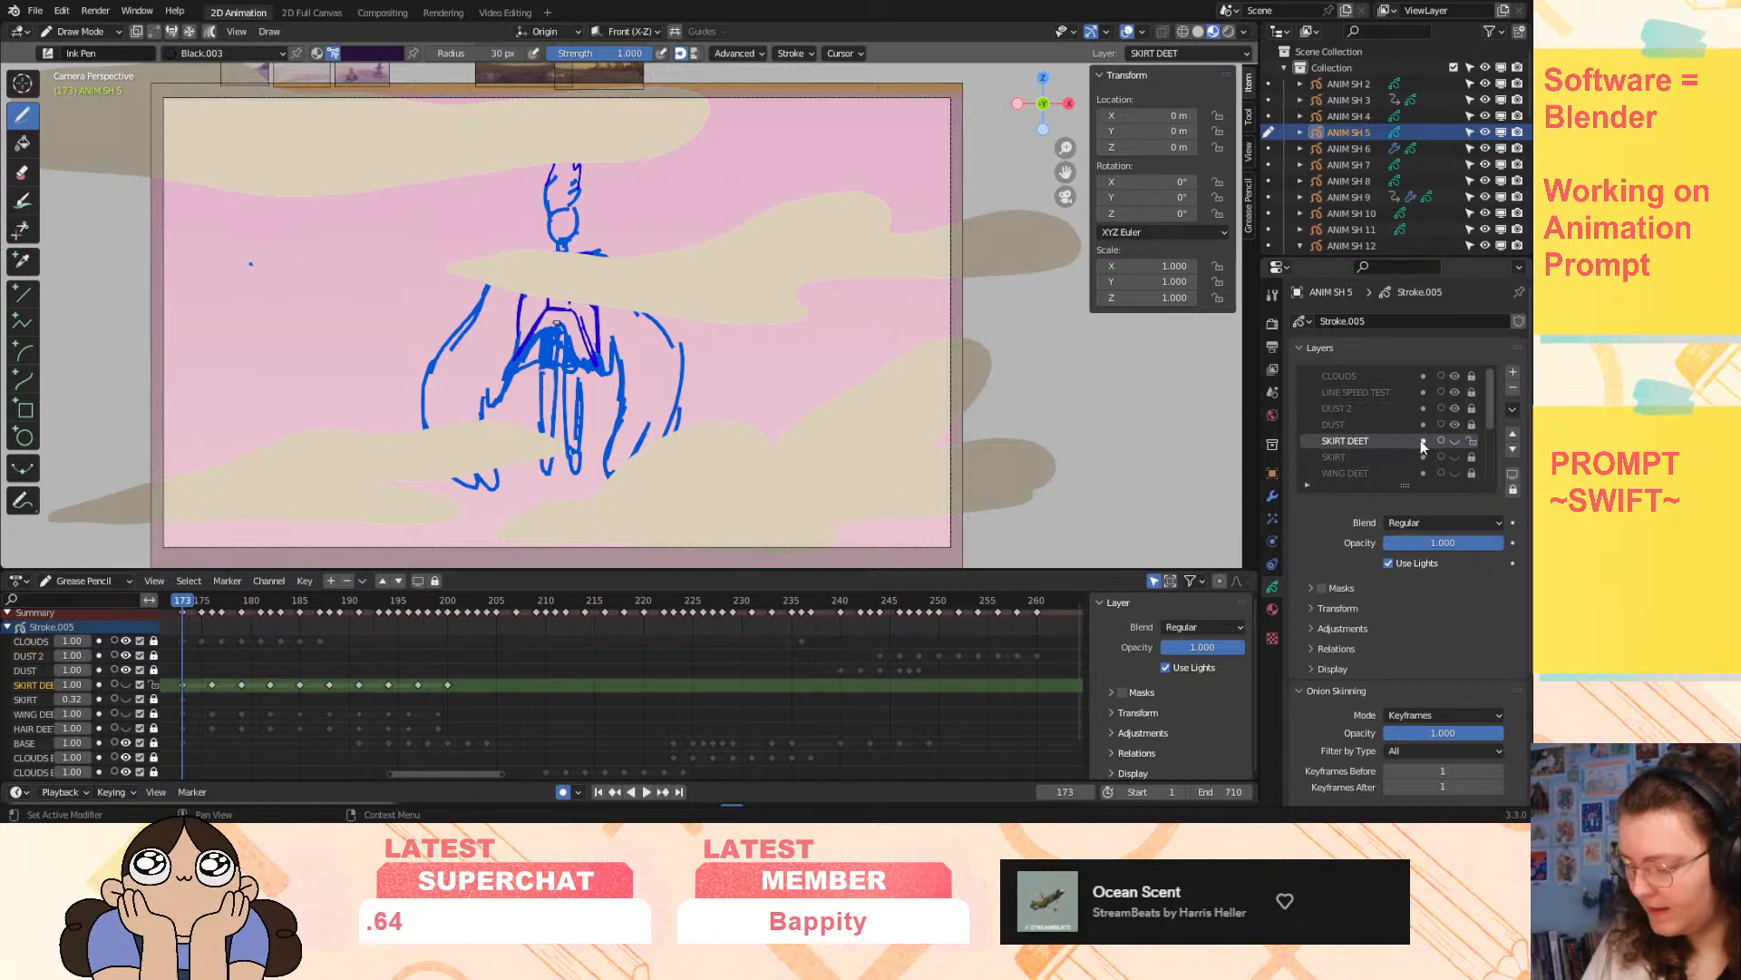
pyautogui.click(1454, 441)
pyautogui.moveTo(1486, 400)
pyautogui.mouseDown()
pyautogui.moveTo(1484, 422)
pyautogui.moveTo(1457, 425)
pyautogui.mouseUp()
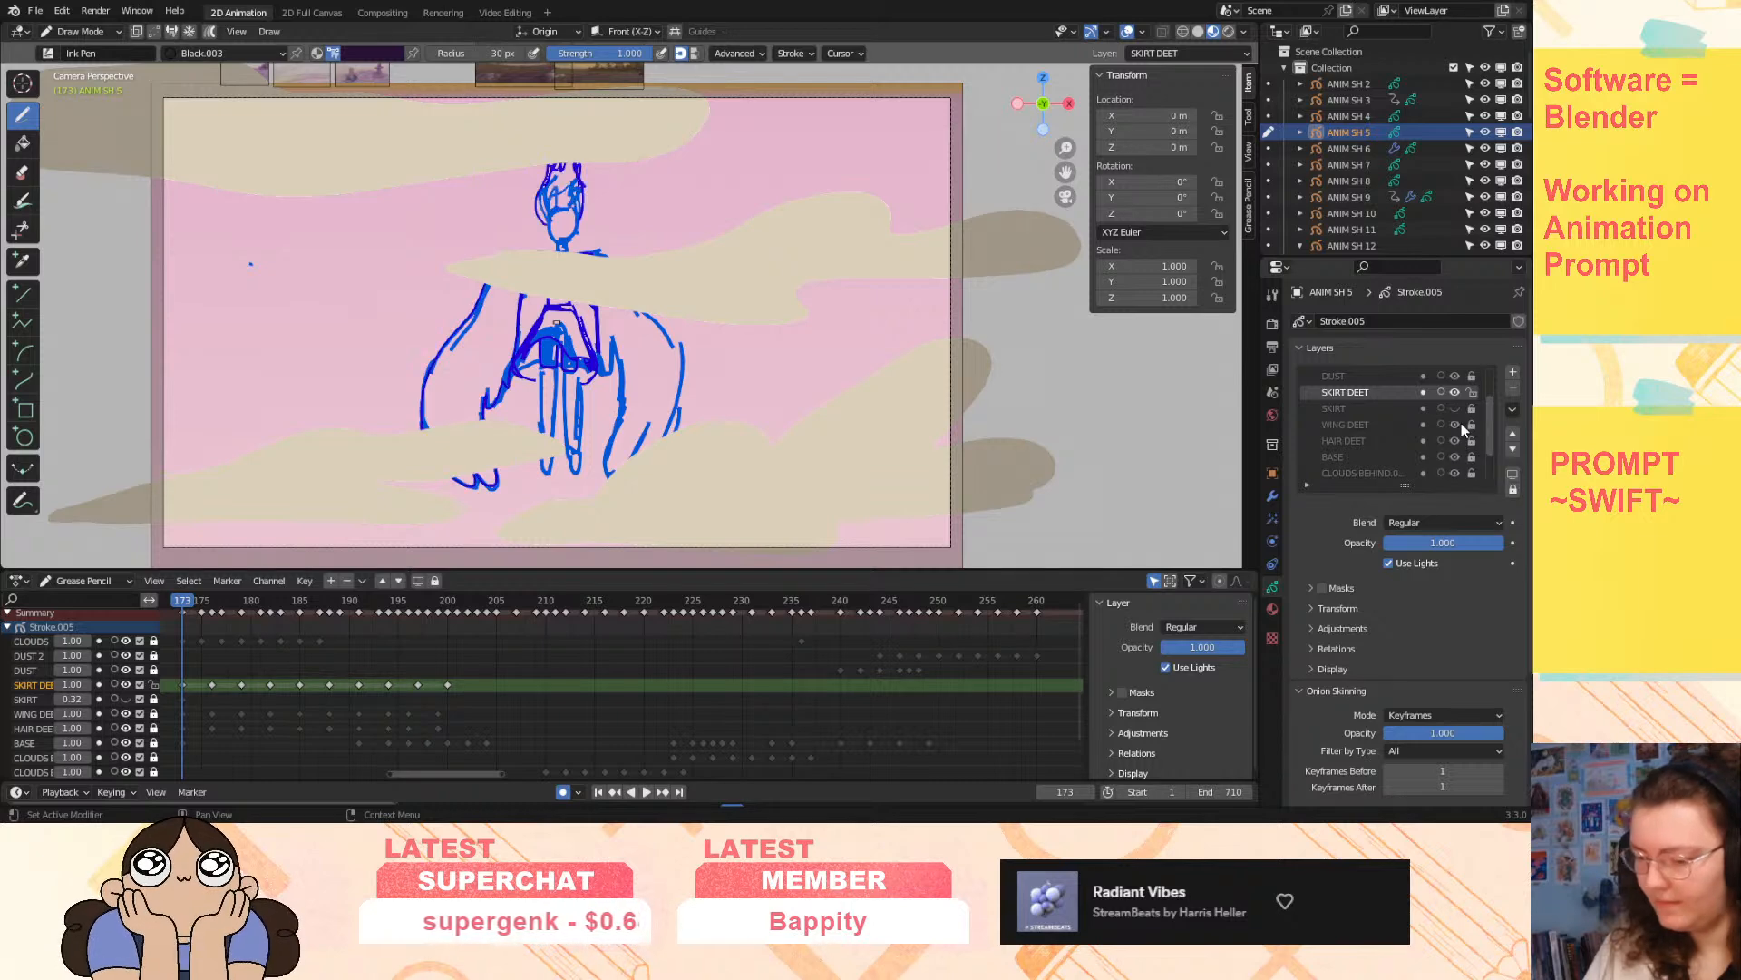
# - Play back the detail layers from frame 173 past frame 200 and hide the WING DEET layer
pyautogui.press('space')
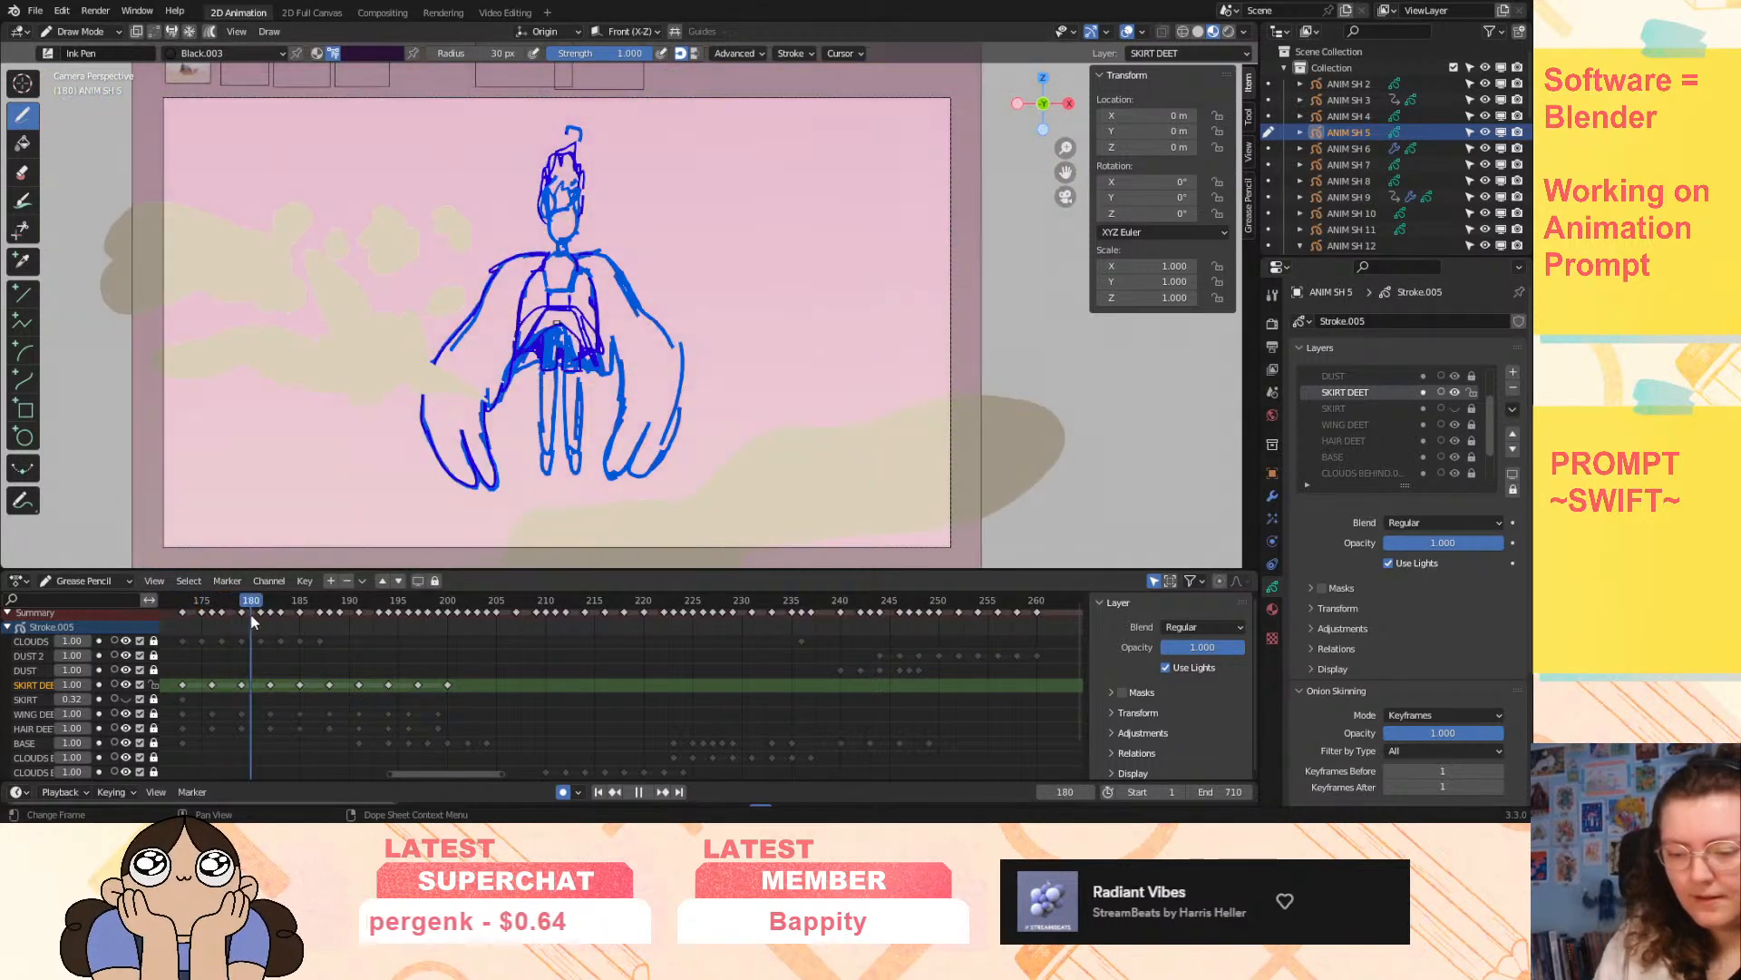
pyautogui.press('space')
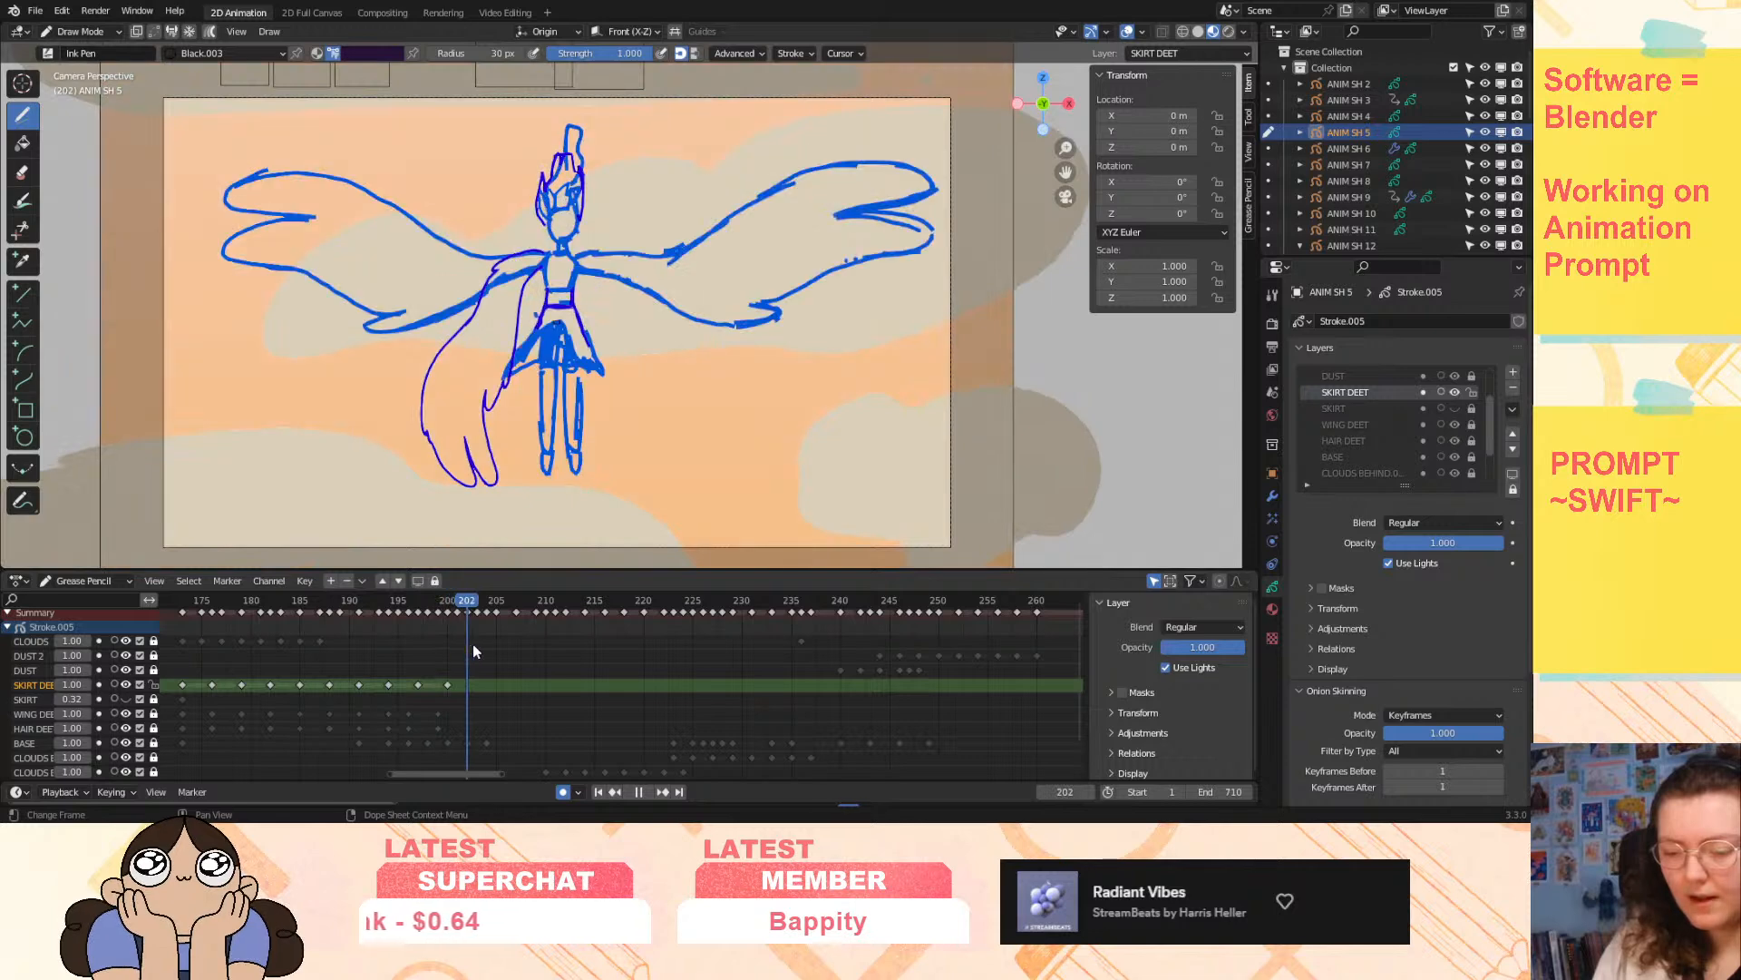
pyautogui.click(1455, 424)
pyautogui.click(455, 602)
pyautogui.press('space')
pyautogui.moveTo(455, 602)
pyautogui.mouseDown()
pyautogui.moveTo(230, 648)
pyautogui.moveTo(352, 684)
pyautogui.moveTo(586, 679)
pyautogui.moveTo(360, 731)
pyautogui.moveTo(304, 768)
pyautogui.moveTo(472, 747)
pyautogui.moveTo(451, 738)
pyautogui.moveTo(448, 767)
pyautogui.mouseUp()
# - Duplicate the SKIRT DEET keyframes from frames 173–200 so the copies start at frame 203, and set the copies' keyframe type to Breakdown
pyautogui.moveTo(344, 679); pyautogui.dragTo(688, 688)
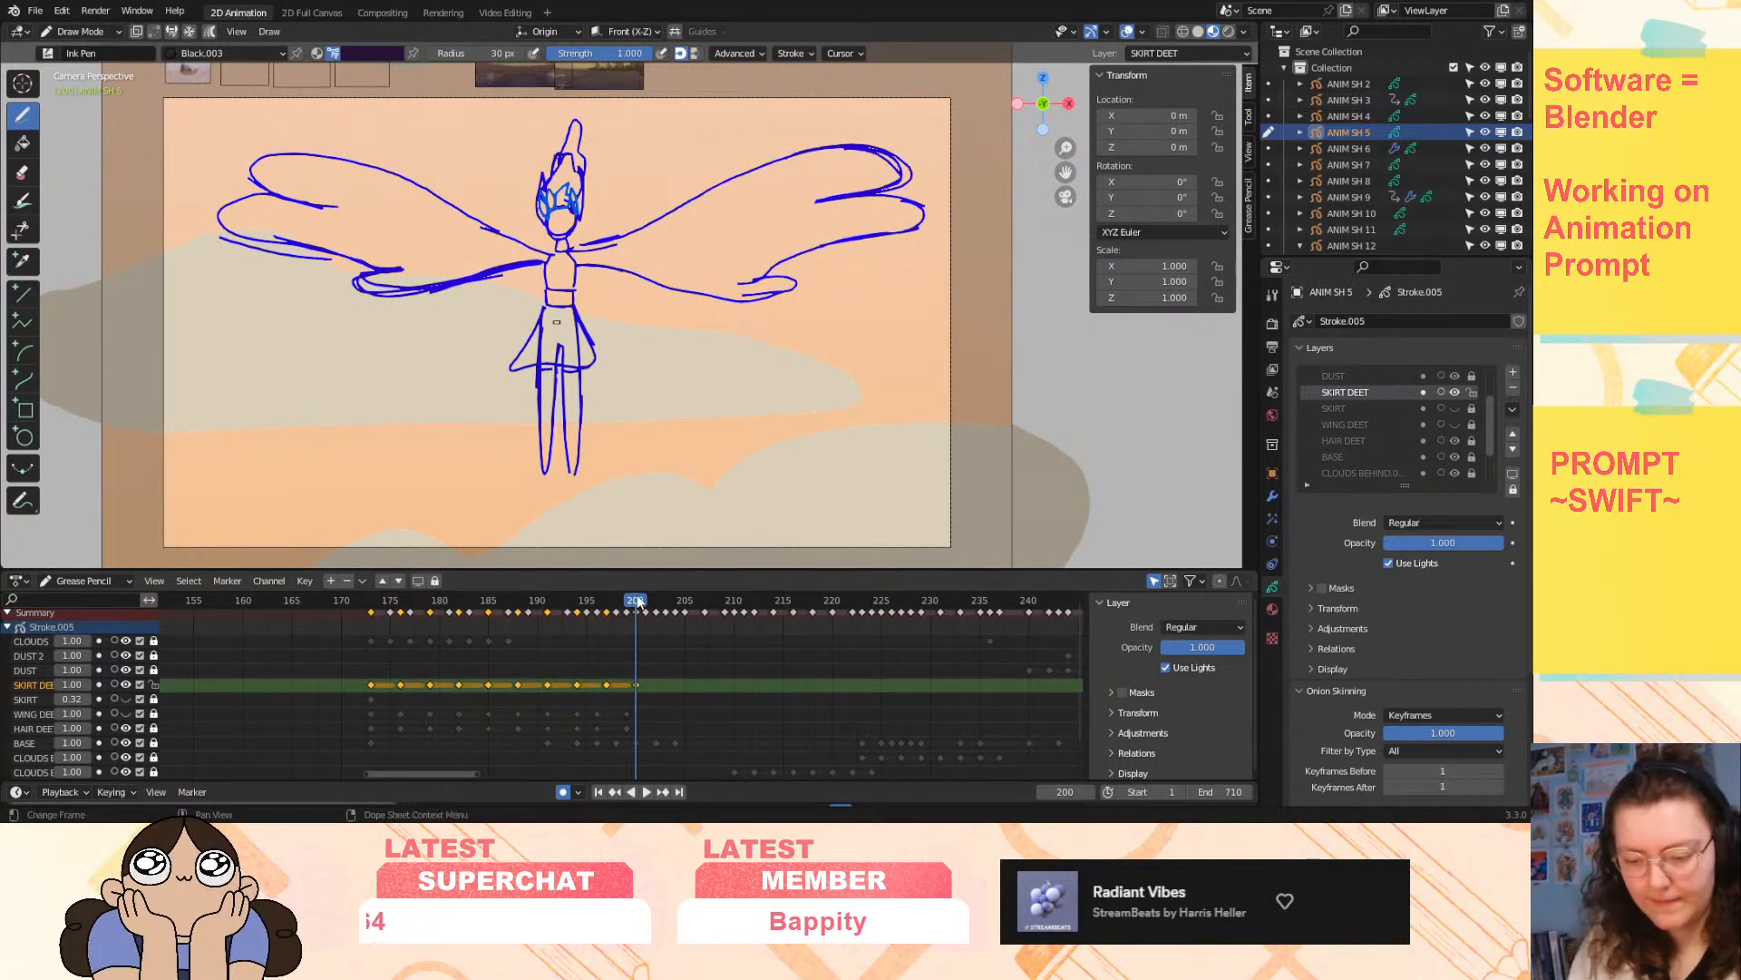
pyautogui.click(370, 601)
pyautogui.press('space')
pyautogui.press('Escape')
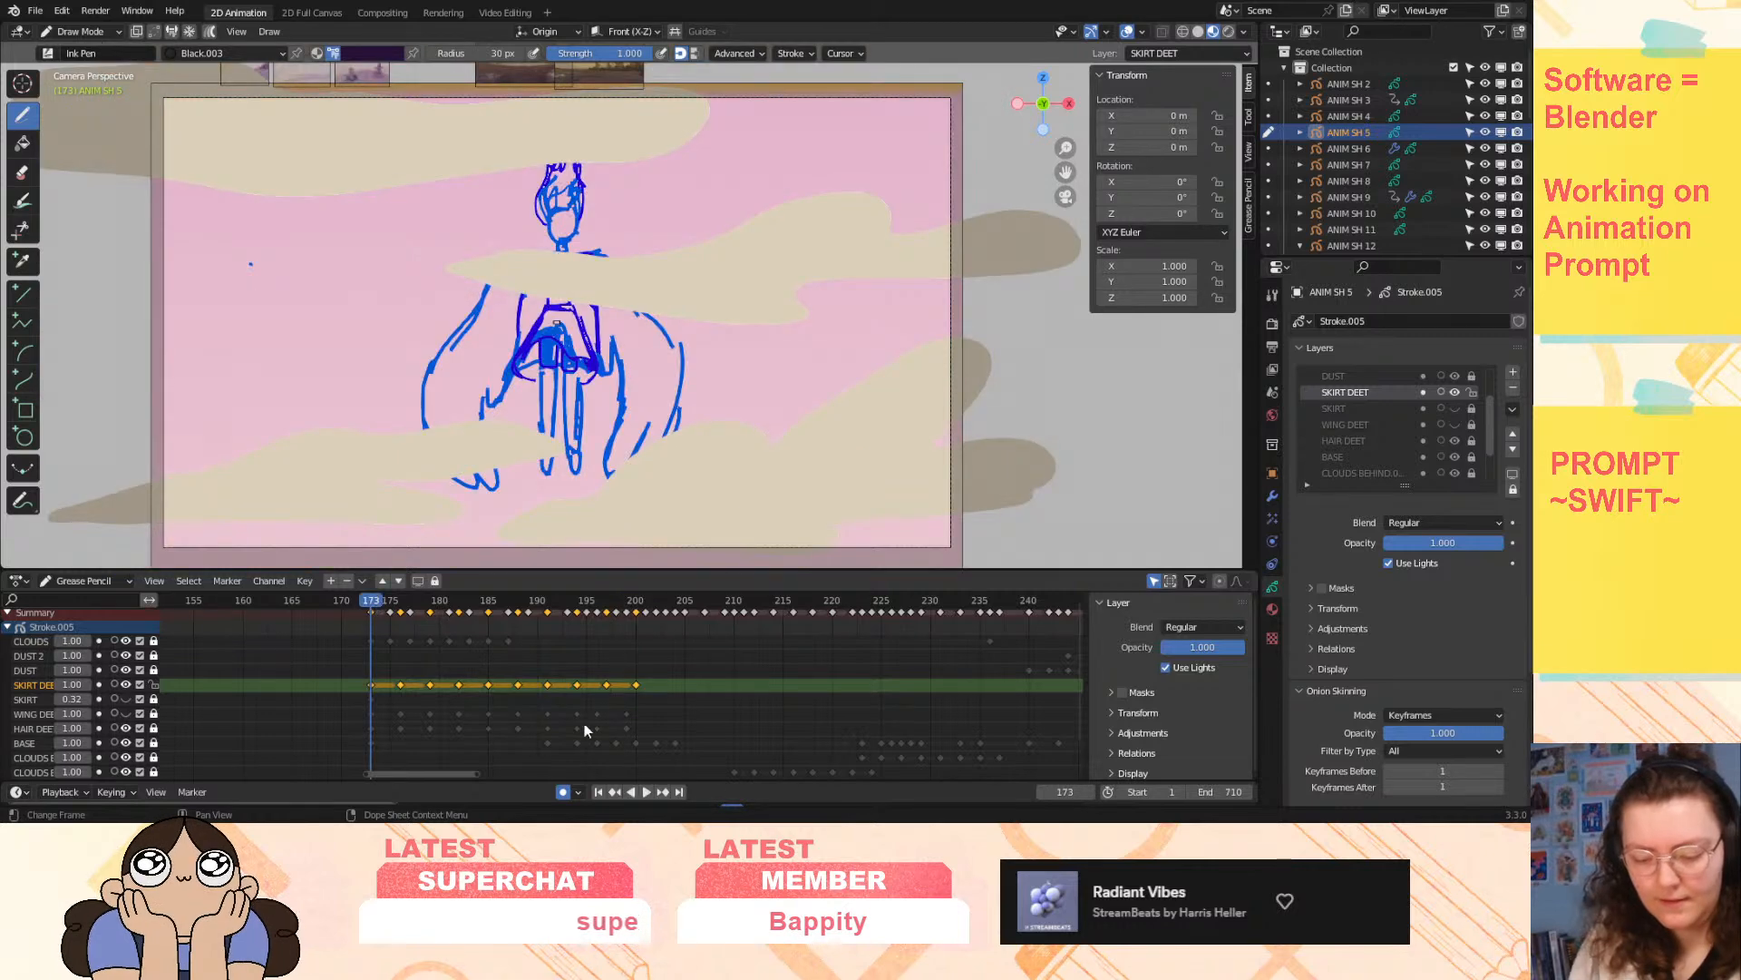
pyautogui.moveTo(635, 689); pyautogui.dragTo(925, 688)
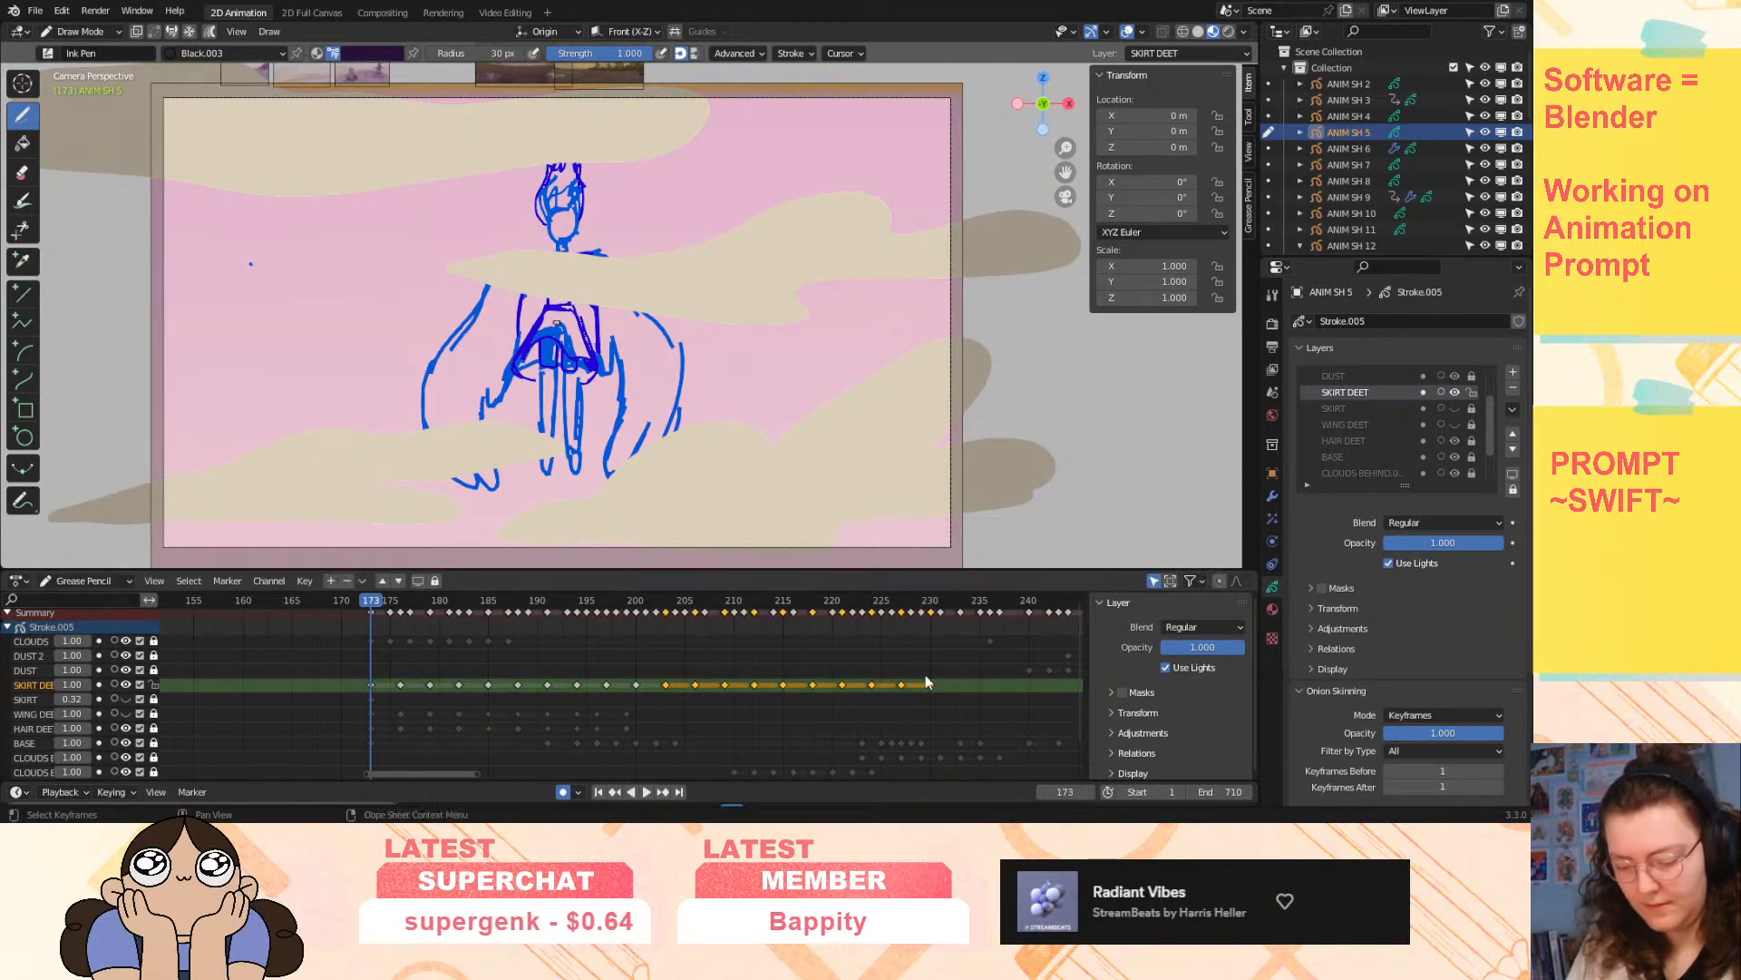
pyautogui.rightClick(916, 687)
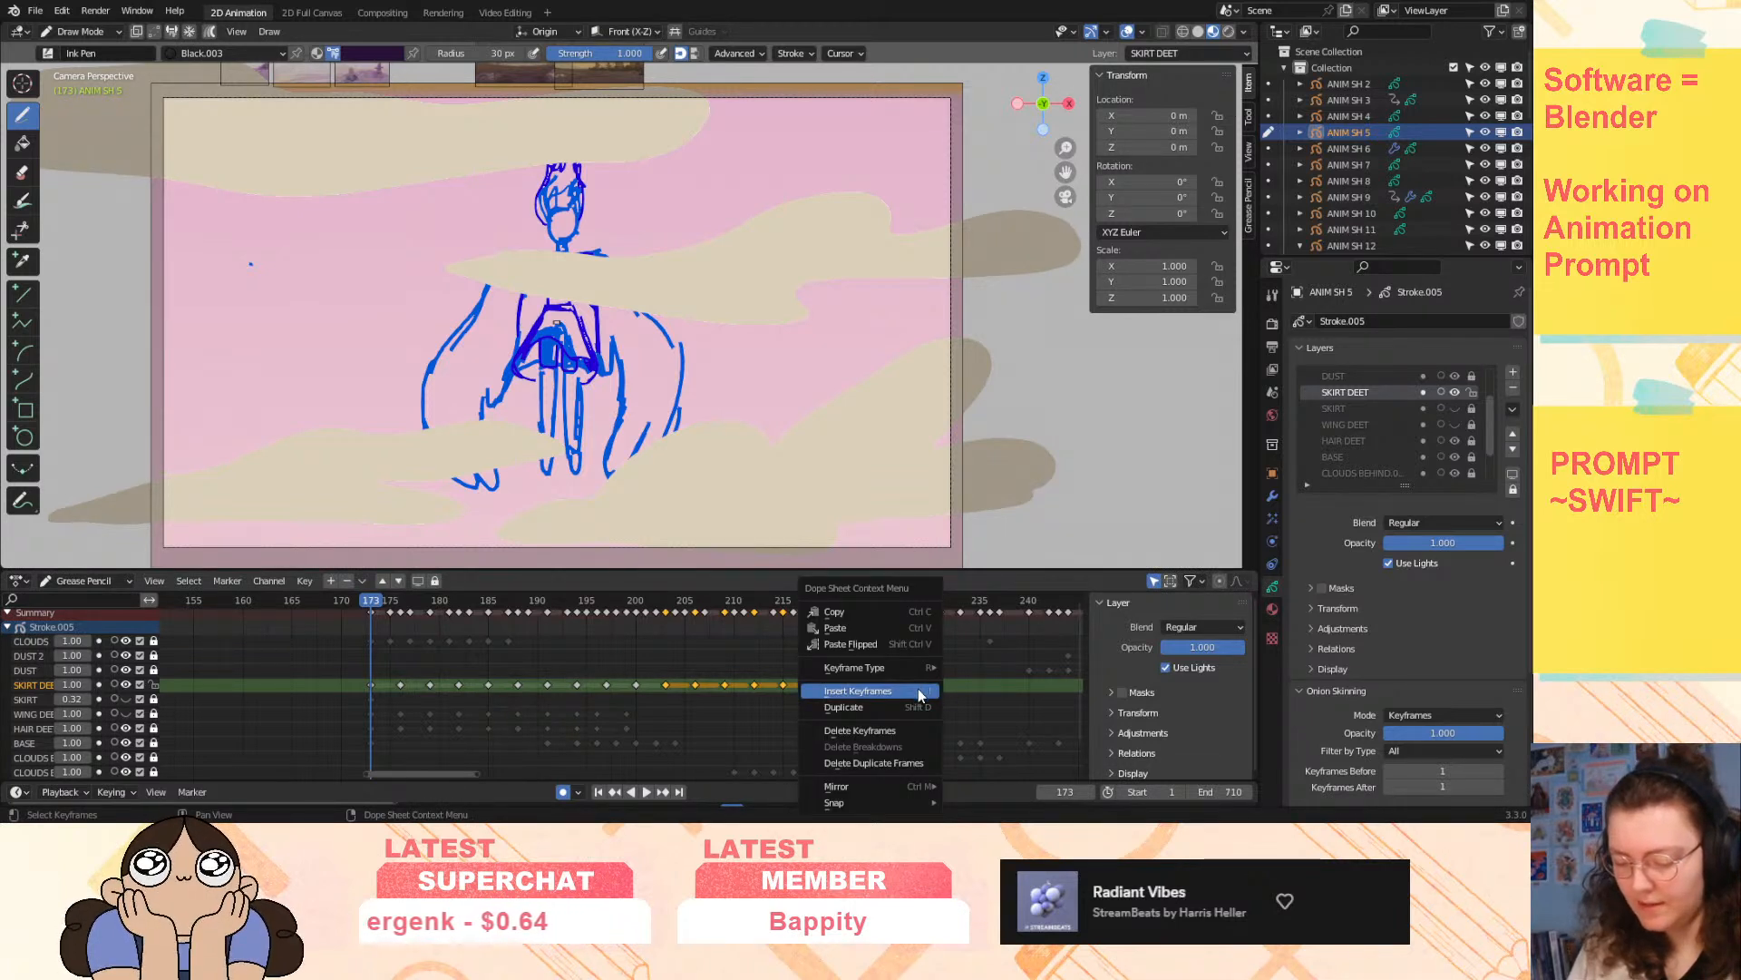
pyautogui.moveTo(898, 668)
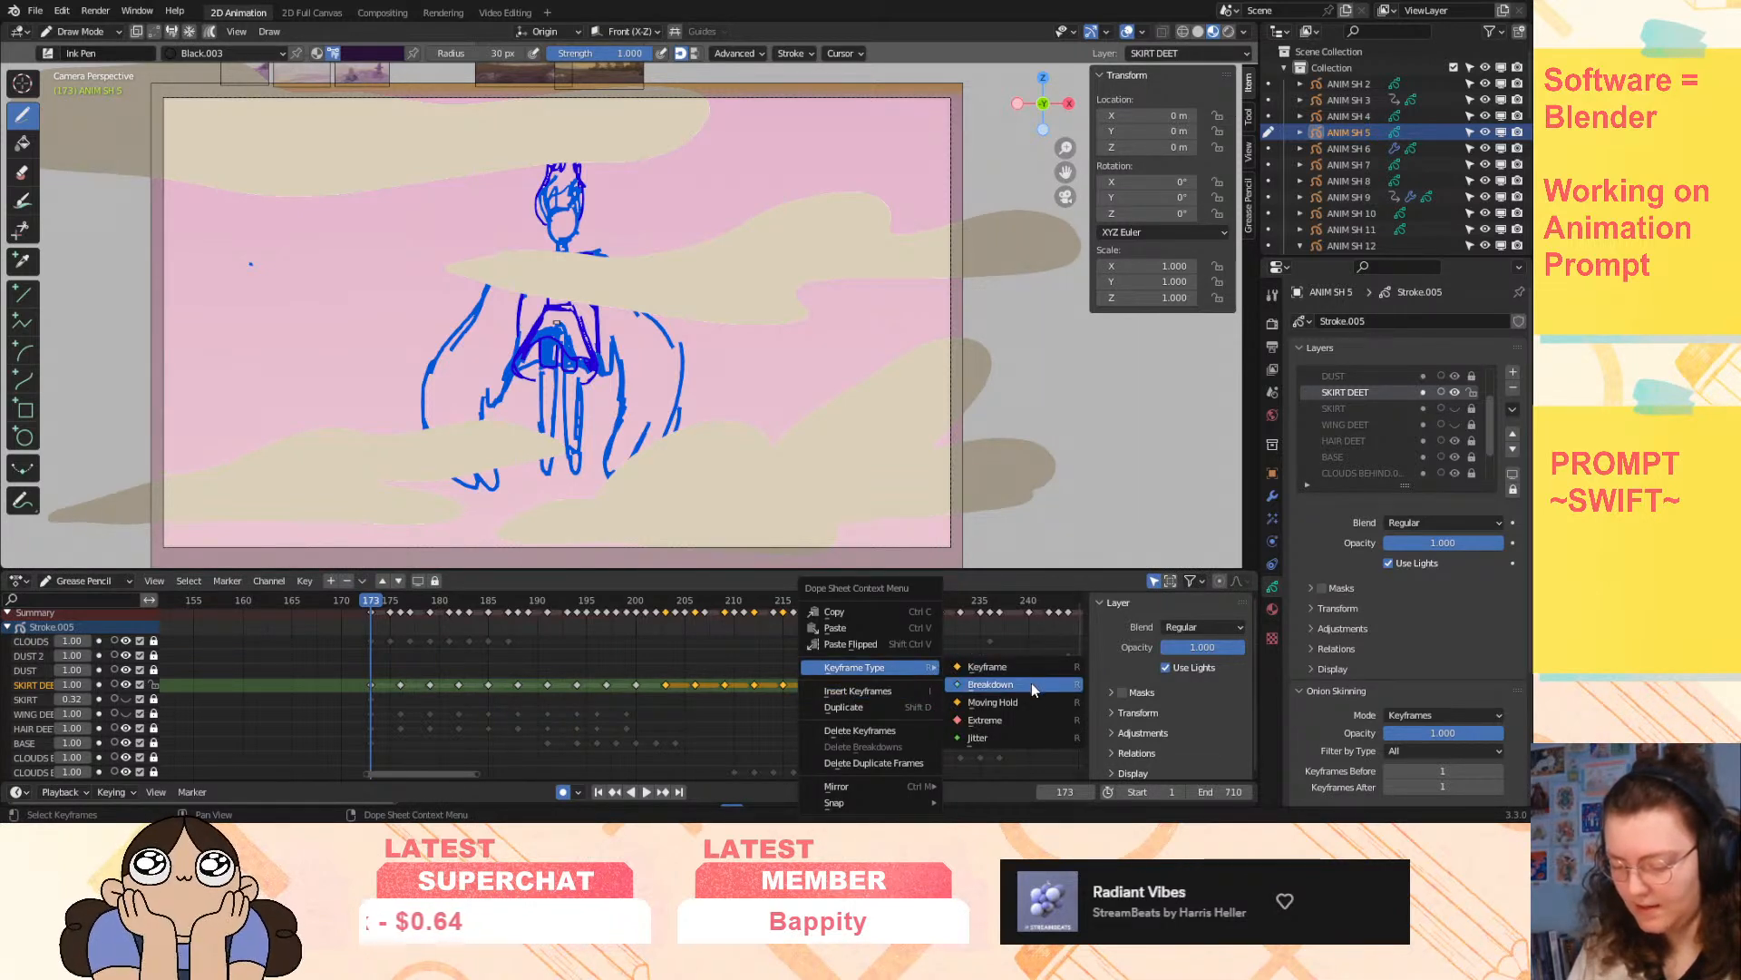
pyautogui.click(1031, 682)
# - Duplicate the copied SKIRT DEET keyframes again so the new set starts at frame 234
pyautogui.moveTo(459, 776); pyautogui.dragTo(489, 782)
pyautogui.press('g')
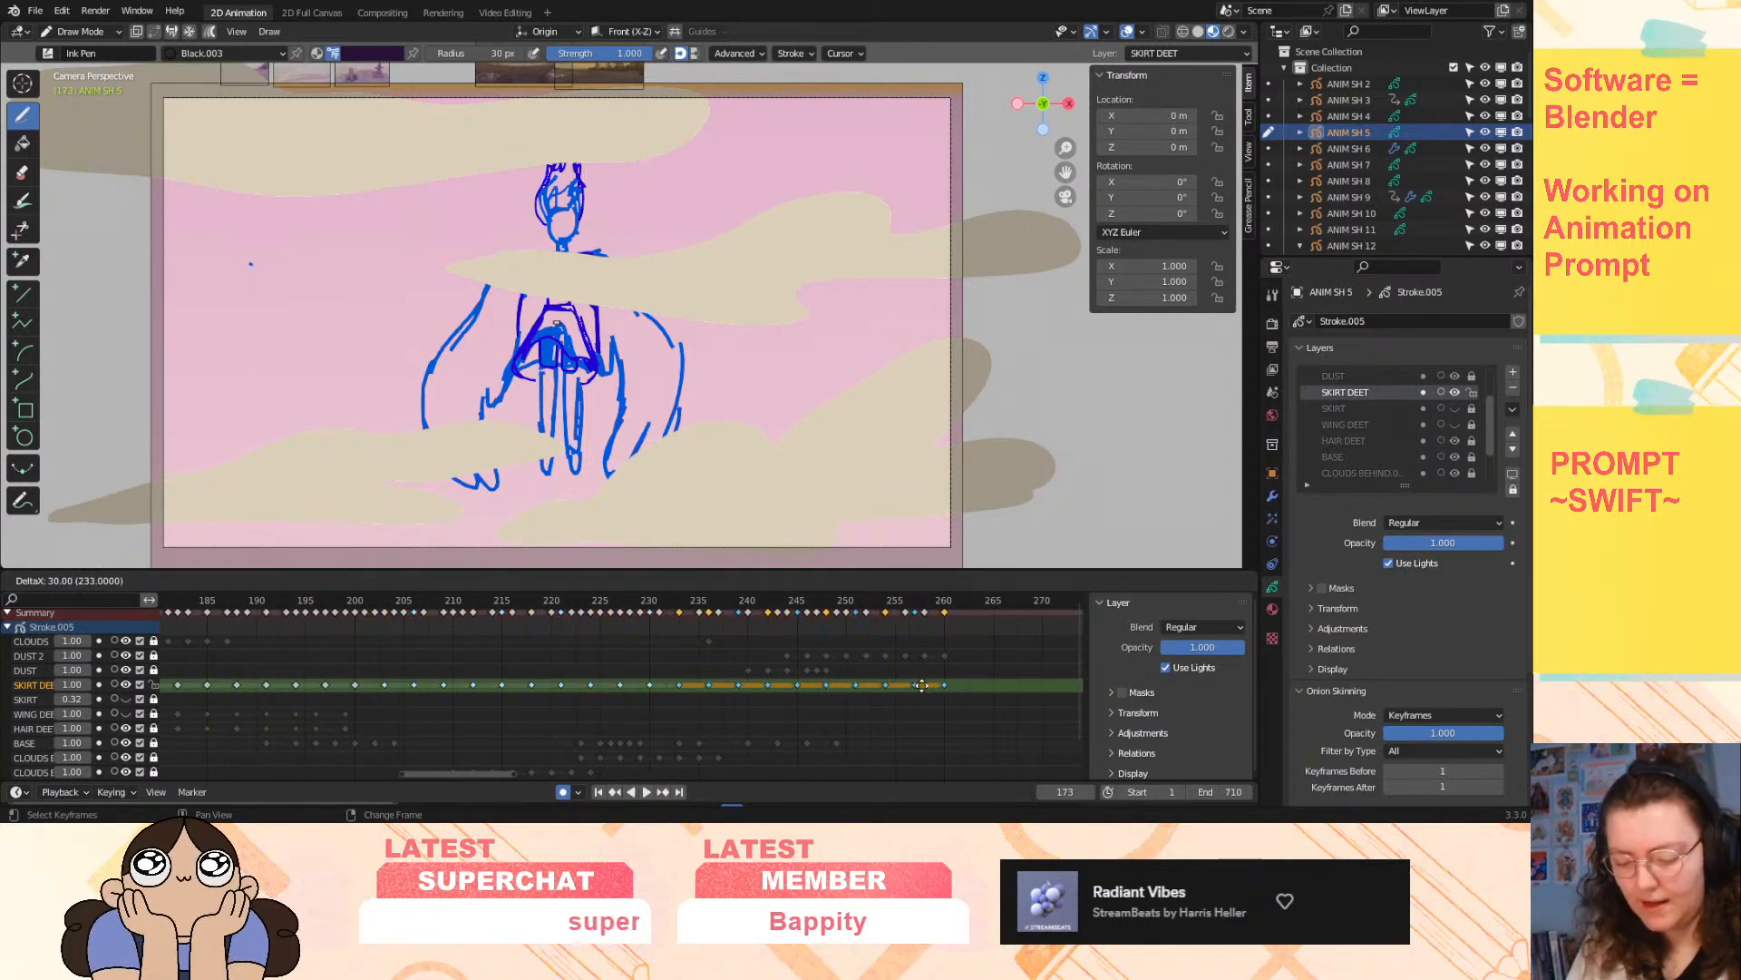
pyautogui.click(923, 689)
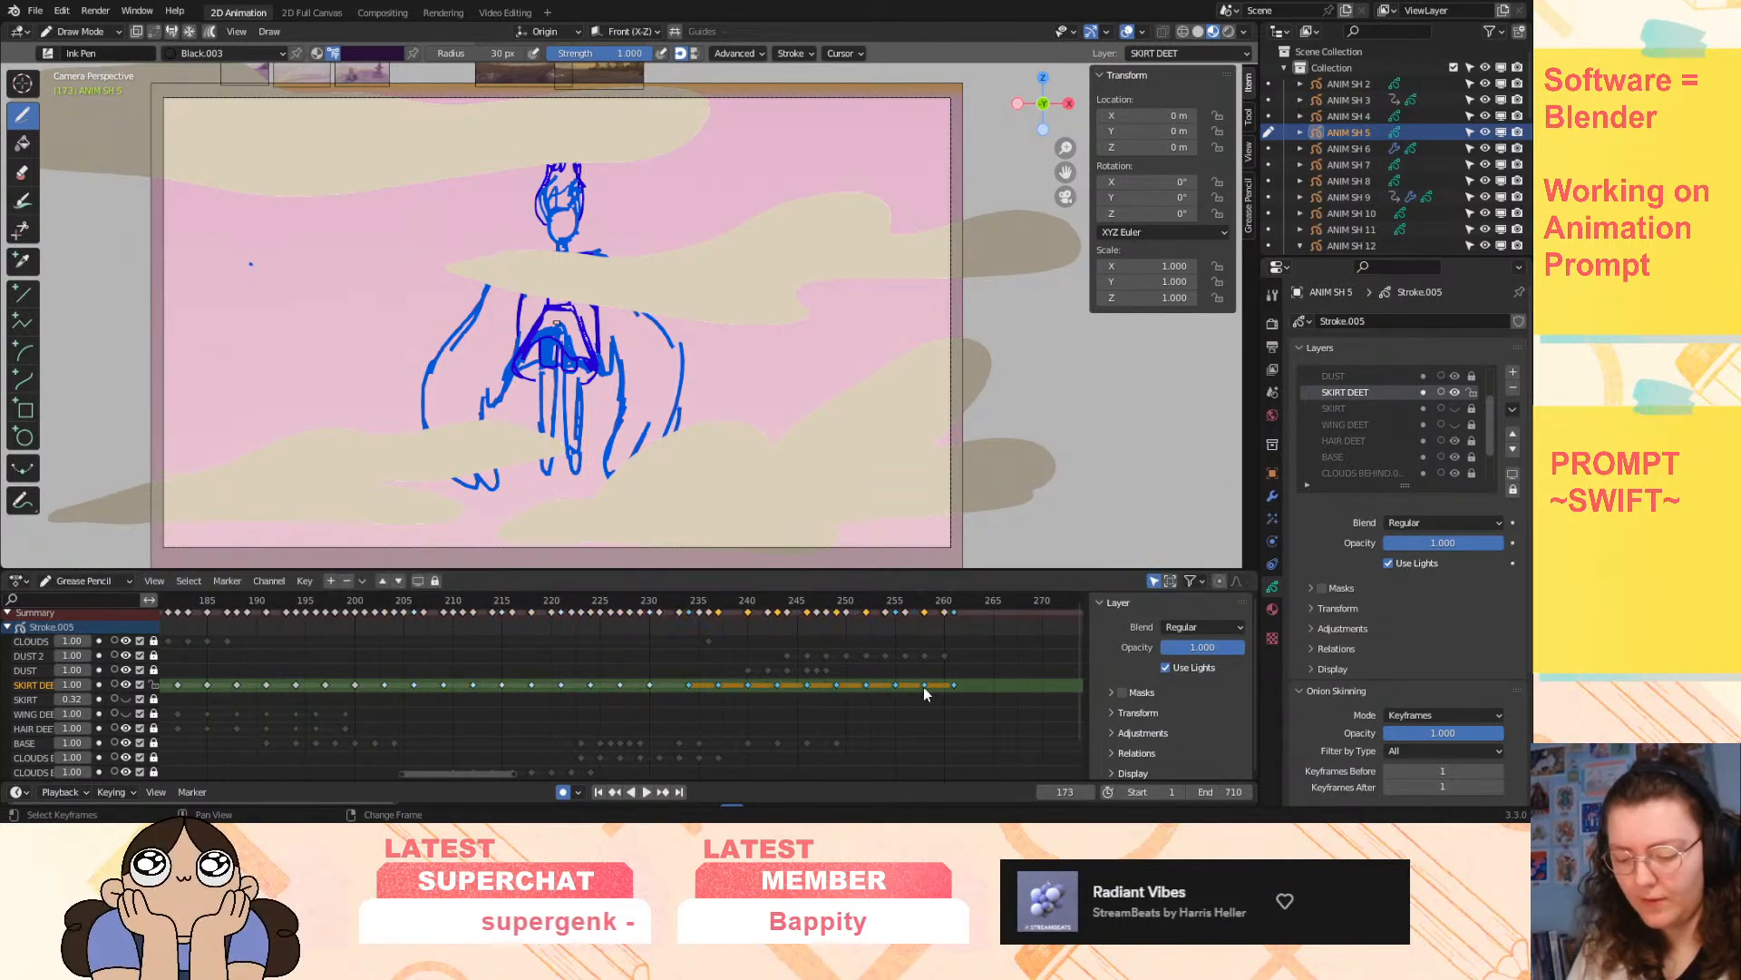
pyautogui.press('g')
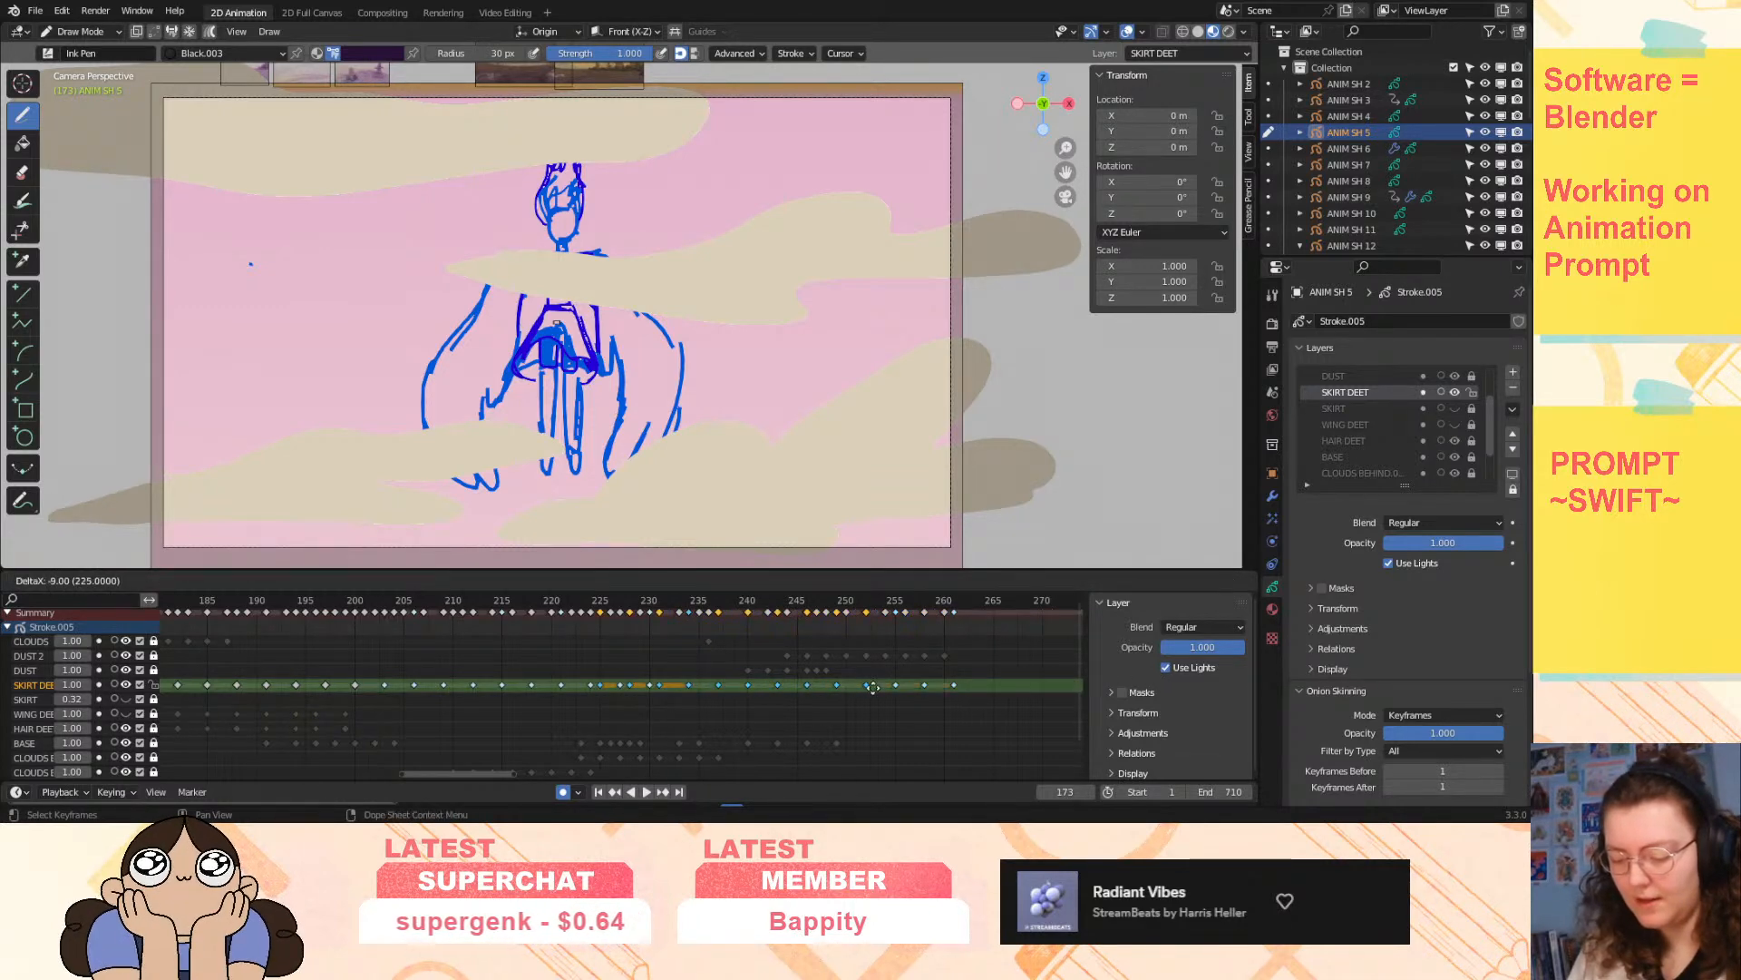
pyautogui.click(908, 697)
pyautogui.click(976, 675)
# - Play the skirt animation to around frame 246 and delete the extra SKIRT DEET keyframes after frame 243
pyautogui.press('space')
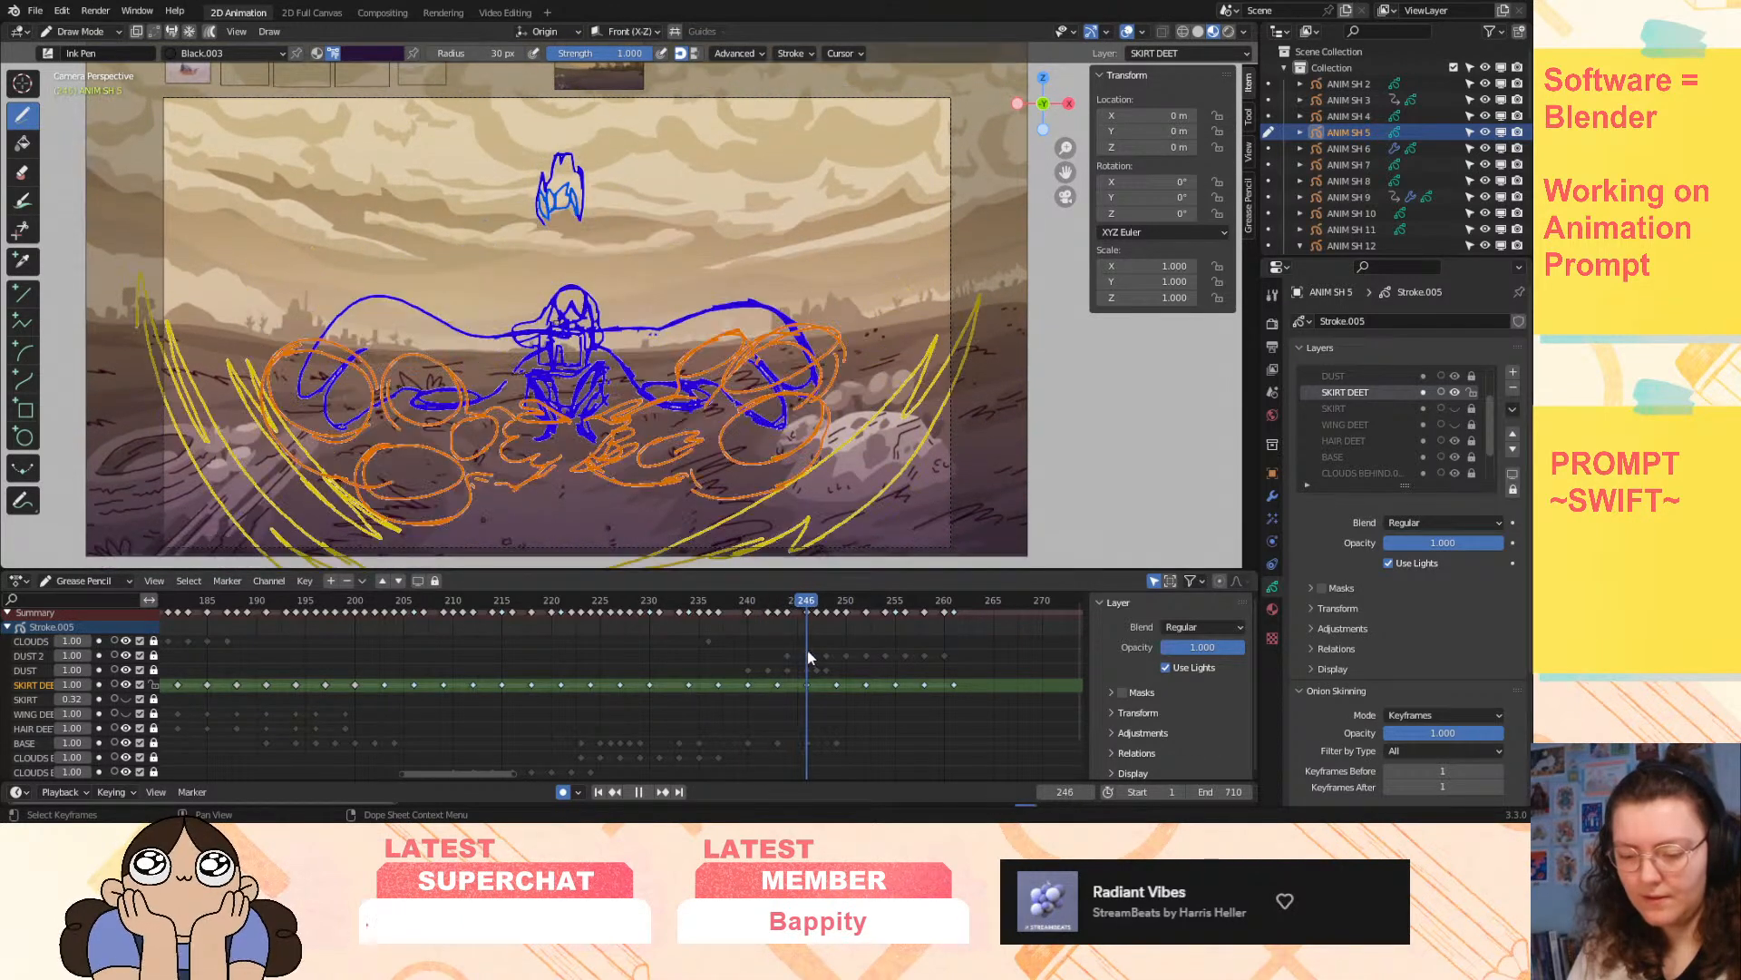
pyautogui.press('space')
pyautogui.moveTo(966, 689); pyautogui.dragTo(812, 687)
pyautogui.press('Delete')
# - Hide the HAIR DEET layer and play back the extended skirt animation from frame 173
pyautogui.moveTo(806, 603)
pyautogui.mouseDown()
pyautogui.moveTo(687, 662)
pyautogui.moveTo(780, 671)
pyautogui.moveTo(474, 687)
pyautogui.moveTo(639, 696)
pyautogui.moveTo(822, 670)
pyautogui.moveTo(225, 657)
pyautogui.moveTo(363, 694)
pyautogui.moveTo(662, 707)
pyautogui.moveTo(248, 728)
pyautogui.mouseUp()
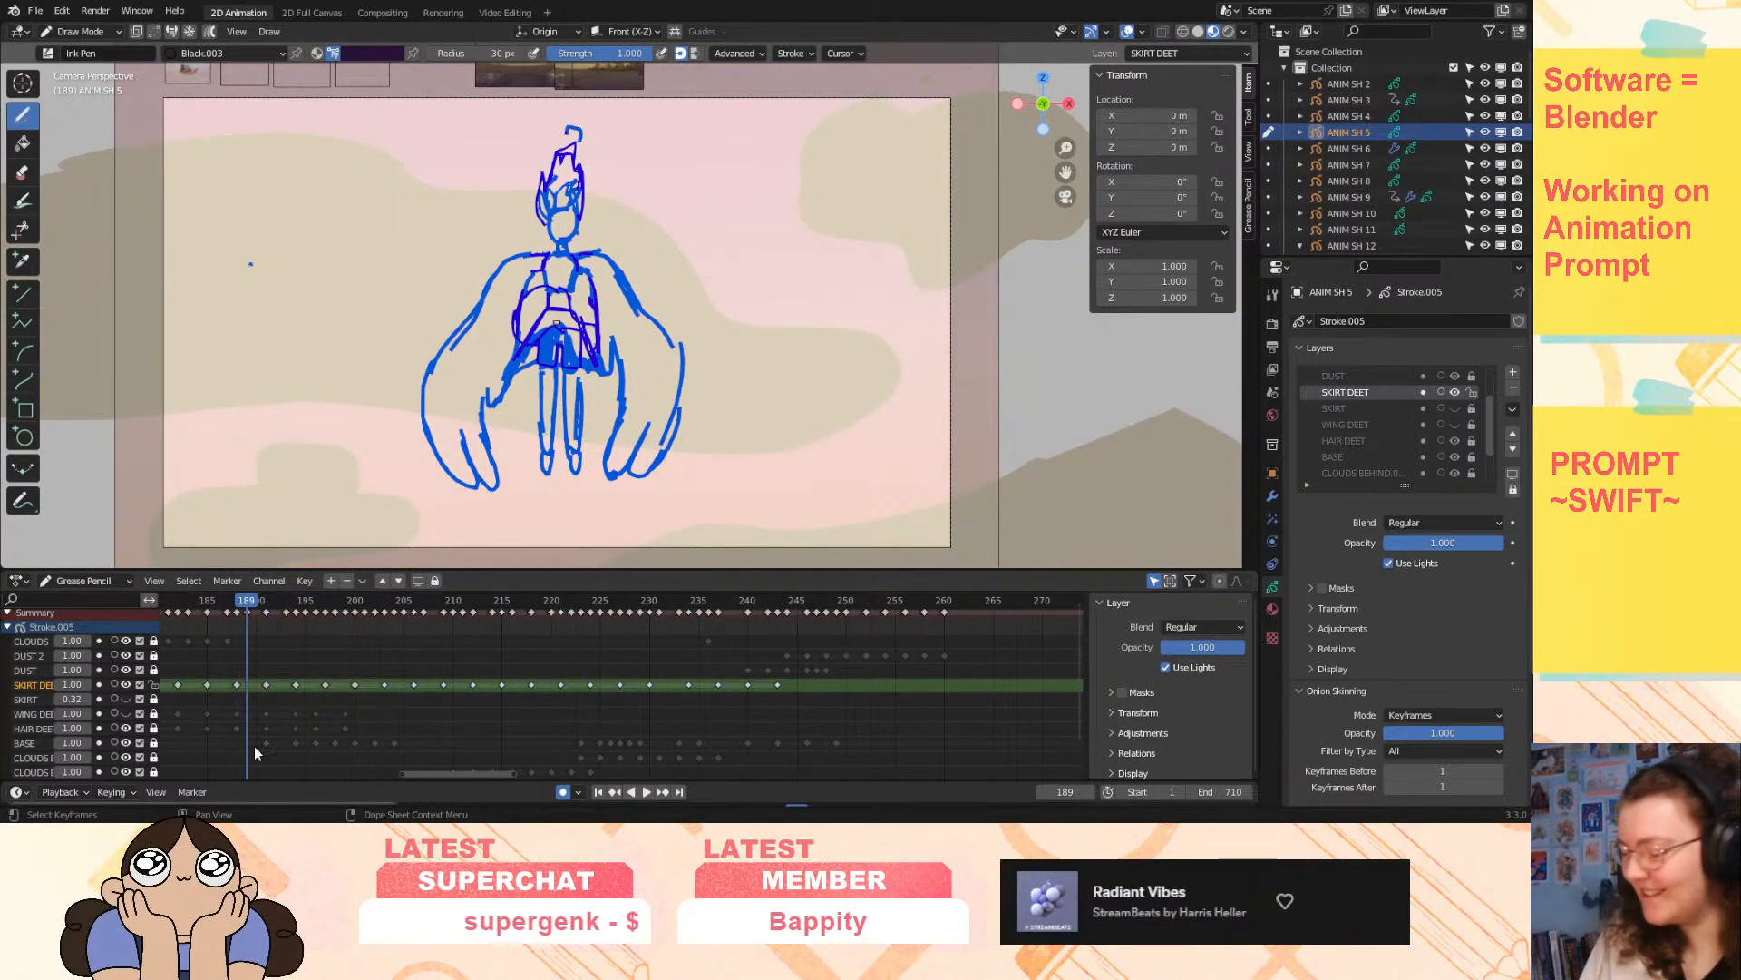
pyautogui.click(1454, 441)
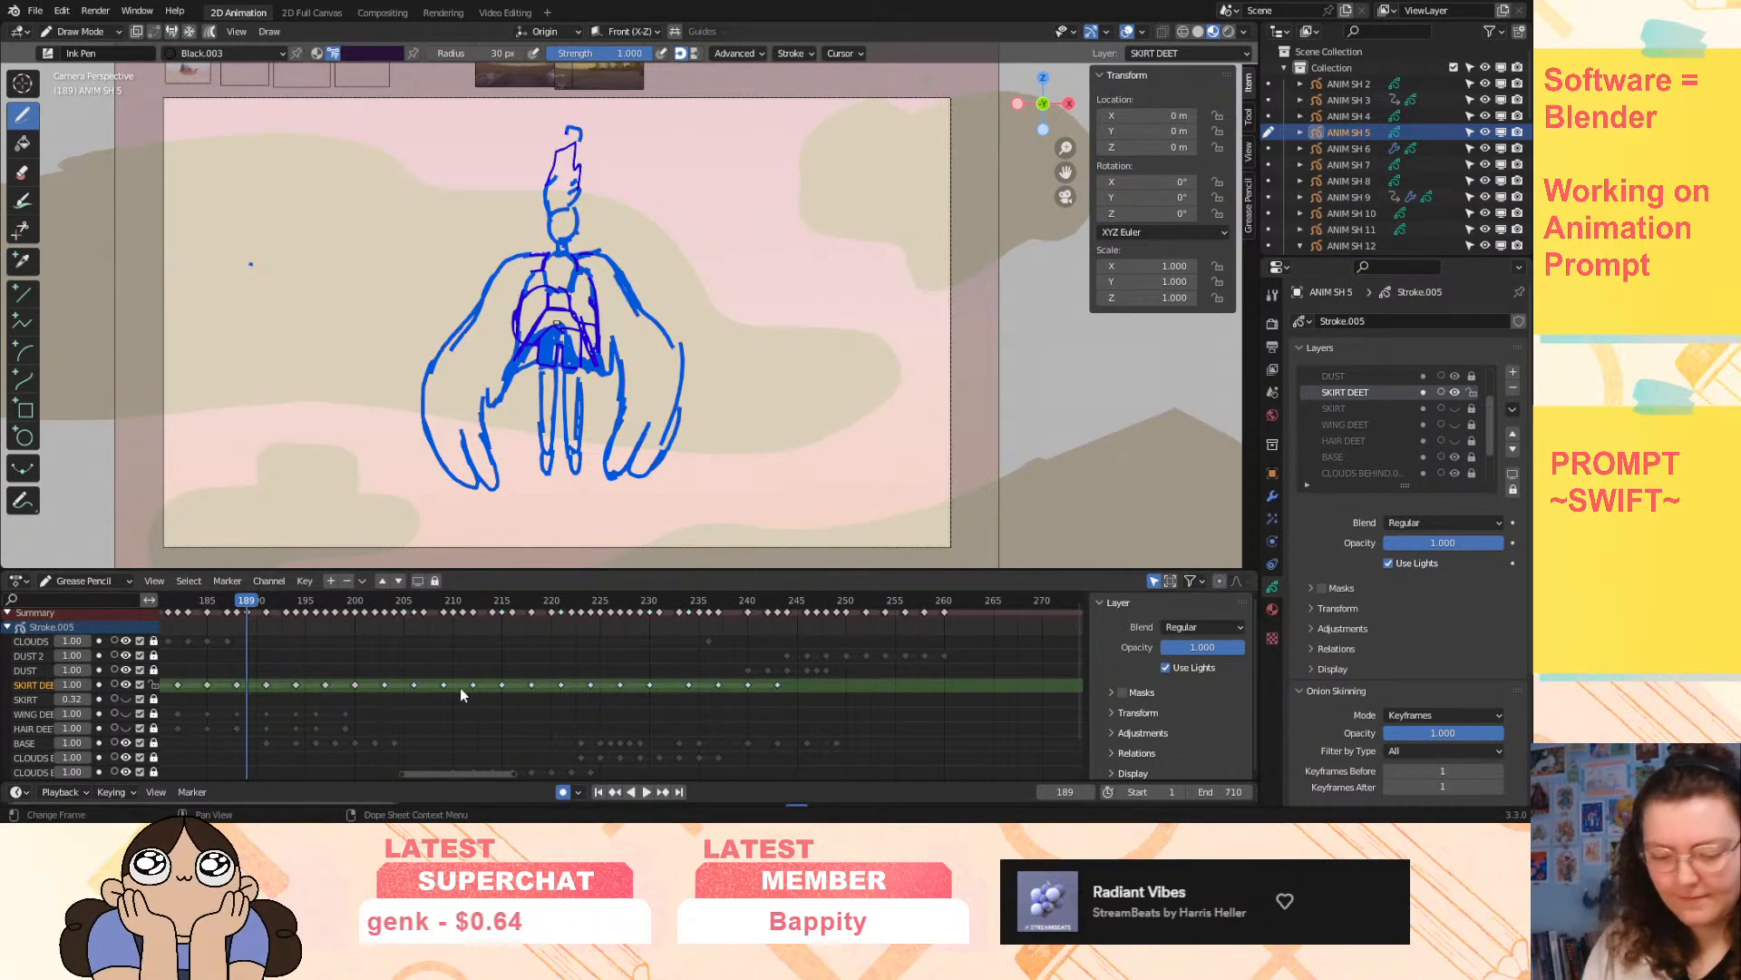
pyautogui.moveTo(401, 774); pyautogui.dragTo(299, 774)
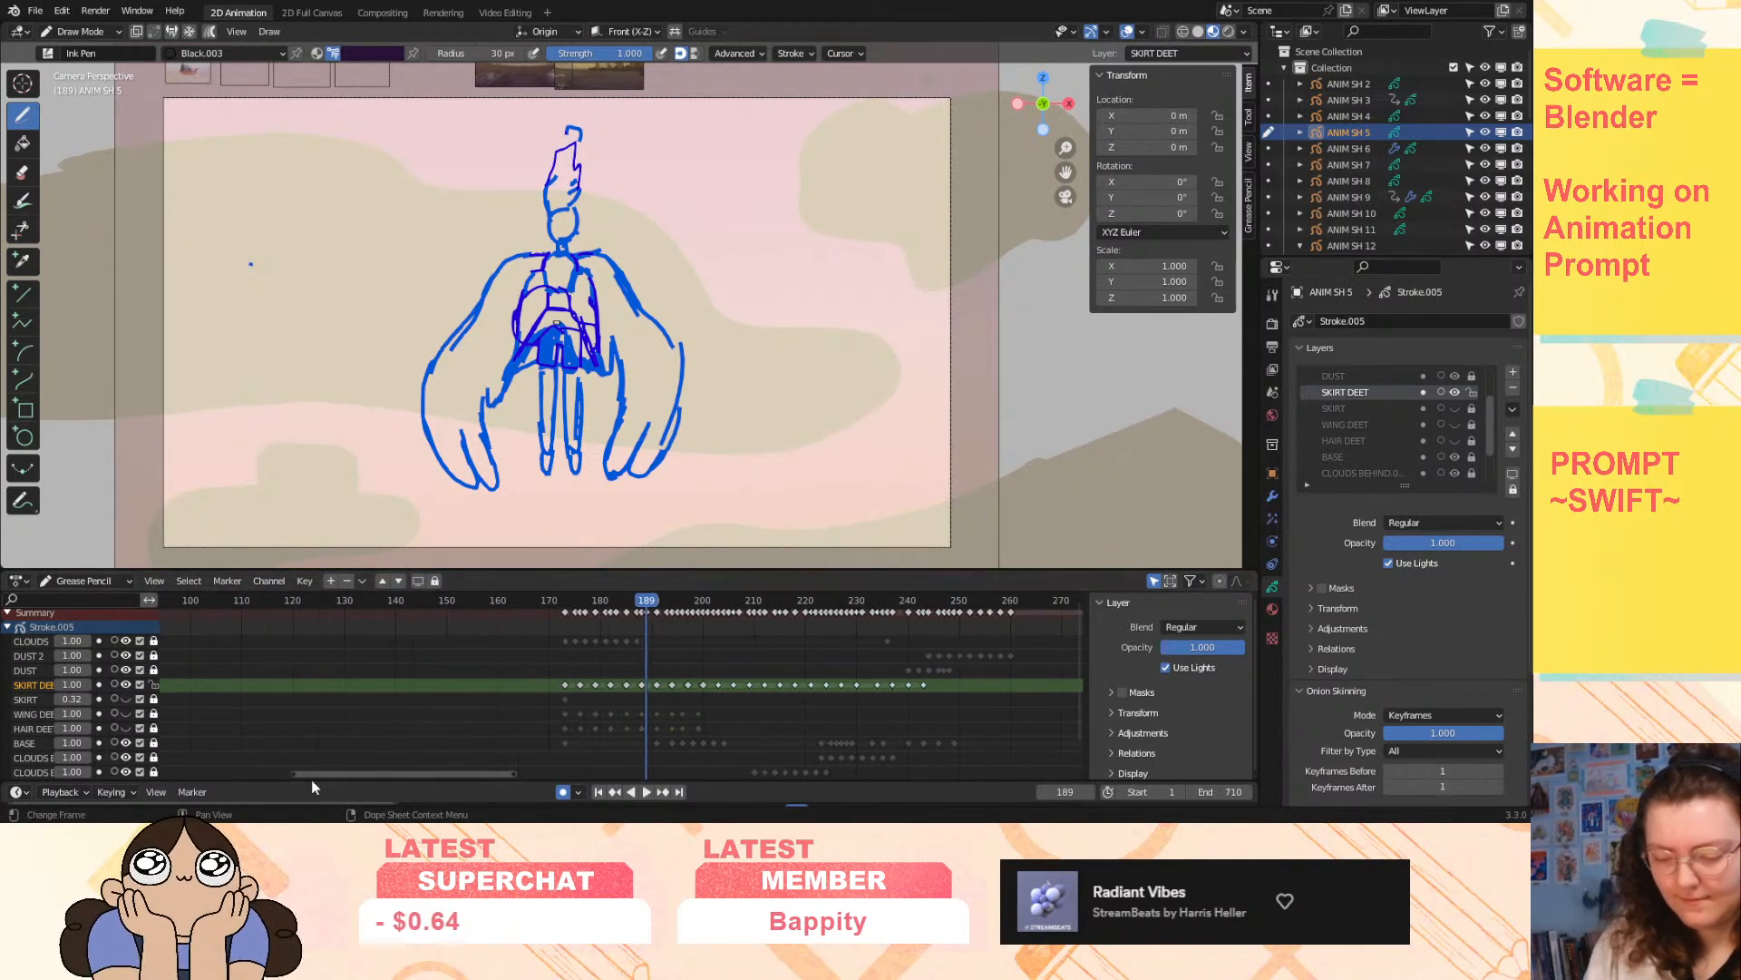
pyautogui.click(566, 602)
pyautogui.click(645, 792)
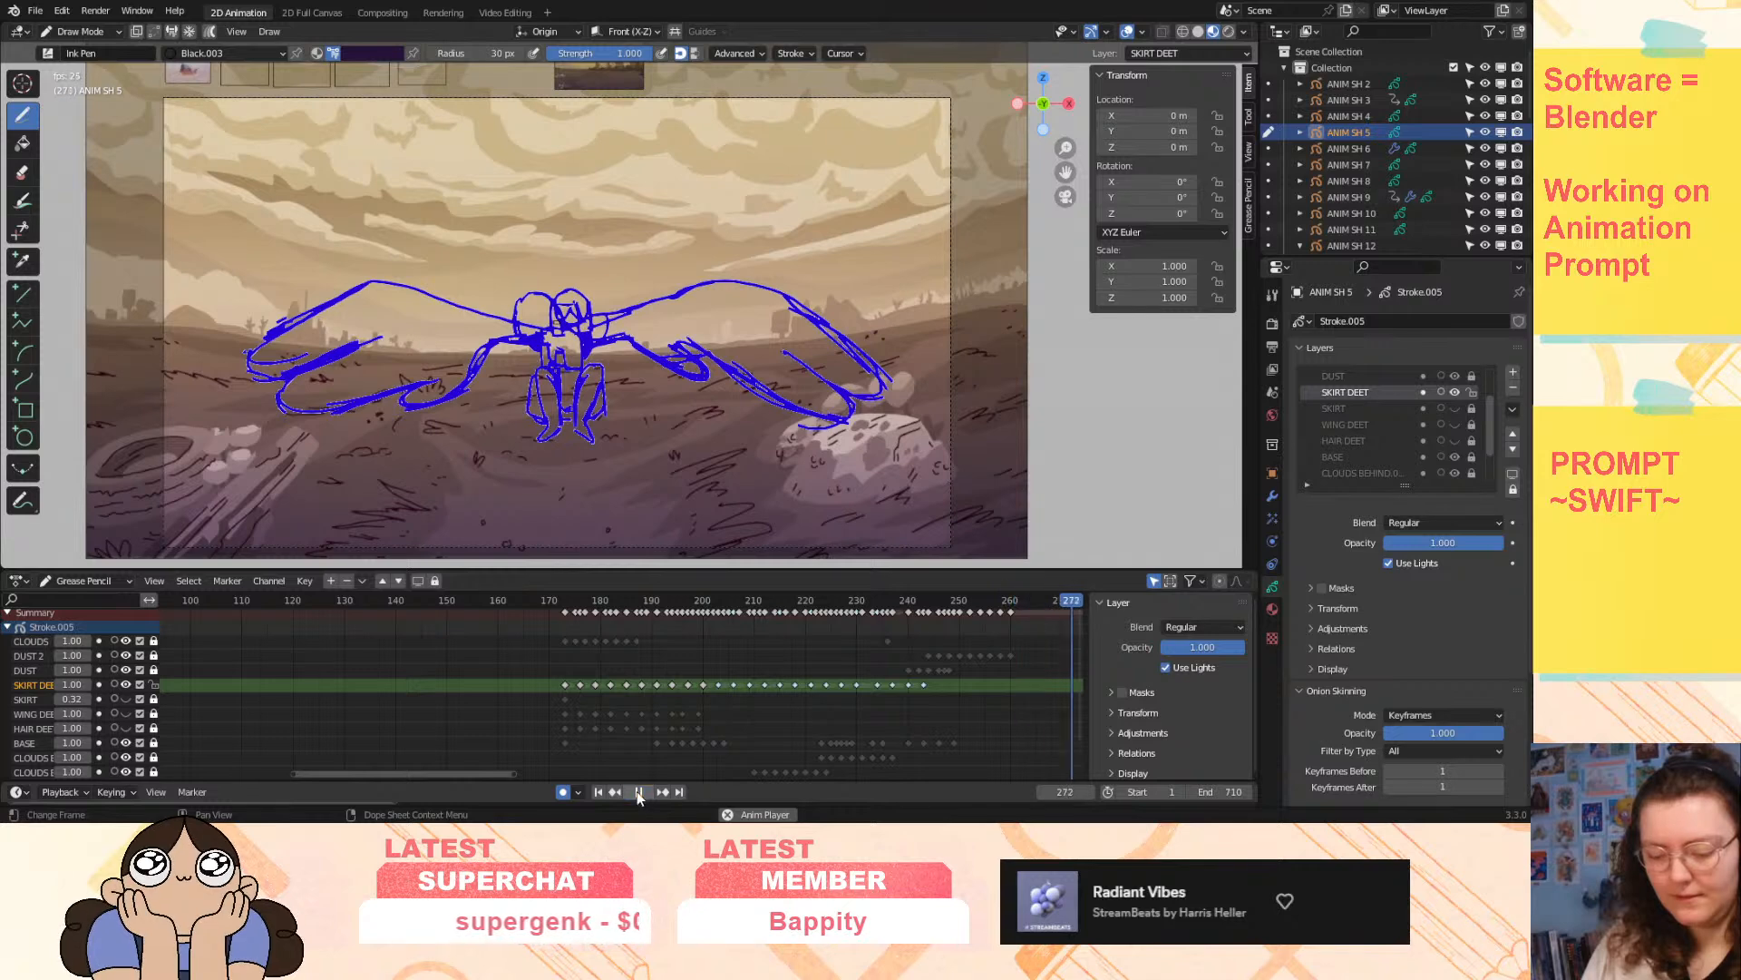
pyautogui.press('space')
# - Insert a keyframe at frame 243 on the selected SKIRT DEET channel only
pyautogui.click(924, 602)
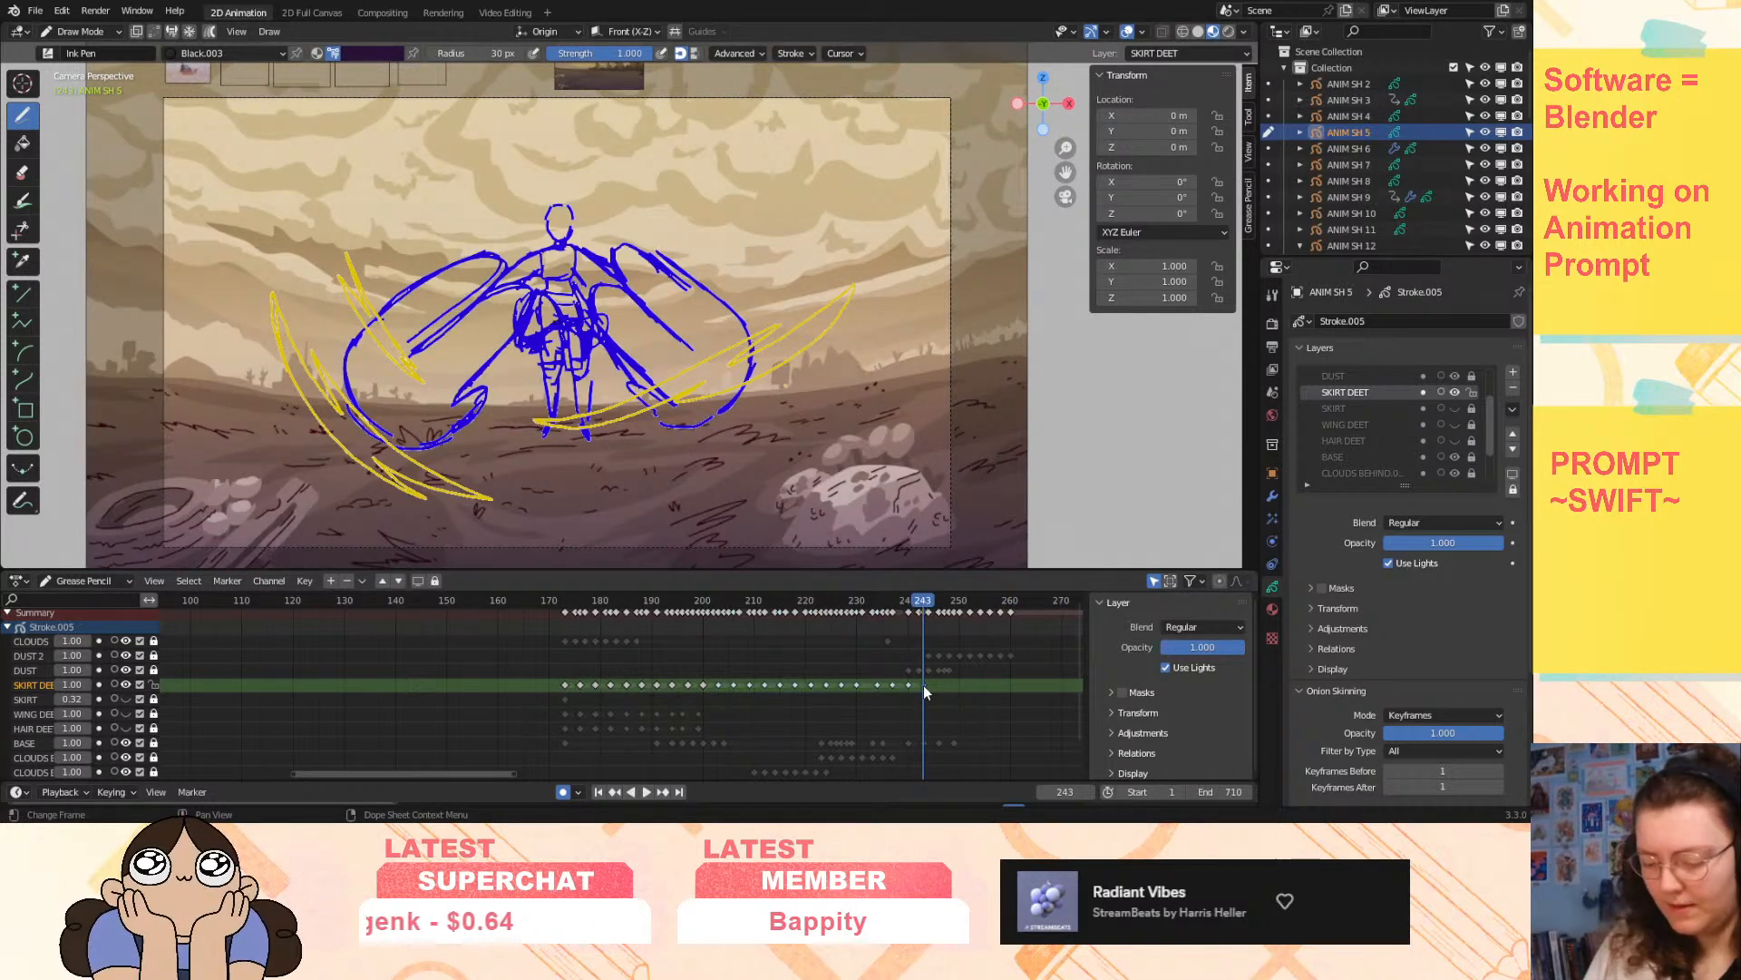
pyautogui.moveTo(923, 606); pyautogui.dragTo(923, 616)
pyautogui.press('i')
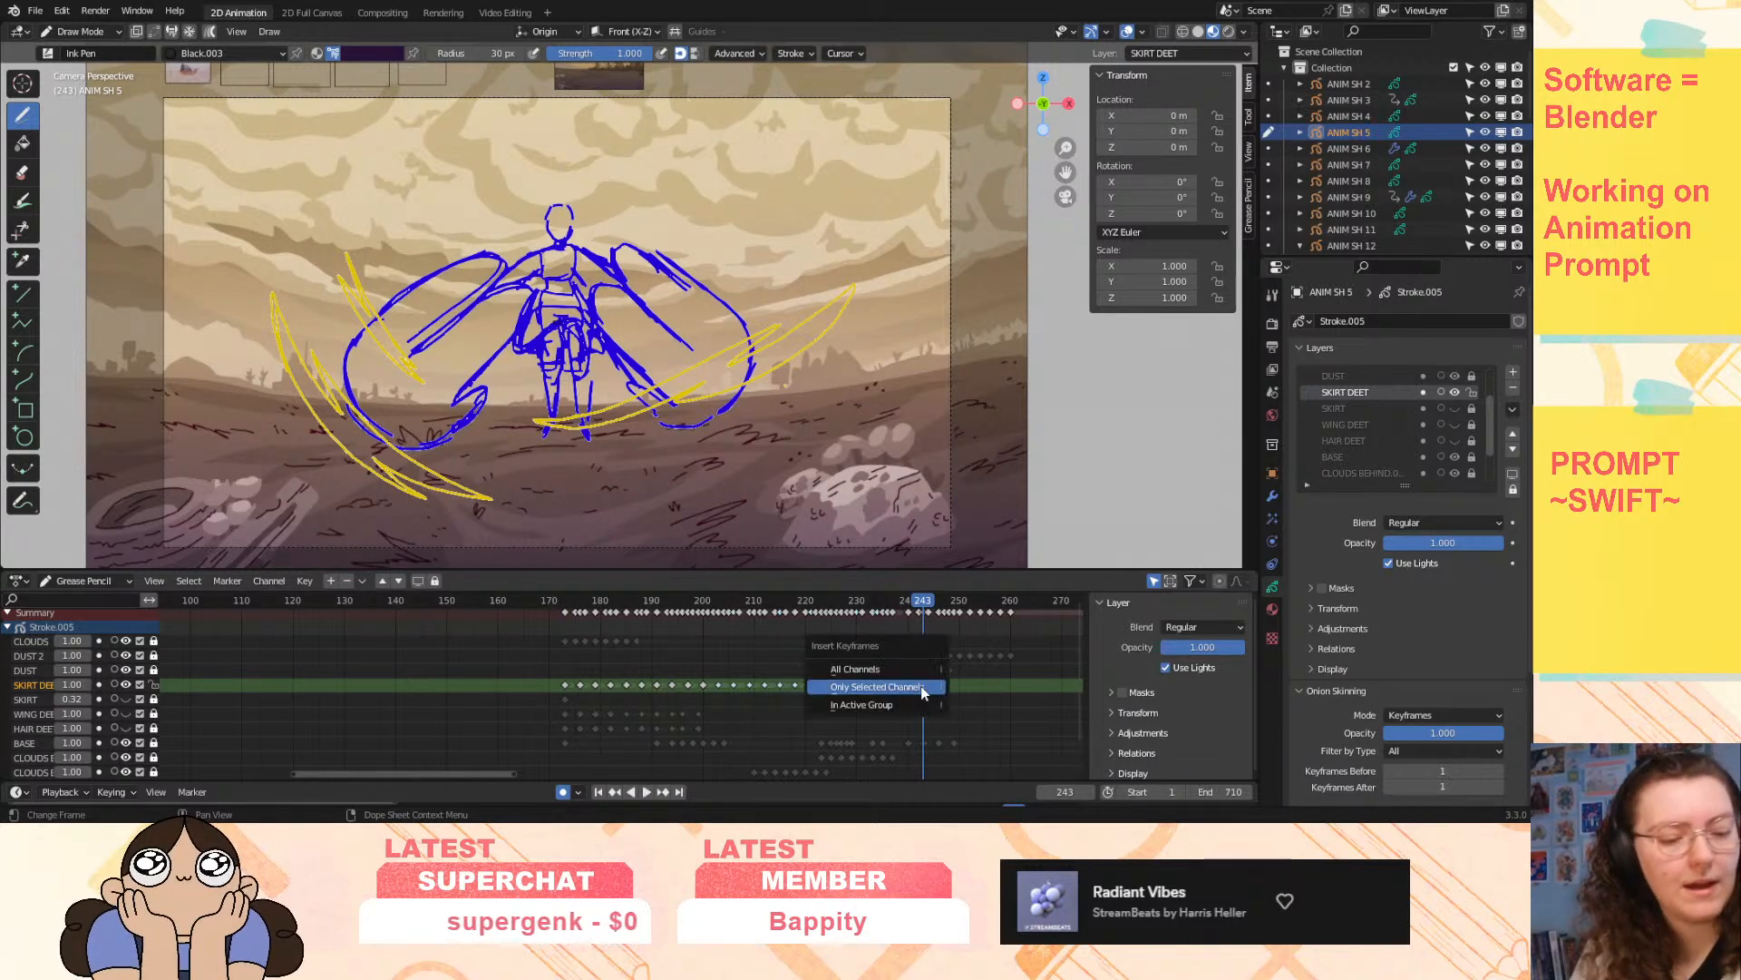
pyautogui.click(923, 686)
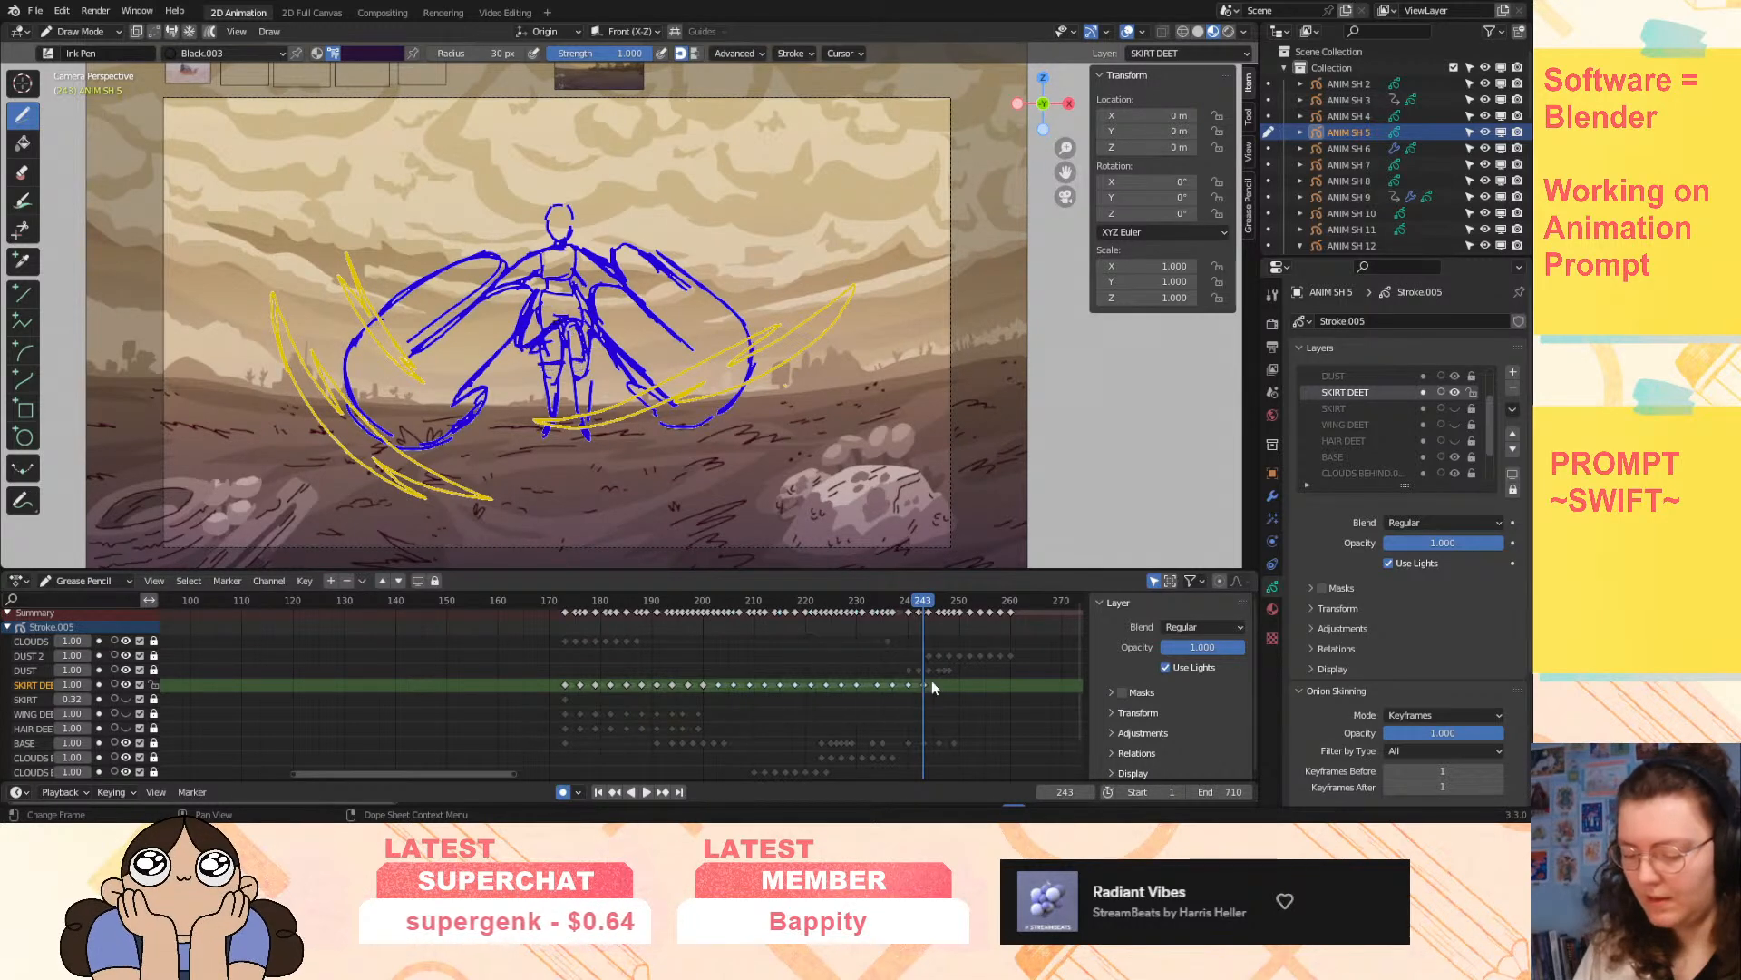
# - Replay the shot from frame 173 to check how the skirt details end at frame 243
pyautogui.click(566, 603)
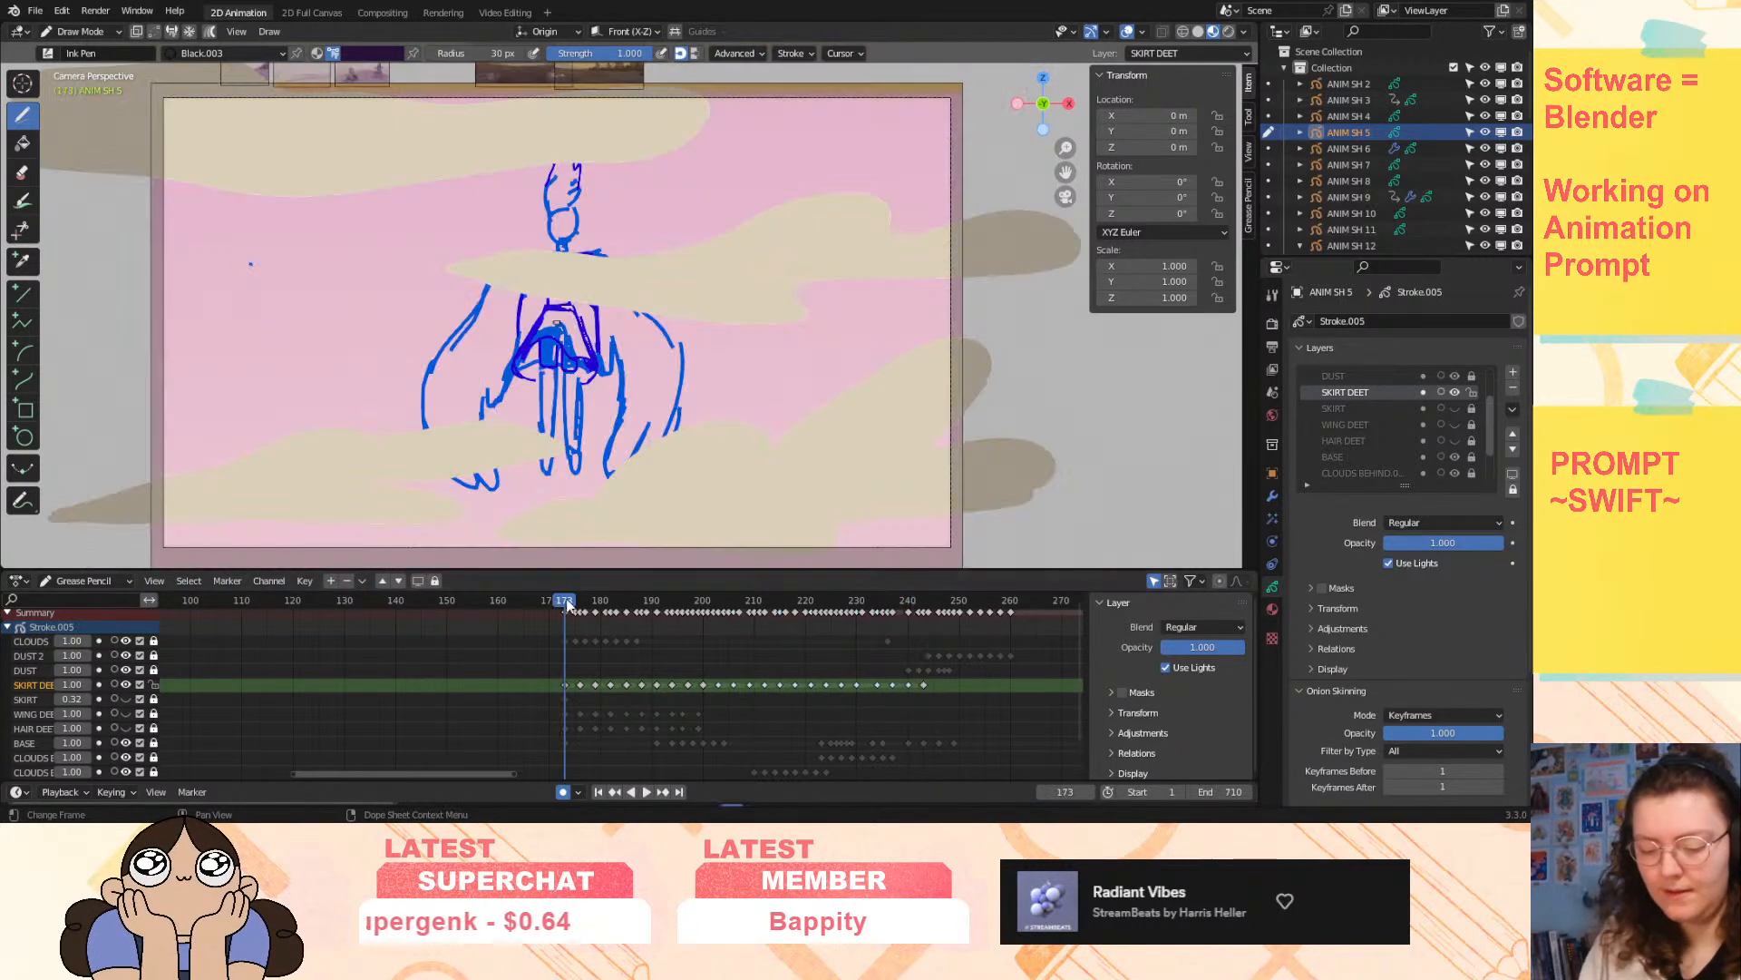
pyautogui.click(649, 792)
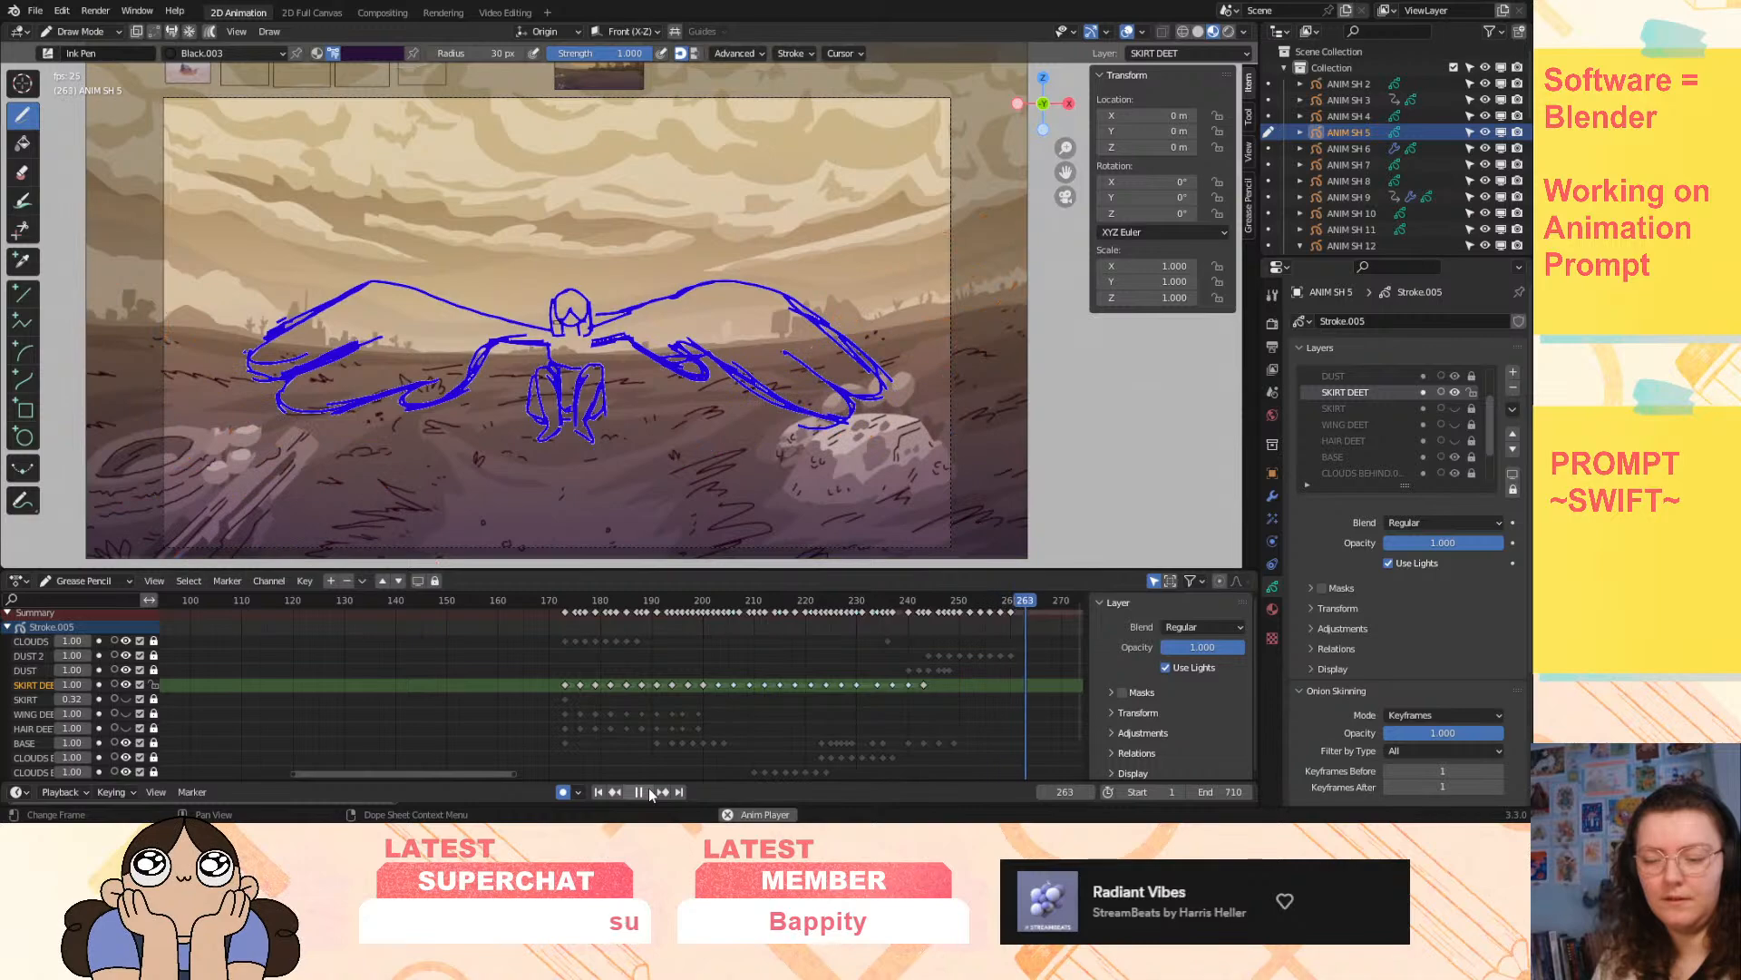
# - Scrub back and forth through the landing and return to frame 226 to examine the skirt details in the air
pyautogui.moveTo(762, 601)
pyautogui.mouseDown()
pyautogui.moveTo(595, 664)
pyautogui.moveTo(888, 663)
pyautogui.mouseUp()
pyautogui.moveTo(918, 657)
pyautogui.mouseDown()
pyautogui.moveTo(988, 653)
pyautogui.moveTo(656, 735)
pyautogui.moveTo(579, 733)
pyautogui.moveTo(635, 749)
pyautogui.moveTo(947, 724)
pyautogui.moveTo(841, 749)
pyautogui.moveTo(873, 743)
pyautogui.mouseUp()
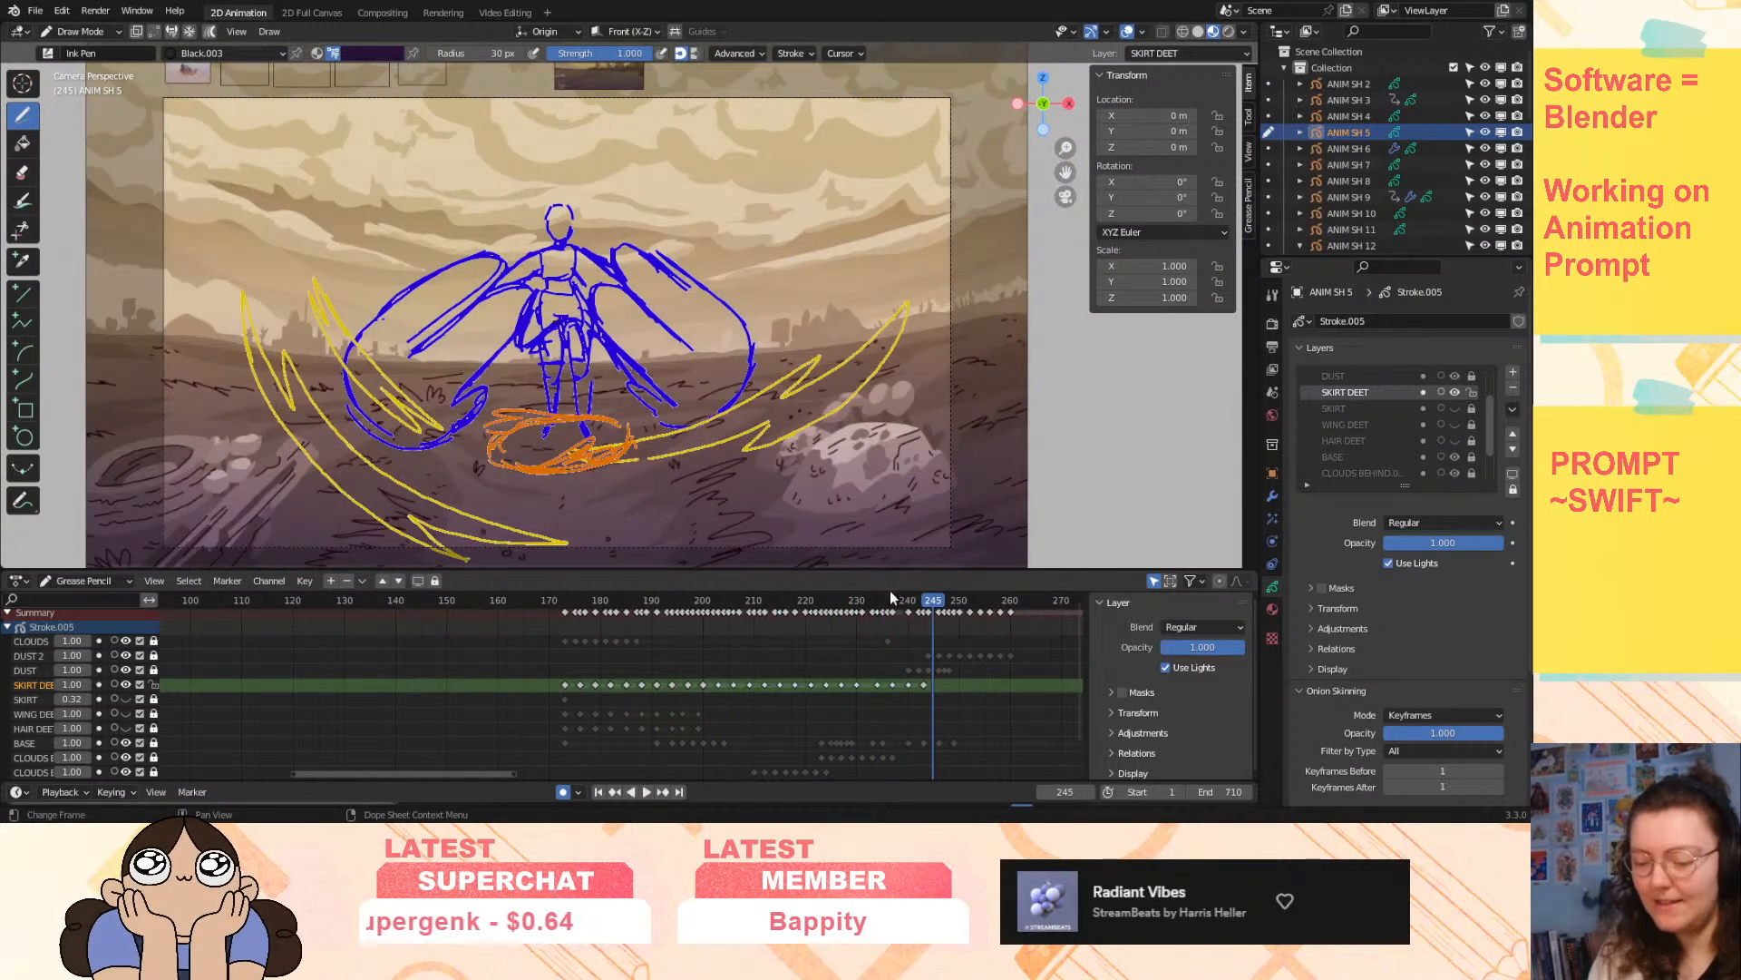
pyautogui.click(878, 613)
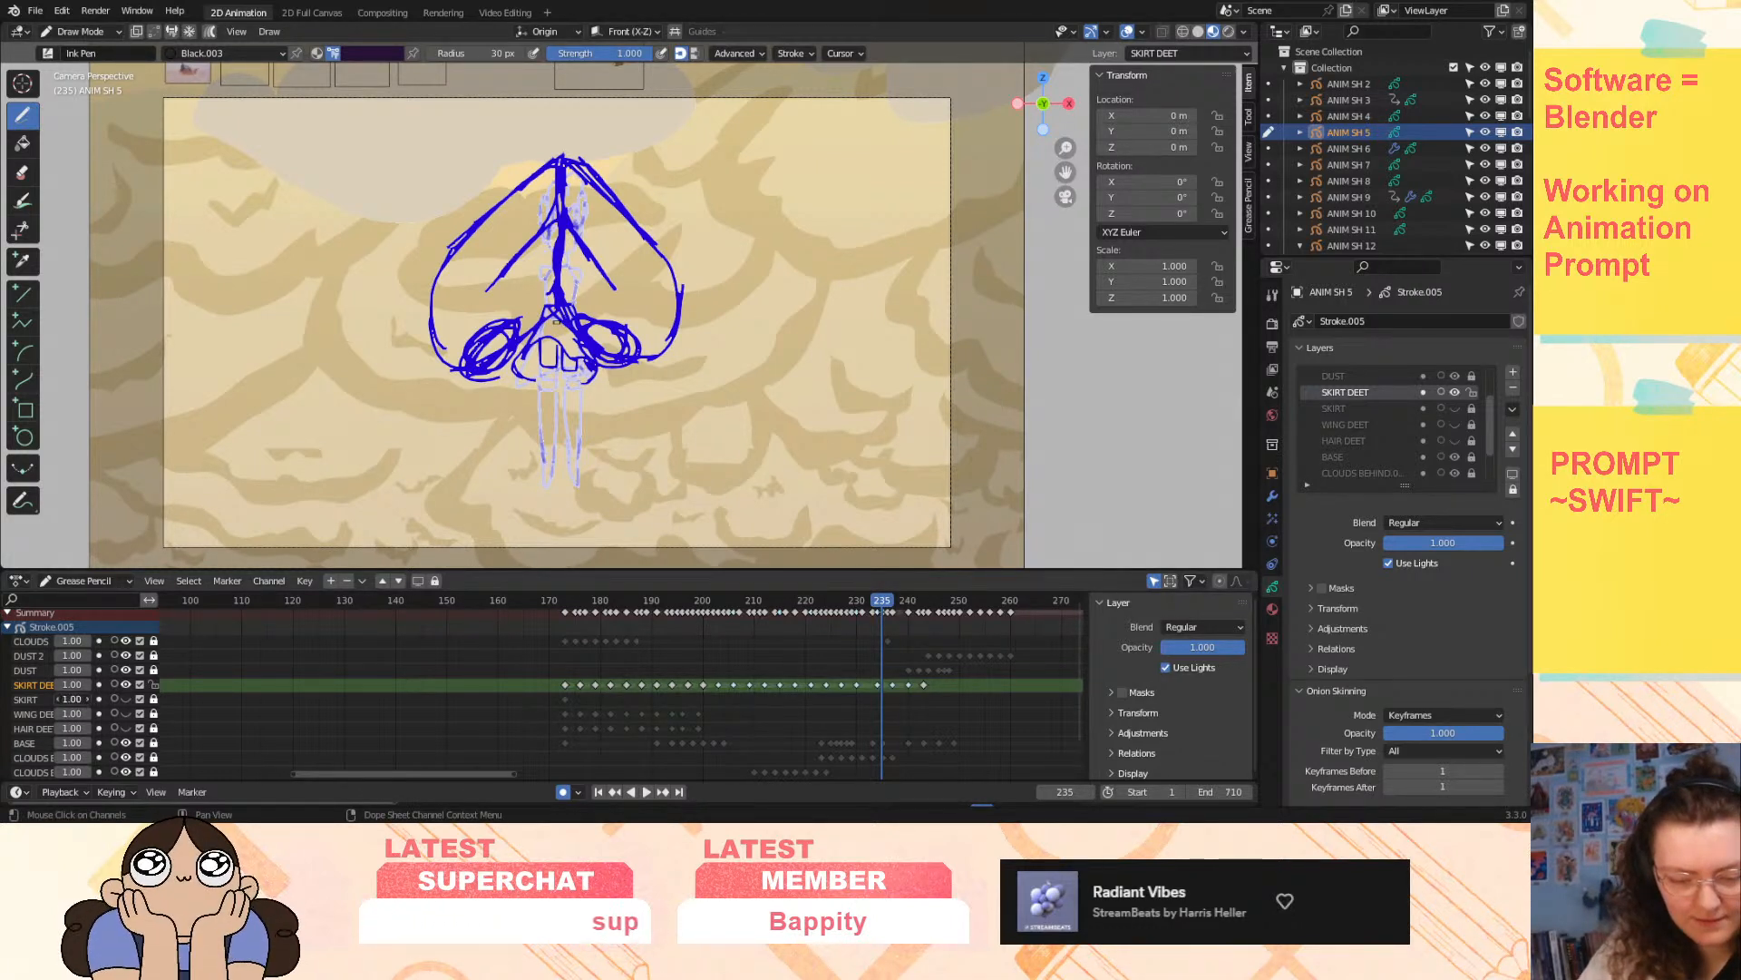
pyautogui.scroll(-3, 40, 716)
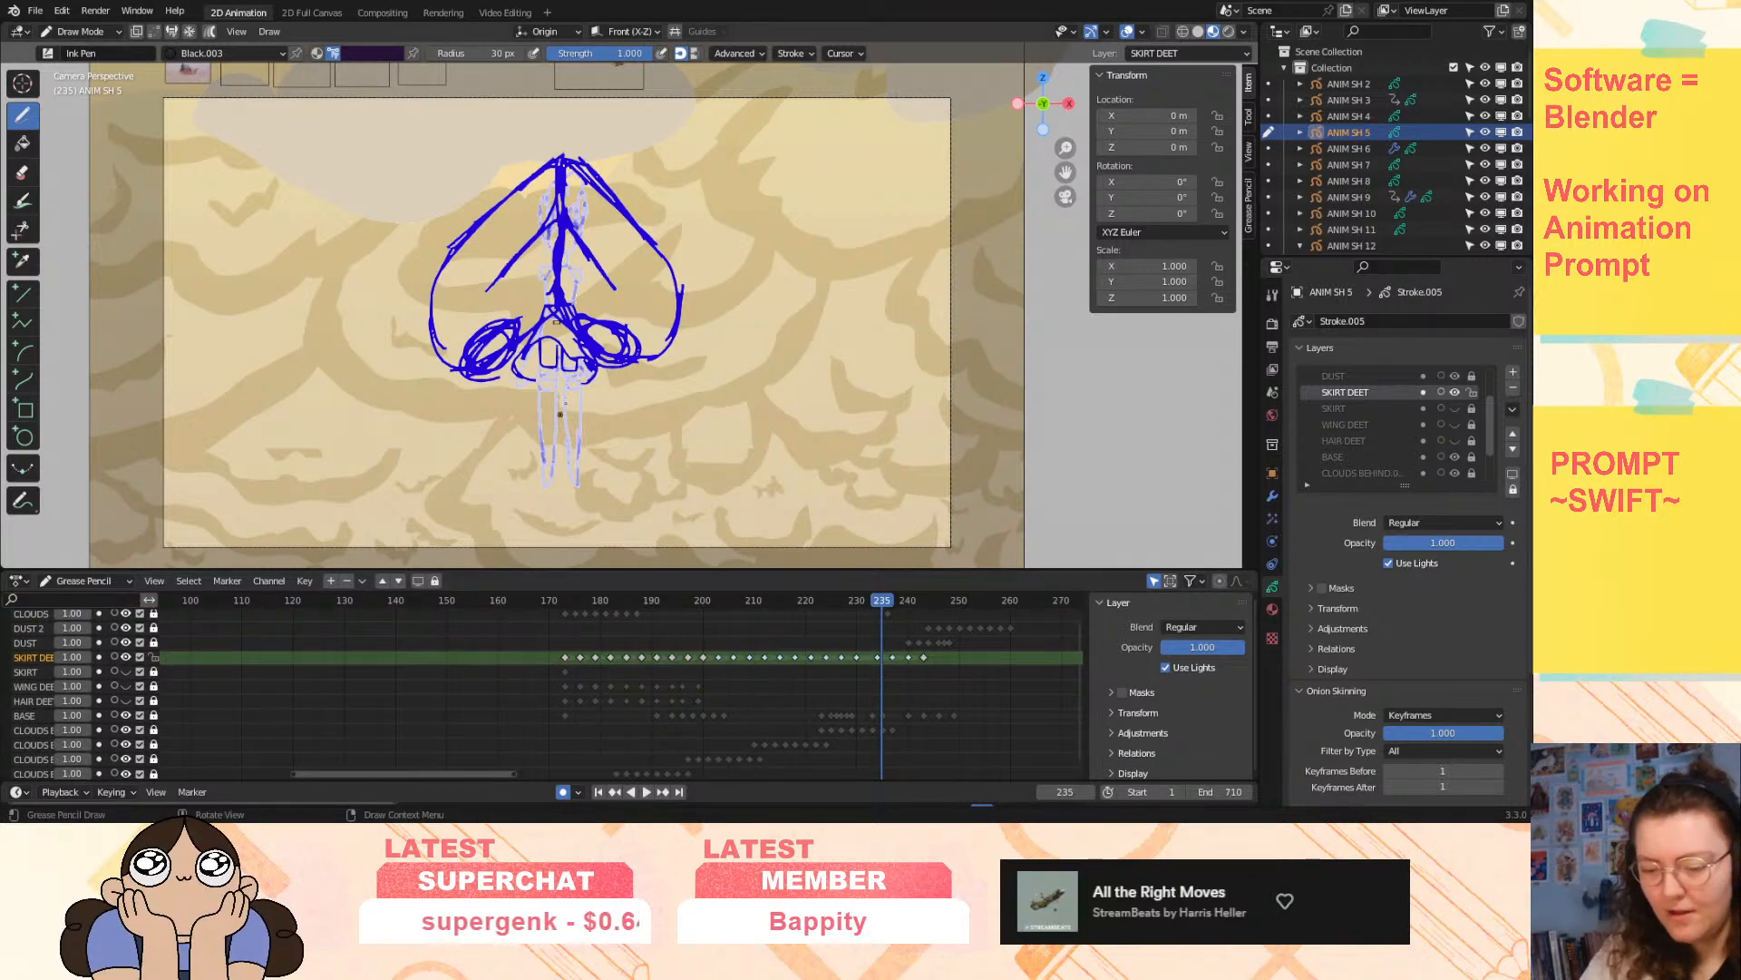
pyautogui.moveTo(885, 605); pyautogui.dragTo(835, 602)
pyautogui.scroll(-3, 1420, 409)
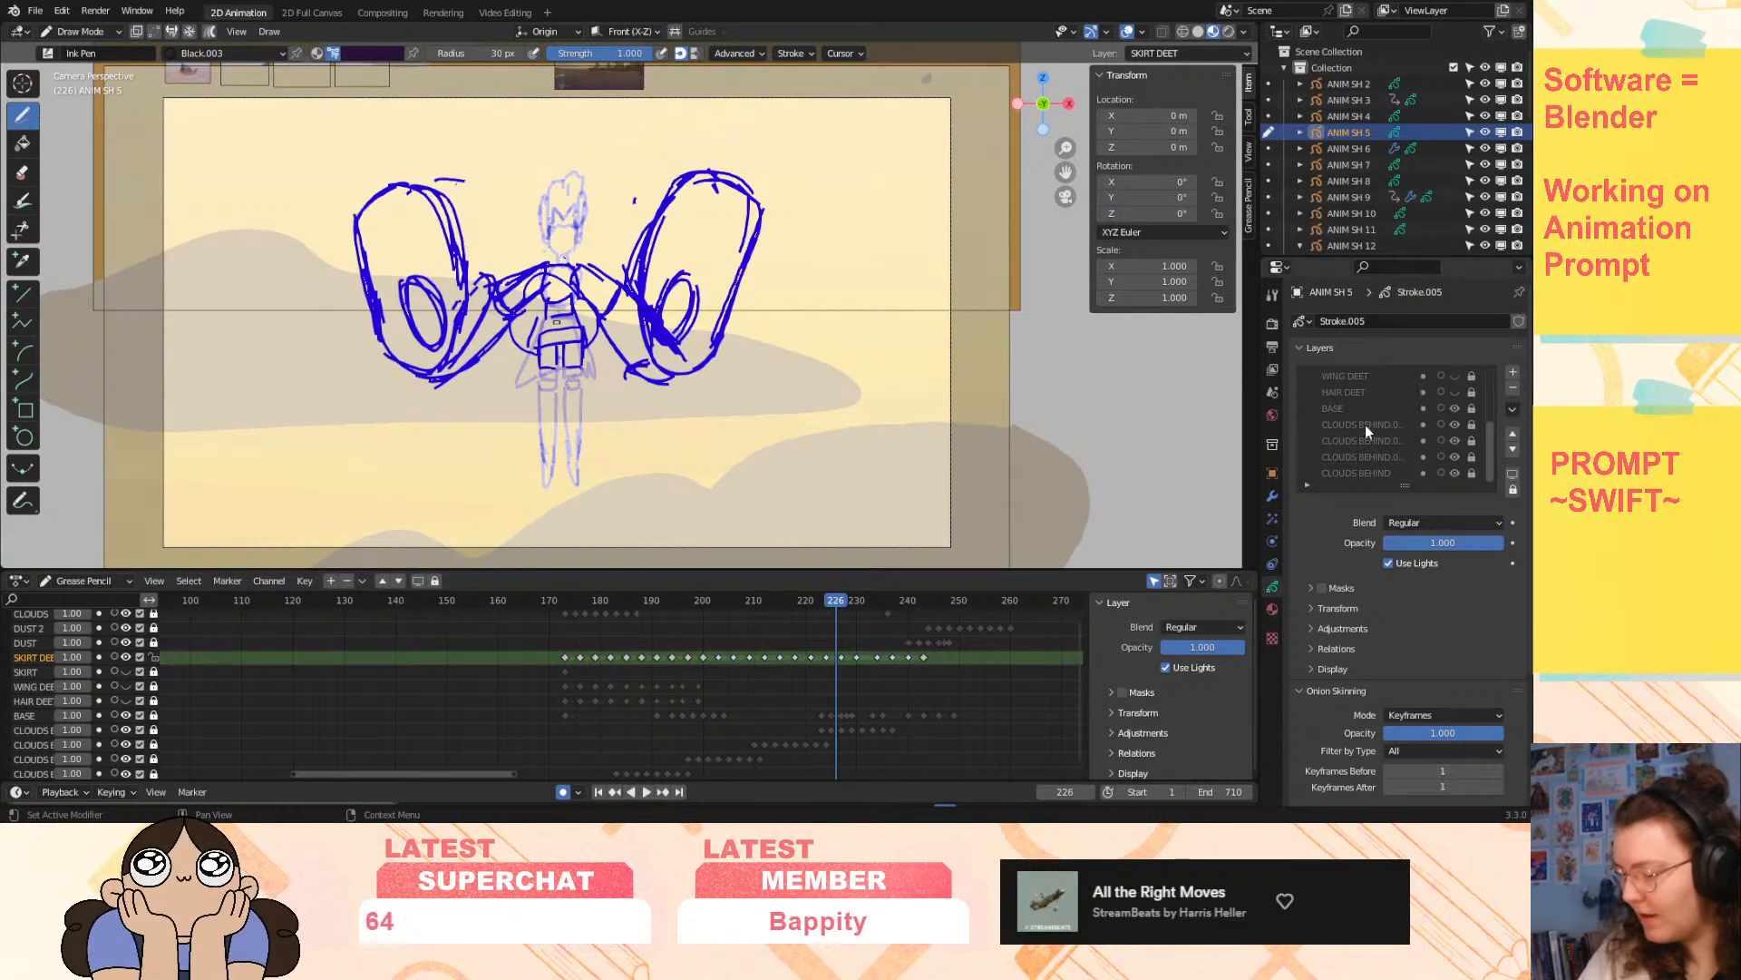
# - Go through shot 5's layers from the CLOUDS BEHIND layers up to CLOUDS to check what each one holds
pyautogui.click(1351, 471)
pyautogui.click(1352, 454)
pyautogui.scroll(1, 1353, 428)
pyautogui.scroll(2, 1353, 428)
pyautogui.click(1366, 395)
pyautogui.scroll(2, 1366, 394)
pyautogui.scroll(1, 1366, 394)
pyautogui.click(1347, 423)
pyautogui.click(1348, 410)
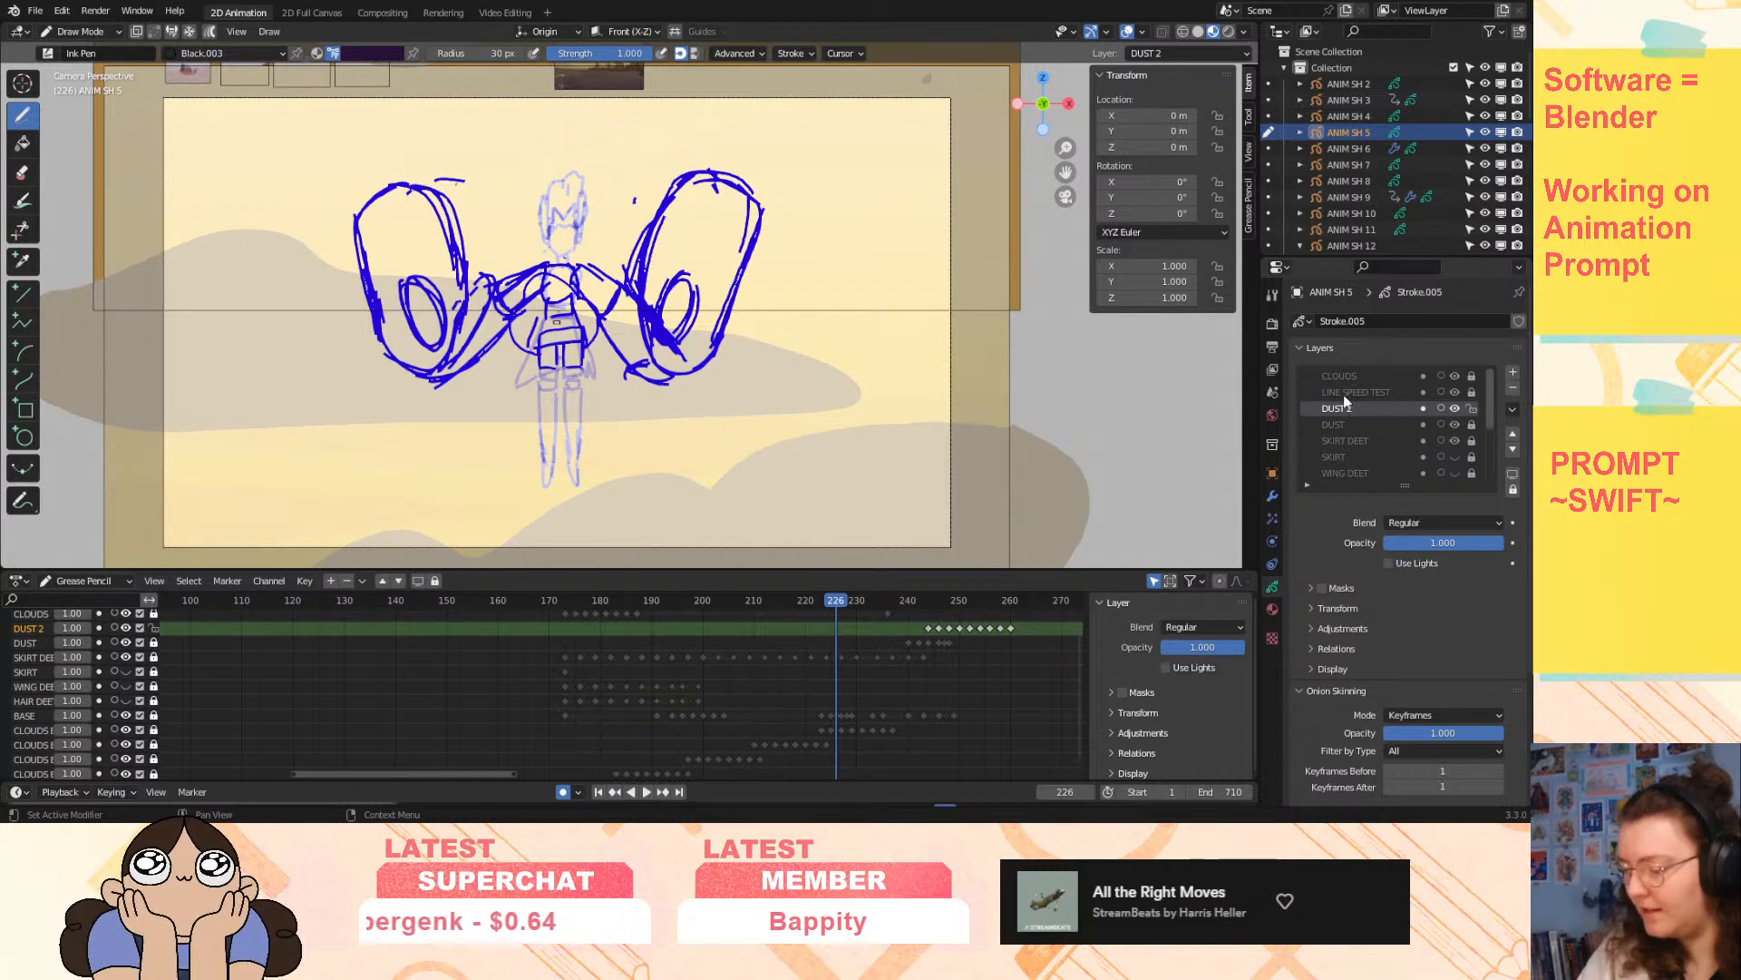
pyautogui.click(1342, 394)
pyautogui.click(1348, 373)
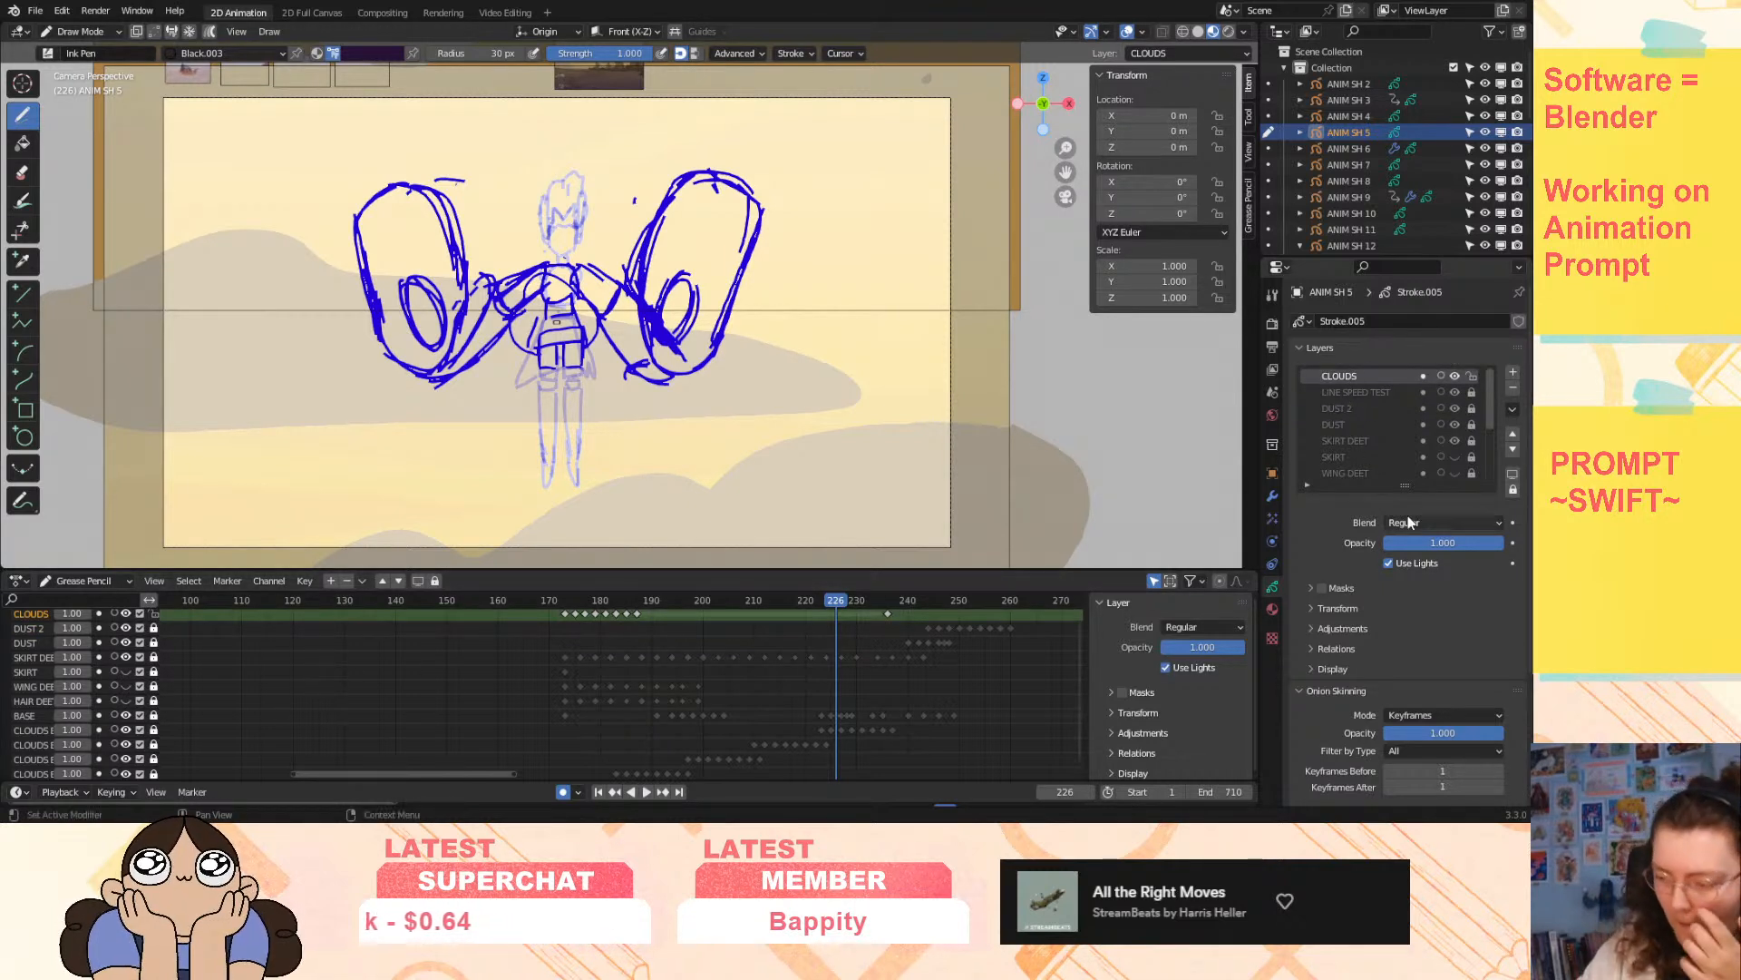
pyautogui.scroll(-6, 1427, 416)
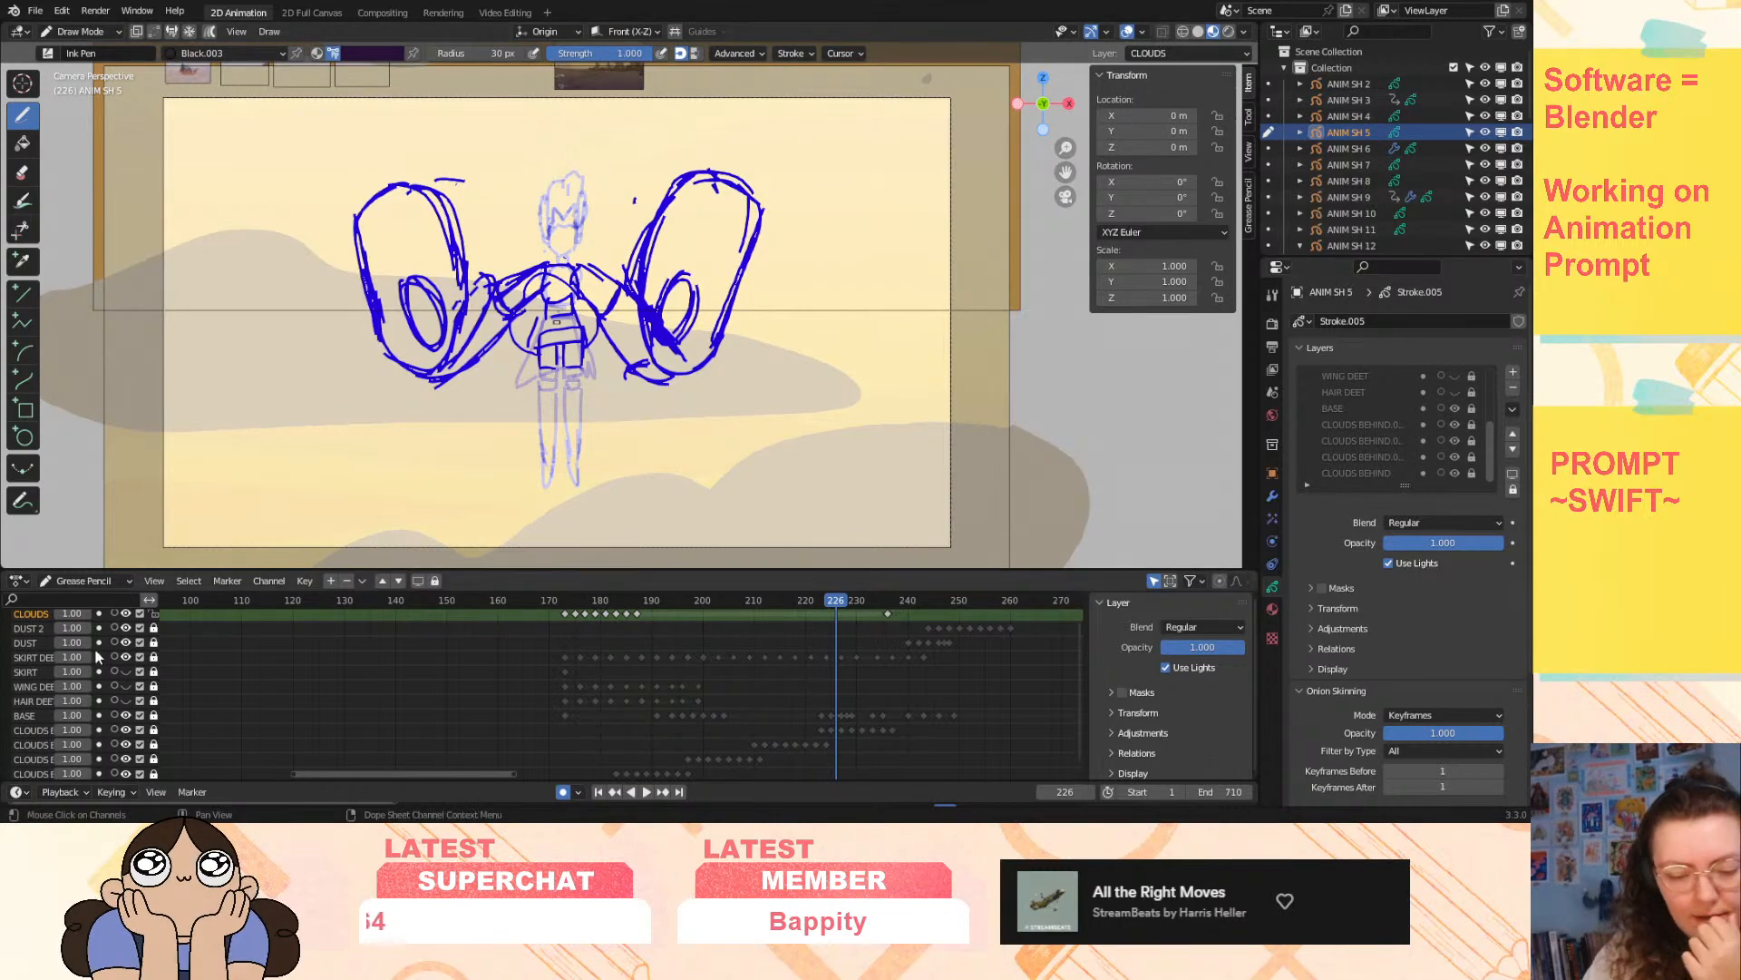
# - Play the whole animation from the first frame to about frame 563 with the timeline widened to cover all shots
pyautogui.moveTo(211, 602); pyautogui.dragTo(918, 637)
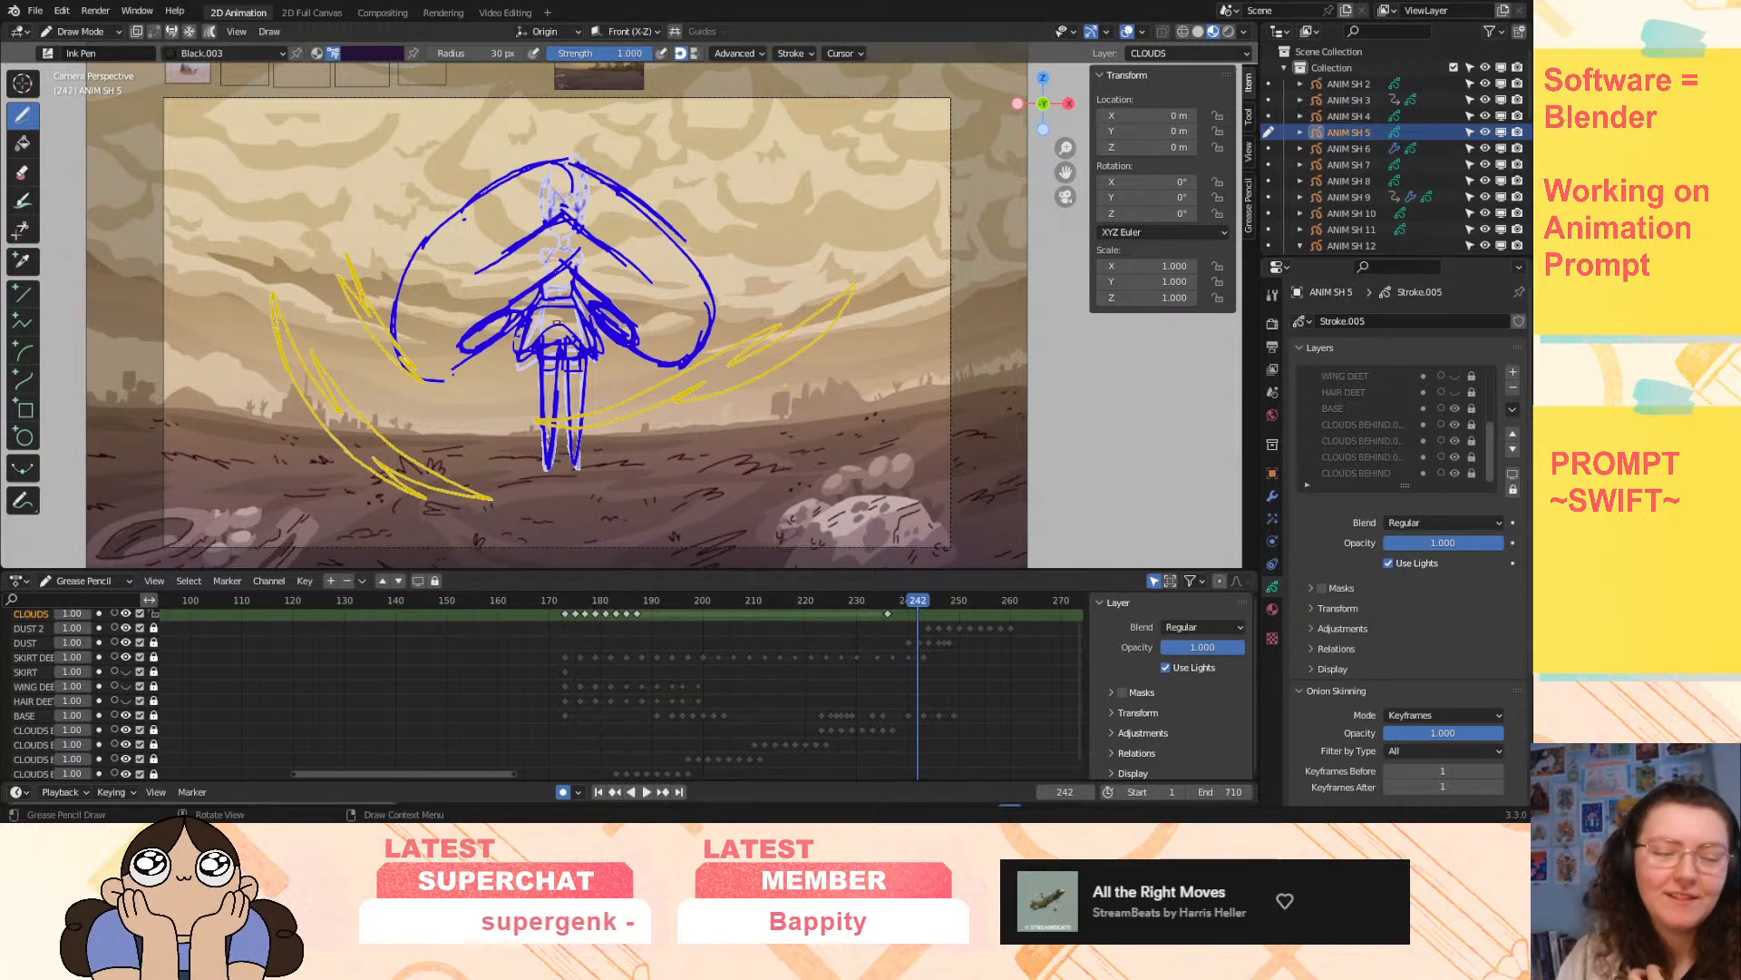
pyautogui.moveTo(567, 615); pyautogui.dragTo(840, 631)
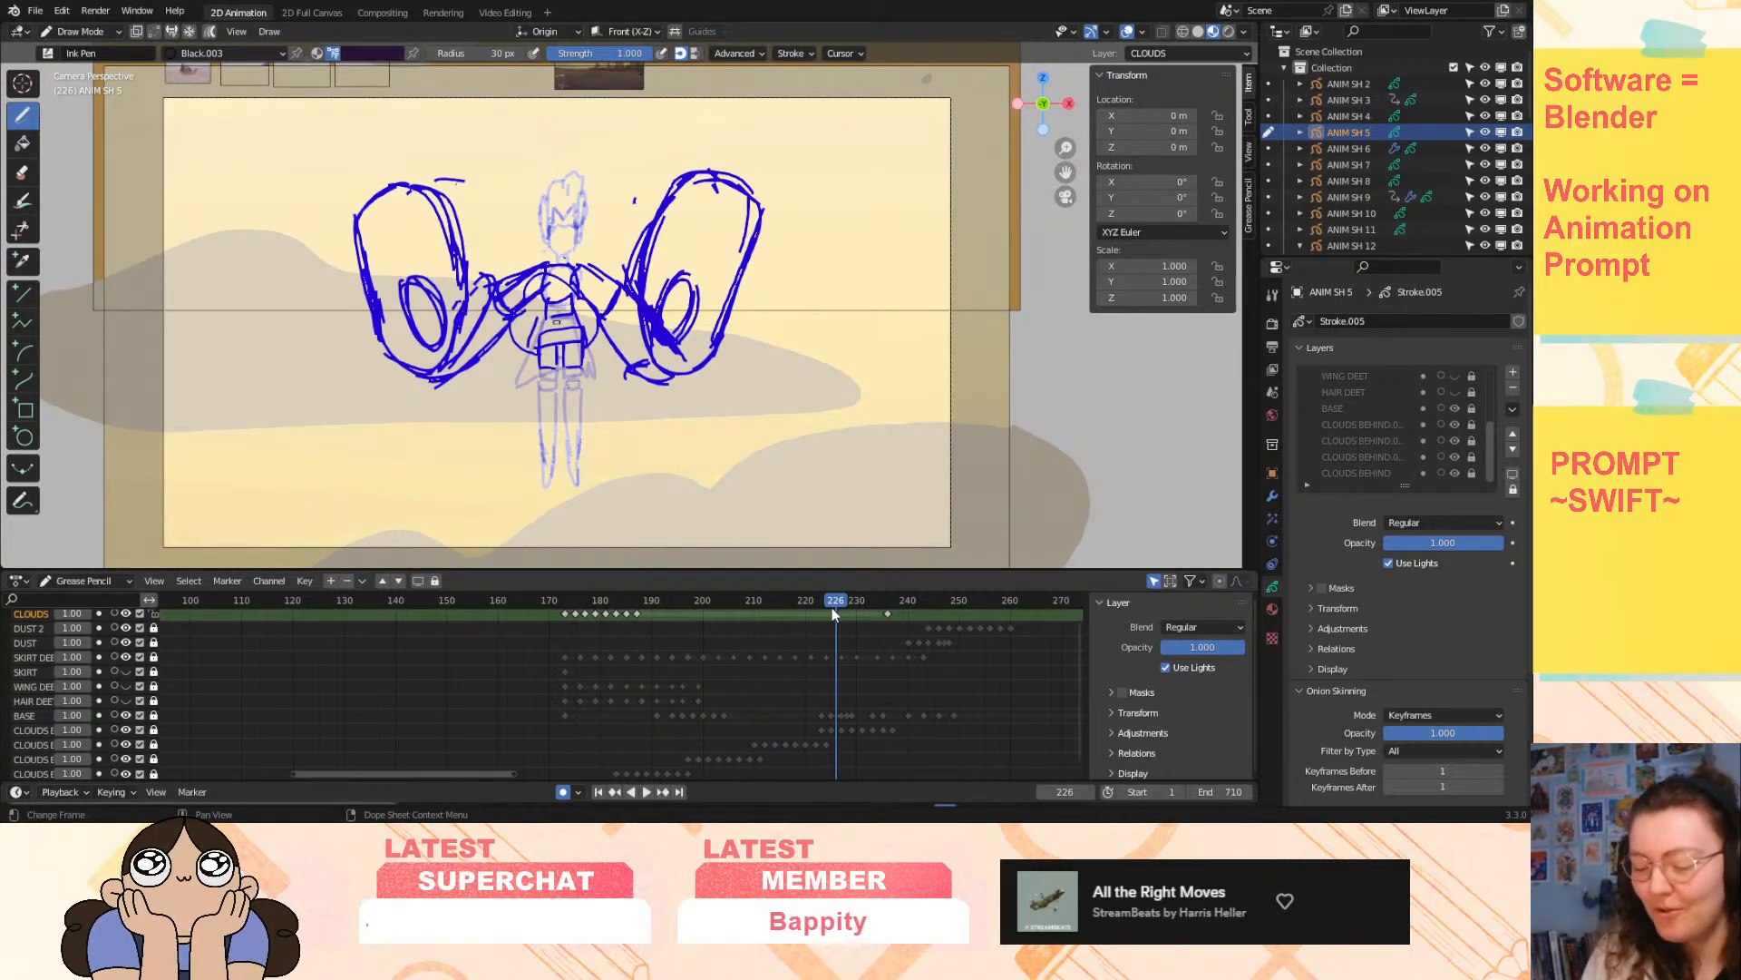
pyautogui.moveTo(517, 762); pyautogui.dragTo(967, 773)
pyautogui.moveTo(1065, 141); pyautogui.dragTo(1071, 145)
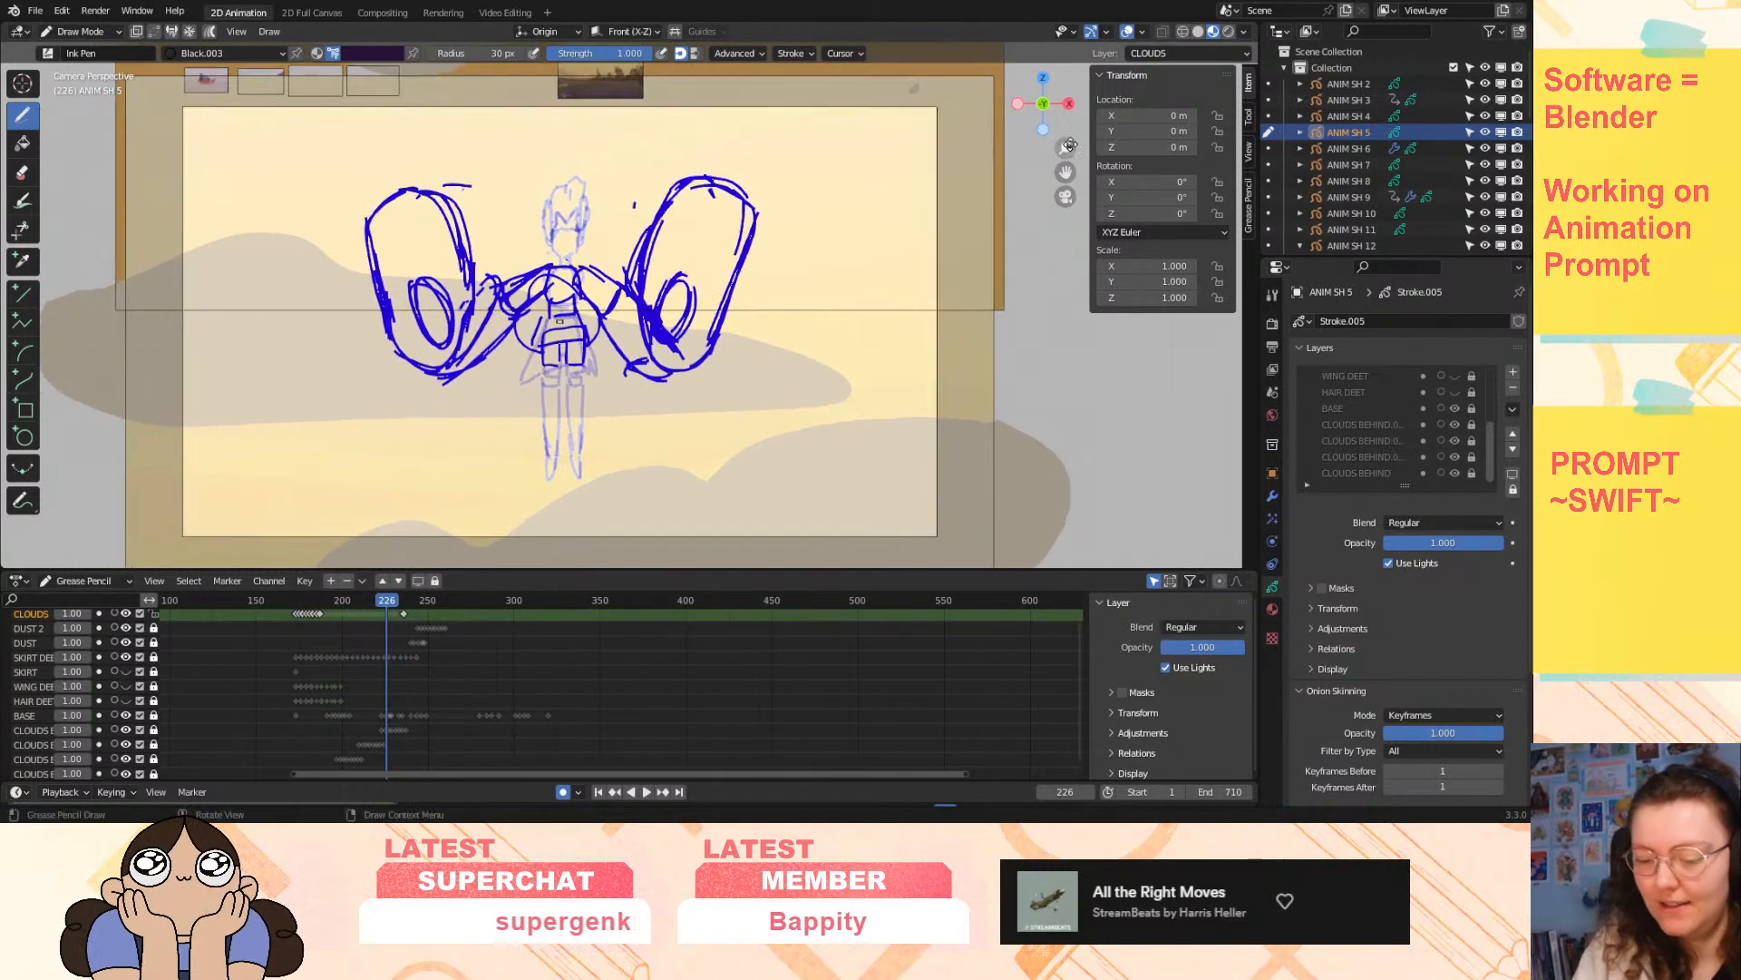
pyautogui.click(599, 793)
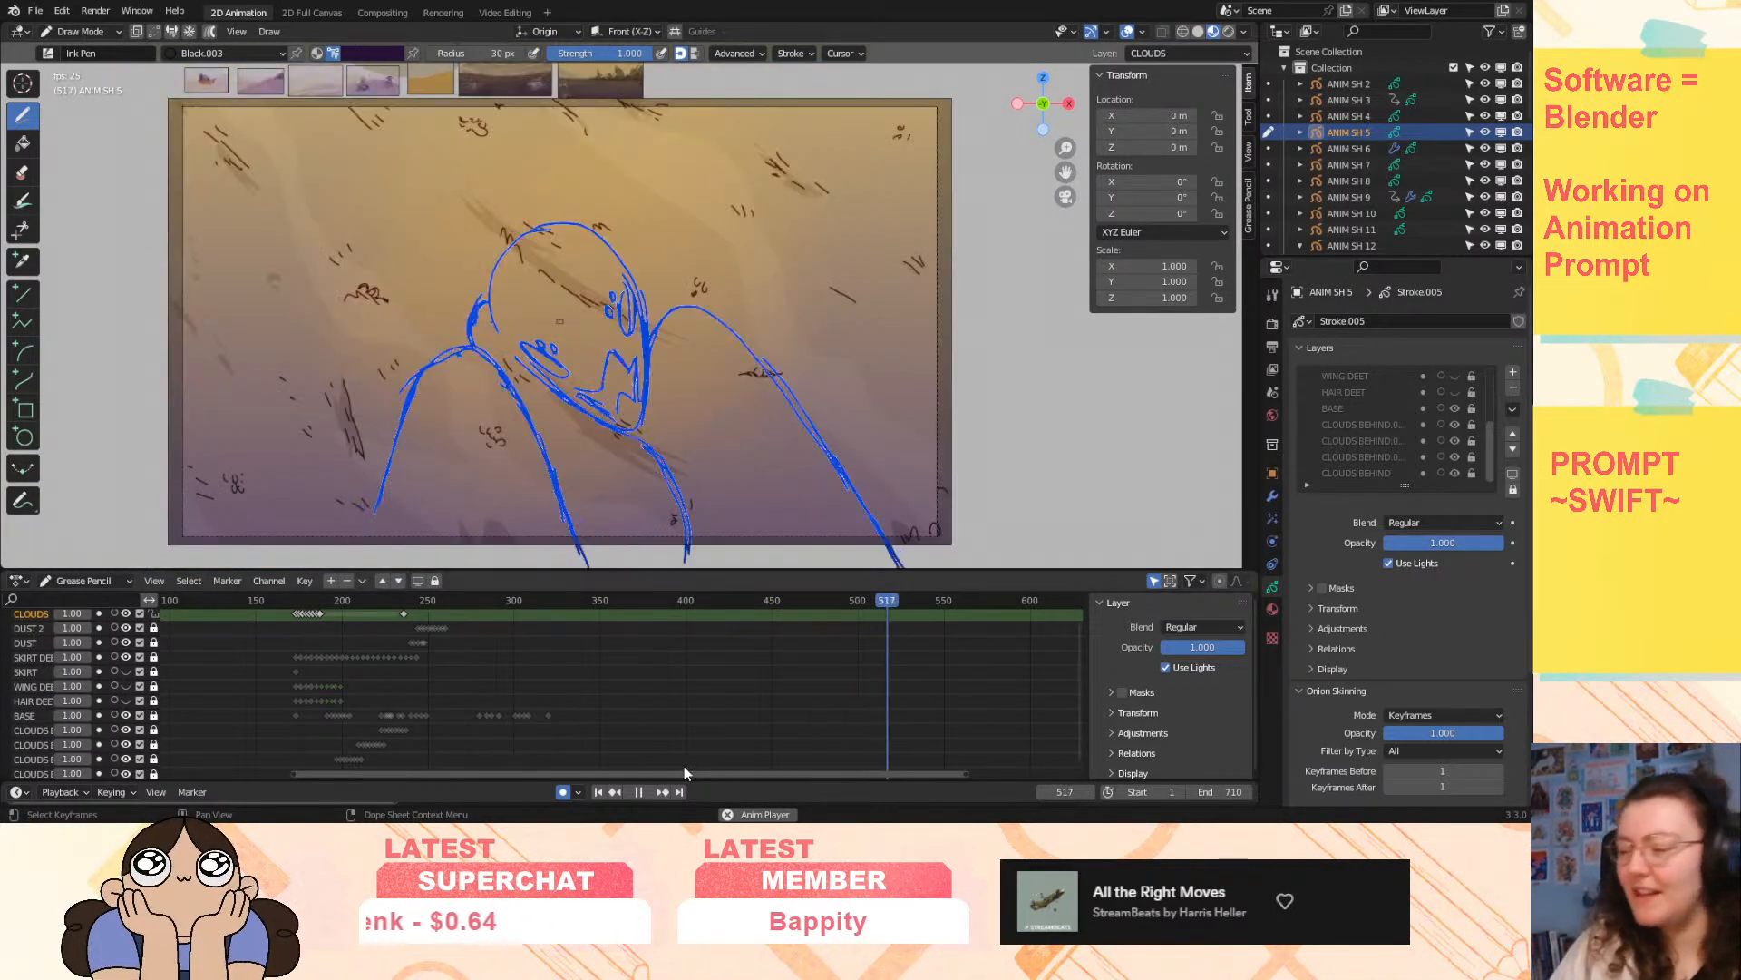
pyautogui.click(643, 788)
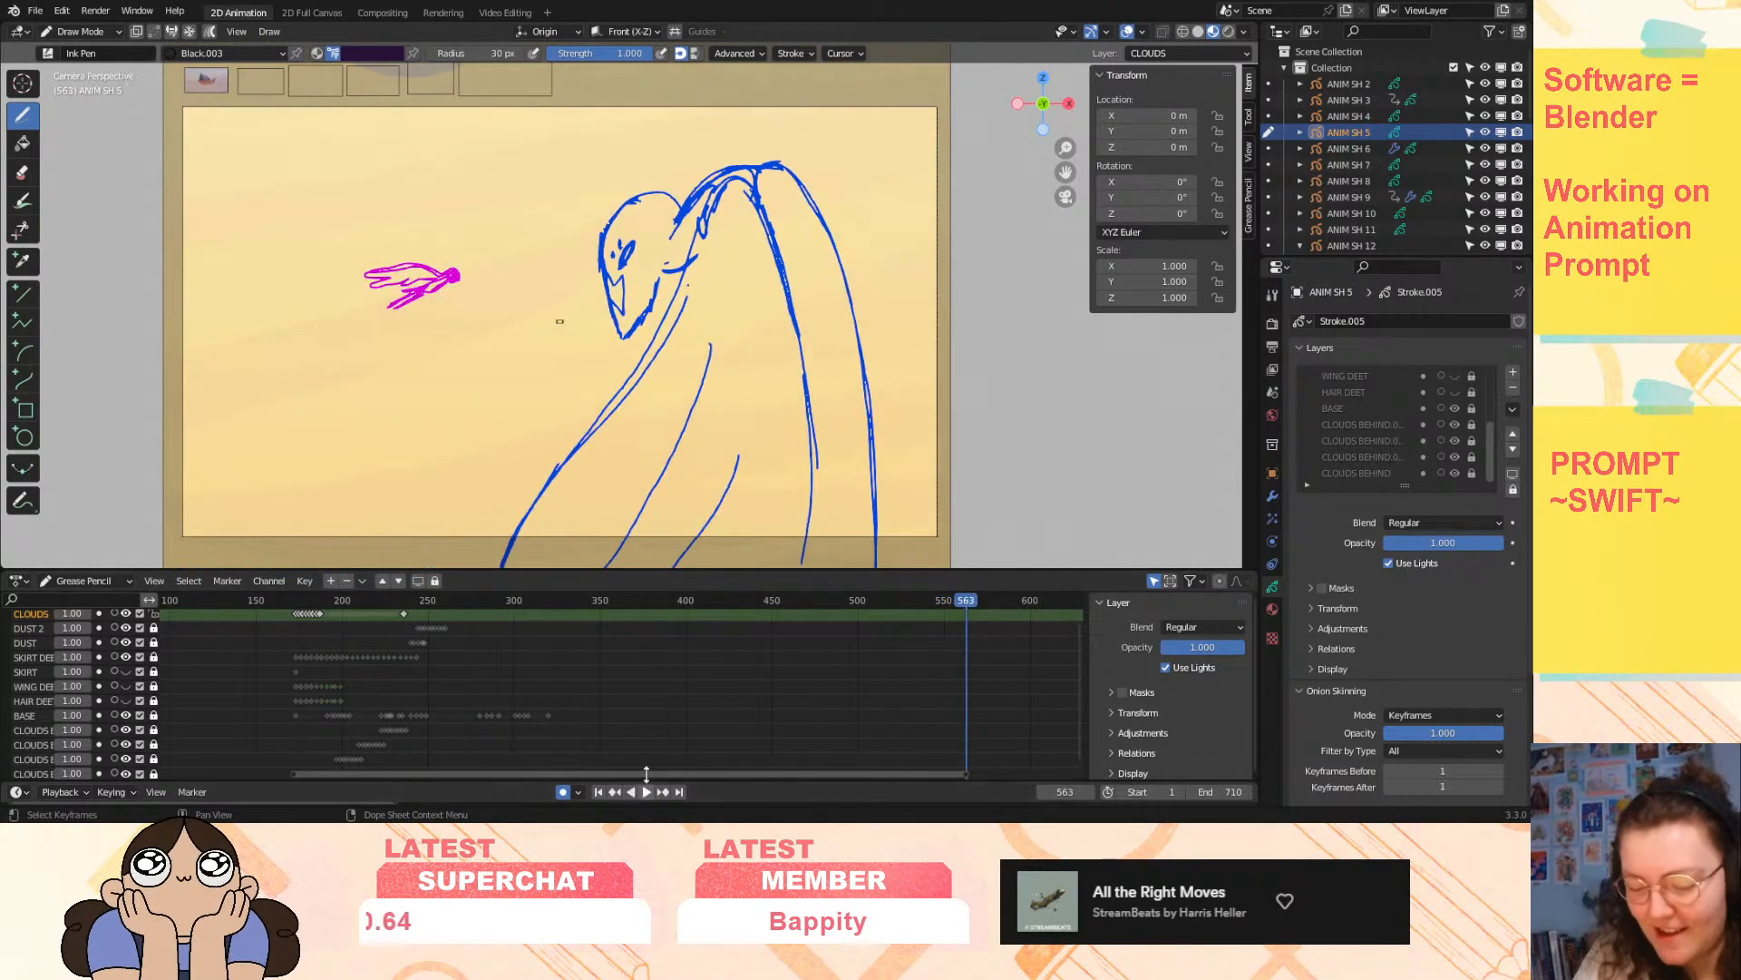
# - Replay the landing from frame 226 and go to the dust burst at frame 252
pyautogui.moveTo(434, 602)
pyautogui.mouseDown()
pyautogui.moveTo(380, 597)
pyautogui.moveTo(285, 665)
pyautogui.moveTo(511, 718)
pyautogui.moveTo(389, 746)
pyautogui.mouseUp()
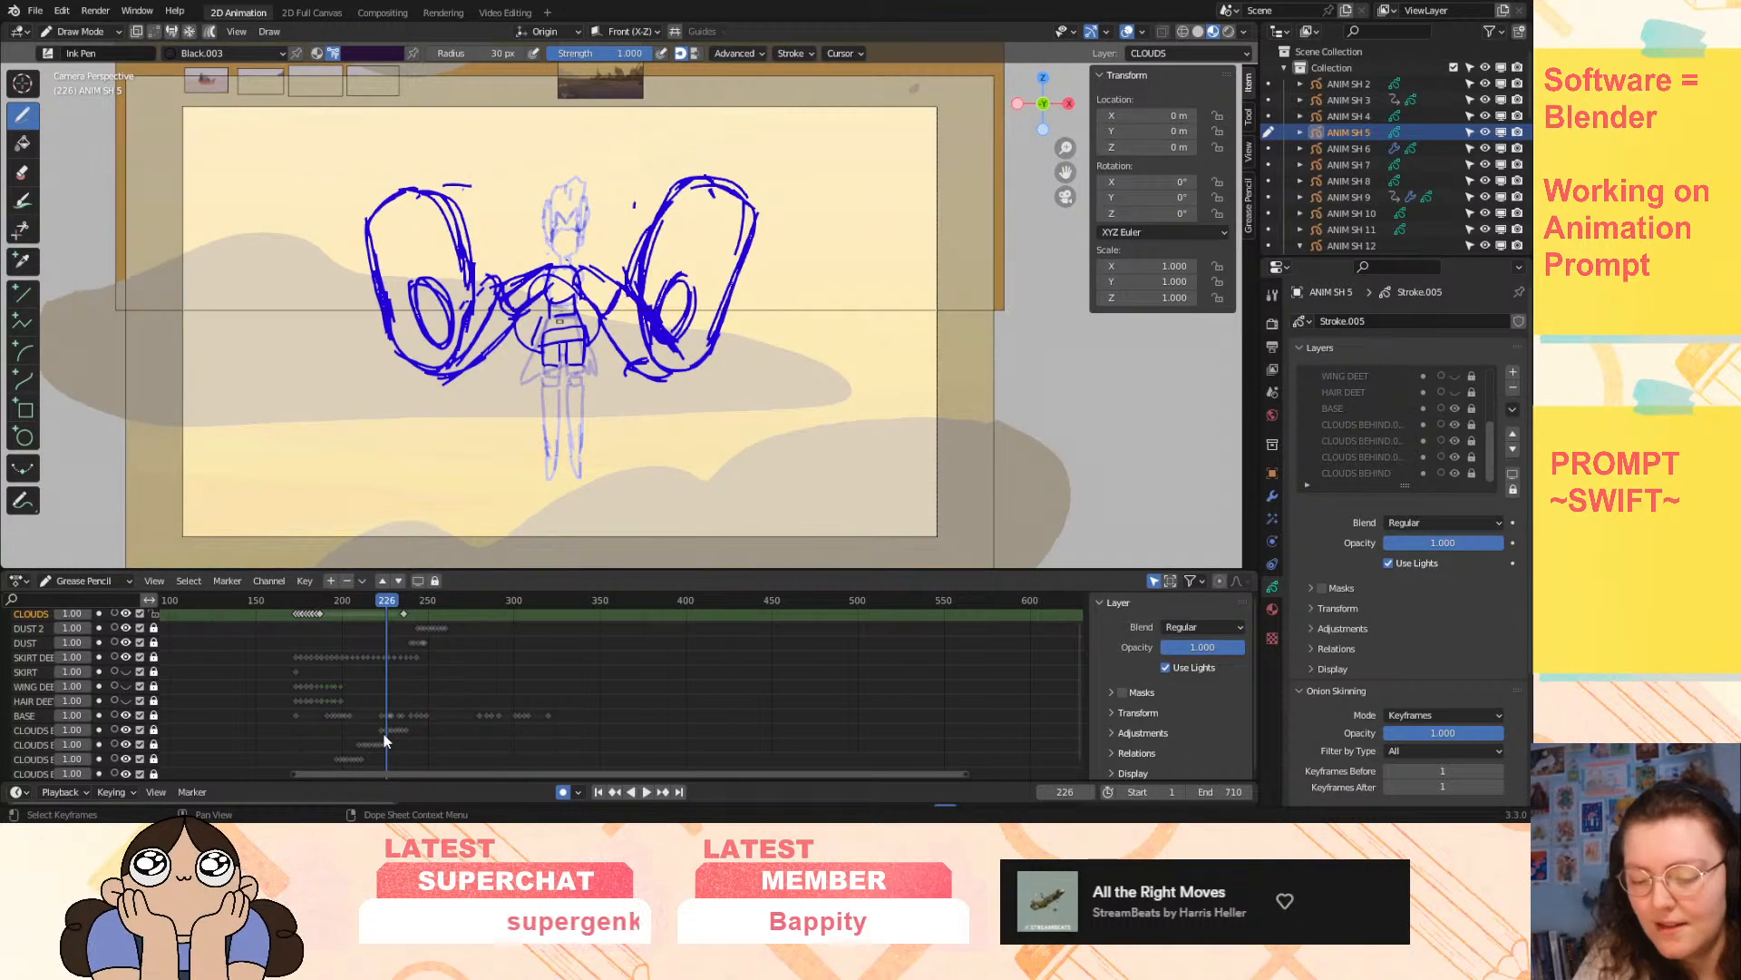
pyautogui.click(647, 792)
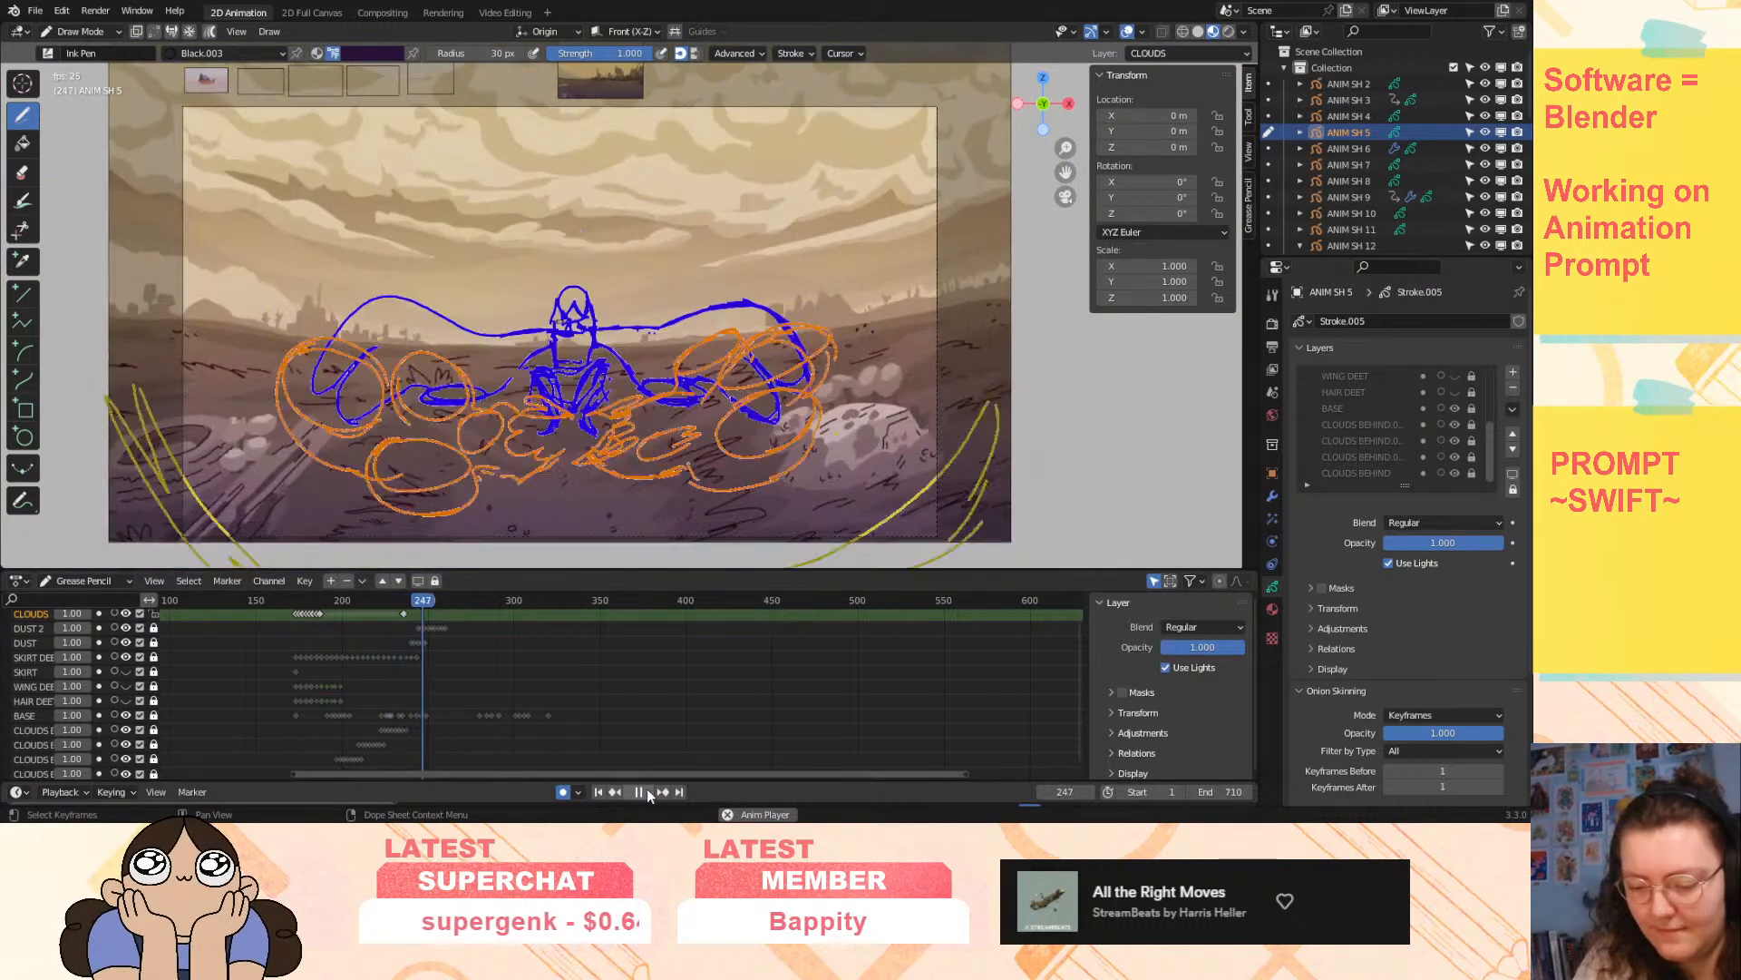
pyautogui.click(647, 792)
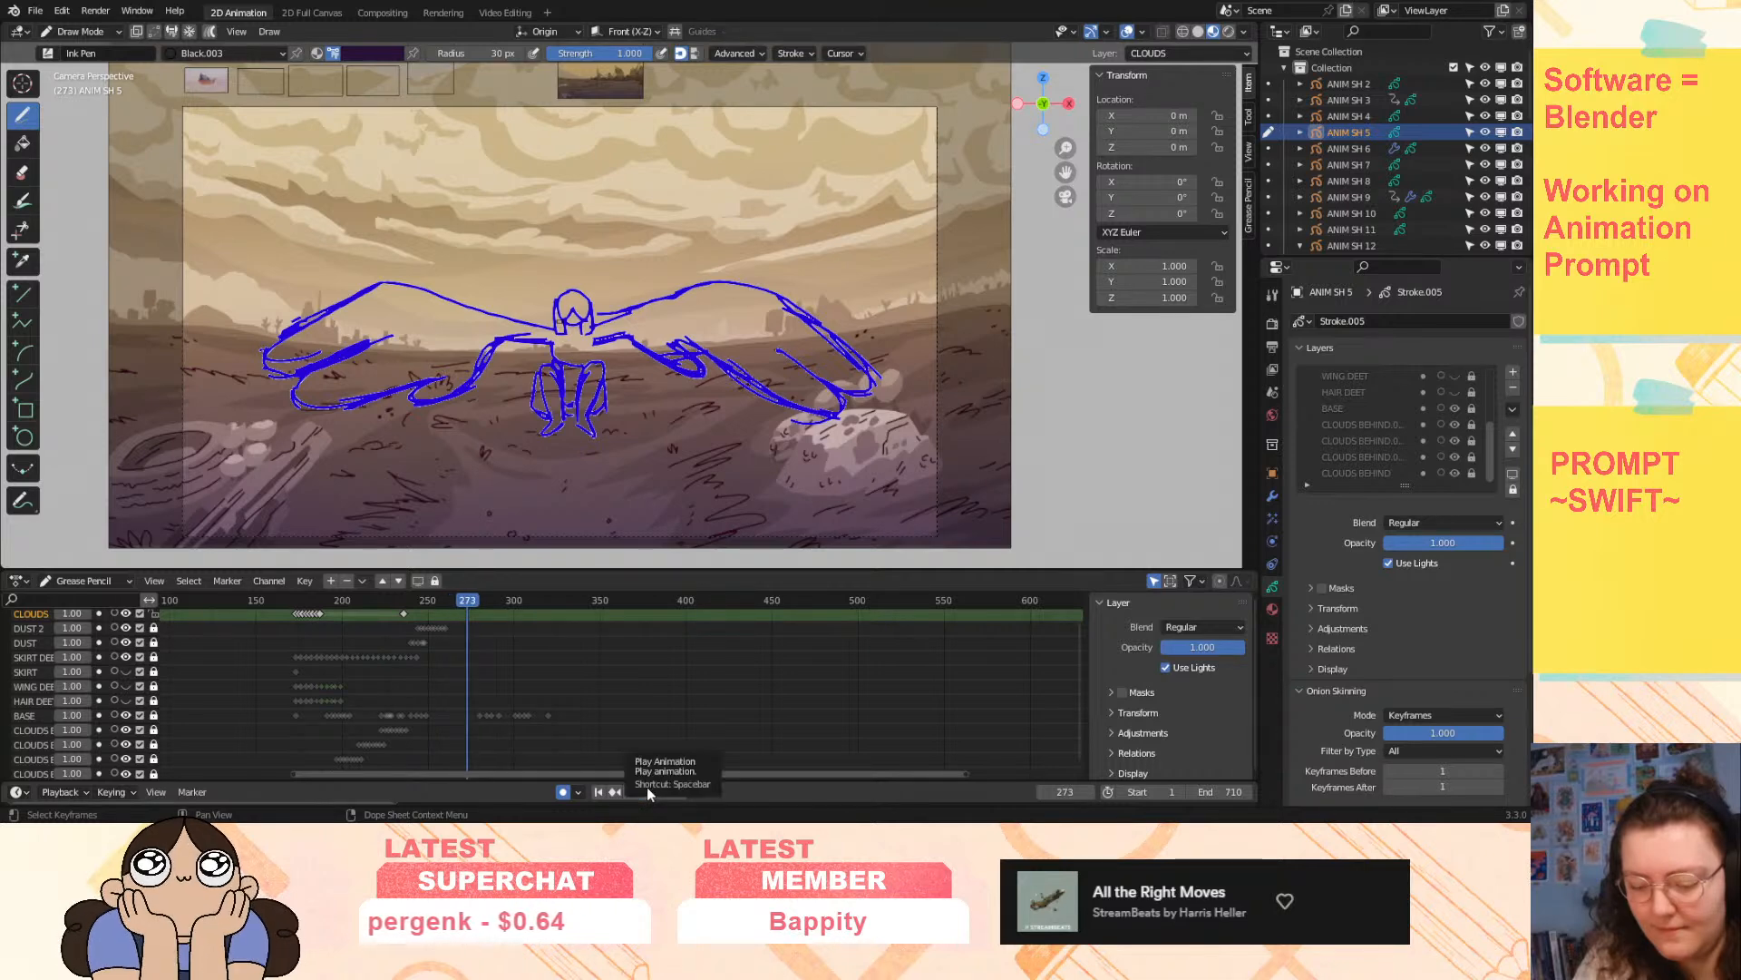
pyautogui.click(645, 790)
pyautogui.moveTo(455, 600)
pyautogui.mouseDown()
pyautogui.moveTo(412, 607)
pyautogui.moveTo(432, 624)
pyautogui.mouseUp()
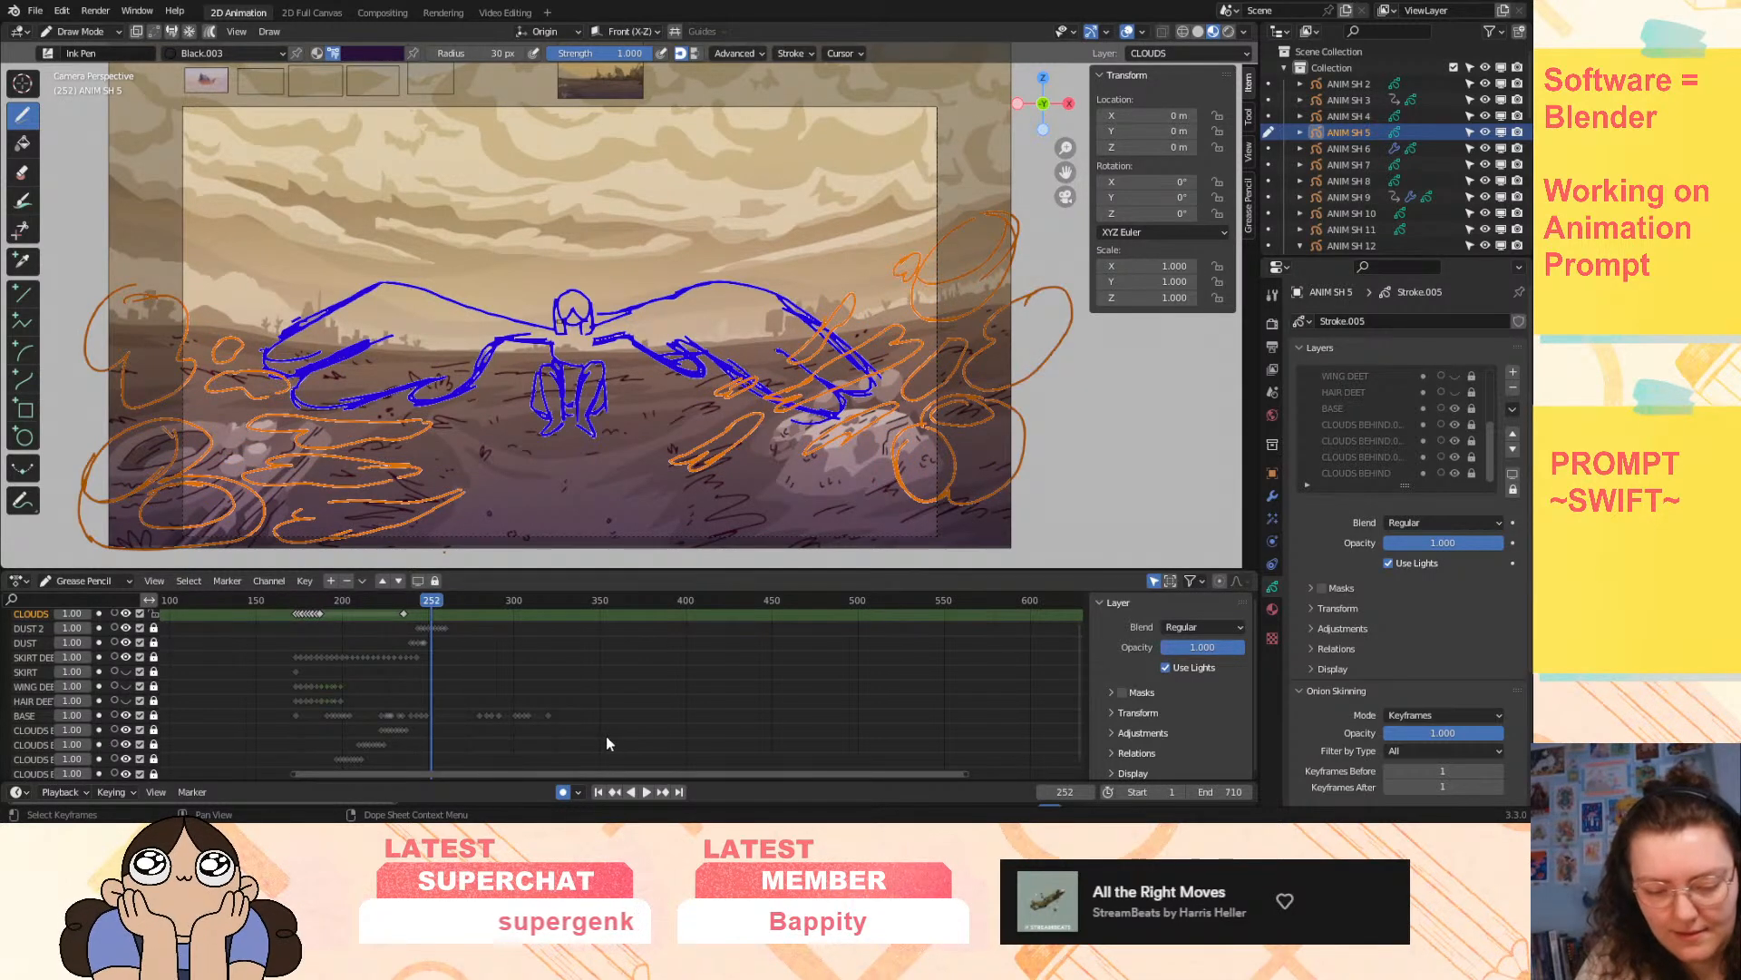
# - Spread the DUST 2 keyframes after frame 252 to three-frame intervals, with the last one at frame 264
pyautogui.click(33, 628)
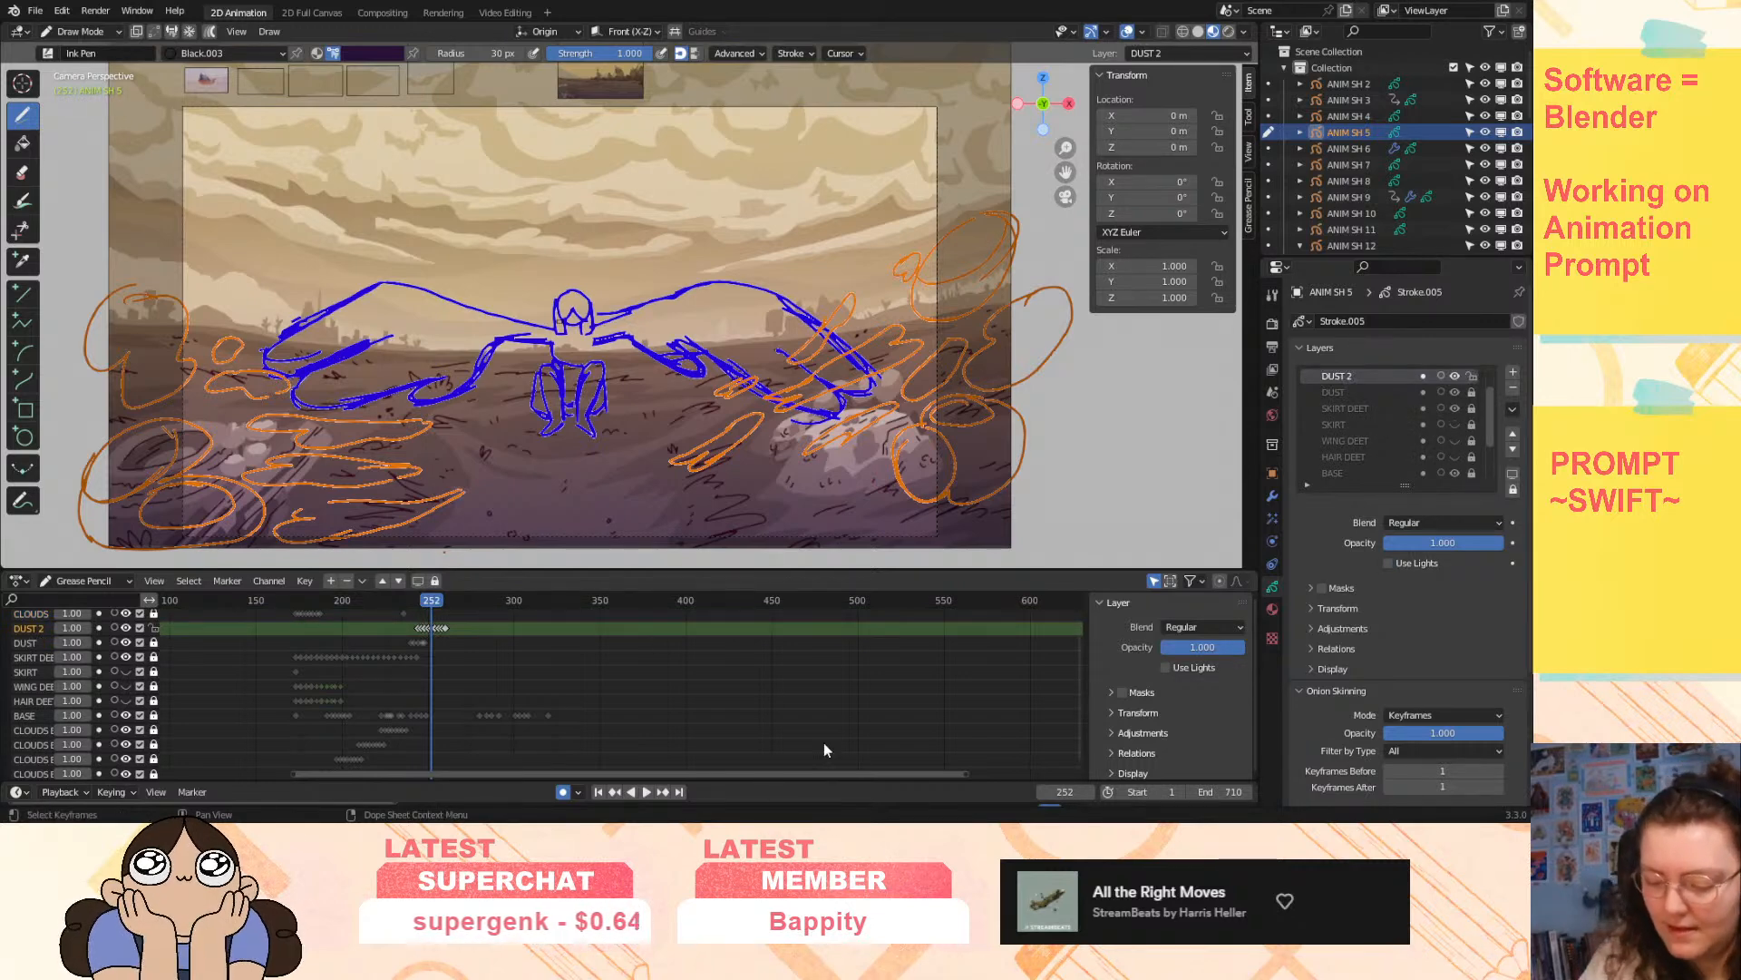
pyautogui.moveTo(956, 773); pyautogui.dragTo(606, 772)
pyautogui.moveTo(292, 774); pyautogui.dragTo(535, 739)
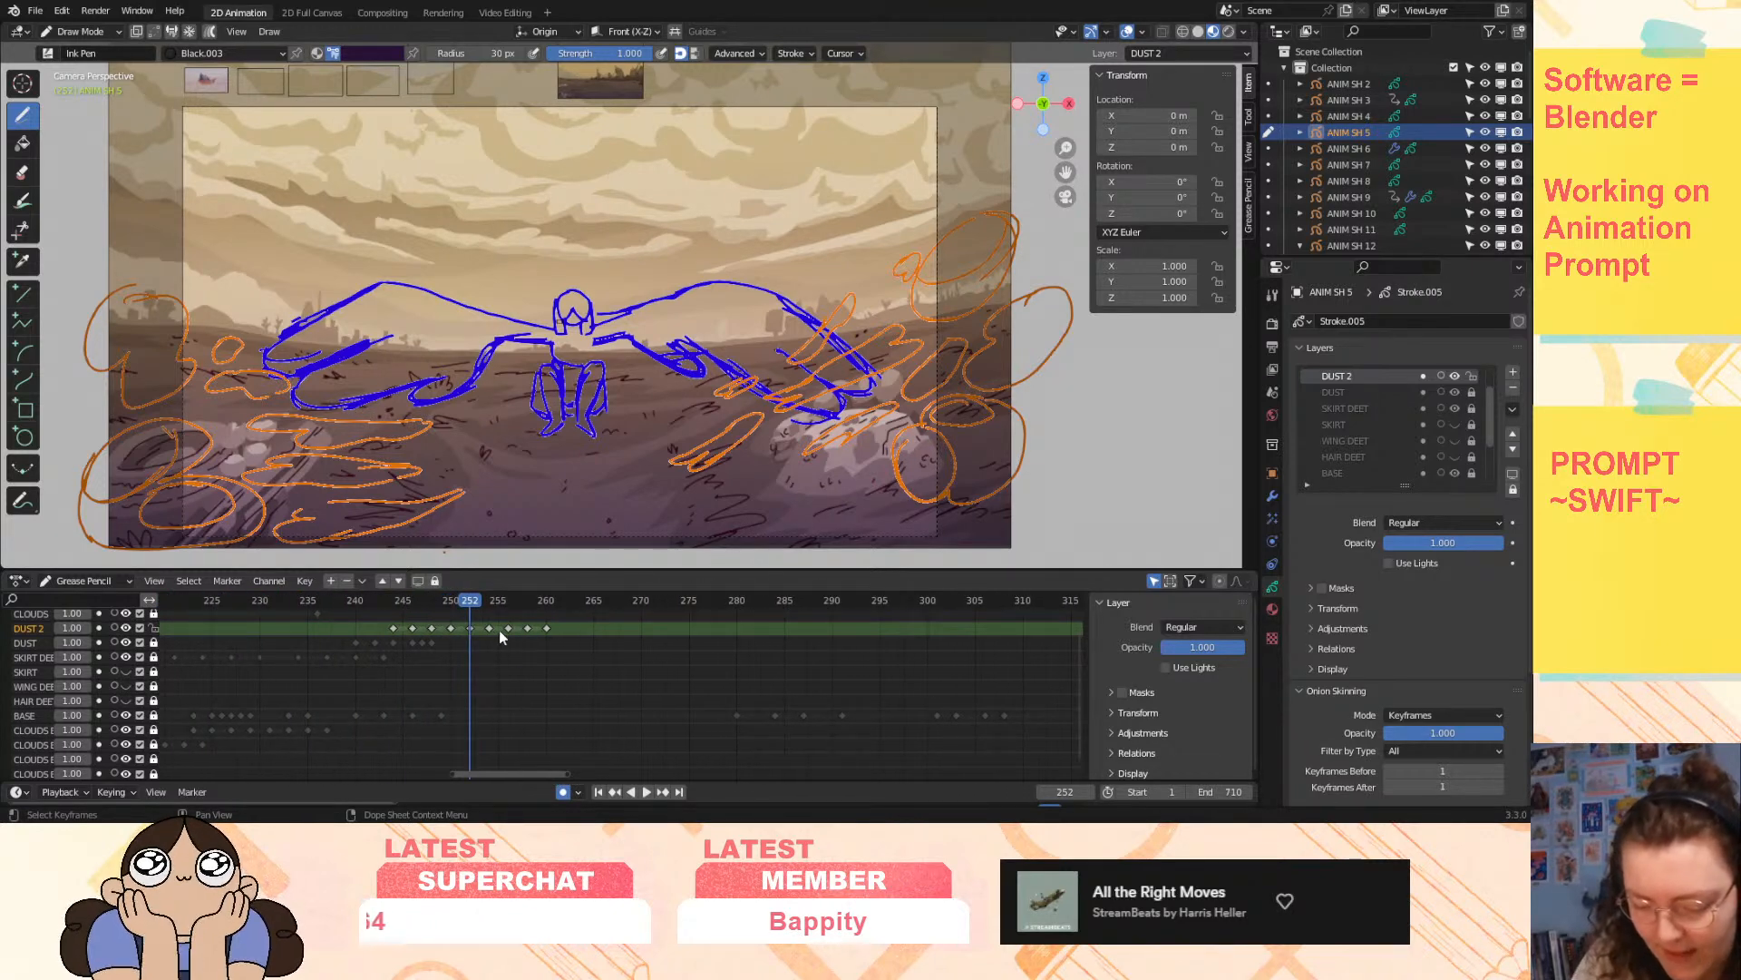
pyautogui.moveTo(484, 618); pyautogui.dragTo(588, 634)
pyautogui.press('g')
pyautogui.click(599, 629)
# - Replay the landing from frame 235 to check the slower dust dissipation
pyautogui.moveTo(467, 601)
pyautogui.mouseDown()
pyautogui.moveTo(400, 602)
pyautogui.moveTo(585, 612)
pyautogui.moveTo(308, 677)
pyautogui.mouseUp()
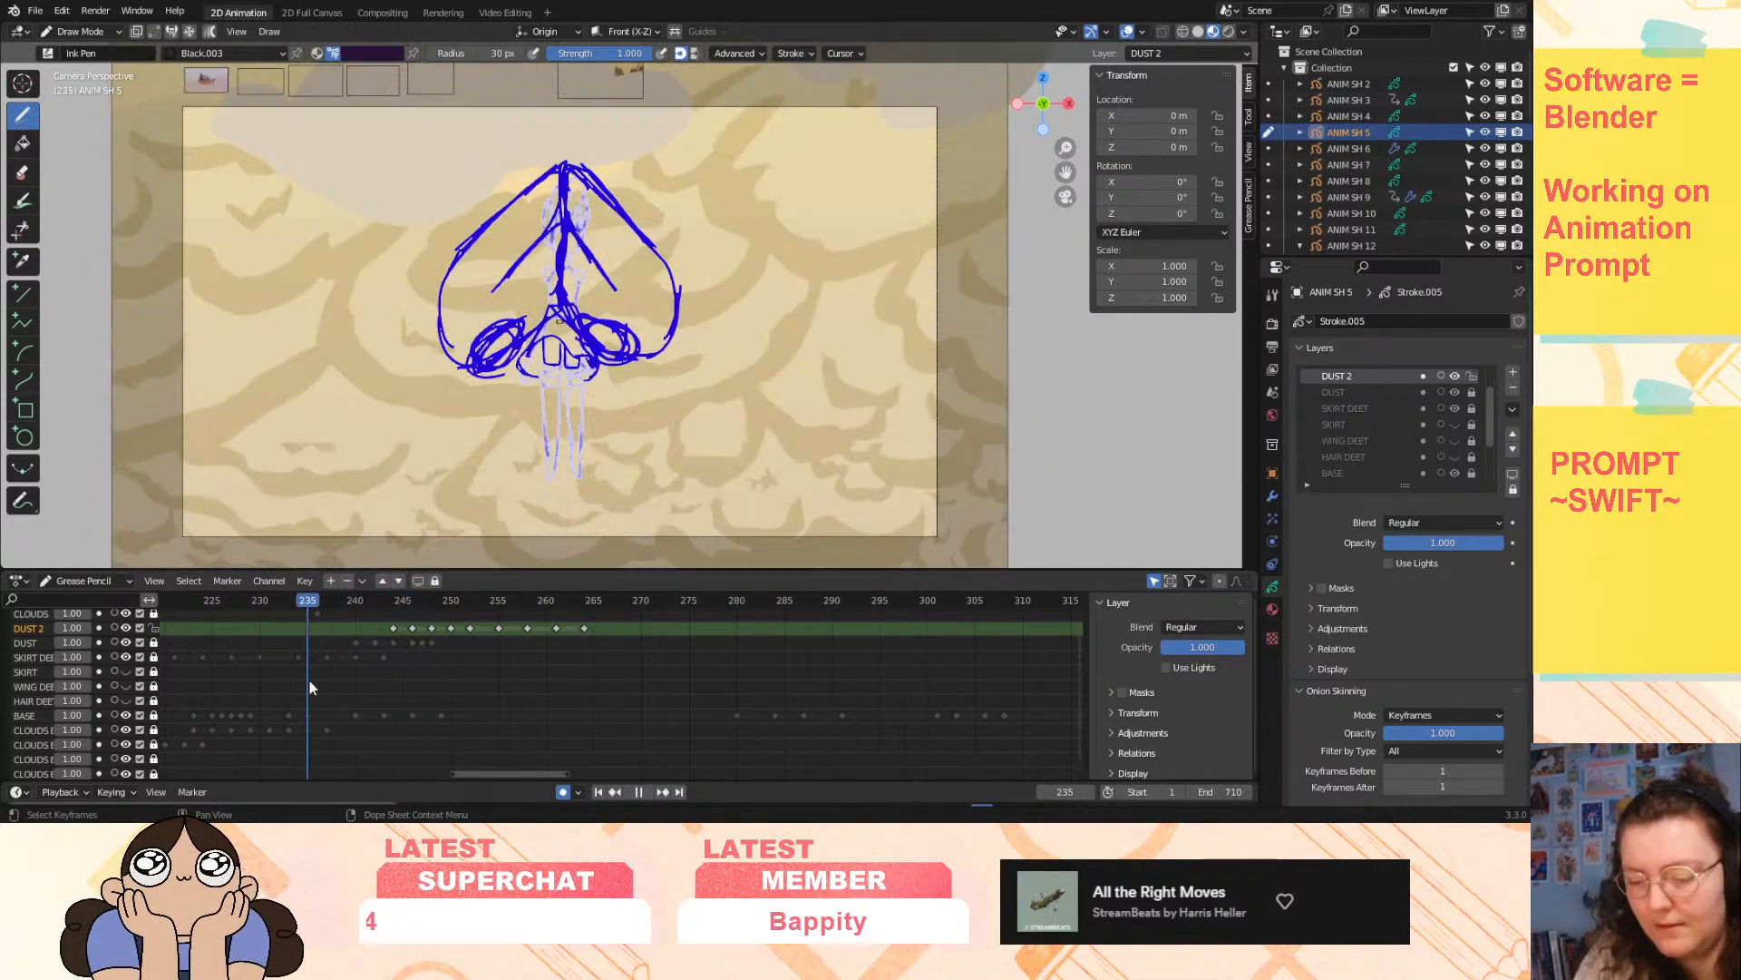
pyautogui.click(647, 792)
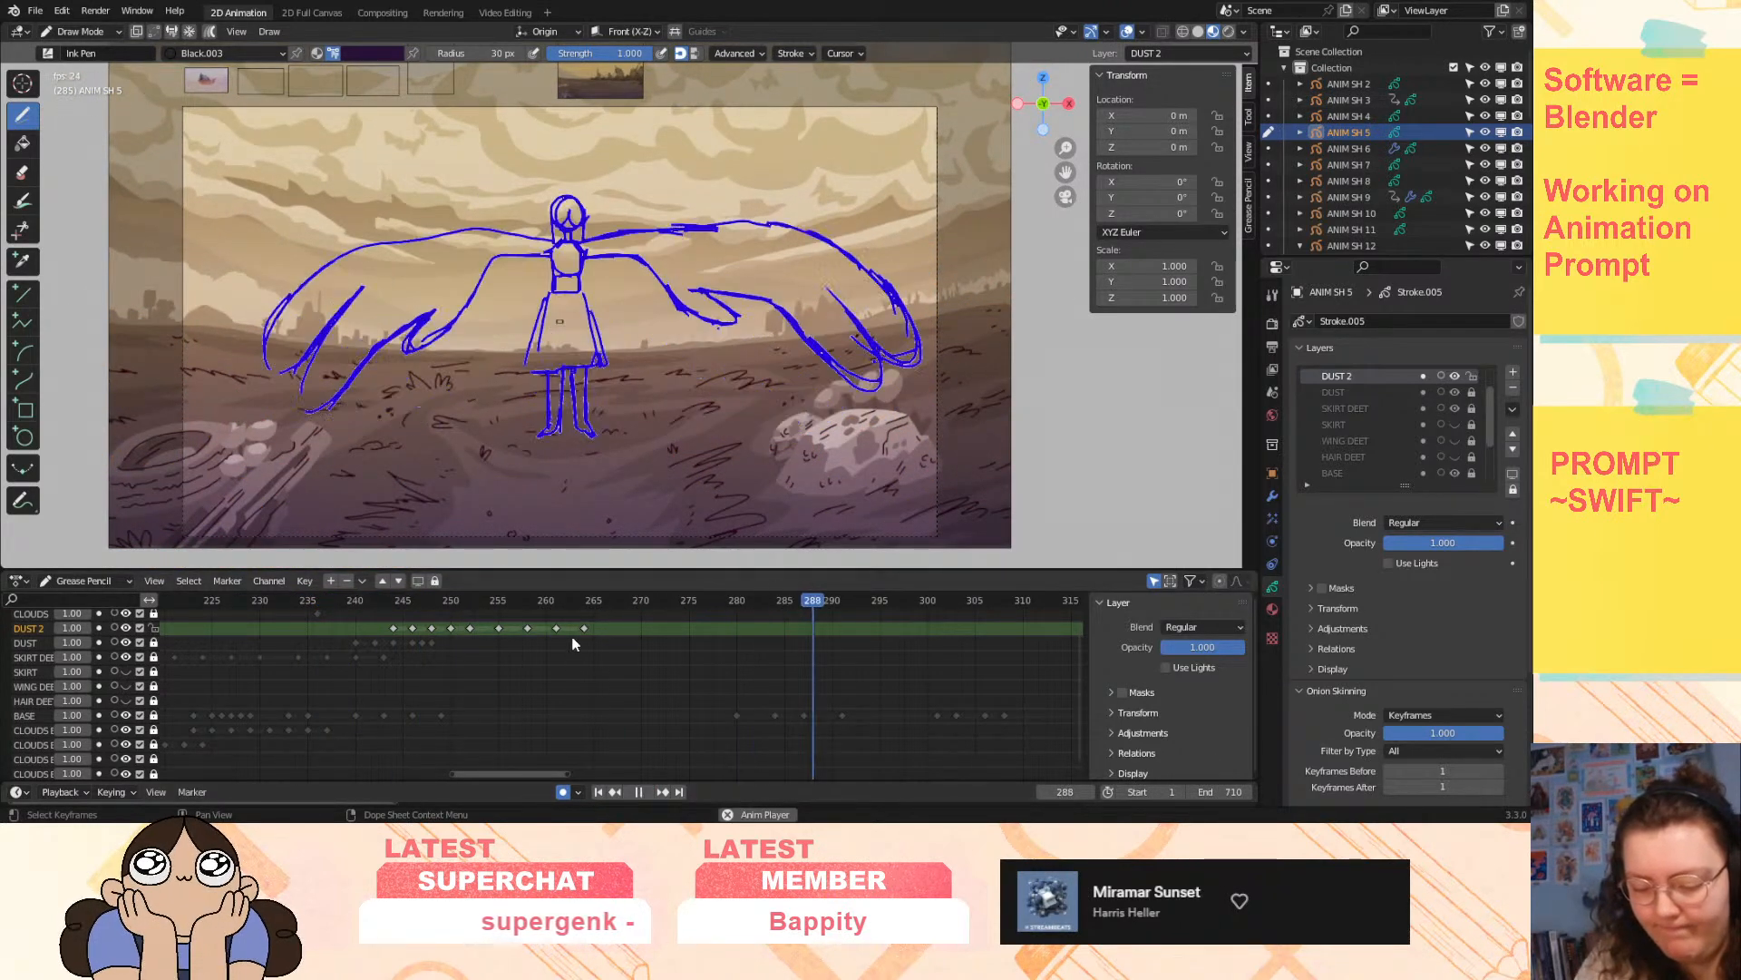
pyautogui.press('space')
# - Move the last two DUST 2 keyframes earlier to frames 260 and 262, replaying from frame 236 between adjustments
pyautogui.moveTo(582, 629); pyautogui.dragTo(562, 629)
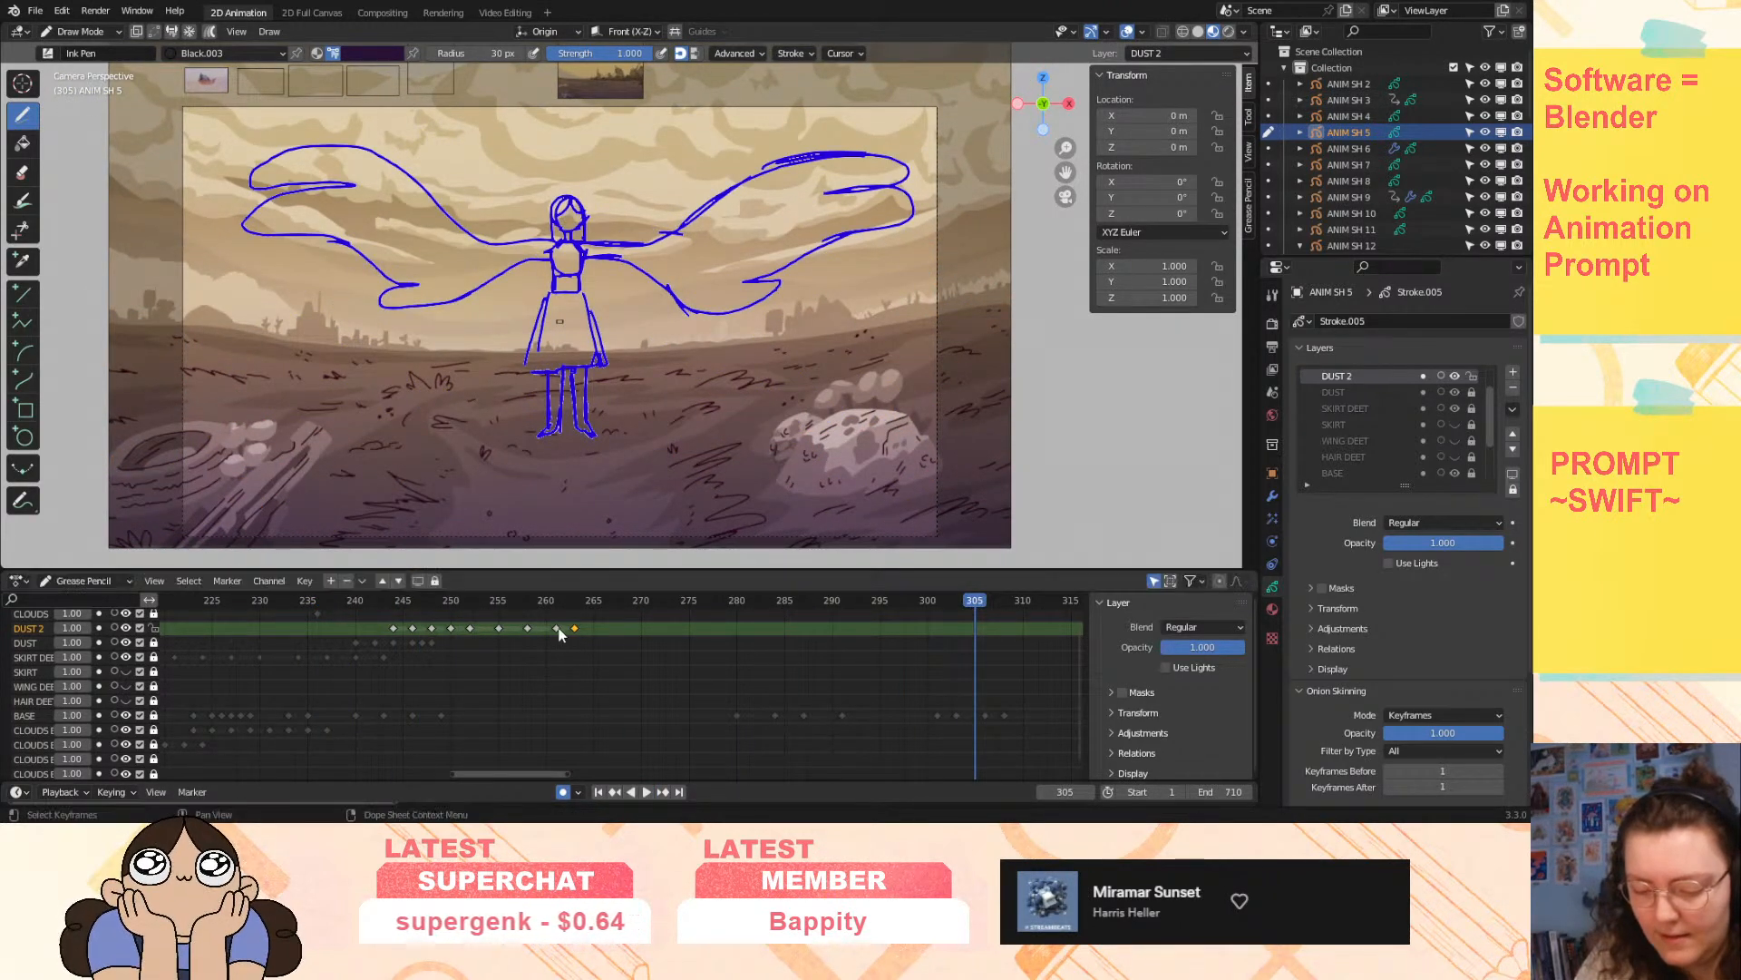
pyautogui.click(317, 600)
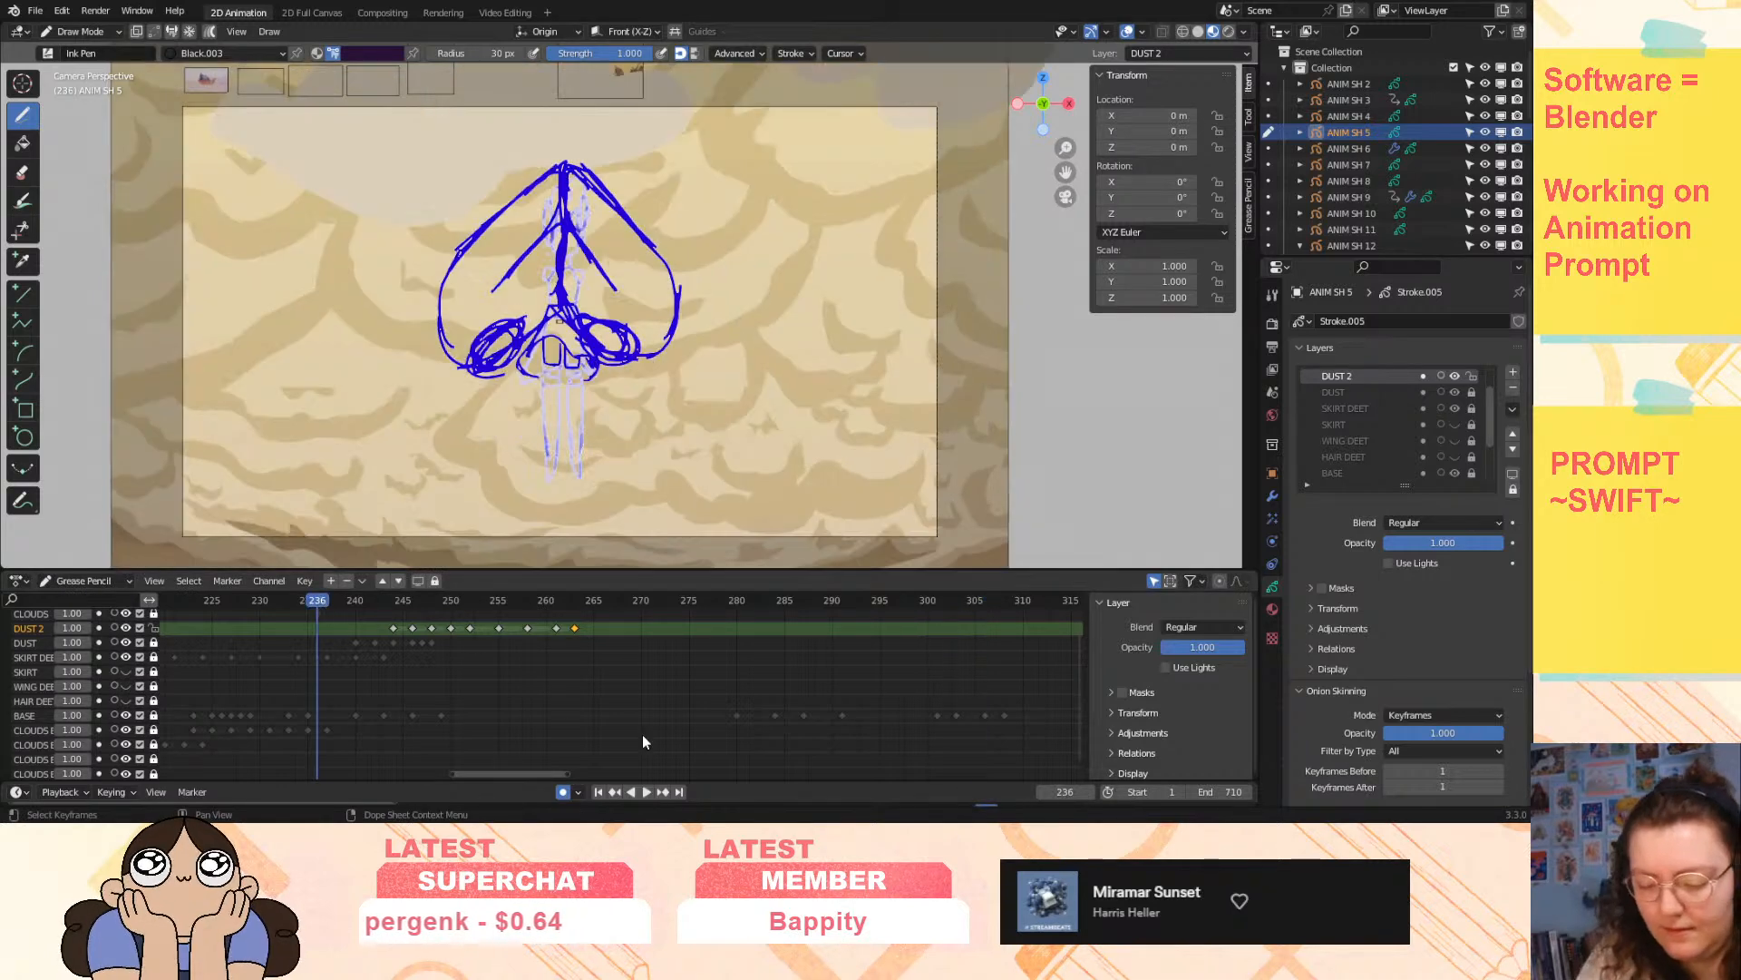
pyautogui.click(644, 791)
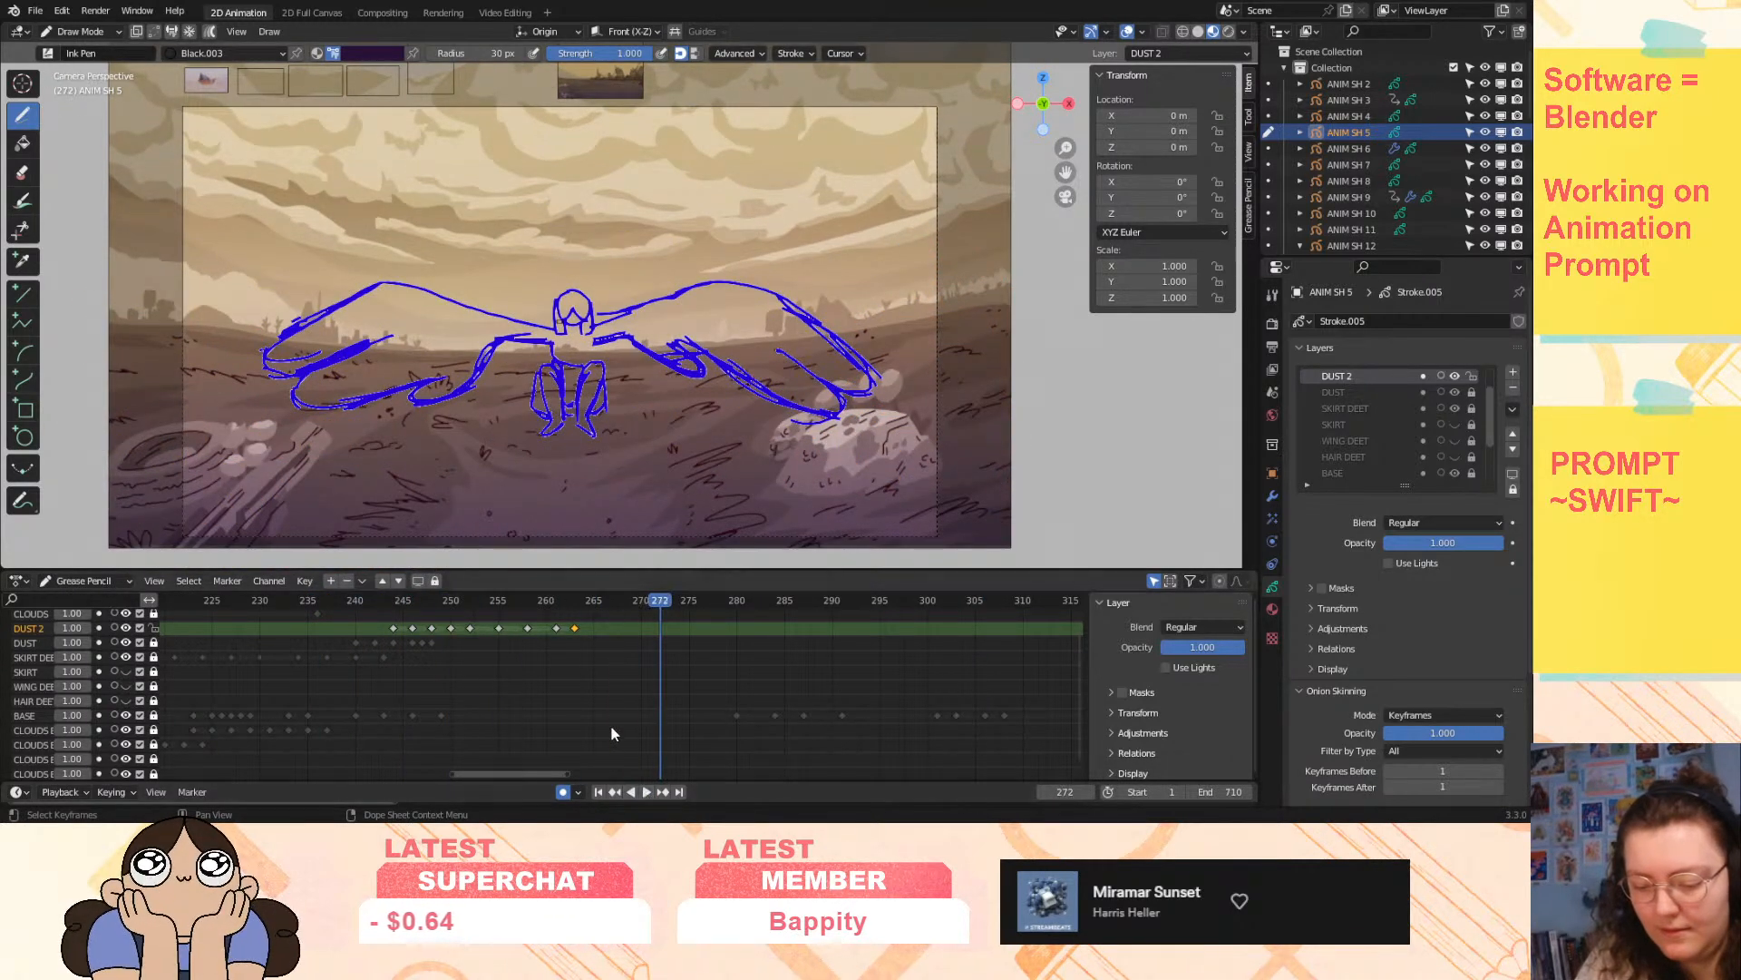
pyautogui.moveTo(573, 630); pyautogui.dragTo(557, 633)
pyautogui.click(555, 637)
# - Replay the landing from just before frame 240 to check the tightened ending of the dust
pyautogui.click(340, 600)
pyautogui.click(644, 792)
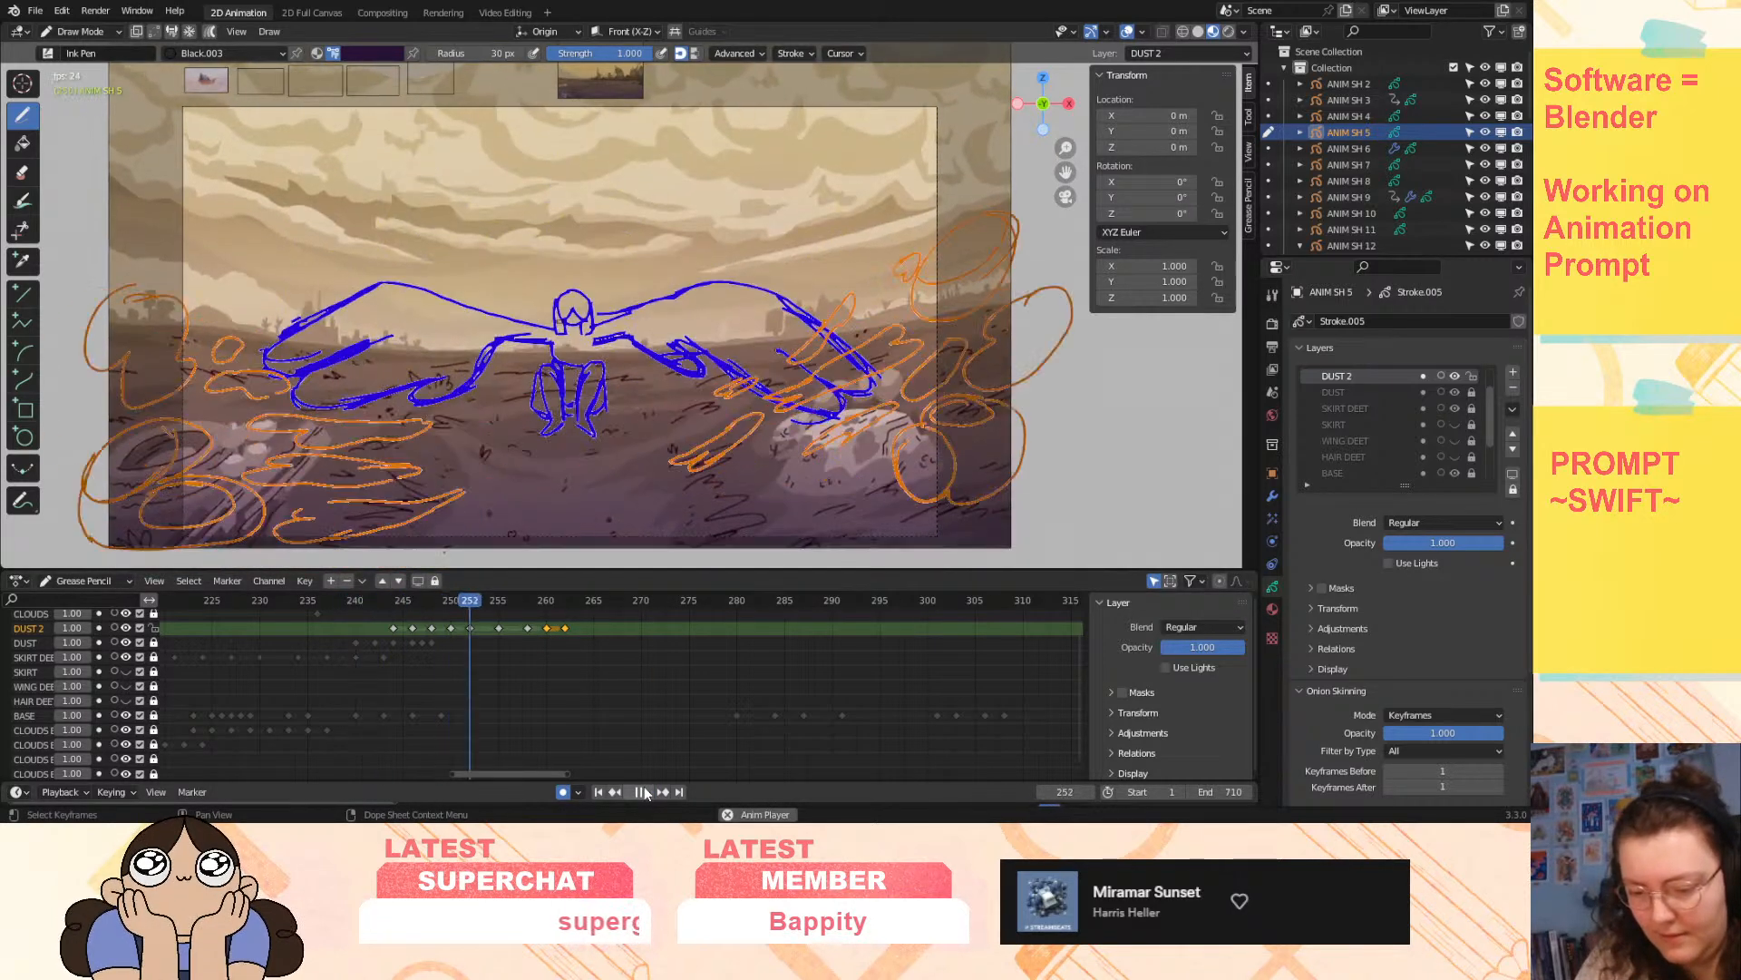
pyautogui.click(642, 792)
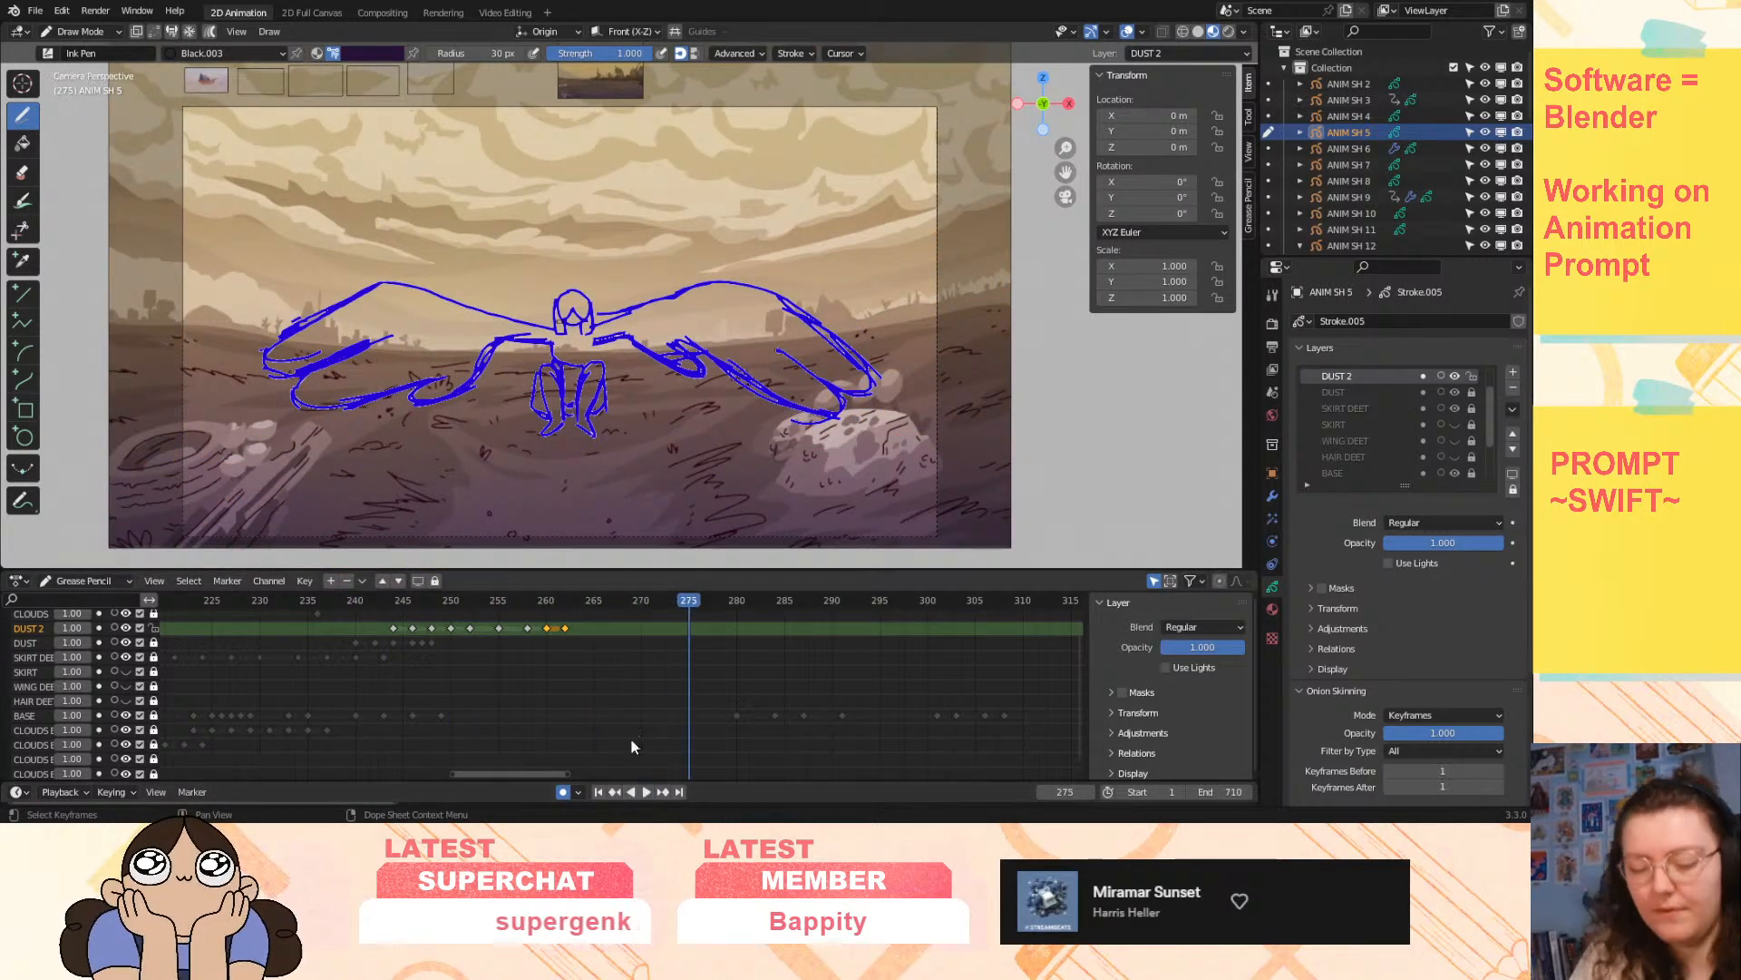
# - With the DUST layer active, play and scrub the dust burst between frames 244 and 255, stopping at frame 252
pyautogui.click(568, 638)
pyautogui.moveTo(536, 596)
pyautogui.mouseDown()
pyautogui.moveTo(560, 606)
pyautogui.moveTo(396, 647)
pyautogui.moveTo(486, 642)
pyautogui.mouseUp()
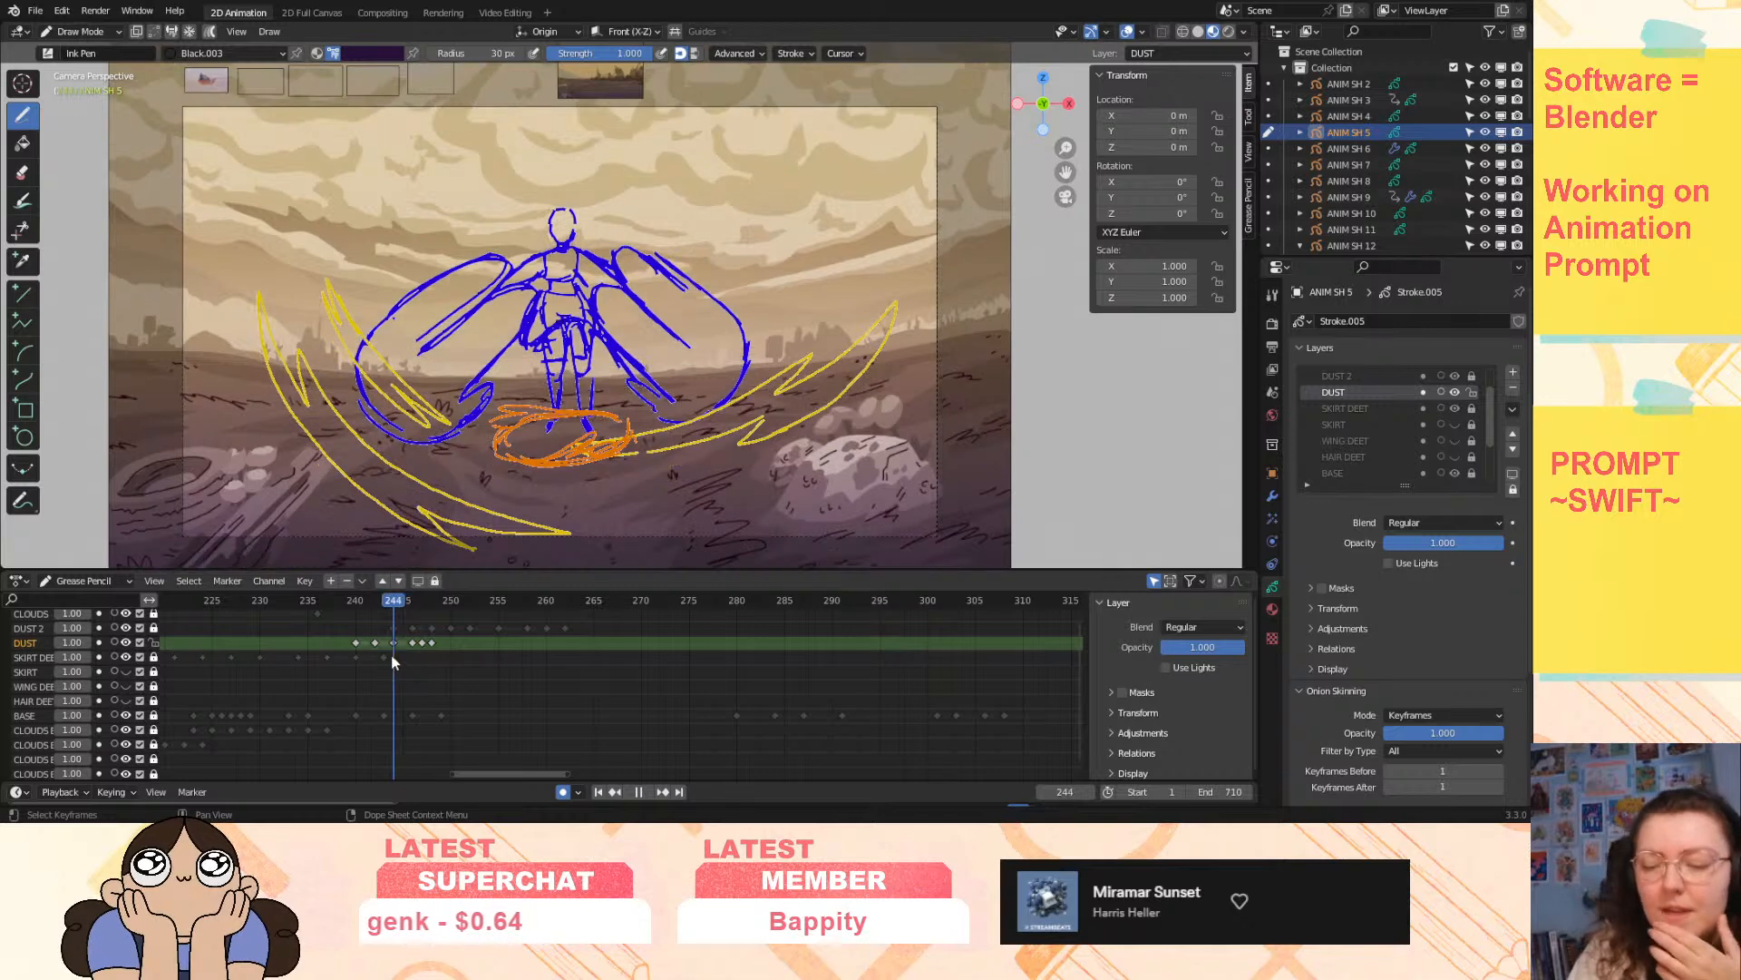
pyautogui.press('space')
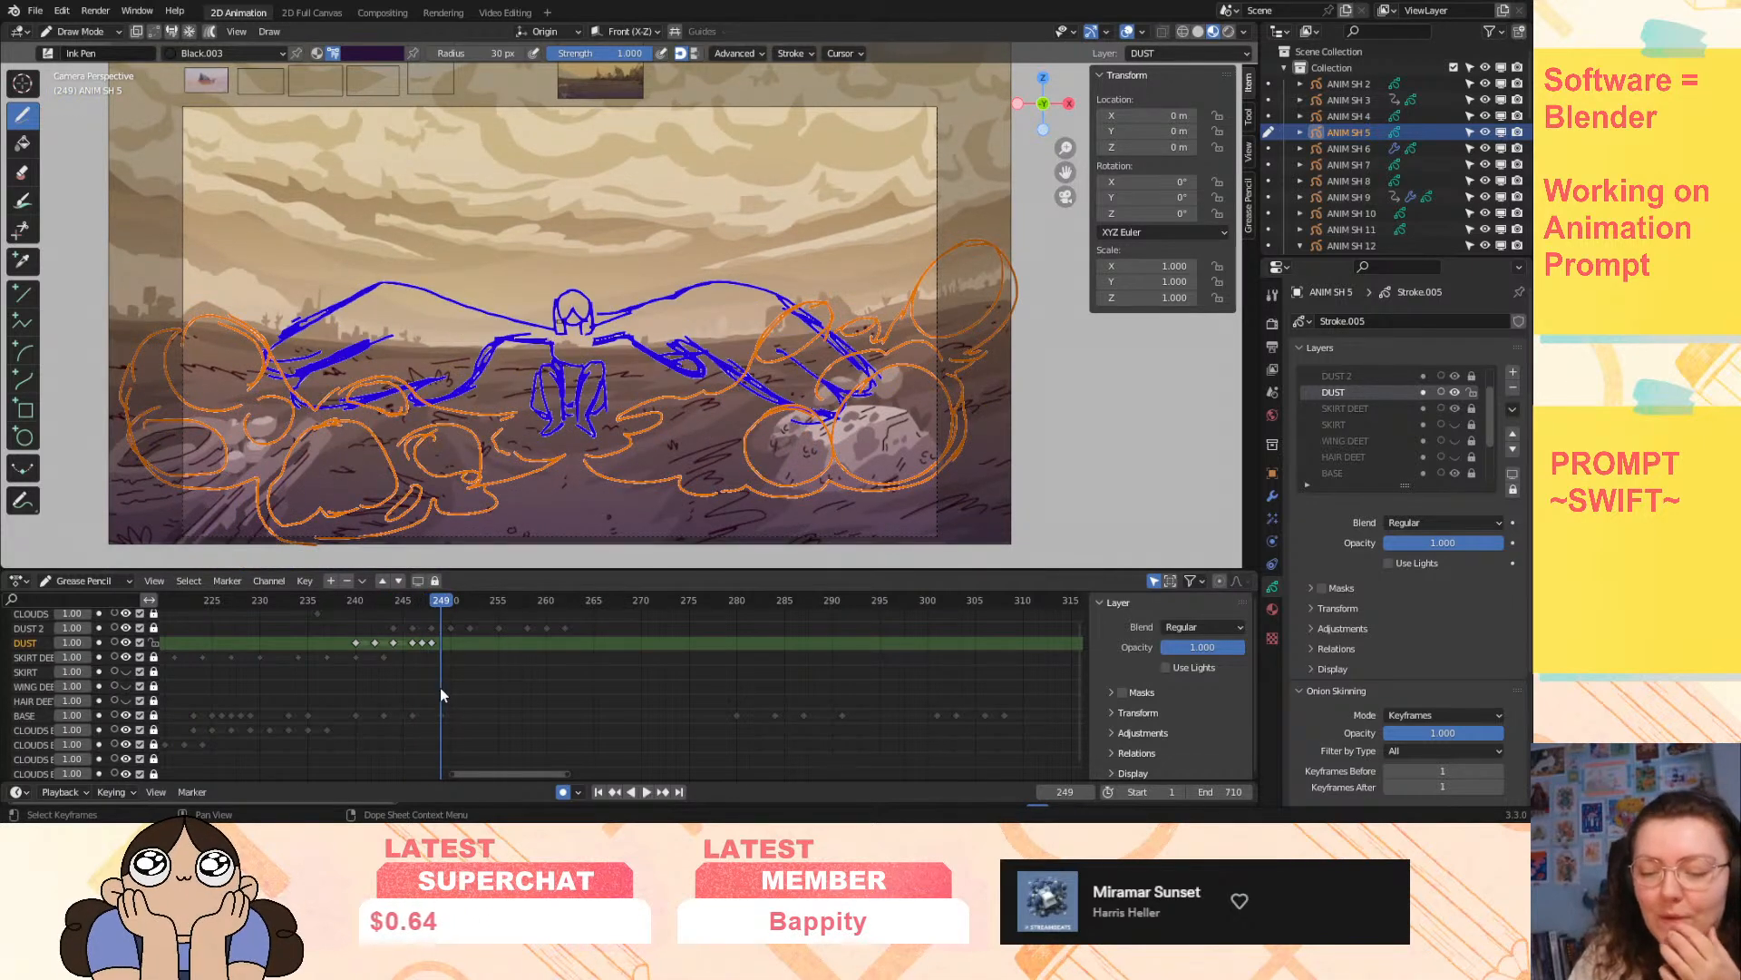
pyautogui.press('space')
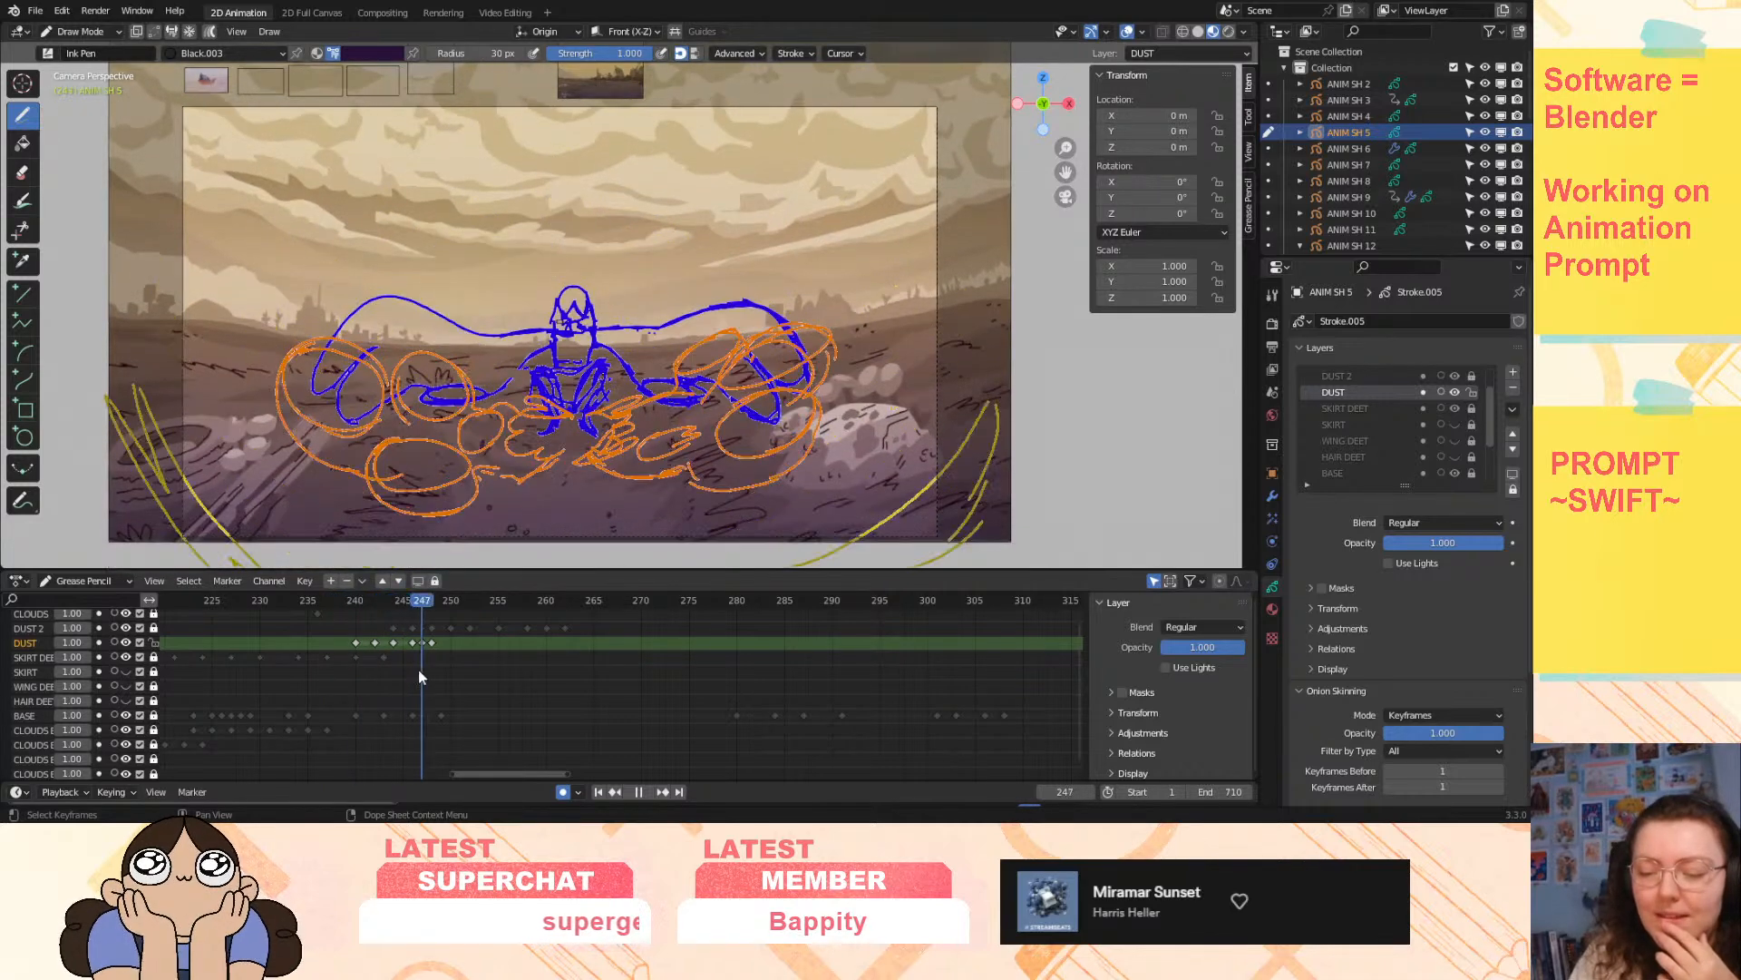
pyautogui.press('space')
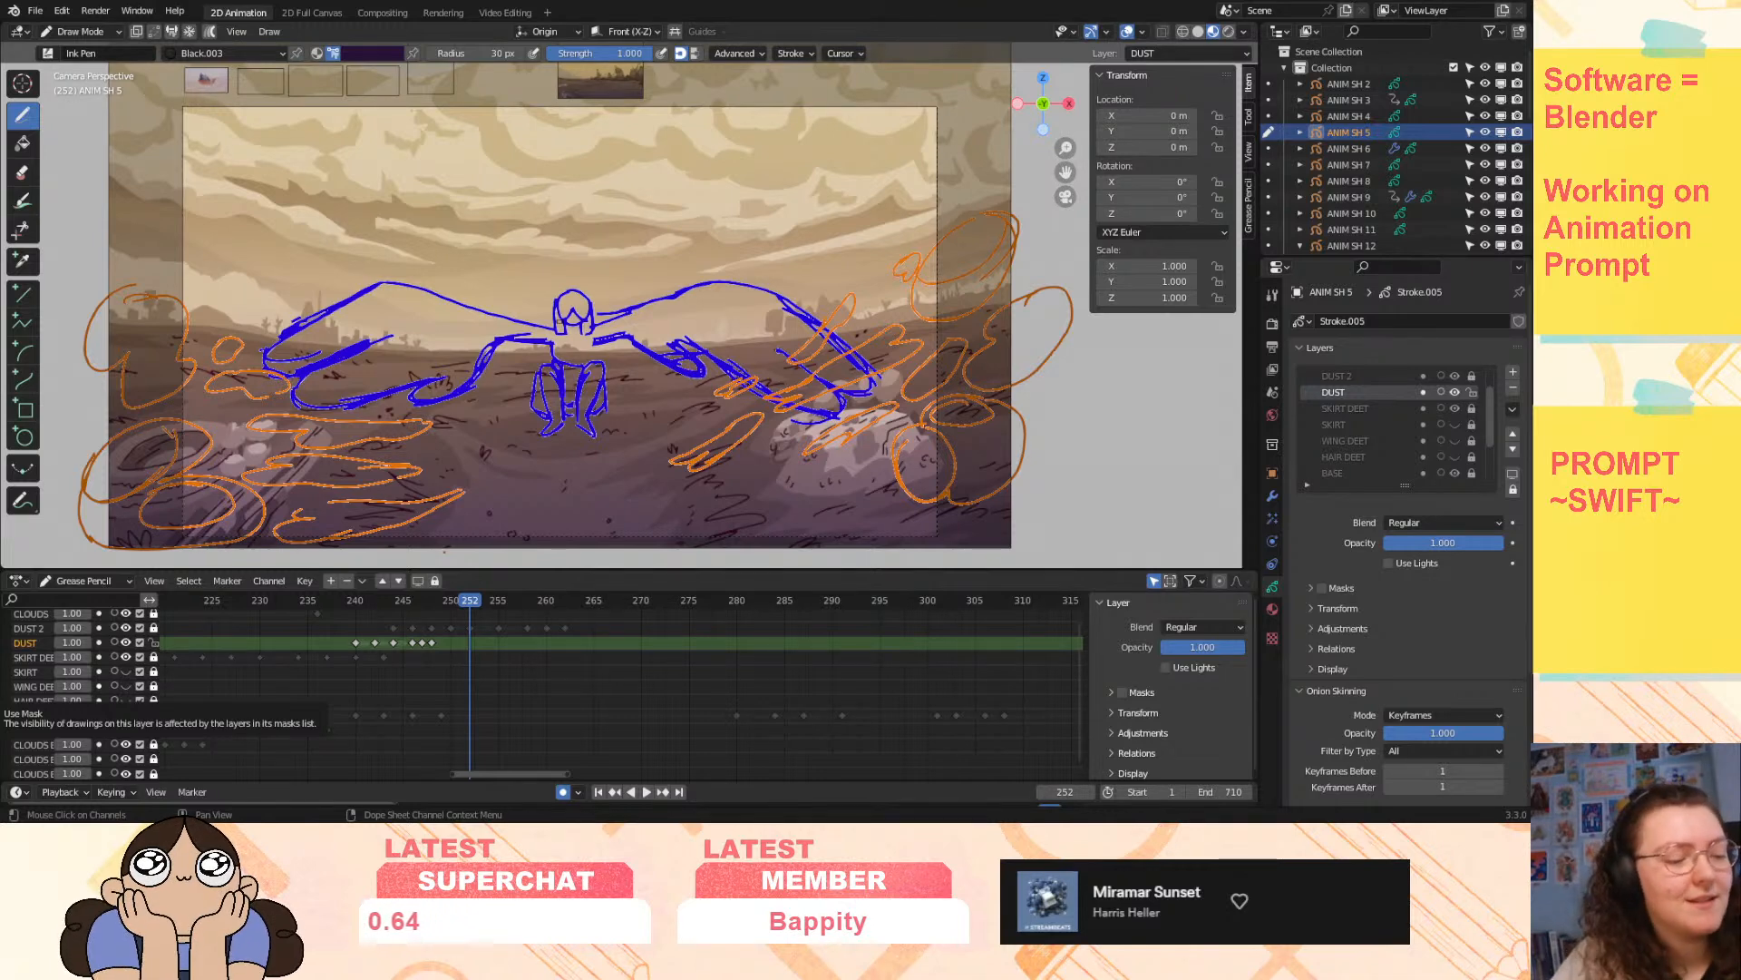
pyautogui.moveTo(466, 603)
pyautogui.mouseDown()
pyautogui.moveTo(435, 609)
pyautogui.moveTo(460, 613)
pyautogui.mouseUp()
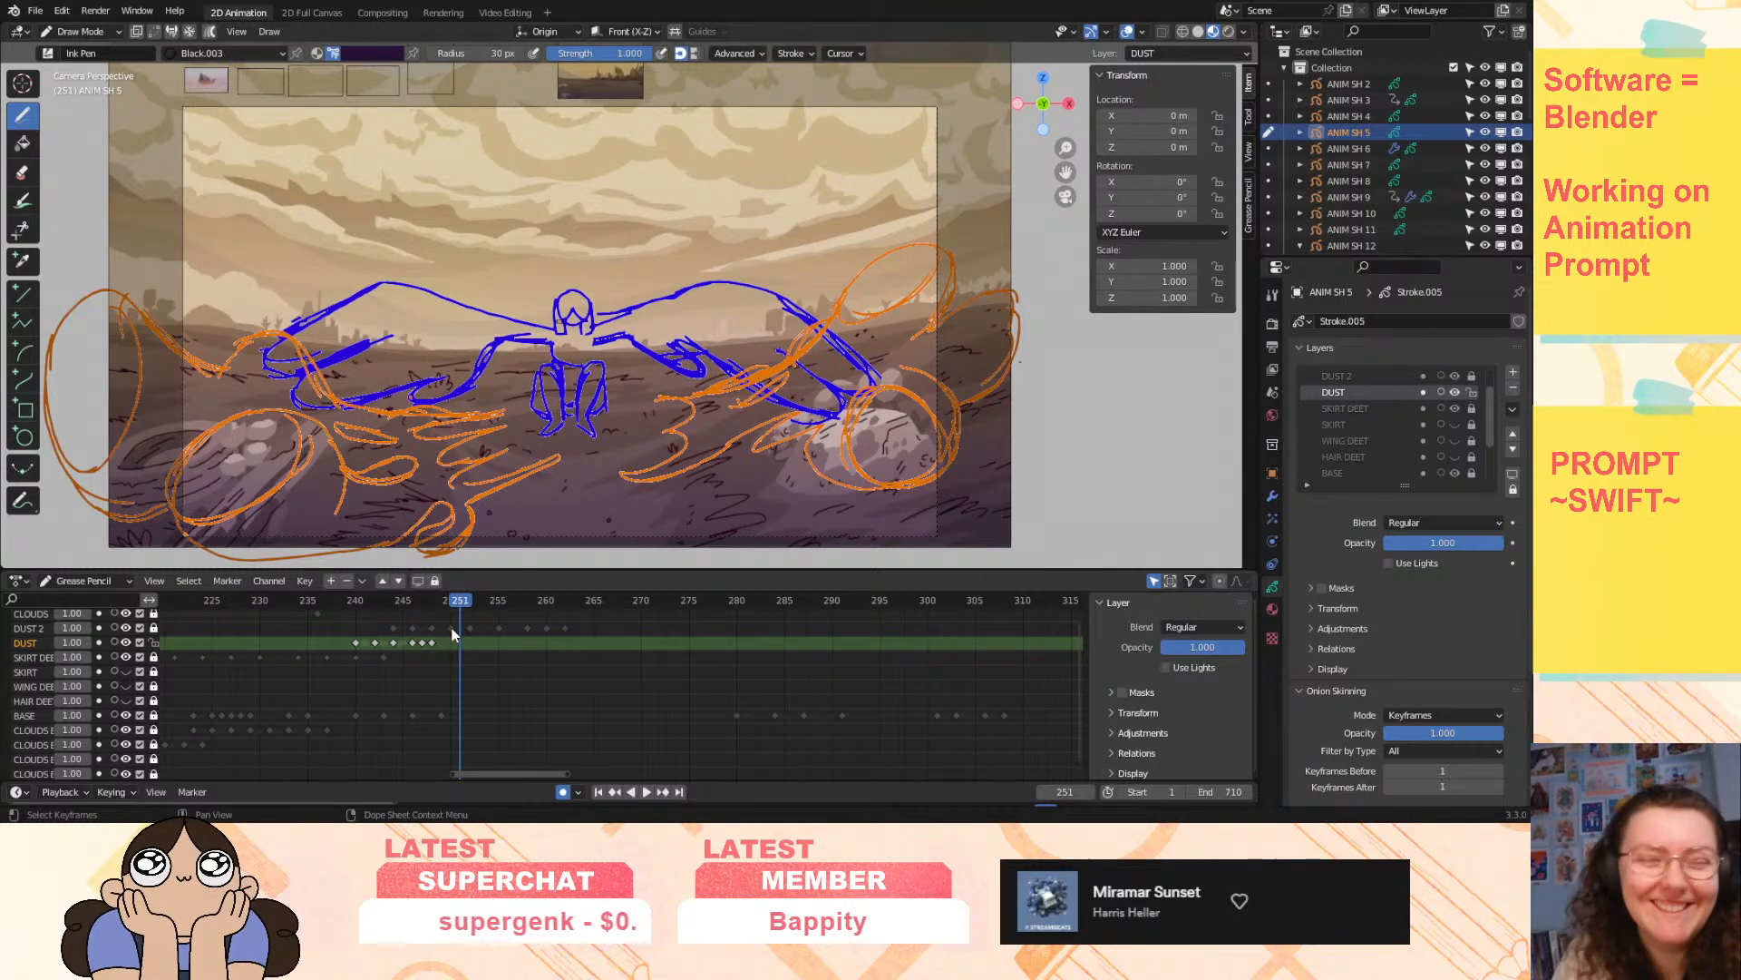
pyautogui.moveTo(451, 604)
pyautogui.mouseDown()
pyautogui.moveTo(412, 607)
pyautogui.moveTo(435, 626)
pyautogui.moveTo(352, 698)
pyautogui.moveTo(602, 691)
pyautogui.moveTo(366, 742)
pyautogui.moveTo(499, 729)
pyautogui.moveTo(465, 722)
pyautogui.moveTo(492, 710)
pyautogui.moveTo(419, 711)
pyautogui.moveTo(522, 733)
pyautogui.moveTo(396, 713)
pyautogui.moveTo(505, 713)
pyautogui.moveTo(426, 731)
pyautogui.moveTo(500, 731)
pyautogui.moveTo(520, 702)
pyautogui.moveTo(498, 648)
pyautogui.mouseUp()
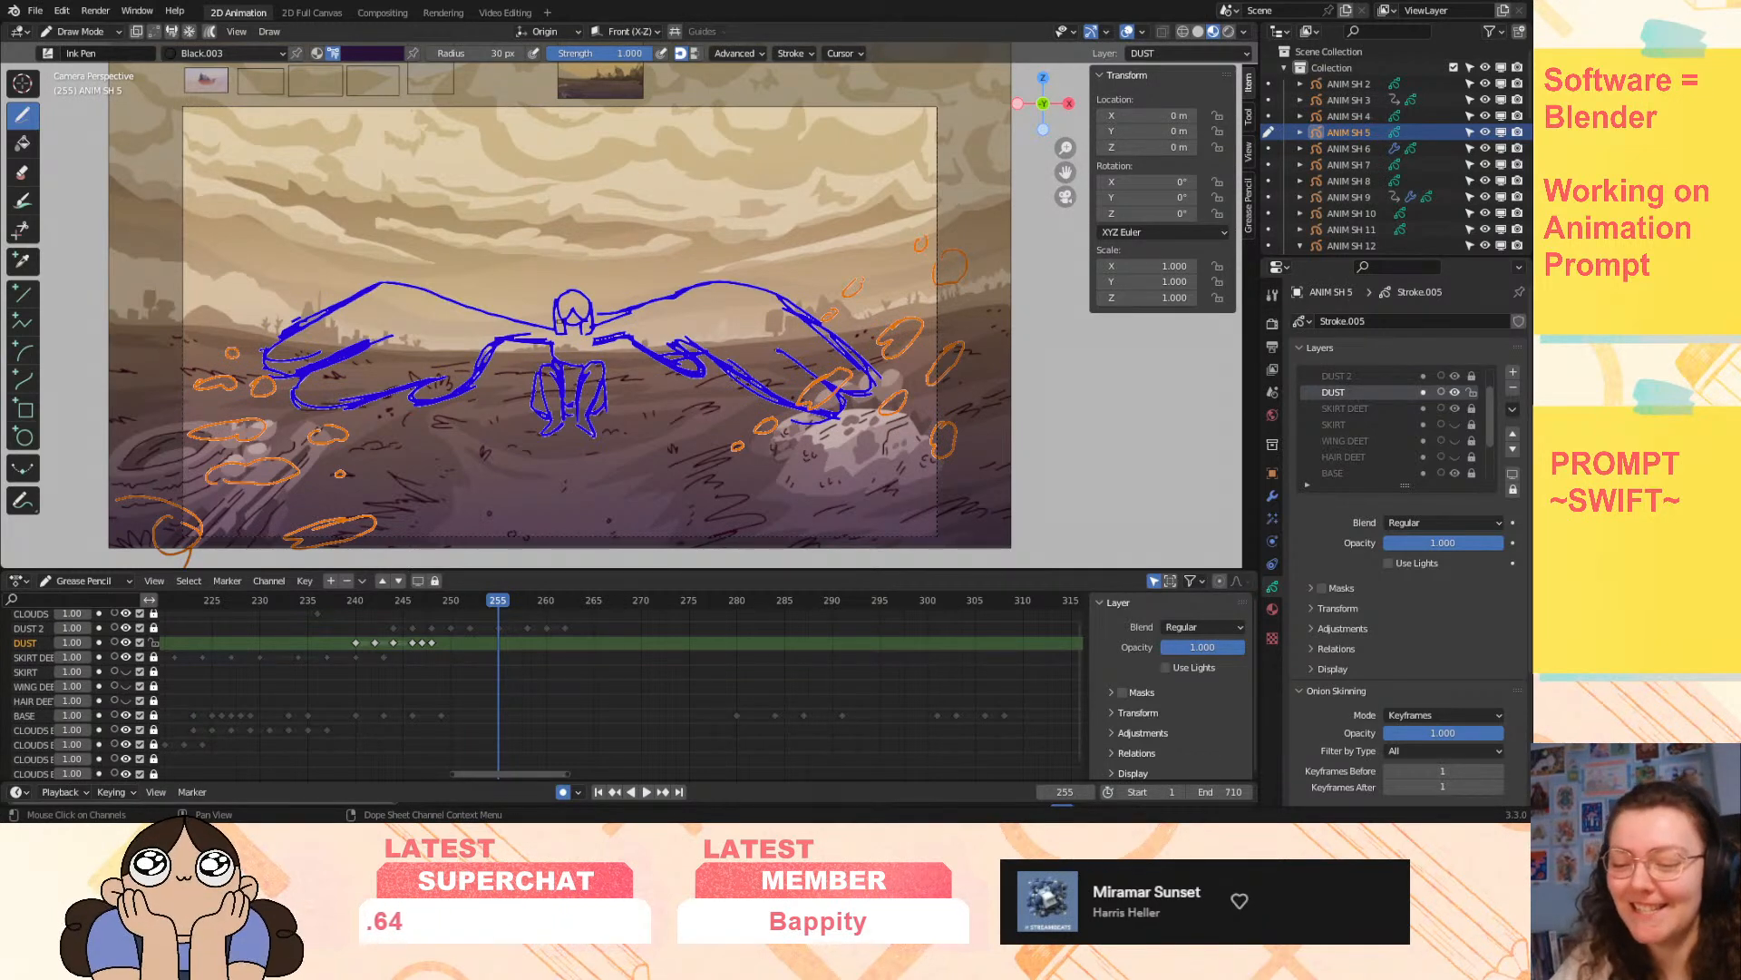
pyautogui.moveTo(468, 597)
pyautogui.mouseDown()
pyautogui.moveTo(414, 601)
pyautogui.moveTo(404, 622)
pyautogui.moveTo(482, 632)
pyautogui.moveTo(469, 625)
pyautogui.mouseUp()
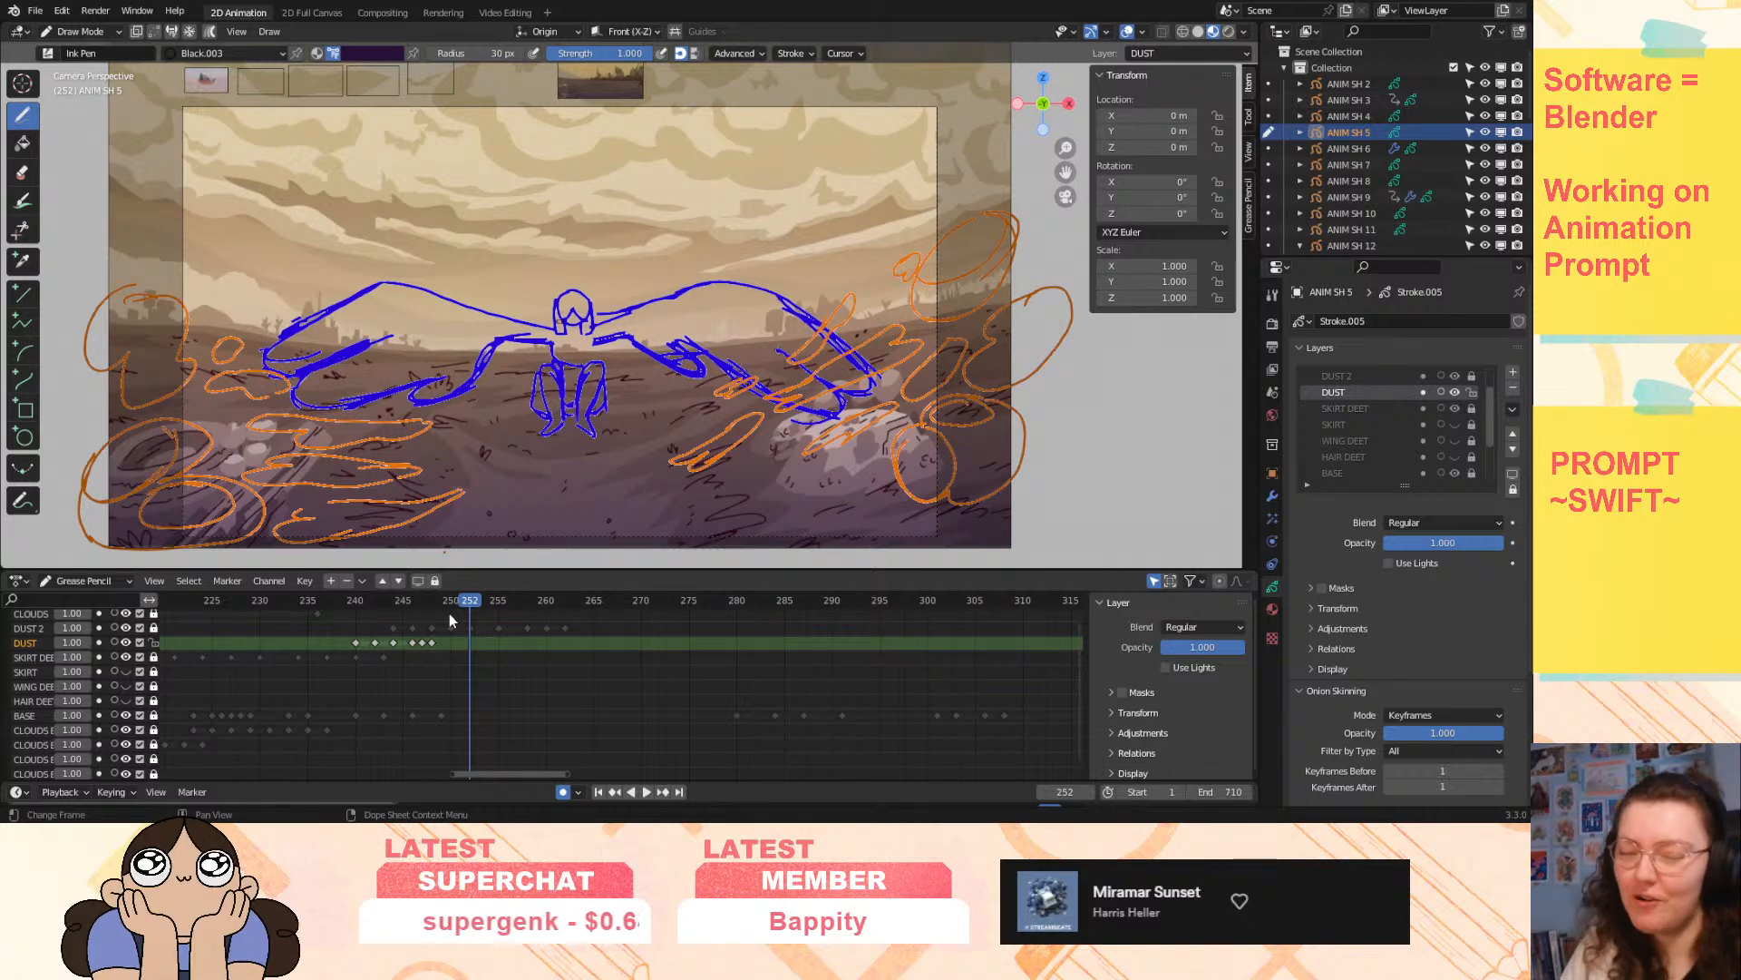
# - Look through the blend mode options of the DUST layer and choose Regular
pyautogui.click(1411, 522)
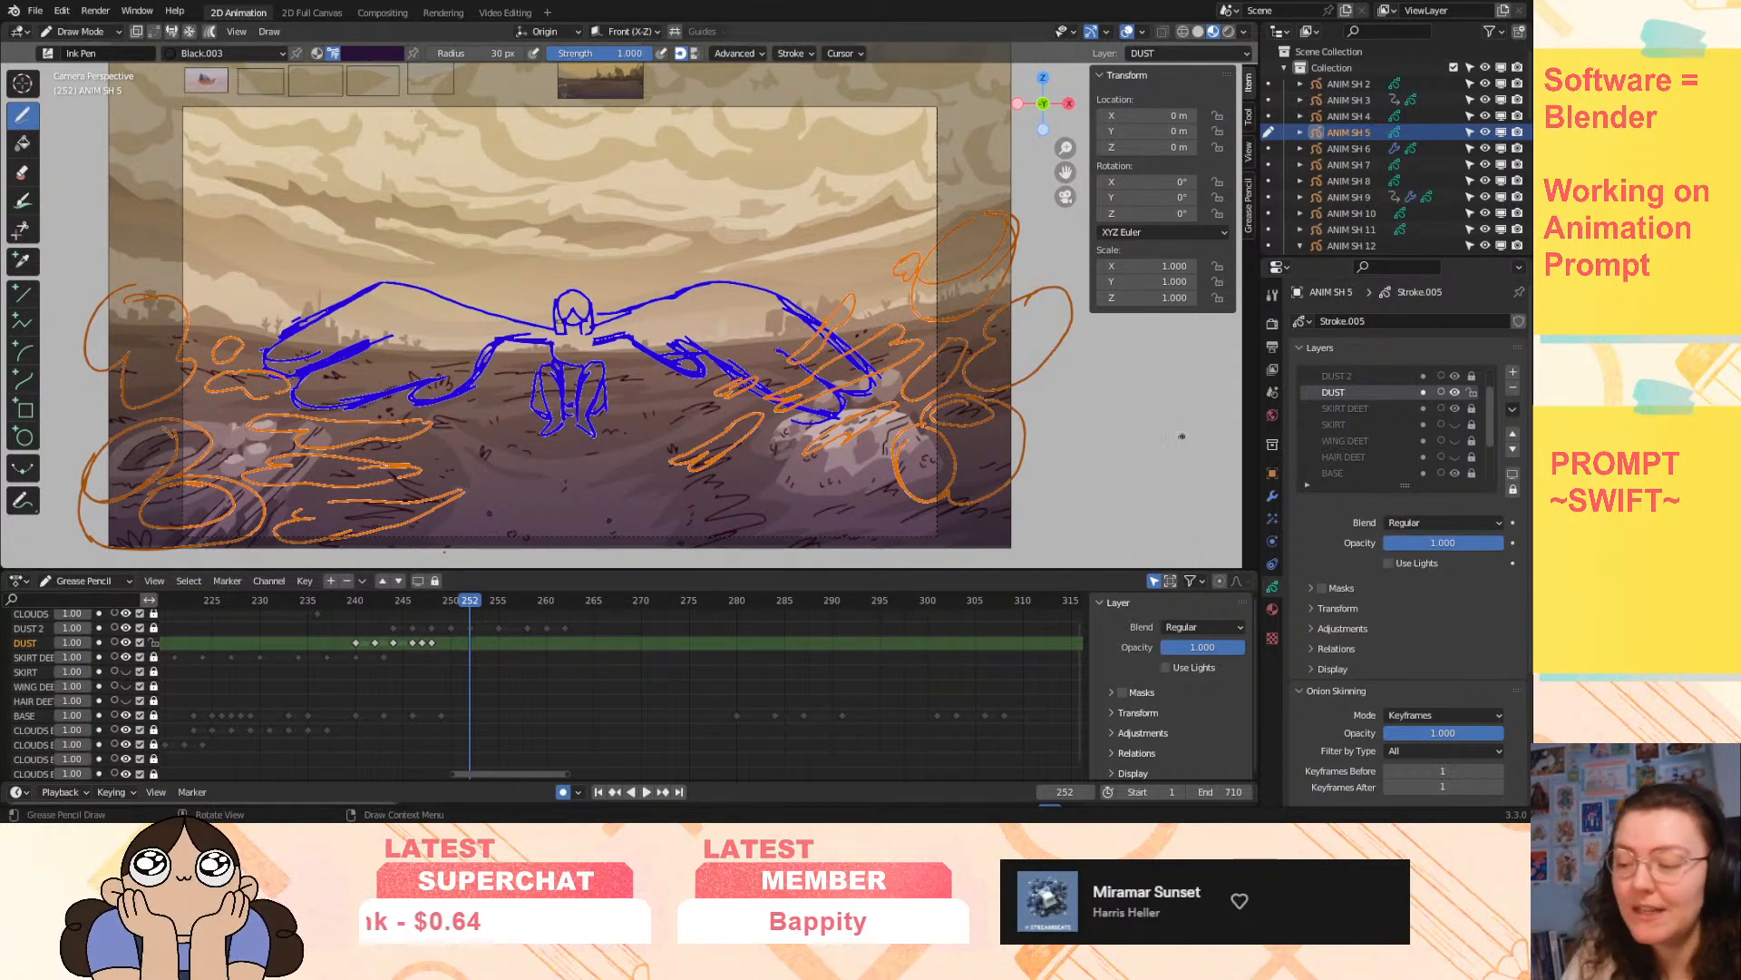
pyautogui.click(1451, 524)
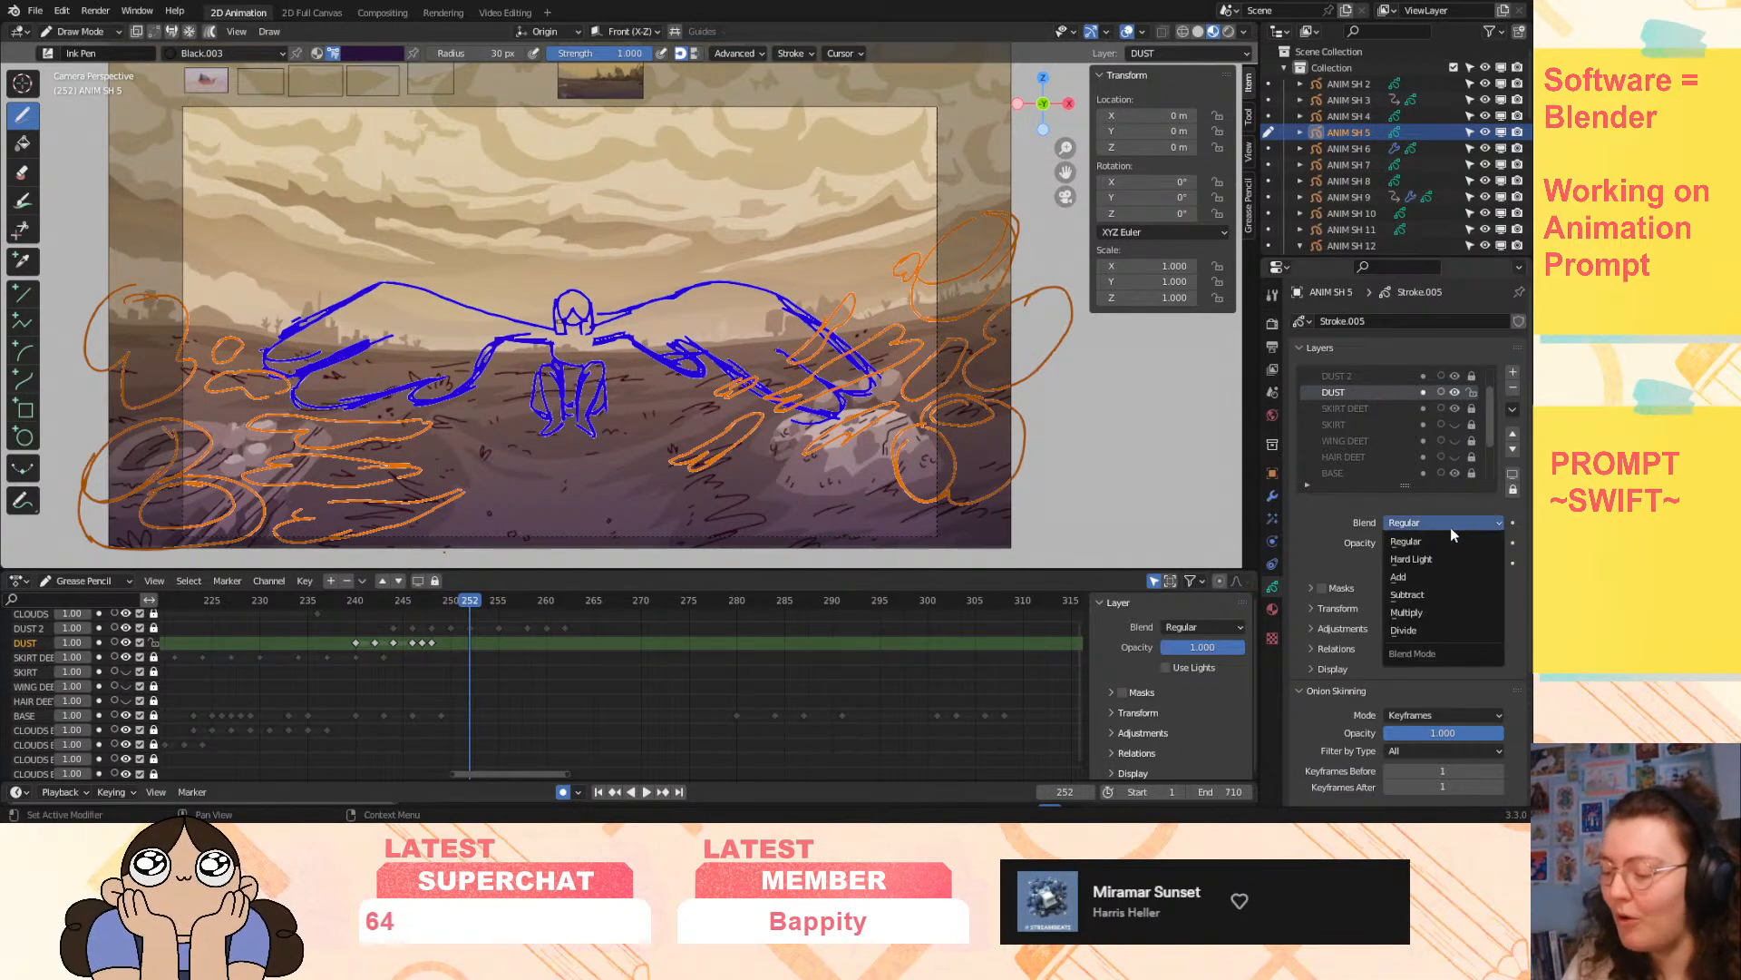
pyautogui.click(1443, 540)
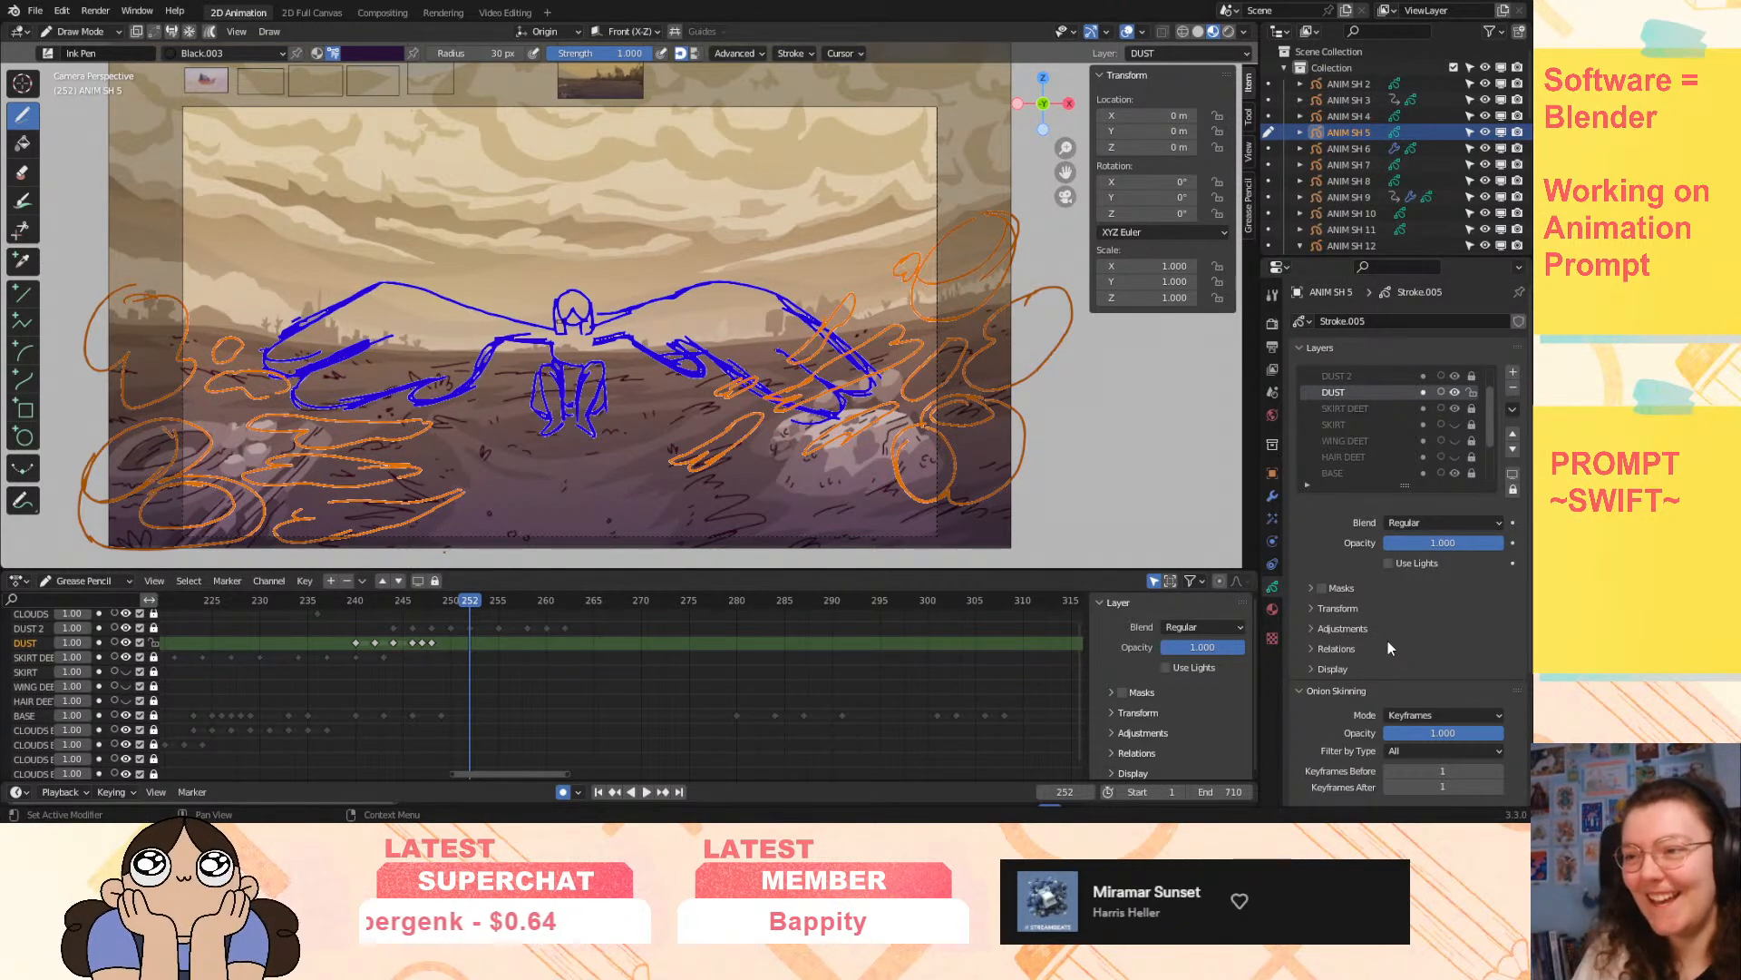
# - Play and scrub the animation onward from frame 252 to the creature shot, stopping at frame 407
pyautogui.moveTo(1065, 172); pyautogui.dragTo(1058, 168)
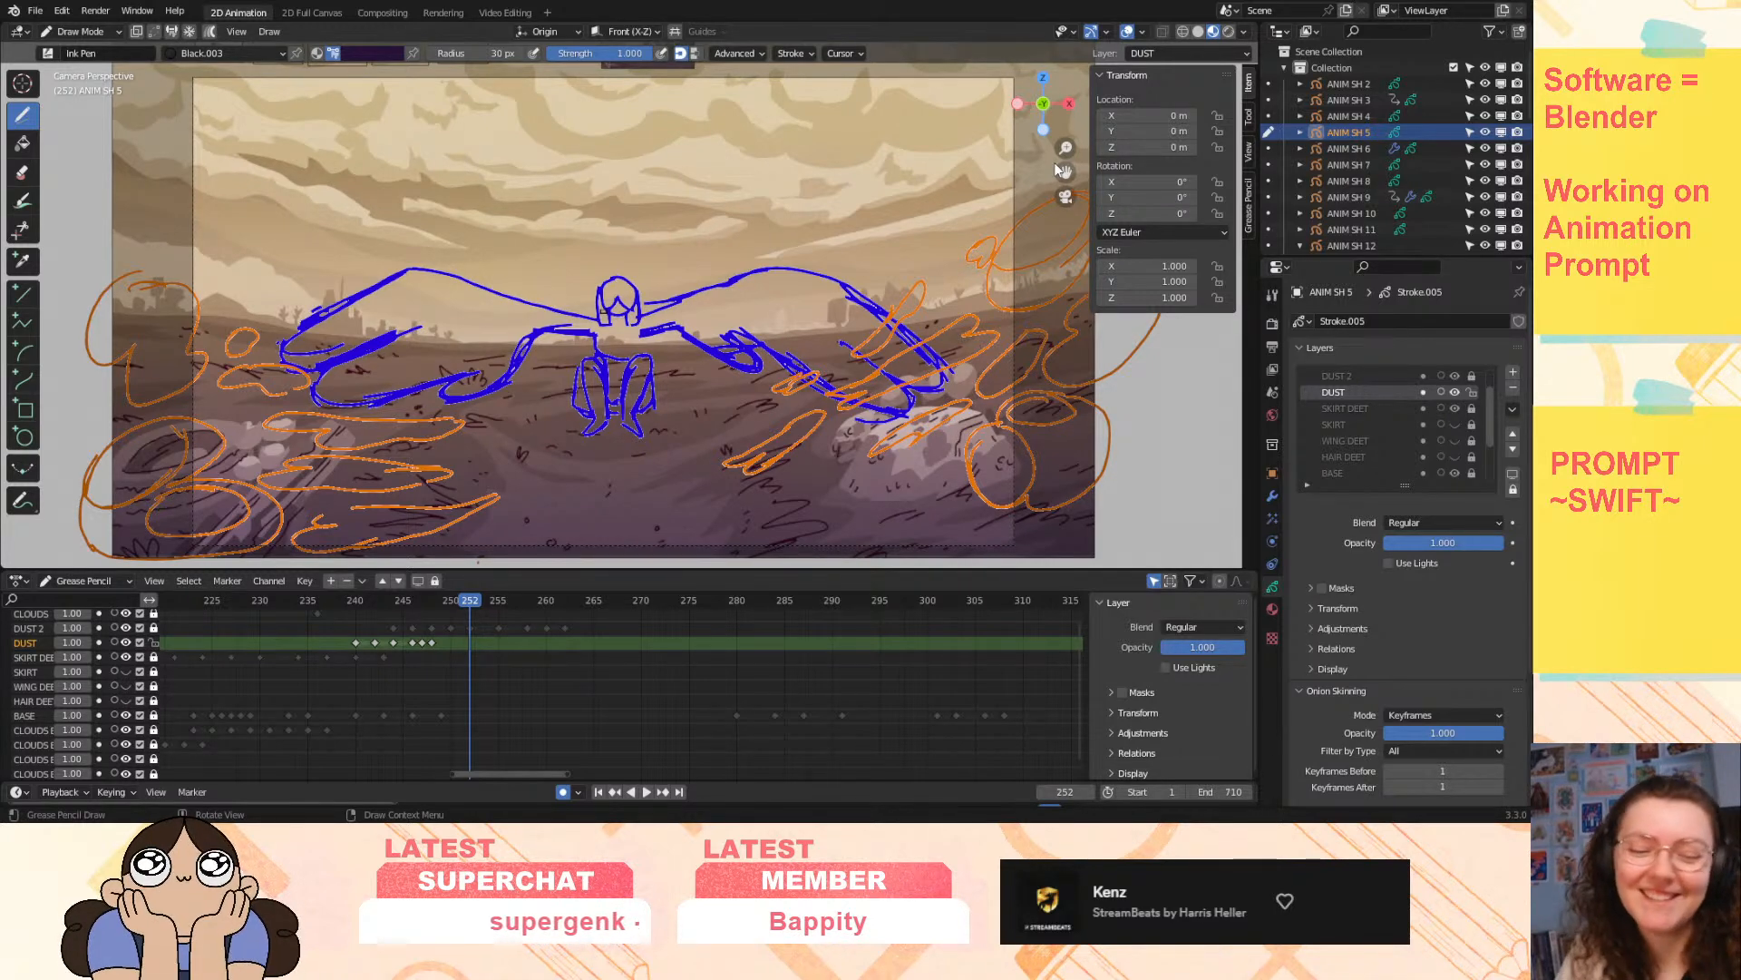
pyautogui.moveTo(468, 602)
pyautogui.mouseDown()
pyautogui.moveTo(399, 617)
pyautogui.moveTo(441, 644)
pyautogui.moveTo(399, 673)
pyautogui.moveTo(575, 710)
pyautogui.moveTo(786, 697)
pyautogui.moveTo(680, 708)
pyautogui.moveTo(816, 711)
pyautogui.moveTo(683, 724)
pyautogui.moveTo(791, 726)
pyautogui.moveTo(1115, 678)
pyautogui.mouseUp()
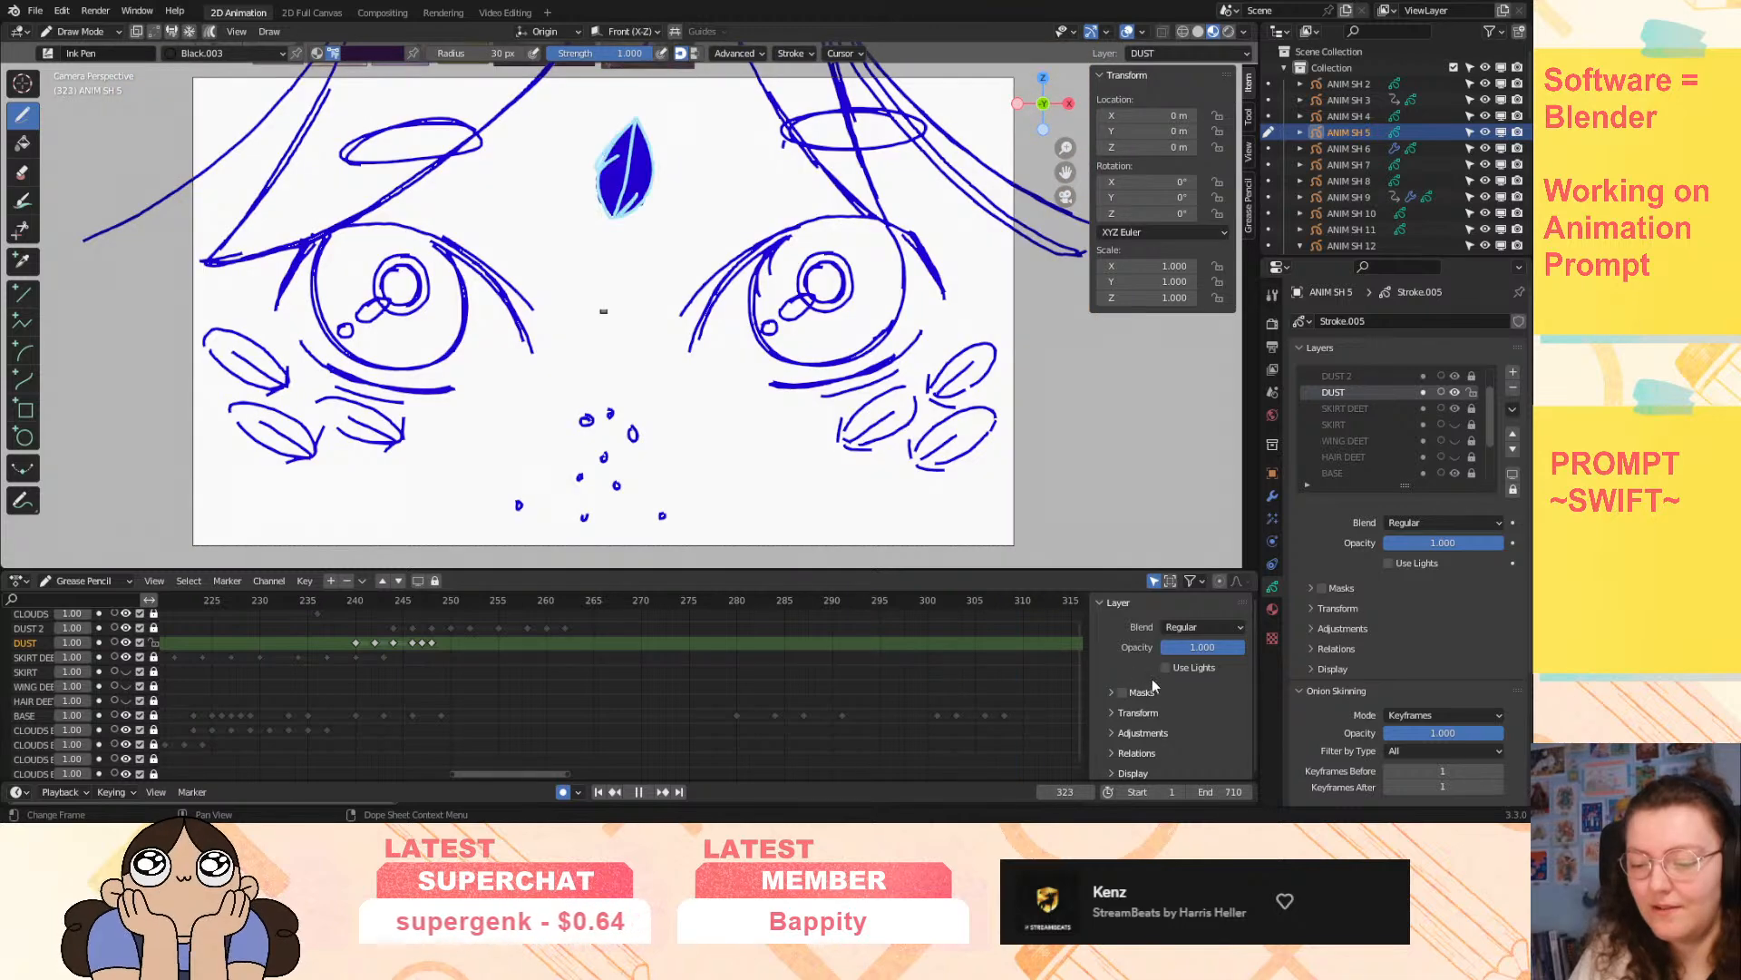
pyautogui.press('space')
pyautogui.moveTo(567, 774); pyautogui.dragTo(708, 773)
pyautogui.moveTo(632, 772); pyautogui.dragTo(696, 772)
pyautogui.moveTo(488, 603)
pyautogui.mouseDown()
pyautogui.moveTo(785, 640)
pyautogui.moveTo(732, 666)
pyautogui.moveTo(765, 670)
pyautogui.moveTo(713, 706)
pyautogui.moveTo(575, 737)
pyautogui.moveTo(591, 749)
pyautogui.moveTo(838, 711)
pyautogui.moveTo(781, 714)
pyautogui.moveTo(766, 606)
pyautogui.mouseUp()
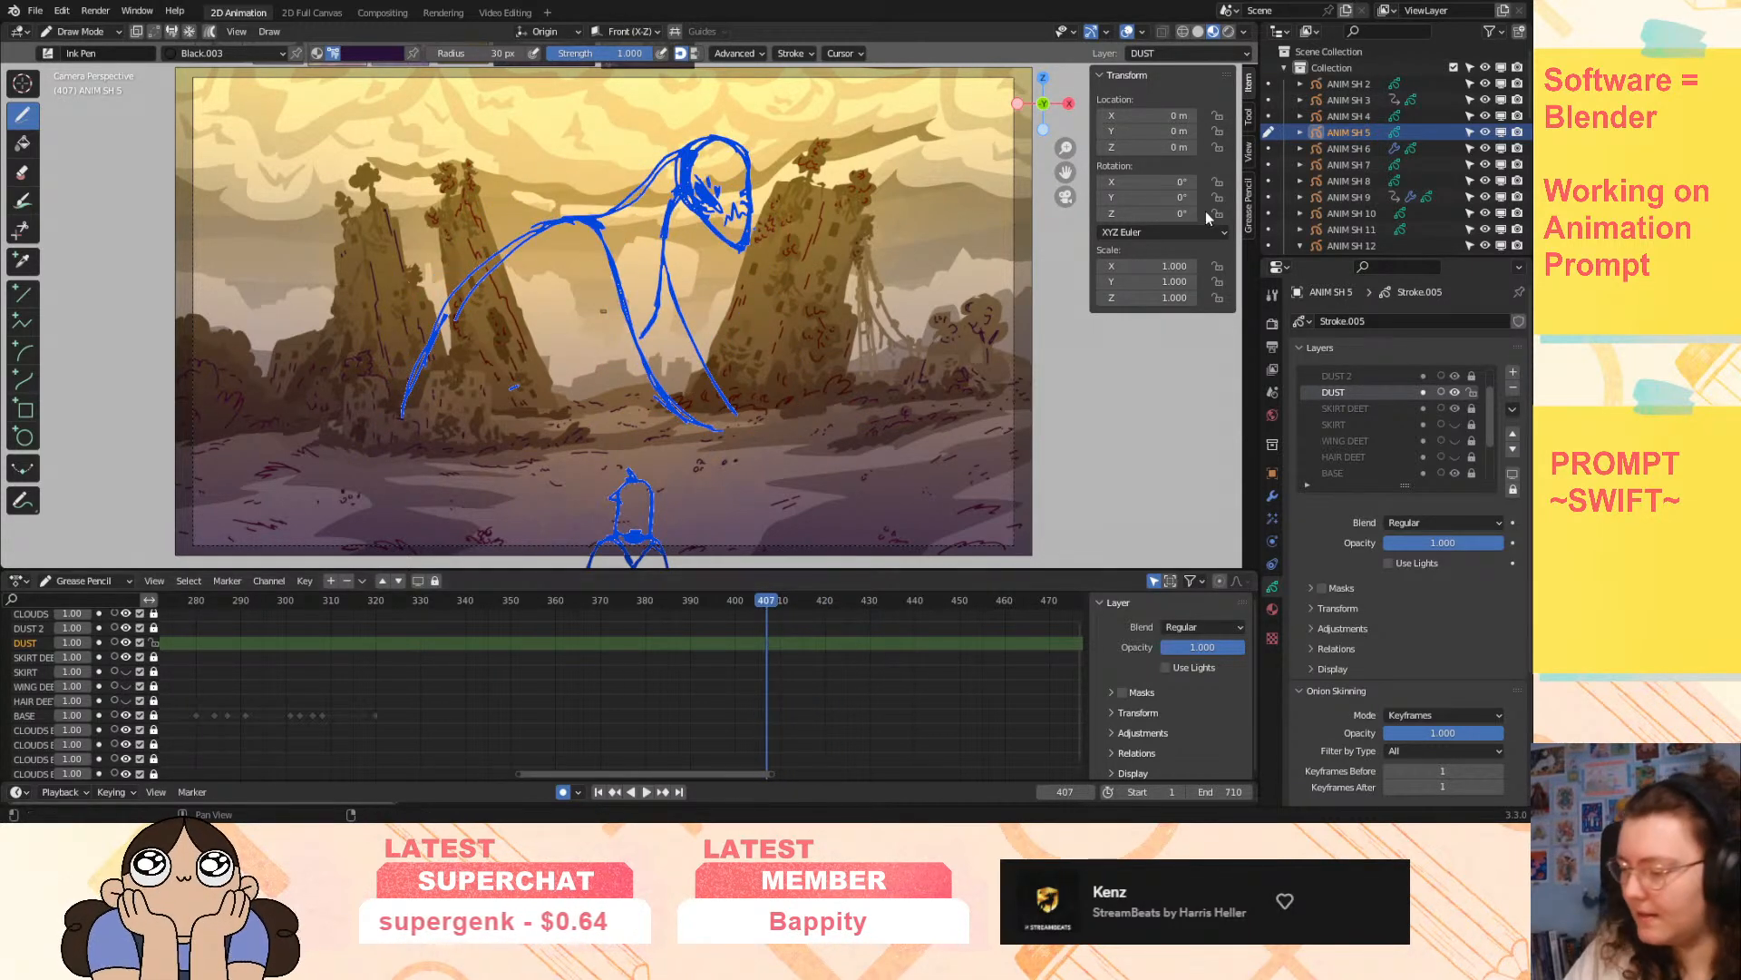
# - Switch drawing to the ANIM SH 7 object and add a new layer named DUST
pyautogui.click(1351, 149)
pyautogui.click(1358, 163)
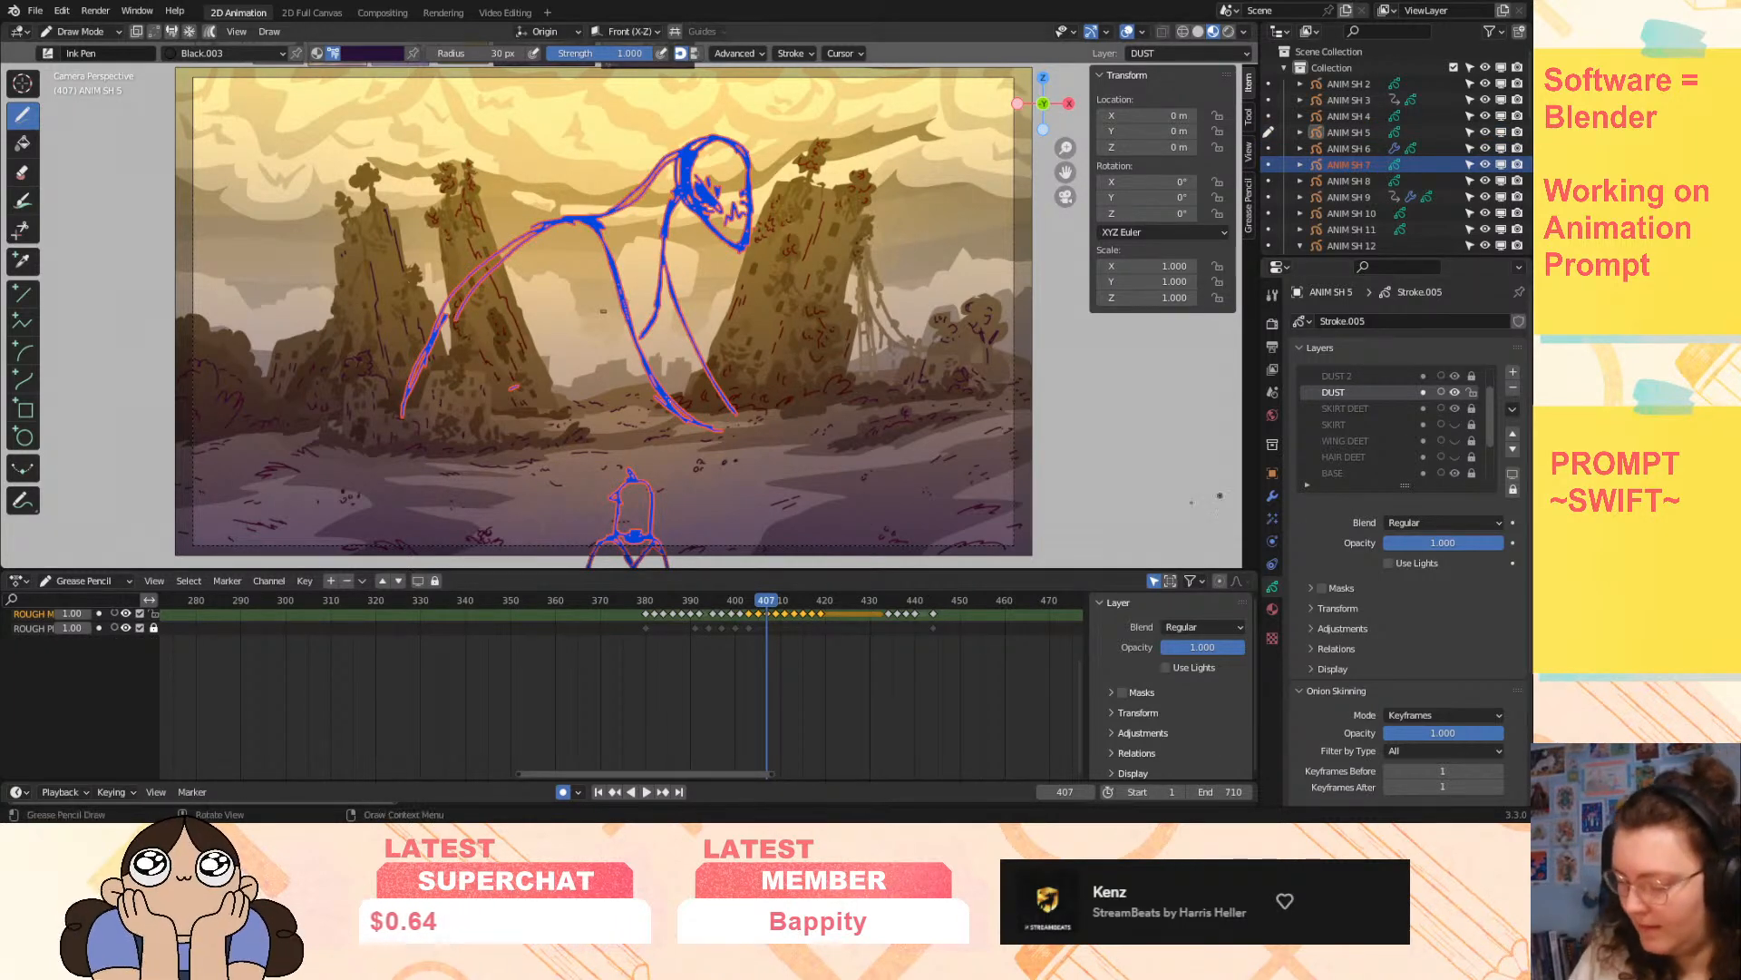
pyautogui.click(1269, 164)
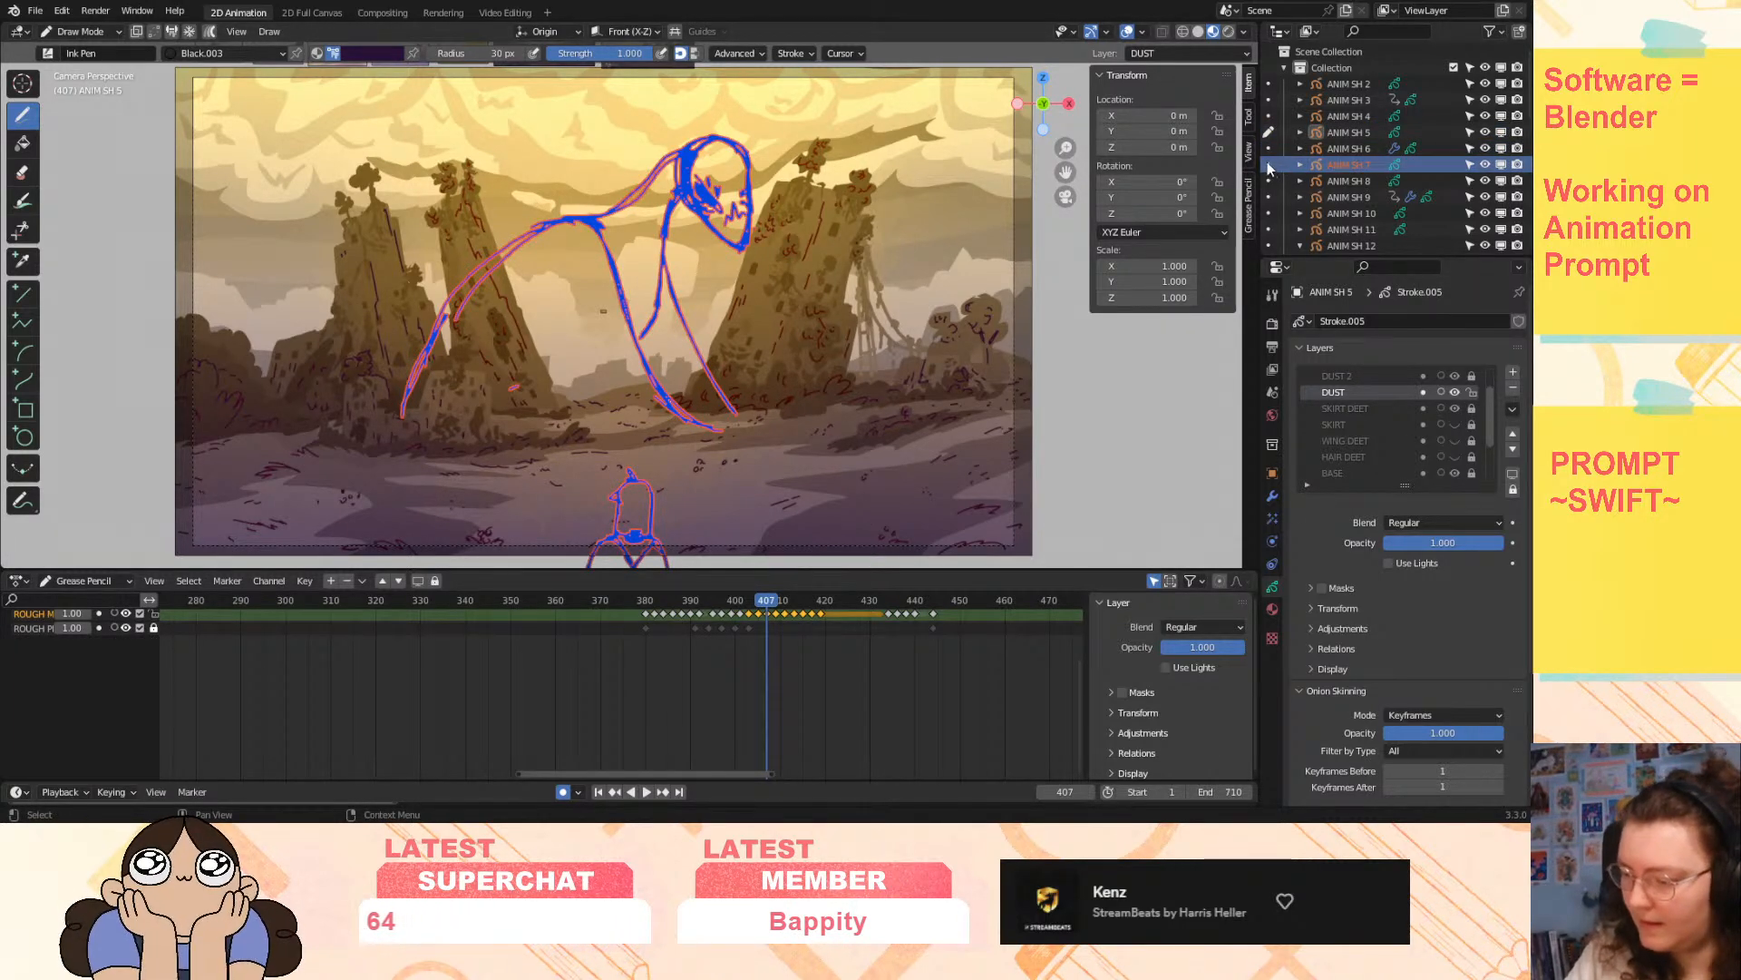
pyautogui.click(1513, 372)
pyautogui.doubleClick(1369, 380)
pyautogui.write('DUST')
pyautogui.press('Return')
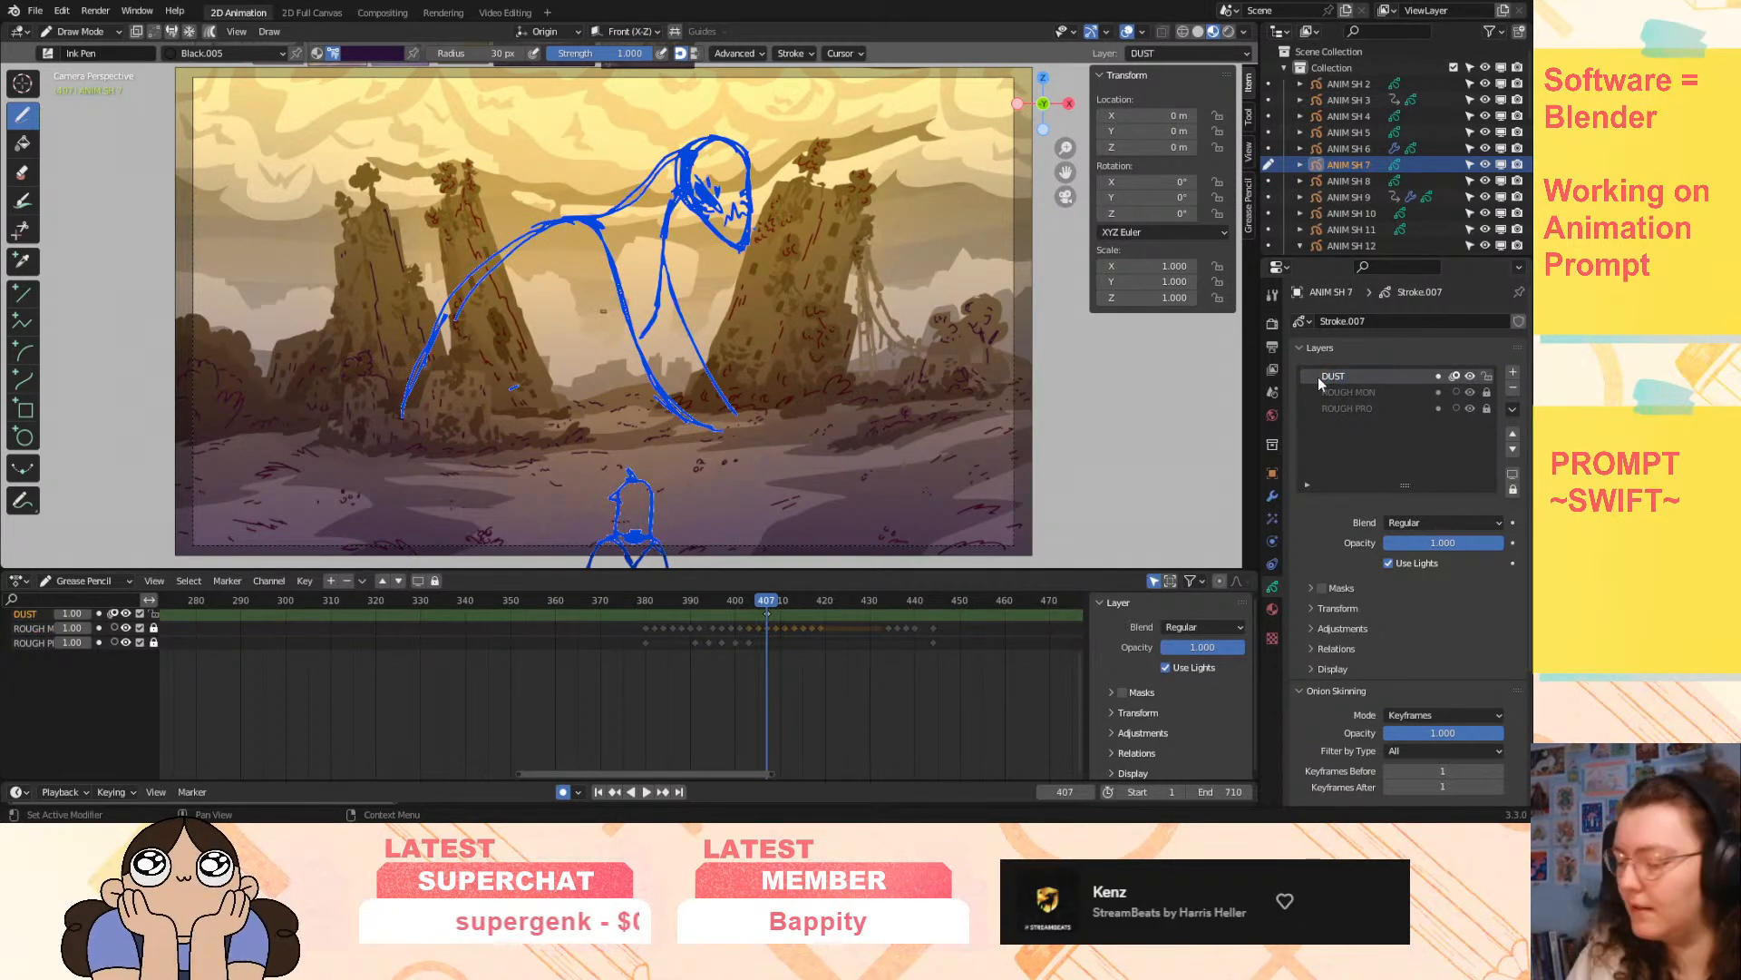
# - Choose the Grey.005 material and mix a pale greyish-yellow stroke colour
pyautogui.click(256, 58)
pyautogui.click(211, 171)
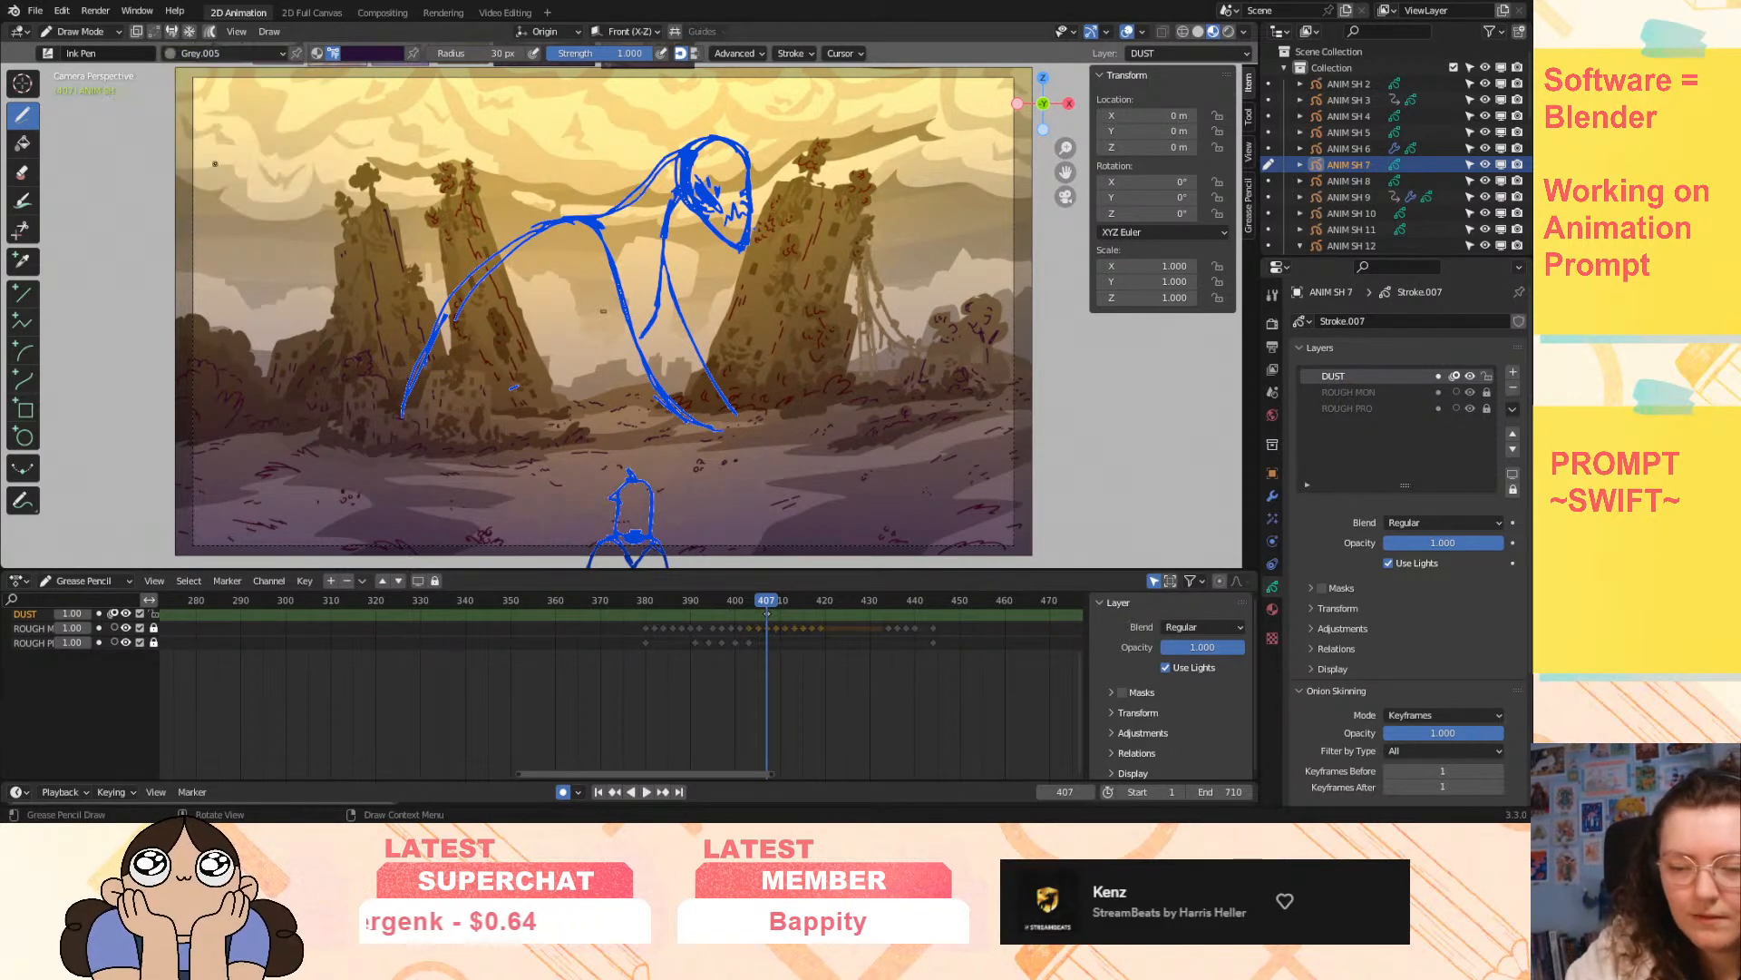
pyautogui.click(386, 55)
pyautogui.click(447, 101)
pyautogui.click(361, 118)
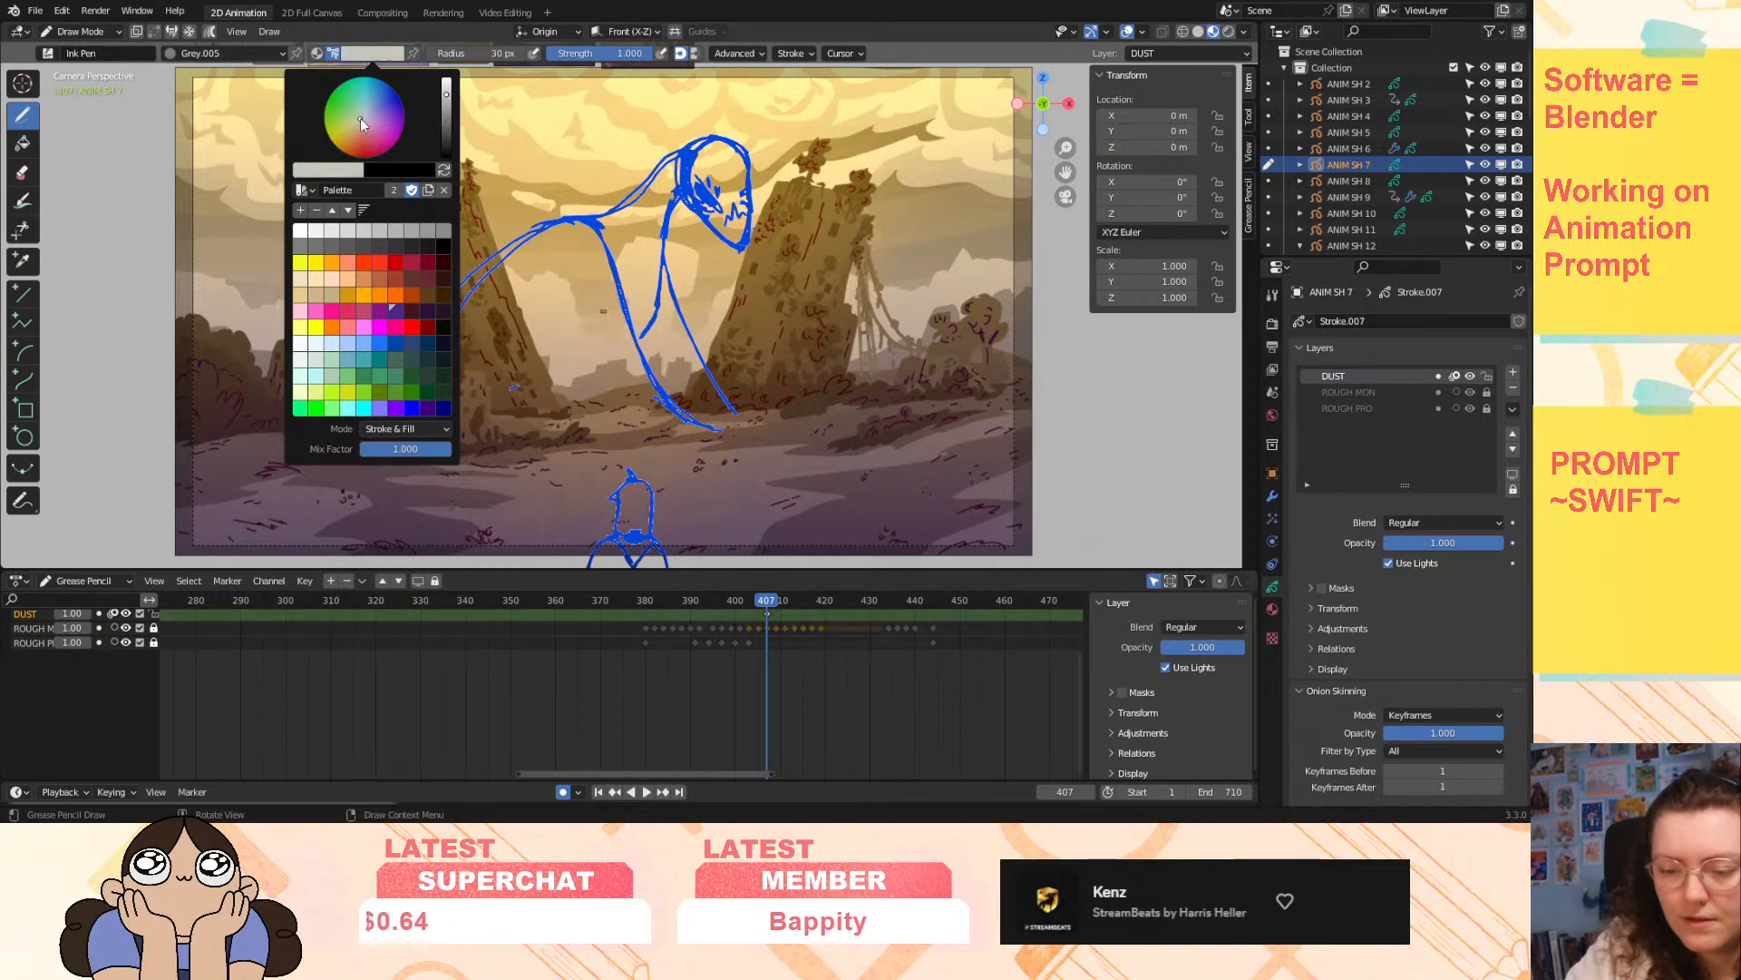
pyautogui.moveTo(356, 115); pyautogui.dragTo(356, 122)
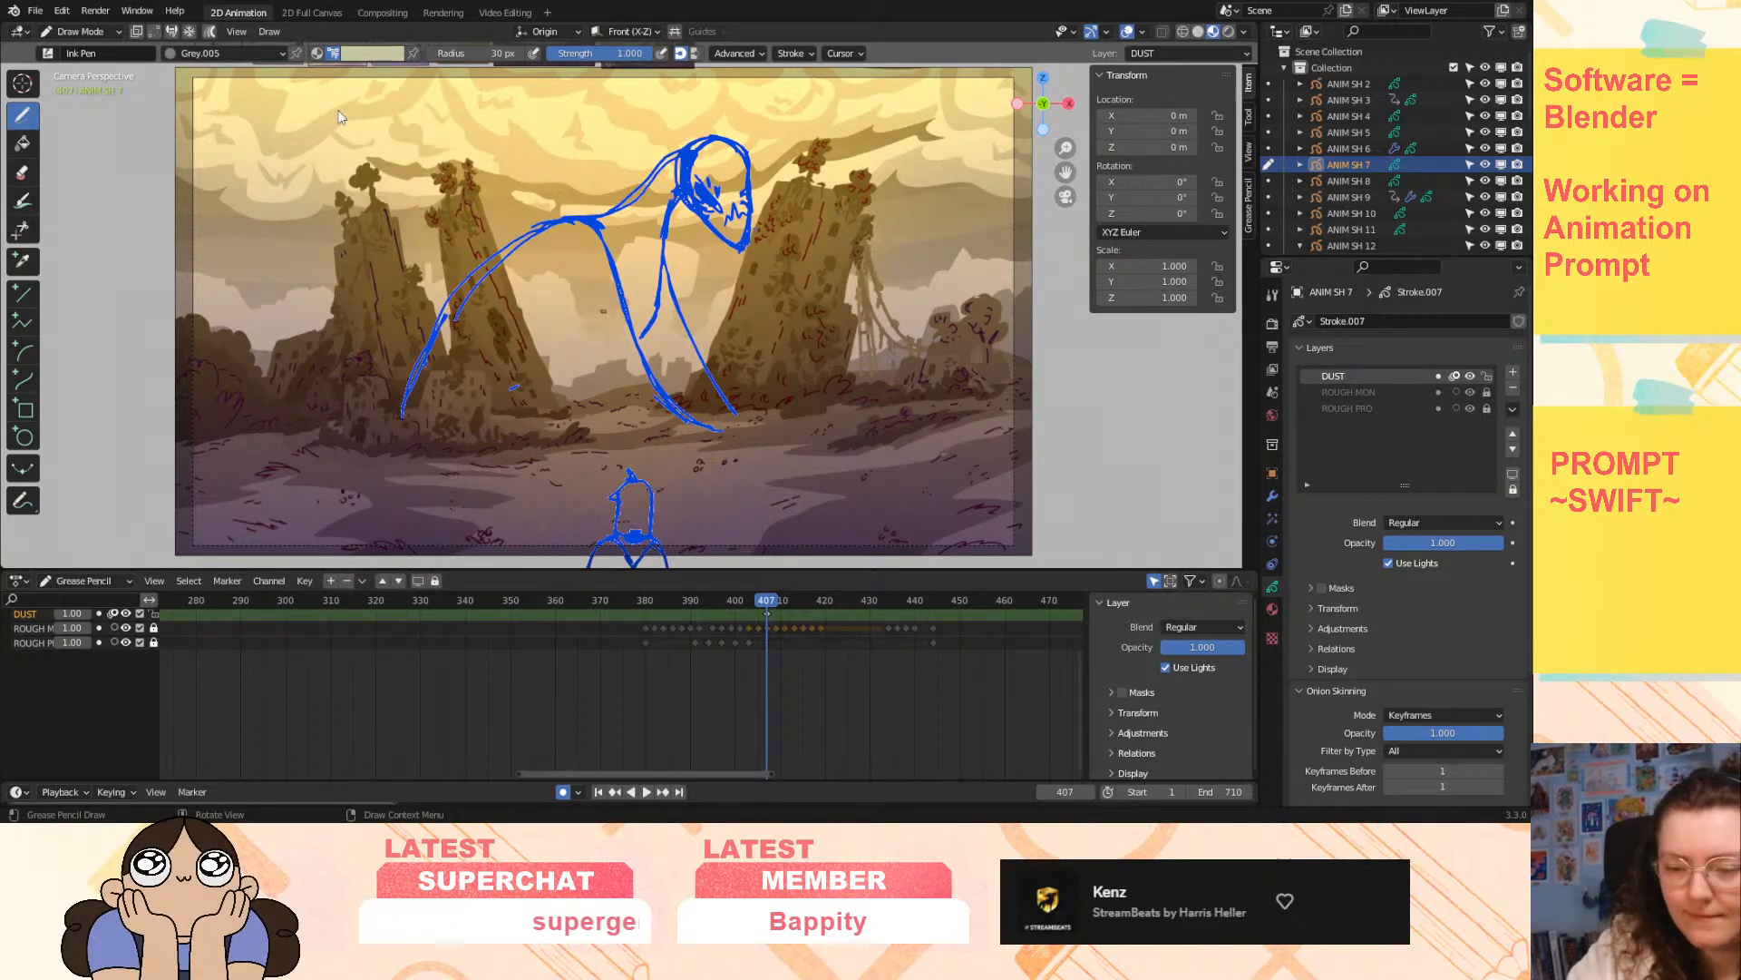
# - Sample a yellow from the sky as the stroke colour and make it darker and more saturated
pyautogui.click(360, 58)
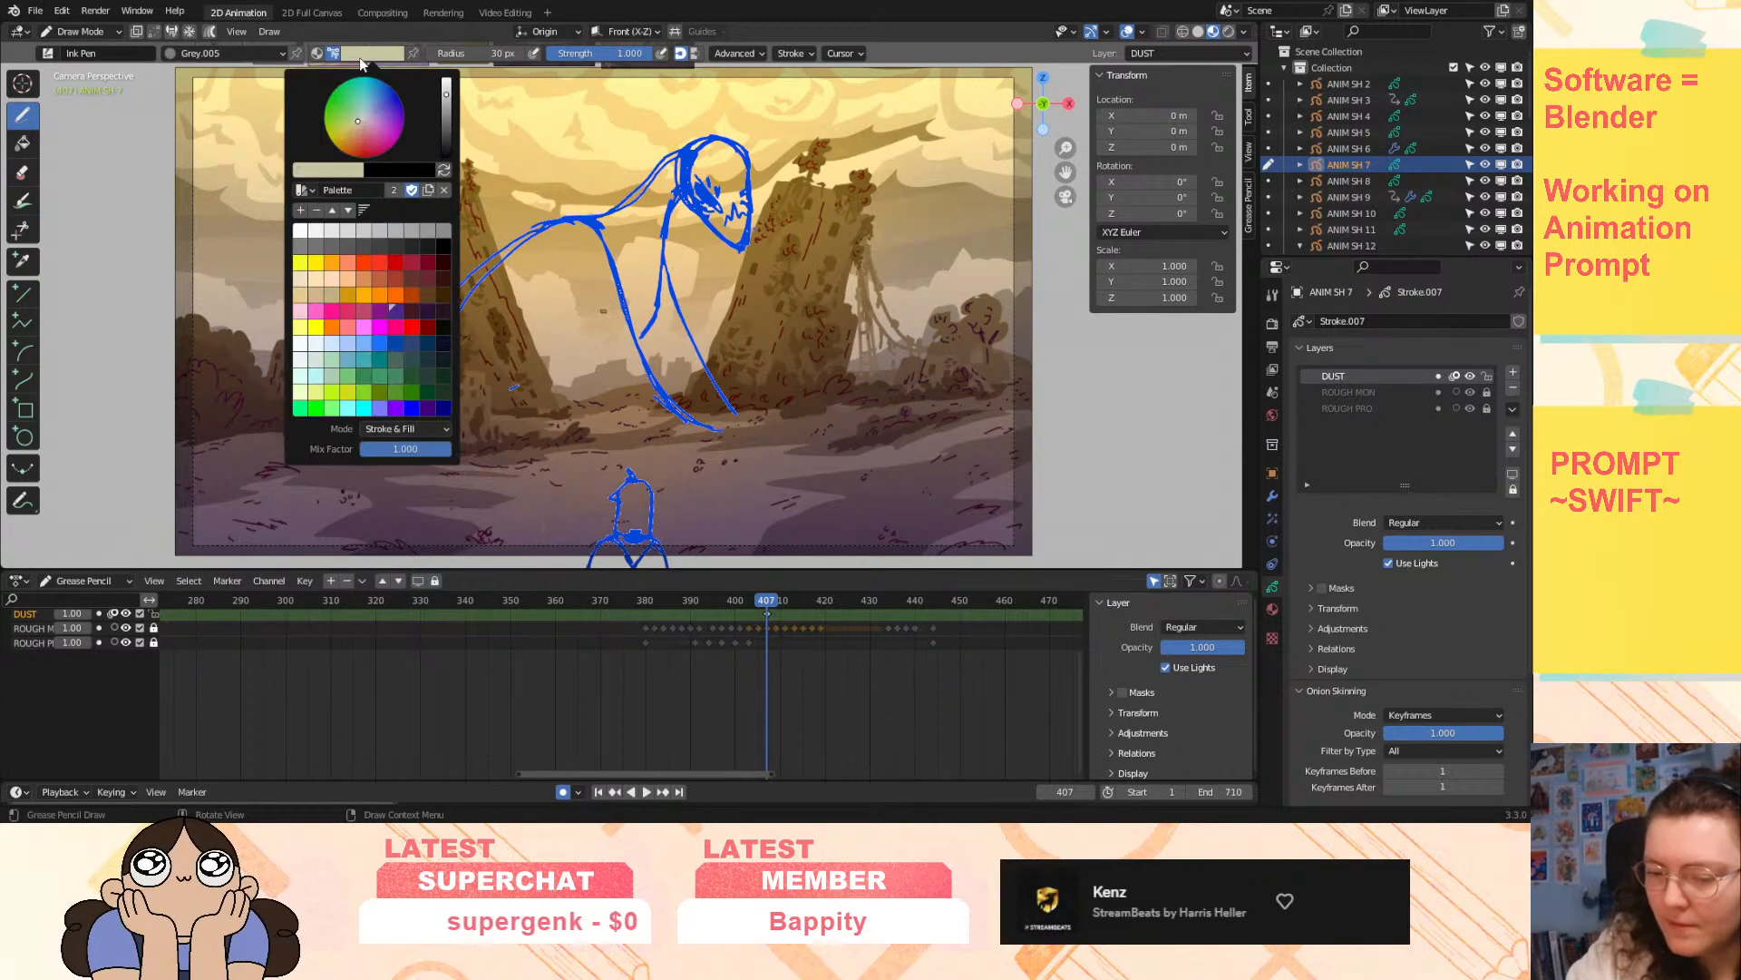
pyautogui.click(350, 172)
pyautogui.click(427, 346)
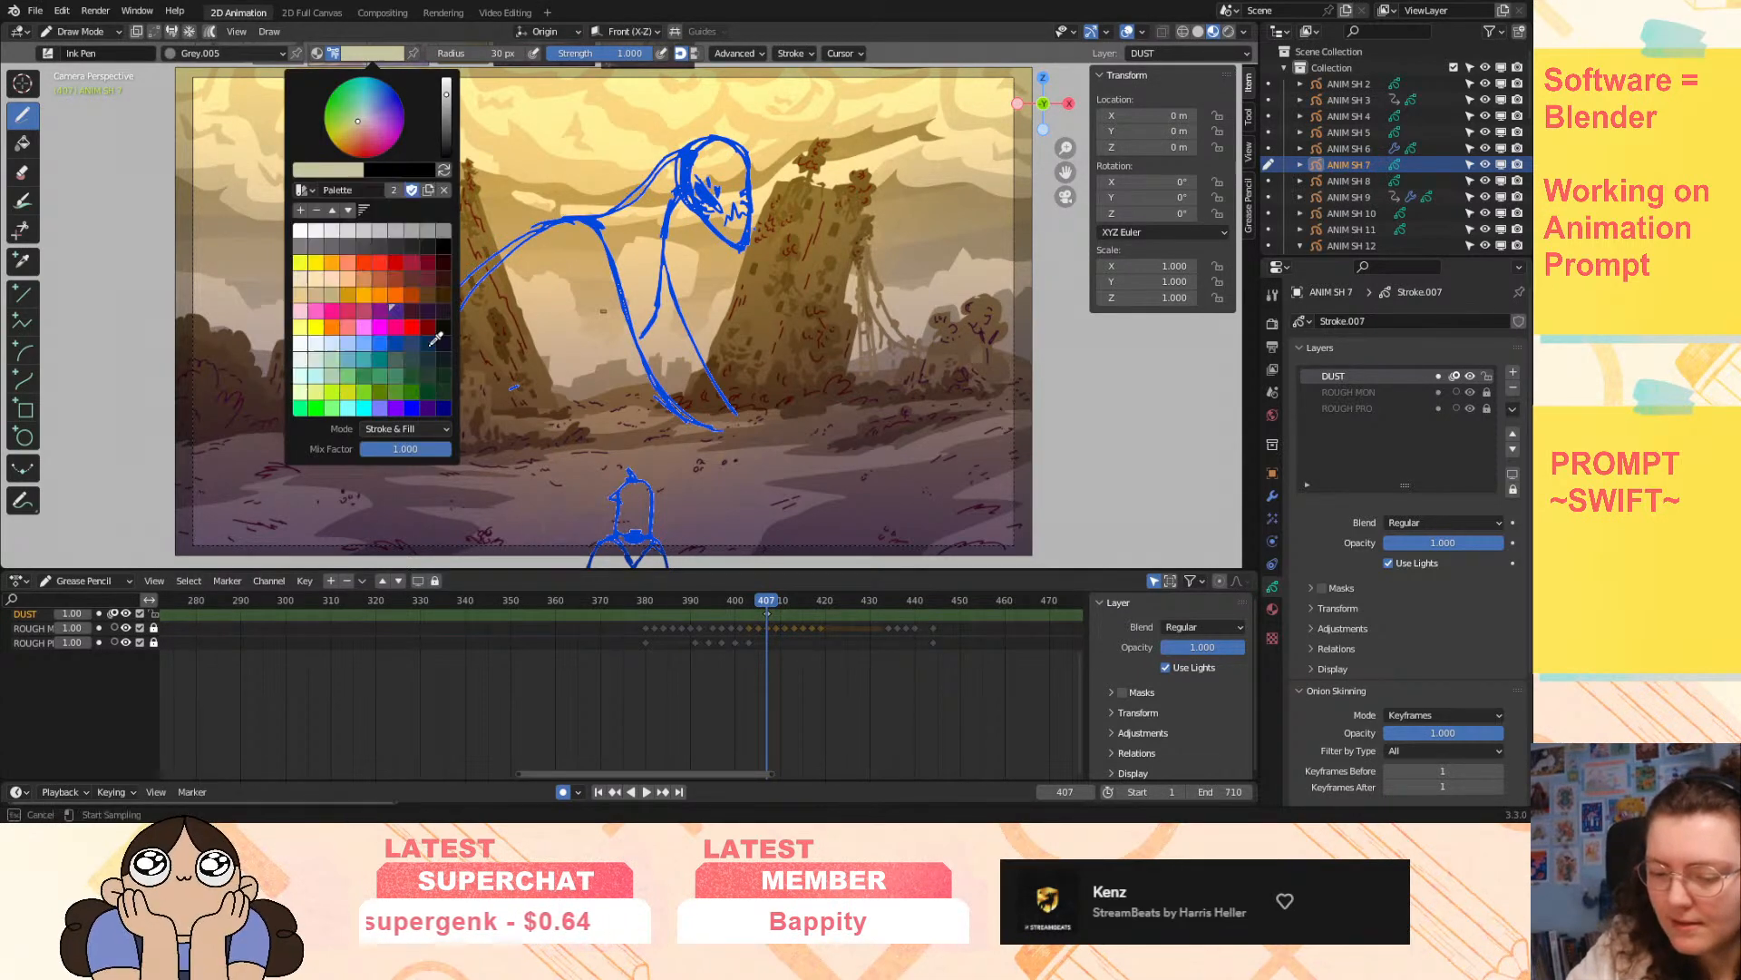
pyautogui.click(626, 148)
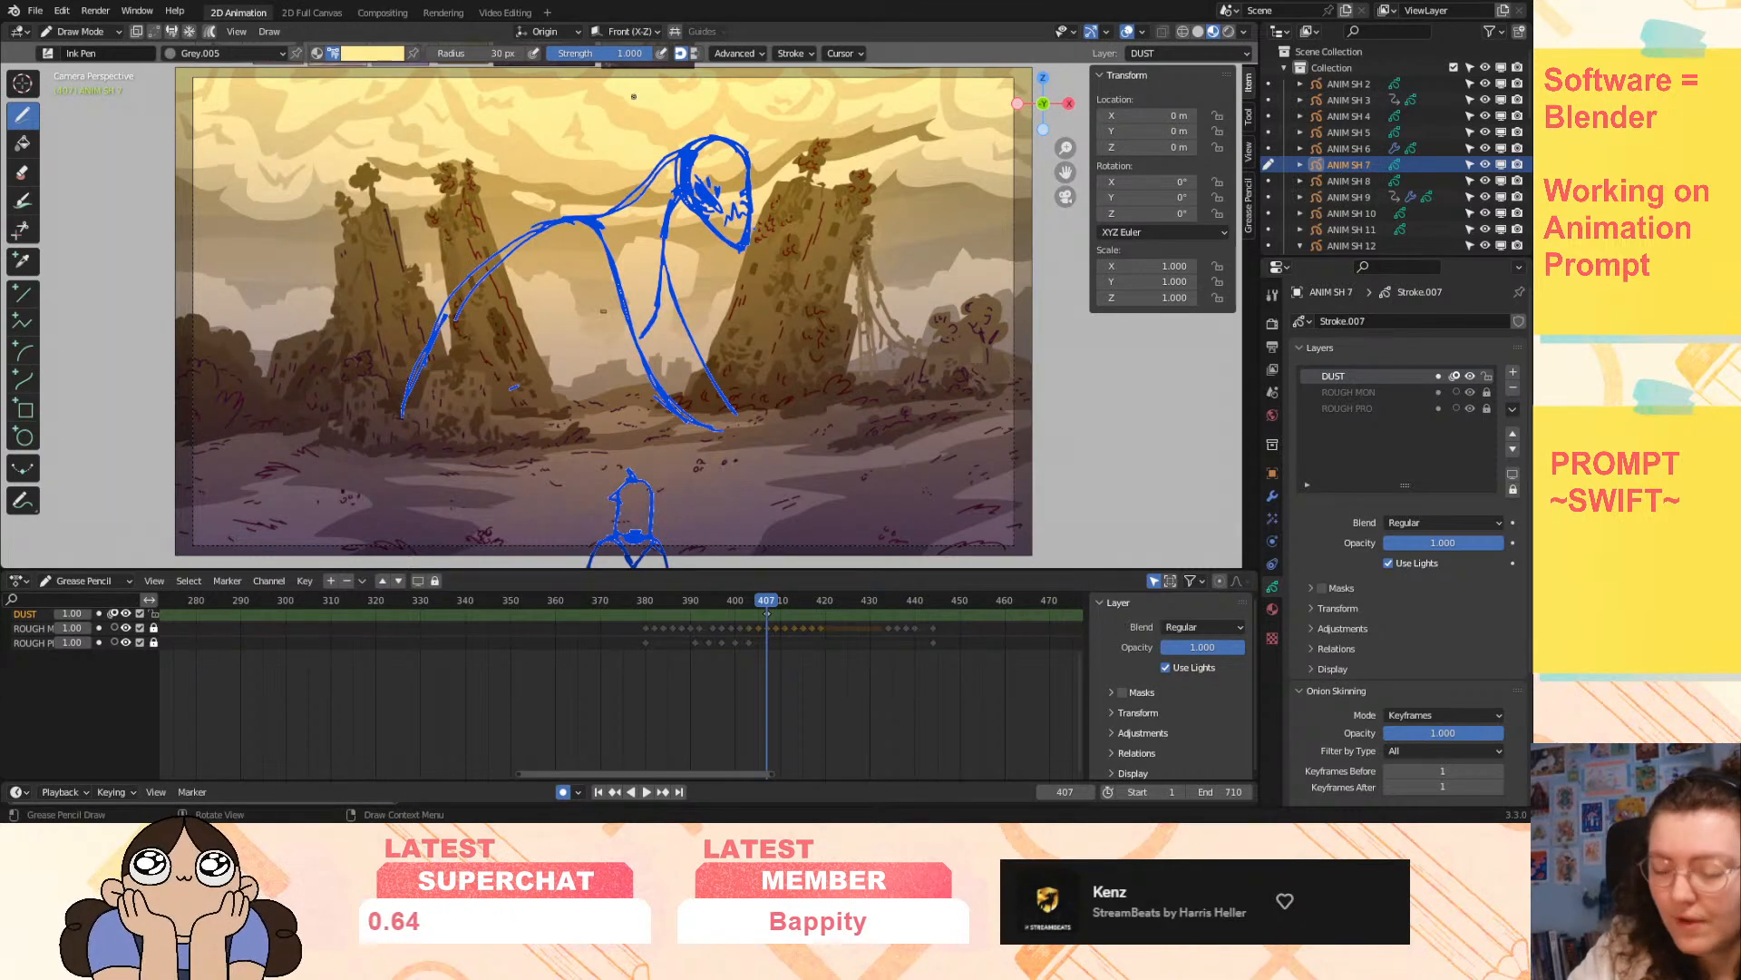
pyautogui.click(372, 53)
pyautogui.moveTo(448, 86); pyautogui.dragTo(448, 95)
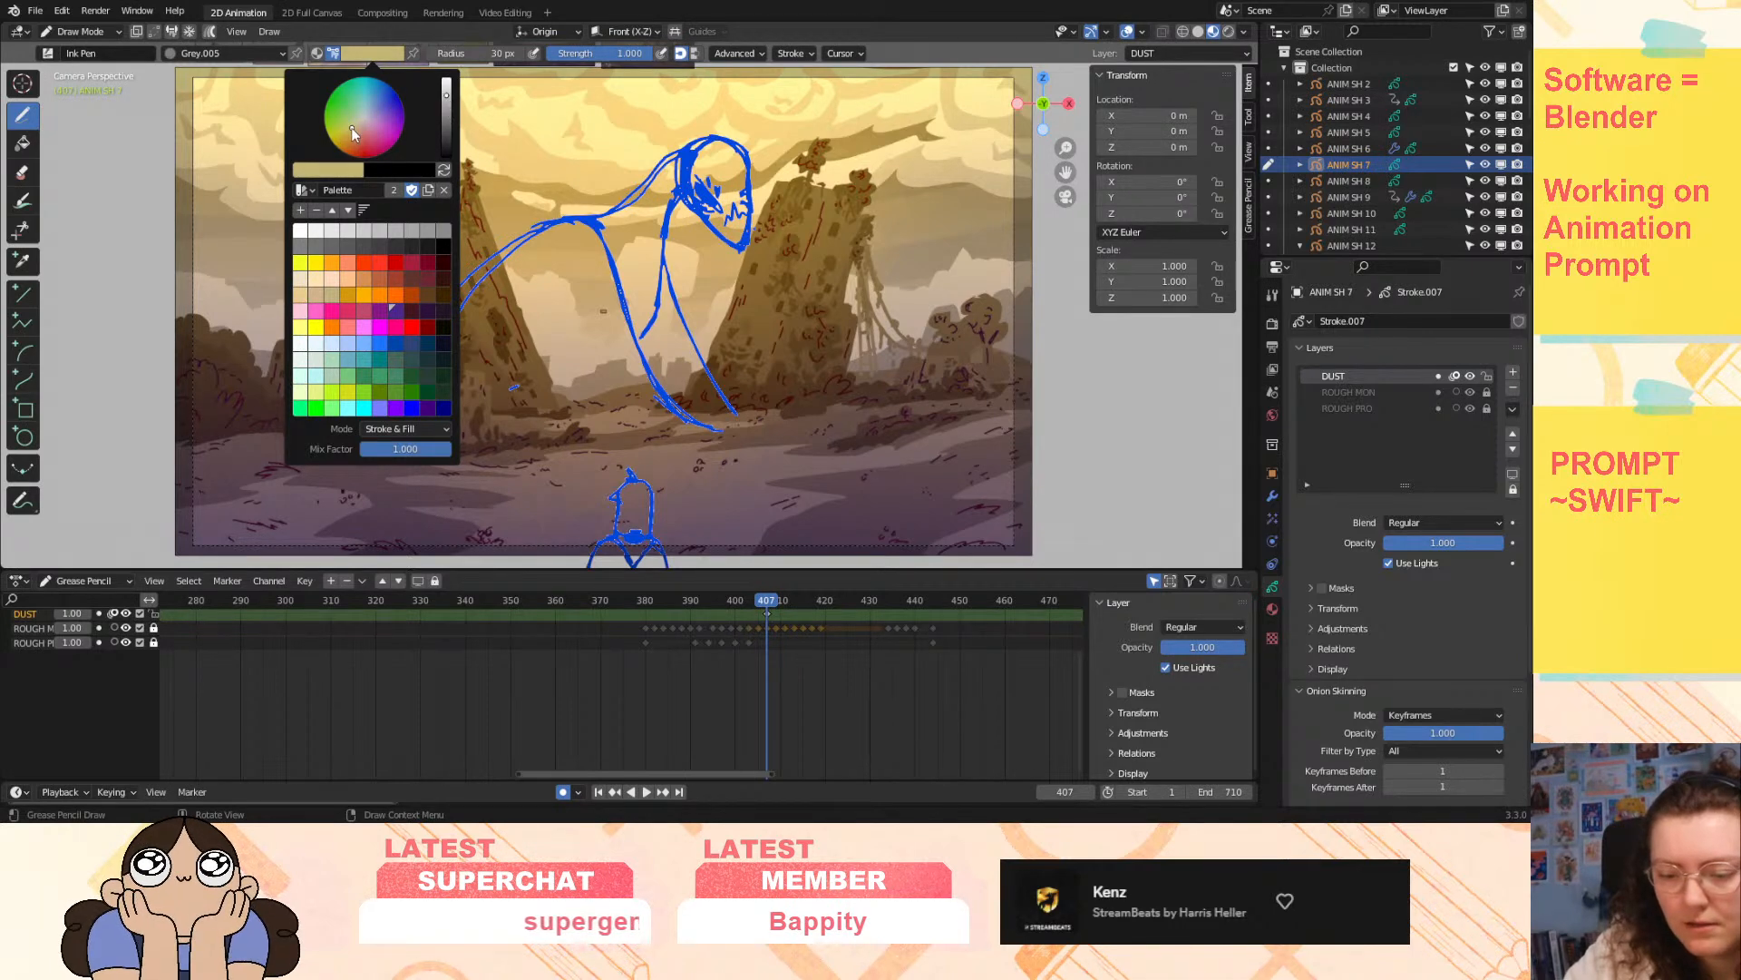
pyautogui.moveTo(346, 125); pyautogui.dragTo(345, 132)
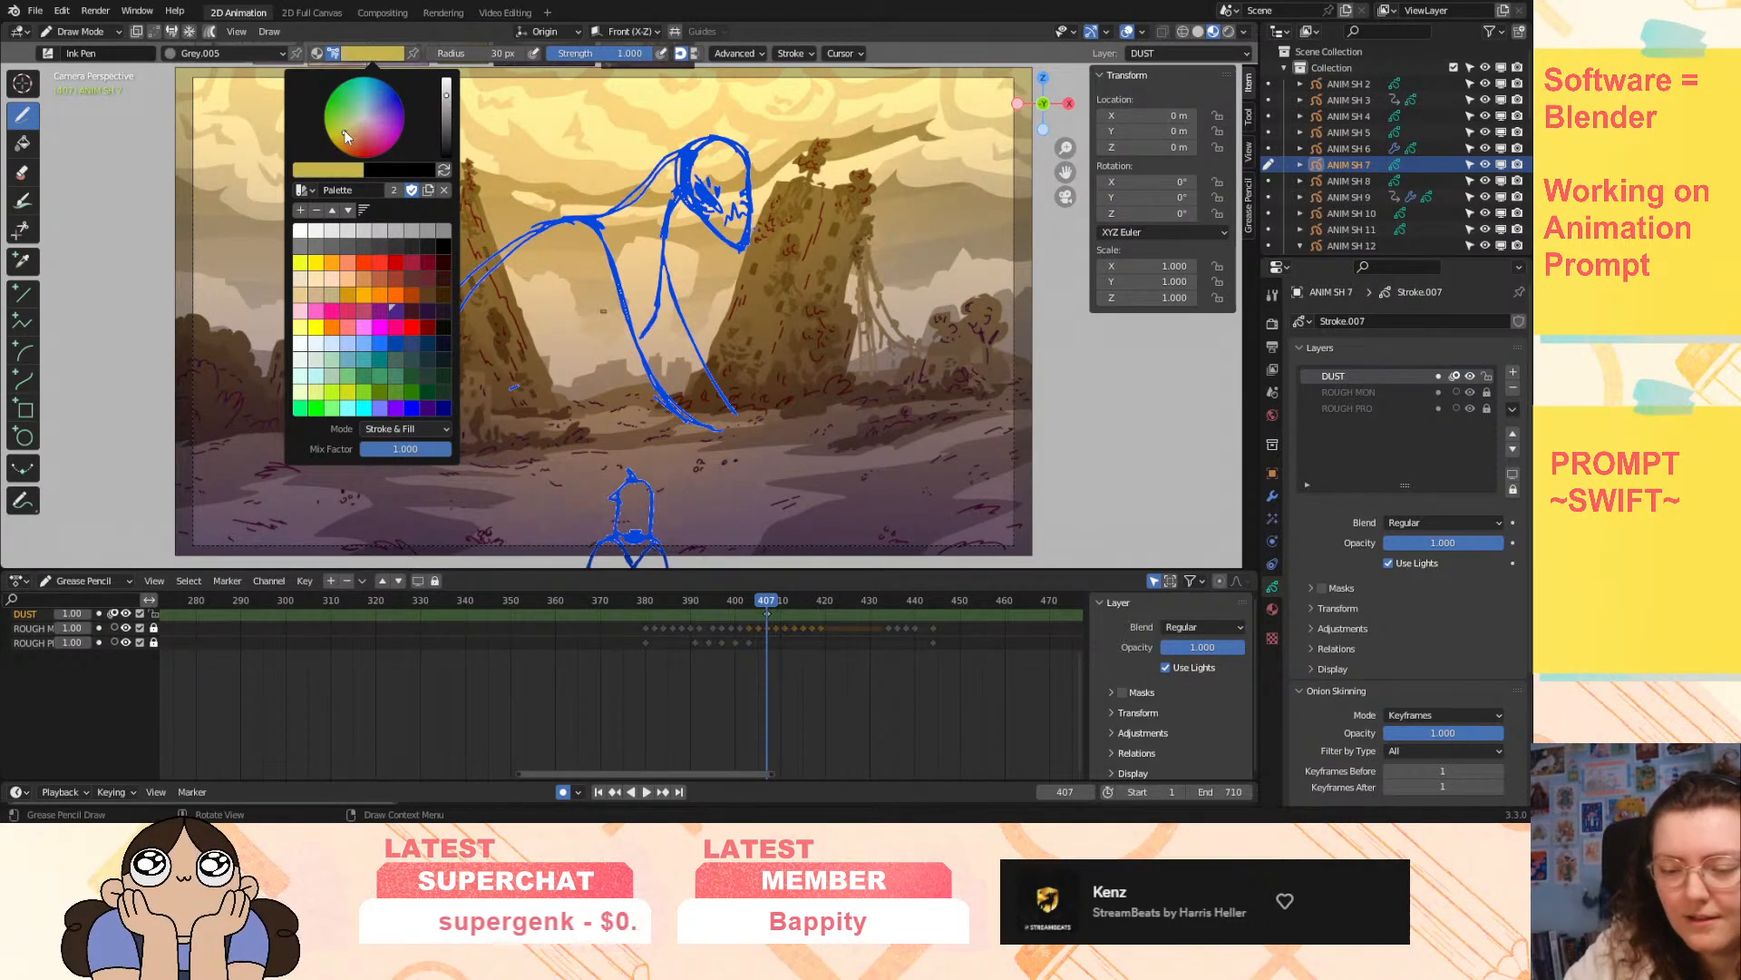
# - Sample the beige of the pale background behind the creature as the stroke colour
pyautogui.click(367, 54)
pyautogui.click(375, 55)
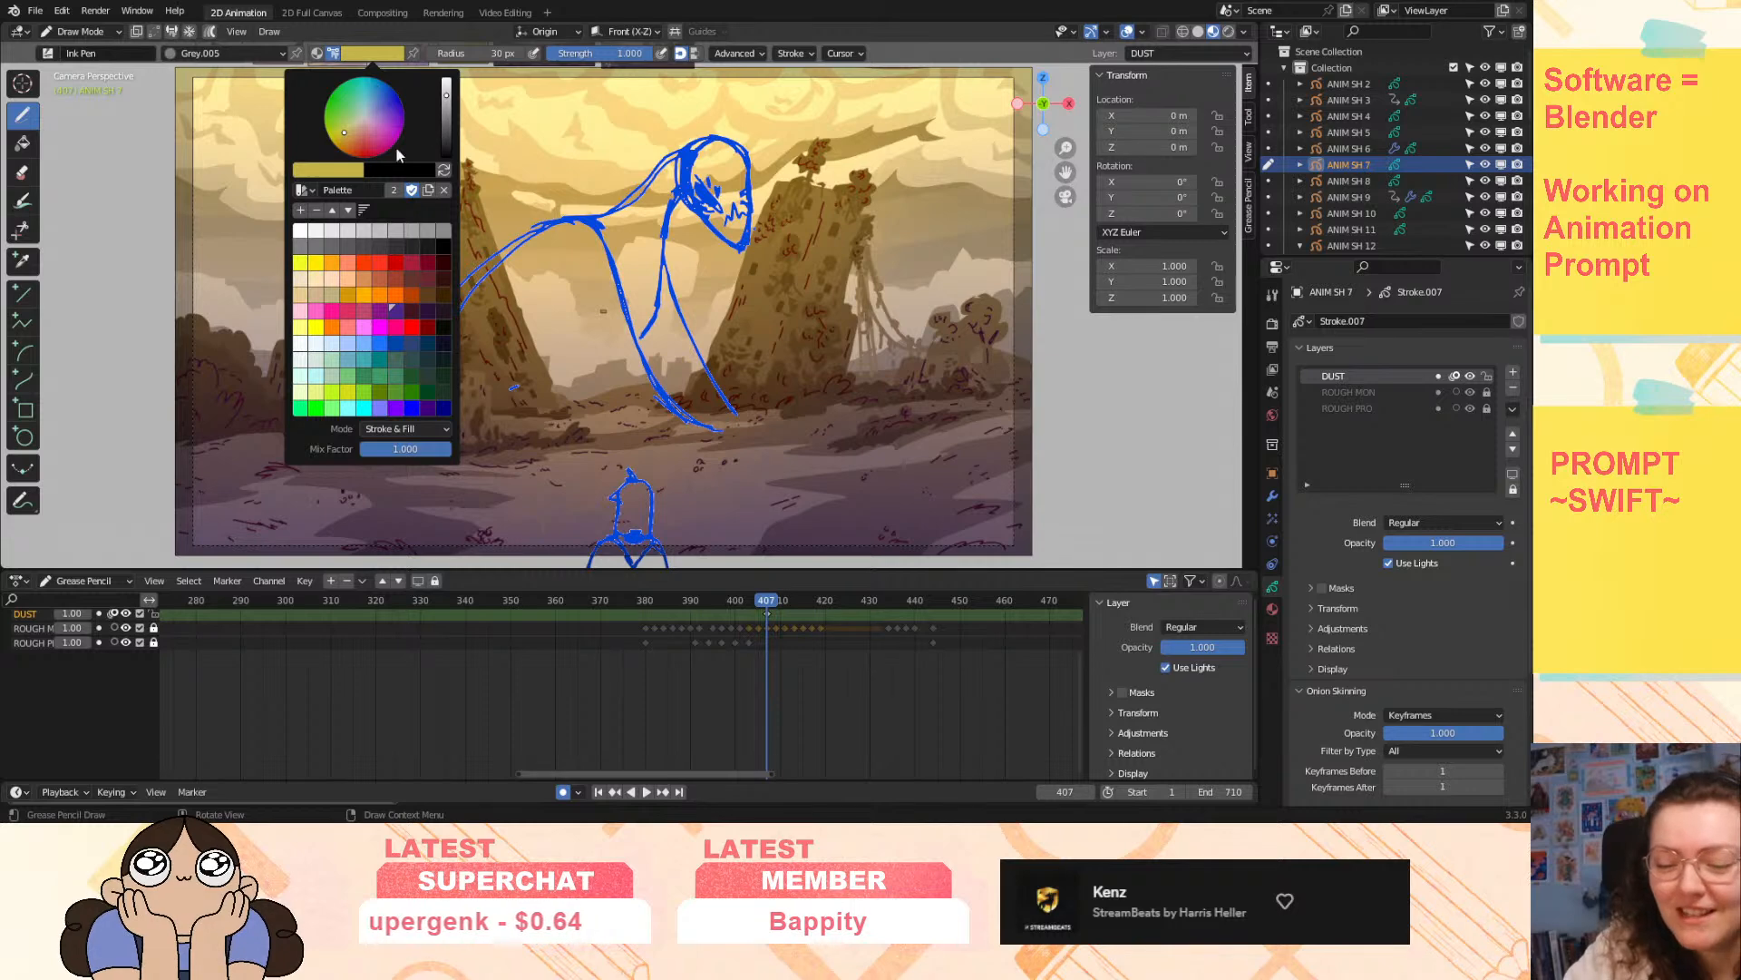
pyautogui.click(343, 170)
pyautogui.click(428, 348)
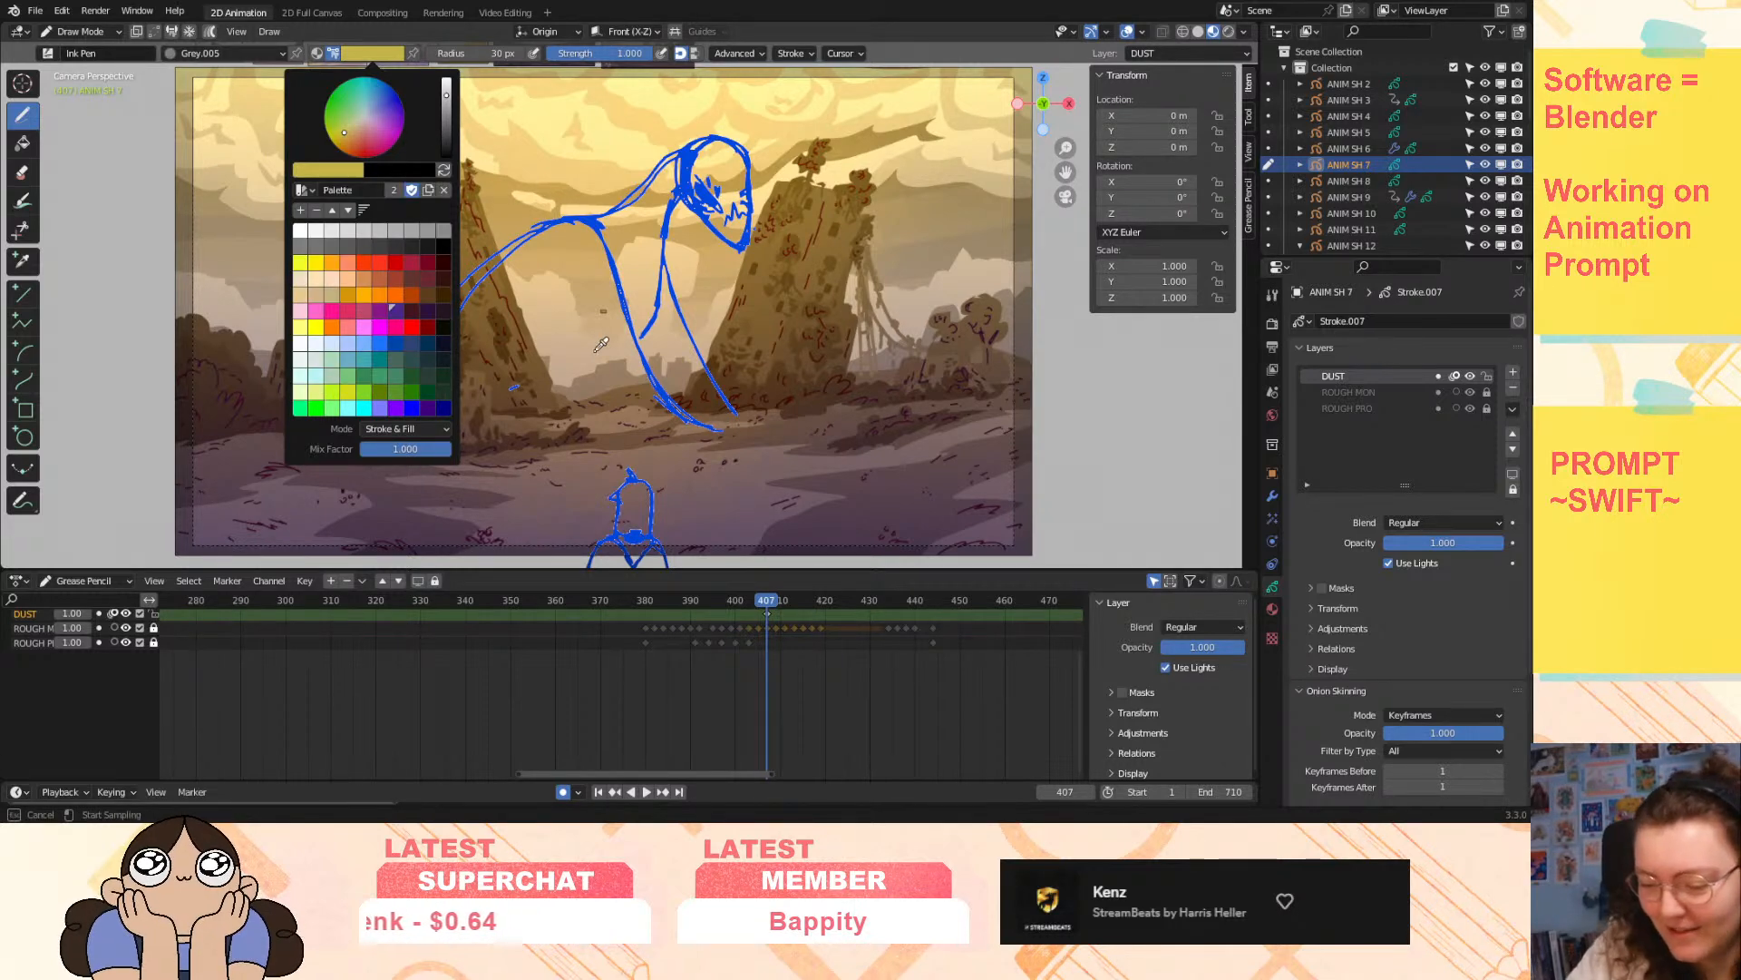
pyautogui.click(569, 320)
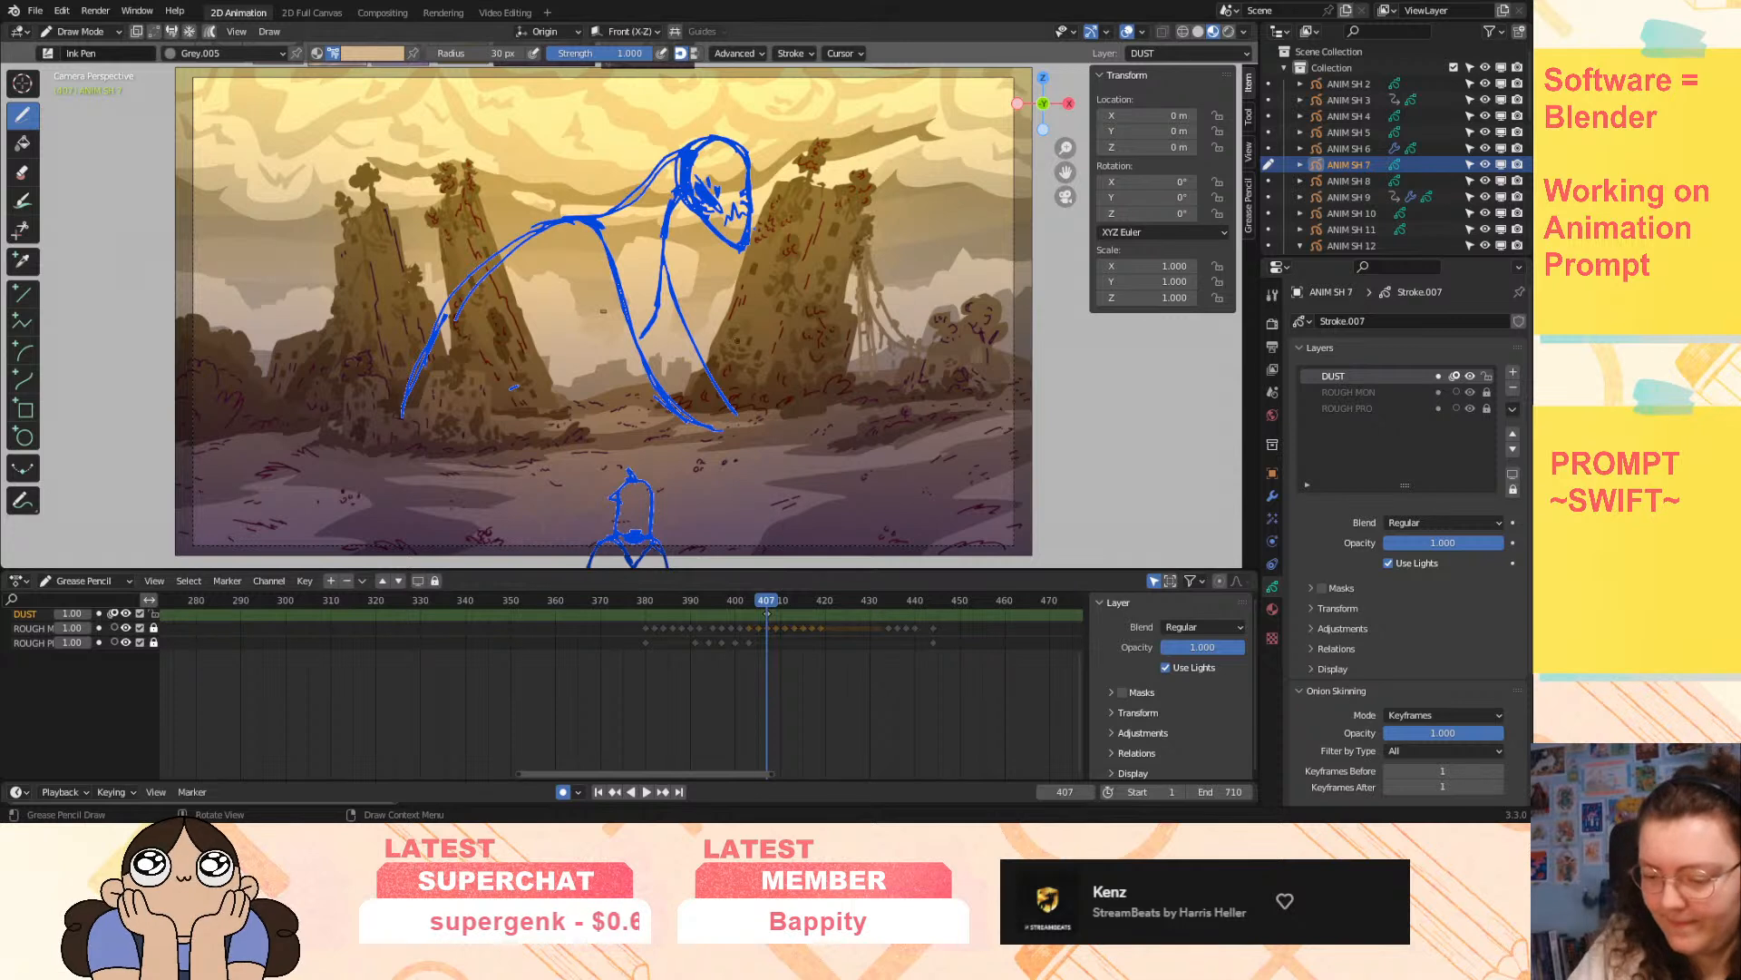
# - Draw a wide, puffy filled dust cloud at the creature's front foot on frame 407 and start playback
pyautogui.moveTo(656, 408)
pyautogui.mouseDown()
pyautogui.moveTo(739, 363)
pyautogui.moveTo(775, 376)
pyautogui.moveTo(939, 354)
pyautogui.moveTo(991, 399)
pyautogui.moveTo(771, 444)
pyautogui.moveTo(671, 422)
pyautogui.moveTo(669, 401)
pyautogui.mouseUp()
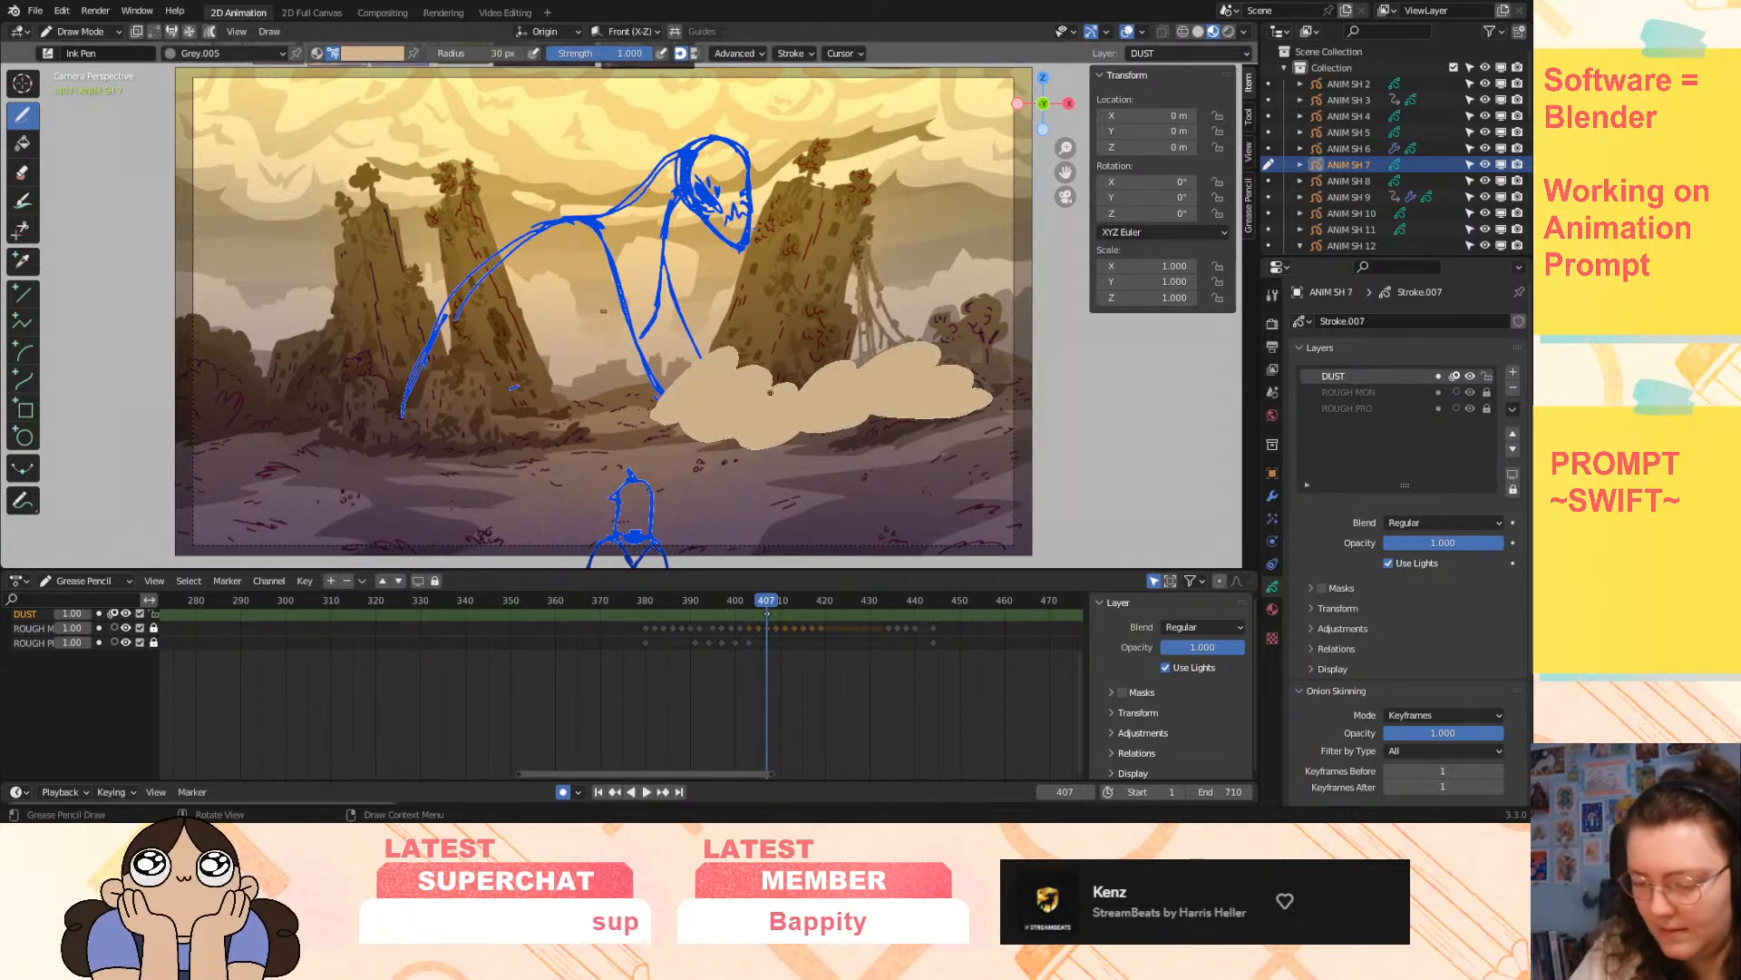
pyautogui.moveTo(660, 394)
pyautogui.mouseDown()
pyautogui.moveTo(638, 413)
pyautogui.moveTo(669, 428)
pyautogui.mouseUp()
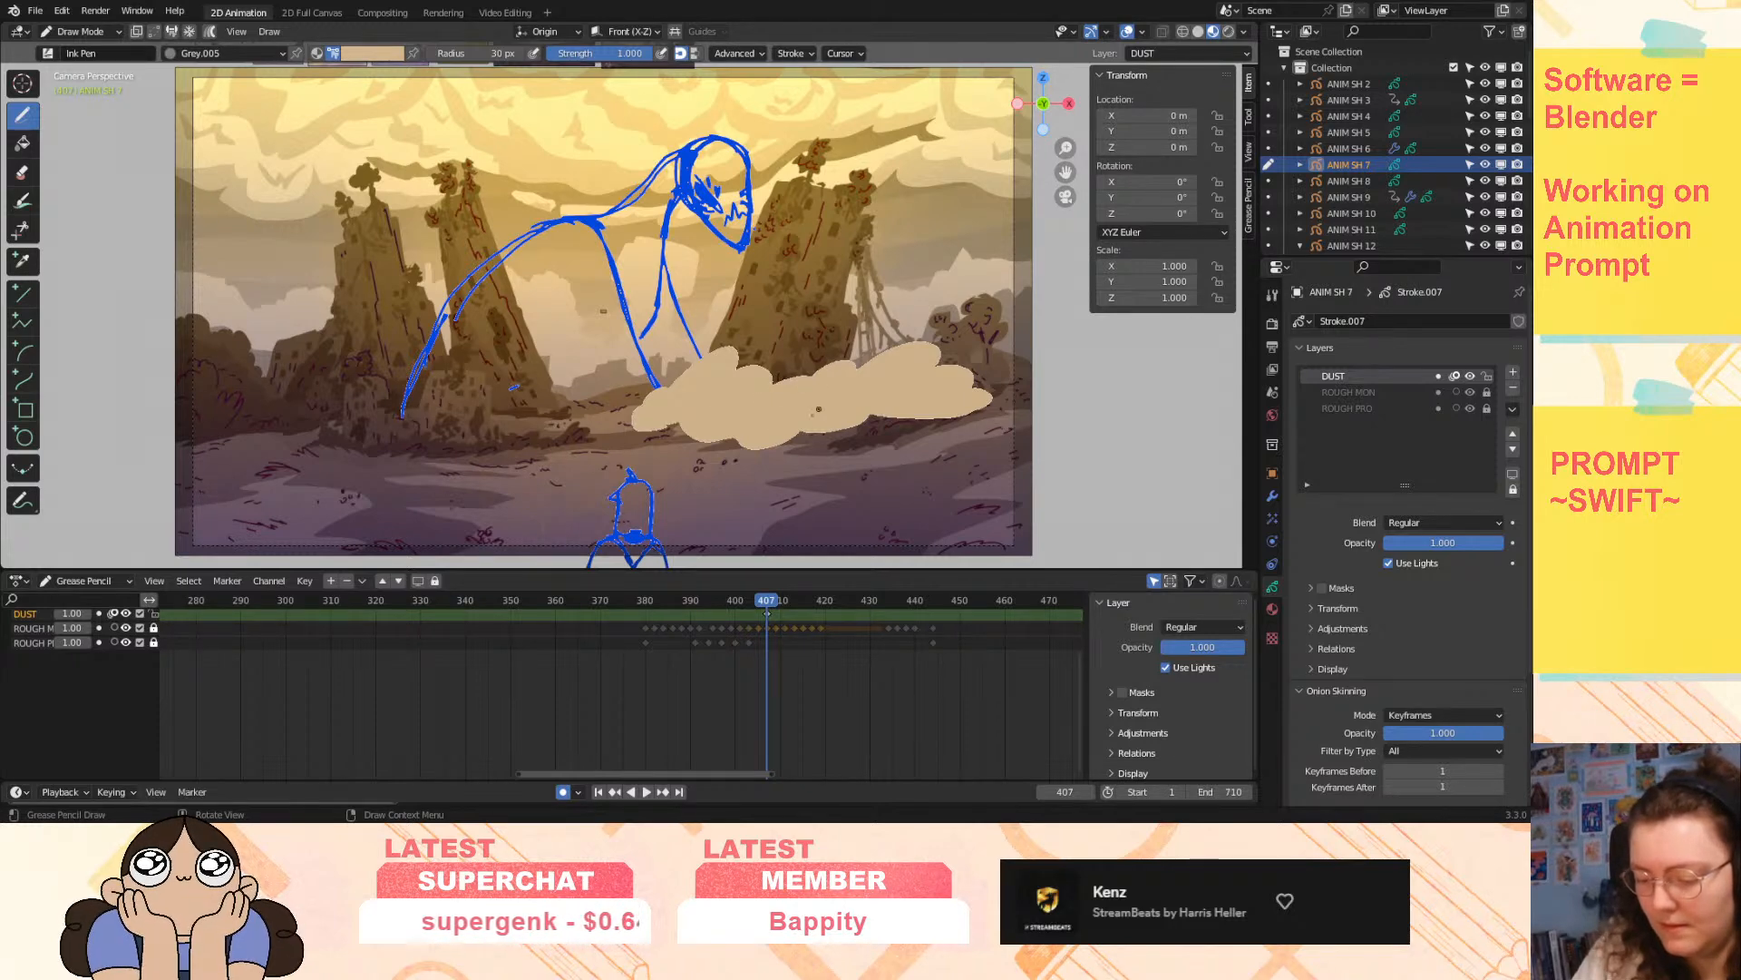
pyautogui.click(758, 607)
pyautogui.press('space')
# - Insert a blank keyframe at frame 409 and draw a thinner, flatter dust cloud over the previous shape
pyautogui.moveTo(760, 610); pyautogui.dragTo(776, 609)
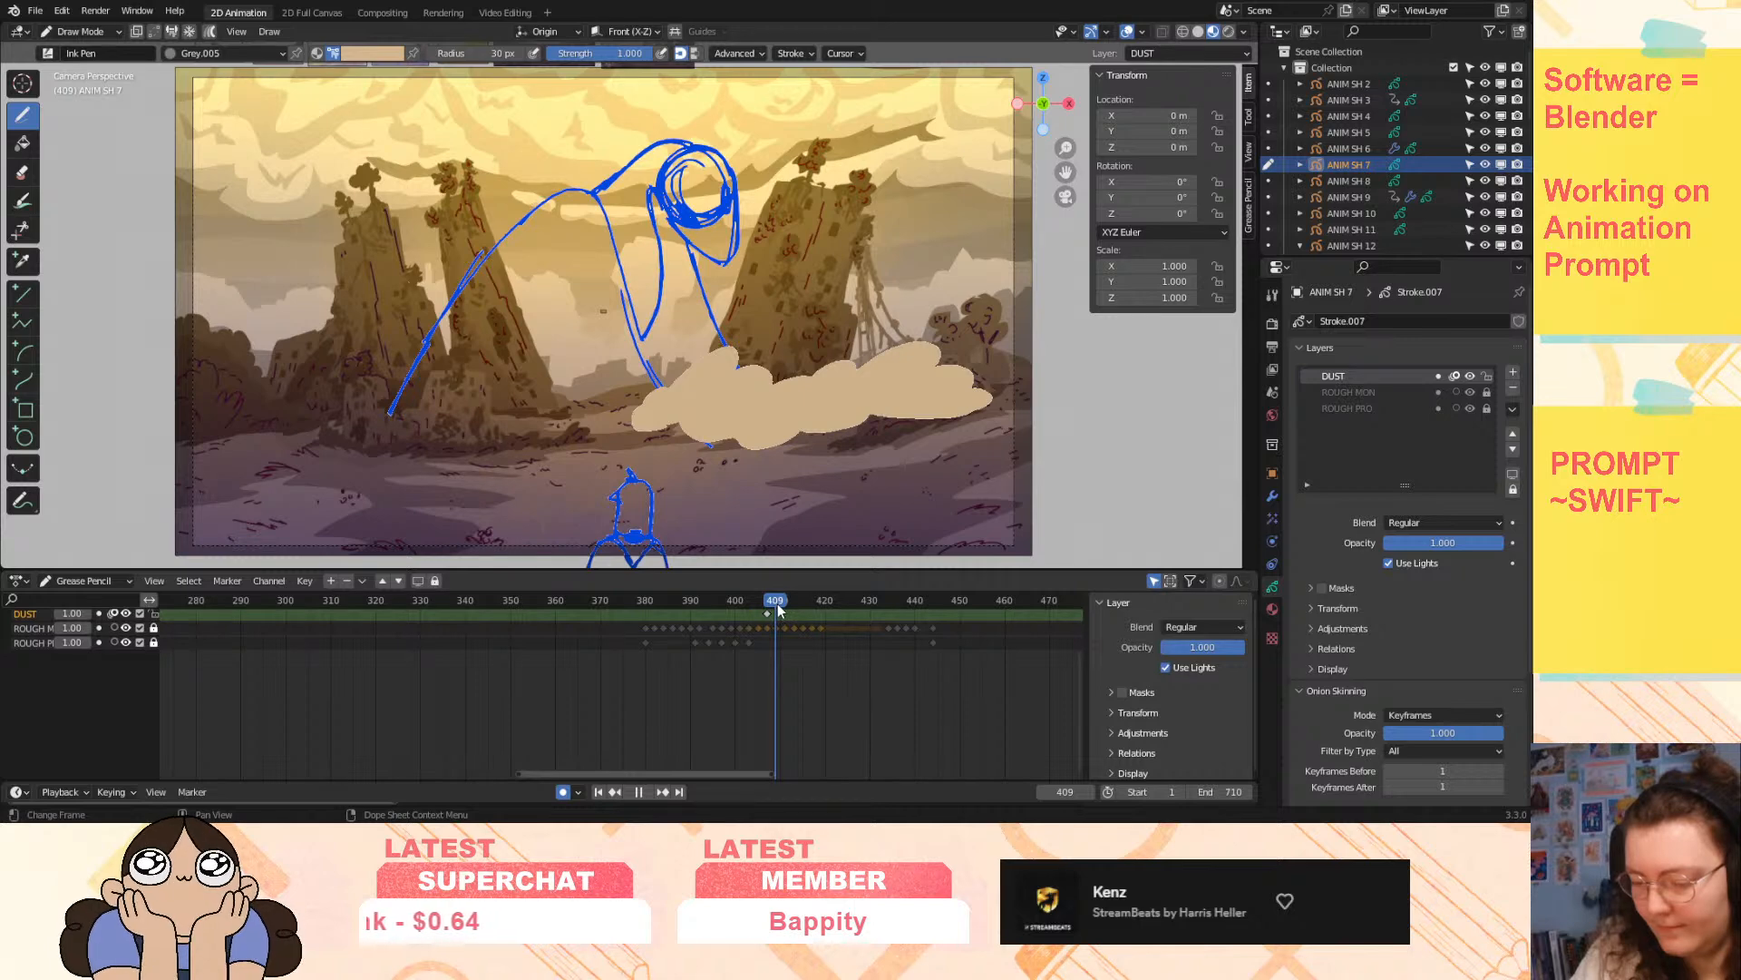
pyautogui.moveTo(777, 604); pyautogui.dragTo(775, 610)
pyautogui.hotkey('shift', 'i')
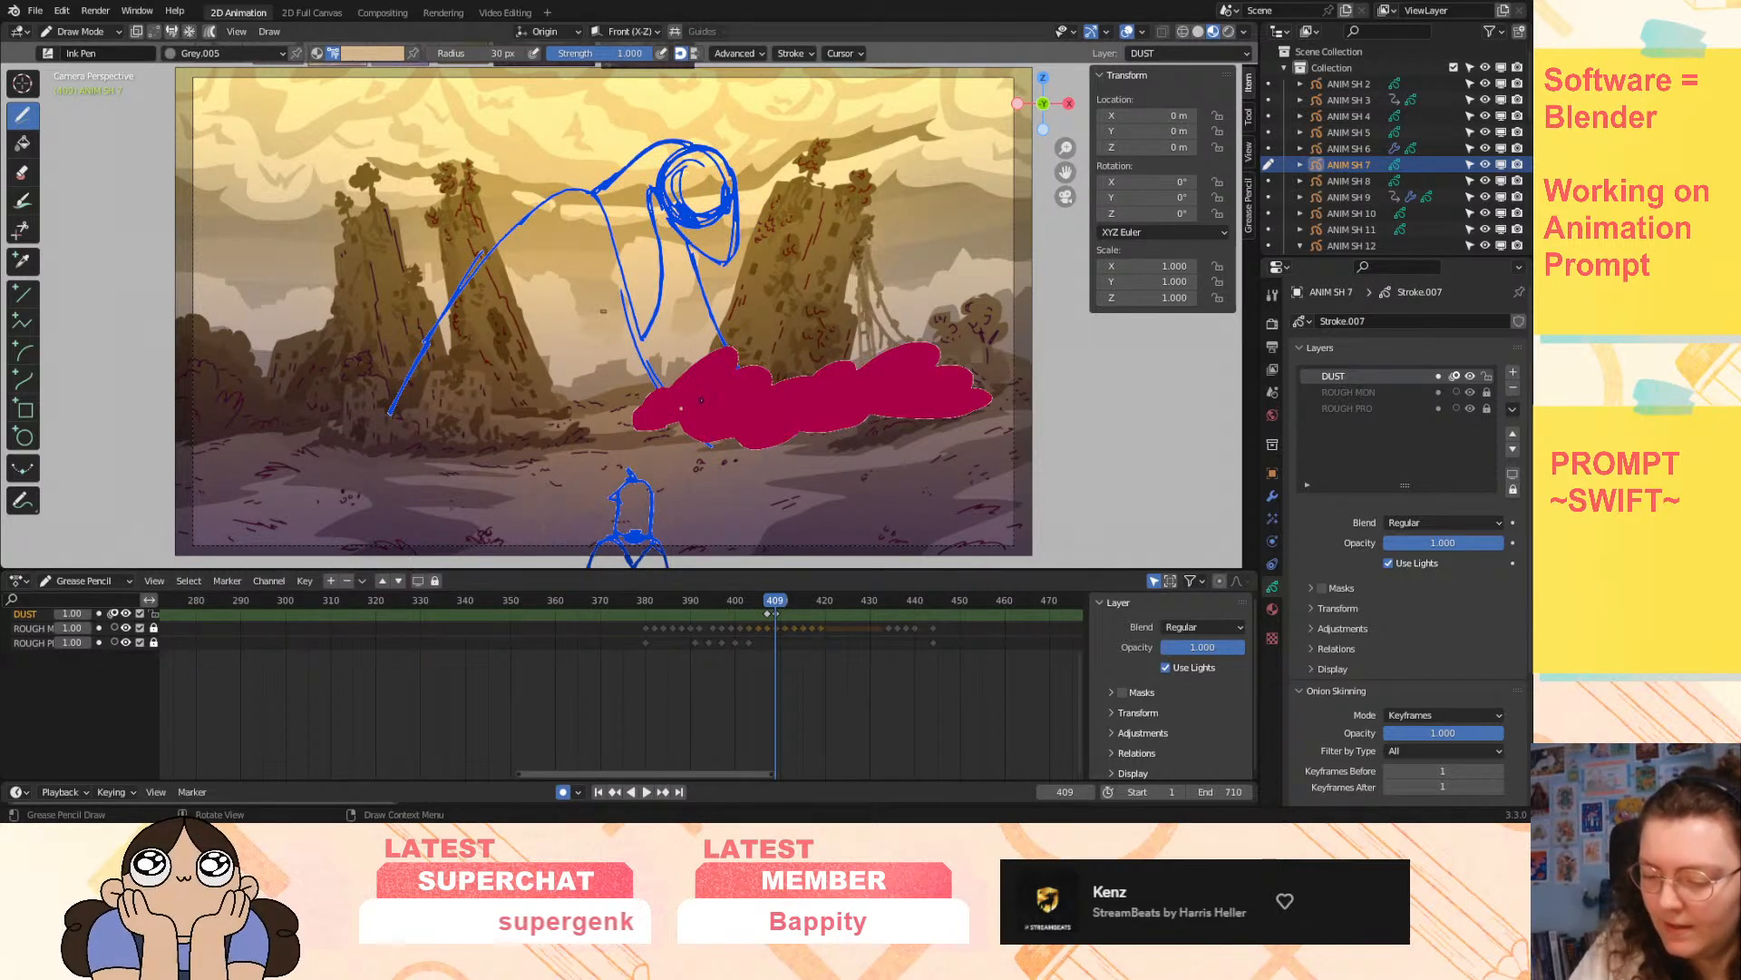
pyautogui.moveTo(712, 393)
pyautogui.mouseDown()
pyautogui.moveTo(789, 363)
pyautogui.moveTo(984, 388)
pyautogui.moveTo(707, 404)
pyautogui.moveTo(916, 412)
pyautogui.moveTo(699, 422)
pyautogui.moveTo(725, 437)
pyautogui.moveTo(662, 413)
pyautogui.moveTo(745, 423)
pyautogui.mouseUp()
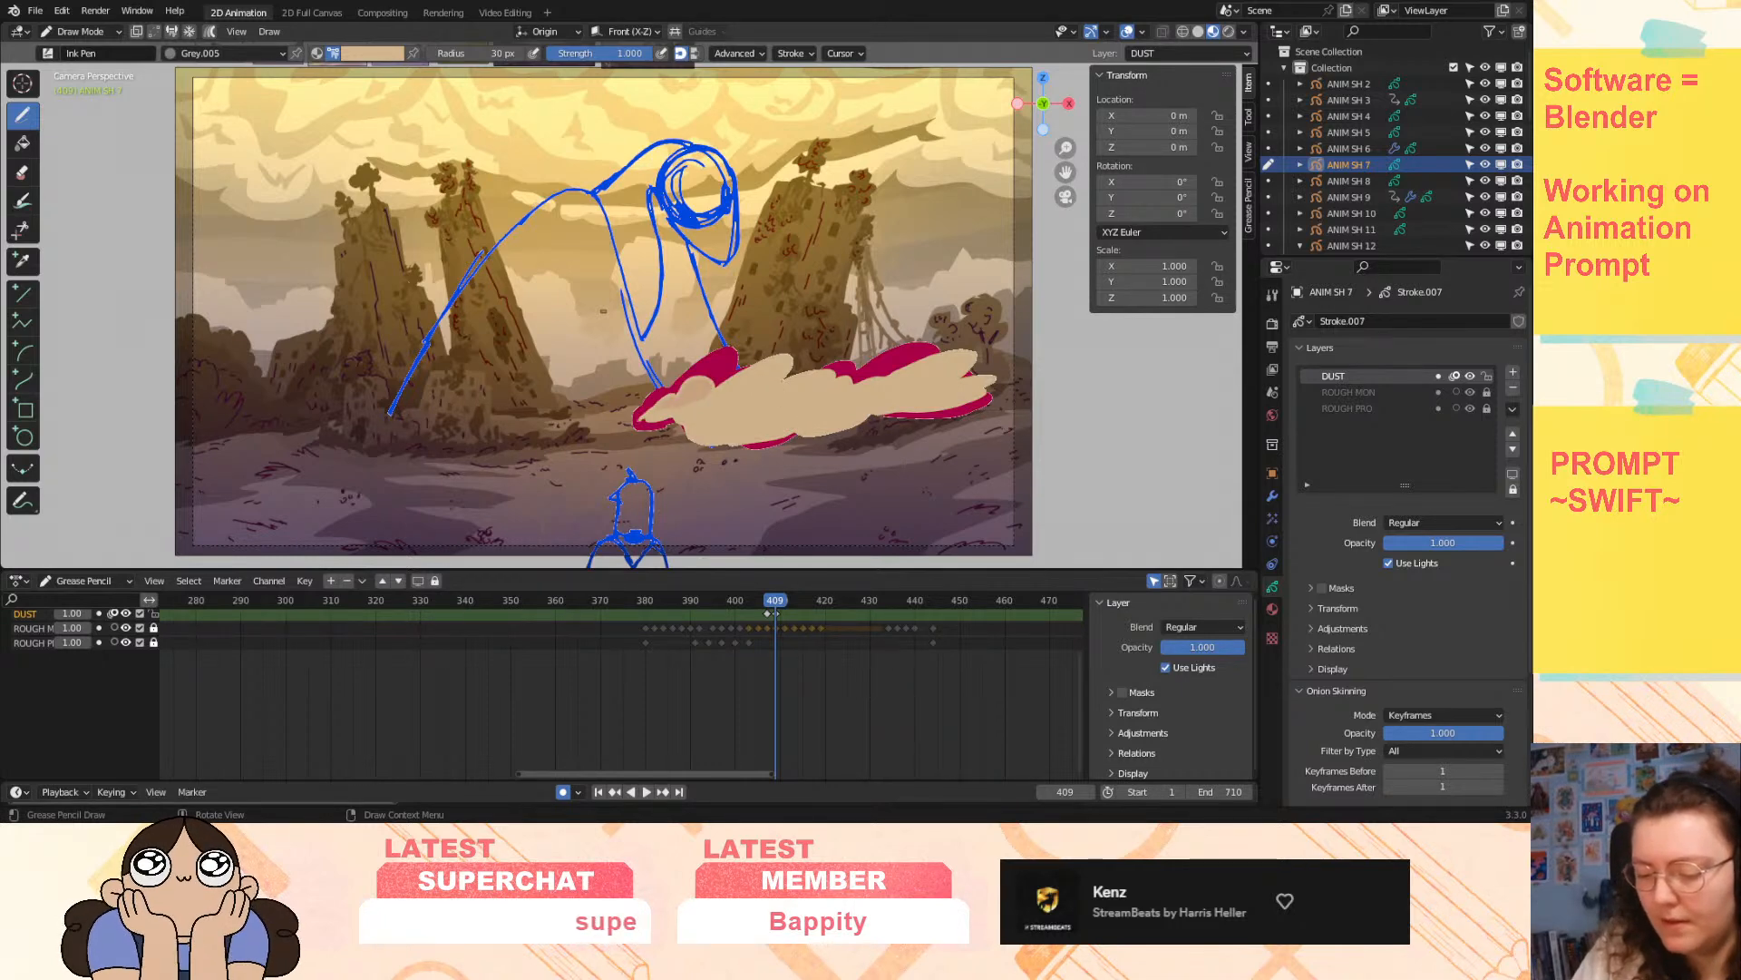
# - Go back to frame 406 and draw a smaller starting dust cloud inside the next cloud's outline
pyautogui.moveTo(777, 599); pyautogui.dragTo(781, 605)
pyautogui.moveTo(764, 606)
pyautogui.mouseDown()
pyautogui.moveTo(780, 604)
pyautogui.moveTo(760, 612)
pyautogui.mouseUp()
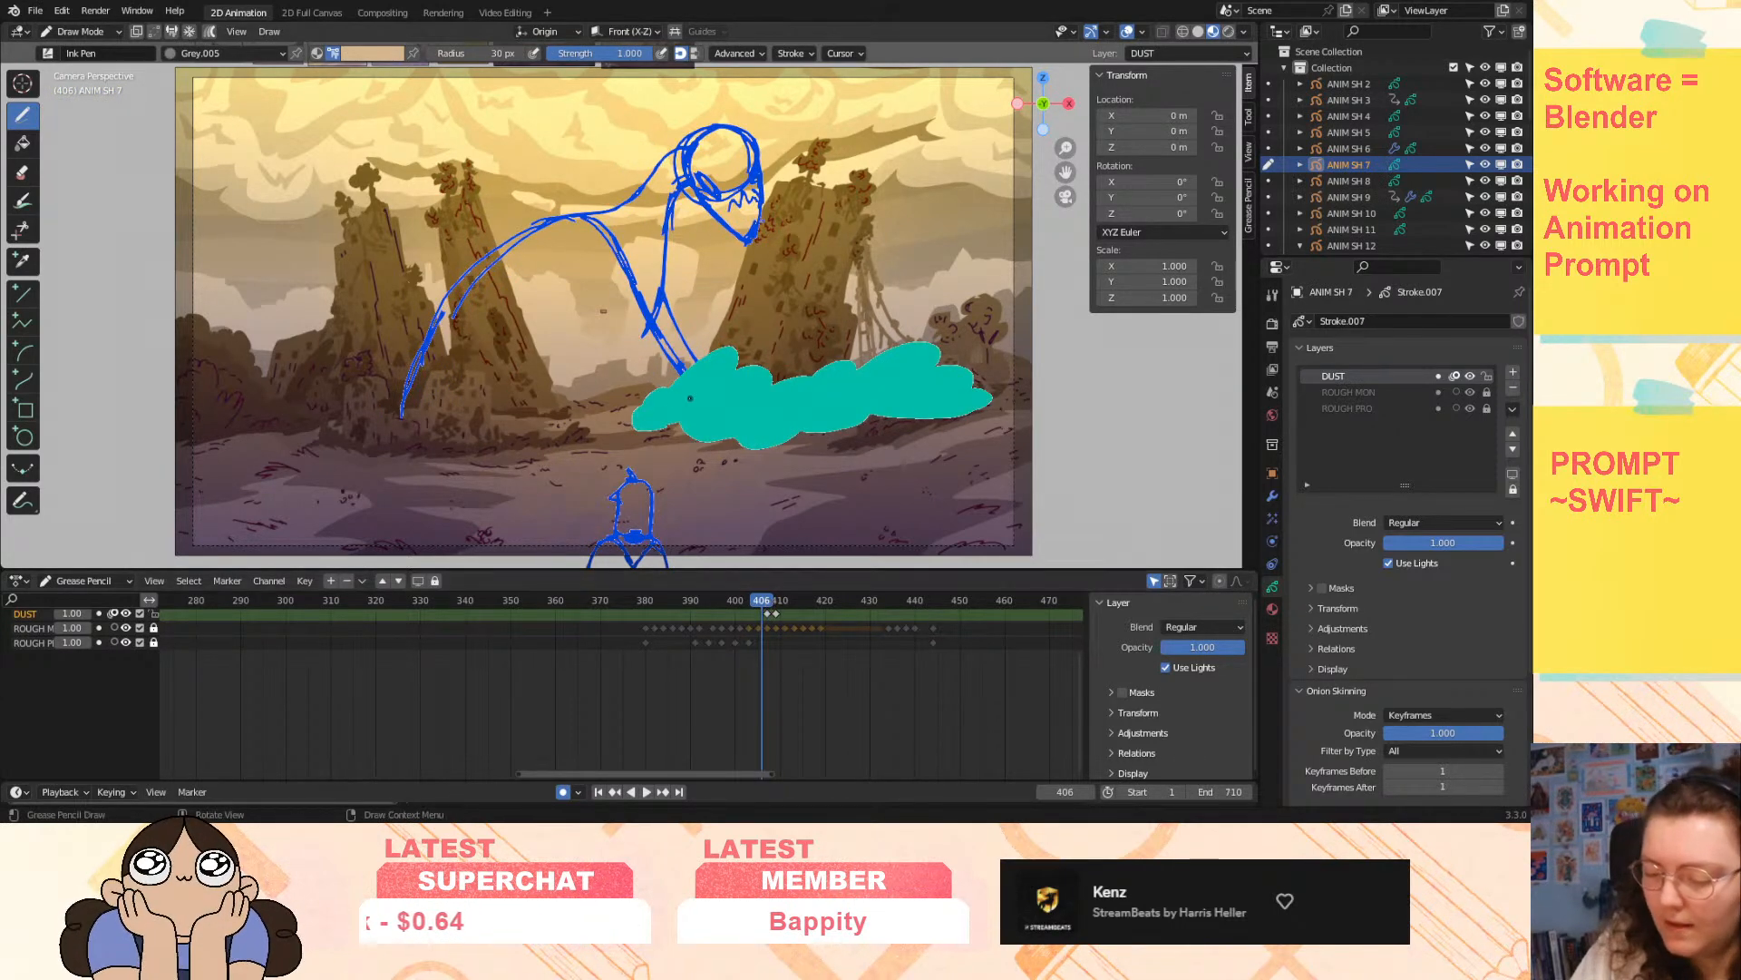
pyautogui.moveTo(648, 411)
pyautogui.mouseDown()
pyautogui.moveTo(700, 377)
pyautogui.moveTo(749, 399)
pyautogui.moveTo(821, 372)
pyautogui.moveTo(939, 388)
pyautogui.moveTo(666, 414)
pyautogui.moveTo(688, 423)
pyautogui.mouseUp()
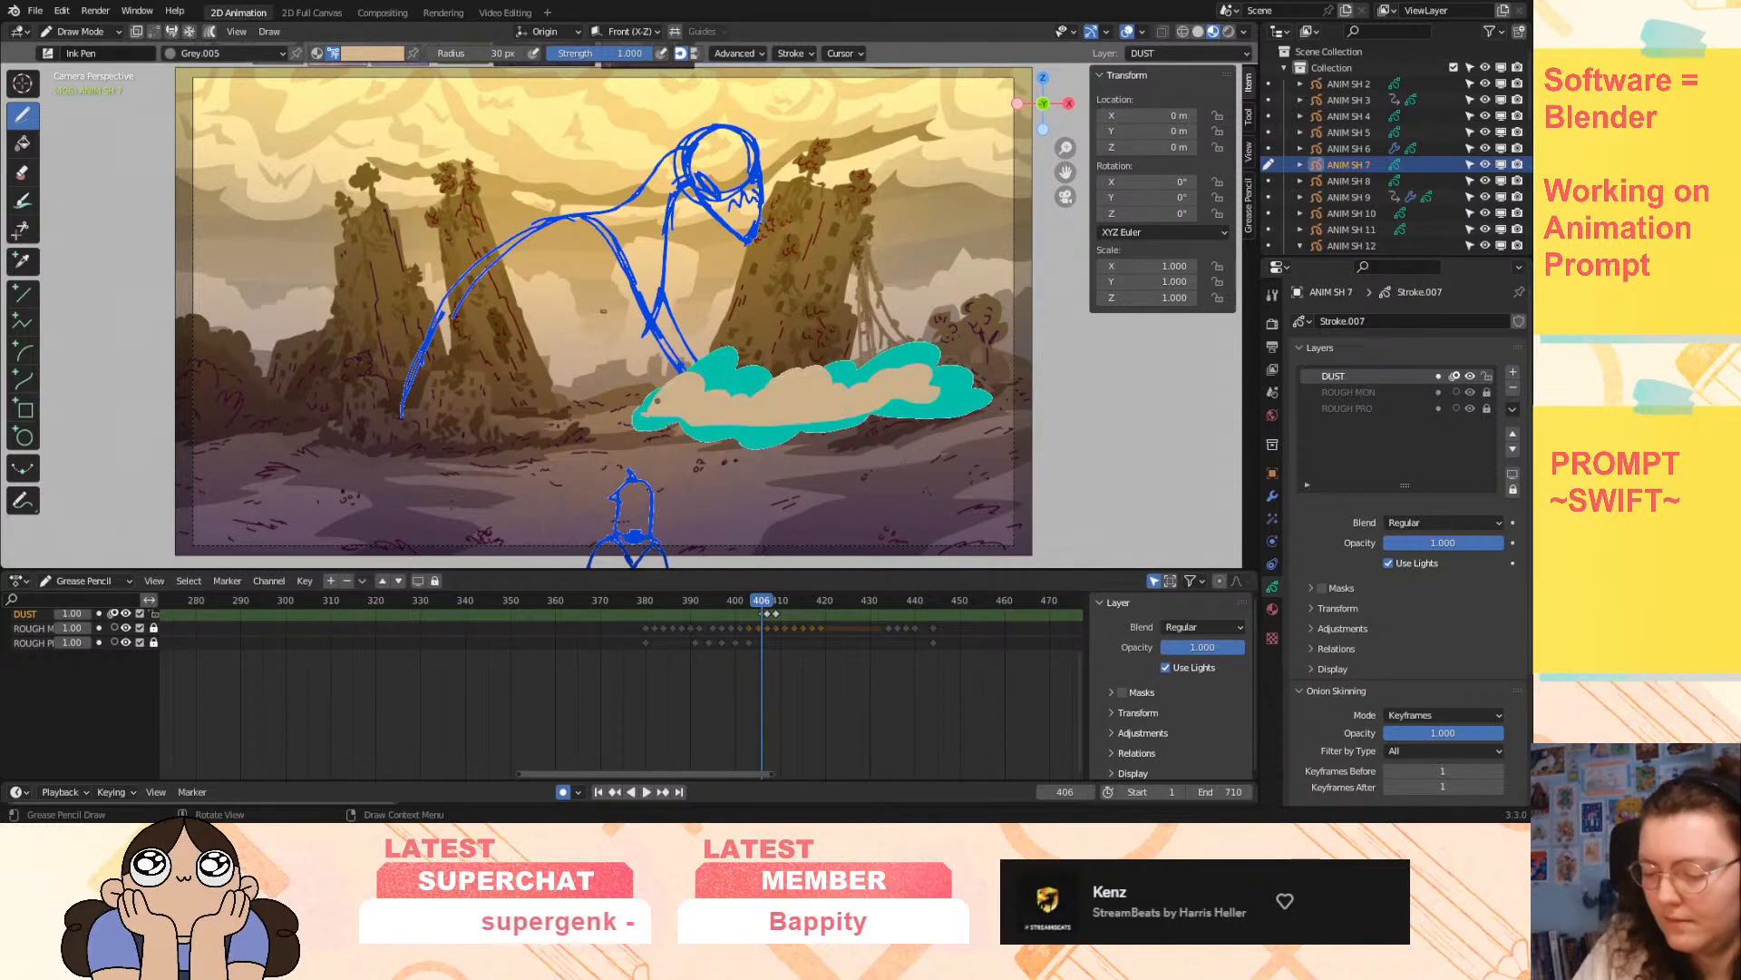
# - Draw a wispy dust cloud trailing outward on frame 411, then play and scrub the burst
pyautogui.moveTo(758, 596); pyautogui.dragTo(785, 596)
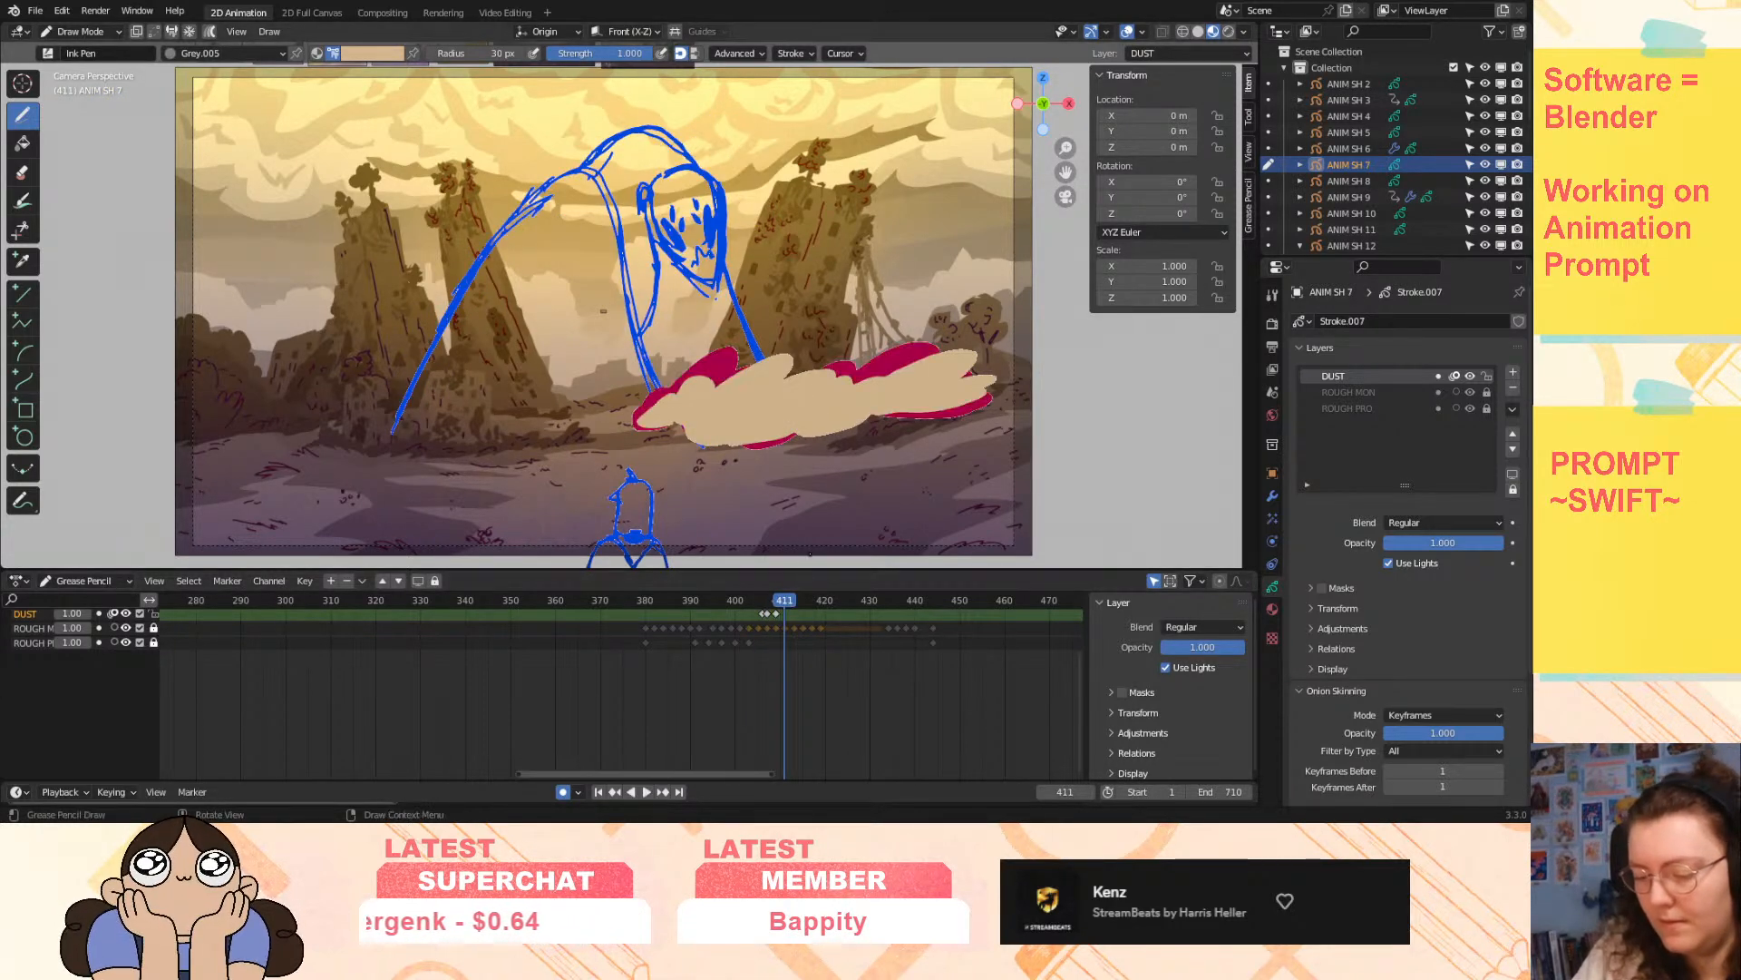
pyautogui.moveTo(659, 413)
pyautogui.mouseDown()
pyautogui.moveTo(817, 370)
pyautogui.moveTo(890, 381)
pyautogui.moveTo(1057, 349)
pyautogui.moveTo(1034, 381)
pyautogui.moveTo(749, 429)
pyautogui.mouseUp()
pyautogui.press('space')
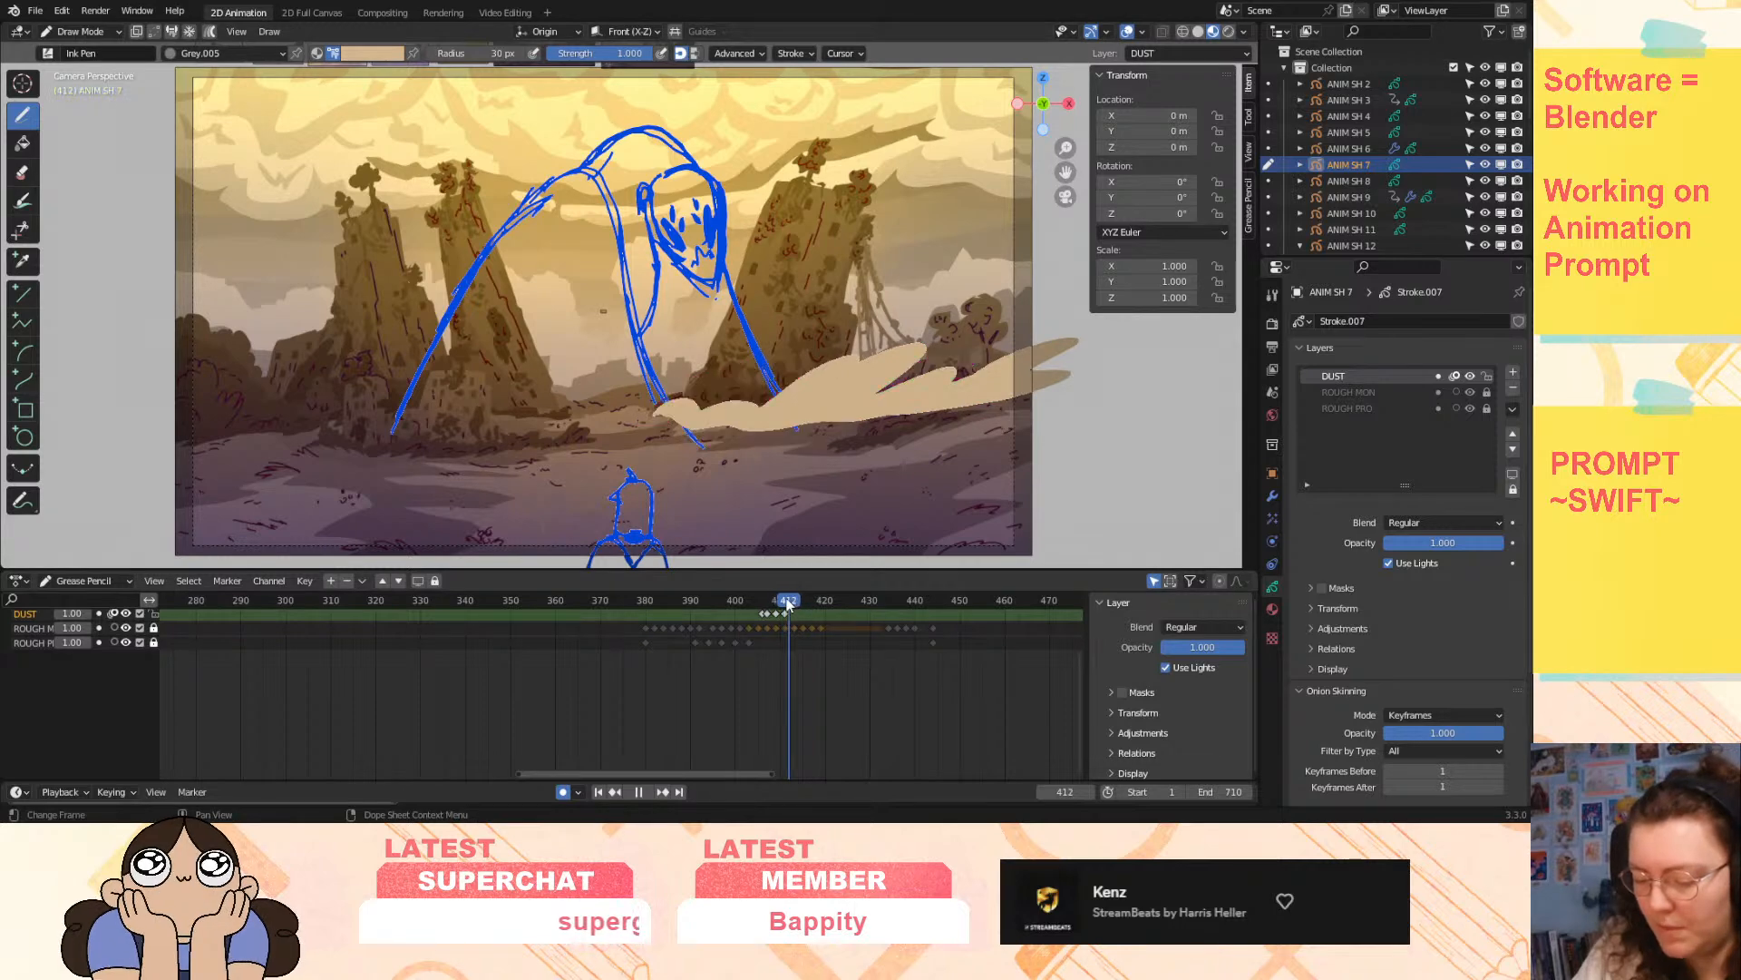
pyautogui.moveTo(791, 603); pyautogui.dragTo(768, 611)
# - Move the last three DUST keyframes one frame later to 408, 410 and 412, and replay the burst
pyautogui.moveTo(518, 774); pyautogui.dragTo(668, 776)
pyautogui.moveTo(595, 601); pyautogui.dragTo(606, 614)
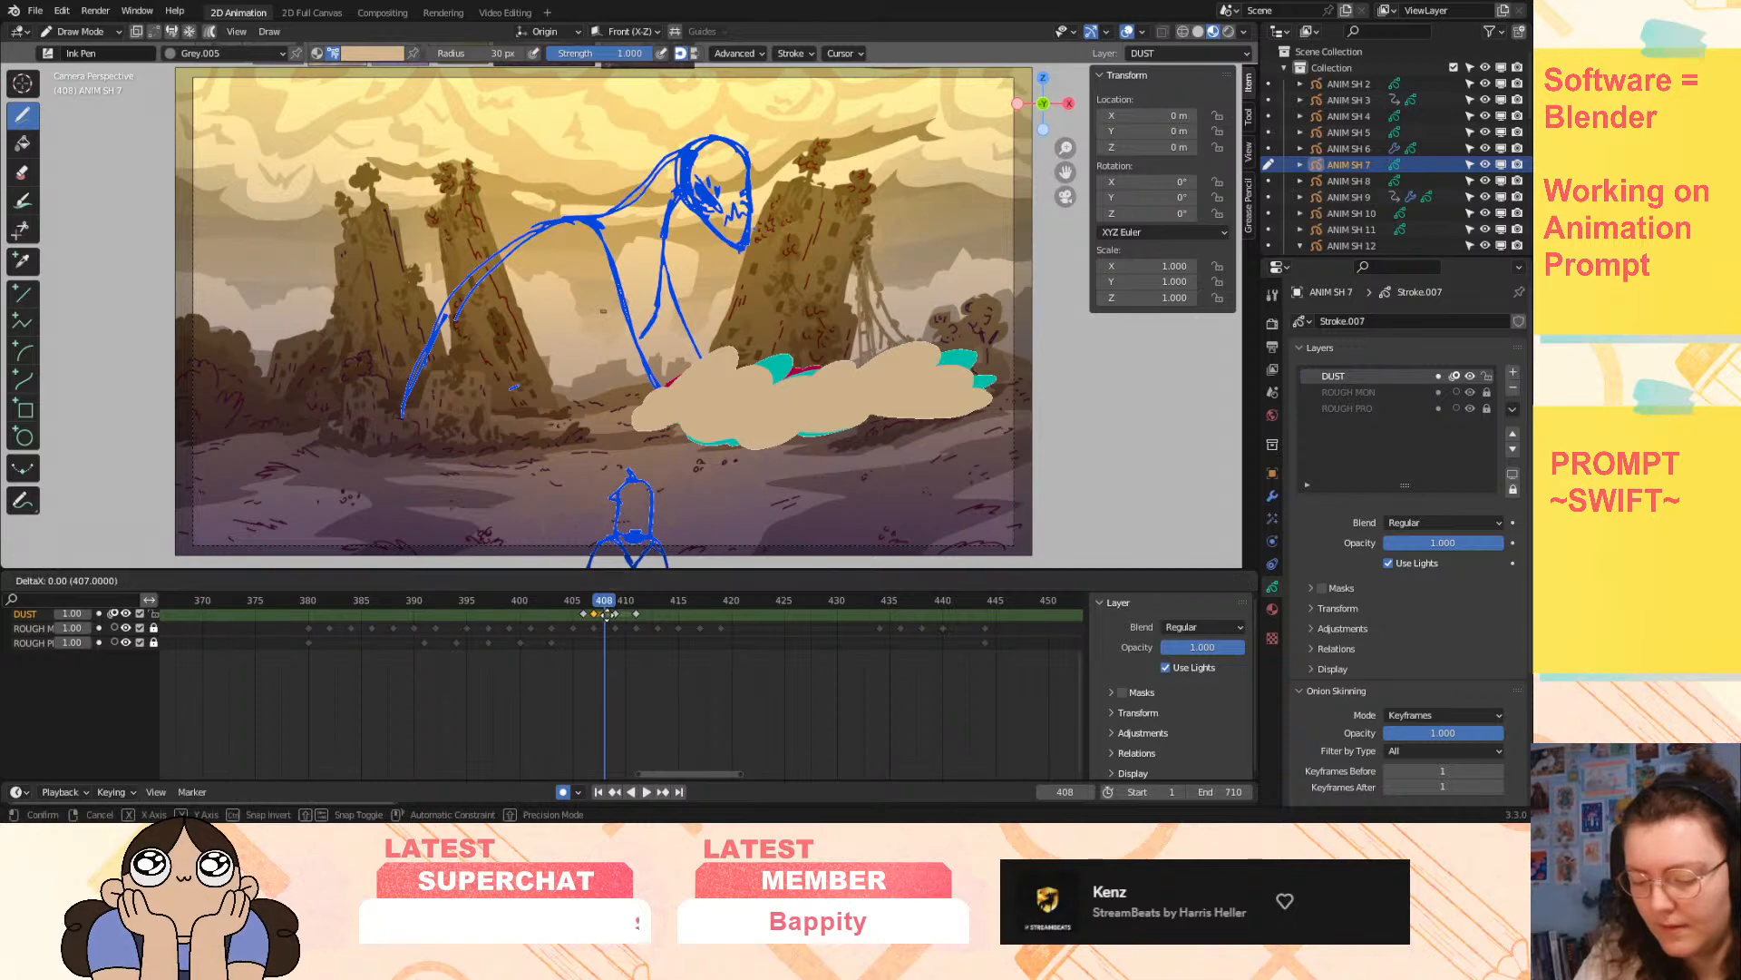
pyautogui.press('g')
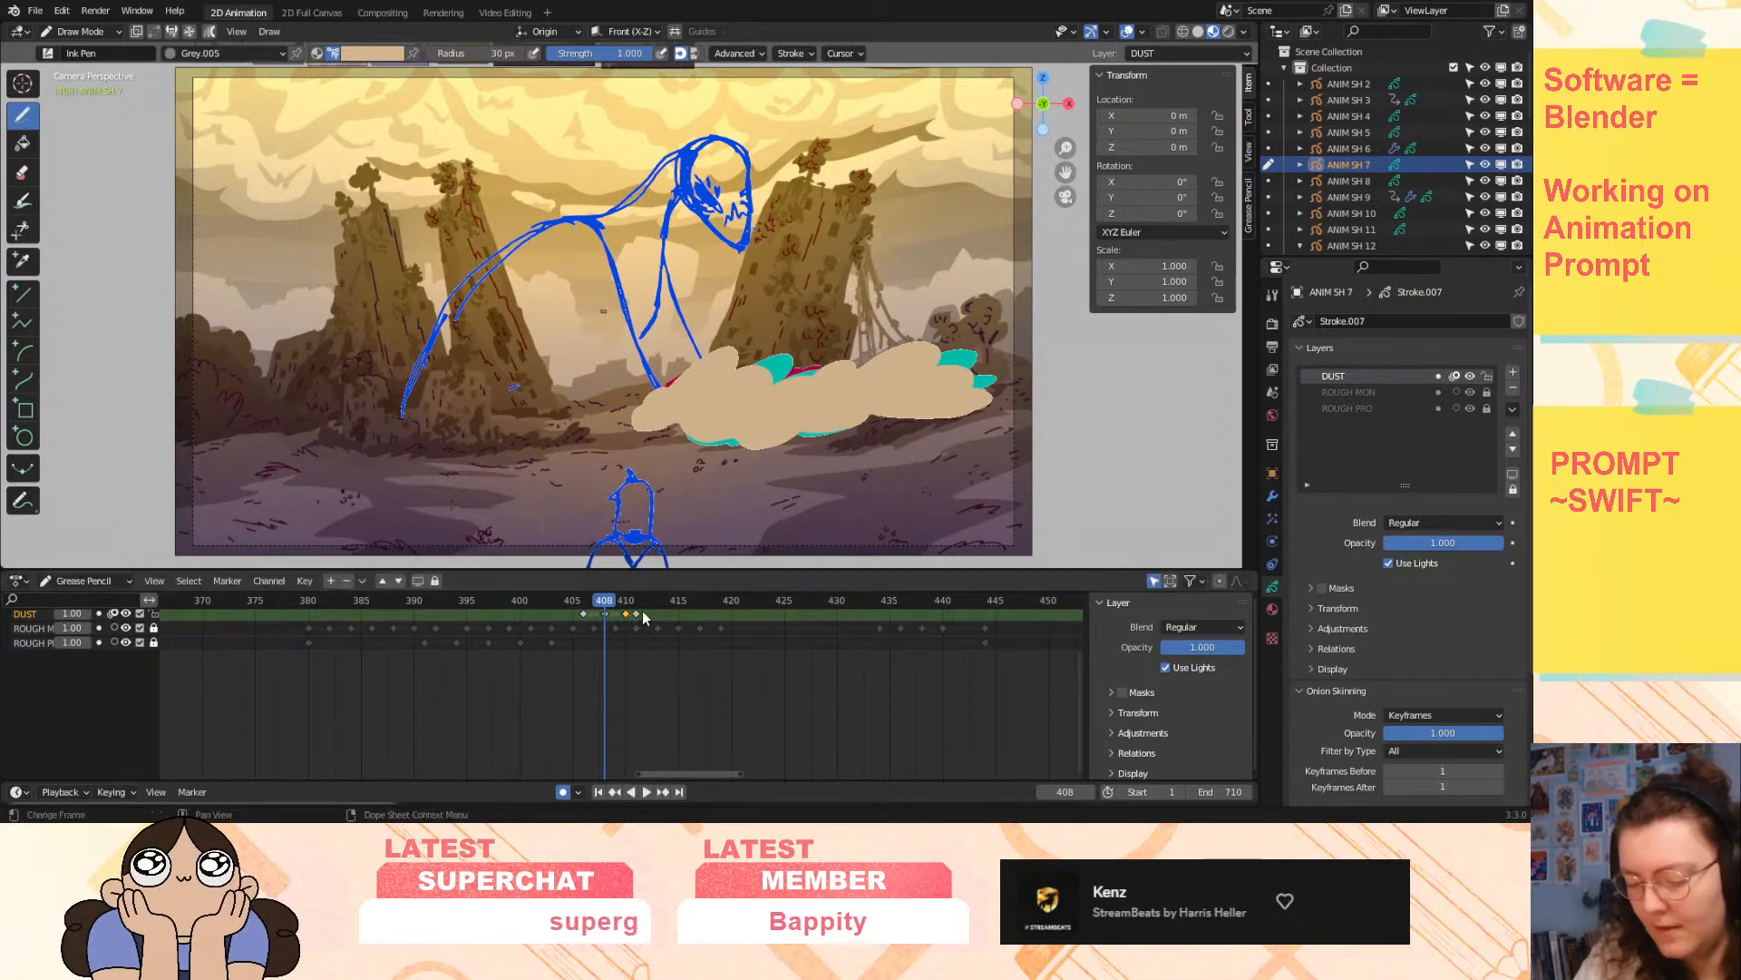
pyautogui.click(653, 619)
pyautogui.press('space')
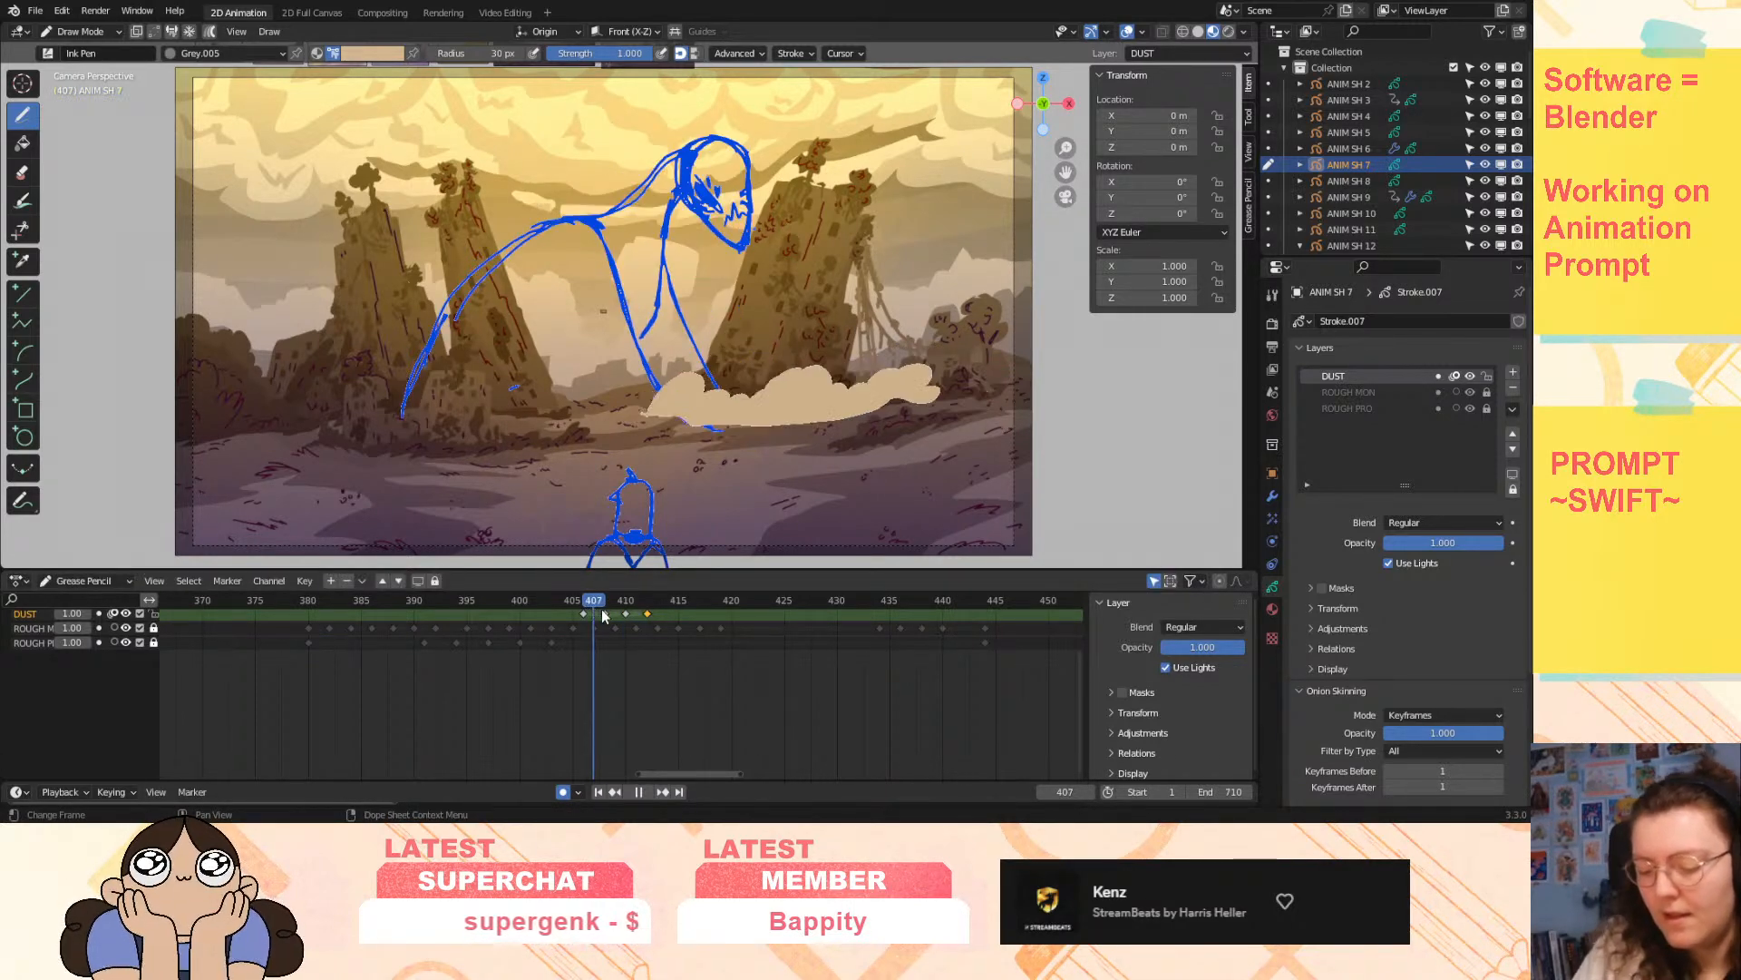
pyautogui.moveTo(640, 622)
pyautogui.mouseDown()
pyautogui.moveTo(585, 615)
pyautogui.moveTo(649, 608)
pyautogui.moveTo(593, 617)
pyautogui.mouseUp()
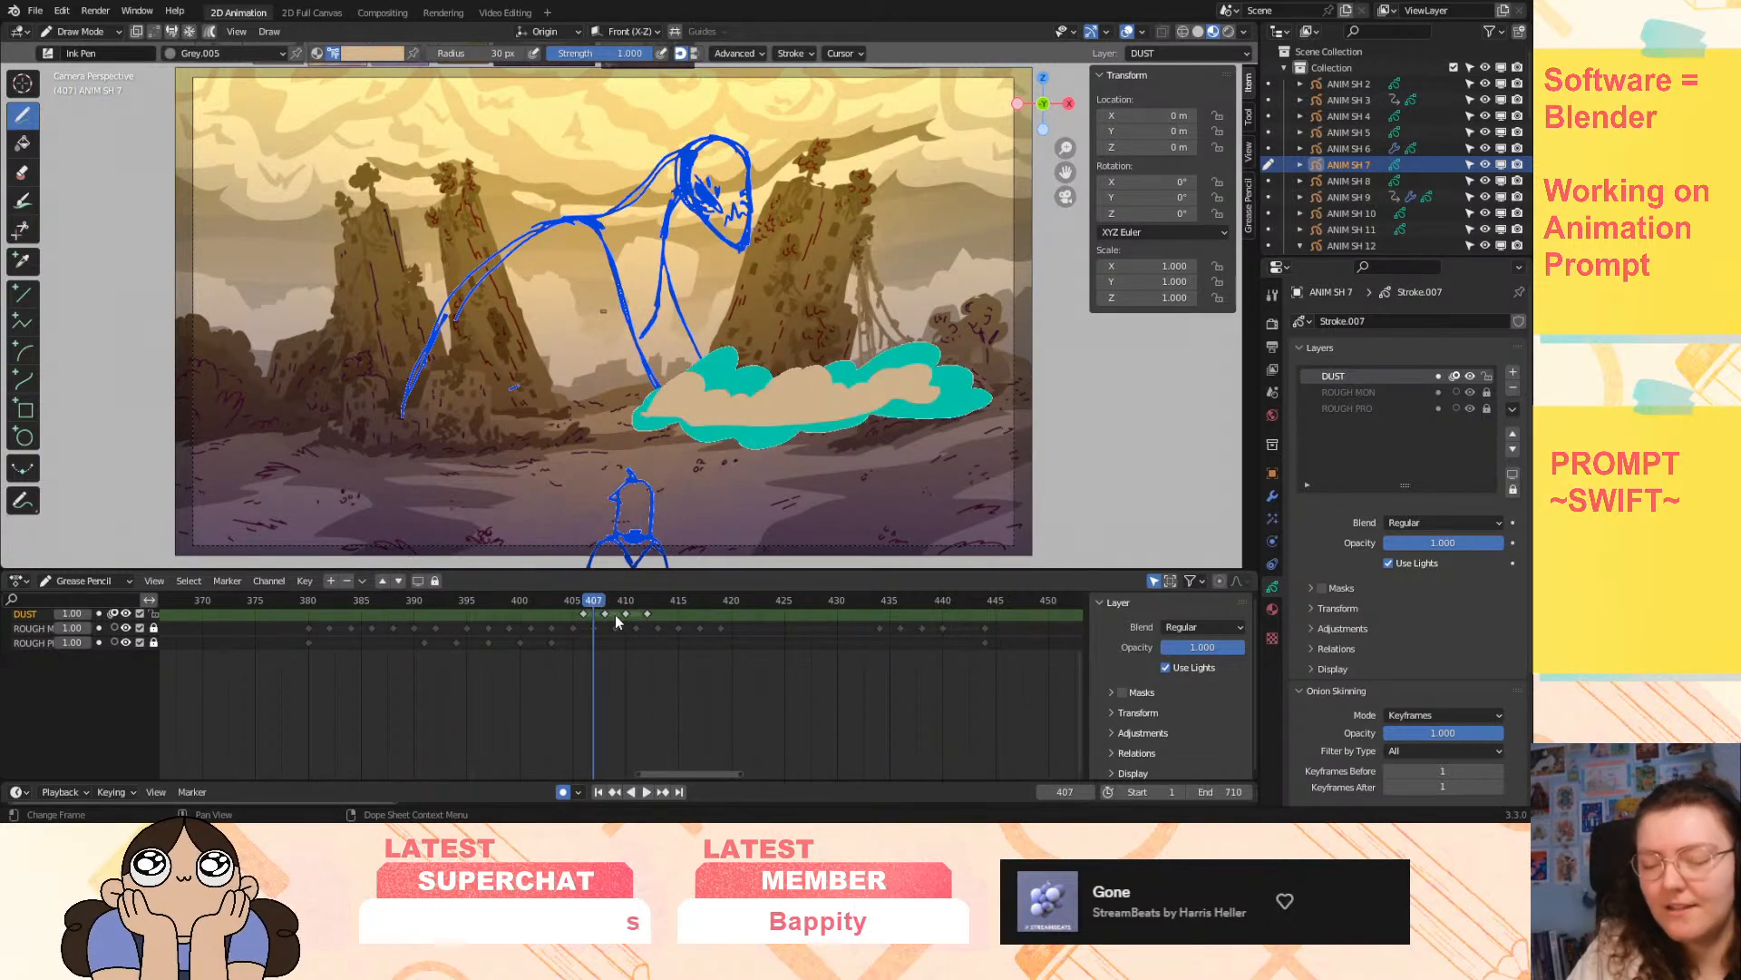
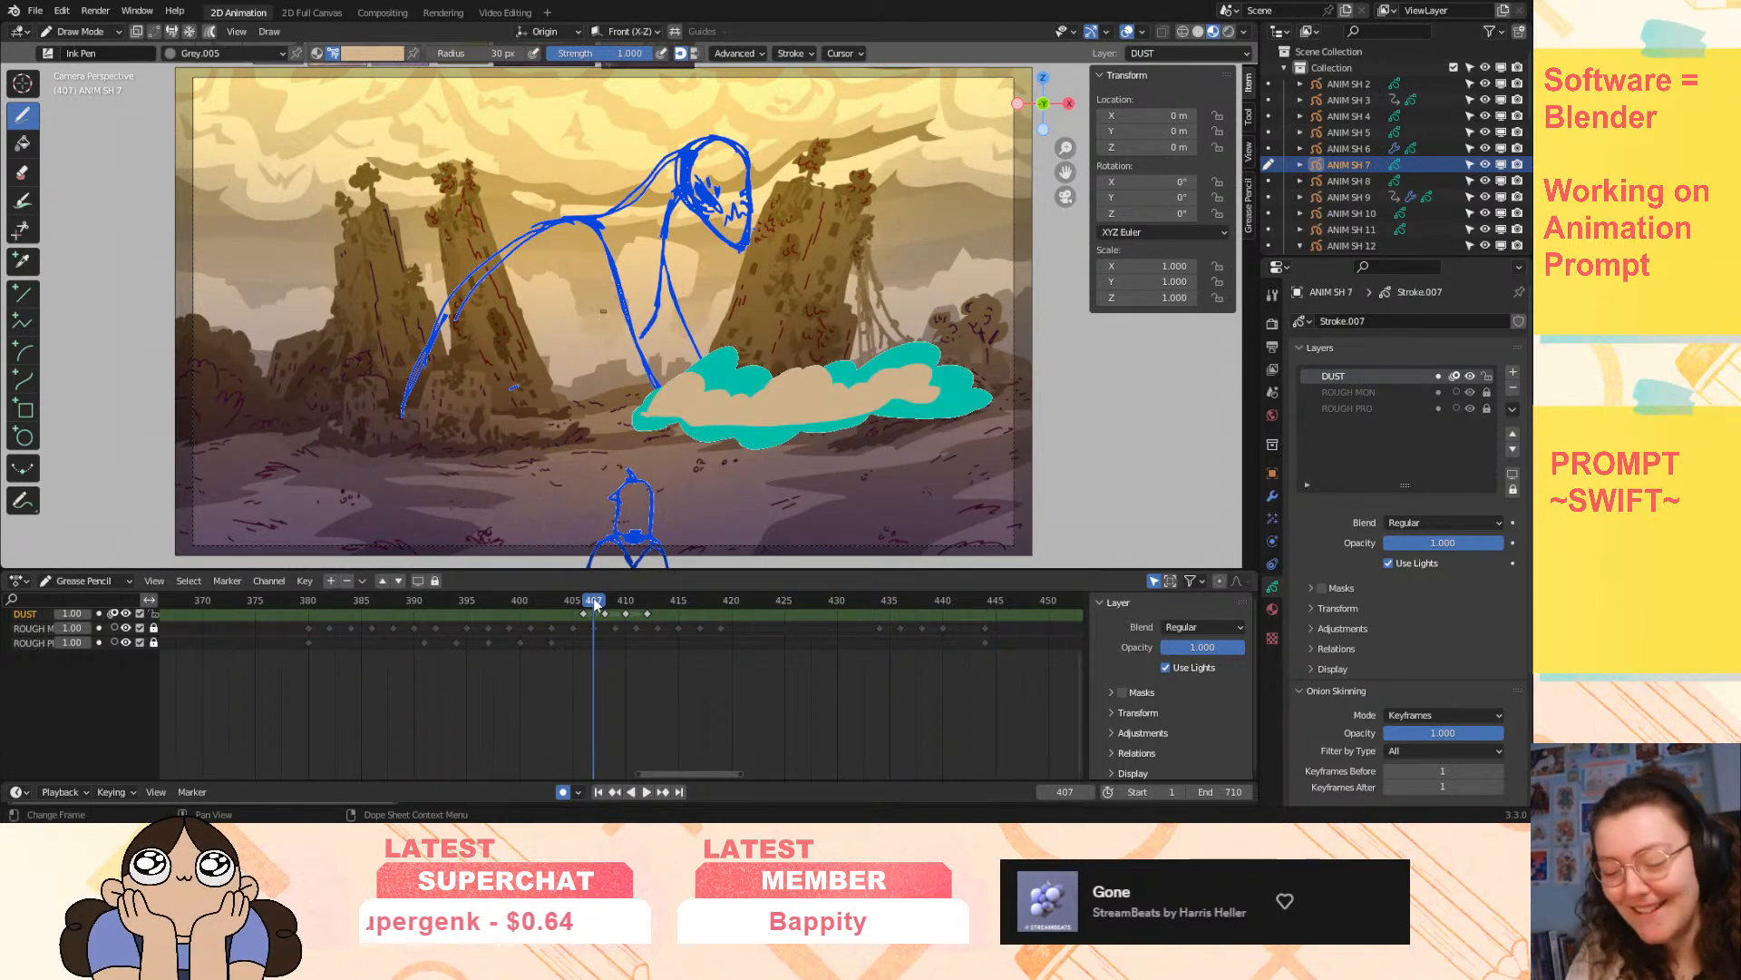
# - Scrub the dust burst from frame 406 to 416, then draw a small, flat dust cloud on frame 405
pyautogui.click(581, 603)
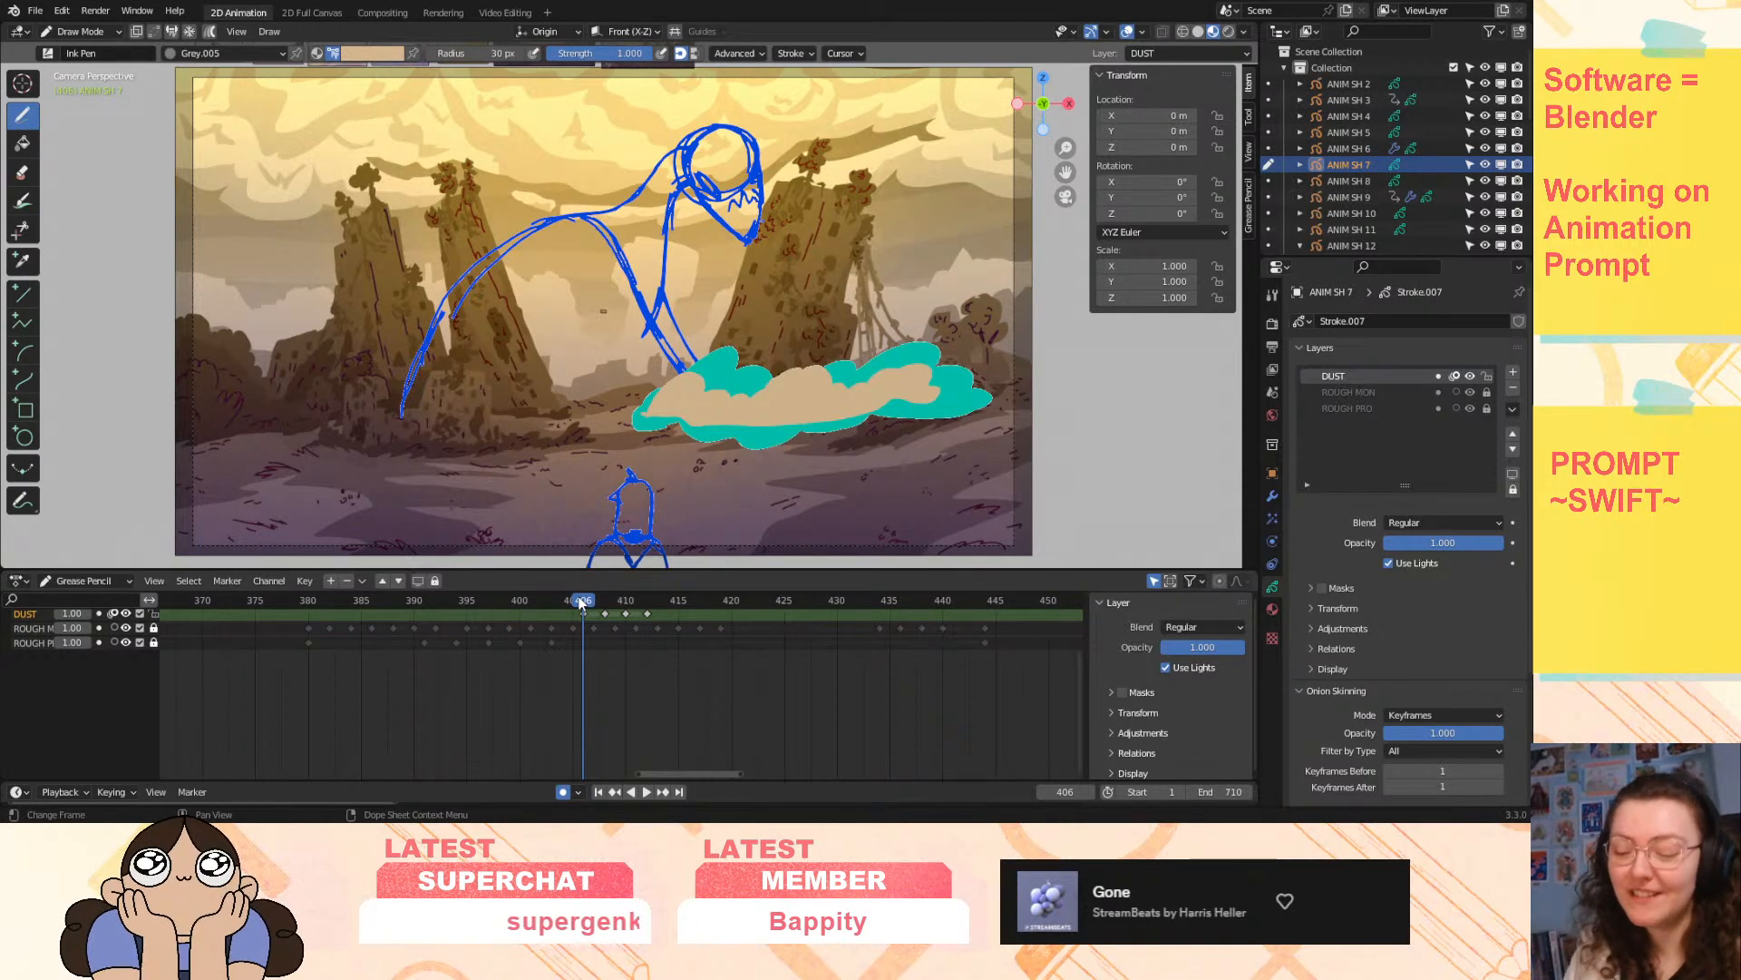
pyautogui.moveTo(582, 603); pyautogui.dragTo(689, 619)
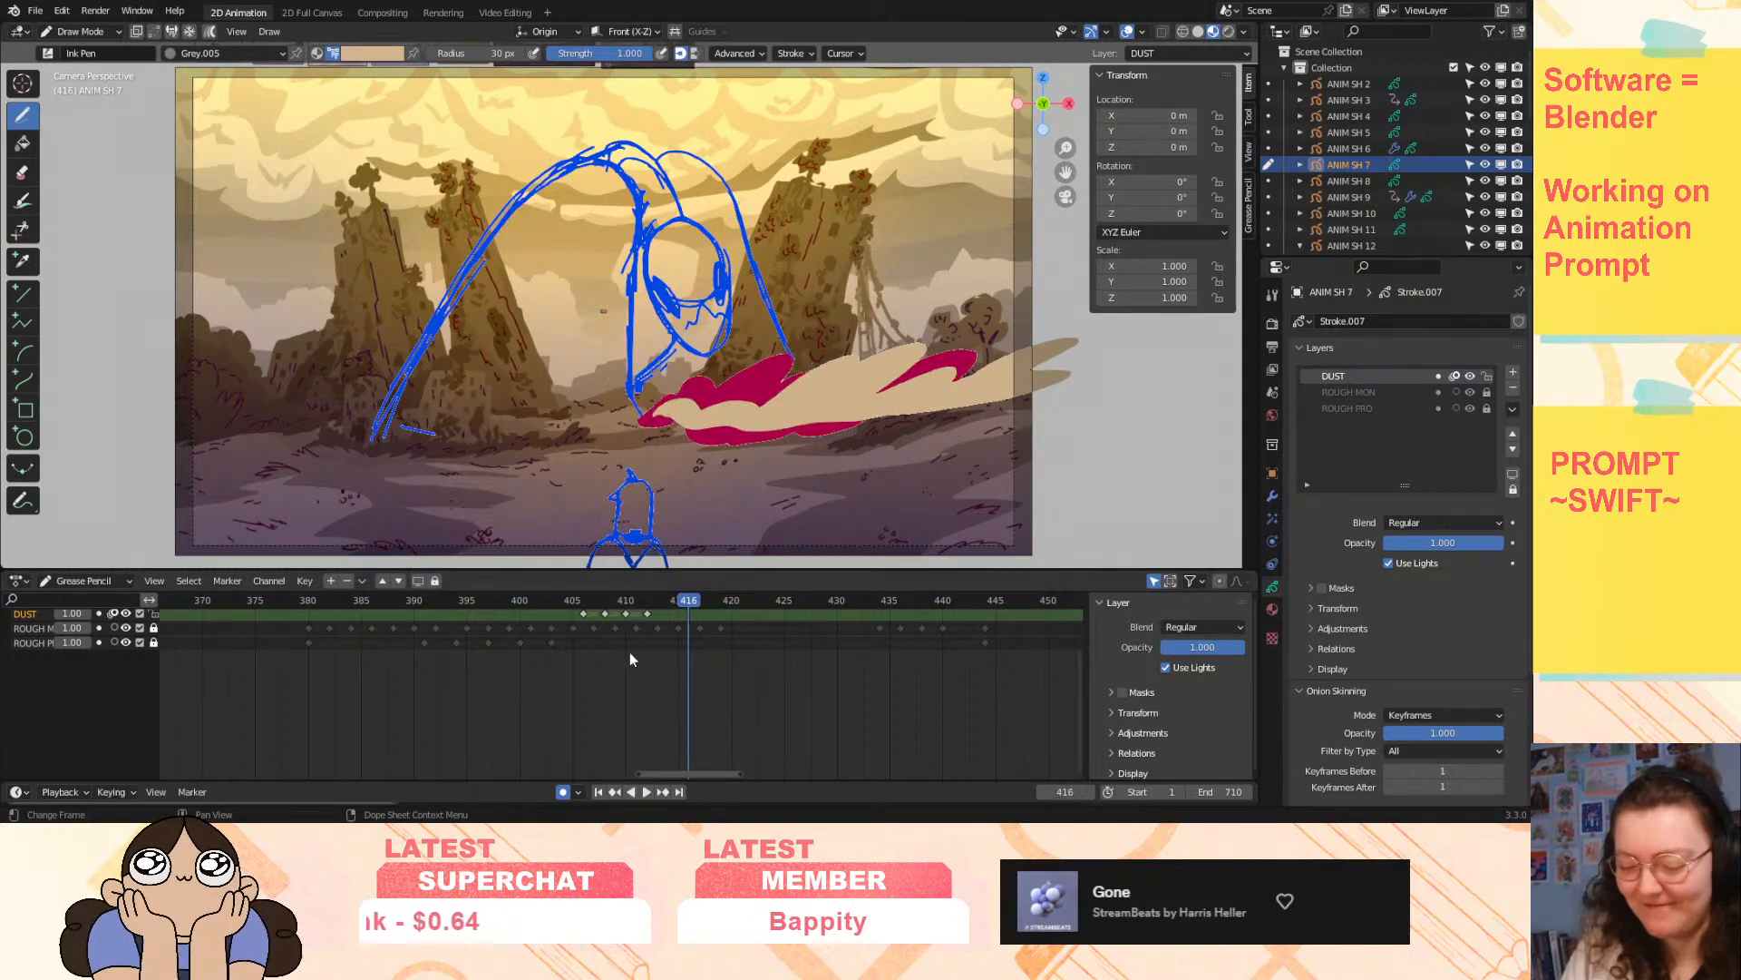
pyautogui.moveTo(580, 601)
pyautogui.mouseDown()
pyautogui.moveTo(548, 614)
pyautogui.moveTo(574, 622)
pyautogui.mouseUp()
pyautogui.click(574, 617)
pyautogui.moveTo(694, 397)
pyautogui.mouseDown()
pyautogui.moveTo(753, 390)
pyautogui.moveTo(703, 419)
pyautogui.moveTo(772, 403)
pyautogui.moveTo(749, 418)
pyautogui.moveTo(871, 389)
pyautogui.moveTo(849, 394)
pyautogui.mouseUp()
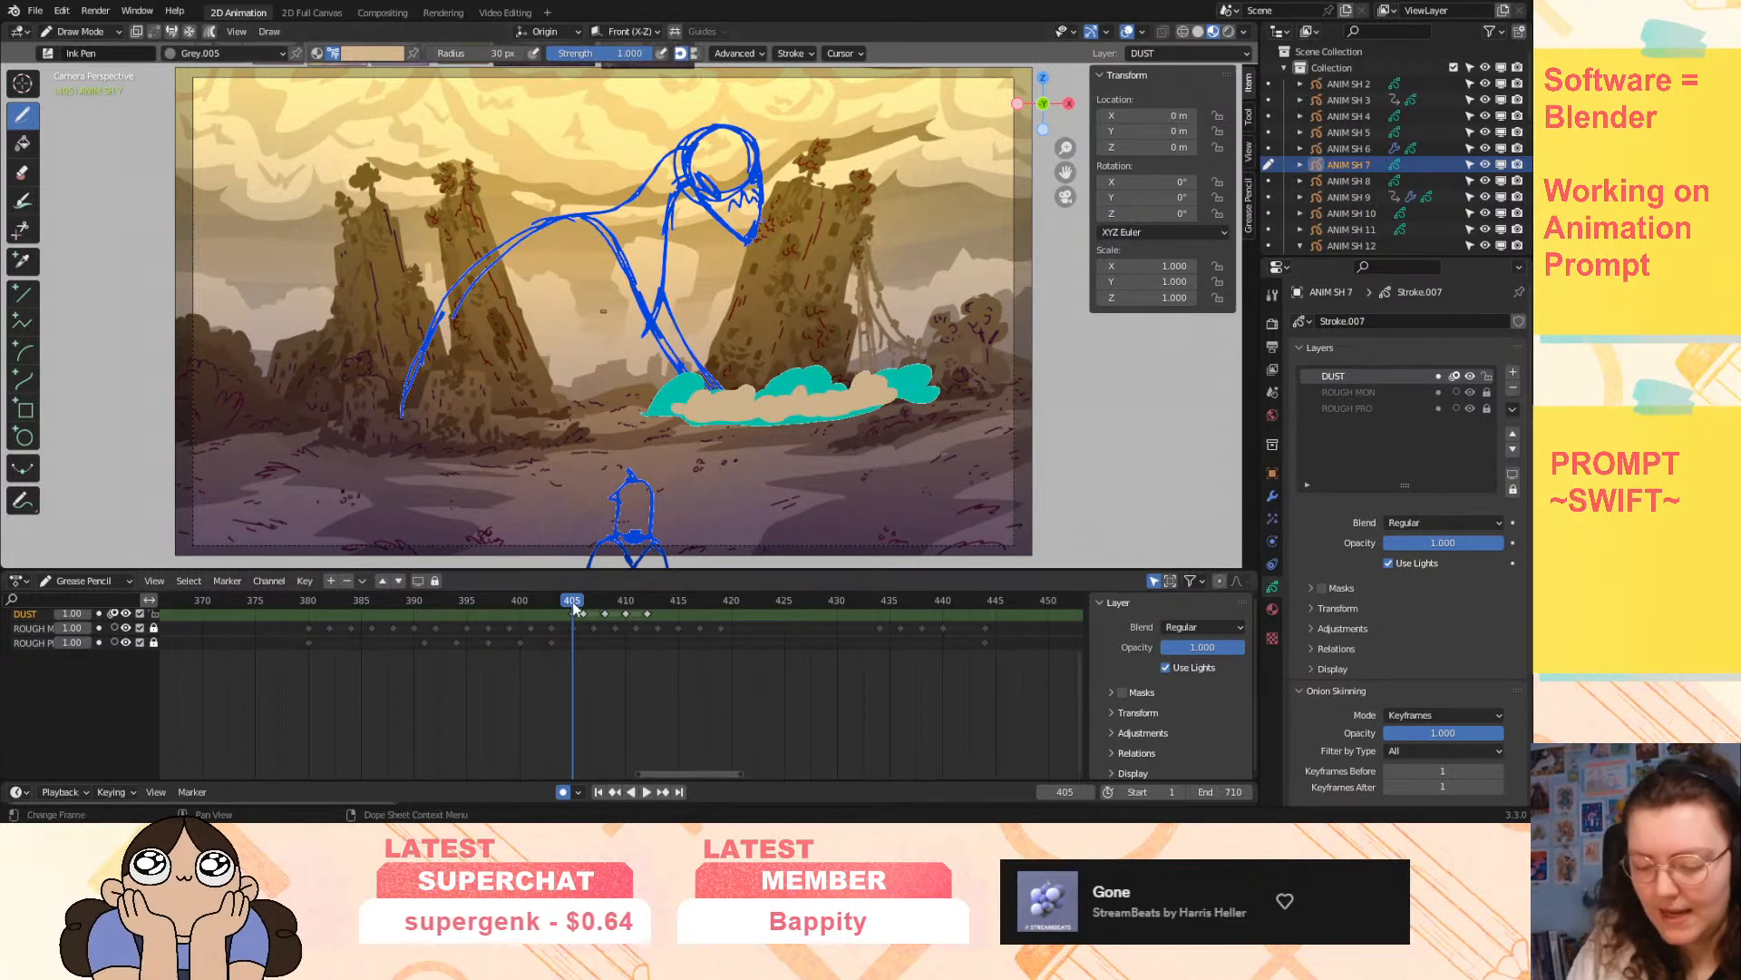
# - Replay the dust burst from frame 405 and delete all keyframes of the DUST layer
pyautogui.press('space')
pyautogui.moveTo(571, 605); pyautogui.dragTo(570, 608)
pyautogui.press('space')
pyautogui.moveTo(569, 597)
pyautogui.mouseDown()
pyautogui.moveTo(509, 624)
pyautogui.moveTo(1043, 628)
pyautogui.moveTo(874, 635)
pyautogui.moveTo(764, 675)
pyautogui.moveTo(585, 687)
pyautogui.moveTo(356, 628)
pyautogui.moveTo(653, 620)
pyautogui.mouseUp()
pyautogui.press('space')
pyautogui.press('Delete')
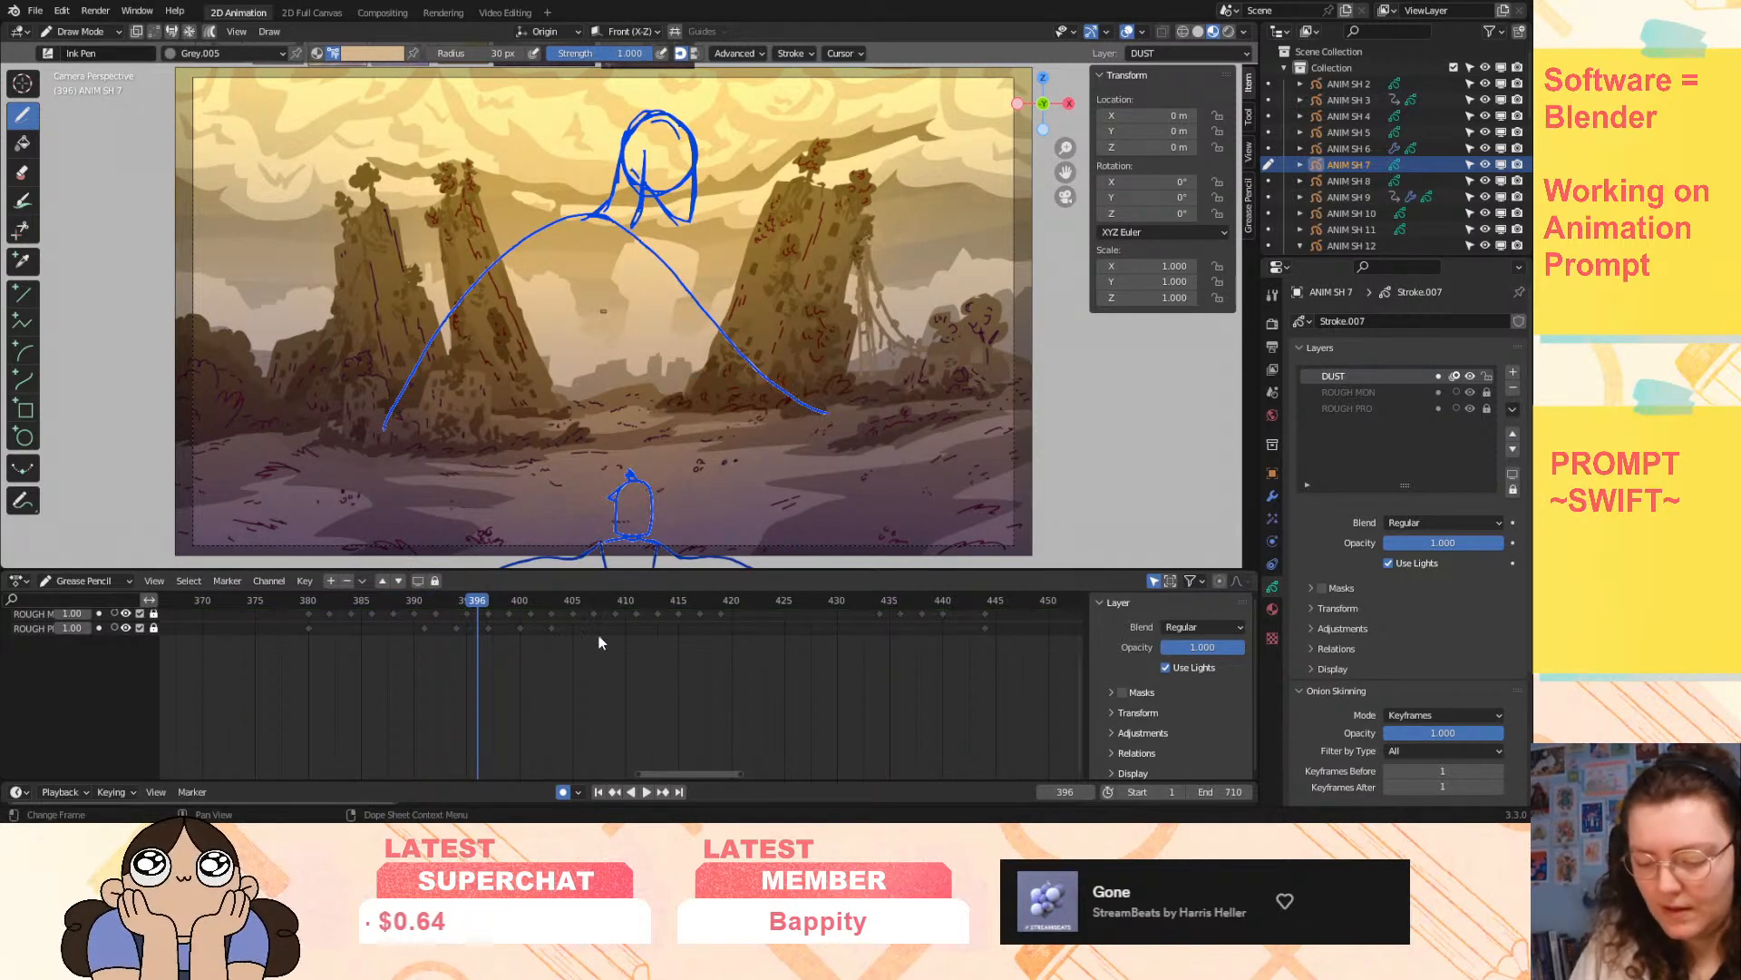
# - Add a new layer above DUST in the ANIM SH 7 object and make it the active drawing layer
pyautogui.click(1513, 372)
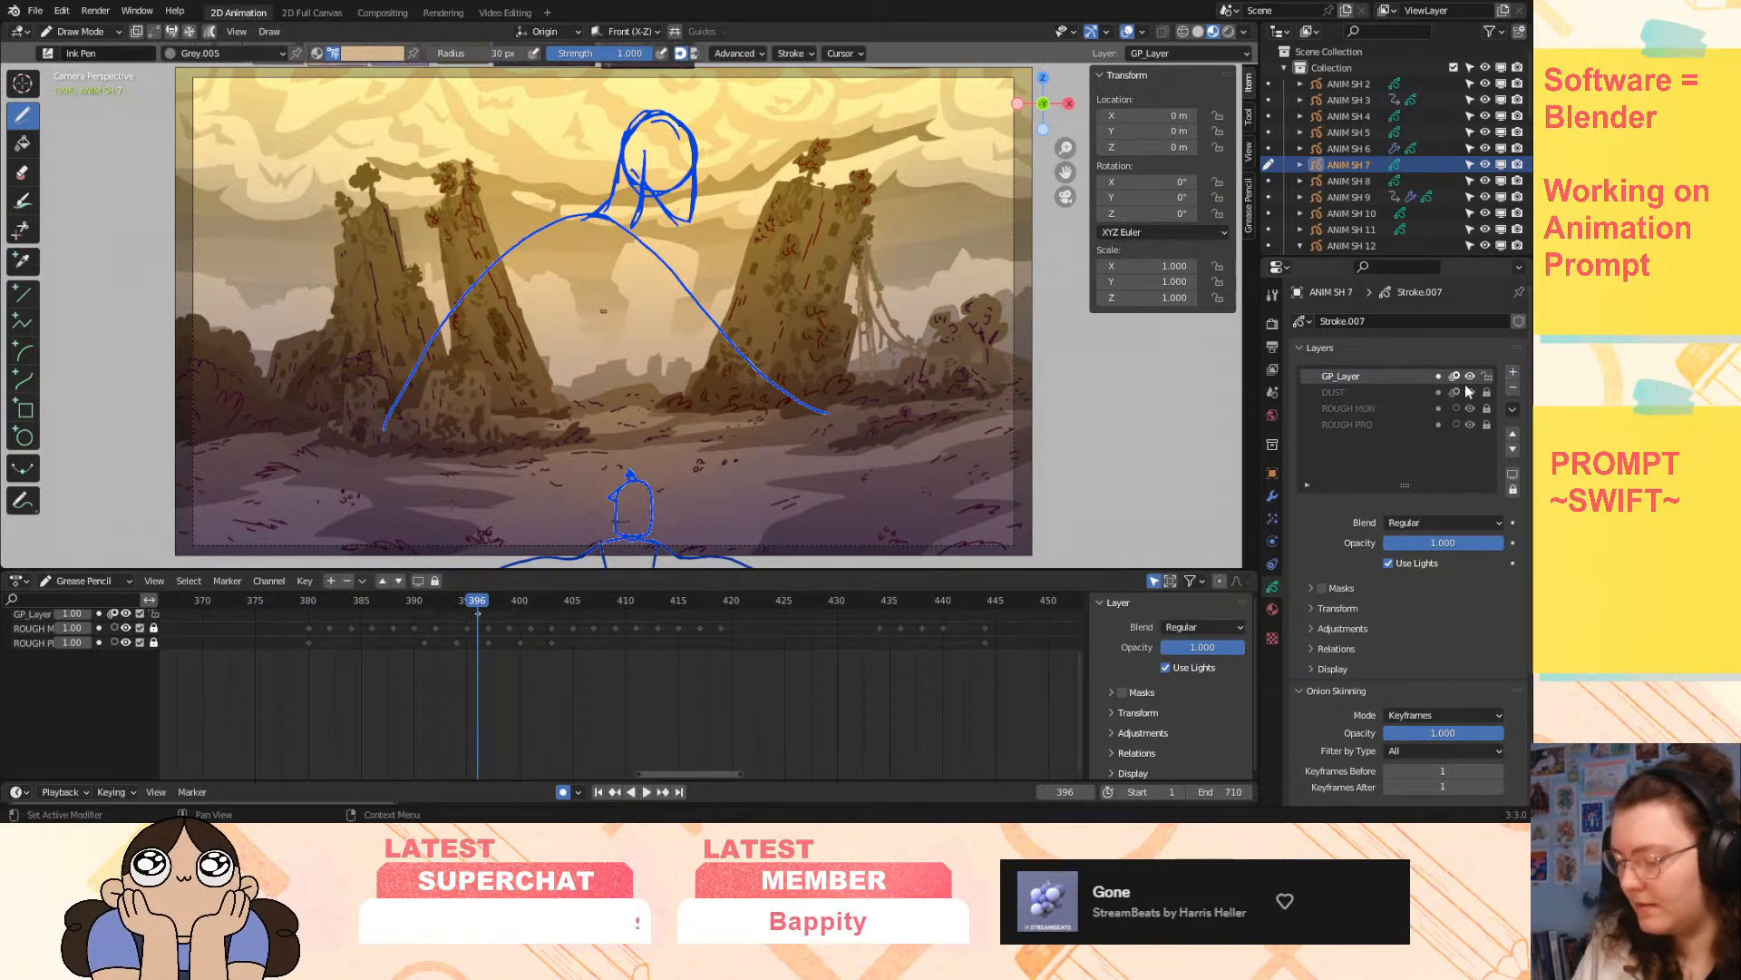
pyautogui.click(1387, 391)
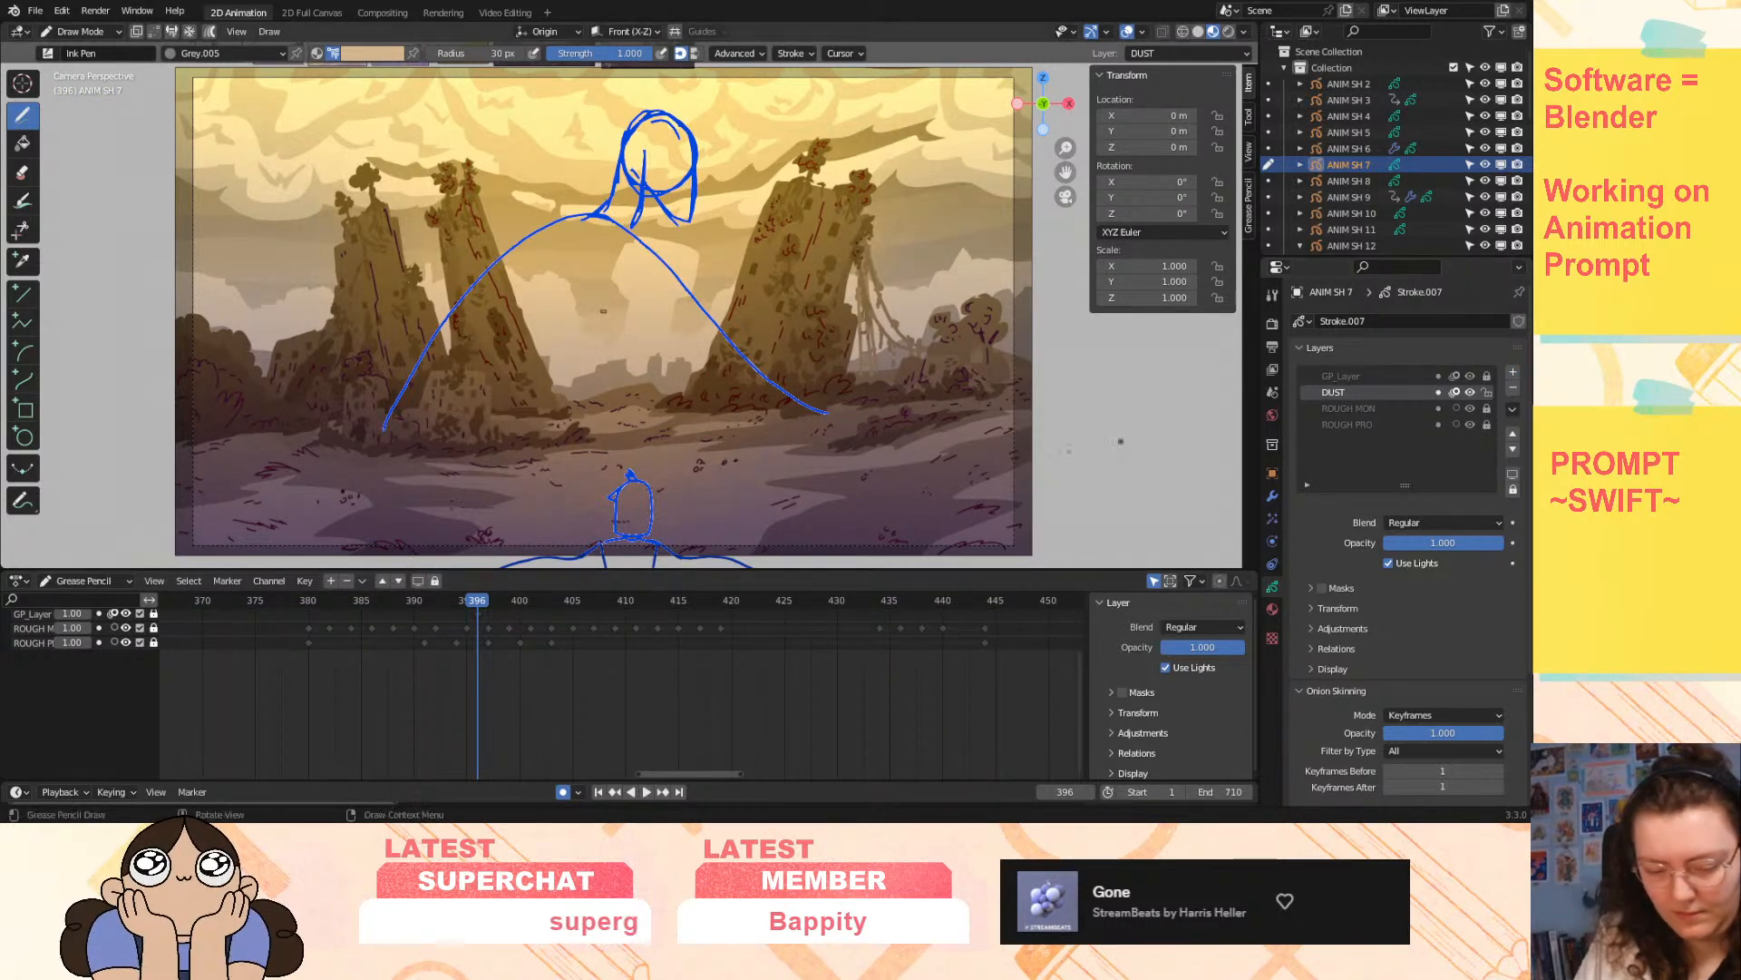
pyautogui.scroll(2, 388, 714)
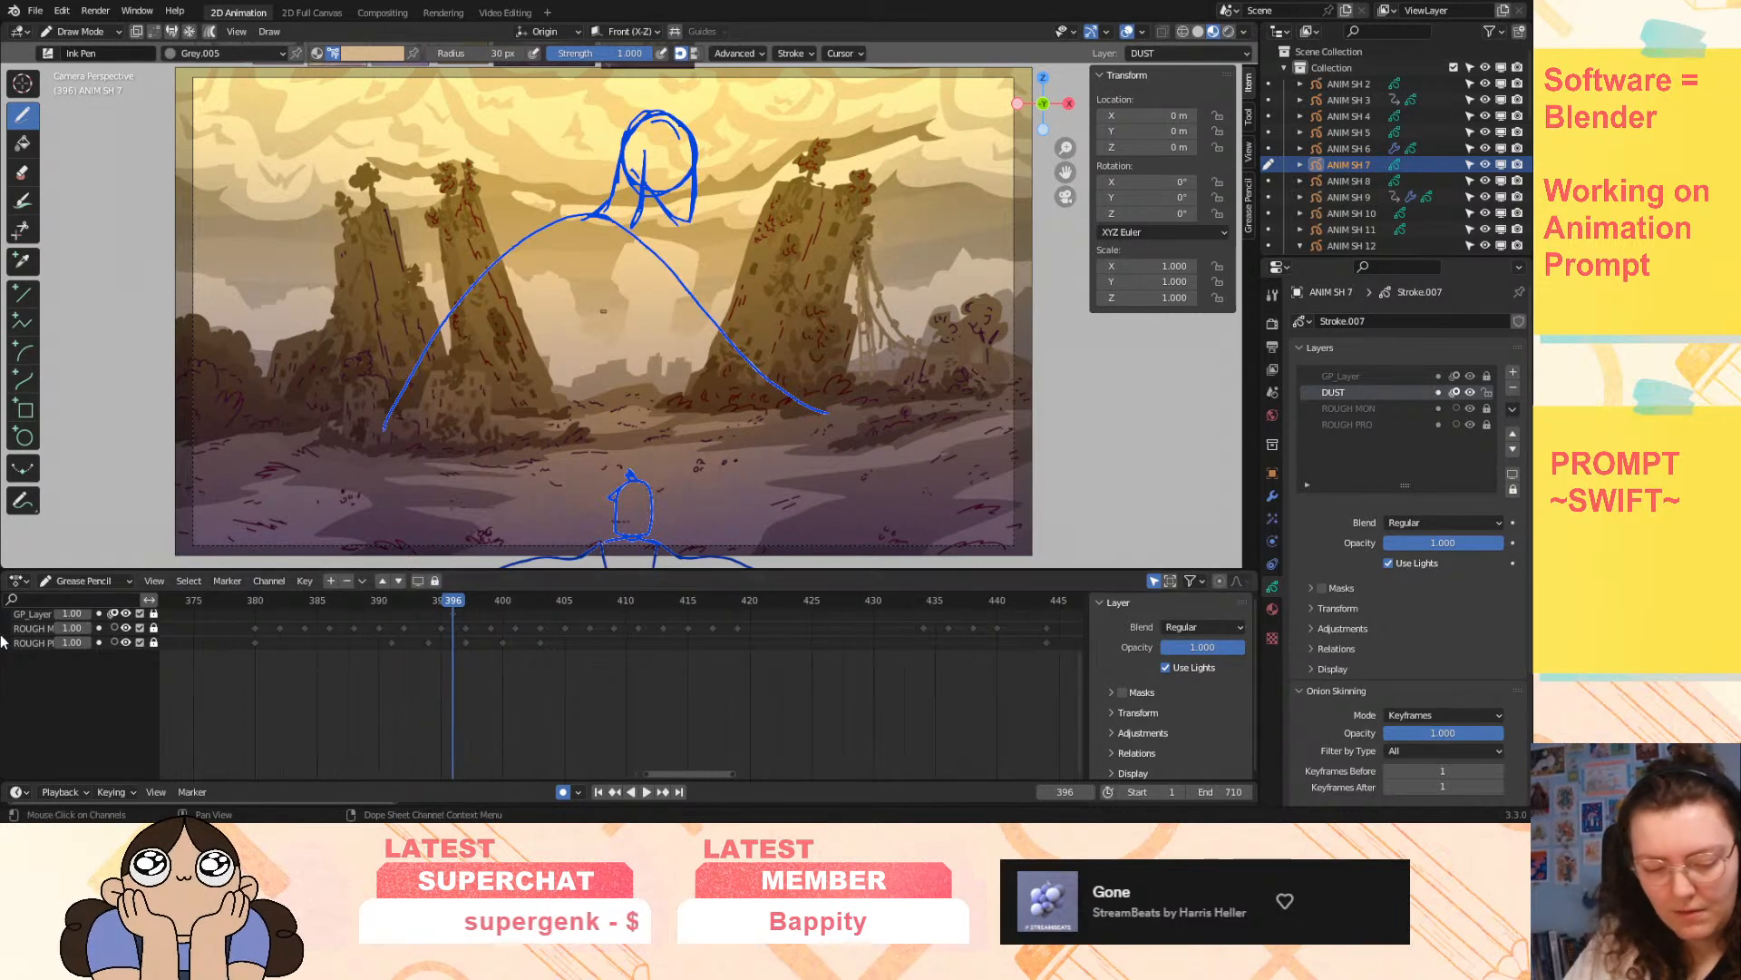
pyautogui.scroll(1, 118, 689)
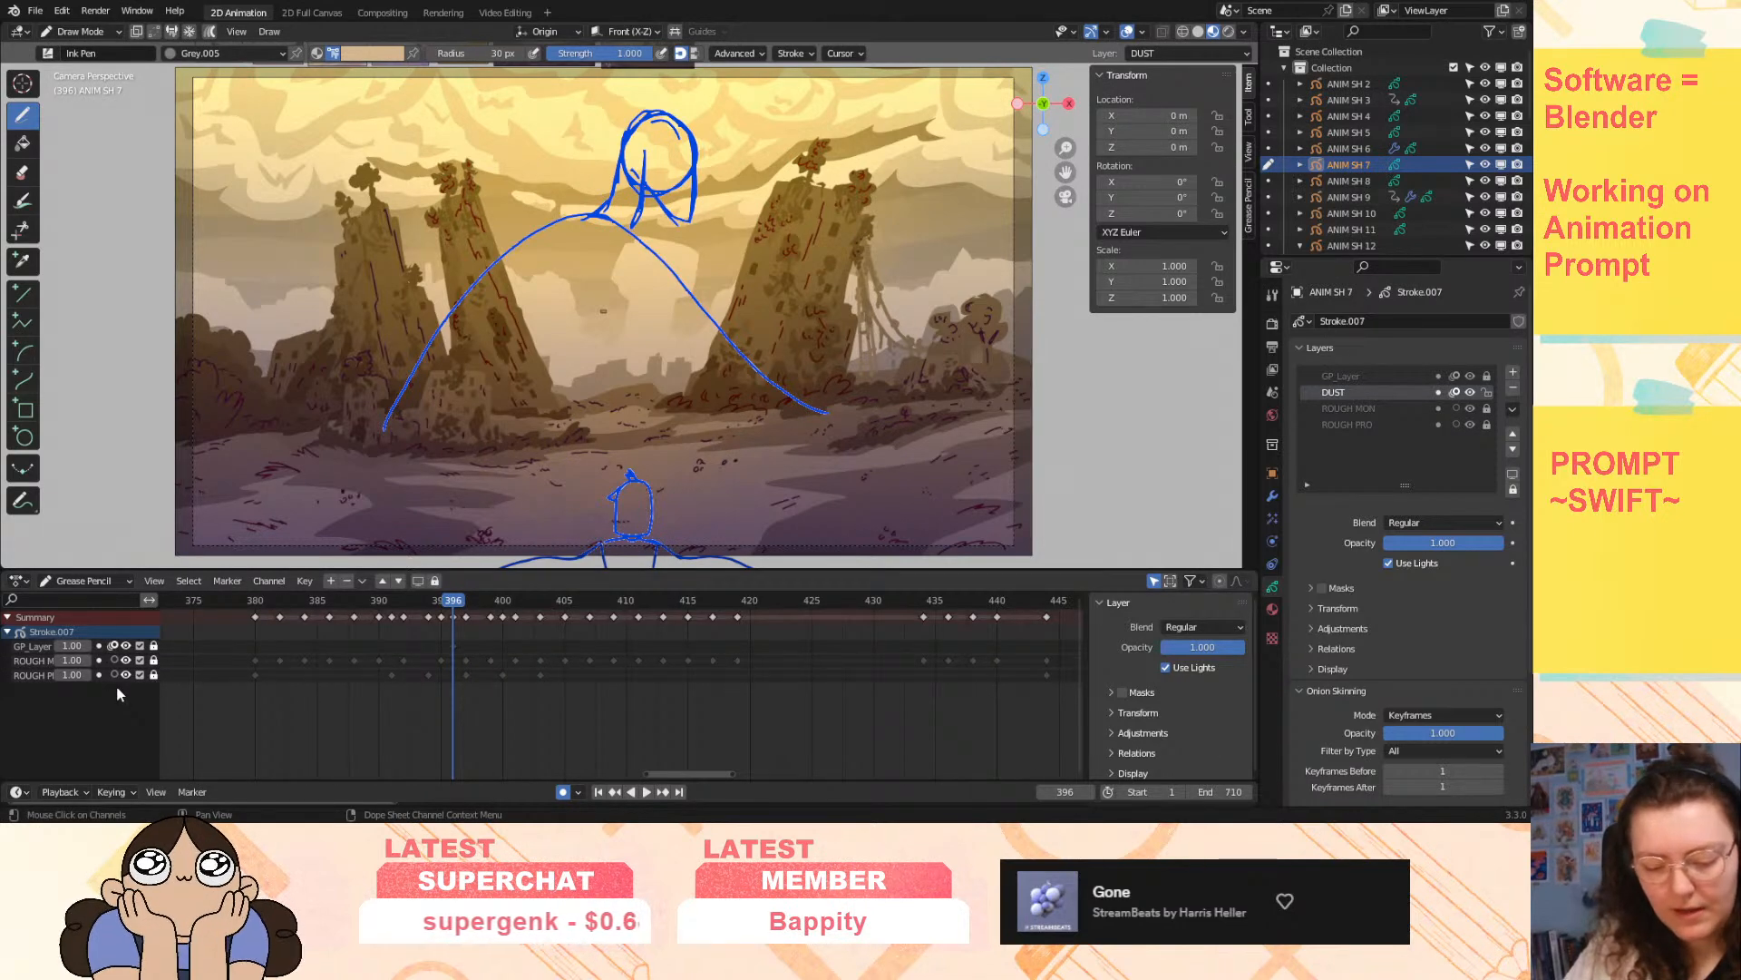
pyautogui.click(453, 645)
# - Draw a small, flat dust puff near the base of the rock pillars on frame 401 and a taller puff on frame 403
pyautogui.moveTo(455, 601)
pyautogui.mouseDown()
pyautogui.moveTo(252, 655)
pyautogui.moveTo(530, 655)
pyautogui.moveTo(504, 655)
pyautogui.moveTo(516, 638)
pyautogui.mouseUp()
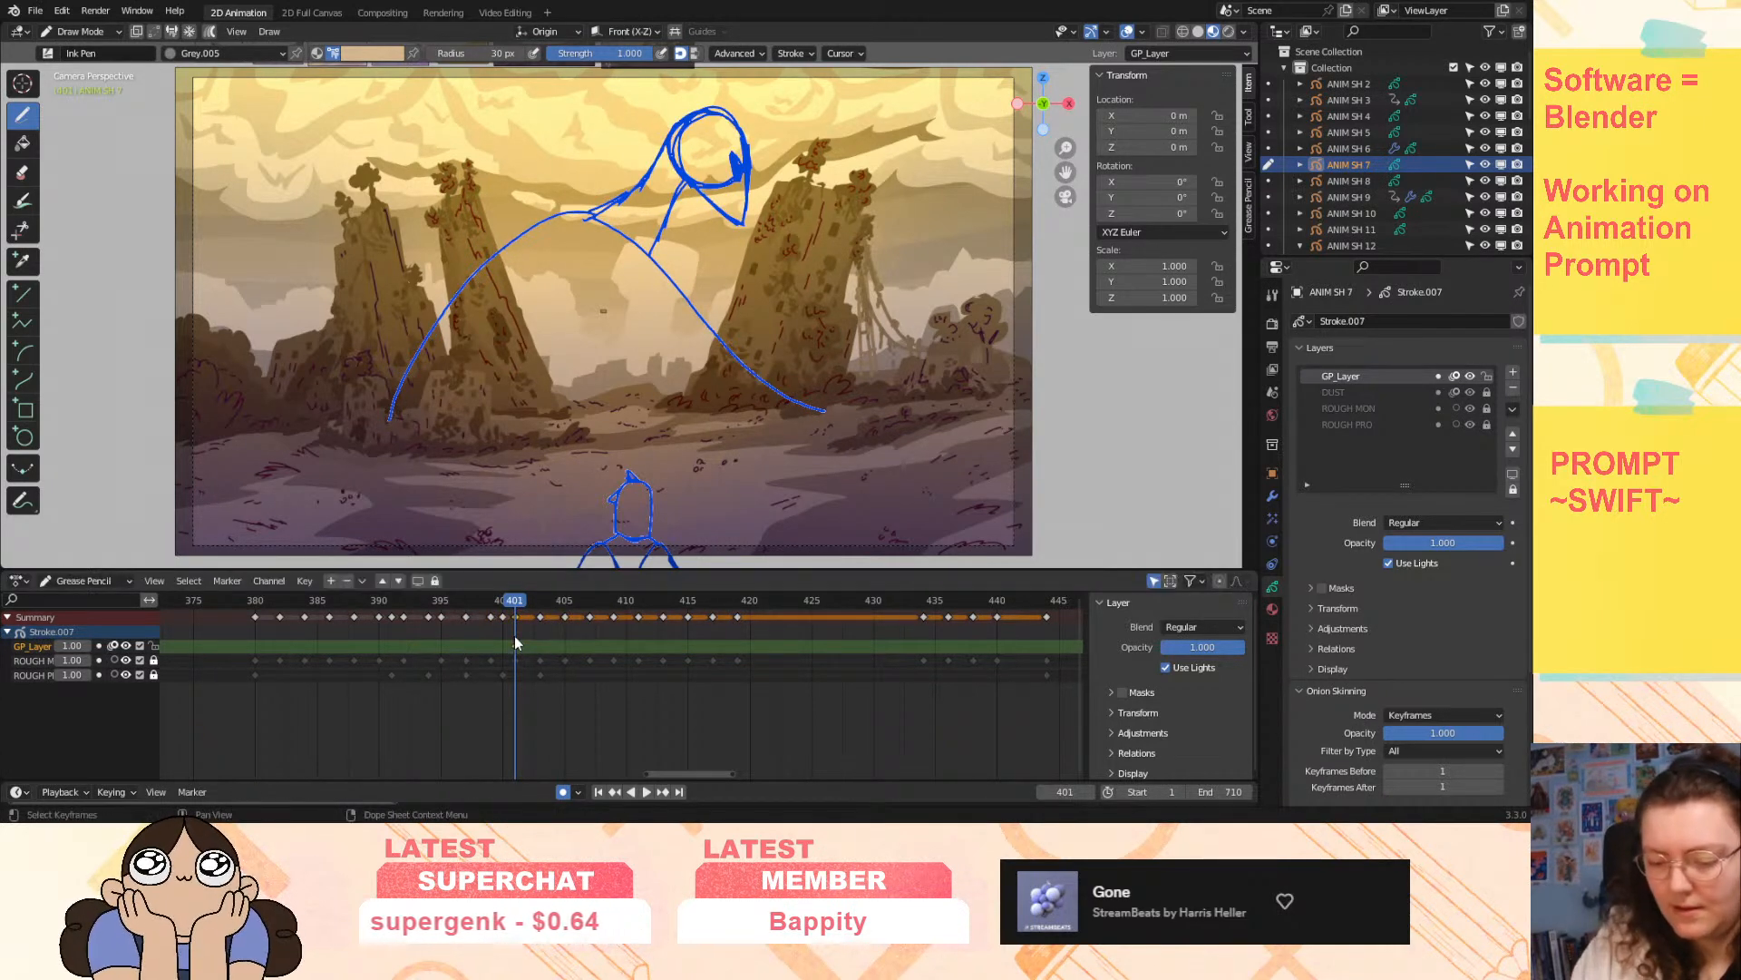
pyautogui.moveTo(570, 385)
pyautogui.mouseDown()
pyautogui.moveTo(528, 408)
pyautogui.moveTo(573, 408)
pyautogui.moveTo(564, 392)
pyautogui.mouseUp()
pyautogui.moveTo(520, 600); pyautogui.dragTo(537, 613)
pyautogui.moveTo(547, 396)
pyautogui.mouseDown()
pyautogui.moveTo(576, 400)
pyautogui.moveTo(546, 395)
pyautogui.moveTo(569, 373)
pyautogui.moveTo(530, 399)
pyautogui.mouseUp()
# - Draw a wider, lumpy dust cloud extending toward the creature's rear leg on frame 405, and play it back
pyautogui.moveTo(554, 596)
pyautogui.mouseDown()
pyautogui.moveTo(497, 612)
pyautogui.moveTo(563, 619)
pyautogui.mouseUp()
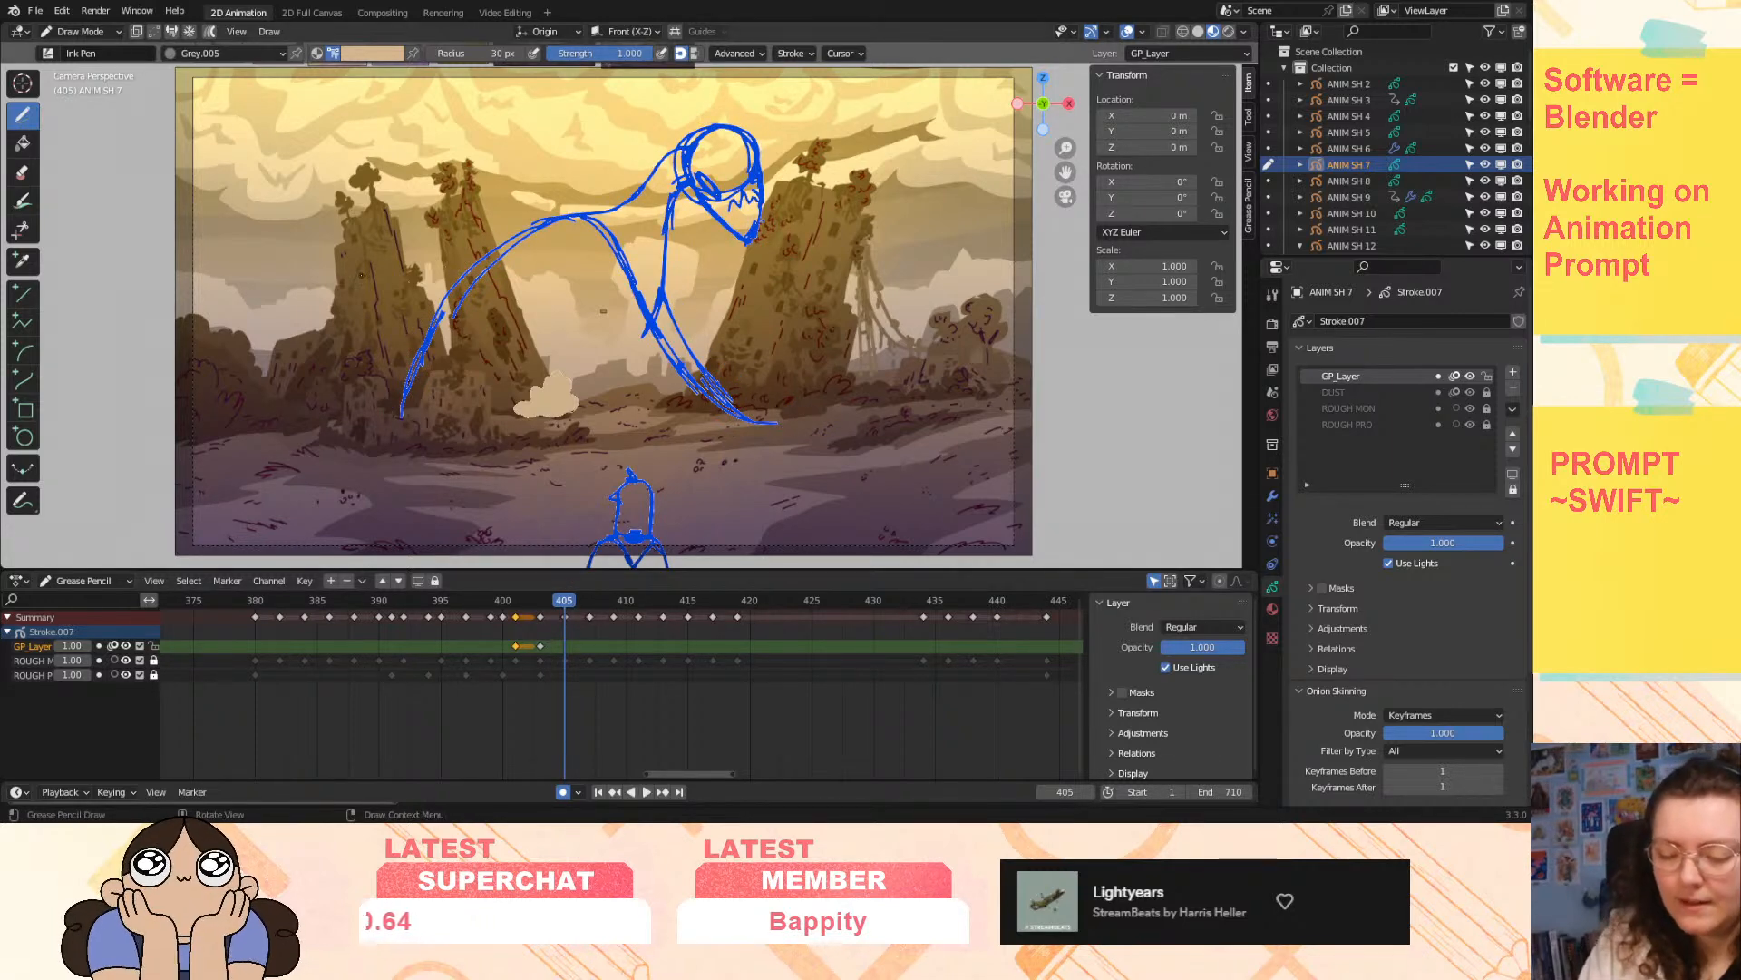
pyautogui.moveTo(517, 413)
pyautogui.mouseDown()
pyautogui.moveTo(455, 410)
pyautogui.moveTo(528, 416)
pyautogui.moveTo(524, 372)
pyautogui.mouseUp()
pyautogui.moveTo(526, 393)
pyautogui.mouseDown()
pyautogui.moveTo(554, 414)
pyautogui.moveTo(571, 396)
pyautogui.moveTo(535, 419)
pyautogui.moveTo(556, 413)
pyautogui.mouseUp()
pyautogui.press('space')
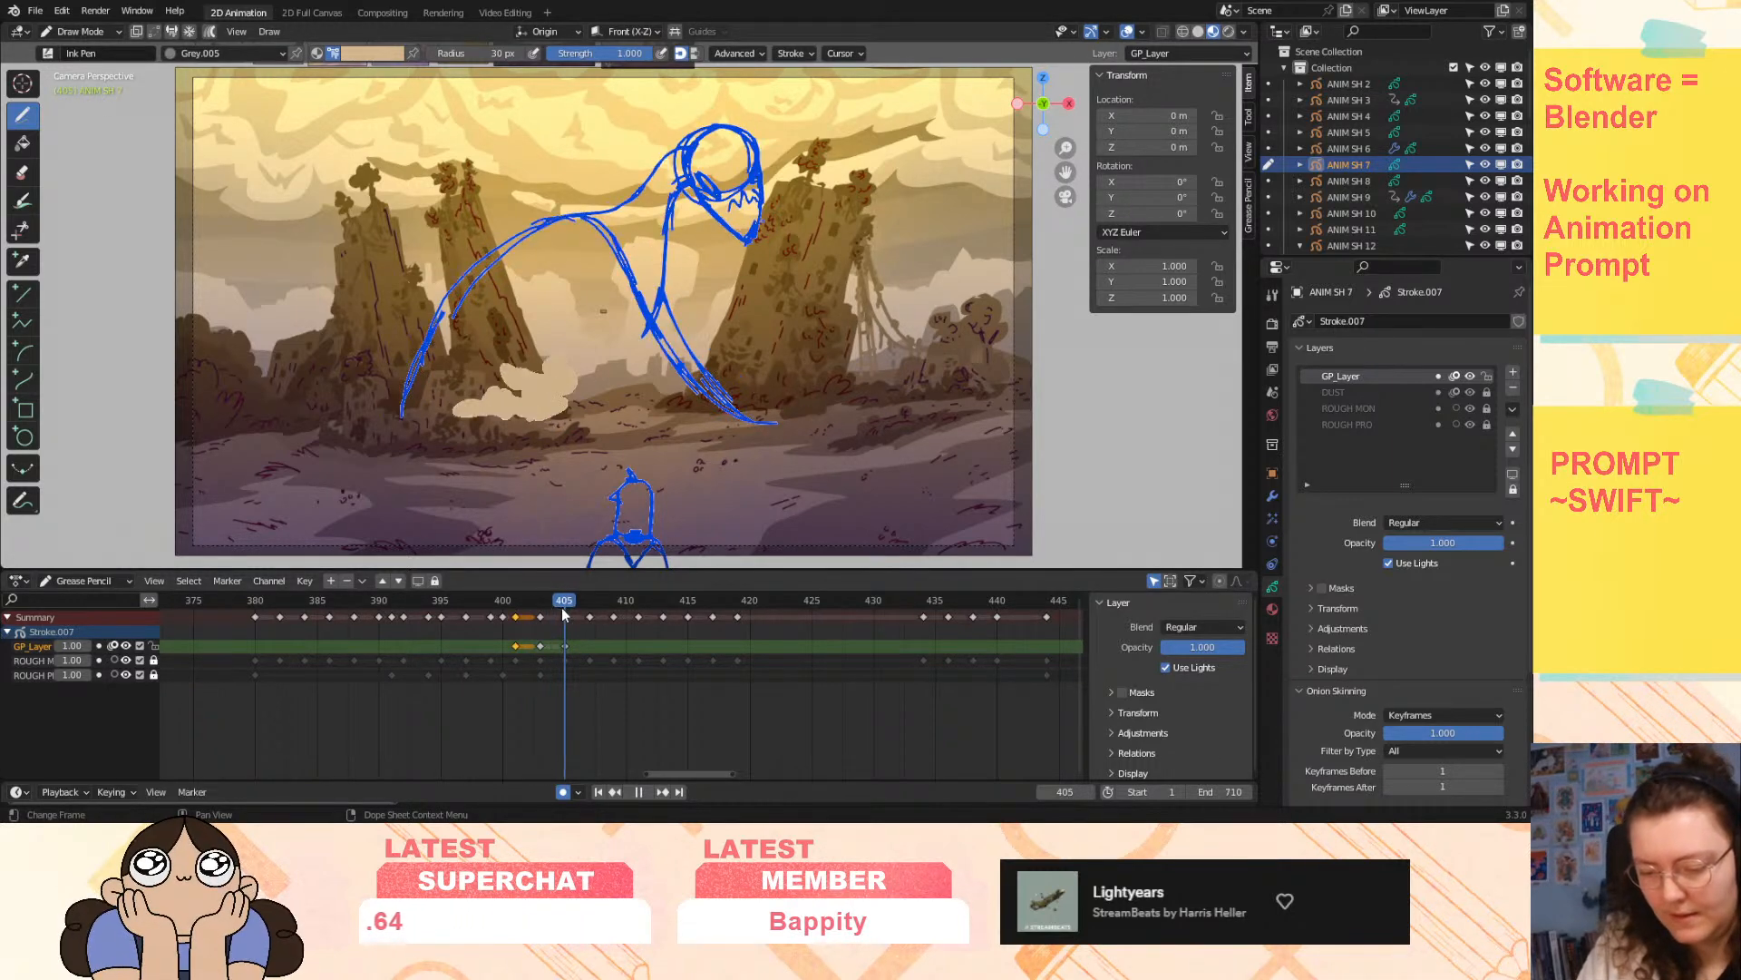
# - Draw a larger, fuller dust cloud on frame 407 that spreads further toward the creature's rear leg
pyautogui.moveTo(566, 614); pyautogui.dragTo(590, 616)
pyautogui.press('space')
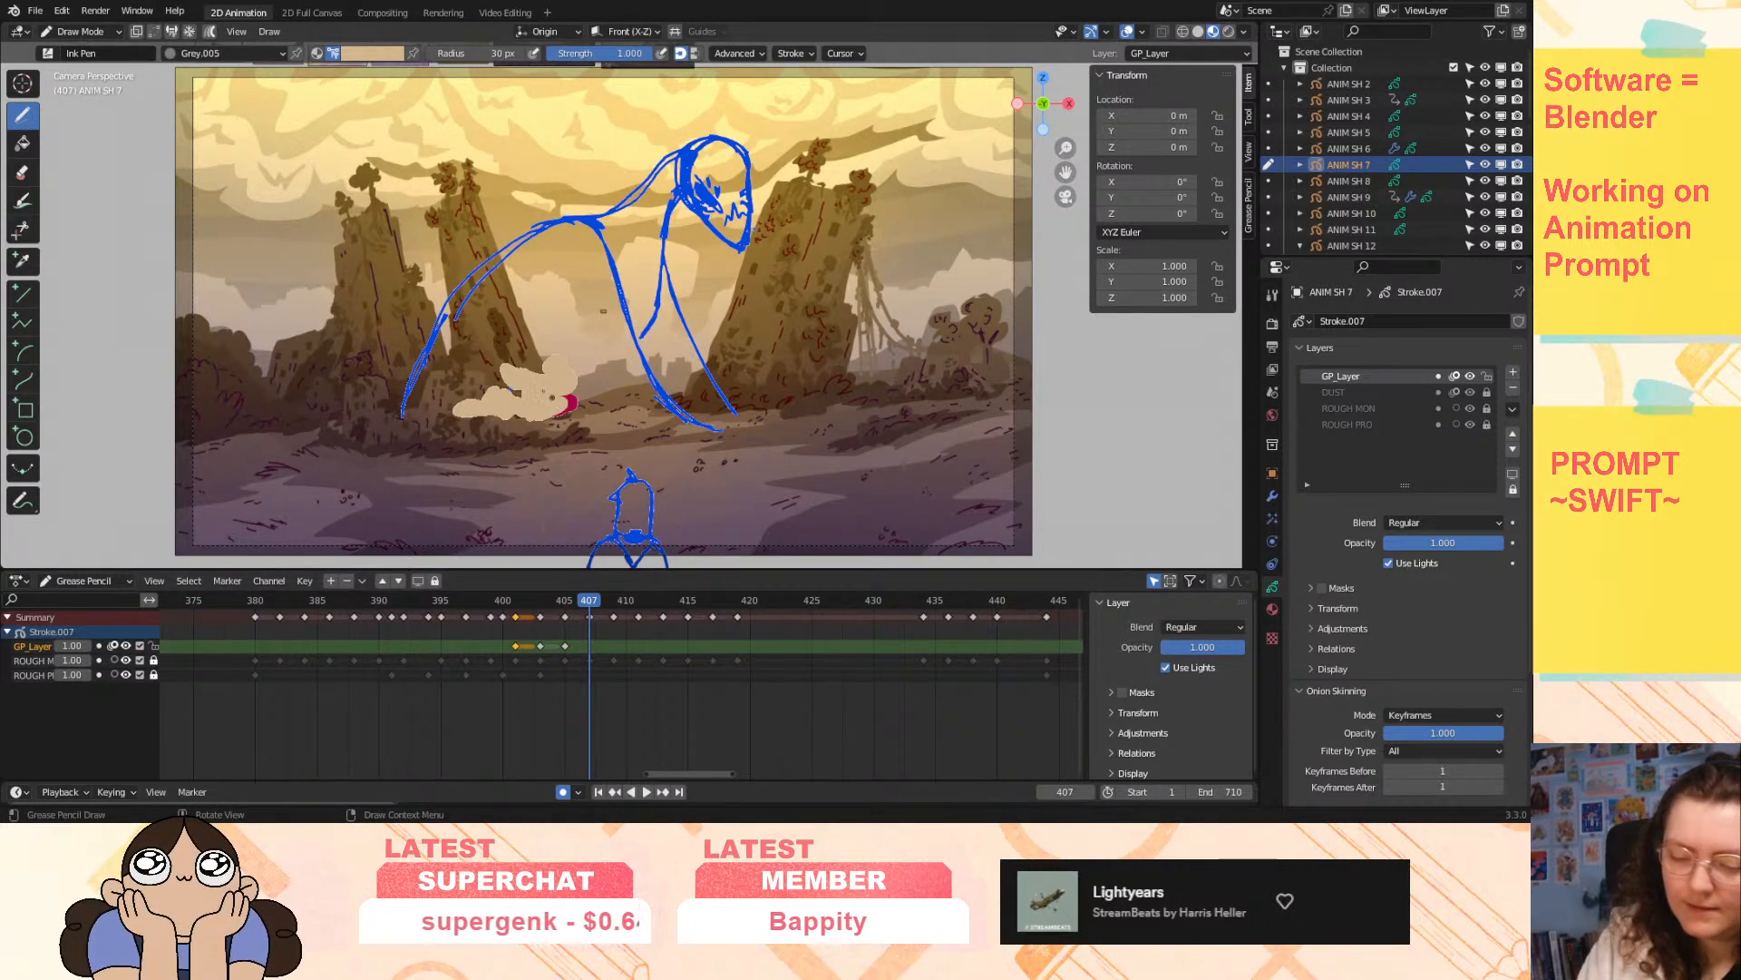
pyautogui.moveTo(547, 399)
pyautogui.mouseDown()
pyautogui.moveTo(535, 349)
pyautogui.moveTo(476, 366)
pyautogui.moveTo(479, 404)
pyautogui.moveTo(534, 377)
pyautogui.moveTo(571, 409)
pyautogui.moveTo(442, 404)
pyautogui.moveTo(472, 417)
pyautogui.moveTo(501, 402)
pyautogui.mouseUp()
pyautogui.hotkey('ctrl', 'z')
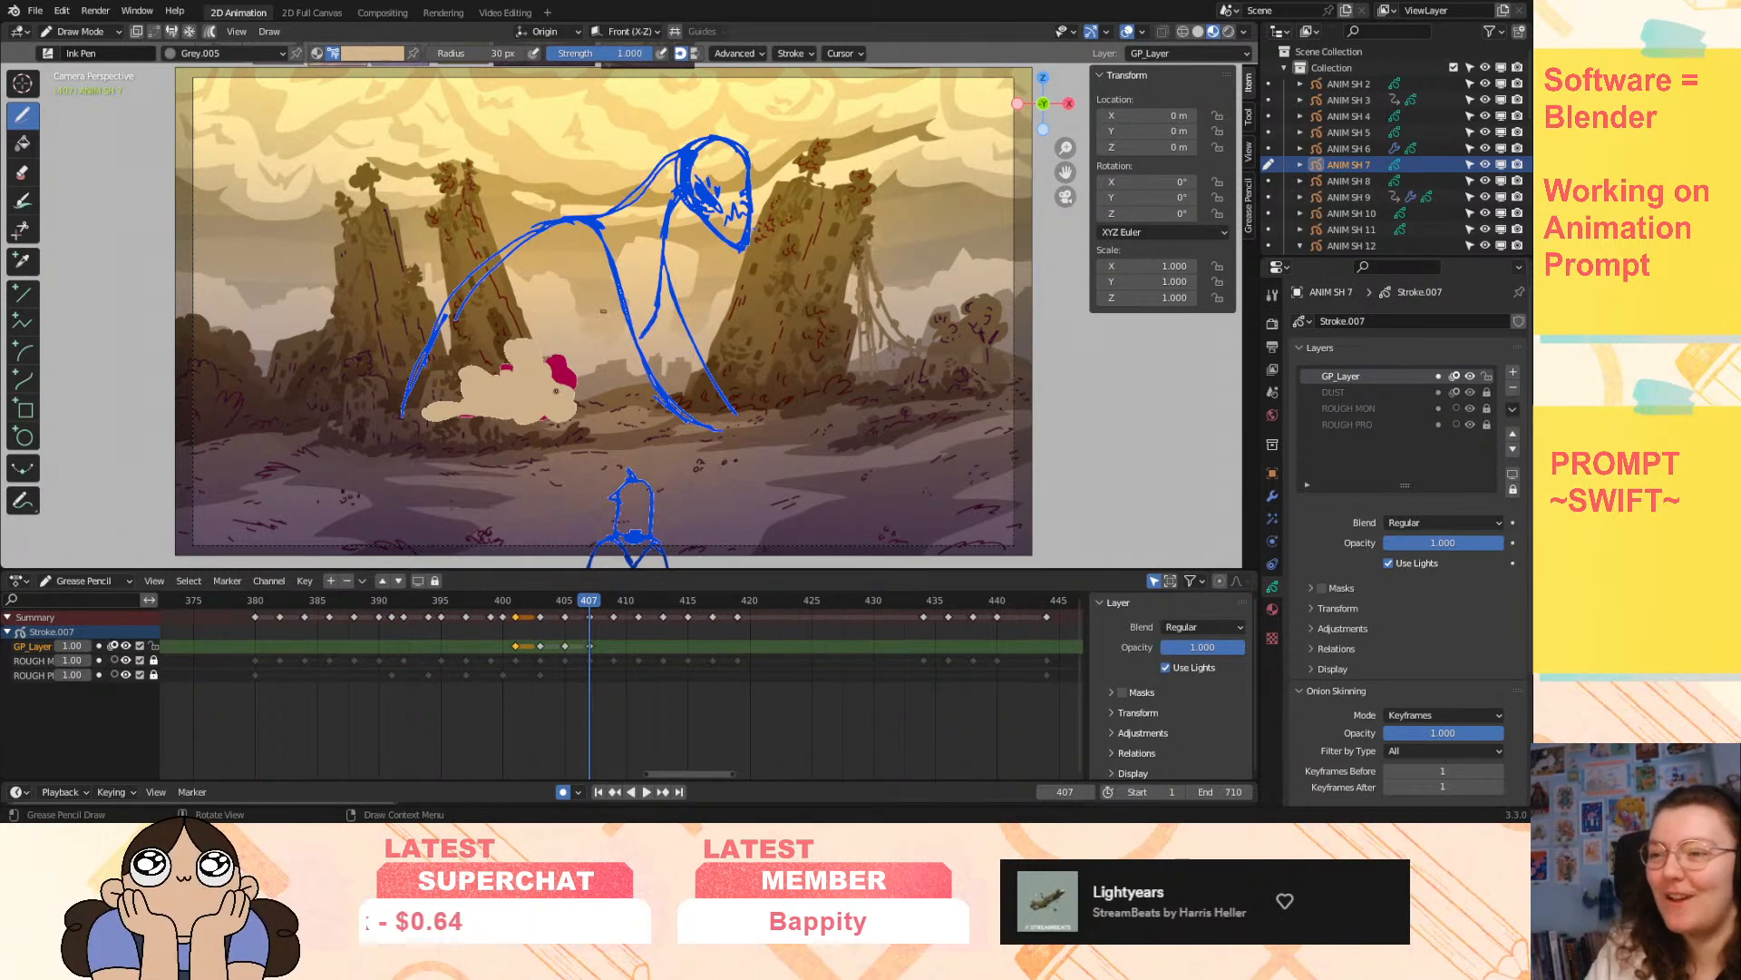
# - Try spacing the four dust keyframes out to frames 388, 394, 401 and 407, play the slower timing, and undo it
pyautogui.moveTo(602, 640); pyautogui.dragTo(491, 658)
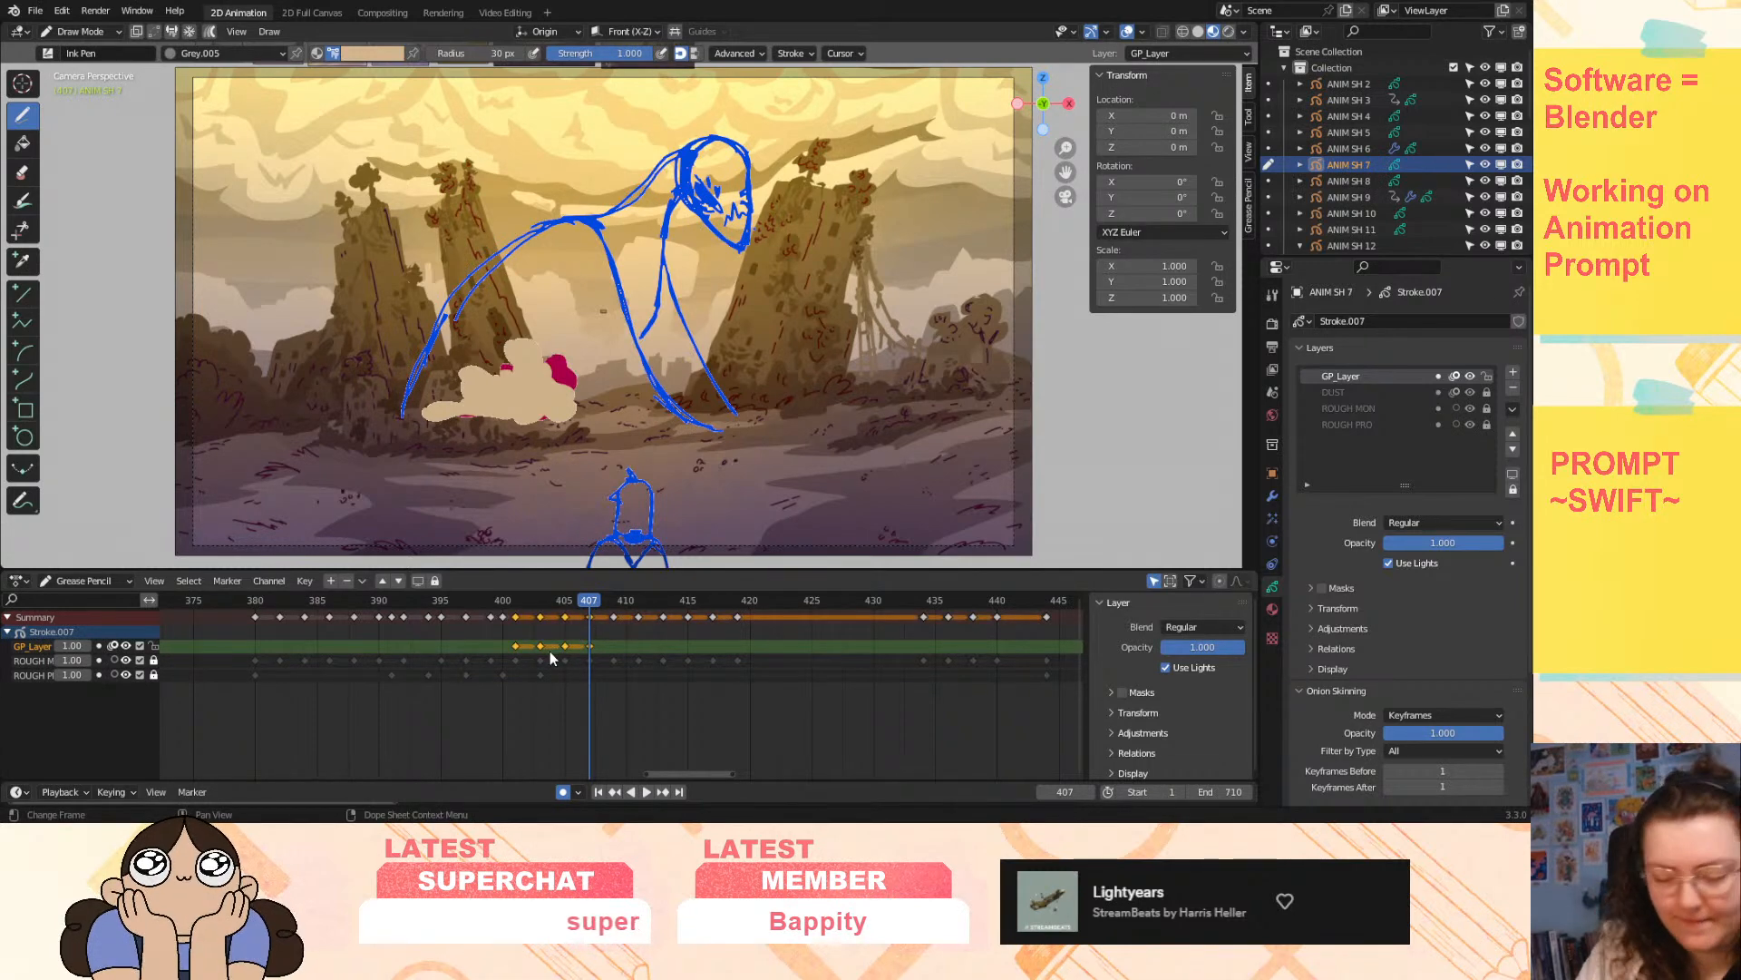
pyautogui.press('s')
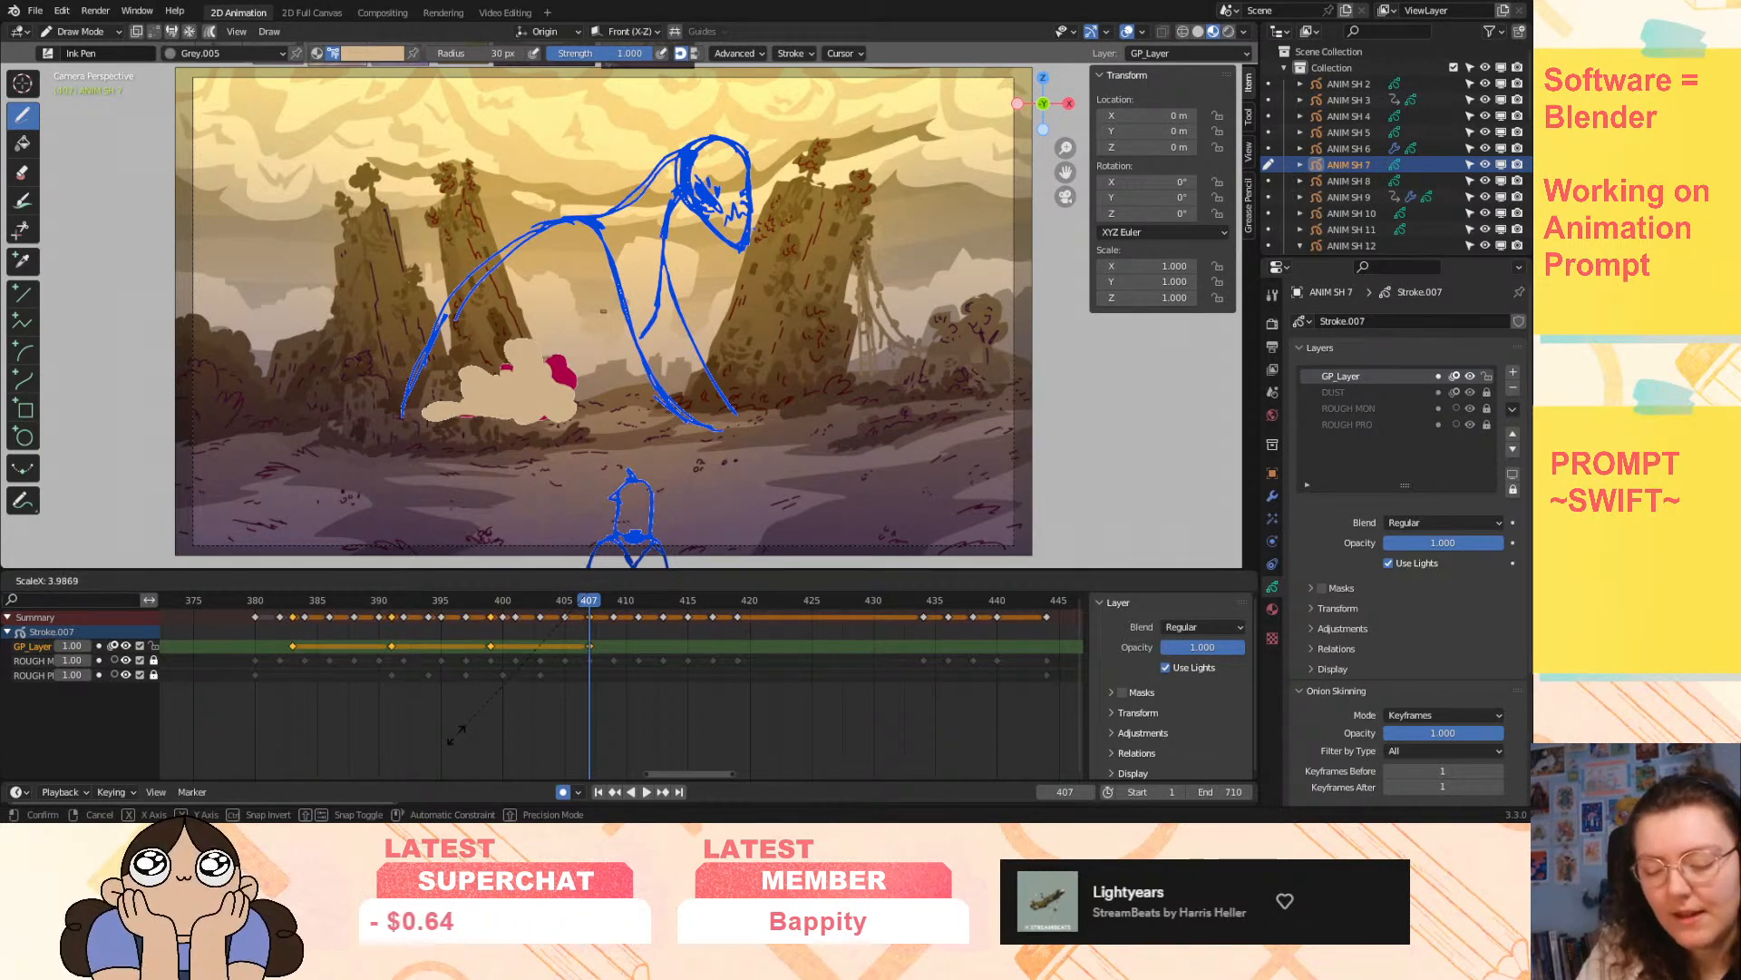
pyautogui.click(474, 712)
pyautogui.click(358, 603)
pyautogui.press('space')
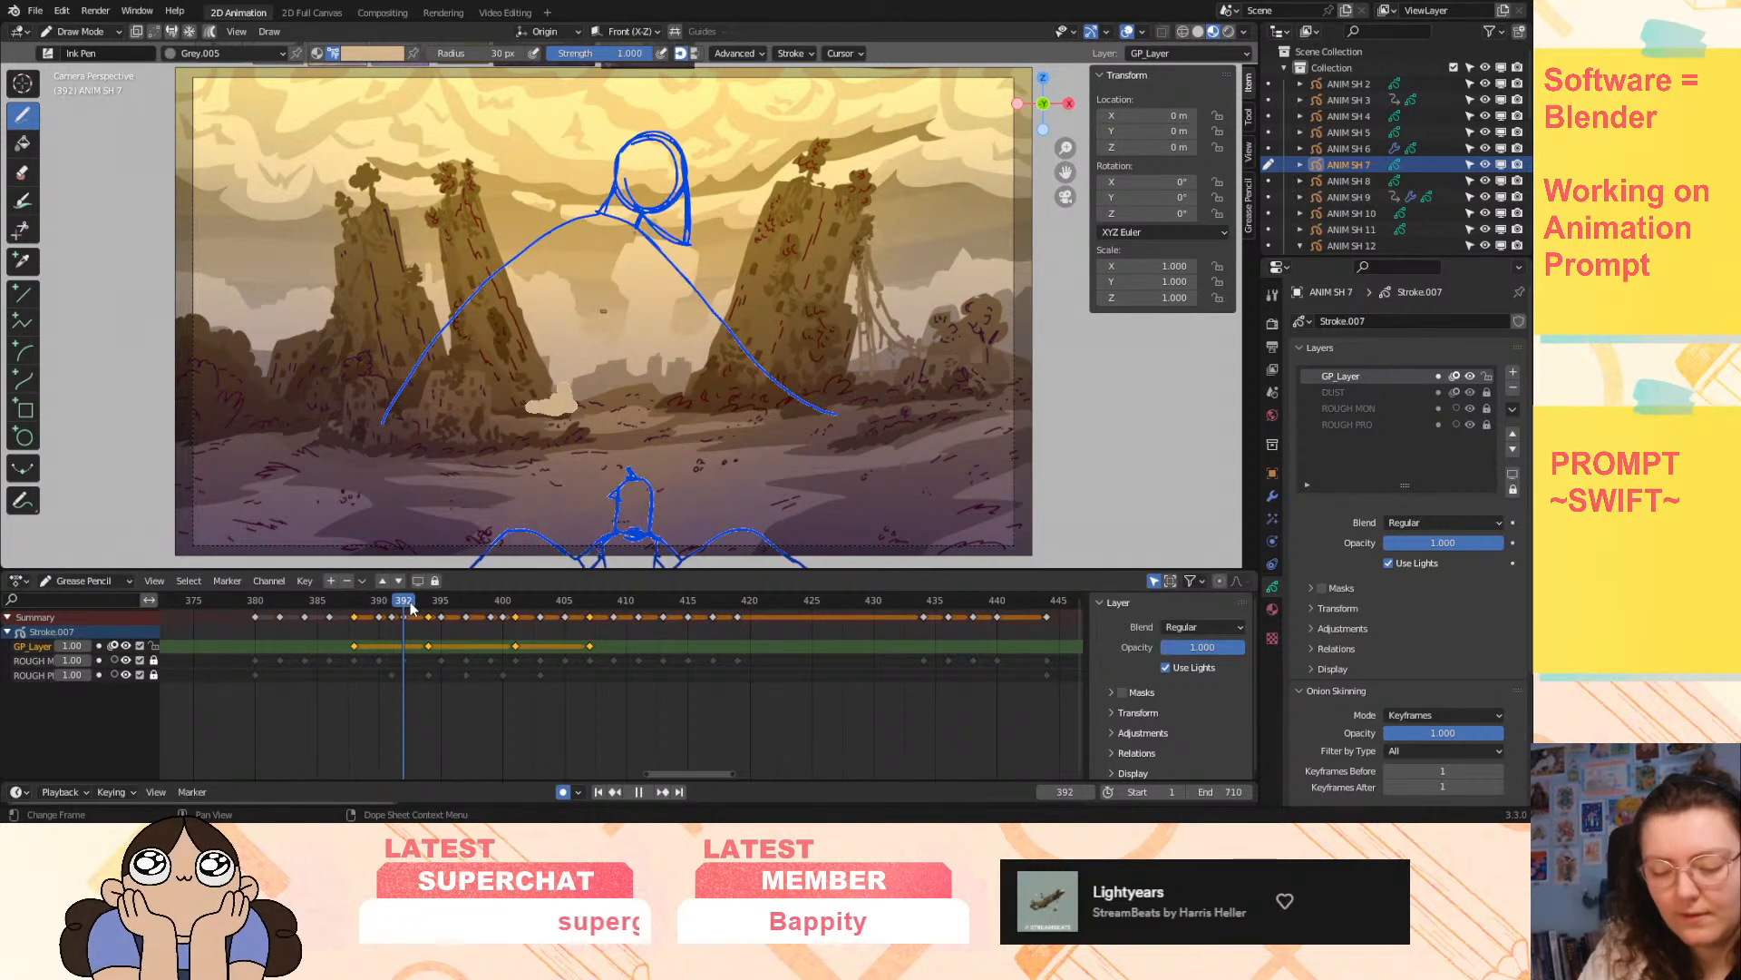
pyautogui.moveTo(417, 604)
pyautogui.mouseDown()
pyautogui.moveTo(590, 602)
pyautogui.moveTo(433, 653)
pyautogui.moveTo(591, 657)
pyautogui.mouseUp()
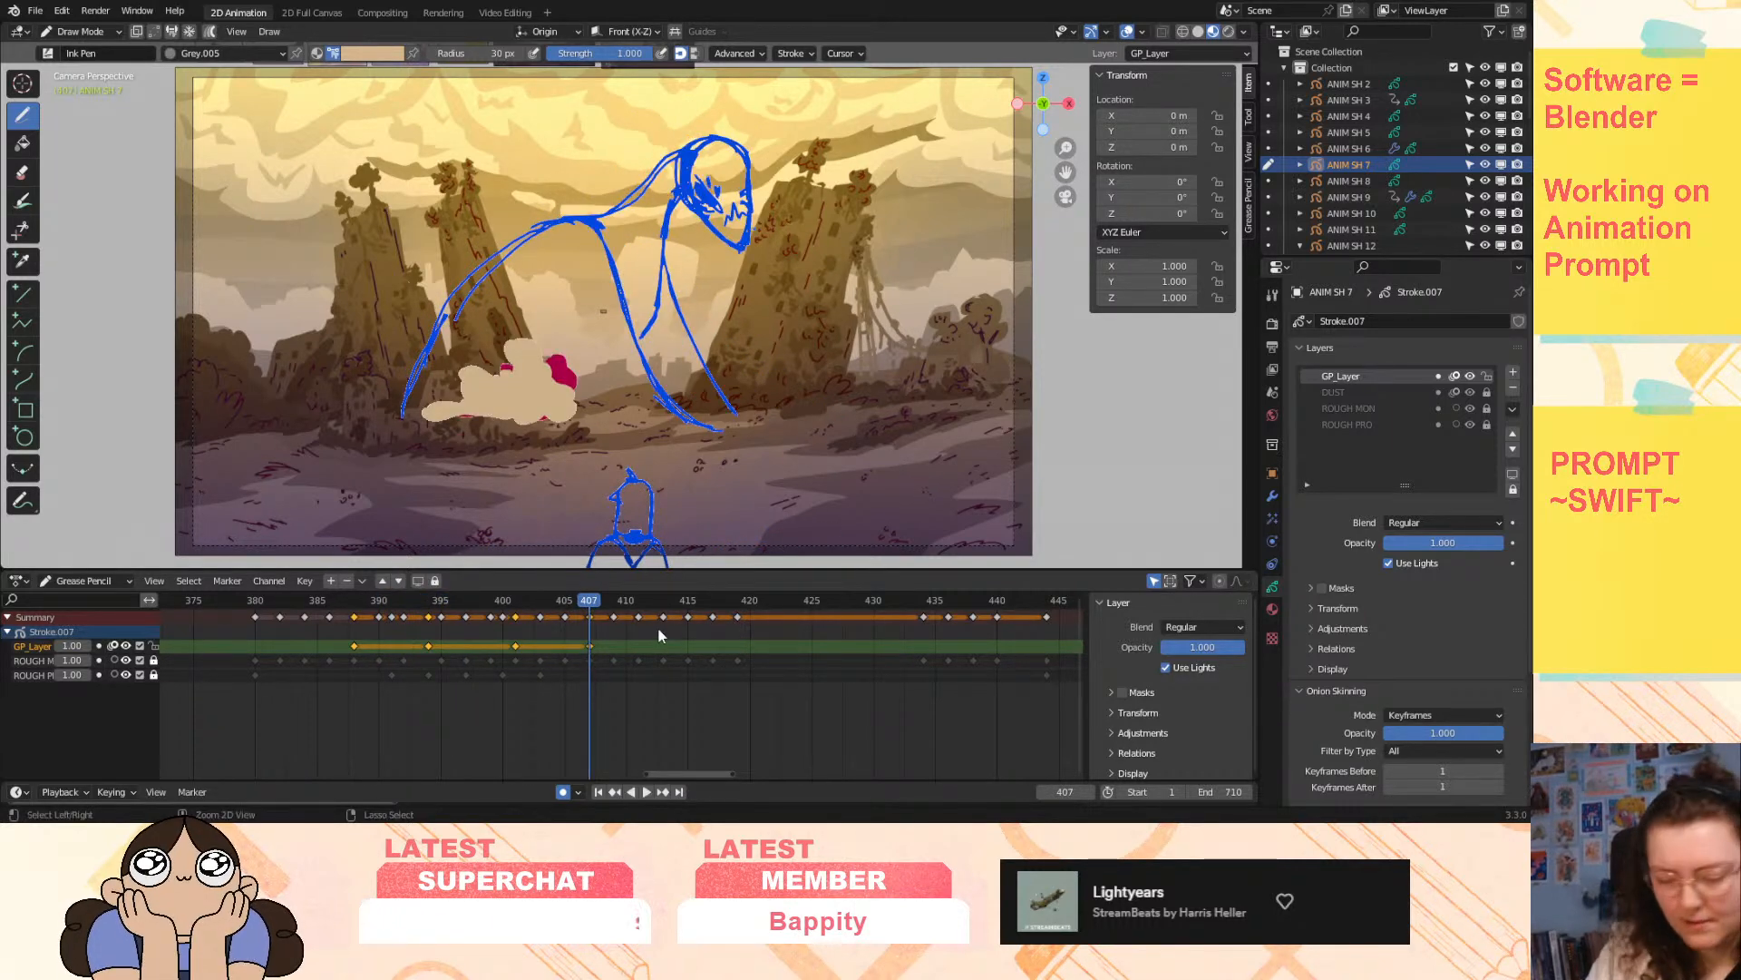
pyautogui.hotkey('ctrl', 'z')
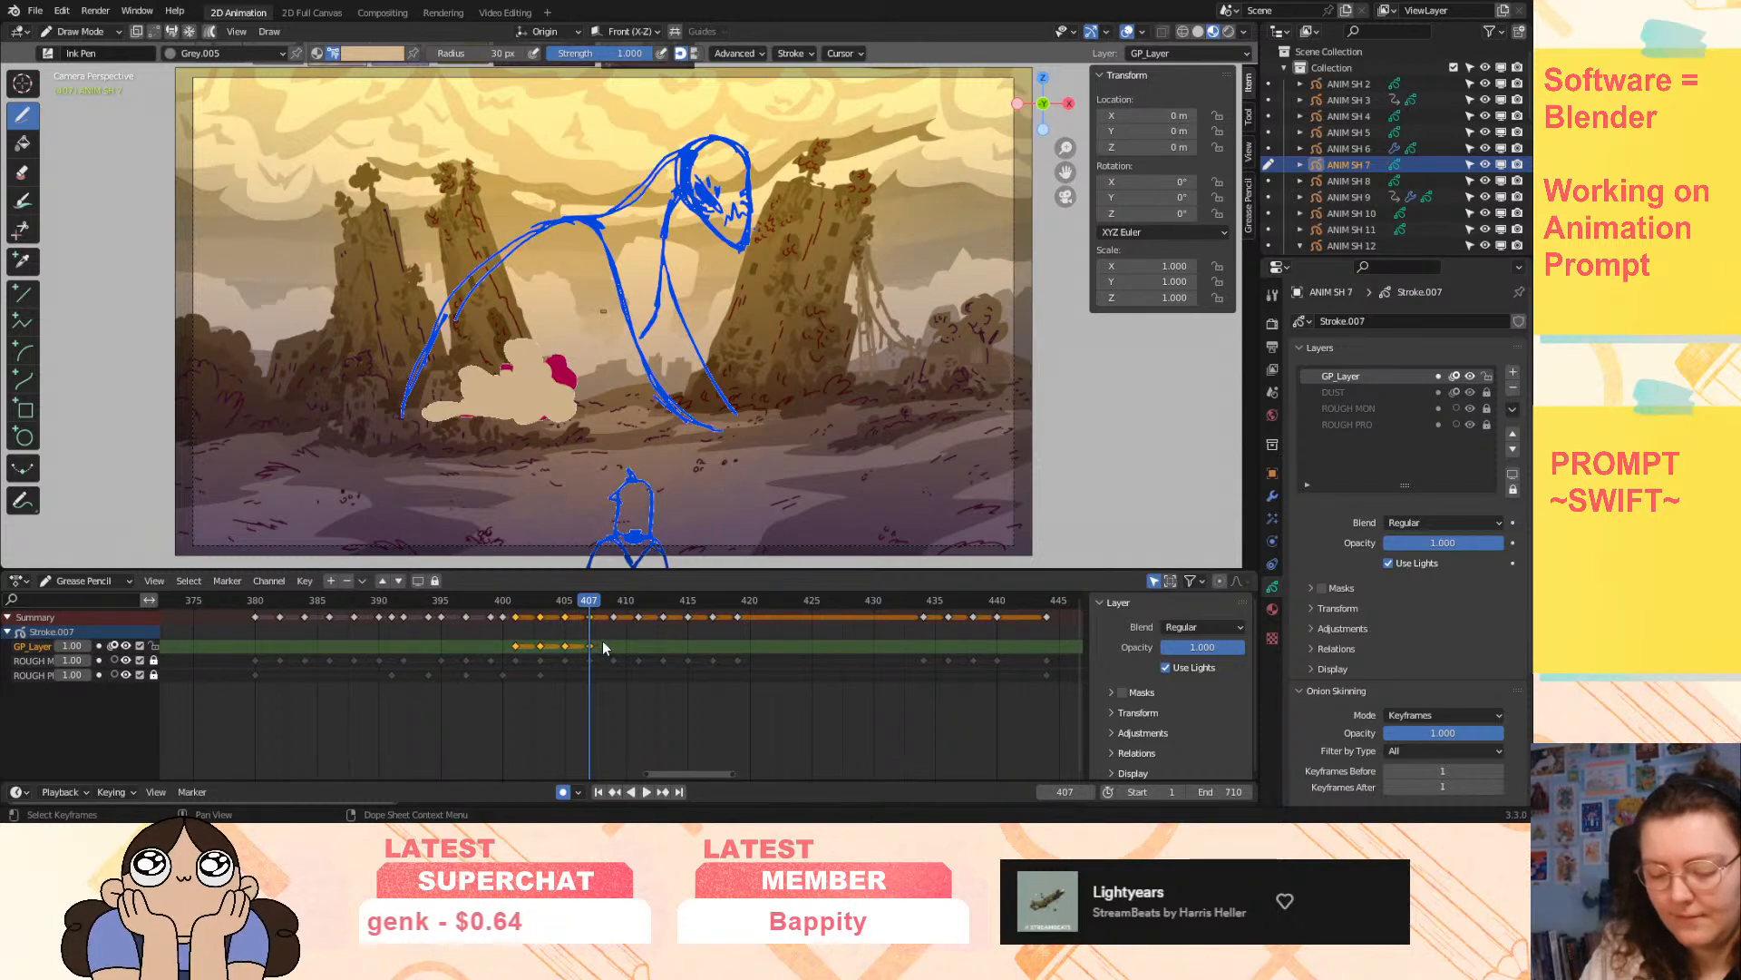
# - Try stretching the four dust keyframes to frames 383, 391, 399 and 407, scrub the timing, and undo it
pyautogui.press('s')
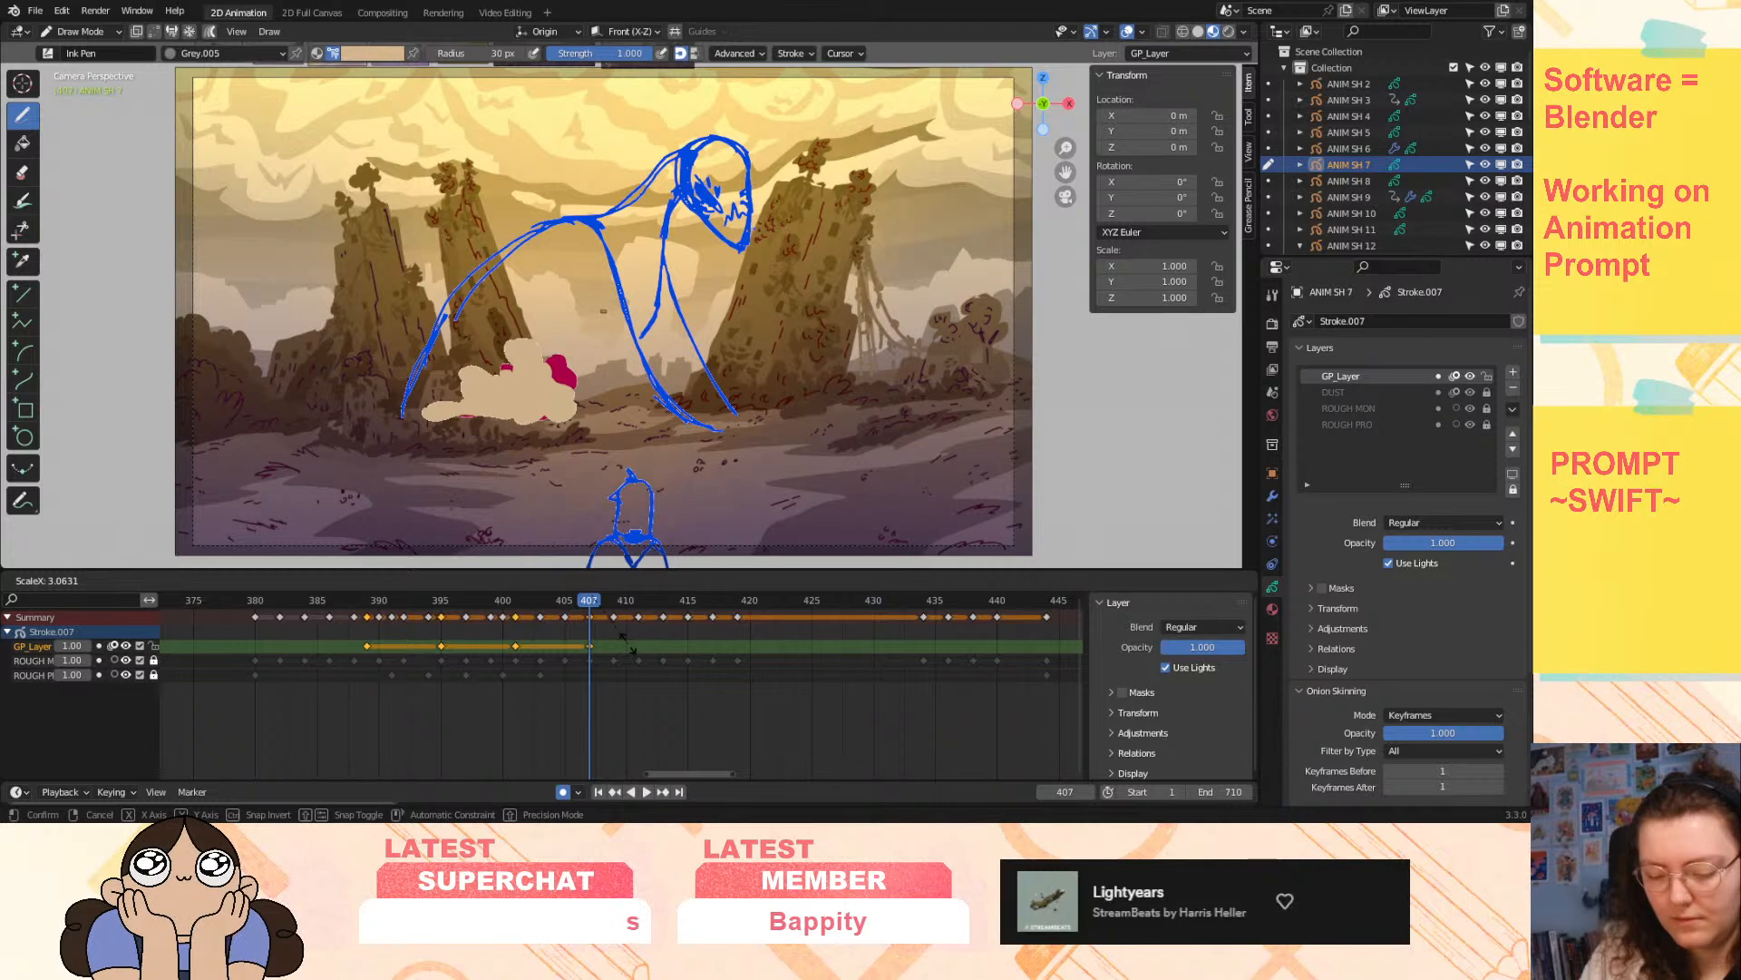
pyautogui.click(639, 647)
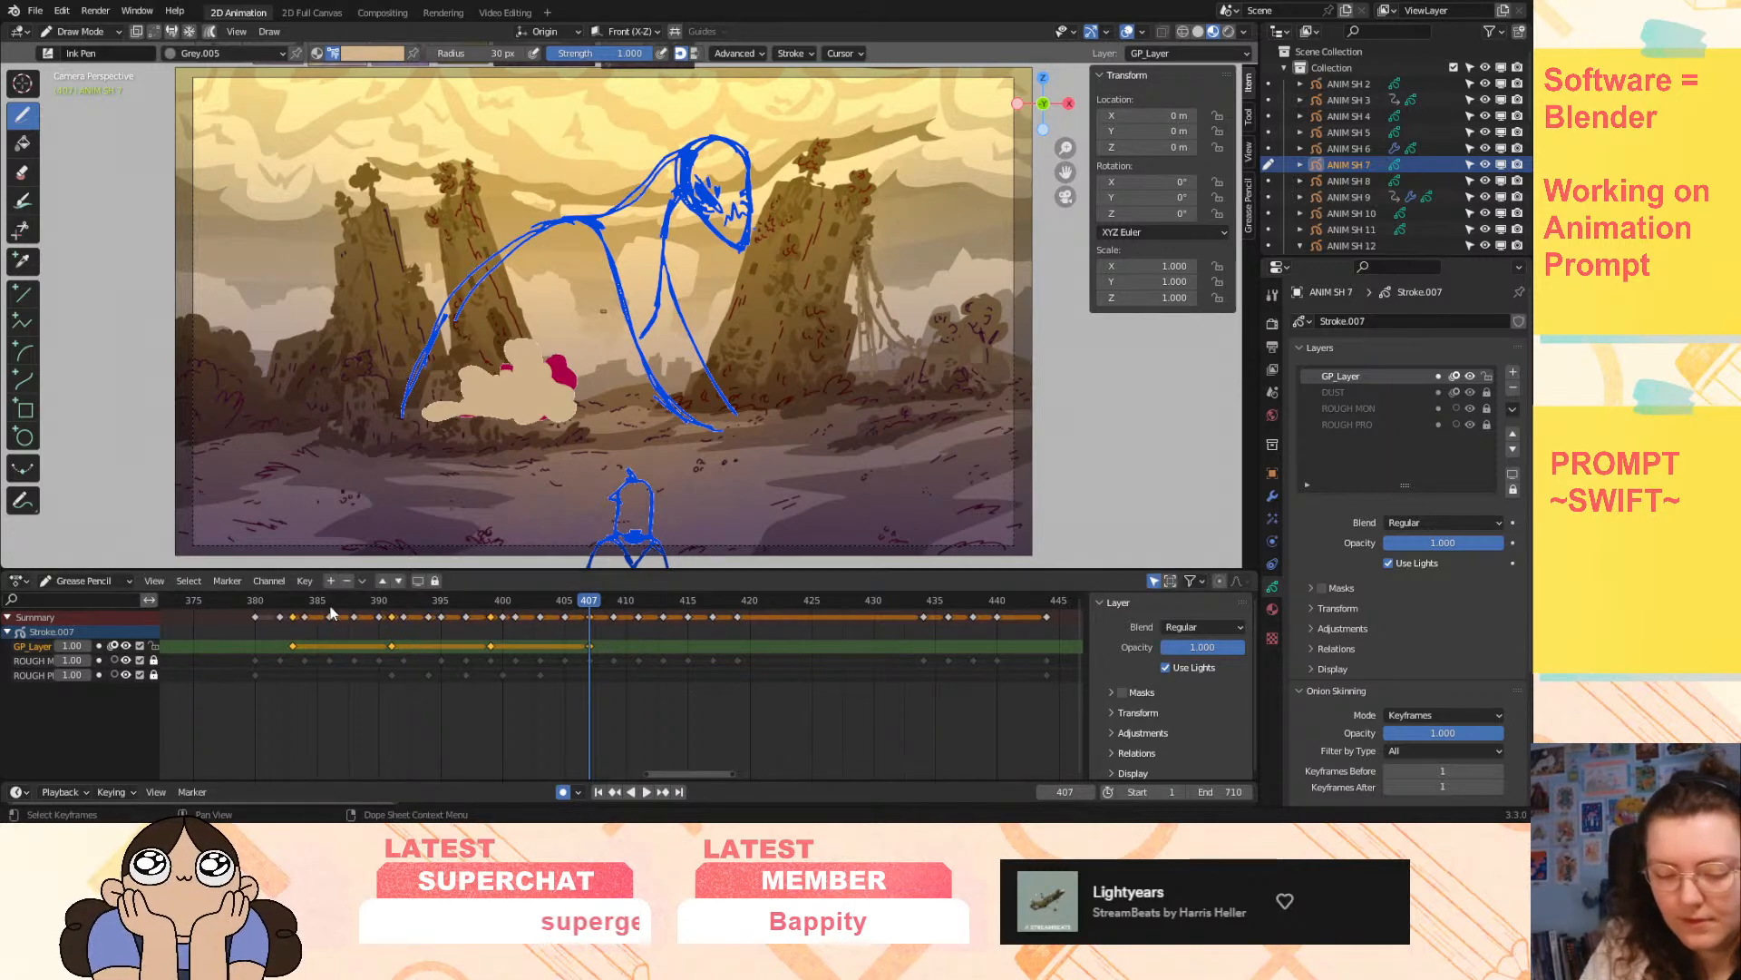
pyautogui.click(300, 602)
pyautogui.moveTo(299, 607)
pyautogui.mouseDown()
pyautogui.moveTo(586, 620)
pyautogui.moveTo(323, 731)
pyautogui.mouseUp()
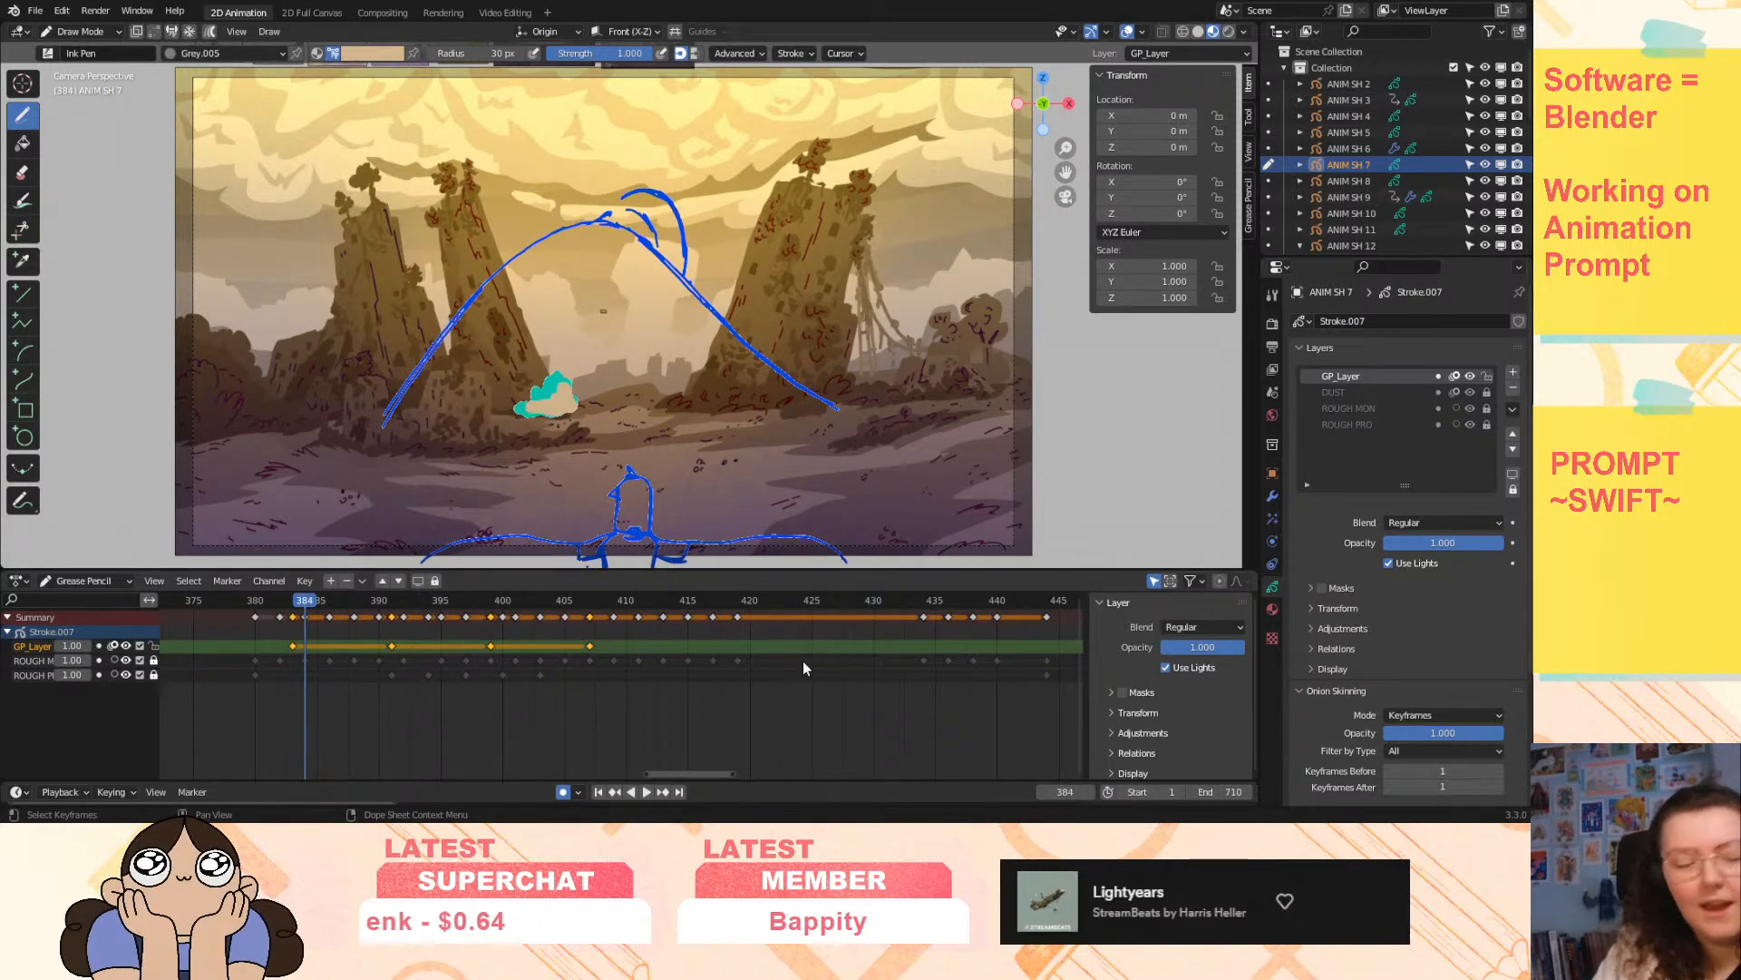
pyautogui.hotkey('ctrl', 'z')
pyautogui.hotkey('ctrl', 'z')
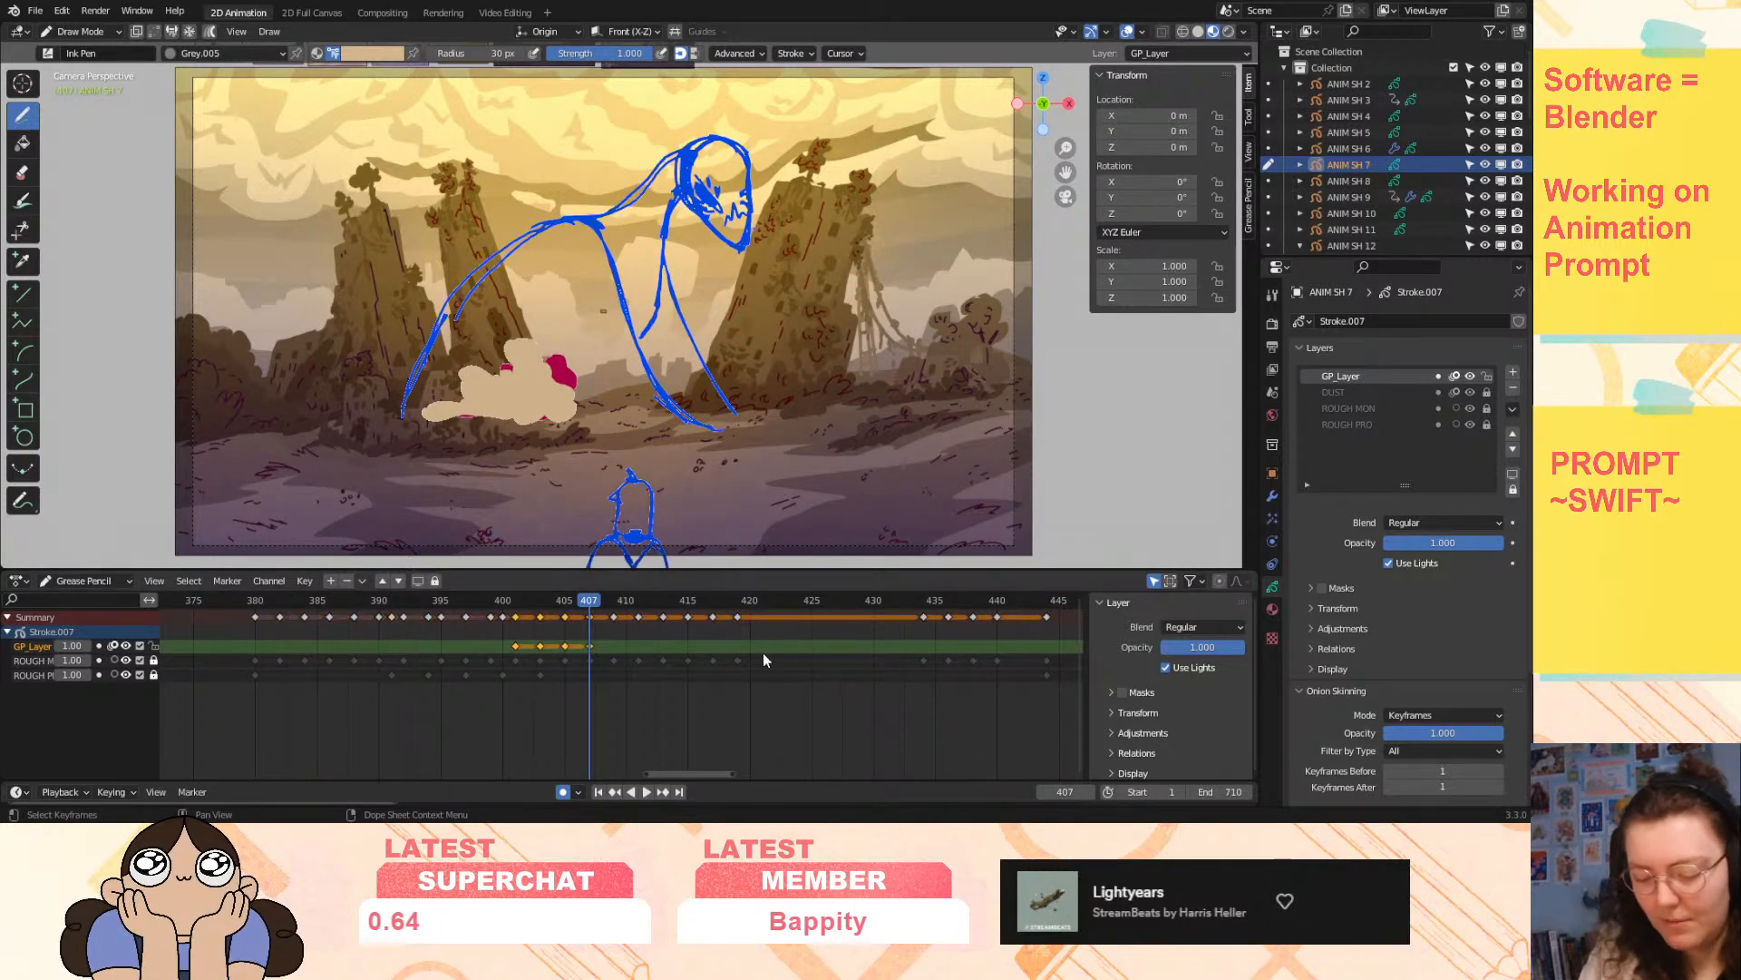
# - Replay the dust, and draw a wider cloud on frame 409 with puffs rising toward the creature's rear leg
pyautogui.moveTo(565, 593)
pyautogui.mouseDown()
pyautogui.moveTo(475, 646)
pyautogui.moveTo(608, 652)
pyautogui.moveTo(492, 702)
pyautogui.moveTo(613, 682)
pyautogui.mouseUp()
pyautogui.click(626, 657)
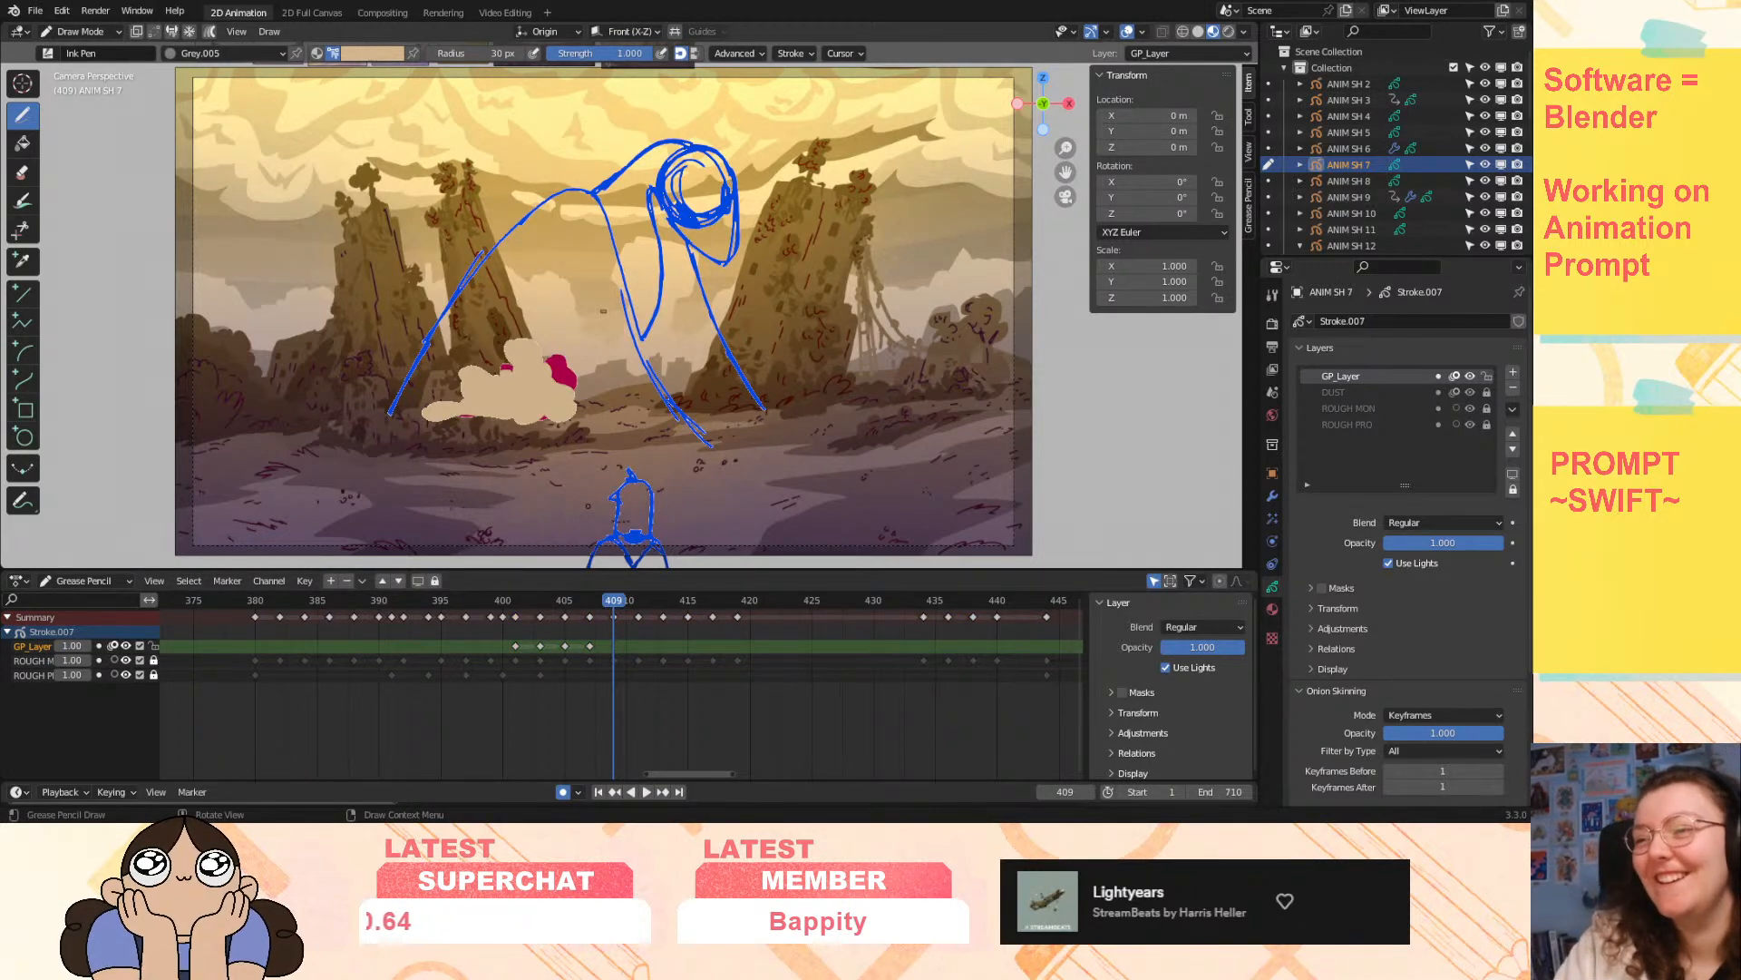
pyautogui.press('space')
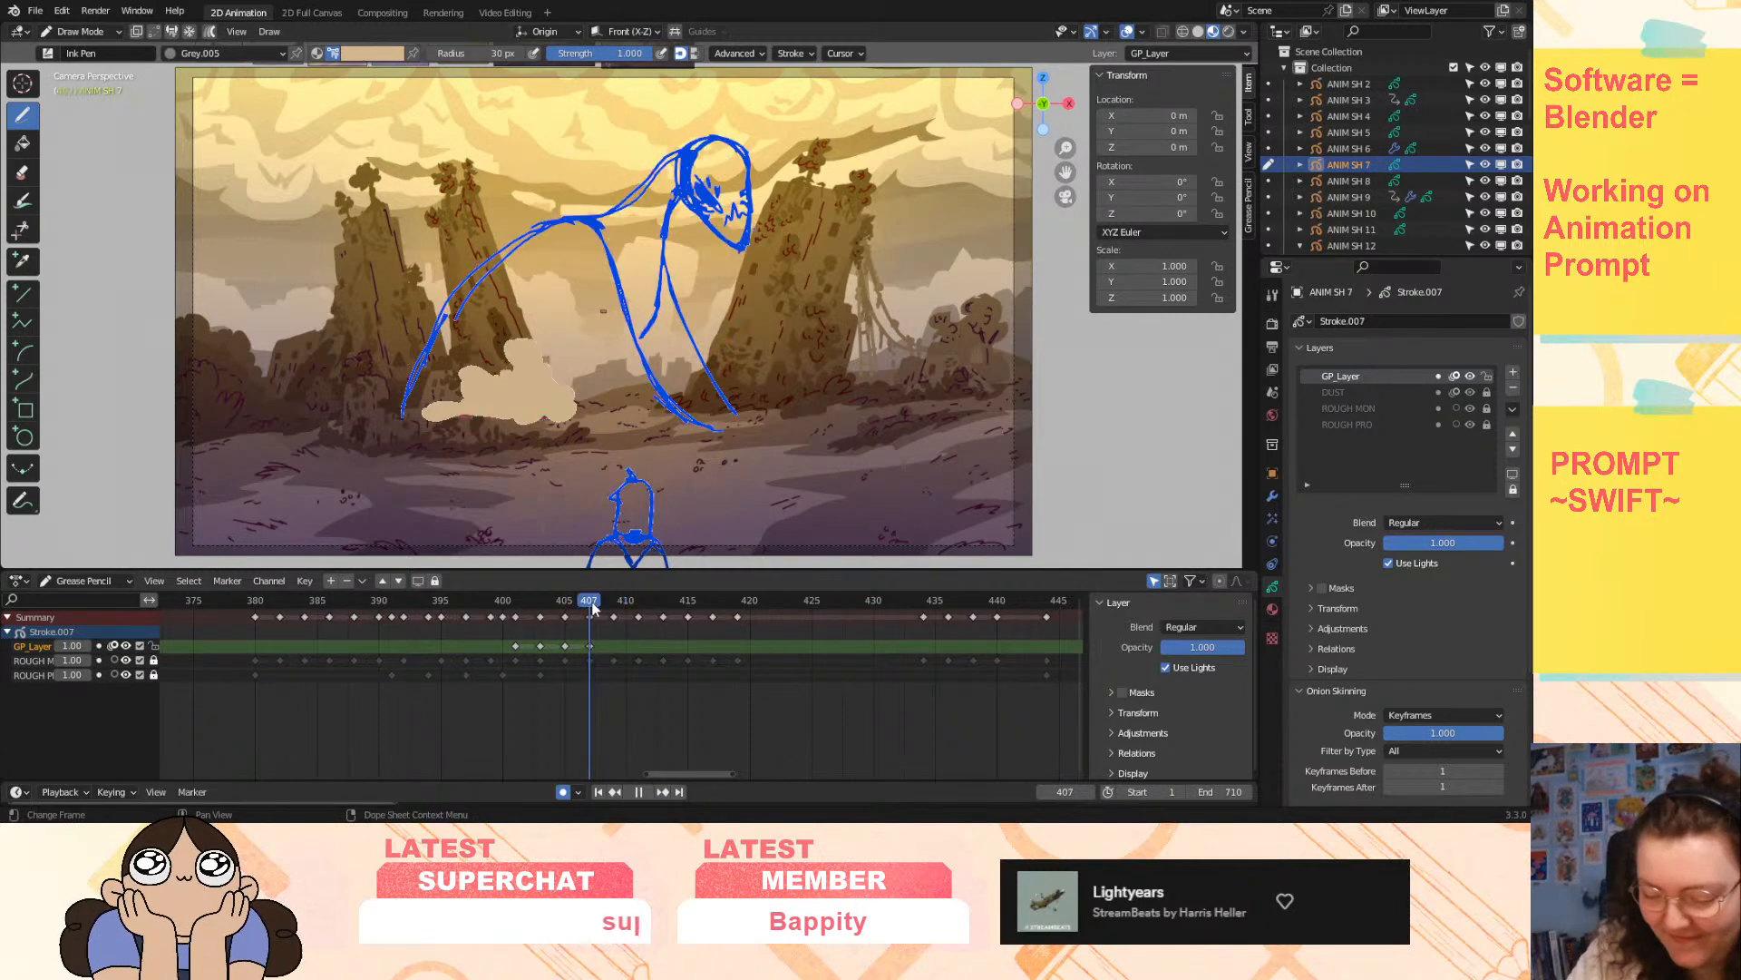
pyautogui.press('space')
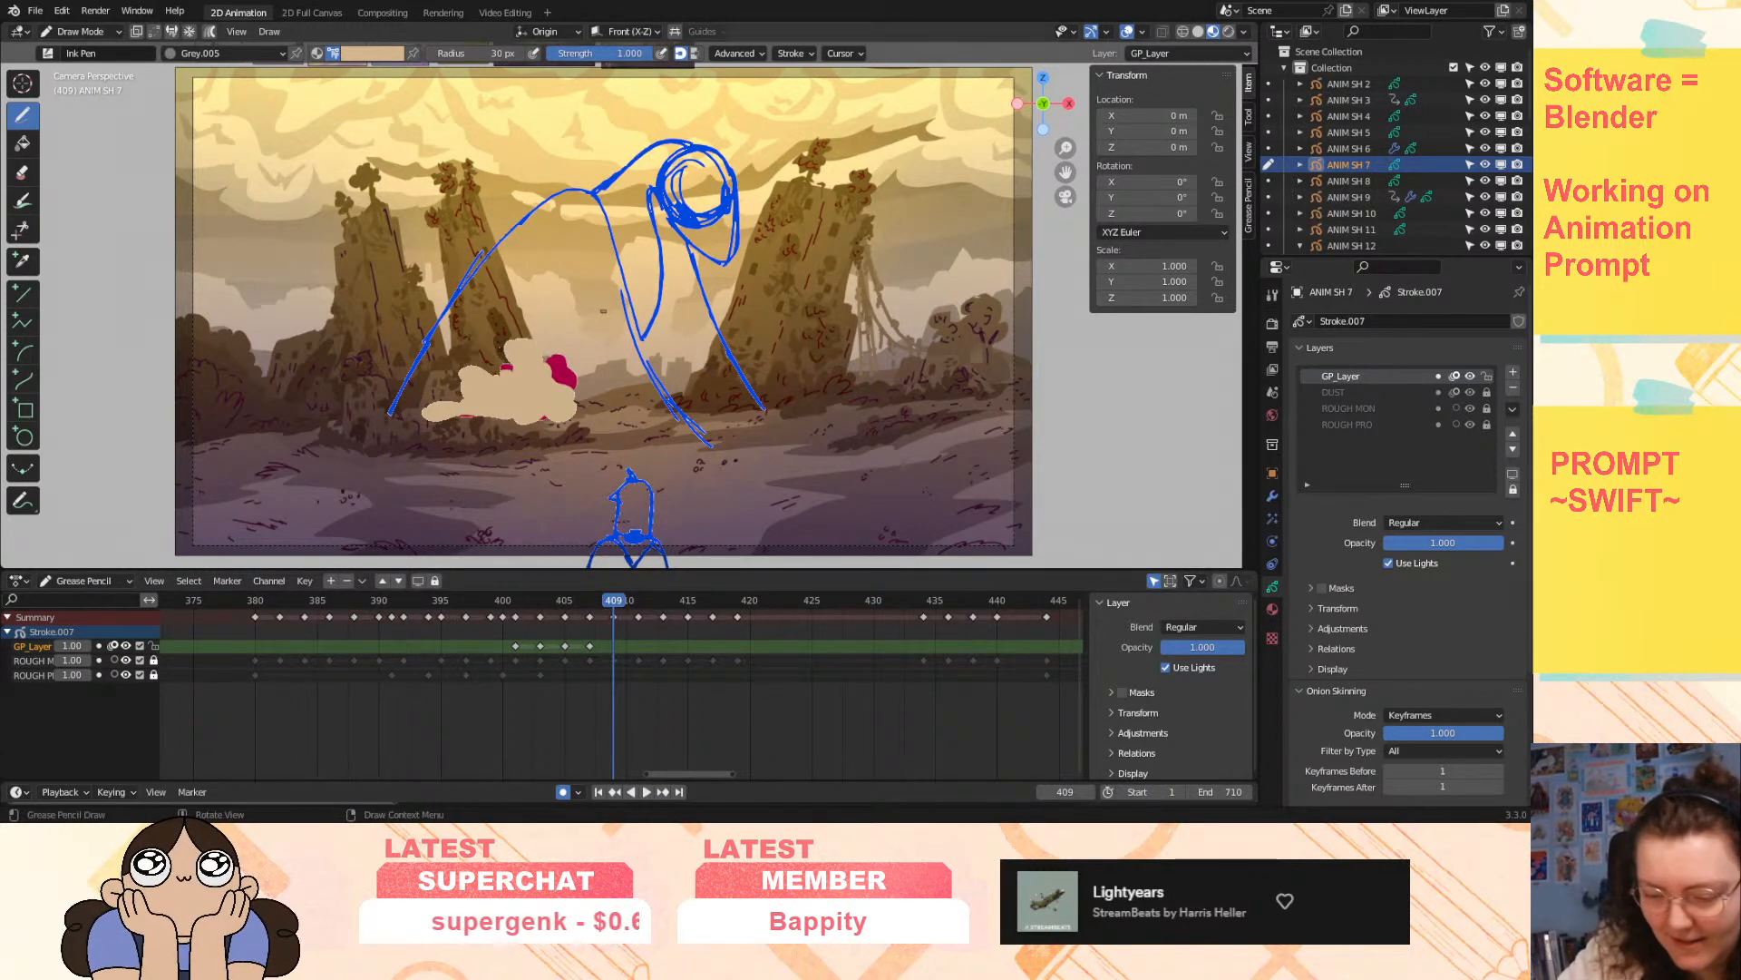
pyautogui.moveTo(468, 352)
pyautogui.mouseDown()
pyautogui.moveTo(506, 341)
pyautogui.moveTo(471, 322)
pyautogui.moveTo(463, 341)
pyautogui.moveTo(502, 336)
pyautogui.moveTo(550, 393)
pyautogui.moveTo(514, 366)
pyautogui.mouseUp()
pyautogui.hotkey('ctrl', 'z')
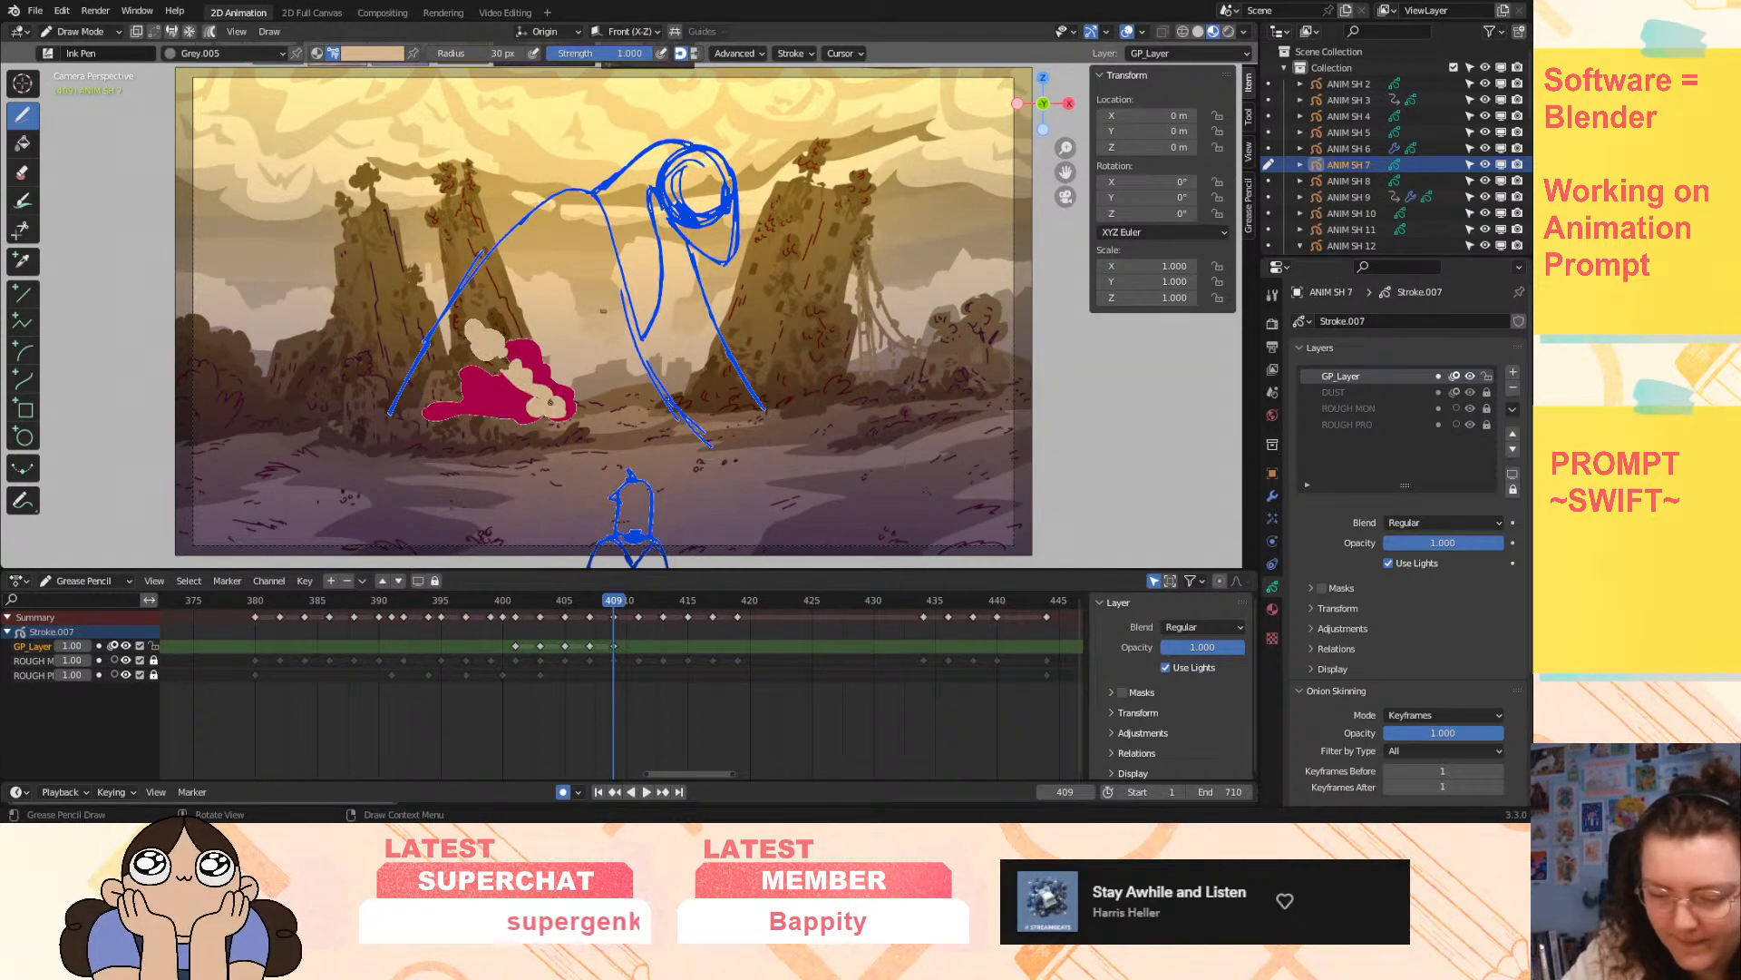
pyautogui.moveTo(517, 382)
pyautogui.mouseDown()
pyautogui.moveTo(526, 411)
pyautogui.moveTo(433, 365)
pyautogui.moveTo(490, 401)
pyautogui.moveTo(443, 391)
pyautogui.moveTo(416, 410)
pyautogui.moveTo(526, 415)
pyautogui.moveTo(538, 392)
pyautogui.mouseUp()
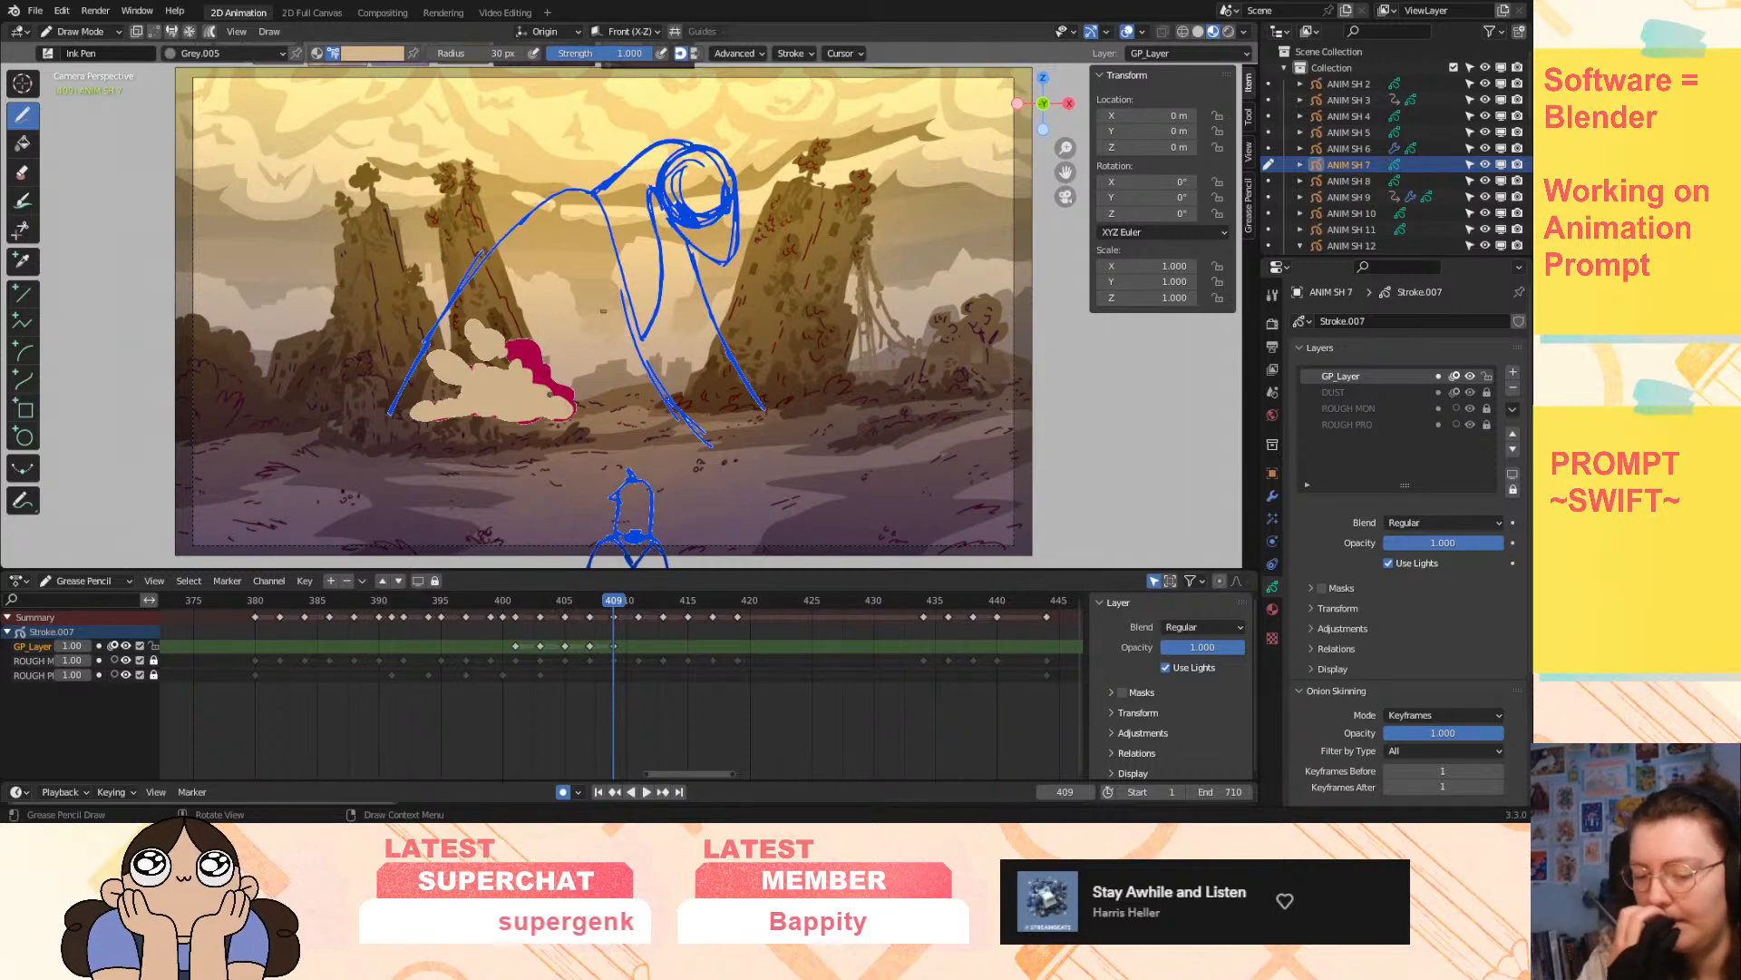
# - Draw a thinner, stretched dust cloud with separating wisps across the creature's rear leg on frame 411, and play it back
pyautogui.moveTo(614, 602)
pyautogui.mouseDown()
pyautogui.moveTo(599, 617)
pyautogui.moveTo(627, 617)
pyautogui.moveTo(590, 628)
pyautogui.moveTo(639, 651)
pyautogui.mouseUp()
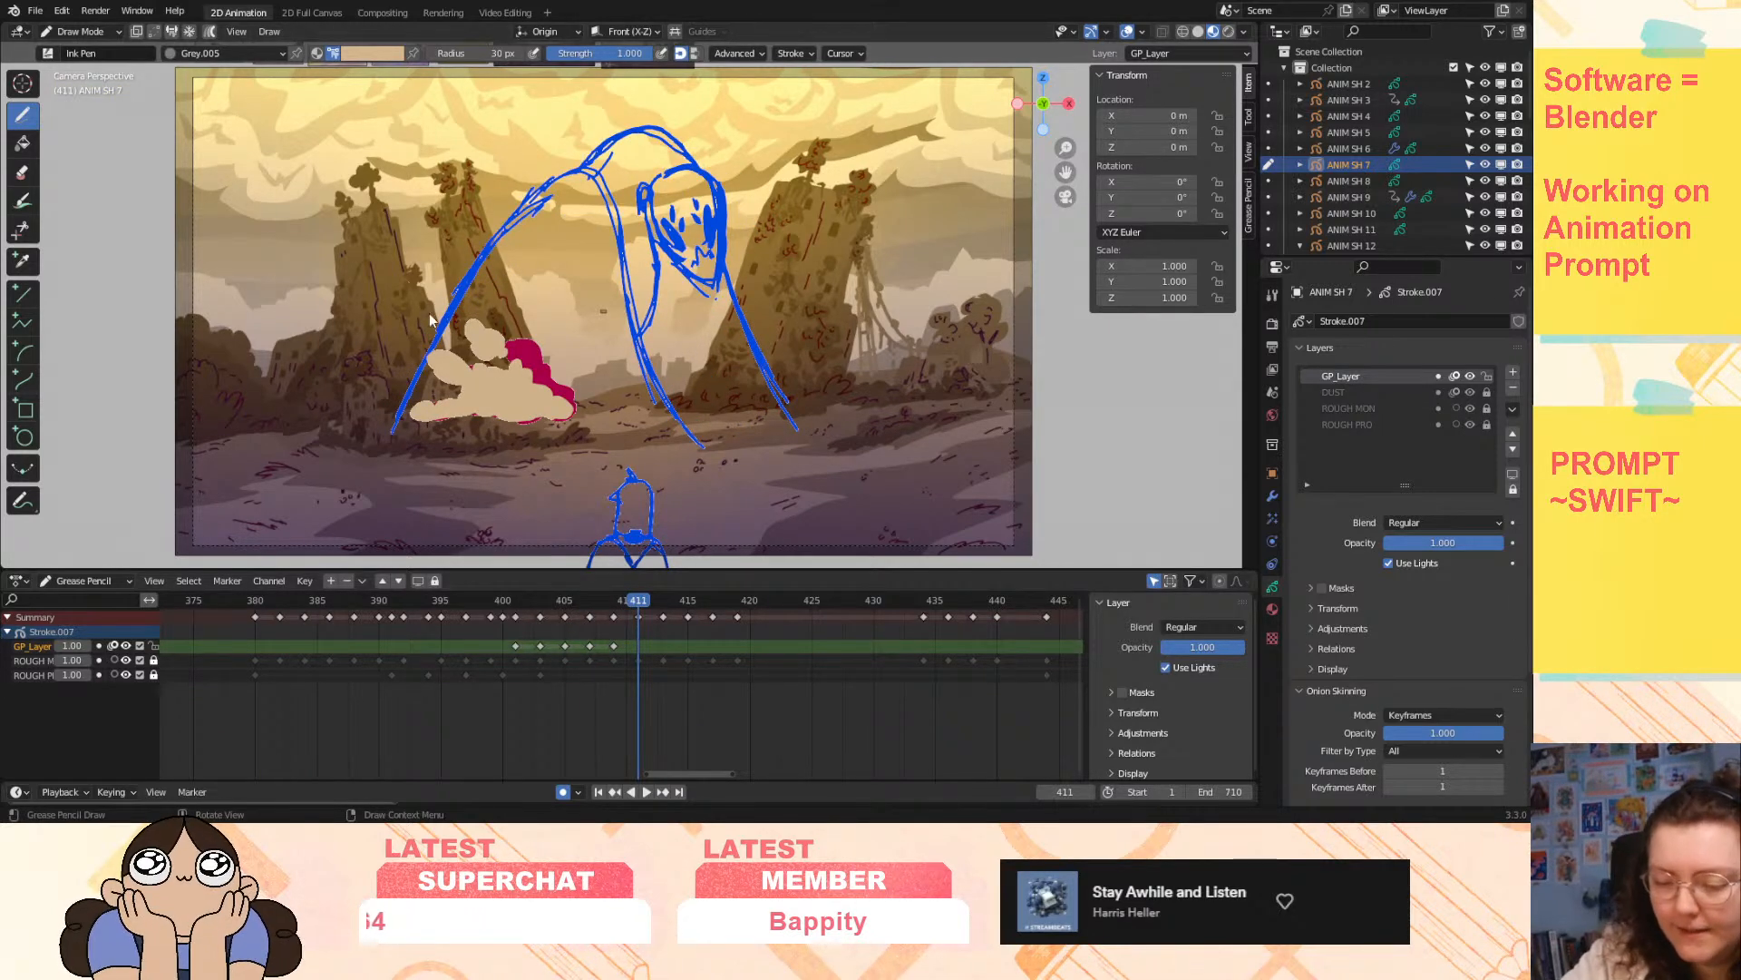
pyautogui.moveTo(410, 350)
pyautogui.mouseDown()
pyautogui.moveTo(423, 365)
pyautogui.moveTo(393, 335)
pyautogui.moveTo(407, 355)
pyautogui.moveTo(470, 313)
pyautogui.moveTo(447, 303)
pyautogui.moveTo(482, 365)
pyautogui.moveTo(475, 342)
pyautogui.moveTo(569, 413)
pyautogui.moveTo(397, 405)
pyautogui.moveTo(466, 386)
pyautogui.moveTo(444, 364)
pyautogui.moveTo(504, 388)
pyautogui.mouseUp()
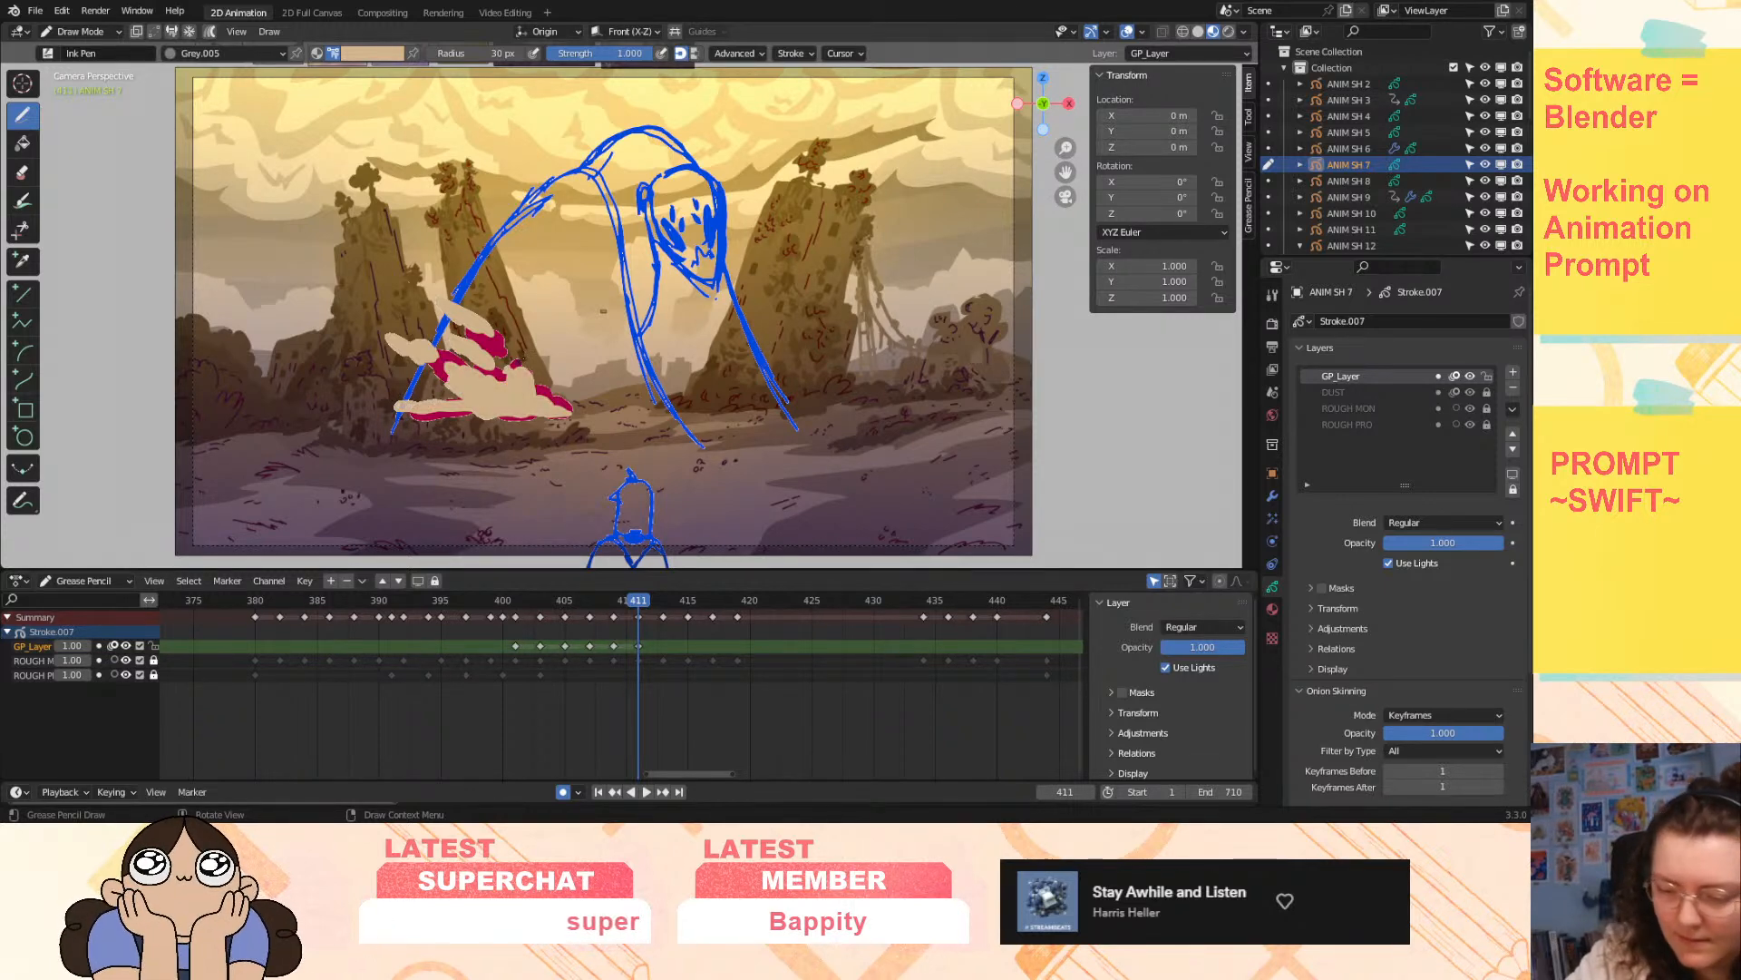
pyautogui.press('space')
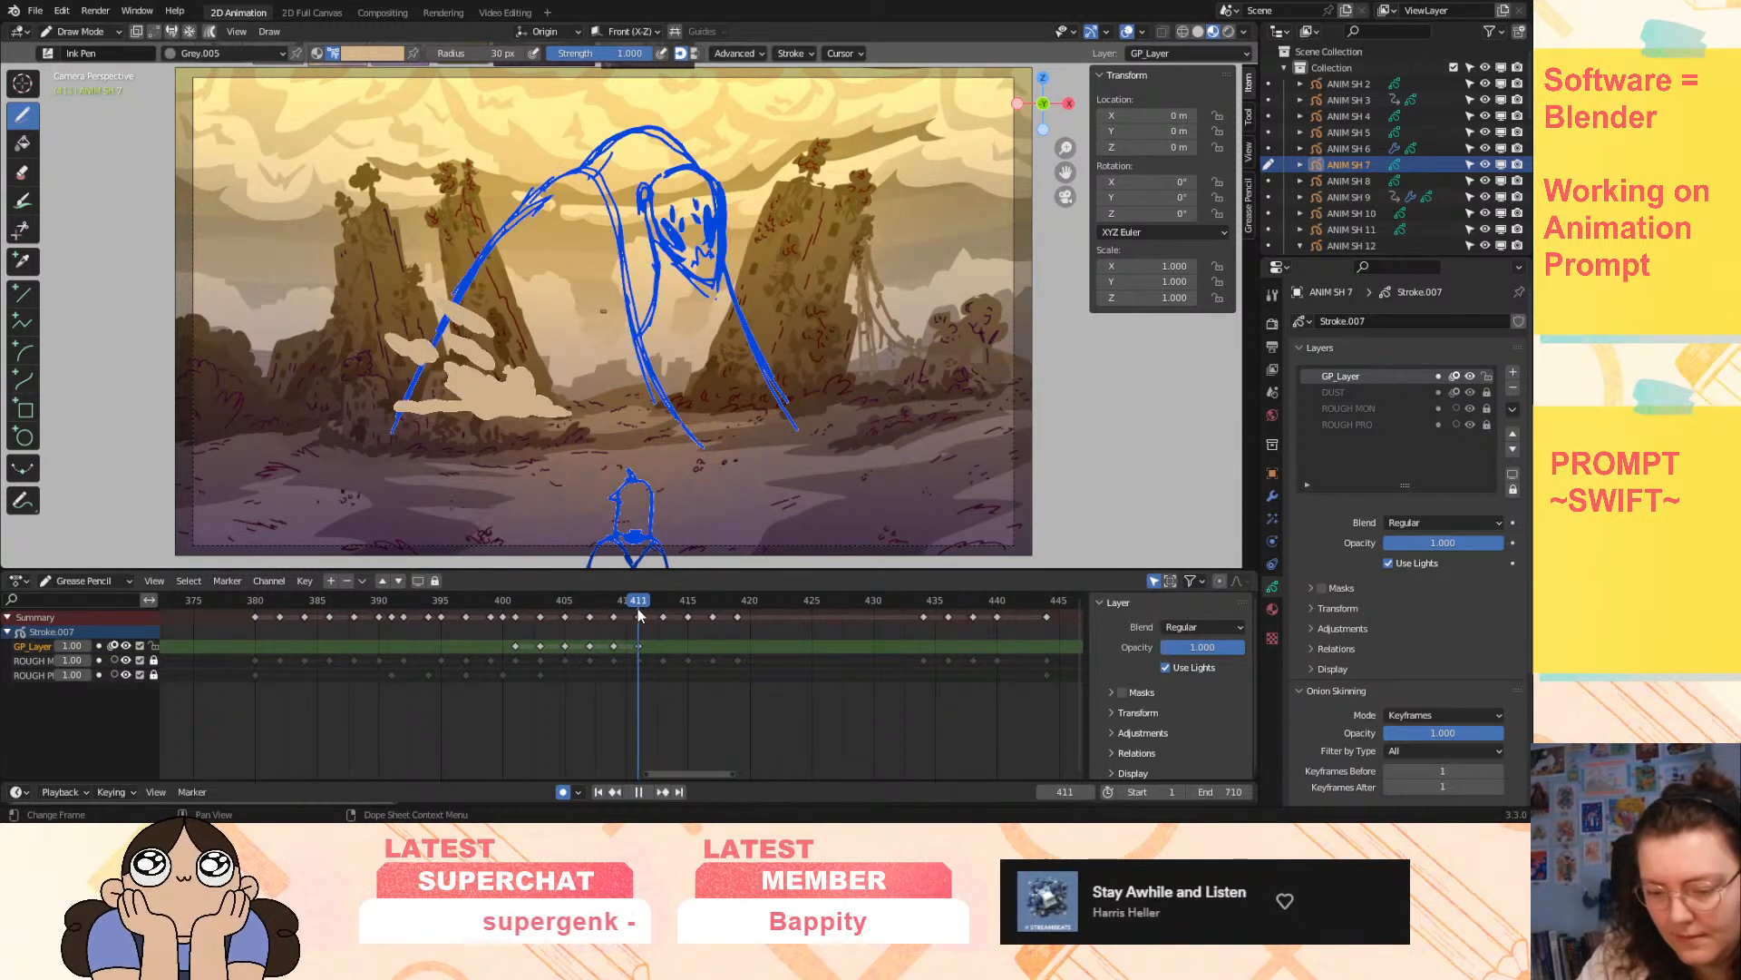
# - Insert a keyframe on frame 413 and draw a flat ground streak with small, scattered dust wisps above it
pyautogui.moveTo(641, 616); pyautogui.dragTo(648, 617)
pyautogui.press('space')
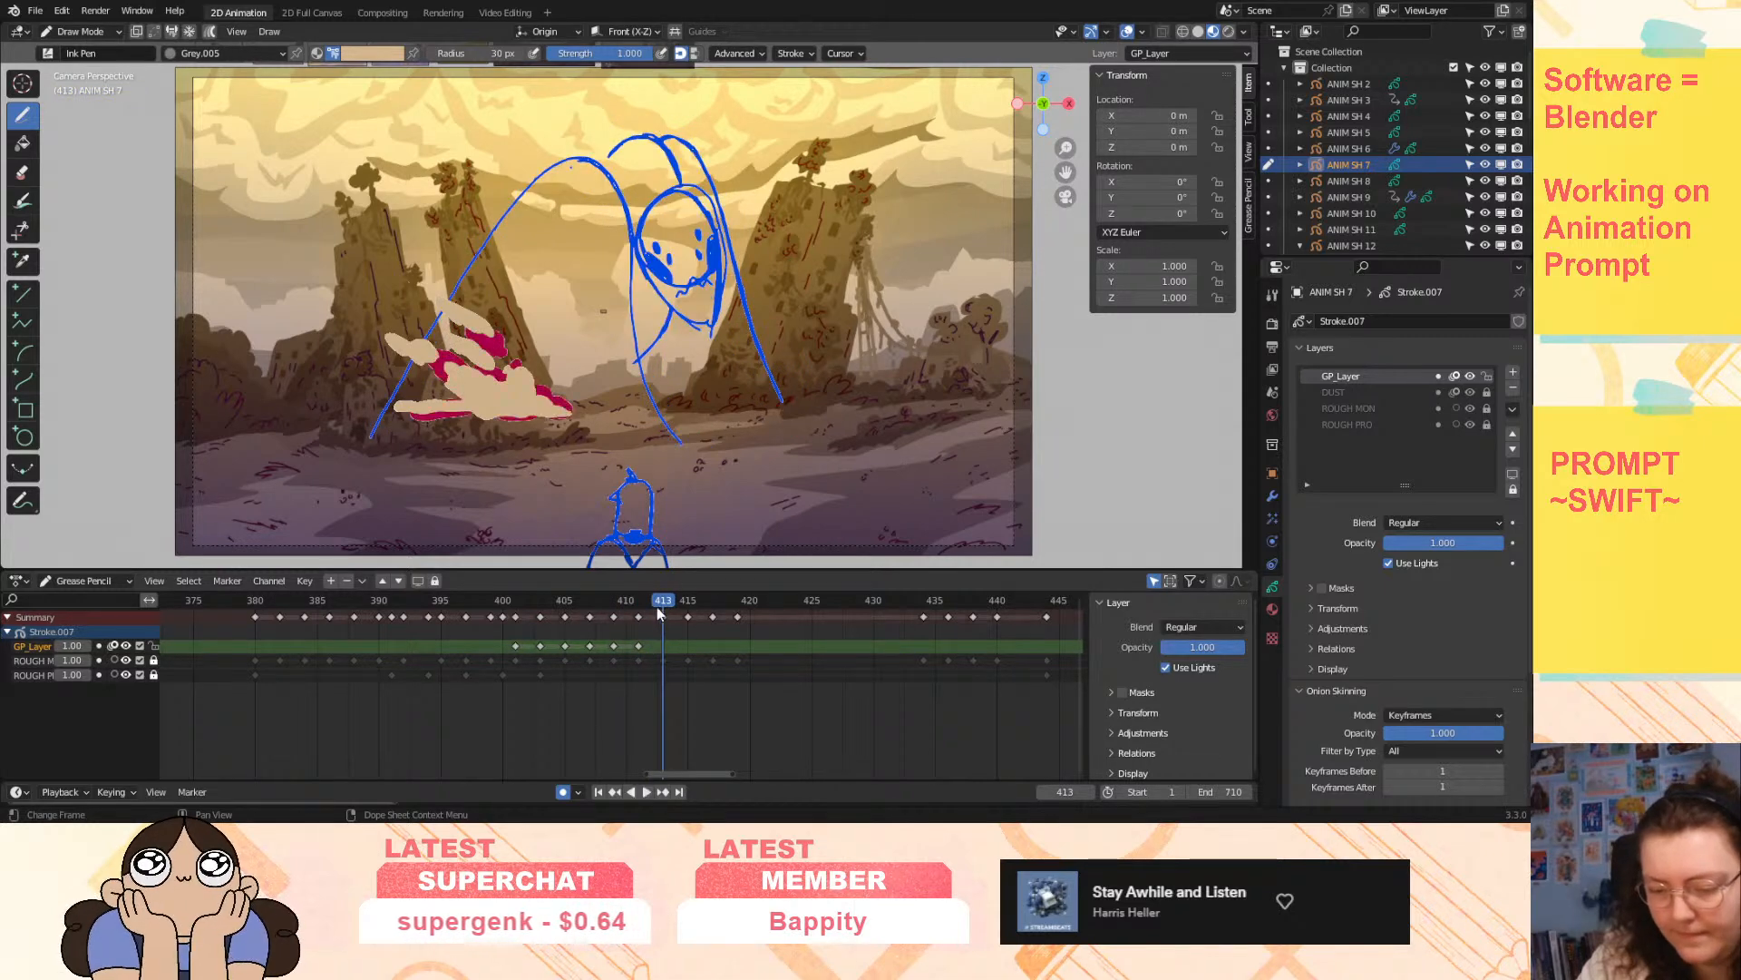
pyautogui.press('i')
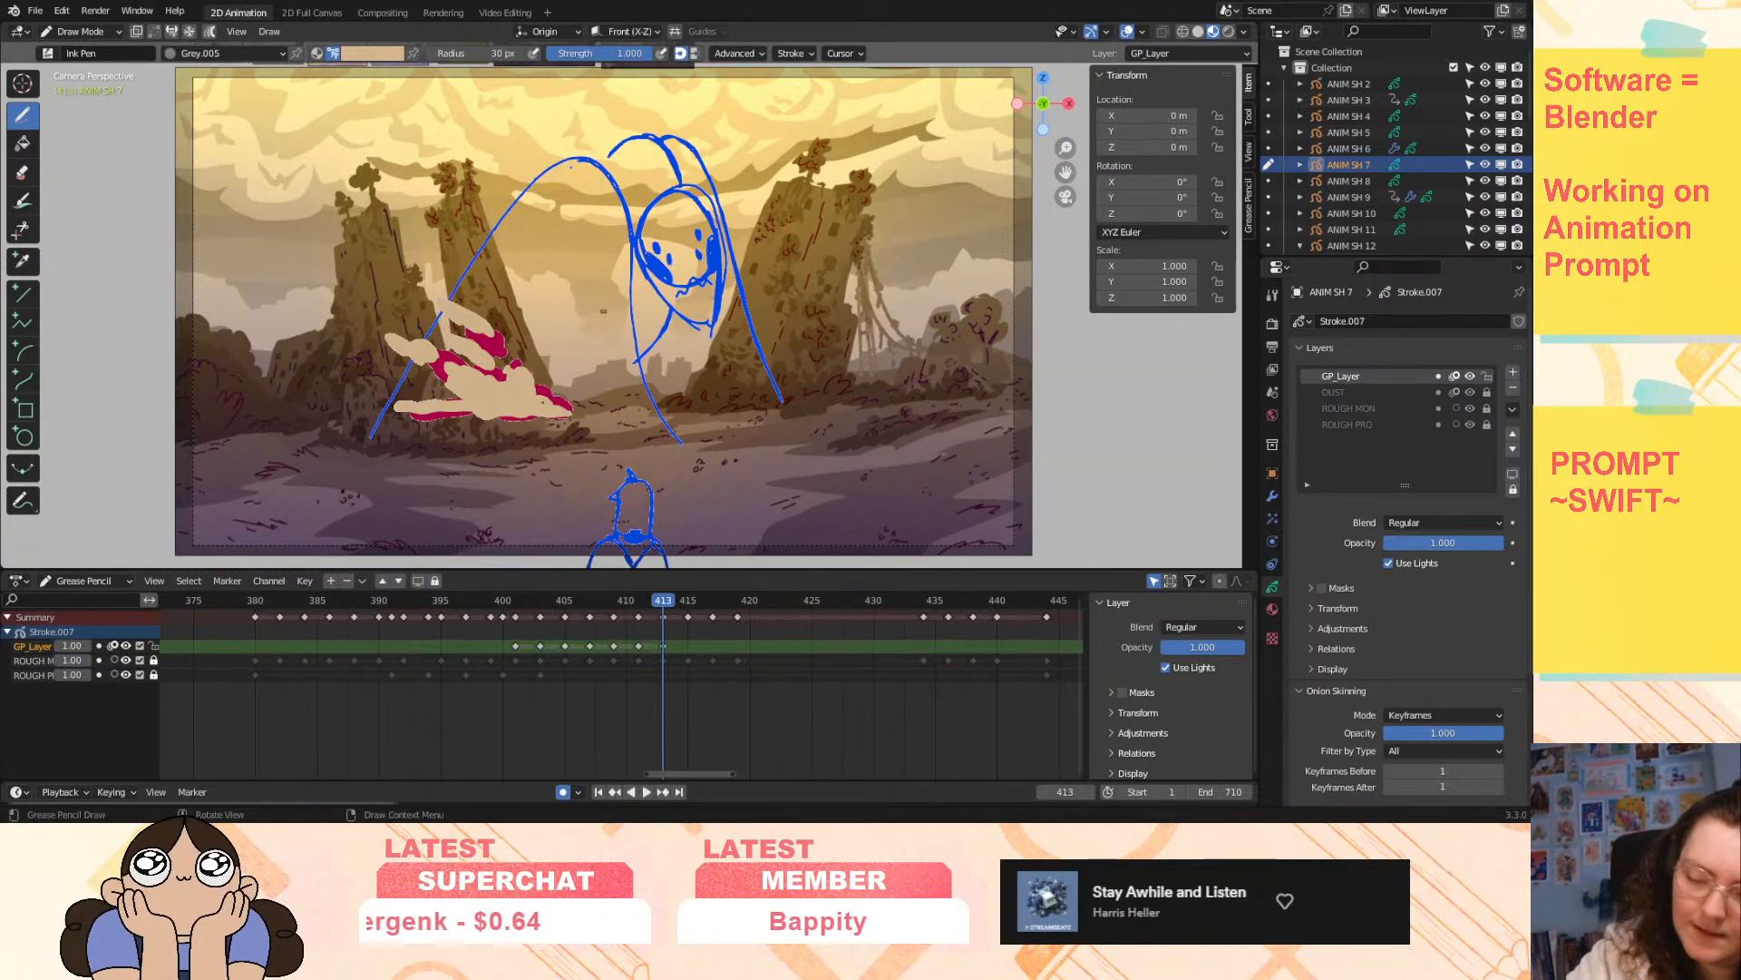
pyautogui.moveTo(452, 397)
pyautogui.mouseDown()
pyautogui.moveTo(403, 401)
pyautogui.moveTo(574, 413)
pyautogui.moveTo(375, 328)
pyautogui.moveTo(439, 326)
pyautogui.moveTo(399, 274)
pyautogui.moveTo(464, 312)
pyautogui.mouseUp()
pyautogui.moveTo(428, 280); pyautogui.dragTo(432, 270)
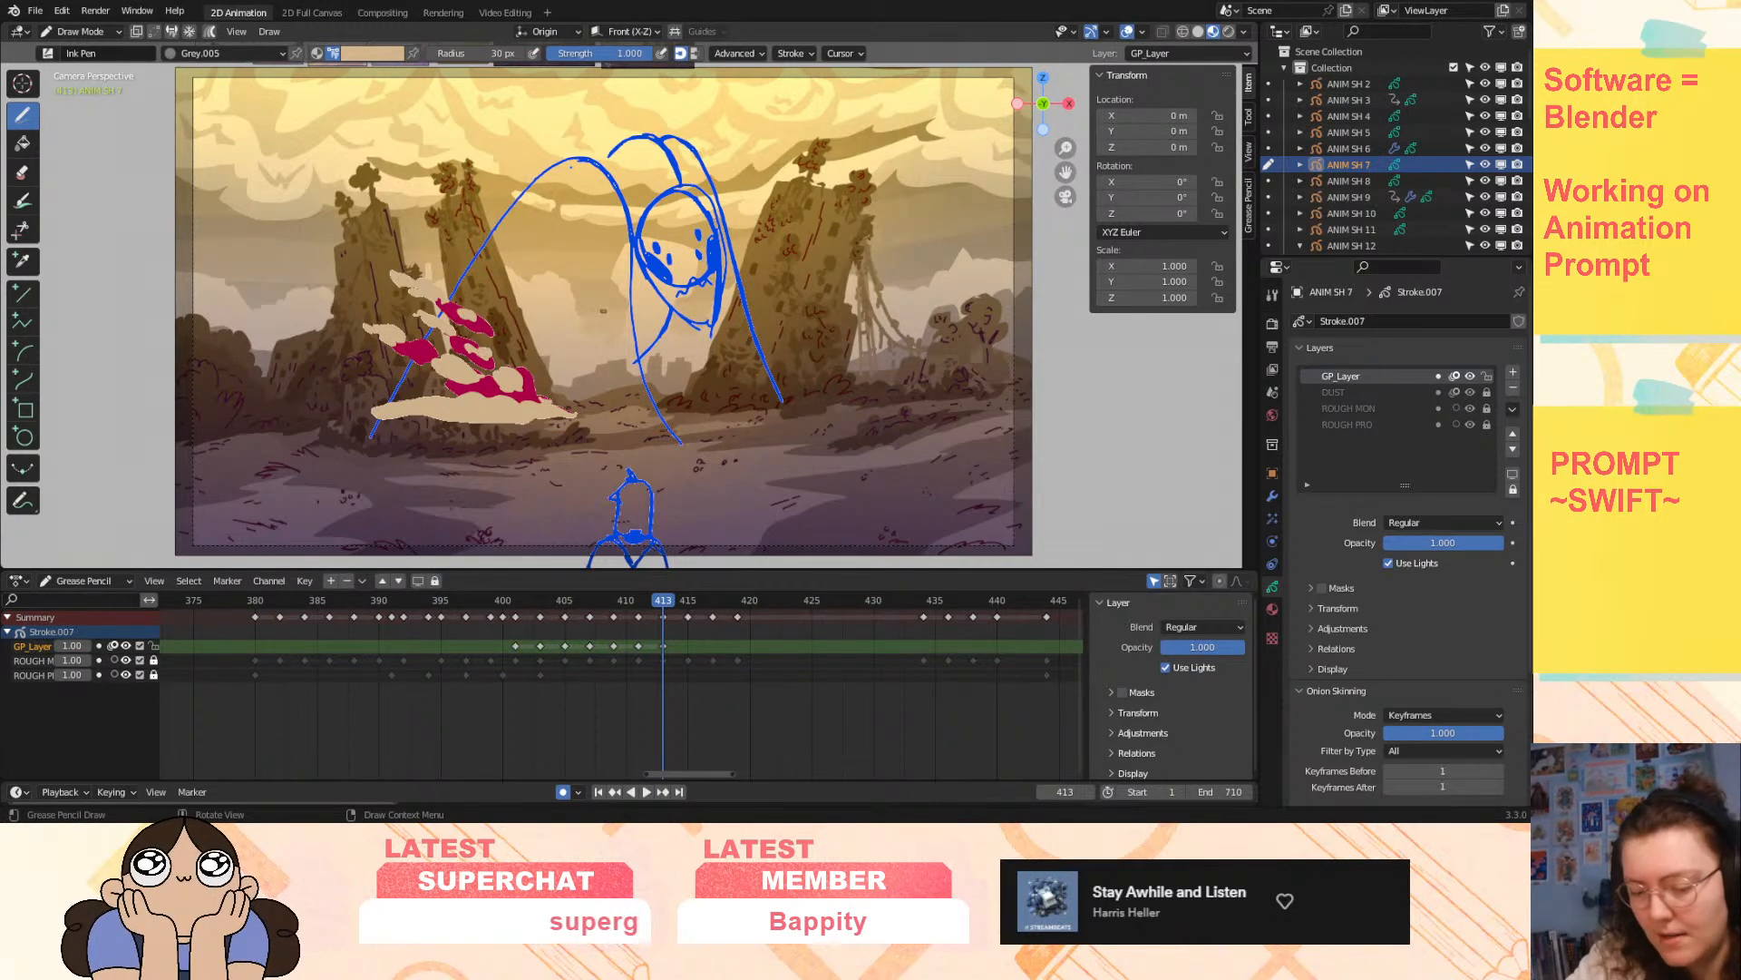
# - Play the dust, and draw a thin ground streak with shrinking wisps drifting up and outward on frame 415
pyautogui.press('space')
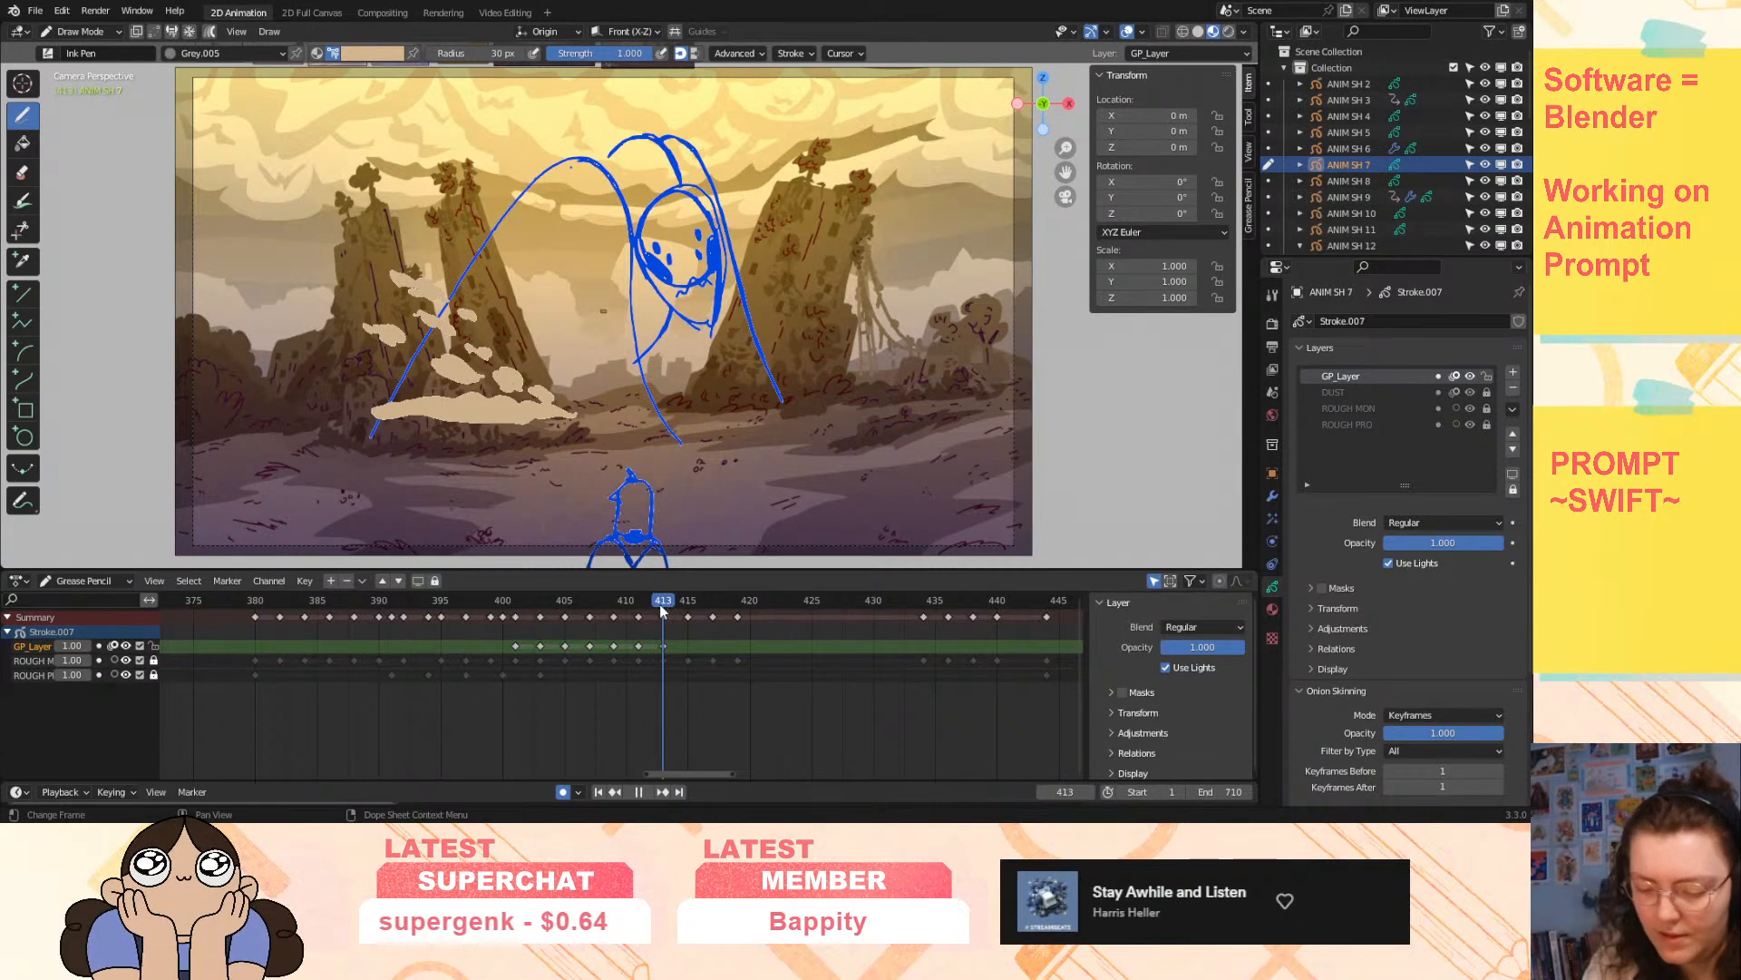
pyautogui.moveTo(666, 620); pyautogui.dragTo(689, 622)
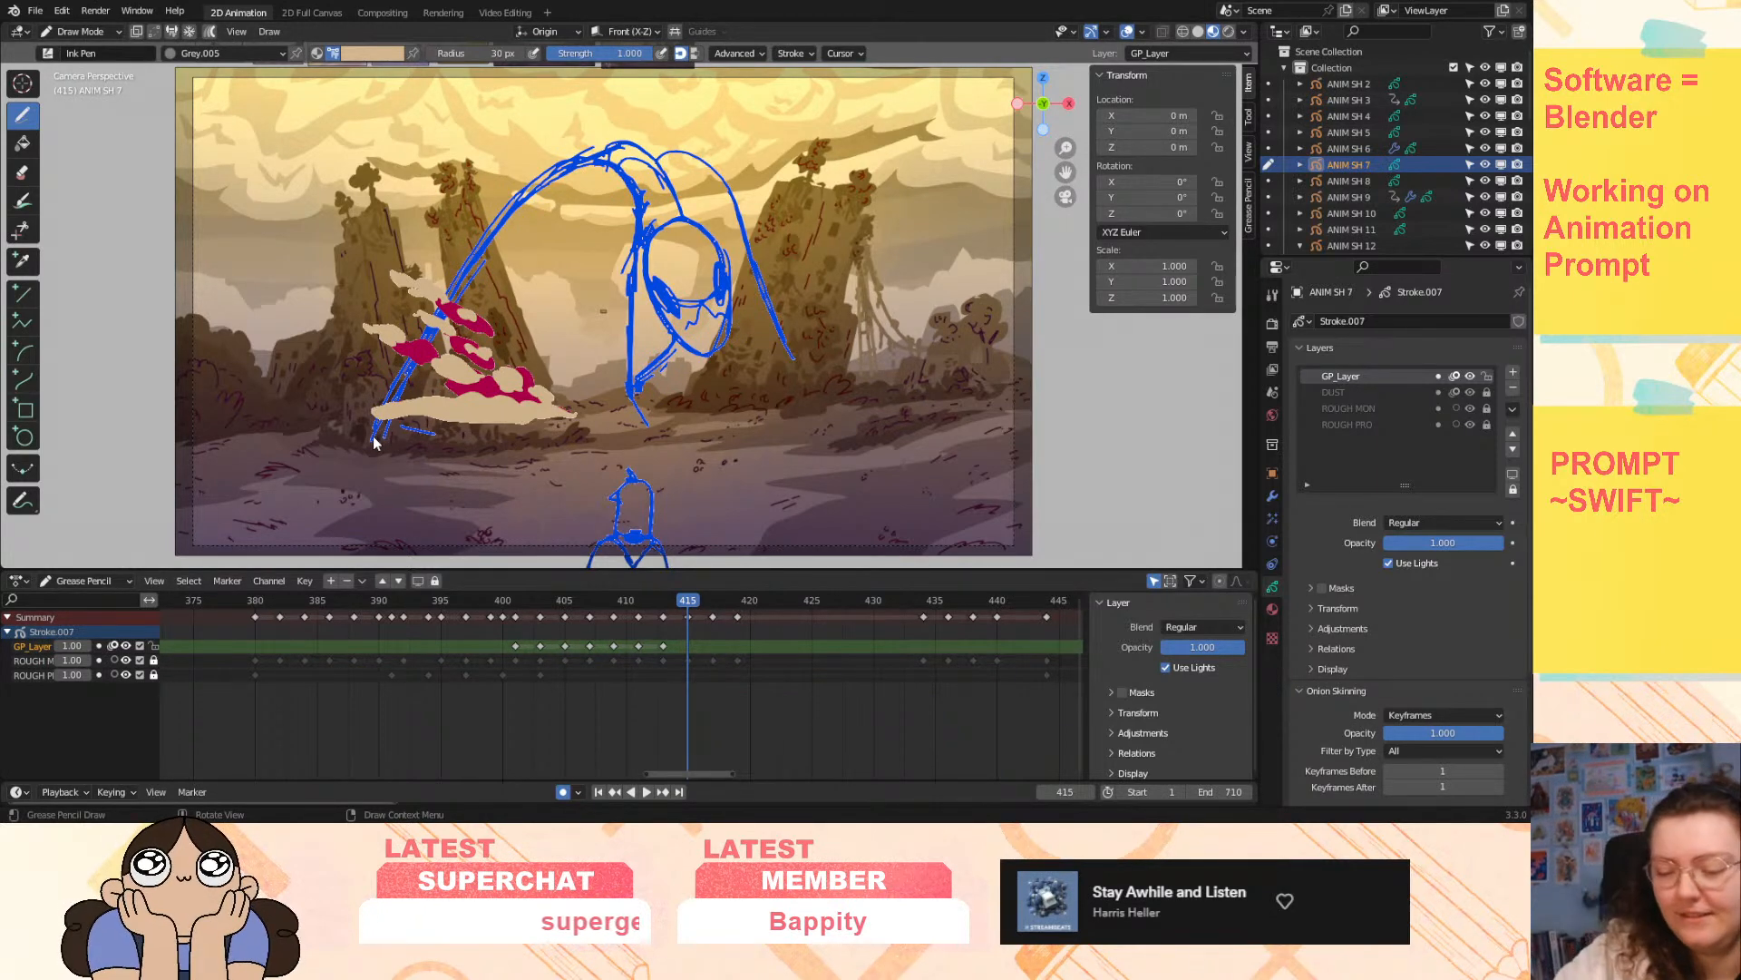
pyautogui.moveTo(367, 402); pyautogui.dragTo(362, 398)
pyautogui.moveTo(381, 402)
pyautogui.mouseDown()
pyautogui.moveTo(522, 405)
pyautogui.moveTo(465, 405)
pyautogui.mouseUp()
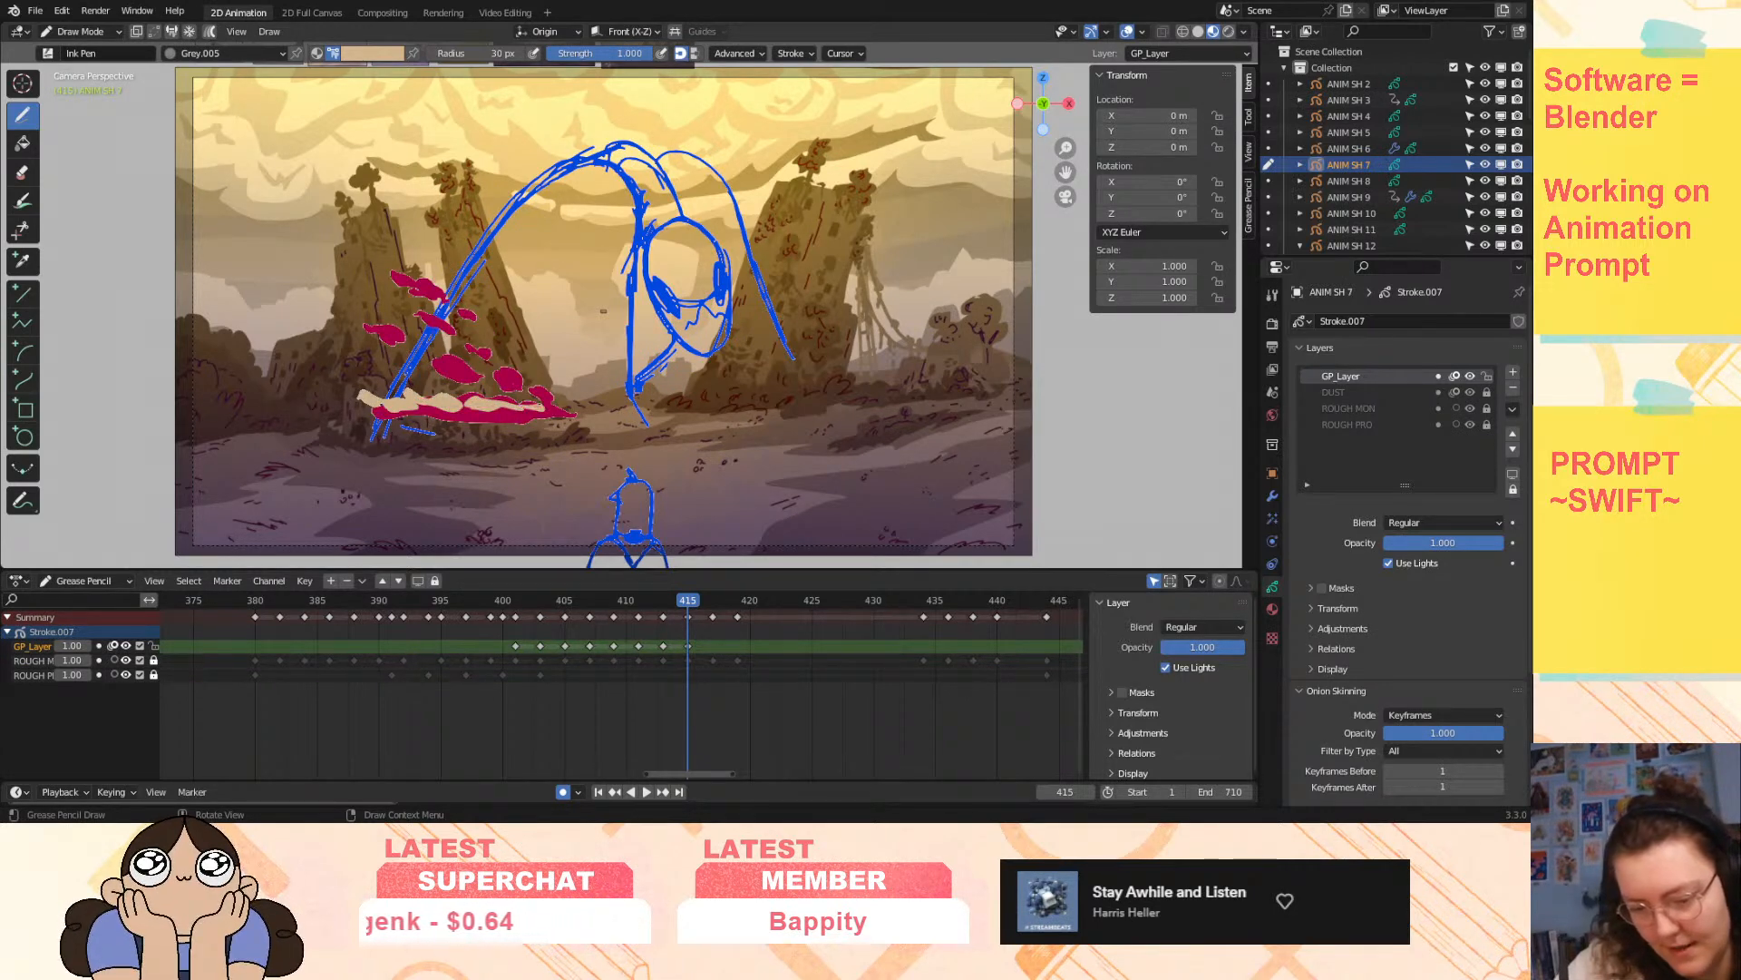
pyautogui.moveTo(428, 366); pyautogui.dragTo(442, 350)
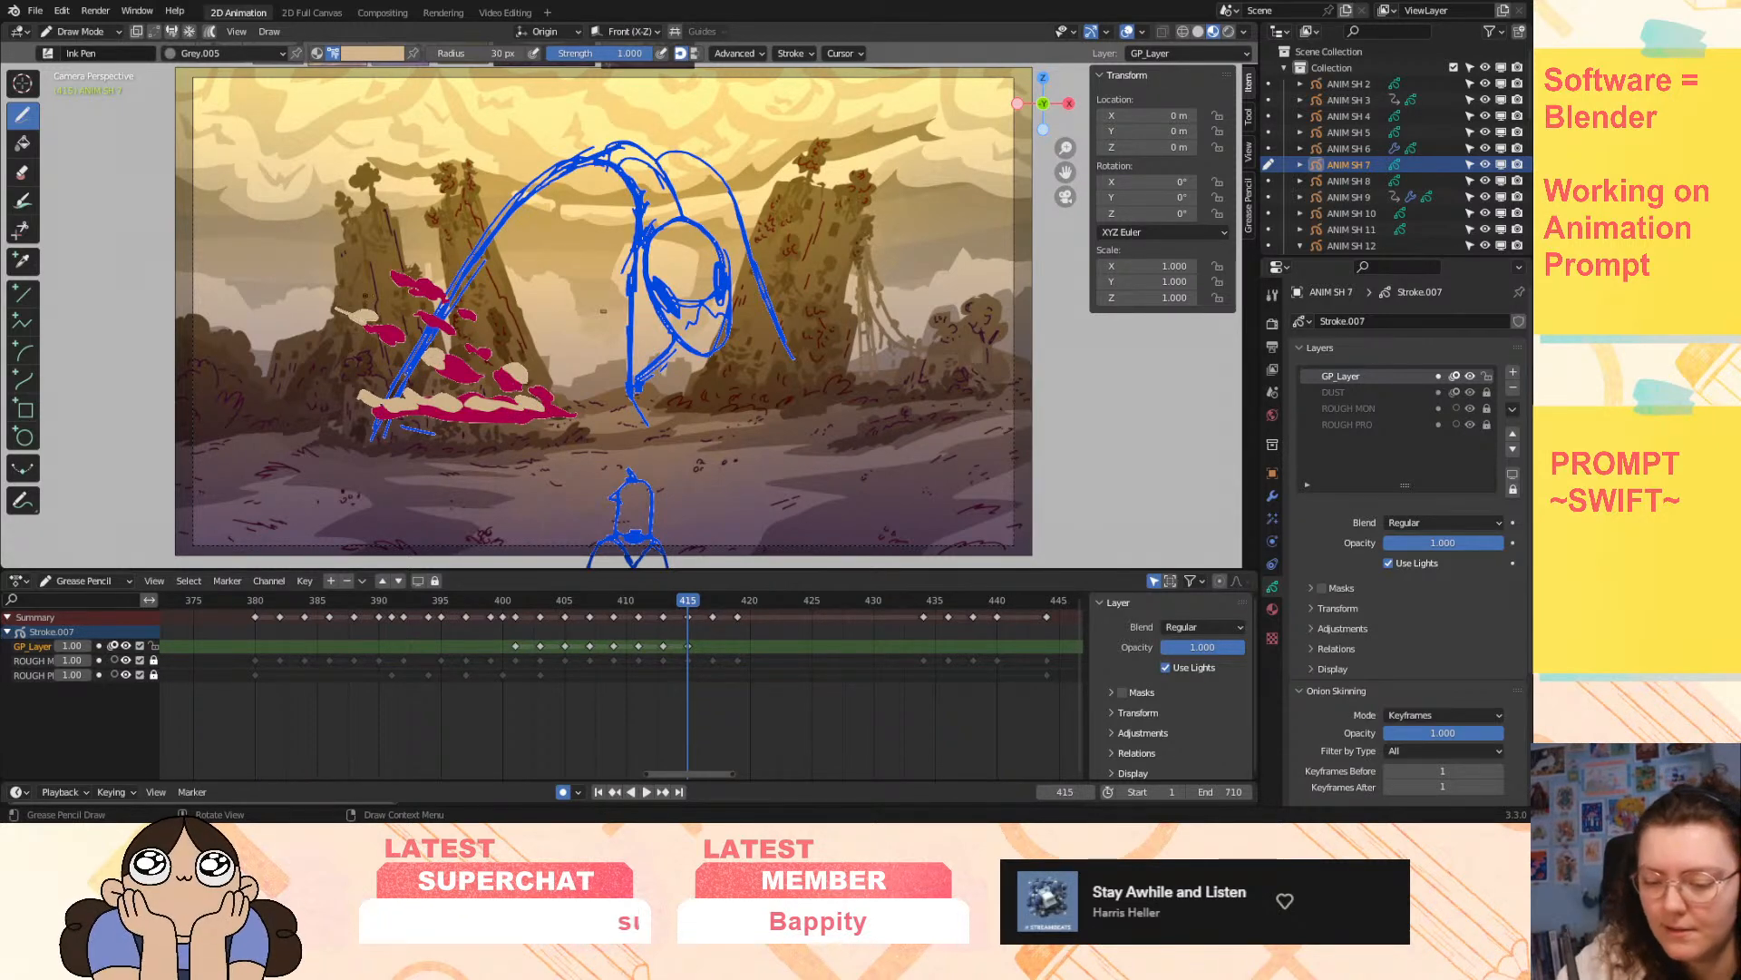
pyautogui.moveTo(387, 269); pyautogui.dragTo(410, 270)
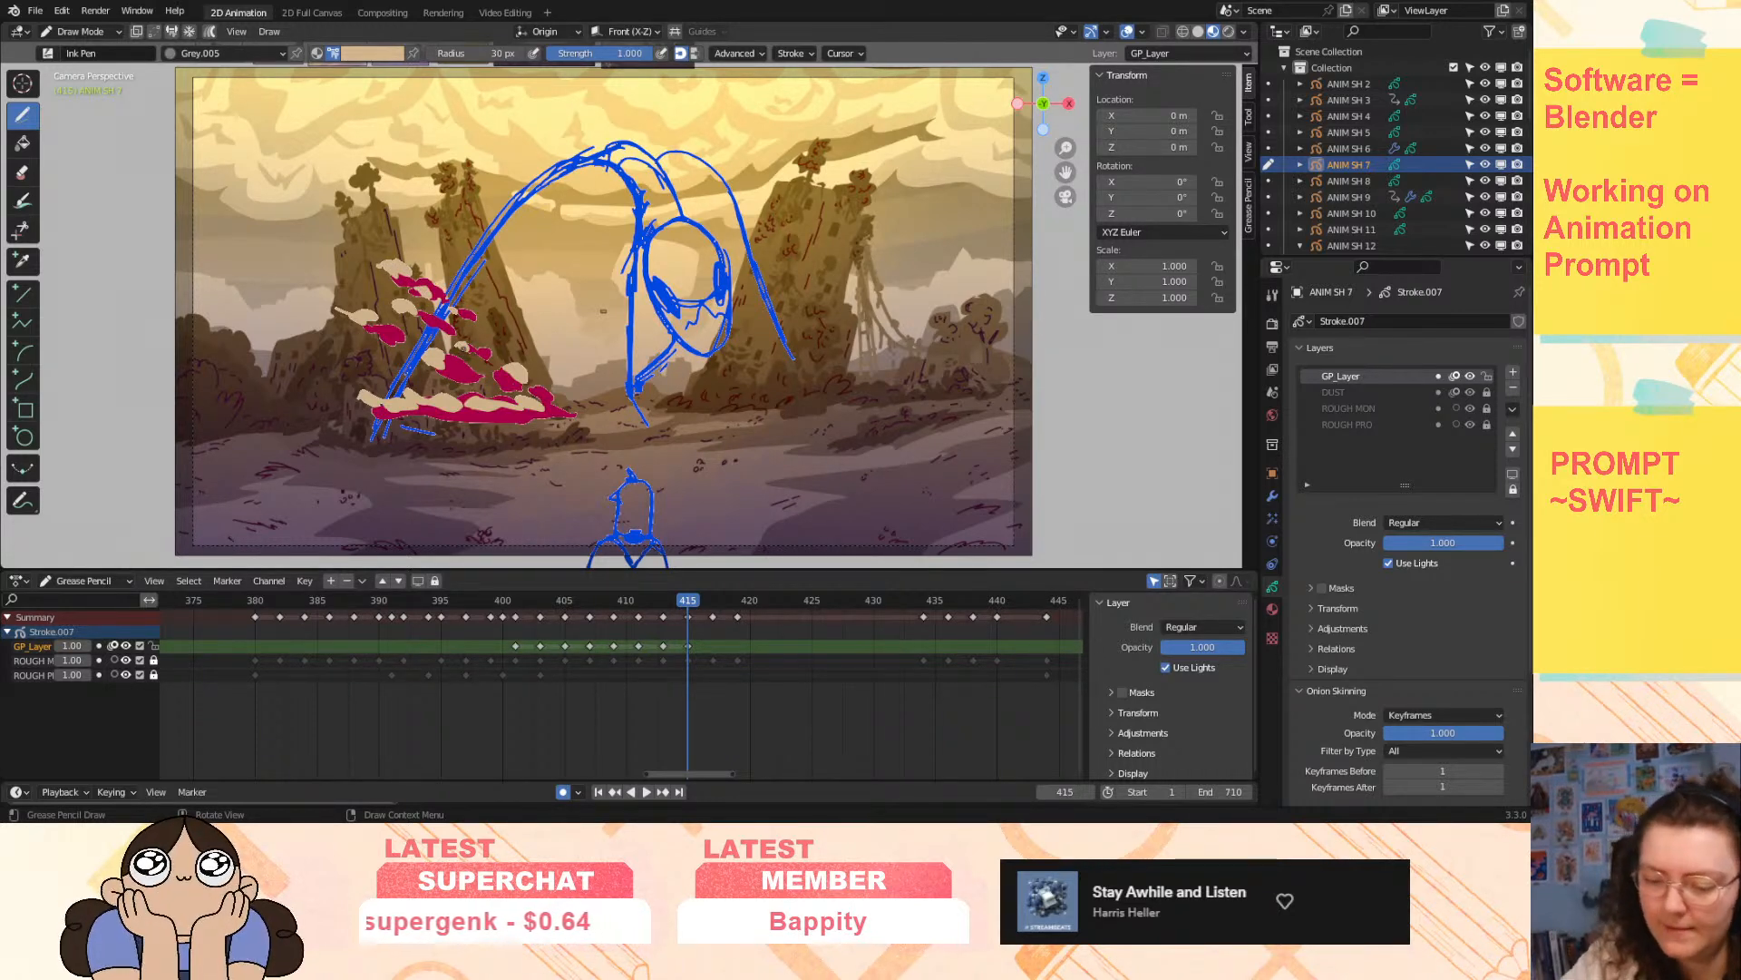
# - Draw small scattered dust puffs on frame 417, and shift the dust keyframes from frame 411 onward two frames later
pyautogui.moveTo(689, 607)
pyautogui.mouseDown()
pyautogui.moveTo(669, 607)
pyautogui.moveTo(710, 610)
pyautogui.mouseUp()
pyautogui.press('Escape')
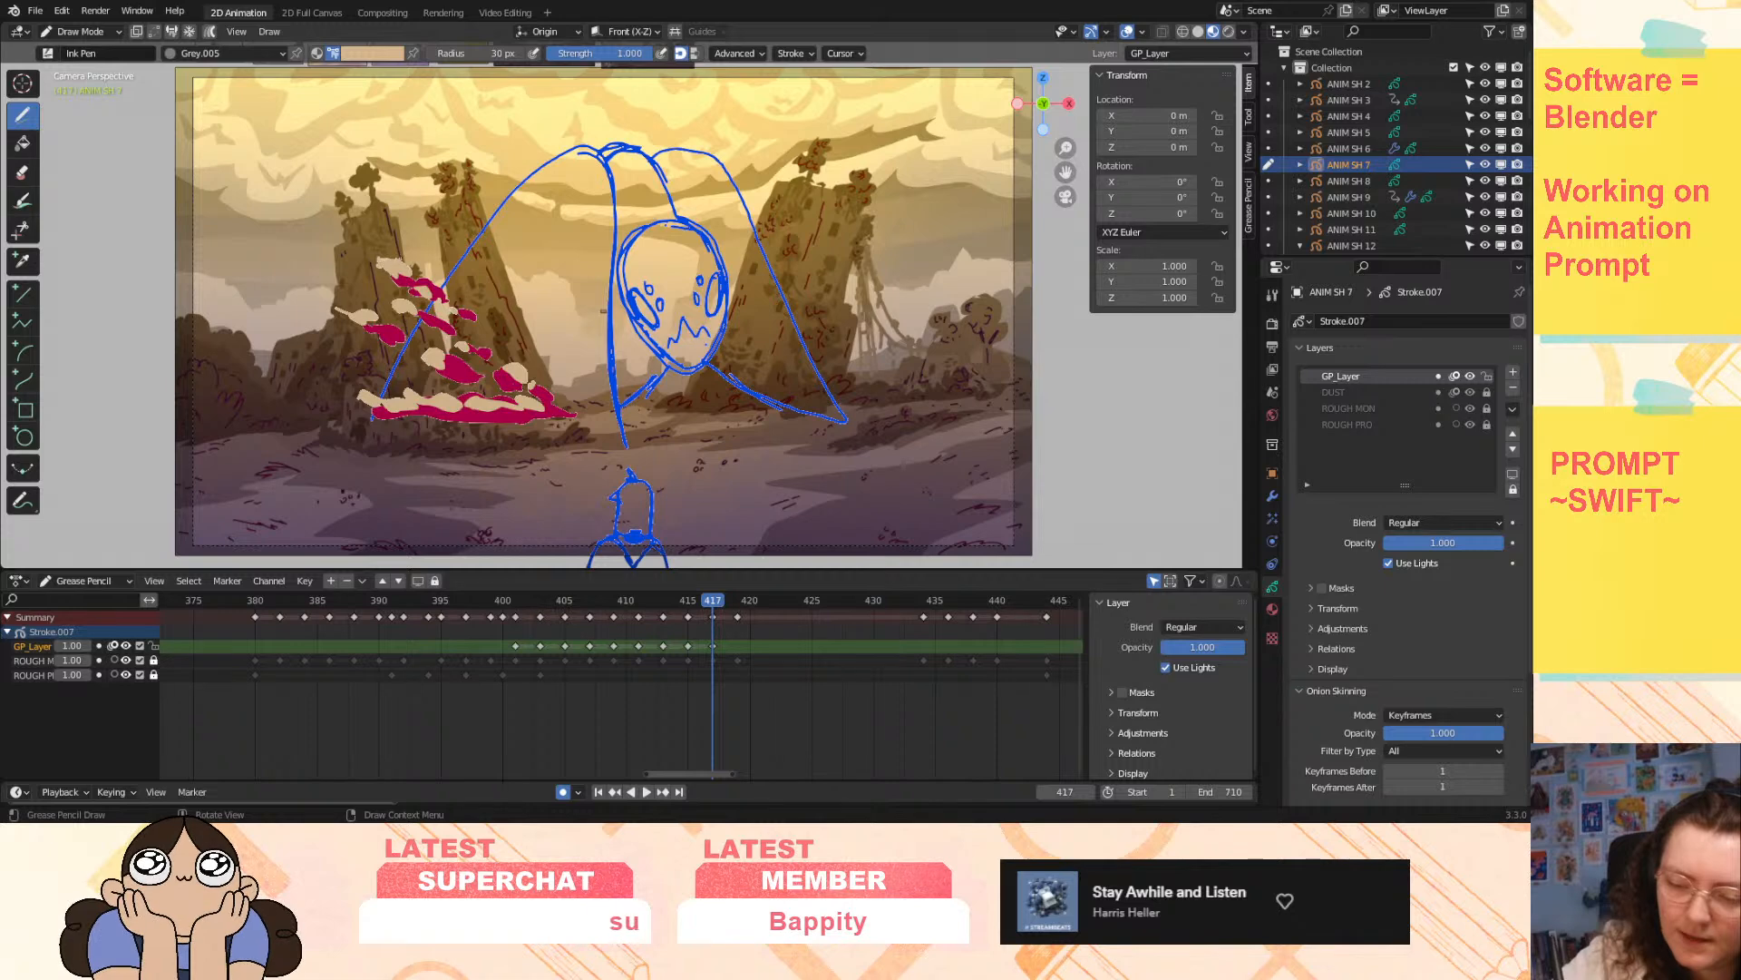
pyautogui.moveTo(389, 260); pyautogui.dragTo(350, 303)
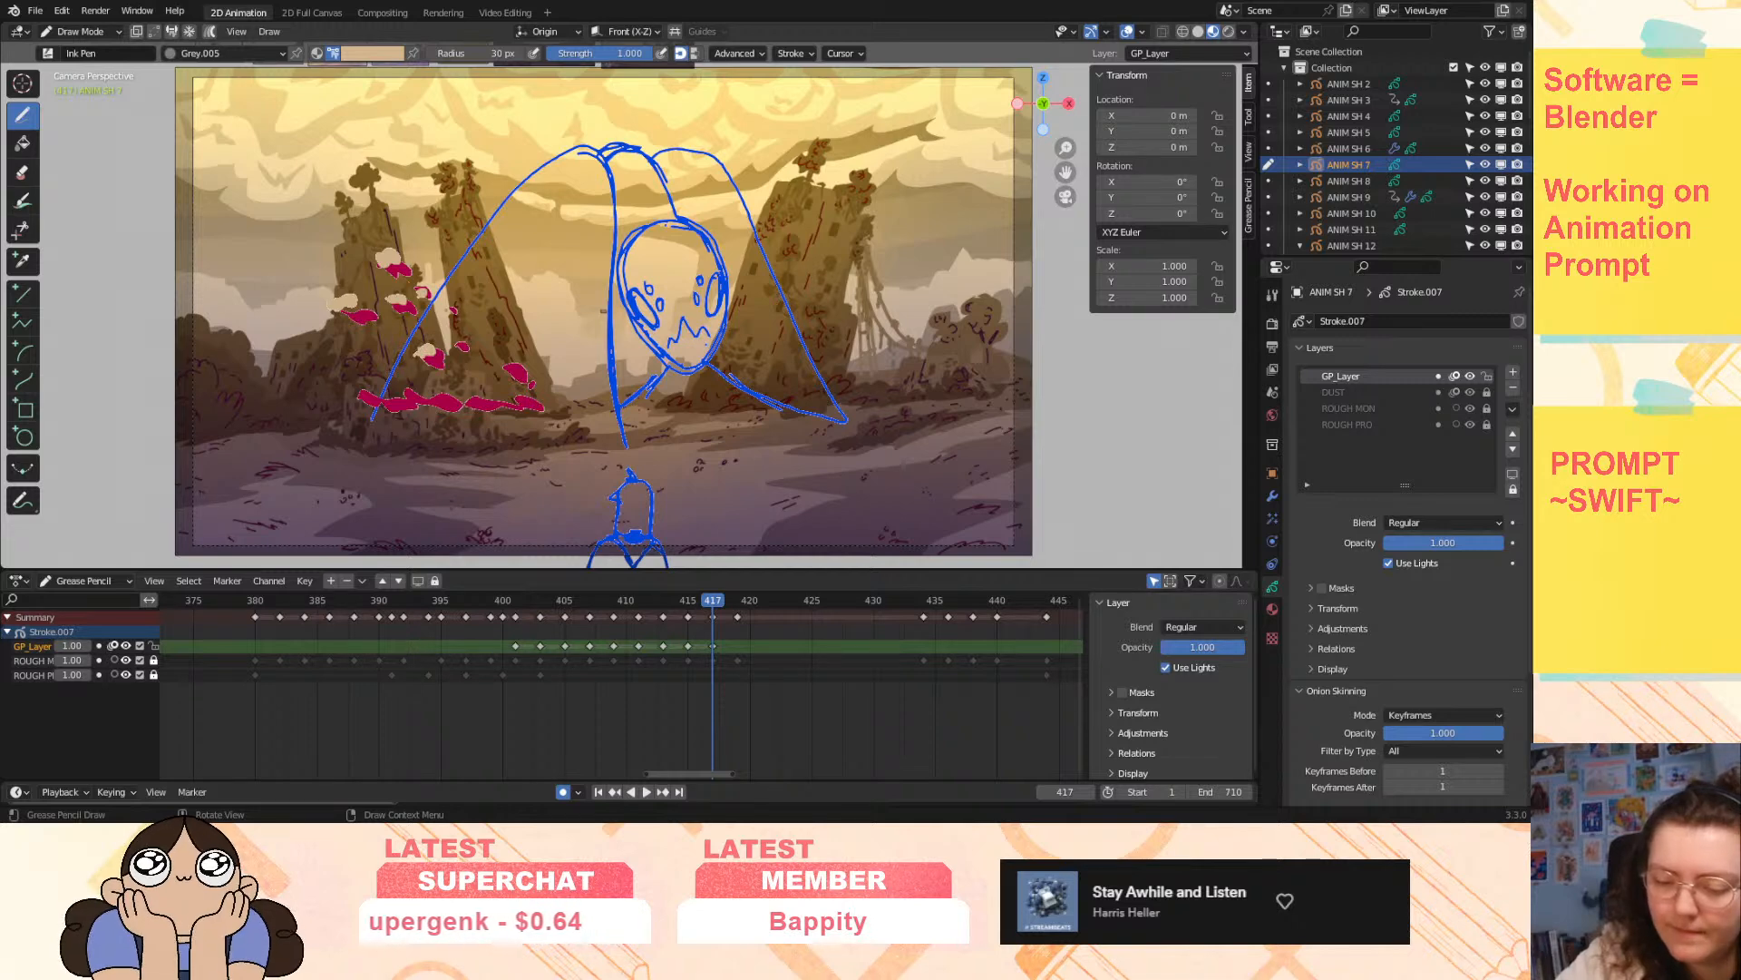
pyautogui.moveTo(359, 391); pyautogui.dragTo(394, 392)
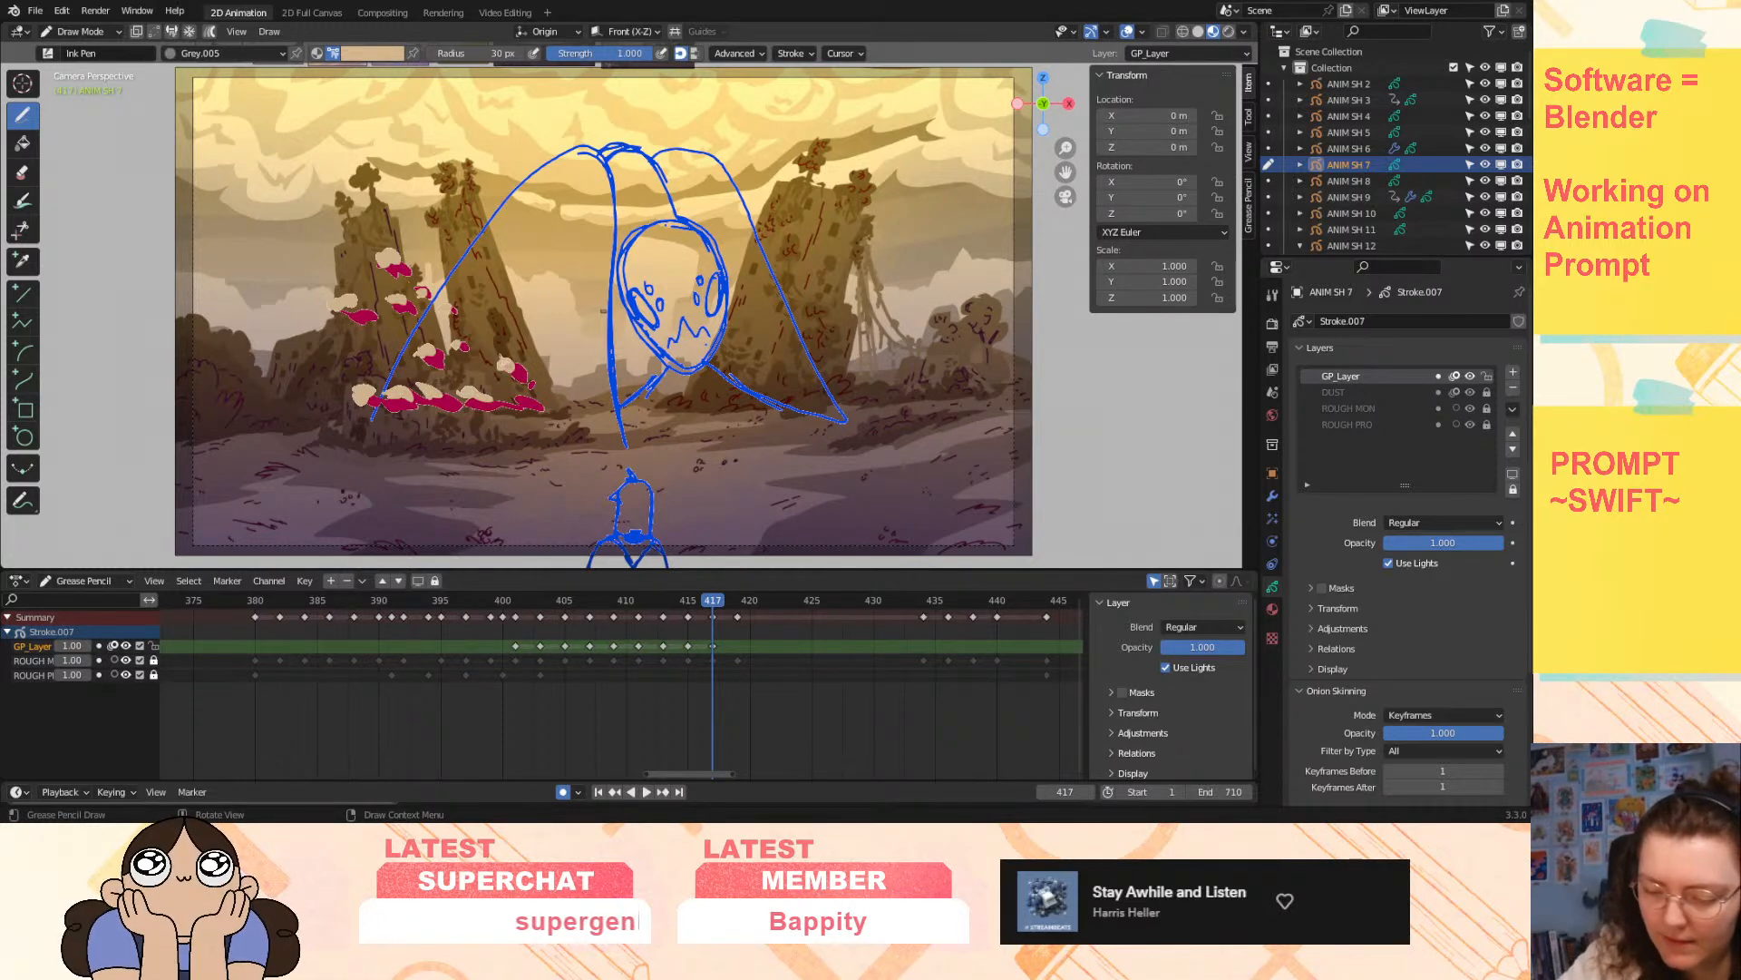
pyautogui.moveTo(713, 645)
pyautogui.mouseDown()
pyautogui.moveTo(628, 646)
pyautogui.moveTo(737, 650)
pyautogui.mouseUp()
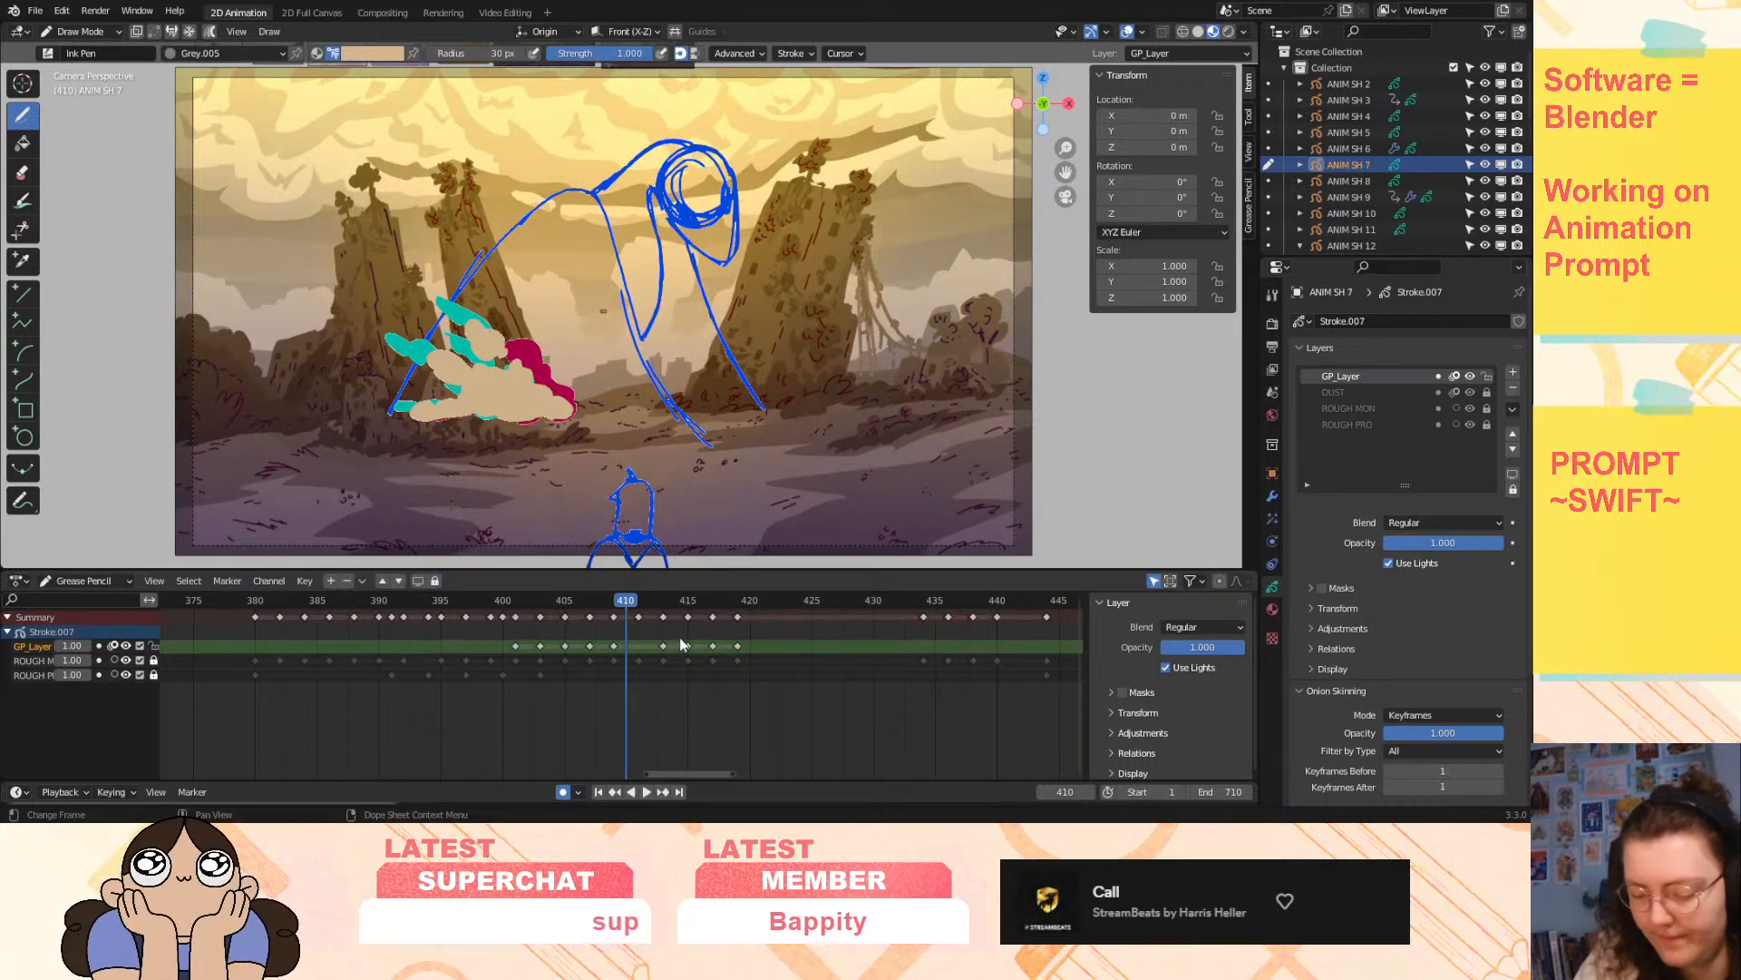
# - Scale the last three dust keyframes about frame 413 so they land on frames 417, 420 and 424
pyautogui.click(663, 600)
pyautogui.moveTo(683, 636); pyautogui.dragTo(770, 650)
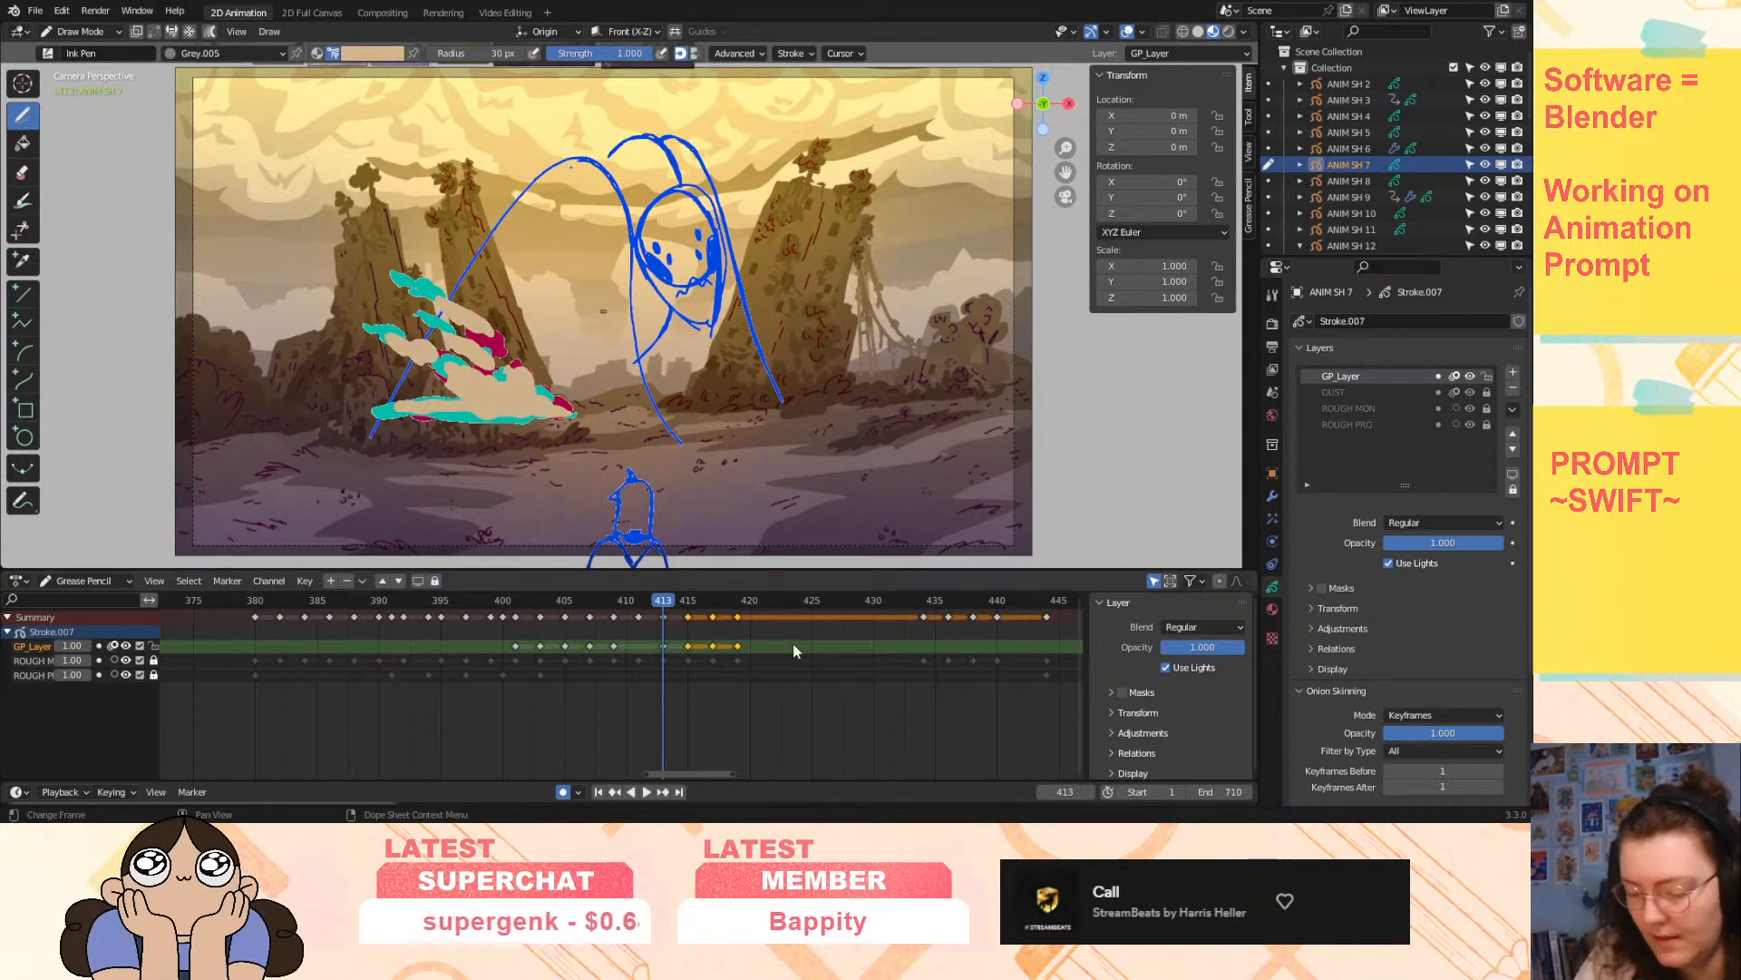
pyautogui.press('s')
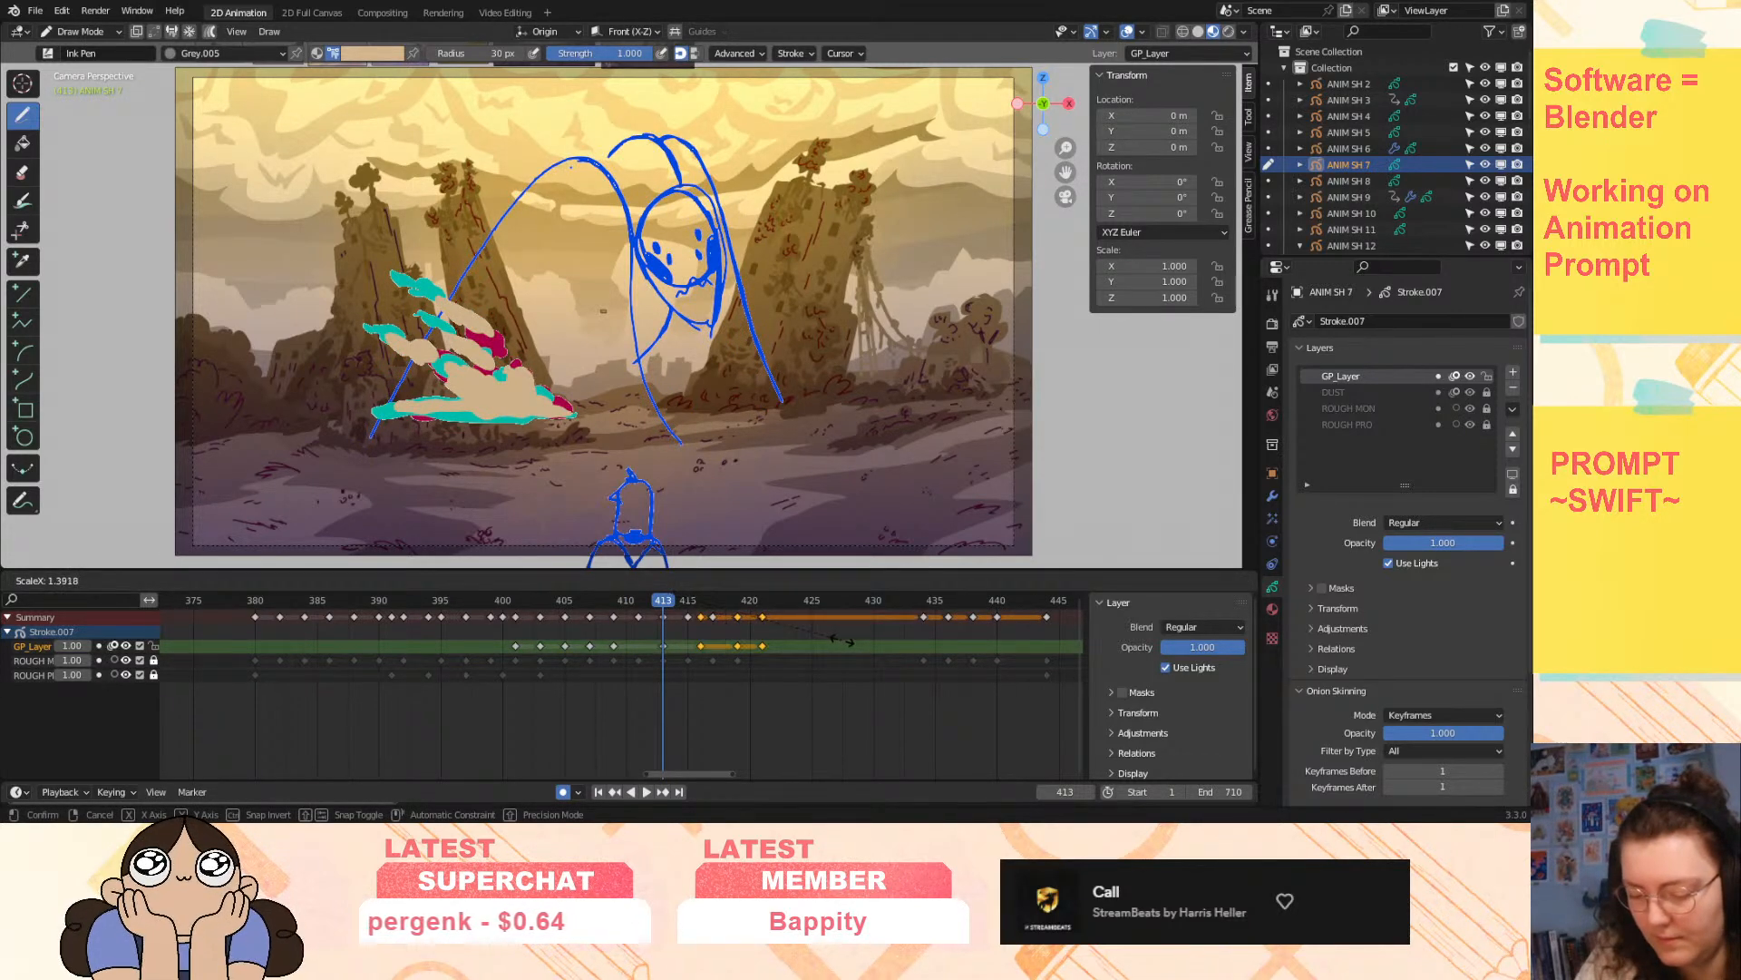
pyautogui.click(898, 635)
pyautogui.click(760, 649)
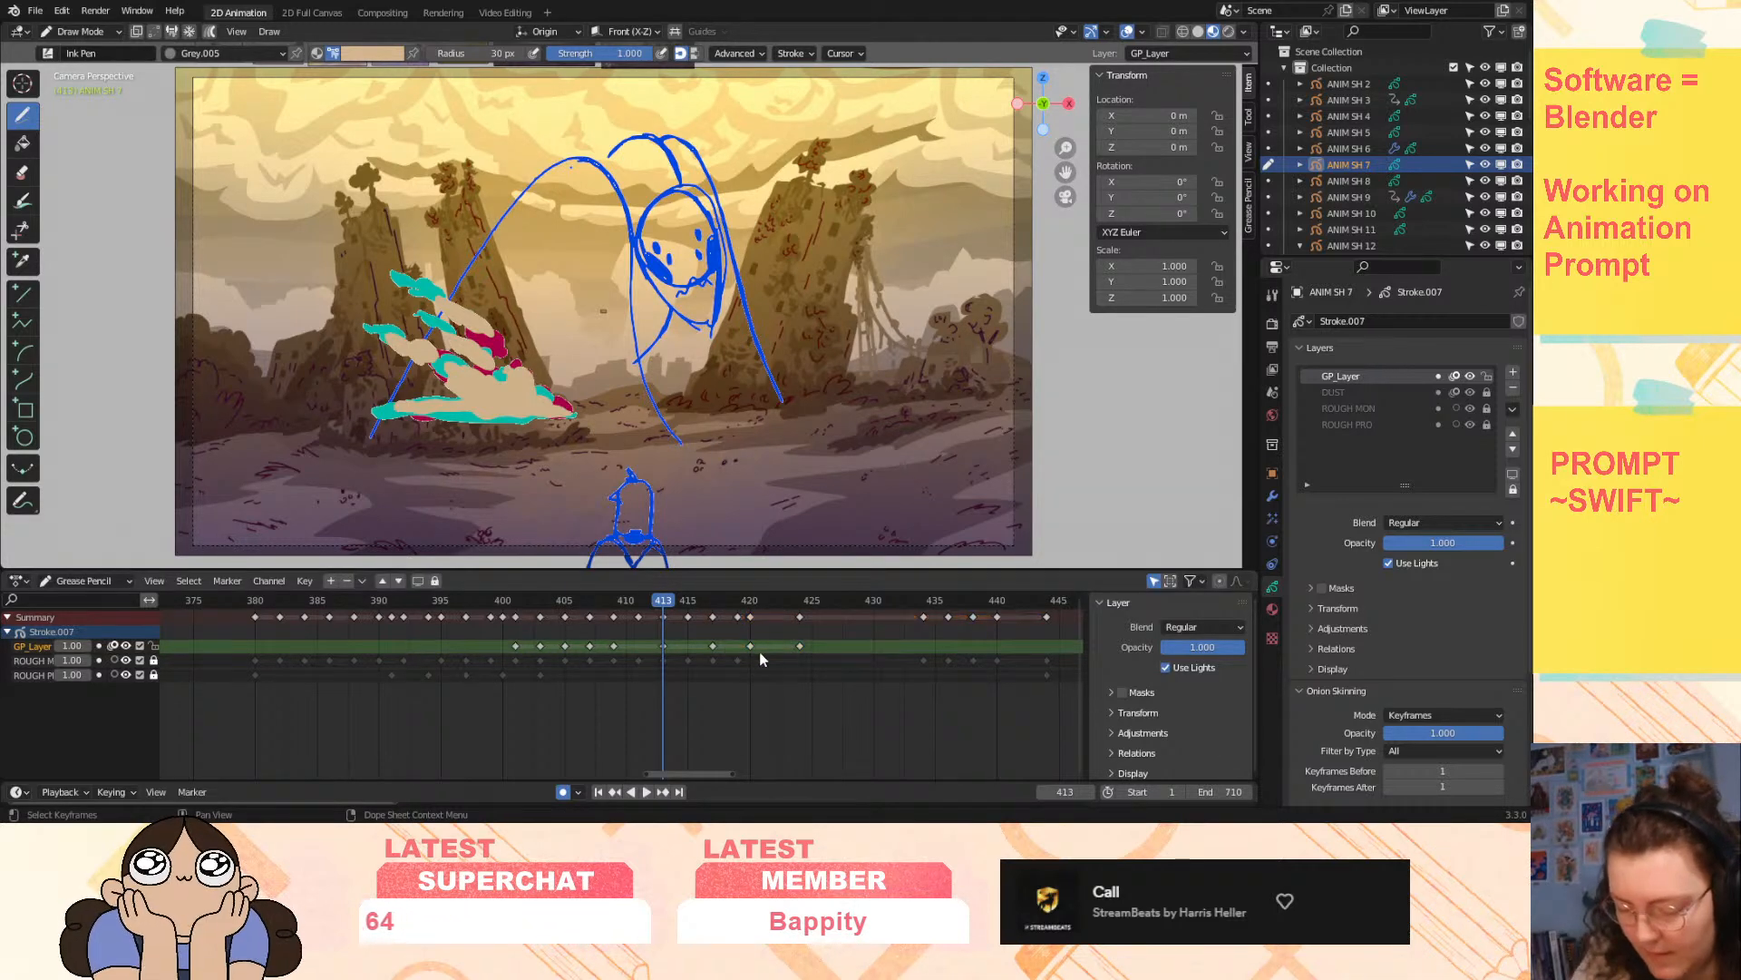
# - Insert an empty keyframe on frame 428 to end the dust, and play the animation
pyautogui.moveTo(700, 605)
pyautogui.mouseDown()
pyautogui.moveTo(798, 639)
pyautogui.moveTo(950, 633)
pyautogui.moveTo(798, 650)
pyautogui.moveTo(813, 655)
pyautogui.moveTo(798, 616)
pyautogui.moveTo(858, 620)
pyautogui.moveTo(847, 650)
pyautogui.moveTo(798, 606)
pyautogui.moveTo(396, 663)
pyautogui.moveTo(329, 695)
pyautogui.mouseUp()
pyautogui.press('i')
pyautogui.click(857, 655)
pyautogui.click(644, 792)
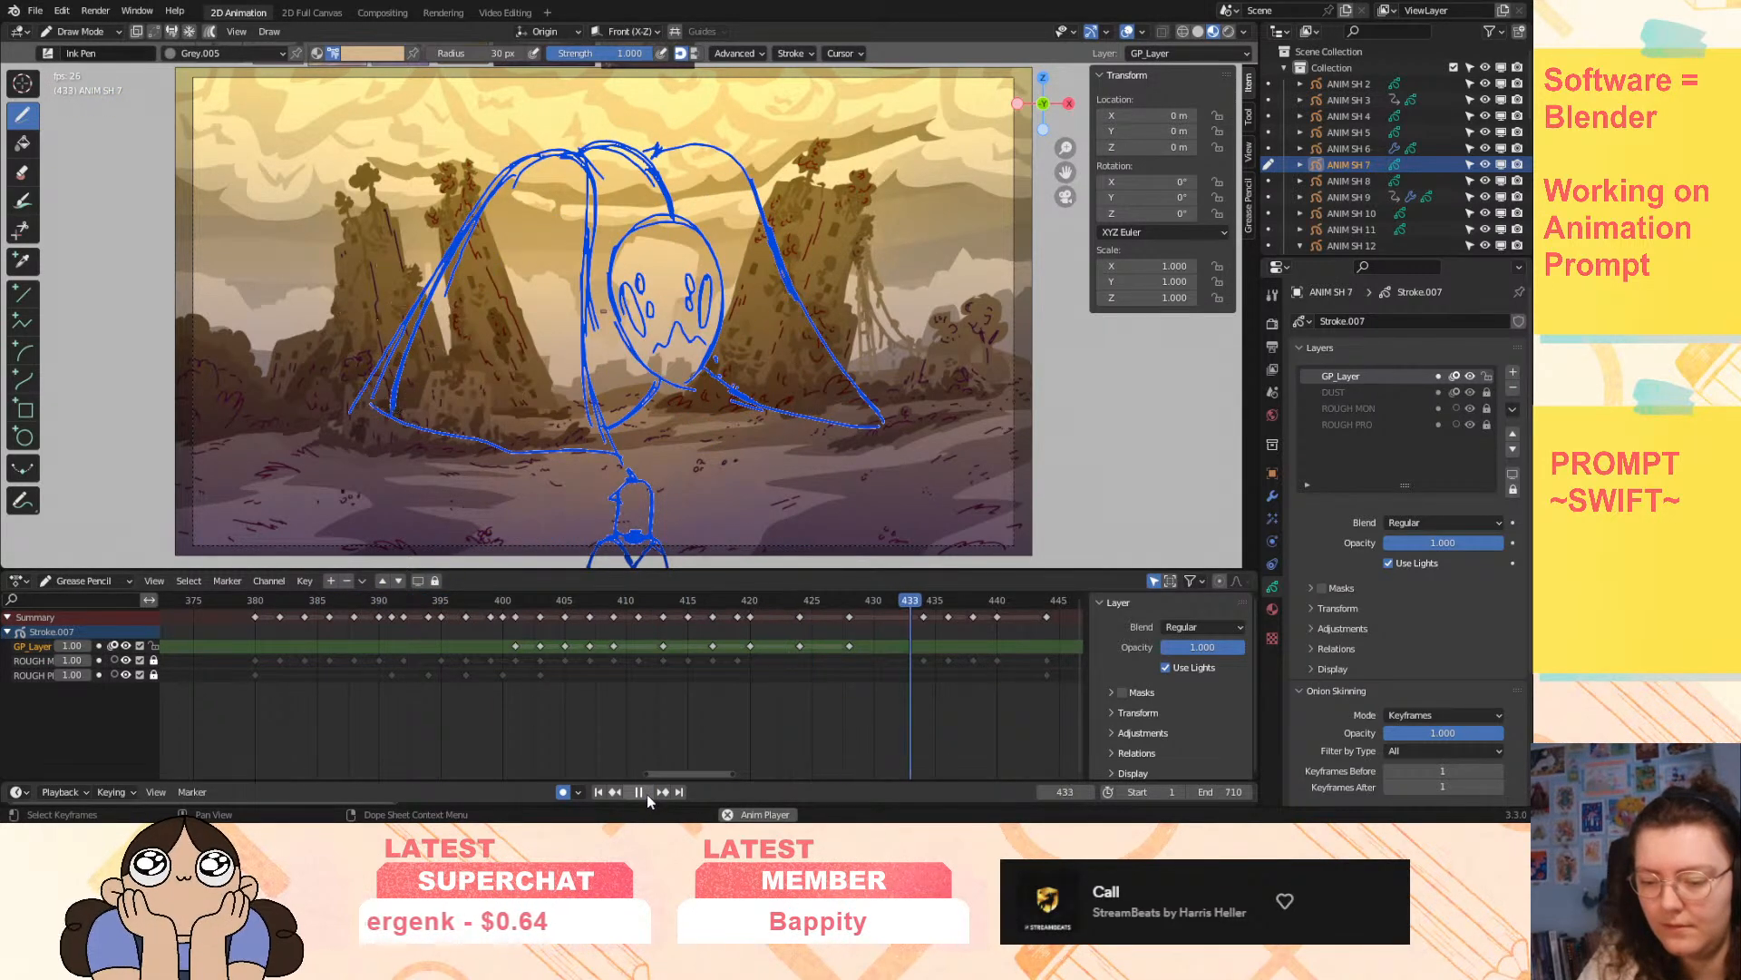
pyautogui.click(640, 792)
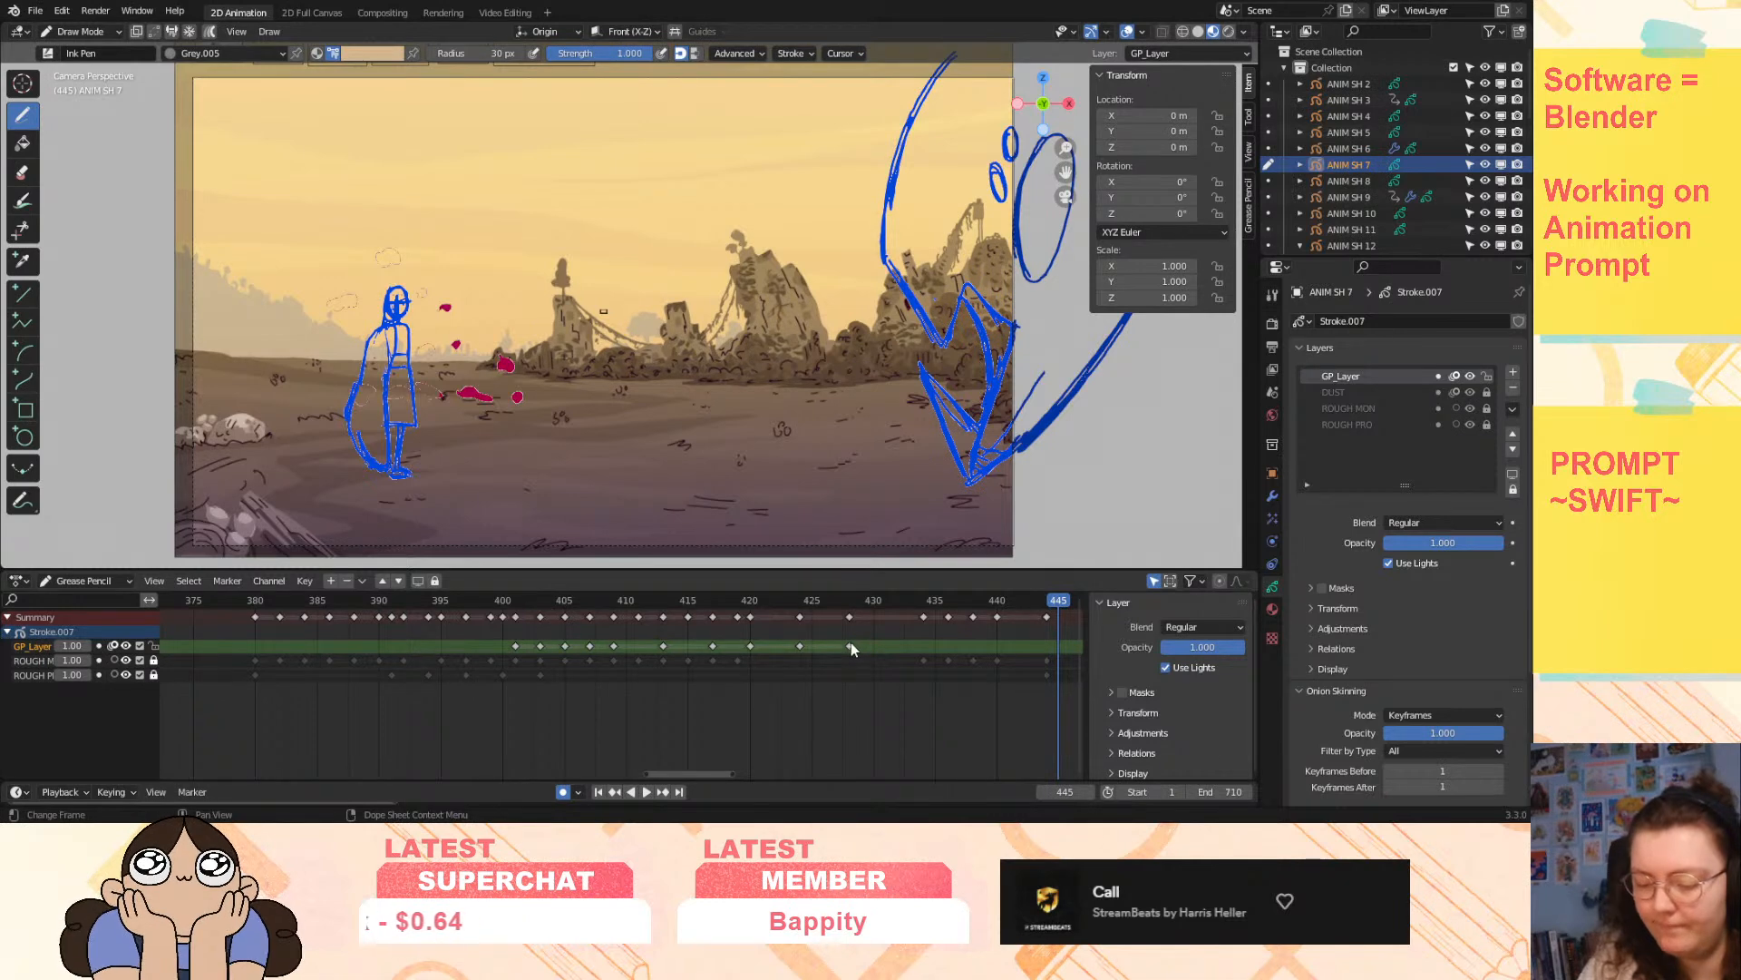
# - Scale all the dust keyframes about frame 401 so the last one lands on frame 440, and play the dust
pyautogui.moveTo(514, 608); pyautogui.dragTo(760, 673)
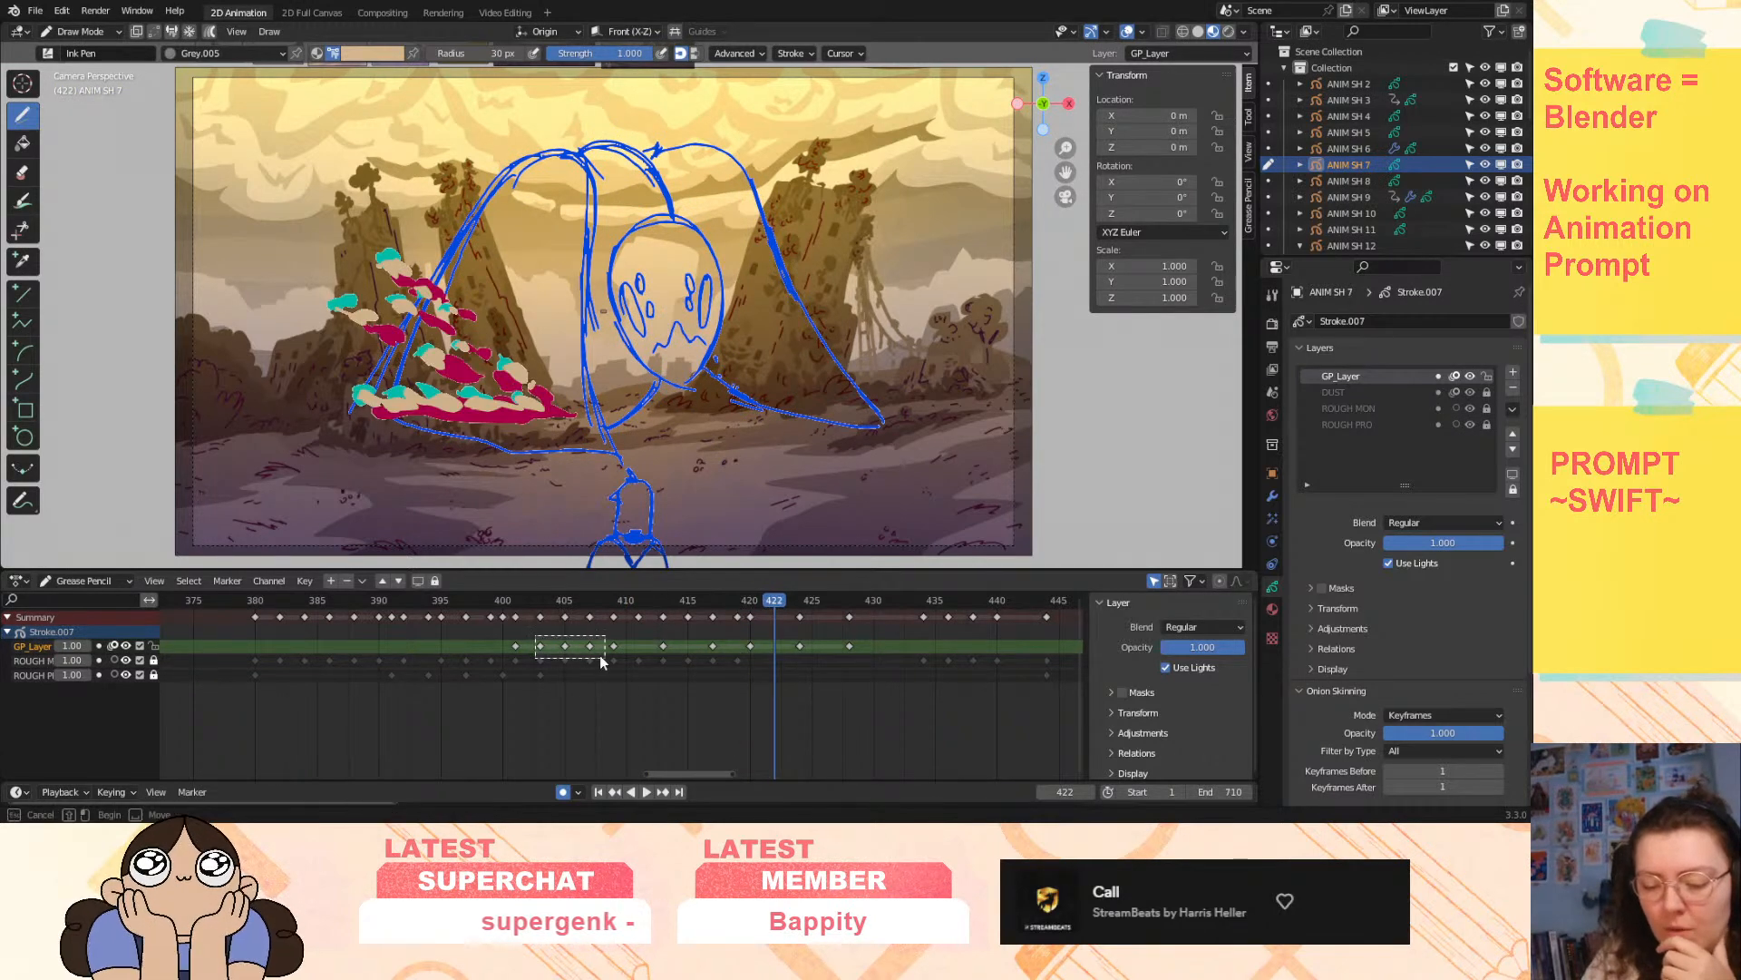
pyautogui.moveTo(507, 638); pyautogui.dragTo(878, 650)
pyautogui.click(515, 610)
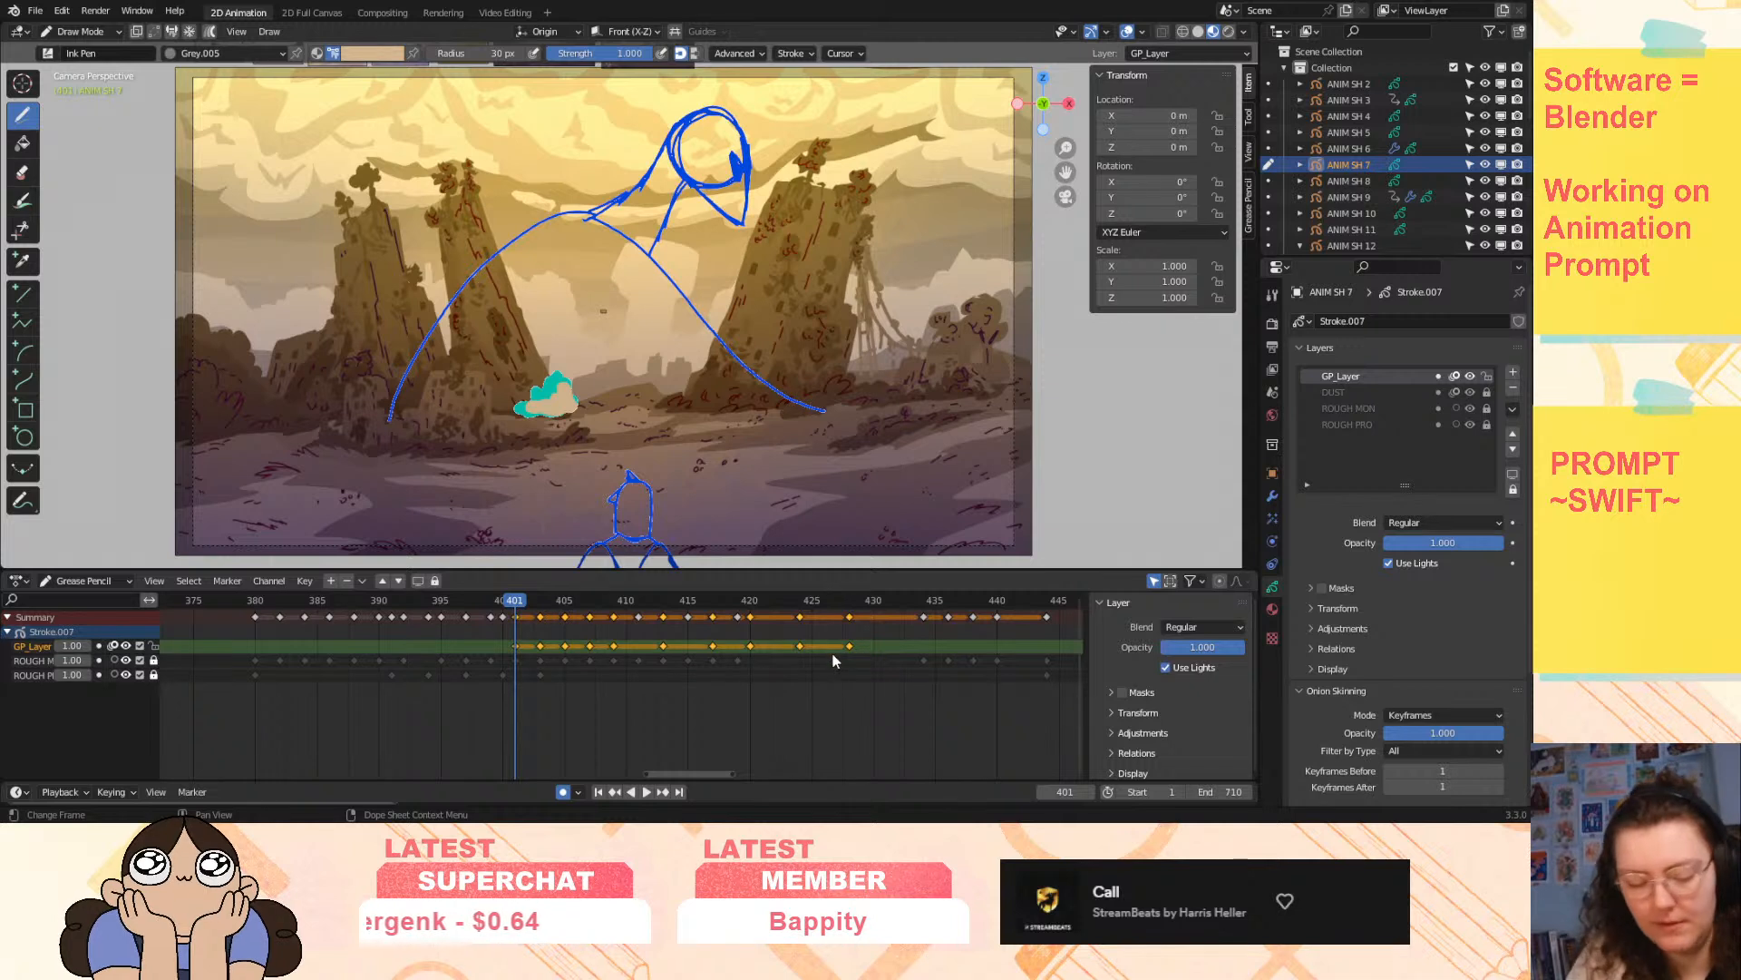
pyautogui.press('s')
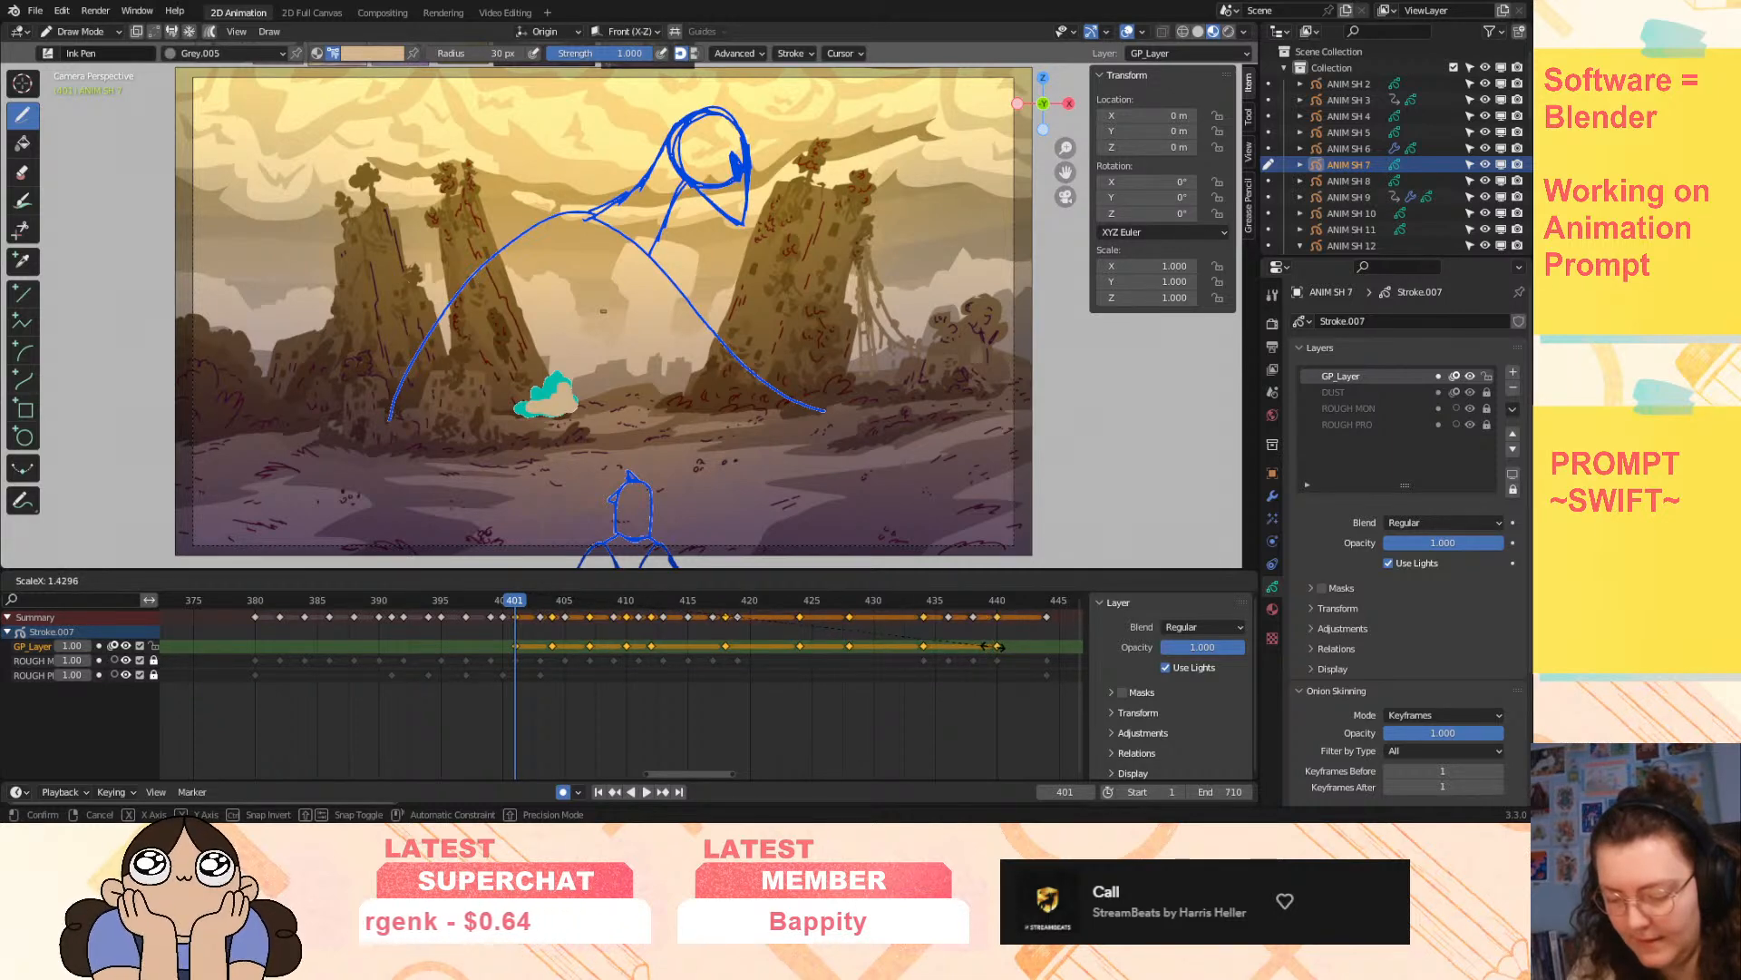
pyautogui.click(998, 645)
pyautogui.press('space')
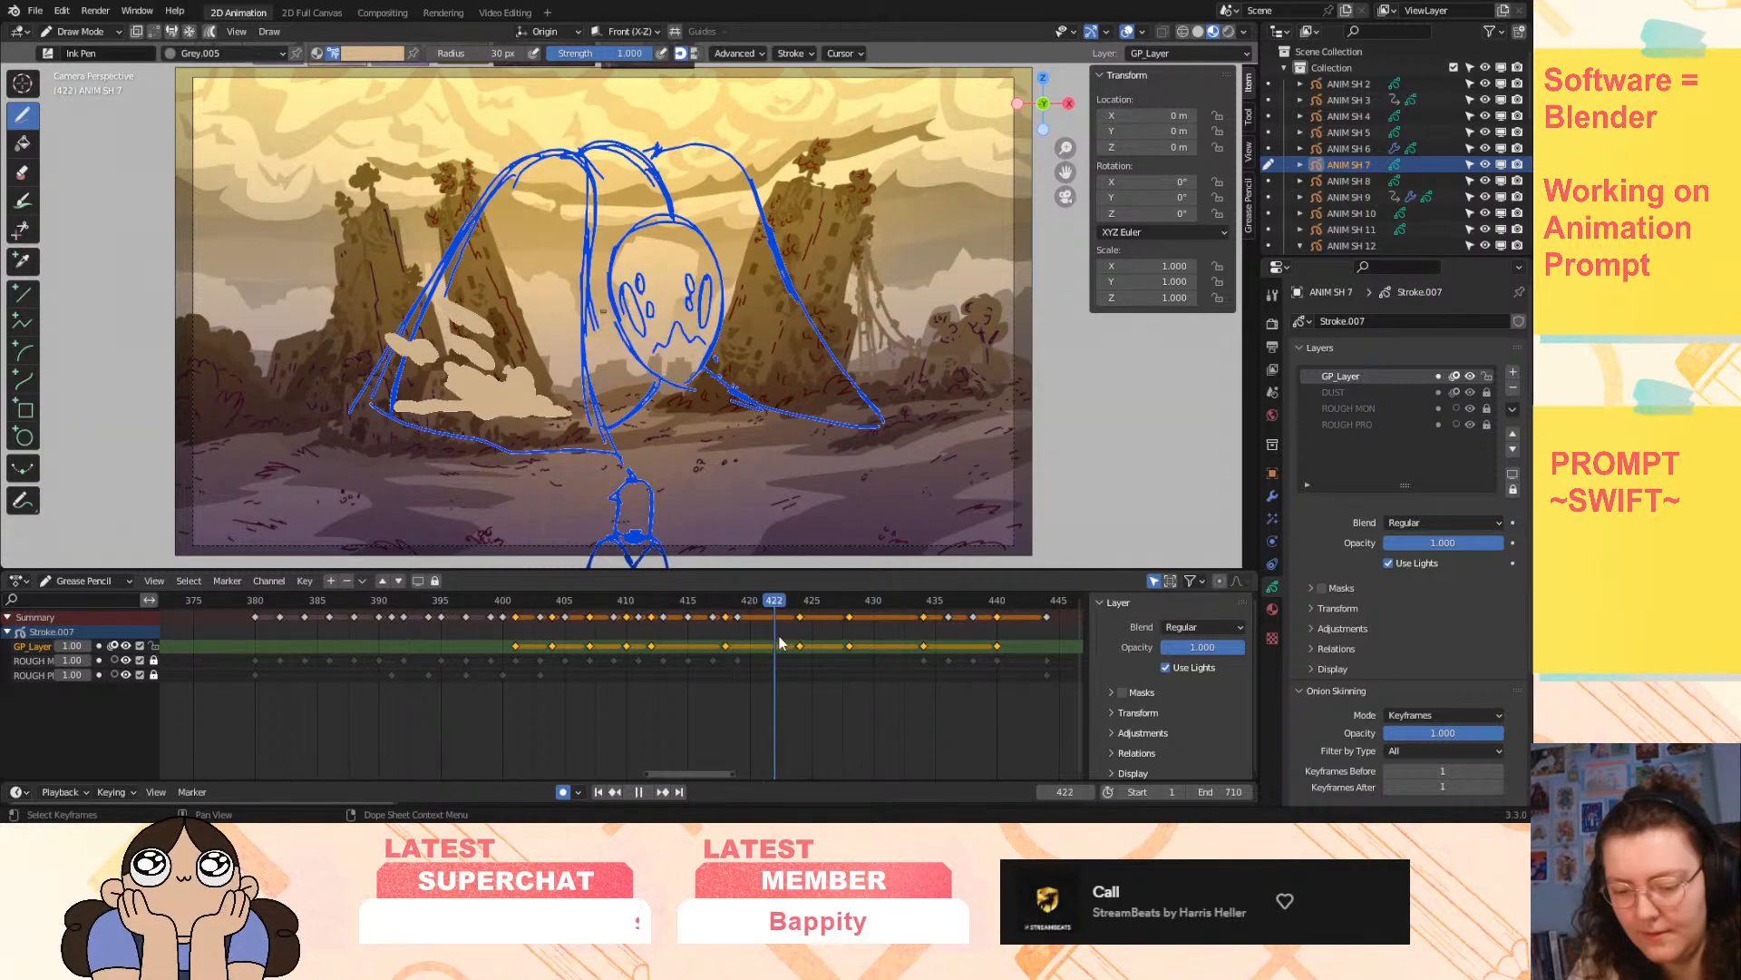
pyautogui.moveTo(954, 650)
pyautogui.mouseDown()
pyautogui.moveTo(586, 713)
pyautogui.moveTo(603, 720)
pyautogui.moveTo(521, 704)
pyautogui.mouseUp()
pyautogui.press('space')
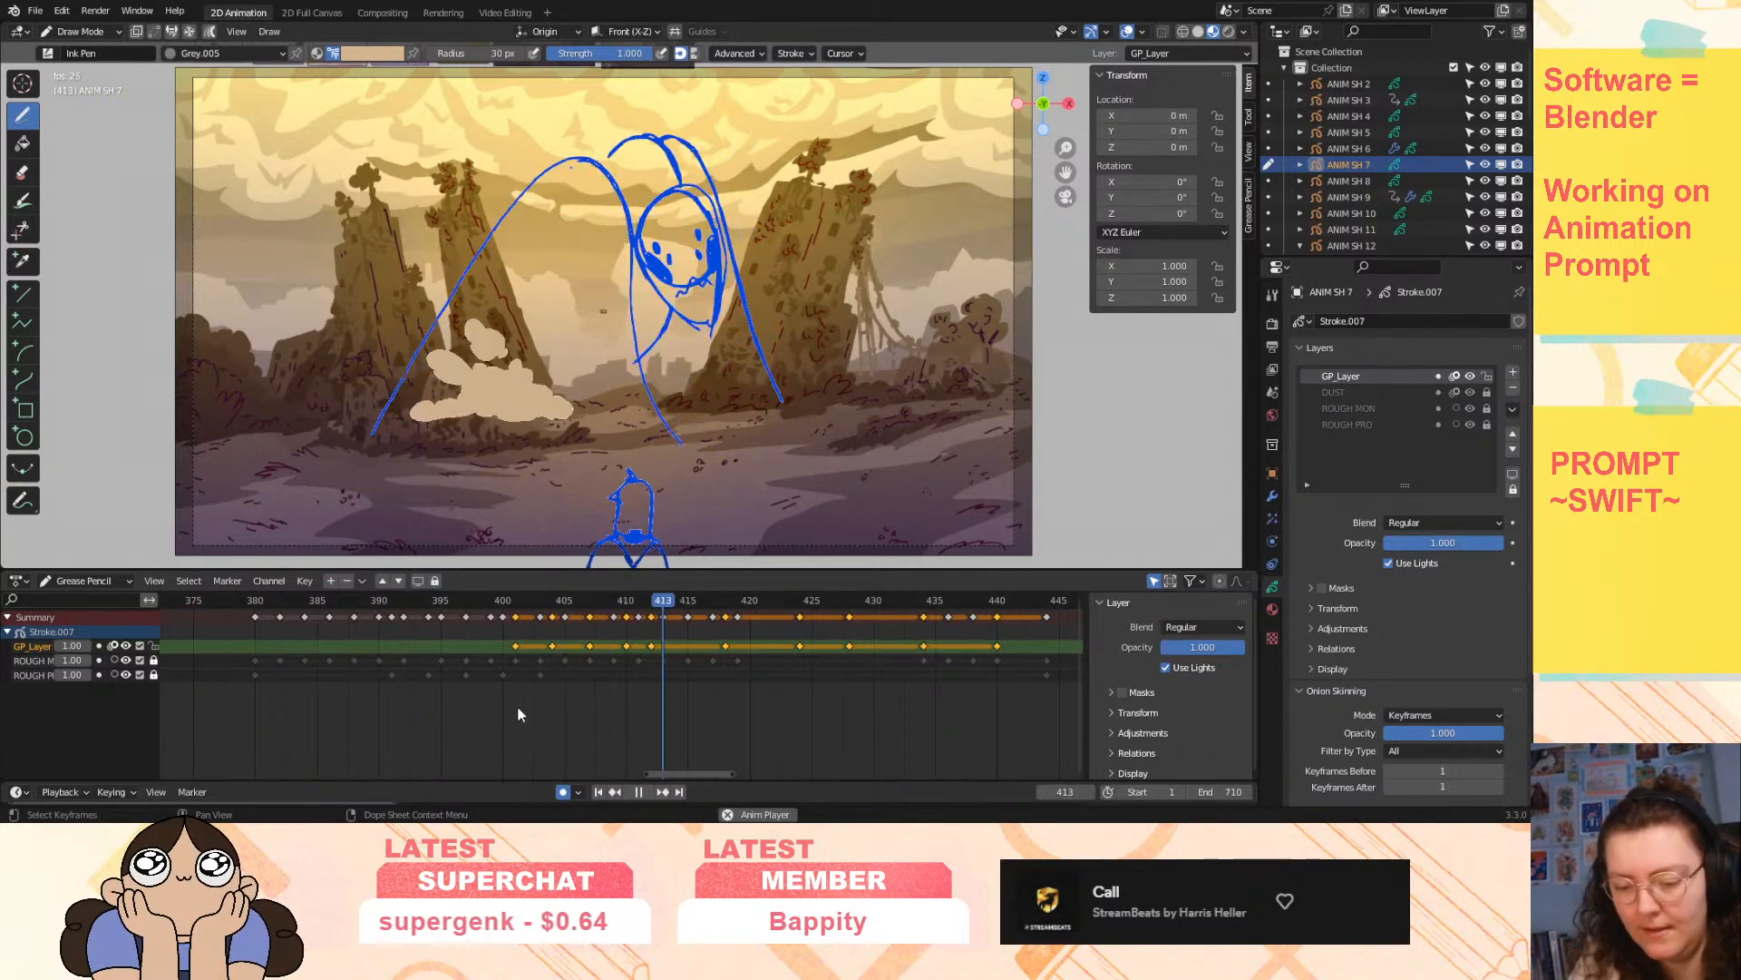
pyautogui.press('space')
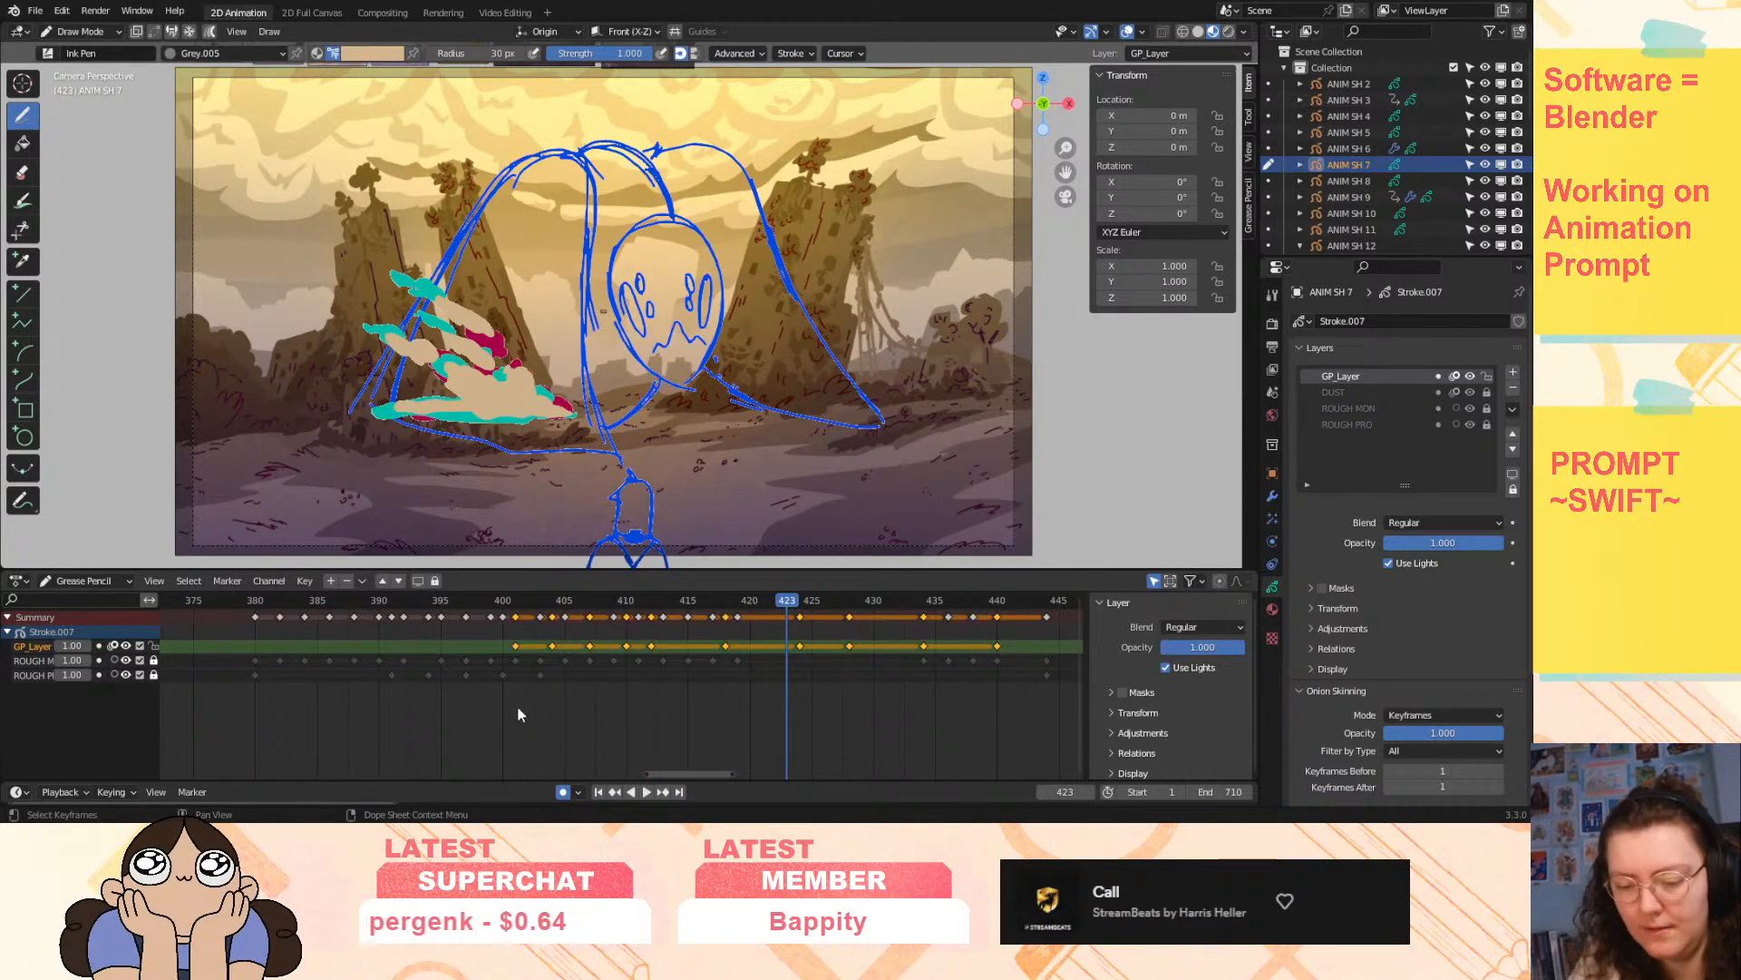
# - Turn off the dust layer's onion skinning, pull its last four keyframes back to frames 420, 422, 424 and 428, and replay
pyautogui.click(113, 647)
pyautogui.moveTo(544, 616)
pyautogui.mouseDown()
pyautogui.moveTo(514, 616)
pyautogui.moveTo(723, 645)
pyautogui.mouseUp()
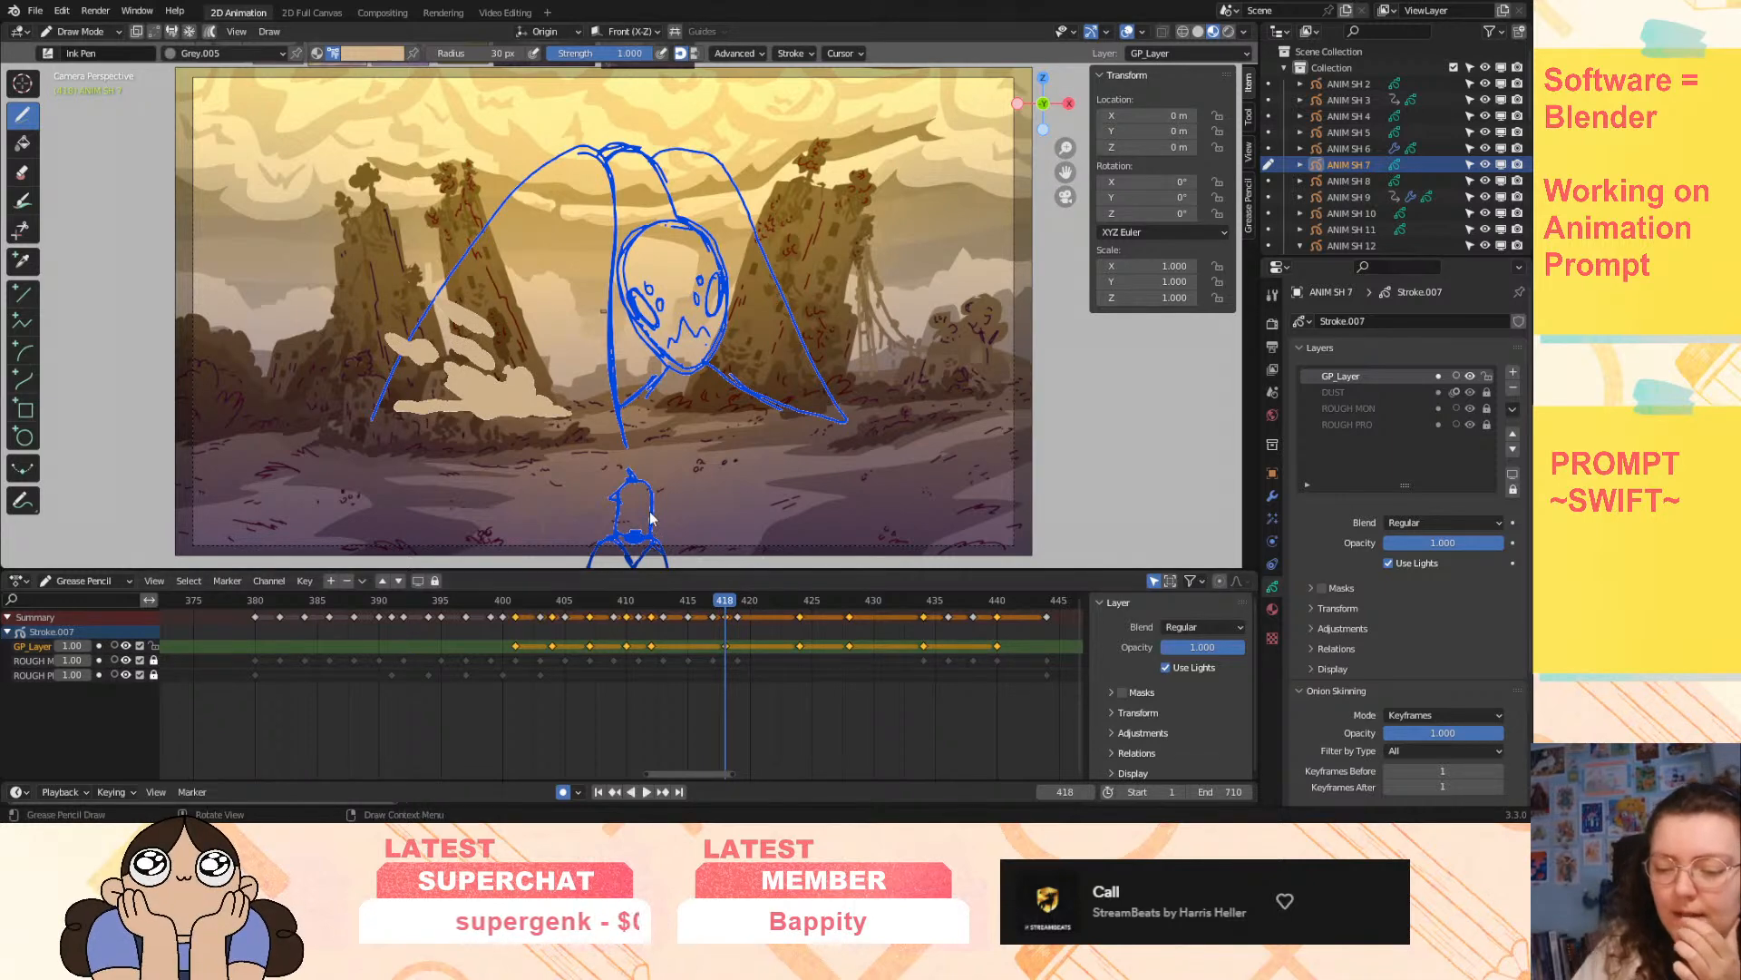
pyautogui.moveTo(724, 601)
pyautogui.mouseDown()
pyautogui.moveTo(762, 613)
pyautogui.moveTo(738, 618)
pyautogui.mouseUp()
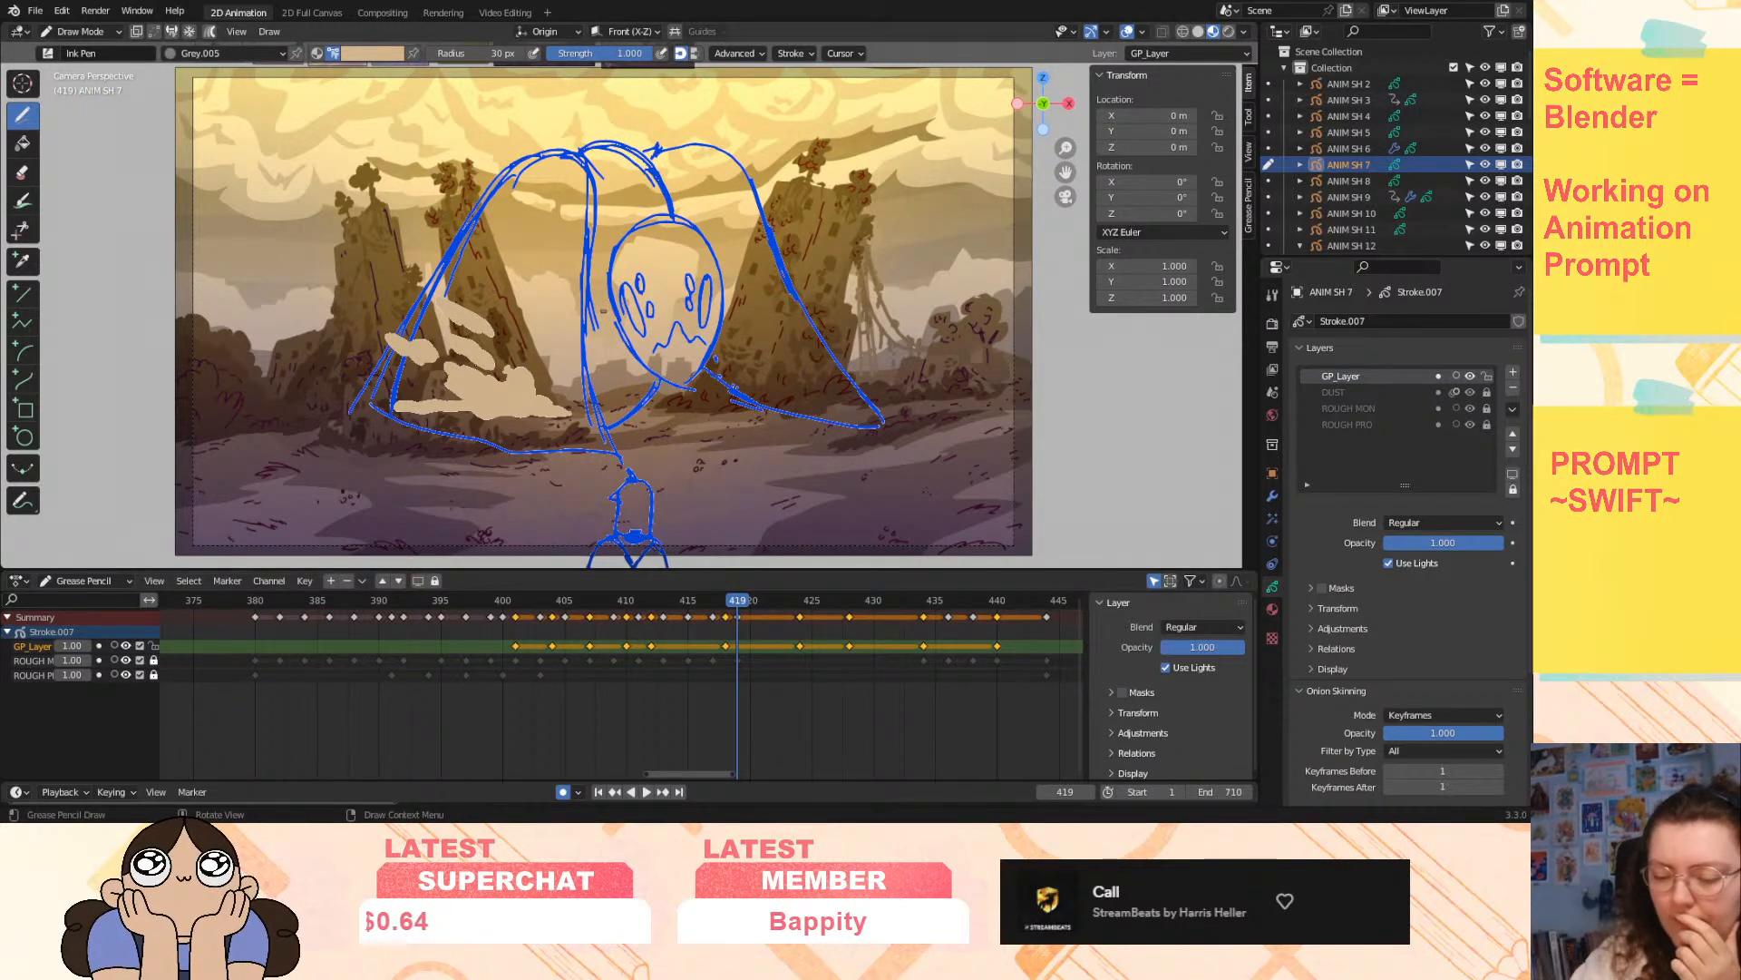
pyautogui.click(750, 646)
pyautogui.moveTo(849, 646); pyautogui.dragTo(774, 647)
pyautogui.press('space')
pyautogui.press('space')
pyautogui.moveTo(924, 648); pyautogui.dragTo(797, 647)
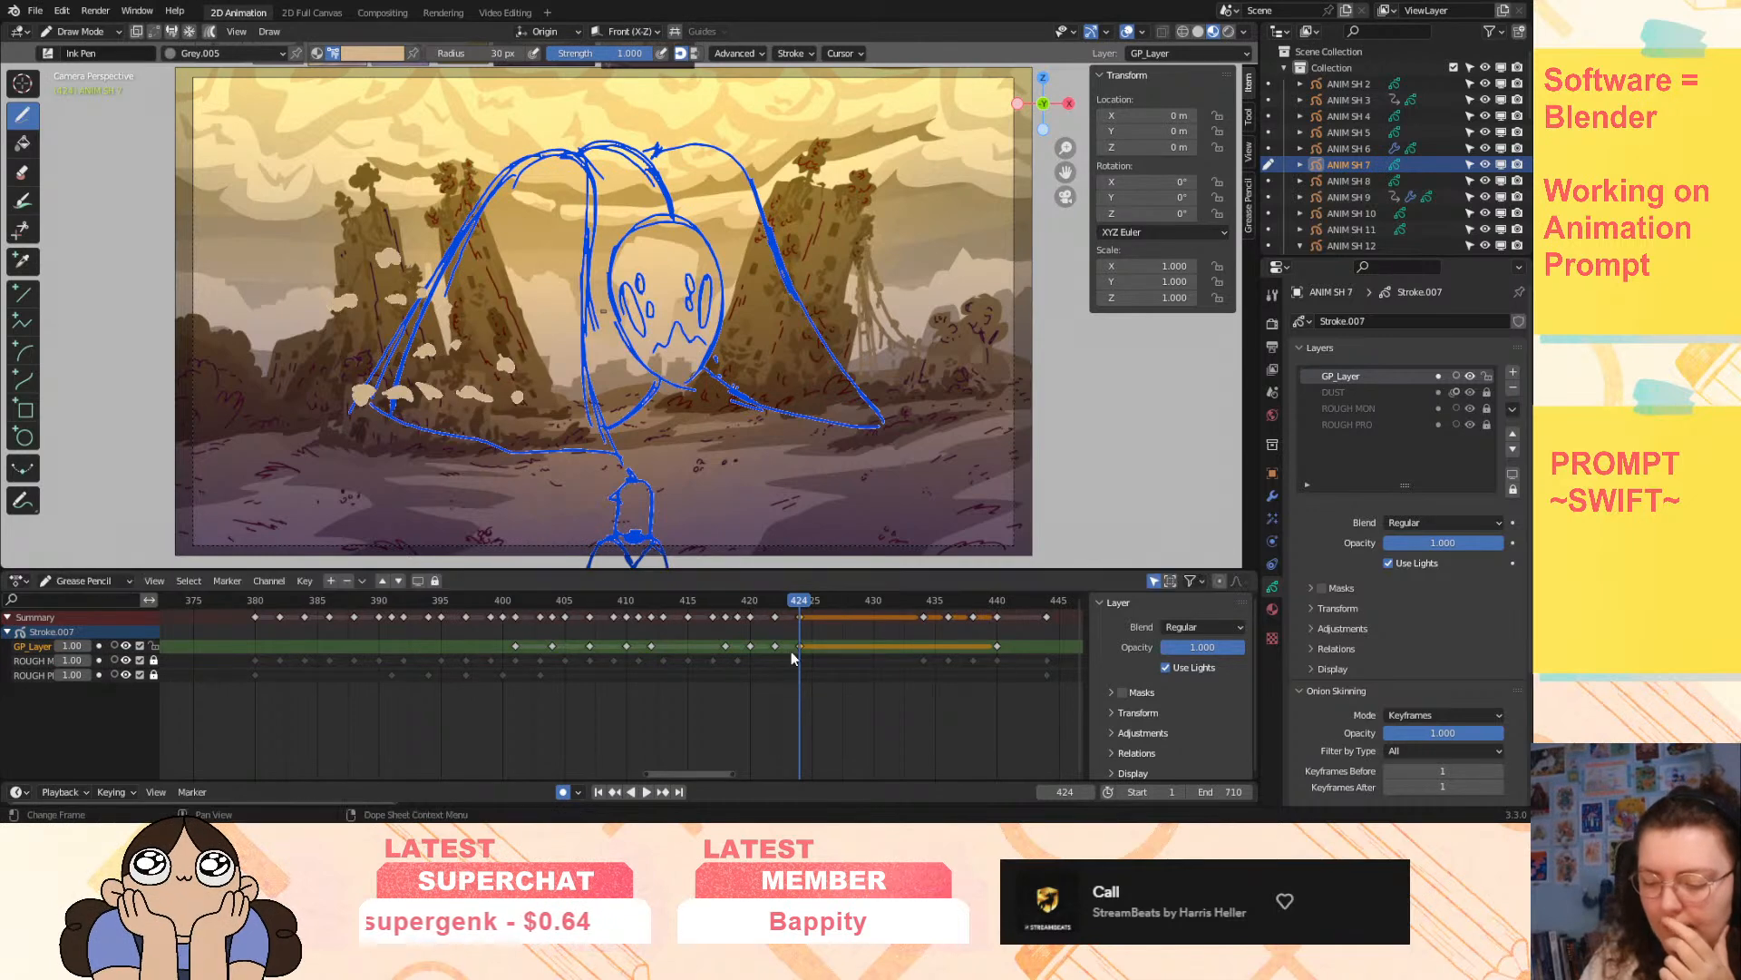
pyautogui.moveTo(997, 646); pyautogui.dragTo(839, 646)
pyautogui.press('space')
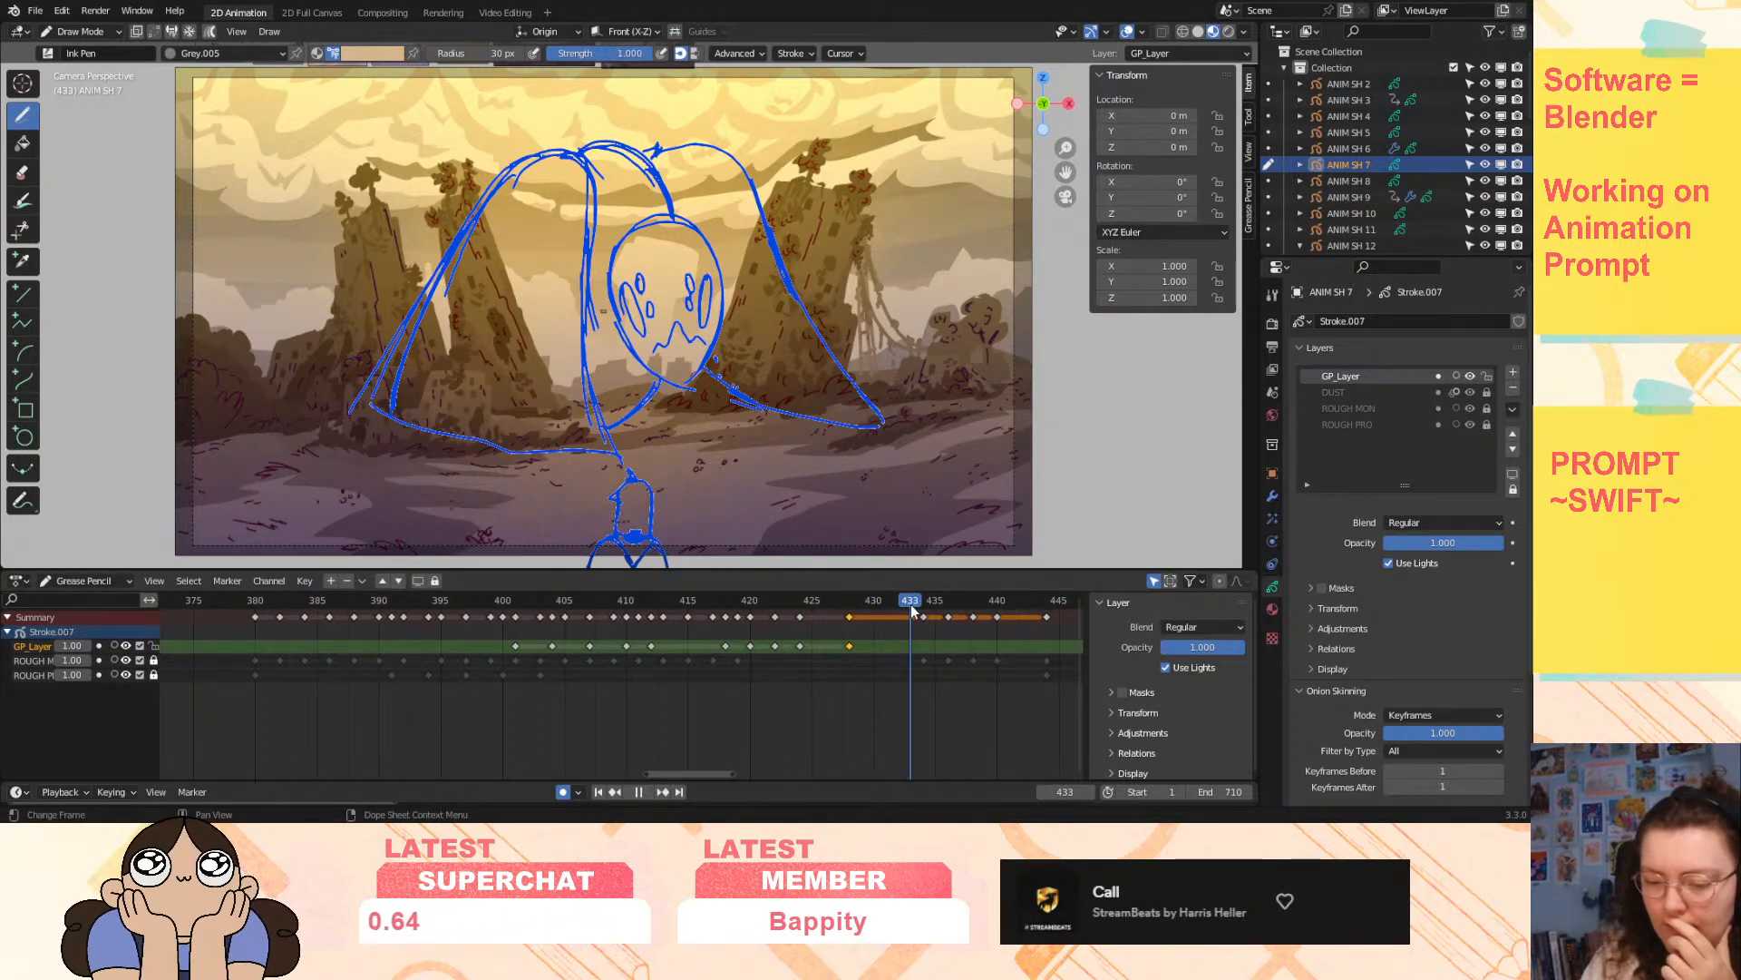
# - Move the final empty dust keyframe to frame 436 and the keyframe before it to frame 425
pyautogui.moveTo(851, 647); pyautogui.dragTo(955, 644)
pyautogui.press('space')
pyautogui.moveTo(803, 645); pyautogui.dragTo(825, 660)
# - Scale the dust keyframes on frames 420 to 425 about frame 418 so they land on frames 422, 426 and 431, and replay
pyautogui.moveTo(728, 601)
pyautogui.mouseDown()
pyautogui.moveTo(932, 629)
pyautogui.moveTo(898, 643)
pyautogui.moveTo(944, 649)
pyautogui.moveTo(898, 648)
pyautogui.mouseUp()
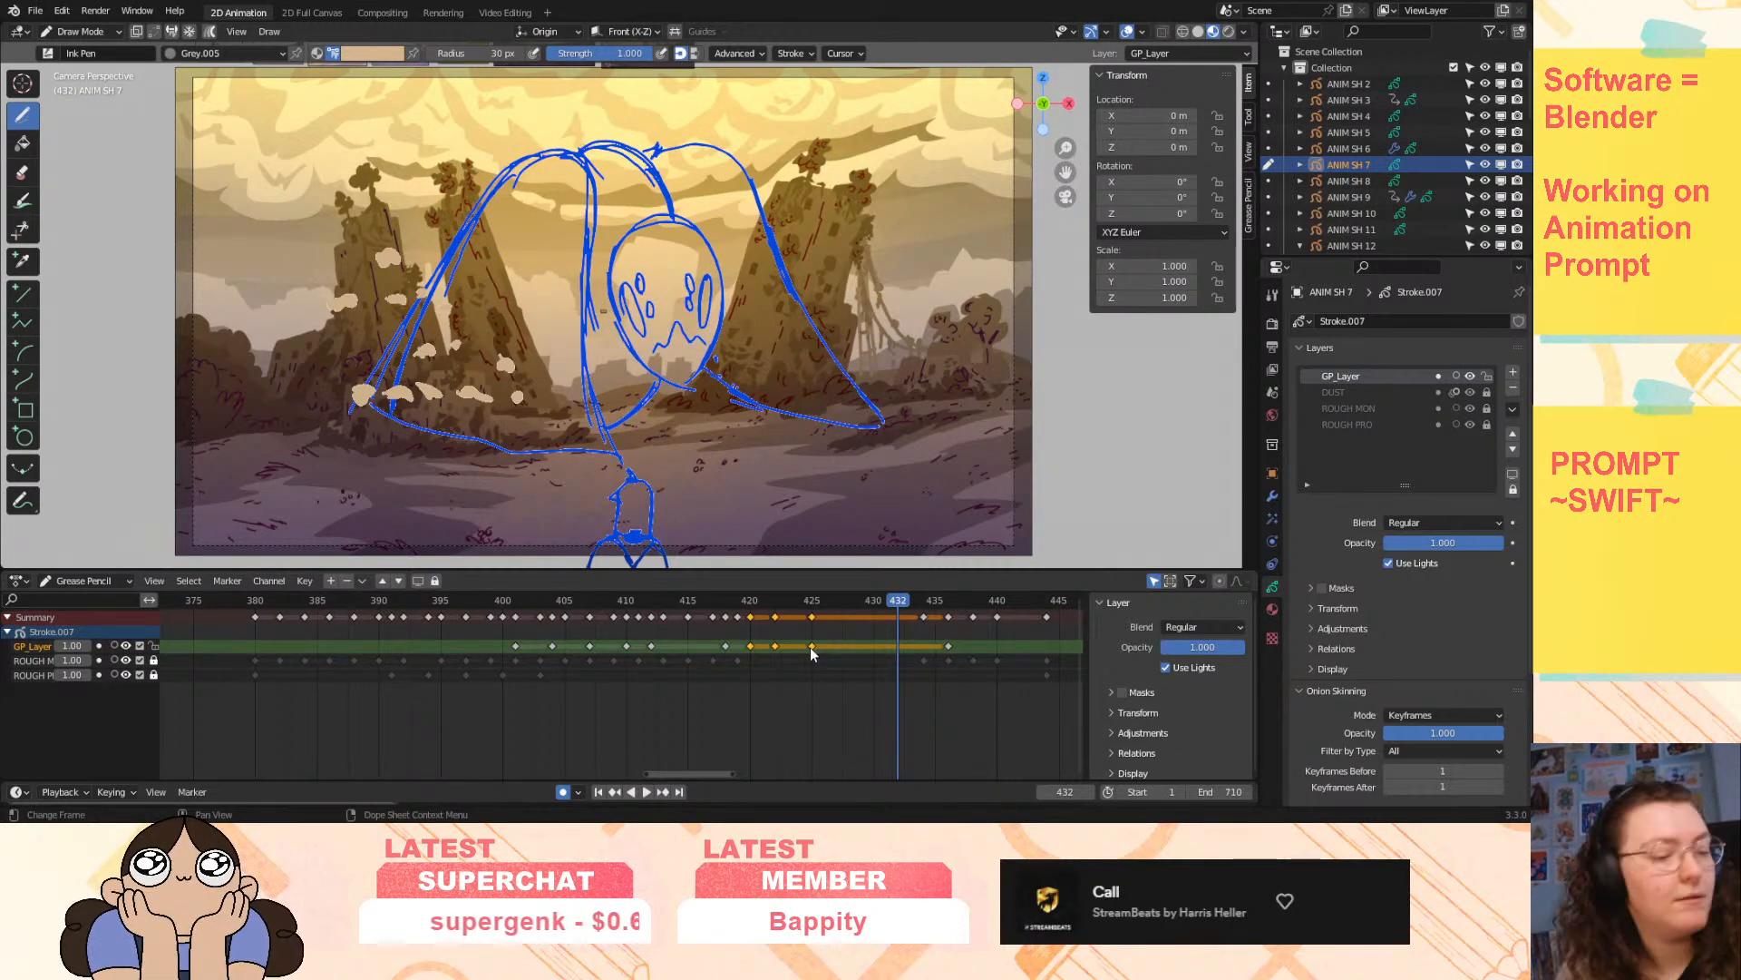
pyautogui.press('s')
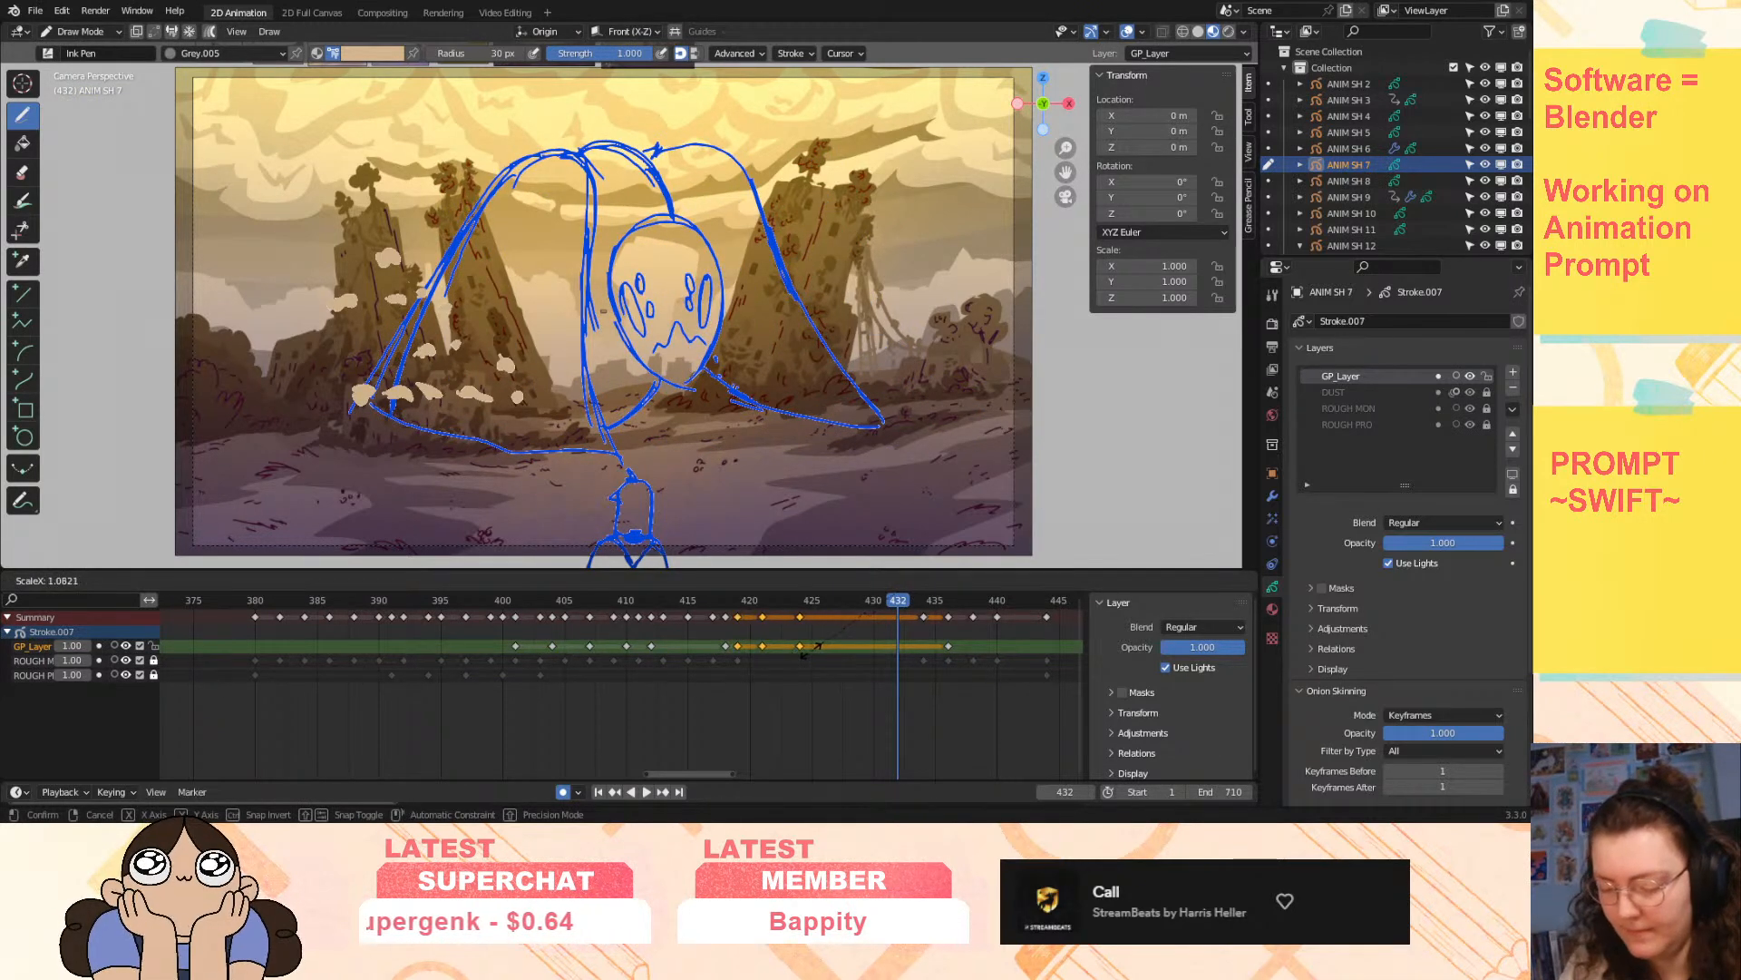
pyautogui.click(819, 654)
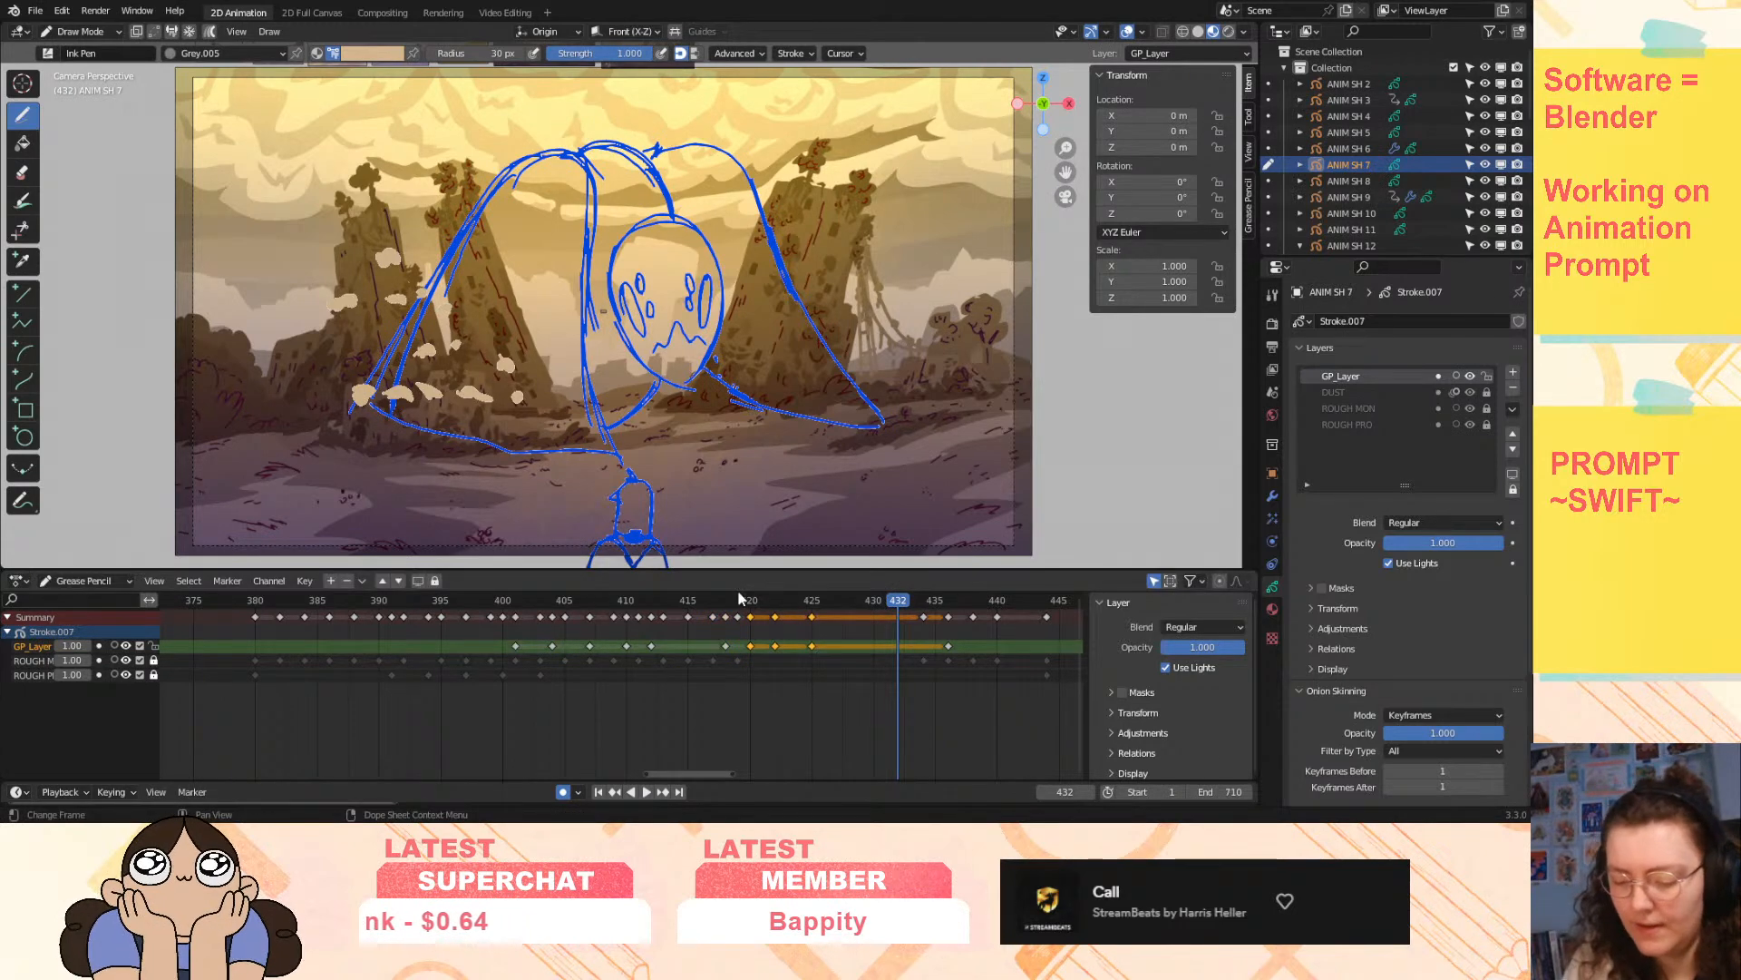
pyautogui.moveTo(743, 597); pyautogui.dragTo(725, 600)
pyautogui.press('s')
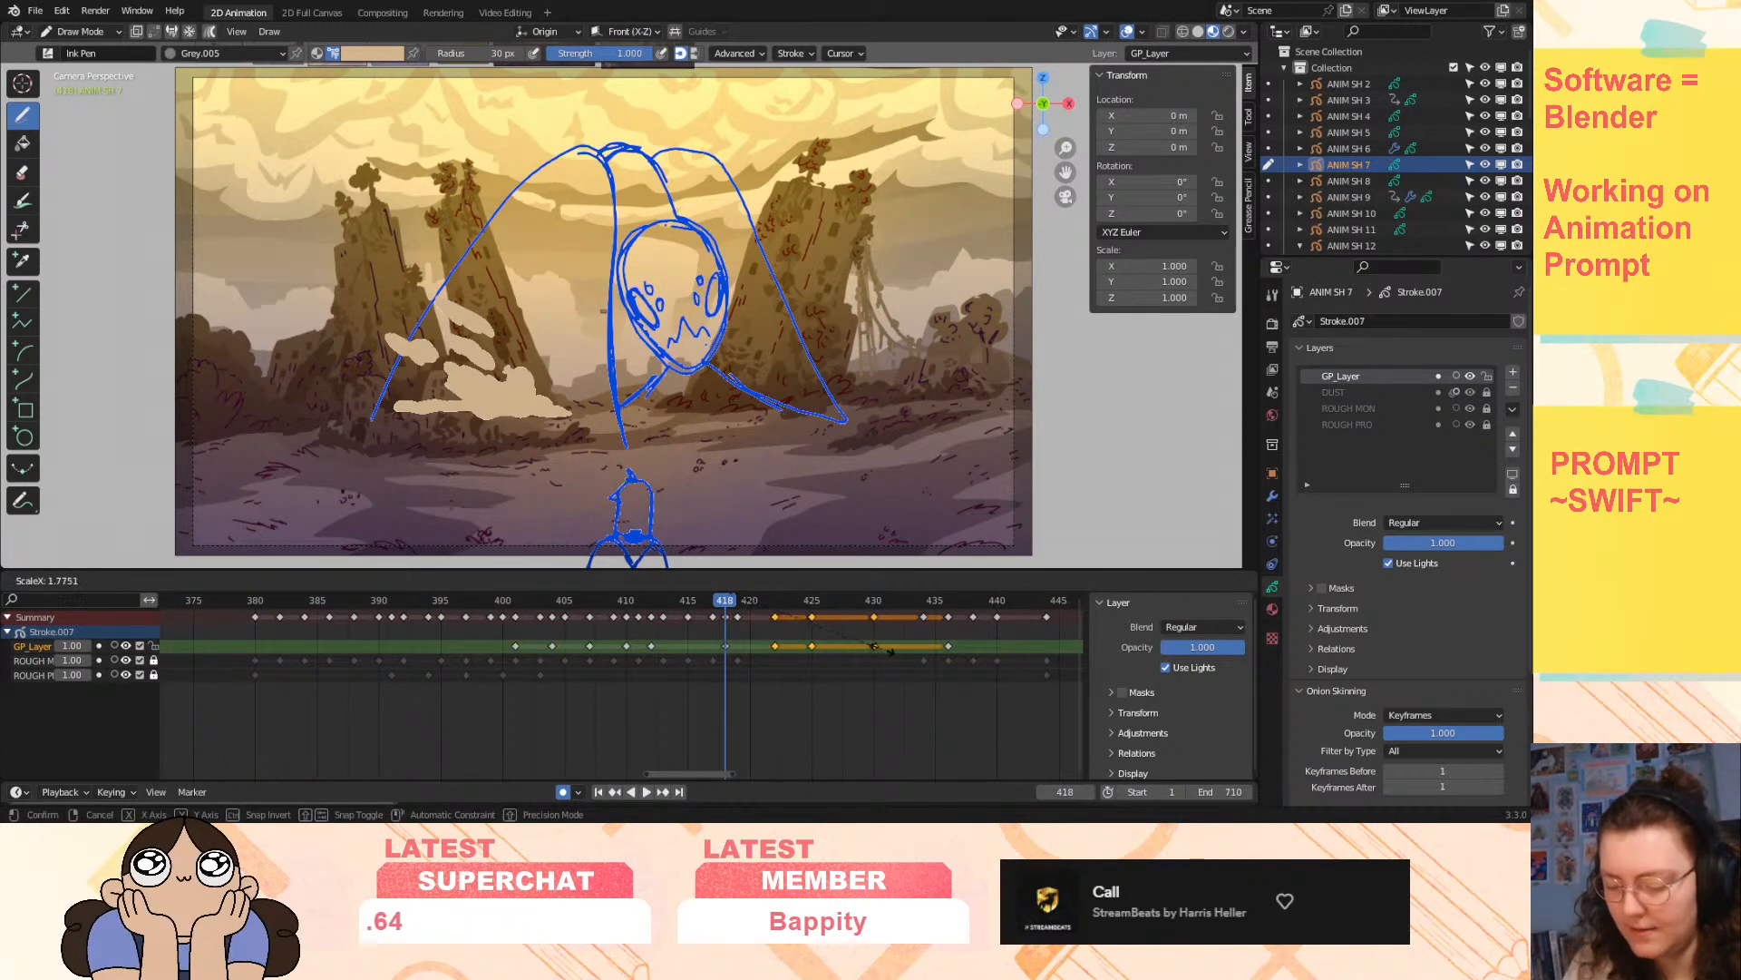
pyautogui.click(890, 648)
pyautogui.press('space')
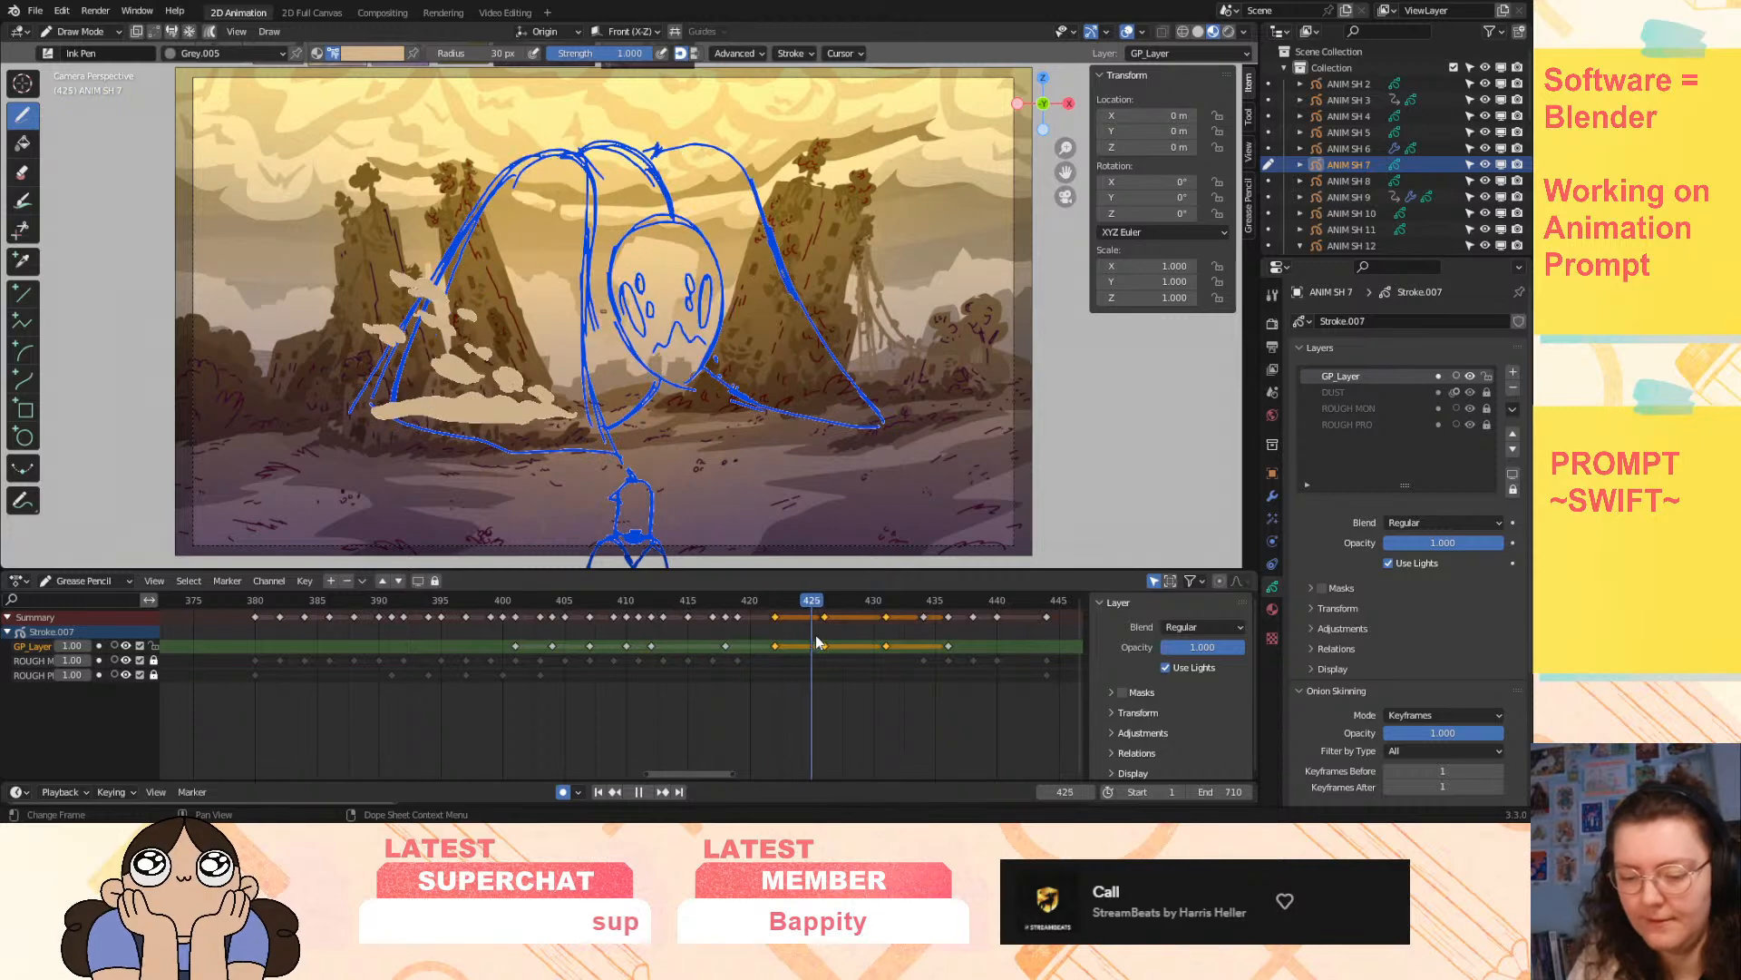
pyautogui.moveTo(960, 641)
pyautogui.mouseDown()
pyautogui.moveTo(987, 640)
pyautogui.moveTo(904, 663)
pyautogui.mouseUp()
pyautogui.press('space')
pyautogui.click(902, 648)
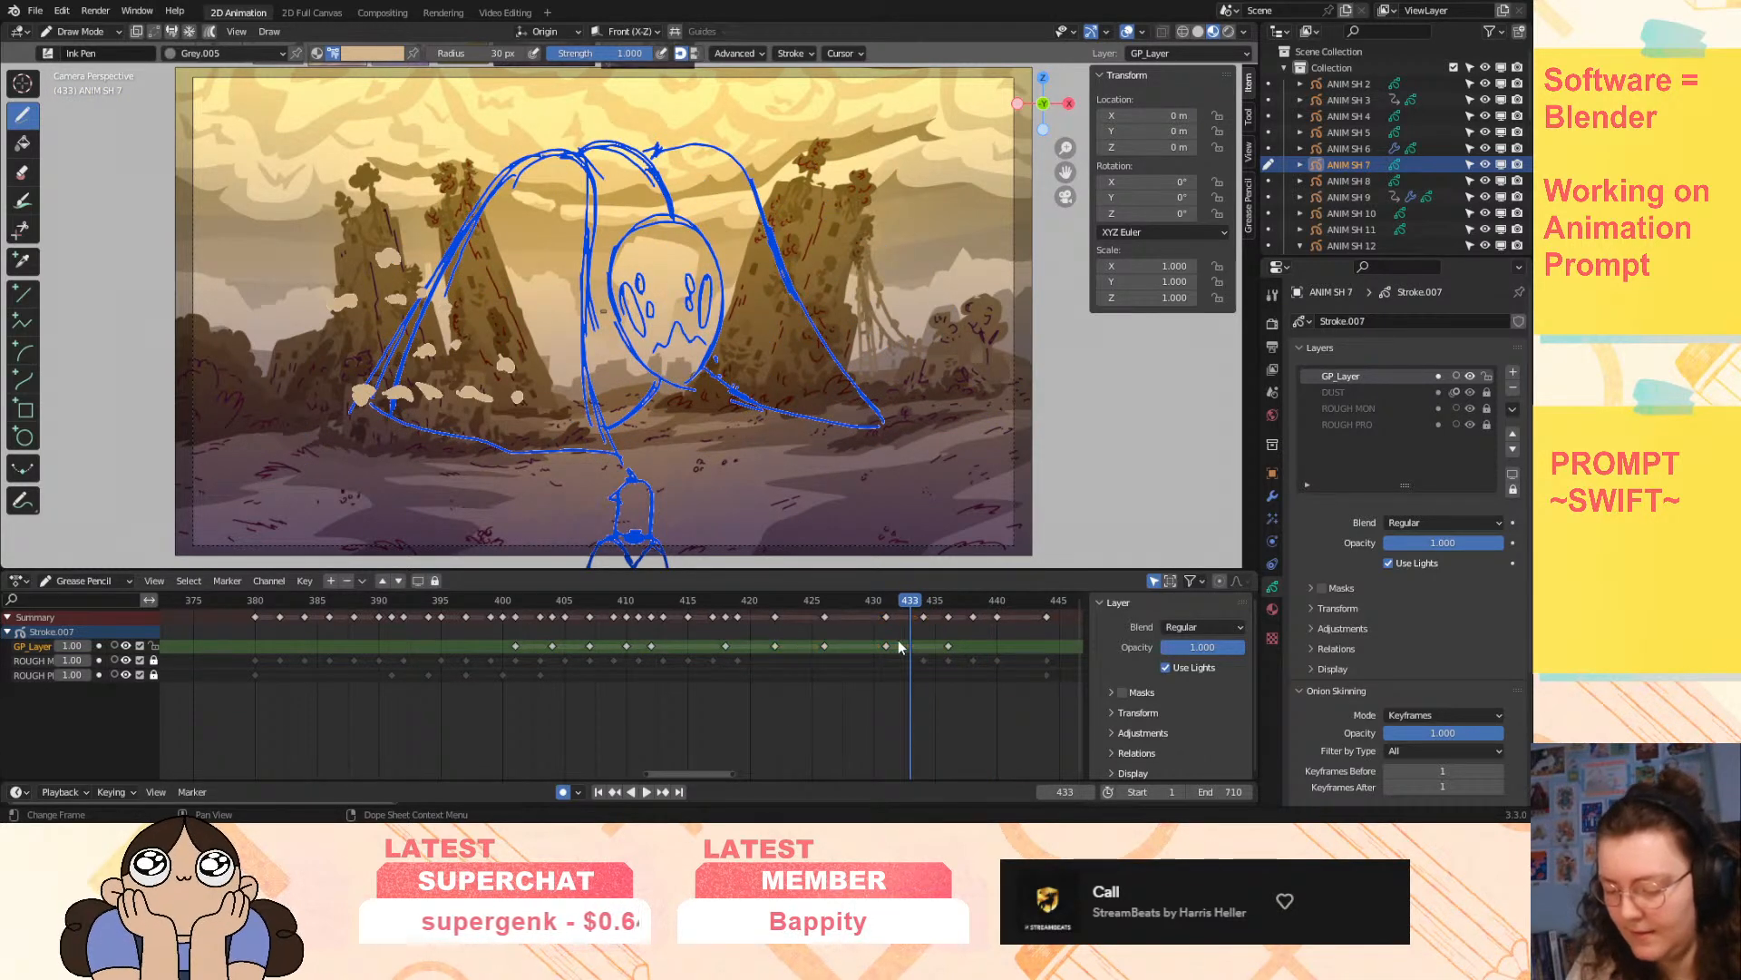
# - In Sculpt Mode, push the scattered dust puffs slightly up and outward on a new keyframe at frame 434
pyautogui.click(922, 601)
pyautogui.click(82, 30)
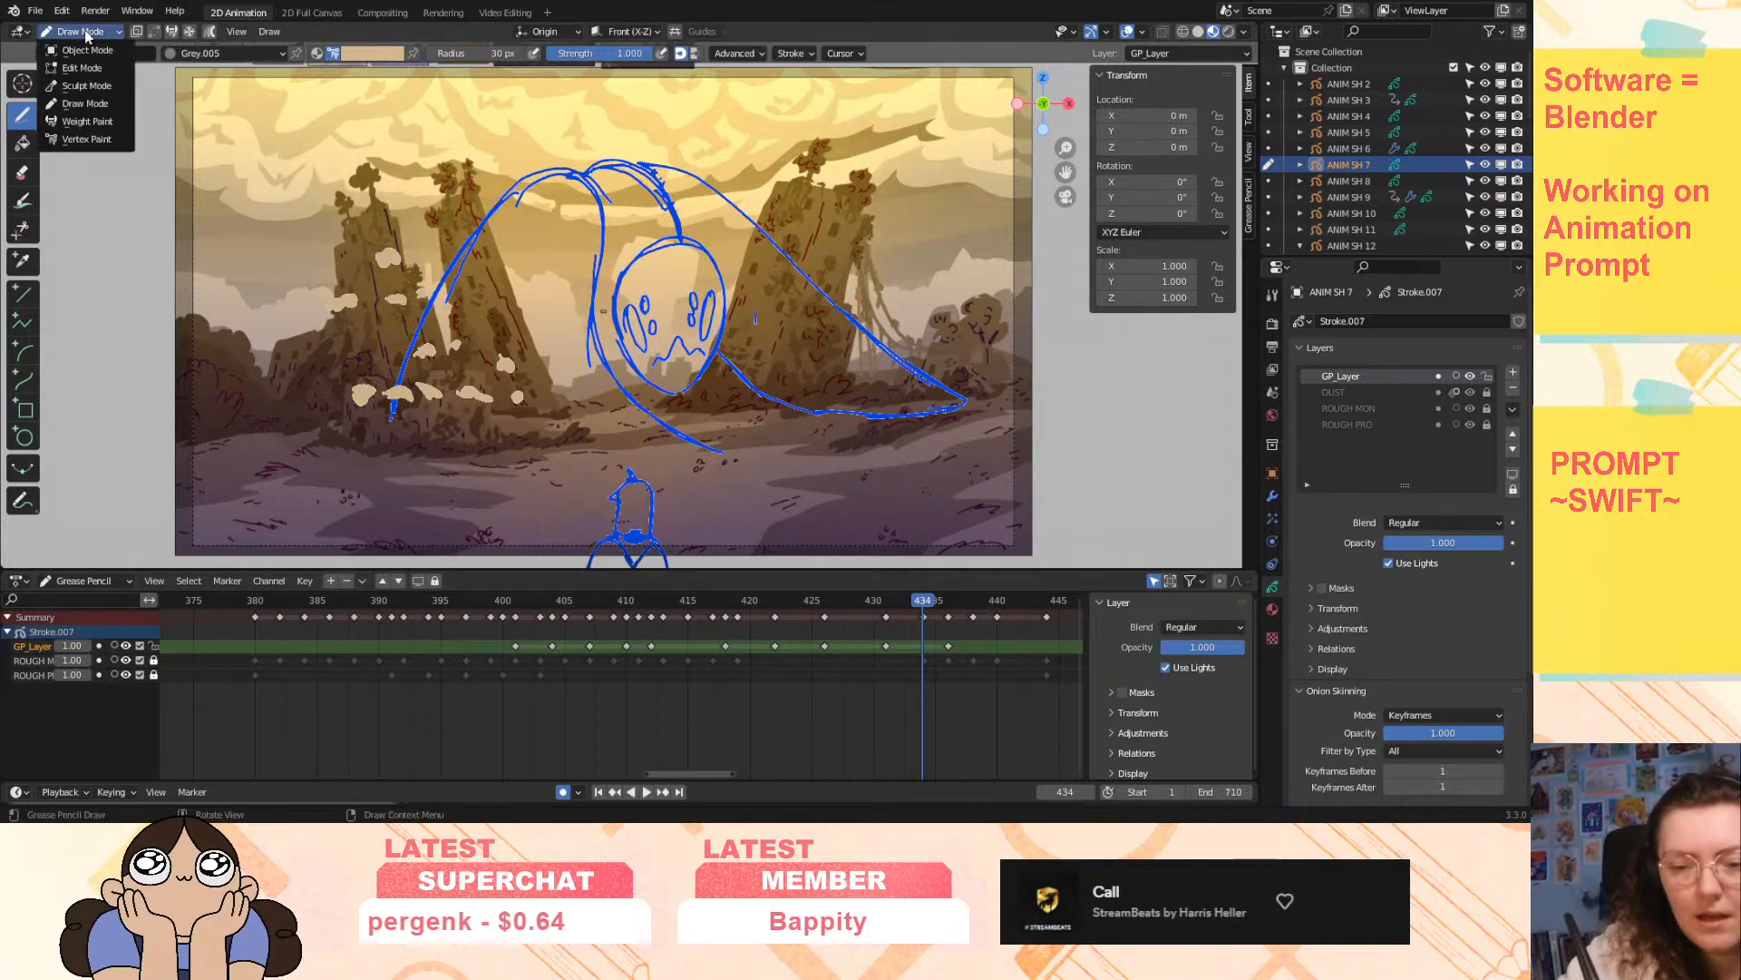
pyautogui.click(86, 85)
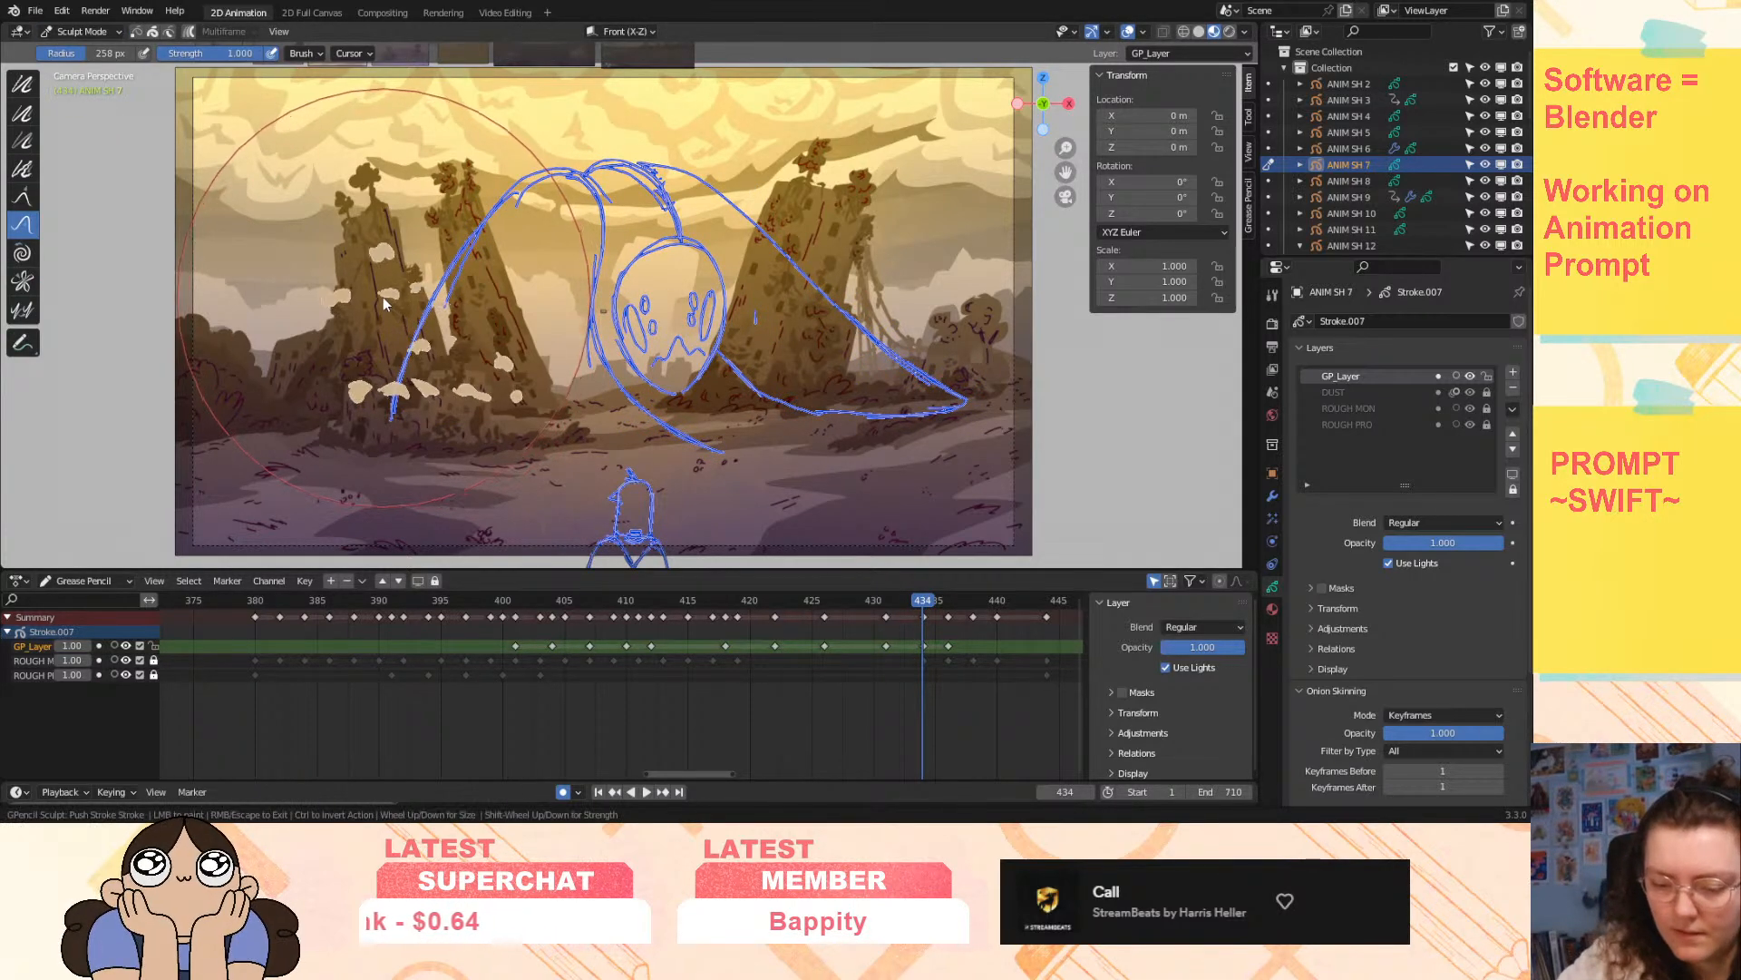
# - Return to Draw Mode, turn the dust layer's onion skinning on, and draw the puffs as thin slanted streaks on frame 436
pyautogui.moveTo(923, 603)
pyautogui.mouseDown()
pyautogui.moveTo(962, 612)
pyautogui.moveTo(928, 617)
pyautogui.moveTo(943, 615)
pyautogui.mouseUp()
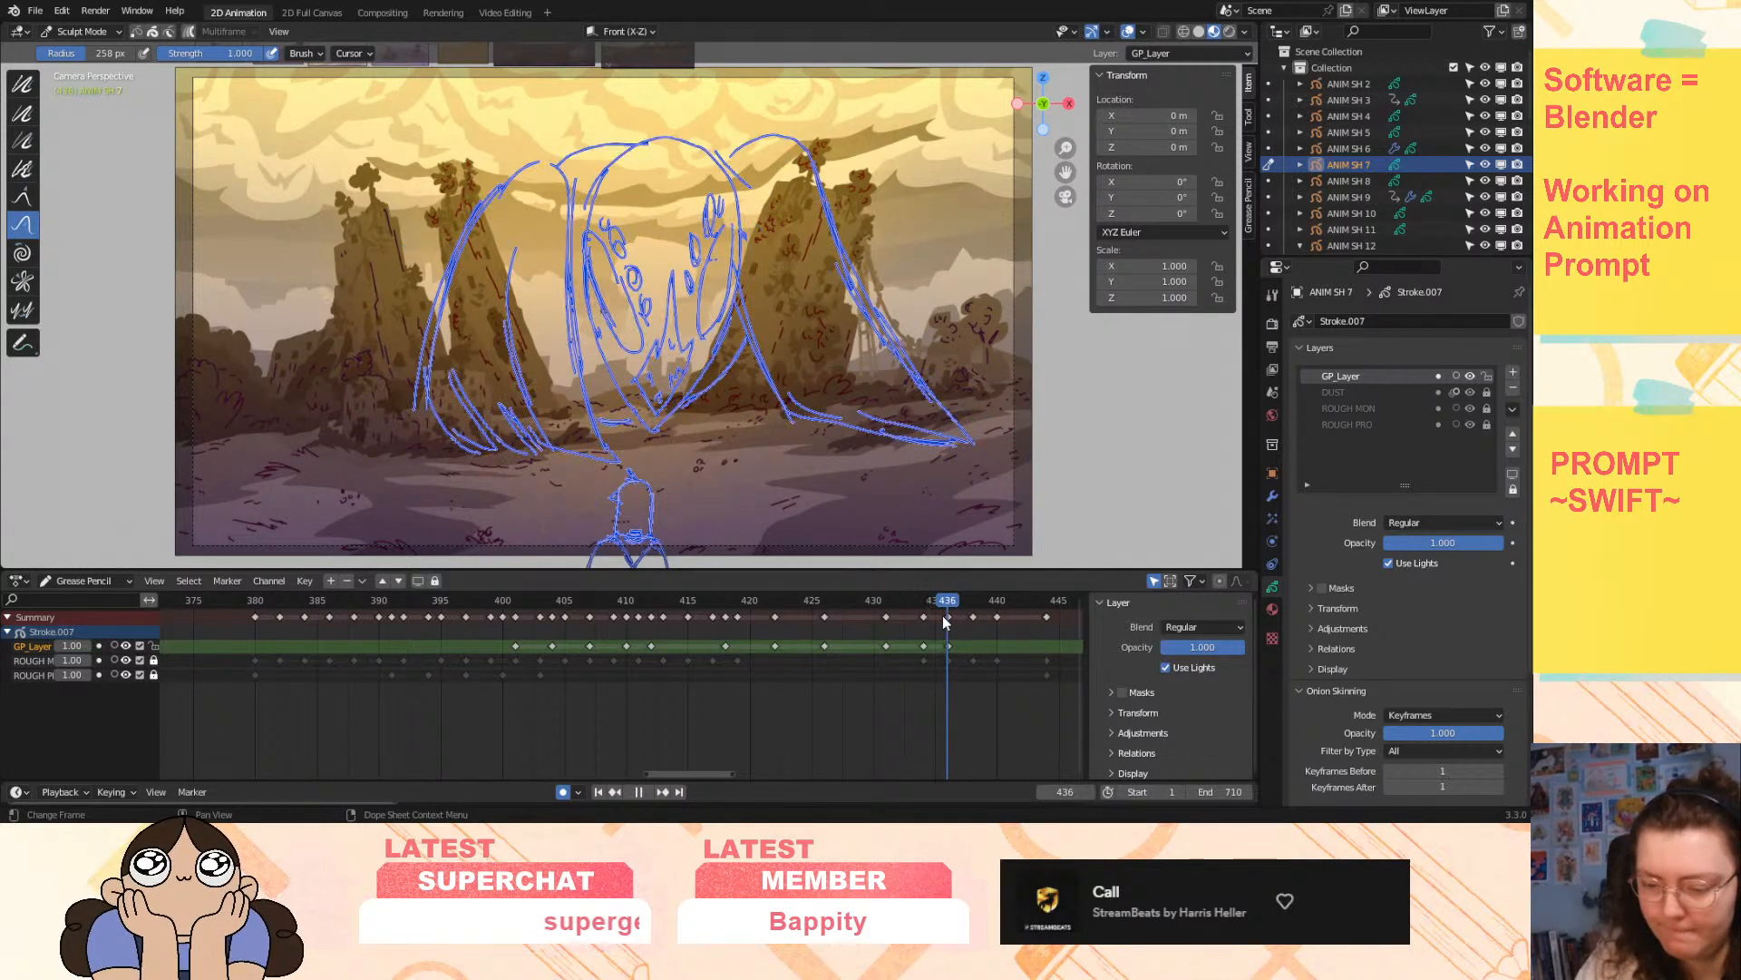
pyautogui.click(82, 31)
pyautogui.click(86, 104)
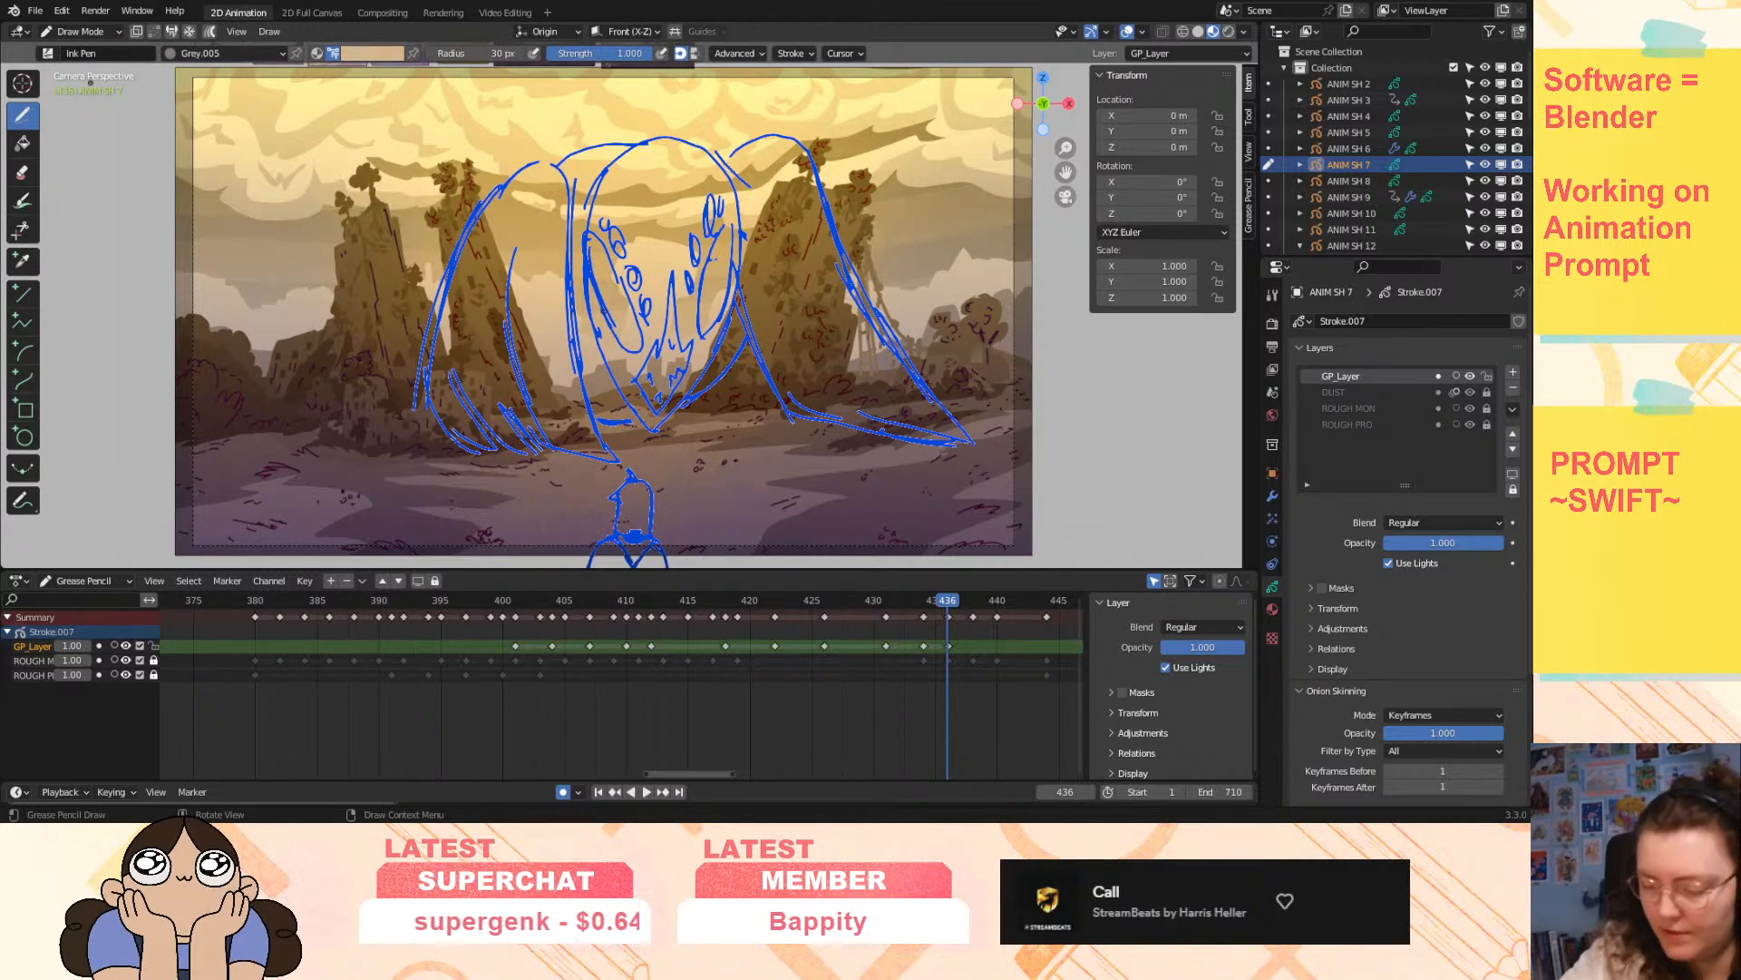
pyautogui.click(113, 646)
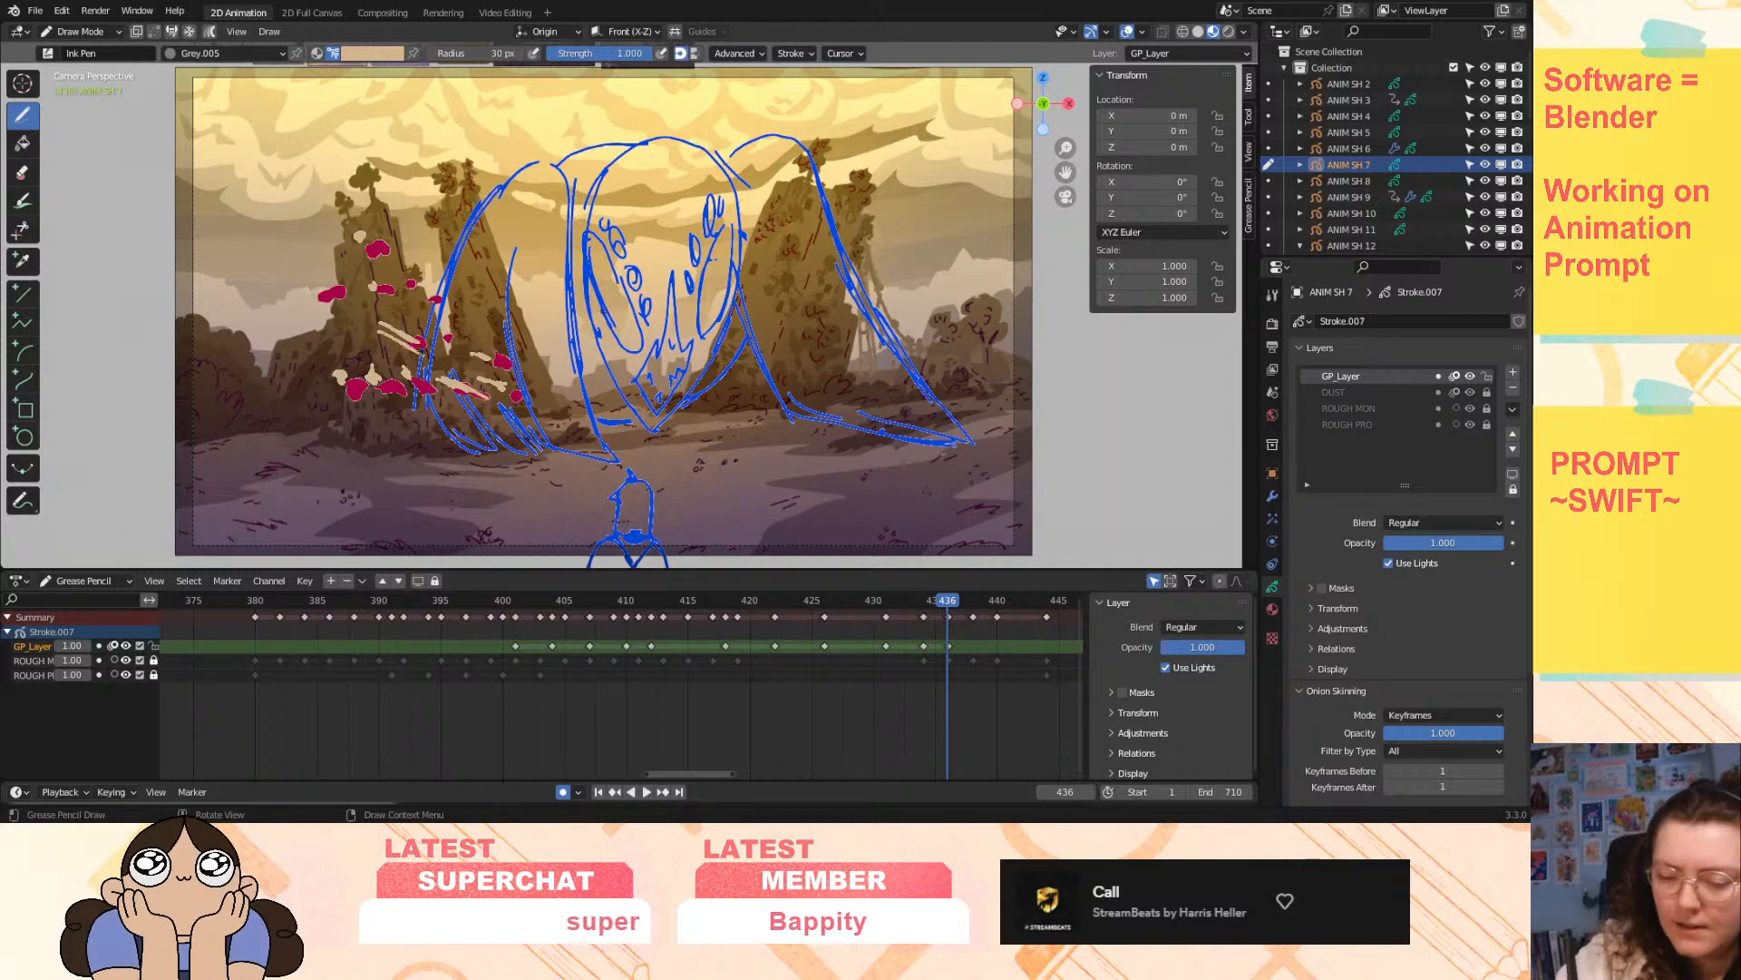
pyautogui.moveTo(414, 293)
pyautogui.mouseDown()
pyautogui.moveTo(450, 309)
pyautogui.moveTo(385, 288)
pyautogui.mouseUp()
pyautogui.moveTo(361, 275)
pyautogui.mouseDown()
pyautogui.moveTo(395, 255)
pyautogui.moveTo(340, 300)
pyautogui.mouseUp()
pyautogui.moveTo(345, 373); pyautogui.dragTo(404, 388)
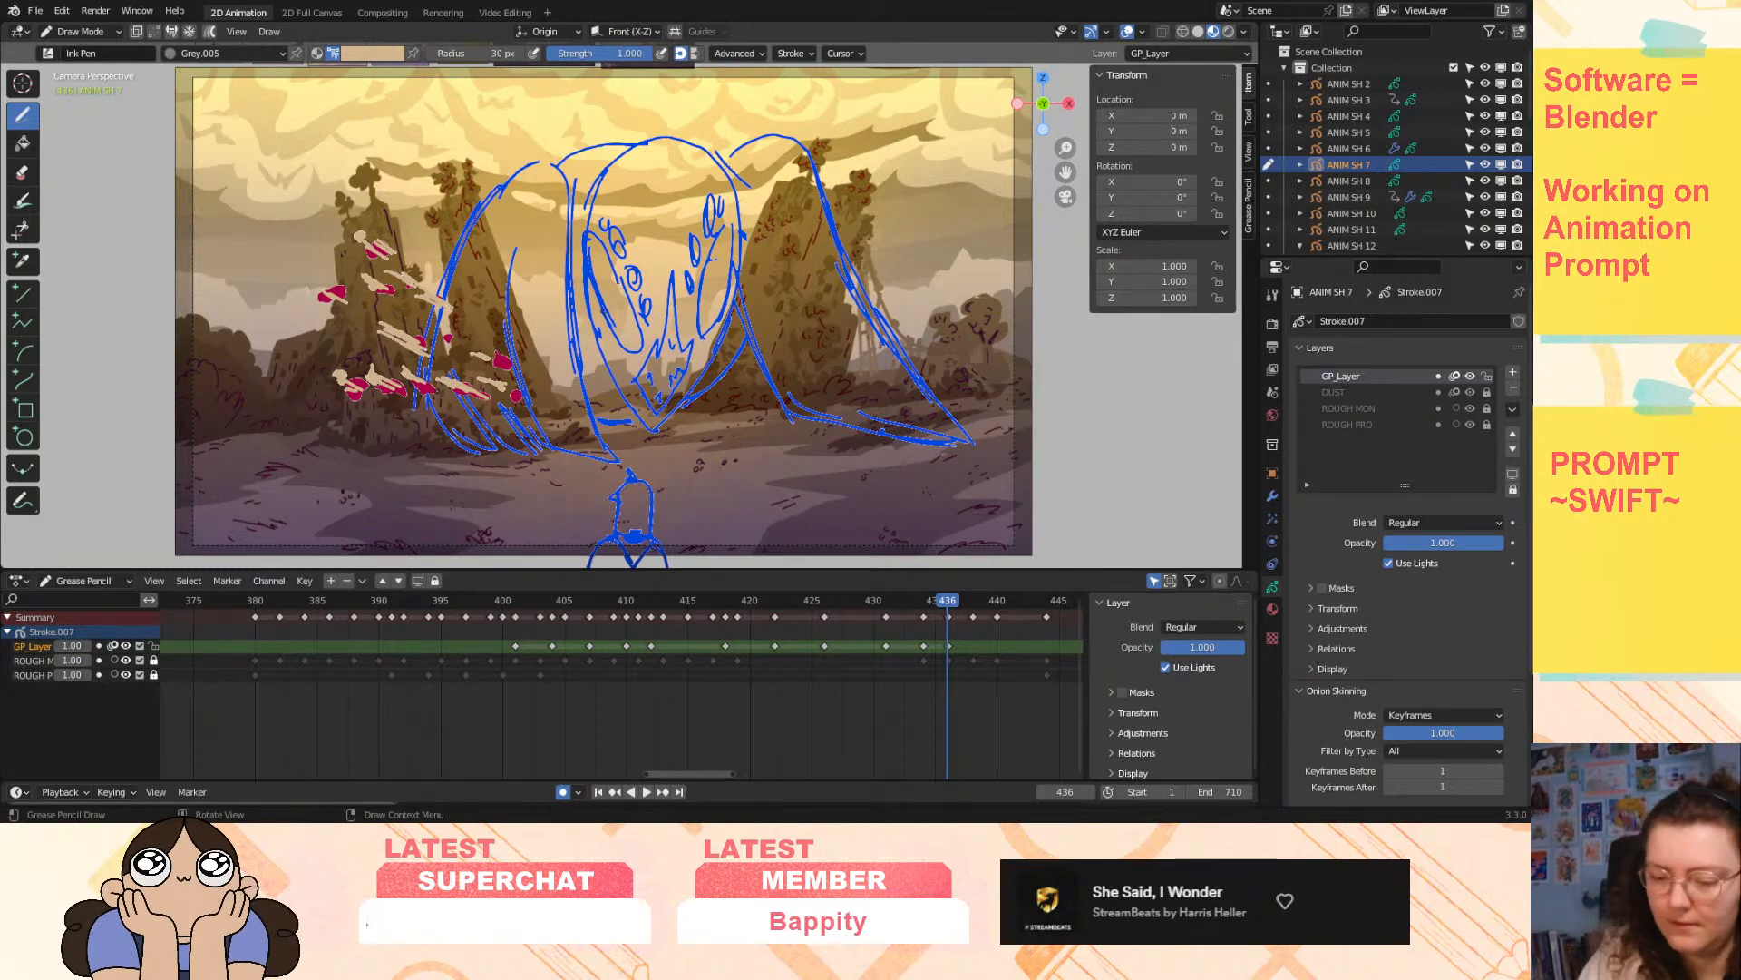
# - Play the dust, and draw smaller, thinner streaks drifting up and outward on frame 438
pyautogui.press('space')
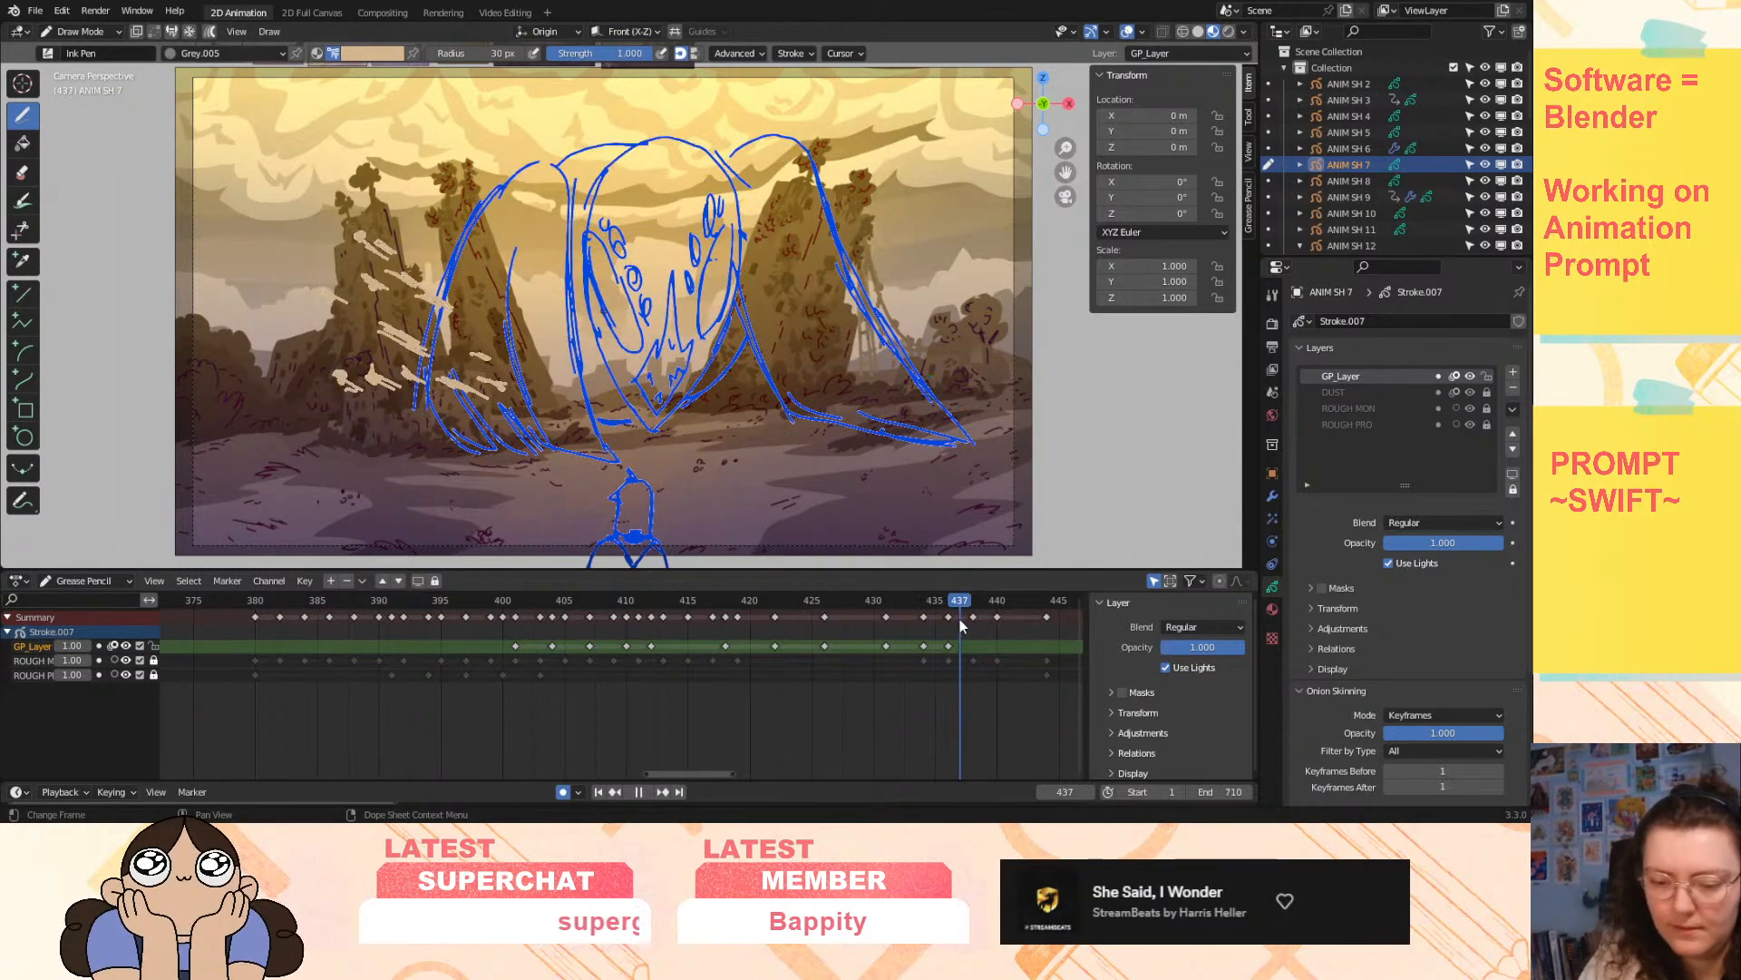
pyautogui.press('space')
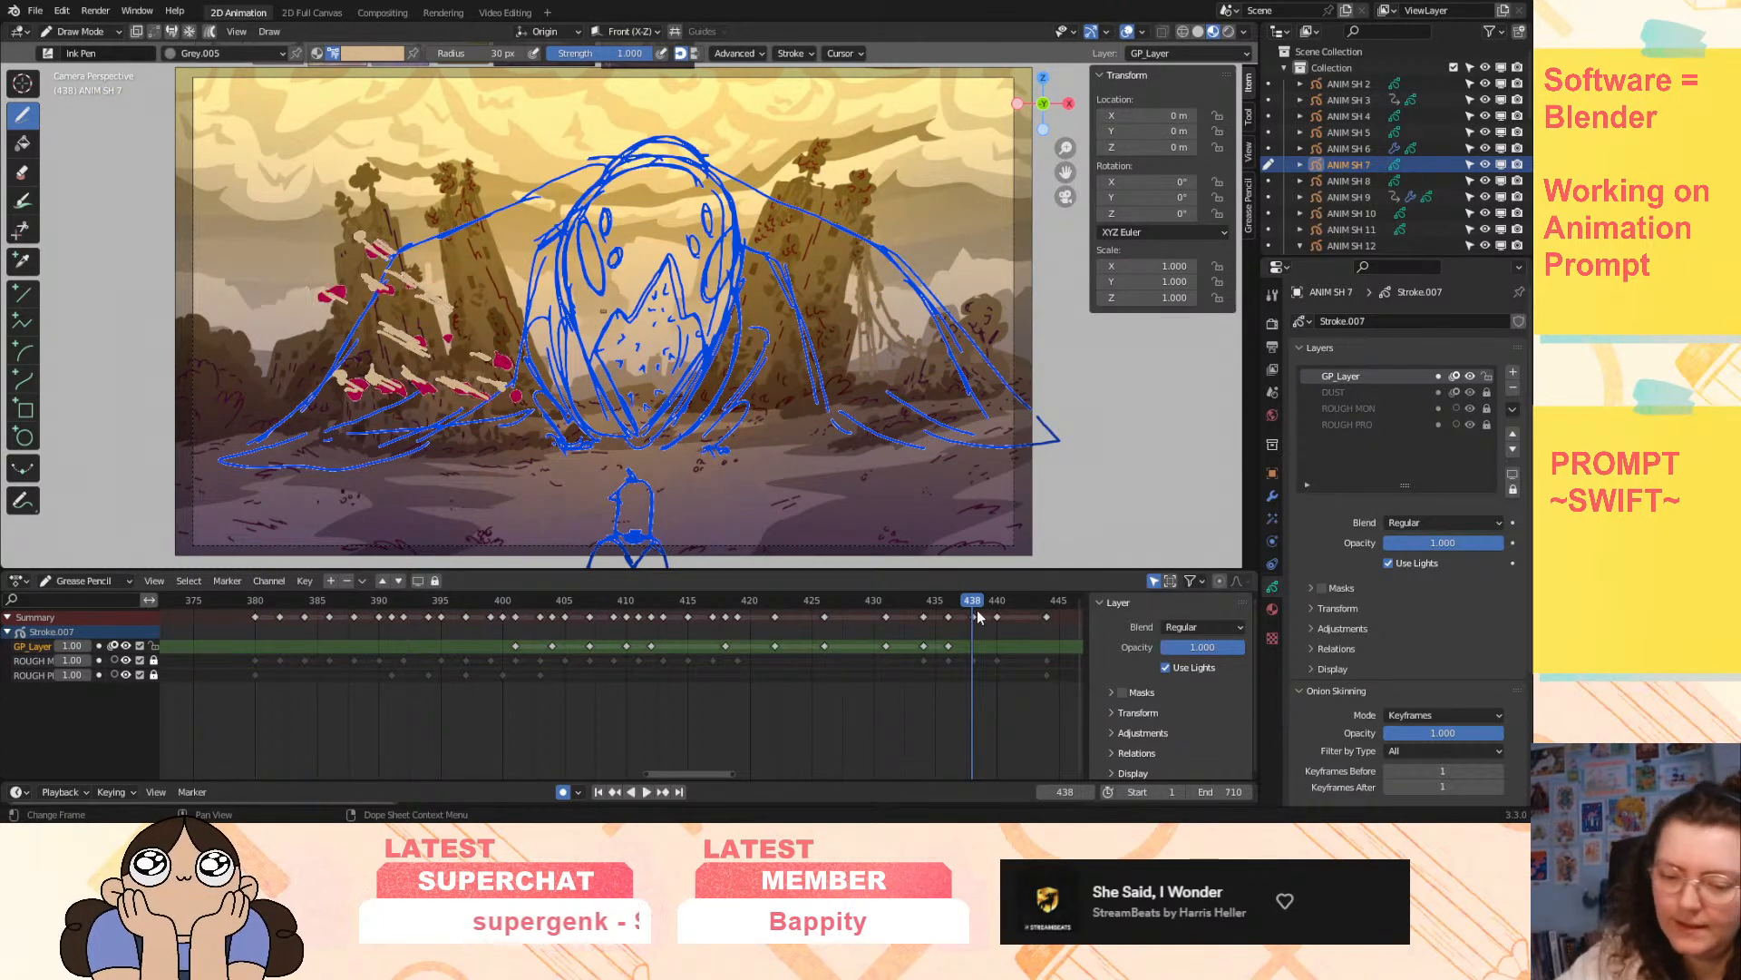
pyautogui.moveTo(347, 224); pyautogui.dragTo(363, 234)
pyautogui.moveTo(324, 292); pyautogui.dragTo(445, 311)
pyautogui.moveTo(354, 366)
pyautogui.mouseDown()
pyautogui.moveTo(370, 378)
pyautogui.moveTo(334, 371)
pyautogui.mouseUp()
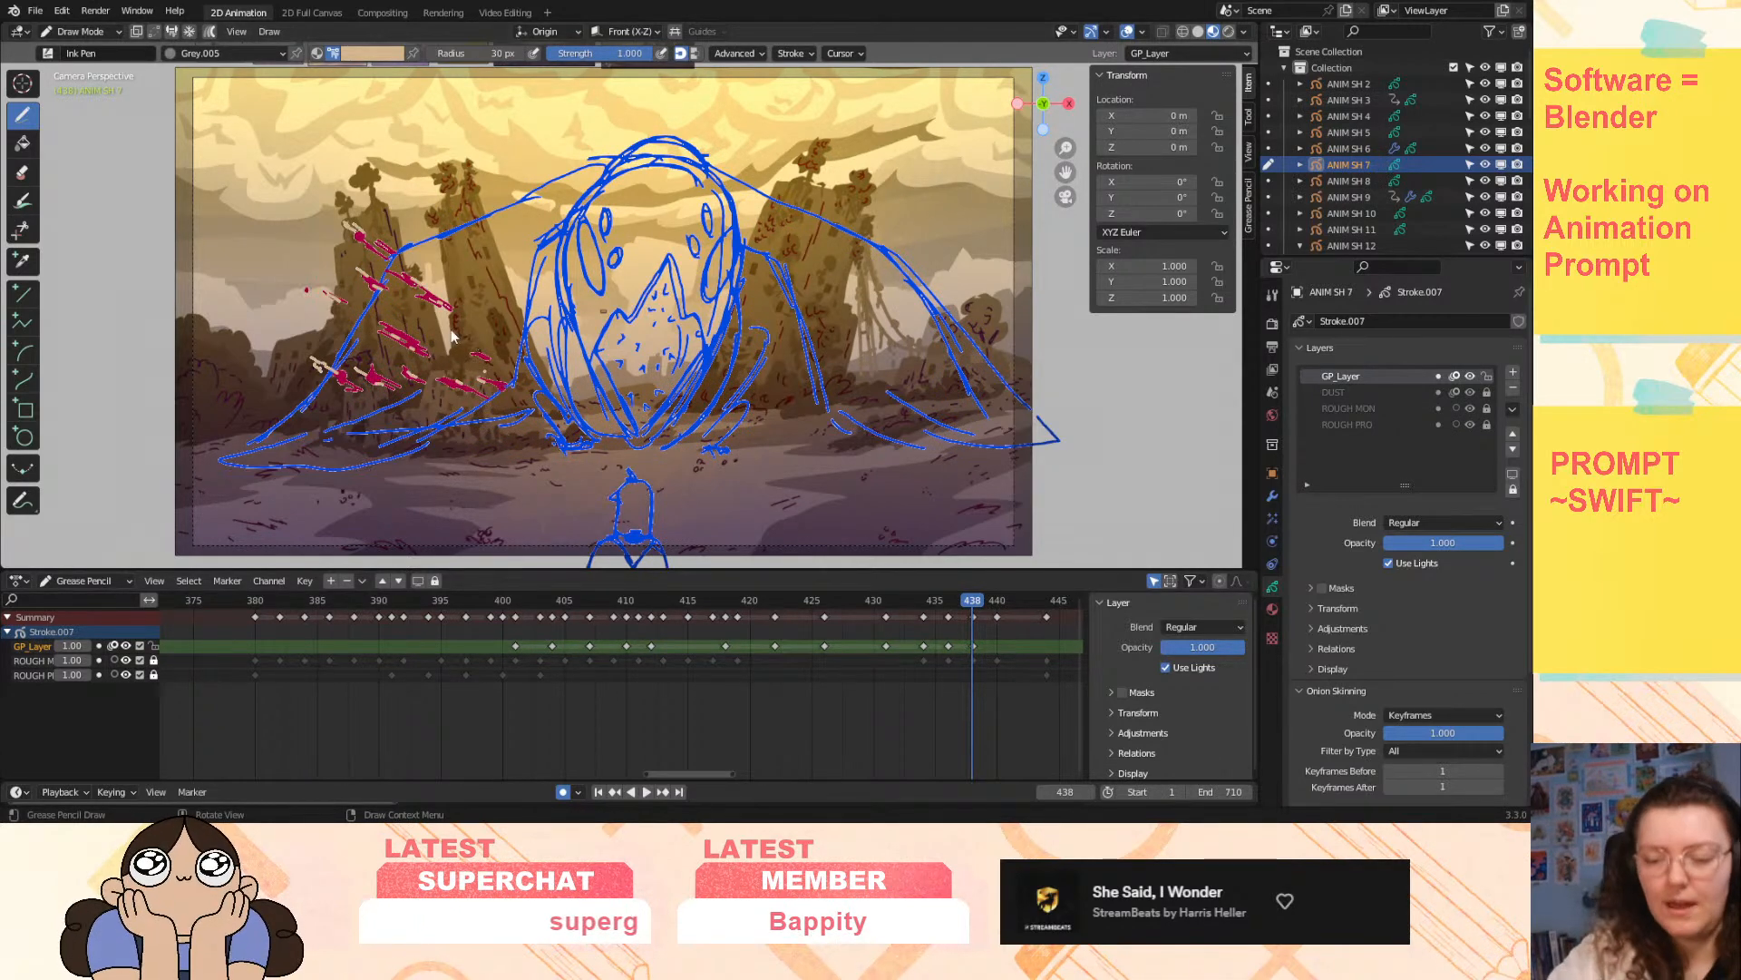
# - Insert a keyframe on frame 440 for only the selected channels, and replay the dust into the following shot
pyautogui.moveTo(983, 603); pyautogui.dragTo(998, 603)
pyautogui.press('i')
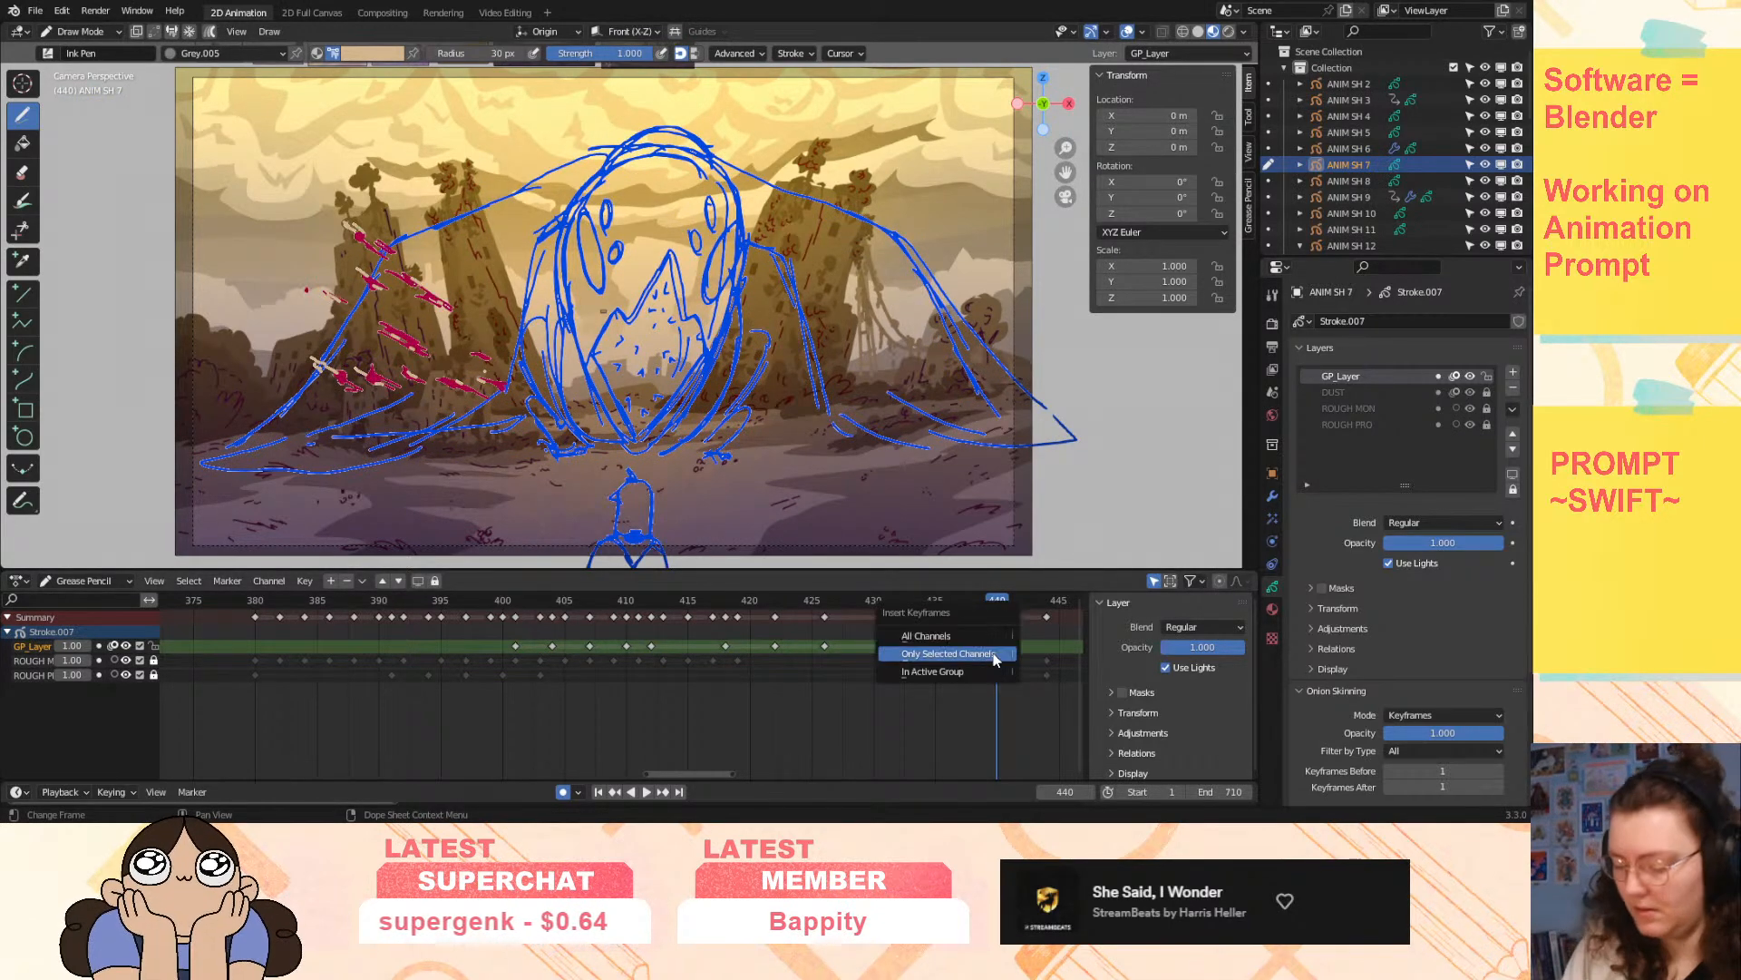
pyautogui.click(995, 658)
pyautogui.moveTo(902, 600); pyautogui.dragTo(276, 642)
pyautogui.press('space')
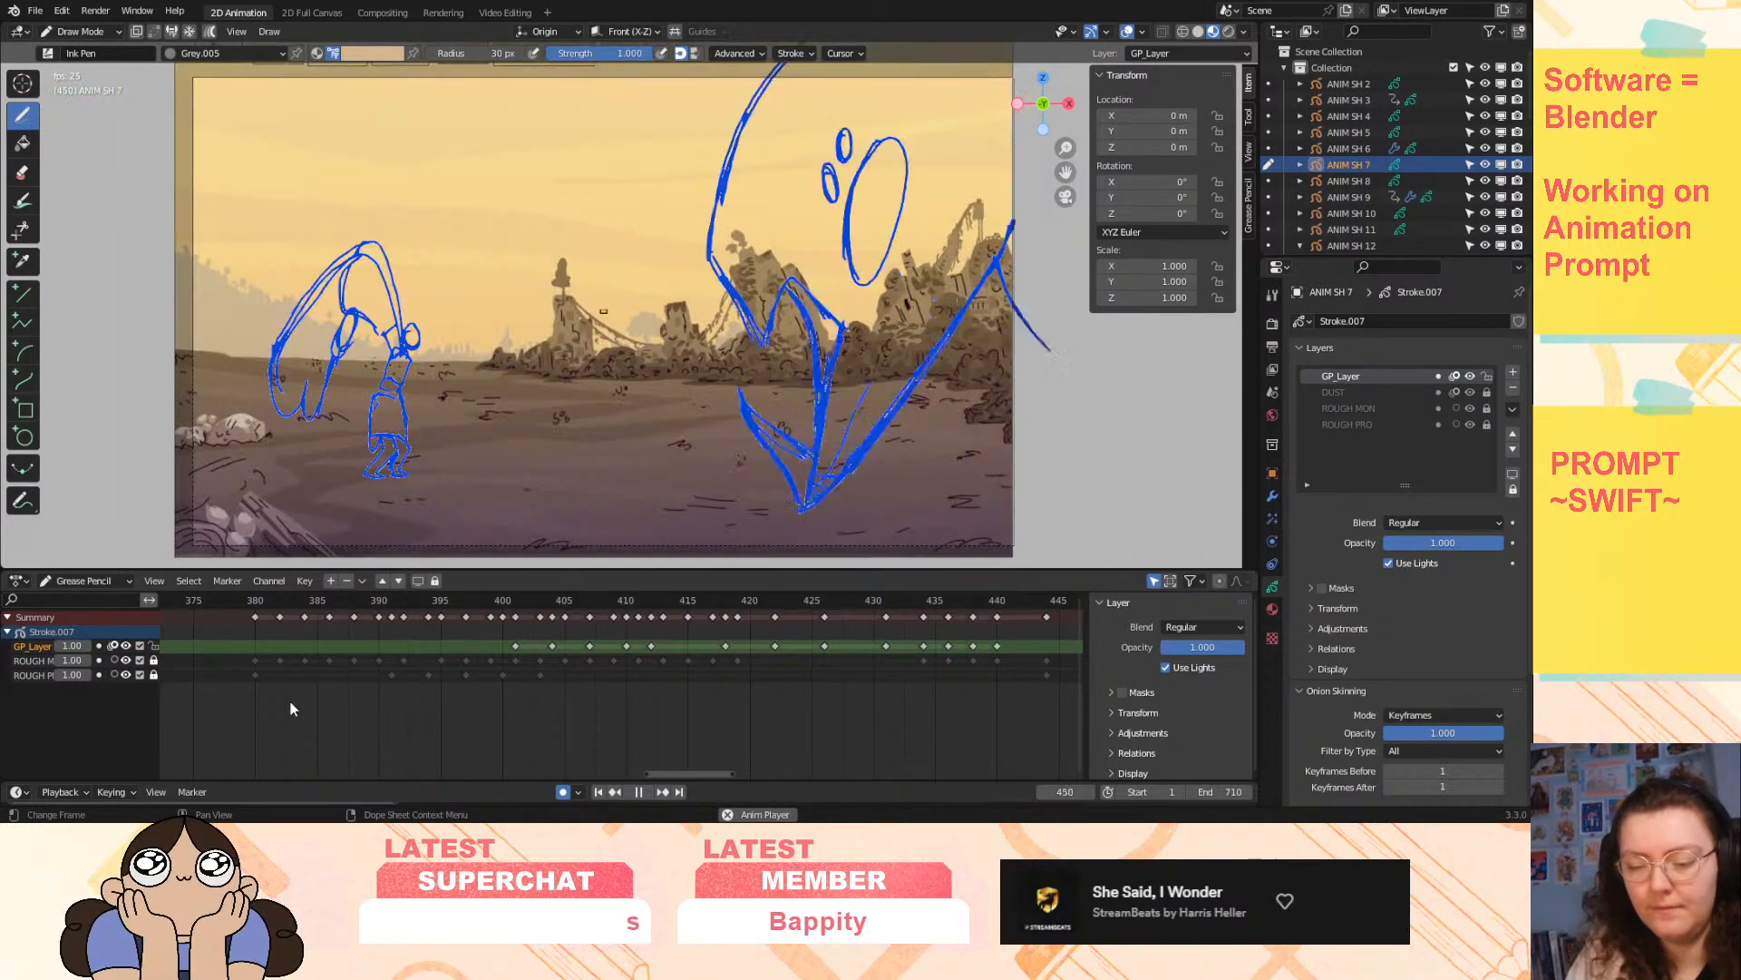
pyautogui.press('space')
pyautogui.press('space')
pyautogui.moveTo(824, 600); pyautogui.dragTo(463, 663)
pyautogui.press('space')
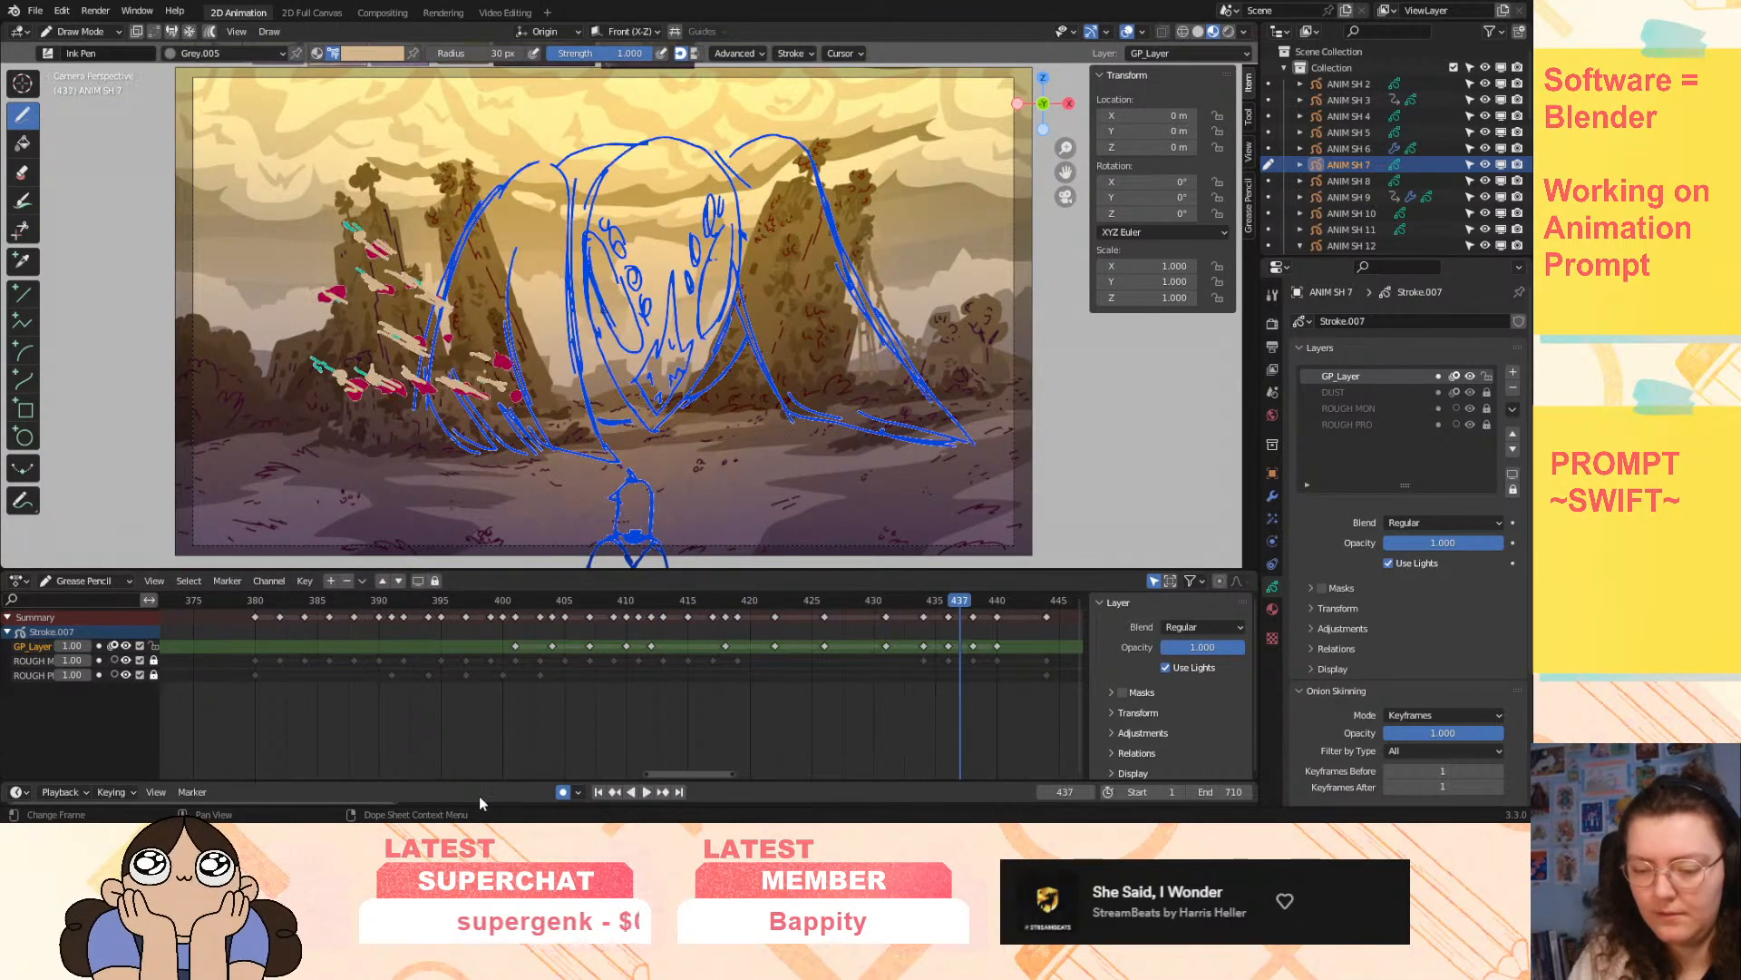
# - In Sculpt Mode, push the dust puffs into an in-between pose on frame 415, reducing the brush radius to 123 px
pyautogui.moveTo(769, 602)
pyautogui.mouseDown()
pyautogui.moveTo(702, 607)
pyautogui.moveTo(655, 650)
pyautogui.moveTo(688, 654)
pyautogui.mouseUp()
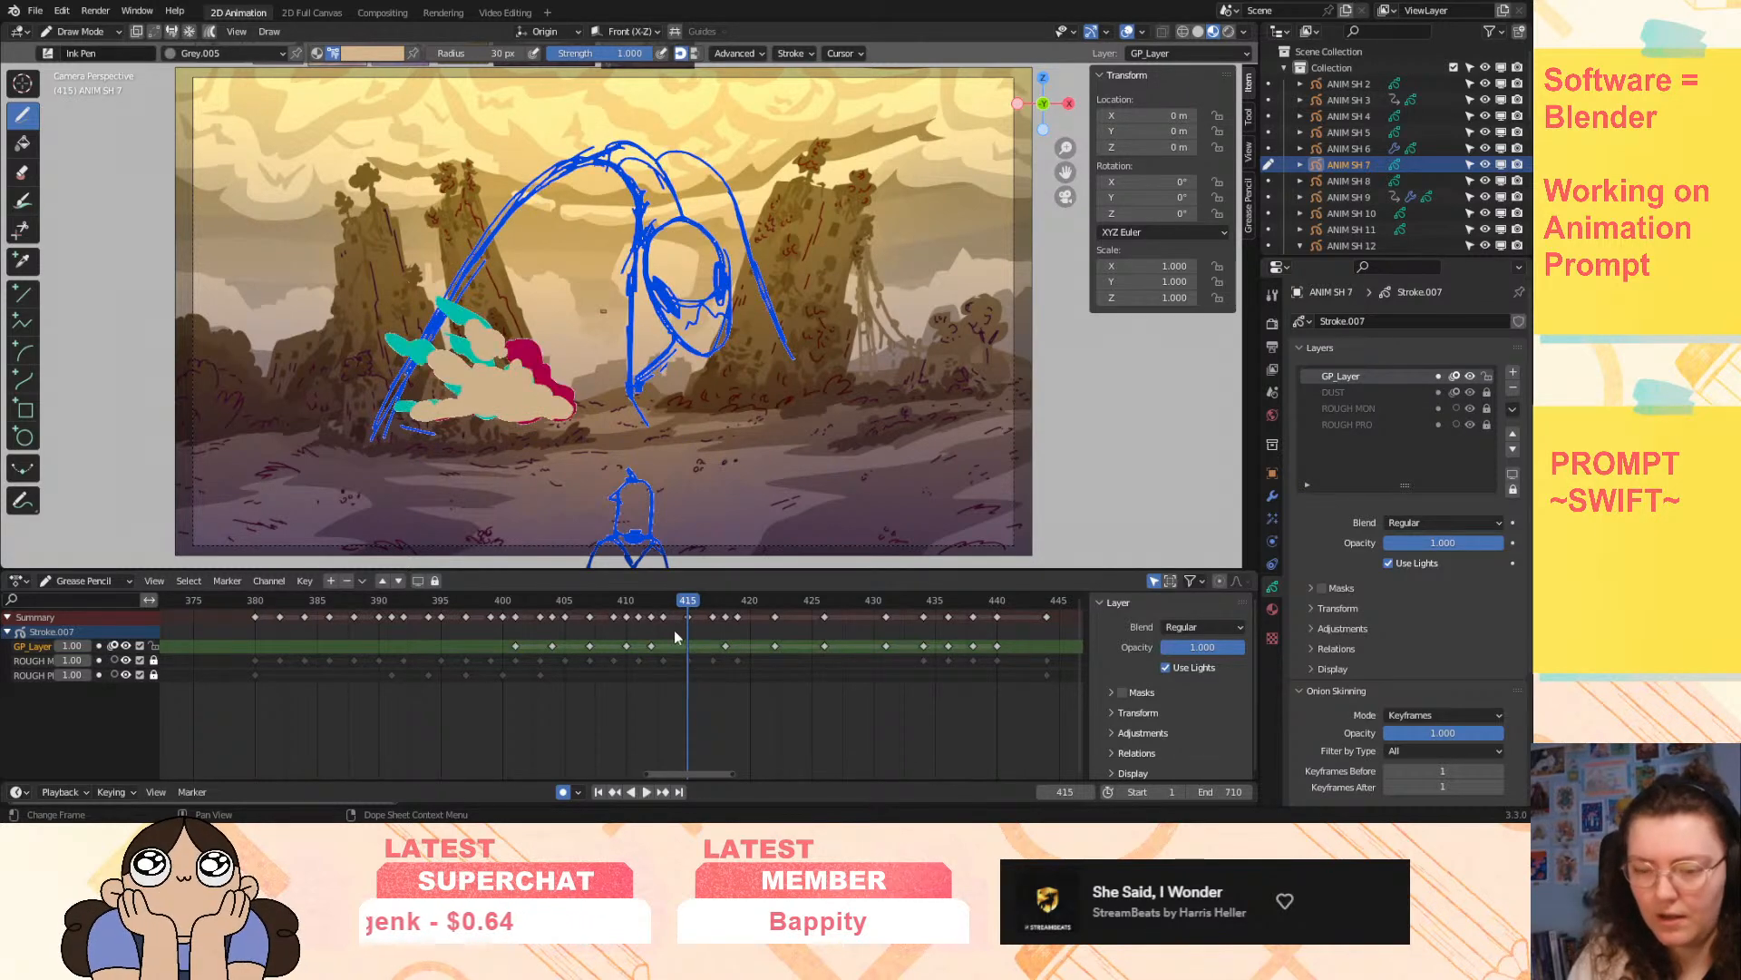
pyautogui.click(80, 32)
pyautogui.click(106, 98)
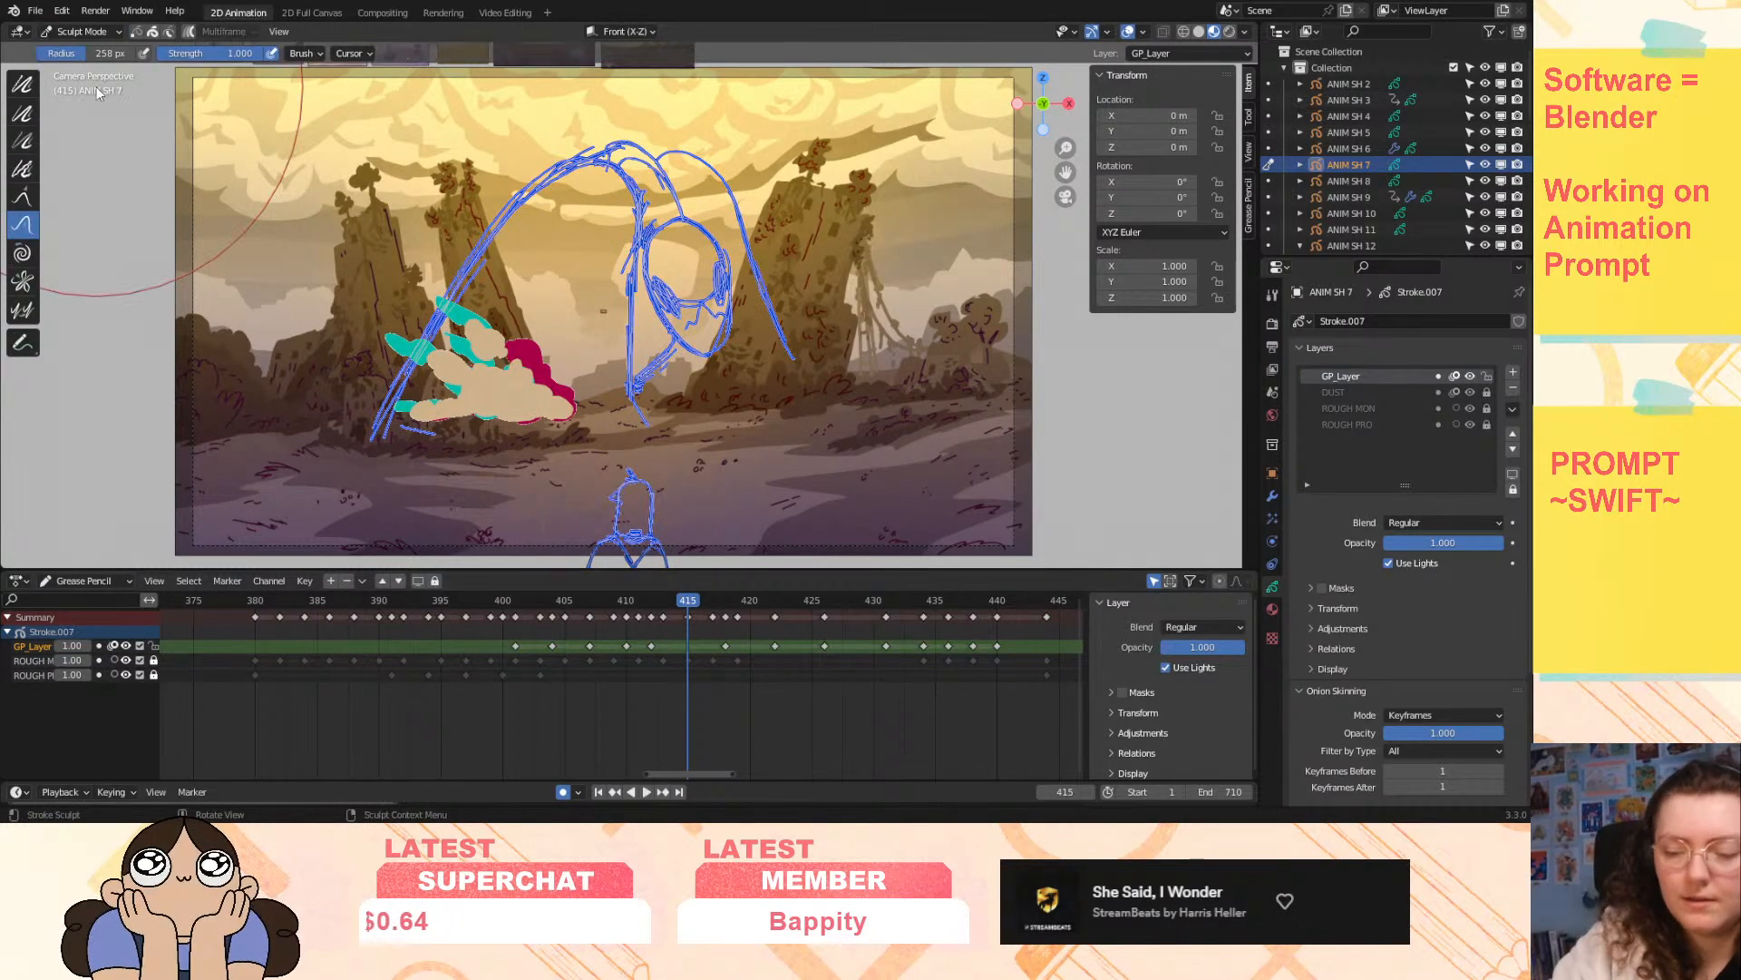
pyautogui.moveTo(498, 376); pyautogui.dragTo(489, 361)
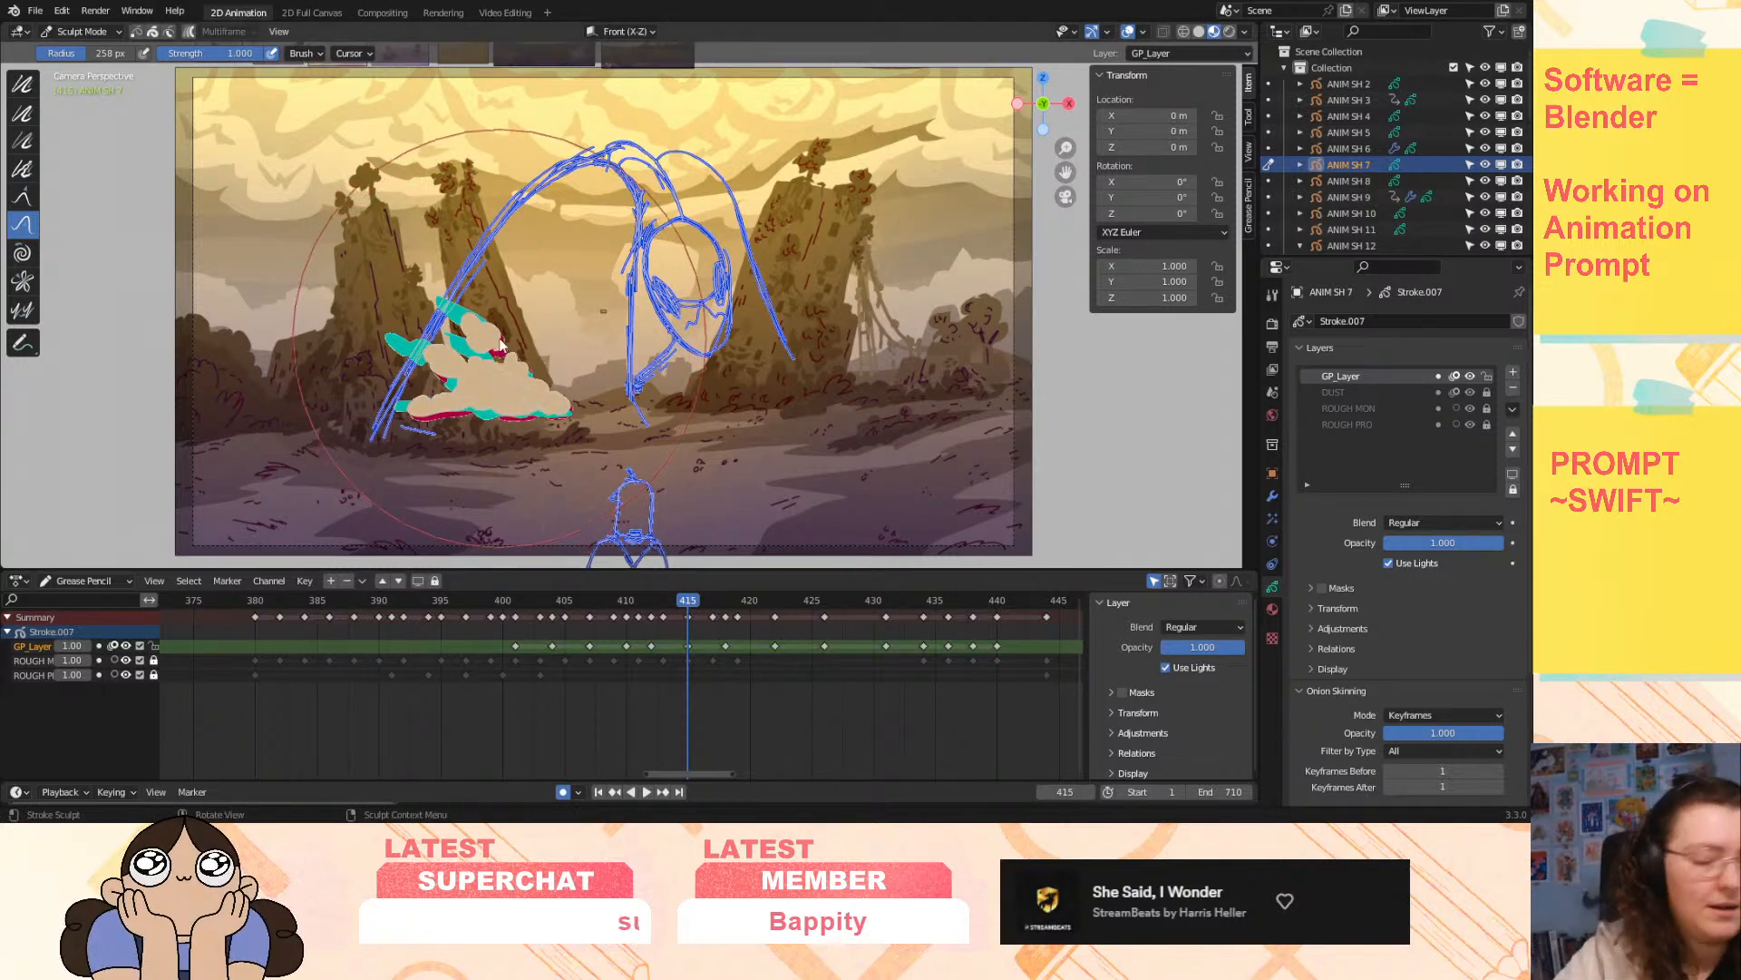
pyautogui.hotkey('ctrl', 'z')
pyautogui.moveTo(80, 55); pyautogui.dragTo(56, 60)
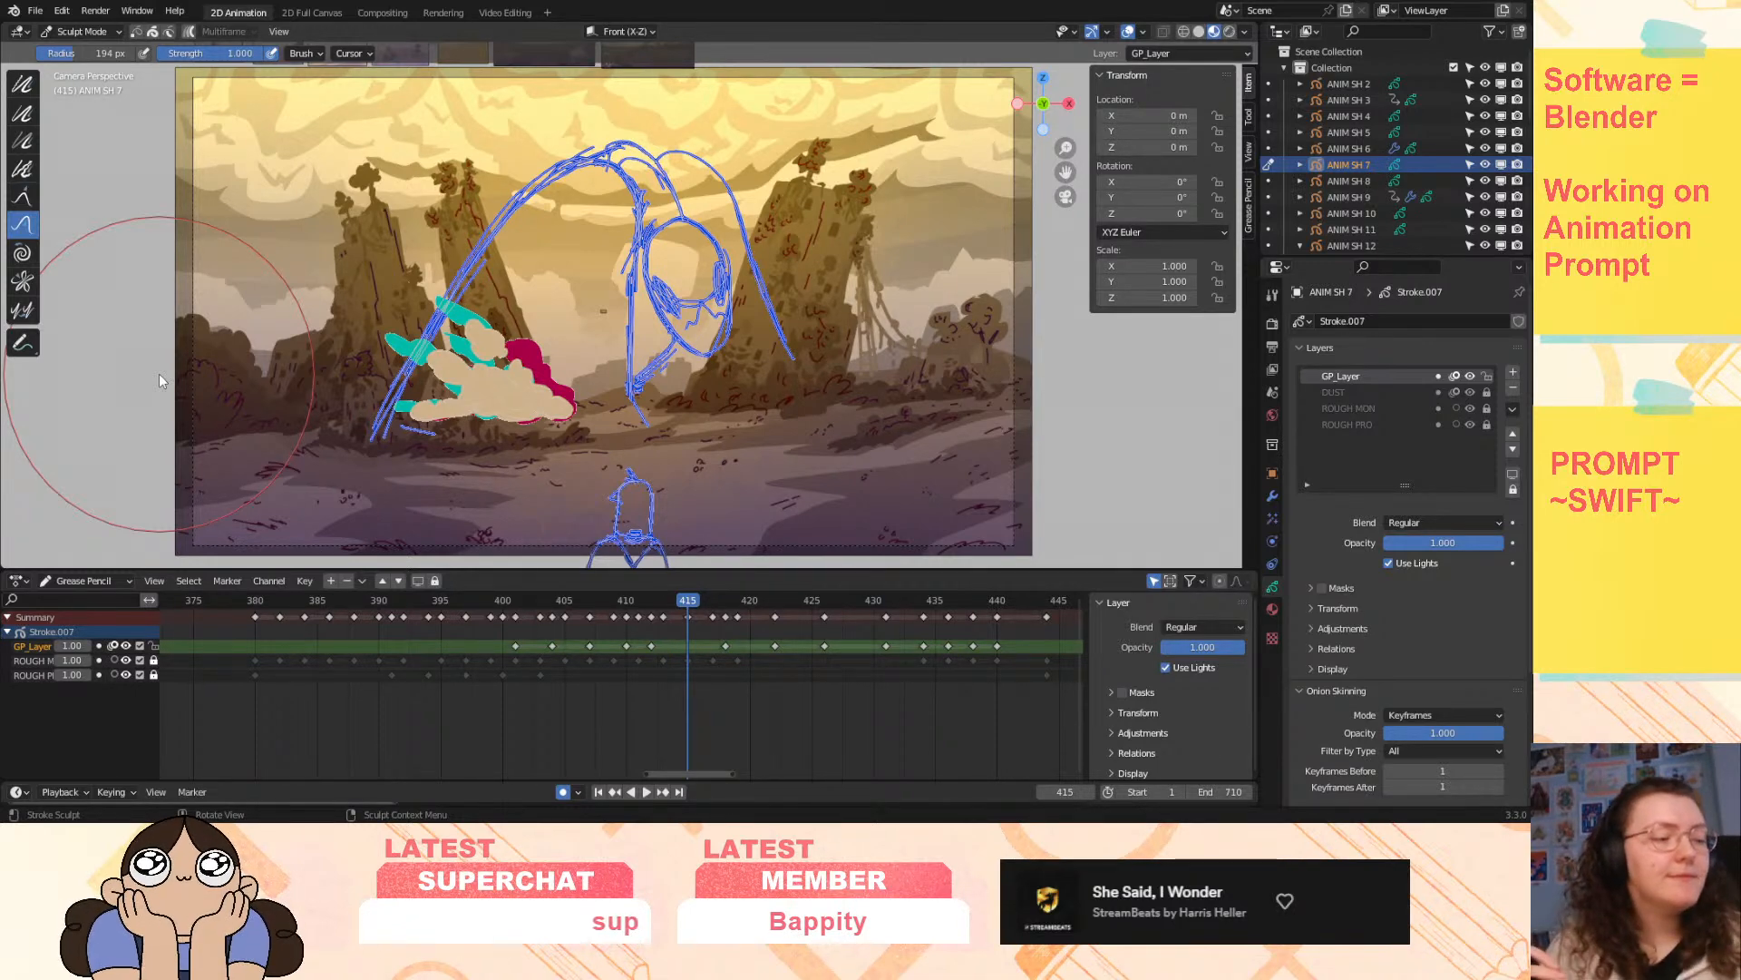
pyautogui.press('space')
pyautogui.moveTo(703, 653)
pyautogui.mouseDown()
pyautogui.moveTo(627, 657)
pyautogui.moveTo(703, 661)
pyautogui.moveTo(688, 657)
pyautogui.mouseUp()
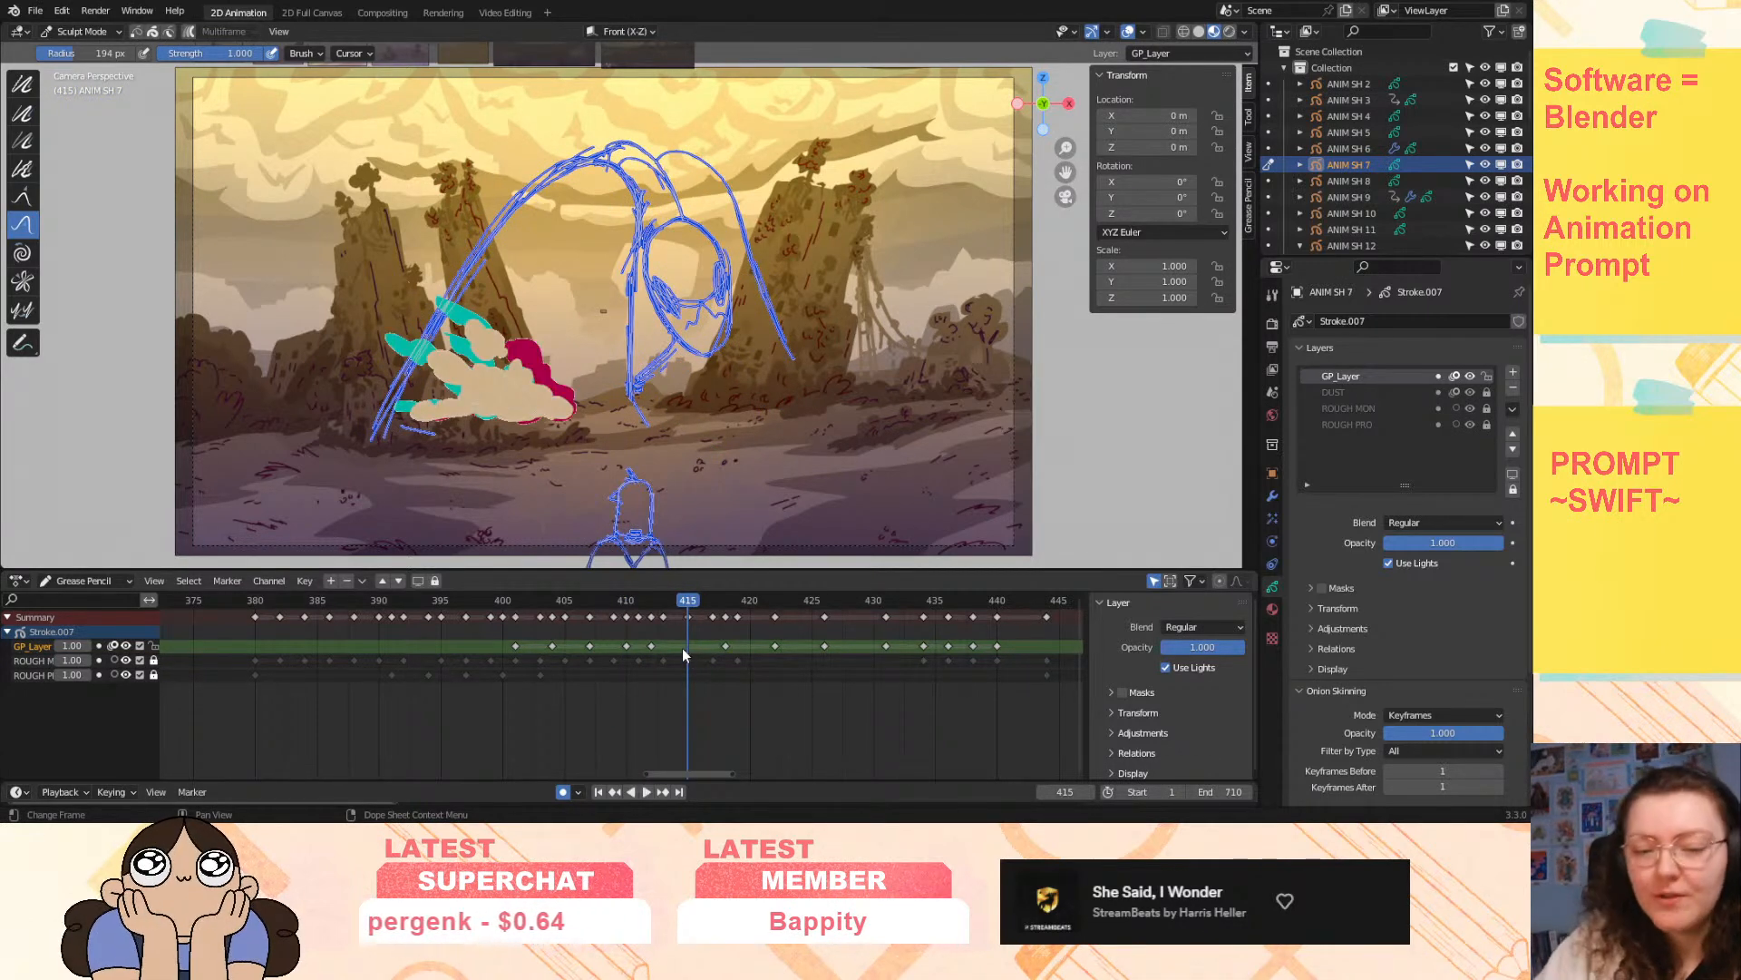
pyautogui.moveTo(401, 263)
pyautogui.mouseDown()
pyautogui.moveTo(384, 249)
pyautogui.moveTo(378, 279)
pyautogui.mouseUp()
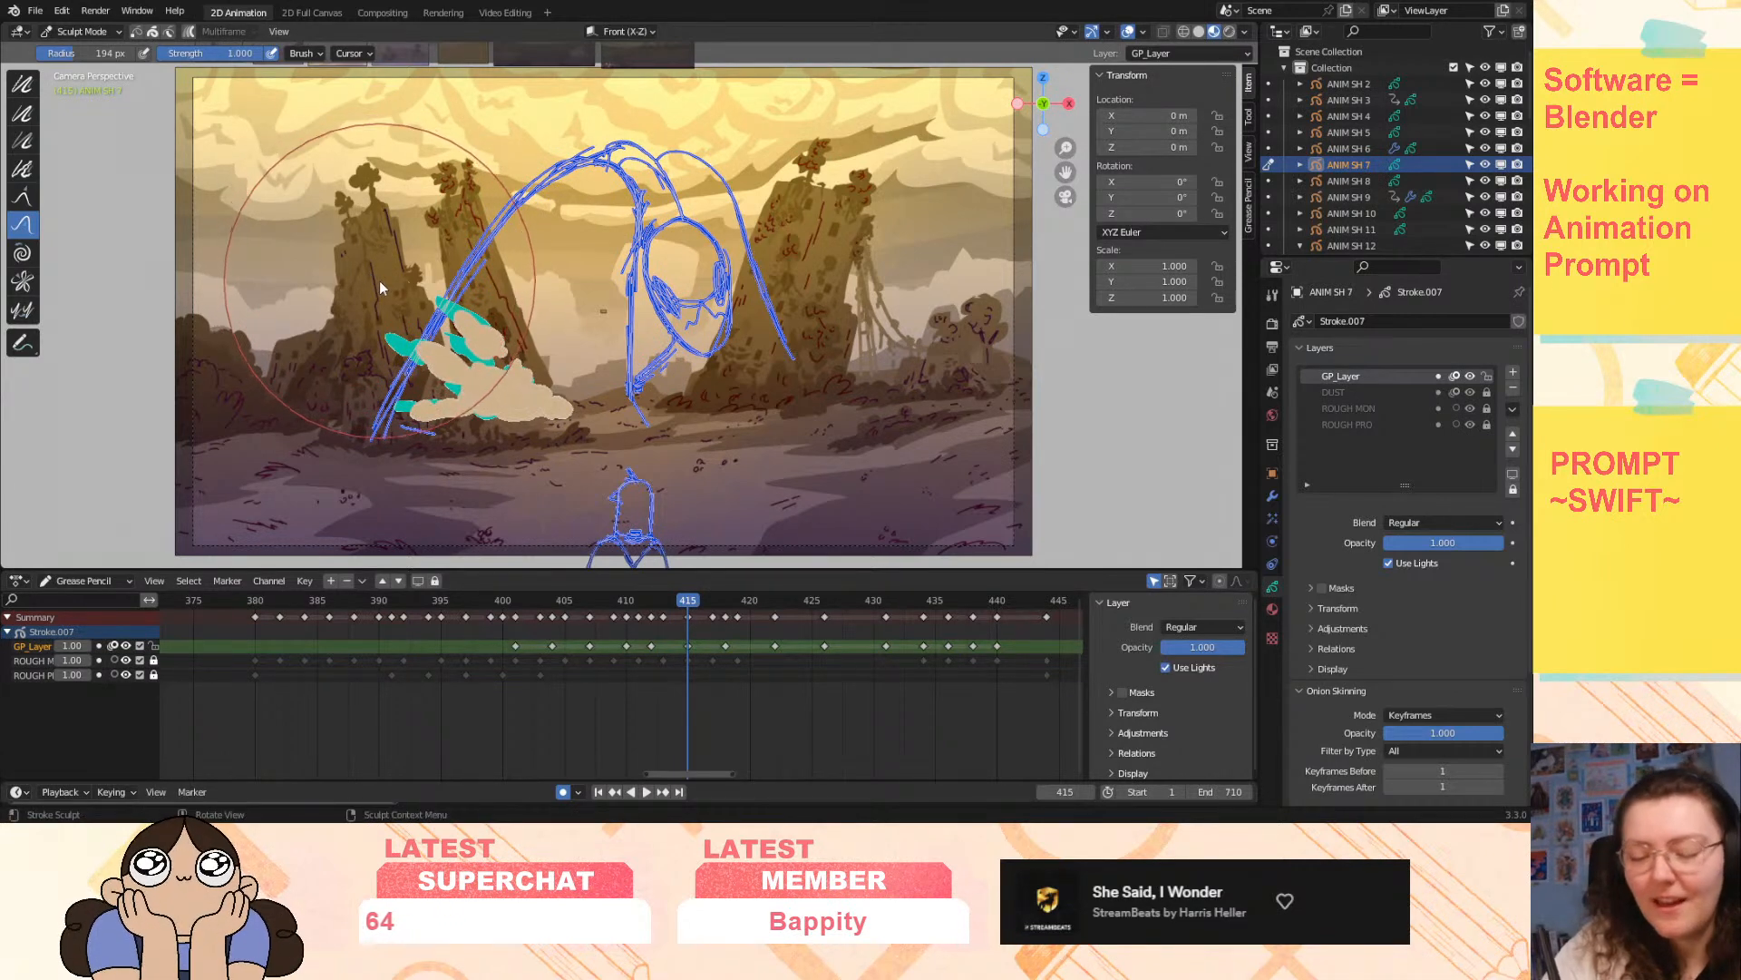
pyautogui.moveTo(35, 46); pyautogui.dragTo(11, 40)
pyautogui.moveTo(411, 398)
pyautogui.mouseDown()
pyautogui.moveTo(512, 353)
pyautogui.moveTo(499, 333)
pyautogui.mouseUp()
# - Push the upper dust puffs slightly outward on frame 420 to create an in-between pose
pyautogui.moveTo(678, 604)
pyautogui.mouseDown()
pyautogui.moveTo(785, 622)
pyautogui.moveTo(690, 645)
pyautogui.moveTo(749, 646)
pyautogui.mouseUp()
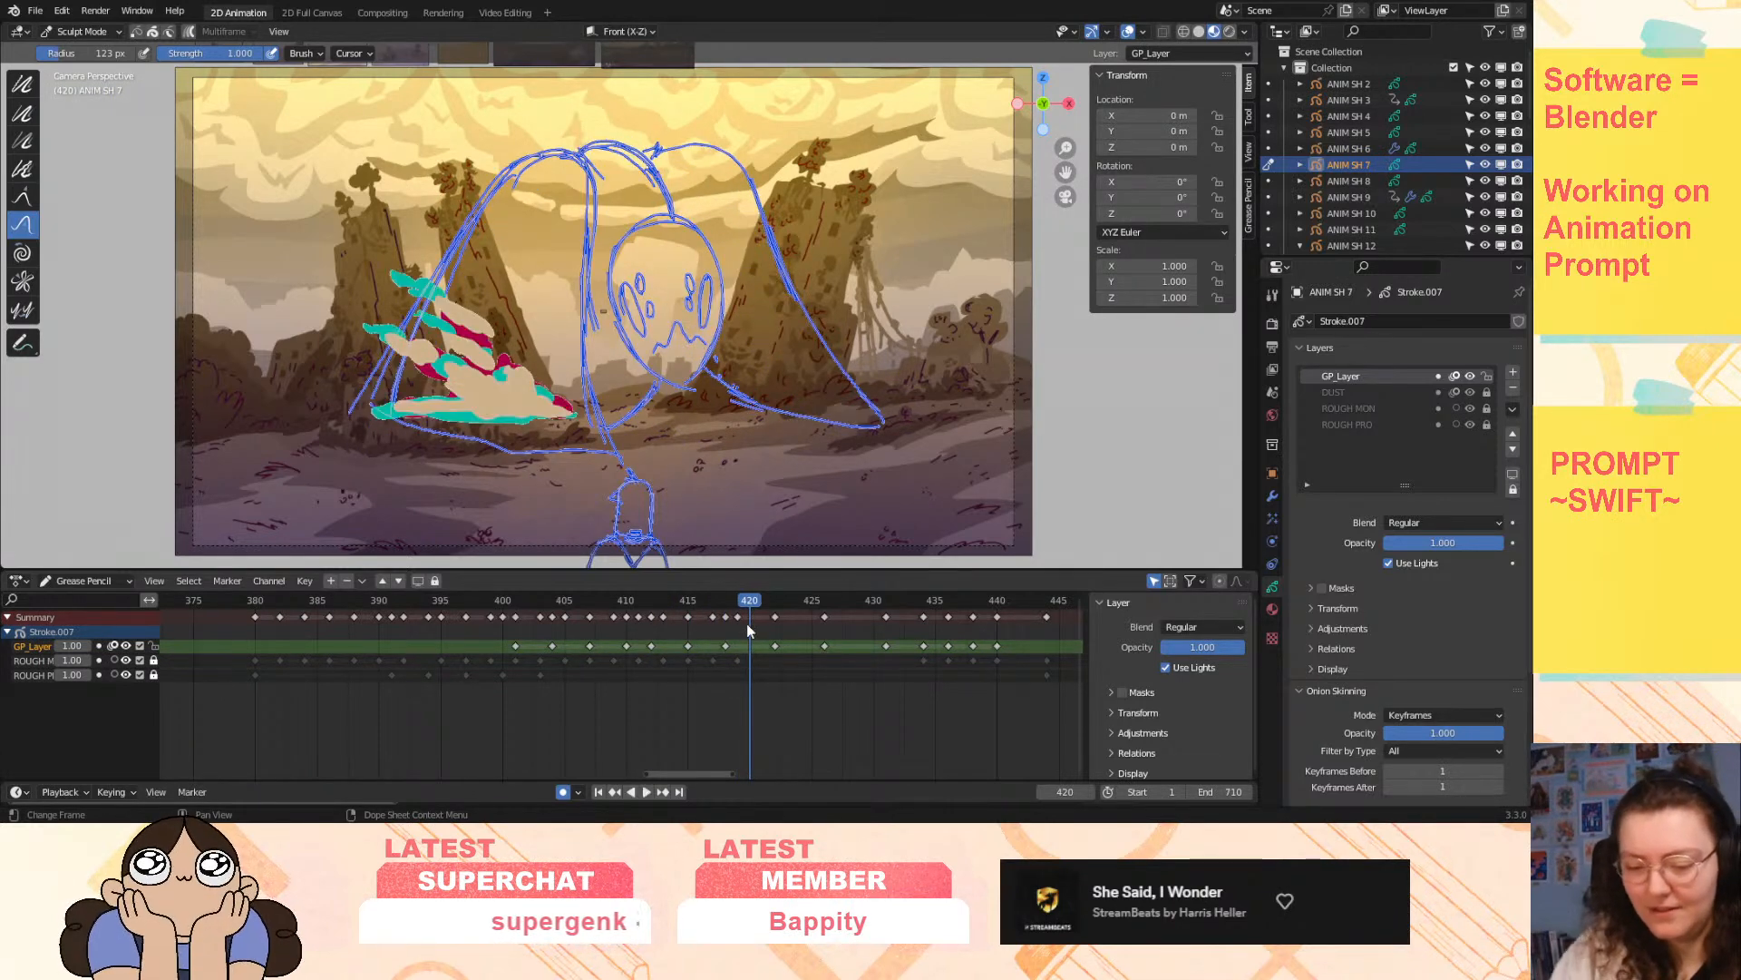
pyautogui.moveTo(457, 354); pyautogui.dragTo(445, 354)
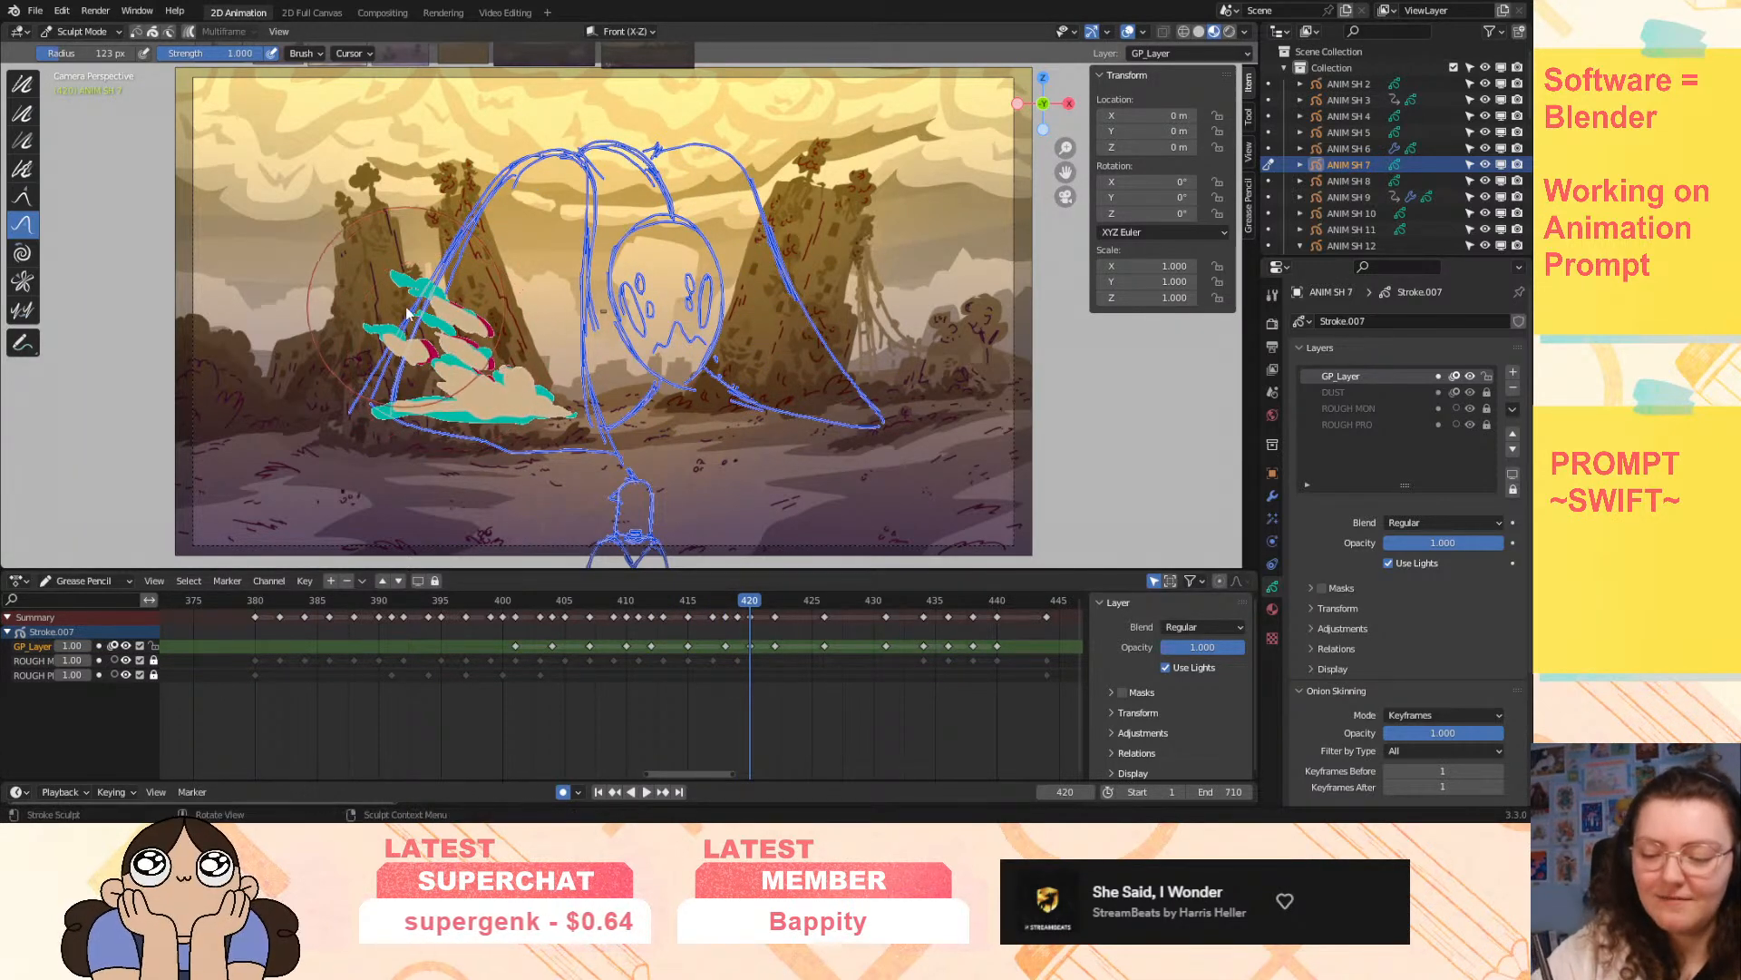
pyautogui.moveTo(367, 298); pyautogui.dragTo(364, 296)
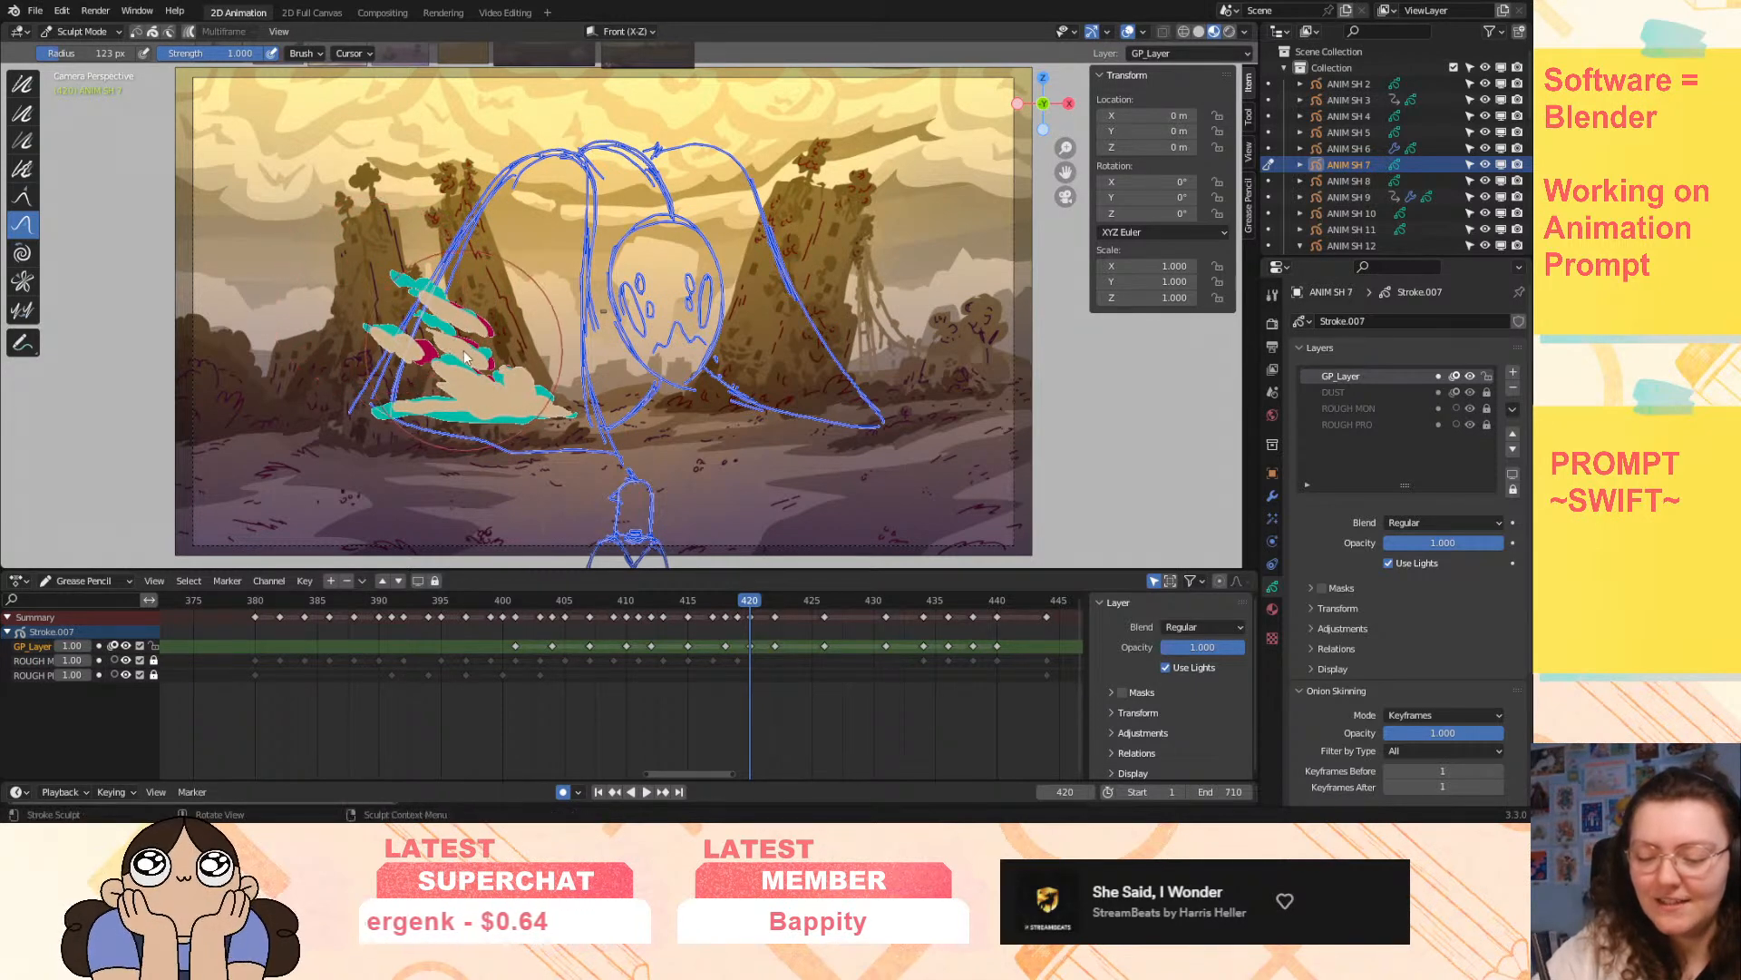
pyautogui.moveTo(514, 354); pyautogui.dragTo(500, 348)
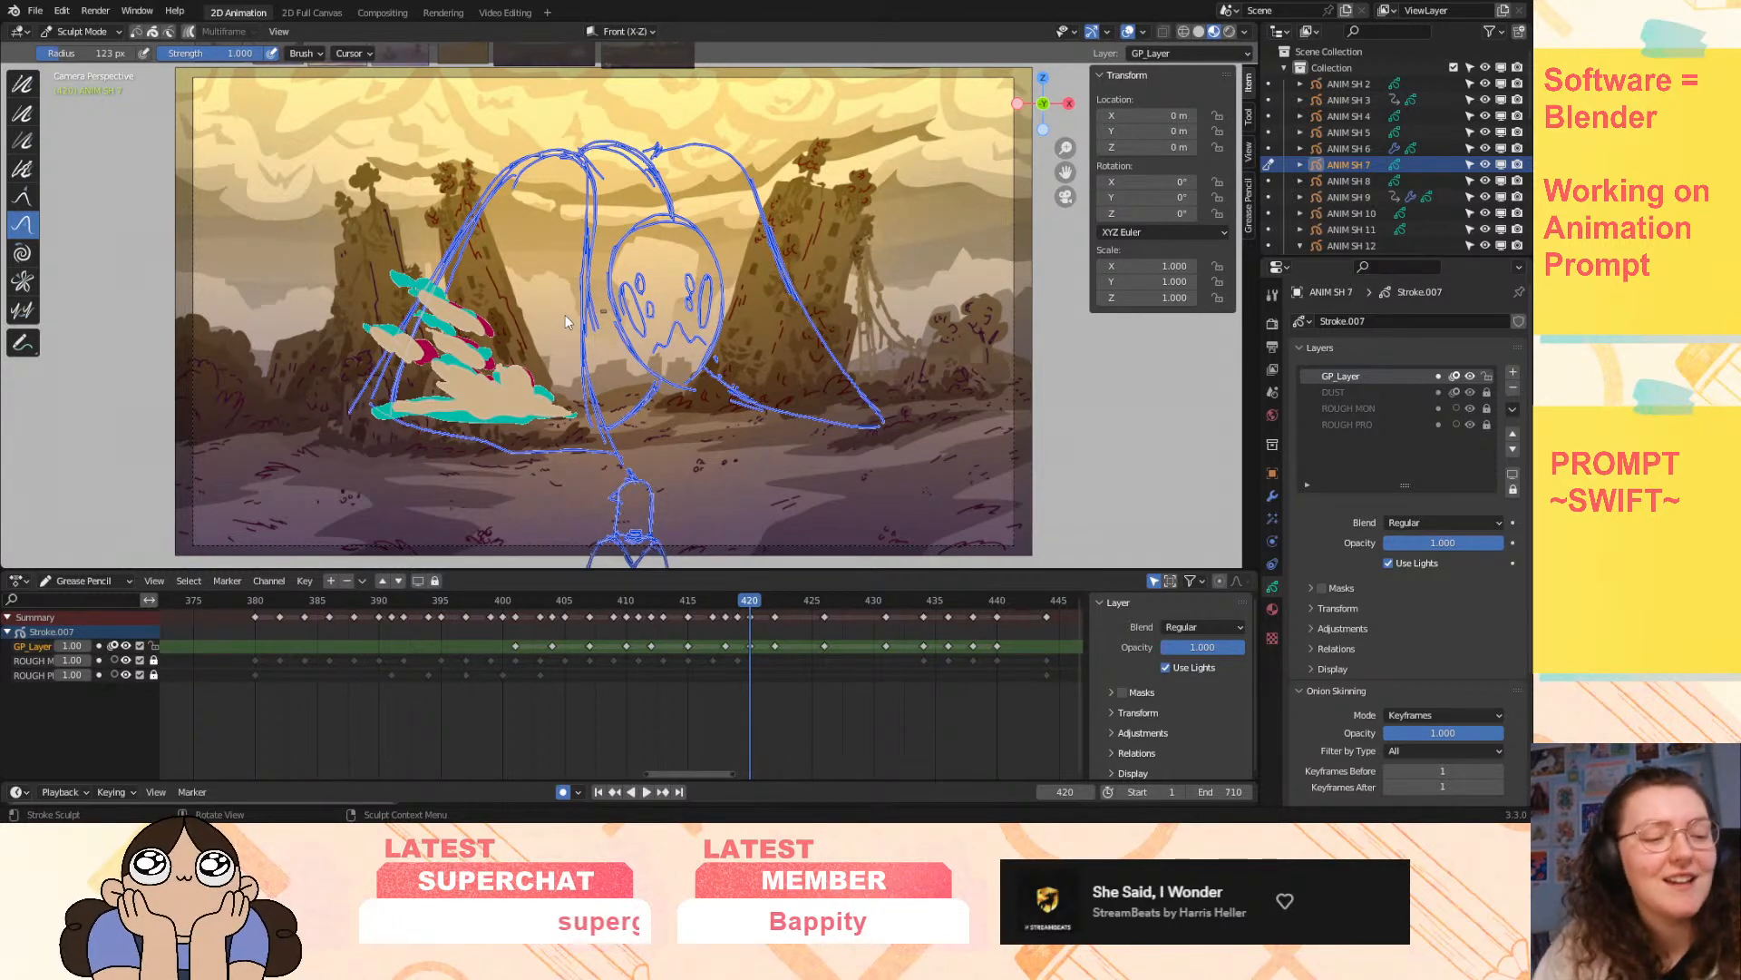
# - Set the sculpt brush radius to 32 px and its strength to 1.000
pyautogui.press('f')
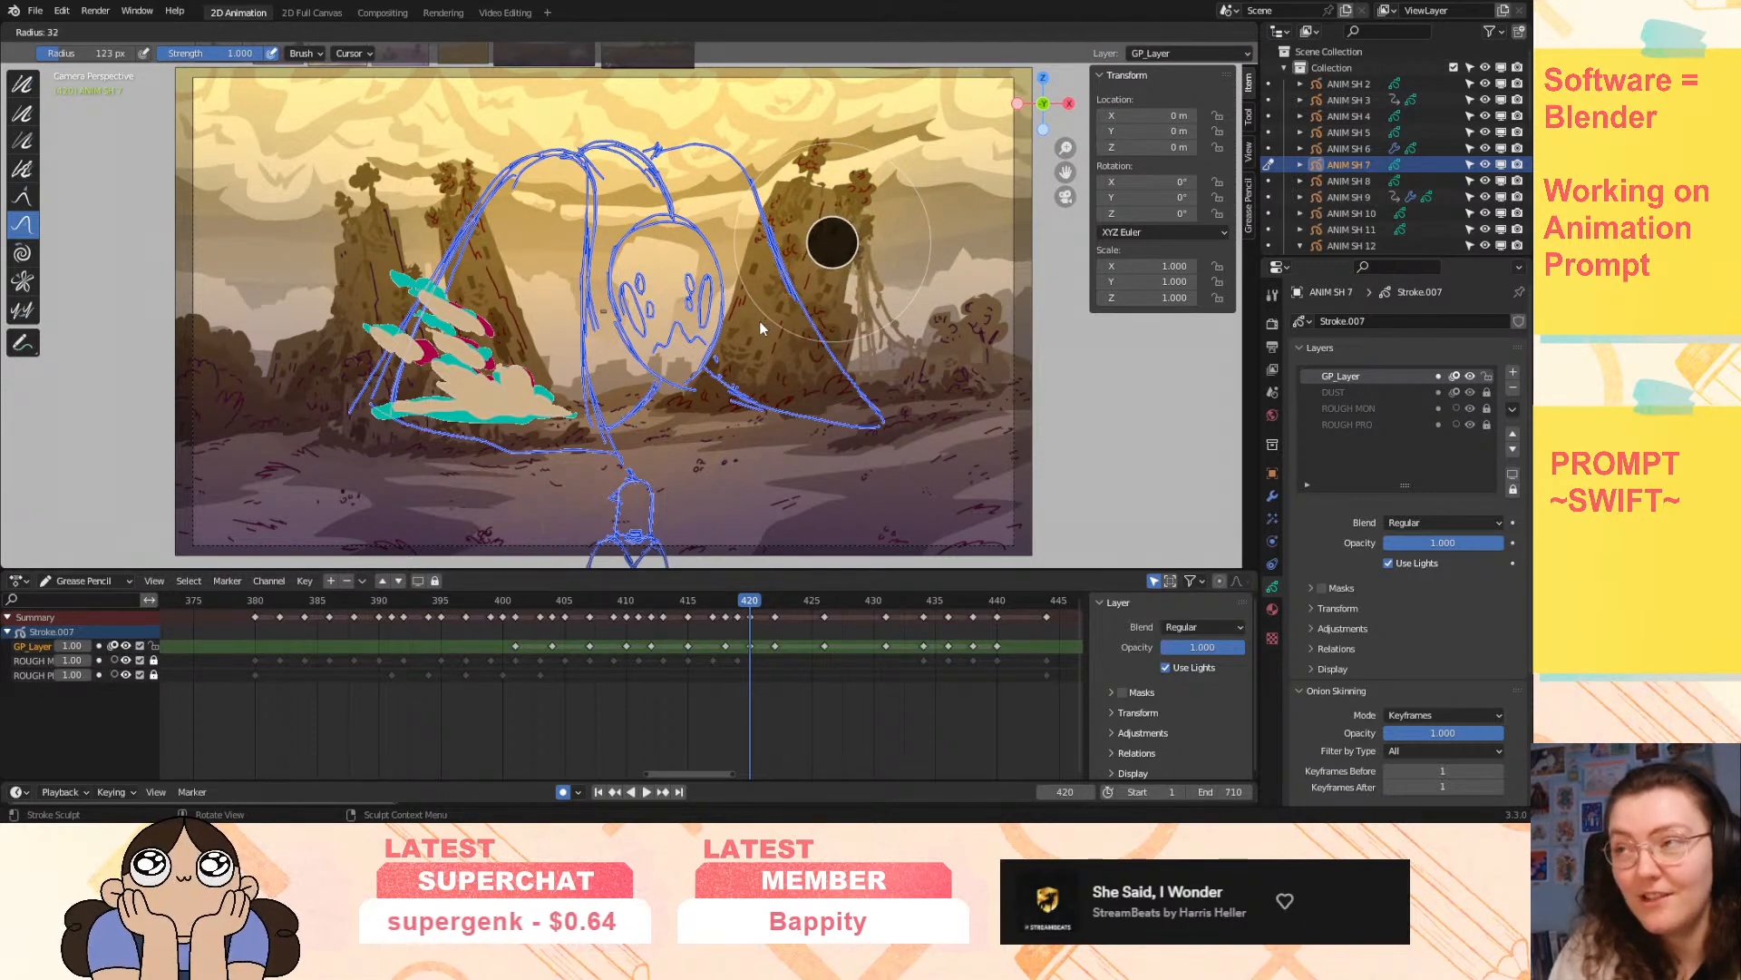
pyautogui.click(805, 282)
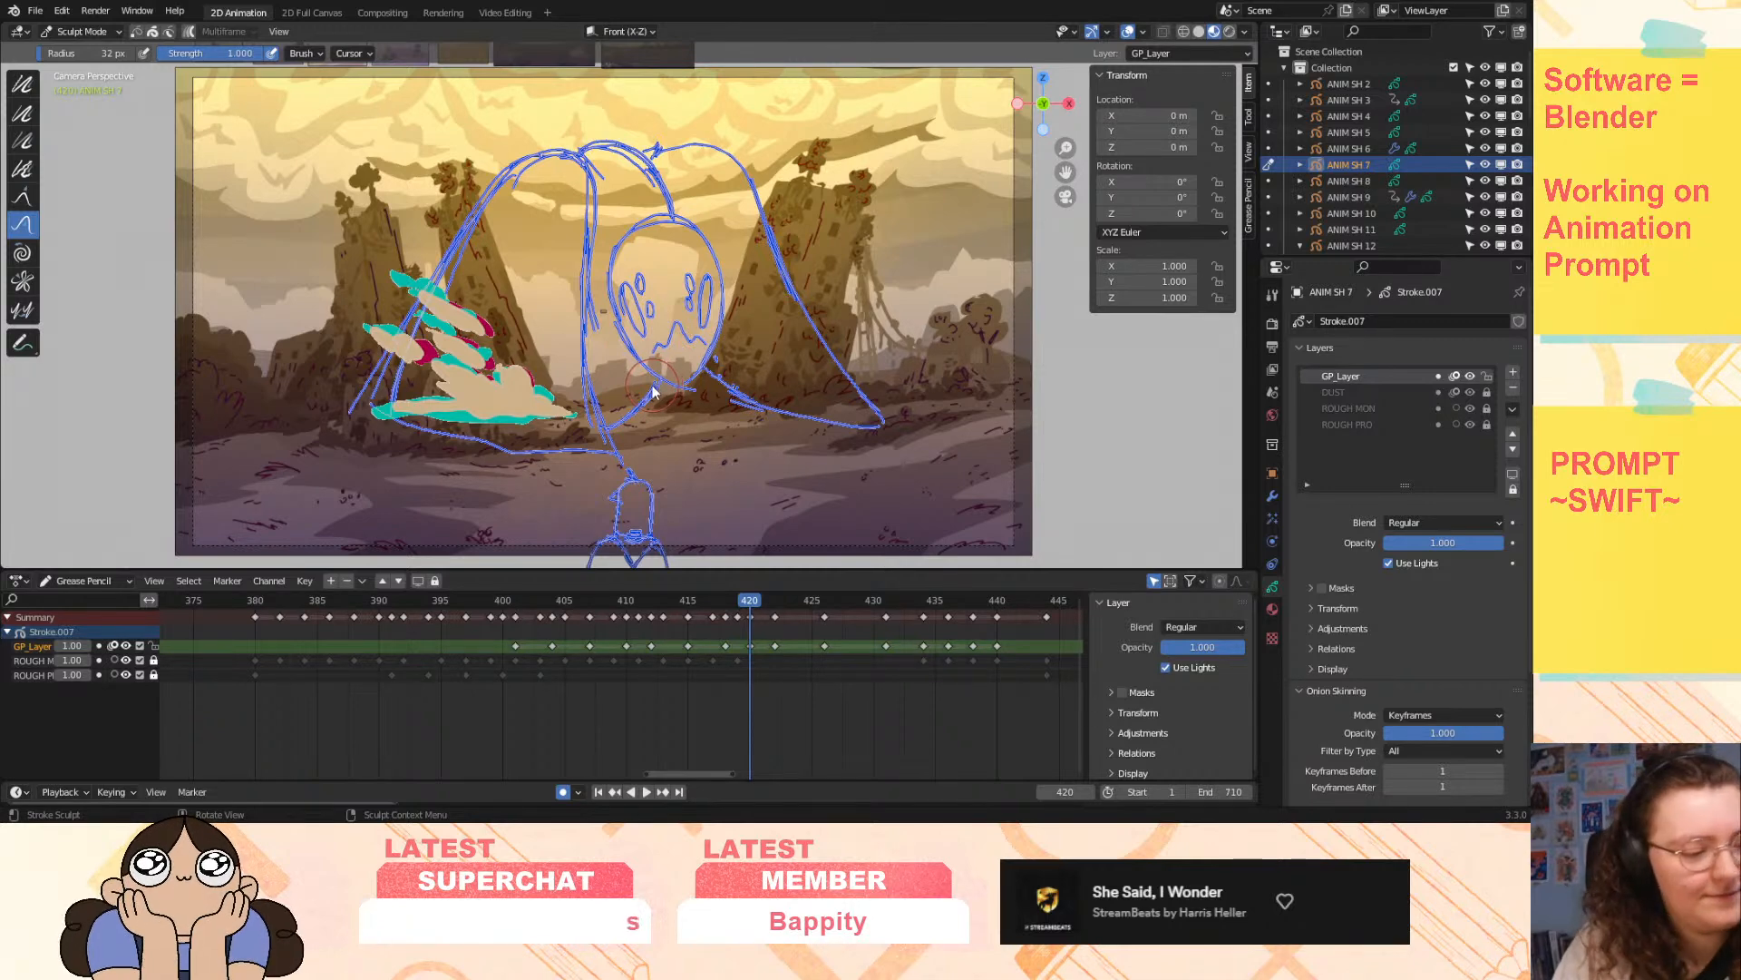
pyautogui.hotkey('shift', 'f')
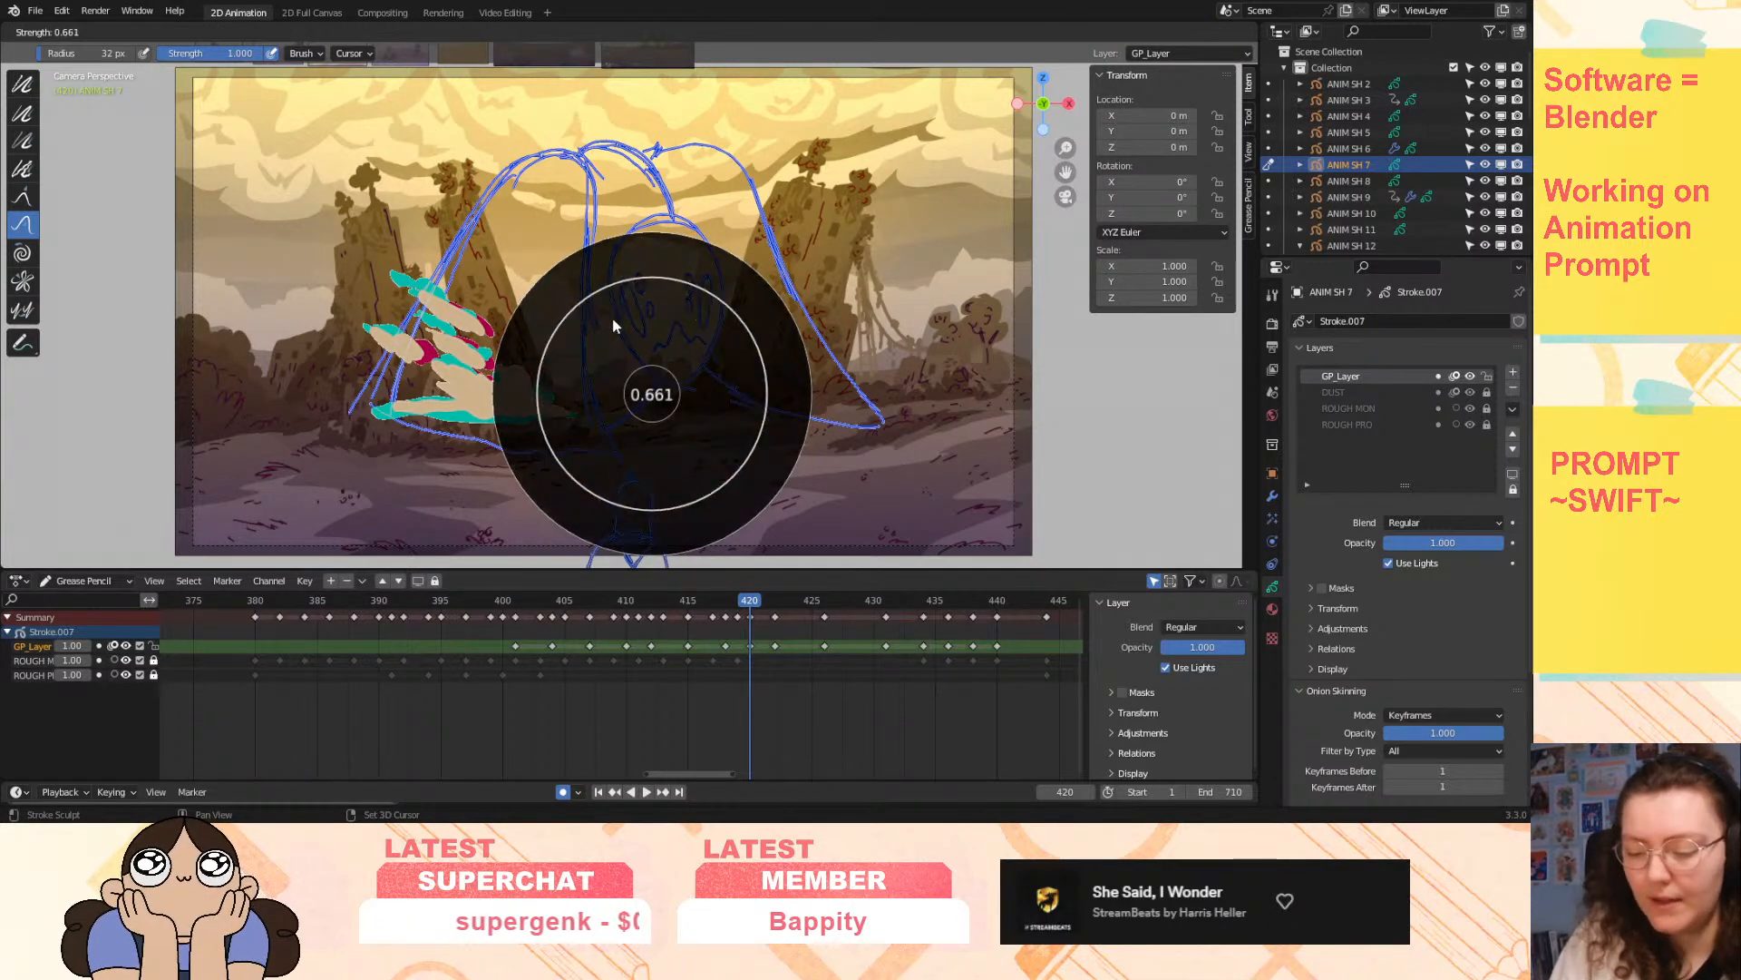
pyautogui.click(723, 348)
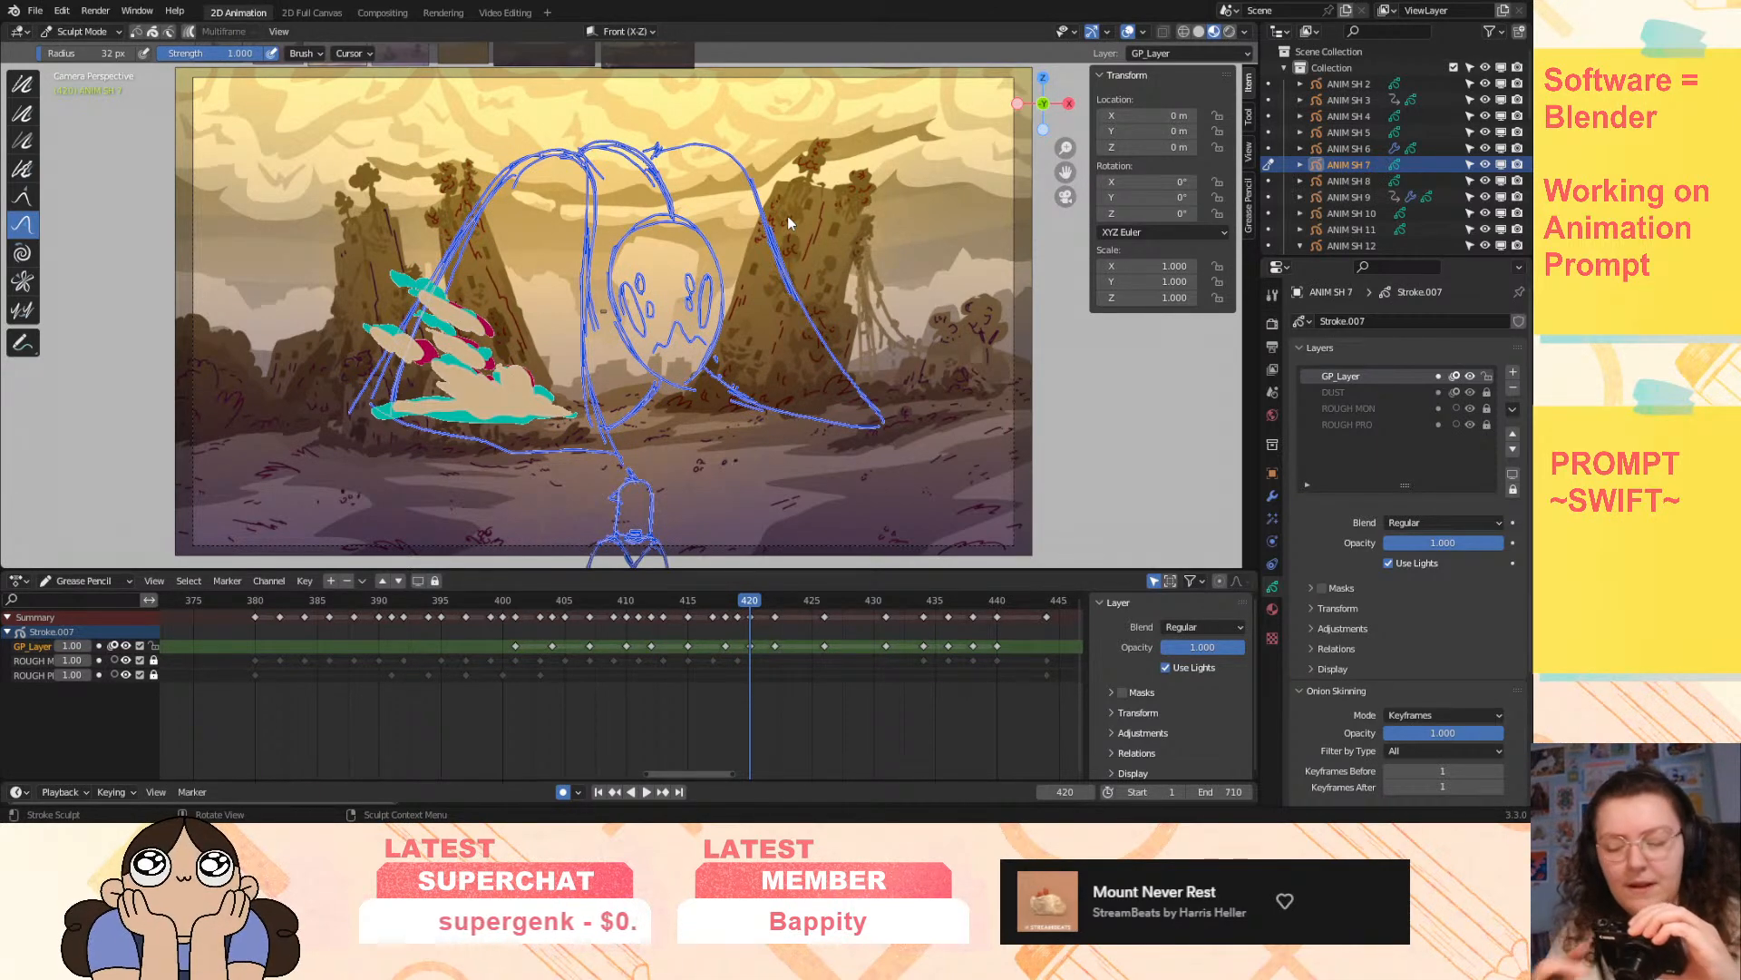
# - Play and scrub through the end of shot 7 and the following shot to examine the dust timing and the creature's landing
pyautogui.moveTo(749, 601)
pyautogui.mouseDown()
pyautogui.moveTo(499, 668)
pyautogui.moveTo(1047, 662)
pyautogui.moveTo(870, 711)
pyautogui.moveTo(1259, 740)
pyautogui.mouseUp()
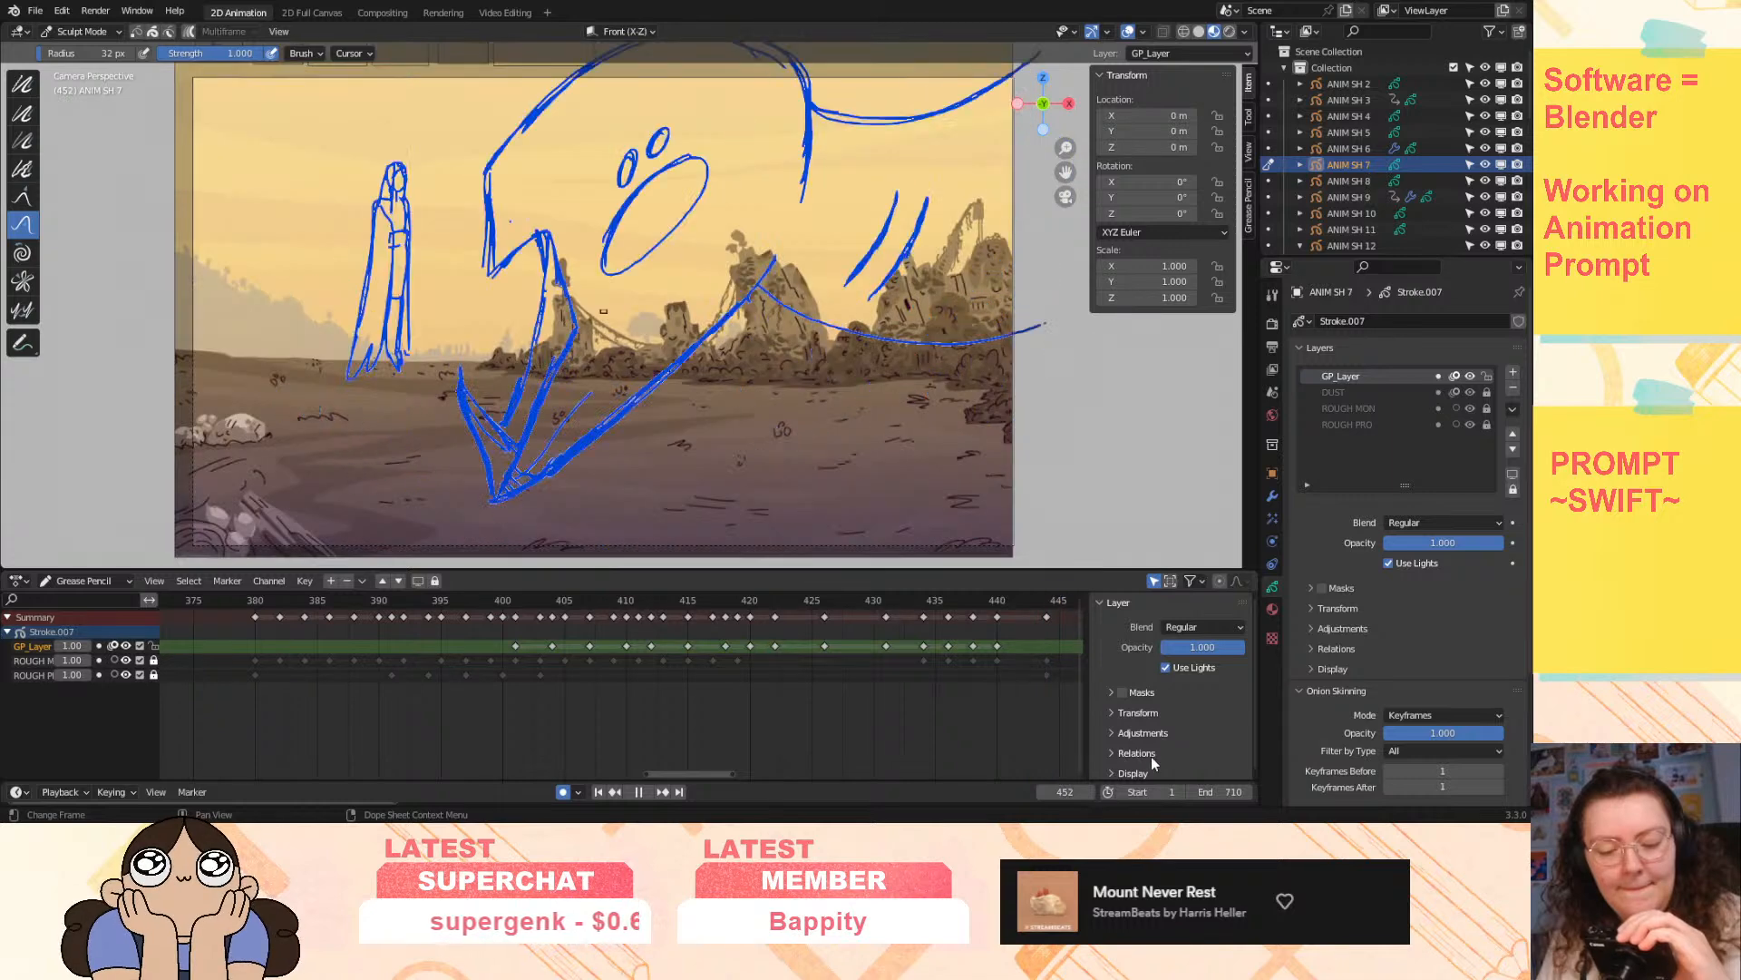
pyautogui.press('space')
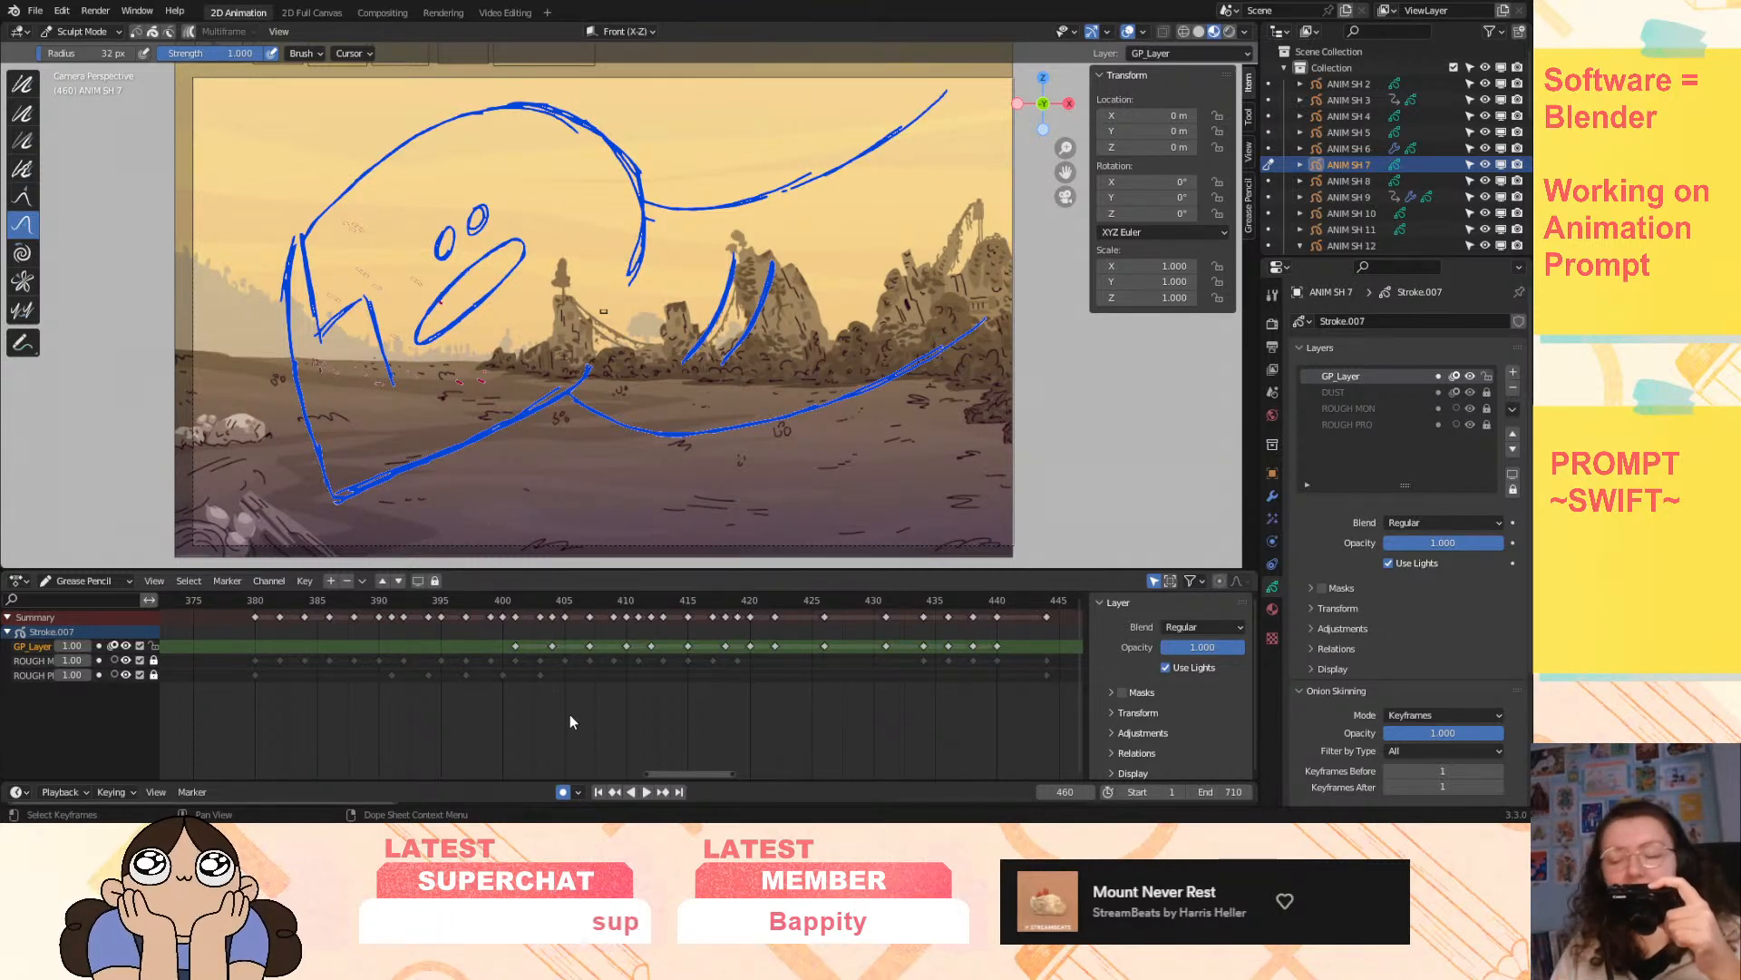
pyautogui.moveTo(363, 618)
pyautogui.mouseDown()
pyautogui.moveTo(341, 629)
pyautogui.moveTo(575, 637)
pyautogui.moveTo(1201, 601)
pyautogui.mouseUp()
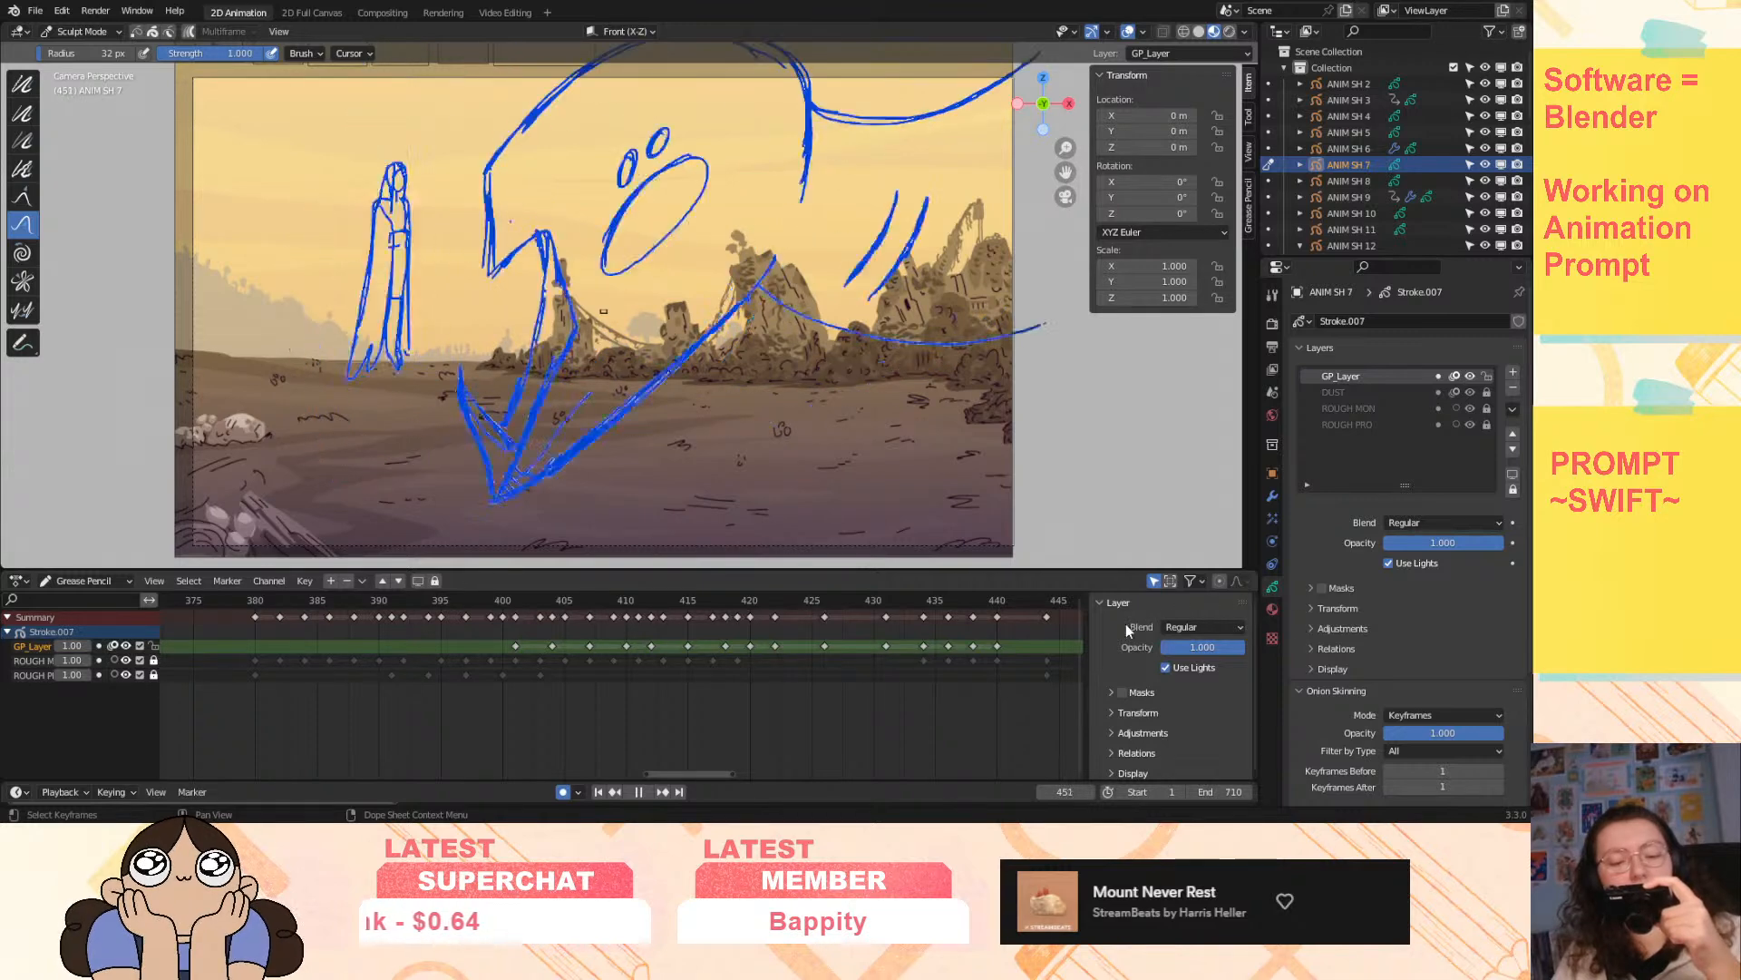
pyautogui.moveTo(1052, 646)
pyautogui.mouseDown()
pyautogui.moveTo(427, 711)
pyautogui.moveTo(1222, 668)
pyautogui.moveTo(669, 700)
pyautogui.moveTo(399, 748)
pyautogui.moveTo(709, 742)
pyautogui.moveTo(1246, 683)
pyautogui.moveTo(575, 708)
pyautogui.moveTo(763, 718)
pyautogui.moveTo(802, 715)
pyautogui.moveTo(660, 711)
pyautogui.moveTo(842, 689)
pyautogui.mouseUp()
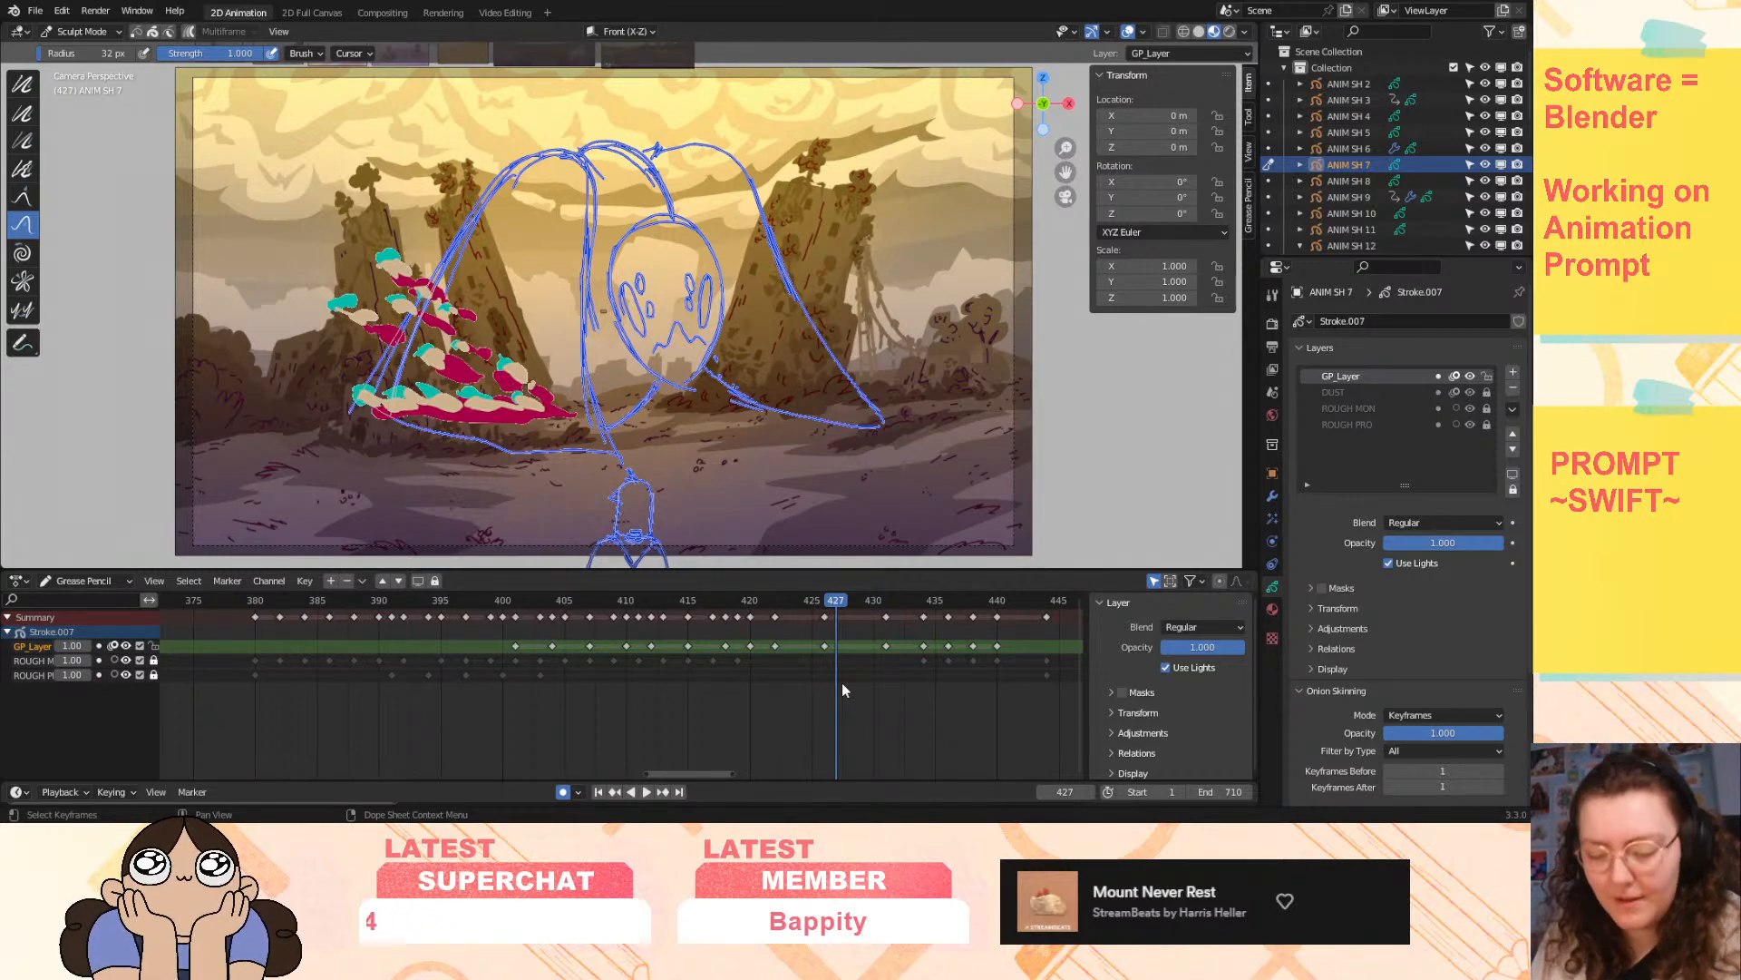
pyautogui.press('space')
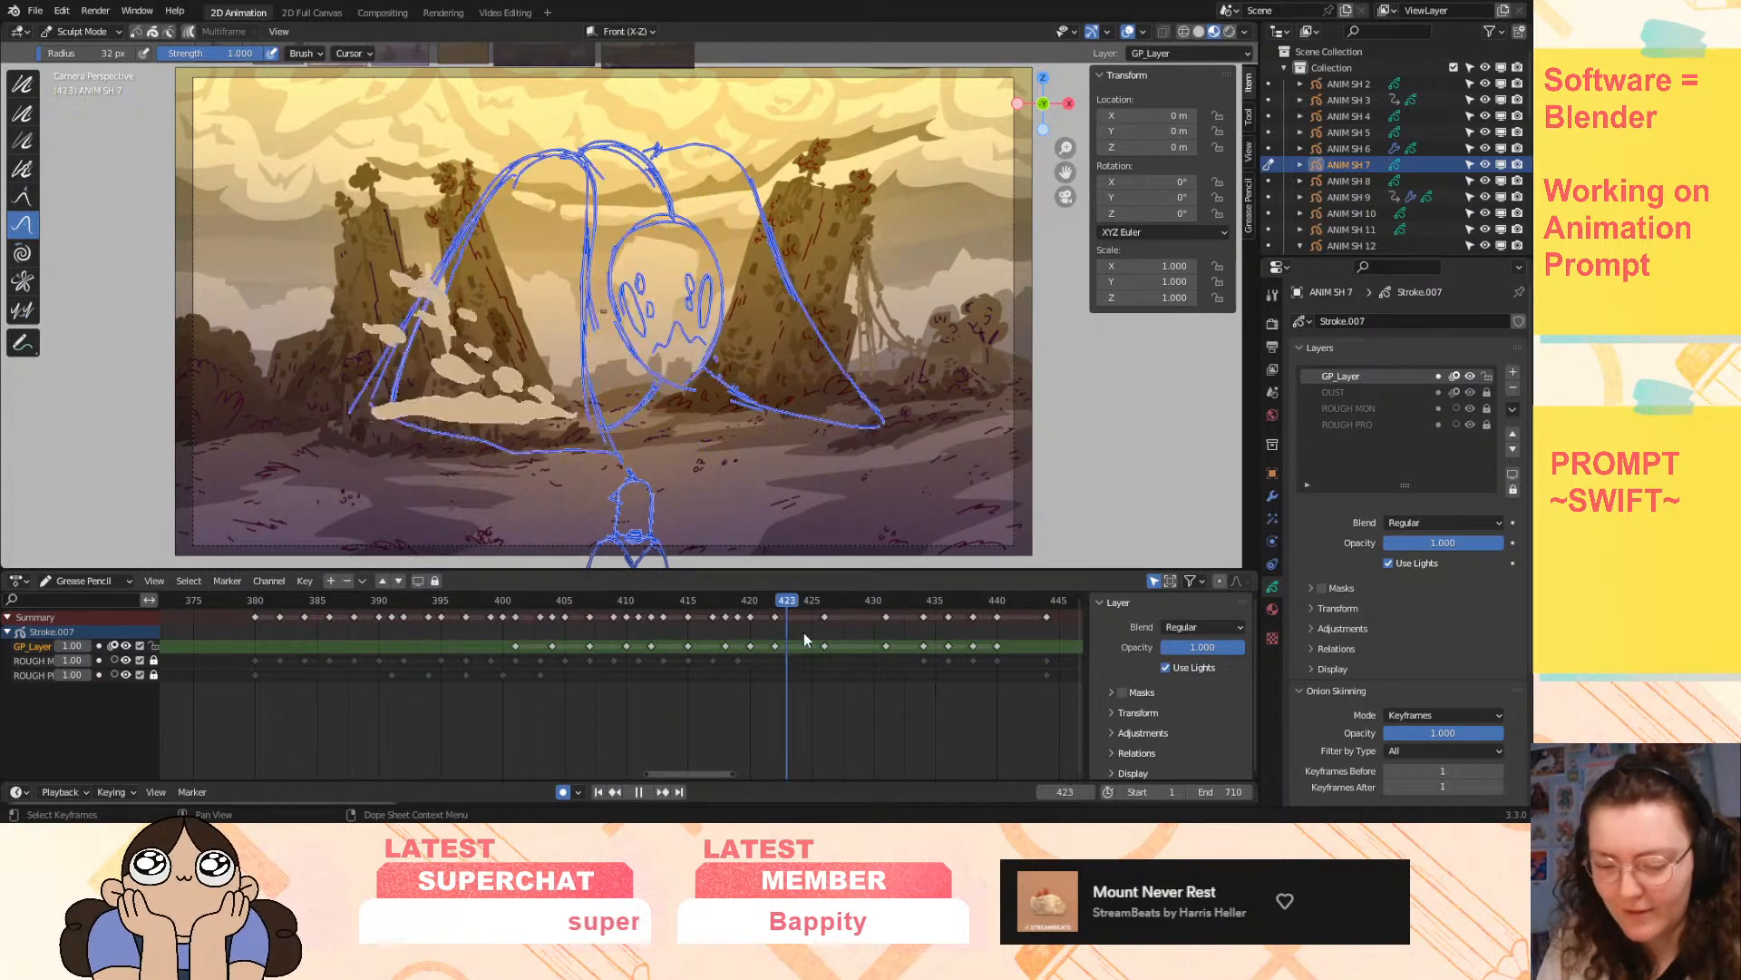
pyautogui.press('space')
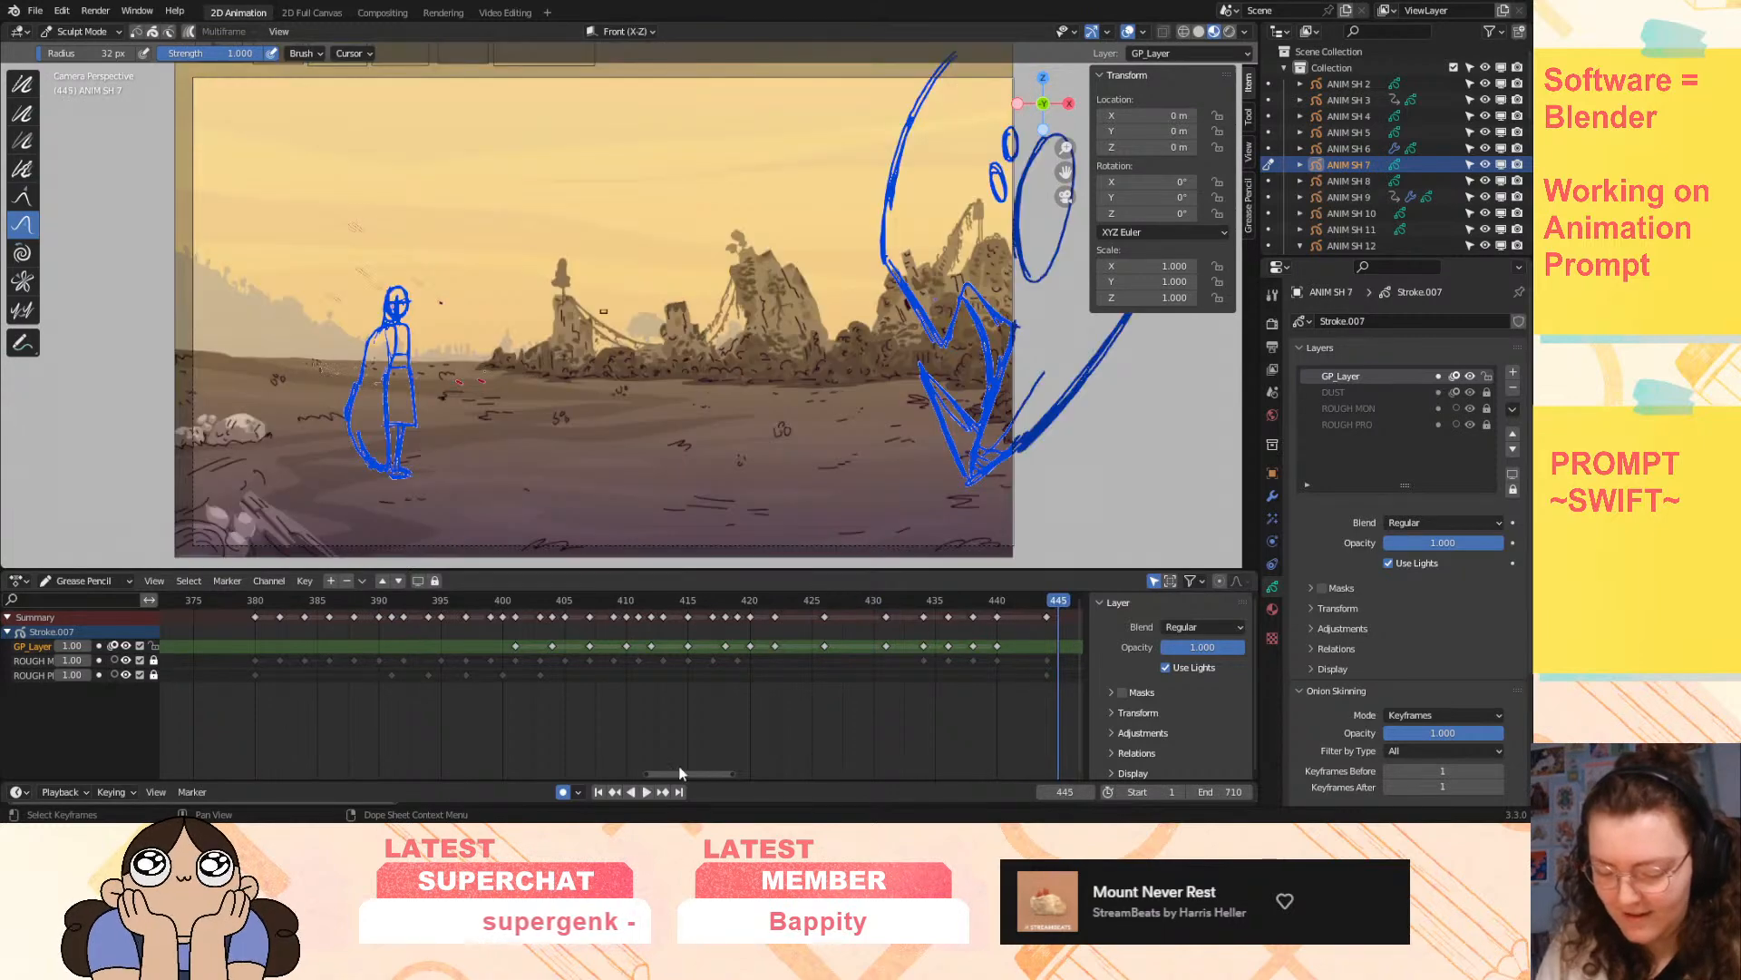
pyautogui.moveTo(737, 772); pyautogui.dragTo(844, 774)
pyautogui.press('space')
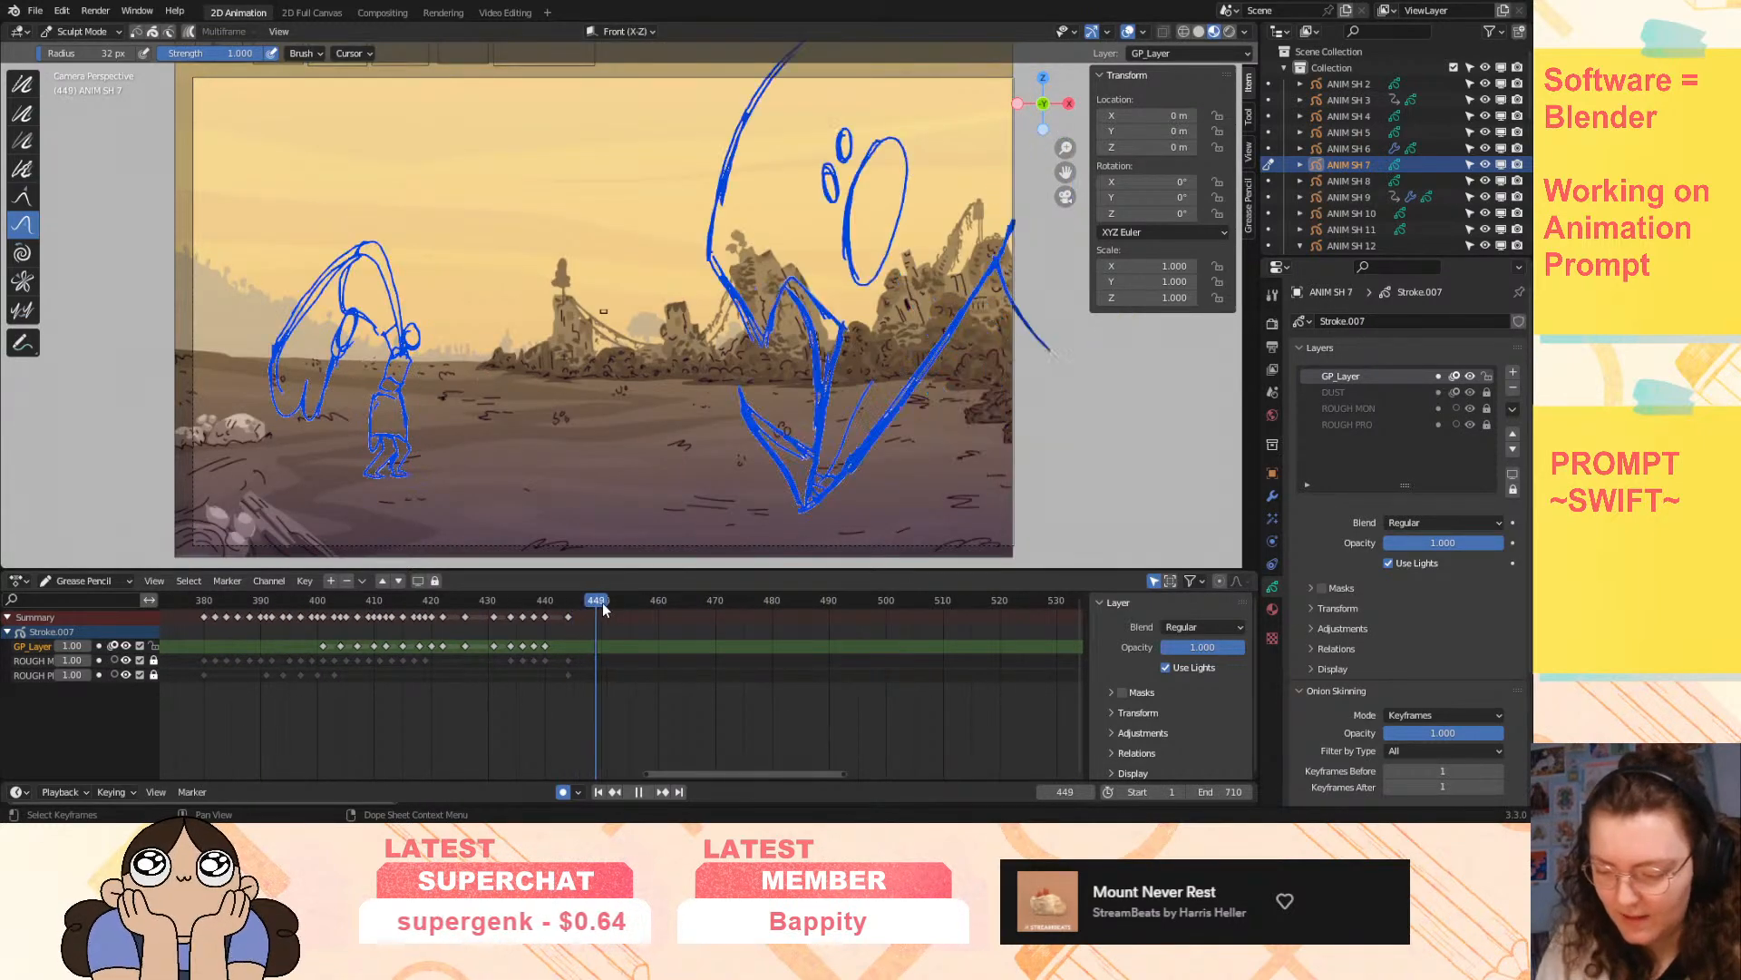
pyautogui.click(607, 640)
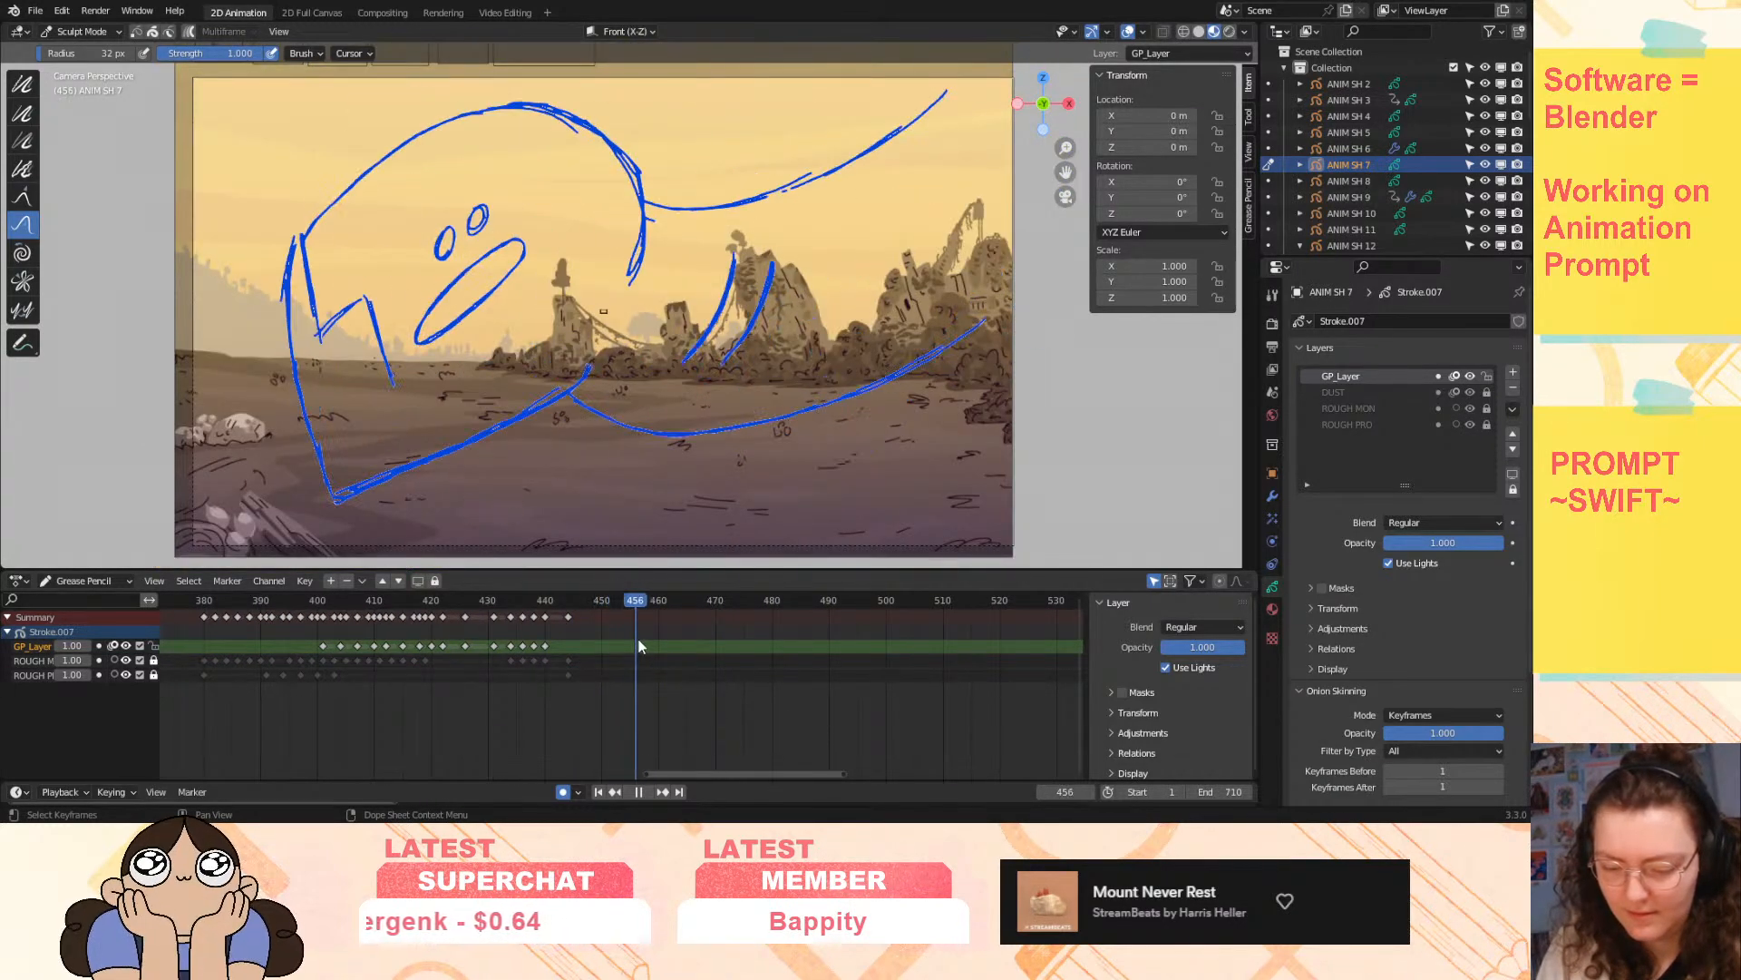
pyautogui.moveTo(651, 636)
pyautogui.mouseDown()
pyautogui.moveTo(590, 641)
pyautogui.moveTo(624, 649)
pyautogui.moveTo(594, 655)
pyautogui.mouseUp()
# - Switch to Draw Mode on the ANIM SH 8 object and add a new layer named DUST
pyautogui.click(1349, 180)
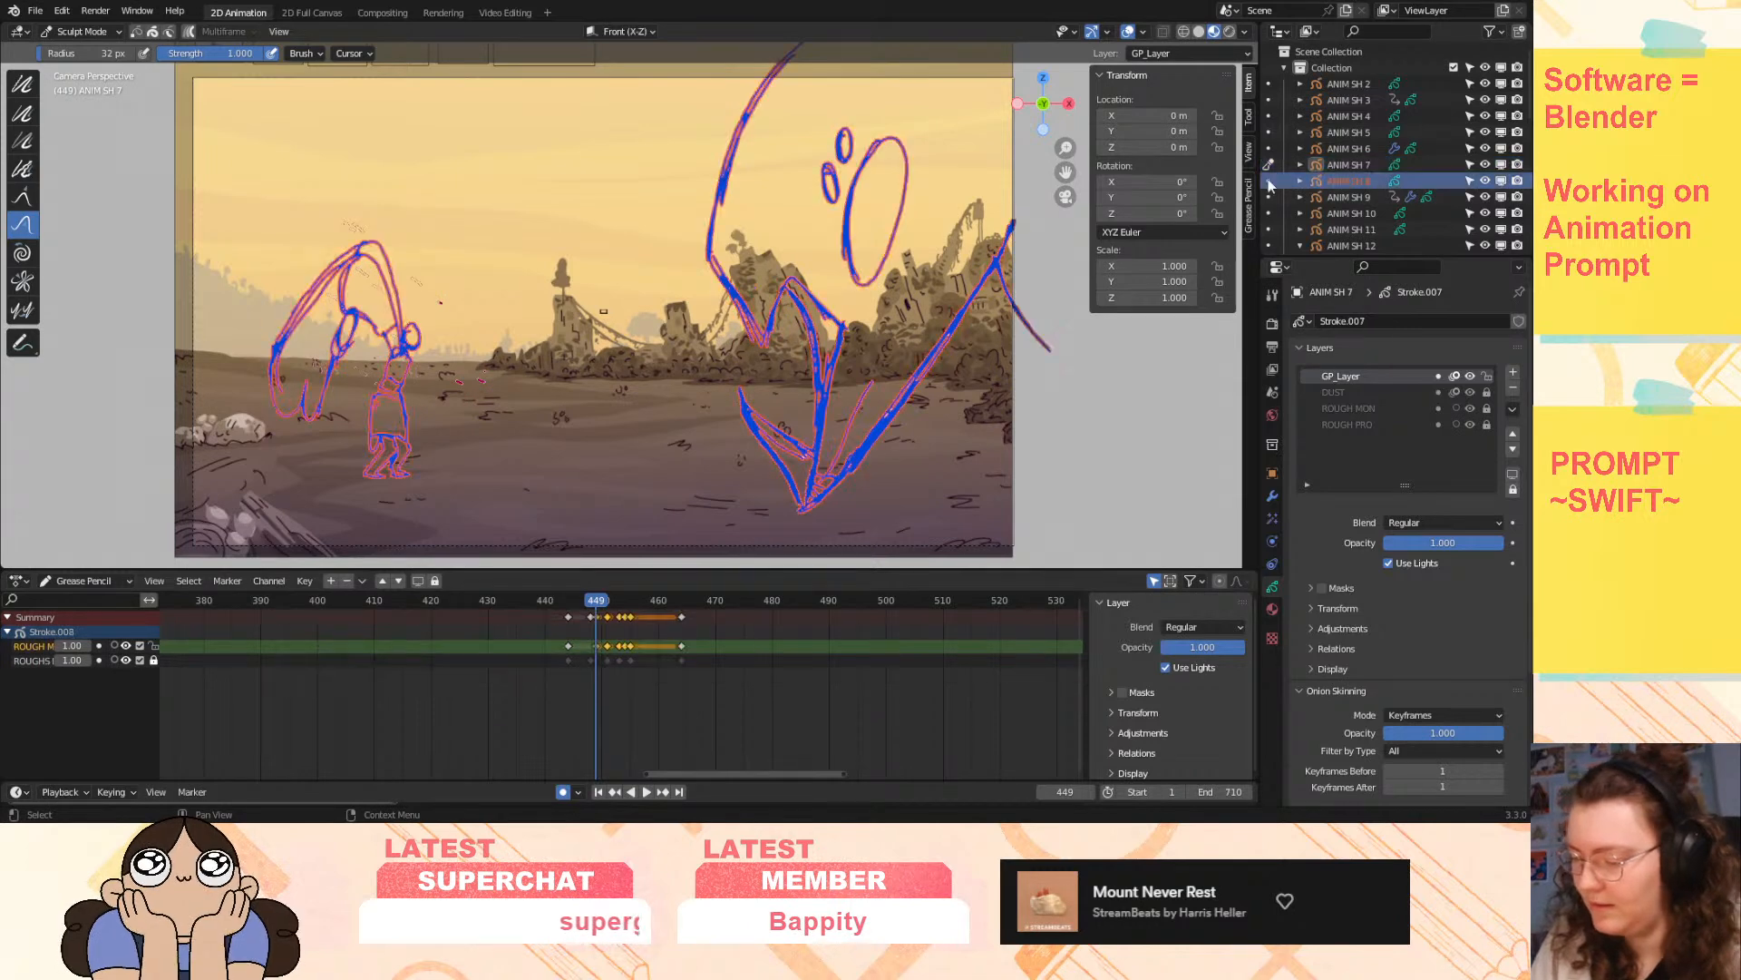
pyautogui.click(82, 30)
pyautogui.click(86, 105)
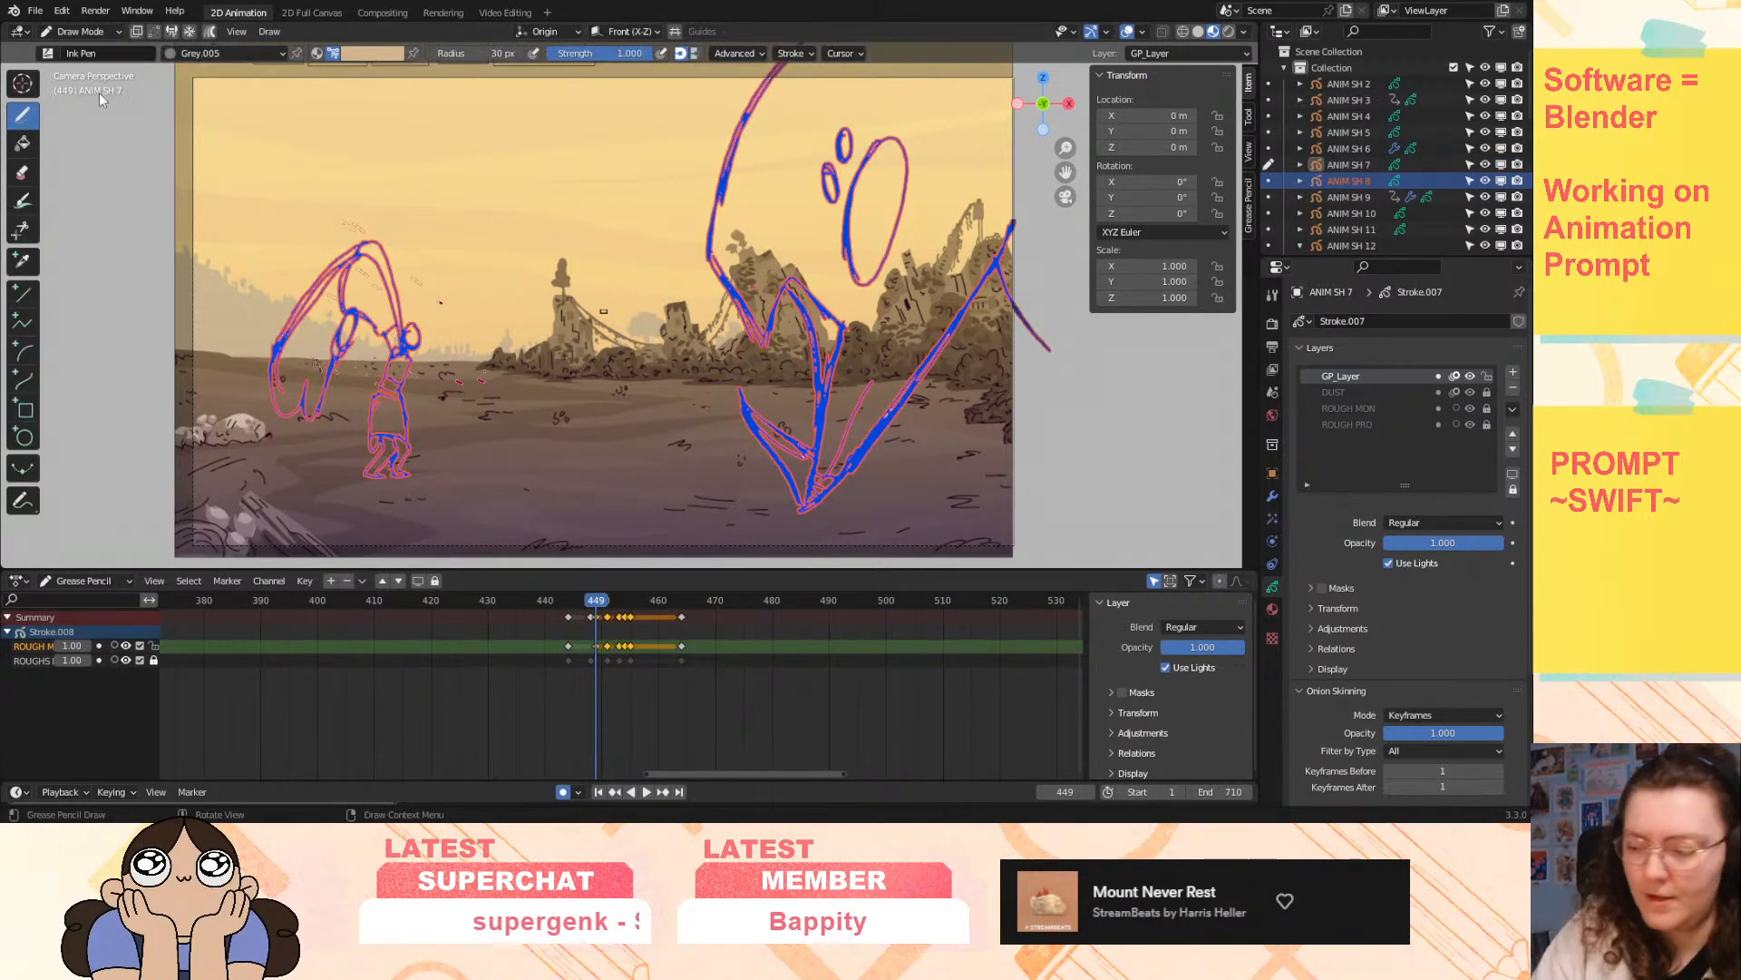
pyautogui.click(1268, 181)
pyautogui.click(1513, 372)
pyautogui.doubleClick(1340, 375)
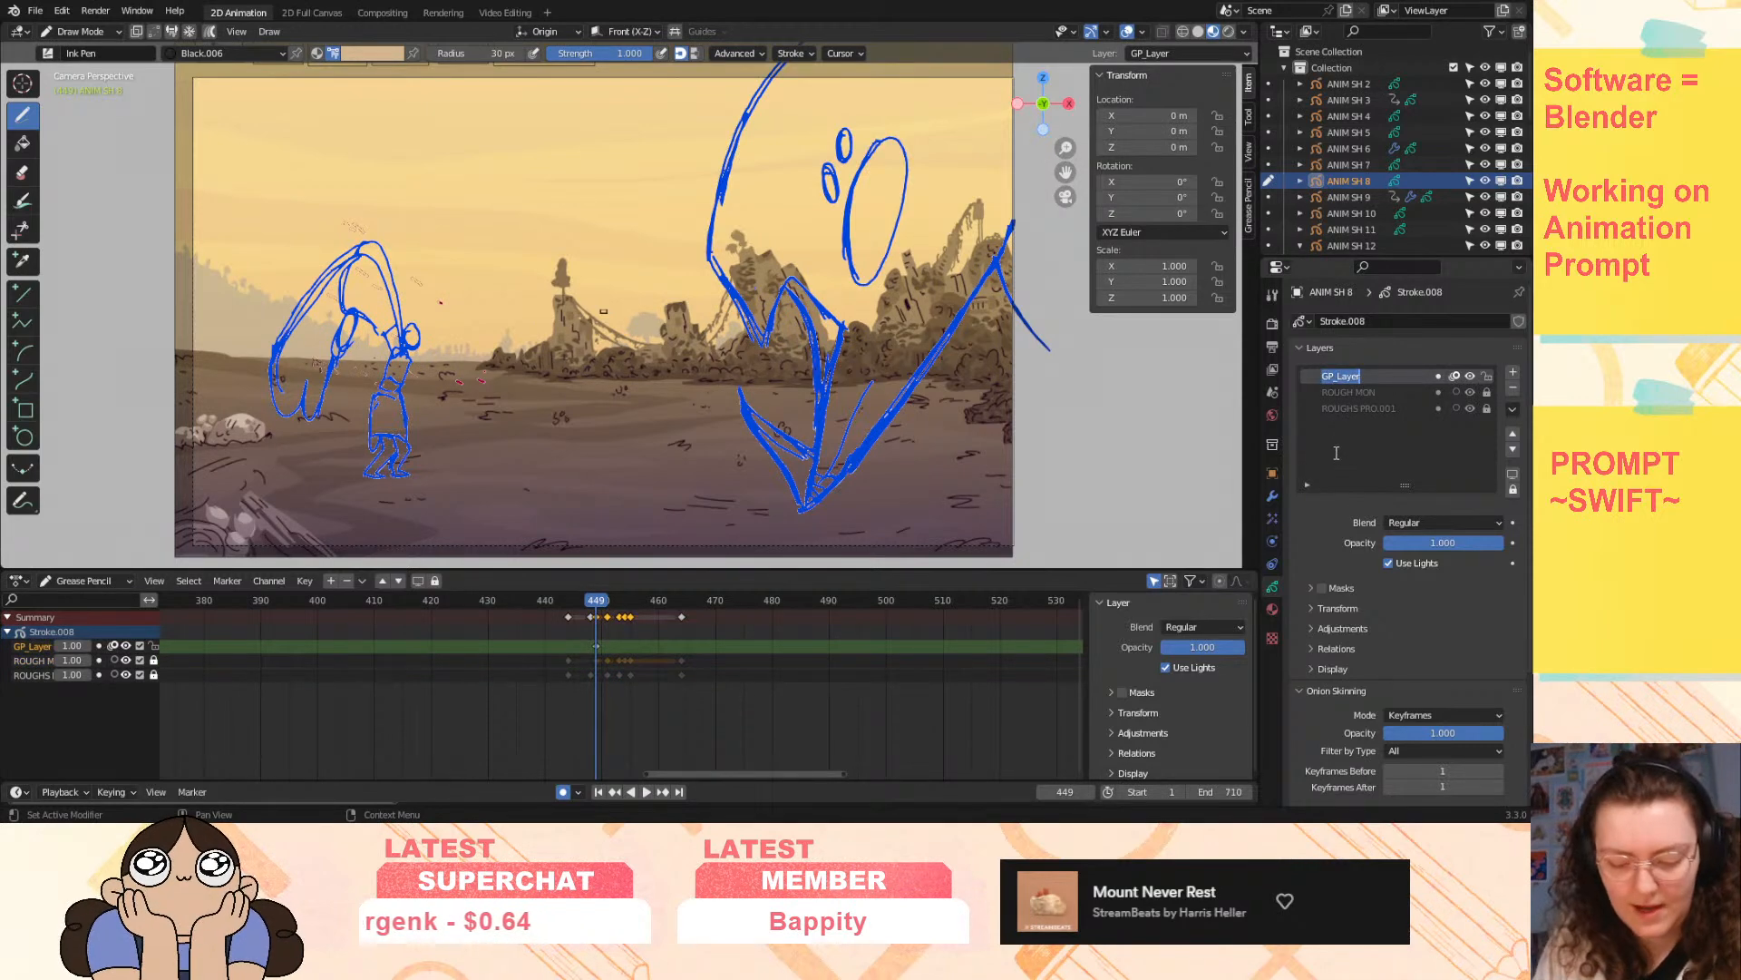
pyautogui.write('DUST')
pyautogui.press('Return')
# - Draw the first small dust puff outline on the ground below the figure on frame 451
pyautogui.moveTo(596, 603)
pyautogui.mouseDown()
pyautogui.moveTo(583, 606)
pyautogui.moveTo(606, 609)
pyautogui.mouseUp()
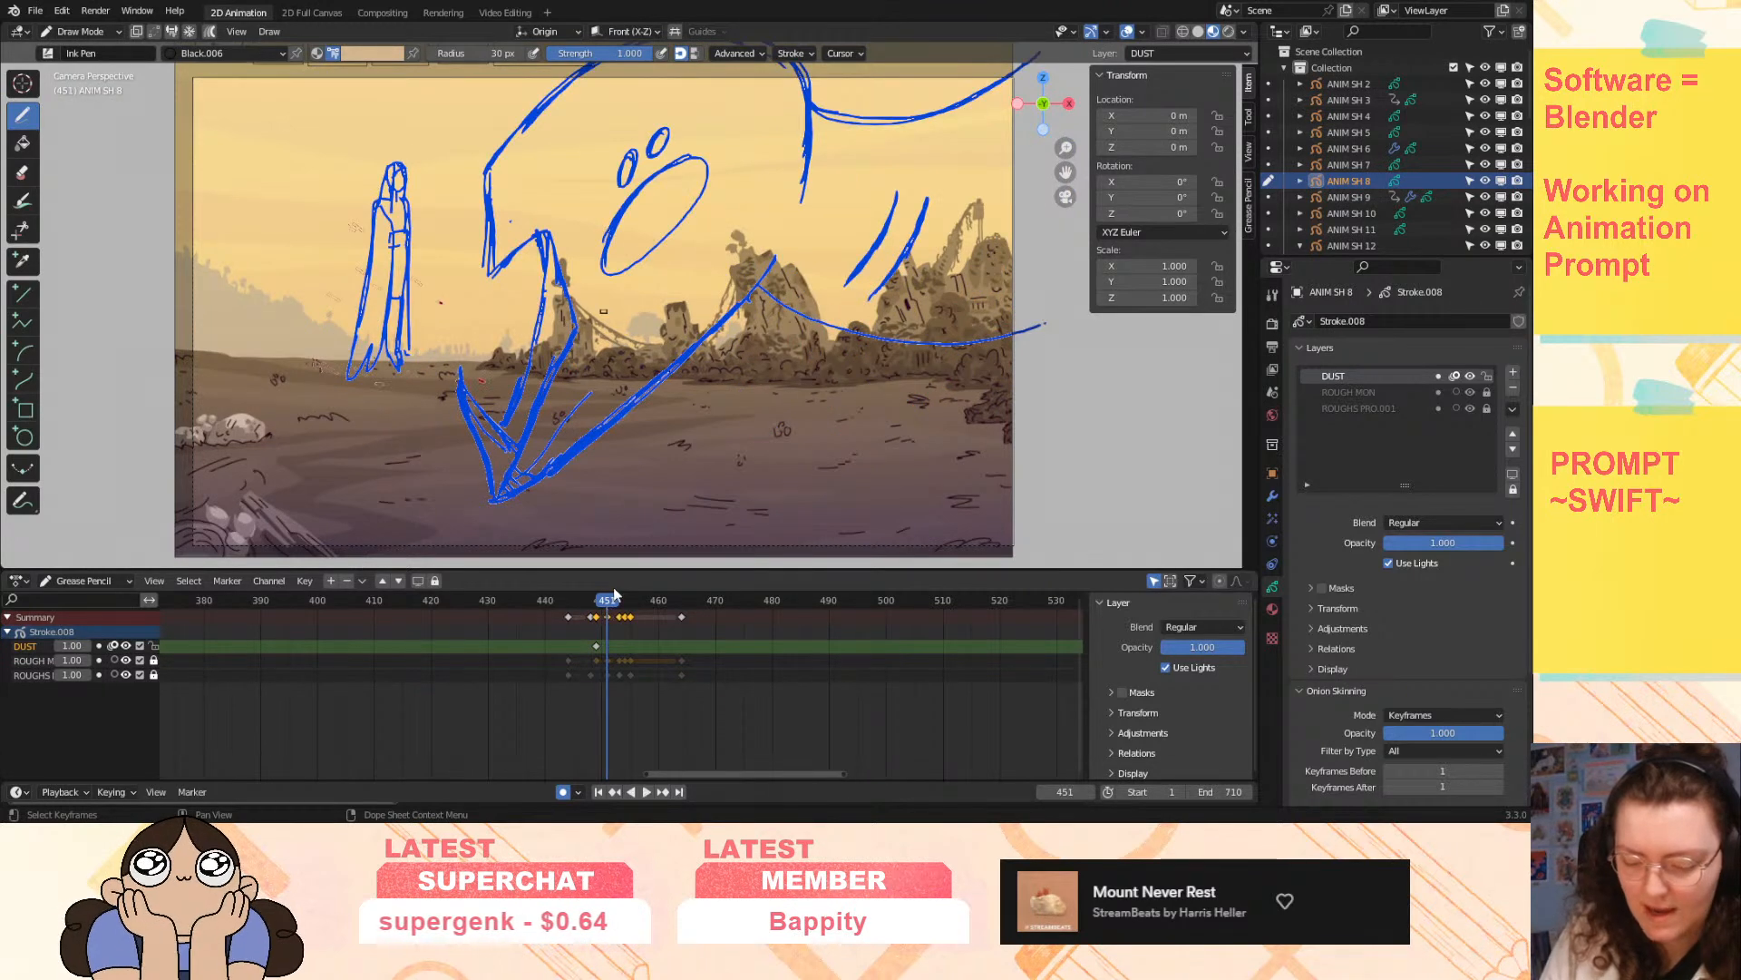
pyautogui.moveTo(302, 443)
pyautogui.mouseDown()
pyautogui.moveTo(331, 467)
pyautogui.moveTo(403, 466)
pyautogui.moveTo(455, 439)
pyautogui.moveTo(404, 464)
pyautogui.moveTo(305, 466)
pyautogui.moveTo(428, 423)
pyautogui.moveTo(367, 437)
pyautogui.mouseUp()
pyautogui.press('space')
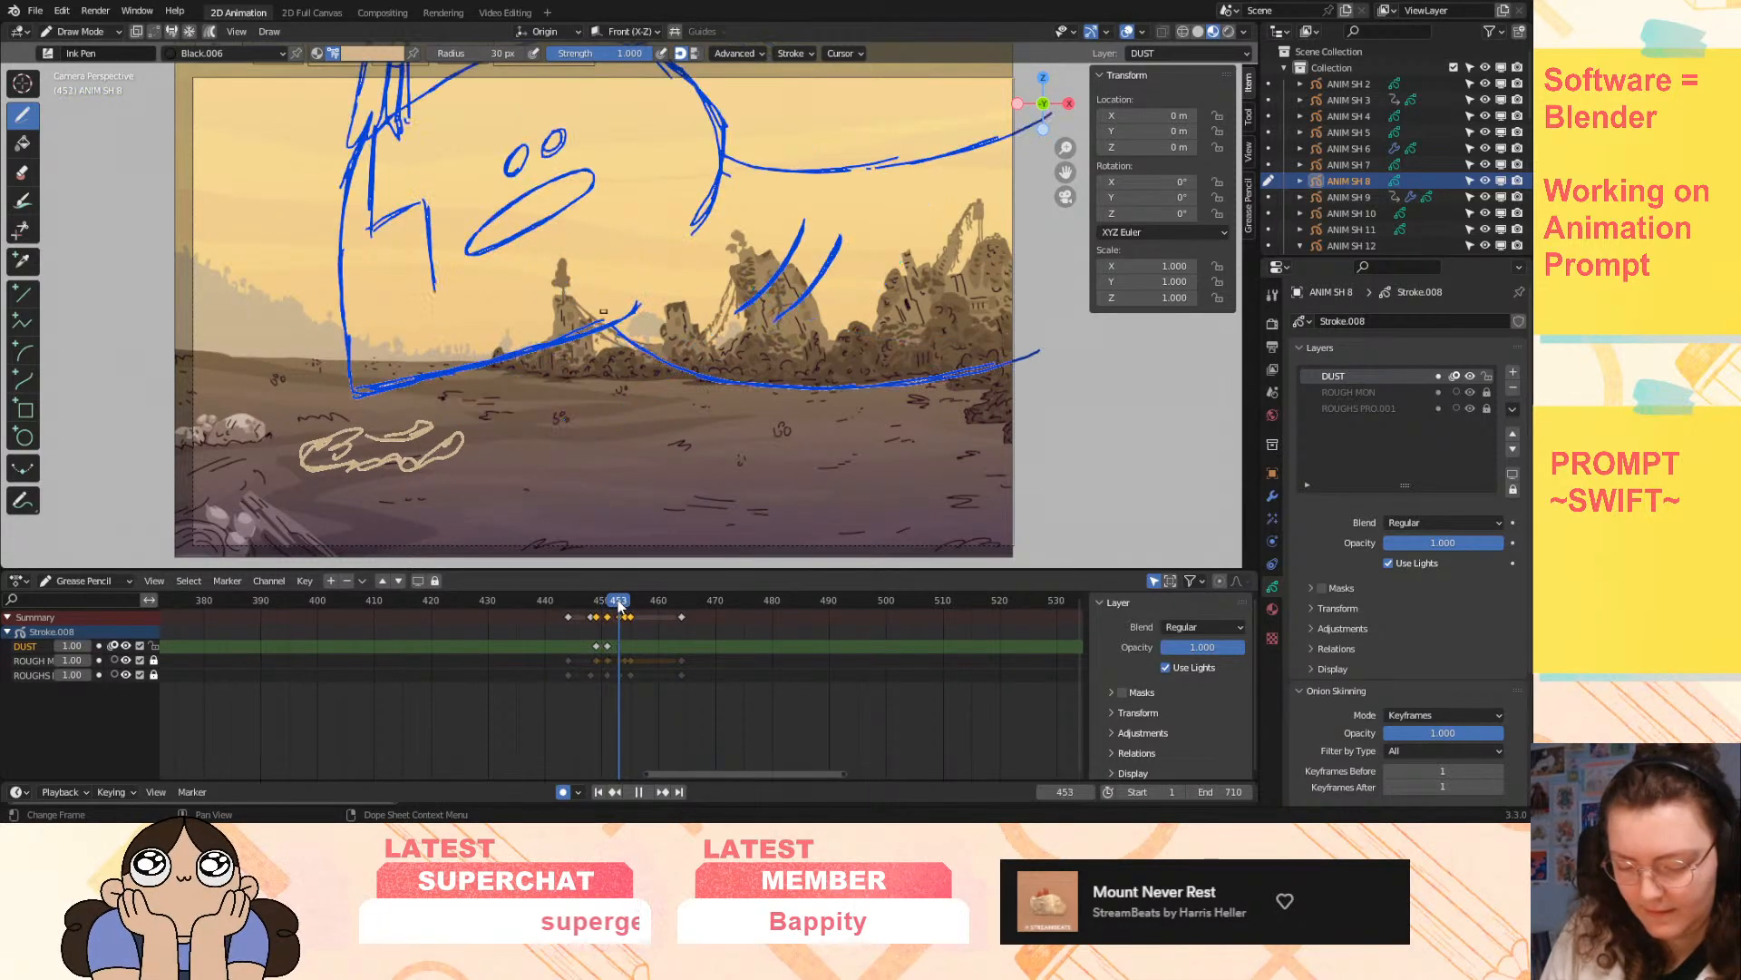
# - Draw the dust outlines on frame 453 as pointed streaks spreading outward to both sides of the first puff
pyautogui.press('space')
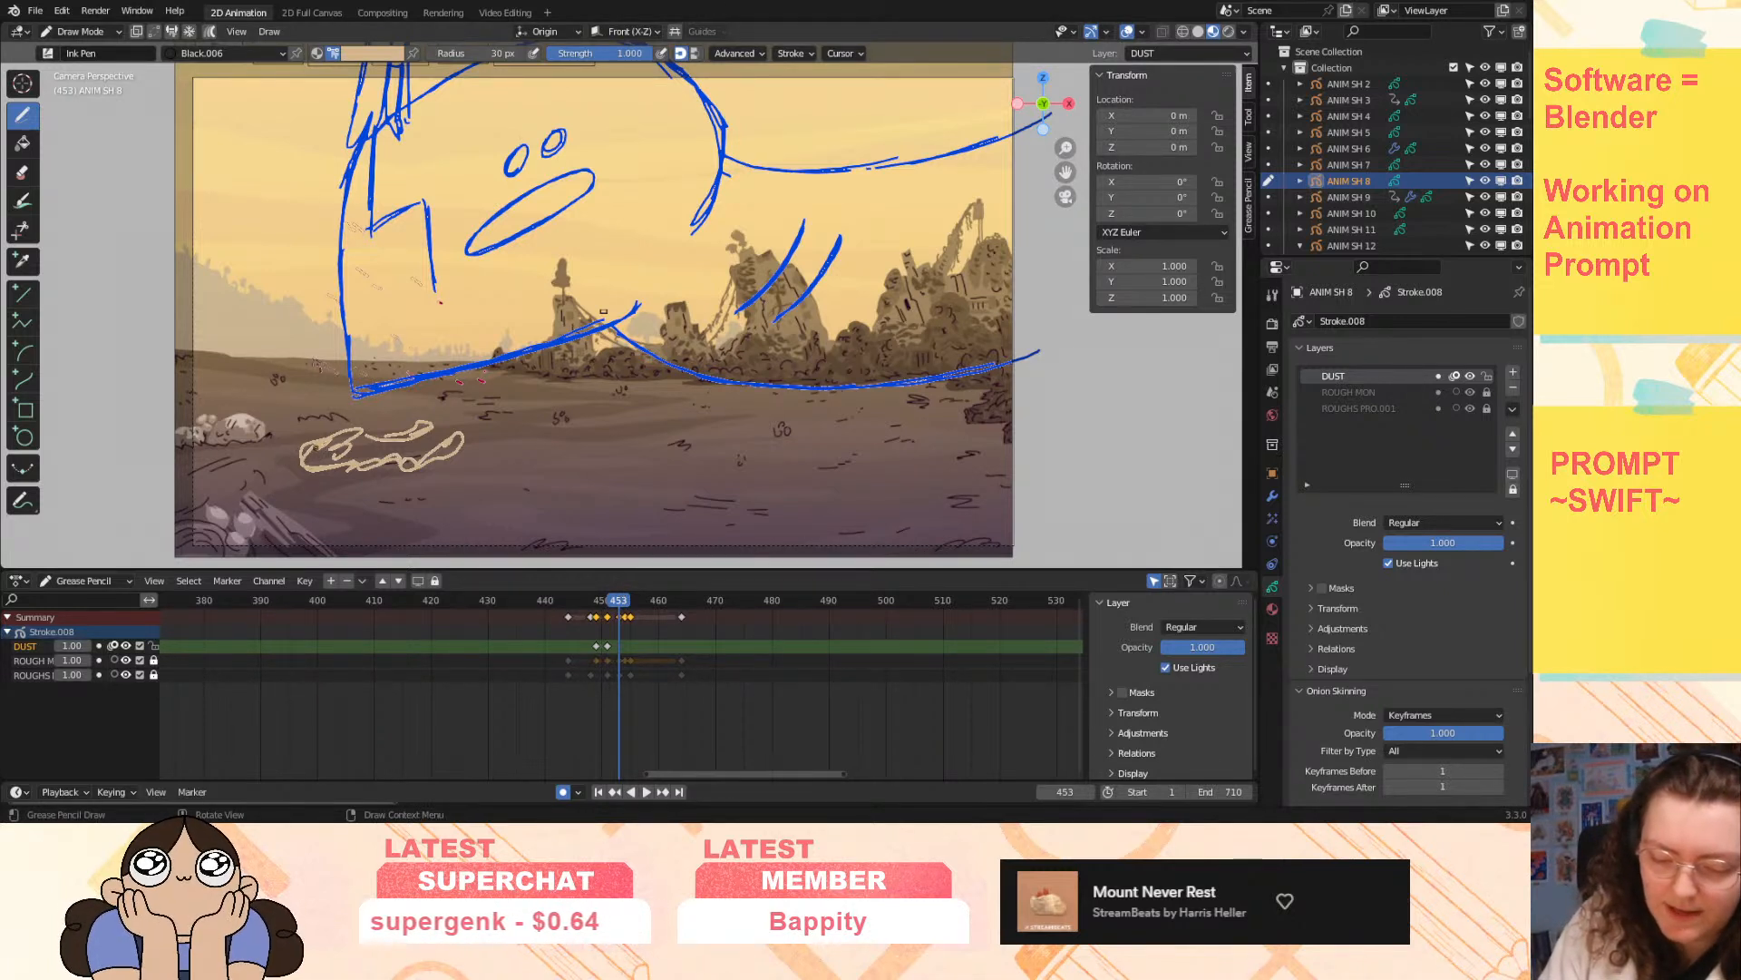
pyautogui.moveTo(329, 446)
pyautogui.mouseDown()
pyautogui.moveTo(259, 433)
pyautogui.moveTo(229, 459)
pyautogui.moveTo(317, 449)
pyautogui.moveTo(263, 478)
pyautogui.moveTo(319, 466)
pyautogui.moveTo(401, 494)
pyautogui.moveTo(345, 464)
pyautogui.moveTo(478, 461)
pyautogui.moveTo(522, 438)
pyautogui.mouseUp()
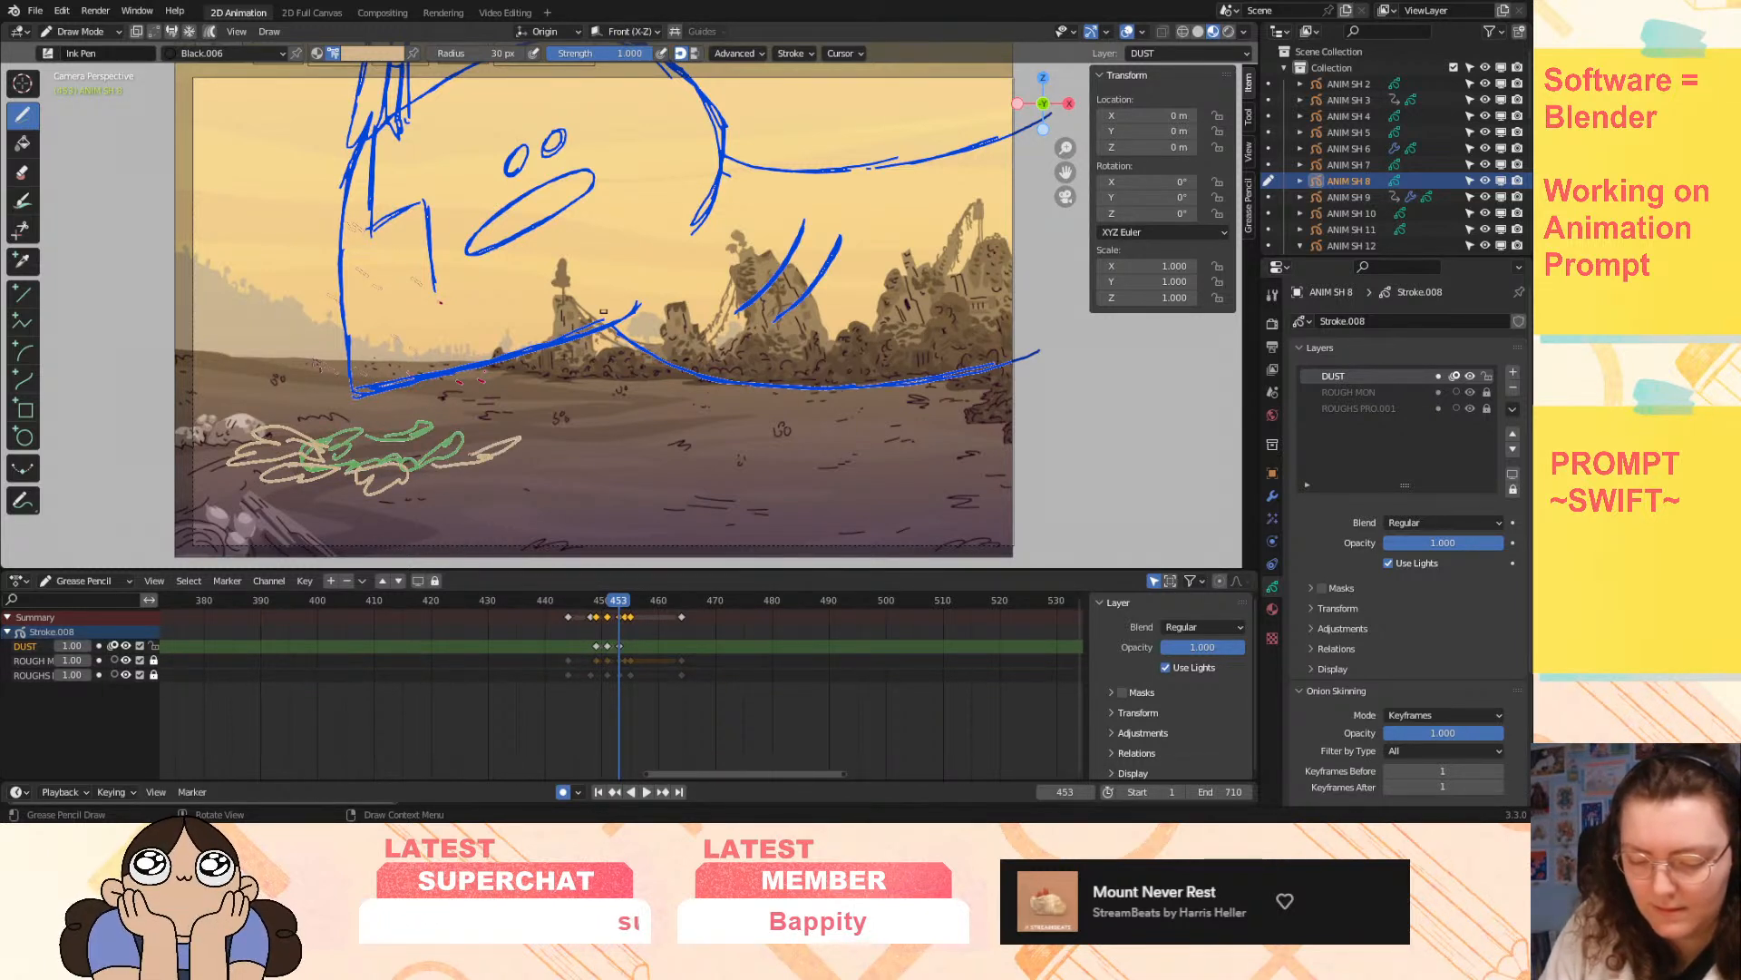
pyautogui.moveTo(381, 436)
pyautogui.mouseDown()
pyautogui.moveTo(460, 423)
pyautogui.moveTo(331, 441)
pyautogui.moveTo(346, 429)
pyautogui.mouseUp()
# - Draw smaller, separated dust streak outlines spreading farther outward along the ground on frame 454
pyautogui.click(630, 603)
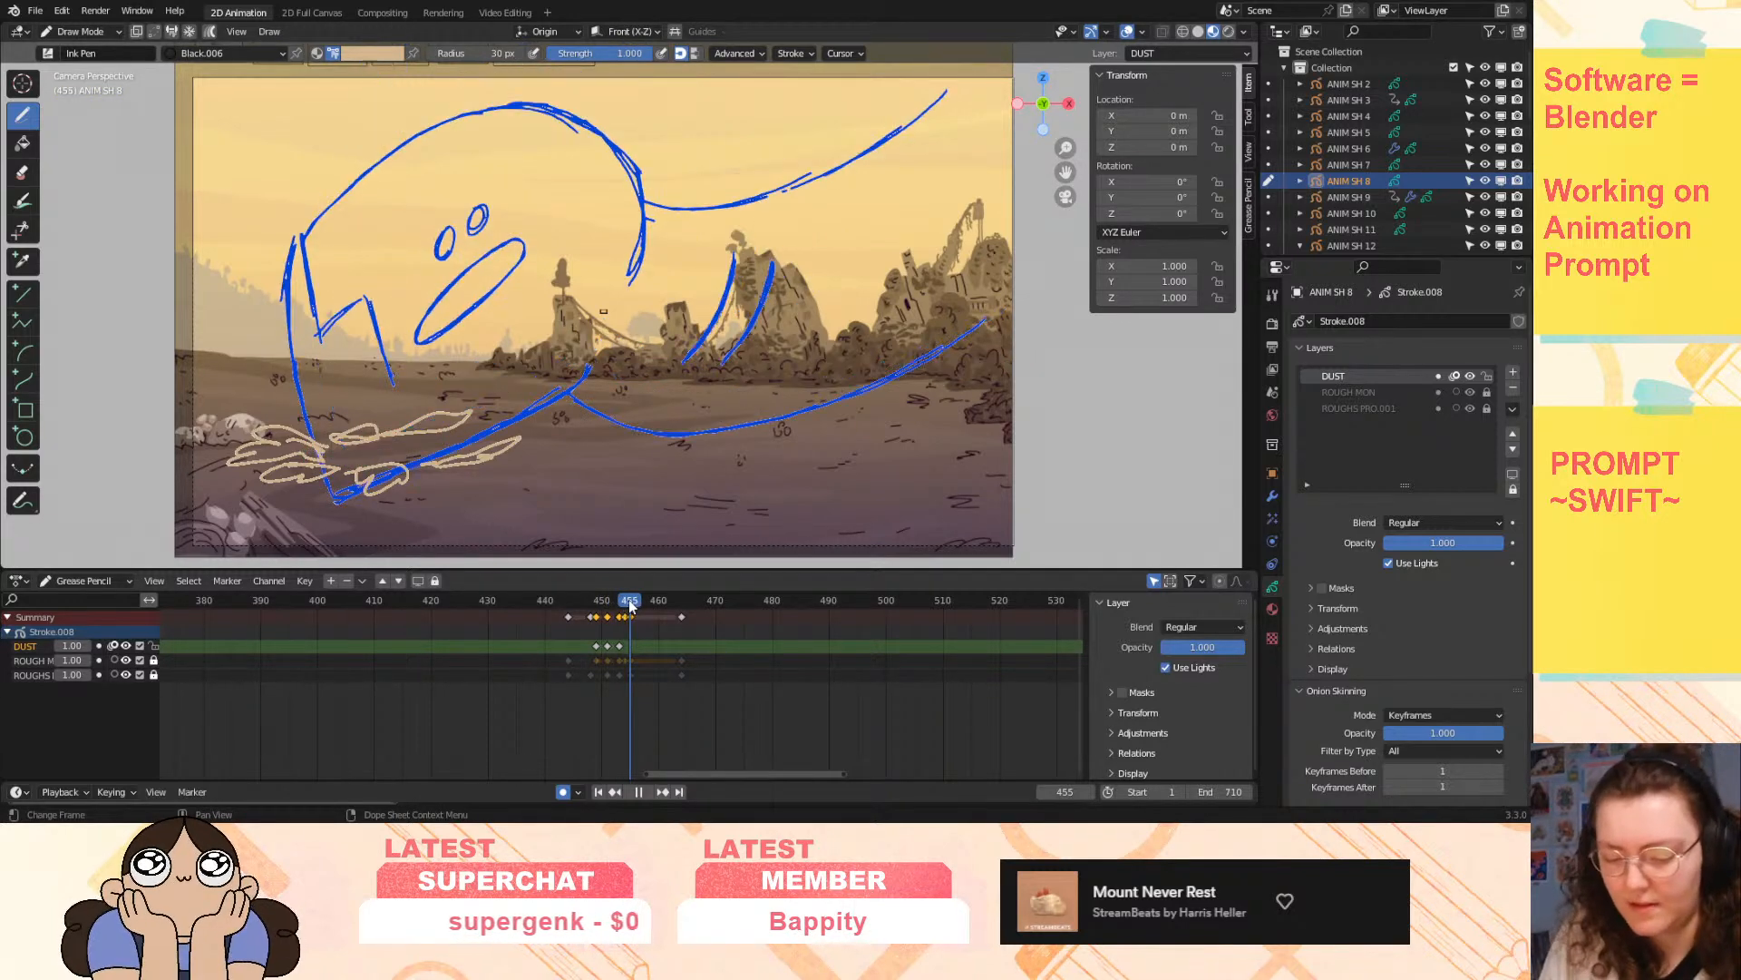
pyautogui.moveTo(630, 603); pyautogui.dragTo(624, 605)
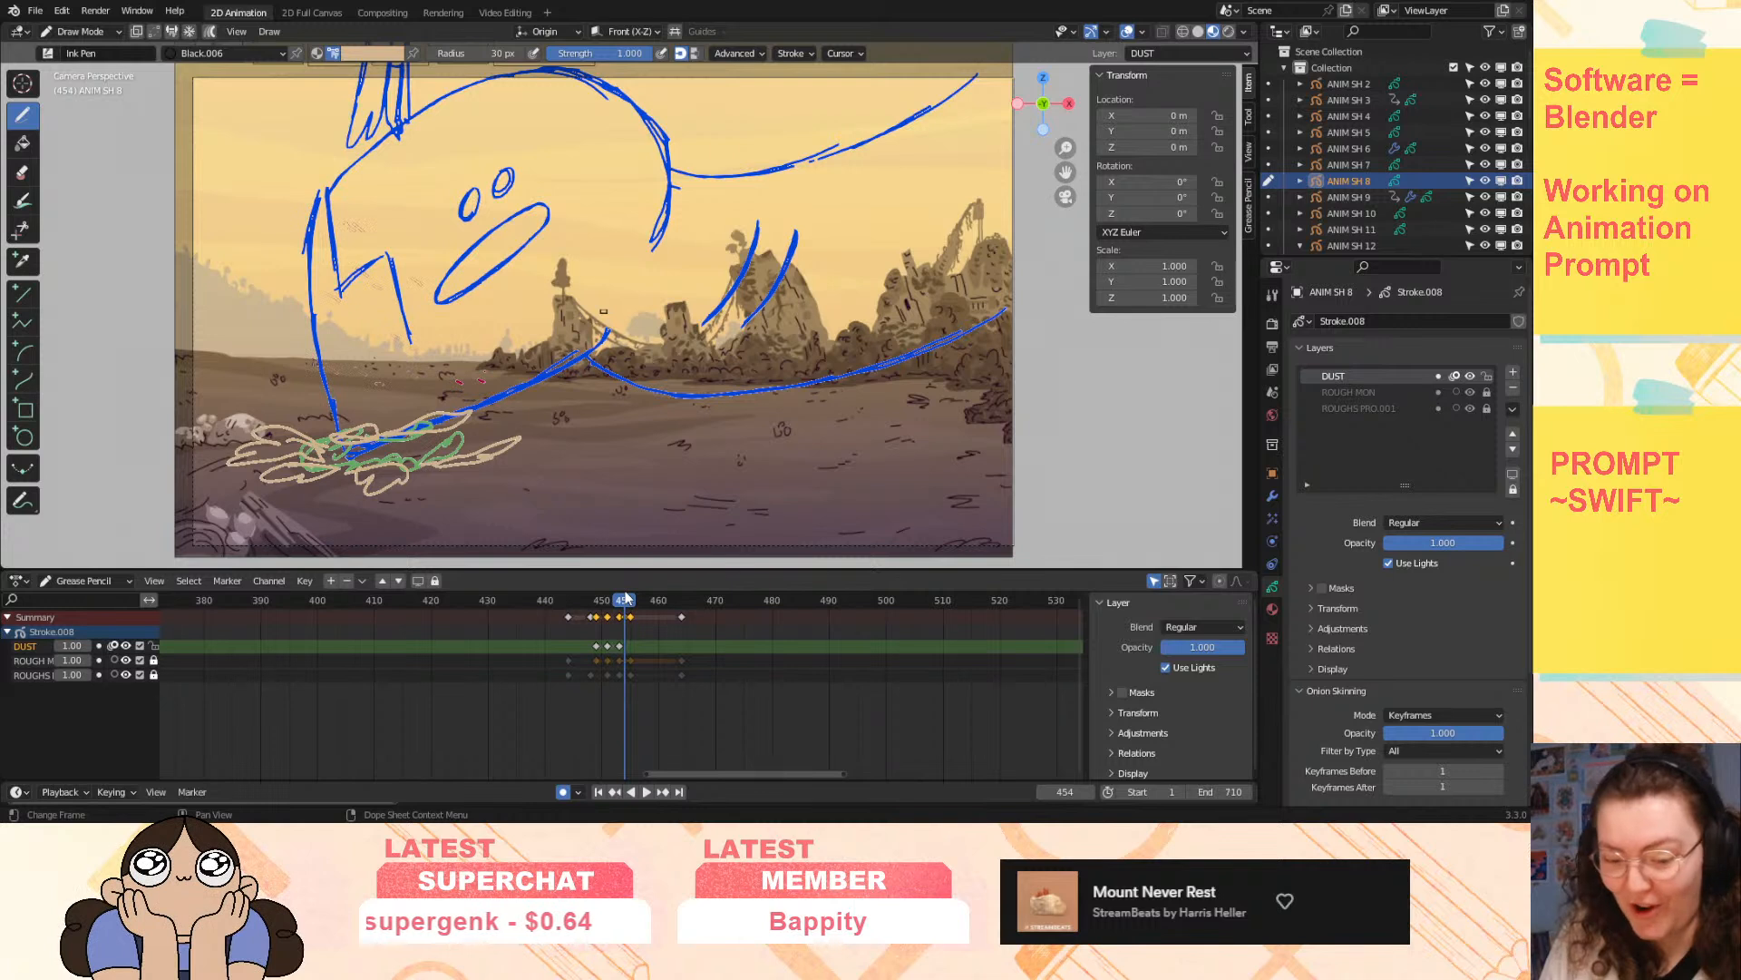
pyautogui.moveTo(221, 430)
pyautogui.mouseDown()
pyautogui.moveTo(197, 439)
pyautogui.moveTo(305, 449)
pyautogui.moveTo(225, 486)
pyautogui.moveTo(367, 497)
pyautogui.moveTo(545, 463)
pyautogui.moveTo(472, 468)
pyautogui.mouseUp()
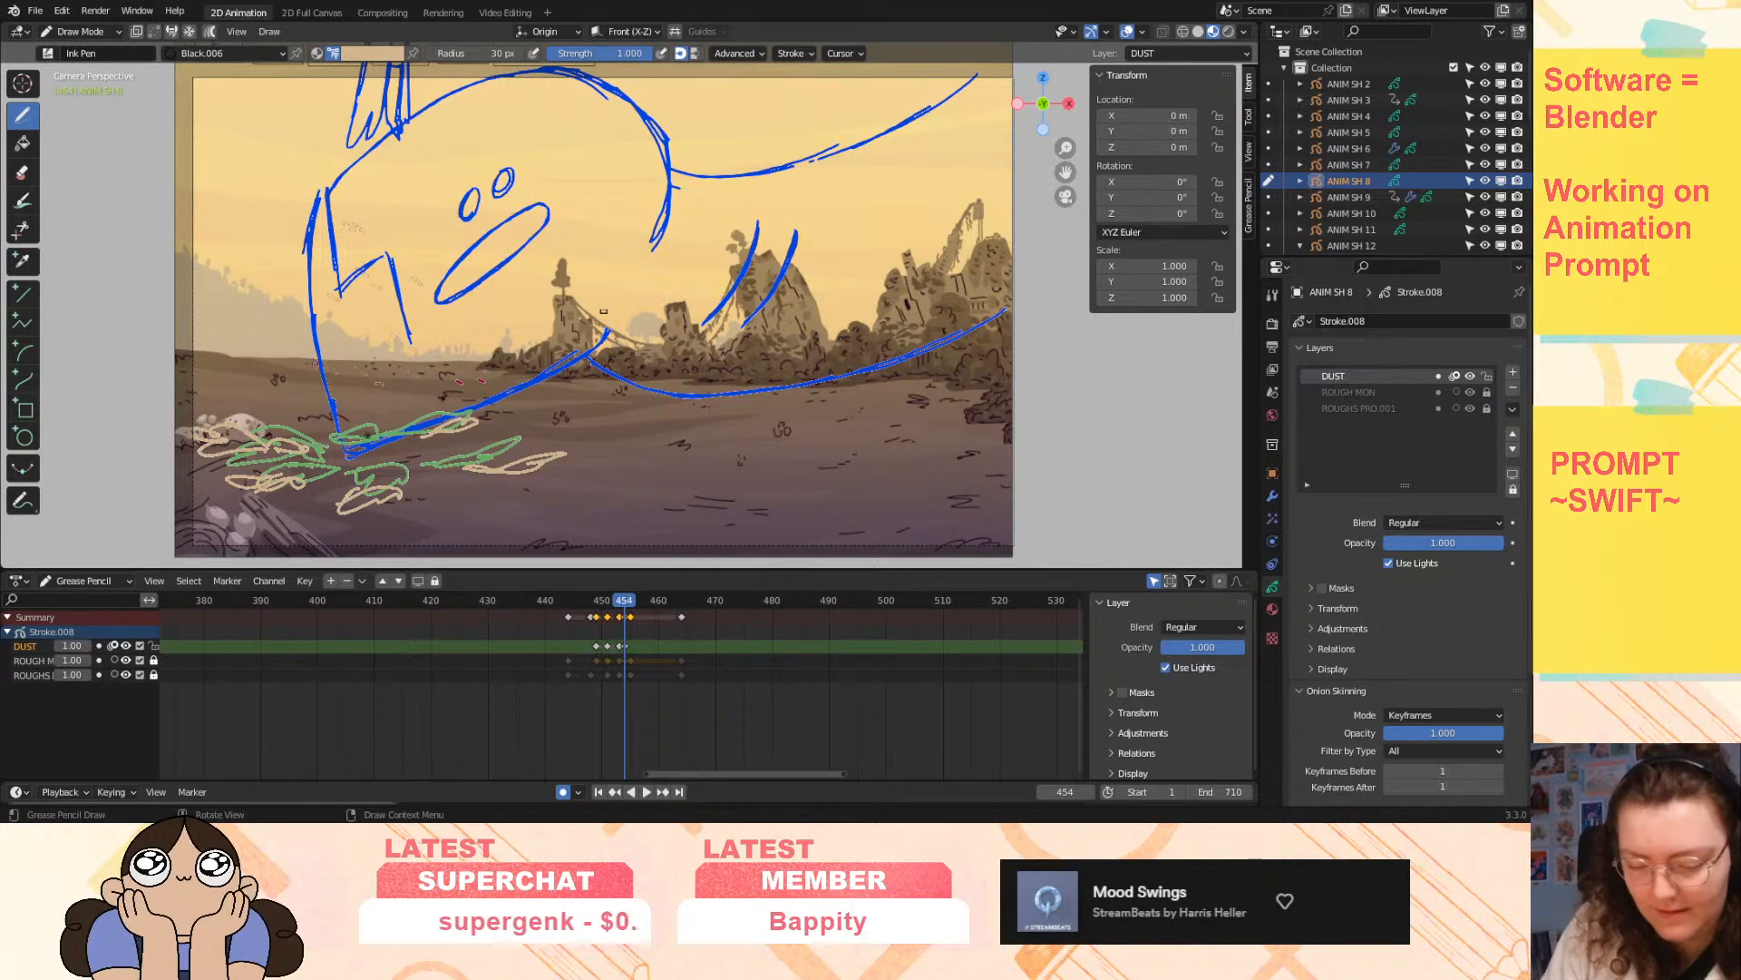
# - Draw small dust puffs at the outer ends of the streaks on both sides on frame 455
pyautogui.click(632, 600)
pyautogui.moveTo(532, 477); pyautogui.dragTo(597, 472)
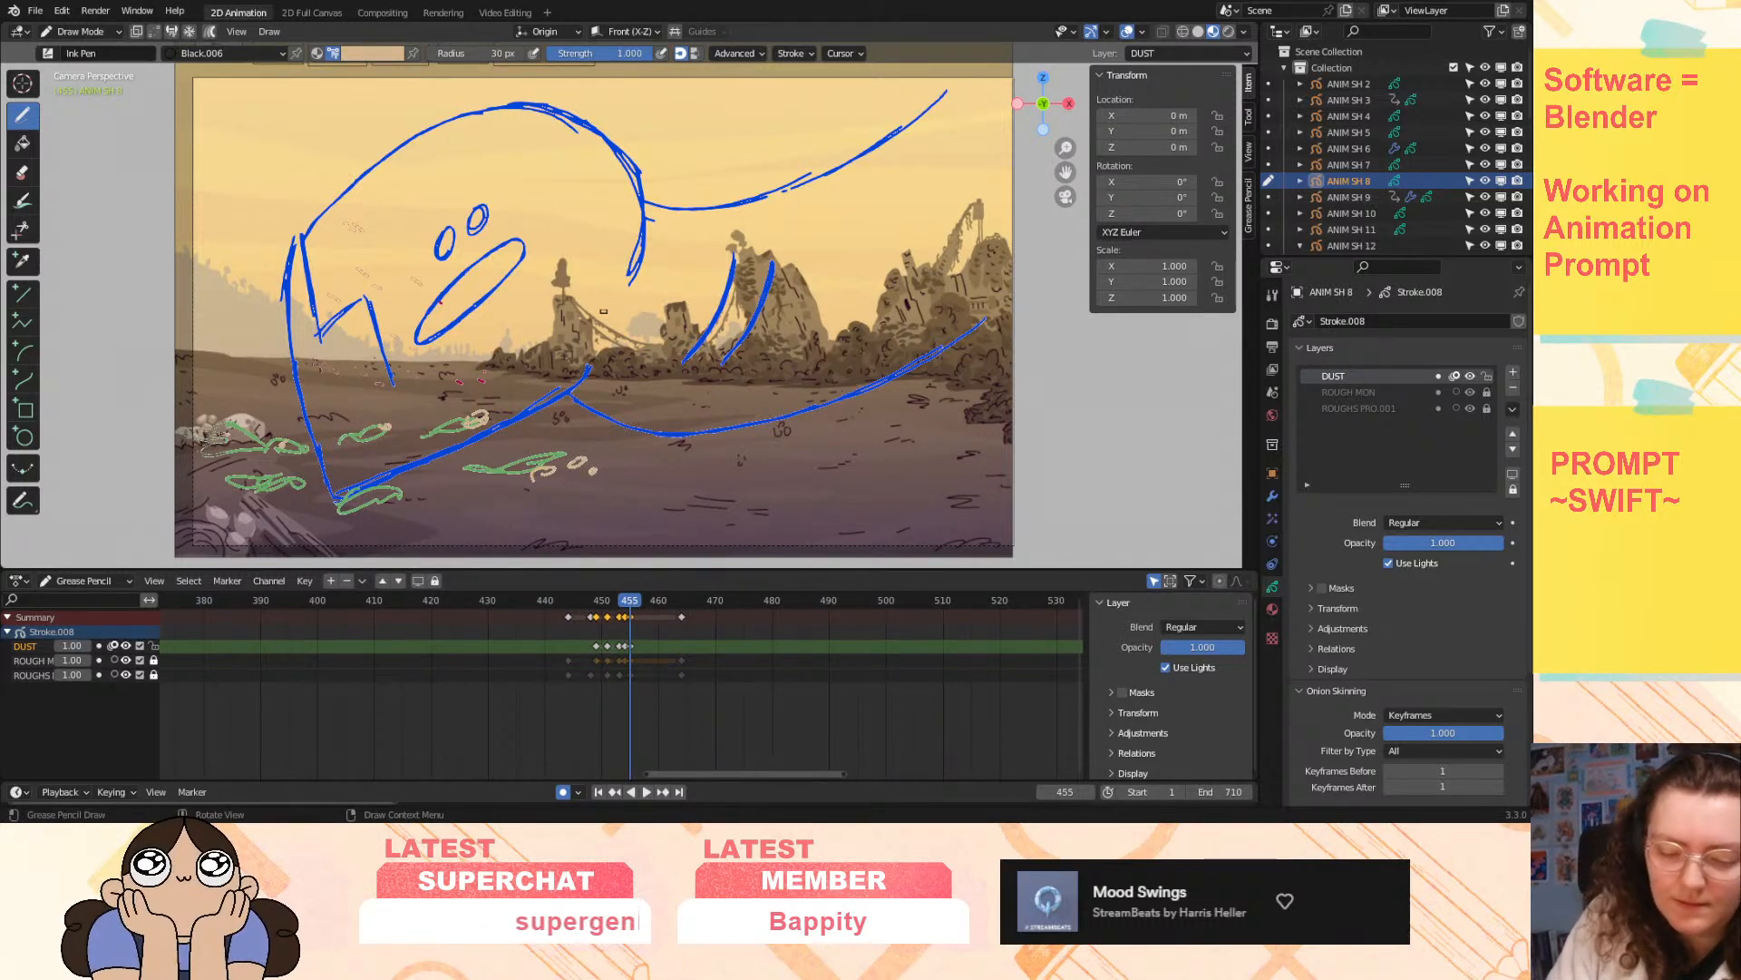
pyautogui.moveTo(214, 439); pyautogui.dragTo(225, 444)
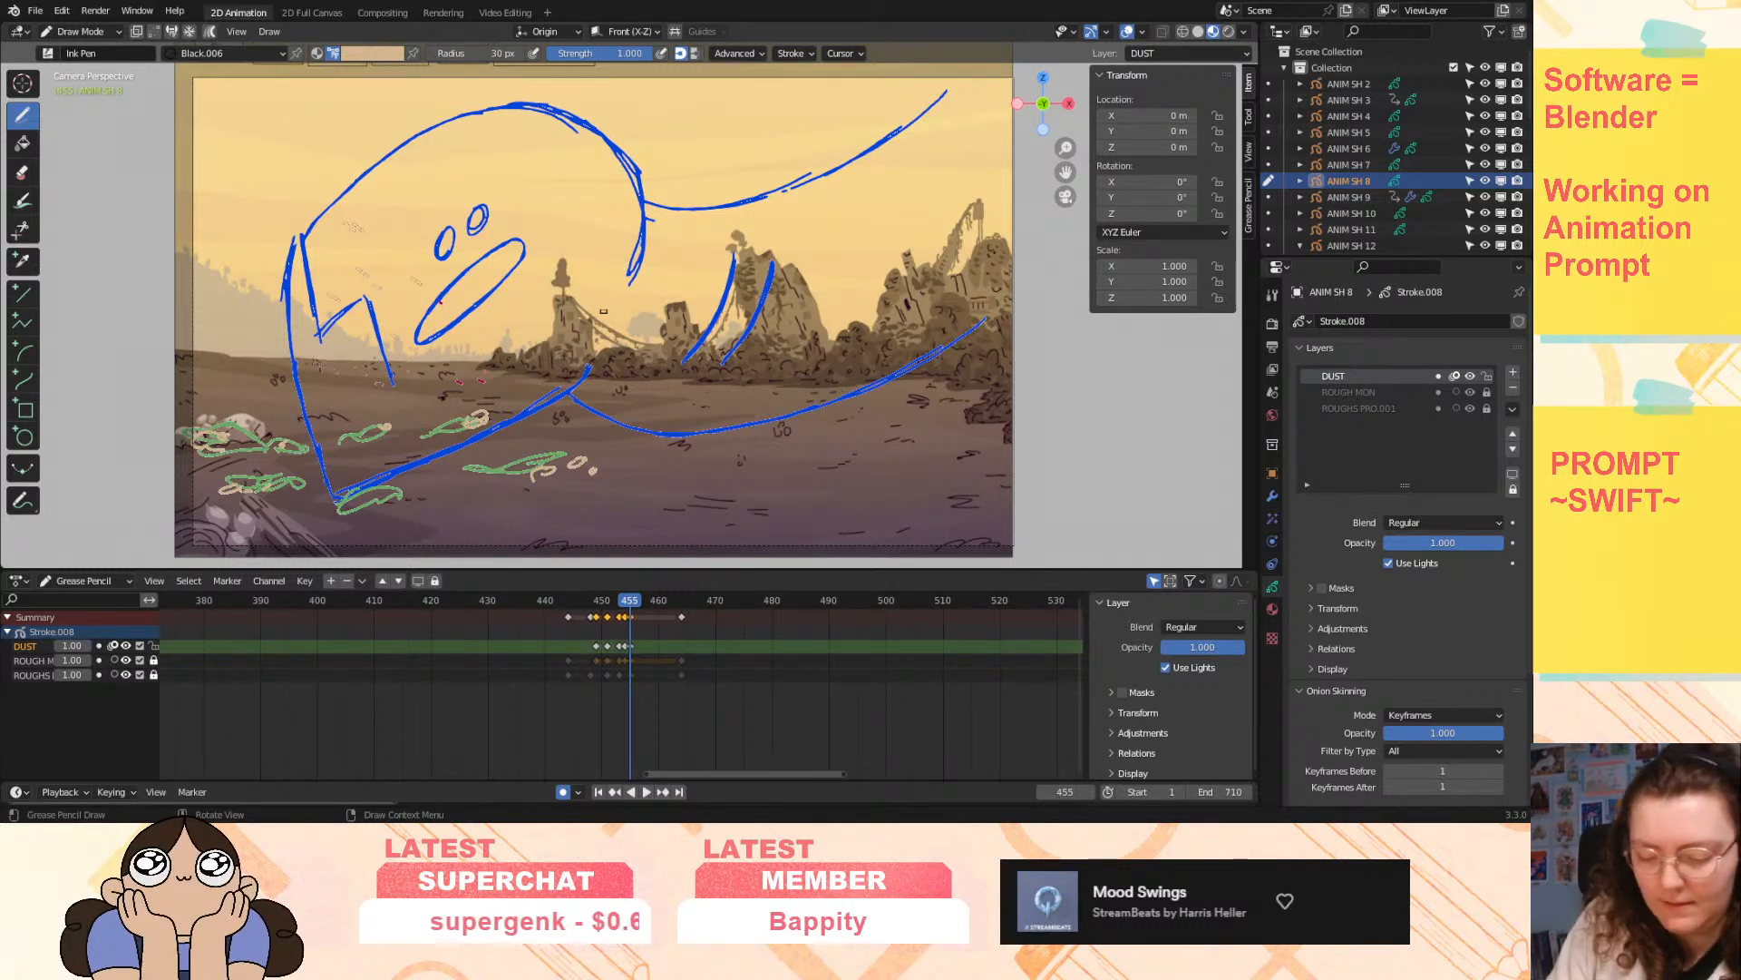
# - Draw the dust as tiny scattered round particles farther out along the ground on frame 456
pyautogui.moveTo(634, 602); pyautogui.dragTo(639, 615)
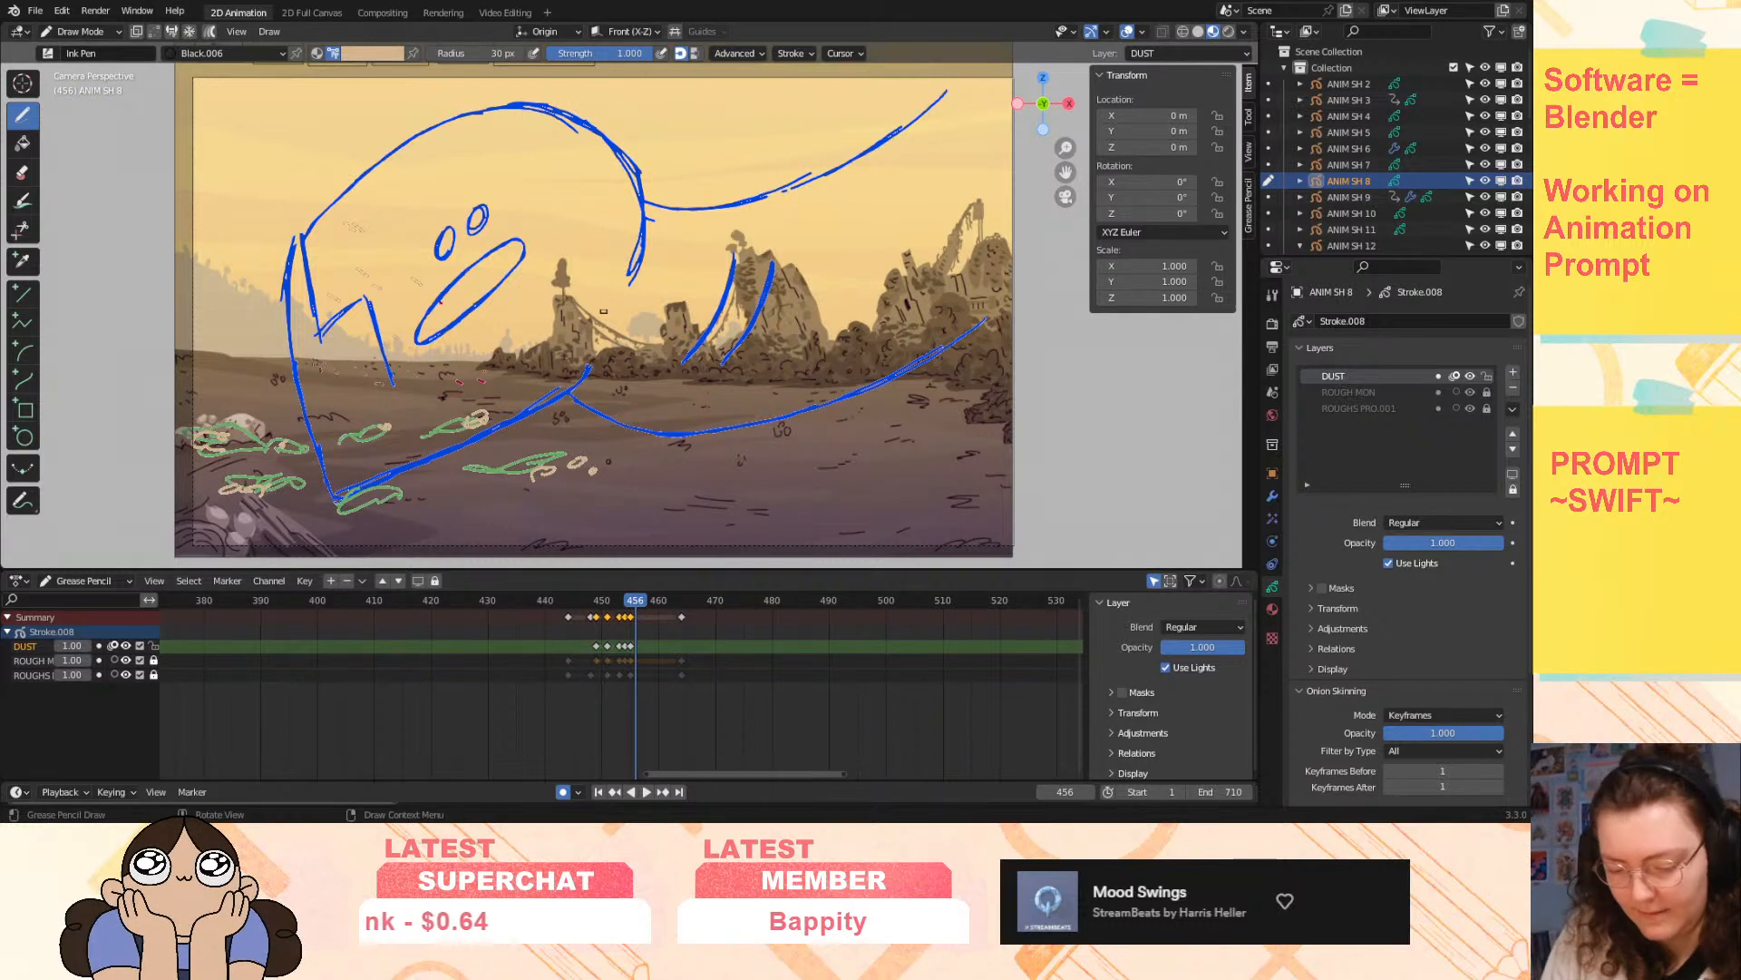
pyautogui.moveTo(610, 462); pyautogui.dragTo(609, 468)
pyautogui.moveTo(220, 498); pyautogui.dragTo(219, 496)
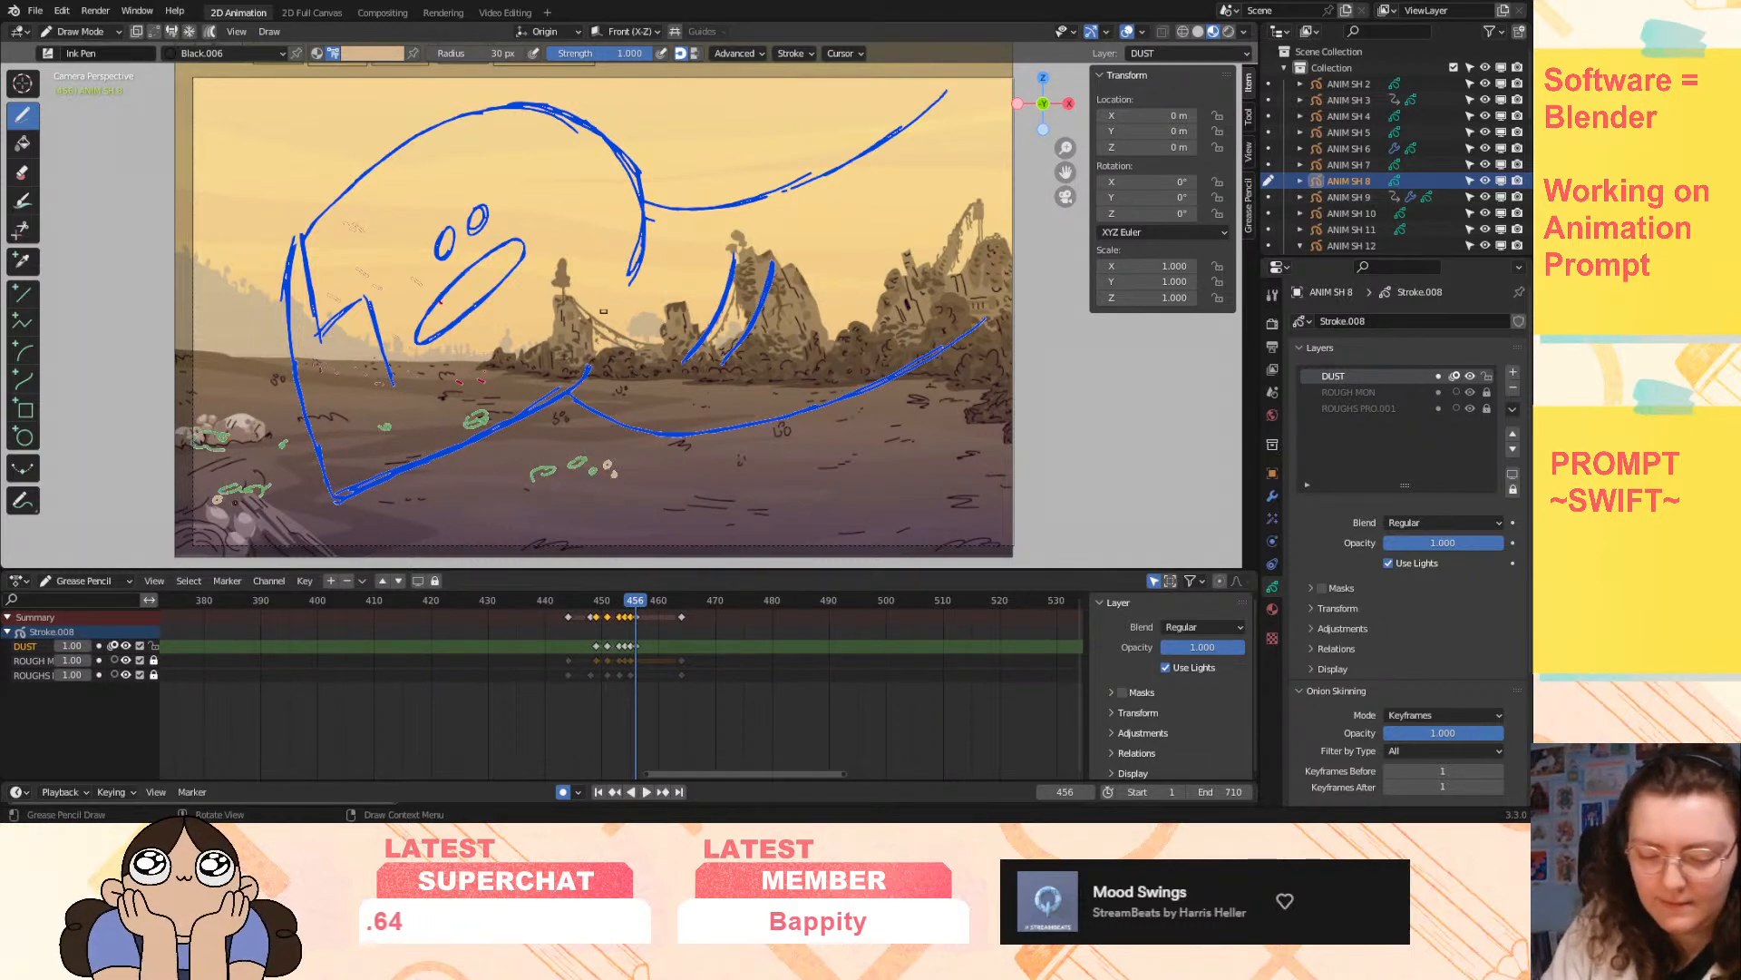
pyautogui.moveTo(199, 424); pyautogui.dragTo(184, 444)
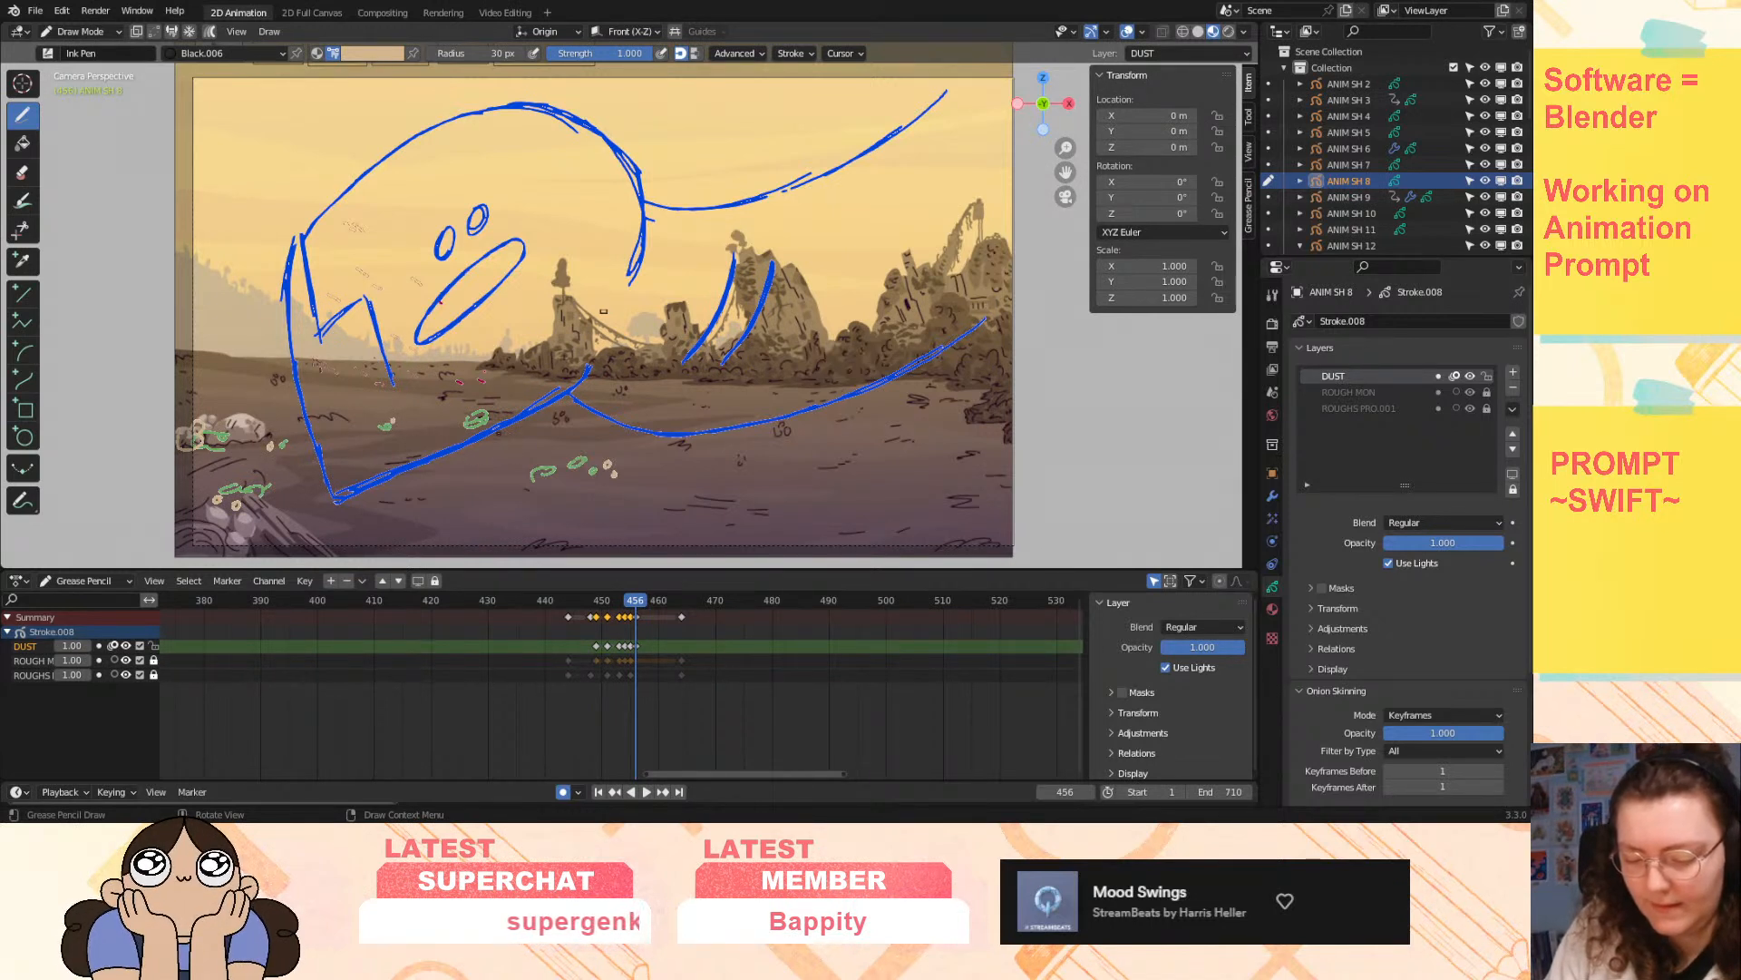
# - Draw the last fading dust specks beside the previous particles on frame 457
pyautogui.press('space')
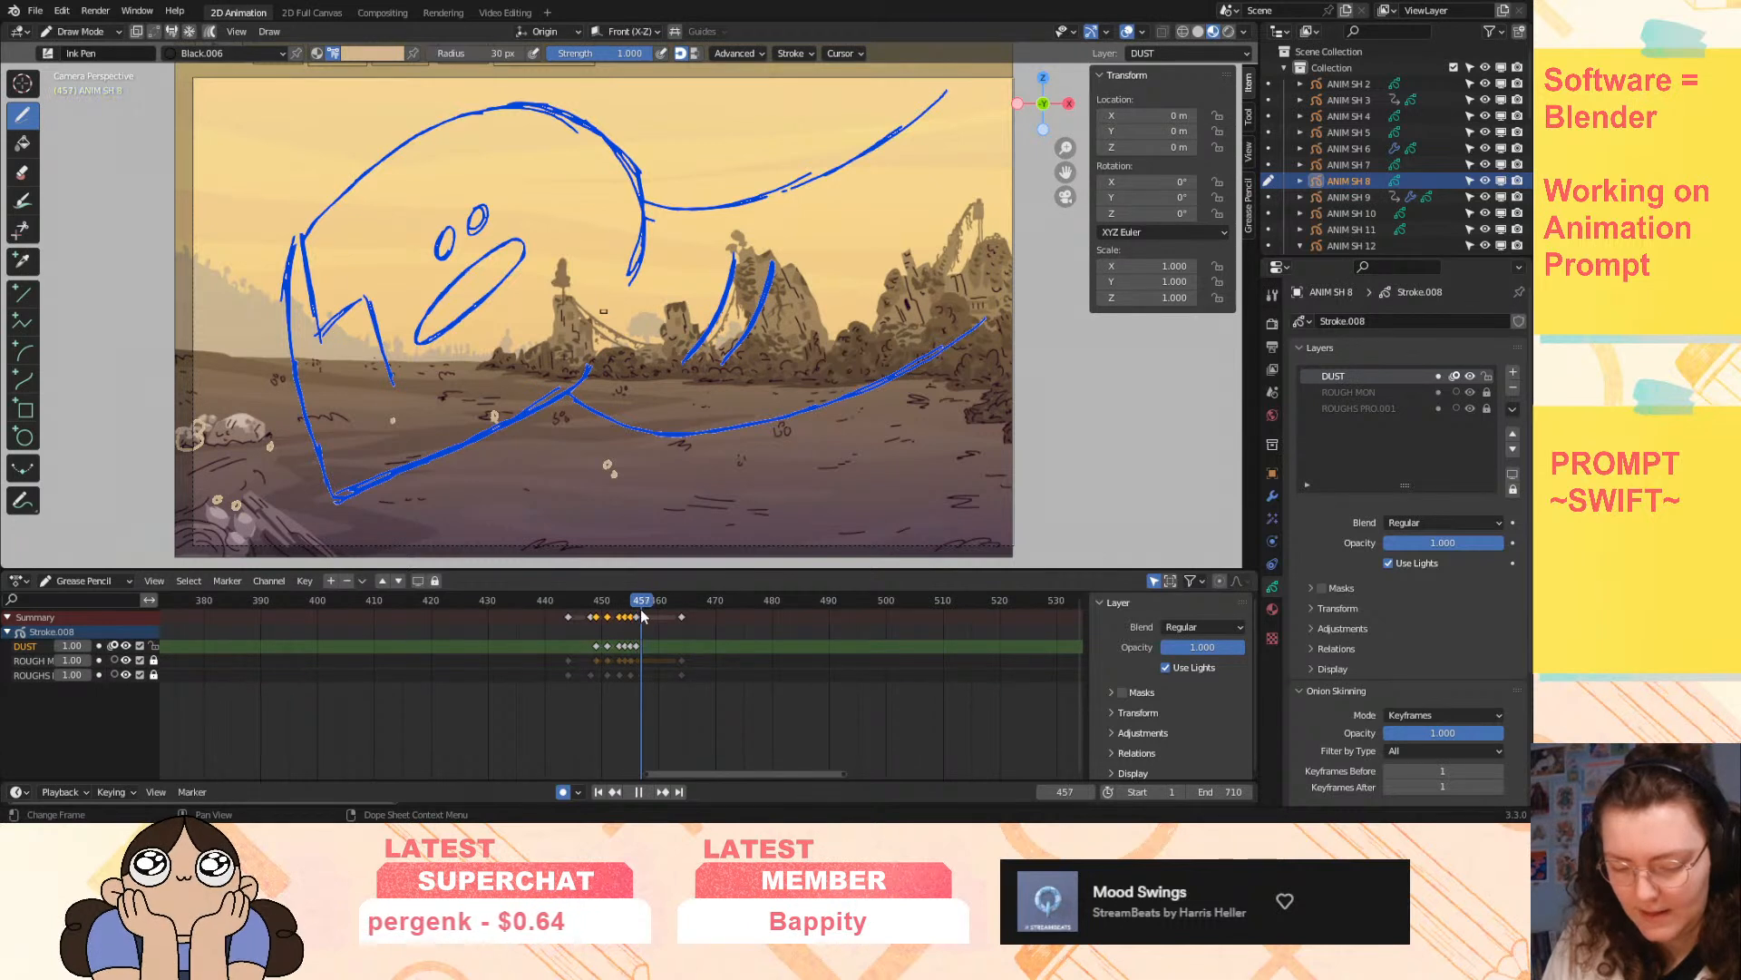
pyautogui.press('space')
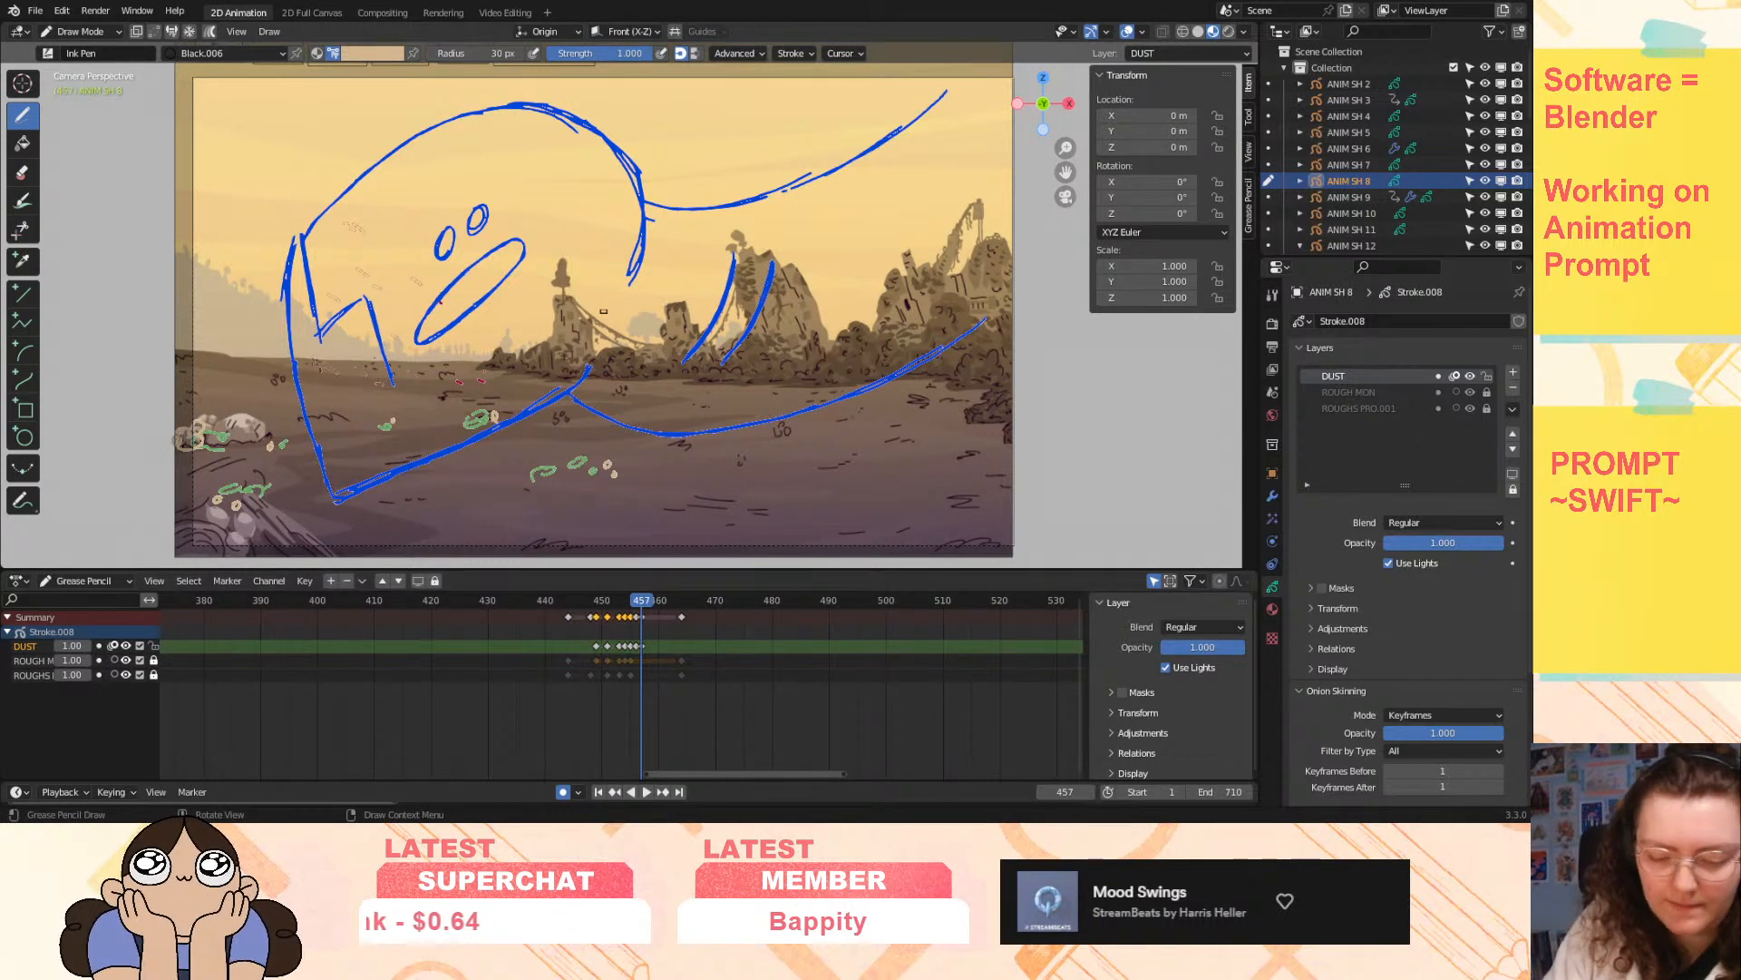
pyautogui.moveTo(199, 427); pyautogui.dragTo(187, 442)
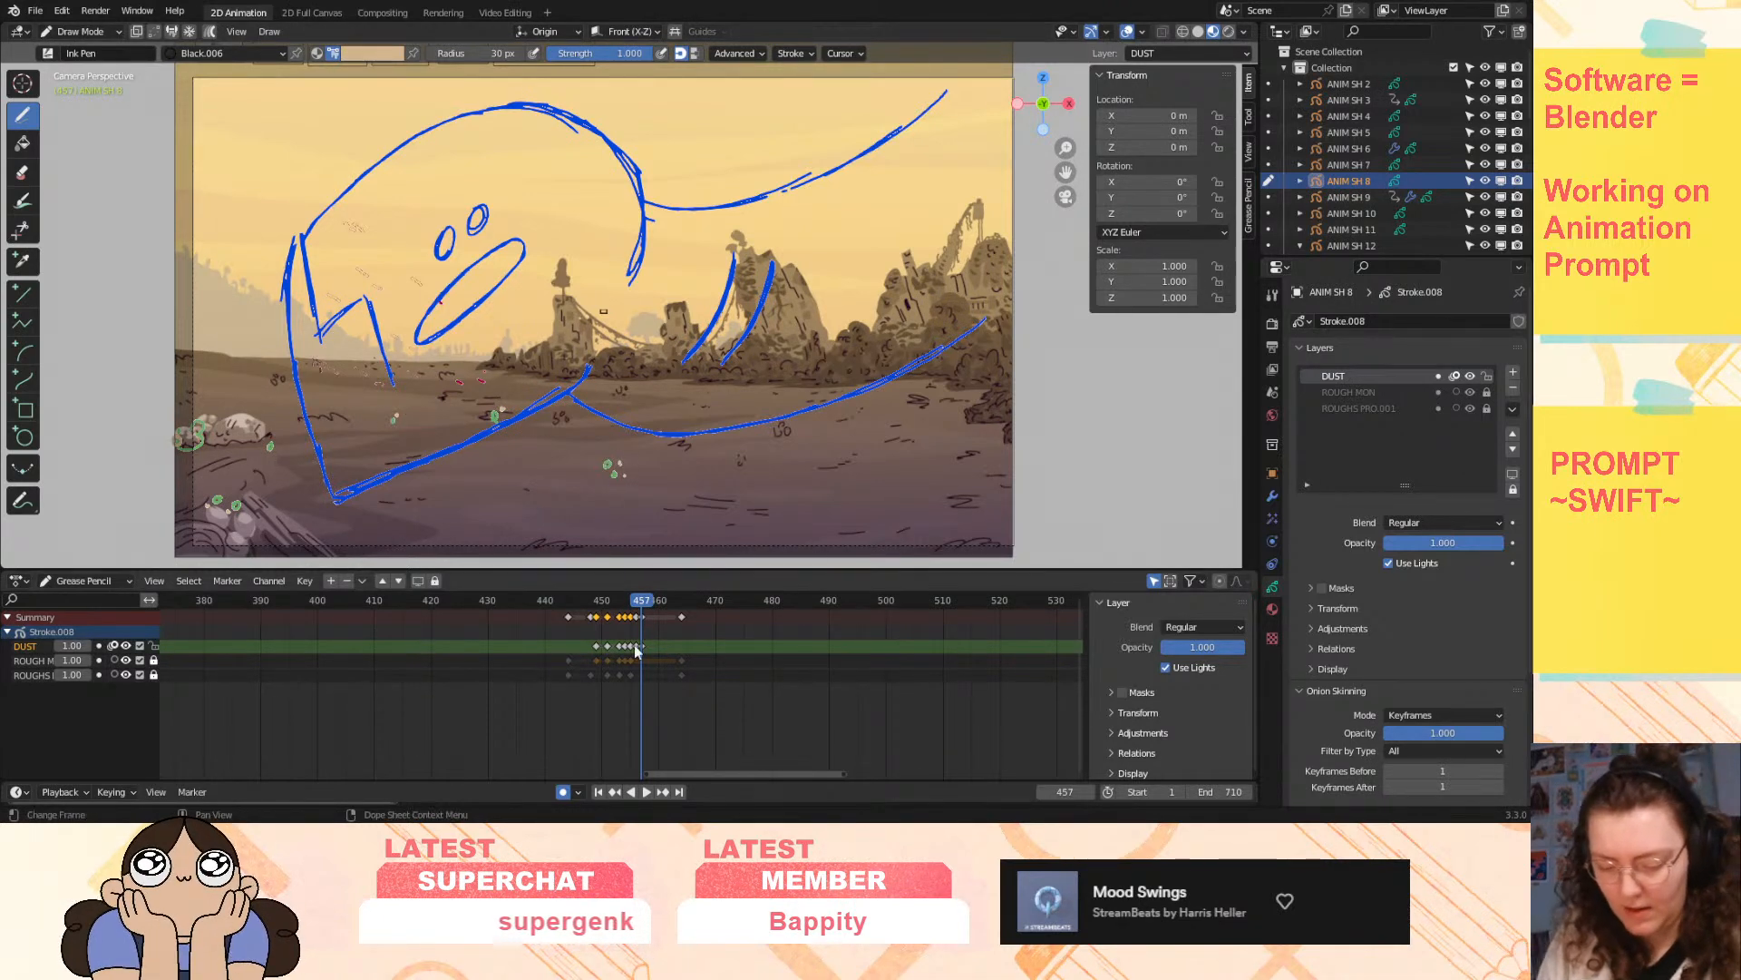
# - Save the file, scale the last four DUST keyframes out from frame 453 to two-frame spacing, and play back the new timing
pyautogui.moveTo(616, 638); pyautogui.dragTo(652, 654)
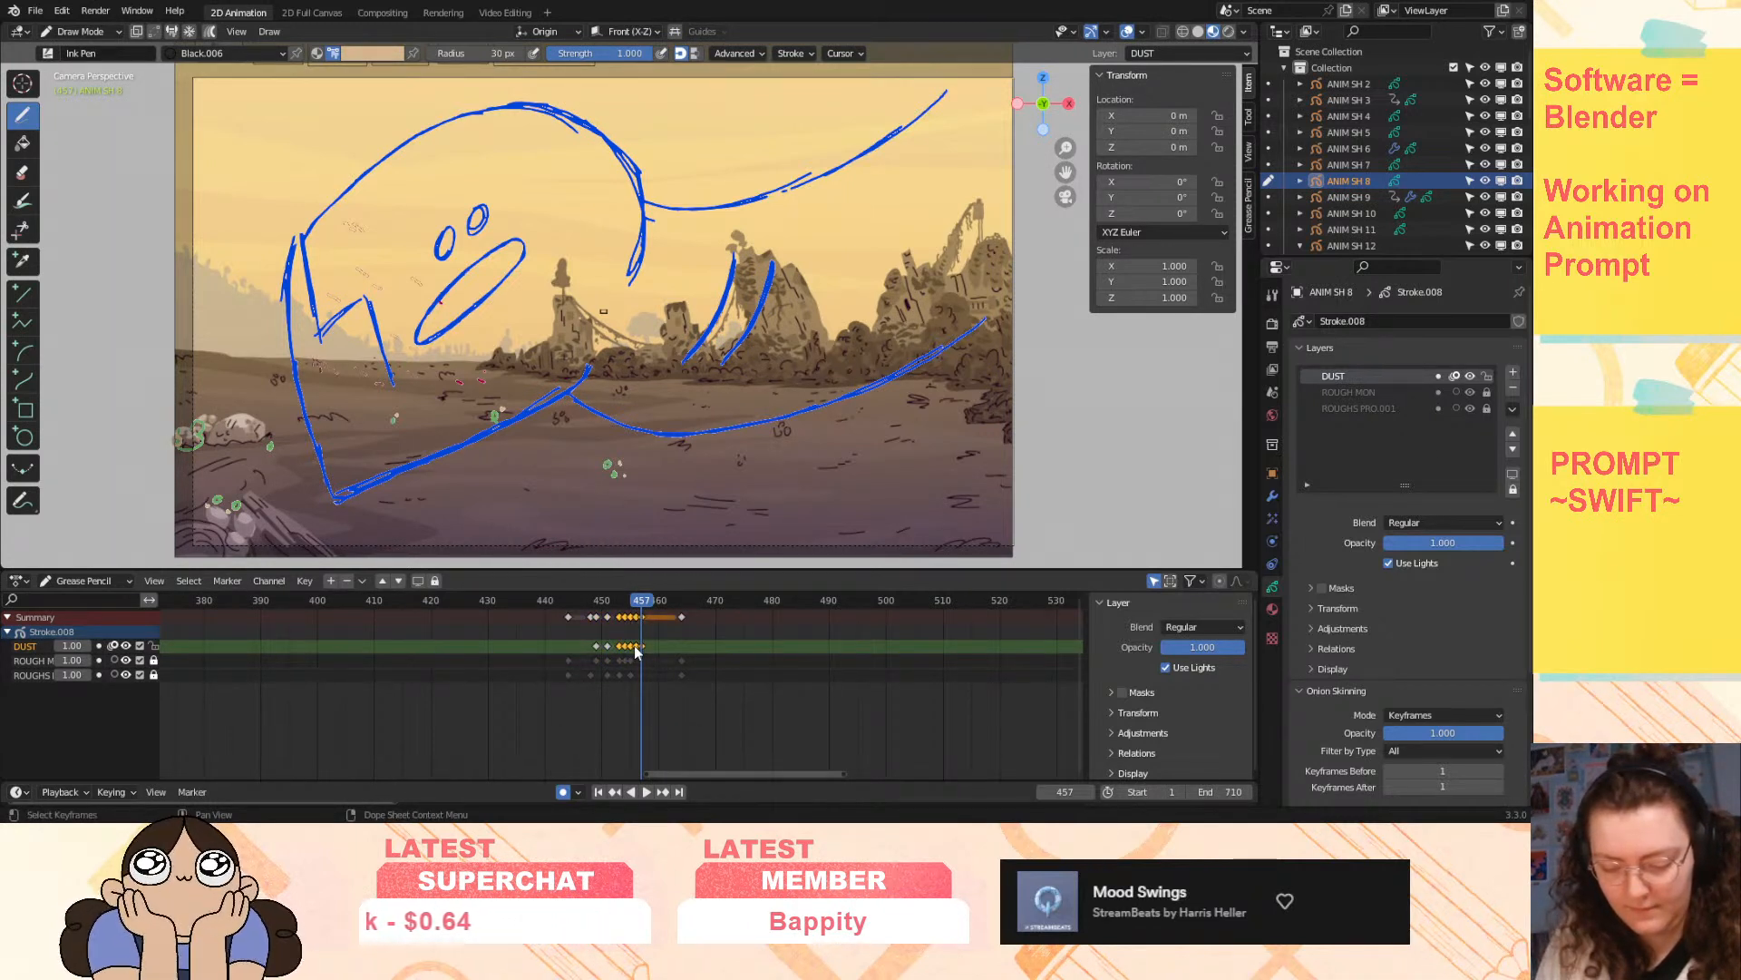
pyautogui.hotkey('ctrl', 's')
pyautogui.press('s')
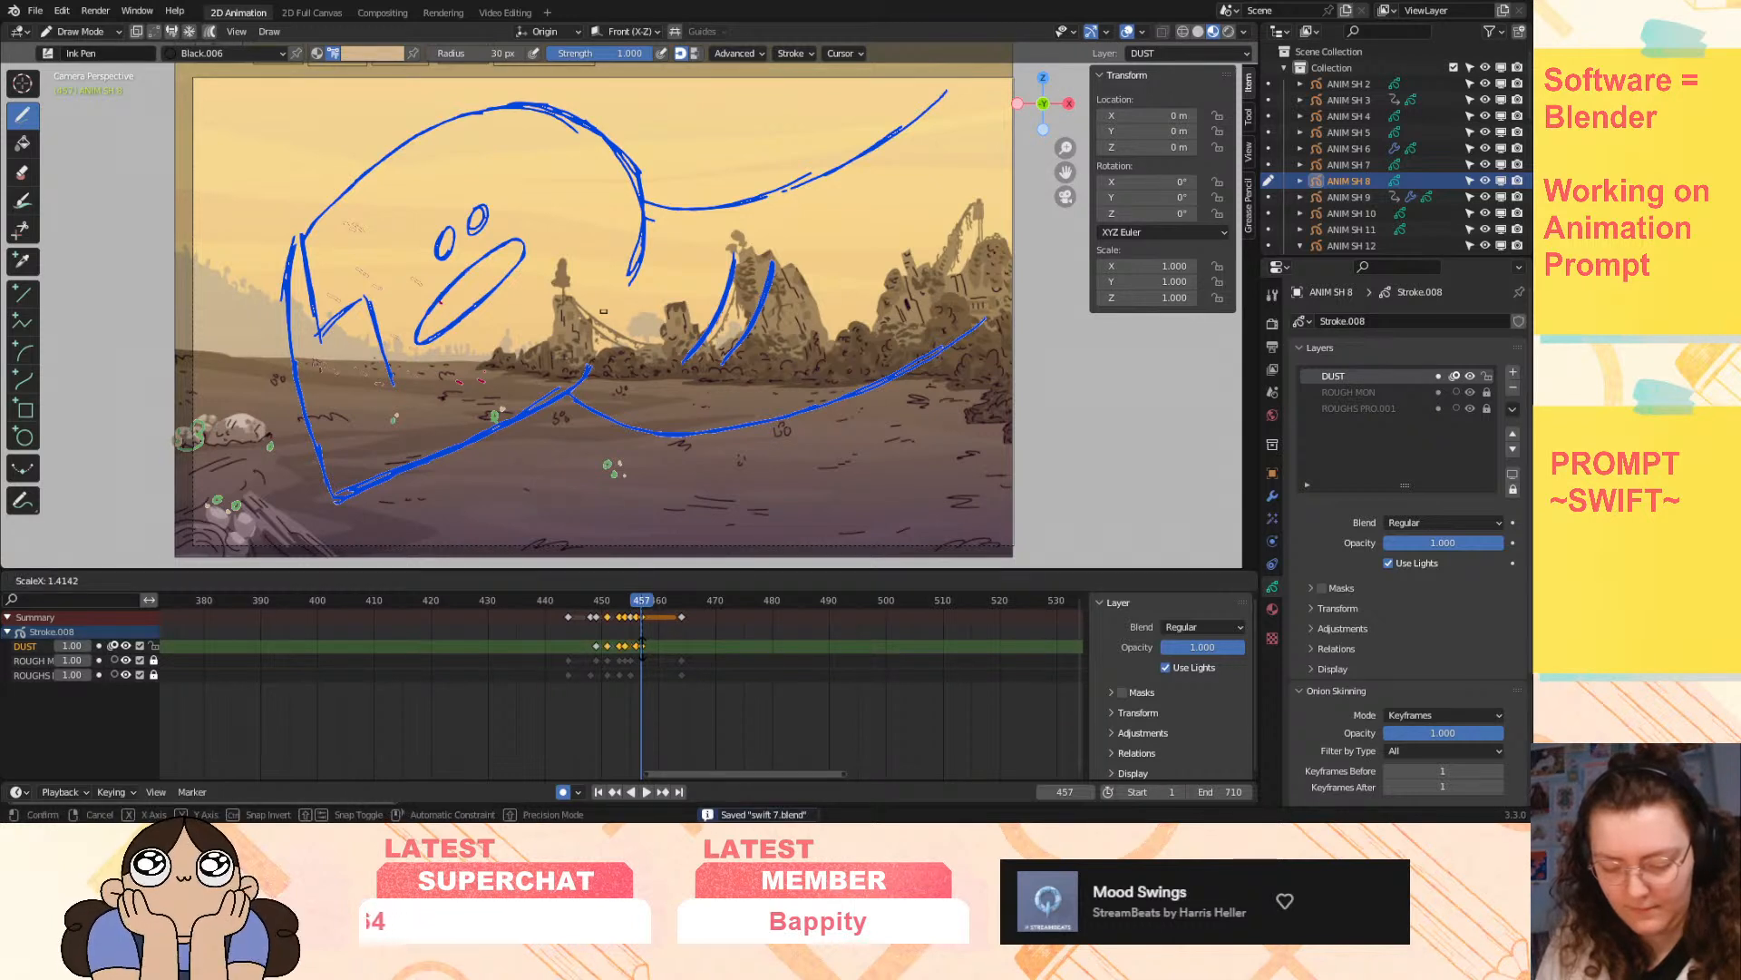
pyautogui.click(645, 653)
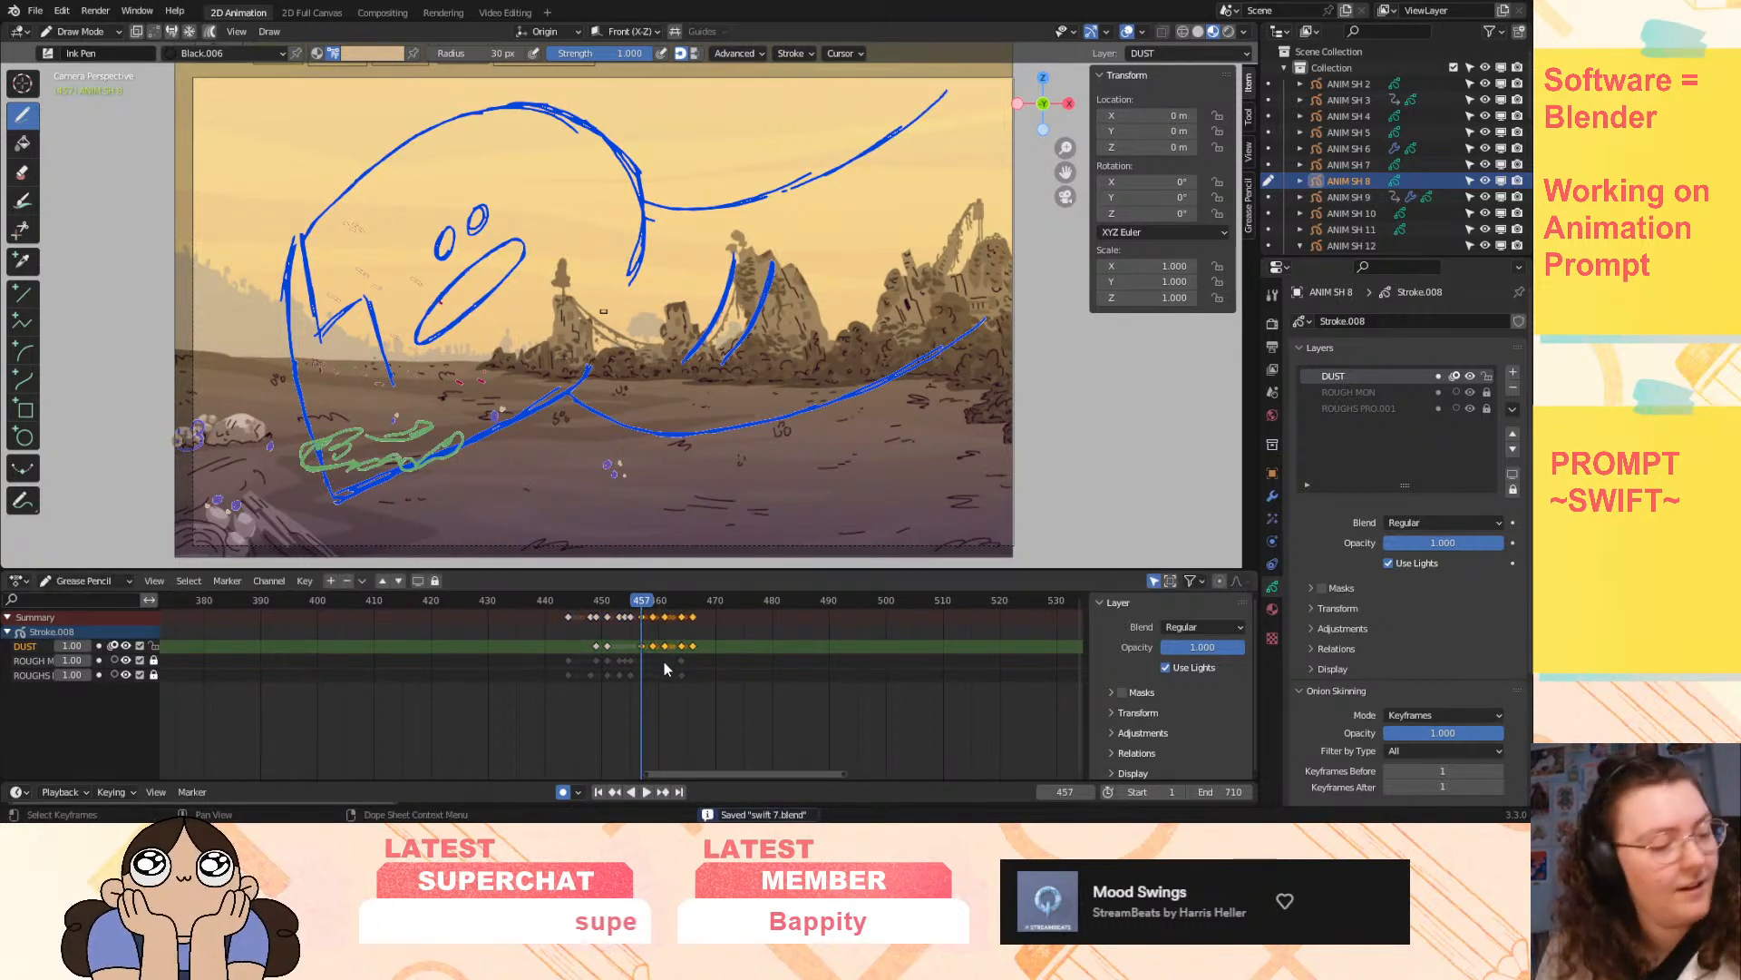
pyautogui.hotkey('ctrl', 'z')
pyautogui.click(620, 602)
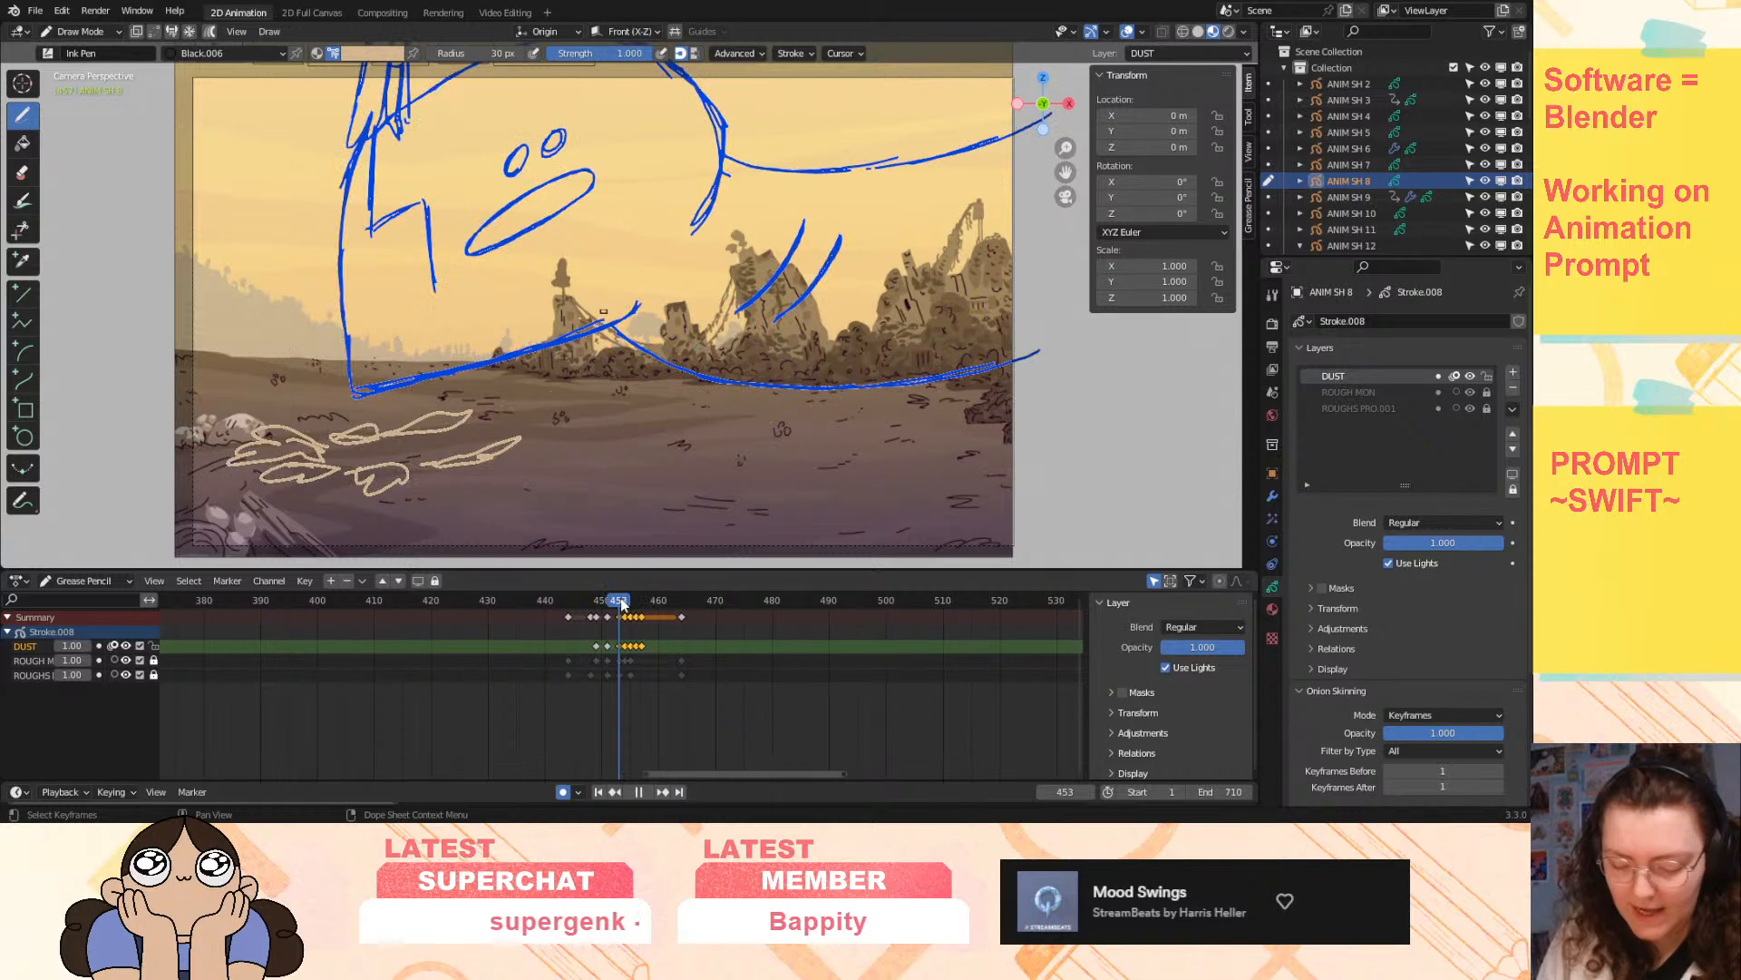
pyautogui.press('s')
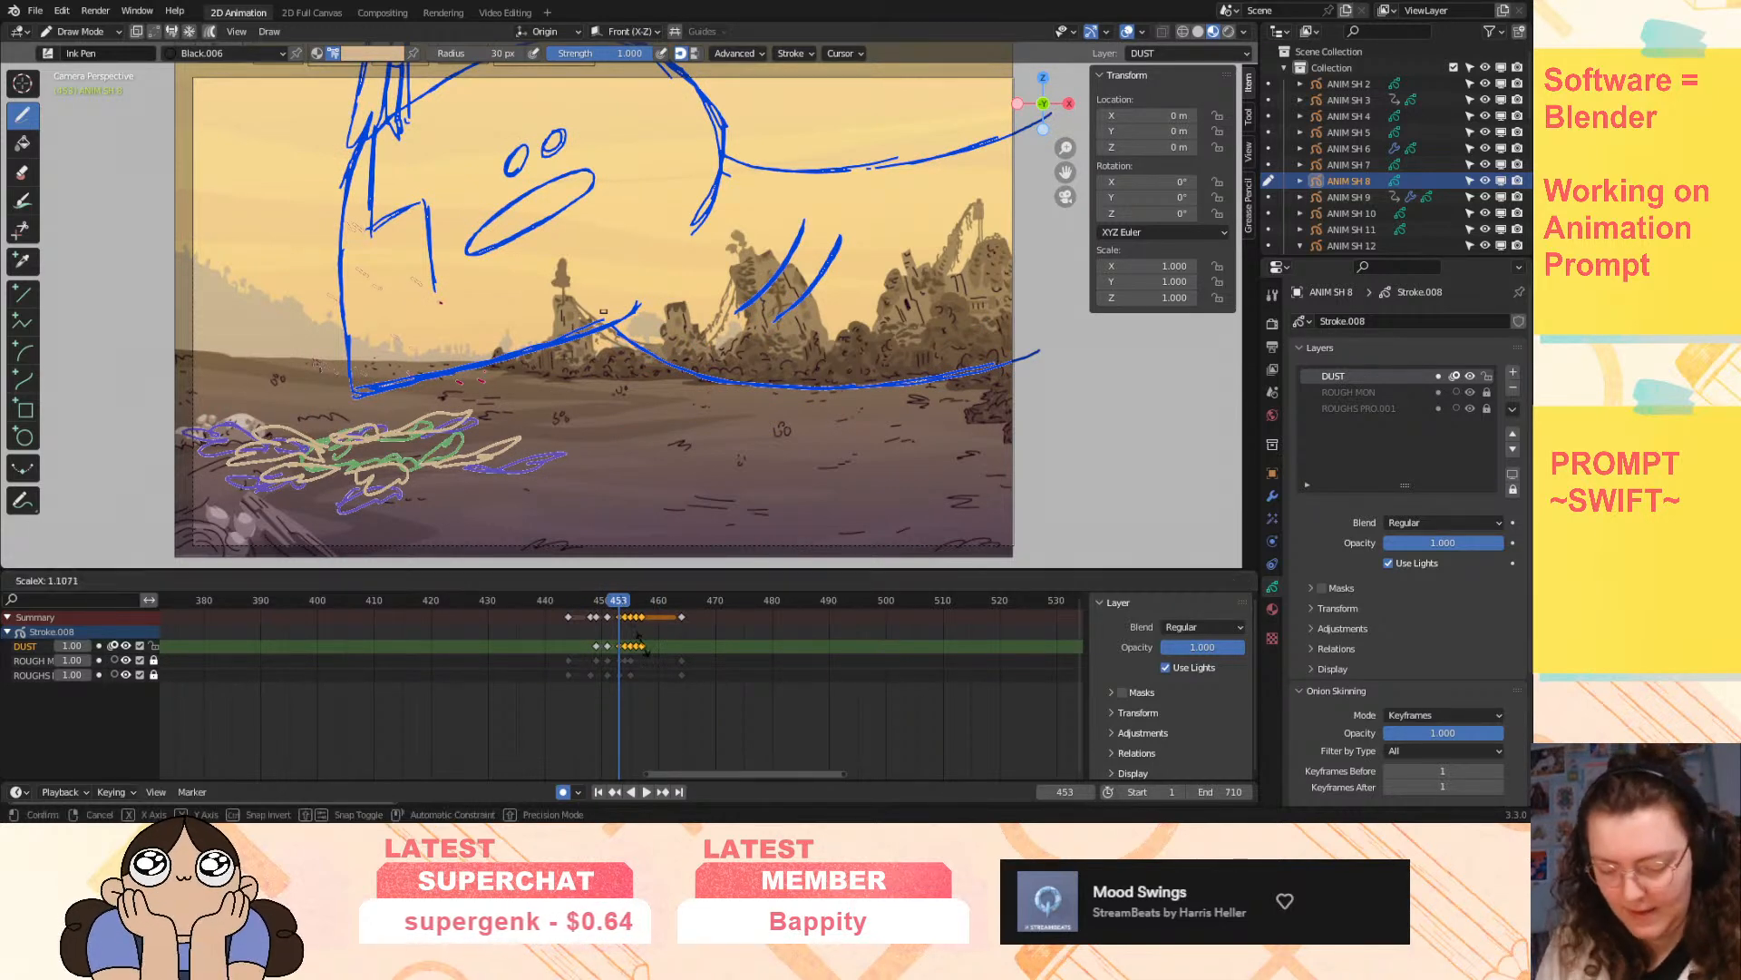
pyautogui.press('Return')
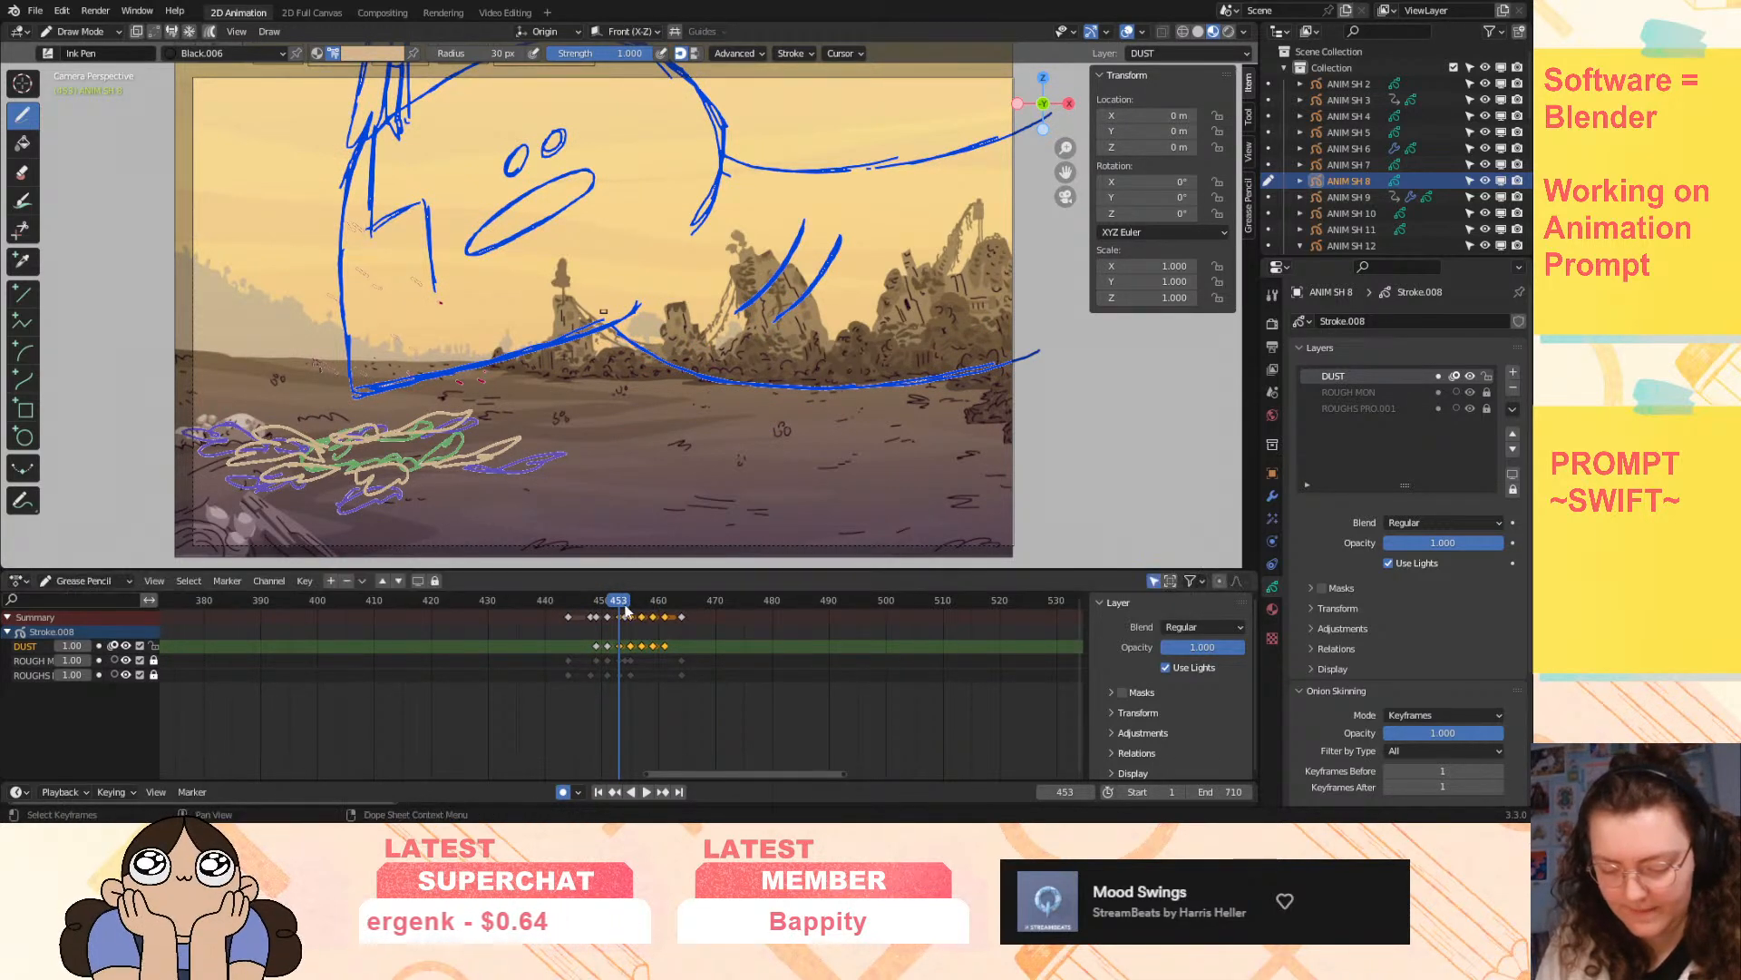
pyautogui.click(592, 602)
pyautogui.press('space')
# - Add a new layer to the ANIM SH 8 object at frame 452 and name it DUST 2
pyautogui.moveTo(713, 604); pyautogui.dragTo(616, 632)
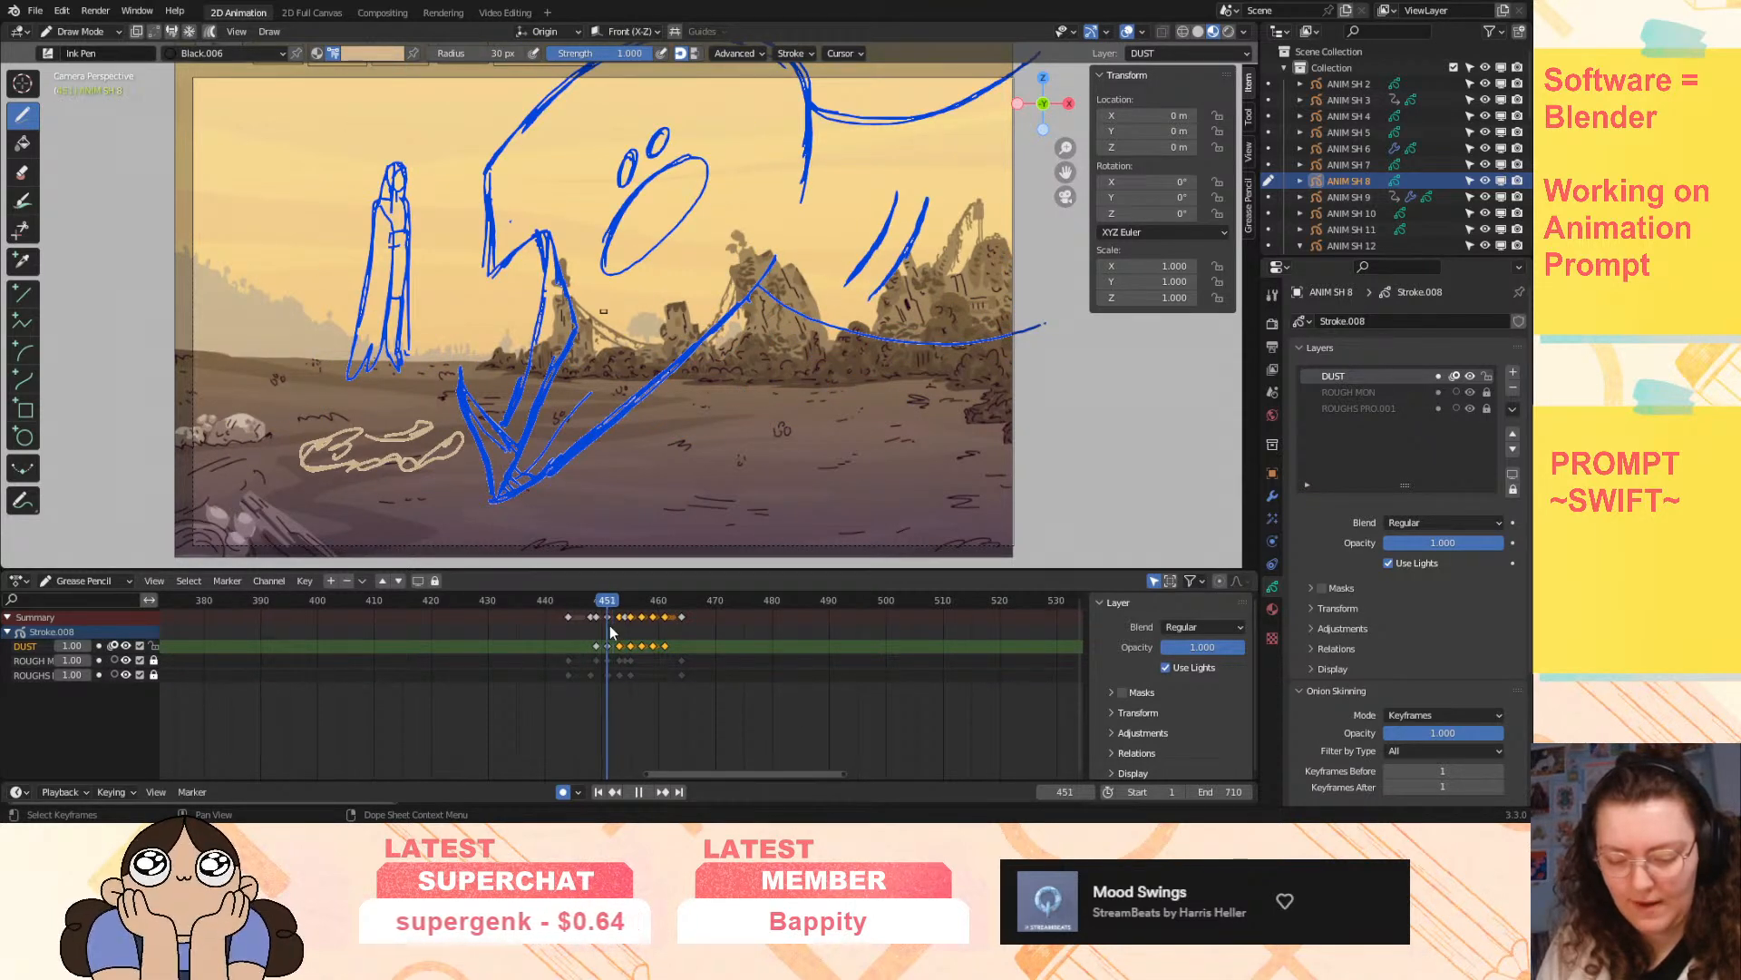
pyautogui.press('Escape')
pyautogui.click(1512, 373)
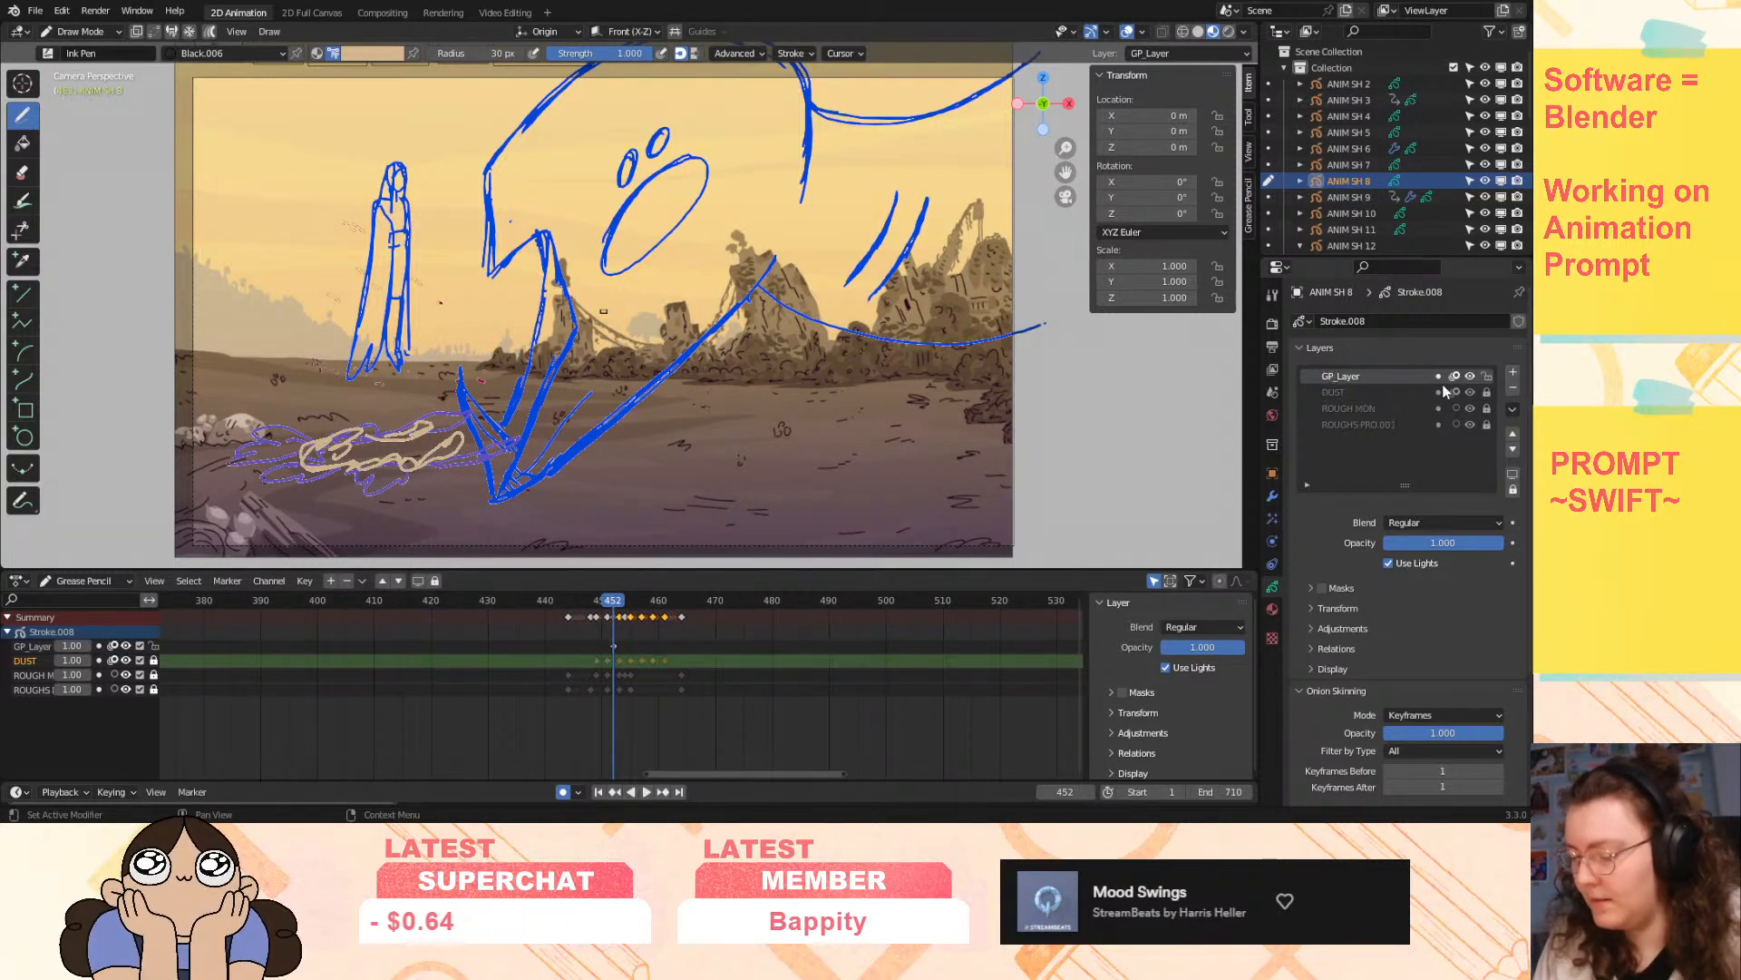
pyautogui.doubleClick(1341, 375)
pyautogui.write('DUS')
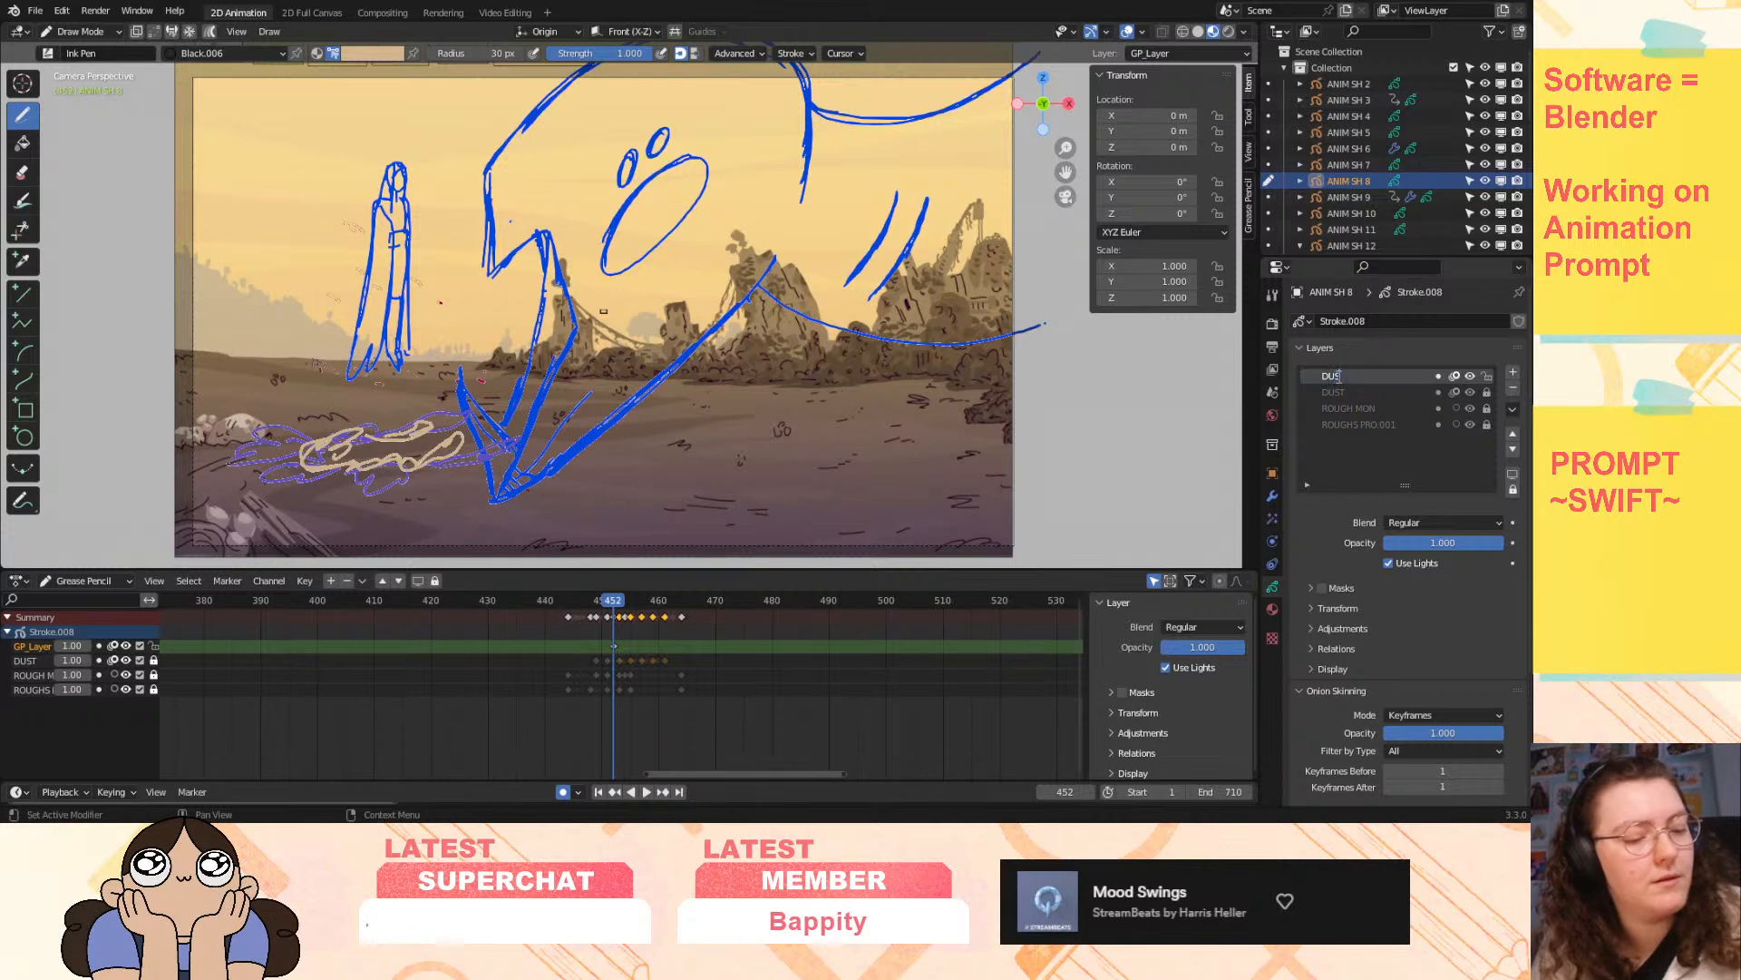
pyautogui.write('T 2')
pyautogui.press('Return')
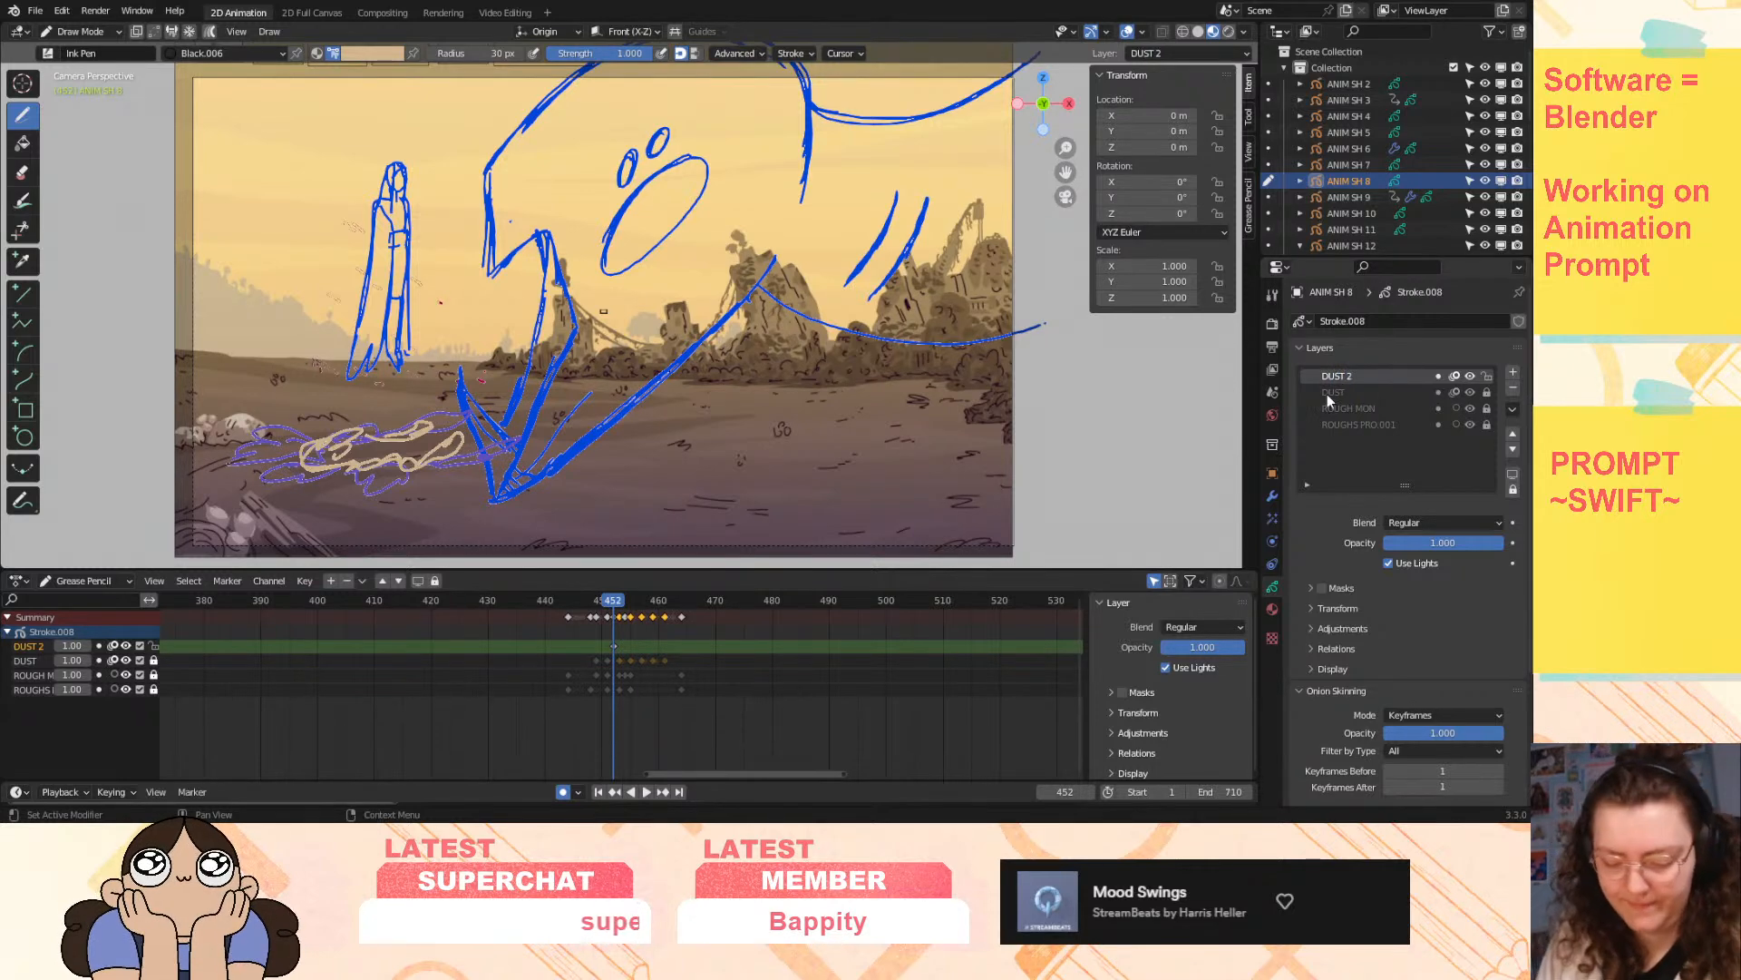
# - Draw upward dust streaks and small puffs beneath the leaping figure on frame 451 of the DUST 2 layer
pyautogui.click(600, 607)
pyautogui.press('space')
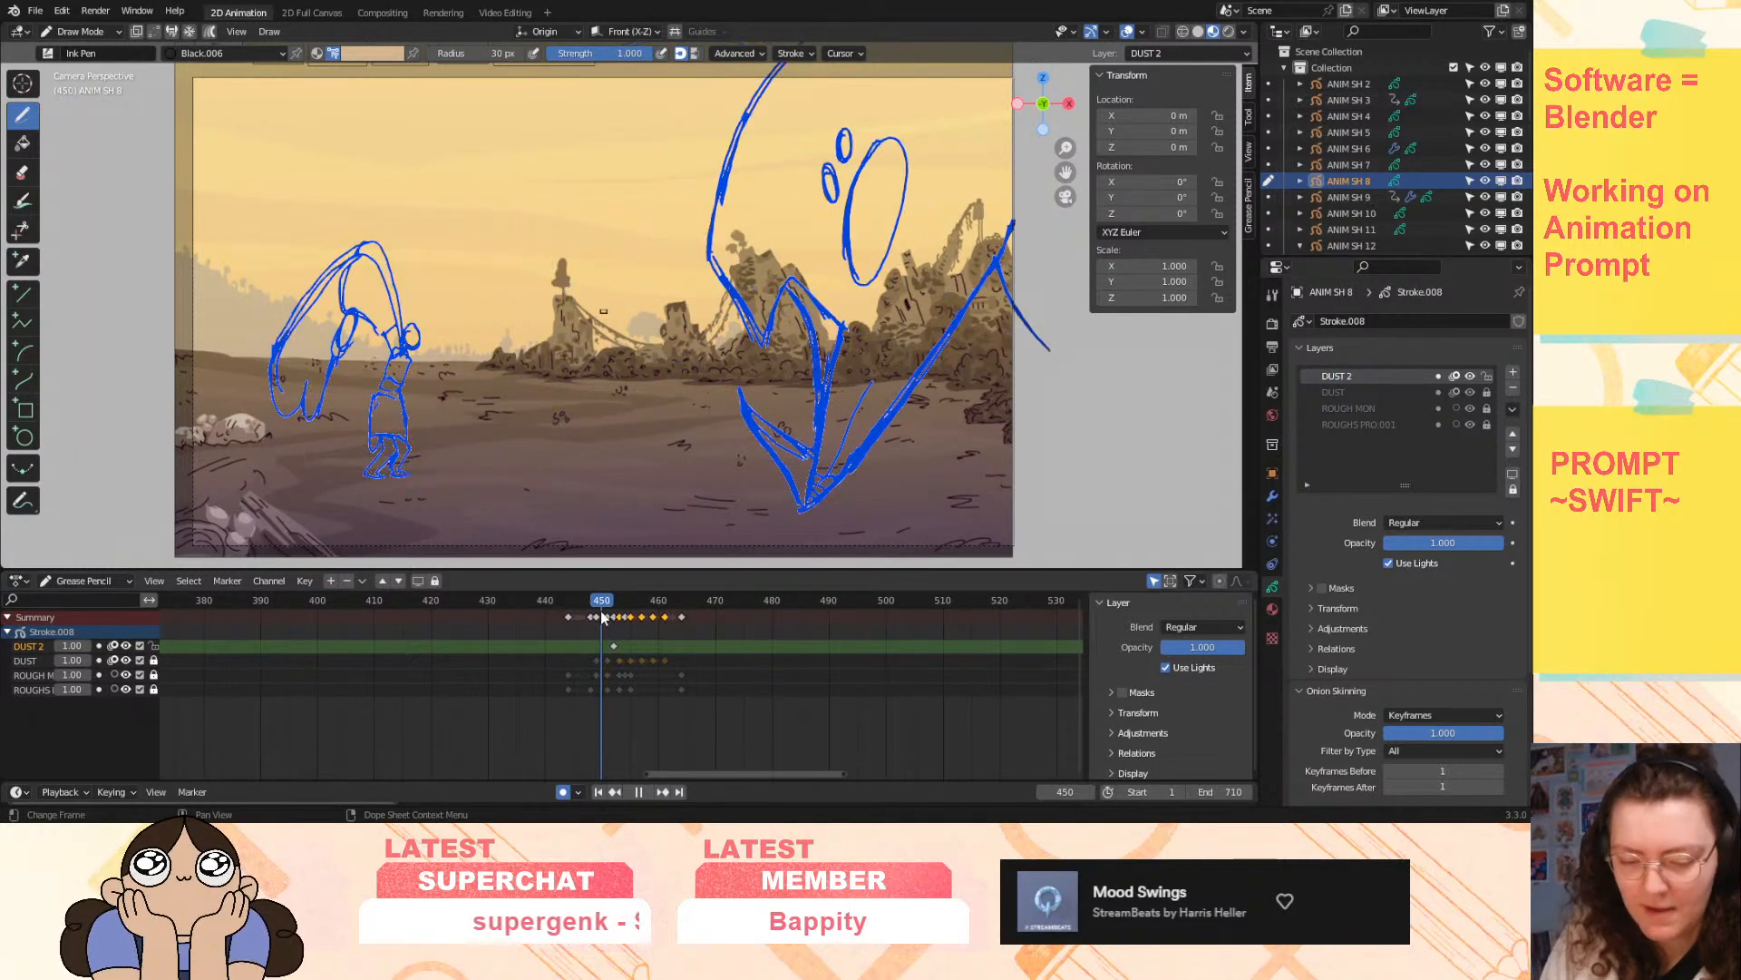
pyautogui.press('space')
pyautogui.moveTo(379, 383)
pyautogui.mouseDown()
pyautogui.moveTo(367, 403)
pyautogui.moveTo(404, 388)
pyautogui.mouseUp()
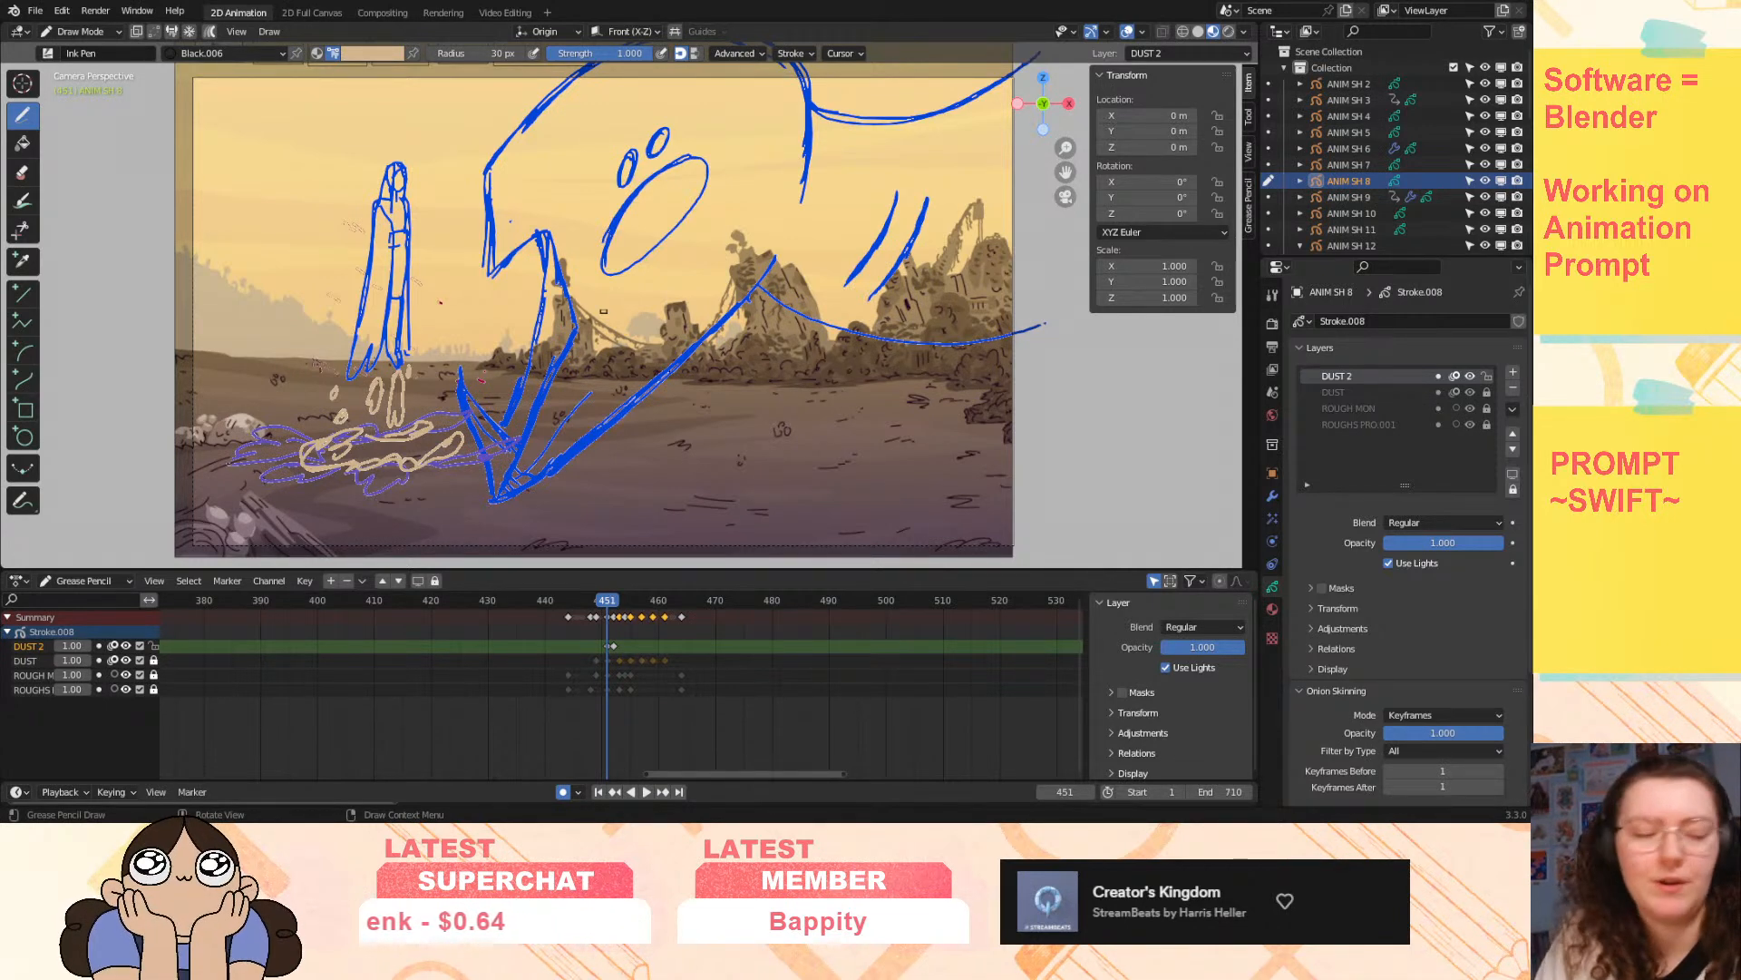
# - Draw the rising dust as jagged upright spikes above the ground streaks on frame 453 of the DUST 2 layer
pyautogui.press('space')
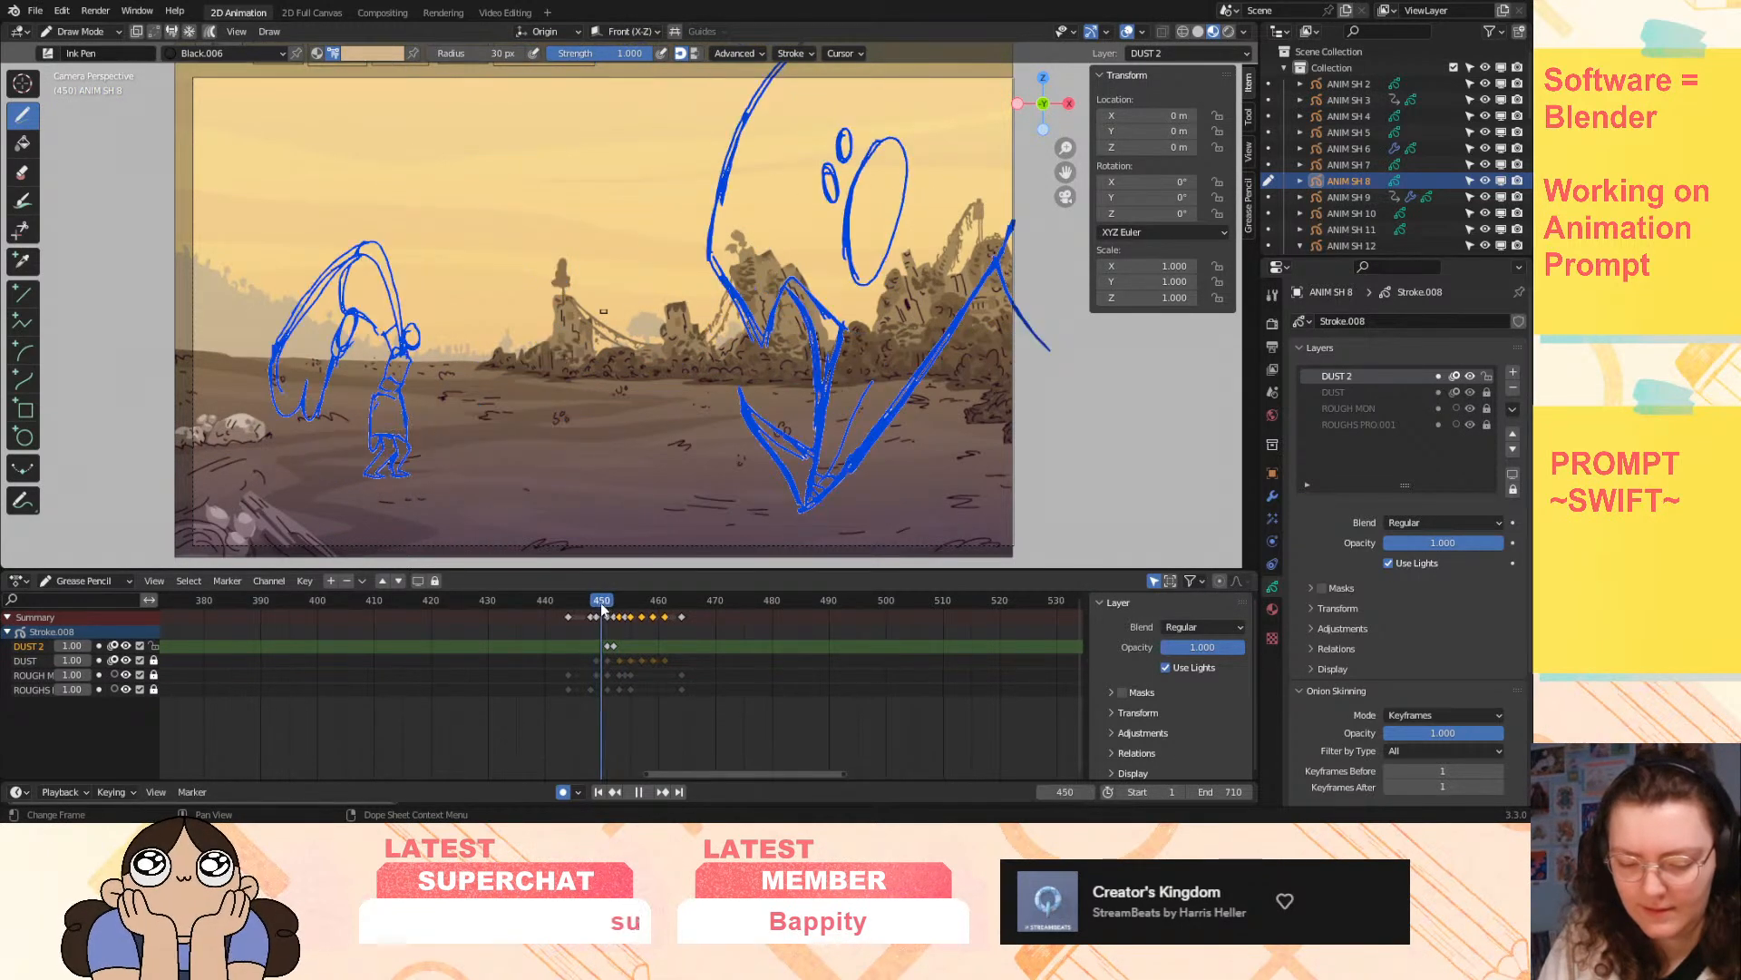
pyautogui.moveTo(618, 609); pyautogui.dragTo(622, 616)
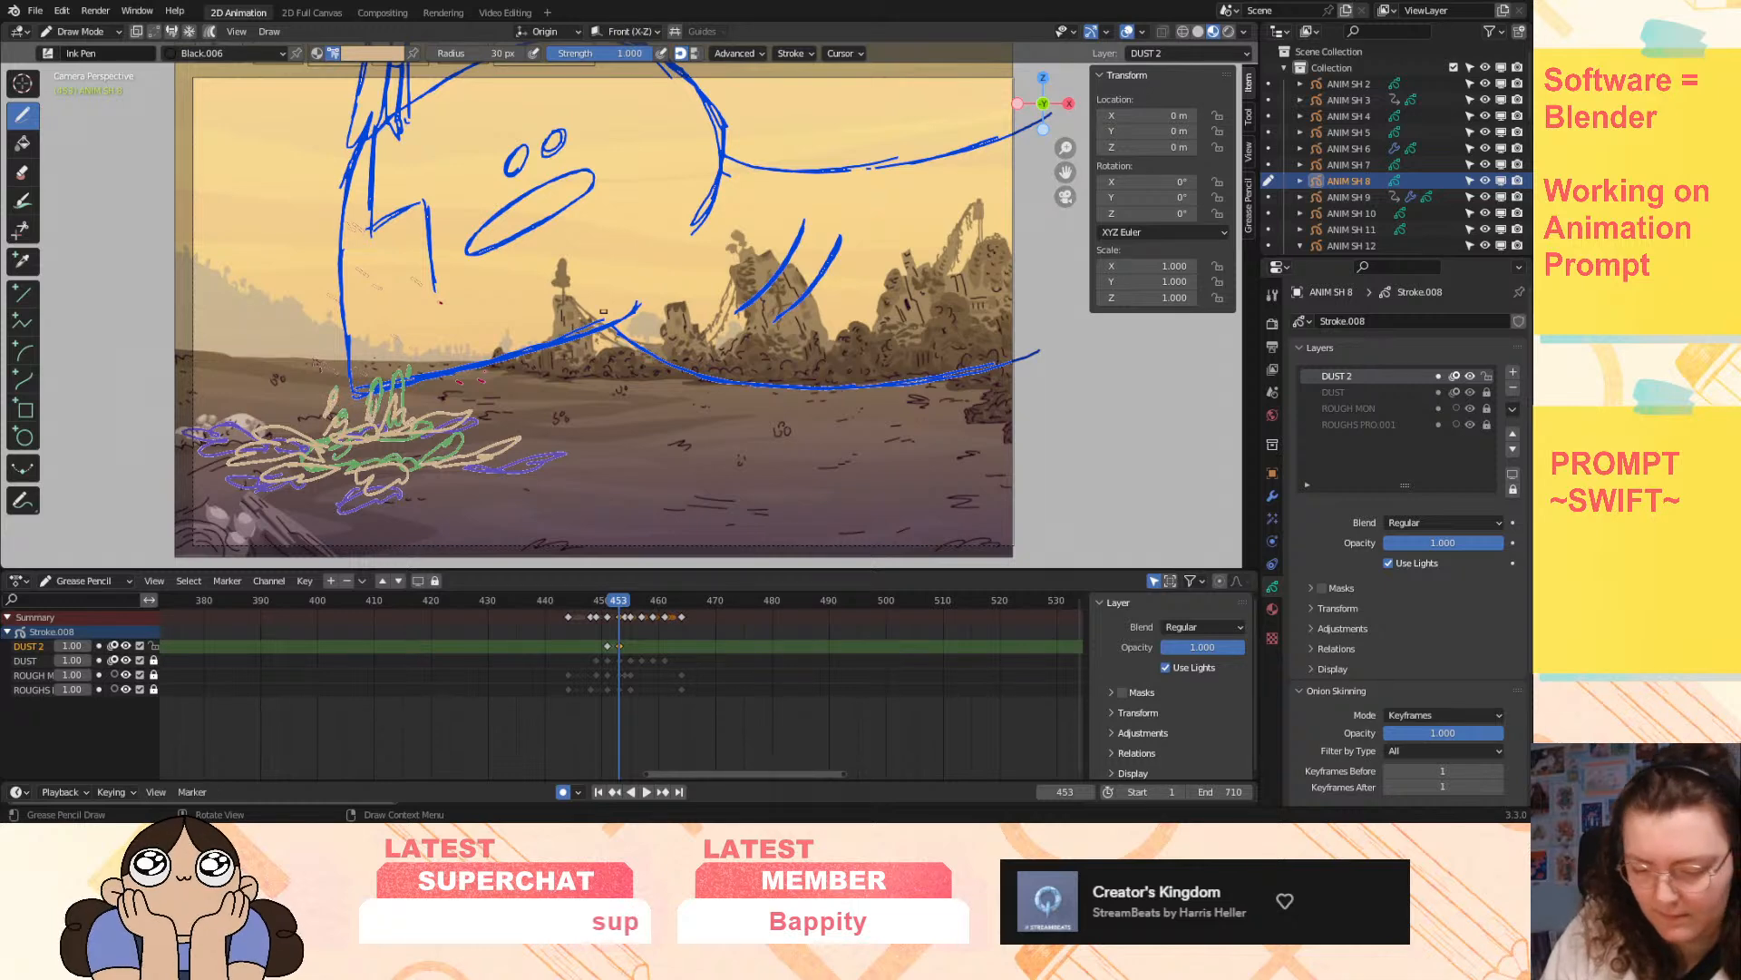
pyautogui.moveTo(619, 608); pyautogui.dragTo(624, 612)
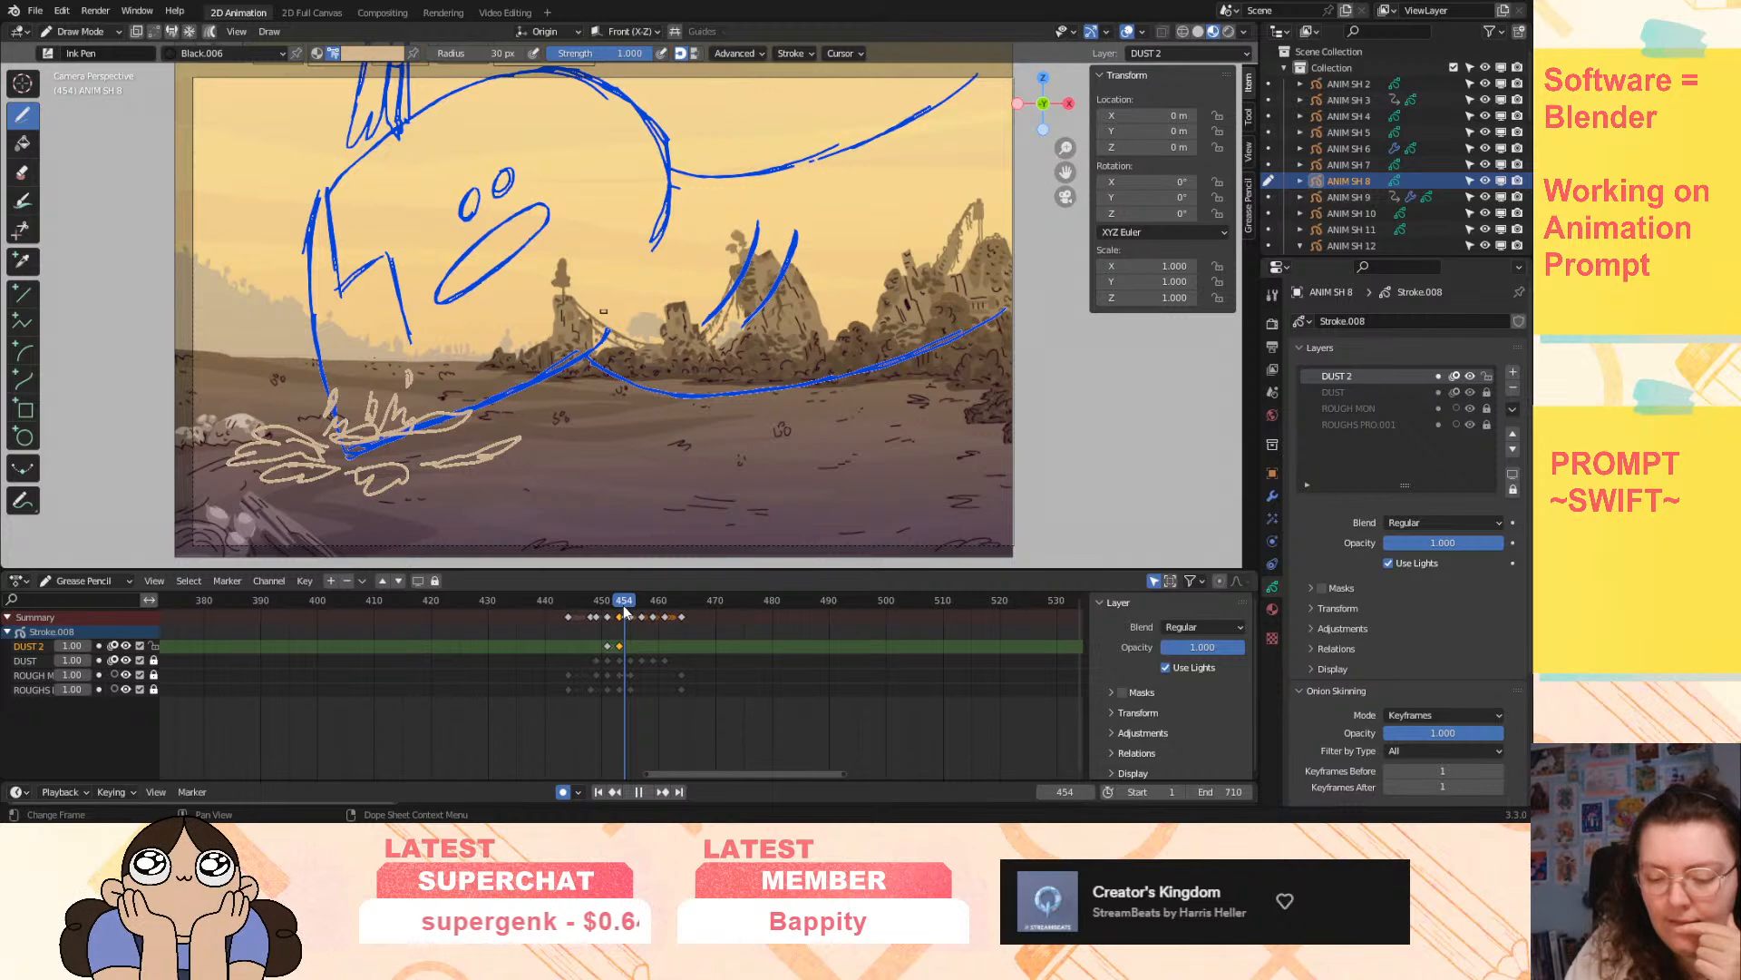
# - Insert a blank keyframe on frame 455 of the DUST 2 layer to end the rising dust
pyautogui.moveTo(628, 610); pyautogui.dragTo(630, 608)
pyautogui.press('i')
pyautogui.click(640, 645)
# - Scrub through the following shots, and play the whole animation from frame 1 to review it
pyautogui.moveTo(633, 606)
pyautogui.mouseDown()
pyautogui.moveTo(599, 638)
pyautogui.moveTo(664, 628)
pyautogui.moveTo(603, 646)
pyautogui.moveTo(711, 634)
pyautogui.moveTo(560, 673)
pyautogui.moveTo(640, 601)
pyautogui.moveTo(628, 615)
pyautogui.moveTo(647, 631)
pyautogui.moveTo(613, 634)
pyautogui.moveTo(644, 642)
pyautogui.moveTo(618, 606)
pyautogui.moveTo(637, 608)
pyautogui.moveTo(660, 617)
pyautogui.moveTo(621, 629)
pyautogui.moveTo(692, 661)
pyautogui.moveTo(869, 646)
pyautogui.moveTo(661, 658)
pyautogui.moveTo(872, 635)
pyautogui.moveTo(703, 731)
pyautogui.moveTo(886, 678)
pyautogui.moveTo(765, 707)
pyautogui.moveTo(717, 747)
pyautogui.moveTo(905, 713)
pyautogui.moveTo(927, 687)
pyautogui.mouseUp()
pyautogui.press('space')
pyautogui.click(639, 792)
pyautogui.moveTo(931, 599)
pyautogui.mouseDown()
pyautogui.moveTo(913, 610)
pyautogui.moveTo(1057, 606)
pyautogui.moveTo(987, 645)
pyautogui.moveTo(1041, 630)
pyautogui.moveTo(902, 675)
pyautogui.moveTo(1060, 657)
pyautogui.moveTo(1016, 655)
pyautogui.moveTo(1032, 642)
pyautogui.mouseUp()
pyautogui.moveTo(781, 776); pyautogui.dragTo(876, 777)
pyautogui.moveTo(645, 614); pyautogui.dragTo(1076, 656)
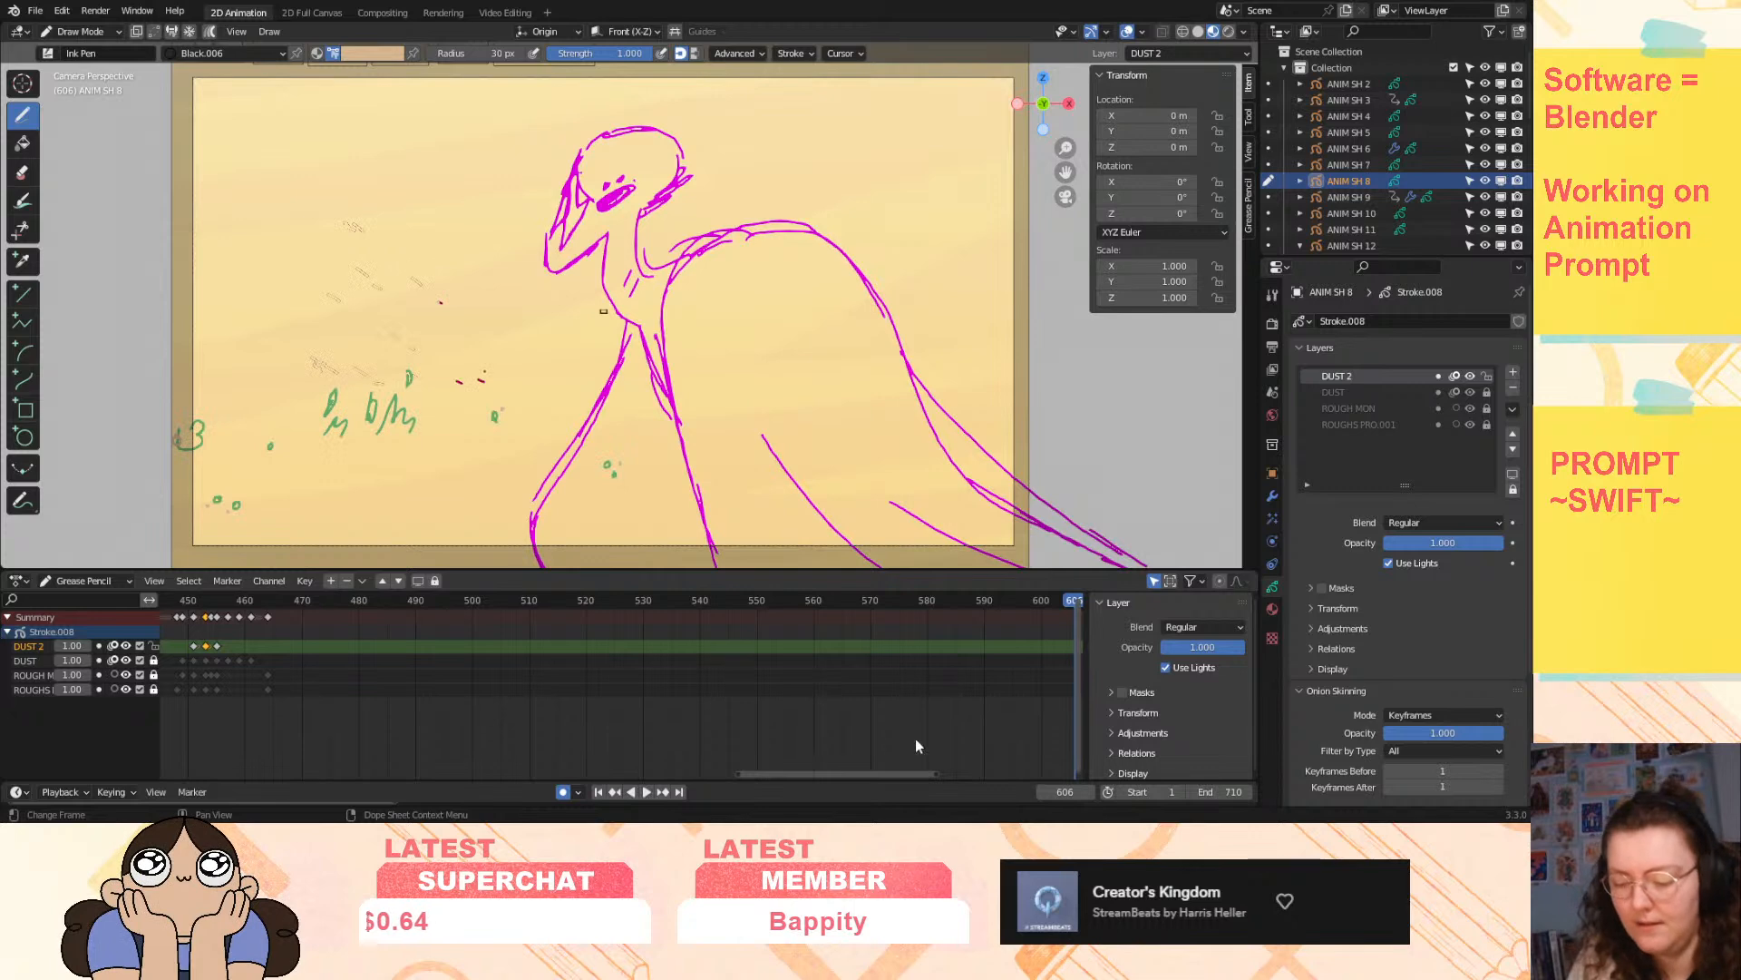
pyautogui.moveTo(880, 775); pyautogui.dragTo(978, 754)
pyautogui.moveTo(669, 601); pyautogui.dragTo(630, 753)
pyautogui.click(599, 792)
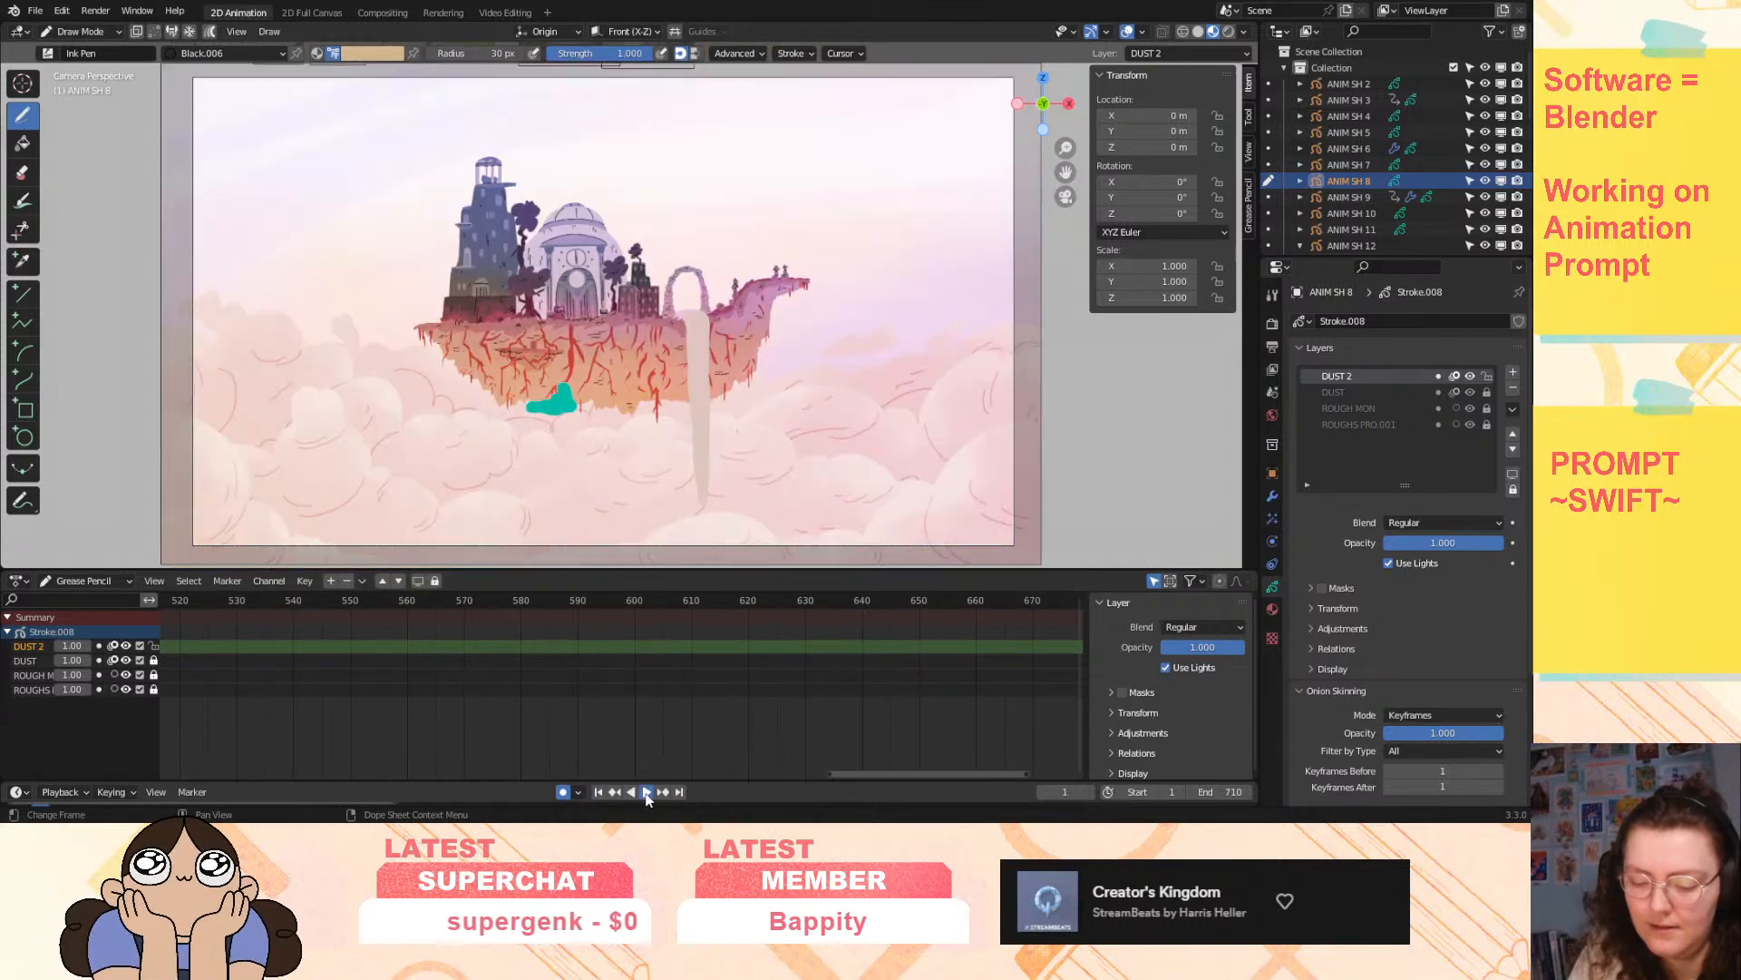
pyautogui.click(646, 792)
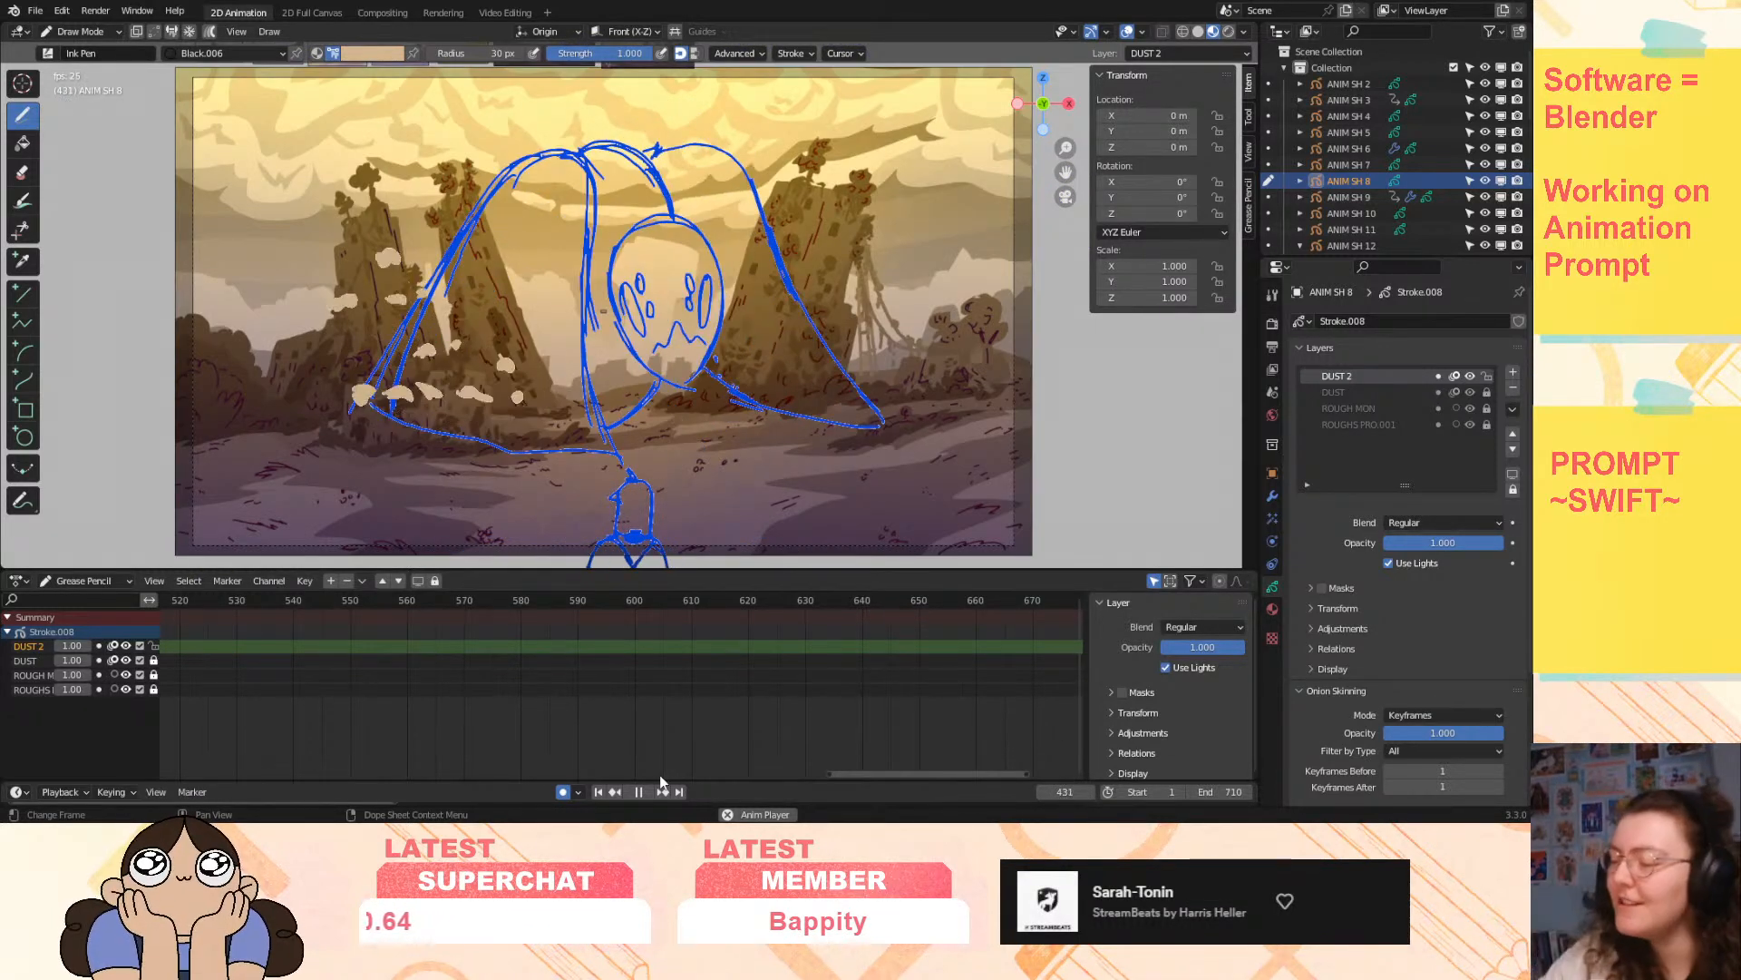
# - Return to shot 7's dust frames, make ANIM SH 7 the object being drawn, and check its dust between frames 410 and 423
pyautogui.moveTo(668, 630); pyautogui.dragTo(68, 730)
pyautogui.moveTo(833, 777); pyautogui.dragTo(785, 781)
pyautogui.moveTo(845, 781); pyautogui.dragTo(711, 778)
pyautogui.moveTo(584, 601)
pyautogui.mouseDown()
pyautogui.moveTo(299, 710)
pyautogui.moveTo(352, 710)
pyautogui.mouseUp()
pyautogui.click(1269, 165)
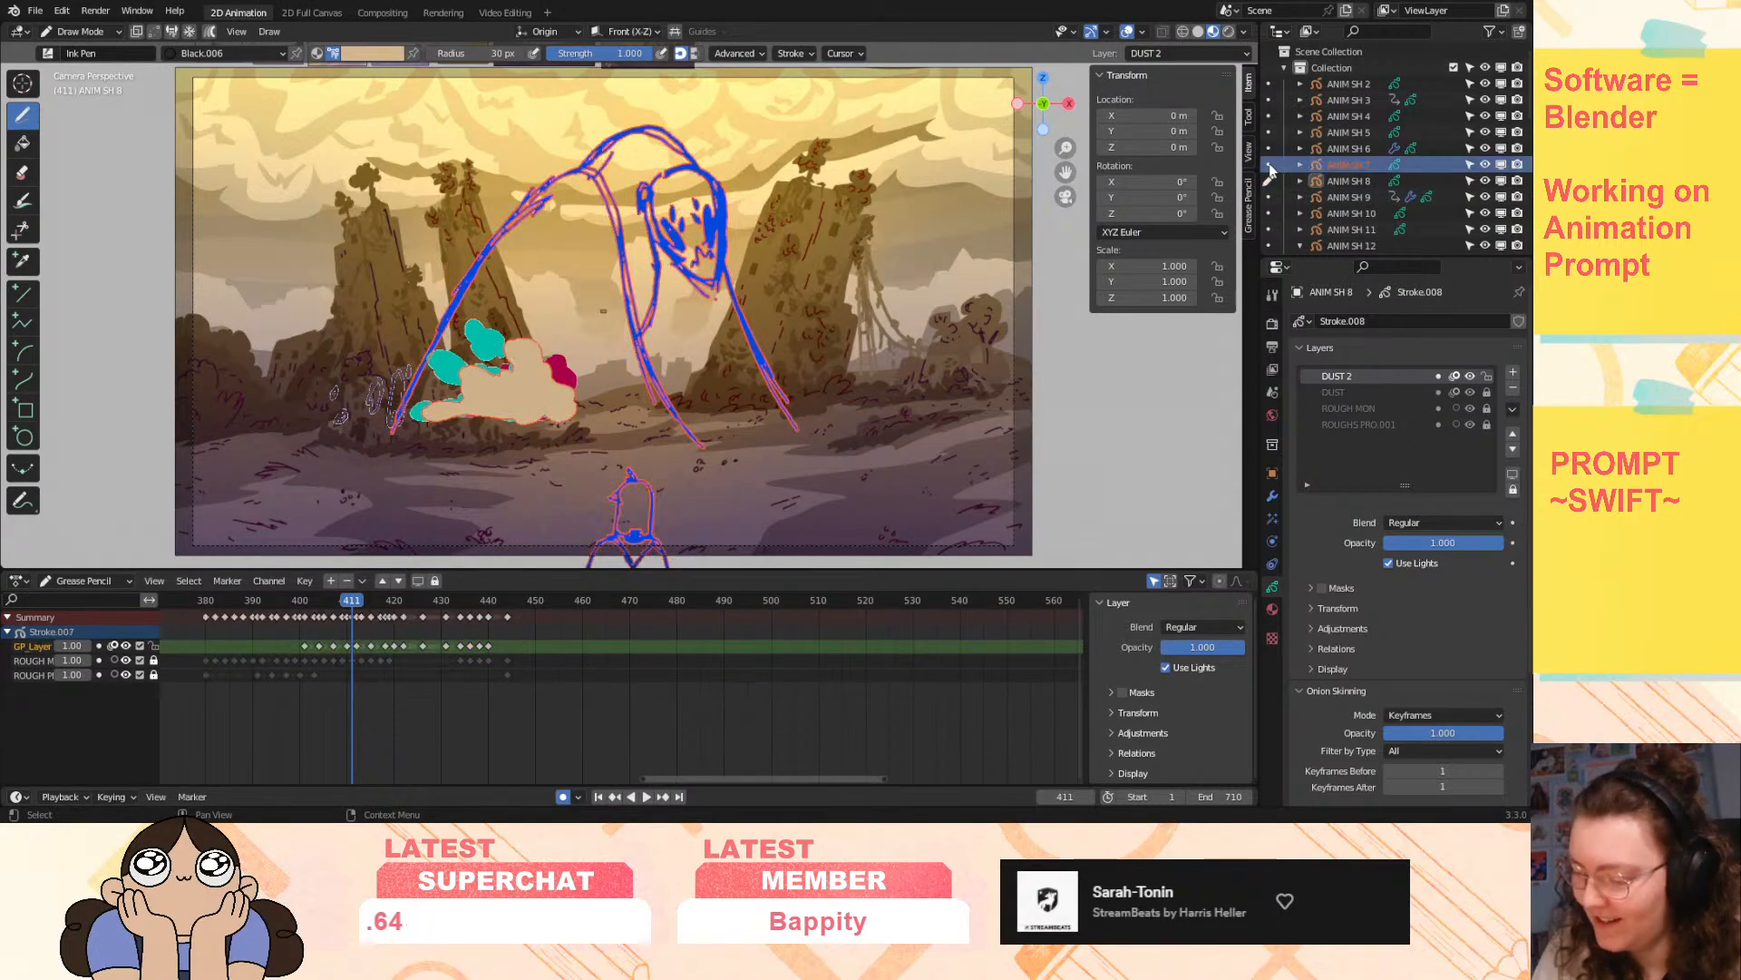
pyautogui.moveTo(353, 620)
pyautogui.mouseDown()
pyautogui.moveTo(466, 602)
pyautogui.moveTo(346, 646)
pyautogui.mouseUp()
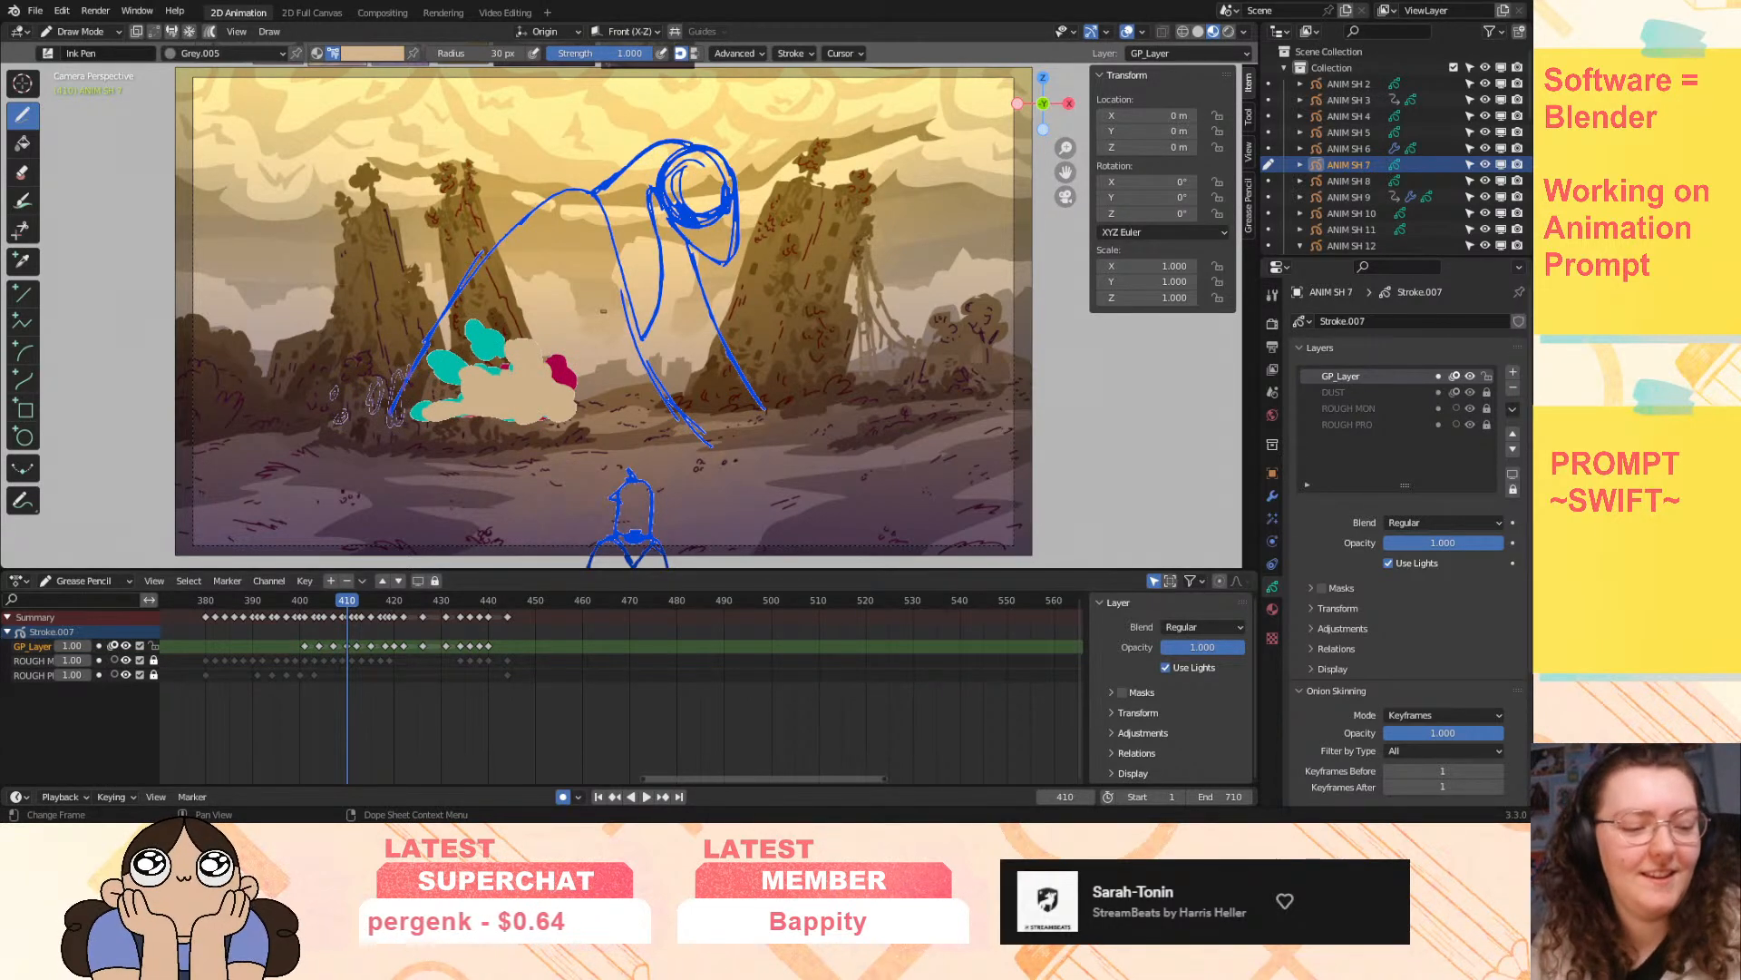
pyautogui.moveTo(384, 606)
pyautogui.mouseDown()
pyautogui.moveTo(502, 615)
pyautogui.moveTo(410, 644)
pyautogui.mouseUp()
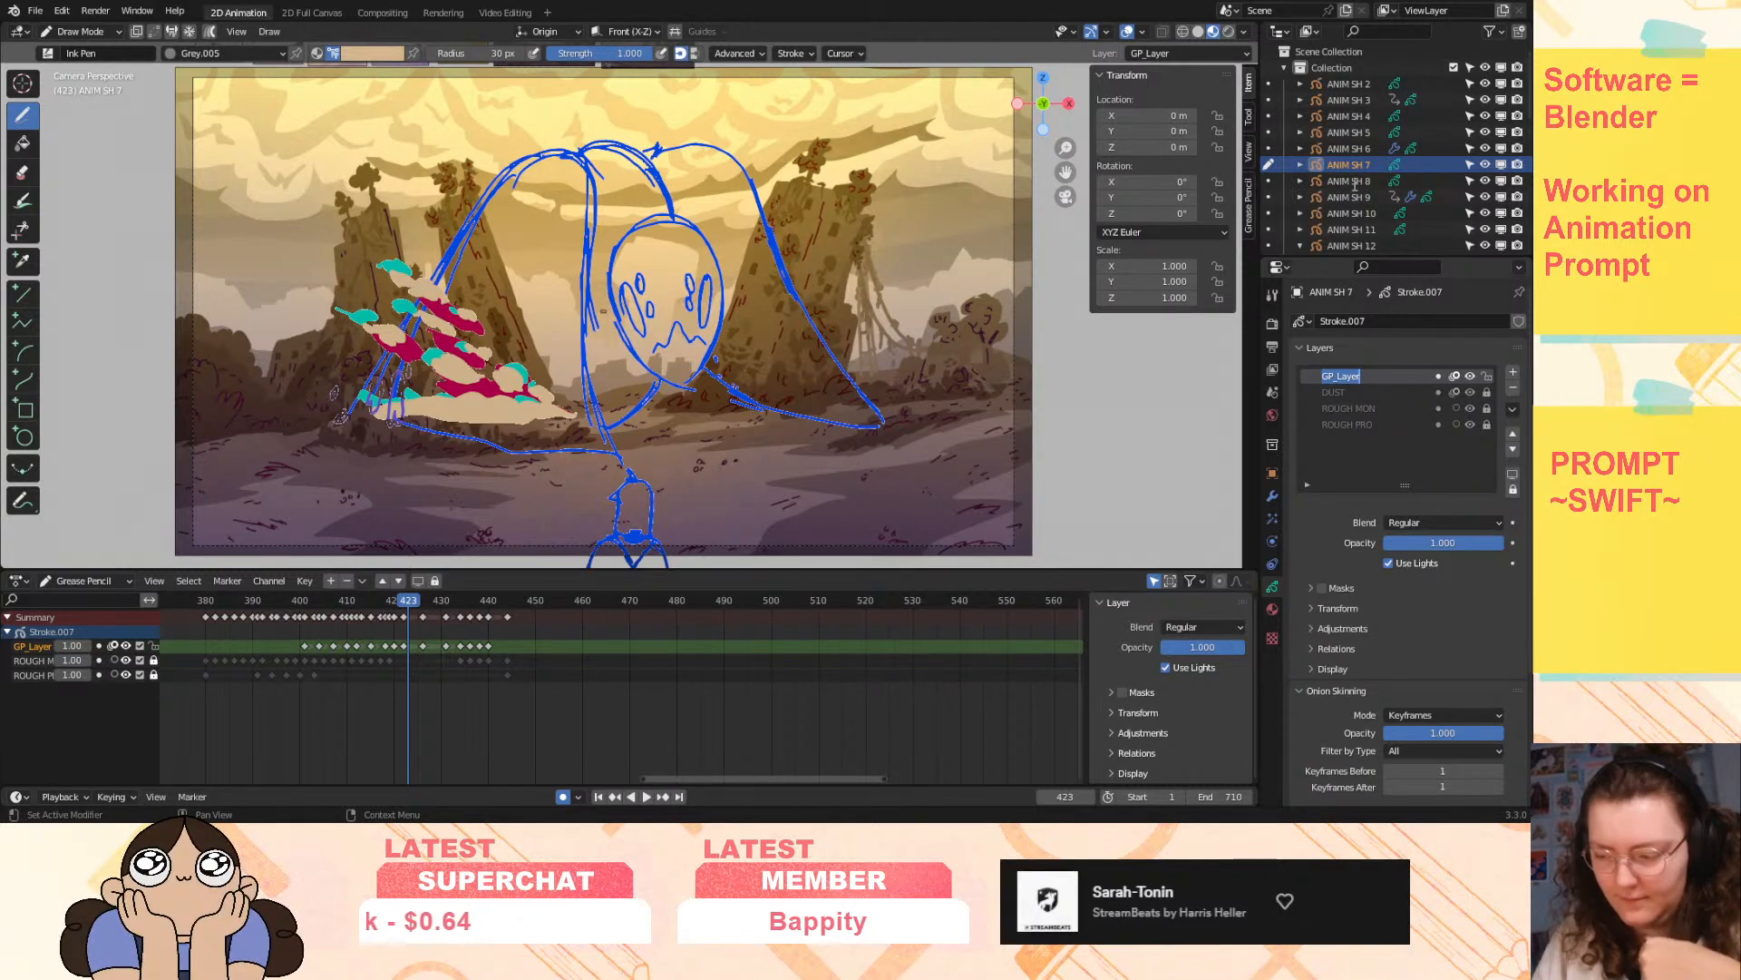
# - Toggle the visibility of ANIM SH 7 and select its DUST layer to check where the shot's dust is stored
pyautogui.click(1484, 164)
pyautogui.click(1485, 165)
pyautogui.click(1485, 164)
pyautogui.click(1485, 165)
pyautogui.click(1406, 393)
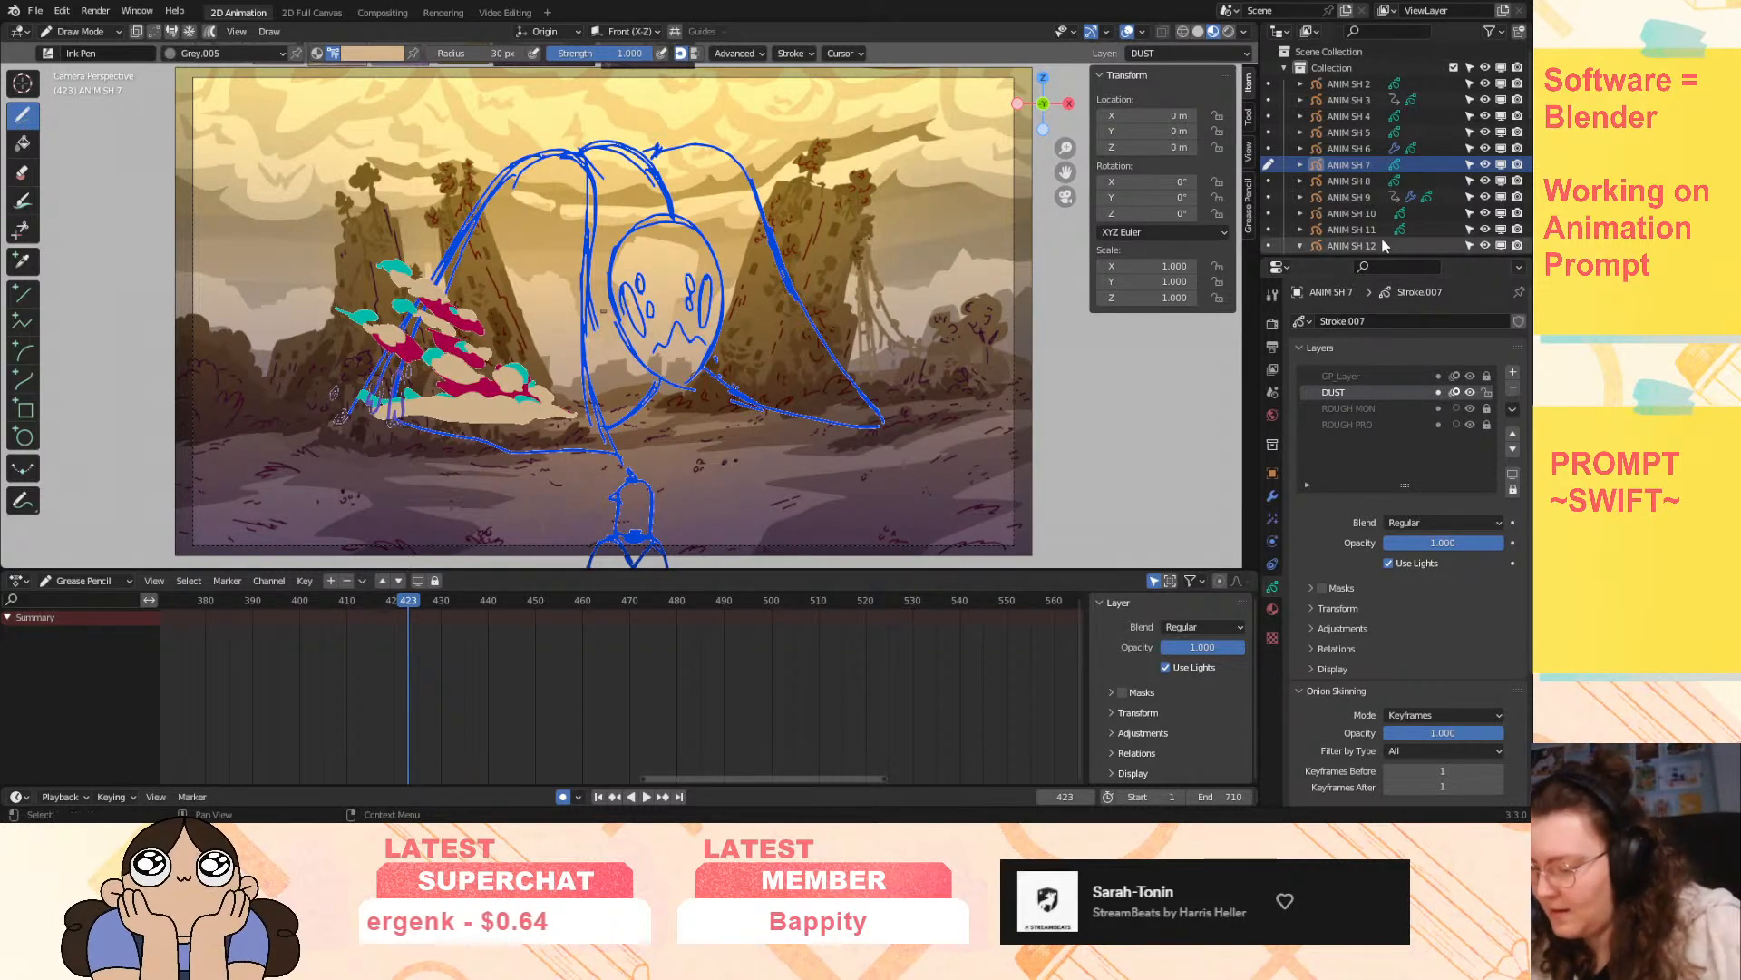
pyautogui.scroll(-5, 1346, 216)
pyautogui.scroll(5, 1346, 215)
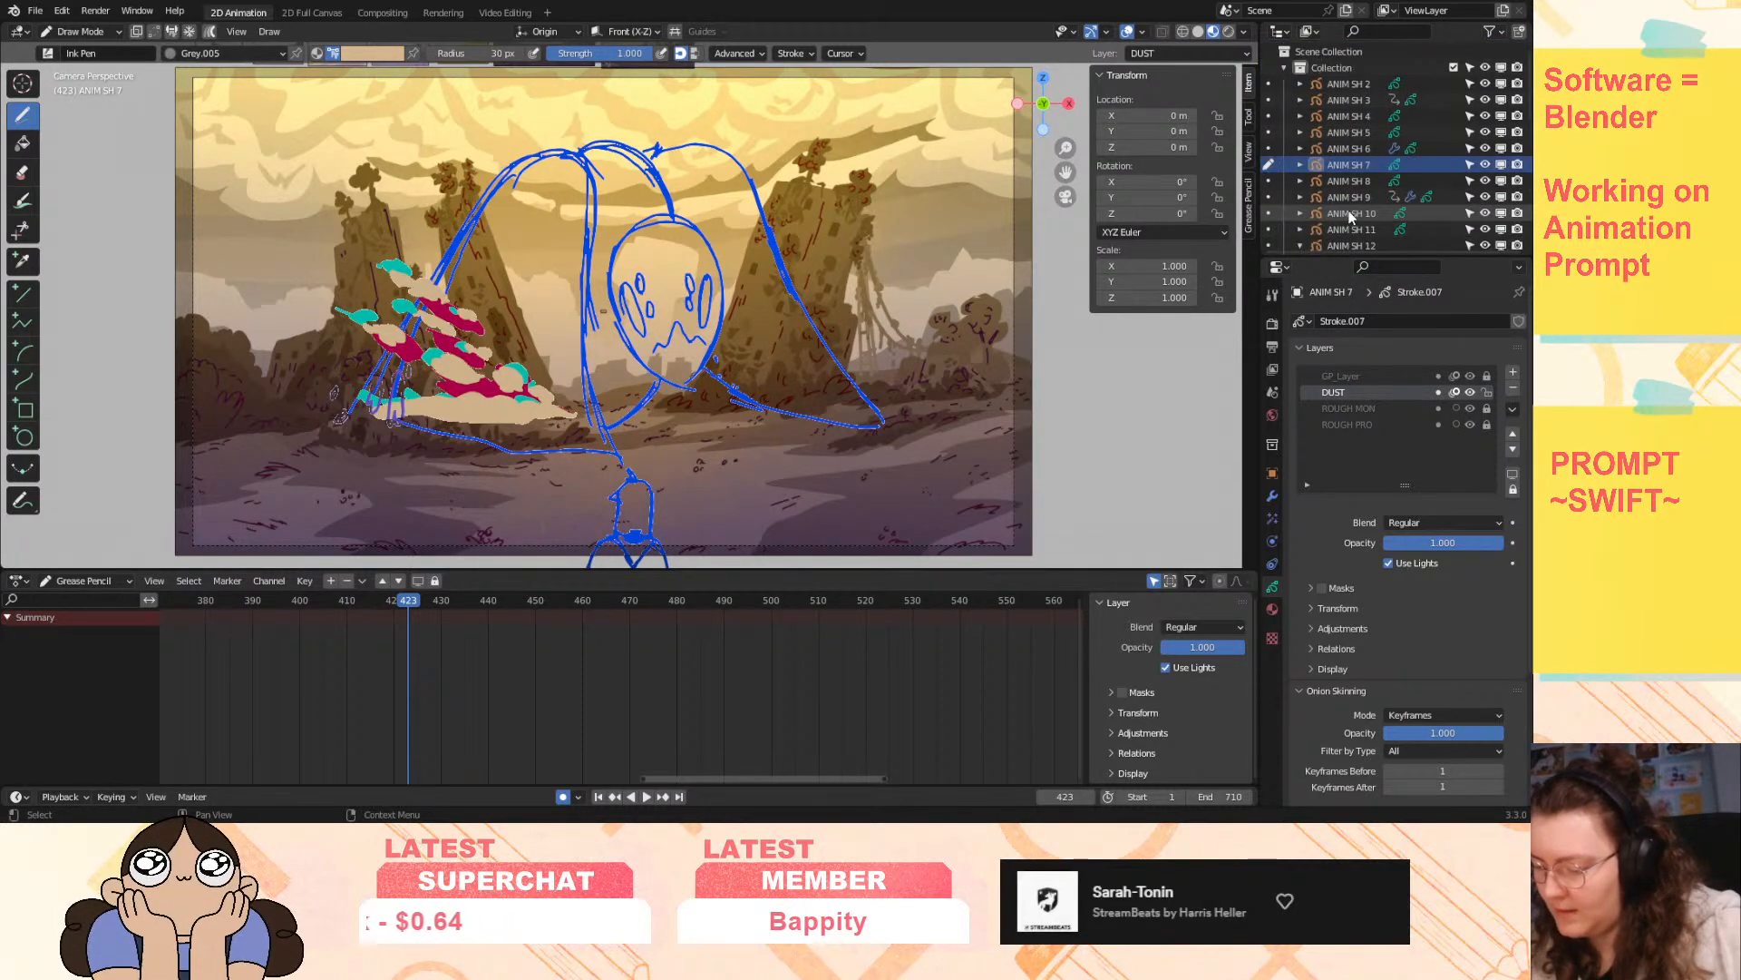
pyautogui.click(1359, 166)
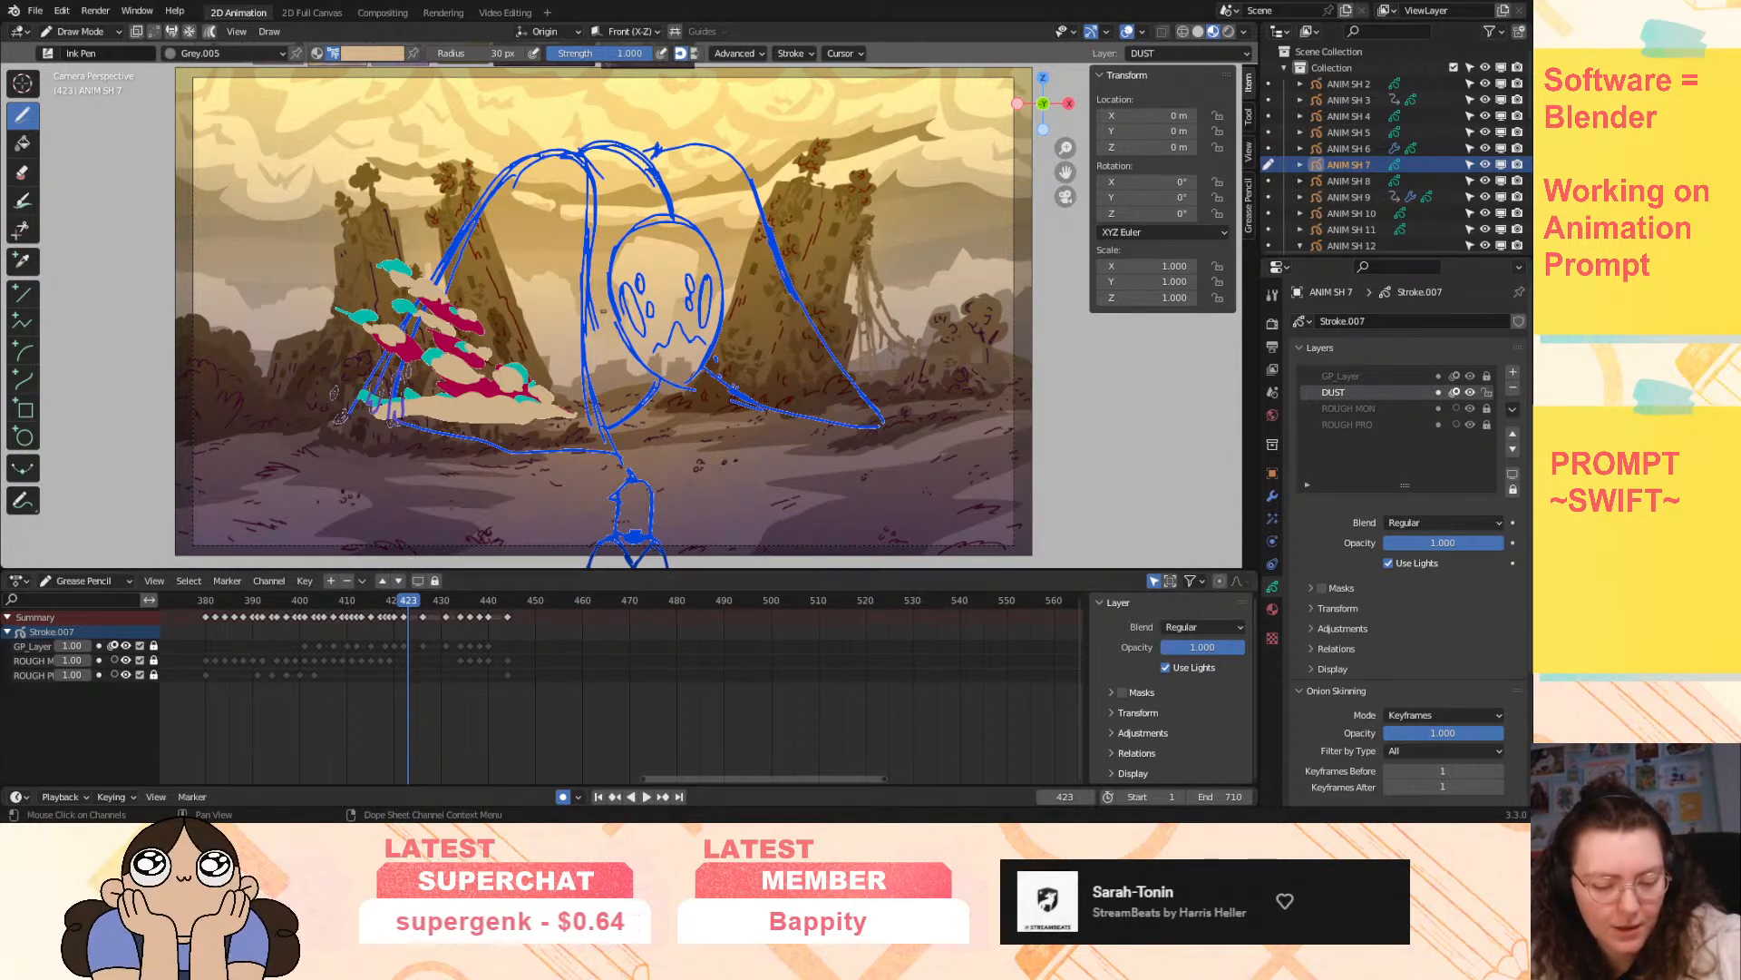
# - Turn off onion skinning for ANIM SH 7's GP_Layer and make the DUST layer active
pyautogui.click(113, 646)
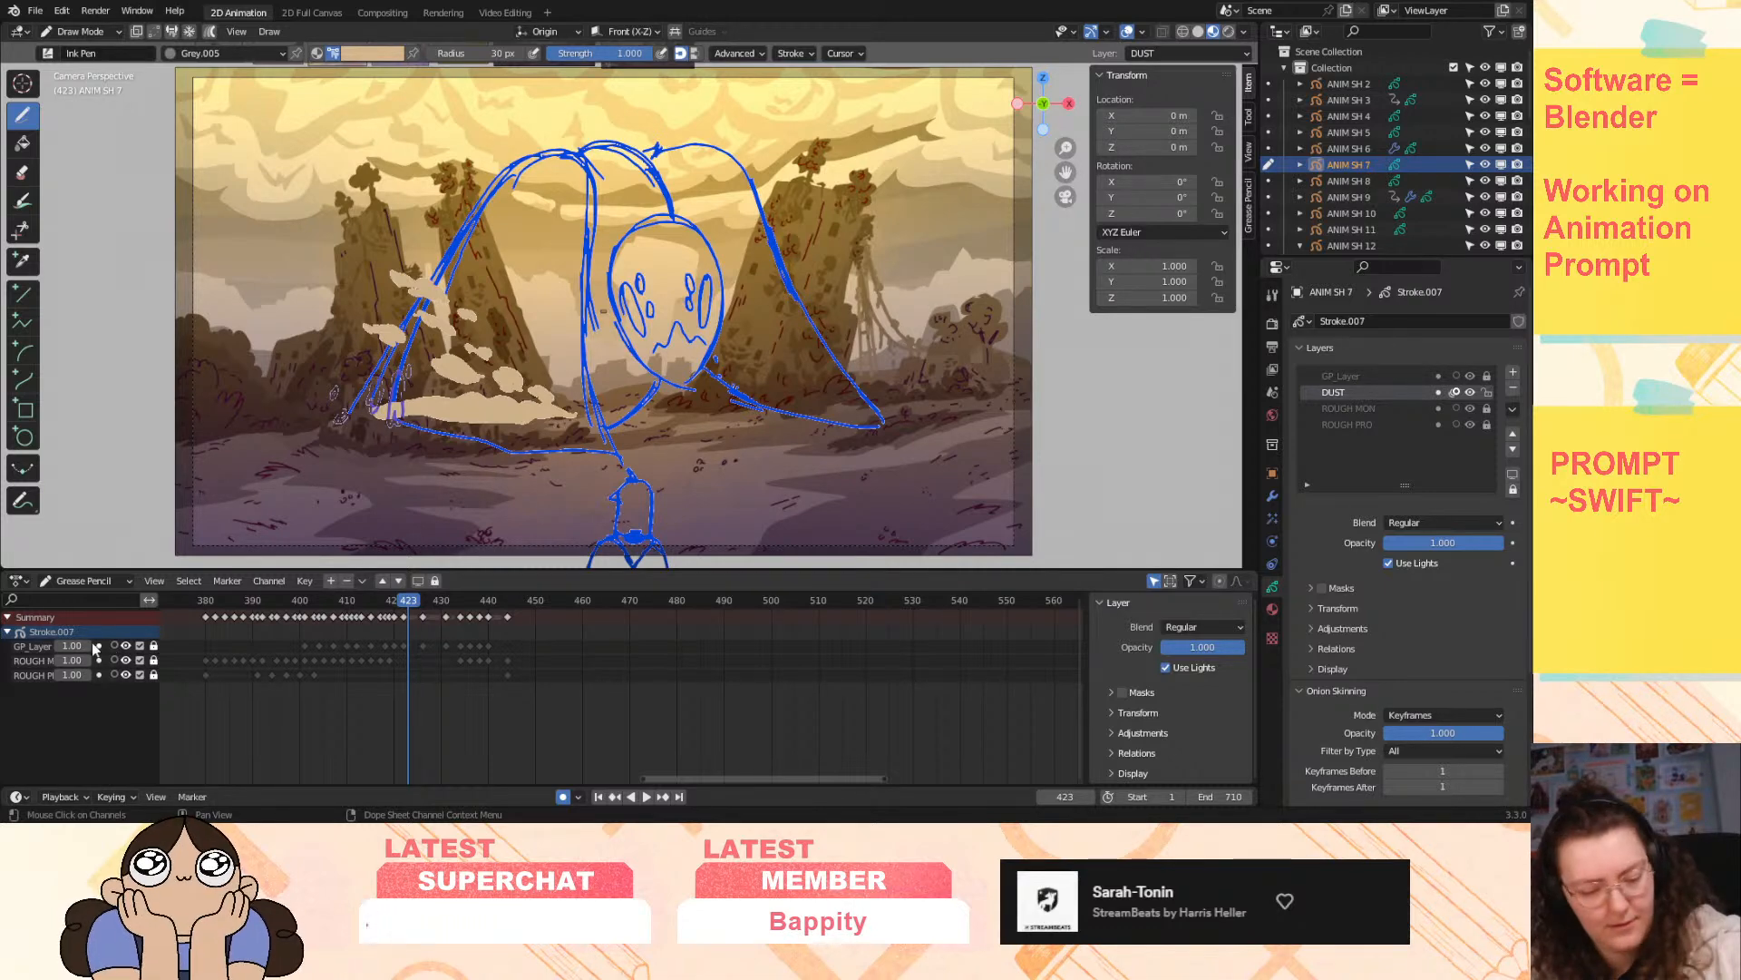
pyautogui.click(44, 648)
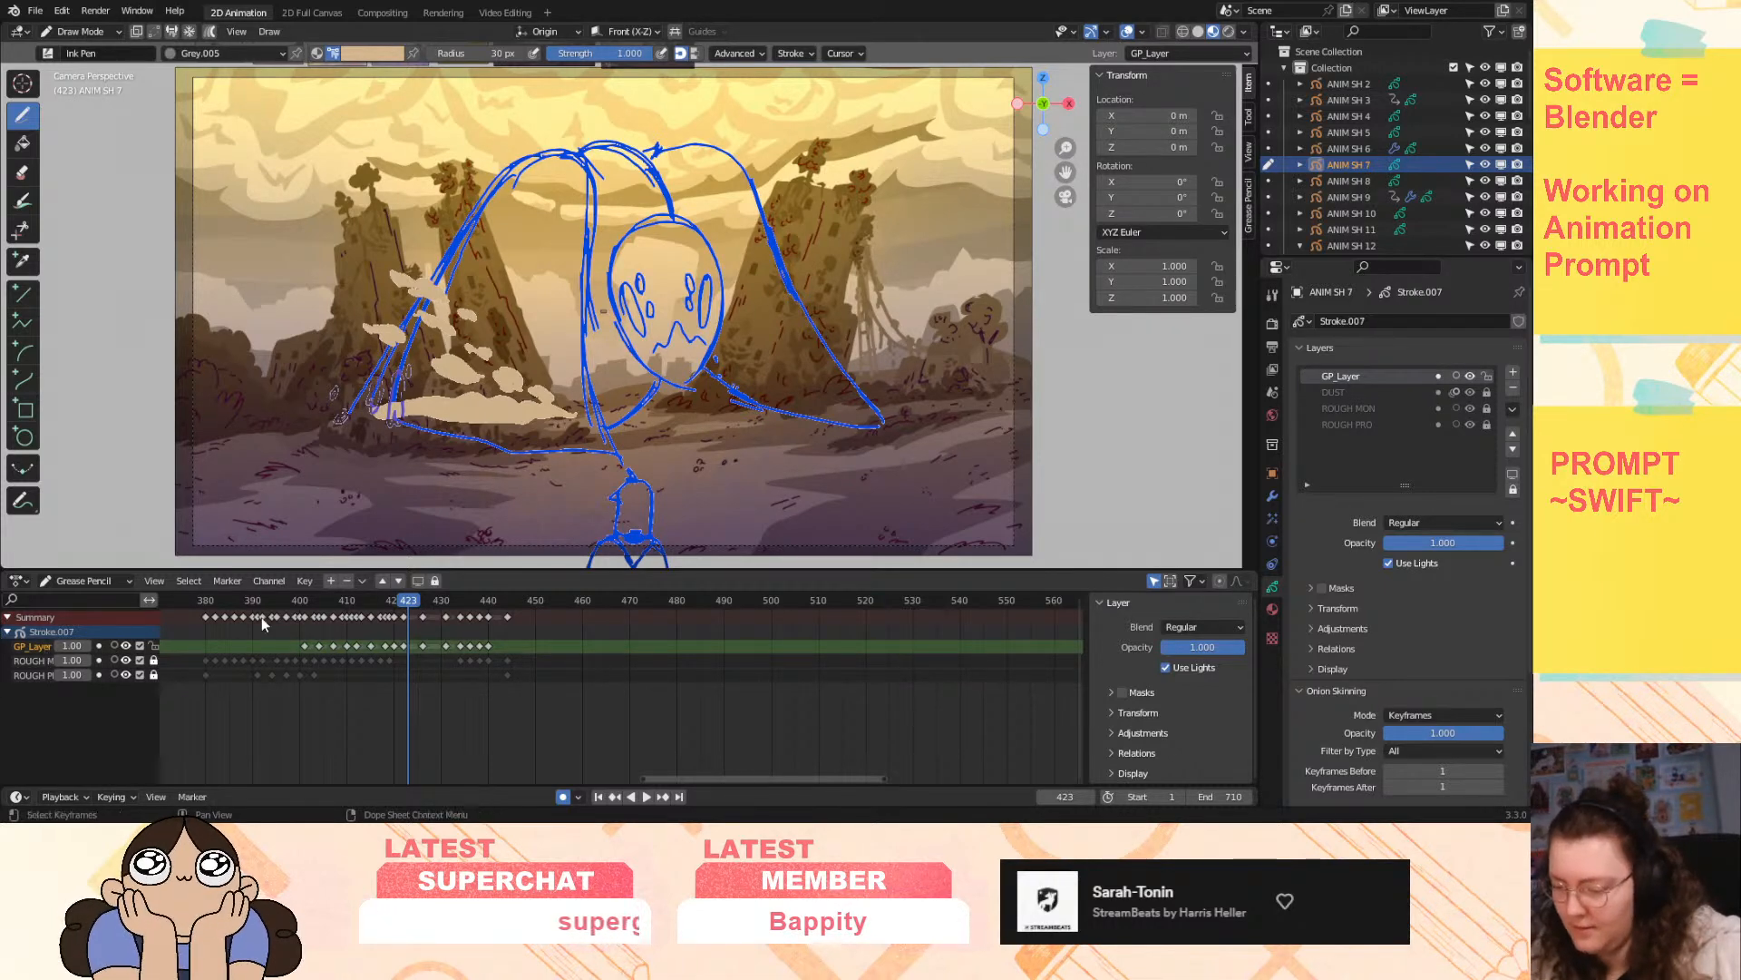
pyautogui.click(1364, 390)
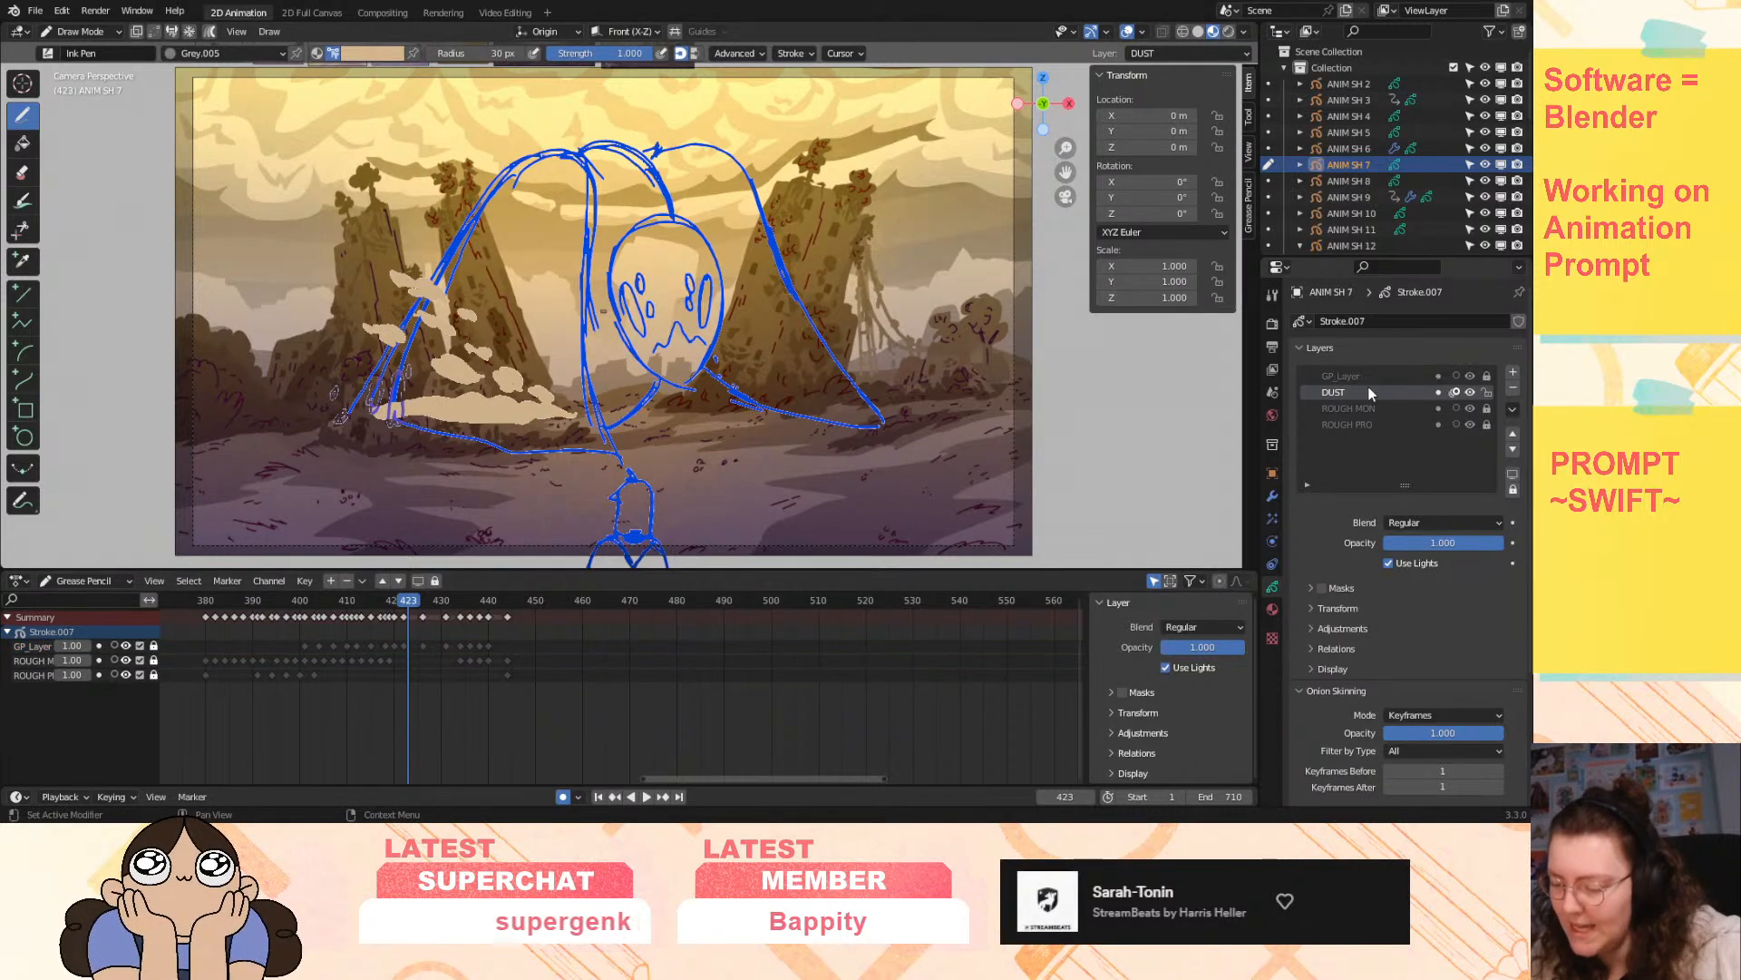
# - Delete the DUST layer from ANIM SH 7 and rename its GP_Layer as DUST
pyautogui.click(1514, 389)
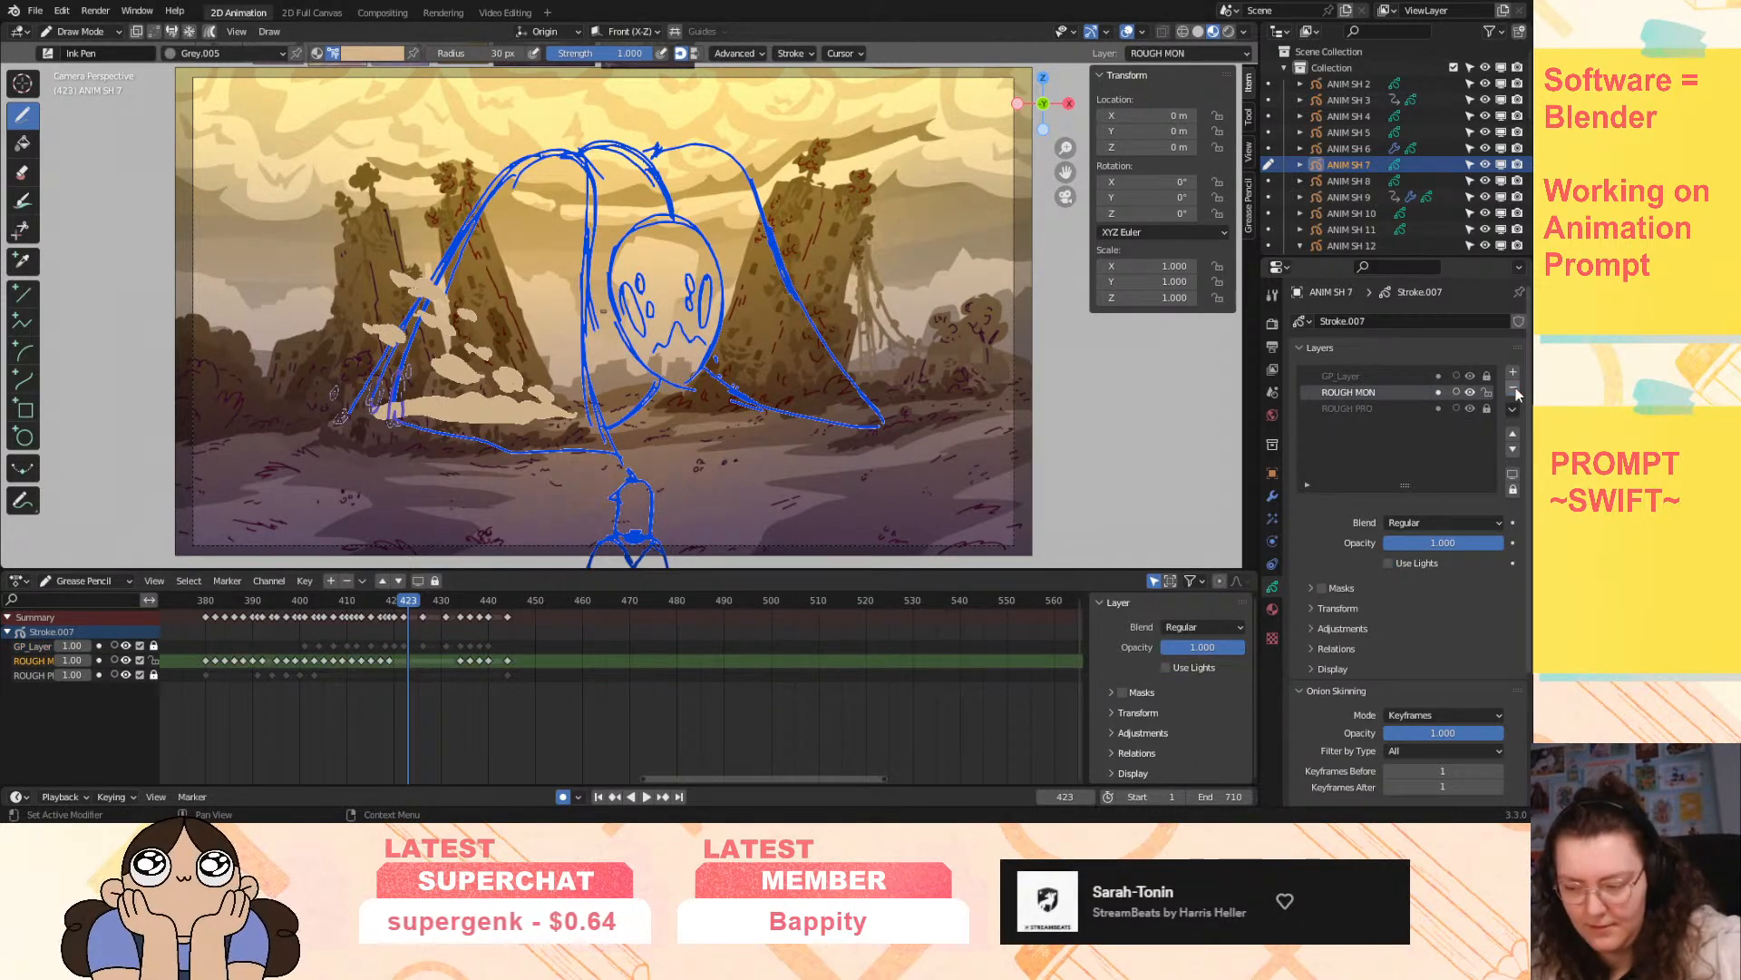
pyautogui.click(1400, 375)
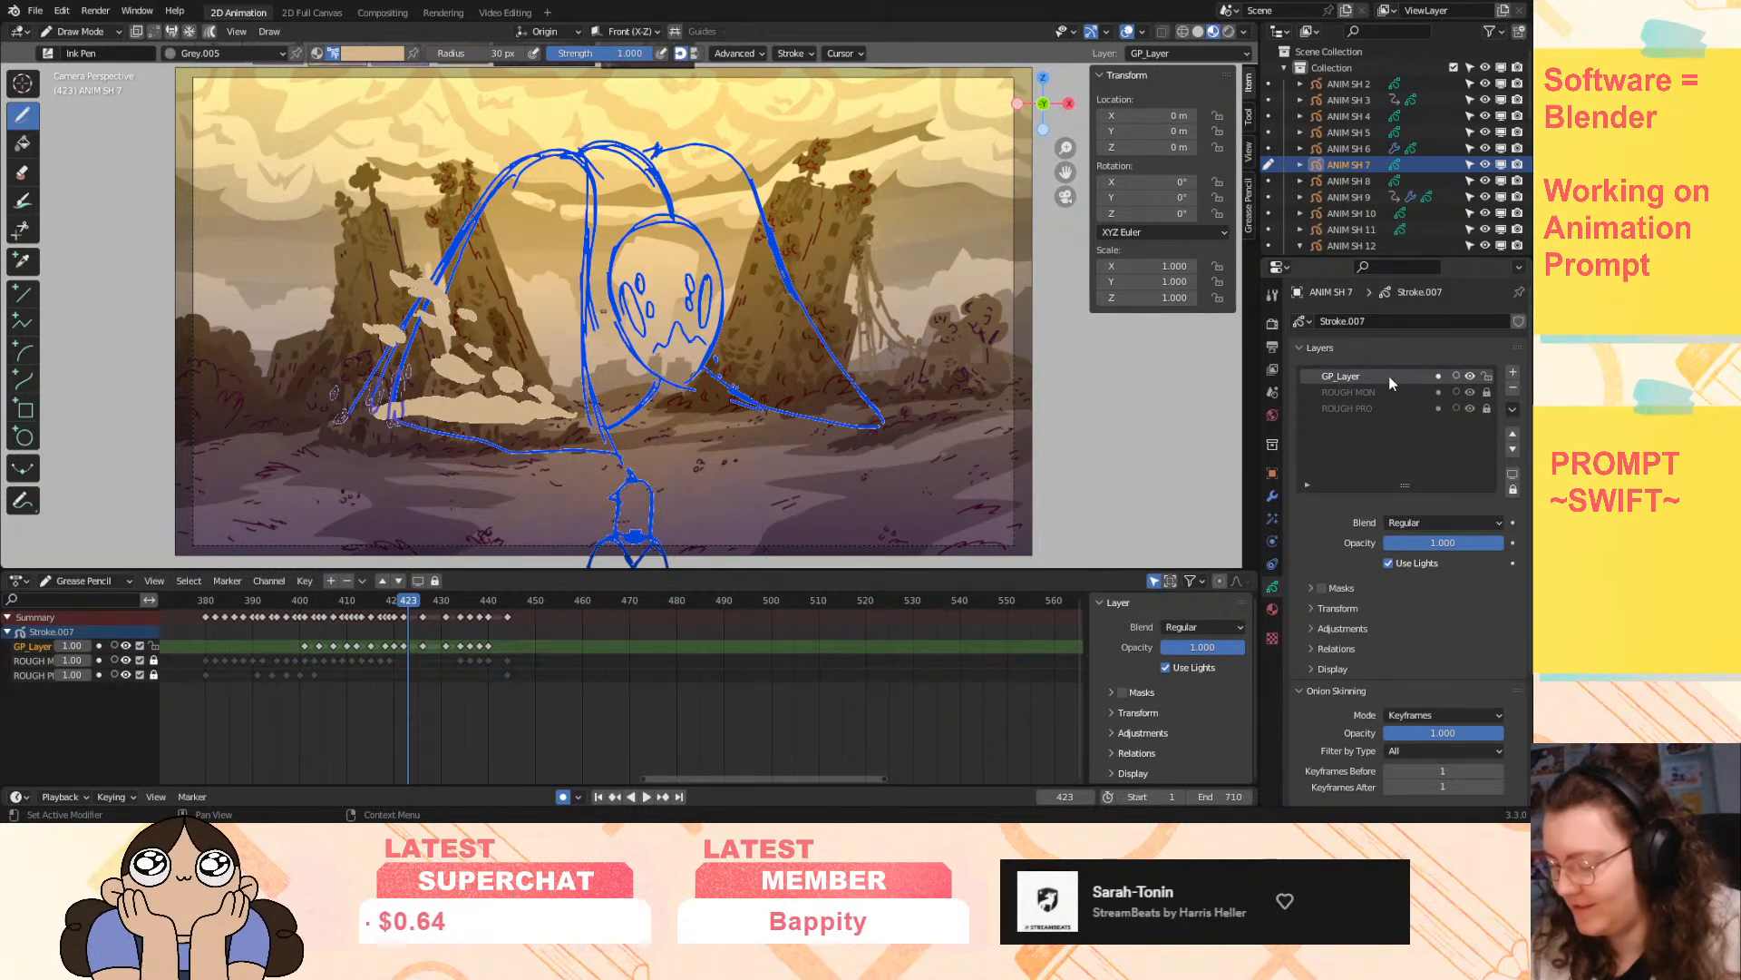
pyautogui.doubleClick(1357, 378)
pyautogui.write('DUST')
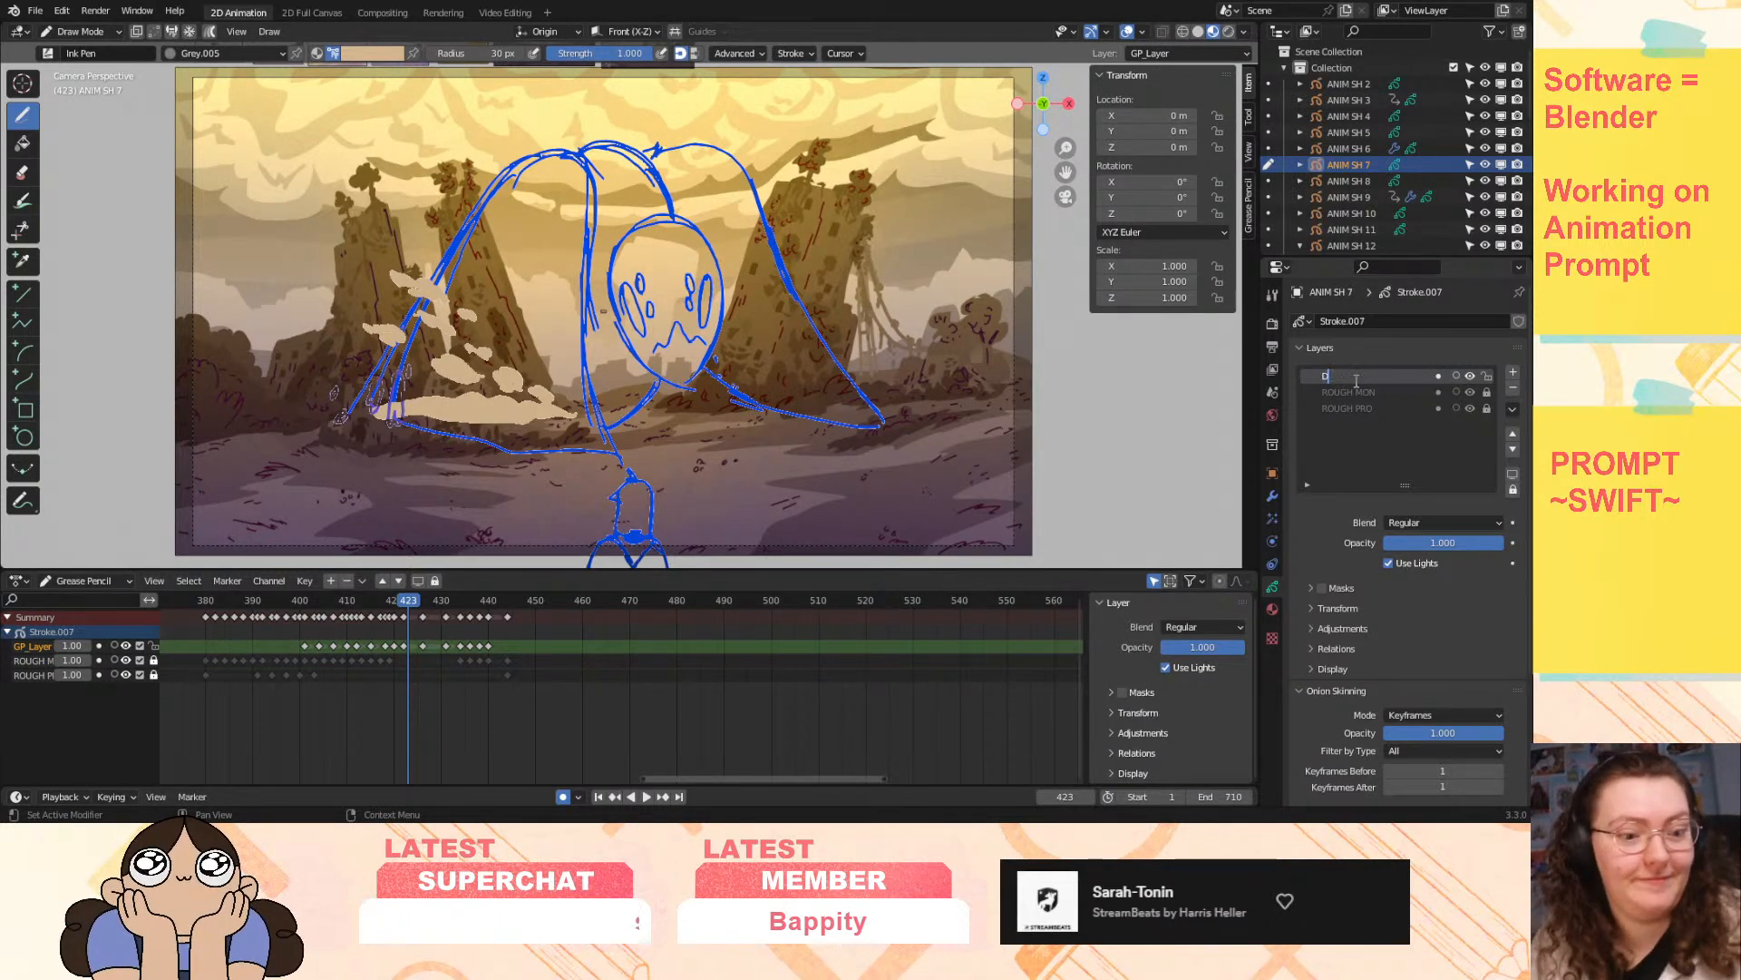
pyautogui.press('Return')
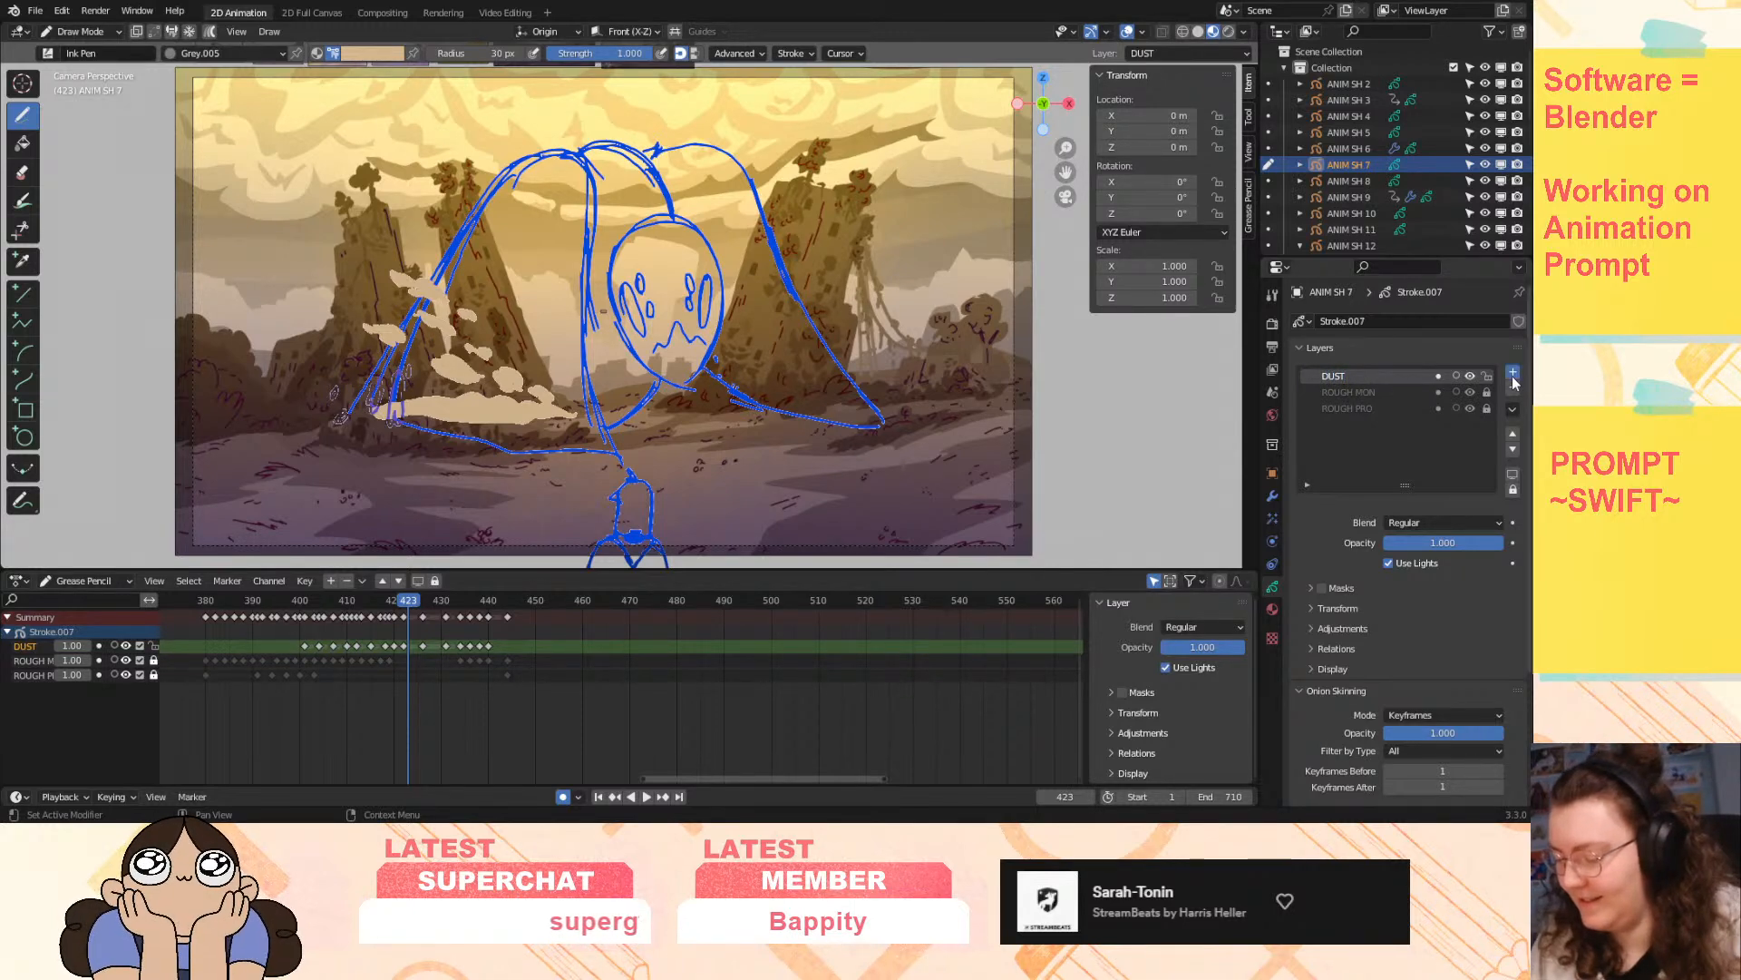
# - Add a layer above DUST, name it DUST RIGHT, and save the file
pyautogui.click(1513, 372)
pyautogui.doubleClick(1351, 376)
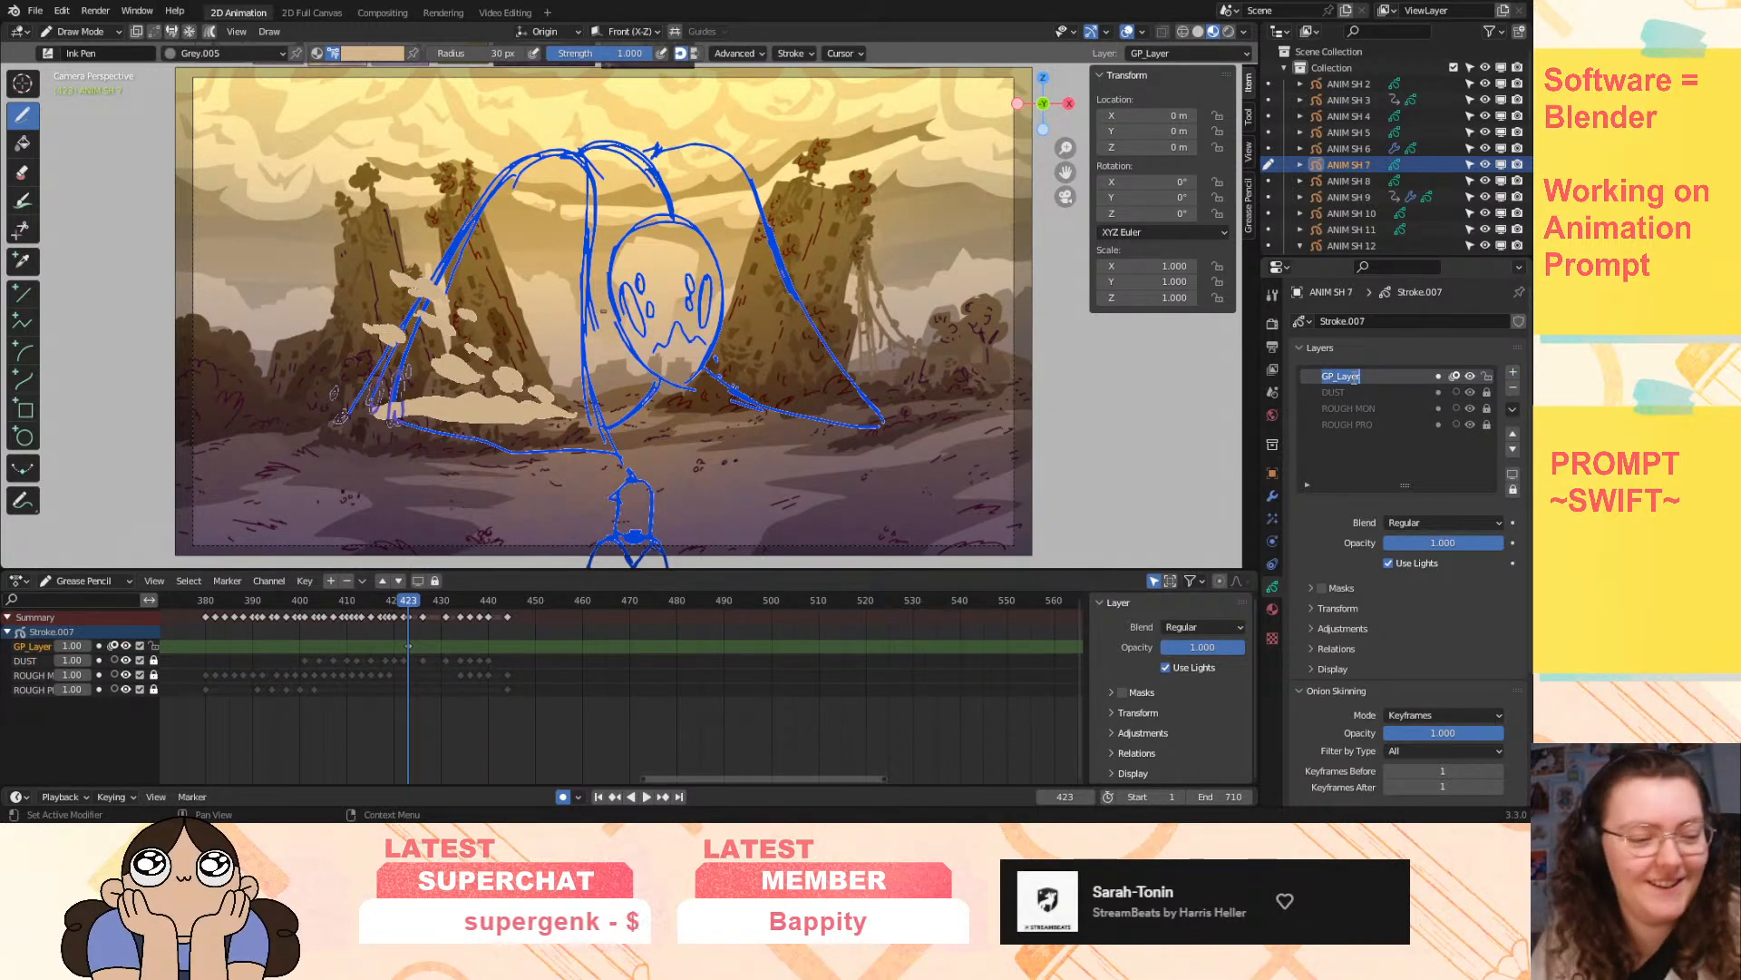
pyautogui.click(885, 14)
pyautogui.hotkey('ctrl', 's')
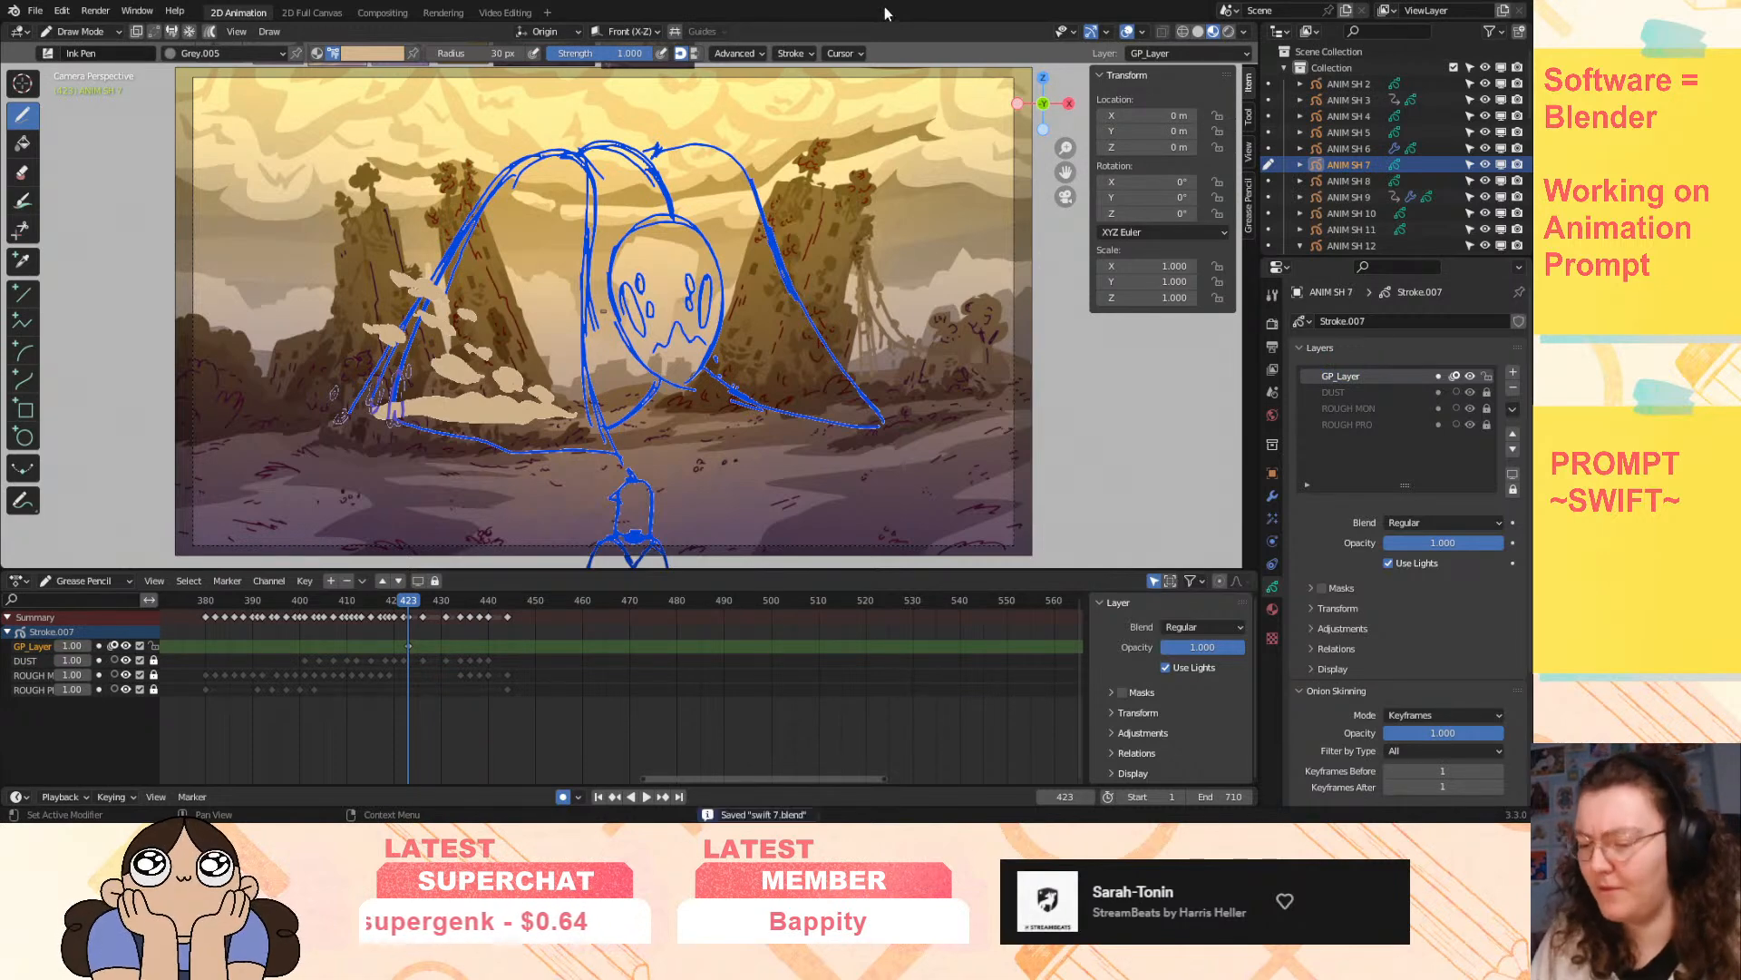
pyautogui.doubleClick(1342, 376)
pyautogui.write('DR')
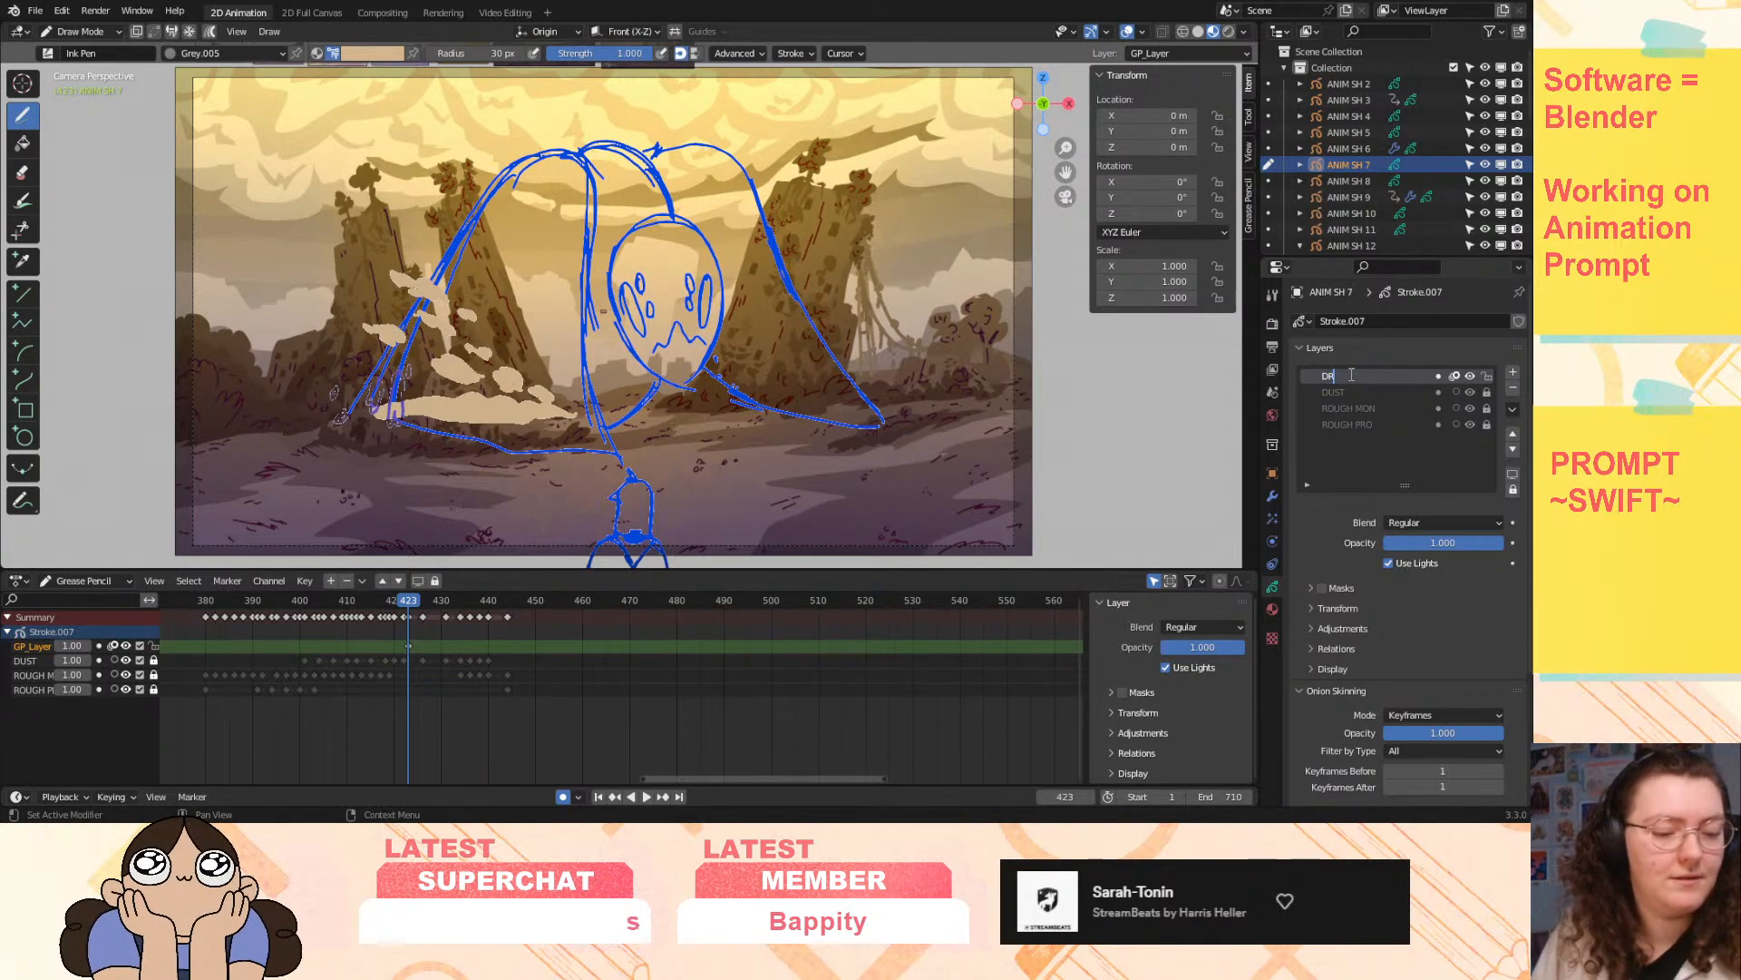
pyautogui.write('ST RIGHT')
pyautogui.press('Return')
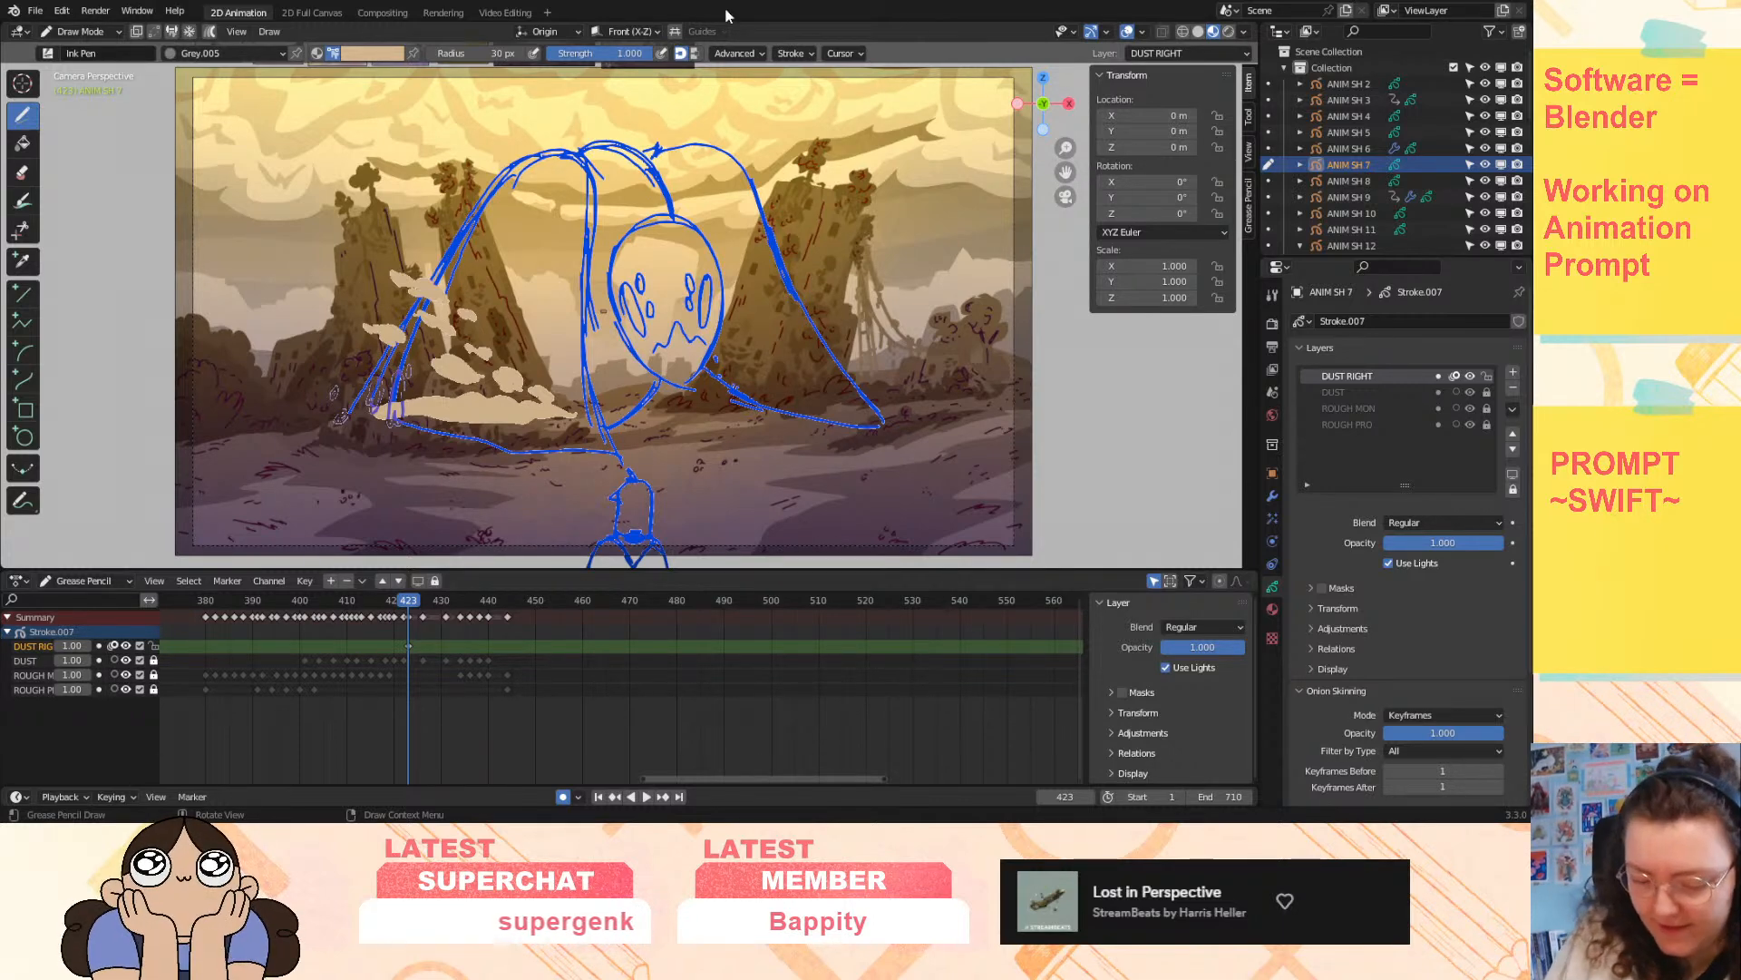
# - Key DUST RIGHT at frame 409 and draw a small, low dust puff at the base of the creature's right-hand limb
pyautogui.moveTo(408, 604)
pyautogui.mouseDown()
pyautogui.moveTo(296, 673)
pyautogui.moveTo(338, 674)
pyautogui.moveTo(330, 659)
pyautogui.mouseUp()
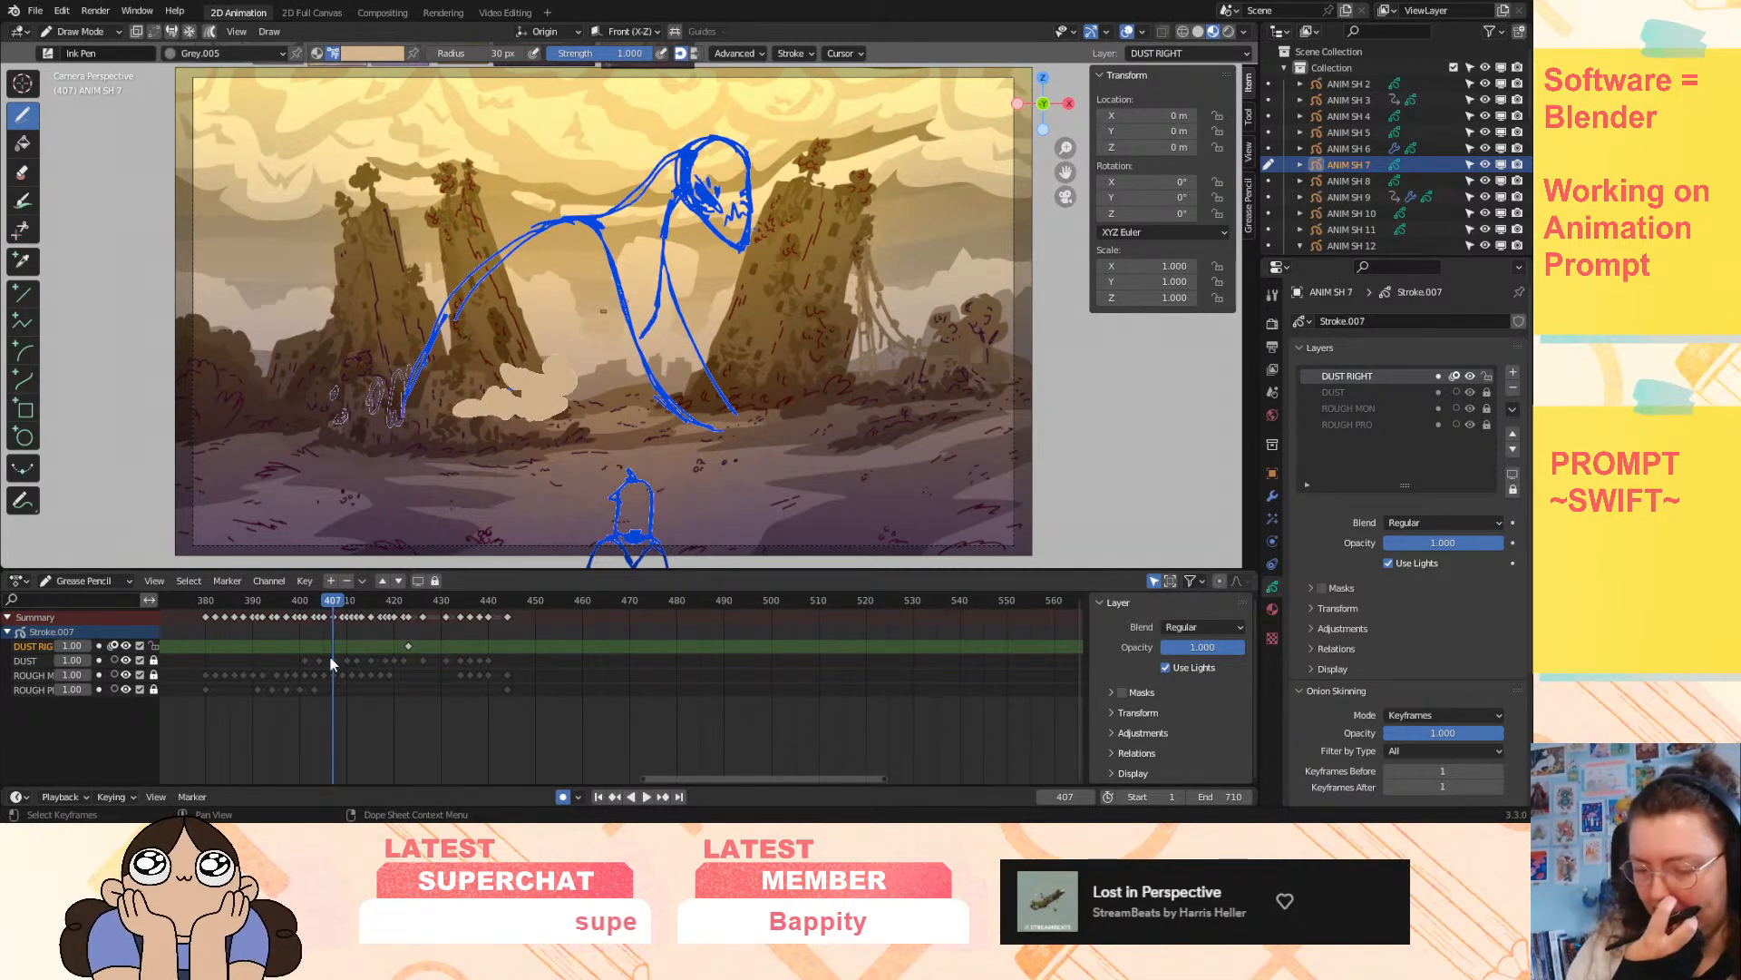
pyautogui.moveTo(330, 602); pyautogui.dragTo(344, 619)
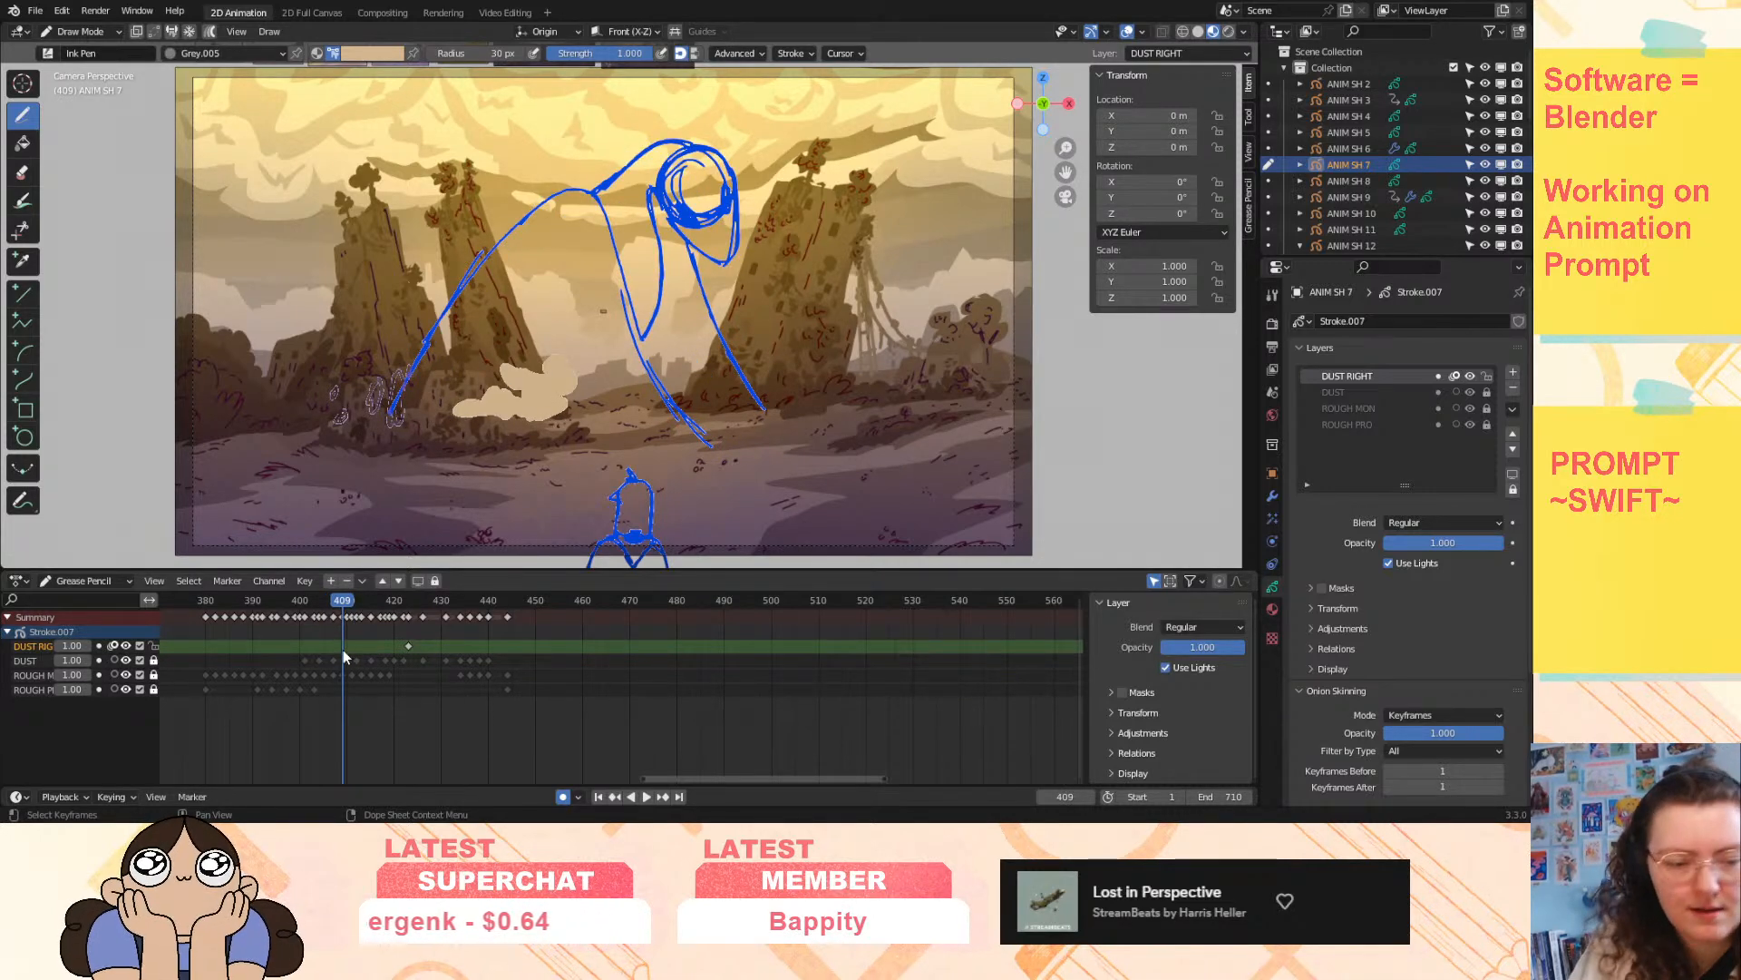
pyautogui.press('i')
pyautogui.click(346, 648)
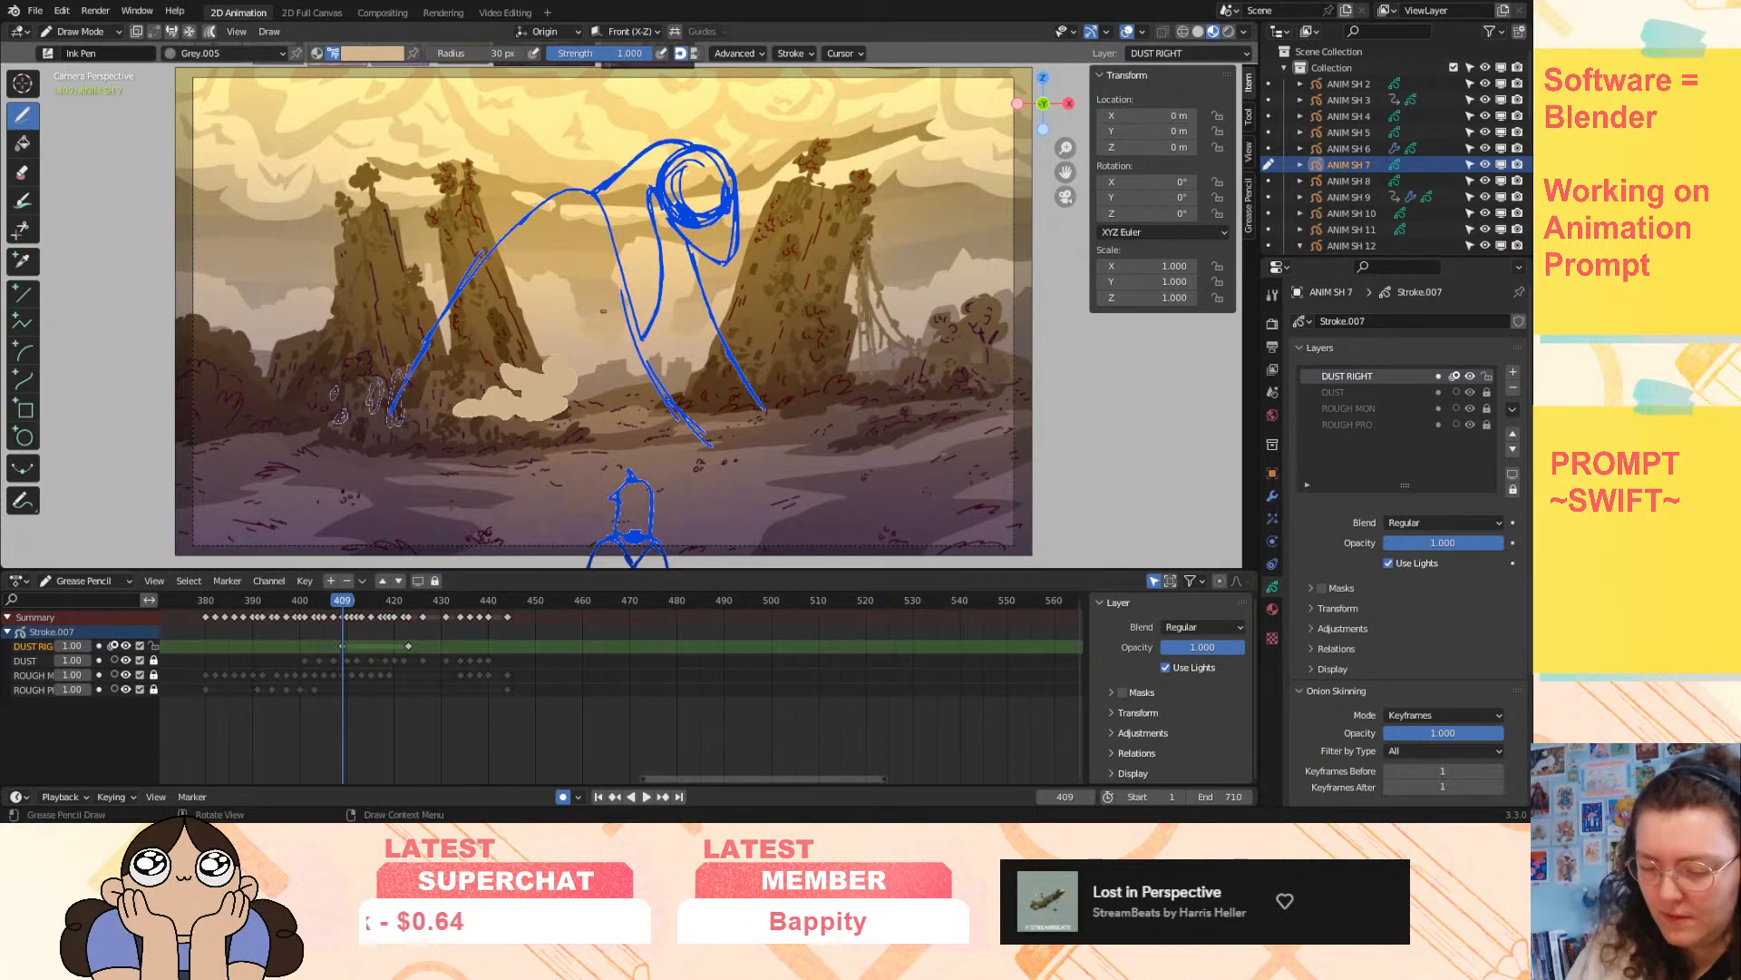
pyautogui.moveTo(678, 402)
pyautogui.mouseDown()
pyautogui.moveTo(693, 375)
pyautogui.moveTo(742, 397)
pyautogui.moveTo(678, 404)
pyautogui.mouseUp()
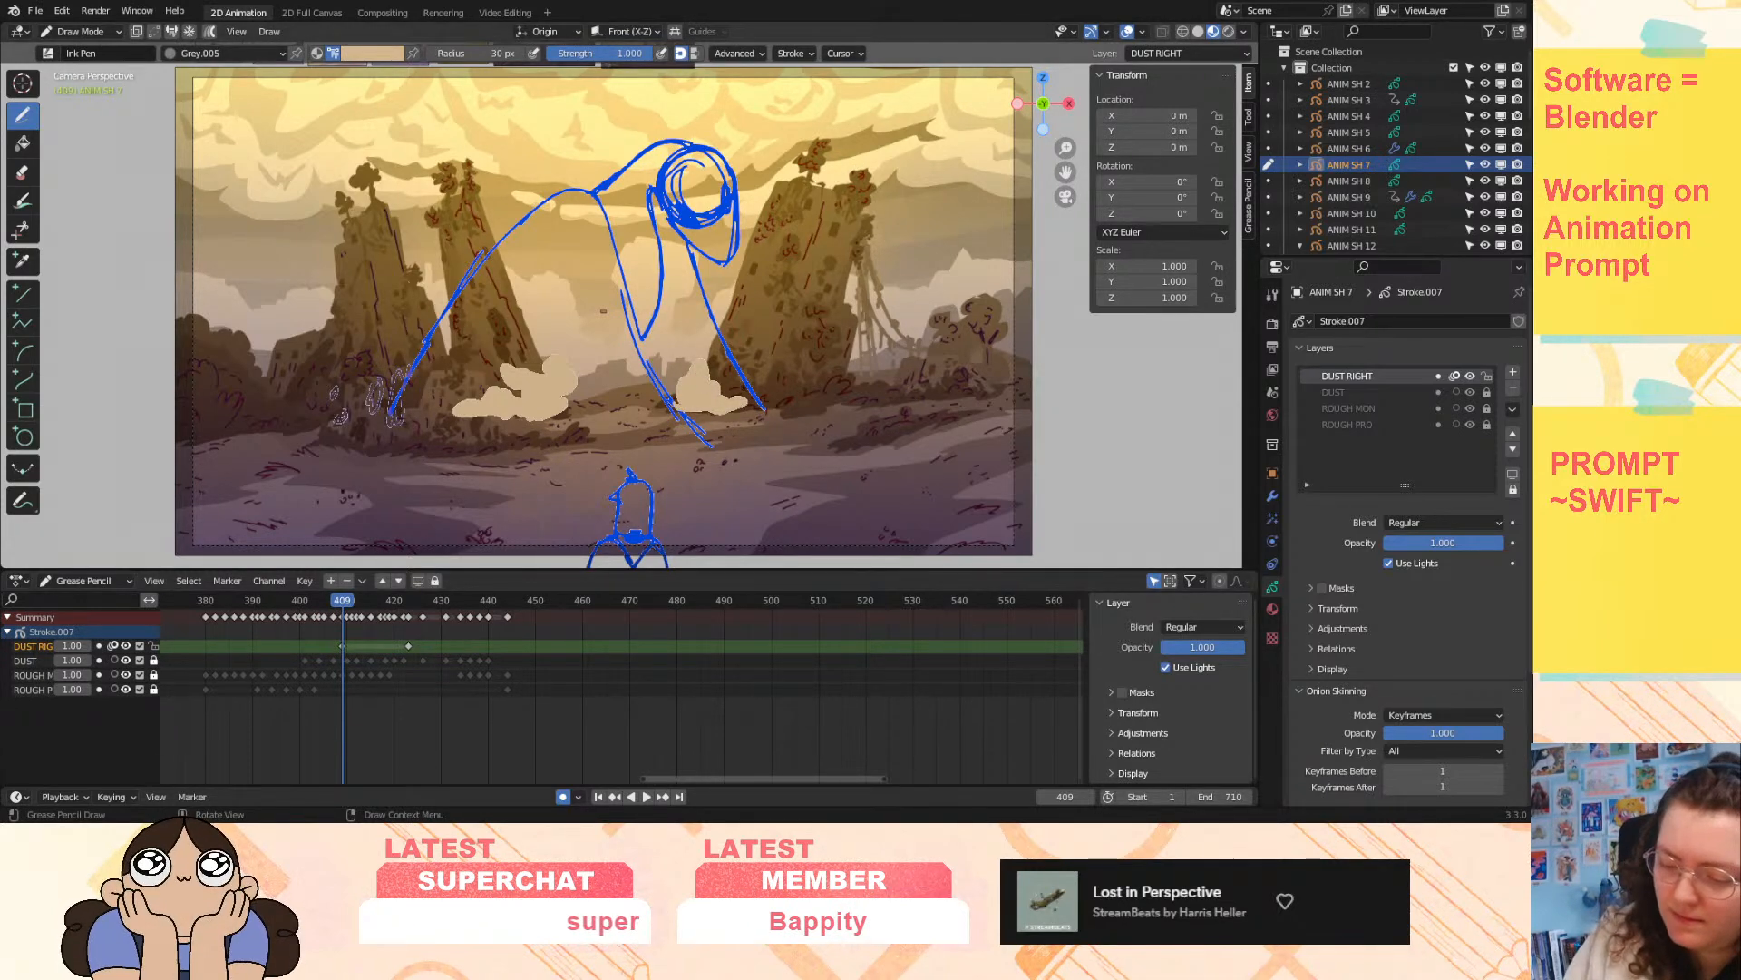
pyautogui.hotkey('ctrl', 'z')
pyautogui.moveTo(679, 400)
pyautogui.mouseDown()
pyautogui.moveTo(710, 380)
pyautogui.moveTo(755, 399)
pyautogui.moveTo(796, 381)
pyautogui.moveTo(764, 409)
pyautogui.moveTo(667, 403)
pyautogui.mouseUp()
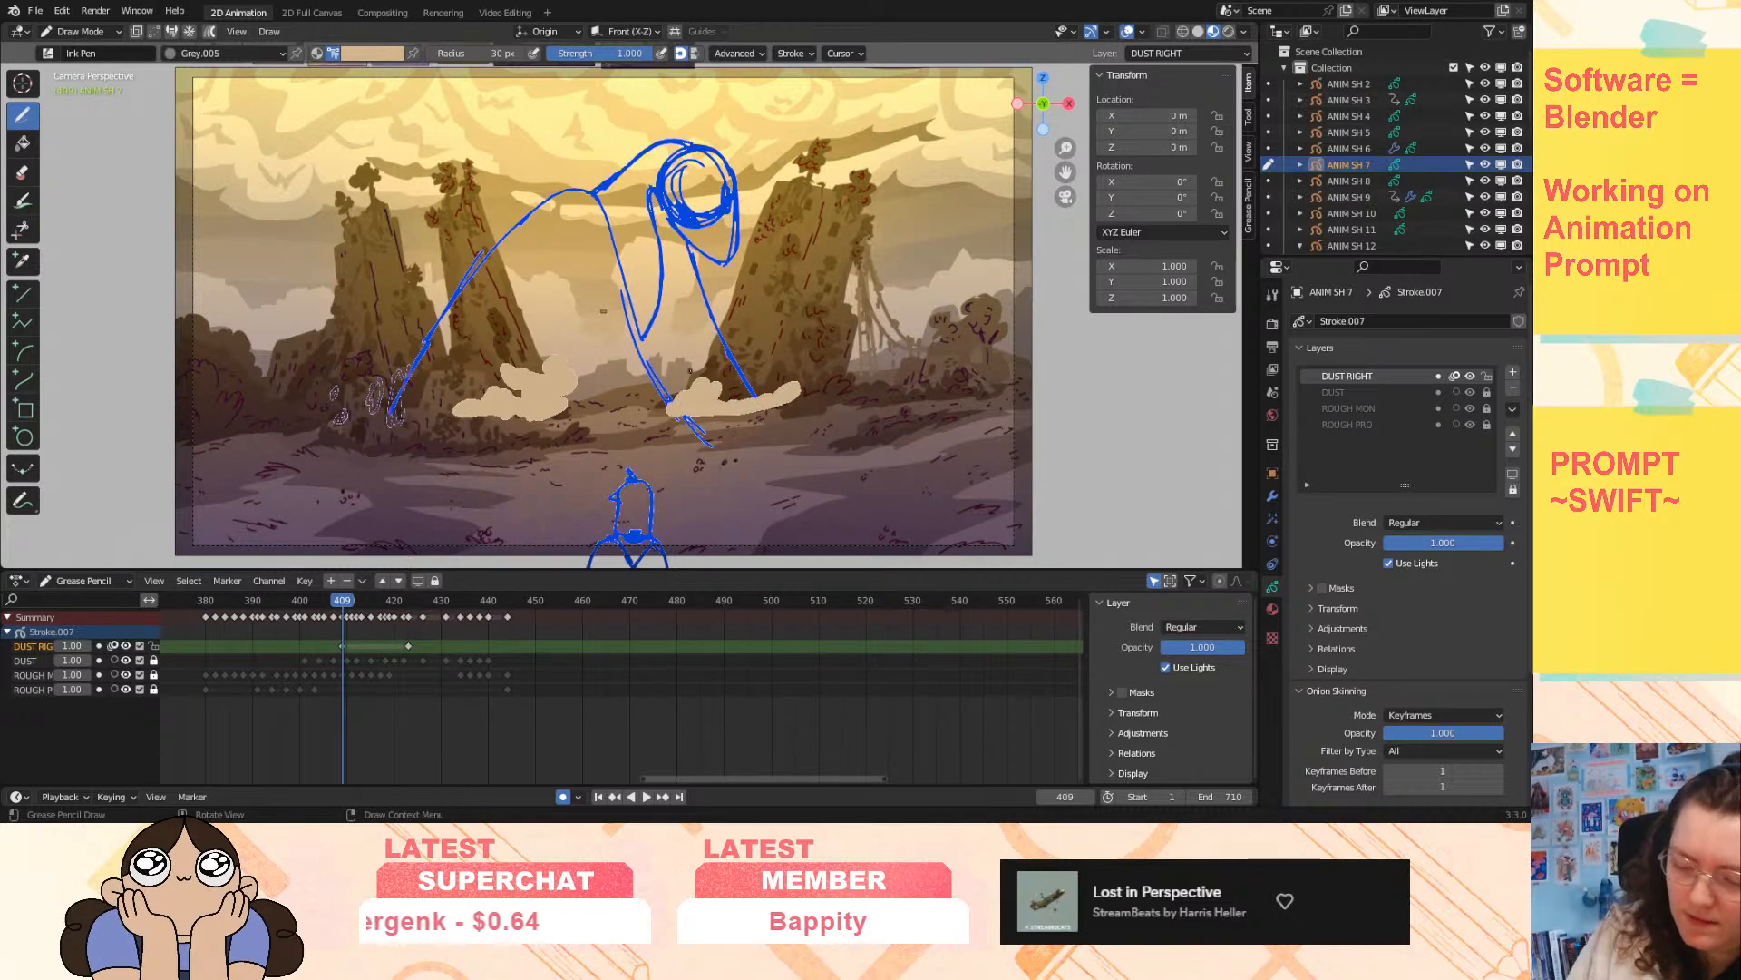
# - At frame 411, draw a taller, wider dust cloud around the creature's right-hand limb on DUST RIGHT
pyautogui.click(347, 604)
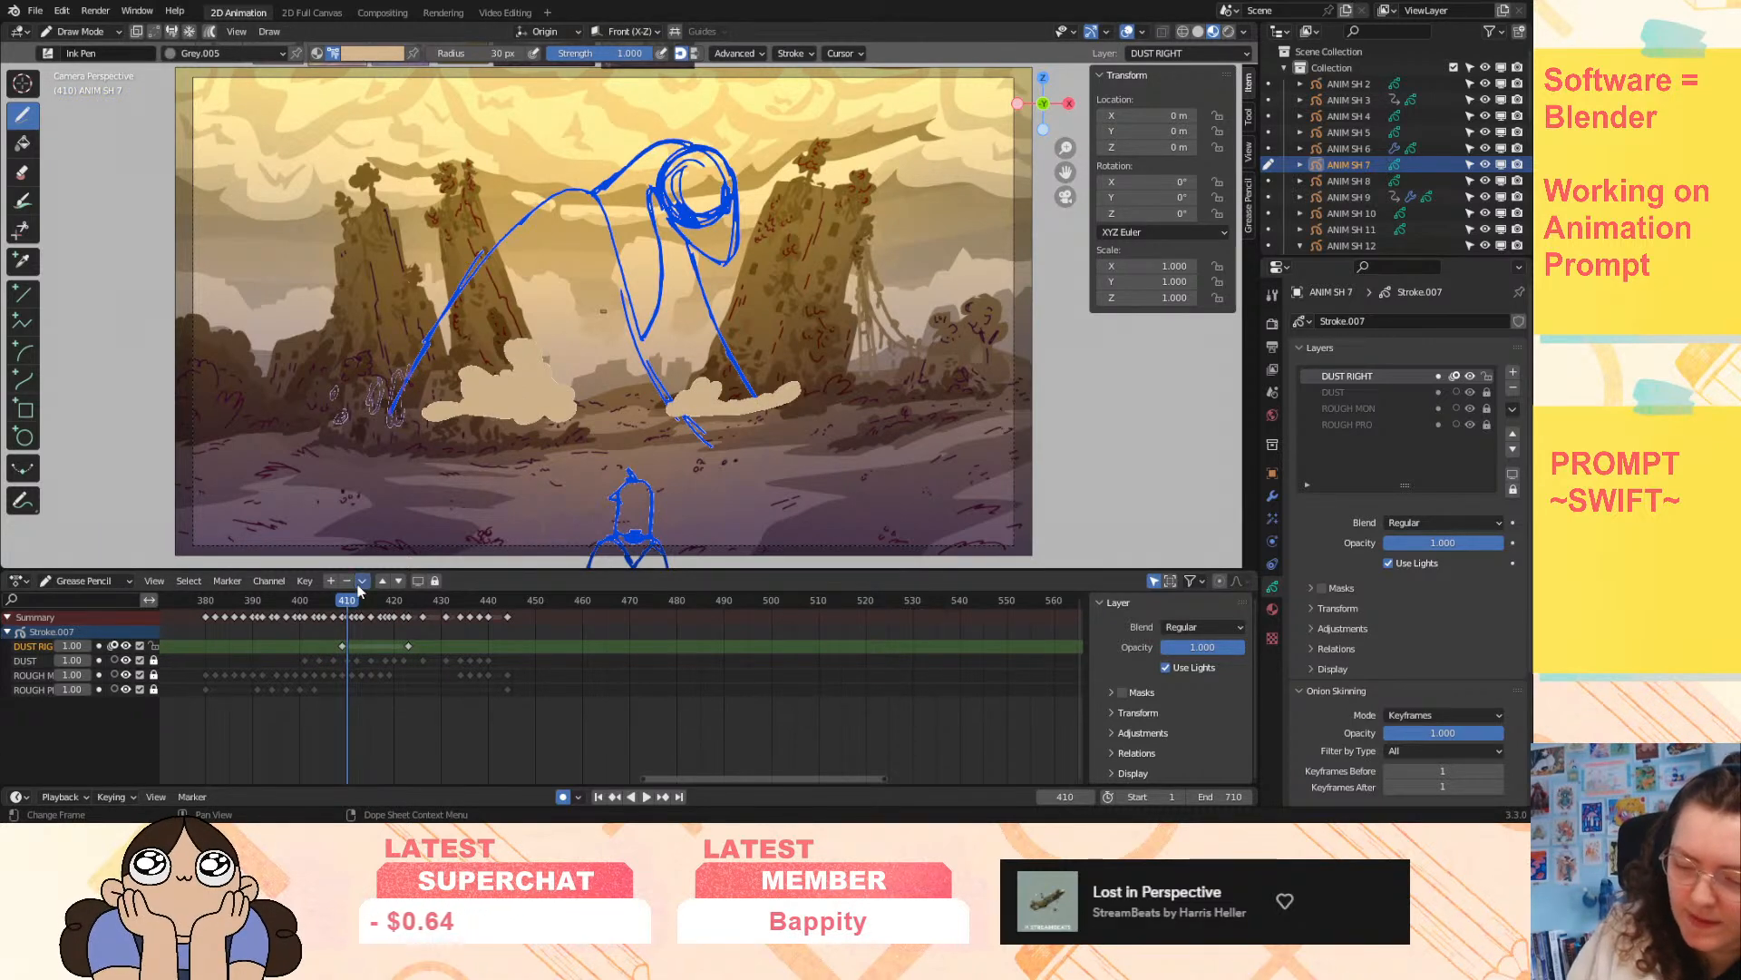
pyautogui.click(351, 601)
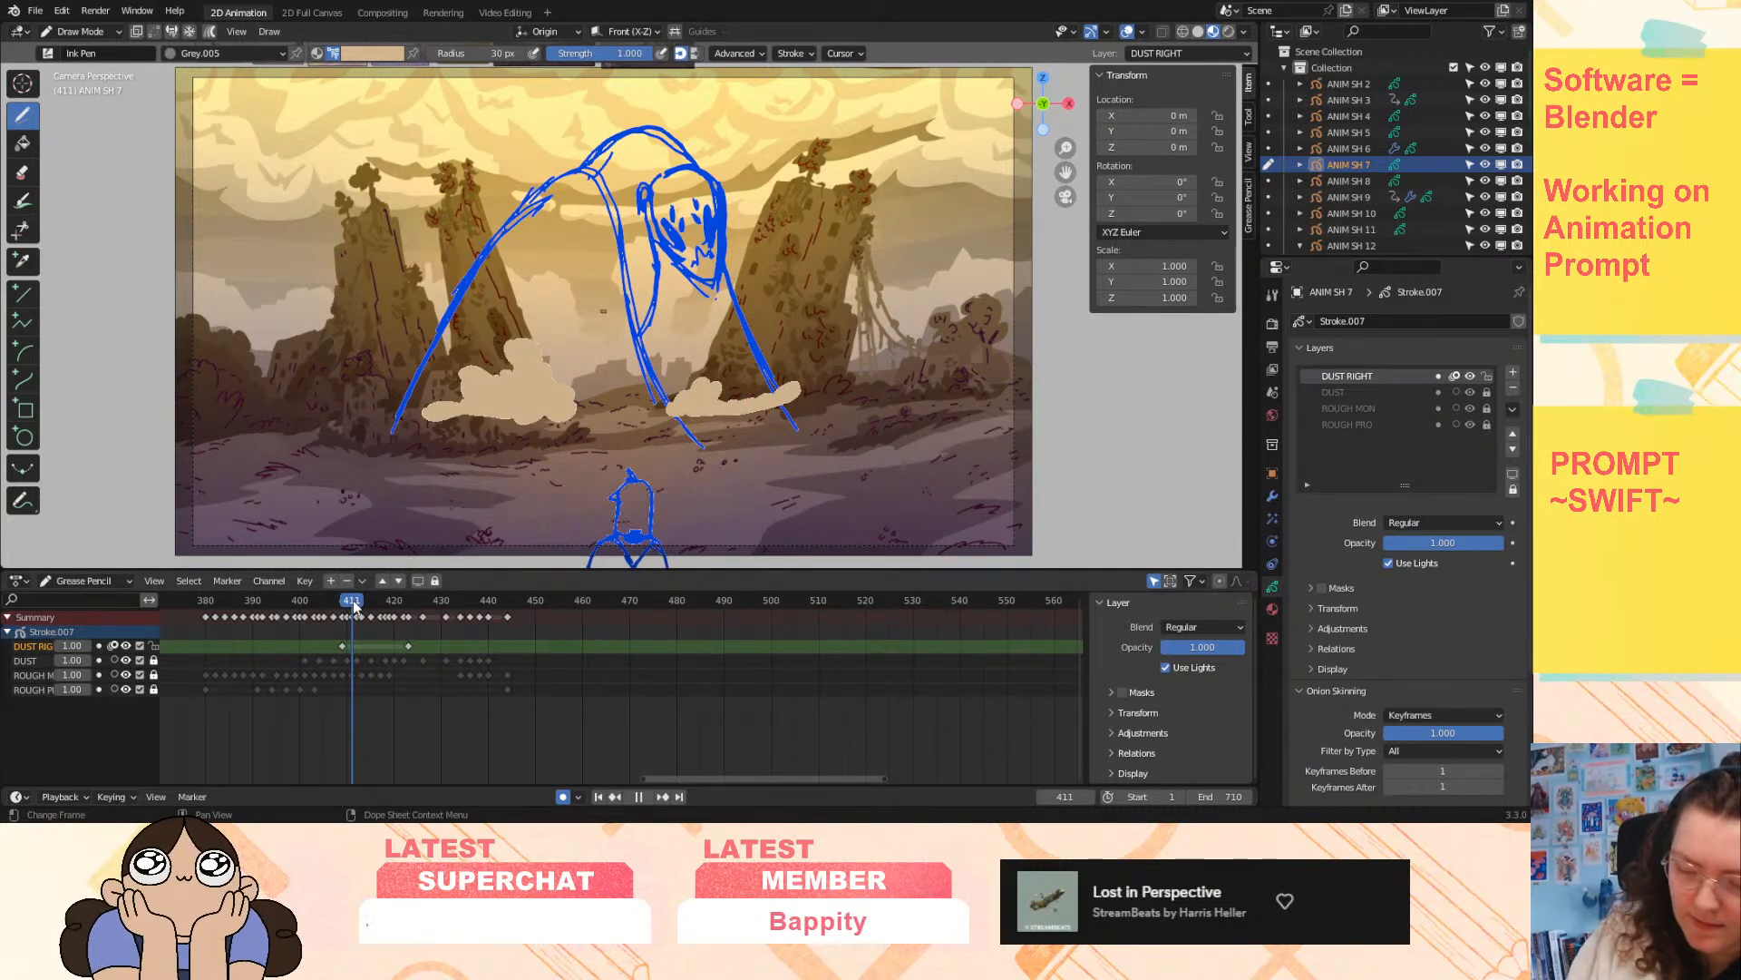
pyautogui.moveTo(694, 386)
pyautogui.mouseDown()
pyautogui.moveTo(696, 356)
pyautogui.moveTo(745, 332)
pyautogui.moveTo(726, 387)
pyautogui.moveTo(830, 370)
pyautogui.moveTo(703, 421)
pyautogui.moveTo(669, 411)
pyautogui.moveTo(694, 376)
pyautogui.mouseUp()
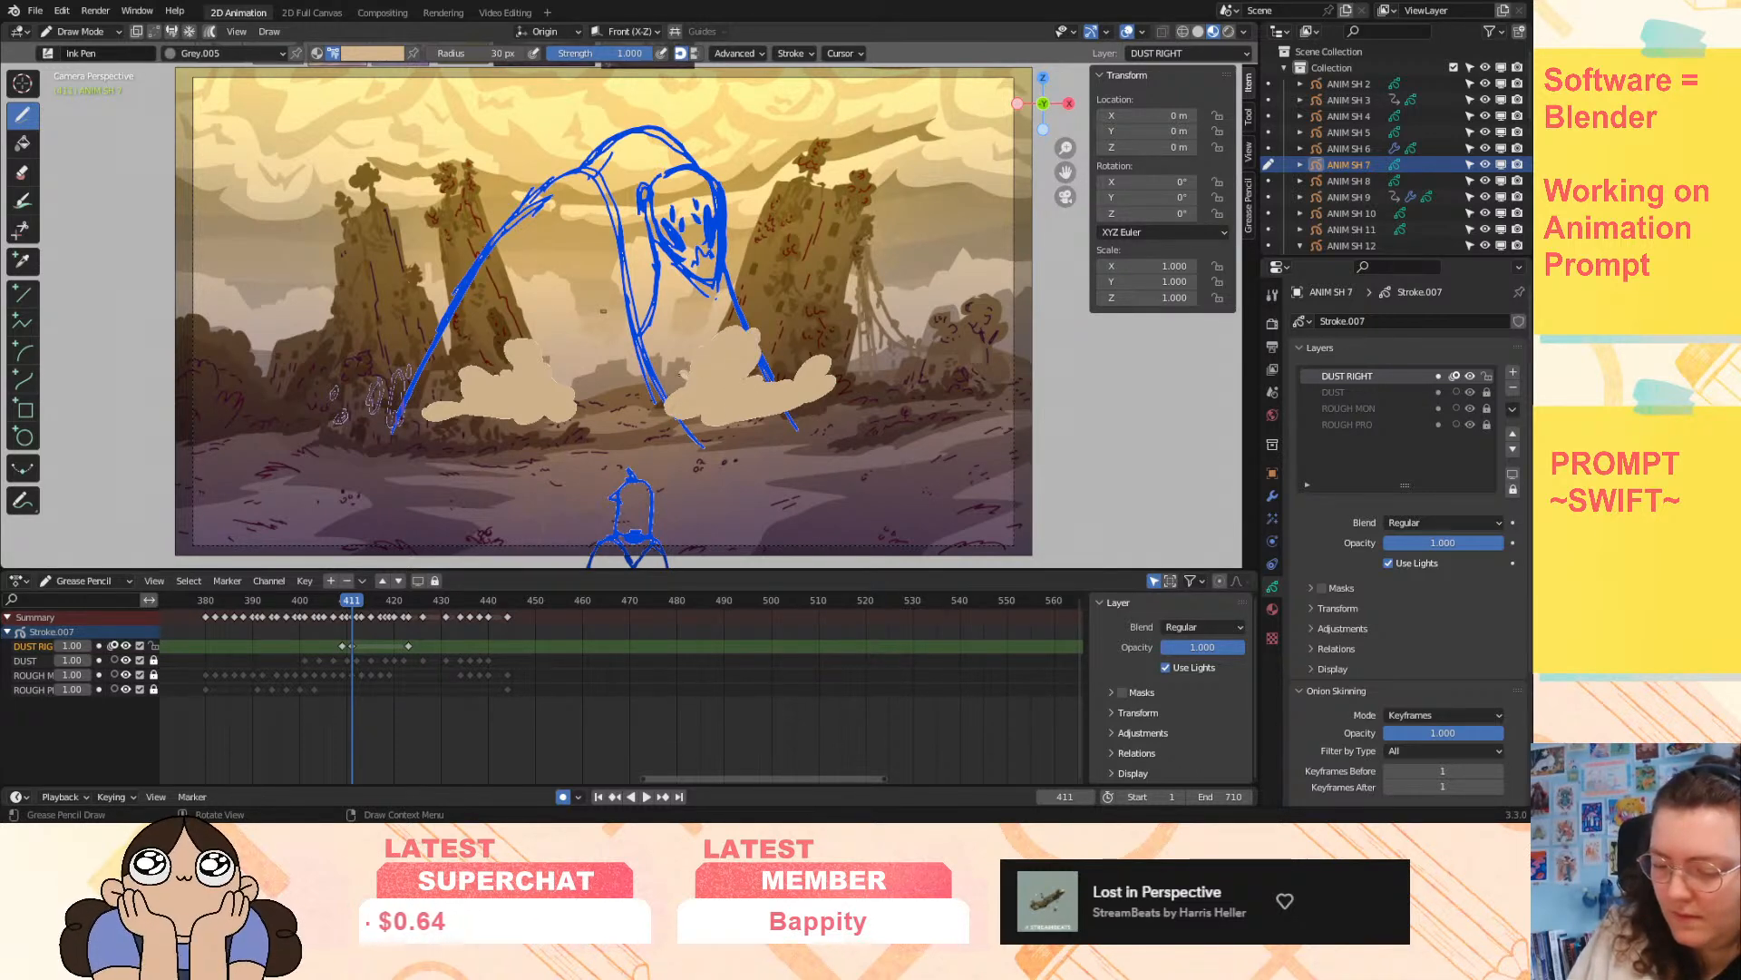
# - Draw an even larger dust cloud rising toward the right at frame 413 on DUST RIGHT
pyautogui.press('space')
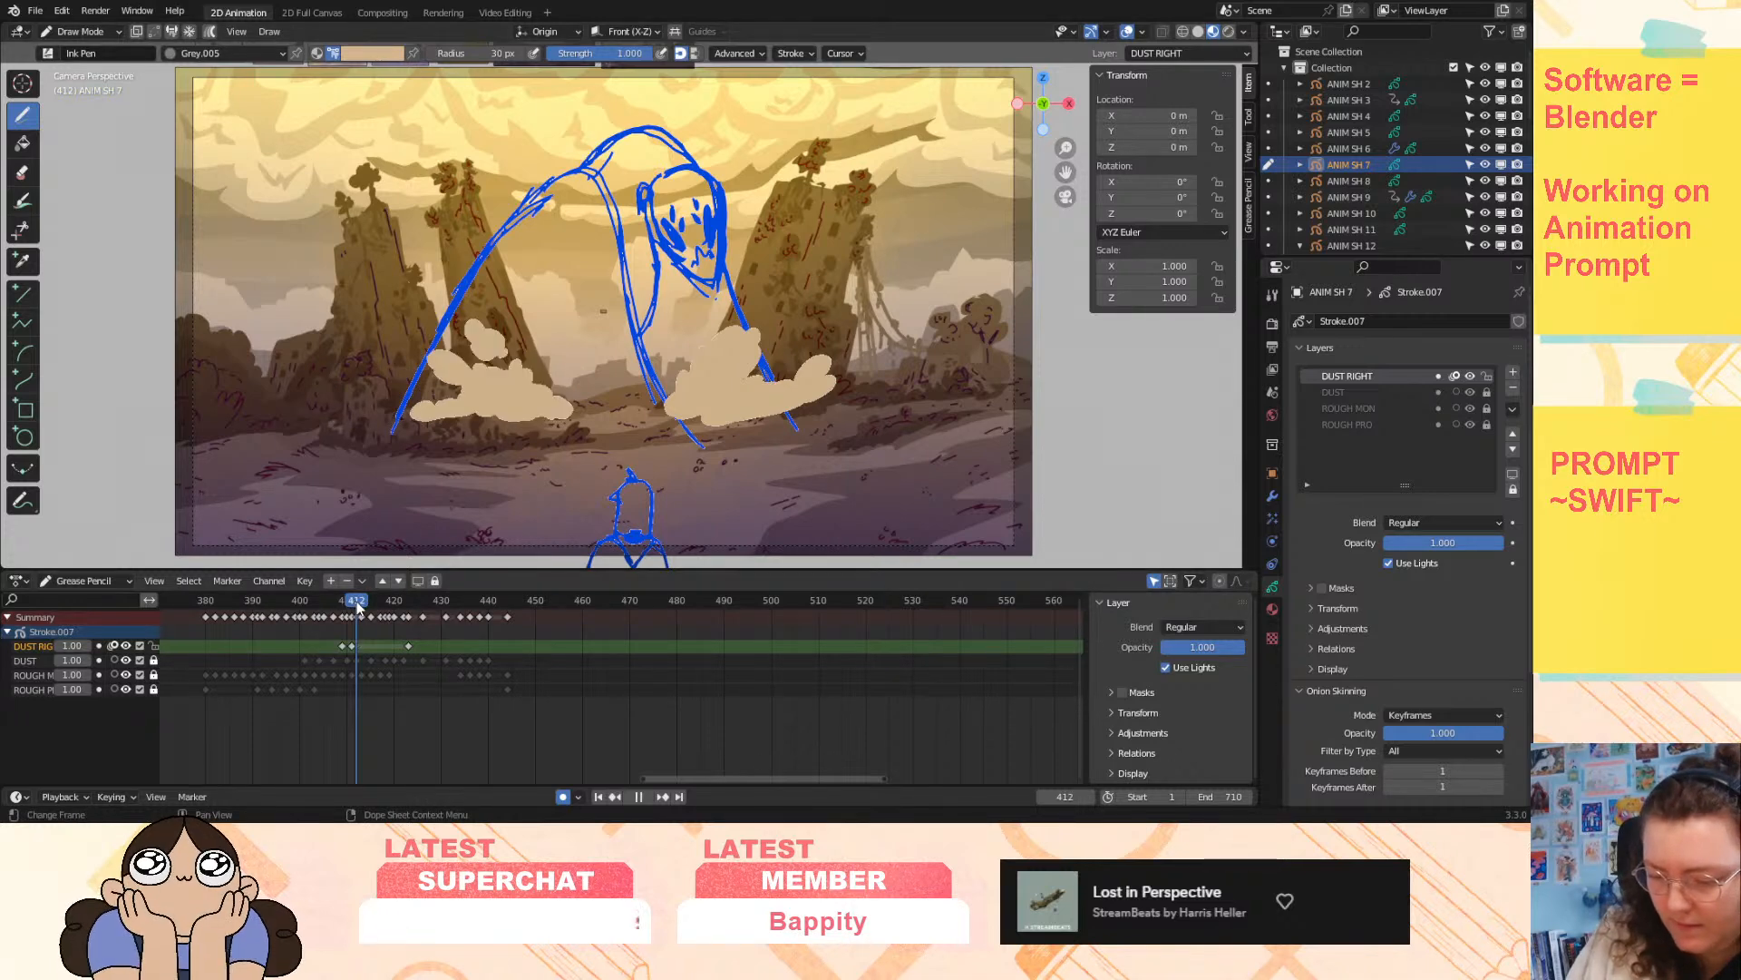
pyautogui.press('space')
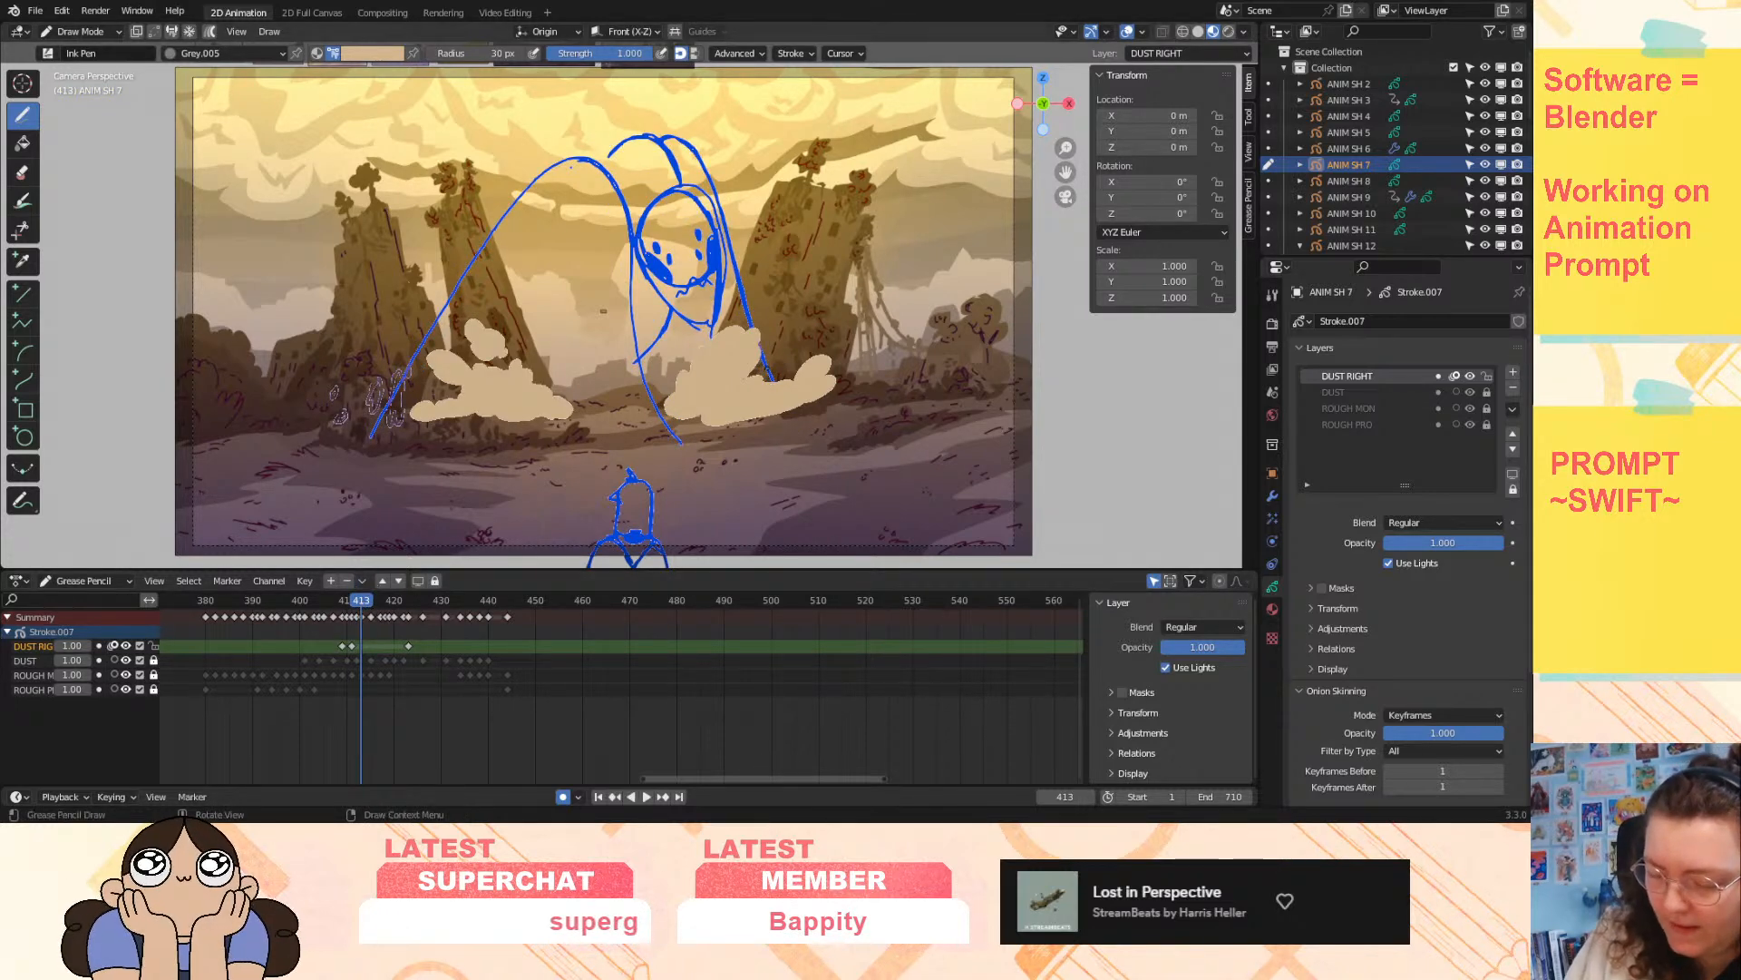
pyautogui.moveTo(777, 410)
pyautogui.mouseDown()
pyautogui.moveTo(862, 395)
pyautogui.moveTo(821, 351)
pyautogui.moveTo(762, 374)
pyautogui.moveTo(782, 349)
pyautogui.moveTo(760, 316)
pyautogui.moveTo(760, 363)
pyautogui.moveTo(697, 360)
pyautogui.moveTo(667, 390)
pyautogui.moveTo(676, 418)
pyautogui.moveTo(744, 426)
pyautogui.moveTo(862, 385)
pyautogui.mouseUp()
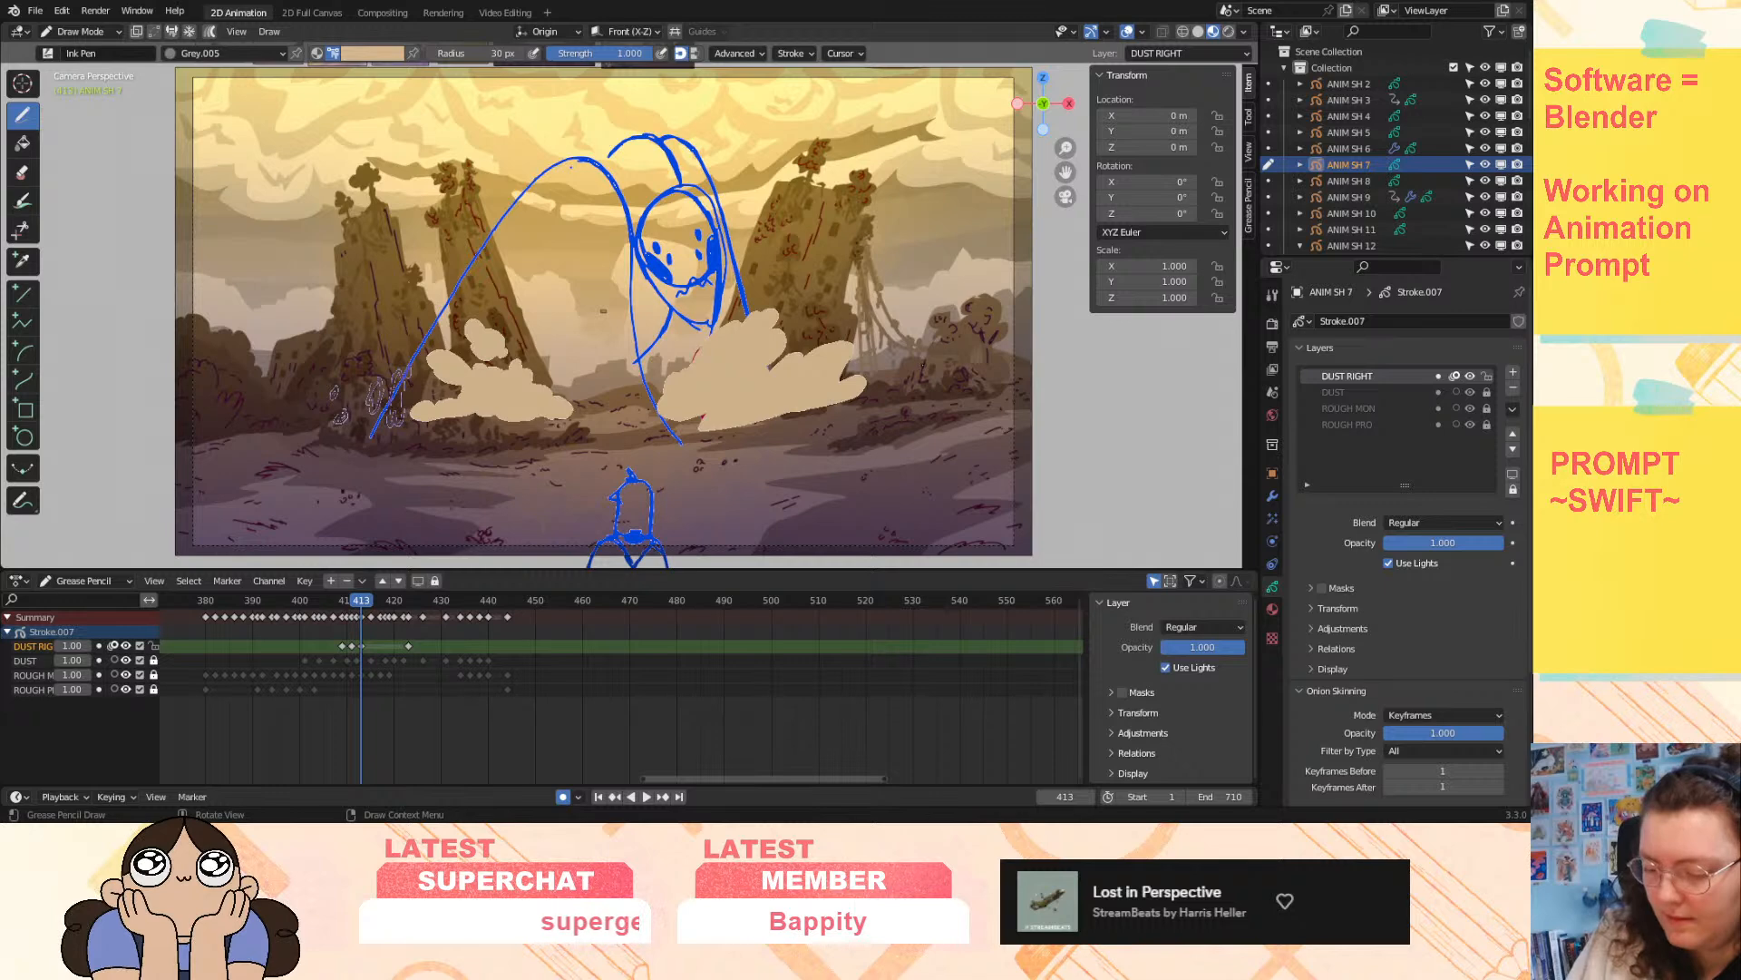
# - Compare the cloud with frame 411, and delete the DUST RIGHT keyframes at frames 413 and 423
pyautogui.moveTo(359, 603)
pyautogui.mouseDown()
pyautogui.moveTo(488, 628)
pyautogui.moveTo(353, 661)
pyautogui.mouseUp()
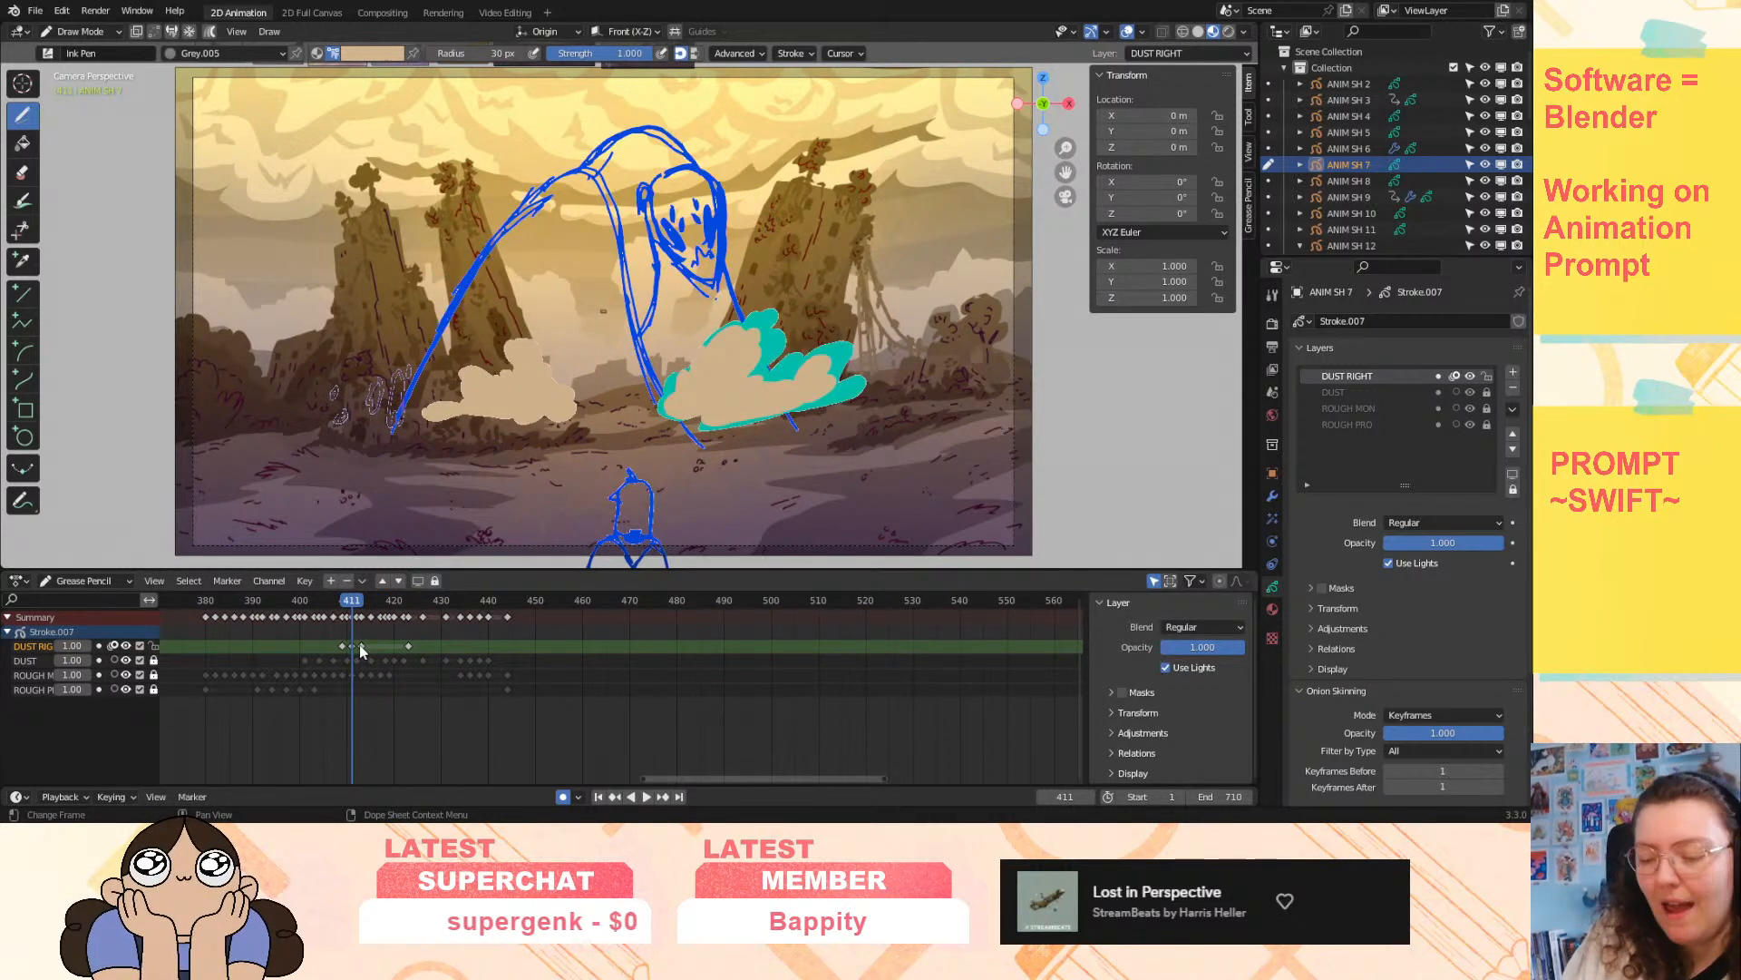
pyautogui.click(361, 645)
pyautogui.press('Delete')
pyautogui.moveTo(354, 603)
pyautogui.mouseDown()
pyautogui.moveTo(400, 626)
pyautogui.moveTo(395, 605)
pyautogui.moveTo(329, 631)
pyautogui.moveTo(357, 635)
pyautogui.mouseUp()
pyautogui.press('Delete')
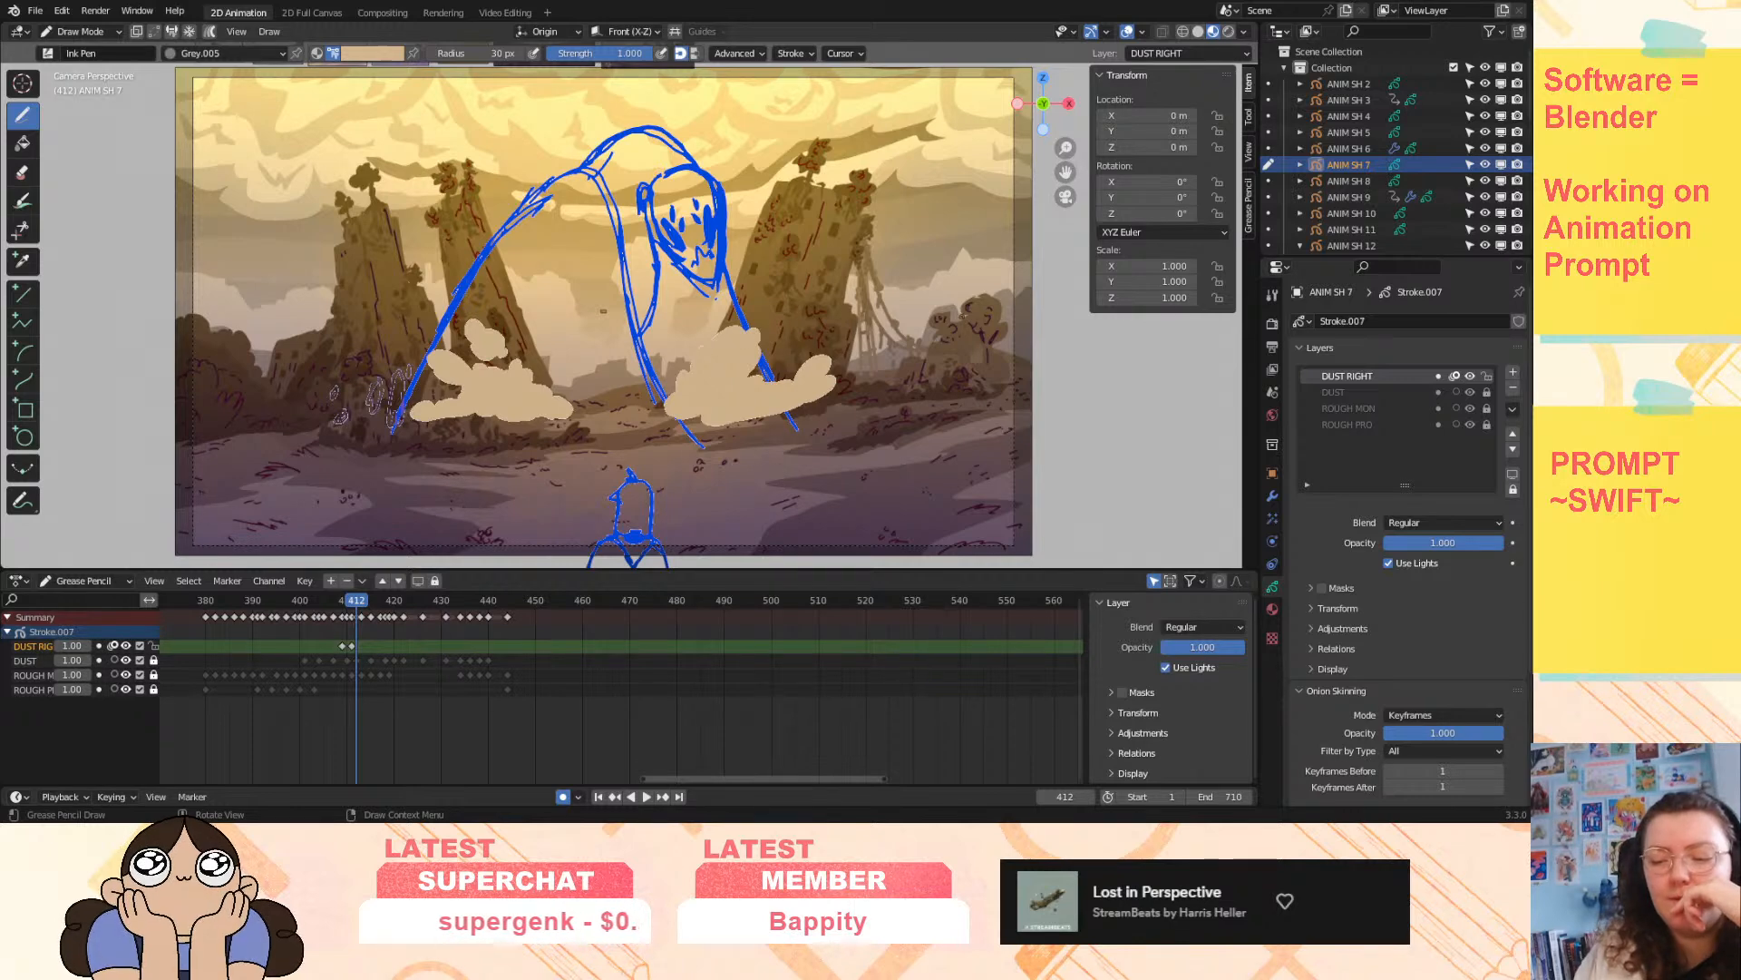
# - At frame 413, draw the right-hand dust as a long cloud swept toward the right, with small puffs breaking off along its upper edge
pyautogui.press('space')
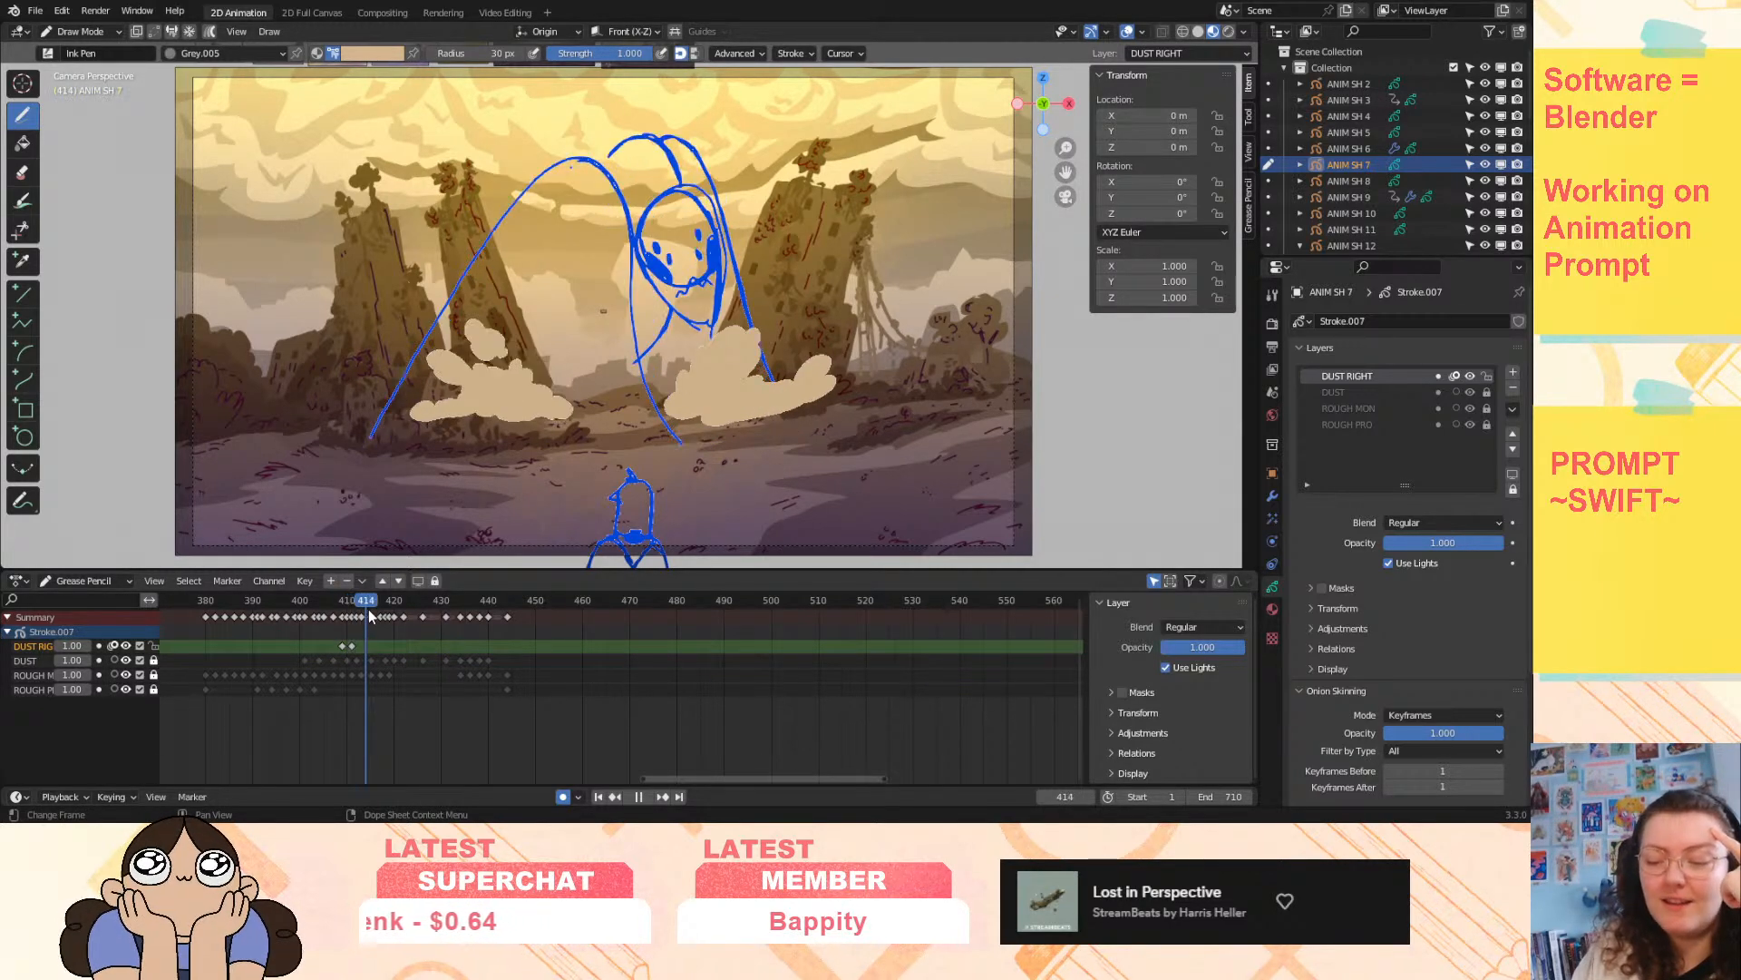
pyautogui.moveTo(368, 614)
pyautogui.mouseDown()
pyautogui.moveTo(343, 655)
pyautogui.moveTo(360, 667)
pyautogui.mouseUp()
pyautogui.click(352, 647)
pyautogui.moveTo(721, 392)
pyautogui.mouseDown()
pyautogui.moveTo(860, 346)
pyautogui.moveTo(940, 354)
pyautogui.moveTo(925, 391)
pyautogui.moveTo(698, 421)
pyautogui.moveTo(710, 399)
pyautogui.mouseUp()
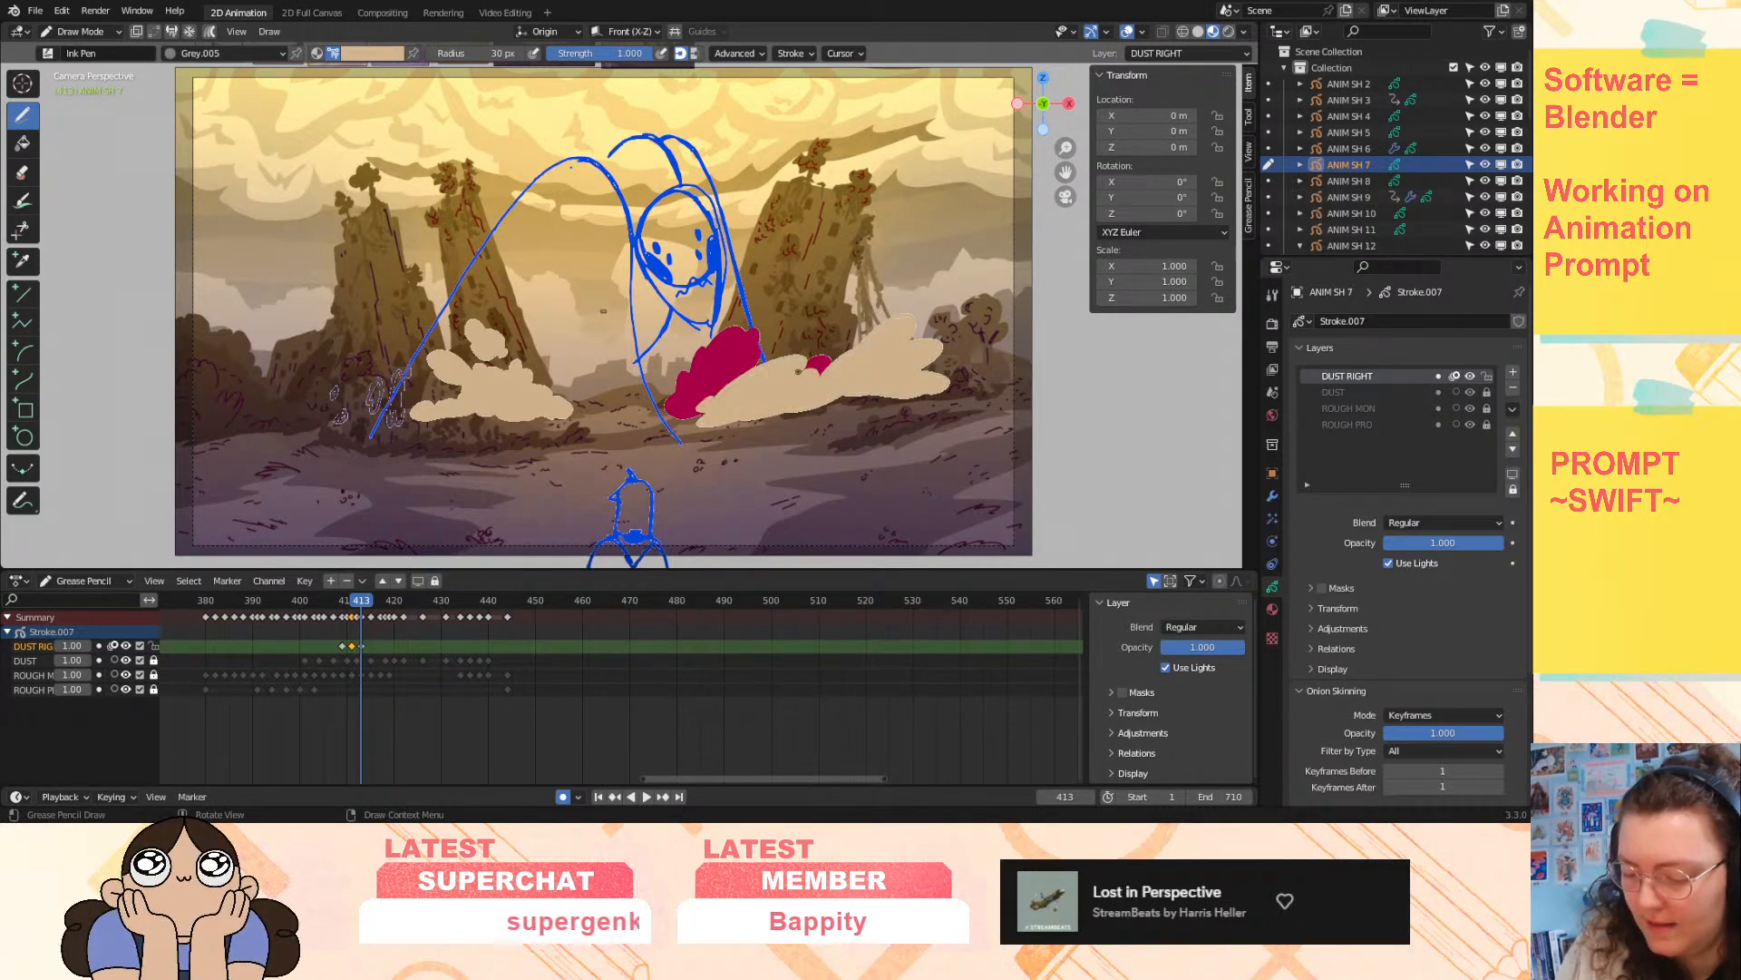
pyautogui.moveTo(821, 359)
pyautogui.mouseDown()
pyautogui.moveTo(849, 345)
pyautogui.moveTo(827, 356)
pyautogui.mouseUp()
pyautogui.moveTo(928, 332); pyautogui.dragTo(940, 322)
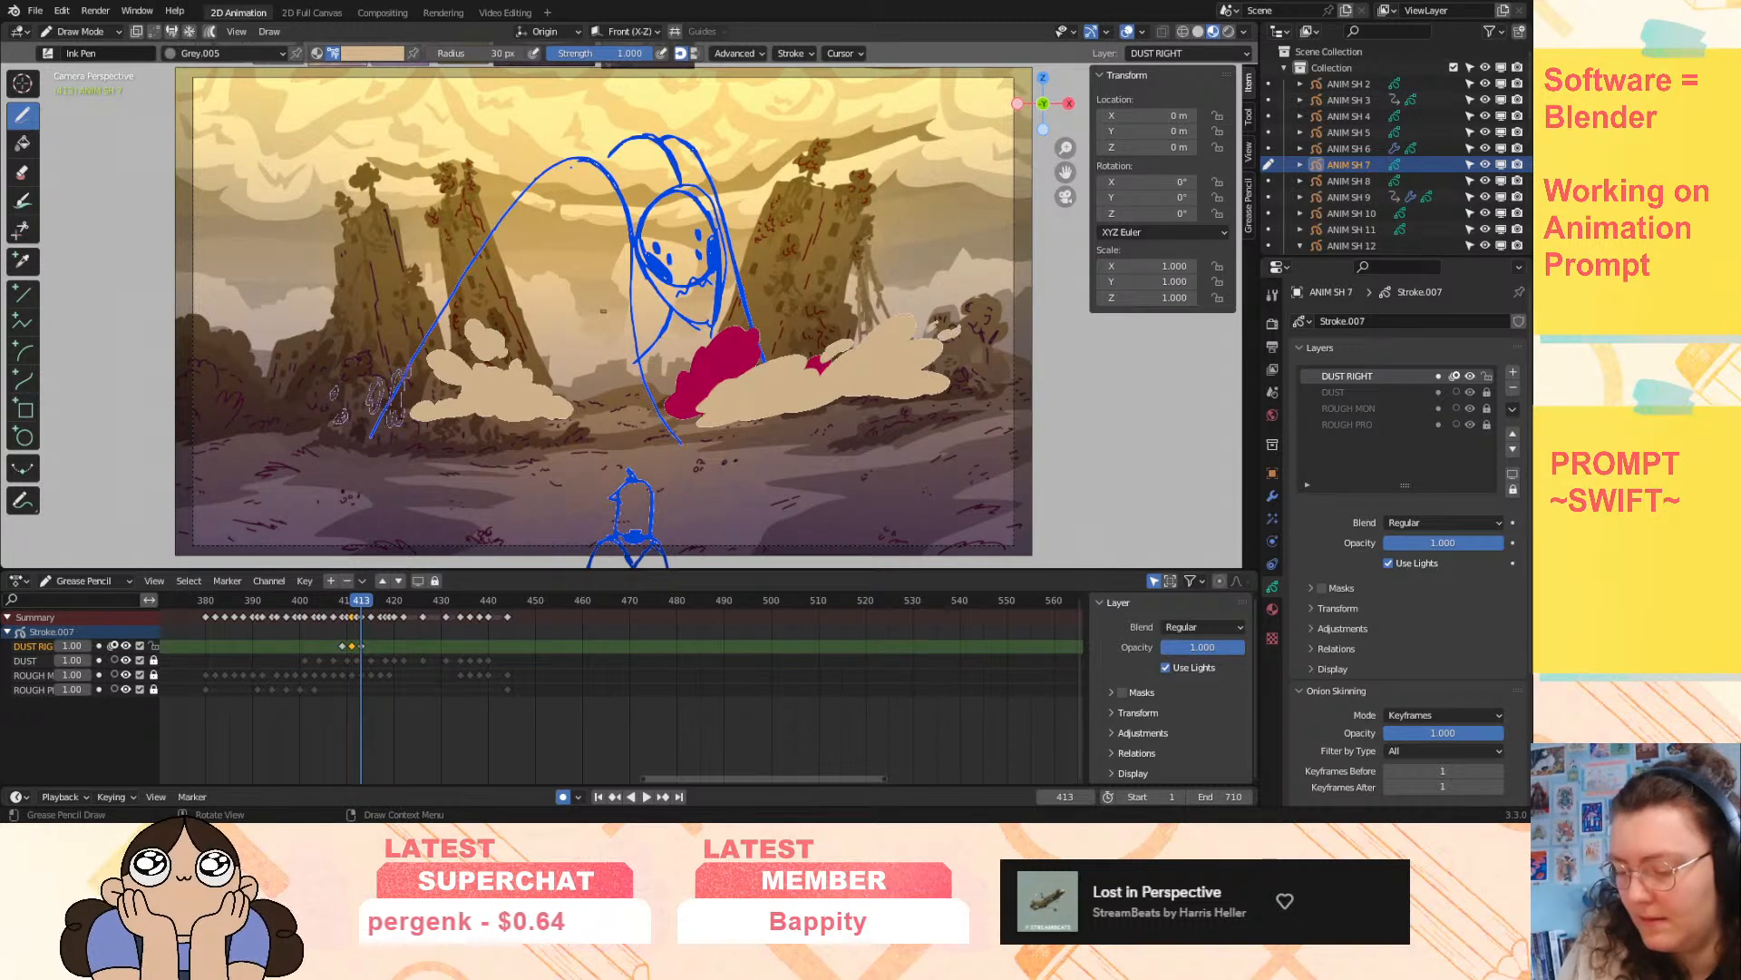
pyautogui.moveTo(825, 338)
pyautogui.mouseDown()
pyautogui.moveTo(764, 360)
pyautogui.moveTo(872, 317)
pyautogui.moveTo(854, 331)
pyautogui.mouseUp()
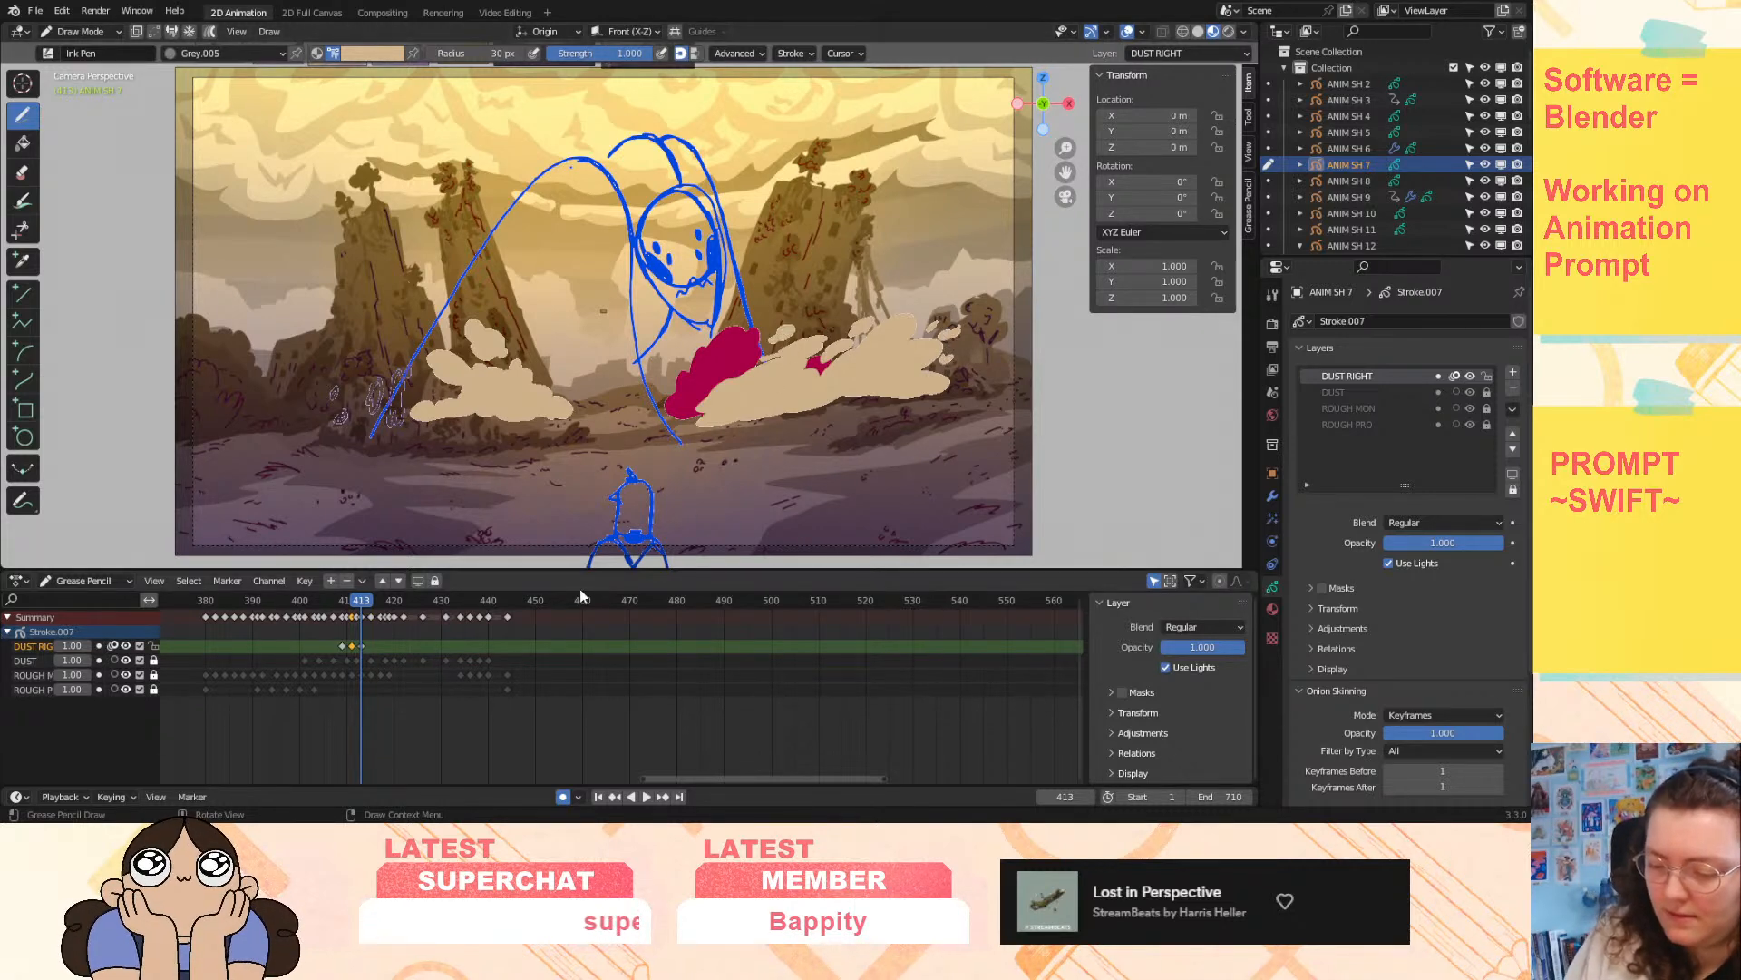
# - At frame 415, draw the DUST RIGHT cloud shifted farther right with thin trailing streaks and small detached puffs
pyautogui.moveTo(360, 604); pyautogui.dragTo(371, 609)
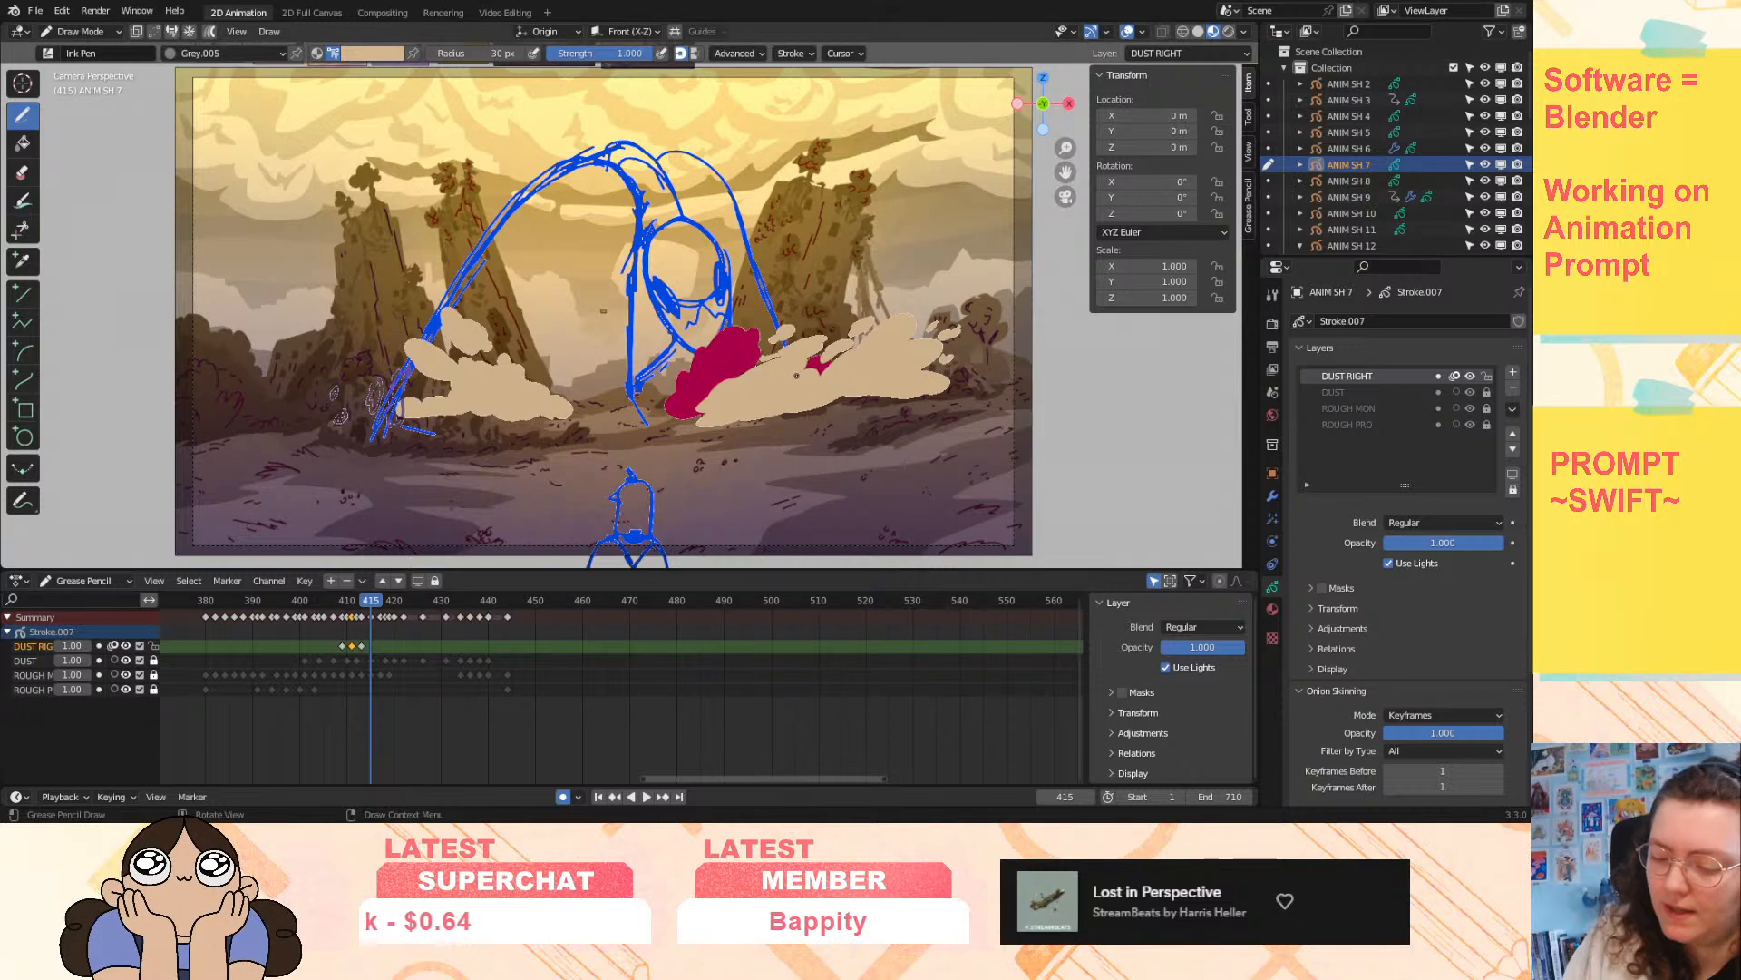
pyautogui.moveTo(808, 376)
pyautogui.mouseDown()
pyautogui.moveTo(742, 404)
pyautogui.moveTo(818, 379)
pyautogui.moveTo(757, 379)
pyautogui.moveTo(802, 374)
pyautogui.moveTo(786, 361)
pyautogui.moveTo(762, 379)
pyautogui.mouseUp()
pyautogui.moveTo(811, 347); pyautogui.dragTo(993, 288)
pyautogui.hotkey('ctrl', 'z')
pyautogui.moveTo(891, 321)
pyautogui.mouseDown()
pyautogui.moveTo(923, 309)
pyautogui.moveTo(947, 341)
pyautogui.moveTo(947, 381)
pyautogui.moveTo(918, 382)
pyautogui.mouseUp()
pyautogui.moveTo(904, 321)
pyautogui.mouseDown()
pyautogui.moveTo(911, 385)
pyautogui.moveTo(835, 385)
pyautogui.moveTo(875, 316)
pyautogui.moveTo(957, 321)
pyautogui.moveTo(959, 365)
pyautogui.mouseUp()
pyautogui.moveTo(803, 401)
pyautogui.mouseDown()
pyautogui.moveTo(832, 388)
pyautogui.moveTo(805, 340)
pyautogui.mouseUp()
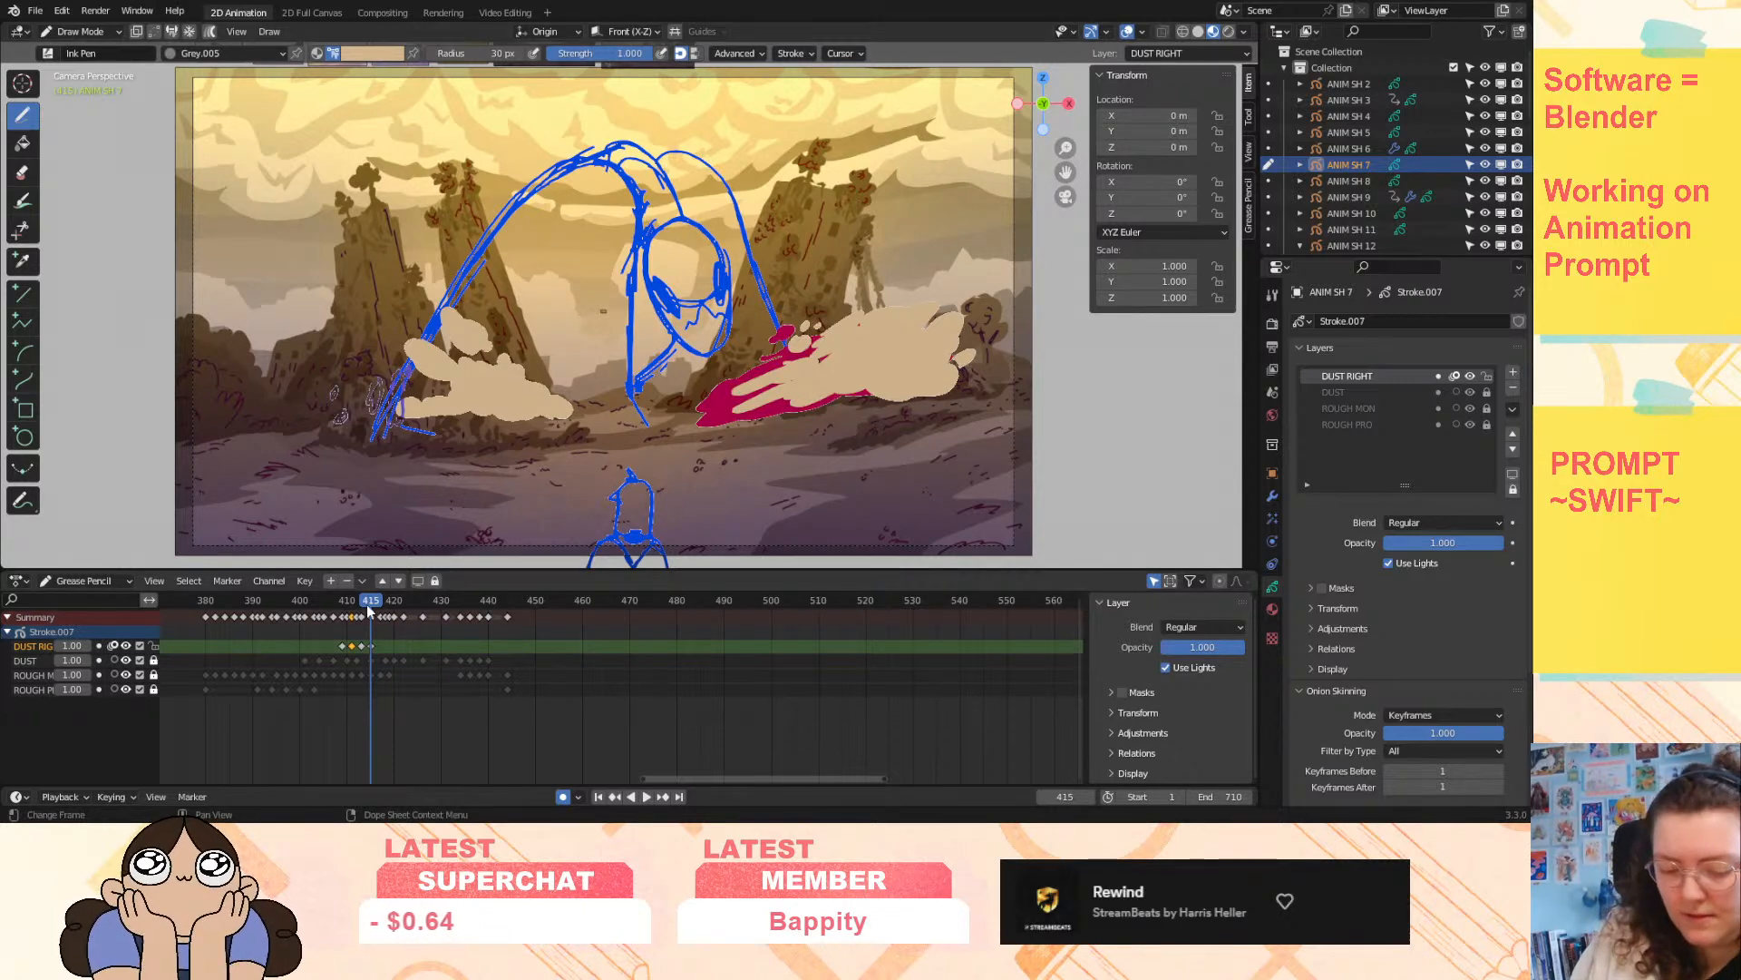
# - Move from the frame 415 dust to frame 417 to continue the DUST RIGHT animation
pyautogui.press('space')
pyautogui.moveTo(371, 619); pyautogui.dragTo(377, 617)
pyautogui.press('space')
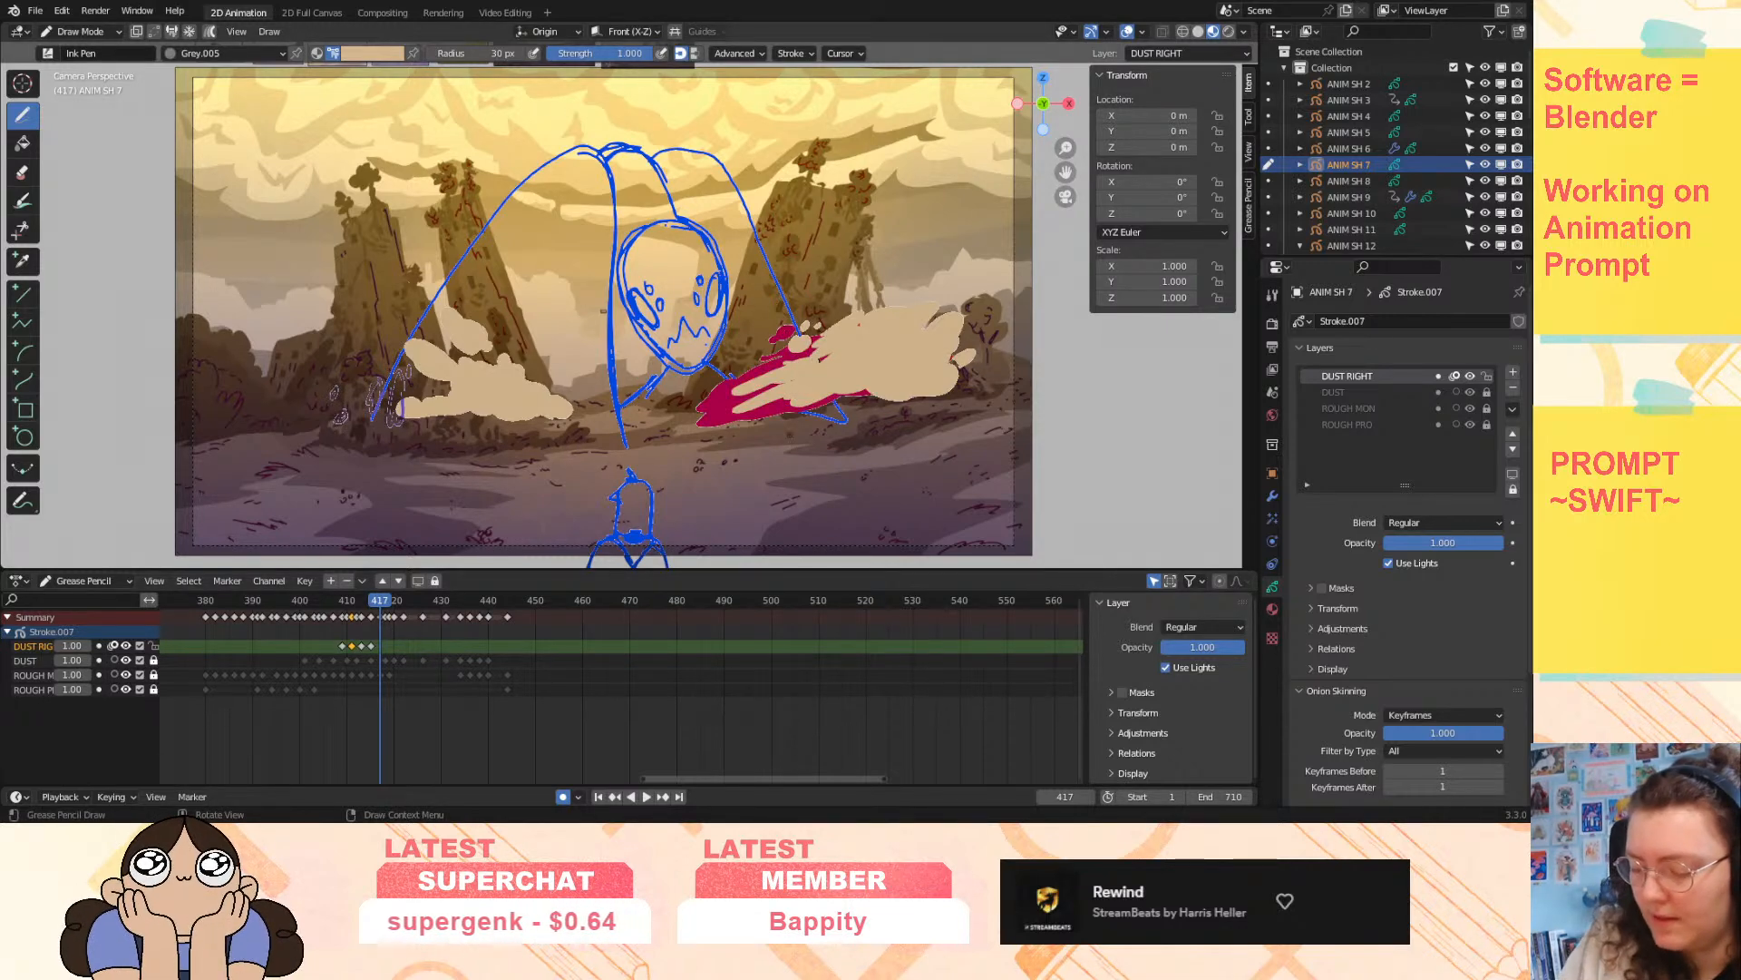
# - Draw the right-hand beige dust cloud at frame 417 on the DUST RIGHT layer, shifted outward with broken trailing streaks
pyautogui.click(792, 376)
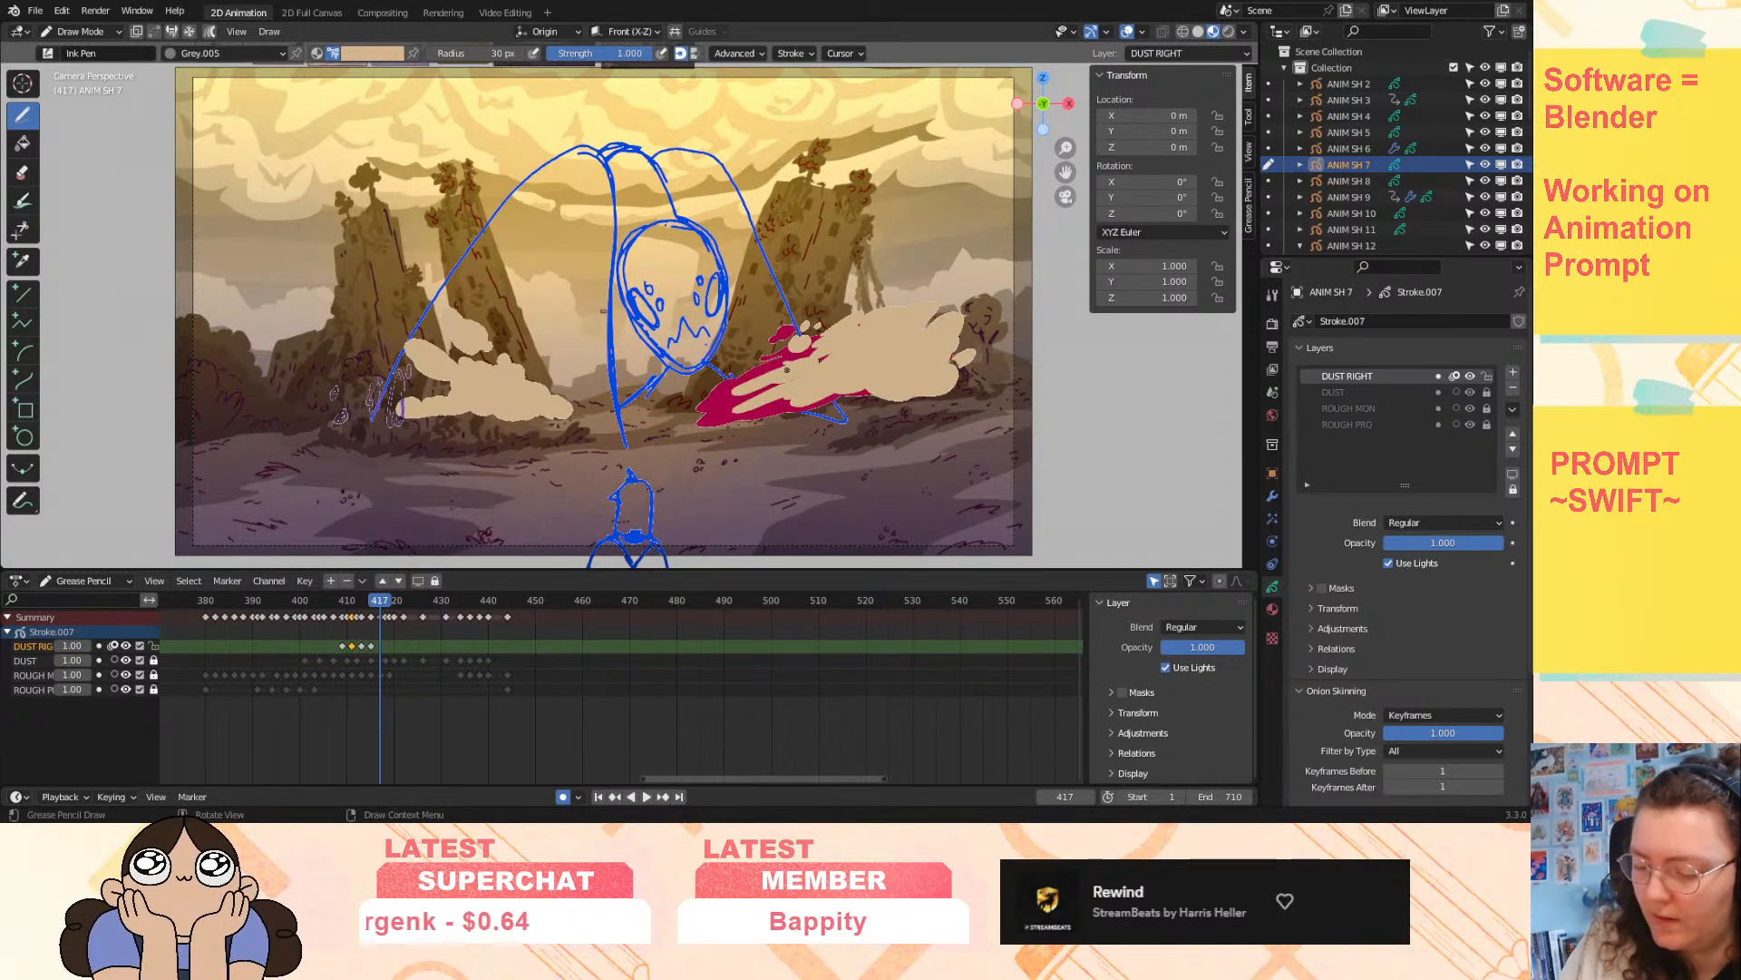
pyautogui.moveTo(792, 376)
pyautogui.mouseDown()
pyautogui.moveTo(813, 406)
pyautogui.moveTo(790, 399)
pyautogui.moveTo(863, 370)
pyautogui.moveTo(842, 379)
pyautogui.moveTo(858, 350)
pyautogui.moveTo(833, 337)
pyautogui.moveTo(890, 326)
pyautogui.moveTo(914, 372)
pyautogui.moveTo(977, 337)
pyautogui.moveTo(974, 292)
pyautogui.moveTo(885, 307)
pyautogui.moveTo(880, 324)
pyautogui.mouseUp()
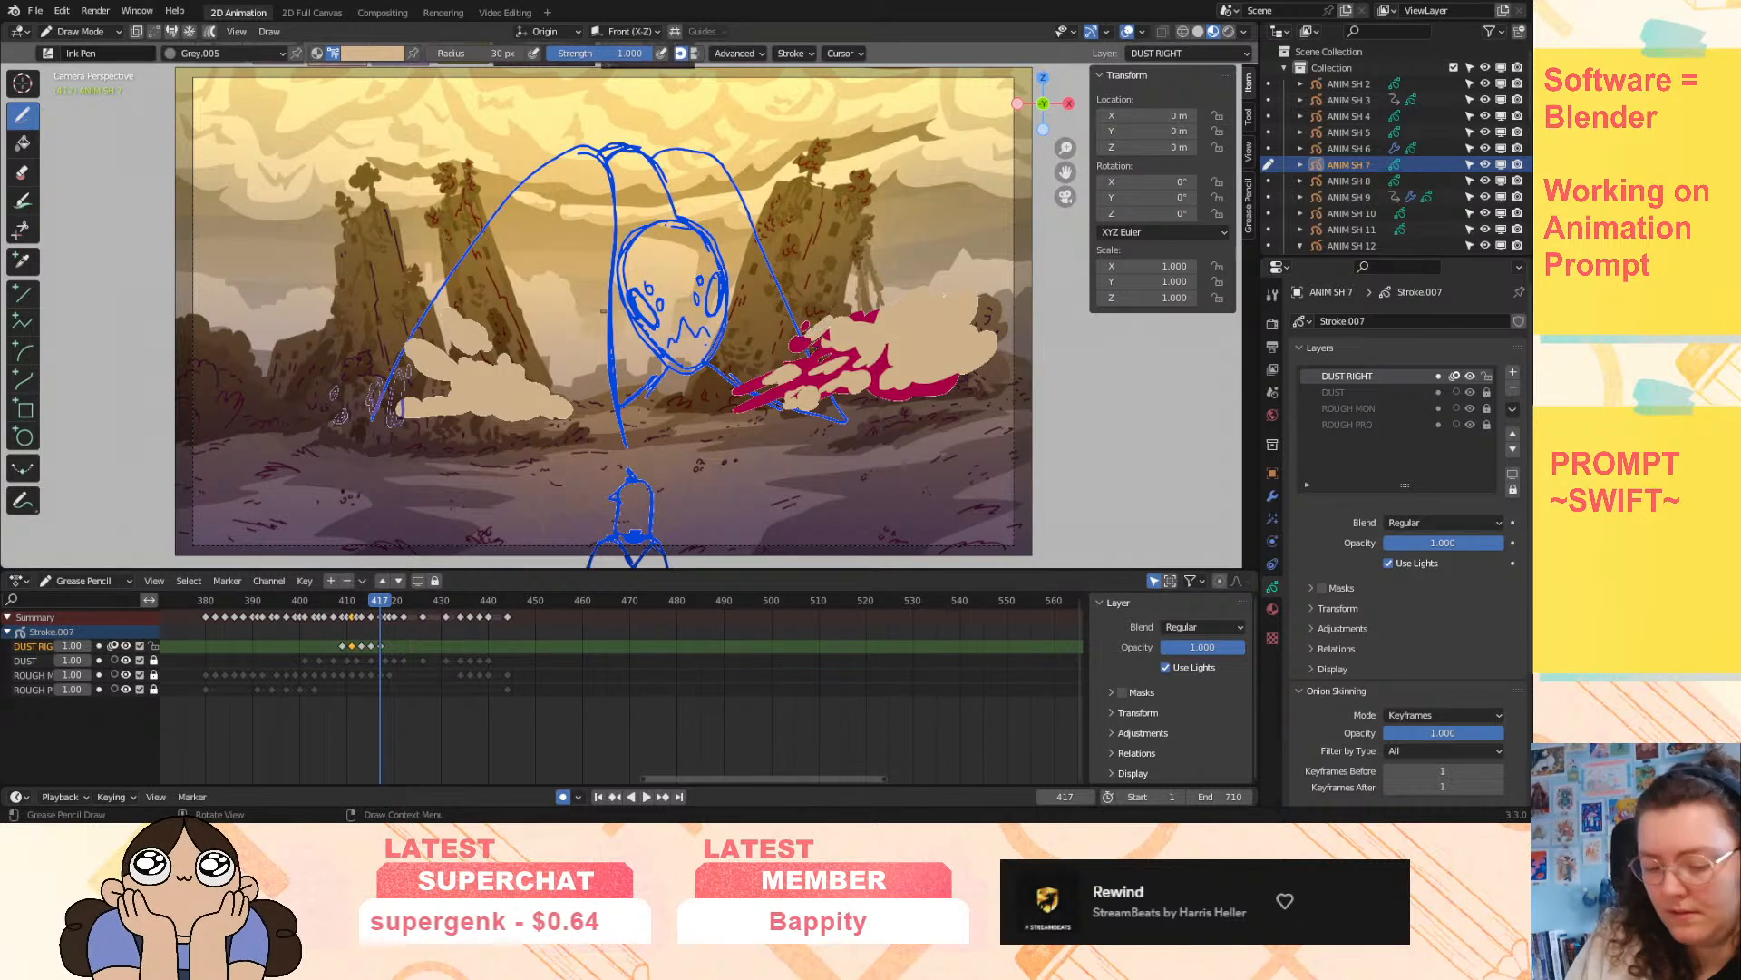
# - Draw the right-hand dust cloud at frame 419, pushed further outward and with its inner tail split into smaller puffs
pyautogui.press('space')
pyautogui.press('space')
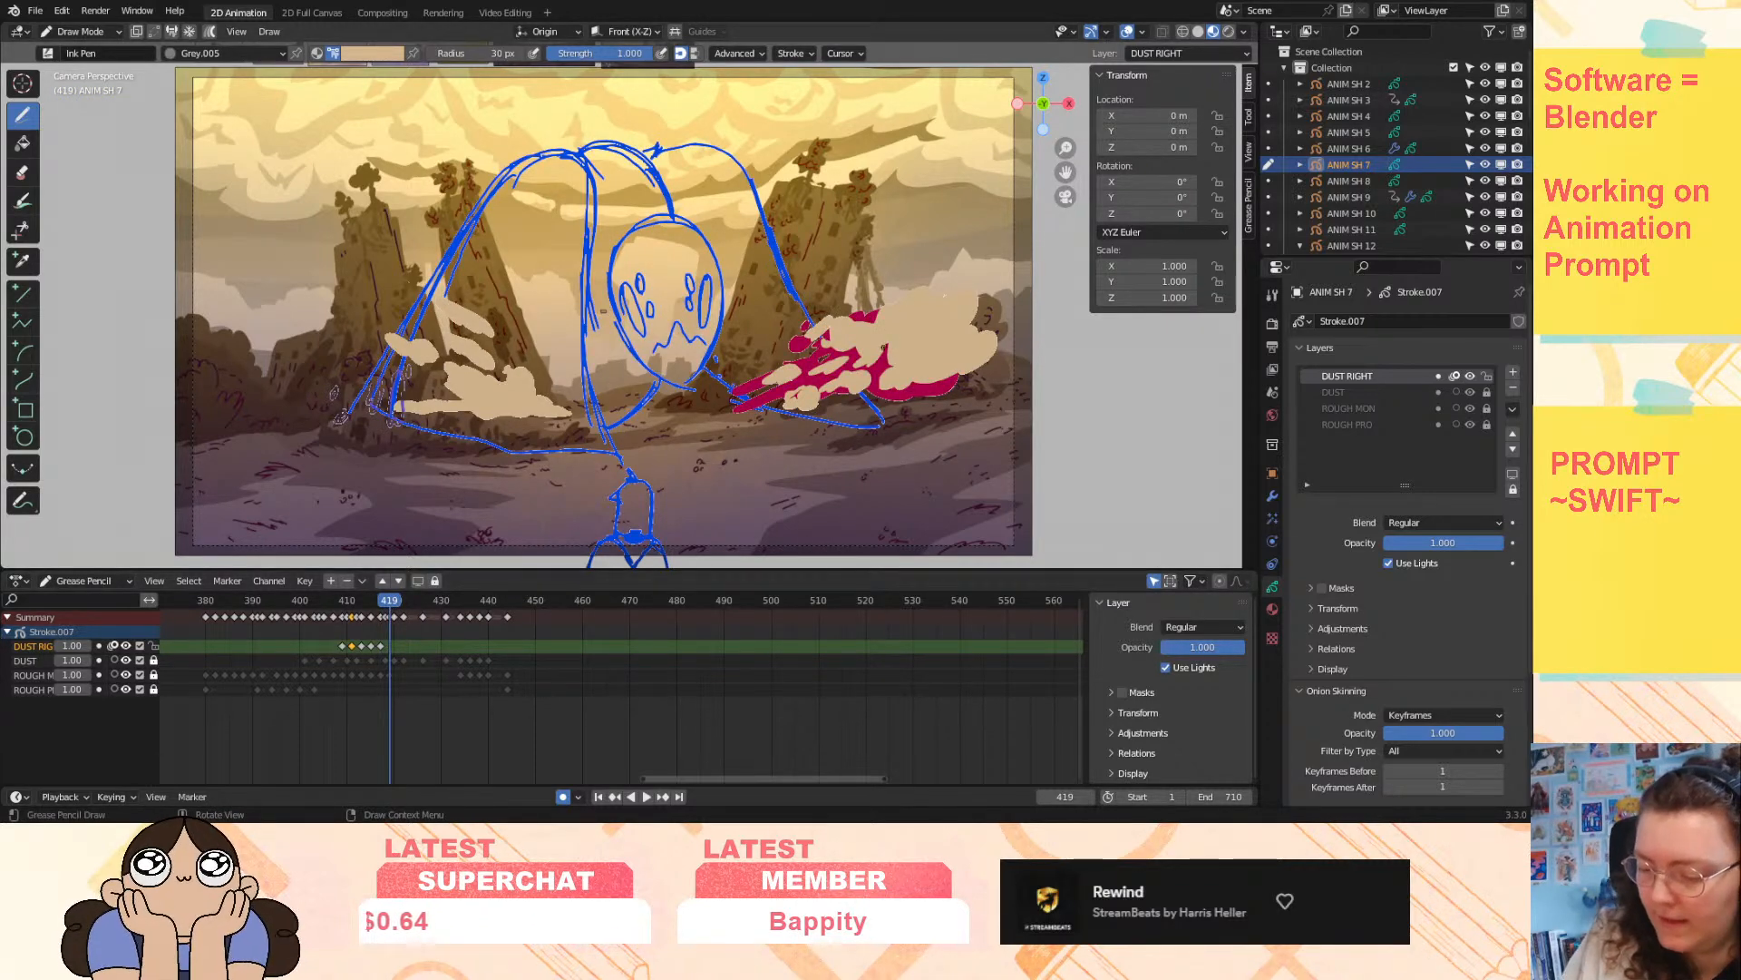
pyautogui.moveTo(845, 359)
pyautogui.mouseDown()
pyautogui.moveTo(874, 347)
pyautogui.moveTo(785, 374)
pyautogui.mouseUp()
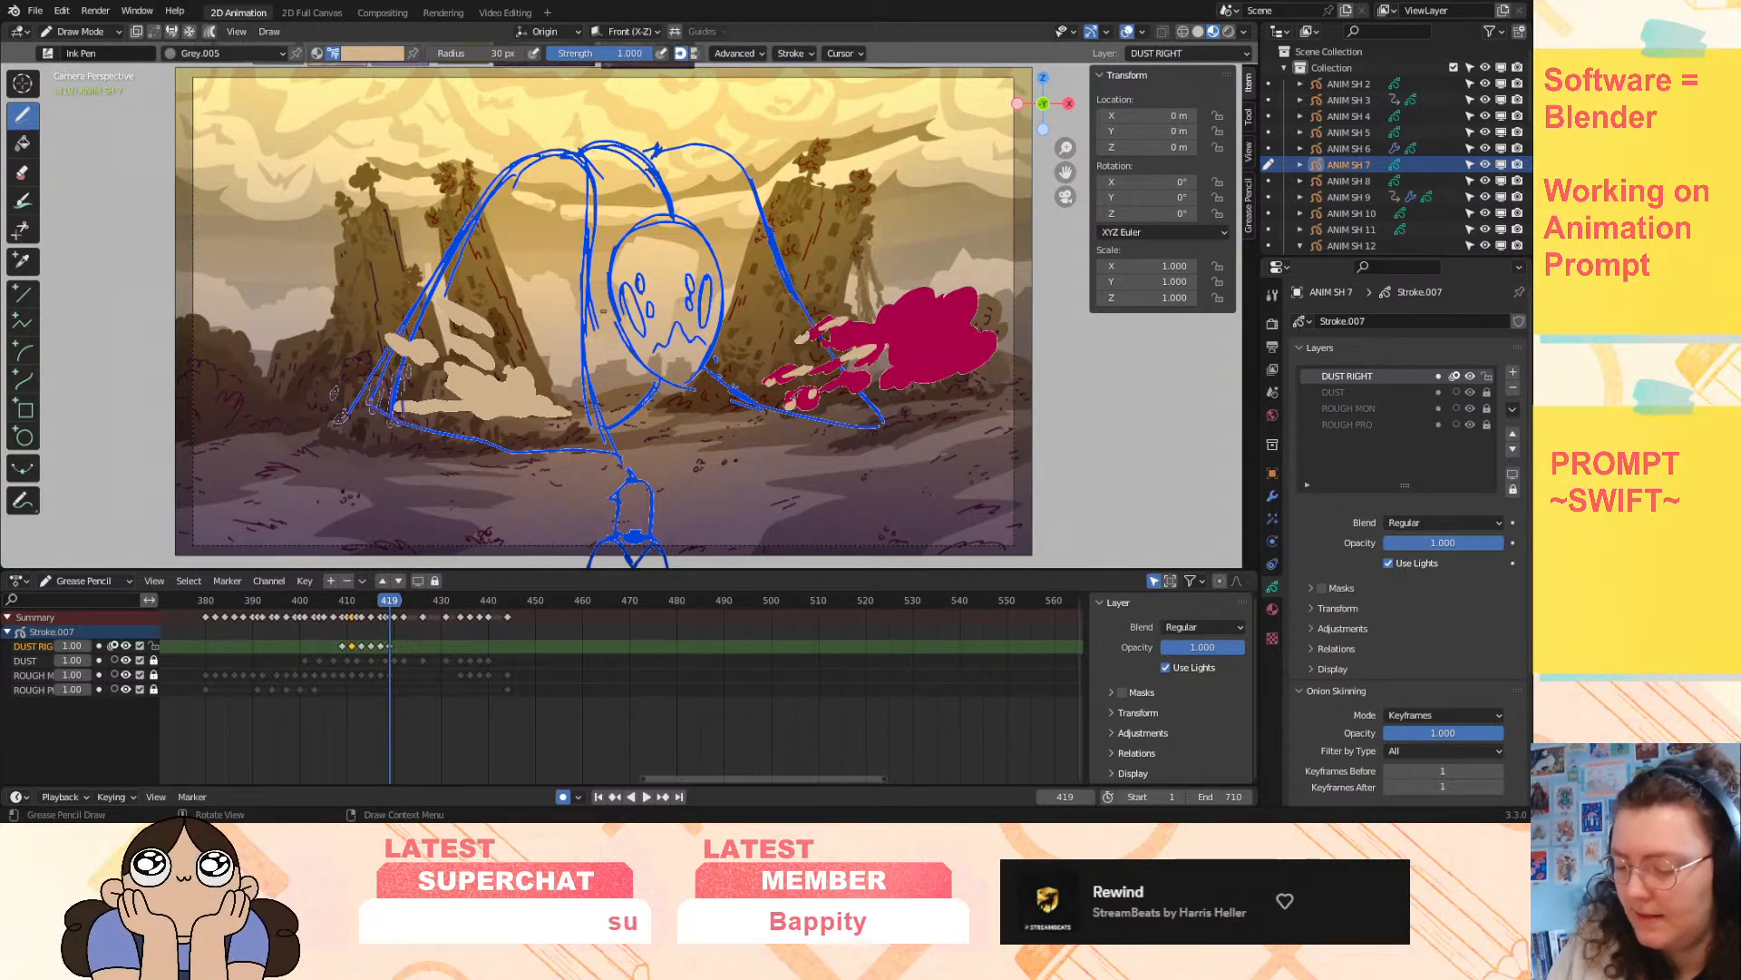
pyautogui.moveTo(869, 319)
pyautogui.mouseDown()
pyautogui.moveTo(894, 327)
pyautogui.moveTo(894, 298)
pyautogui.moveTo(869, 319)
pyautogui.moveTo(914, 303)
pyautogui.moveTo(916, 345)
pyautogui.moveTo(980, 336)
pyautogui.moveTo(1007, 308)
pyautogui.moveTo(967, 268)
pyautogui.moveTo(943, 287)
pyautogui.mouseUp()
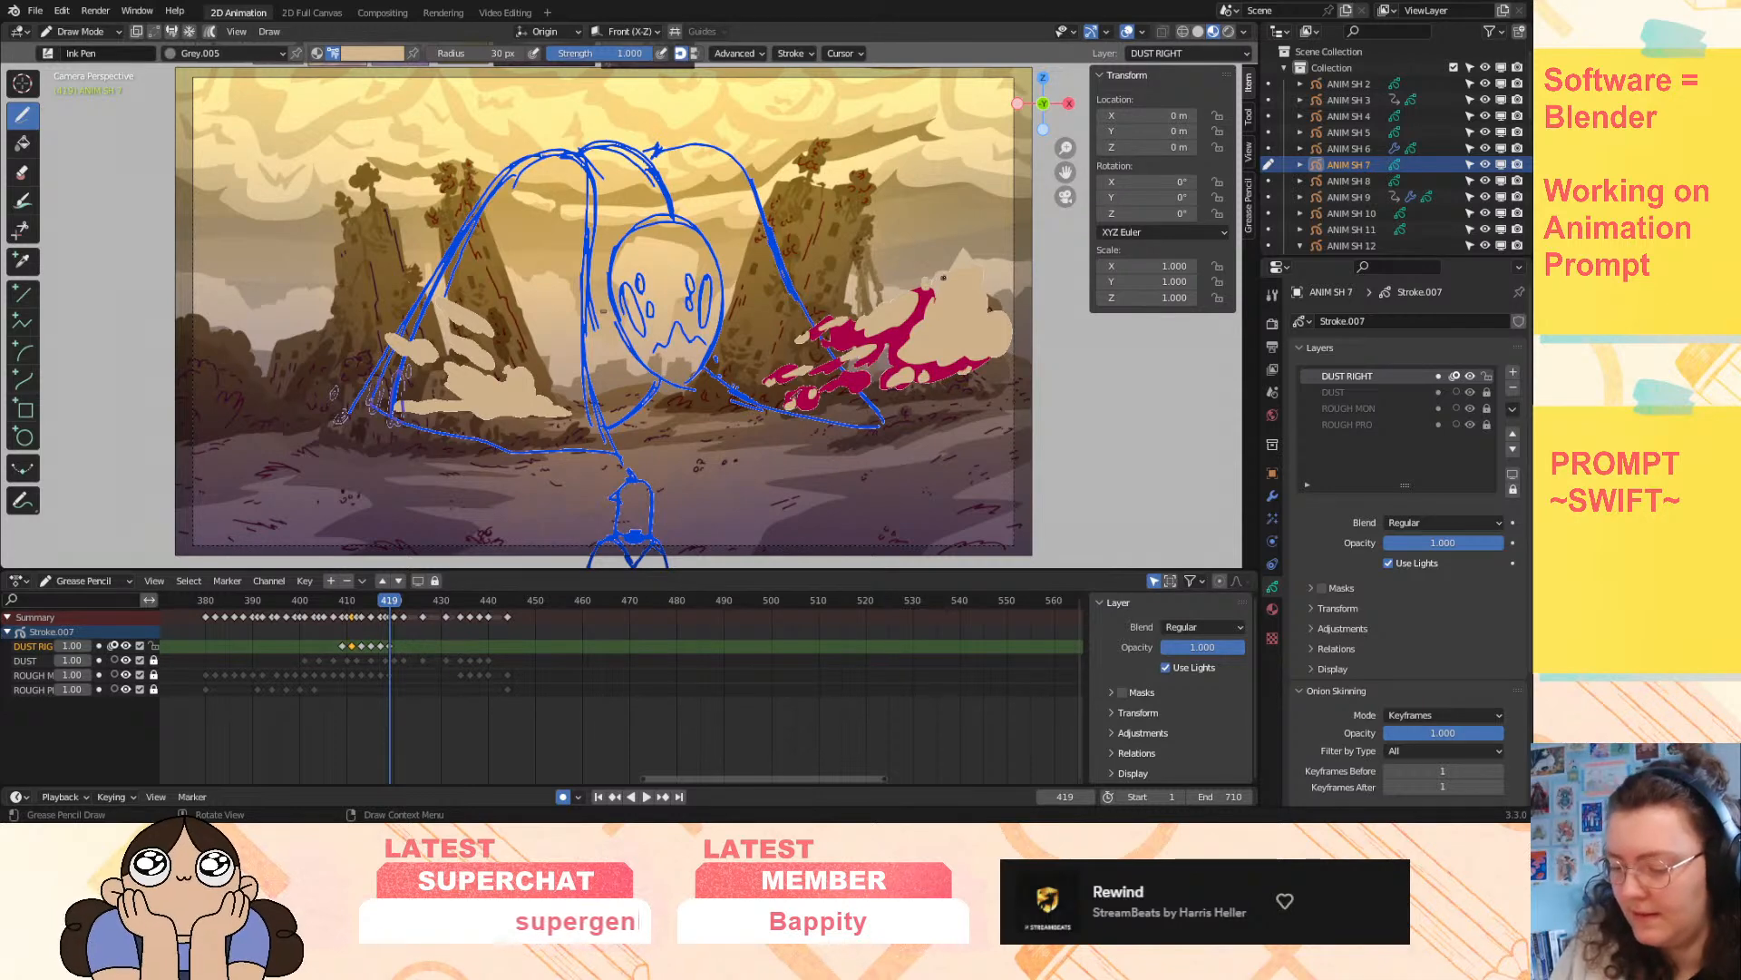
# - In Sculpt Mode at frame 421, push the right-hand dust cloud outward using the Push brush at 98 px radius and strength 1.000
pyautogui.press('space')
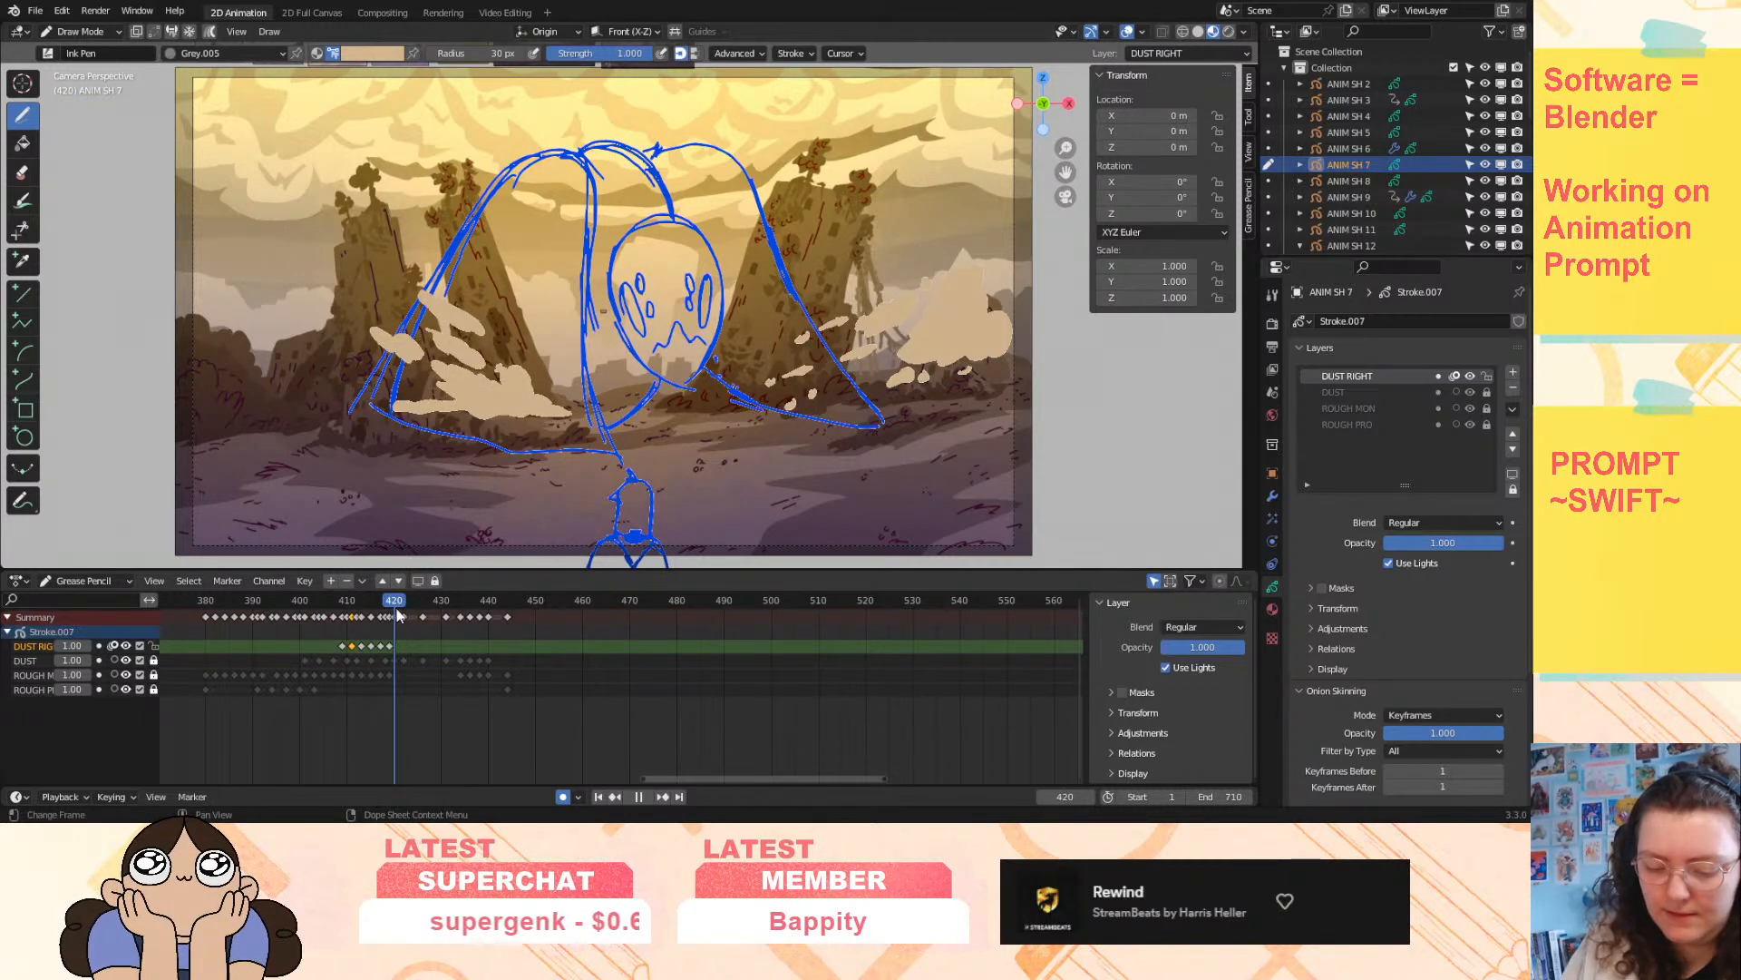
pyautogui.press('space')
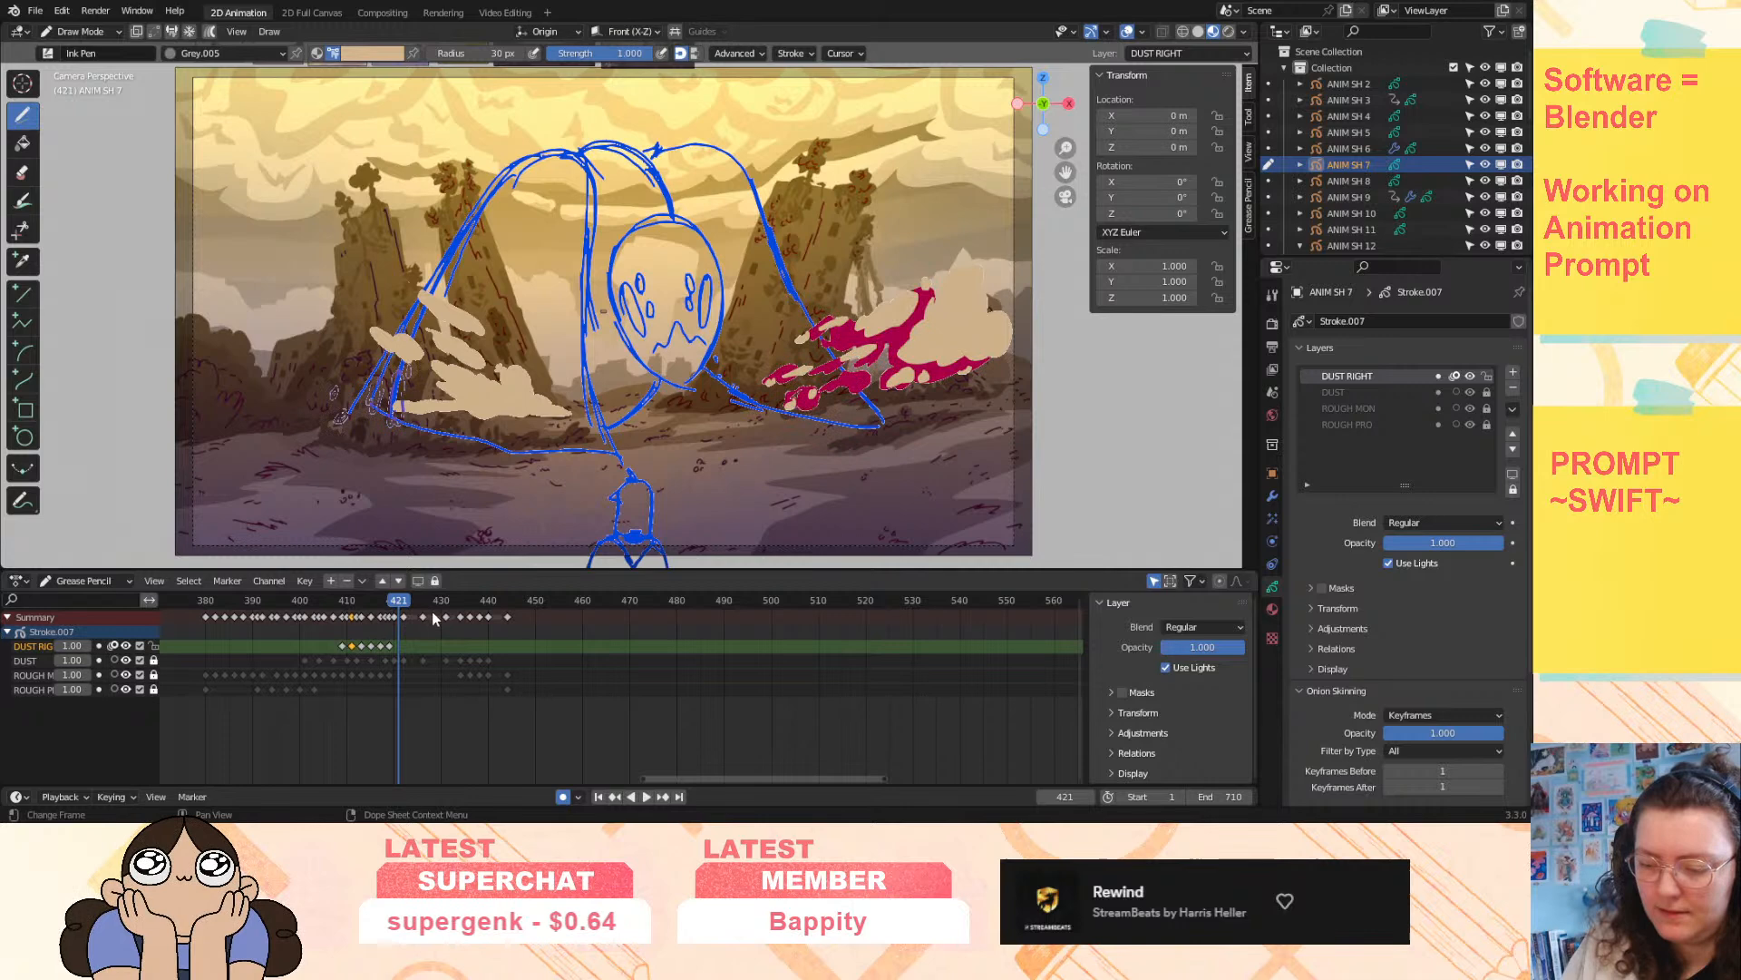
pyautogui.click(81, 31)
pyautogui.click(86, 82)
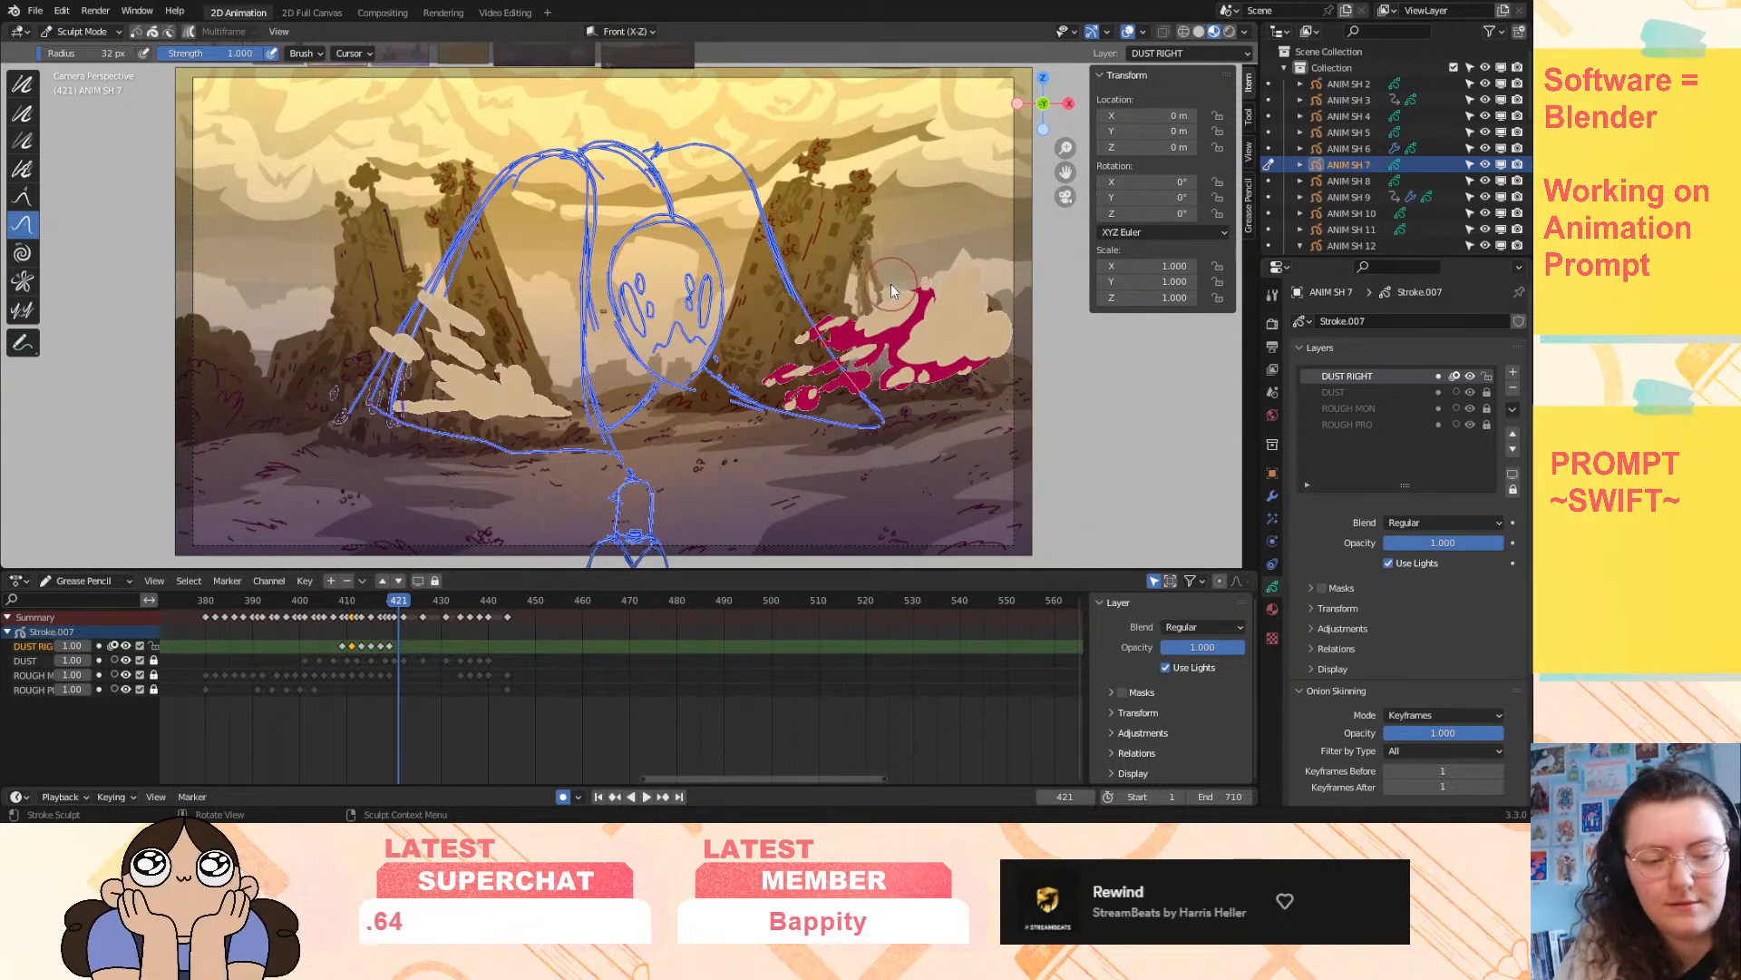
pyautogui.hotkey('shift', 'f')
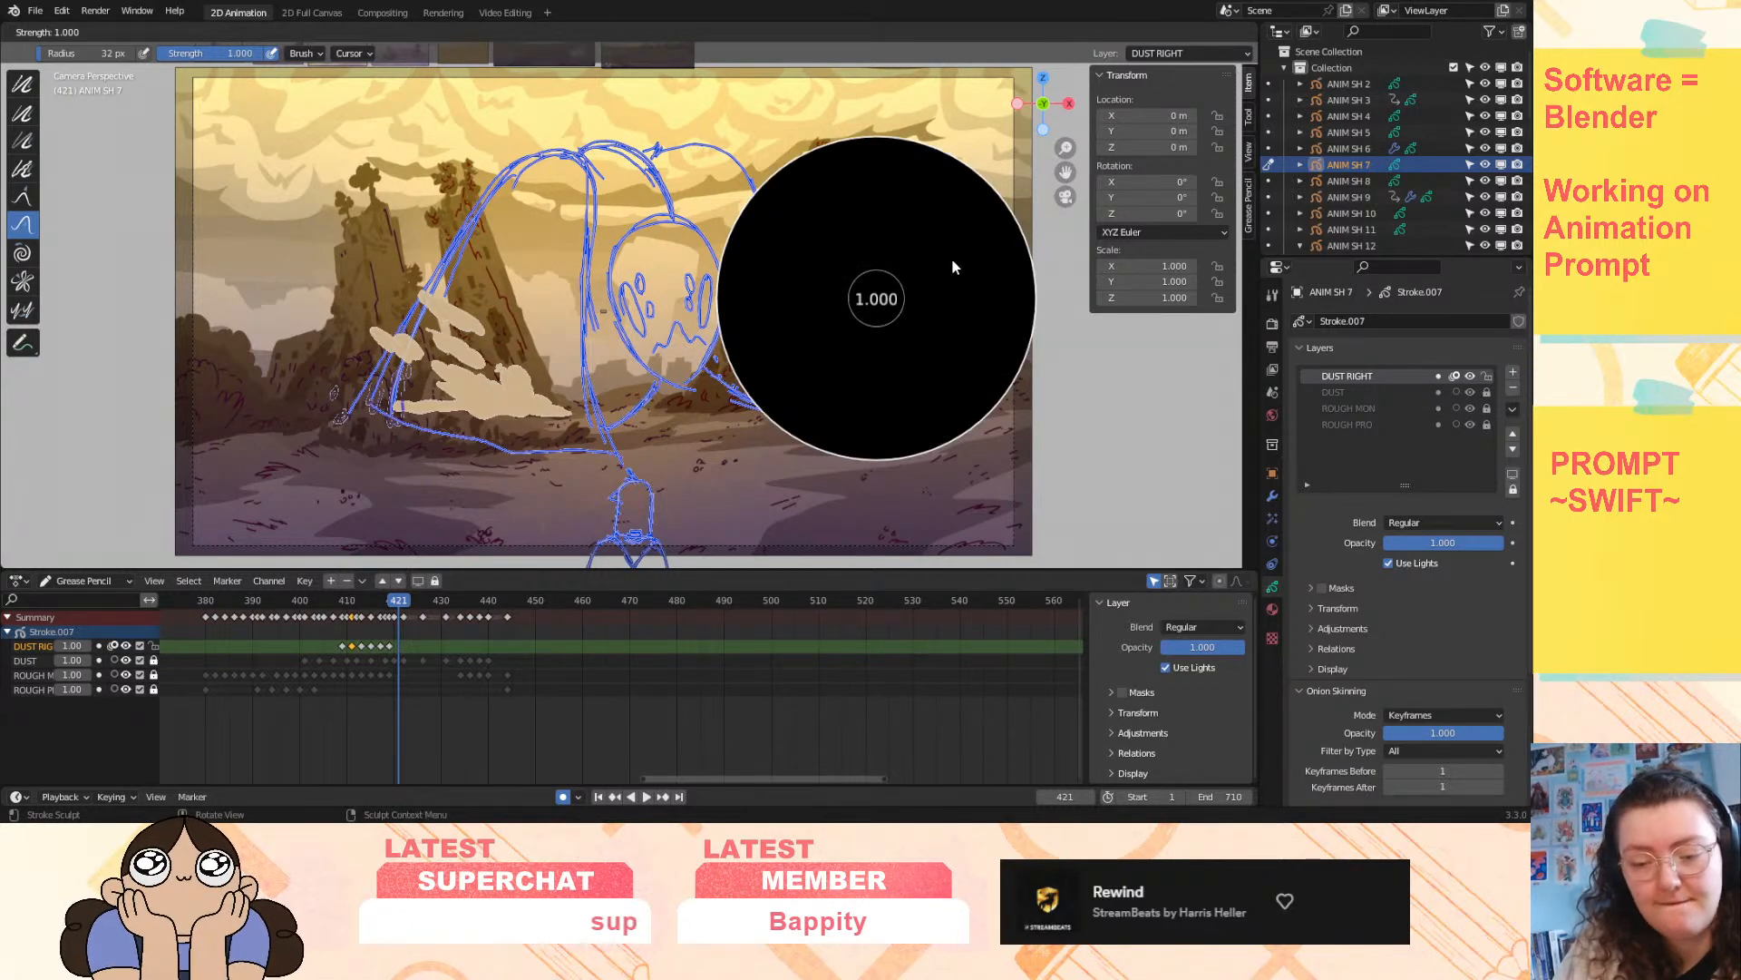
pyautogui.click(919, 279)
pyautogui.press('f')
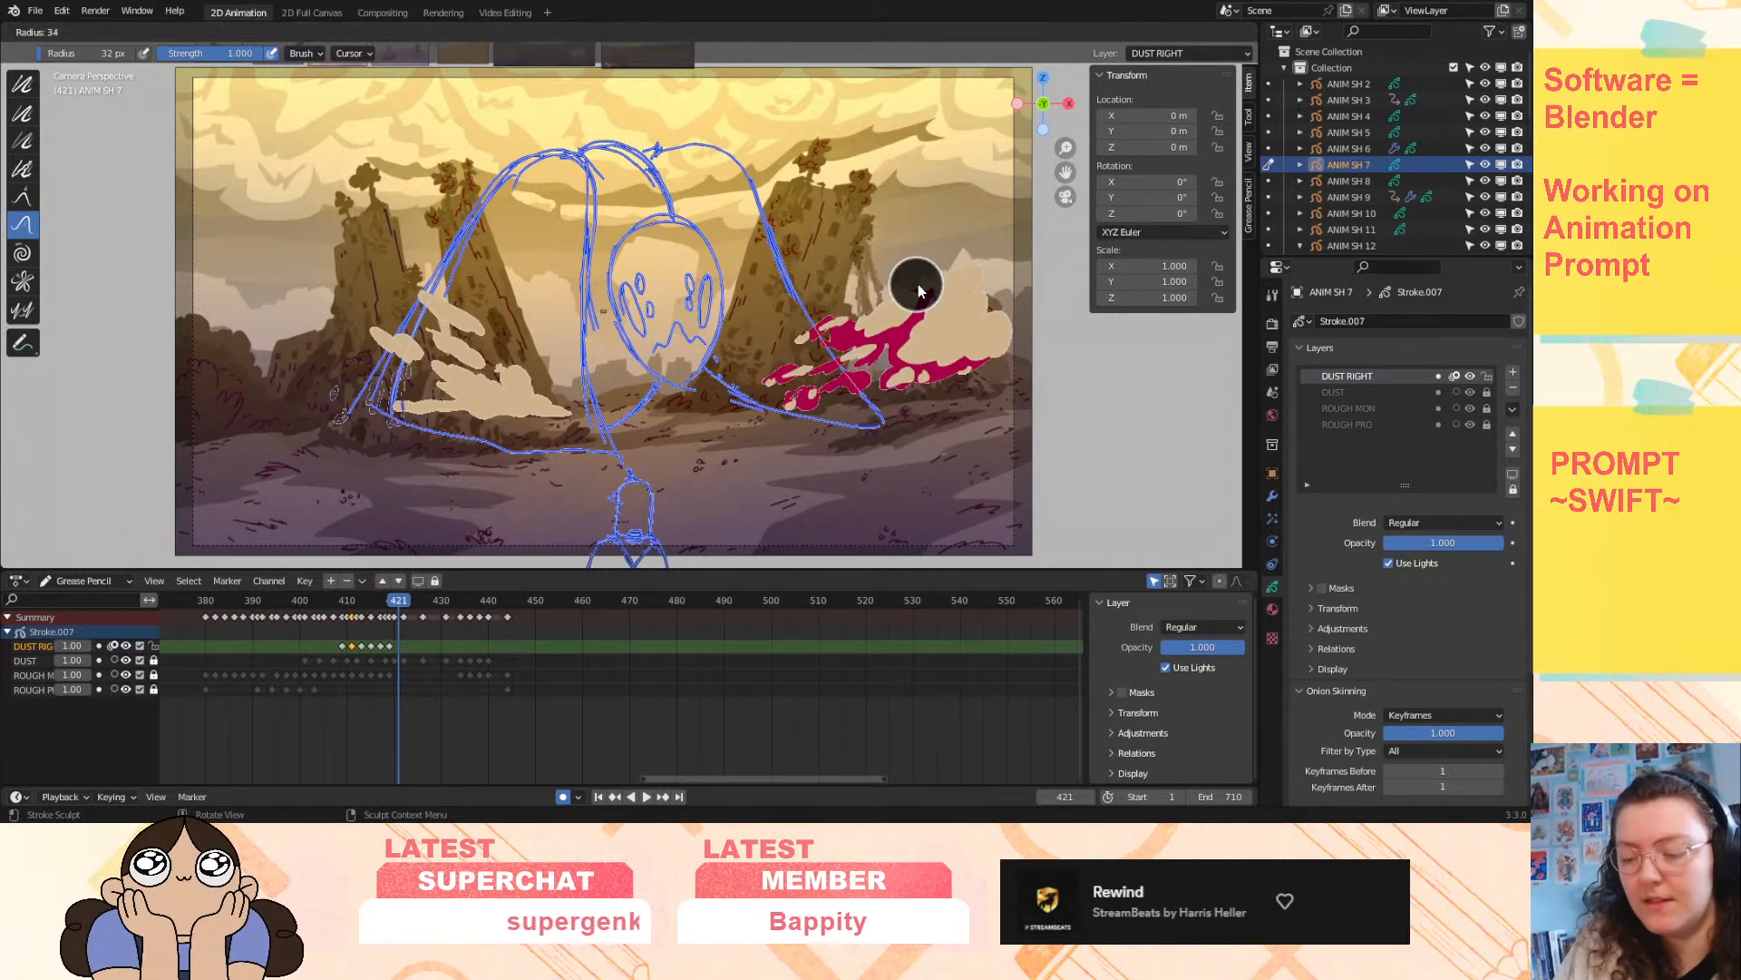
pyautogui.click(971, 216)
pyautogui.moveTo(970, 216)
pyautogui.mouseDown()
pyautogui.moveTo(932, 313)
pyautogui.moveTo(993, 315)
pyautogui.moveTo(911, 372)
pyautogui.moveTo(937, 279)
pyautogui.moveTo(965, 266)
pyautogui.mouseUp()
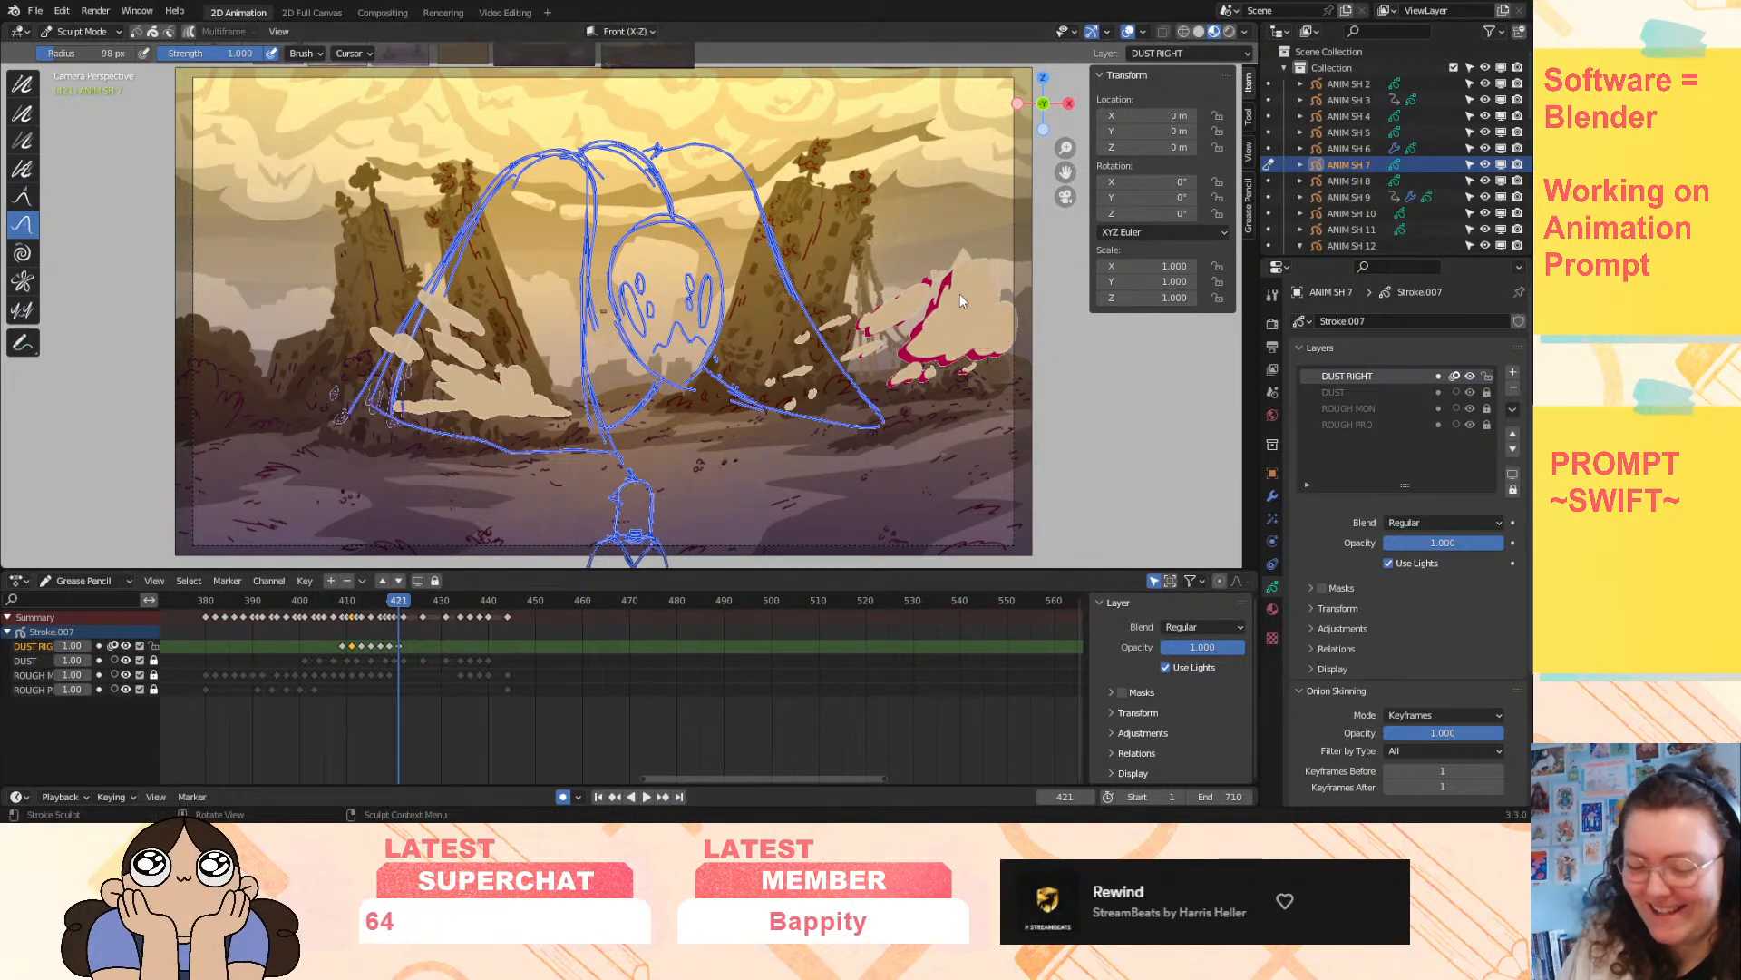
# - Push the right-hand dust cloud and its trailing fragments into a new pose at frame 423, comparing it with frame 421
pyautogui.press('space')
pyautogui.moveTo(974, 283); pyautogui.dragTo(994, 287)
pyautogui.moveTo(985, 297); pyautogui.dragTo(1003, 305)
pyautogui.moveTo(923, 348)
pyautogui.mouseDown()
pyautogui.moveTo(916, 291)
pyautogui.moveTo(807, 384)
pyautogui.mouseUp()
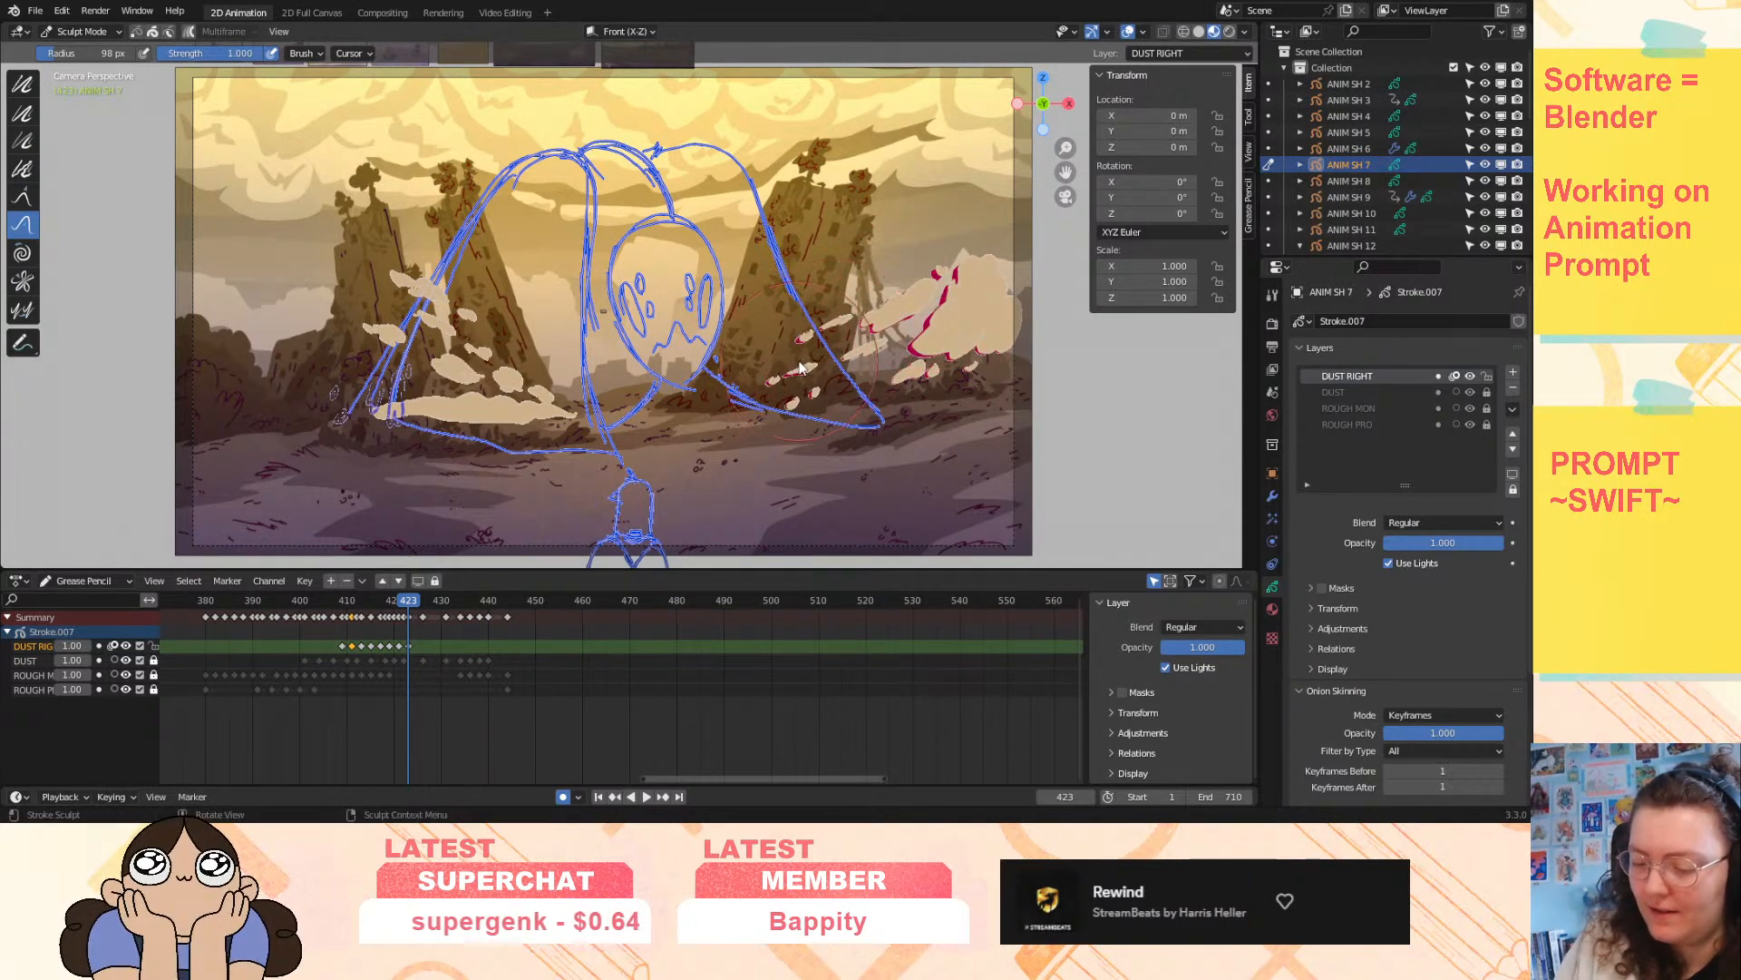
pyautogui.moveTo(912, 272); pyautogui.dragTo(842, 363)
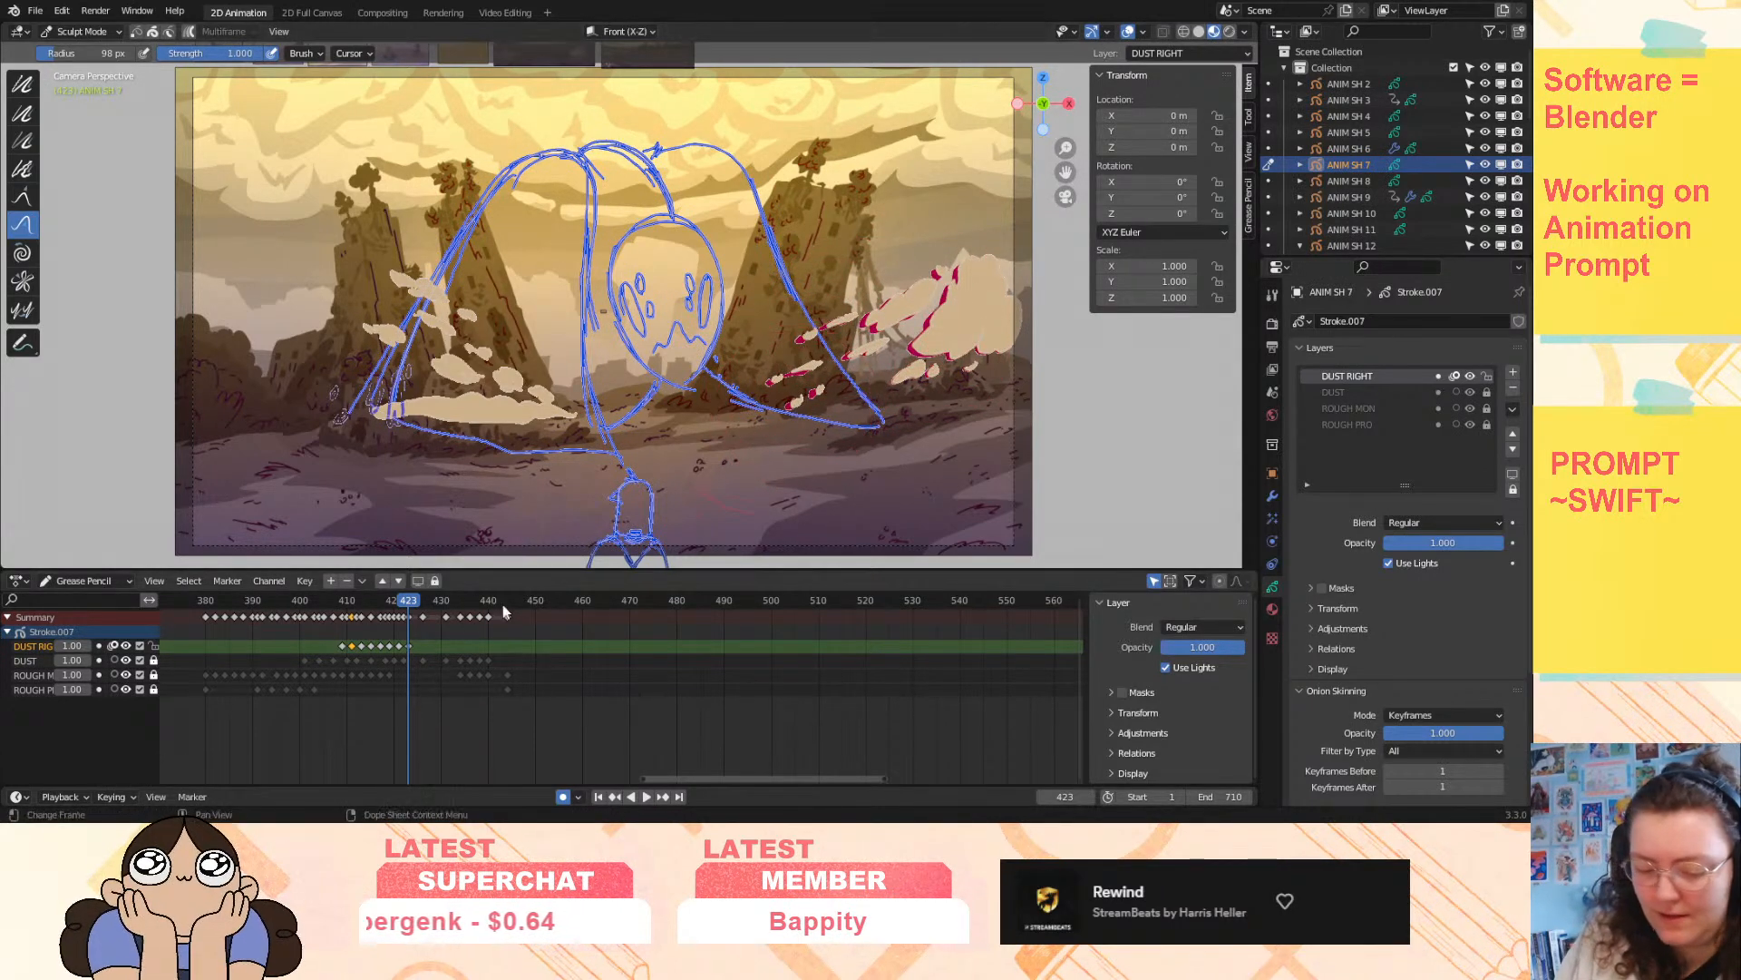
pyautogui.moveTo(406, 612); pyautogui.dragTo(396, 612)
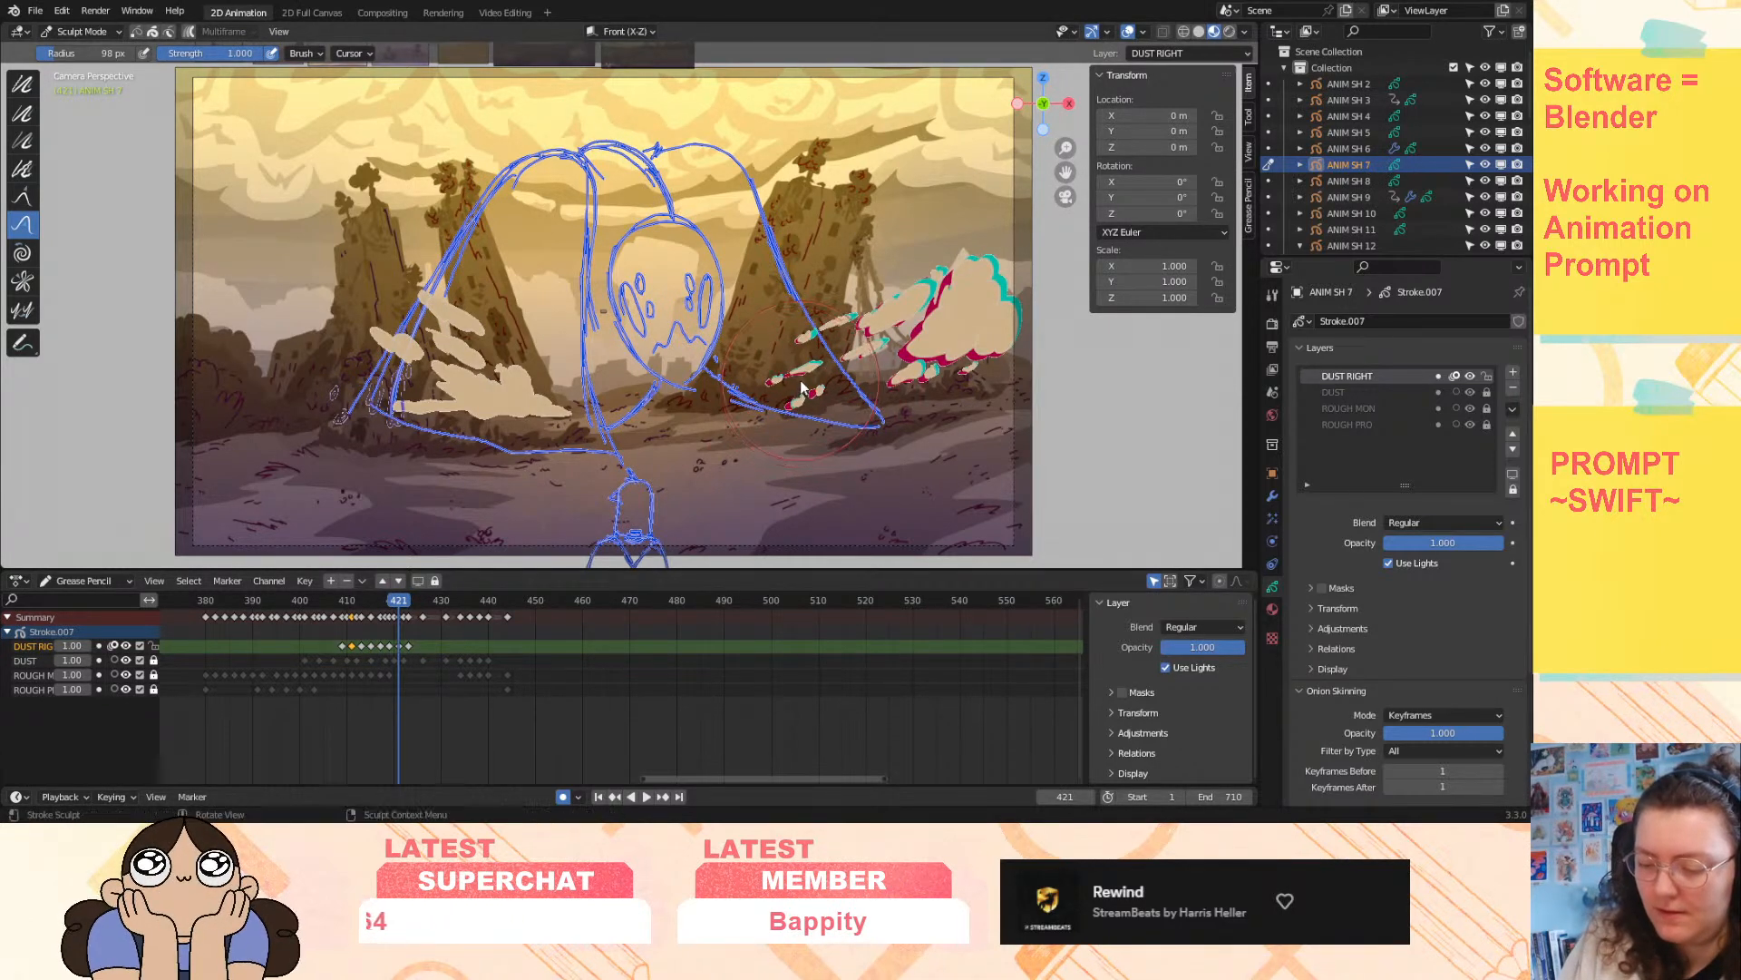
pyautogui.moveTo(400, 602); pyautogui.dragTo(409, 605)
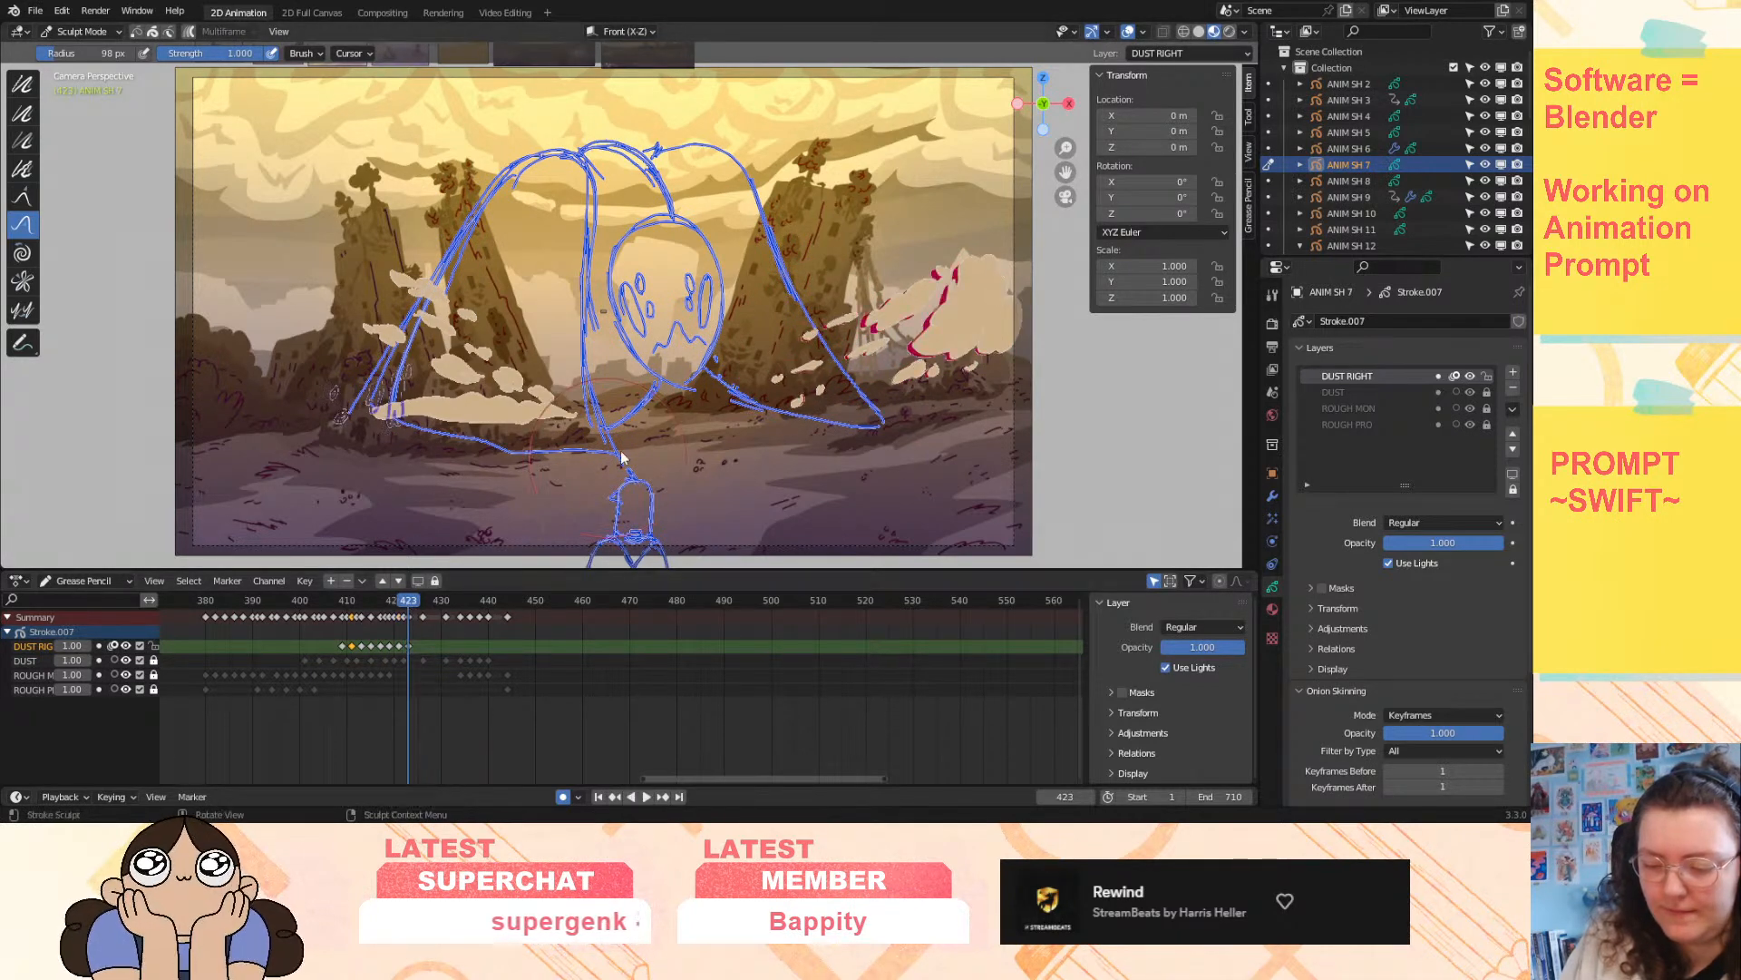
pyautogui.moveTo(835, 367)
pyautogui.mouseDown()
pyautogui.moveTo(914, 385)
pyautogui.moveTo(998, 350)
pyautogui.mouseUp()
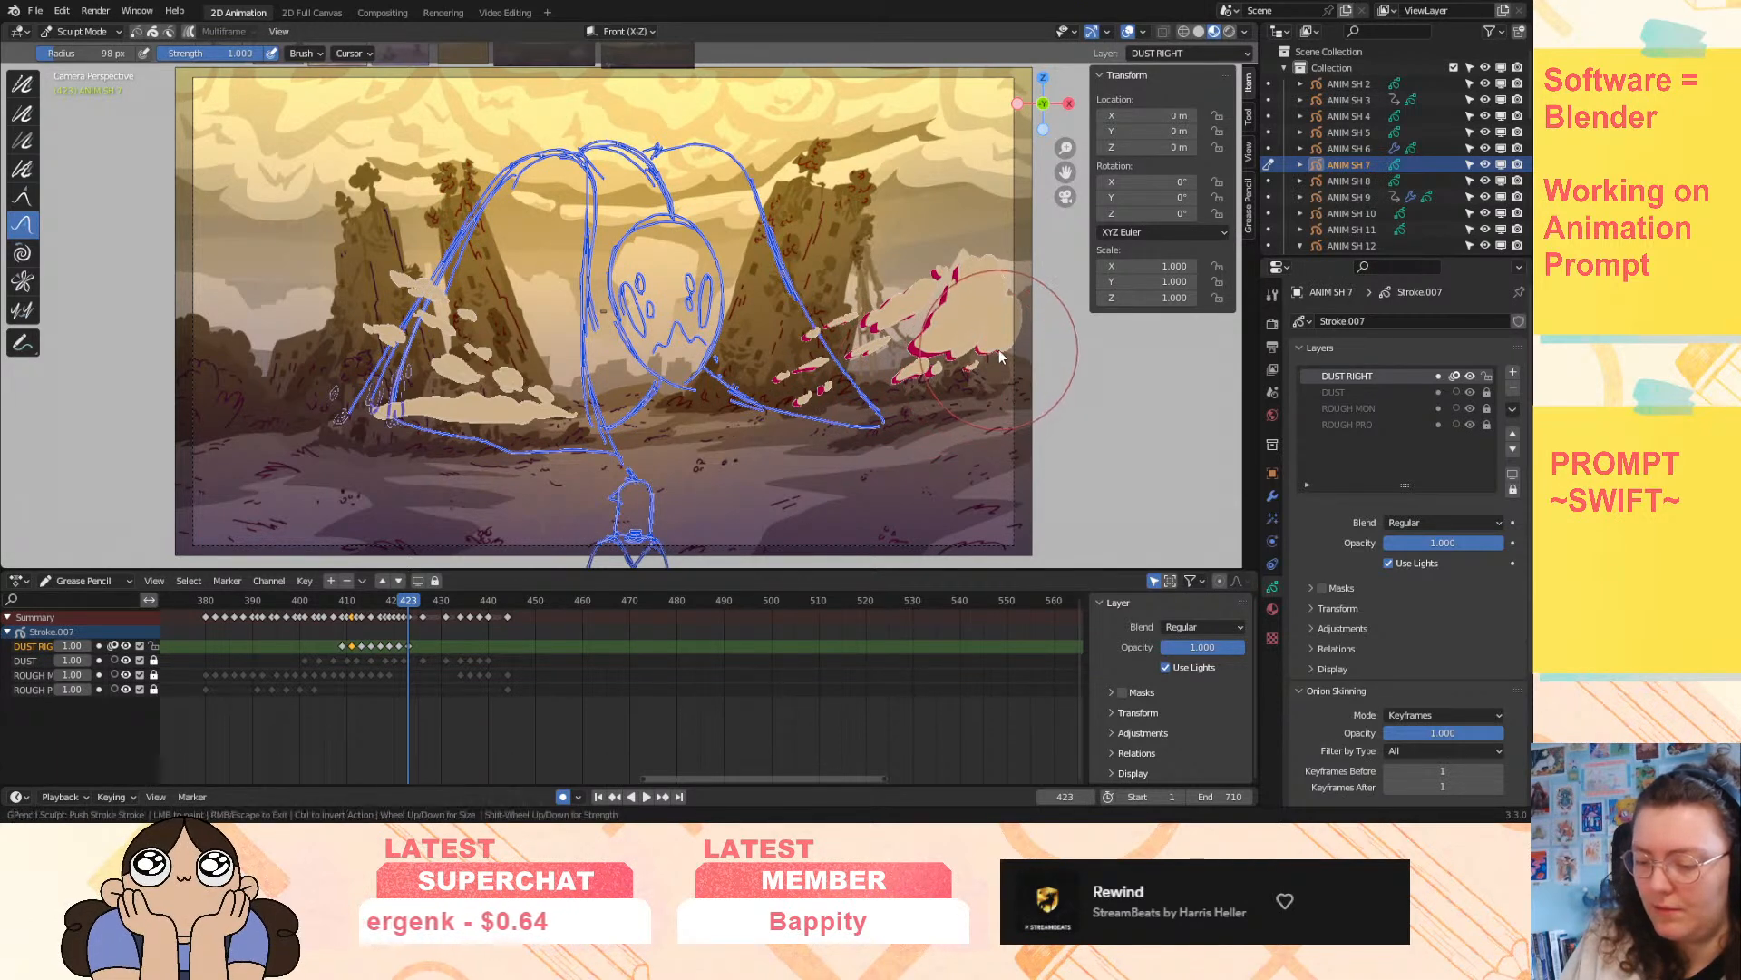
# - Back in Draw Mode, draw the right-hand dust at frame 425 with the cloud extending past the camera border and shrunken trailing fragments
pyautogui.moveTo(410, 603)
pyautogui.mouseDown()
pyautogui.moveTo(398, 612)
pyautogui.moveTo(427, 598)
pyautogui.moveTo(358, 617)
pyautogui.moveTo(401, 633)
pyautogui.moveTo(424, 617)
pyautogui.mouseUp()
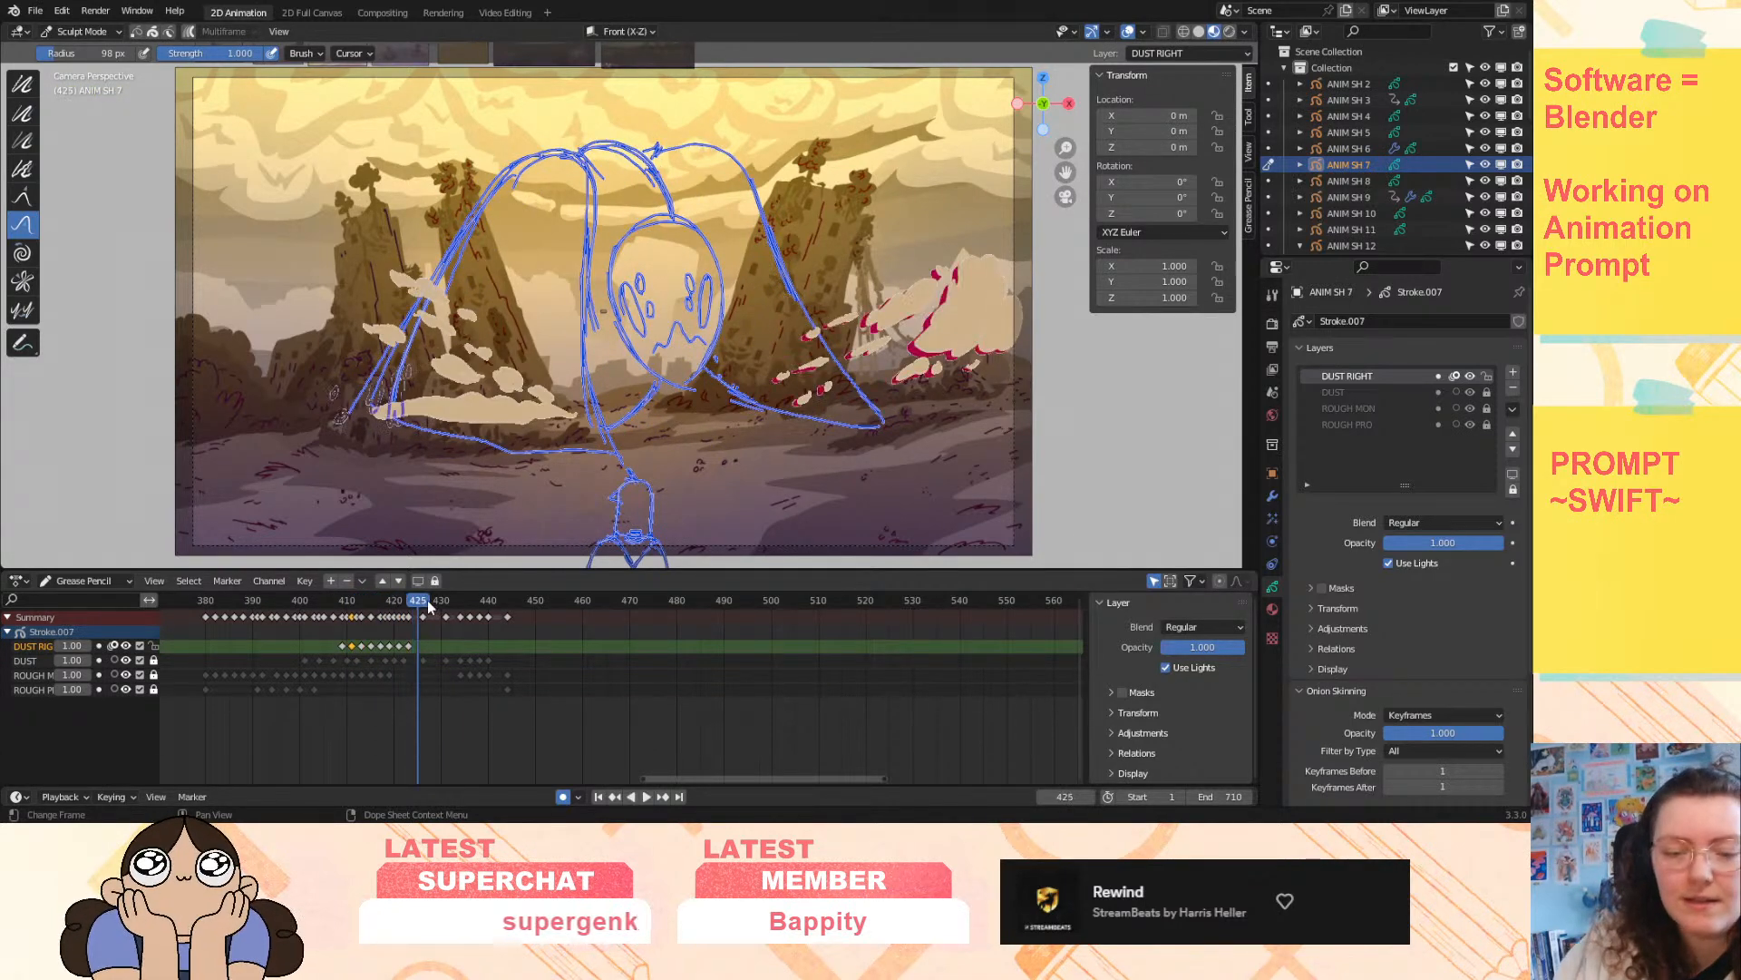
pyautogui.click(86, 32)
pyautogui.click(93, 109)
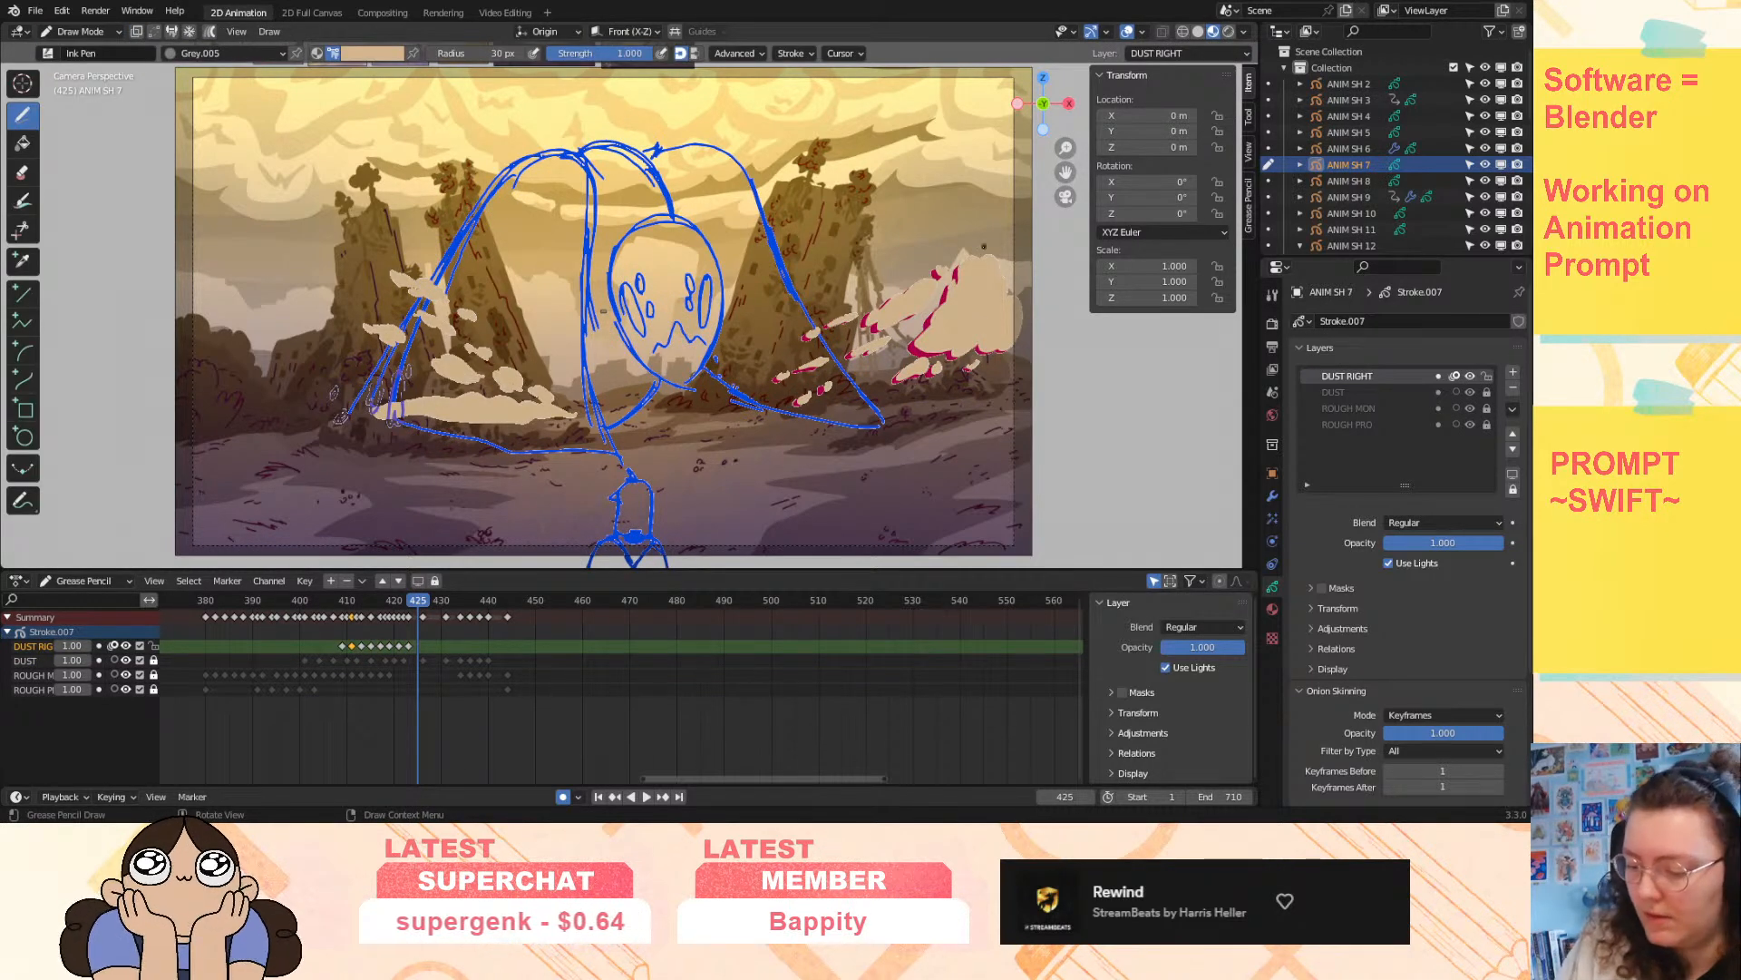
pyautogui.moveTo(964, 269); pyautogui.dragTo(962, 271)
pyautogui.moveTo(1011, 345)
pyautogui.mouseDown()
pyautogui.moveTo(1040, 292)
pyautogui.moveTo(1021, 259)
pyautogui.moveTo(968, 267)
pyautogui.moveTo(946, 318)
pyautogui.moveTo(963, 337)
pyautogui.mouseUp()
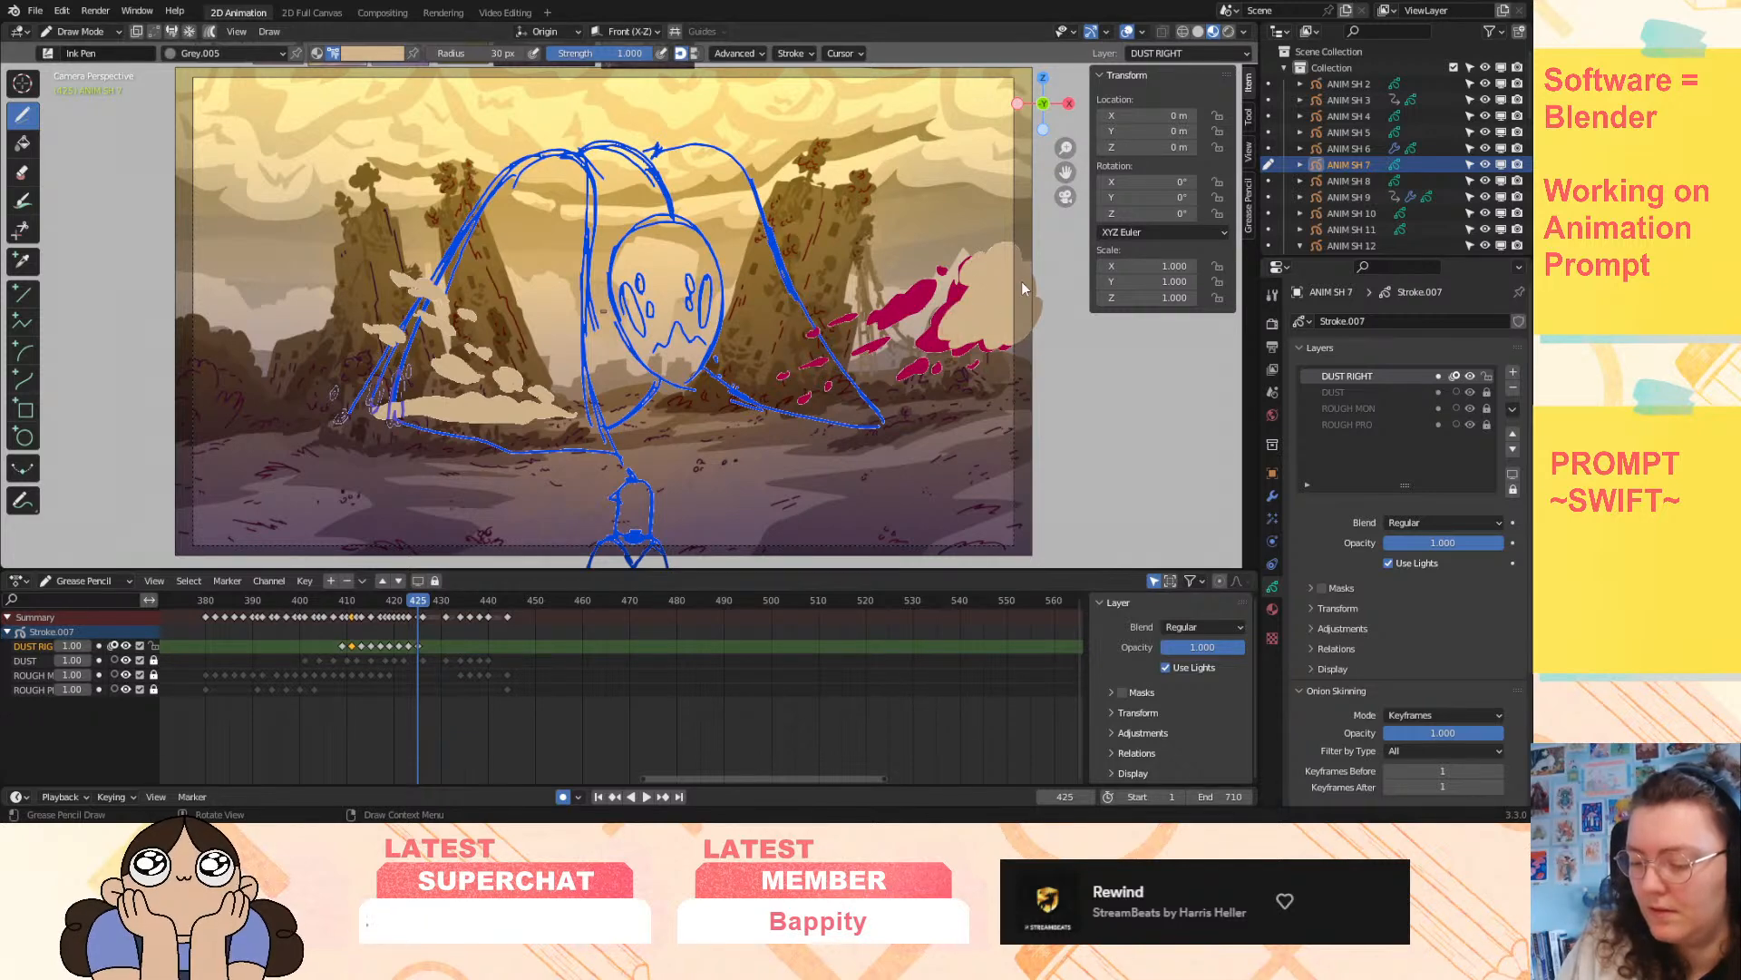
pyautogui.moveTo(936, 276)
pyautogui.mouseDown()
pyautogui.moveTo(910, 309)
pyautogui.moveTo(950, 273)
pyautogui.mouseUp()
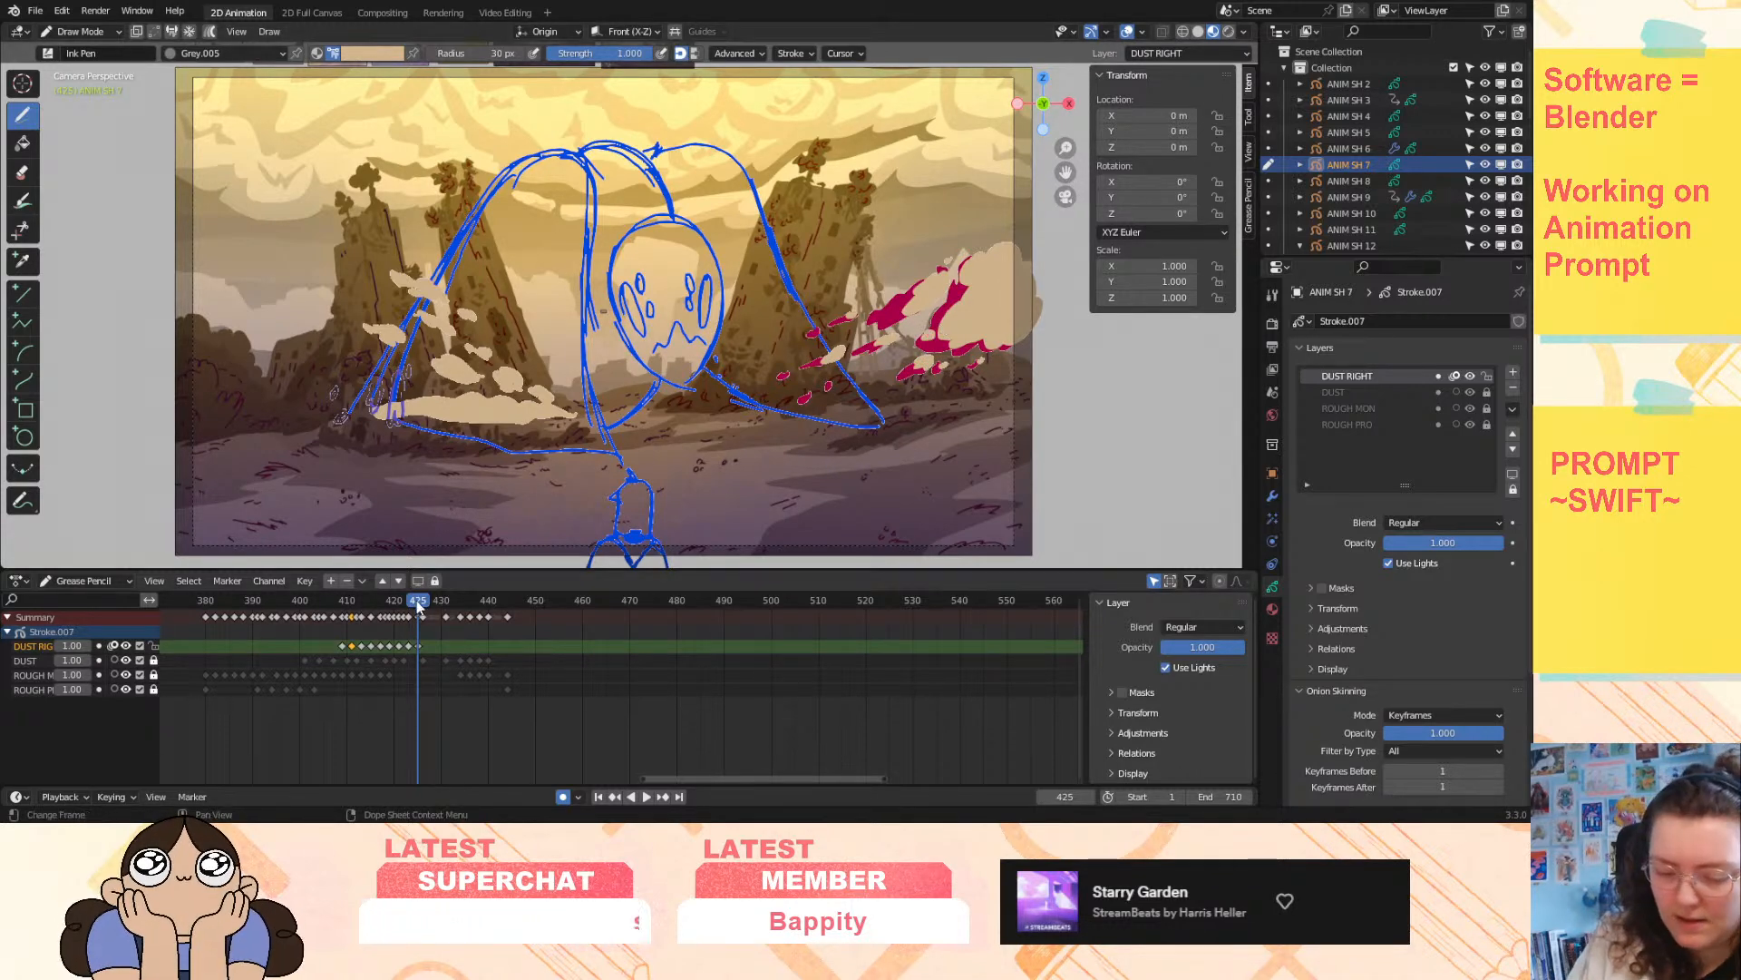
# - Play and step back and forth through frames 417 to 425 to check how the right-hand dust breaks apart
pyautogui.press('space')
pyautogui.moveTo(422, 602)
pyautogui.mouseDown()
pyautogui.moveTo(404, 619)
pyautogui.moveTo(432, 617)
pyautogui.moveTo(410, 622)
pyautogui.mouseUp()
pyautogui.press('space')
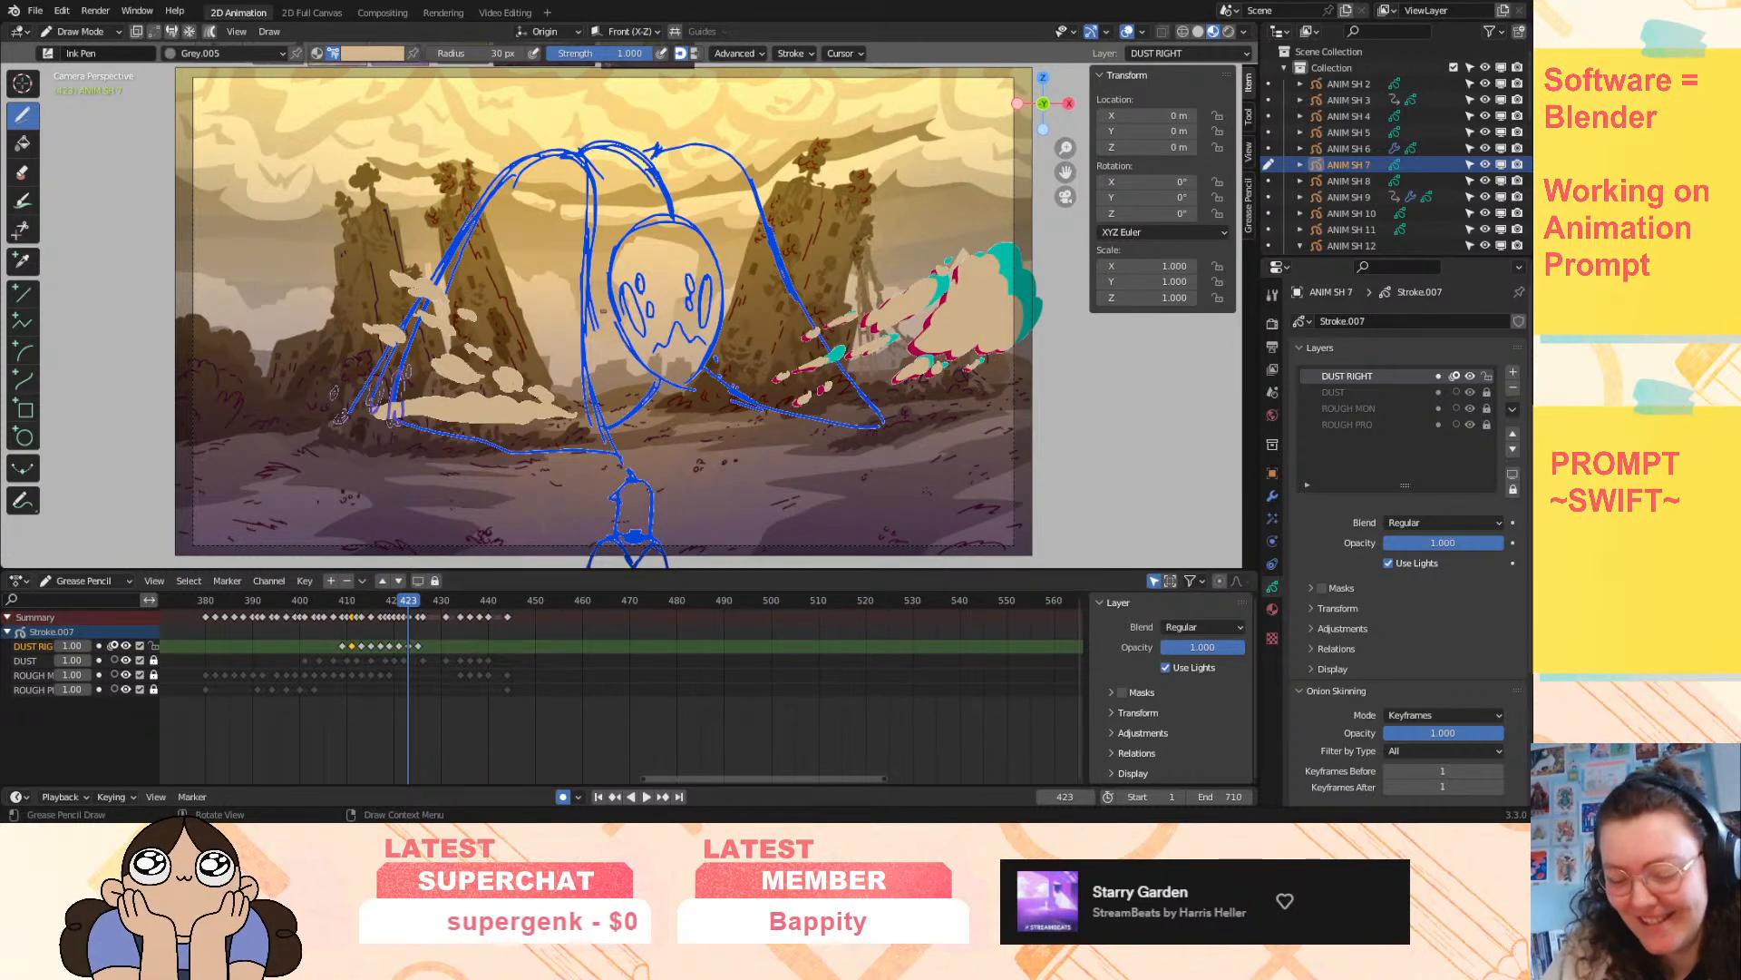
pyautogui.moveTo(406, 601); pyautogui.dragTo(385, 609)
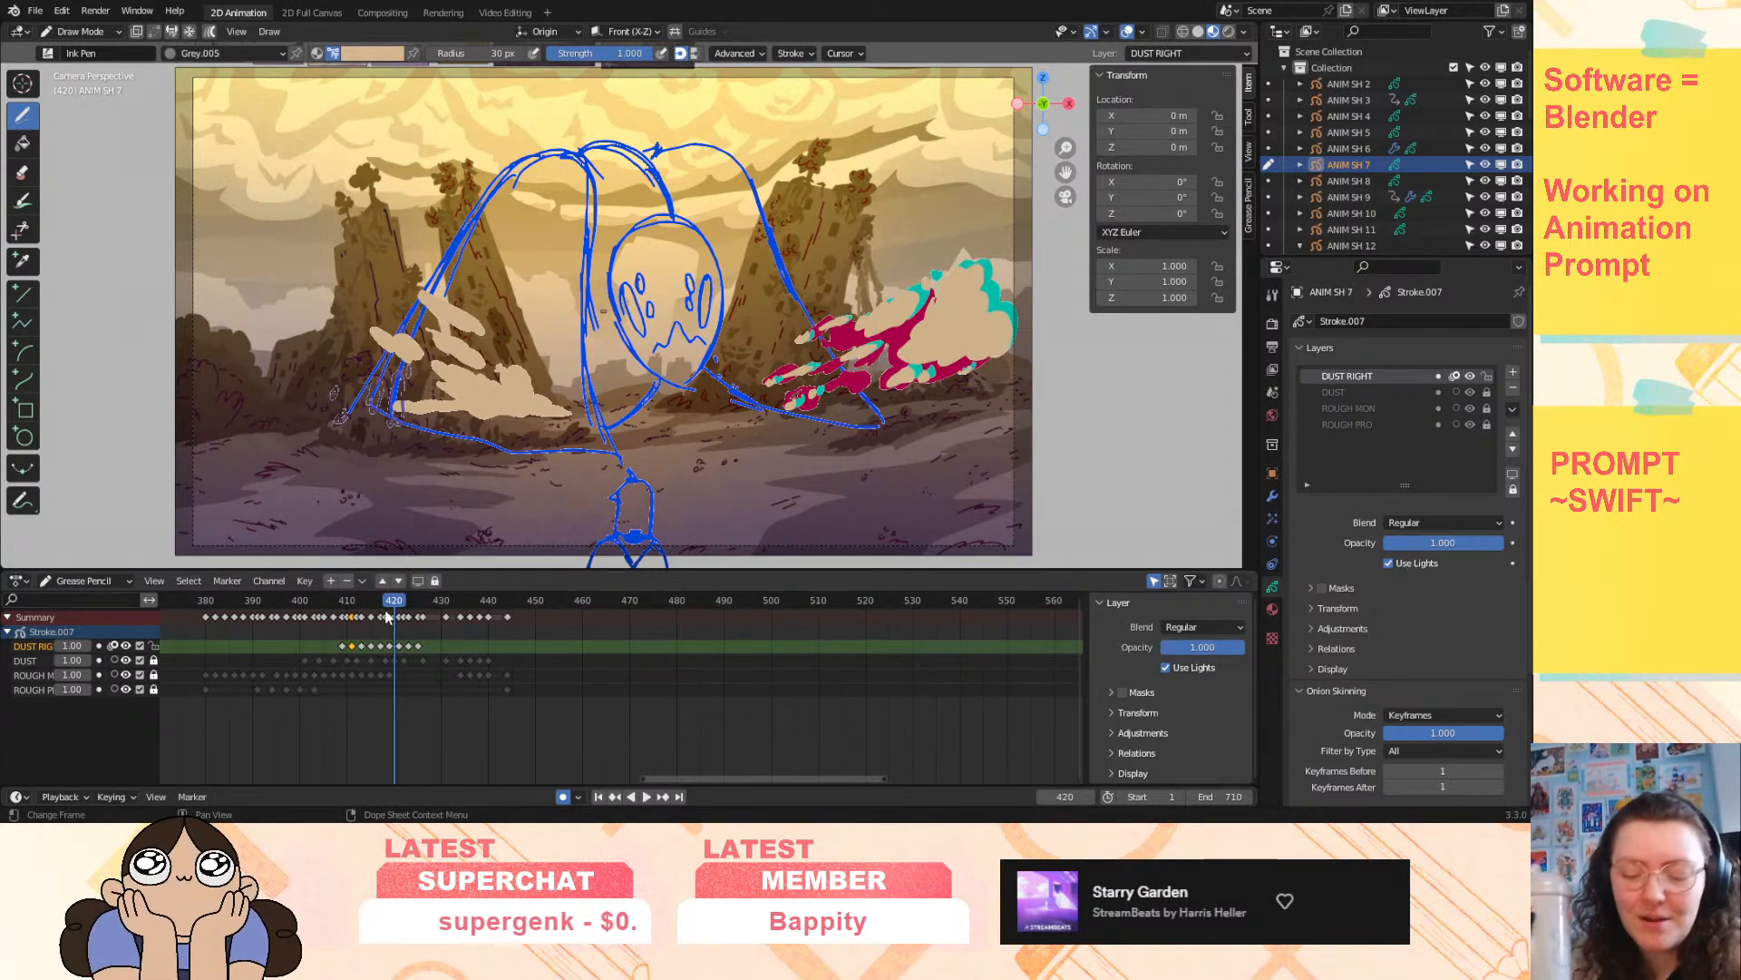
pyautogui.press('Right')
pyautogui.press('Right')
pyautogui.press('Left')
pyautogui.press('Left')
pyautogui.press('Left')
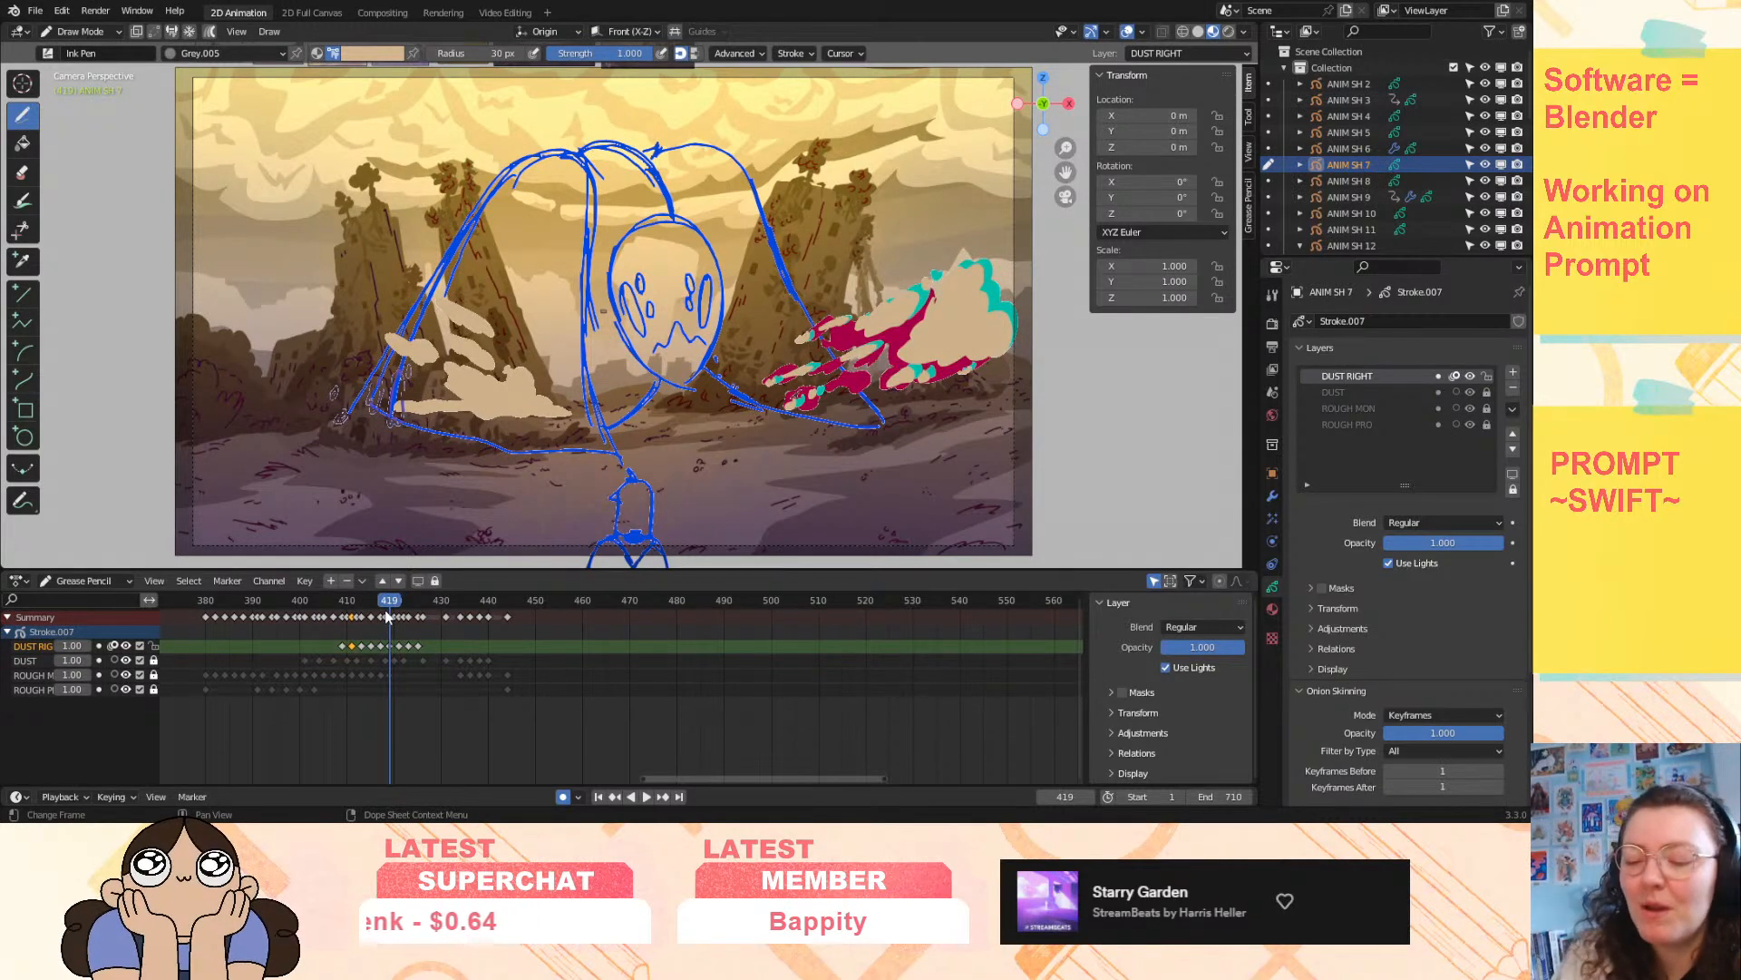
pyautogui.press('Right')
pyautogui.press('Right')
pyautogui.press('Right')
pyautogui.press('Right')
pyautogui.press('Left')
pyautogui.press('Left')
pyautogui.press('Left')
pyautogui.press('Left')
pyautogui.press('Left')
pyautogui.press('Left')
pyautogui.press('Right')
pyautogui.press('Right')
pyautogui.press('Right')
pyautogui.press('Right')
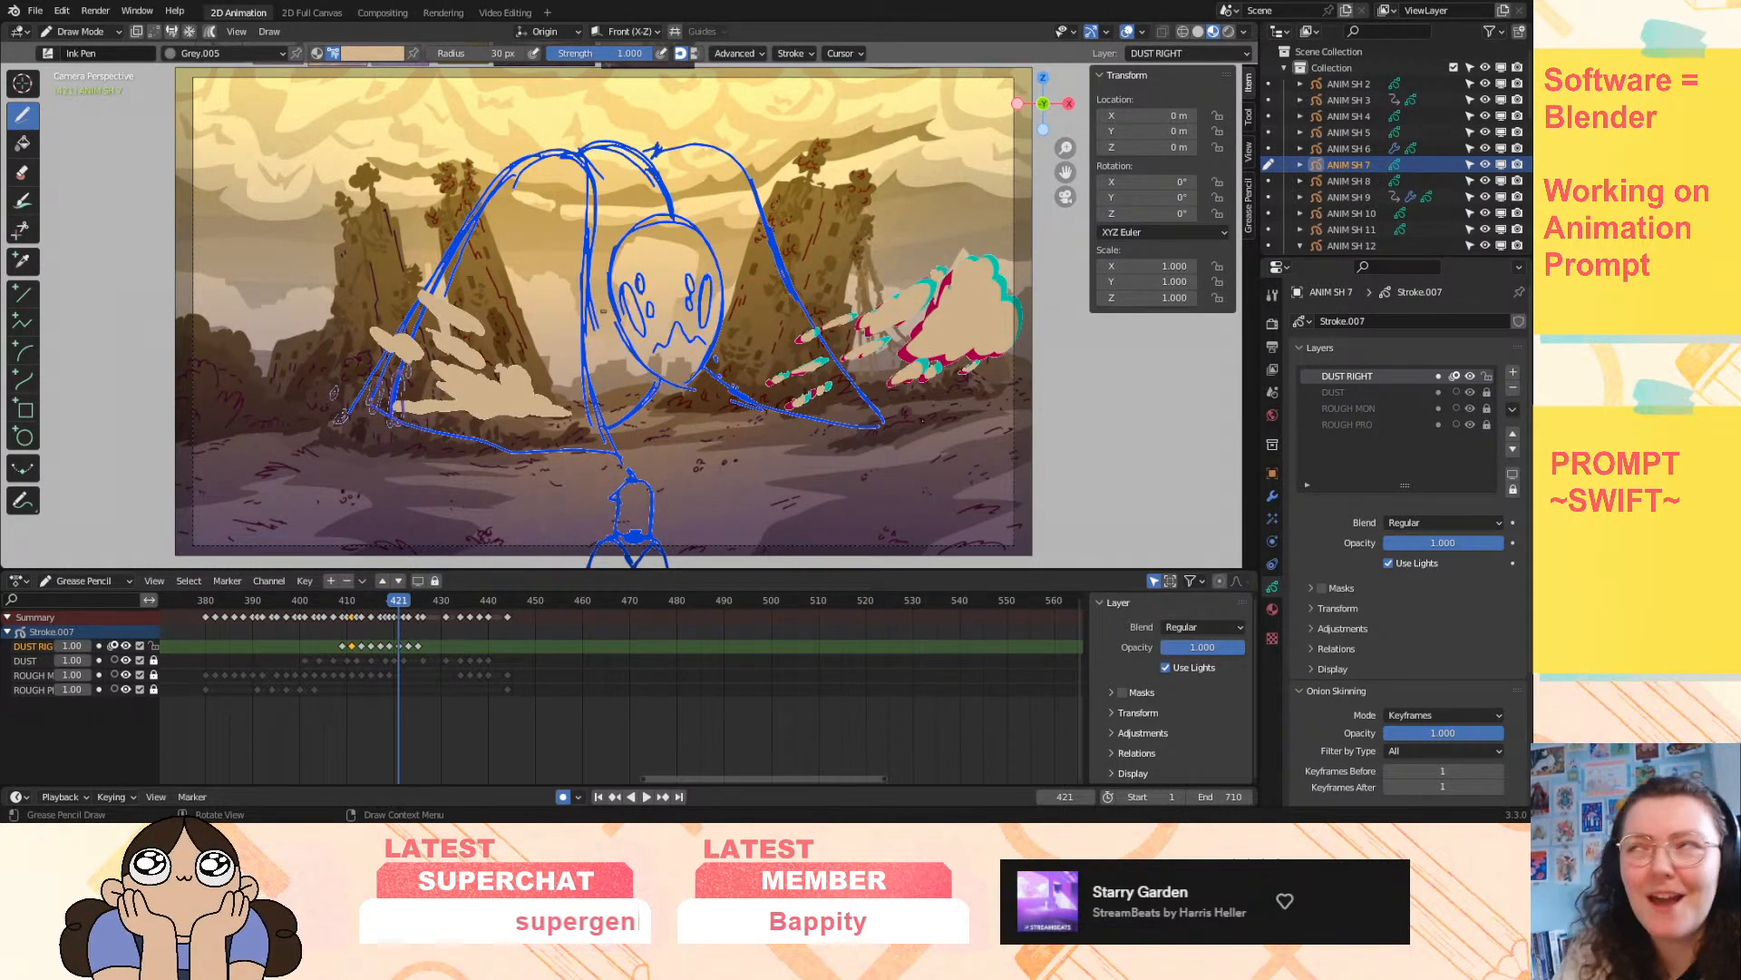
pyautogui.press('Left')
pyautogui.press('Left')
pyautogui.press('Left')
pyautogui.press('Left')
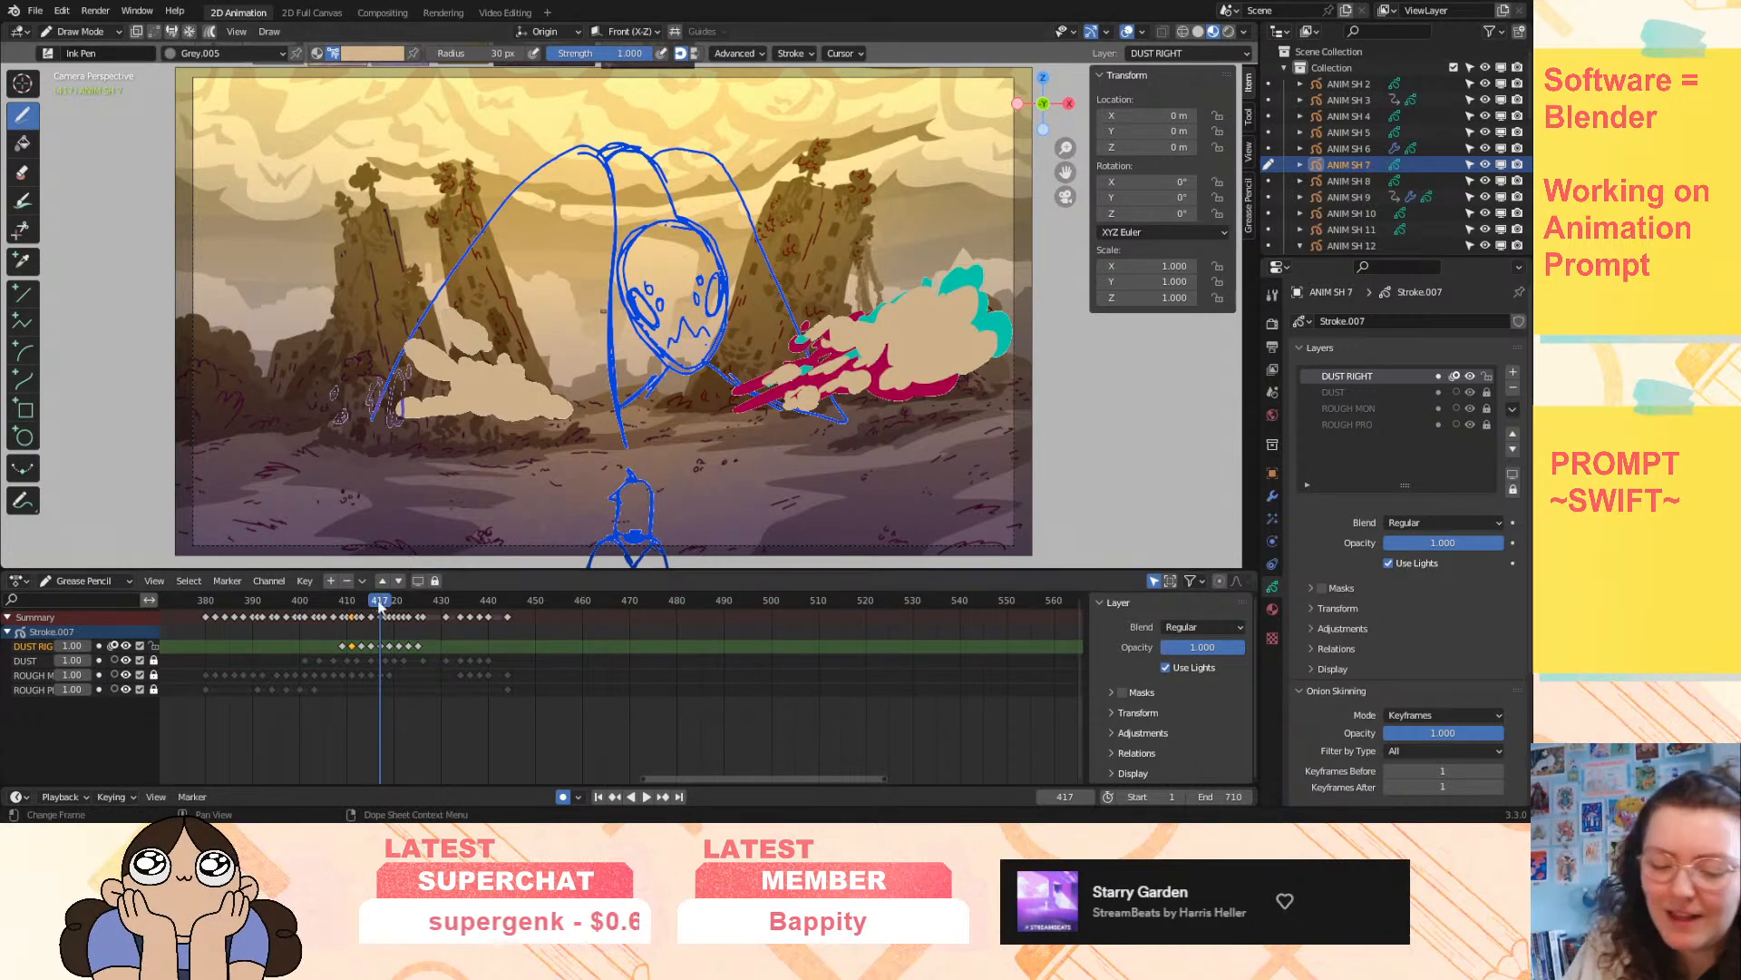
pyautogui.press('Right')
pyautogui.press('Right')
pyautogui.press('Right')
pyautogui.press('Right')
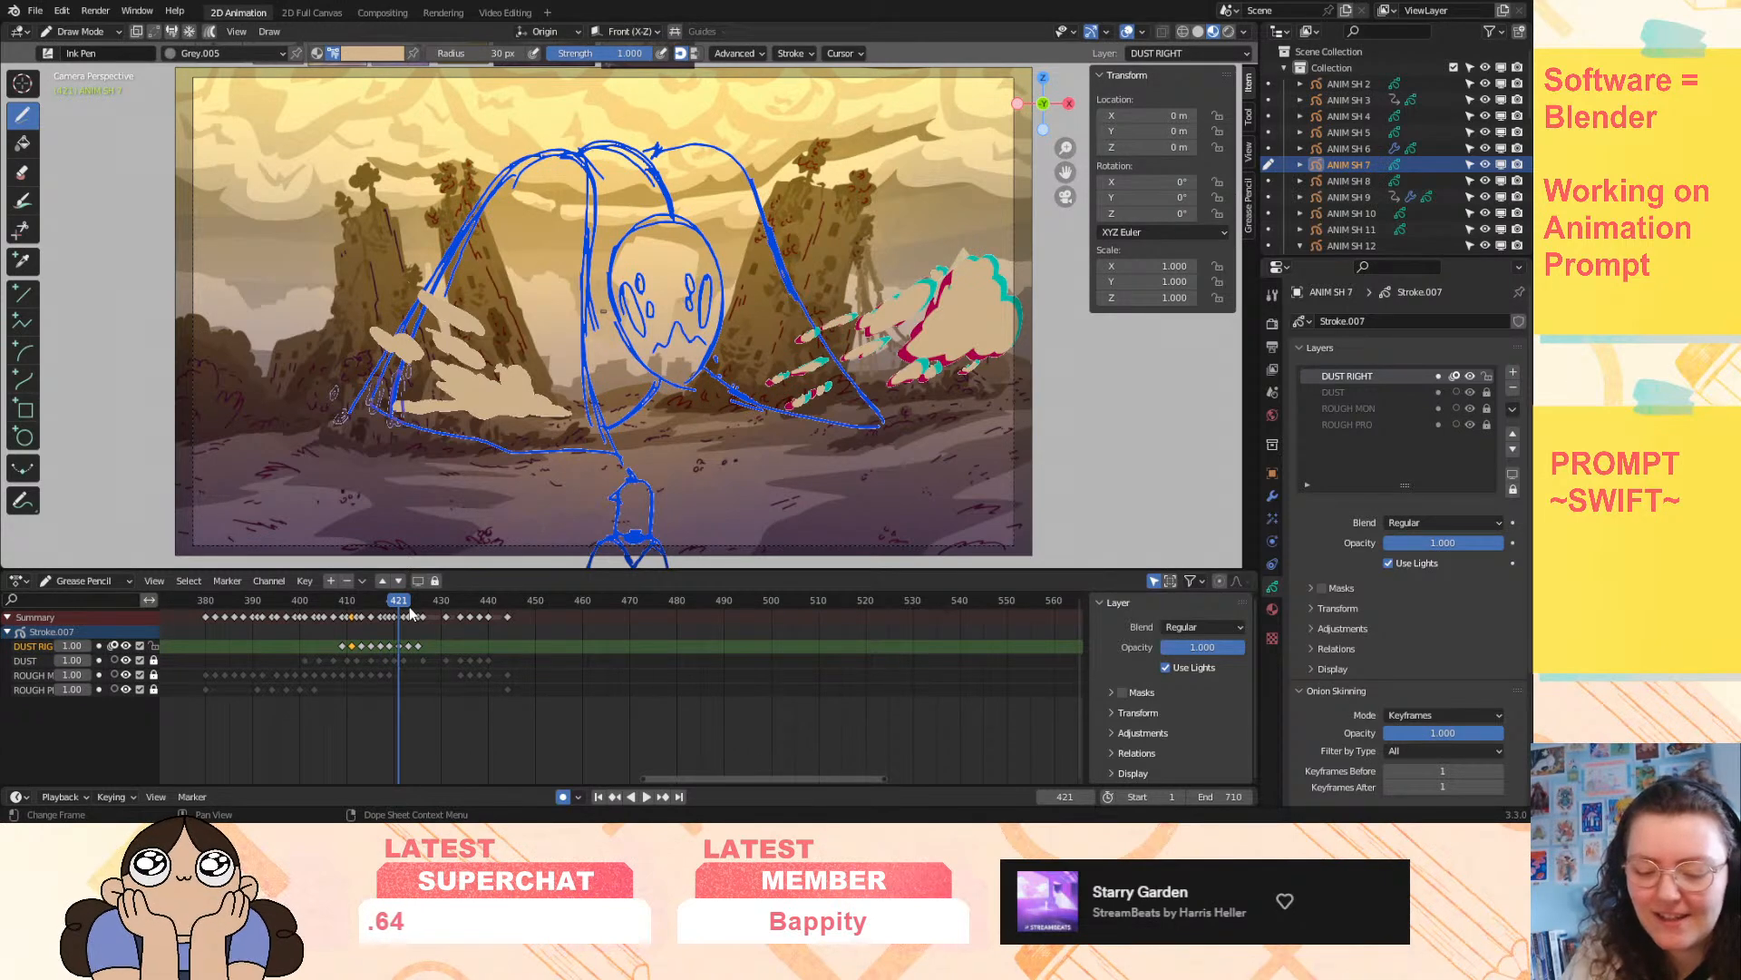
# - Deselect the dust keyframes and recheck the dust's motion through frames 421 to 427 by stepping and playing
pyautogui.moveTo(399, 607); pyautogui.dragTo(413, 603)
pyautogui.click(432, 653)
pyautogui.press('Right')
pyautogui.press('Right')
pyautogui.press('Left')
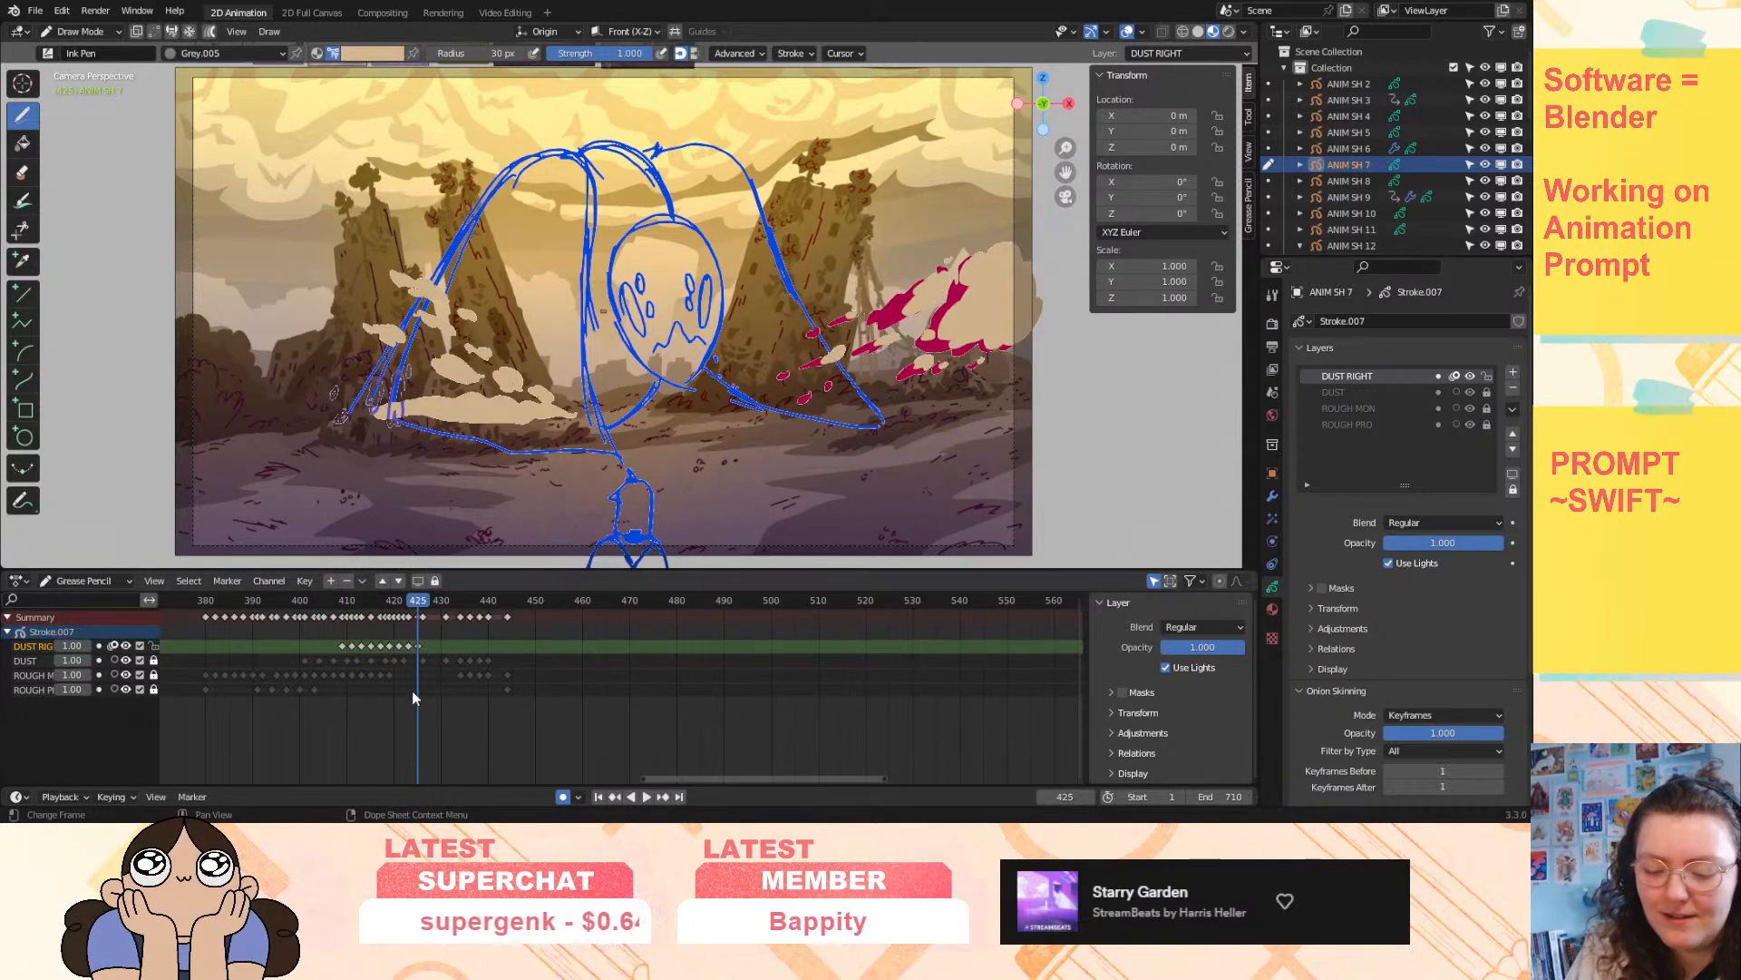
pyautogui.press('Left')
pyautogui.press('Left')
pyautogui.press('Left')
pyautogui.press('Right')
pyautogui.press('Left')
pyautogui.press('Left')
pyautogui.press('Left')
pyautogui.press('Right')
pyautogui.press('Right')
pyautogui.press('Left')
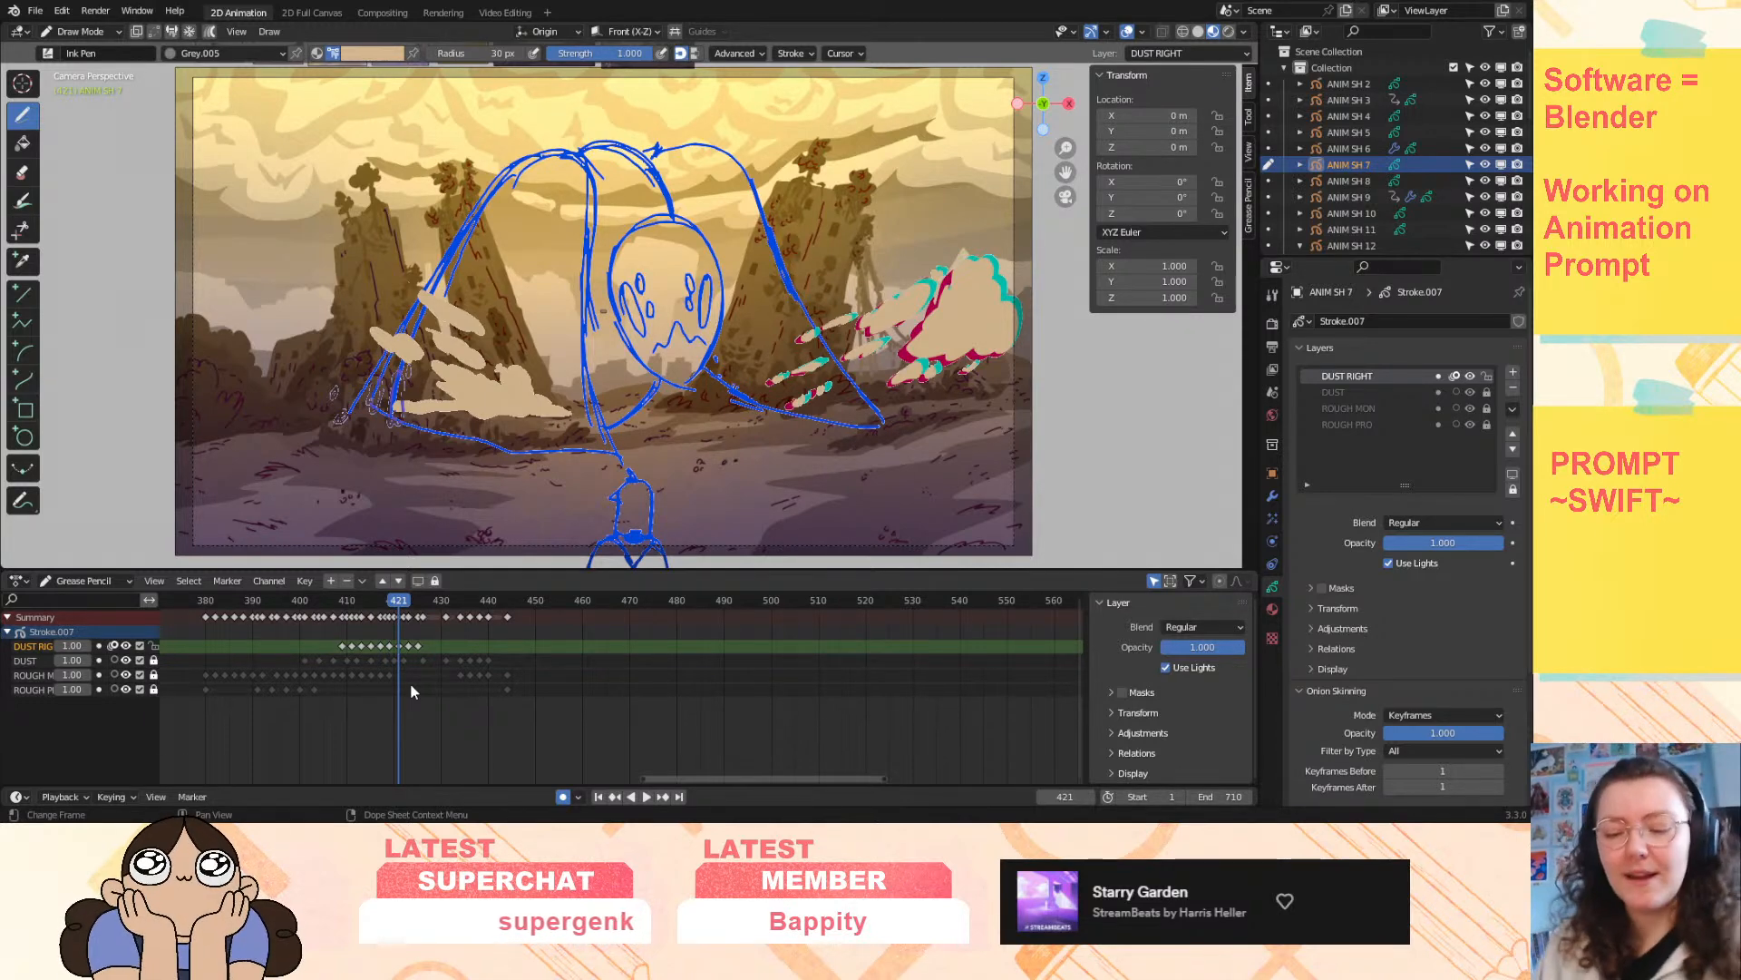
pyautogui.press('space')
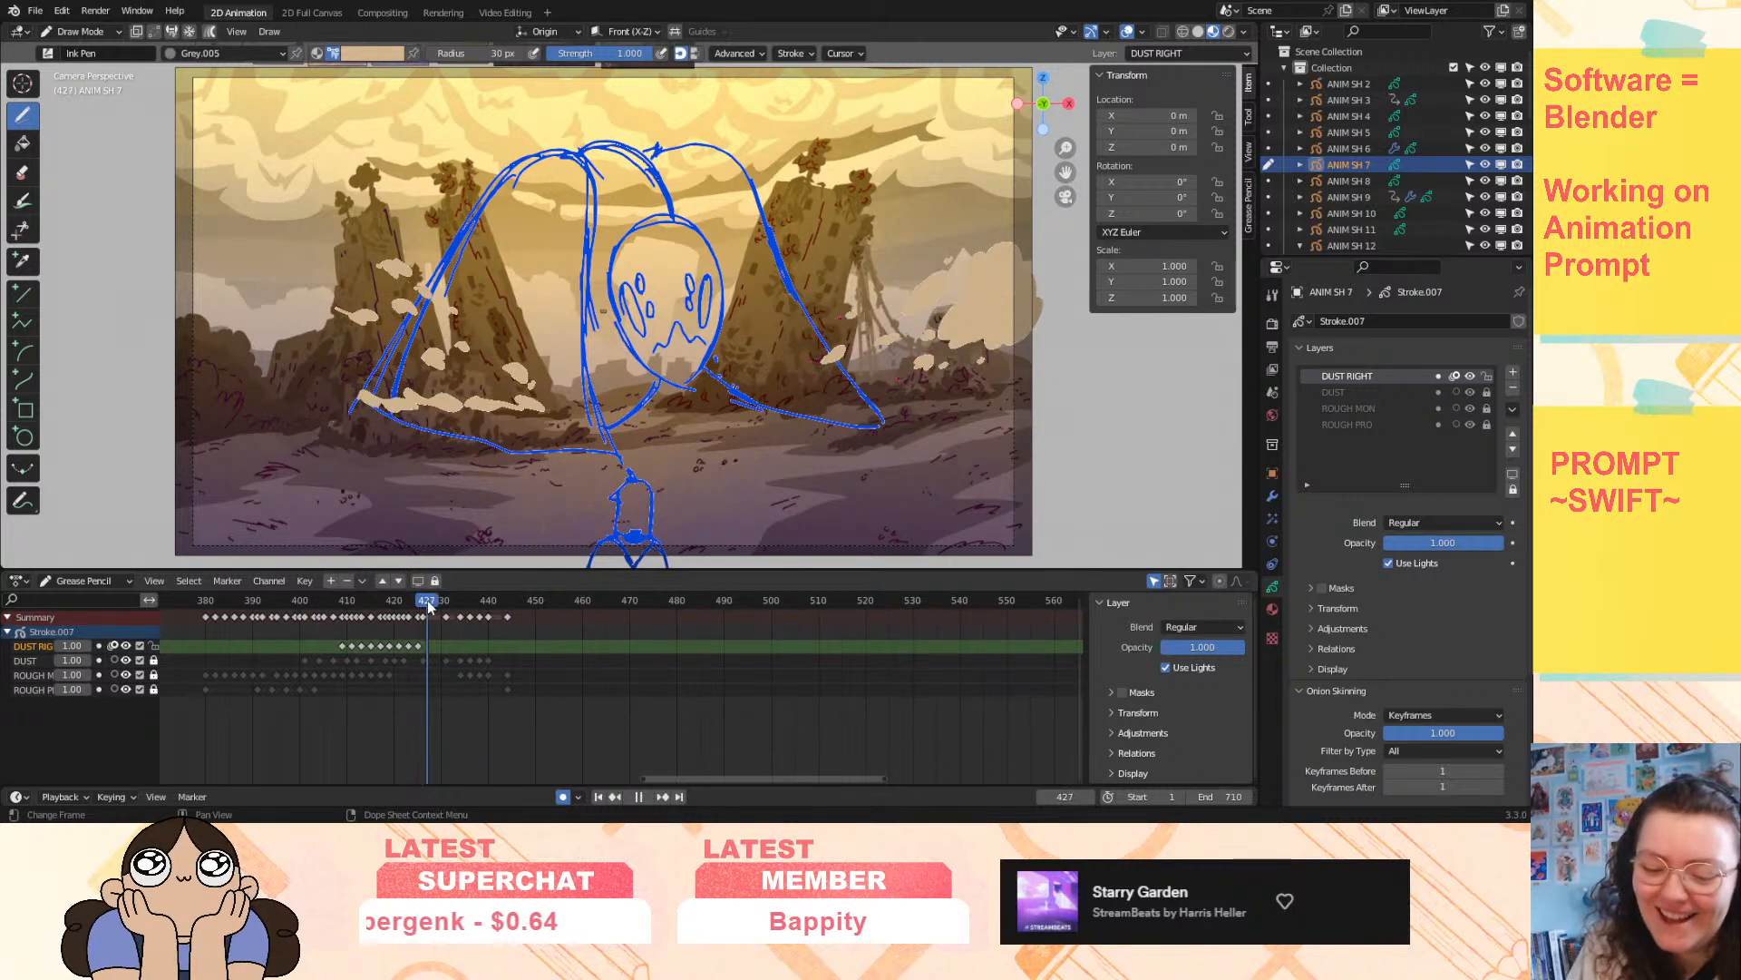
pyautogui.press('space')
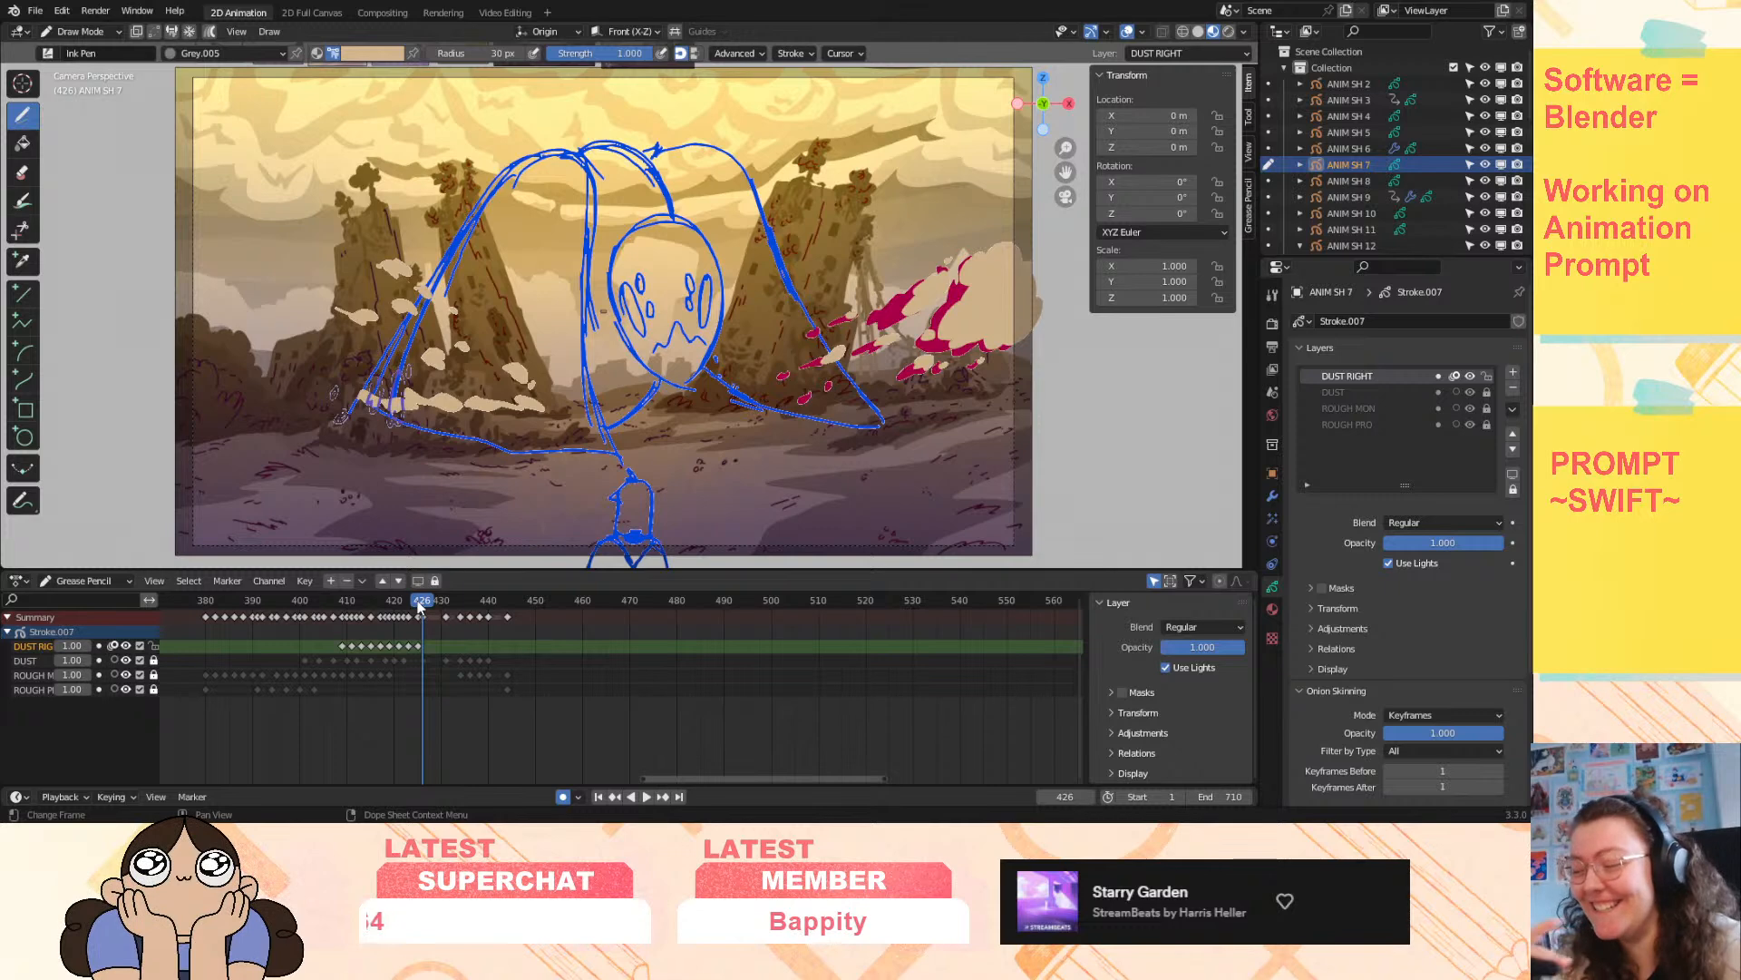
# - Play the whole animation from its first frame to review the new dust in context
pyautogui.moveTo(1067, 148)
pyautogui.mouseDown()
pyautogui.moveTo(1067, 162)
pyautogui.moveTo(1074, 135)
pyautogui.mouseUp()
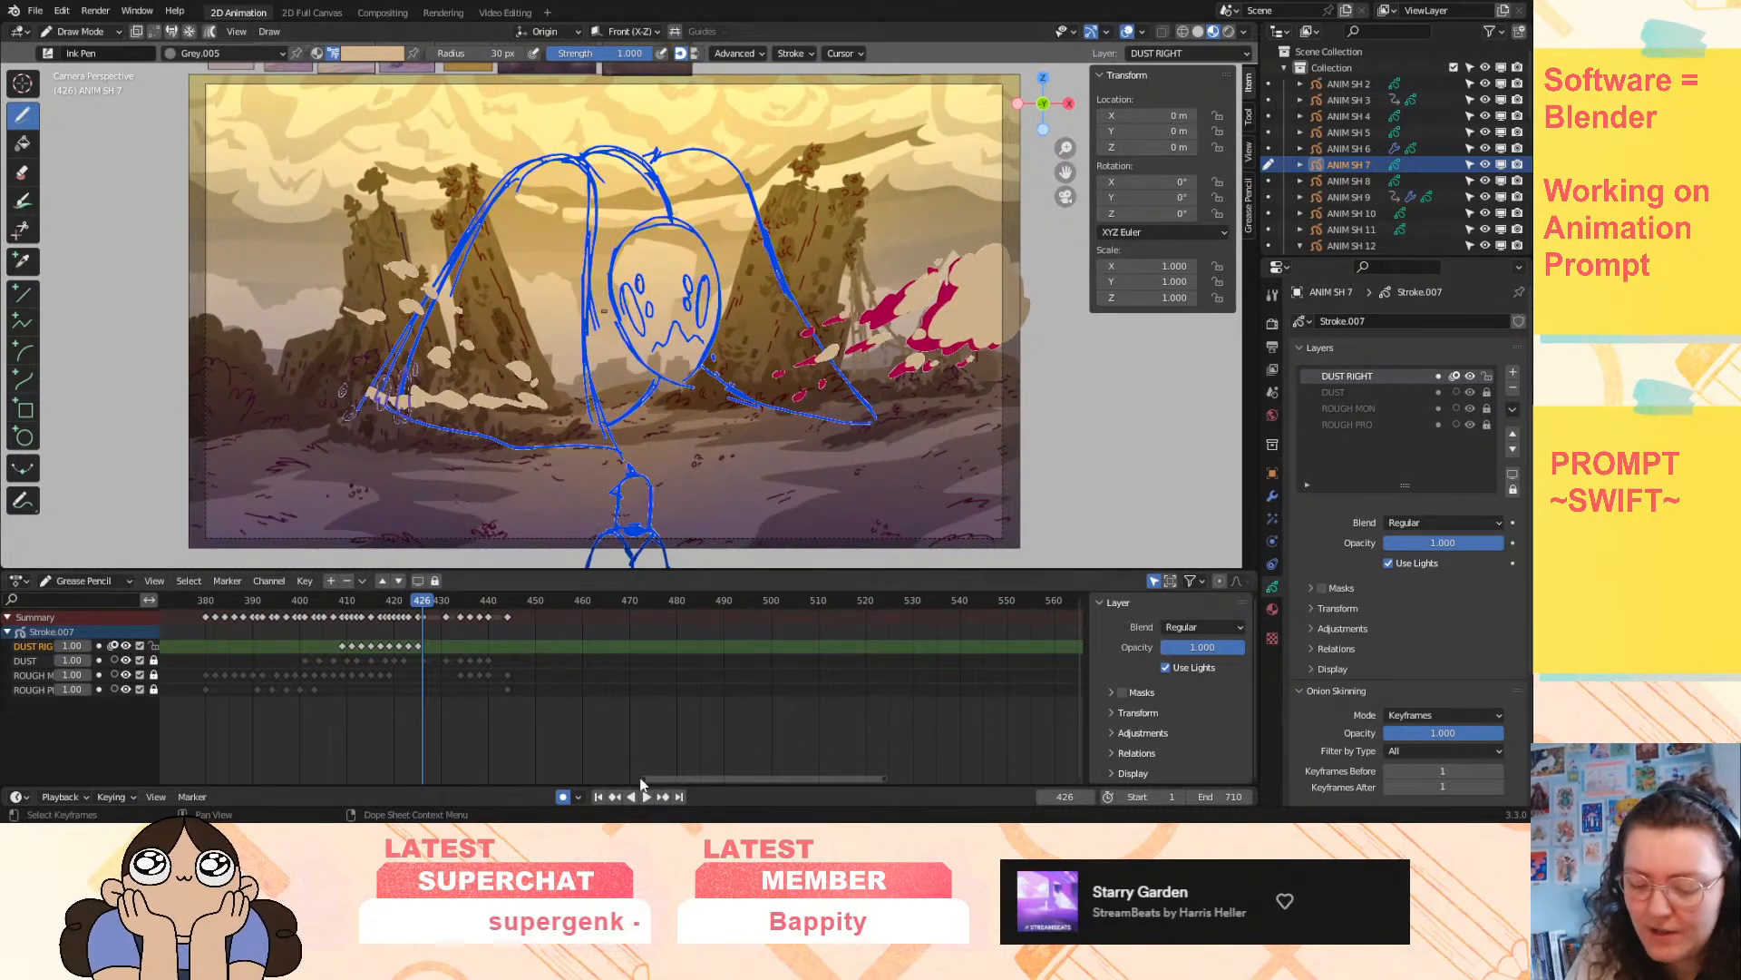
pyautogui.click(598, 797)
pyautogui.click(647, 796)
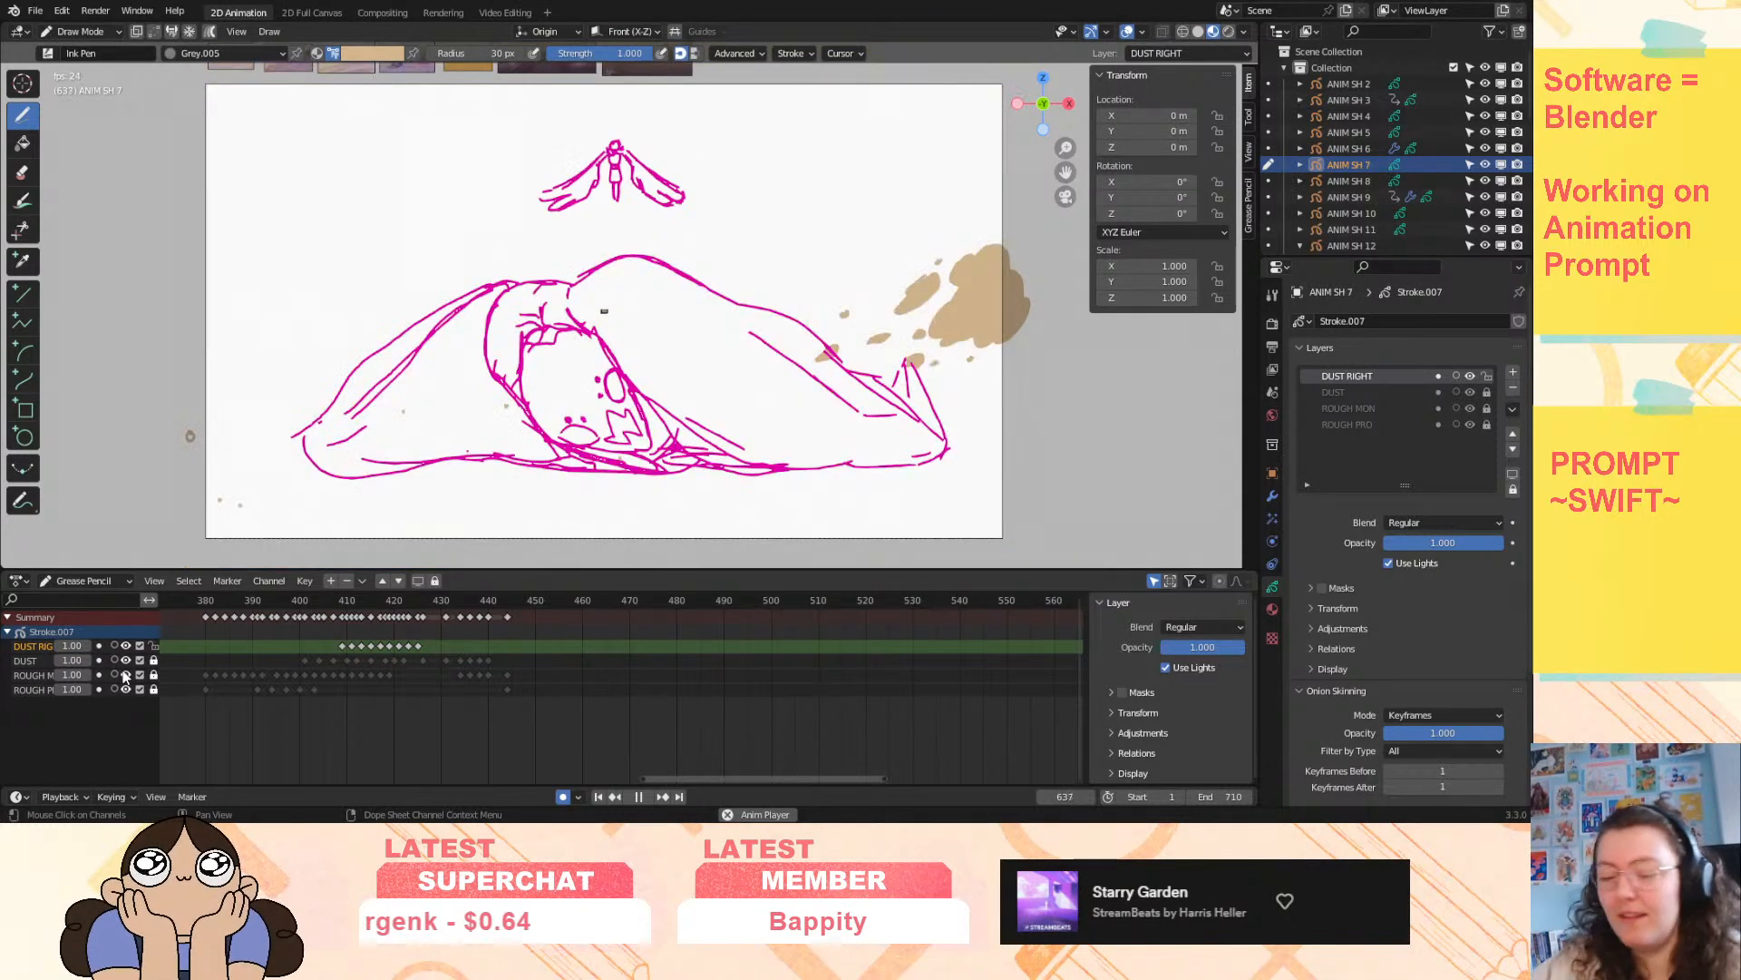
# - Insert a blank keyframe at frame 444 on the DUST RIGHT layer to end the dust drawing there
pyautogui.moveTo(417, 602); pyautogui.dragTo(508, 616)
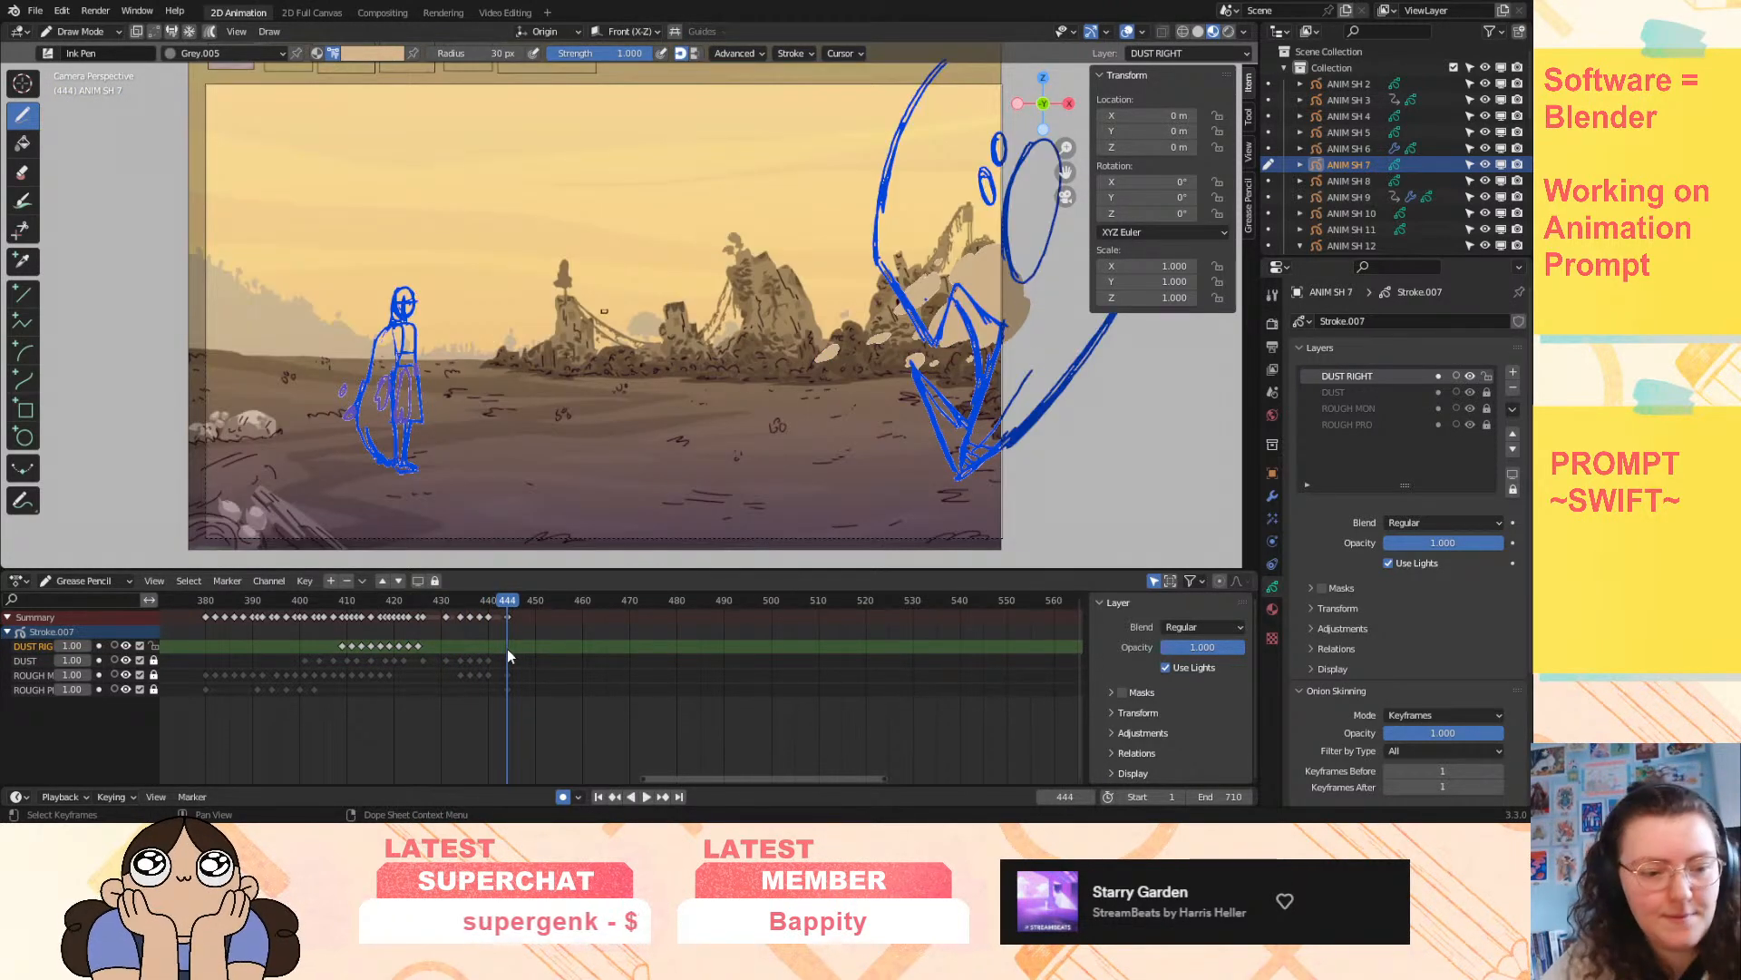
pyautogui.press('i')
pyautogui.click(507, 650)
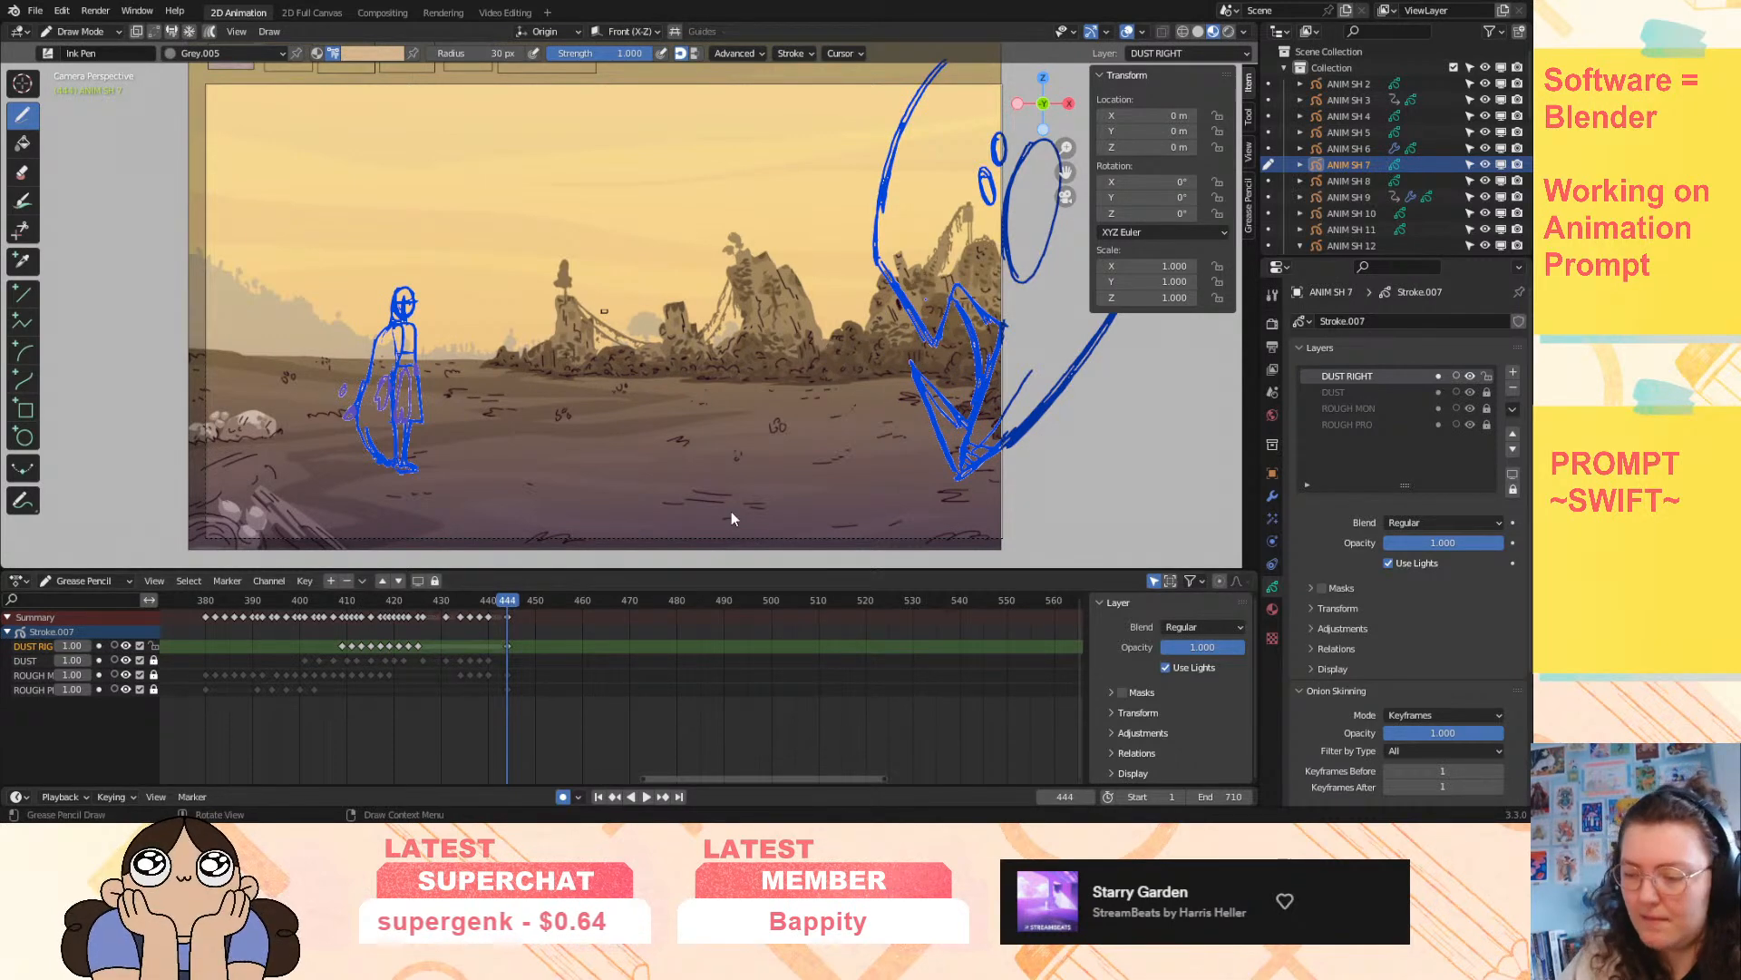
# - Replay the animation from the start to check the sequence with the dust ending at frame 444
pyautogui.click(598, 797)
pyautogui.click(647, 796)
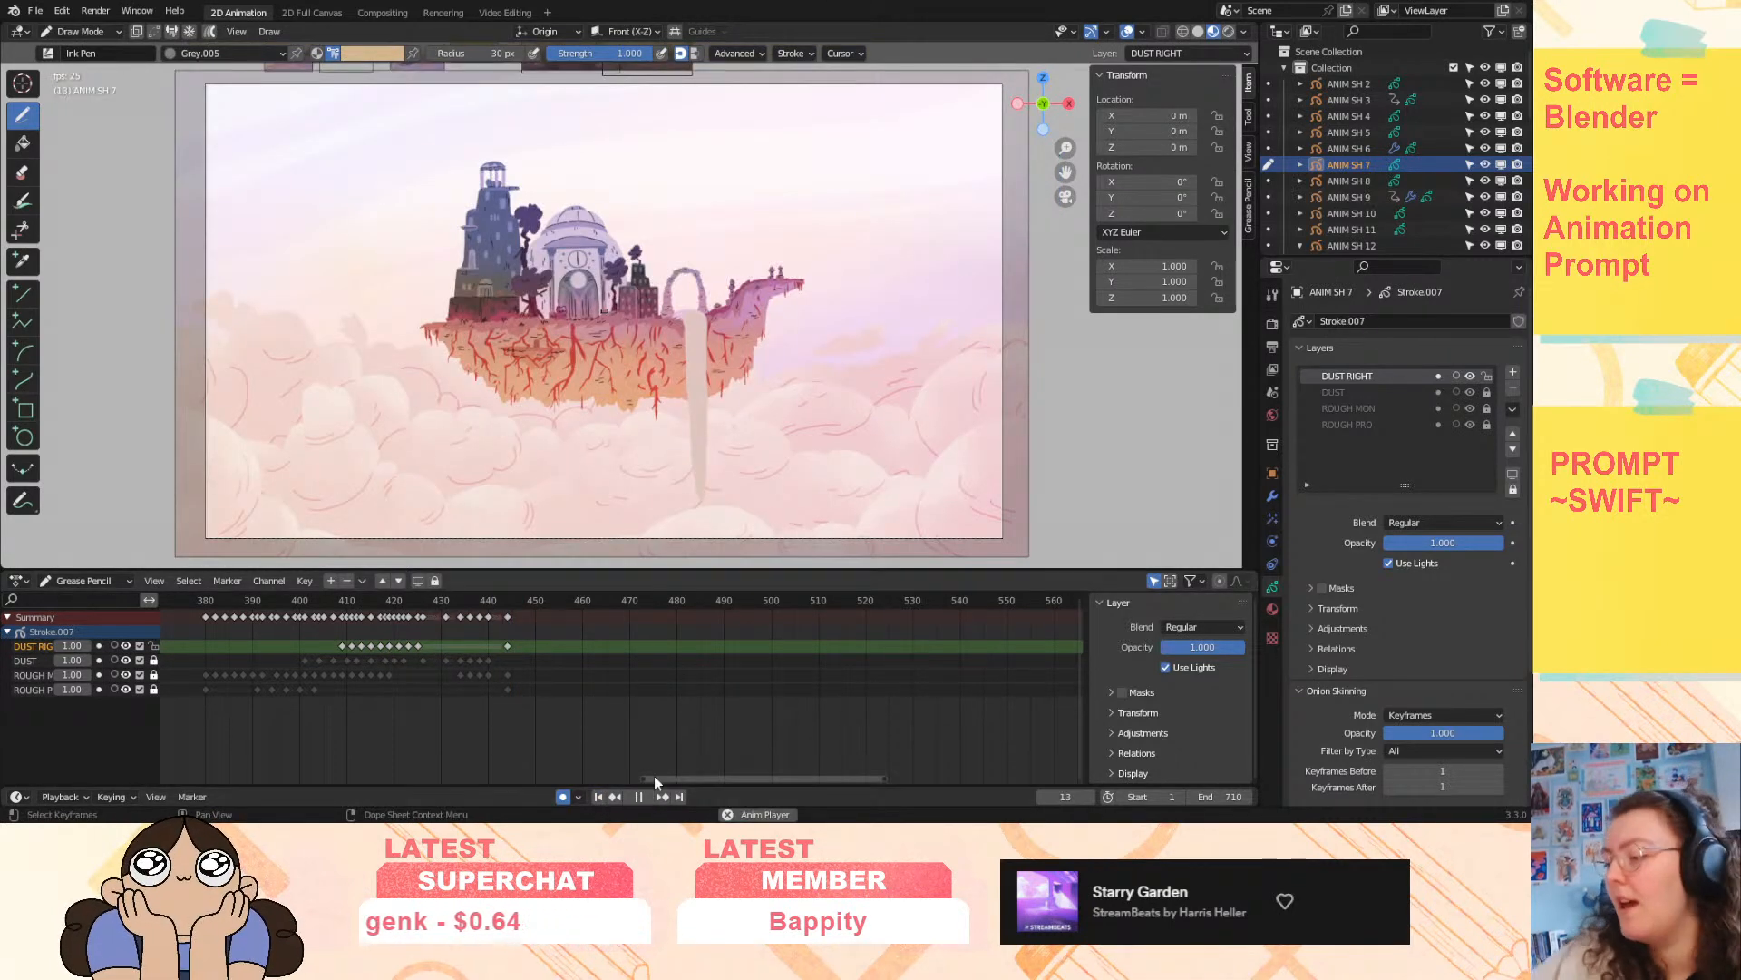
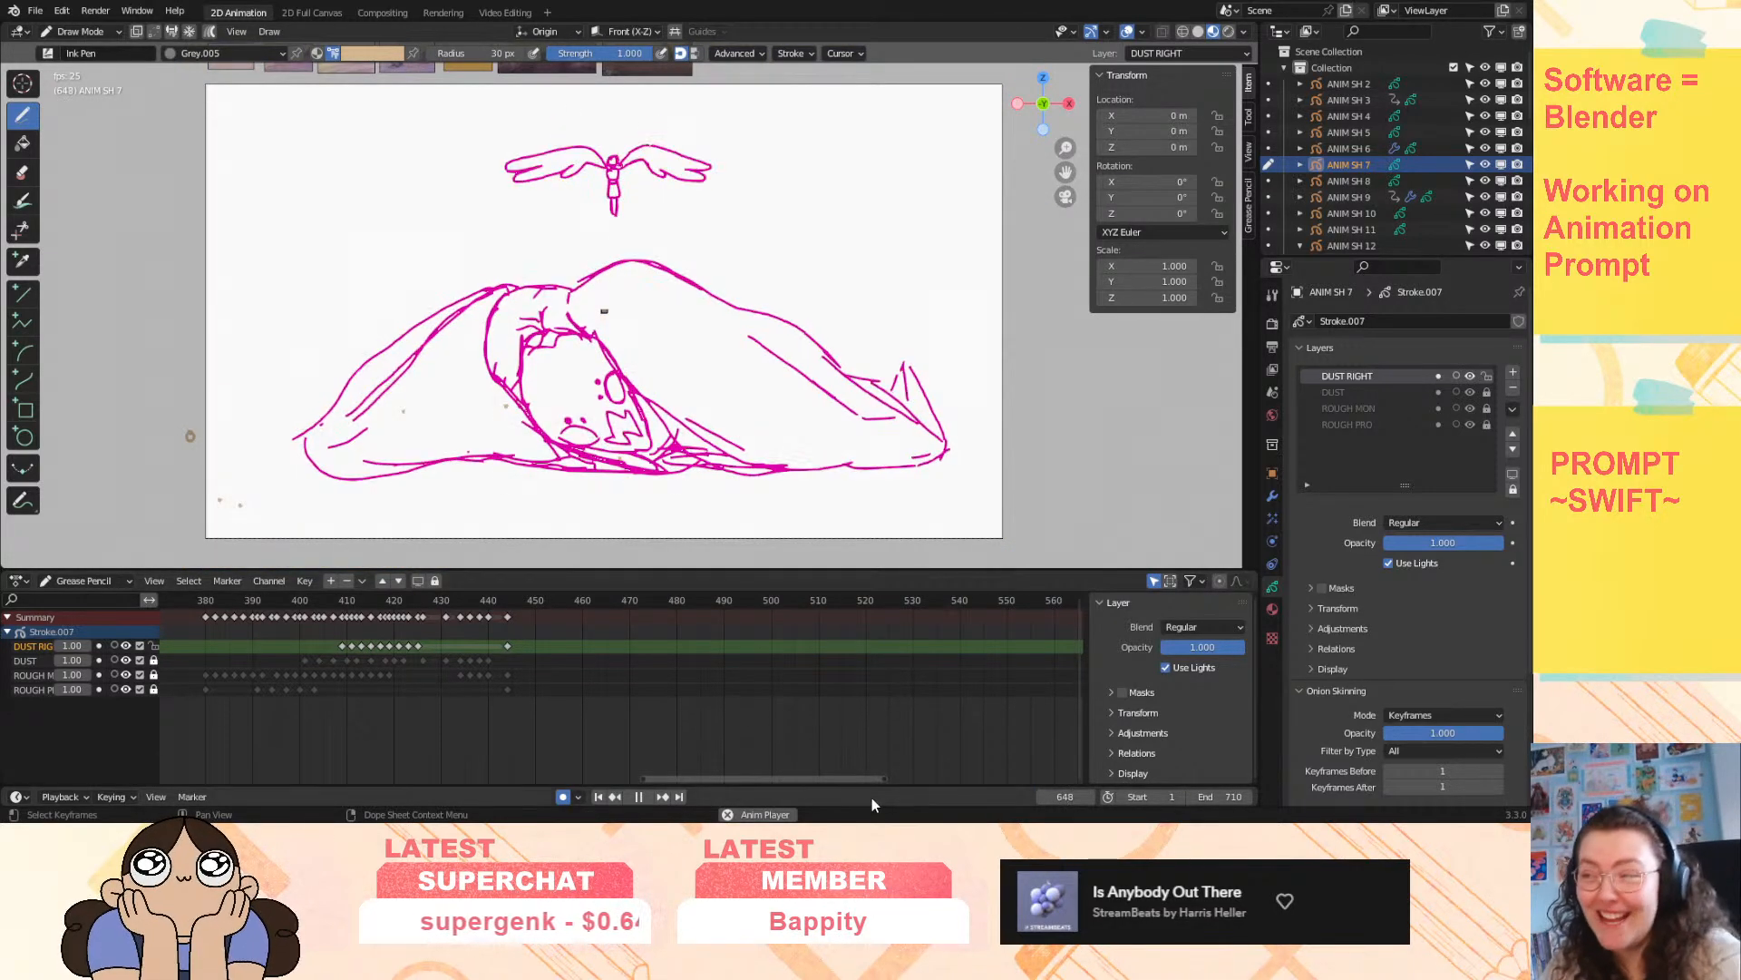
# - Stop the playback, go to frame 427 and switch the ANIM SH 7 drawing to Sculpt Mode
pyautogui.click(639, 796)
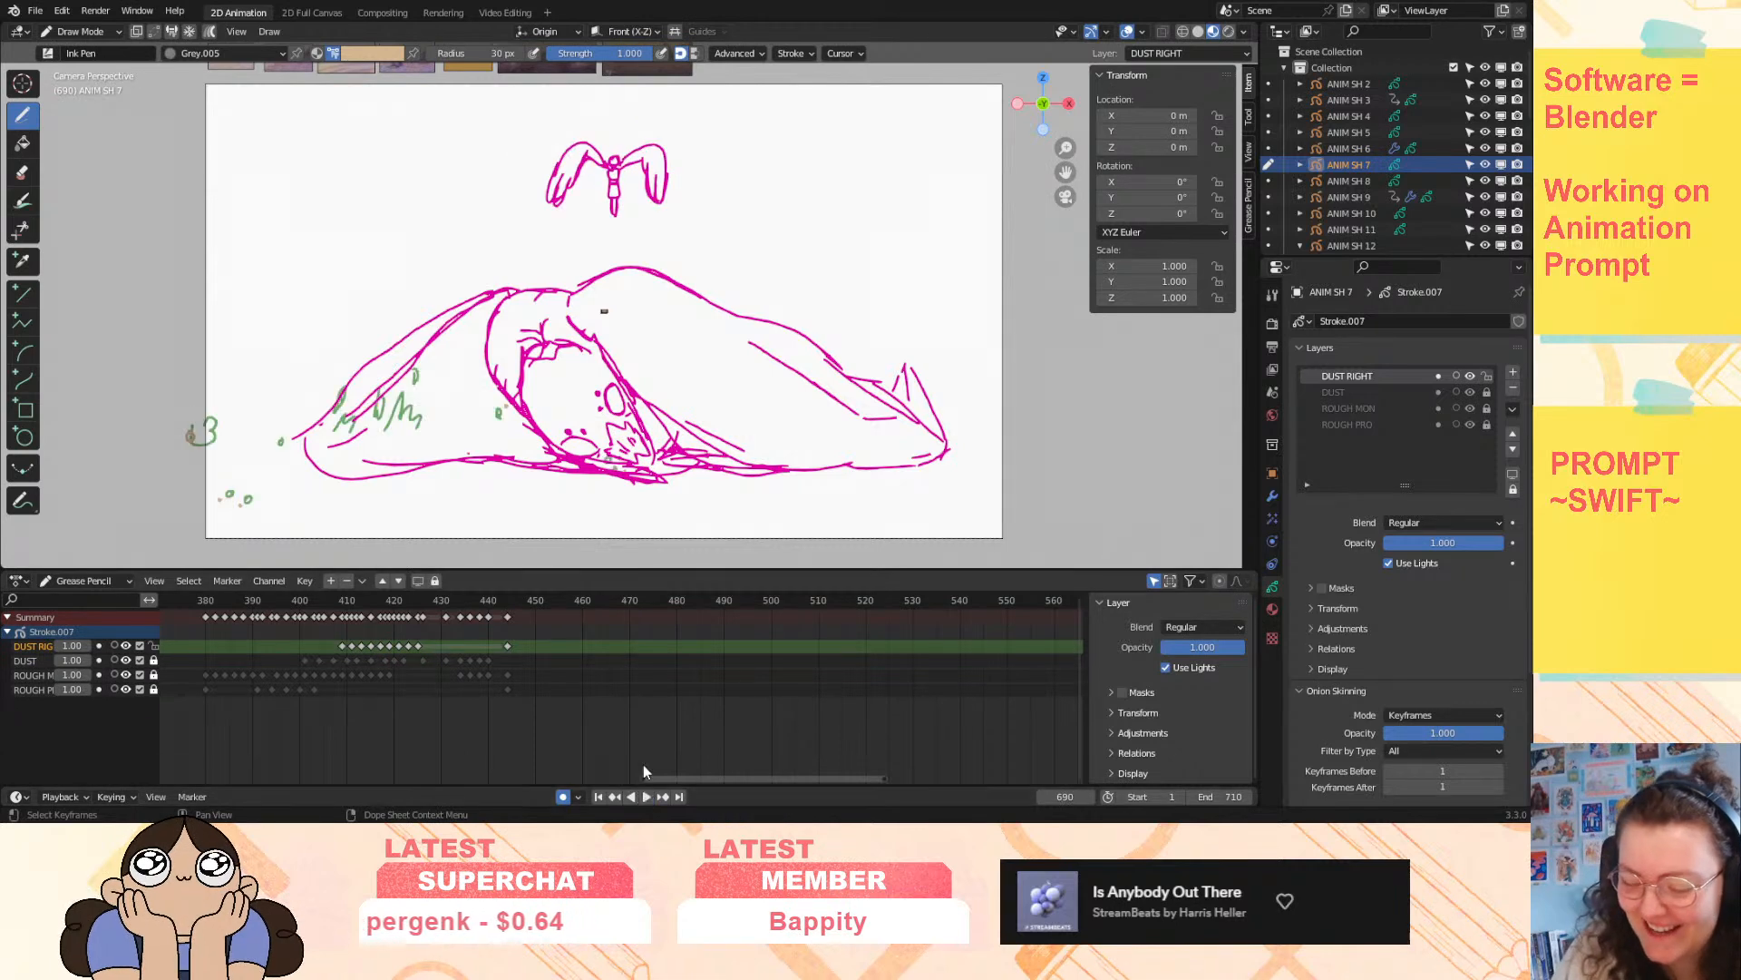
pyautogui.moveTo(541, 607)
pyautogui.mouseDown()
pyautogui.moveTo(395, 617)
pyautogui.moveTo(462, 651)
pyautogui.moveTo(407, 664)
pyautogui.moveTo(431, 600)
pyautogui.mouseUp()
pyautogui.click(88, 34)
pyautogui.click(100, 67)
pyautogui.click(90, 33)
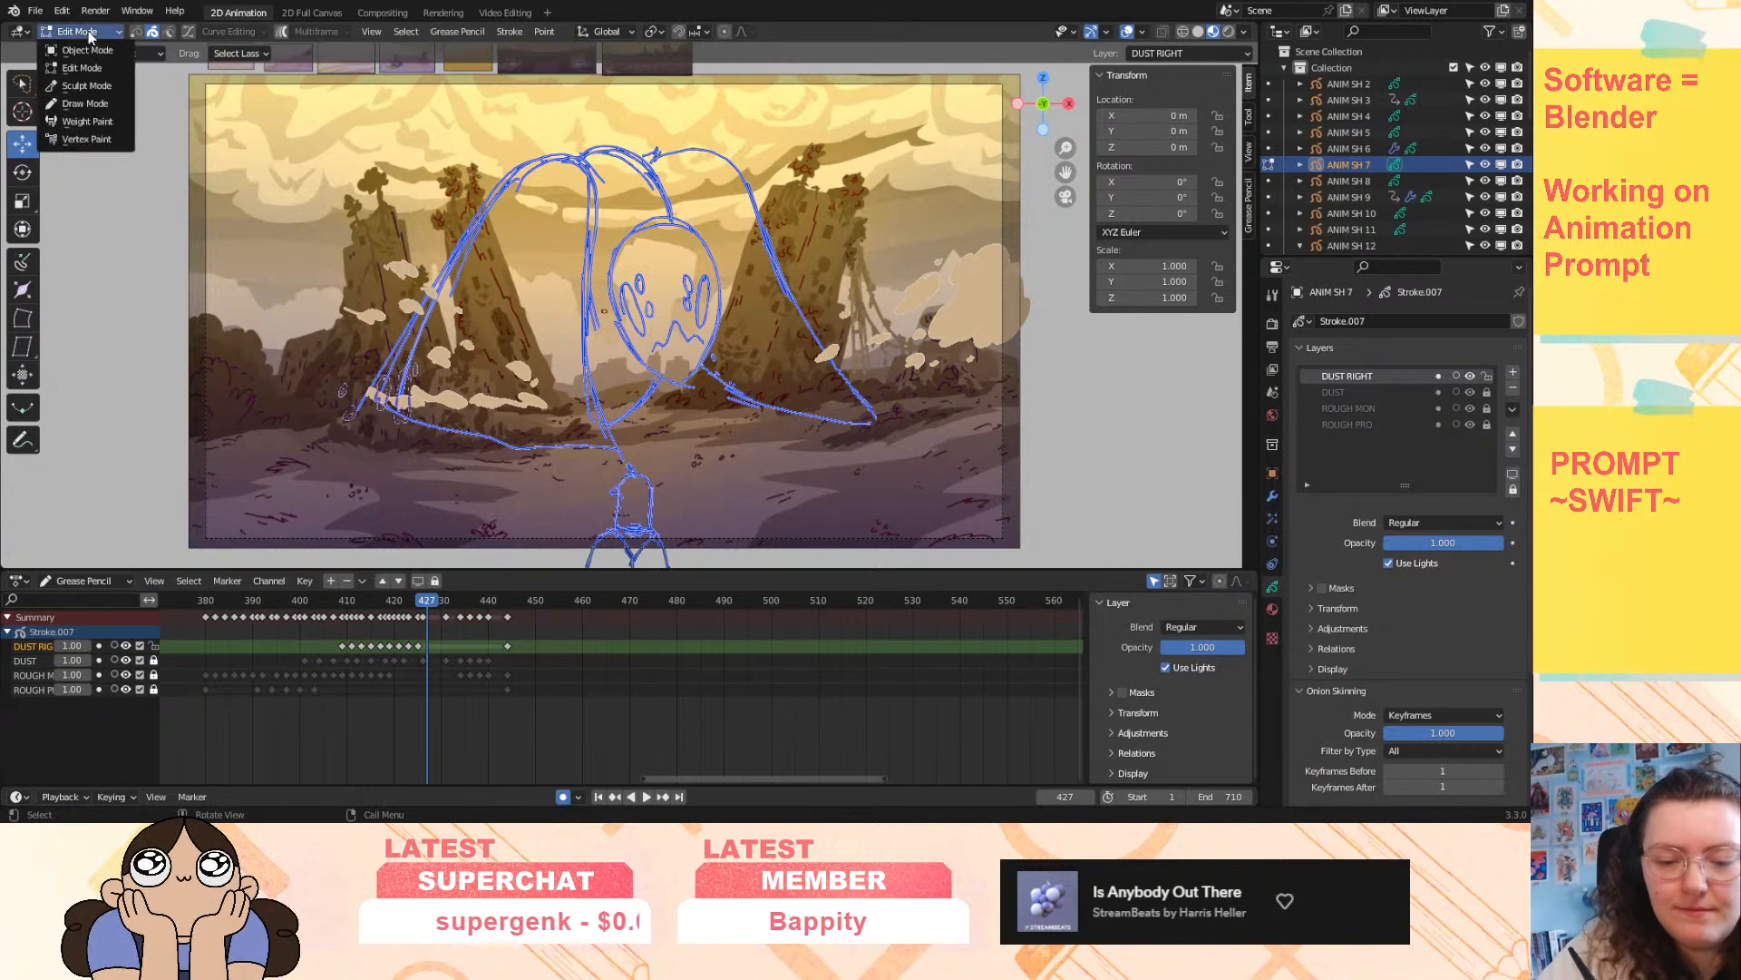
pyautogui.click(89, 87)
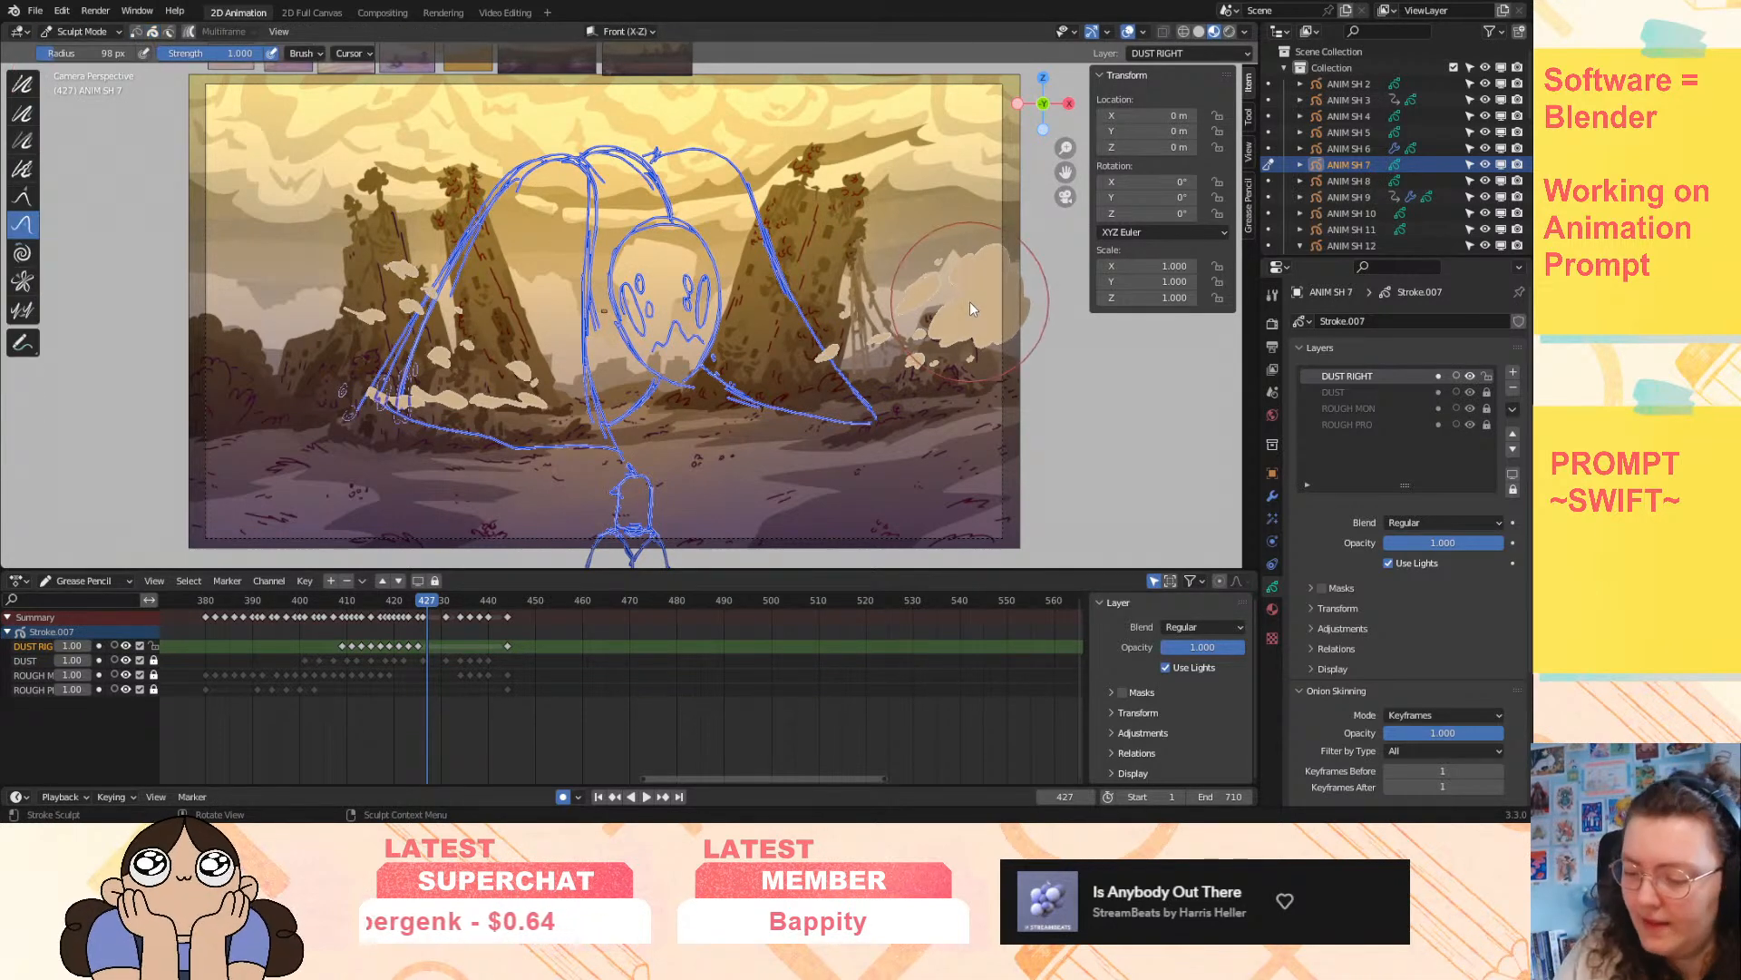
# - Set the sculpt brush radius to 122 px and push the DUST RIGHT cloud outward at frames 427 and 429
pyautogui.press('f')
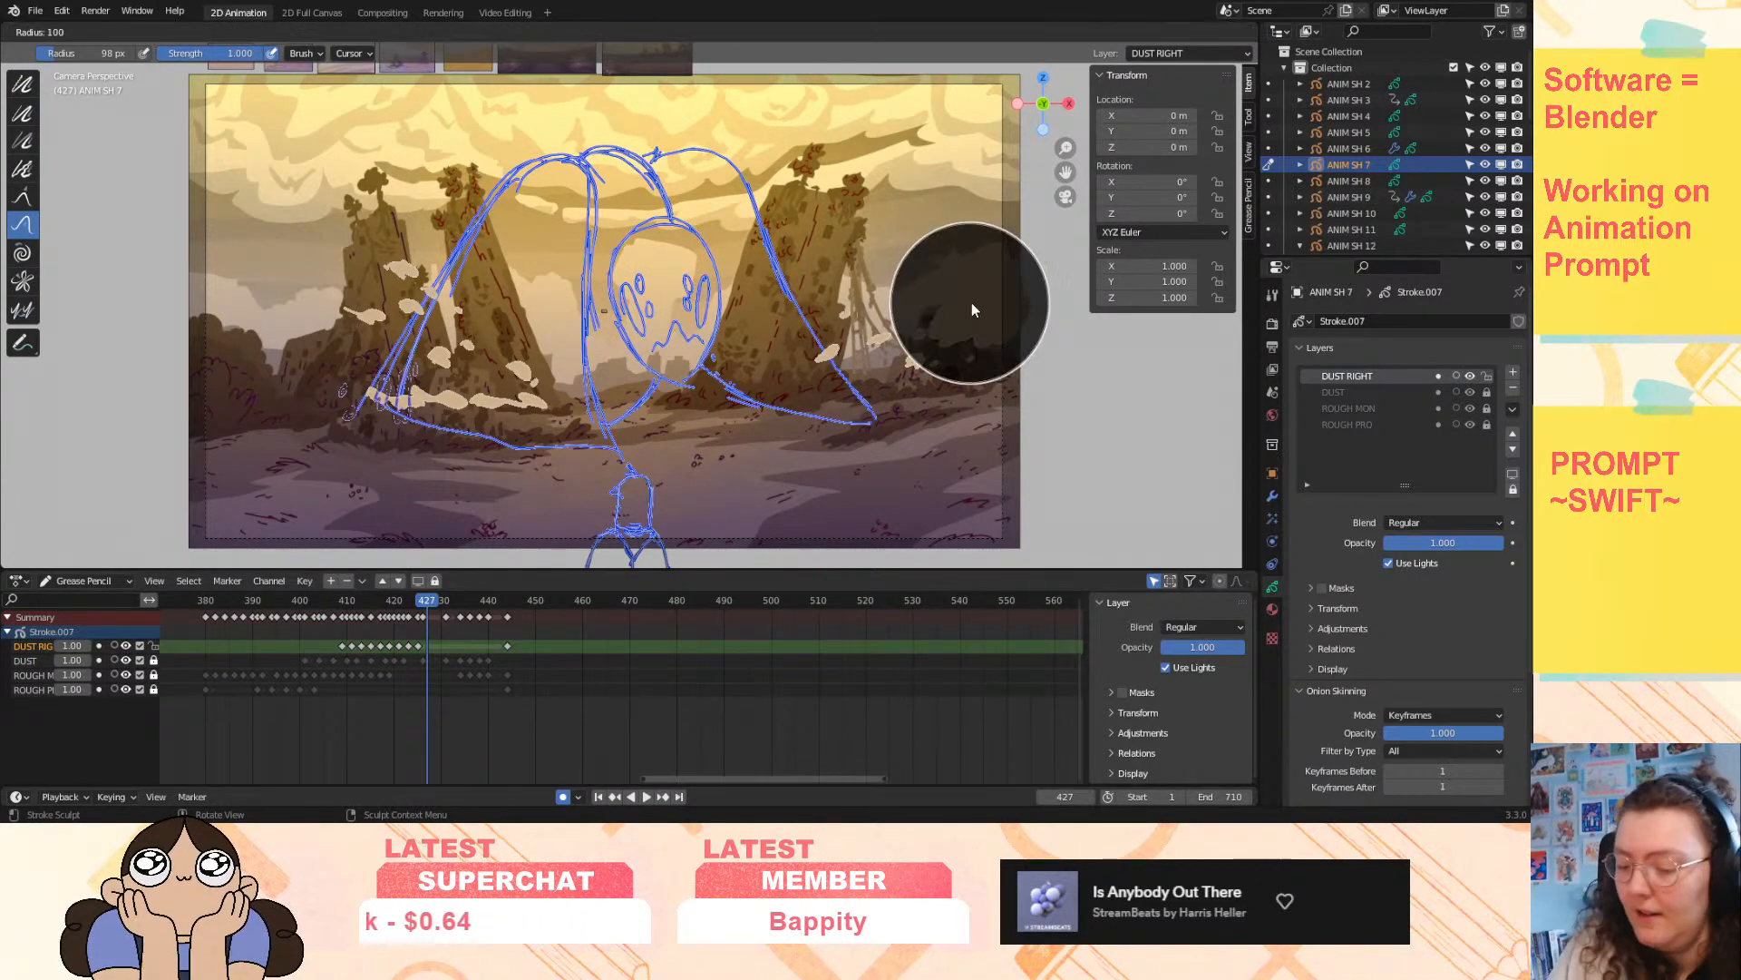
pyautogui.click(988, 291)
pyautogui.moveTo(995, 297)
pyautogui.mouseDown()
pyautogui.moveTo(907, 277)
pyautogui.moveTo(848, 358)
pyautogui.moveTo(928, 352)
pyautogui.moveTo(923, 336)
pyautogui.moveTo(1027, 277)
pyautogui.mouseUp()
pyautogui.press('space')
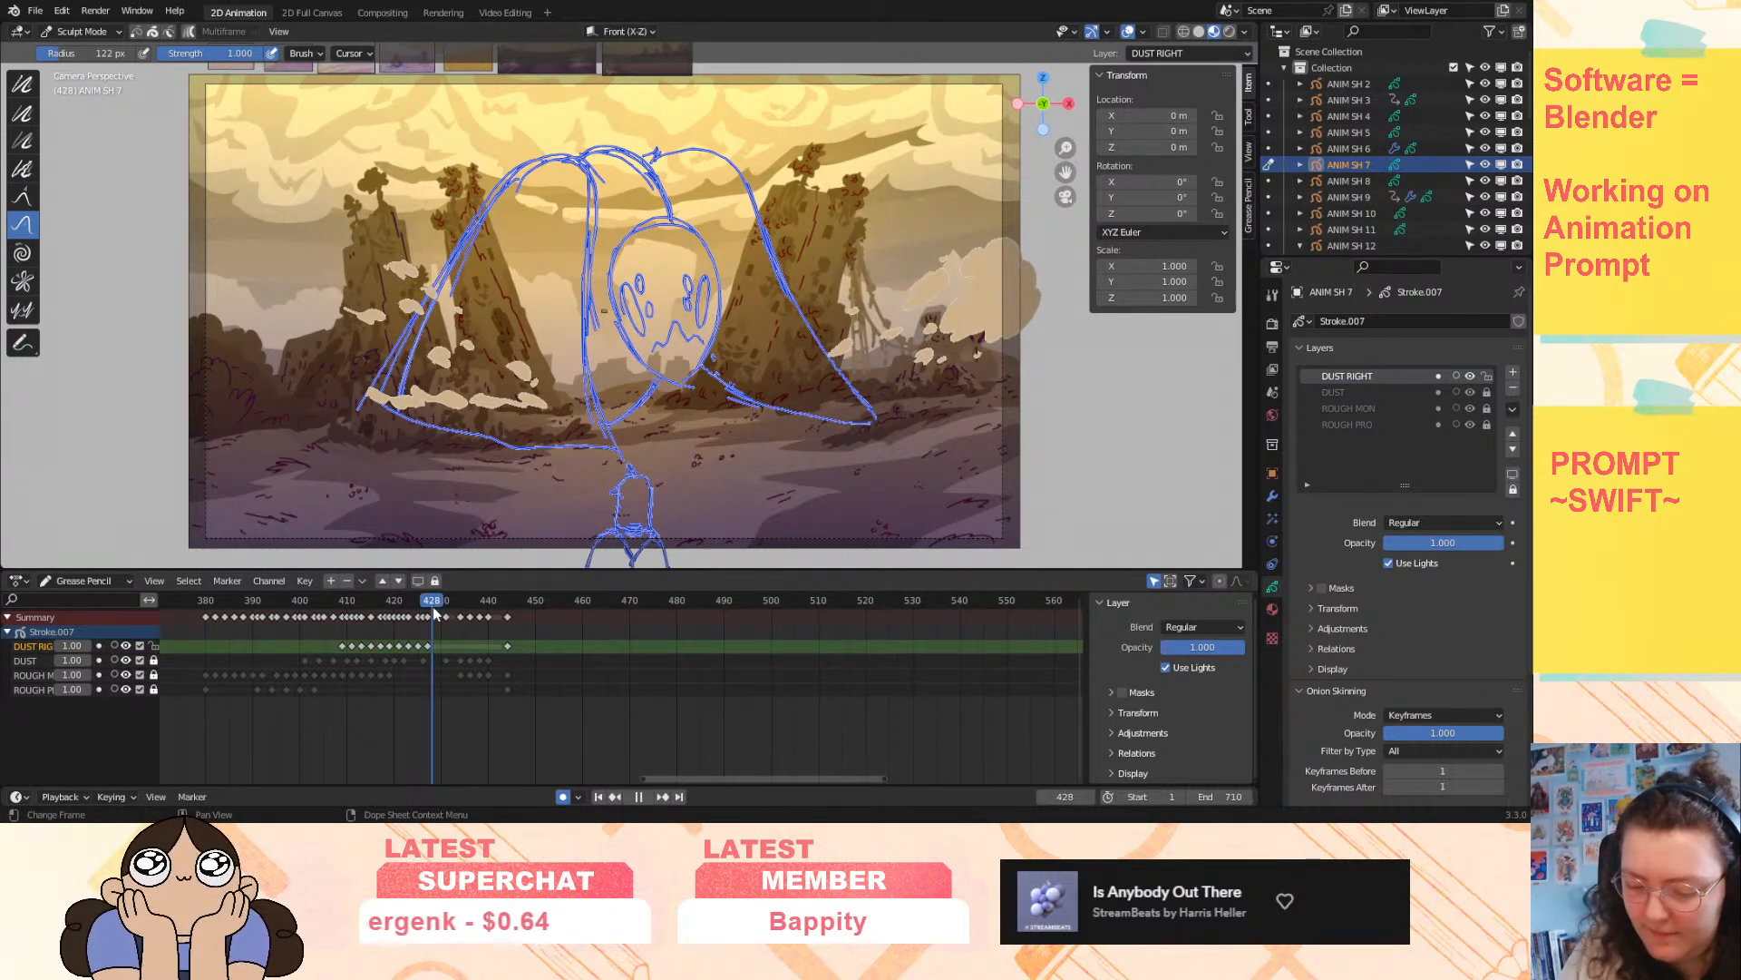
pyautogui.moveTo(1006, 283); pyautogui.dragTo(1023, 271)
pyautogui.moveTo(953, 324); pyautogui.dragTo(938, 330)
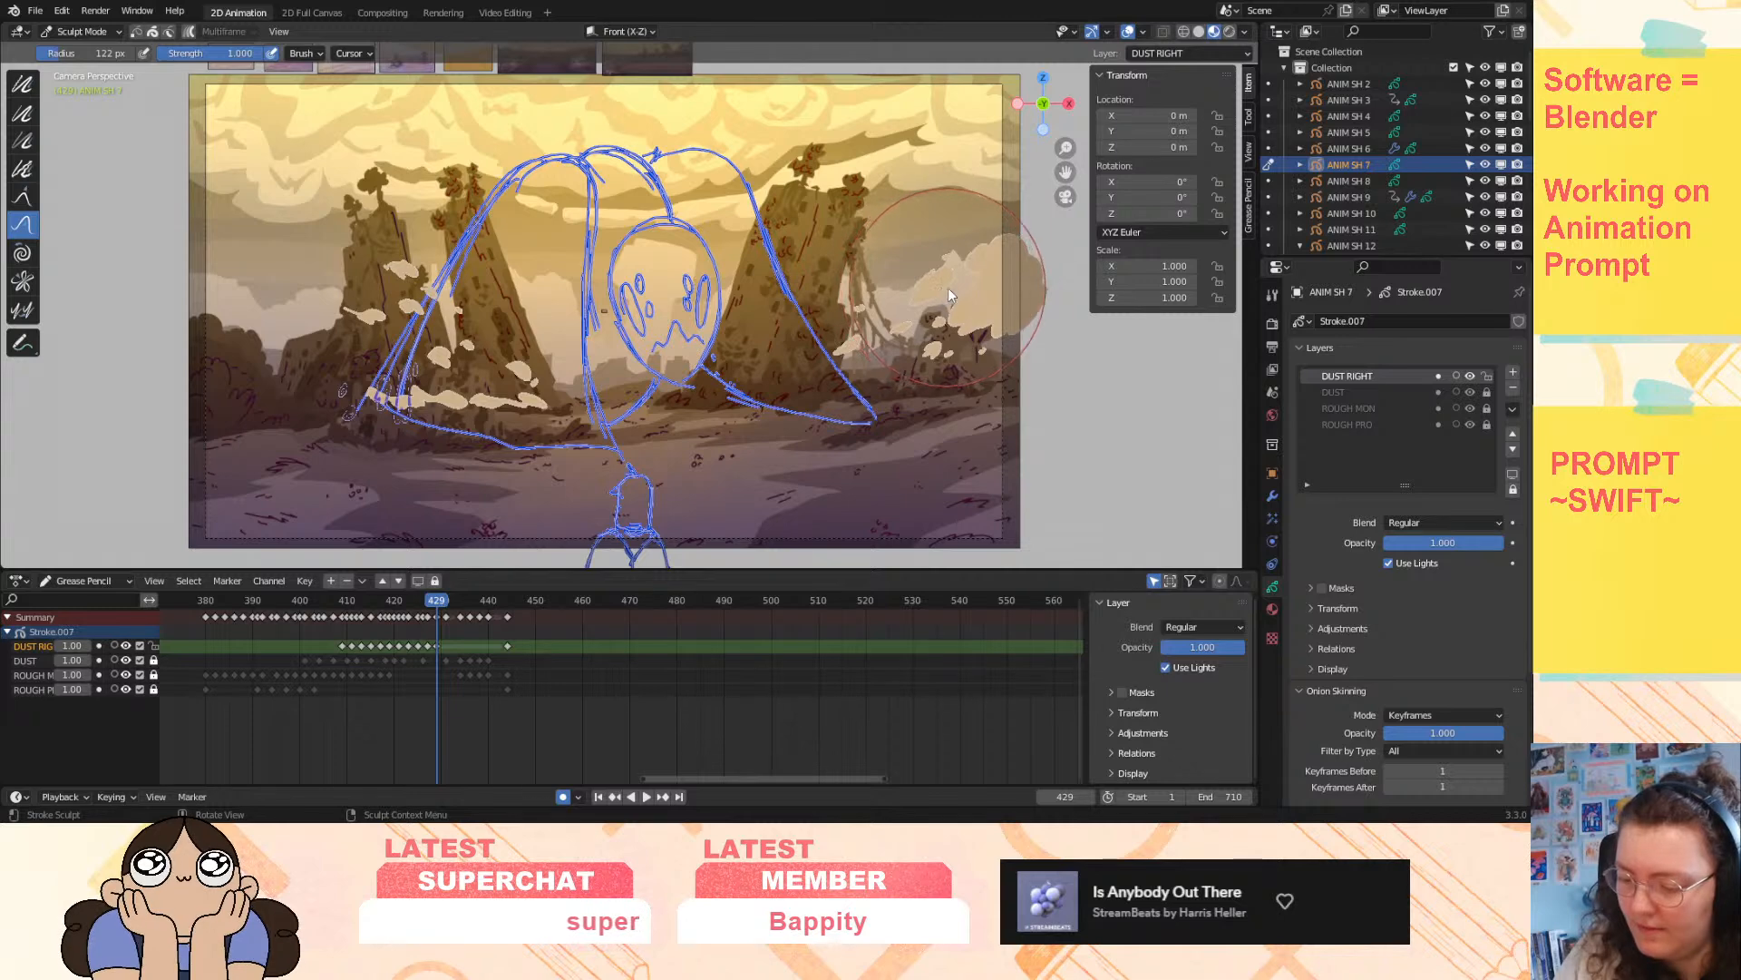
# - Move the DUST RIGHT keyframe at frame 429 to frame 431 and push the dust farther outward at frame 434
pyautogui.press('space')
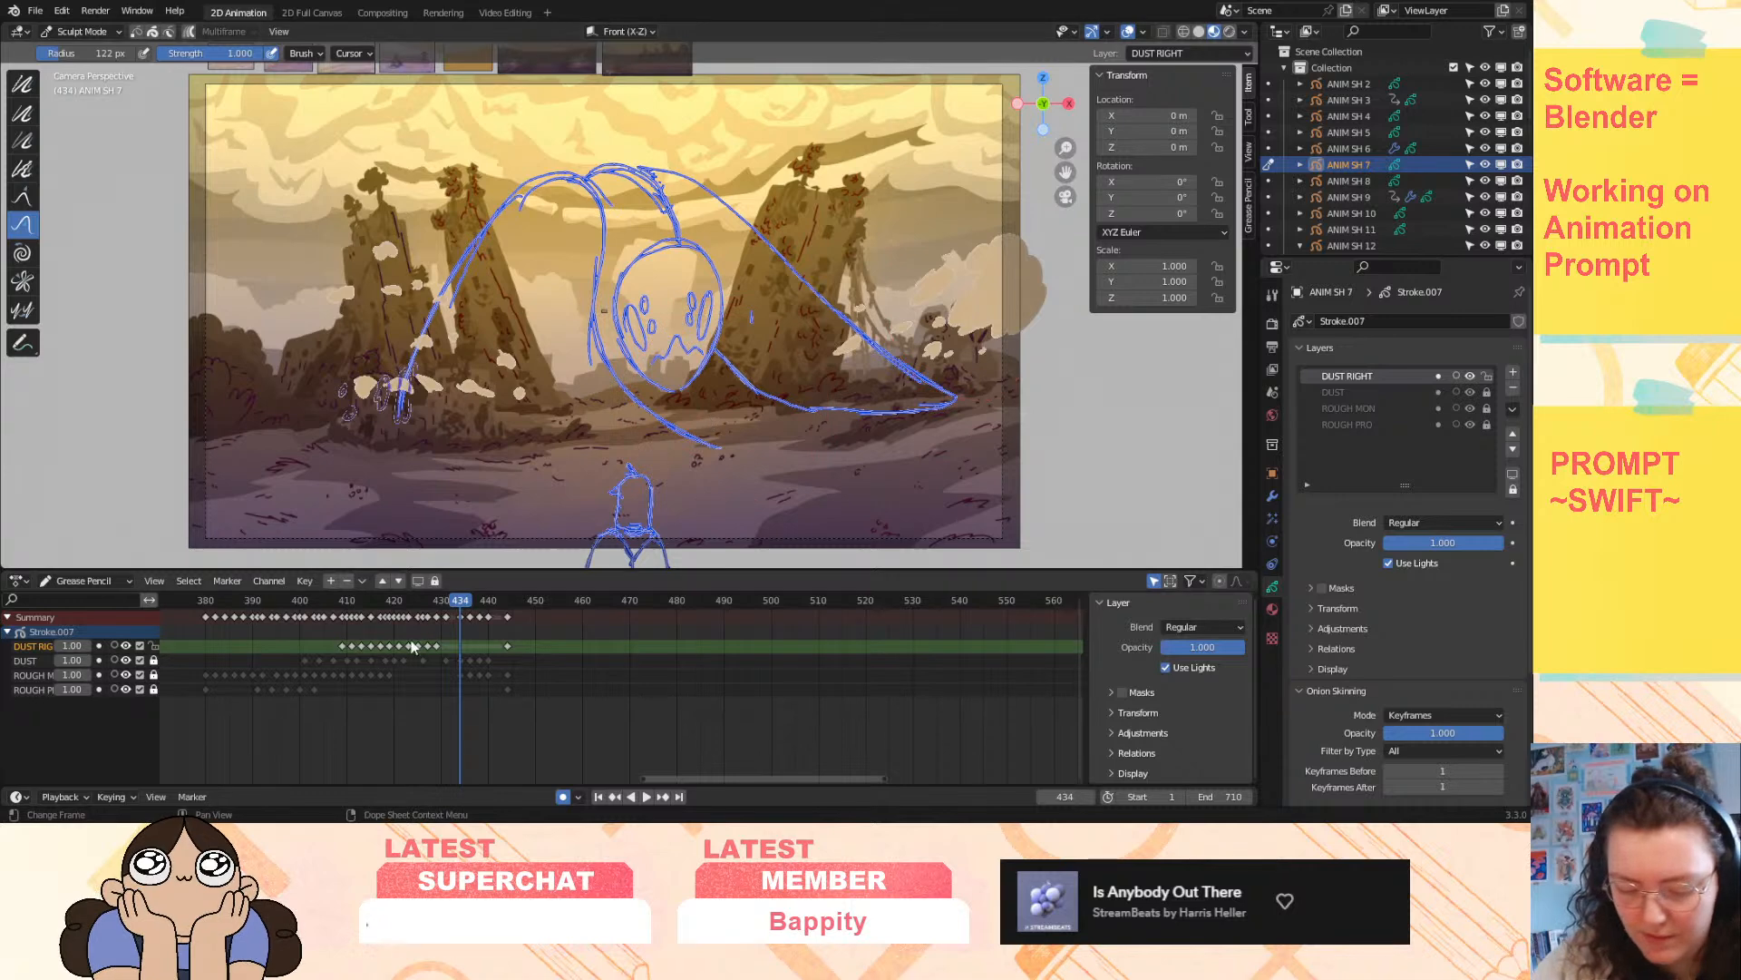
pyautogui.press('space')
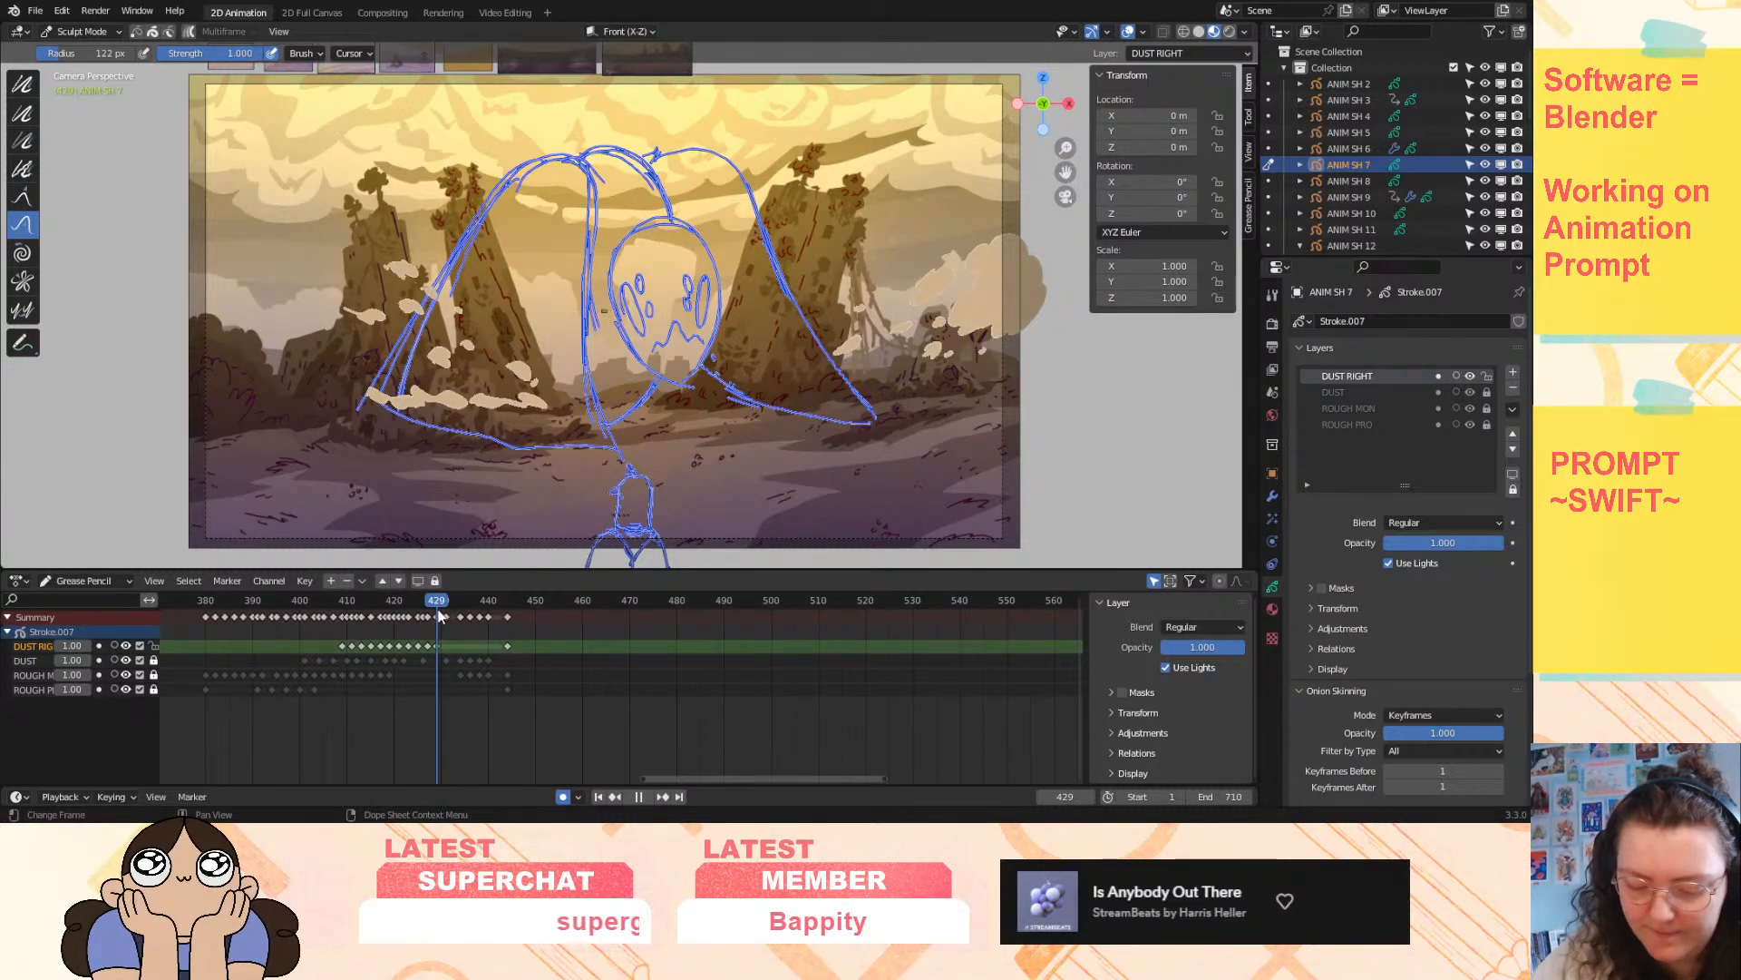
pyautogui.moveTo(432, 645); pyautogui.dragTo(445, 646)
pyautogui.press('space')
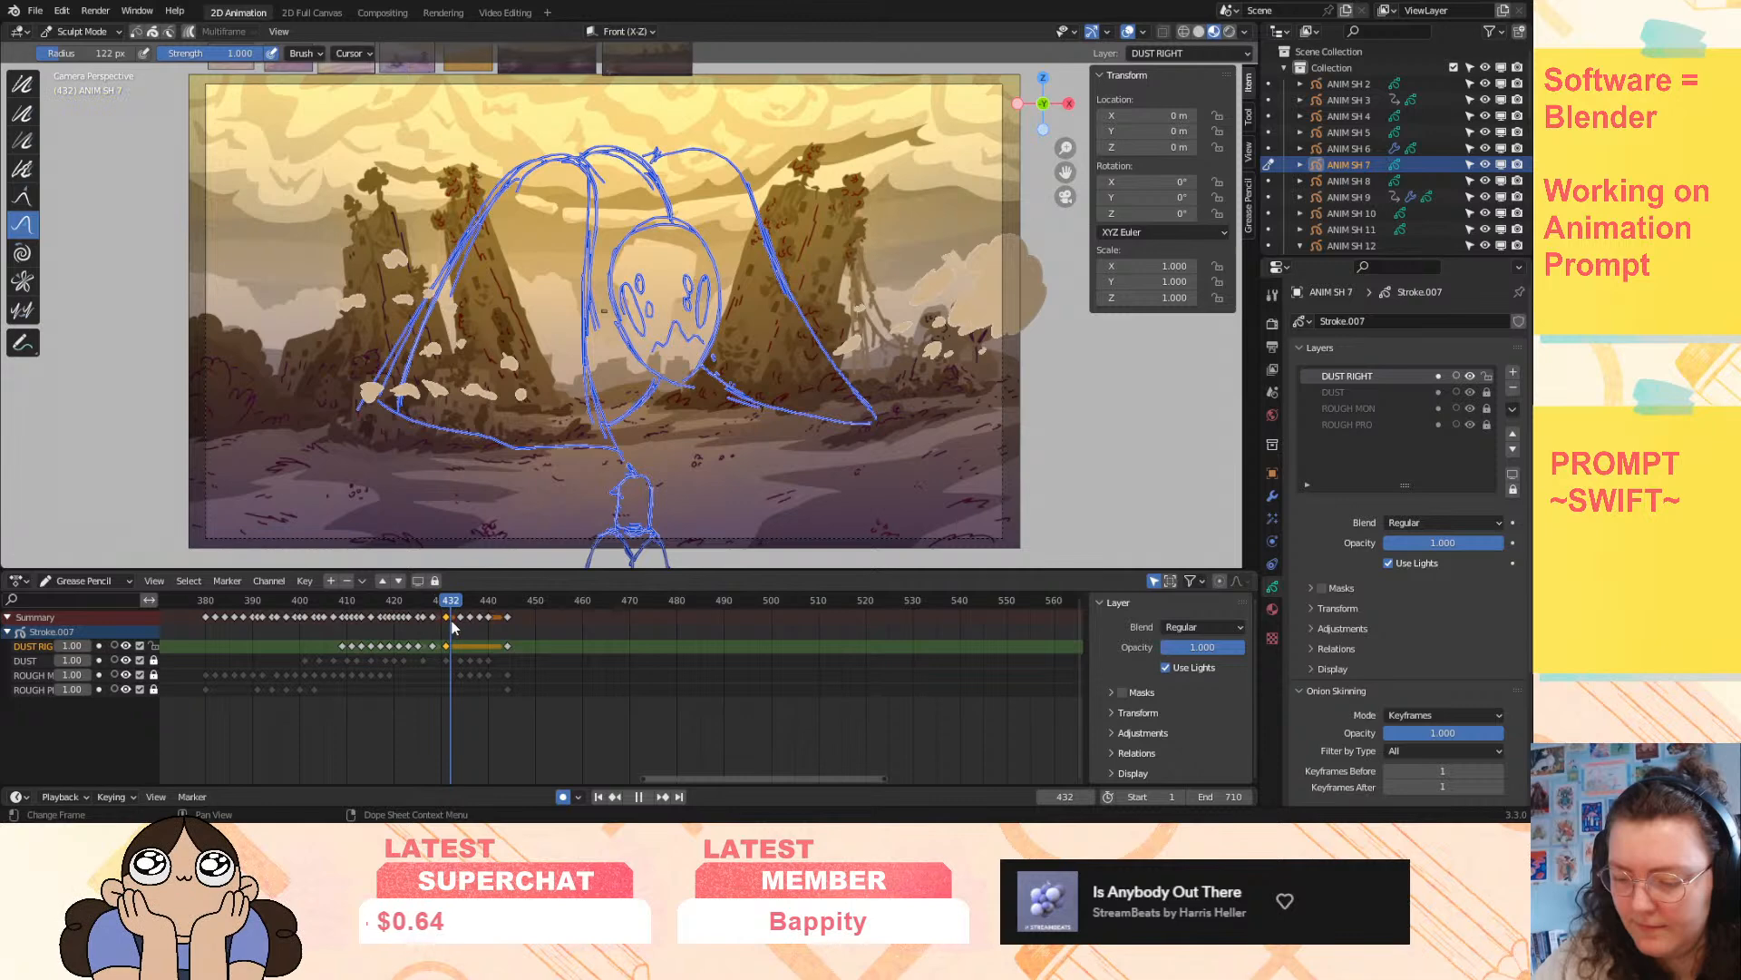
pyautogui.moveTo(461, 635); pyautogui.dragTo(461, 626)
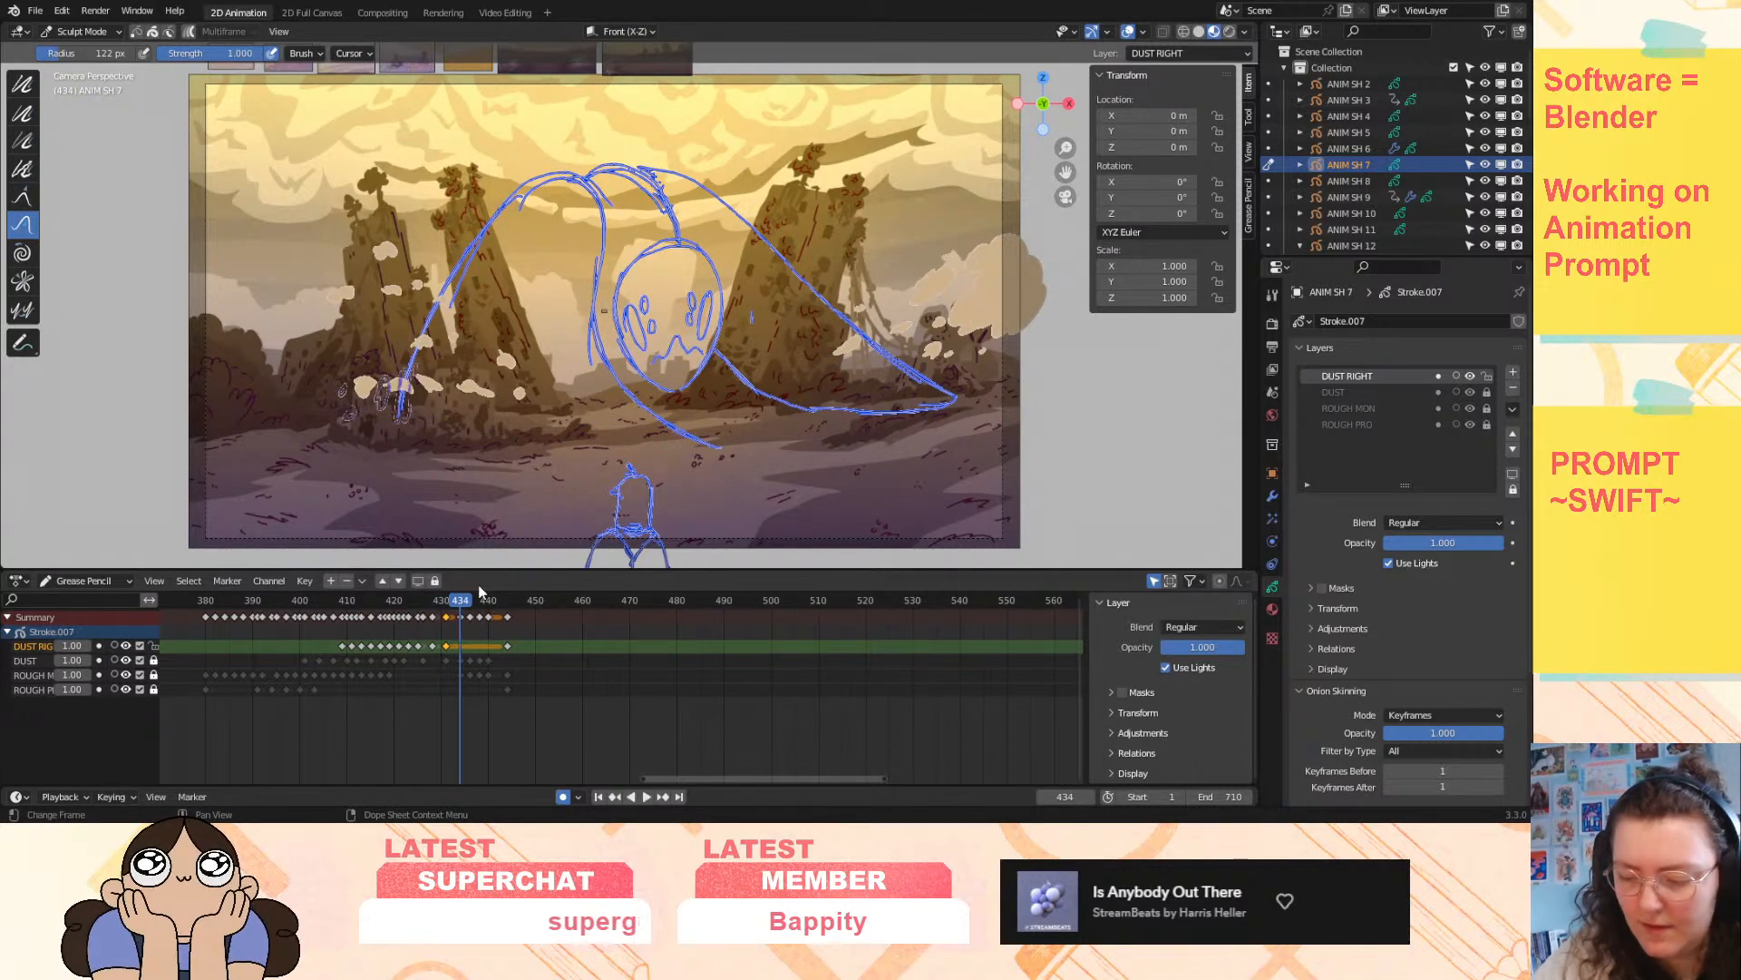
pyautogui.moveTo(869, 356); pyautogui.dragTo(1014, 286)
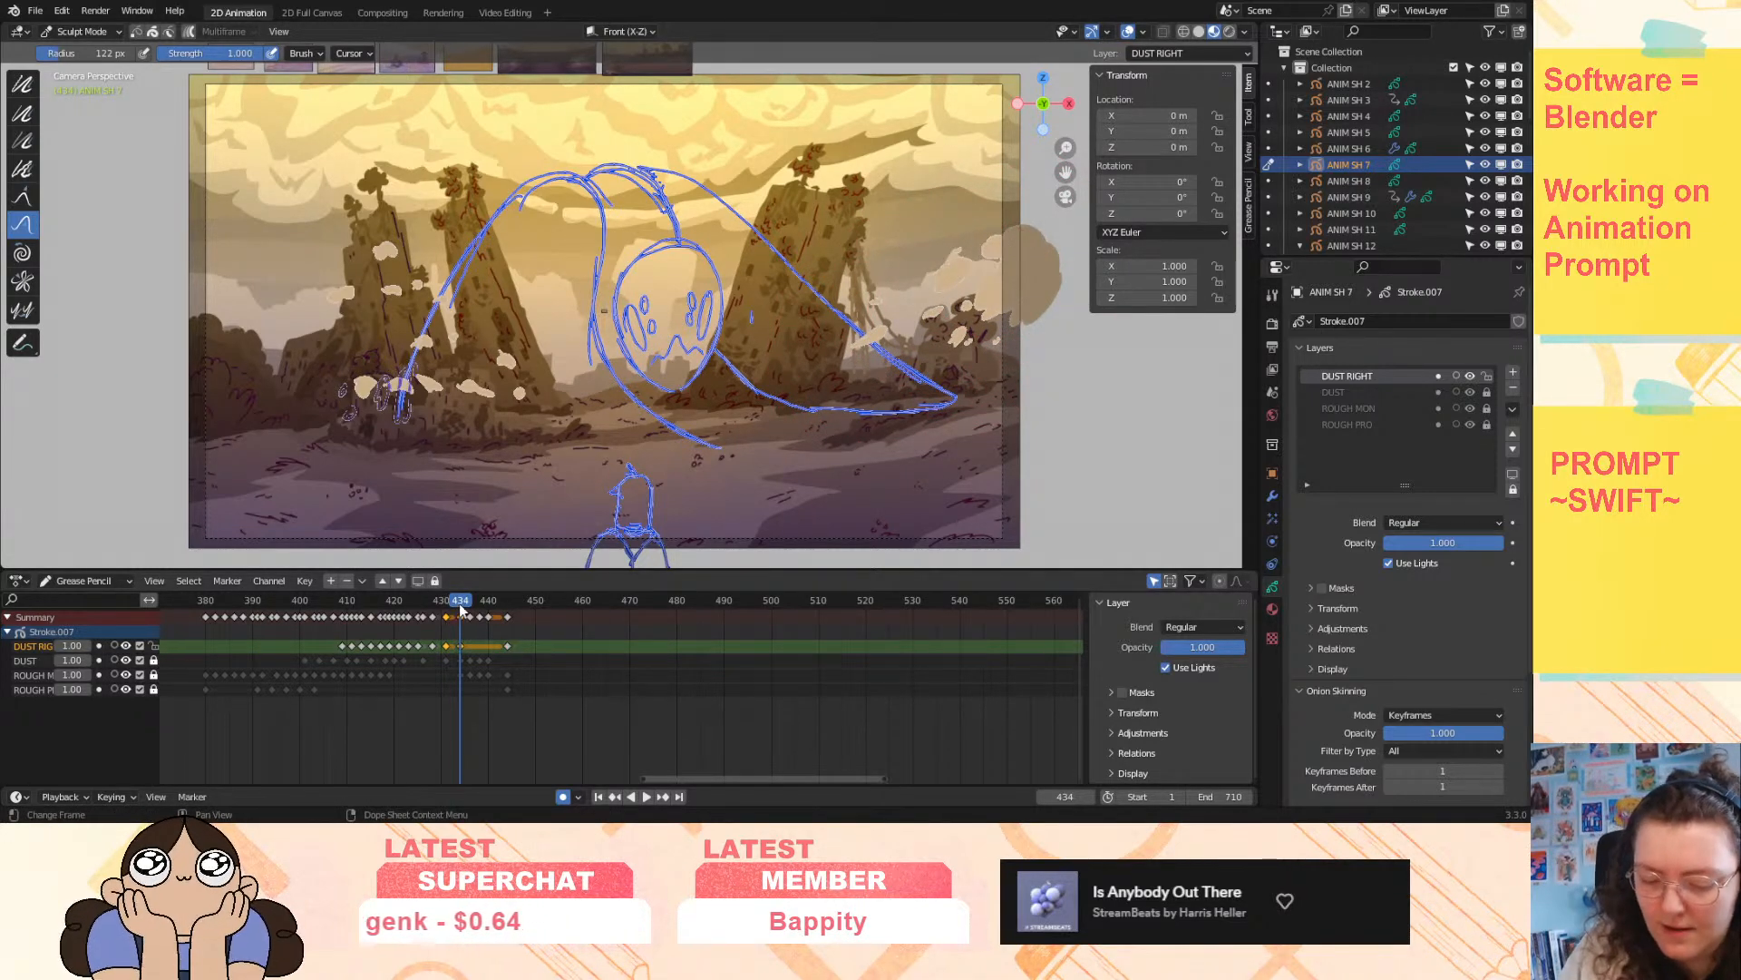
# - Insert a blank keyframe at frame 436 on the DUST RIGHT layer and return to Draw Mode
pyautogui.moveTo(467, 611); pyautogui.dragTo(472, 614)
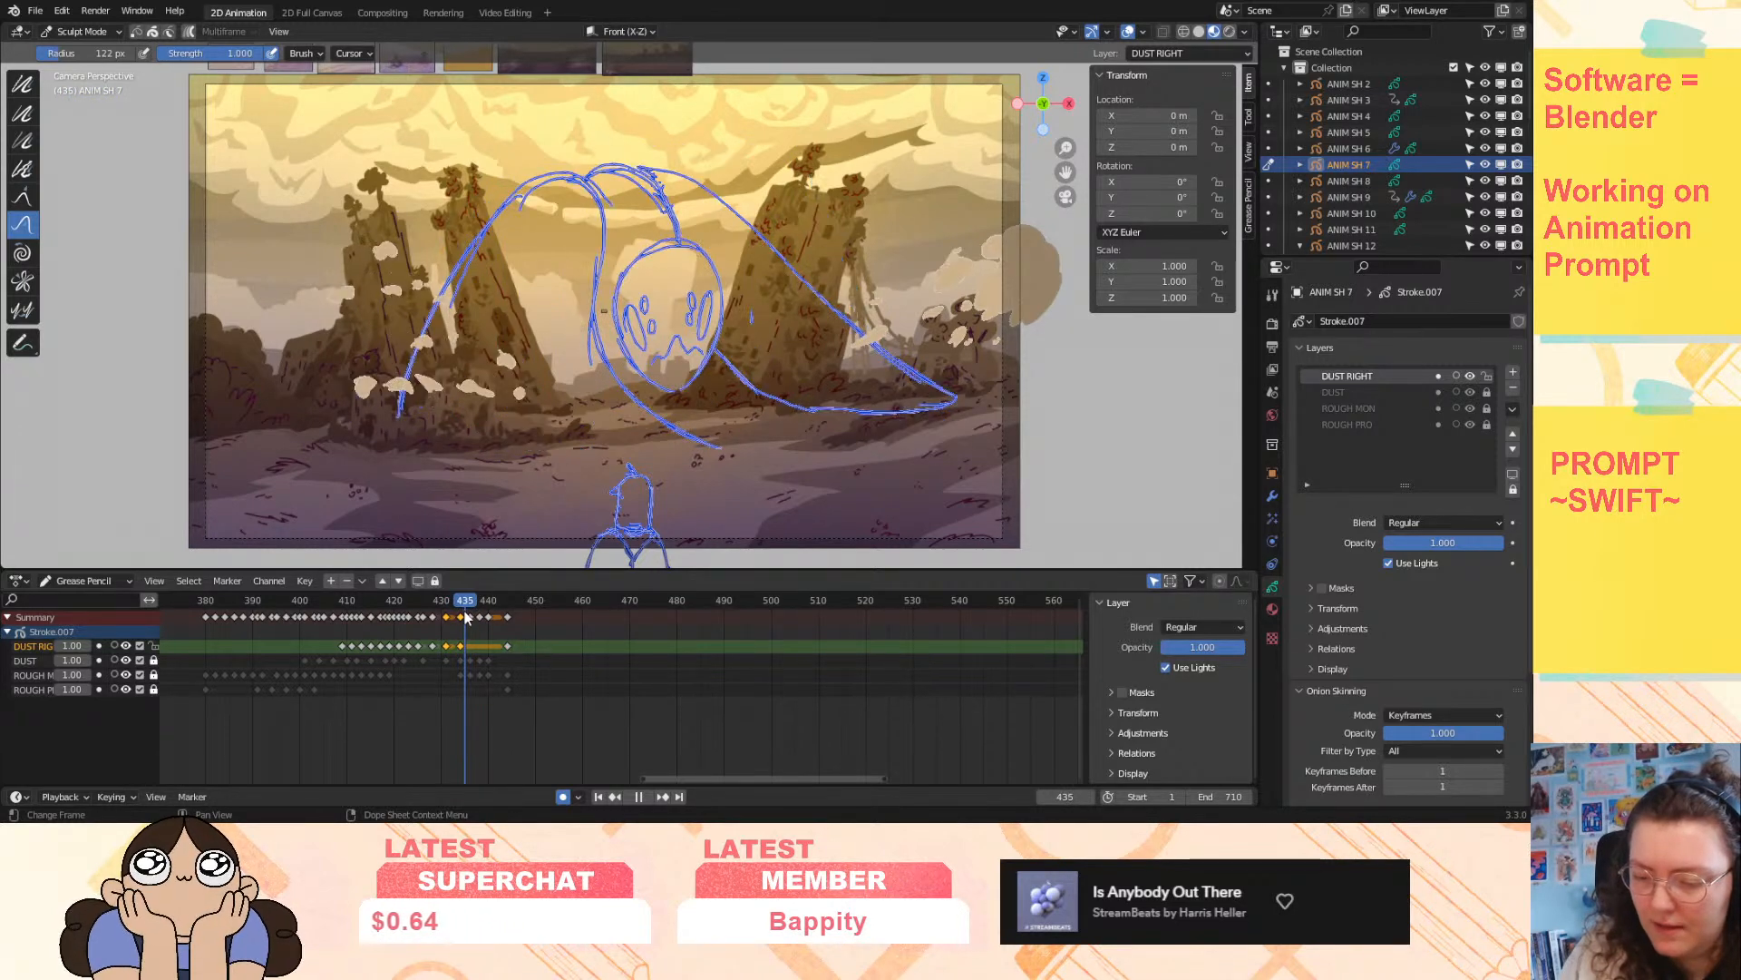
pyautogui.press('Escape')
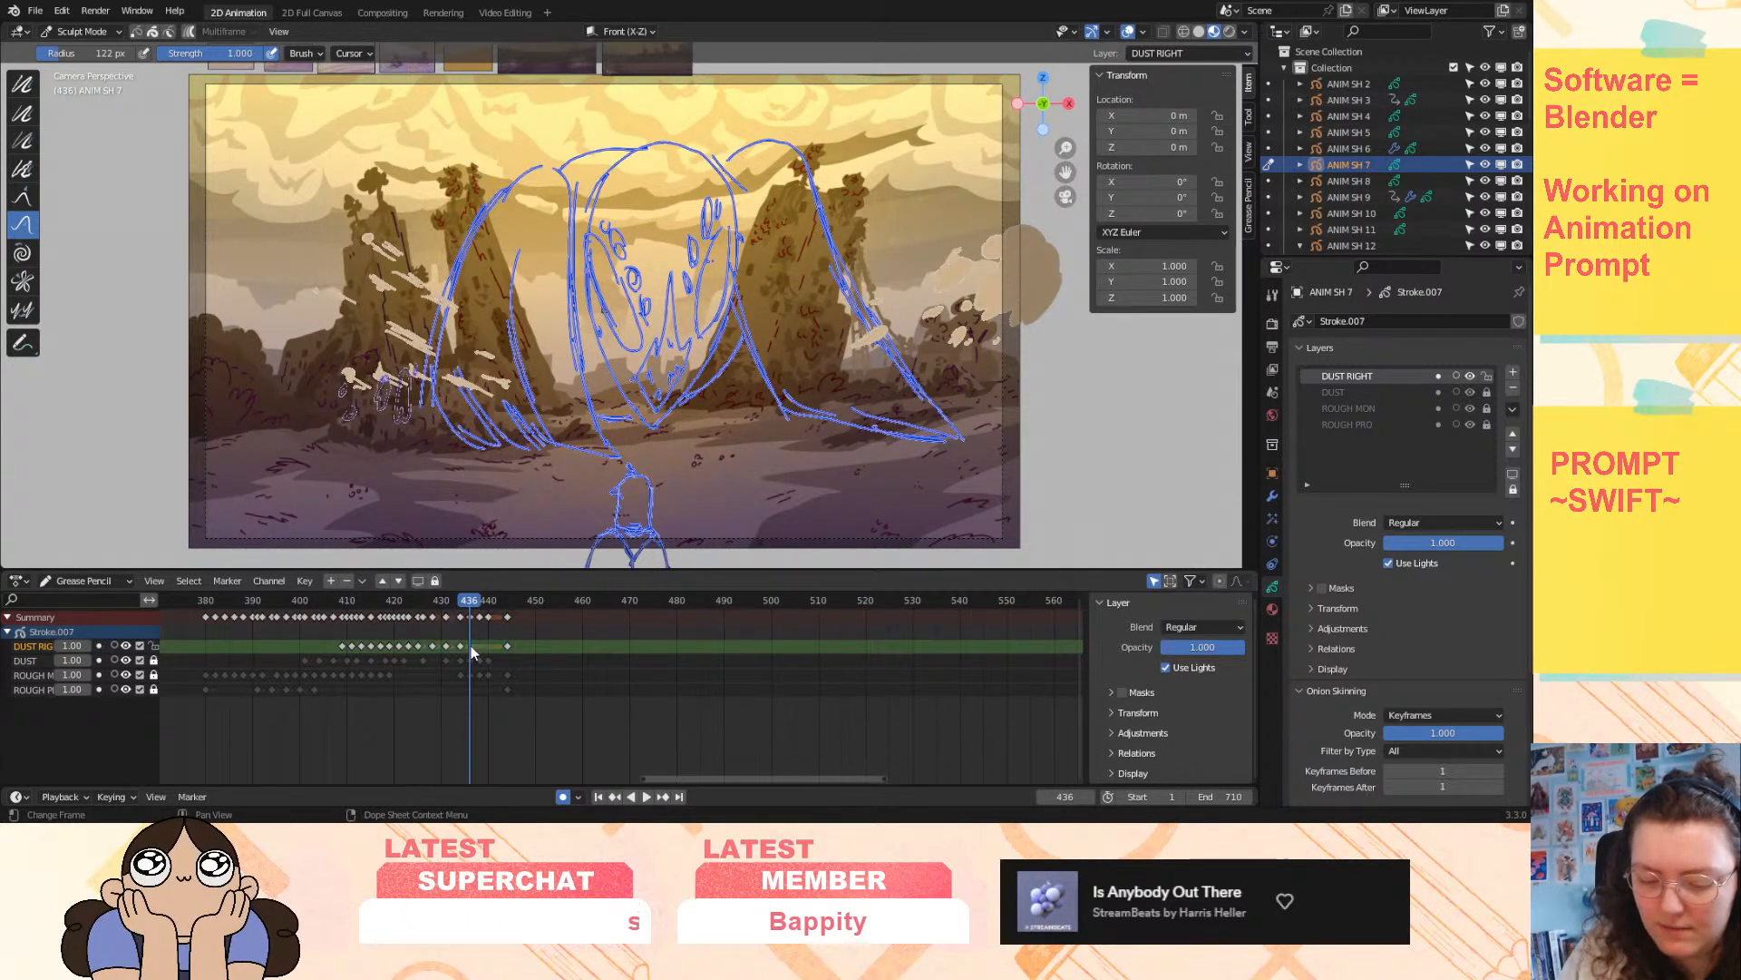
pyautogui.rightClick(471, 639)
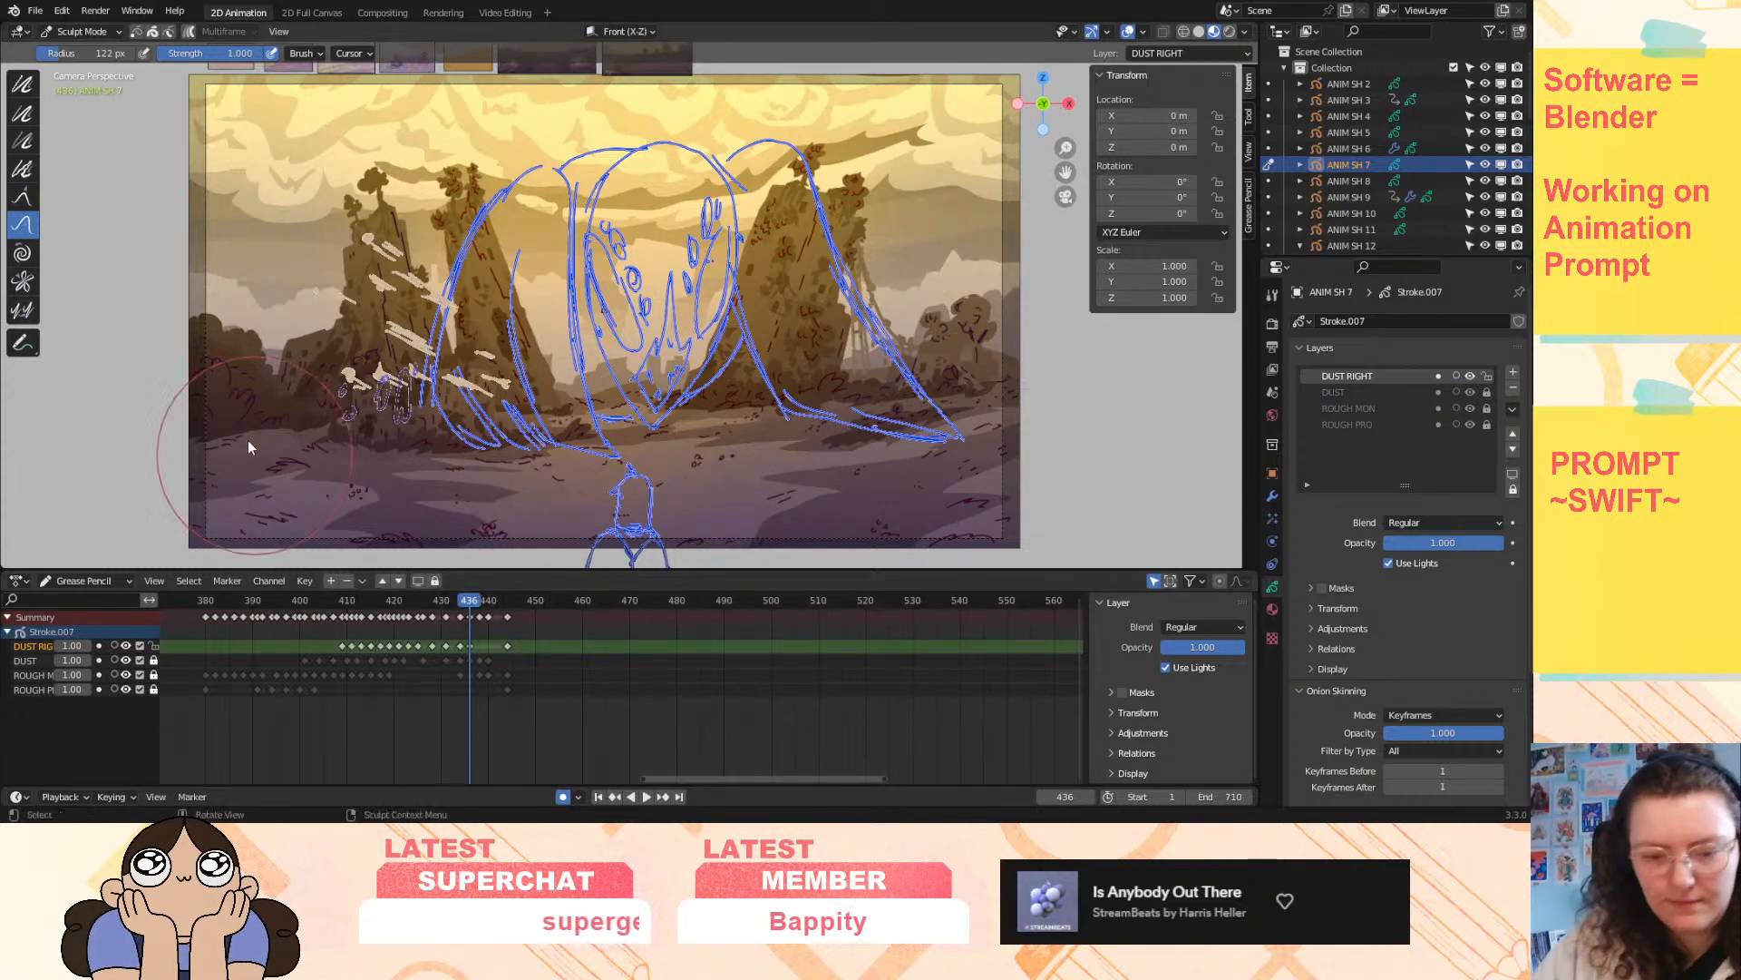
pyautogui.click(80, 30)
pyautogui.click(99, 106)
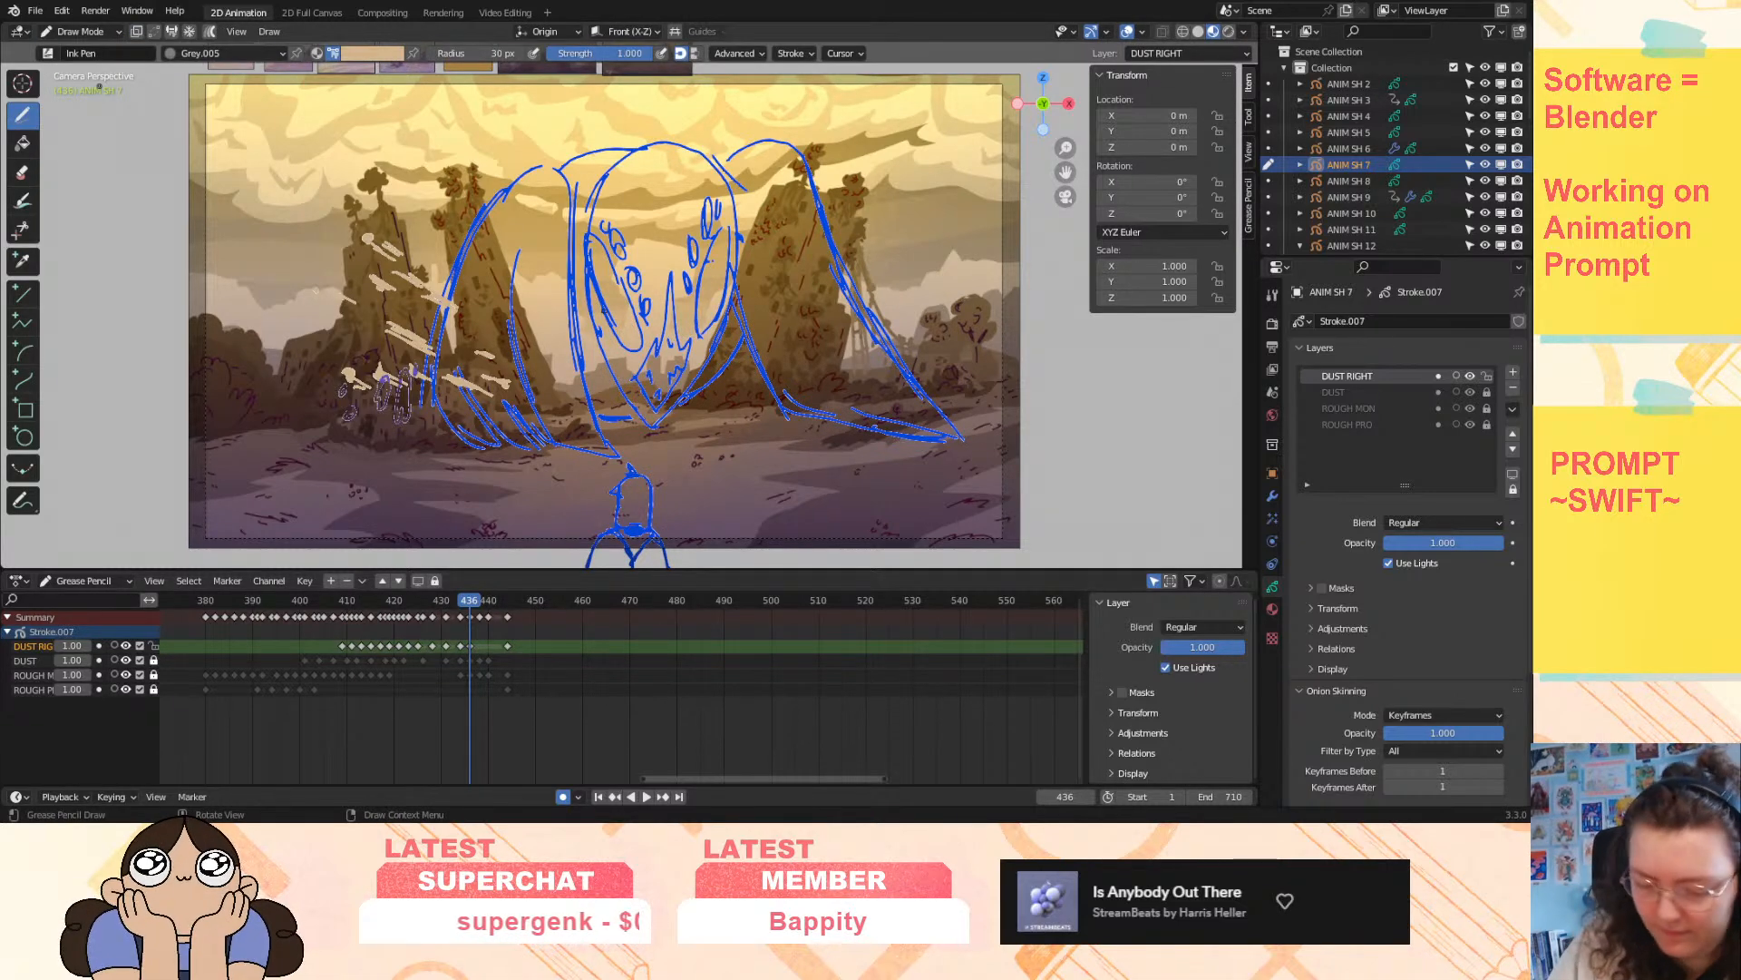
# - Turn on onion skinning for the DUST RIGHT layer and draw shrinking dust fragments at frames 436, 438, 440 and 442
pyautogui.click(114, 645)
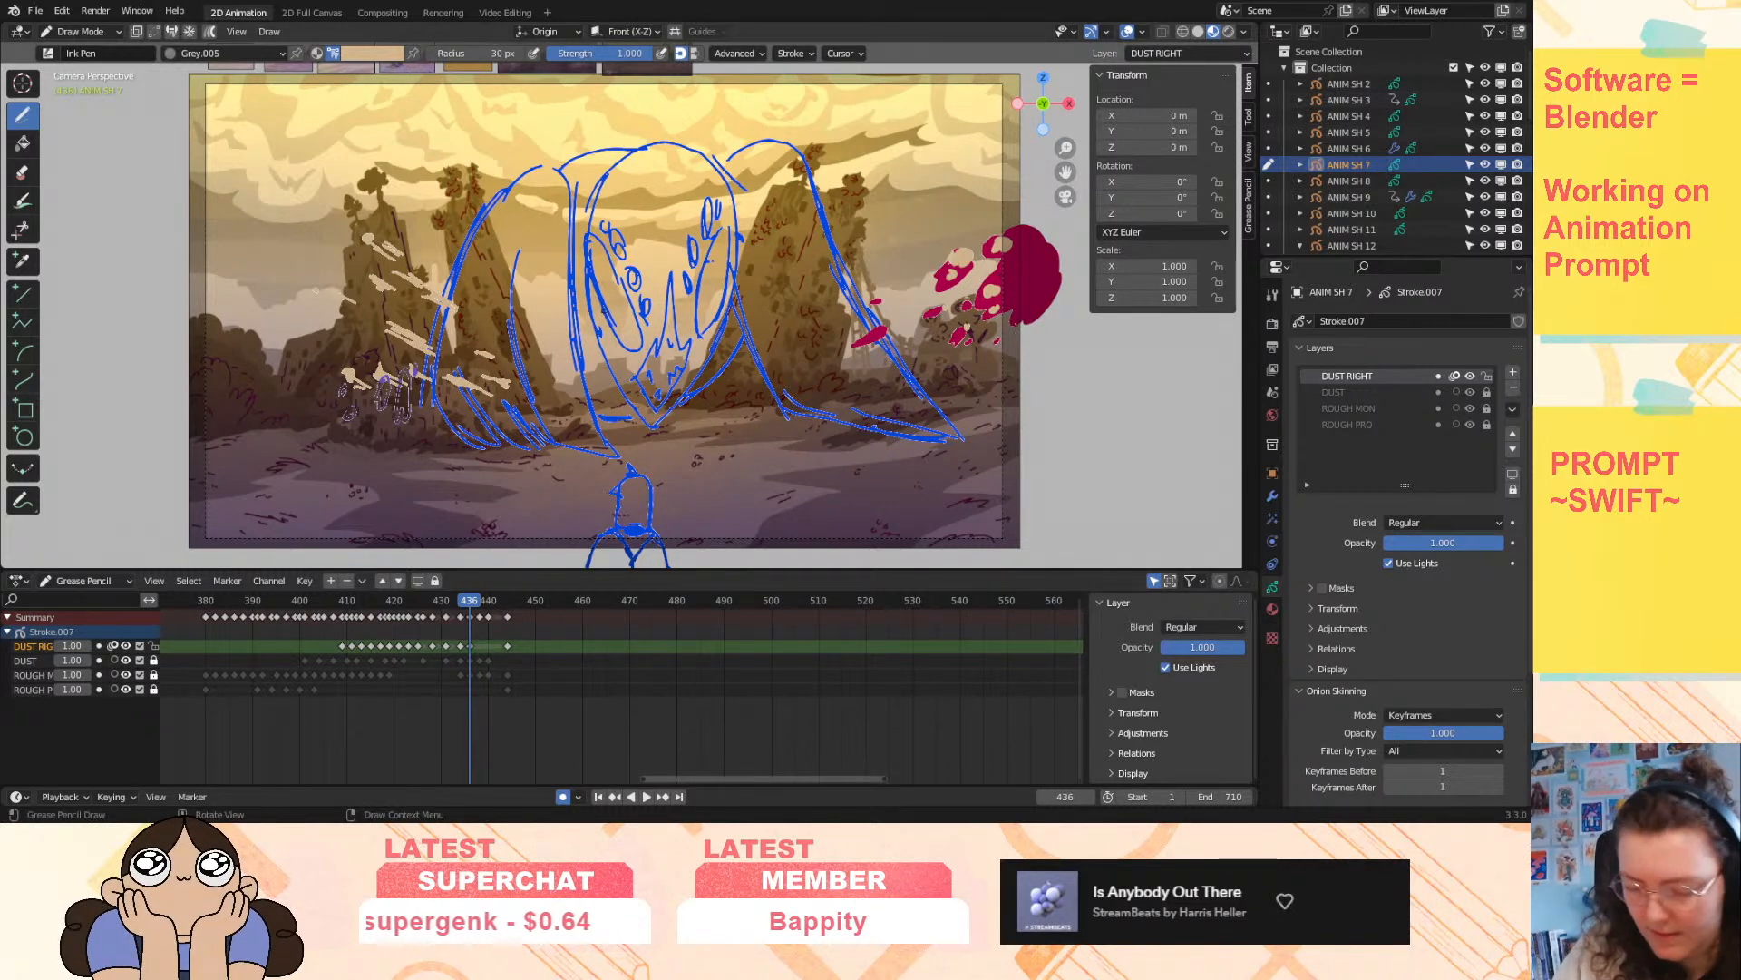
pyautogui.press('space')
pyautogui.press('space')
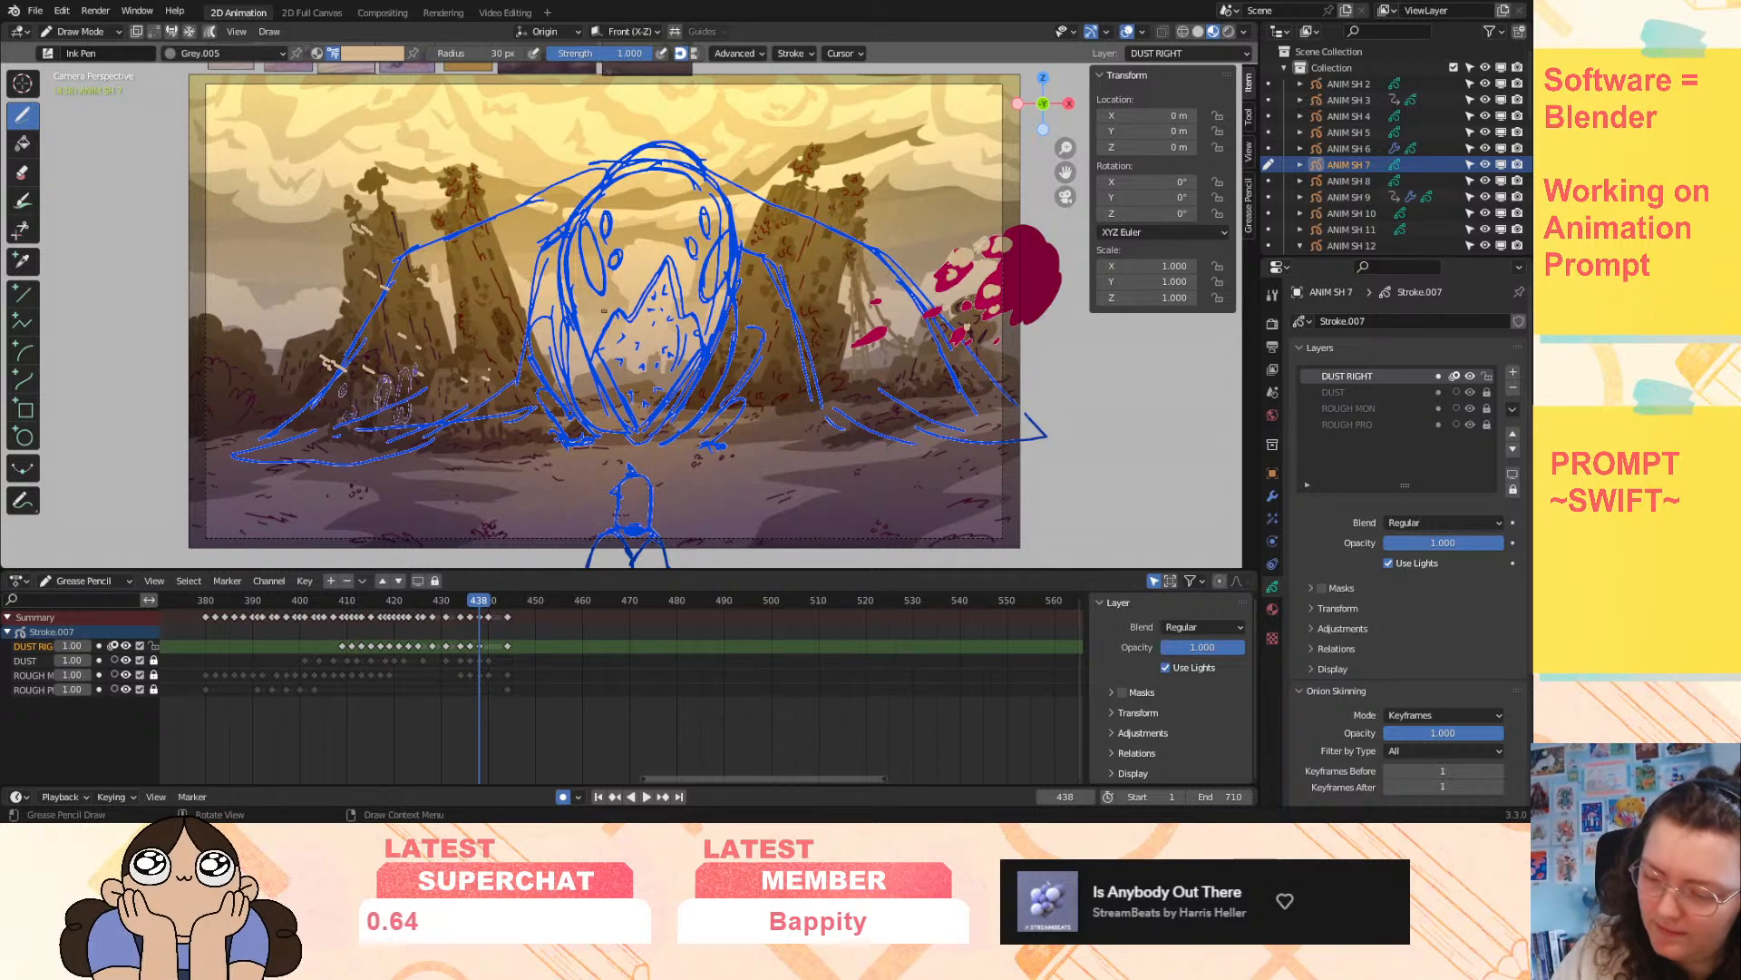
pyautogui.moveTo(979, 246); pyautogui.dragTo(986, 242)
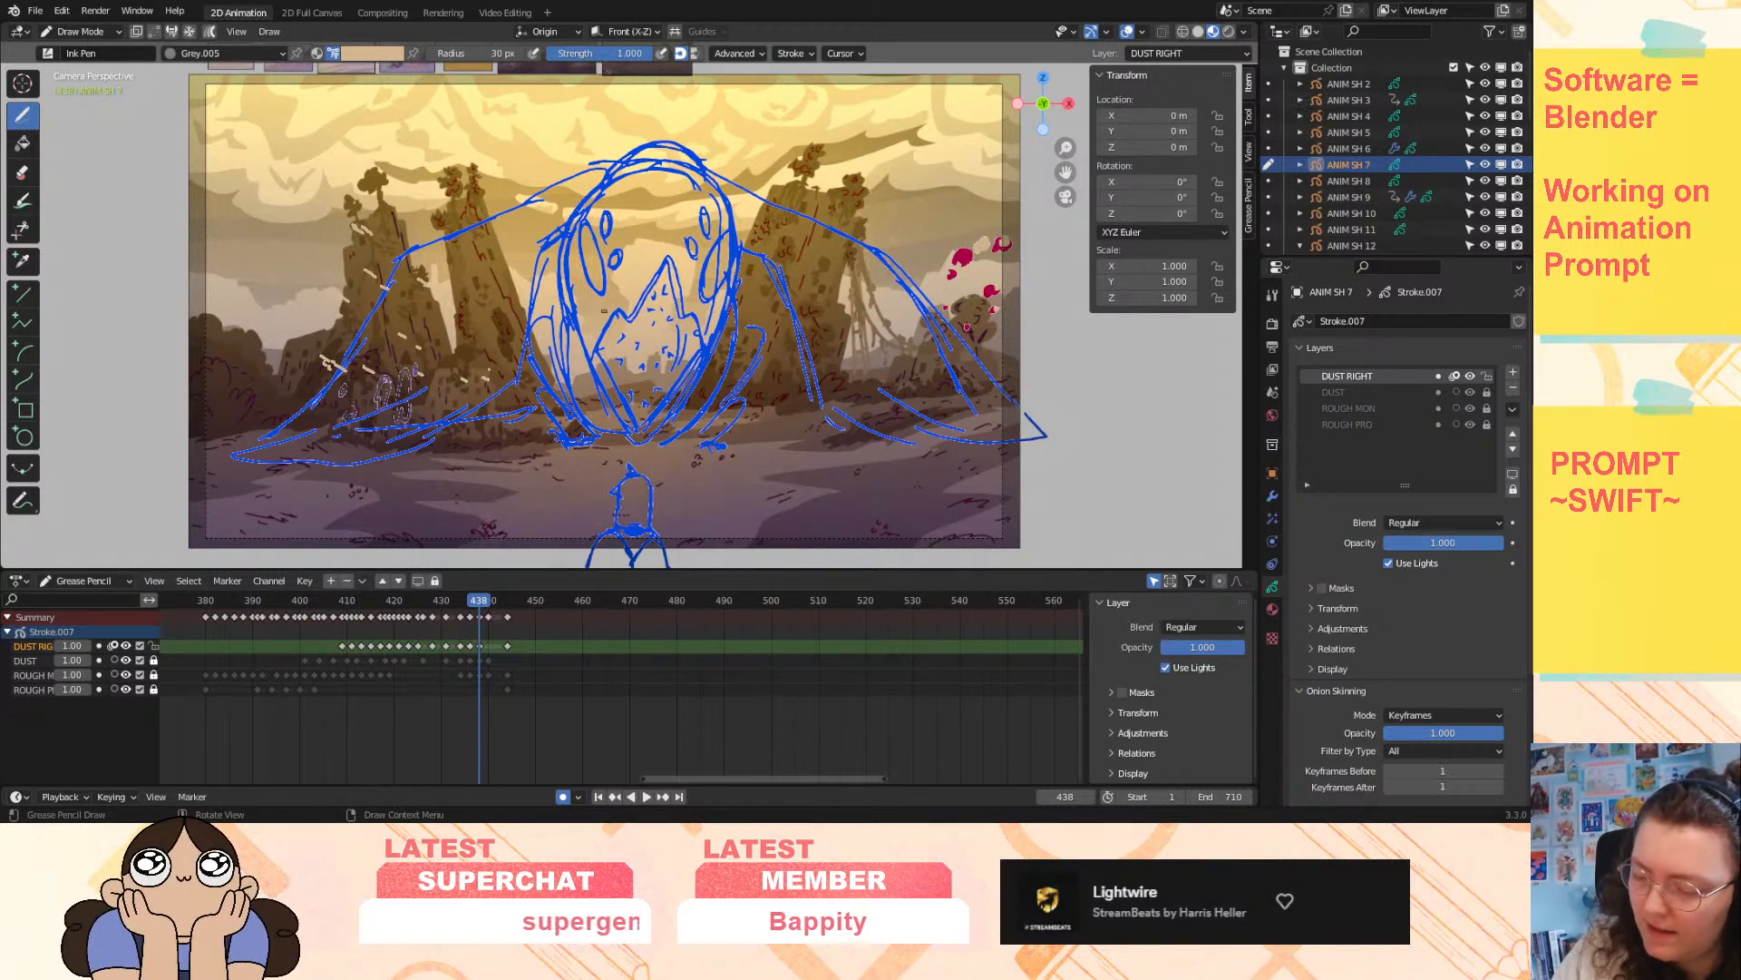
pyautogui.click(490, 601)
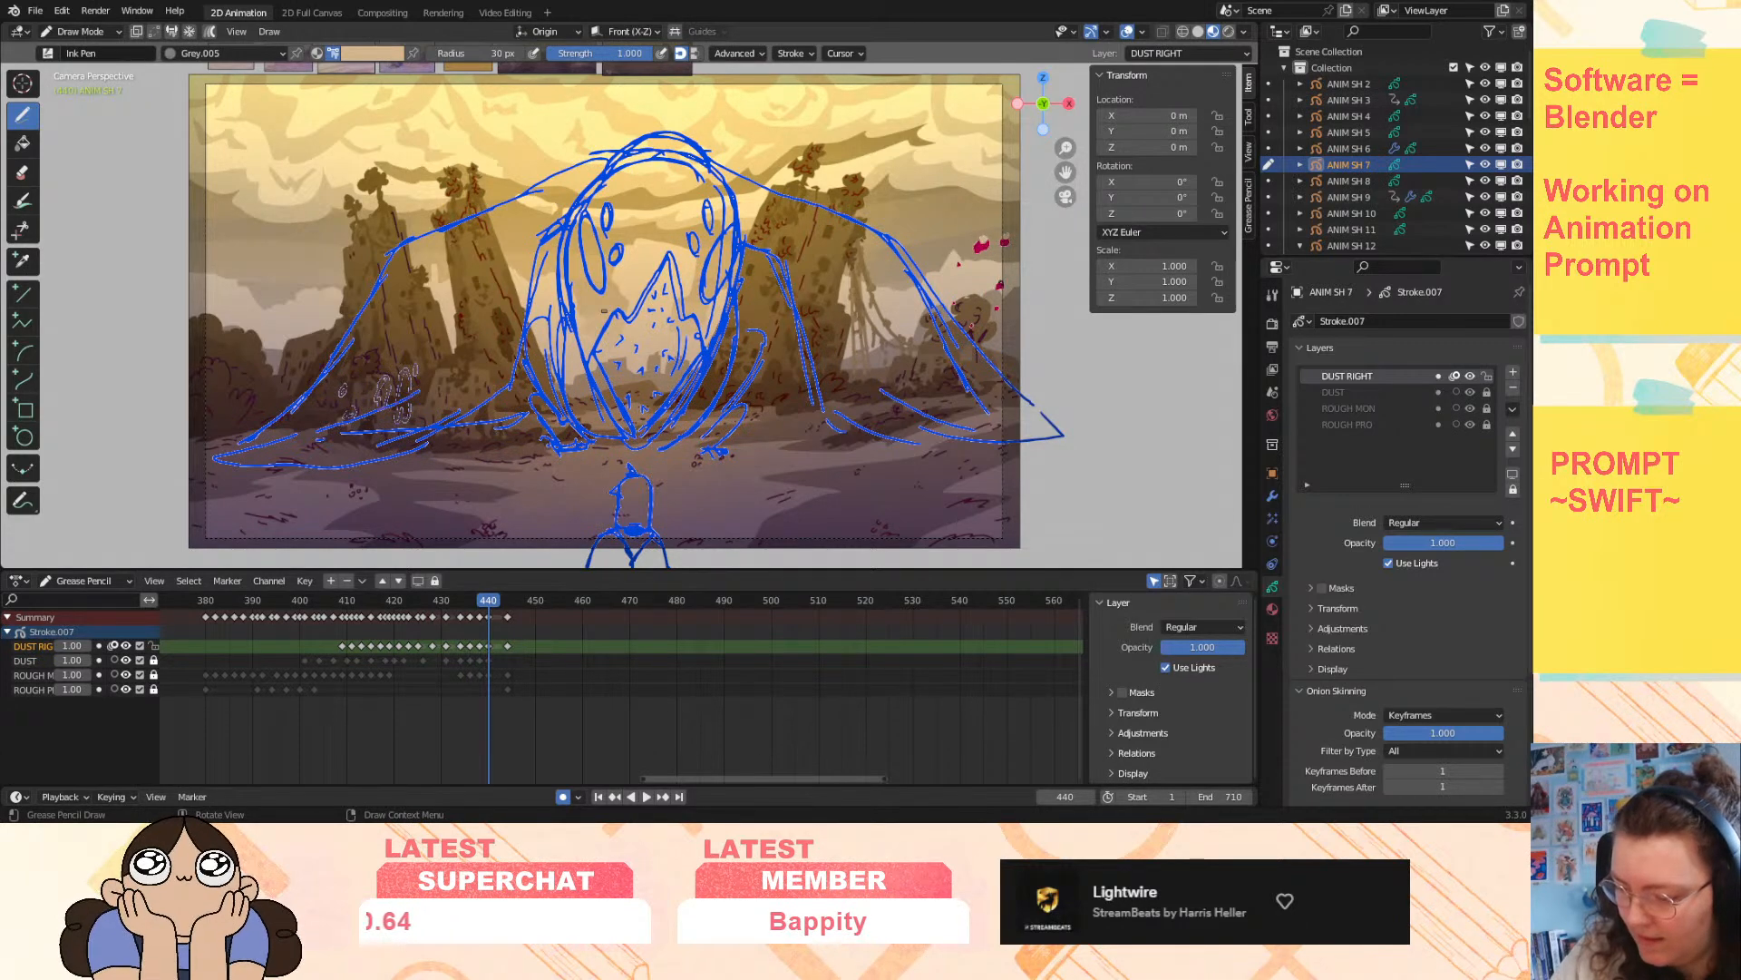
pyautogui.moveTo(491, 605); pyautogui.dragTo(498, 608)
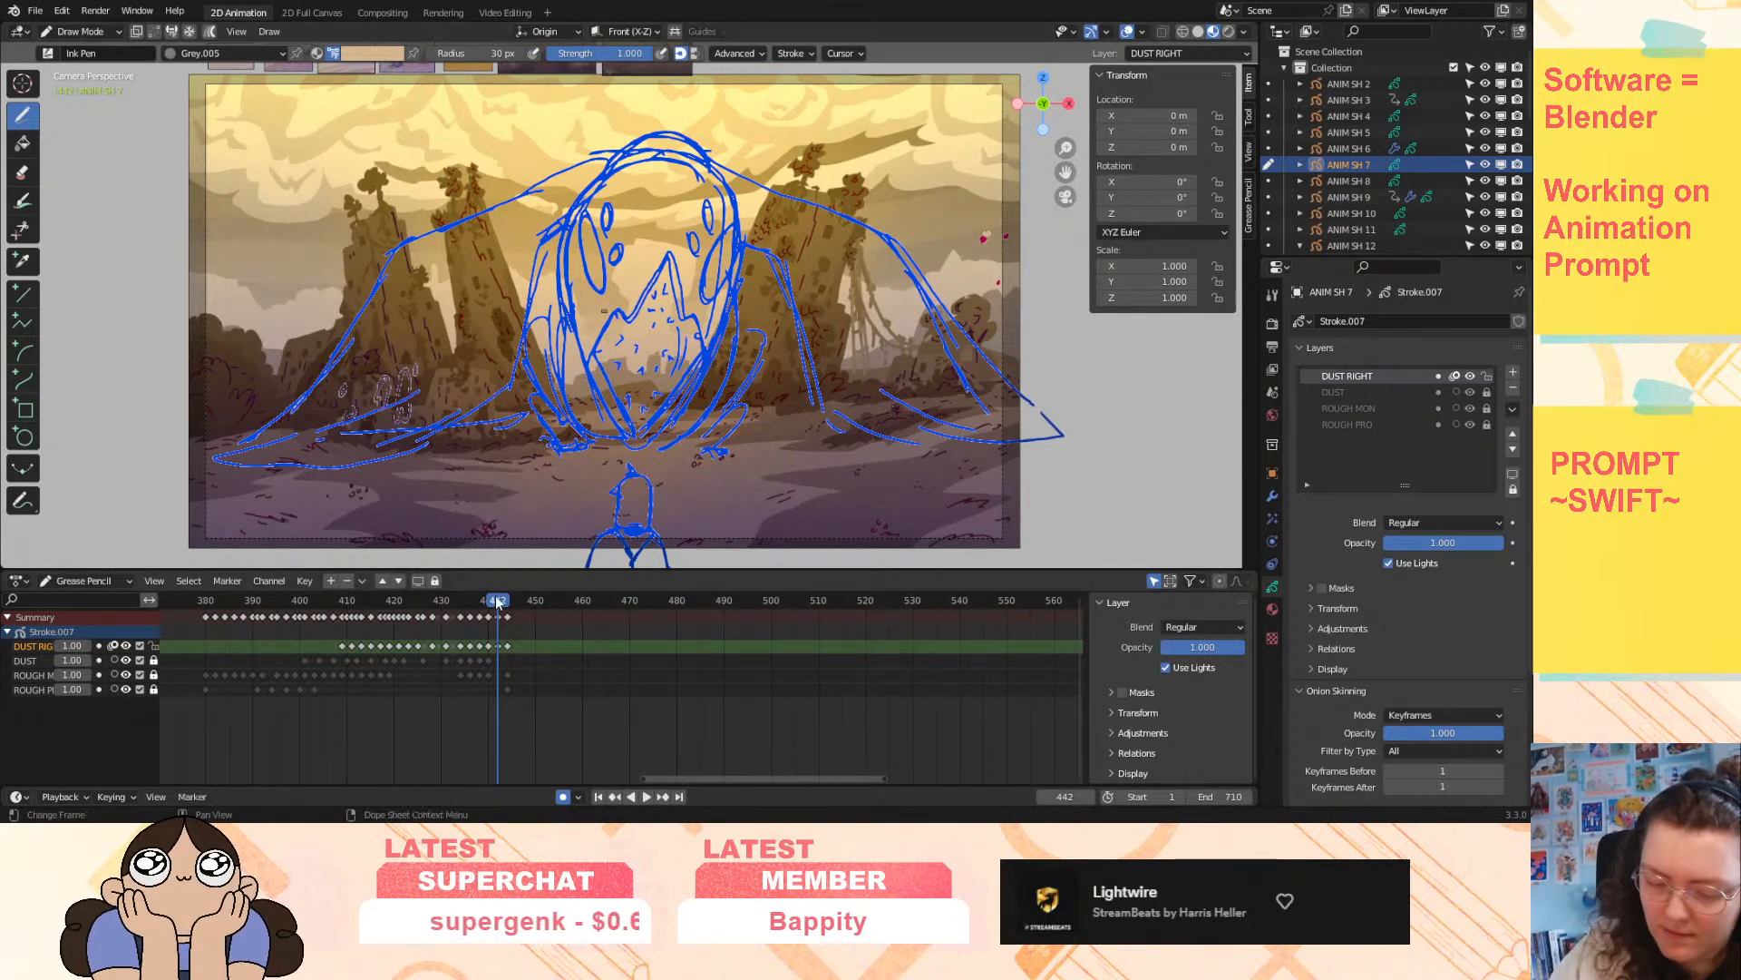
# - Scrub back through the dust drawings and replay the animation from frame 253 to review the dispersal in context
pyautogui.moveTo(506, 607)
pyautogui.mouseDown()
pyautogui.moveTo(445, 642)
pyautogui.moveTo(470, 640)
pyautogui.mouseUp()
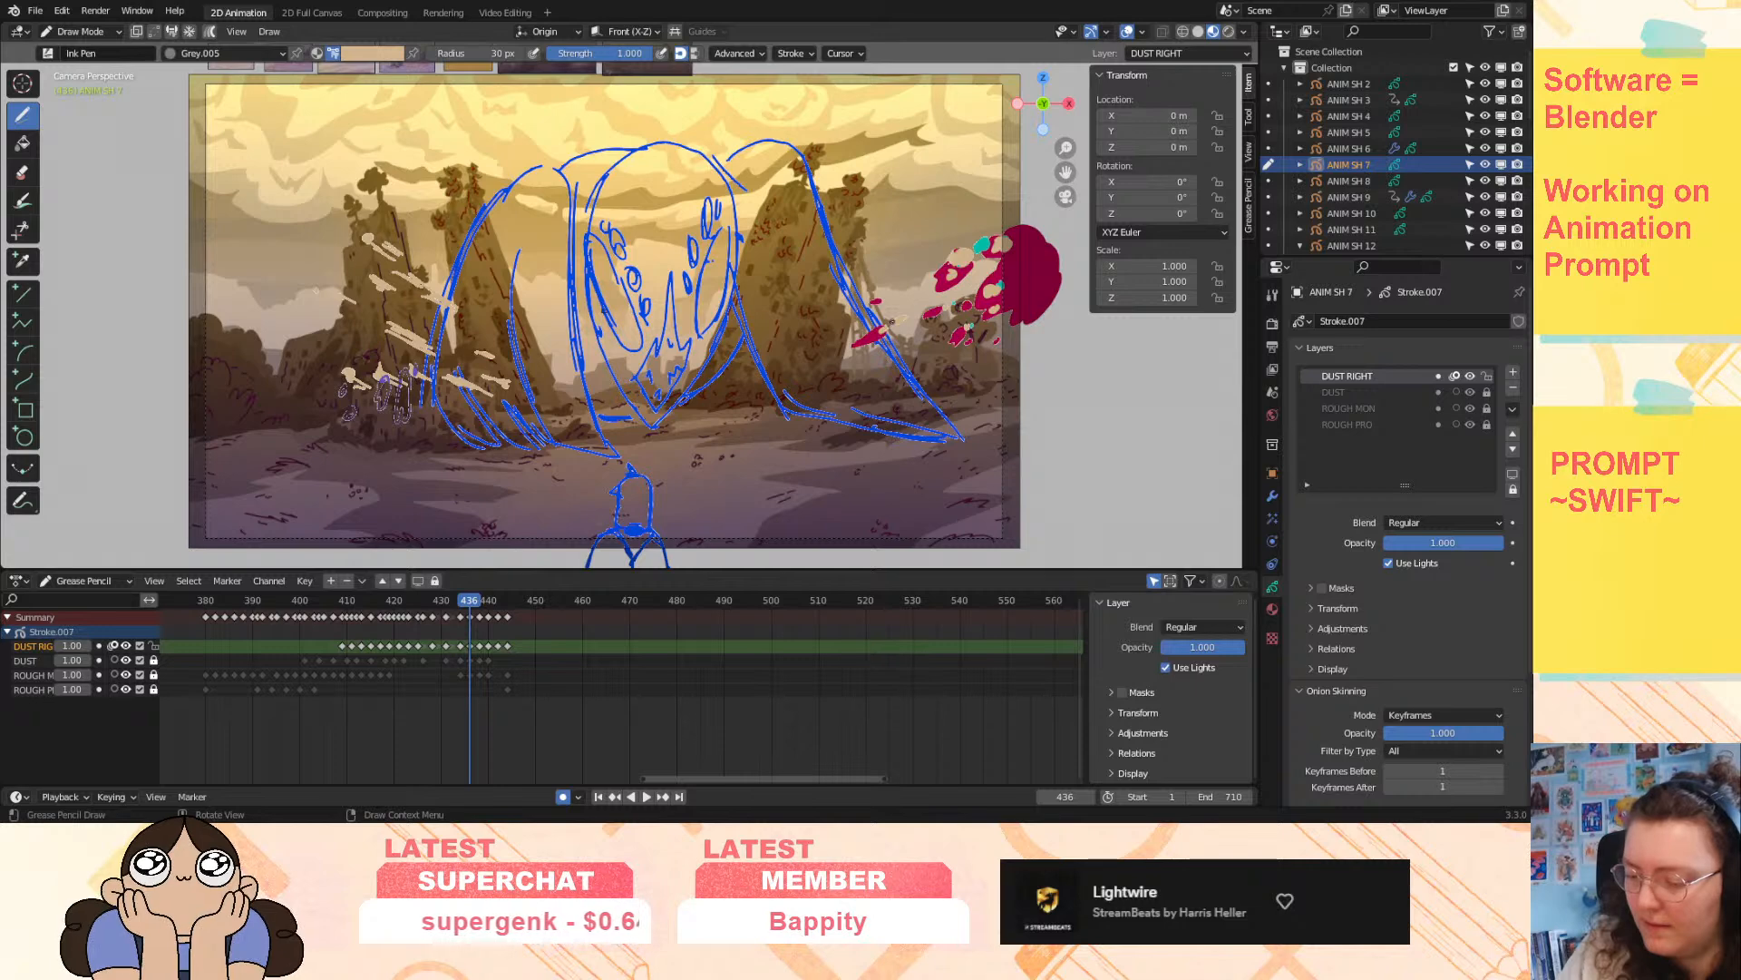
pyautogui.moveTo(462, 603)
pyautogui.mouseDown()
pyautogui.moveTo(482, 610)
pyautogui.moveTo(421, 619)
pyautogui.moveTo(501, 618)
pyautogui.moveTo(421, 621)
pyautogui.moveTo(483, 640)
pyautogui.moveTo(535, 629)
pyautogui.moveTo(329, 645)
pyautogui.mouseUp()
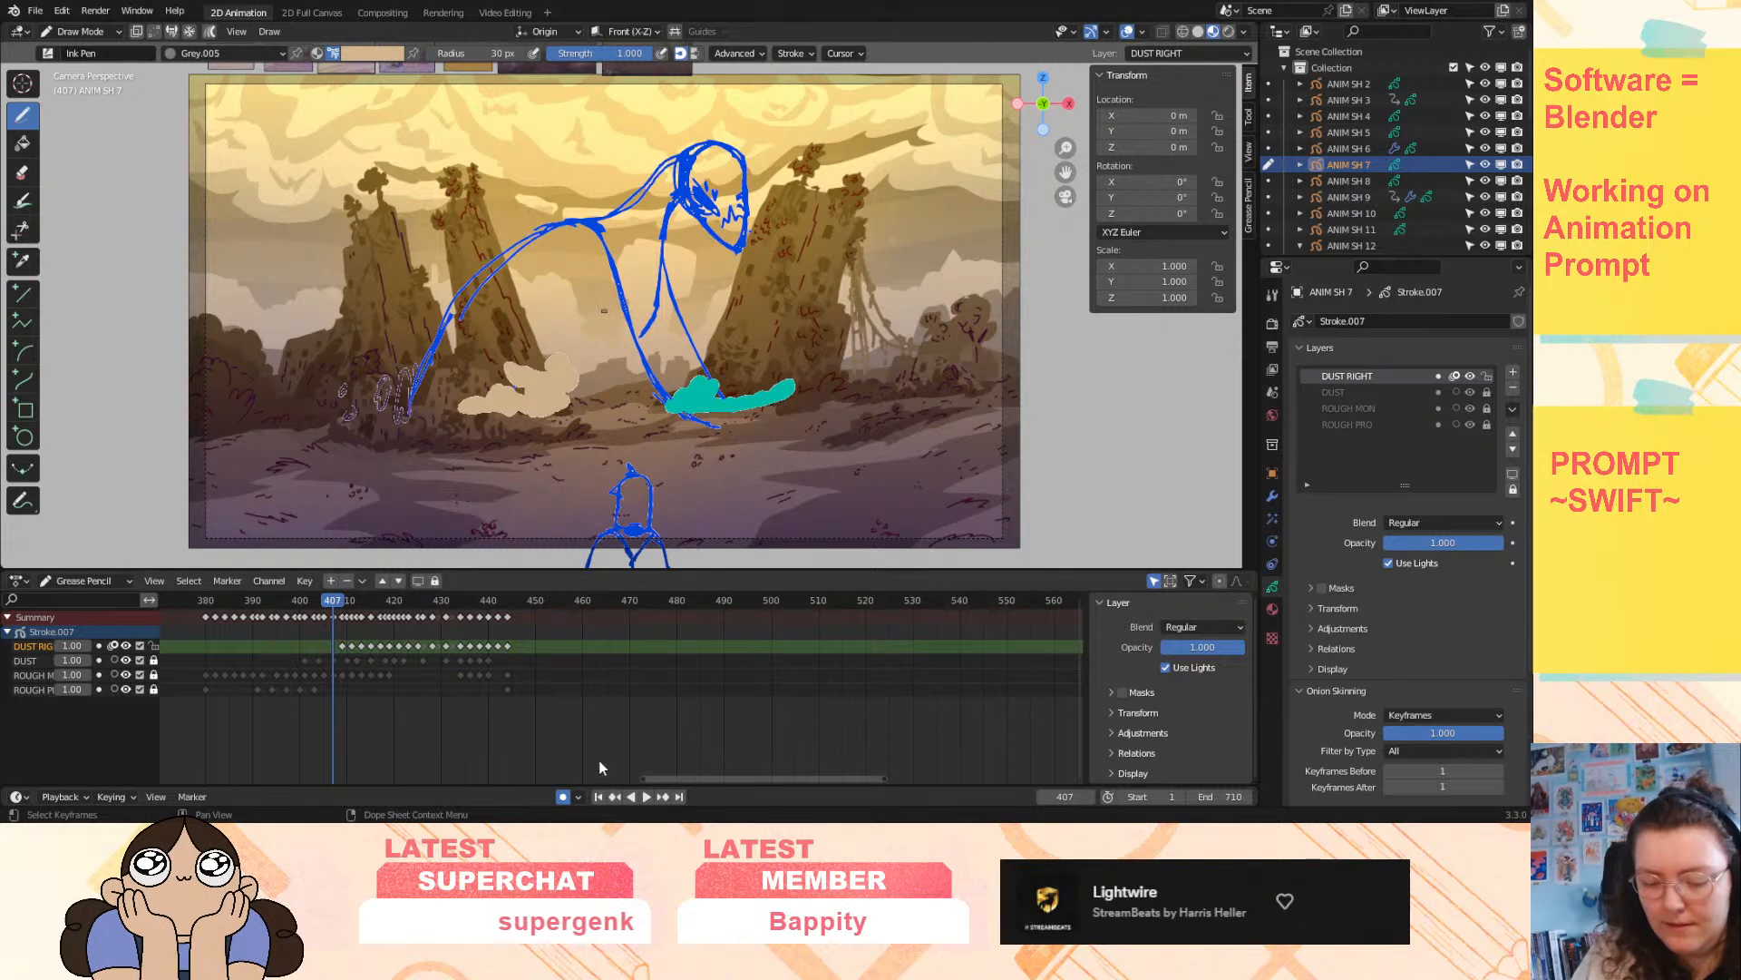
pyautogui.click(172, 600)
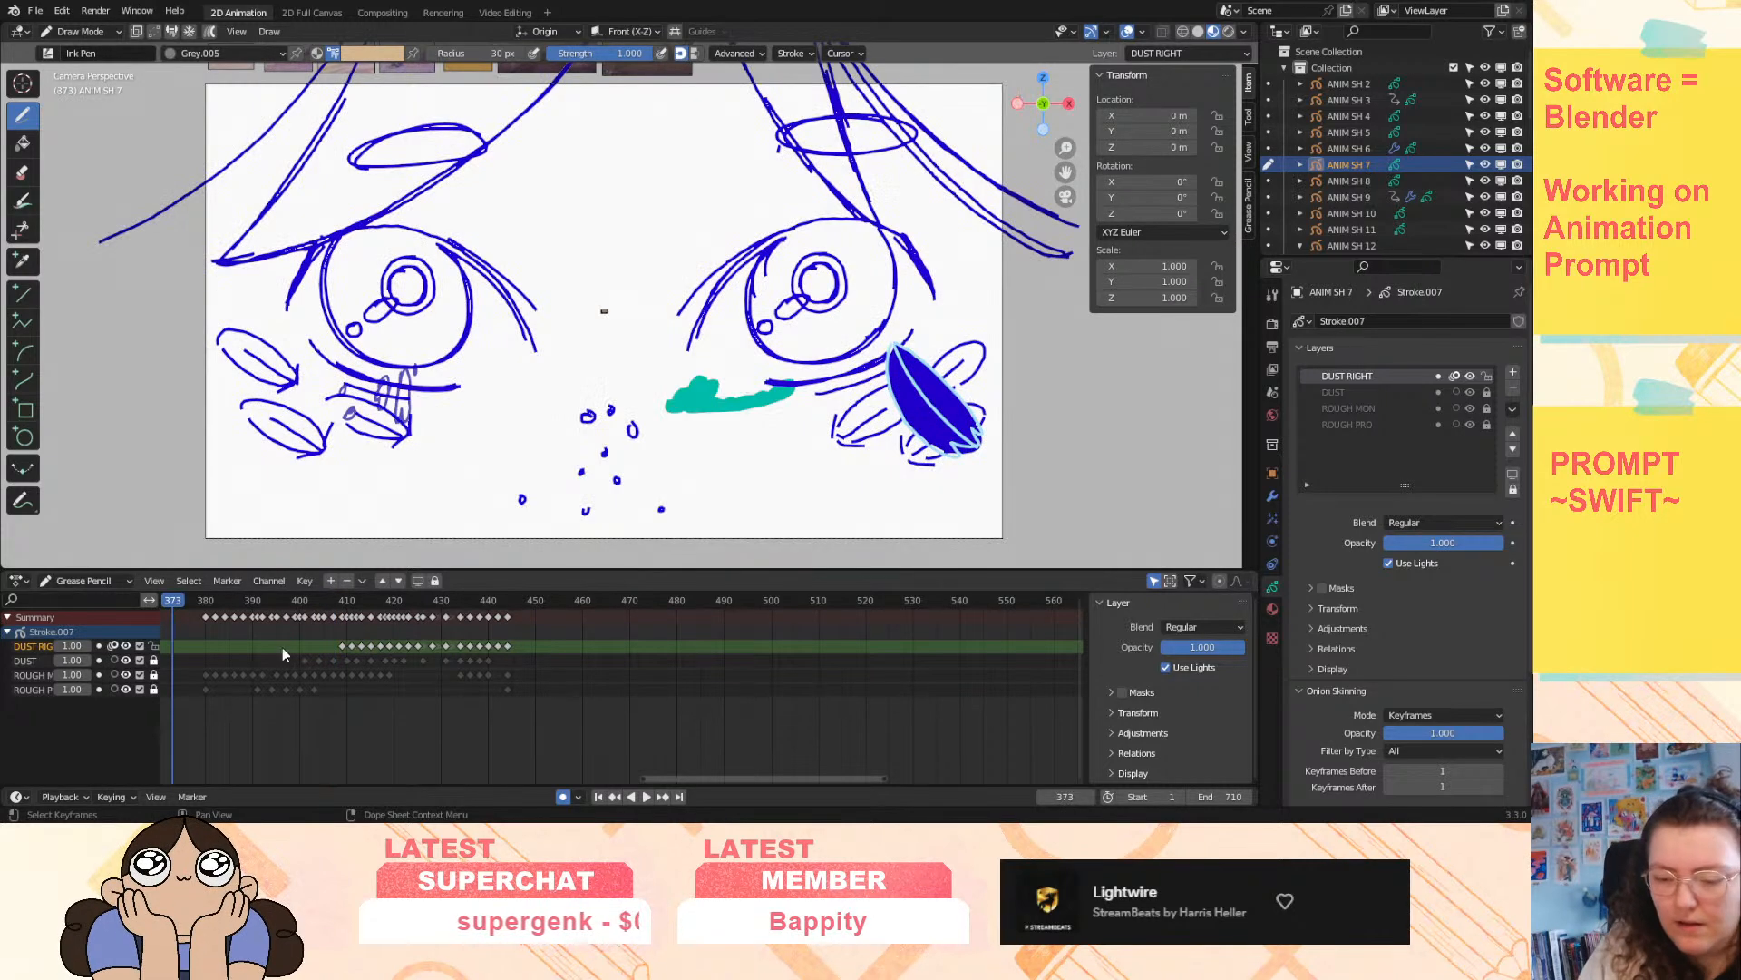
pyautogui.click(631, 796)
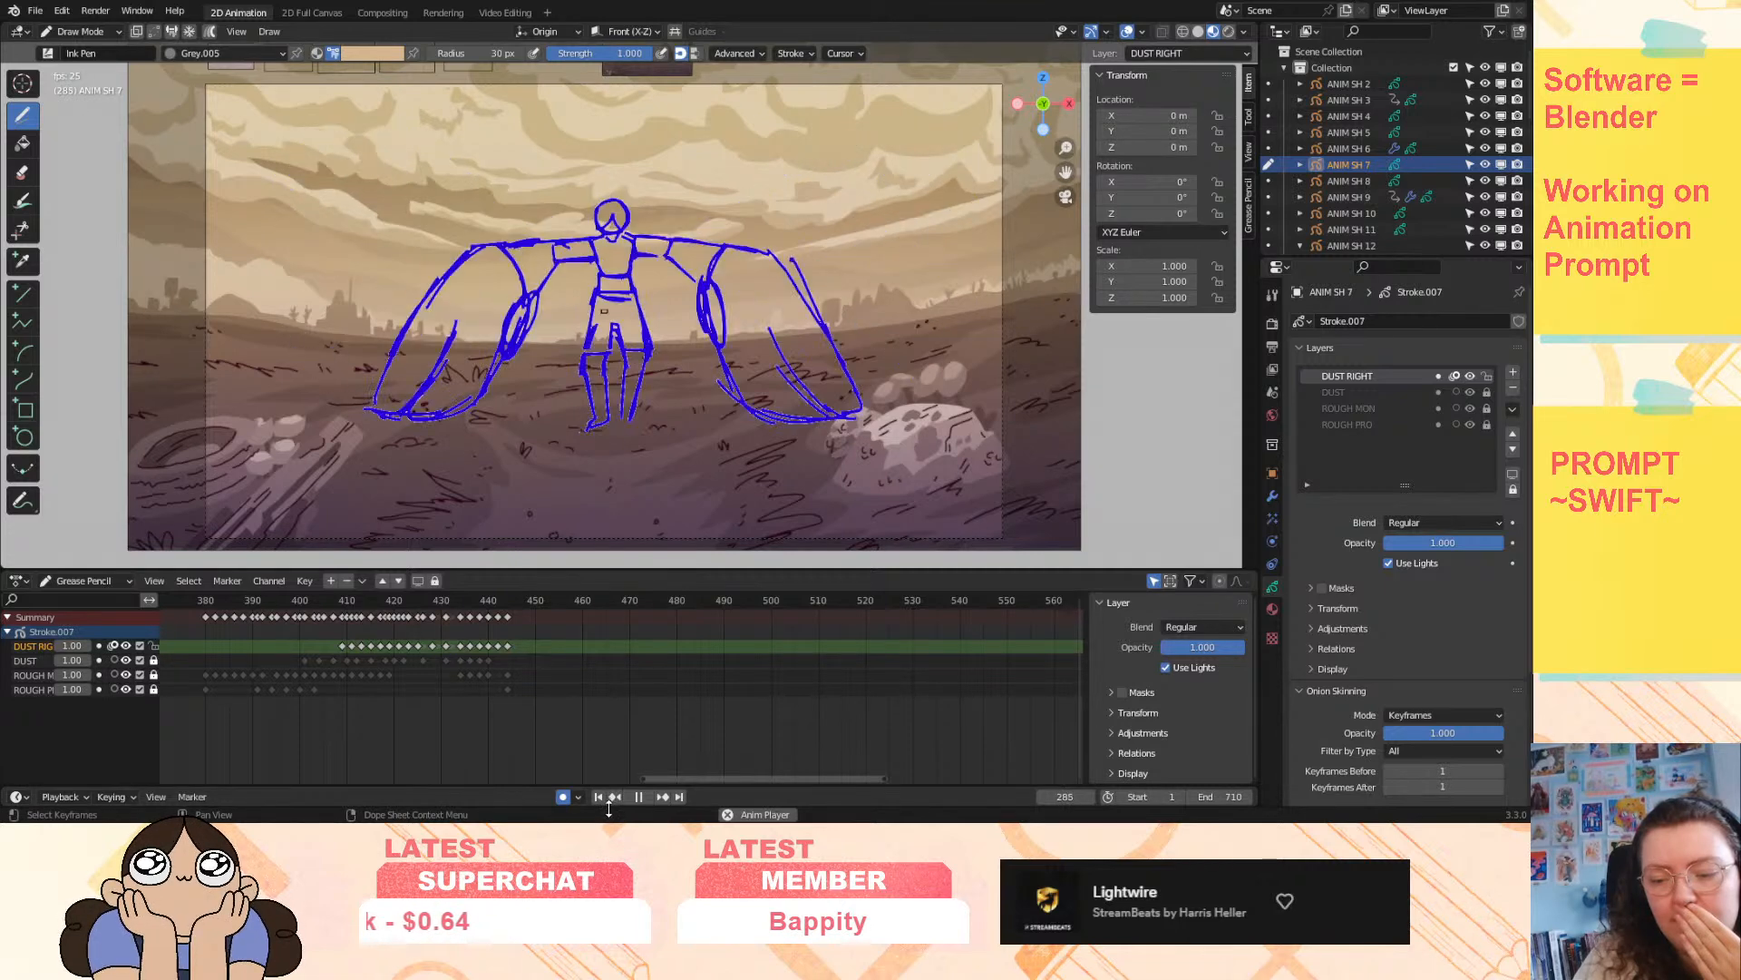
pyautogui.click(640, 798)
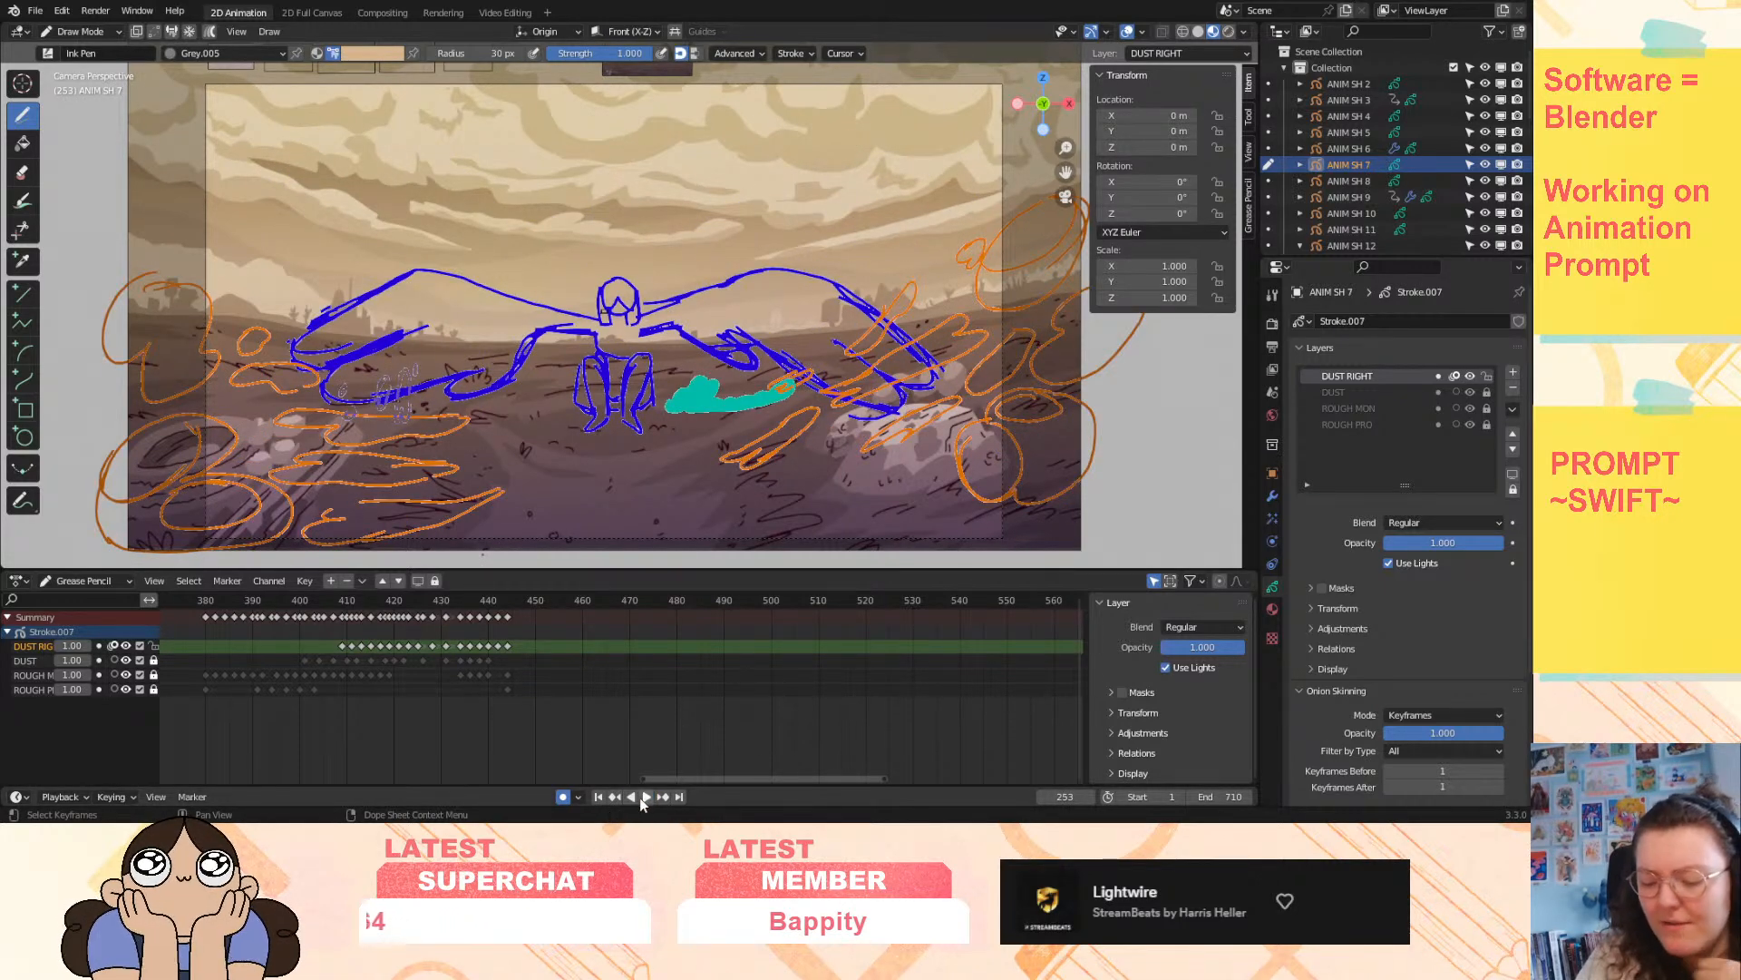
pyautogui.click(642, 798)
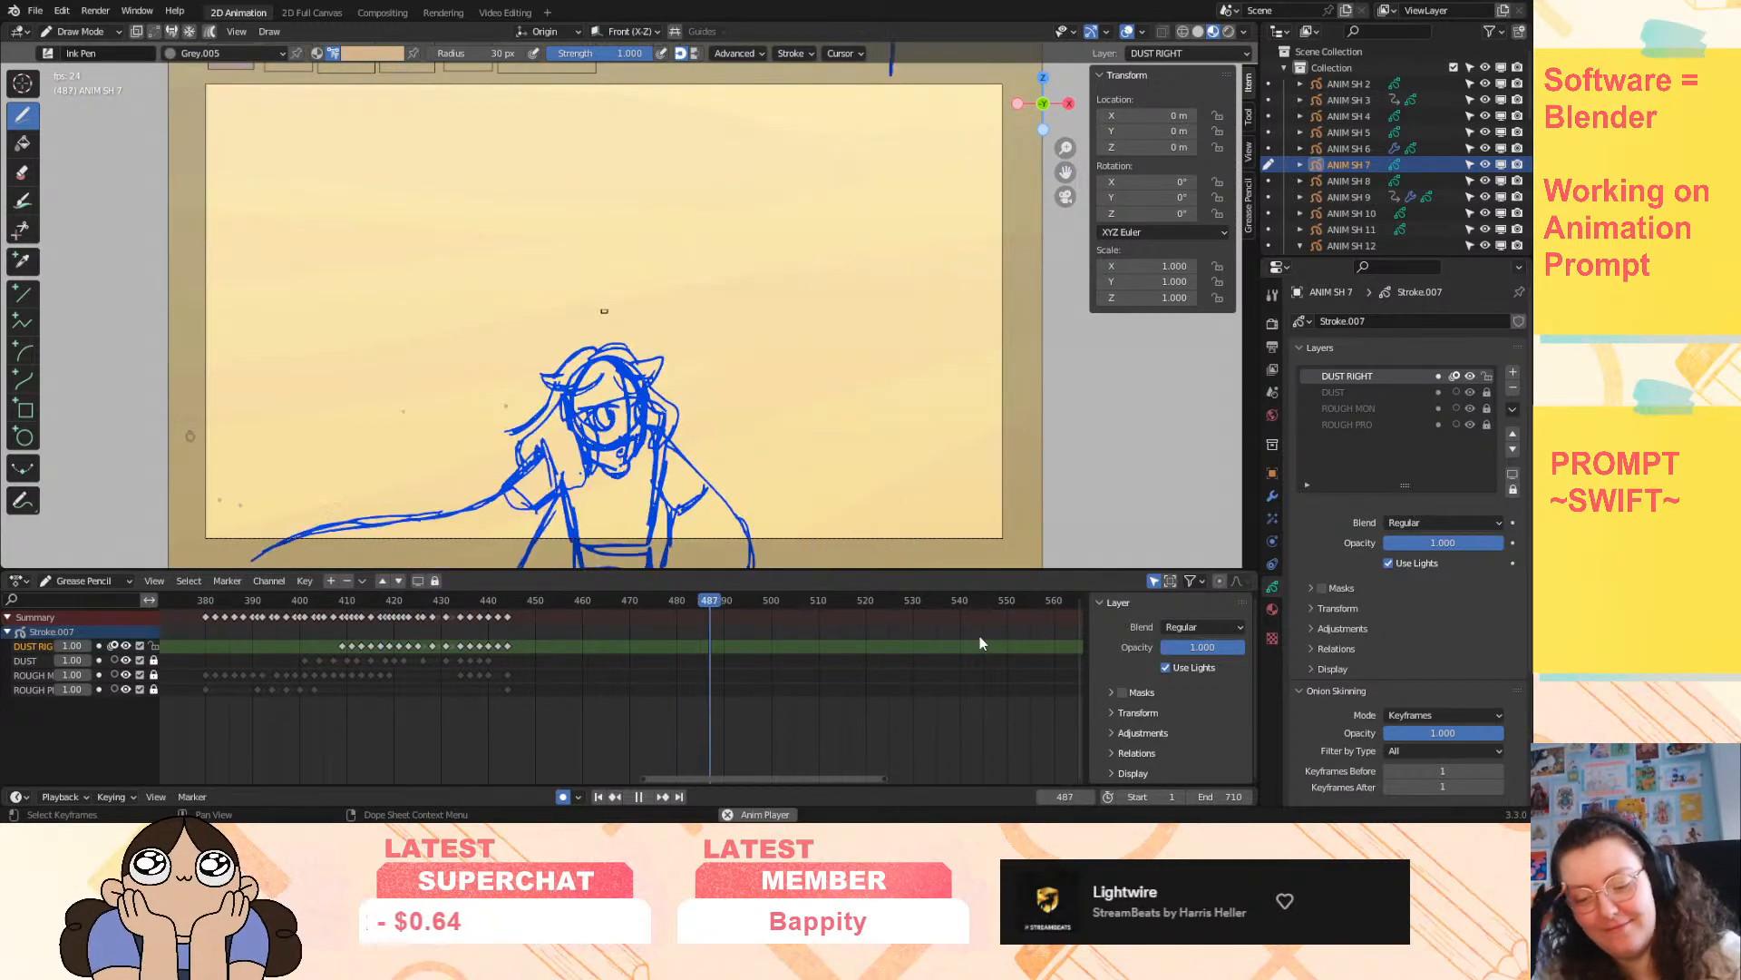
# - Replay the dust section repeatedly from several points between about frames 383 and 408 to check the dispersal's motion
pyautogui.click(219, 603)
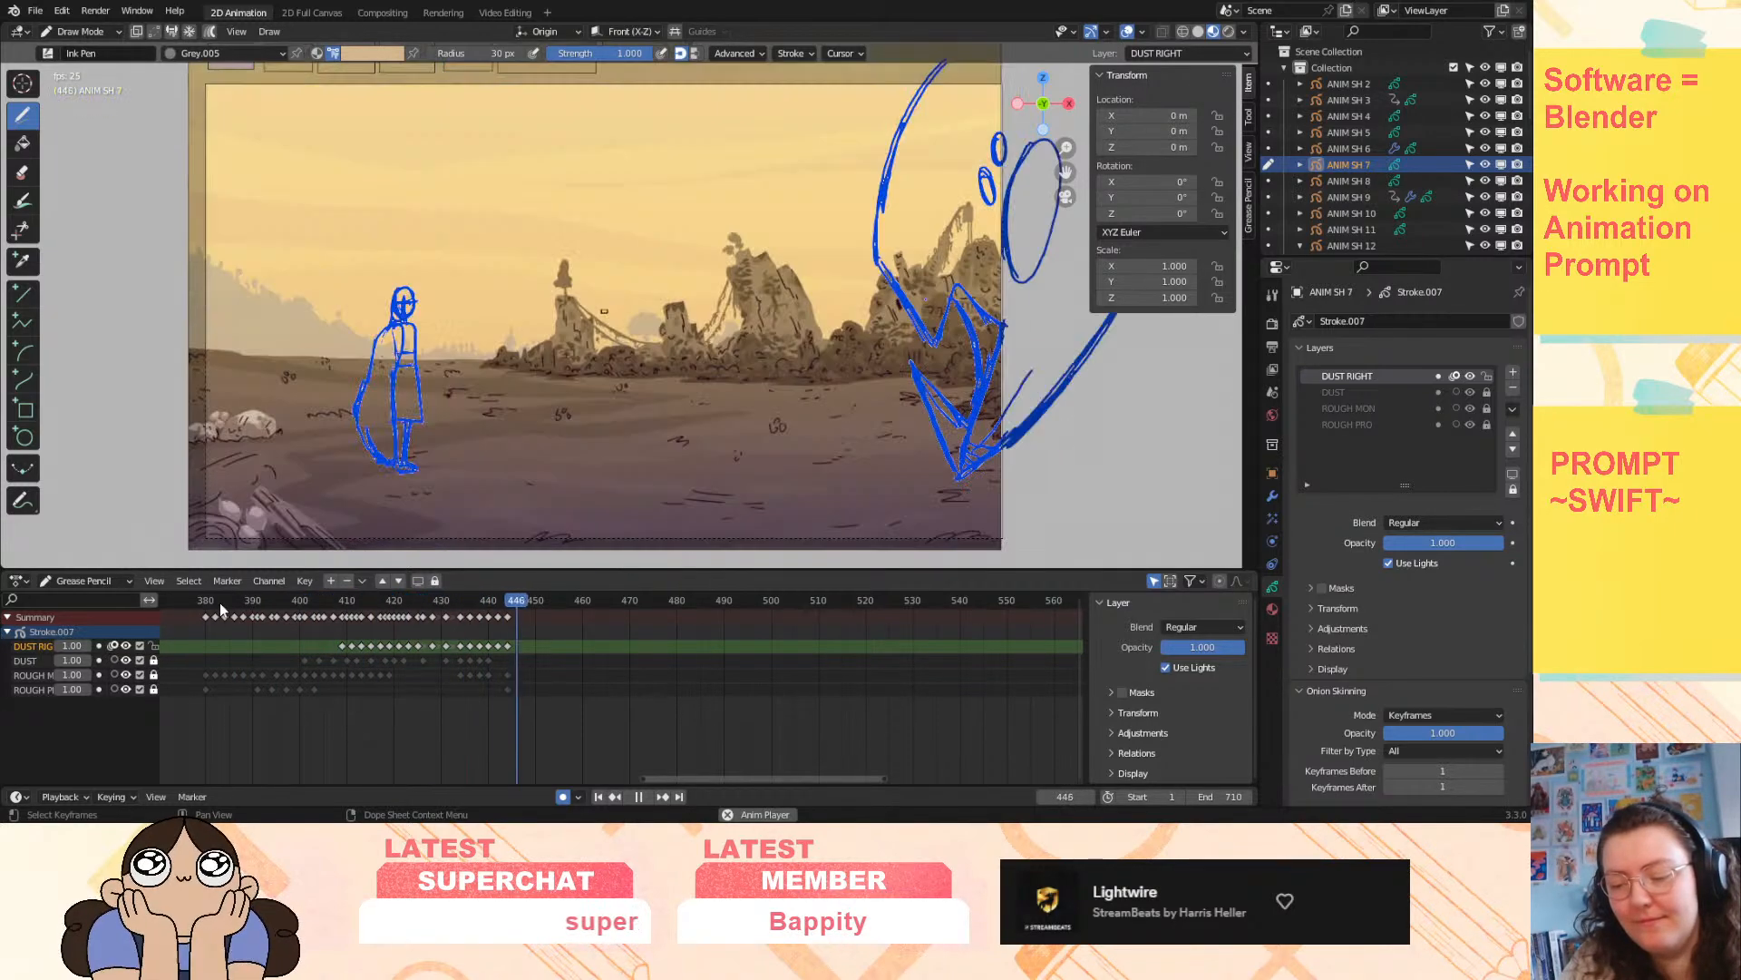
pyautogui.click(336, 603)
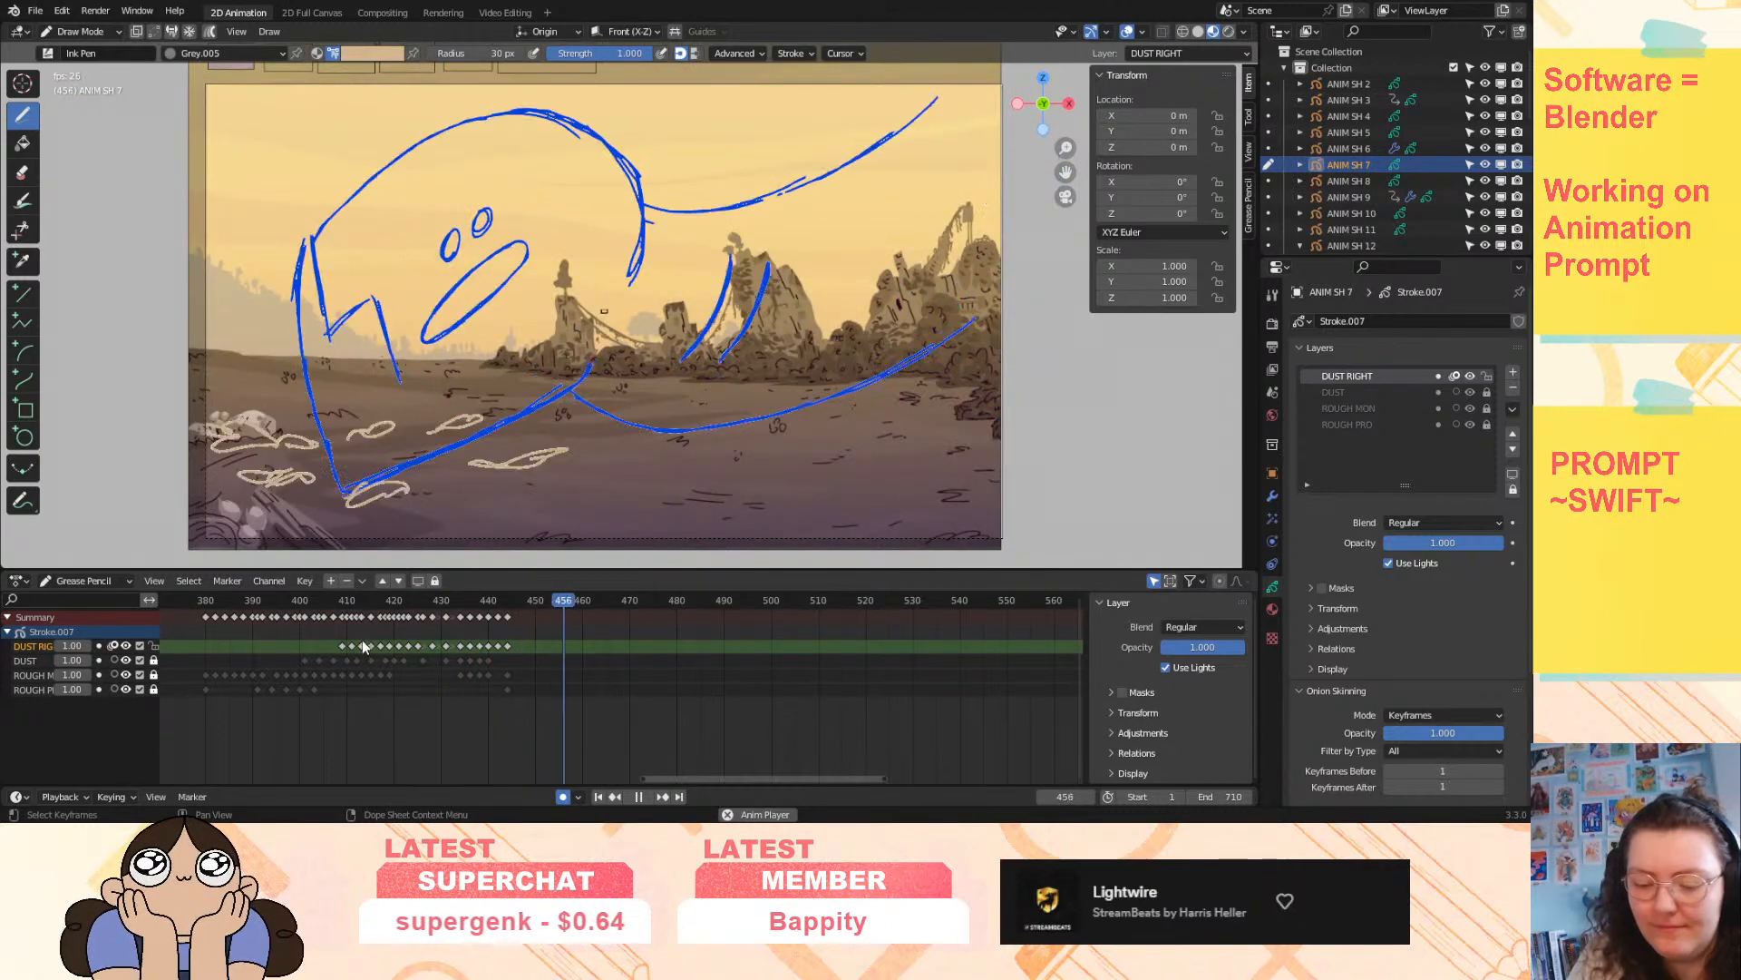
pyautogui.click(254, 605)
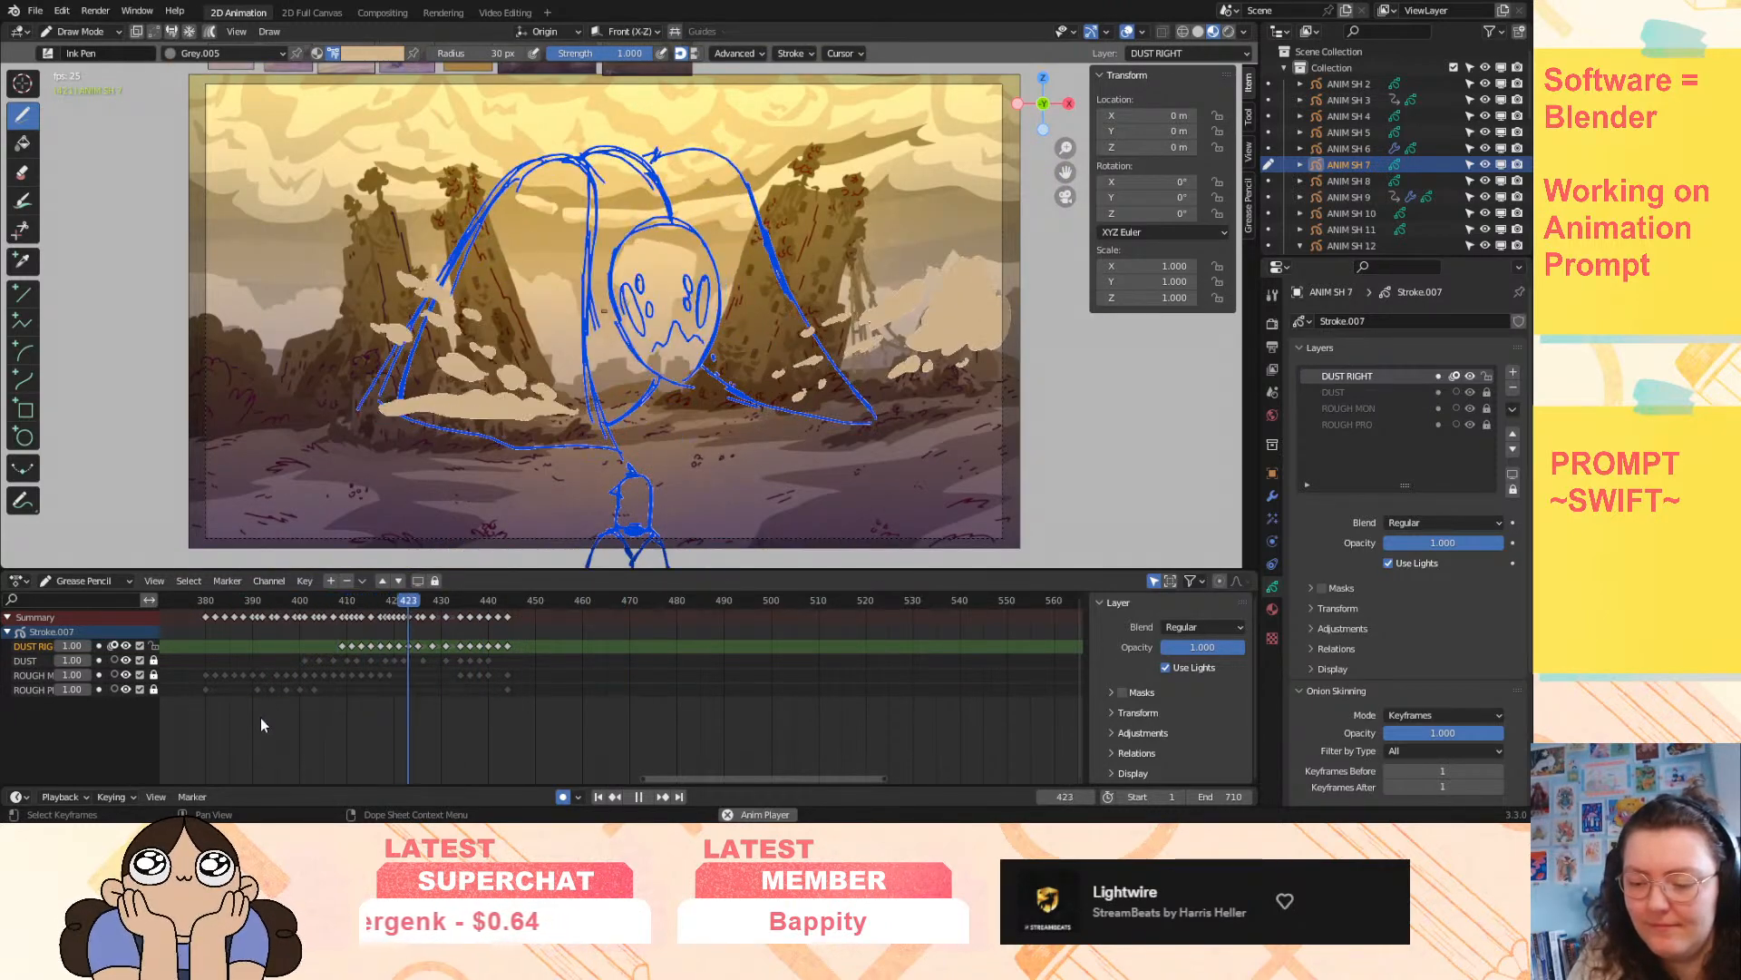
pyautogui.click(283, 603)
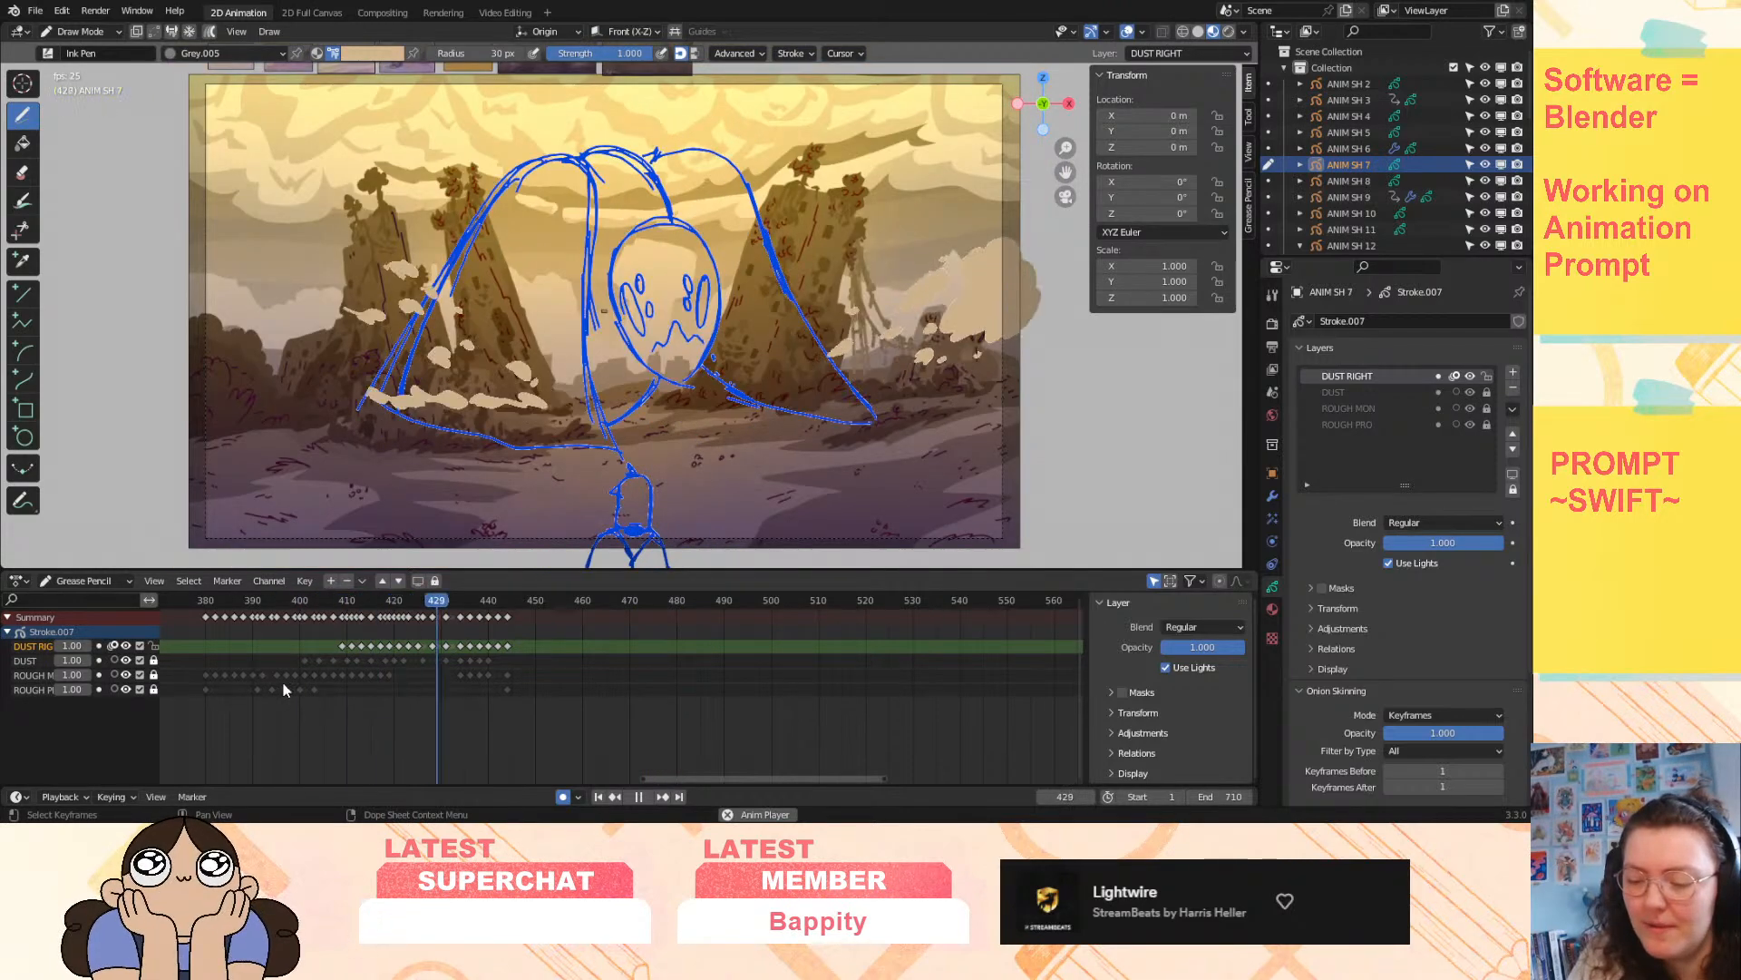
pyautogui.click(306, 608)
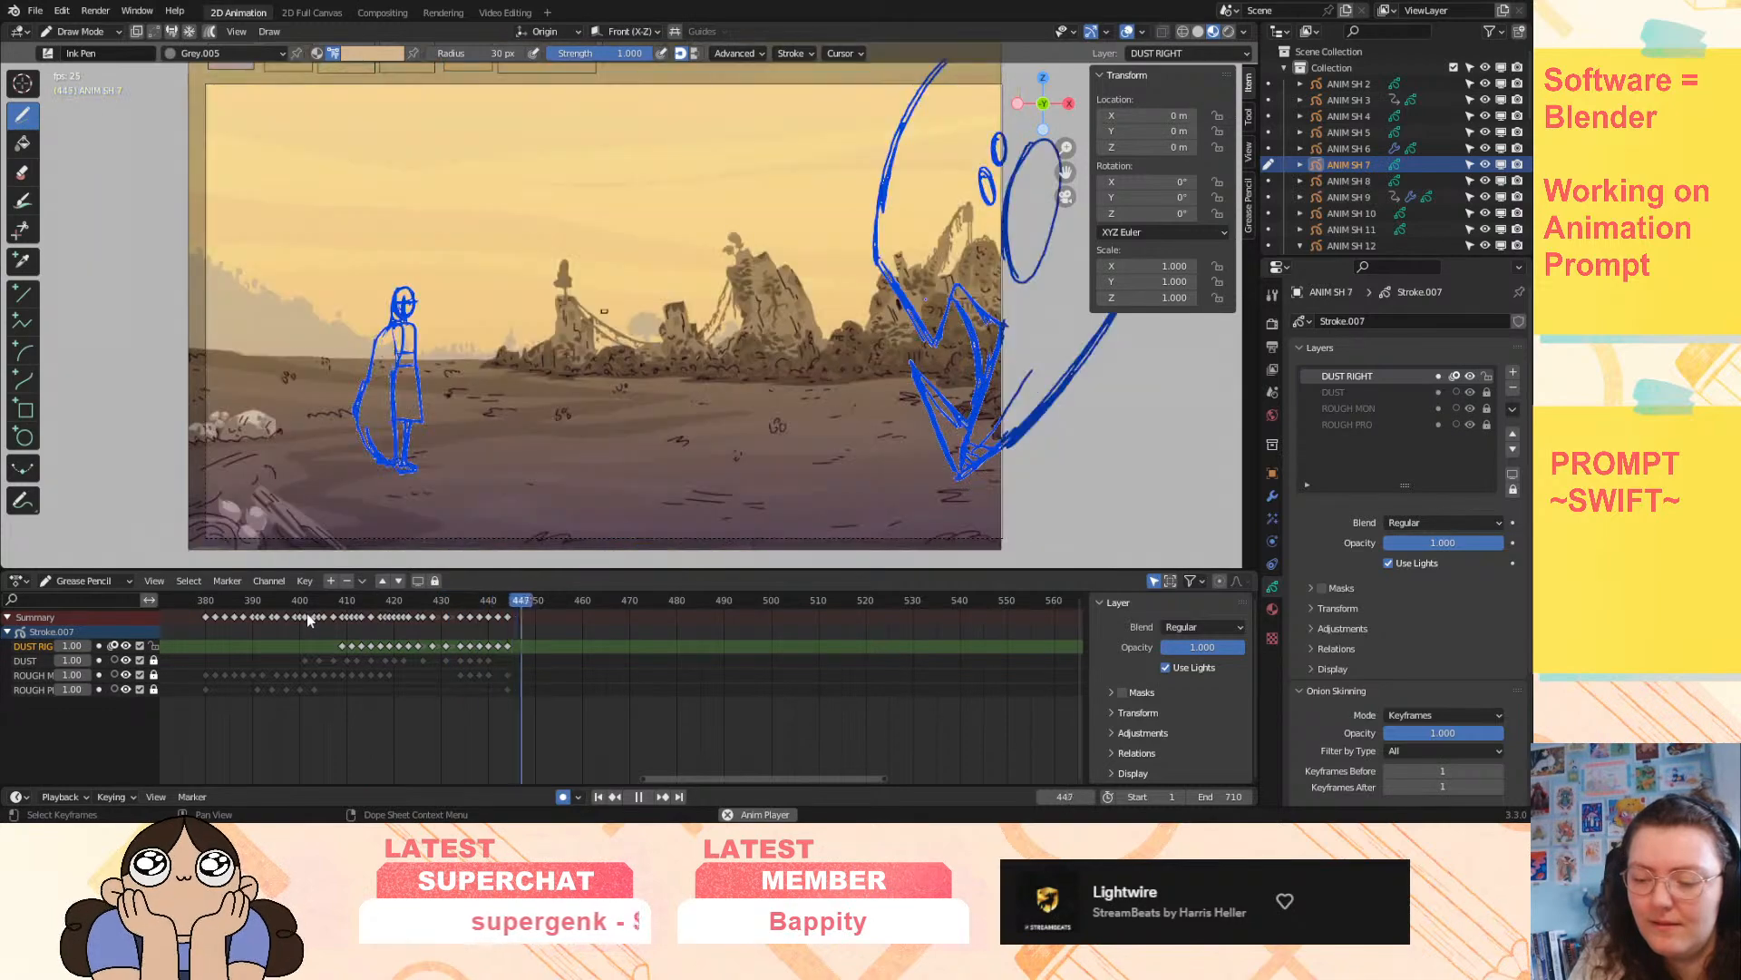
pyautogui.click(303, 601)
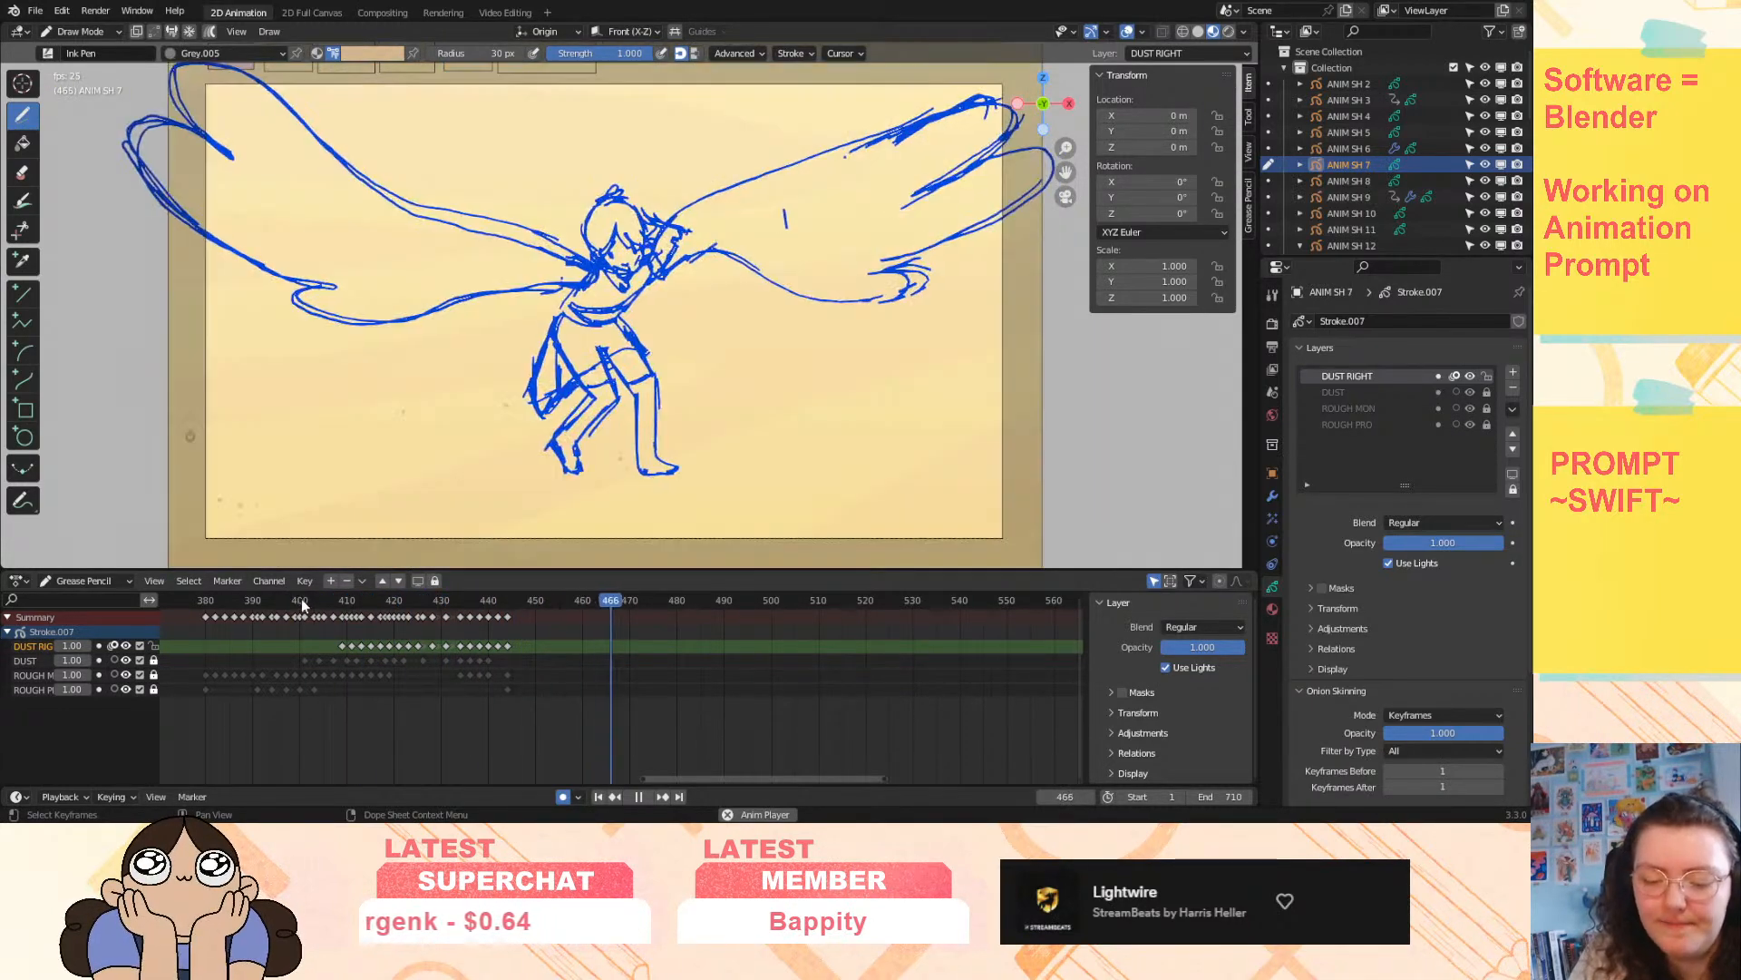
pyautogui.click(254, 609)
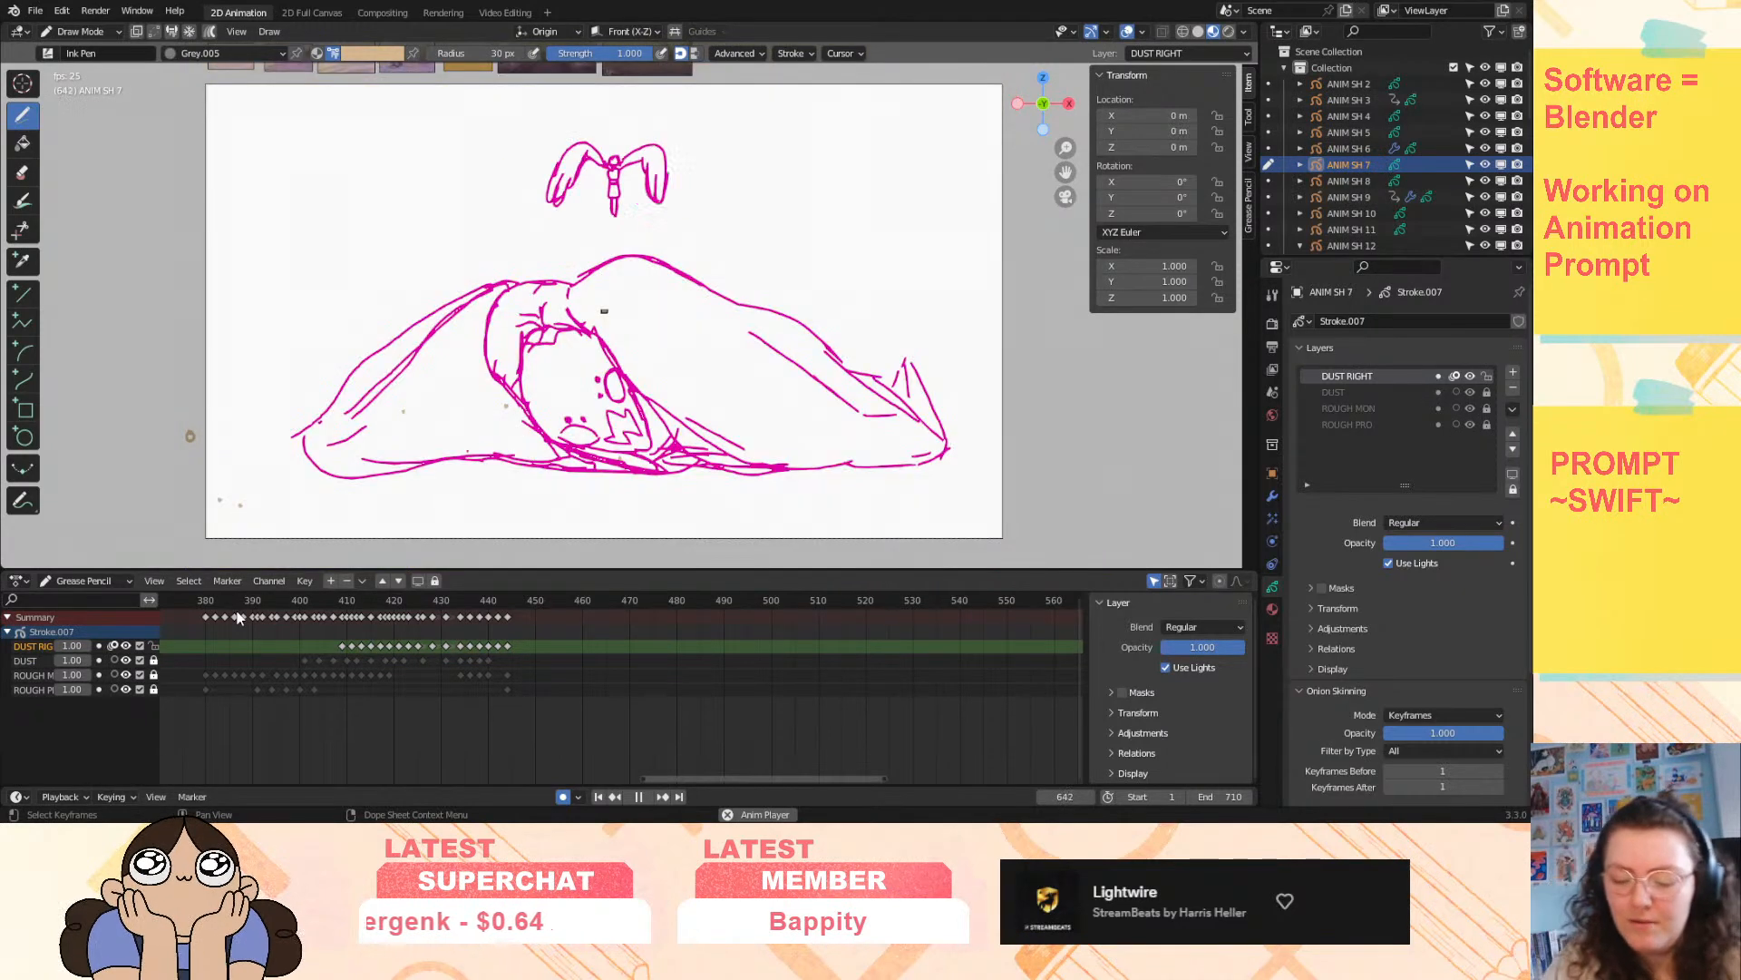
pyautogui.click(638, 796)
pyautogui.moveTo(642, 778); pyautogui.dragTo(168, 782)
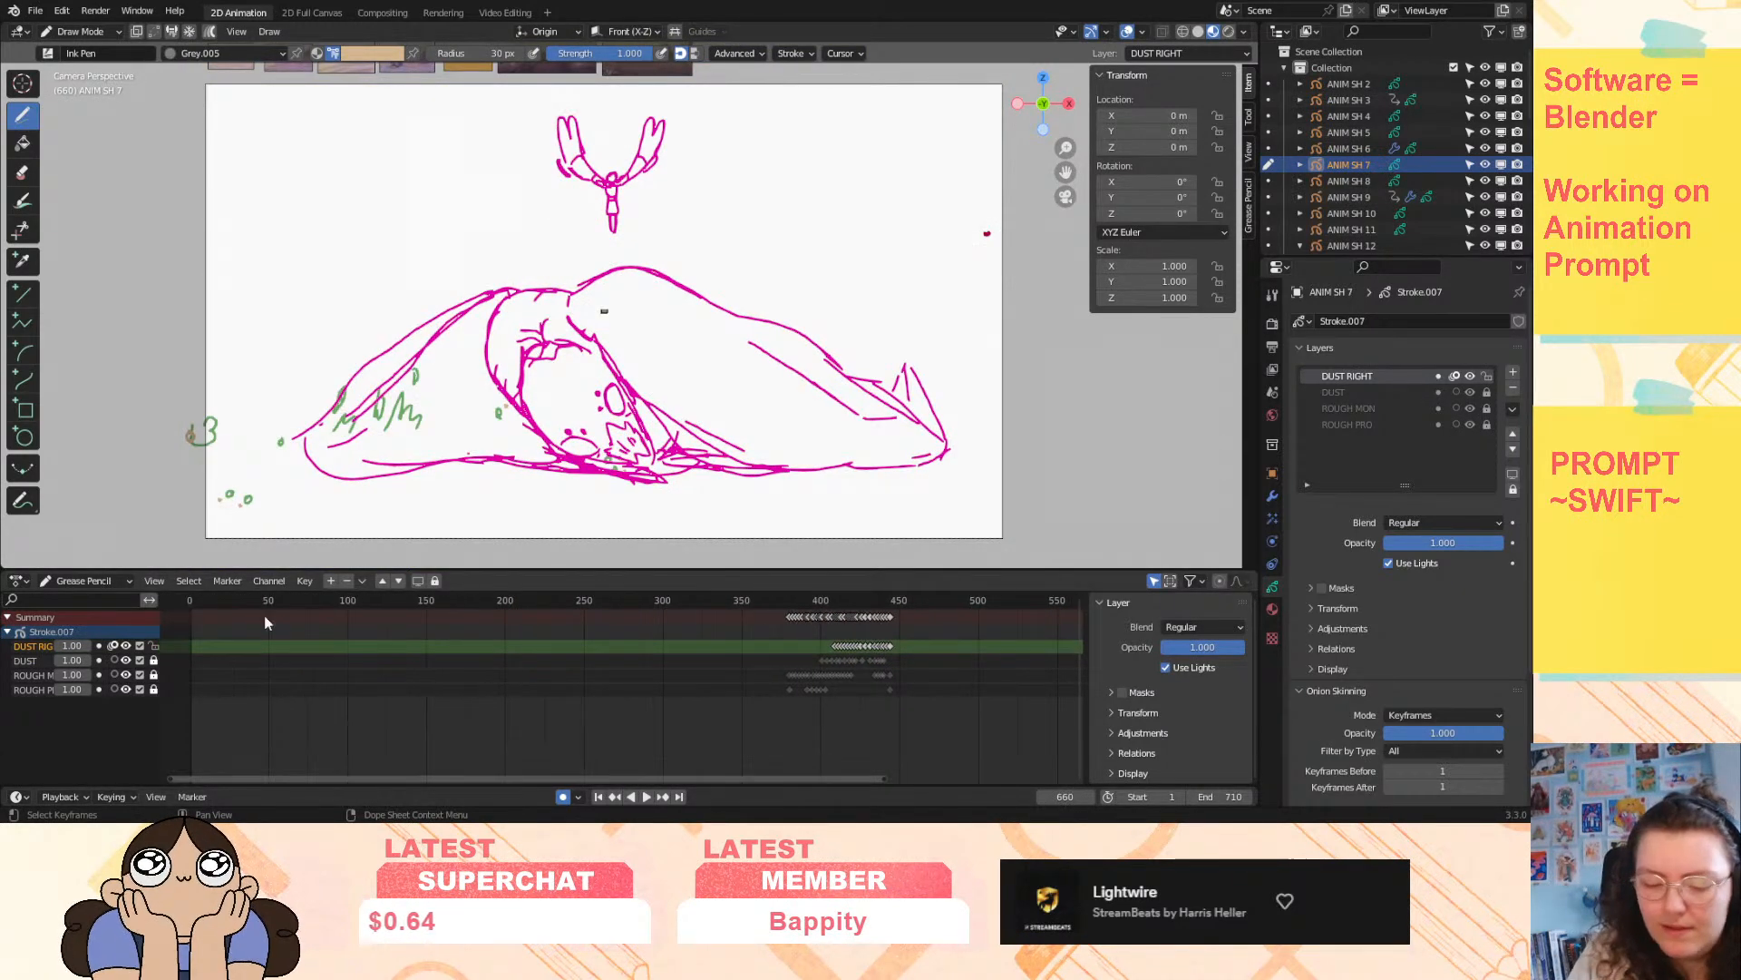
# - Play the animation from the beginning to review the dust in context
pyautogui.click(194, 600)
pyautogui.click(642, 795)
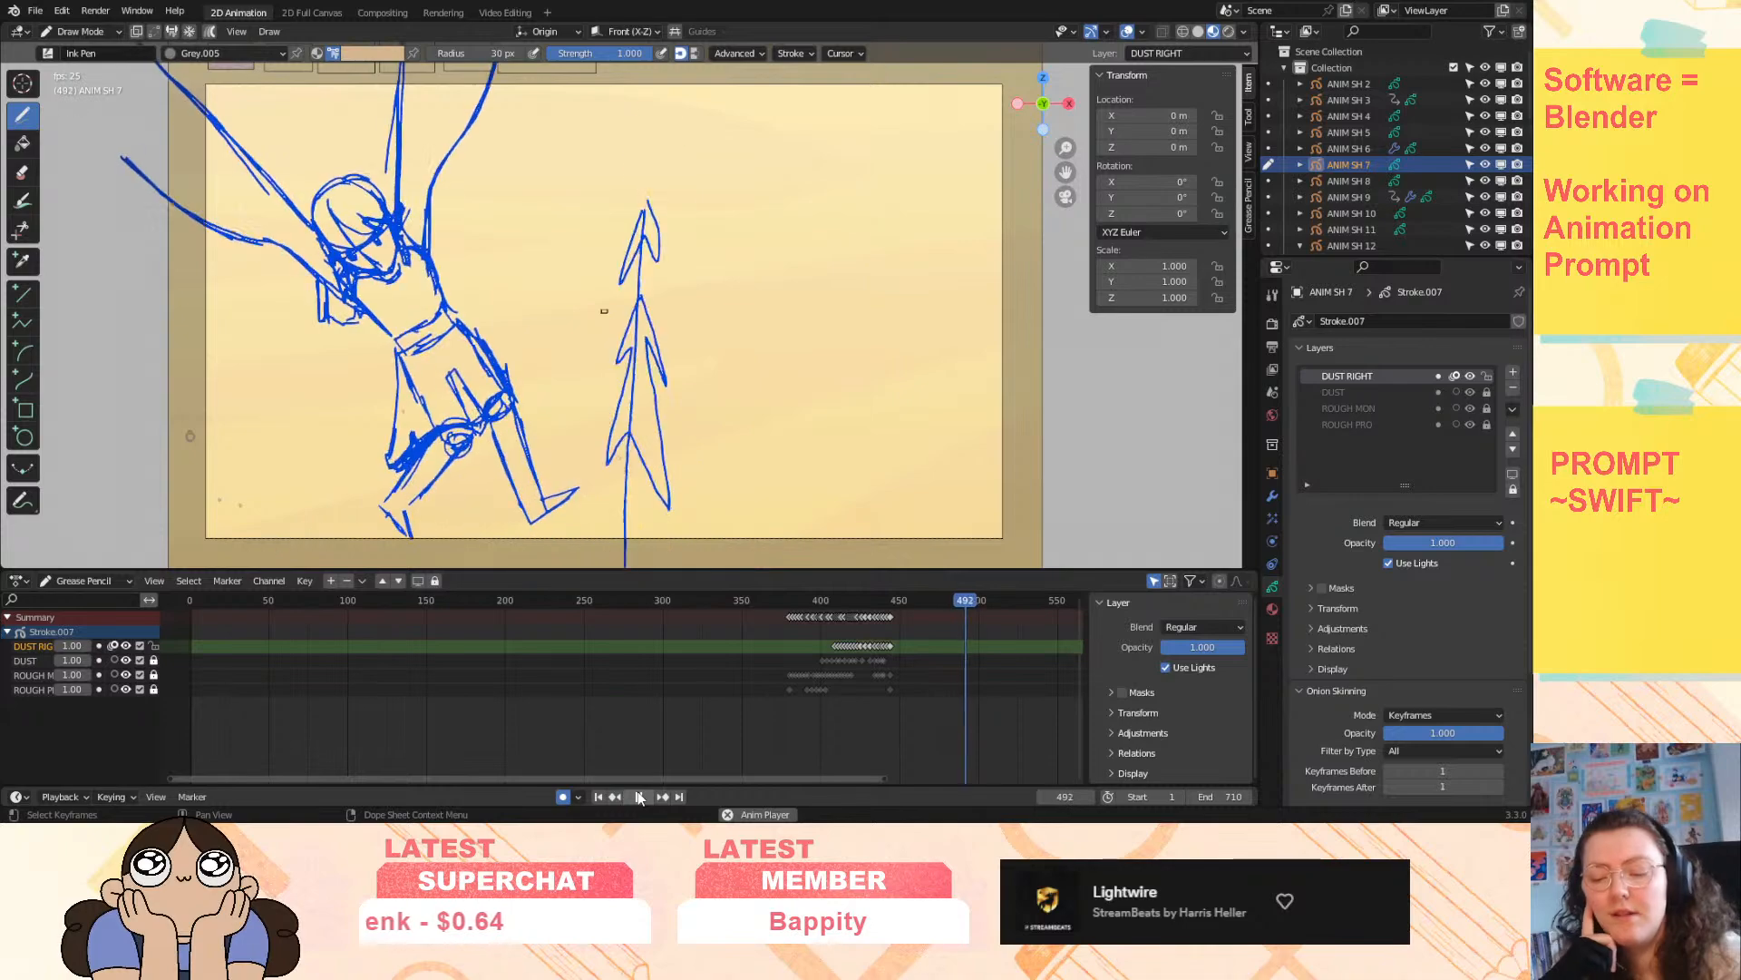
pyautogui.click(639, 796)
# - Add a new Grease Pencil layer to ANIM SH 7 at frame 436 and name it DUST FRONT
pyautogui.moveTo(794, 603)
pyautogui.mouseDown()
pyautogui.moveTo(799, 624)
pyautogui.moveTo(891, 630)
pyautogui.moveTo(877, 643)
pyautogui.mouseUp()
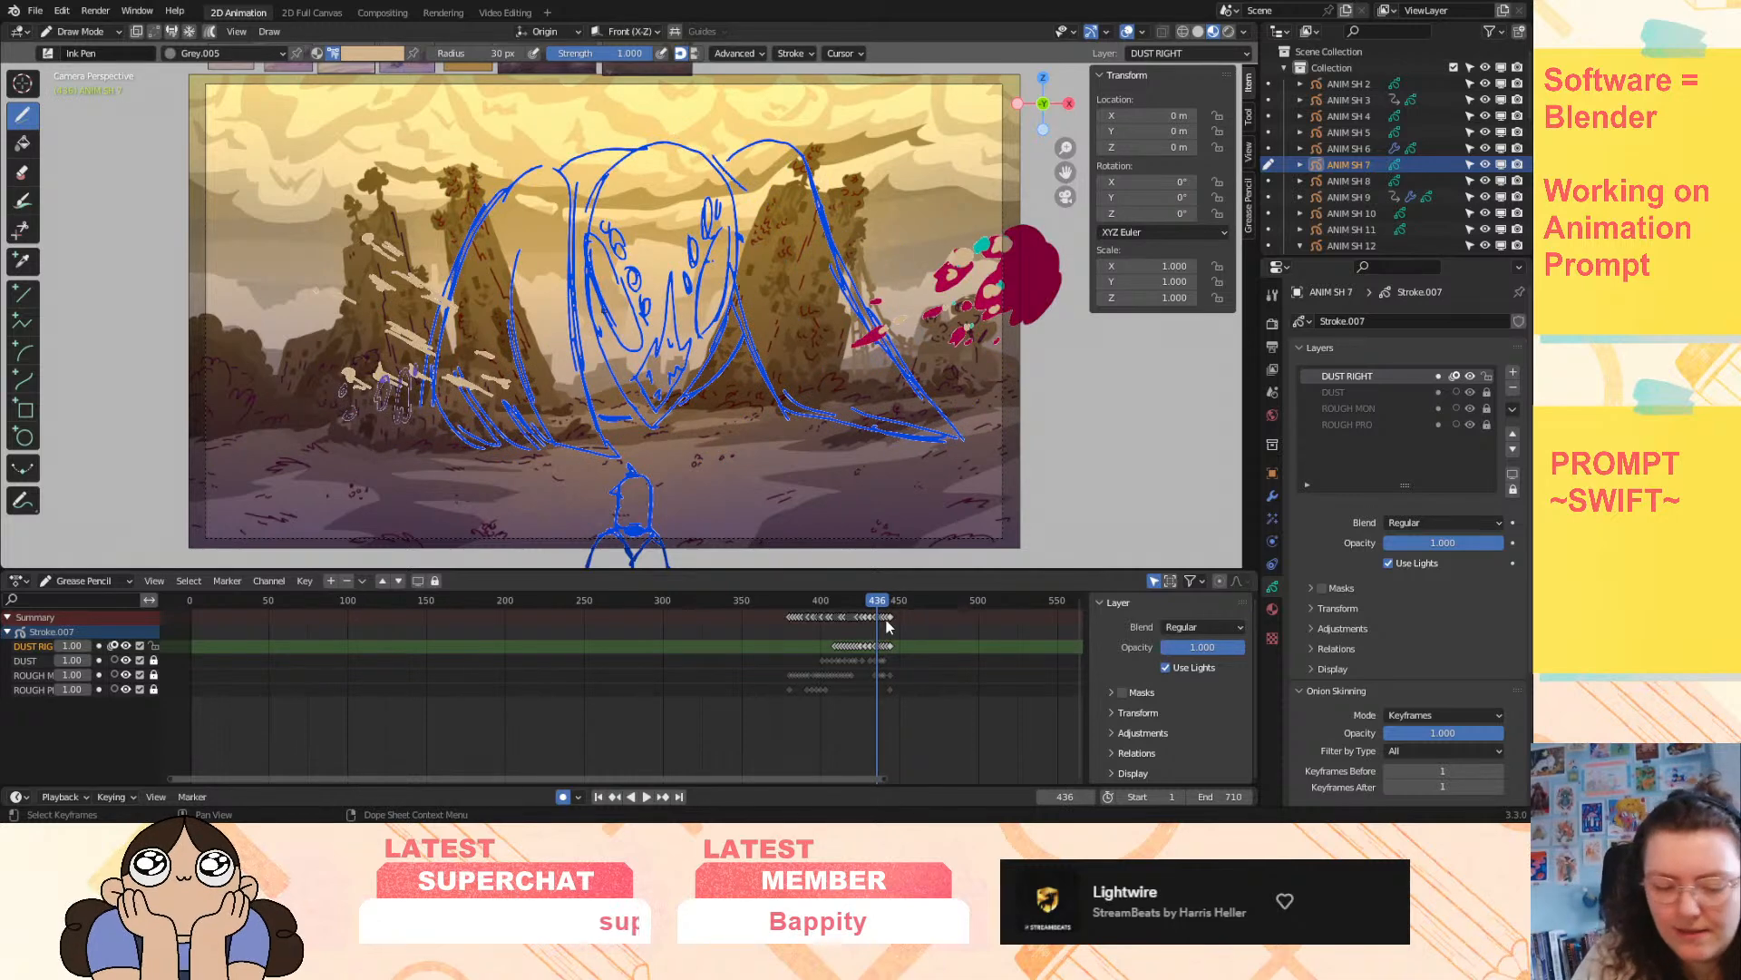
pyautogui.click(1512, 373)
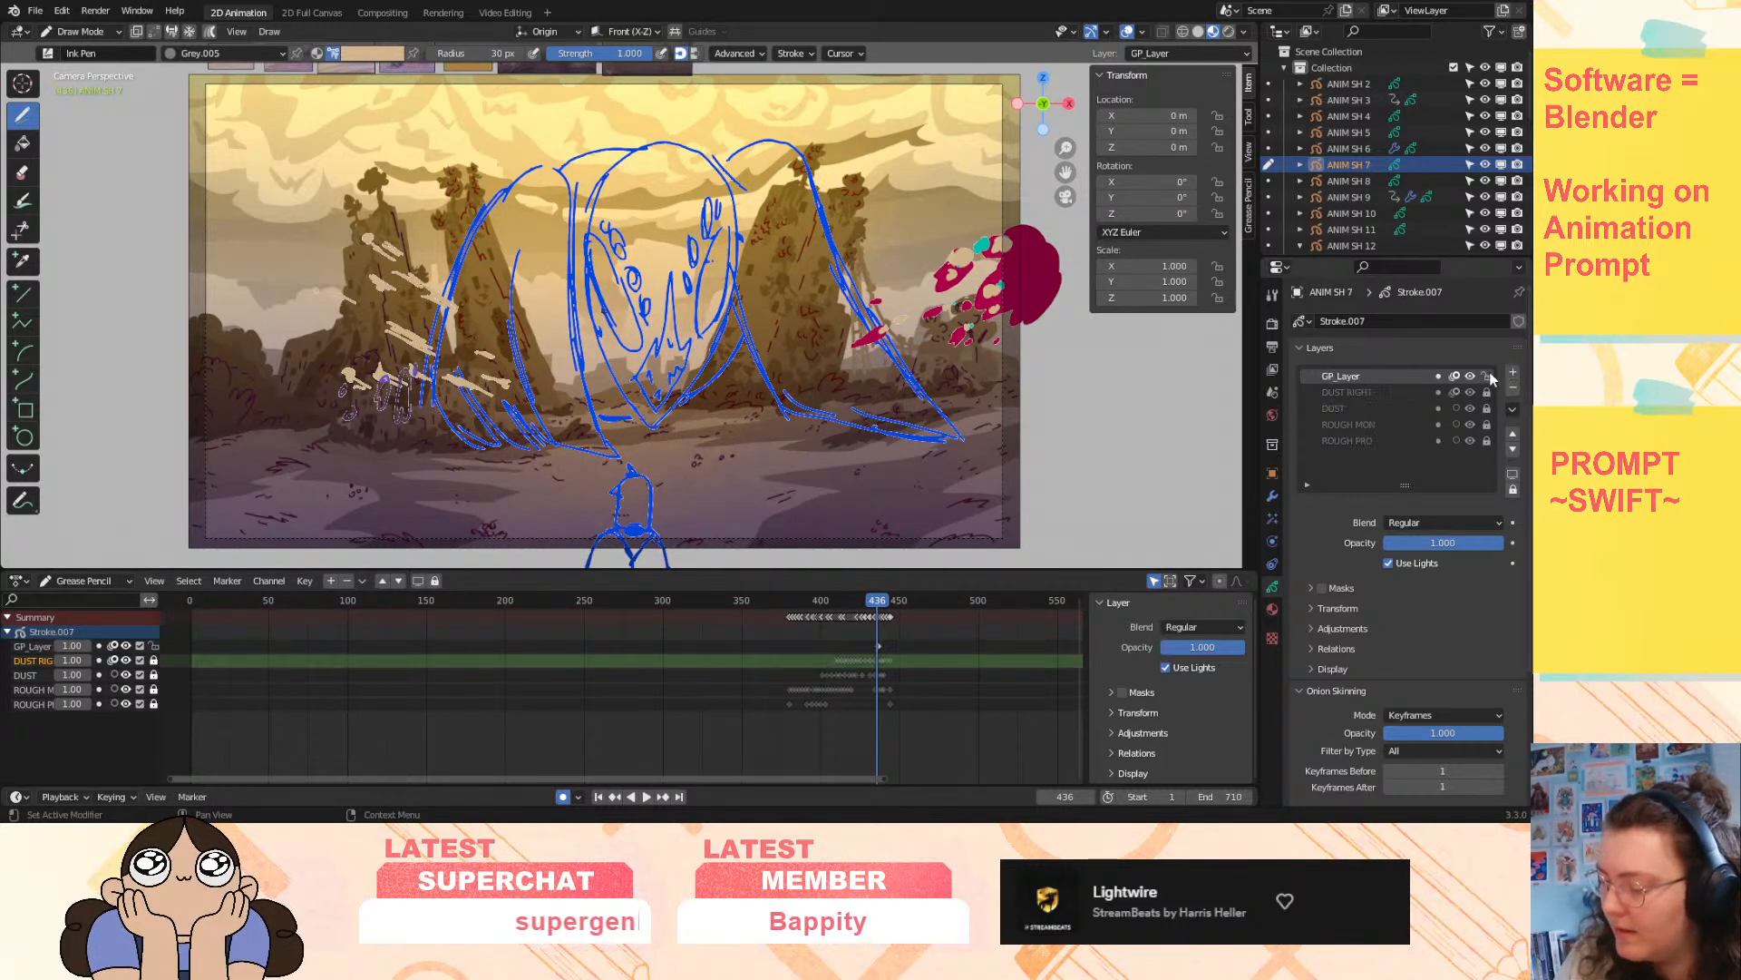
pyautogui.doubleClick(1355, 377)
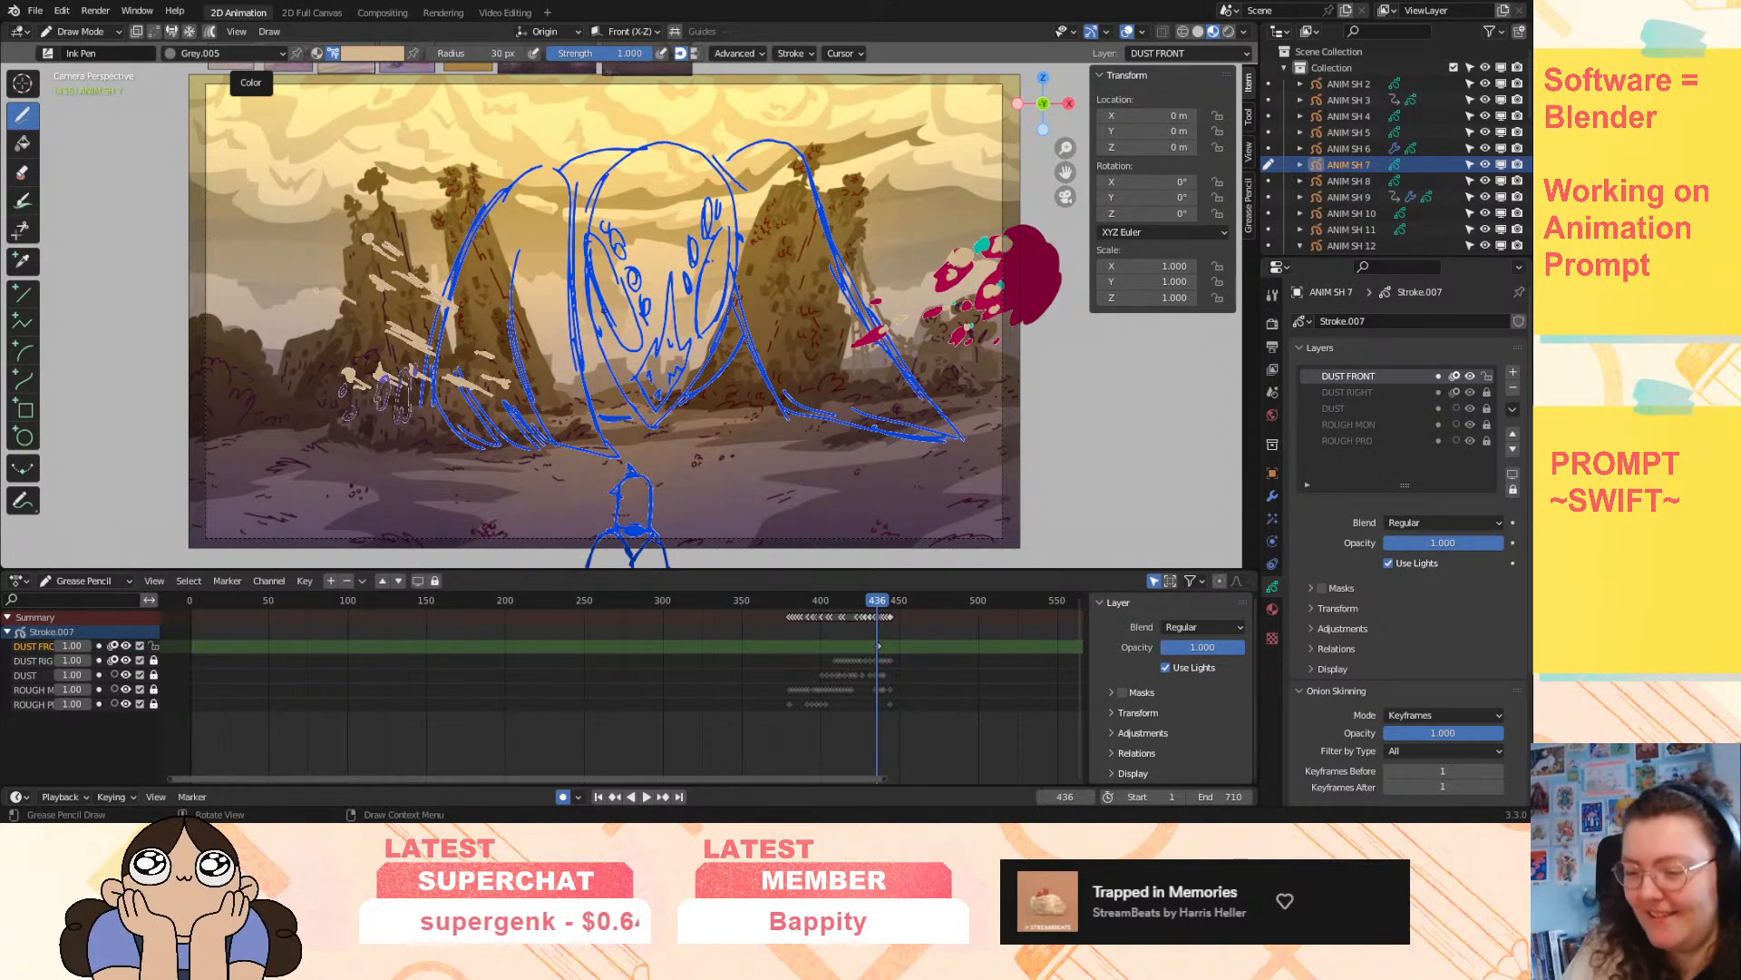
# - Insert a blank keyframe at frame 434 on DUST FRONT and draw three small dust puffs along the ground below the wings
pyautogui.moveTo(1066, 148); pyautogui.dragTo(1069, 162)
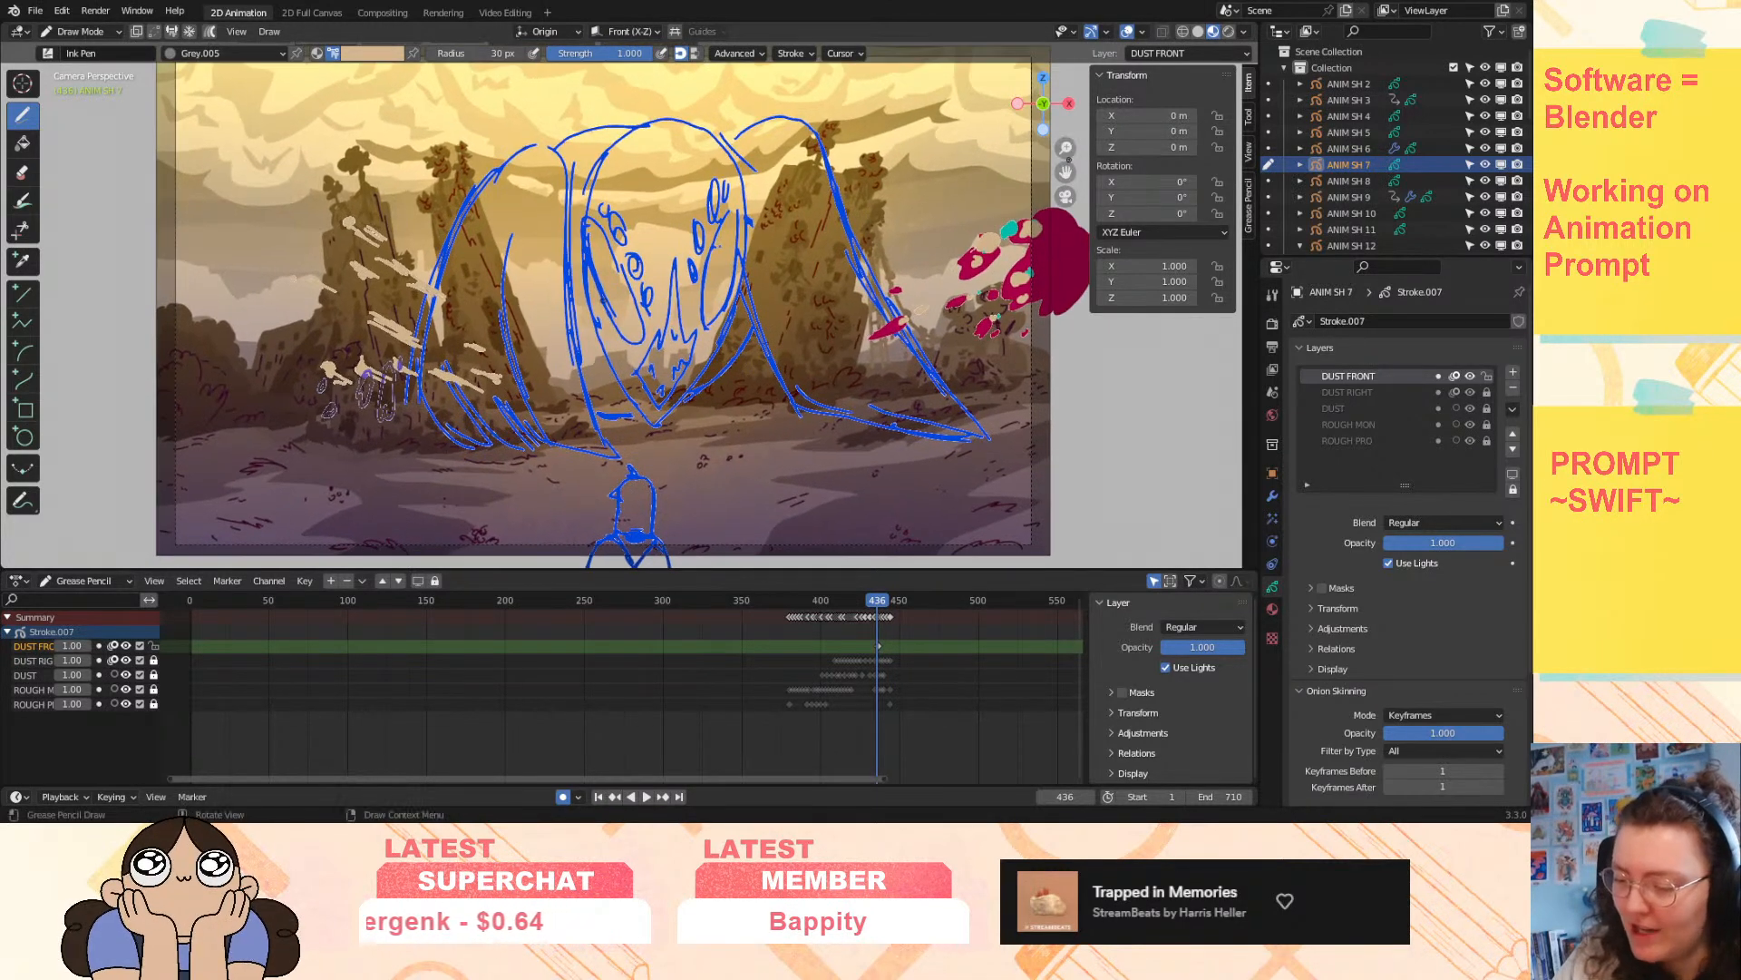
pyautogui.moveTo(877, 602); pyautogui.dragTo(875, 610)
pyautogui.moveTo(173, 778); pyautogui.dragTo(721, 787)
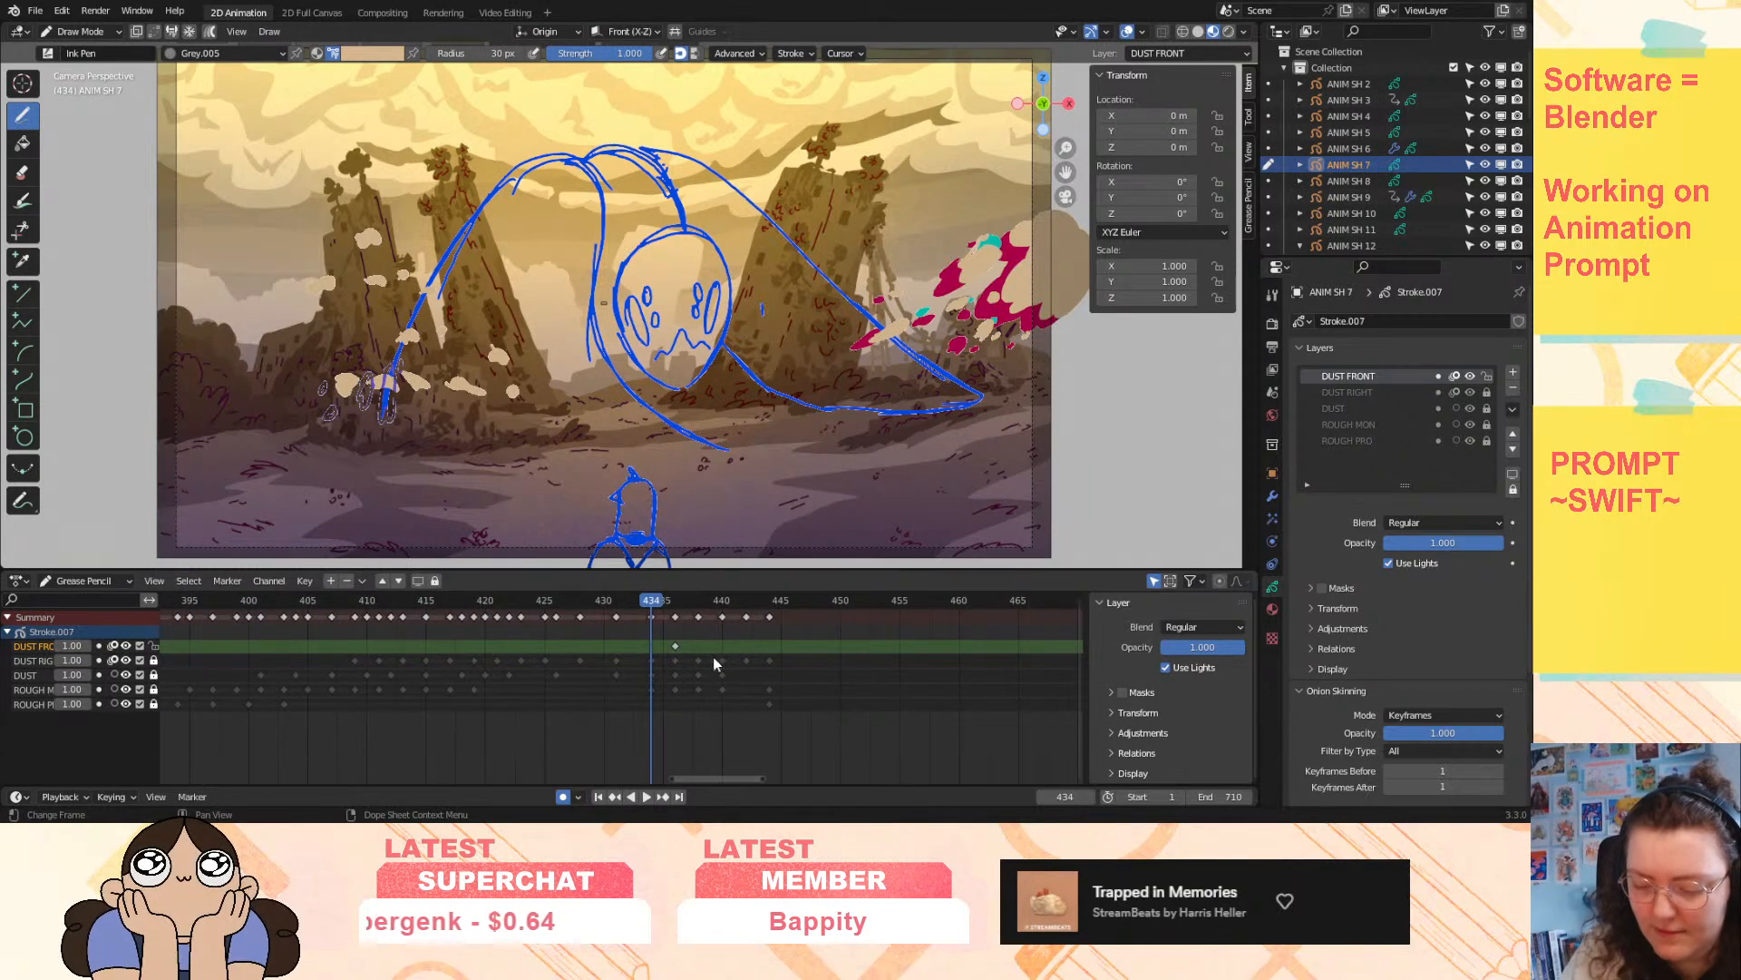
pyautogui.press('i')
pyautogui.click(650, 642)
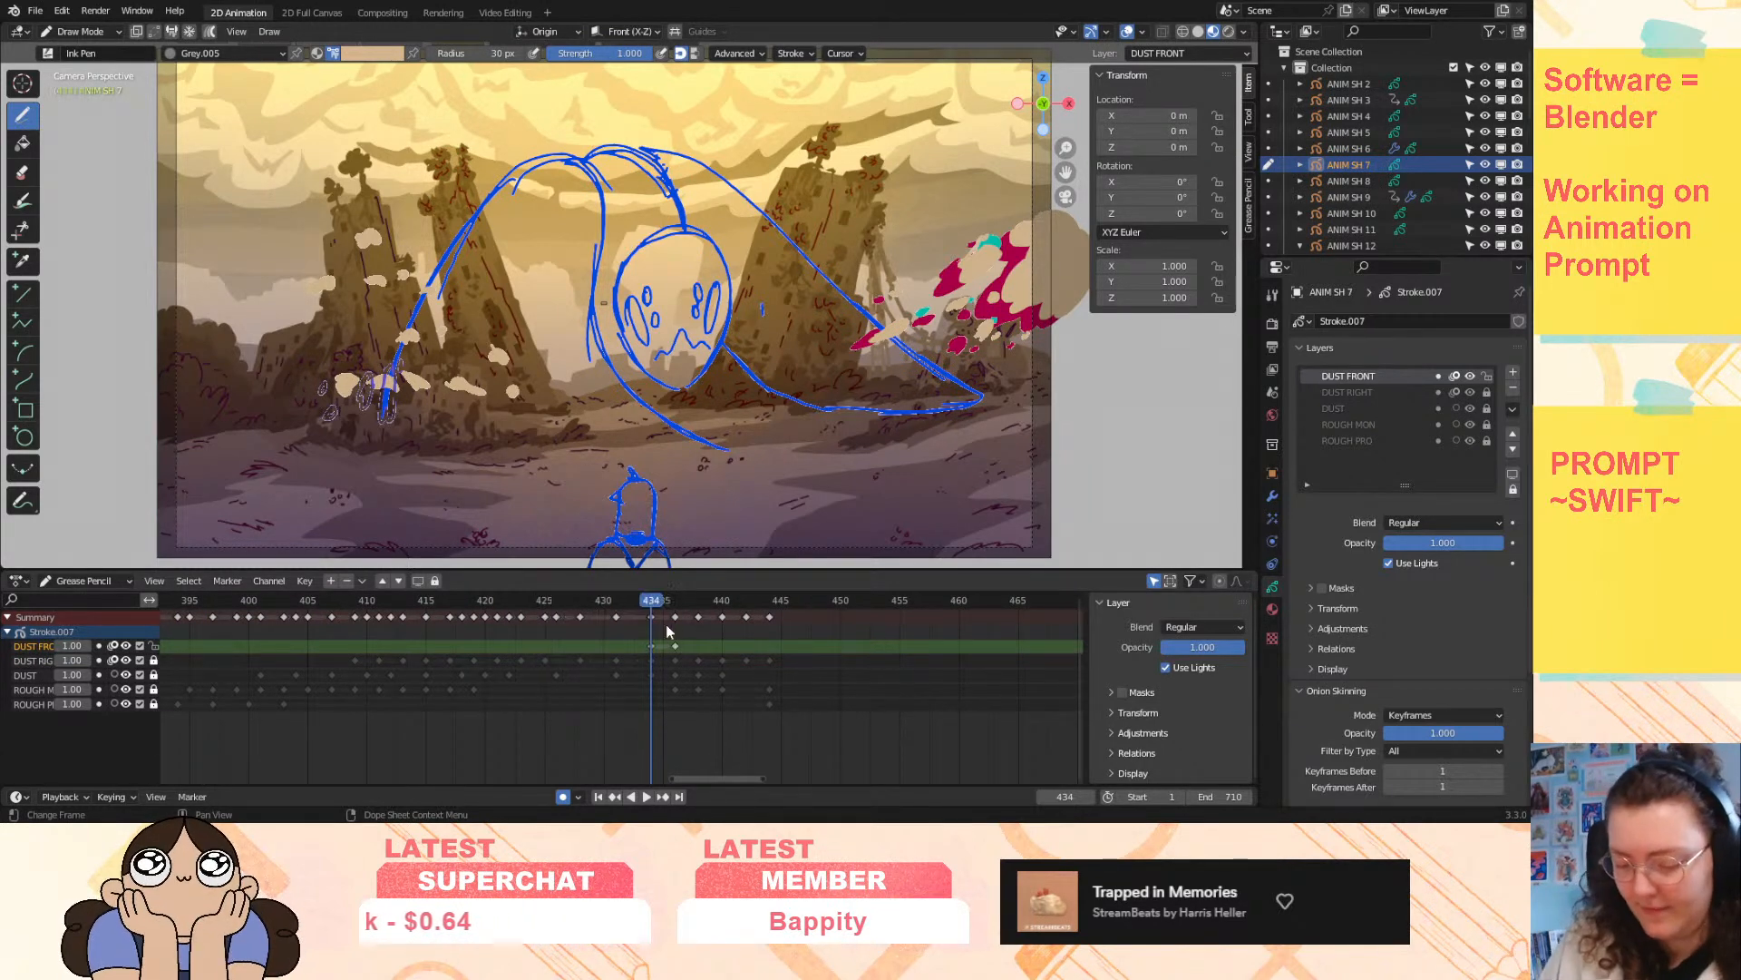
pyautogui.moveTo(727, 451); pyautogui.dragTo(690, 451)
pyautogui.moveTo(931, 418)
pyautogui.mouseDown()
pyautogui.moveTo(981, 404)
pyautogui.moveTo(907, 425)
pyautogui.moveTo(904, 410)
pyautogui.moveTo(922, 419)
pyautogui.mouseUp()
pyautogui.moveTo(501, 444)
pyautogui.mouseDown()
pyautogui.moveTo(585, 433)
pyautogui.moveTo(549, 445)
pyautogui.mouseUp()
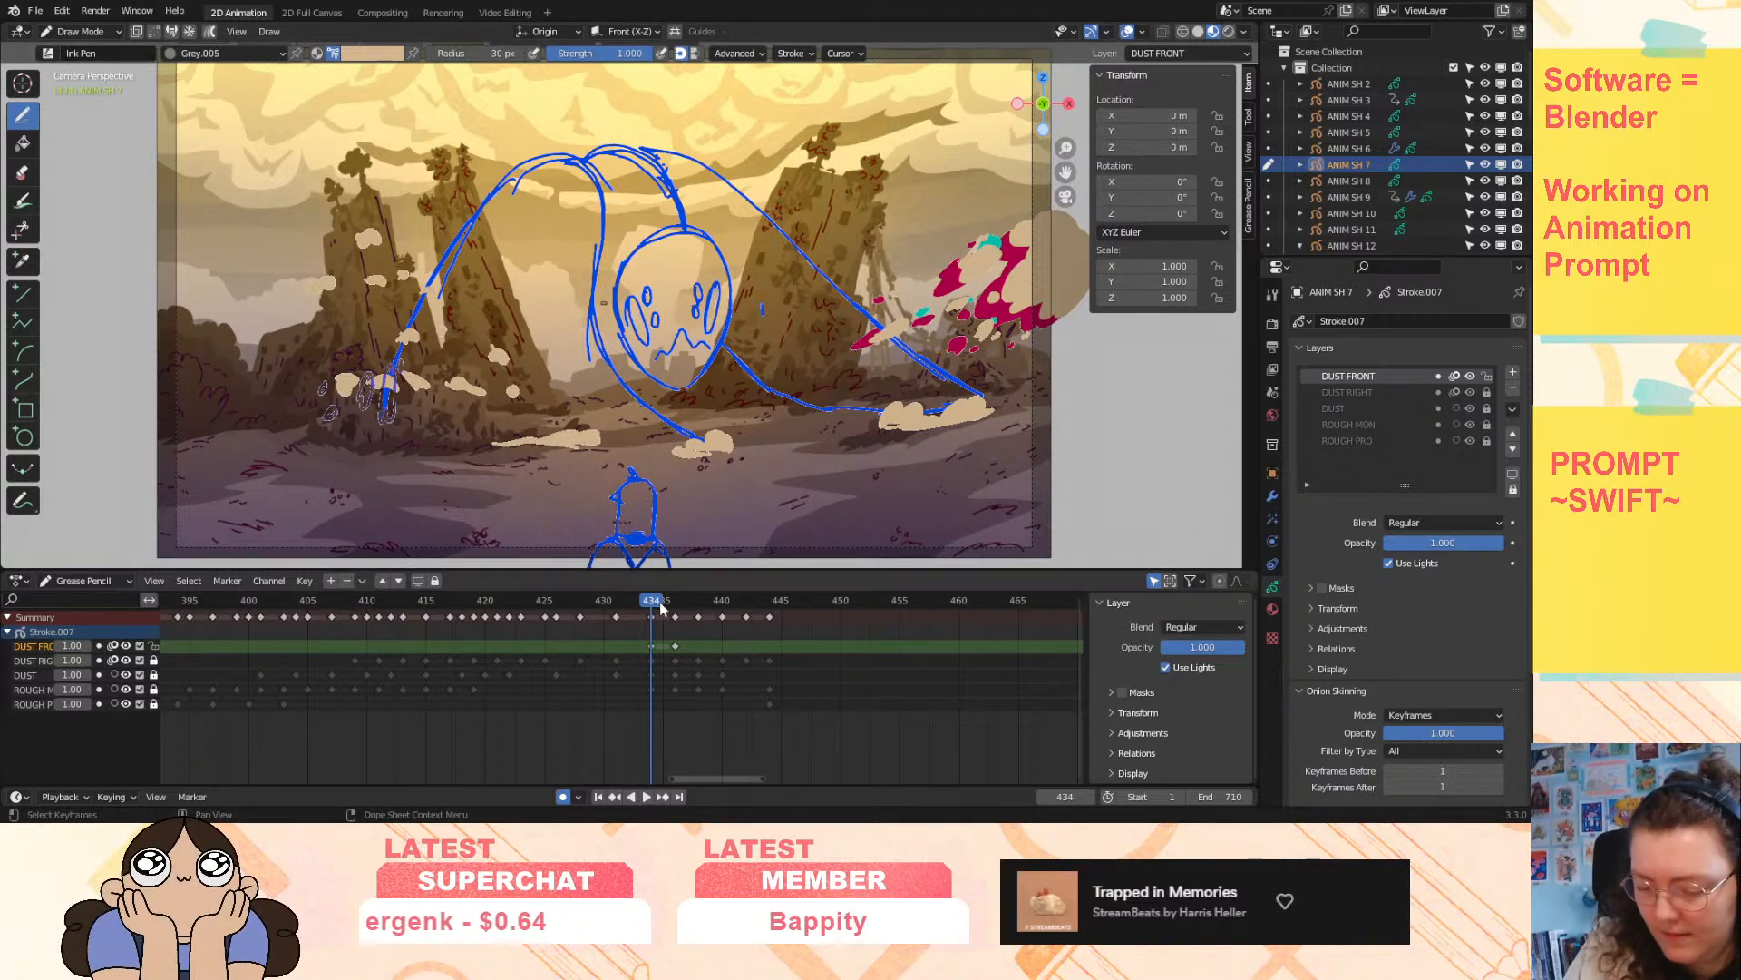
# - Draw larger billowing dust clouds at frame 436, one on each side of the character, plus small puffs between them
pyautogui.press('space')
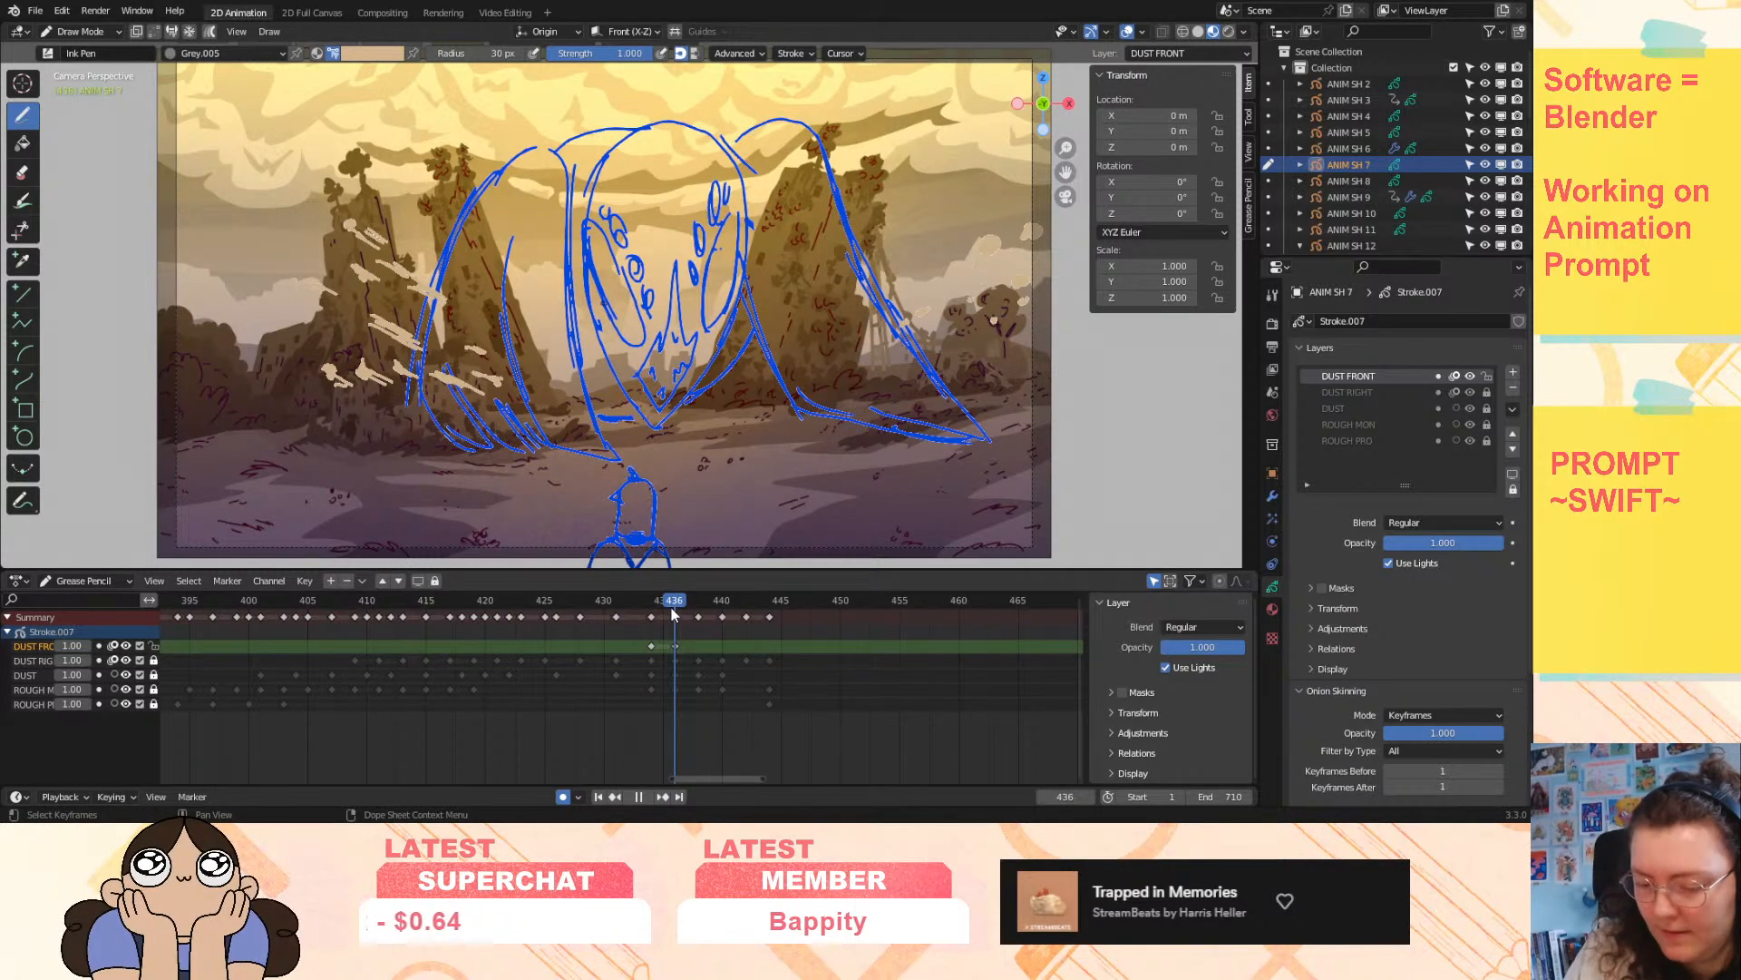
pyautogui.press('space')
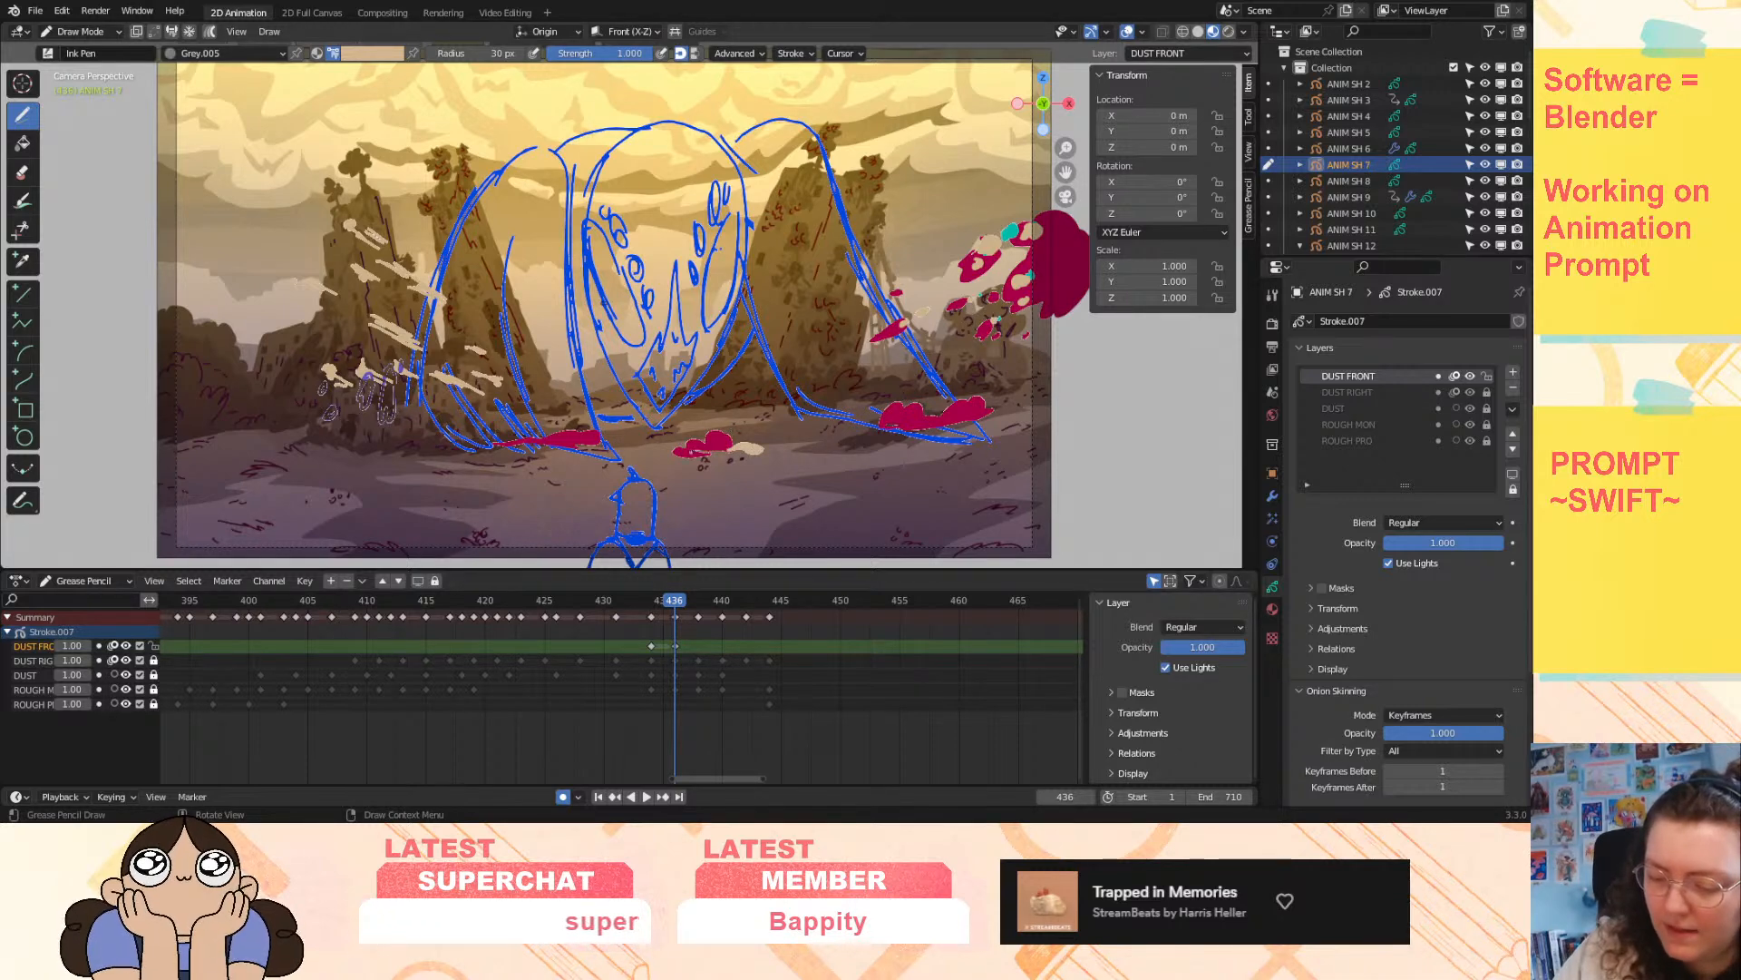
pyautogui.moveTo(575, 427)
pyautogui.mouseDown()
pyautogui.moveTo(445, 400)
pyautogui.moveTo(377, 453)
pyautogui.moveTo(585, 454)
pyautogui.mouseUp()
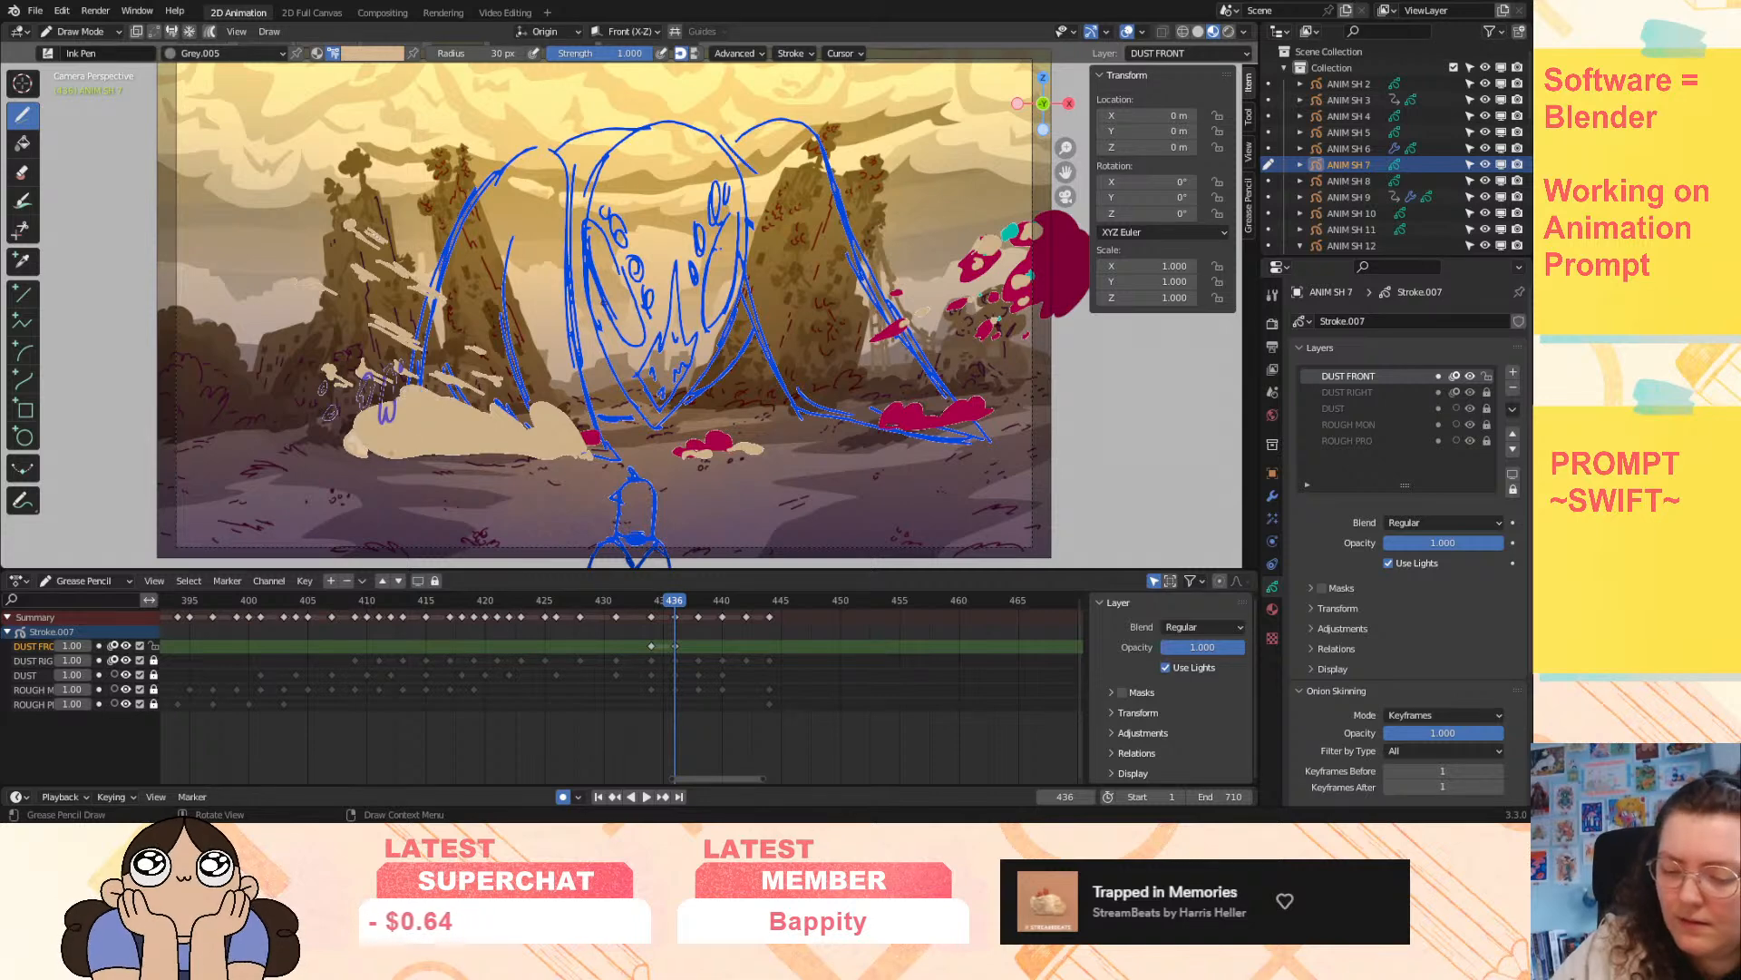
pyautogui.click(660, 604)
pyautogui.press('space')
pyautogui.press('space')
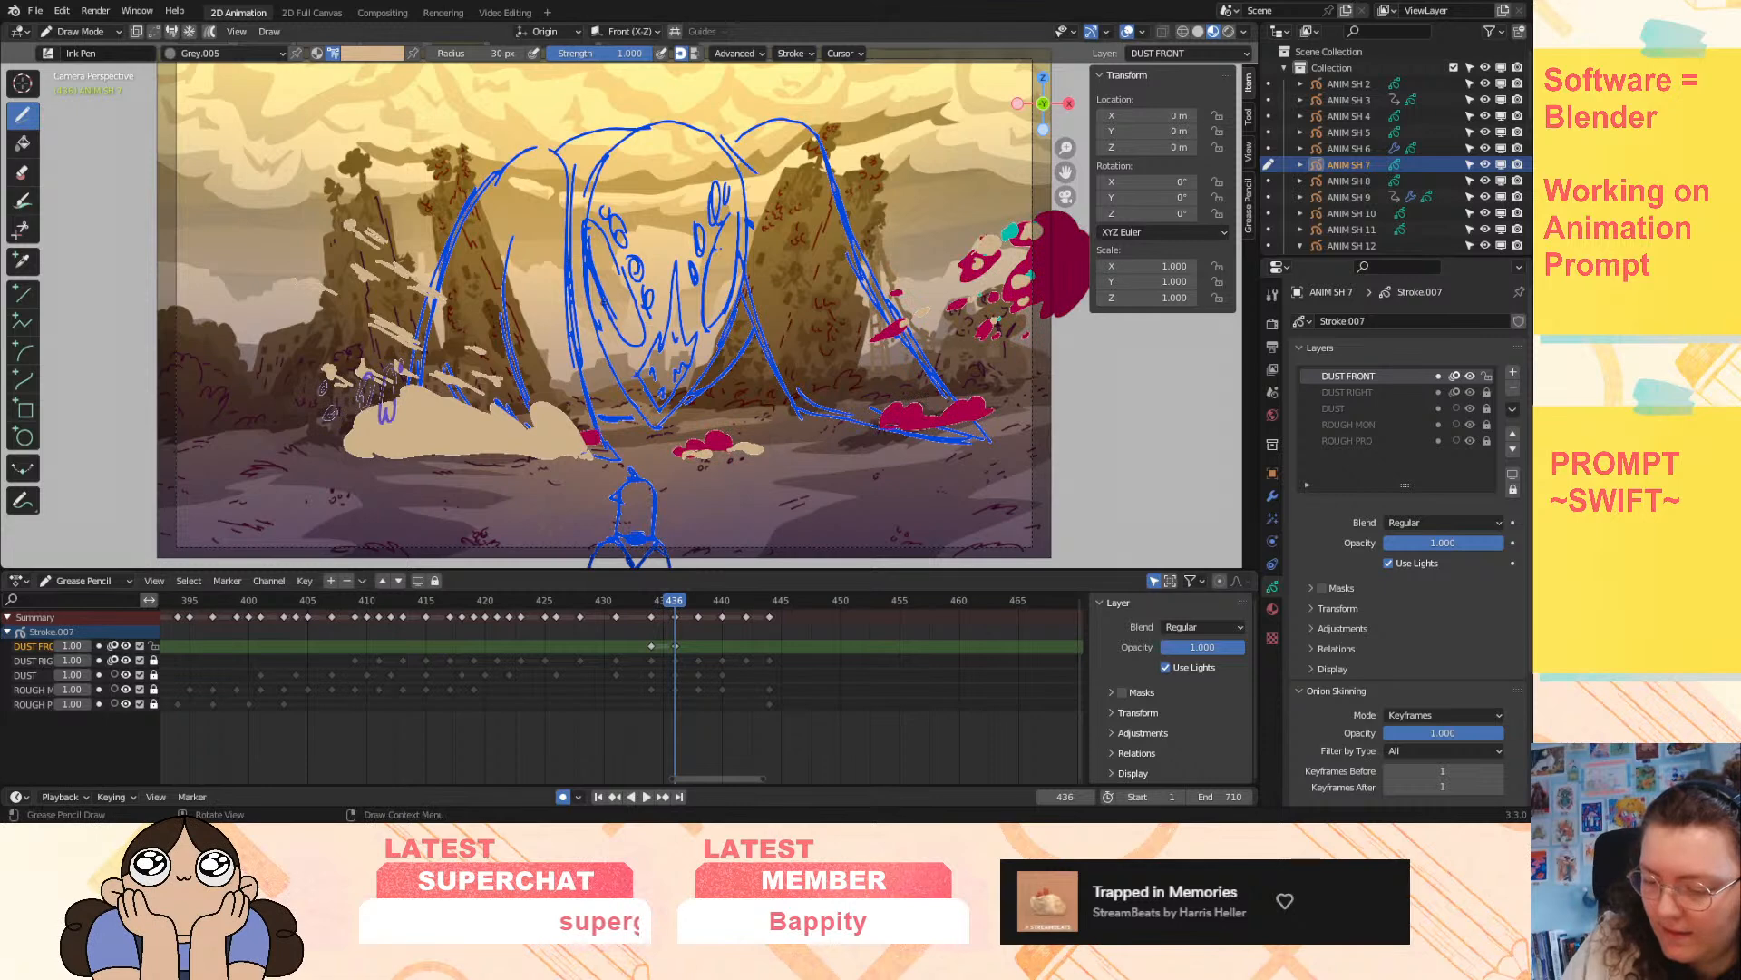
pyautogui.moveTo(826, 432)
pyautogui.mouseDown()
pyautogui.moveTo(910, 437)
pyautogui.moveTo(1003, 370)
pyautogui.moveTo(1026, 428)
pyautogui.moveTo(939, 448)
pyautogui.moveTo(827, 436)
pyautogui.mouseUp()
pyautogui.moveTo(936, 381); pyautogui.dragTo(916, 414)
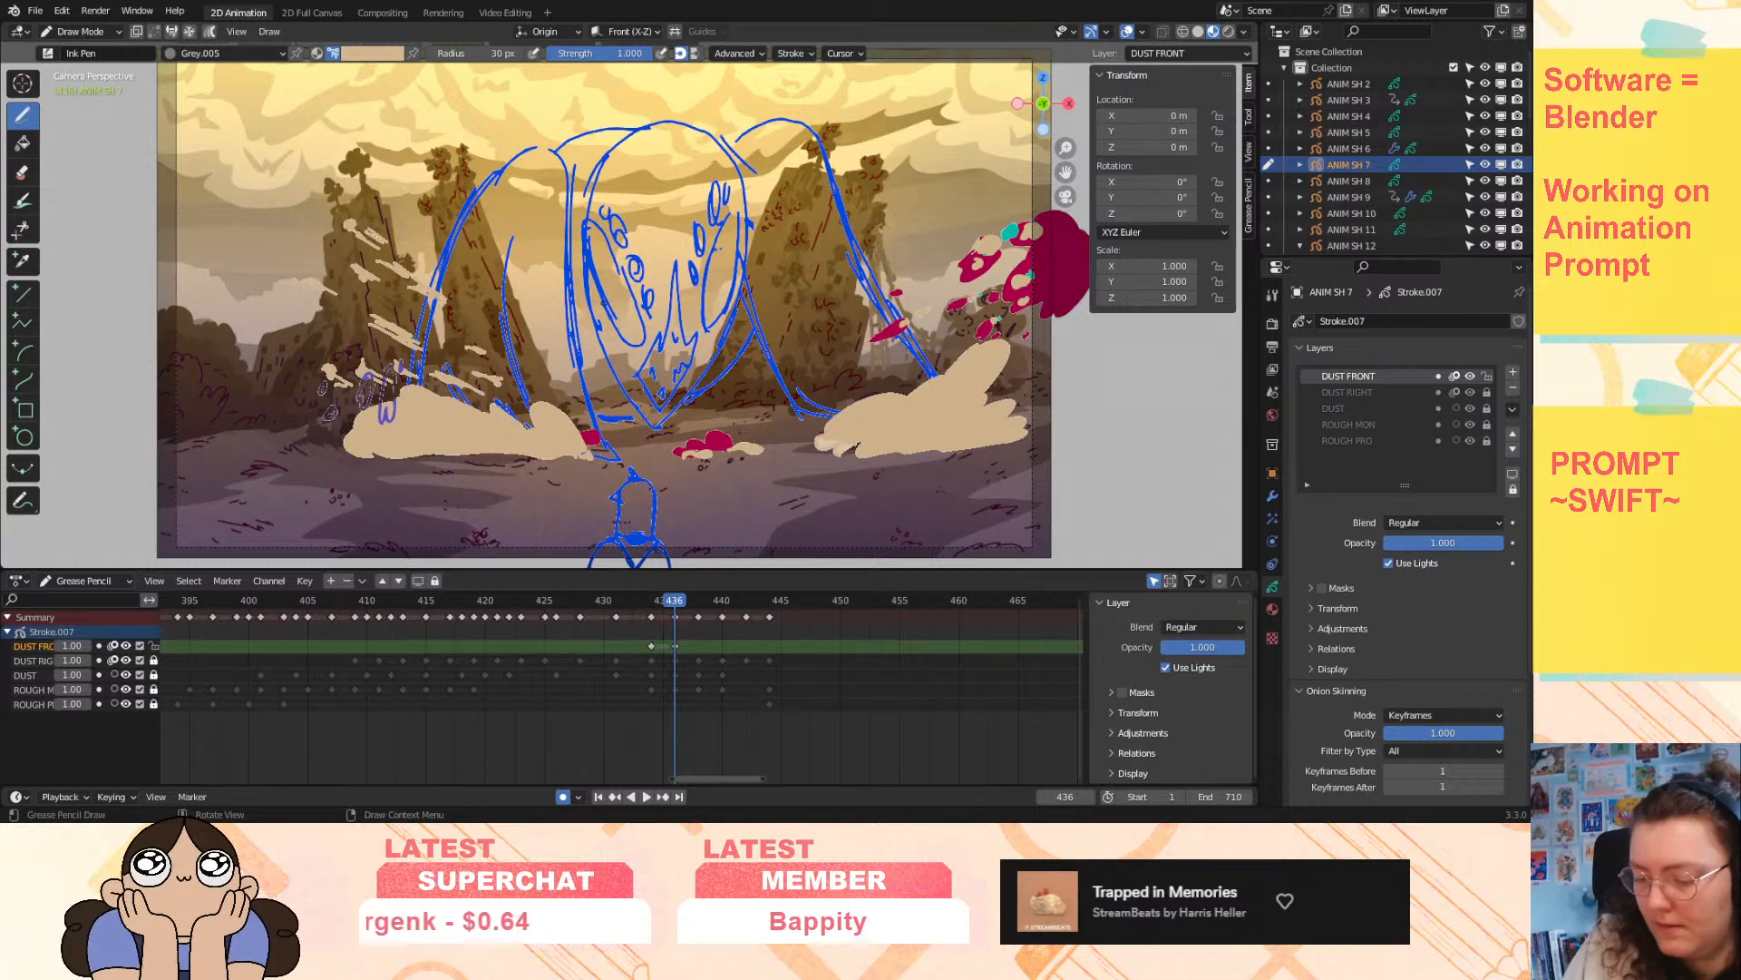
# - At frame 438, draw the left dust cloud breaking up into wispy shapes that sweep outward past the frame edge
pyautogui.click(661, 606)
pyautogui.moveTo(661, 610); pyautogui.dragTo(698, 609)
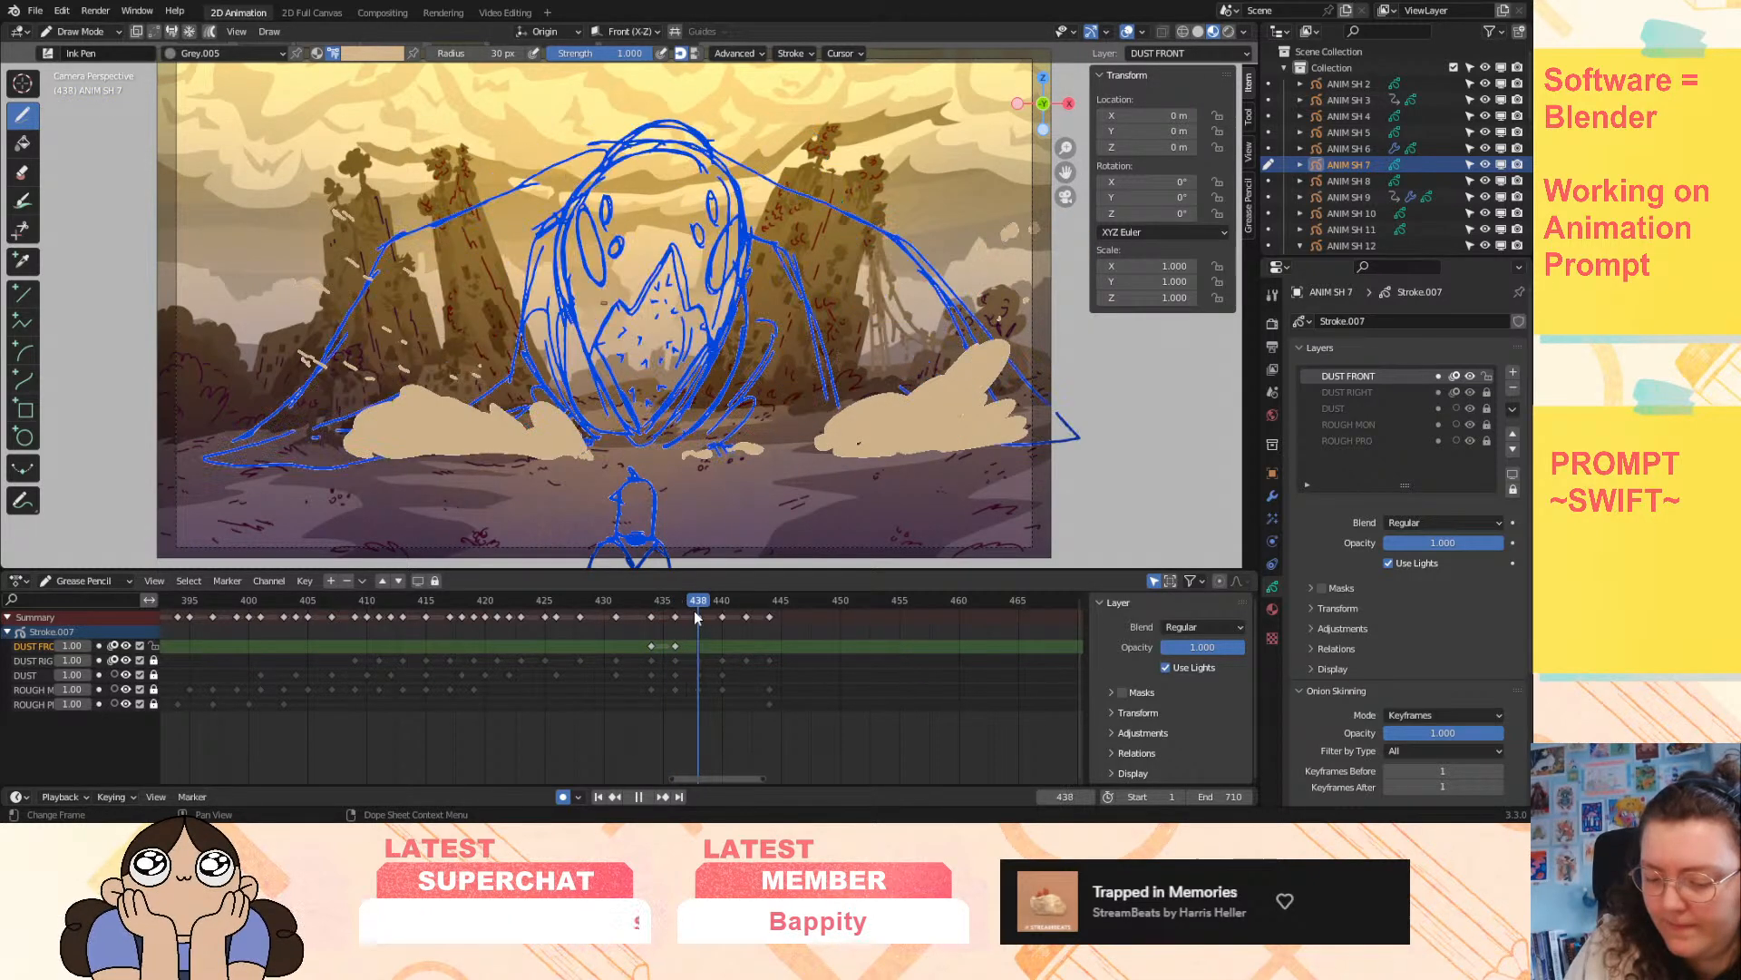
pyautogui.moveTo(552, 453)
pyautogui.mouseDown()
pyautogui.moveTo(349, 427)
pyautogui.moveTo(379, 462)
pyautogui.mouseUp()
pyautogui.moveTo(519, 451)
pyautogui.mouseDown()
pyautogui.moveTo(448, 474)
pyautogui.moveTo(238, 448)
pyautogui.moveTo(124, 463)
pyautogui.moveTo(364, 463)
pyautogui.moveTo(301, 464)
pyautogui.mouseUp()
pyautogui.moveTo(285, 403)
pyautogui.mouseDown()
pyautogui.moveTo(340, 410)
pyautogui.moveTo(272, 398)
pyautogui.mouseUp()
pyautogui.moveTo(392, 413)
pyautogui.mouseDown()
pyautogui.moveTo(499, 437)
pyautogui.moveTo(392, 403)
pyautogui.mouseUp()
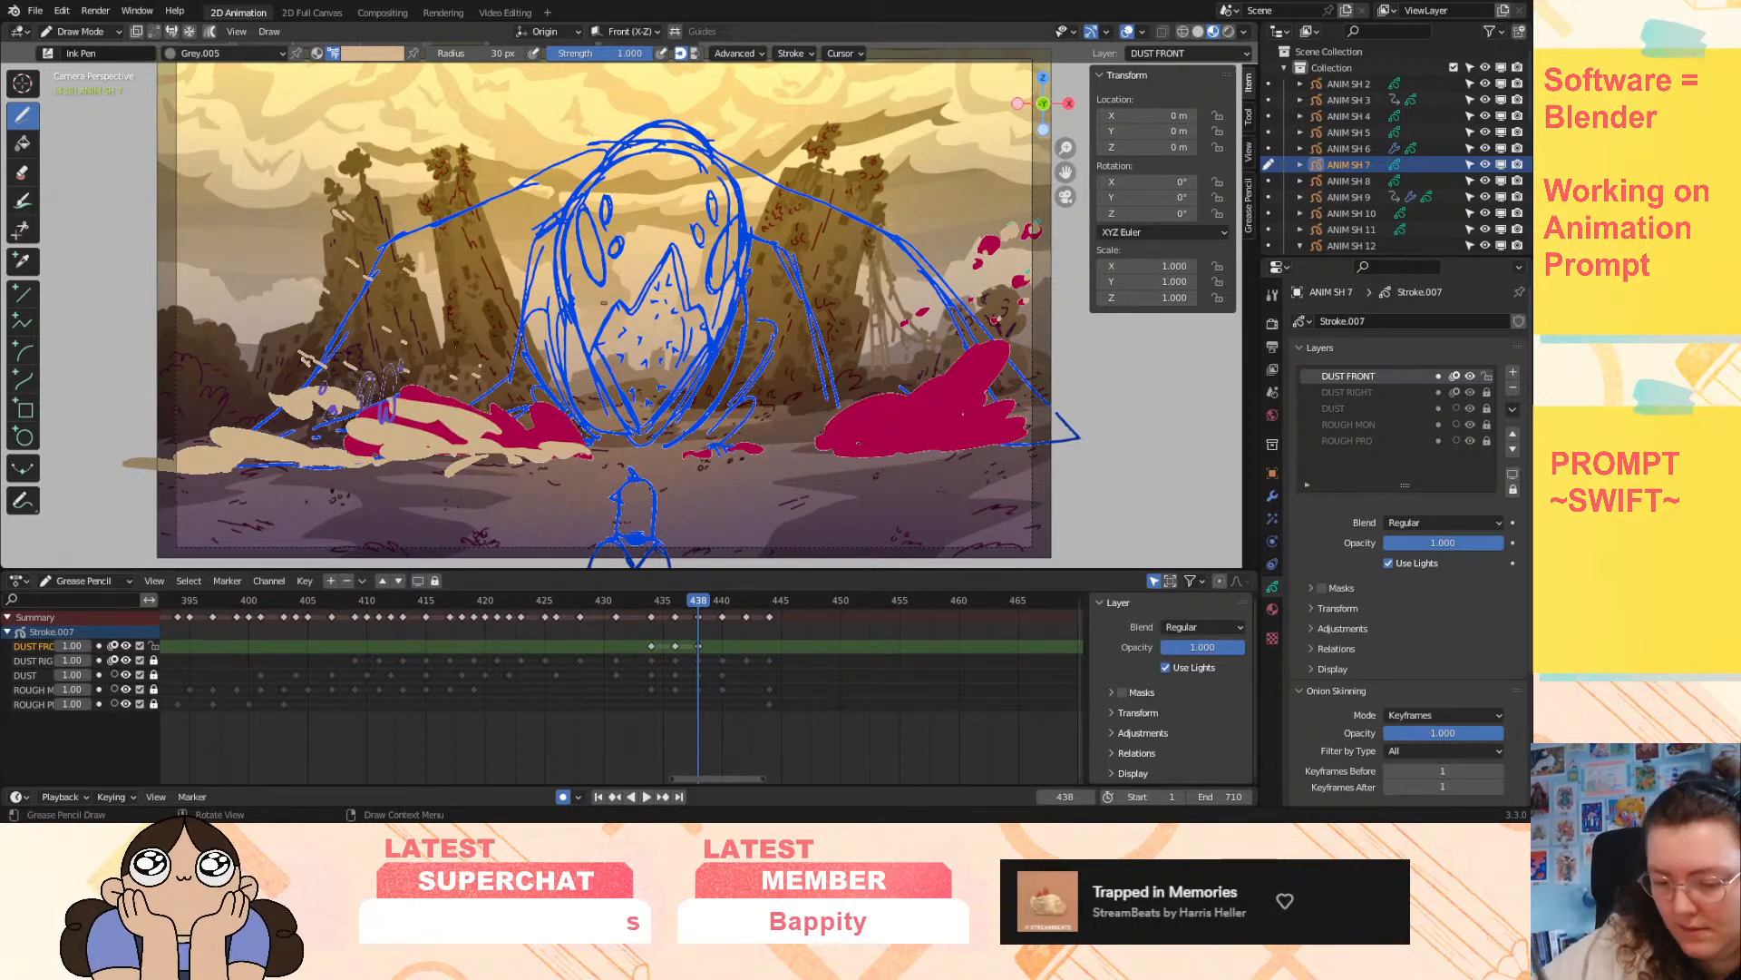
pyautogui.moveTo(199, 390)
pyautogui.mouseDown()
pyautogui.moveTo(229, 382)
pyautogui.moveTo(145, 351)
pyautogui.moveTo(220, 394)
pyautogui.mouseUp()
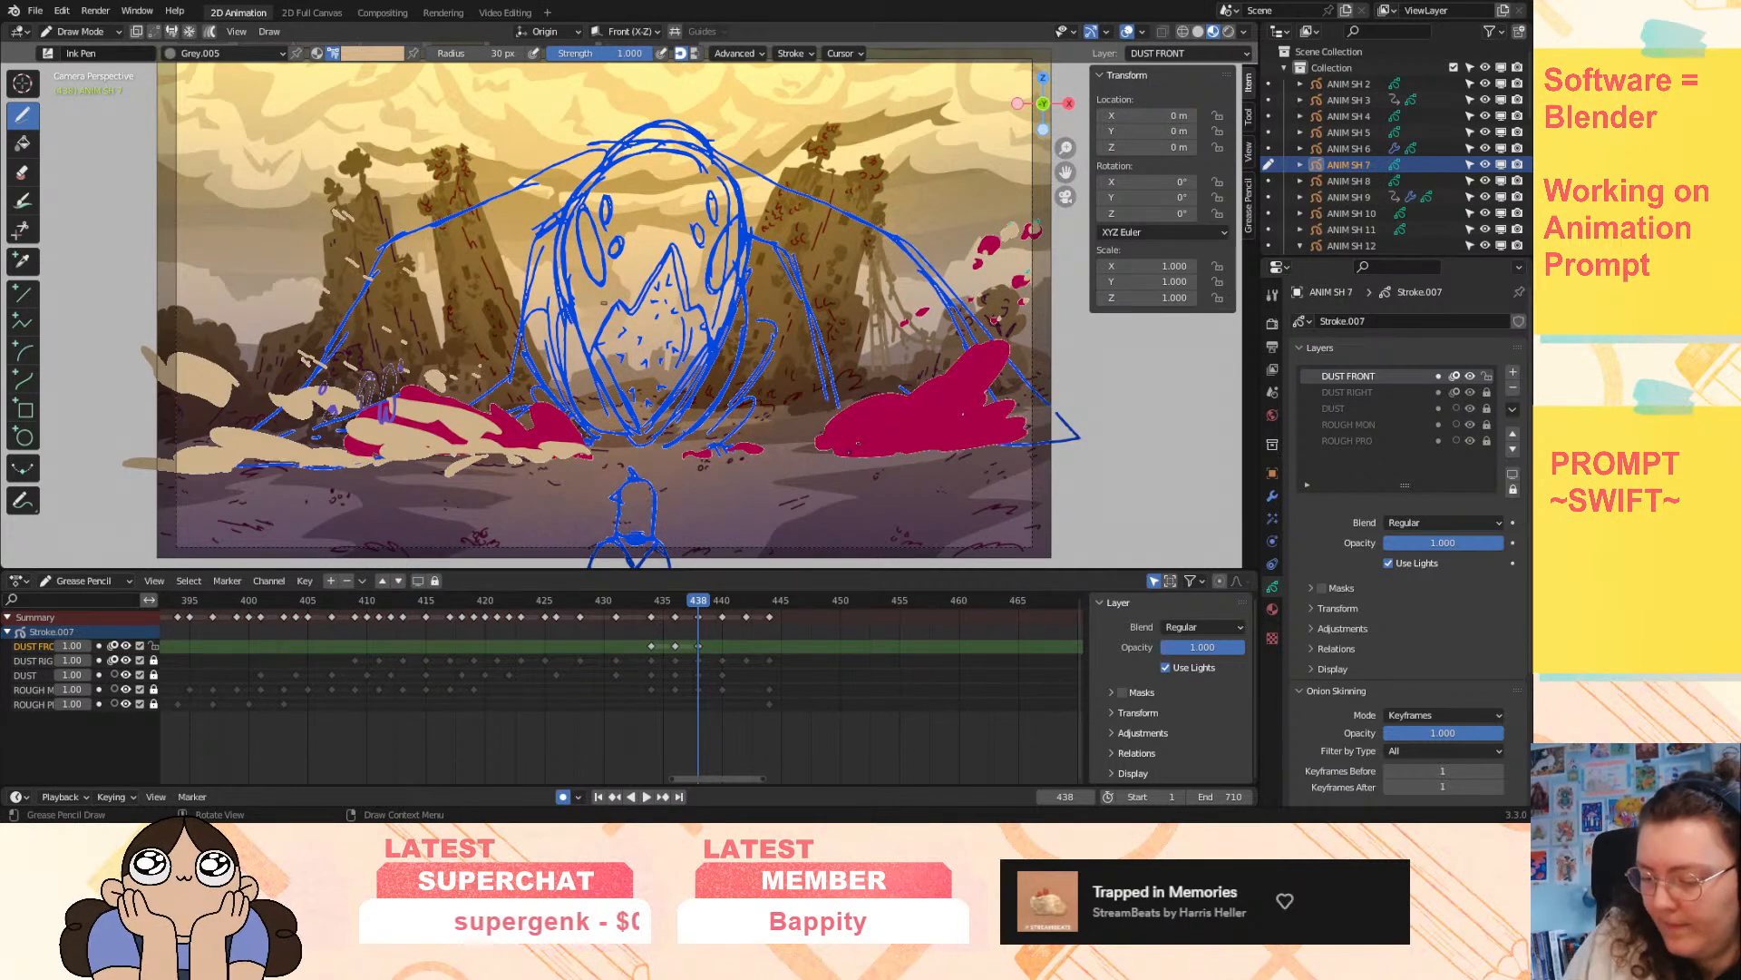
# - Draw the right dust cloud at frame 438 as broken wisps sweeping outward and upward
pyautogui.moveTo(853, 451)
pyautogui.mouseDown()
pyautogui.moveTo(973, 451)
pyautogui.moveTo(926, 441)
pyautogui.moveTo(1035, 429)
pyautogui.moveTo(1059, 438)
pyautogui.moveTo(1046, 444)
pyautogui.mouseUp()
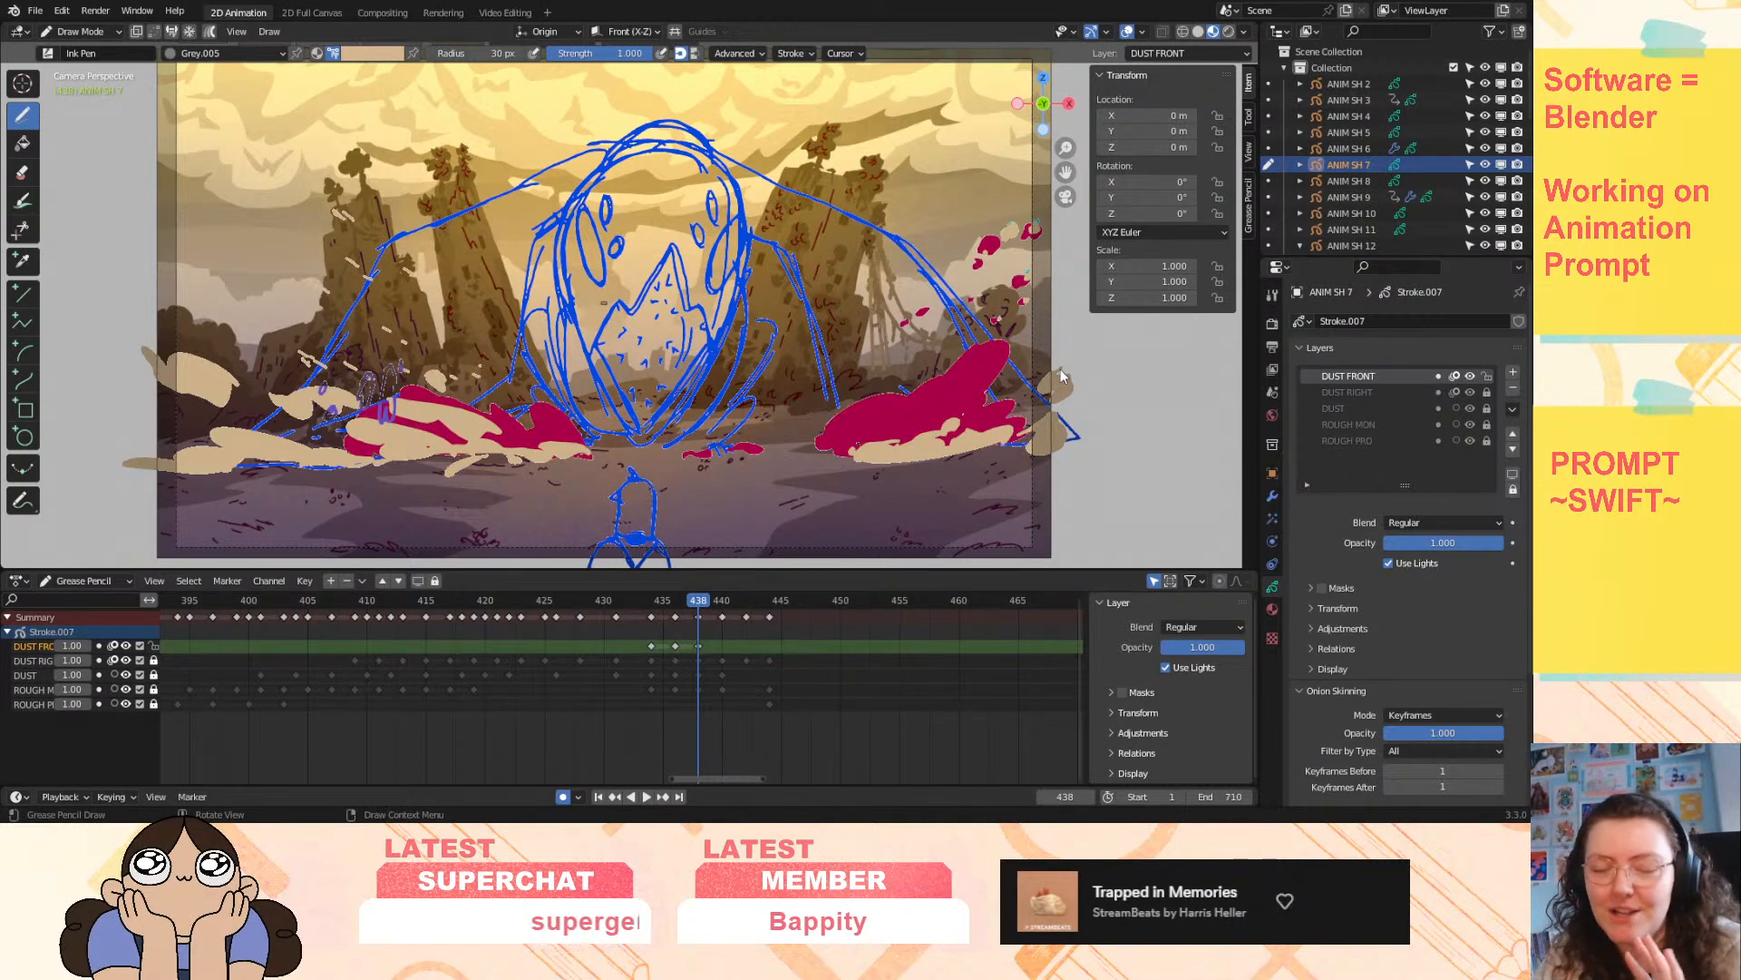
pyautogui.moveTo(1008, 381); pyautogui.dragTo(1032, 356)
pyautogui.moveTo(853, 437); pyautogui.dragTo(943, 421)
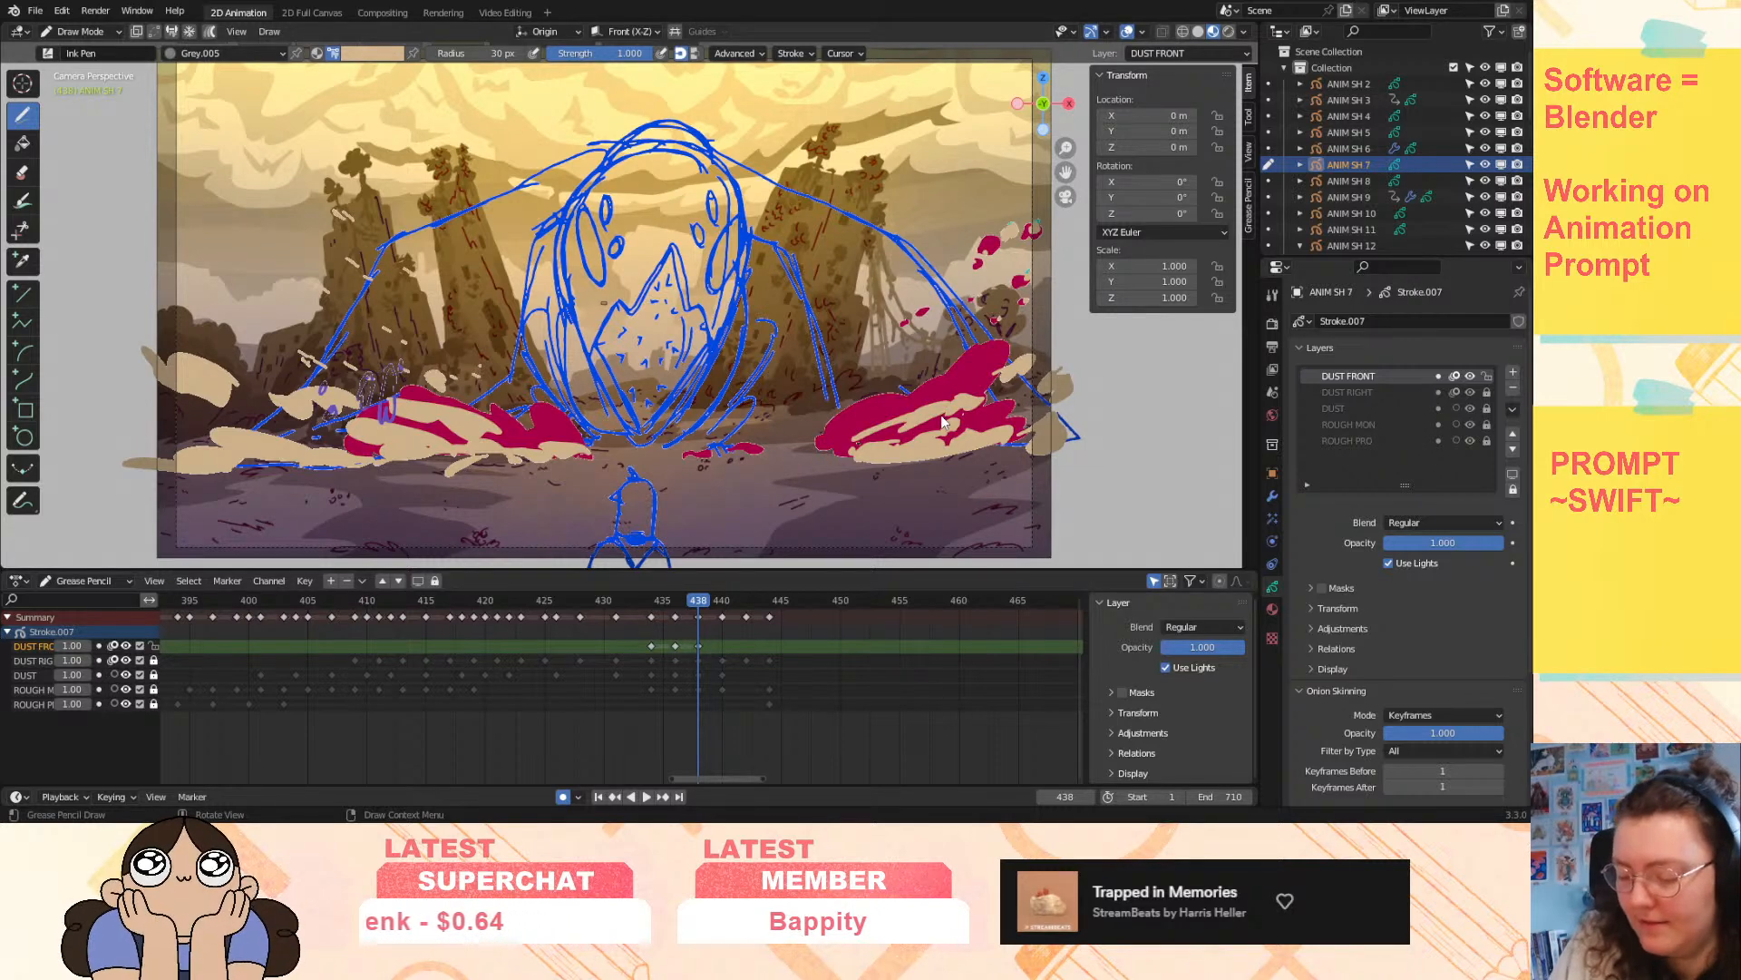
pyautogui.hotkey('ctrl', 'z')
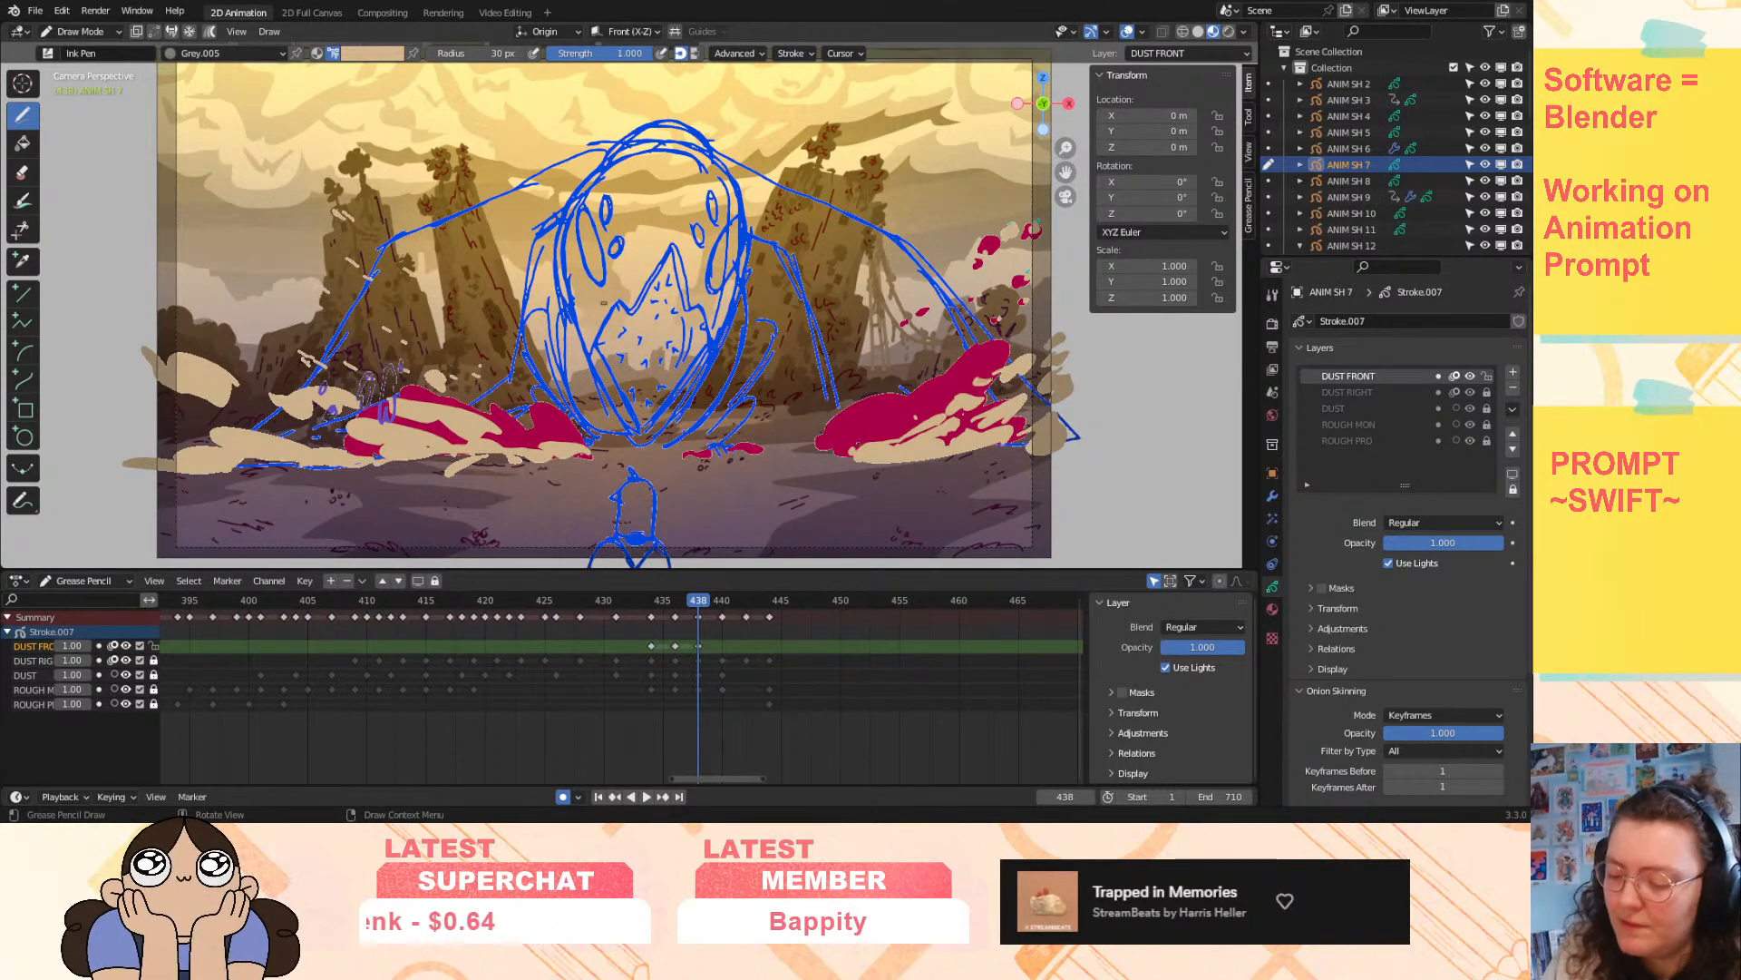
# - Draw thinner outward-sweeping dust streaks on both sides of the scene at frame 440
pyautogui.moveTo(695, 602)
pyautogui.mouseDown()
pyautogui.moveTo(652, 617)
pyautogui.moveTo(727, 606)
pyautogui.mouseUp()
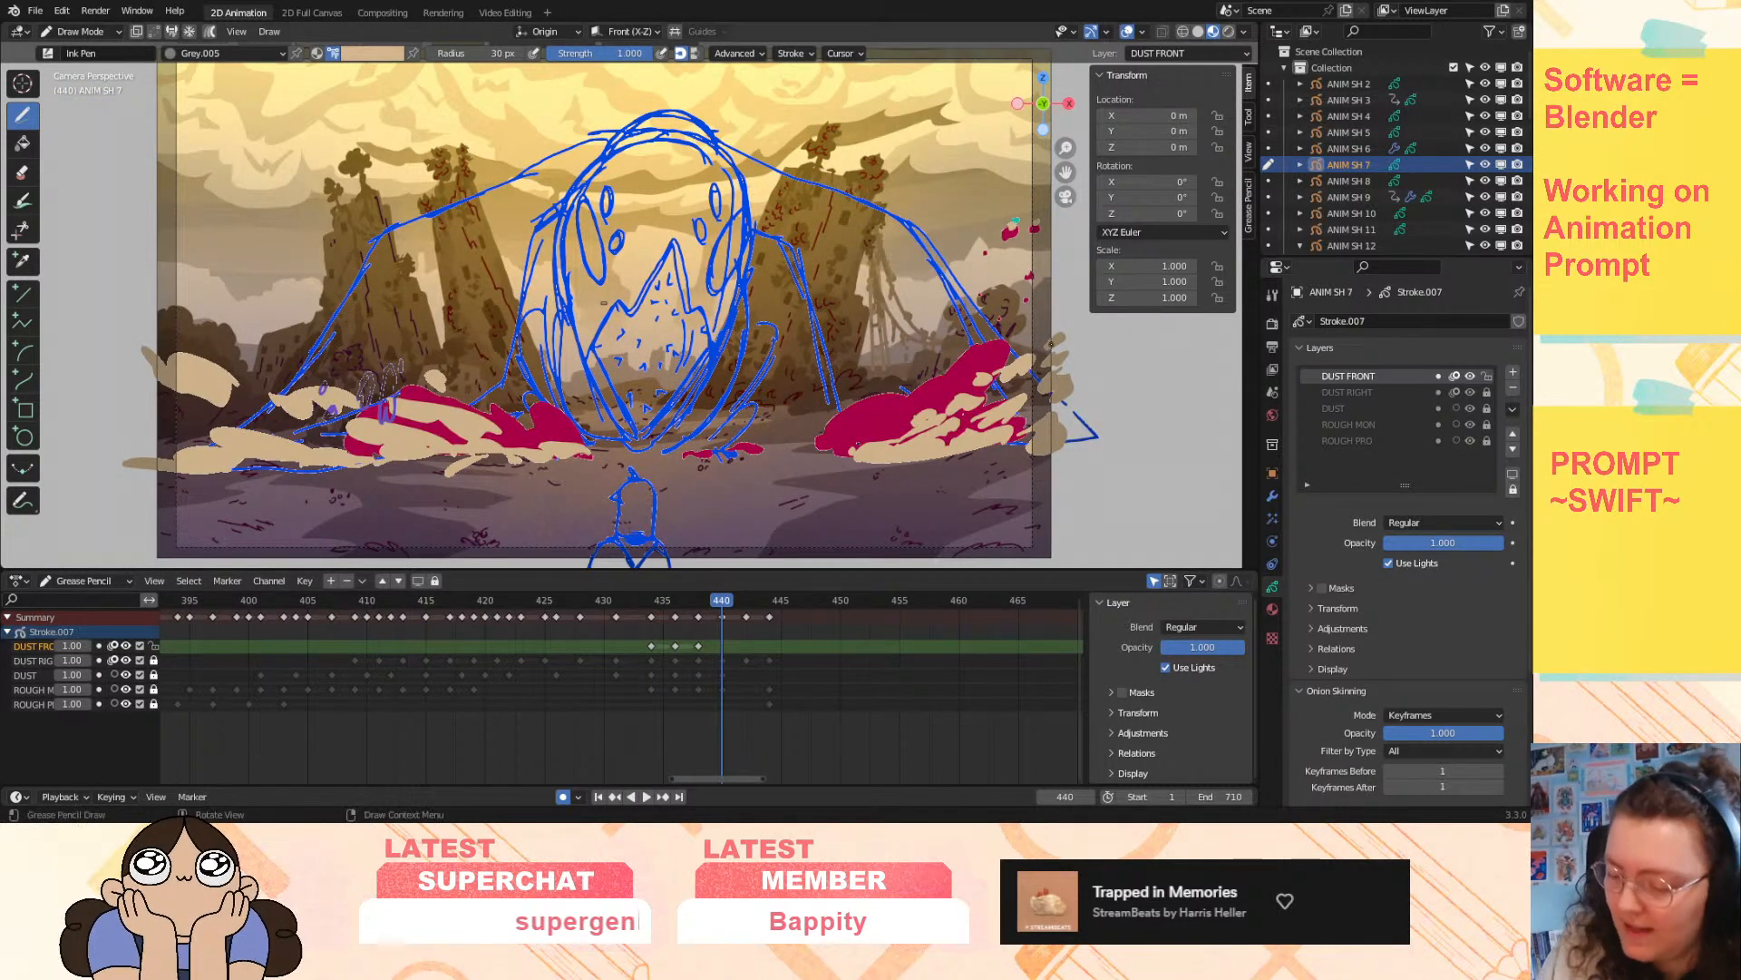
pyautogui.moveTo(1071, 350); pyautogui.dragTo(1093, 336)
pyautogui.moveTo(1005, 400); pyautogui.dragTo(1080, 368)
pyautogui.moveTo(1011, 437); pyautogui.dragTo(1069, 420)
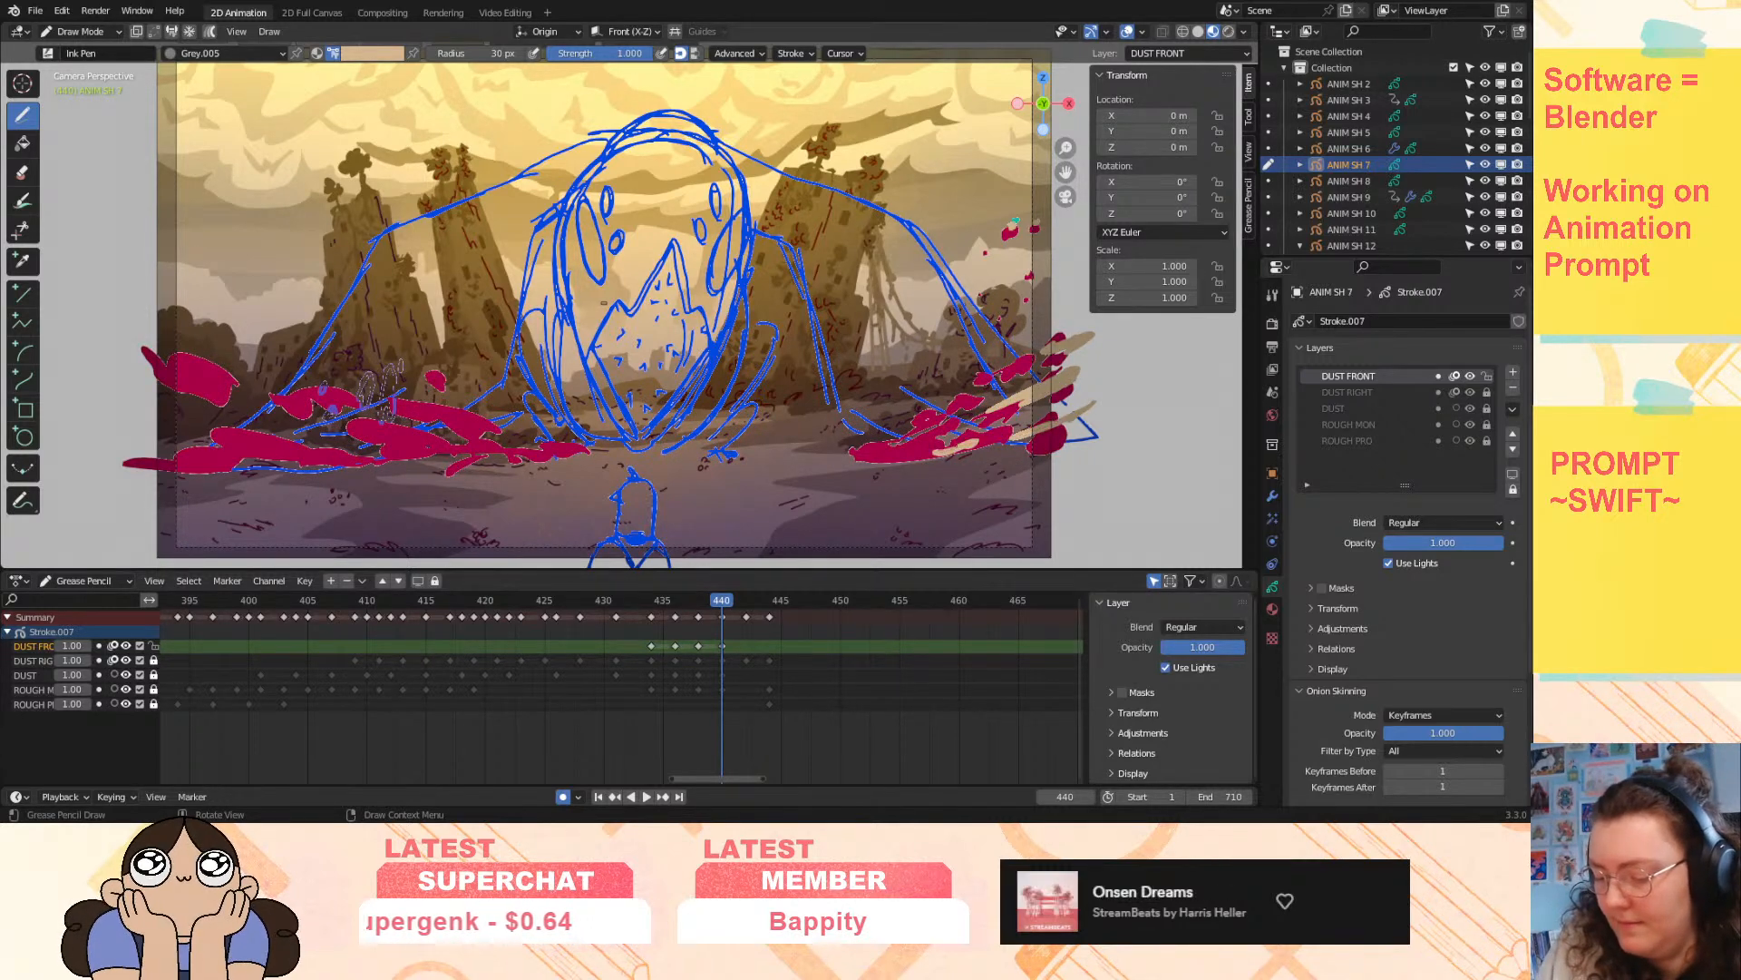
pyautogui.moveTo(927, 439); pyautogui.dragTo(1009, 380)
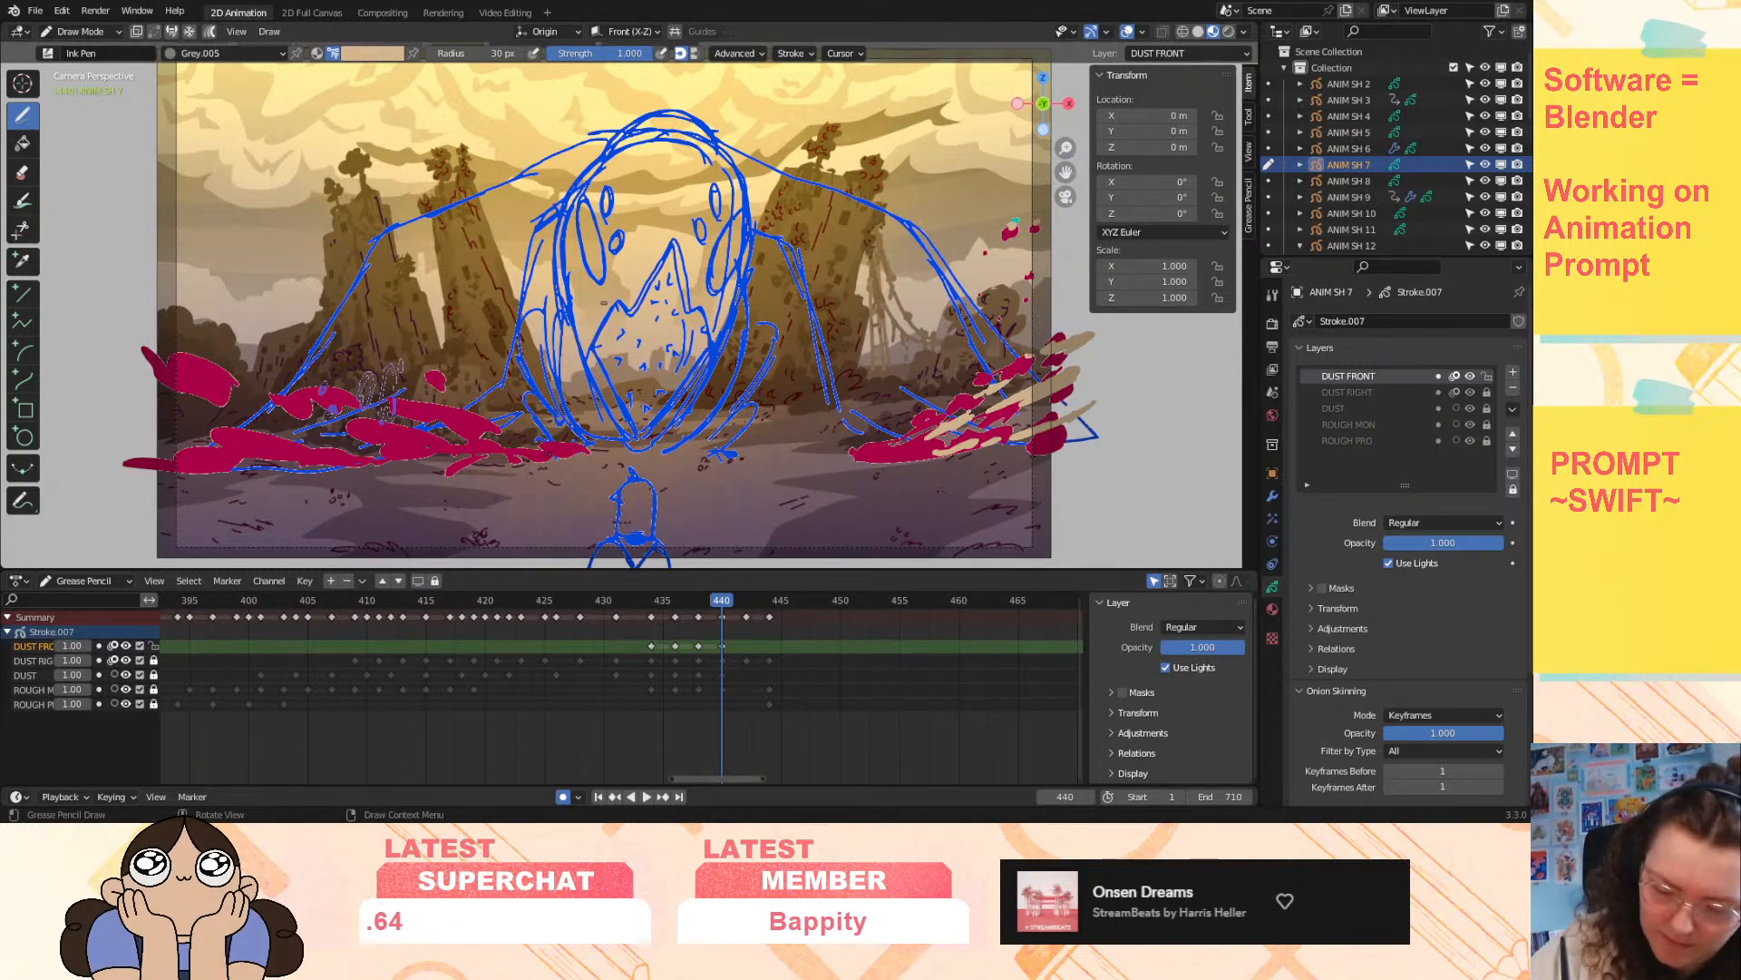
pyautogui.moveTo(534, 457)
pyautogui.mouseDown()
pyautogui.moveTo(318, 372)
pyautogui.moveTo(228, 377)
pyautogui.moveTo(298, 415)
pyautogui.moveTo(257, 411)
pyautogui.moveTo(93, 319)
pyautogui.moveTo(183, 370)
pyautogui.mouseUp()
pyautogui.moveTo(235, 433)
pyautogui.mouseDown()
pyautogui.moveTo(162, 416)
pyautogui.moveTo(314, 446)
pyautogui.moveTo(127, 402)
pyautogui.moveTo(192, 425)
pyautogui.moveTo(155, 451)
pyautogui.moveTo(216, 470)
pyautogui.moveTo(283, 454)
pyautogui.moveTo(358, 471)
pyautogui.moveTo(292, 456)
pyautogui.moveTo(345, 420)
pyautogui.moveTo(316, 406)
pyautogui.moveTo(424, 448)
pyautogui.moveTo(308, 408)
pyautogui.mouseUp()
pyautogui.moveTo(467, 446); pyautogui.dragTo(379, 414)
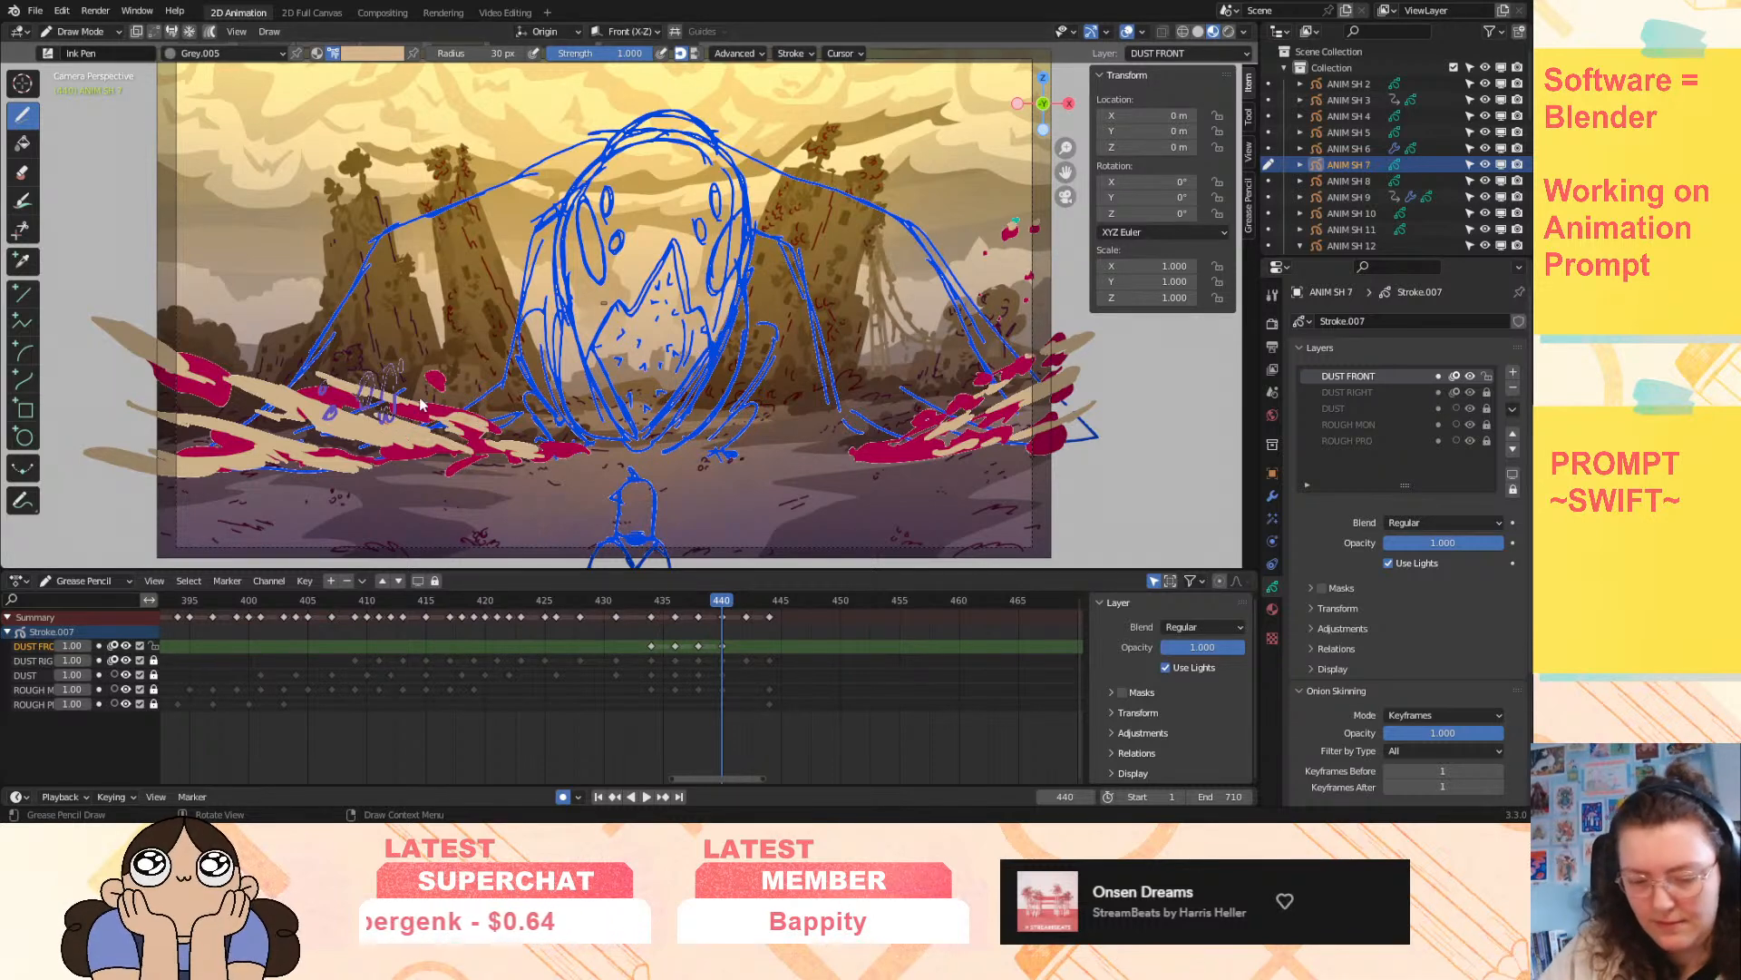
# - Draw smaller, sparser dust streaks on both sides at frame 442 on the DUST FRONT layer
pyautogui.press('space')
pyautogui.press('space')
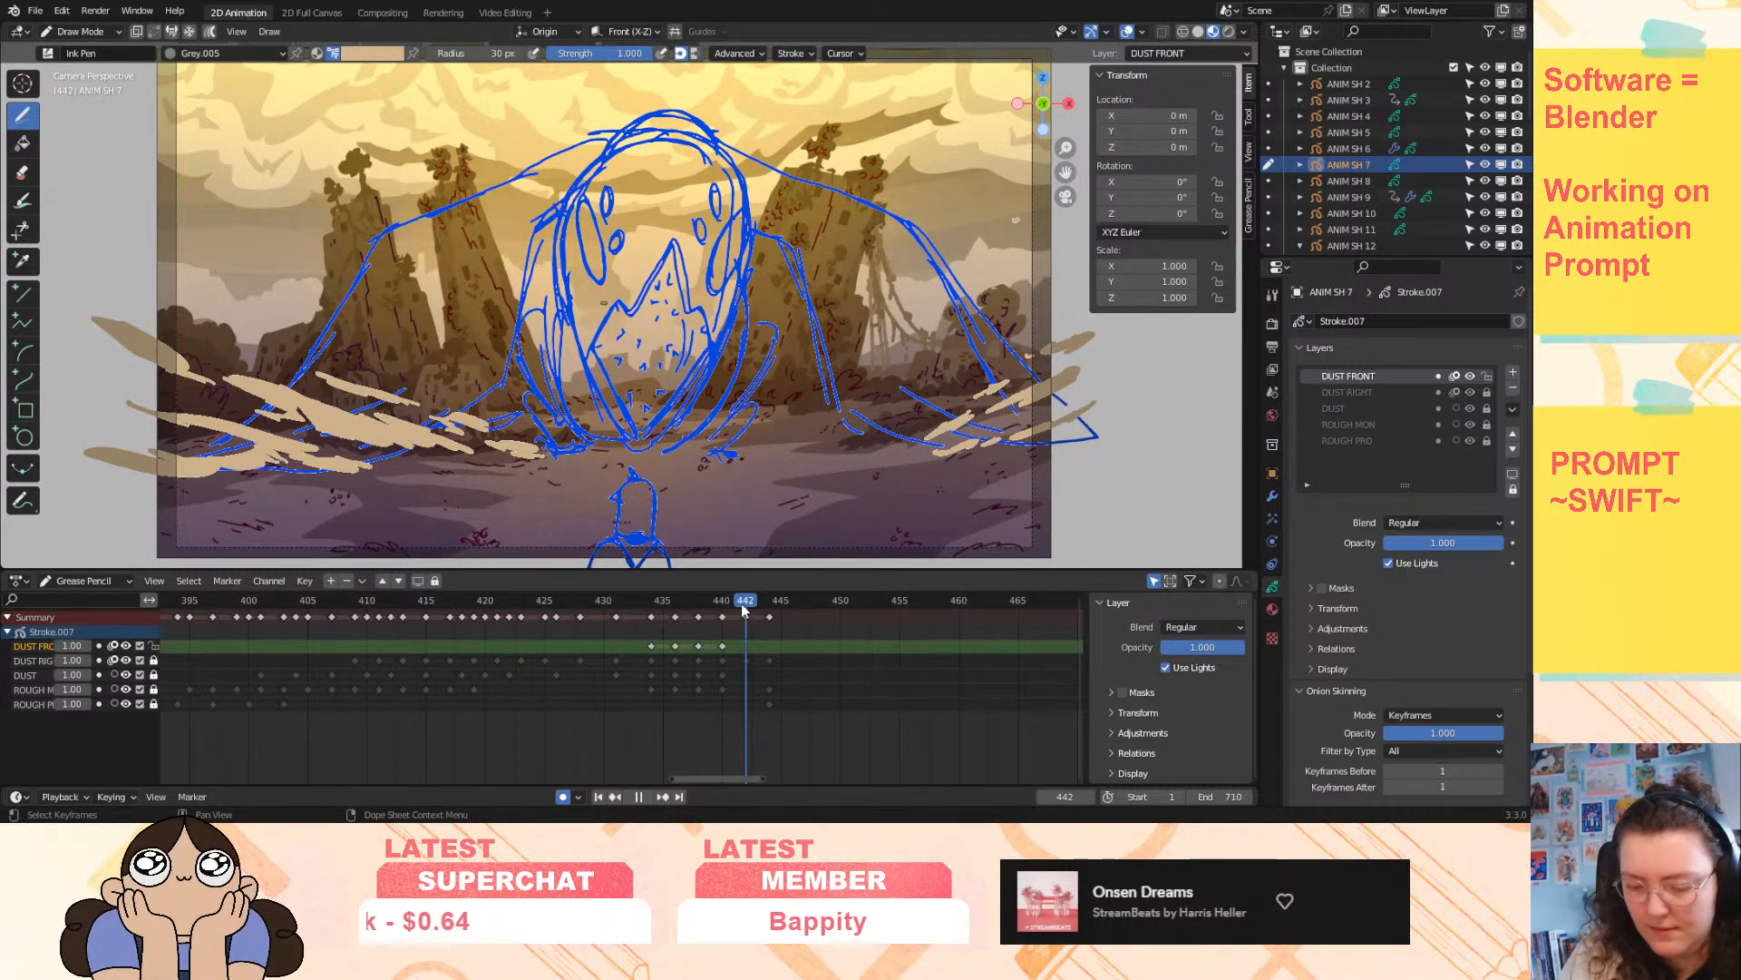
pyautogui.hotkey('shift', 'i')
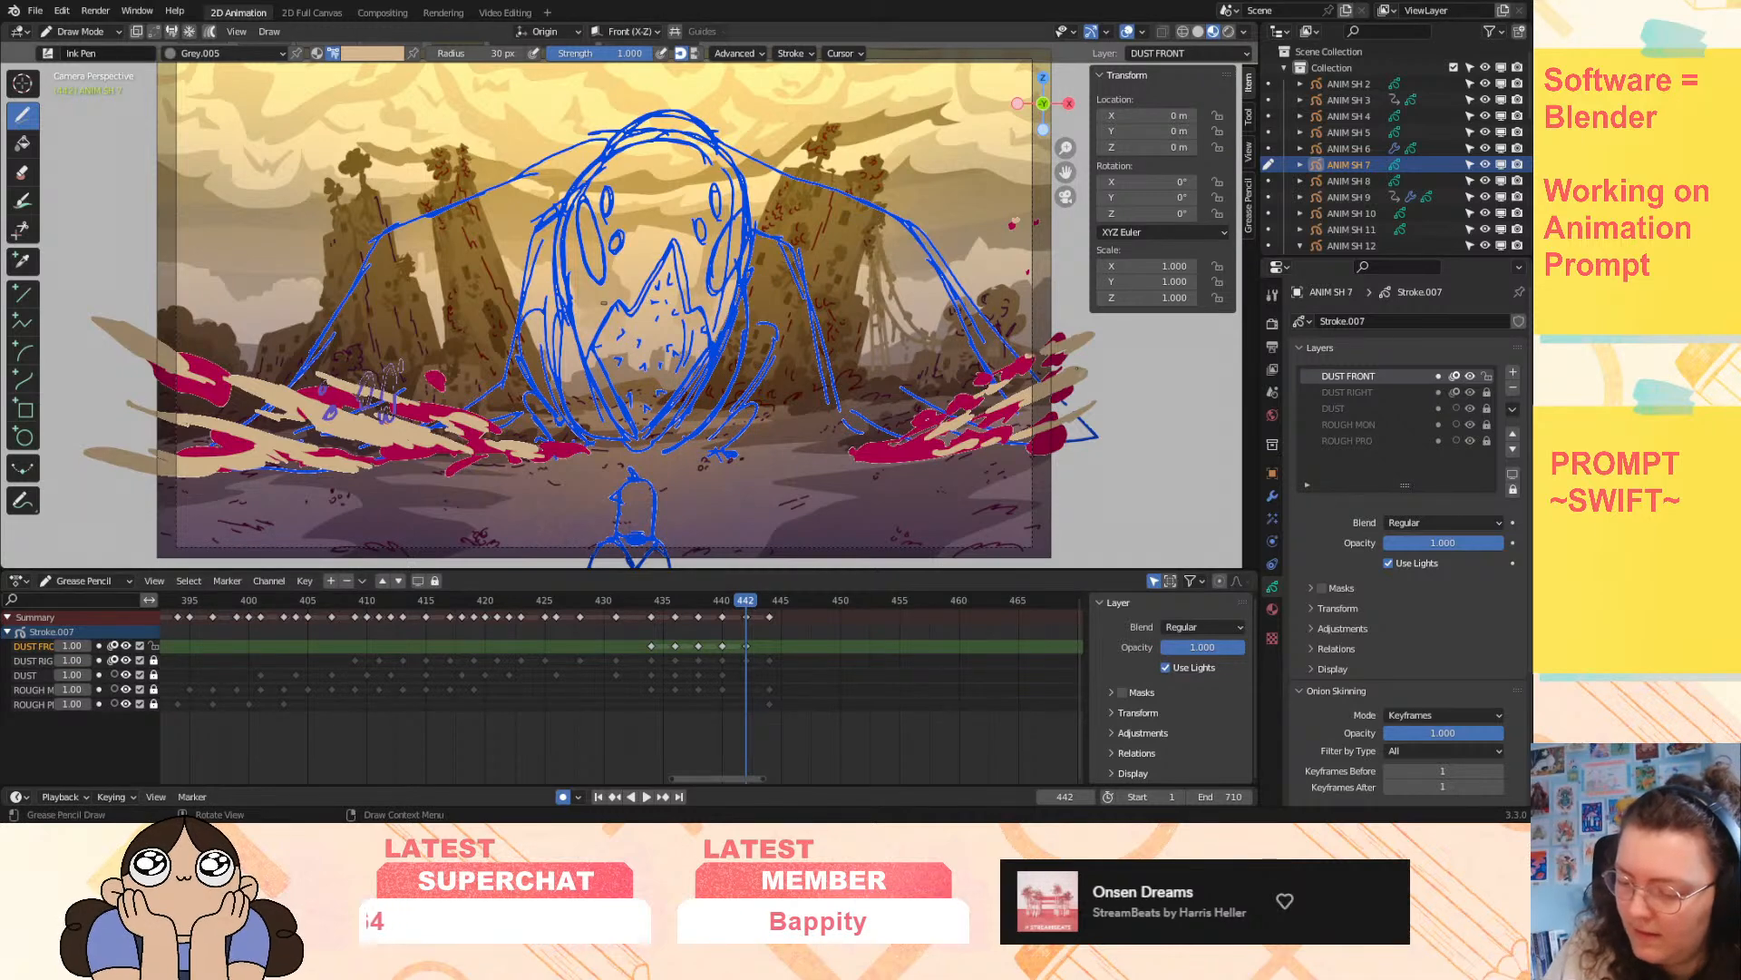
pyautogui.moveTo(1084, 370); pyautogui.dragTo(1024, 399)
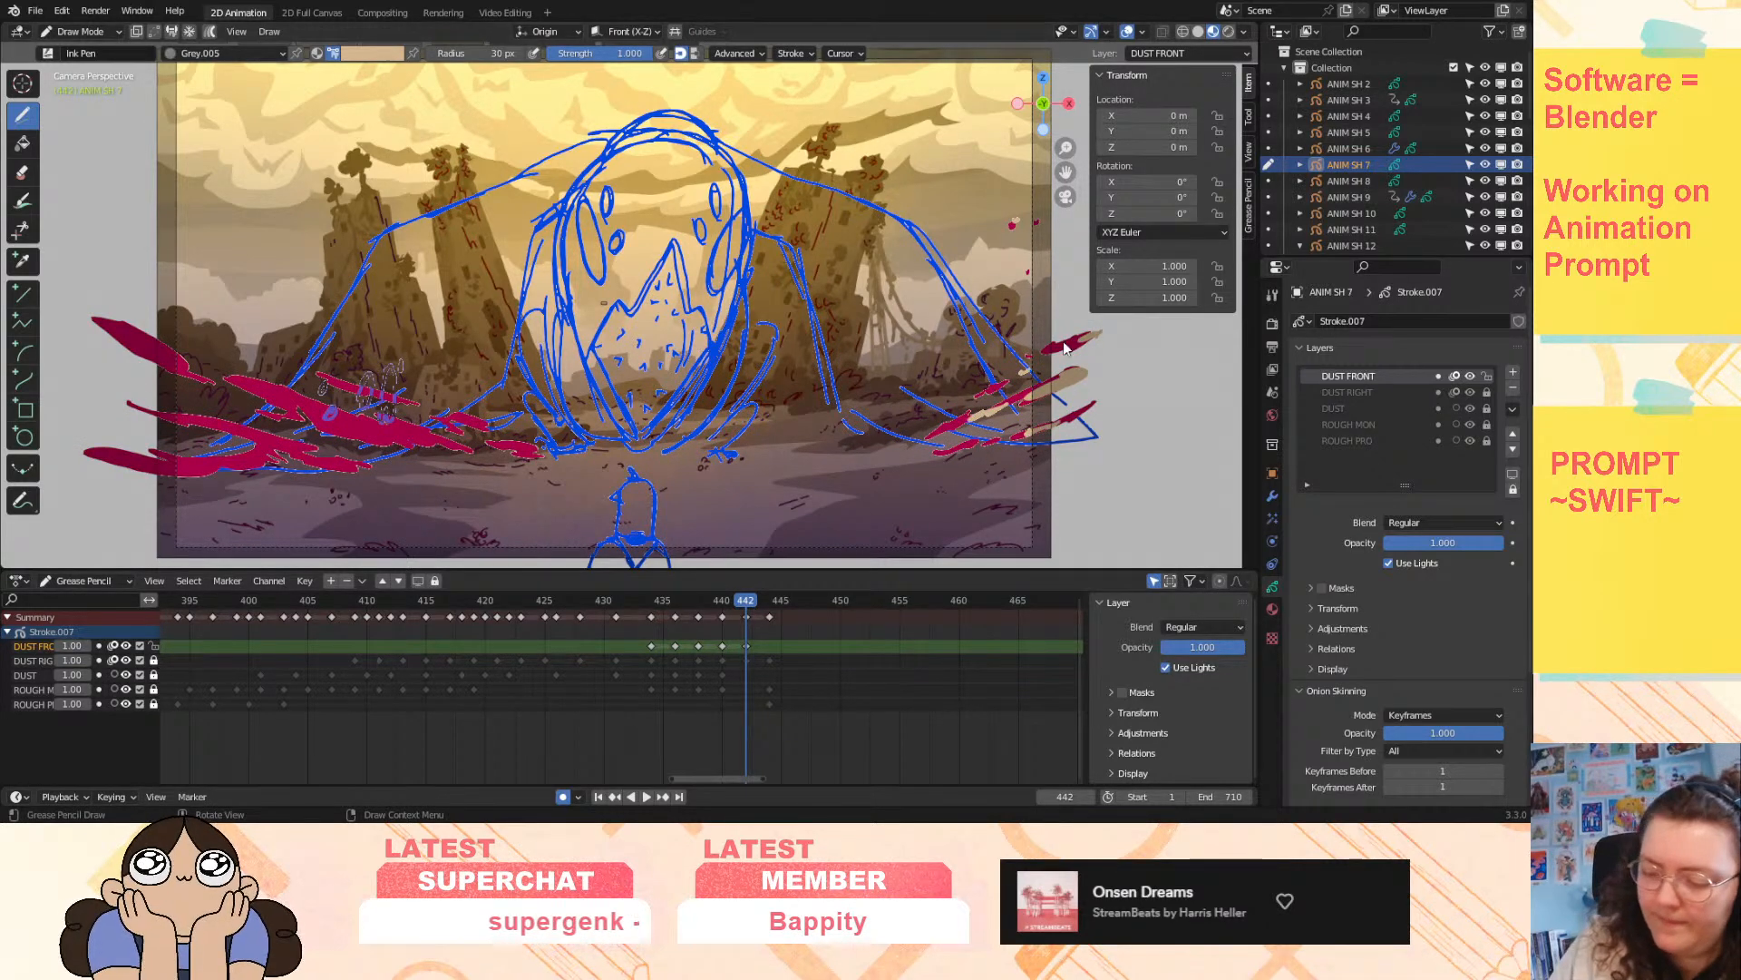
pyautogui.moveTo(274, 395)
pyautogui.mouseDown()
pyautogui.moveTo(154, 355)
pyautogui.moveTo(307, 417)
pyautogui.moveTo(178, 364)
pyautogui.mouseUp()
pyautogui.moveTo(392, 430)
pyautogui.mouseDown()
pyautogui.moveTo(325, 414)
pyautogui.moveTo(385, 429)
pyautogui.moveTo(269, 355)
pyautogui.mouseUp()
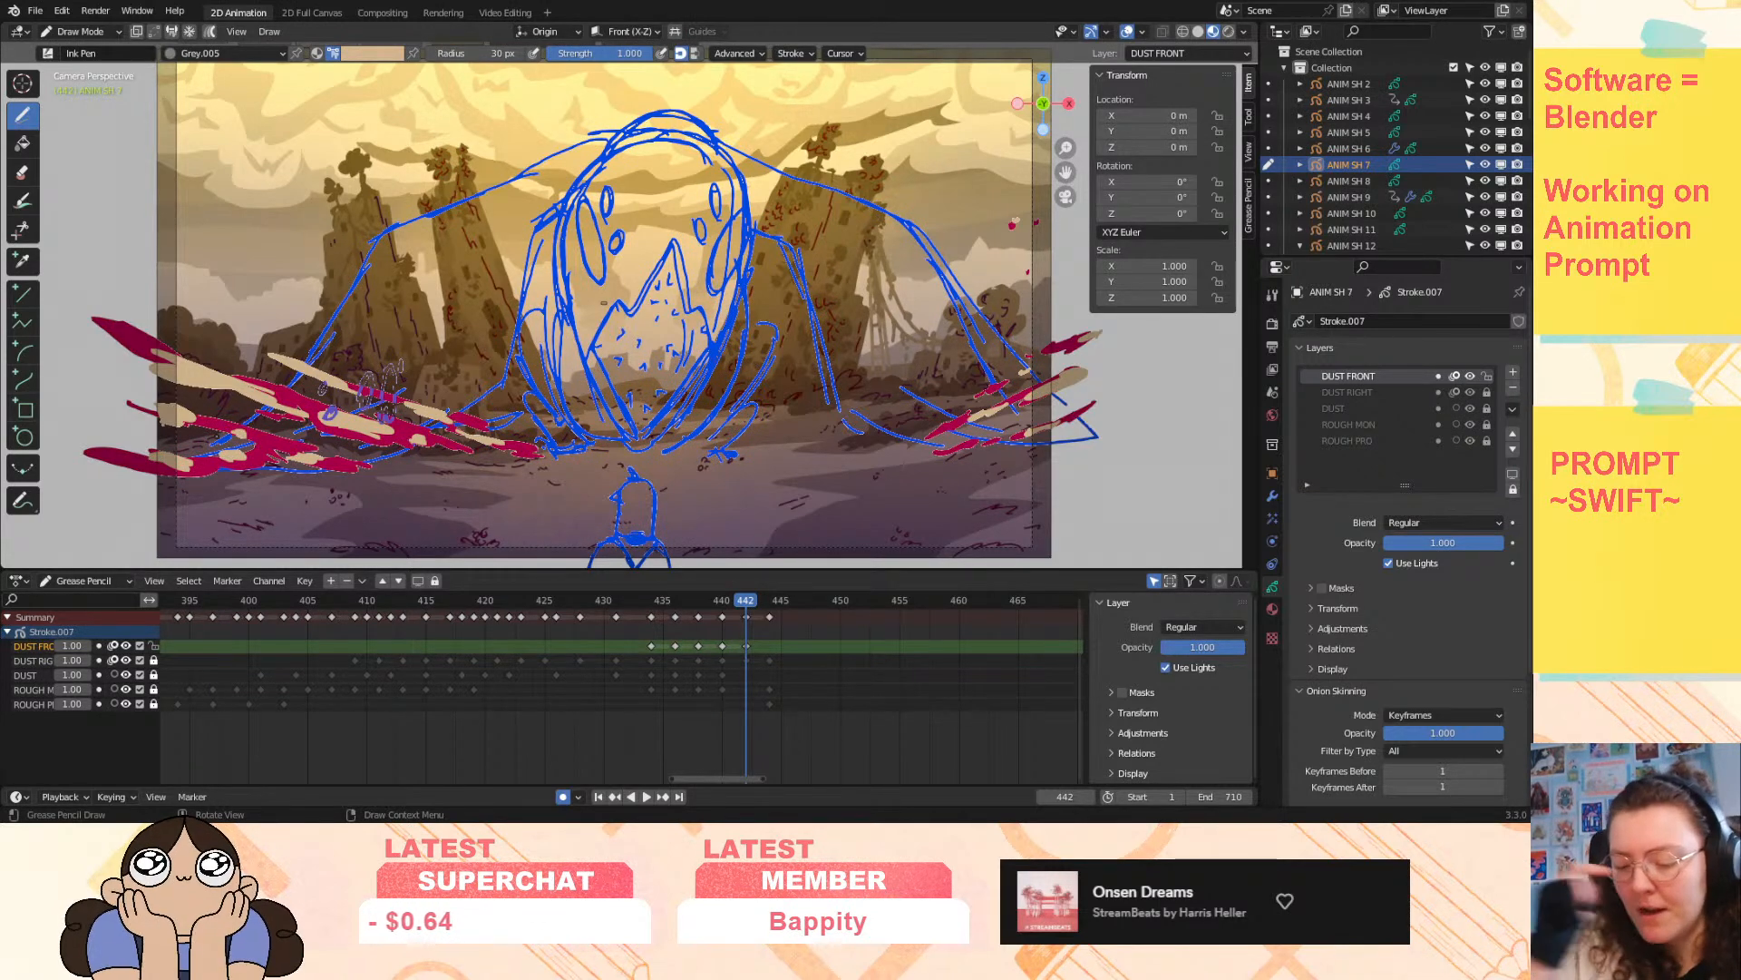
# - Insert a blank keyframe at frame 444 on DUST FRONT to end the dust at the shot change
pyautogui.press('space')
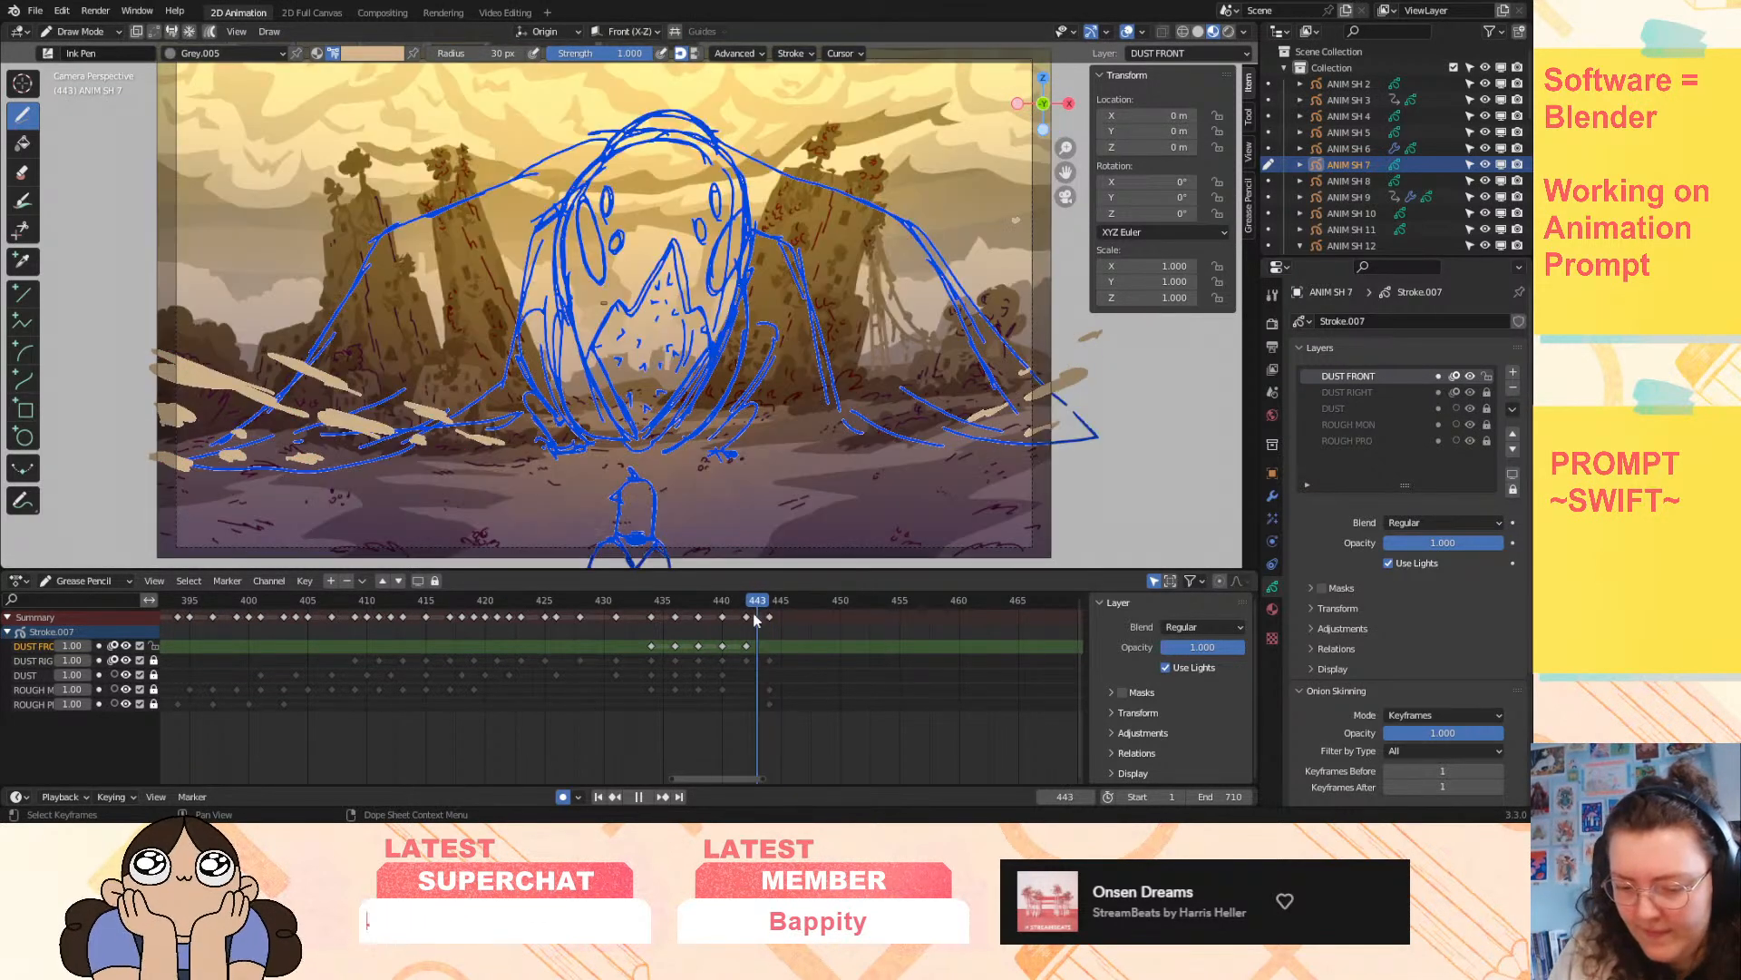
pyautogui.press('space')
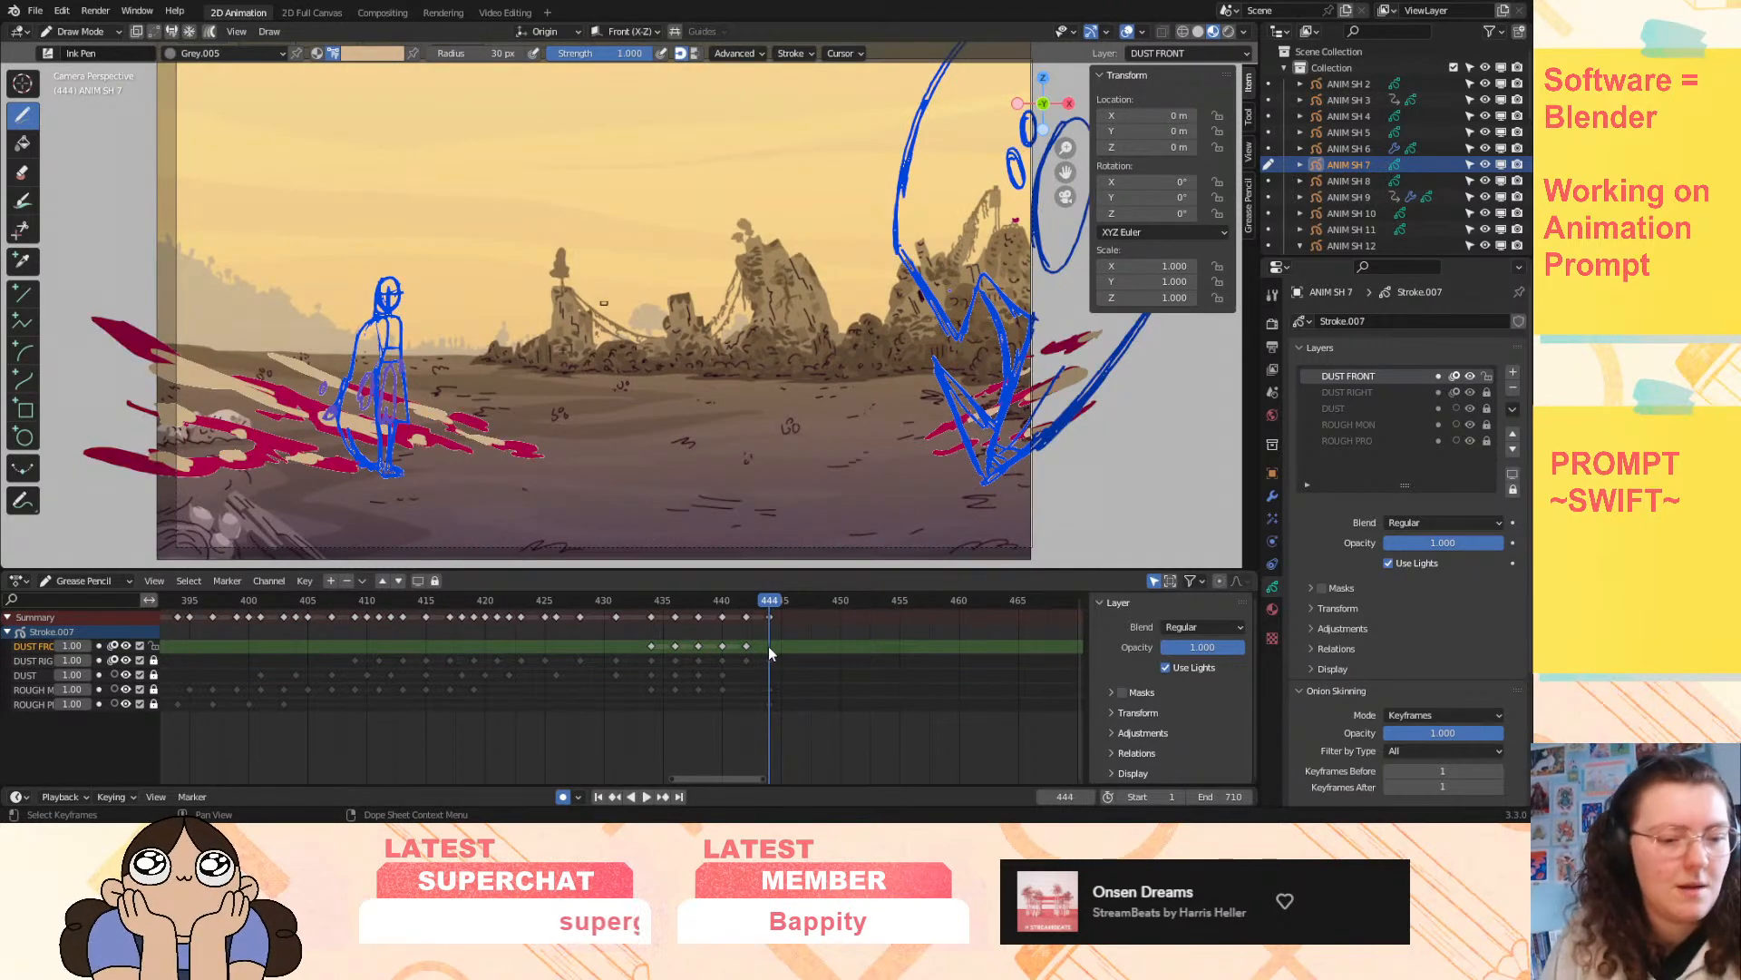
pyautogui.press('i')
pyautogui.click(769, 653)
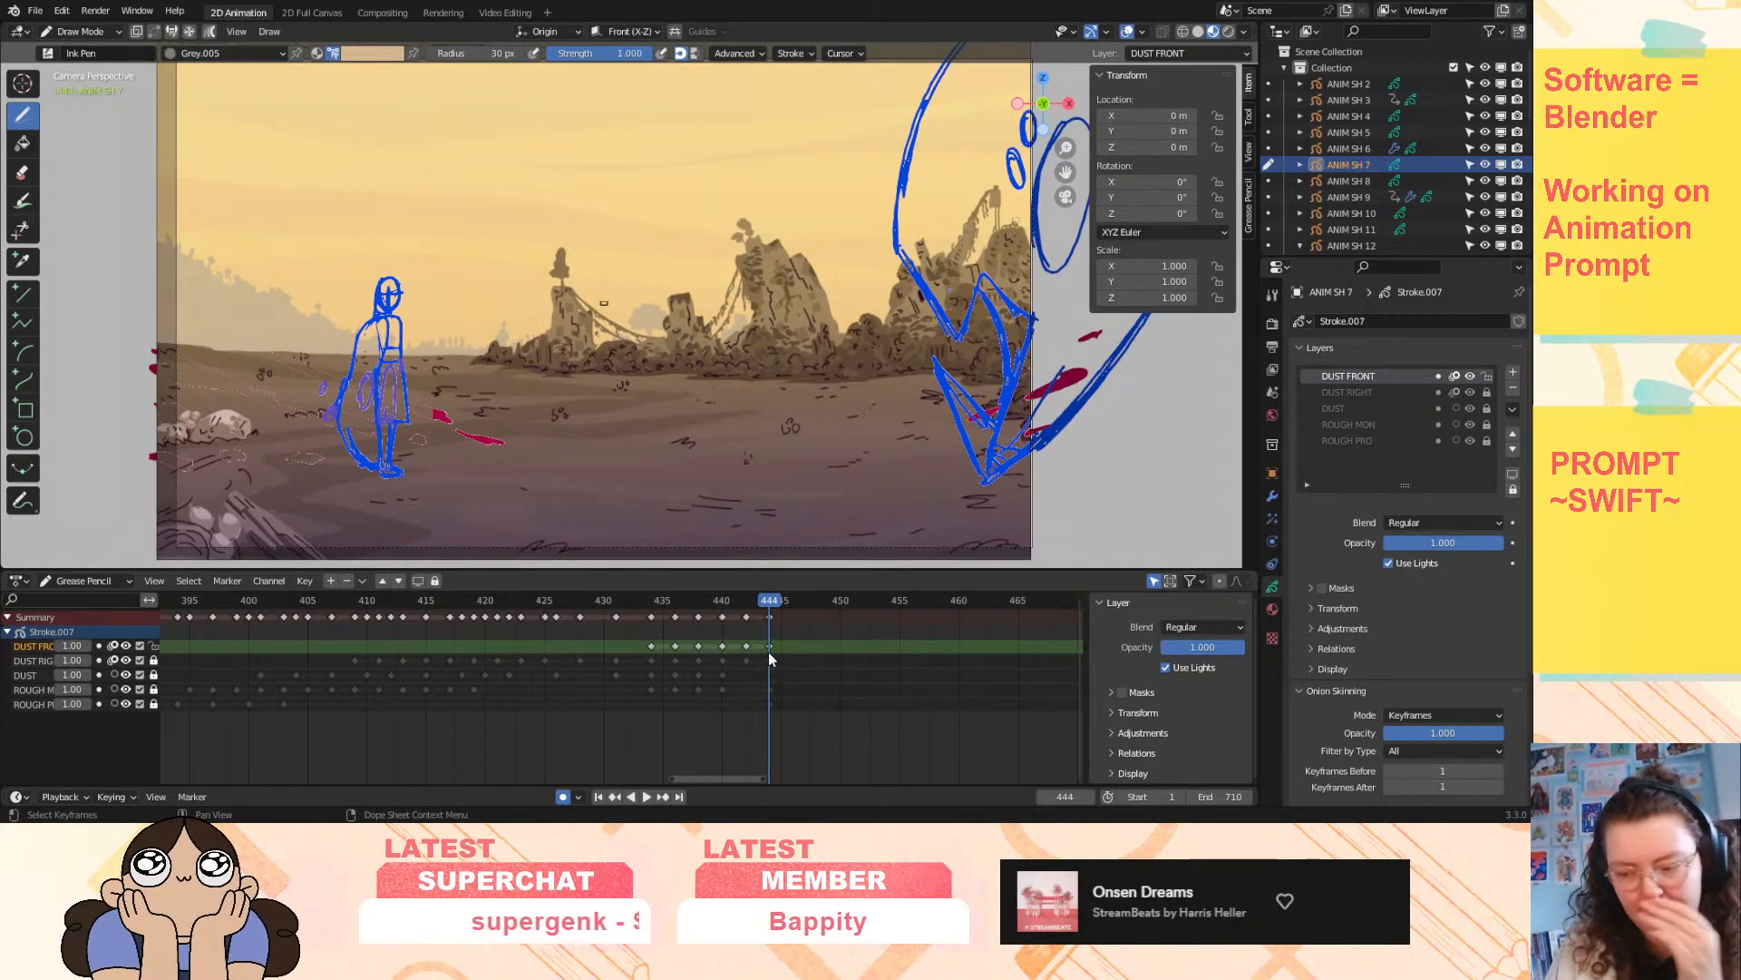
# - Return to frame 410 and turn off onion skinning for the DUST FRONT and DUST RIGHT layers
pyautogui.moveTo(769, 651); pyautogui.dragTo(366, 743)
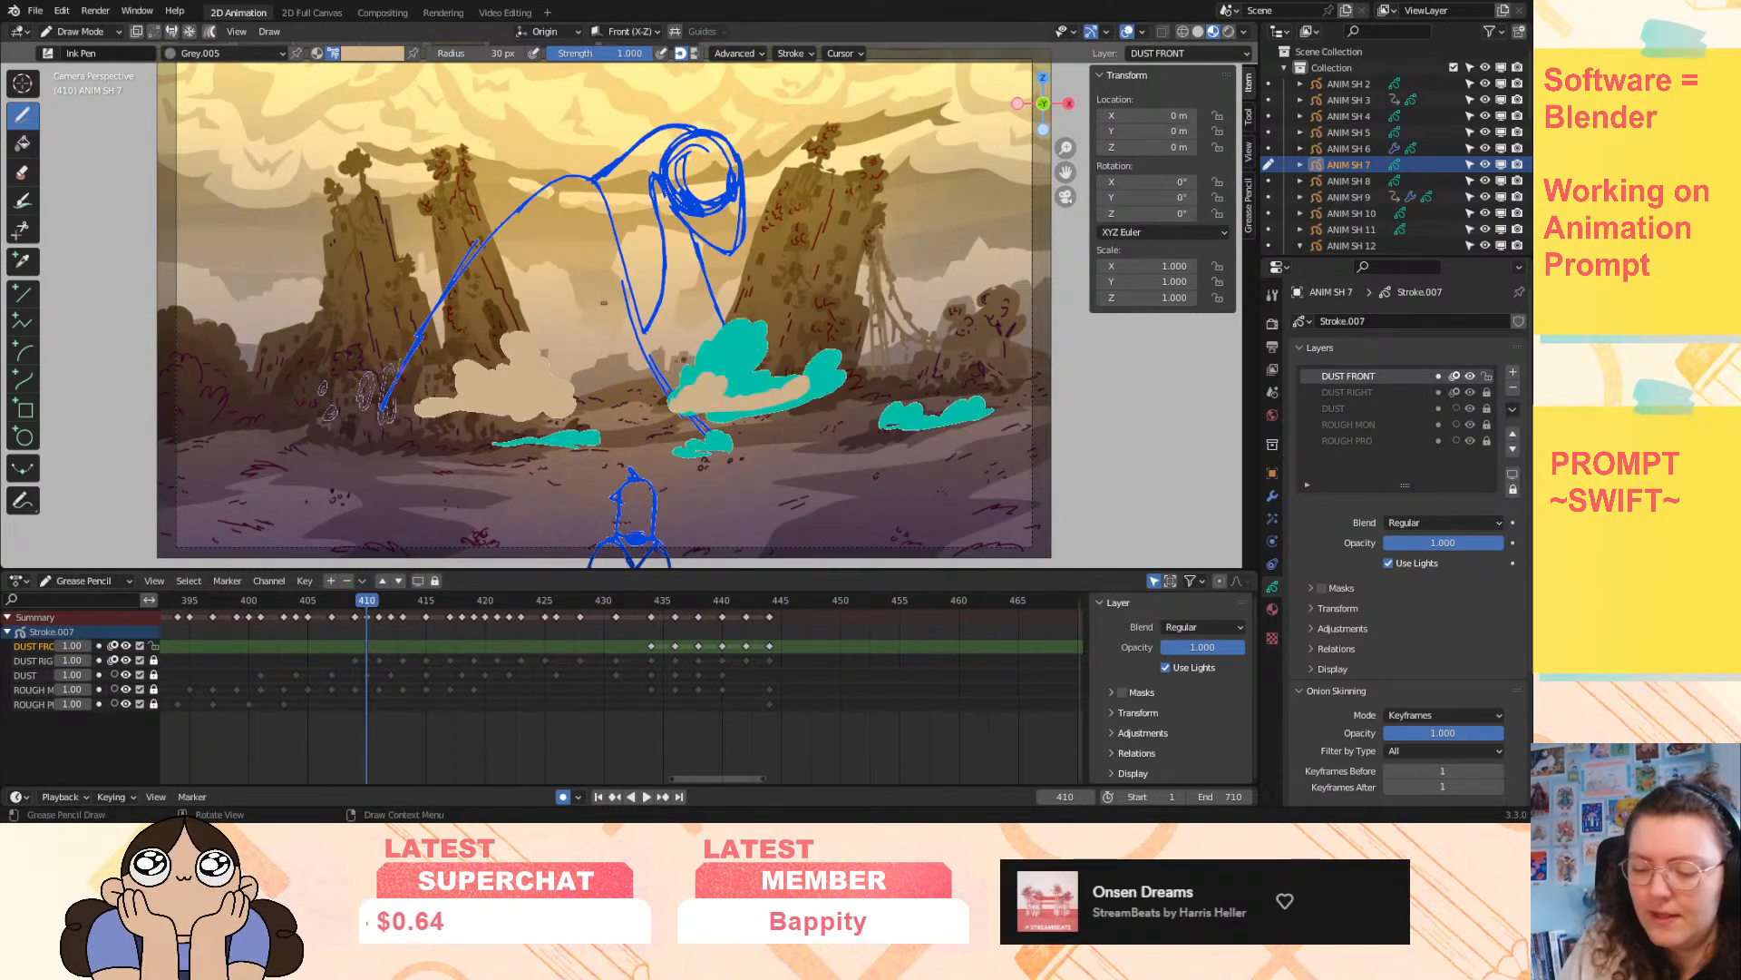
pyautogui.click(115, 646)
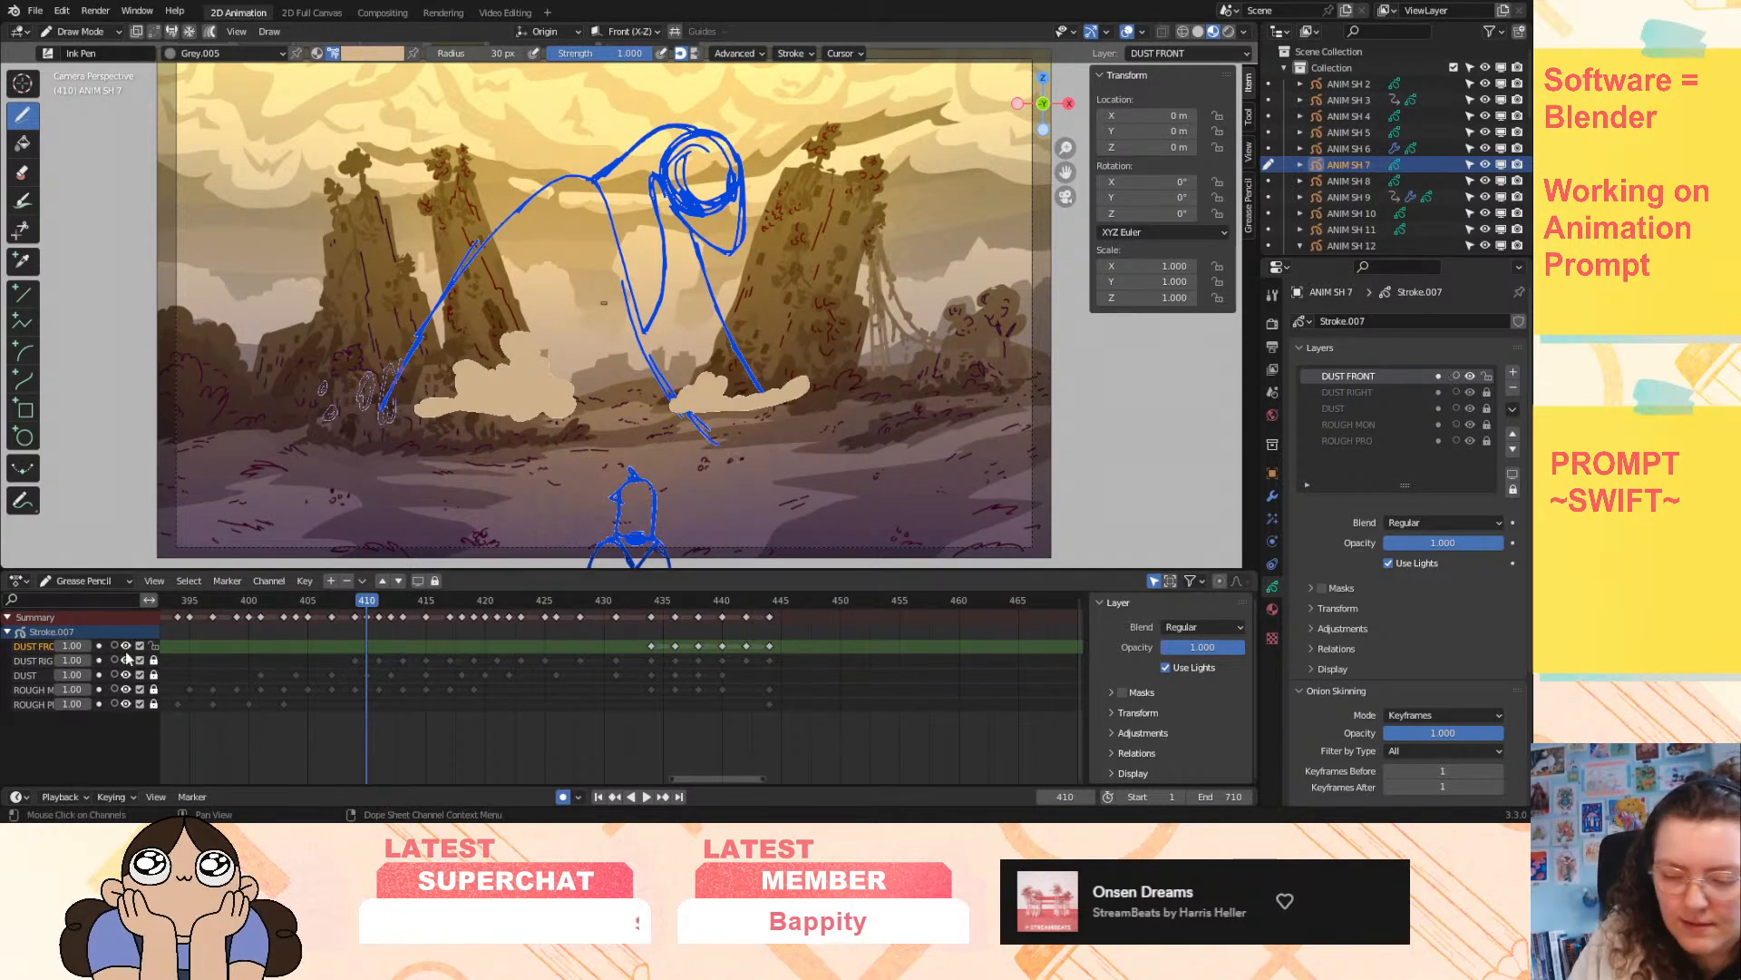
# - Preview the front dust section, then replay the whole animation from the first frame to check it in context
pyautogui.press('space')
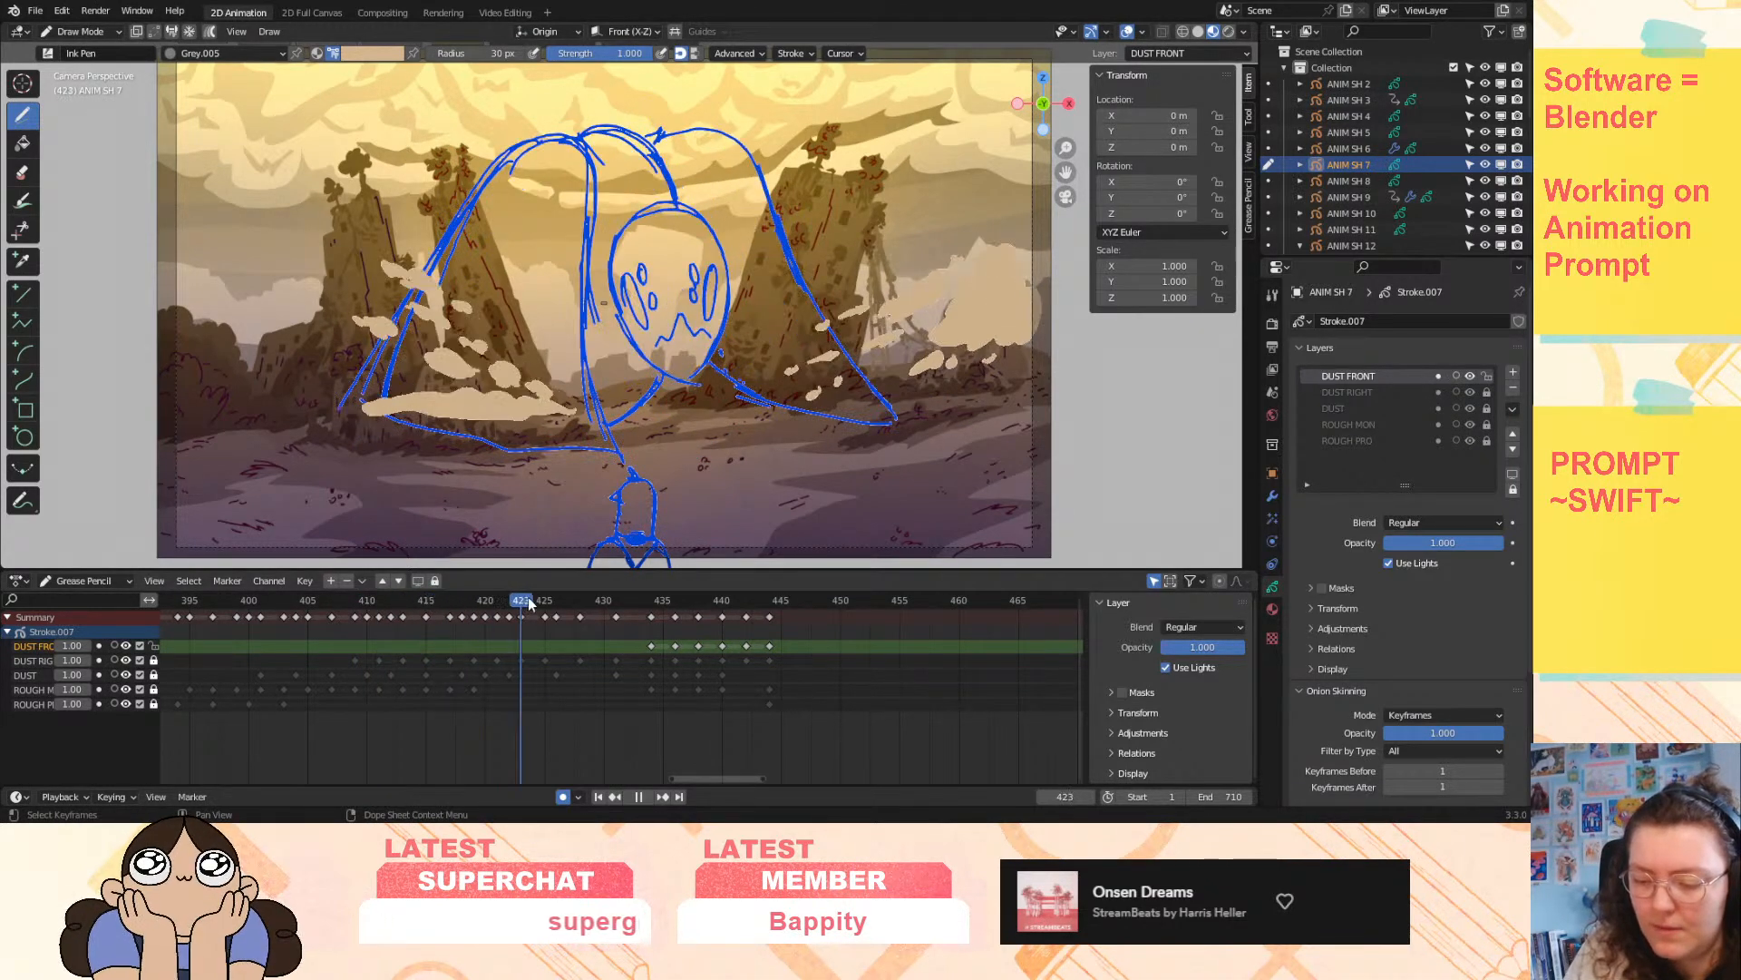
pyautogui.moveTo(664, 641); pyautogui.dragTo(580, 712)
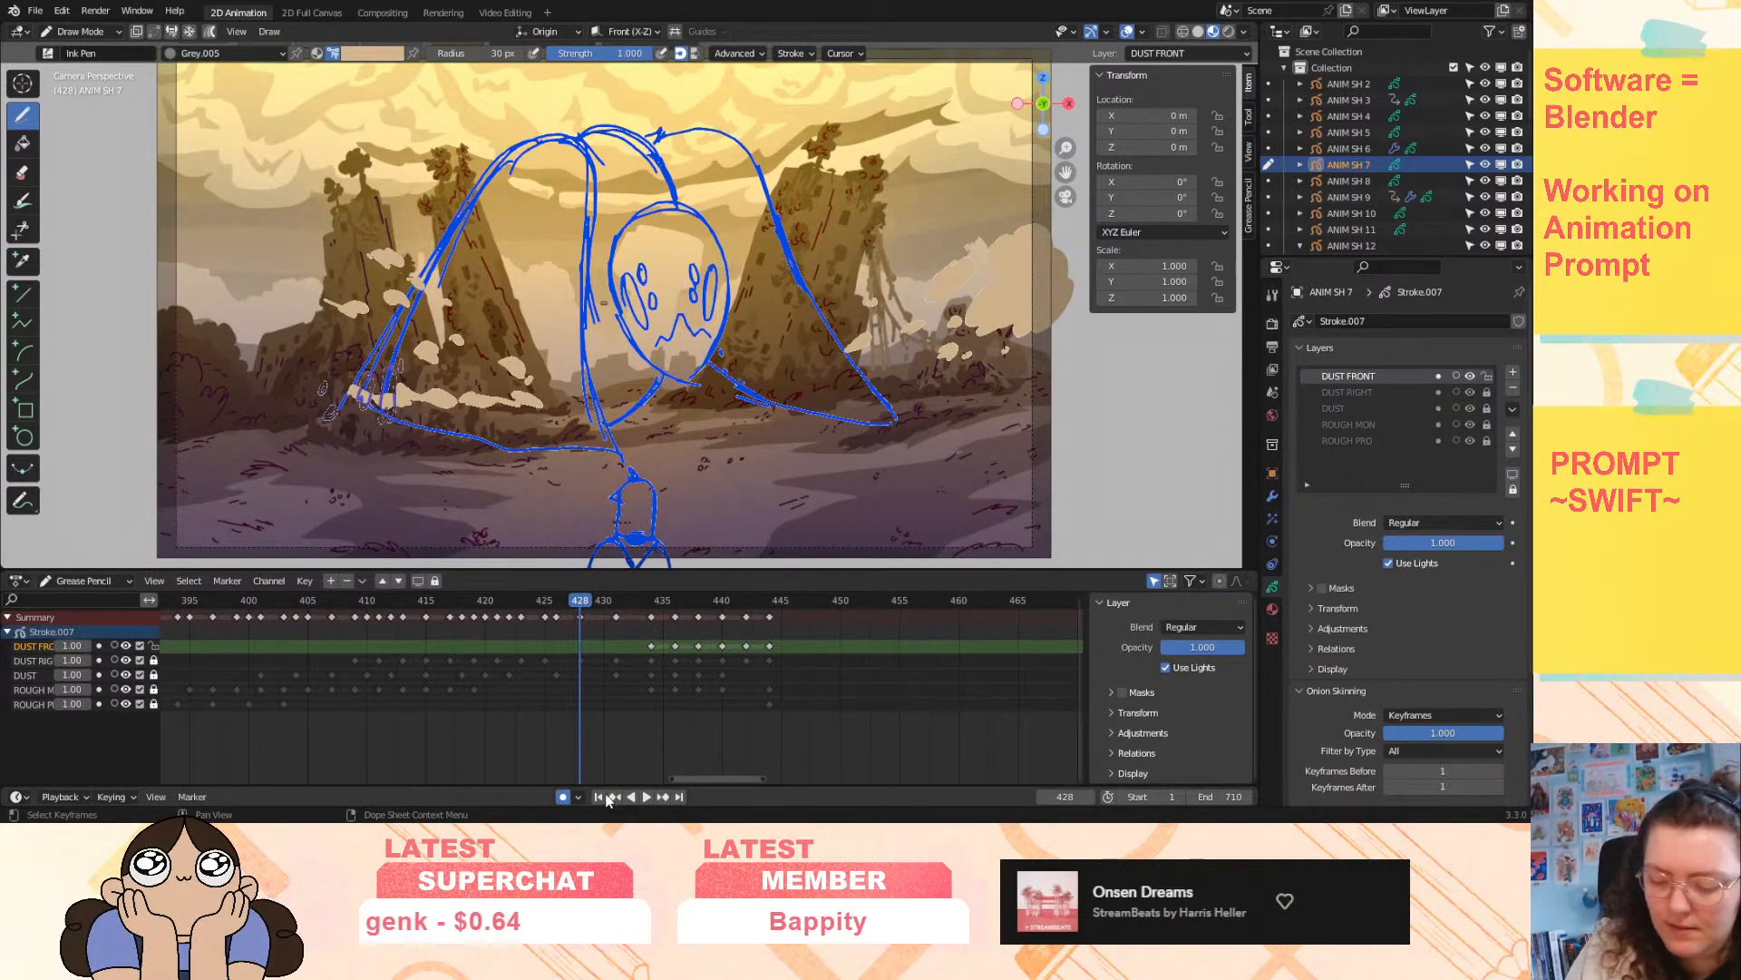
pyautogui.click(599, 797)
pyautogui.click(647, 797)
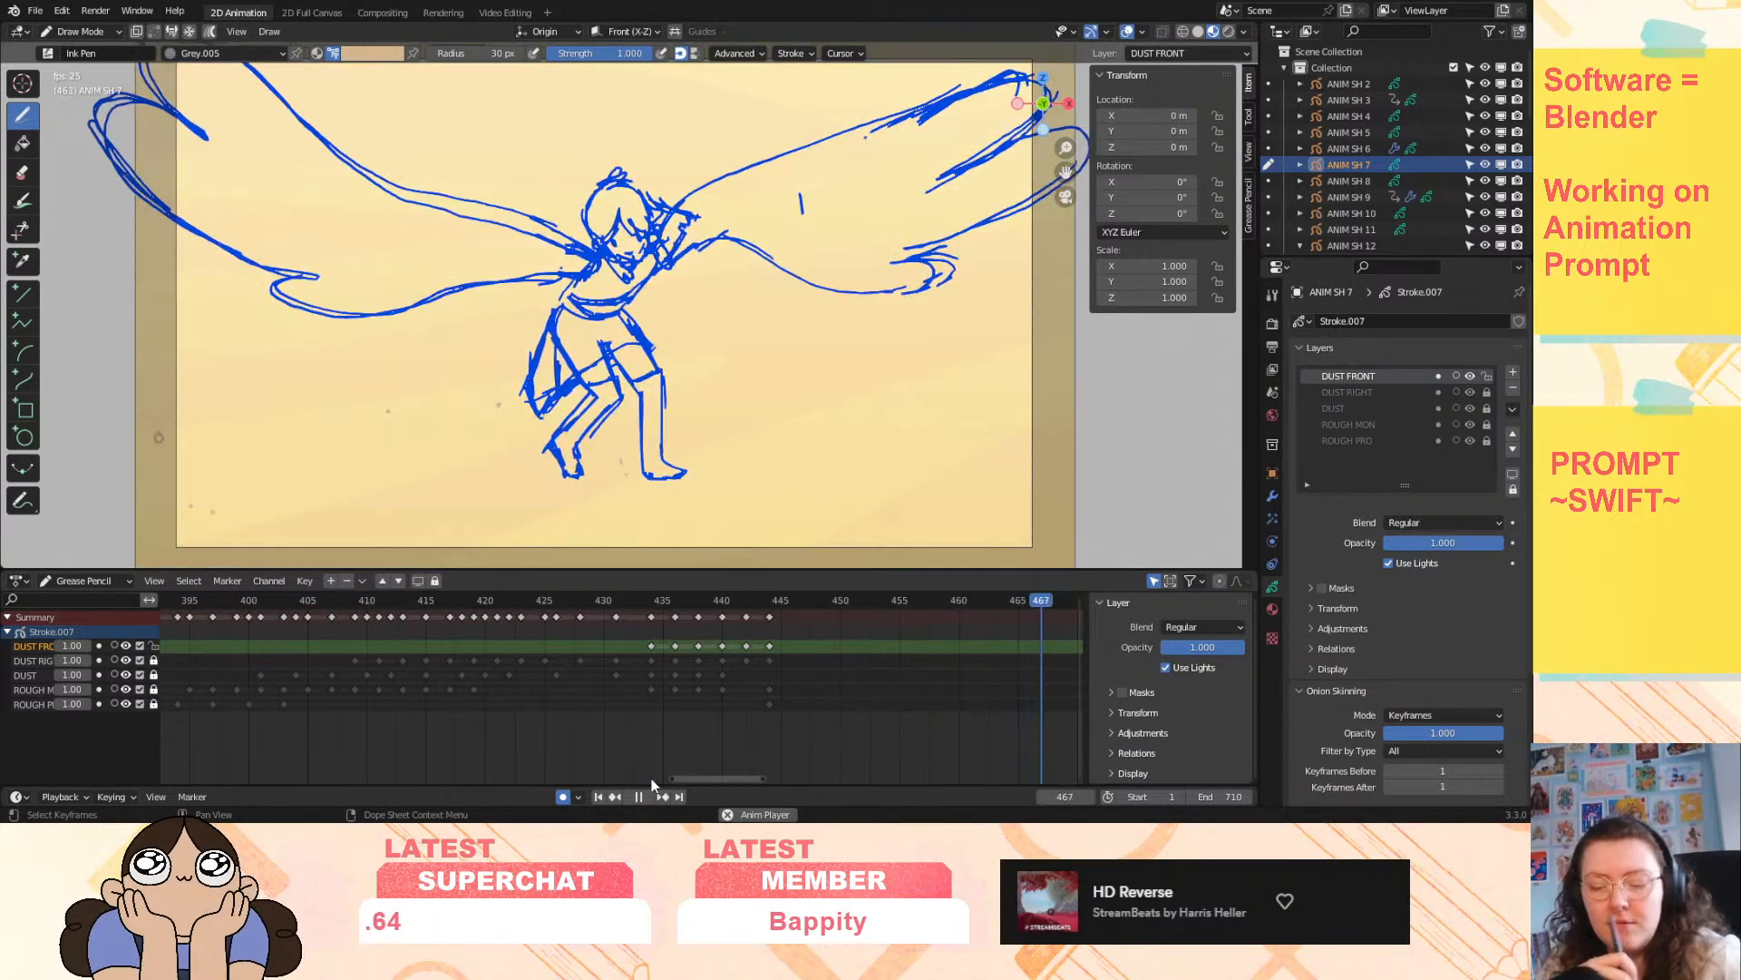
# - Stop the playback and scrub back to frame 317, where the winged figure stands with spread wings
pyautogui.click(639, 795)
pyautogui.moveTo(648, 606); pyautogui.dragTo(128, 760)
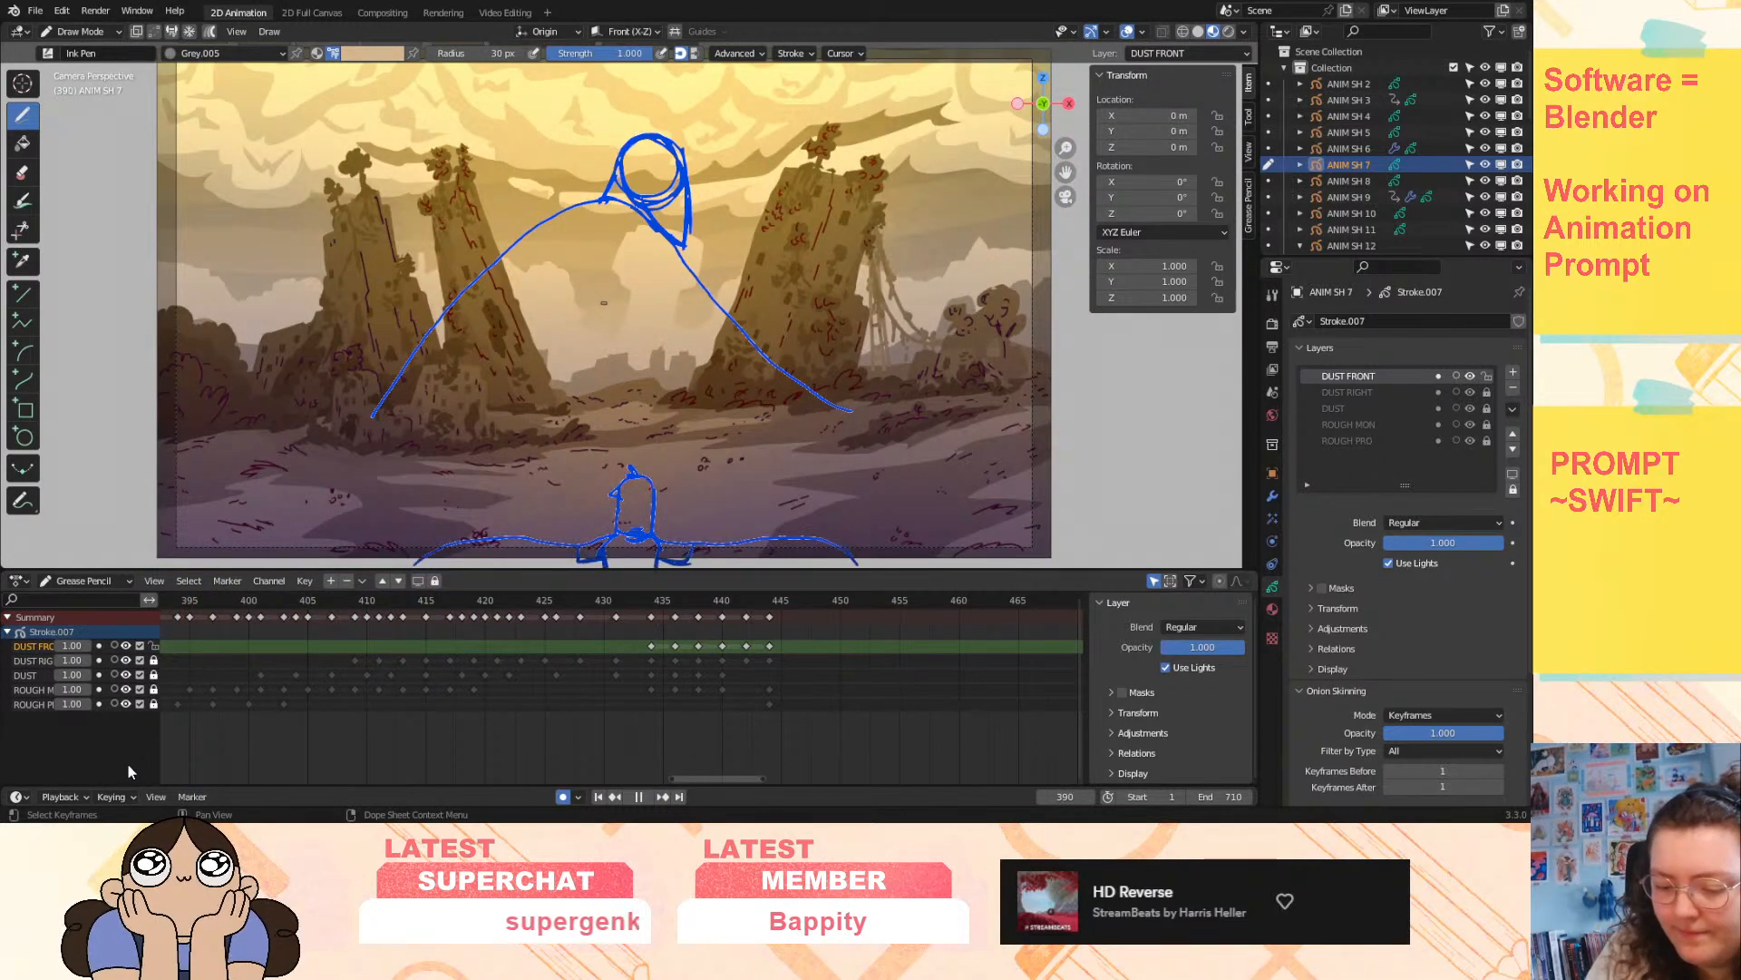
pyautogui.moveTo(694, 780); pyautogui.dragTo(631, 800)
pyautogui.click(632, 796)
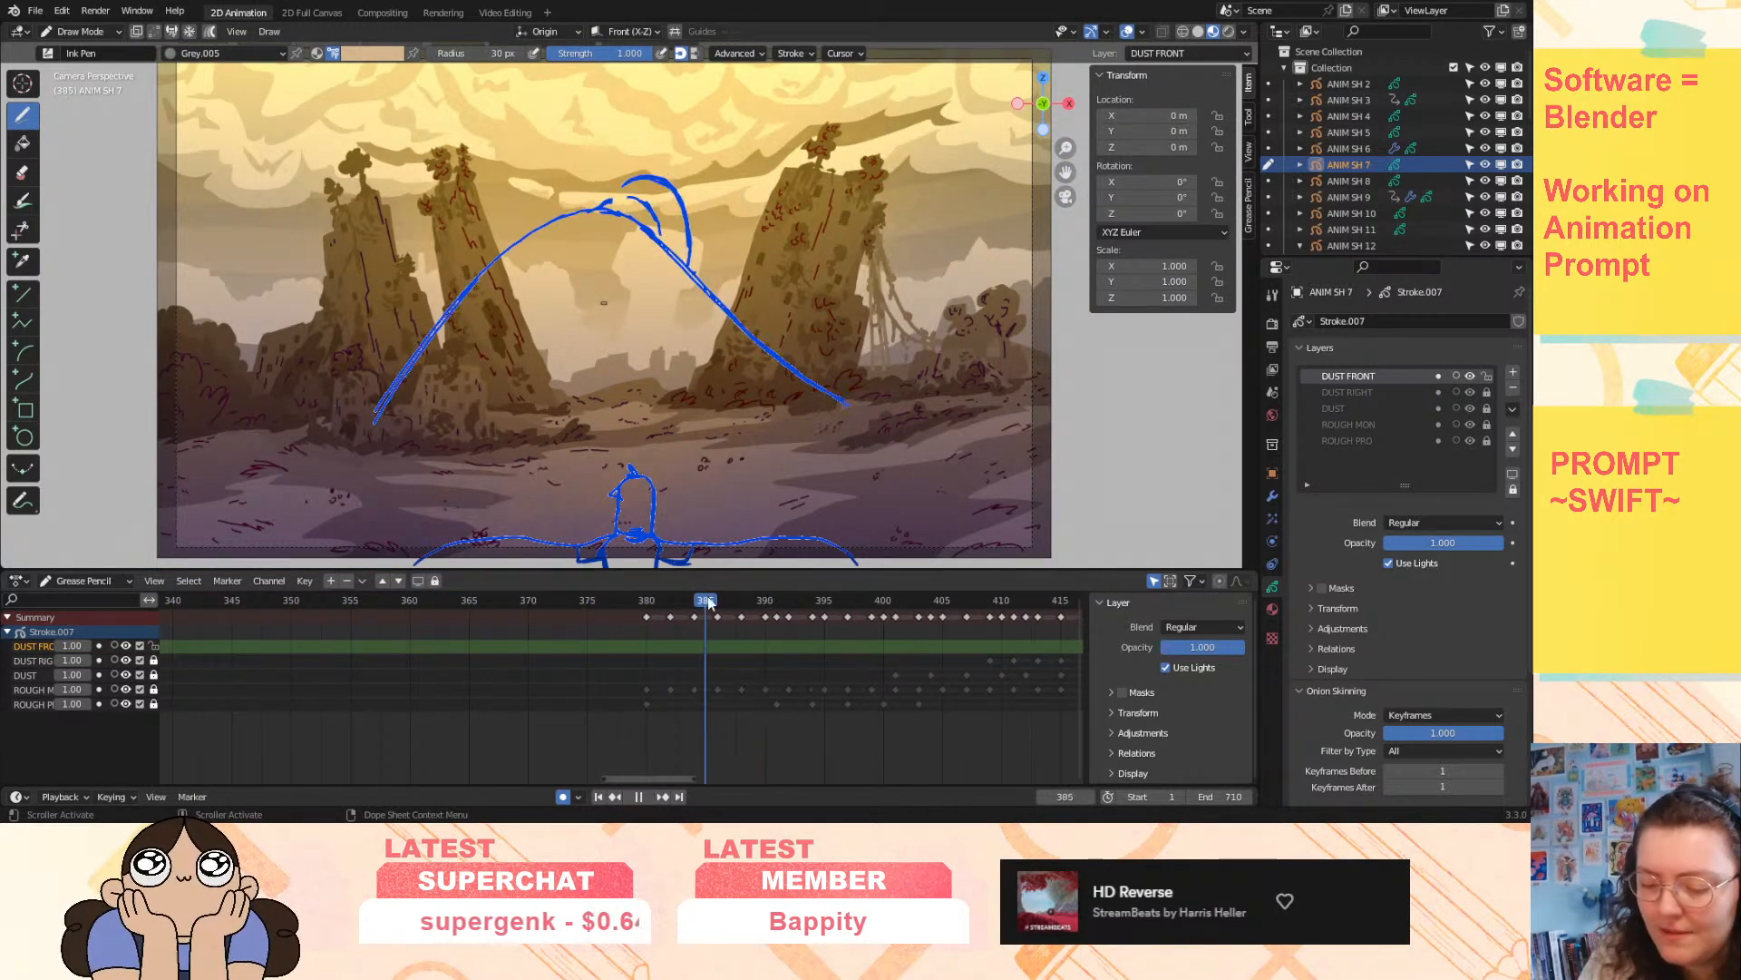
pyautogui.moveTo(362, 720)
pyautogui.mouseDown()
pyautogui.moveTo(442, 731)
pyautogui.moveTo(397, 760)
pyautogui.moveTo(578, 747)
pyautogui.moveTo(631, 788)
pyautogui.moveTo(602, 786)
pyautogui.mouseUp()
pyautogui.moveTo(885, 603)
pyautogui.mouseDown()
pyautogui.moveTo(408, 717)
pyautogui.moveTo(233, 731)
pyautogui.moveTo(432, 725)
pyautogui.mouseUp()
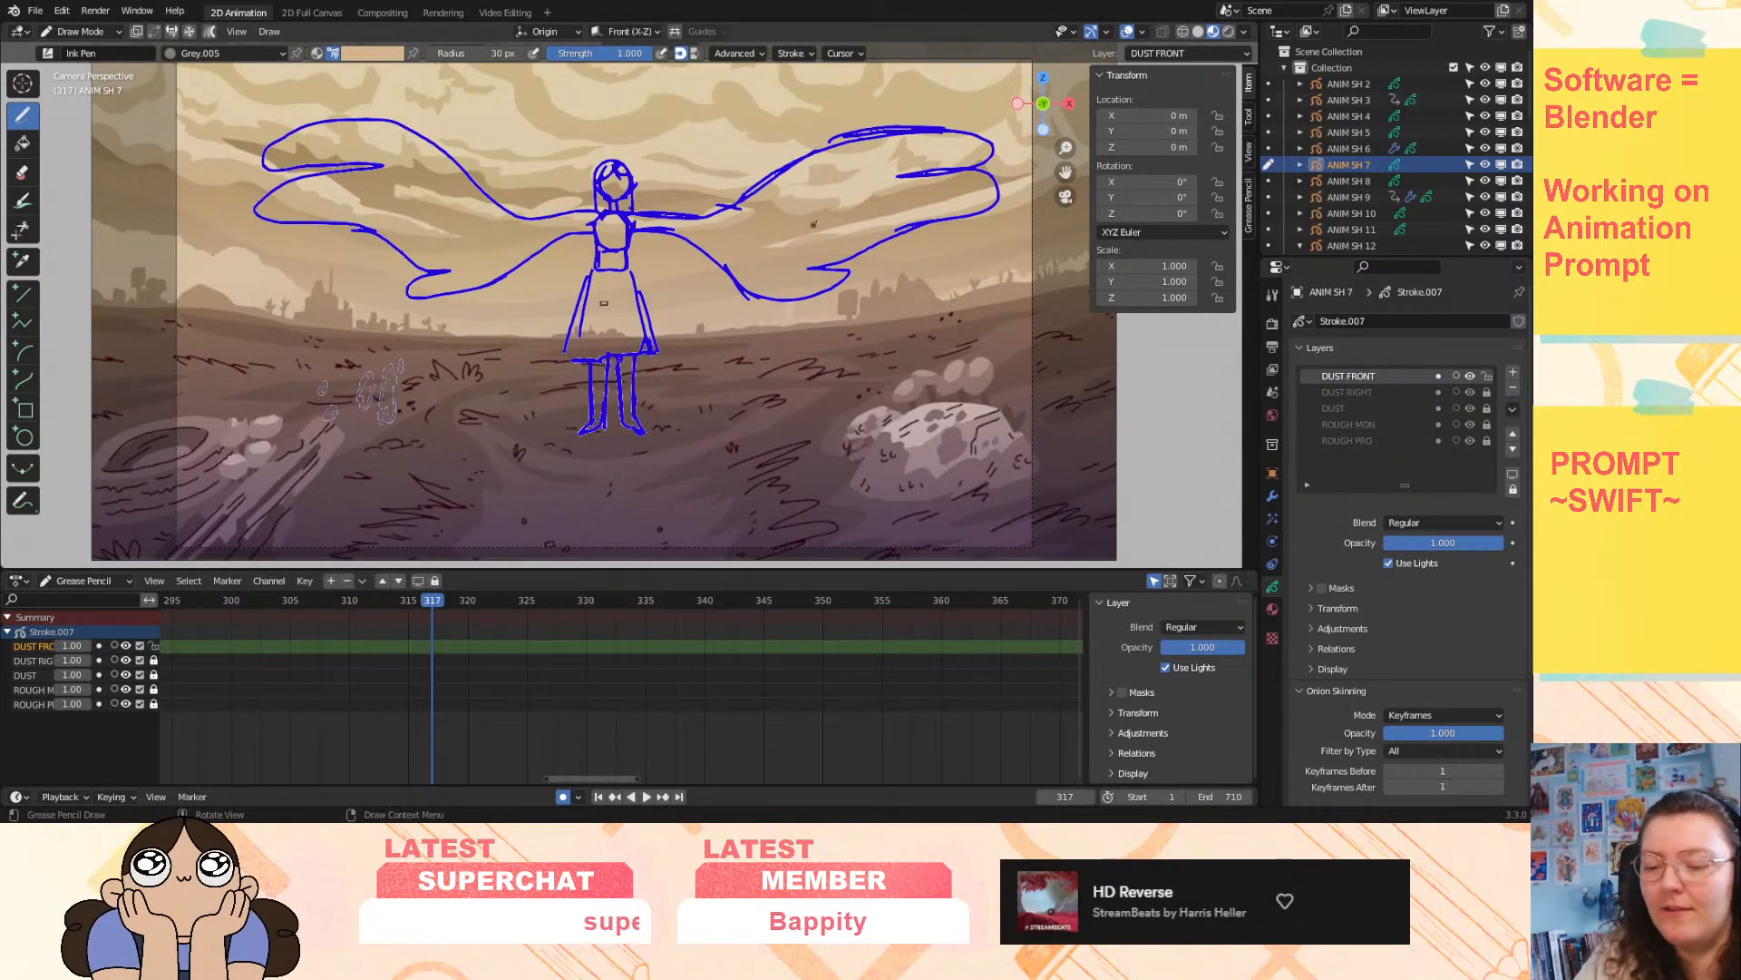
pyautogui.moveTo(547, 776); pyautogui.dragTo(471, 769)
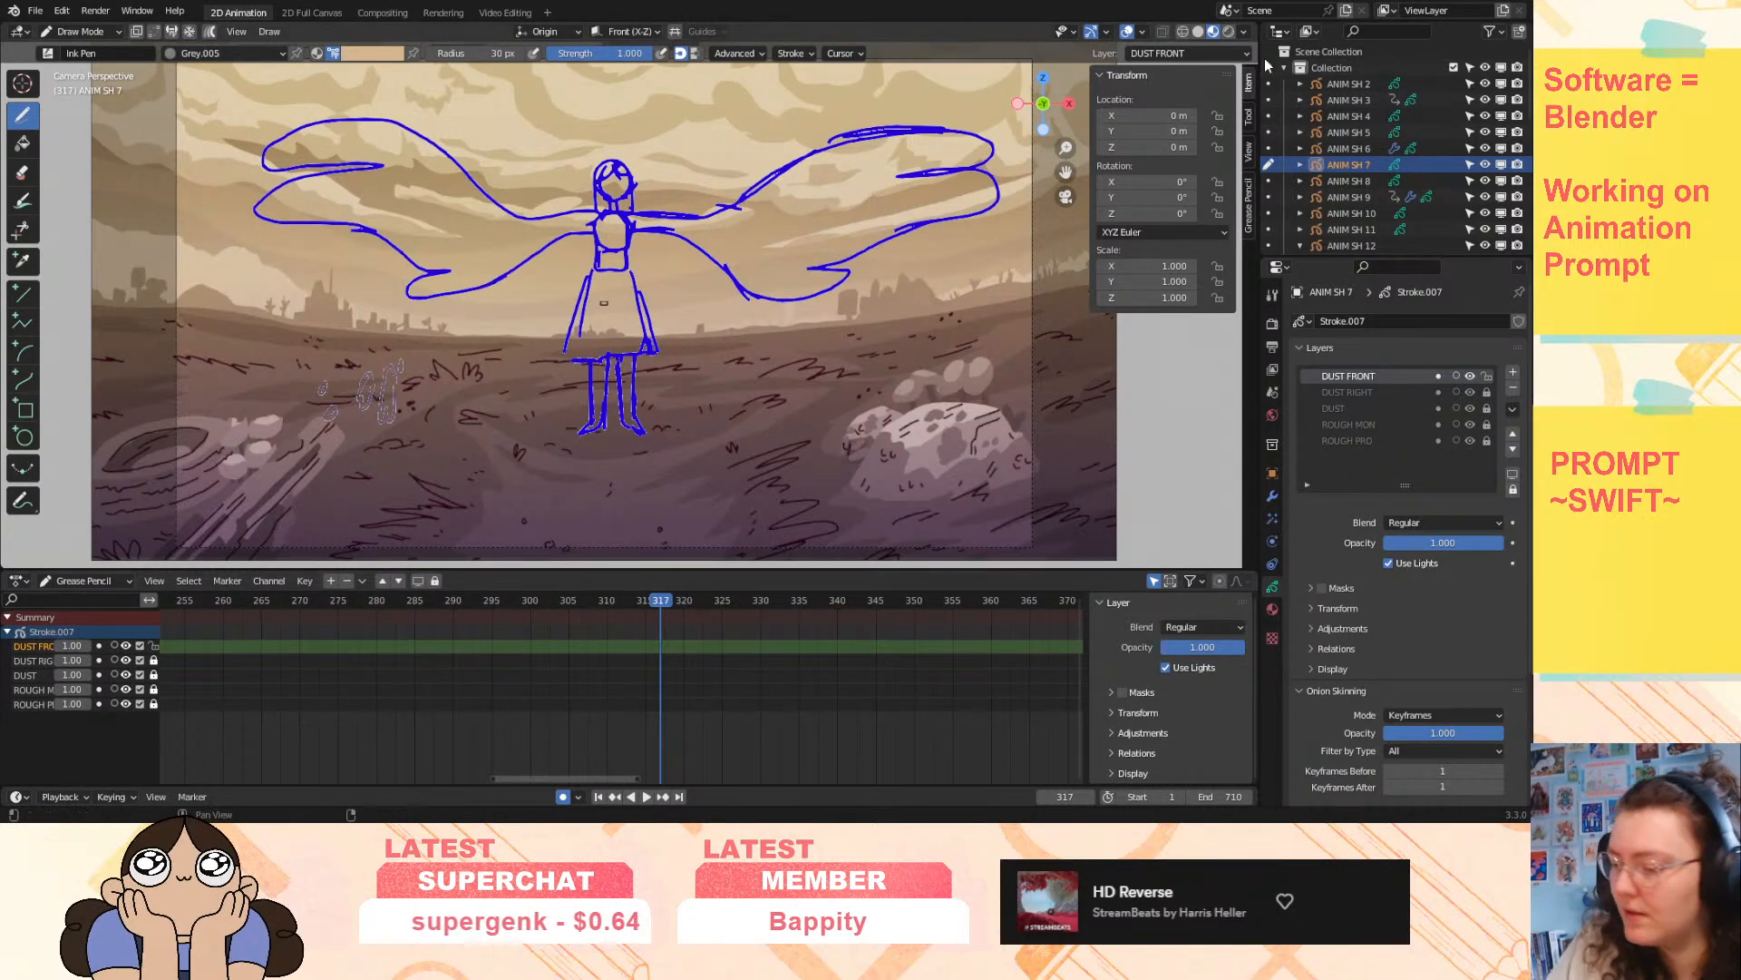
# - Make the ANIM SH 5 Grease Pencil object active for drawing in Draw Mode
pyautogui.click(1355, 147)
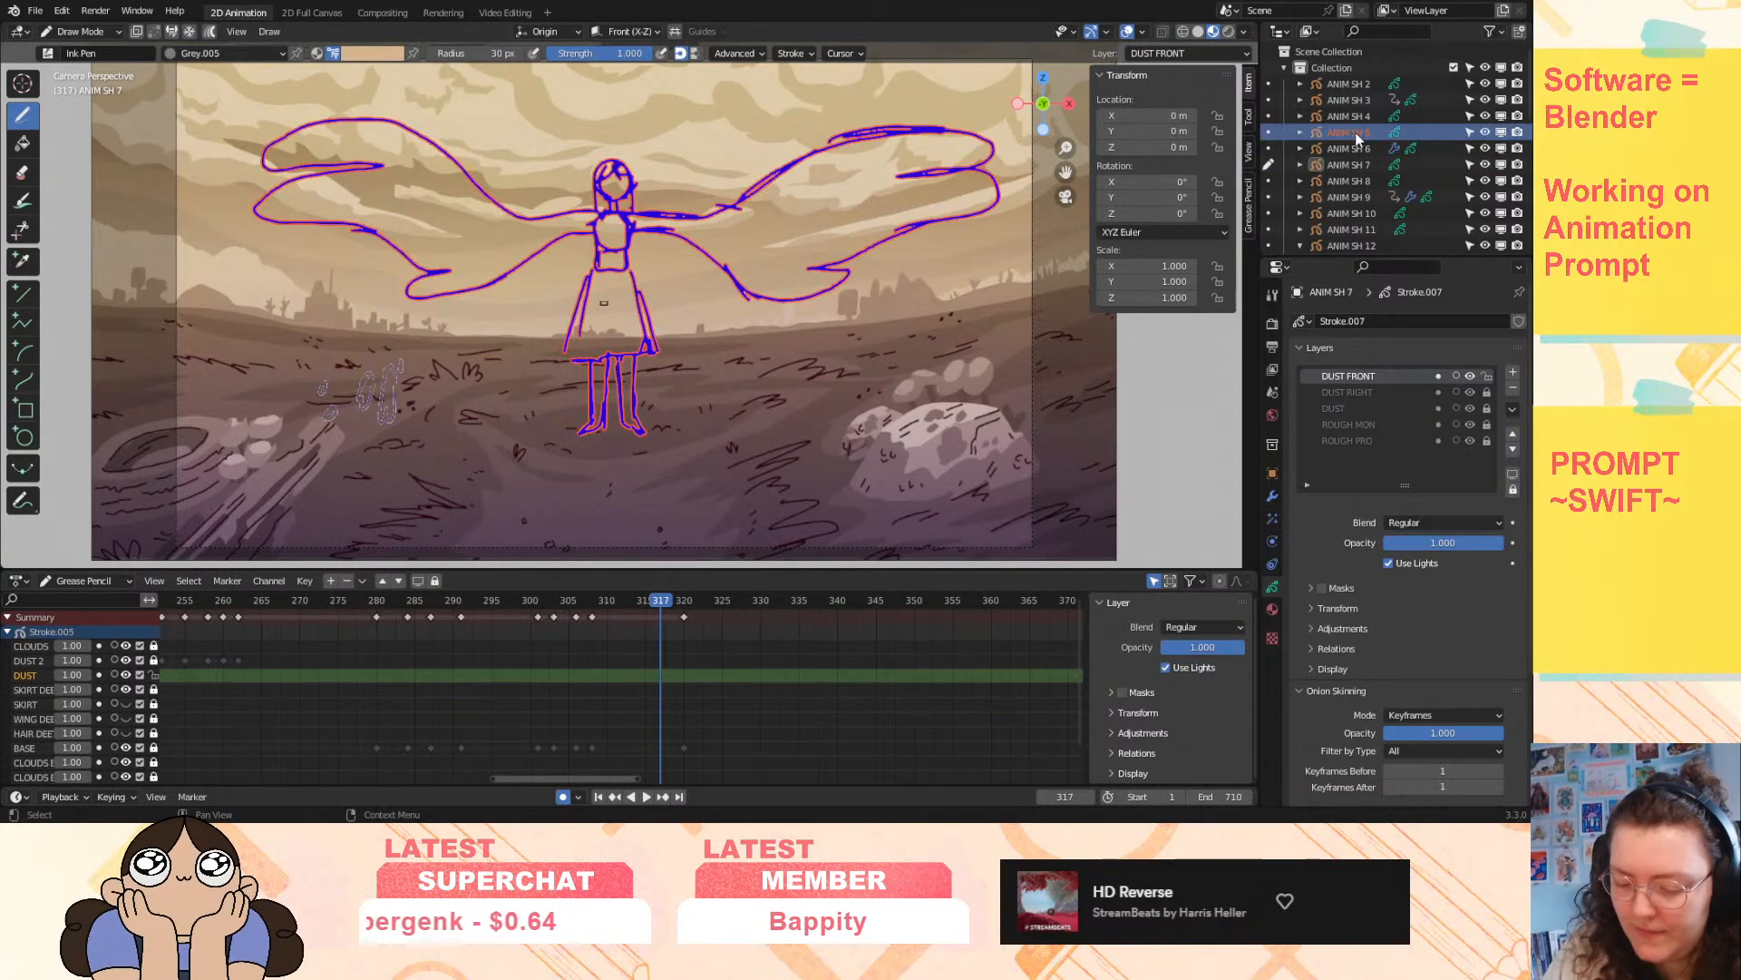
pyautogui.click(1326, 132)
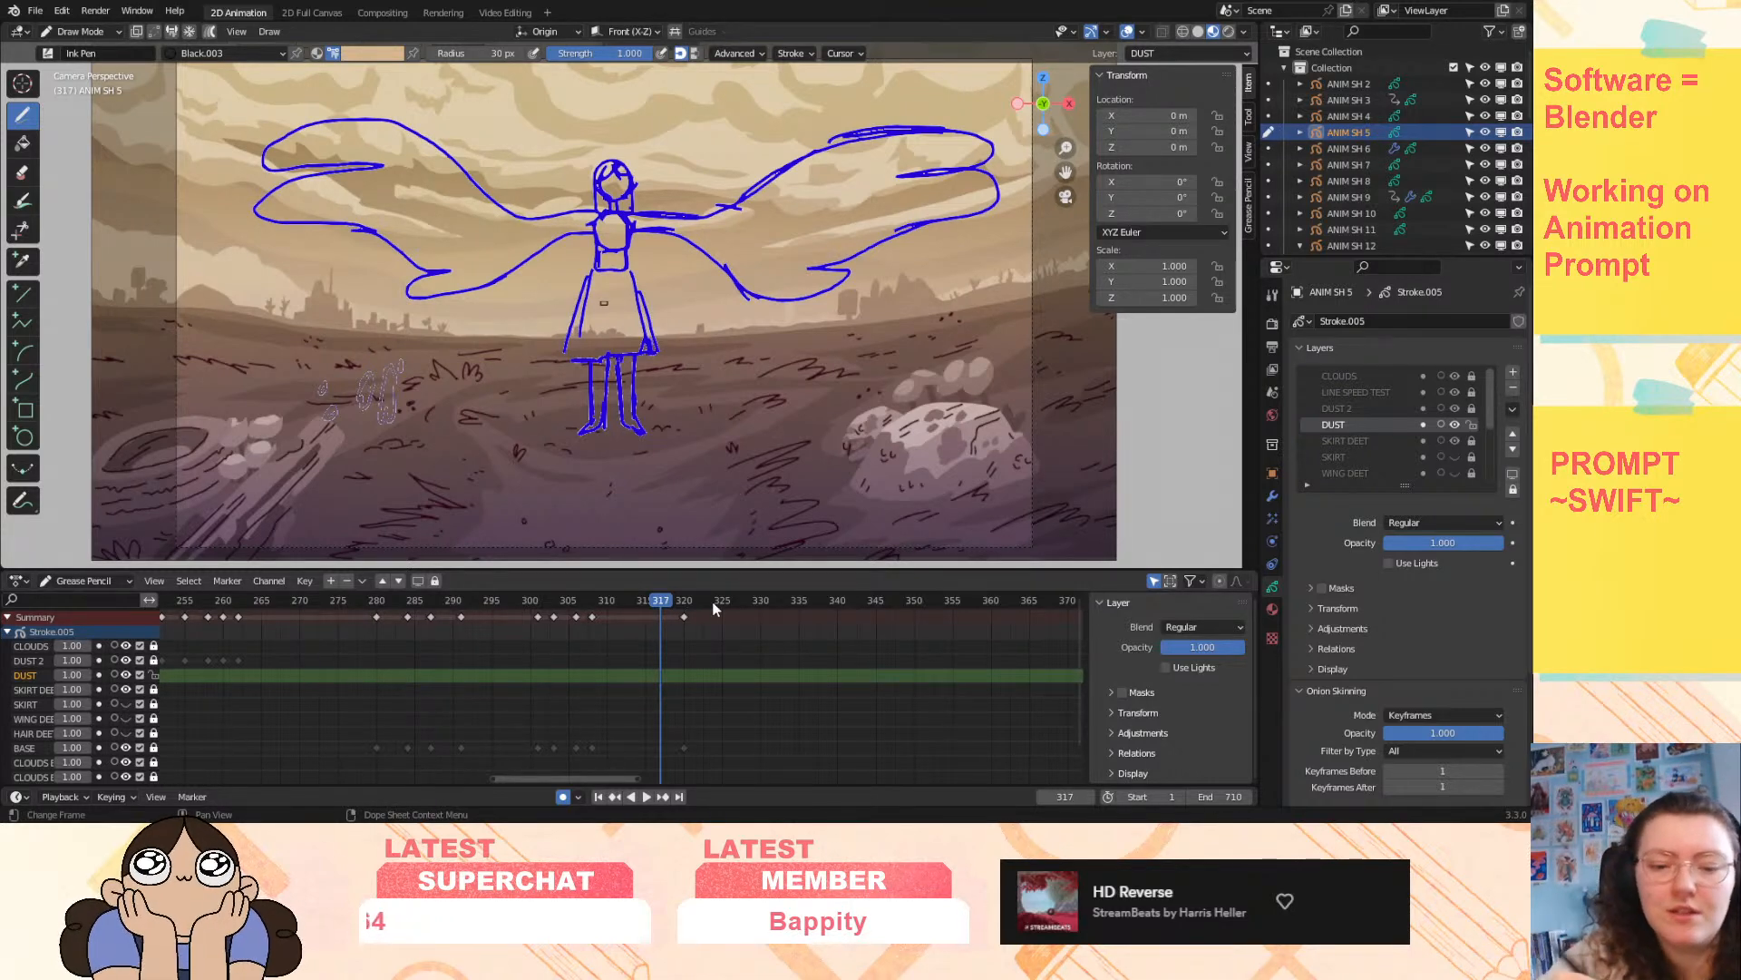
pyautogui.click(80, 32)
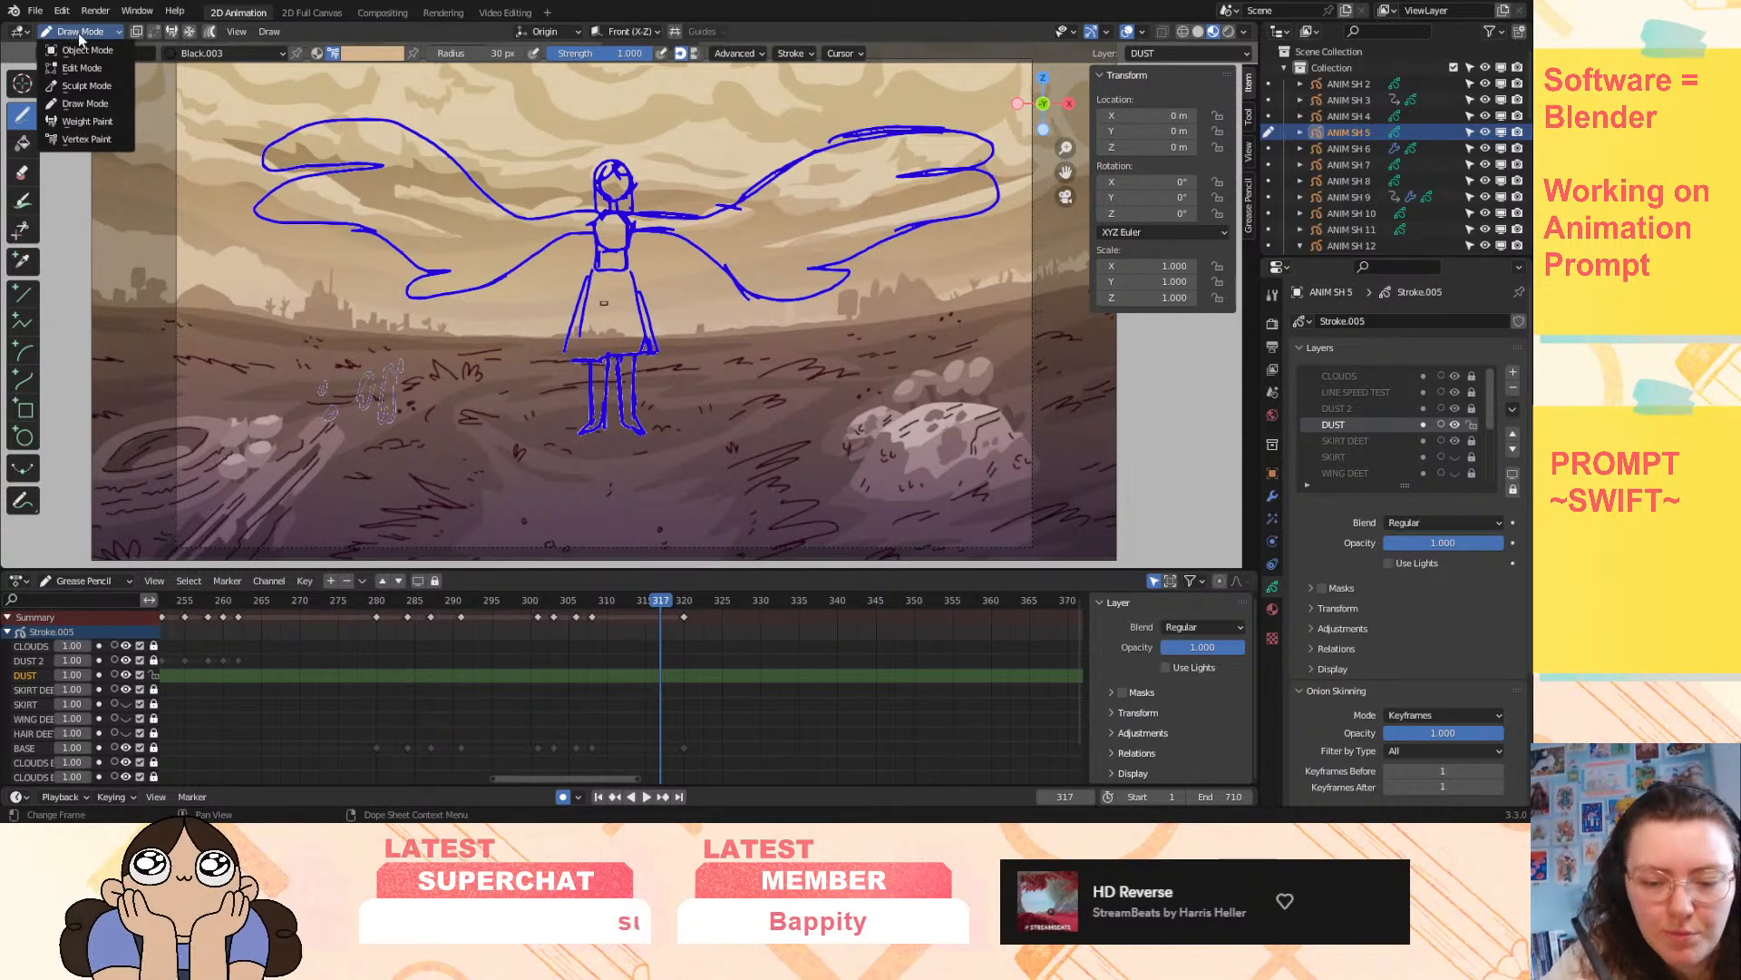
pyautogui.click(85, 104)
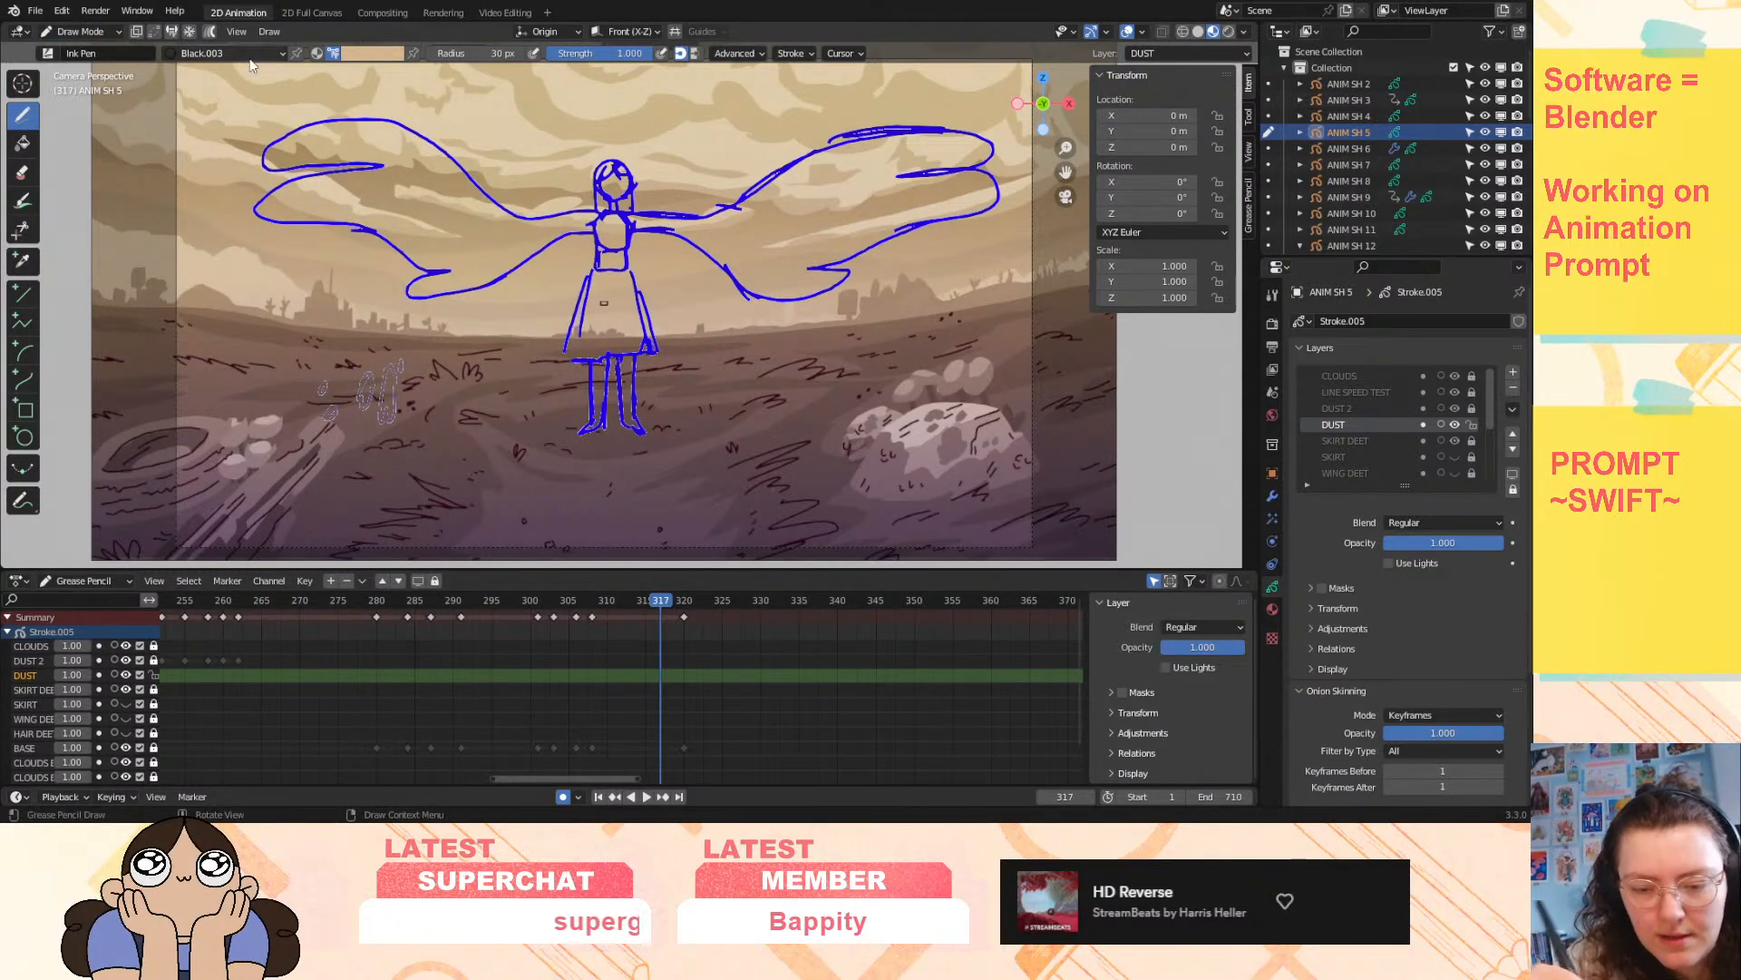
# - Try blue test strokes above the figure's head on the DUST layer at frame 317, then undo them
pyautogui.click(375, 55)
pyautogui.click(397, 94)
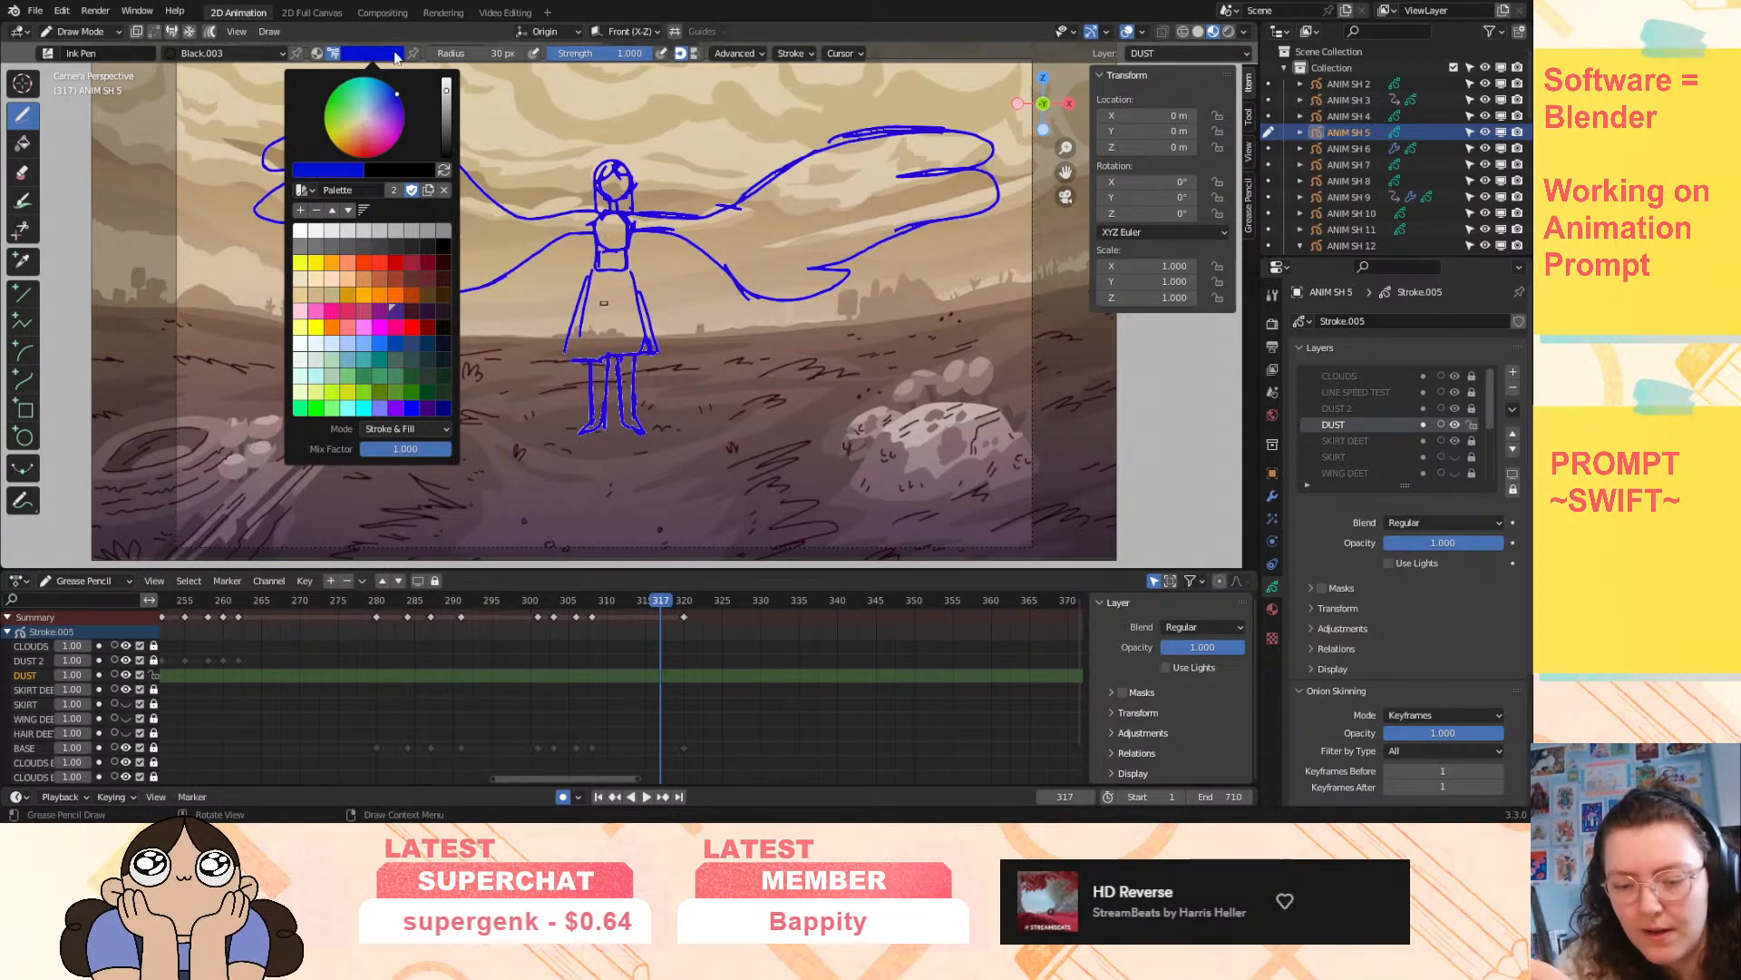
pyautogui.moveTo(536, 129); pyautogui.dragTo(562, 180)
pyautogui.moveTo(531, 105); pyautogui.dragTo(549, 138)
pyautogui.moveTo(512, 53)
pyautogui.mouseDown()
pyautogui.moveTo(545, 53)
pyautogui.moveTo(543, 120)
pyautogui.mouseUp()
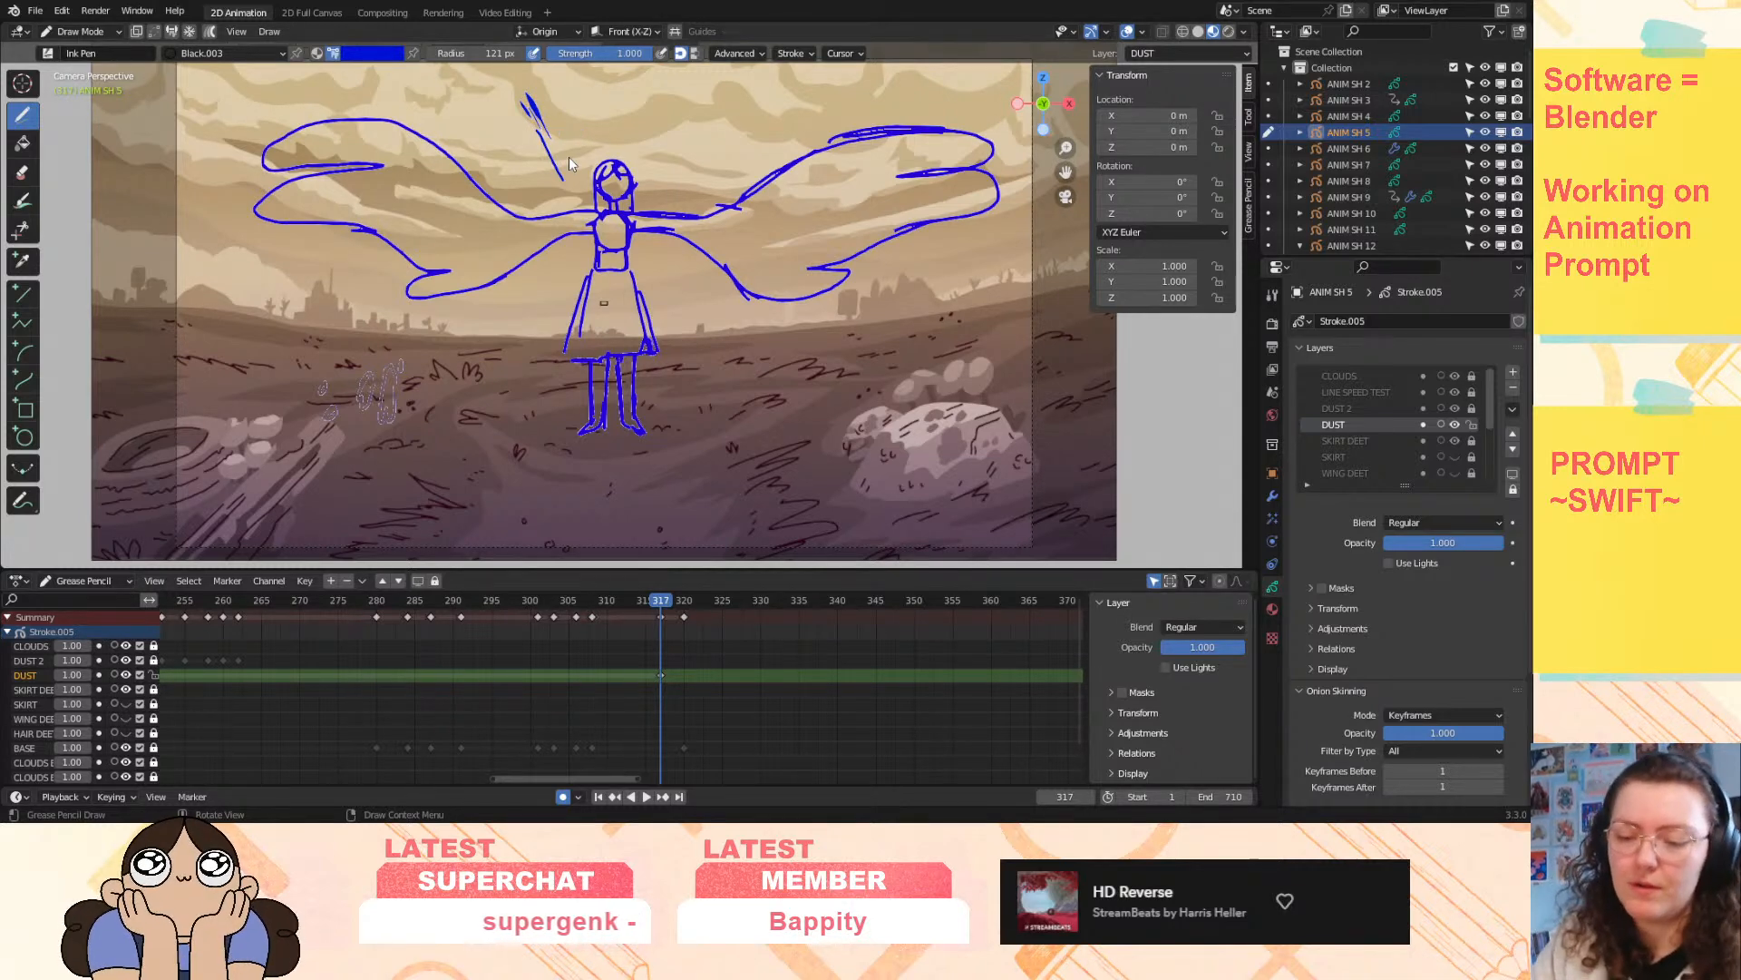
pyautogui.hotkey('ctrl', 'z')
pyautogui.hotkey('ctrl', 'z')
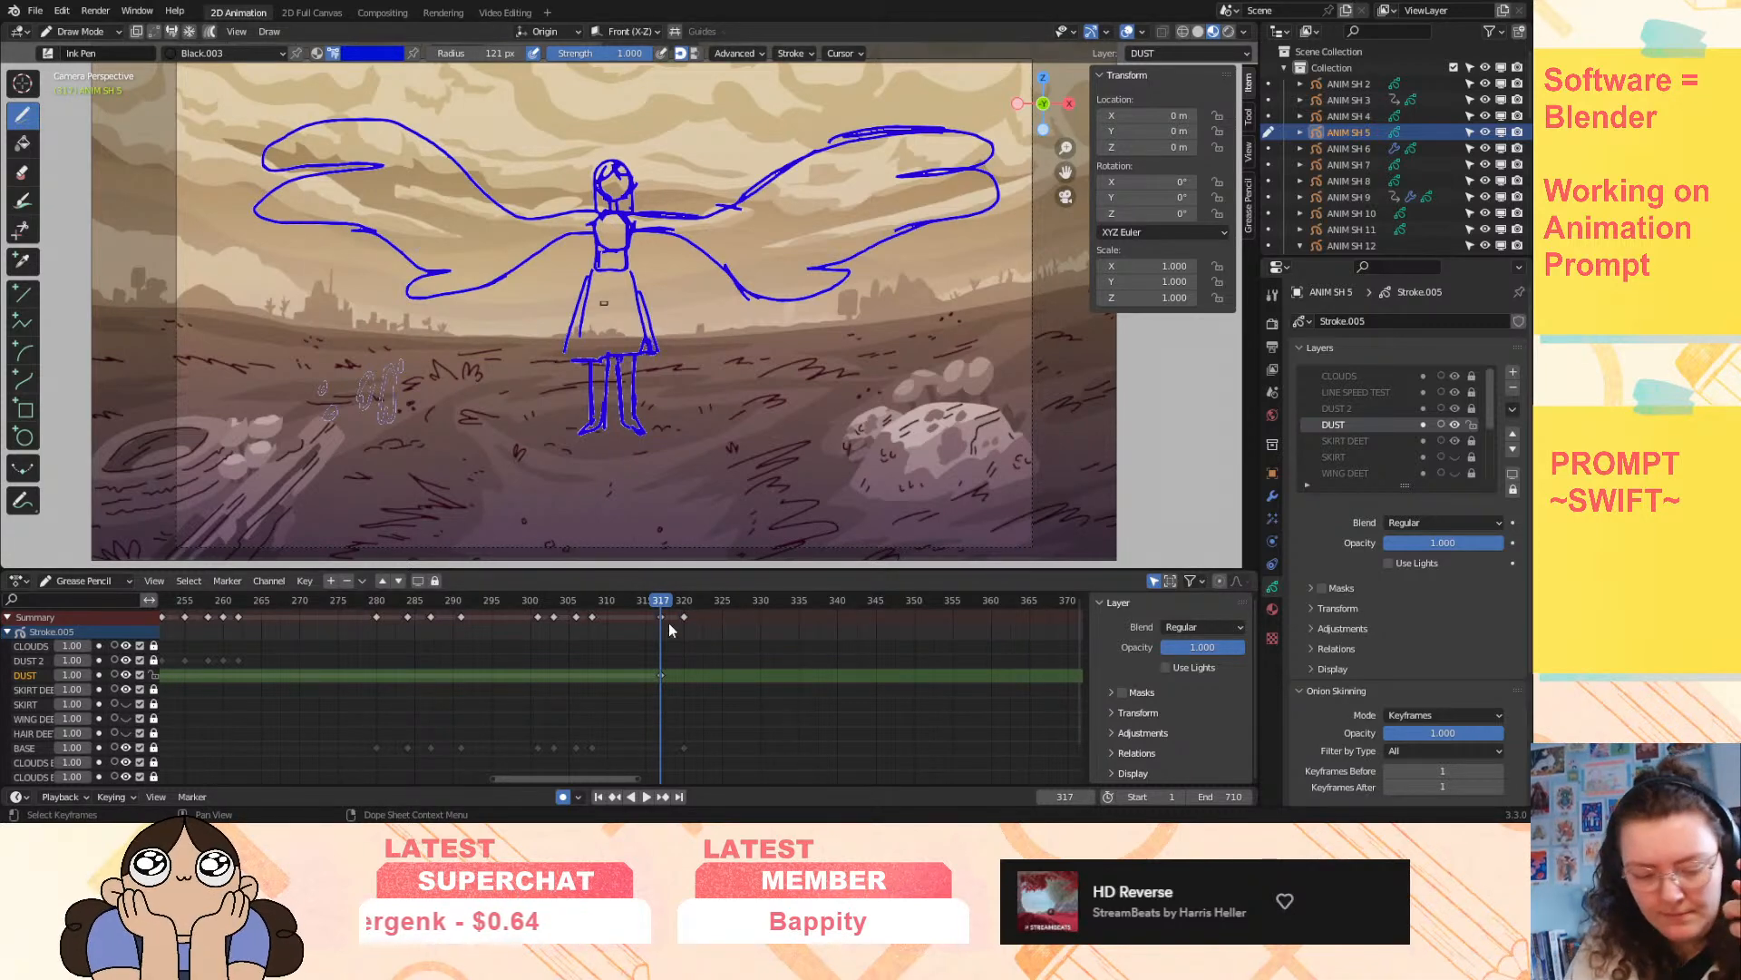
# - Delete the stray DUST layer keyframe at frame 317 and move to frame 313
pyautogui.doubleClick(1334, 424)
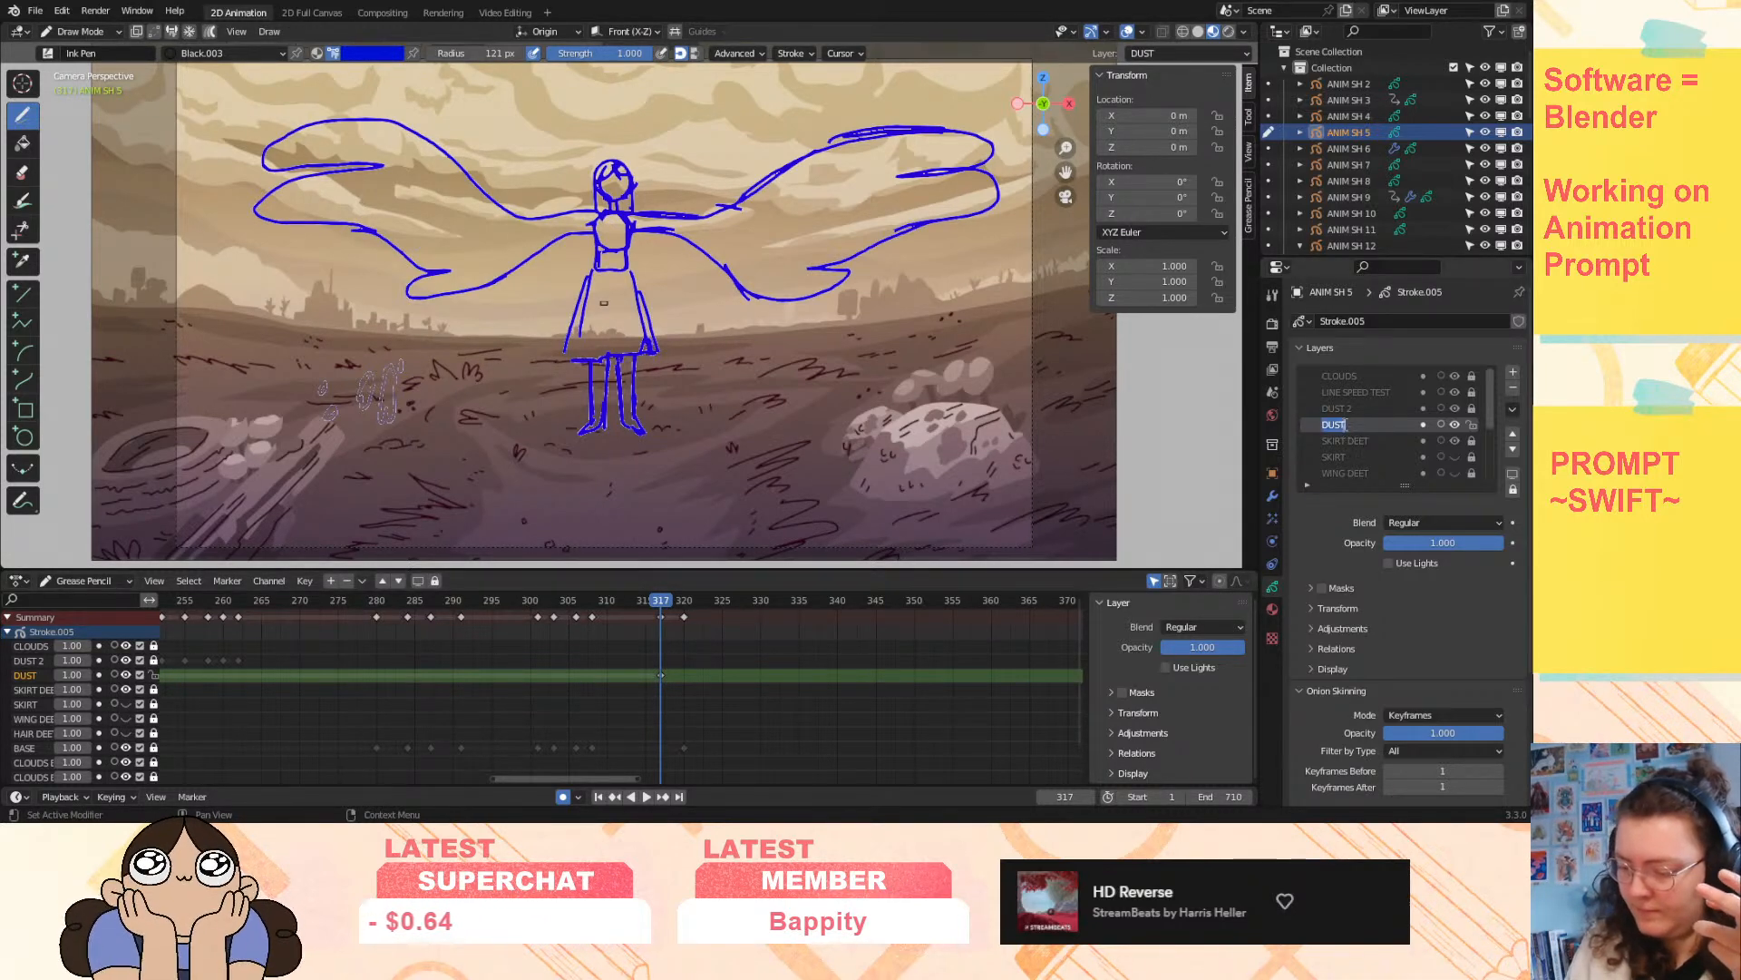
pyautogui.click(601, 780)
pyautogui.moveTo(588, 781)
pyautogui.mouseDown()
pyautogui.moveTo(527, 782)
pyautogui.moveTo(578, 780)
pyautogui.mouseUp()
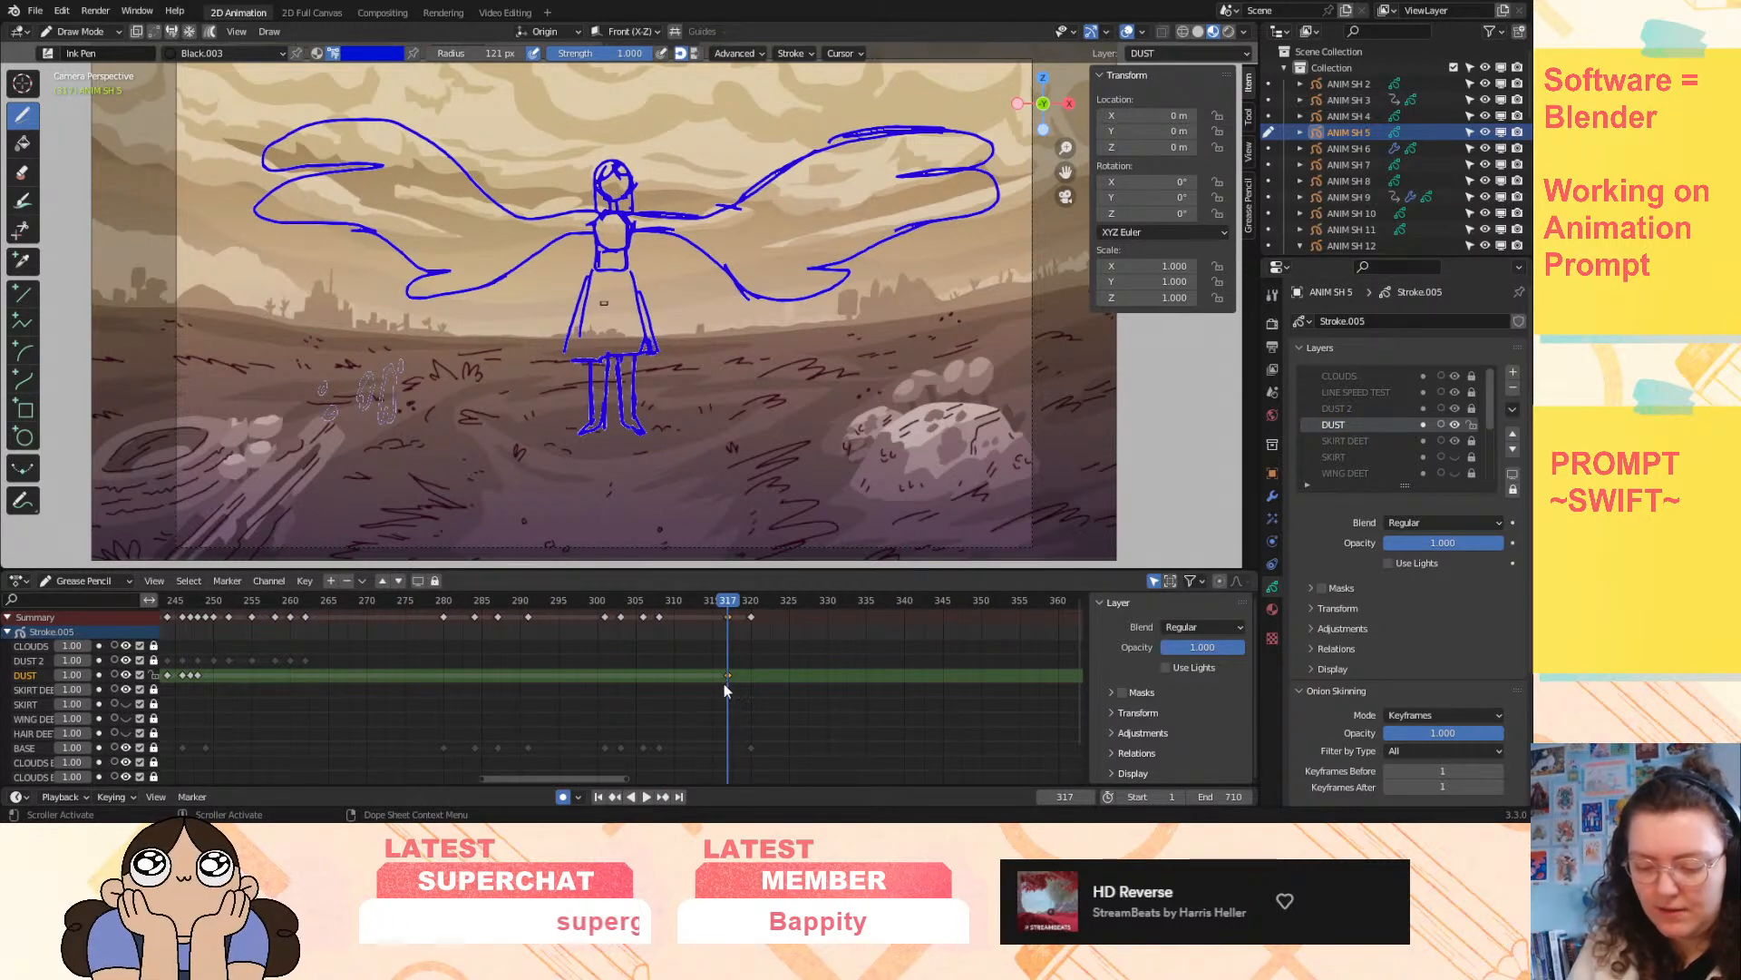
pyautogui.press('Delete')
pyautogui.moveTo(731, 608); pyautogui.dragTo(682, 621)
pyautogui.press('space')
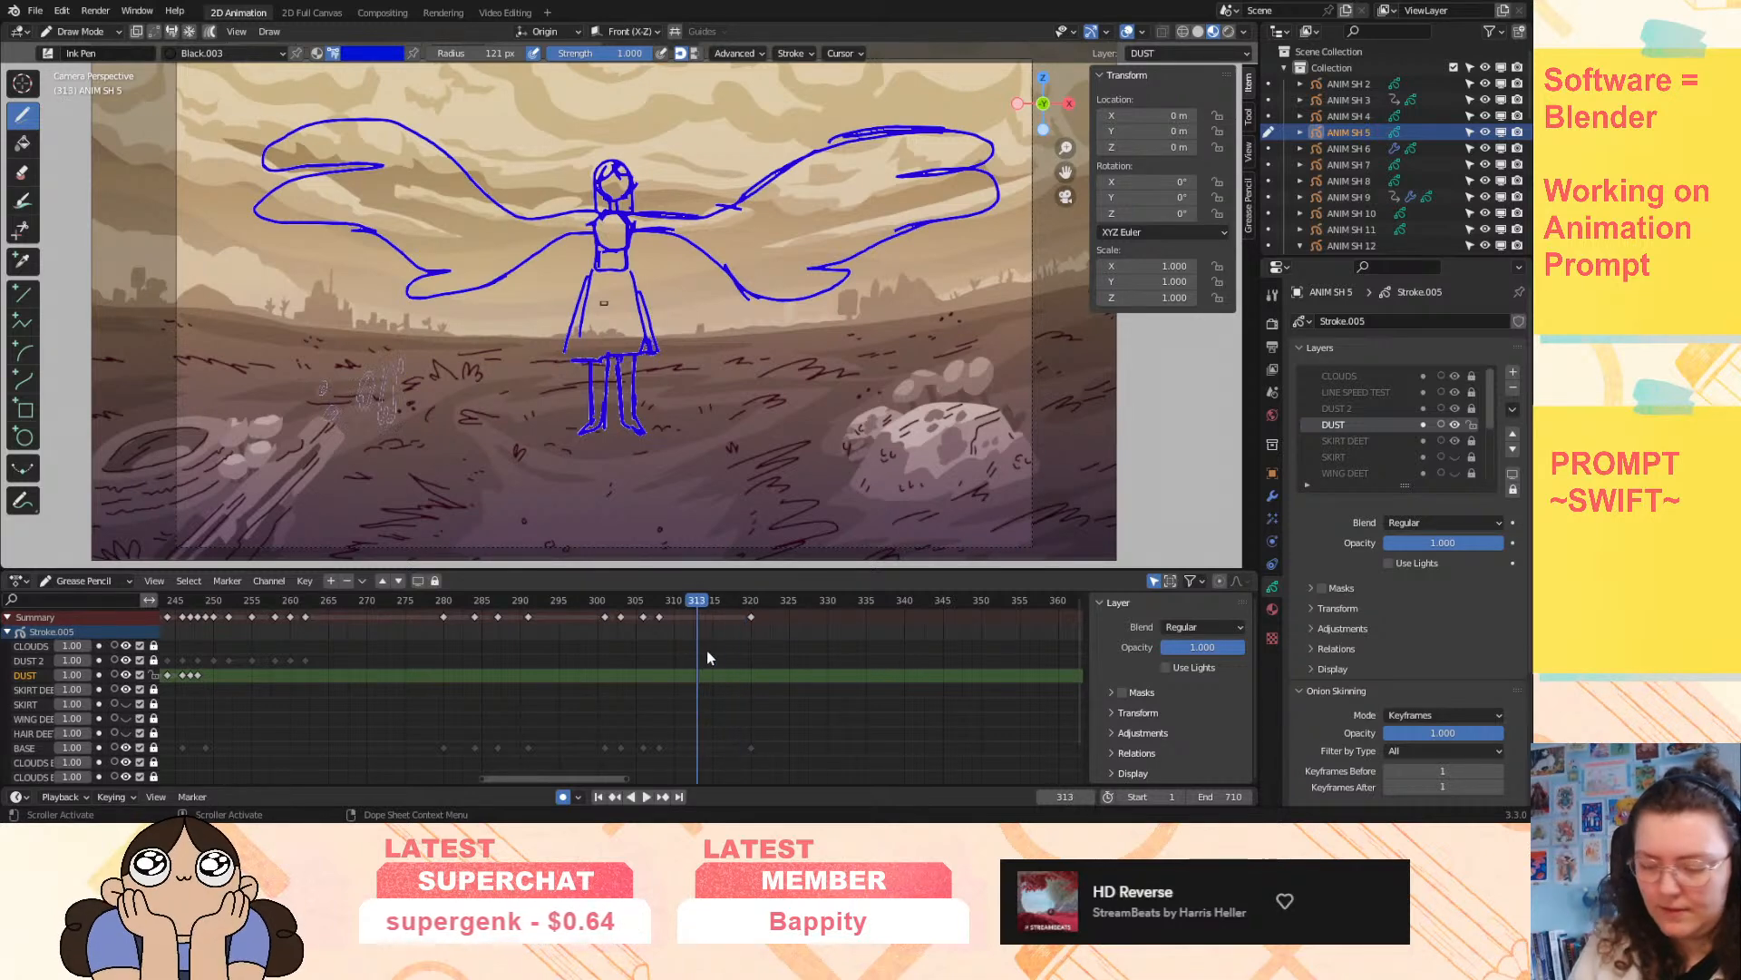
# - Add a layer named FEATHERS to ANIM SH 5 and move it to the top of the layer stack
pyautogui.click(1513, 372)
pyautogui.doubleClick(1361, 426)
pyautogui.write('FE')
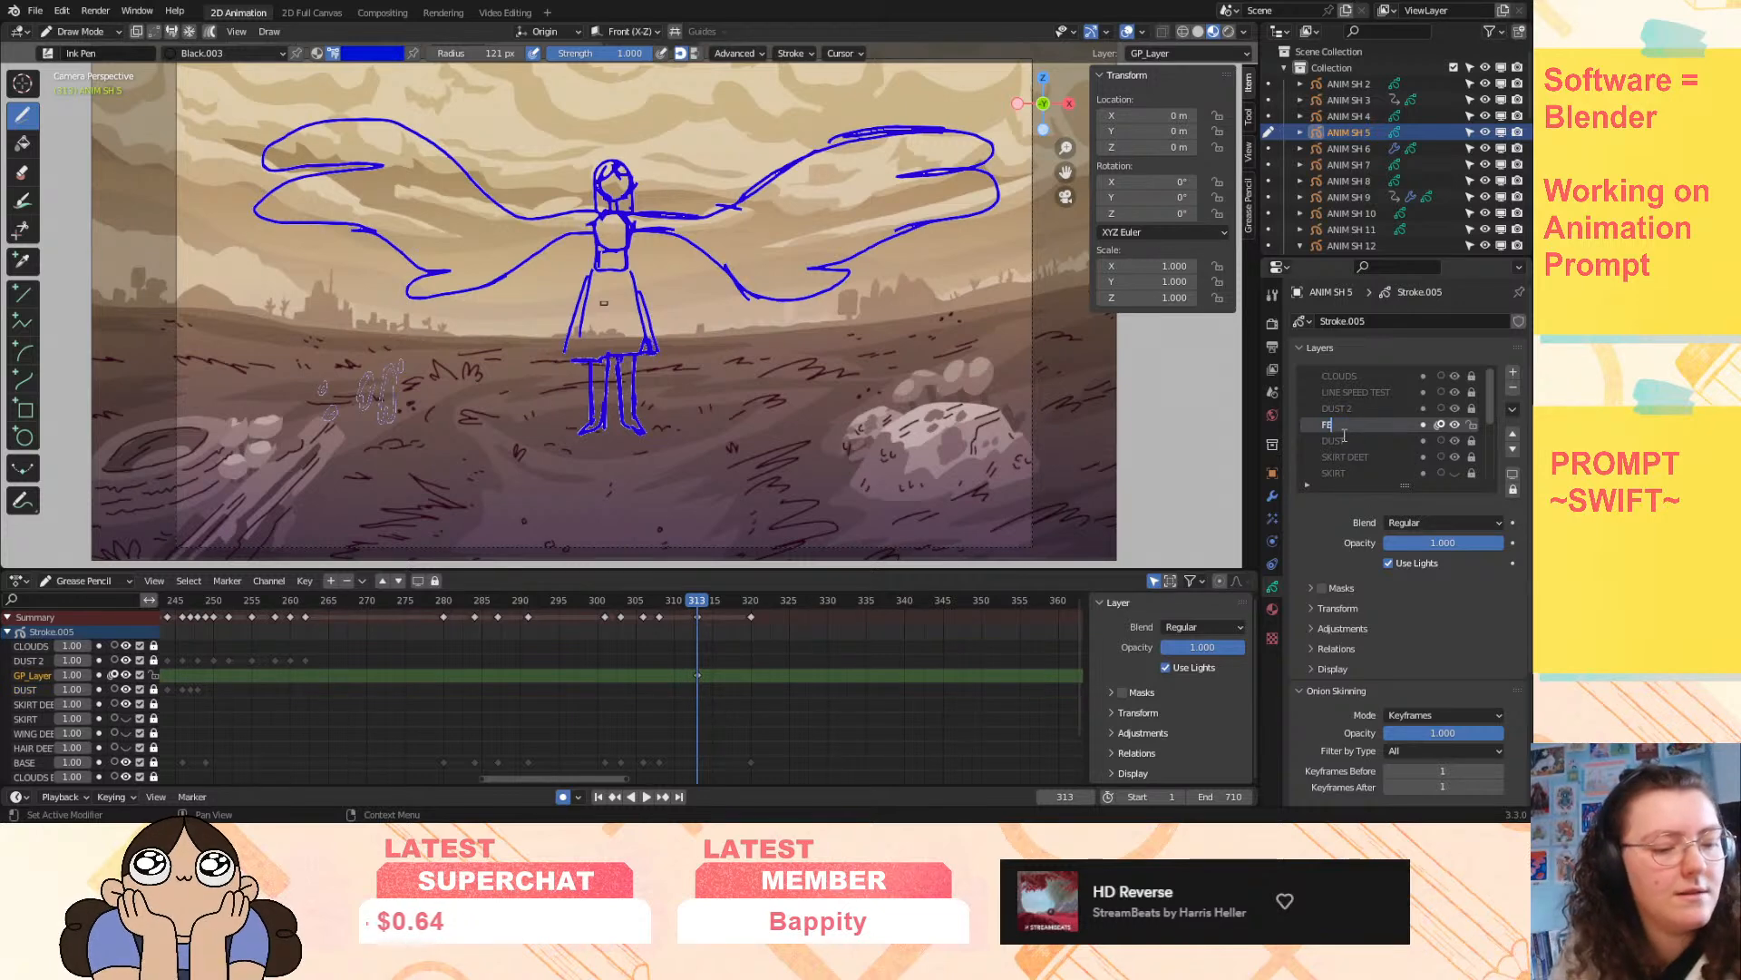
pyautogui.write('ATHERS')
pyautogui.press('Return')
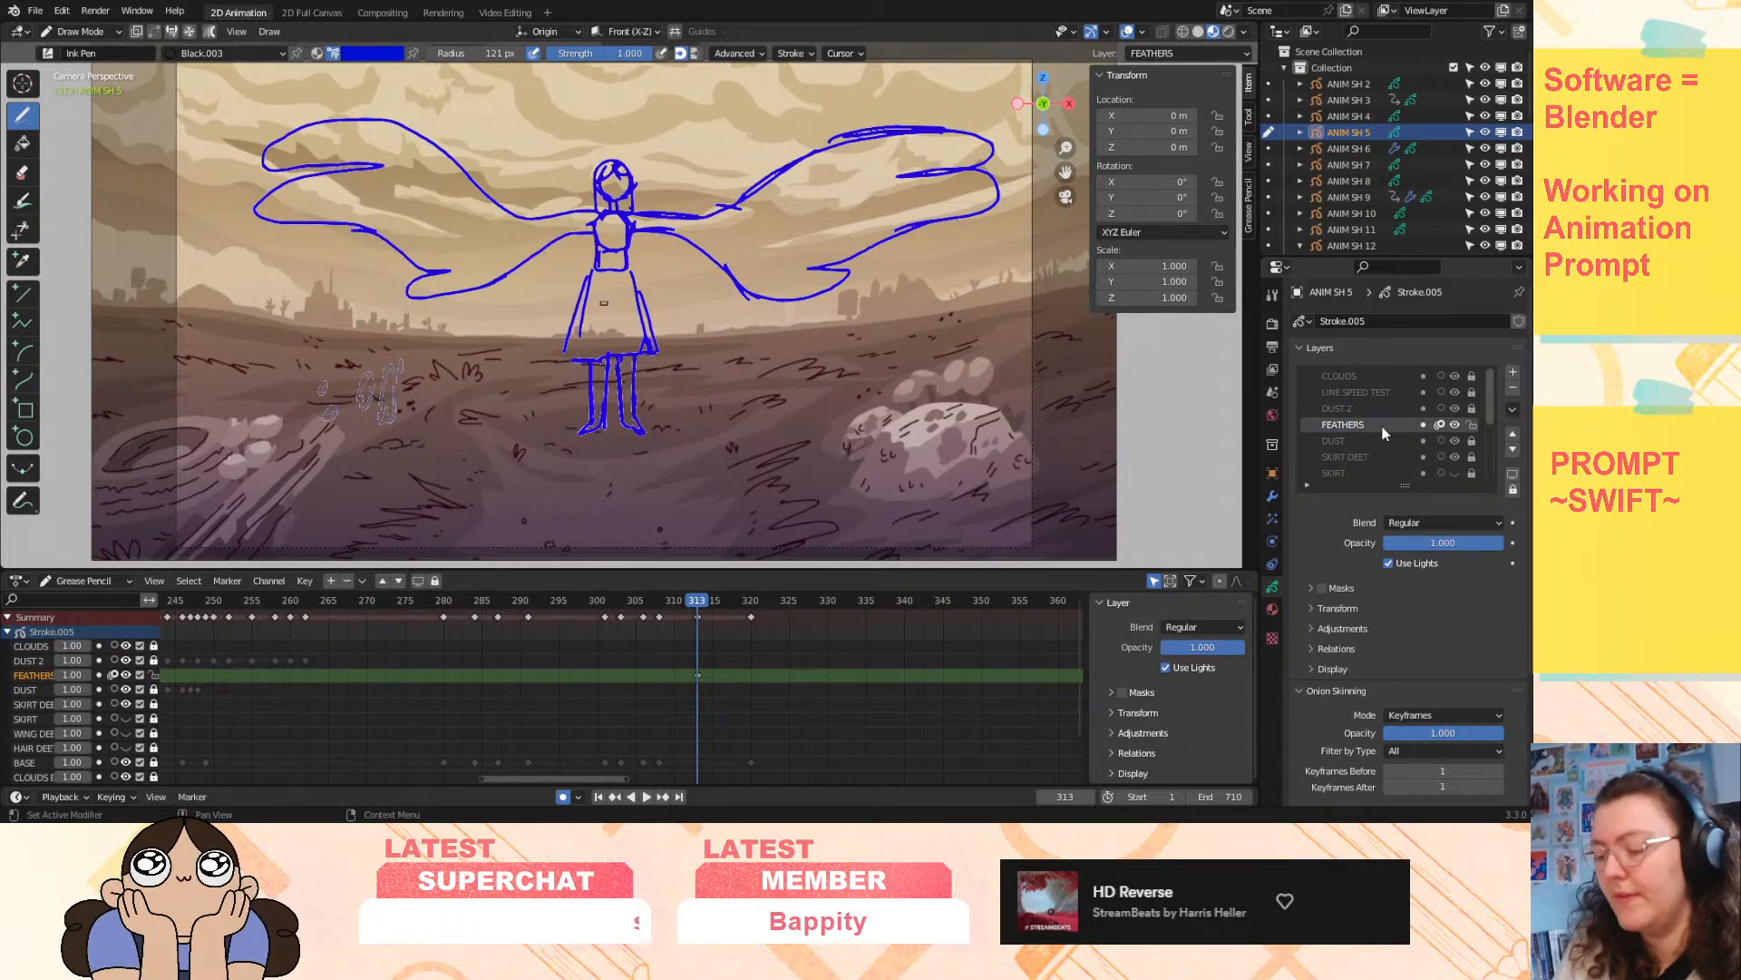
pyautogui.click(1513, 434)
pyautogui.click(1512, 434)
pyautogui.click(1513, 434)
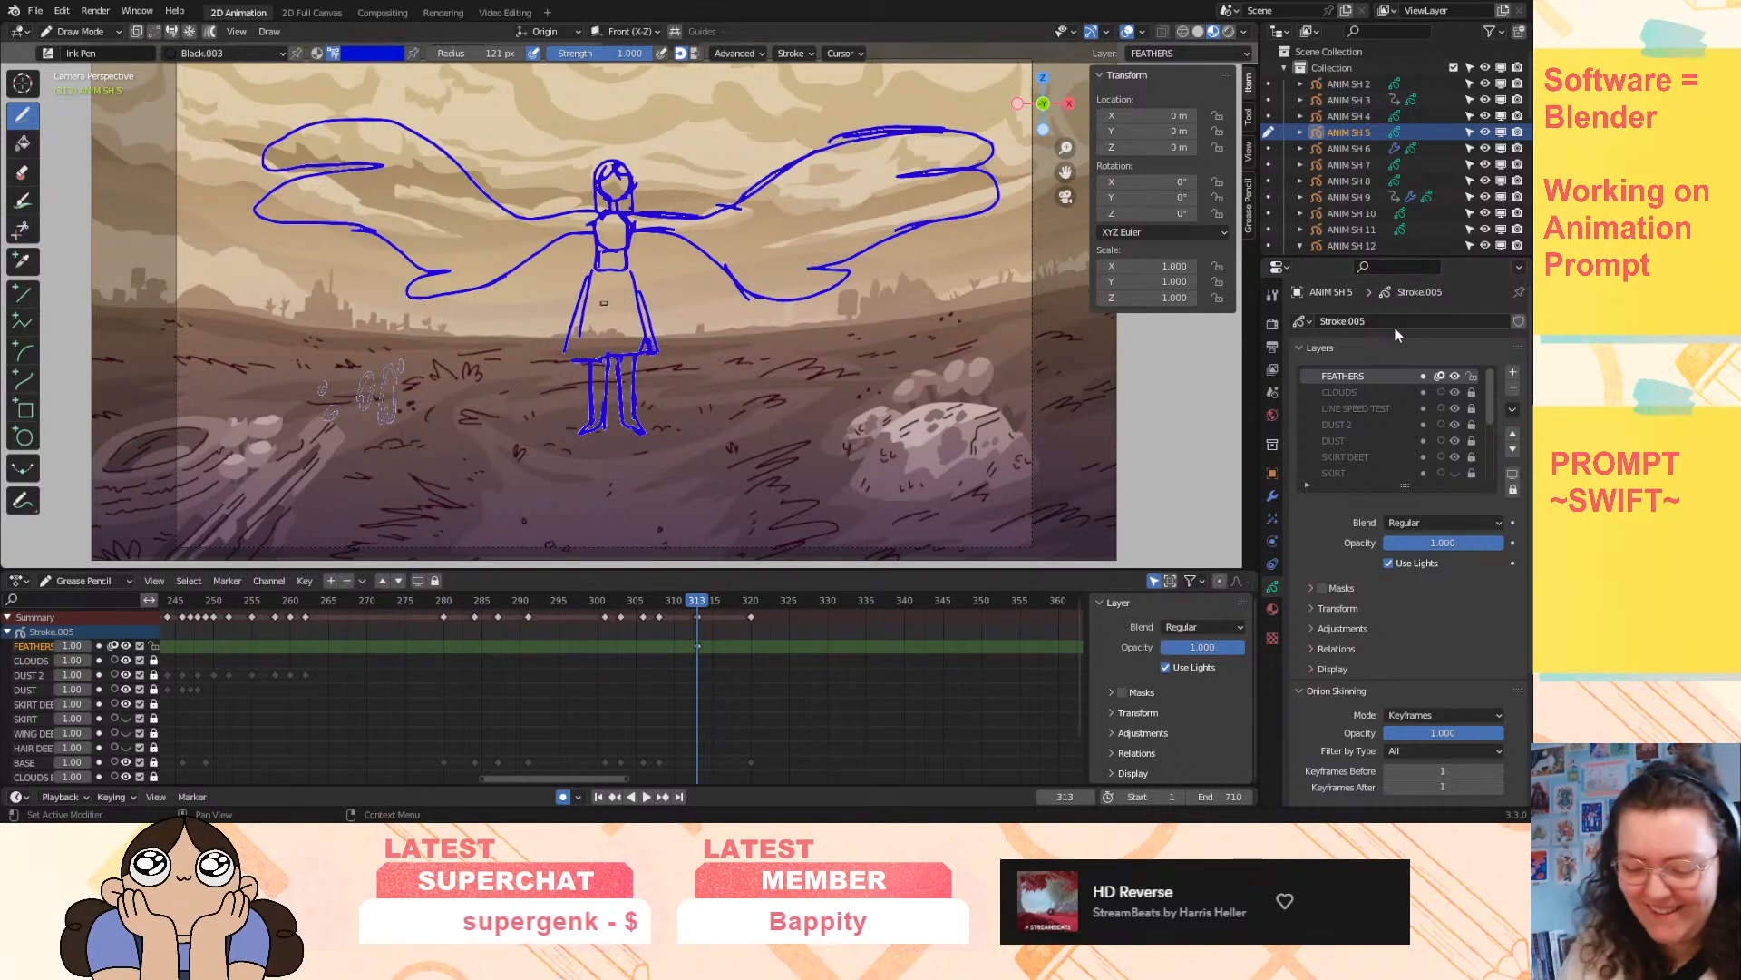
# - Go back to frame 243 and insert a blank keyframe on the FEATHERS layer
pyautogui.moveTo(695, 599); pyautogui.dragTo(164, 696)
pyautogui.moveTo(575, 779); pyautogui.dragTo(546, 782)
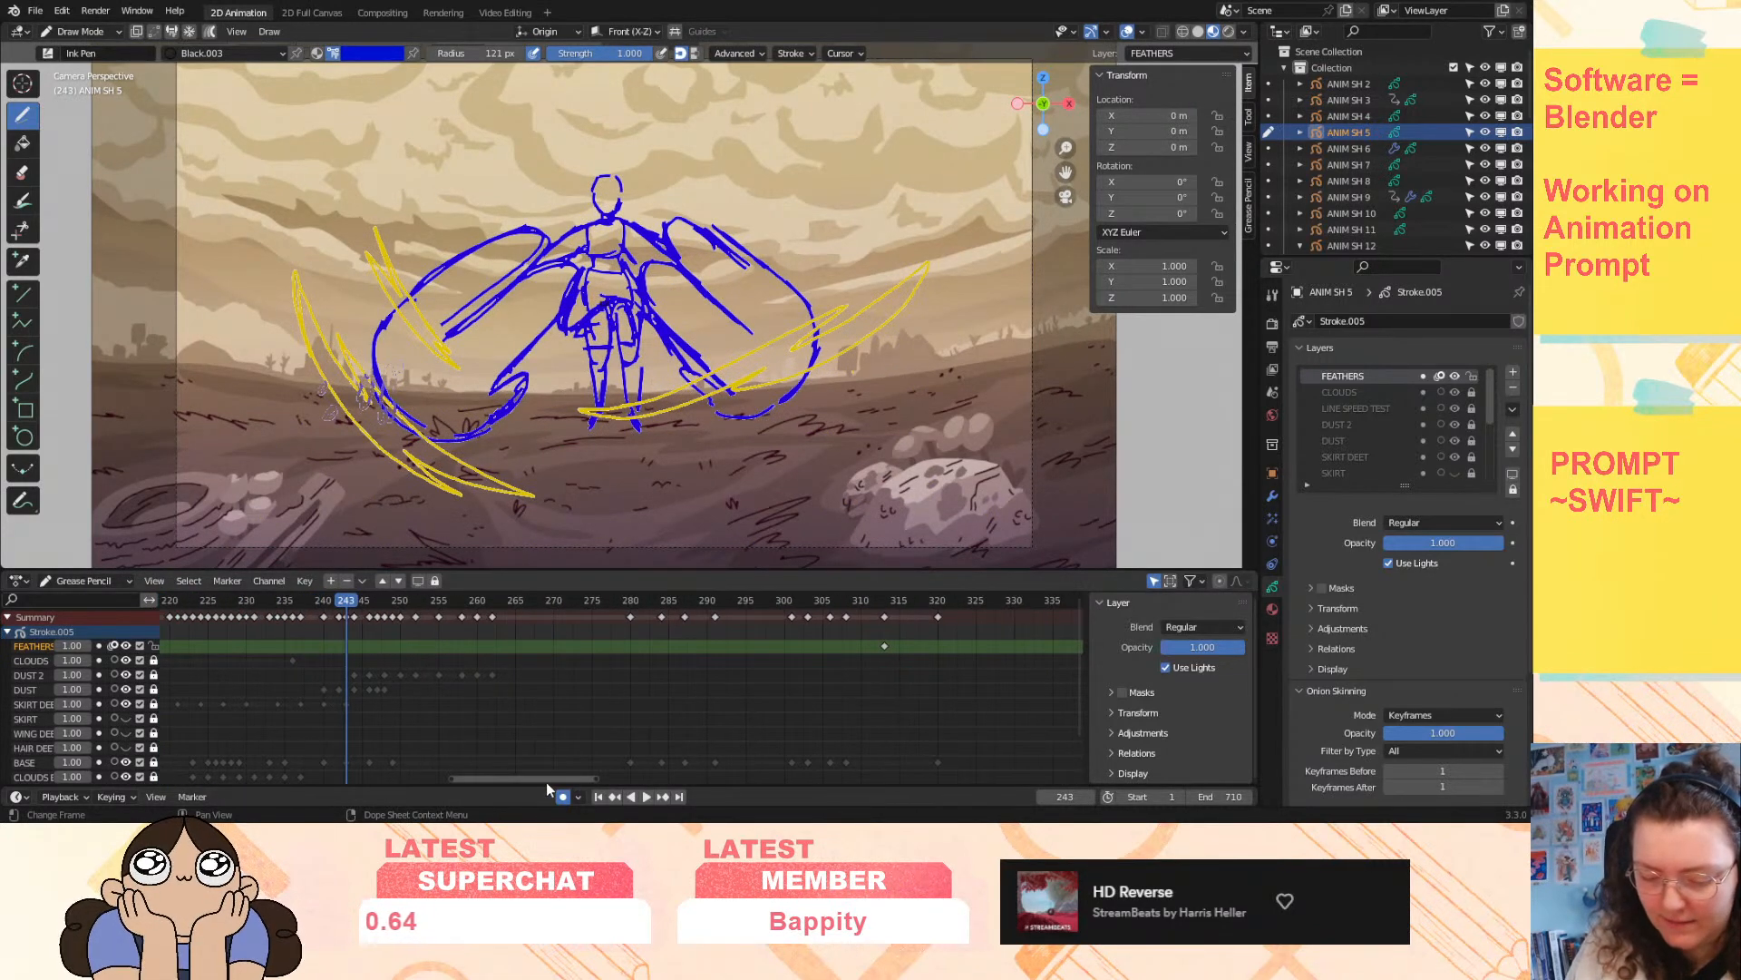
pyautogui.press('i')
pyautogui.click(348, 650)
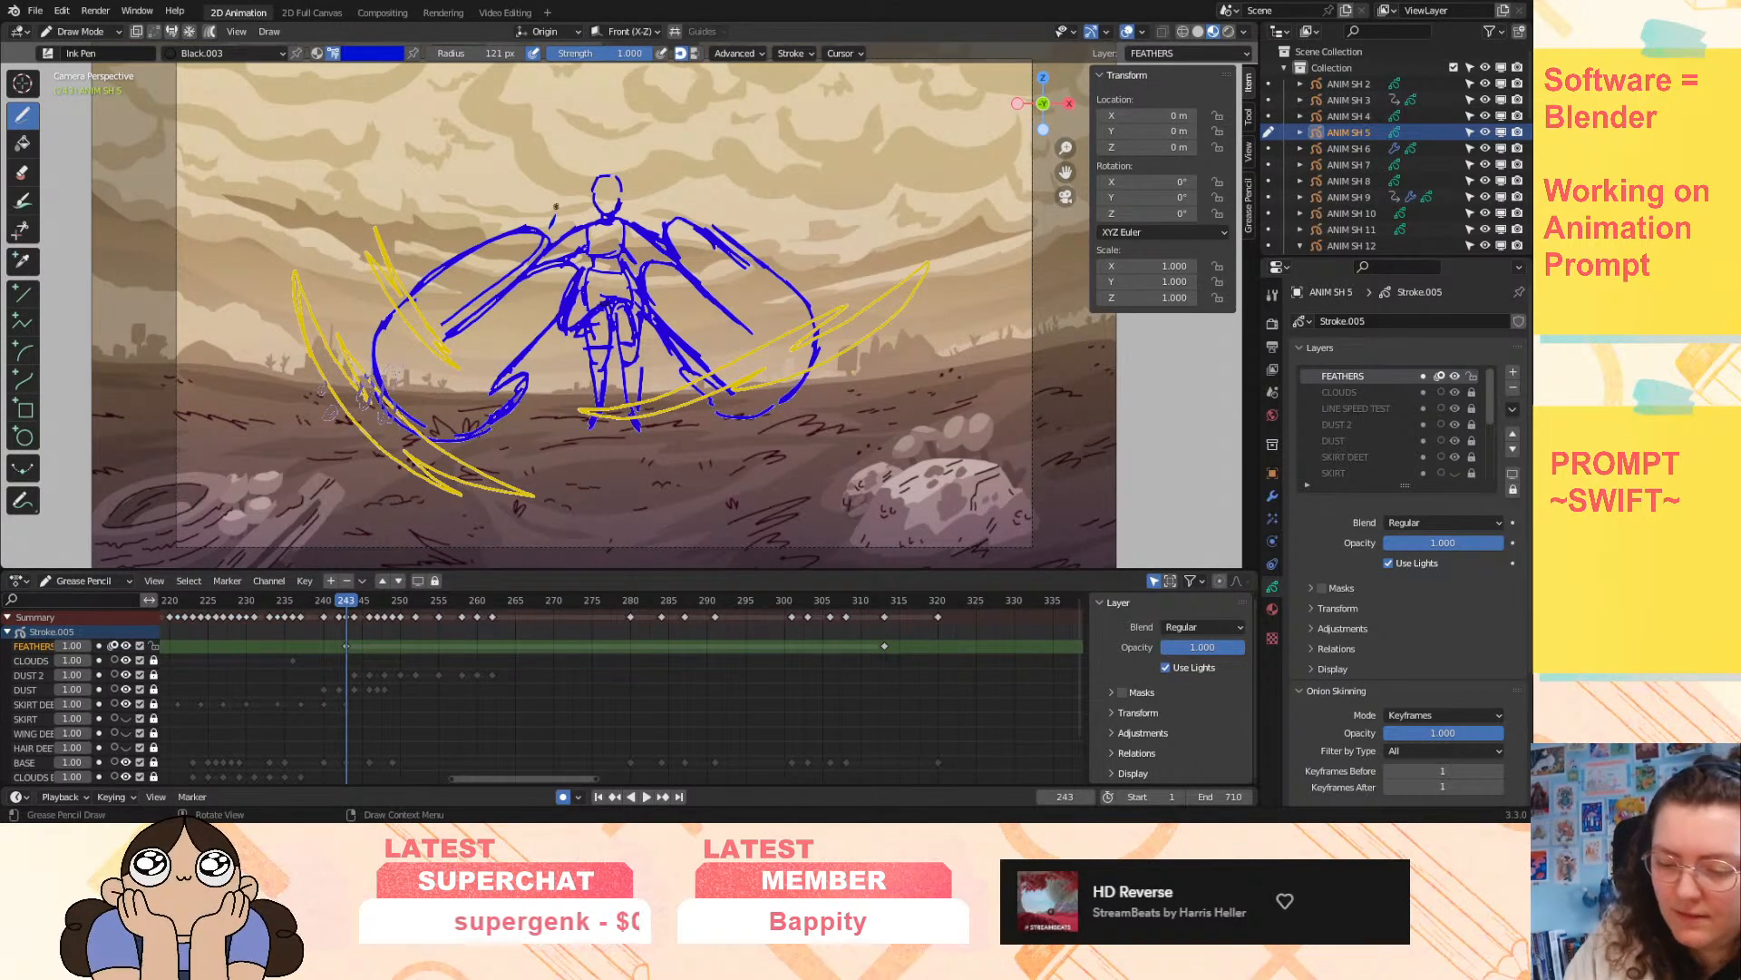
# - Set the Ink Pen radius to 154 px and try small blue feathers around the wings at frame 243, undoing all but the first
pyautogui.moveTo(508, 53); pyautogui.dragTo(569, 55)
pyautogui.moveTo(545, 232); pyautogui.dragTo(553, 210)
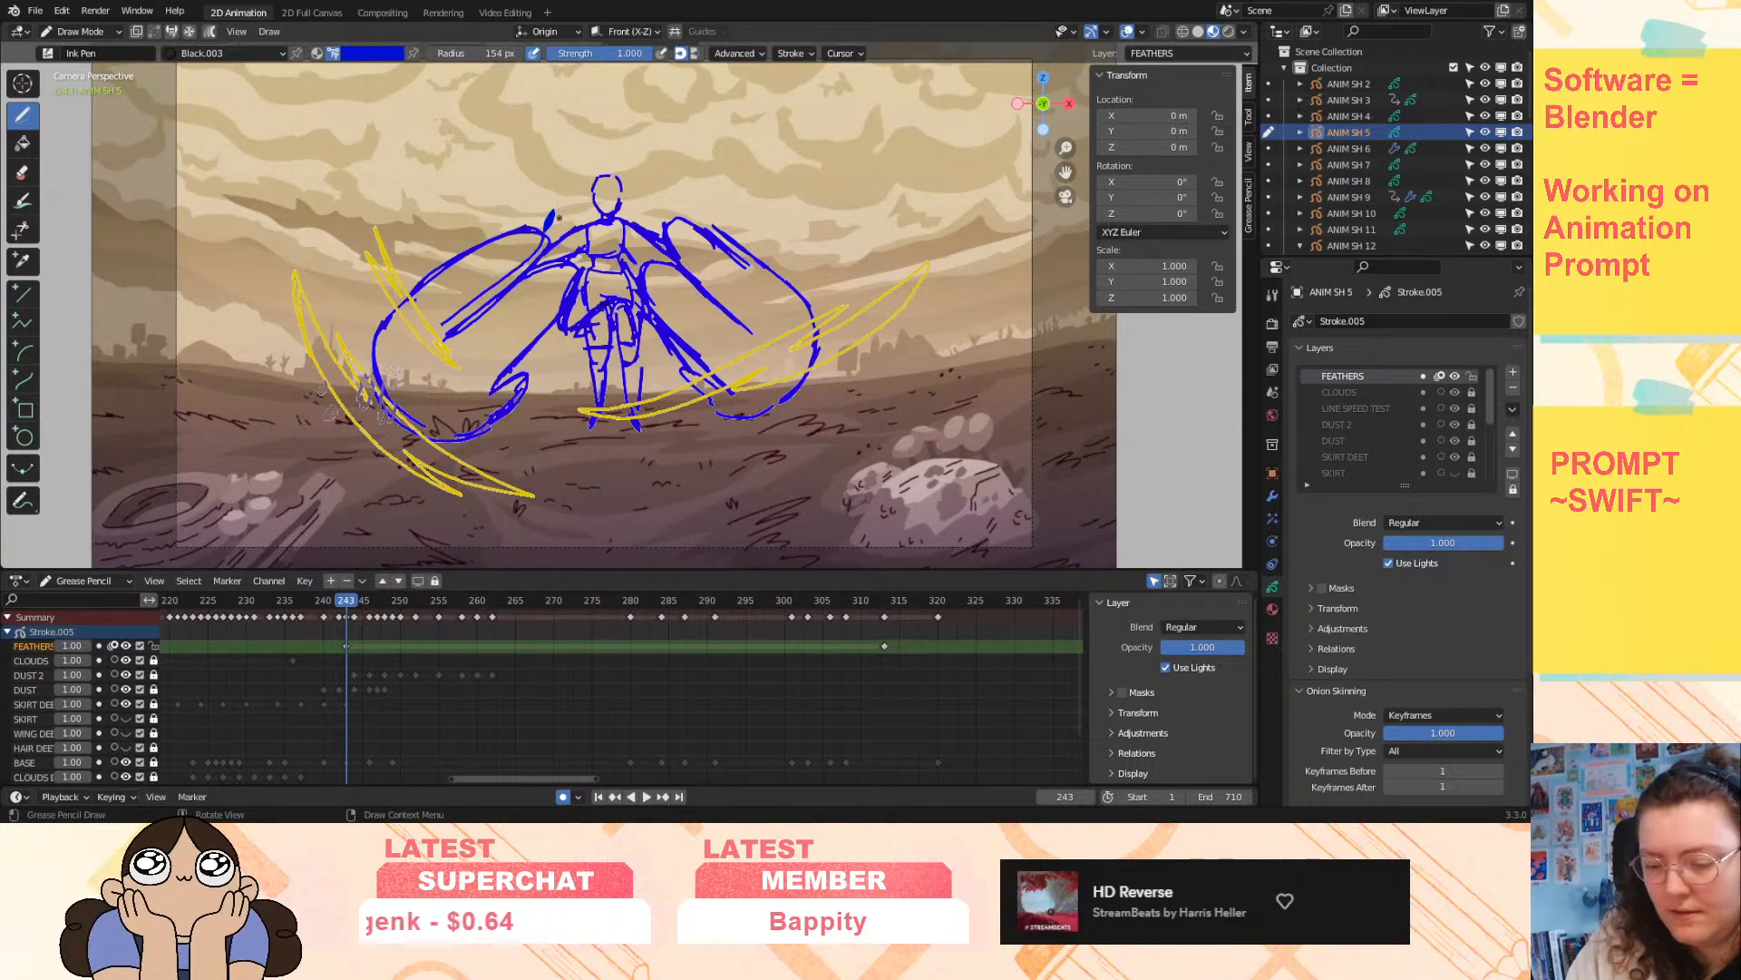
pyautogui.moveTo(526, 303); pyautogui.dragTo(534, 286)
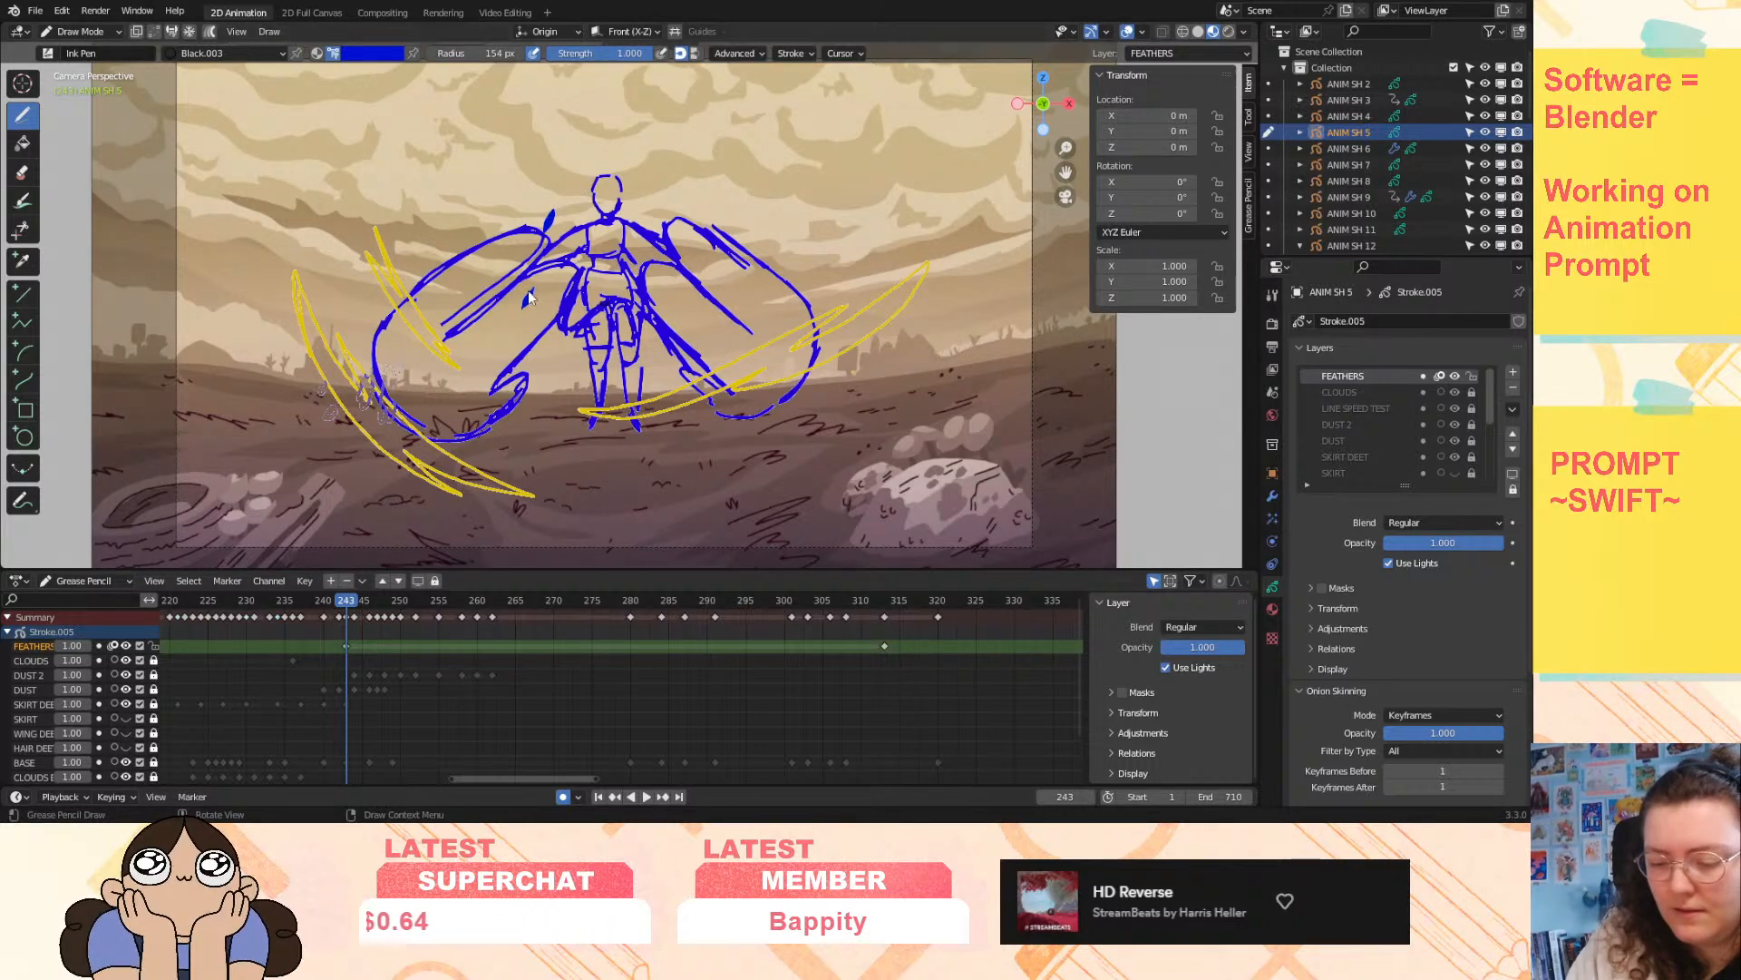
pyautogui.moveTo(662, 262); pyautogui.dragTo(652, 276)
pyautogui.moveTo(664, 193); pyautogui.dragTo(674, 210)
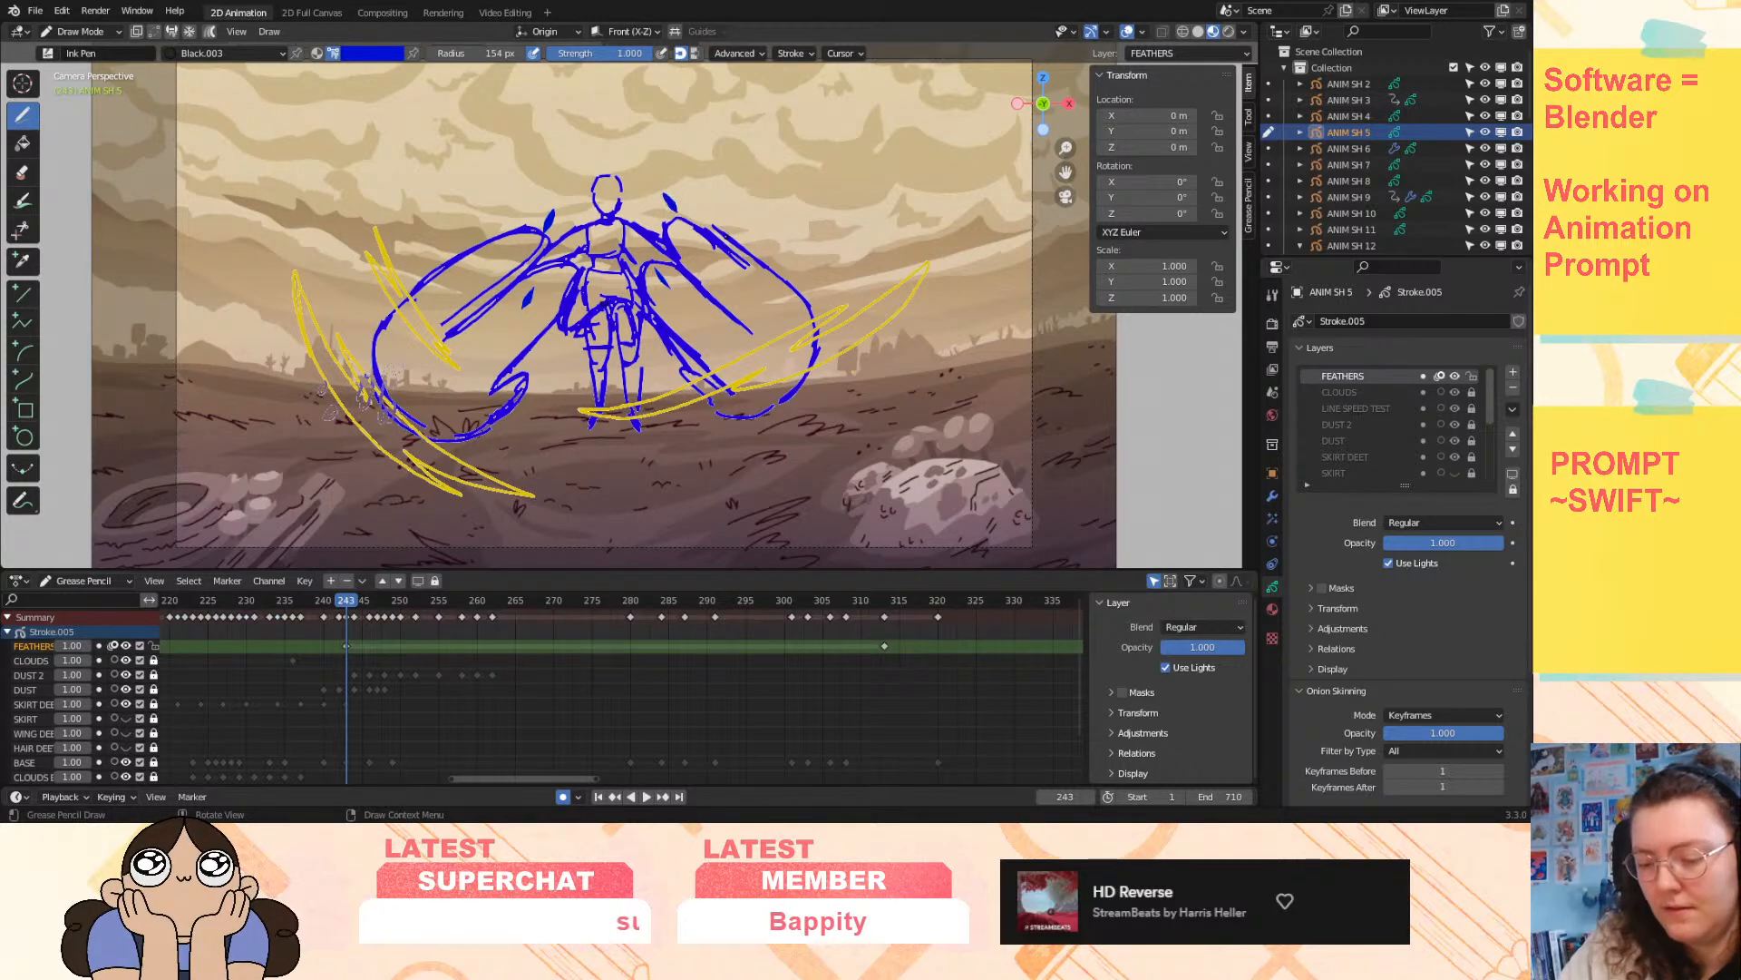
pyautogui.hotkey('ctrl', 'z')
pyautogui.hotkey('ctrl', 'z')
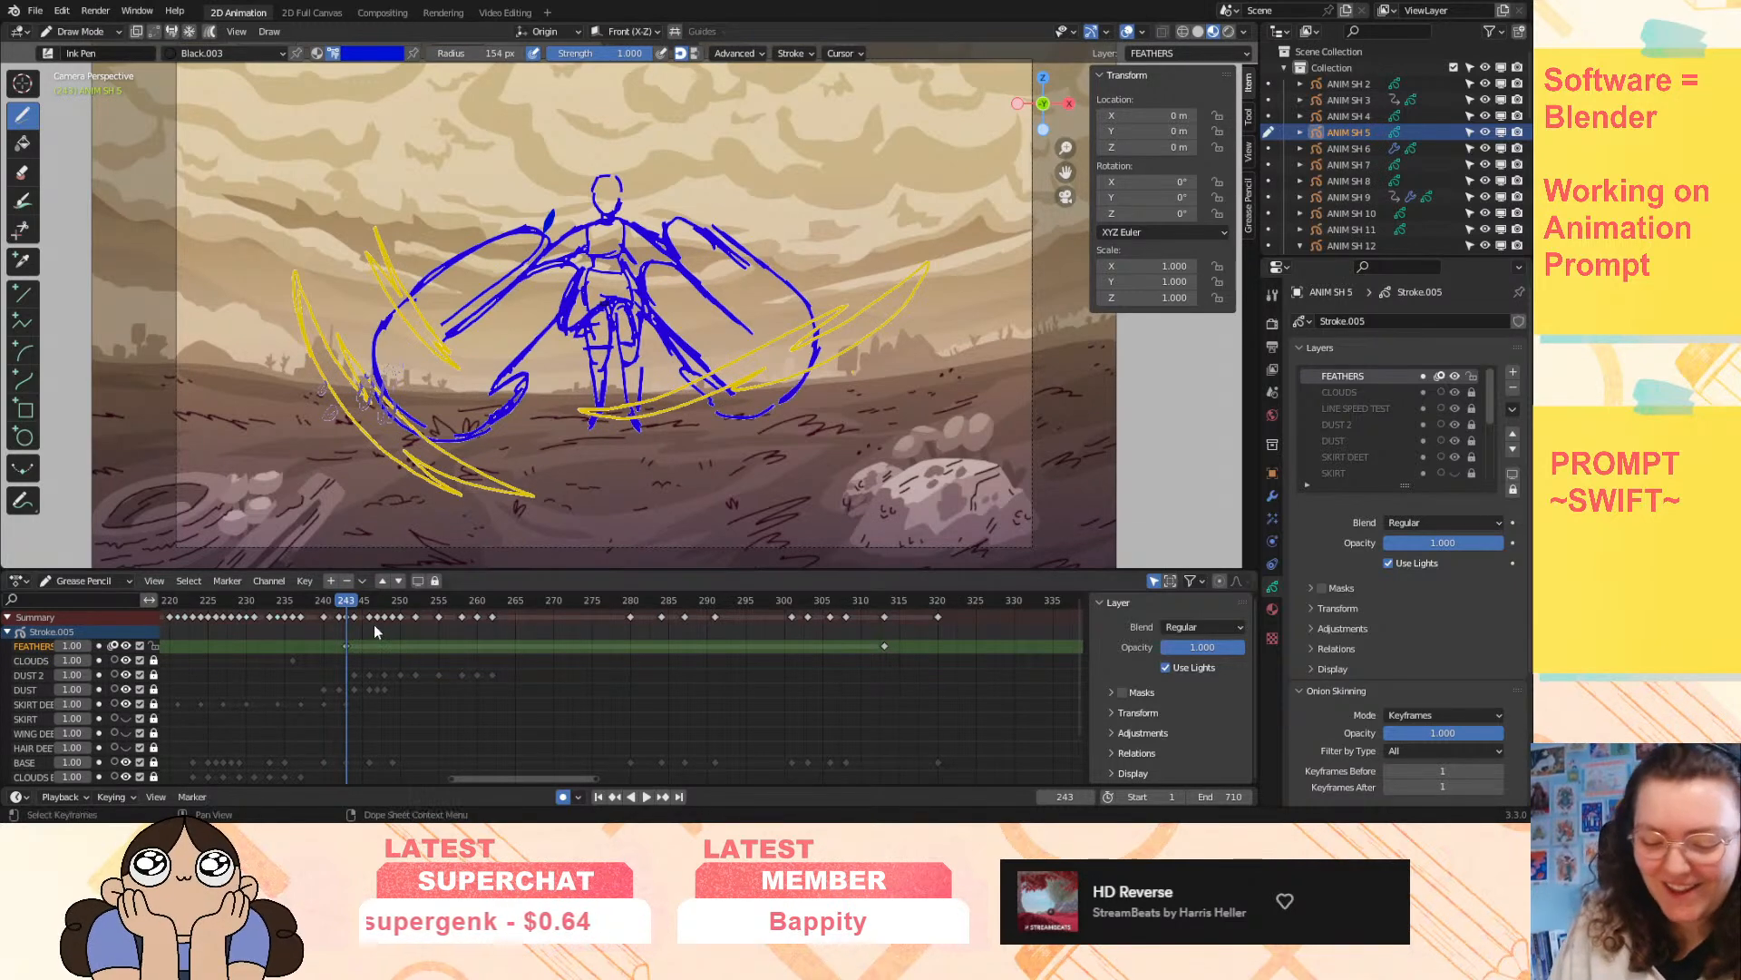
# - Draw the blue feather slightly higher above the wing at frame 244 and compare it with frame 243
pyautogui.press('Right')
pyautogui.moveTo(558, 191); pyautogui.dragTo(551, 217)
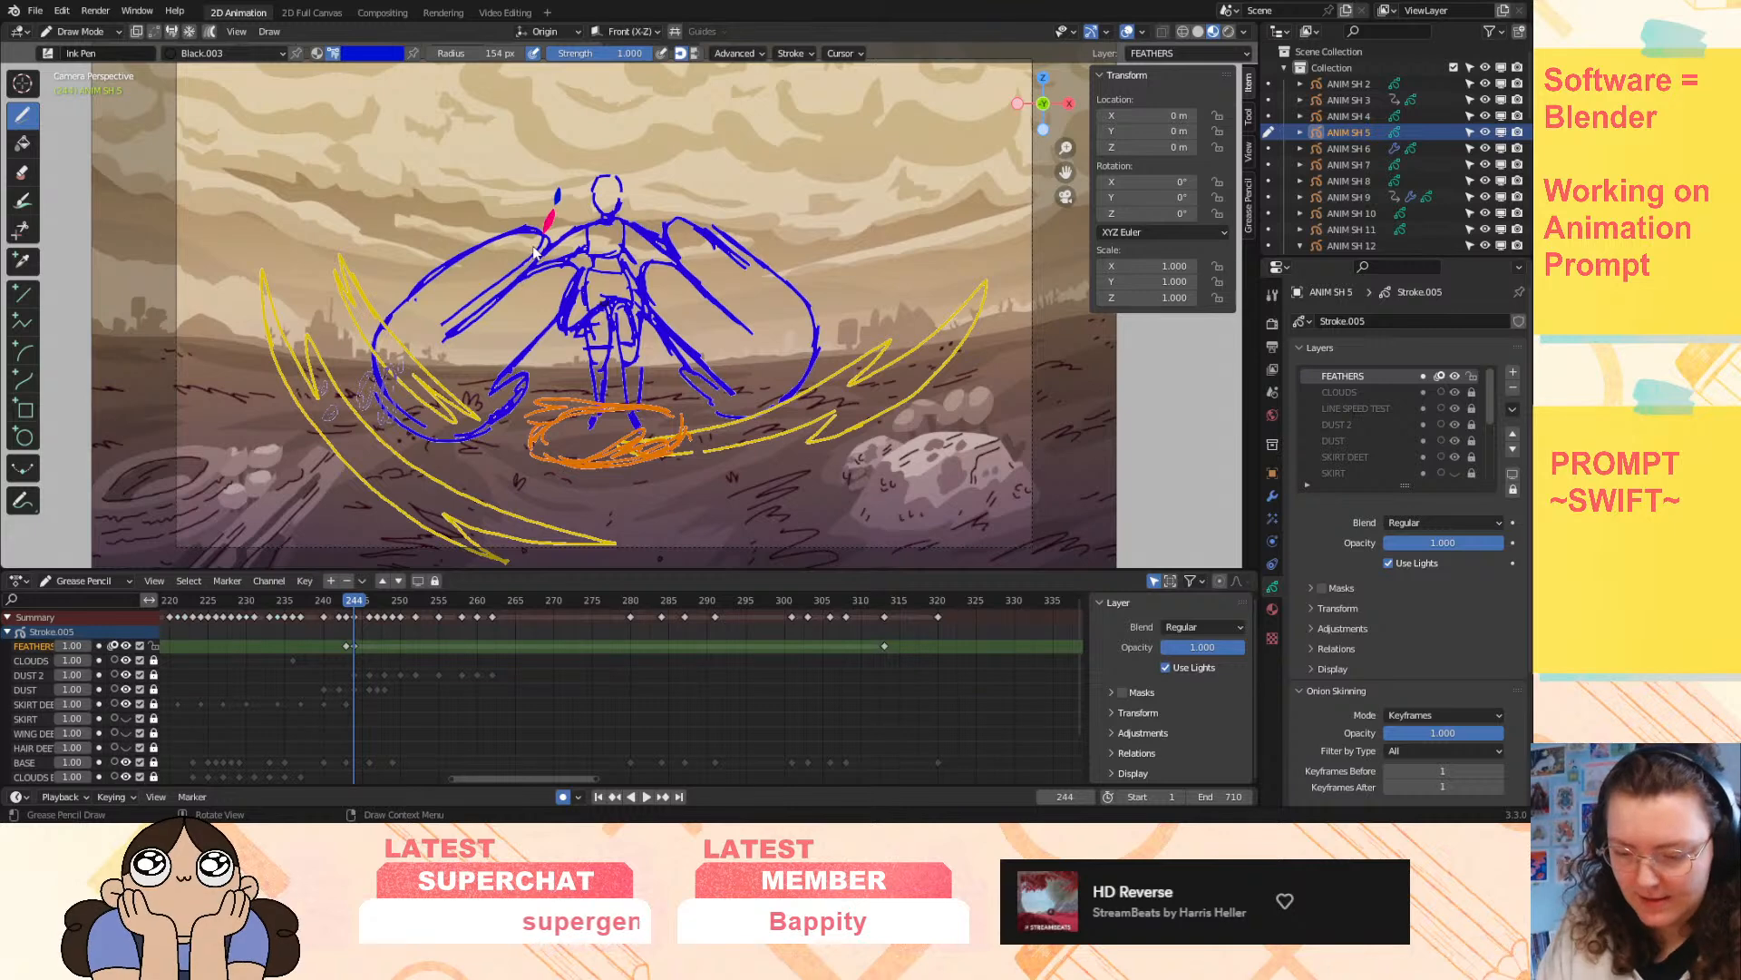
pyautogui.click(365, 601)
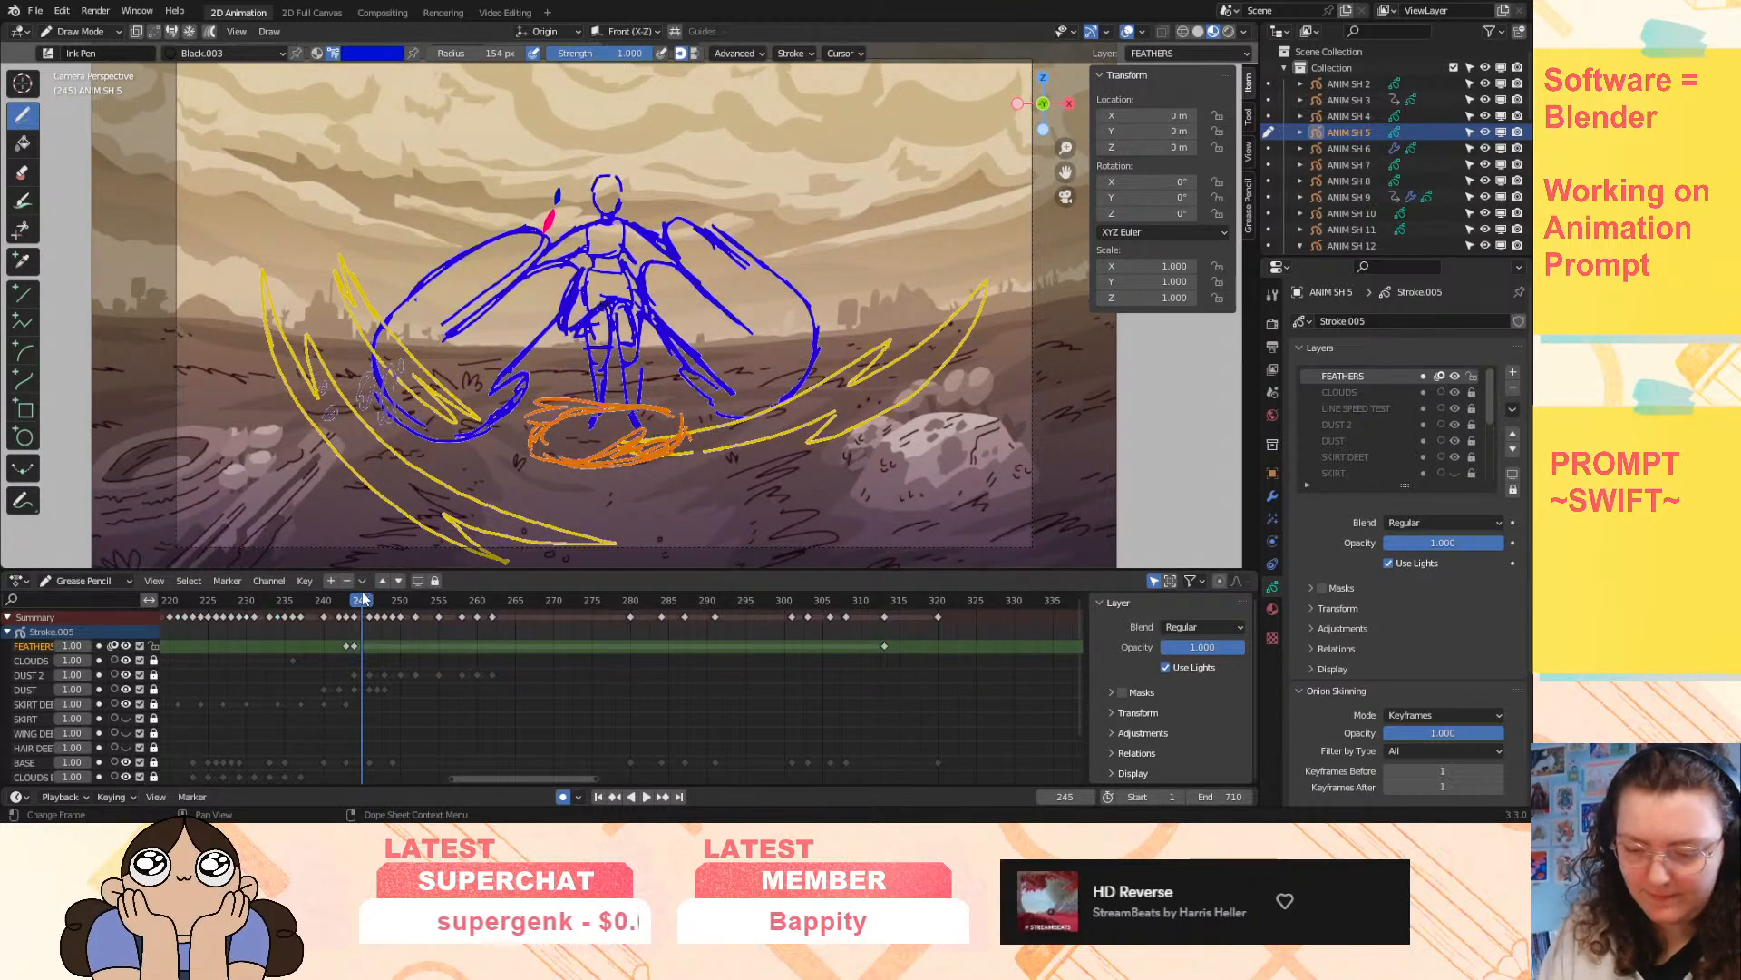
pyautogui.press('Left')
pyautogui.press('Left')
pyautogui.press('Right')
pyautogui.press('Left')
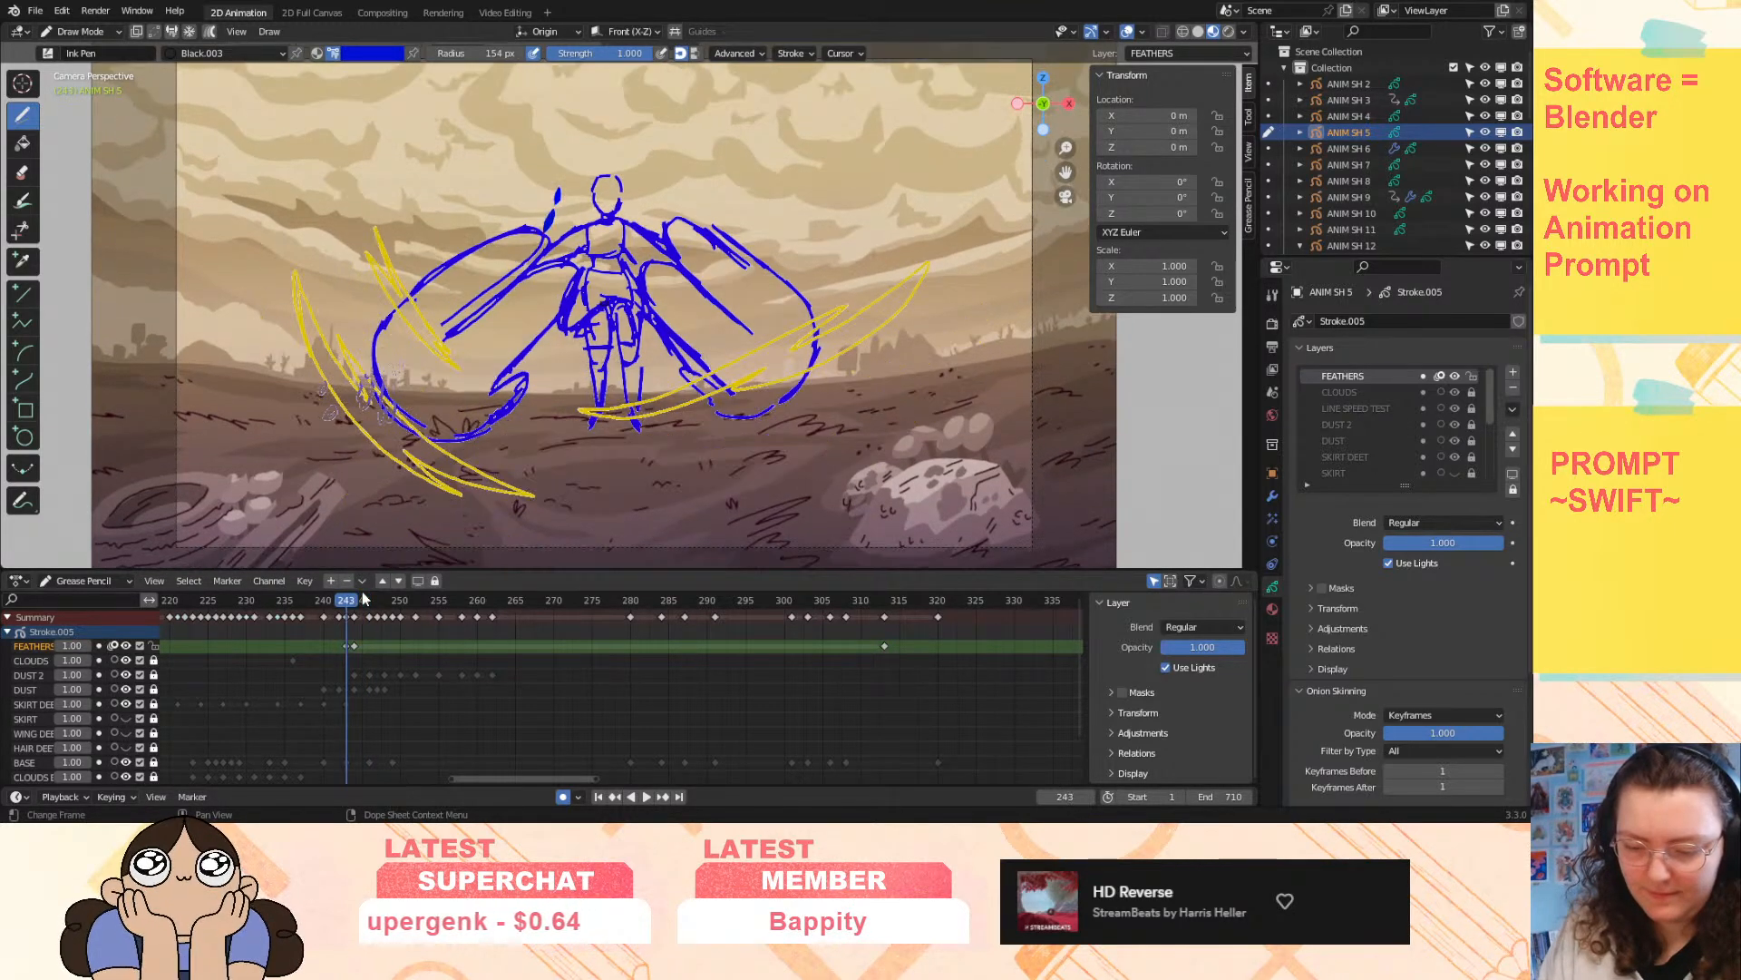
# - Clear the blue trial feathers from frames 243 and 244 and change the Ink Pen colour to orange
pyautogui.click(24, 172)
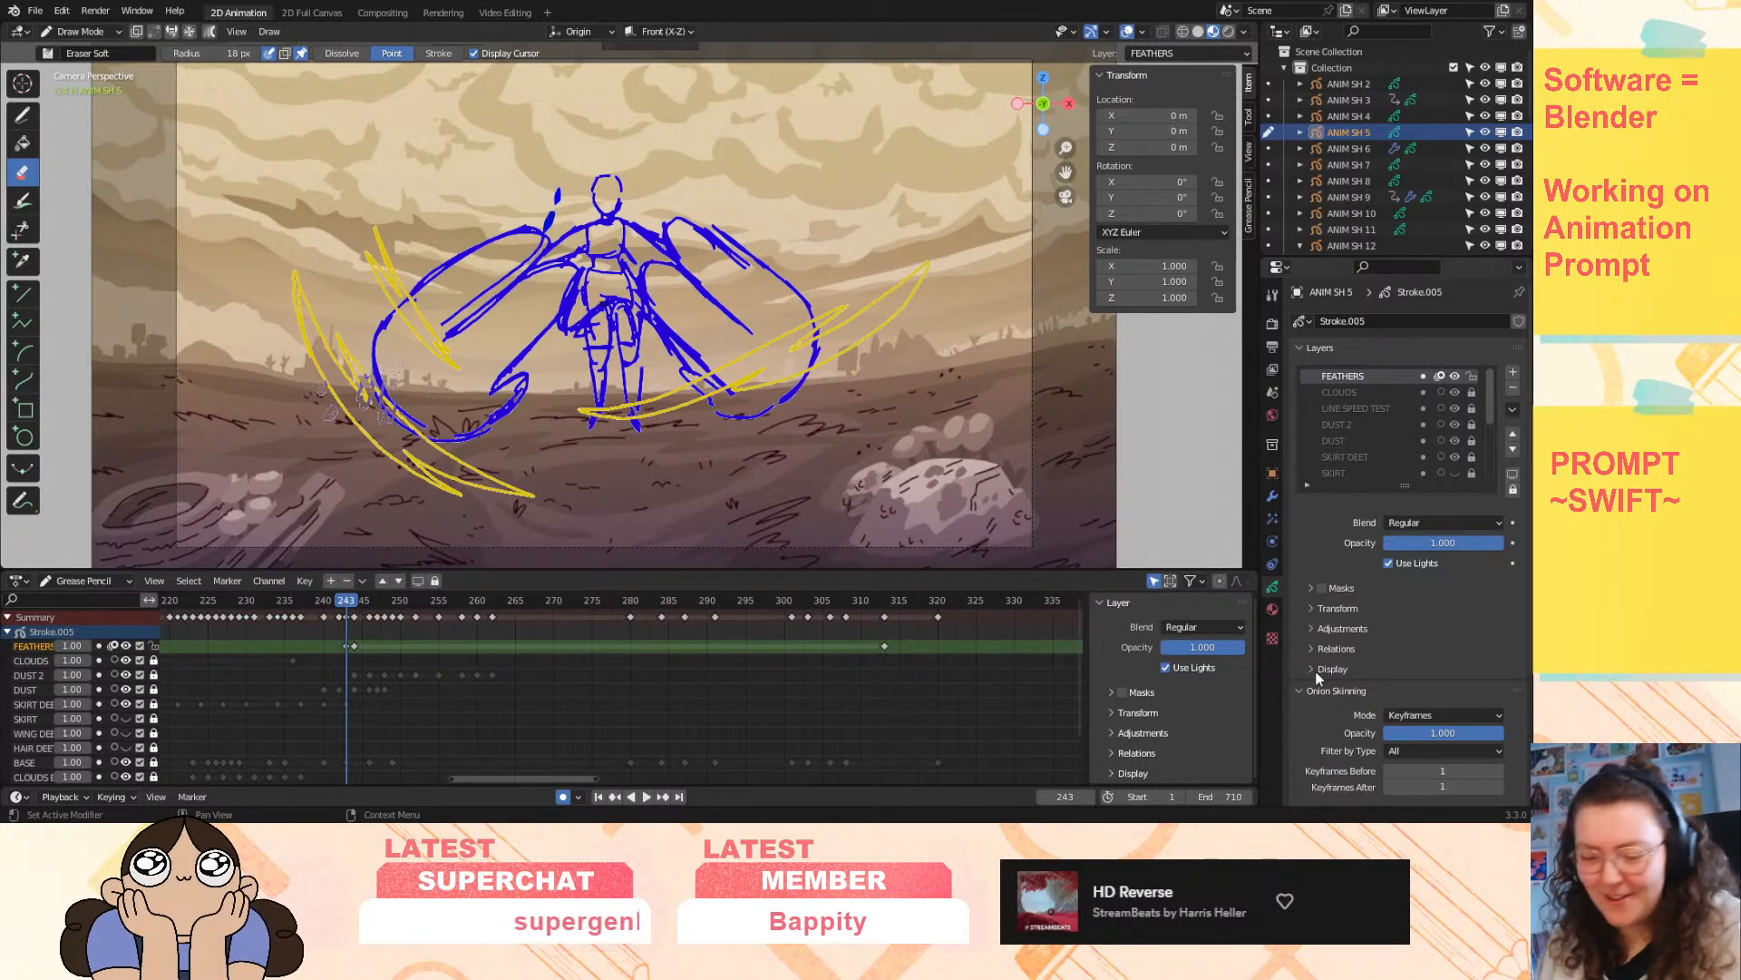
pyautogui.moveTo(549, 223); pyautogui.dragTo(564, 169)
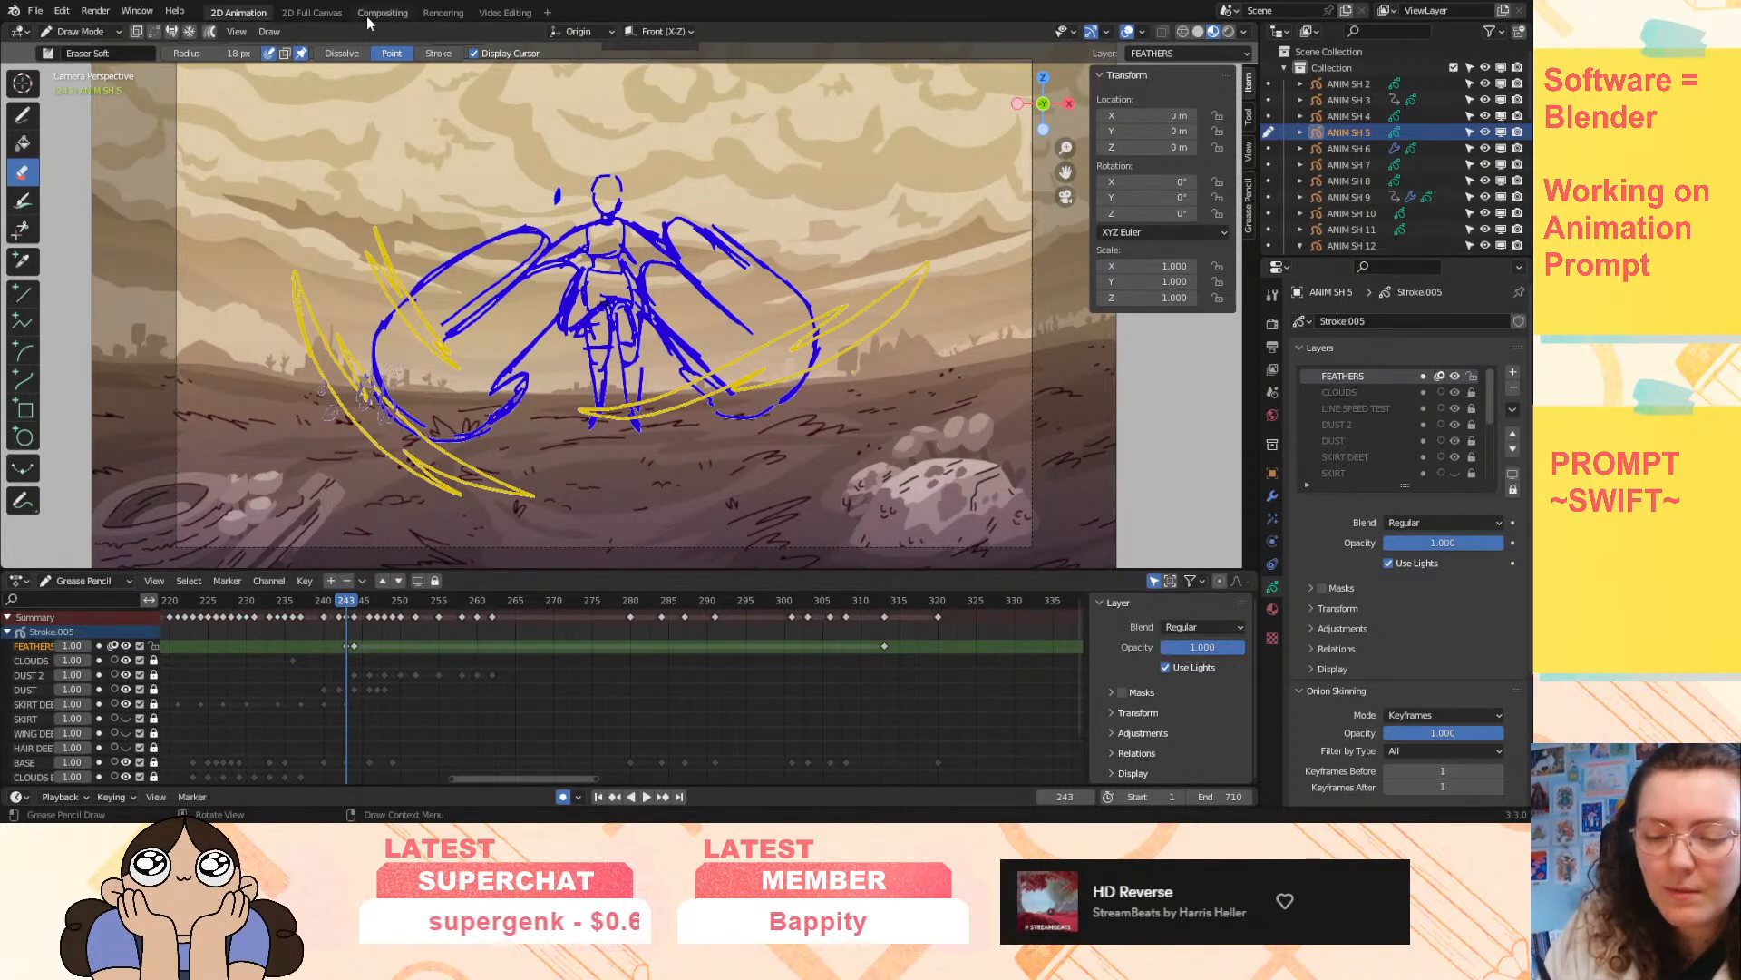
pyautogui.click(24, 113)
pyautogui.click(366, 54)
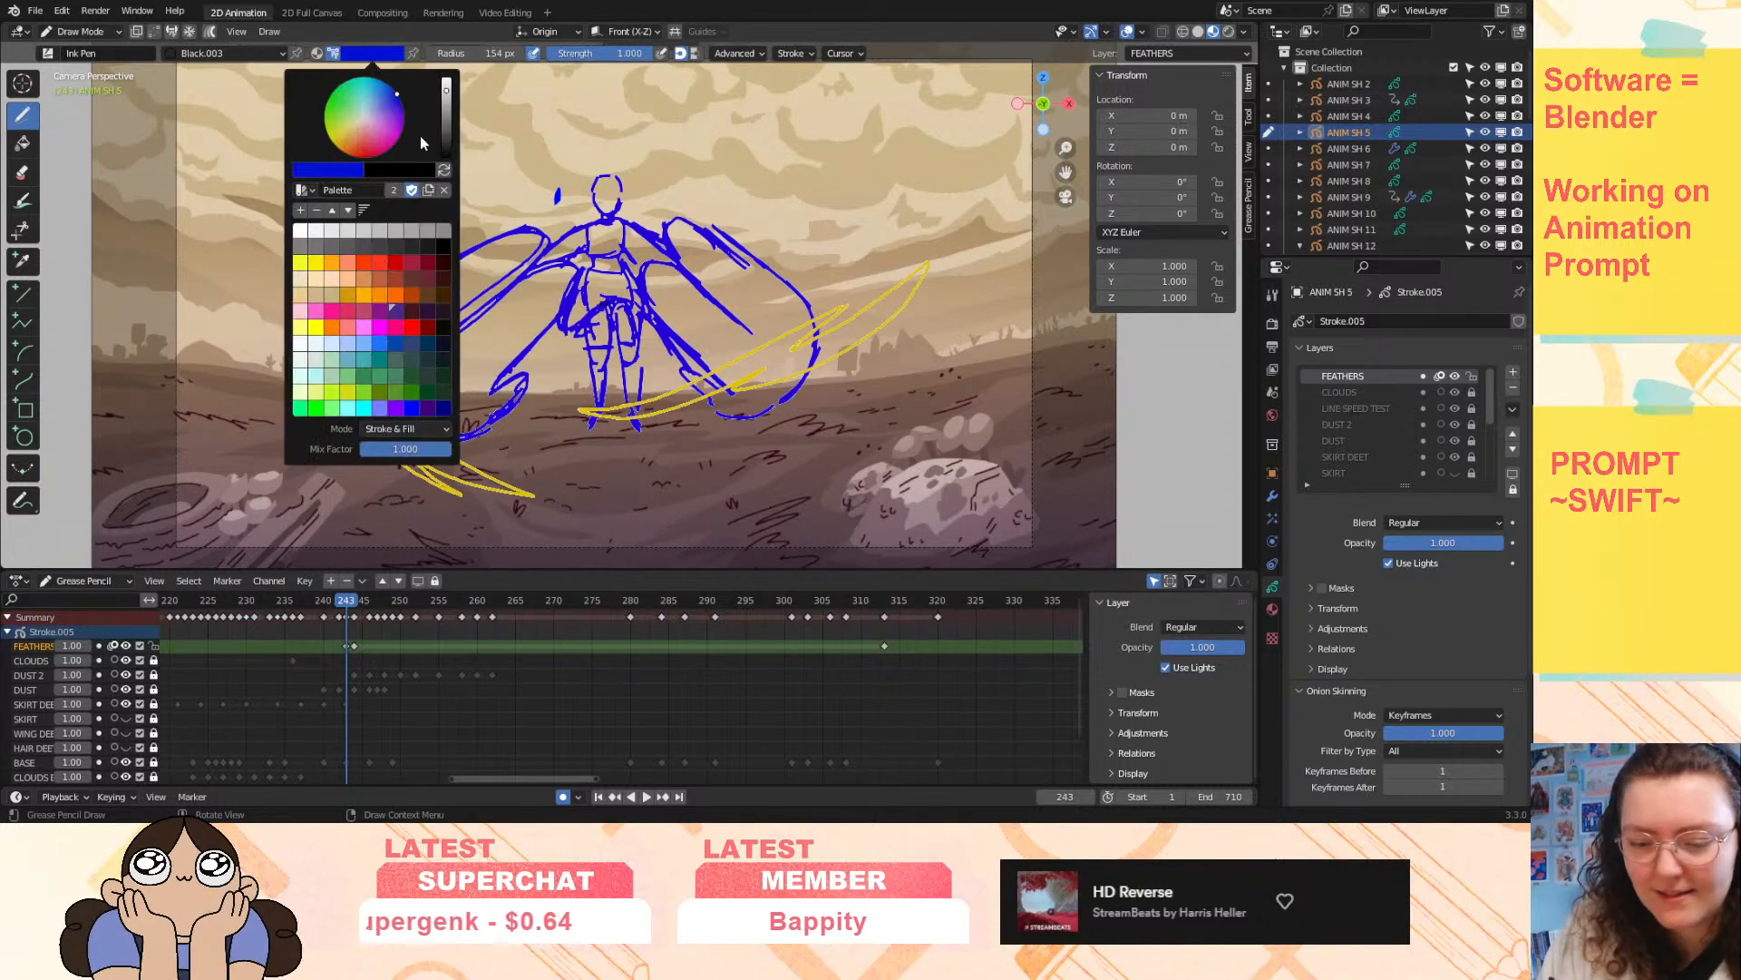
pyautogui.moveTo(341, 138); pyautogui.dragTo(316, 168)
pyautogui.press('Right')
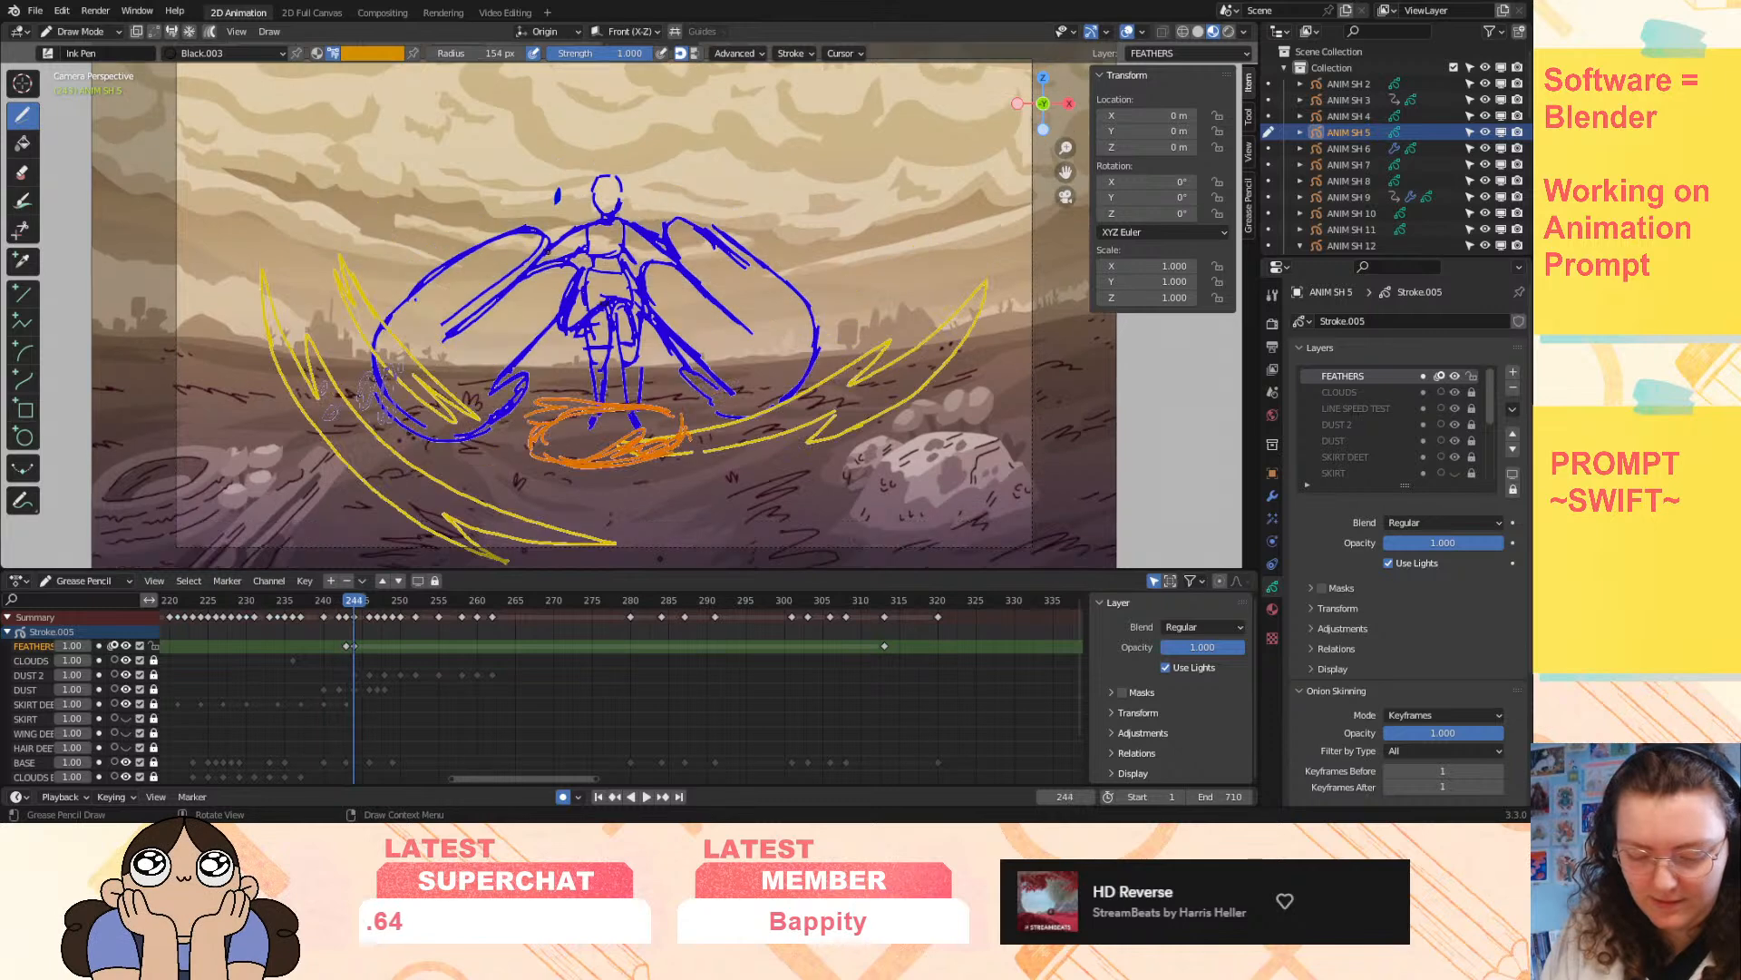
pyautogui.hotkey('ctrl', 'z')
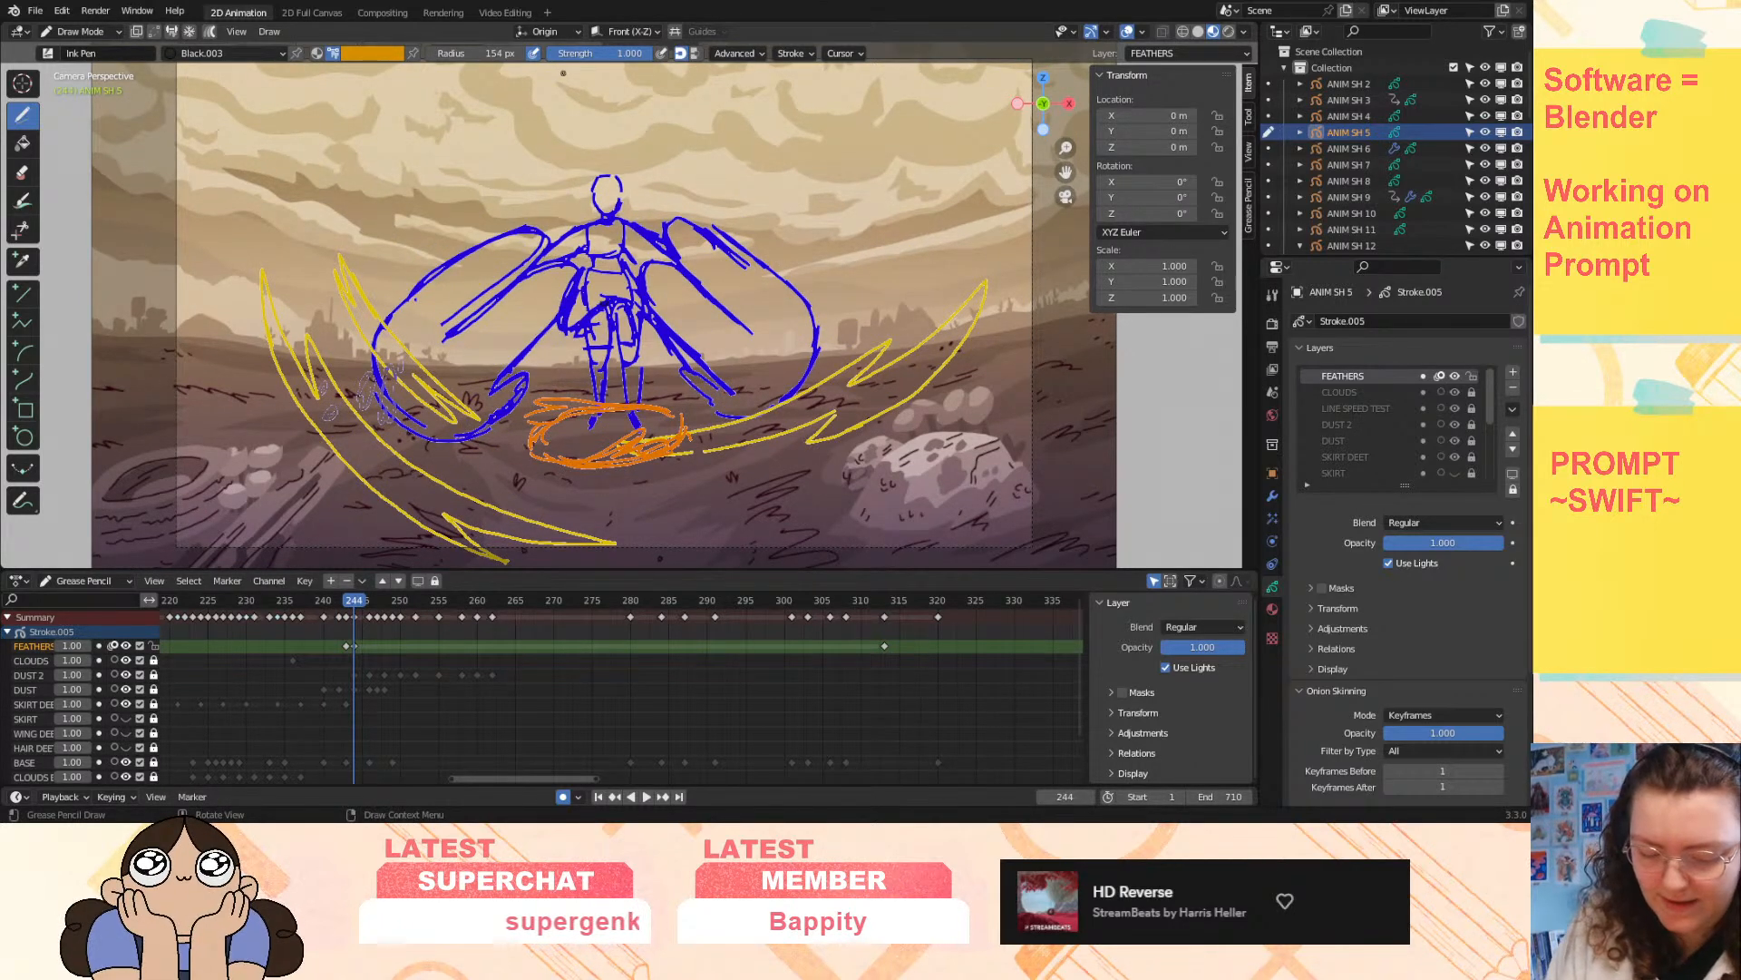
# - Check the neighbouring frames and draw a small orange feather beside the figure's shoulder at frame 243 on the FEATHERS layer
pyautogui.press('Left')
pyautogui.press('Left')
pyautogui.press('Left')
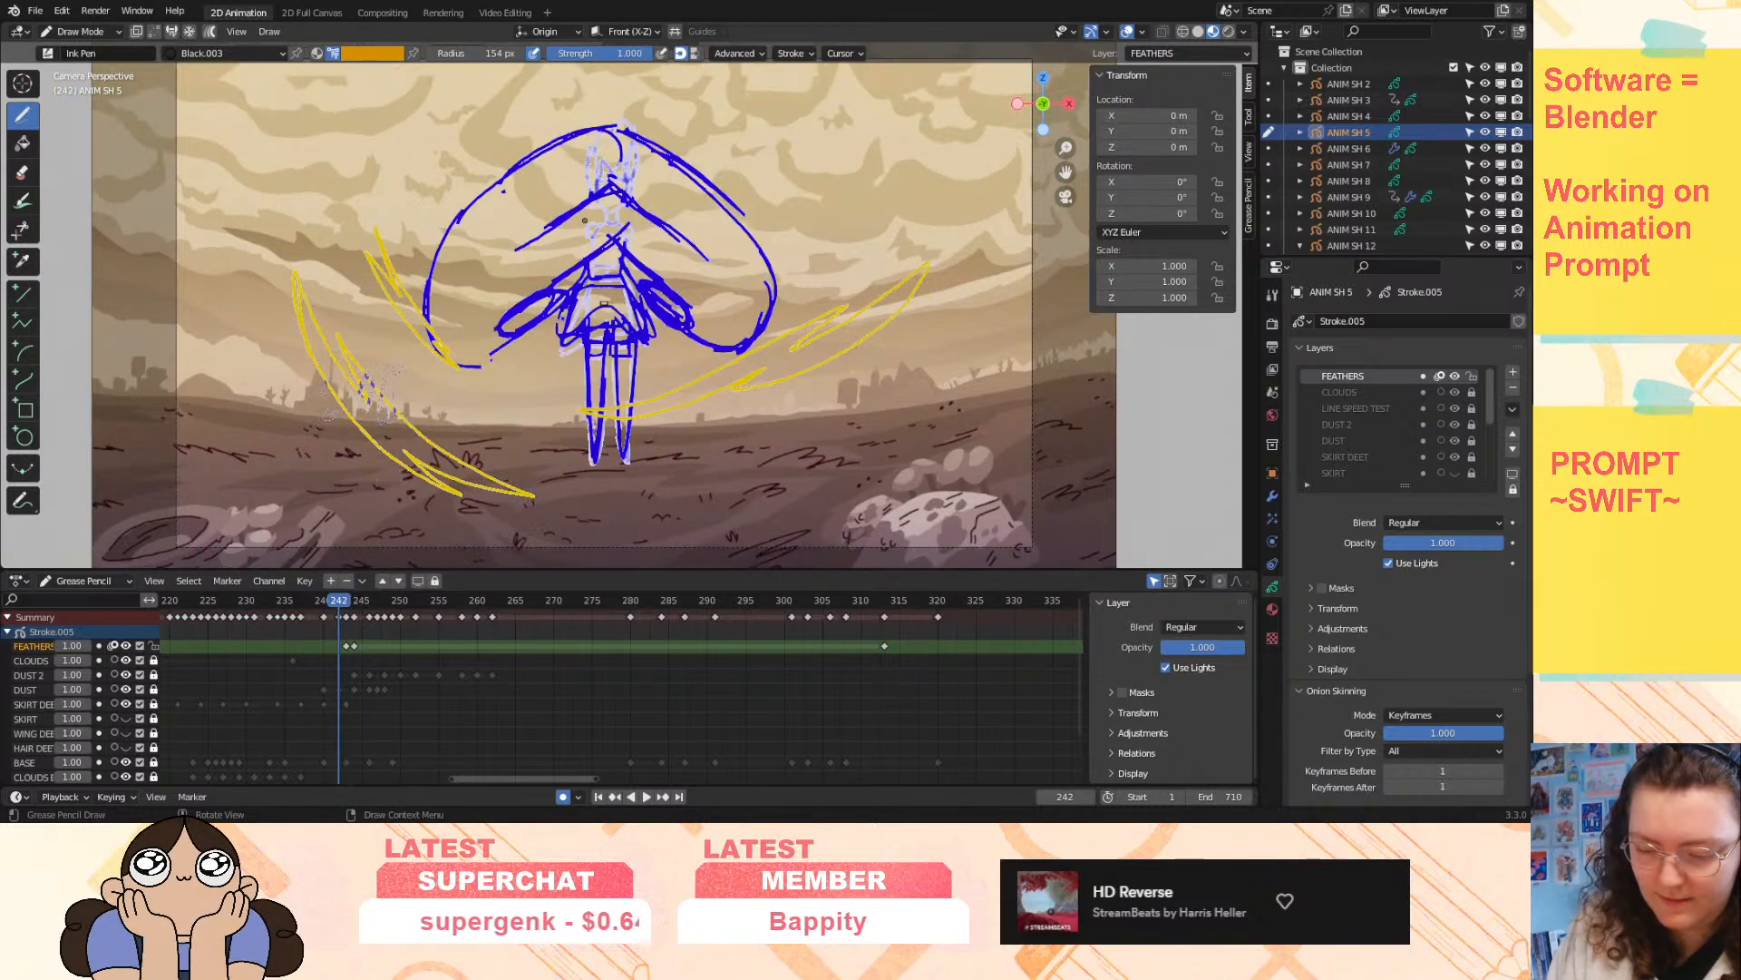
pyautogui.press('Right')
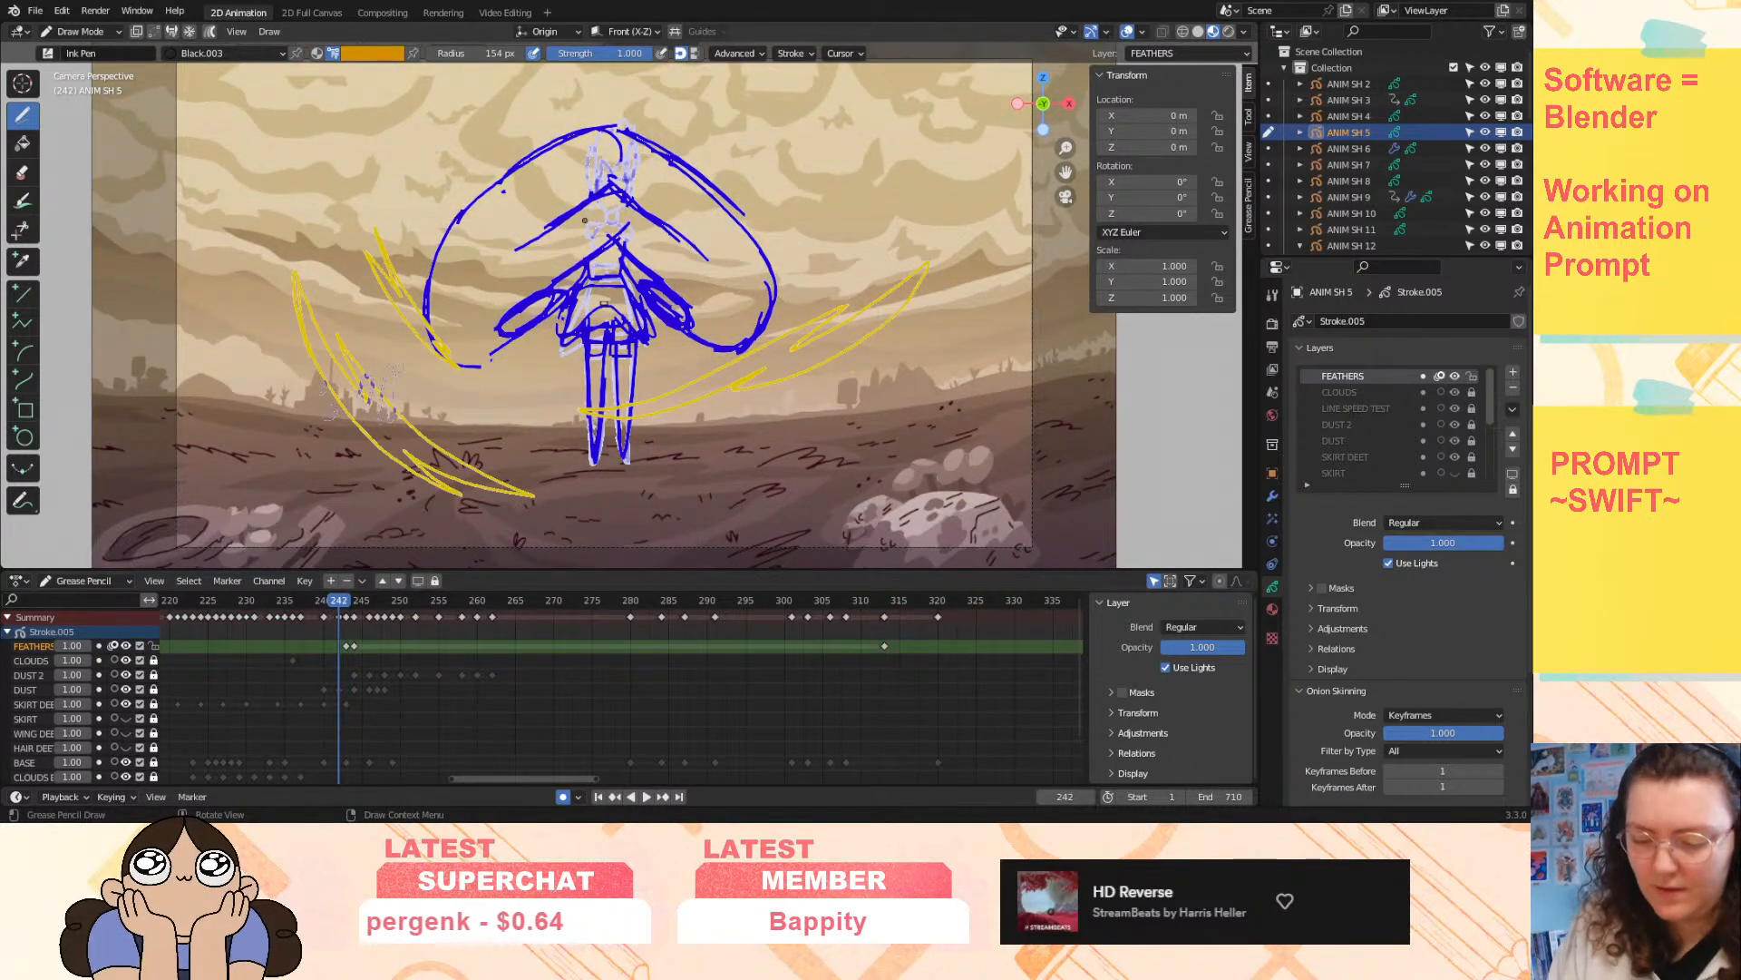
pyautogui.press('Right')
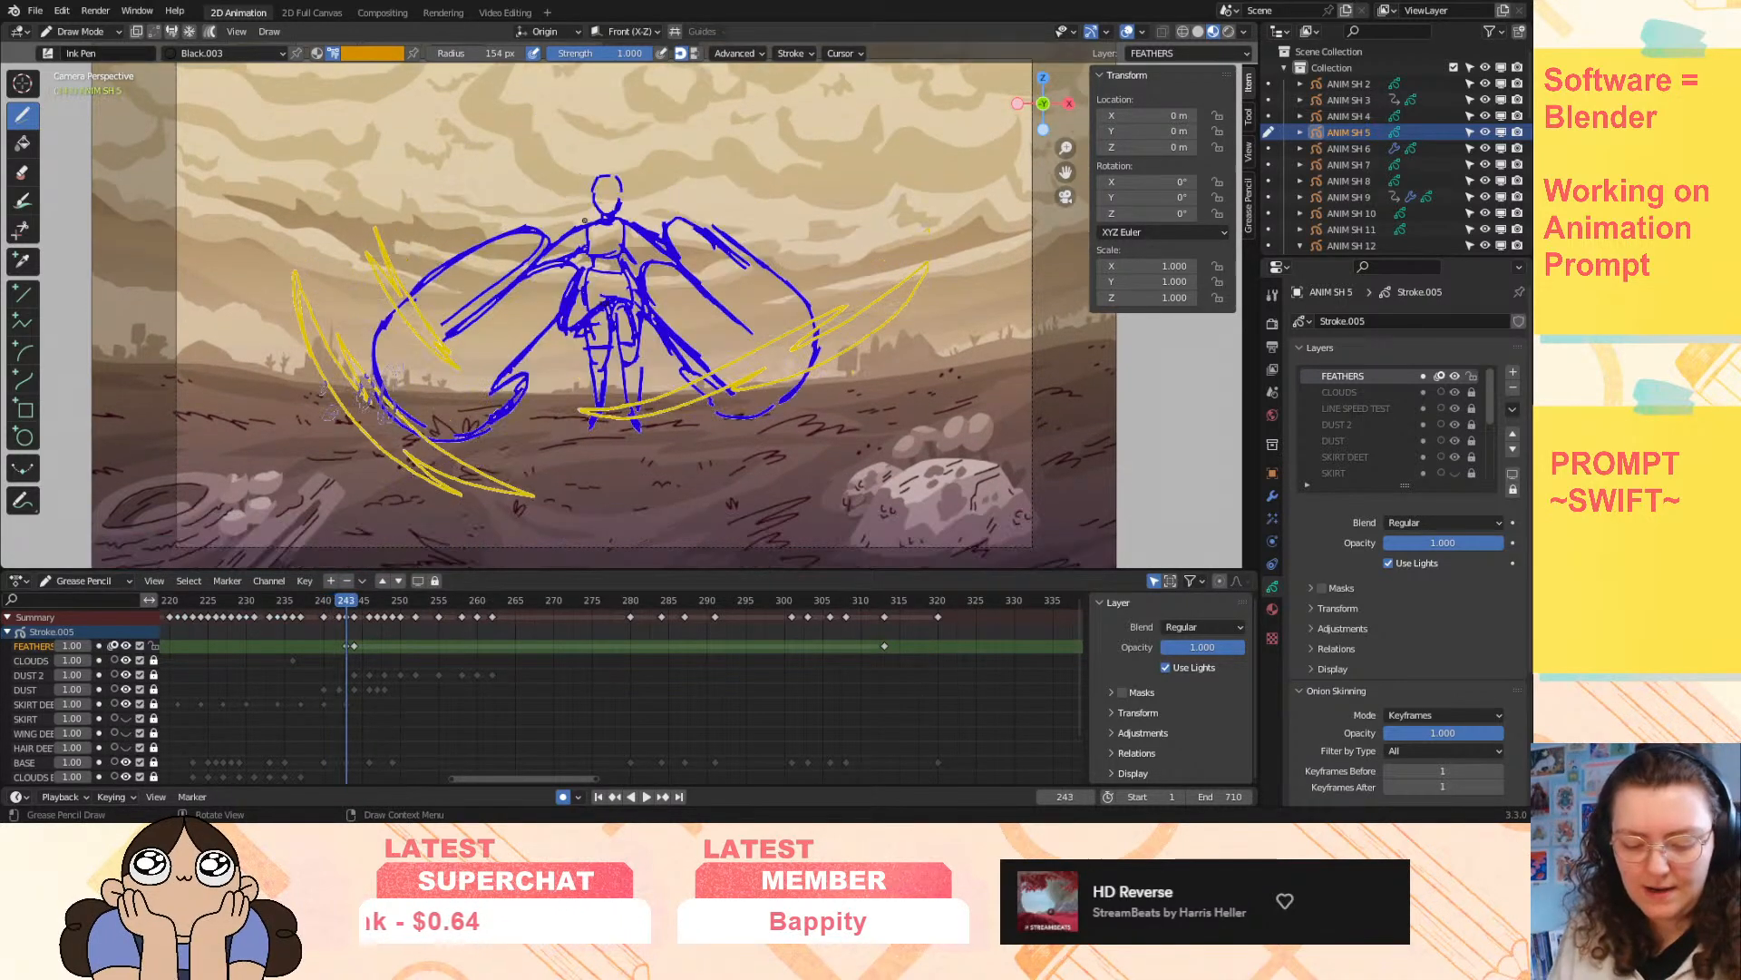
pyautogui.moveTo(574, 209); pyautogui.dragTo(562, 226)
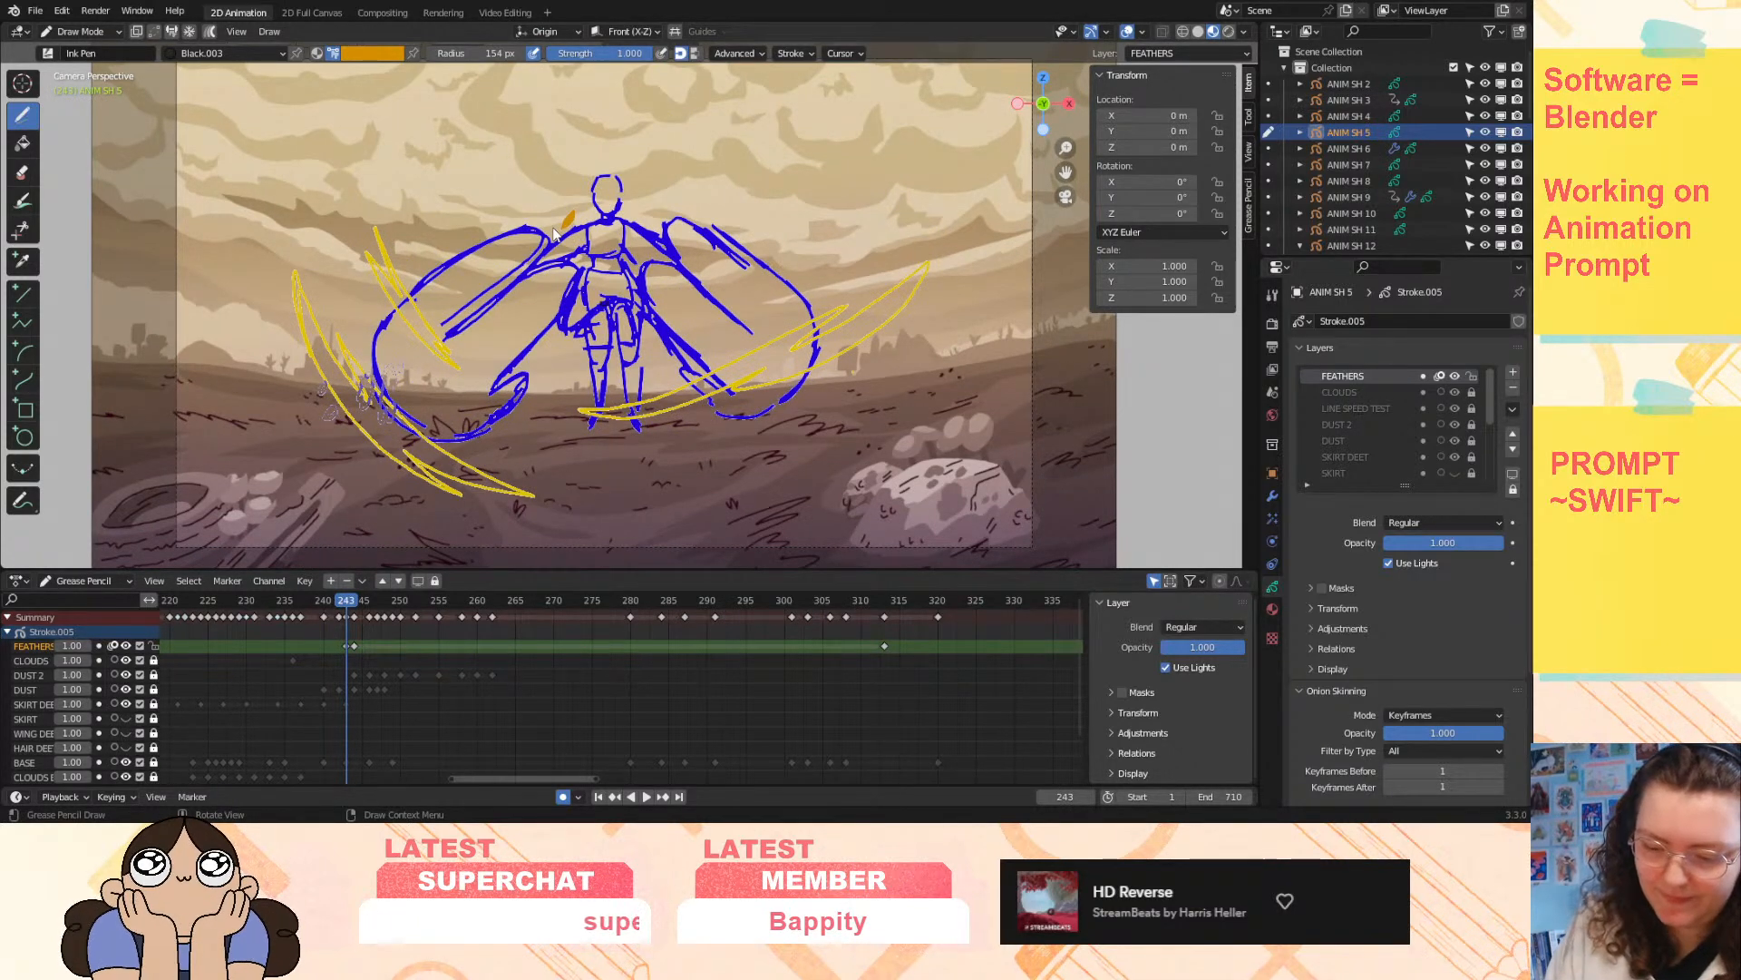
# - Draw the small orange feather rising progressively above the figure's shoulder at frames 244, 246 and 247
pyautogui.moveTo(348, 600); pyautogui.dragTo(354, 603)
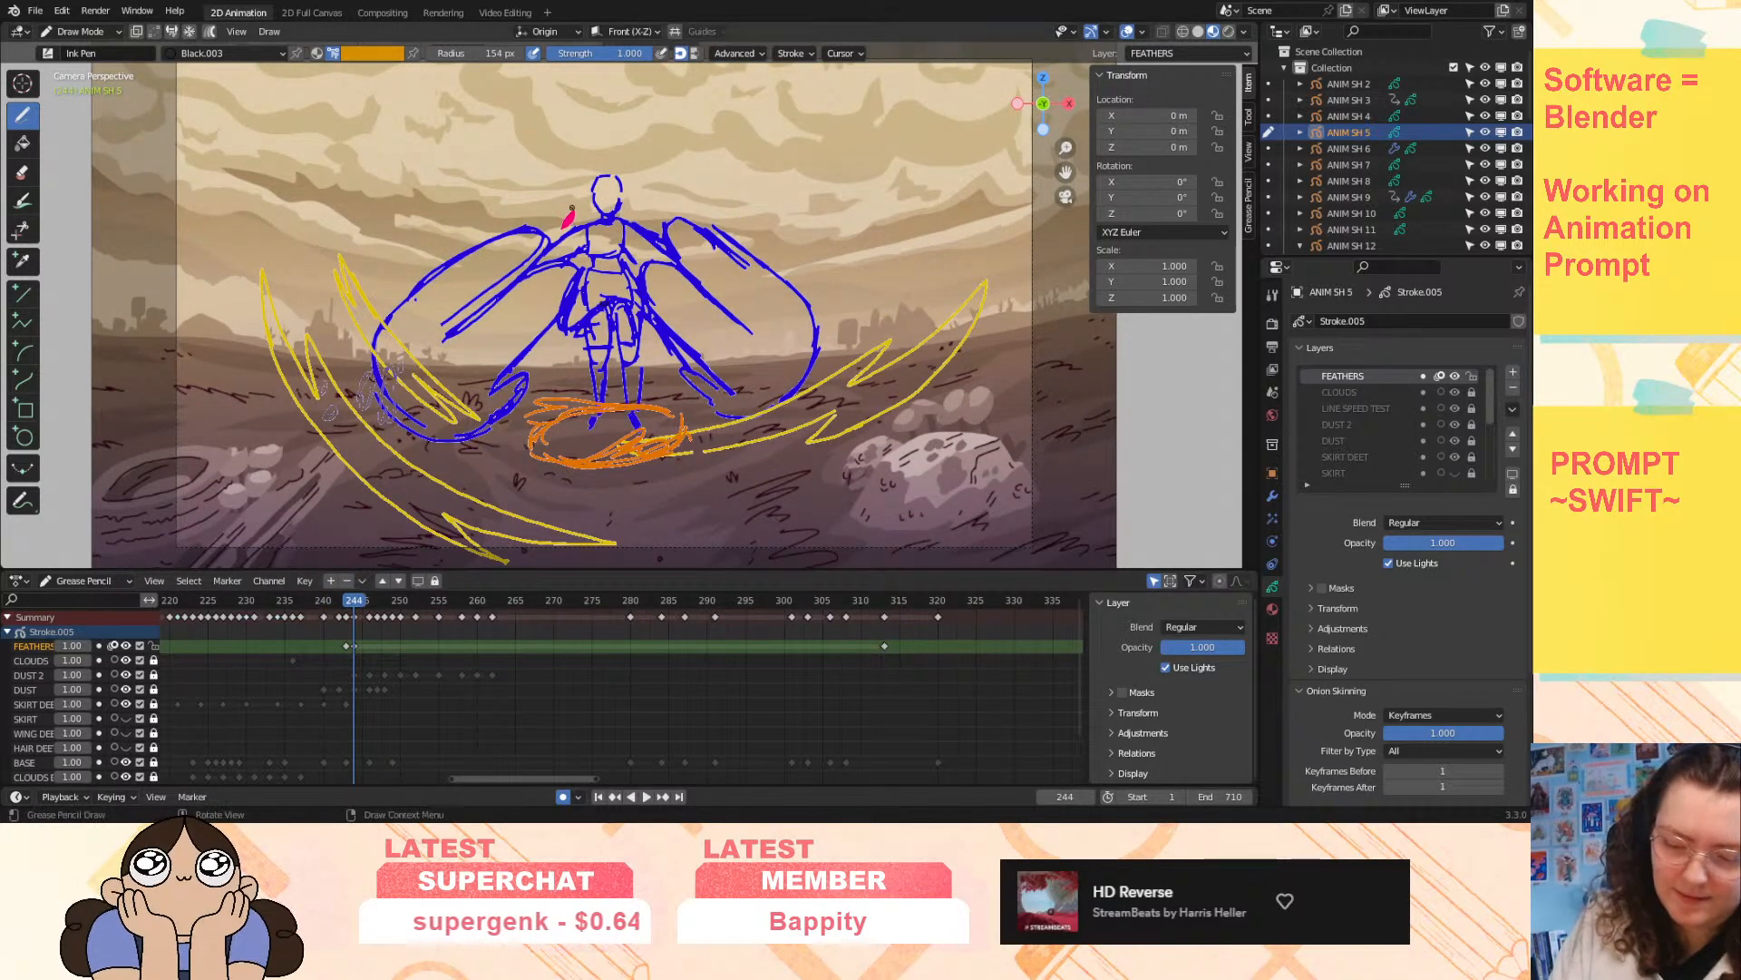
pyautogui.press('Right')
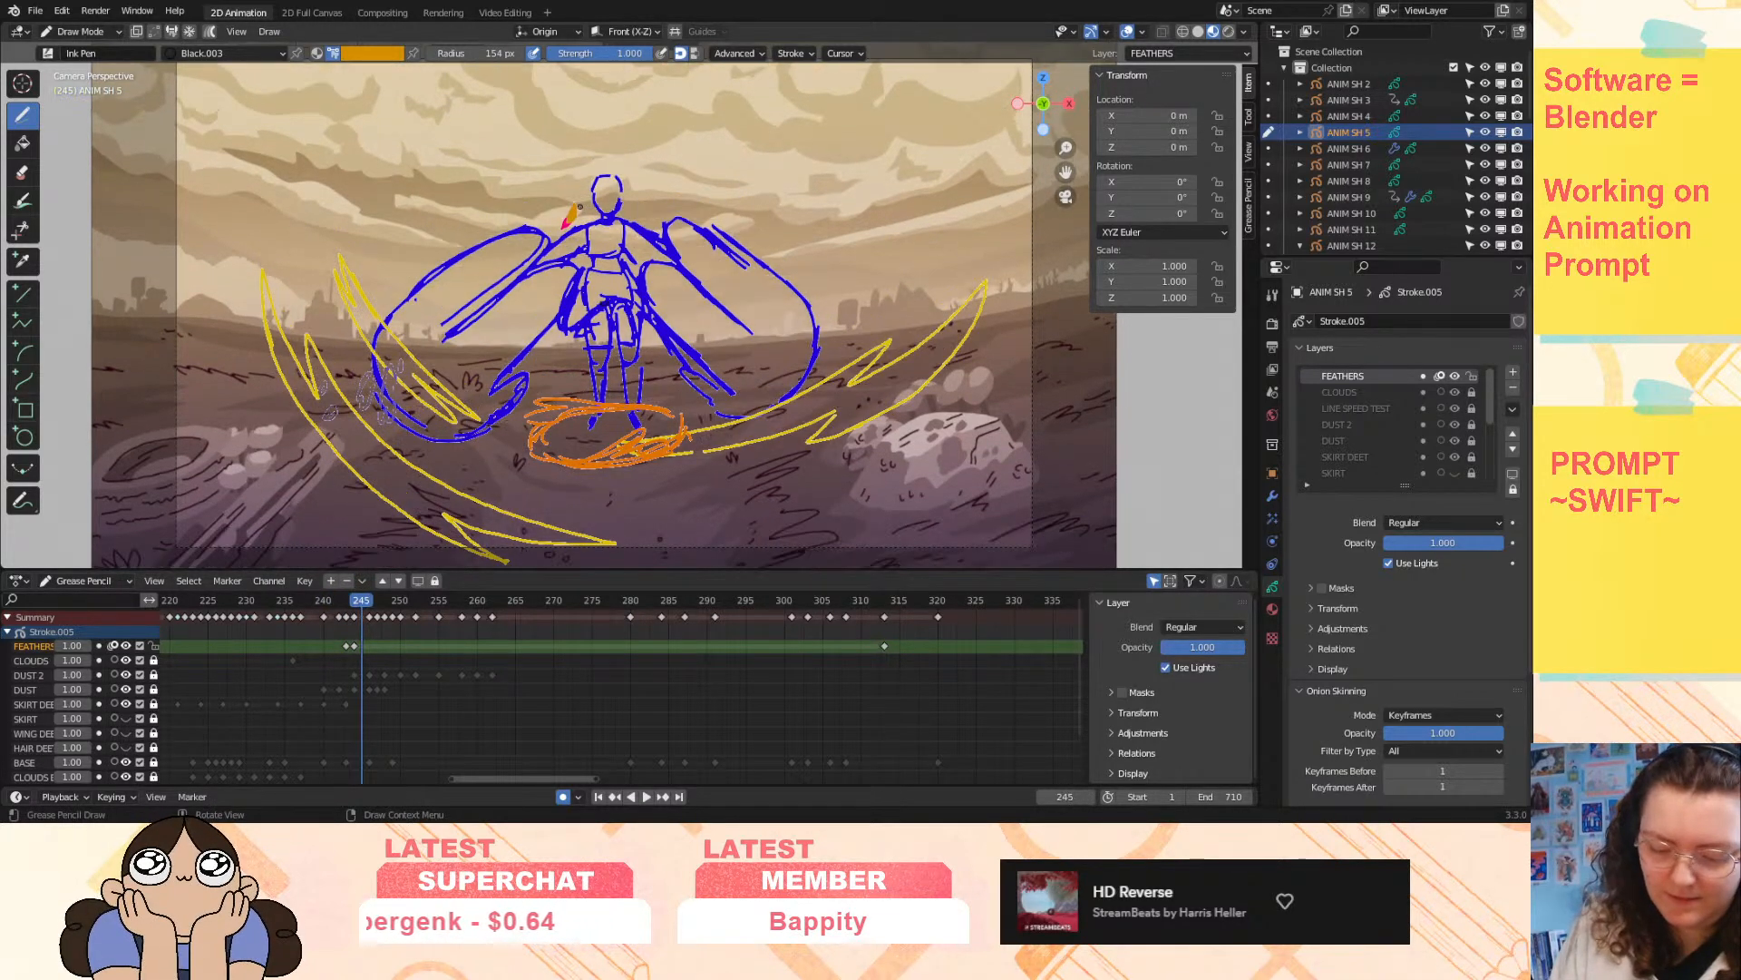
pyautogui.press('Right')
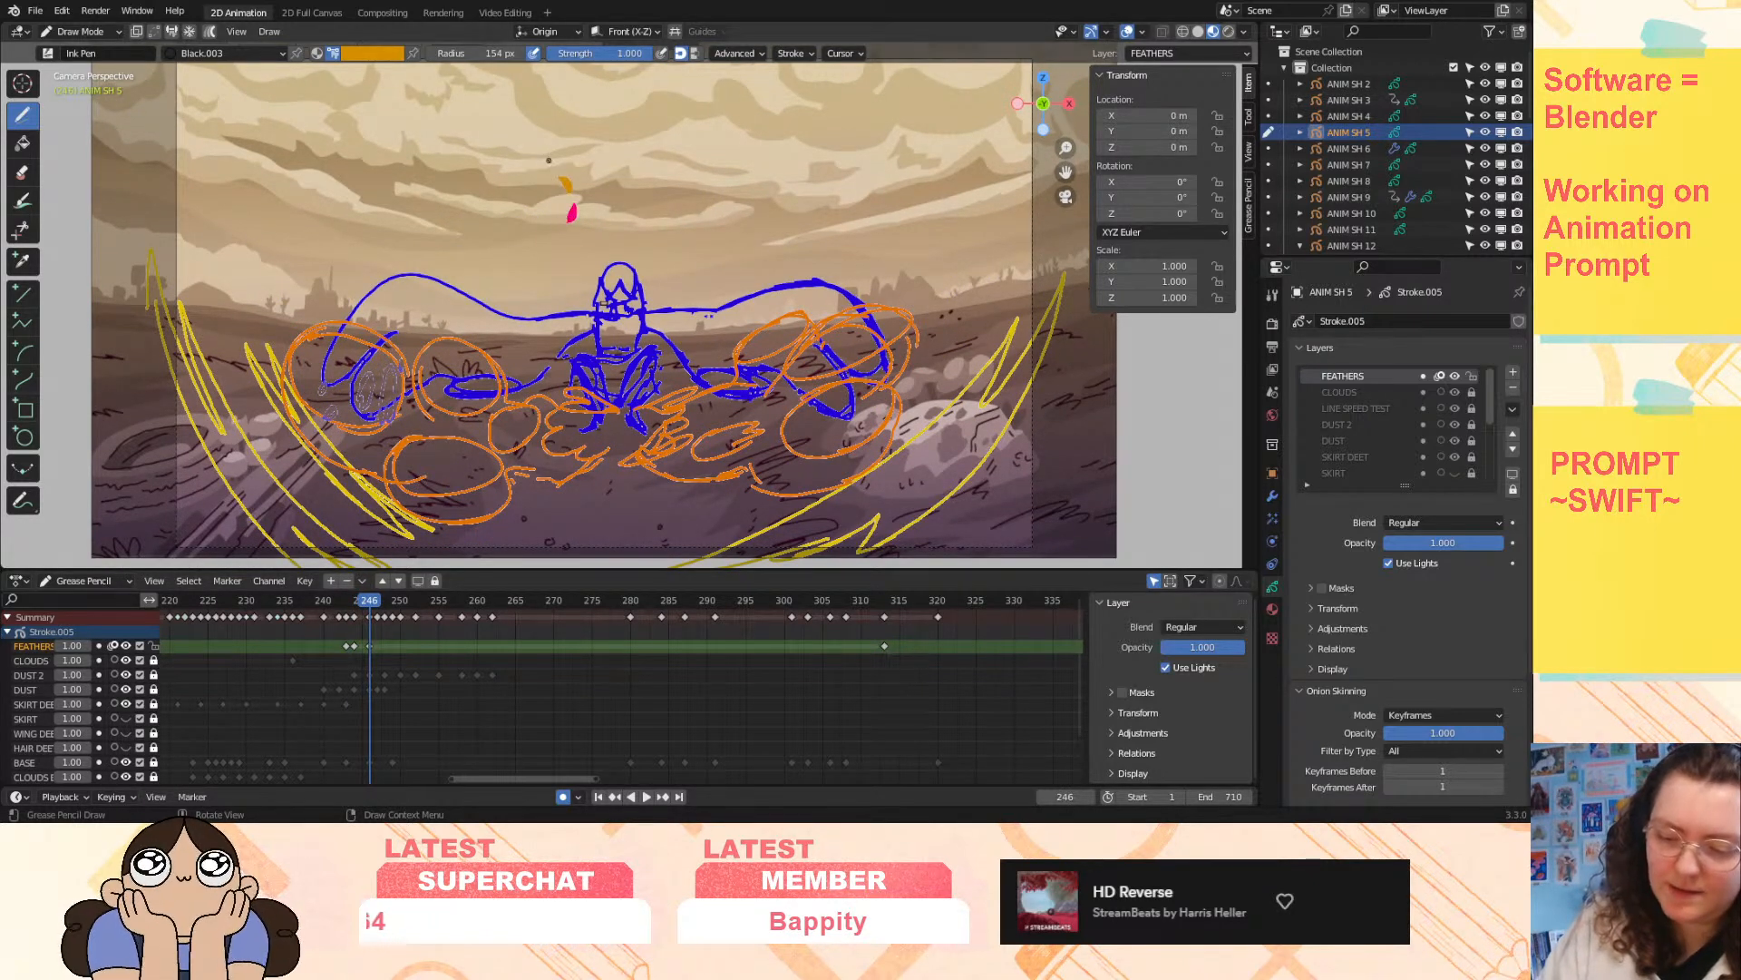
pyautogui.press('Right')
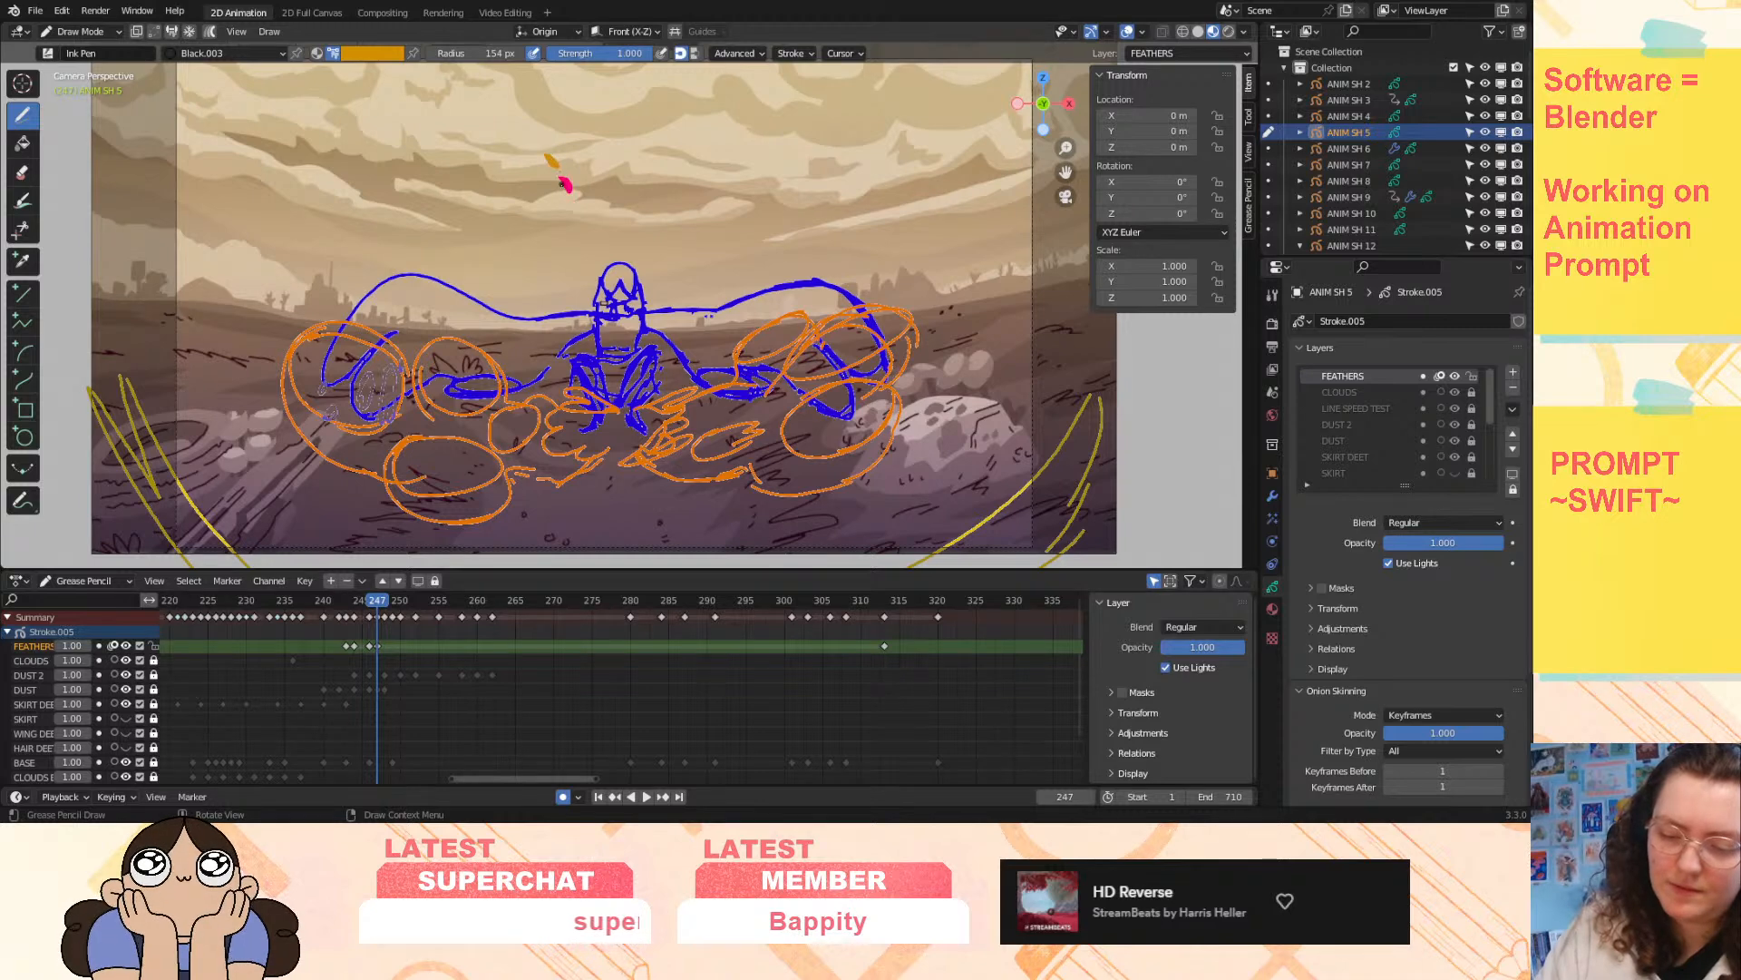
pyautogui.press('Right')
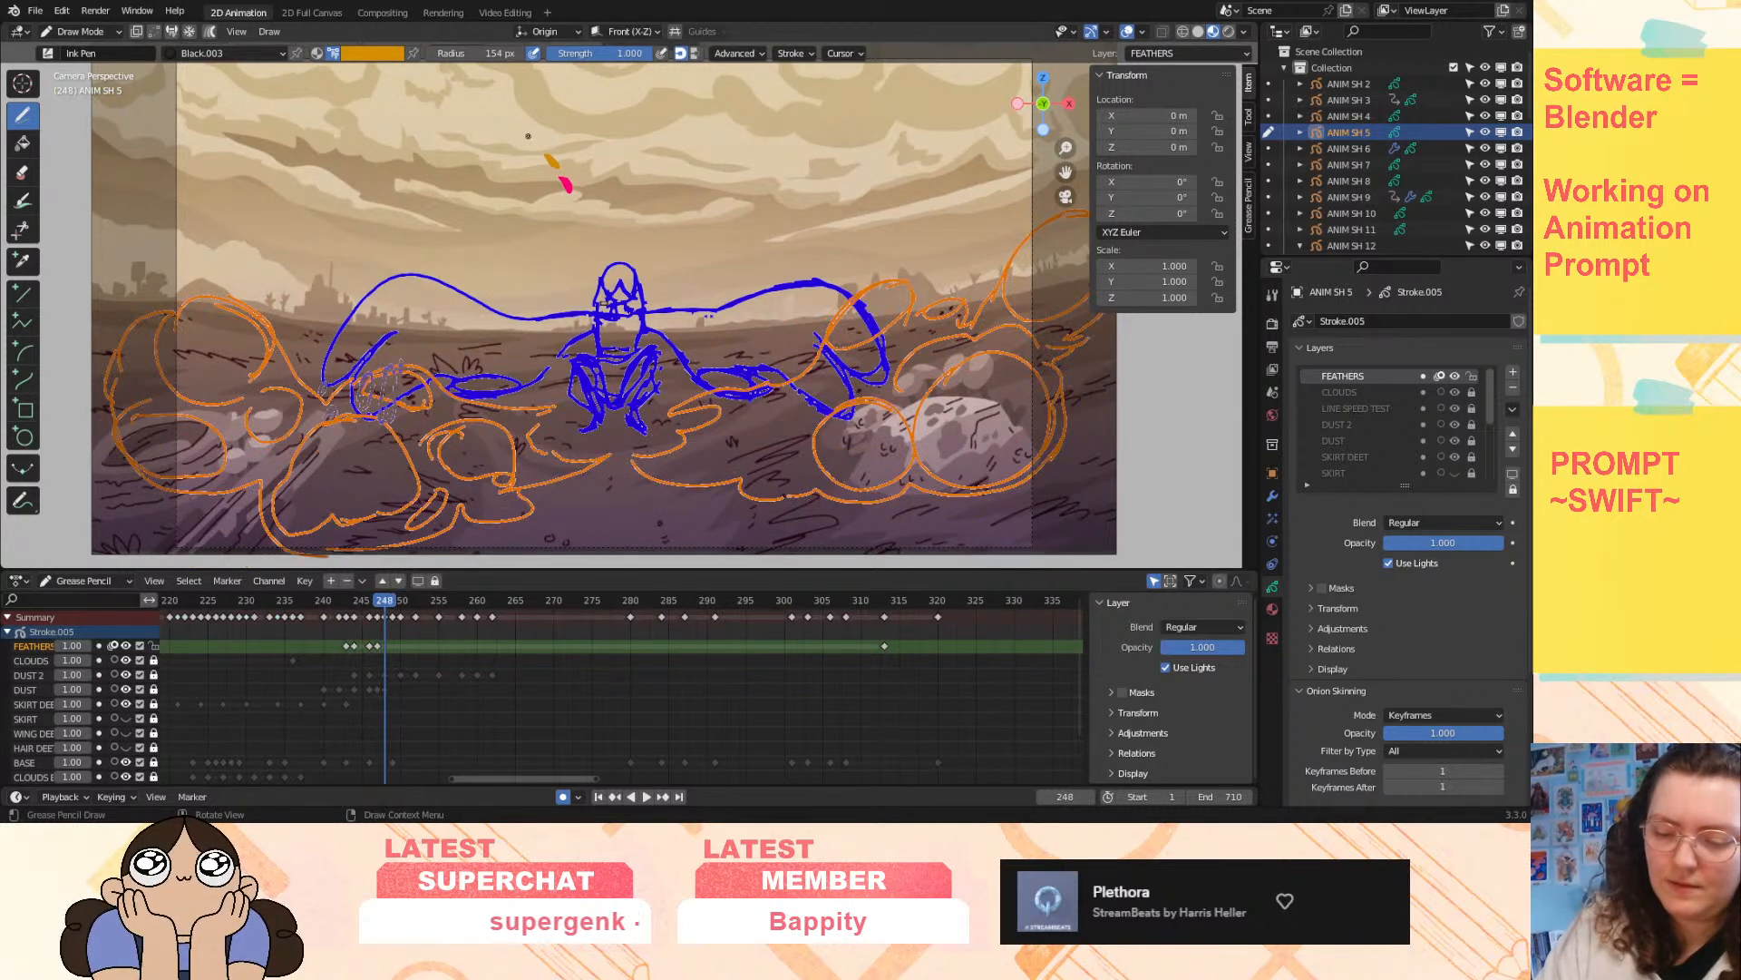
# - Continue the orange feather's upward path with new drawings at frames 248, 249 and 250
pyautogui.moveTo(534, 142)
pyautogui.mouseDown()
pyautogui.moveTo(547, 161)
pyautogui.moveTo(534, 132)
pyautogui.mouseUp()
pyautogui.press('Right')
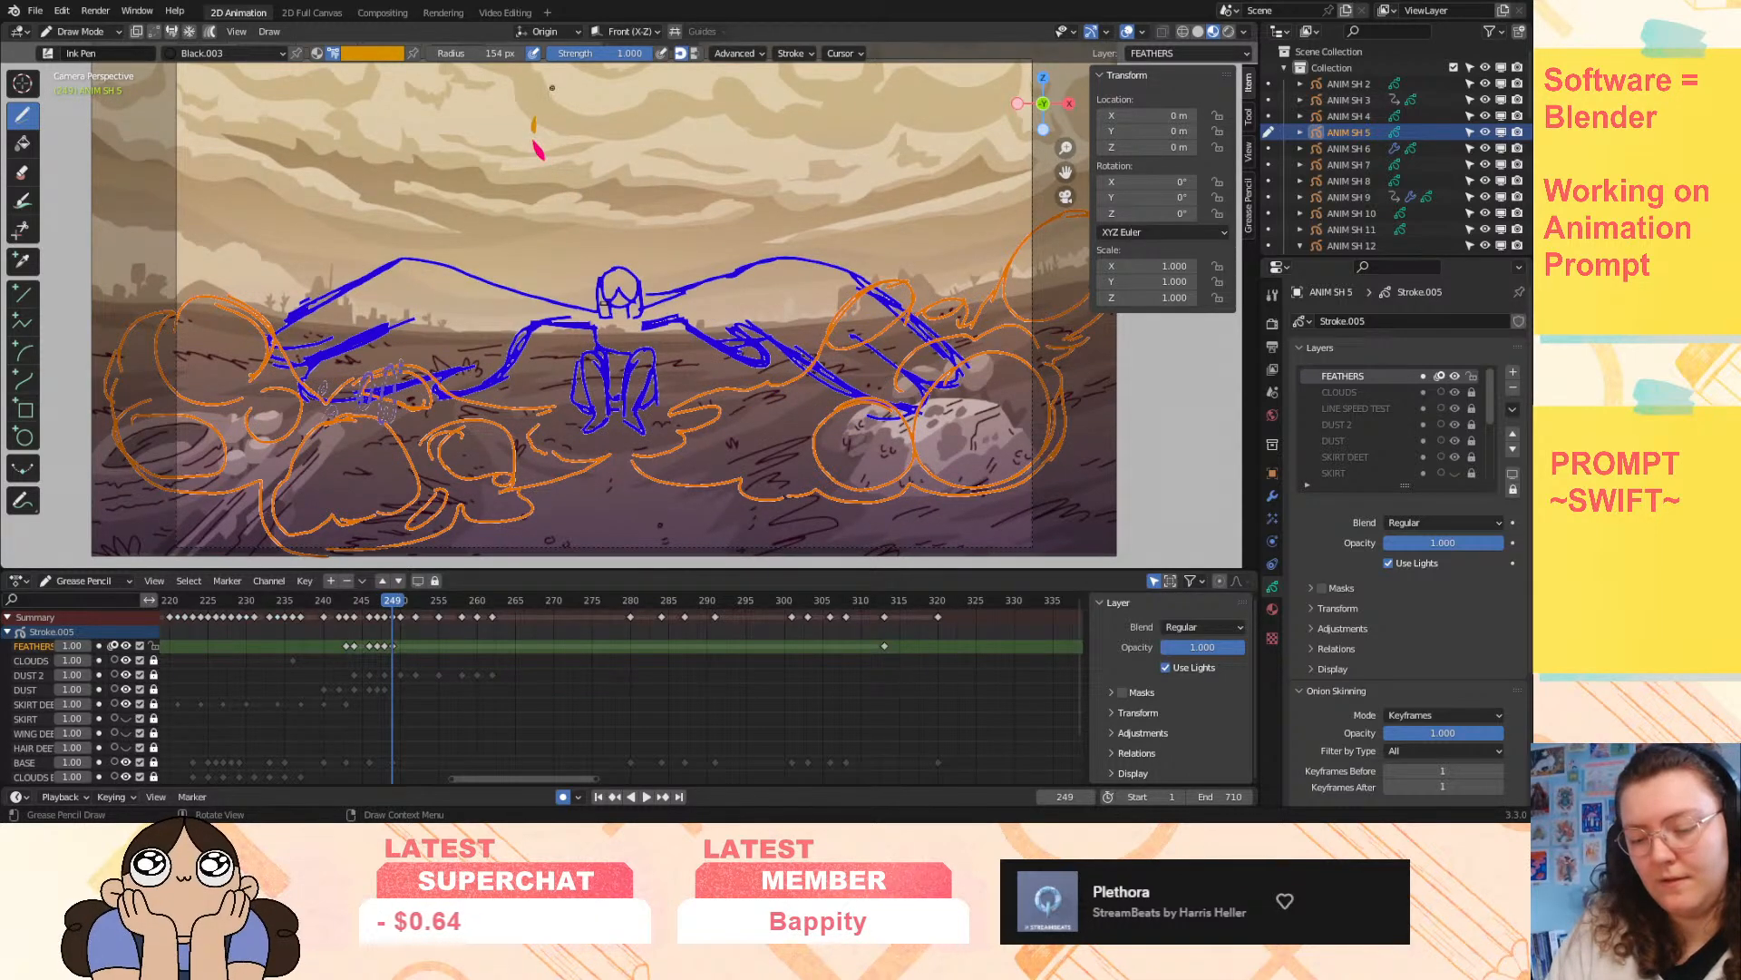
pyautogui.press('Right')
pyautogui.moveTo(542, 101); pyautogui.dragTo(536, 119)
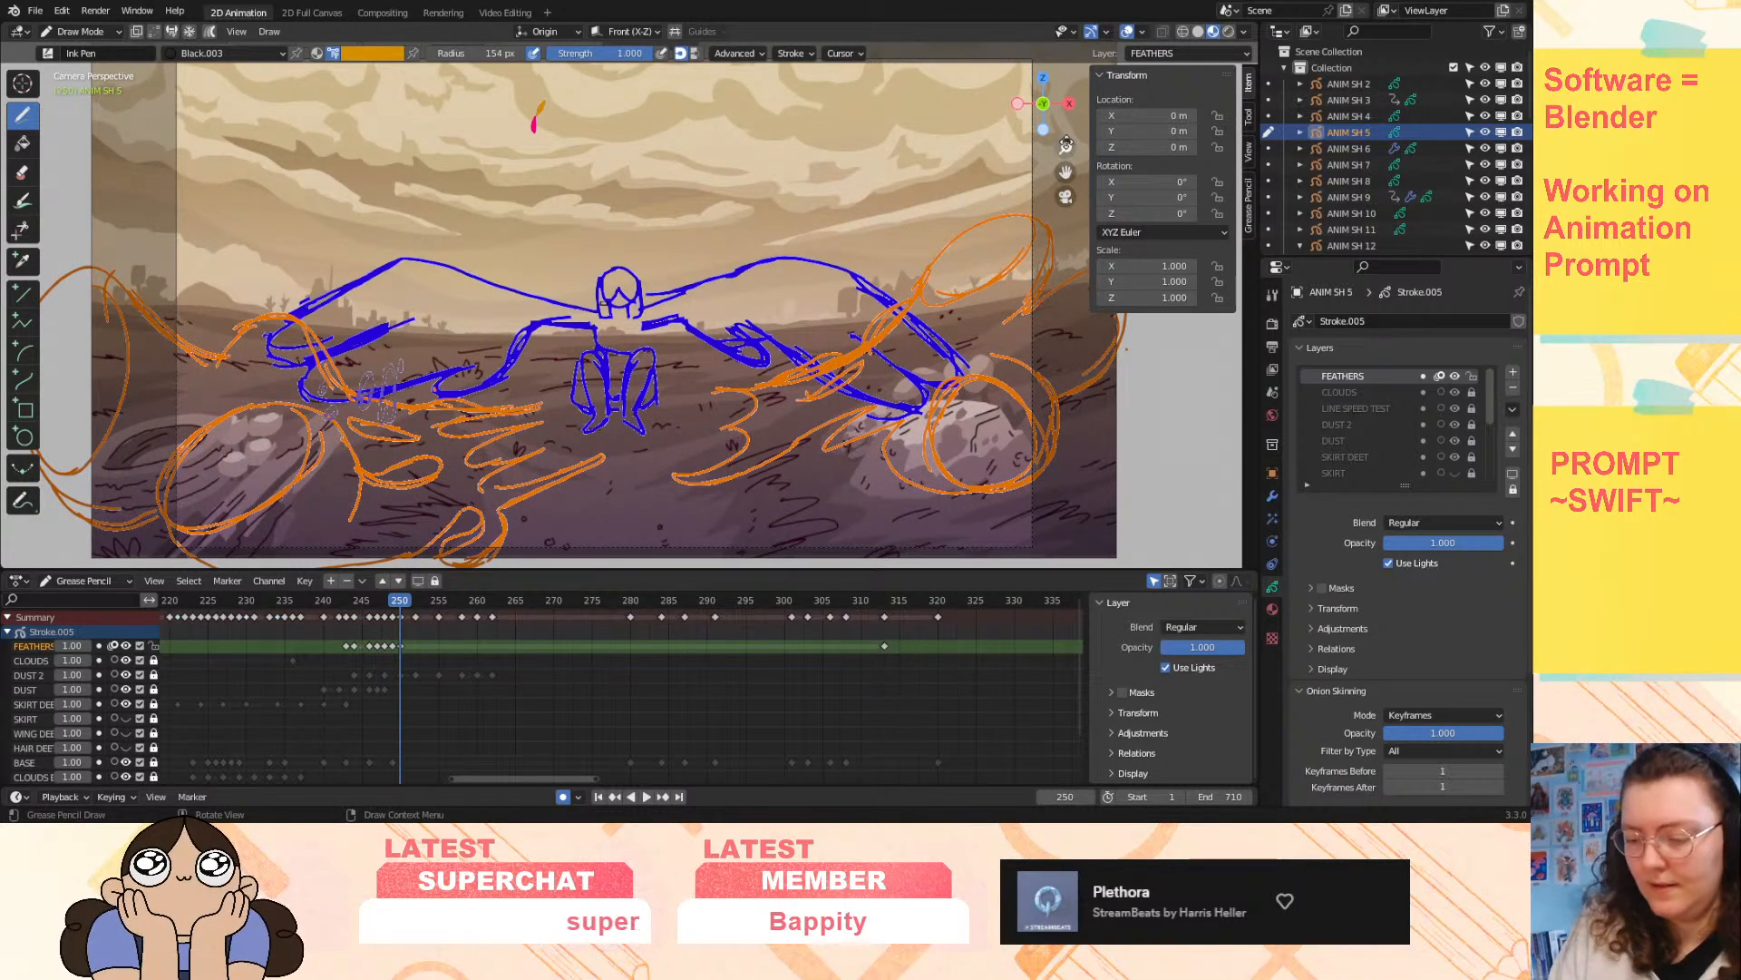
# - Play back and scrub the rising feather between about frames 241 and 252, viewing the whole camera frame
pyautogui.moveTo(399, 601)
pyautogui.mouseDown()
pyautogui.moveTo(355, 614)
pyautogui.moveTo(412, 626)
pyautogui.moveTo(406, 644)
pyautogui.moveTo(345, 656)
pyautogui.moveTo(328, 613)
pyautogui.mouseUp()
pyautogui.click(643, 796)
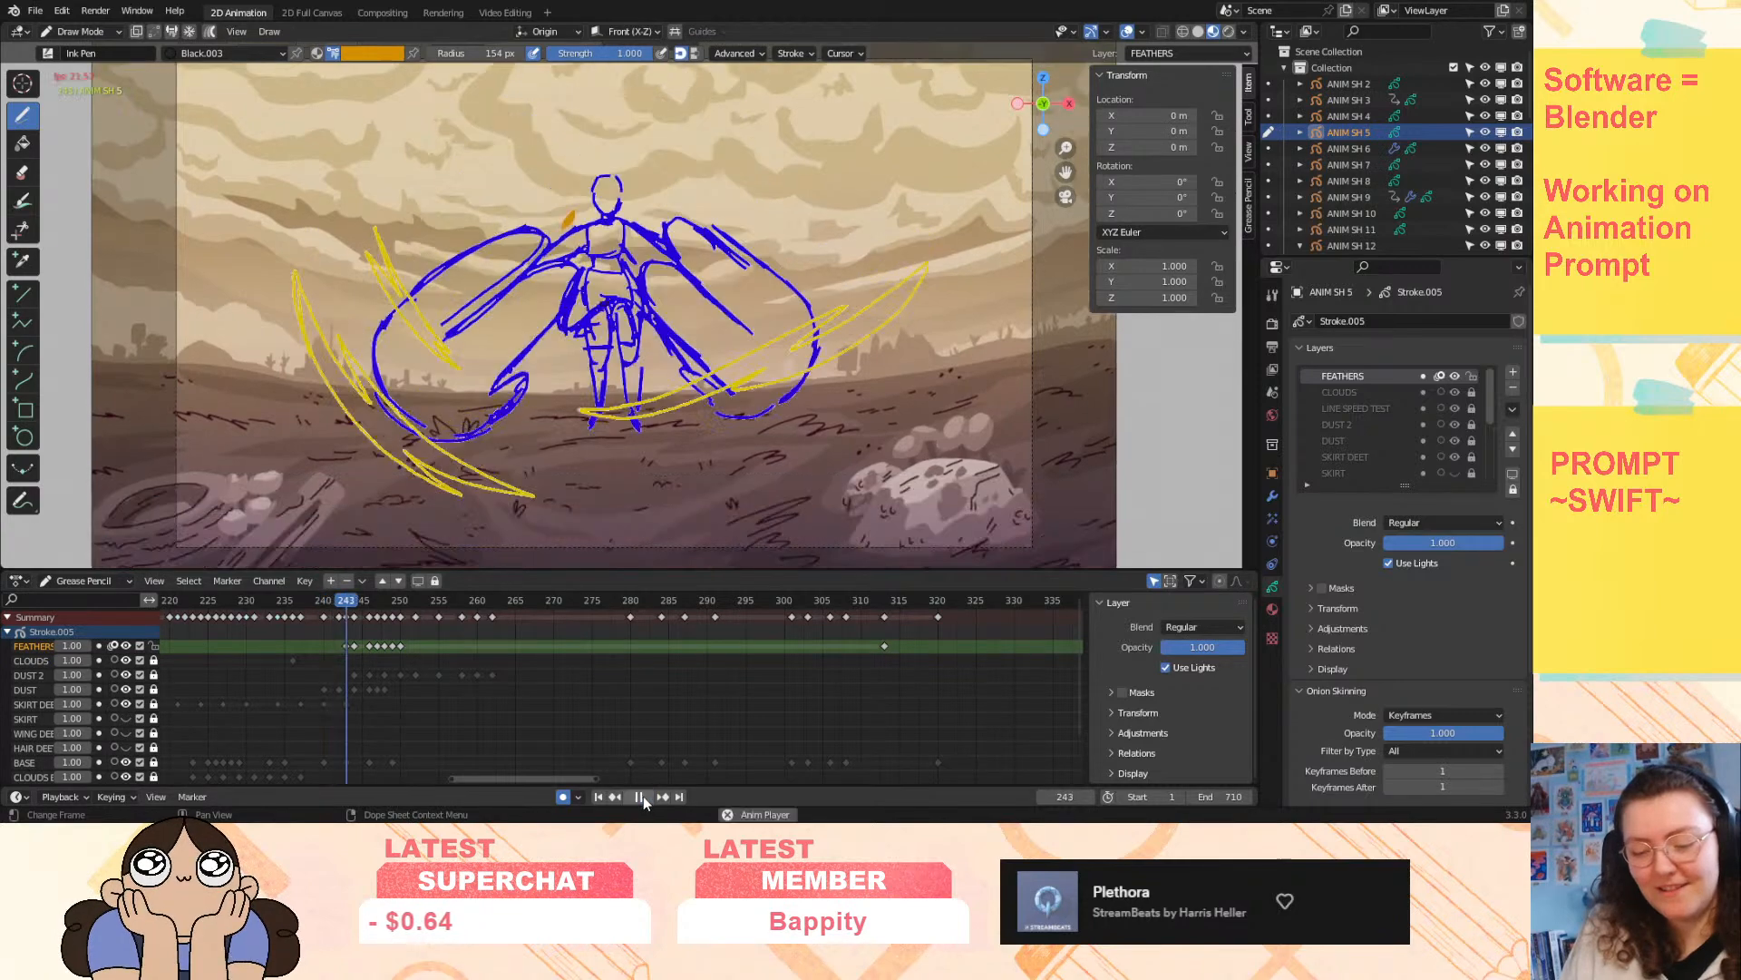
pyautogui.click(640, 797)
pyautogui.moveTo(440, 603)
pyautogui.mouseDown()
pyautogui.moveTo(373, 610)
pyautogui.moveTo(367, 627)
pyautogui.moveTo(421, 640)
pyautogui.moveTo(397, 653)
pyautogui.moveTo(415, 656)
pyautogui.mouseUp()
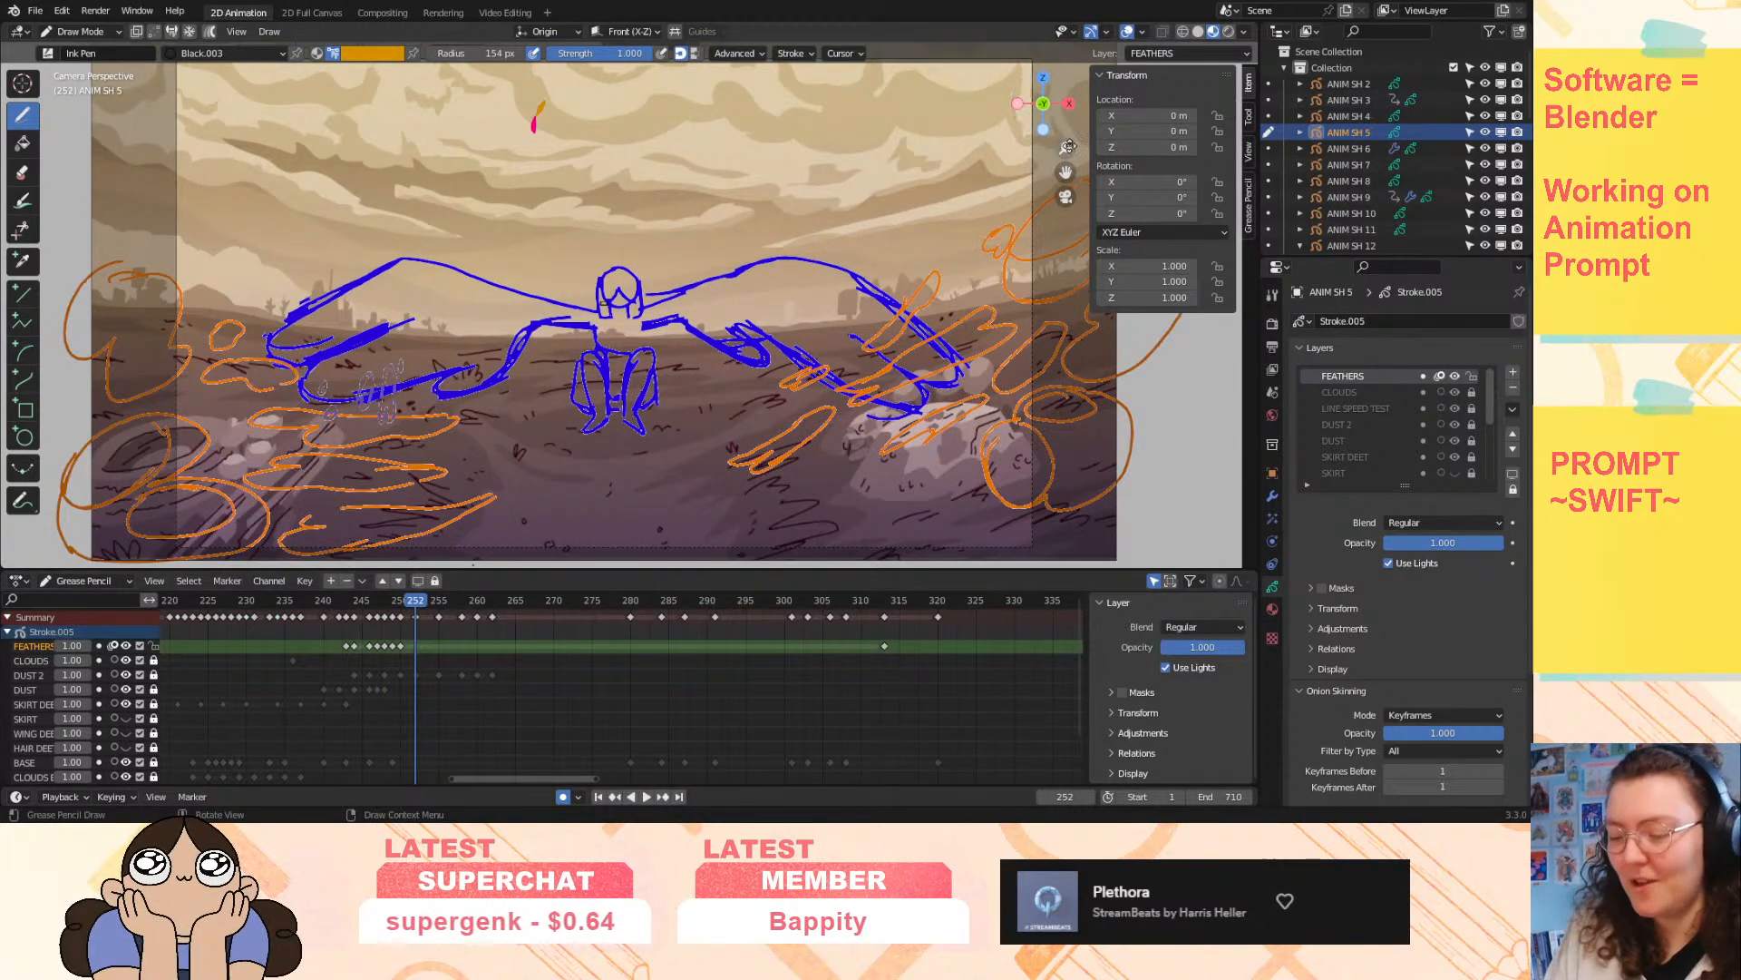
pyautogui.scroll(-3, 1029, 208)
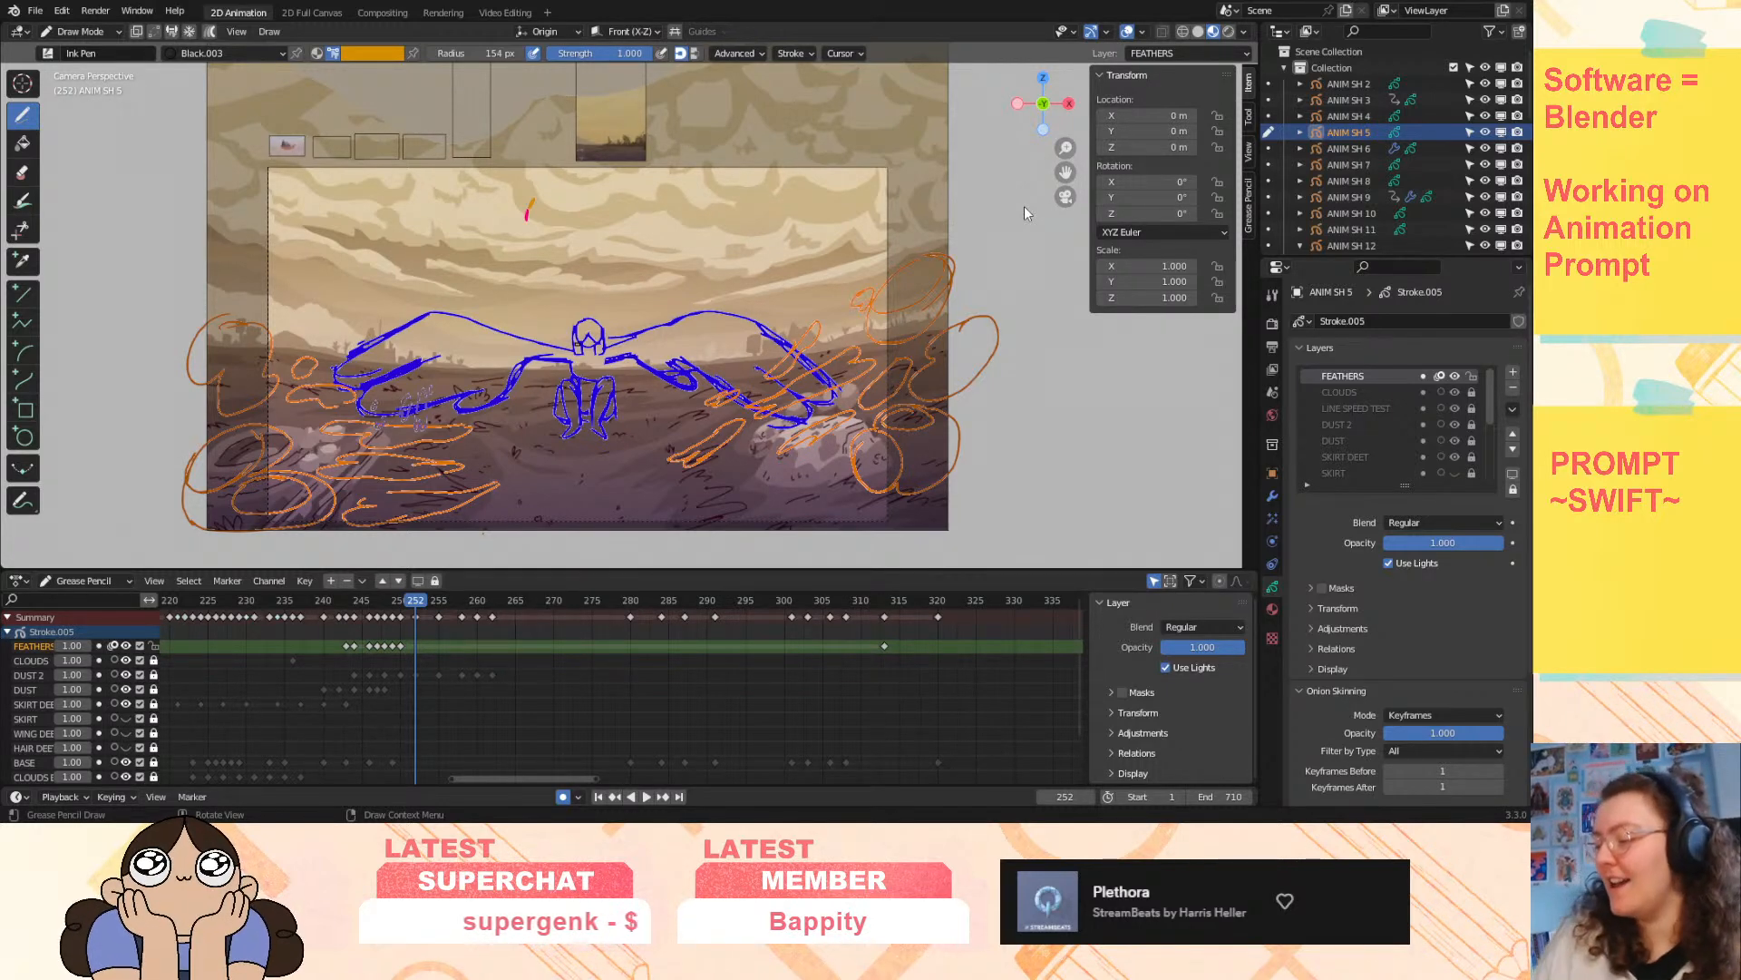
pyautogui.moveTo(418, 602)
pyautogui.mouseDown()
pyautogui.moveTo(379, 616)
pyautogui.moveTo(367, 649)
pyautogui.moveTo(413, 651)
pyautogui.moveTo(391, 665)
pyautogui.mouseUp()
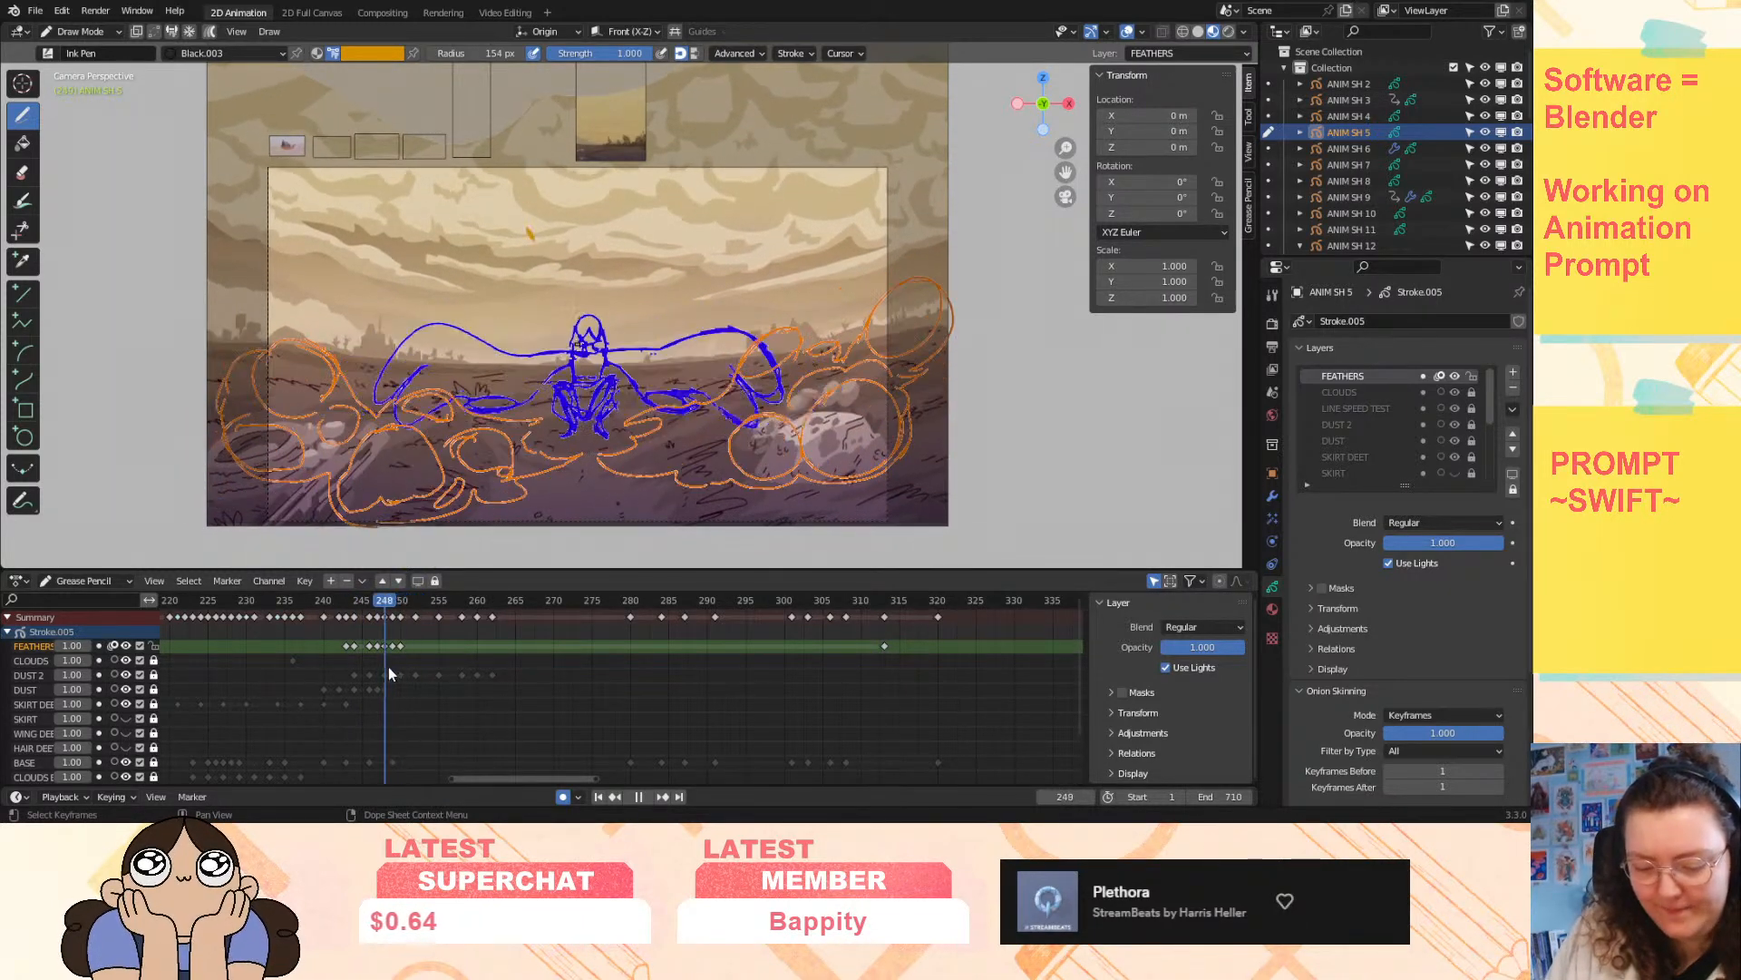
pyautogui.press('space')
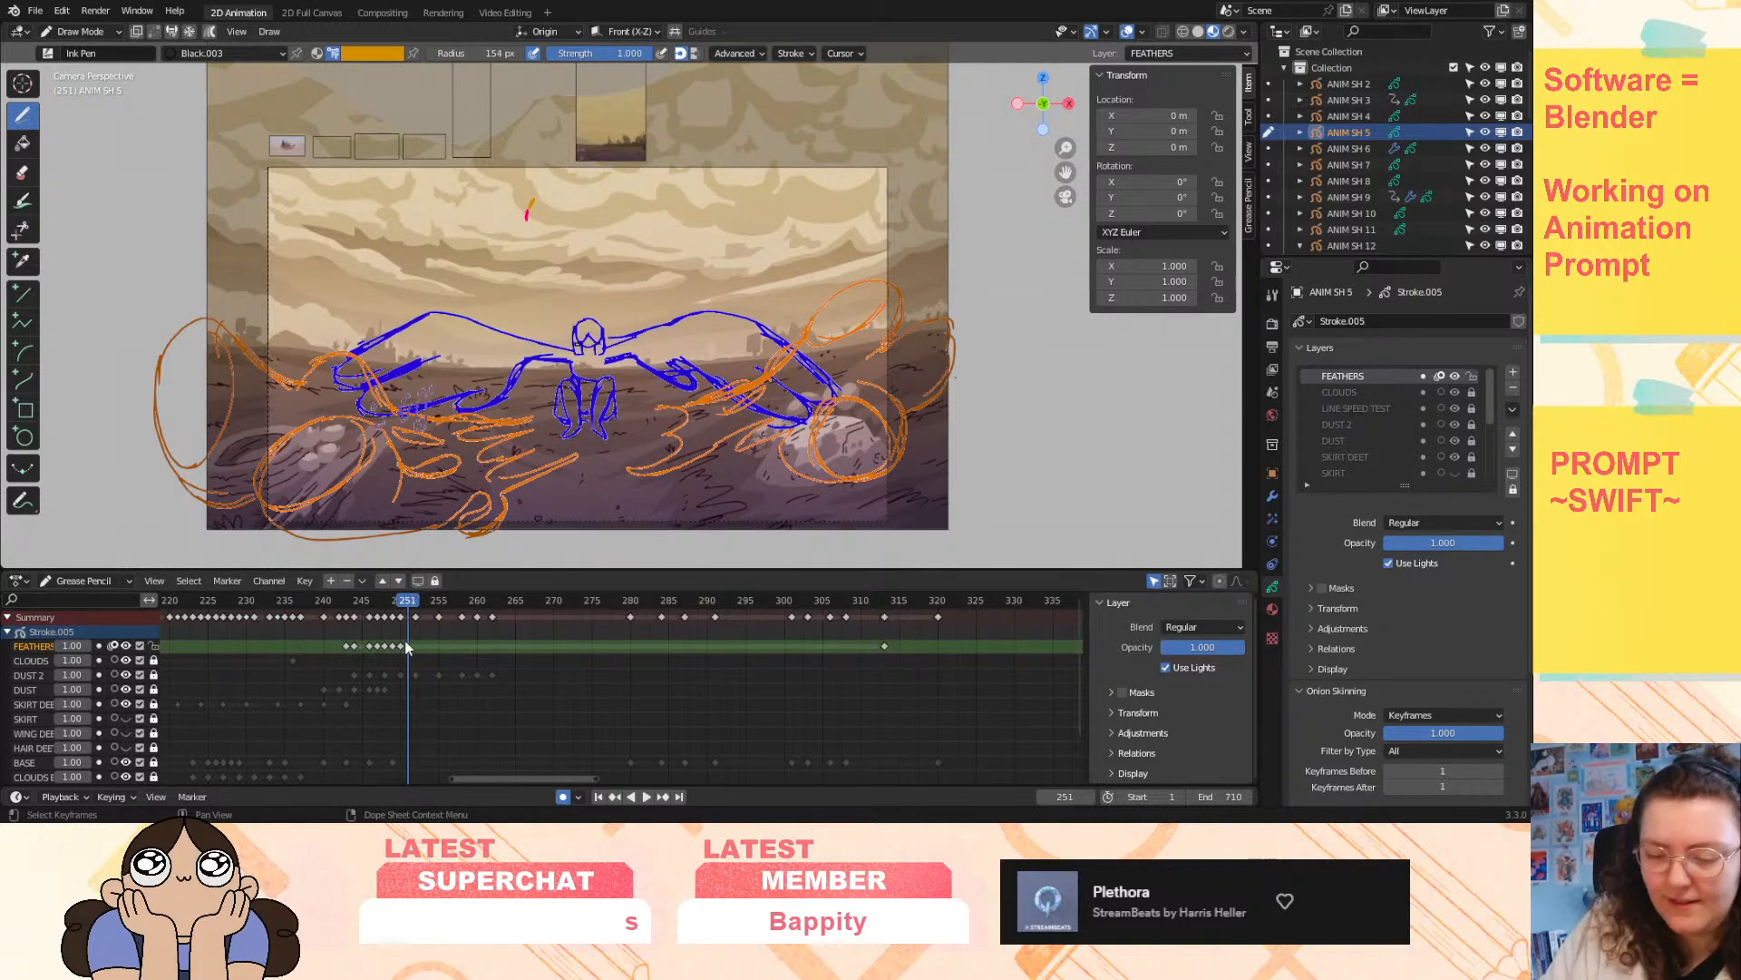
# - Draw the orange feather at frame 251, check it against the neighbouring frames and redraw it slightly higher
pyautogui.moveTo(536, 197); pyautogui.dragTo(531, 208)
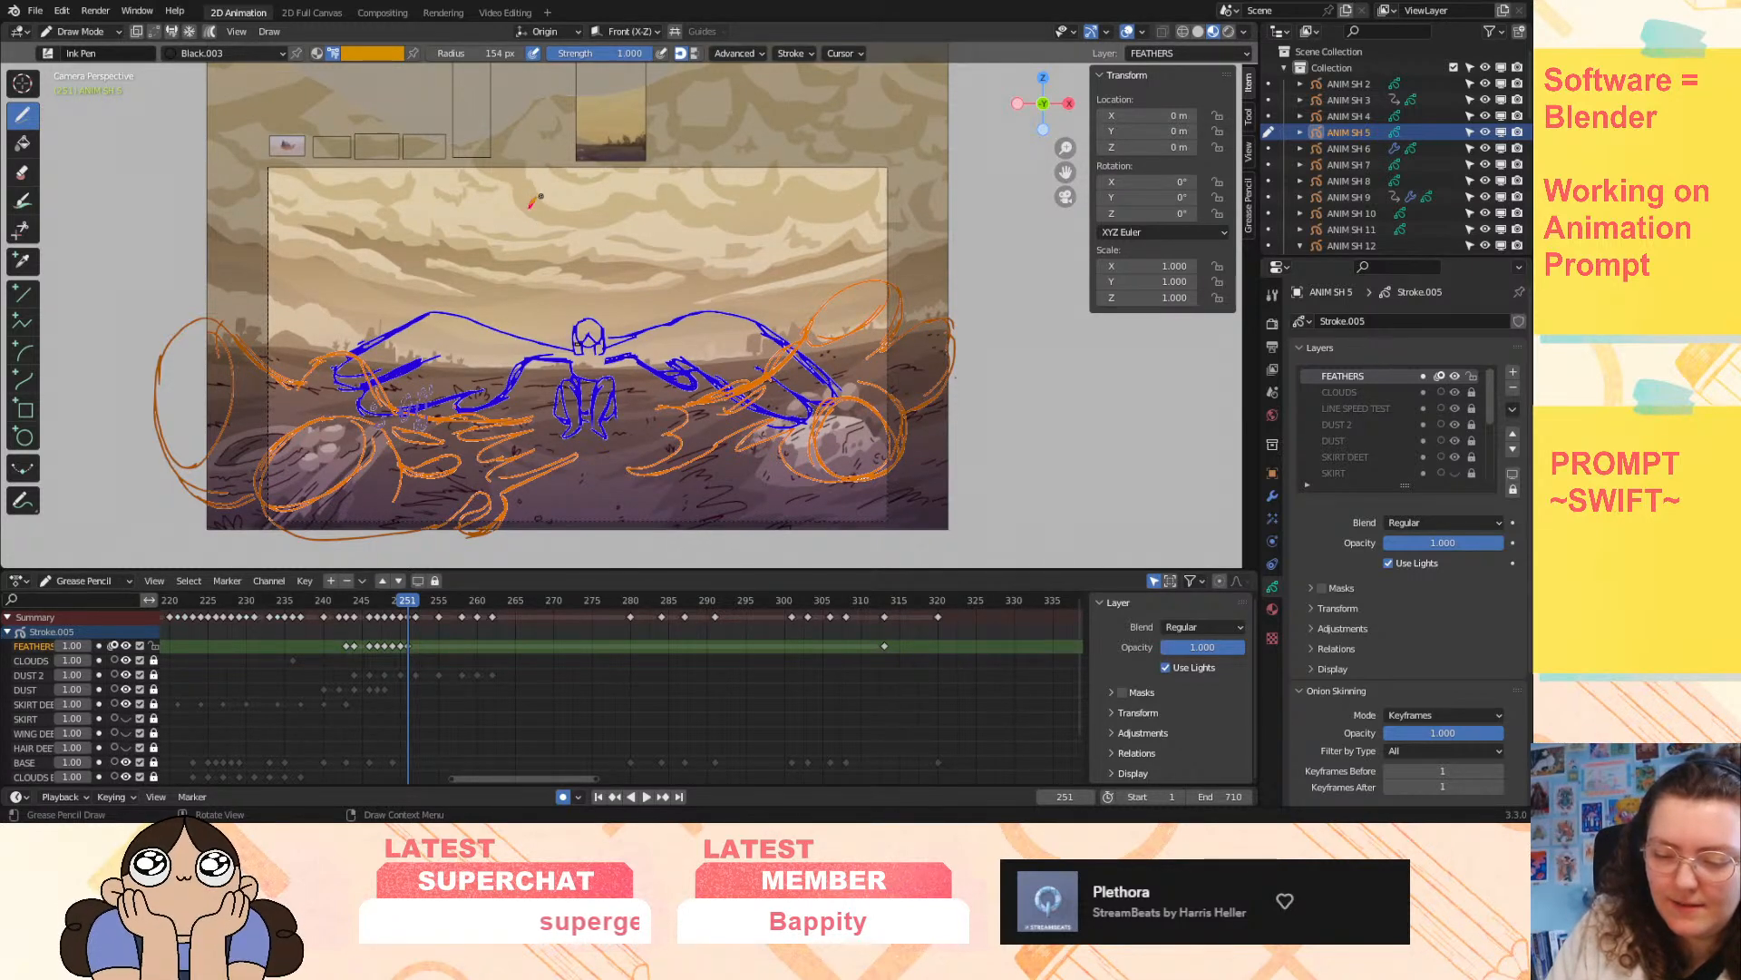
pyautogui.scroll(3, 559, 234)
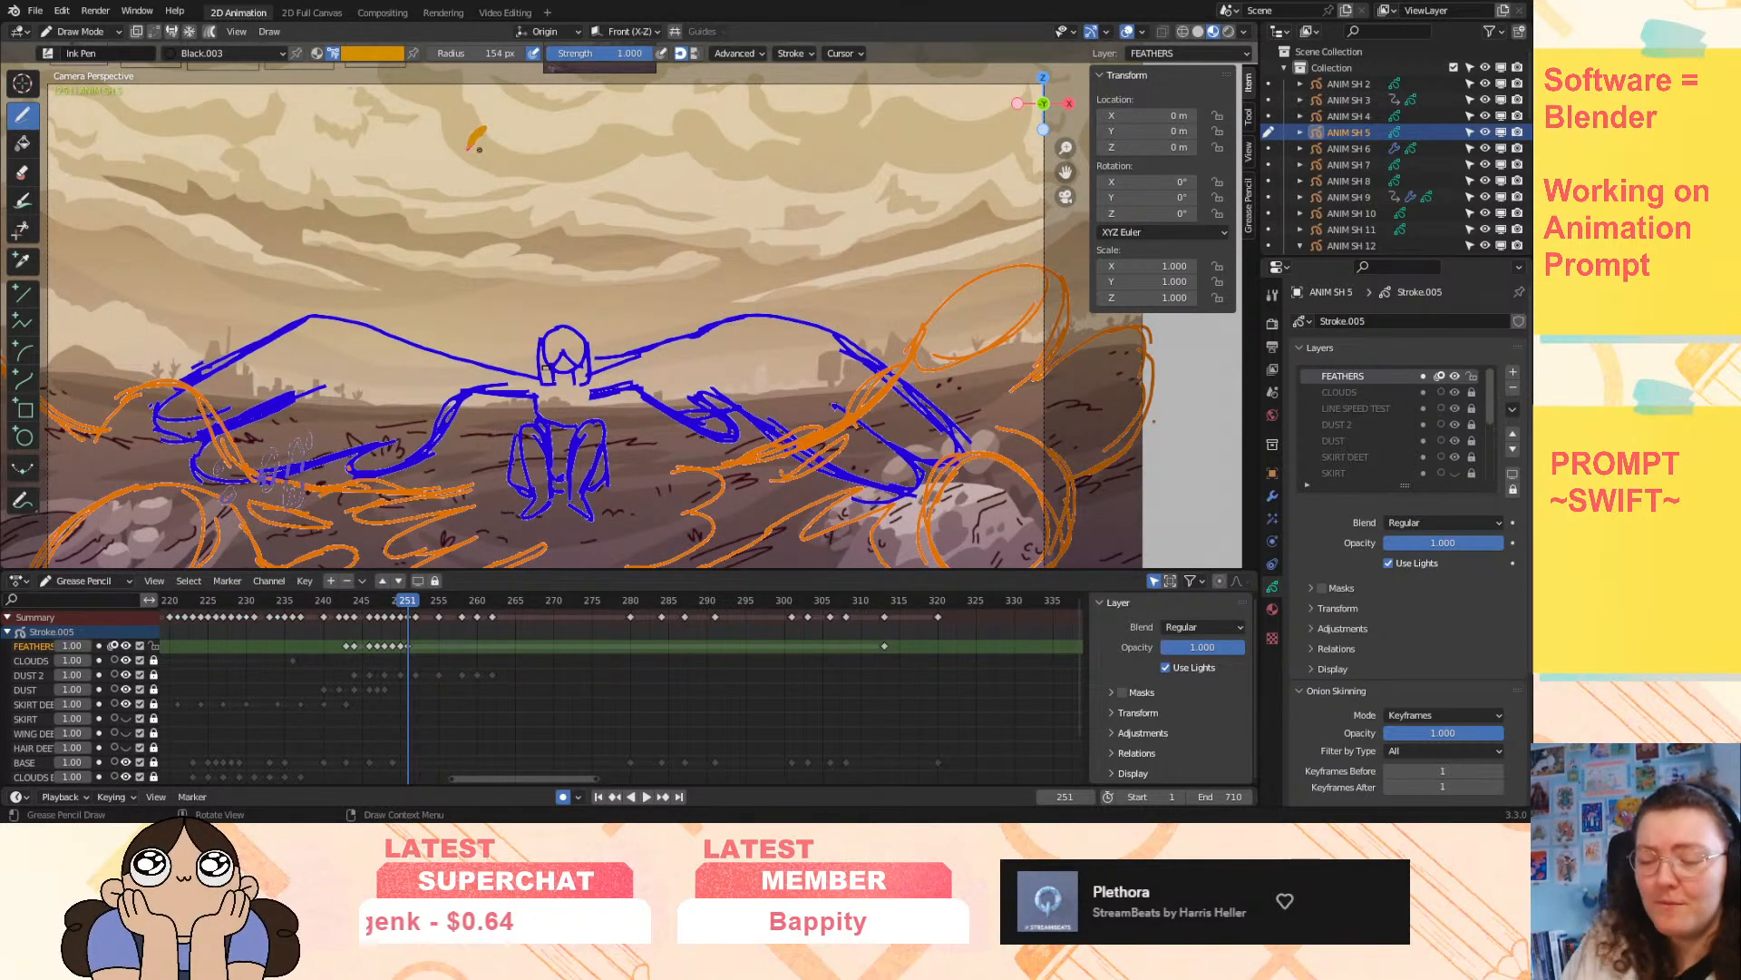
pyautogui.moveTo(405, 595)
pyautogui.mouseDown()
pyautogui.moveTo(390, 602)
pyautogui.moveTo(420, 616)
pyautogui.moveTo(405, 619)
pyautogui.mouseUp()
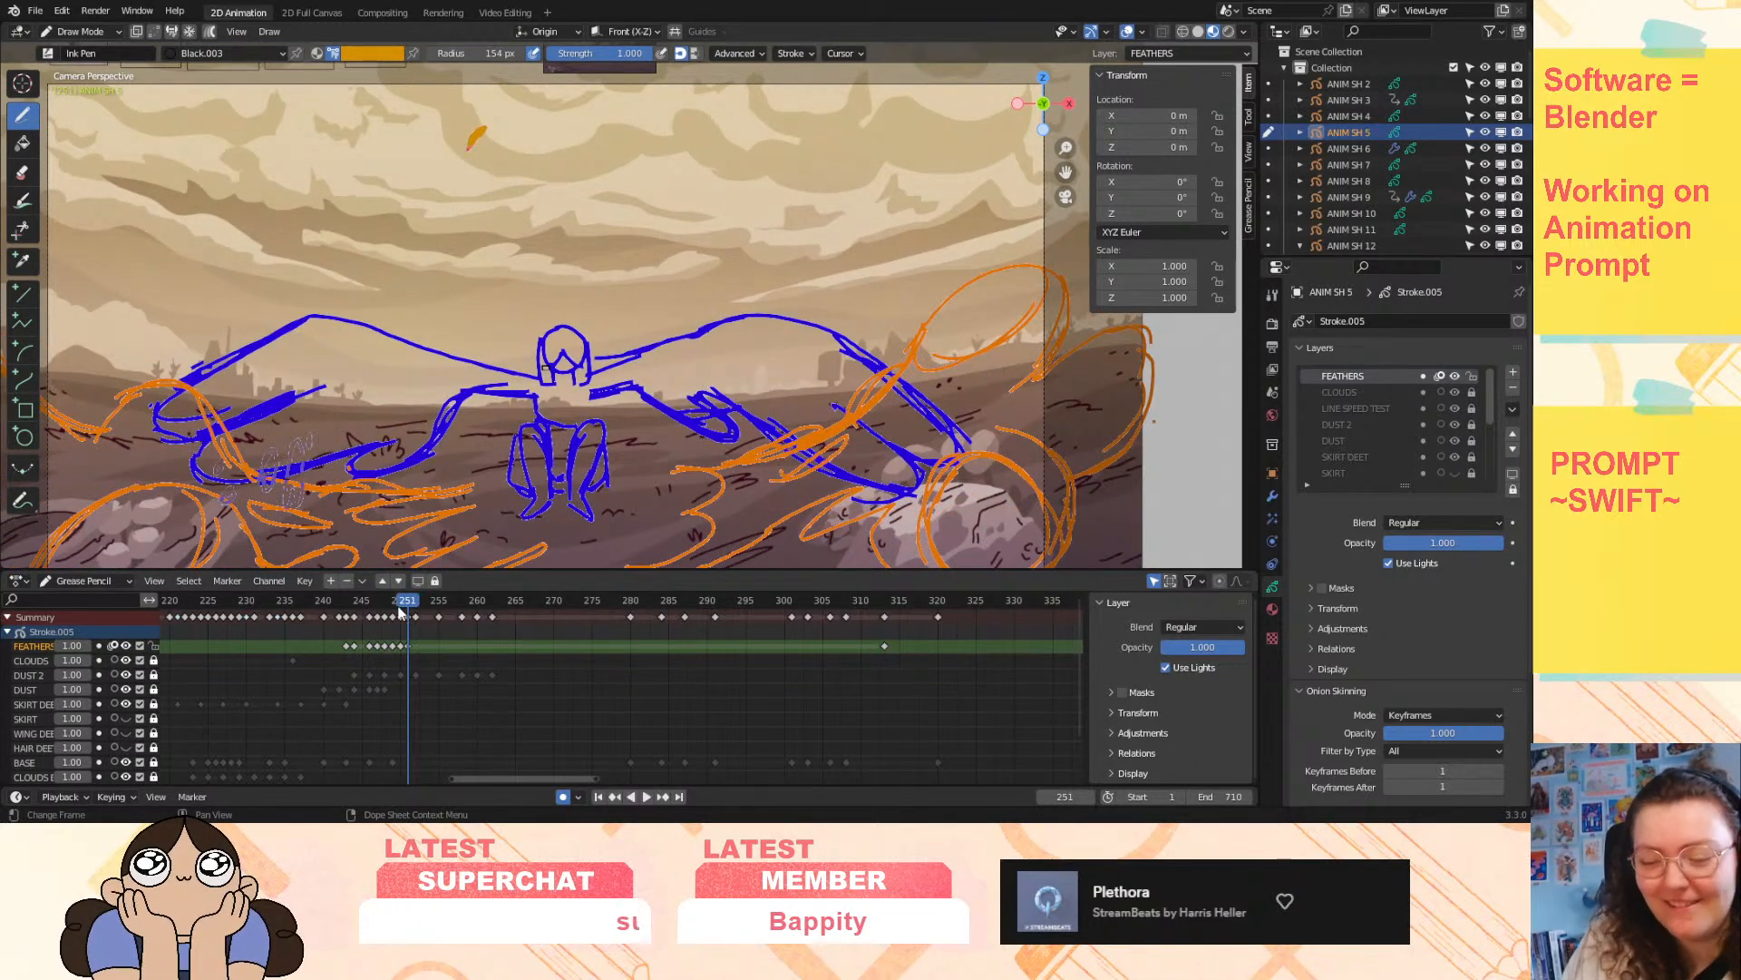
pyautogui.press('Right')
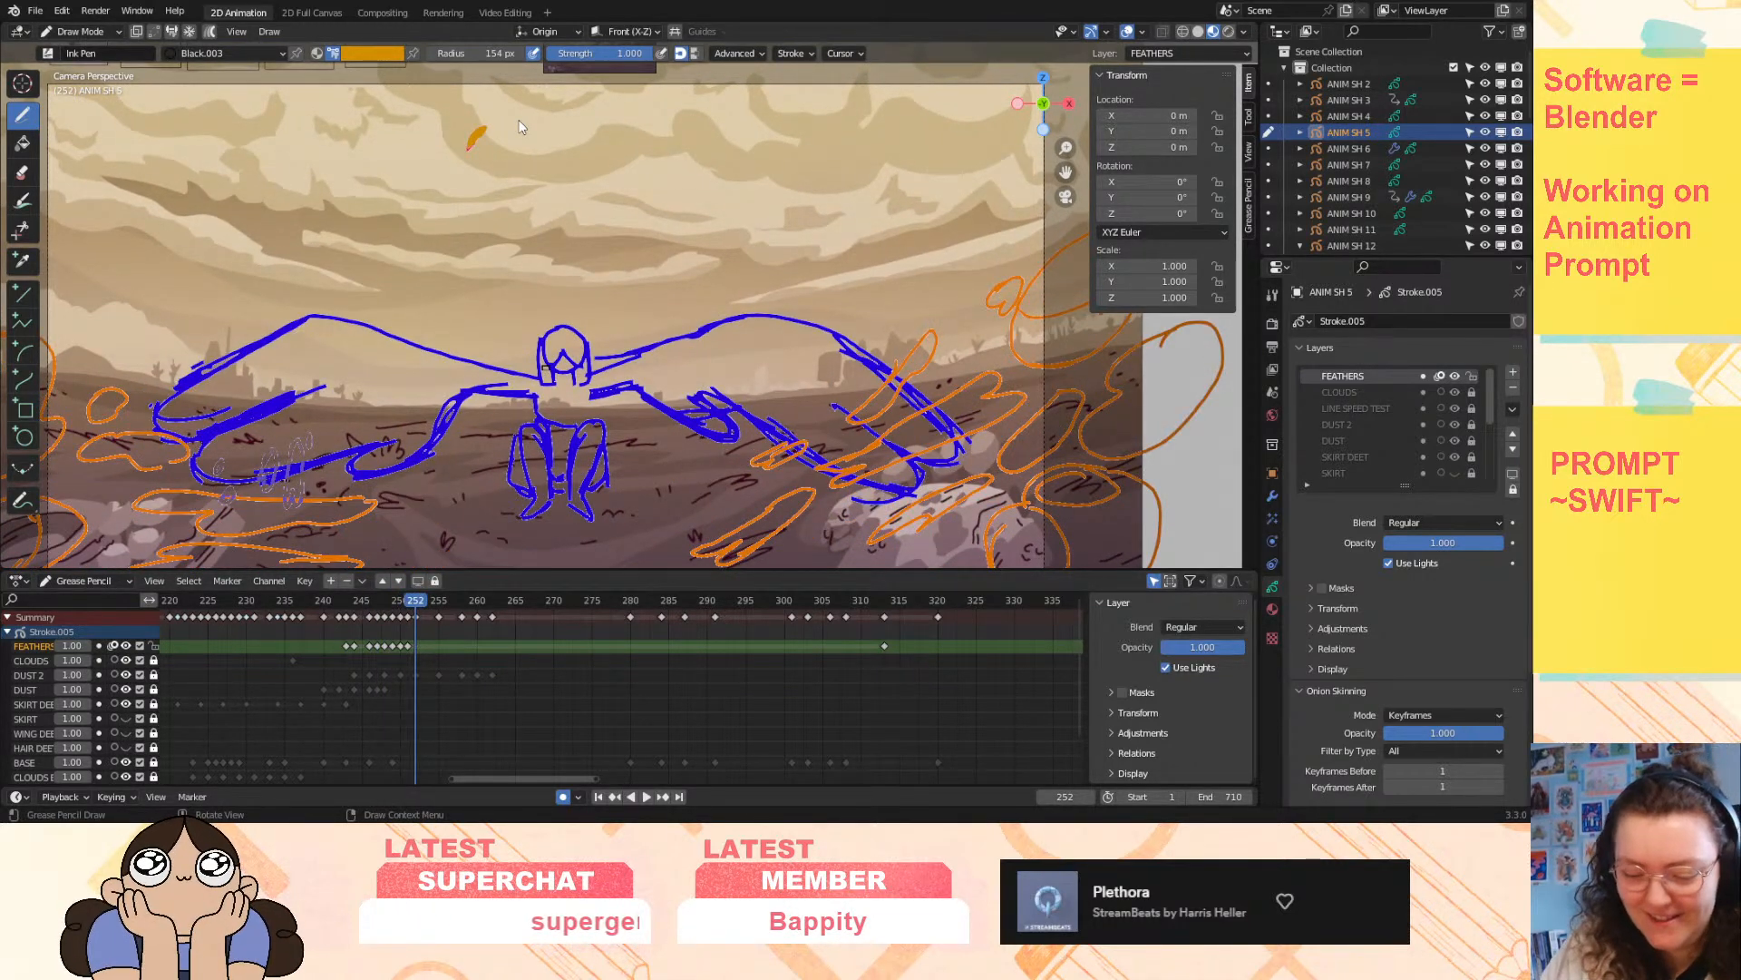
pyautogui.press('space')
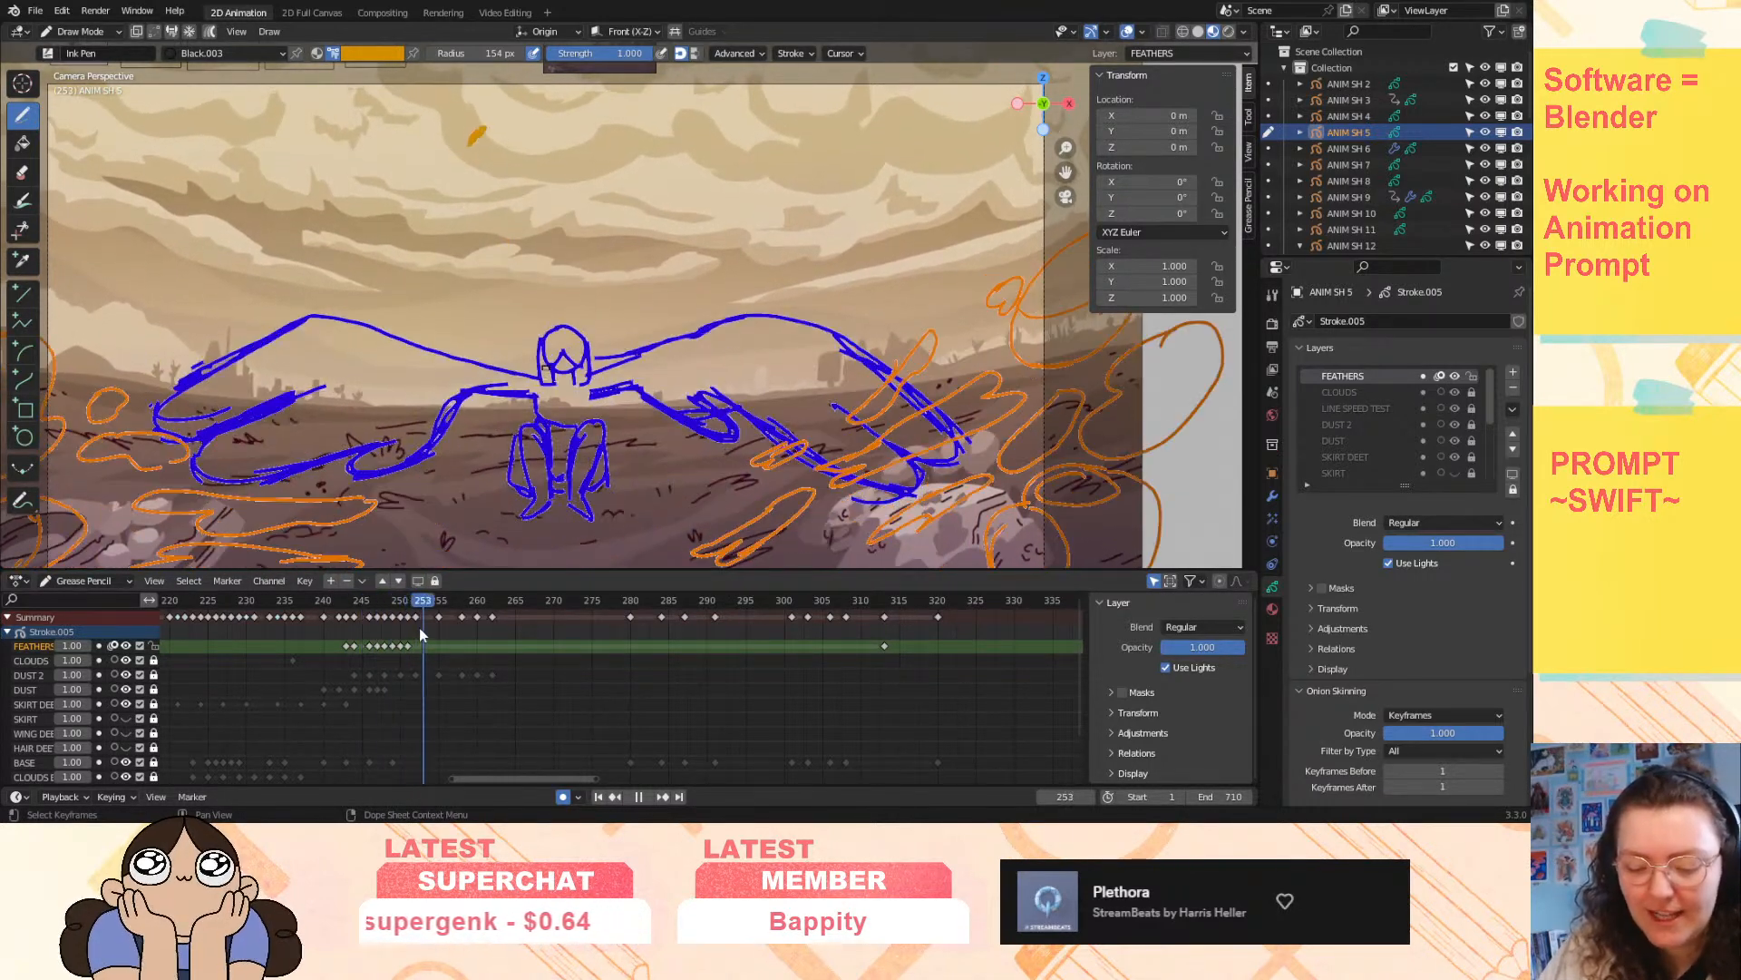
pyautogui.press('space')
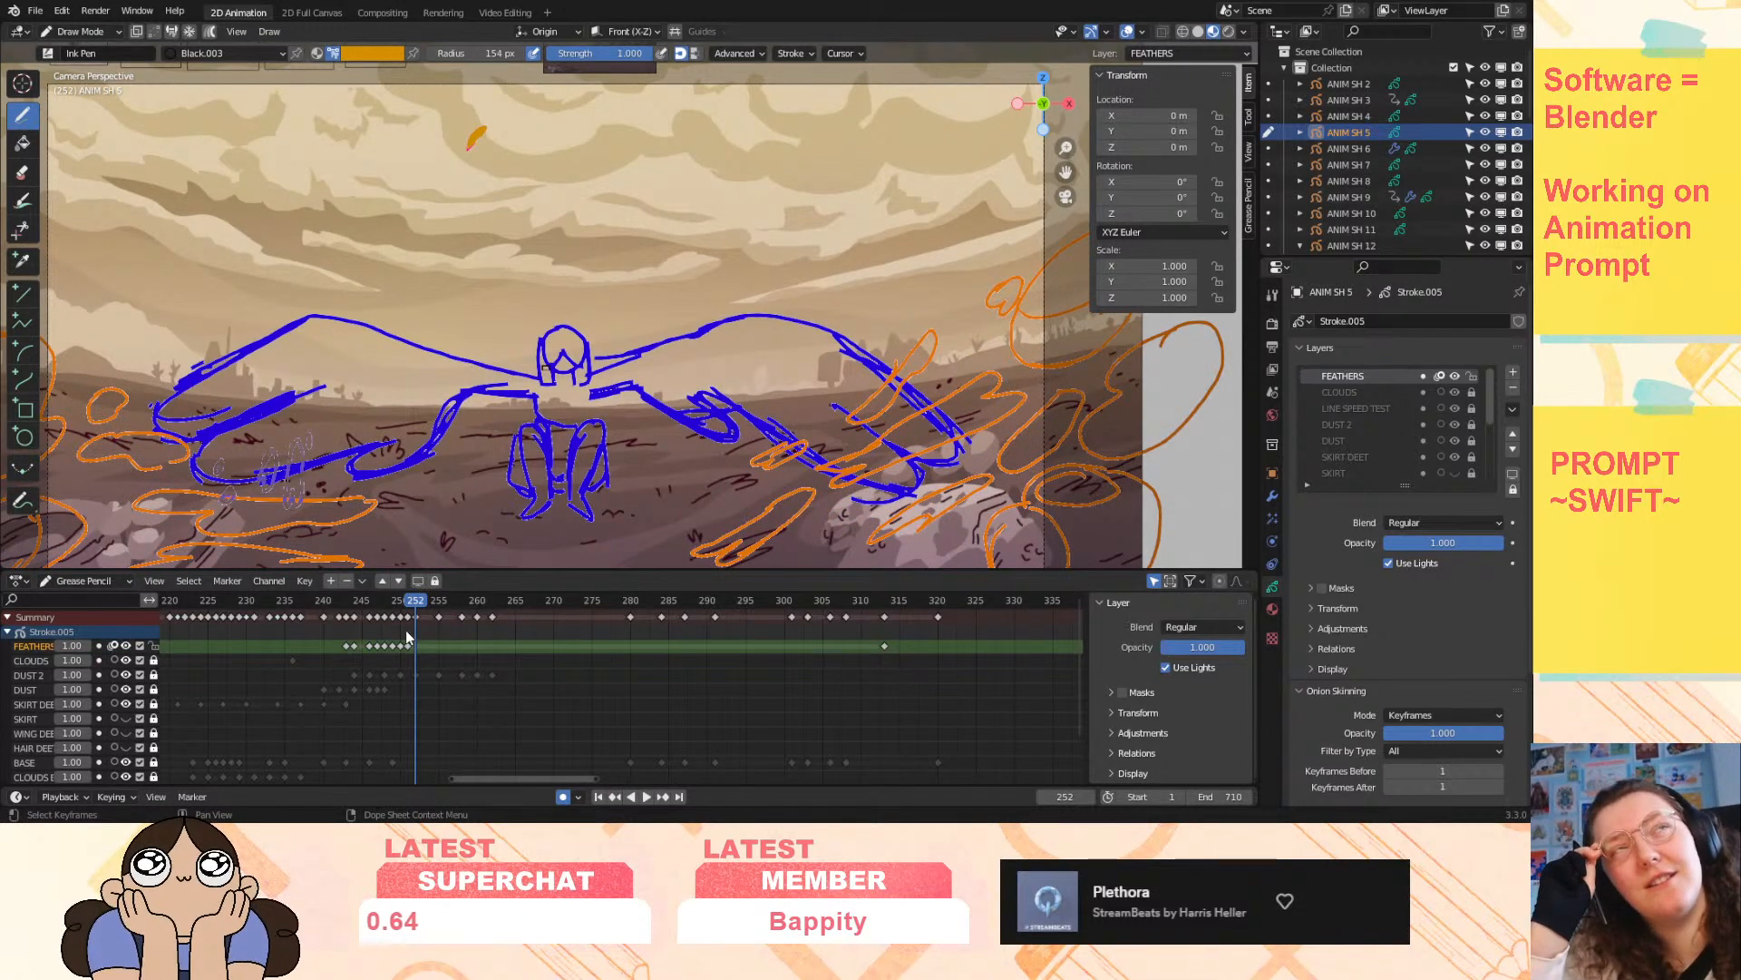
pyautogui.moveTo(417, 603)
pyautogui.mouseDown()
pyautogui.moveTo(352, 612)
pyautogui.moveTo(413, 639)
pyautogui.moveTo(365, 644)
pyautogui.moveTo(403, 658)
pyautogui.moveTo(352, 666)
pyautogui.moveTo(410, 672)
pyautogui.mouseUp()
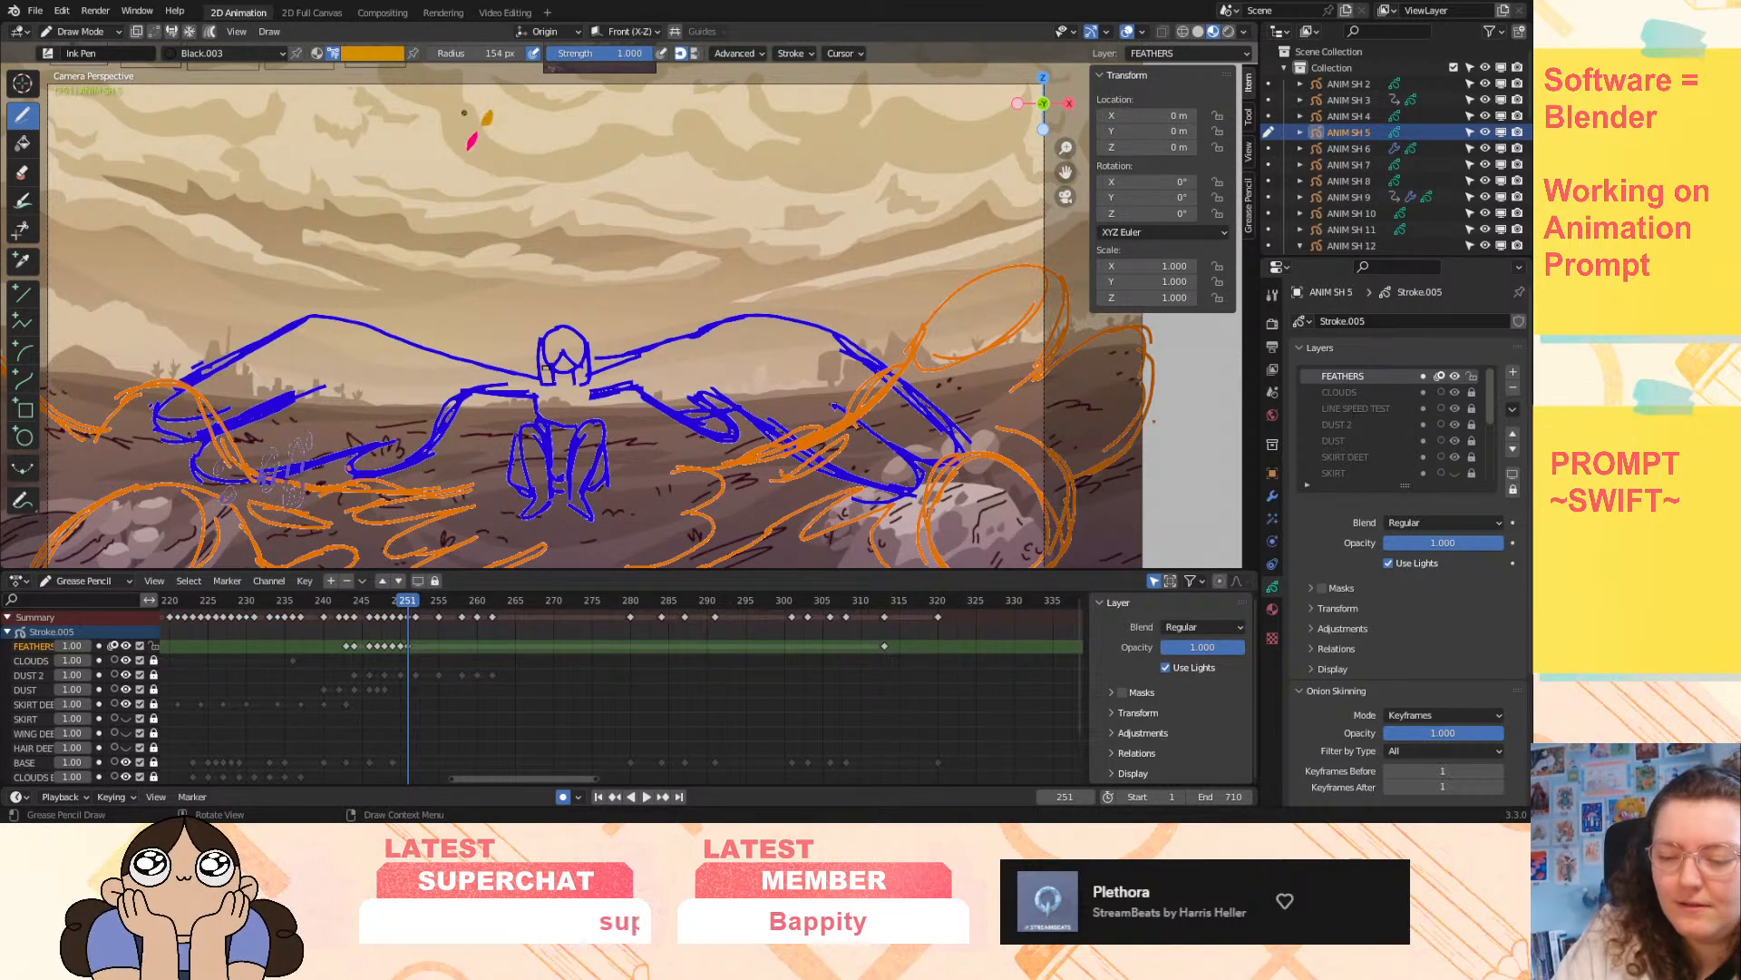
# - Draw the feather drifting up out of the shot at frames 252 to 254 and add a blank FEATHERS keyframe at frame 255
pyautogui.press('Right')
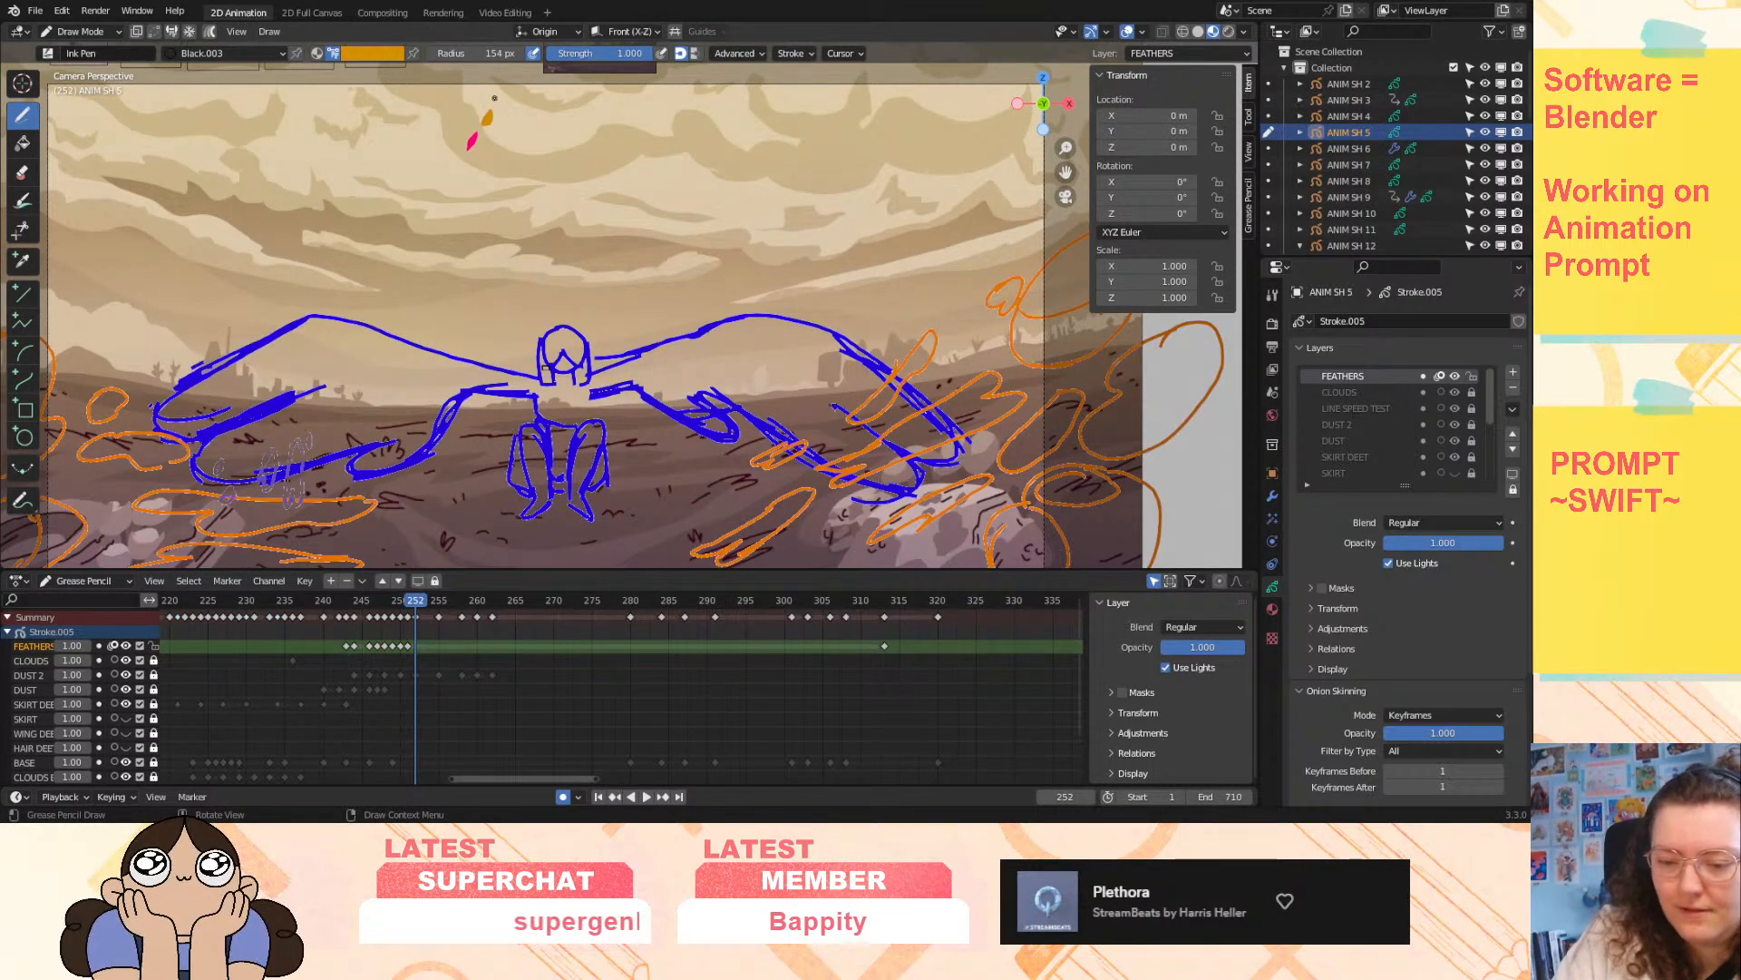
pyautogui.press('Right')
pyautogui.press('Right')
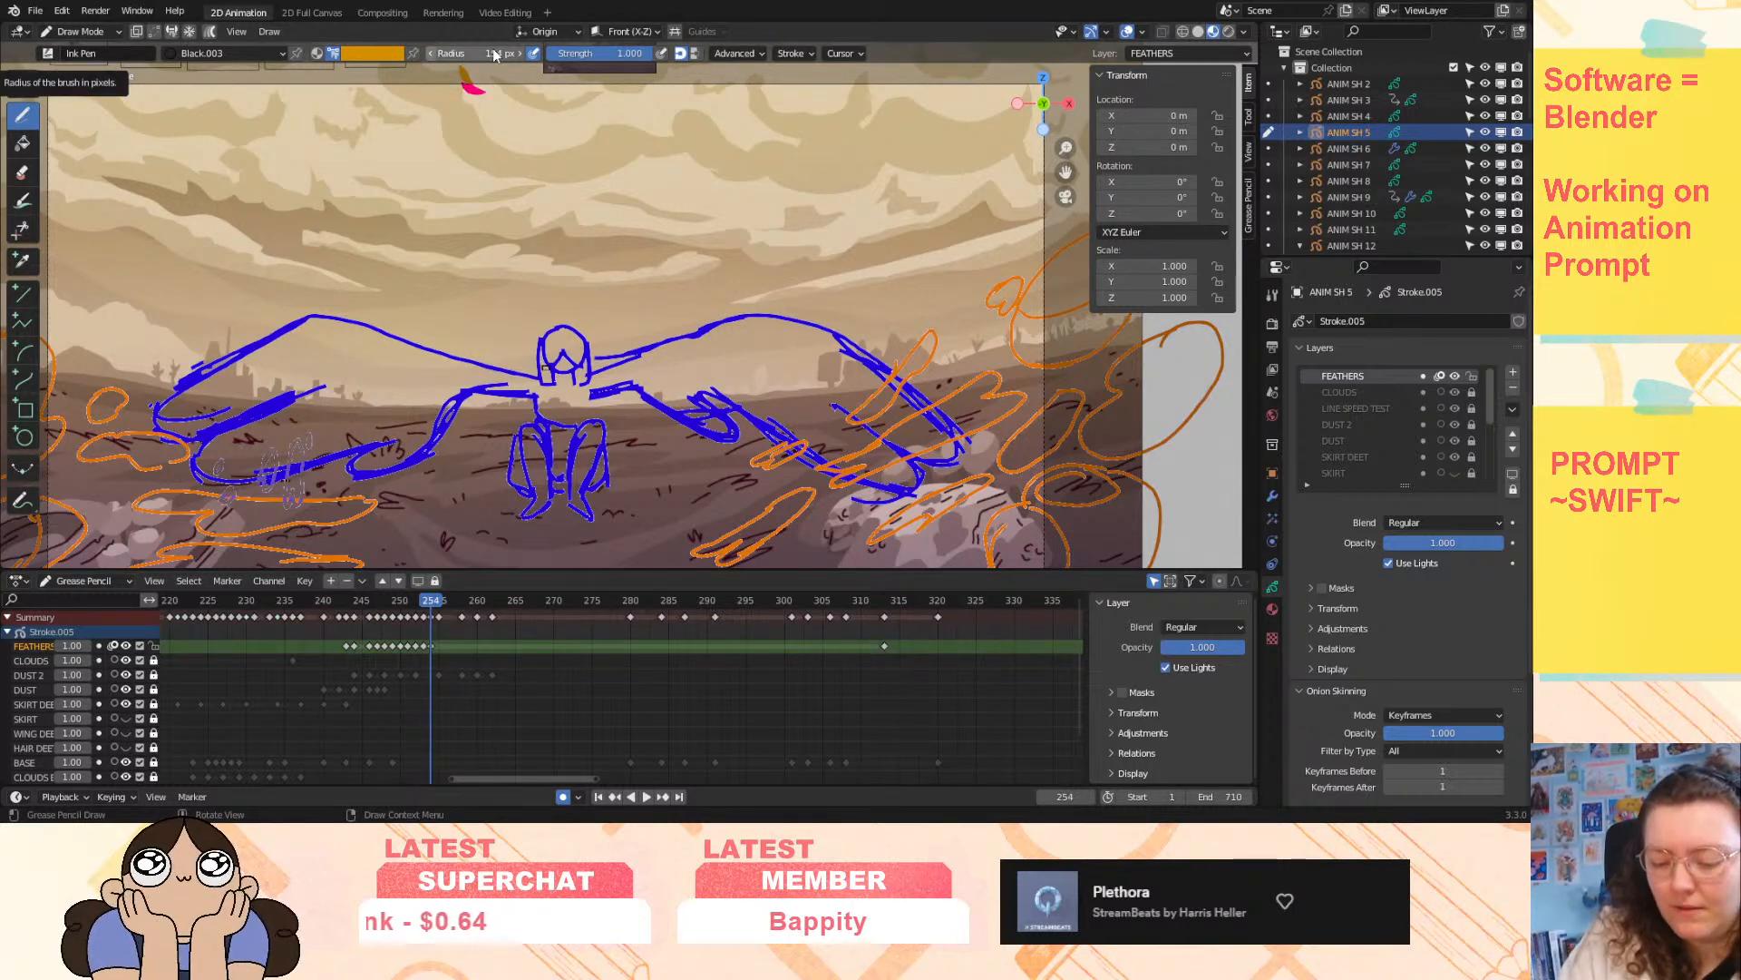
pyautogui.click(439, 649)
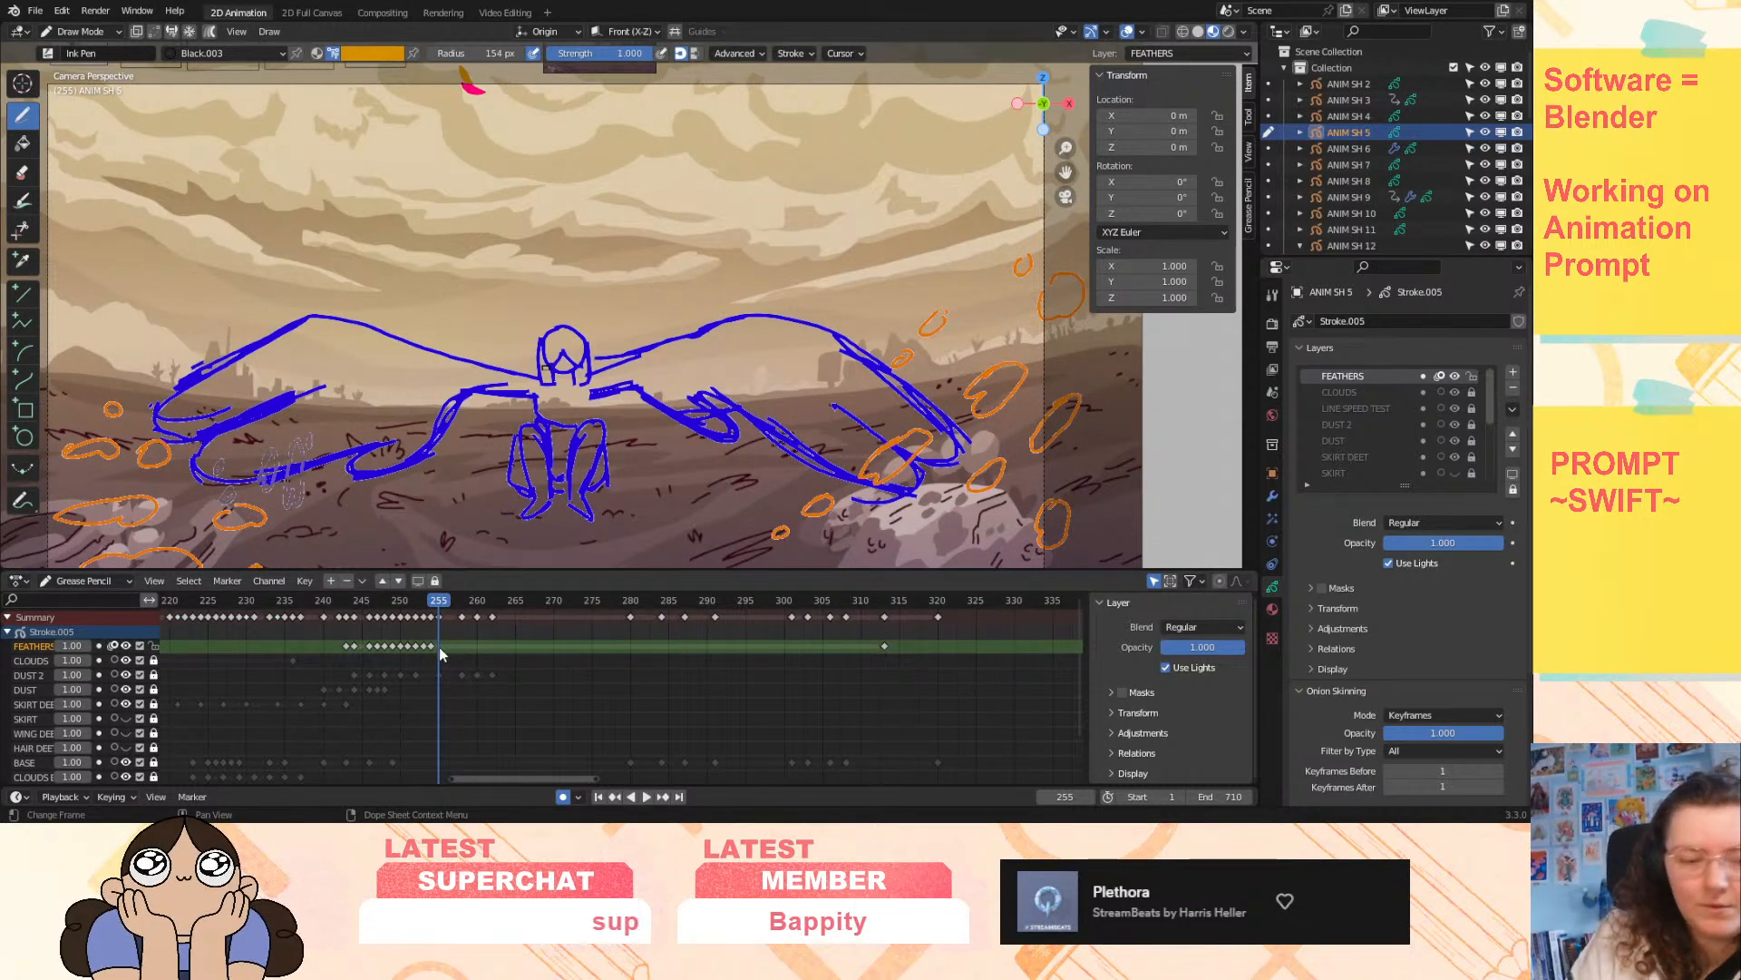
pyautogui.press('i')
pyautogui.click(441, 647)
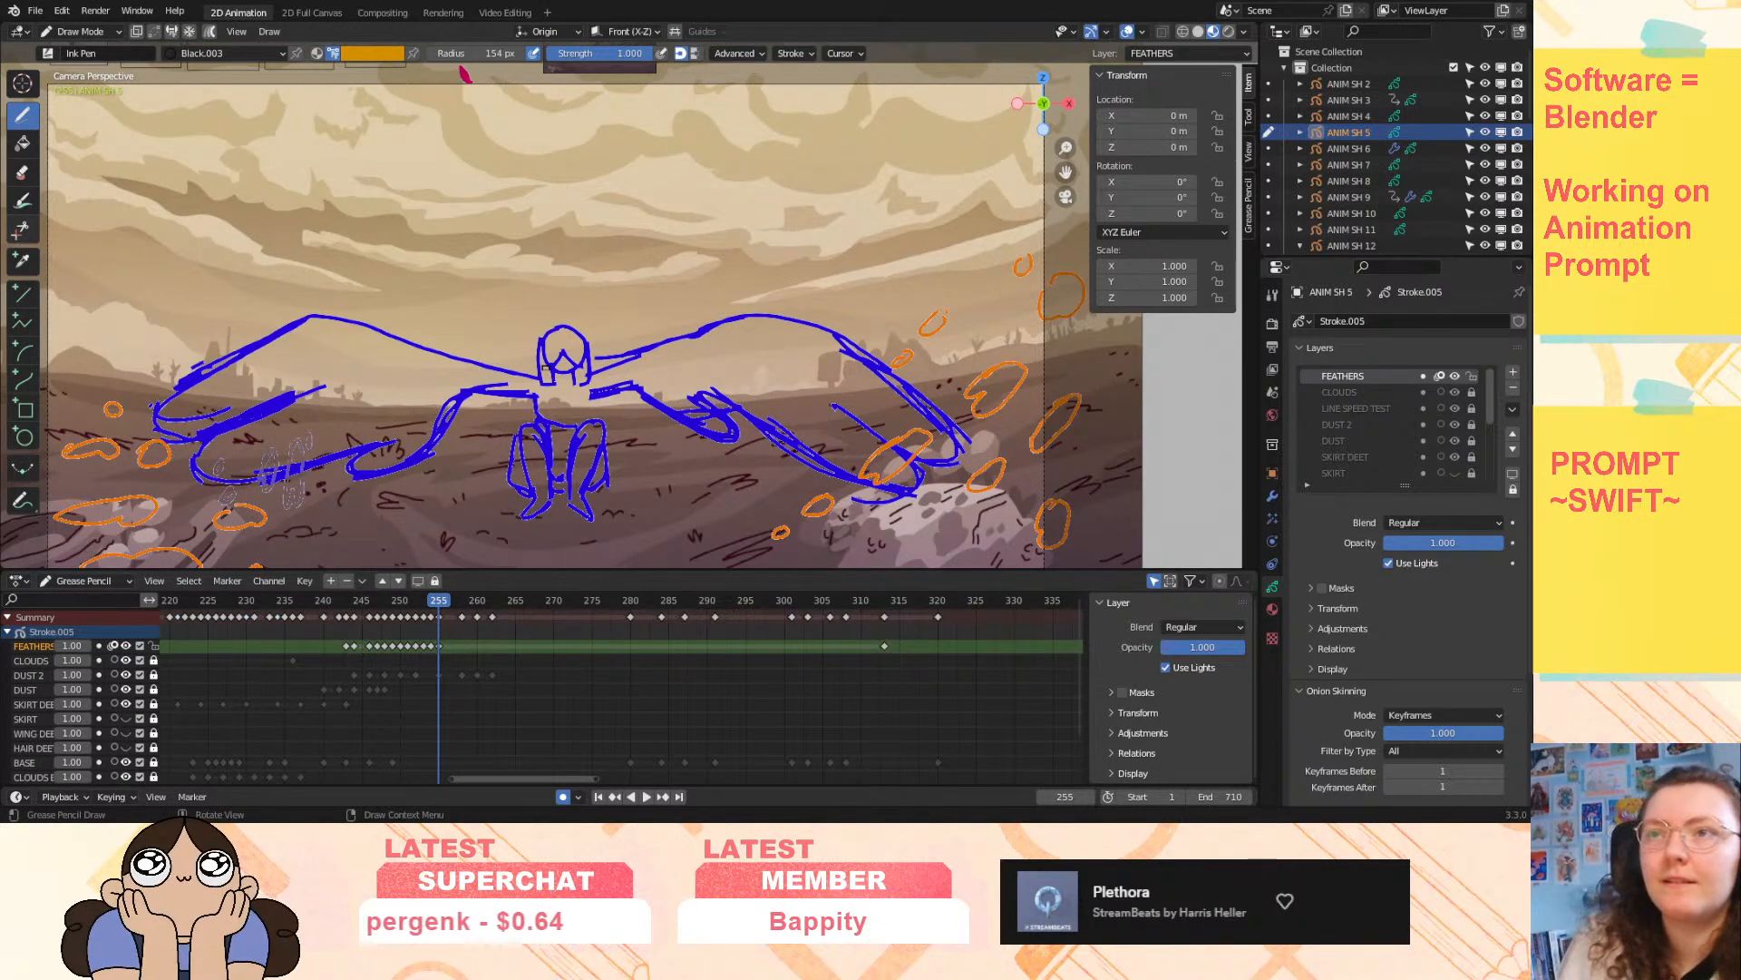
# - Play back the complete feather rise from frame 243 to judge its timing
pyautogui.moveTo(460, 778); pyautogui.dragTo(441, 779)
pyautogui.click(459, 608)
pyautogui.click(646, 797)
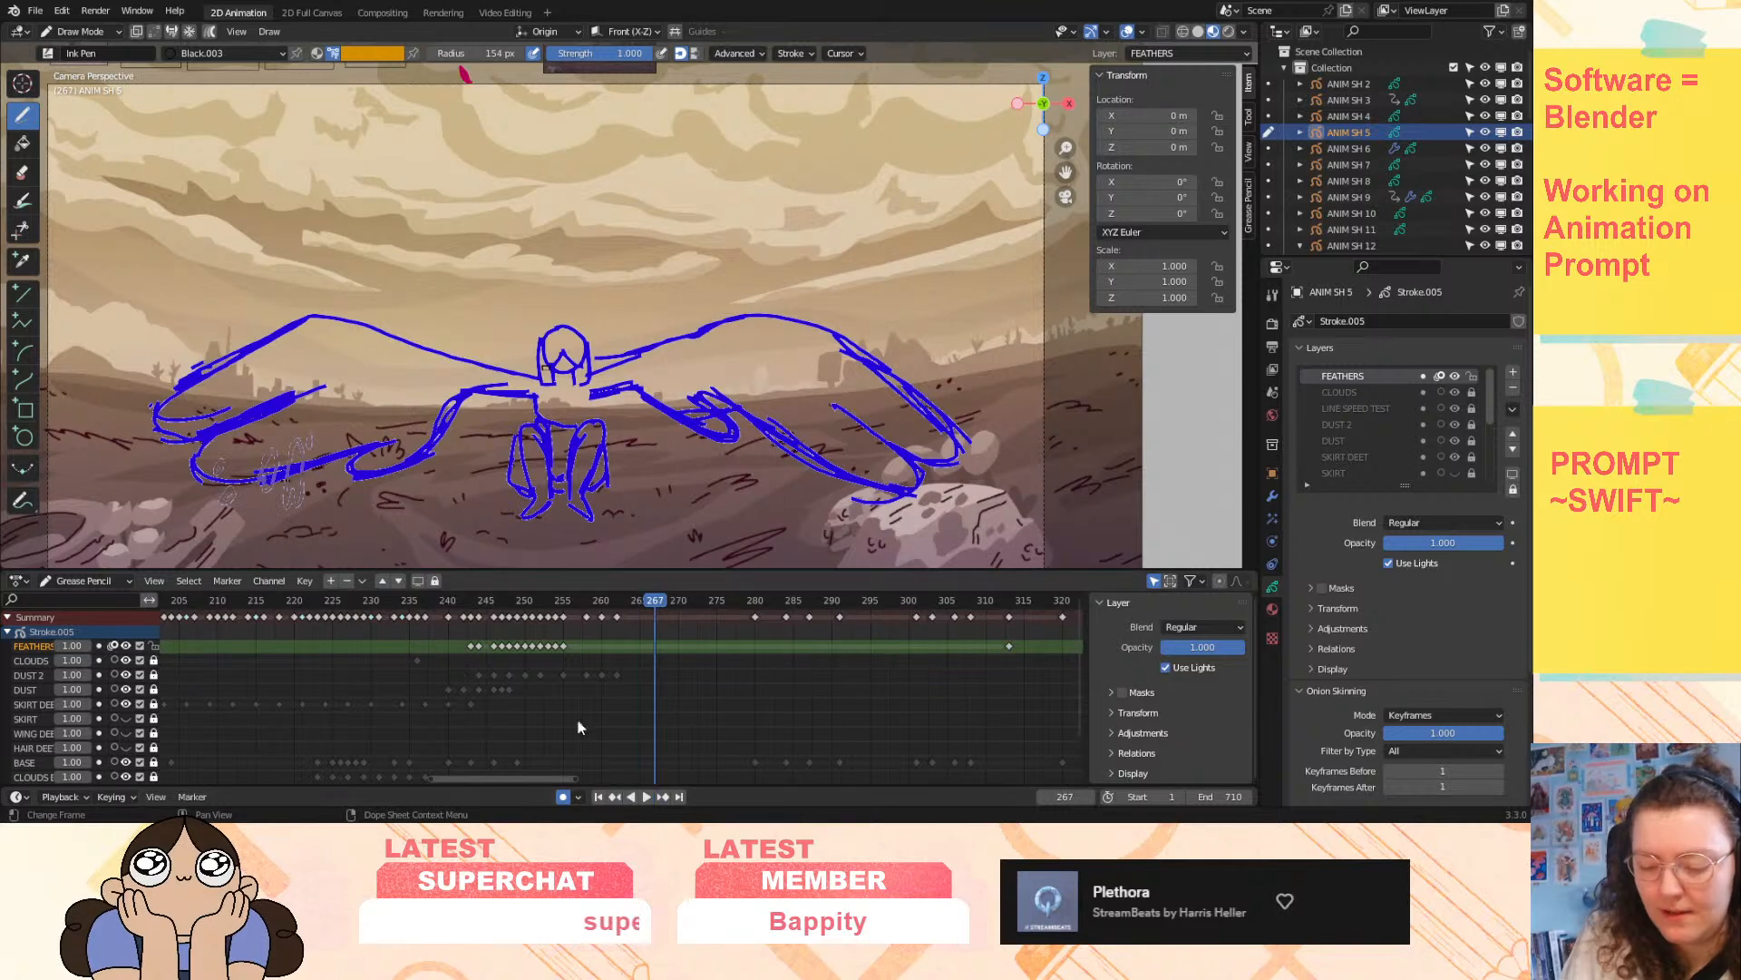
pyautogui.click(472, 606)
pyautogui.press('space')
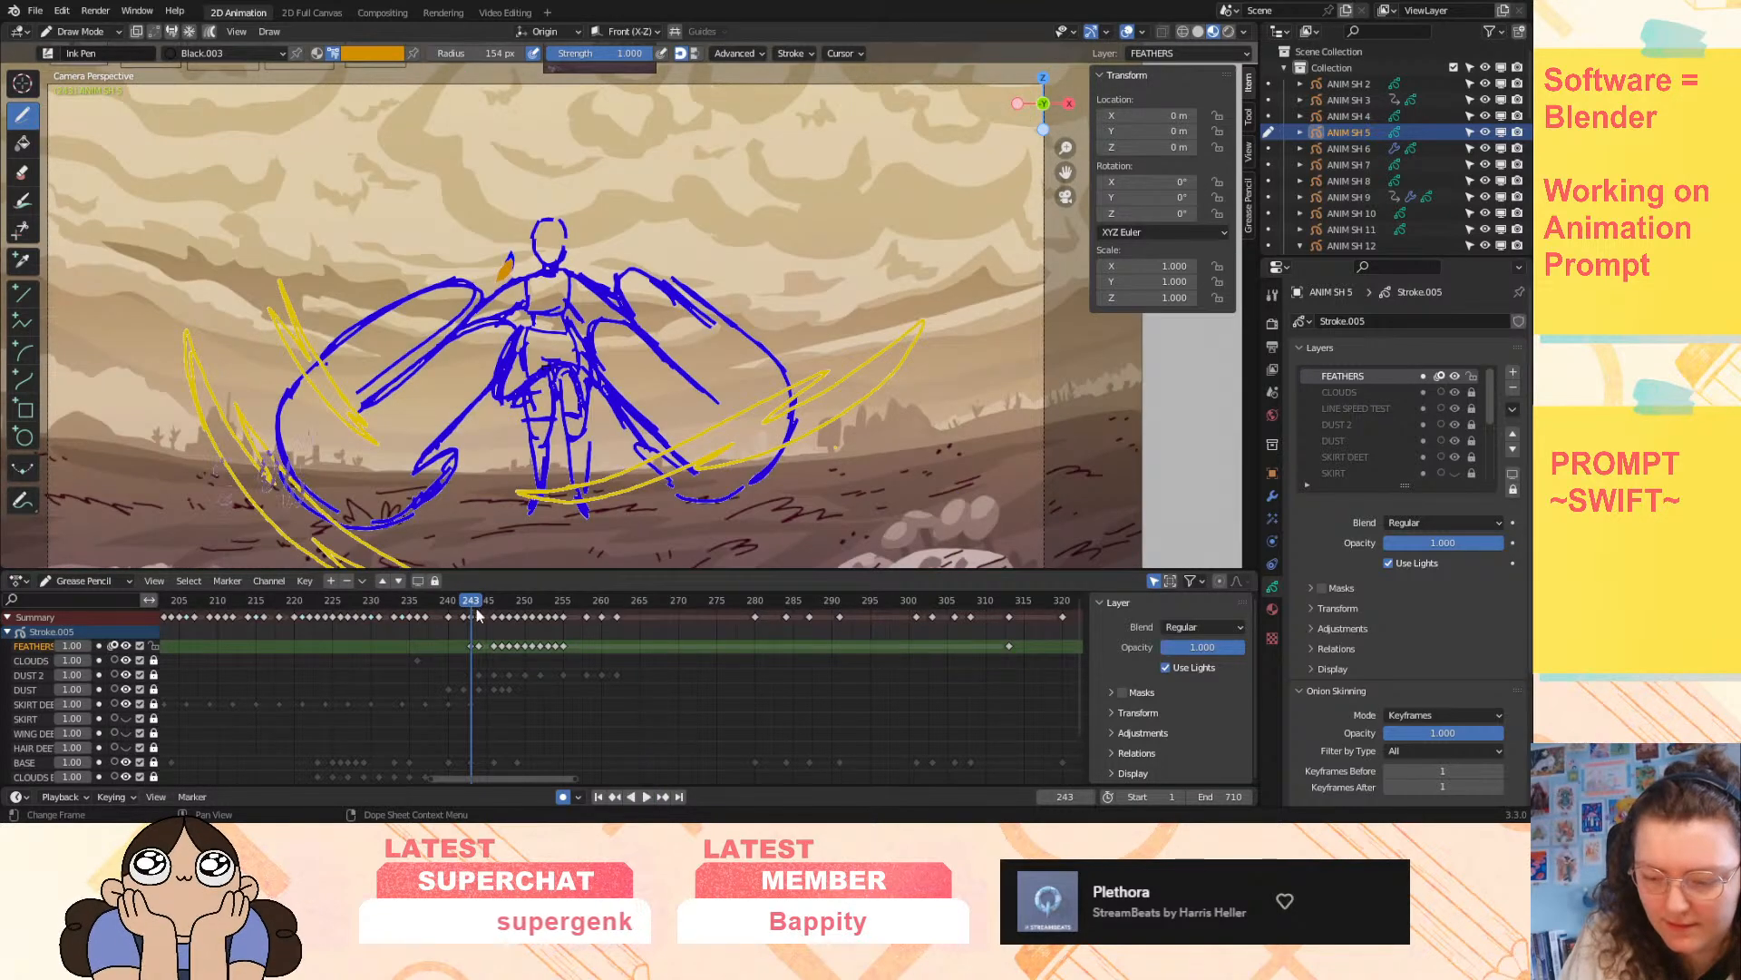
# - Scale the FEATHERS keyframes from frame 246 to 255 by about 2.4 from frame 246, ending at frame 268
pyautogui.click(494, 603)
pyautogui.moveTo(494, 639); pyautogui.dragTo(580, 651)
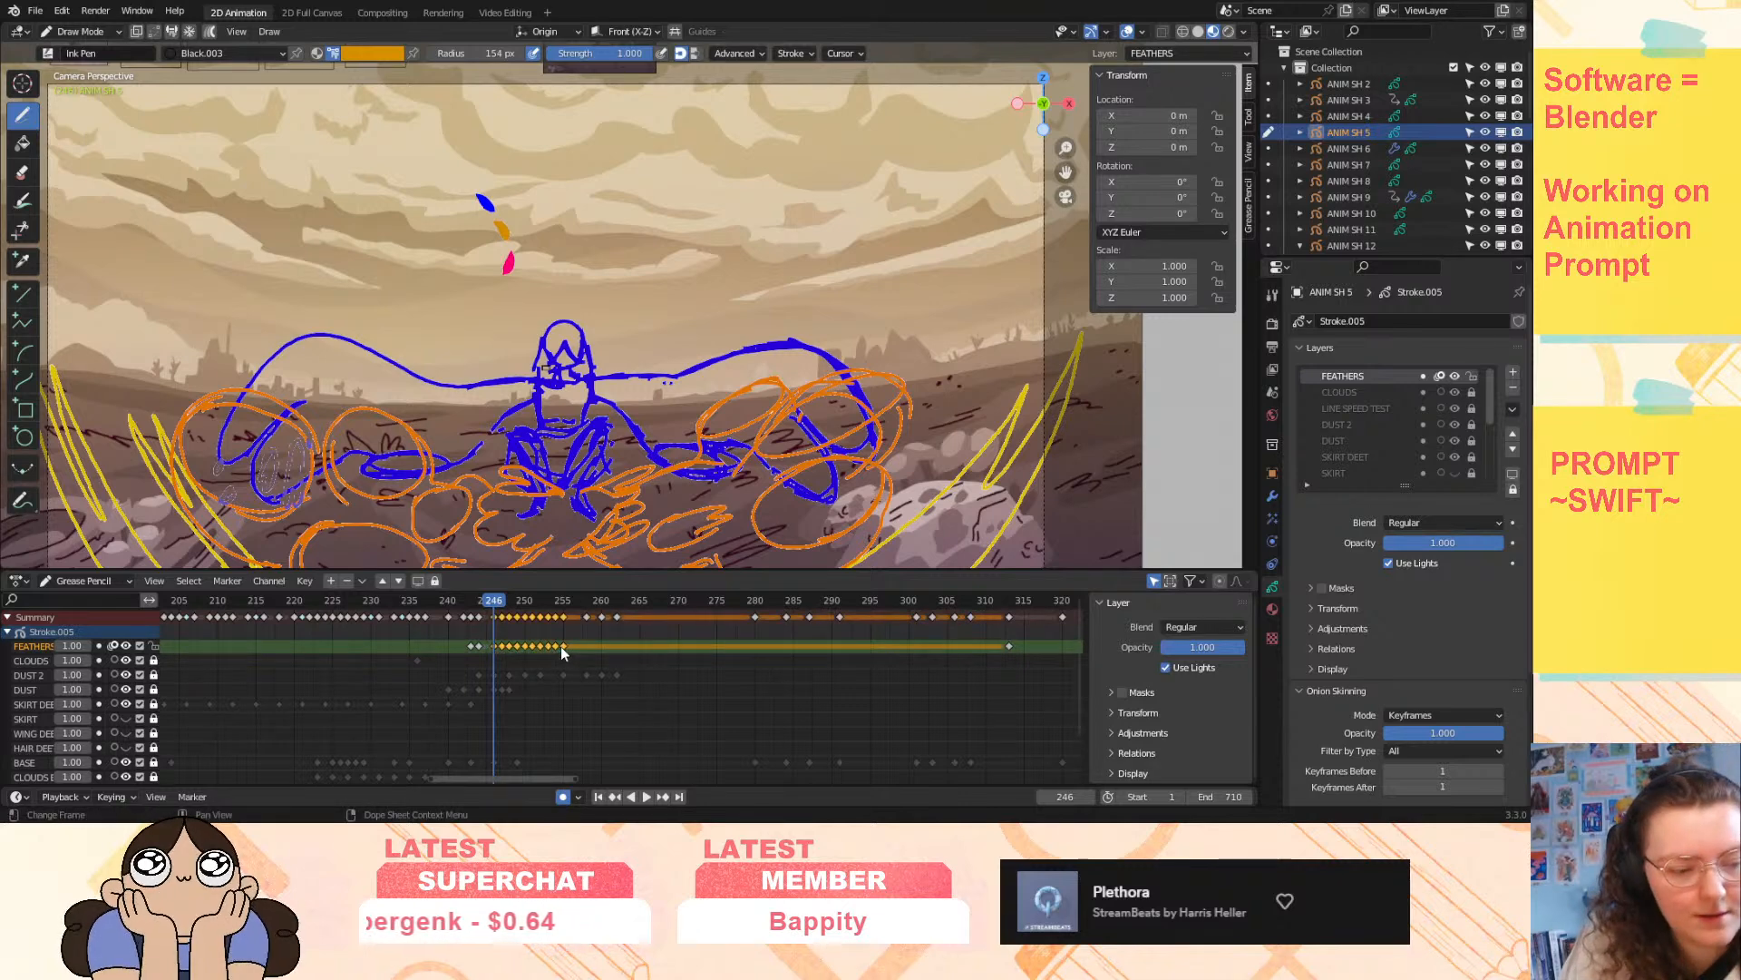
pyautogui.press('s')
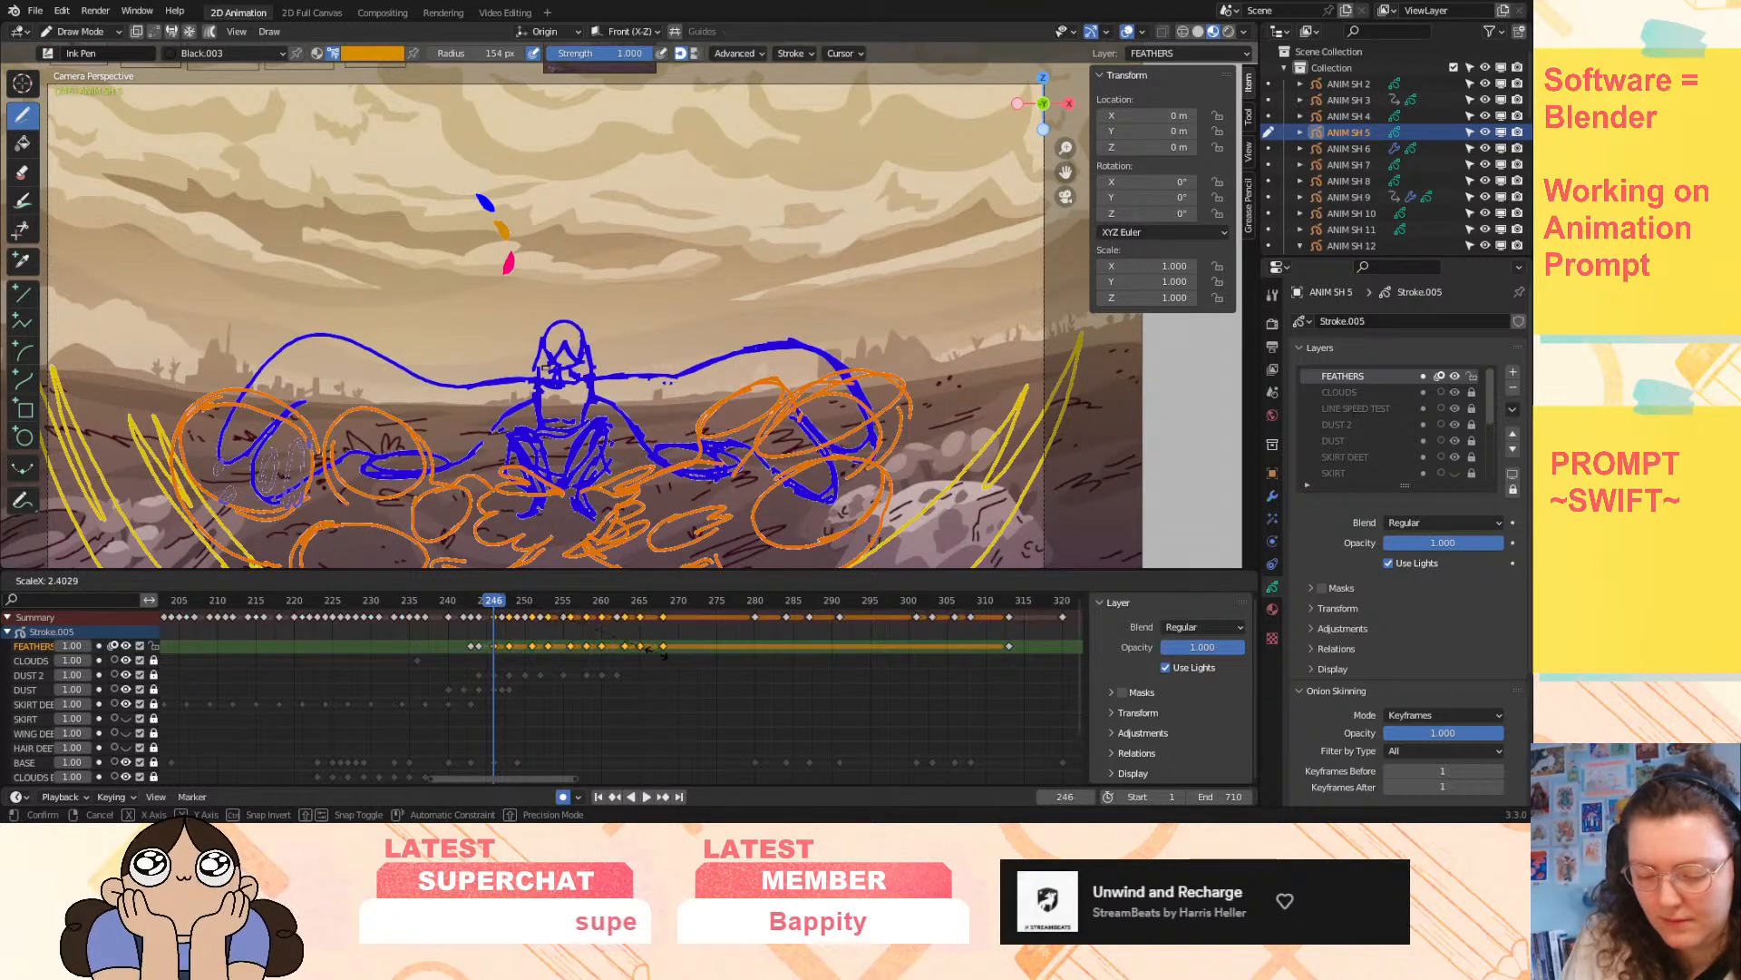
pyautogui.click(658, 659)
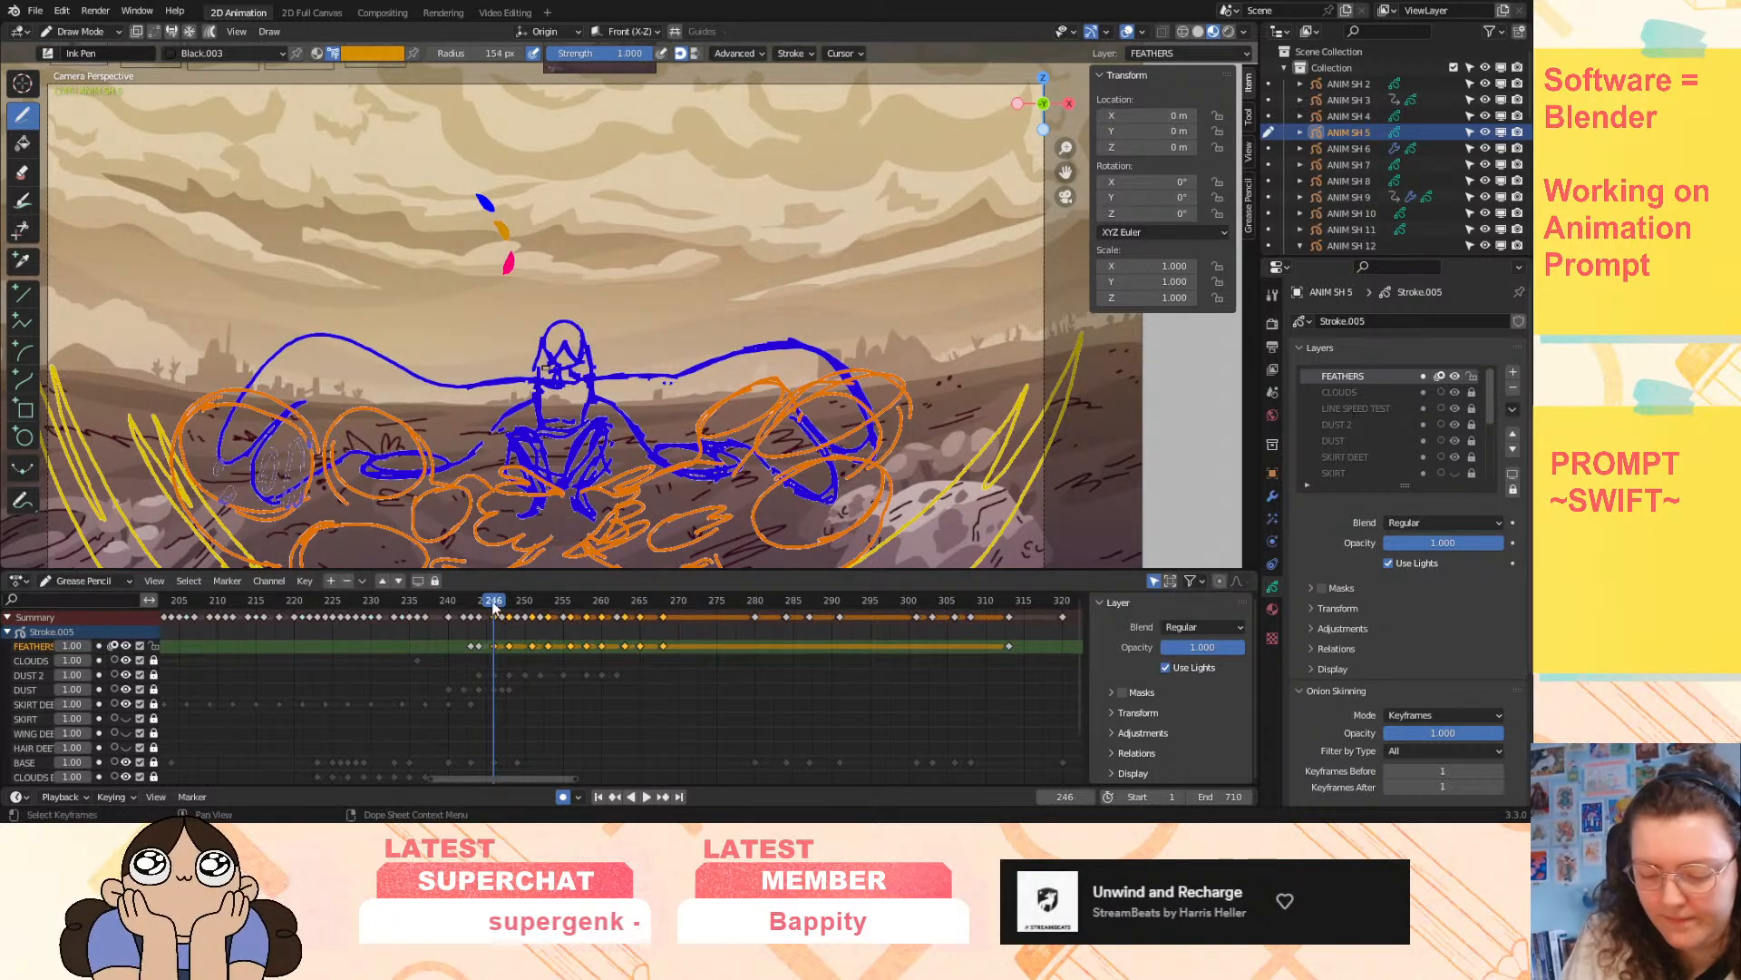
# - Play back the stretched feather timing from frame 243
pyautogui.press('space')
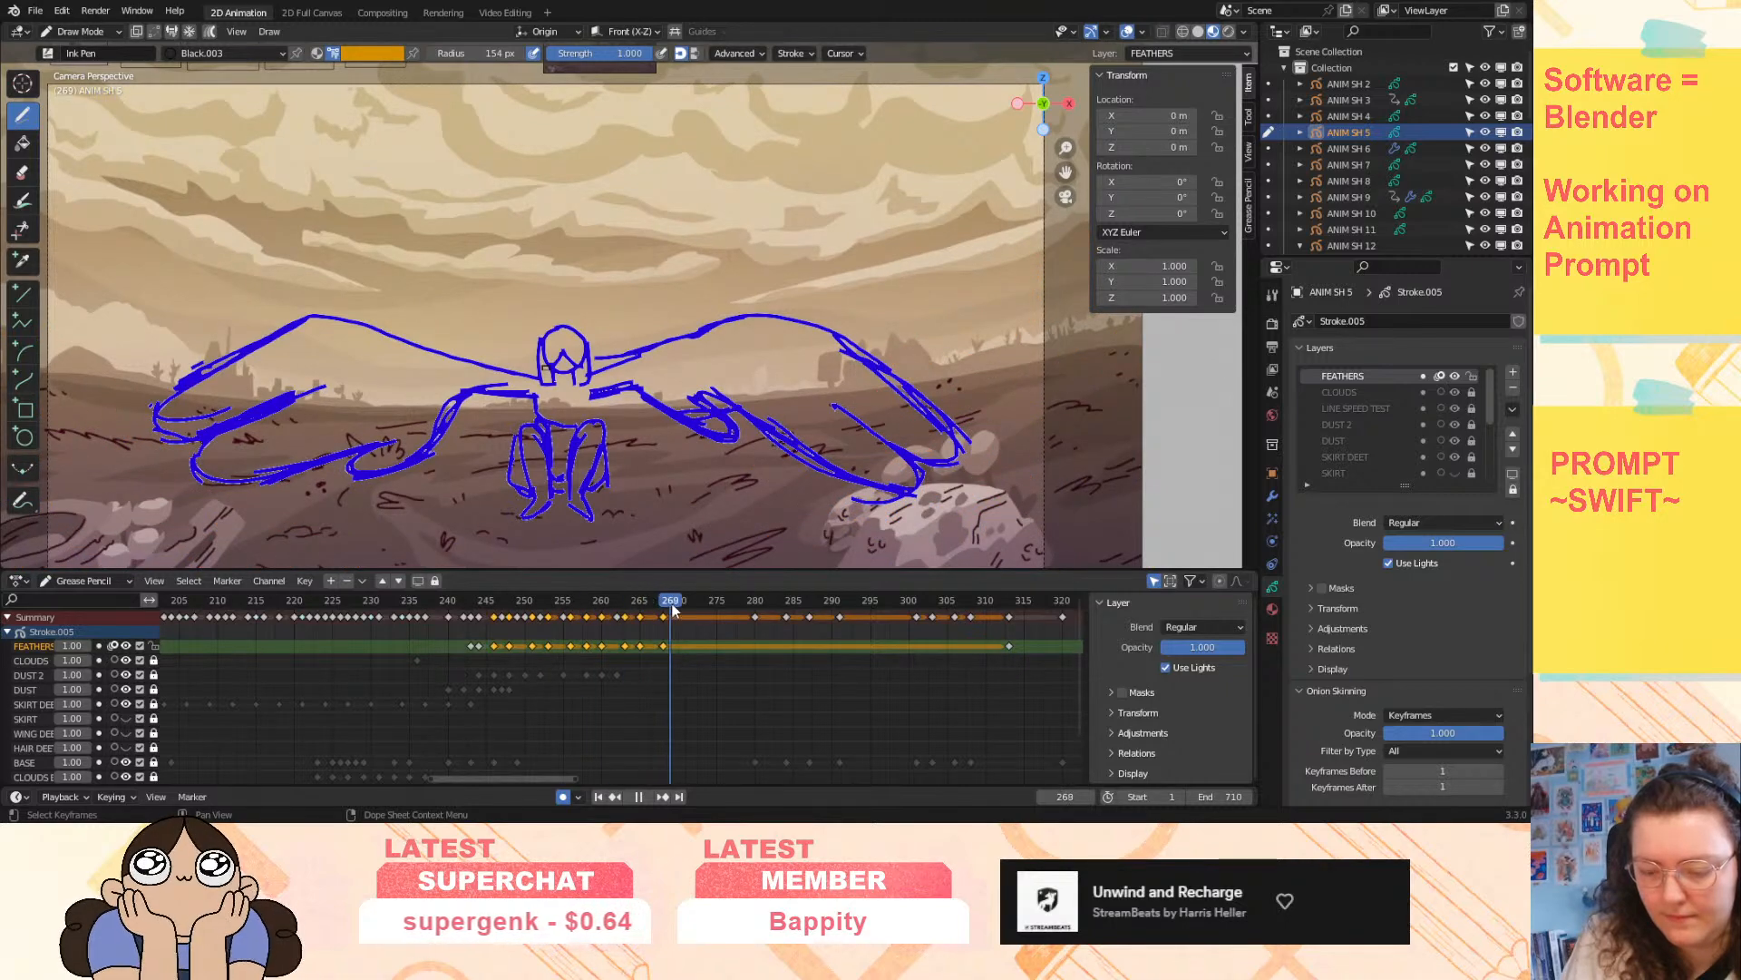
pyautogui.press('Escape')
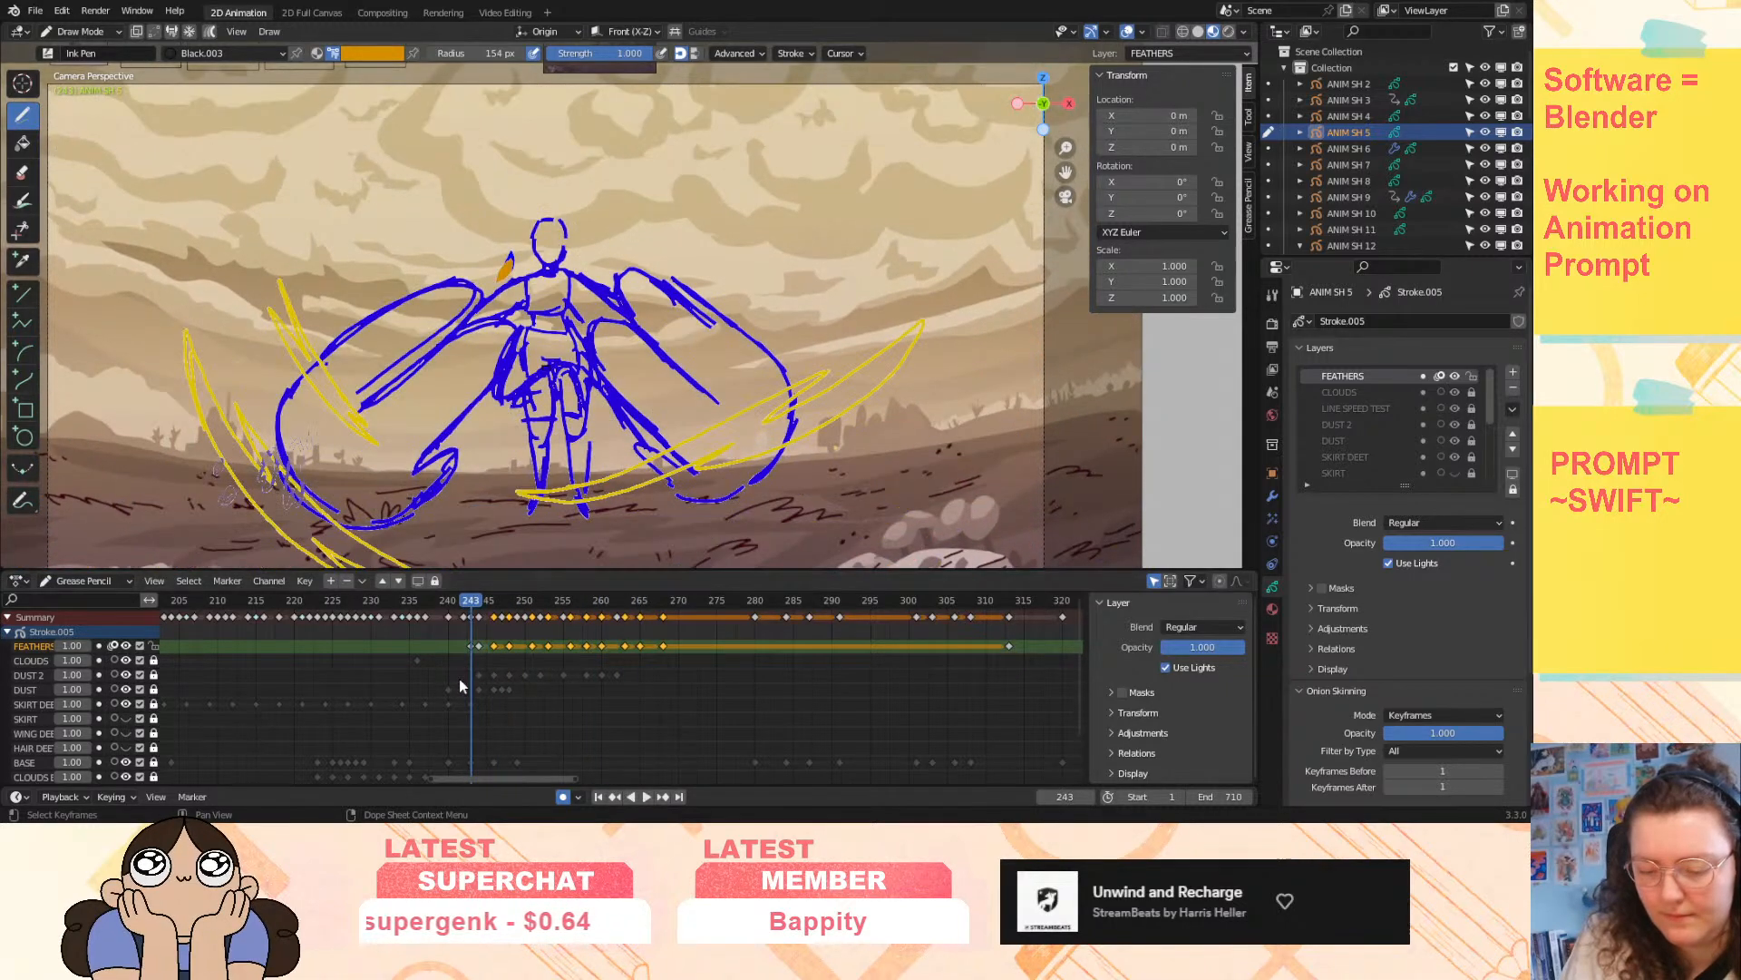
pyautogui.click(647, 796)
pyautogui.click(647, 797)
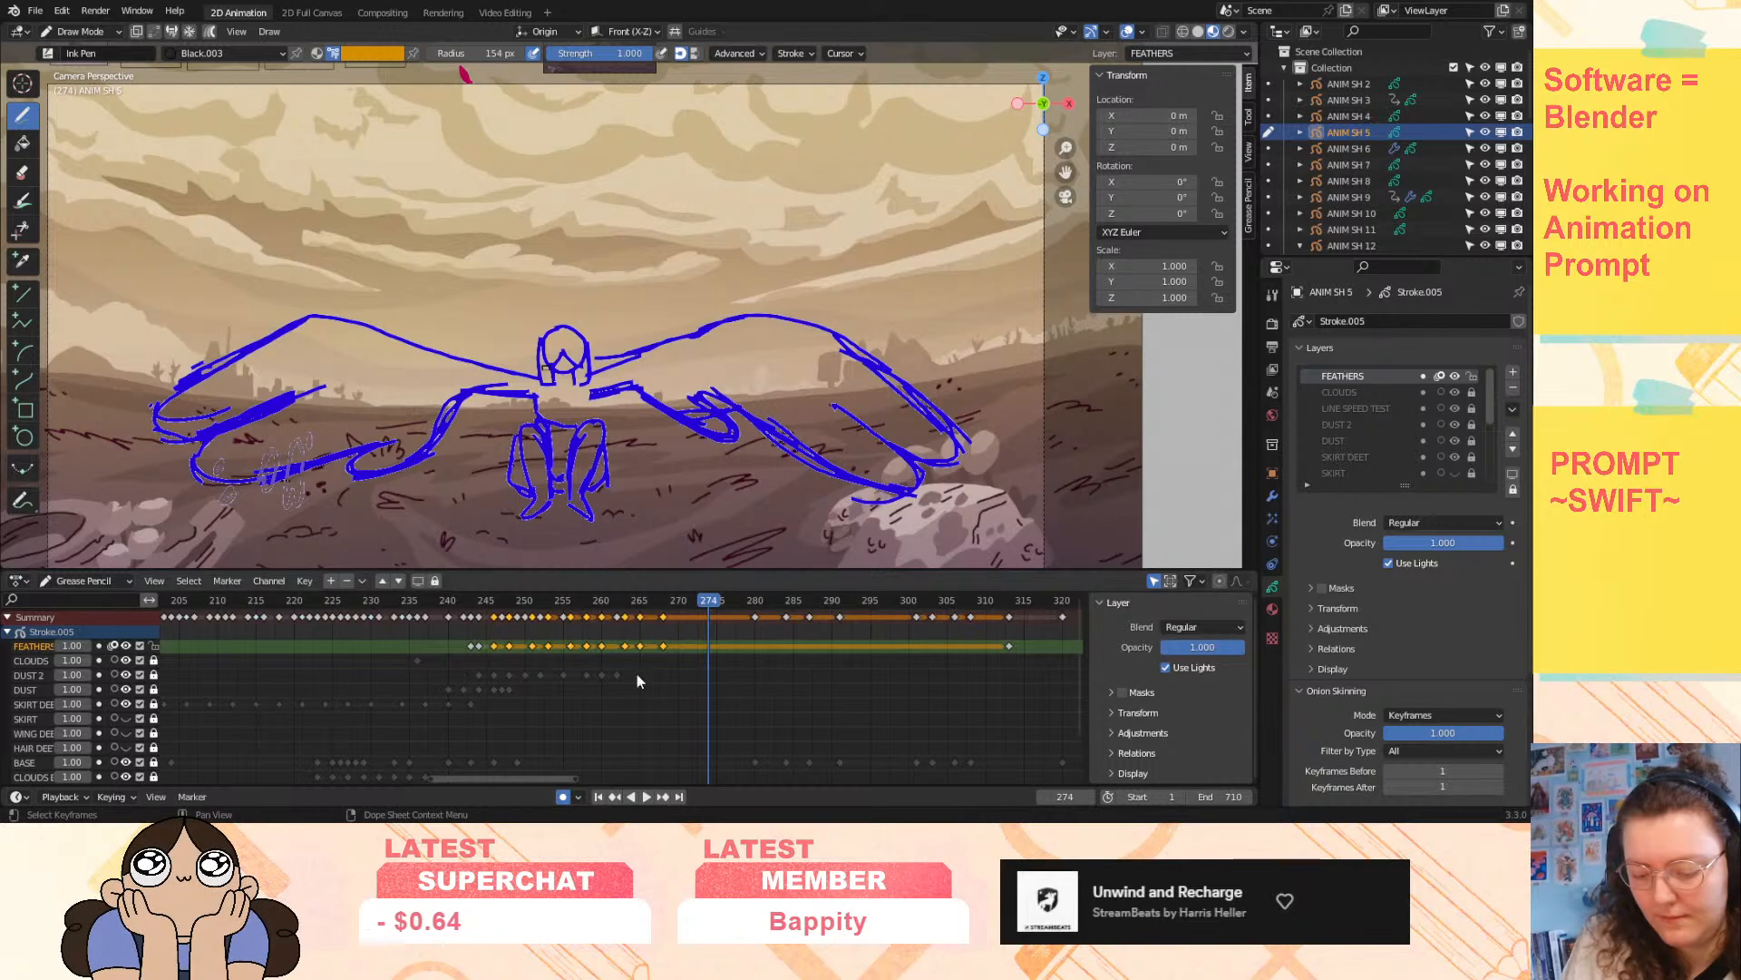
# - Select the FEATHERS keyframe at frame 260, replay the shot from frame 230 and return to frame 260
pyautogui.moveTo(609, 598)
pyautogui.mouseDown()
pyautogui.moveTo(582, 603)
pyautogui.moveTo(600, 612)
pyautogui.mouseUp()
pyautogui.click(601, 645)
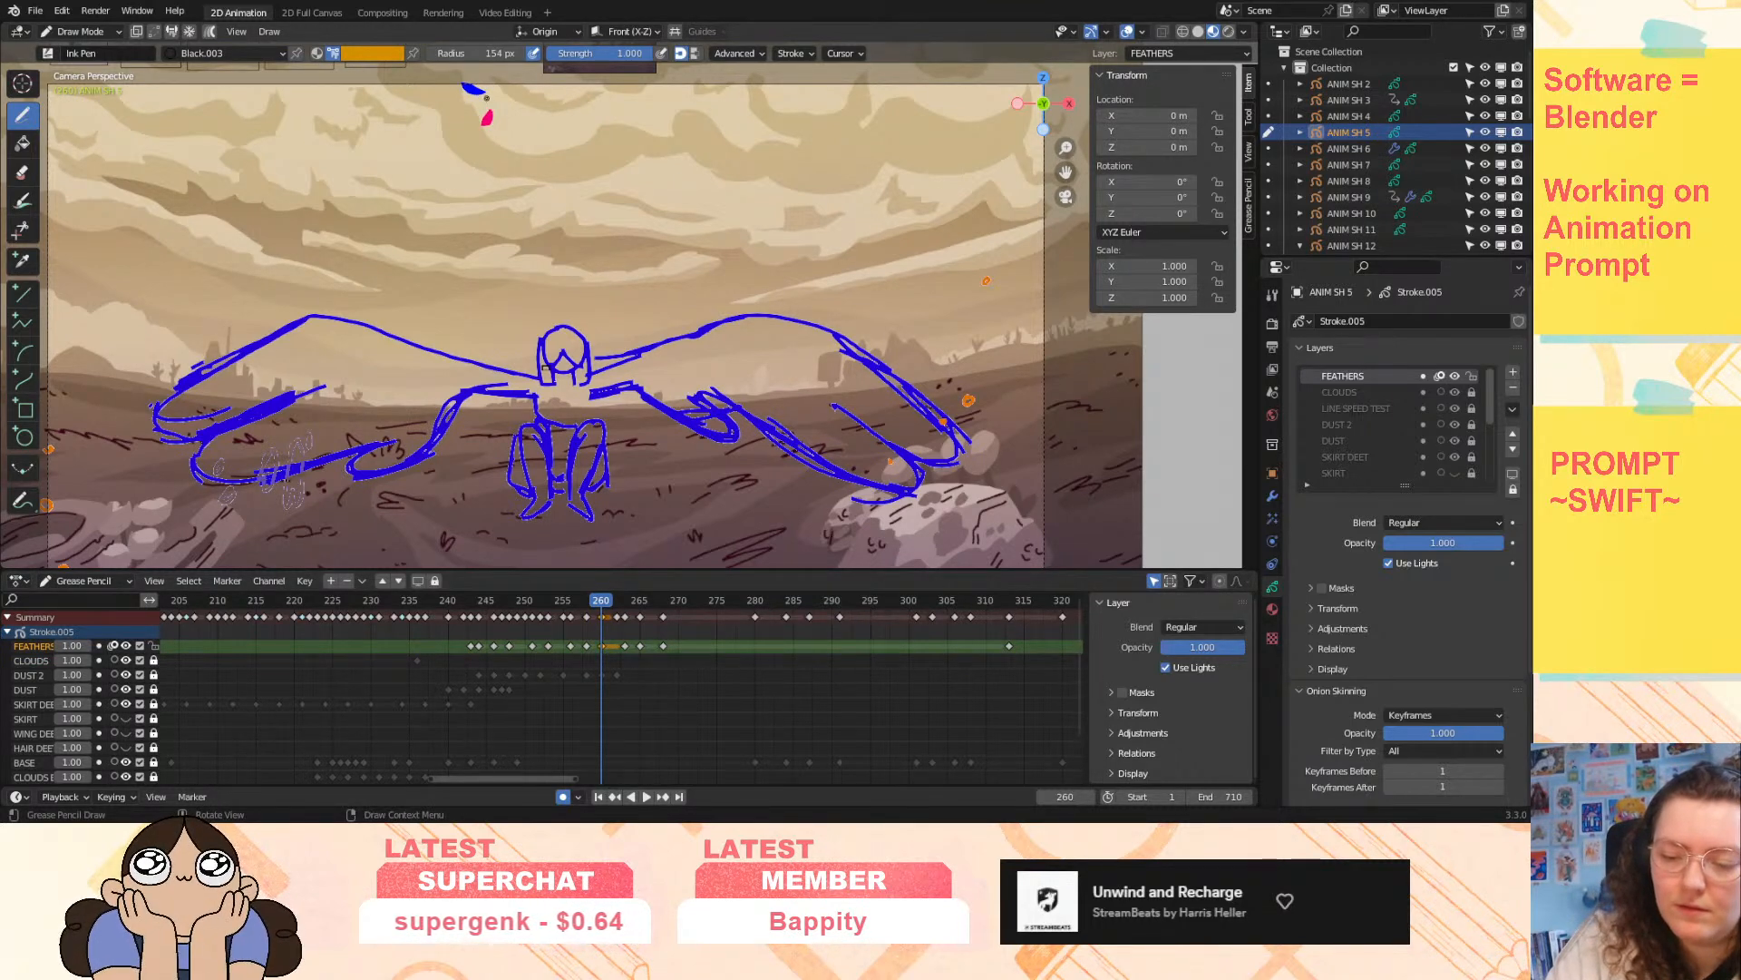
pyautogui.moveTo(604, 610)
pyautogui.mouseDown()
pyautogui.moveTo(677, 615)
pyautogui.moveTo(347, 626)
pyautogui.mouseUp()
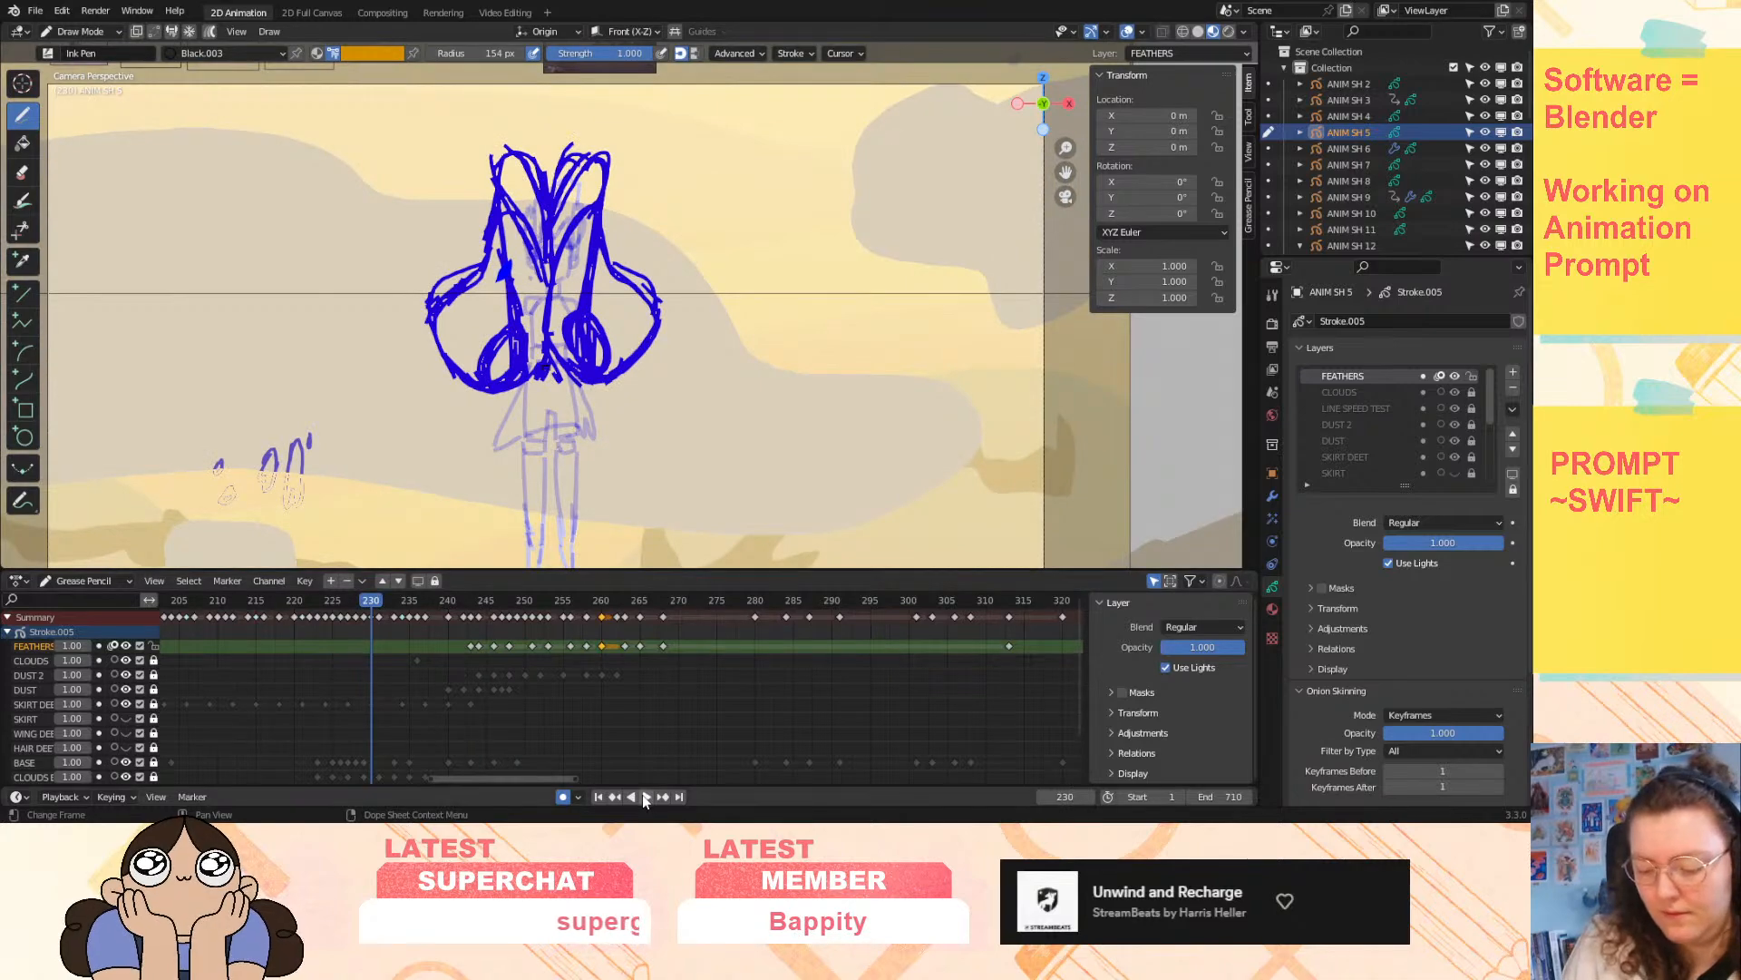
pyautogui.click(640, 796)
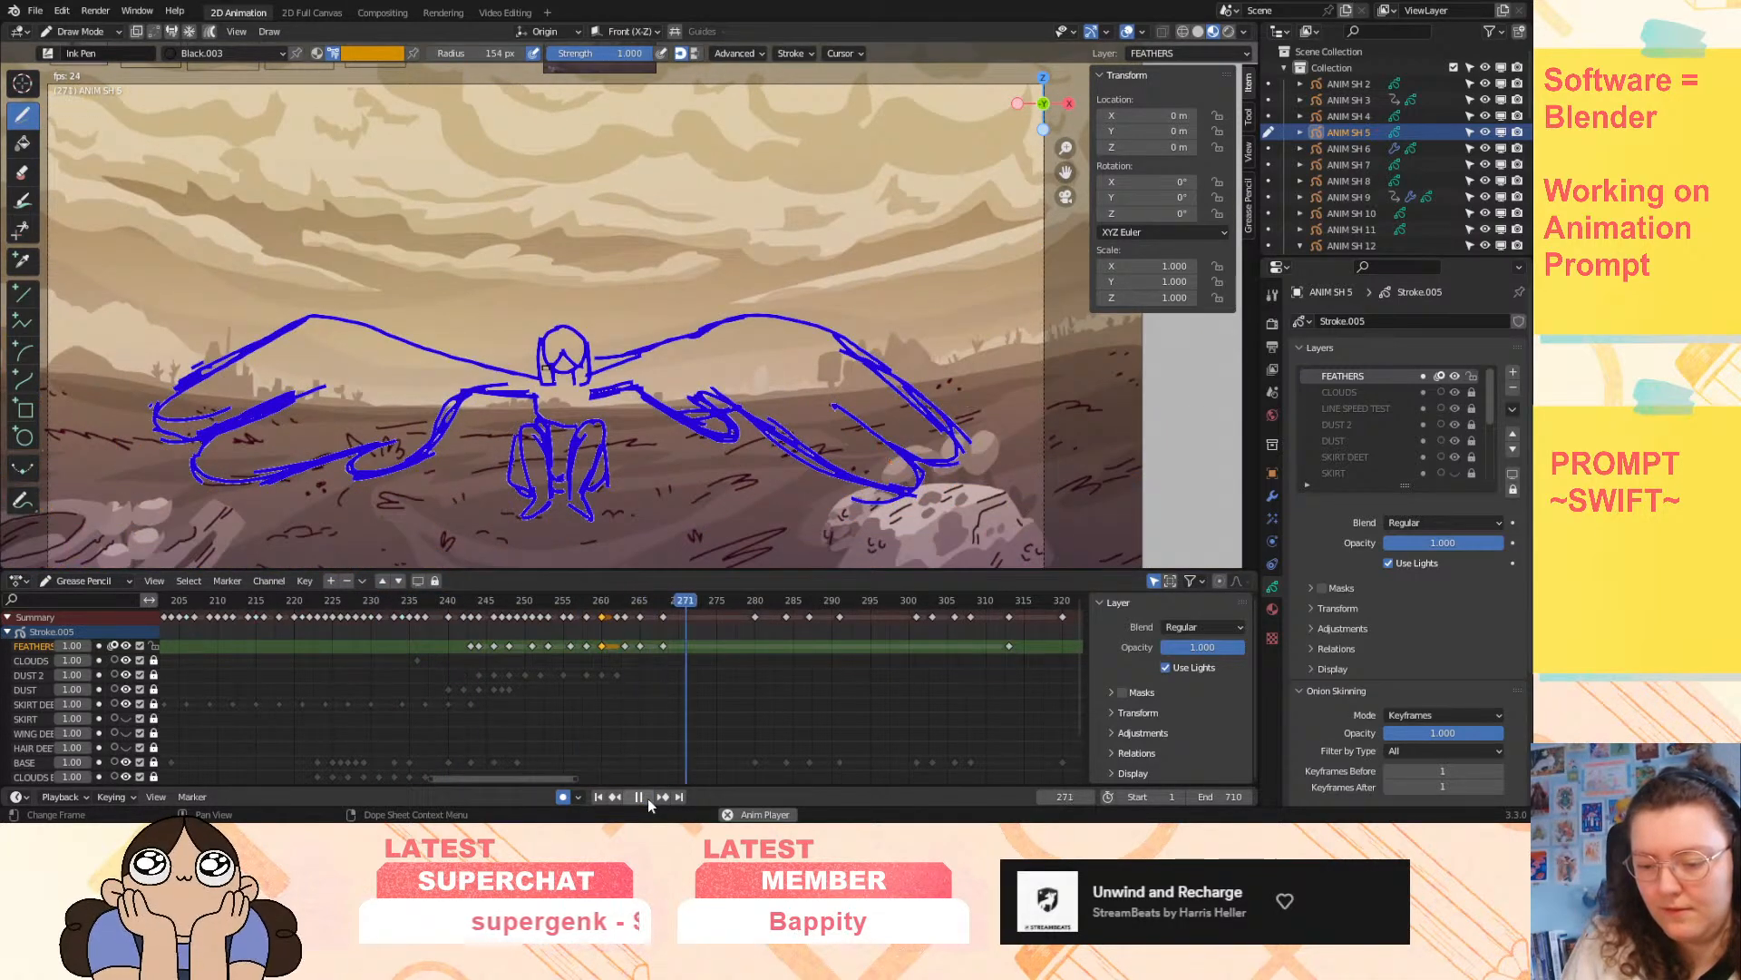
pyautogui.moveTo(575, 597)
pyautogui.mouseDown()
pyautogui.moveTo(493, 619)
pyautogui.moveTo(669, 613)
pyautogui.moveTo(586, 635)
pyautogui.moveTo(602, 646)
pyautogui.mouseUp()
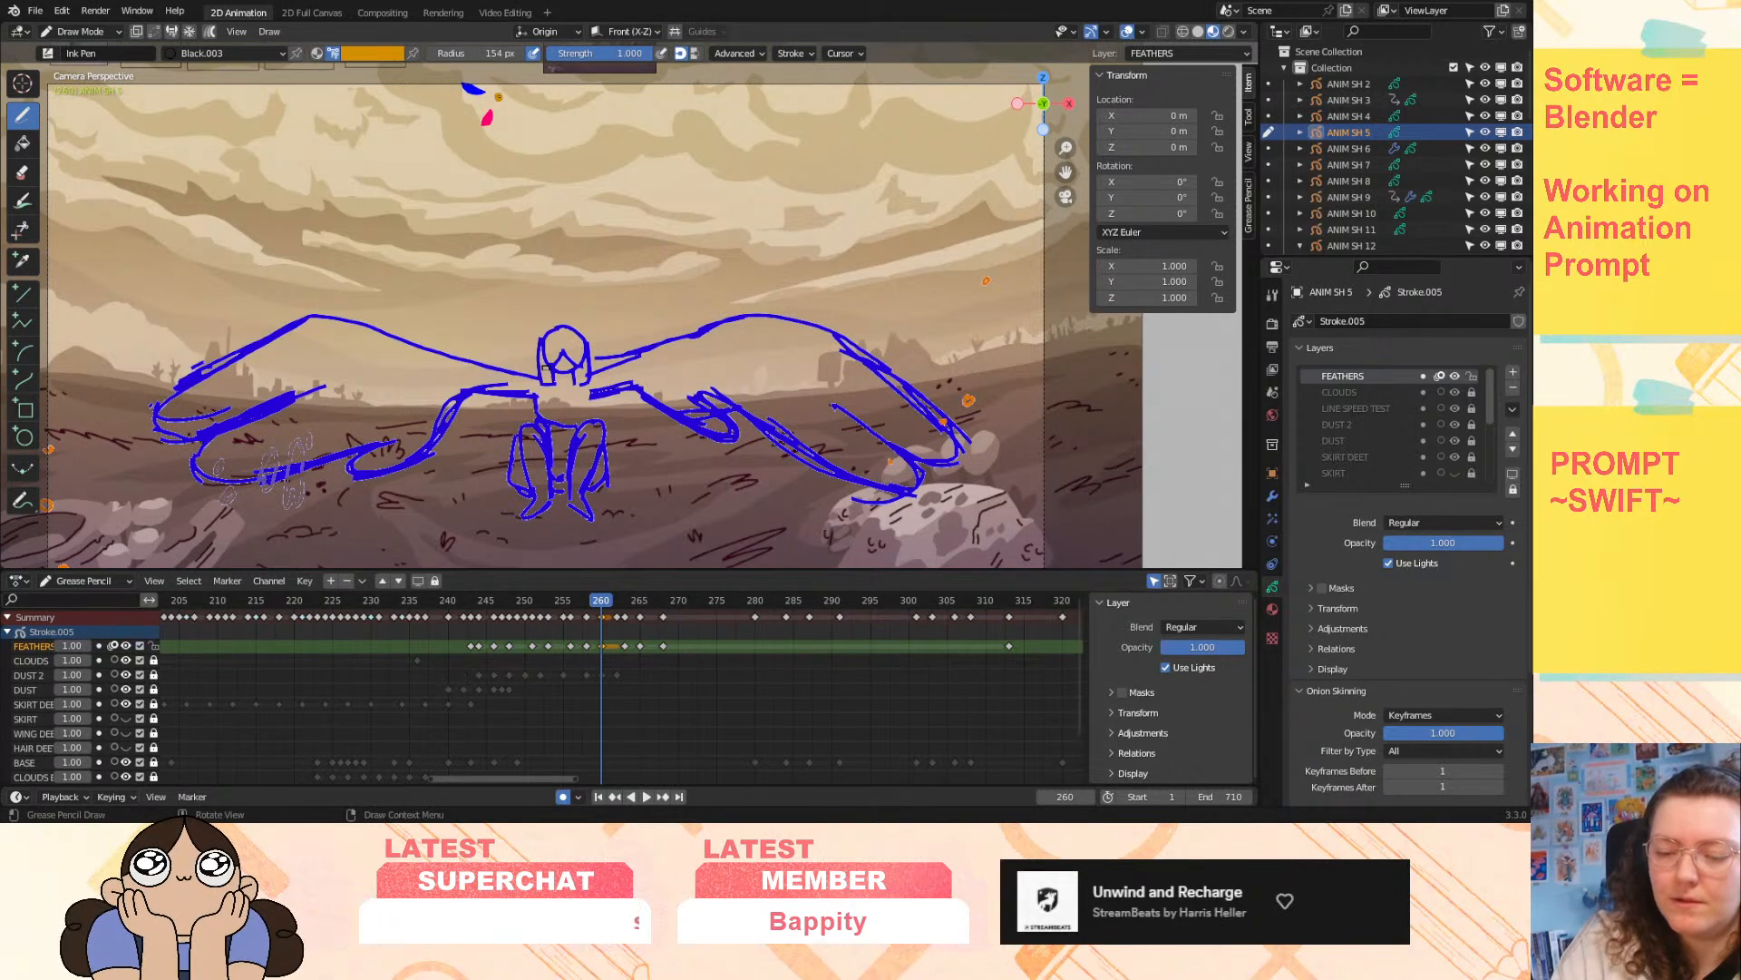
# - Delete the FEATHERS keyframes at frames 265 and 268 and play back the shortened feather rise
pyautogui.press('space')
pyautogui.press('space')
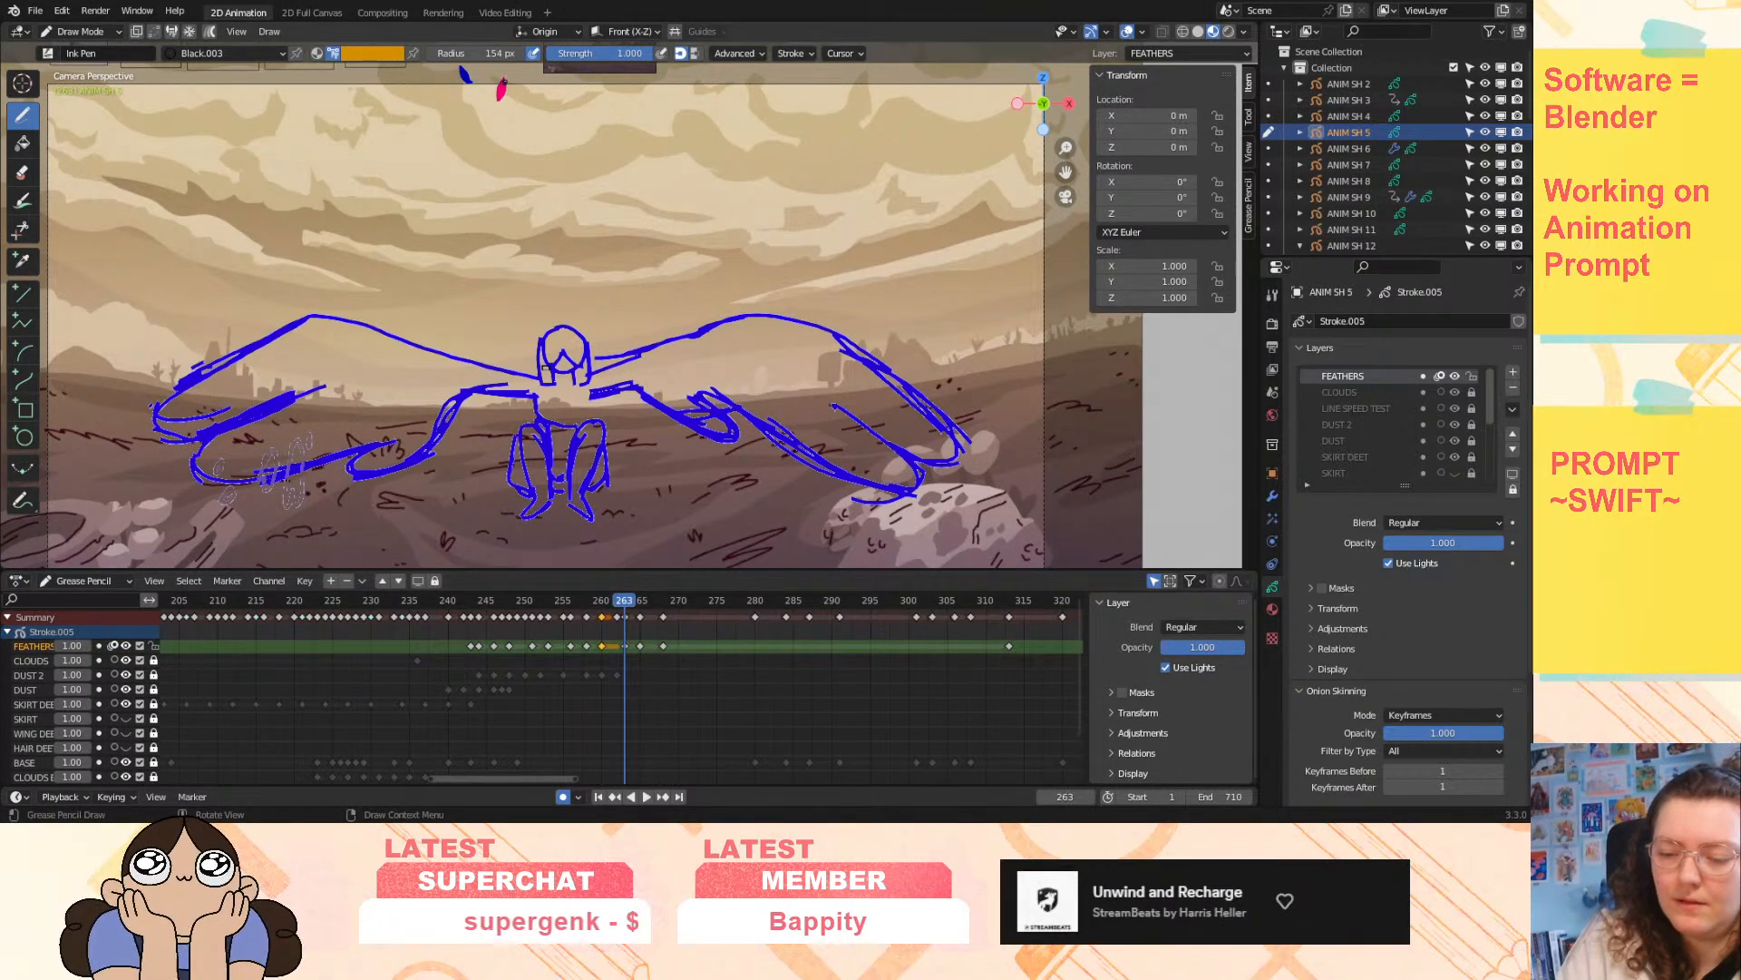
pyautogui.moveTo(624, 605); pyautogui.dragTo(641, 619)
pyautogui.press('Delete')
pyautogui.click(669, 647)
pyautogui.press('Delete')
pyautogui.hotkey('shift', 'ctrl', 'space')
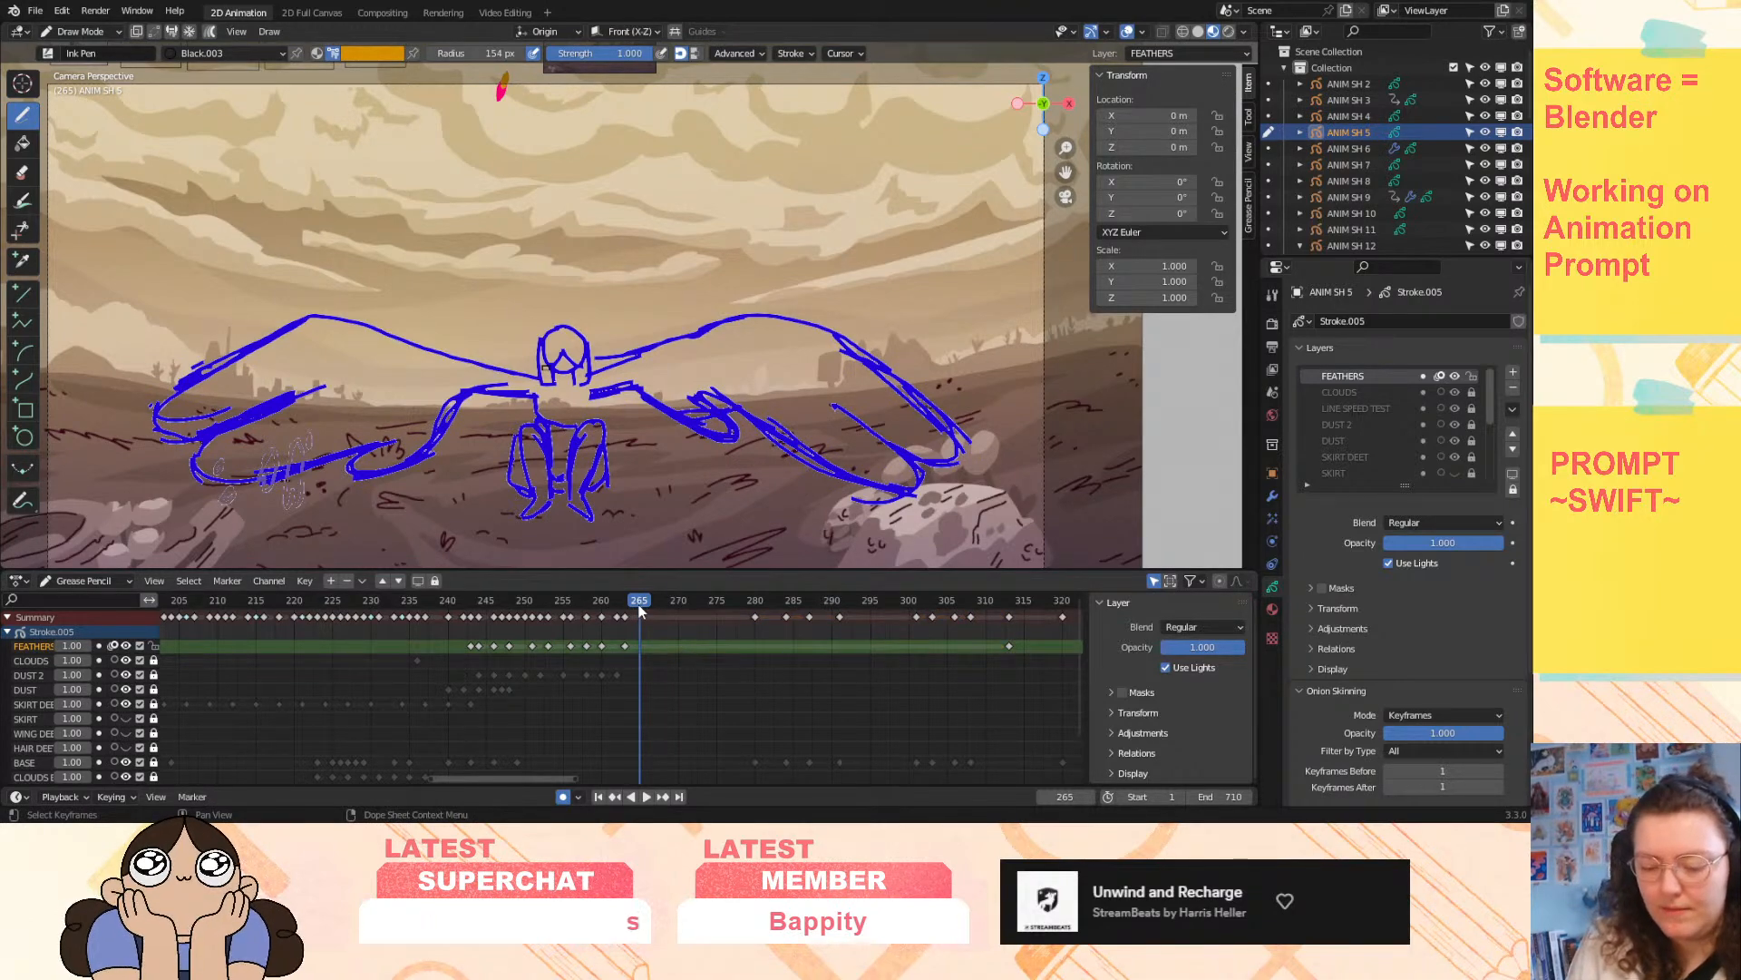
pyautogui.press('Escape')
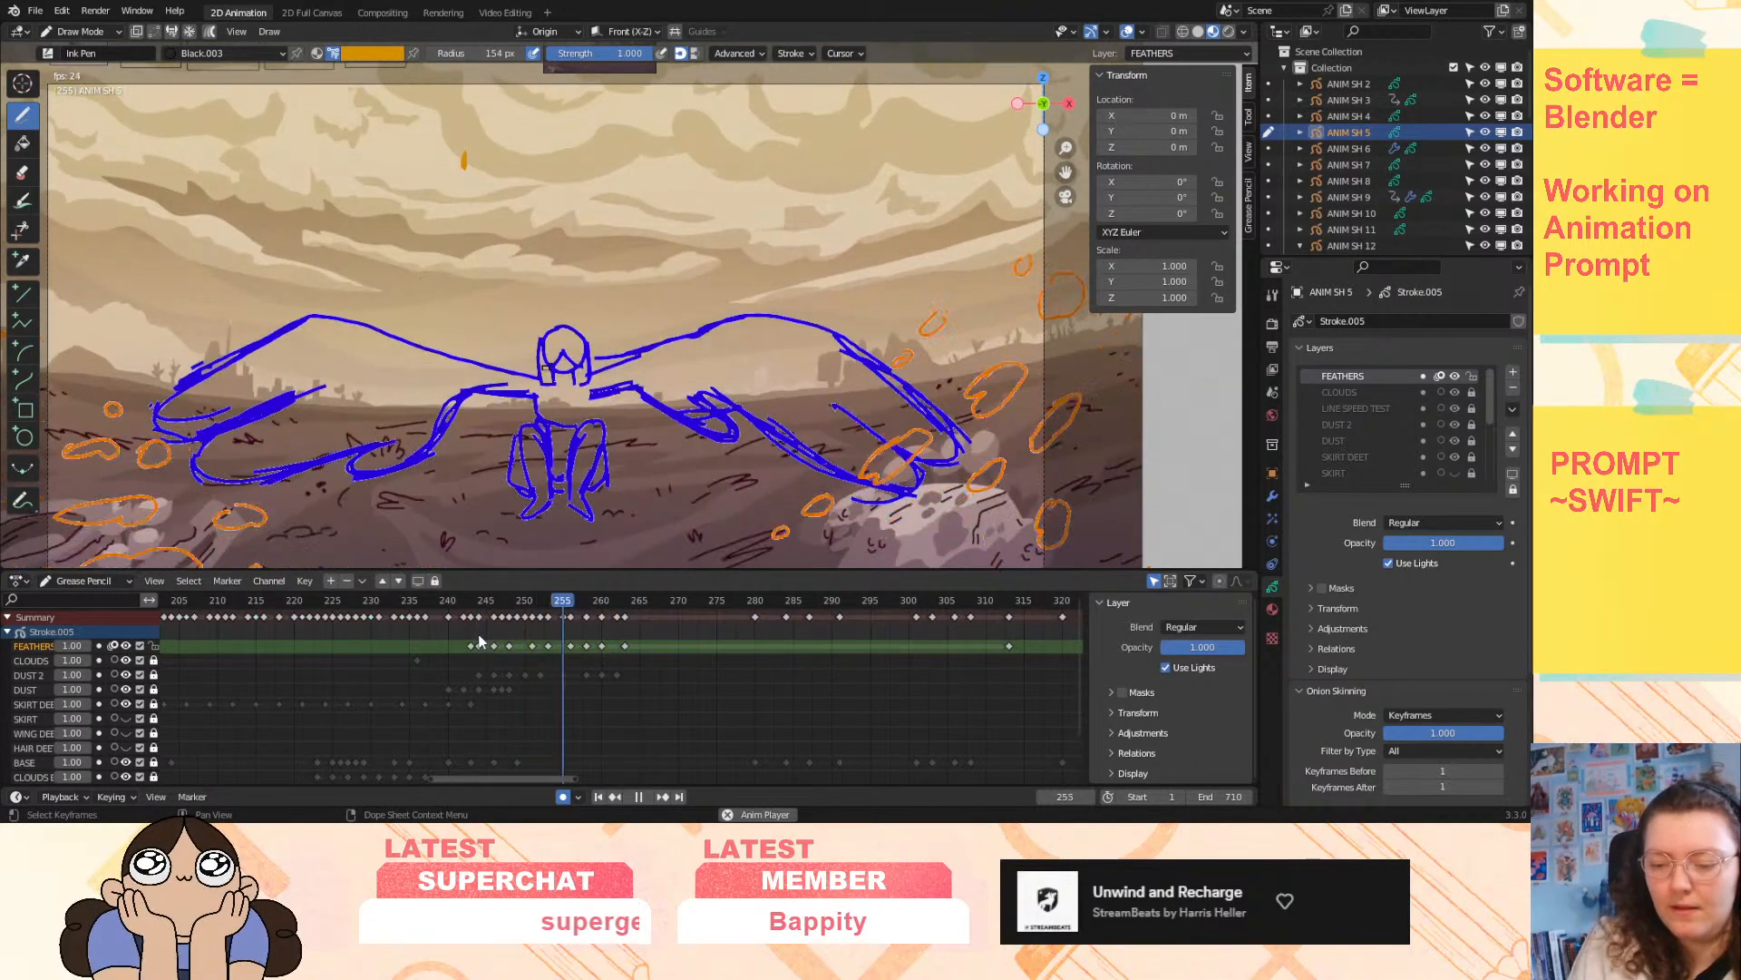
# - Insert a blank FEATHERS keyframe at frame 265 and replay the feather rise from frame 243
pyautogui.moveTo(653, 604); pyautogui.dragTo(640, 646)
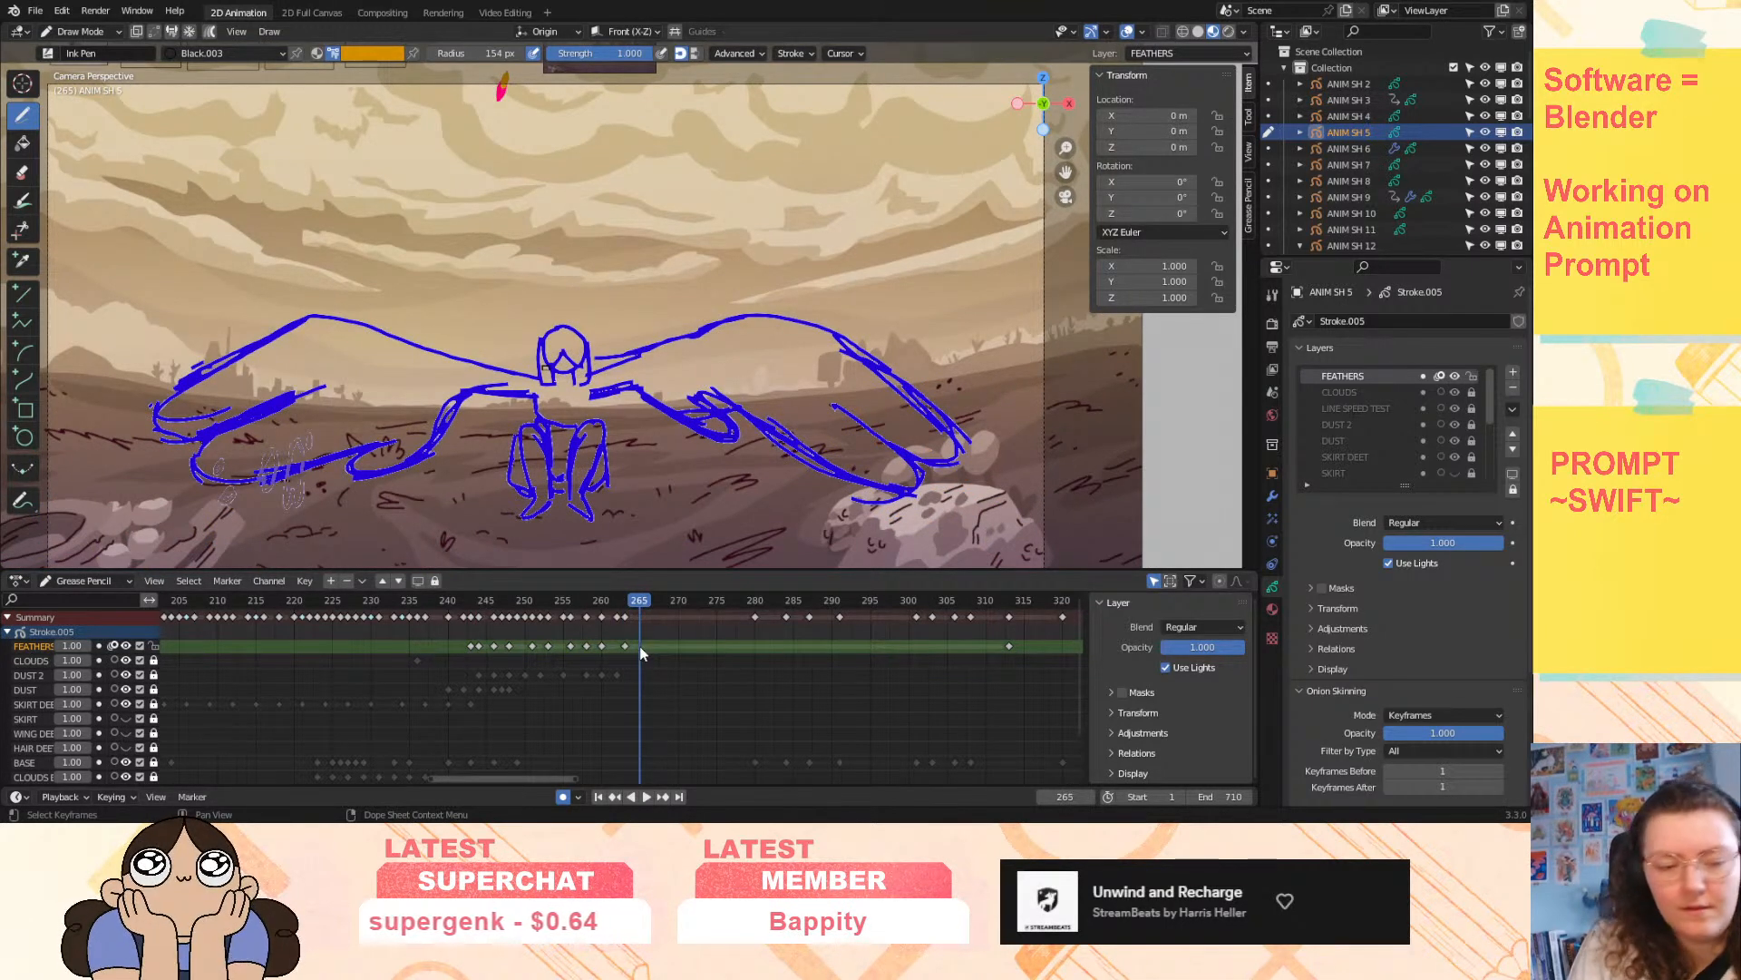
pyautogui.press('i')
pyautogui.click(640, 645)
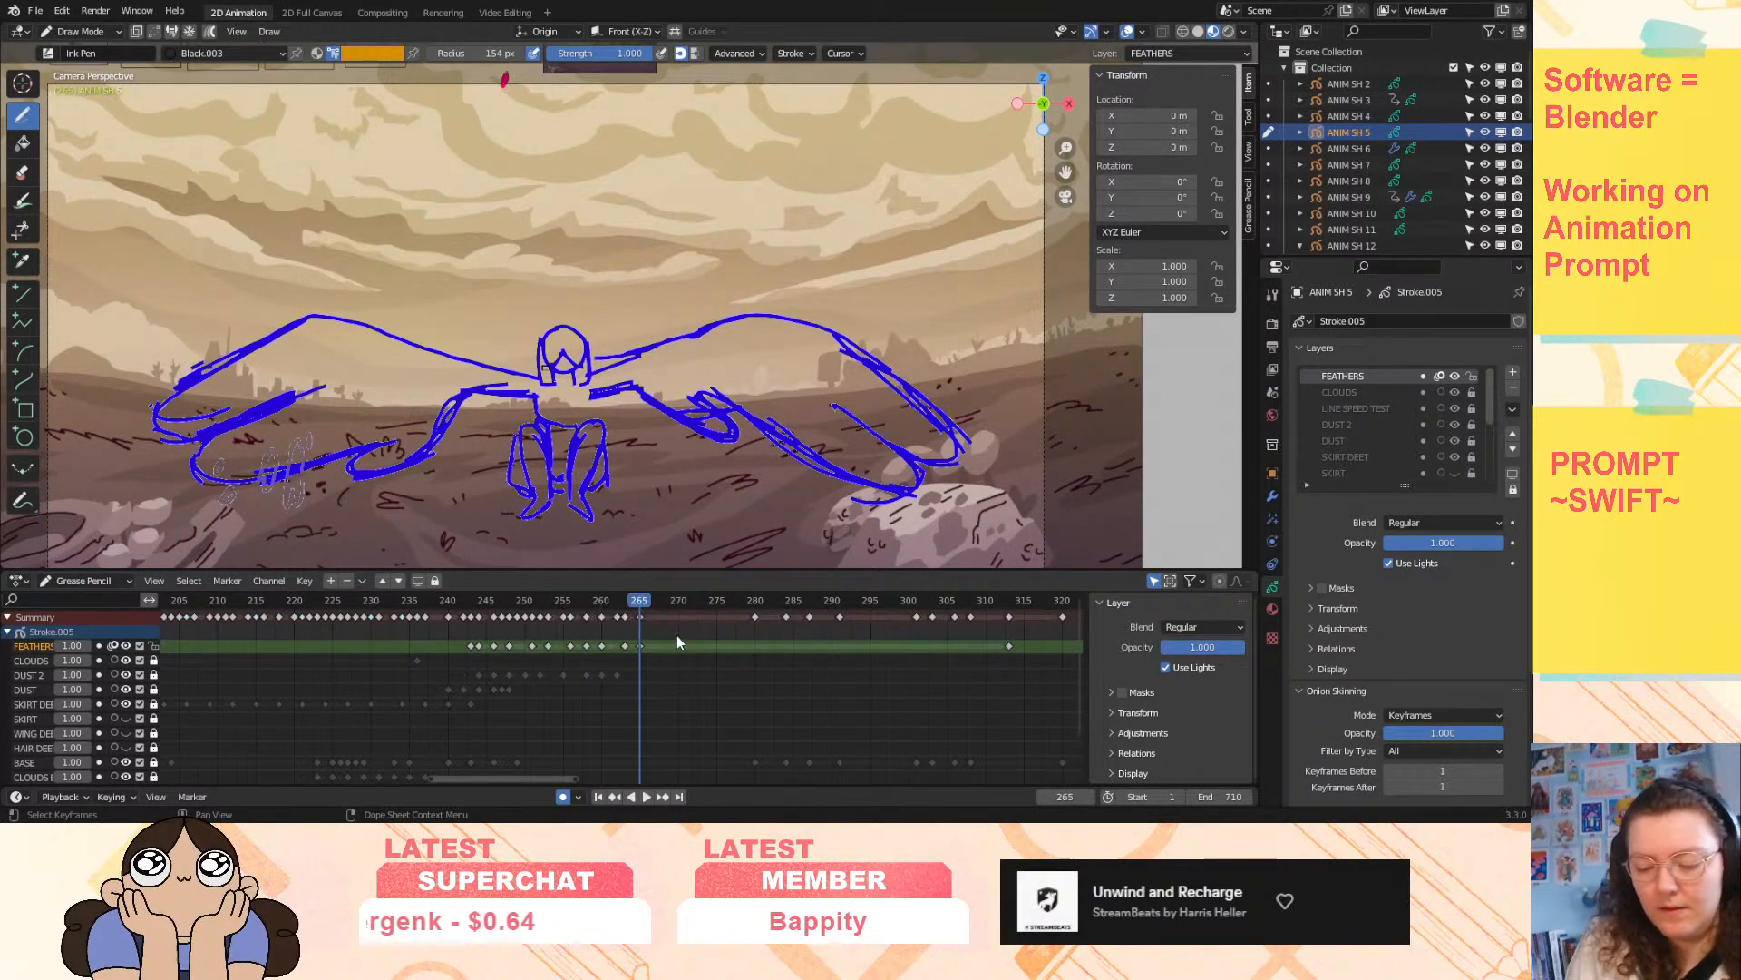
pyautogui.click(492, 603)
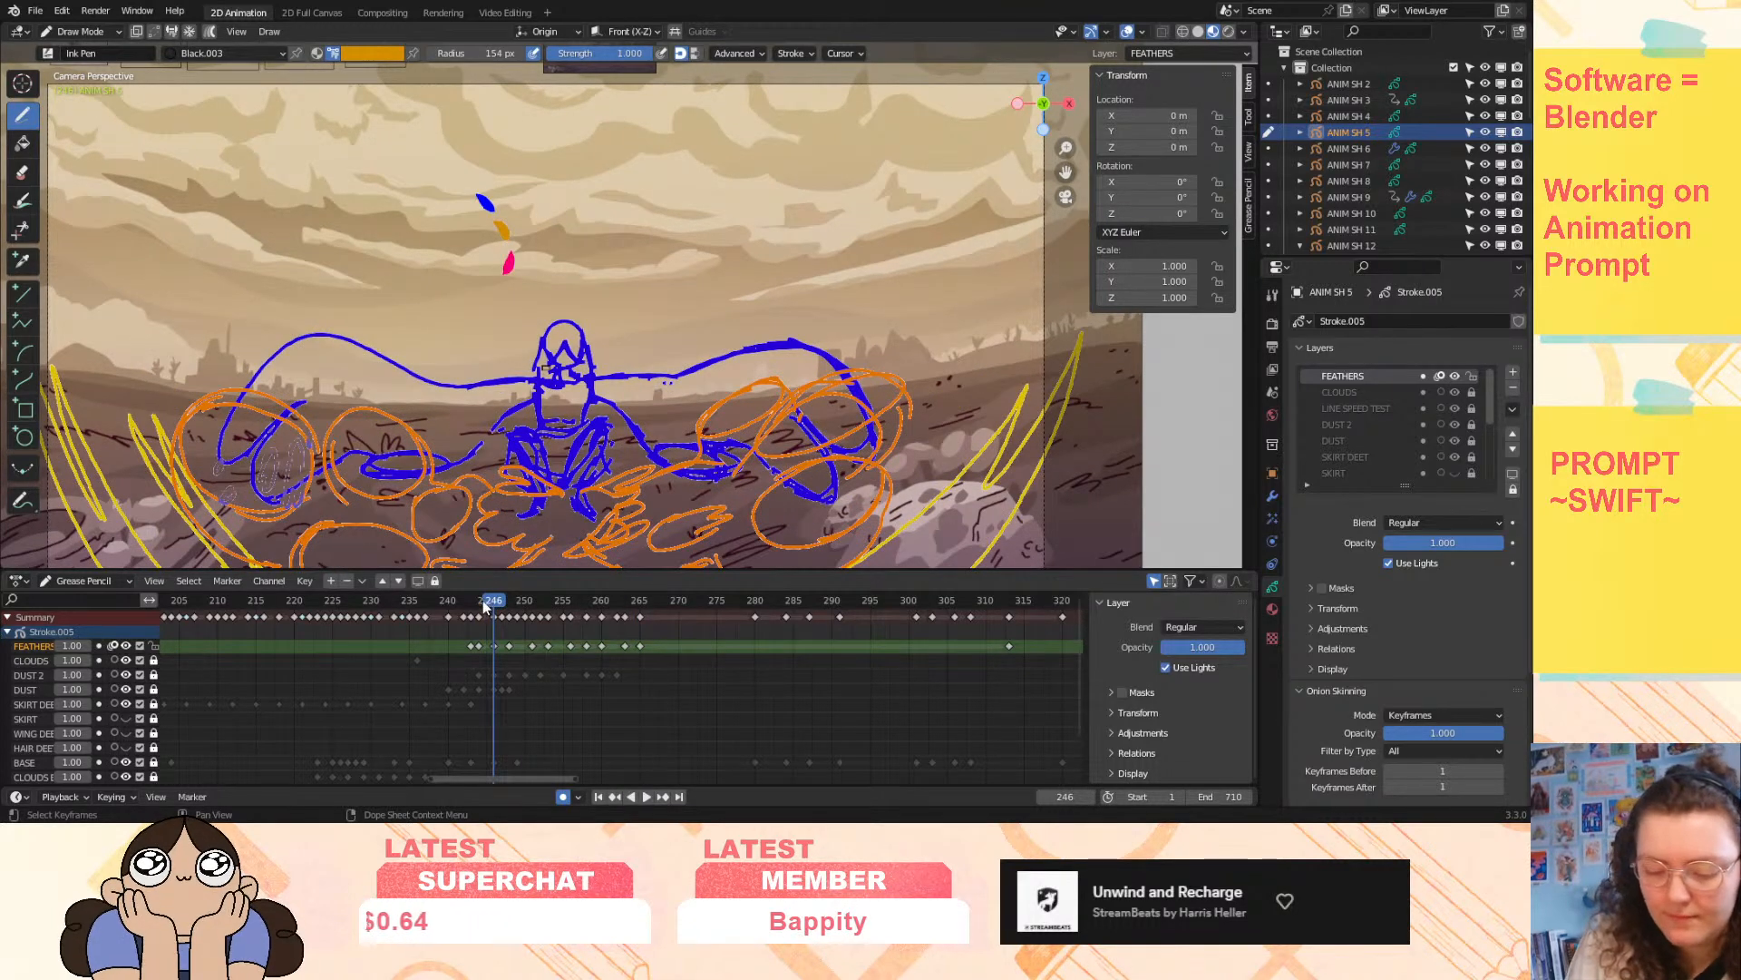
pyautogui.moveTo(484, 599); pyautogui.dragTo(468, 602)
pyautogui.press('space')
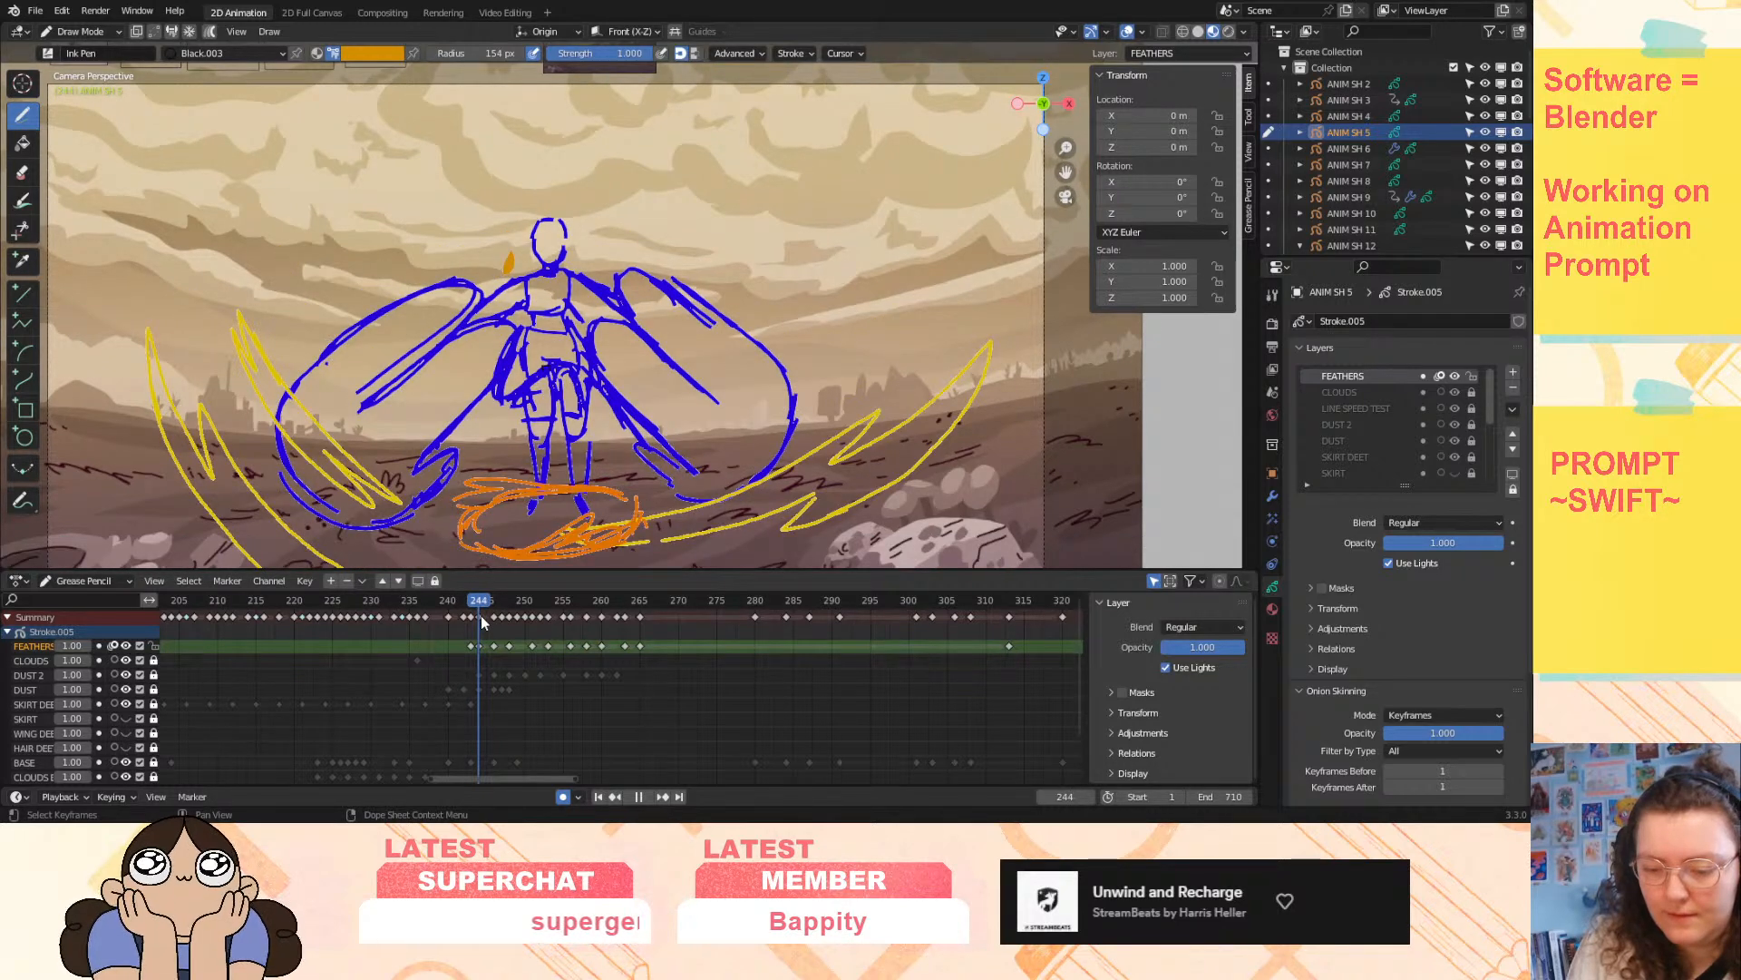
pyautogui.press('space')
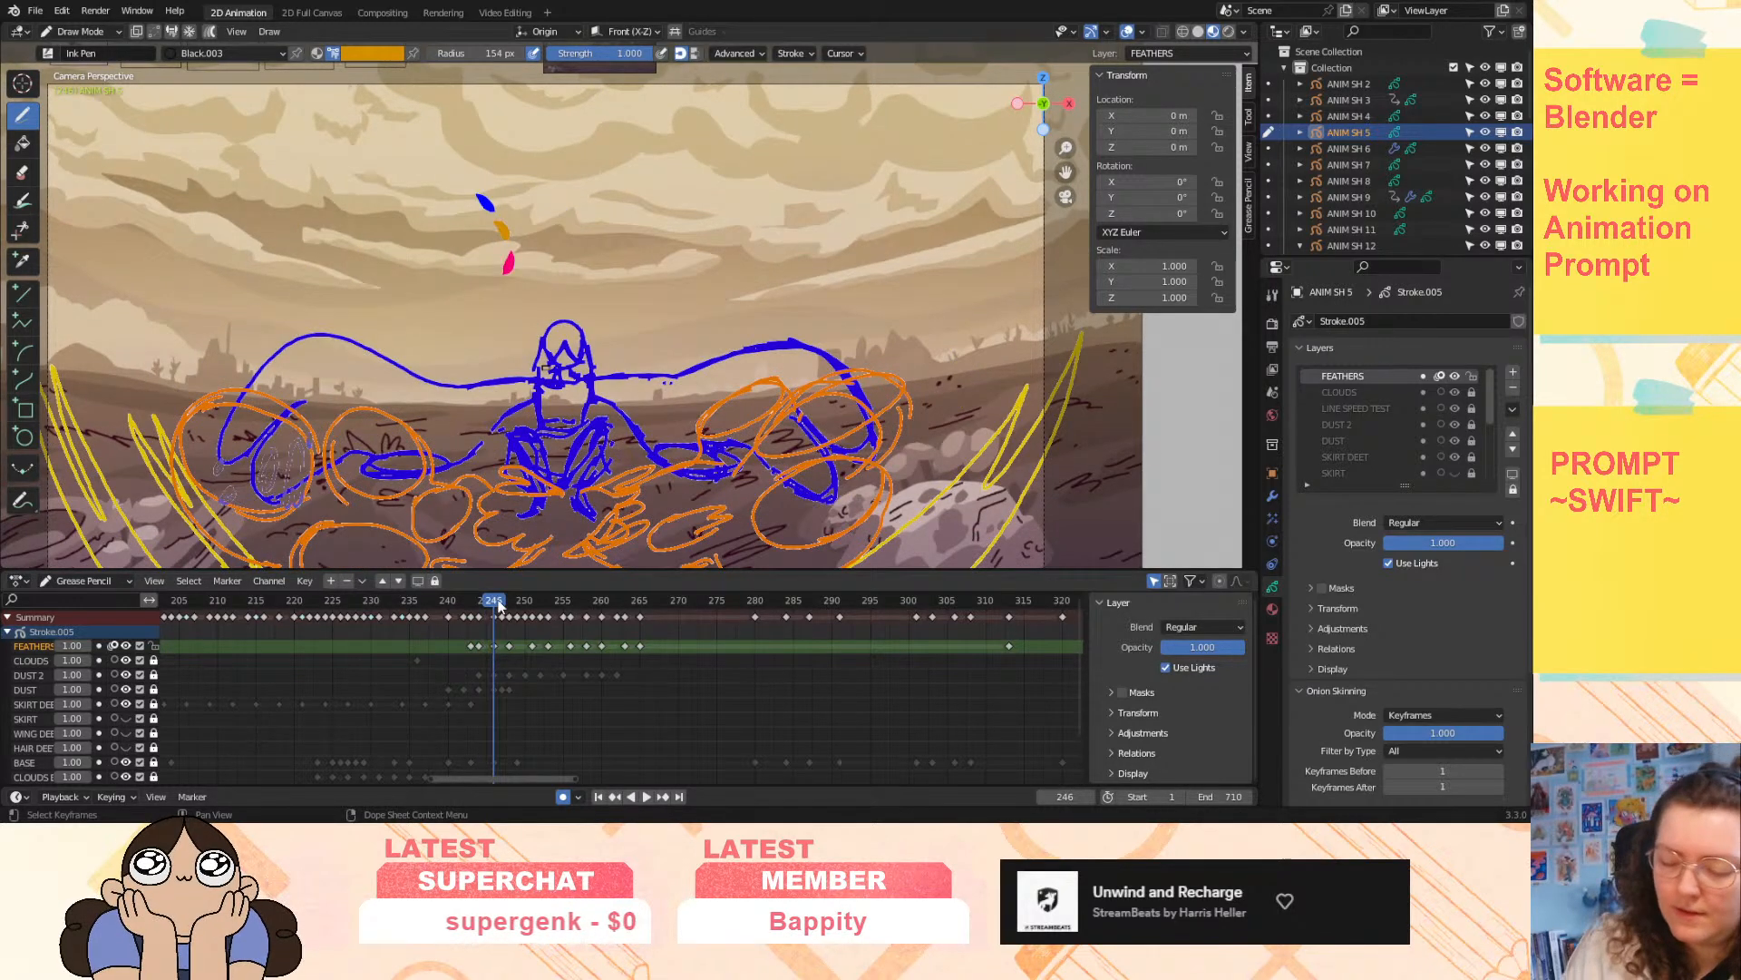
# - Draw a second loose feather beside the crouching figure at frame 246 and its next, more tilted pose, further right, at frame 248
pyautogui.moveTo(1066, 148); pyautogui.dragTo(1011, 91)
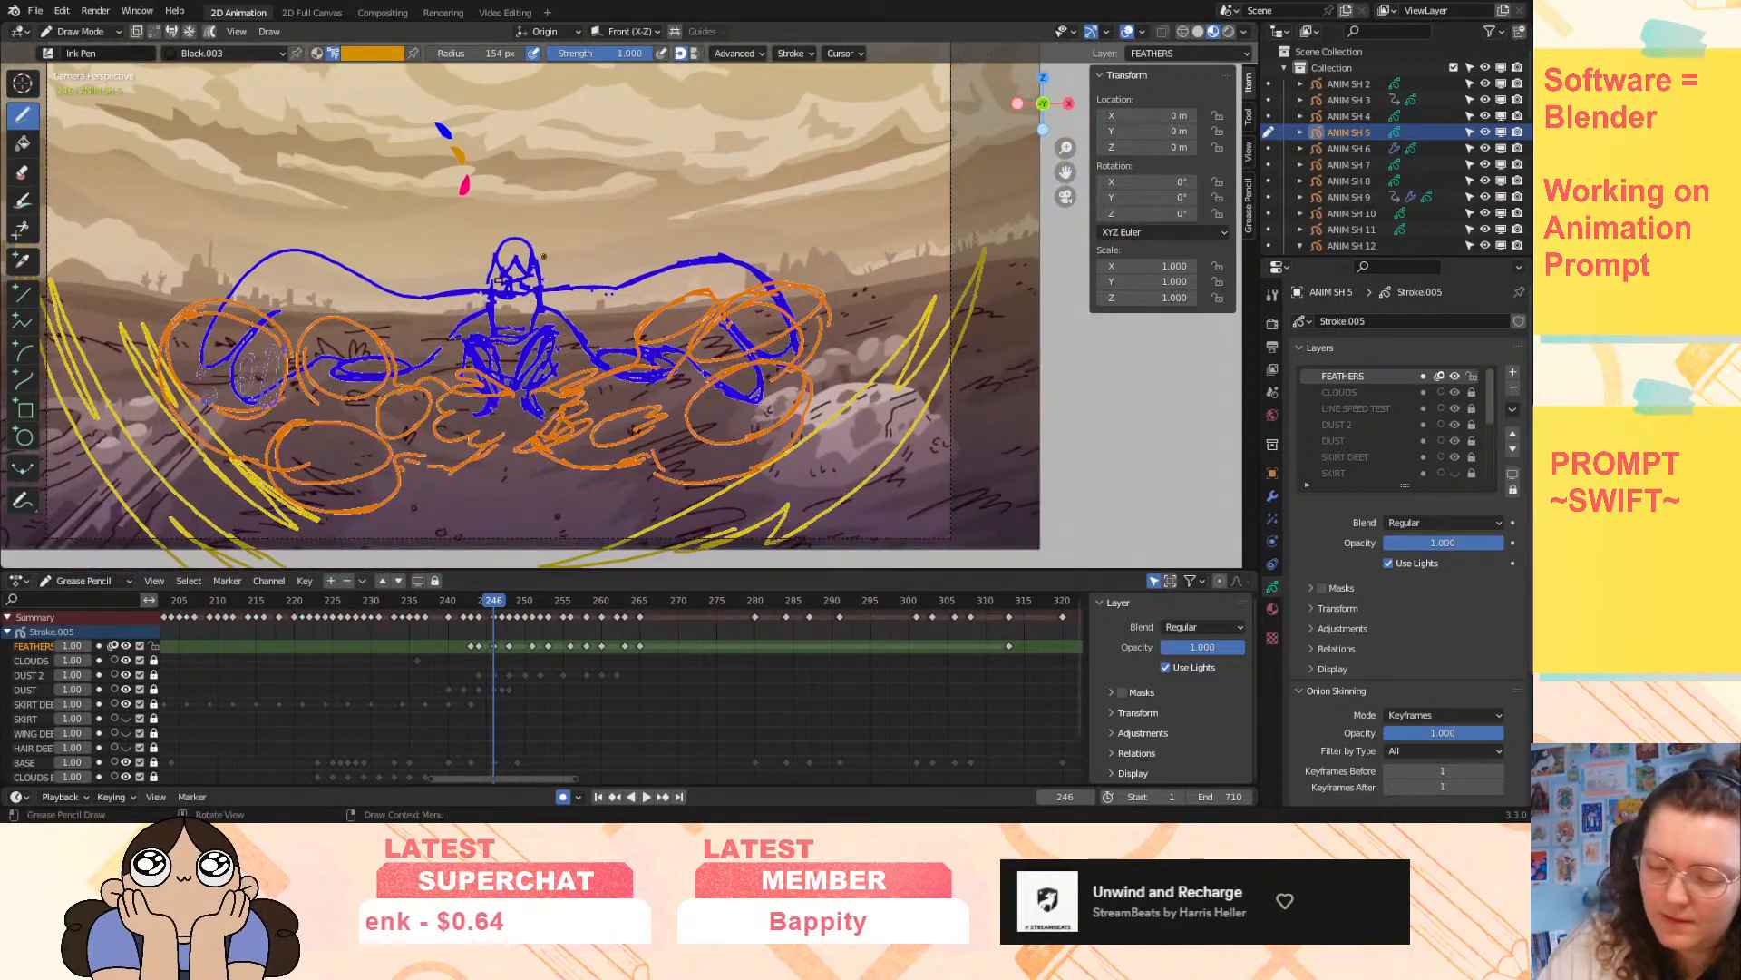
pyautogui.moveTo(625, 356); pyautogui.dragTo(649, 394)
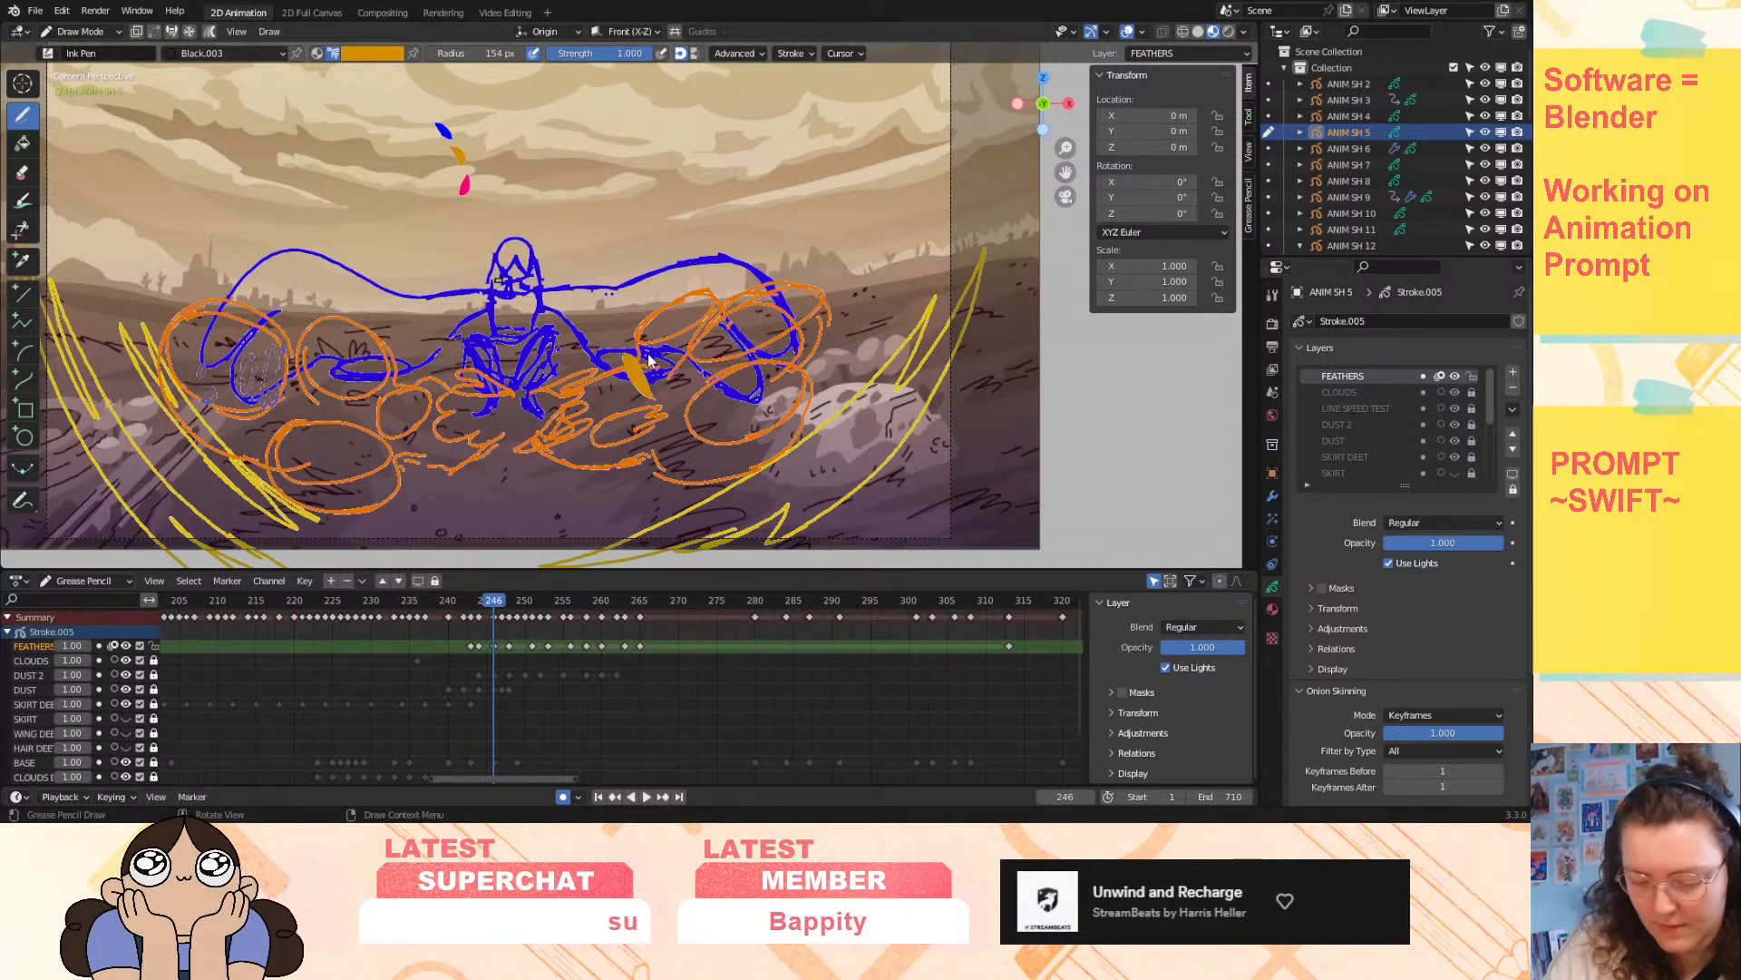
pyautogui.moveTo(497, 602); pyautogui.dragTo(508, 604)
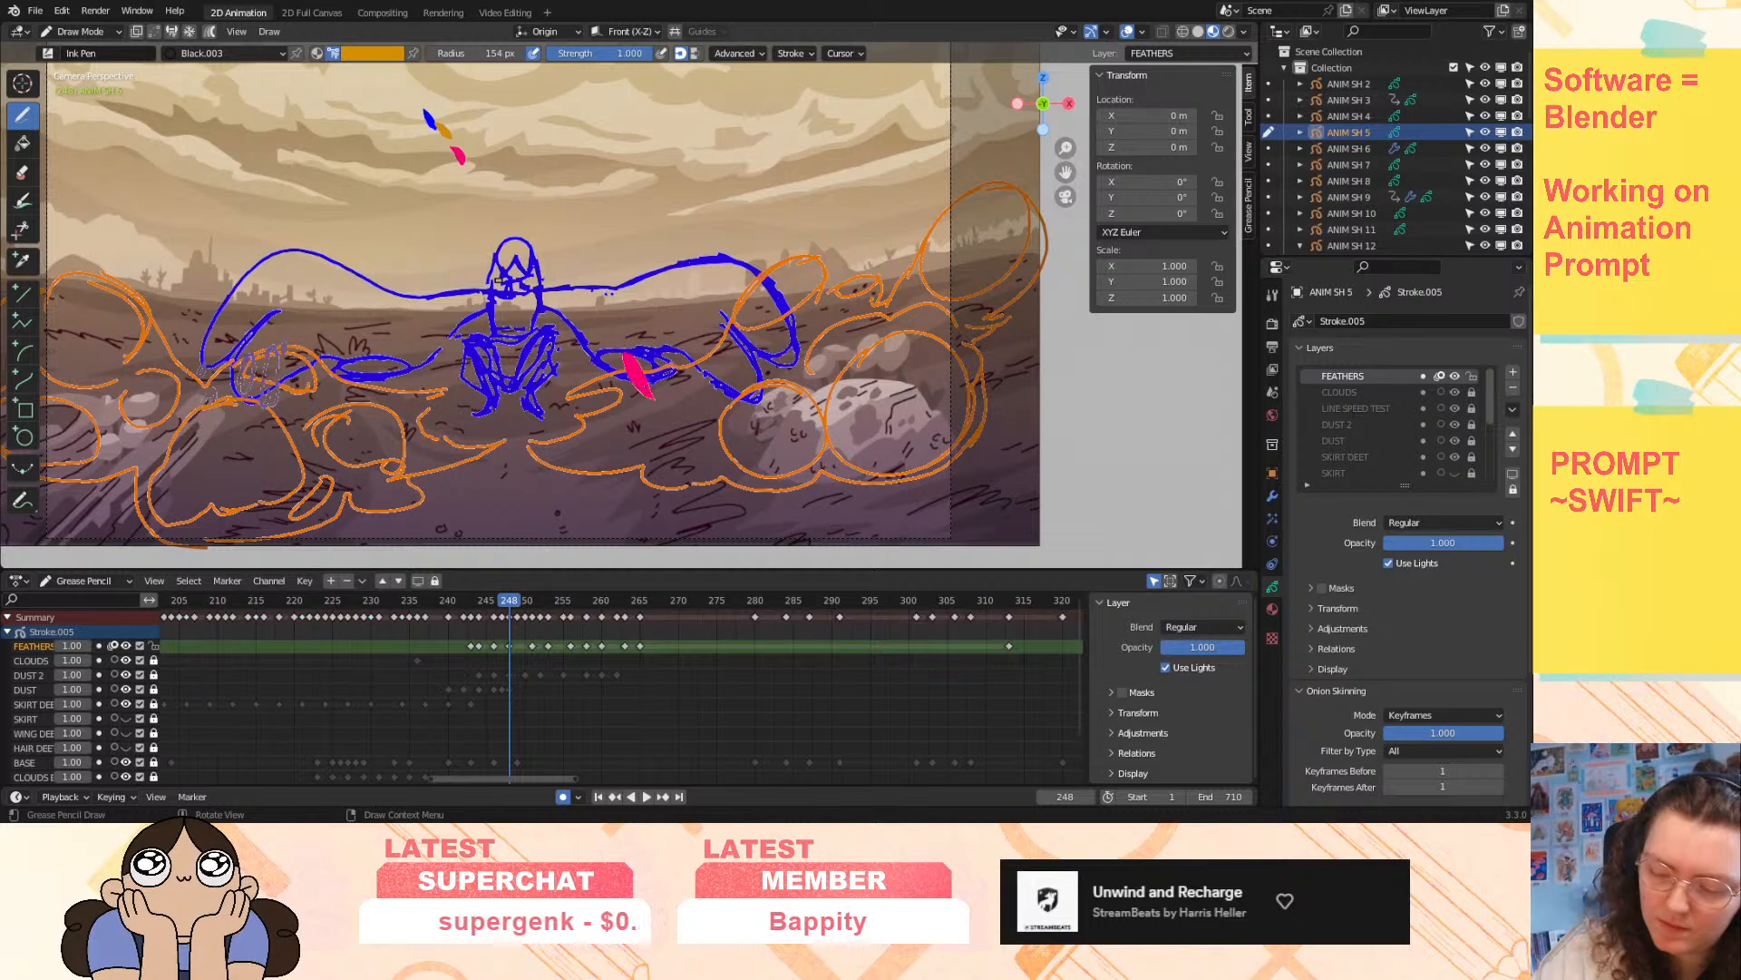
pyautogui.moveTo(646, 386); pyautogui.dragTo(709, 412)
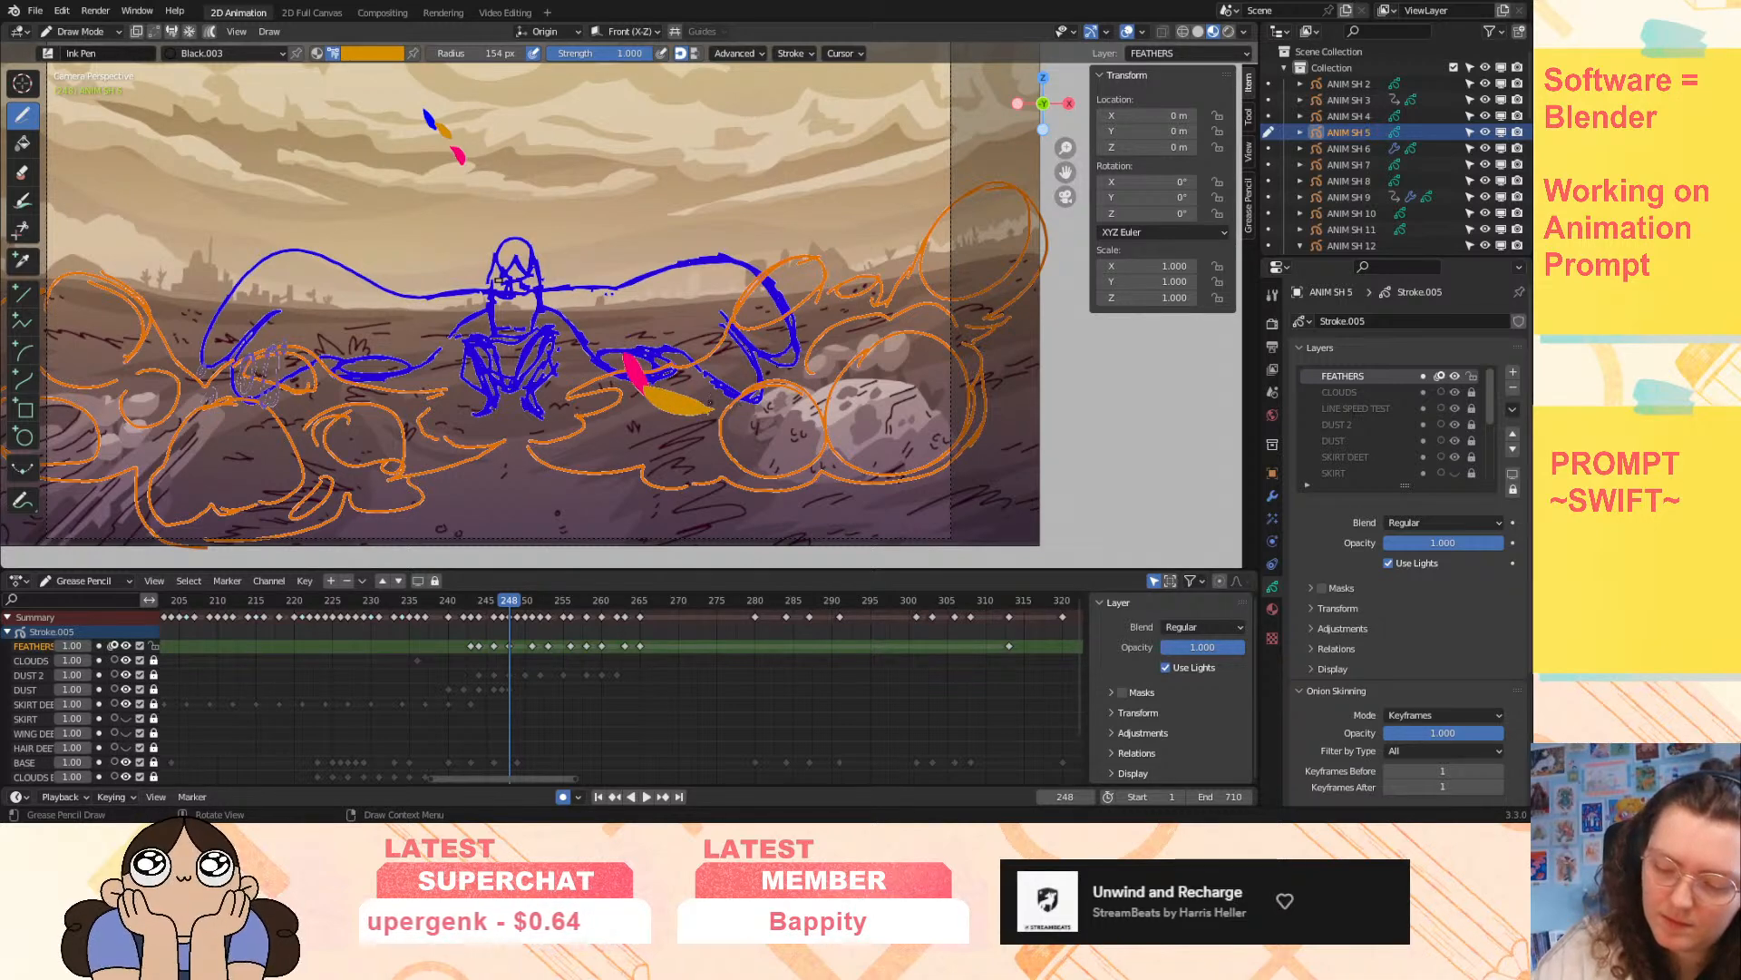
pyautogui.hotkey('ctrl', 'z')
pyautogui.hotkey('ctrl', 'z')
pyautogui.moveTo(650, 394); pyautogui.dragTo(692, 414)
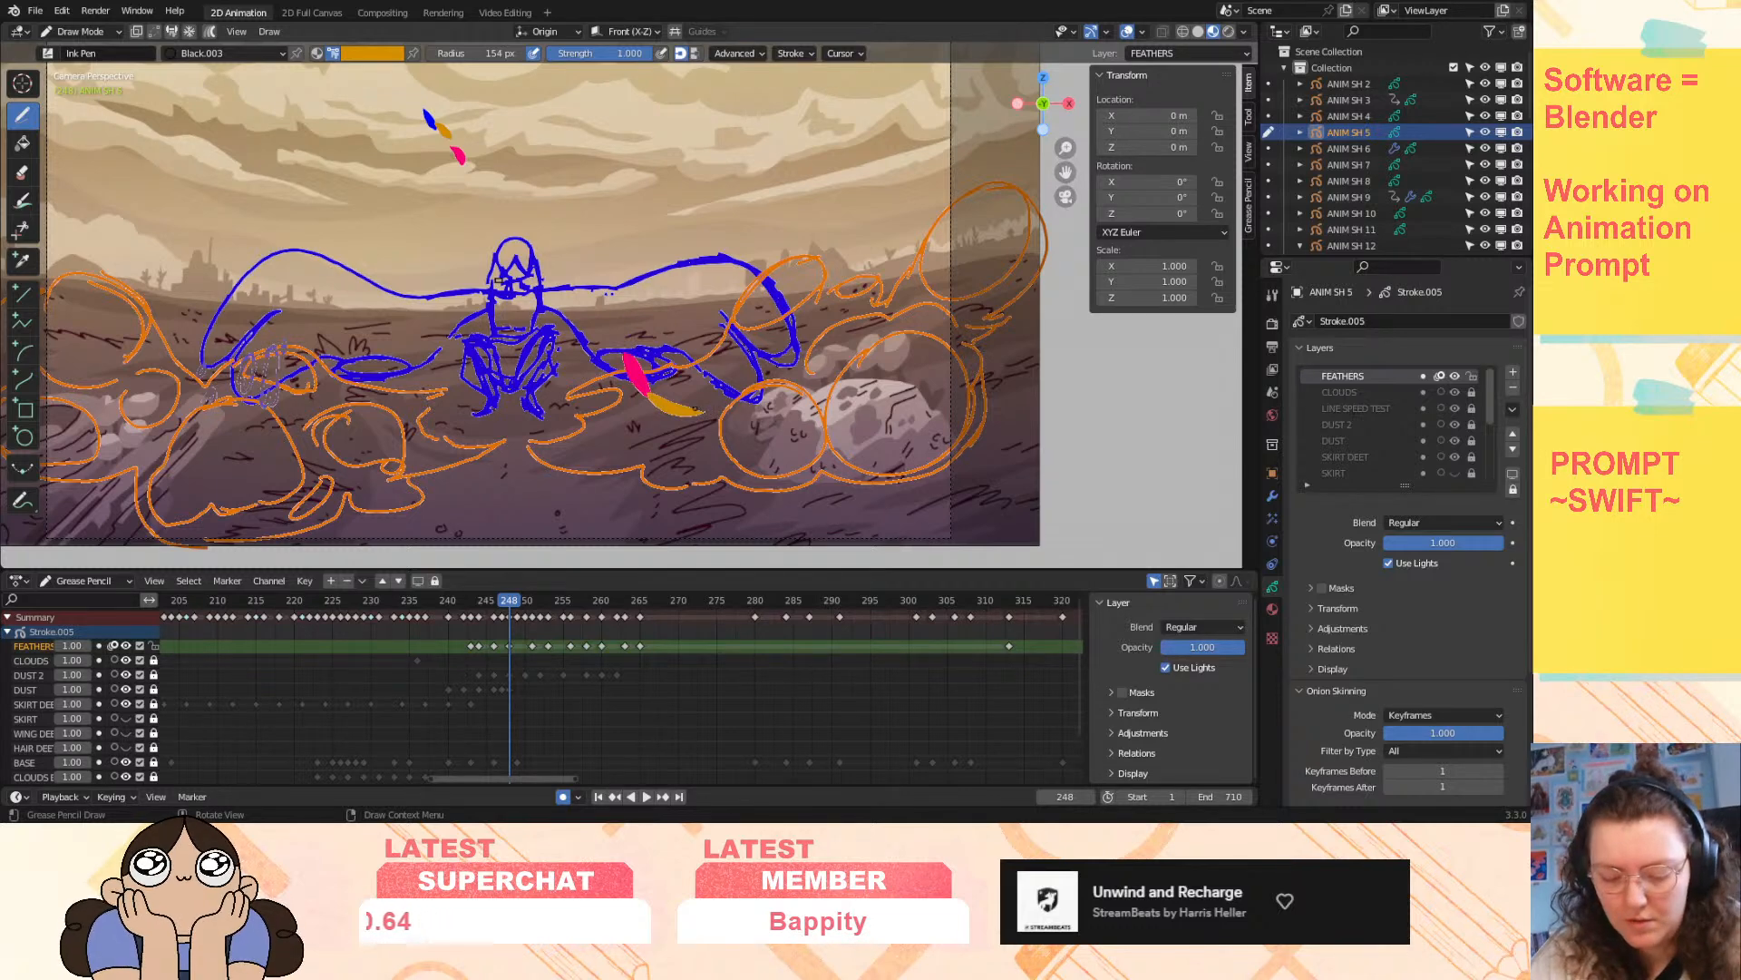
# - Add FEATHERS drawings at frames 250, 252, 254 and 256 that carry the second feather right and upward over the rocks
pyautogui.press('Right')
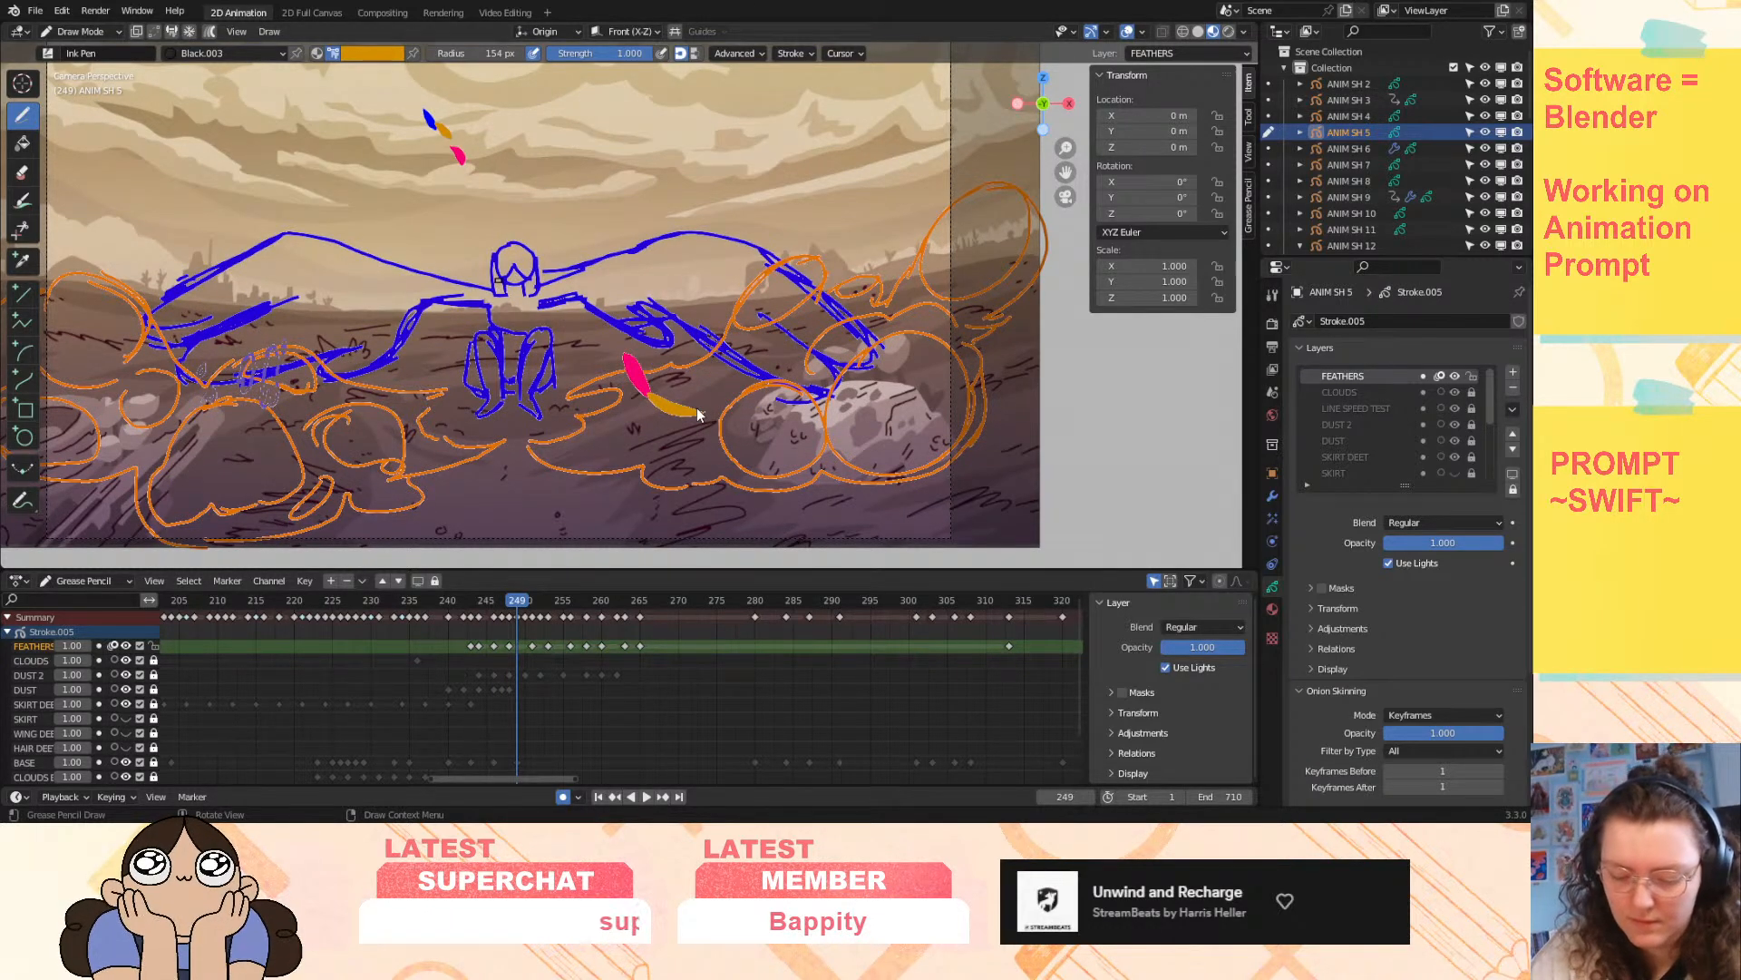
pyautogui.press('Right')
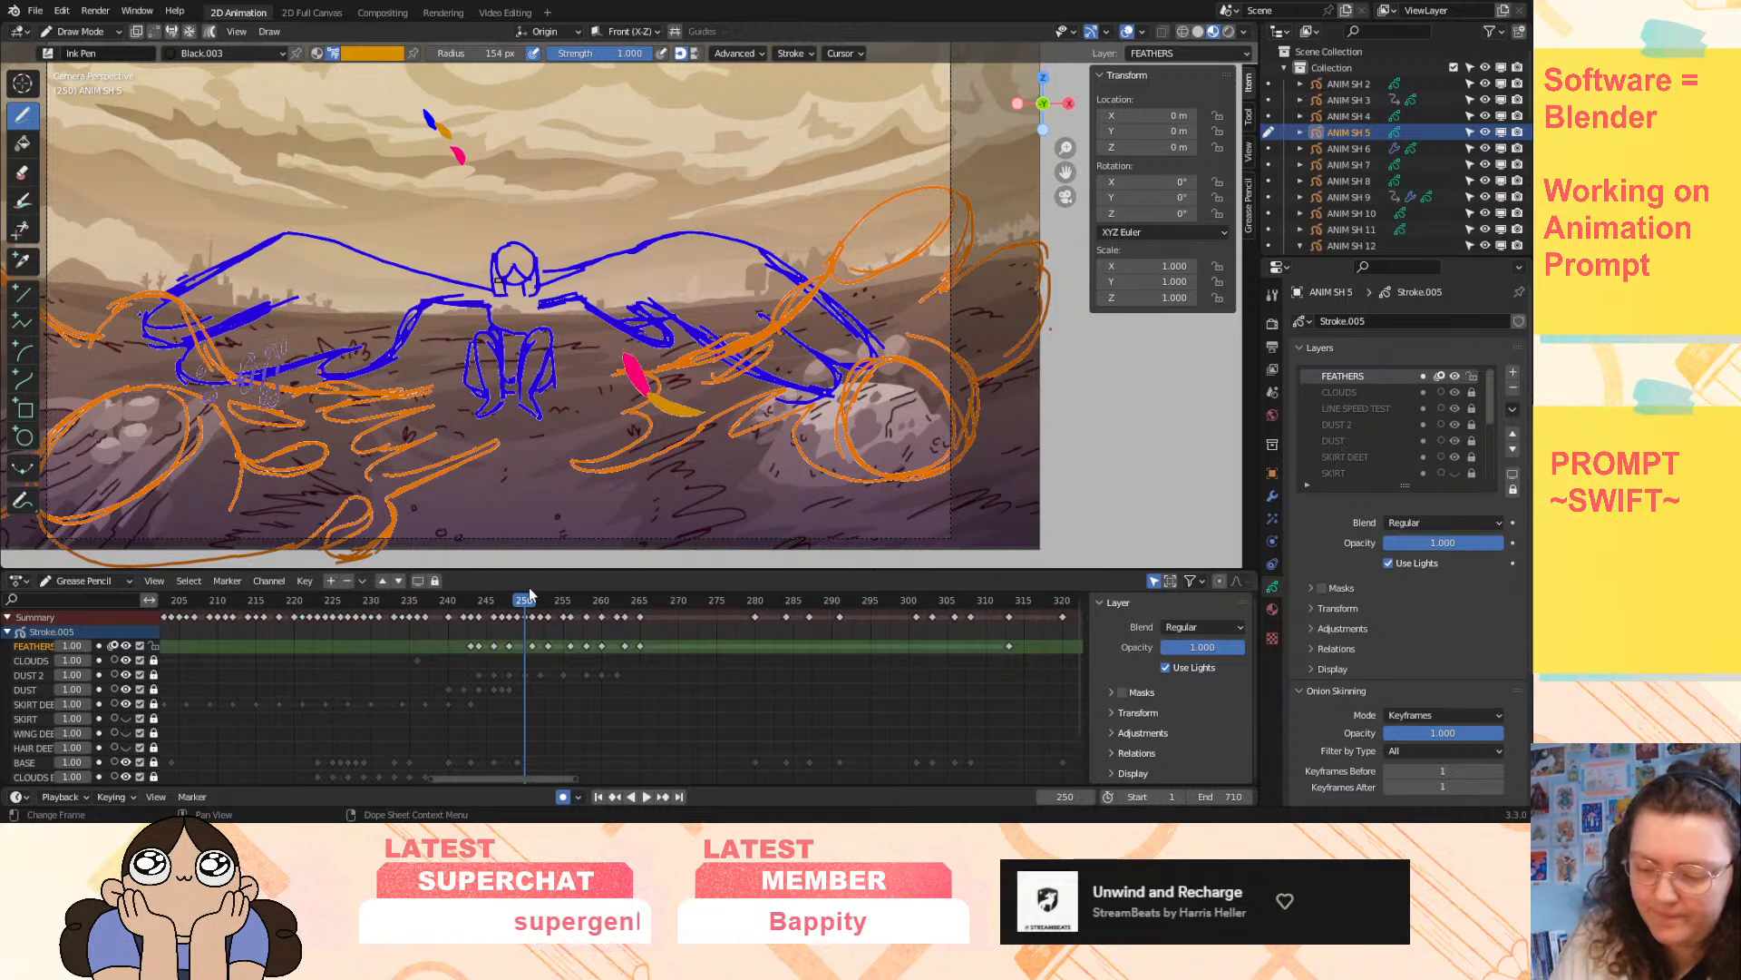
pyautogui.hotkey('shift', 'i')
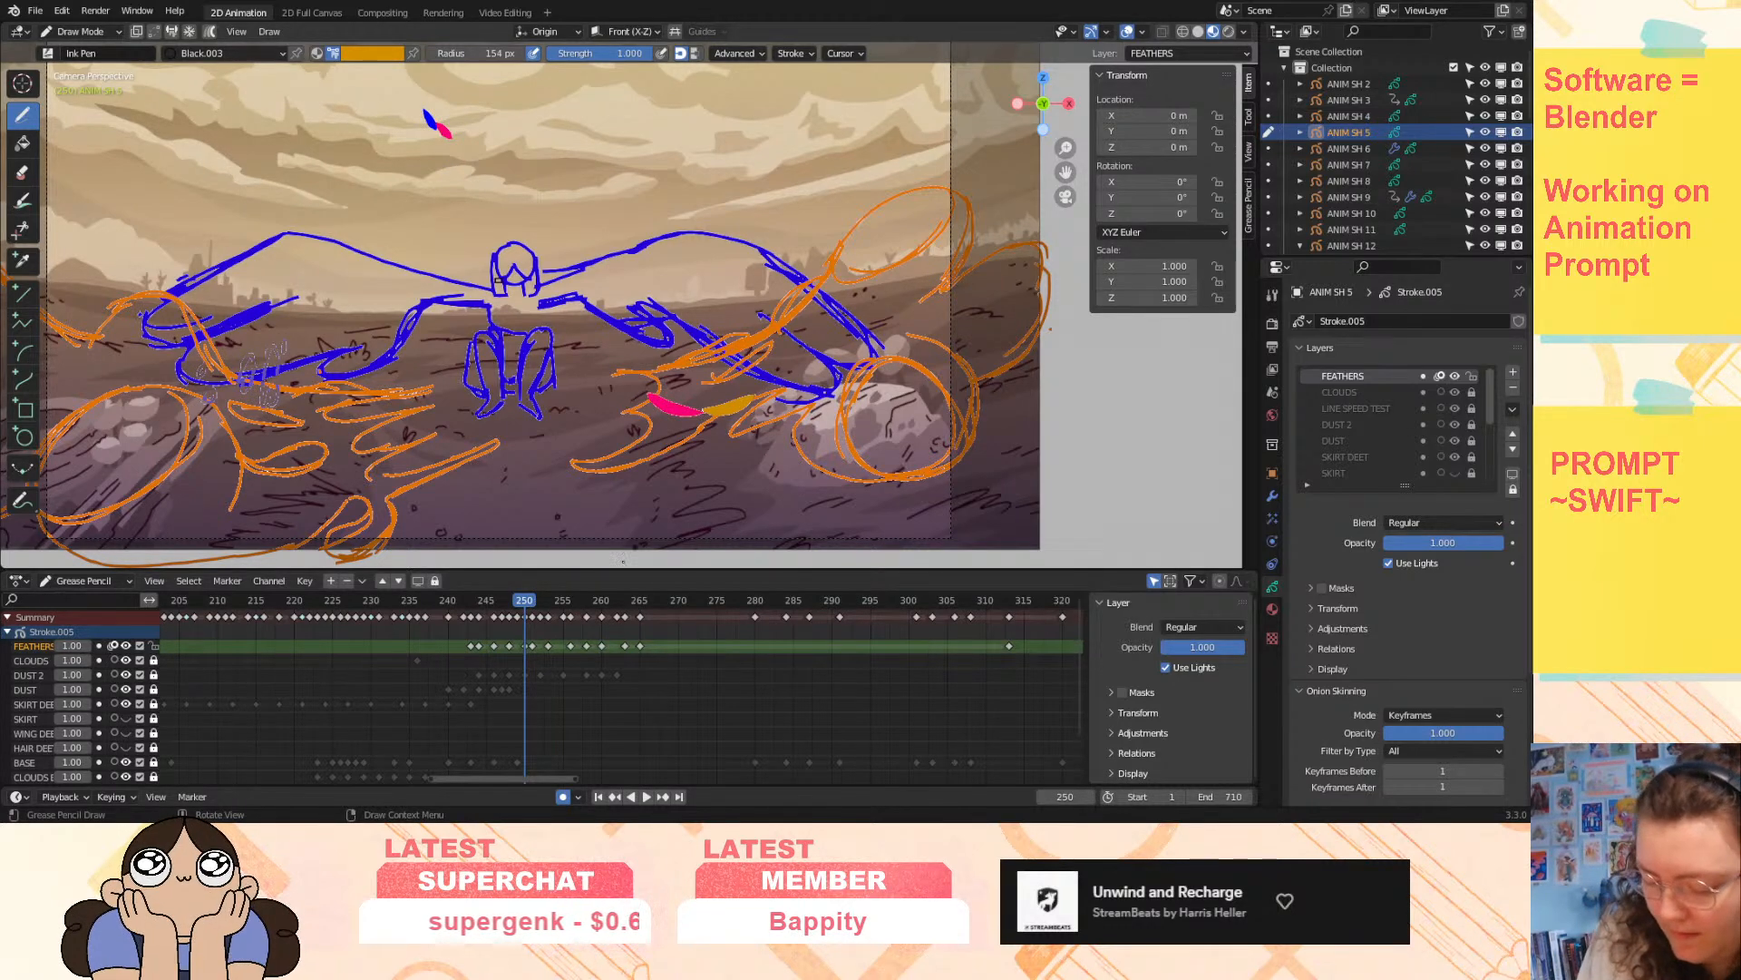
pyautogui.moveTo(527, 602); pyautogui.dragTo(540, 602)
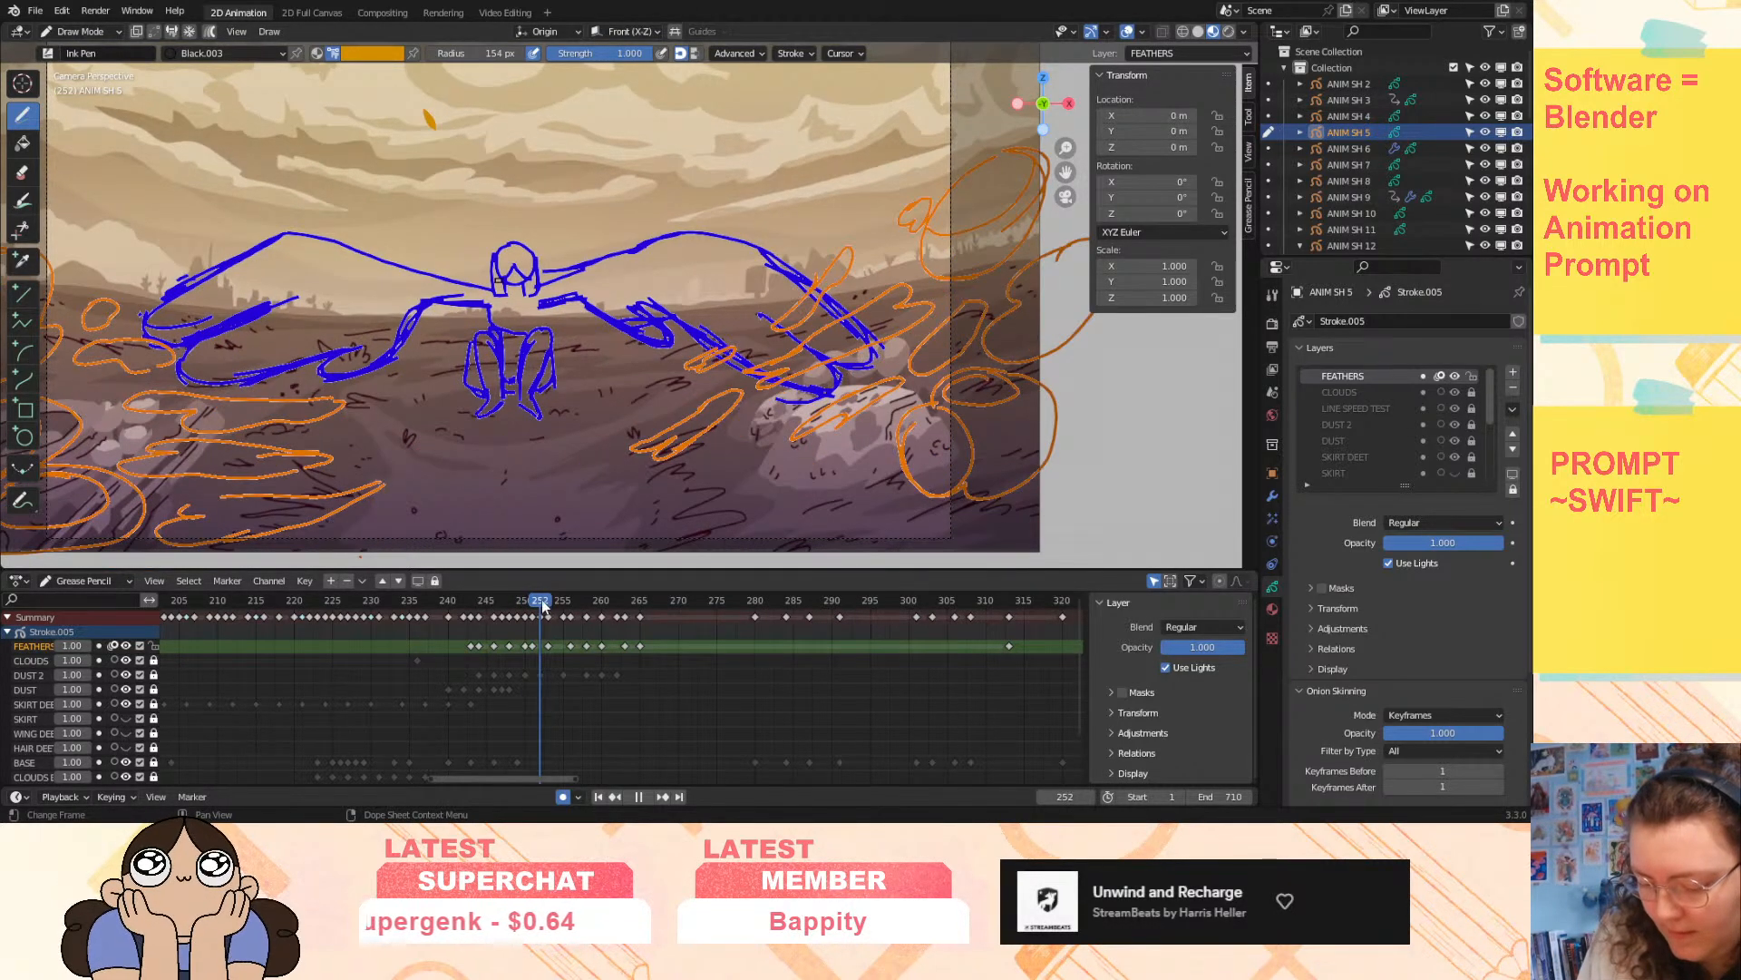
pyautogui.hotkey('shift', 'i')
pyautogui.moveTo(826, 359); pyautogui.dragTo(782, 390)
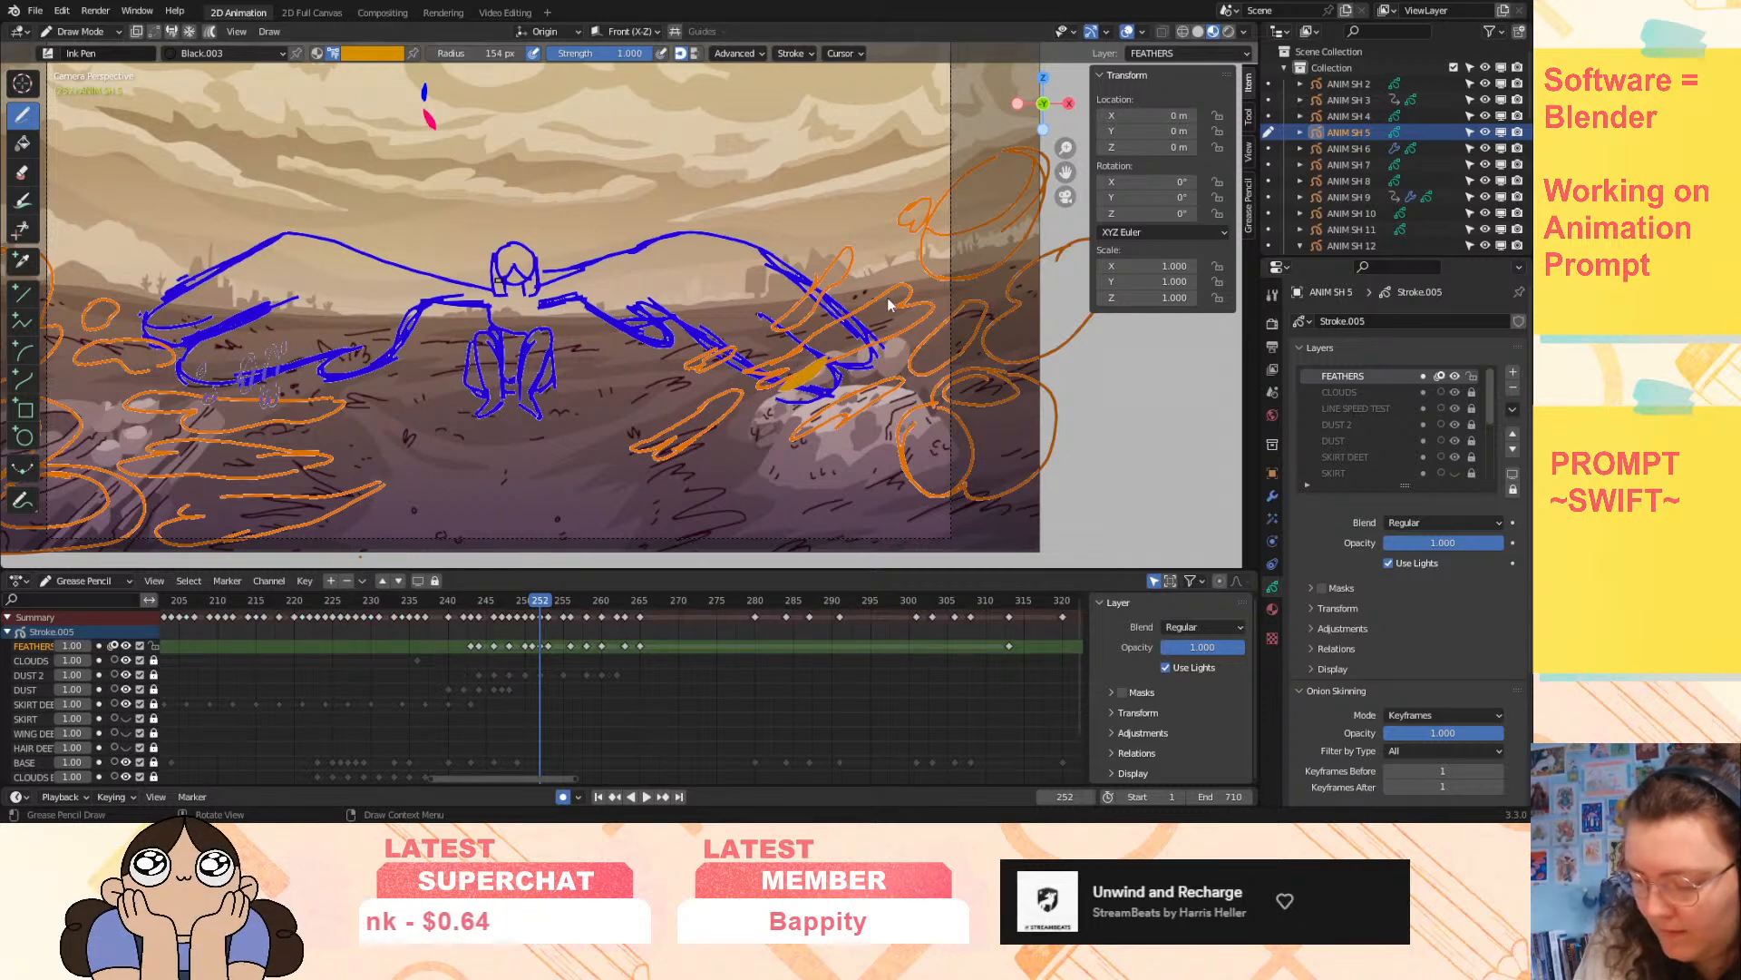
pyautogui.moveTo(542, 603); pyautogui.dragTo(557, 608)
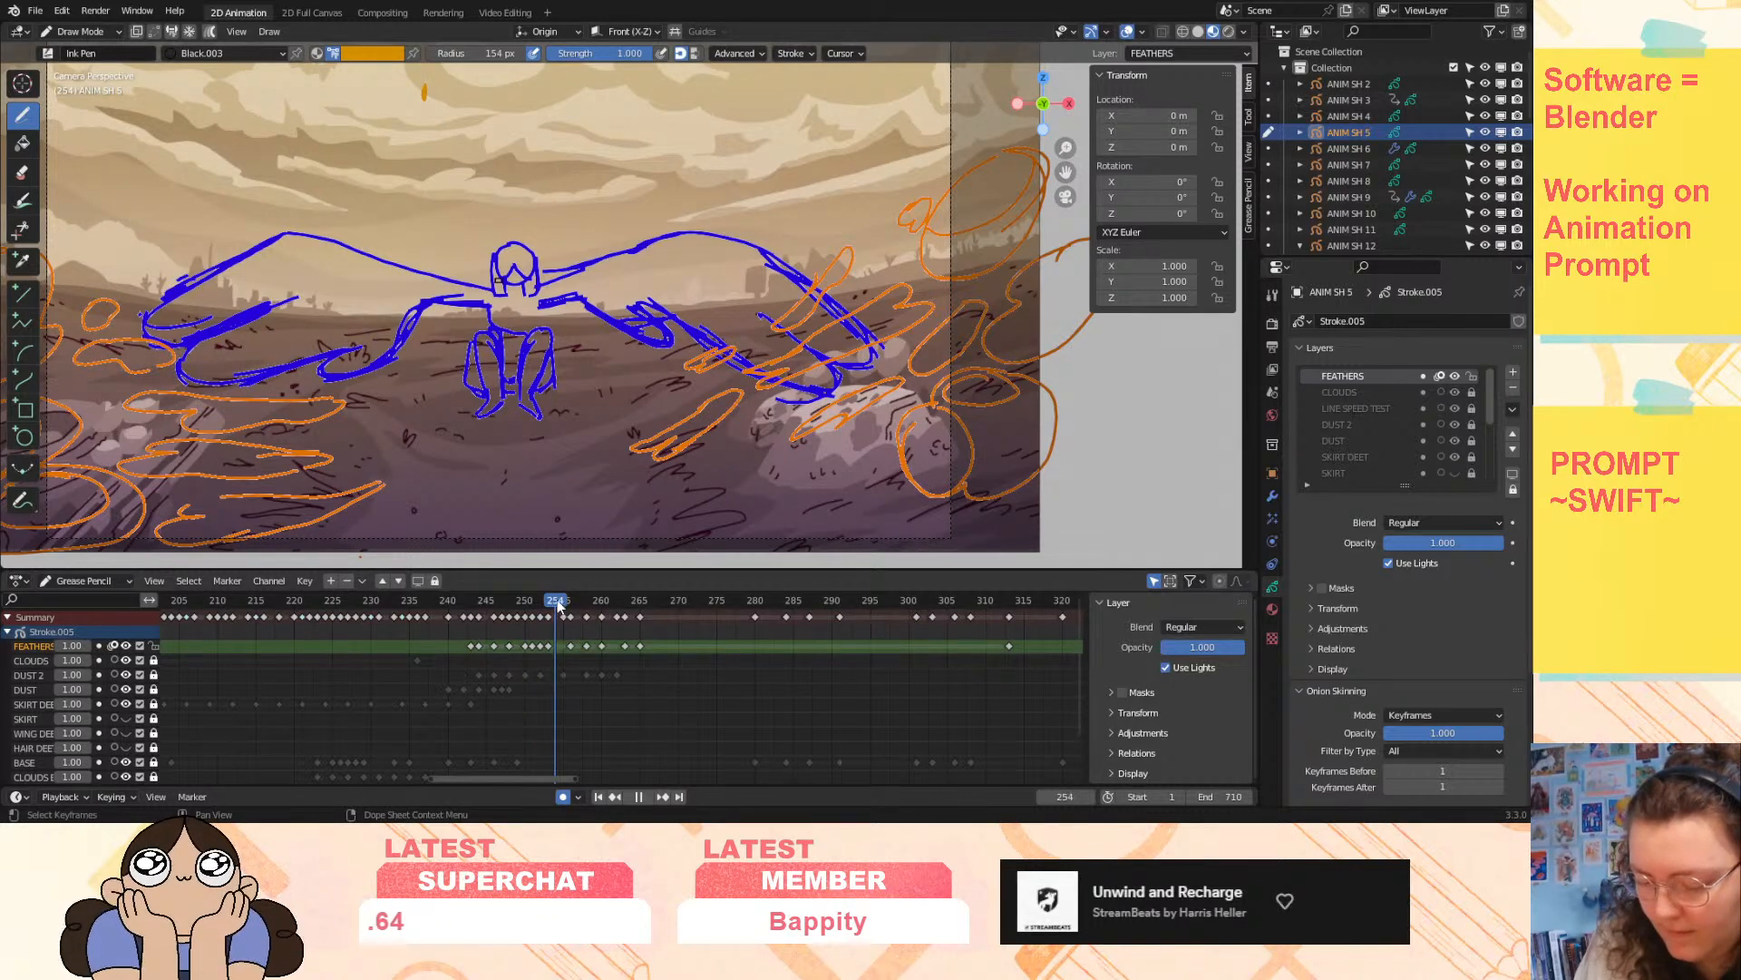
pyautogui.moveTo(561, 605); pyautogui.dragTo(570, 605)
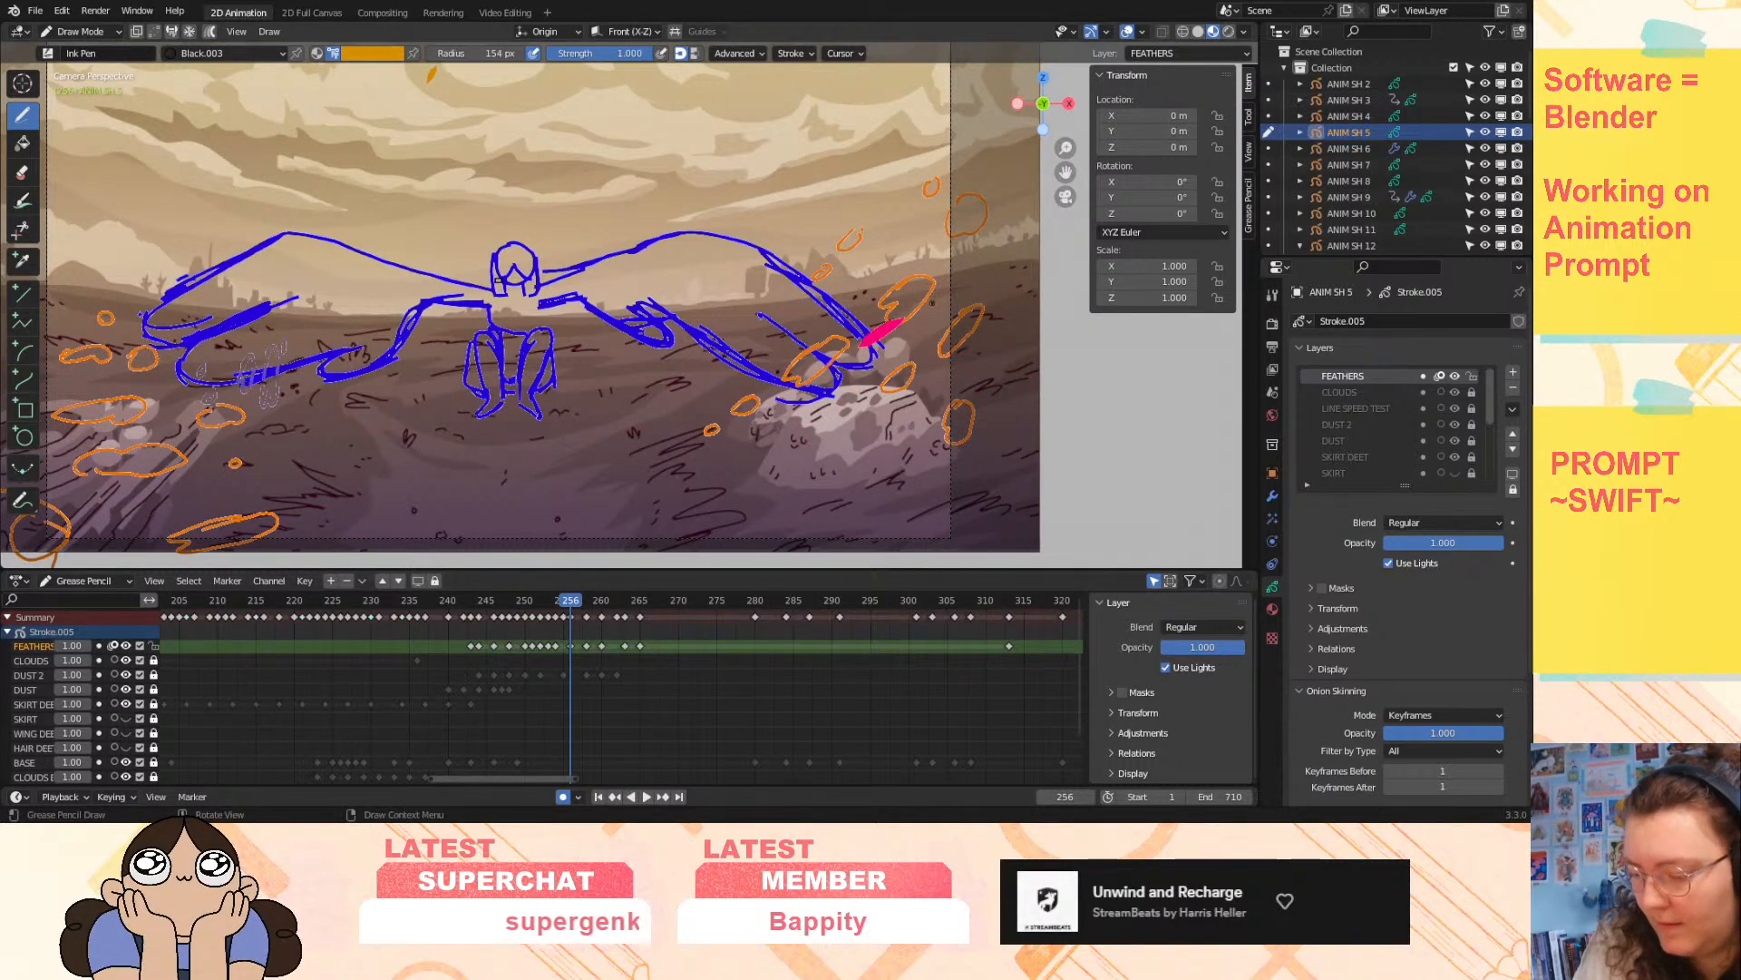
# - Review the second feather's drift by scrubbing and playing the frames from 251 to 263
pyautogui.press('space')
pyautogui.moveTo(573, 604)
pyautogui.mouseDown()
pyautogui.moveTo(445, 659)
pyautogui.moveTo(646, 634)
pyautogui.moveTo(459, 680)
pyautogui.moveTo(595, 672)
pyautogui.moveTo(622, 648)
pyautogui.moveTo(481, 683)
pyautogui.moveTo(583, 680)
pyautogui.moveTo(510, 704)
pyautogui.moveTo(532, 708)
pyautogui.moveTo(536, 680)
pyautogui.mouseUp()
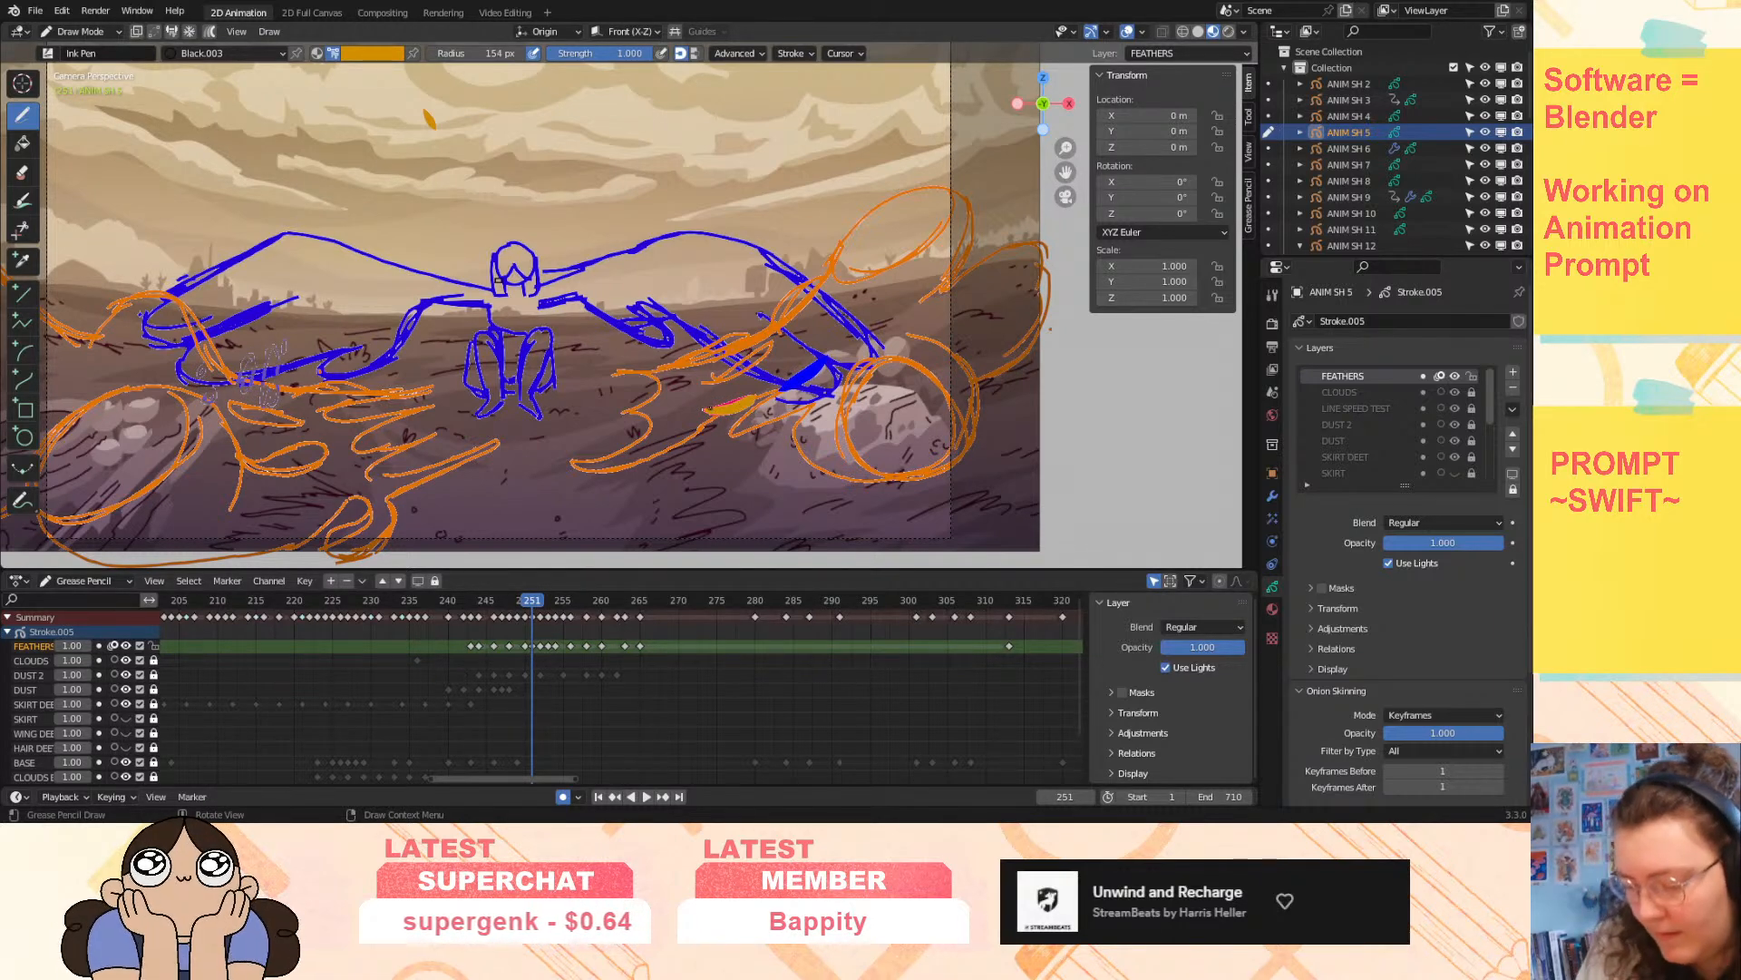
pyautogui.moveTo(524, 613); pyautogui.dragTo(624, 606)
pyautogui.press('Escape')
# - Play the shot from frame 185 to judge both feathers in context and return to frame 254
pyautogui.scroll(-5, 574, 784)
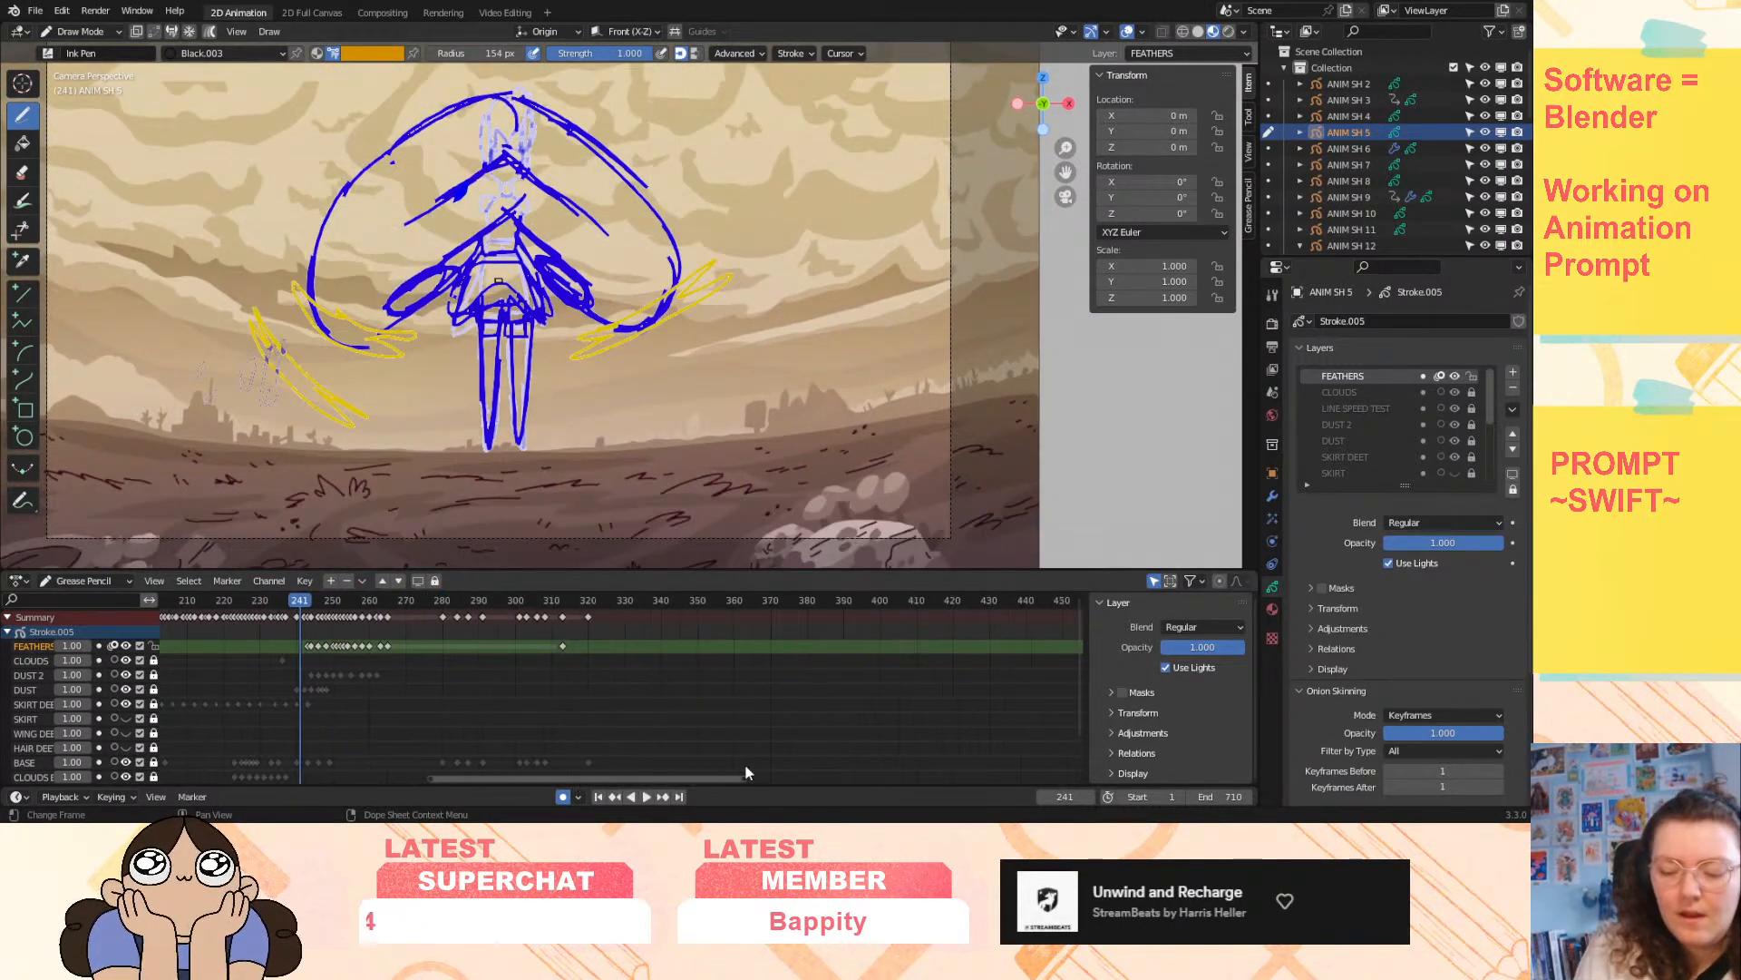
pyautogui.moveTo(304, 608); pyautogui.dragTo(204, 630)
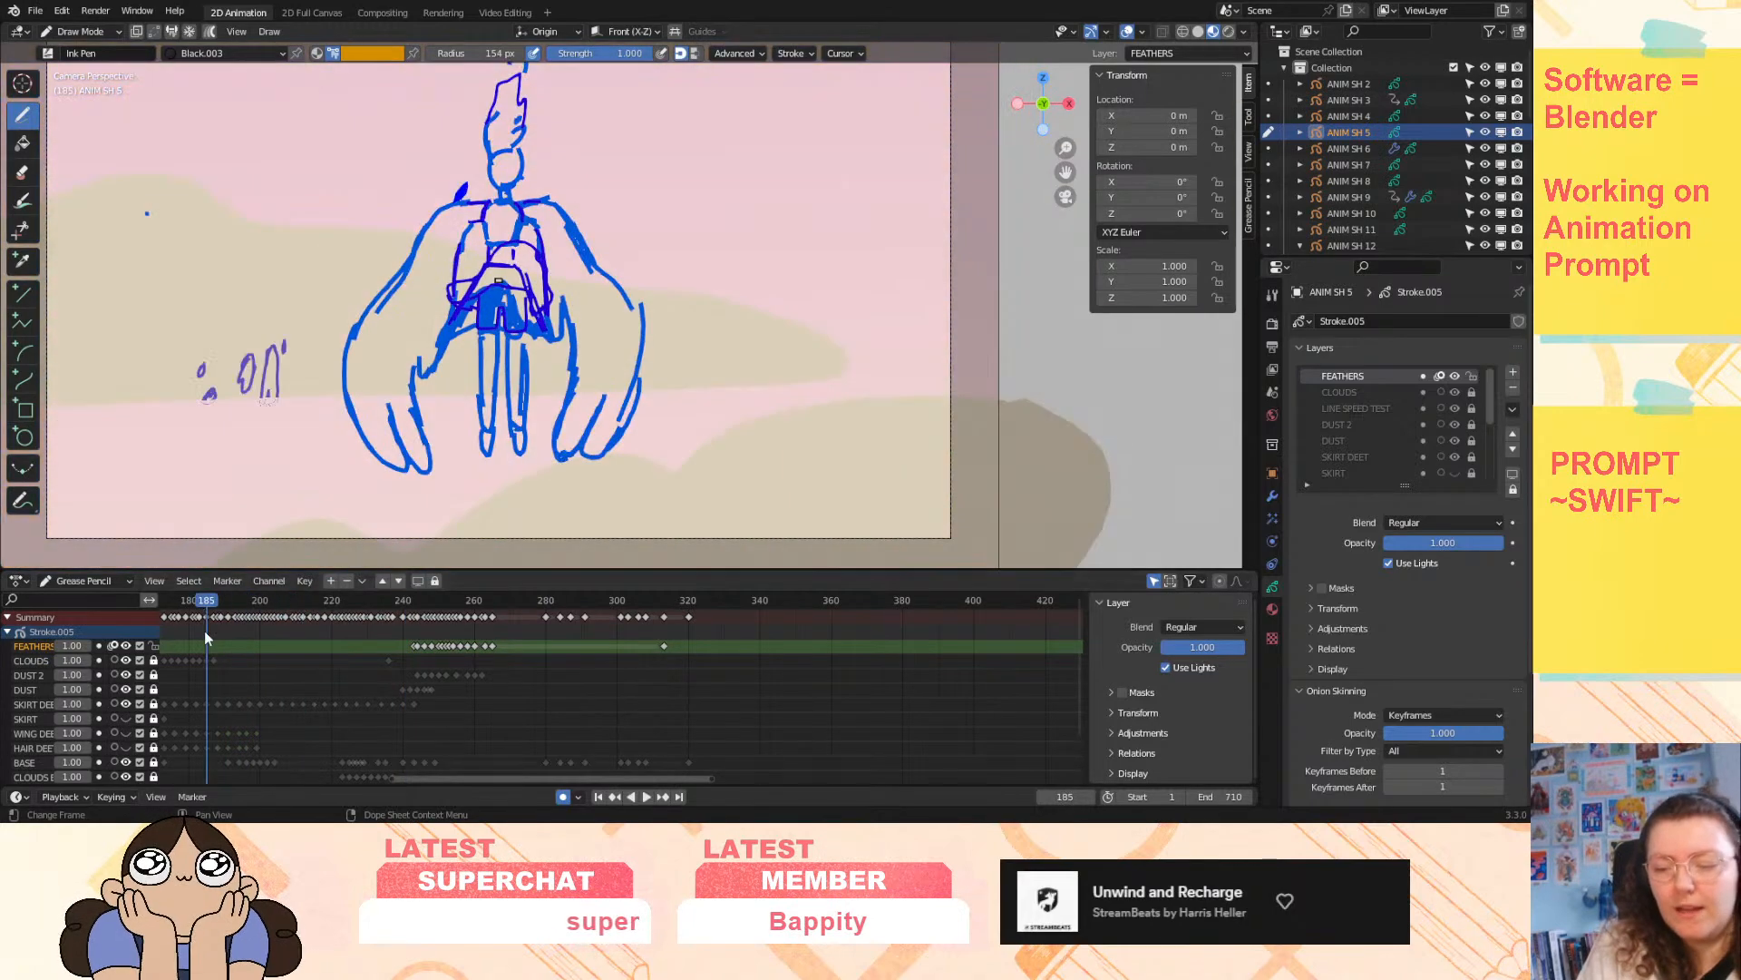
pyautogui.click(647, 798)
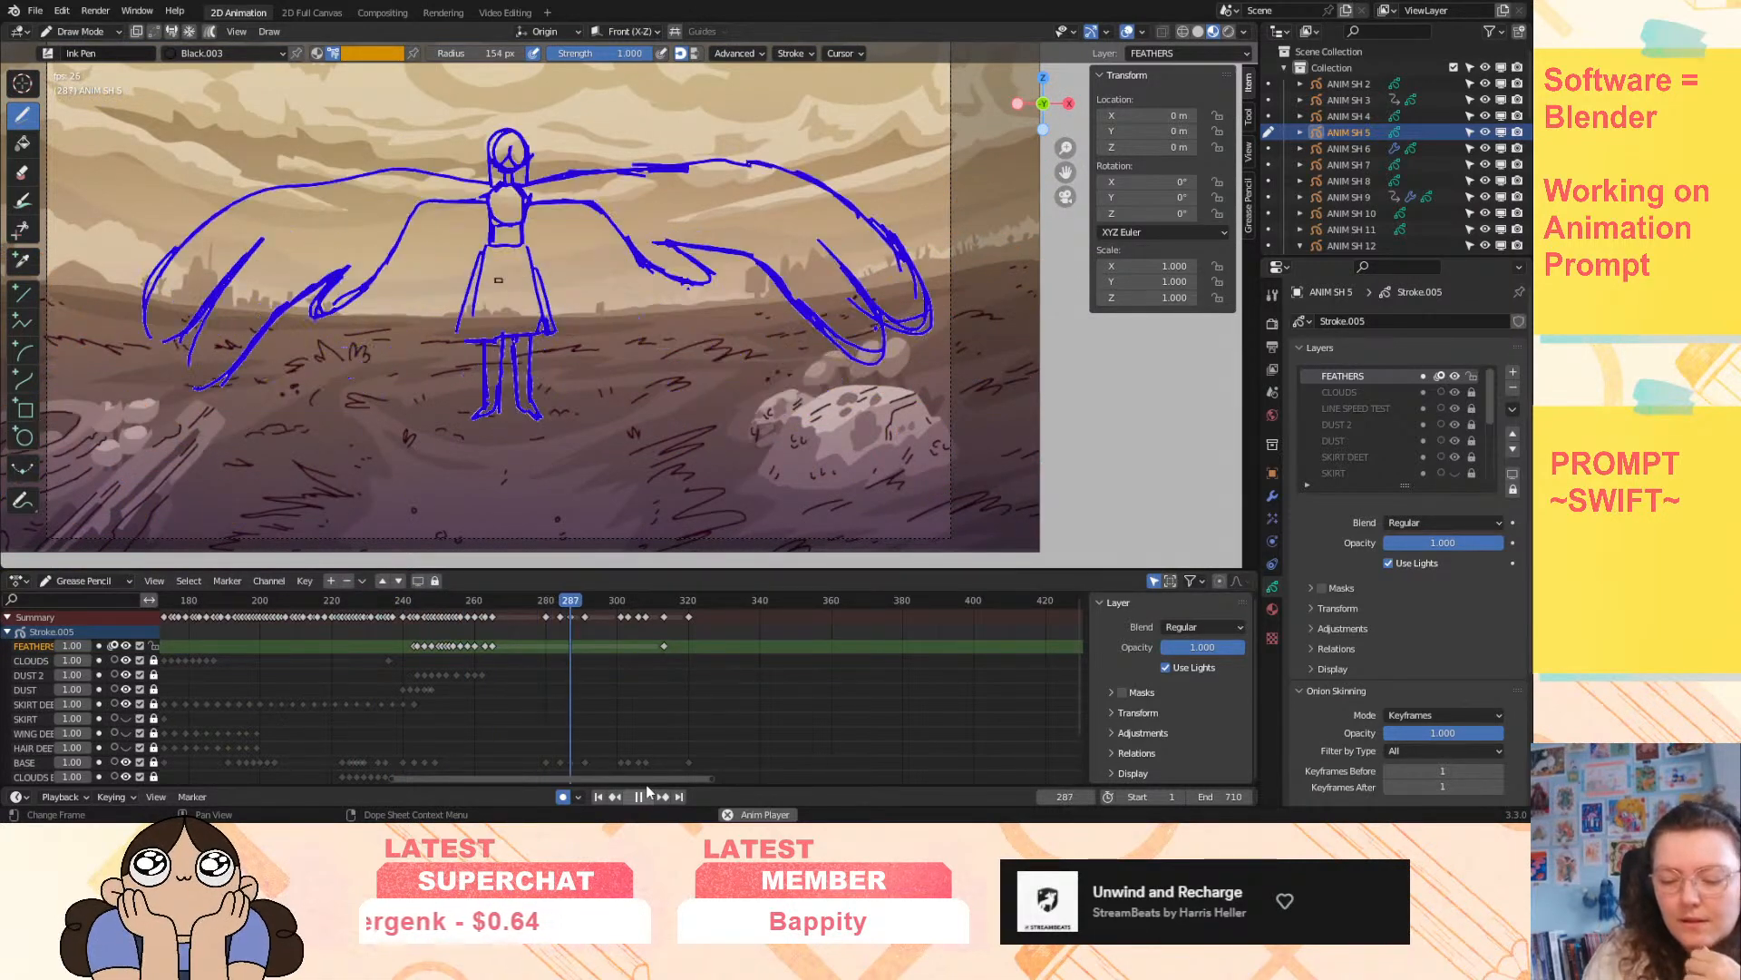
pyautogui.click(640, 796)
pyautogui.click(448, 604)
pyautogui.moveTo(450, 599)
pyautogui.mouseDown()
pyautogui.moveTo(425, 618)
pyautogui.moveTo(456, 630)
pyautogui.mouseUp()
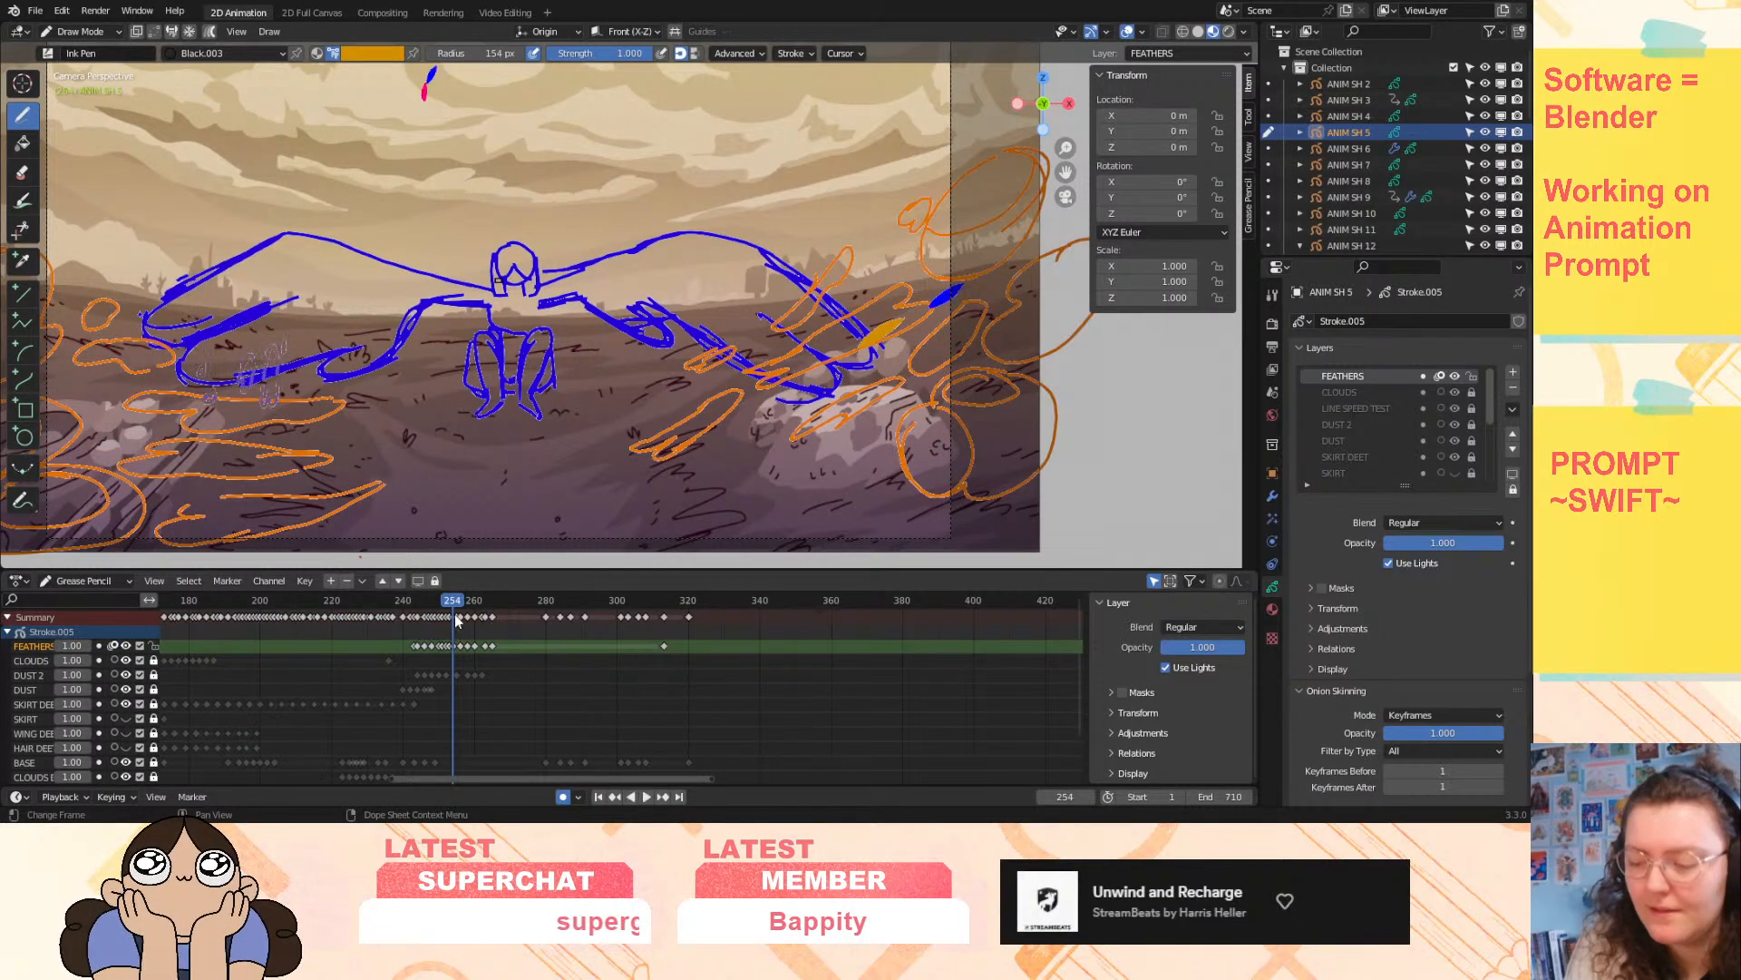
# - Try to lengthen the second feather at frame 254 toward its upper-right end
pyautogui.moveTo(709, 780); pyautogui.dragTo(552, 780)
pyautogui.moveTo(394, 779); pyautogui.dragTo(482, 777)
pyautogui.press('space')
pyautogui.press('space')
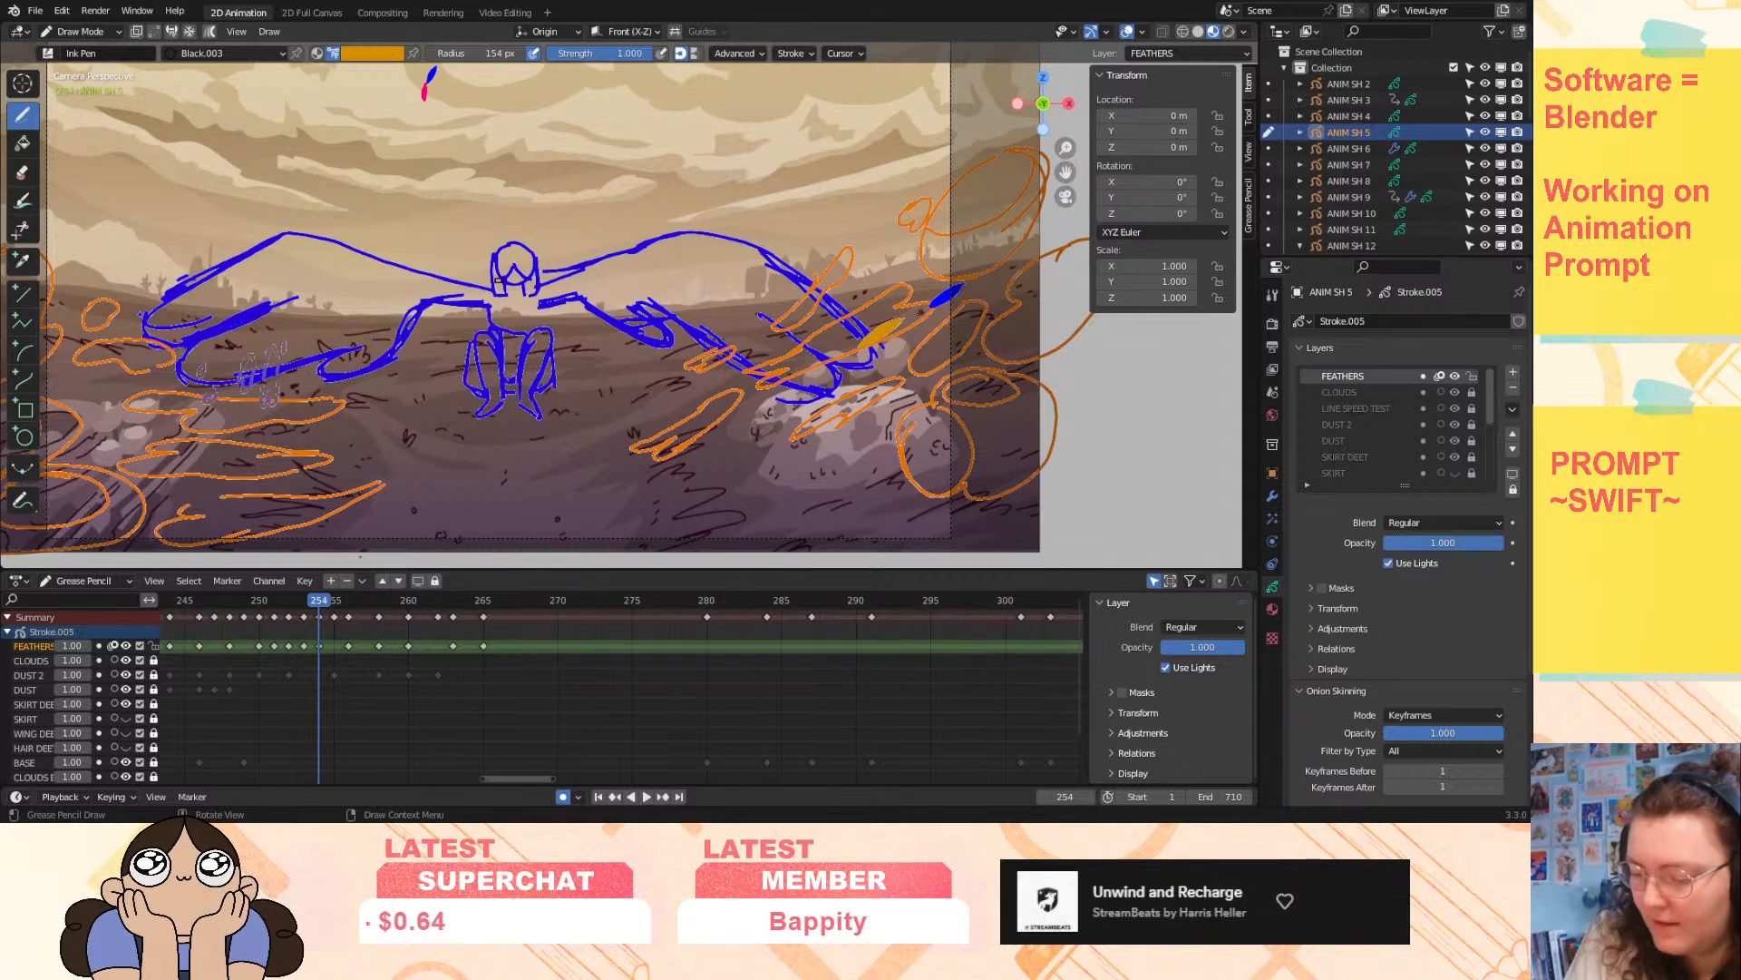
pyautogui.moveTo(900, 324); pyautogui.dragTo(934, 304)
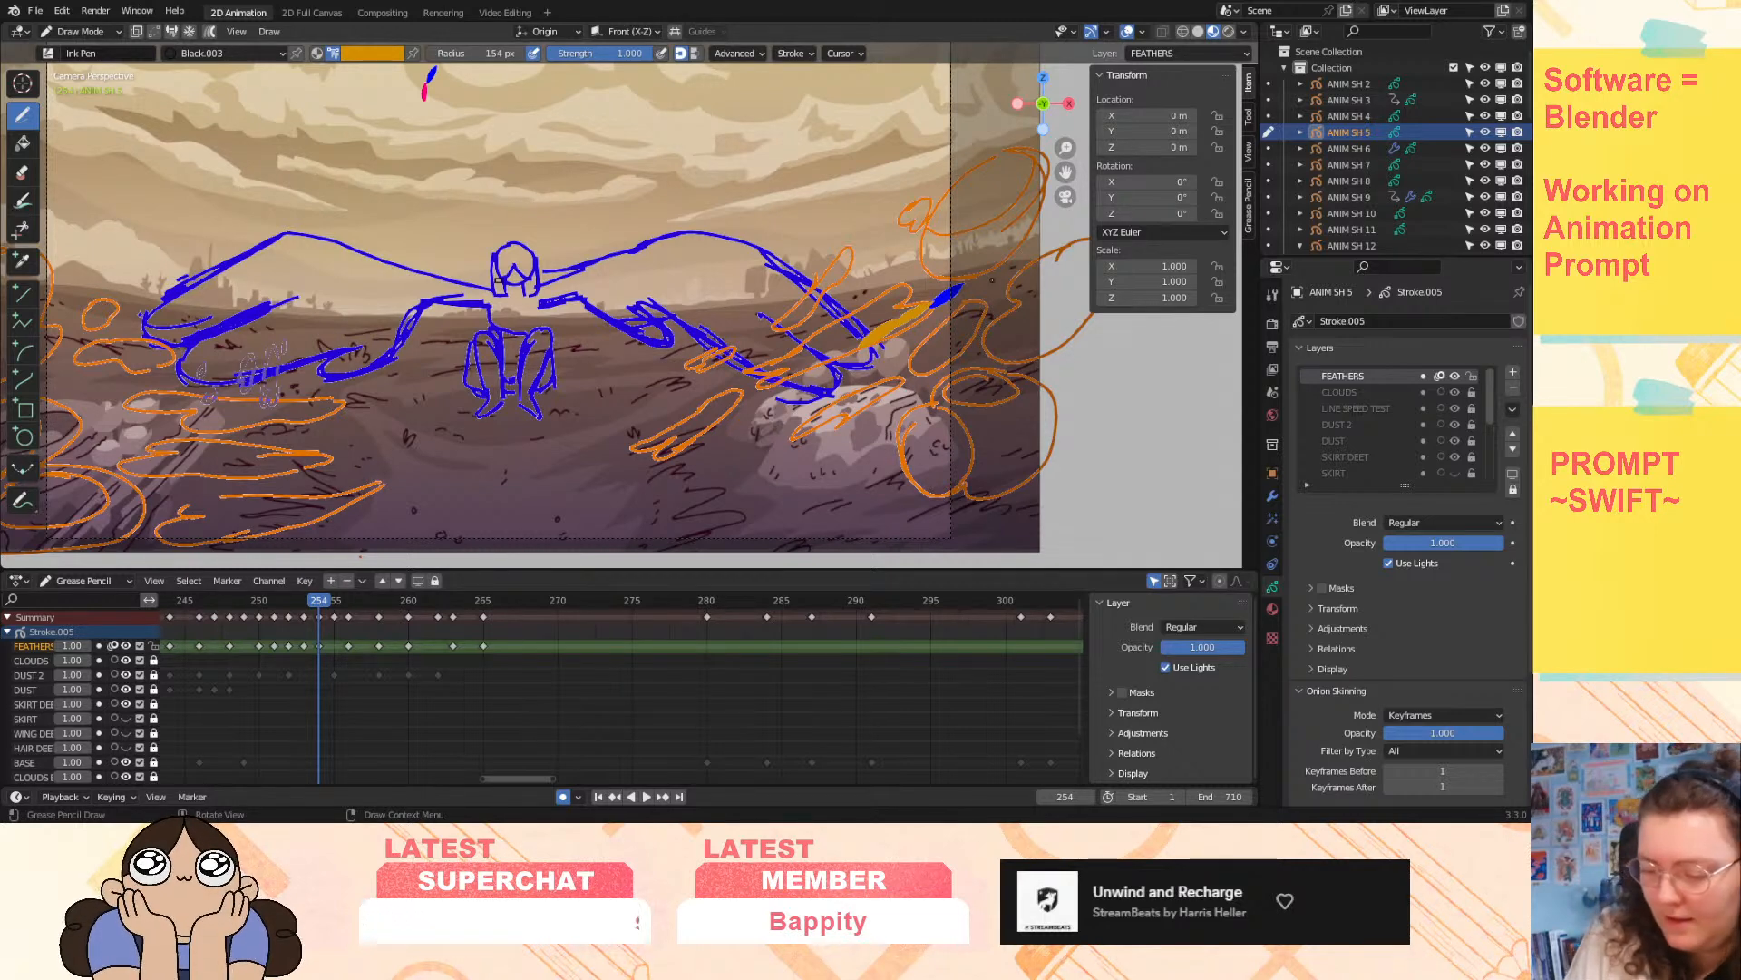
pyautogui.hotkey('ctrl', 'z')
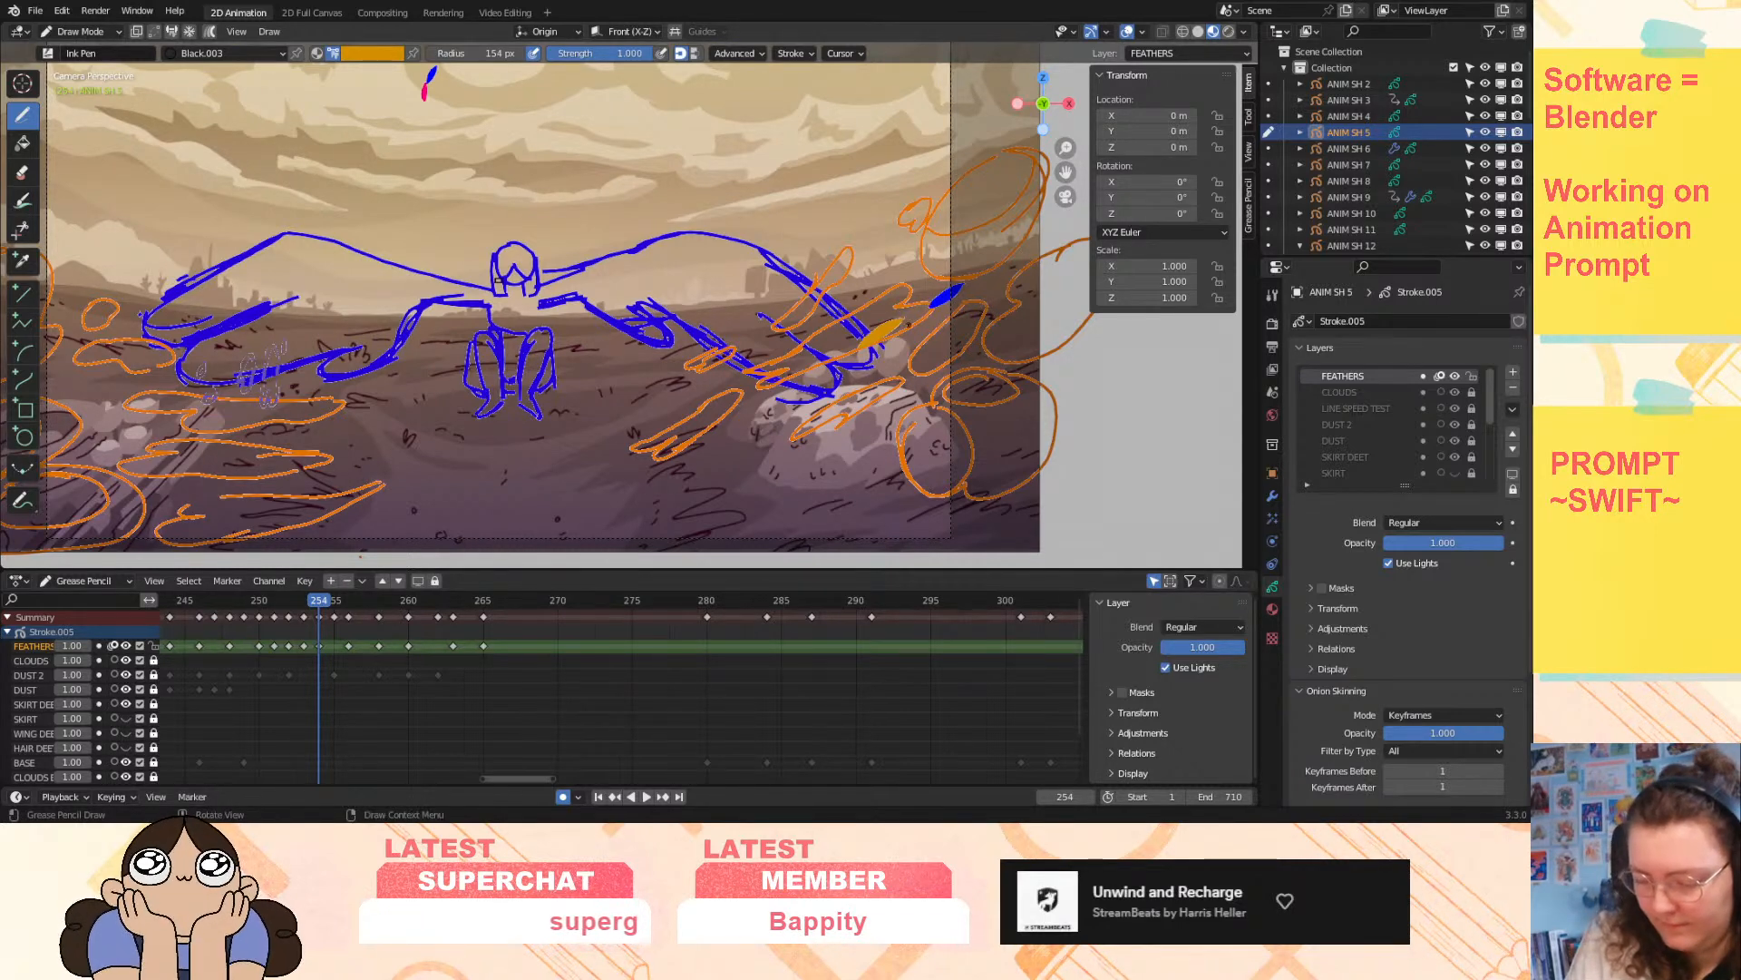
# - Go to frame 251 and make DUST 2 the active layer of ANIM SH 5
pyautogui.moveTo(321, 606)
pyautogui.mouseDown()
pyautogui.moveTo(257, 618)
pyautogui.moveTo(273, 615)
pyautogui.mouseUp()
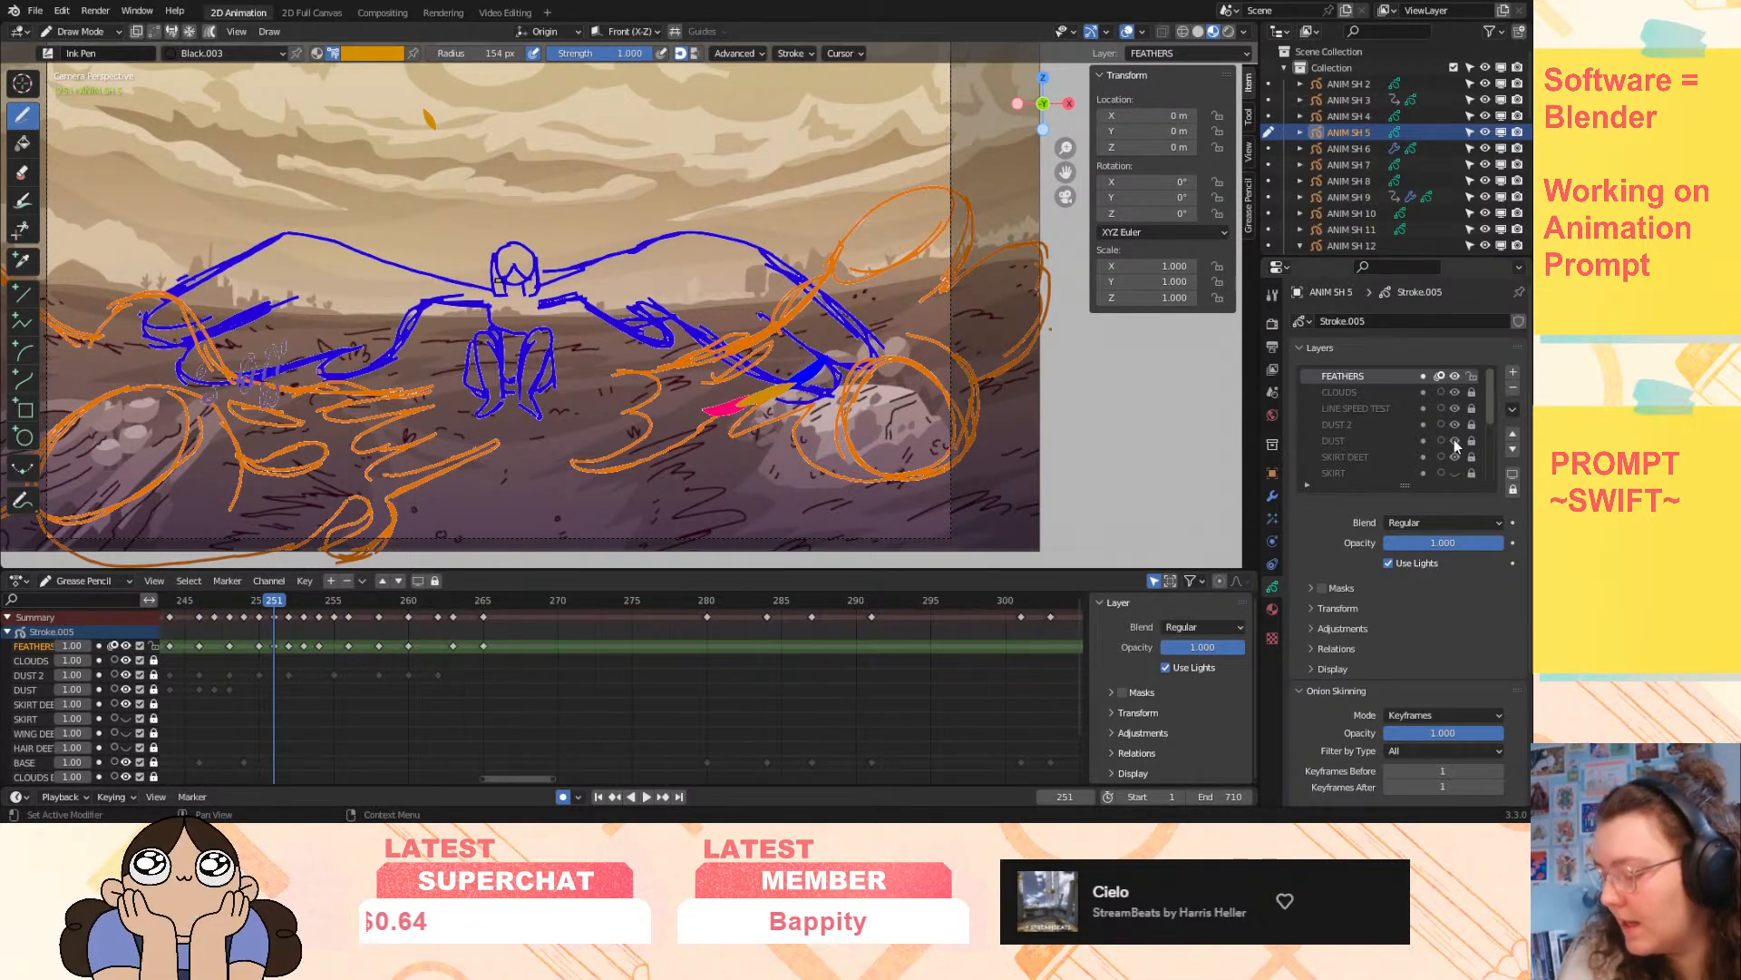
pyautogui.click(1380, 407)
pyautogui.click(1377, 440)
pyautogui.click(1379, 394)
pyautogui.click(1373, 455)
pyautogui.click(1371, 423)
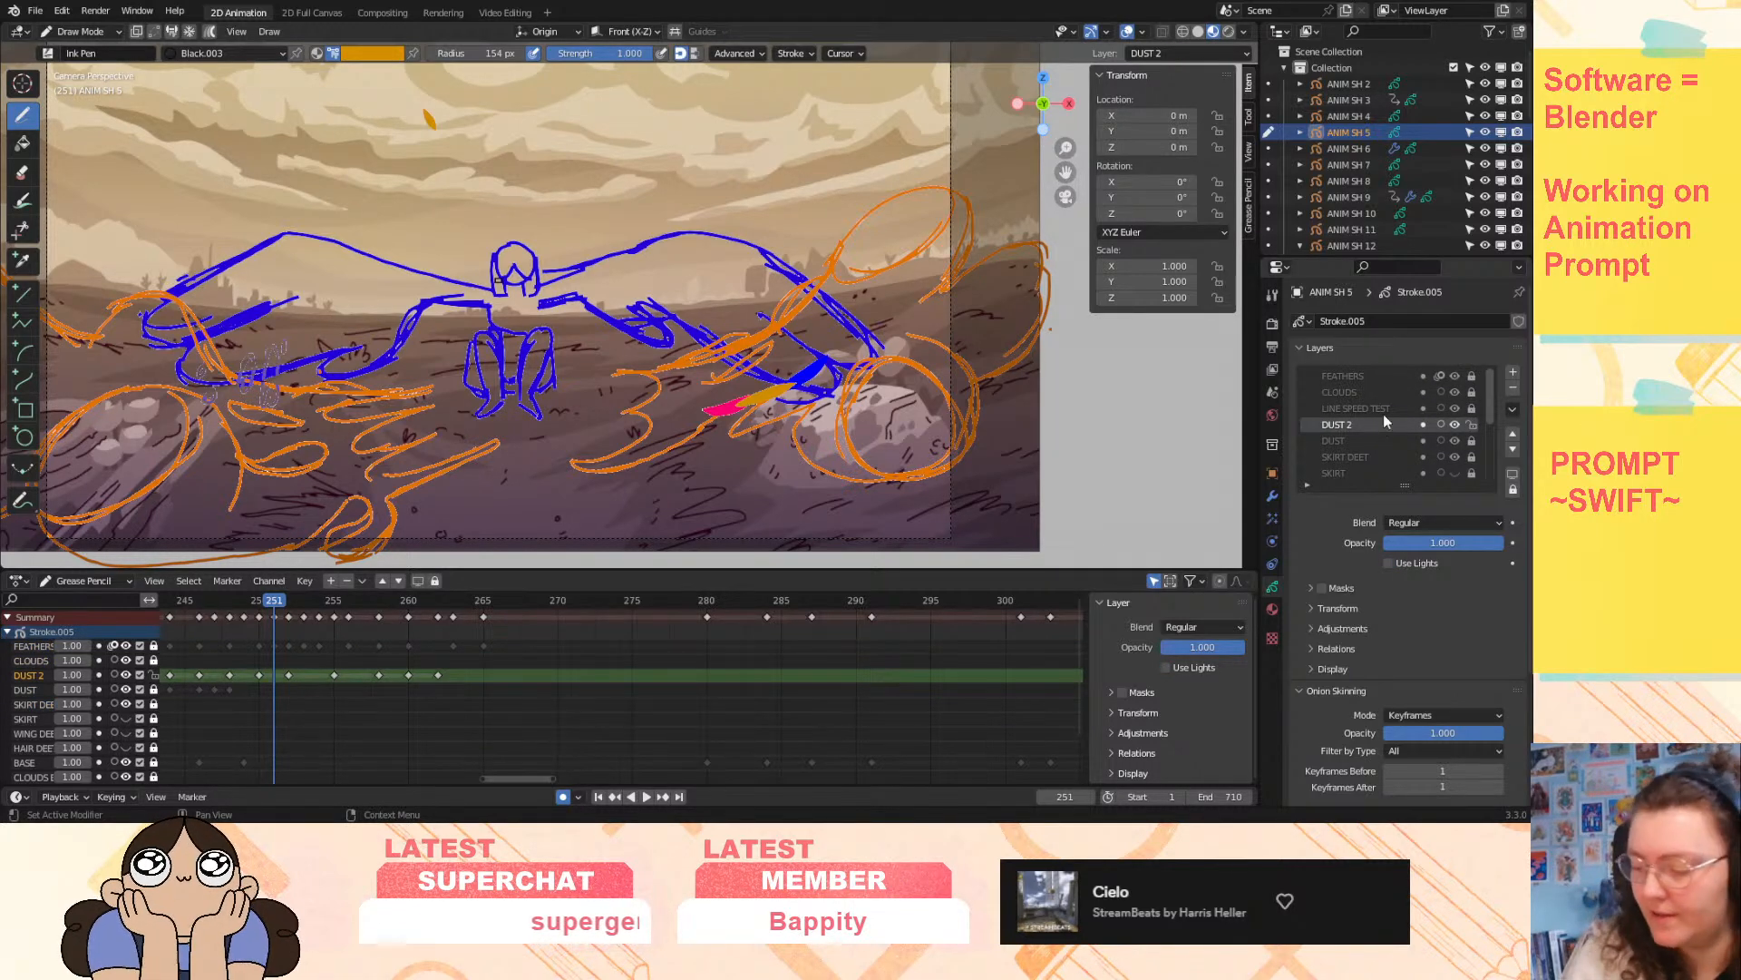
# - Turn Autolock Inactive Layers off and back on for ANIM SH 5's layers
pyautogui.click(1513, 409)
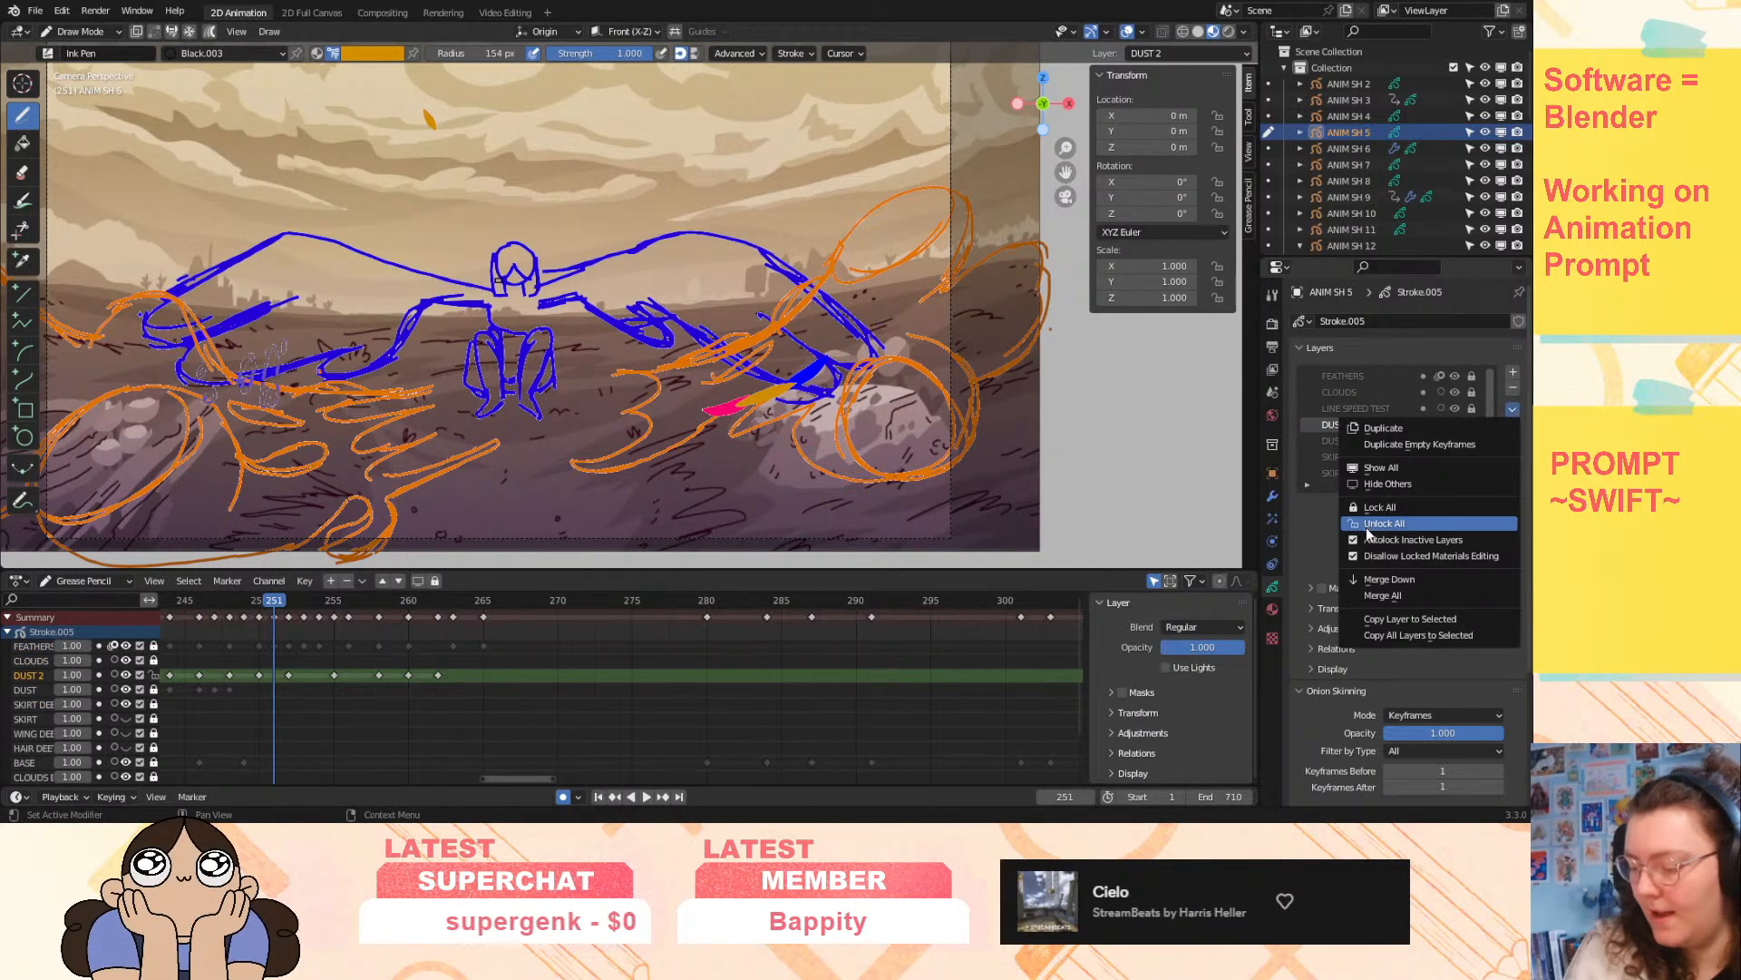
pyautogui.click(1357, 541)
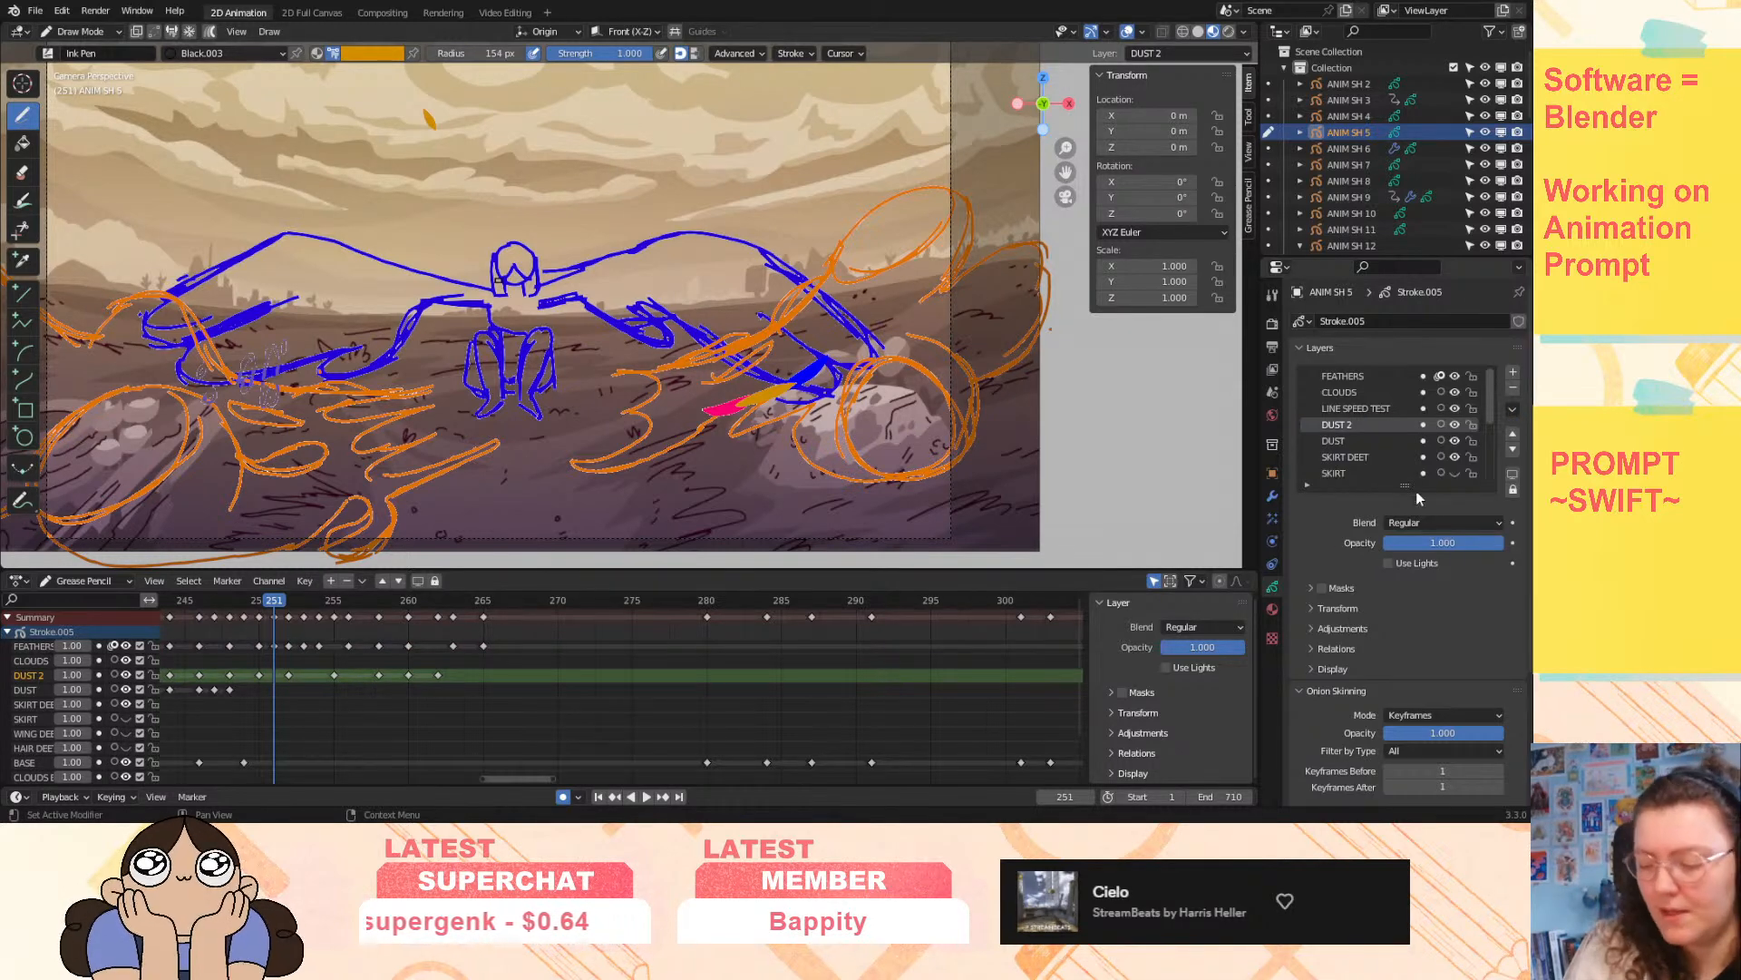
pyautogui.moveTo(510, 776)
pyautogui.mouseDown()
pyautogui.moveTo(455, 786)
pyautogui.moveTo(476, 780)
pyautogui.mouseUp()
pyautogui.click(1513, 409)
pyautogui.click(1489, 401)
pyautogui.click(1512, 410)
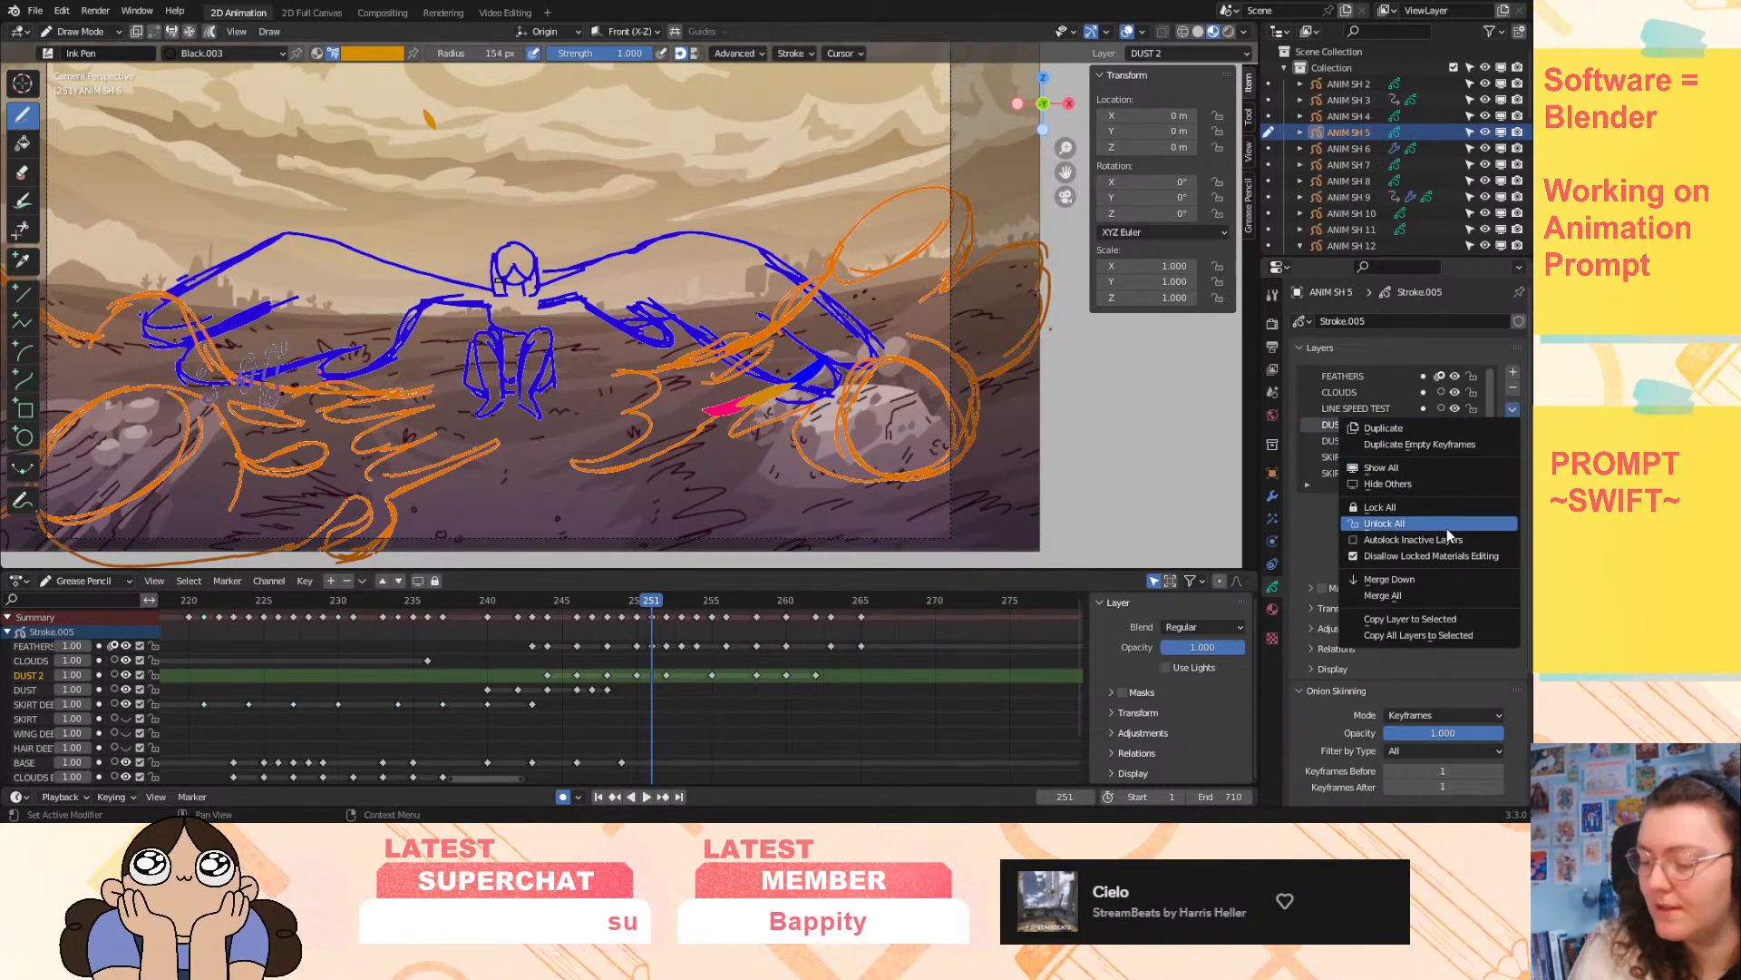
pyautogui.click(1353, 541)
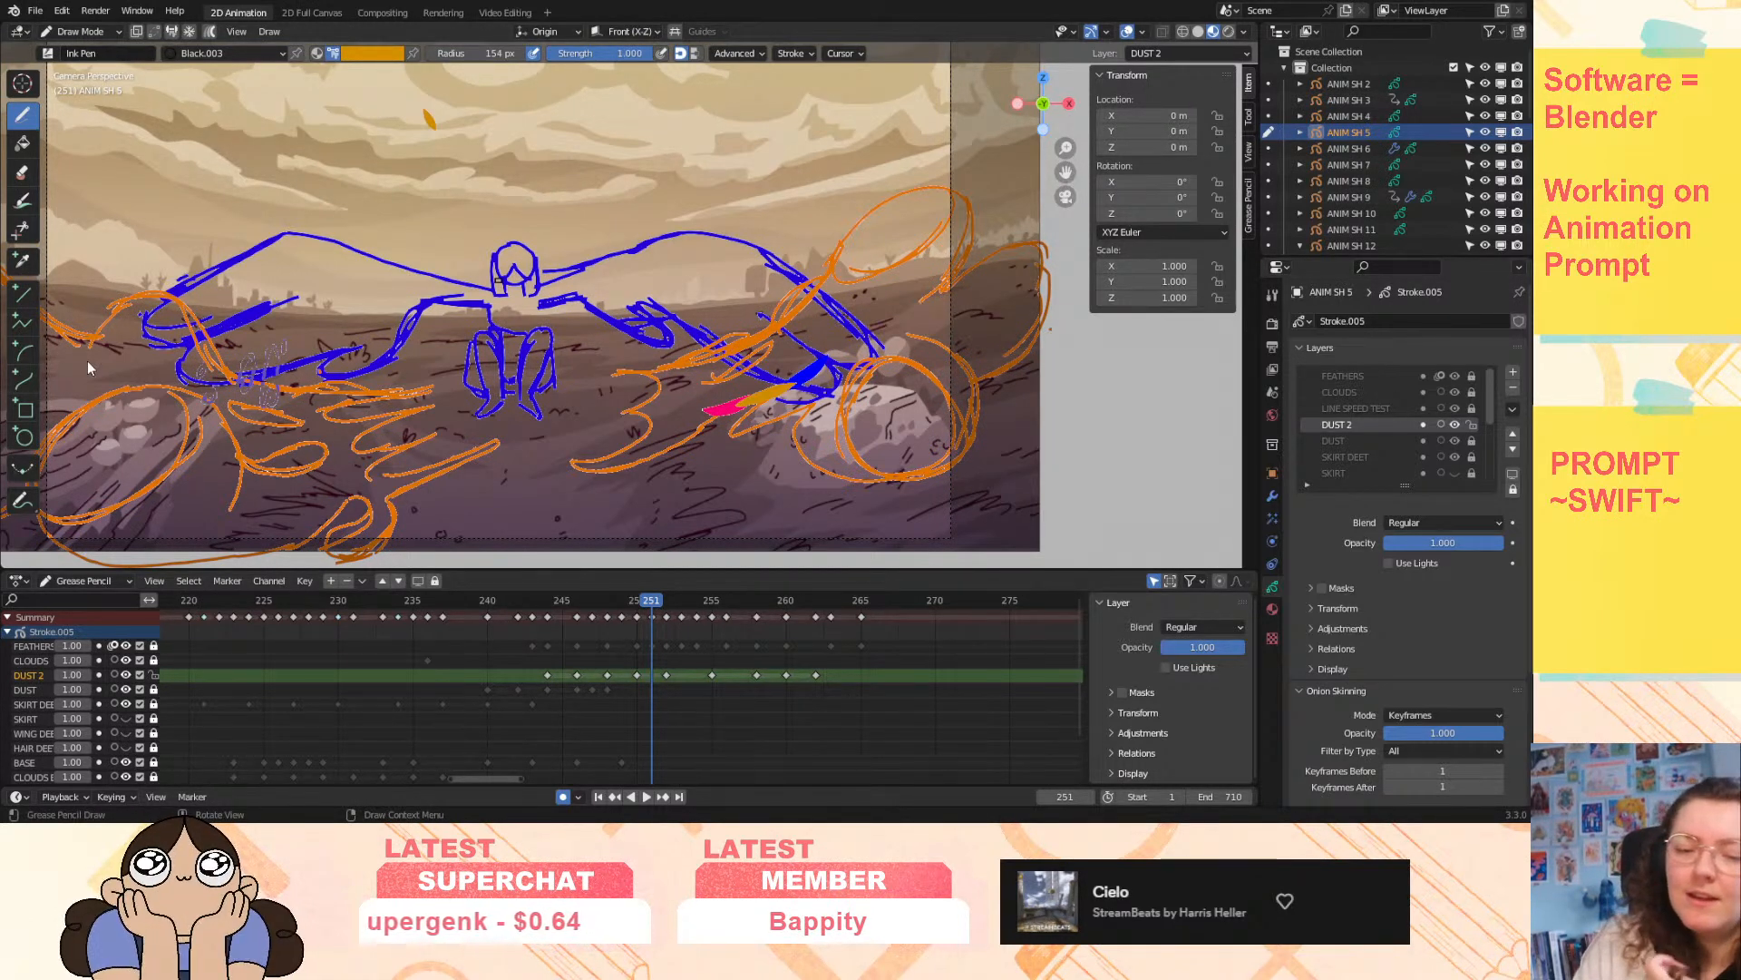
# - Turn off Autolock Inactive Layers, go to frame 250, and make FEATHERS the active layer with its onion skinning off
pyautogui.click(1513, 409)
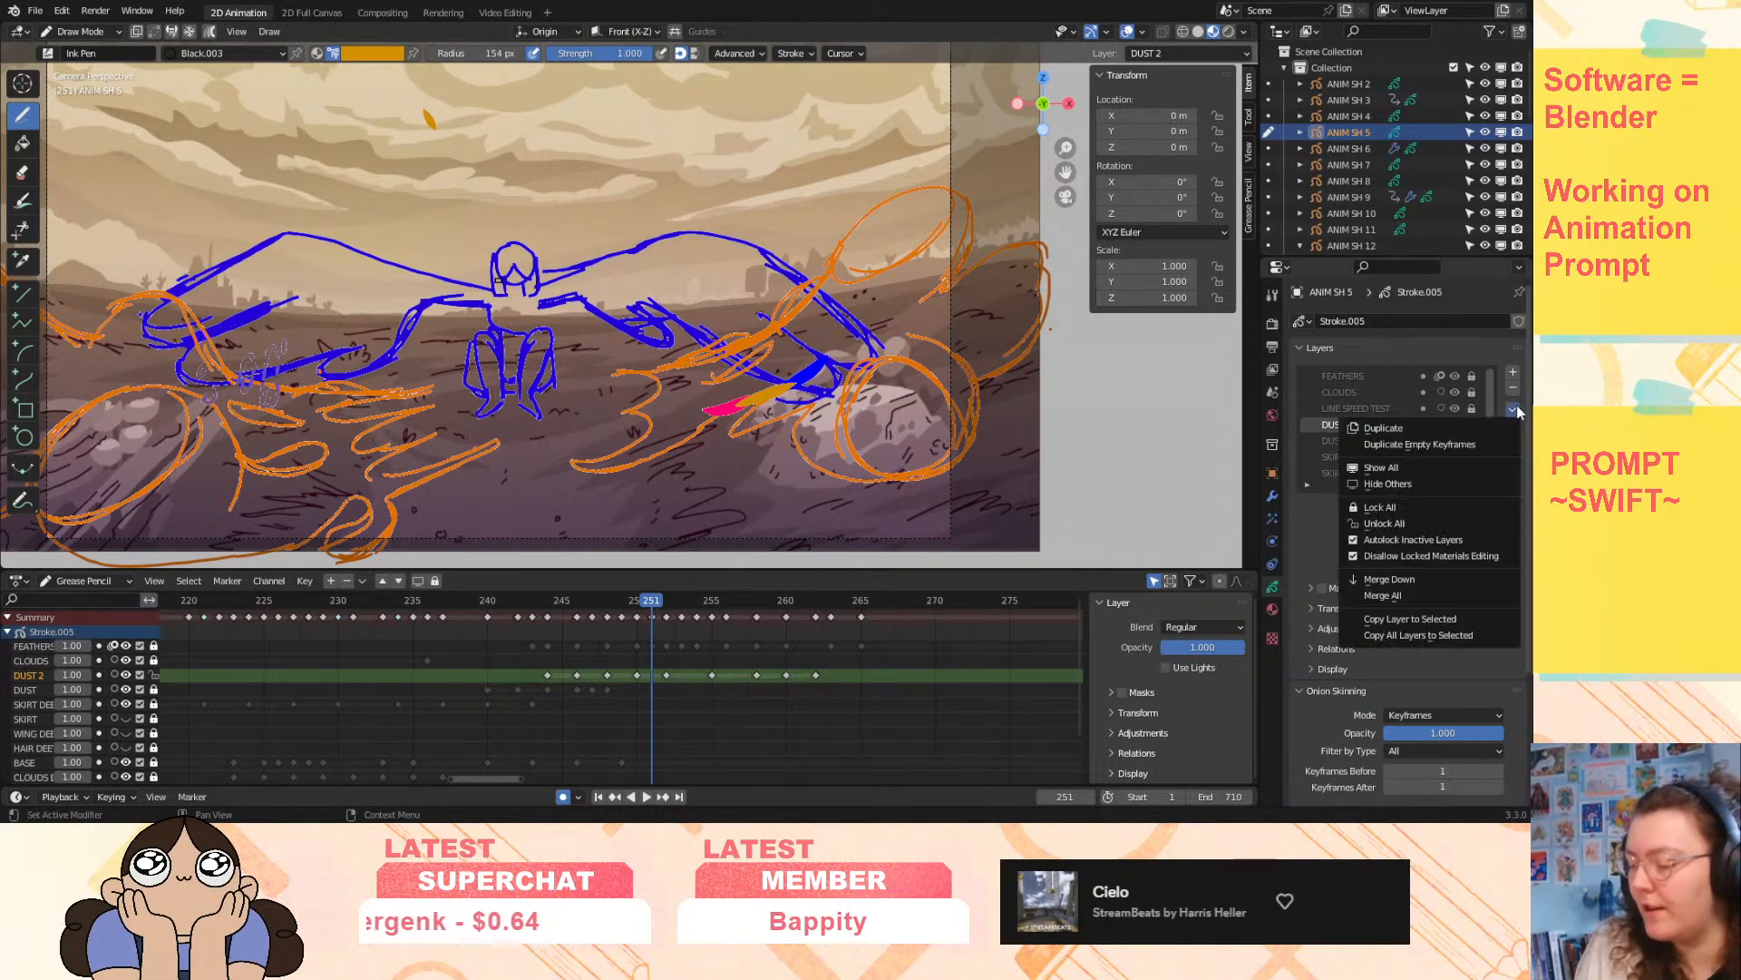
pyautogui.click(1356, 541)
pyautogui.click(641, 602)
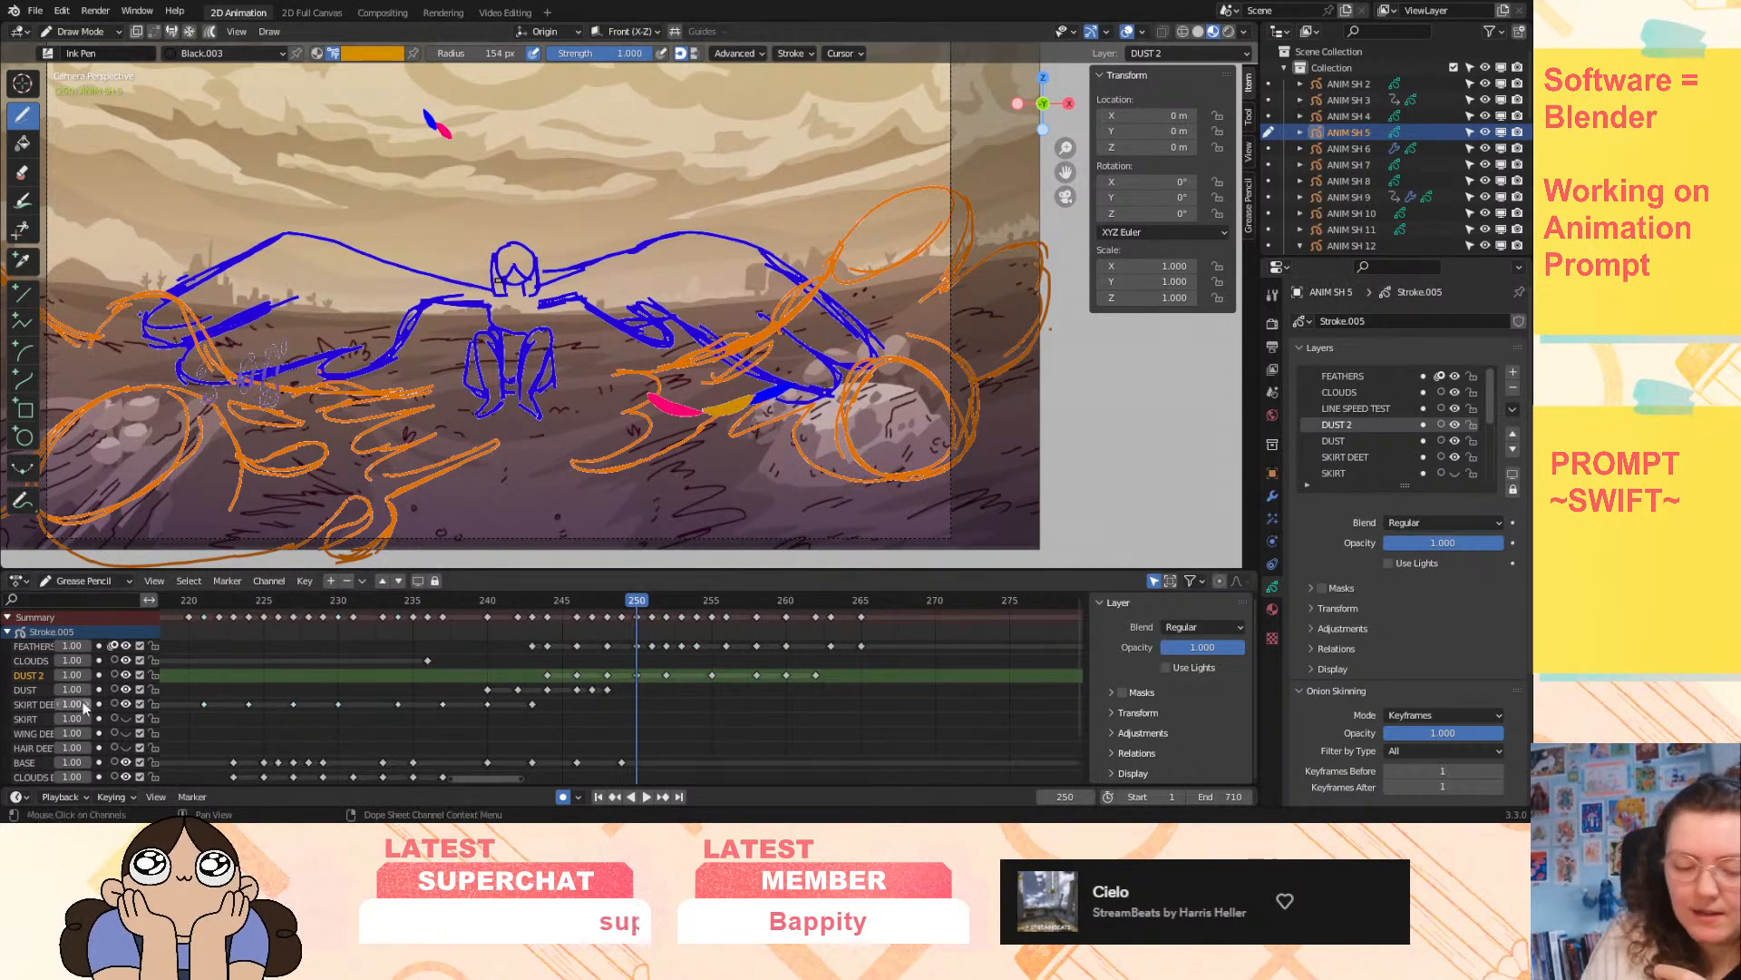
pyautogui.click(97, 647)
pyautogui.click(113, 645)
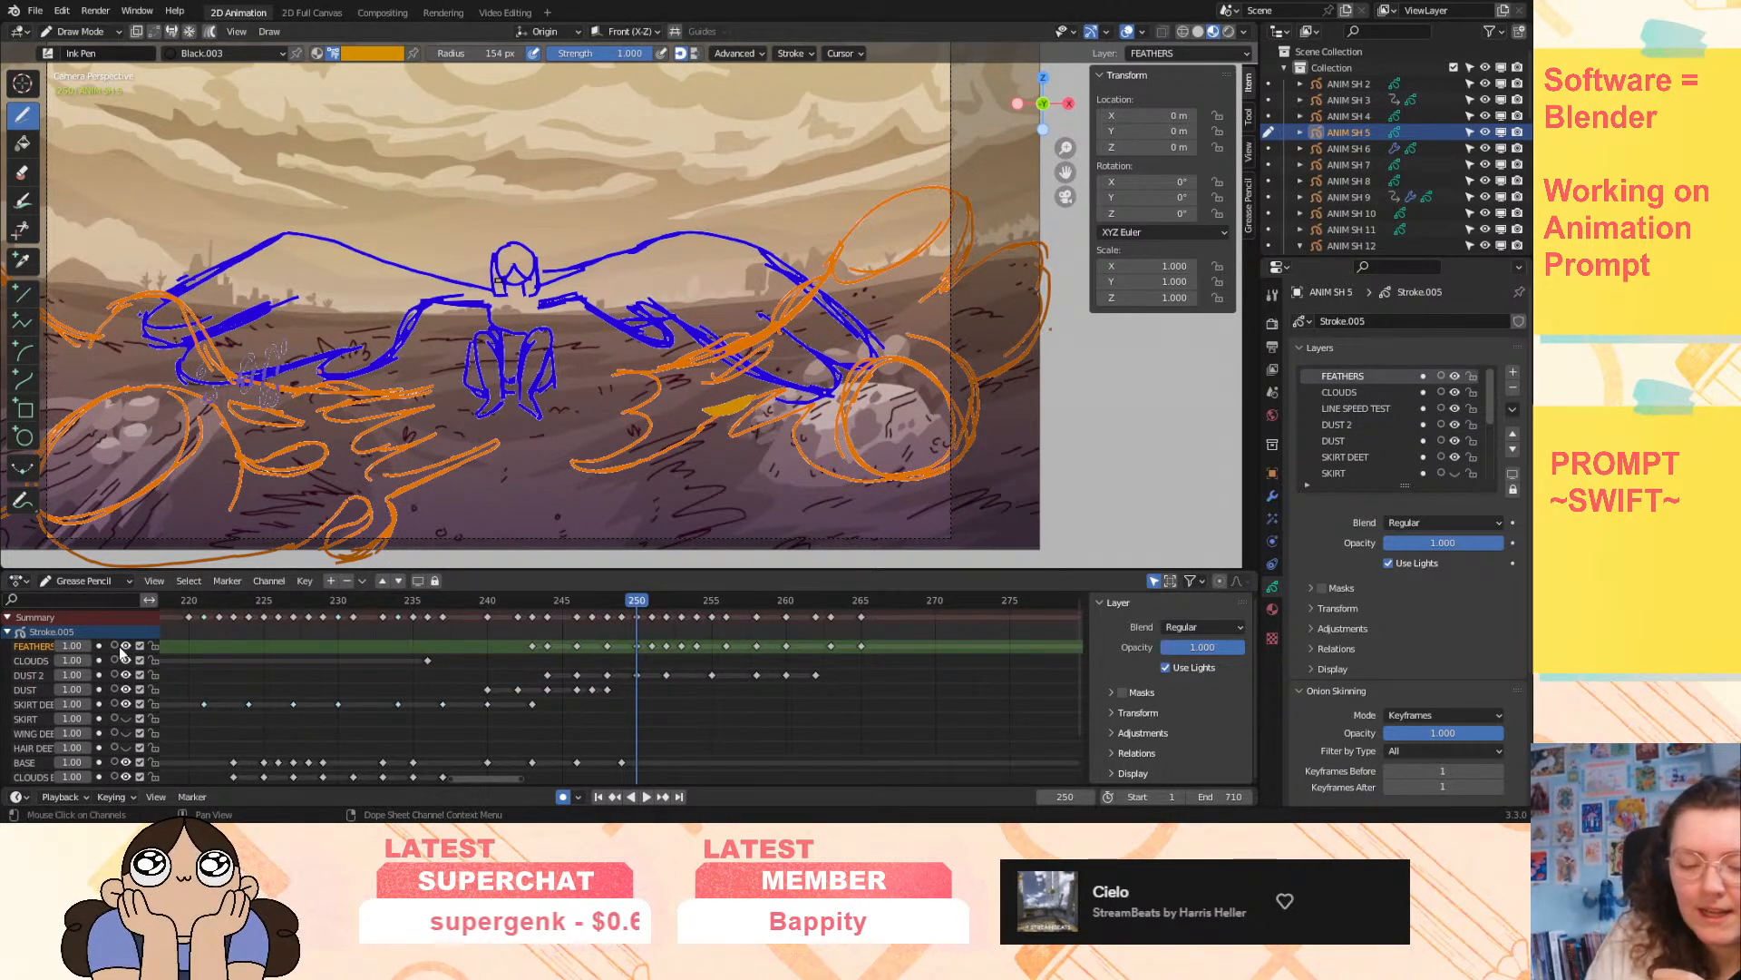
# - Try grabbing the strokes beside the right-hand rock at frame 250 in Sculpt Mode, and undo the deformation
pyautogui.click(81, 30)
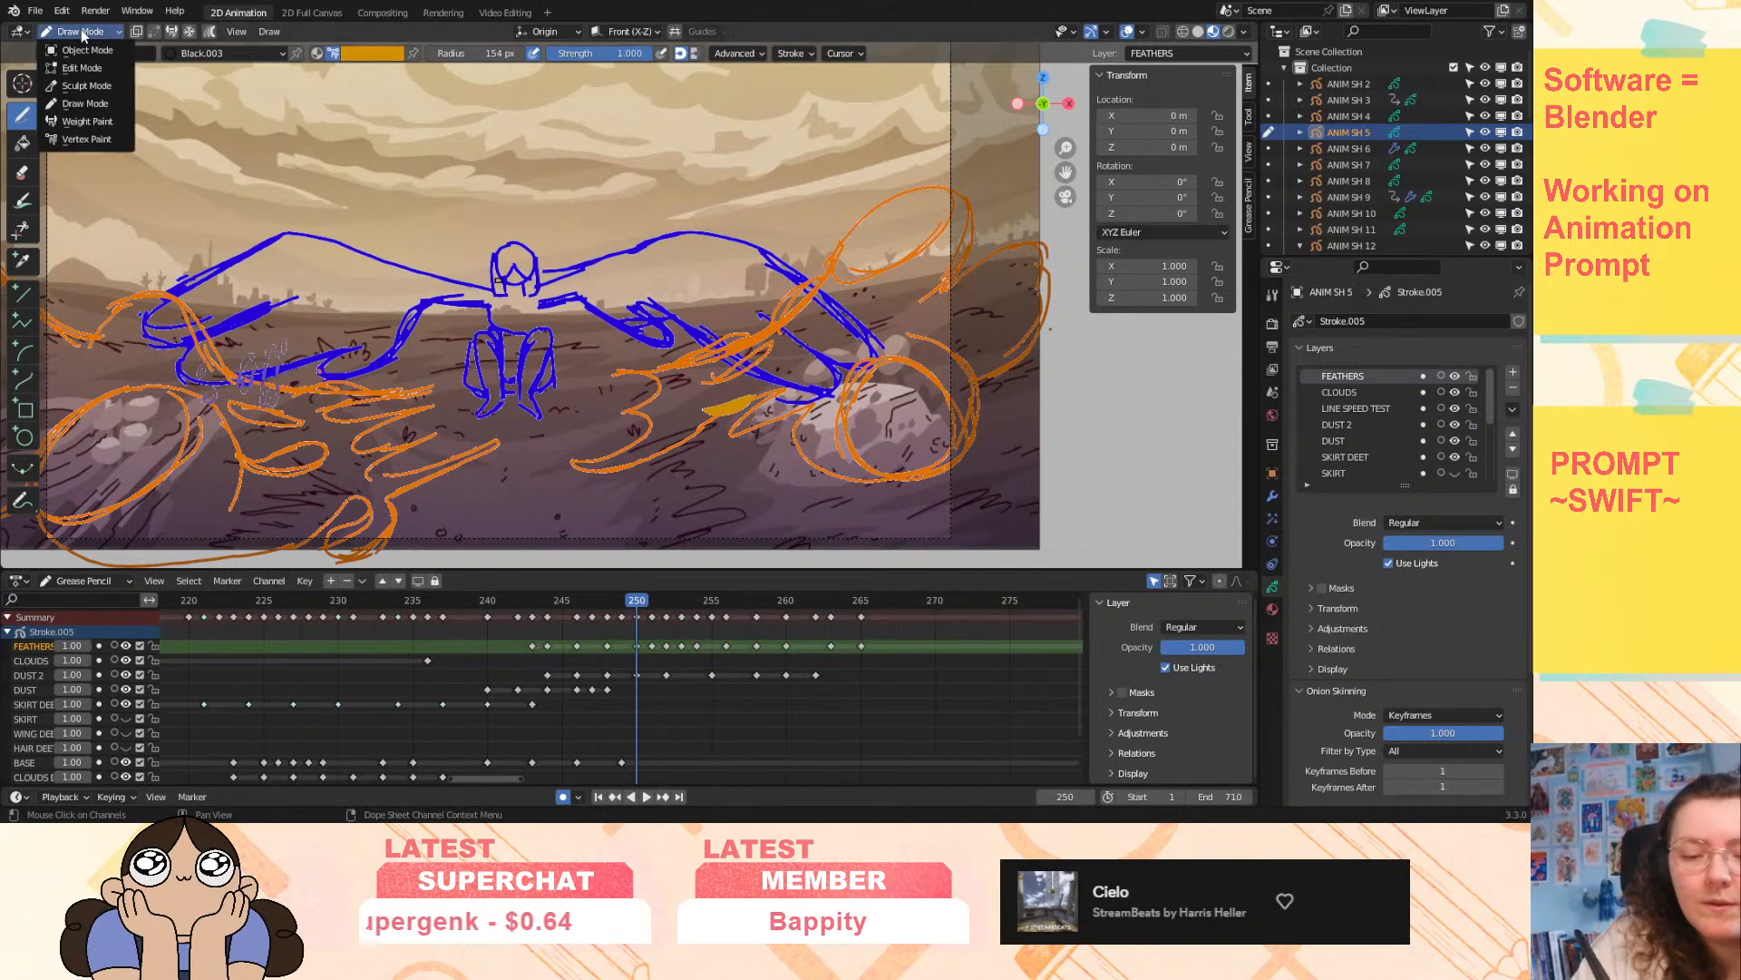
pyautogui.click(77, 87)
pyautogui.moveTo(765, 421); pyautogui.dragTo(787, 405)
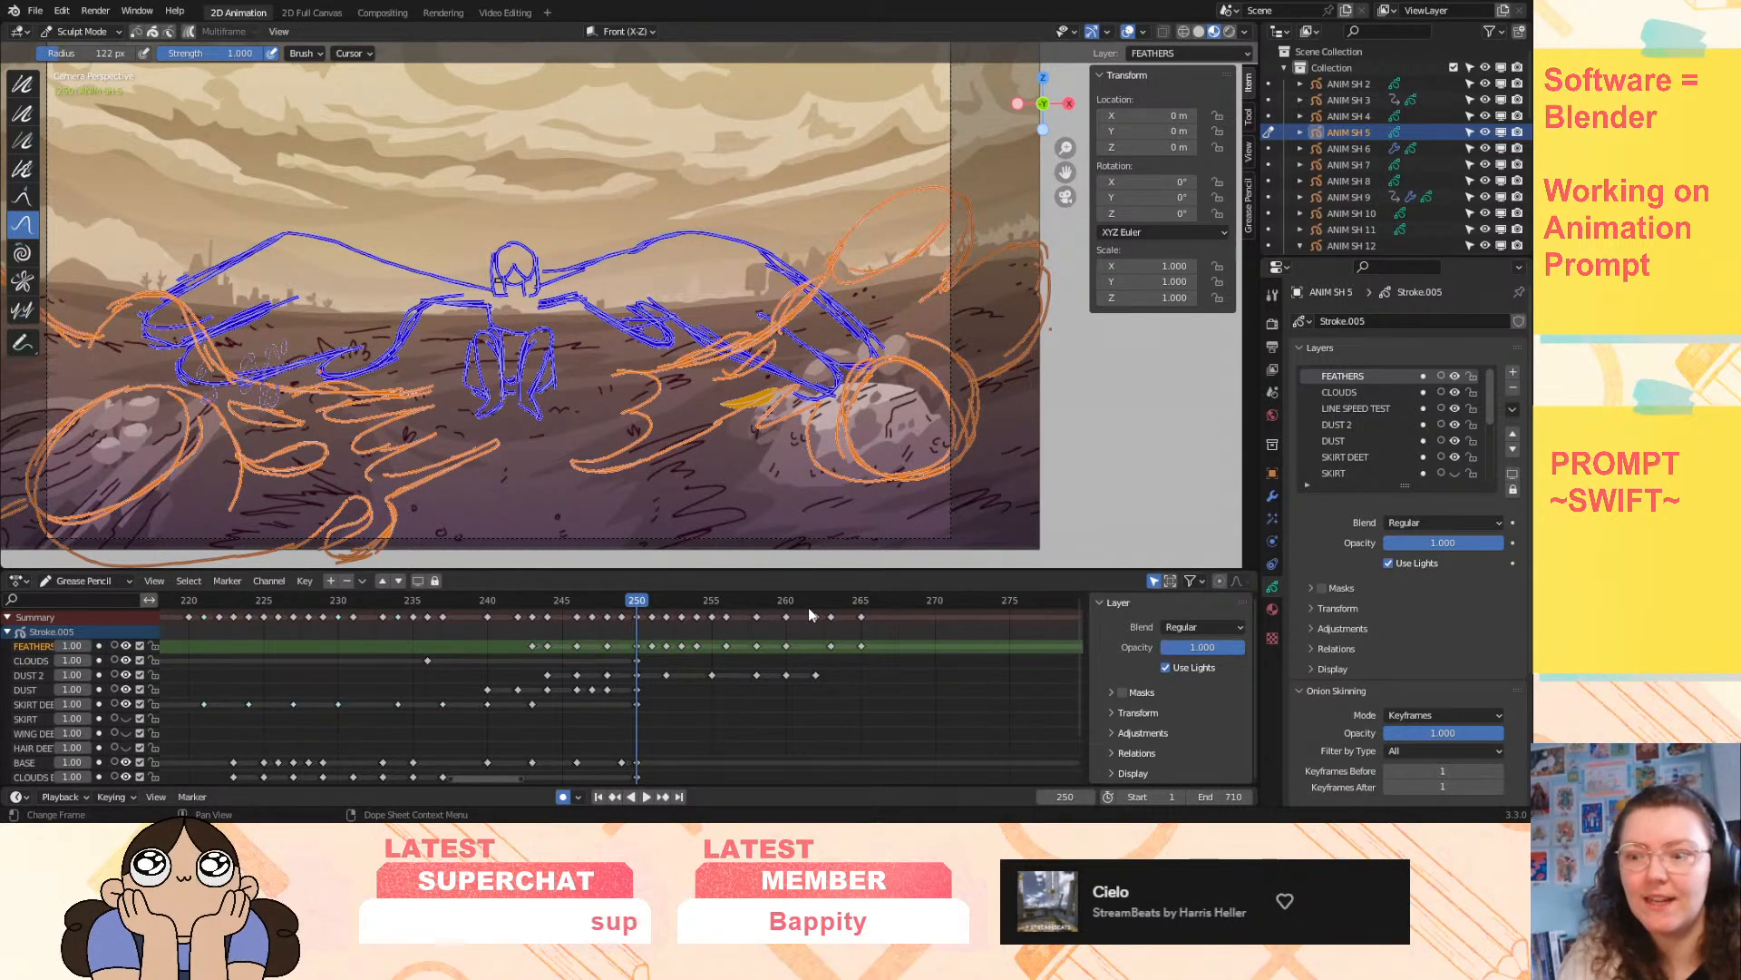
pyautogui.hotkey('ctrl', 'z')
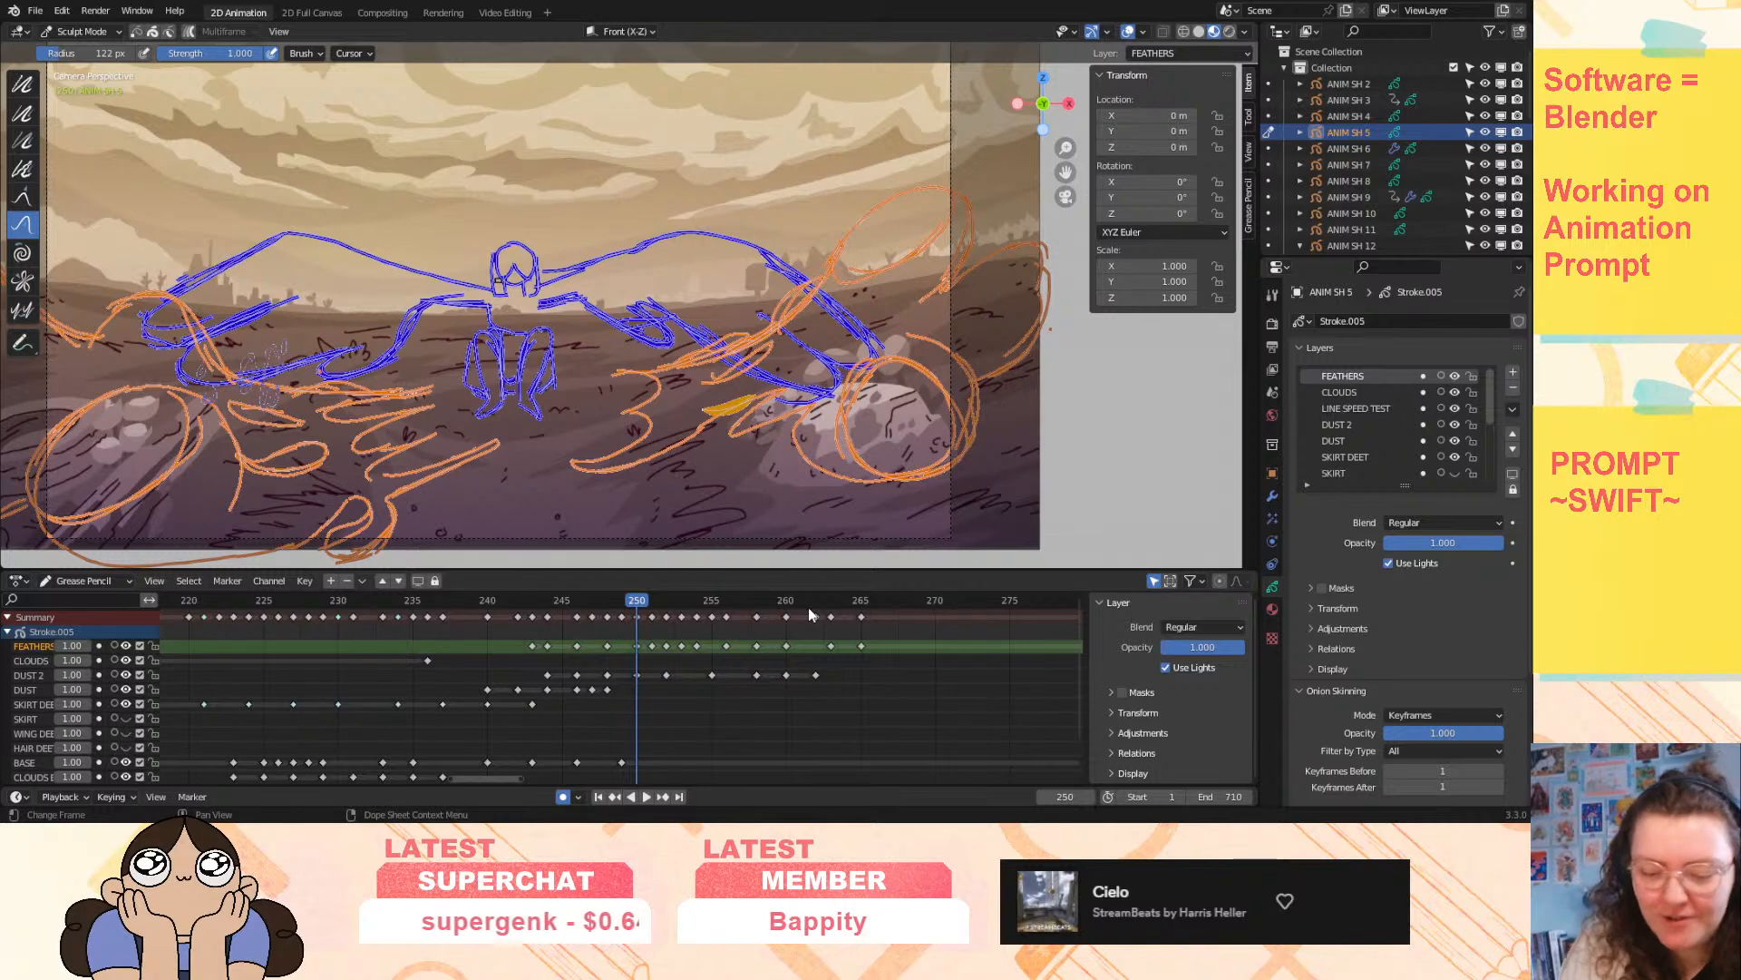
# - Turn Autolock Inactive Layers back on for ANIM SH 5 and briefly run the playback around frame 250
pyautogui.click(1513, 409)
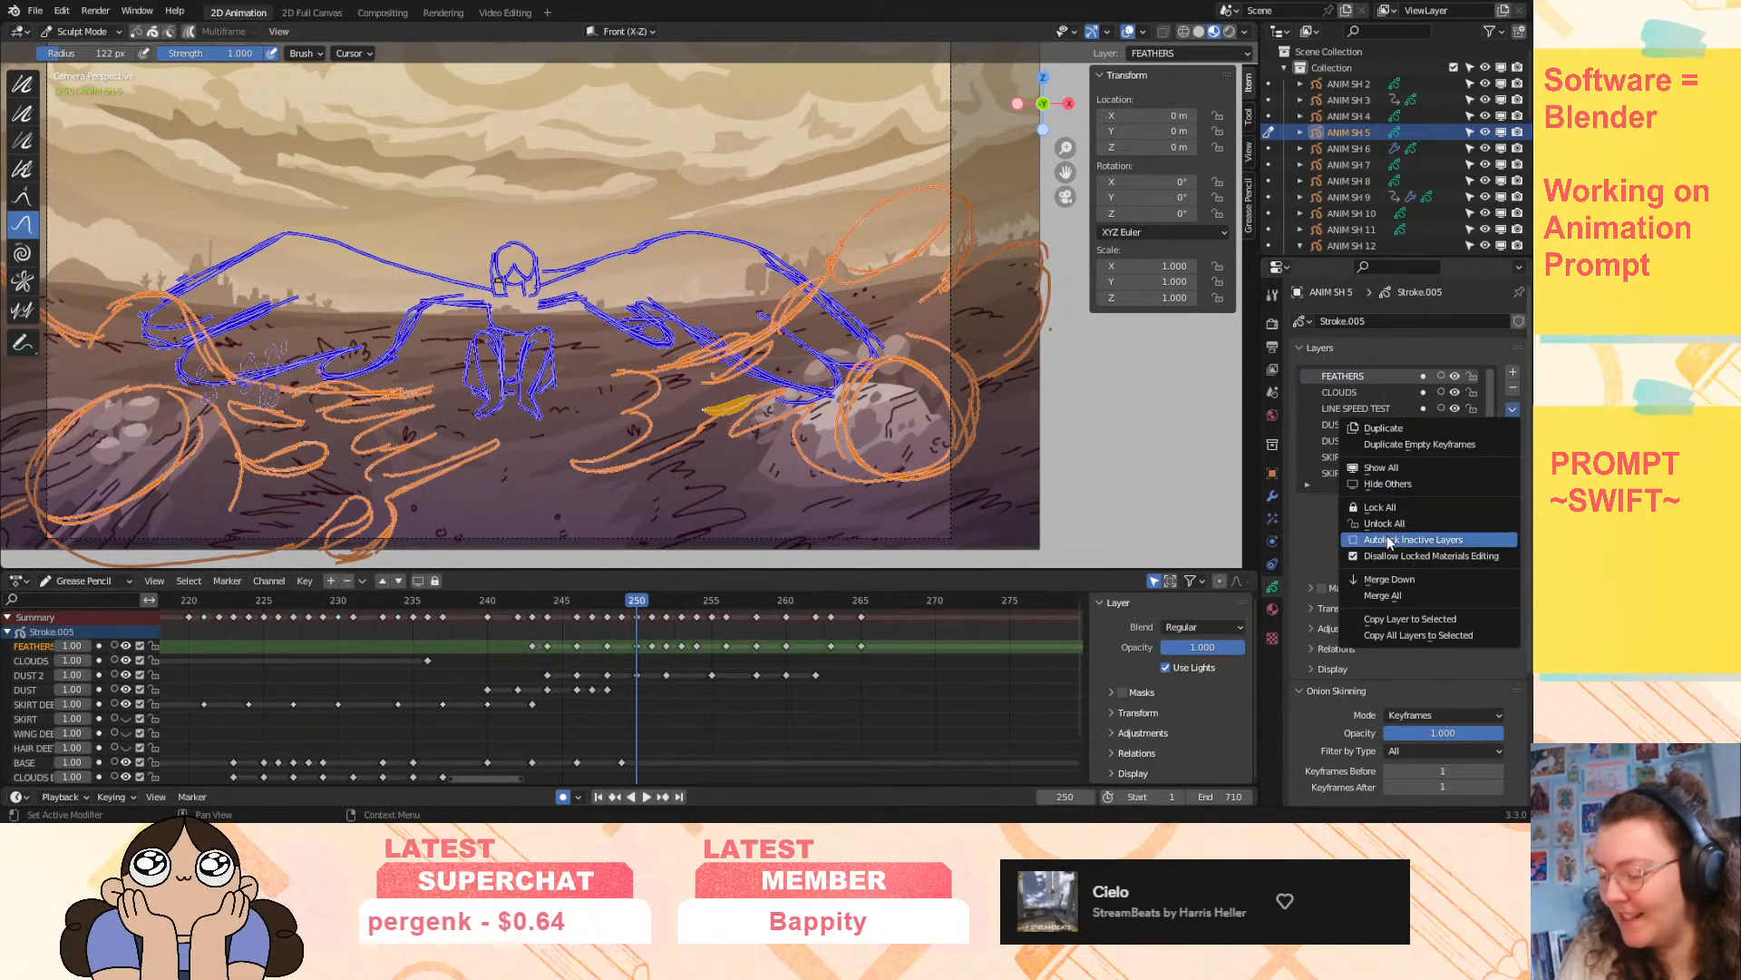
pyautogui.click(1358, 540)
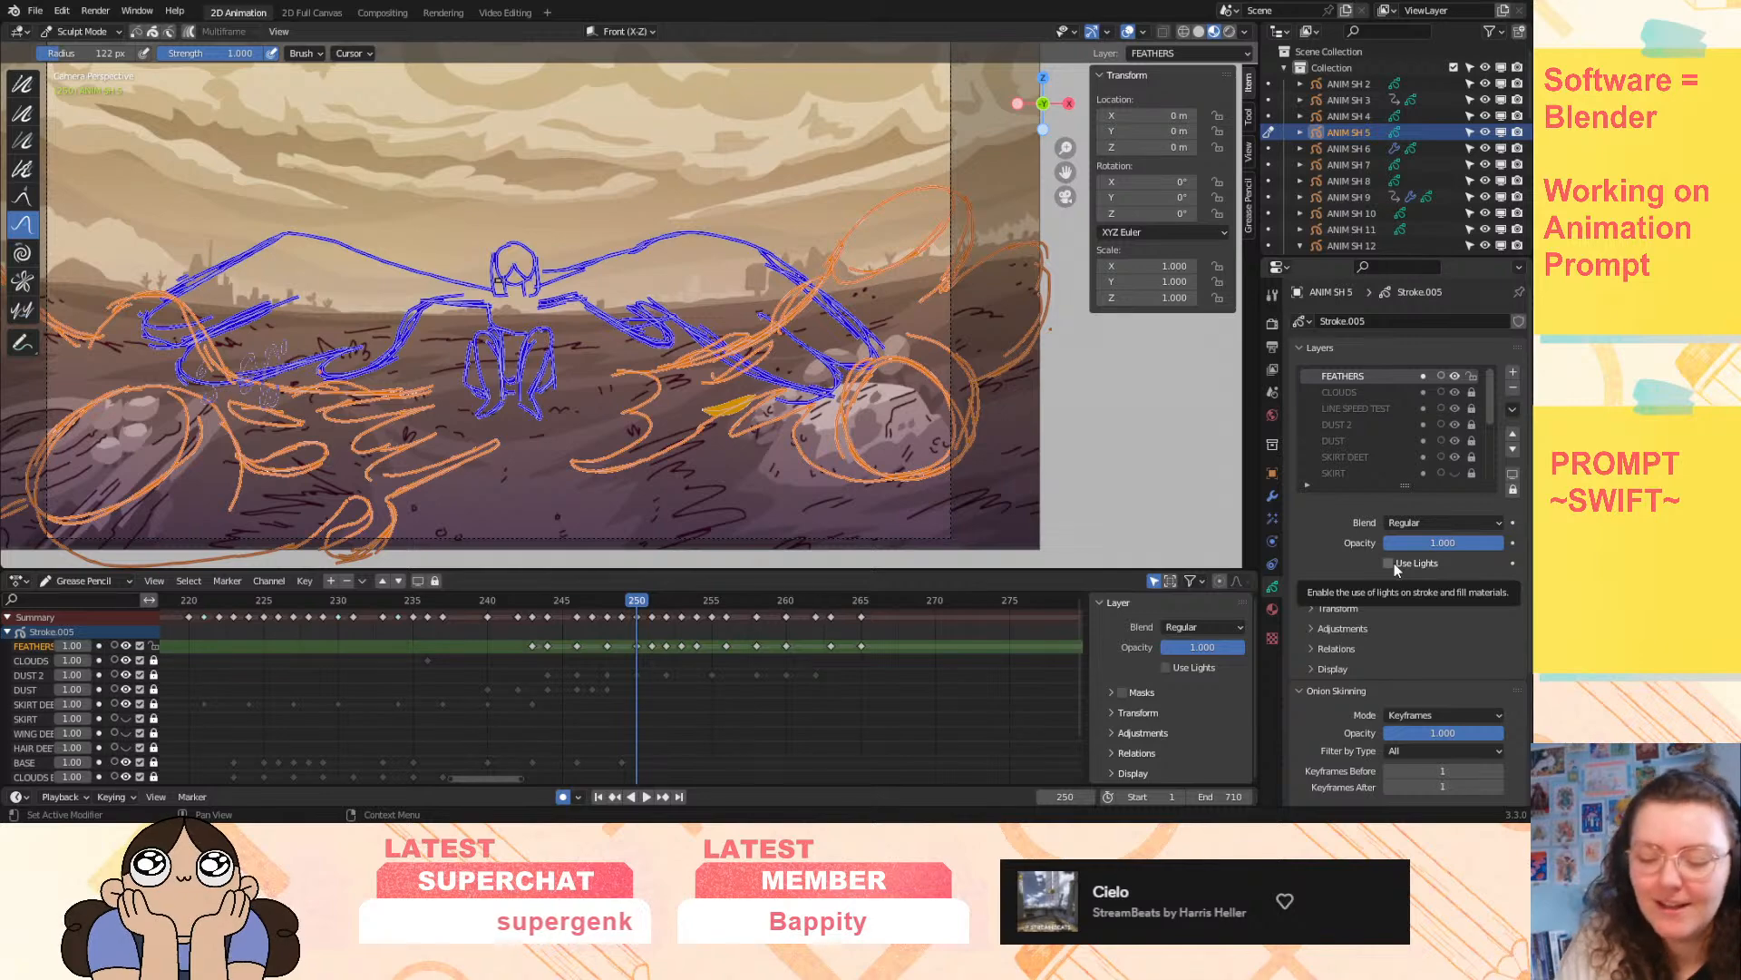
pyautogui.press('space')
pyautogui.moveTo(677, 655); pyautogui.dragTo(727, 673)
pyautogui.press('Escape')
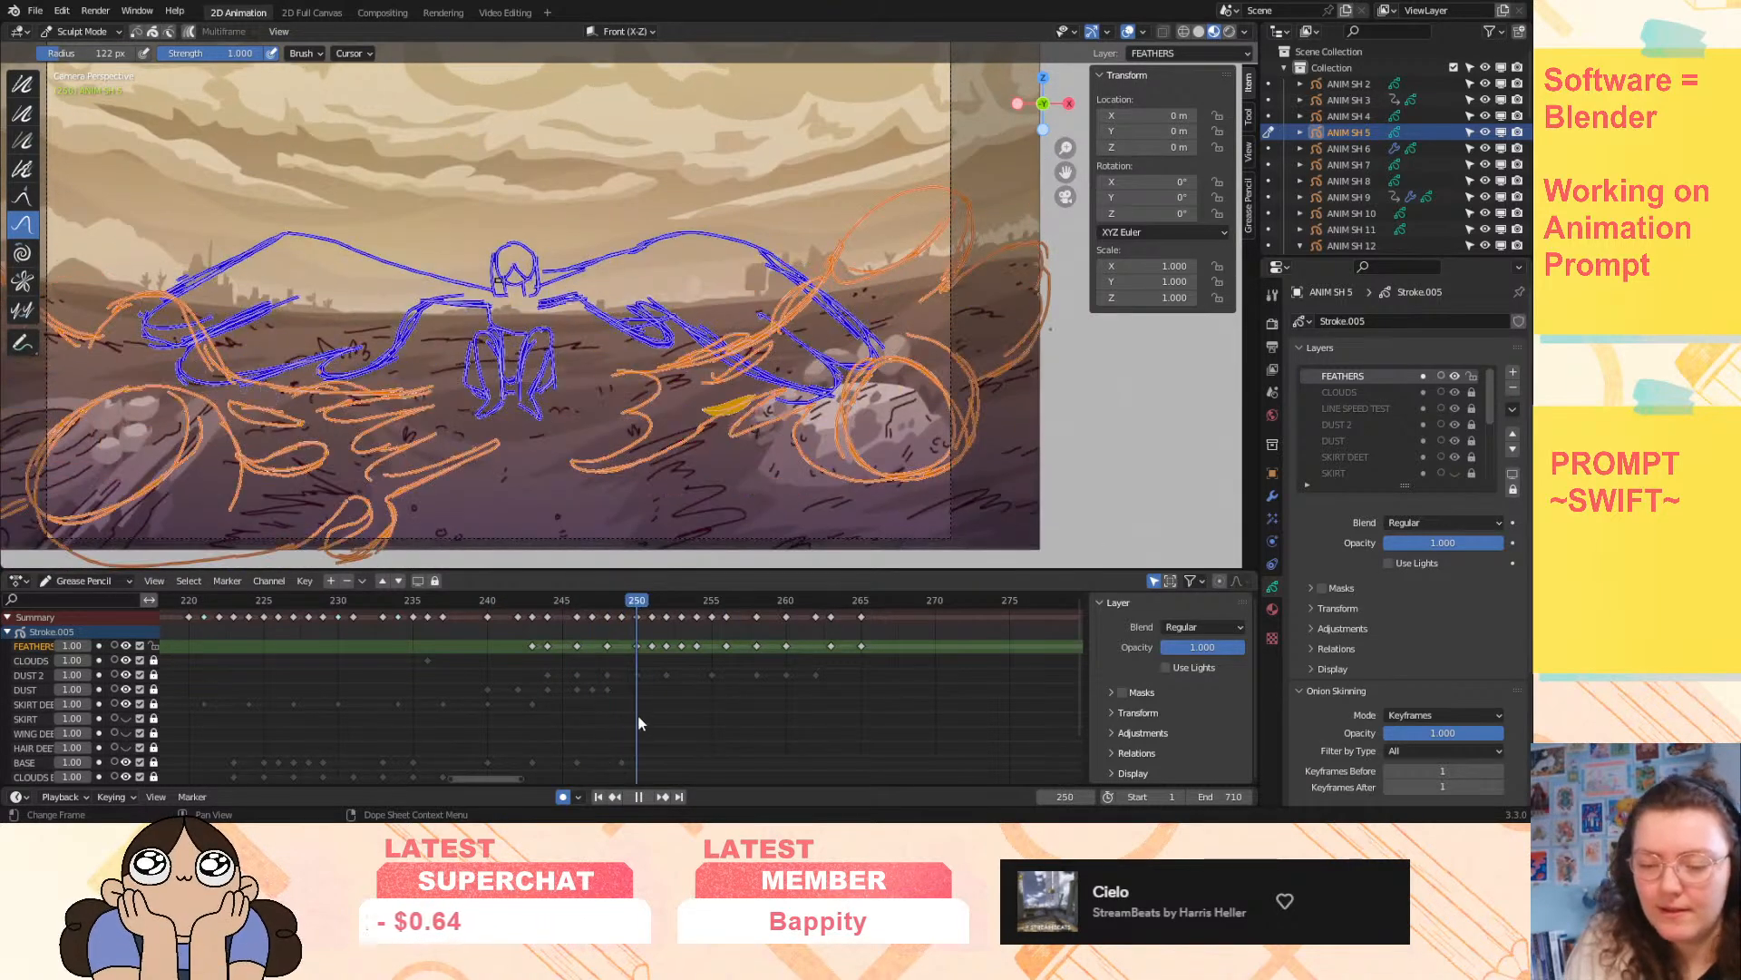
# - Return to Draw Mode at frame 250 and re-enable onion skinning on the FEATHERS layer
pyautogui.click(82, 31)
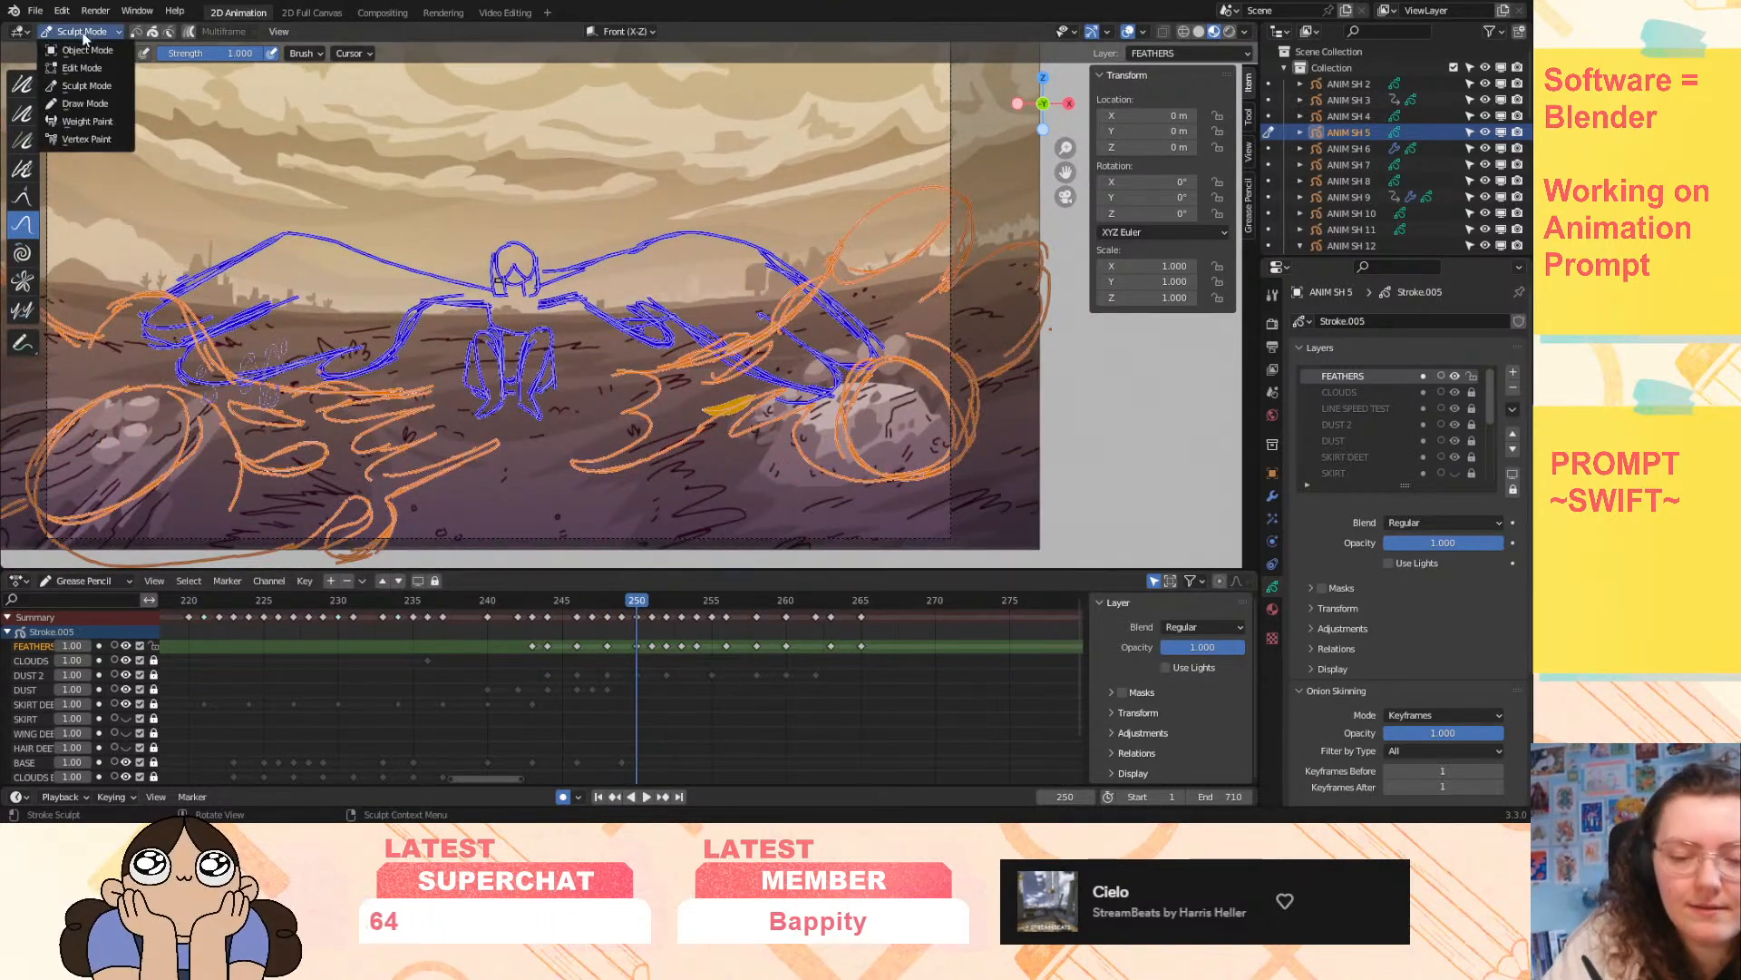
pyautogui.click(82, 107)
pyautogui.moveTo(1065, 148)
pyautogui.mouseDown()
pyautogui.moveTo(1096, 224)
pyautogui.moveTo(1066, 135)
pyautogui.mouseUp()
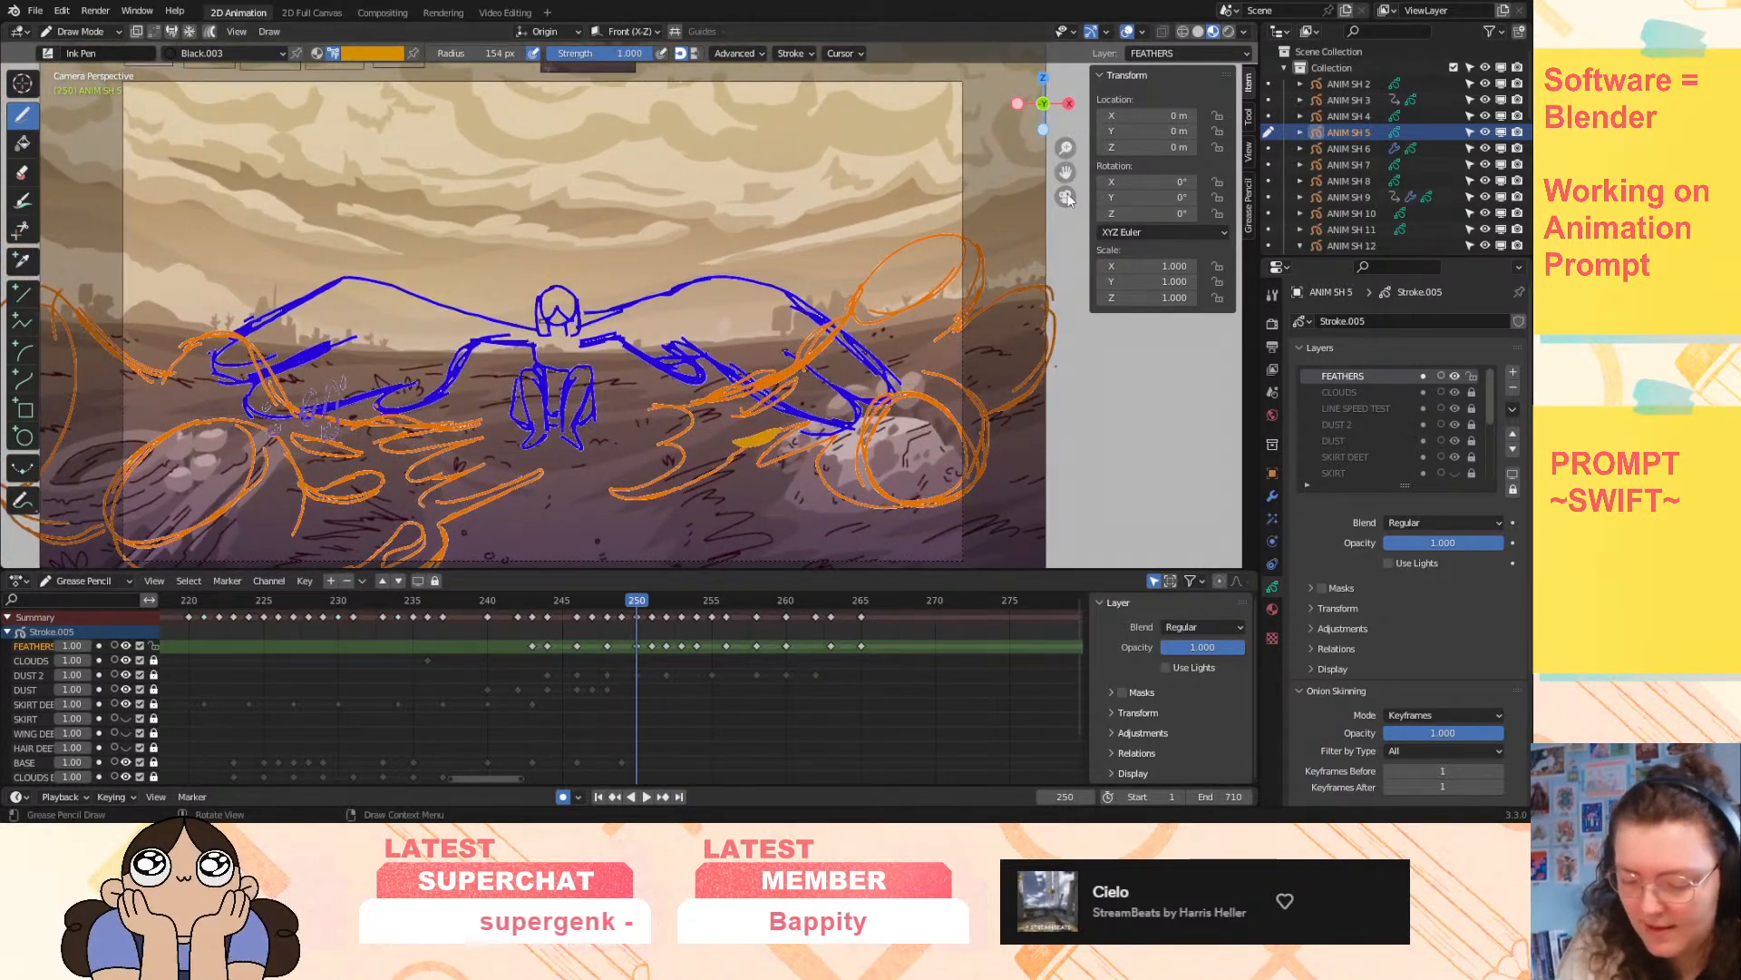
pyautogui.moveTo(606, 597); pyautogui.dragTo(635, 617)
pyautogui.click(114, 646)
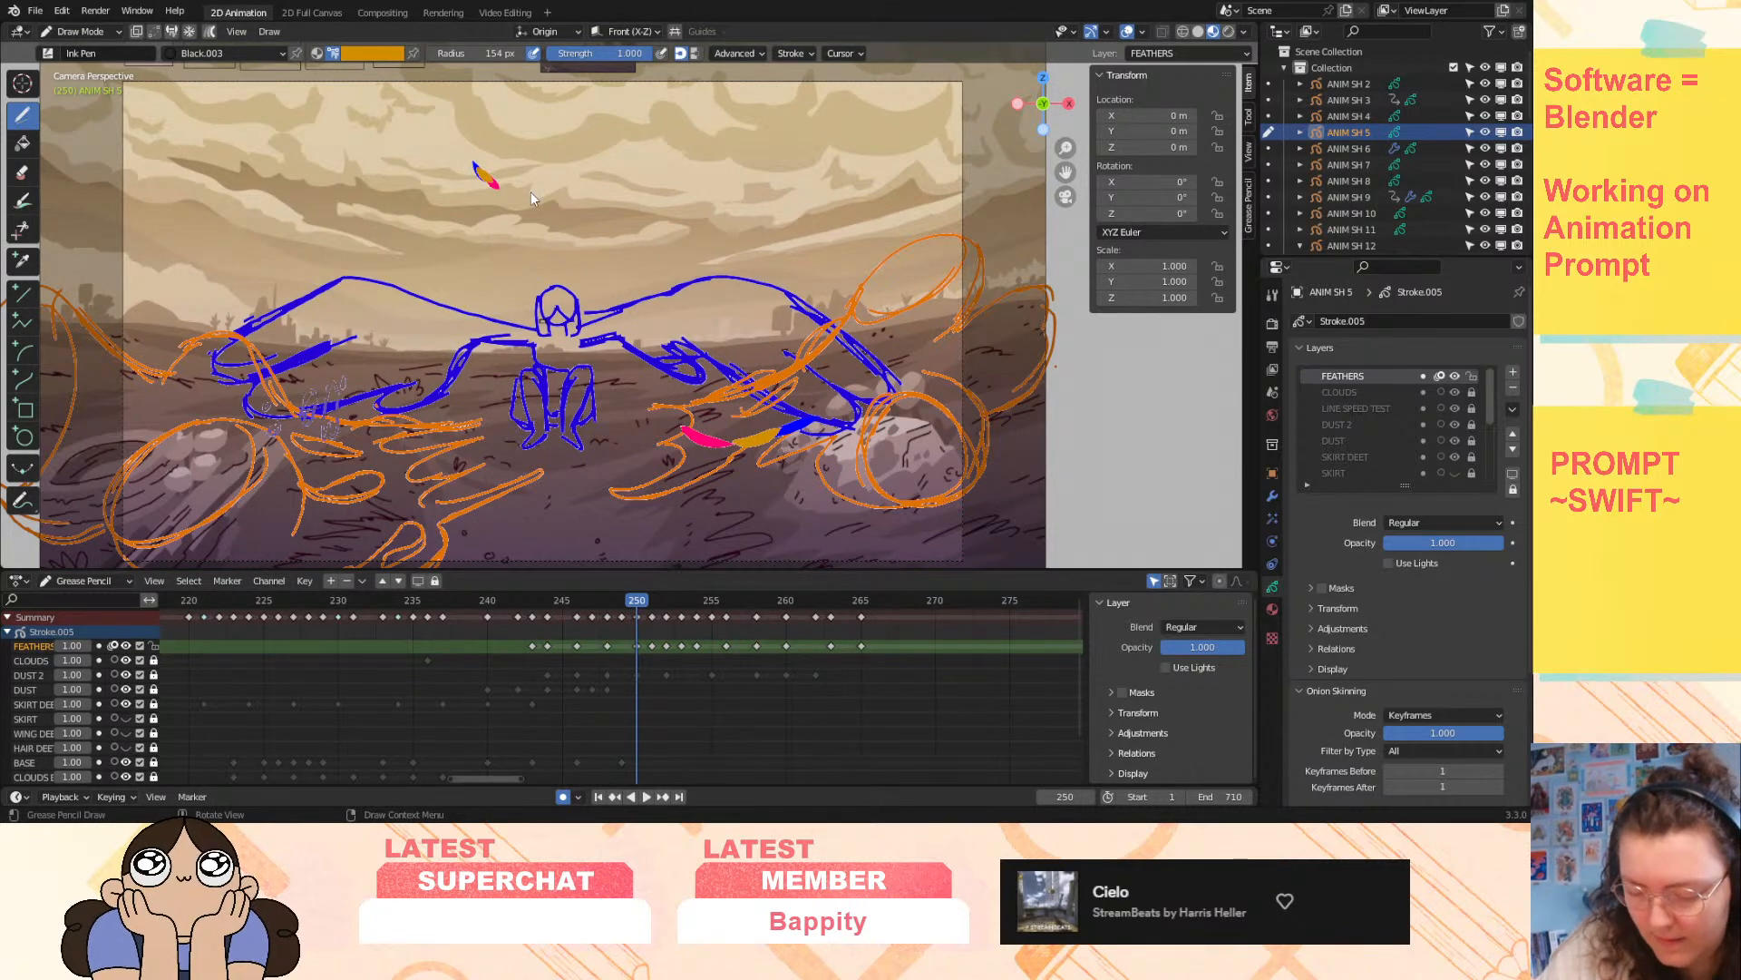
# - Scrub and play past frame 250 to review the feather motion, ending at frame 243
pyautogui.moveTo(644, 601); pyautogui.dragTo(668, 609)
pyautogui.moveTo(472, 145); pyautogui.dragTo(478, 173)
pyautogui.moveTo(675, 602)
pyautogui.mouseDown()
pyautogui.moveTo(703, 617)
pyautogui.moveTo(696, 602)
pyautogui.moveTo(876, 586)
pyautogui.mouseUp()
pyautogui.press('space')
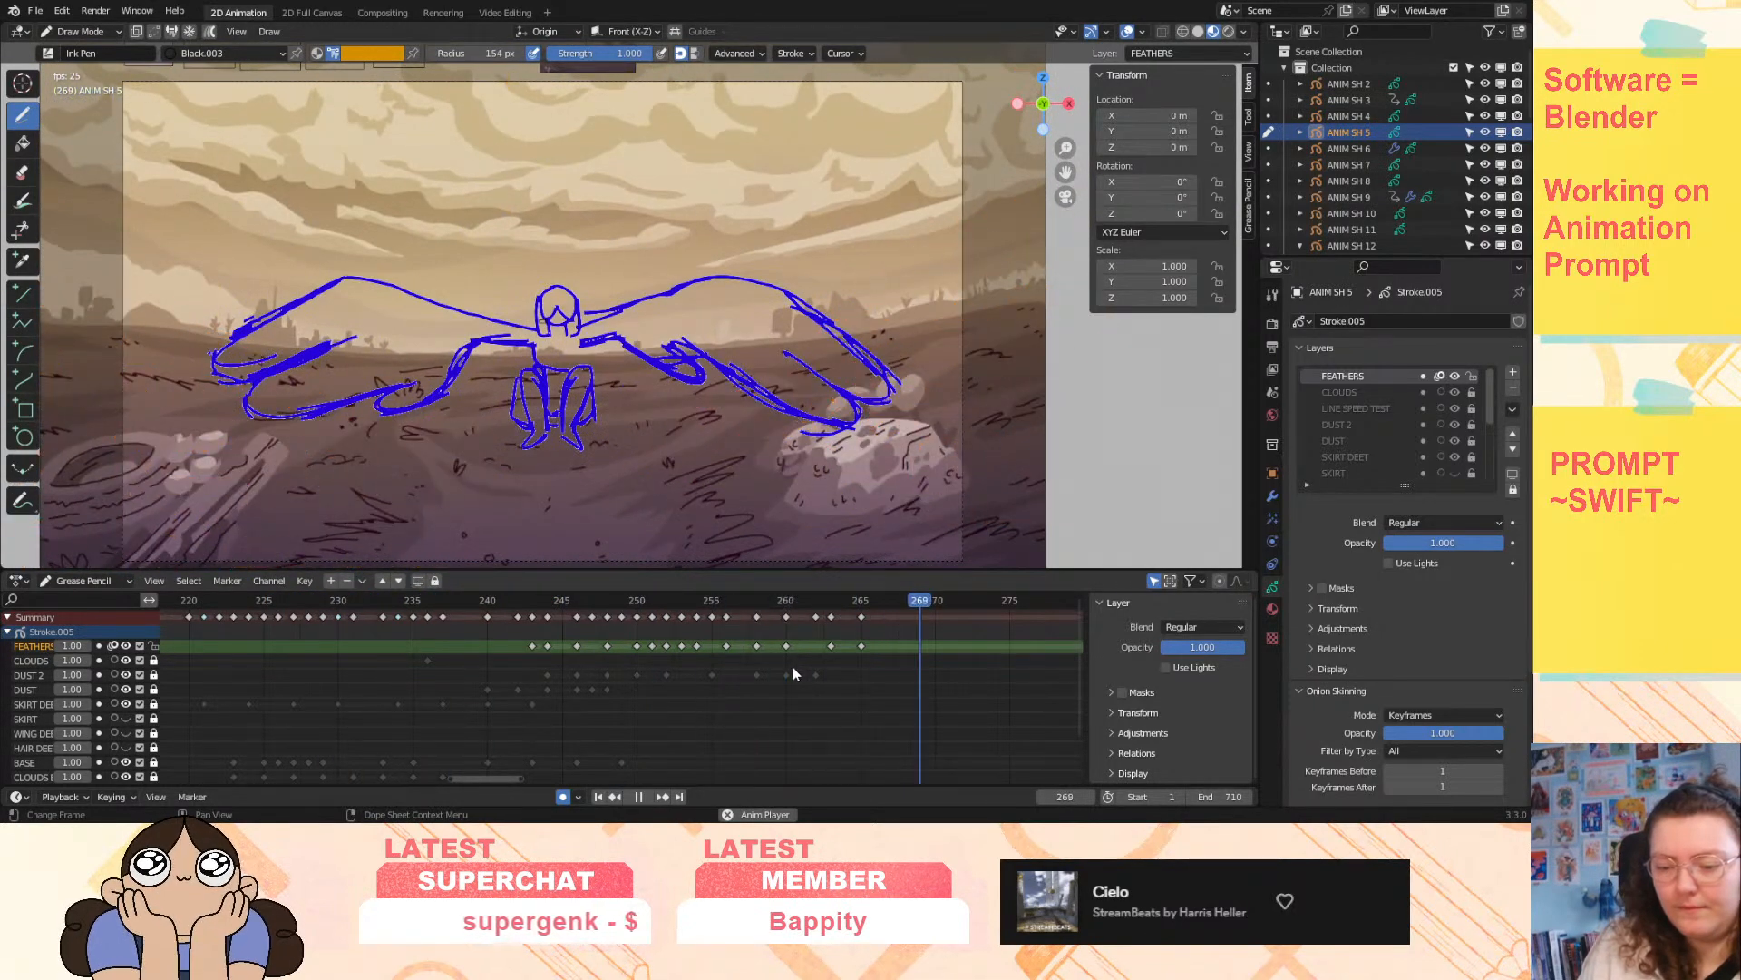
pyautogui.moveTo(715, 650)
pyautogui.mouseDown()
pyautogui.moveTo(500, 655)
pyautogui.moveTo(681, 644)
pyautogui.moveTo(603, 610)
pyautogui.moveTo(539, 616)
pyautogui.mouseUp()
# - Add a new layer above FEATHERS on ANIM SH 5 and name it F2
pyautogui.click(1512, 409)
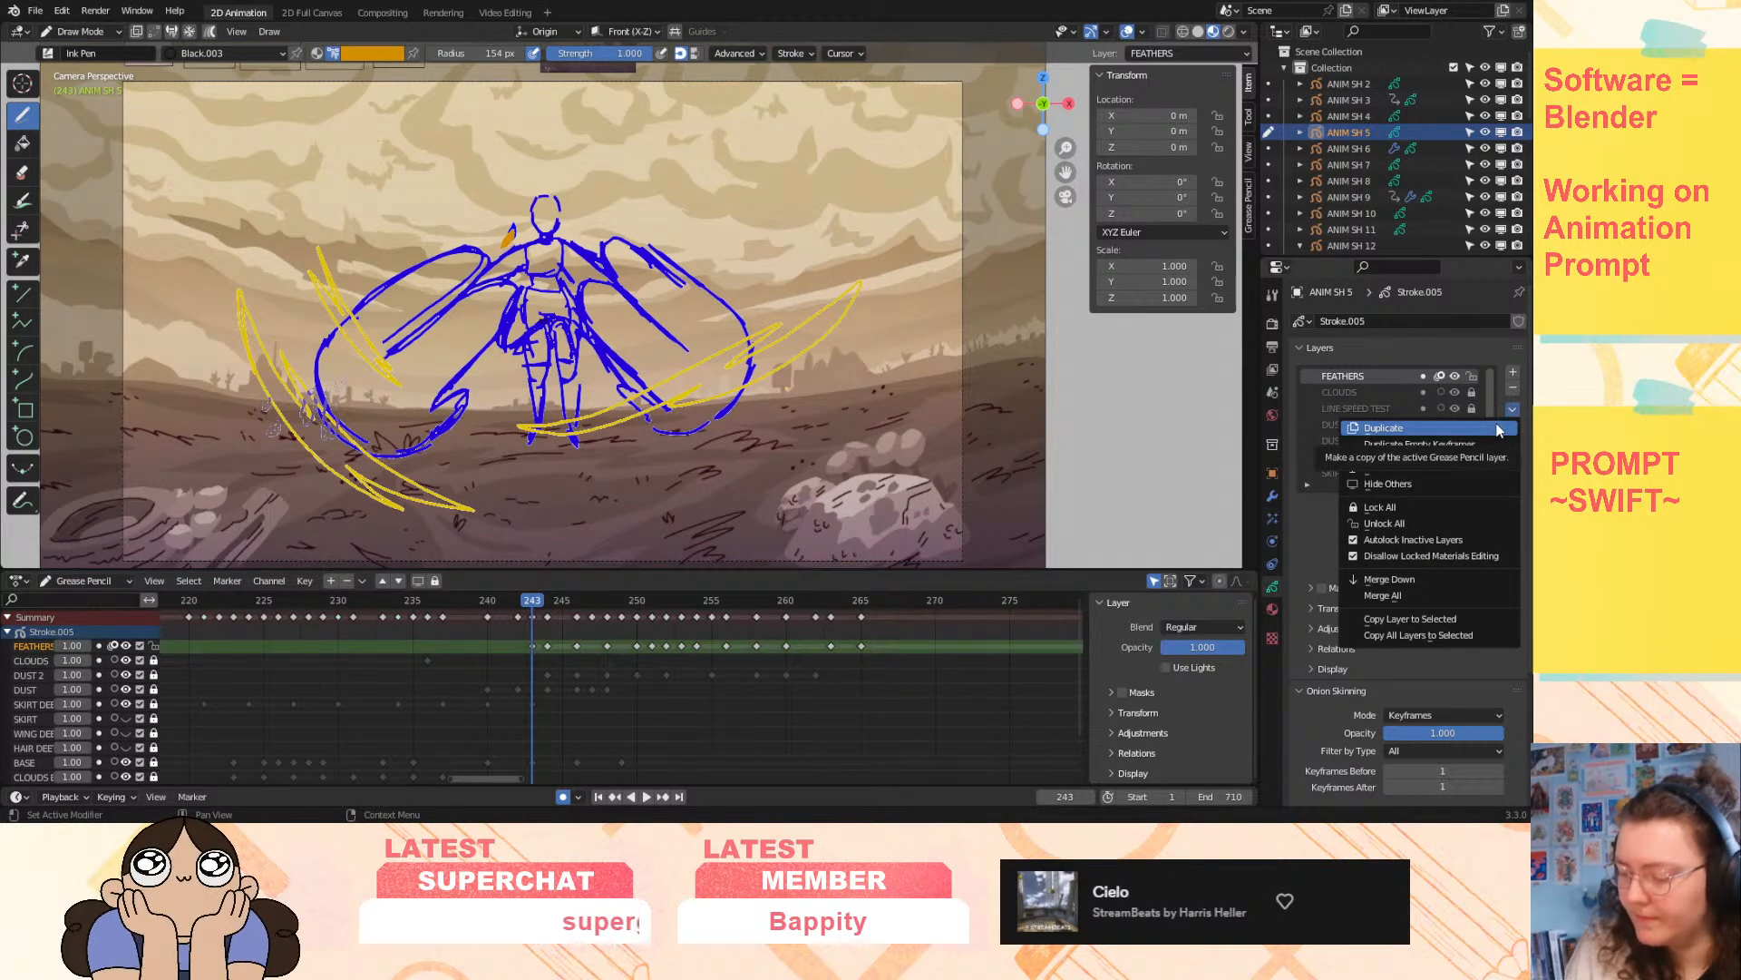
pyautogui.click(1513, 372)
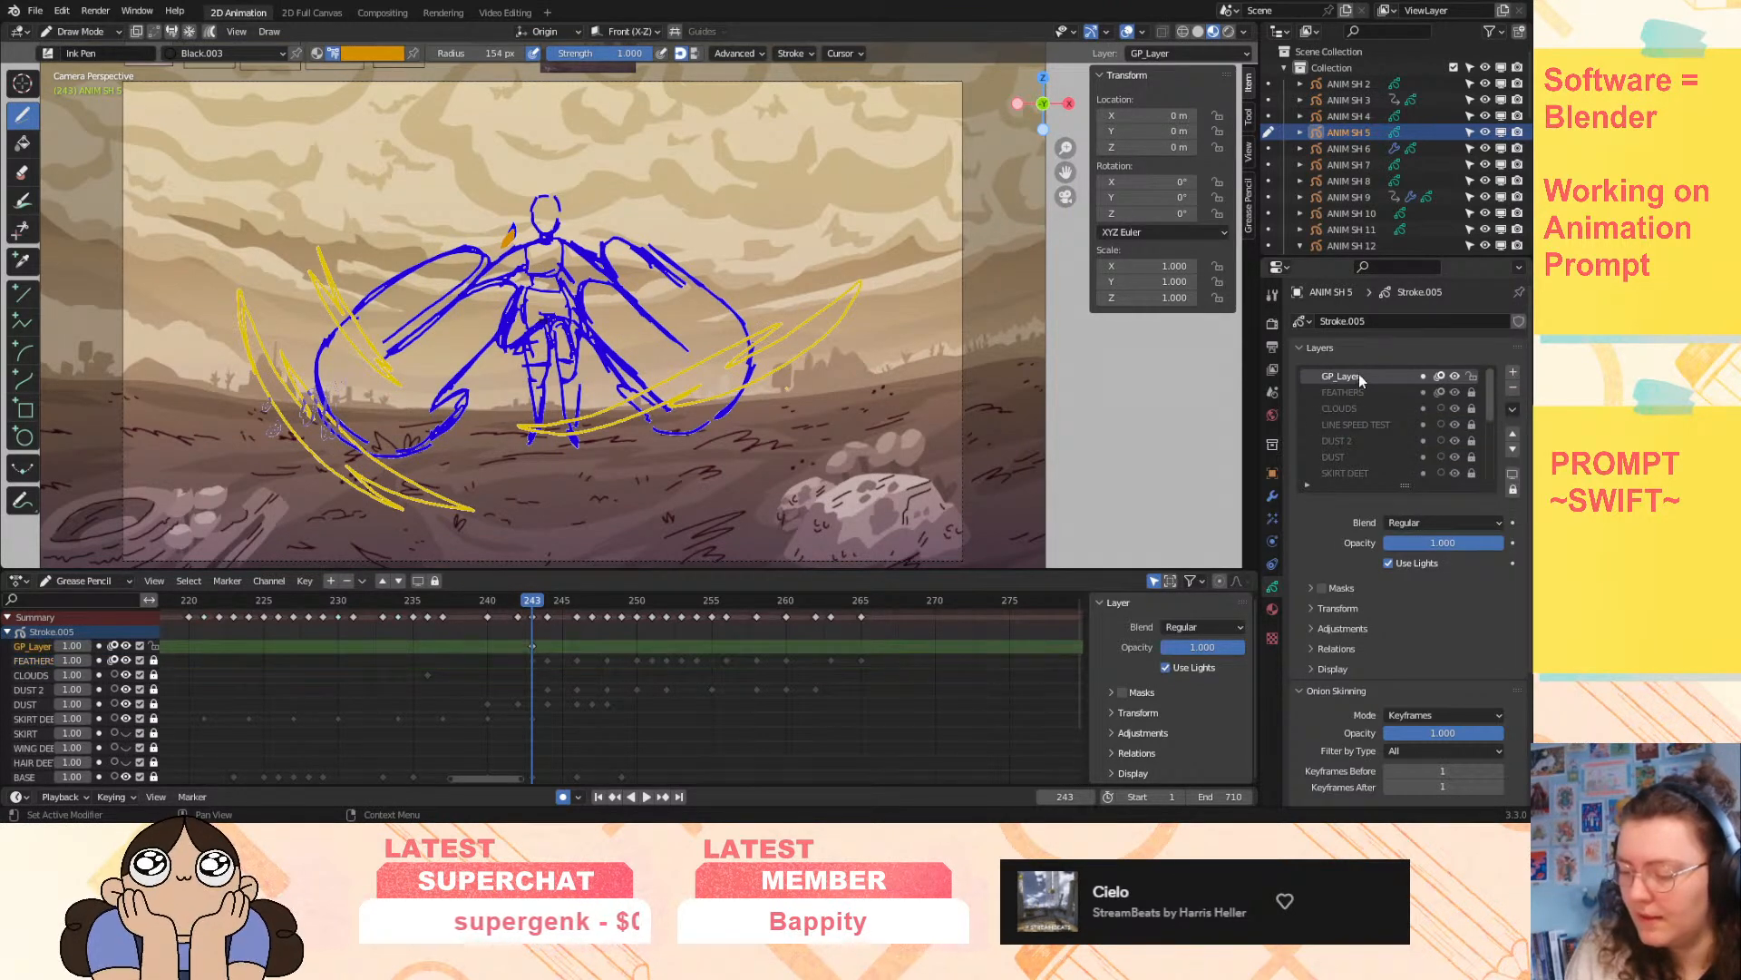
pyautogui.doubleClick(1356, 376)
pyautogui.write('F2')
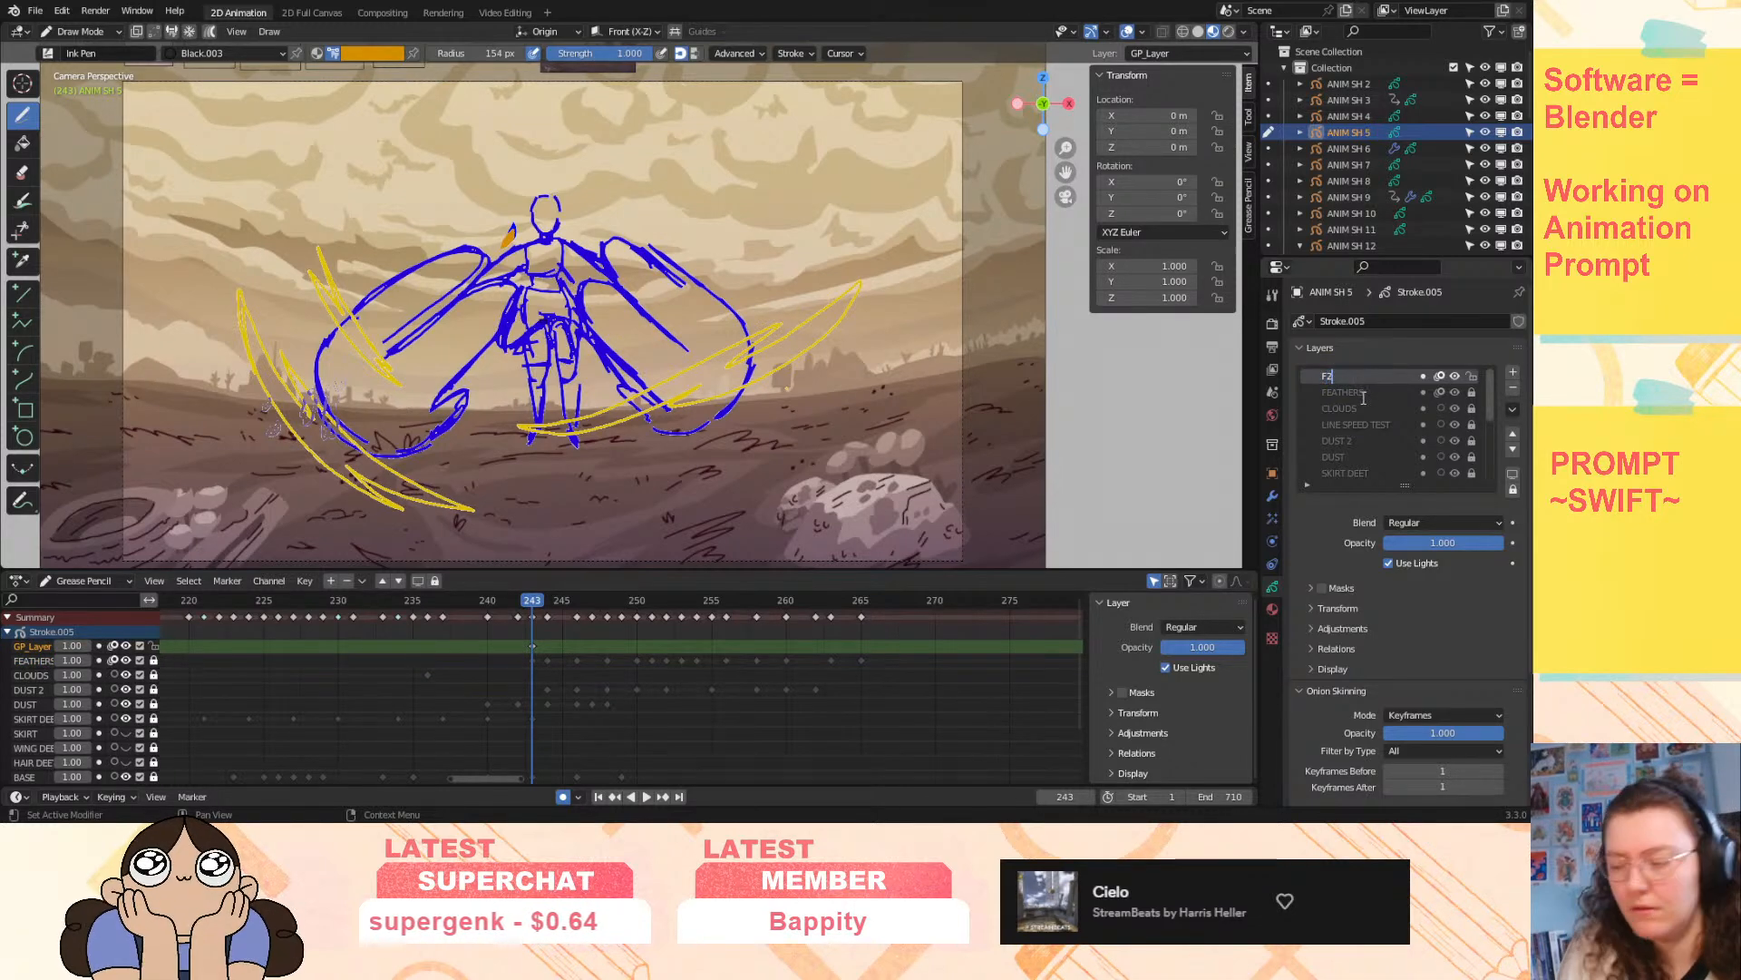
pyautogui.press('Return')
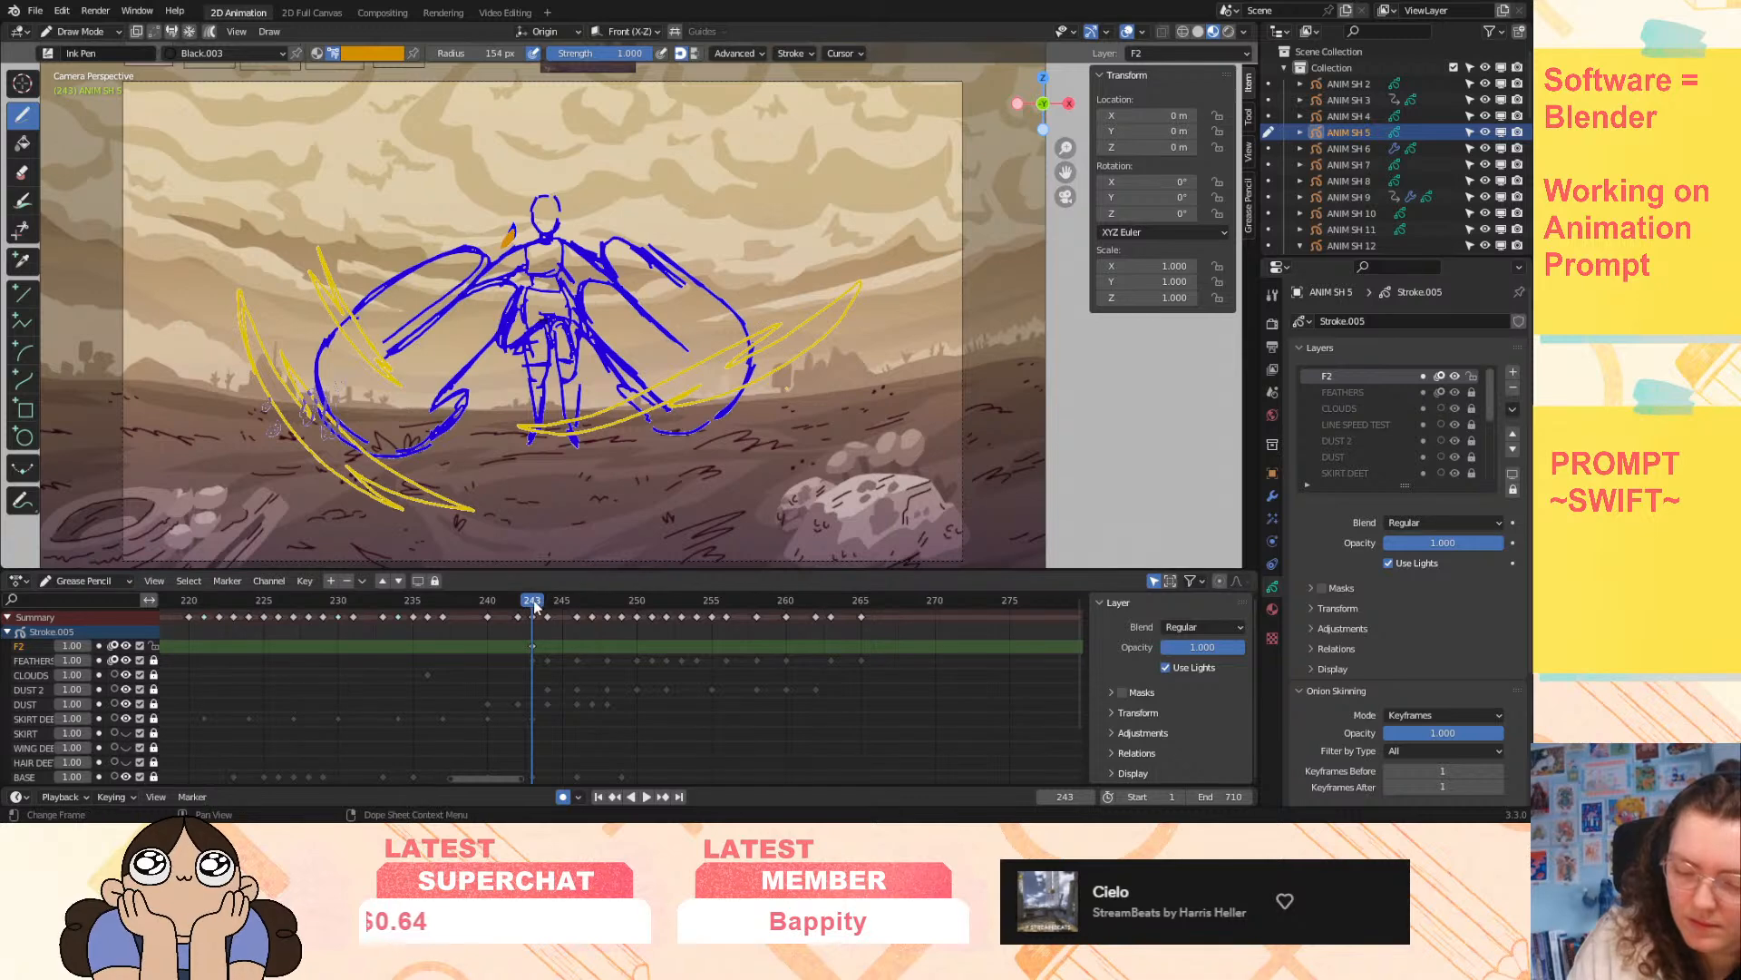
# - Review the frames after 243 and move the F2 layer's keyframe to frame 244
pyautogui.press('space')
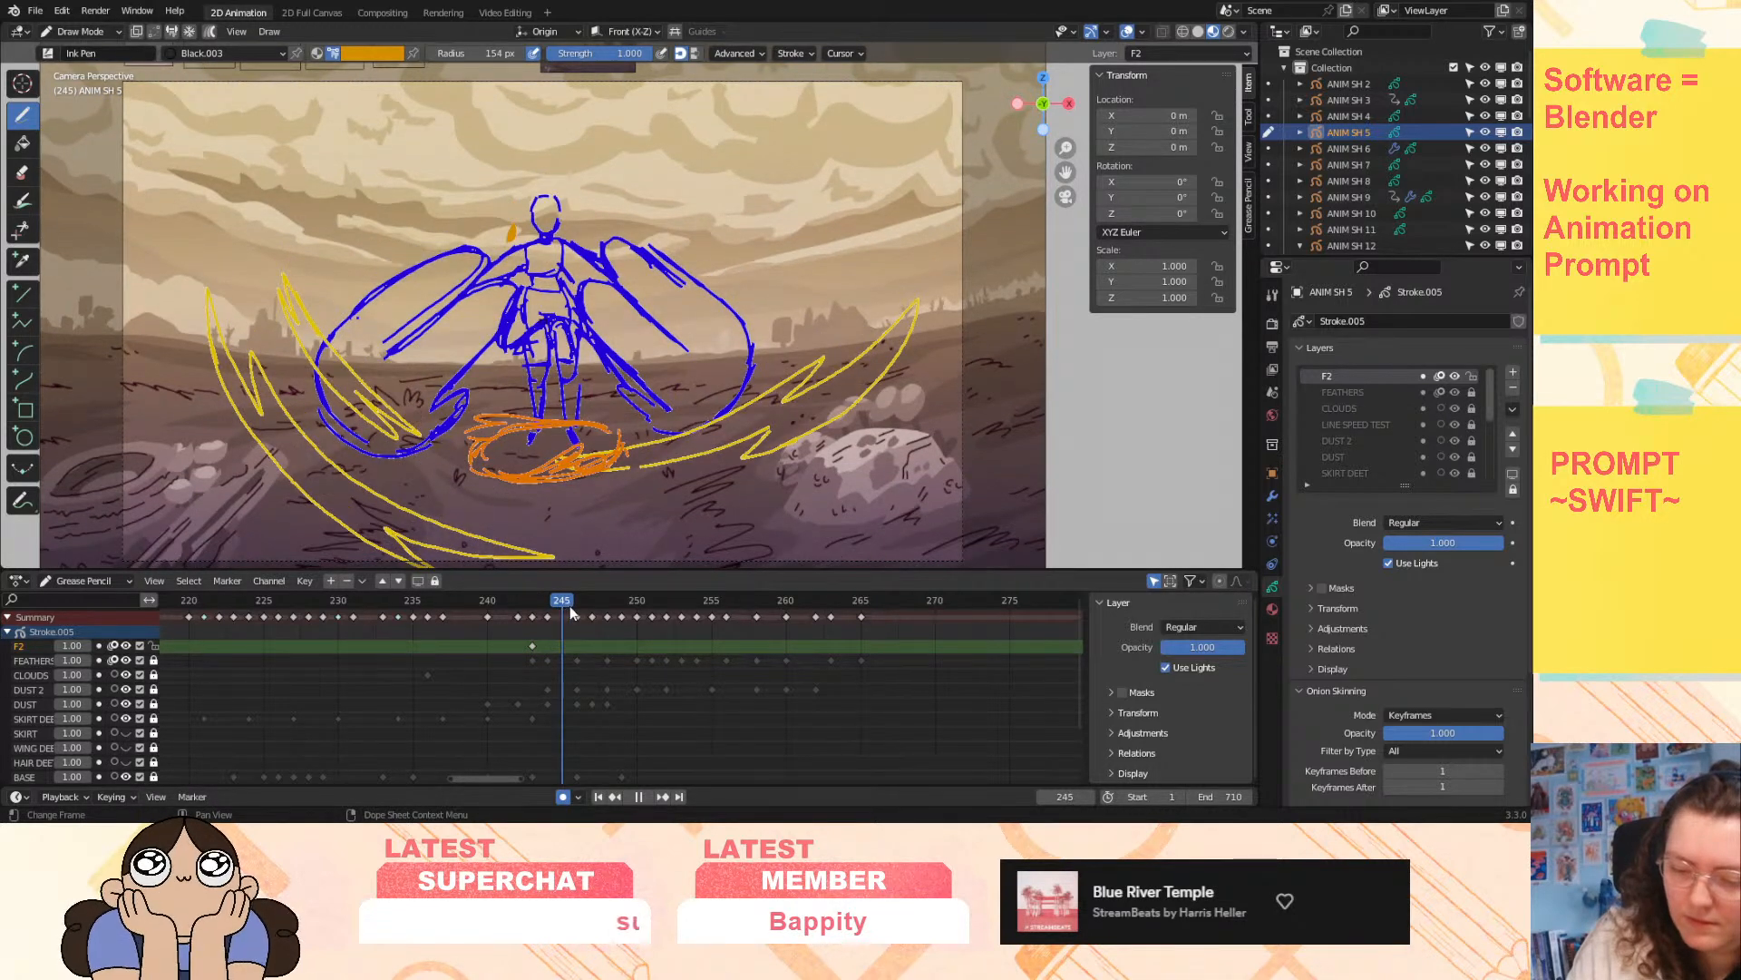
pyautogui.press('space')
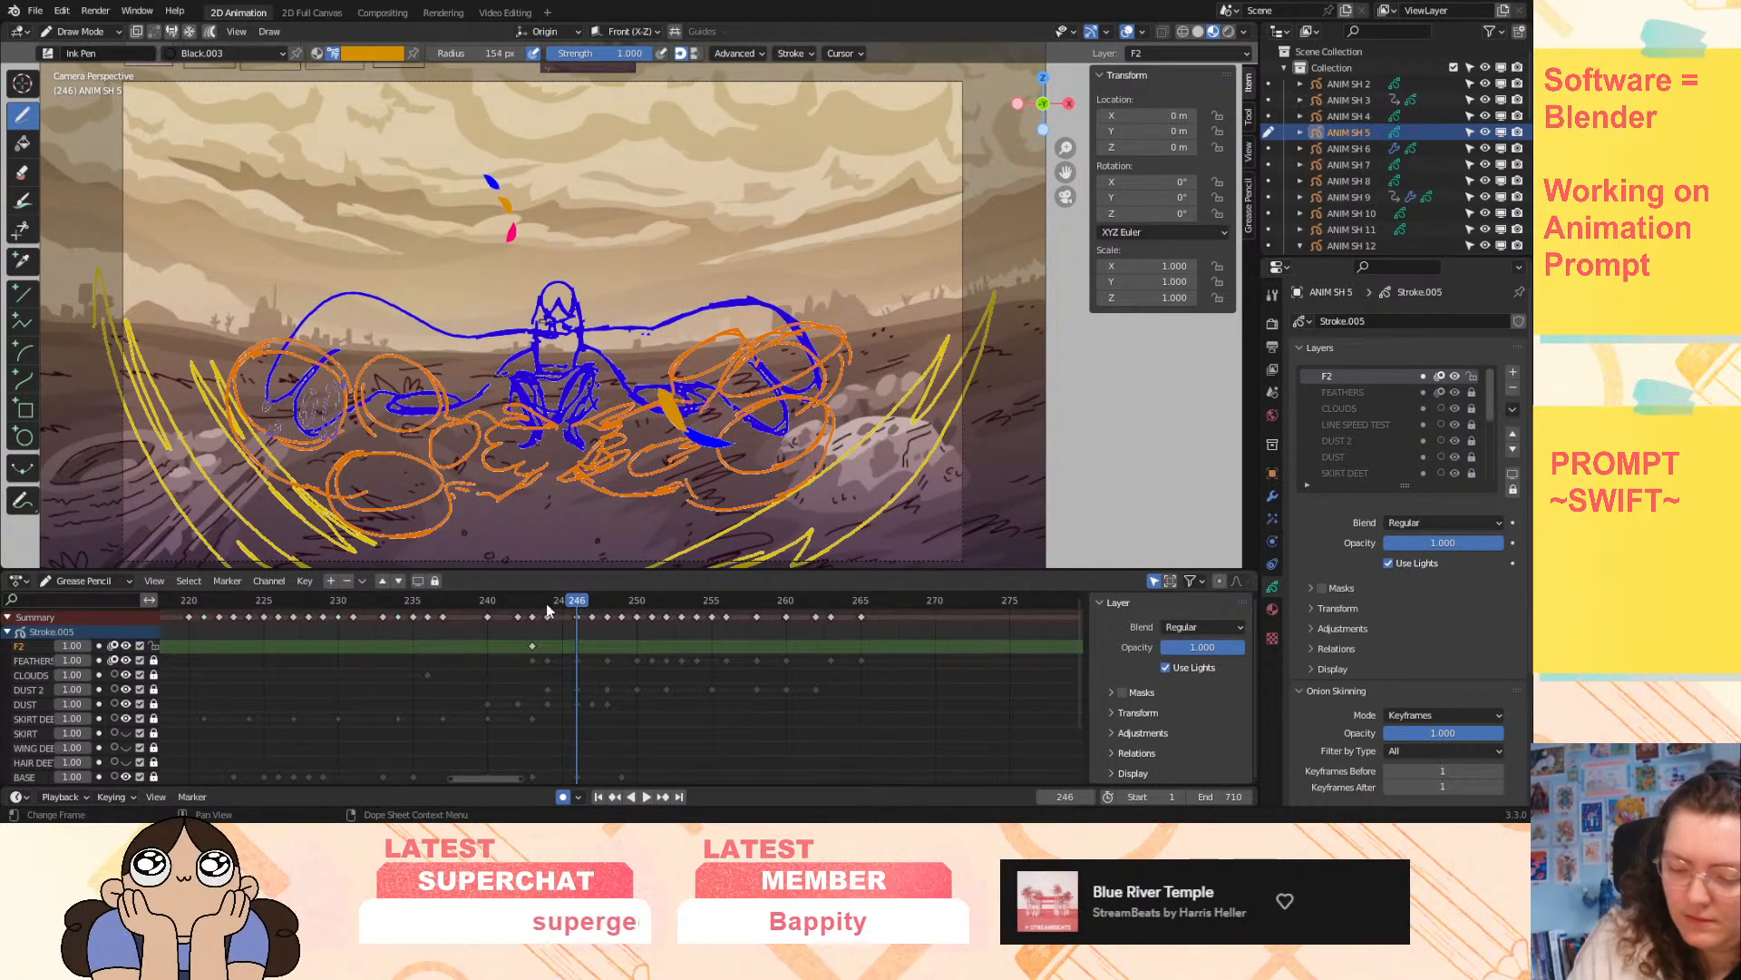
pyautogui.click(548, 613)
pyautogui.keyDown('ctrl'); pyautogui.click(547, 638); pyautogui.keyUp('ctrl')
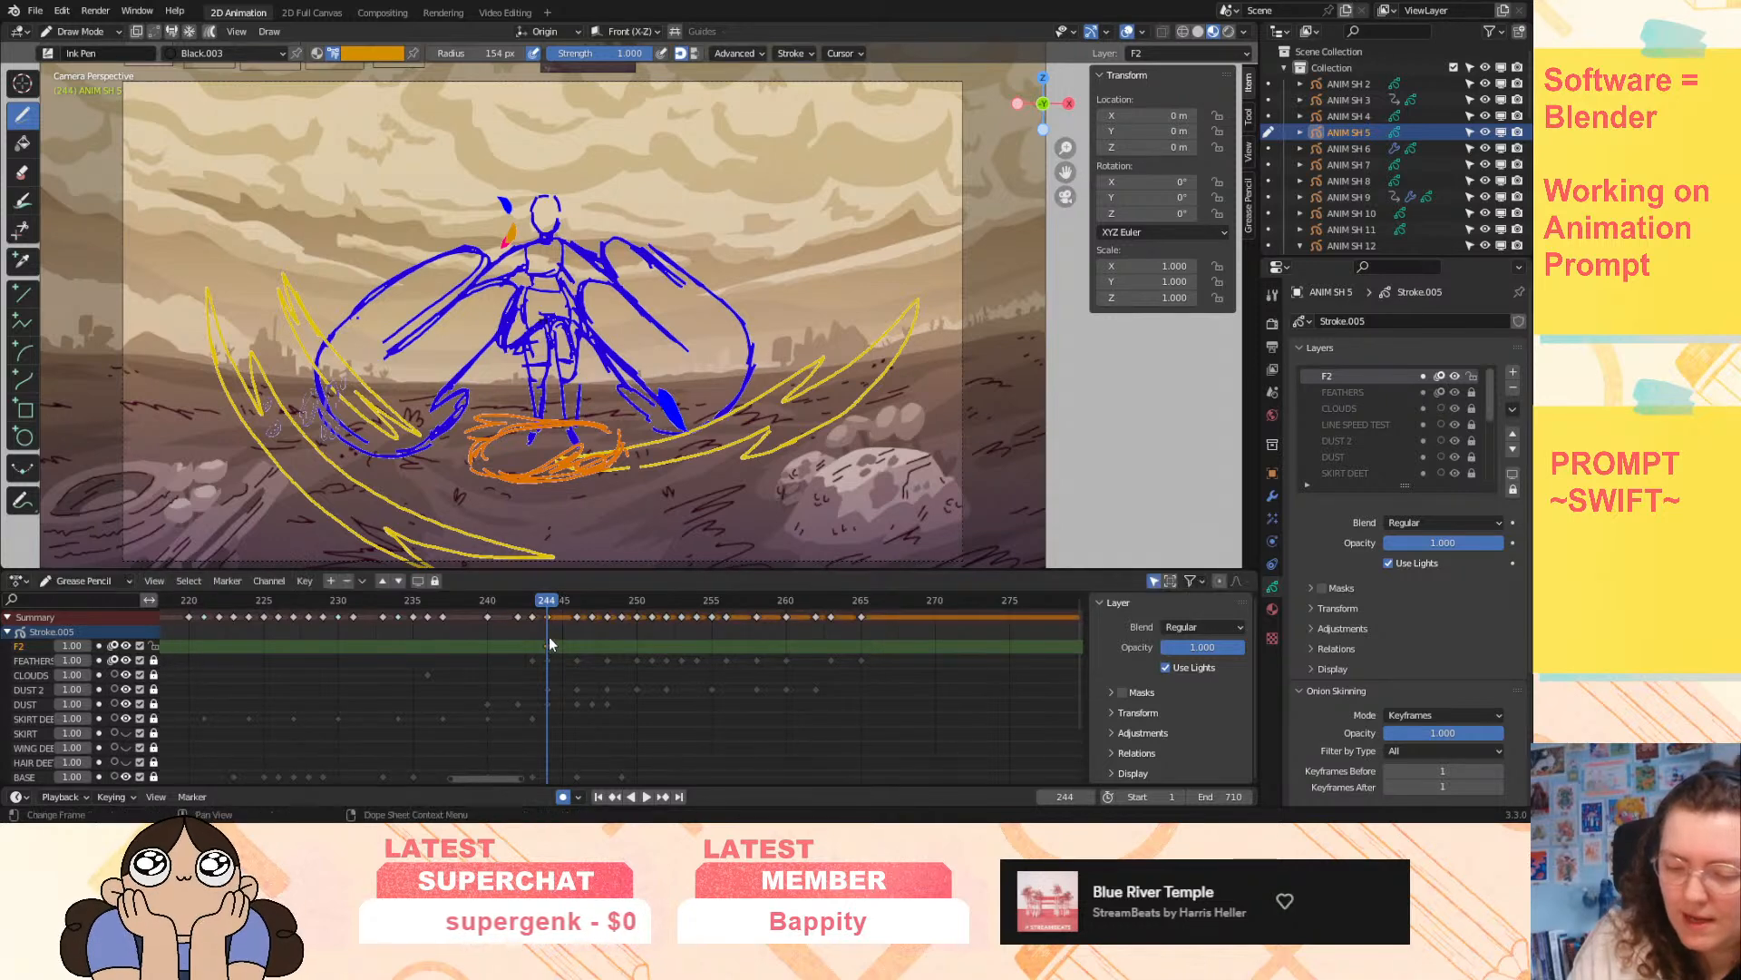
# - Compare frames 242 and 243 to judge the starting pose for F2's feather, stopping at frame 243
pyautogui.click(529, 612)
pyautogui.press('space')
pyautogui.click(517, 615)
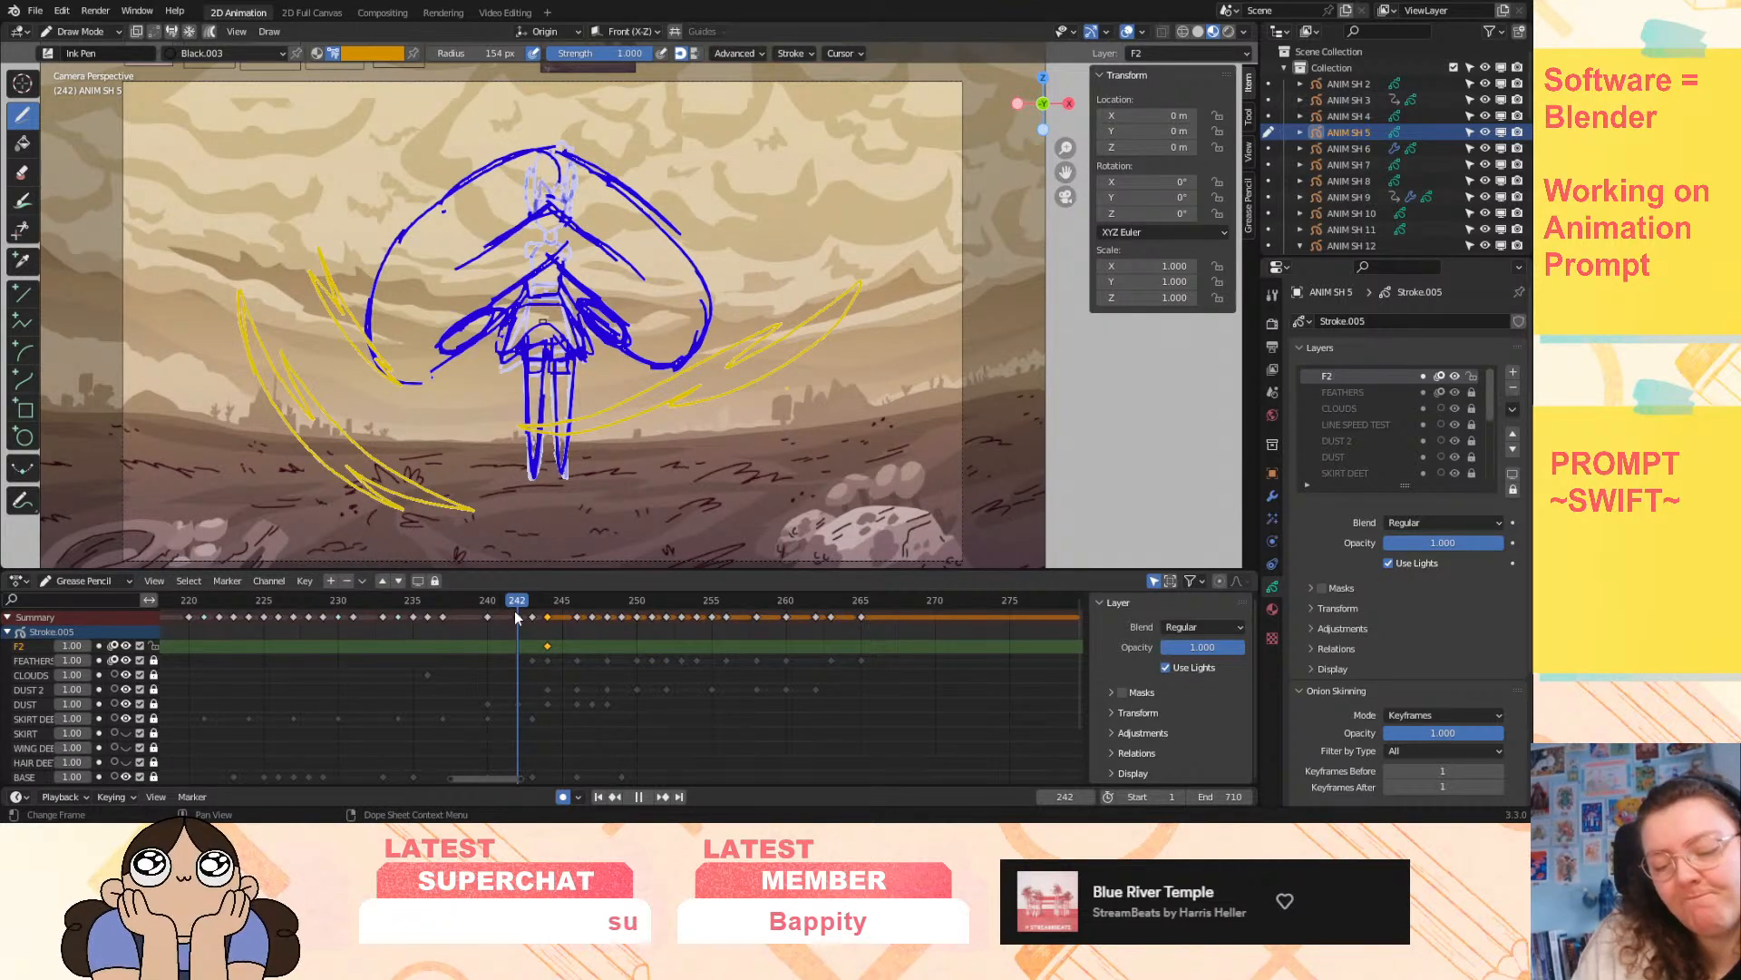
pyautogui.click(528, 616)
pyautogui.press('space')
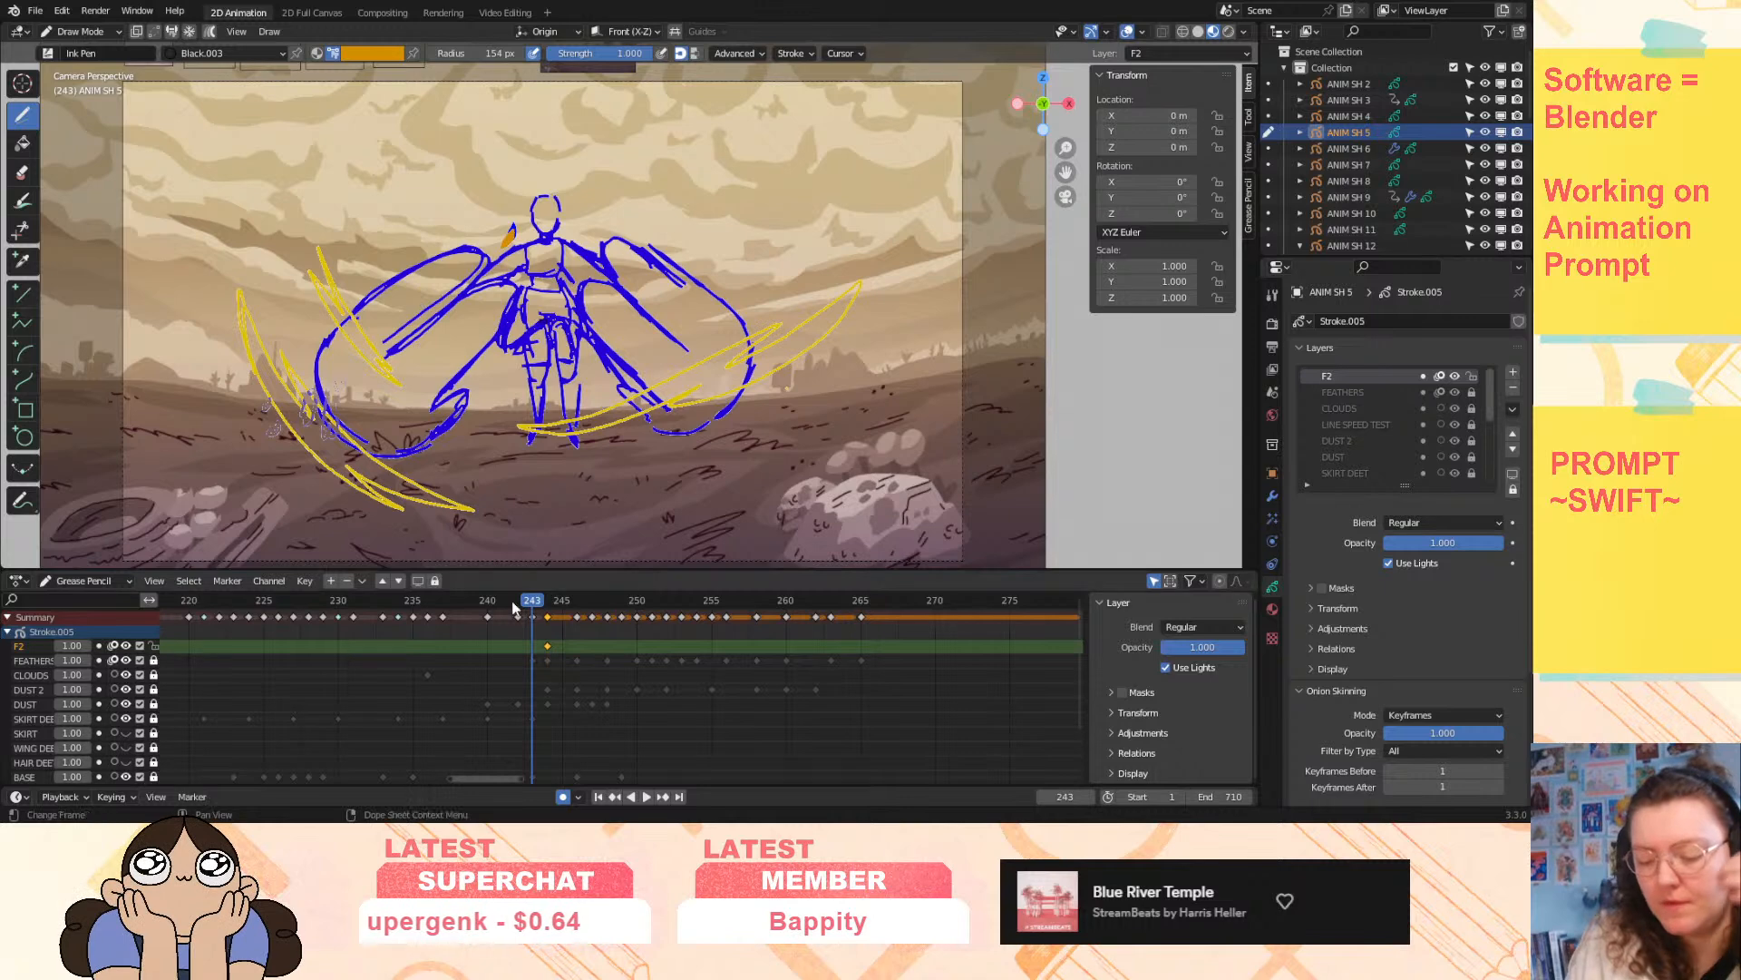
pyautogui.moveTo(518, 618)
pyautogui.mouseDown()
pyautogui.moveTo(552, 619)
pyautogui.moveTo(517, 628)
pyautogui.moveTo(529, 639)
pyautogui.moveTo(526, 623)
pyautogui.mouseUp()
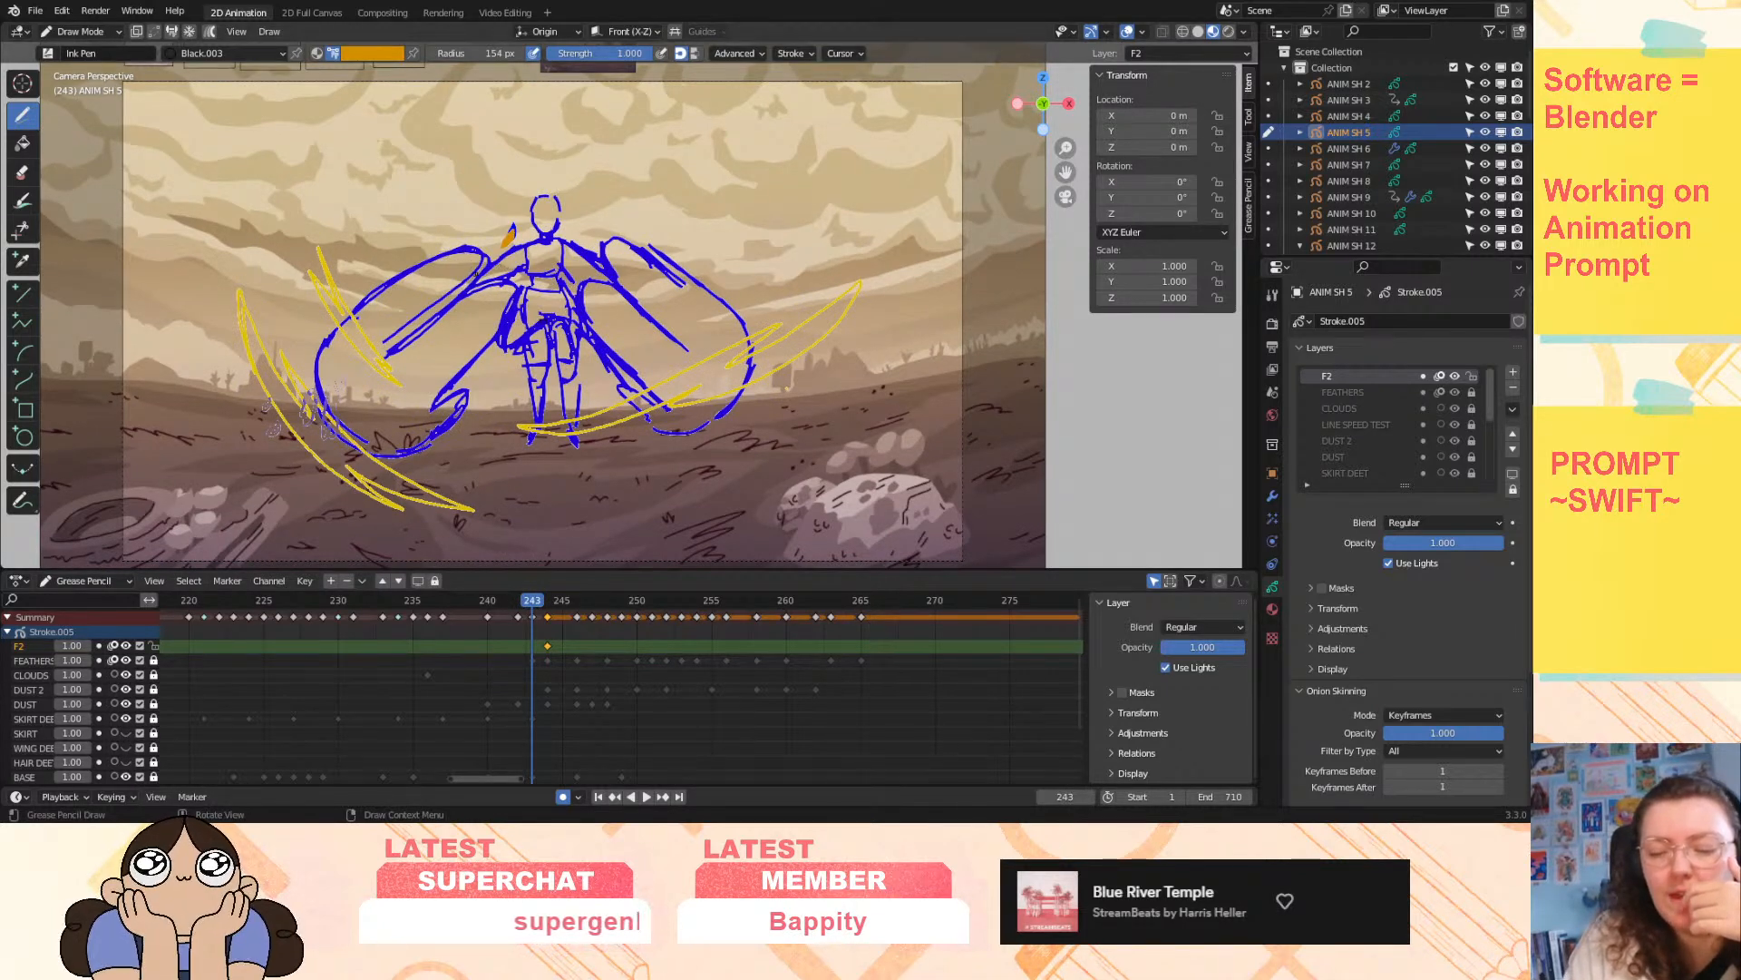
# - Try drawing F2's feather over the left wing at frame 243 with brush radii of 154 px and 187 px
pyautogui.moveTo(456, 292); pyautogui.dragTo(419, 336)
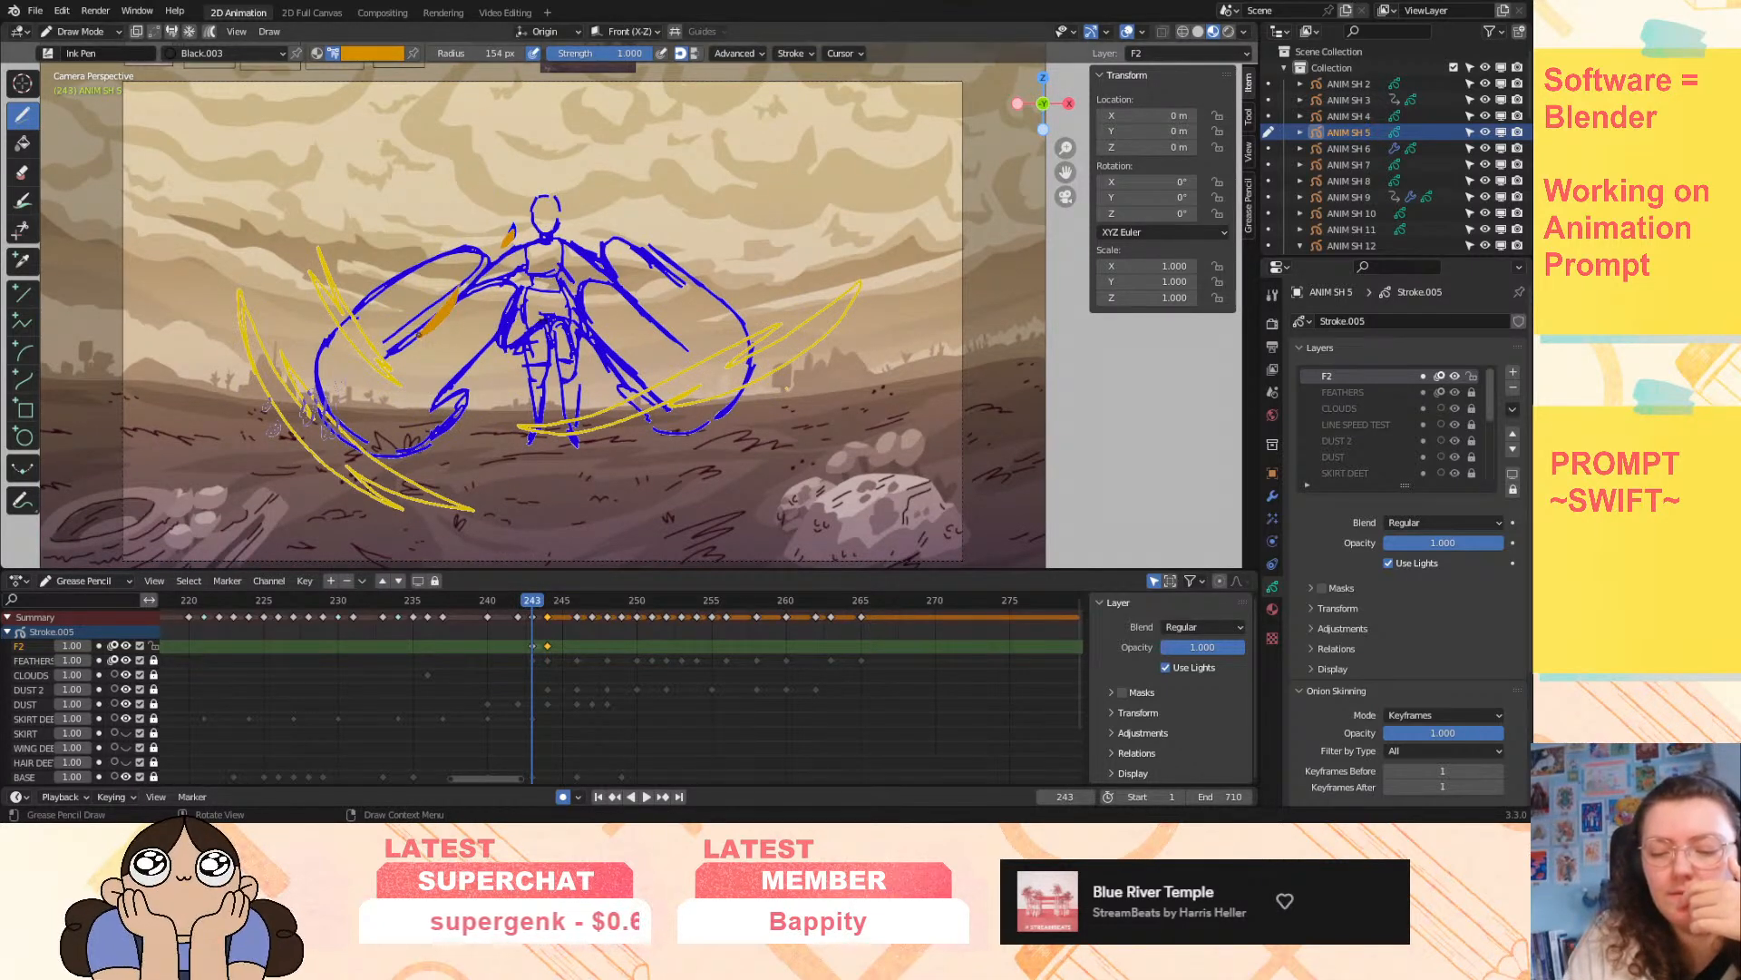
pyautogui.moveTo(488, 57)
pyautogui.mouseDown()
pyautogui.moveTo(504, 56)
pyautogui.moveTo(488, 56)
pyautogui.mouseUp()
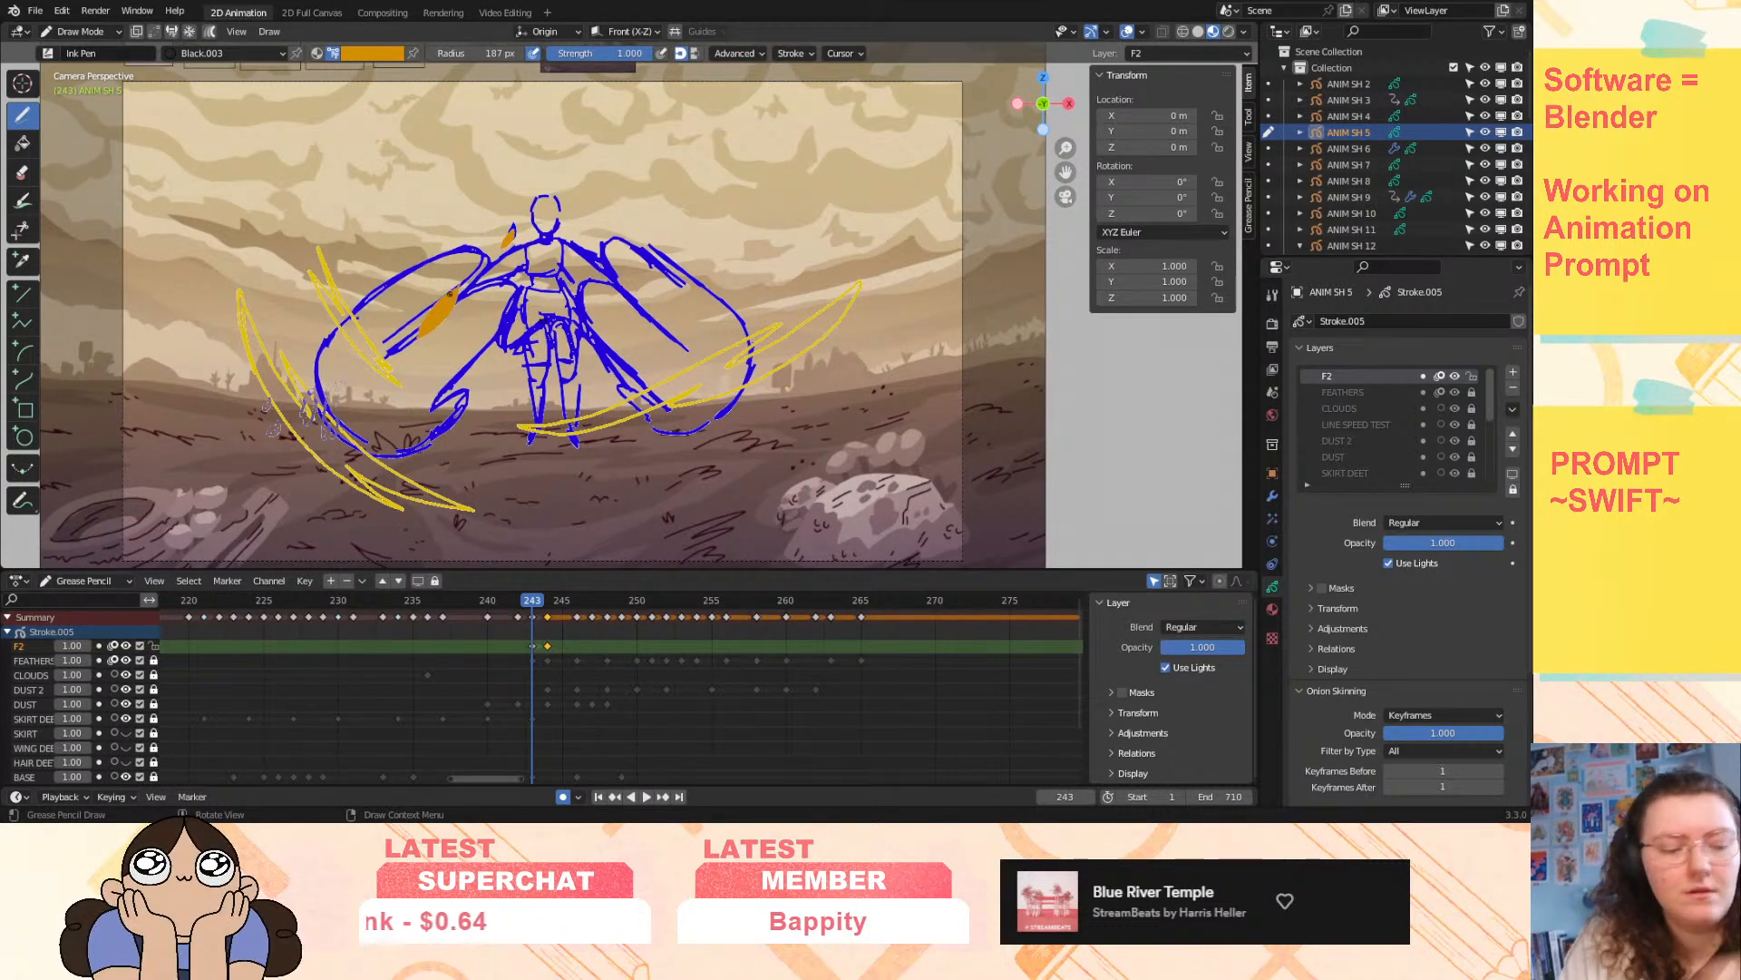
pyautogui.hotkey('ctrl', 'z')
pyautogui.hotkey('ctrl', 'shift', 'z')
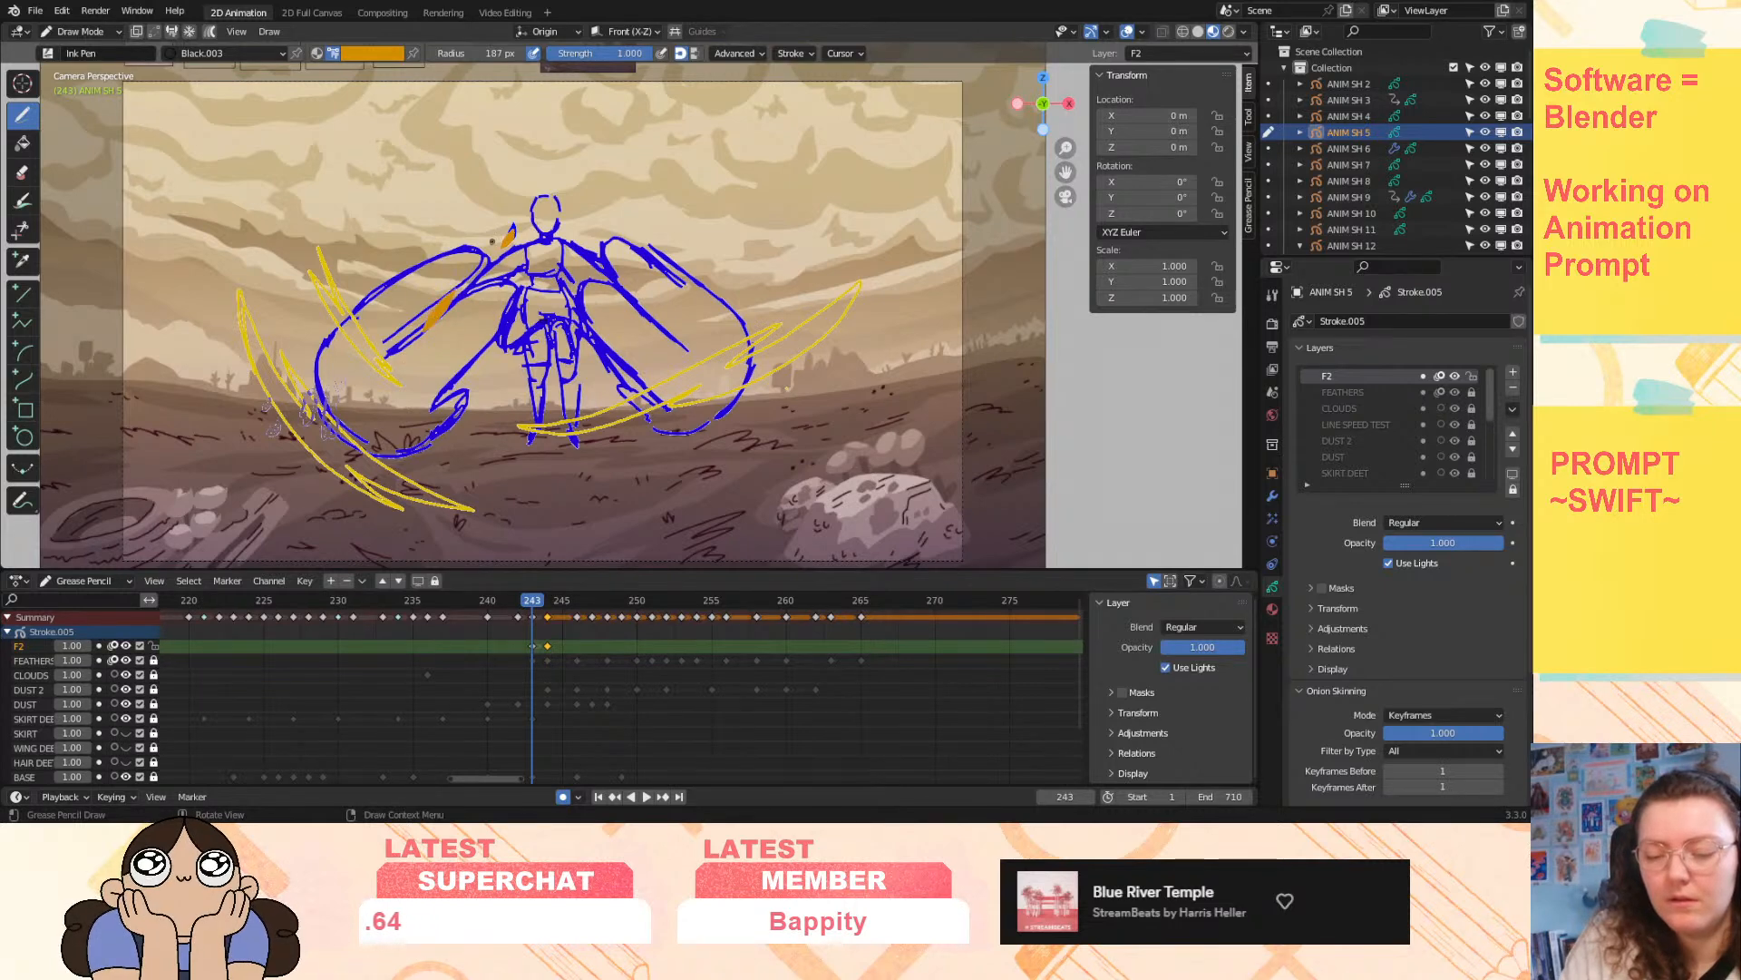
pyautogui.hotkey('ctrl', 'z')
# - Set the brush radius to 288 px and draw F2's feather over the left wing at frame 243 and slightly higher at frame 244
pyautogui.moveTo(495, 53); pyautogui.dragTo(607, 48)
pyautogui.moveTo(453, 289); pyautogui.dragTo(423, 331)
pyautogui.press('space')
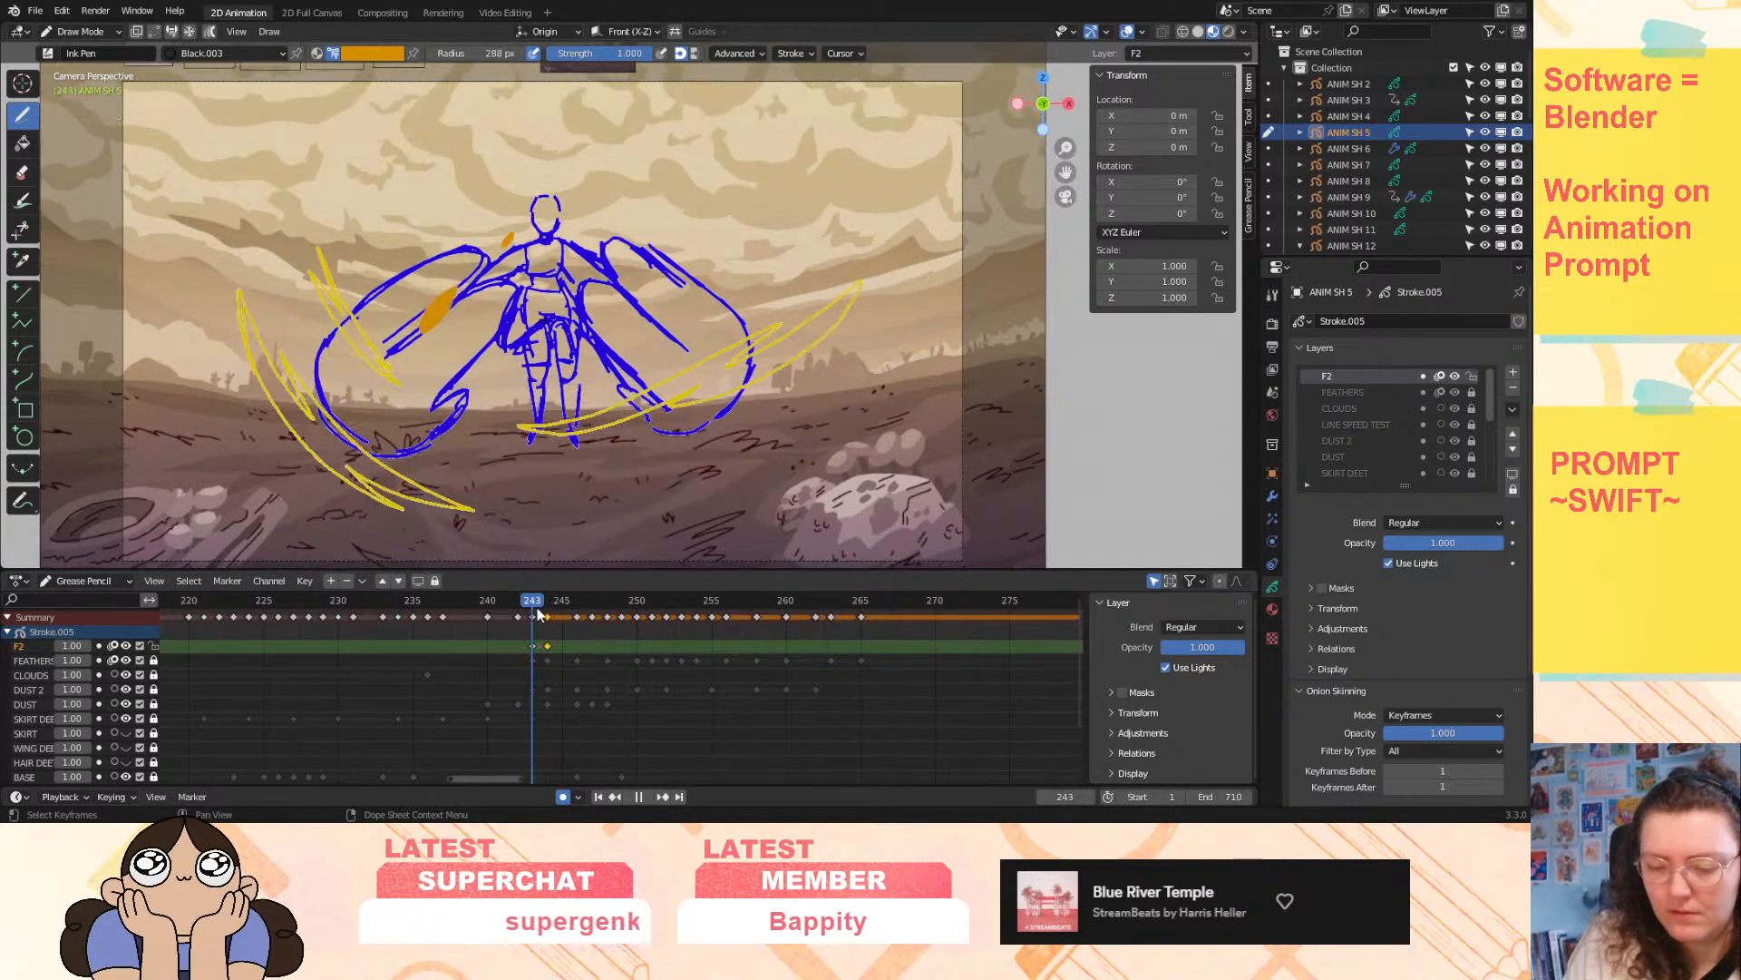
pyautogui.moveTo(538, 610); pyautogui.dragTo(551, 595)
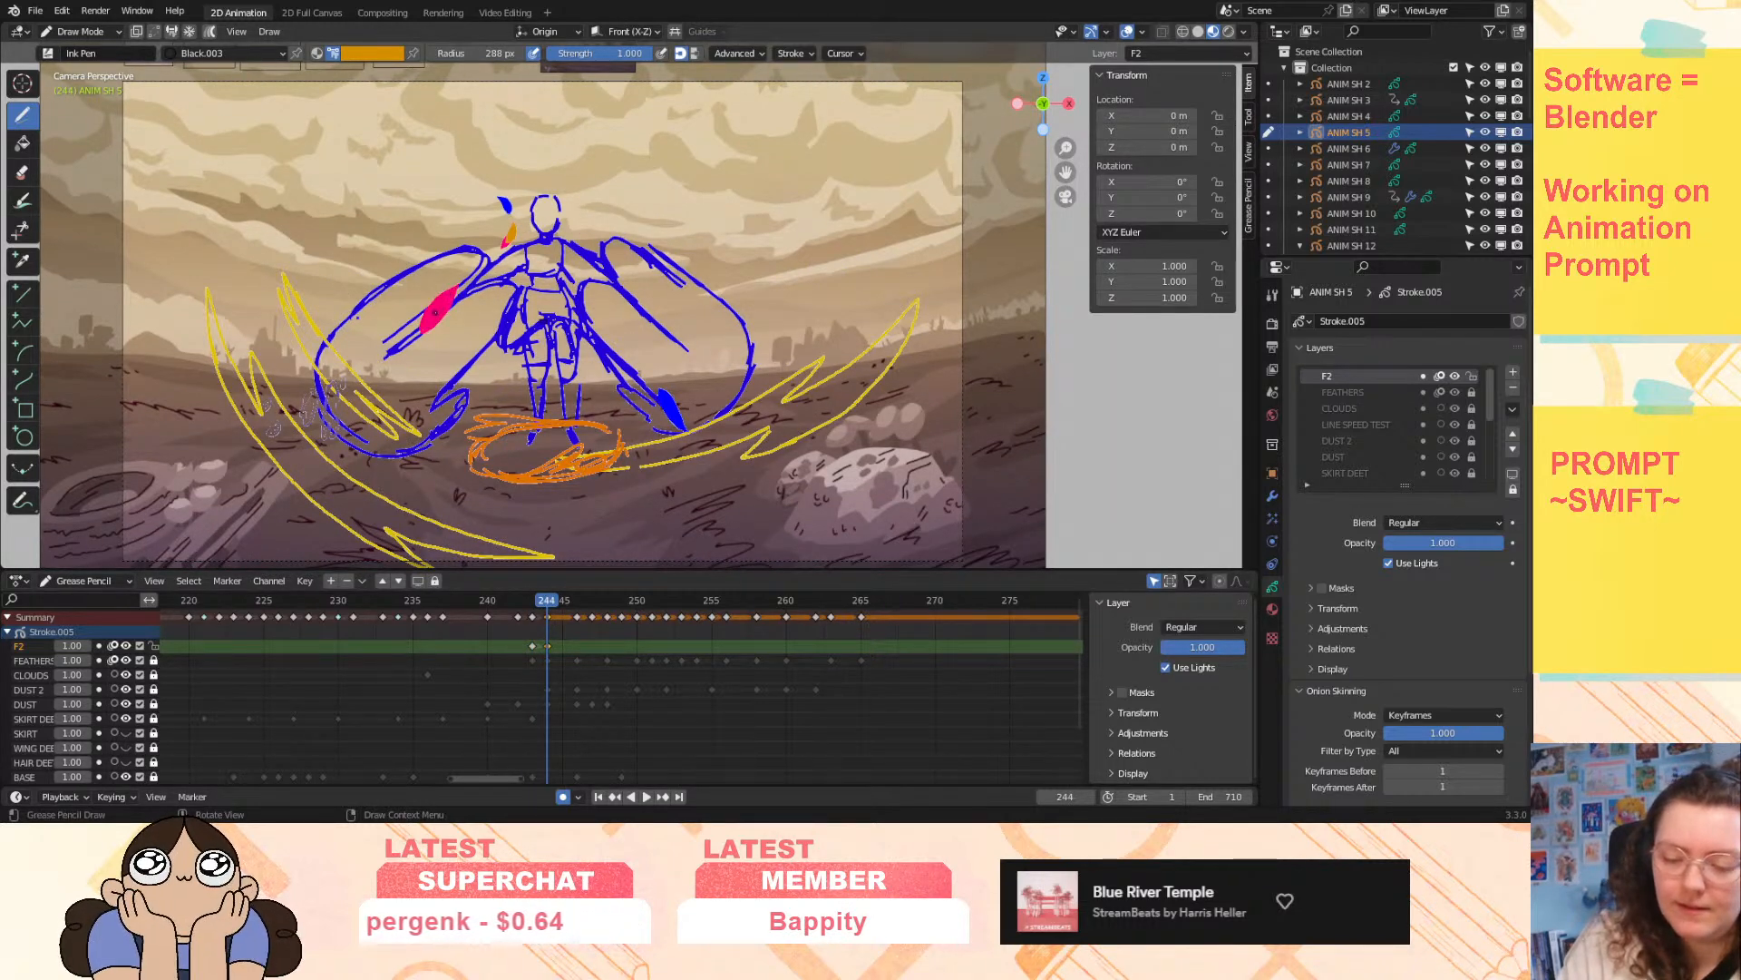
pyautogui.moveTo(437, 305); pyautogui.dragTo(467, 253)
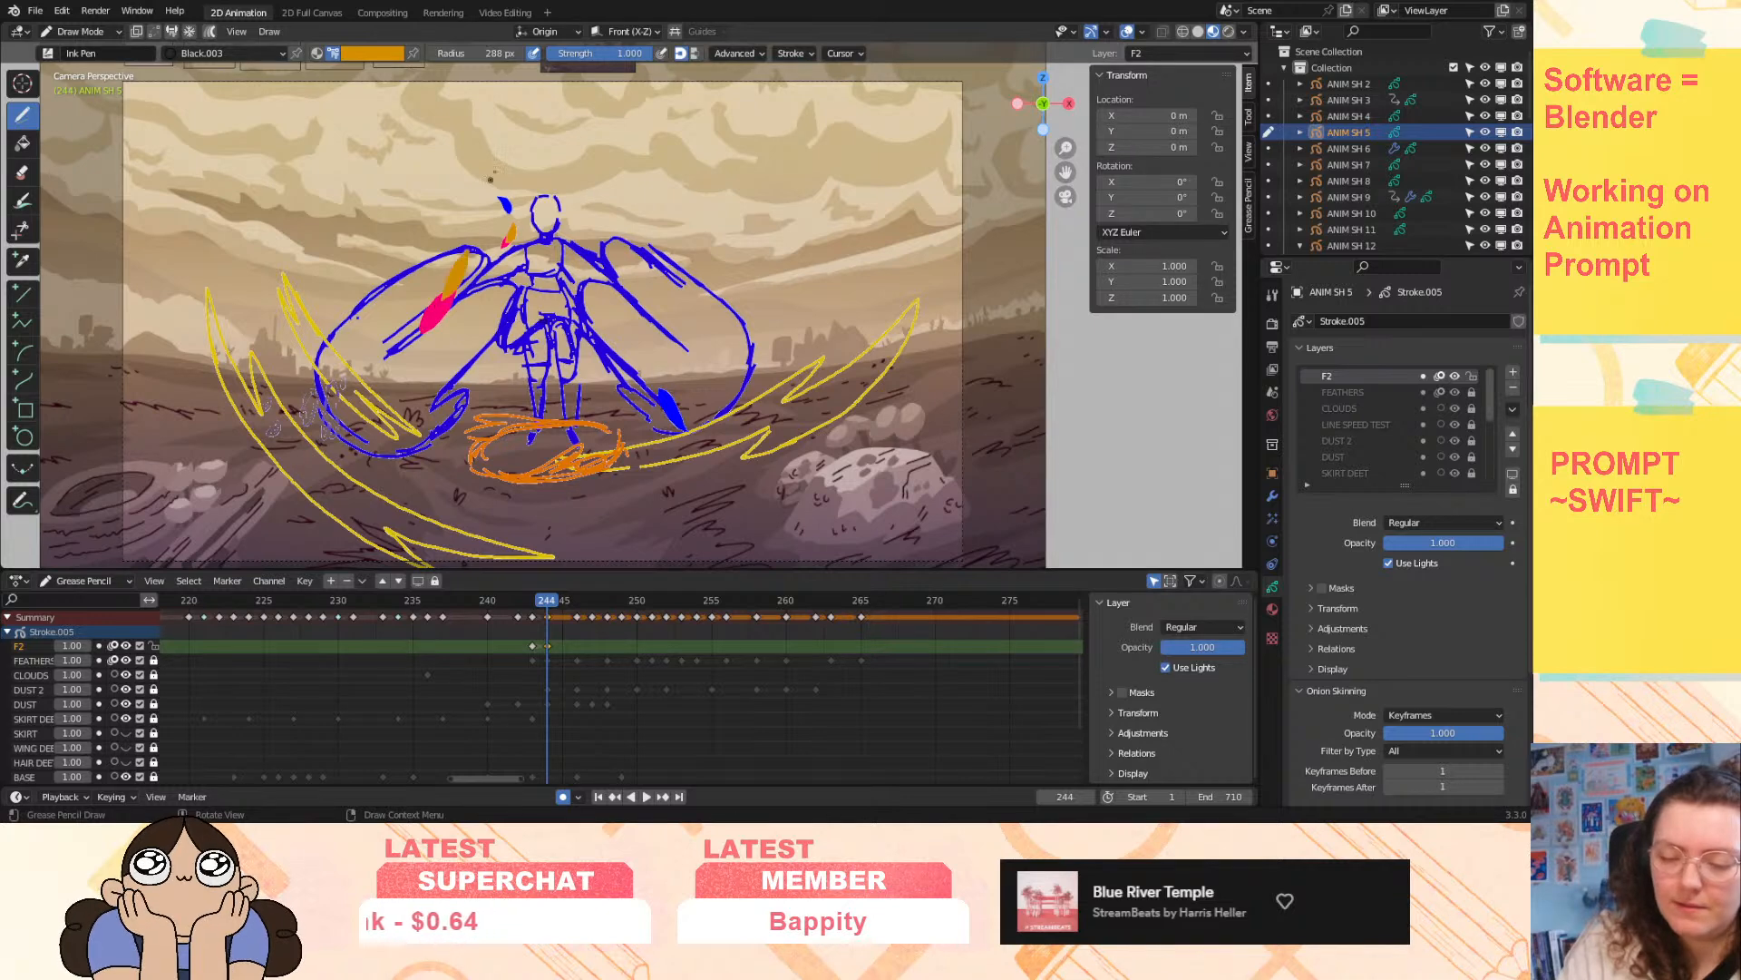
# - Draw F2's feather rising at frame 246, tipping over to the left at frame 248, and descending toward the left wing at frame 250
pyautogui.moveTo(555, 605); pyautogui.dragTo(574, 602)
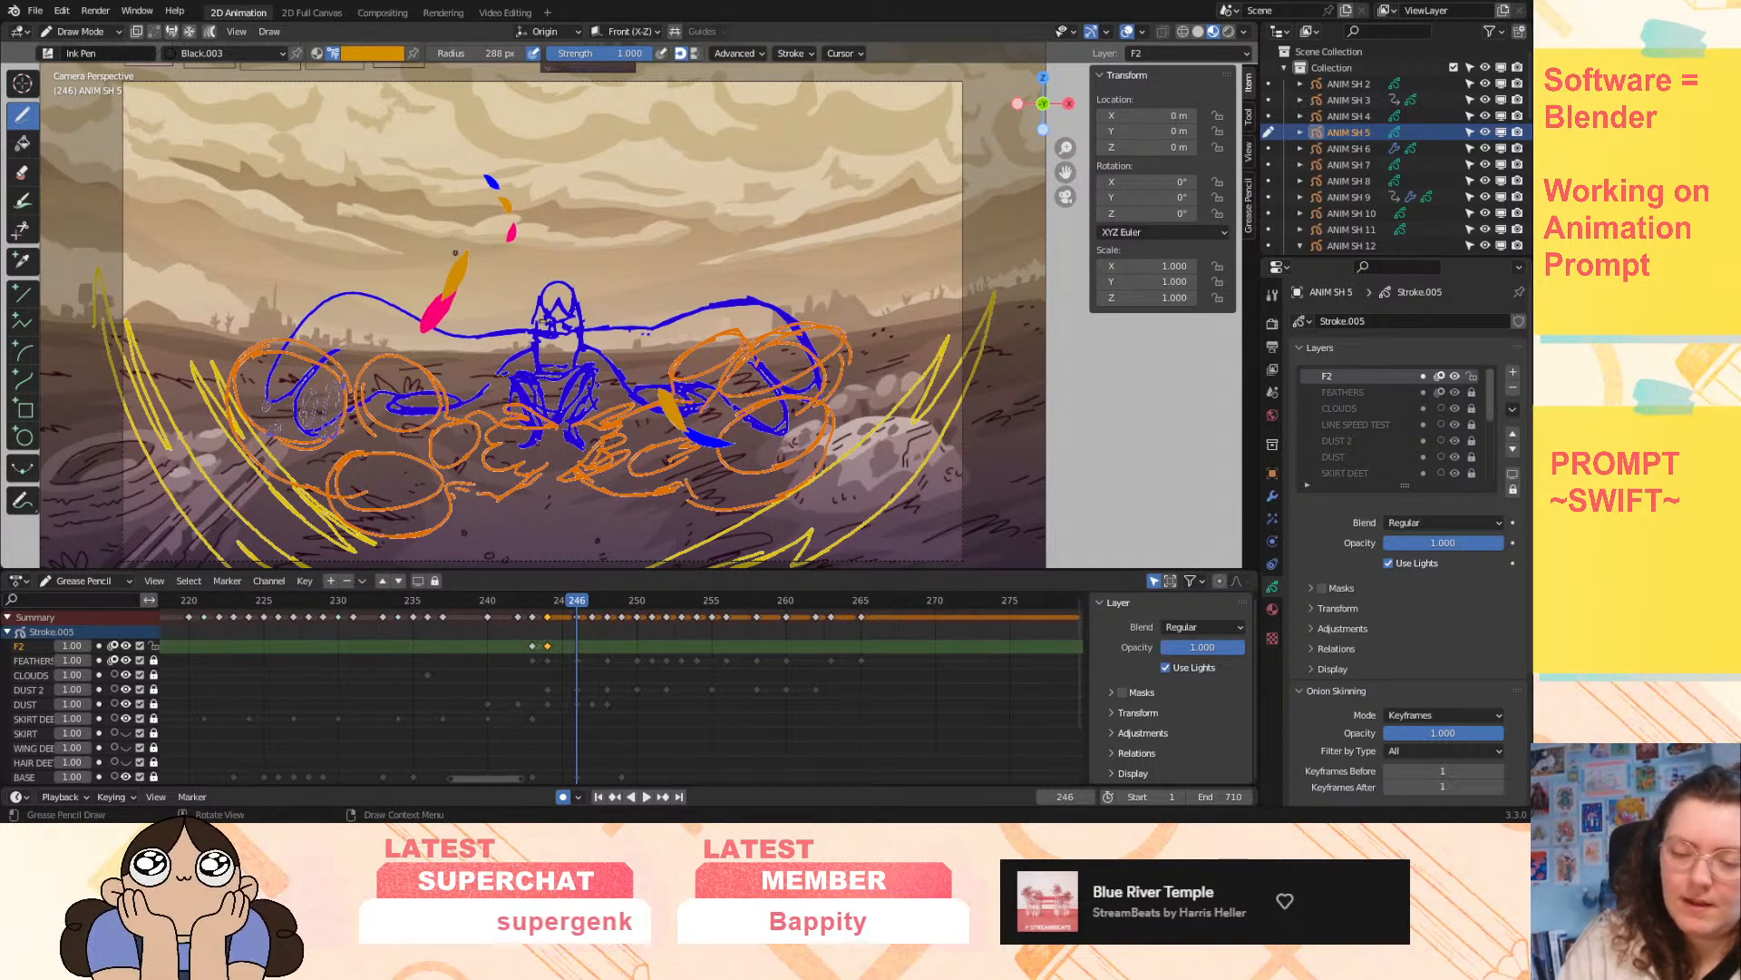
pyautogui.moveTo(461, 252); pyautogui.dragTo(437, 197)
pyautogui.moveTo(592, 606); pyautogui.dragTo(607, 606)
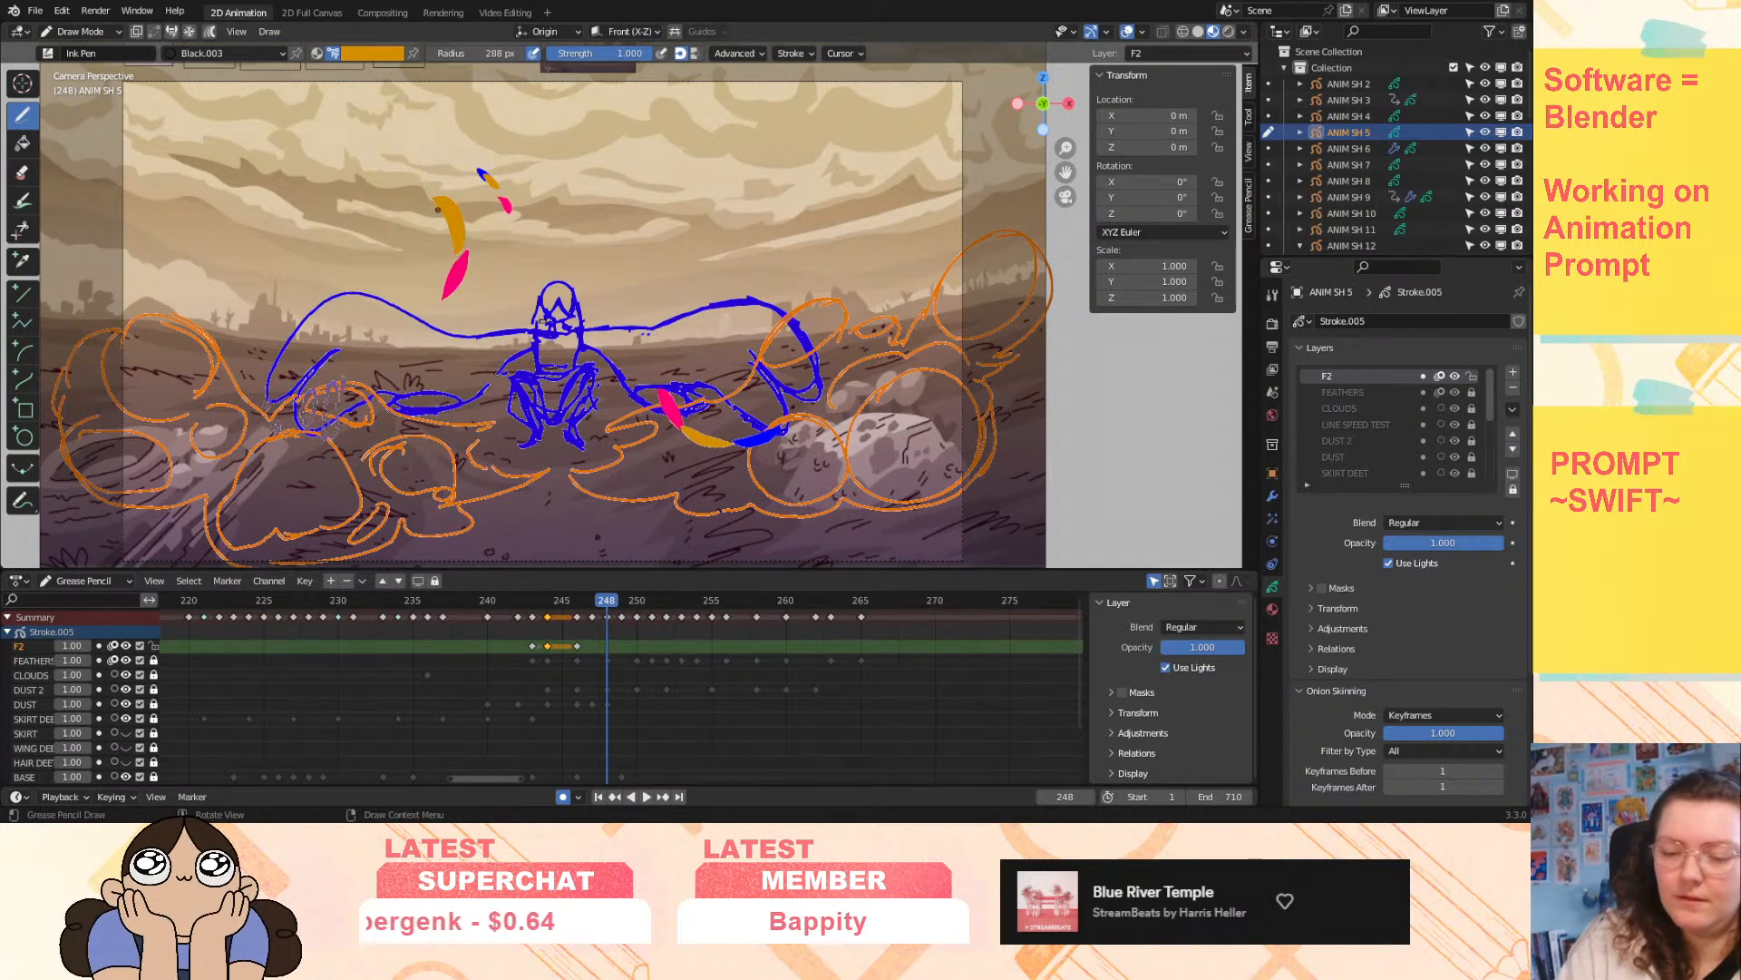
pyautogui.moveTo(380, 216); pyautogui.dragTo(444, 198)
pyautogui.press('Right')
pyautogui.press('Right')
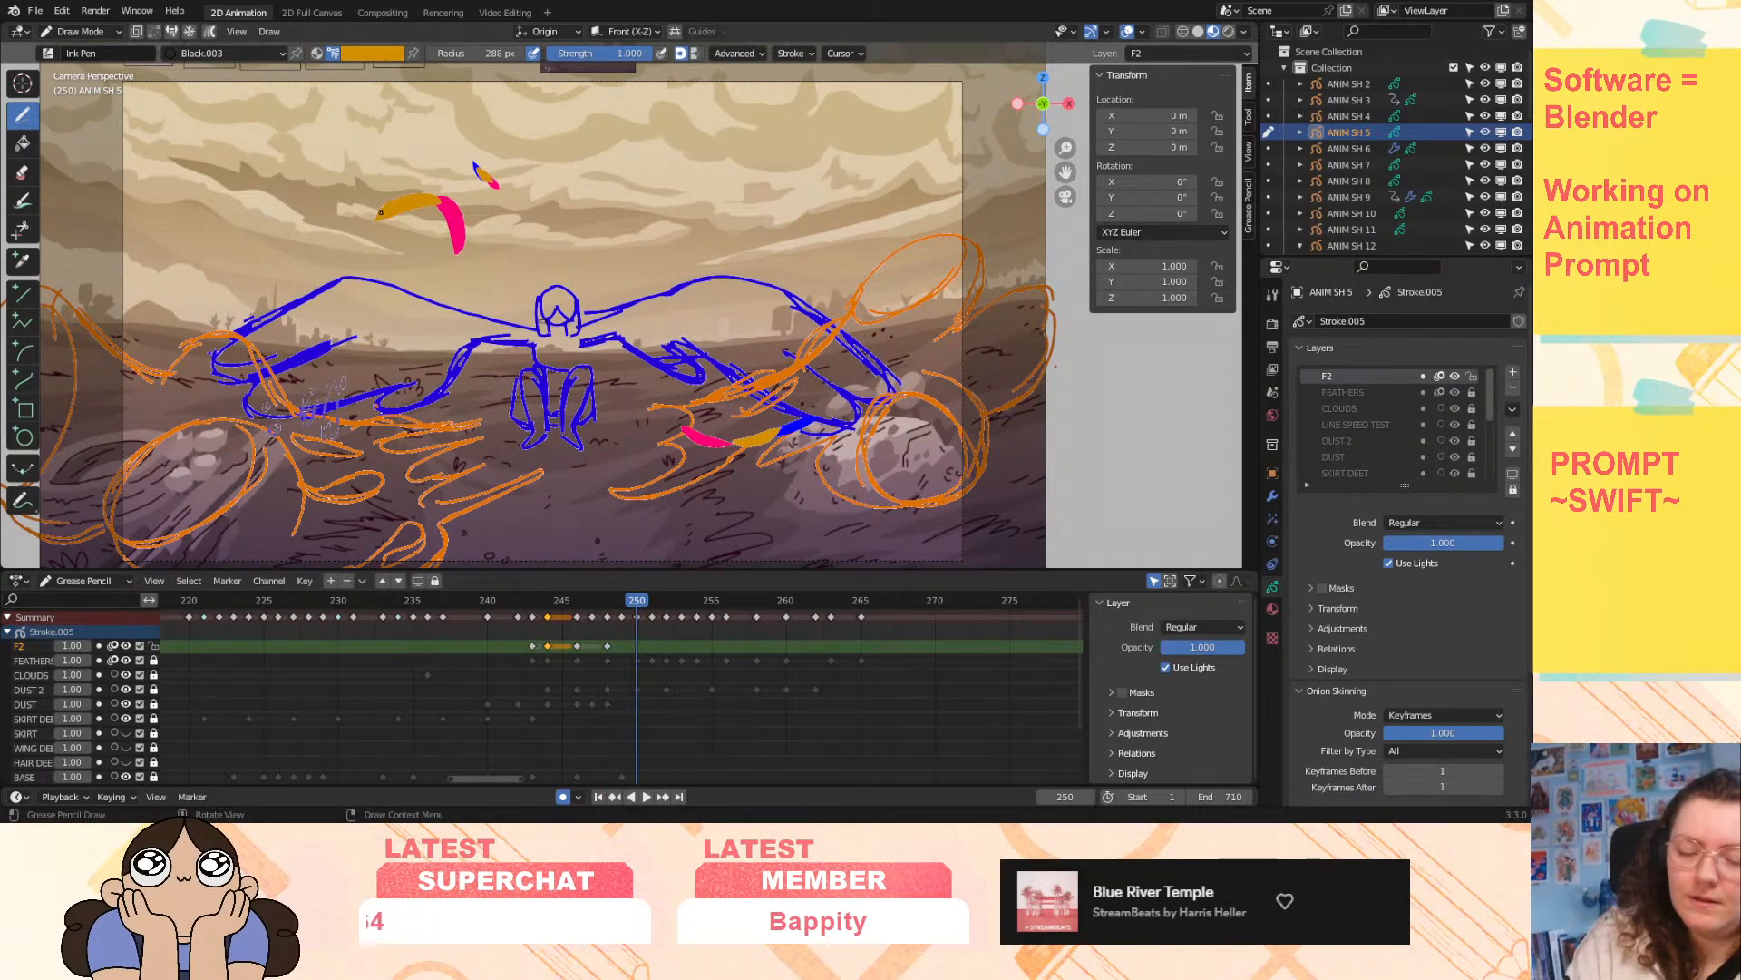
pyautogui.moveTo(370, 222); pyautogui.dragTo(332, 272)
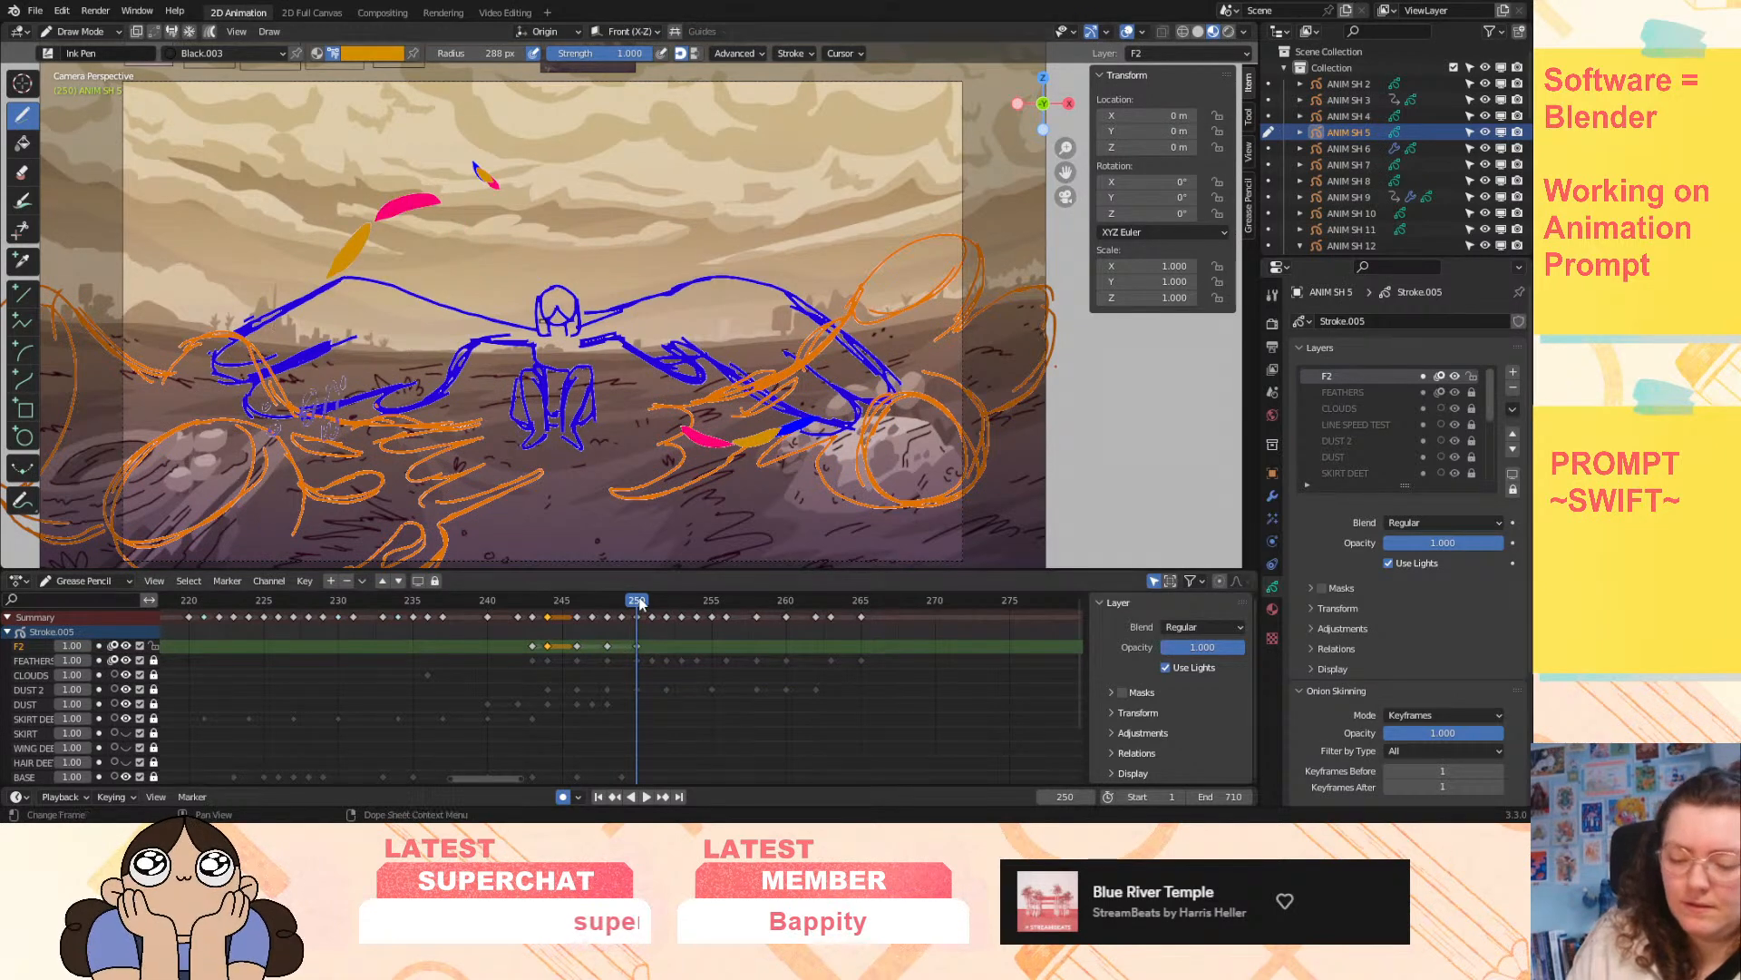
# - Draw F2's feather drifting farther down and left over the left wing at frames 252 and 254, and advance to frame 256
pyautogui.press('space')
pyautogui.press('space')
pyautogui.moveTo(331, 265); pyautogui.dragTo(271, 300)
pyautogui.hotkey('ctrl', 'z')
pyautogui.moveTo(669, 600); pyautogui.dragTo(695, 600)
pyautogui.moveTo(272, 300); pyautogui.dragTo(190, 318)
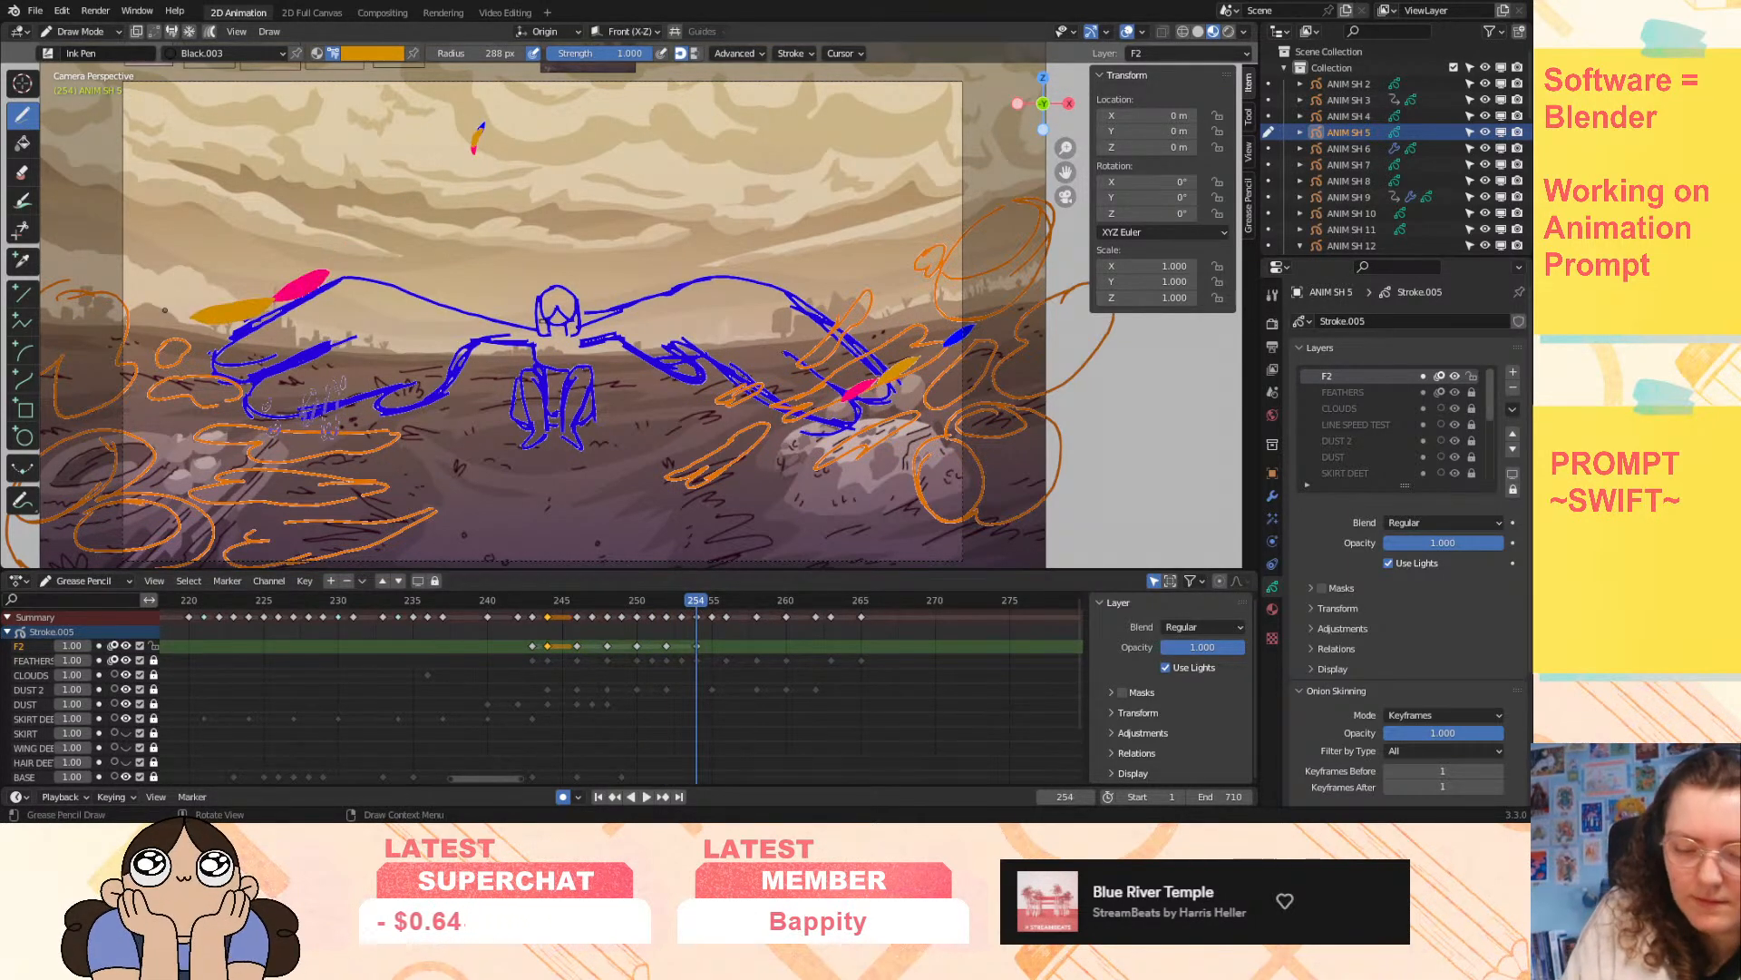
pyautogui.moveTo(696, 598); pyautogui.dragTo(725, 601)
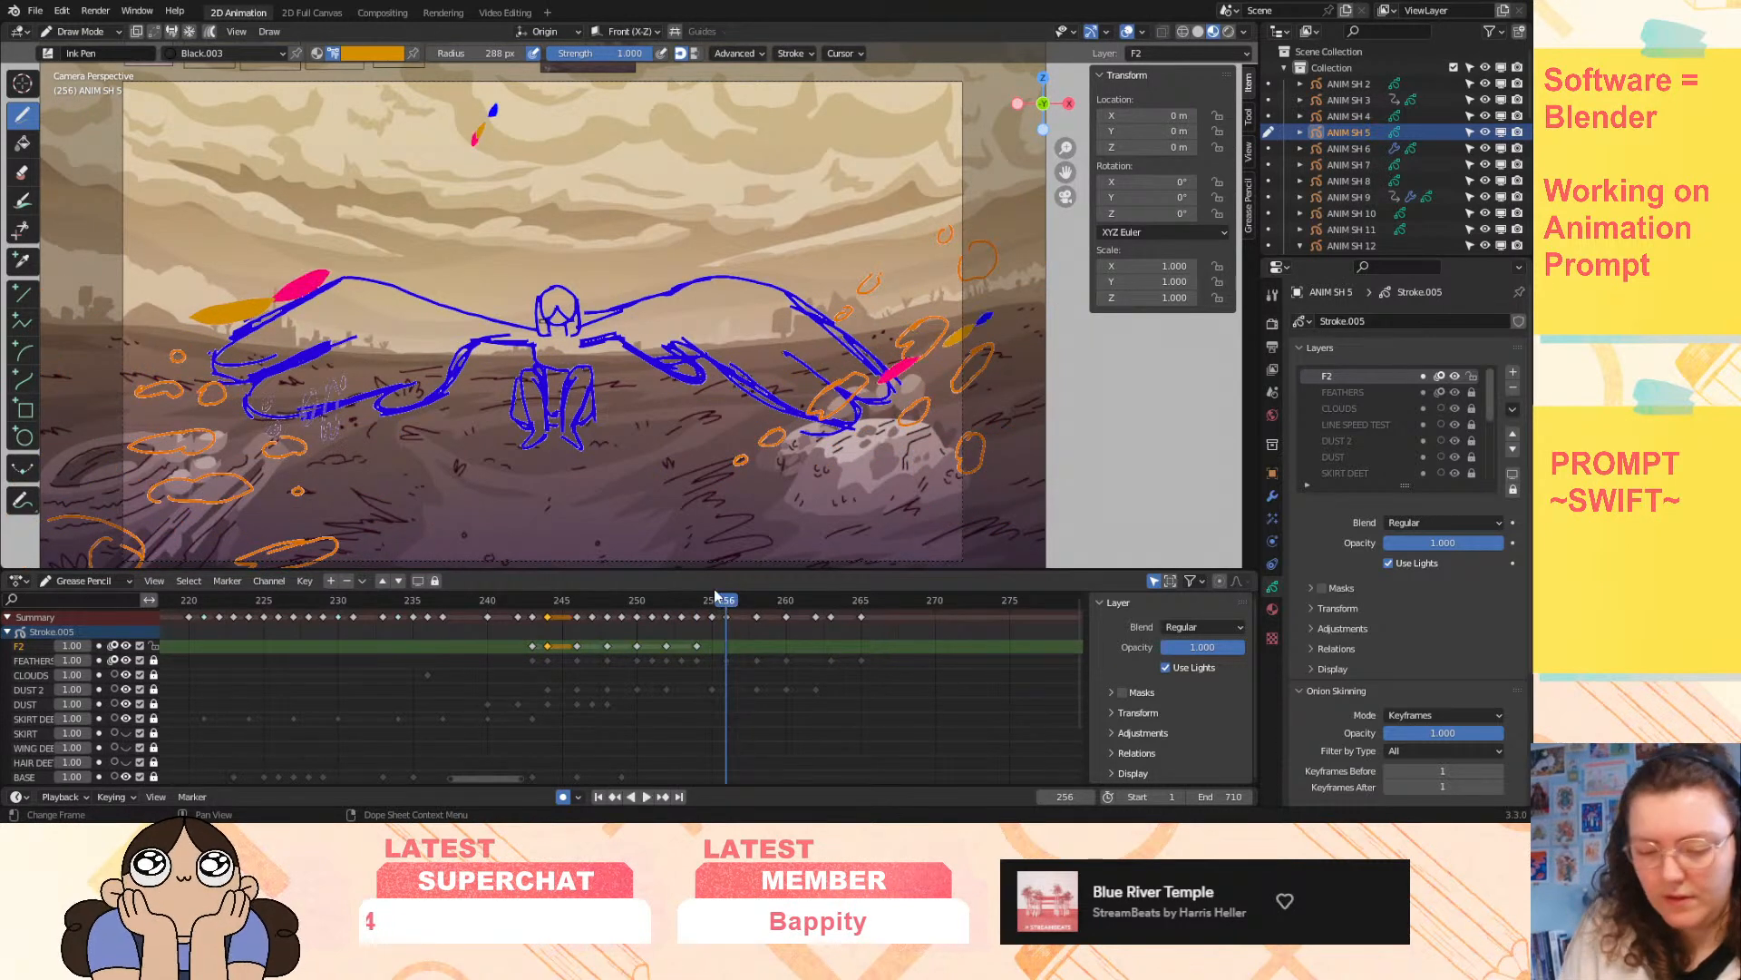
# - Draw F2's feather drifting farther left beyond the left wing at frames 256 and 258
pyautogui.moveTo(190, 318)
pyautogui.mouseDown()
pyautogui.moveTo(104, 322)
pyautogui.moveTo(123, 327)
pyautogui.mouseUp()
pyautogui.hotkey('ctrl', 'z')
pyautogui.hotkey('ctrl', 'z')
pyautogui.moveTo(737, 601); pyautogui.dragTo(758, 605)
pyautogui.moveTo(128, 329); pyautogui.dragTo(65, 339)
pyautogui.hotkey('ctrl', 'z')
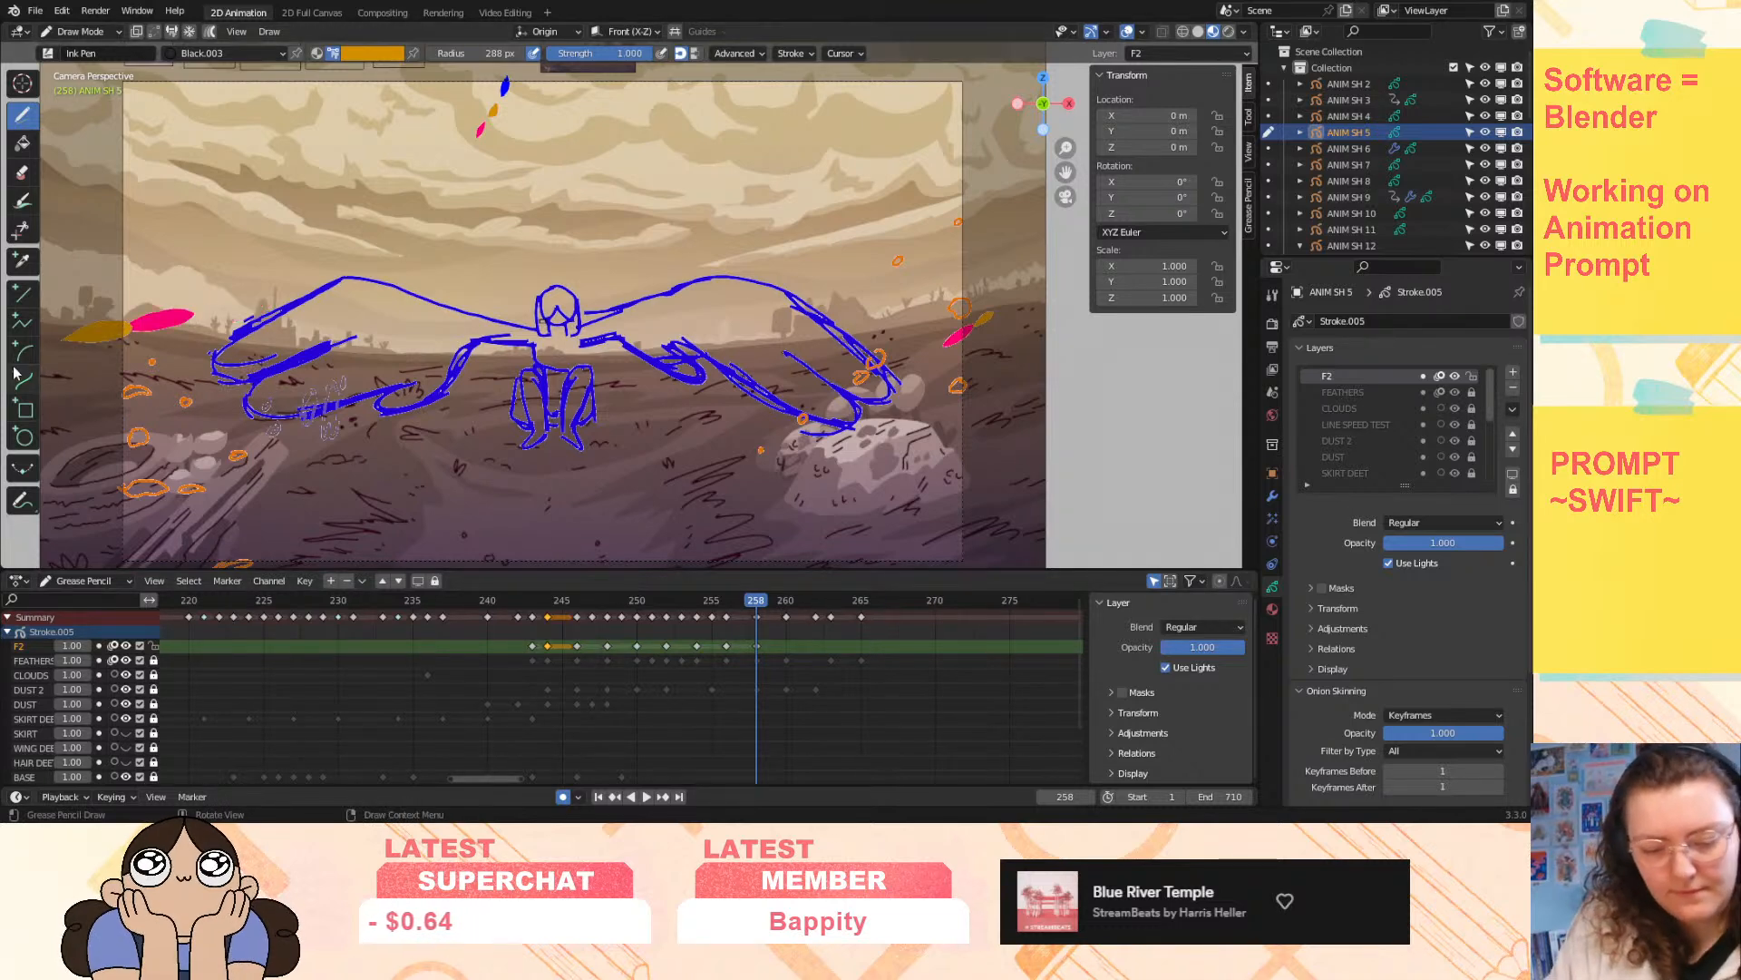
# - Insert a blank keyframe on F2 at frame 260 to end the feather's drift
pyautogui.moveTo(754, 600); pyautogui.dragTo(786, 604)
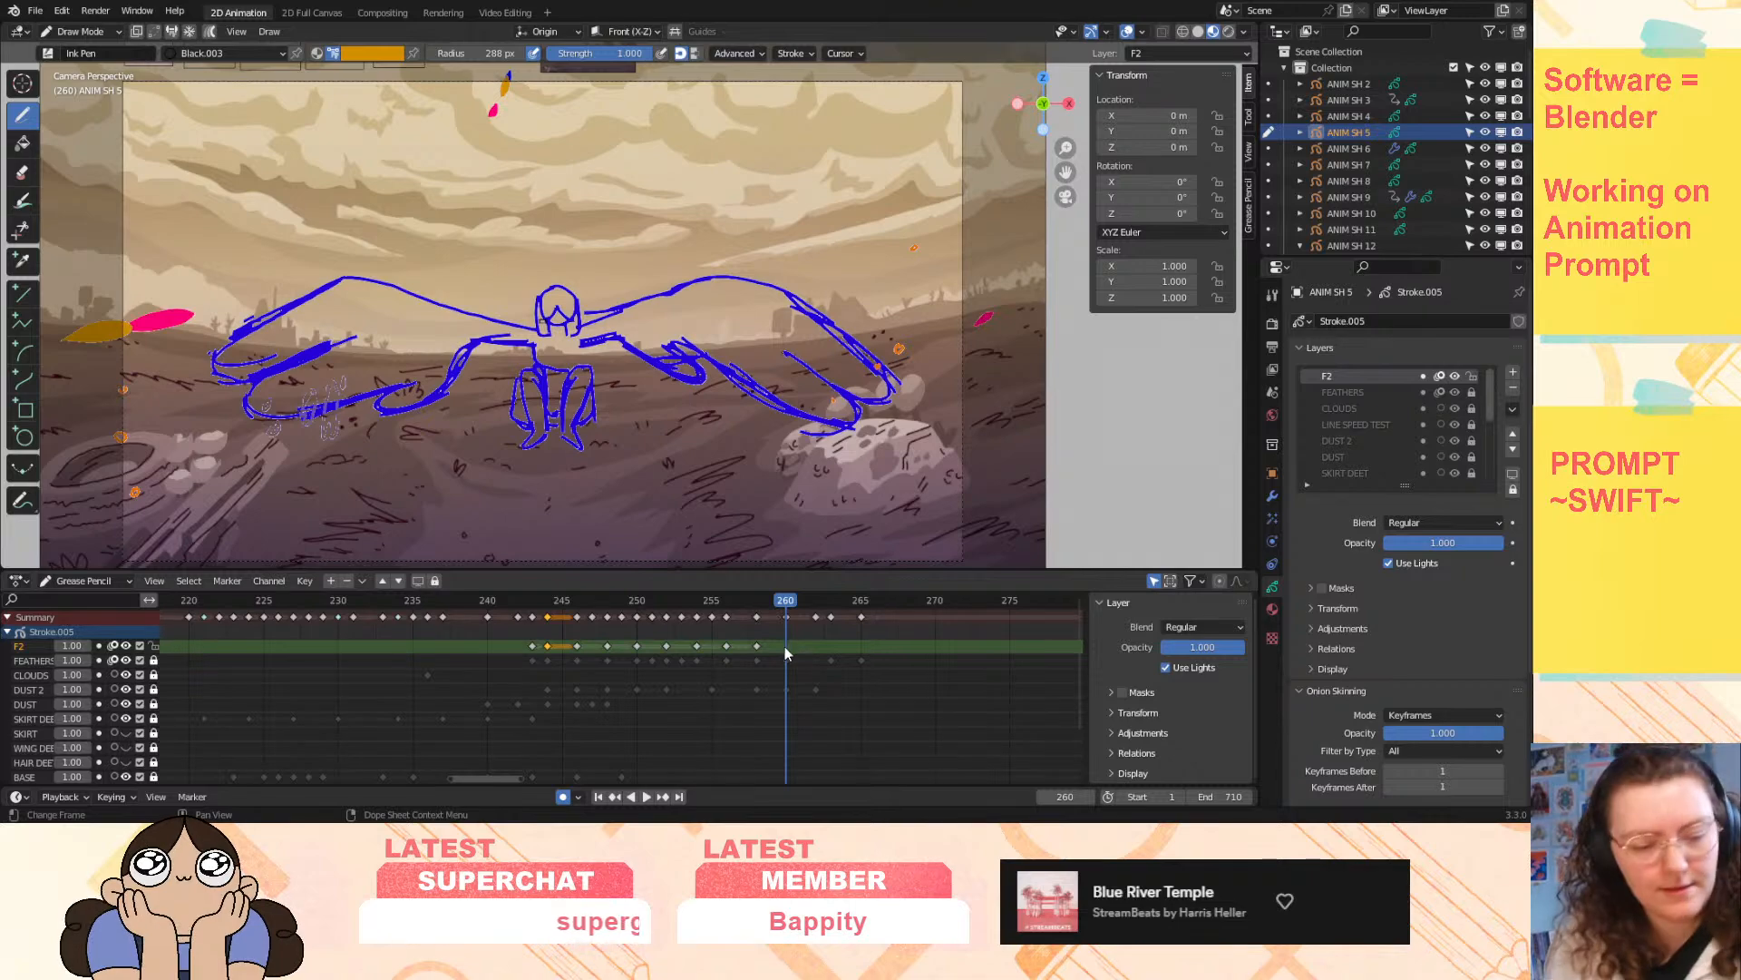
pyautogui.press('i')
pyautogui.click(789, 643)
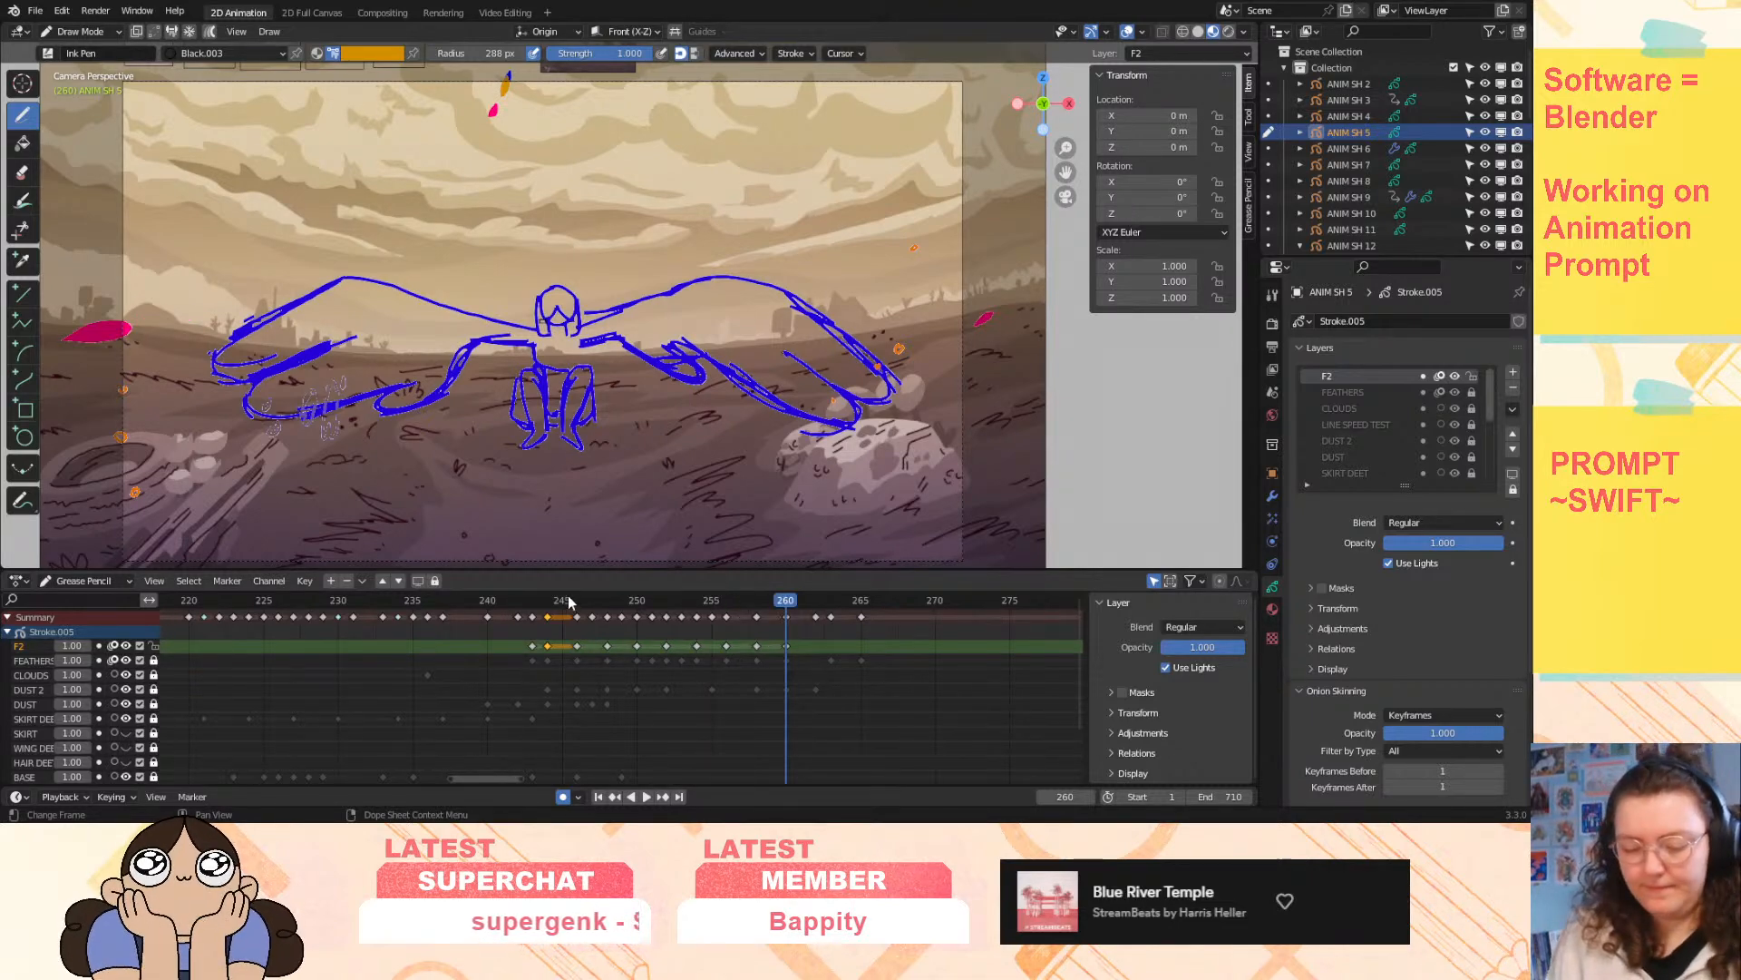
# - Play back the shot from about frame 240 to review F2's feather motion
pyautogui.moveTo(569, 603); pyautogui.dragTo(419, 604)
pyautogui.press('space')
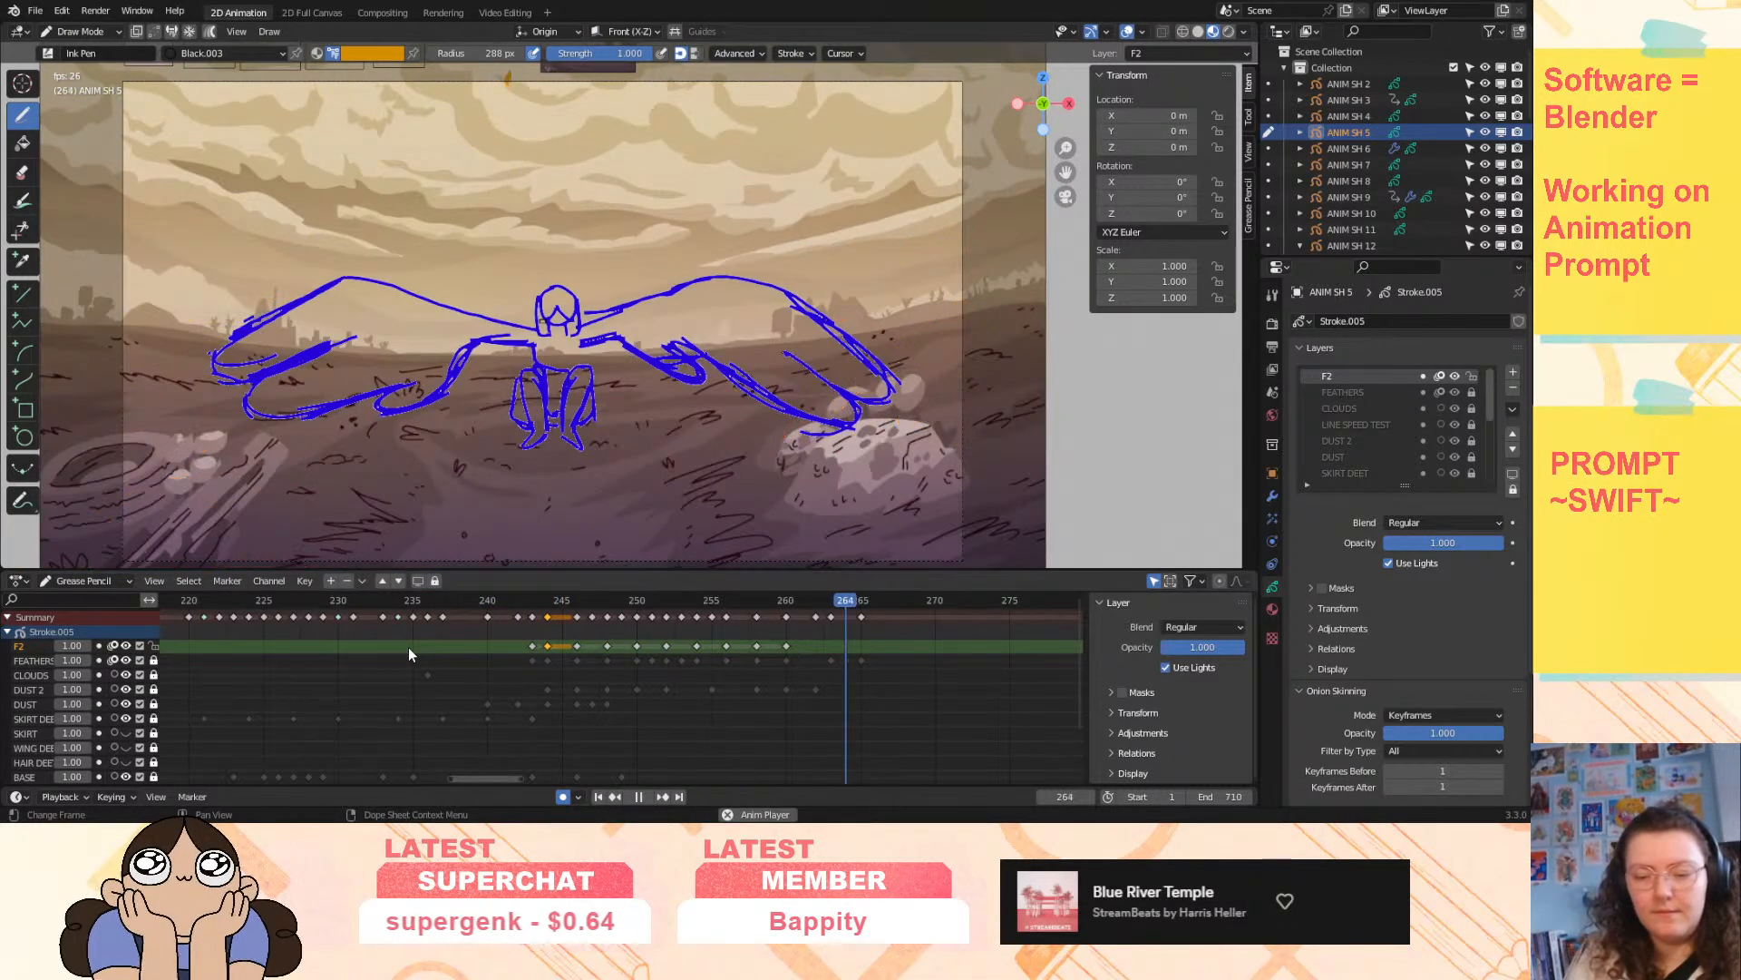
pyautogui.press('Escape')
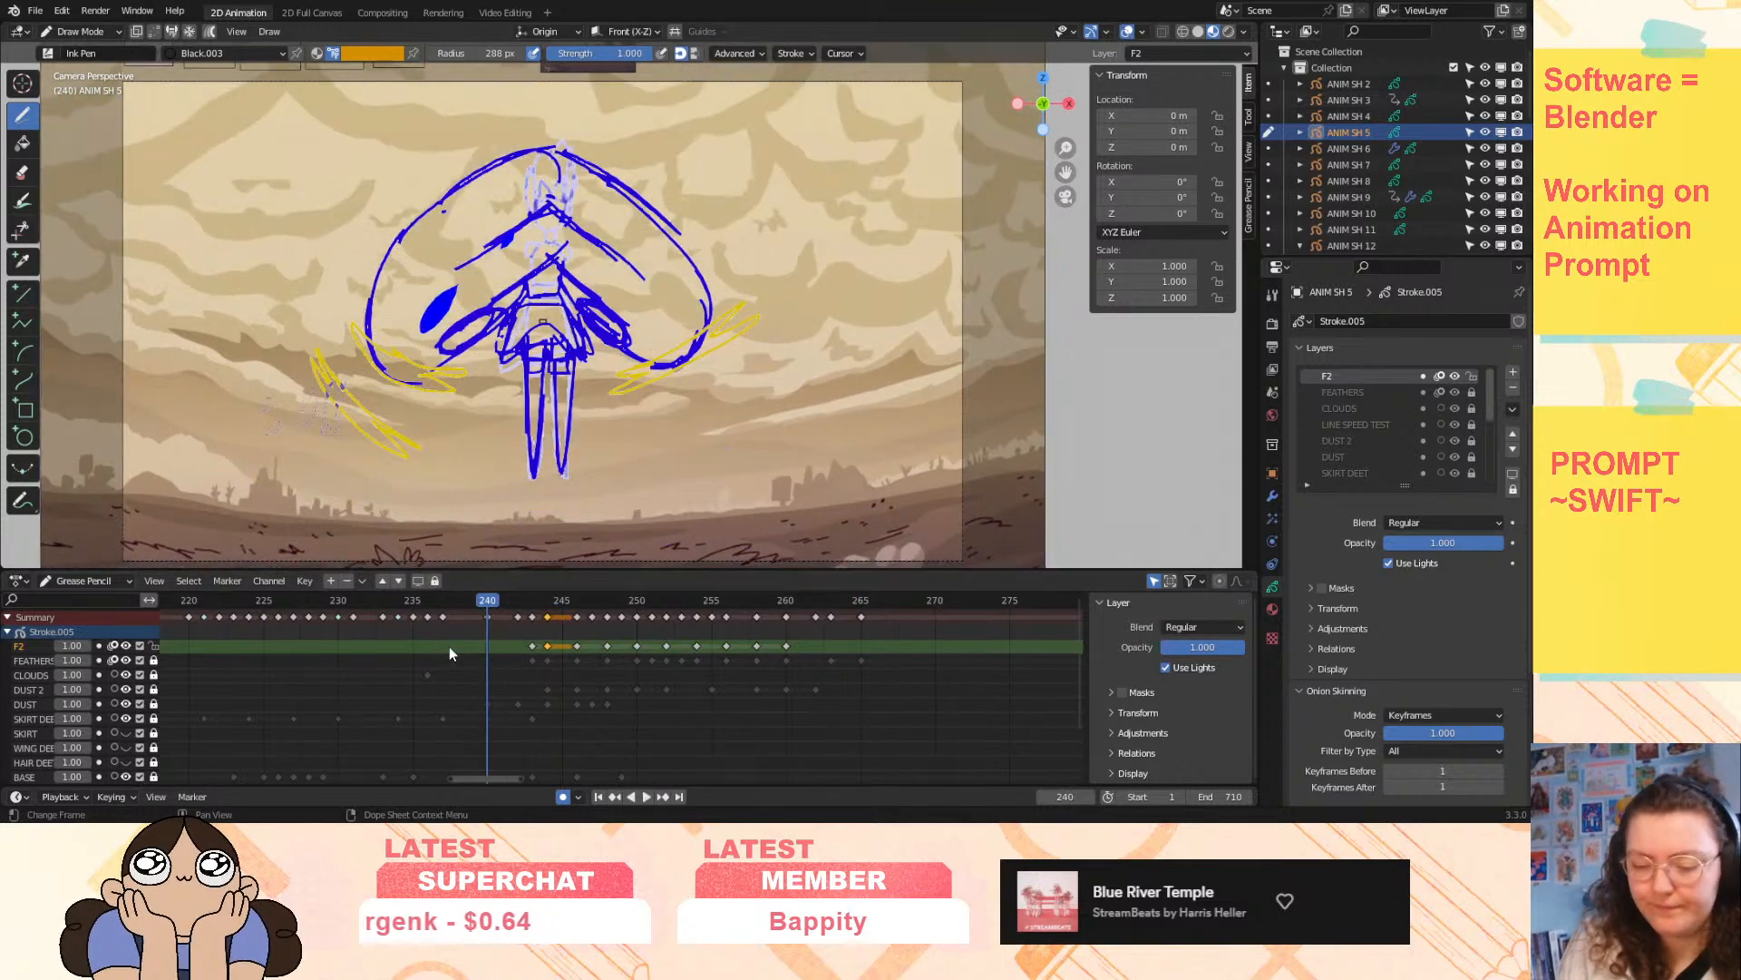
pyautogui.press('Up')
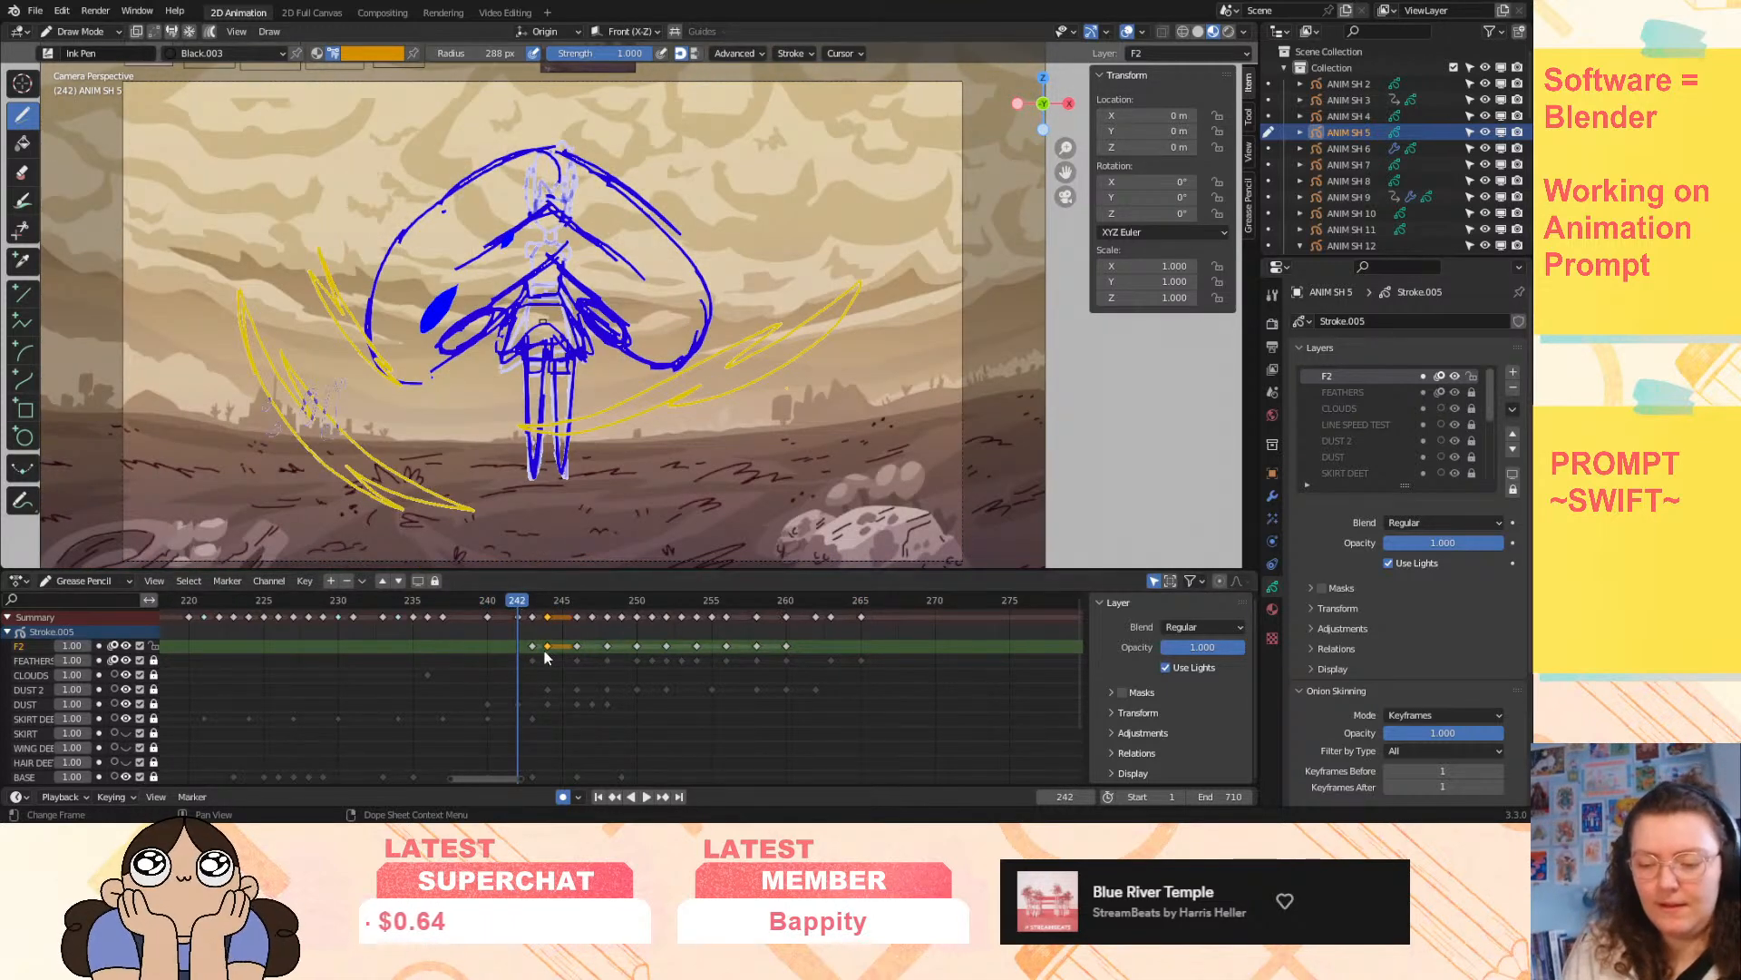
pyautogui.press('space')
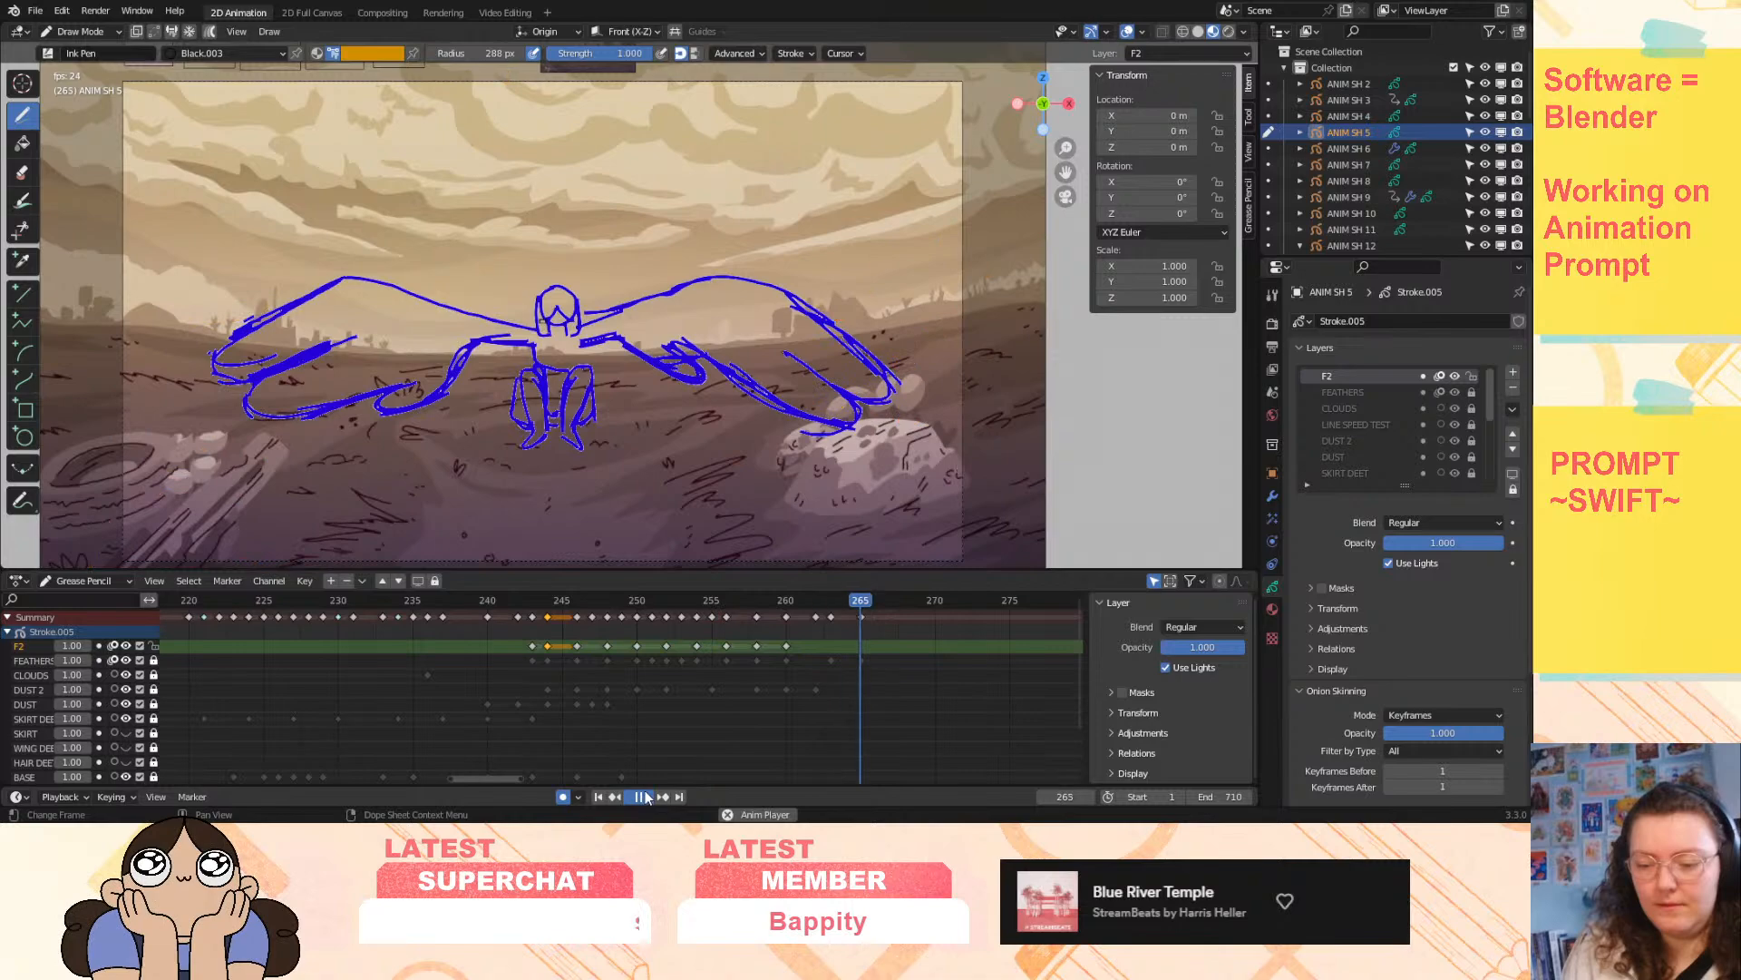
pyautogui.press('space')
pyautogui.press('space')
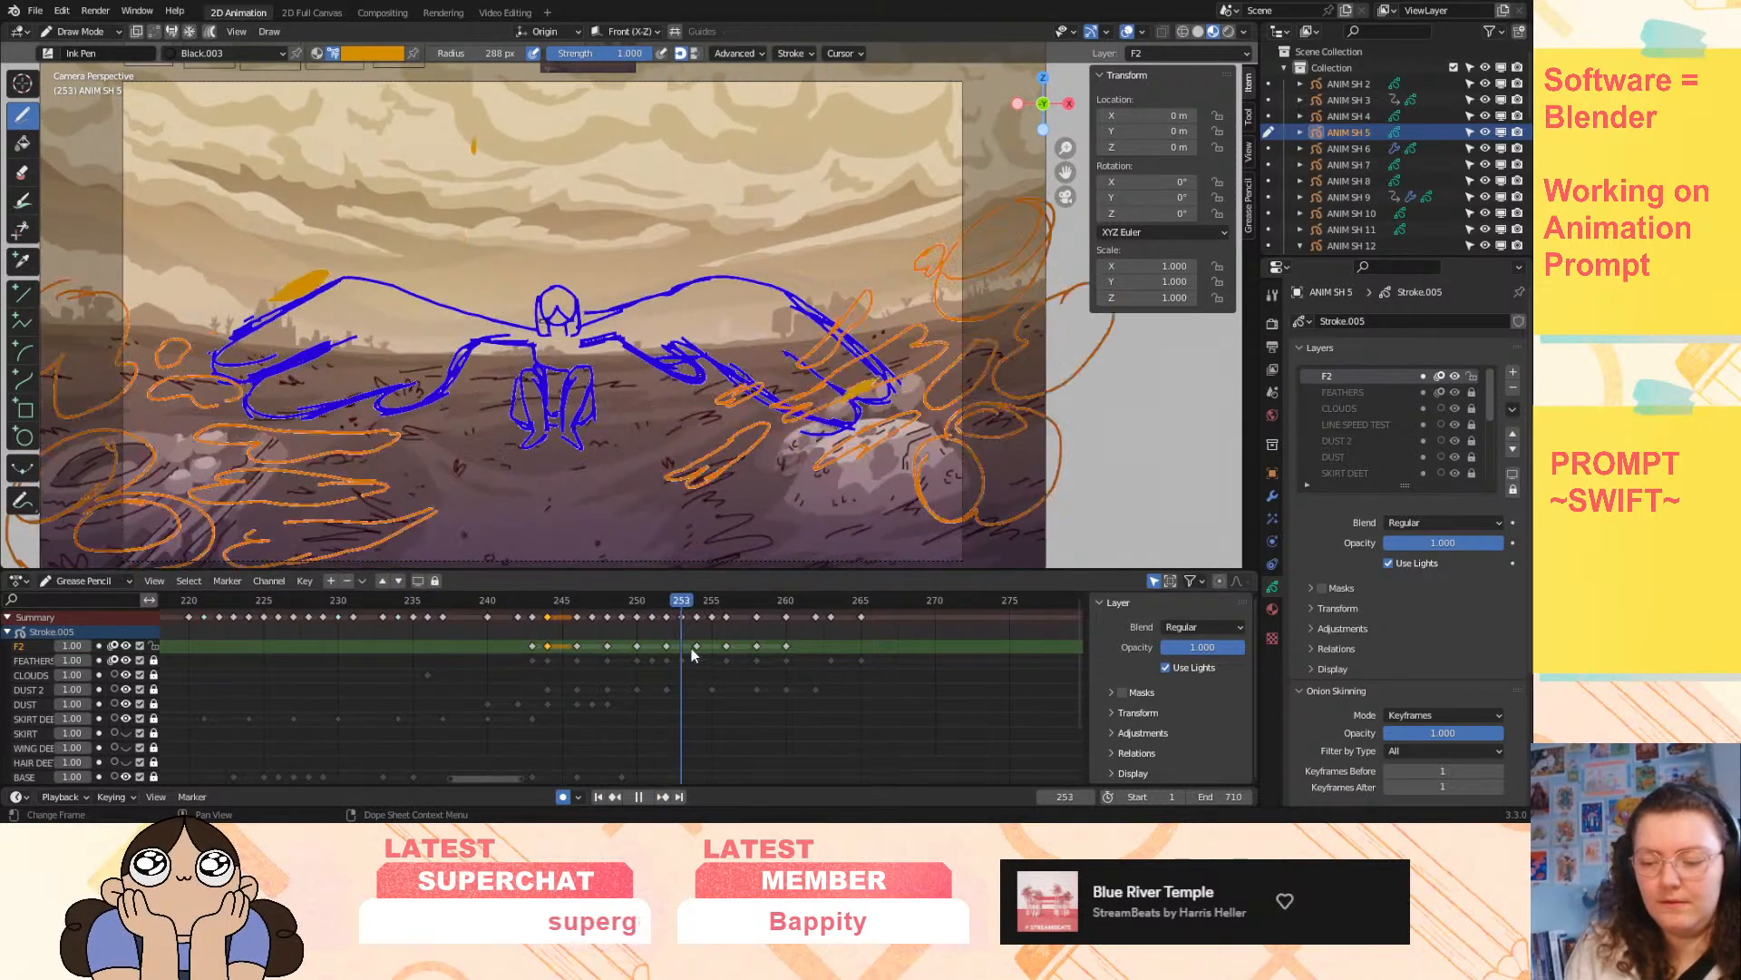
# - Add a new Grease Pencil layer named F3 to ANIM SH 5 at frame 243
pyautogui.moveTo(811, 627)
pyautogui.mouseDown()
pyautogui.moveTo(553, 672)
pyautogui.moveTo(722, 655)
pyautogui.moveTo(529, 697)
pyautogui.moveTo(539, 678)
pyautogui.mouseUp()
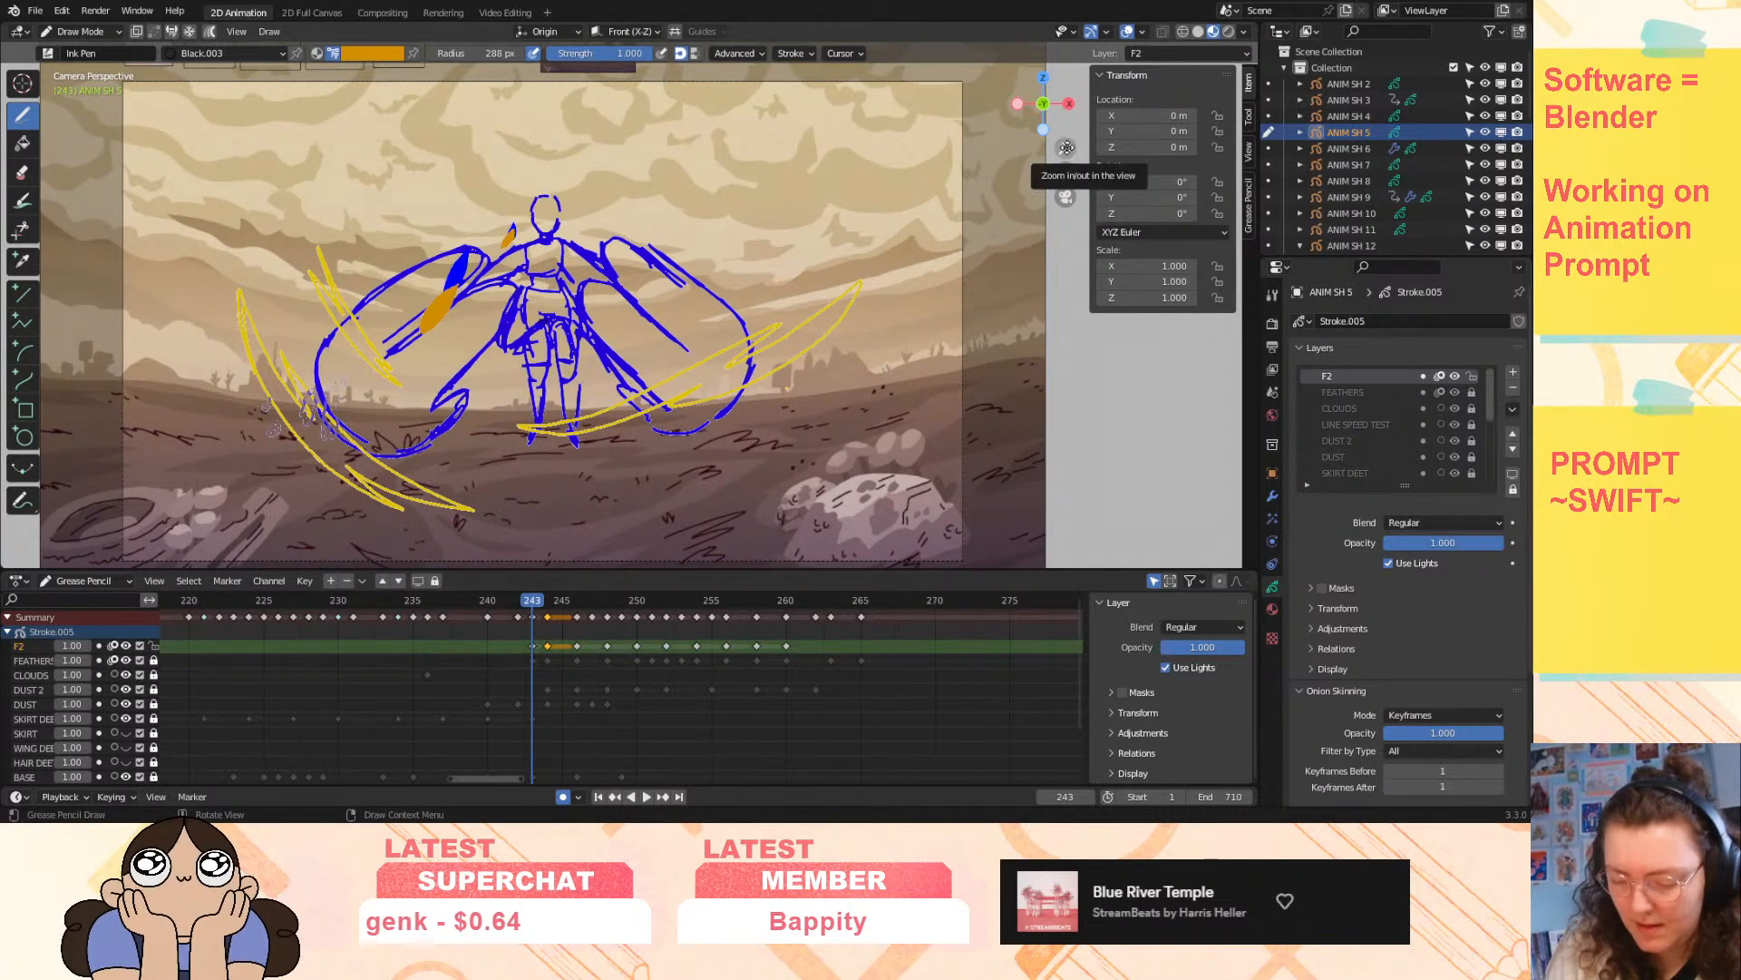
pyautogui.click(1513, 372)
pyautogui.doubleClick(1344, 375)
pyautogui.write('F')
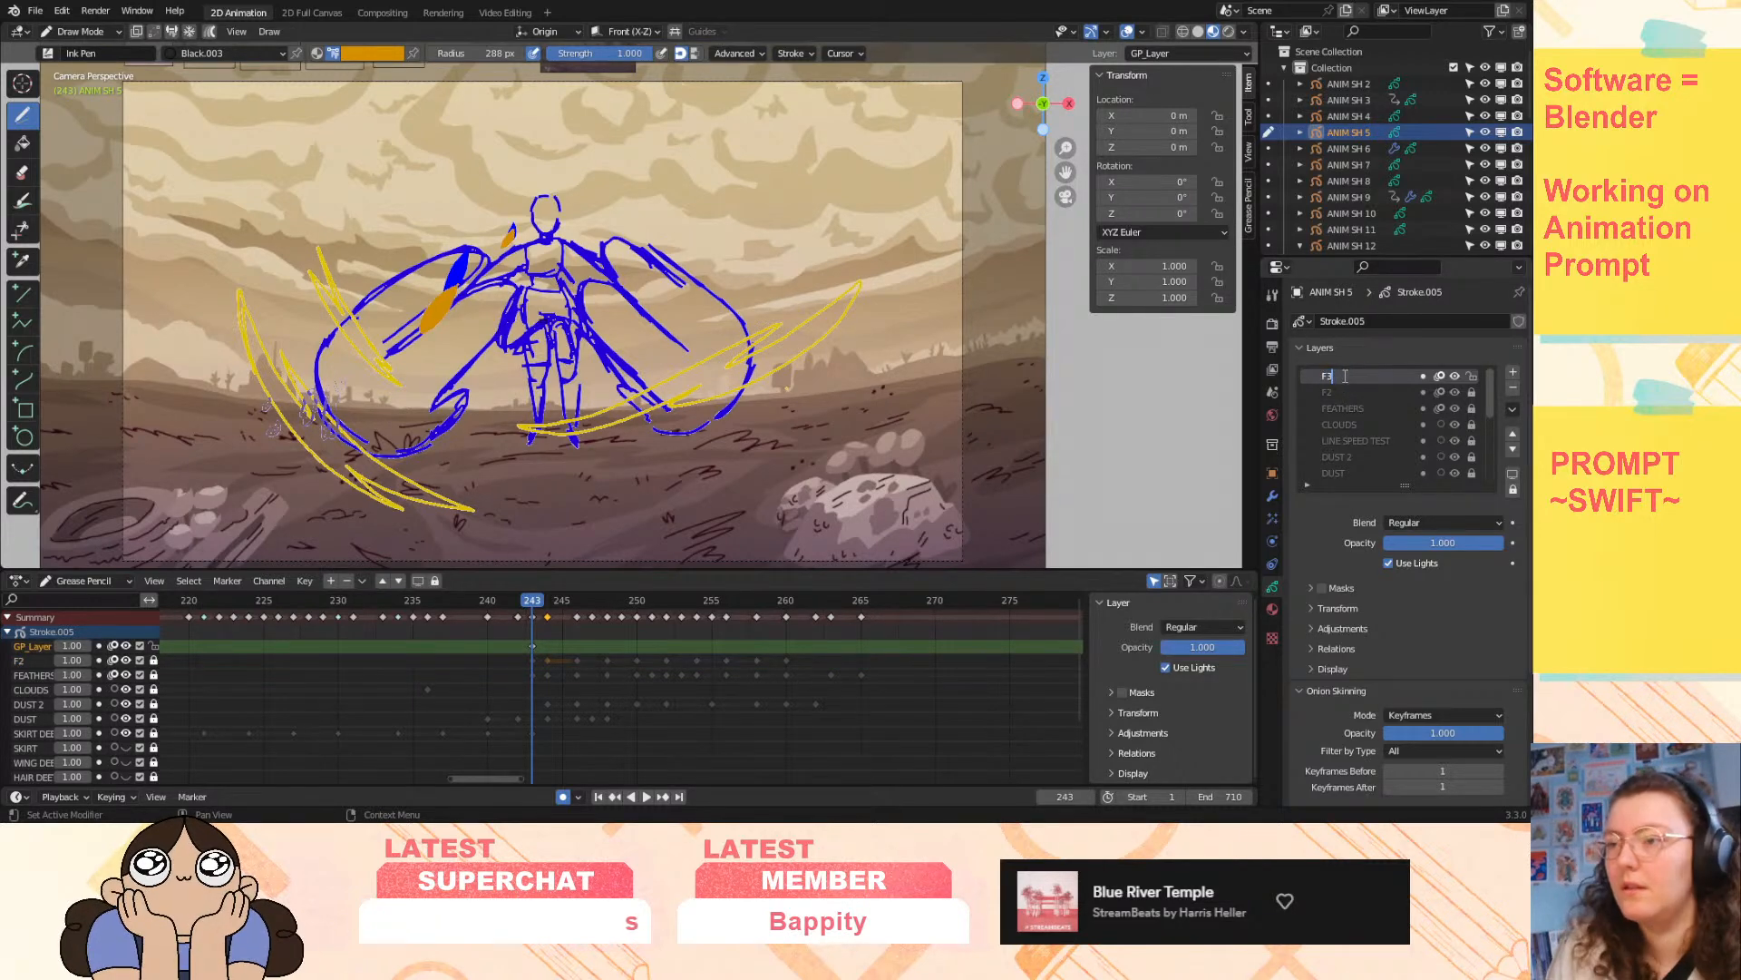
pyautogui.write('3')
pyautogui.press('Return')
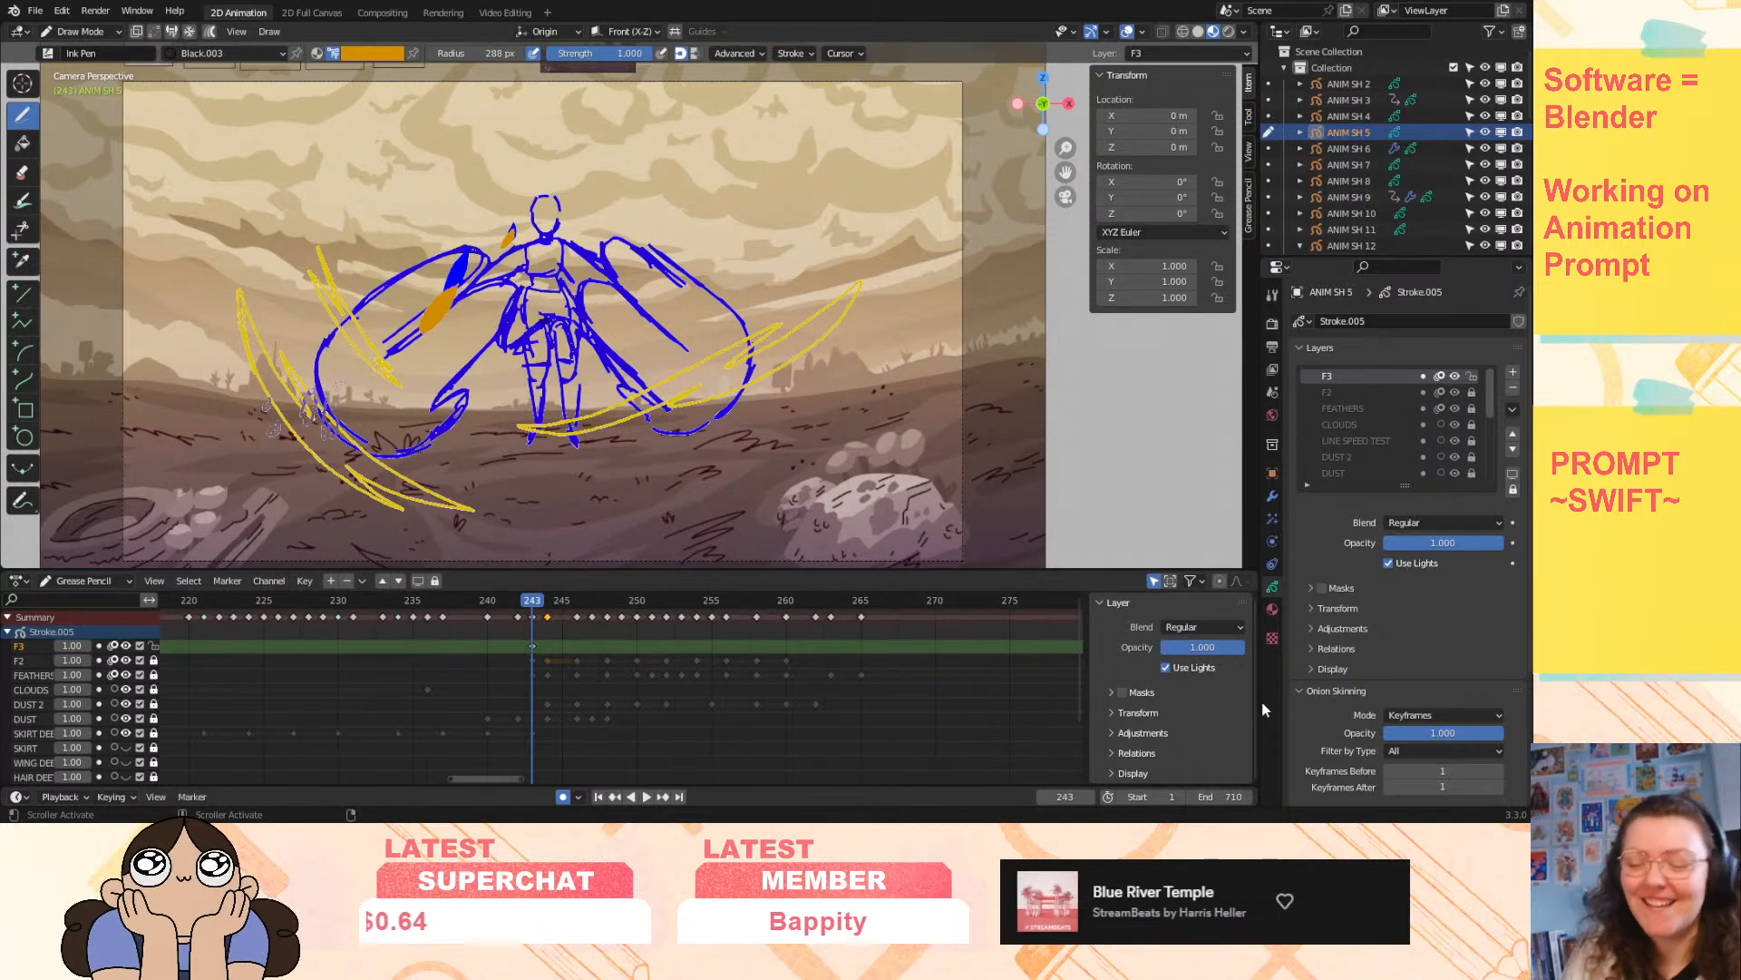
# - Play and scrub through frames 243 to 248 to examine the feather motion, stopping at frame 246
pyautogui.moveTo(404, 637)
pyautogui.mouseDown()
pyautogui.moveTo(211, 659)
pyautogui.moveTo(158, 613)
pyautogui.moveTo(503, 612)
pyautogui.moveTo(434, 629)
pyautogui.moveTo(655, 640)
pyautogui.mouseUp()
pyautogui.press('Escape')
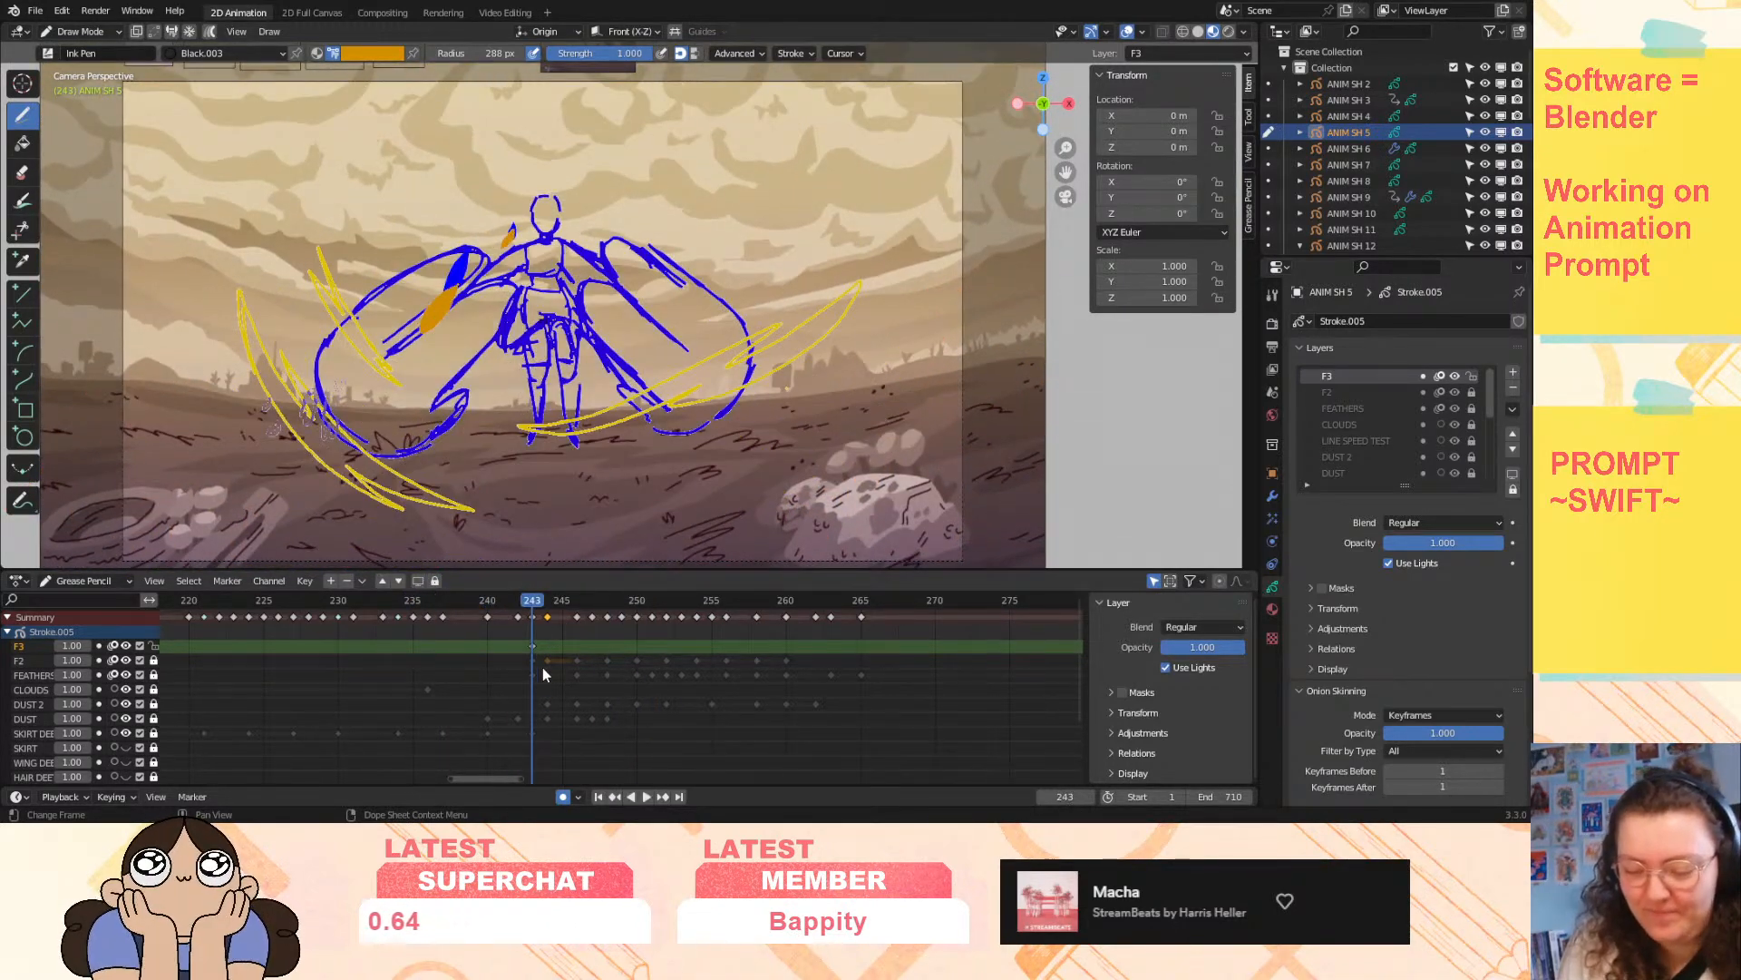
pyautogui.press('space')
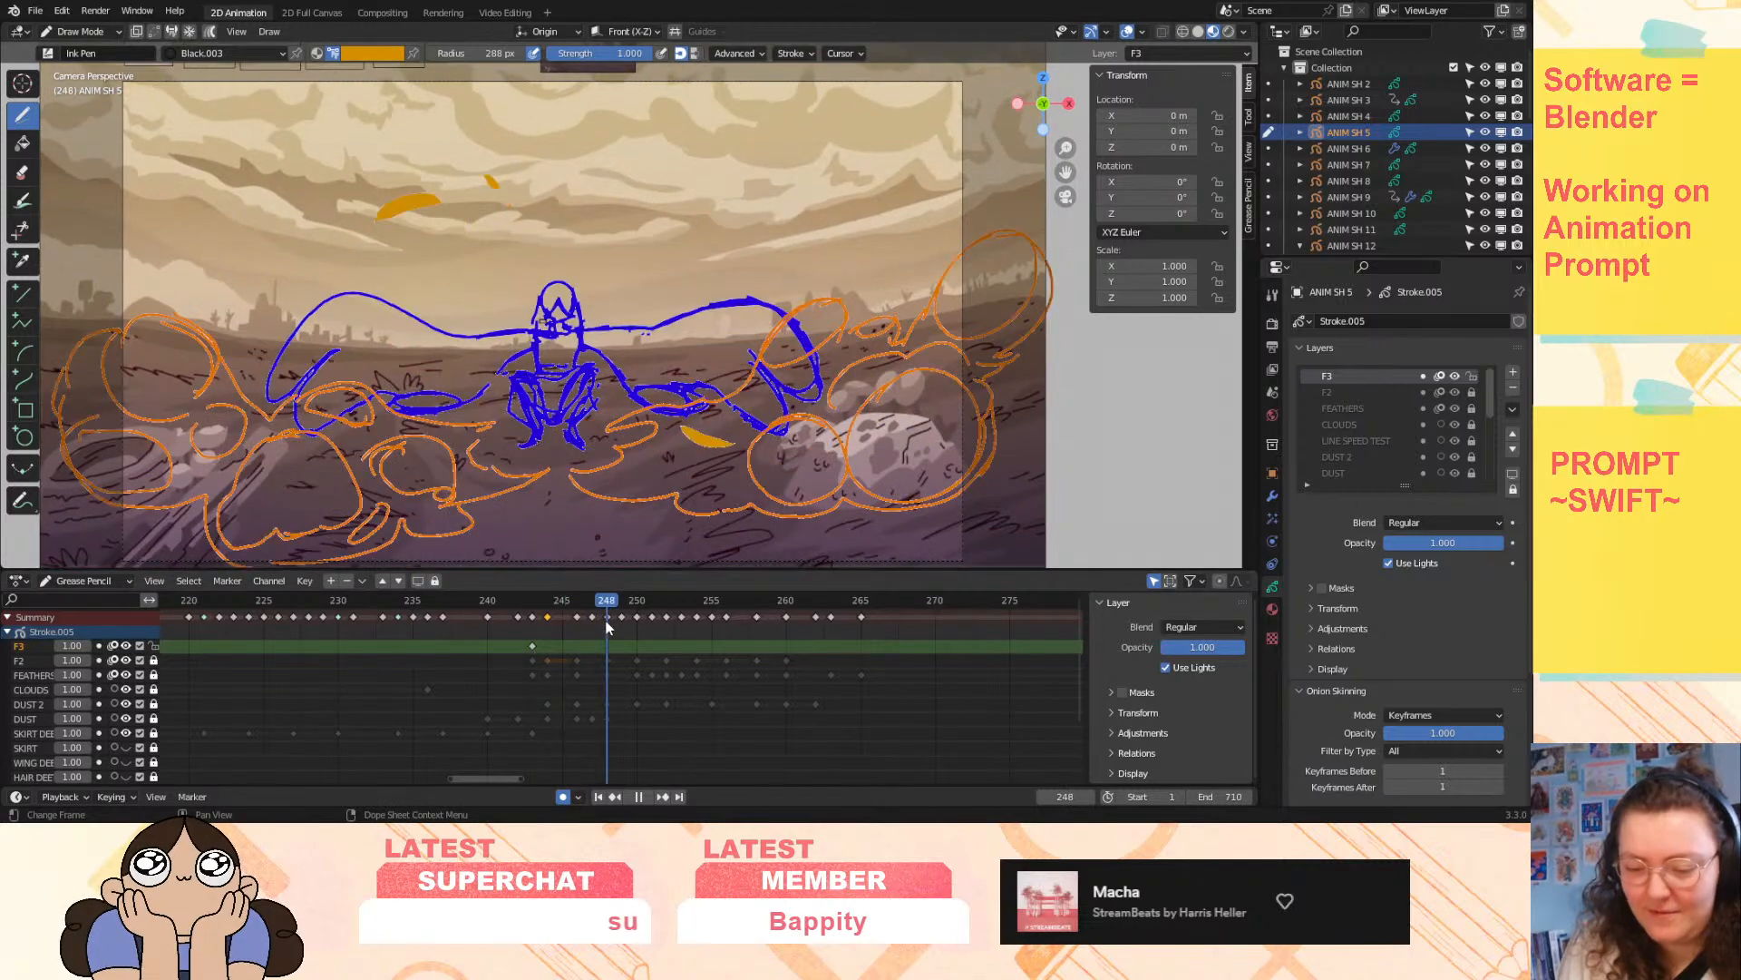
pyautogui.moveTo(627, 624); pyautogui.dragTo(564, 632)
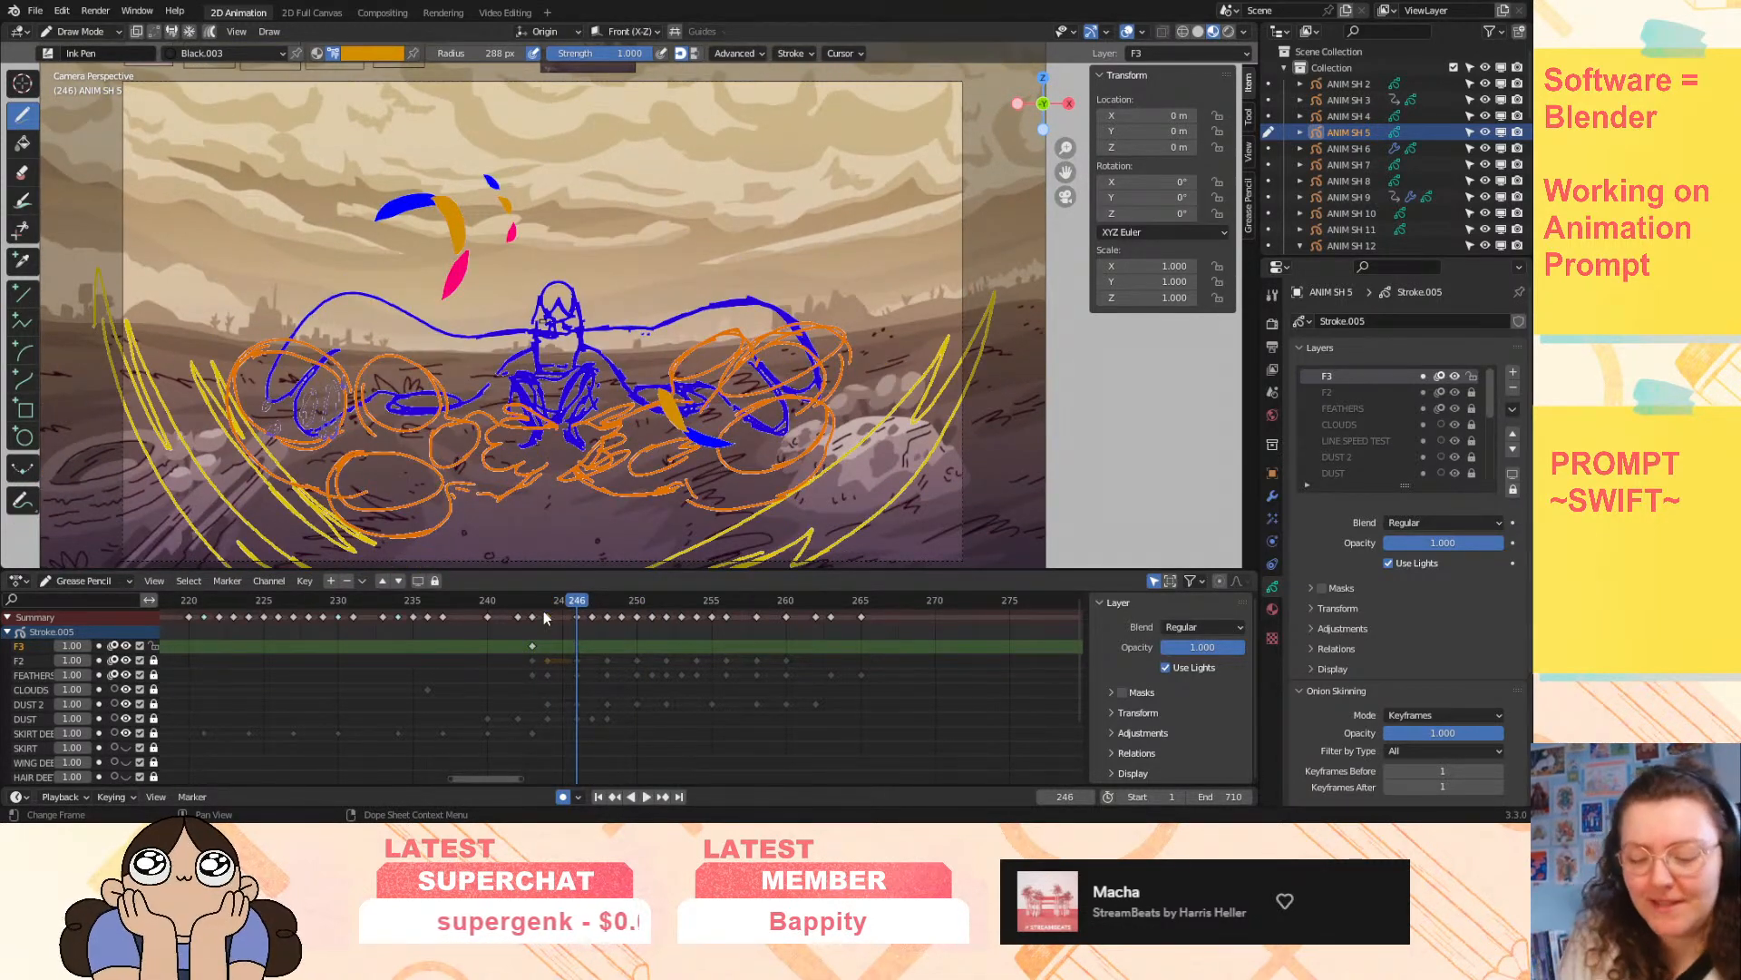
pyautogui.click(535, 601)
pyautogui.press('space')
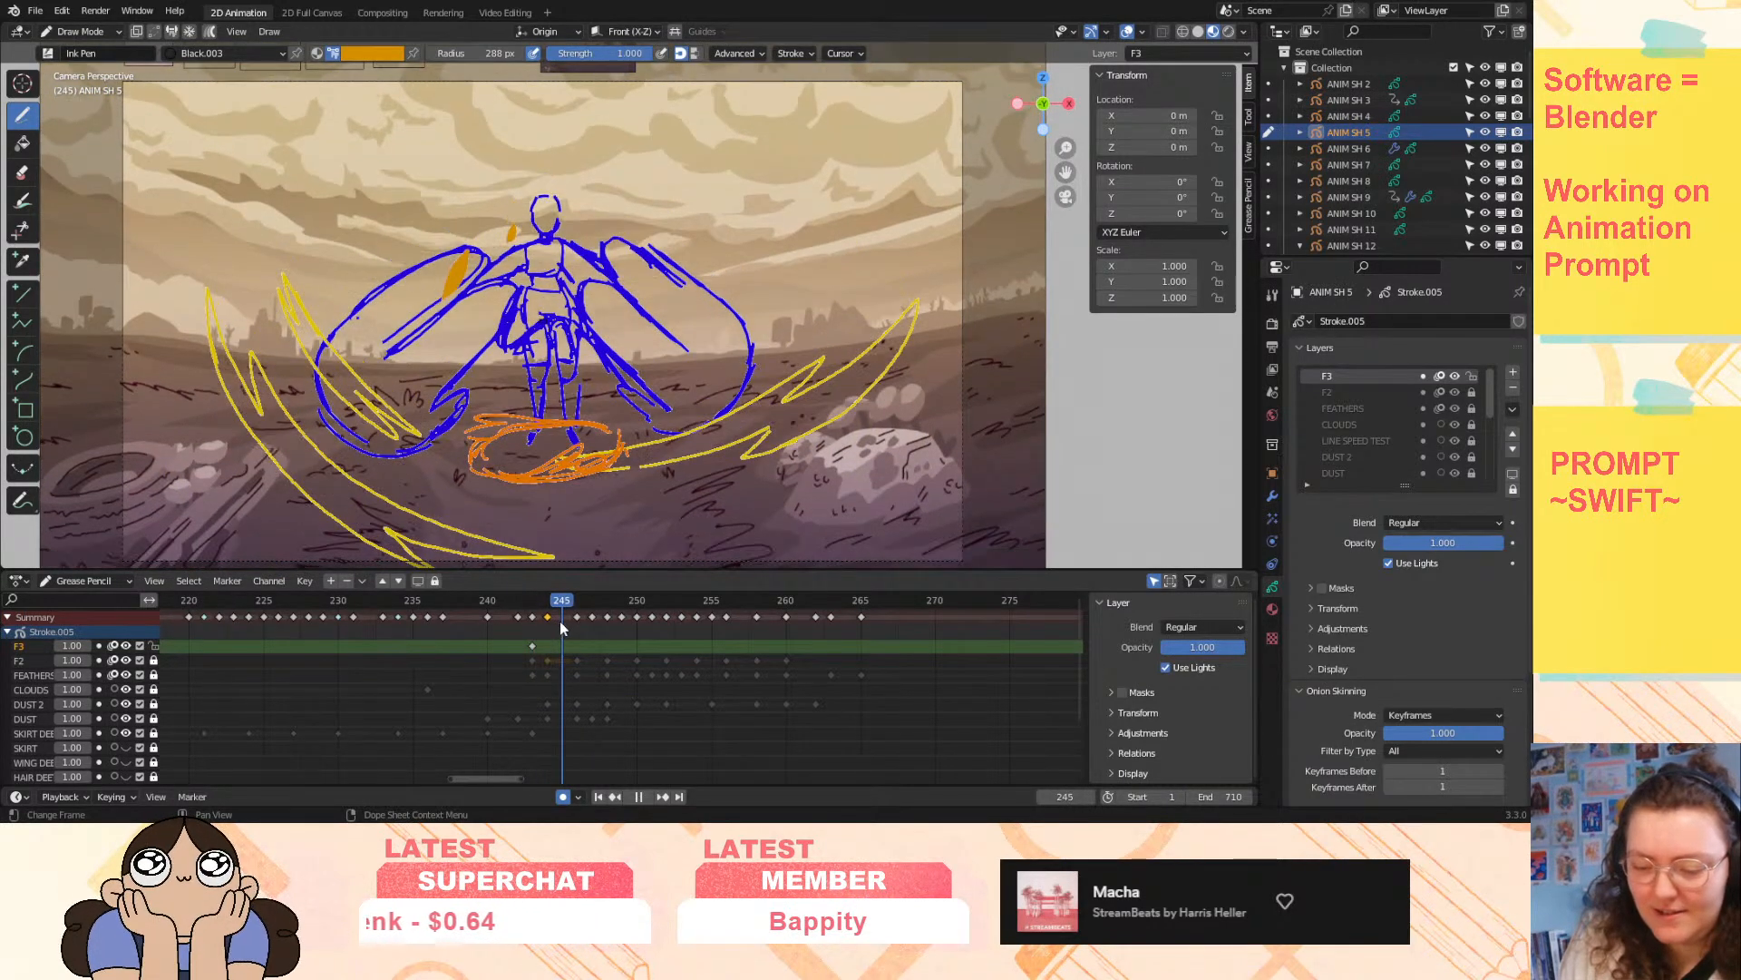
pyautogui.press('space')
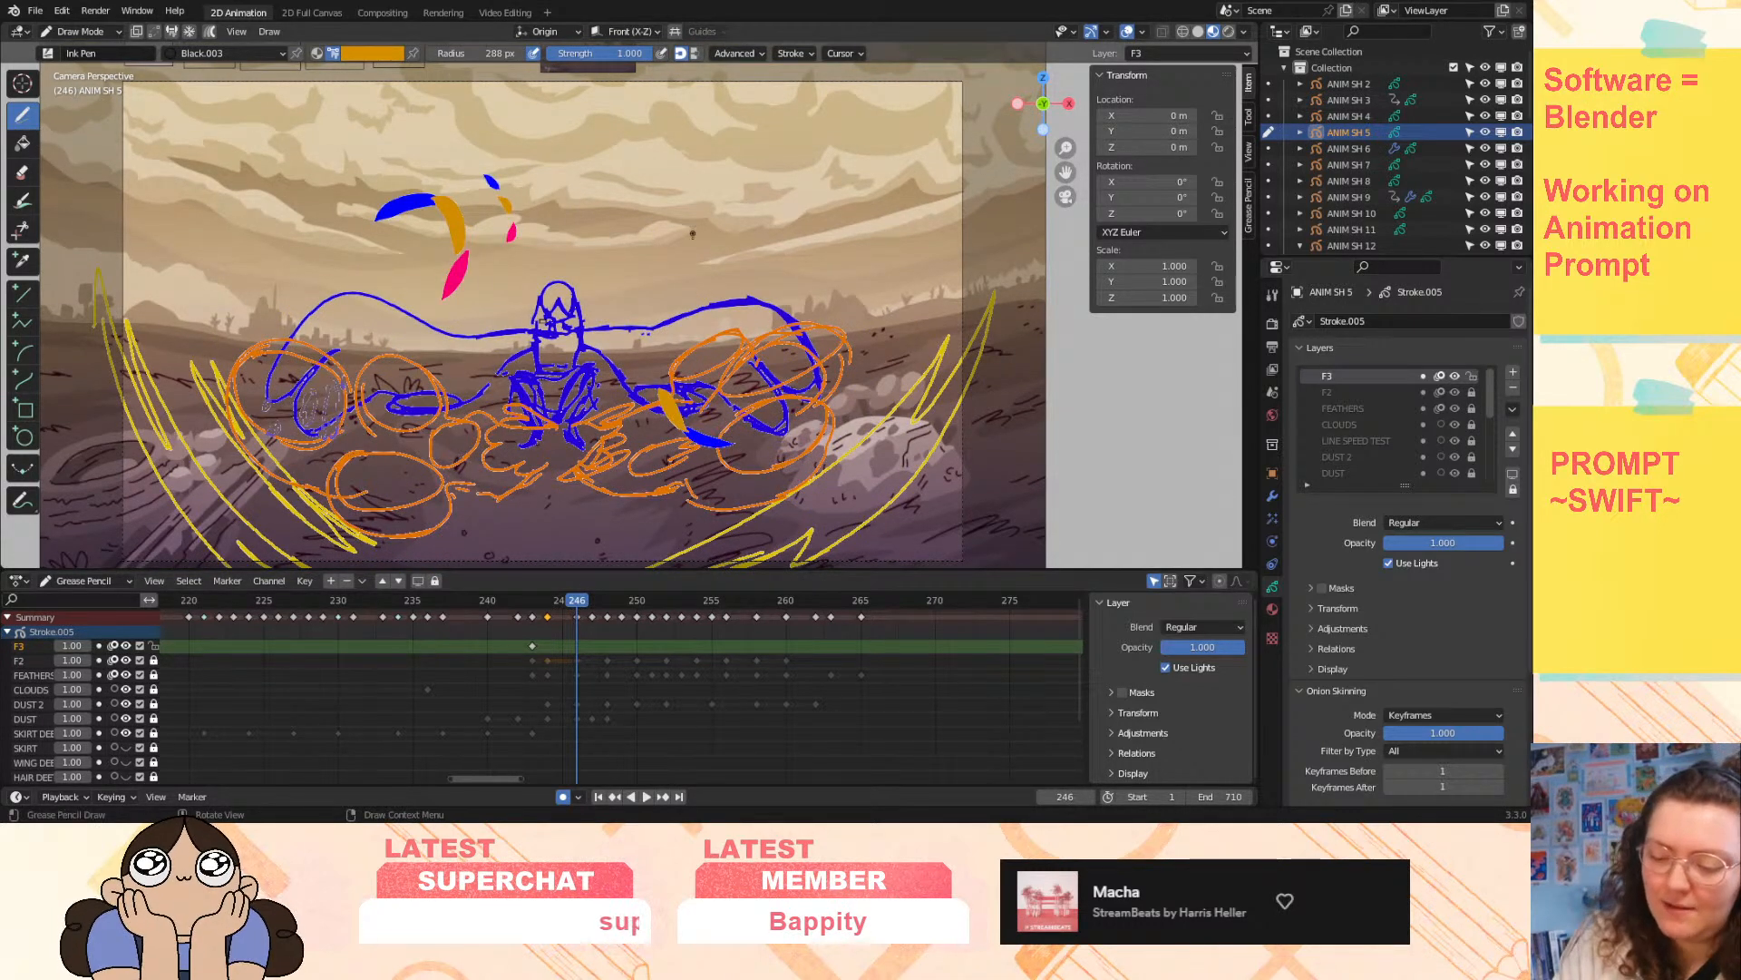
# - Draw F3's feather rising above the right wing at frame 246 and arching over to the right at frame 248
pyautogui.moveTo(676, 280)
pyautogui.mouseDown()
pyautogui.moveTo(707, 332)
pyautogui.moveTo(676, 309)
pyautogui.moveTo(671, 272)
pyautogui.mouseUp()
pyautogui.hotkey('ctrl', 'z')
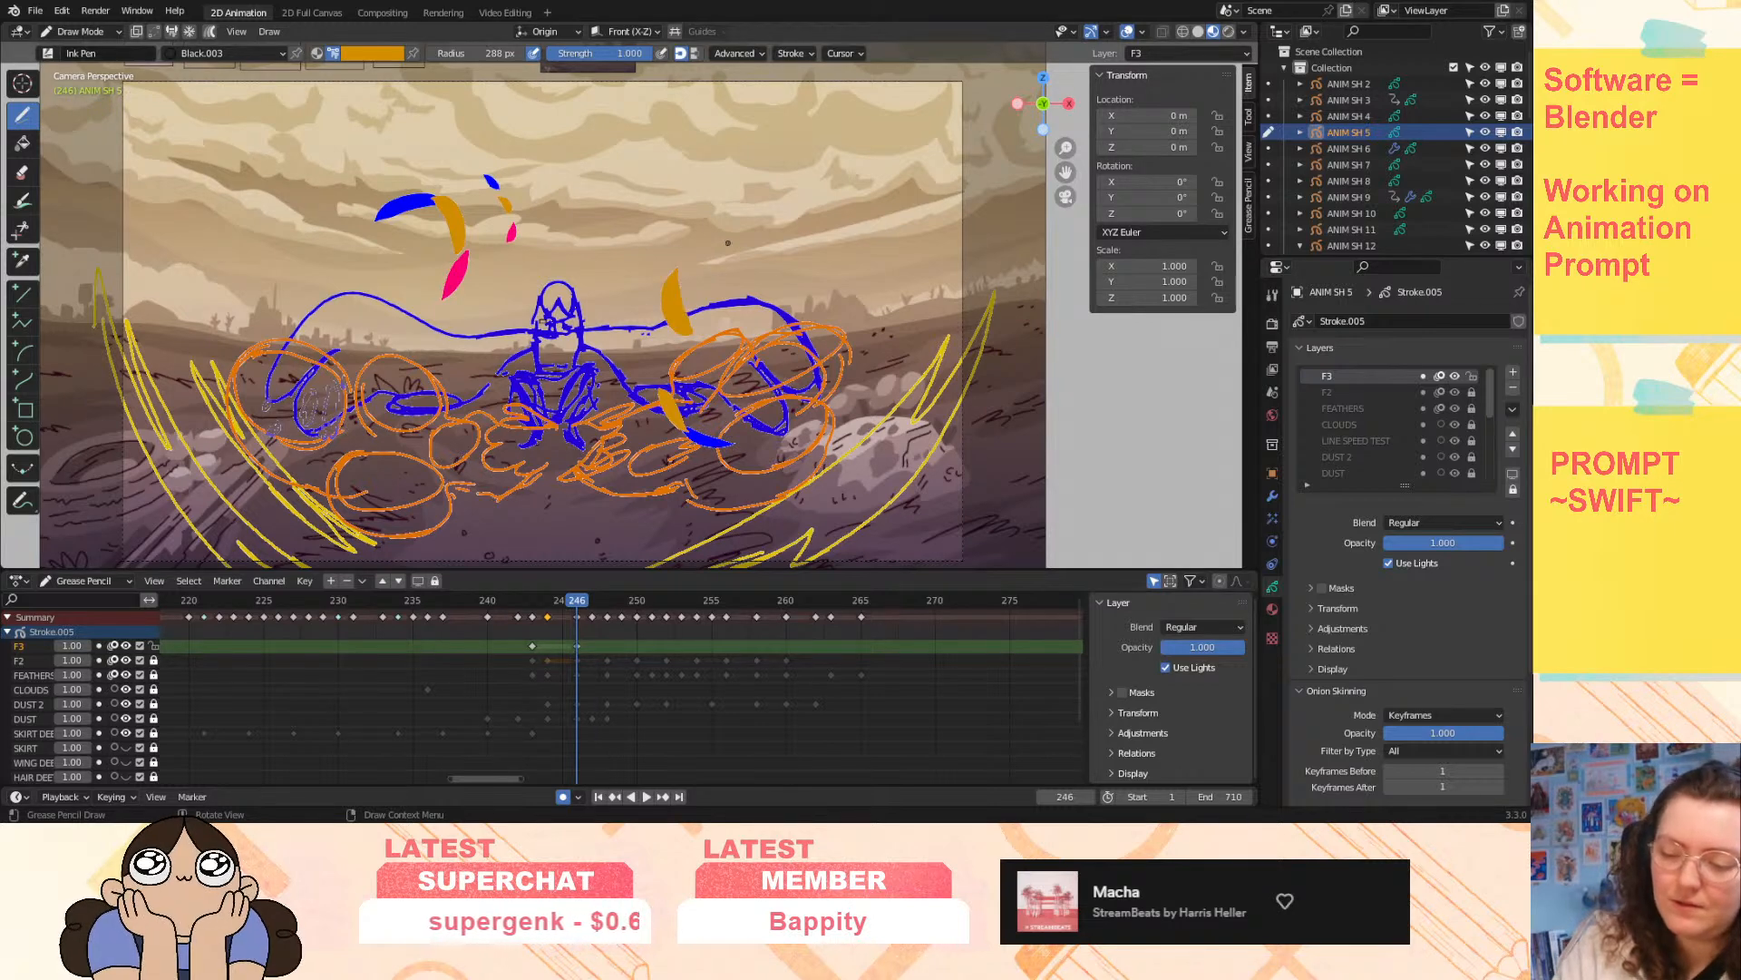
pyautogui.press('space')
pyautogui.press('space')
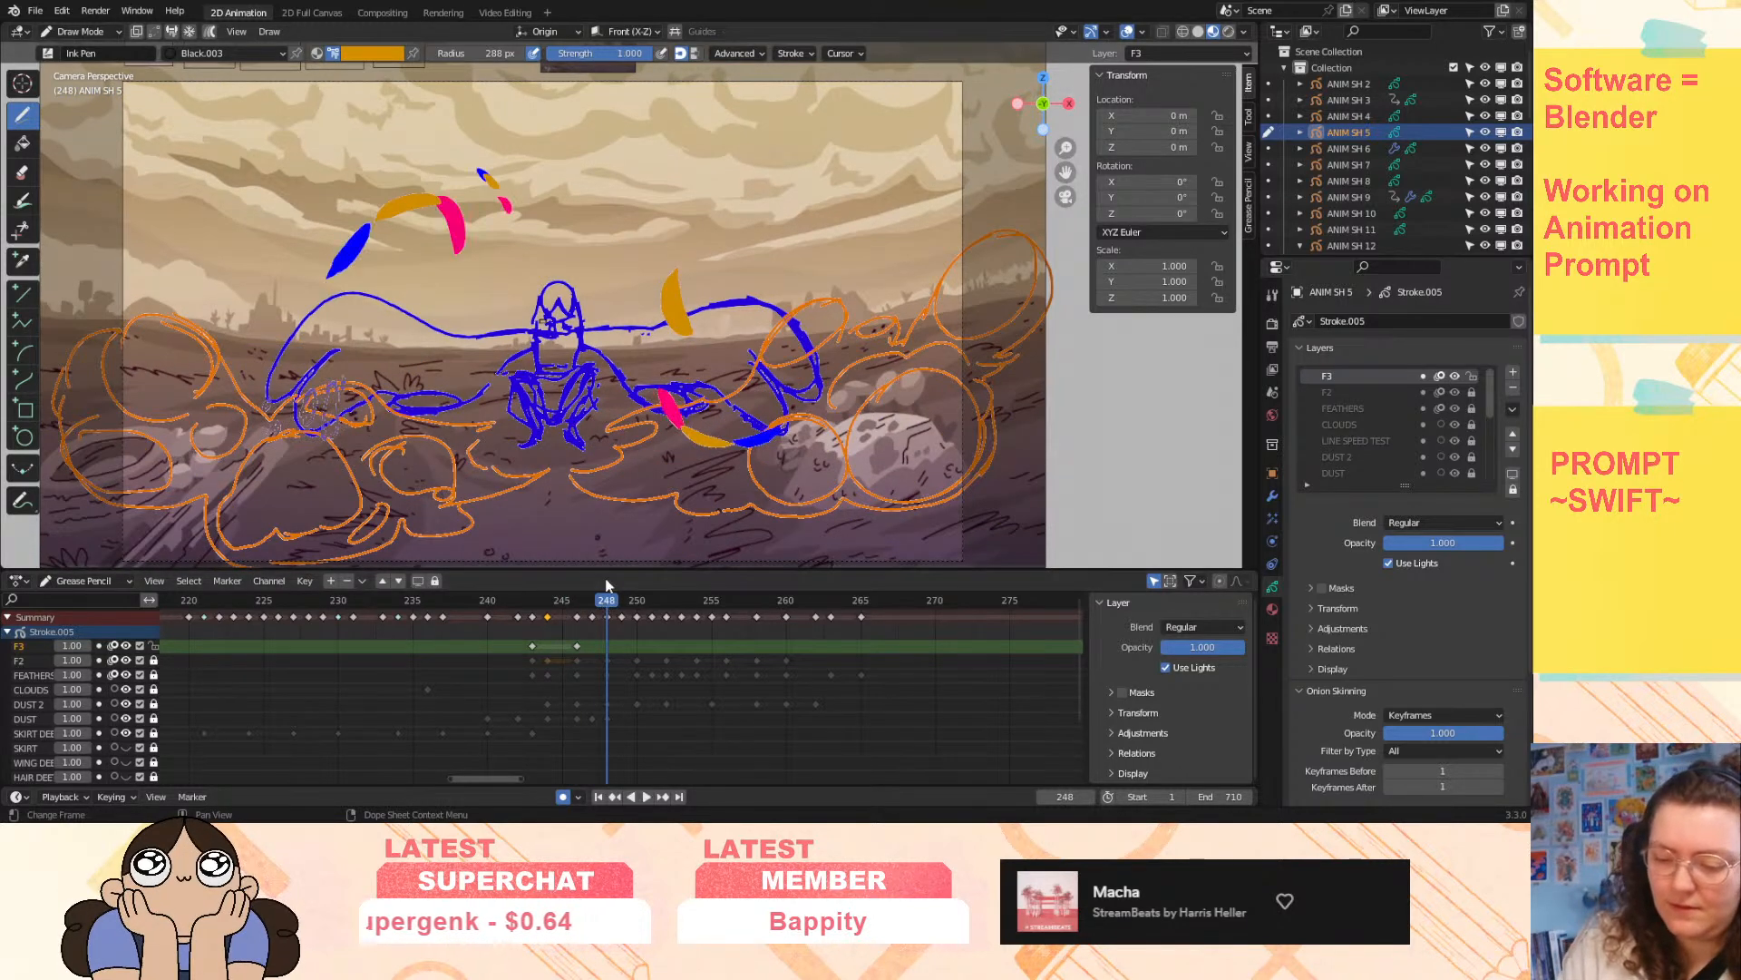
pyautogui.moveTo(678, 262); pyautogui.dragTo(756, 243)
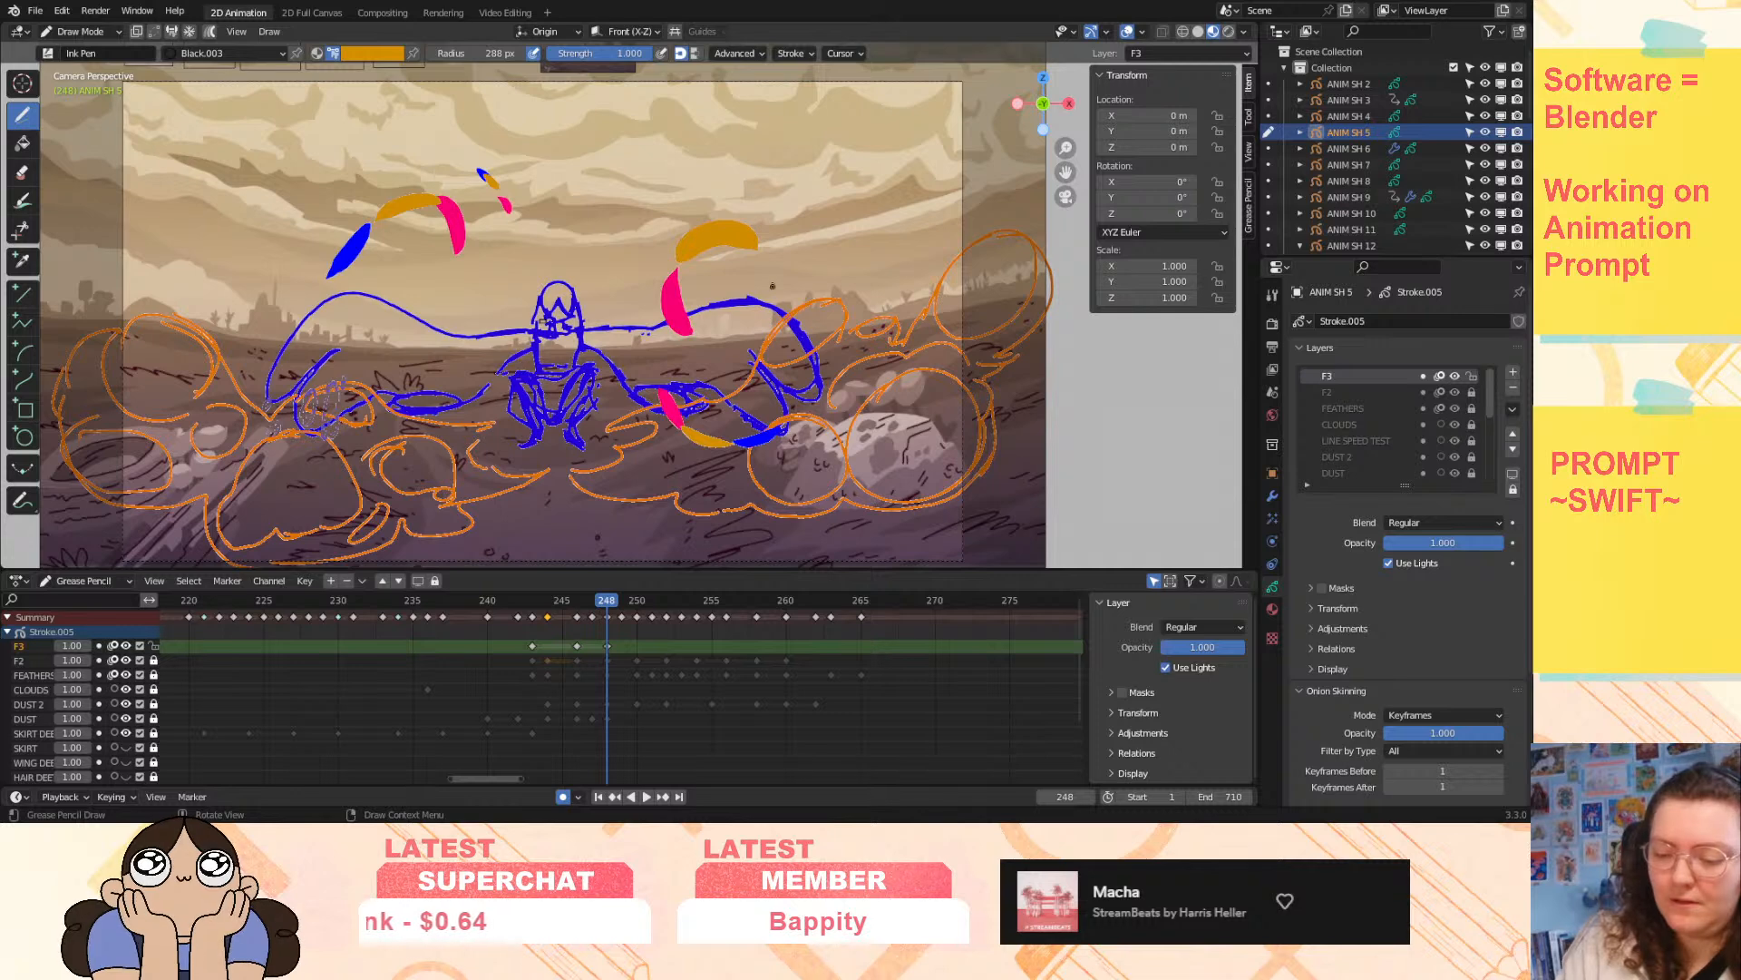
# - Set the brush radius to 370 px and draw F3's feather tipping down at frame 250 and a larger filled one at frame 252
pyautogui.moveTo(451, 53); pyautogui.dragTo(525, 54)
pyautogui.moveTo(610, 596); pyautogui.dragTo(637, 601)
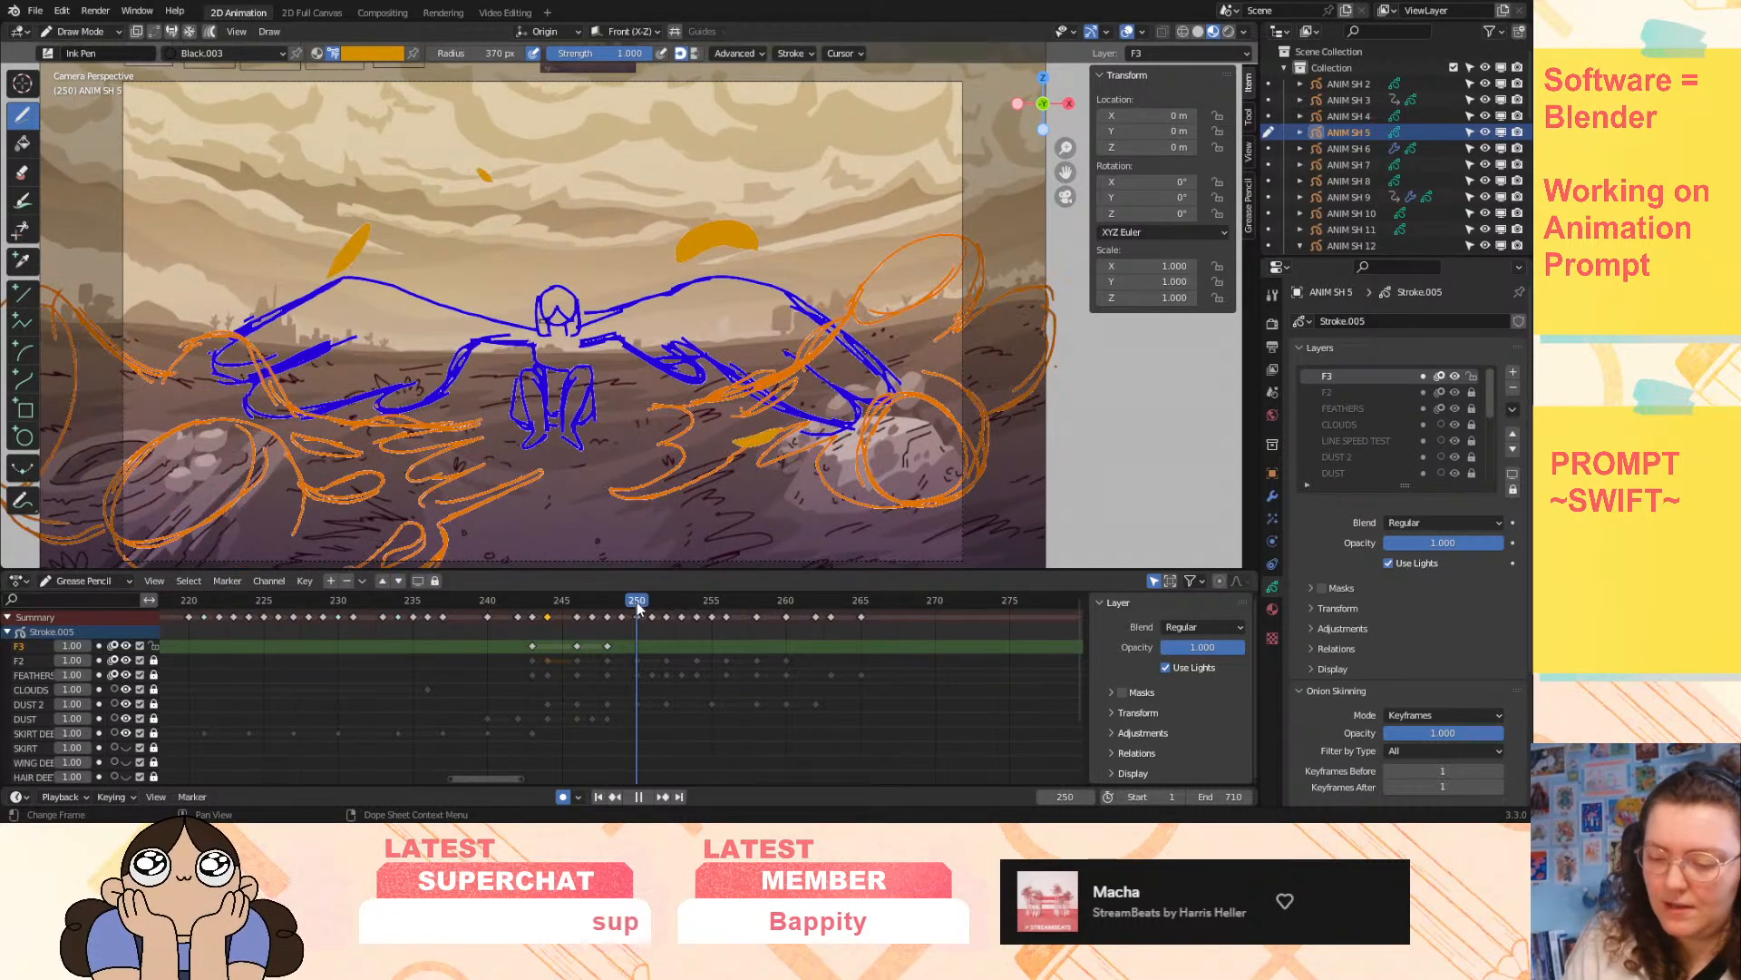
pyautogui.moveTo(770, 244)
pyautogui.mouseDown()
pyautogui.moveTo(816, 307)
pyautogui.moveTo(765, 221)
pyautogui.mouseUp()
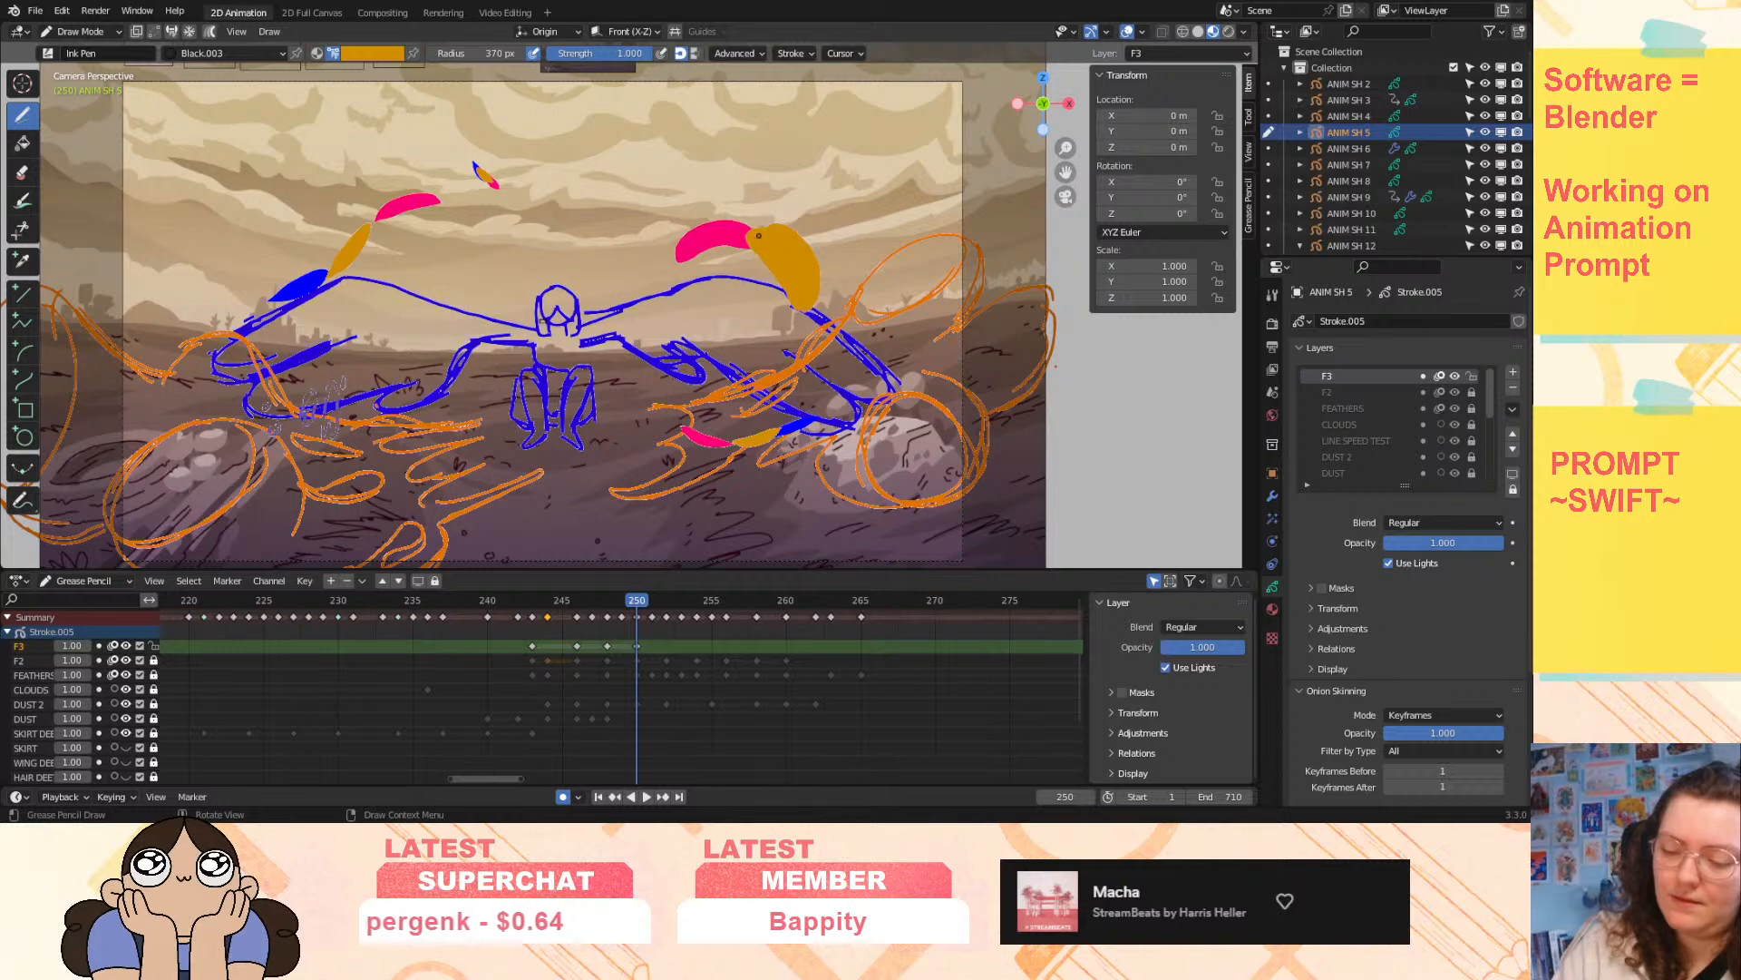
pyautogui.moveTo(638, 599); pyautogui.dragTo(665, 599)
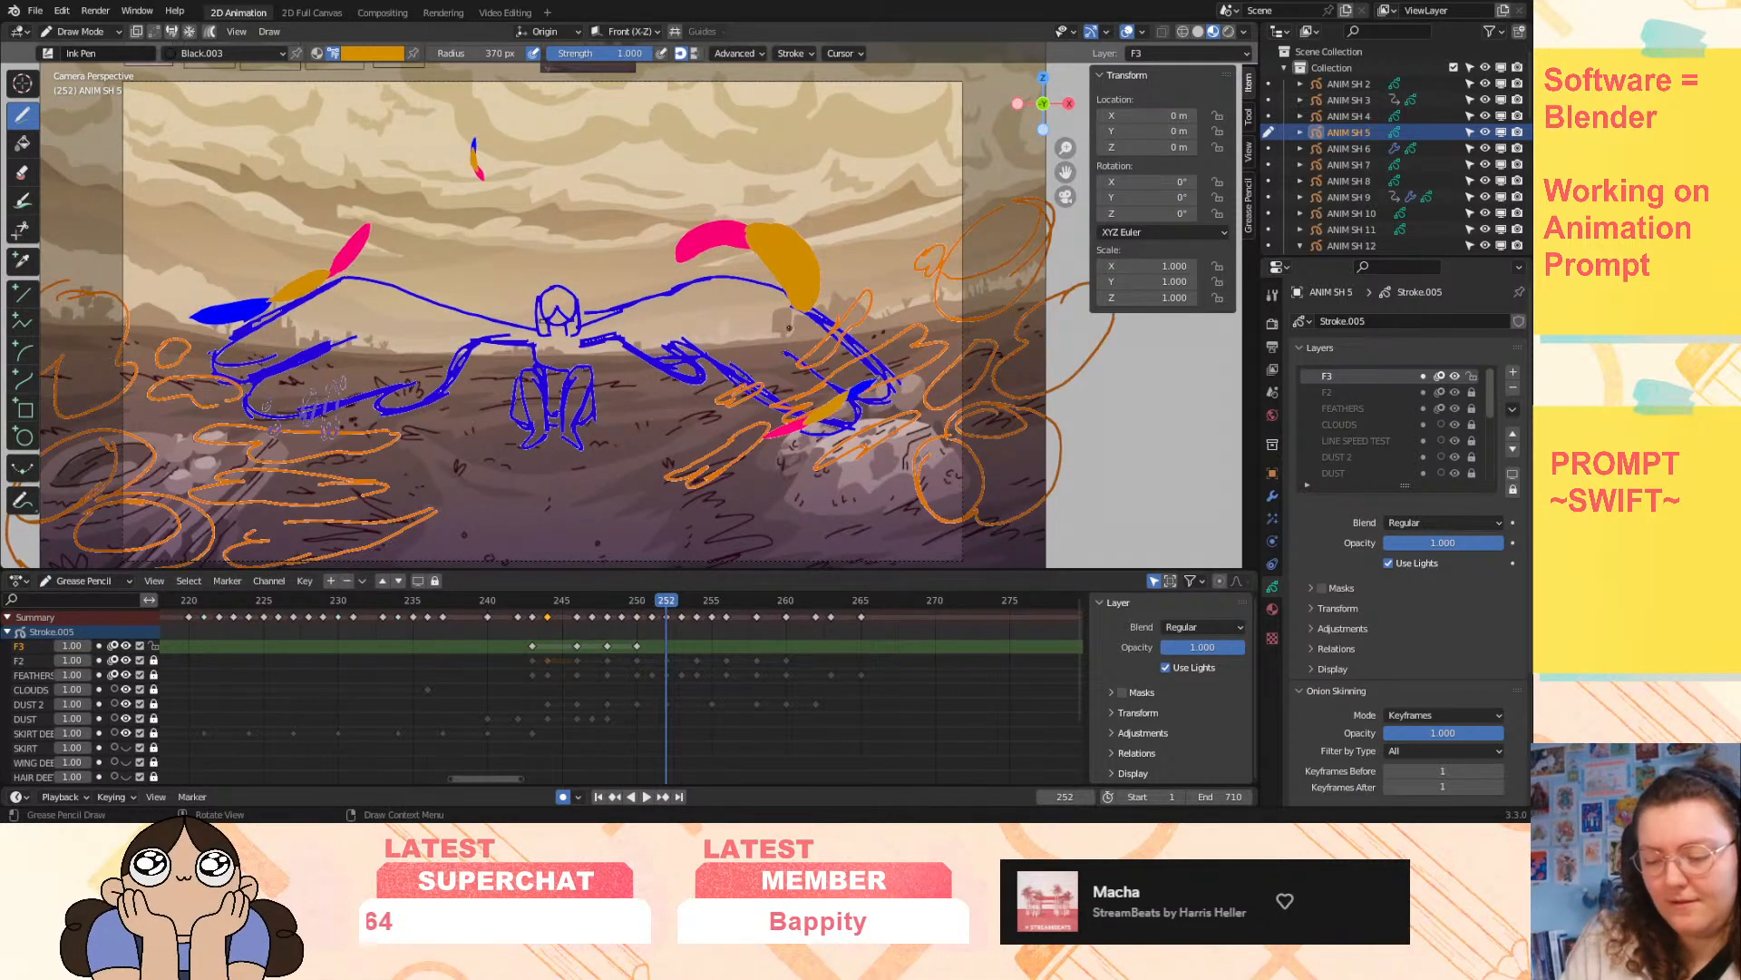
pyautogui.moveTo(785, 275)
pyautogui.mouseDown()
pyautogui.moveTo(703, 332)
pyautogui.moveTo(698, 360)
pyautogui.moveTo(773, 356)
pyautogui.moveTo(794, 269)
pyautogui.mouseUp()
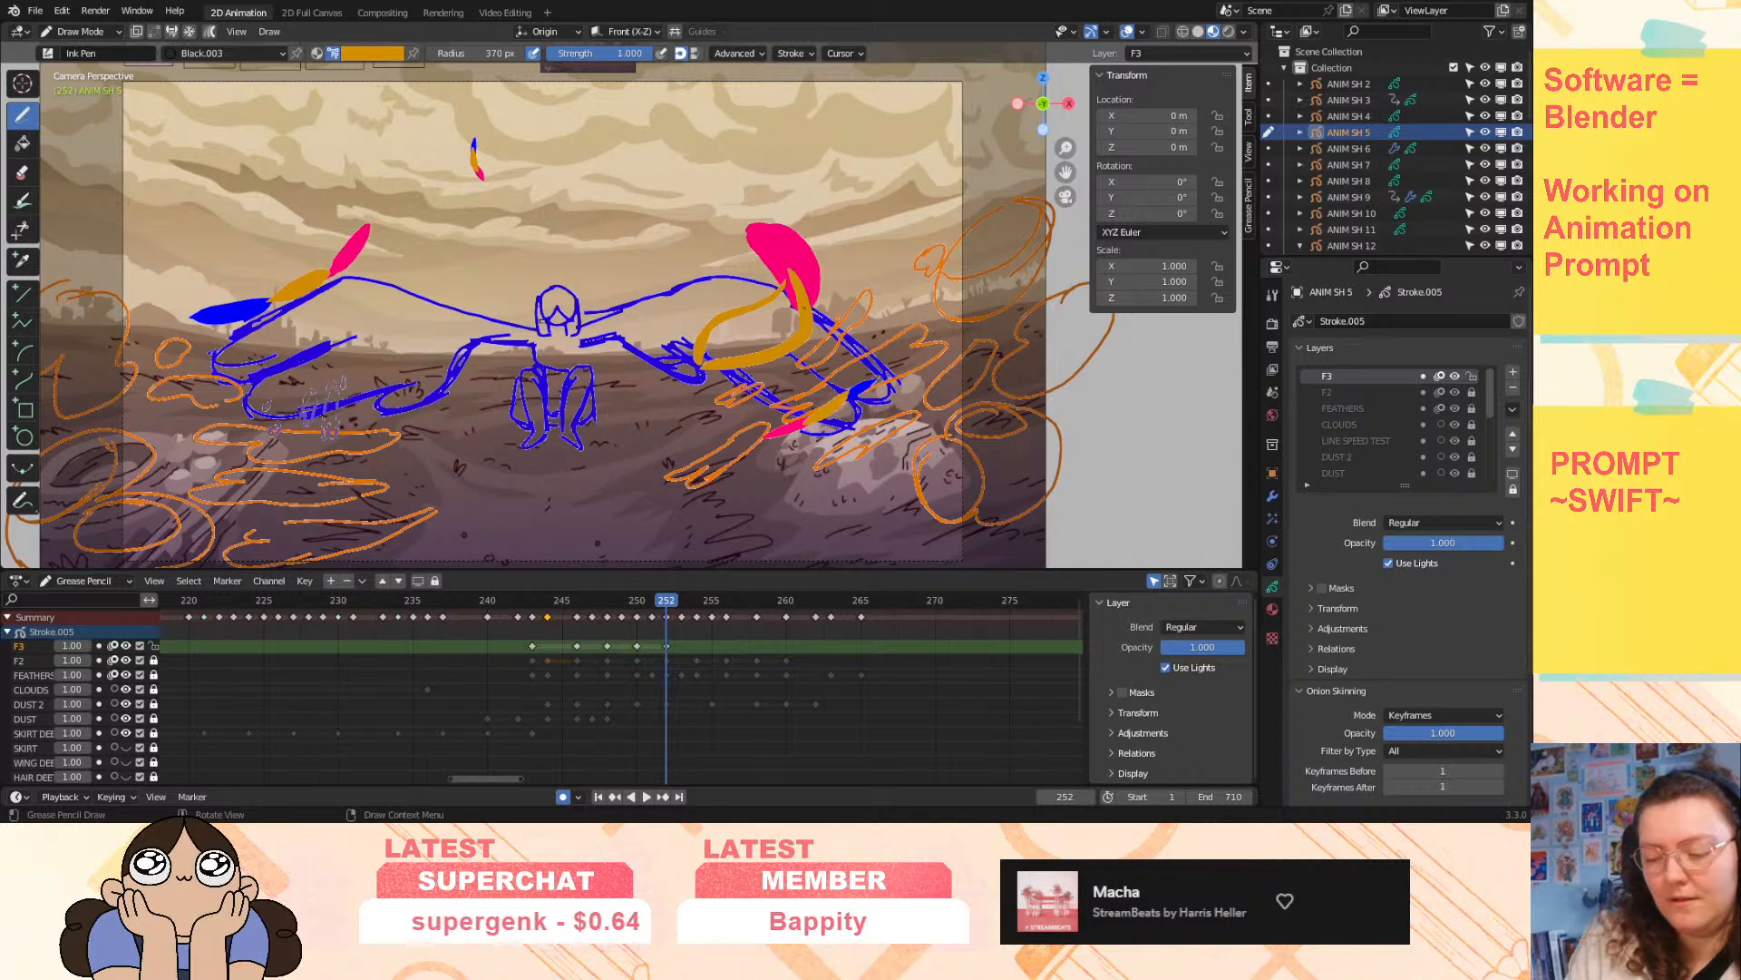
pyautogui.moveTo(716, 349)
pyautogui.mouseDown()
pyautogui.moveTo(794, 313)
pyautogui.moveTo(692, 372)
pyautogui.mouseUp()
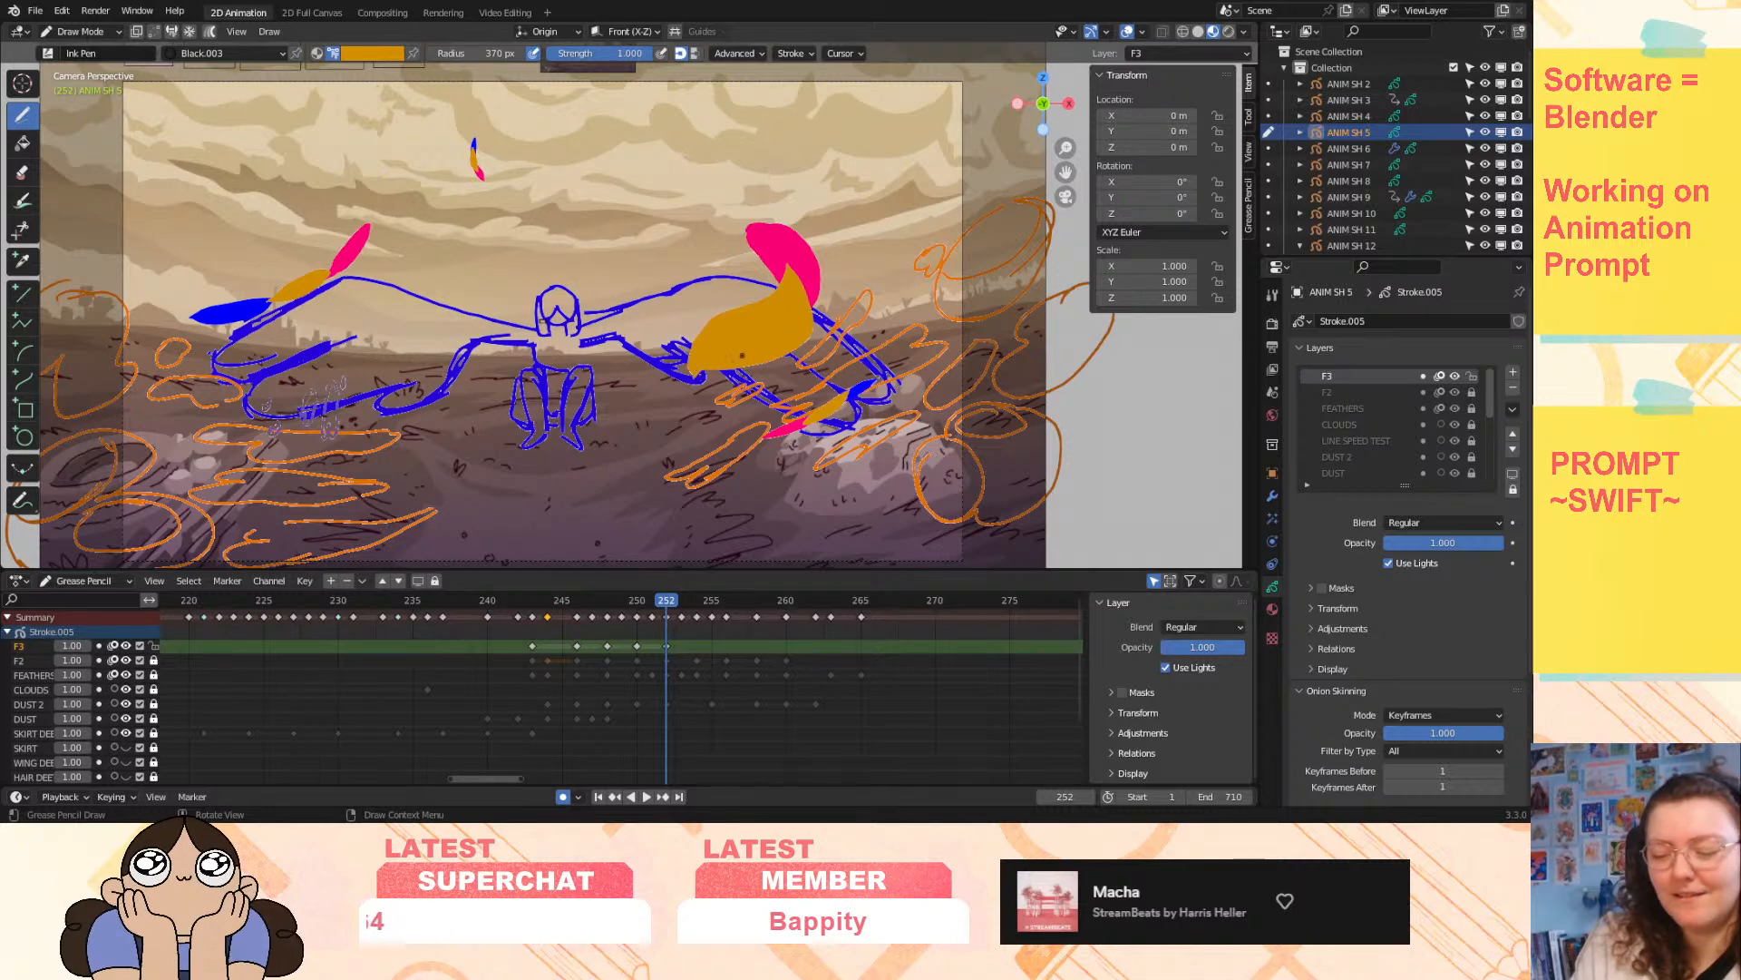
# - Draw F3's feather at frame 254 much larger, sweeping down from the right wing in front of the crouching figure
pyautogui.press('space')
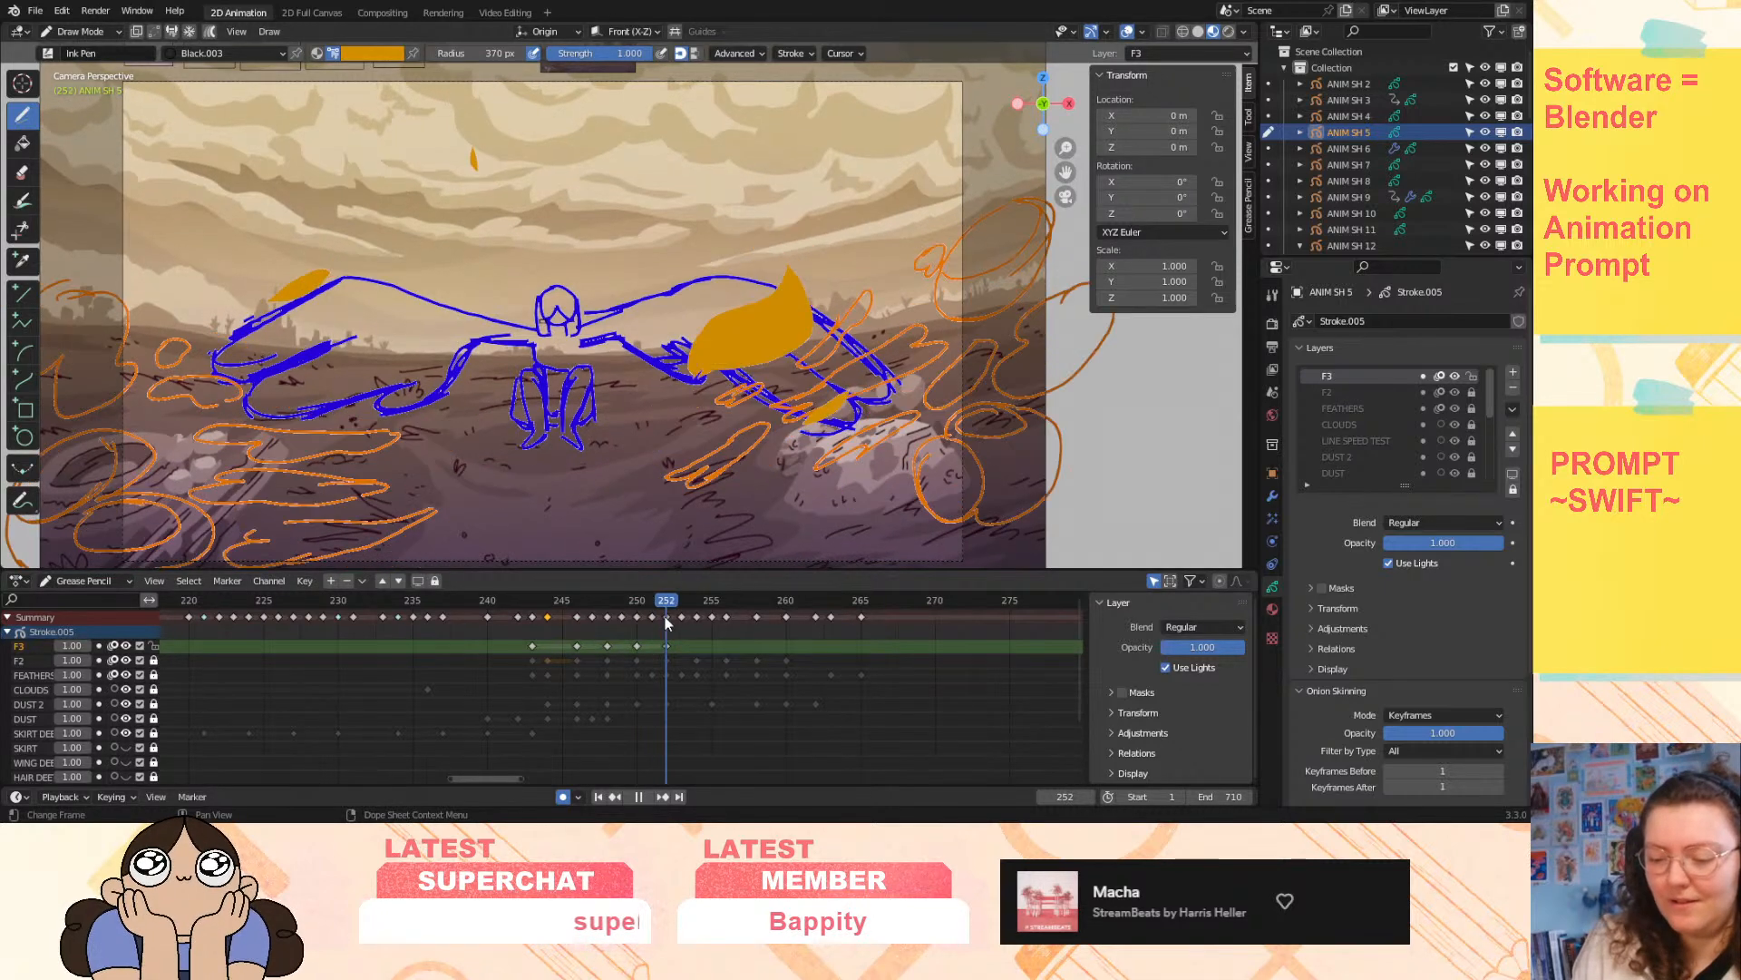
pyautogui.moveTo(671, 615); pyautogui.dragTo(698, 612)
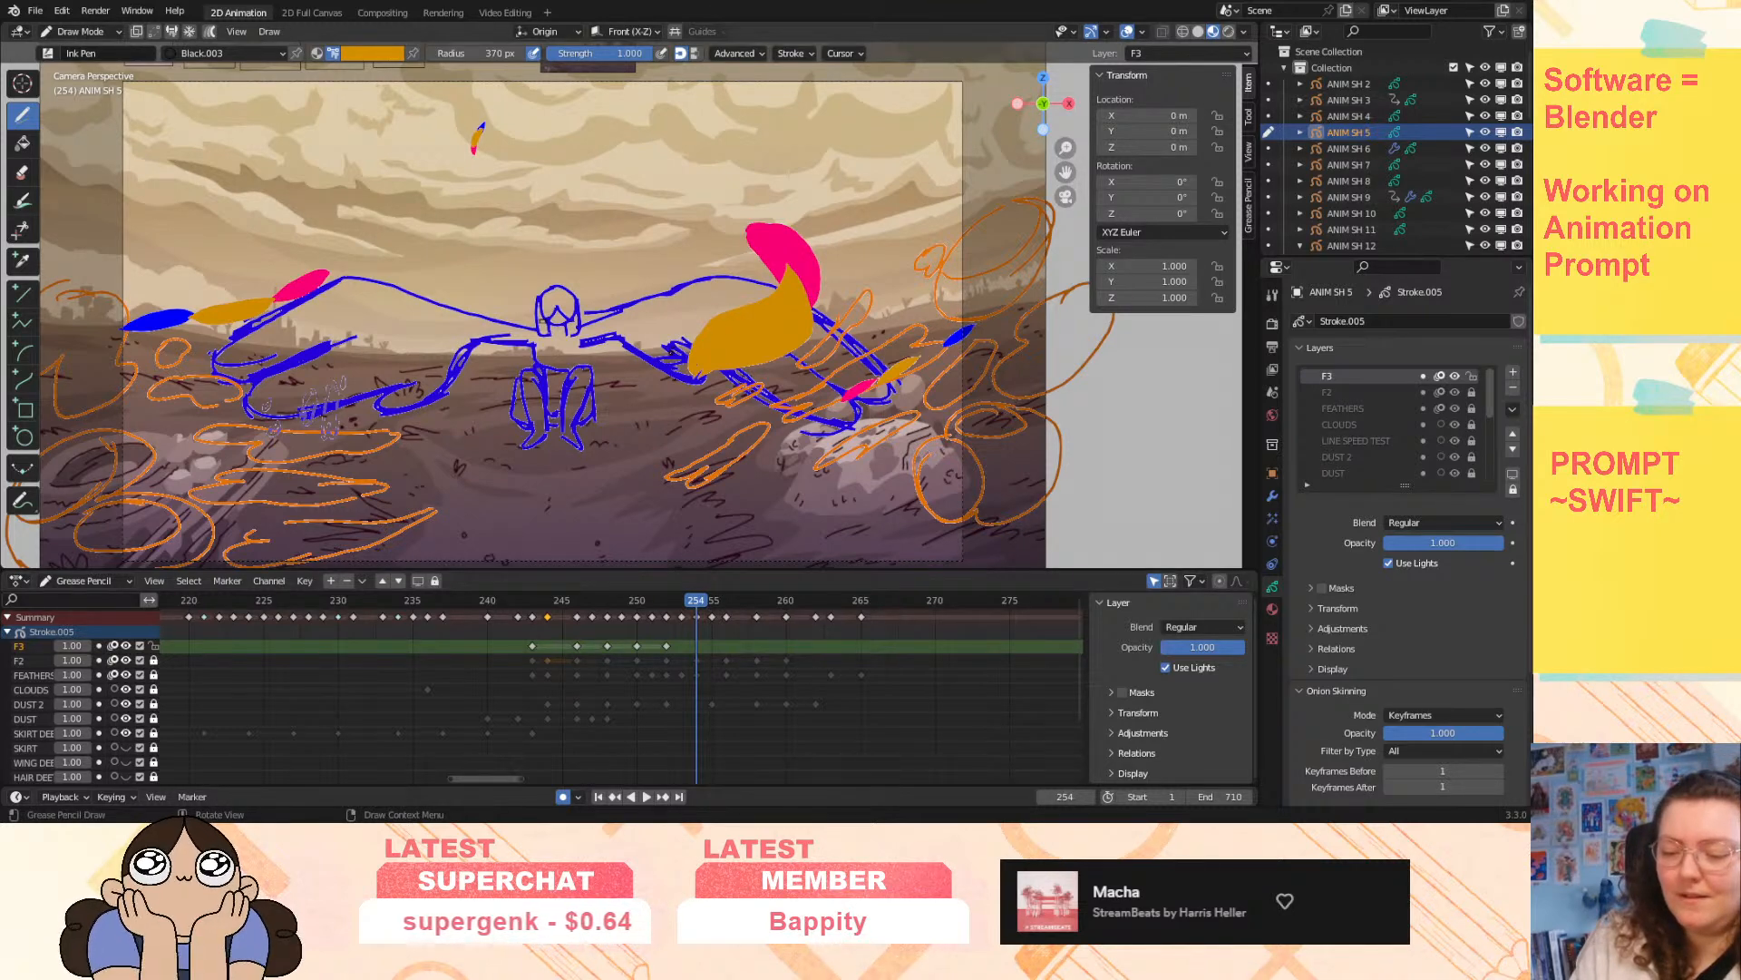
pyautogui.moveTo(667, 351); pyautogui.dragTo(810, 249)
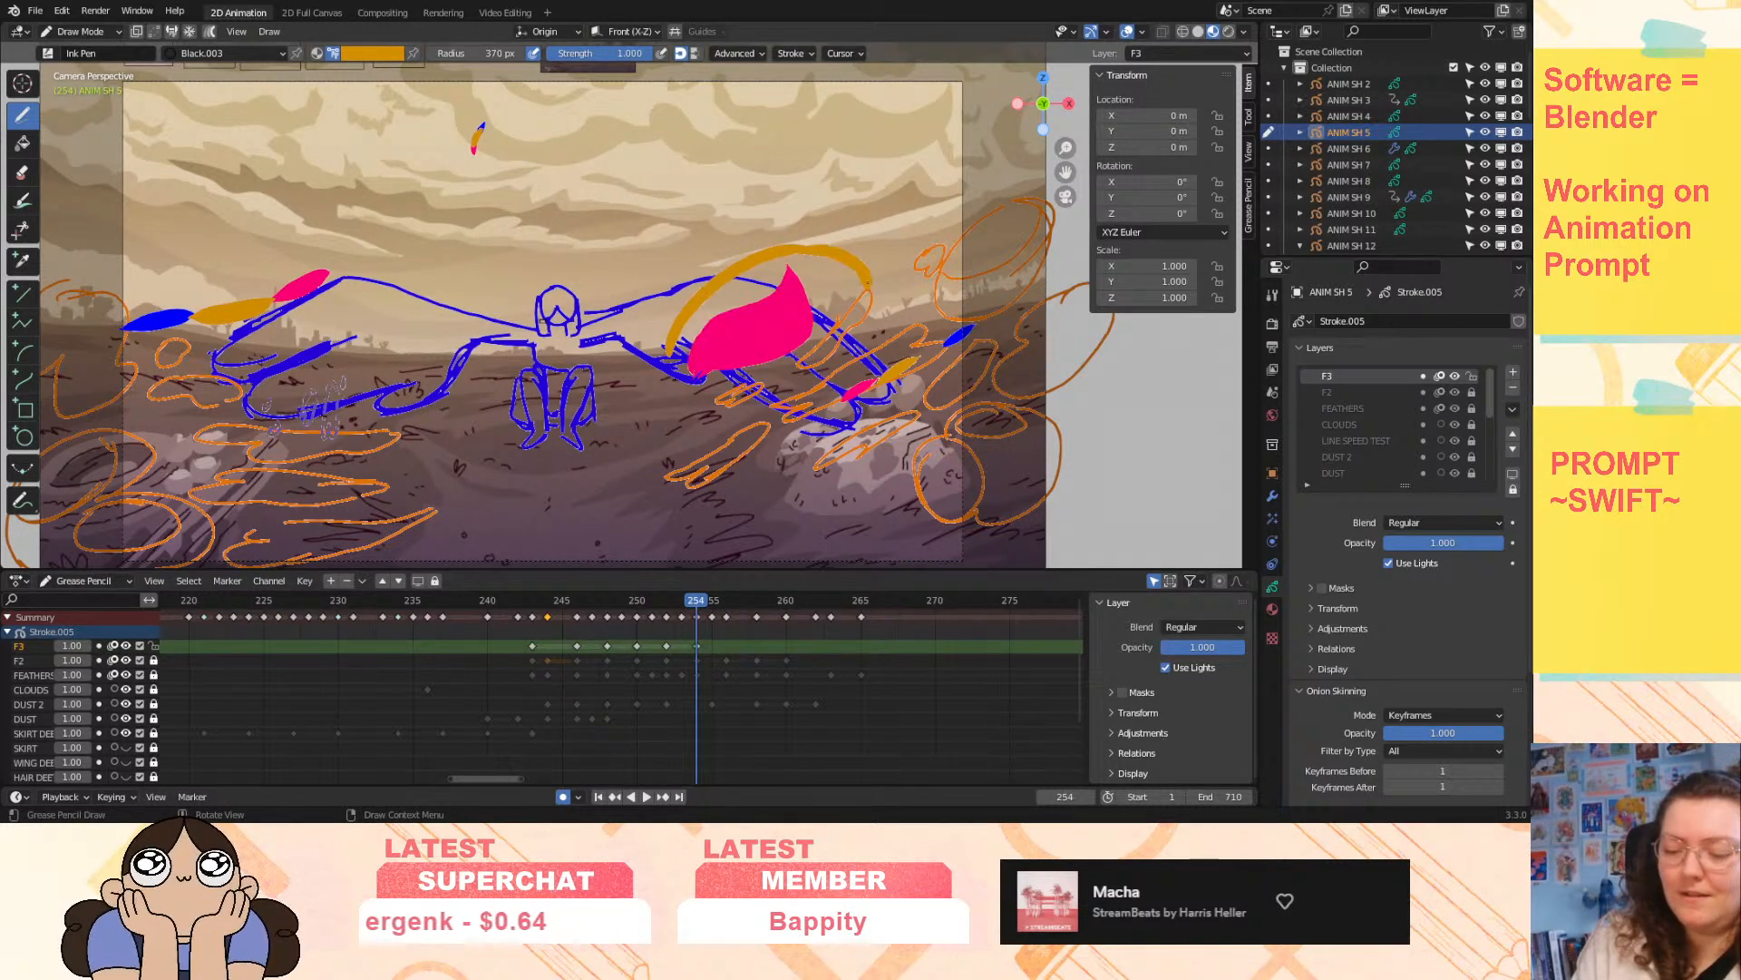
pyautogui.hotkey('ctrl', 'z')
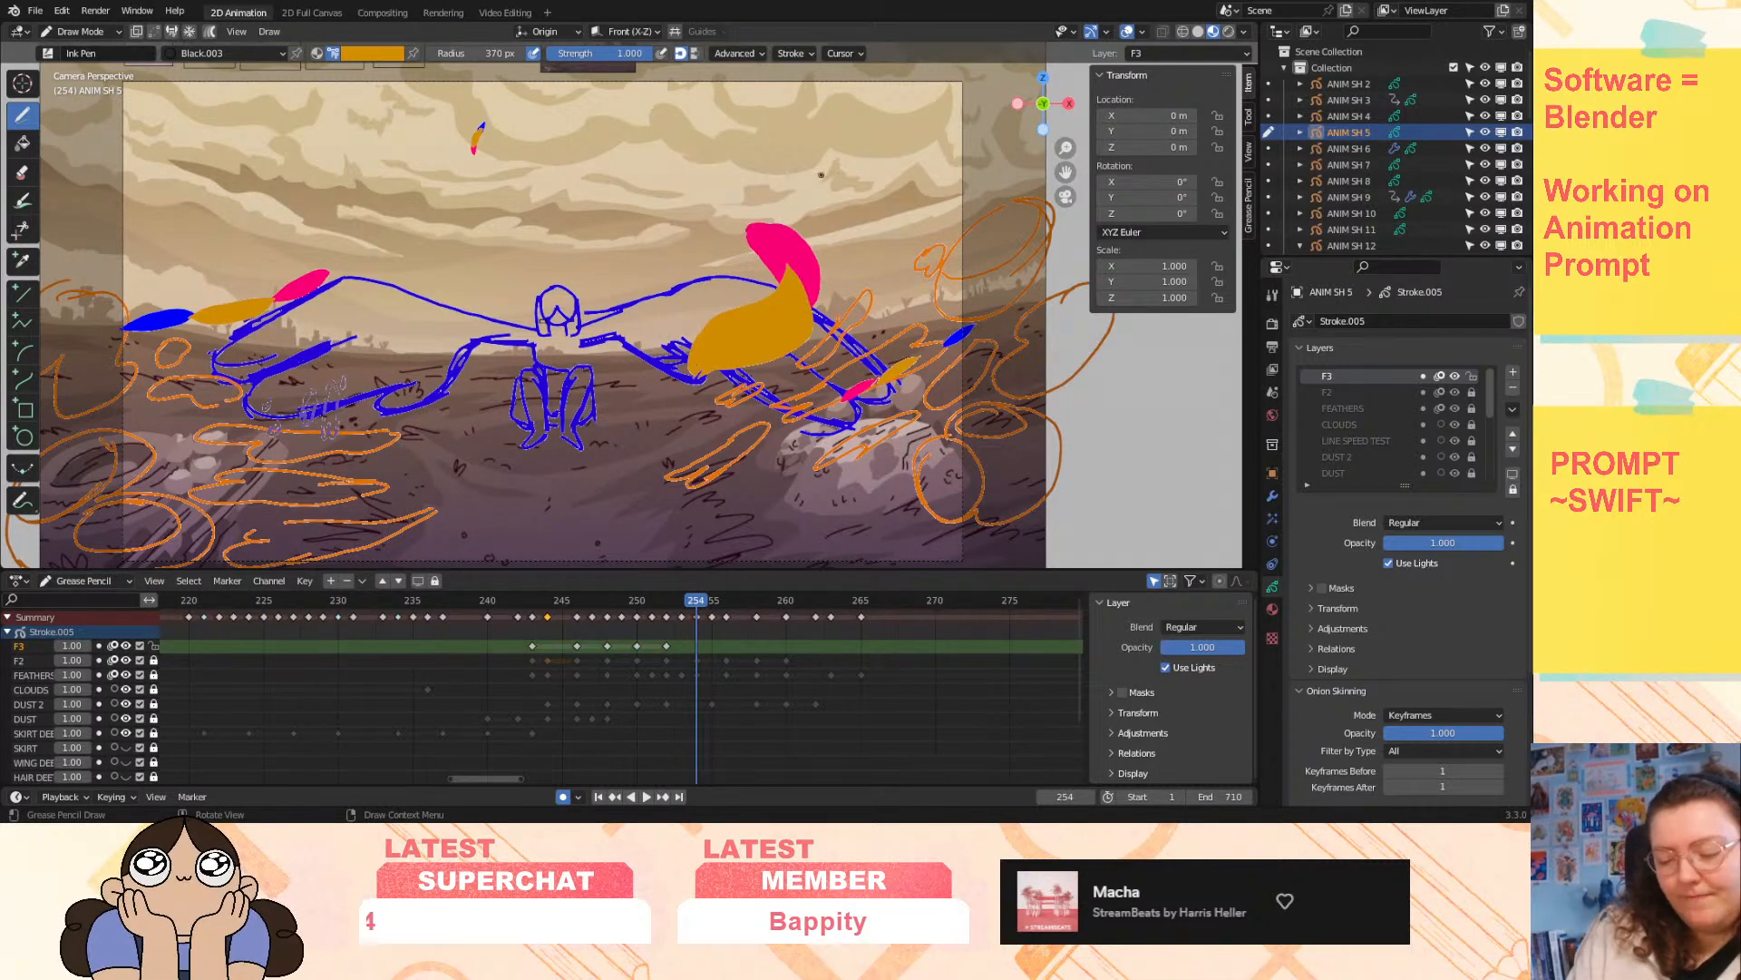
pyautogui.moveTo(697, 591)
pyautogui.mouseDown()
pyautogui.moveTo(601, 624)
pyautogui.moveTo(697, 613)
pyautogui.mouseUp()
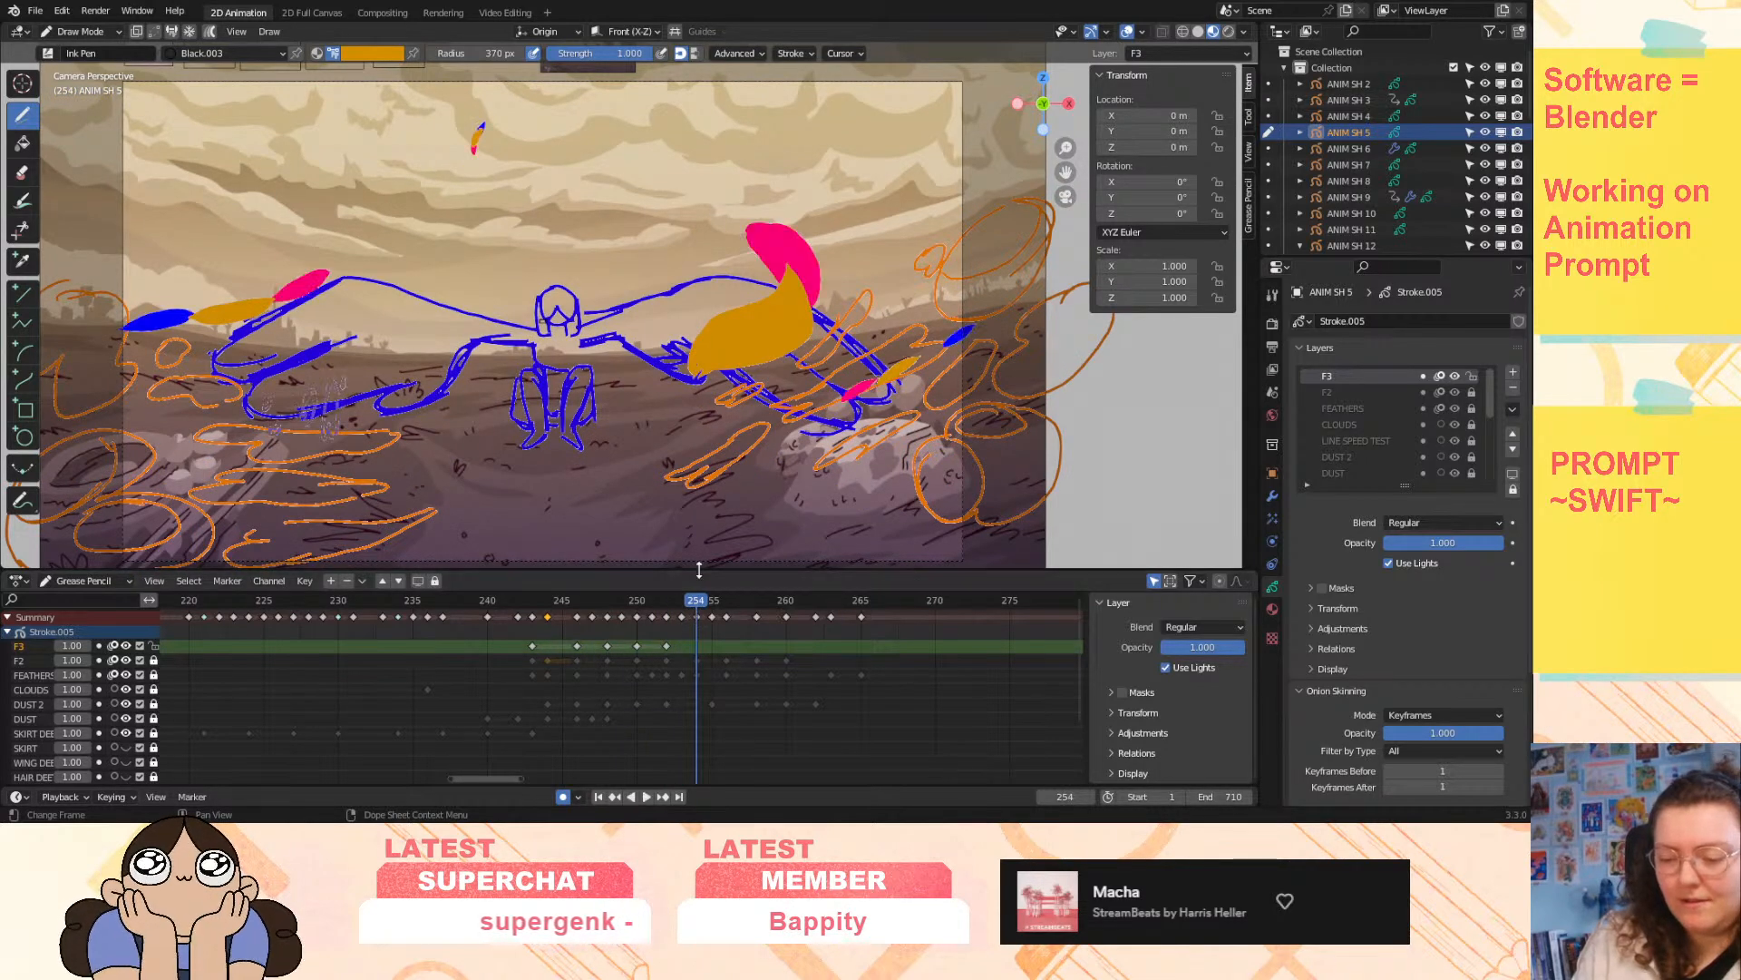
pyautogui.moveTo(736, 326)
pyautogui.mouseDown()
pyautogui.moveTo(585, 396)
pyautogui.moveTo(555, 480)
pyautogui.moveTo(624, 503)
pyautogui.moveTo(605, 481)
pyautogui.moveTo(640, 520)
pyautogui.moveTo(697, 490)
pyautogui.moveTo(676, 419)
pyautogui.moveTo(742, 334)
pyautogui.moveTo(580, 426)
pyautogui.moveTo(626, 485)
pyautogui.moveTo(686, 469)
pyautogui.moveTo(589, 485)
pyautogui.moveTo(570, 426)
pyautogui.mouseUp()
# - Draw and fill F3's feather at frame 255 as a large curved shape extending past the camera frame's lower edge
pyautogui.press('space')
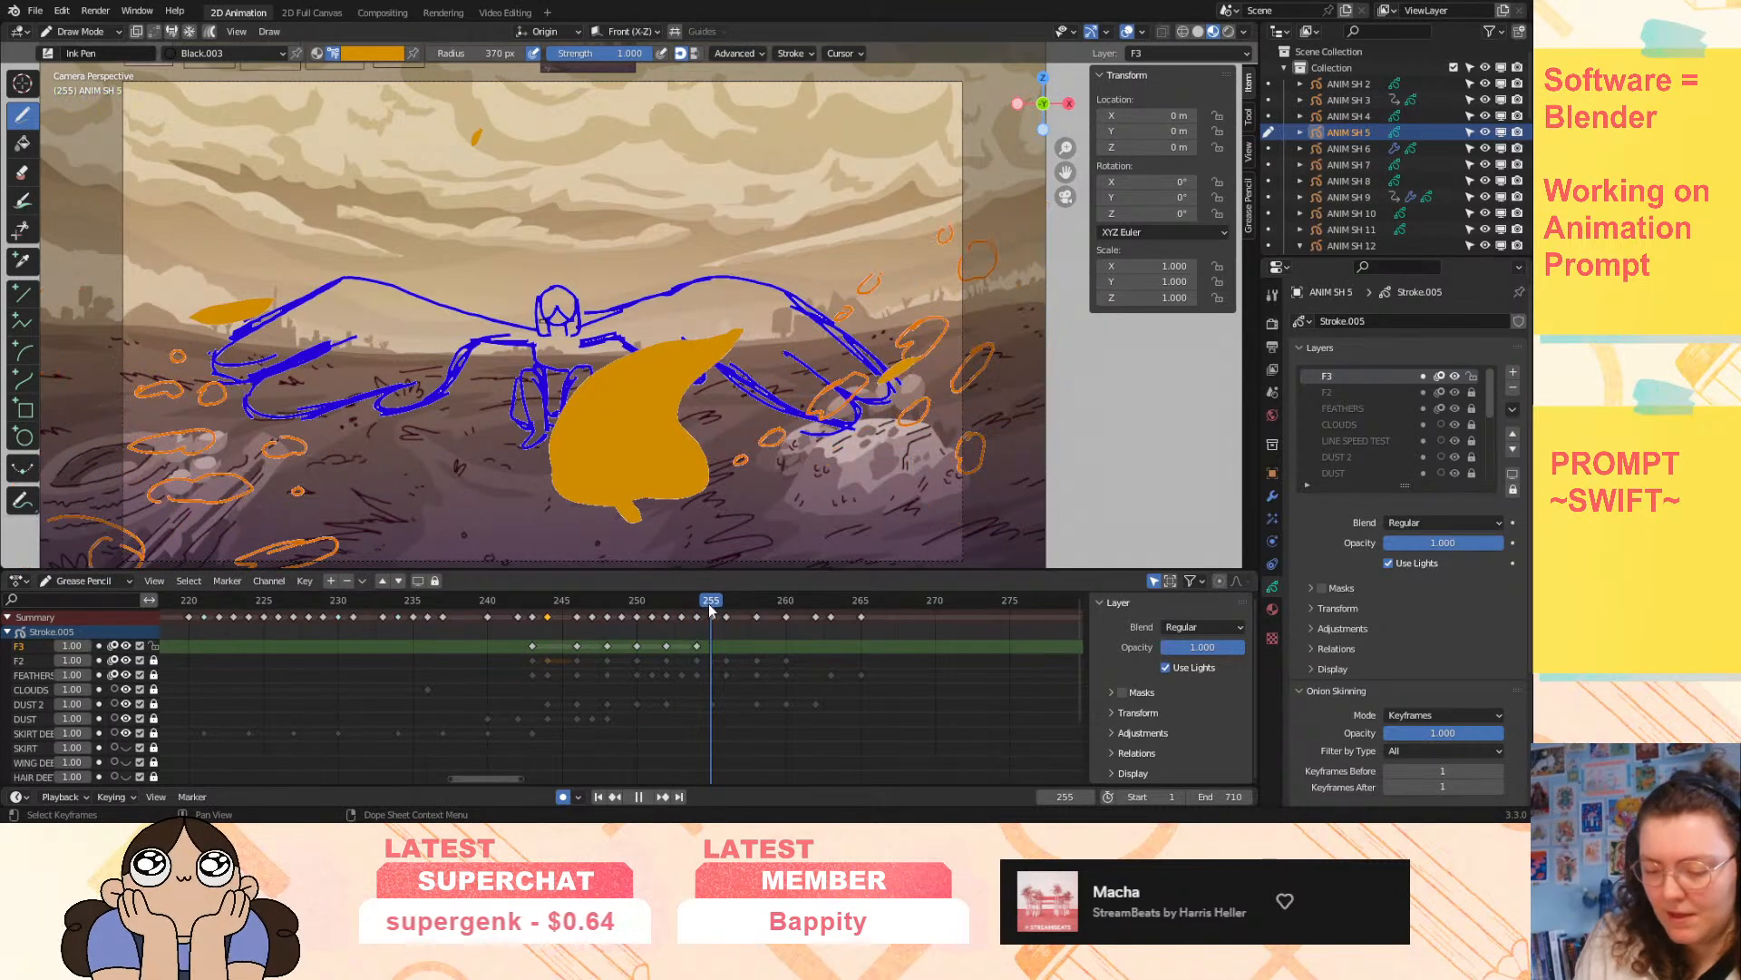
pyautogui.press('space')
pyautogui.moveTo(598, 539)
pyautogui.mouseDown()
pyautogui.moveTo(699, 400)
pyautogui.moveTo(704, 451)
pyautogui.moveTo(803, 564)
pyautogui.mouseUp()
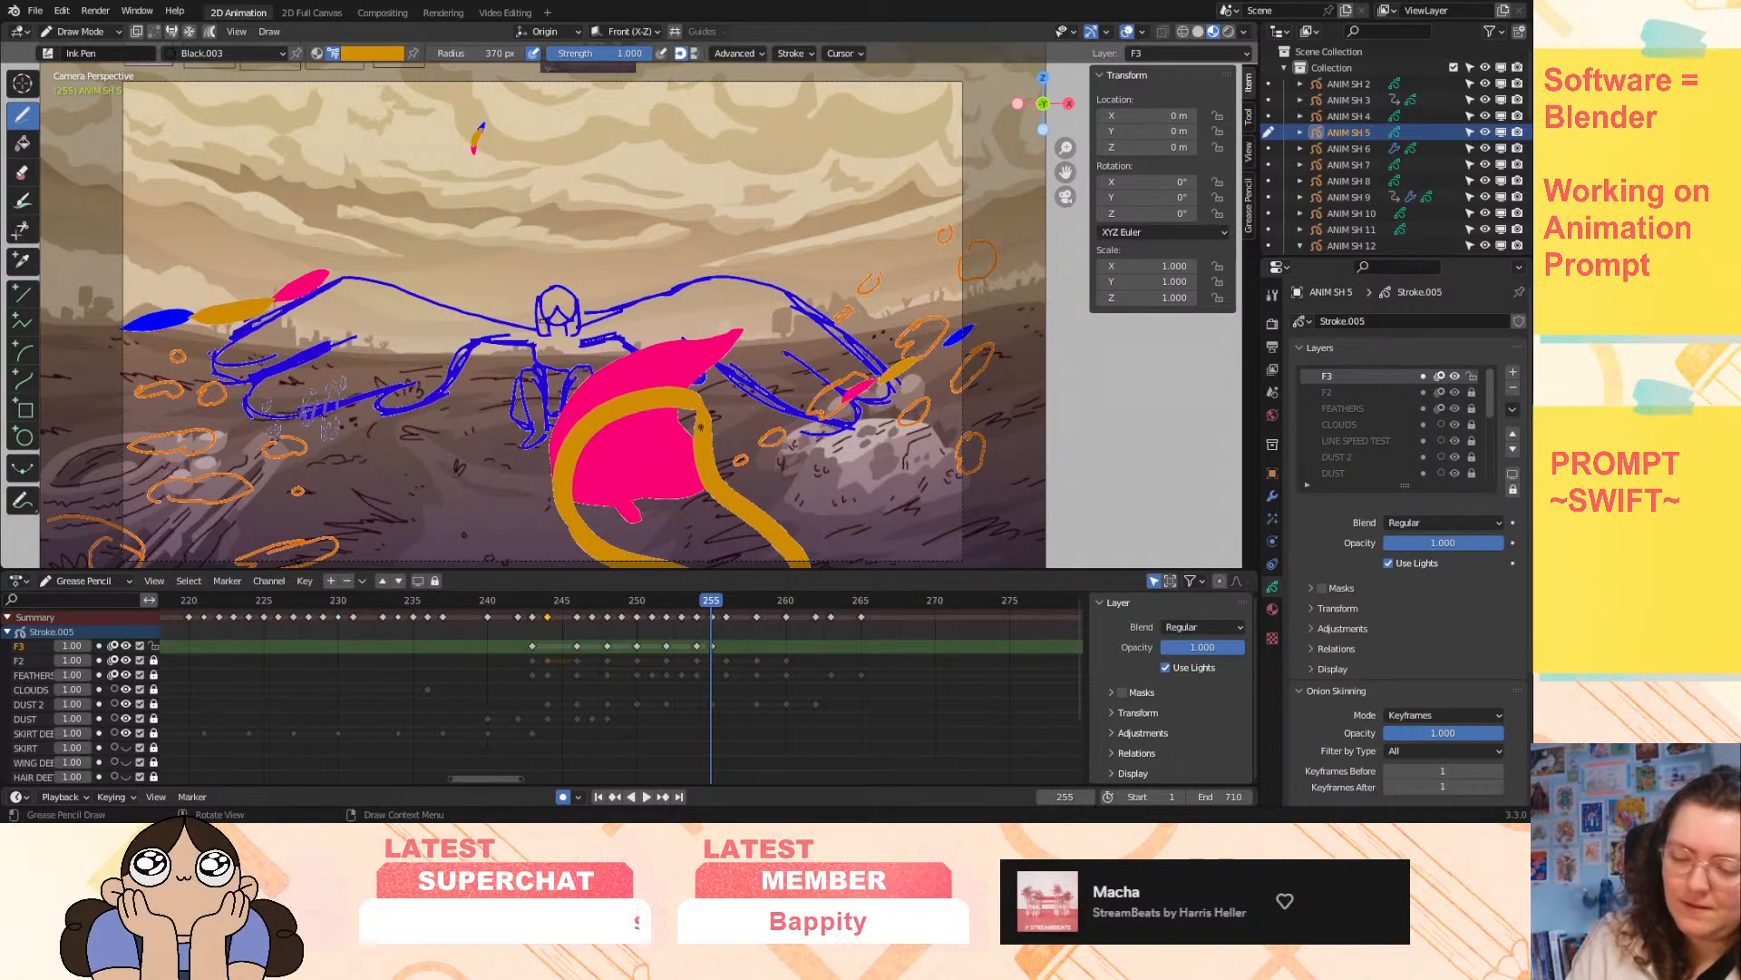
pyautogui.moveTo(717, 370)
pyautogui.mouseDown()
pyautogui.moveTo(648, 388)
pyautogui.moveTo(674, 411)
pyautogui.moveTo(579, 476)
pyautogui.mouseUp()
pyautogui.moveTo(660, 427)
pyautogui.mouseDown()
pyautogui.moveTo(577, 528)
pyautogui.moveTo(694, 436)
pyautogui.moveTo(699, 553)
pyautogui.moveTo(753, 517)
pyautogui.moveTo(807, 544)
pyautogui.moveTo(767, 560)
pyautogui.mouseUp()
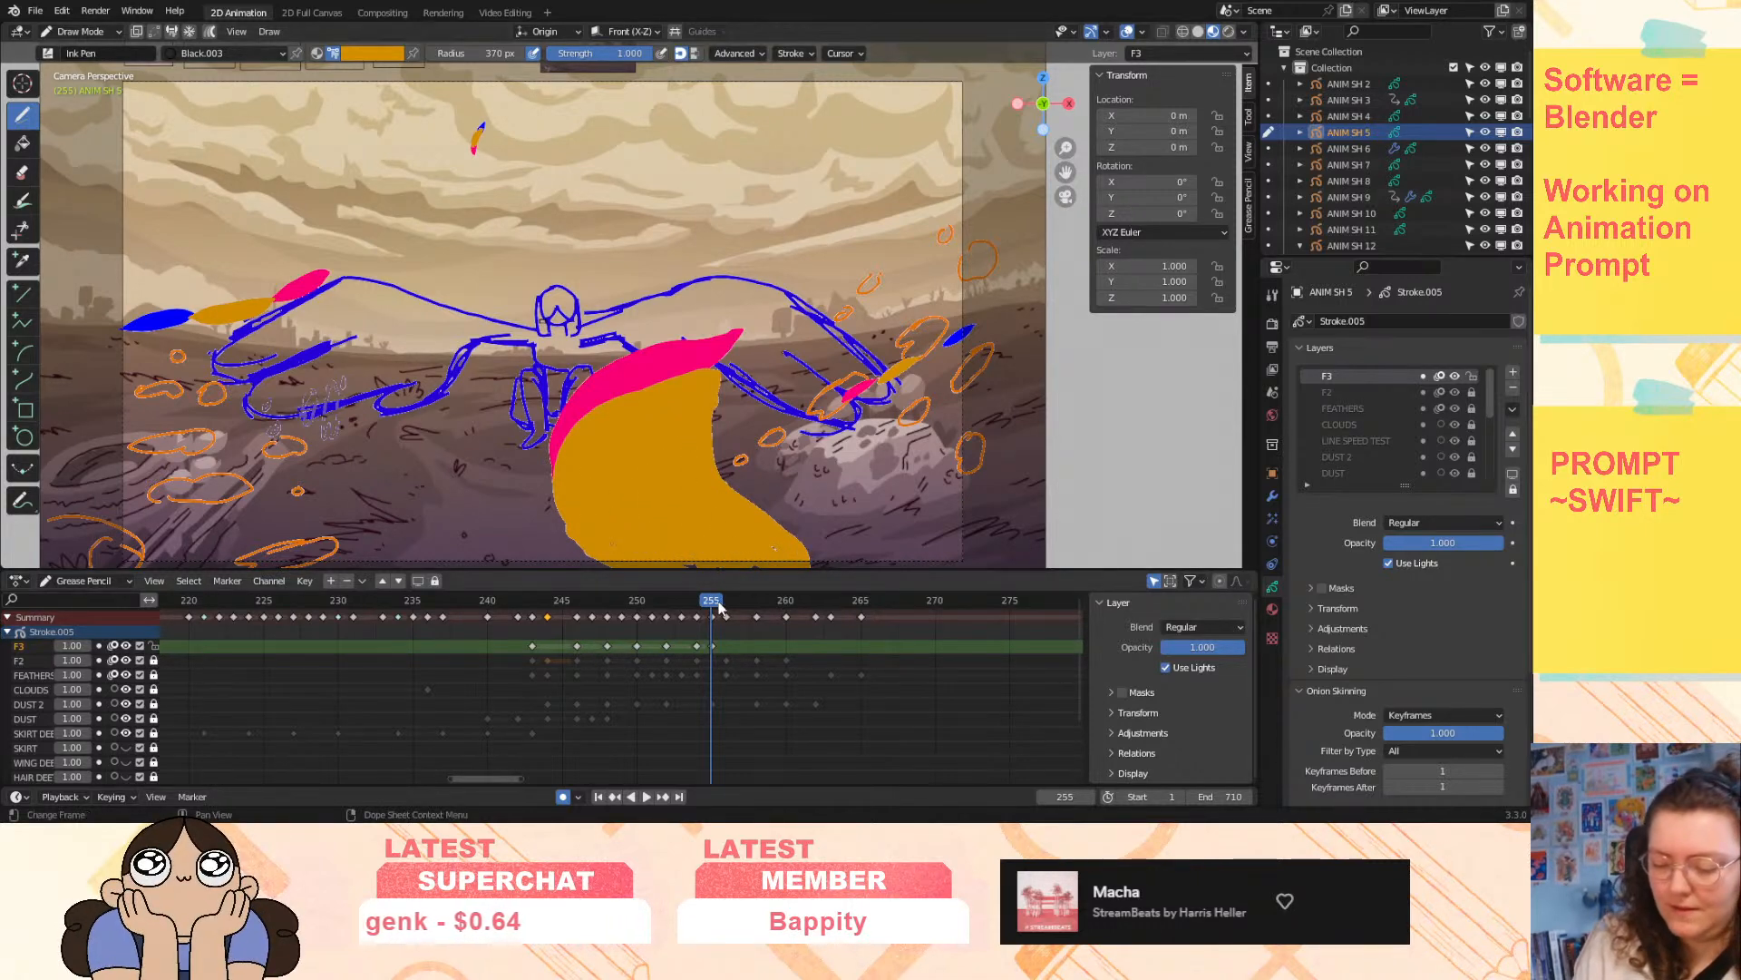
# - Draw and fill F3's feather at frame 257 as a lower curved shape extending past the camera frame's lower edge
pyautogui.press('space')
pyautogui.moveTo(736, 610); pyautogui.dragTo(737, 607)
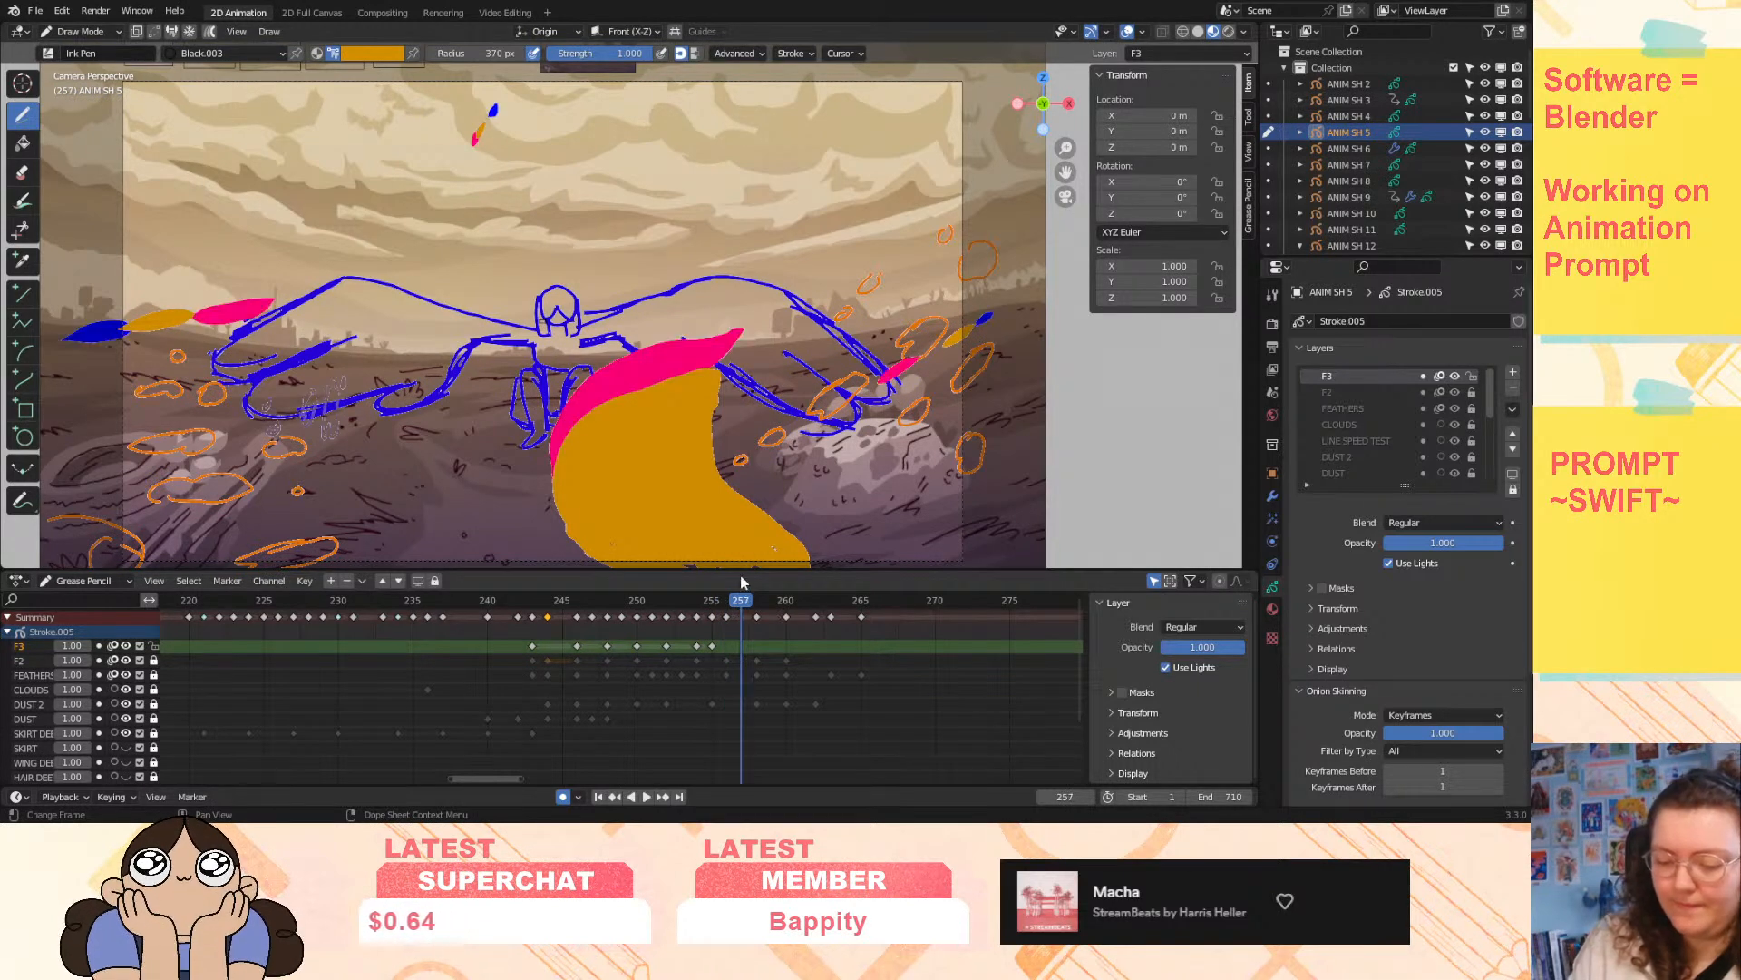
pyautogui.moveTo(635, 570); pyautogui.dragTo(632, 561)
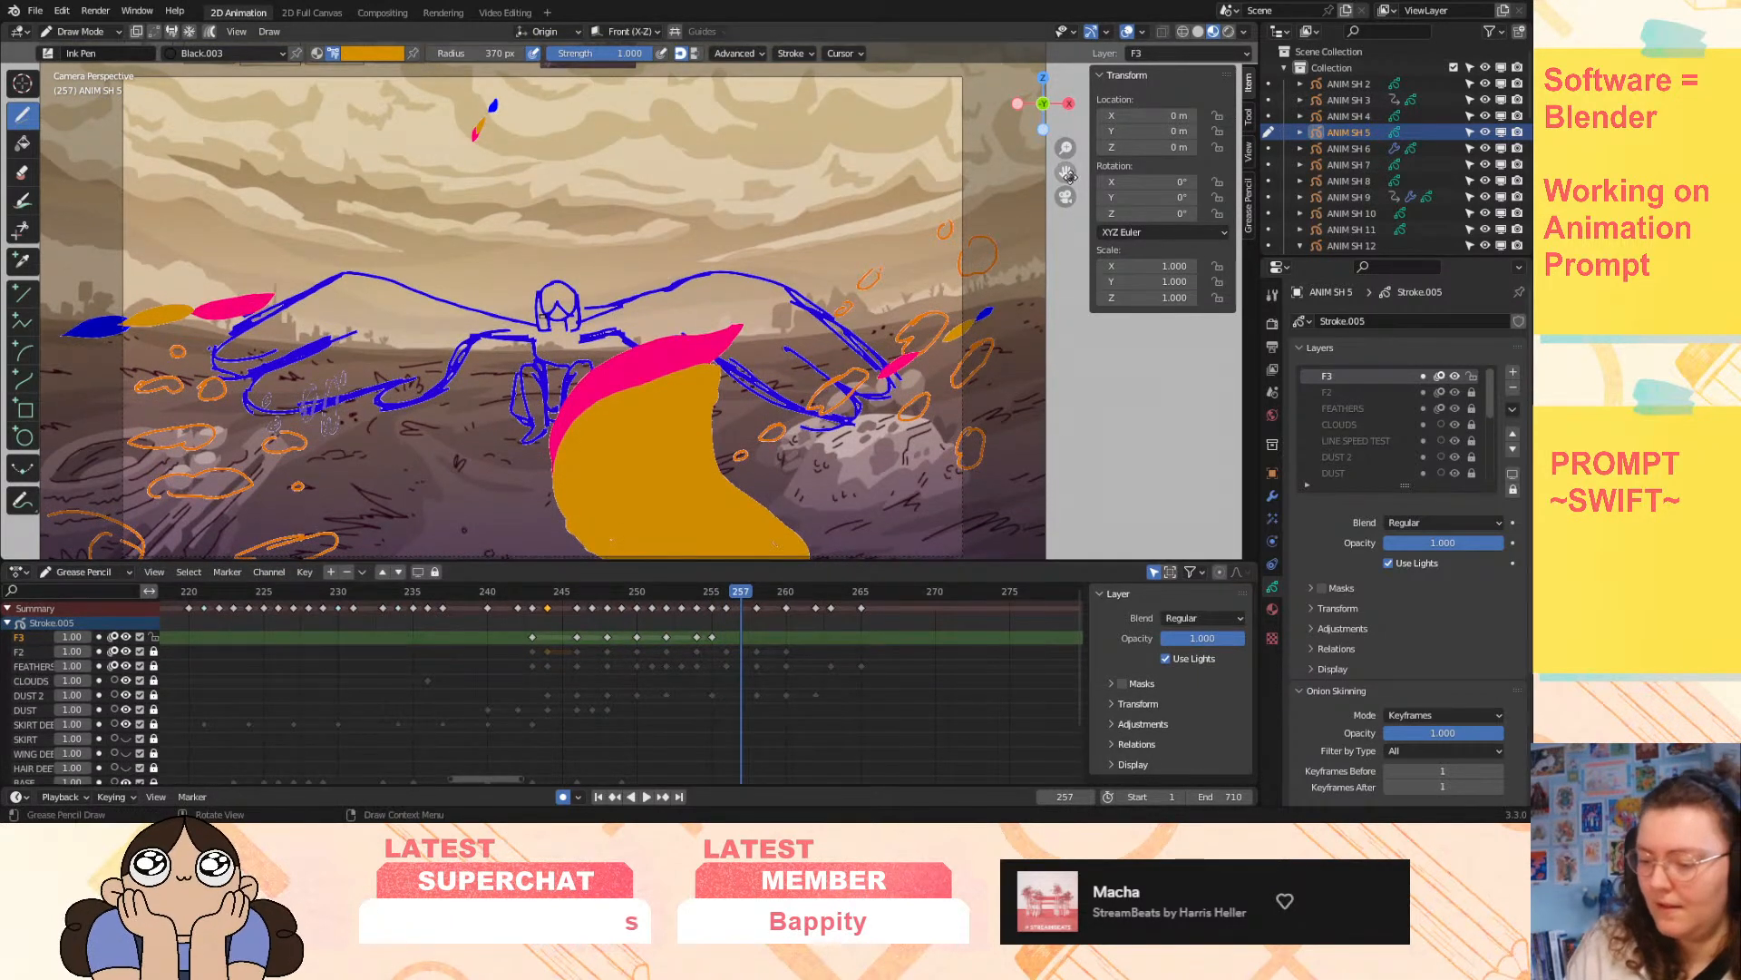
pyautogui.moveTo(1066, 171); pyautogui.dragTo(1078, 30)
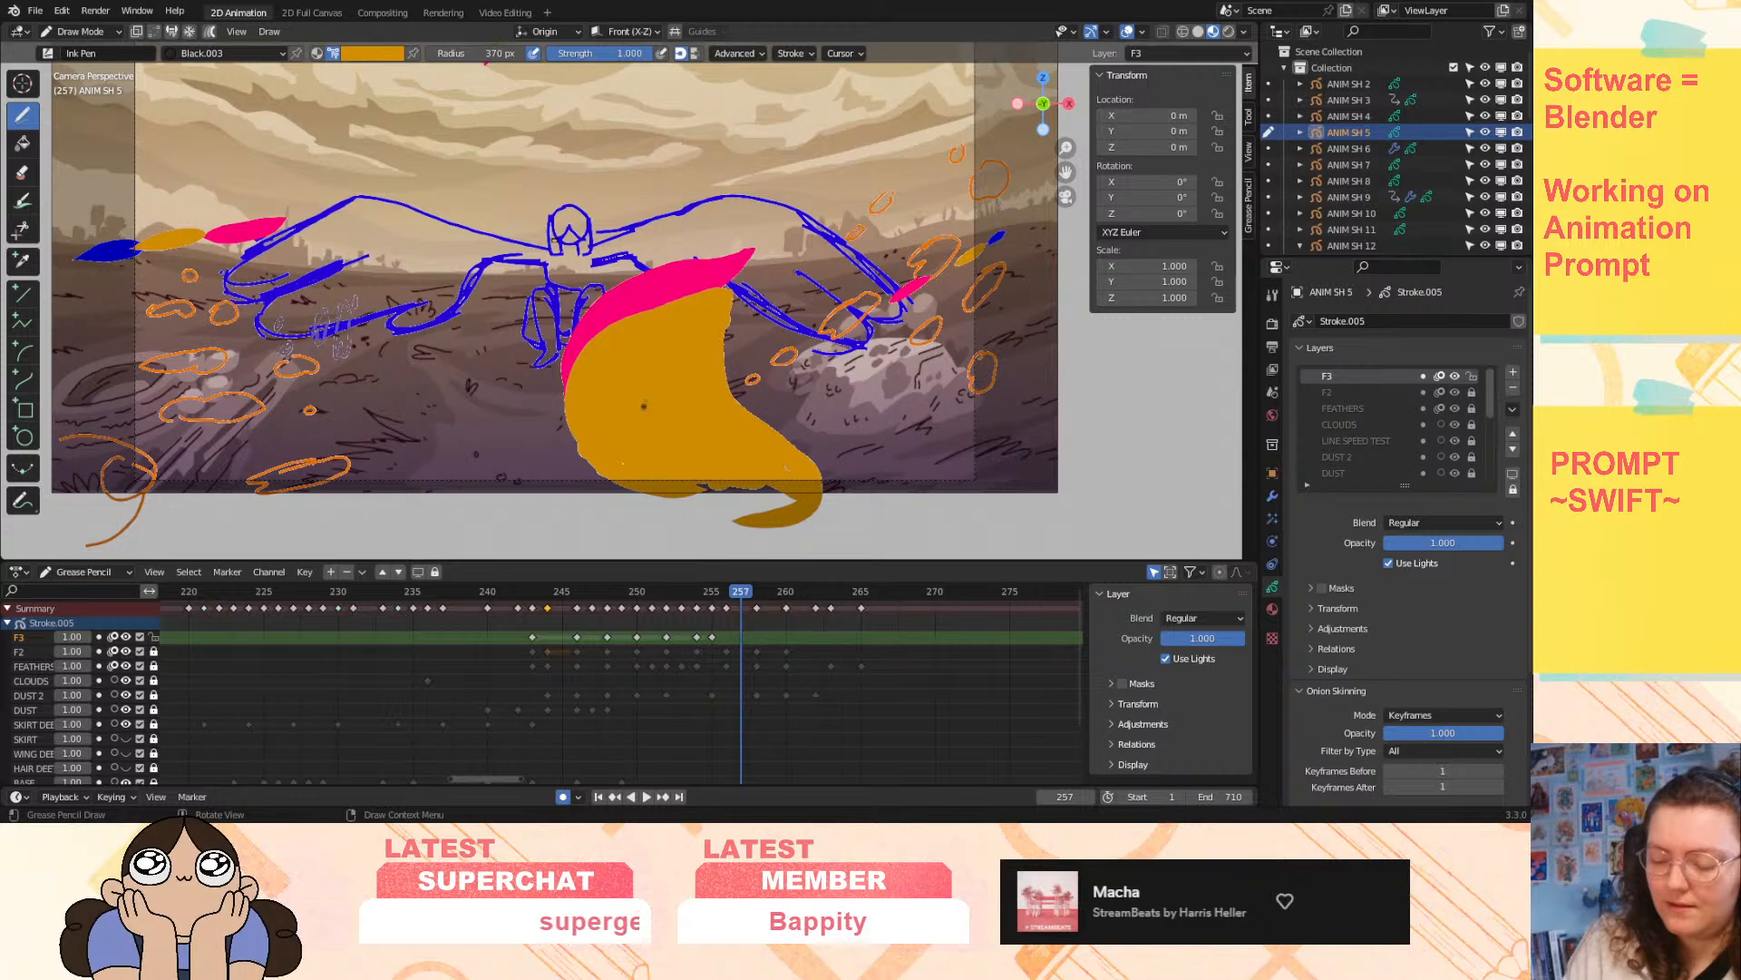
pyautogui.moveTo(674, 352)
pyautogui.mouseDown()
pyautogui.moveTo(644, 522)
pyautogui.moveTo(673, 541)
pyautogui.moveTo(679, 365)
pyautogui.moveTo(835, 522)
pyautogui.moveTo(667, 534)
pyautogui.mouseUp()
pyautogui.moveTo(668, 392)
pyautogui.mouseDown()
pyautogui.moveTo(651, 432)
pyautogui.moveTo(678, 410)
pyautogui.mouseUp()
pyautogui.moveTo(713, 452)
pyautogui.mouseDown()
pyautogui.moveTo(762, 522)
pyautogui.moveTo(821, 515)
pyautogui.mouseUp()
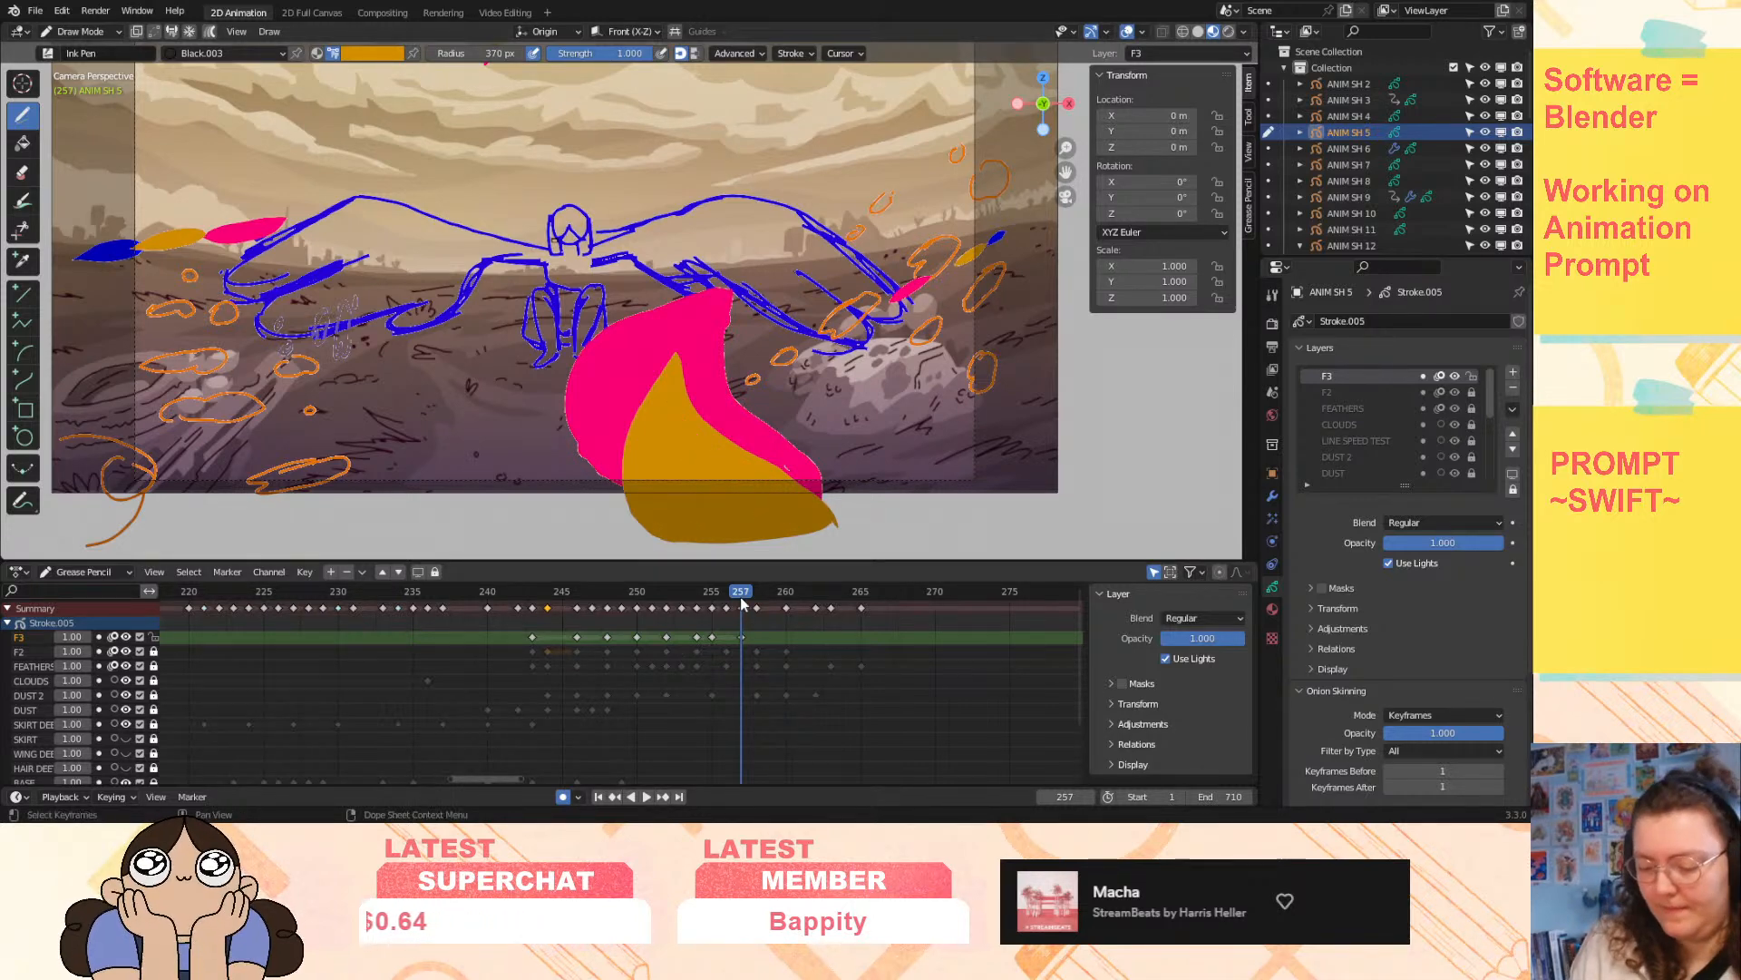
# - Draw and fill F3's feather at frame 259 as a low crescent slipping past the camera frame's lower edge
pyautogui.press('space')
pyautogui.press('space')
pyautogui.moveTo(637, 442)
pyautogui.mouseDown()
pyautogui.moveTo(801, 555)
pyautogui.moveTo(647, 490)
pyautogui.moveTo(710, 548)
pyautogui.mouseUp()
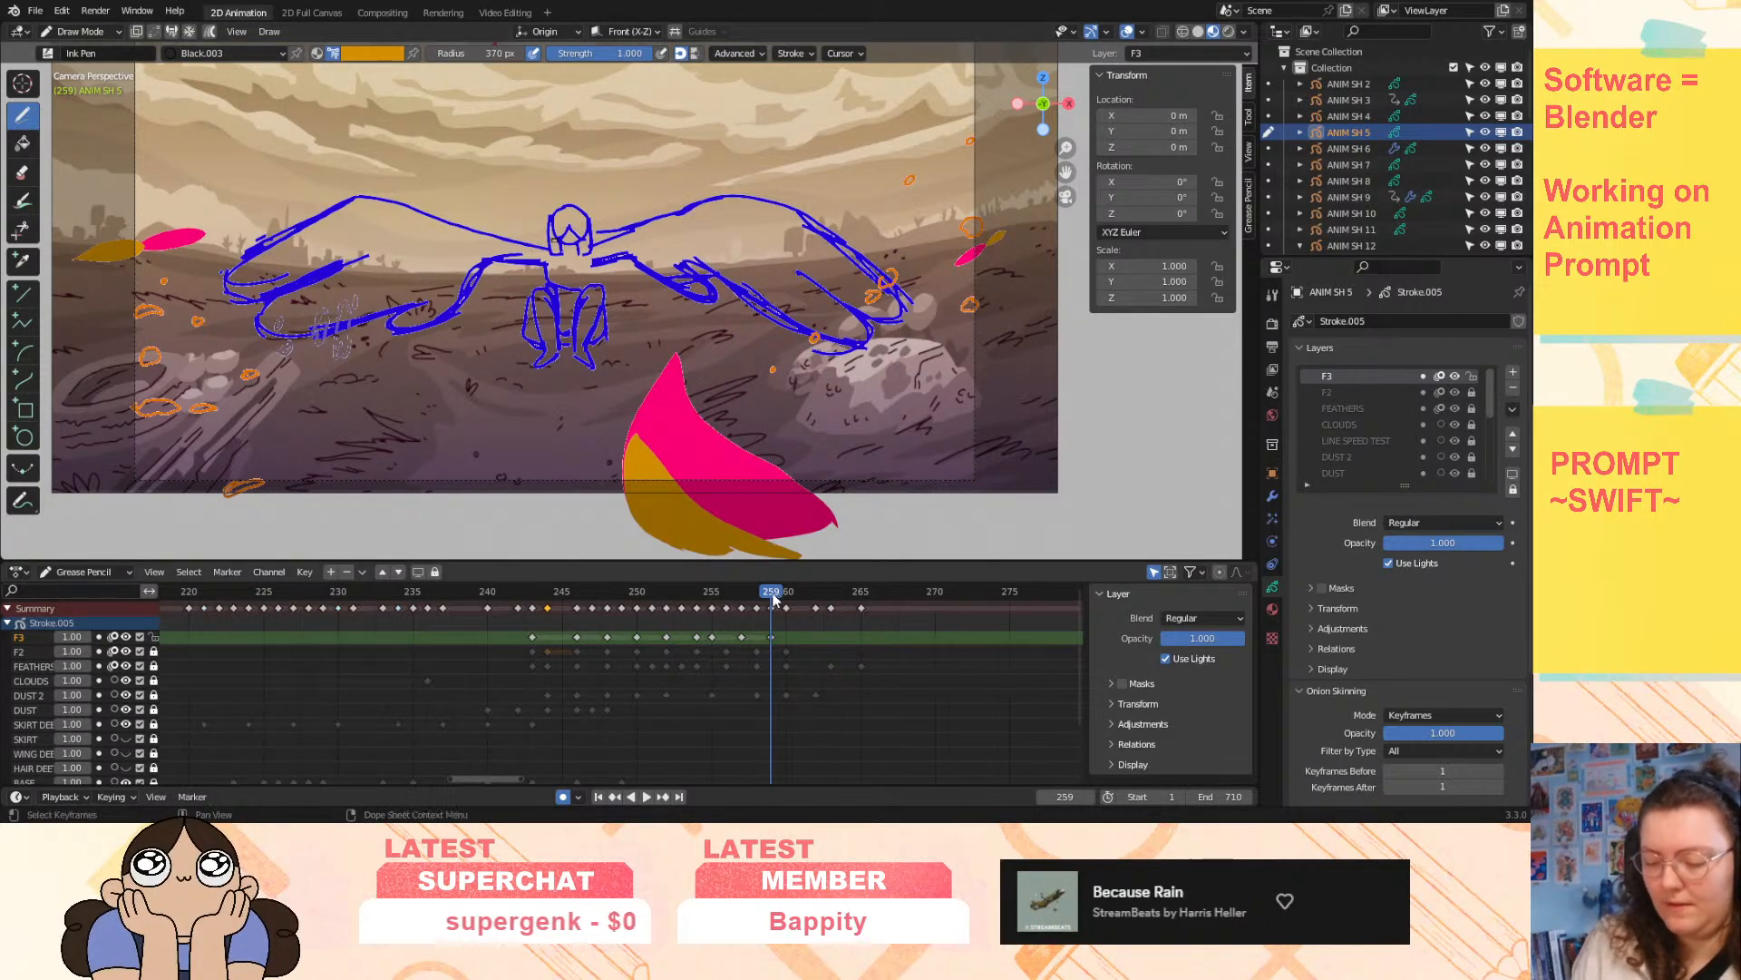
# - Insert a blank keyframe on the F3 layer at frame 261 and play back the feather's sweep
pyautogui.press('Right')
pyautogui.press('Right')
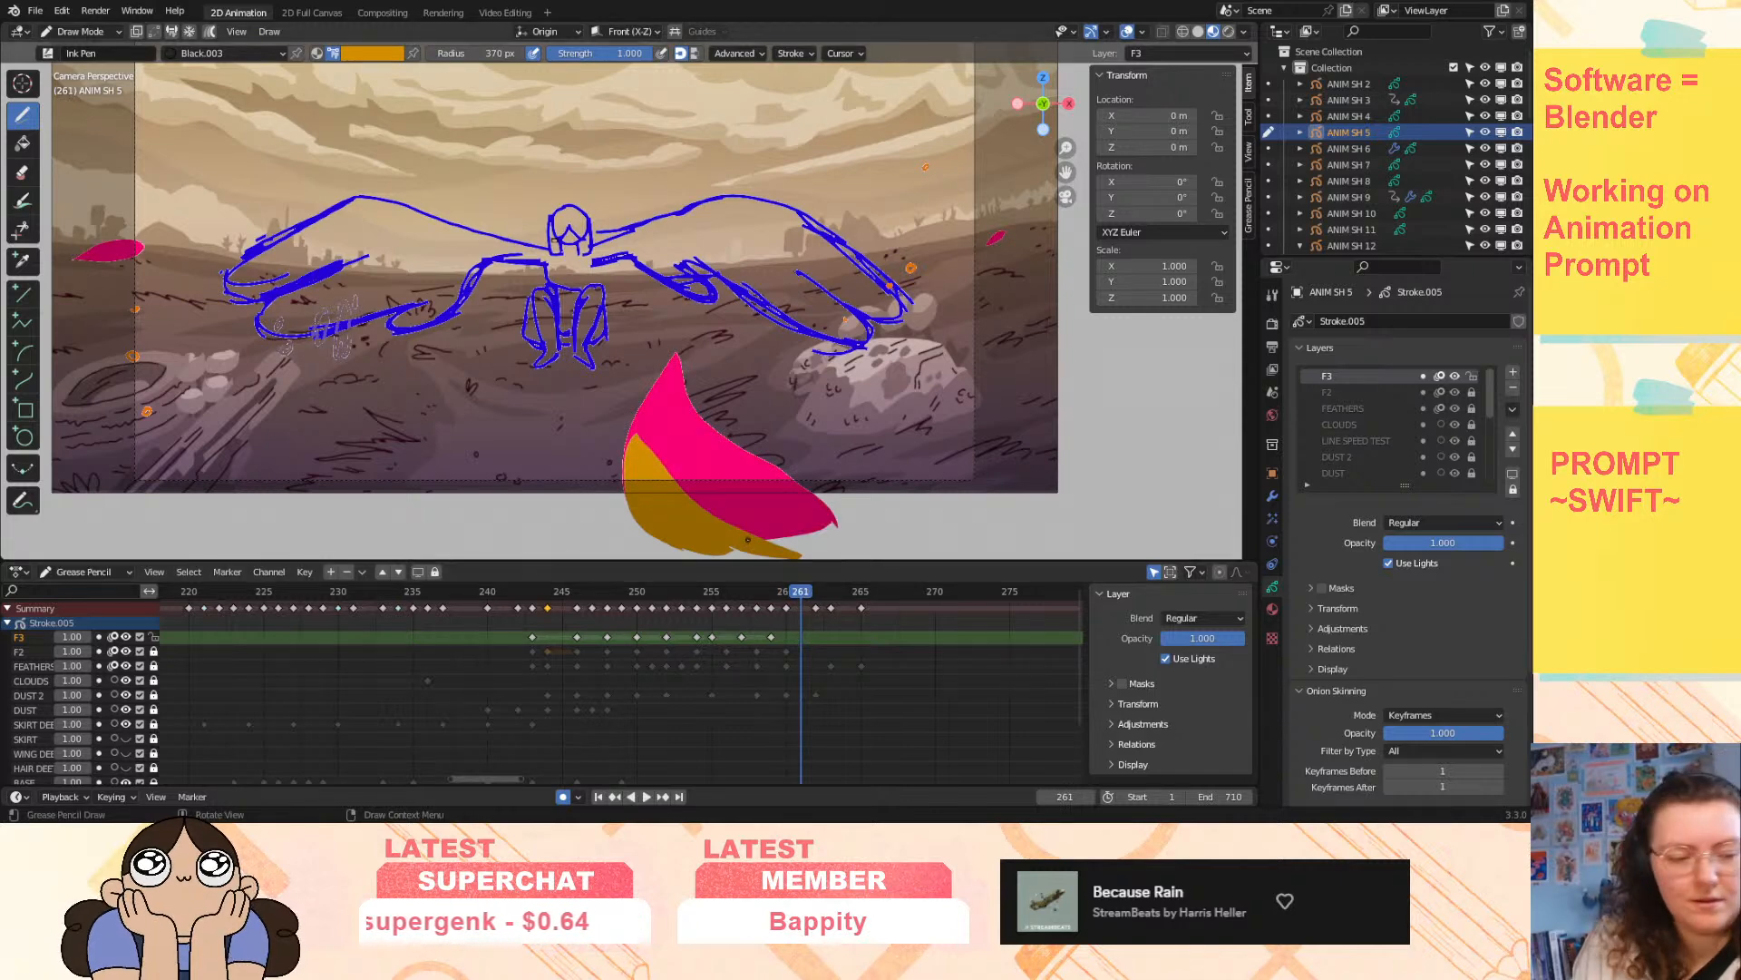
pyautogui.press('i')
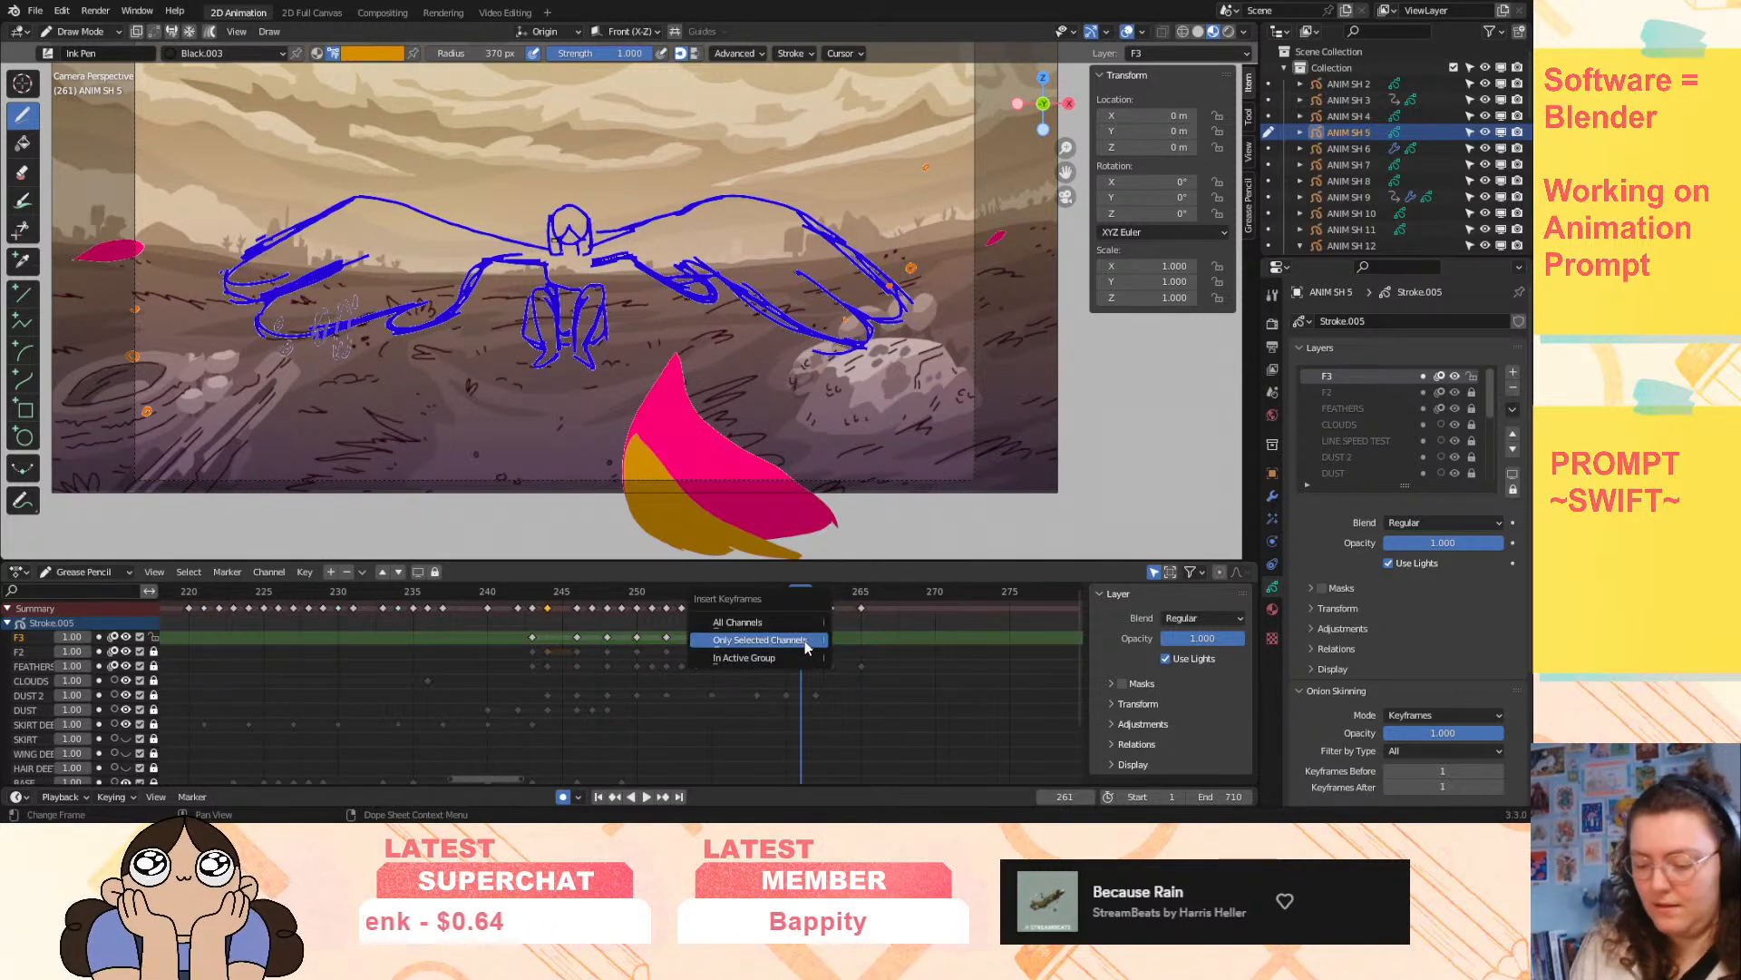
pyautogui.click(801, 645)
pyautogui.press('space')
pyautogui.moveTo(803, 597); pyautogui.dragTo(511, 637)
pyautogui.click(646, 796)
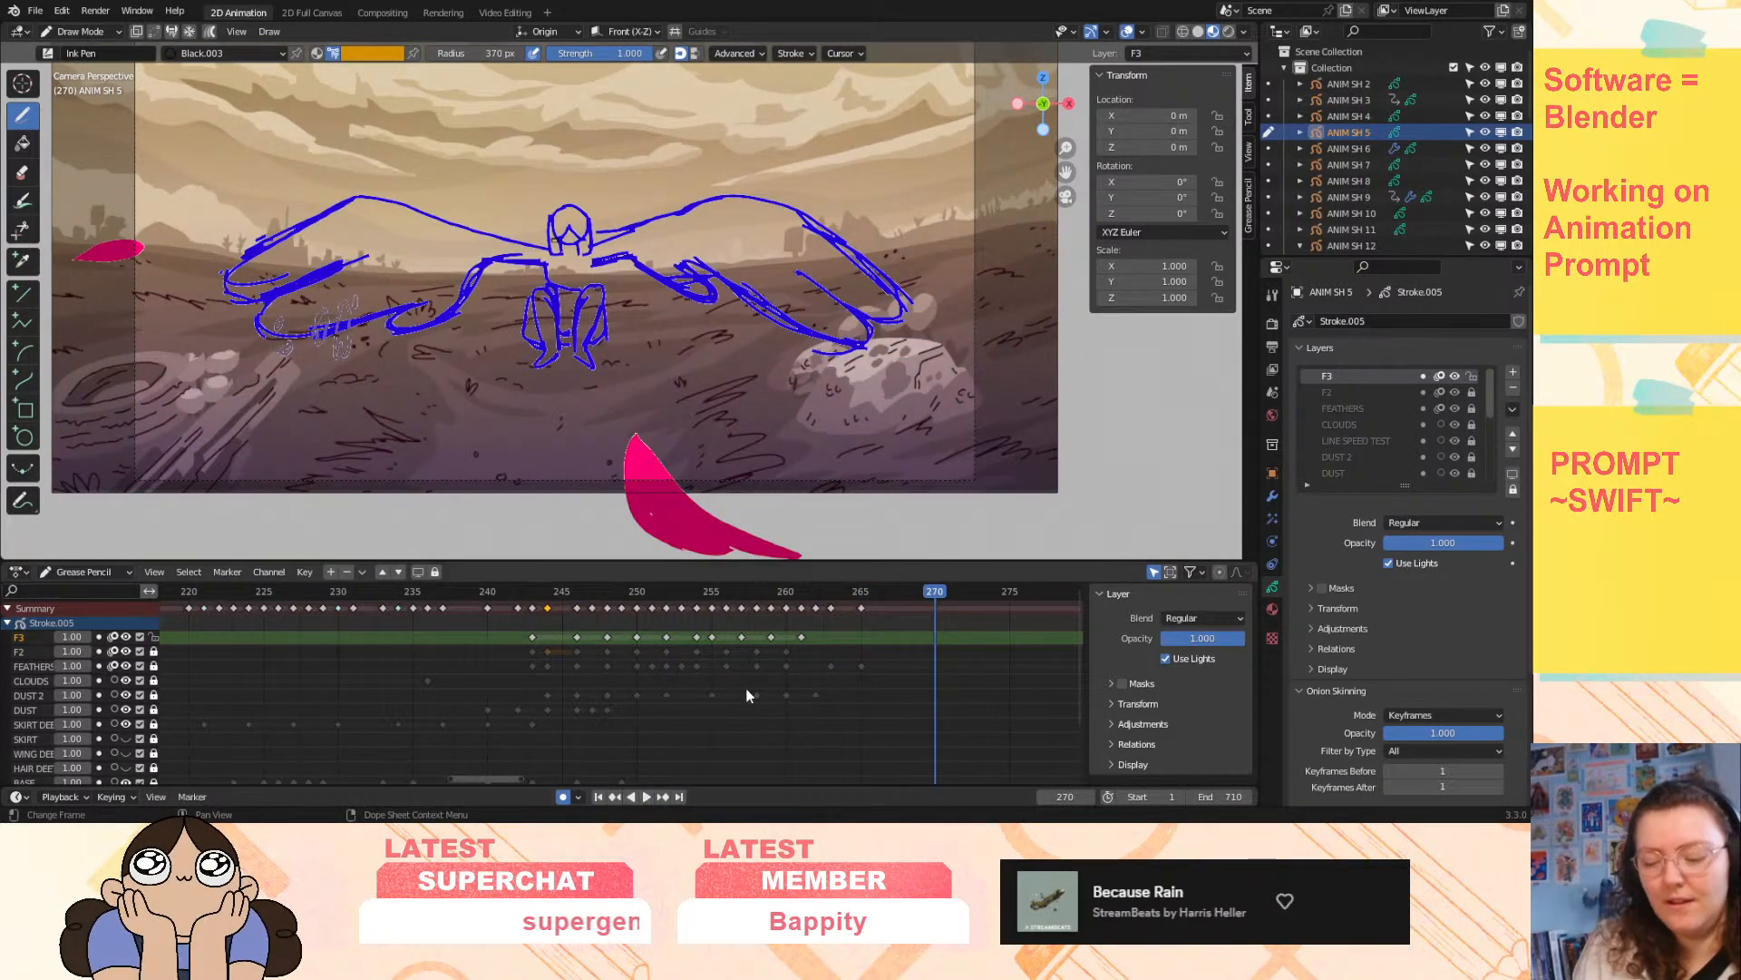
# - Shift F3's keyframes from 255 onward one frame later and play back the sweep
pyautogui.moveTo(709, 627); pyautogui.dragTo(809, 642)
pyautogui.press('g')
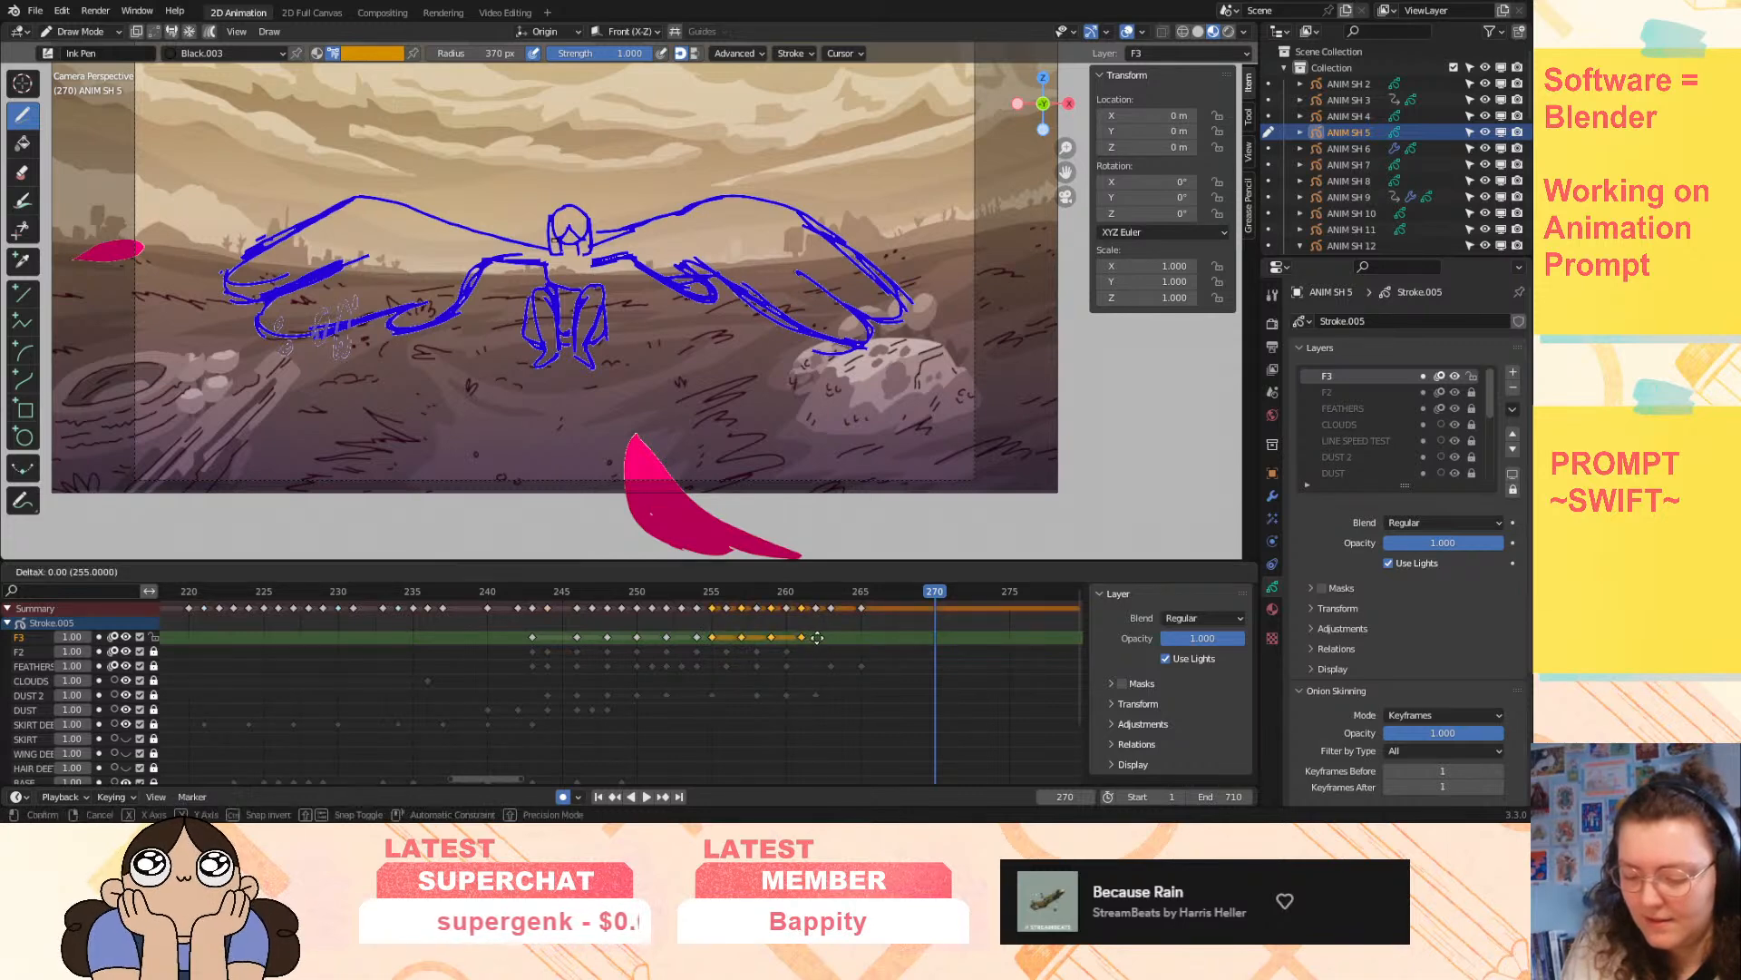
pyautogui.click(828, 641)
pyautogui.click(762, 623)
pyautogui.moveTo(521, 595); pyautogui.dragTo(503, 600)
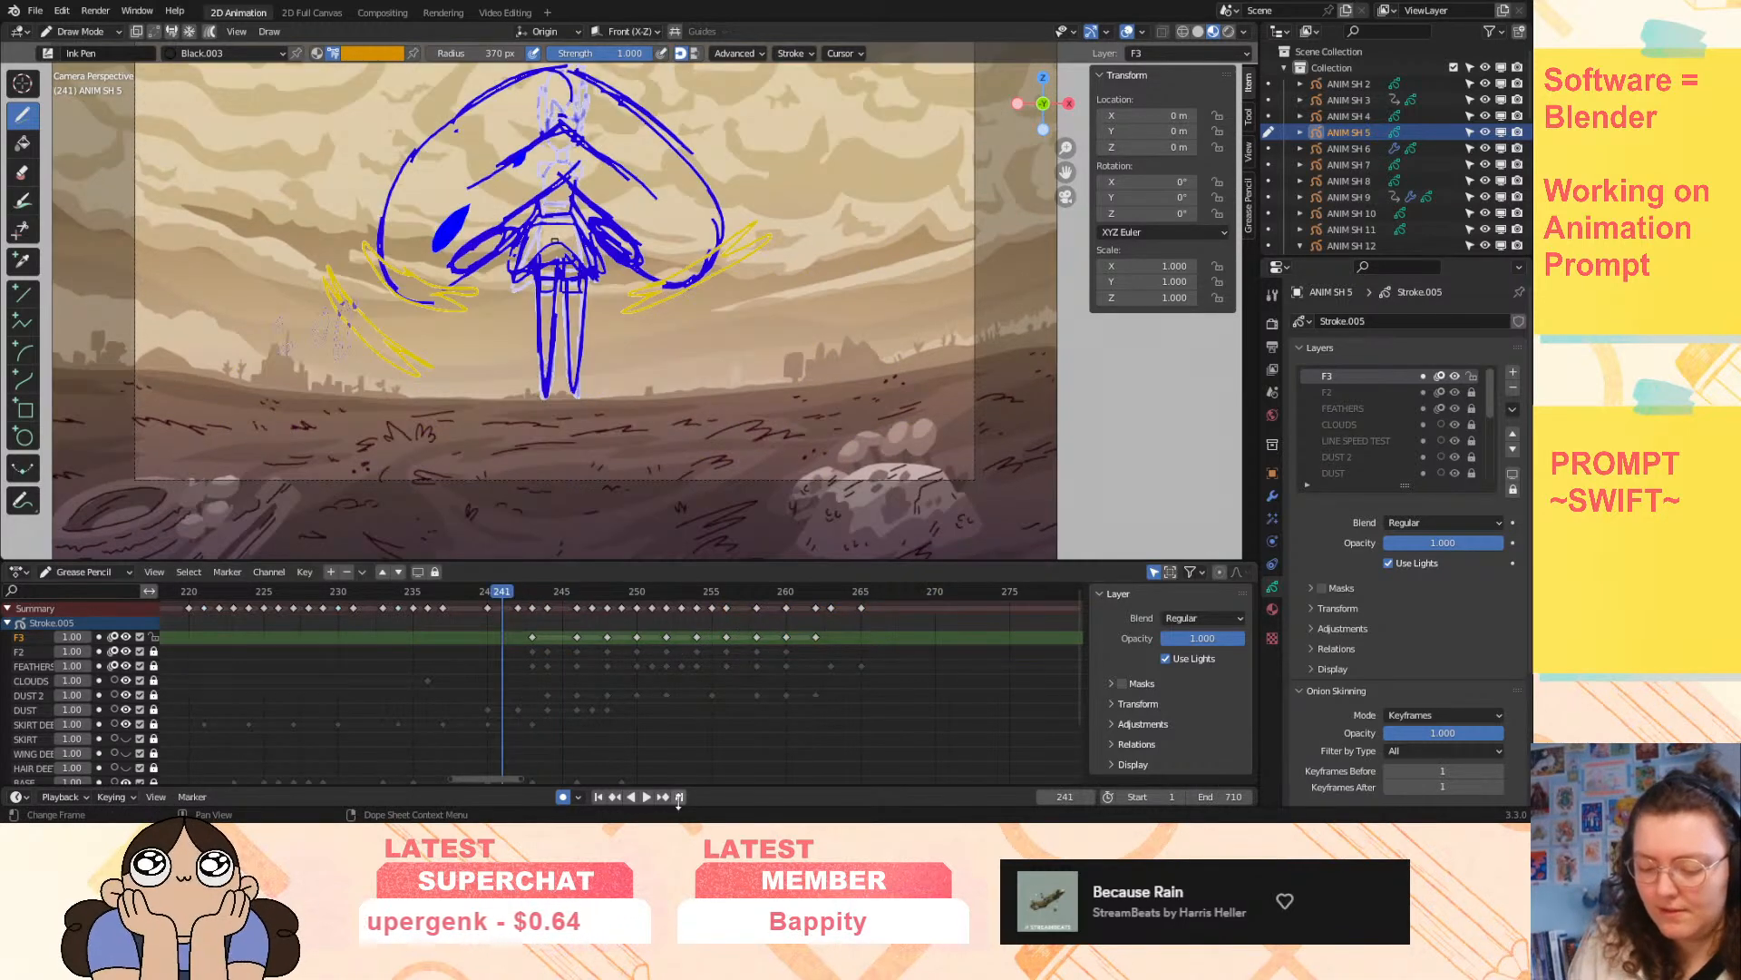
pyautogui.click(646, 797)
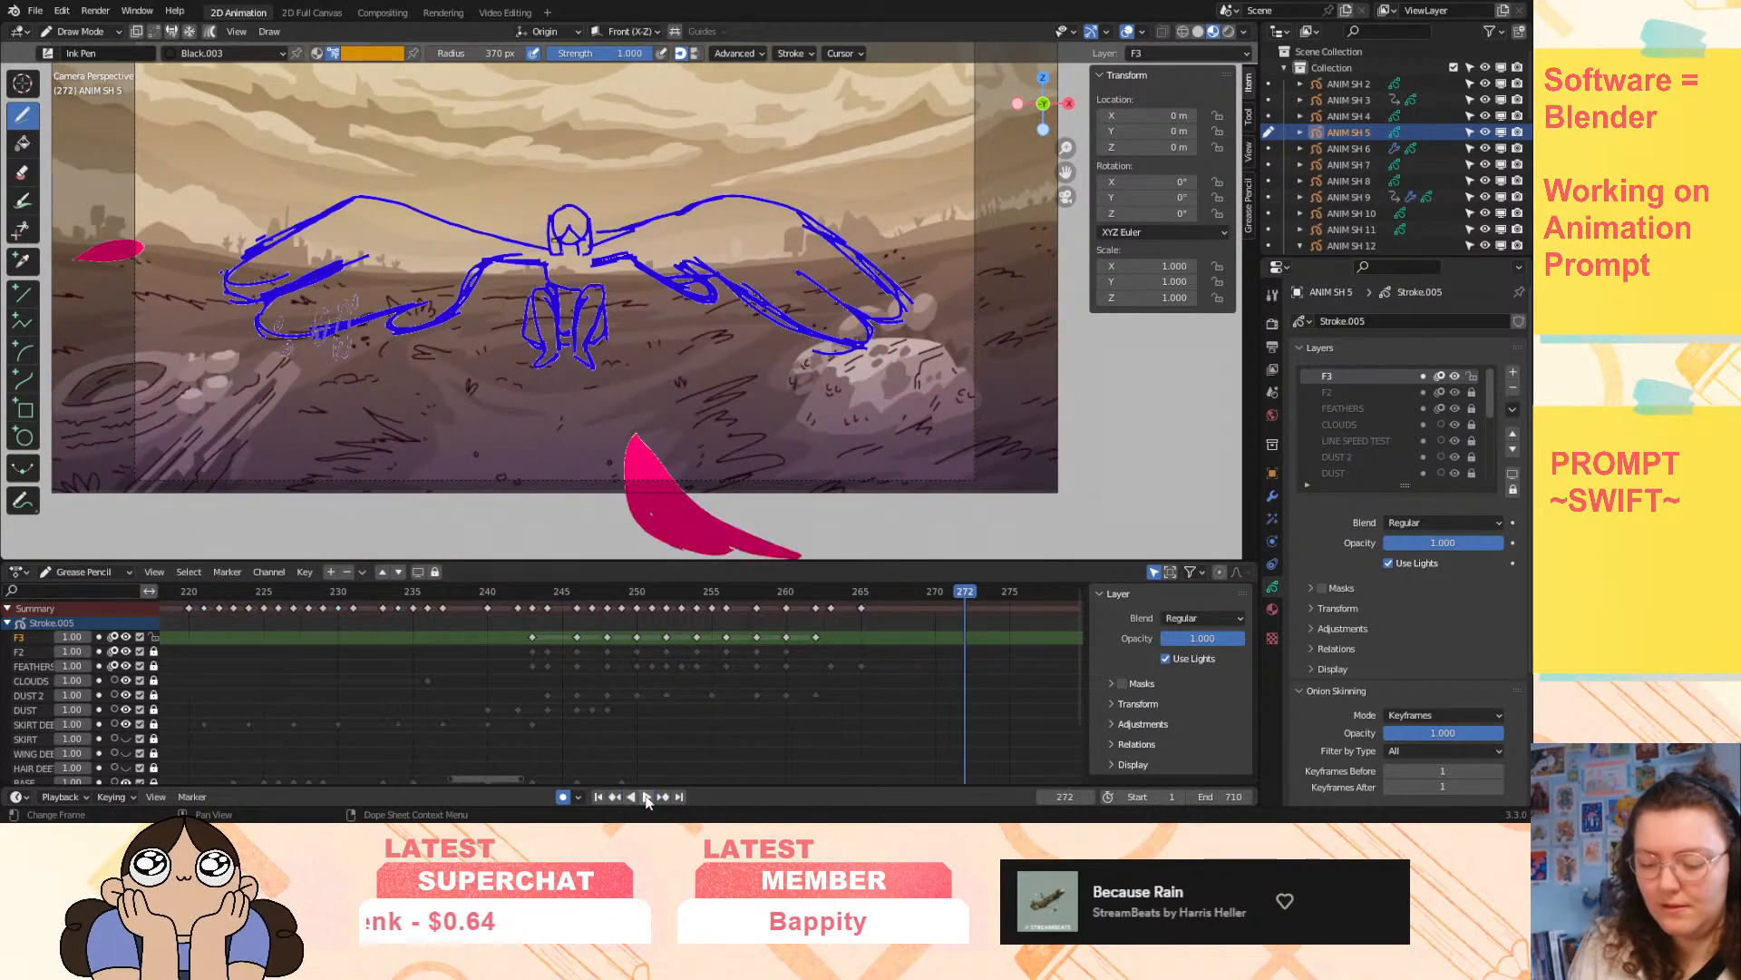
# - Draw and fill an in-between feather on F3 at frame 253, curving down from the right wing toward the crouching figure
pyautogui.moveTo(756, 613)
pyautogui.mouseDown()
pyautogui.moveTo(720, 608)
pyautogui.moveTo(667, 635)
pyautogui.moveTo(693, 628)
pyautogui.moveTo(683, 638)
pyautogui.mouseUp()
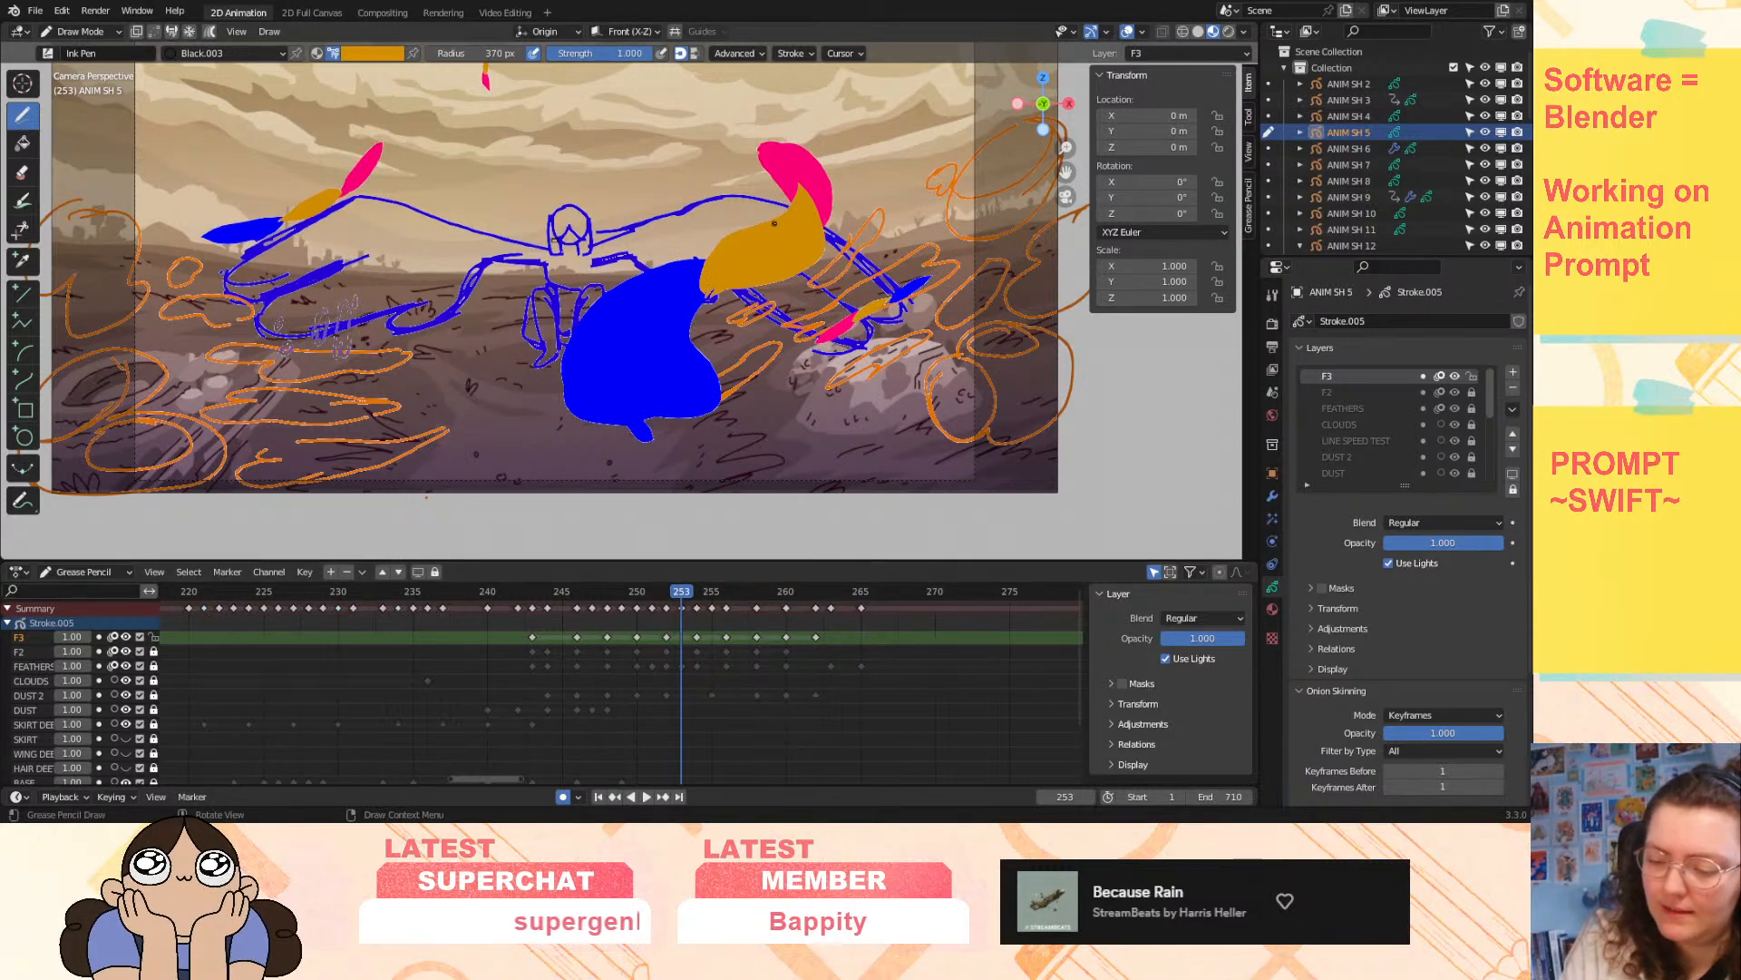
pyautogui.moveTo(778, 221)
pyautogui.mouseDown()
pyautogui.moveTo(678, 248)
pyautogui.moveTo(595, 327)
pyautogui.moveTo(696, 341)
pyautogui.moveTo(797, 207)
pyautogui.mouseUp()
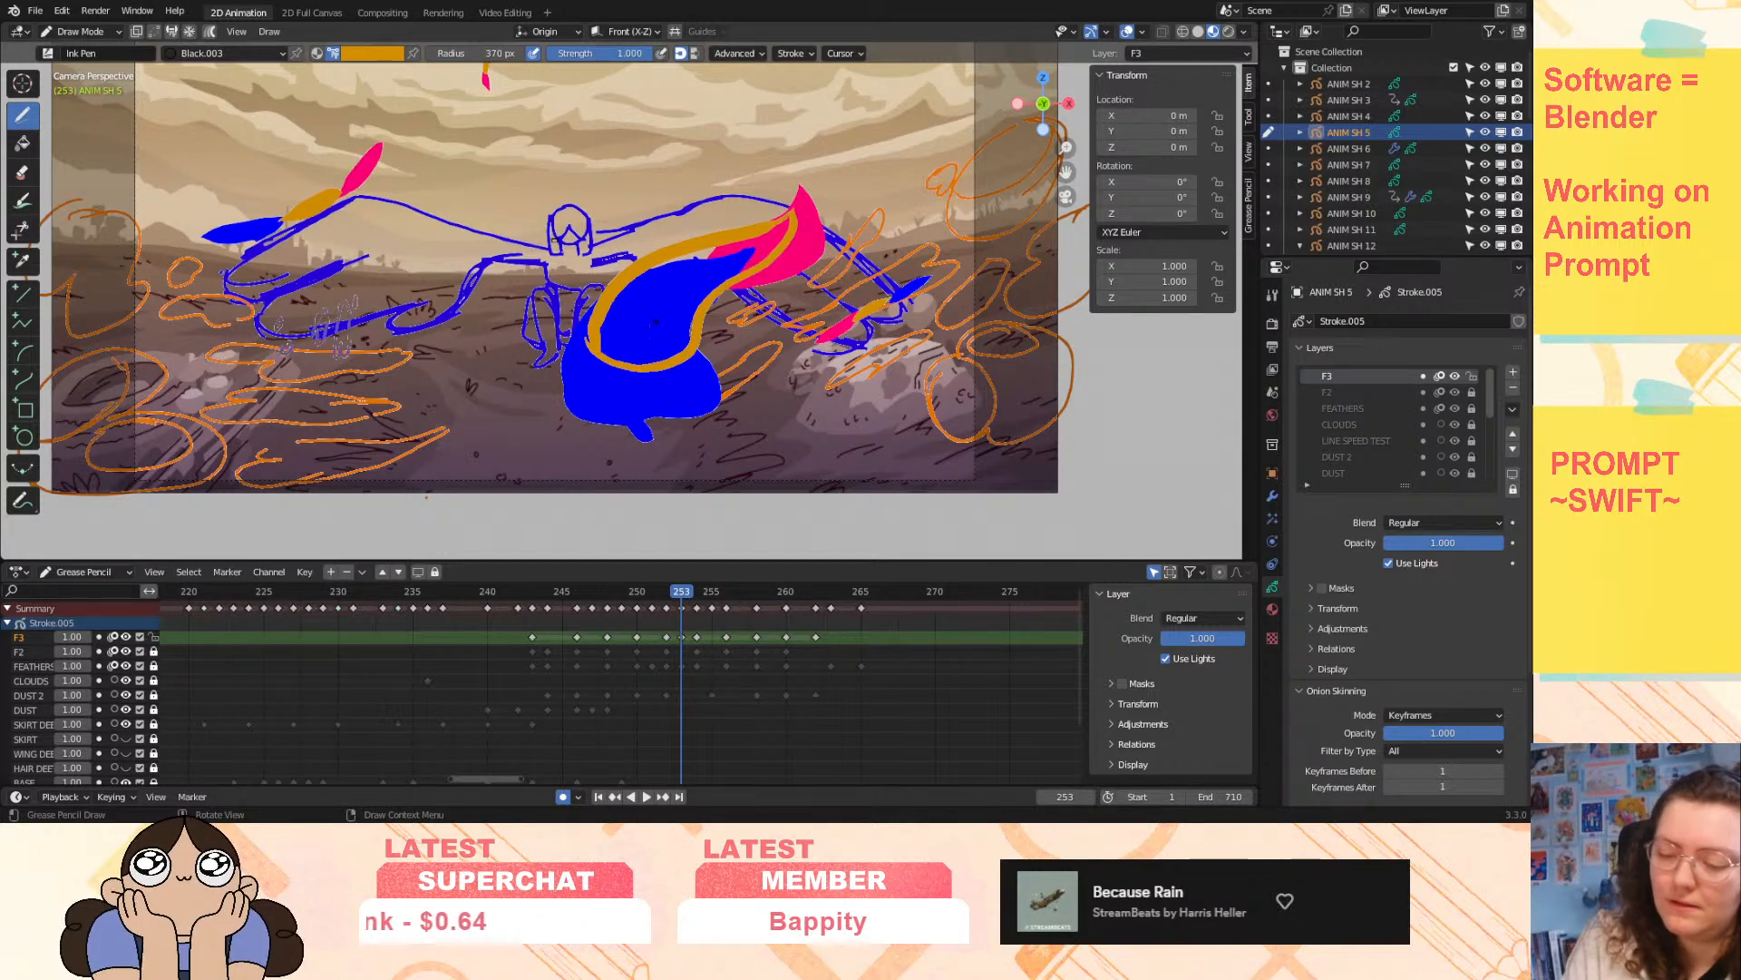
pyautogui.moveTo(635, 339)
pyautogui.mouseDown()
pyautogui.moveTo(630, 383)
pyautogui.moveTo(703, 276)
pyautogui.moveTo(726, 281)
pyautogui.moveTo(615, 318)
pyautogui.moveTo(667, 292)
pyautogui.moveTo(655, 322)
pyautogui.mouseUp()
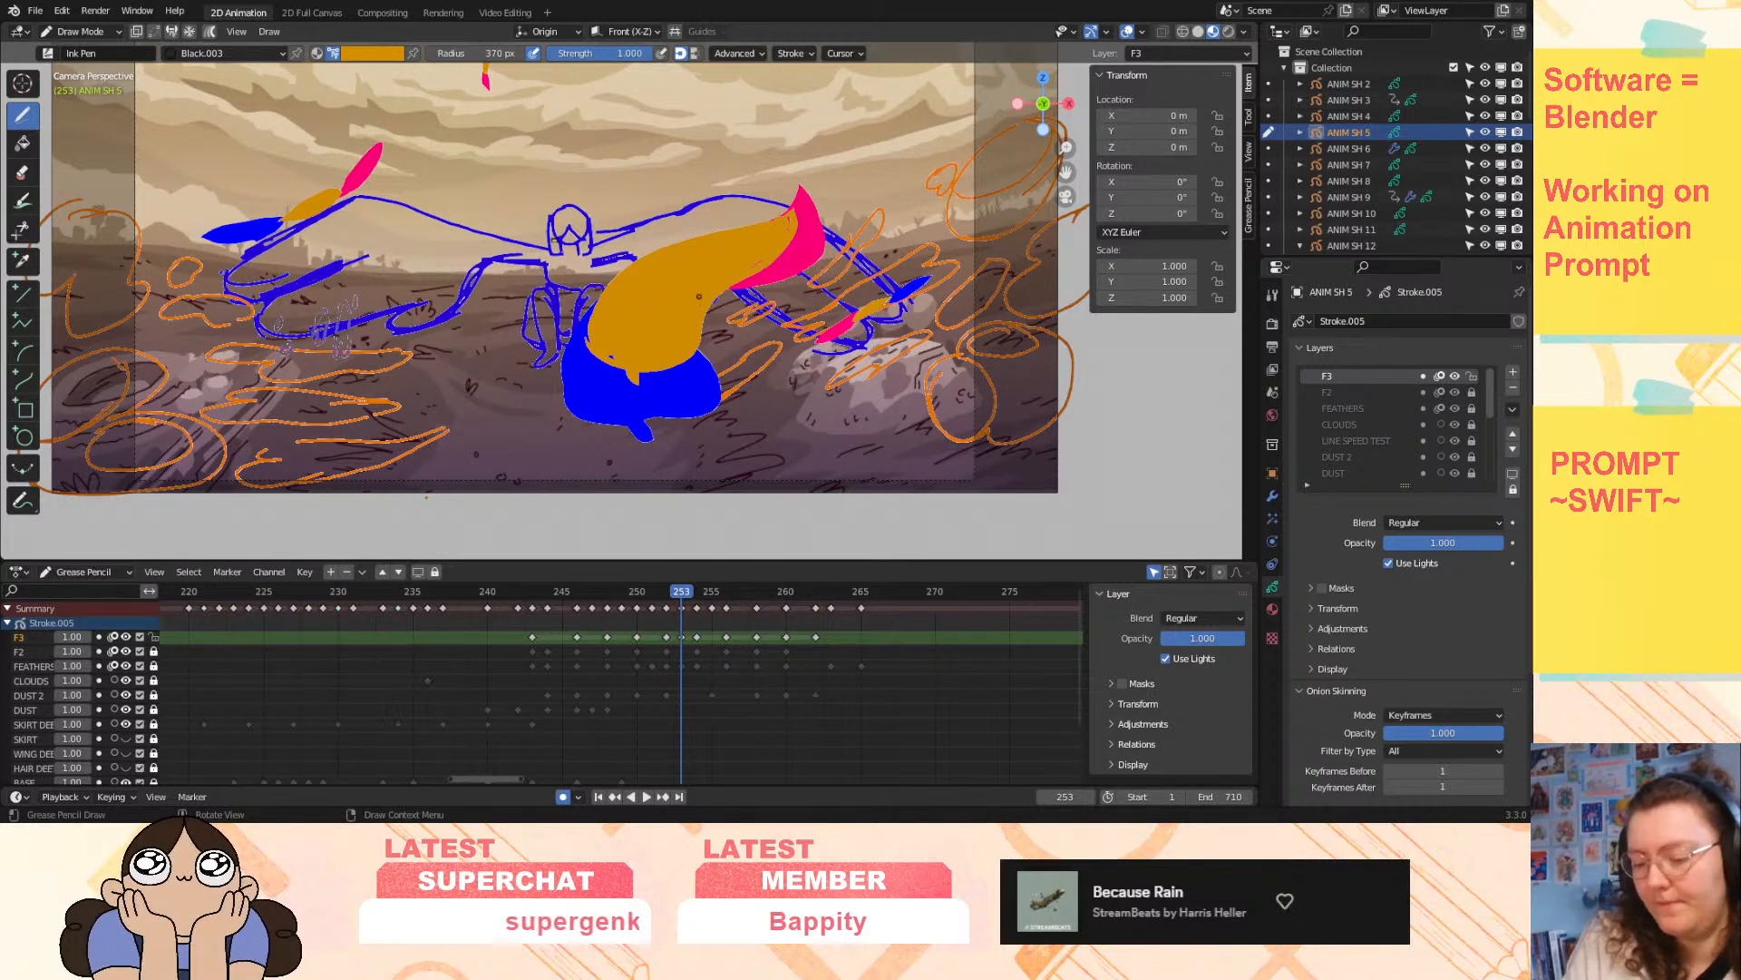
# - Draw and fill a larger in-between feather on F3 at frame 255 and play back the sweep
pyautogui.moveTo(686, 596)
pyautogui.mouseDown()
pyautogui.moveTo(667, 595)
pyautogui.moveTo(714, 594)
pyautogui.mouseUp()
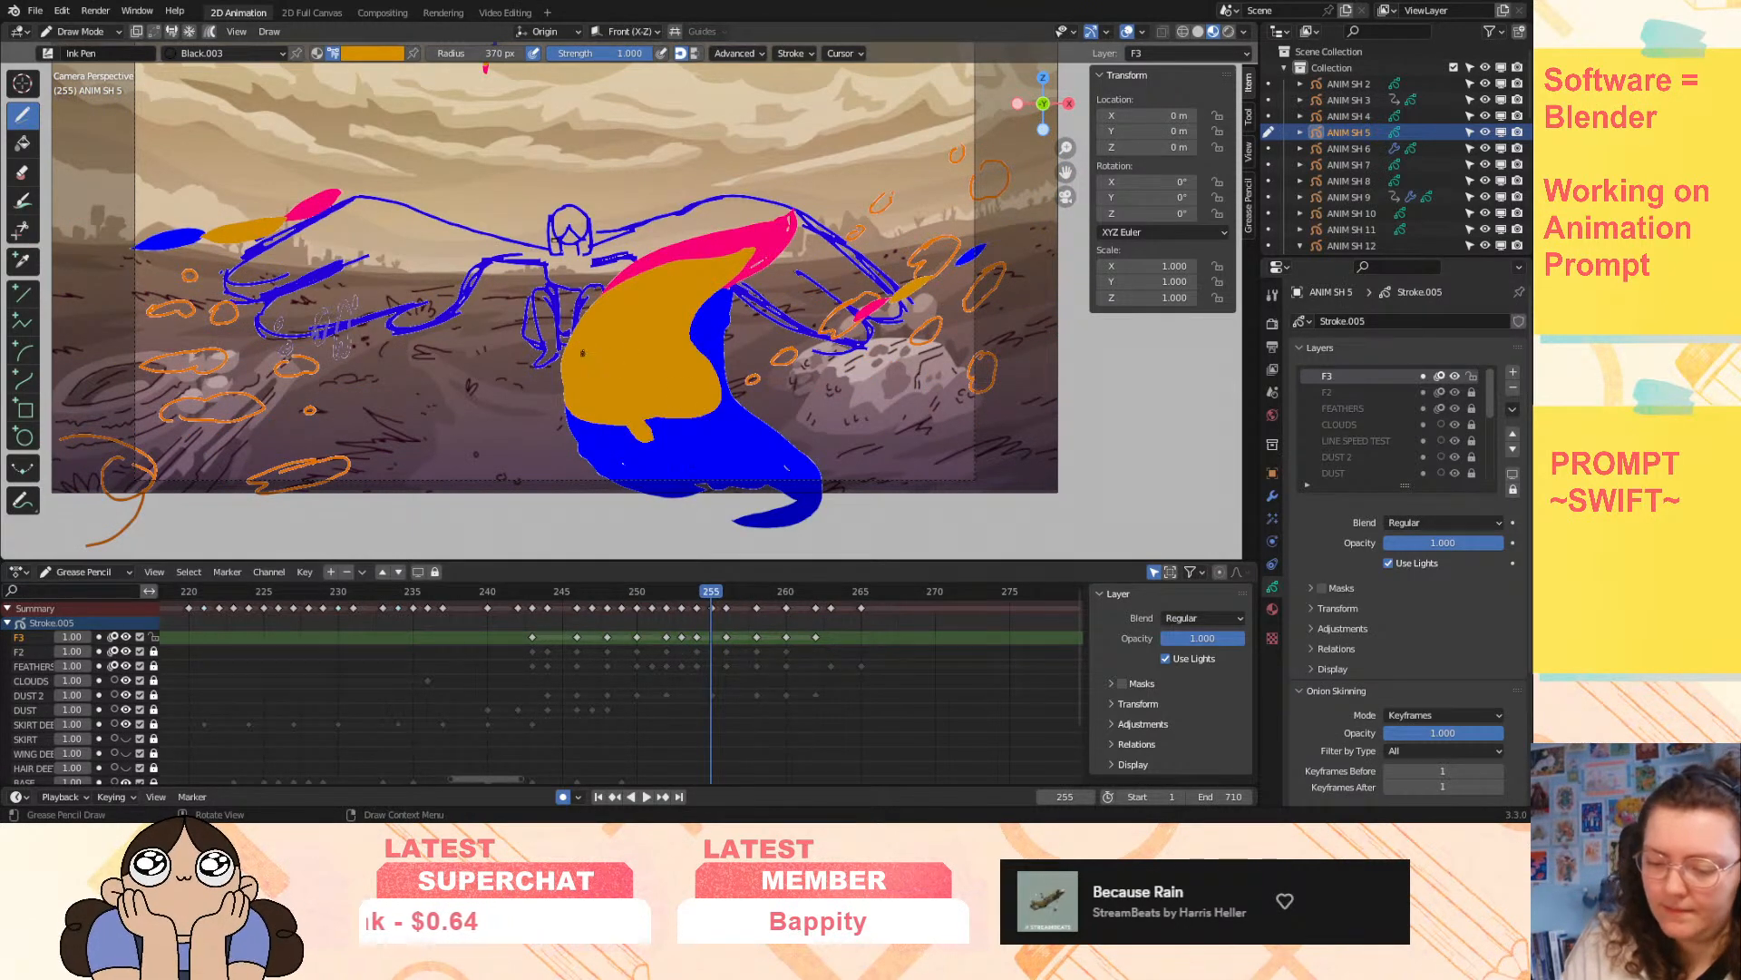
pyautogui.click(585, 328)
pyautogui.moveTo(740, 255)
pyautogui.mouseDown()
pyautogui.moveTo(558, 368)
pyautogui.moveTo(667, 464)
pyautogui.moveTo(766, 435)
pyautogui.moveTo(709, 347)
pyautogui.moveTo(755, 253)
pyautogui.mouseUp()
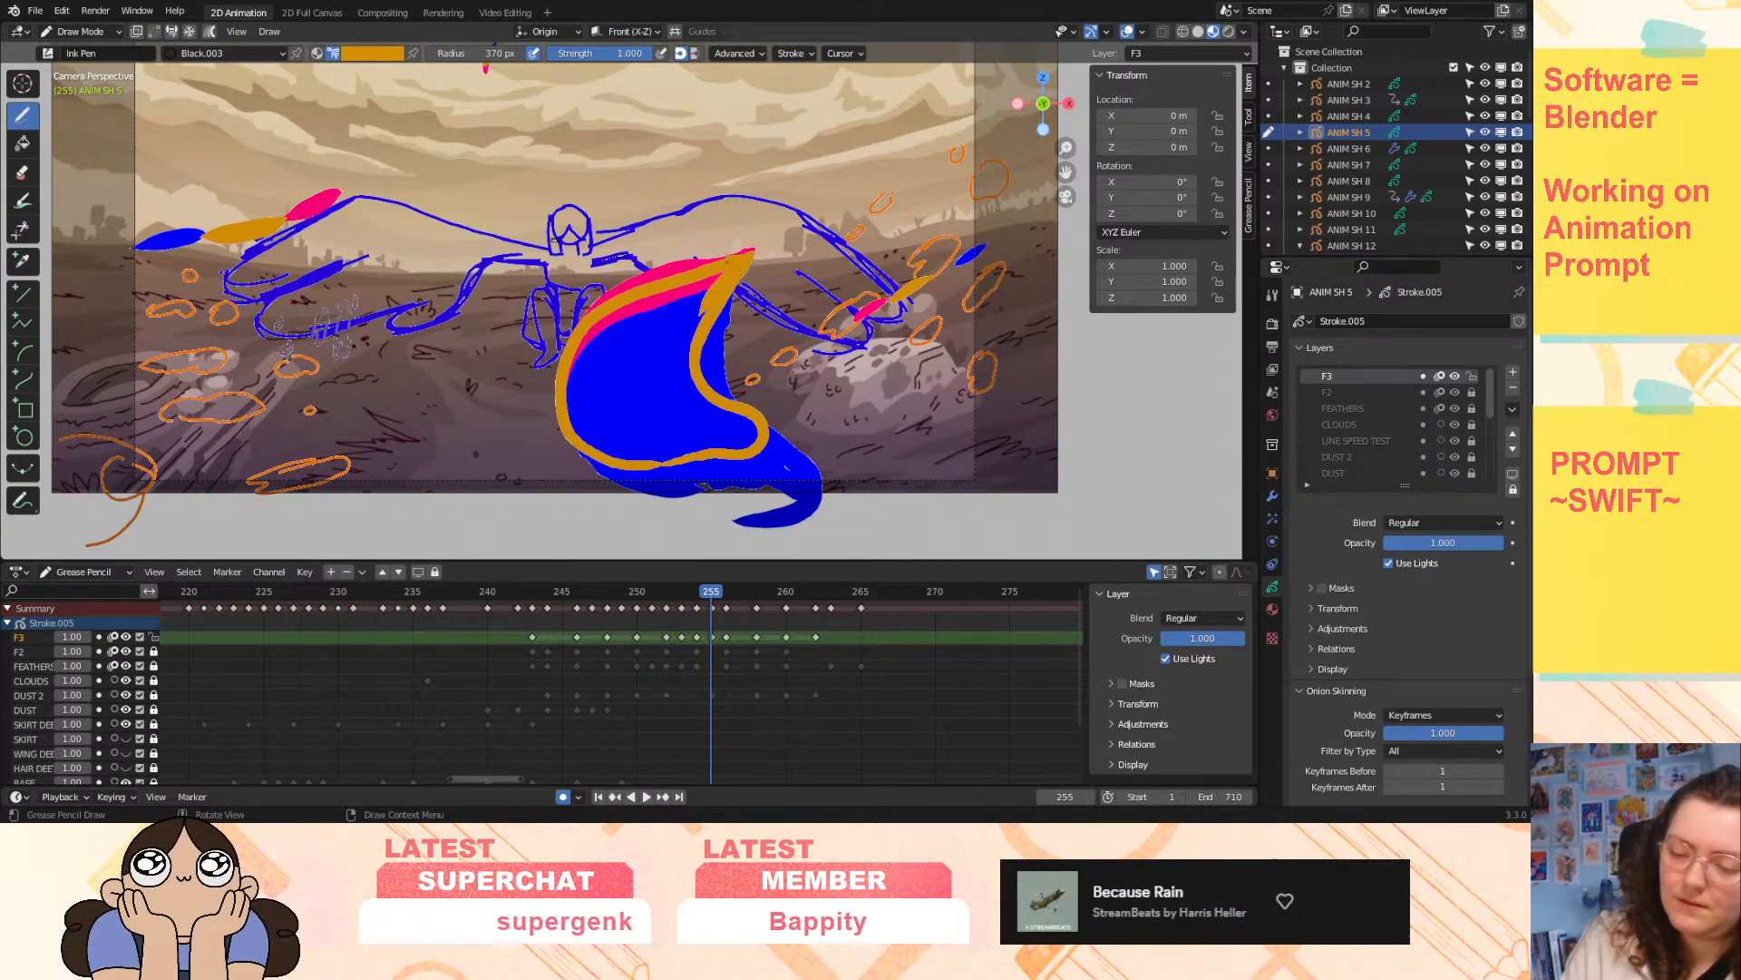
pyautogui.moveTo(653, 433)
pyautogui.mouseDown()
pyautogui.moveTo(717, 476)
pyautogui.moveTo(729, 439)
pyautogui.mouseUp()
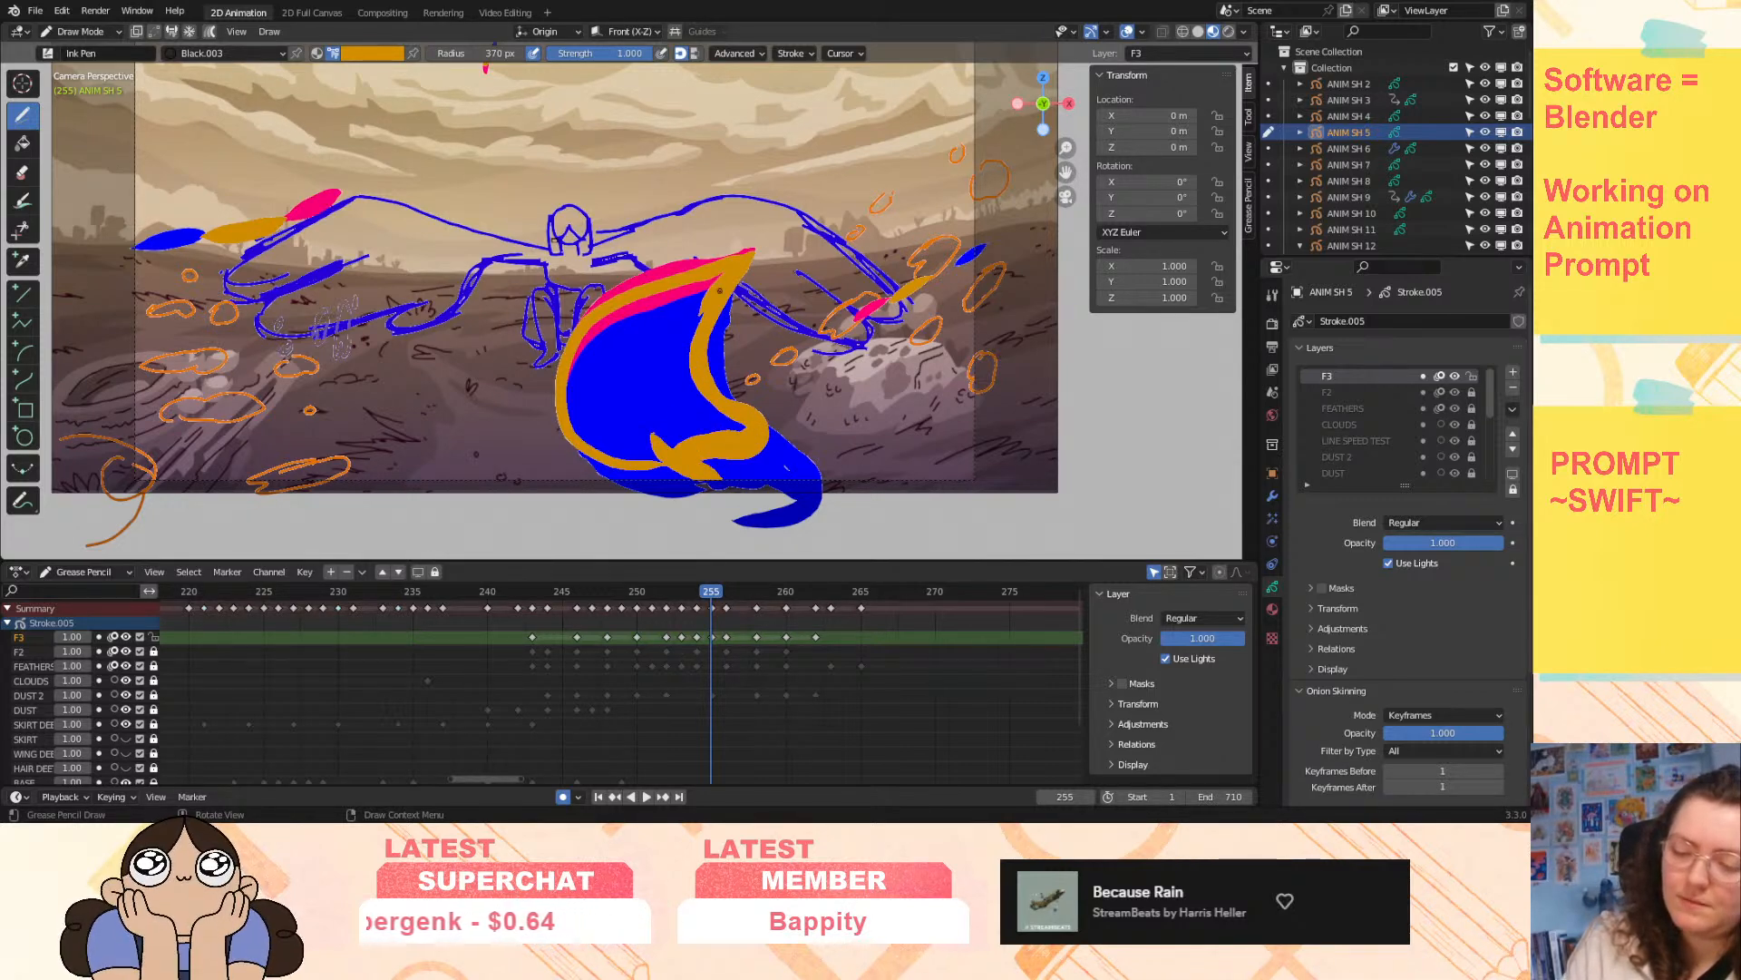
pyautogui.moveTo(716, 441)
pyautogui.mouseDown()
pyautogui.moveTo(582, 419)
pyautogui.moveTo(591, 312)
pyautogui.moveTo(646, 331)
pyautogui.moveTo(678, 399)
pyautogui.moveTo(706, 363)
pyautogui.moveTo(716, 281)
pyautogui.moveTo(626, 317)
pyautogui.mouseUp()
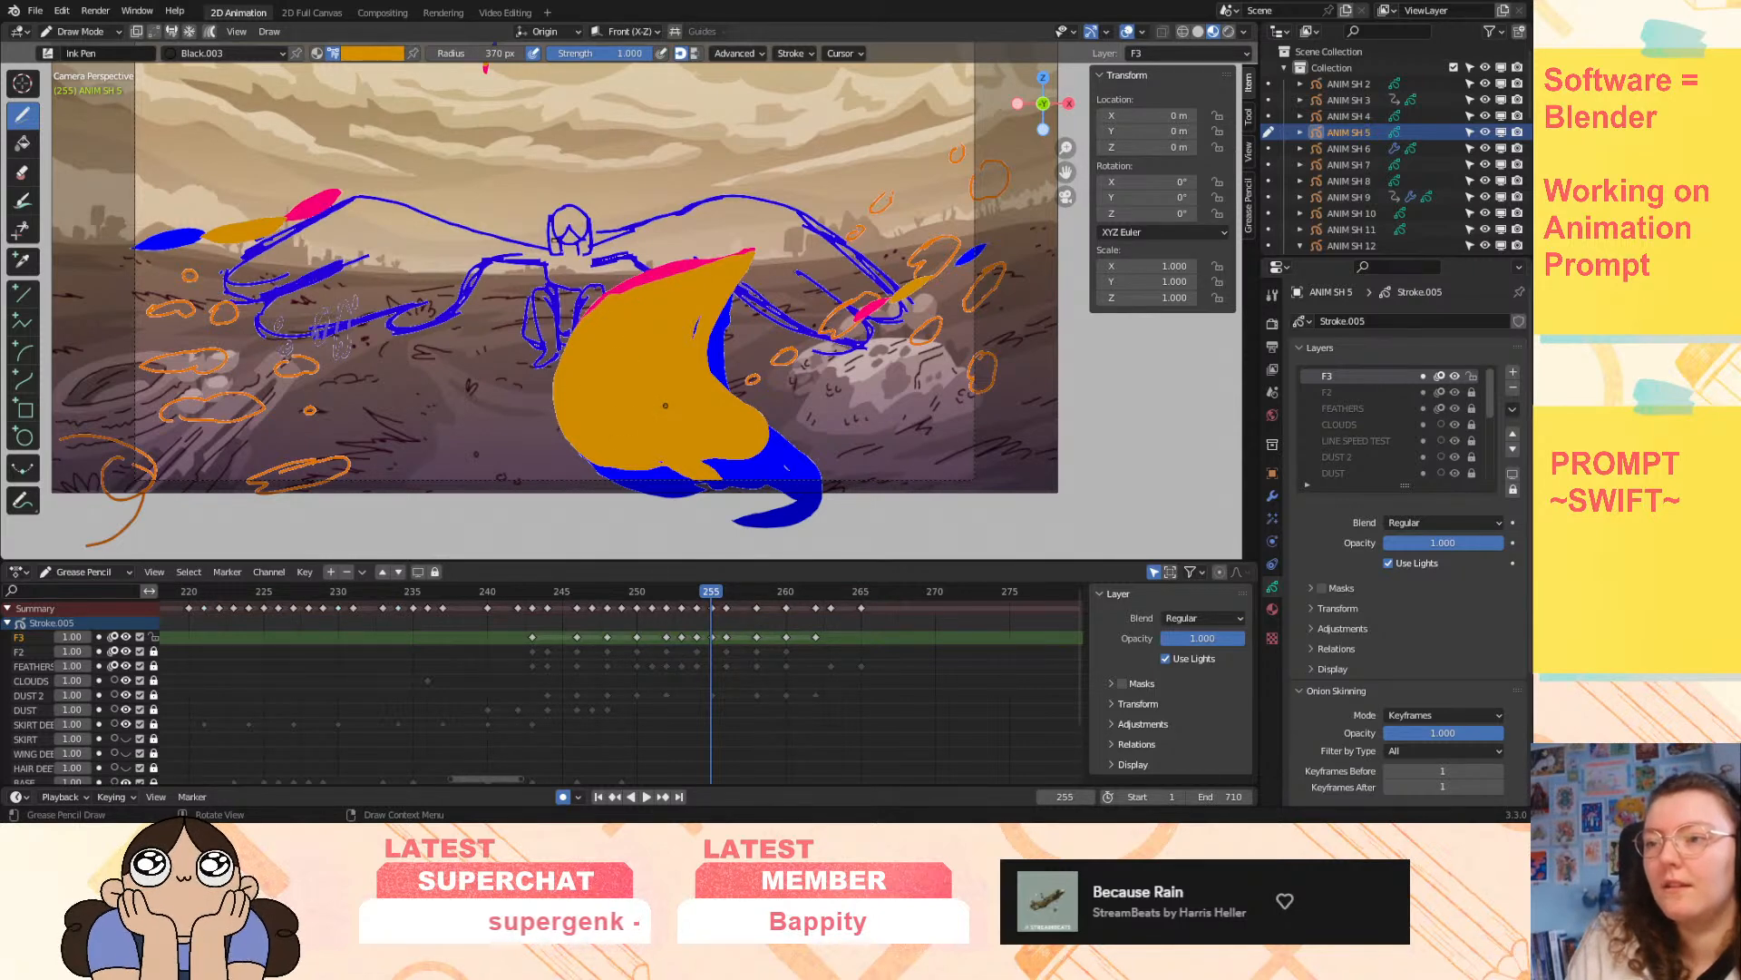
pyautogui.press('space')
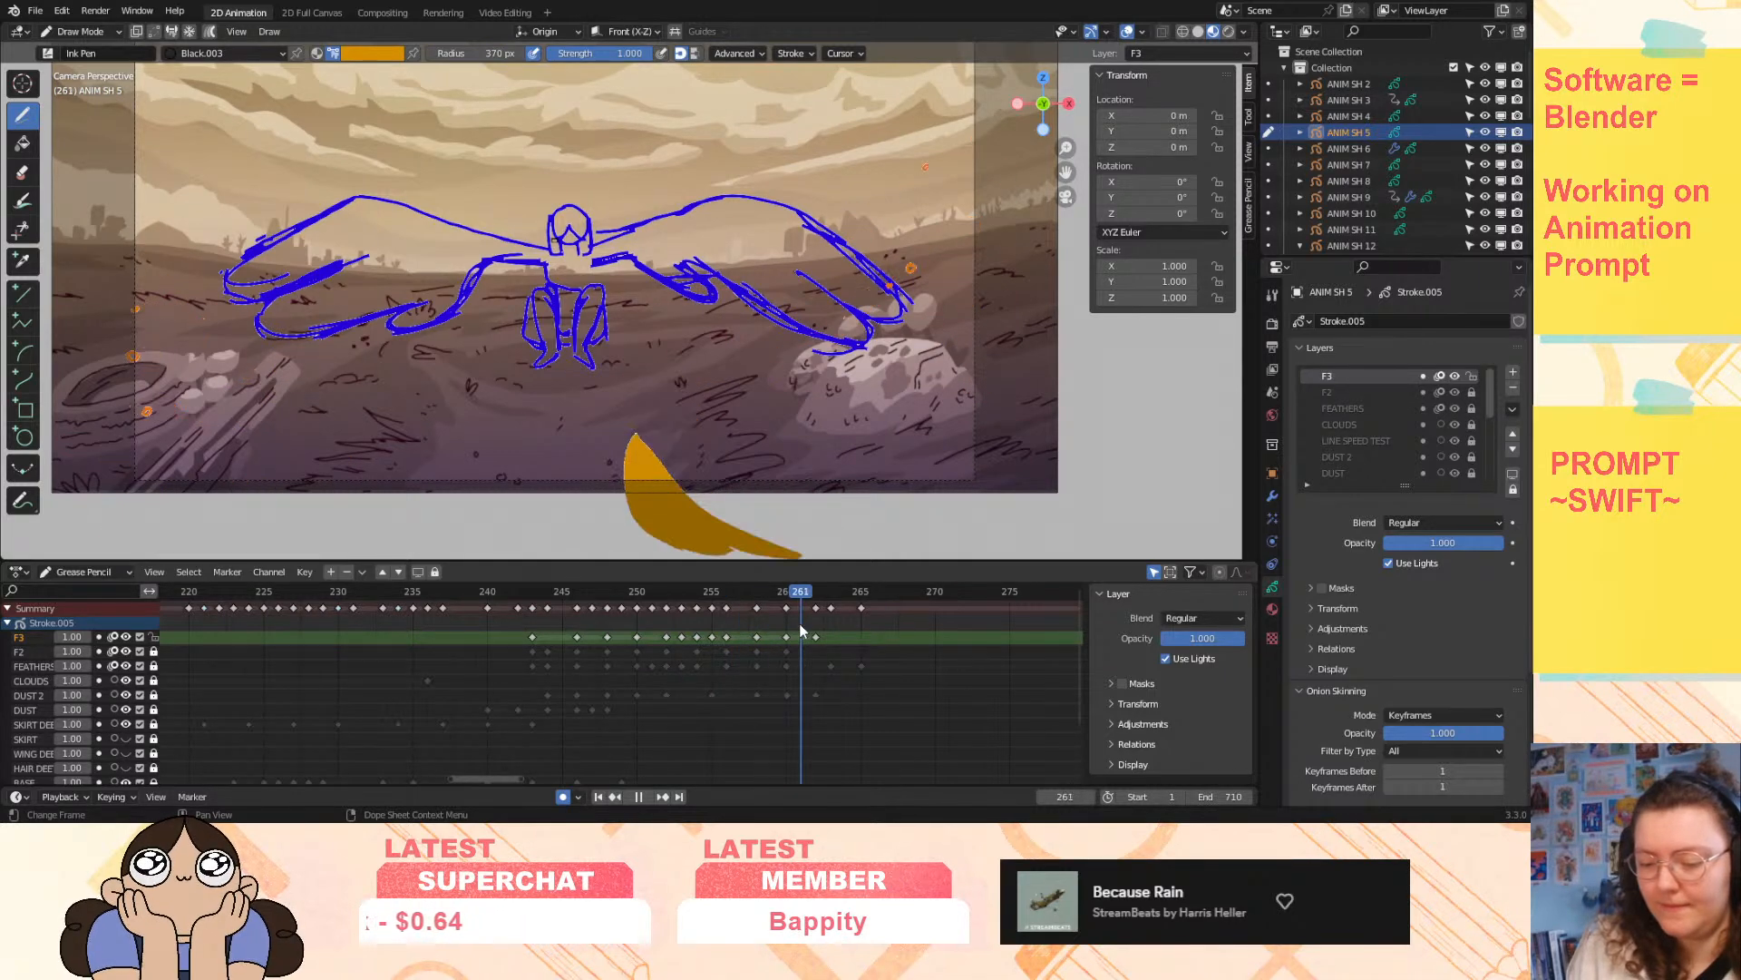
pyautogui.moveTo(803, 635); pyautogui.dragTo(548, 662)
pyautogui.click(643, 797)
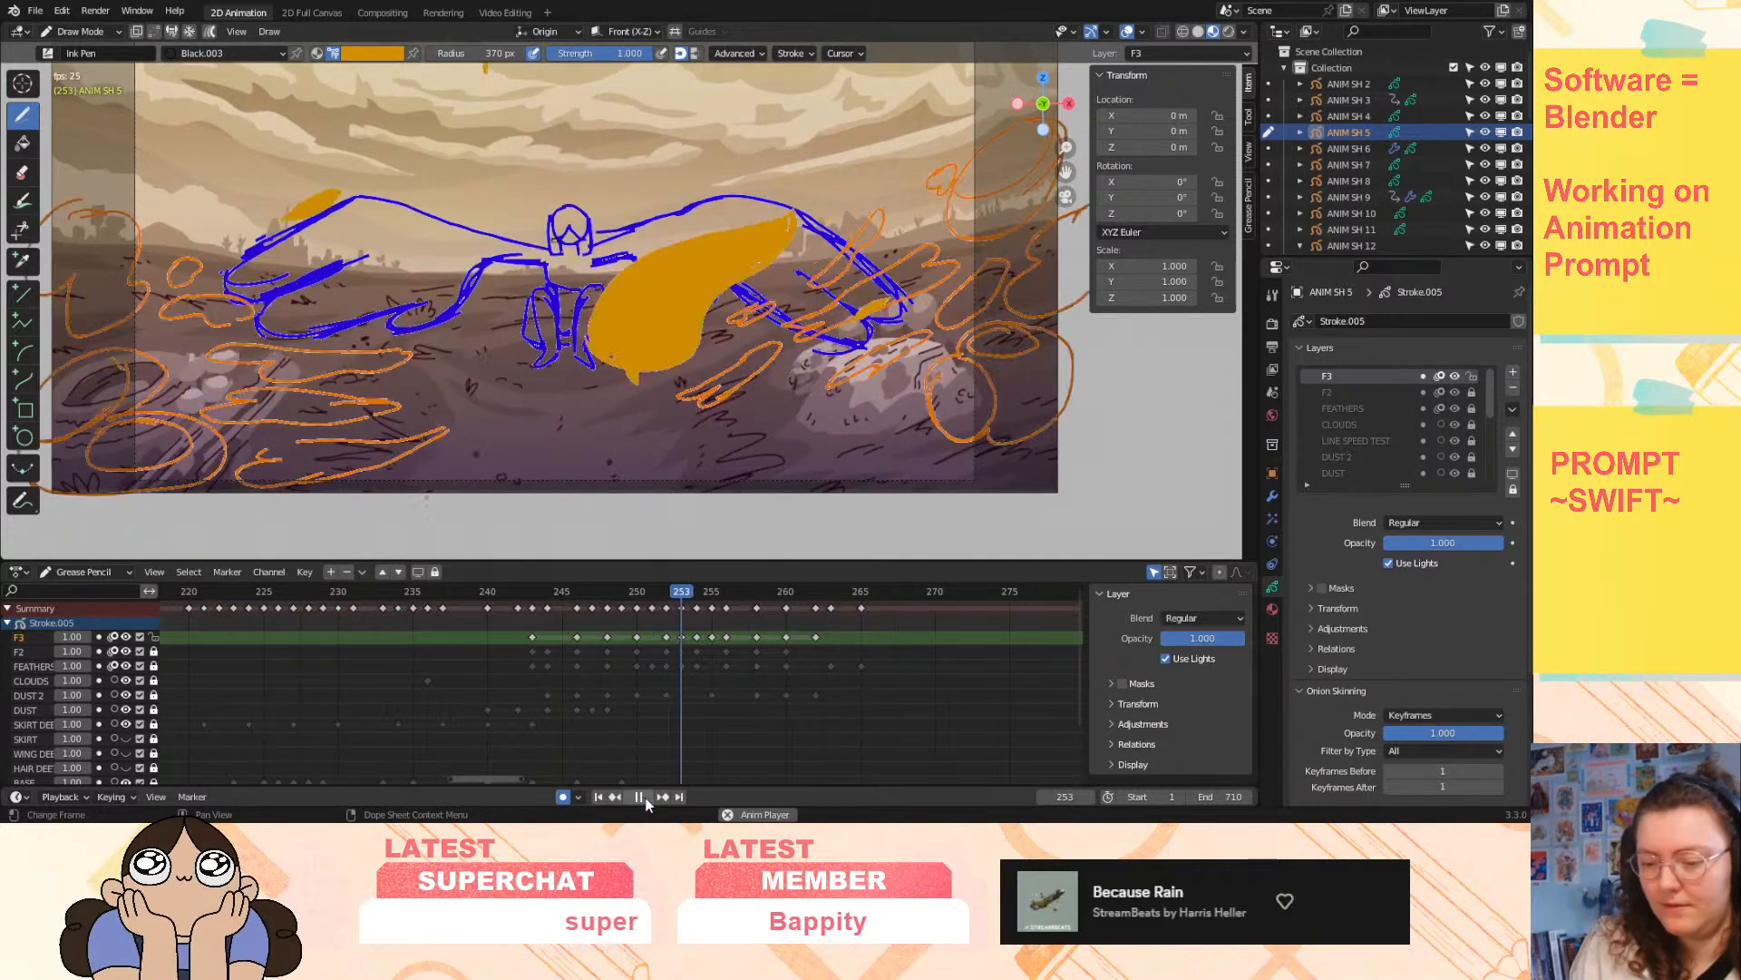
pyautogui.click(638, 796)
# - Space F3's keyframes after frame 252 two frames apart, ending at frame 266, and play back the new timing
pyautogui.moveTo(677, 624); pyautogui.dragTo(830, 639)
pyautogui.click(669, 600)
pyautogui.moveTo(670, 601); pyautogui.dragTo(684, 598)
pyautogui.click(733, 653)
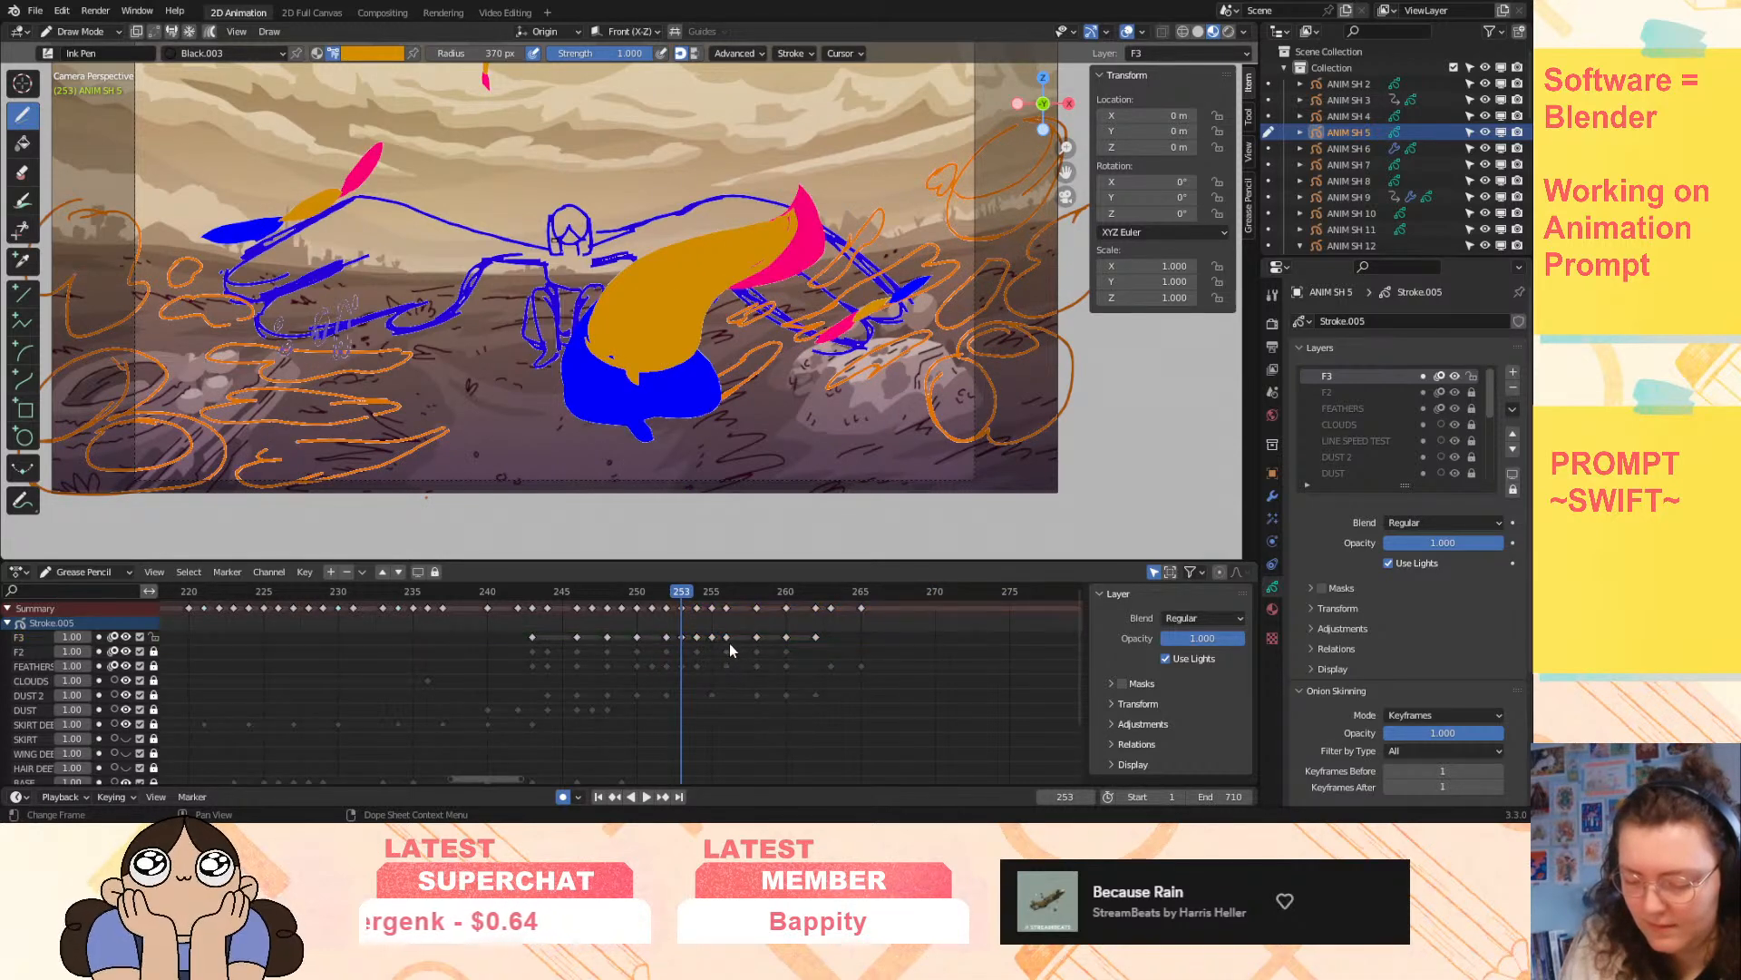
pyautogui.moveTo(695, 628); pyautogui.dragTo(833, 646)
pyautogui.moveTo(680, 629)
pyautogui.mouseDown()
pyautogui.moveTo(841, 647)
pyautogui.moveTo(735, 640)
pyautogui.moveTo(861, 634)
pyautogui.mouseUp()
pyautogui.click(812, 633)
pyautogui.click(862, 630)
pyautogui.moveTo(737, 626); pyautogui.dragTo(874, 635)
pyautogui.click(812, 633)
pyautogui.press('g')
pyautogui.click(887, 634)
pyautogui.click(783, 621)
pyautogui.moveTo(538, 592); pyautogui.dragTo(546, 594)
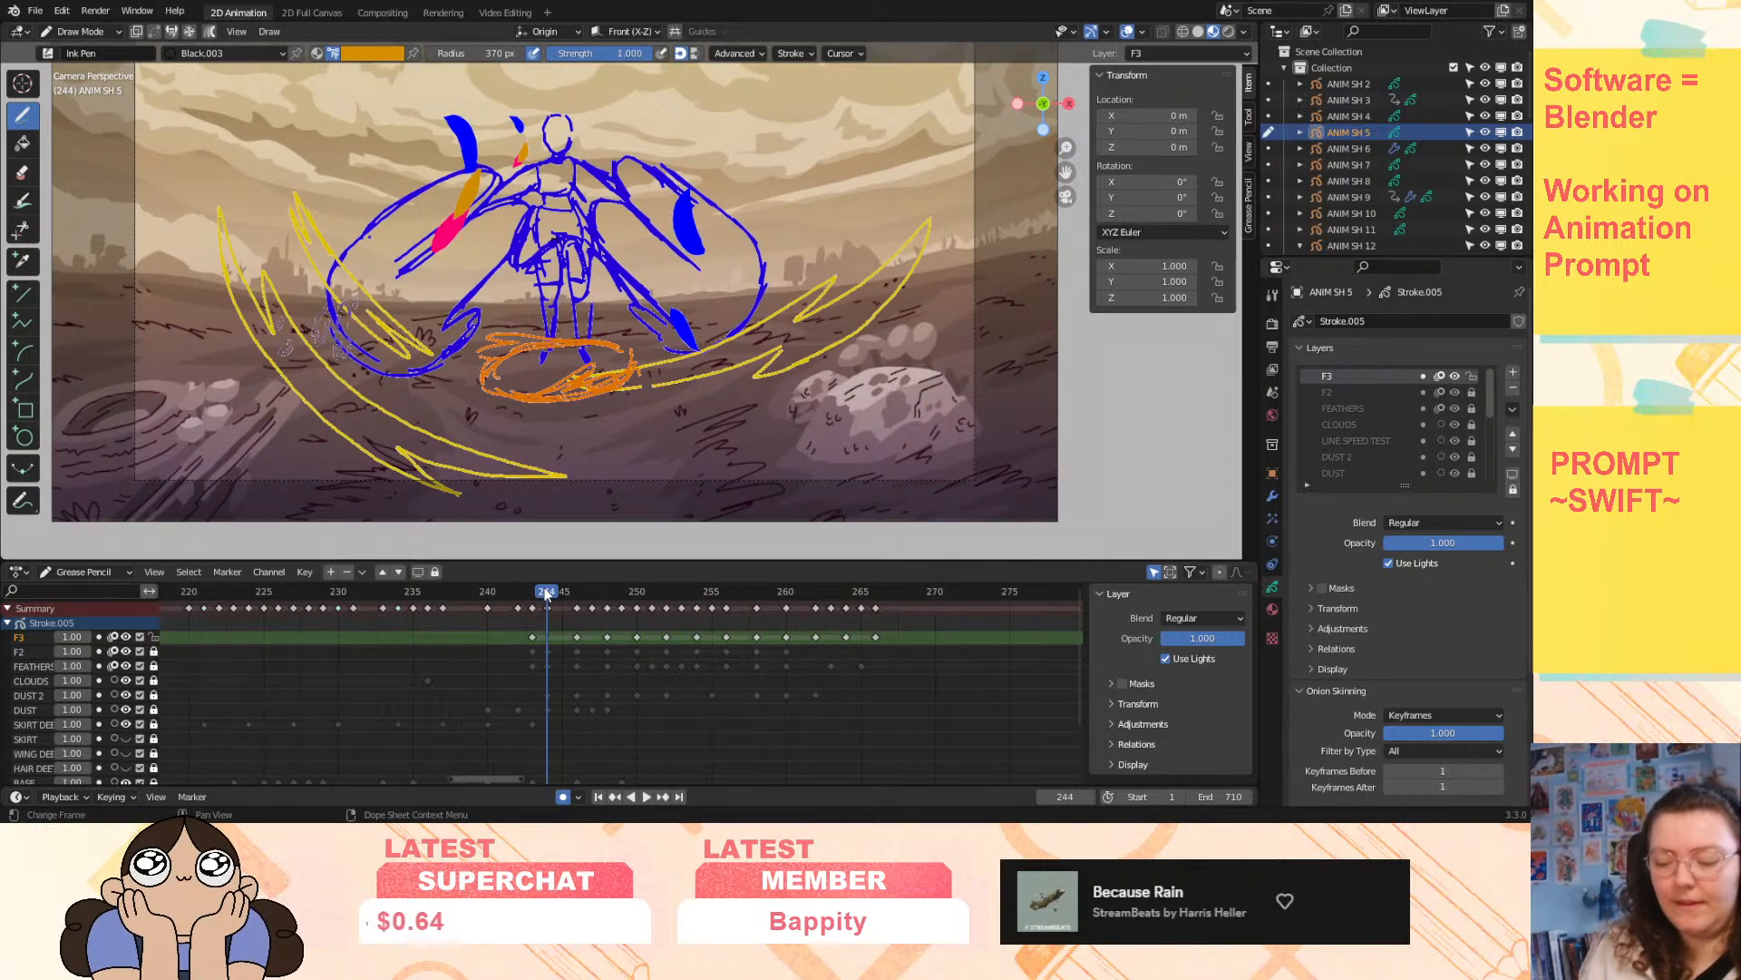
pyautogui.click(644, 795)
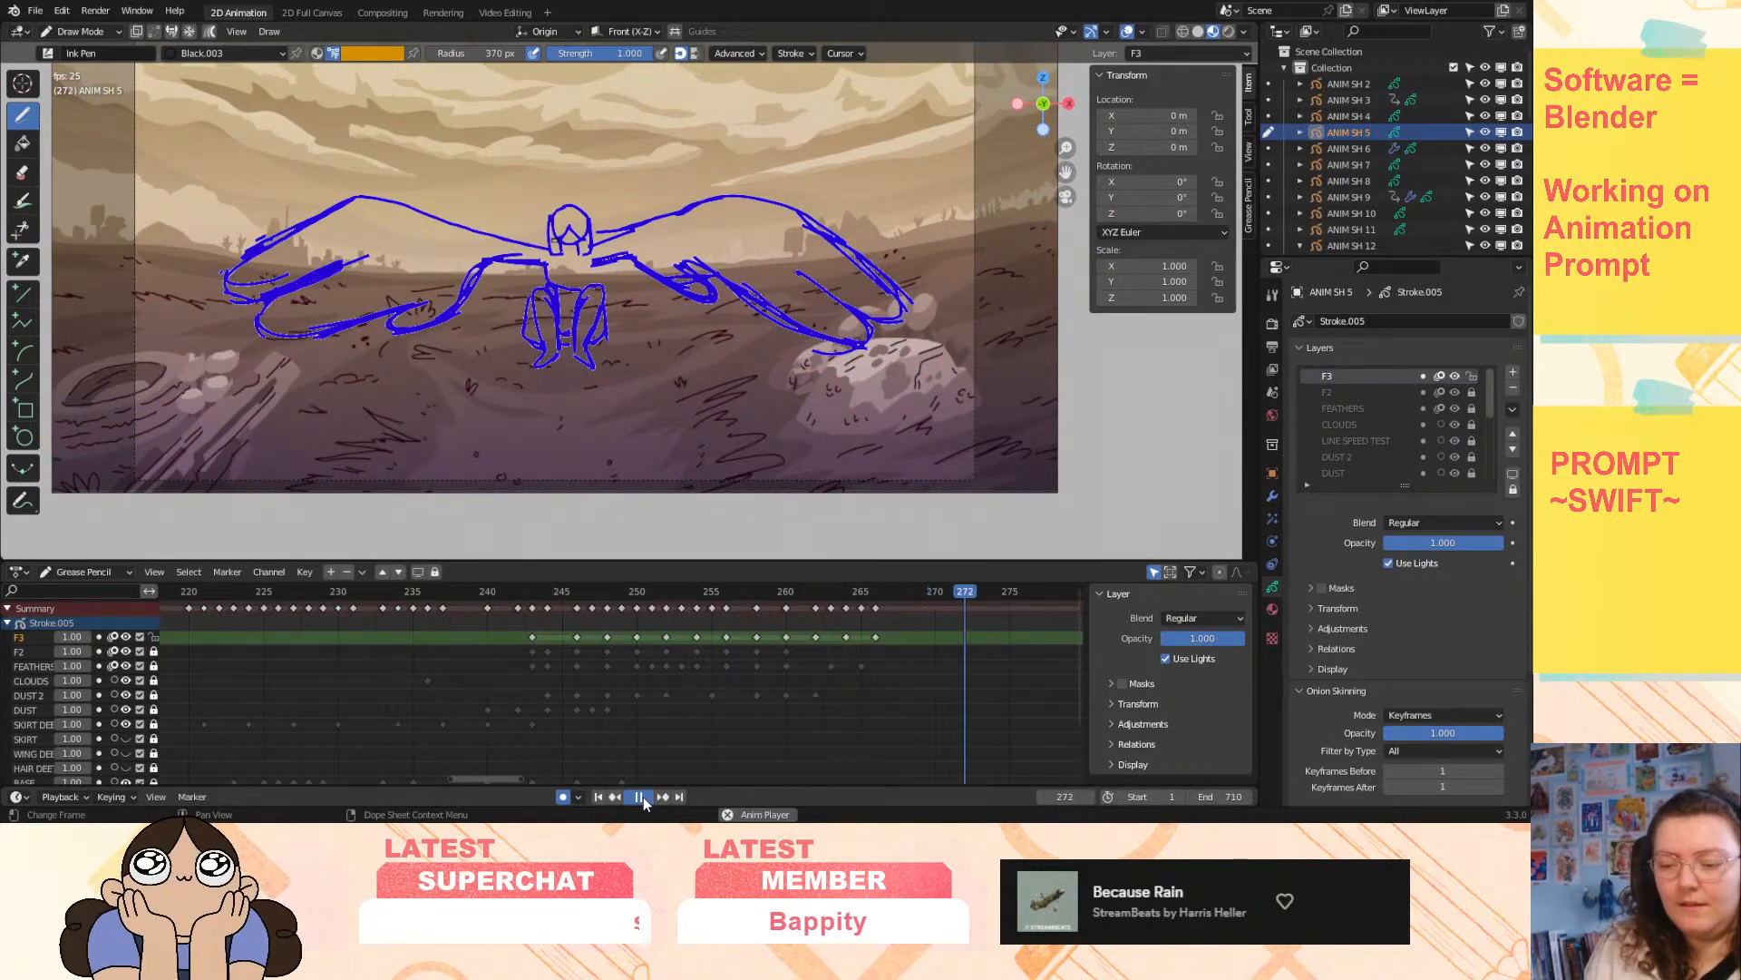
pyautogui.click(644, 797)
# - Try moving F3's last keyframes closer together, undo the changes, and put the final keyframe back at frame 266
pyautogui.moveTo(917, 602); pyautogui.dragTo(673, 643)
pyautogui.click(870, 636)
pyautogui.press('space')
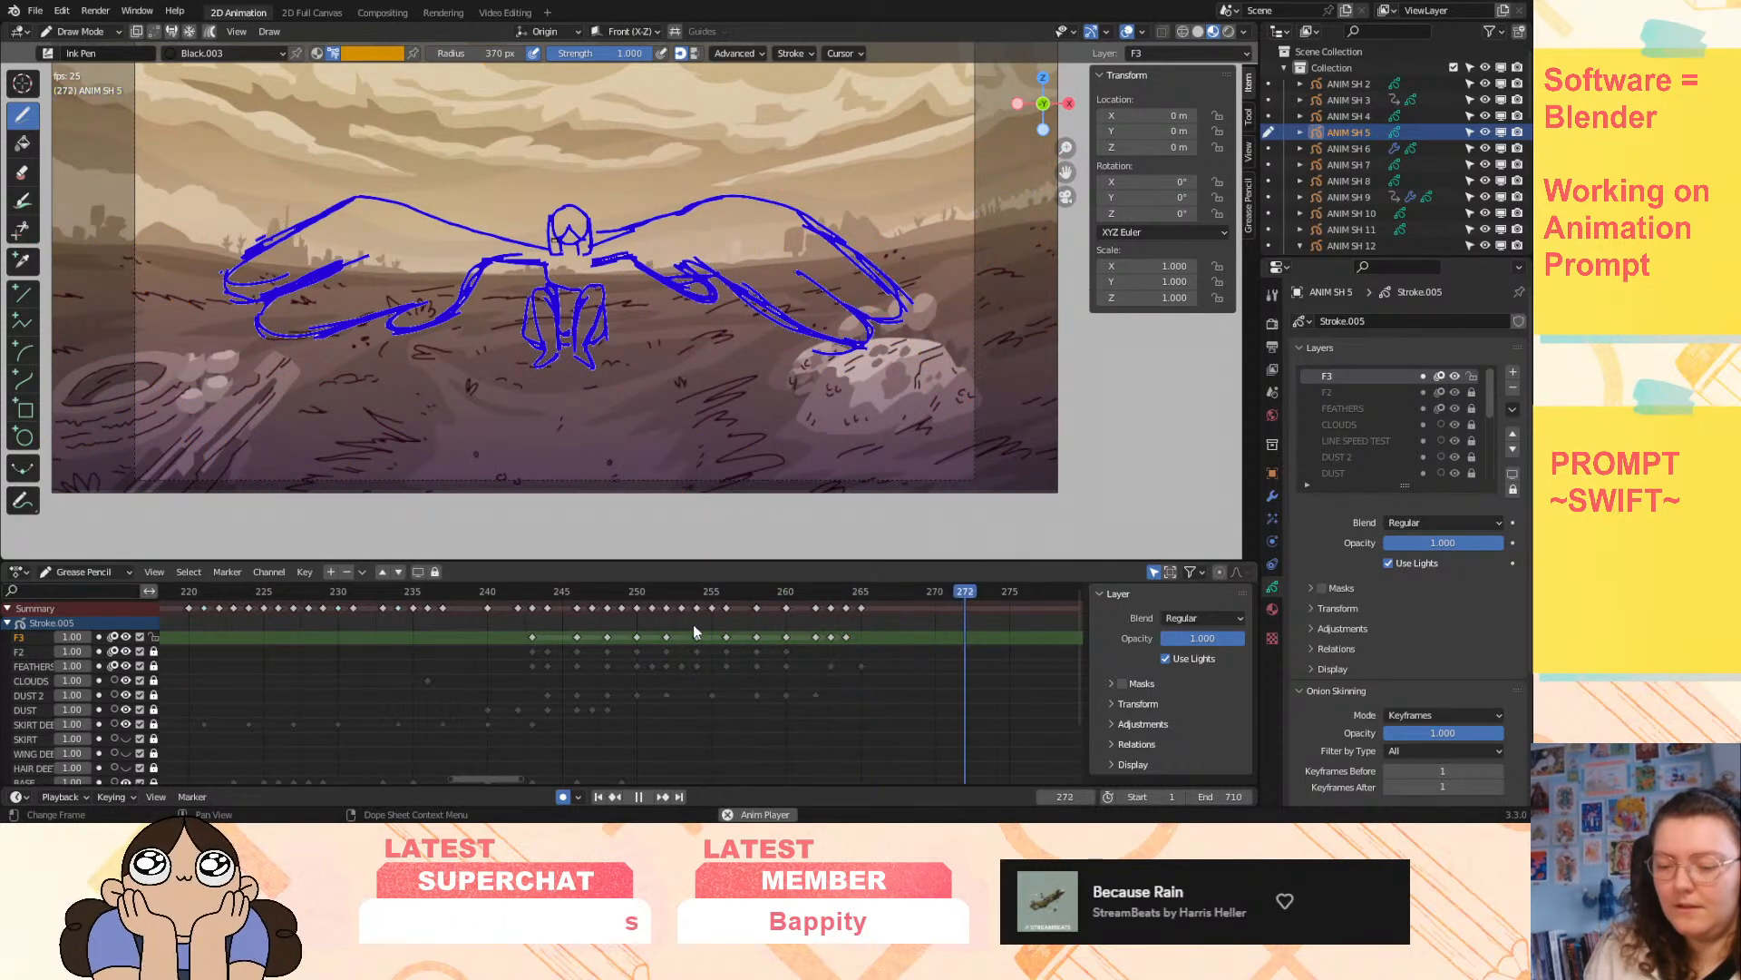
pyautogui.press('space')
pyautogui.hotkey('ctrl', 'z')
pyautogui.hotkey('ctrl', 'z')
pyautogui.hotkey('ctrl', 'z')
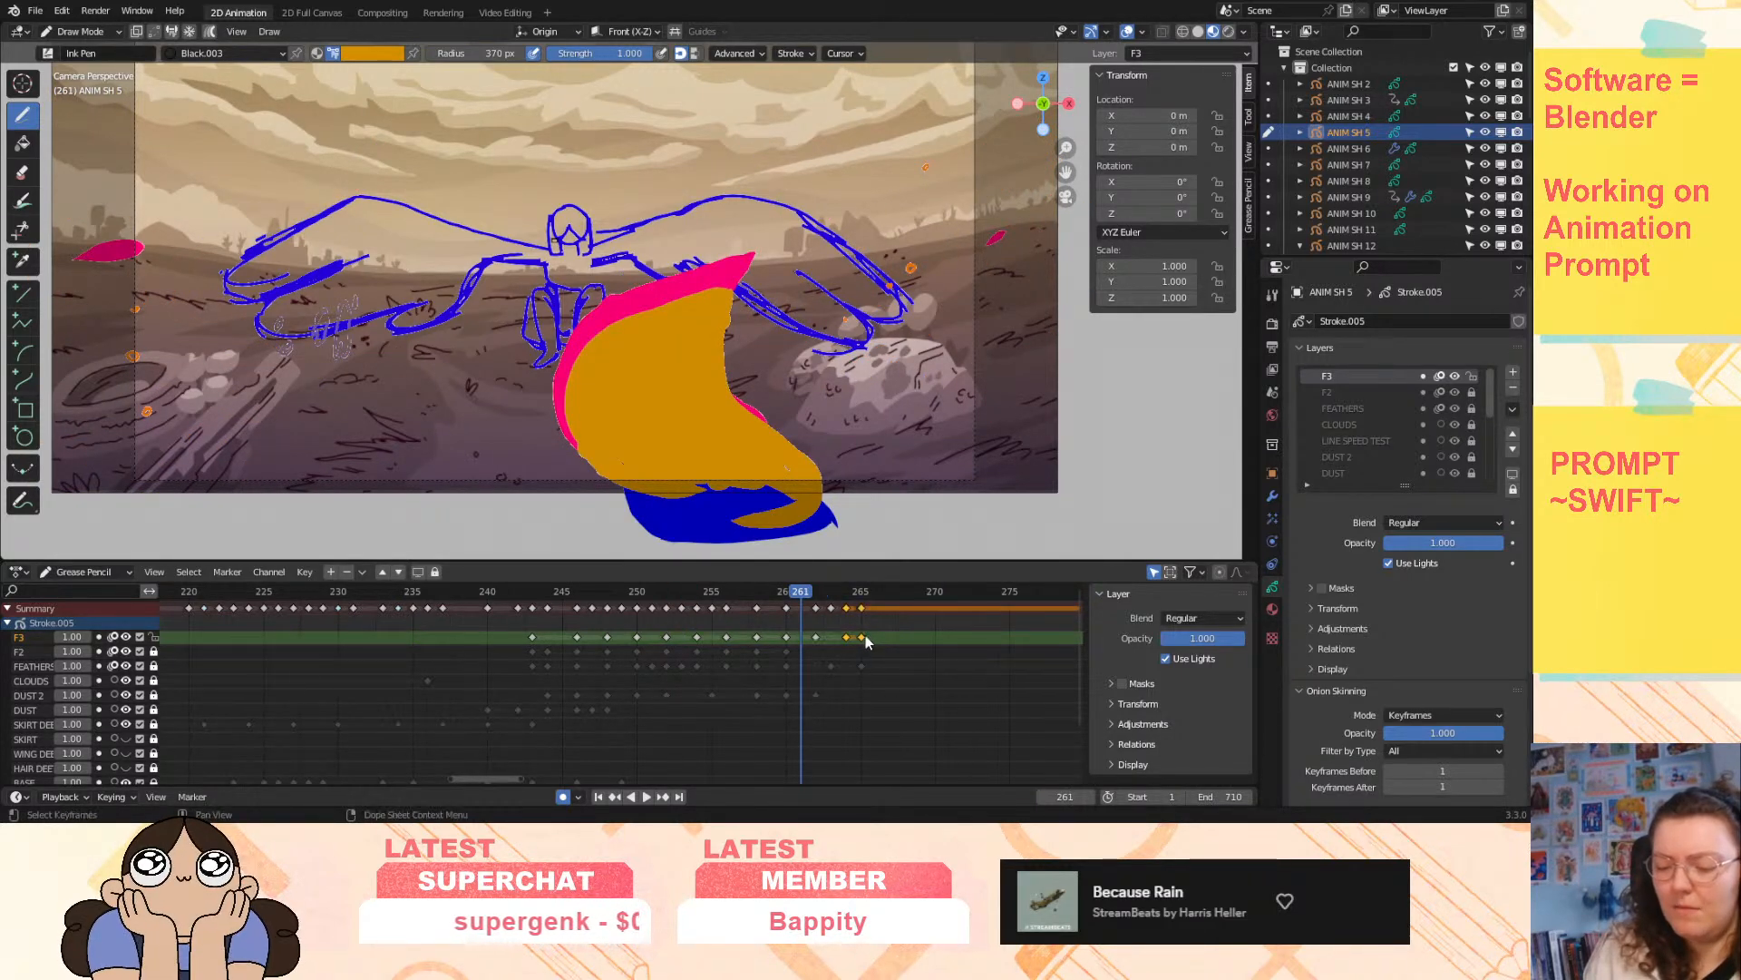
pyautogui.hotkey('ctrl', 'z')
pyautogui.press('space')
pyautogui.press('space')
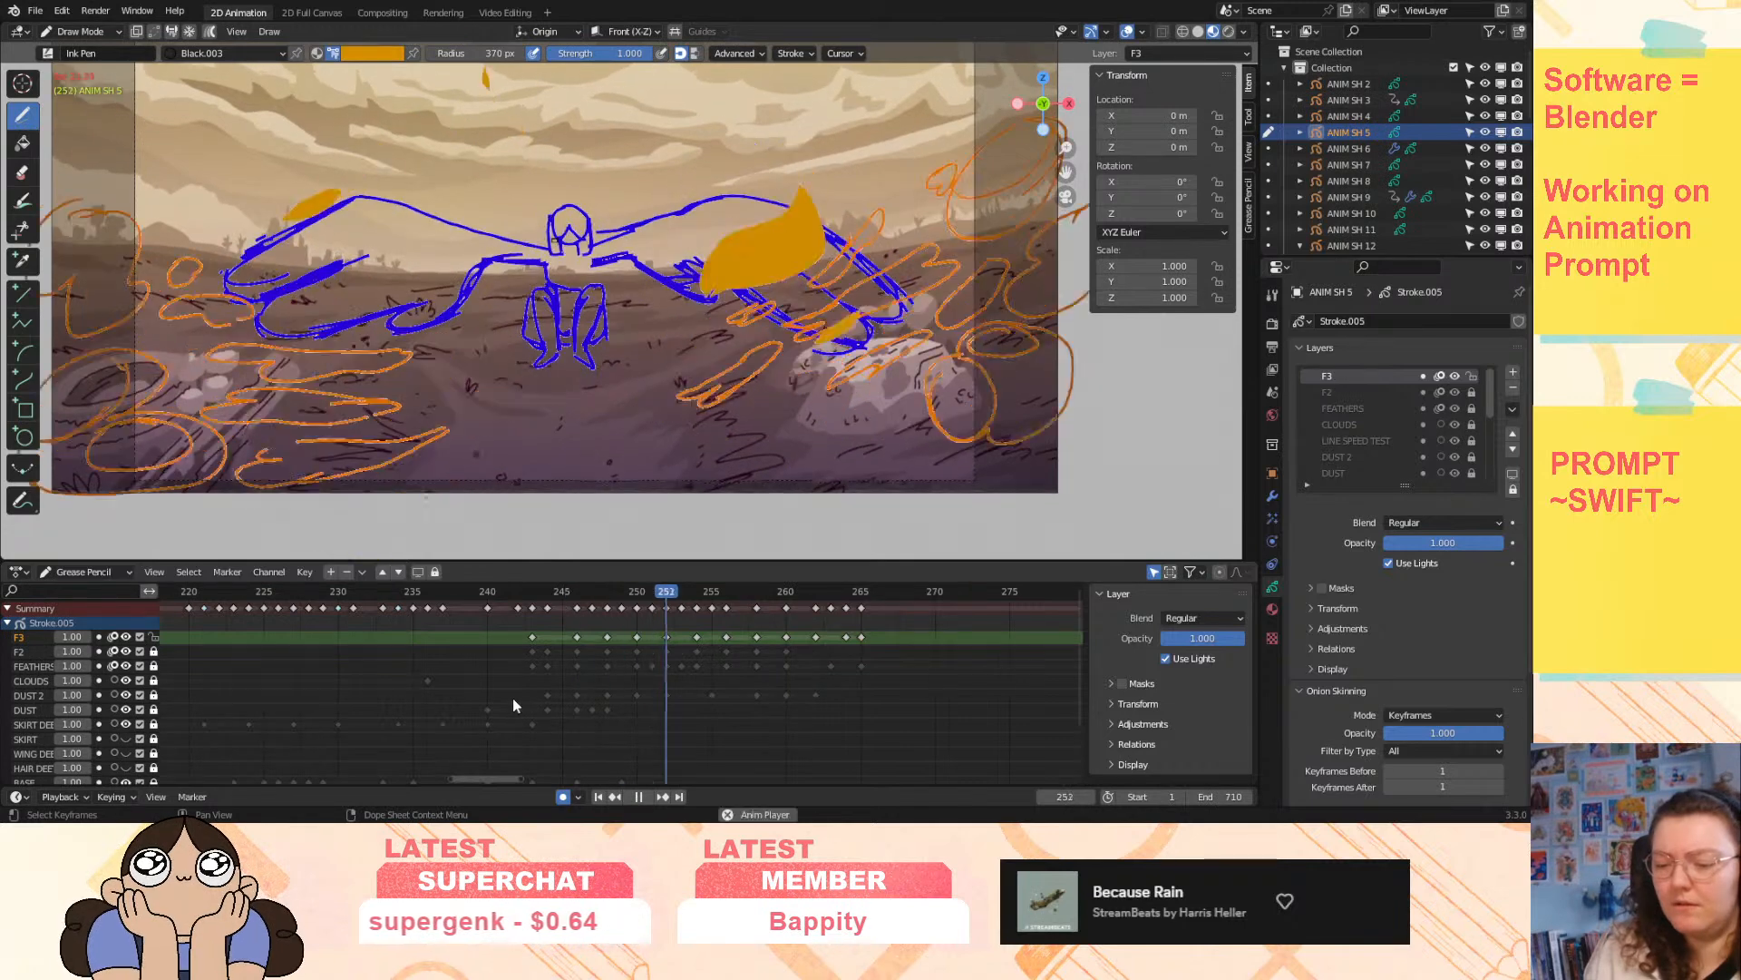
pyautogui.moveTo(862, 637); pyautogui.dragTo(876, 637)
# - Erase F3's crescent feather at frame 264, redraw it as a pointed outline, and draw a shorter outline at frame 266
pyautogui.hotkey('ctrl', 'shift', 'space')
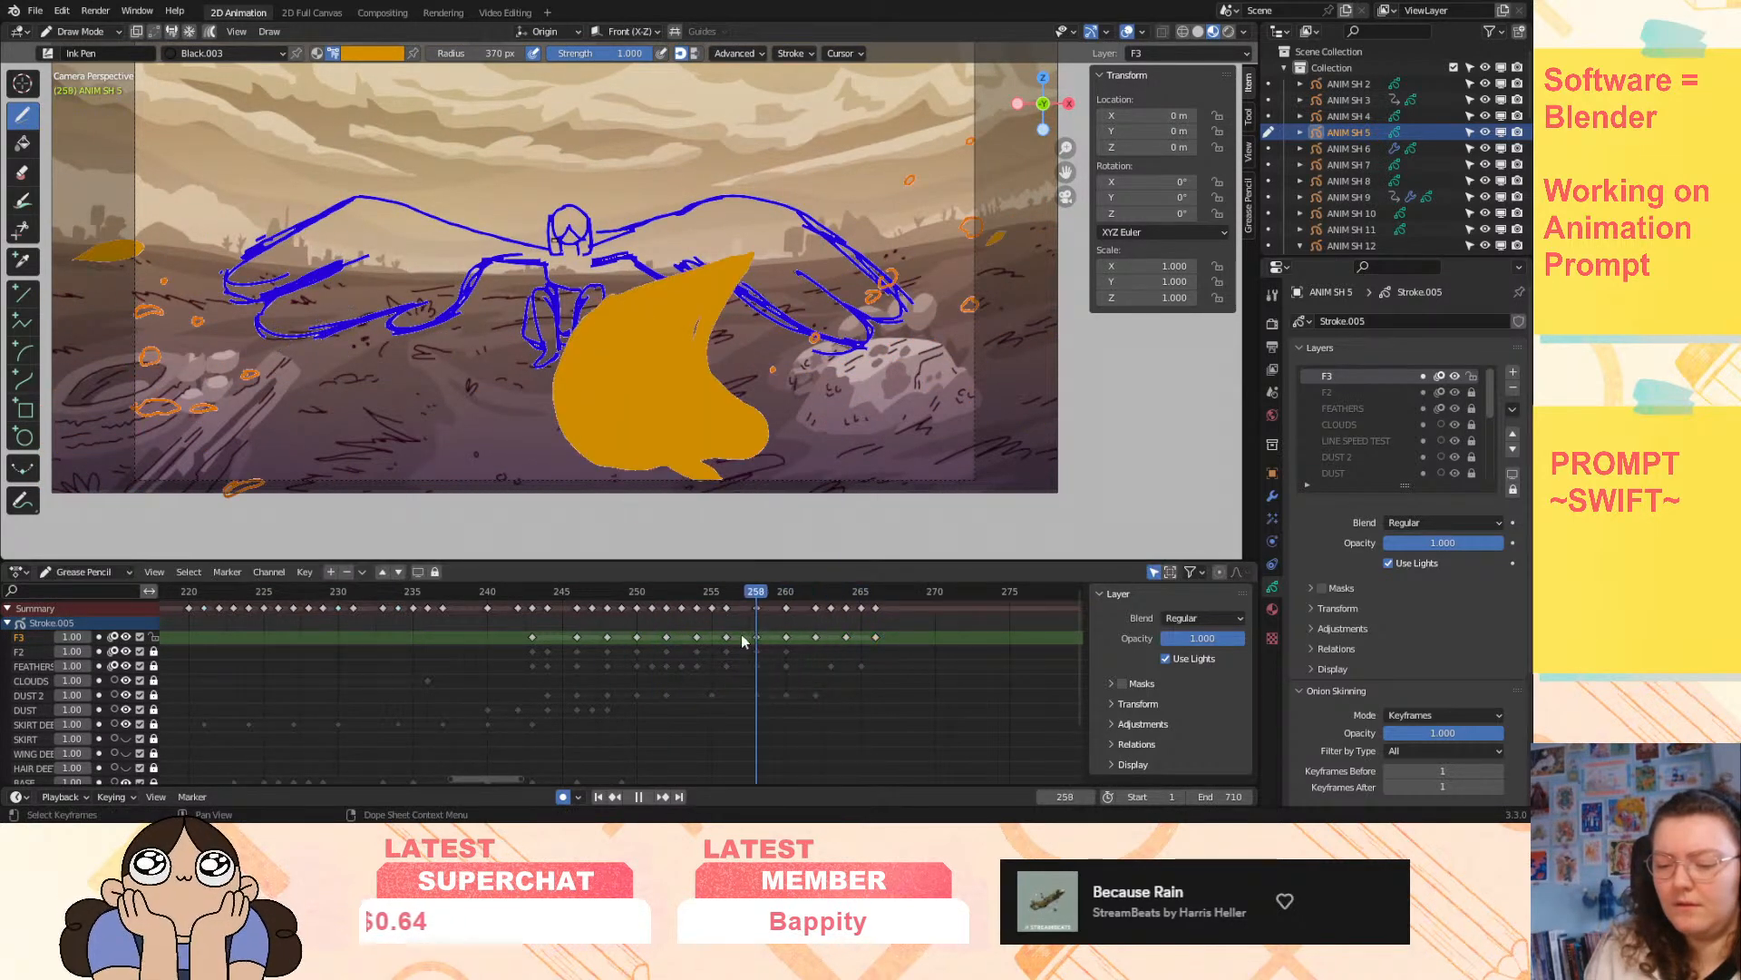
pyautogui.moveTo(842, 637)
pyautogui.keyDown('shift'); pyautogui.mouseDown(button='right')
pyautogui.moveTo(766, 654)
pyautogui.moveTo(841, 640)
pyautogui.moveTo(851, 614)
pyautogui.mouseUp(button='right'); pyautogui.keyUp('shift')
pyautogui.moveTo(635, 437)
pyautogui.keyDown('ctrl'); pyautogui.mouseDown()
pyautogui.moveTo(703, 531)
pyautogui.moveTo(799, 547)
pyautogui.mouseUp(); pyautogui.keyUp('ctrl')
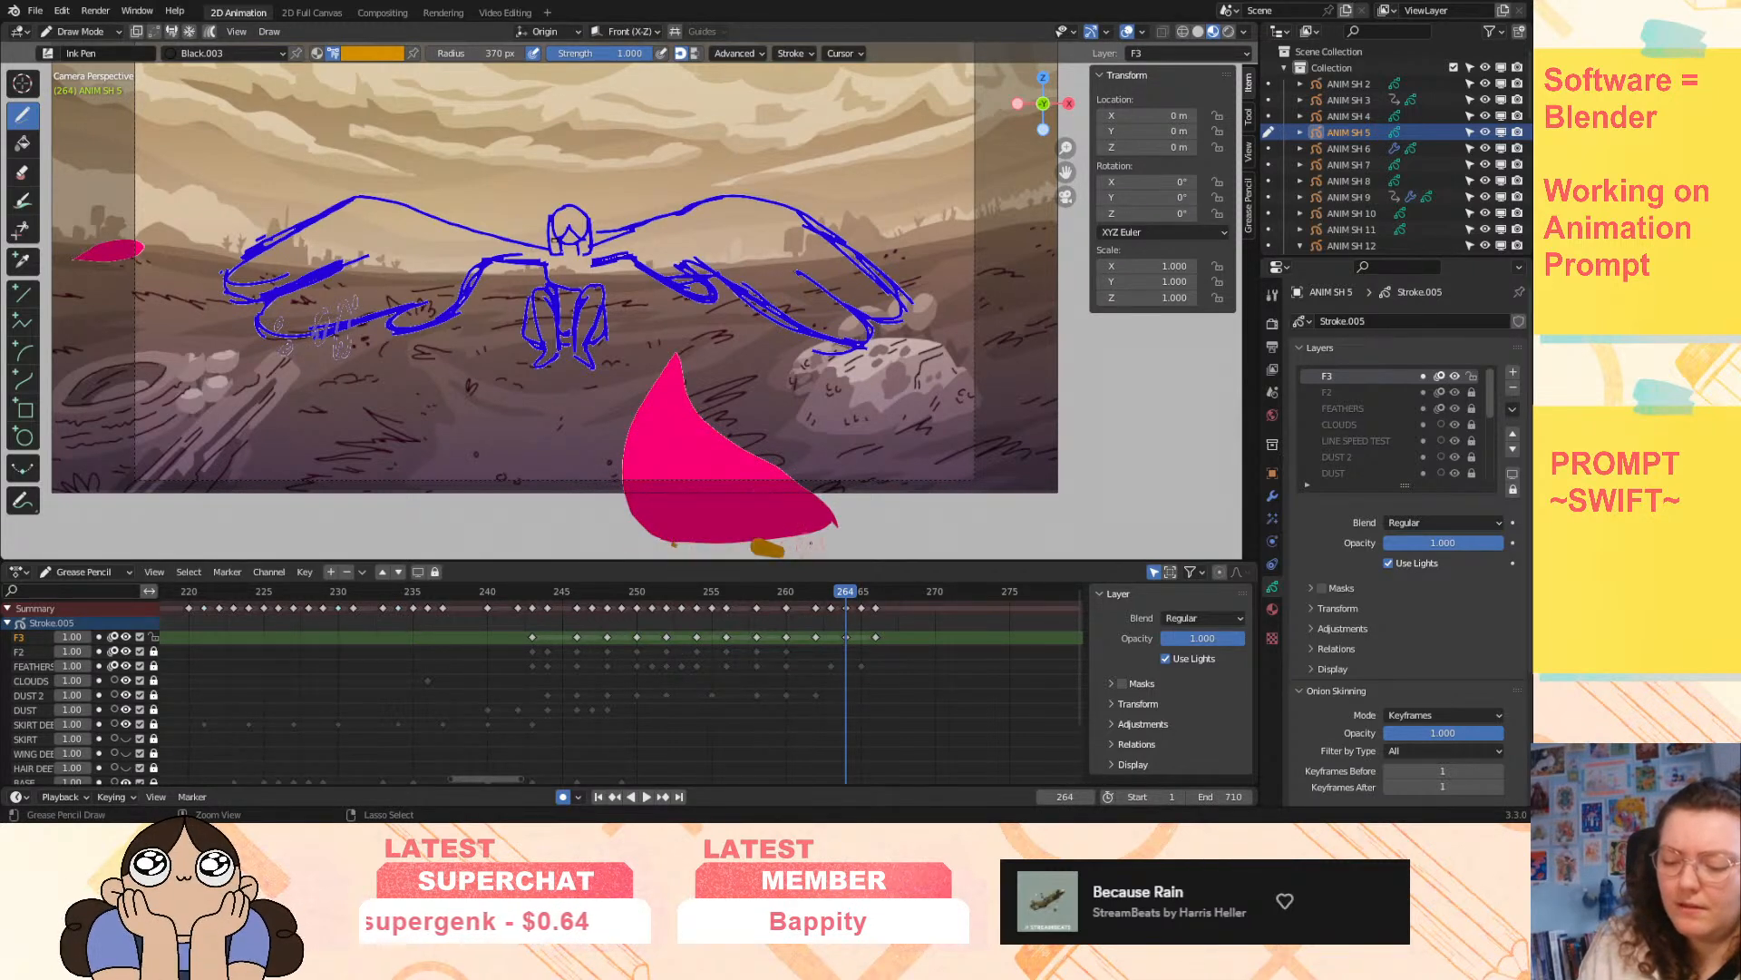
pyautogui.moveTo(655, 526)
pyautogui.mouseDown()
pyautogui.moveTo(698, 395)
pyautogui.moveTo(739, 370)
pyautogui.moveTo(794, 515)
pyautogui.mouseUp()
pyautogui.moveTo(849, 596); pyautogui.dragTo(876, 606)
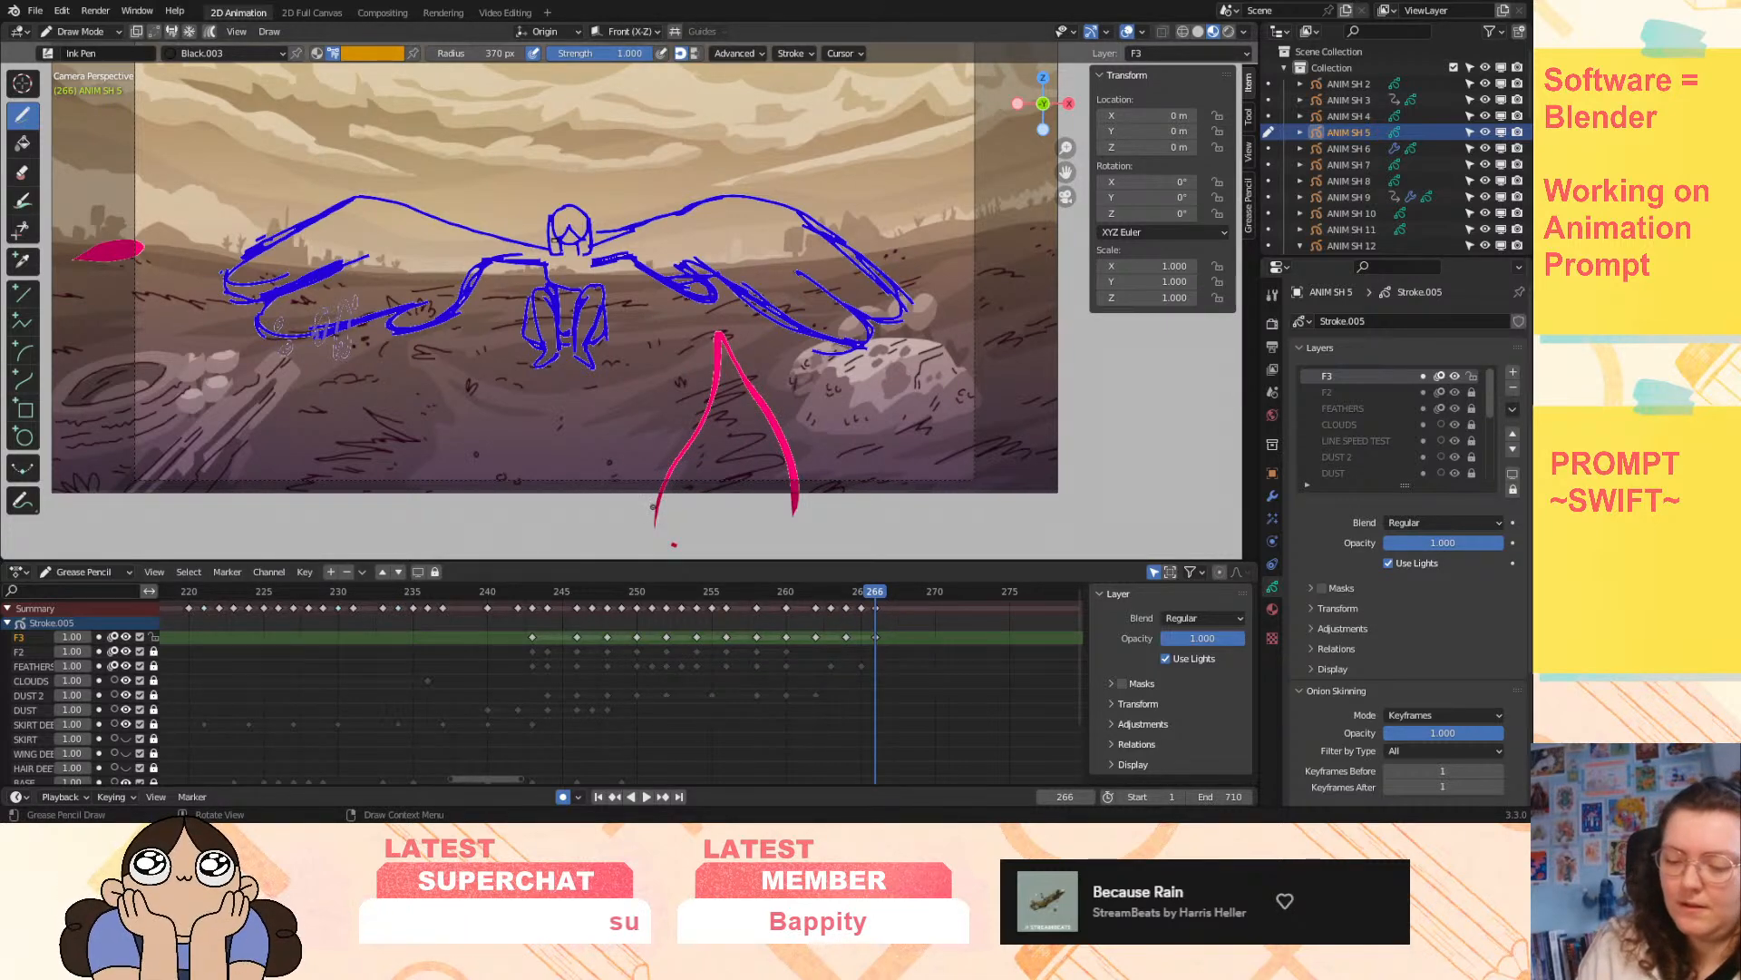
pyautogui.press('space')
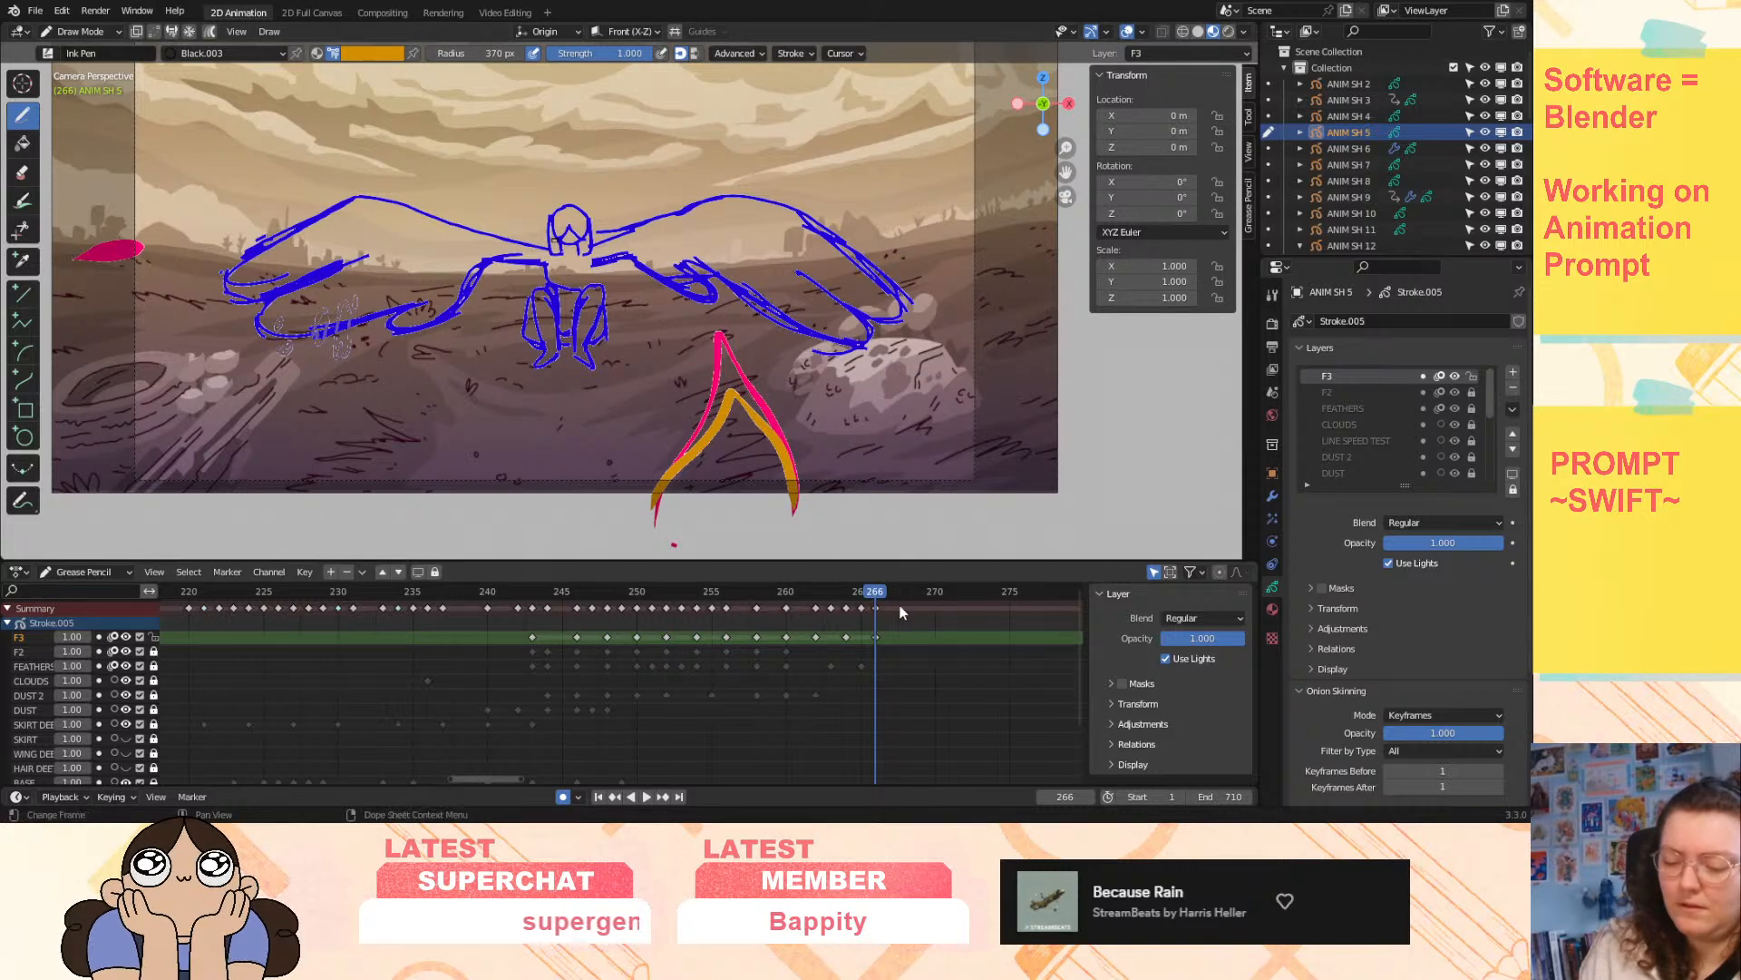
# - Draw and fill a small feather tip on F3 at frame 268, inside the previous outline, and return to frame 266
pyautogui.press('space')
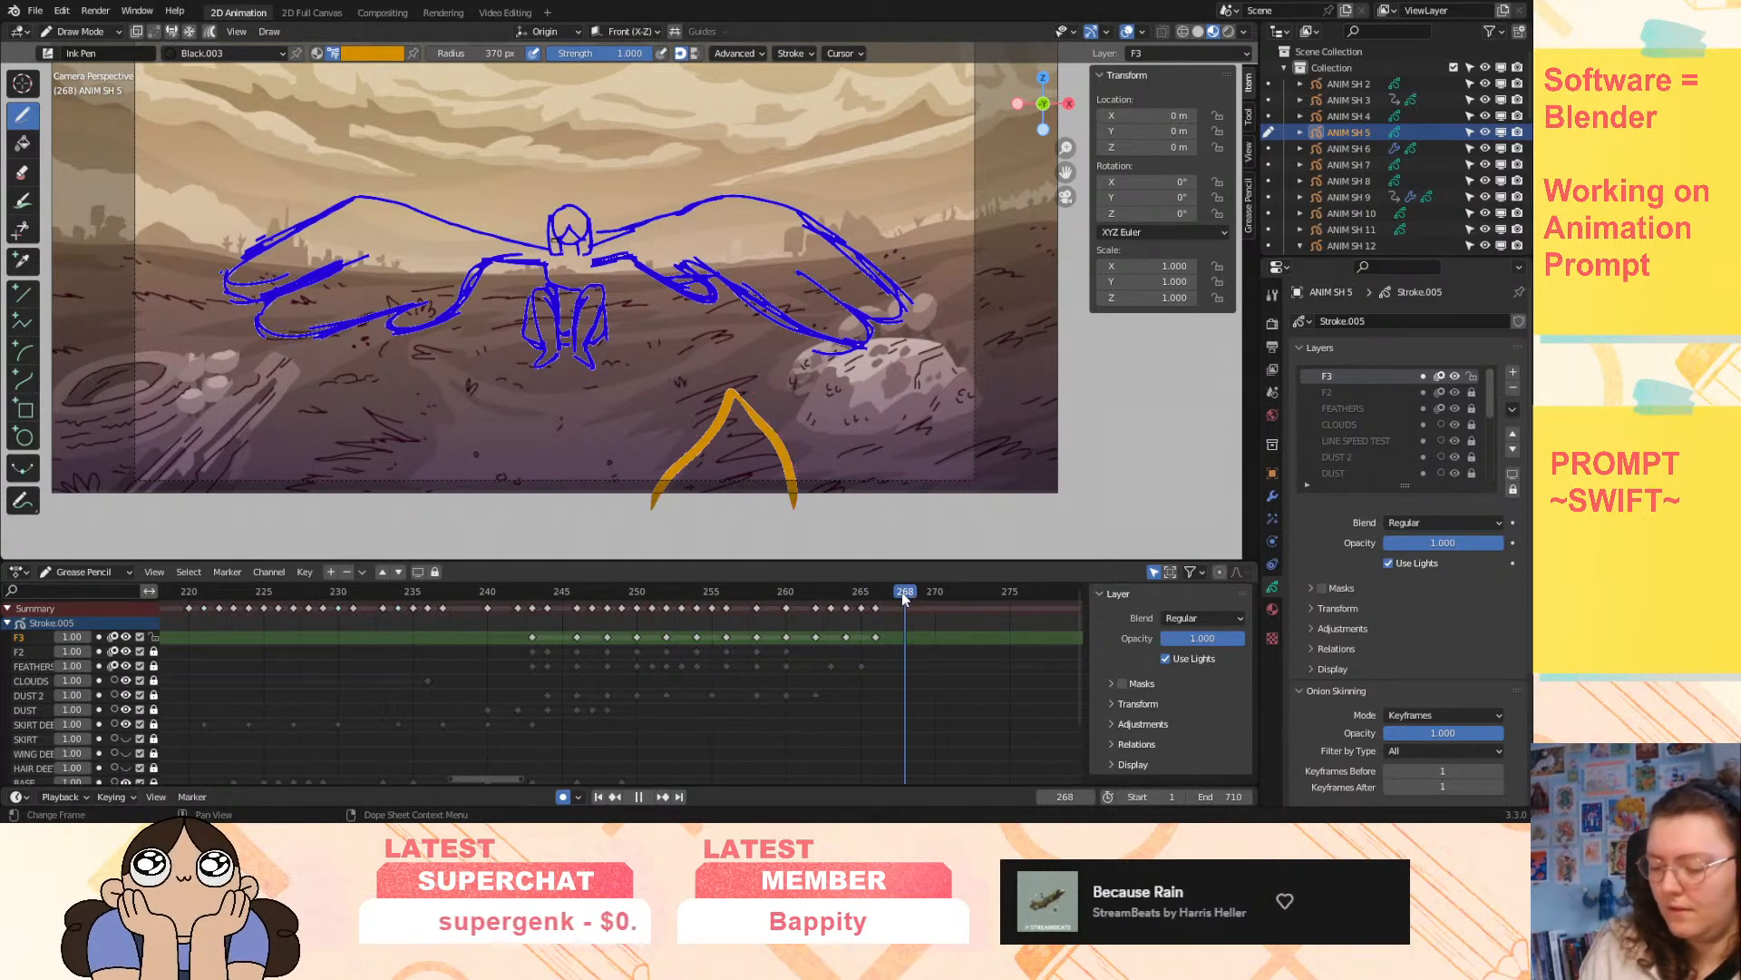
pyautogui.moveTo(893, 589); pyautogui.dragTo(904, 596)
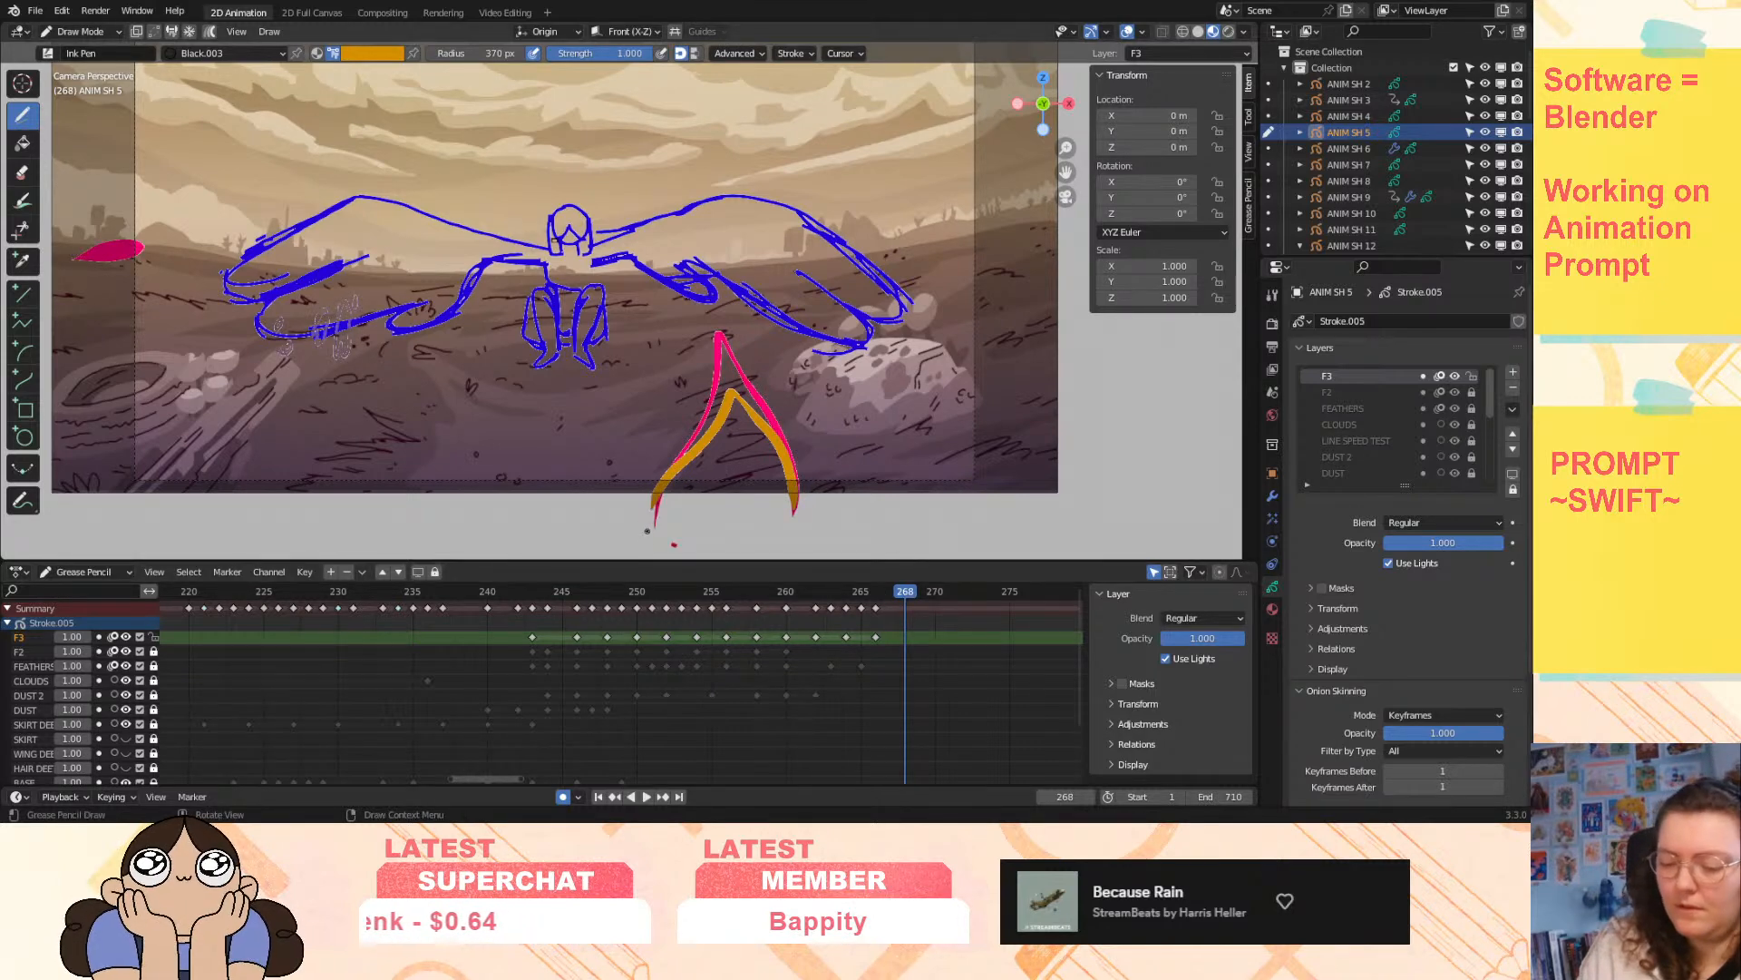
pyautogui.moveTo(671, 537)
pyautogui.mouseDown()
pyautogui.moveTo(725, 453)
pyautogui.moveTo(776, 539)
pyautogui.moveTo(743, 477)
pyautogui.moveTo(760, 519)
pyautogui.mouseUp()
pyautogui.hotkey('ctrl', 'z')
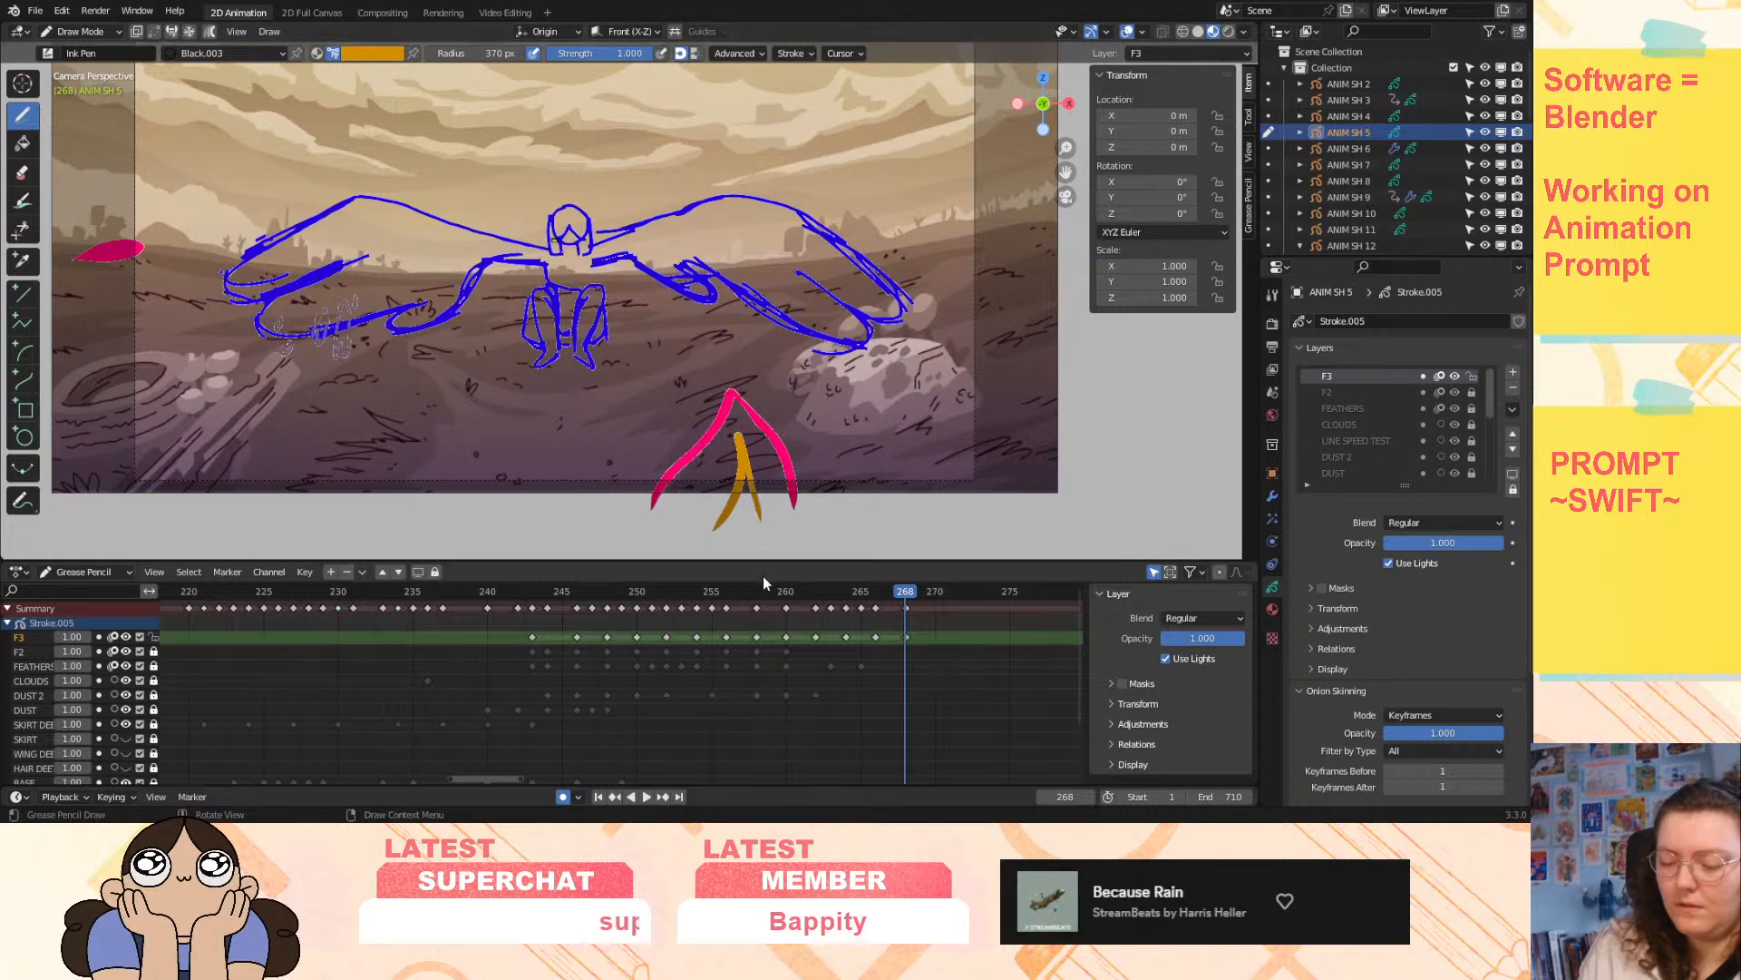
pyautogui.moveTo(737, 442); pyautogui.dragTo(717, 522)
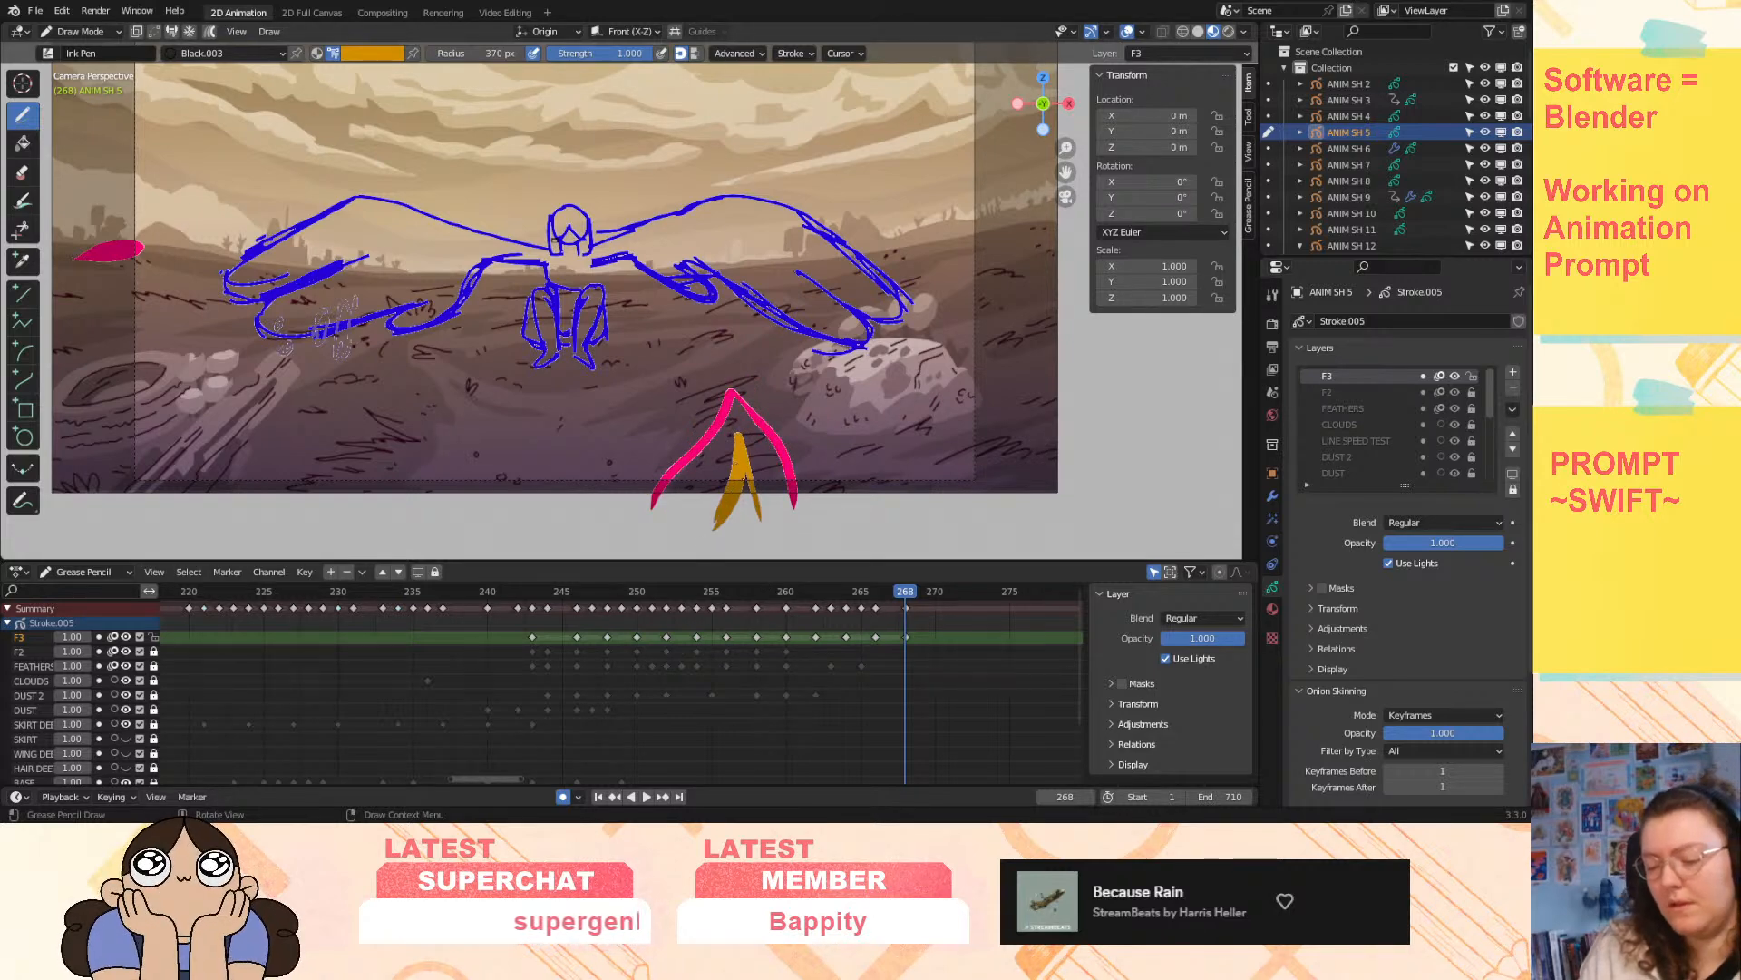
pyautogui.moveTo(904, 596); pyautogui.dragTo(876, 596)
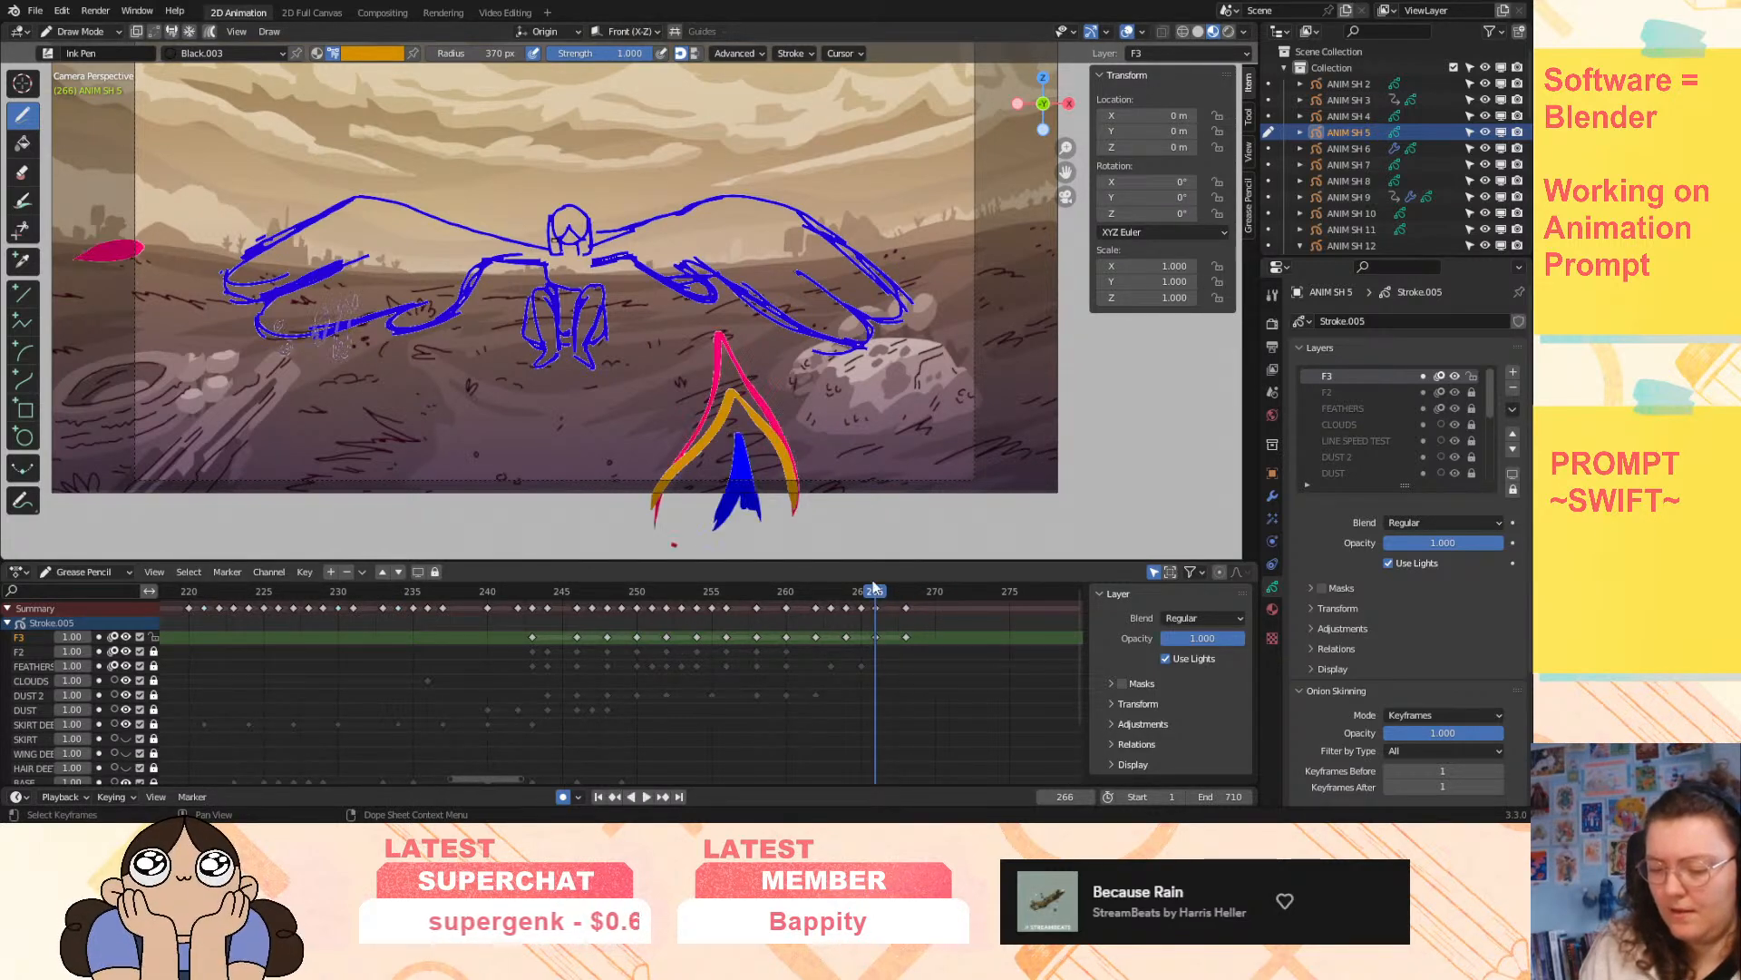
# - Fill the pointed feather outlines on F3 at frames 266 and 264 with solid color
pyautogui.moveTo(660, 497)
pyautogui.mouseDown()
pyautogui.moveTo(780, 500)
pyautogui.moveTo(737, 409)
pyautogui.moveTo(712, 473)
pyautogui.moveTo(760, 479)
pyautogui.mouseUp()
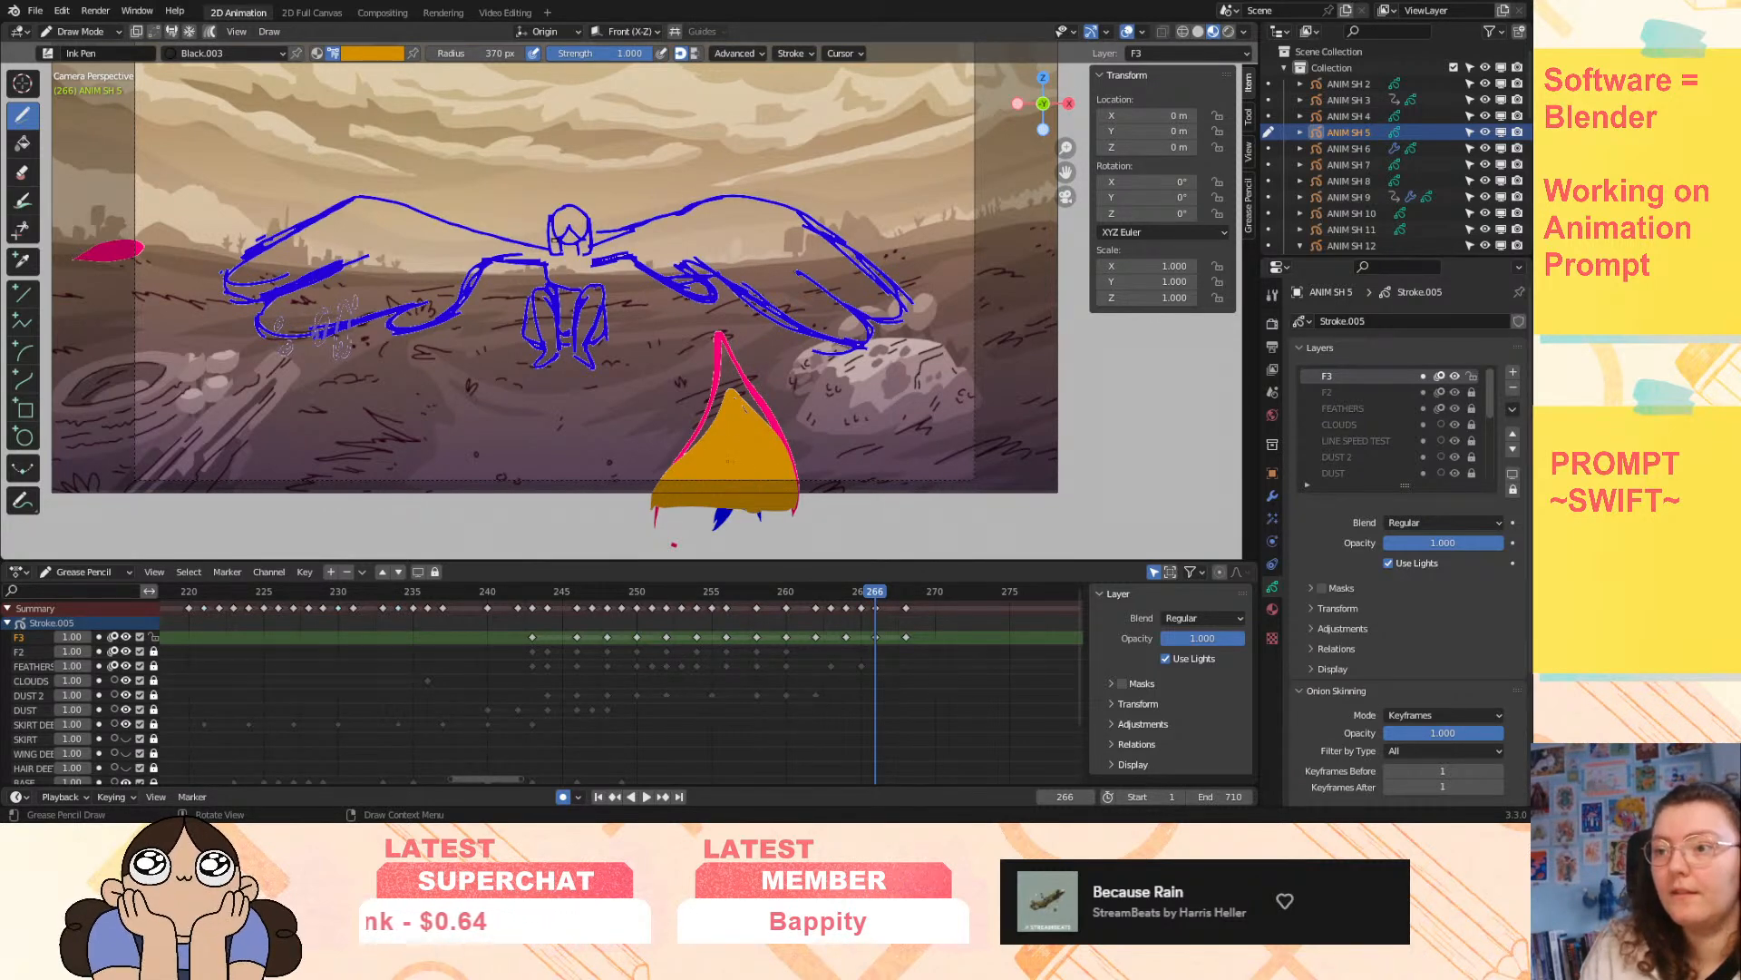
pyautogui.moveTo(860, 591); pyautogui.dragTo(845, 590)
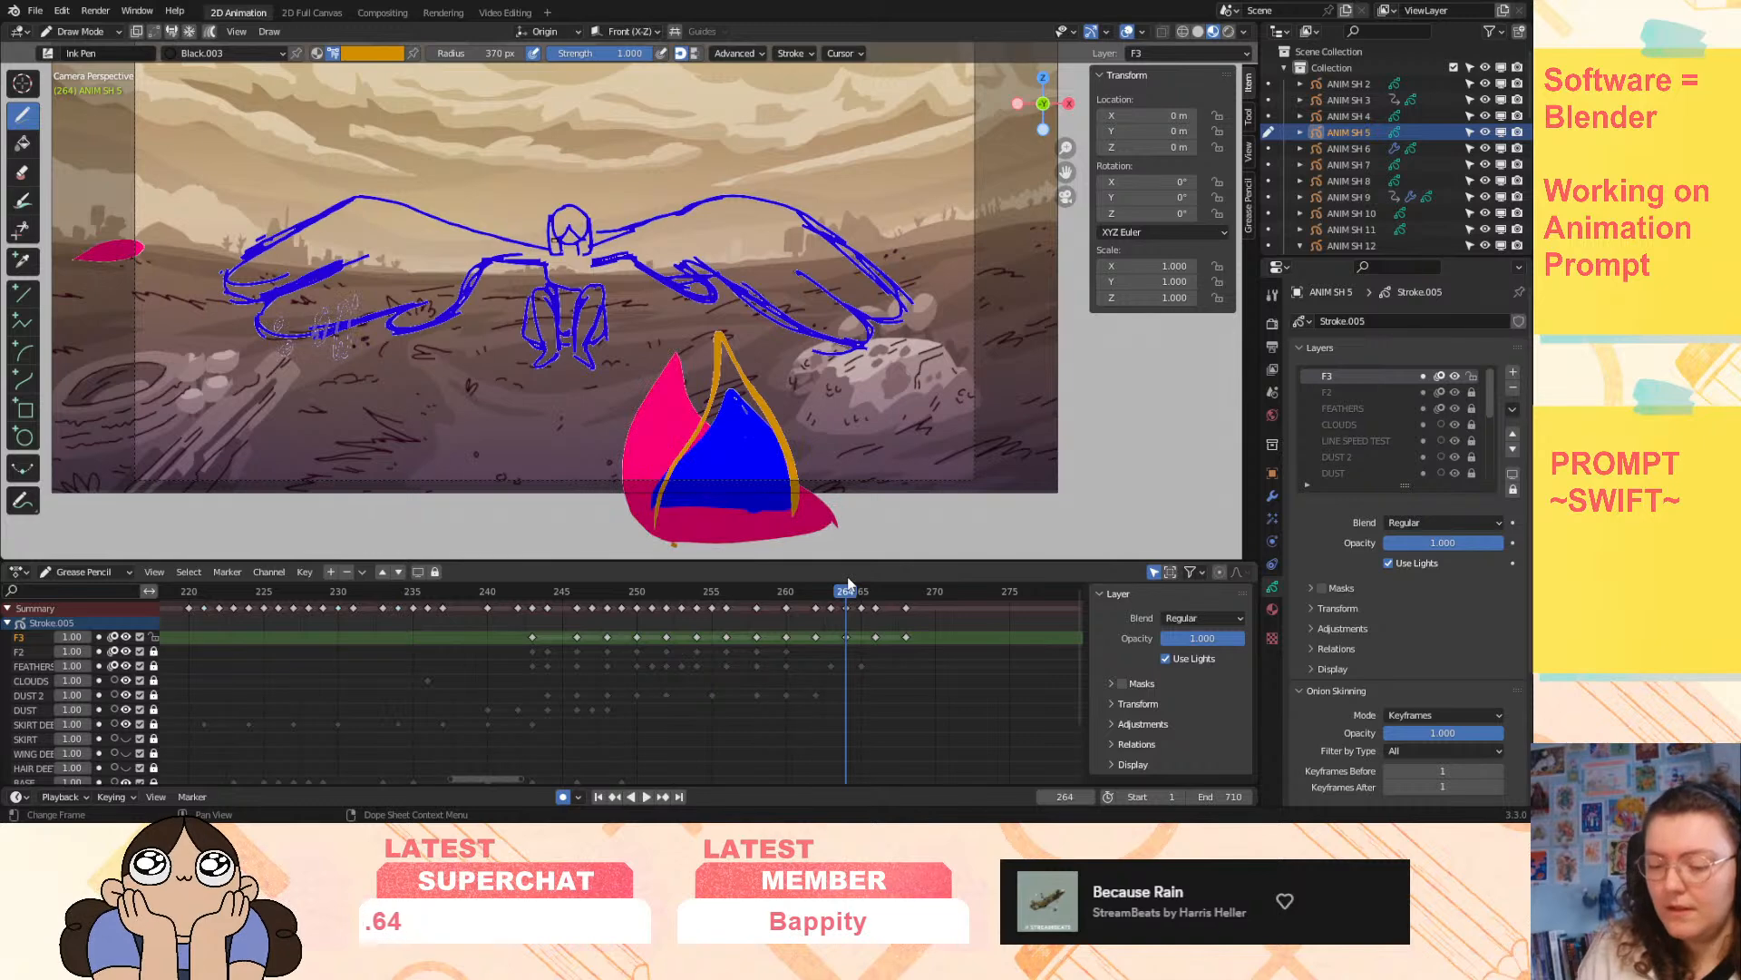
pyautogui.moveTo(717, 399)
pyautogui.mouseDown()
pyautogui.moveTo(671, 517)
pyautogui.moveTo(739, 508)
pyautogui.moveTo(737, 372)
pyautogui.moveTo(789, 499)
pyautogui.moveTo(762, 472)
pyautogui.mouseUp()
# - Sculpt F3's feather at frame 264 with the Push brush, shifting its tip downward and its body toward the left
pyautogui.moveTo(838, 600)
pyautogui.mouseDown()
pyautogui.moveTo(735, 648)
pyautogui.moveTo(890, 648)
pyautogui.moveTo(796, 660)
pyautogui.moveTo(843, 660)
pyautogui.mouseUp()
pyautogui.click(88, 36)
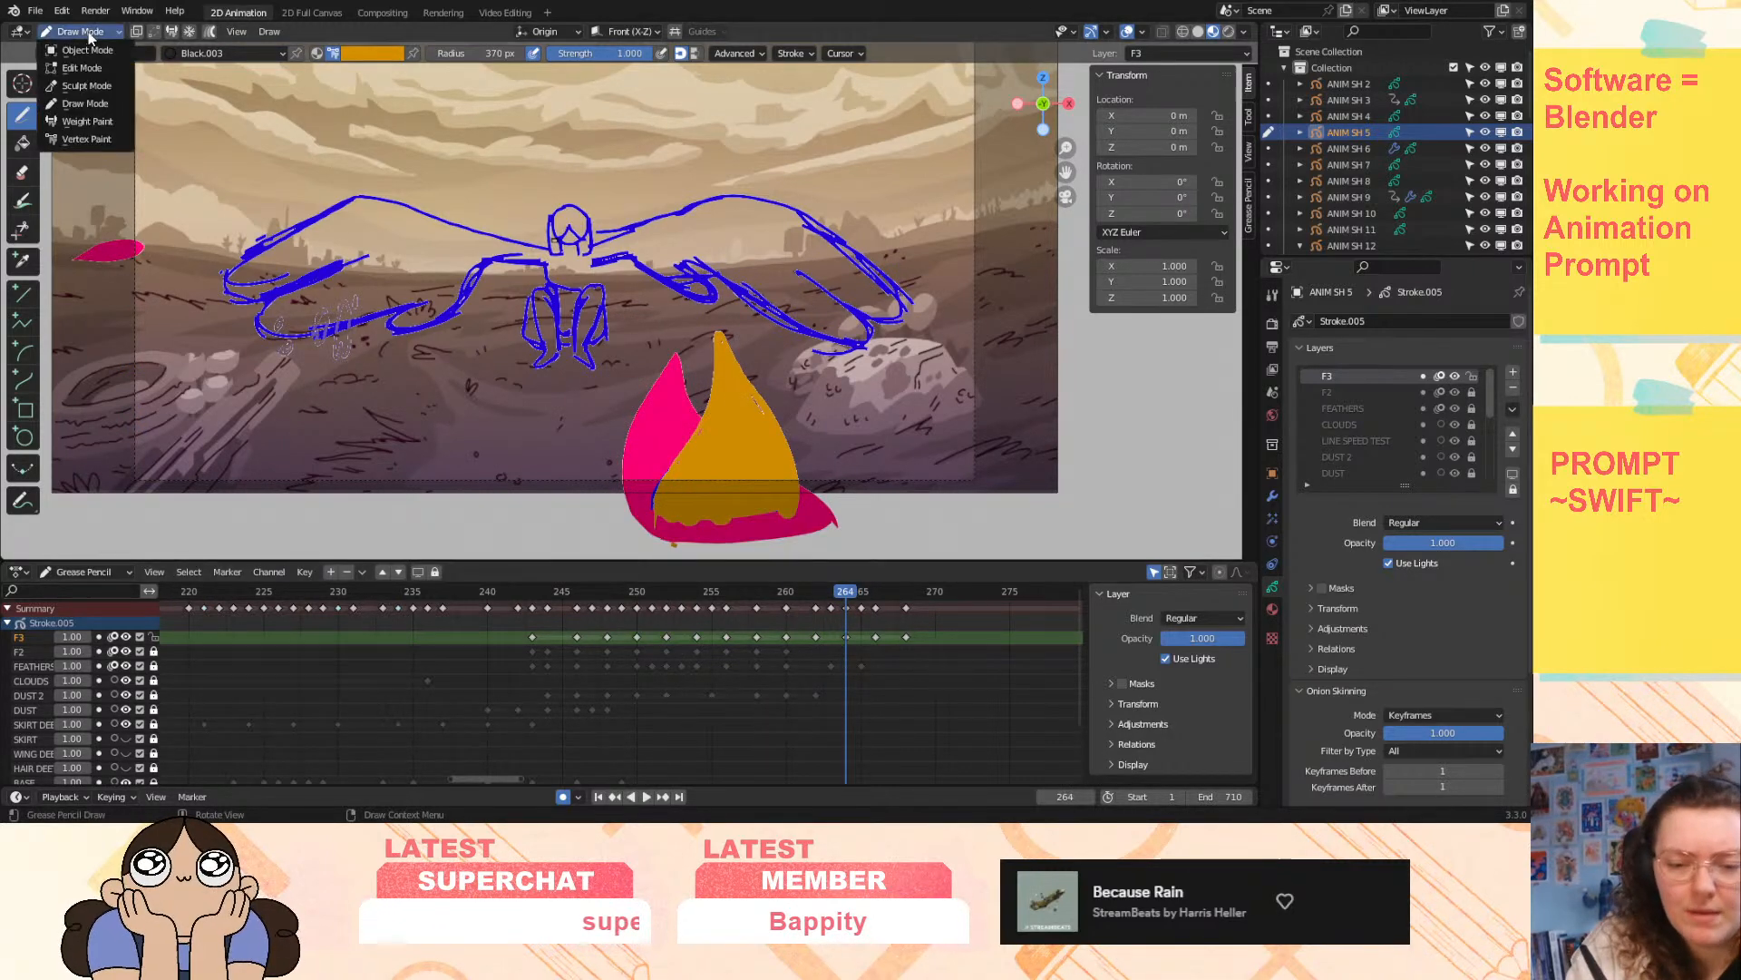
pyautogui.click(86, 85)
pyautogui.moveTo(727, 401); pyautogui.dragTo(729, 408)
pyautogui.moveTo(717, 318); pyautogui.dragTo(731, 367)
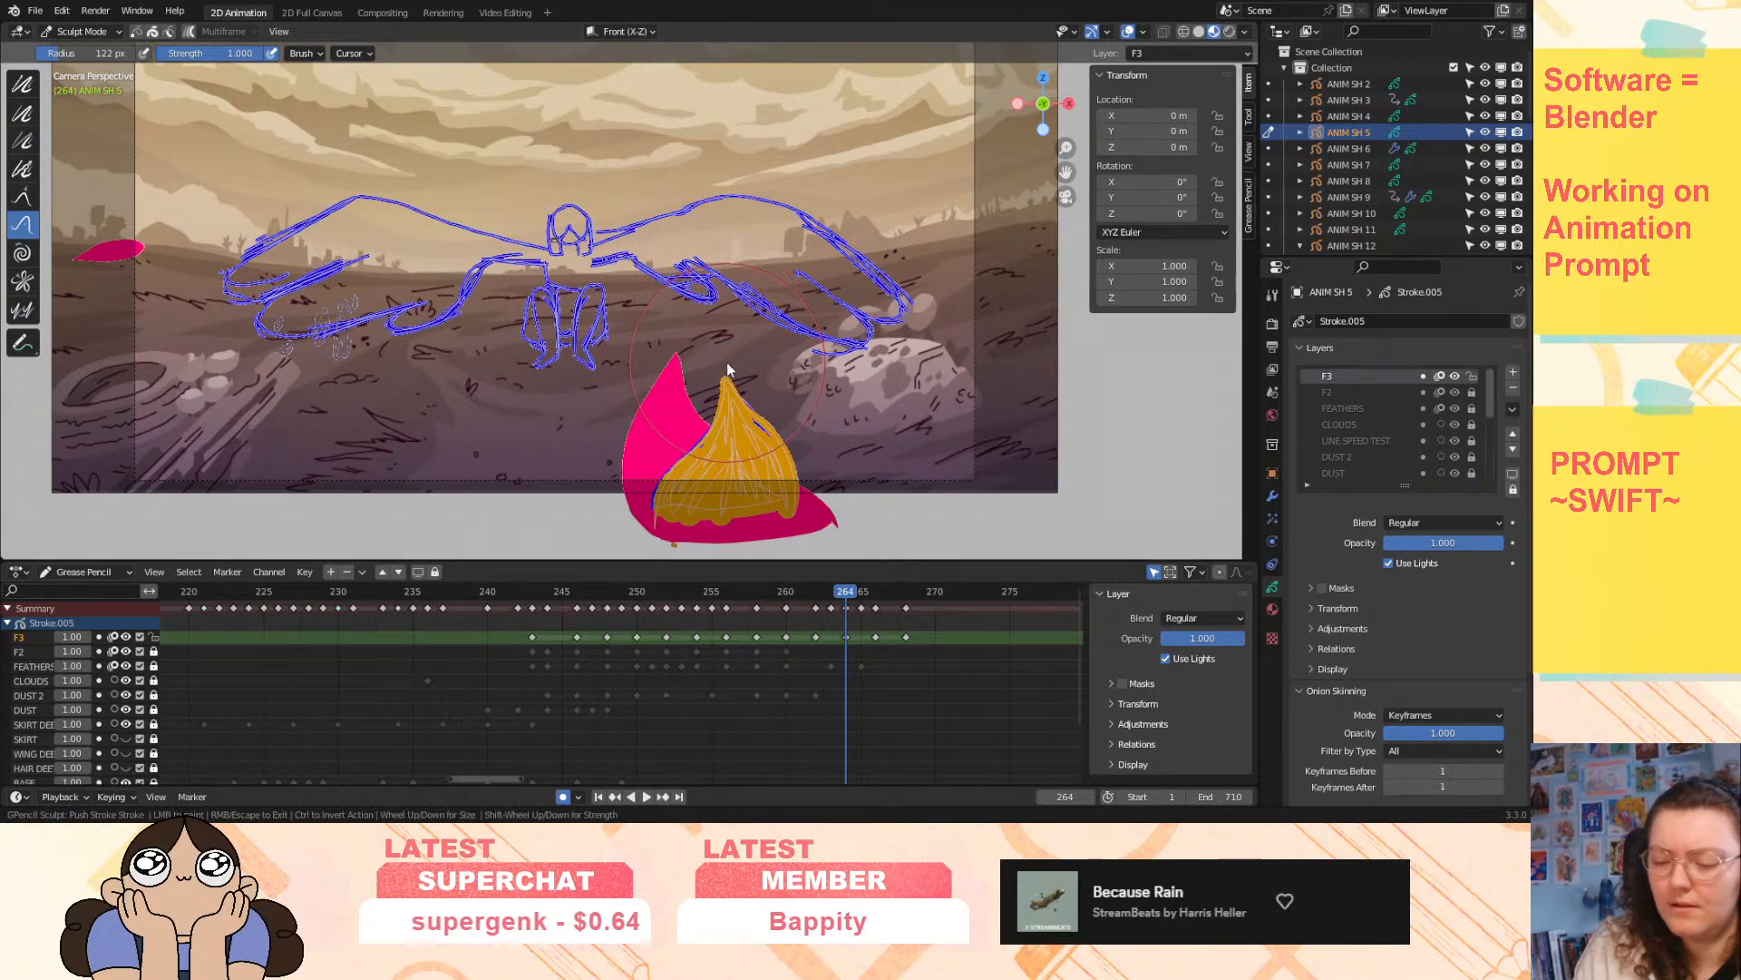
pyautogui.moveTo(723, 471)
pyautogui.mouseDown()
pyautogui.moveTo(686, 479)
pyautogui.moveTo(740, 451)
pyautogui.moveTo(686, 443)
pyautogui.mouseUp()
# - Select all of F3's feather strokes in Edit Mode and move the feather lower at frames 264 and 266
pyautogui.moveTo(833, 590)
pyautogui.mouseDown()
pyautogui.moveTo(885, 595)
pyautogui.moveTo(808, 613)
pyautogui.moveTo(933, 626)
pyautogui.moveTo(832, 632)
pyautogui.moveTo(845, 640)
pyautogui.mouseUp()
pyautogui.click(91, 32)
pyautogui.click(82, 68)
pyautogui.press('a')
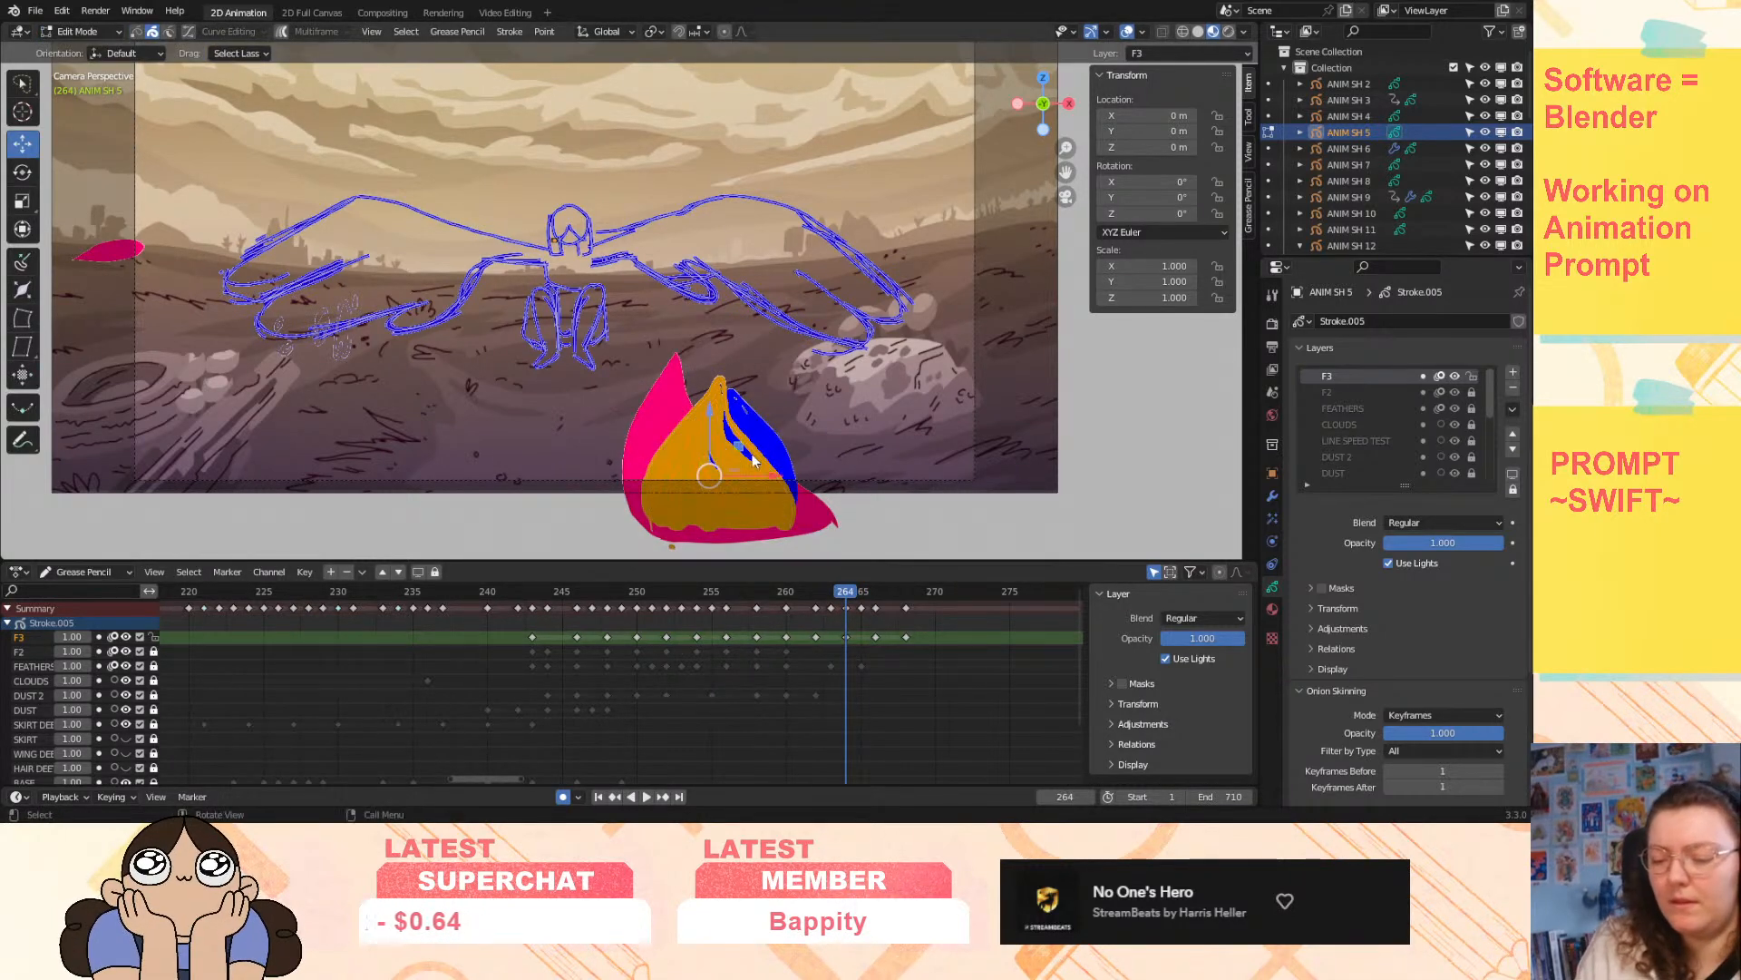
pyautogui.click(876, 635)
pyautogui.moveTo(784, 399)
pyautogui.mouseDown()
pyautogui.moveTo(691, 573)
pyautogui.moveTo(812, 507)
pyautogui.mouseUp()
pyautogui.moveTo(733, 406); pyautogui.dragTo(741, 466)
# - Move F3's small feather tip down at frame 268, and delete its strokes to leave an empty keyframe
pyautogui.click(902, 594)
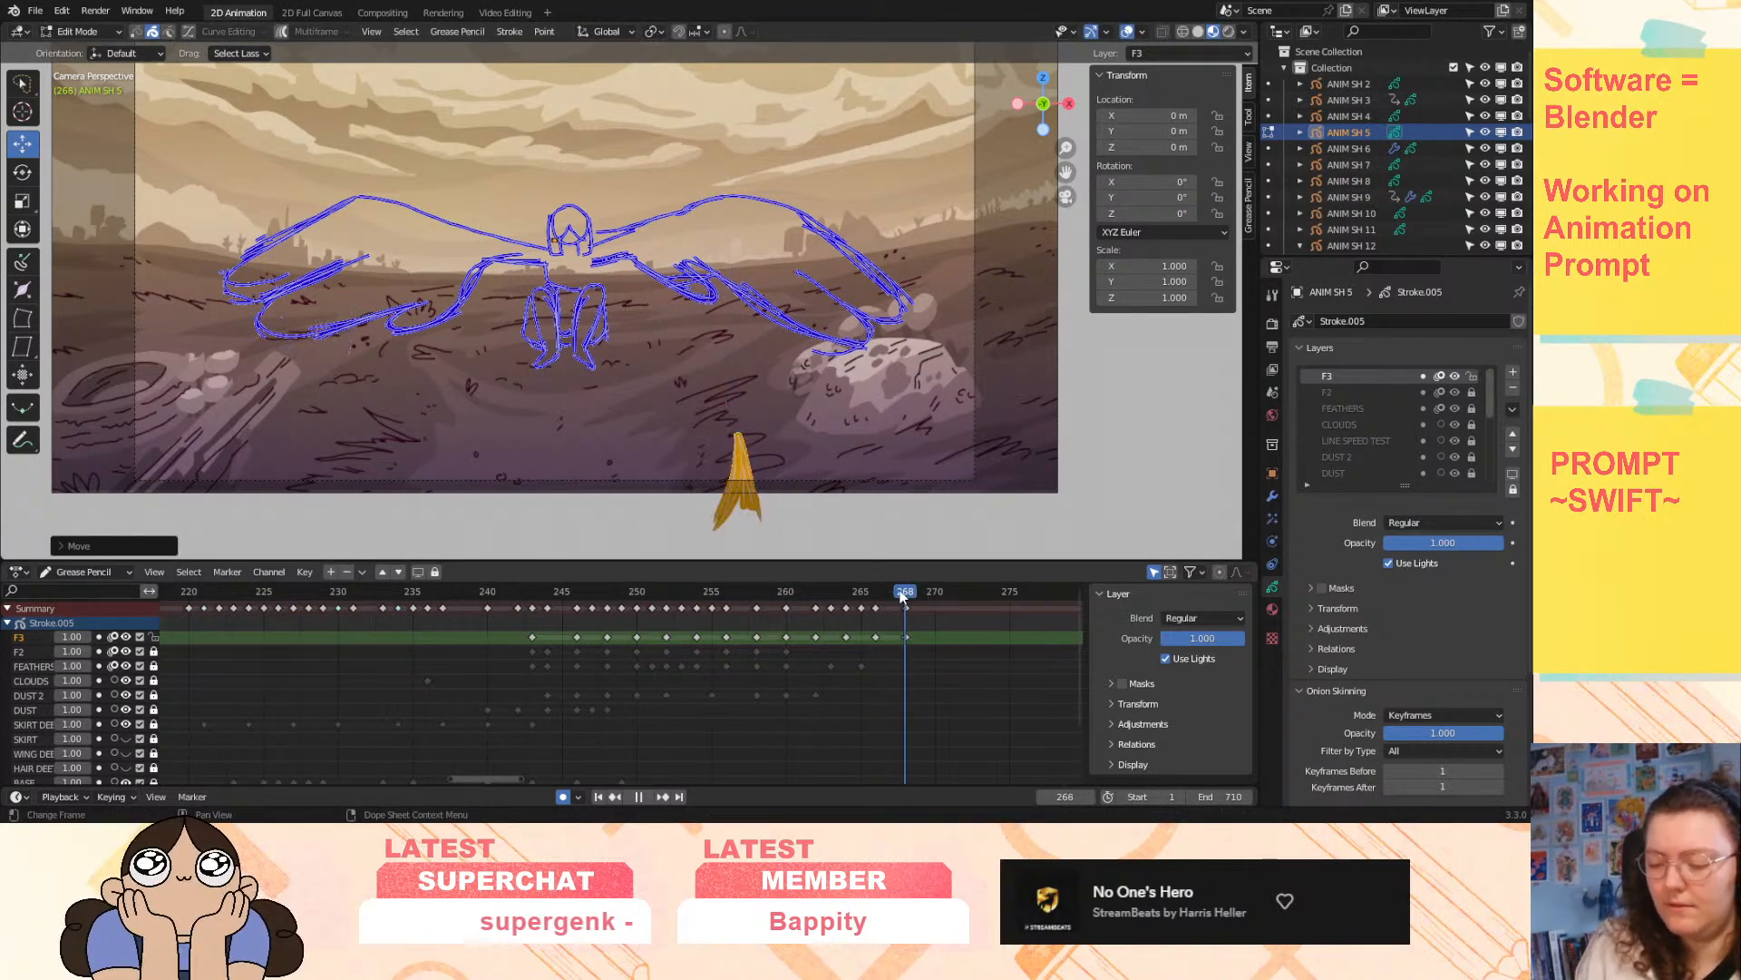
pyautogui.moveTo(773, 406)
pyautogui.mouseDown()
pyautogui.moveTo(822, 499)
pyautogui.moveTo(816, 481)
pyautogui.mouseUp()
pyautogui.moveTo(738, 441); pyautogui.dragTo(740, 477)
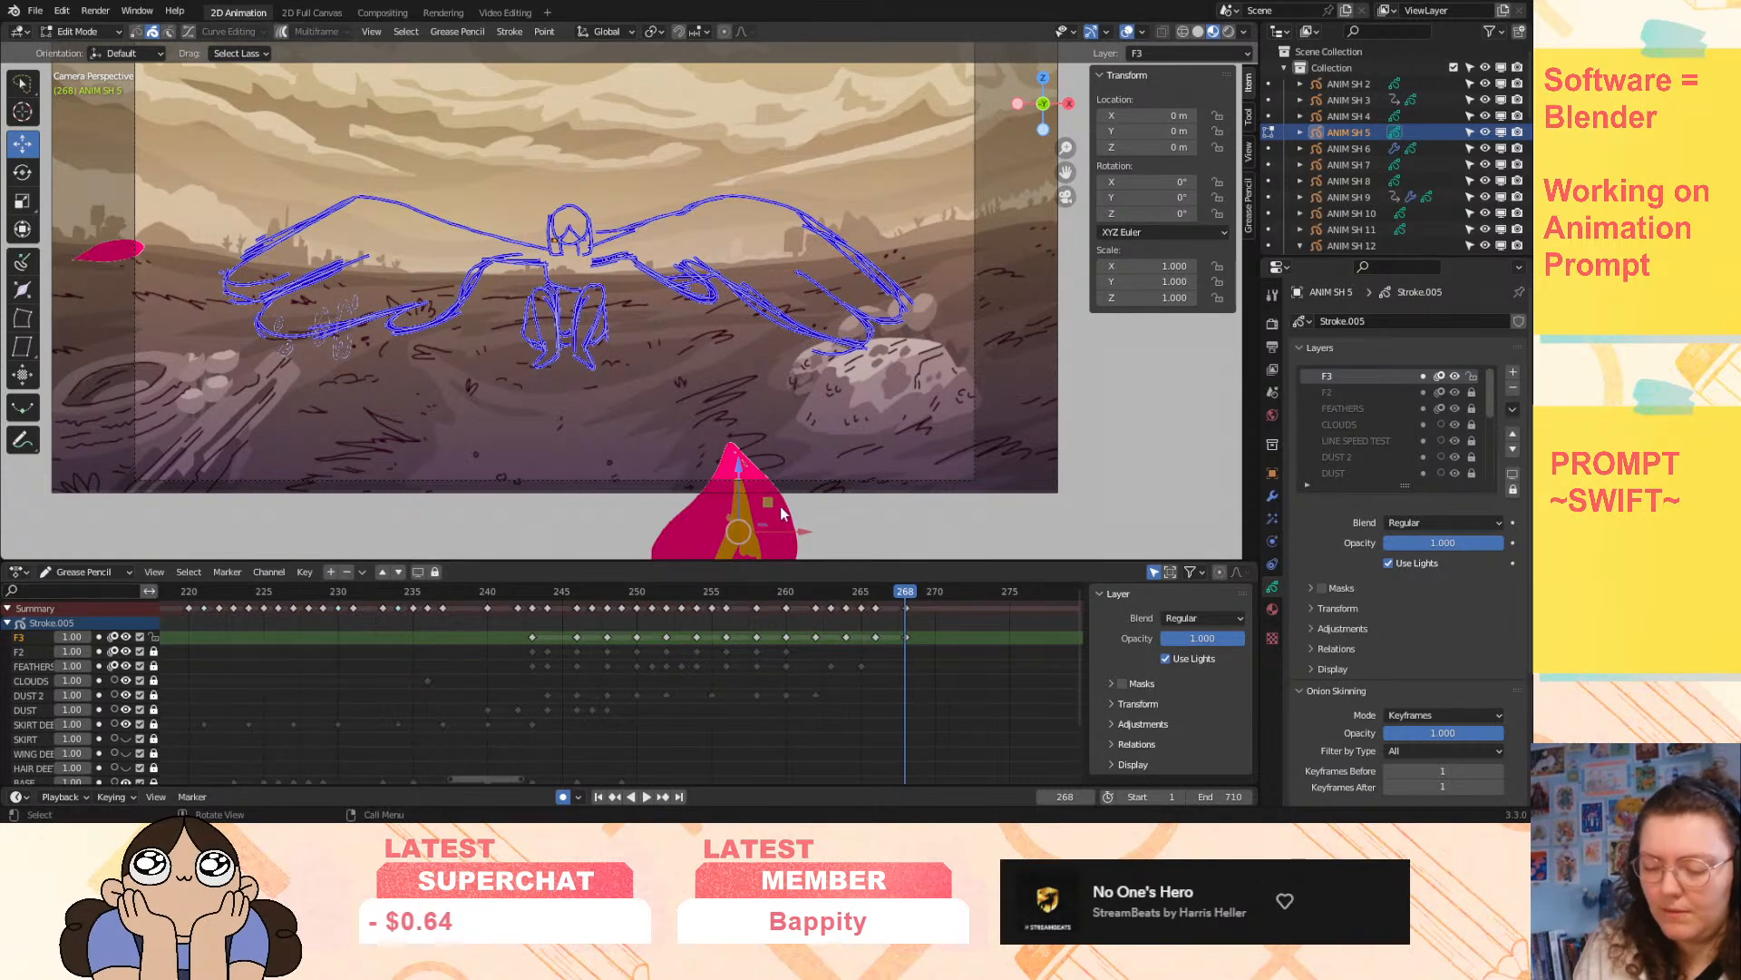
pyautogui.press('x')
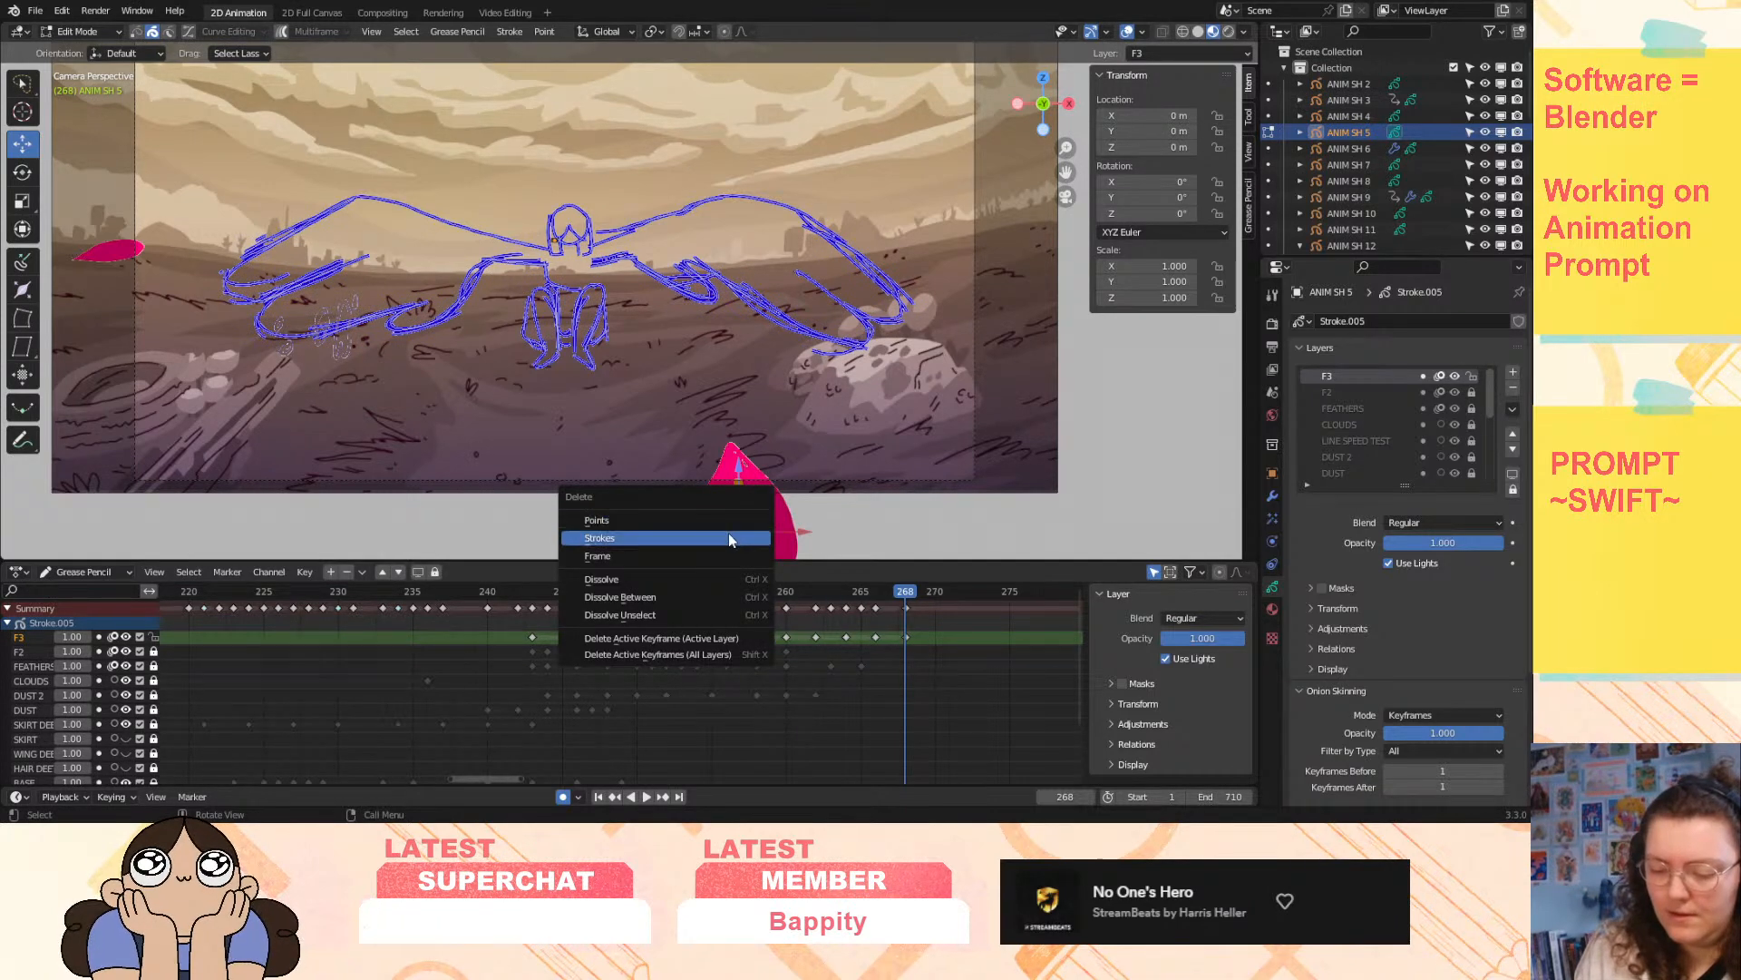
pyautogui.click(734, 538)
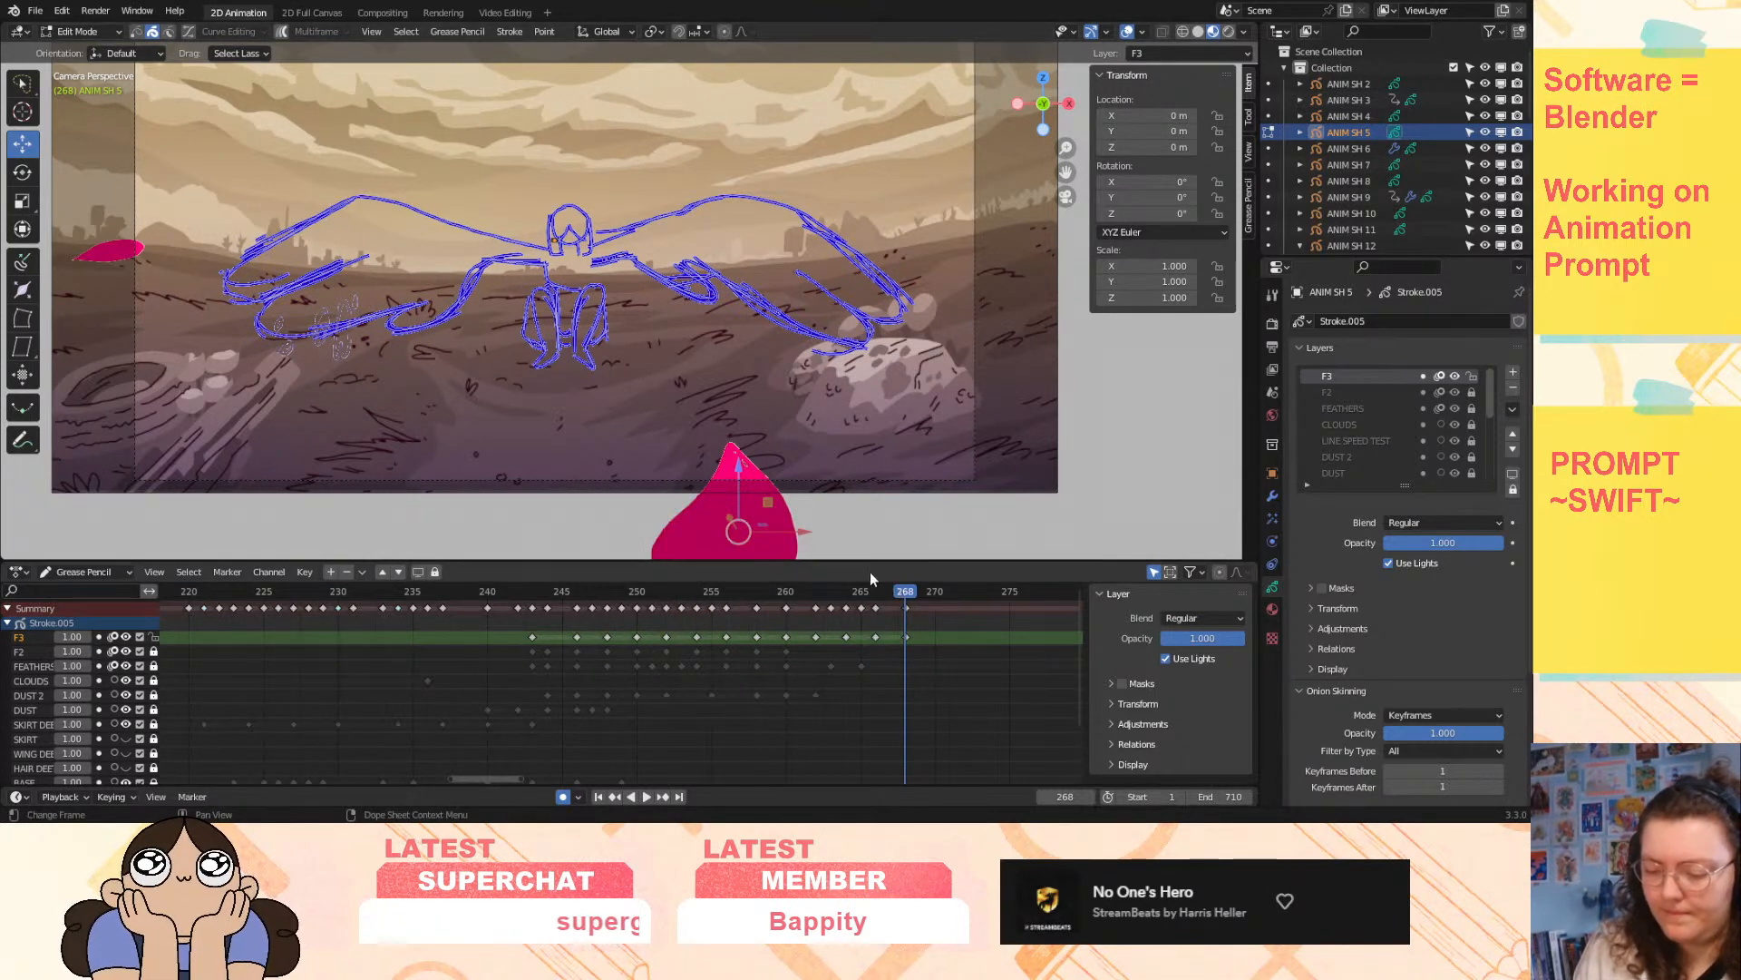
pyautogui.press('x')
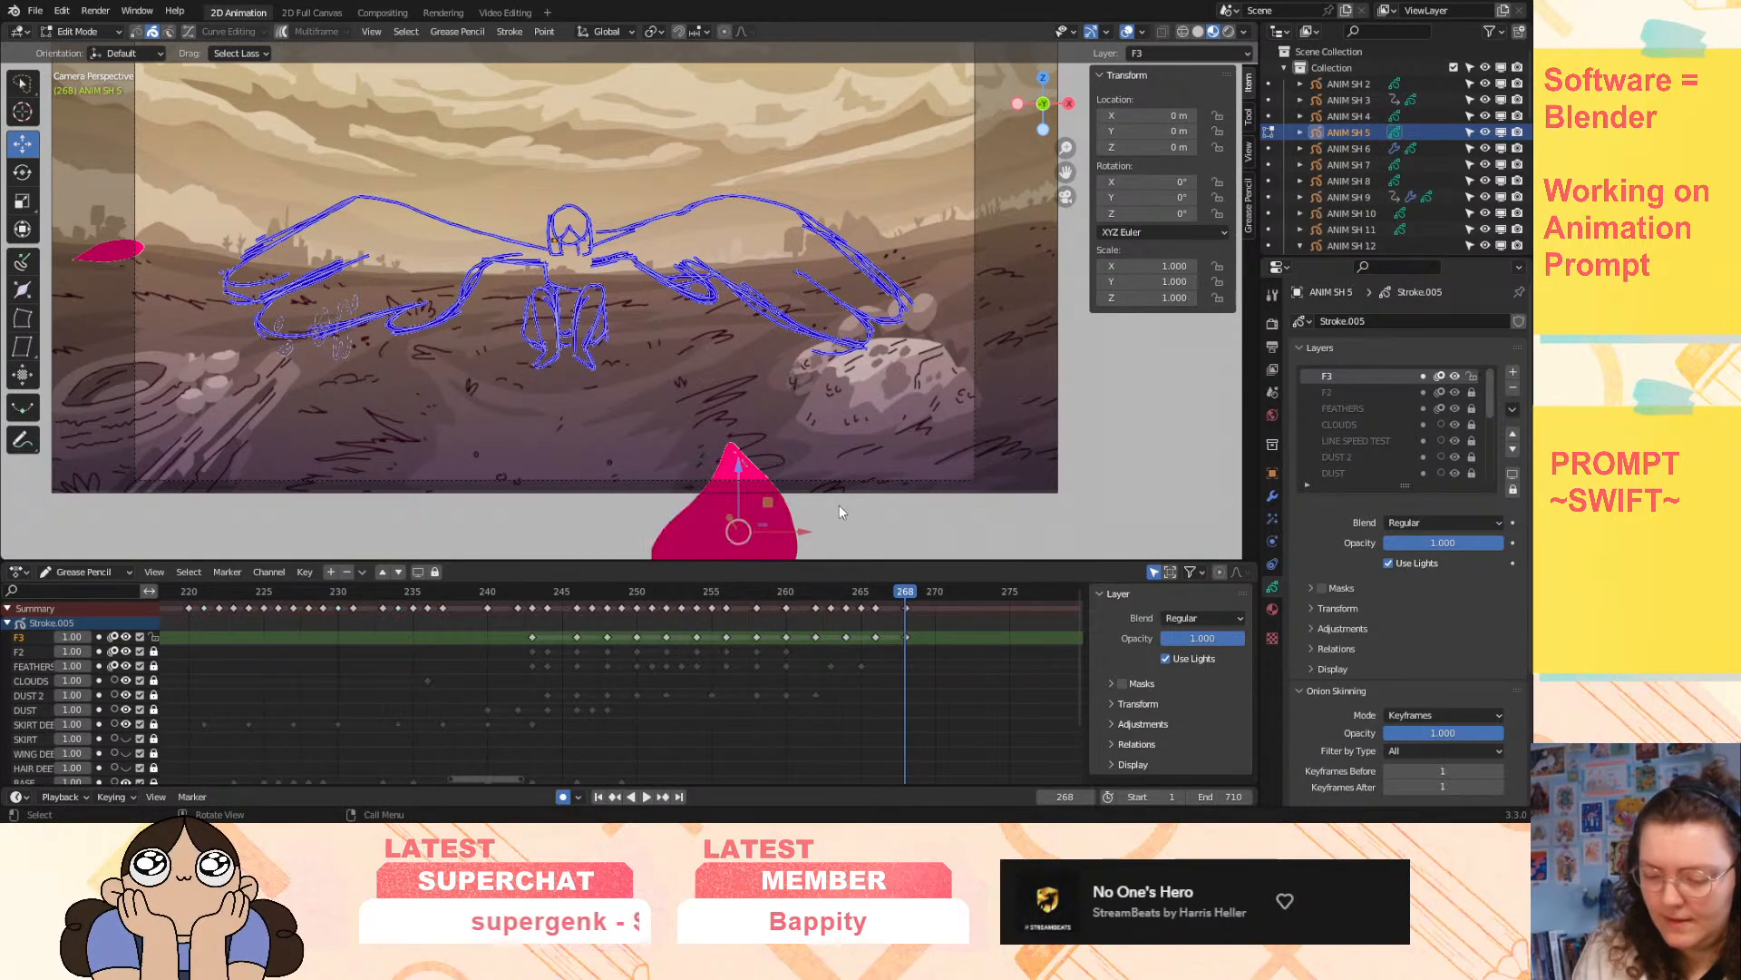
# - Play back the sweep and shift F3's last four keyframes earlier, to frames 261, 262, 264 and 266
pyautogui.moveTo(902, 590)
pyautogui.mouseDown()
pyautogui.moveTo(848, 603)
pyautogui.moveTo(789, 655)
pyautogui.moveTo(896, 649)
pyautogui.moveTo(408, 666)
pyautogui.moveTo(326, 694)
pyautogui.mouseUp()
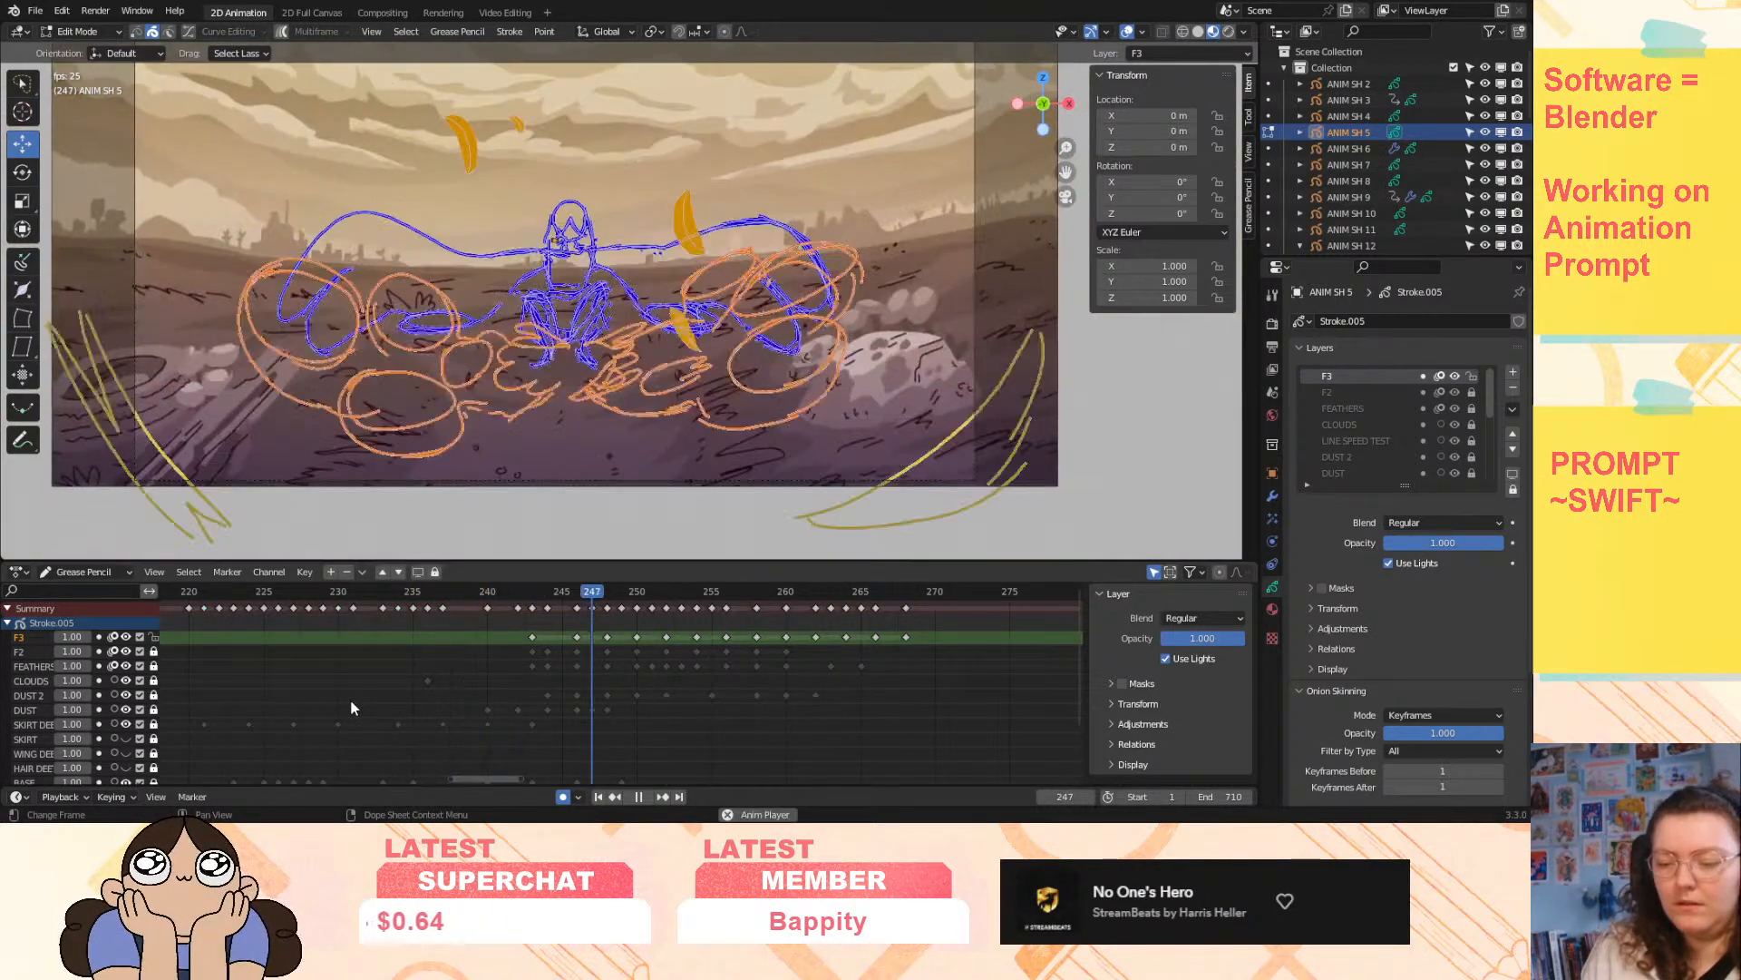
pyautogui.press('space')
pyautogui.moveTo(863, 590)
pyautogui.mouseDown()
pyautogui.moveTo(816, 616)
pyautogui.moveTo(661, 635)
pyautogui.moveTo(960, 648)
pyautogui.moveTo(876, 637)
pyautogui.mouseUp()
pyautogui.click(899, 635)
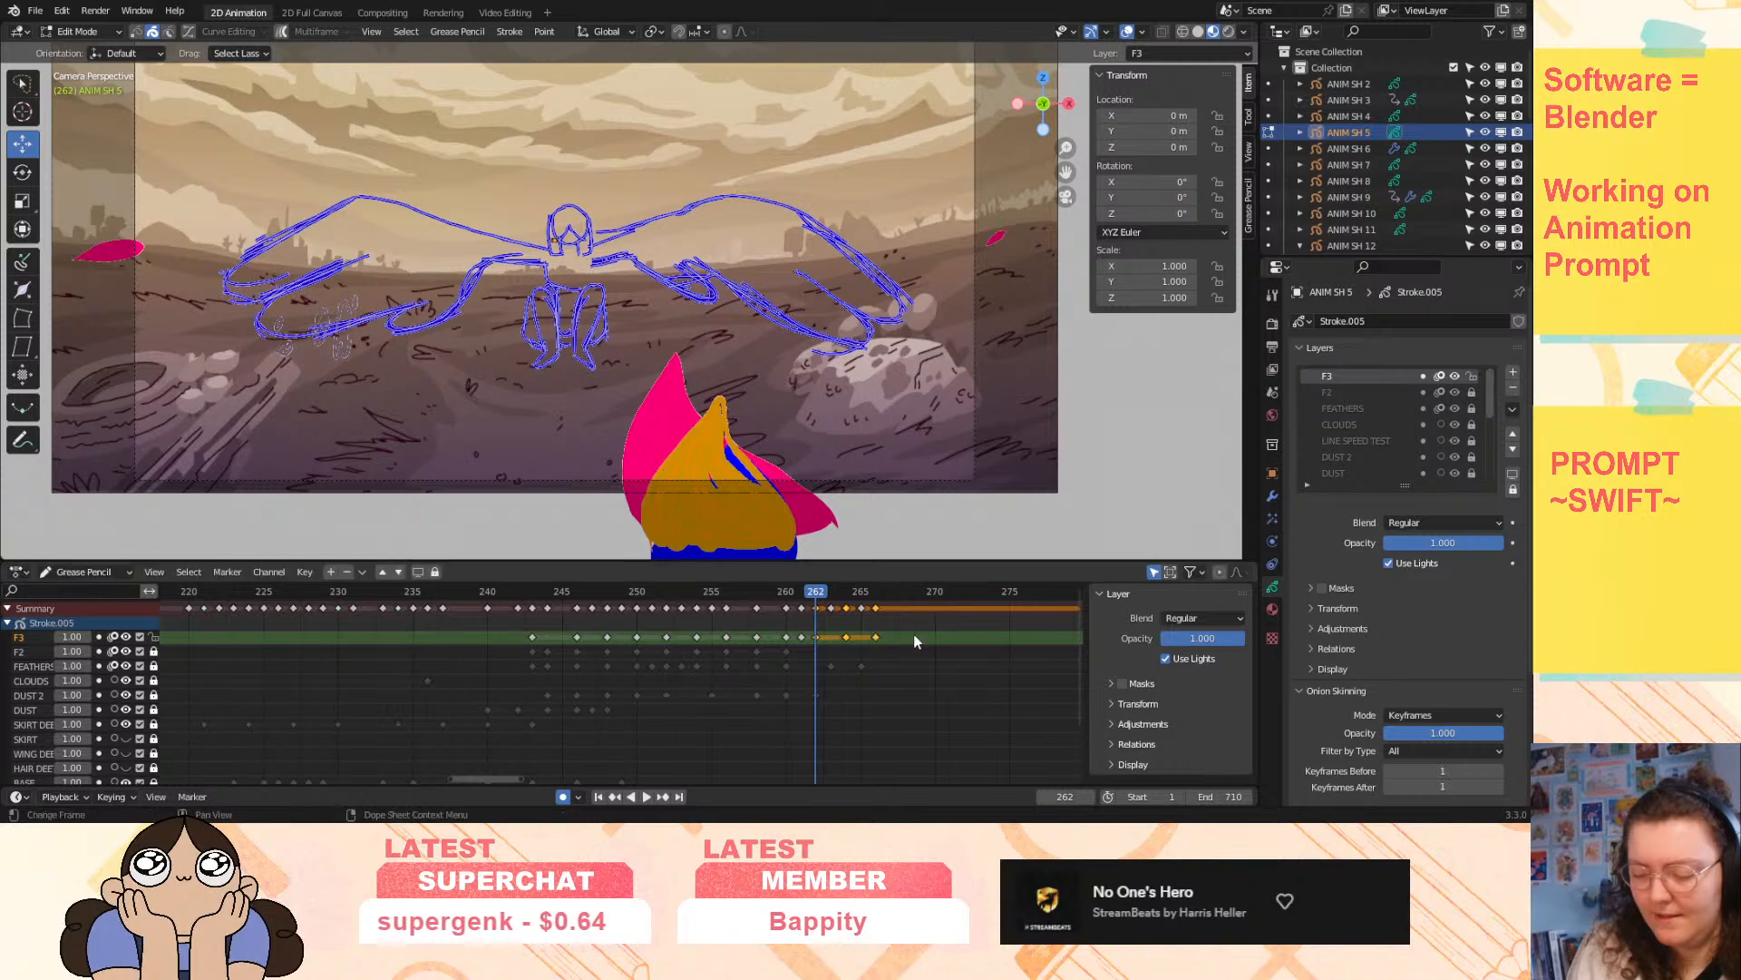
# - Review the tighter timing, rotate F3's feather counterclockwise at frame 262, and play back the change
pyautogui.press('space')
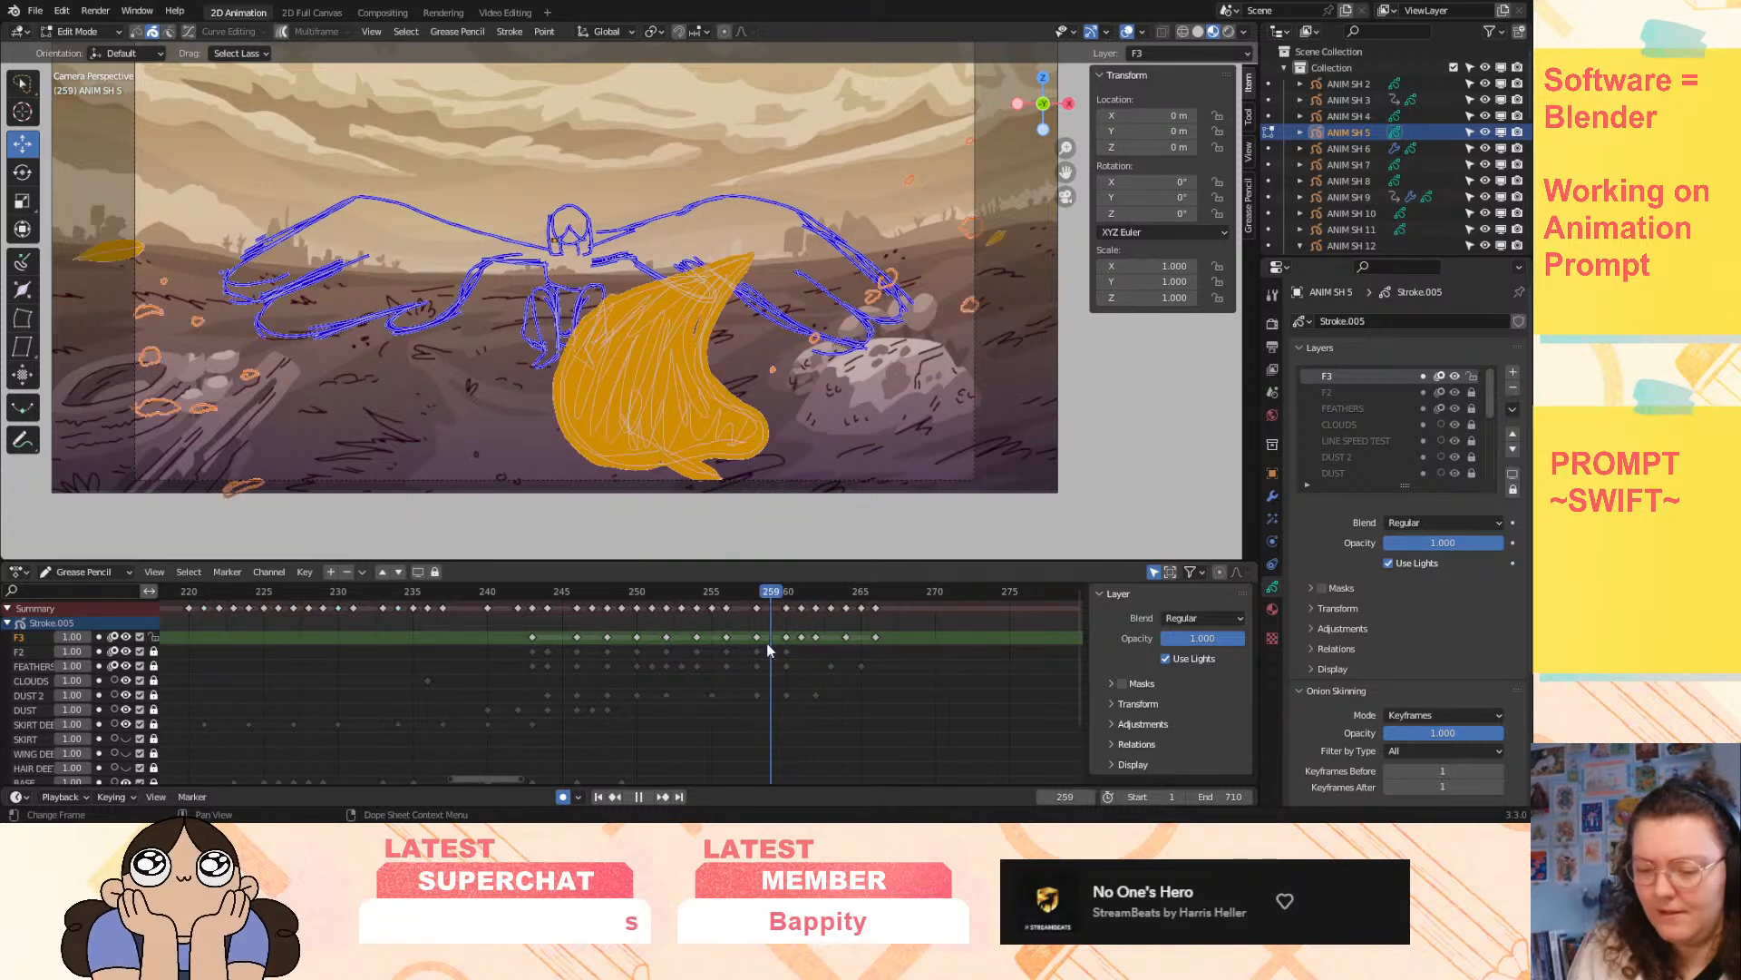
pyautogui.moveTo(787, 642); pyautogui.dragTo(814, 643)
pyautogui.press('space')
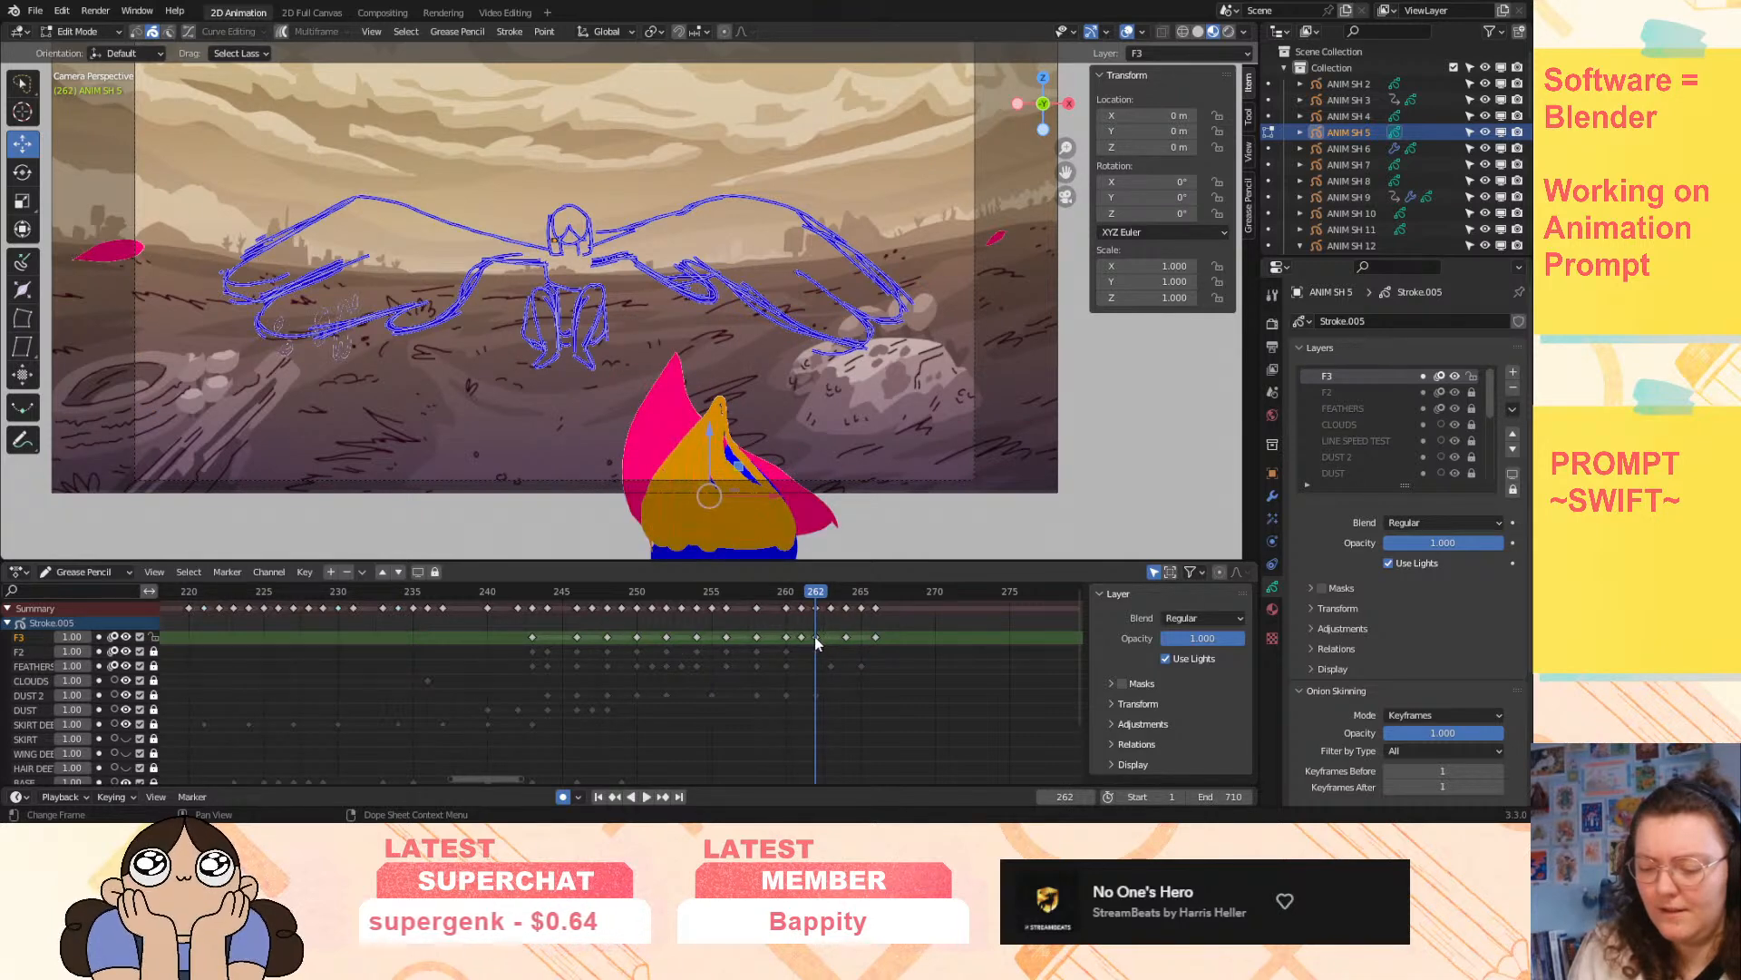
pyautogui.press('r')
pyautogui.click(760, 454)
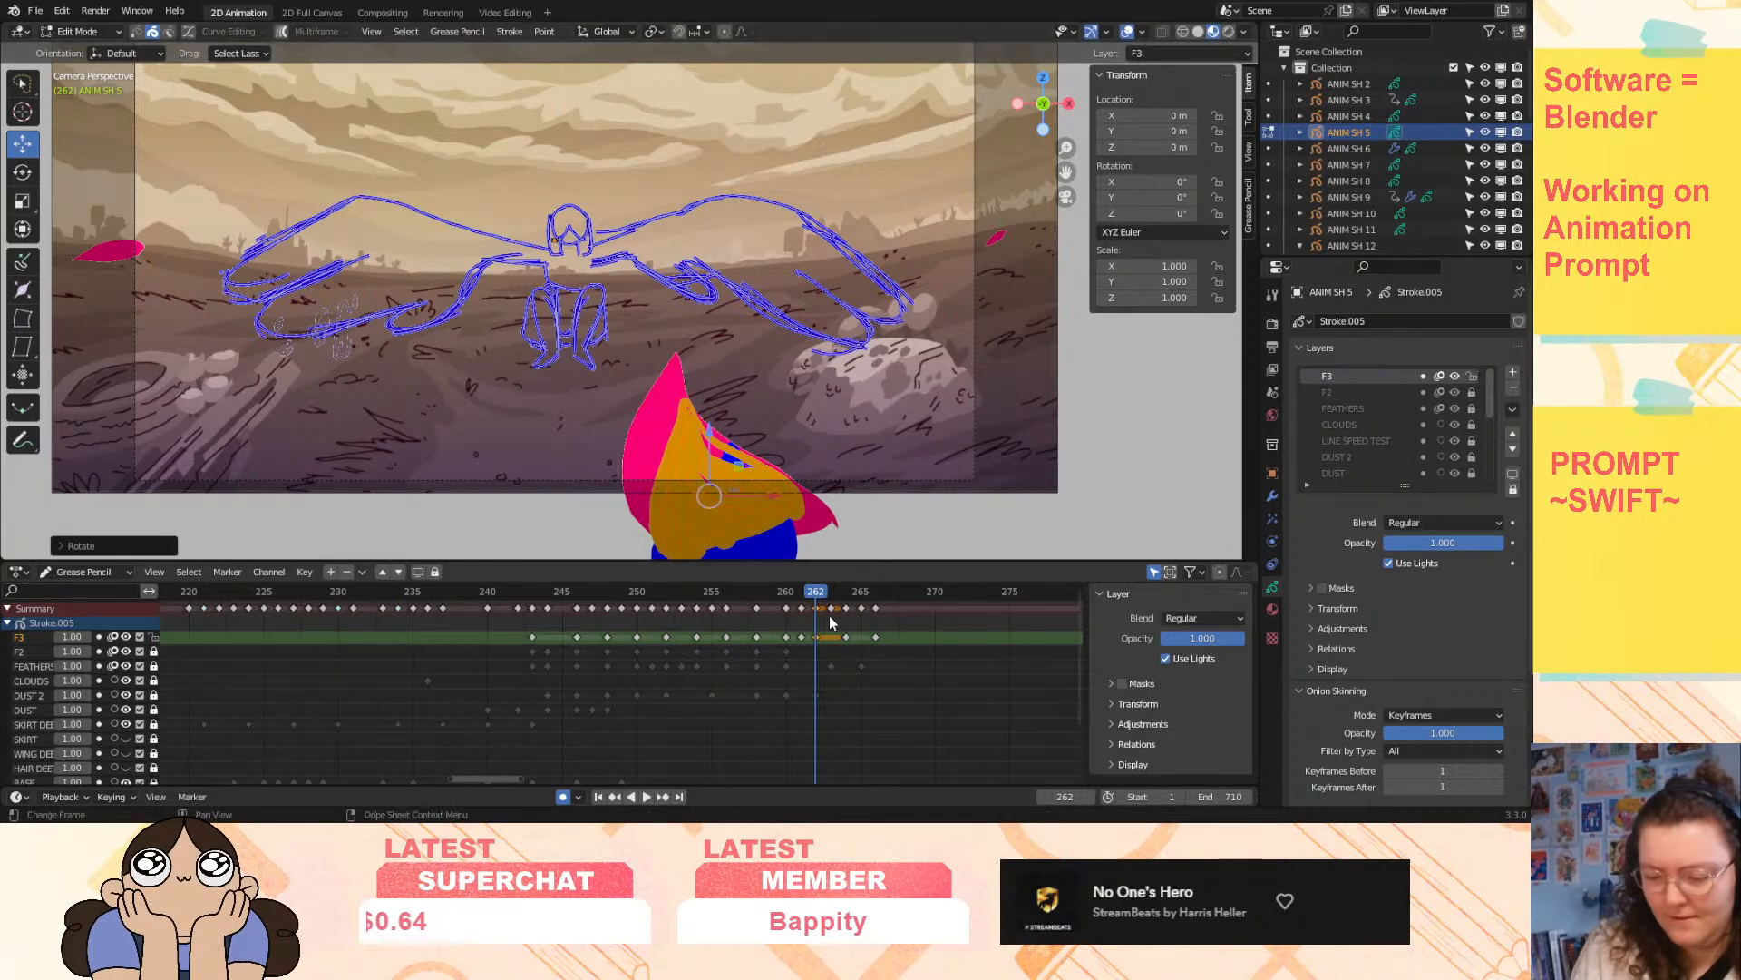
pyautogui.press('space')
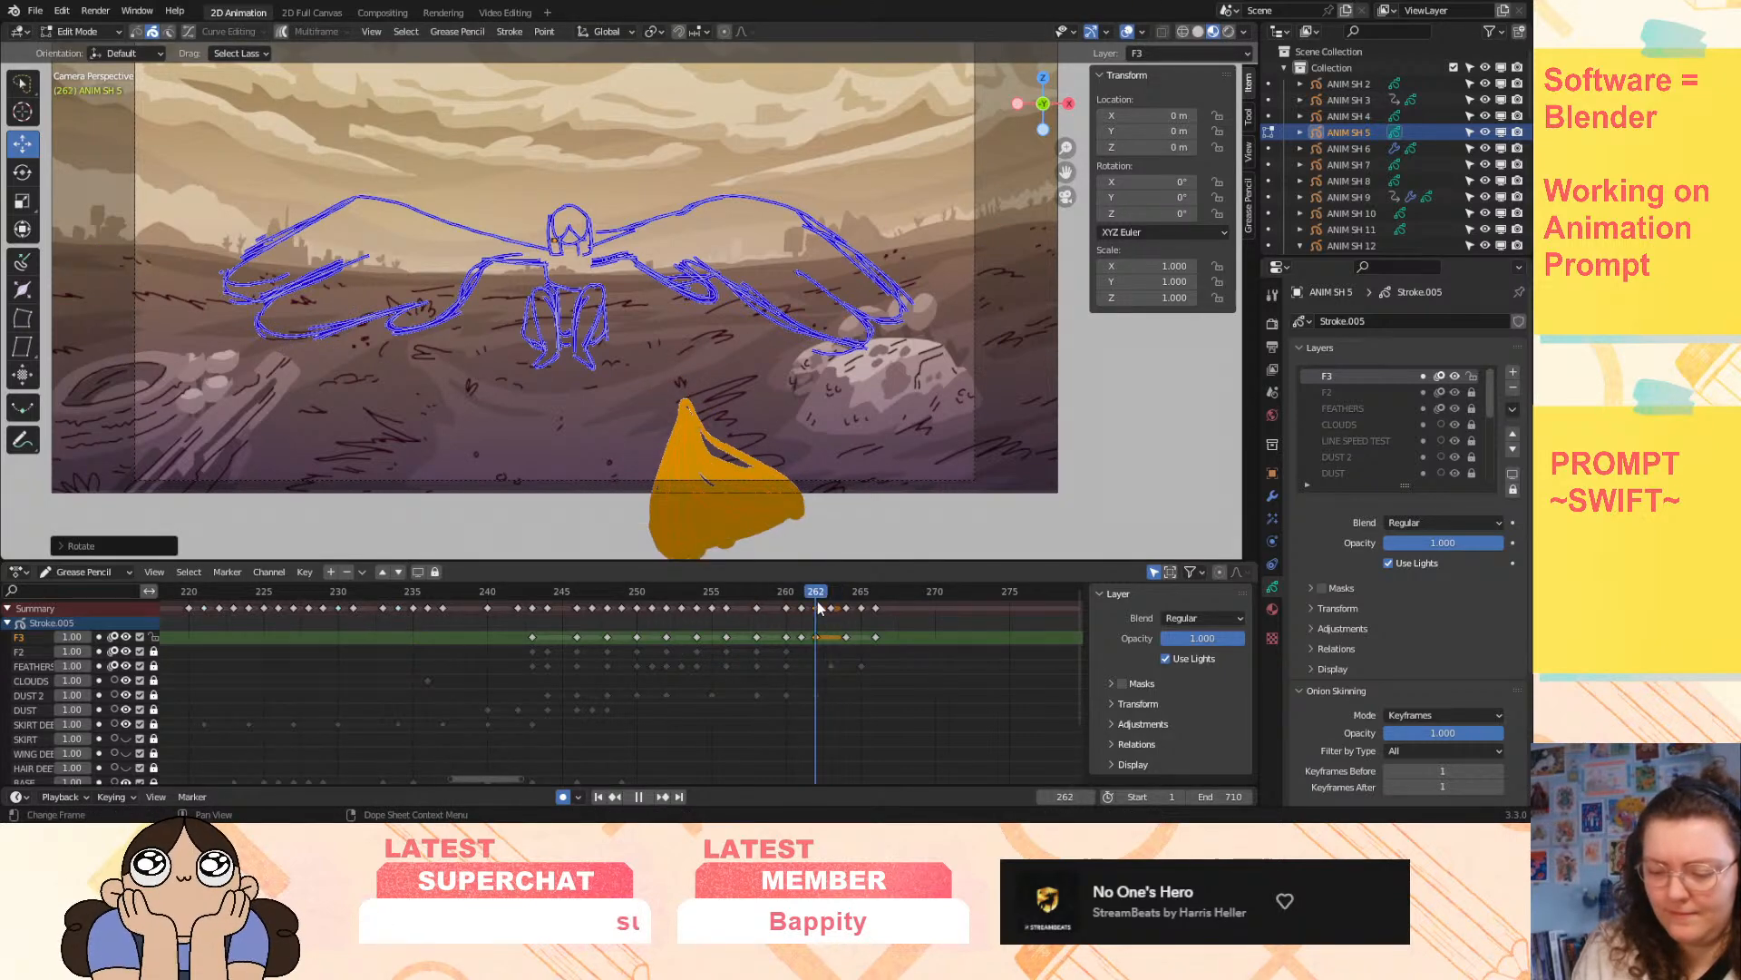
pyautogui.press('space')
# - Delete F3's pointed-feather keyframes at frames 262 and 264, move the keyframe at 261 to 262, and check playback
pyautogui.press('Delete')
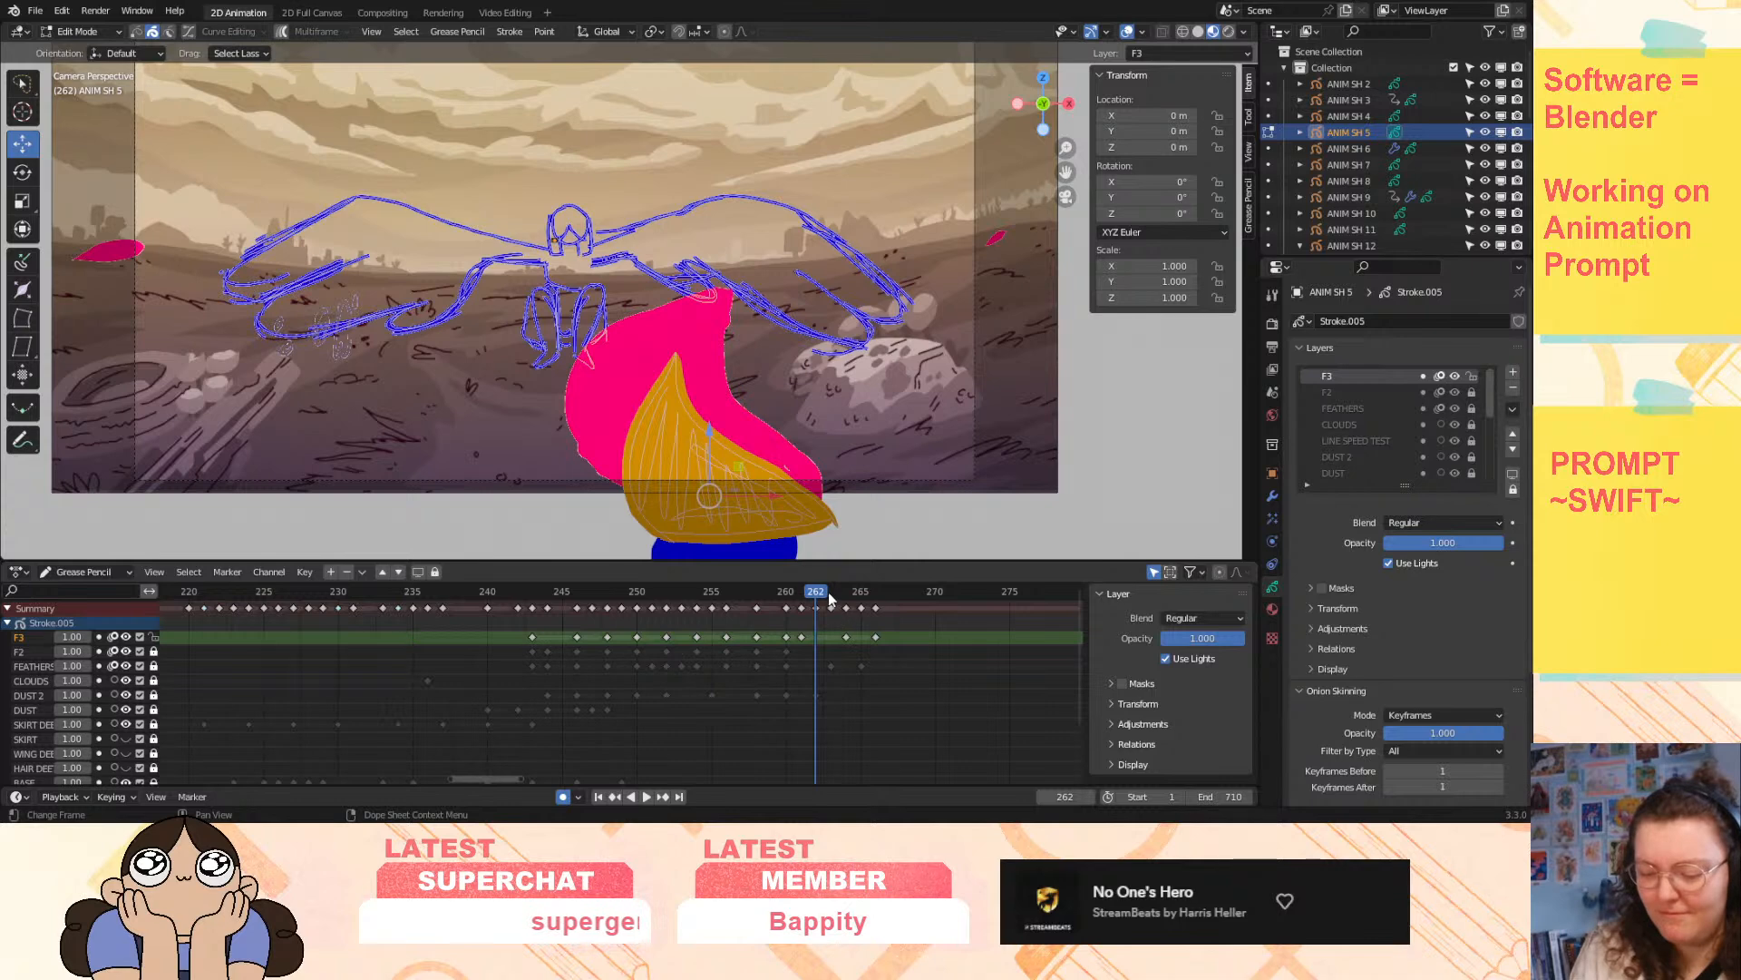
pyautogui.press('space')
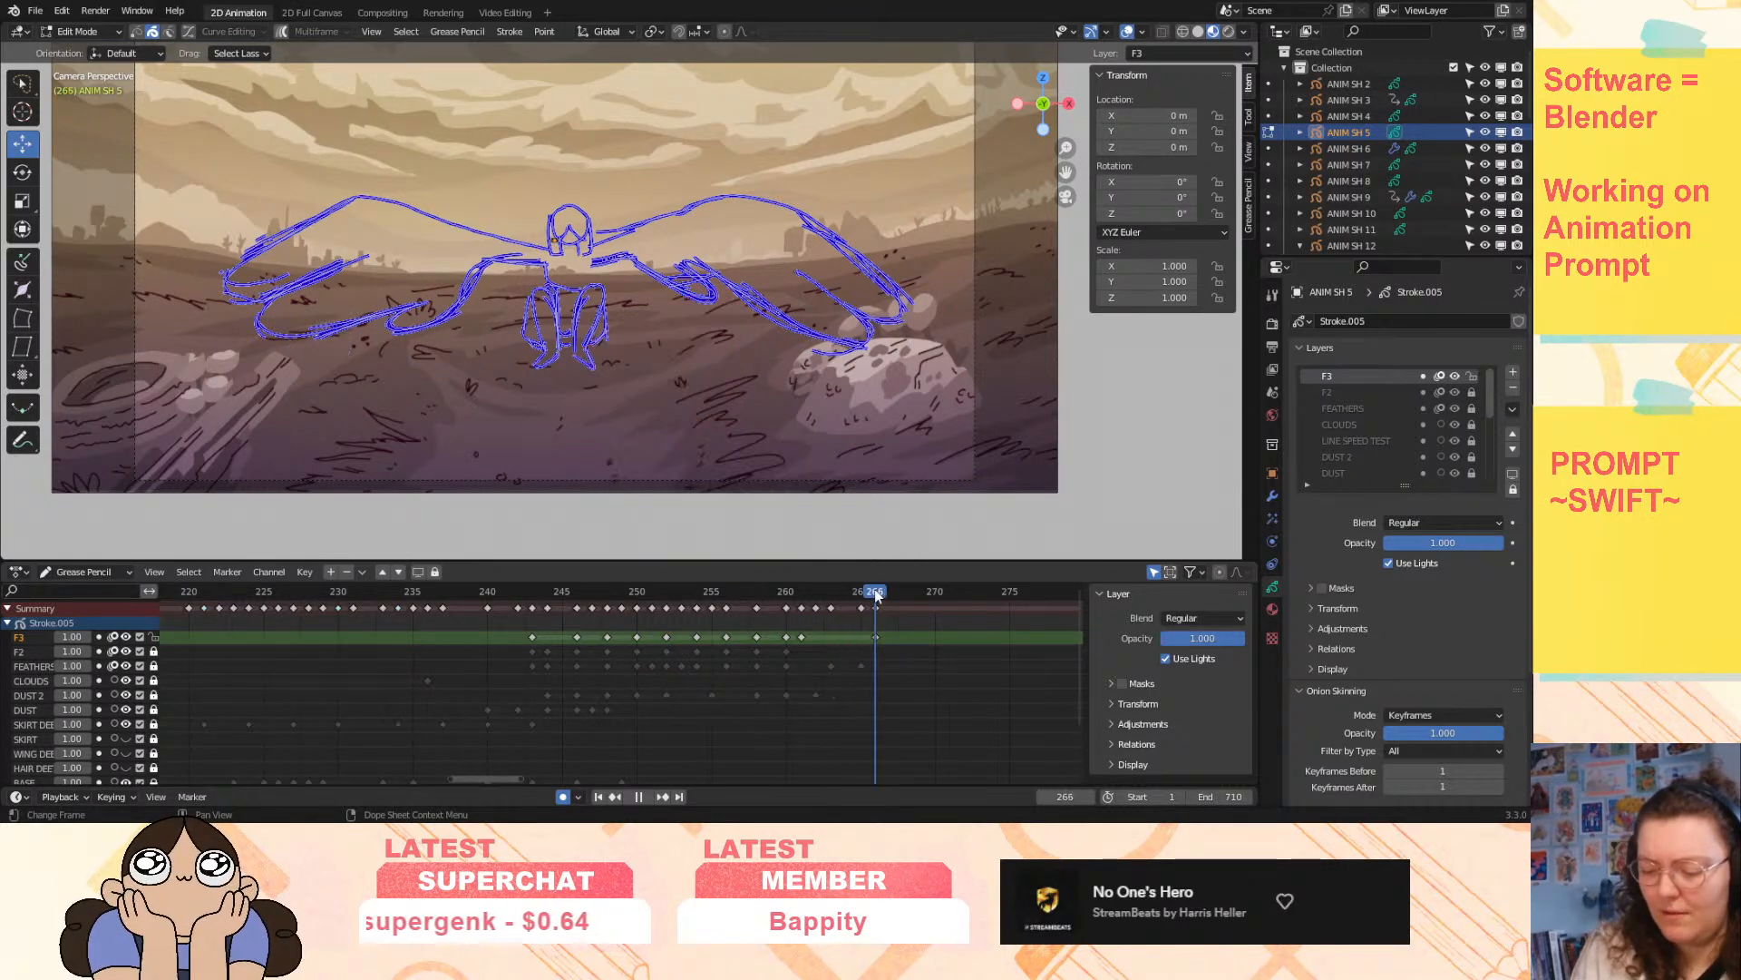
pyautogui.moveTo(878, 602); pyautogui.dragTo(792, 626)
pyautogui.moveTo(802, 638); pyautogui.dragTo(821, 639)
pyautogui.click(815, 597)
pyautogui.press('space')
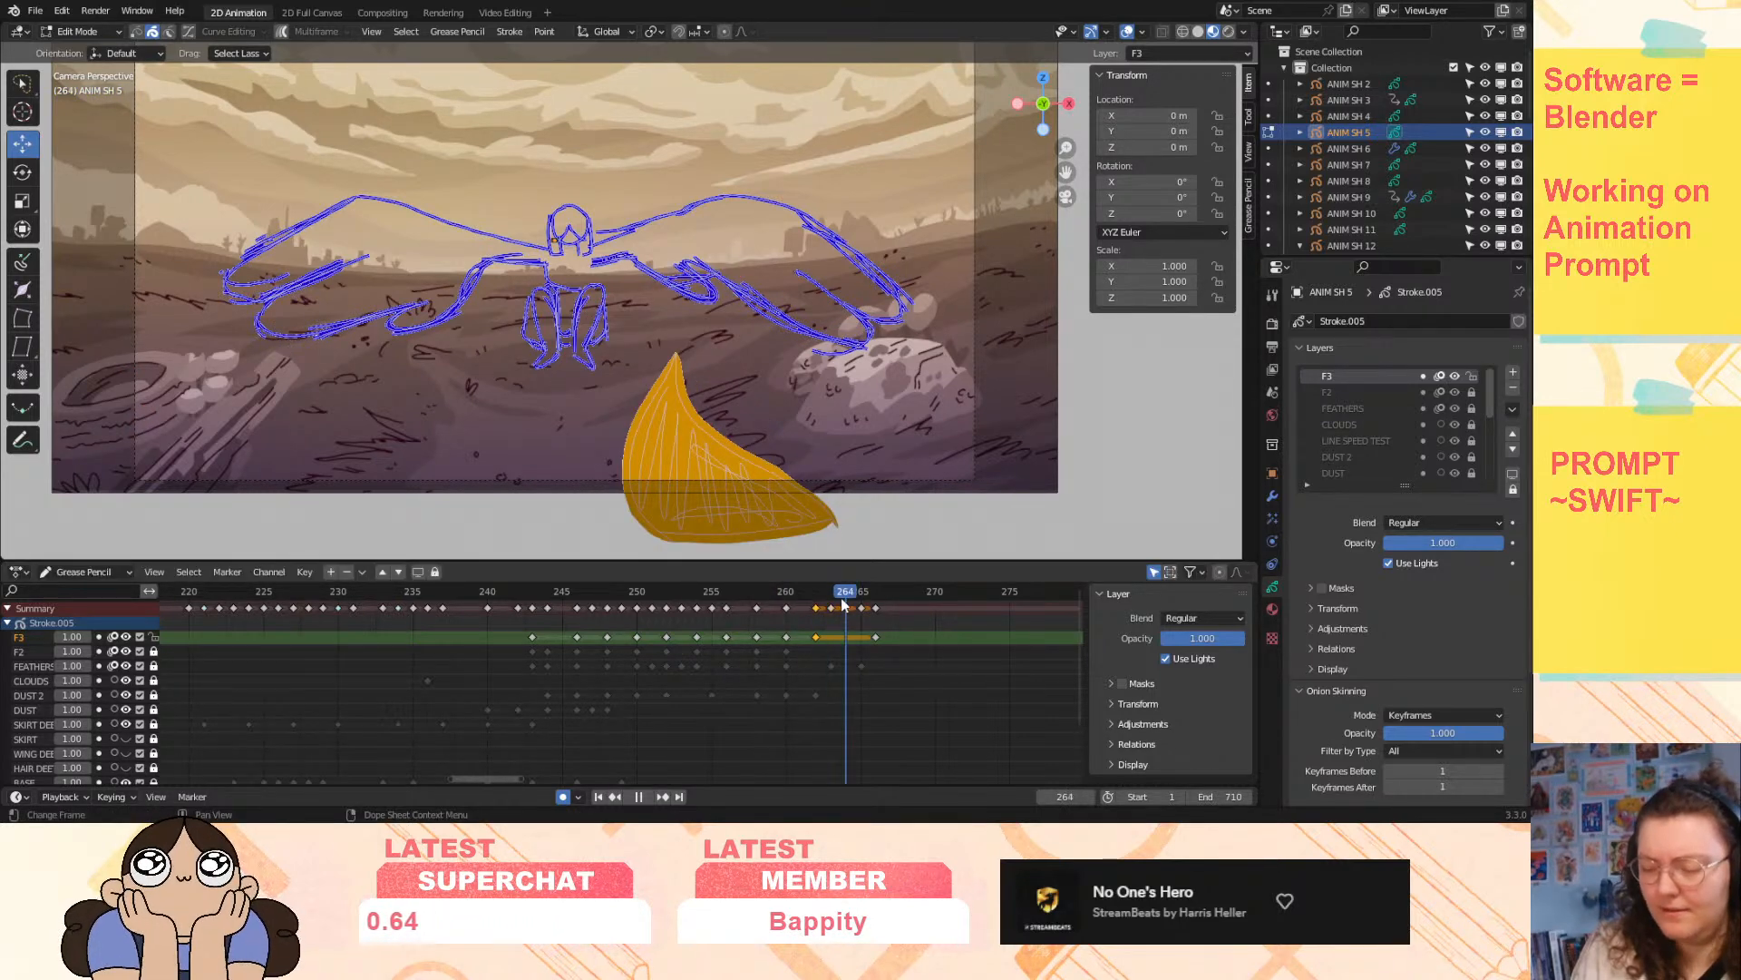
pyautogui.press('space')
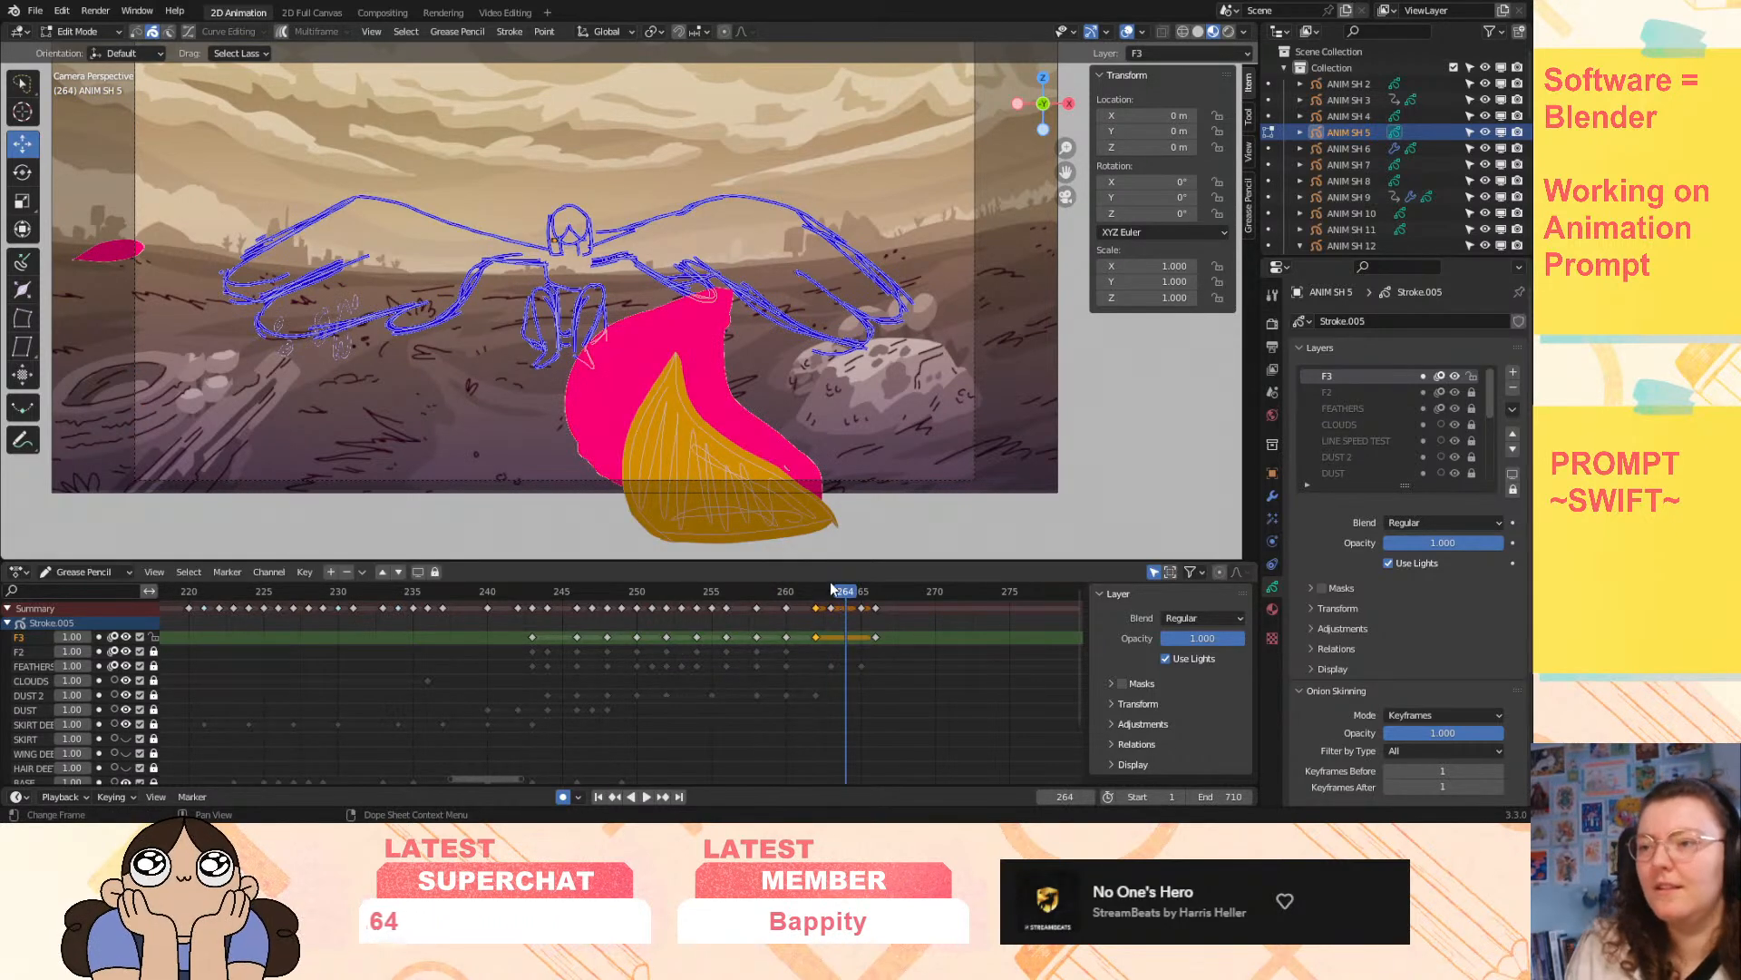
# - Add an F3 keyframe at frame 264 in Draw Mode and draw a small filled feather tip inside the previous crescent
pyautogui.click(57, 33)
pyautogui.click(91, 96)
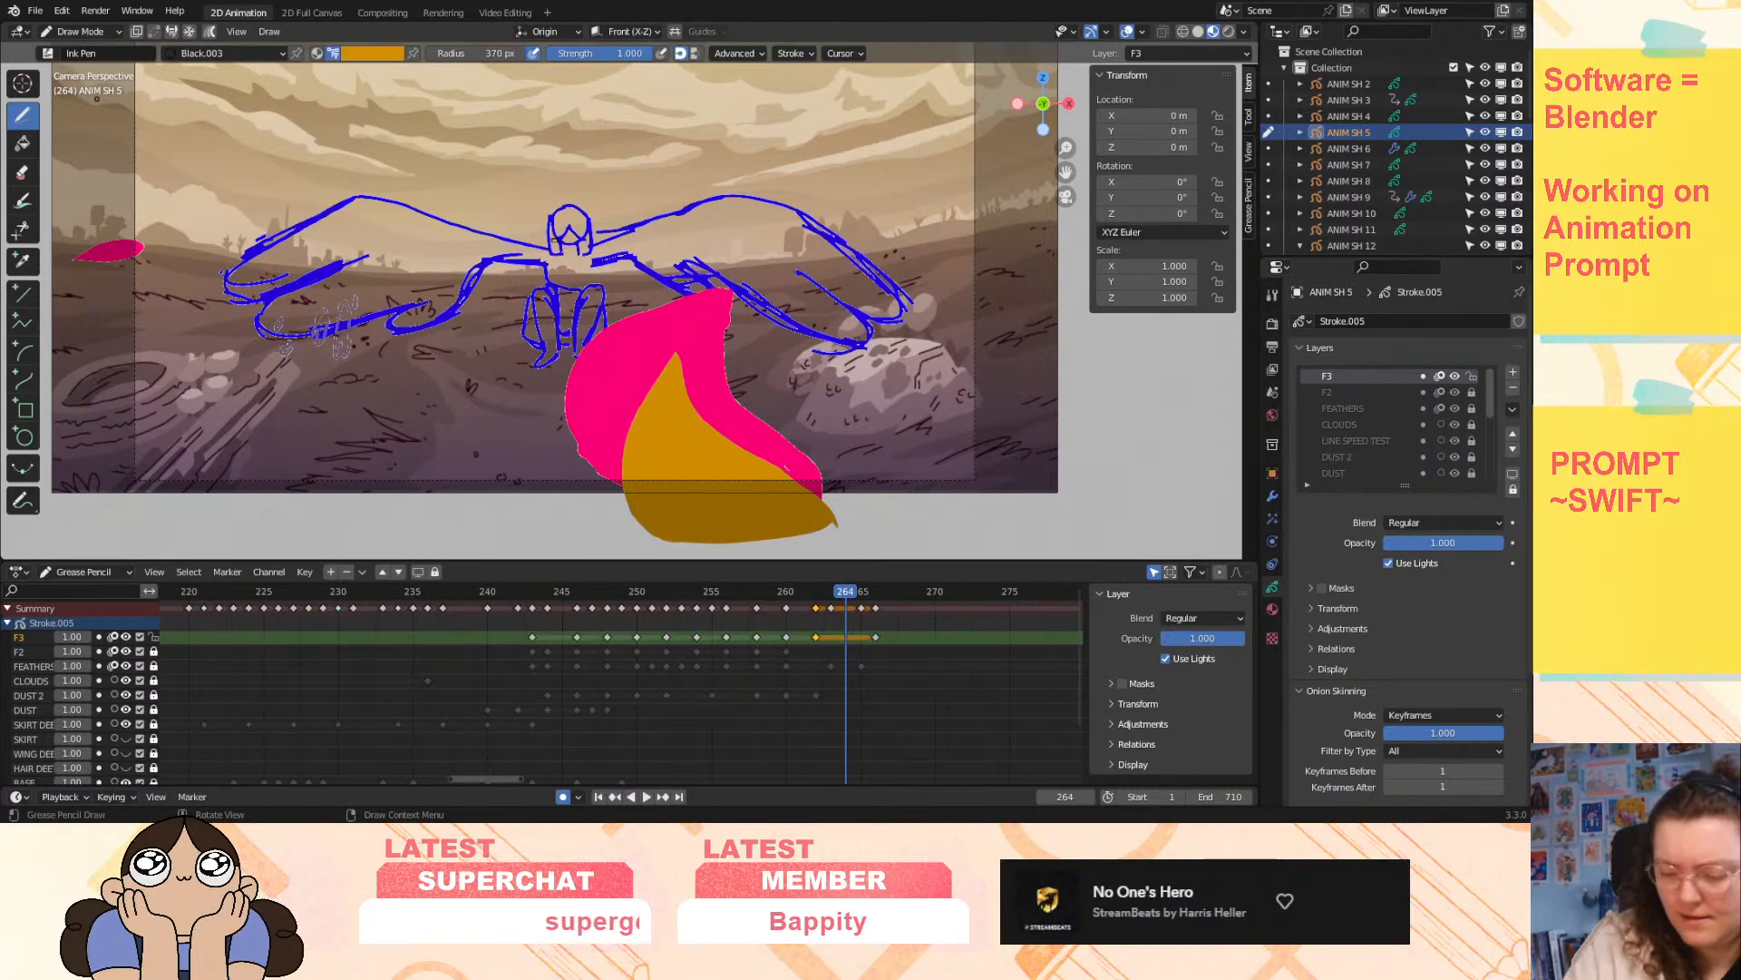
pyautogui.press('i')
pyautogui.click(848, 637)
pyautogui.moveTo(845, 595)
pyautogui.mouseDown()
pyautogui.moveTo(828, 595)
pyautogui.moveTo(845, 592)
pyautogui.mouseUp()
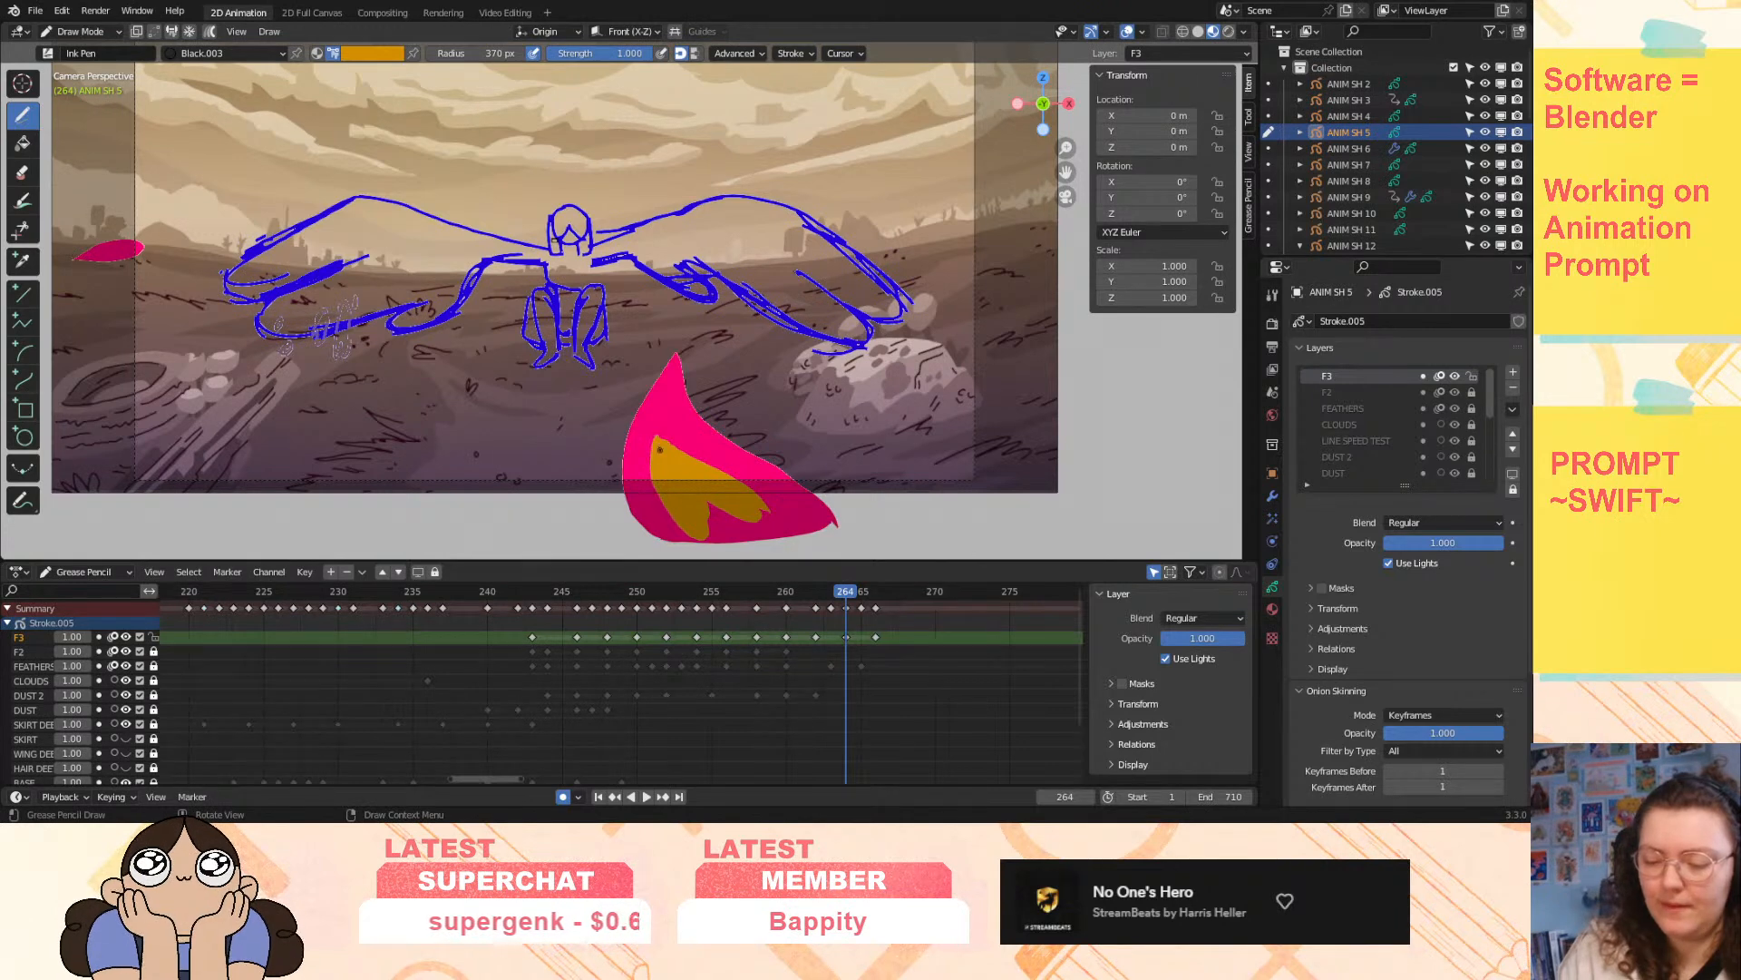
# - Play back the feather sweep to check the redrawn ending
pyautogui.press('space')
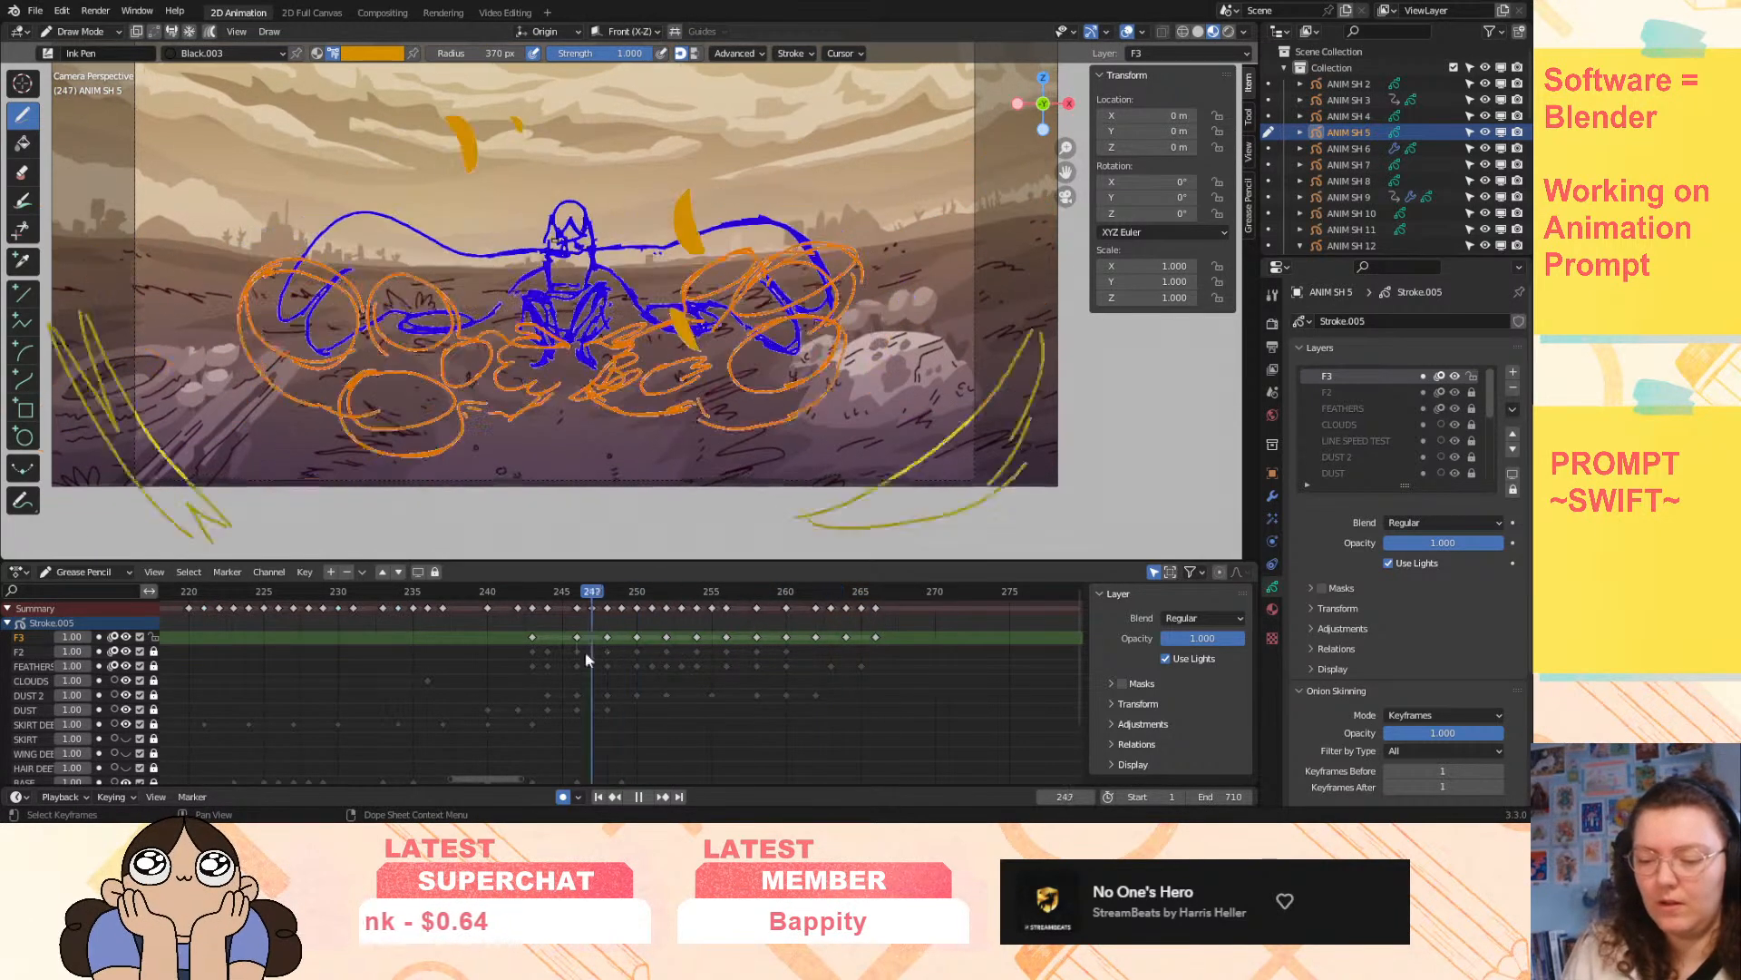
pyautogui.moveTo(900, 688); pyautogui.dragTo(771, 727)
pyautogui.press('space')
# - Play the whole animation from frame 1 to review the shots, and restart it from the beginning
pyautogui.moveTo(1063, 147); pyautogui.dragTo(1135, 221)
pyautogui.moveTo(1066, 147)
pyautogui.mouseDown()
pyautogui.moveTo(1063, 212)
pyautogui.moveTo(1072, 165)
pyautogui.mouseUp()
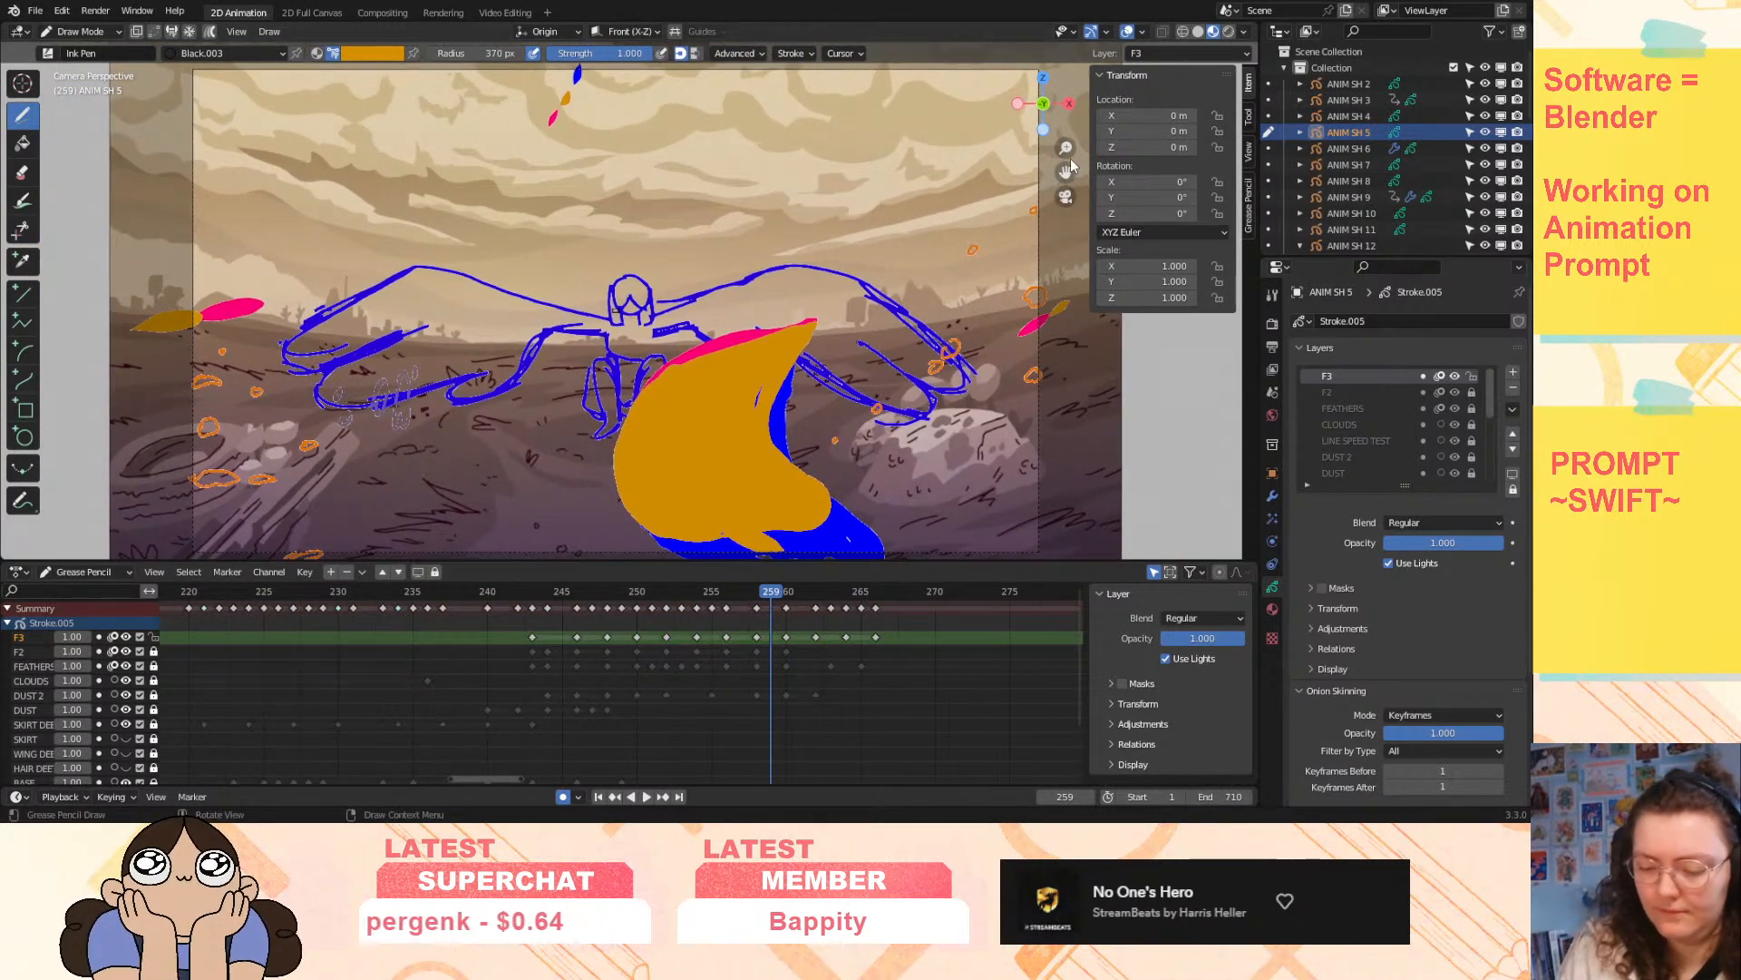
pyautogui.click(598, 796)
pyautogui.click(646, 797)
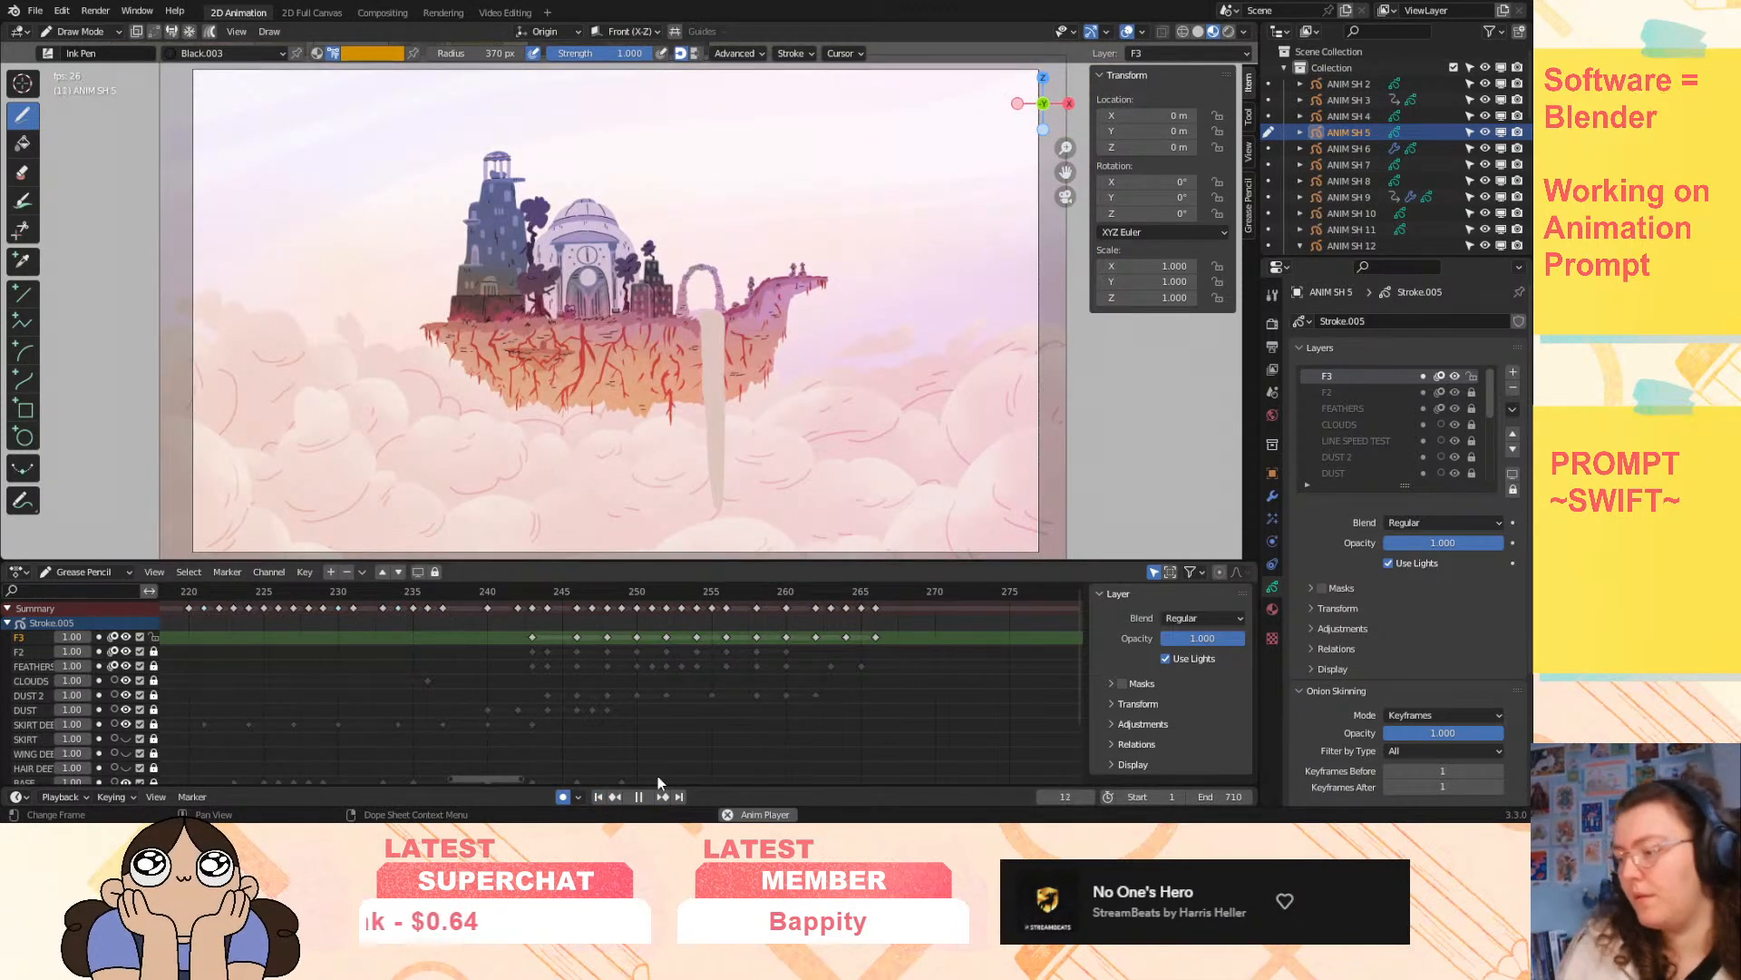
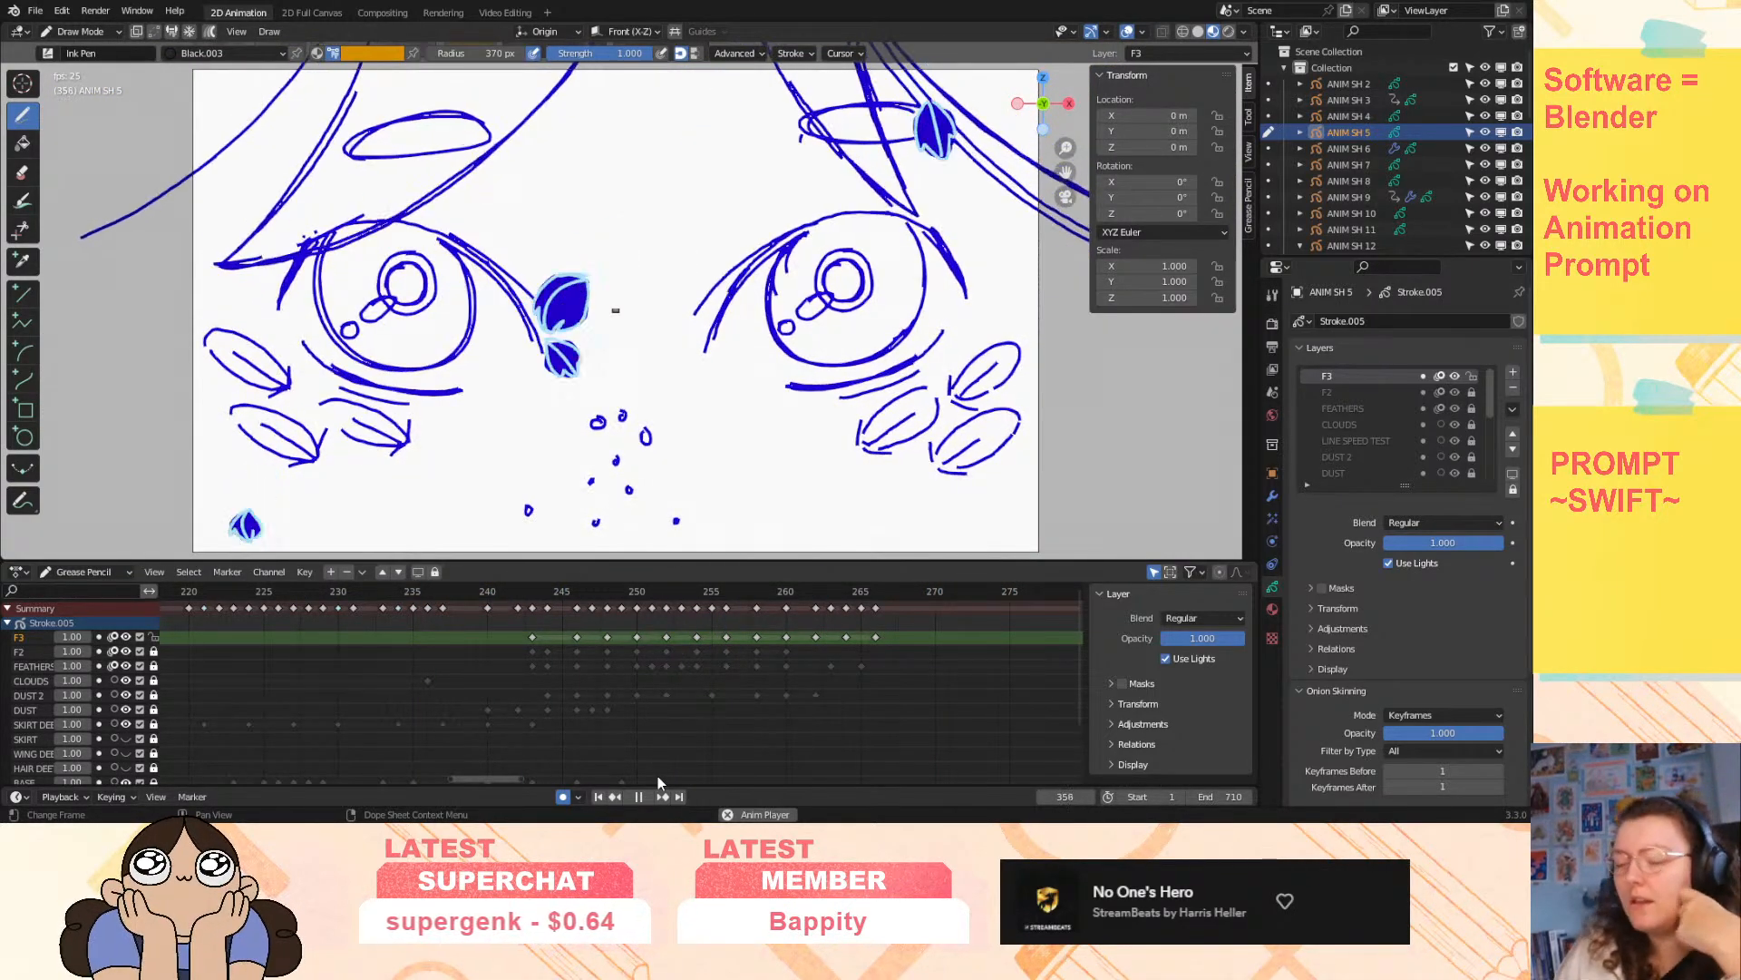
pyautogui.click(637, 795)
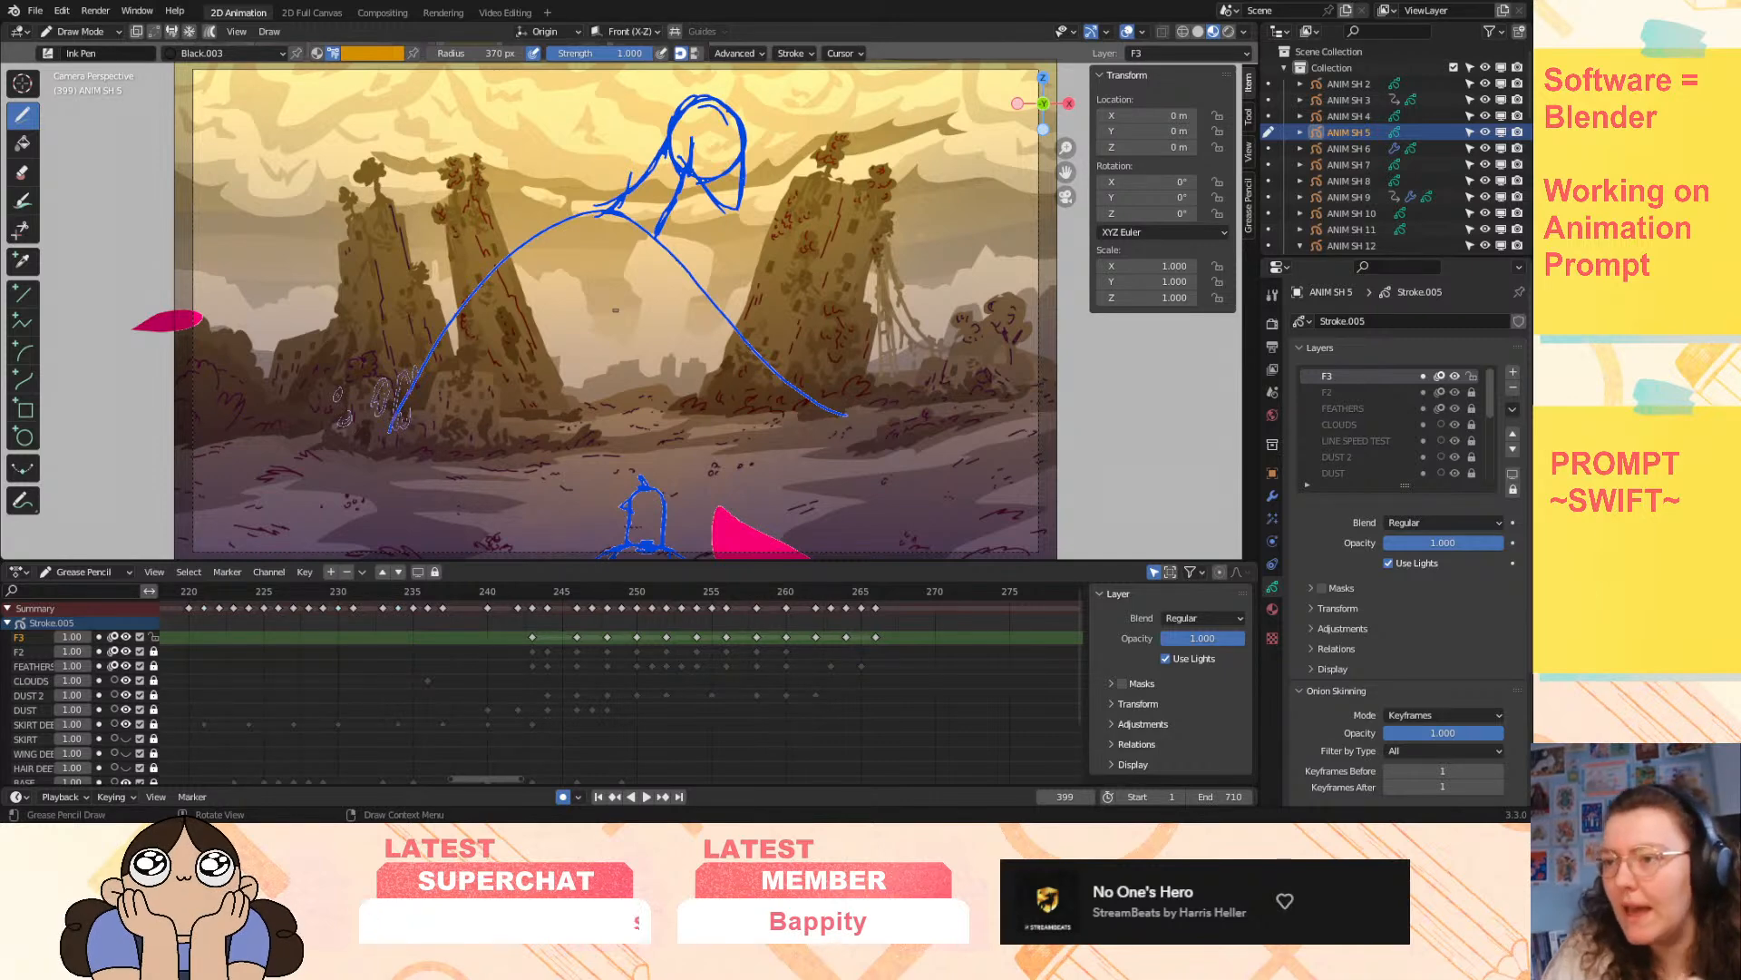
pyautogui.click(598, 796)
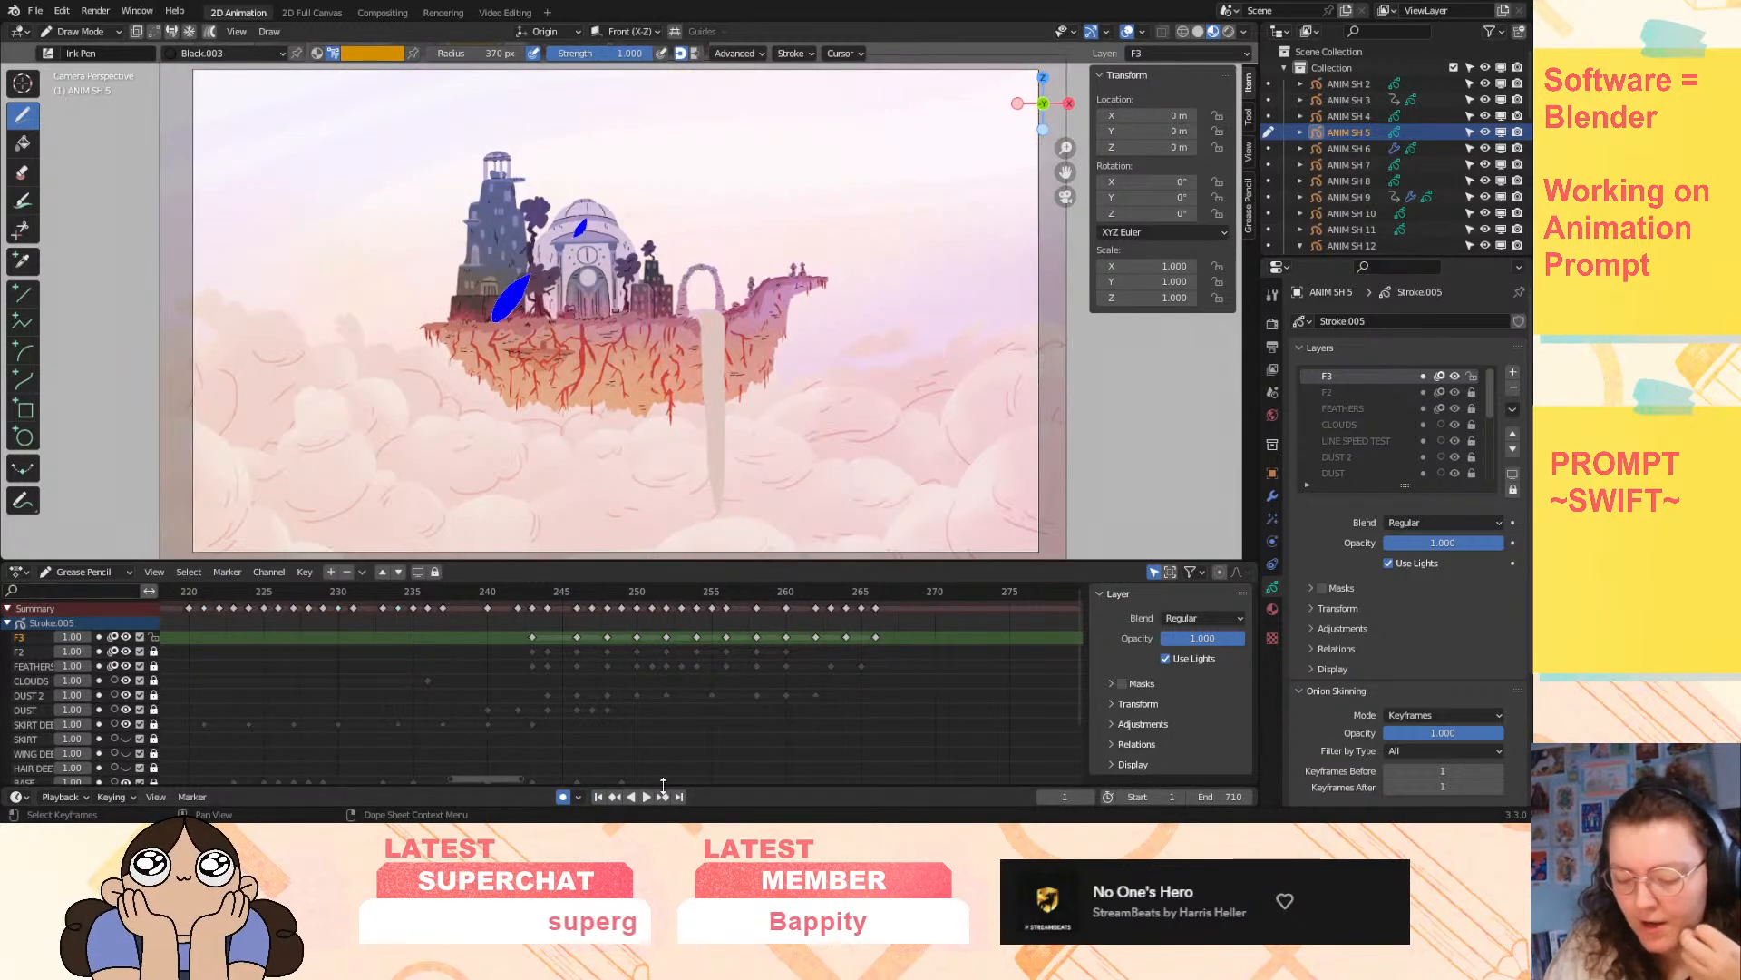
pyautogui.click(647, 797)
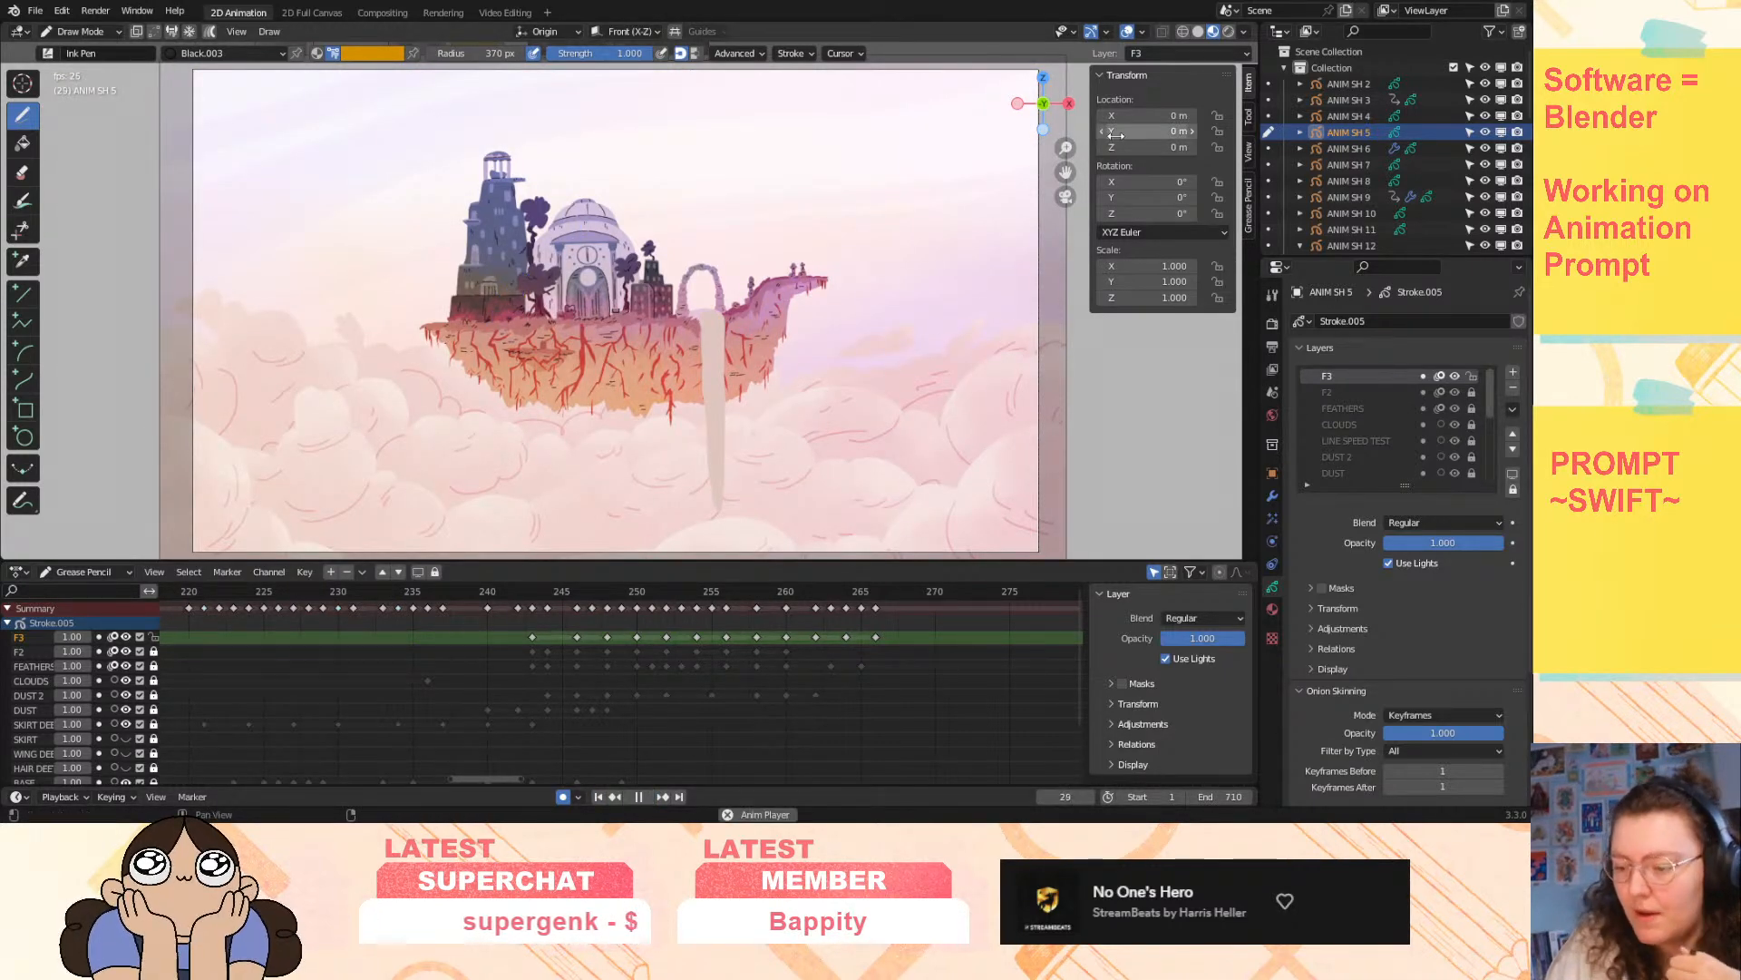